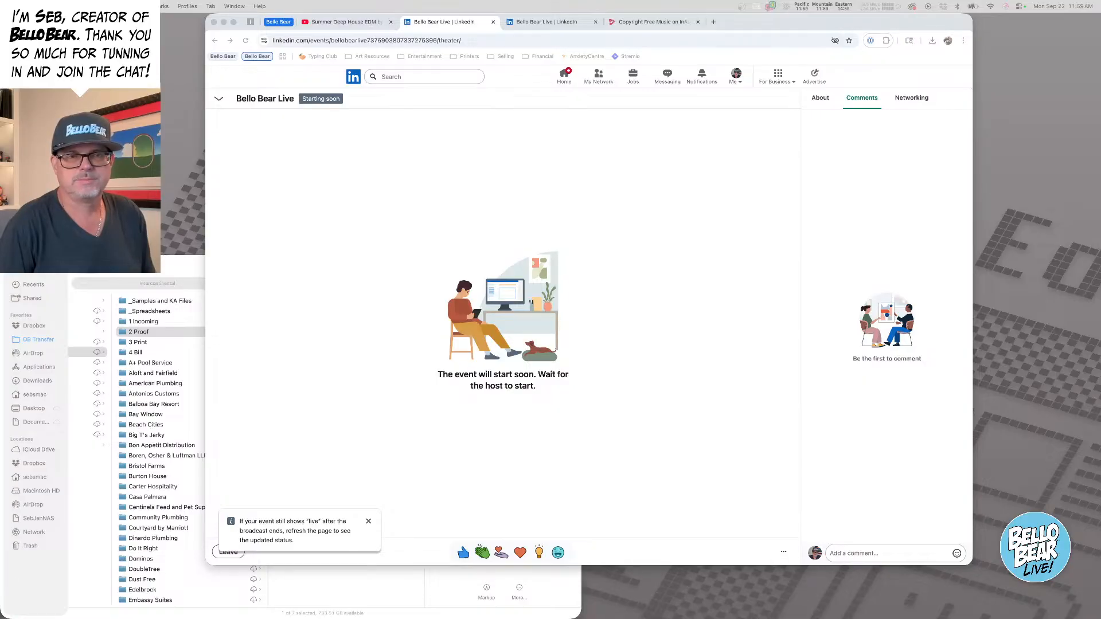
- Switch to Social Stream Ninja, move the YouTube chat pop-up clear of its window, and set the chat view to Live chat
key("super+Tab")
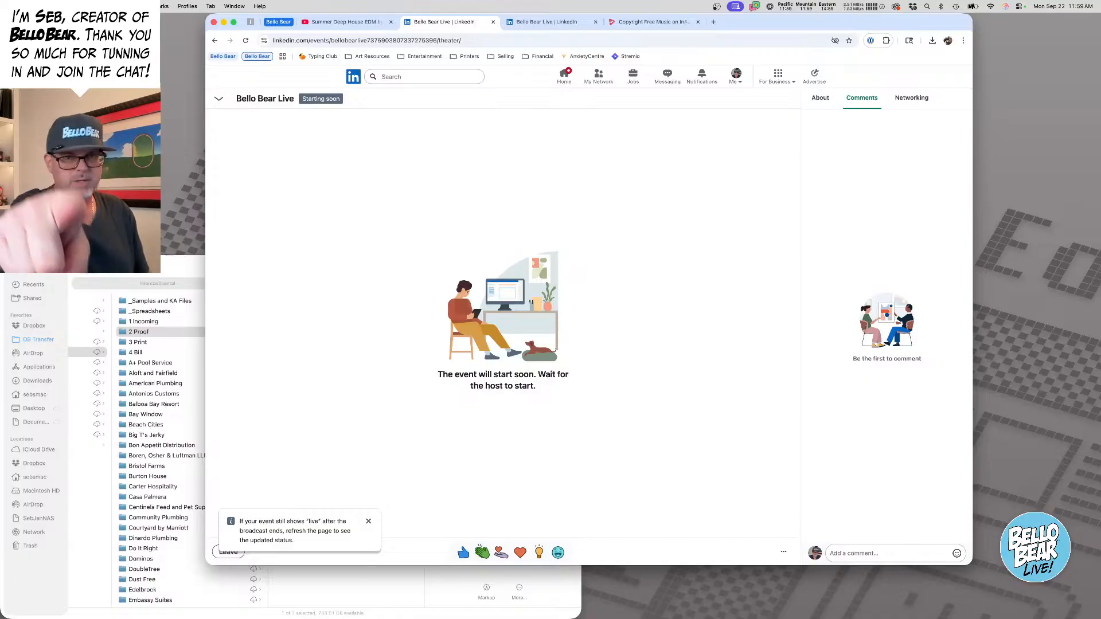
key("super+Tab")
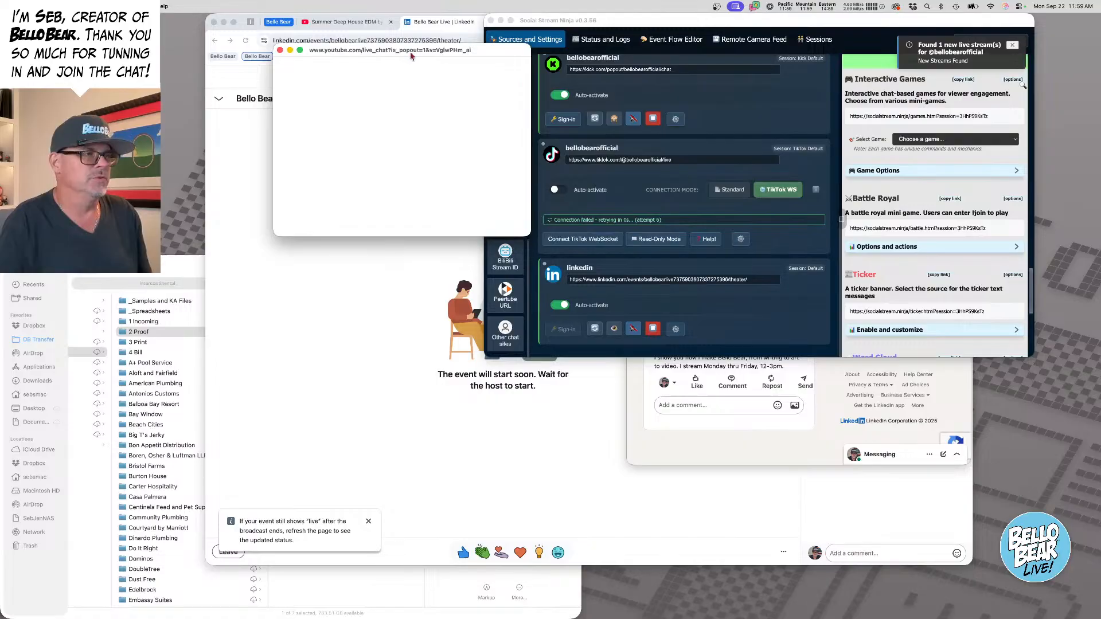
left_click_drag(411, 52, 927, 22)
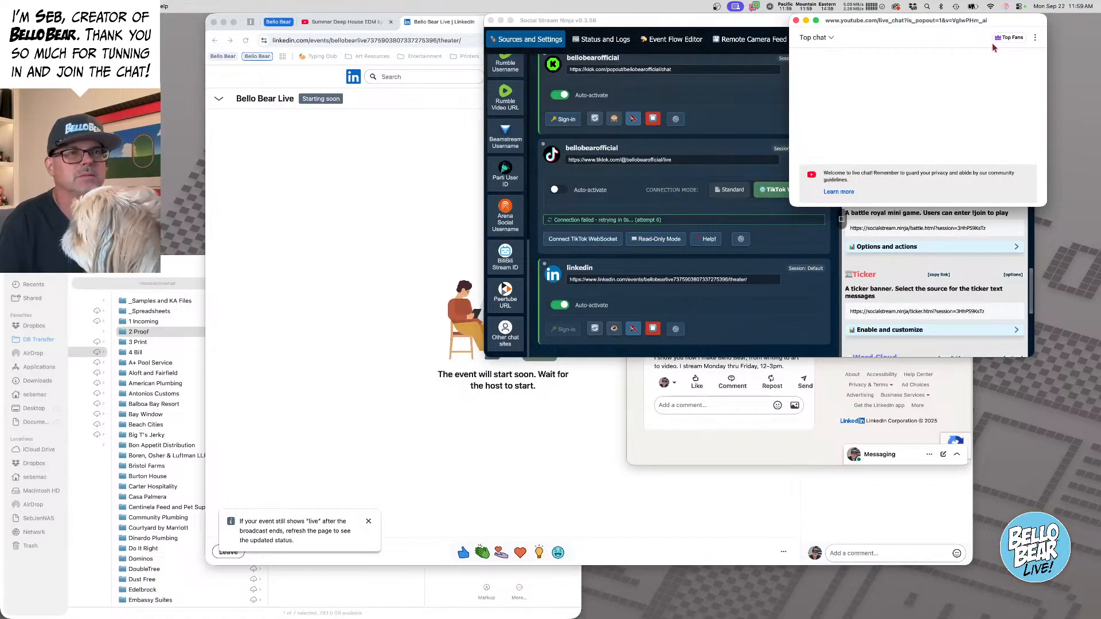
left_click(1036, 39)
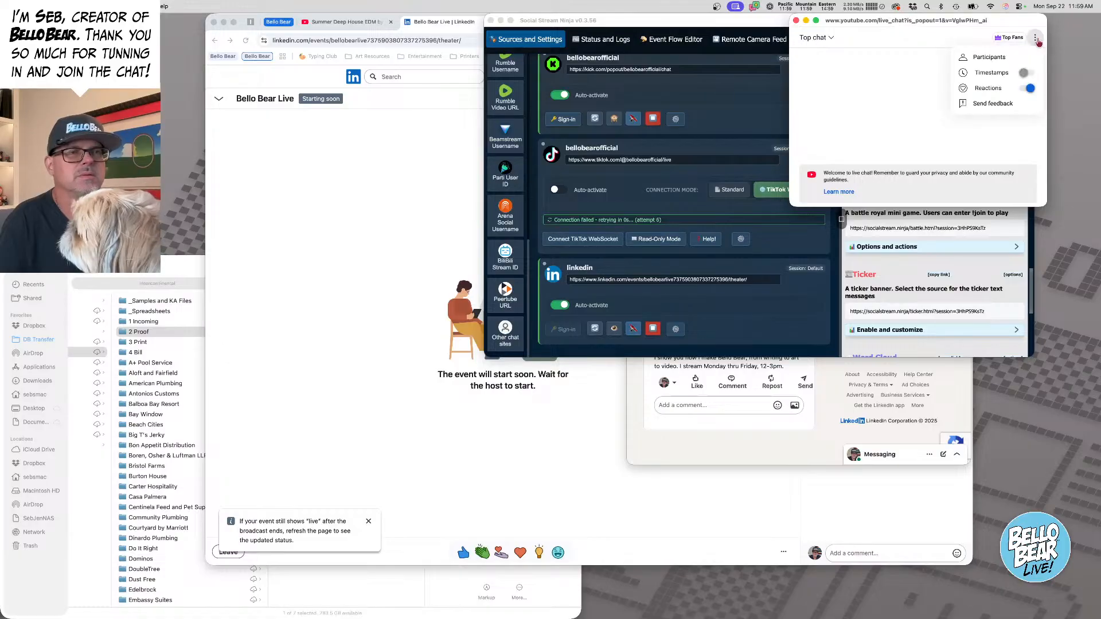
left_click(841, 55)
left_click(819, 37)
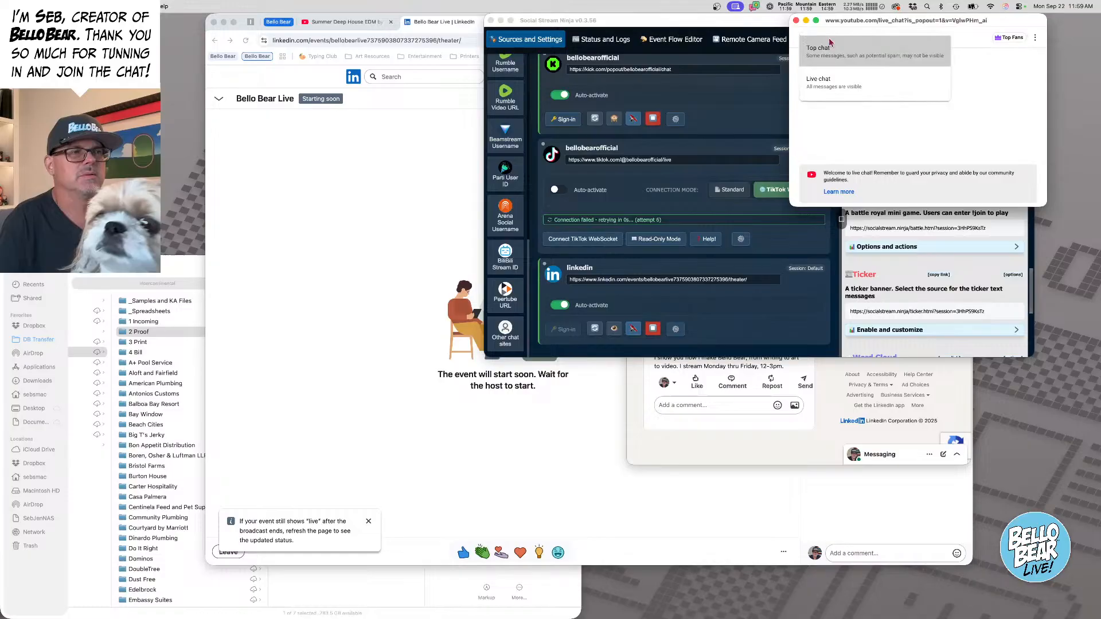
left_click(832, 80)
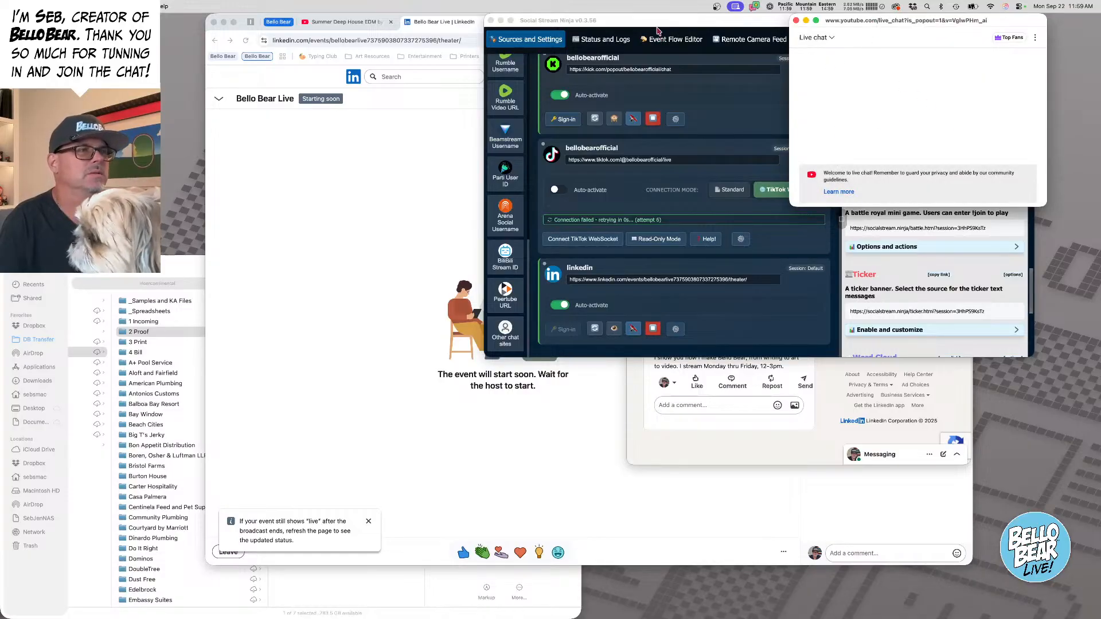
- Move the Social Stream Ninja window aside, check the LinkedIn event window behind it, and return to Sources and Settings
left_click_drag(658, 30, 538, 4)
left_click(824, 435)
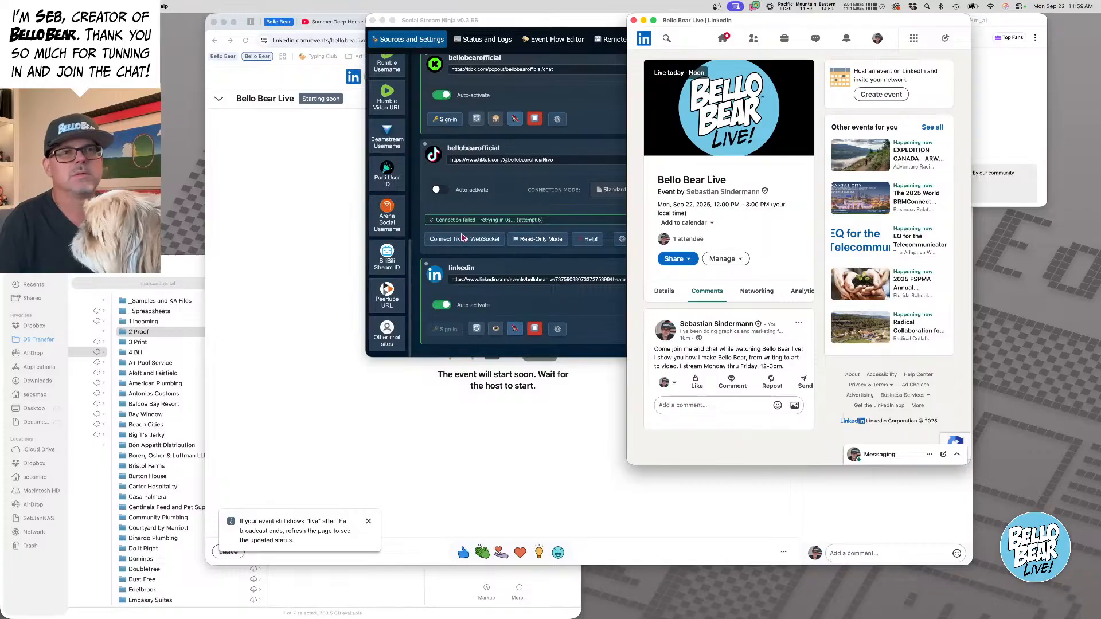
left_click(497, 36)
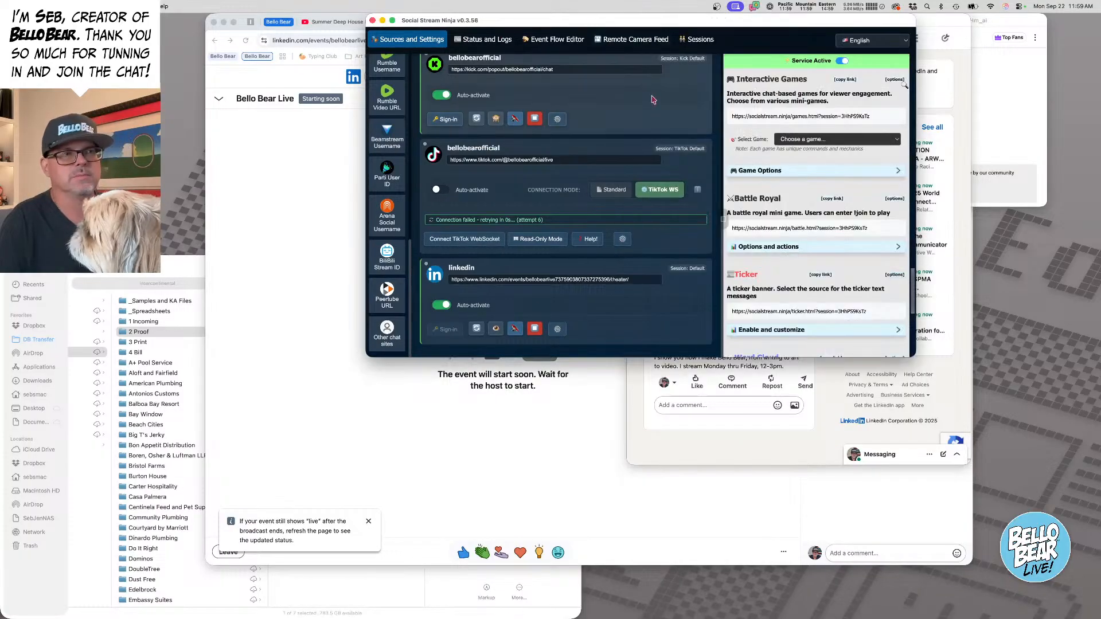
- Switch to Chrome, reload the Bello Bear Live theater page and dismiss the broadcast status notice
key("super+Tab")
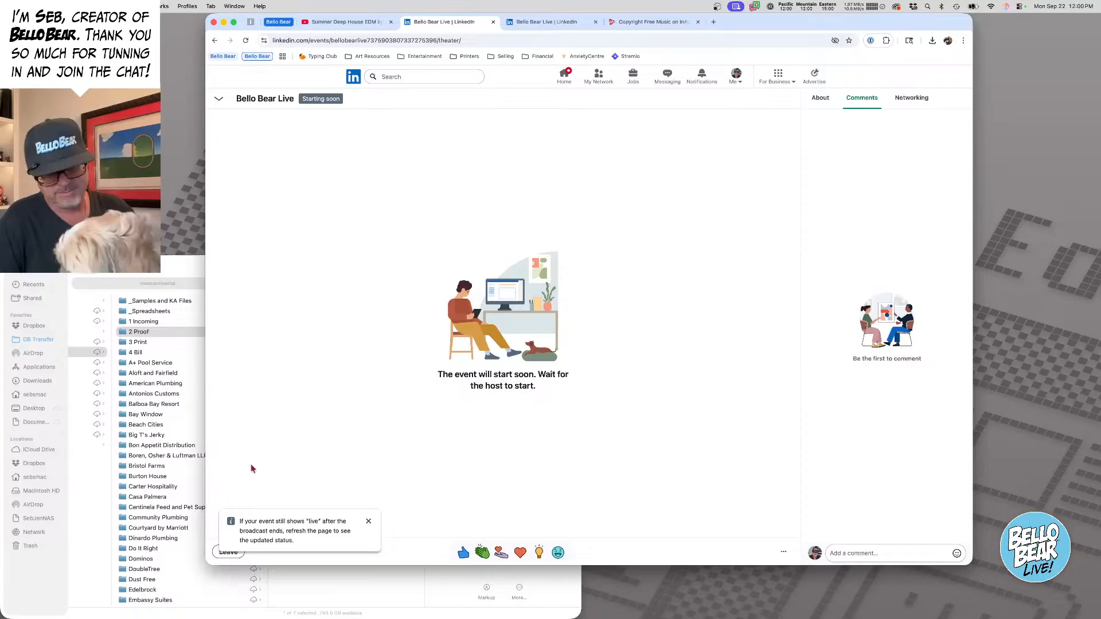
mouse_move(505, 615)
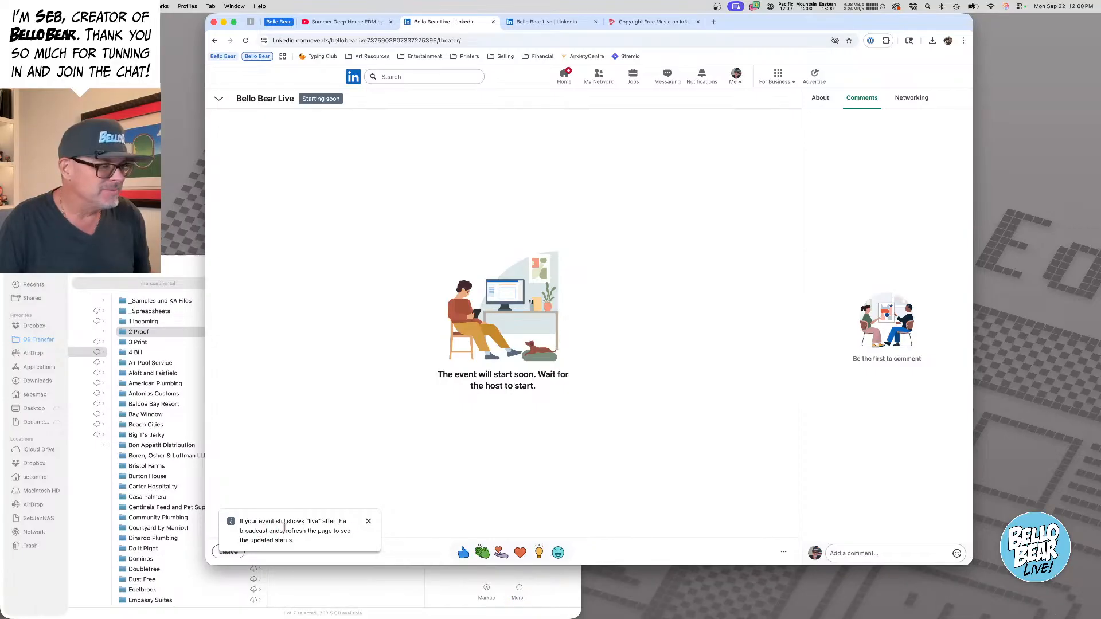
left_click(367, 523)
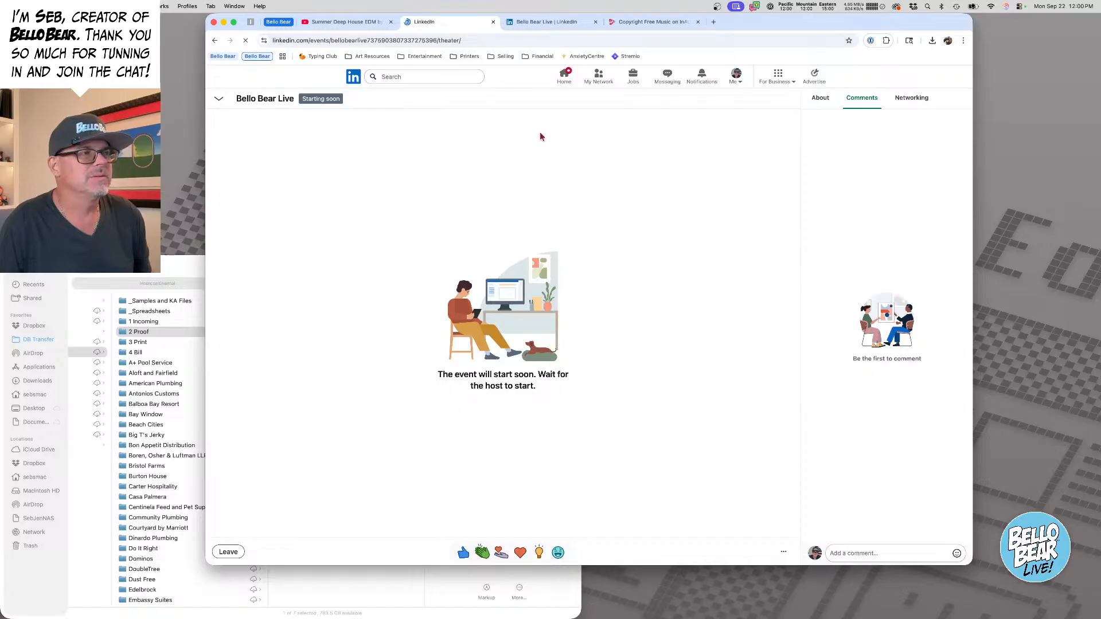
key("super+r")
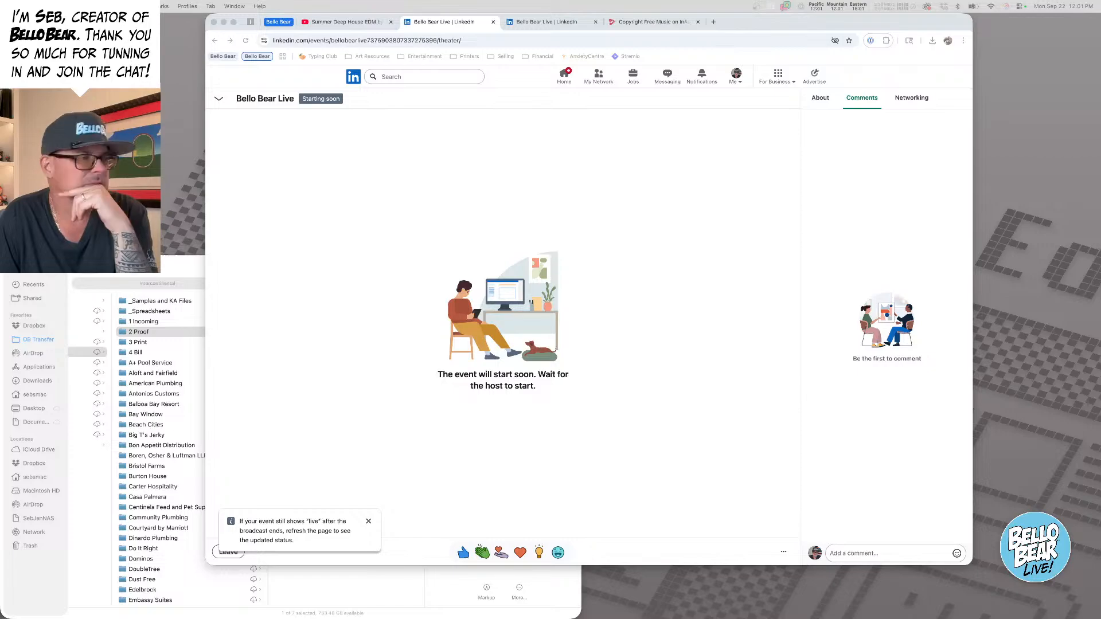
left_click(368, 521)
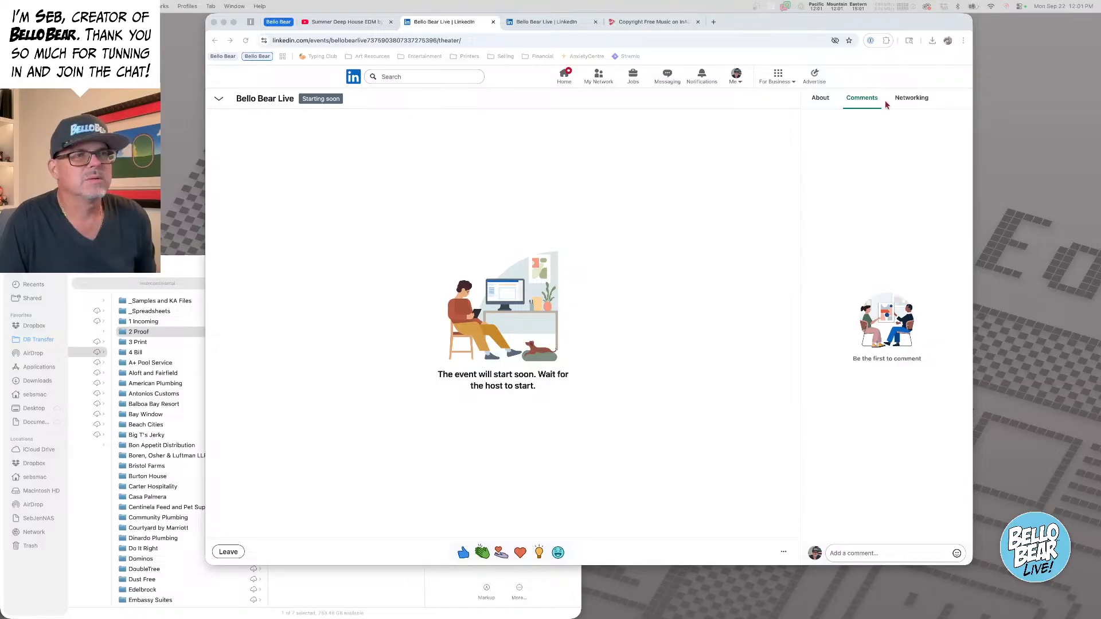
- Read the event's About details and examine the Manage and Share options on its overview page in the other LinkedIn tab
left_click(820, 98)
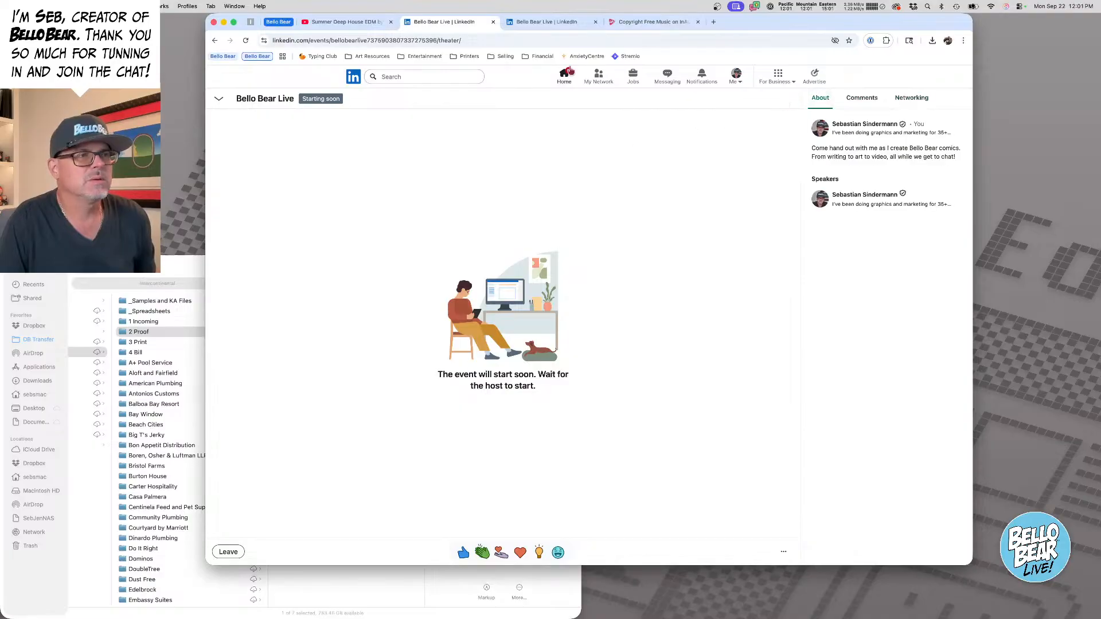
left_click(546, 23)
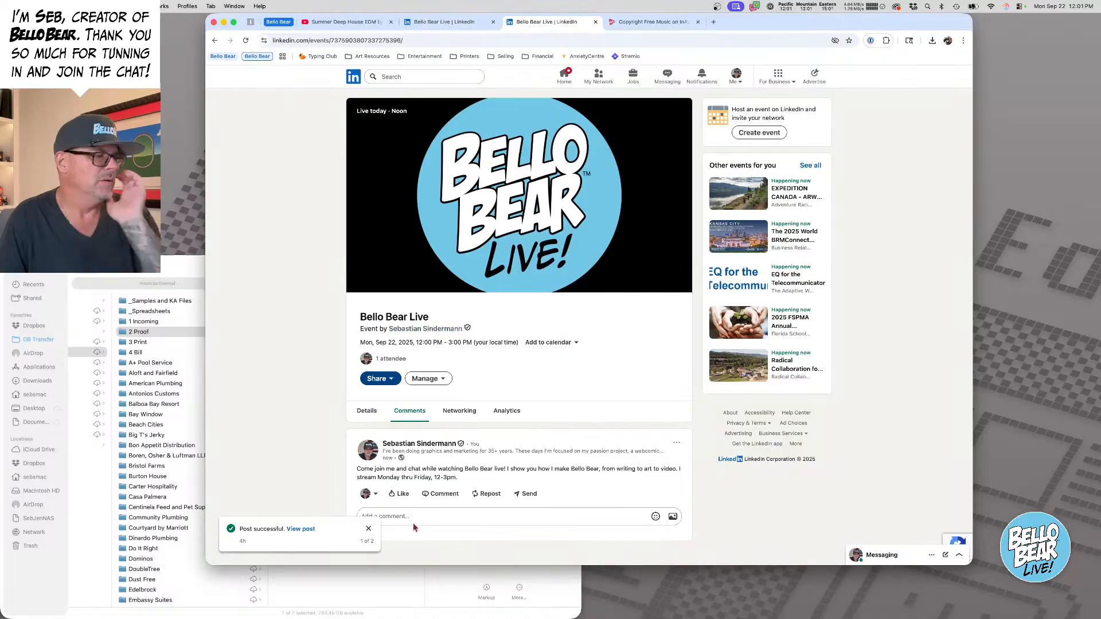
left_click(368, 530)
left_click(424, 379)
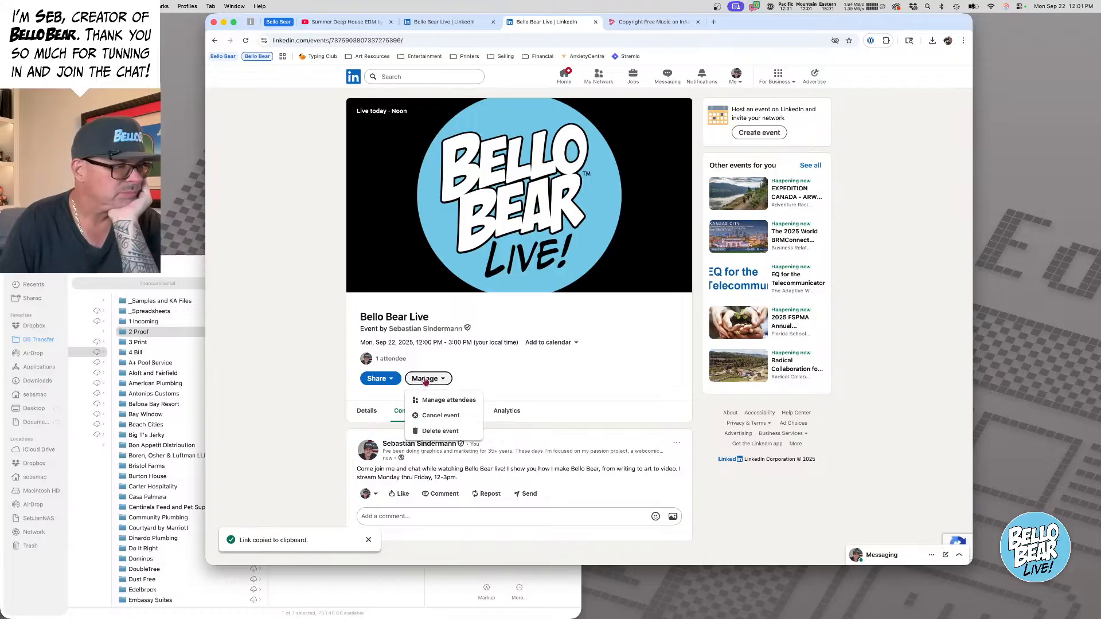
left_click(376, 379)
left_click(499, 402)
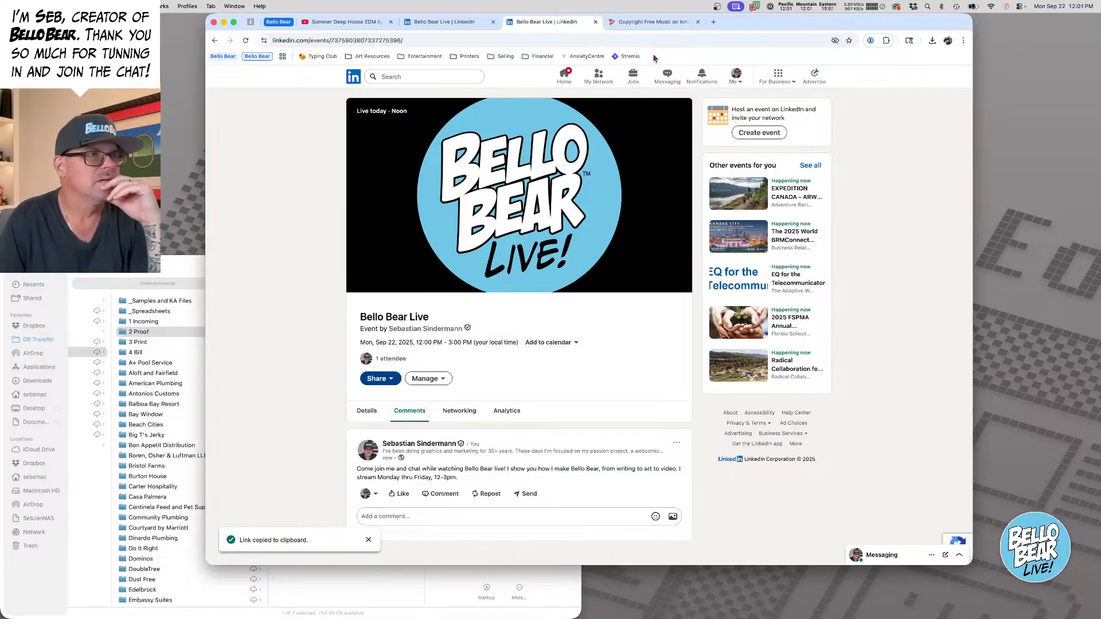
- Leave the waiting Bello Bear Live theater and examine the Manage options on the event's Prelive page
left_click(445, 22)
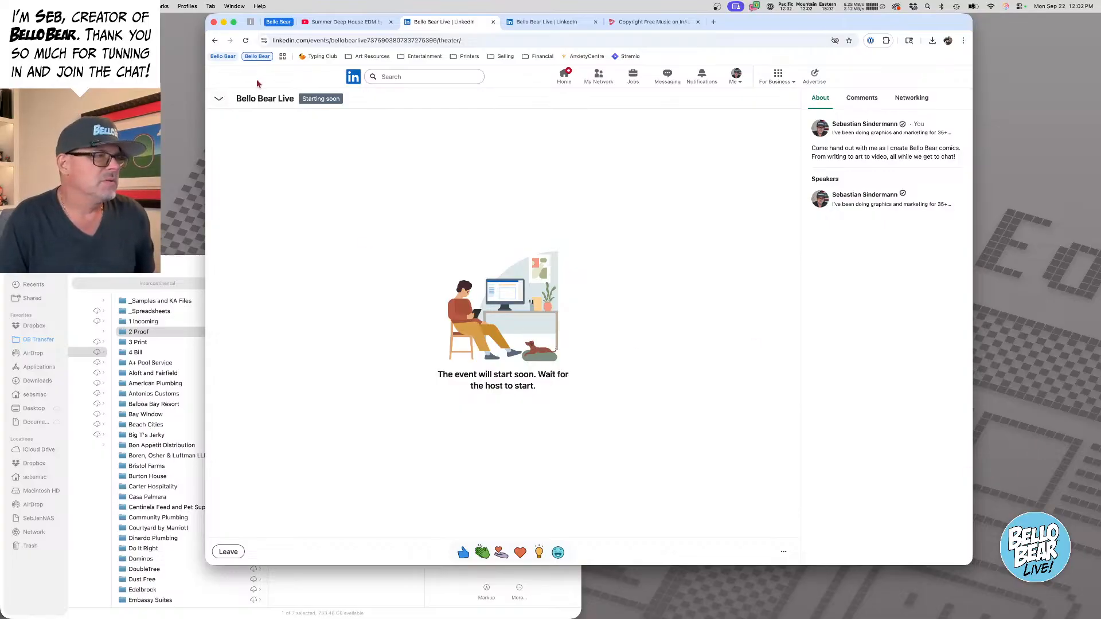
left_click(230, 552)
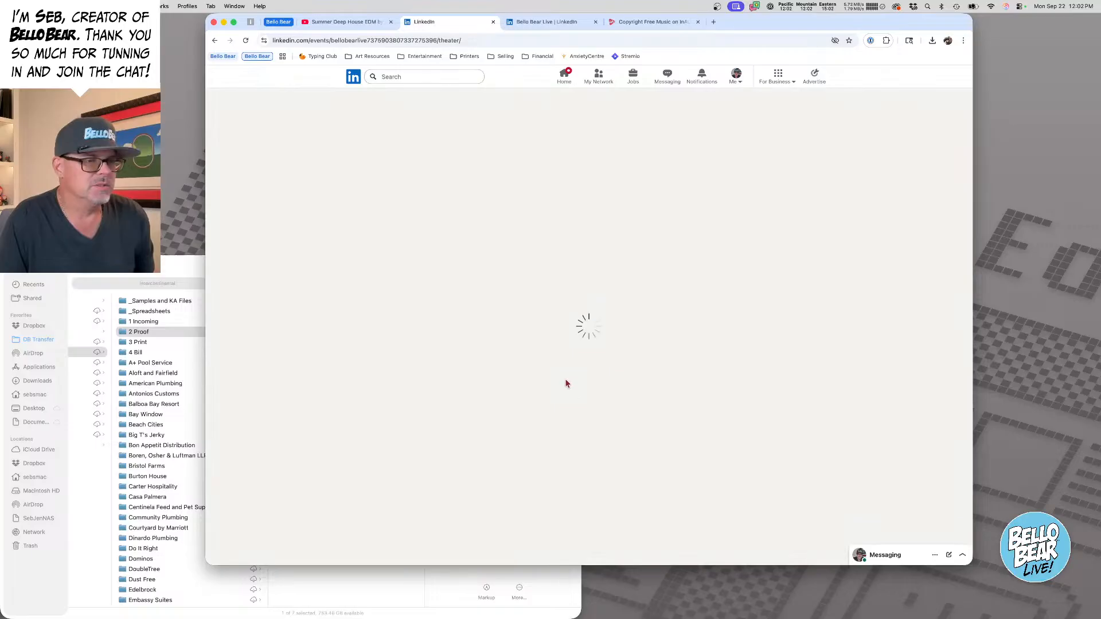
left_click(456, 379)
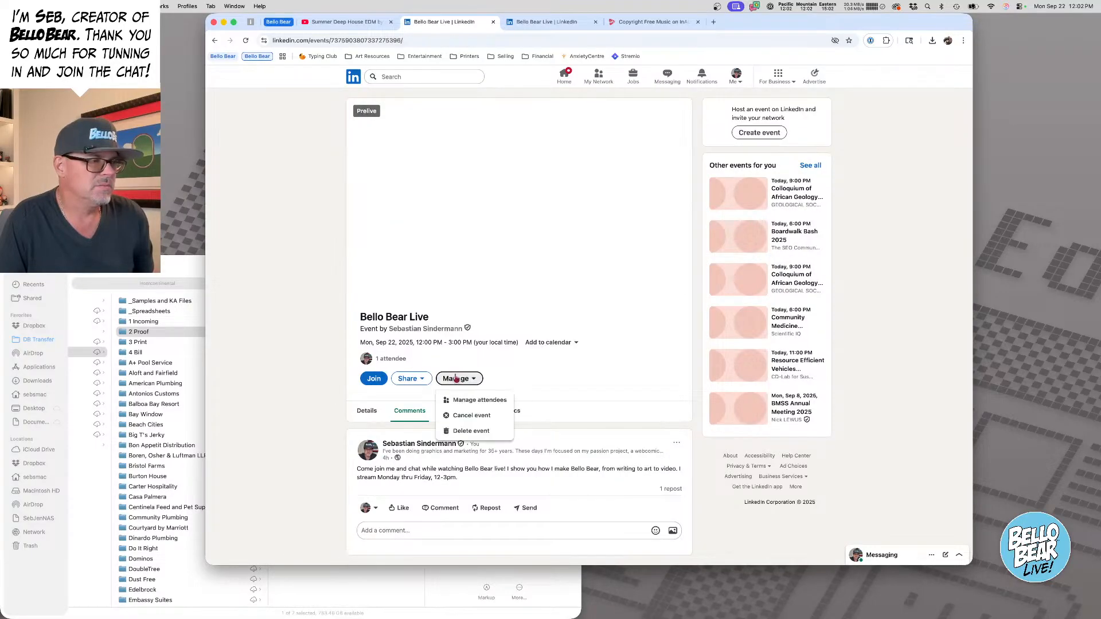
left_click(525, 375)
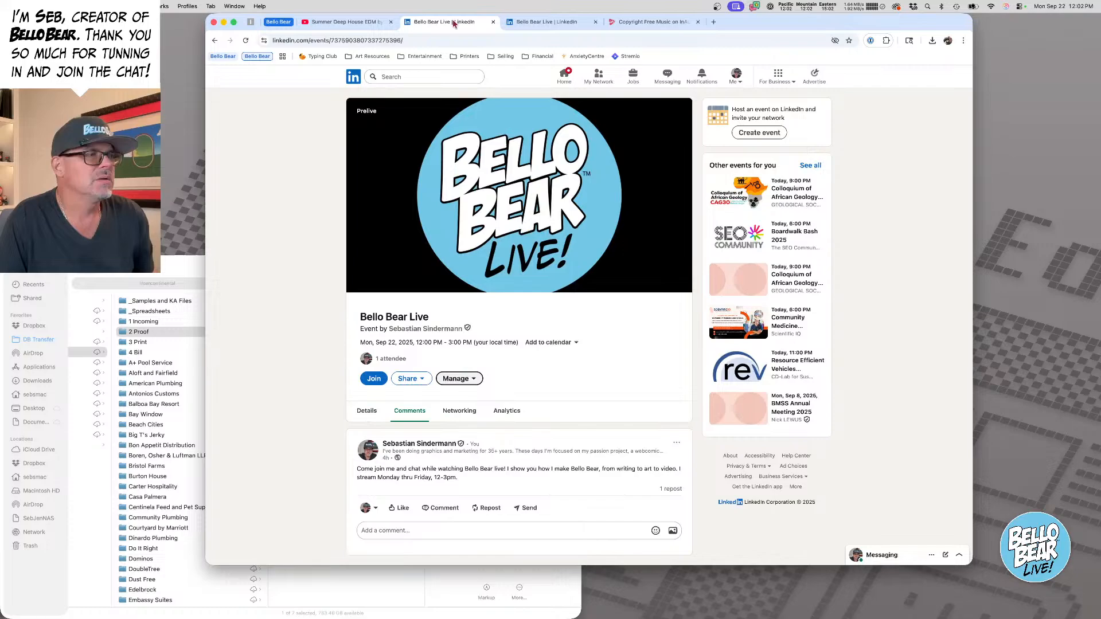
- Remove the Prelive event tab from the main browser window, keeping the other Bello Bear Live tab open there
left_click_drag(454, 23, 354, 189)
key("super+w")
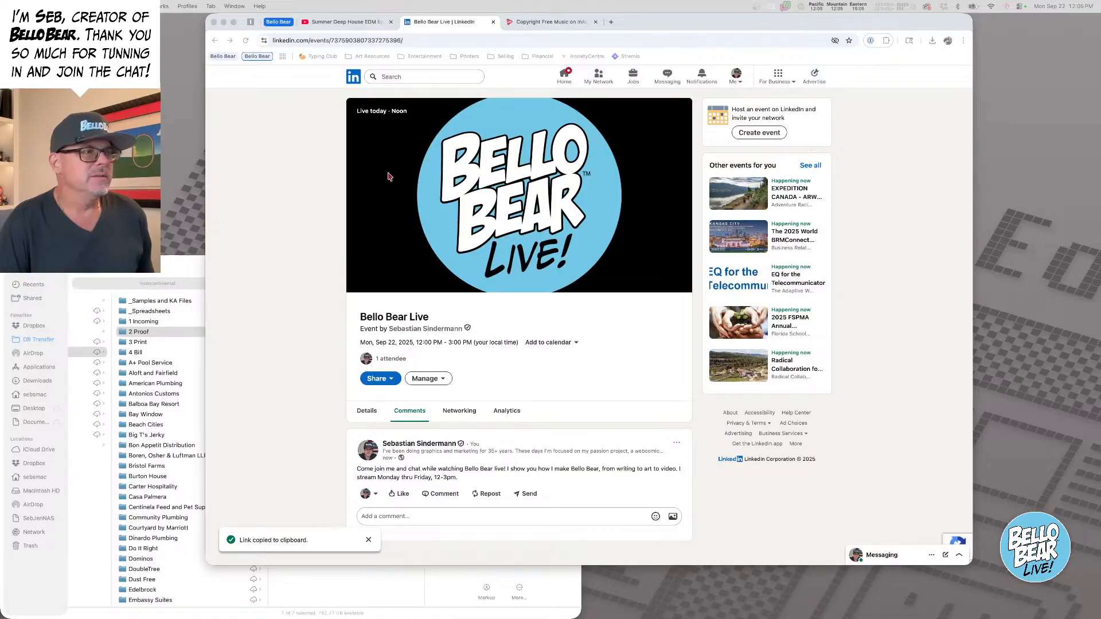
left_click(449, 26)
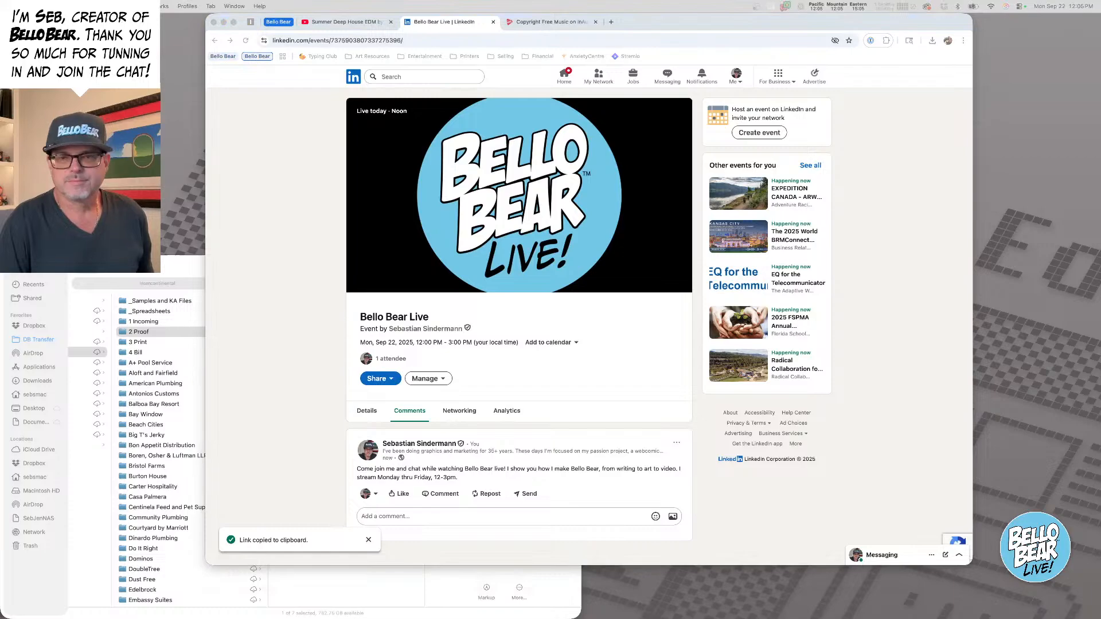
left_click(516, 206)
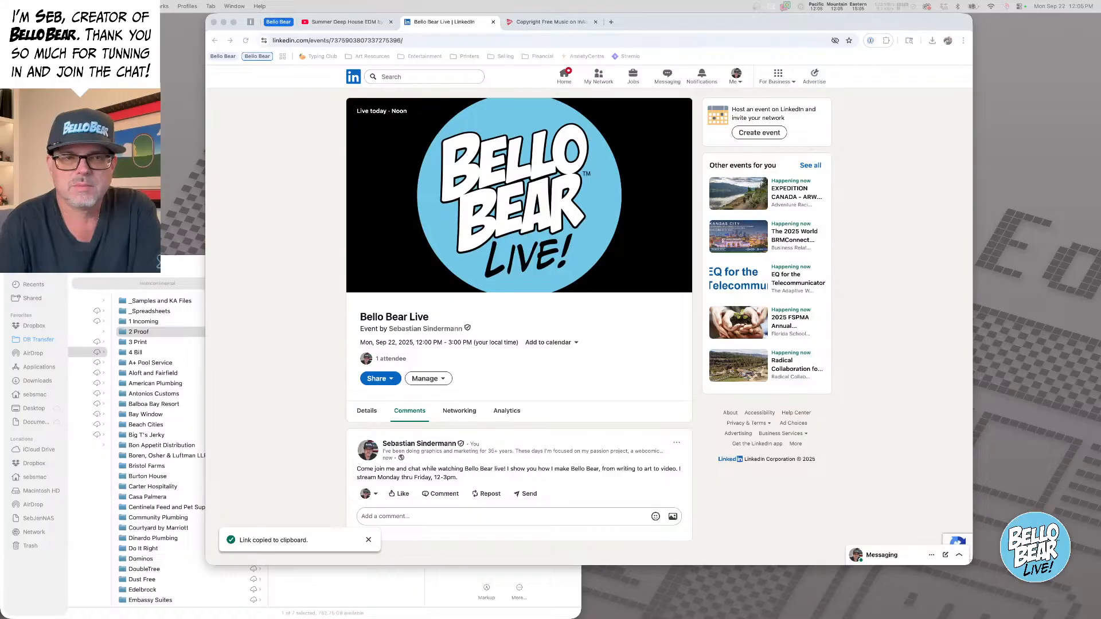
- Bring the separate LinkedIn window with the event theater onto this screen and place it over the main browser window
left_click_drag(1100, 221, 870, 213)
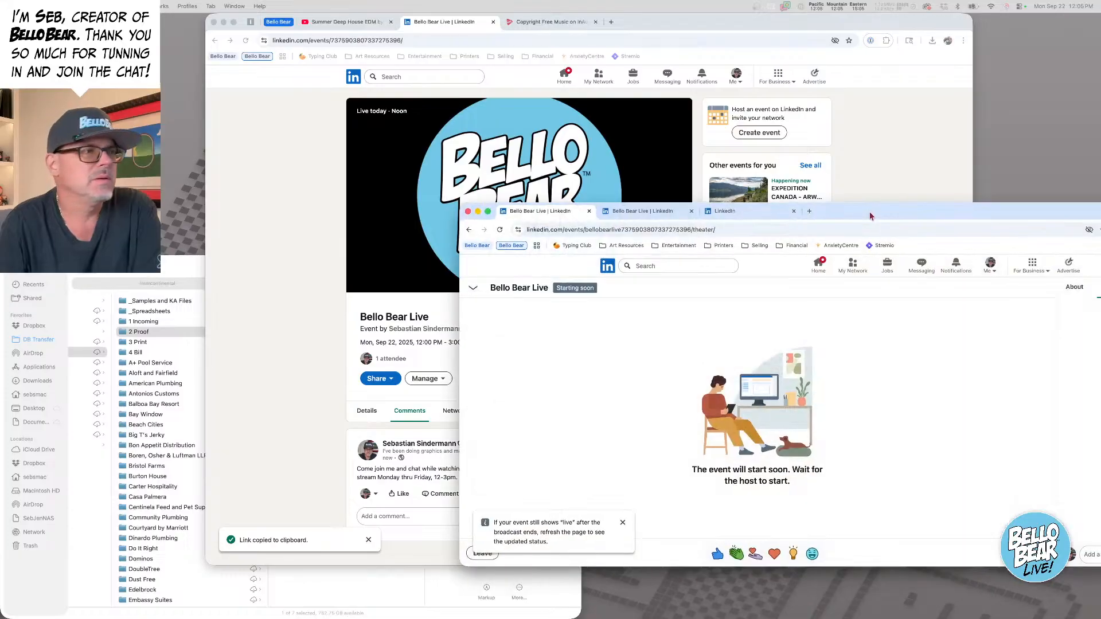
double_click(870, 212)
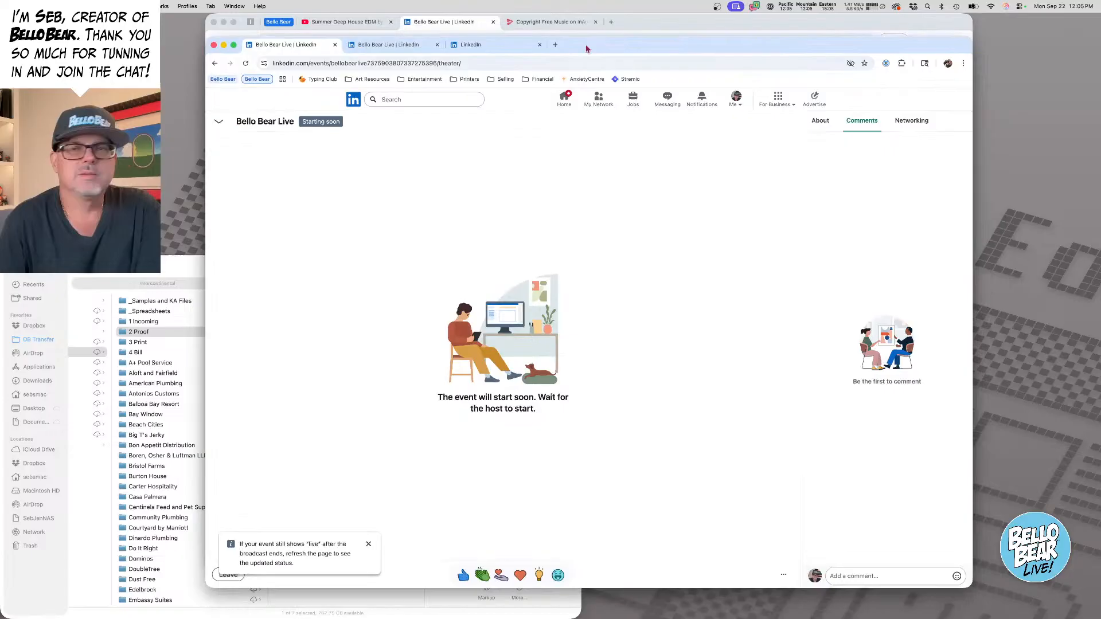
left_click_drag(587, 49, 596, 43)
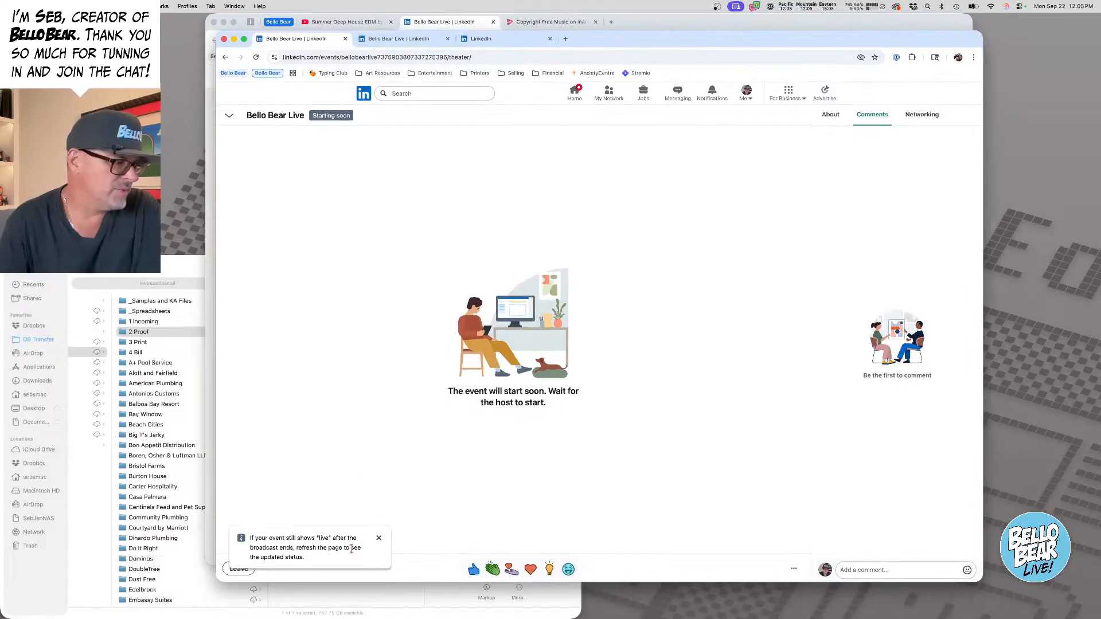
- Dismiss the broadcast notice, collapse the theater to the event's overview page, and examine its Manage and Share options
left_click(379, 538)
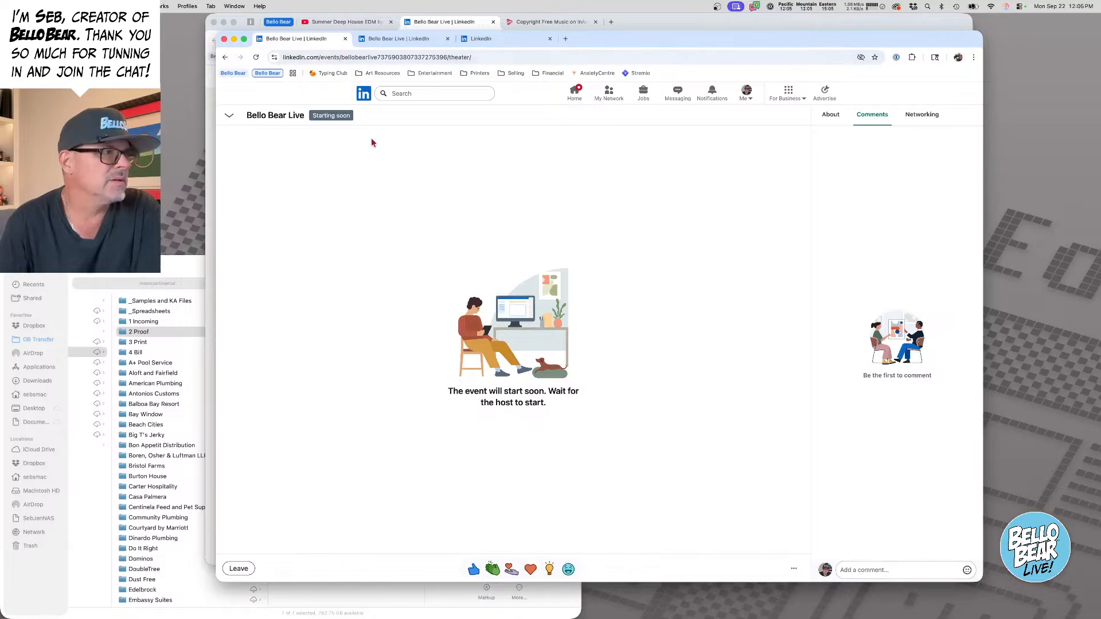
left_click(228, 119)
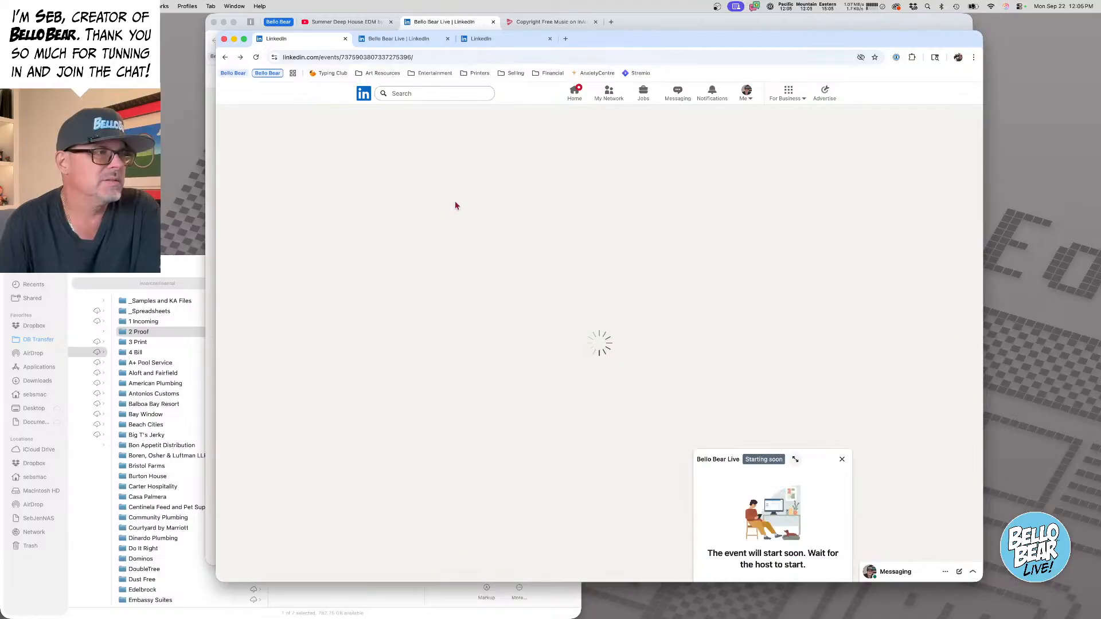
left_click(458, 396)
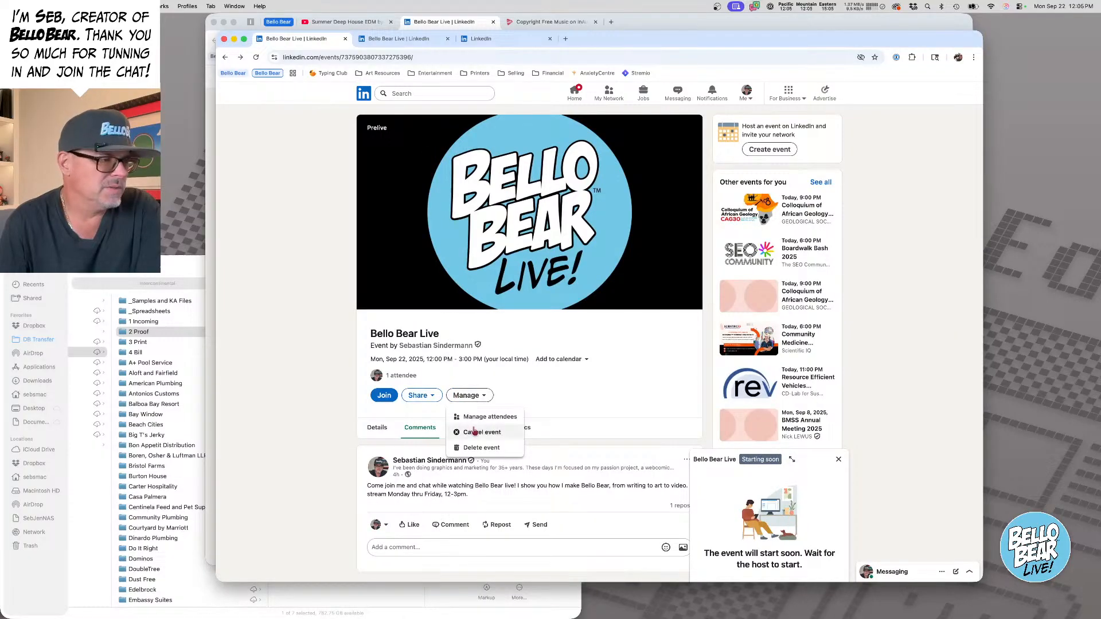
left_click(425, 395)
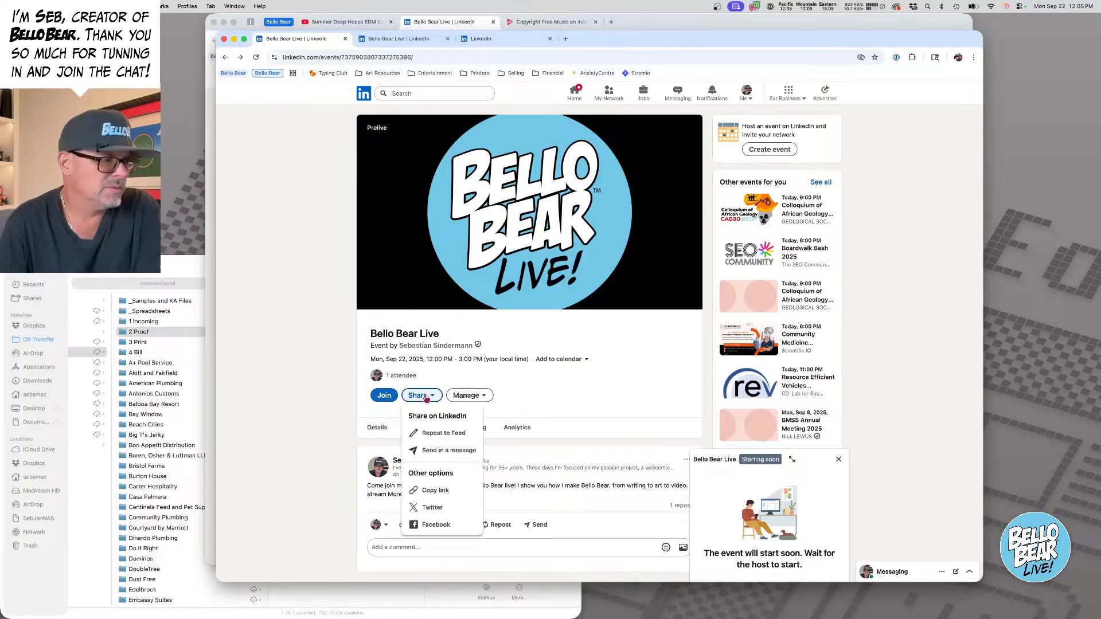
left_click(394, 414)
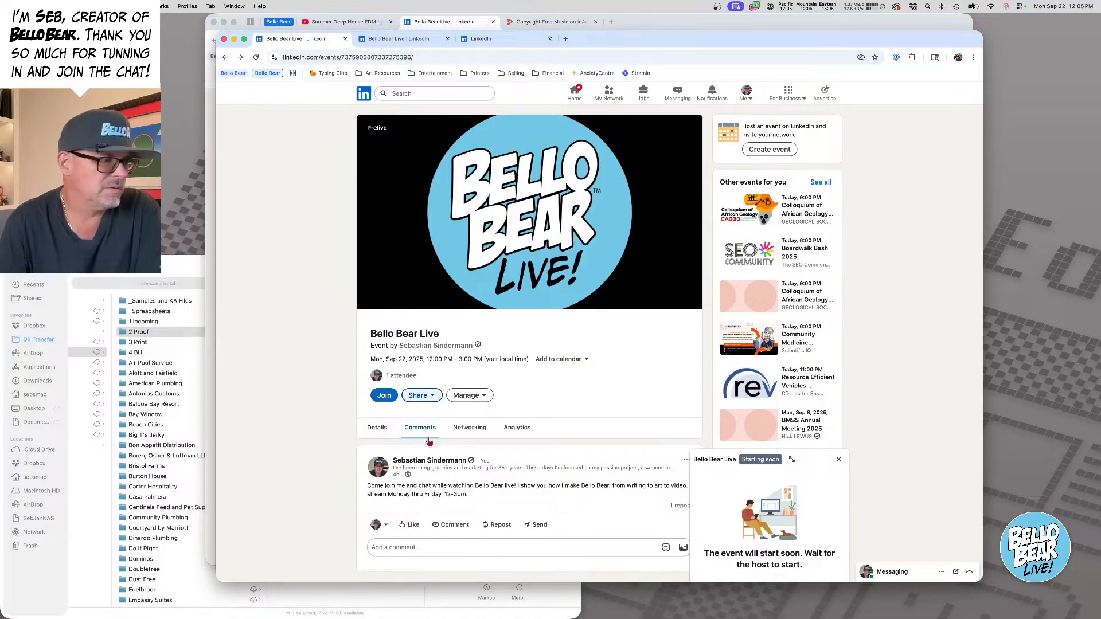
- Close the floating Bello Bear Live mini player and view the event's Comments section
scroll(487, 401, "down", 1)
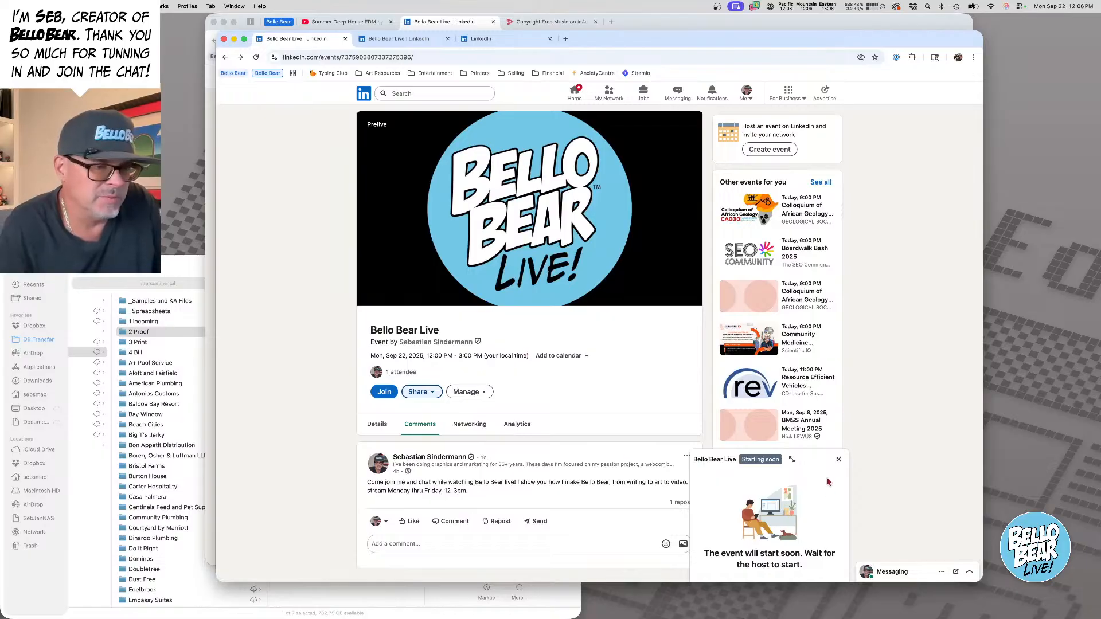
left_click(838, 459)
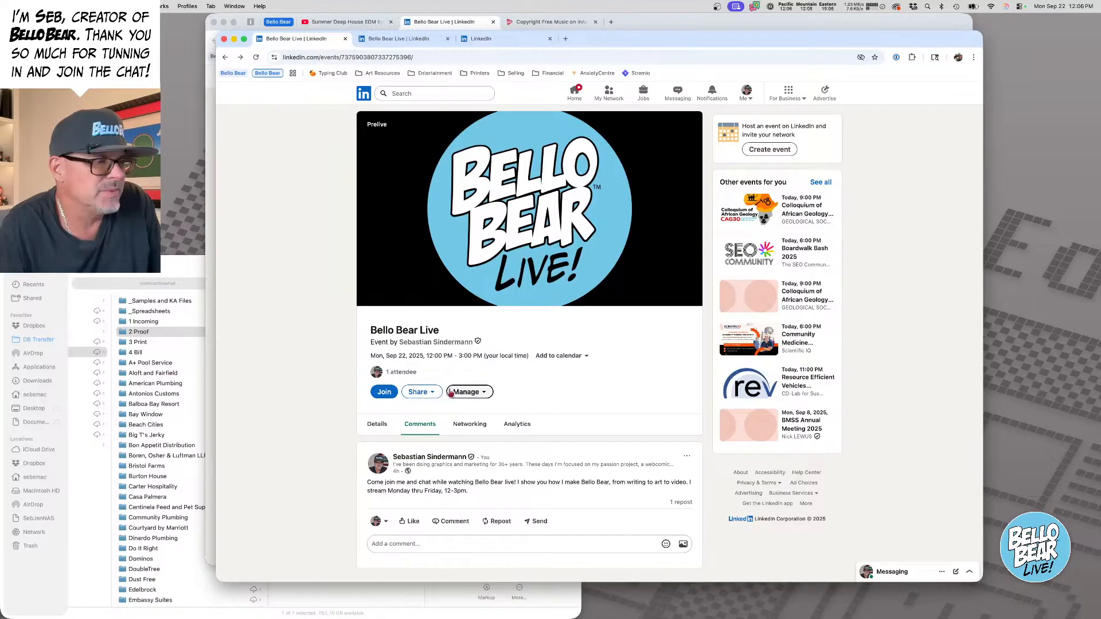
scroll(534, 497, "down", 1)
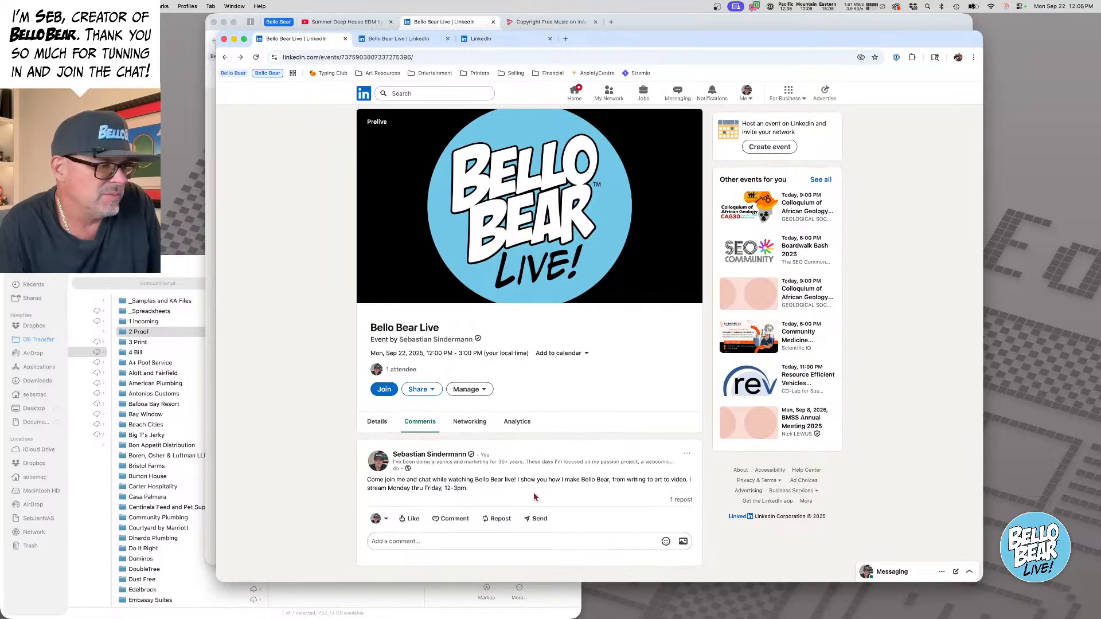
- Join the Bello Bear Live event theater and check the attendees in the Networking section of the main window's event page
scroll(529, 241, "up", 1)
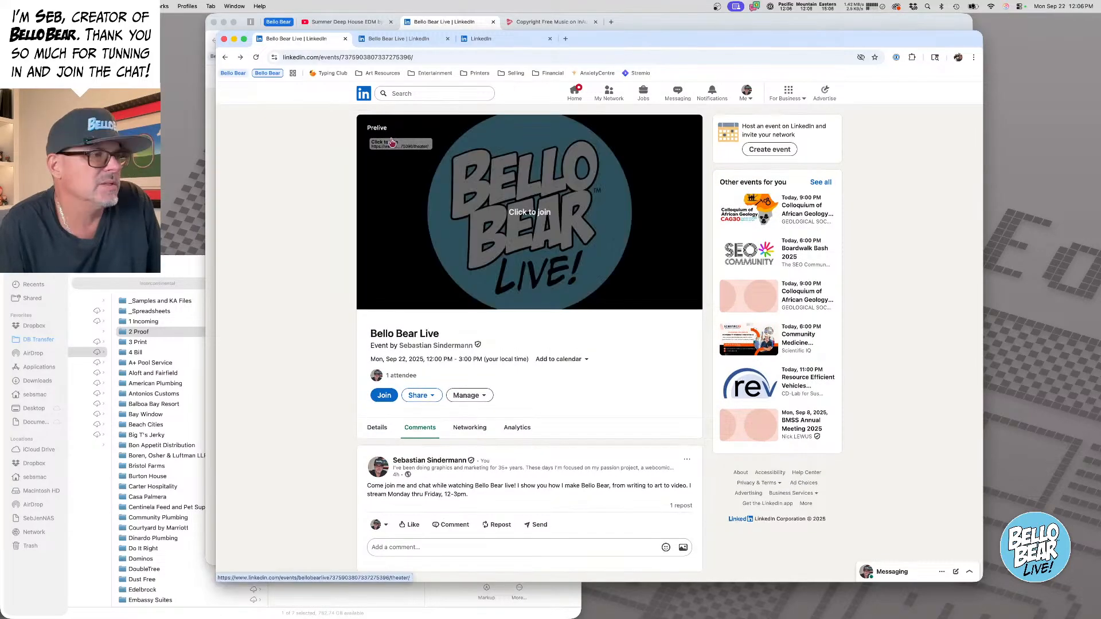
left_click(528, 241)
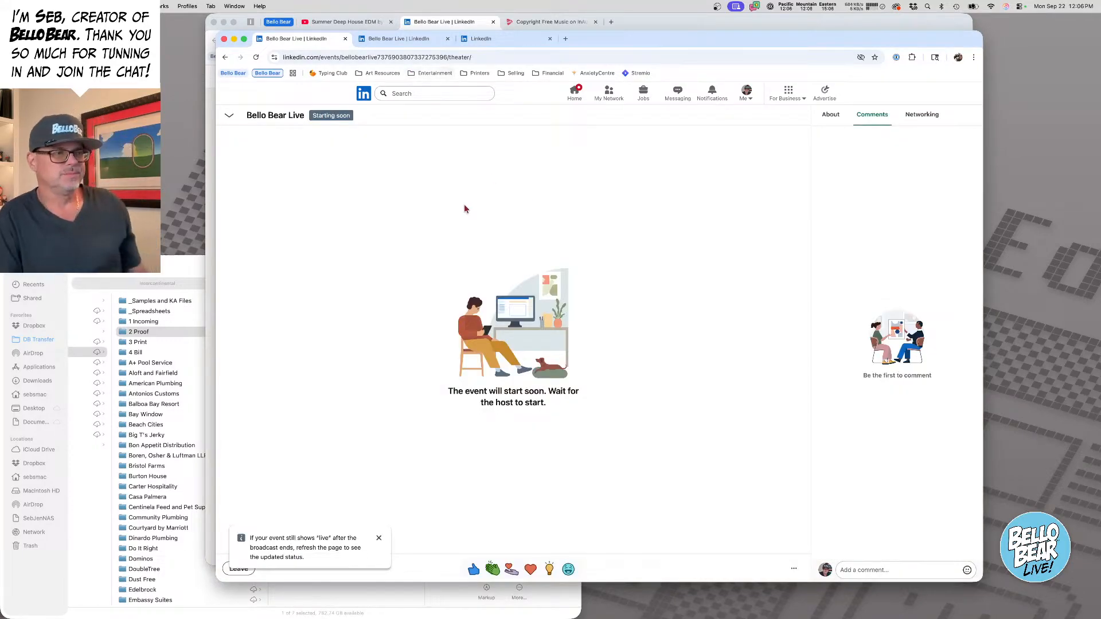
left_click(504, 40)
key("super+grave")
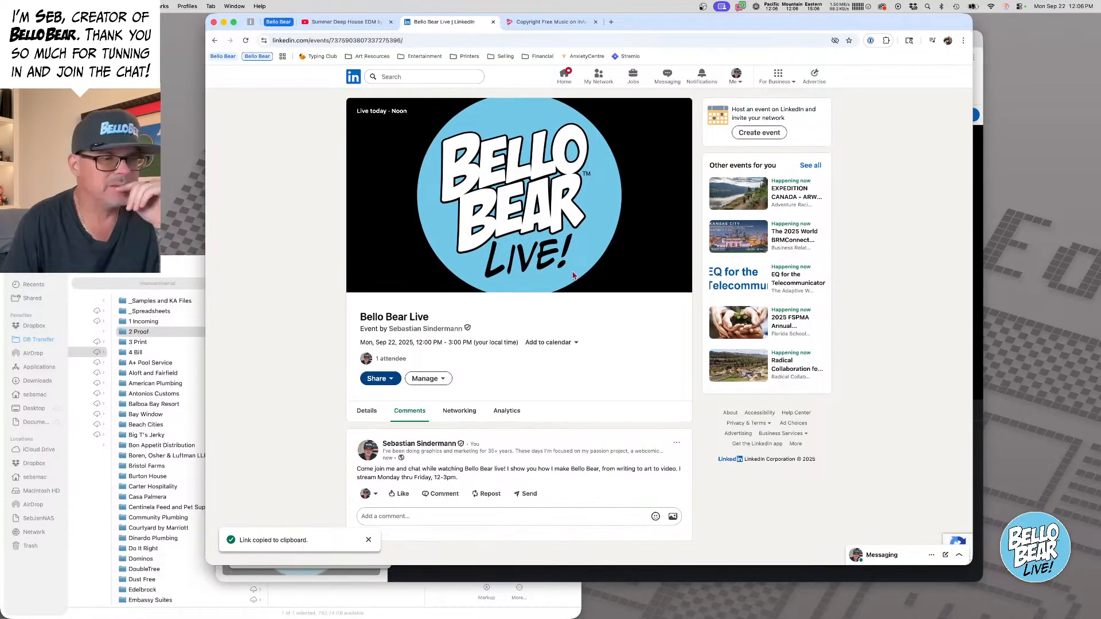
left_click(466, 414)
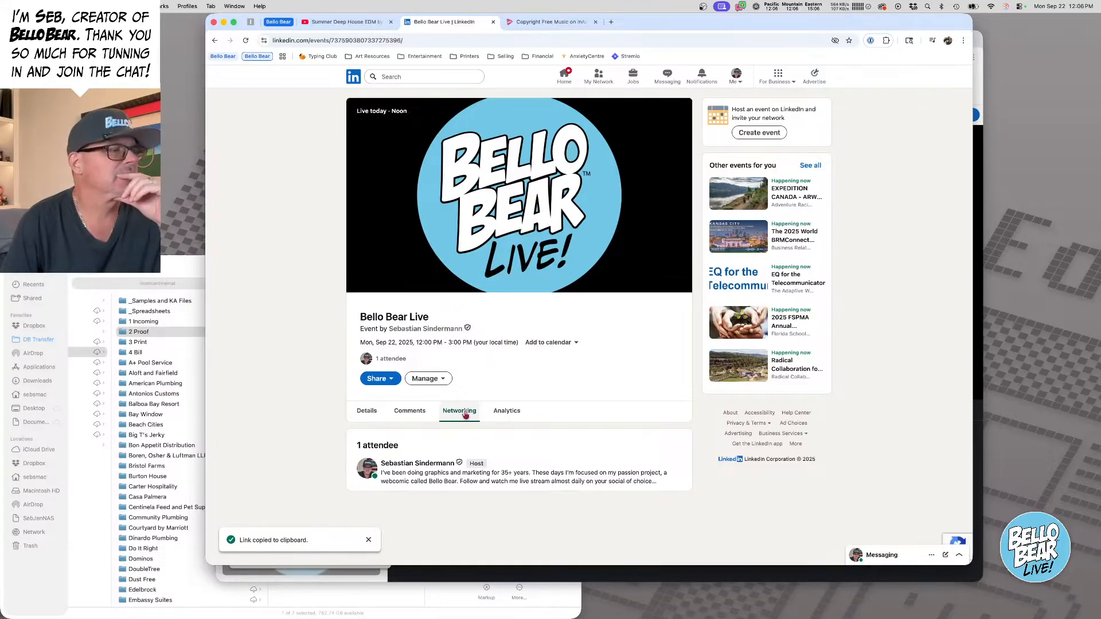
key("super+grave")
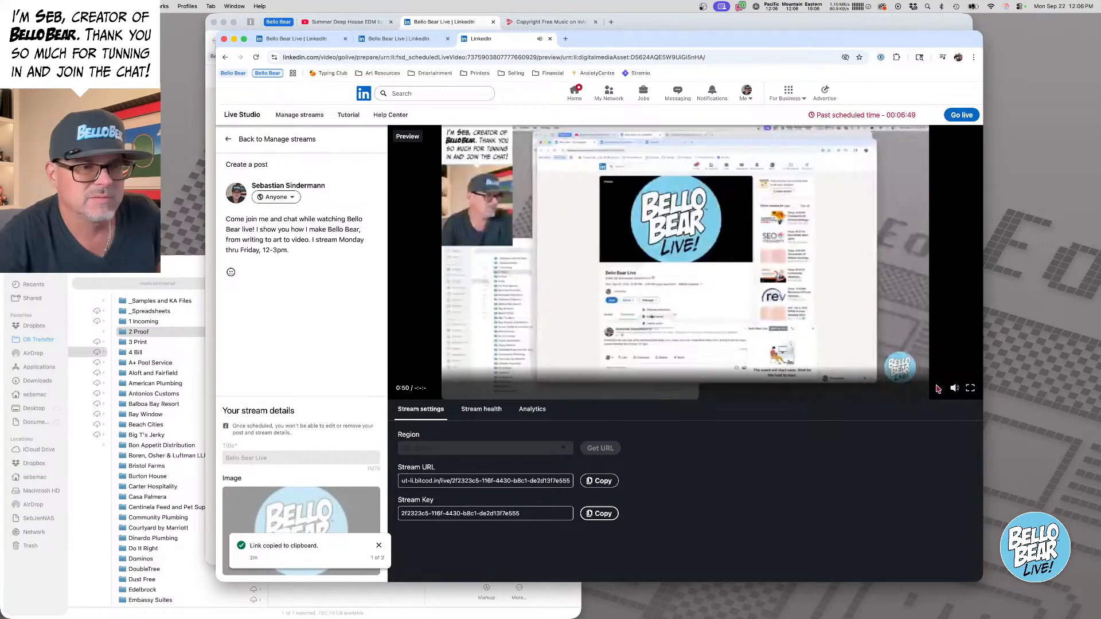
- Mute the Live Studio stream preview and compare it with the event theater tab
left_click(954, 388)
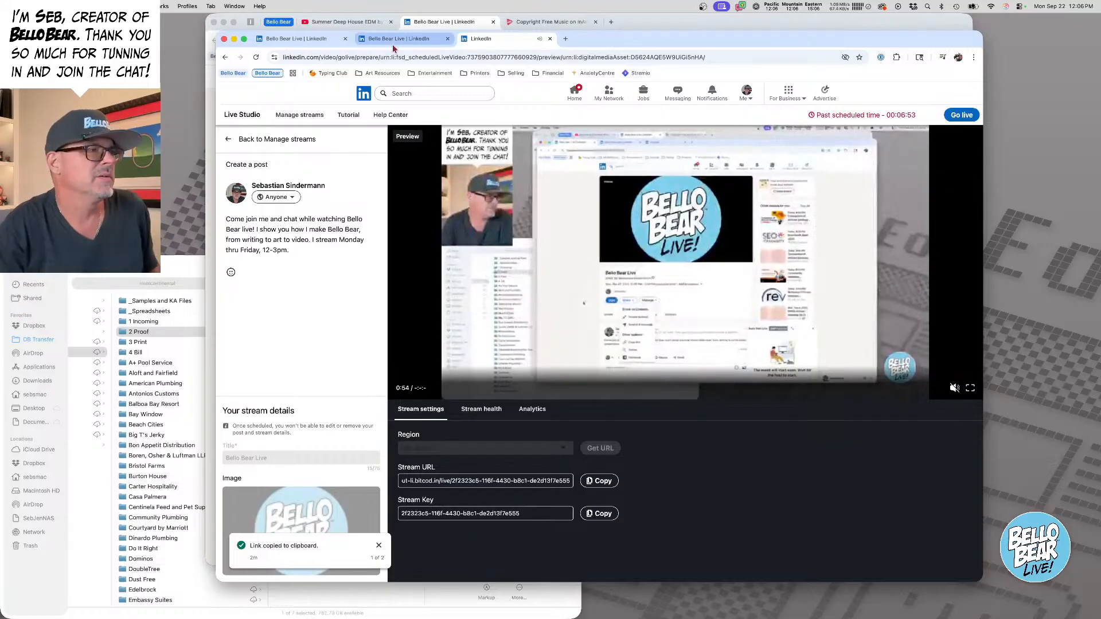
left_click(351, 41)
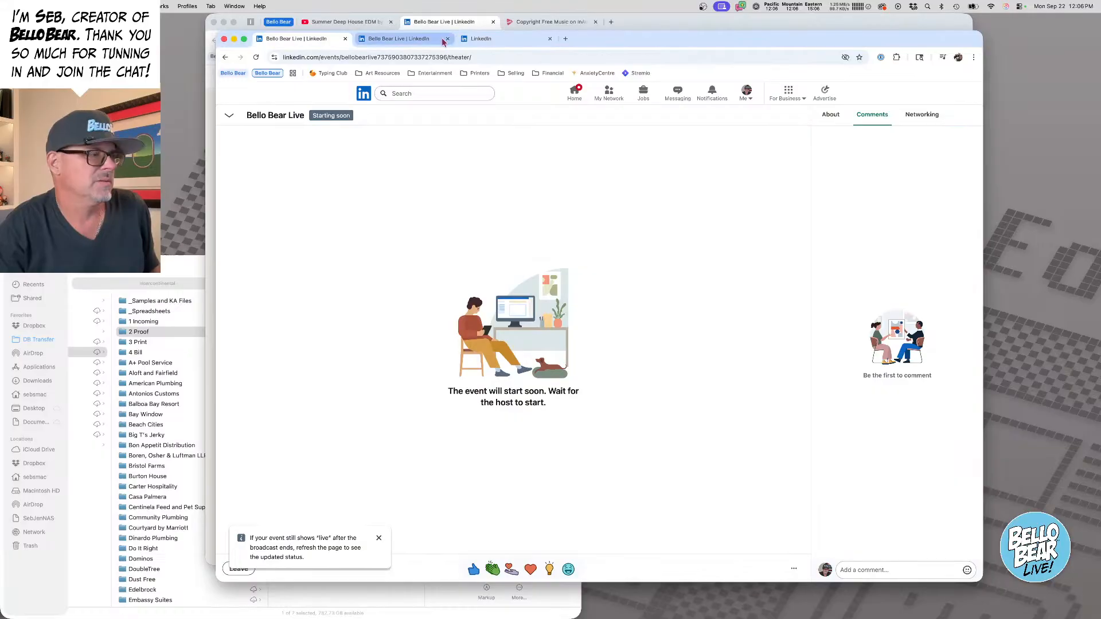
left_click(493, 39)
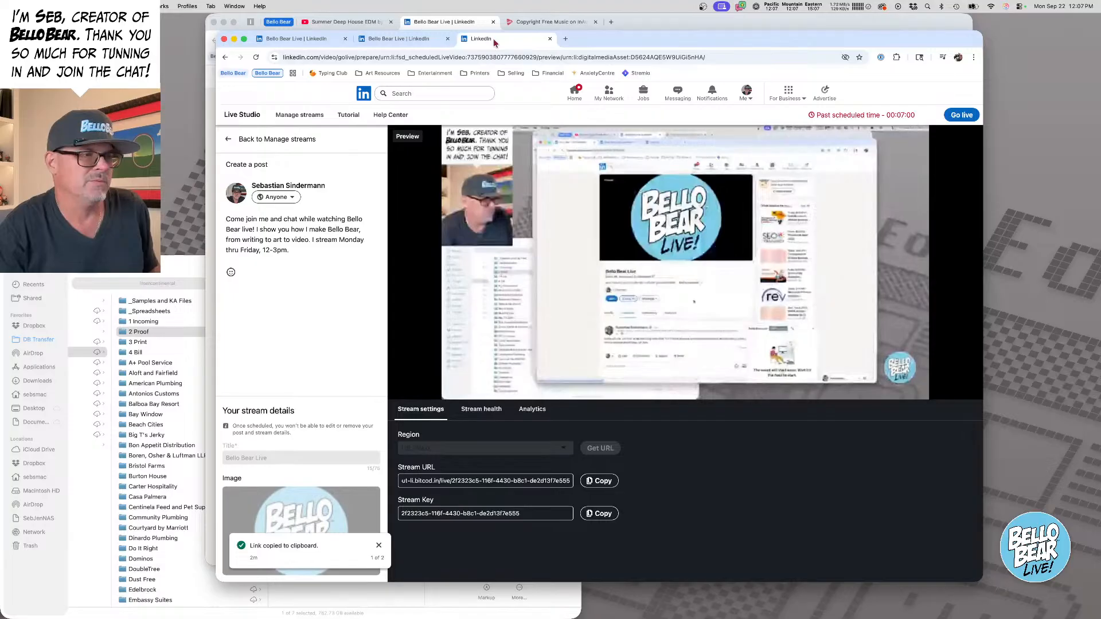
- Close the Live Studio tab and the duplicate Bello Bear Live tab, leaving one theater tab in the separate window
key("super+w")
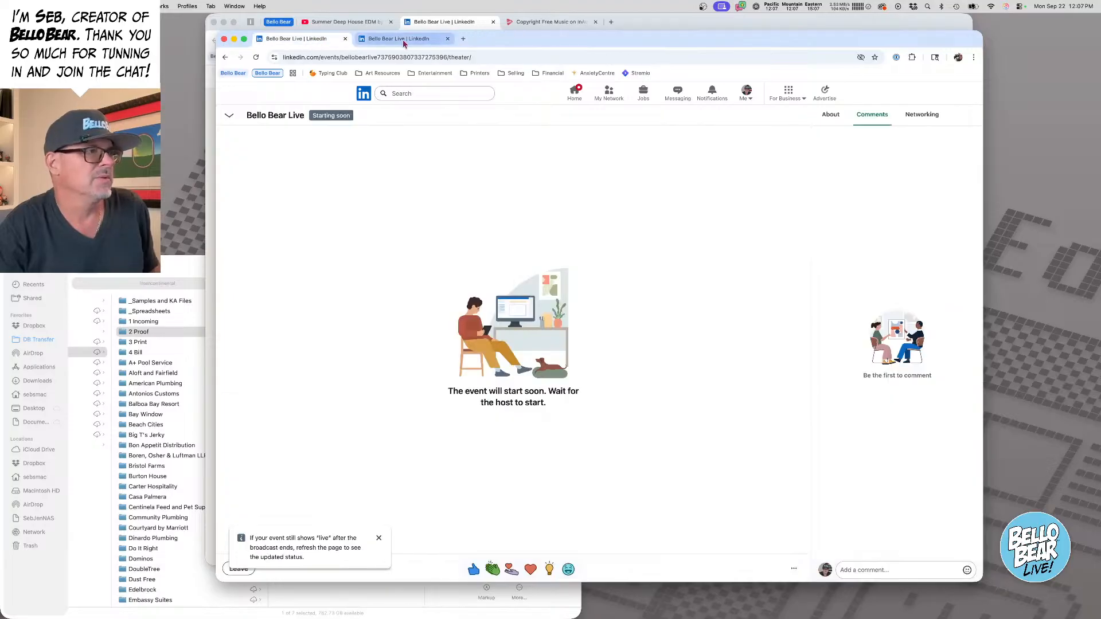
left_click(404, 41)
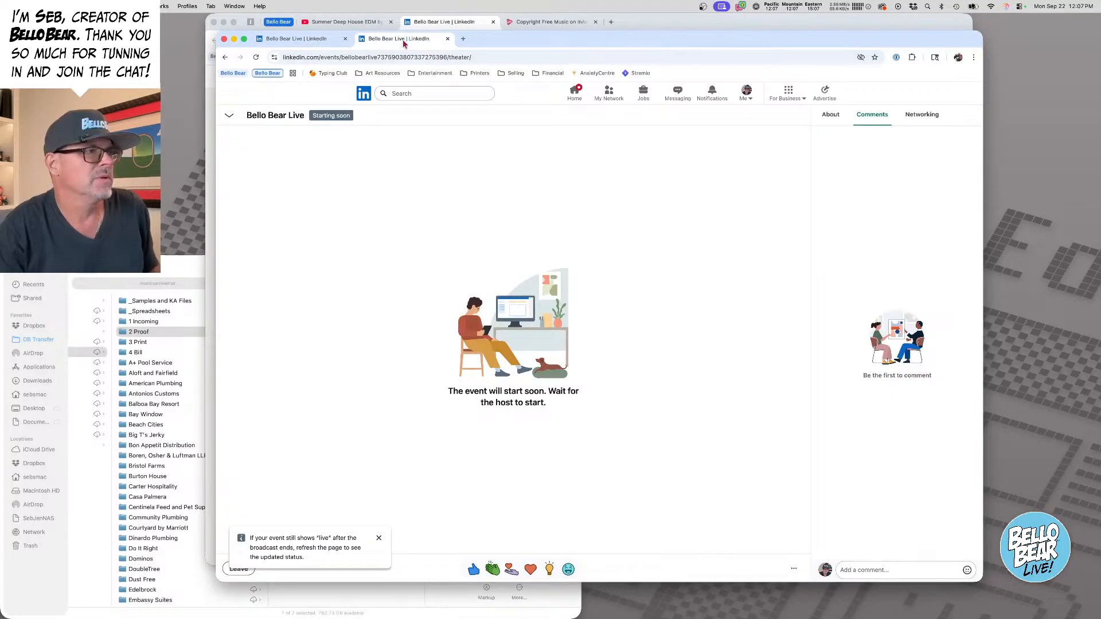
key("super+w")
left_click_drag(404, 44, 416, 47)
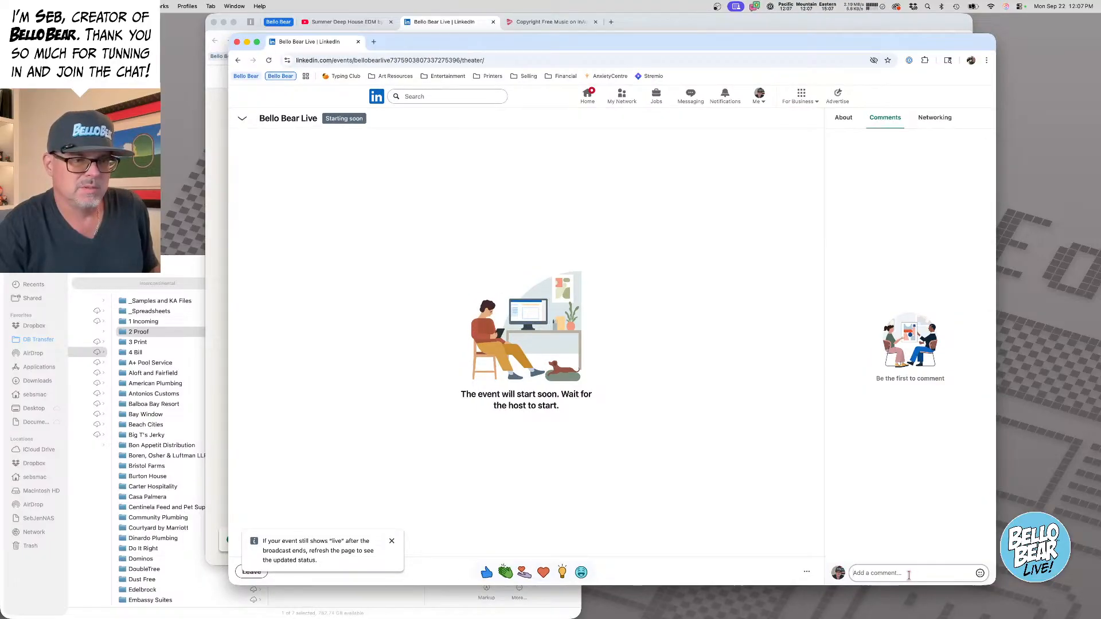
- Post the comment "Test LI" in the event theater's Comments section
left_click(908, 573)
type("Test")
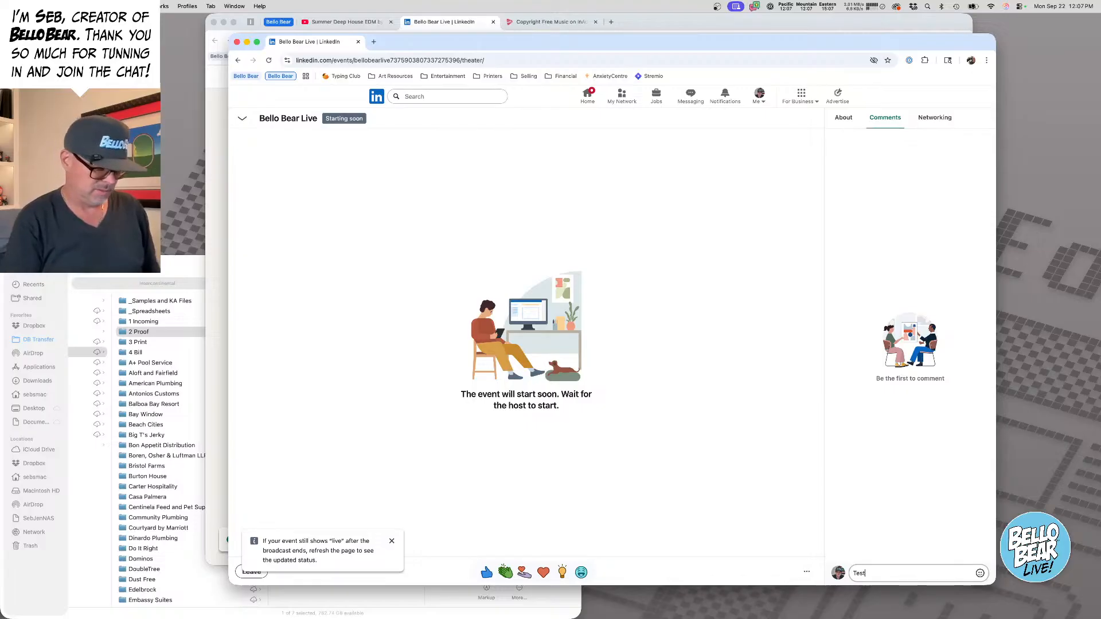
type(" L")
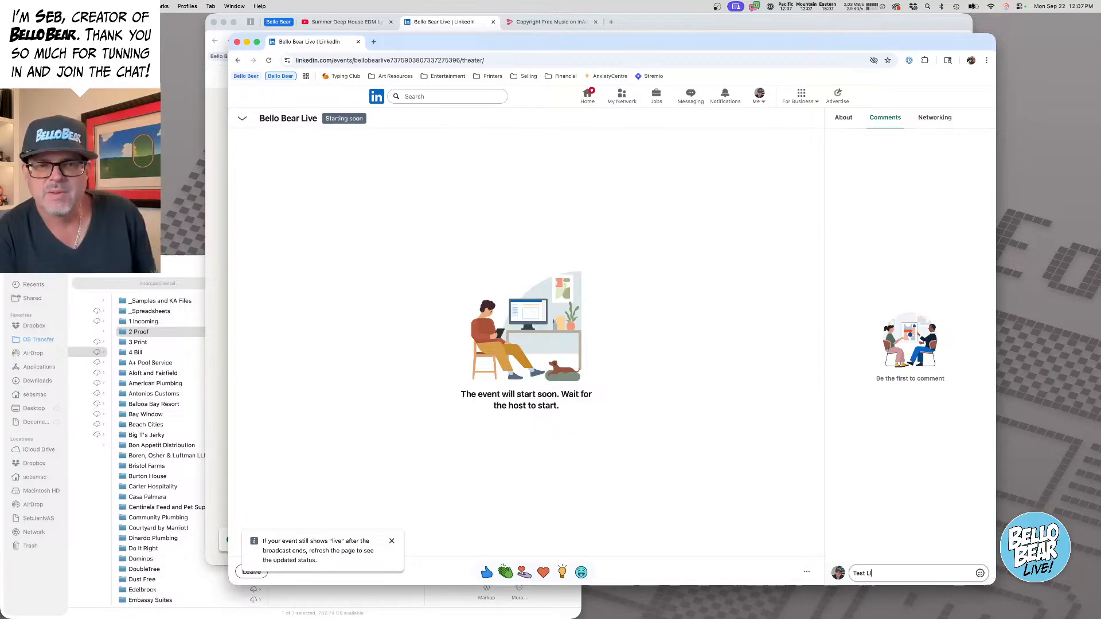
type("I")
key("Return")
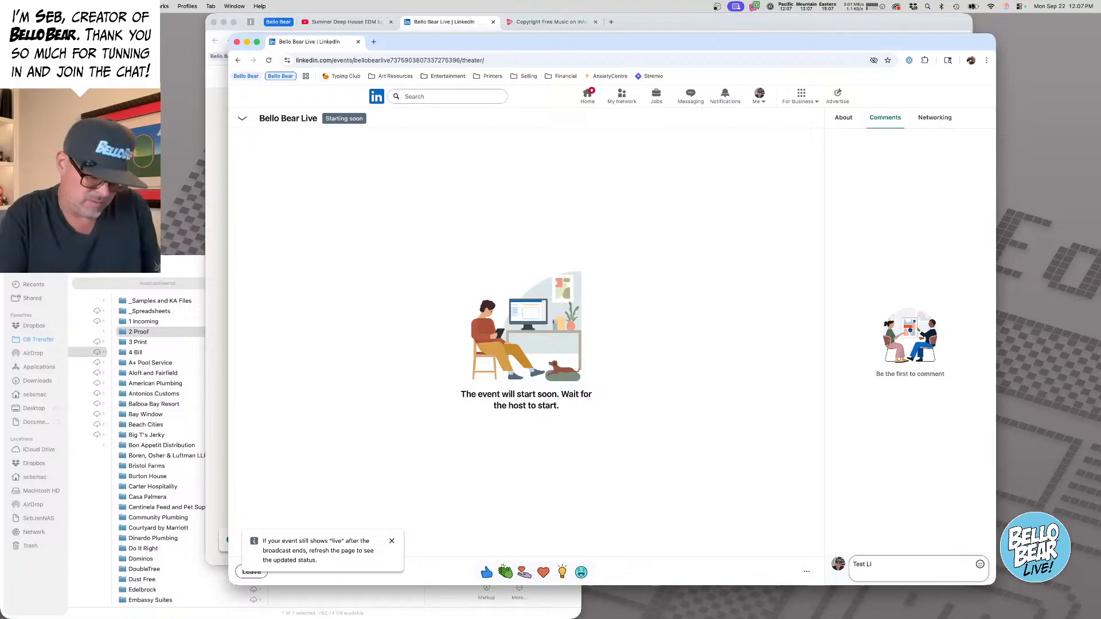
key("BackSpace")
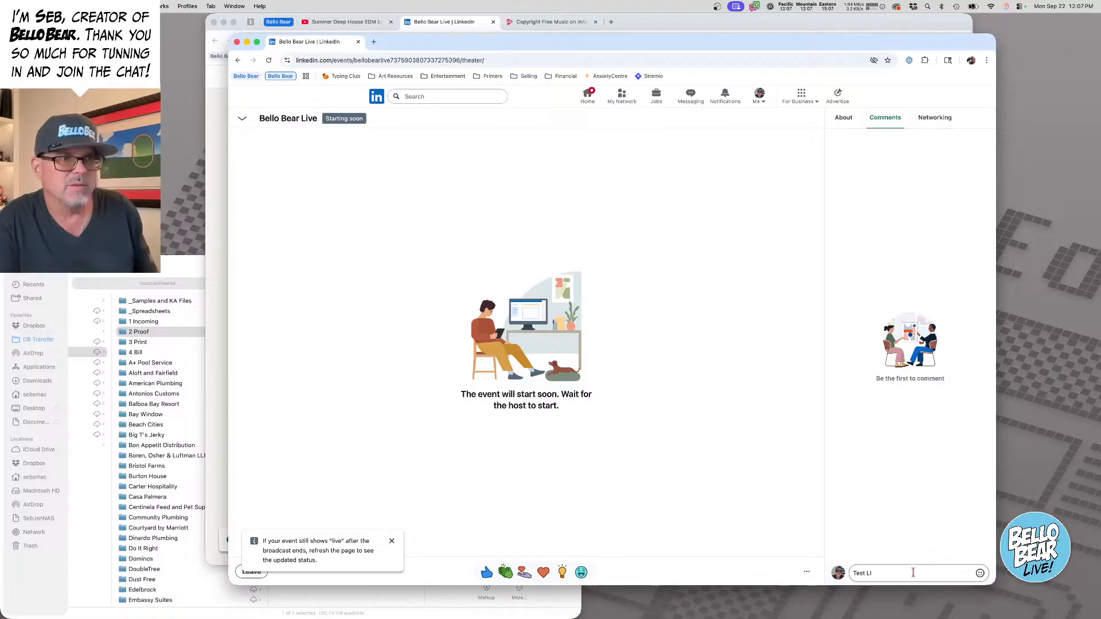
key("Return")
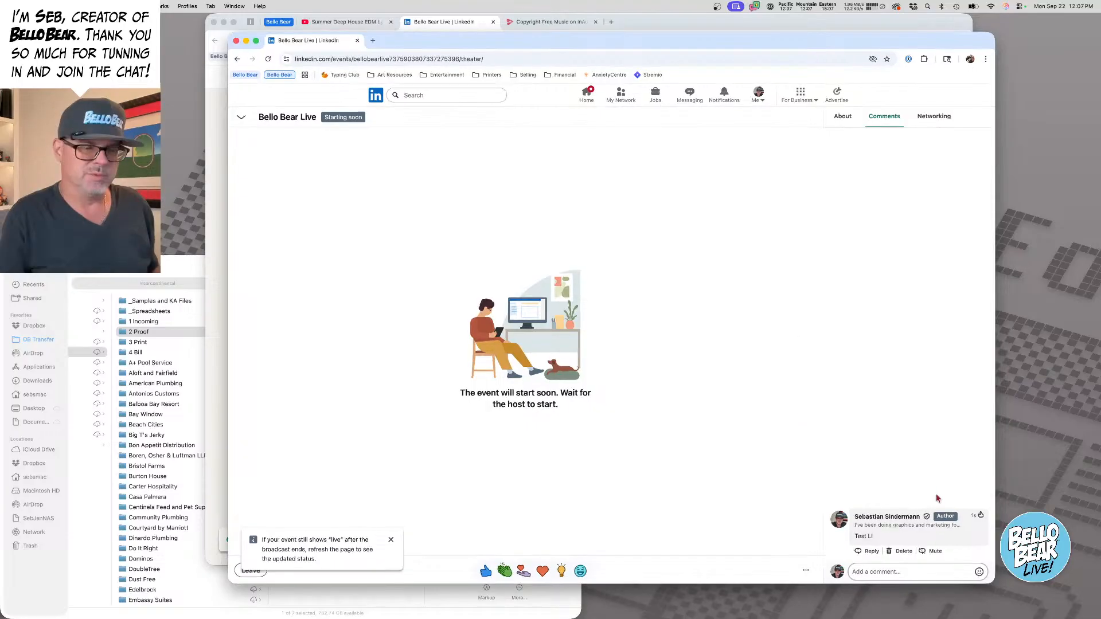
- Shrink the separate theater window, move it off this screen, and return to the main browser window
left_click_drag(1001, 572, 487, 394)
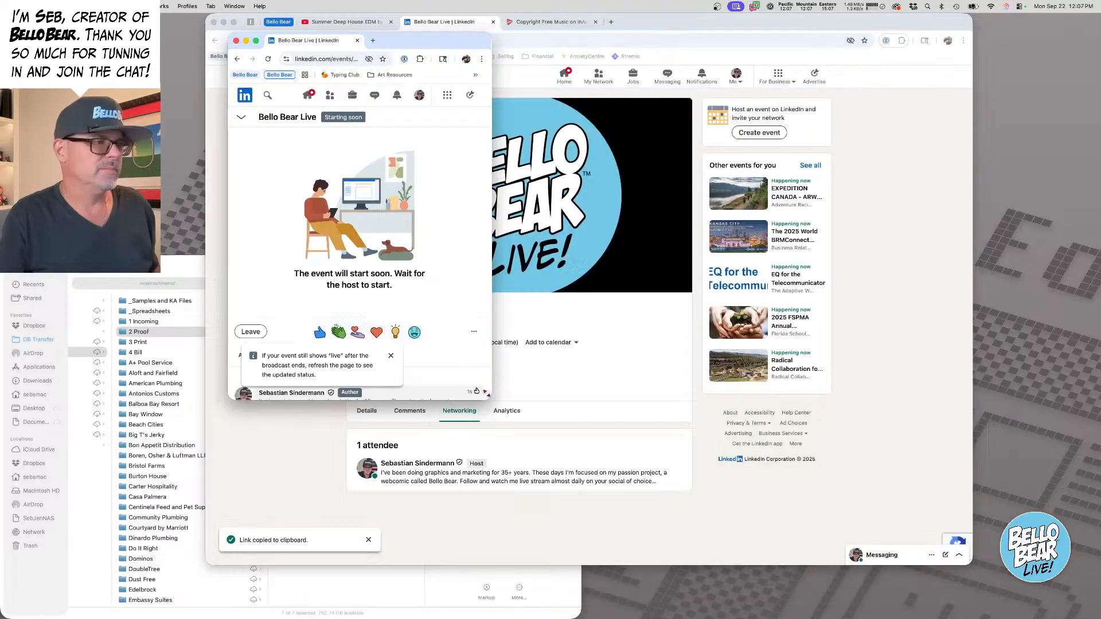
left_click_drag(430, 41, 1100, 259)
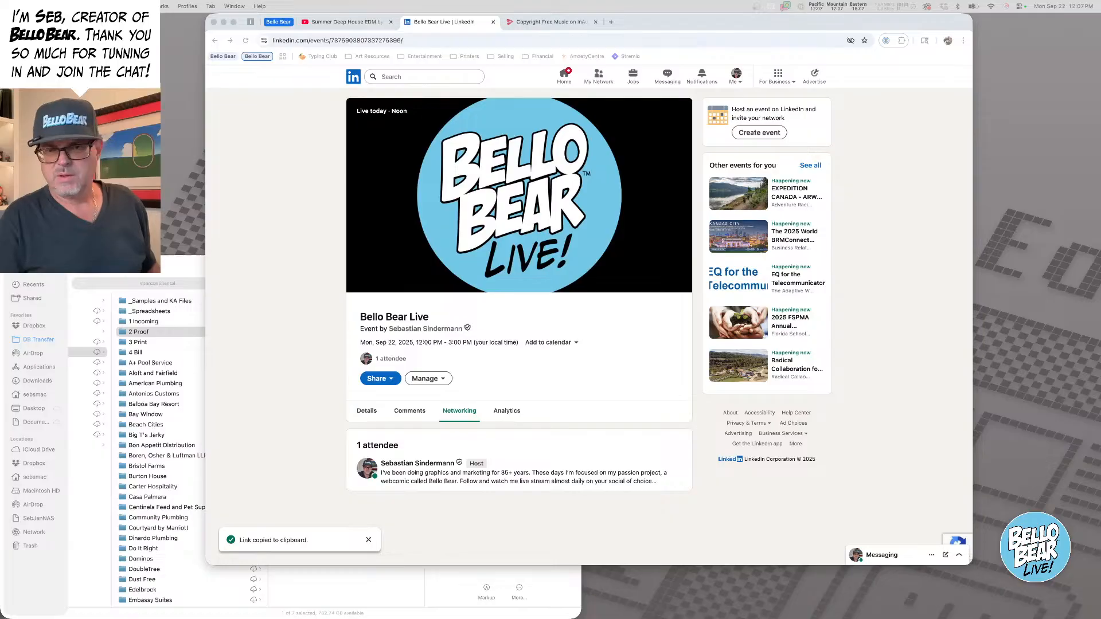
left_click(403, 226)
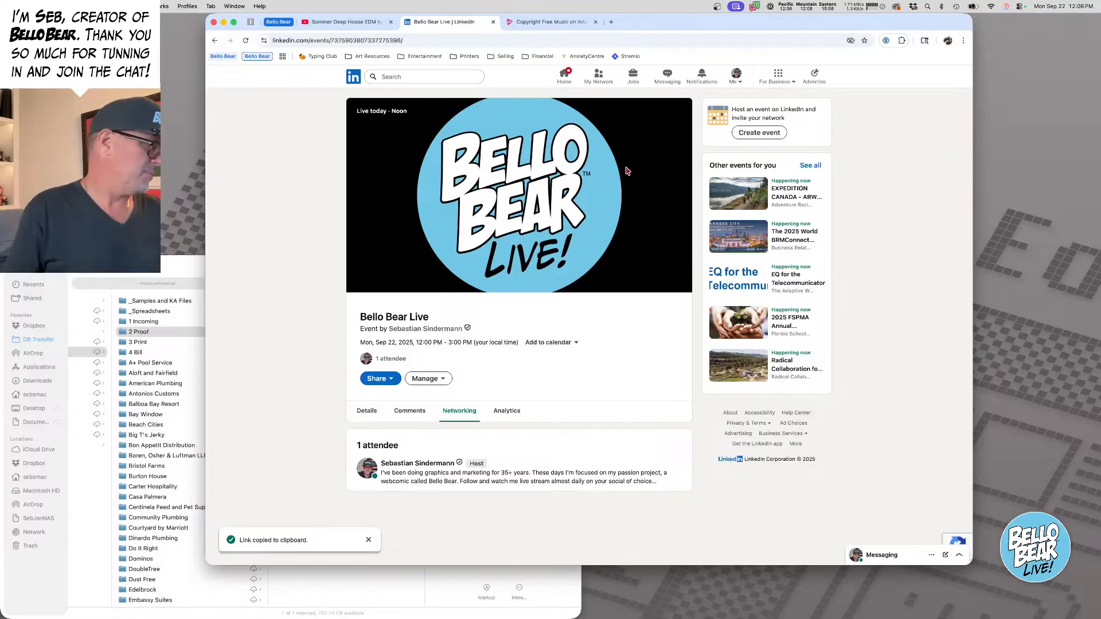
- Switch to Social Stream Ninja, review the added chat sources, and connect the TikTok source's WebSocket
left_click(576, 599)
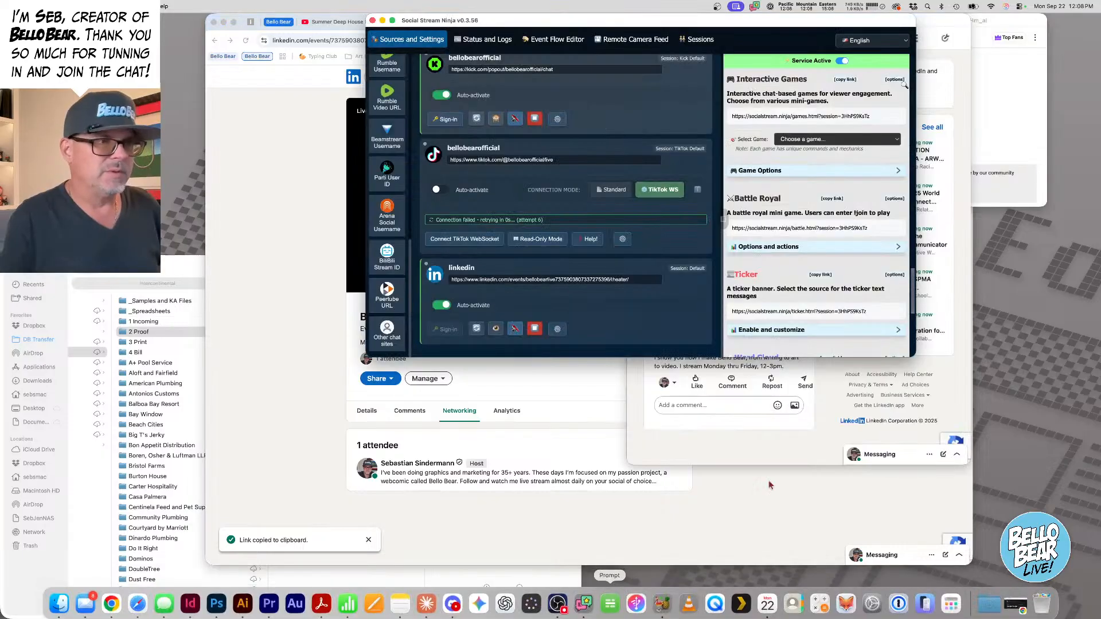
scroll(546, 153, "up", 5)
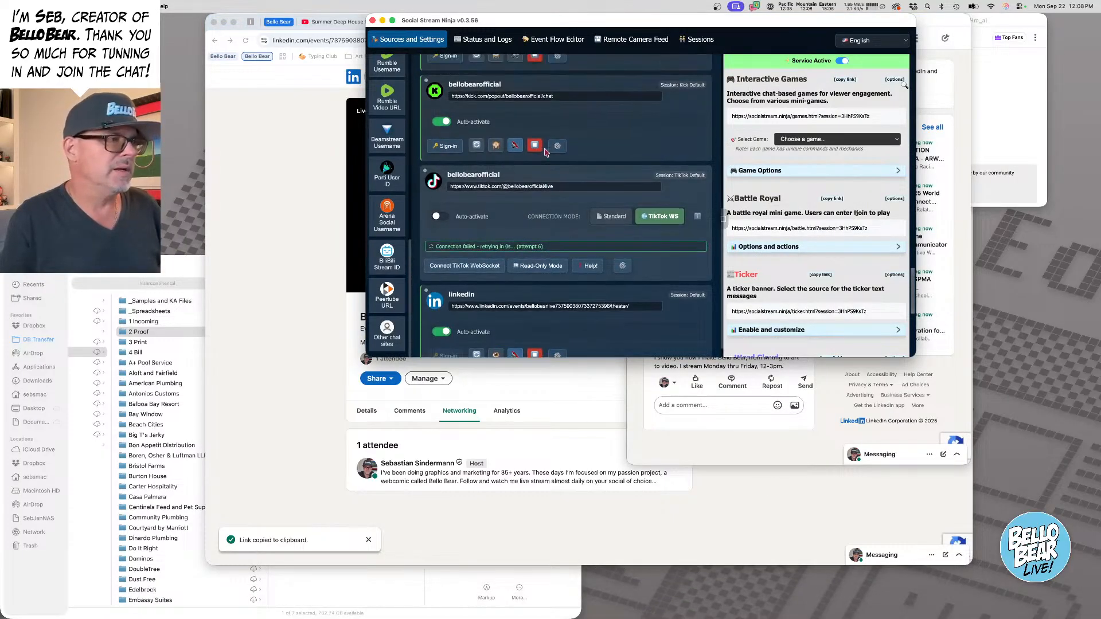
scroll(546, 153, "up", 4)
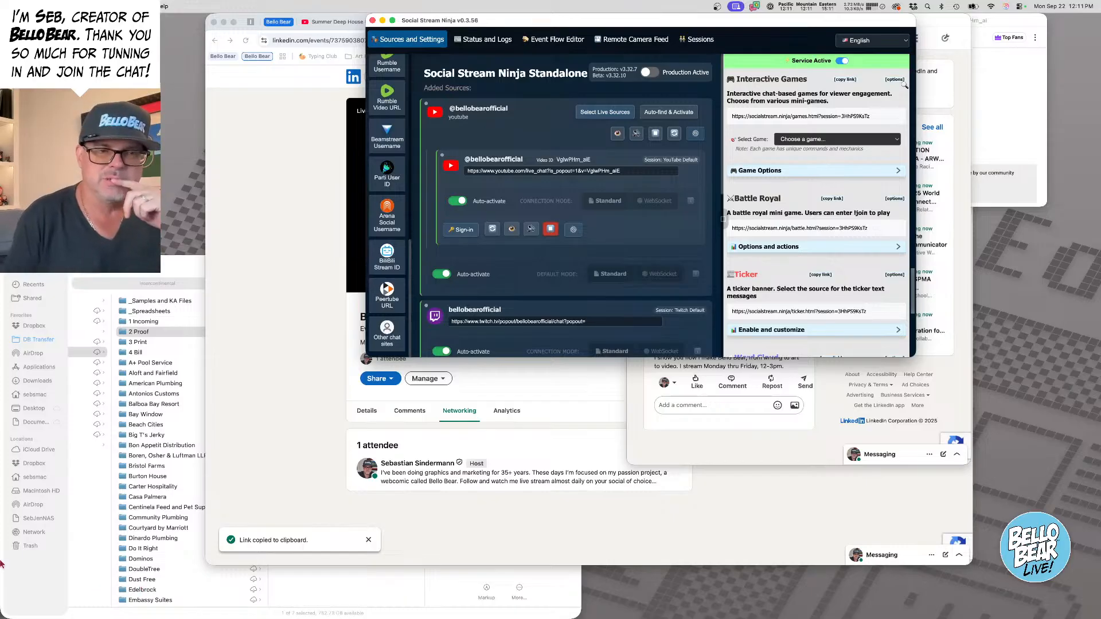
scroll(438, 302, "down", 1)
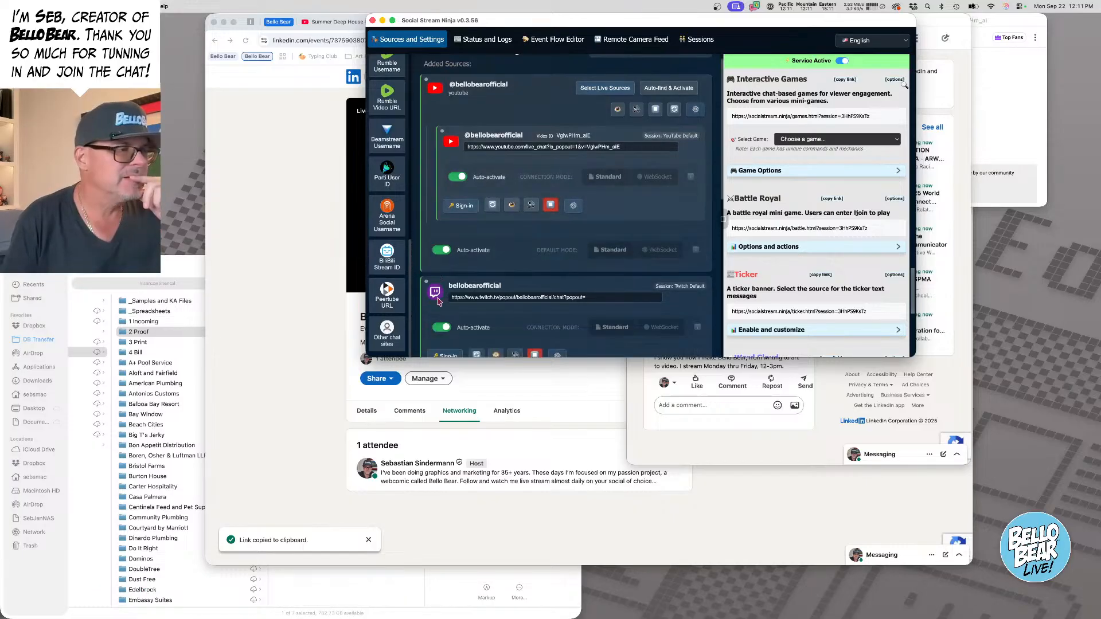
scroll(438, 302, "down", 10)
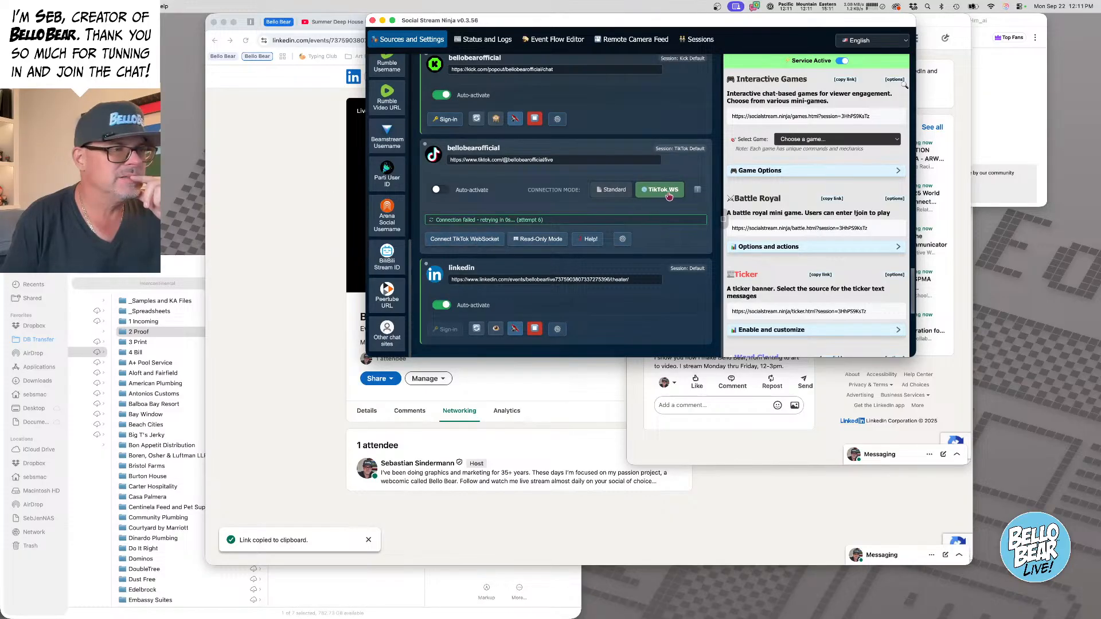
left_click(473, 247)
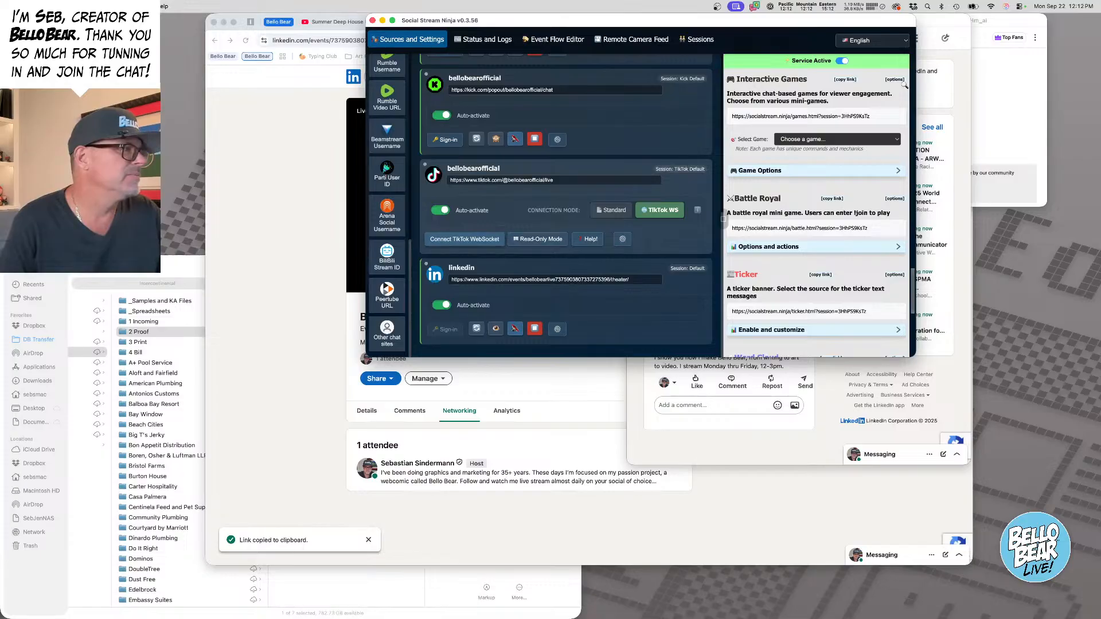
key("super+alt+Escape")
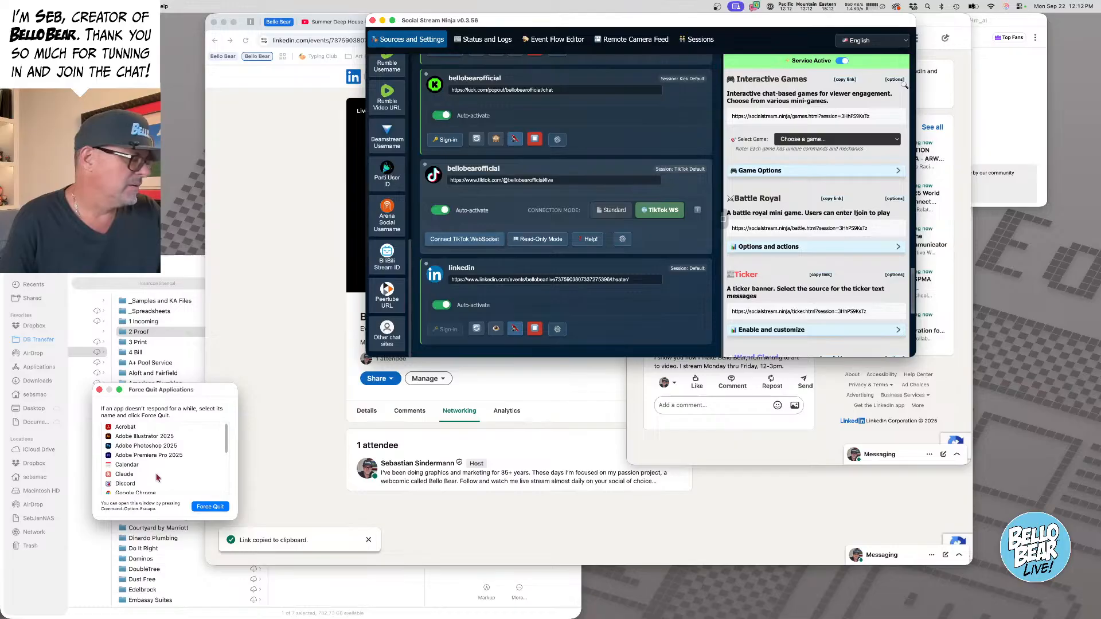
scroll(159, 470, "down", 5)
left_click(159, 478)
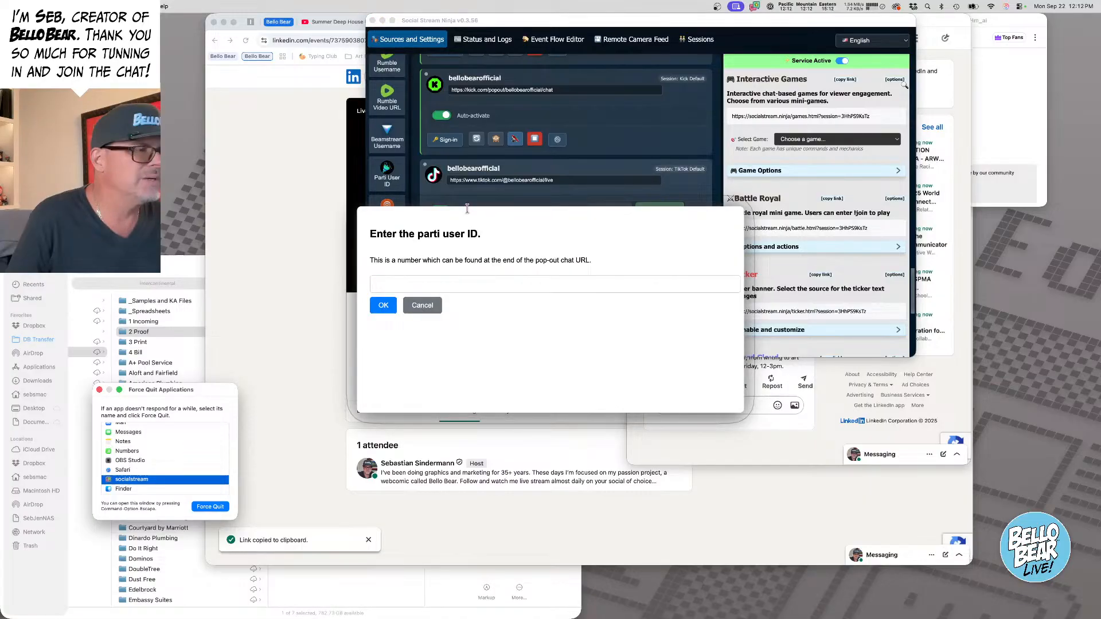
left_click(99, 391)
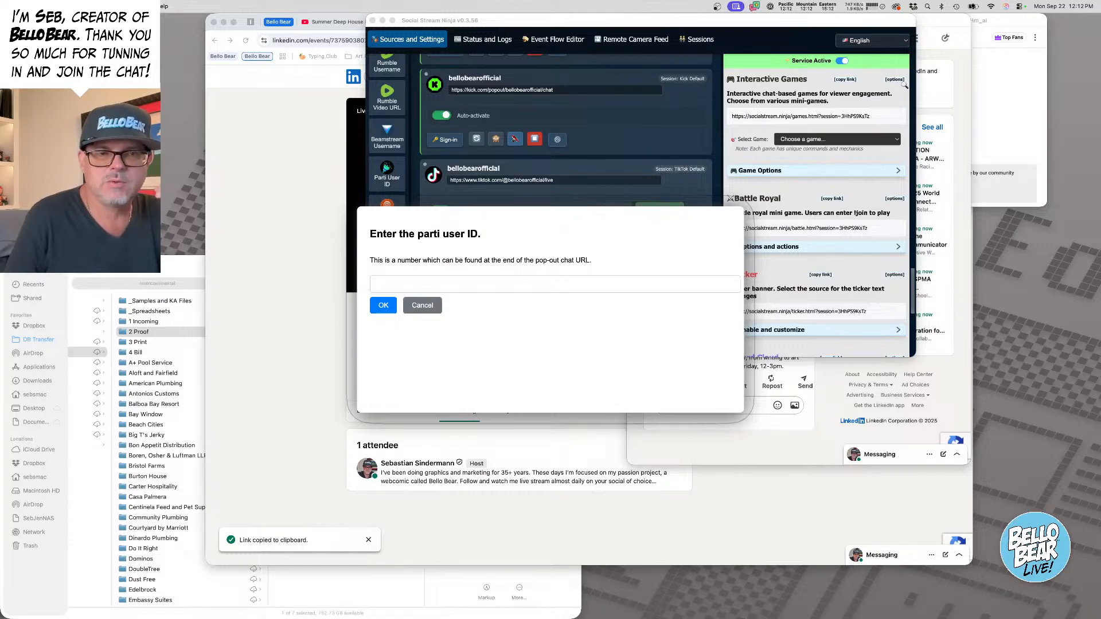
left_click(422, 305)
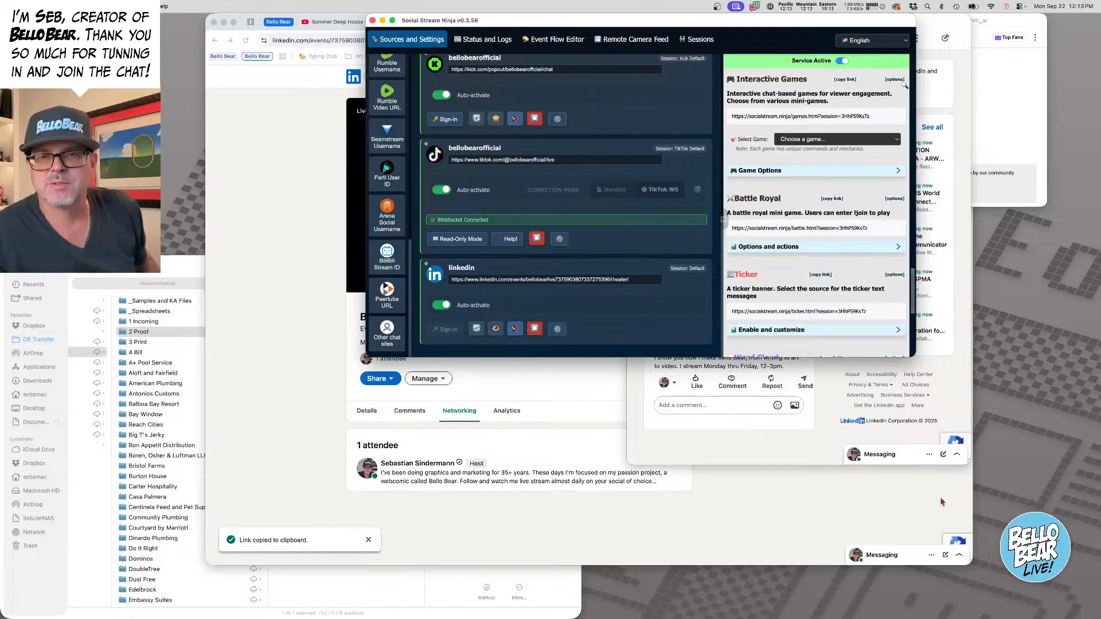
- Hide Social Stream Ninja, reload the event page in the main browser window, and rejoin its theater with the broadcast notice dismissed
key("super+h")
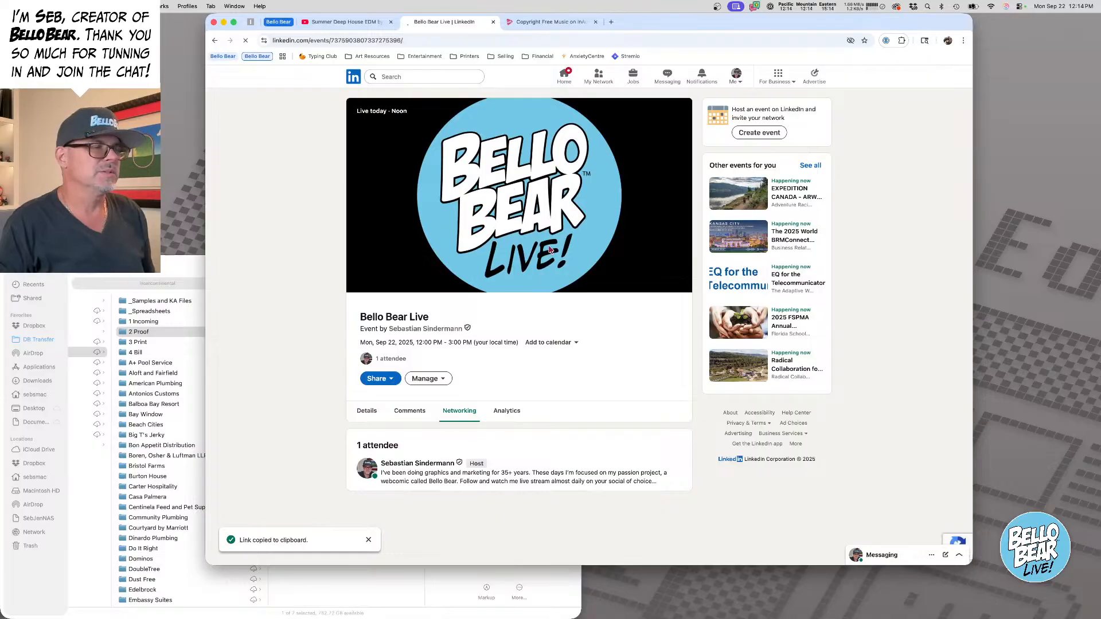
key("super+r")
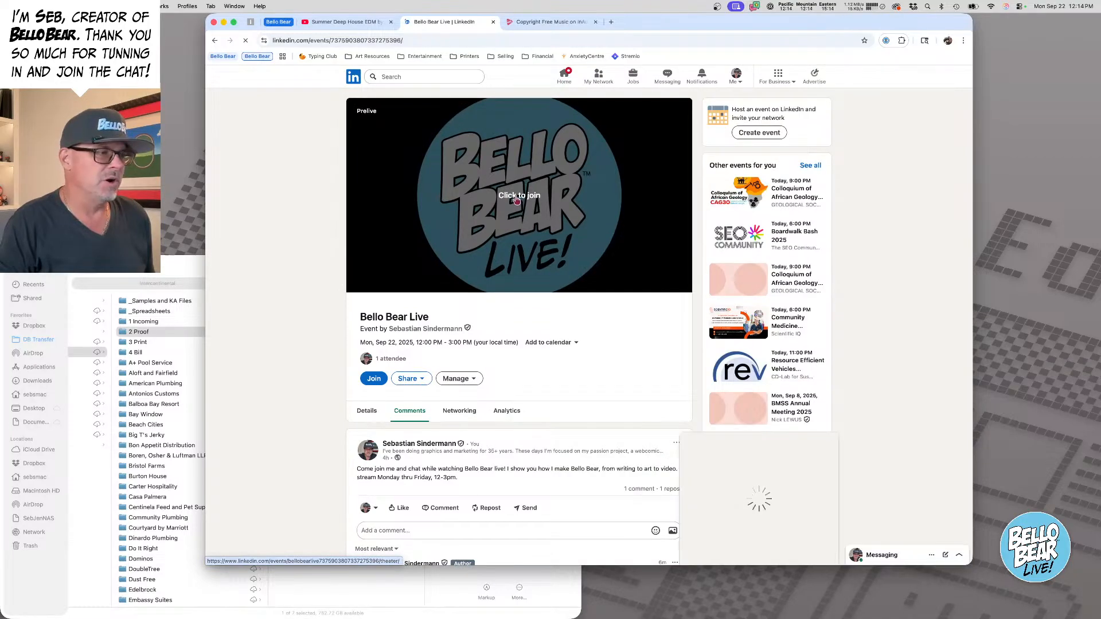
left_click(515, 198)
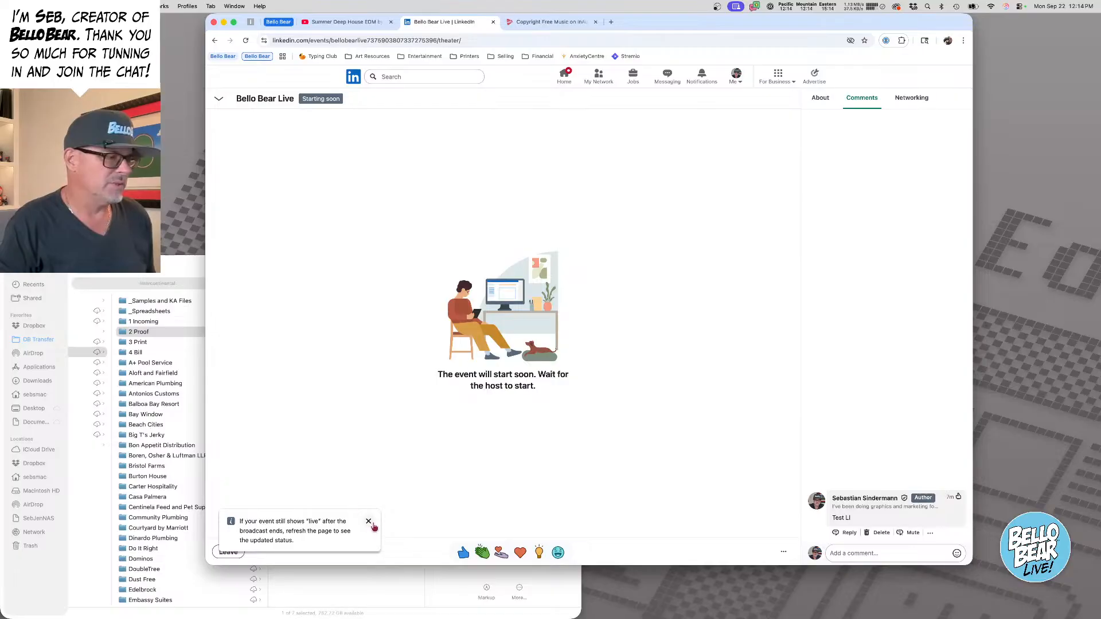
left_click(369, 522)
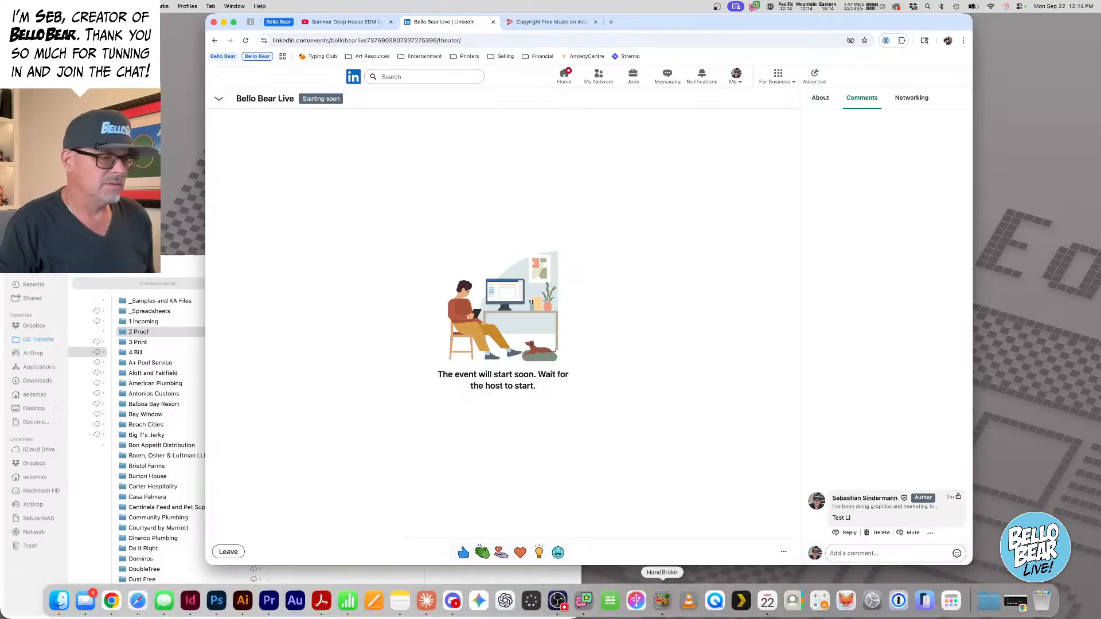
- Bring Social Stream Ninja forward and move its main window off this screen
left_click(584, 601)
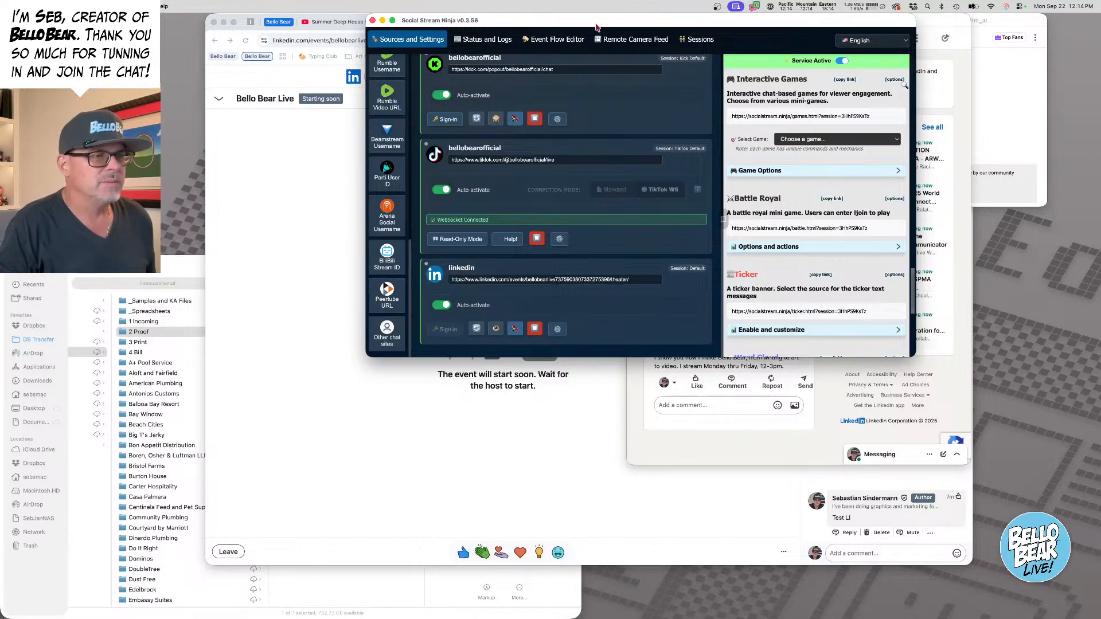
left_click_drag(597, 27, 628, 1)
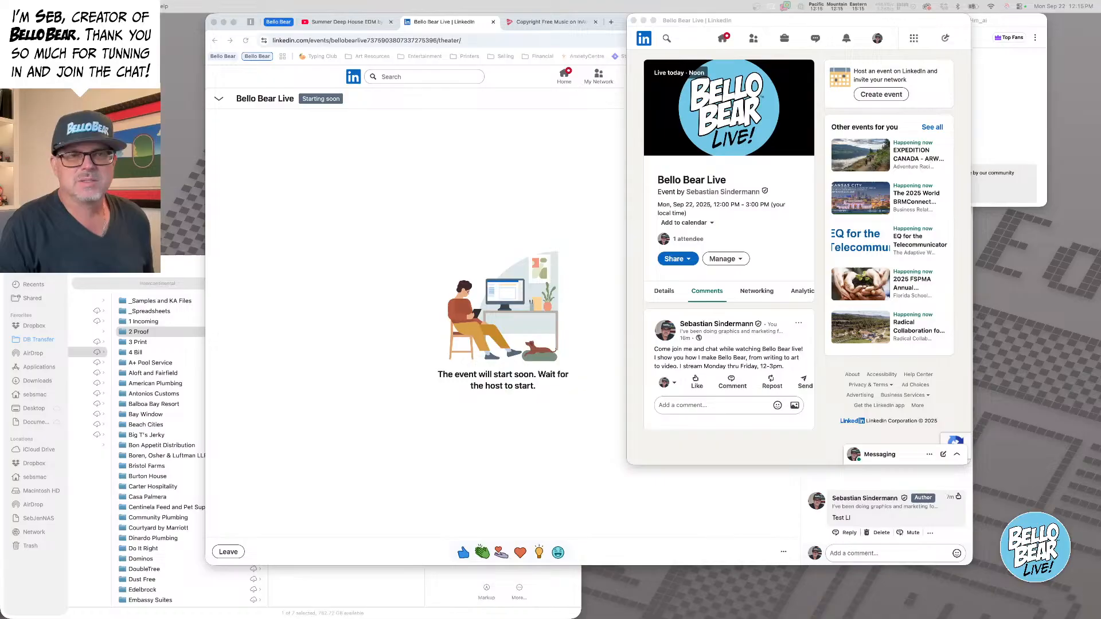
- Return to the main browser window showing the Bello Bear Live event theater
key("super+Tab")
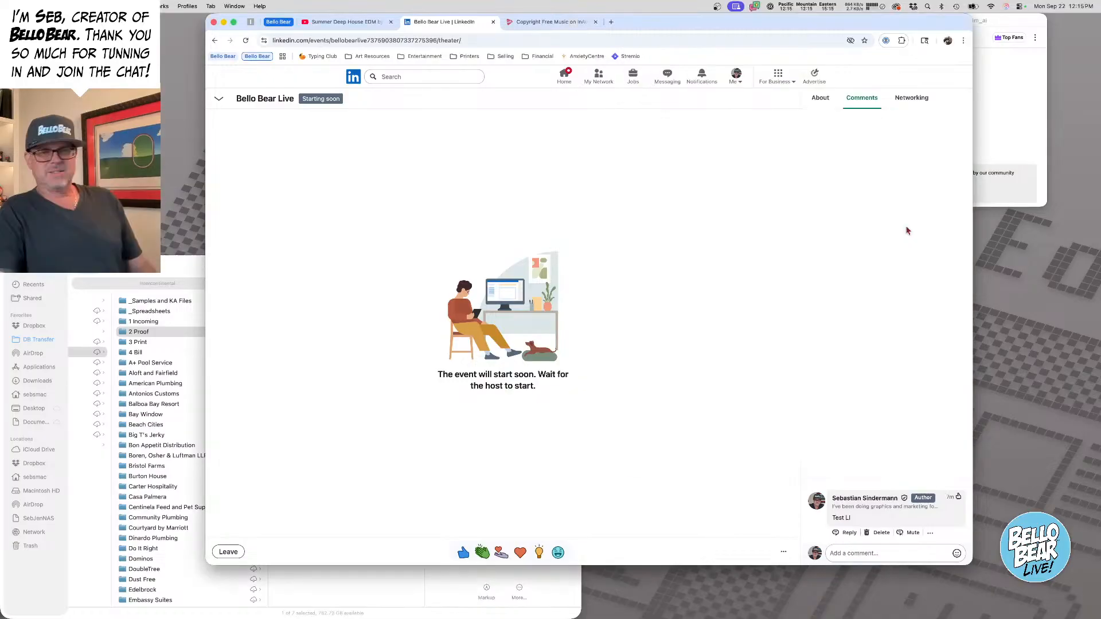
key("super+Tab")
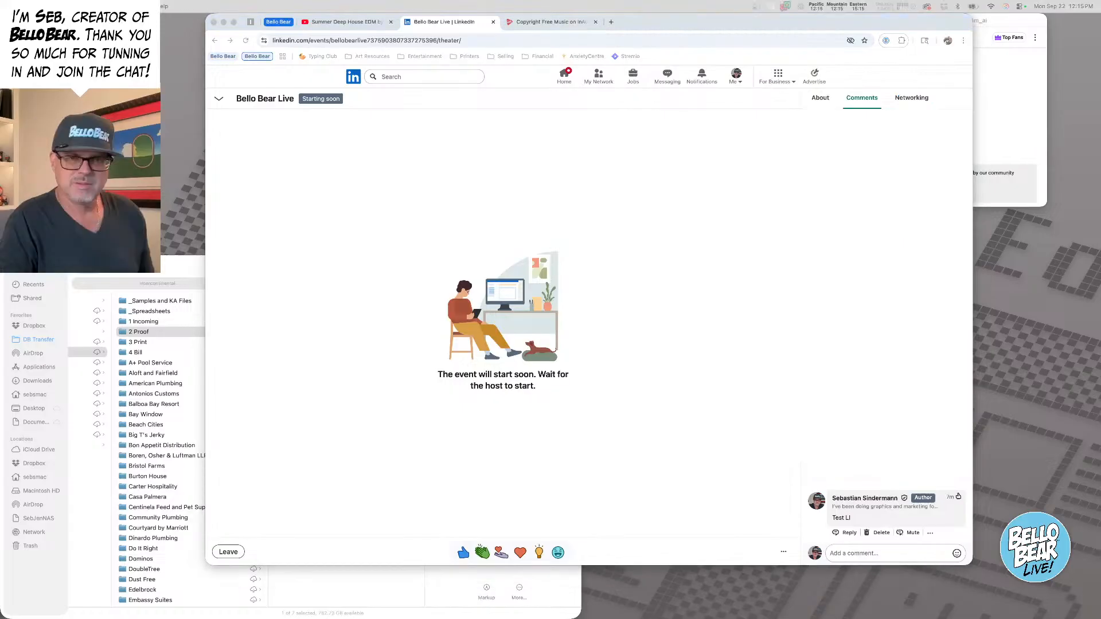
key("super+Tab")
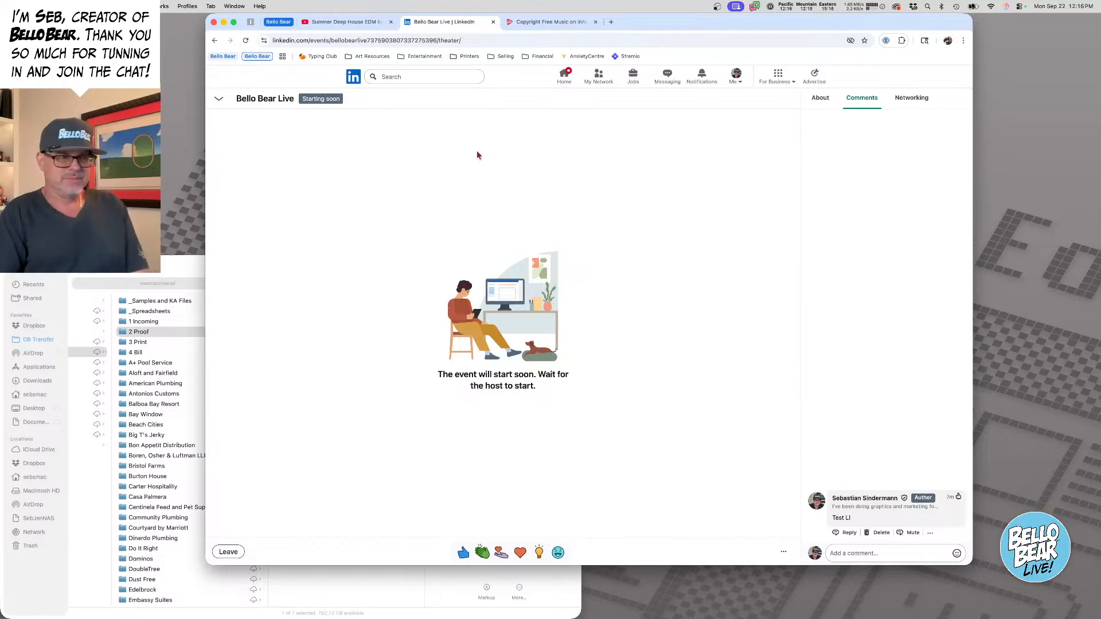
- Switch to Finder and open the _Episodes folder inside Art Files > _Bello Bear
key("super+Tab")
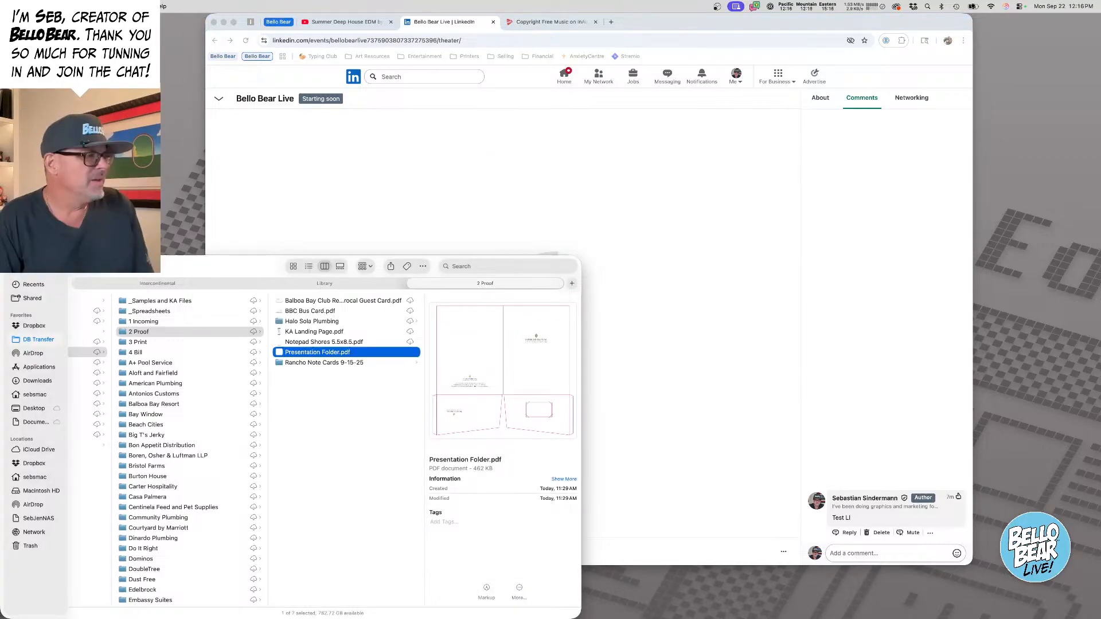
left_click(158, 283)
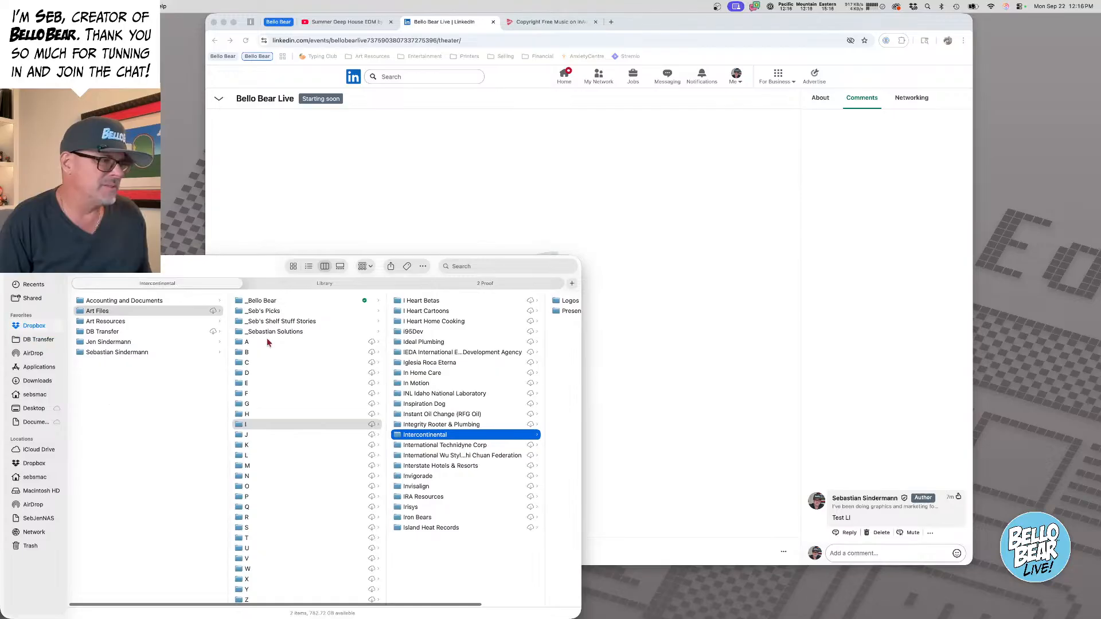
left_click(267, 301)
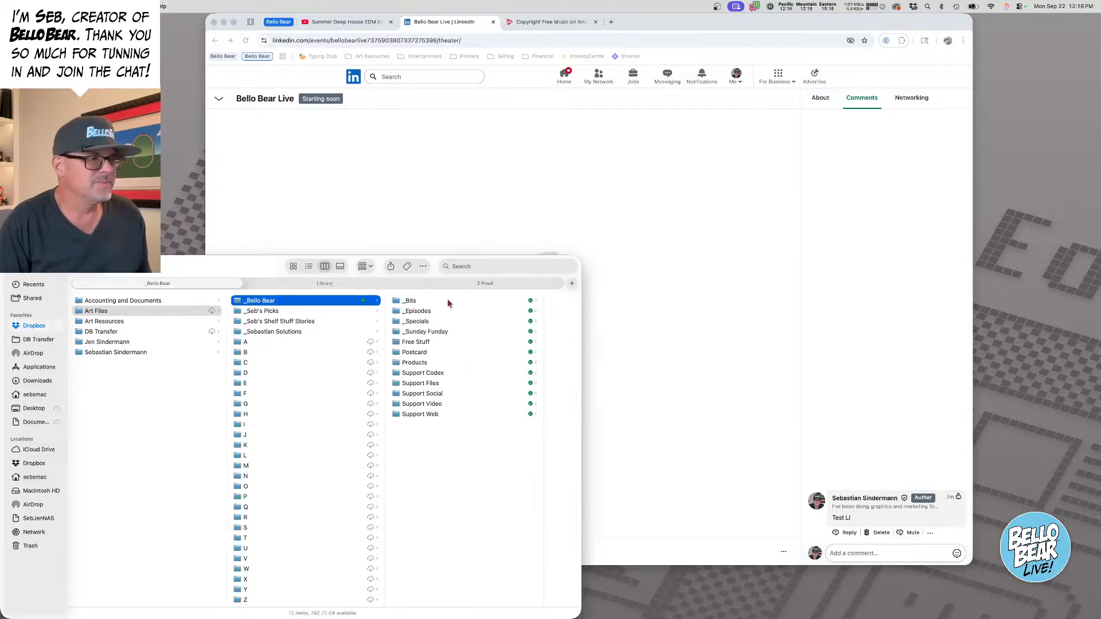
left_click(443, 311)
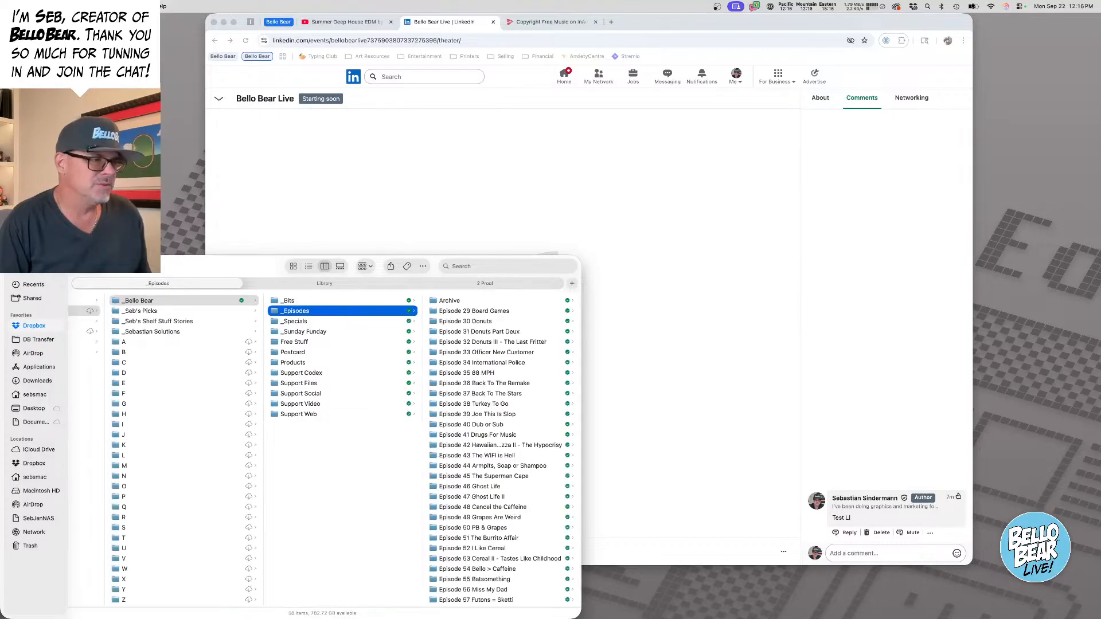
- Bring up the Ep 29 script in Notes and open Bello Bear 7 March 2025.png from the Episode 29 Board Games folder in Photoshop
mouse_move(401, 607)
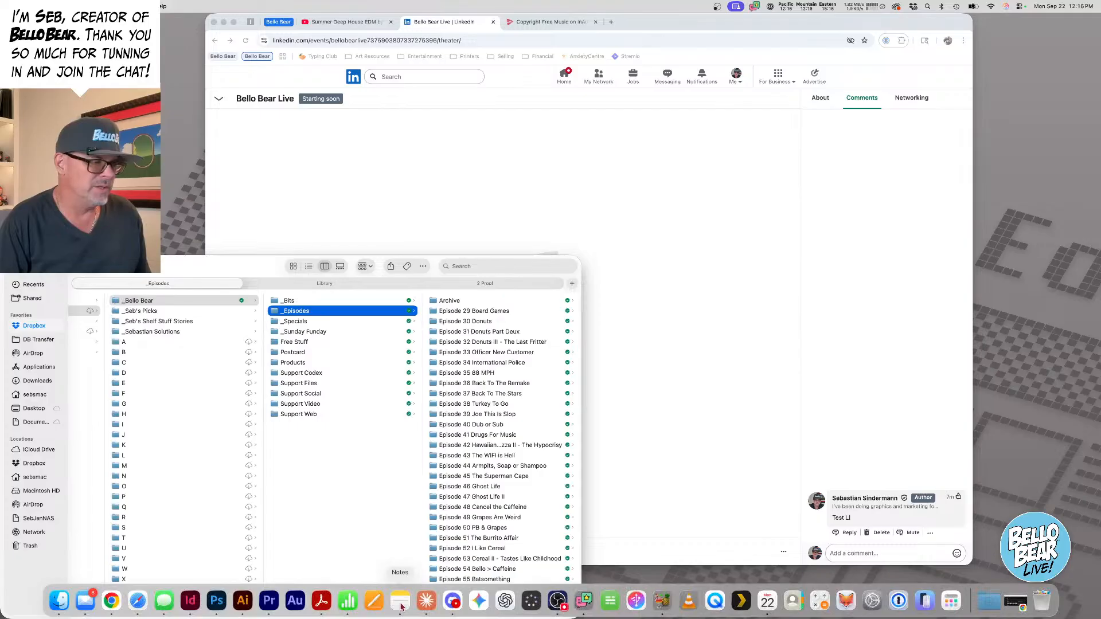
left_click(402, 607)
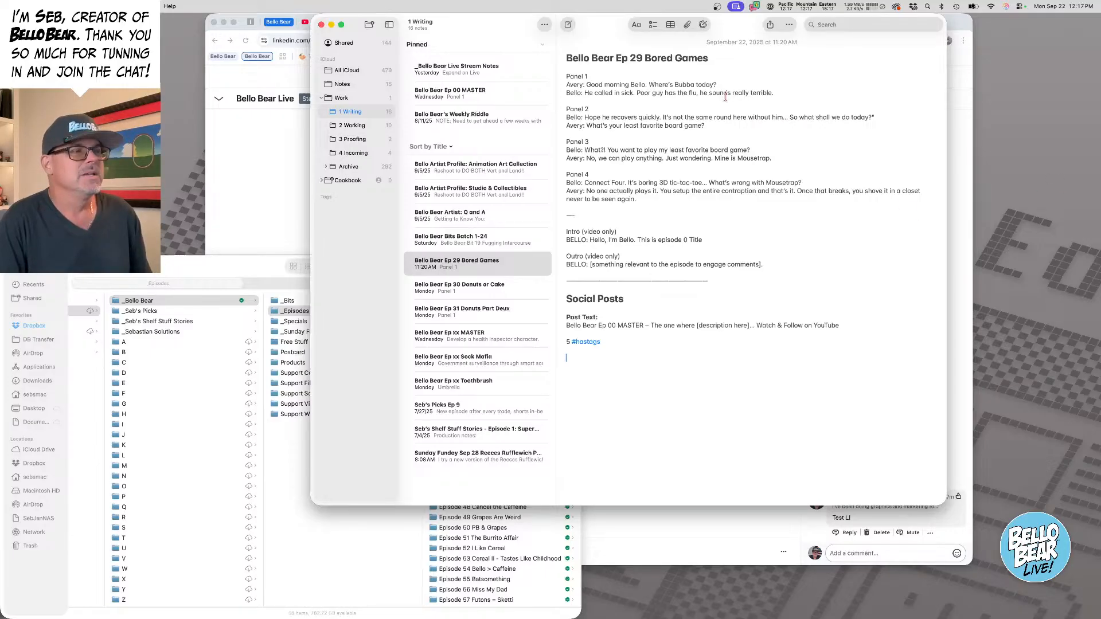
left_click(312, 314)
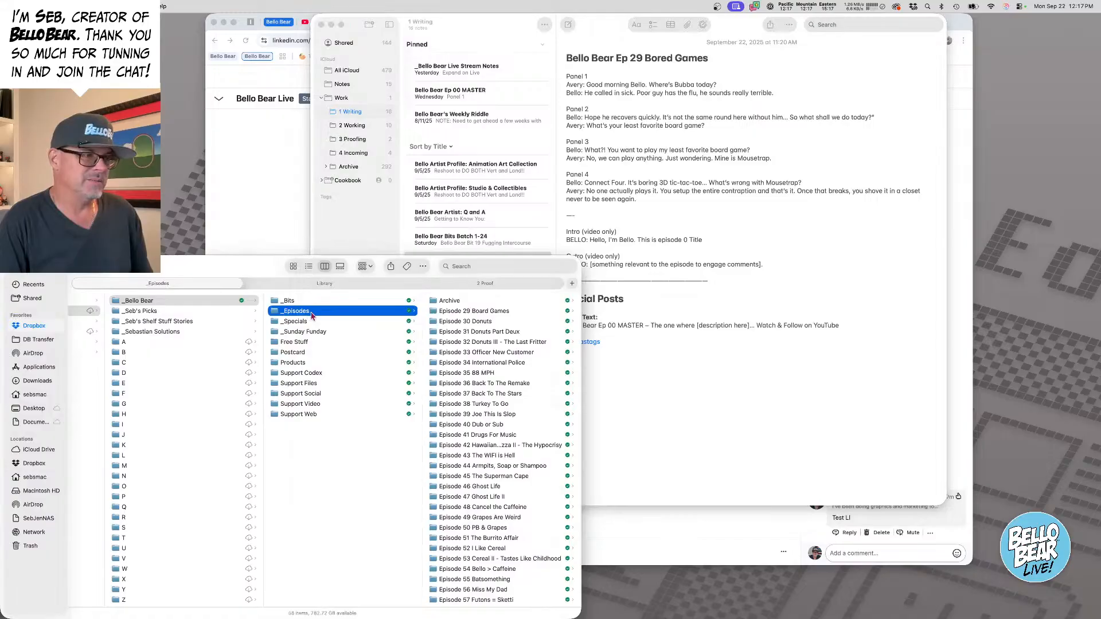
left_click(468, 315)
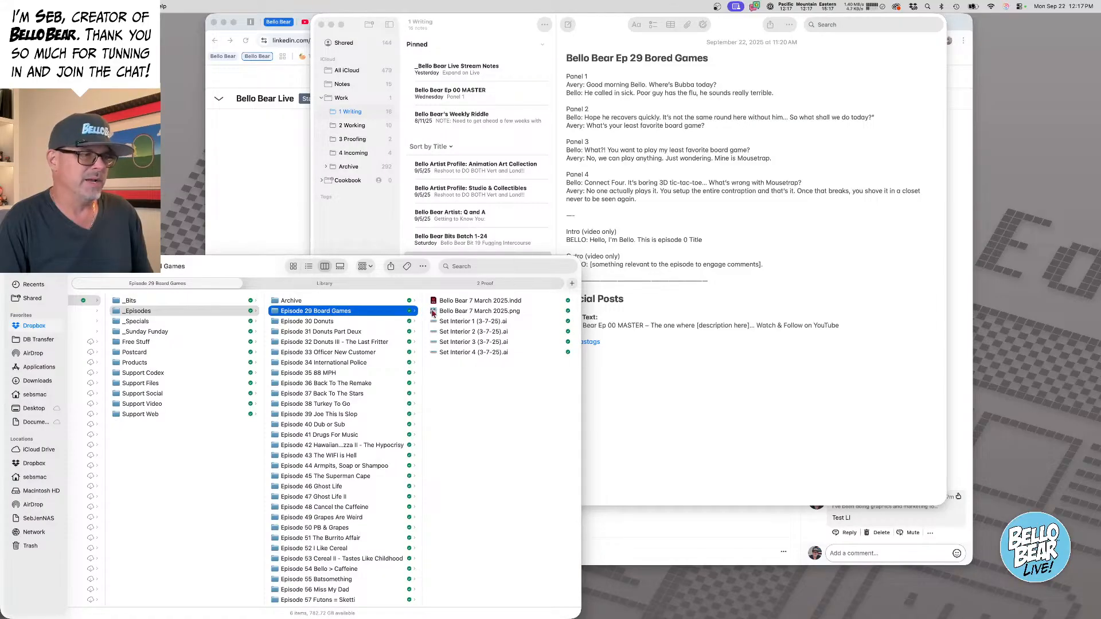
left_click(435, 312)
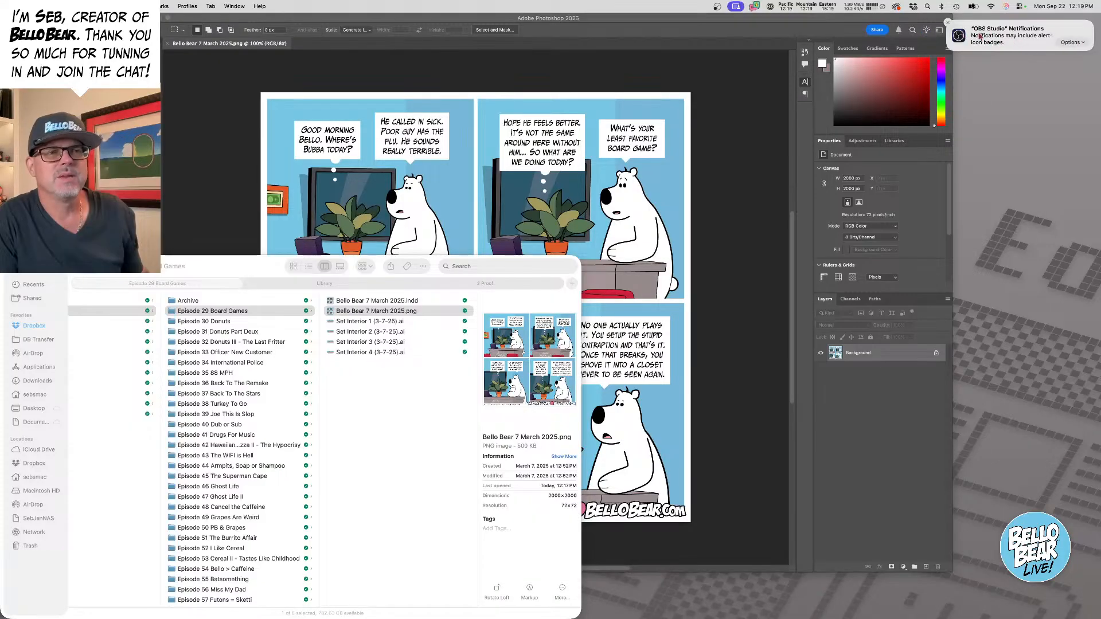
- Open the OBS Studio notification settings from its alert and quit System Settings
left_click(980, 36)
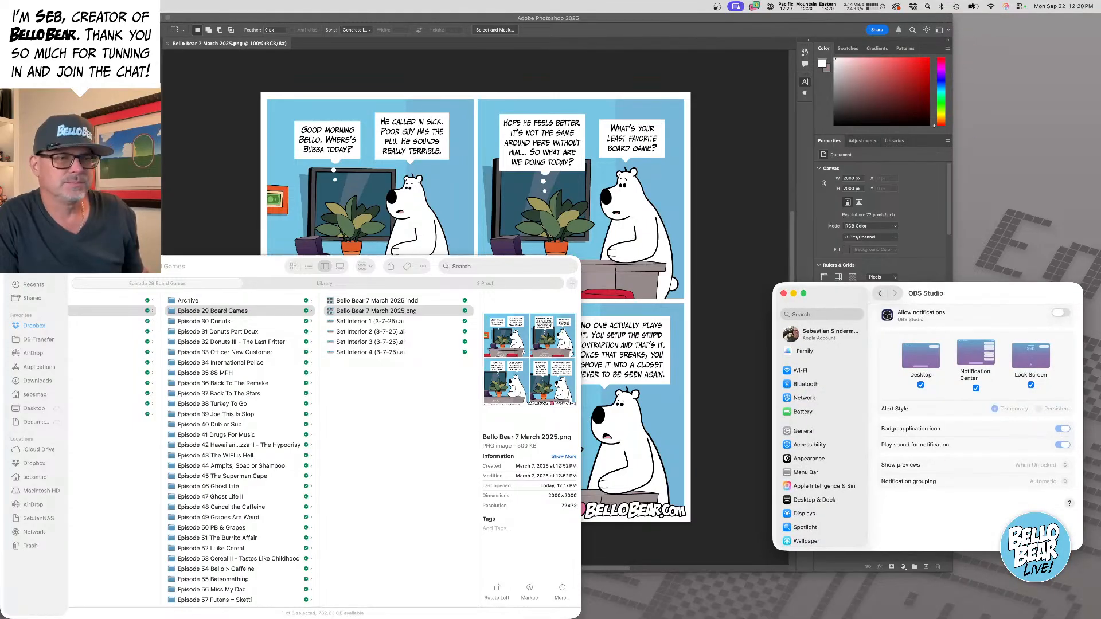
key("super+q")
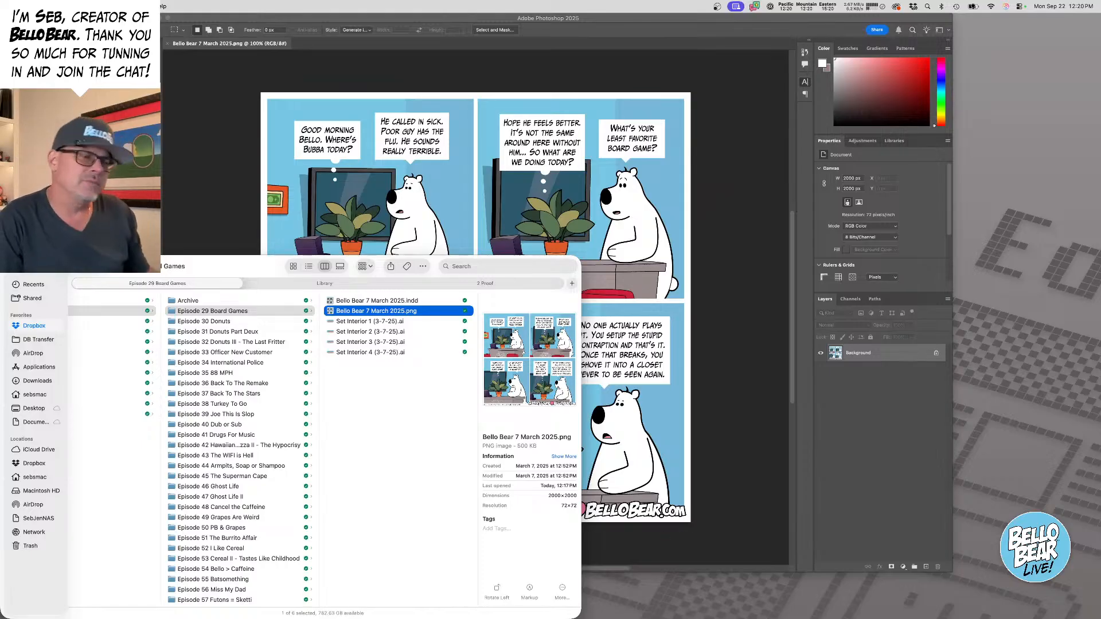
- Bring Notes forward and place its script window and the Photoshop comic window side by side
mouse_move(581, 602)
left_click(387, 600)
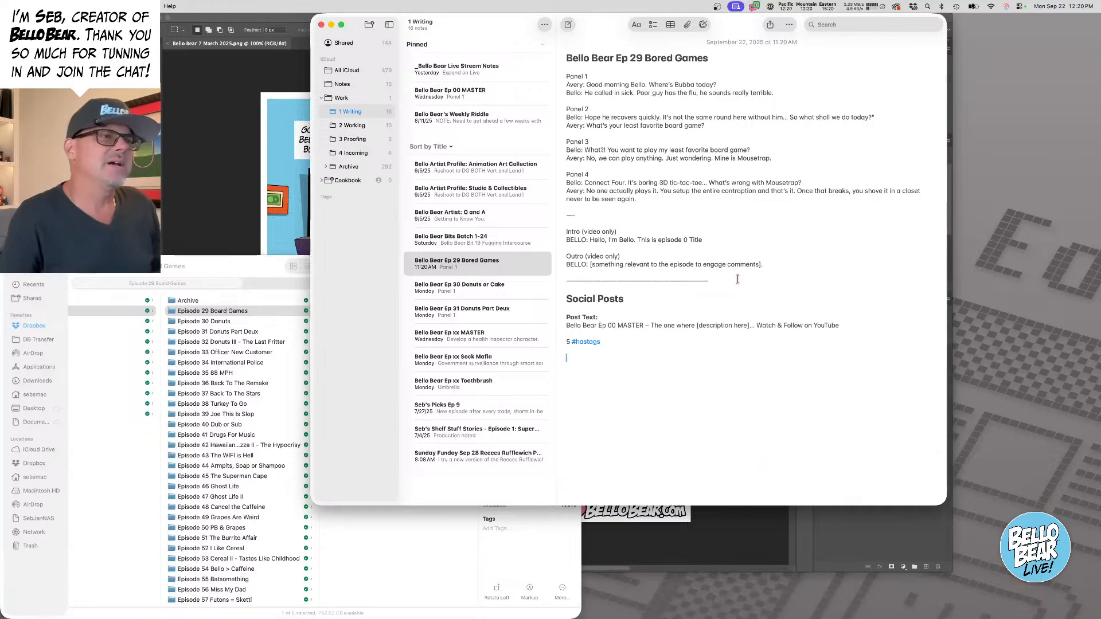
left_click_drag(757, 18, 903, 18)
left_click(419, 21)
left_click_drag(418, 22, 260, 10)
- Collapse the Character panel and shrink the Photoshop window so the comic sits beside the full script text
scroll(344, 287, "right", 3)
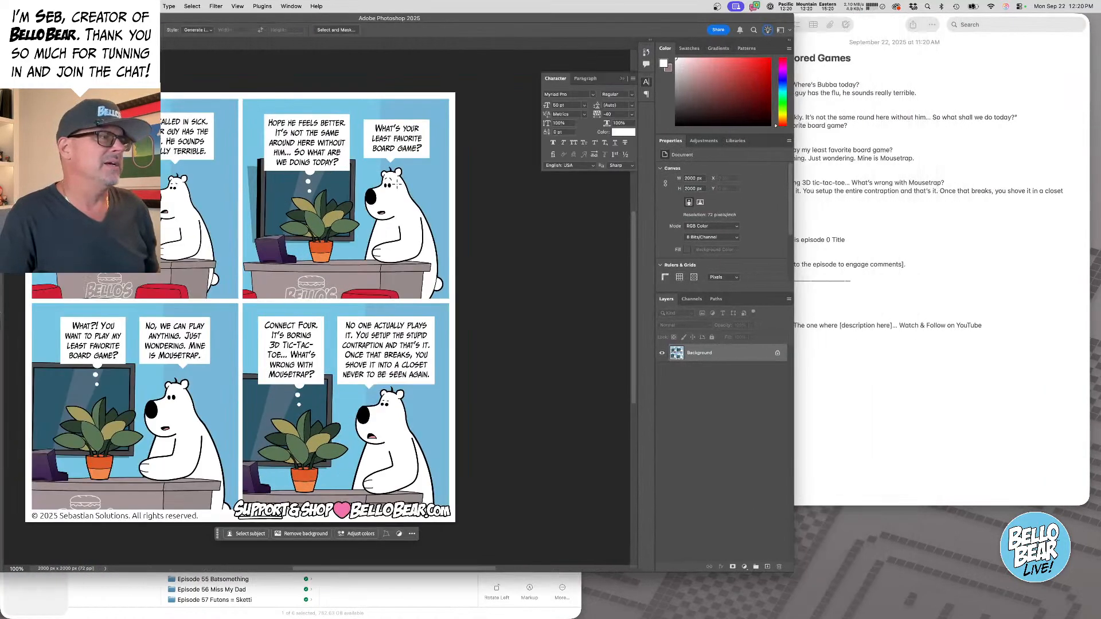
scroll(344, 287, "down", 1)
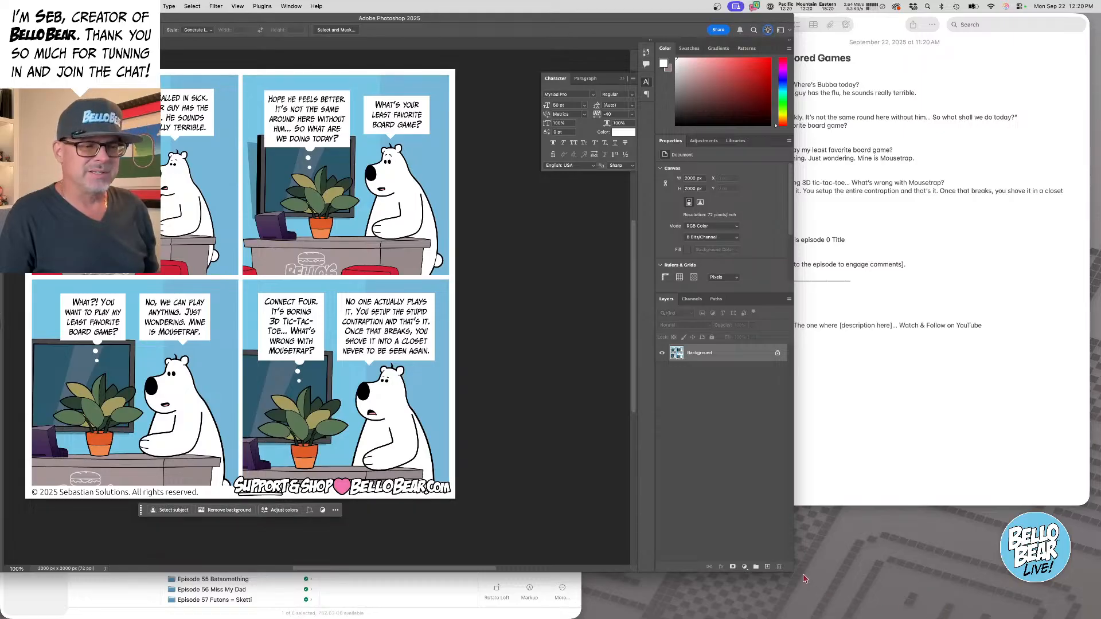
left_click(646, 86)
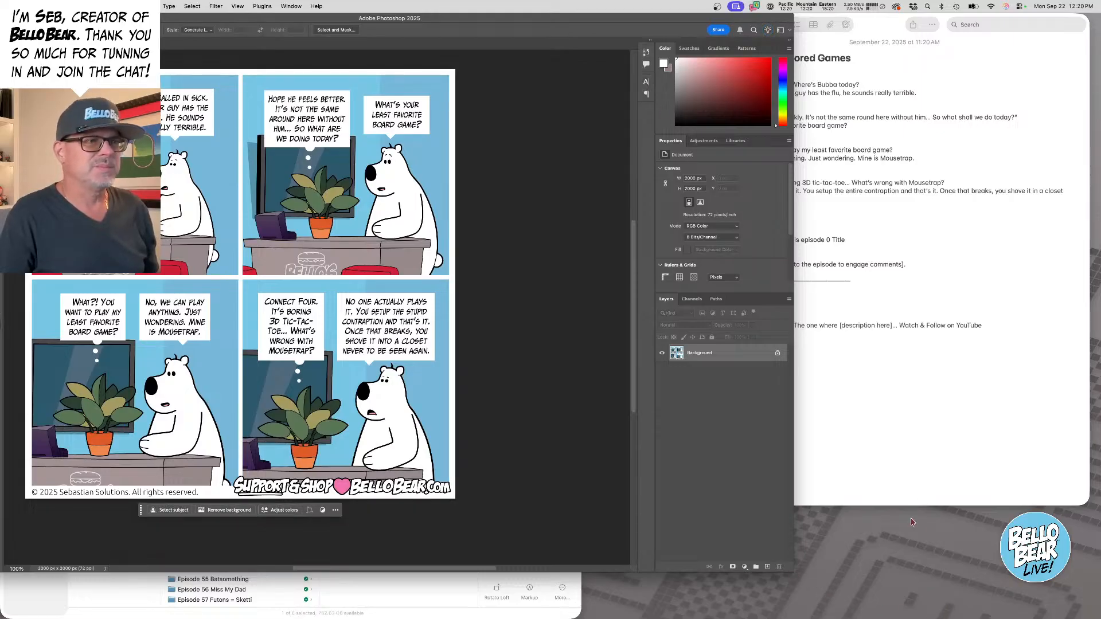
left_click_drag(795, 574, 692, 552)
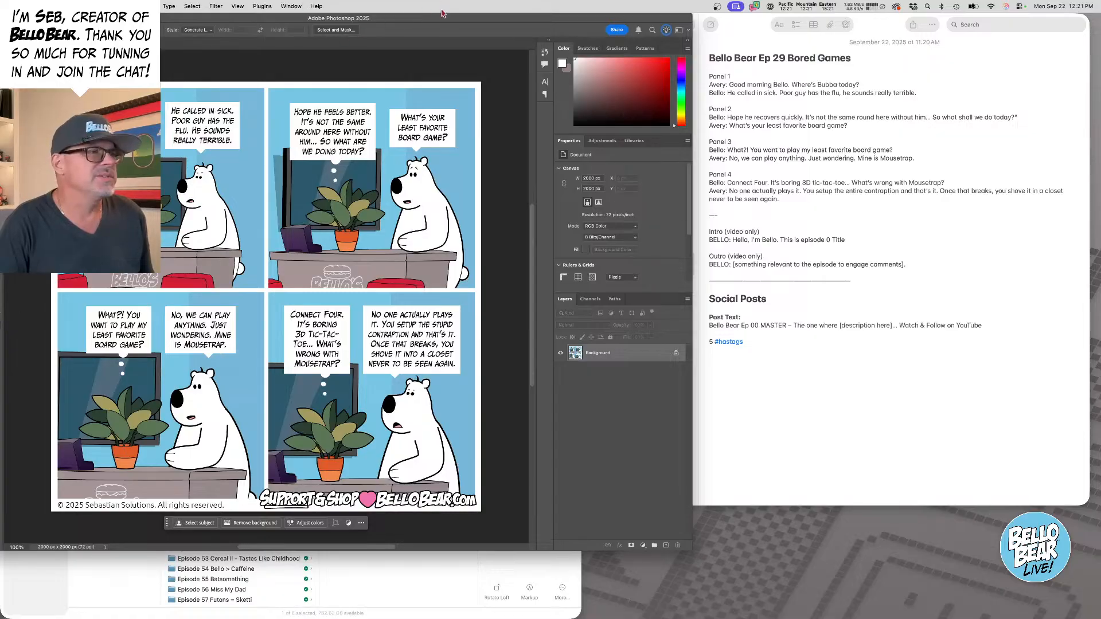
- Close the comic image, quit Photoshop, and shift the Notes window slightly away from the screen edge
left_click_drag(442, 16, 553, 15)
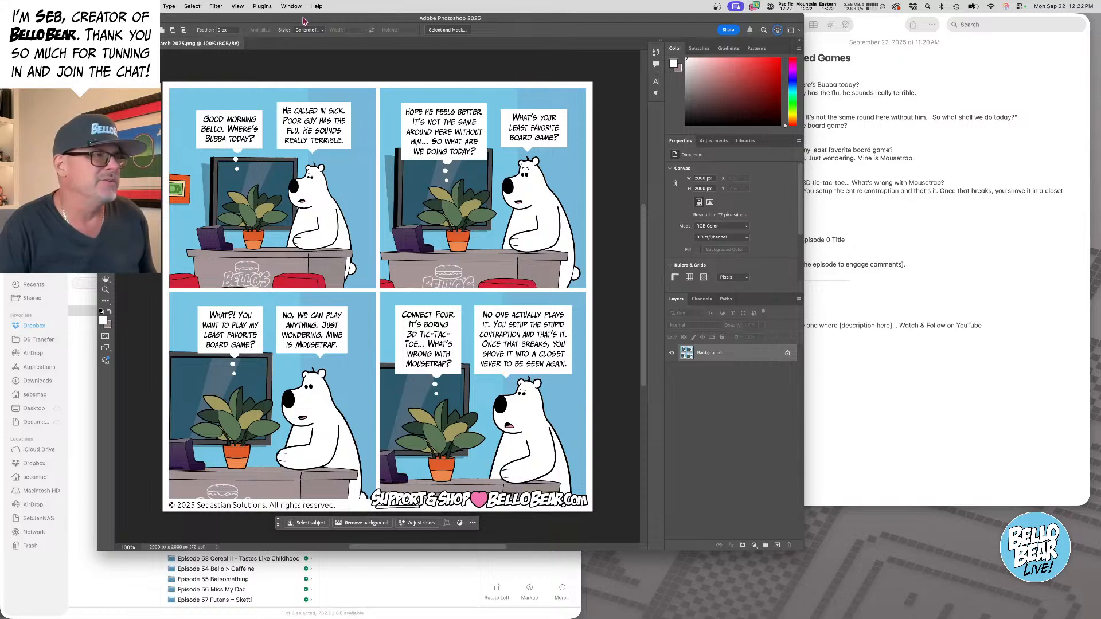
key("super+w")
key("super+q")
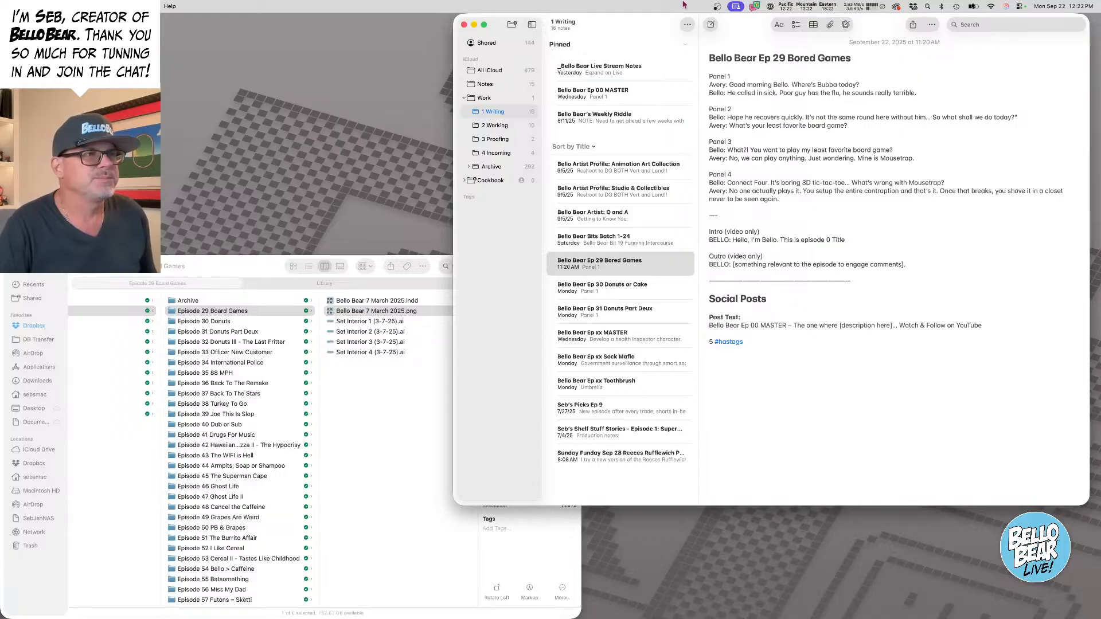
left_click_drag(664, 26, 640, 14)
- Move the Episode 29 Board Games folder in Finder into Archive and from there into its Old folder
left_click(227, 274)
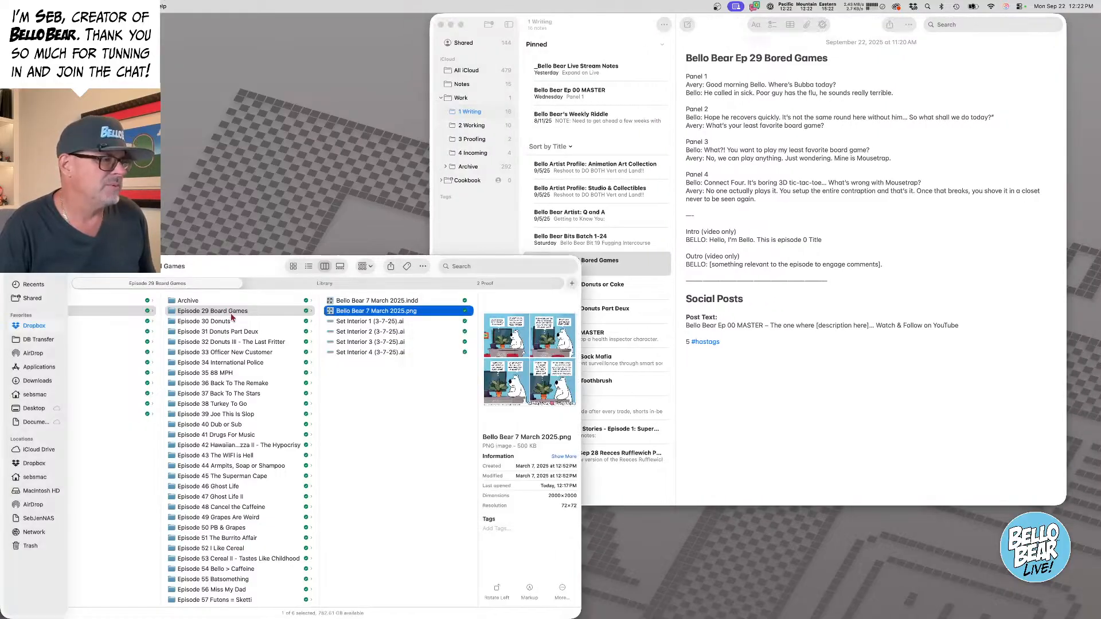
left_click(214, 313)
left_click_drag(214, 311, 192, 301)
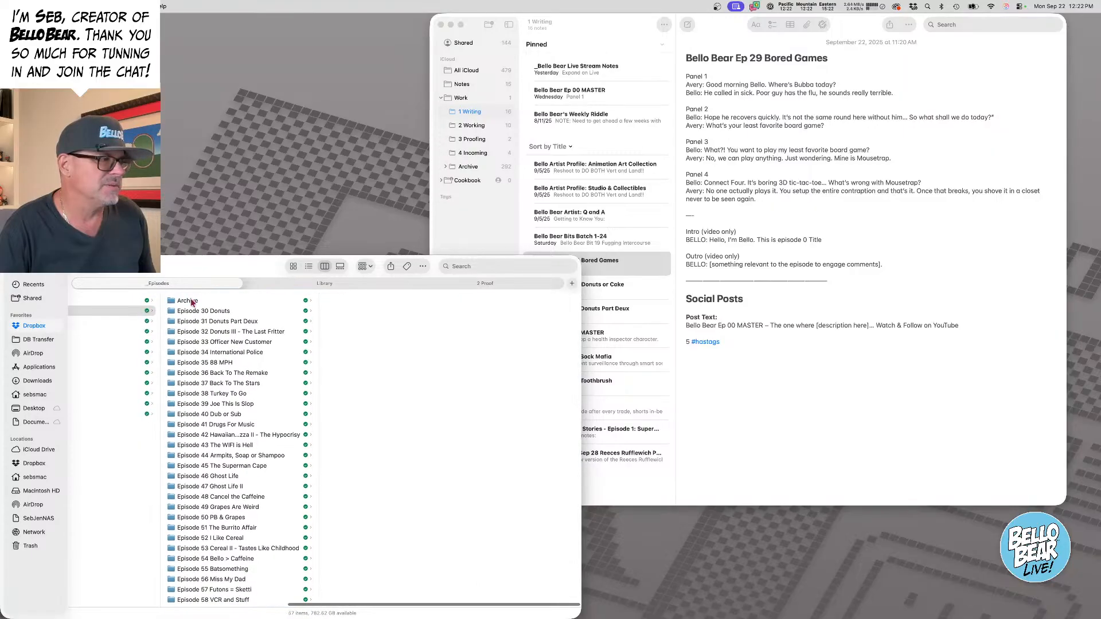
scroll(373, 527, "down", 2)
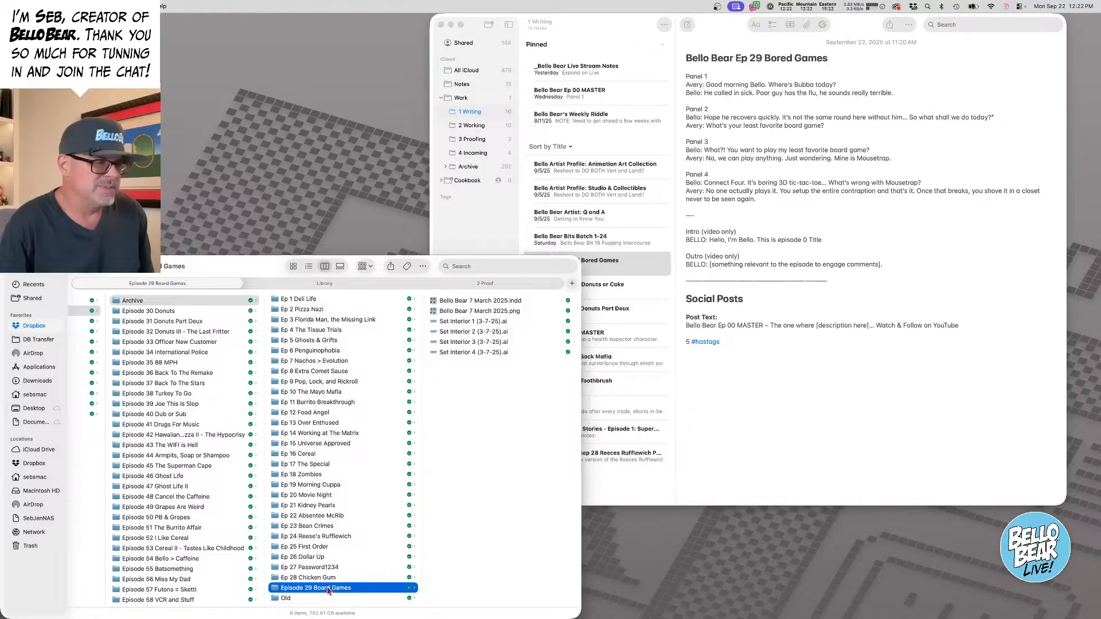
left_click_drag(328, 588, 287, 598)
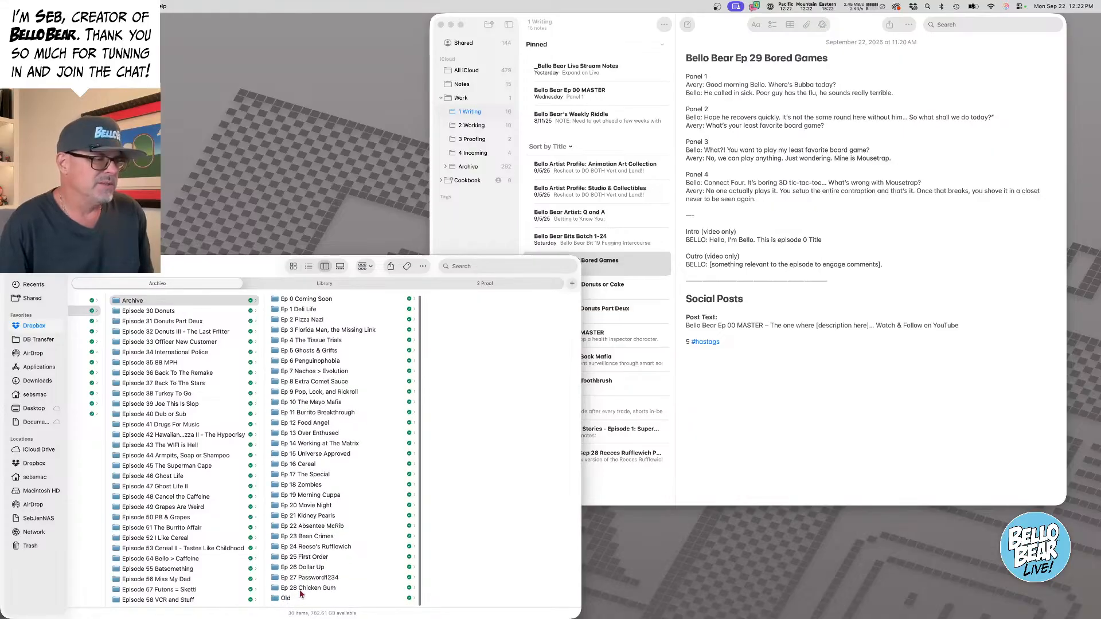
- Duplicate the Ep 28 Chicken Gum folder inside Archive
left_click(299, 589)
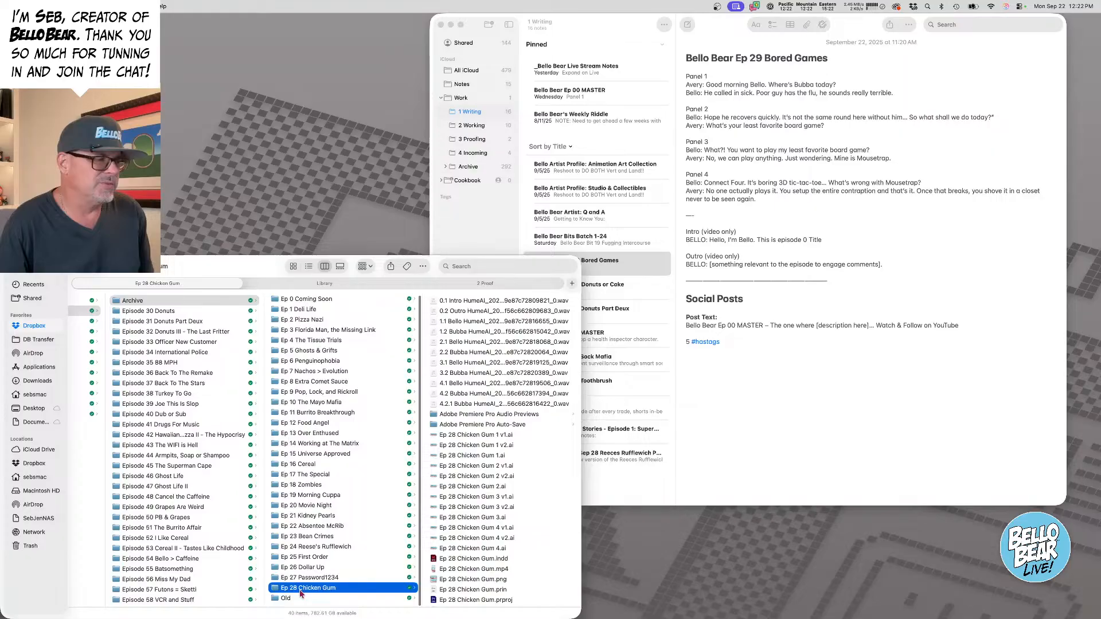
right_click(300, 594)
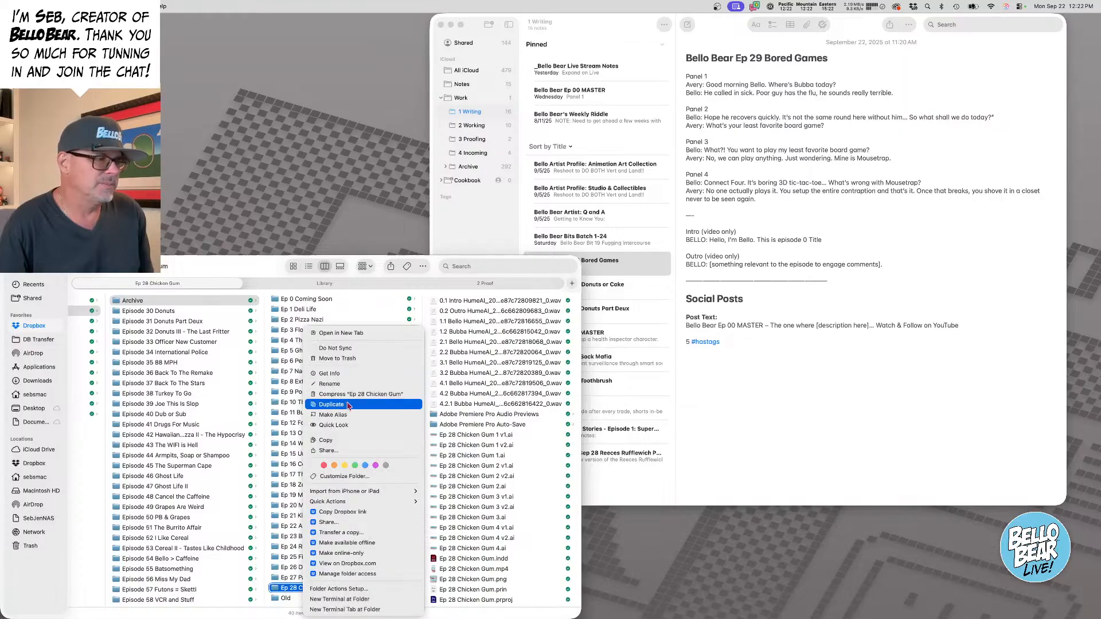
left_click(348, 405)
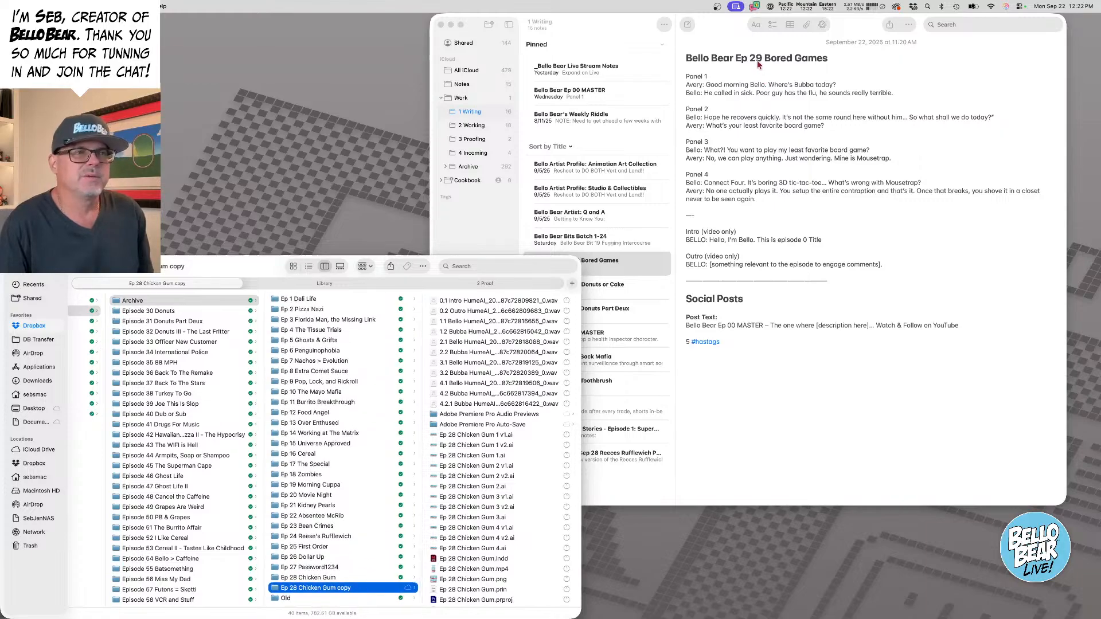
- Copy the episode title from the note's heading and rename the duplicated folder as Ep 29 Bored Games
left_click(759, 65)
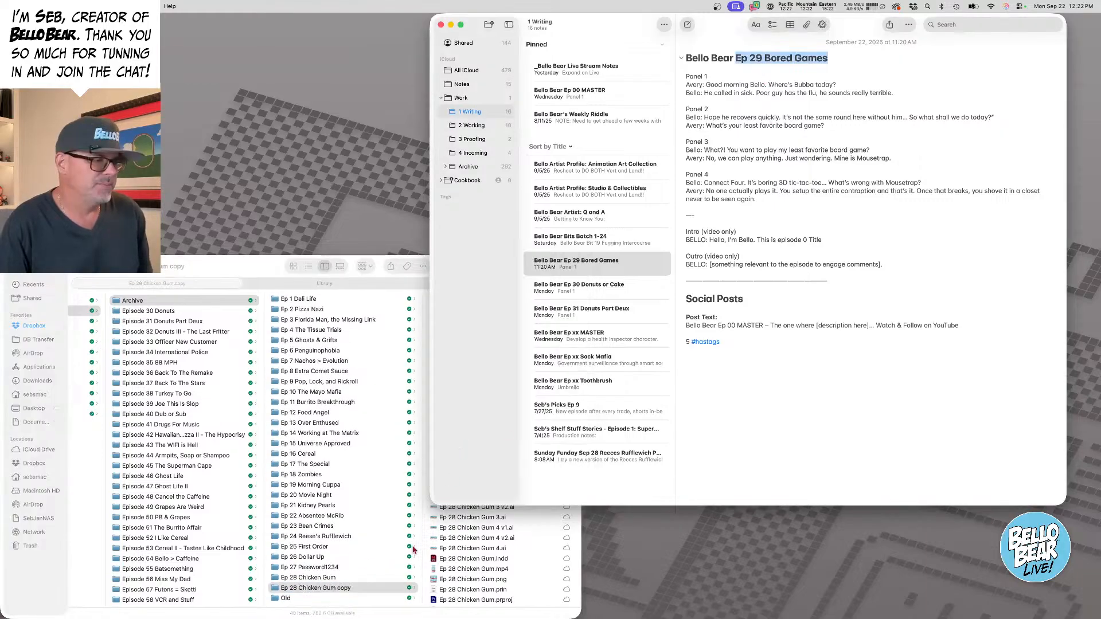
left_click(300, 589)
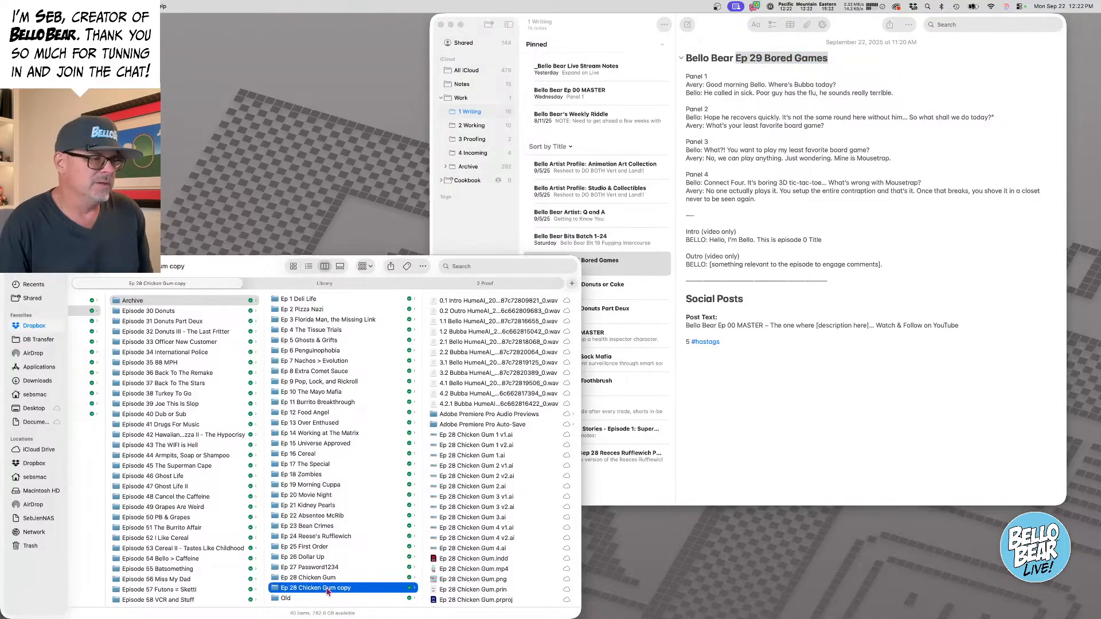
key("Return")
type("Ep 29 Bored Games")
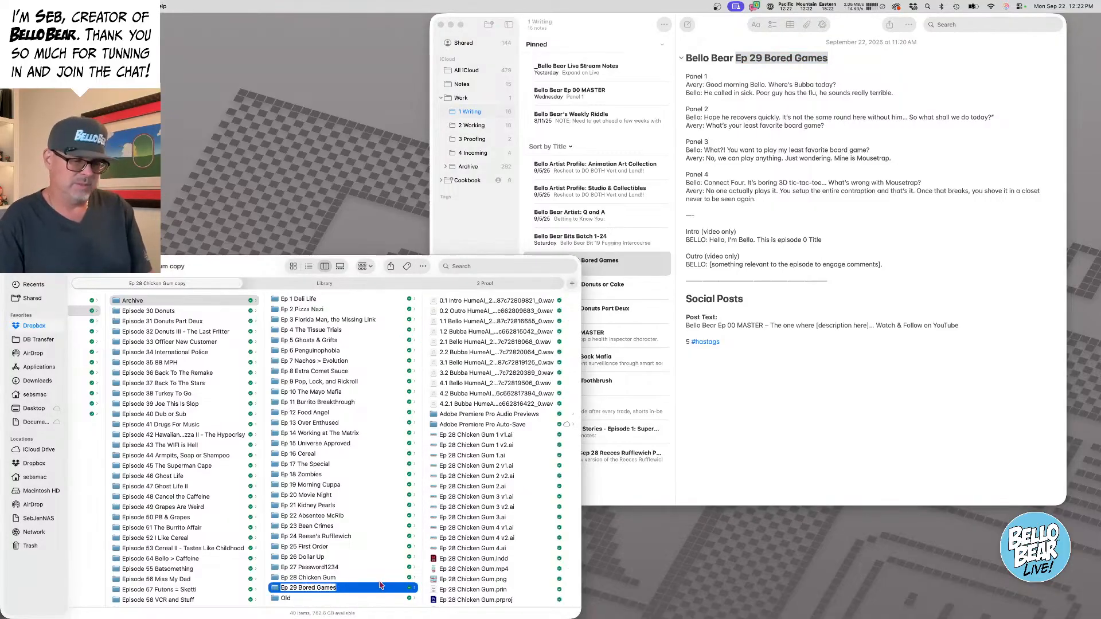
key("Return")
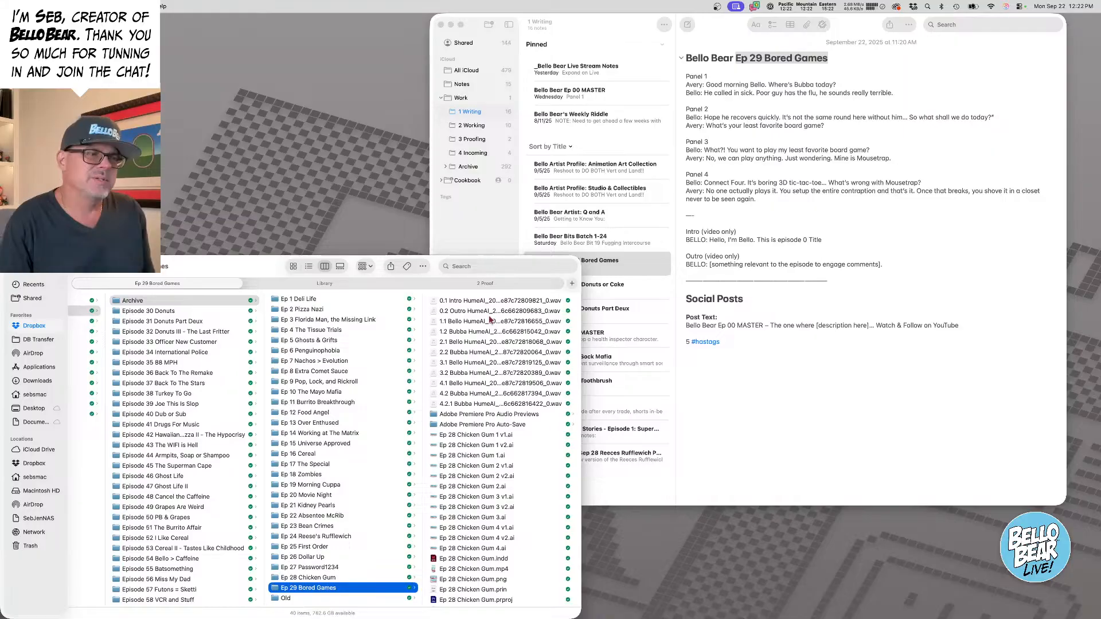
- Move all the HumeAI .wav files, from 0.1 Intro through 4.2.1 Bubba, out of Ep 29 Bored Games to the Trash
left_click(481, 302)
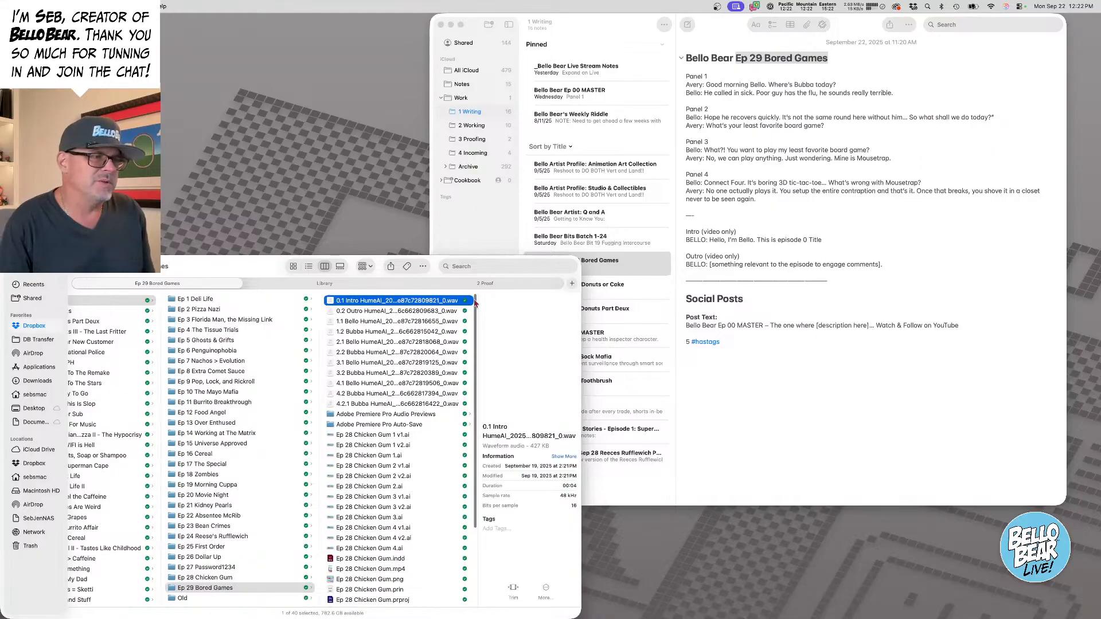
left_click(397, 404, "shift")
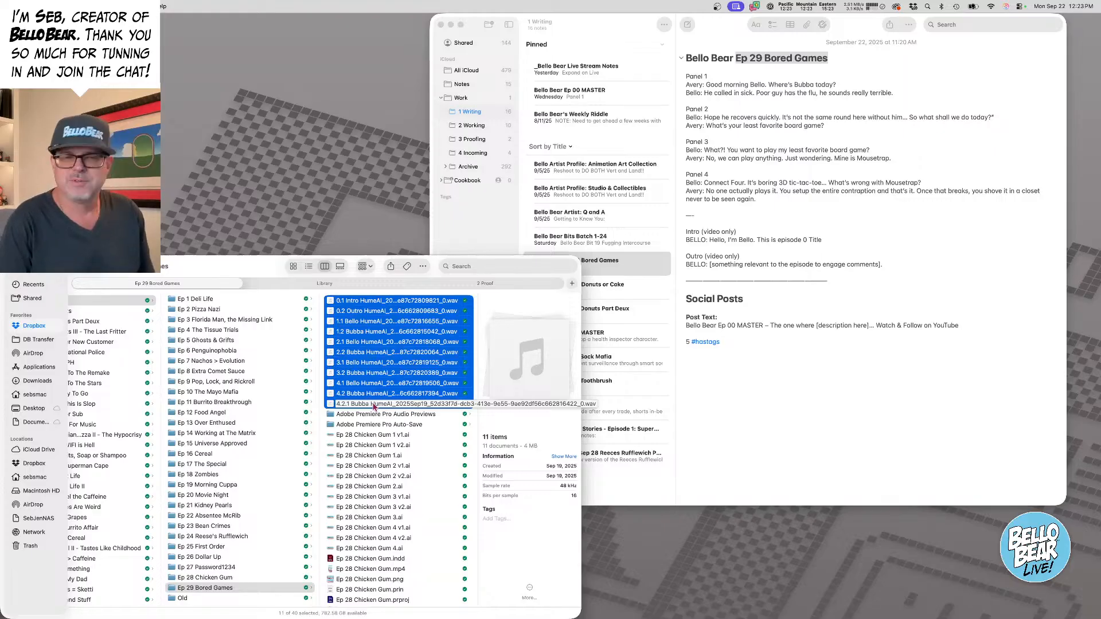
key("super+BackSpace")
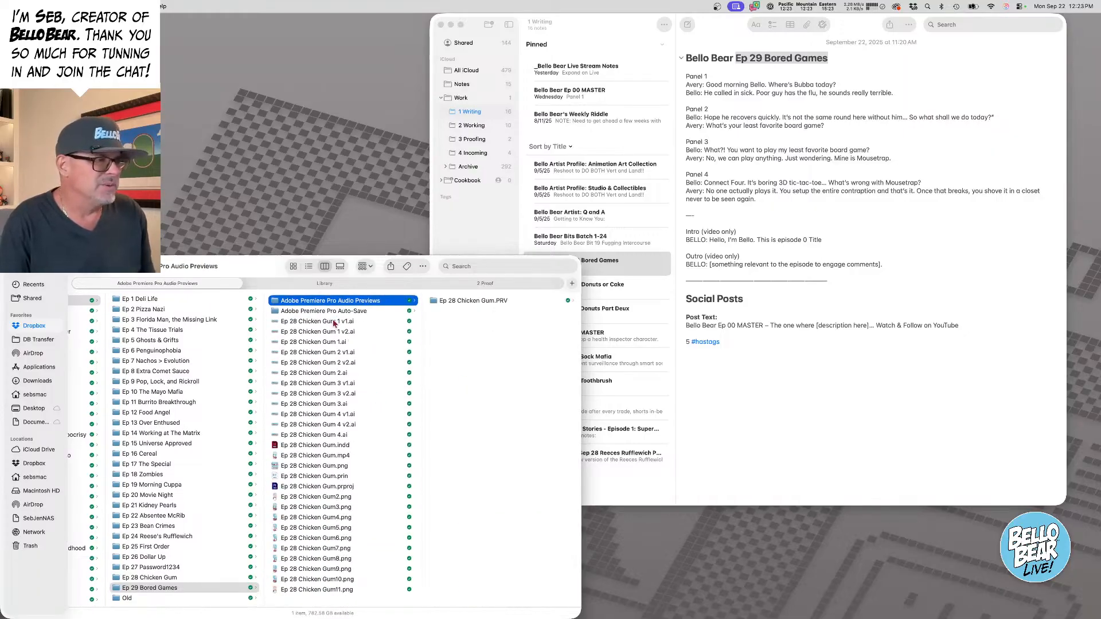
- Rename the Ep 28 Chicken Gum 1 v1.ai file as Ep 29 Bored Games 1.ai
right_click(335, 323)
left_click(359, 339)
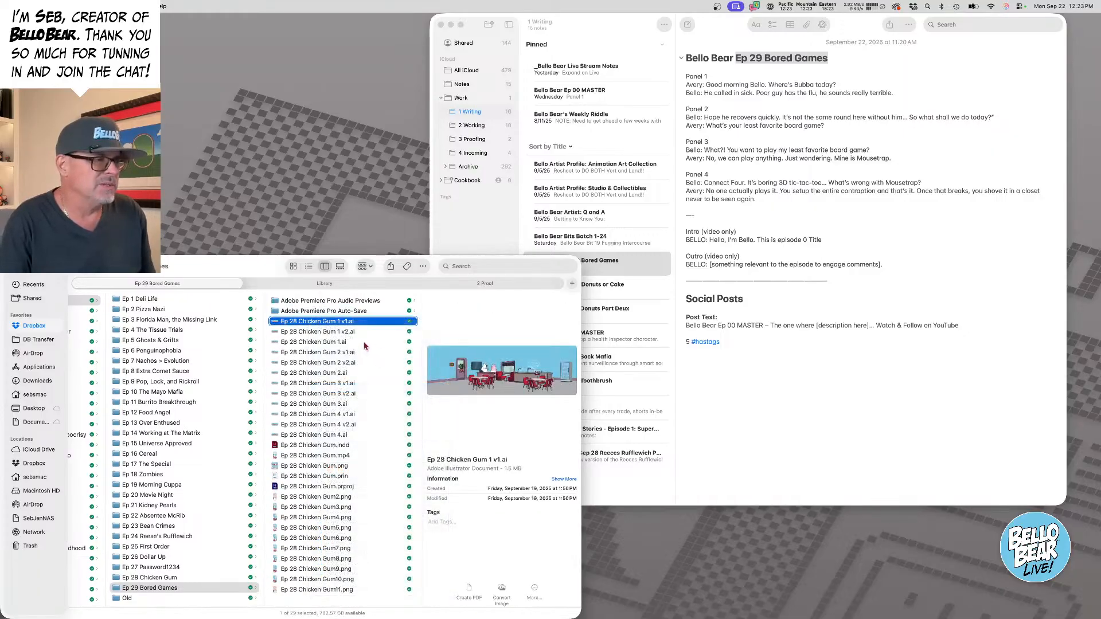
type("Ep 29 Bored Games")
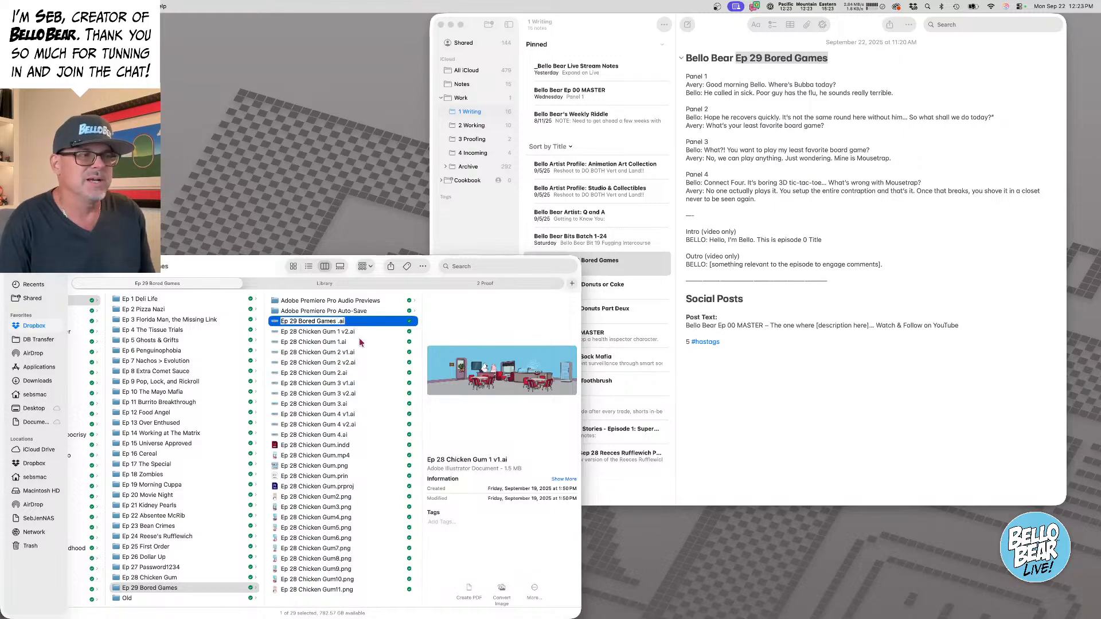
type("1")
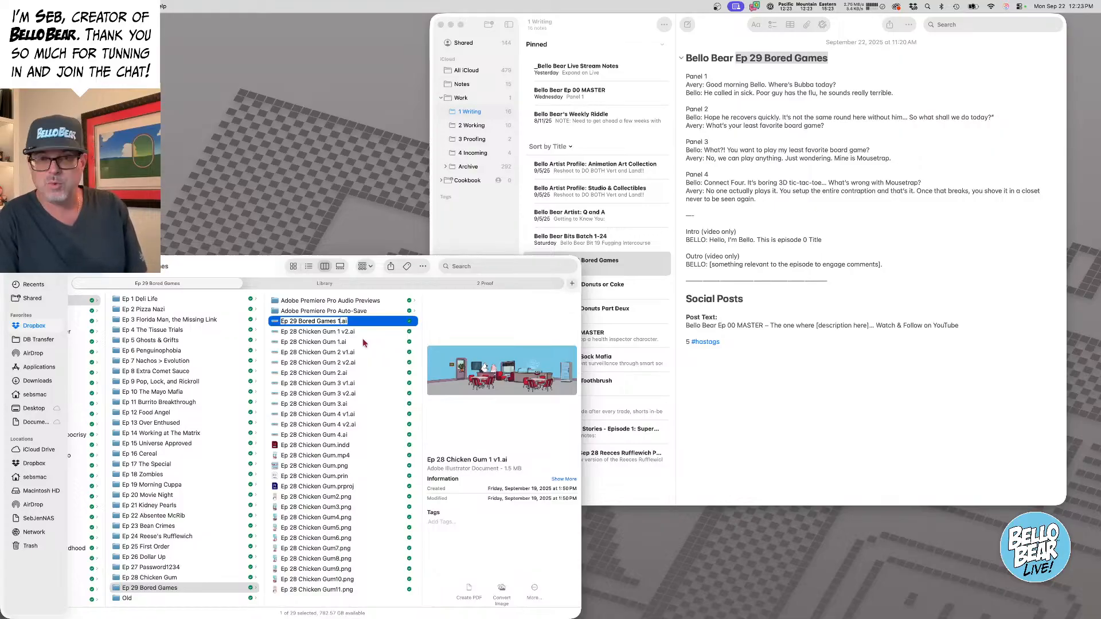
- Move the two Adobe Premiere Pro folders and all remaining Ep 28 Chicken Gum .ai files in Ep 29 Bored Games to the Trash
left_click(330, 301)
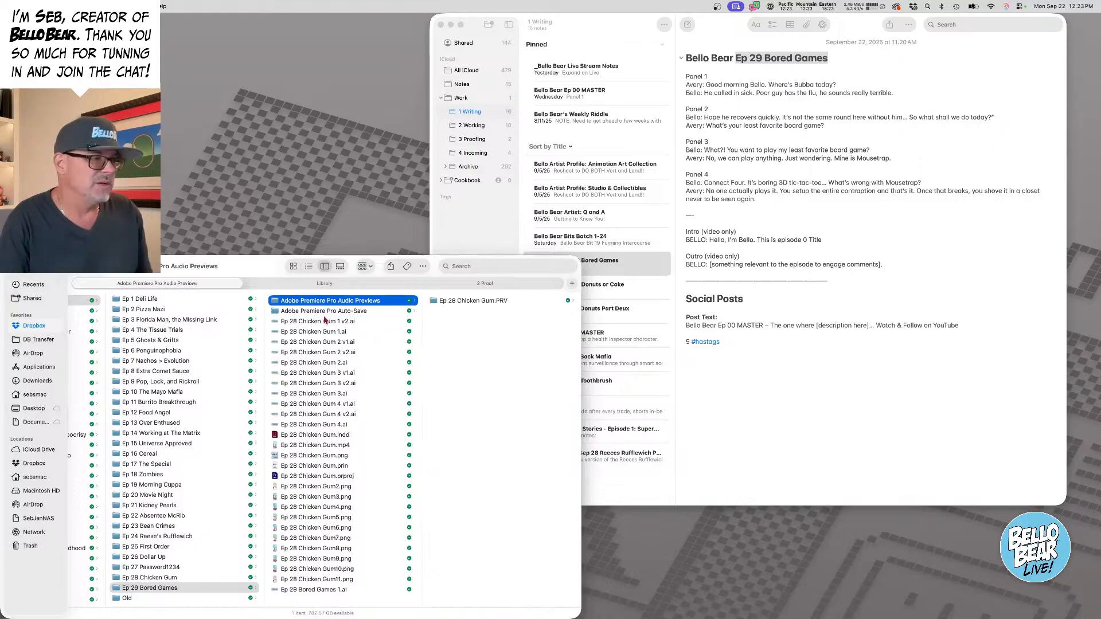
left_click(310, 425, "shift")
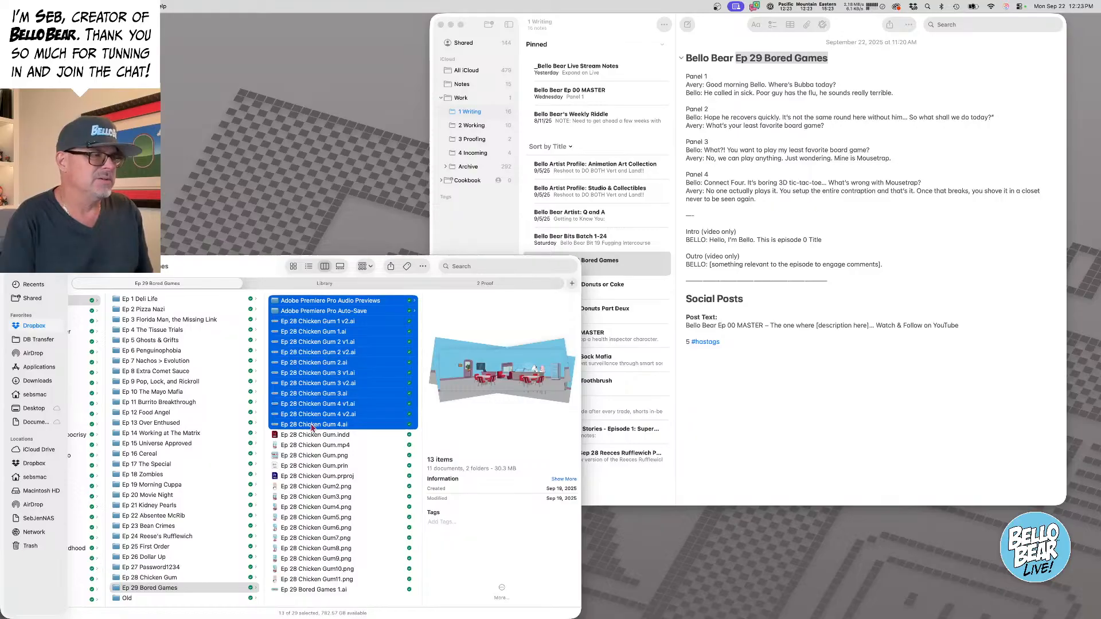
key("super+BackSpace")
- Rename the Ep 28 Chicken Gum.indd file as Ep 29 Bored Games.indd
key("Return")
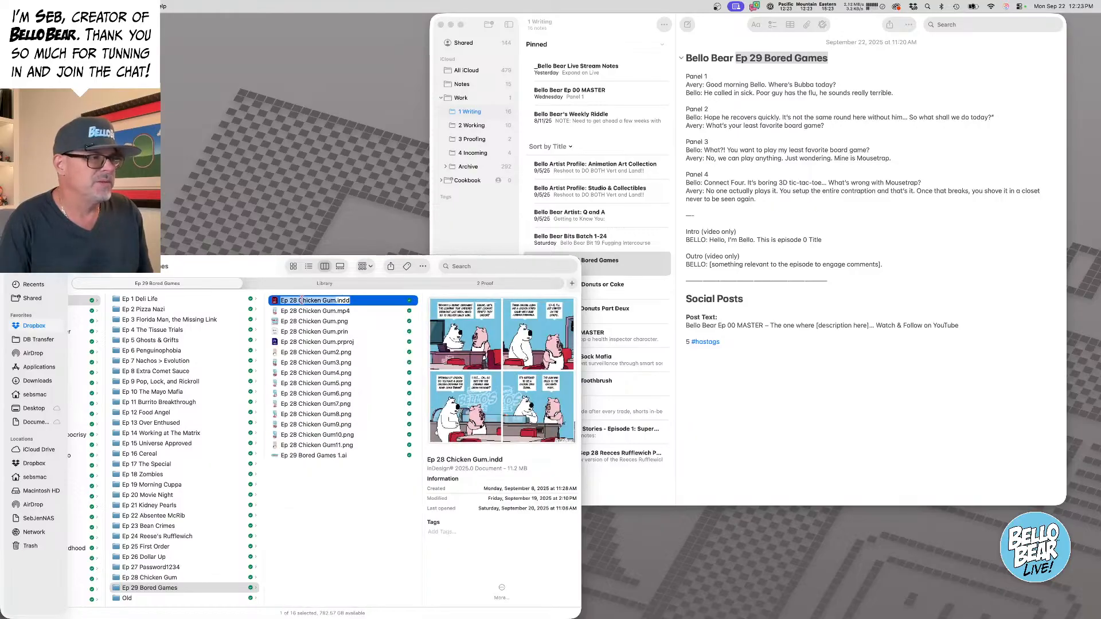
type("Ep 29 Bored Games")
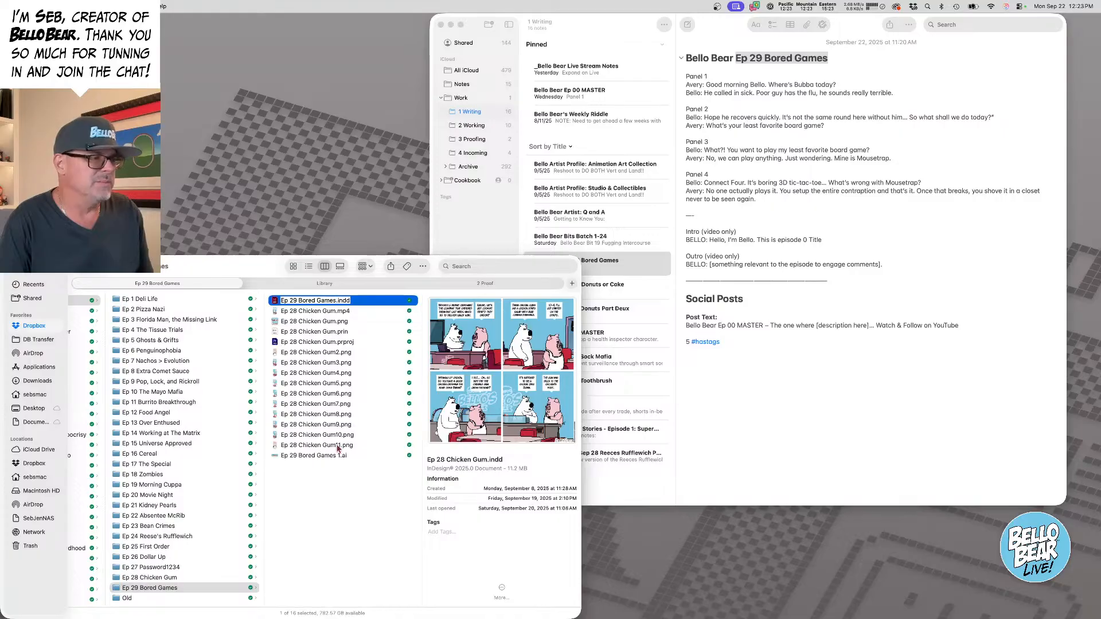
left_click(329, 485)
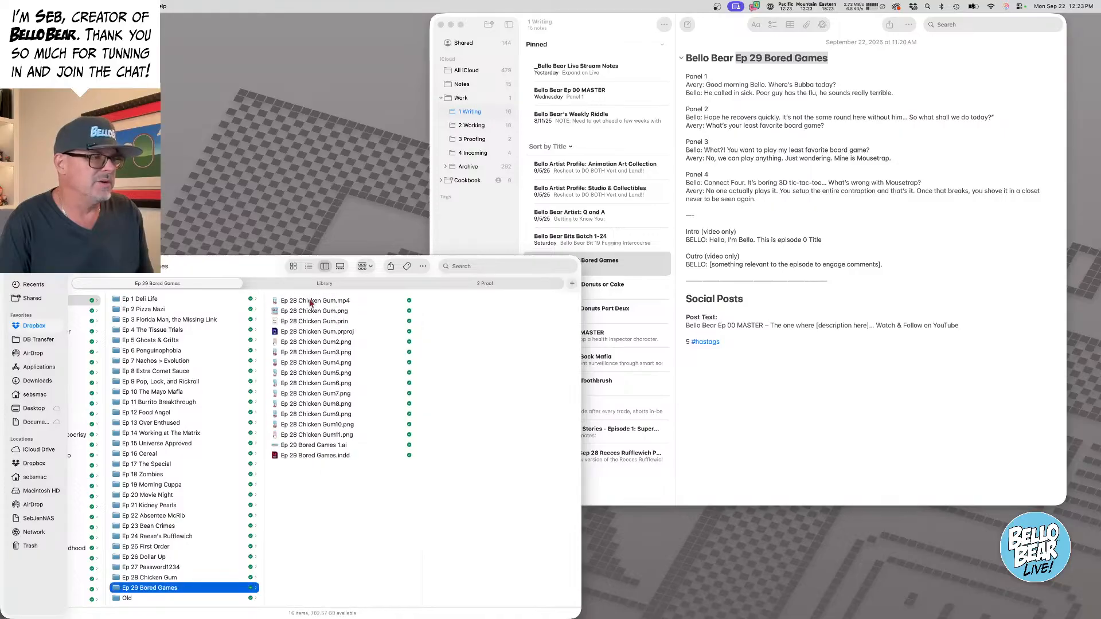
- Rename the Premiere project Ep 28 Chicken Gum.prproj as Ep 29 Bored Games.prproj
left_click(302, 333)
right_click(304, 332)
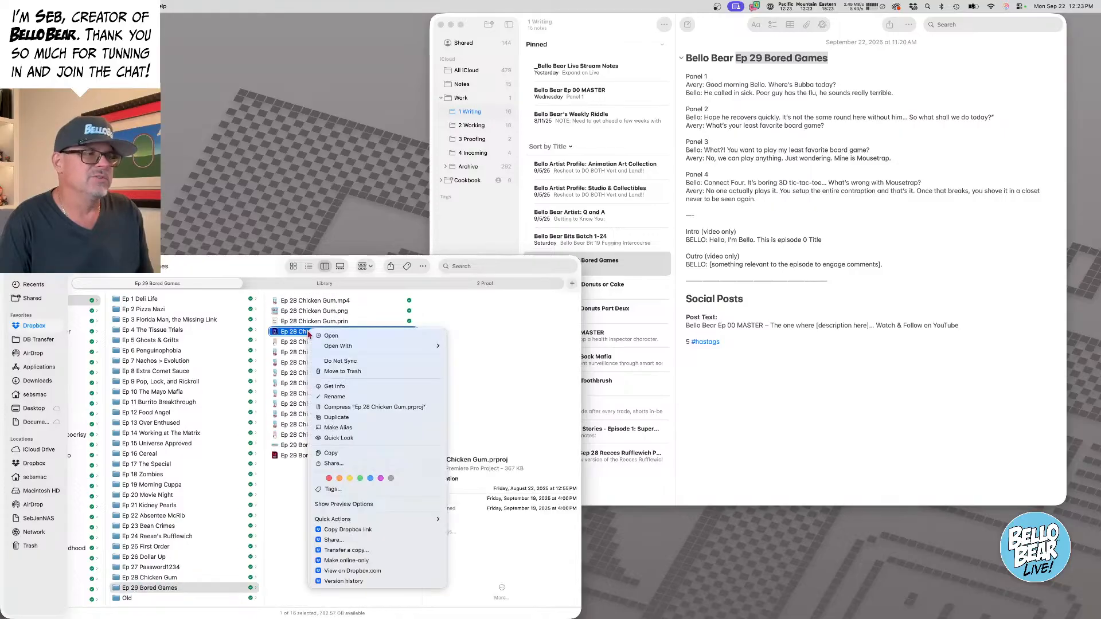
left_click(348, 397)
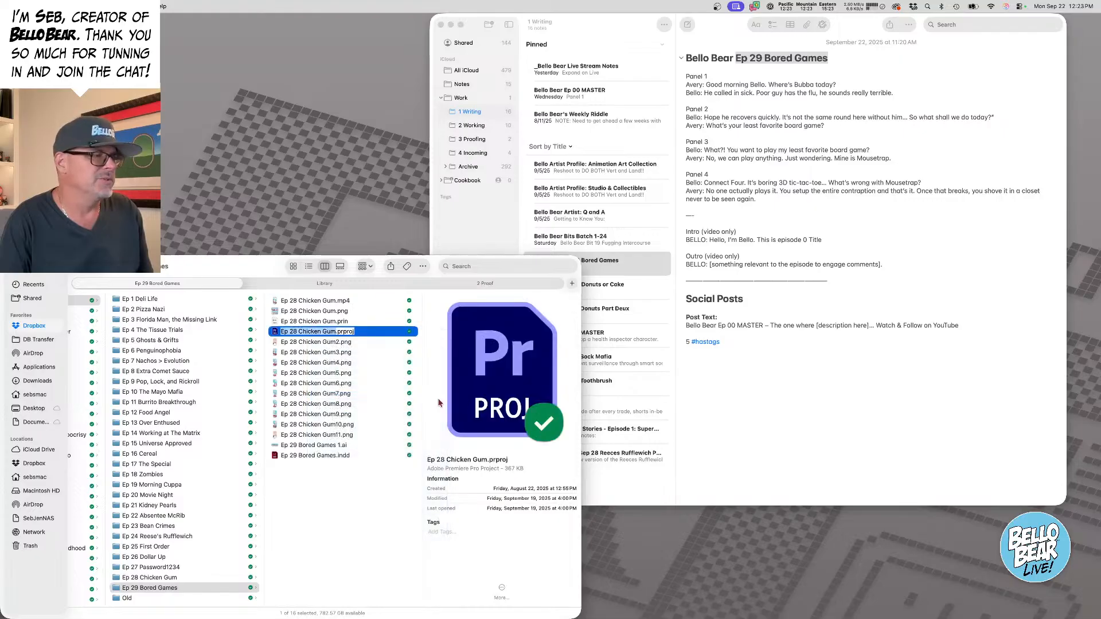
type("Ep 29 Bored Games")
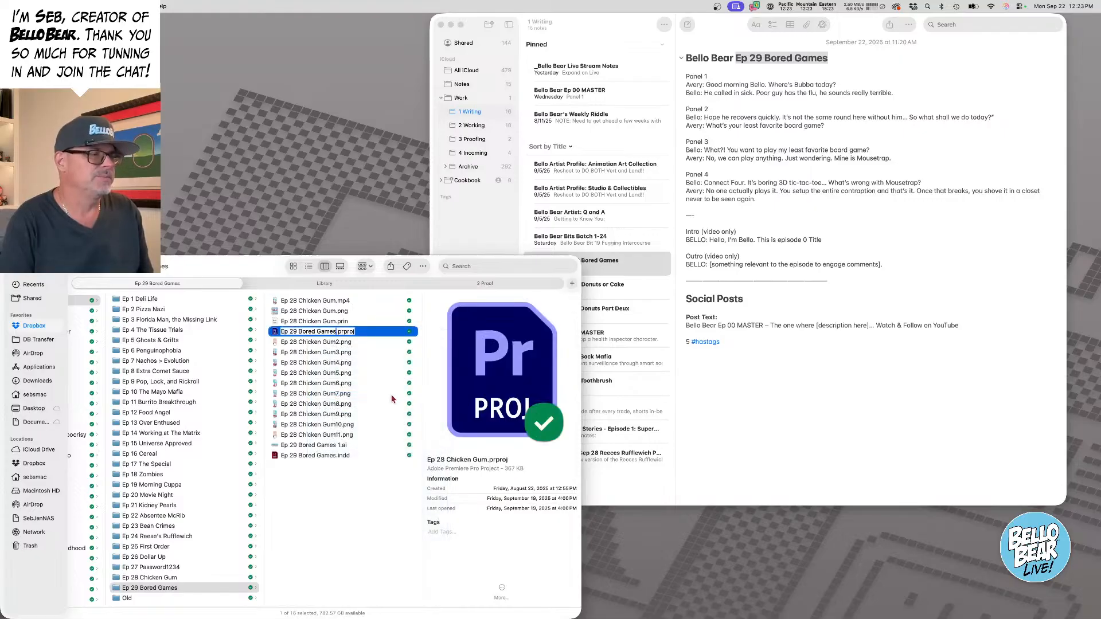
key("Return")
- Move the remaining Ep 28 Chicken Gum .mp4, .prin and .png files to the Trash
left_click(334, 428)
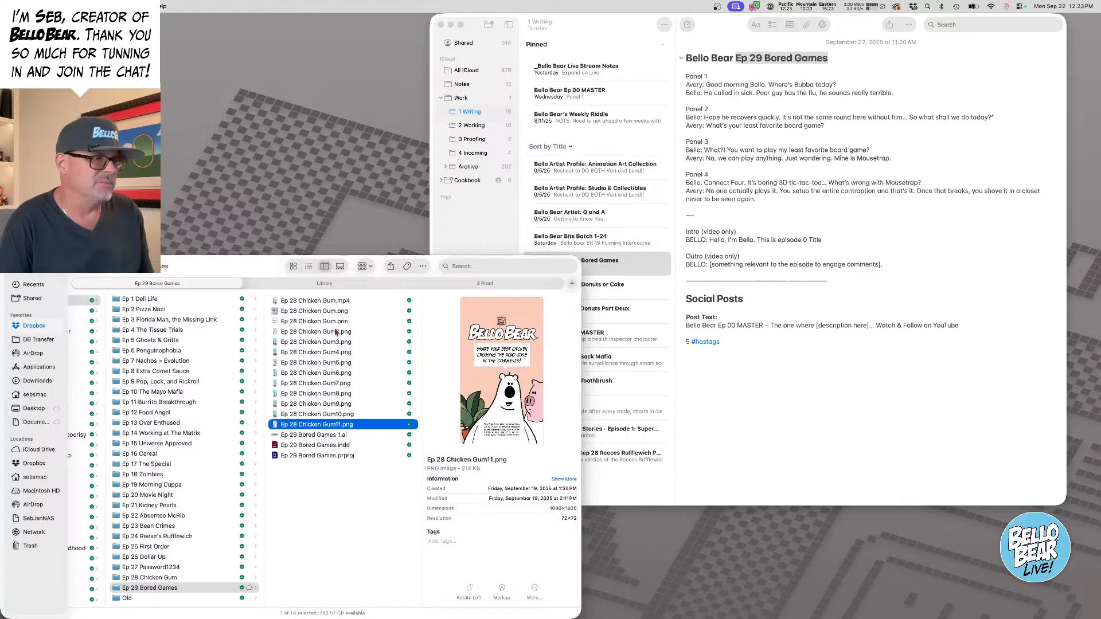
left_click(330, 303, "shift")
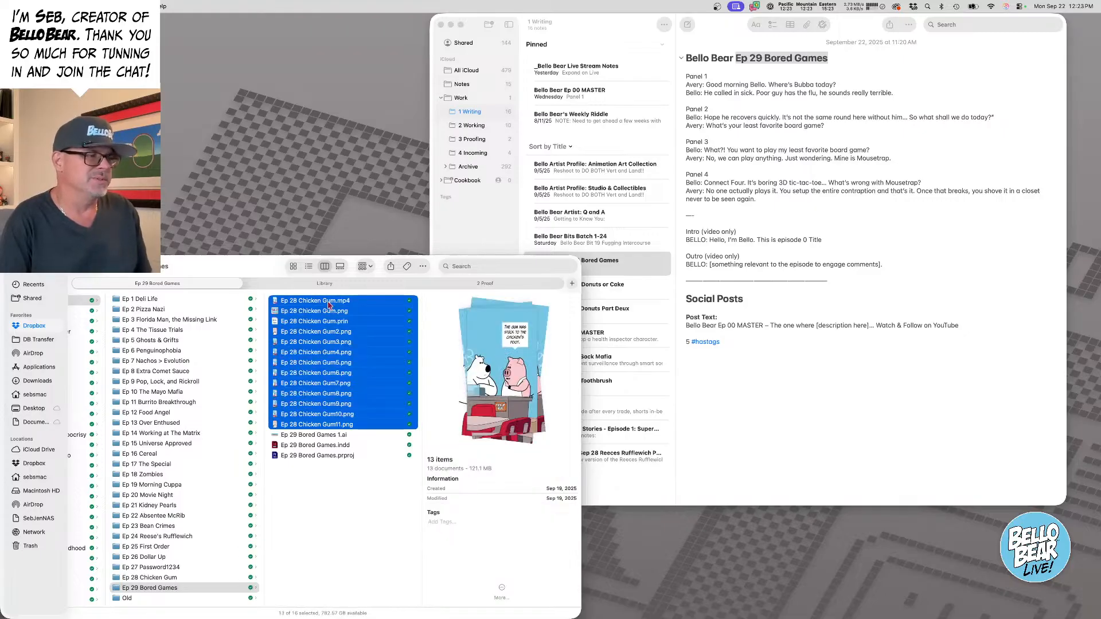
key("super+BackSpace")
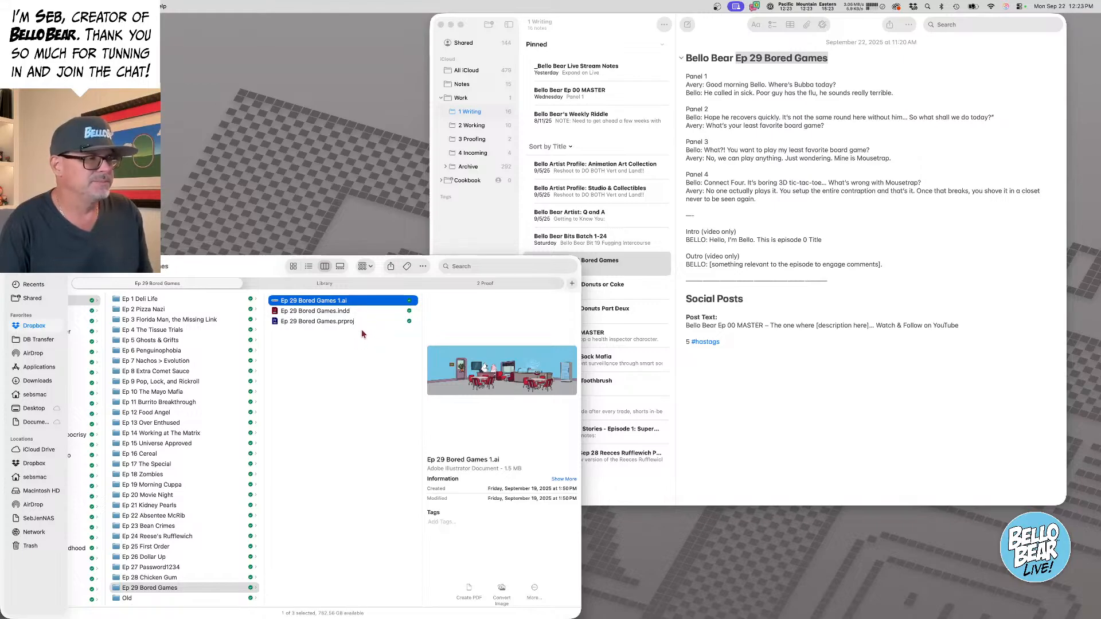
- Open the Ep 29 Bored Games.indd file in InDesign
left_click(322, 311, "shift")
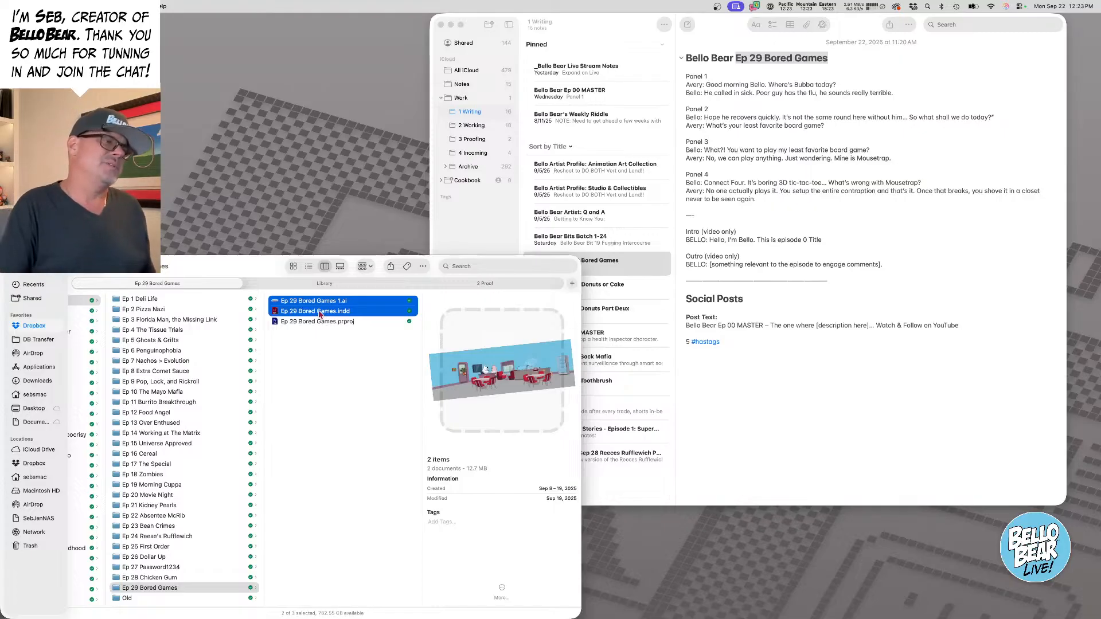
left_click(315, 311)
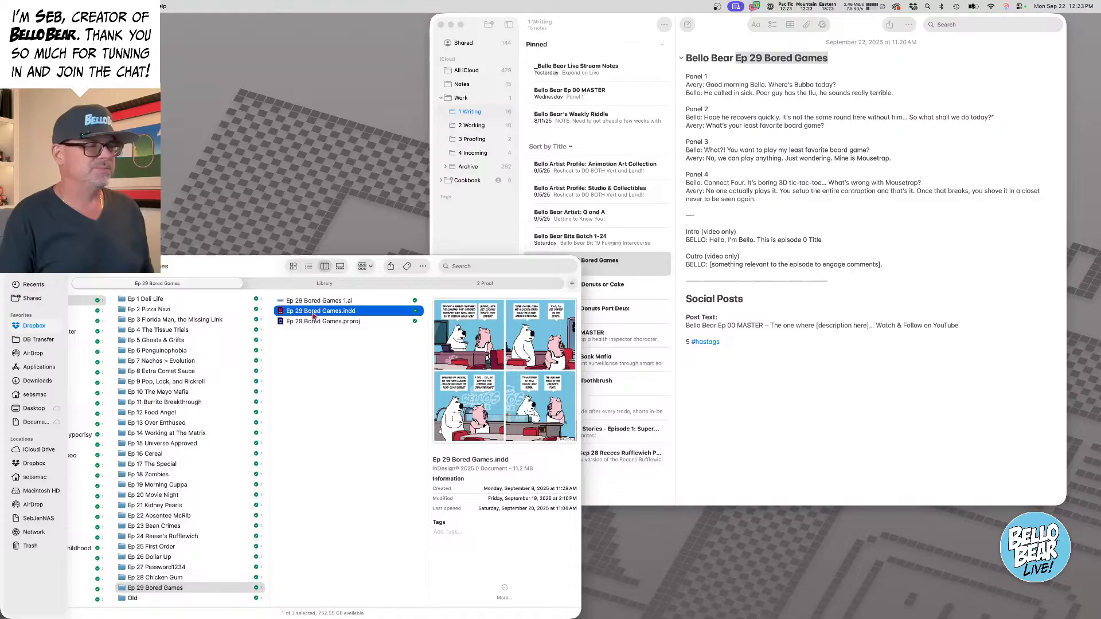
double_click(315, 315)
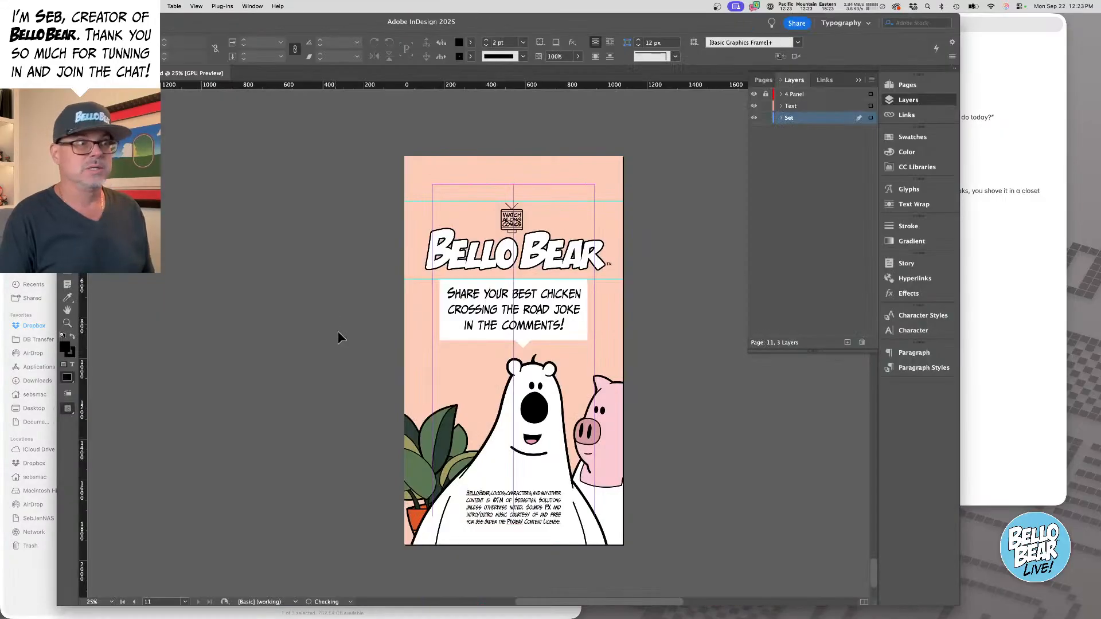
- Delete the placed artwork of panels 2, 3 and 4 from the four-panel comic on page 1, keeping panel 1
scroll(357, 337, "up", 5)
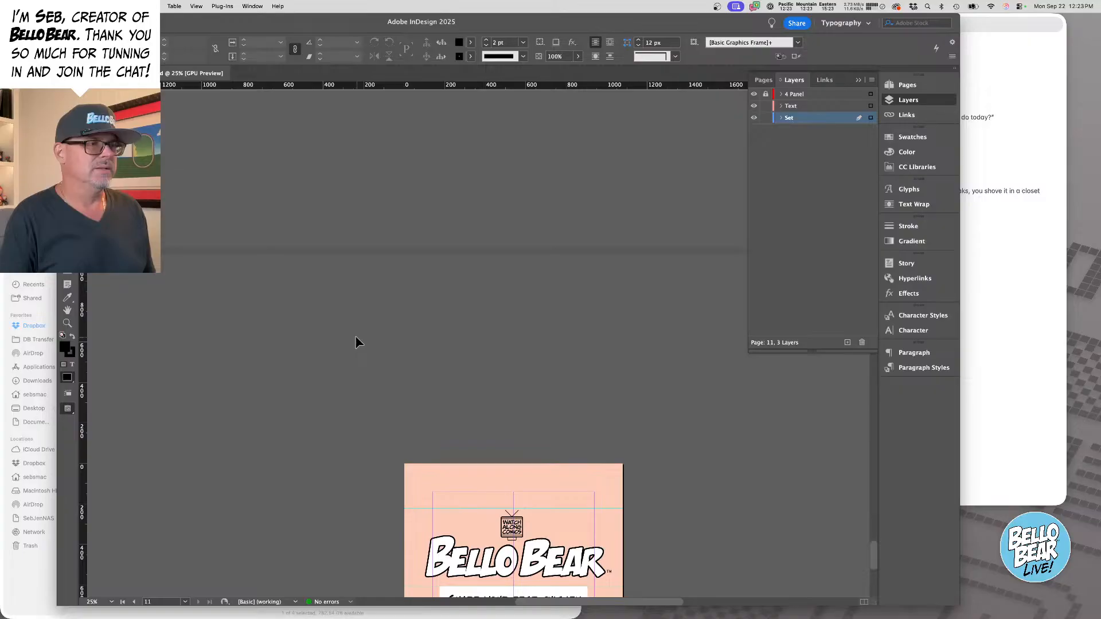
key("super+minus")
scroll(466, 343, "up", 15)
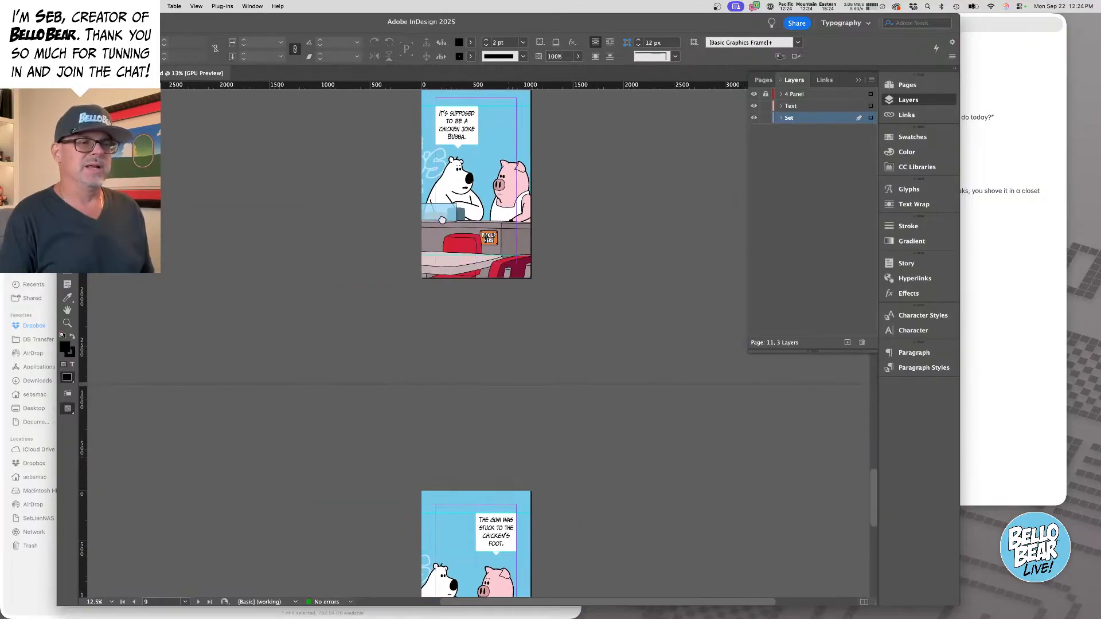
scroll(466, 339, "up", 20)
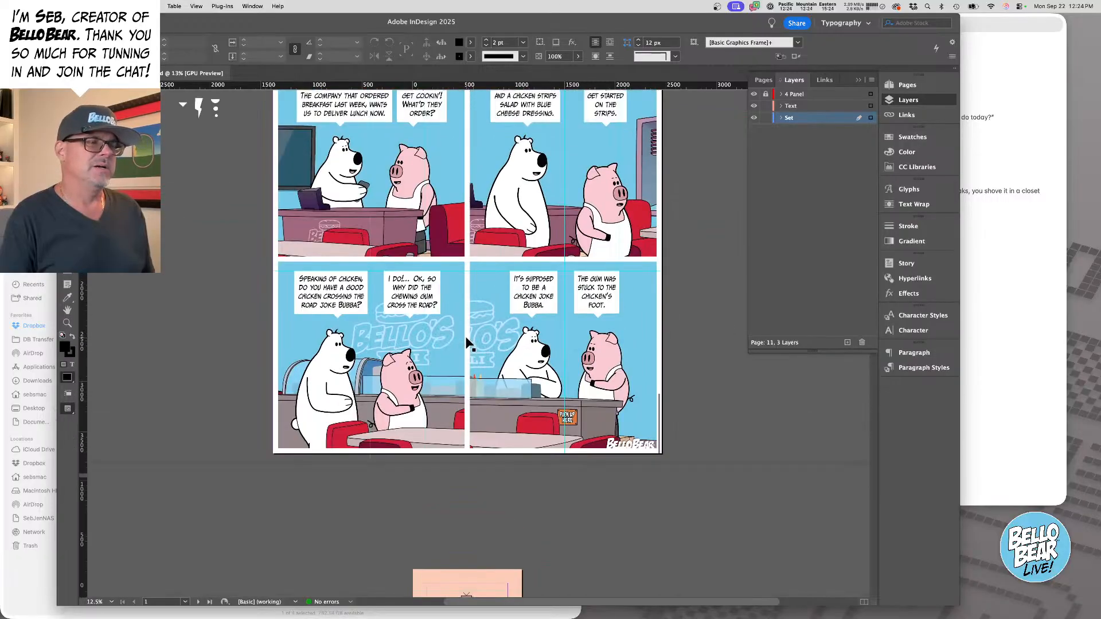
scroll(467, 342, "up", 3)
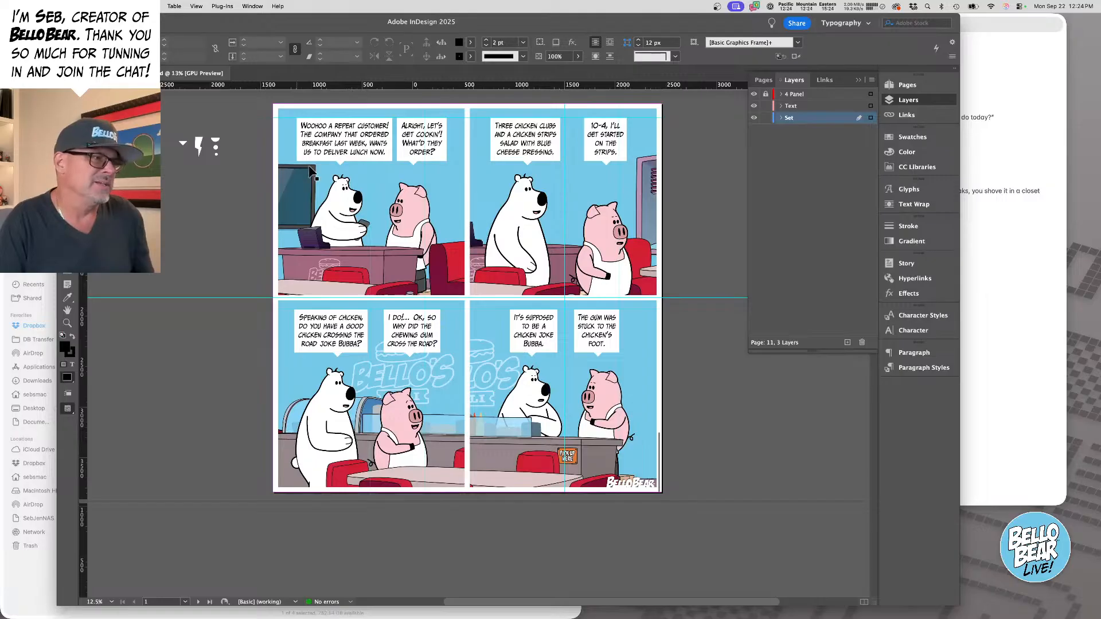
left_click(370, 200)
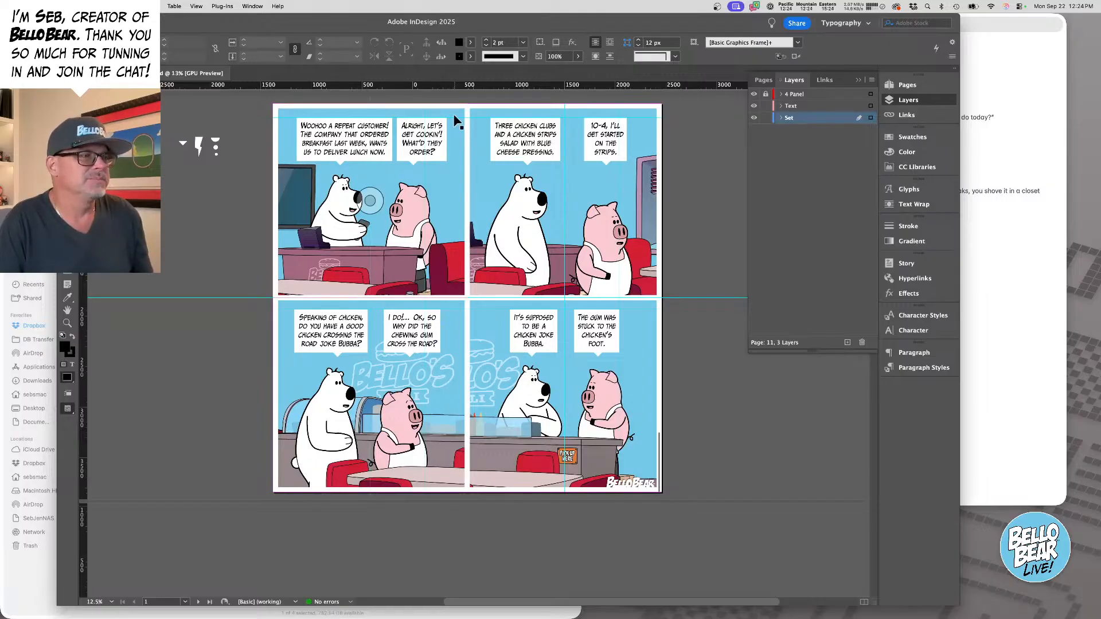
left_click(483, 229)
key("Delete")
left_click(481, 311)
key("Delete")
left_click(455, 306)
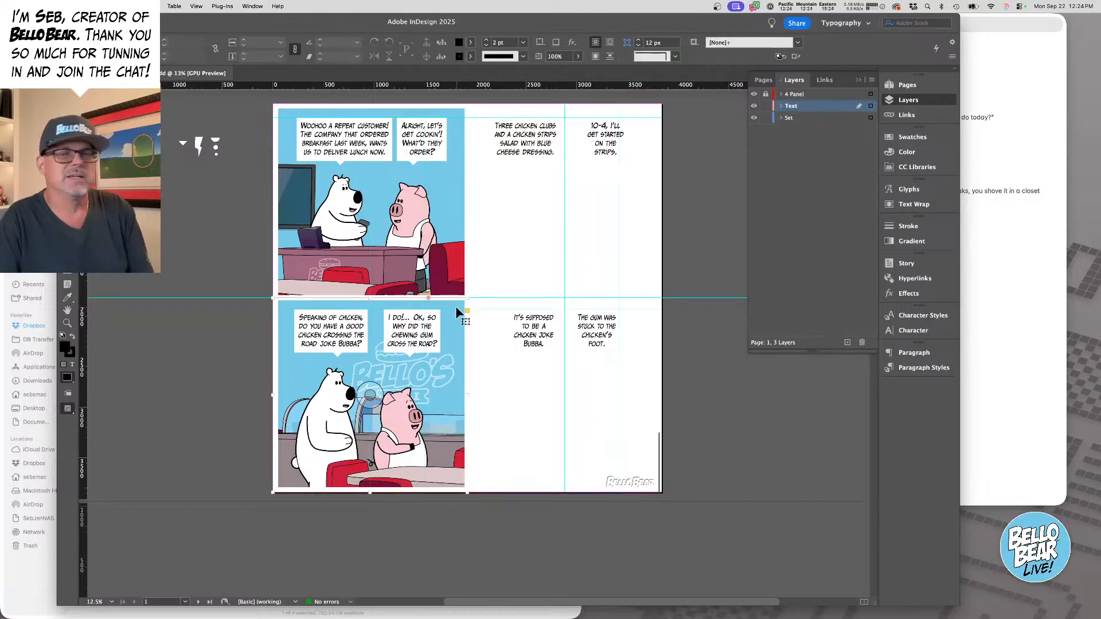
key("Delete")
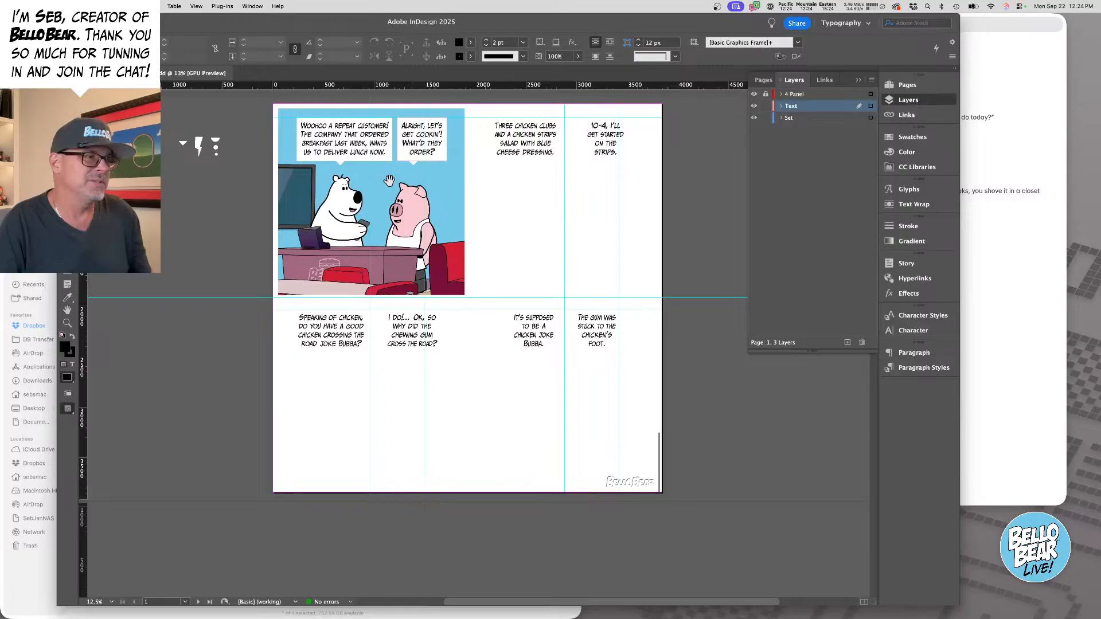
- Select the panel 1 artwork on page 1 and check which file it is linked to
left_click_drag(389, 181, 447, 193)
left_click(446, 131)
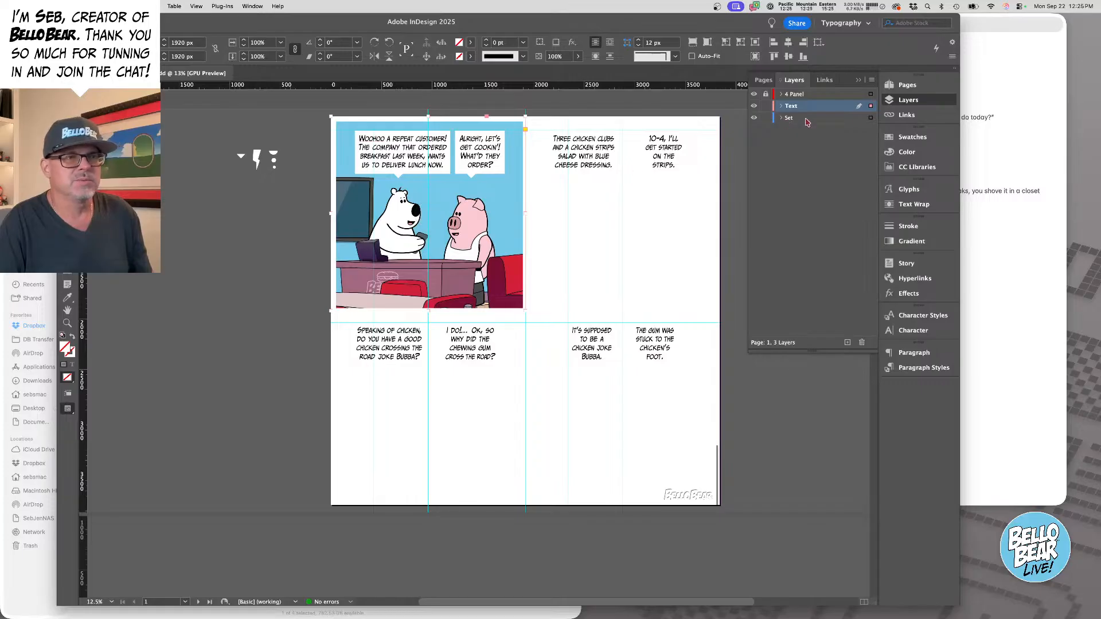
left_click(907, 115)
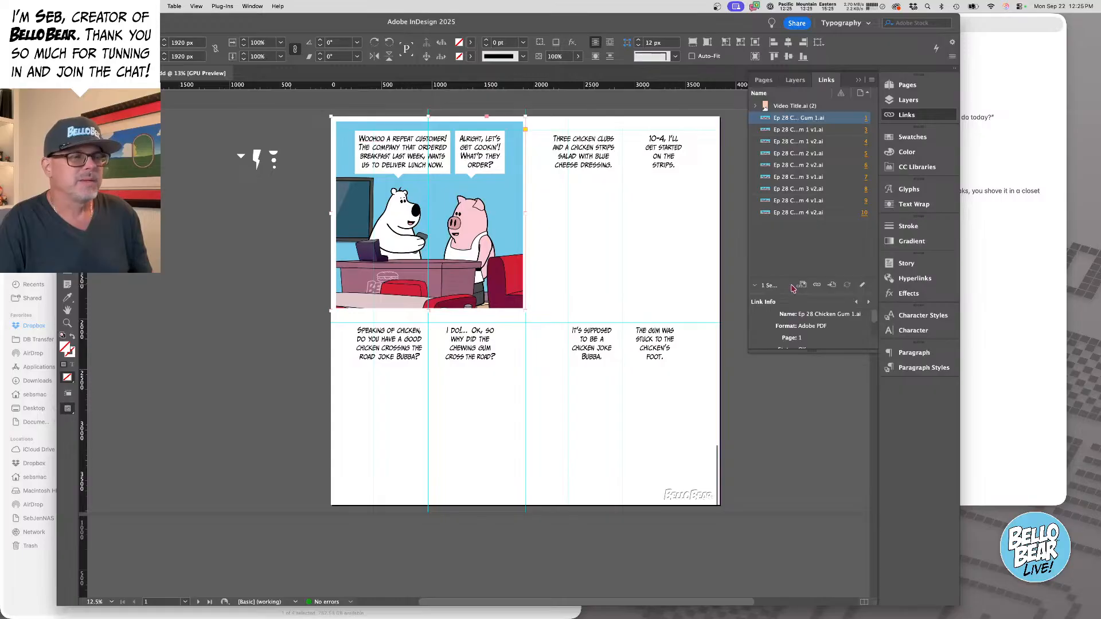
left_click(700, 275)
- Change the episode number in the intro speech bubble on page 2 to 29
scroll(536, 278, "down", 3)
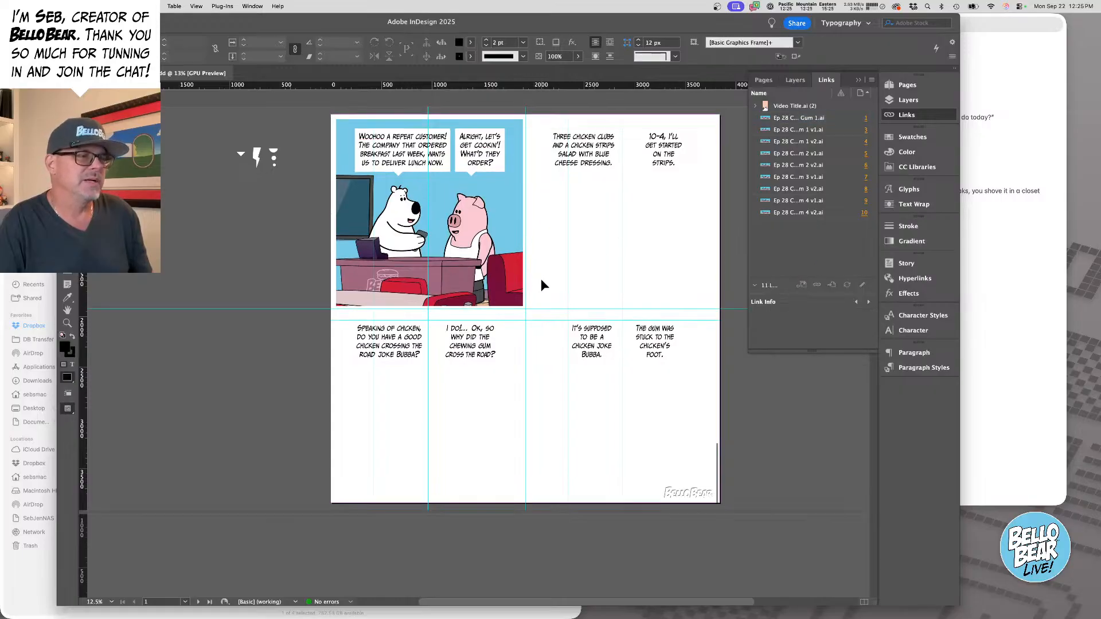
scroll(542, 281, "down", 5)
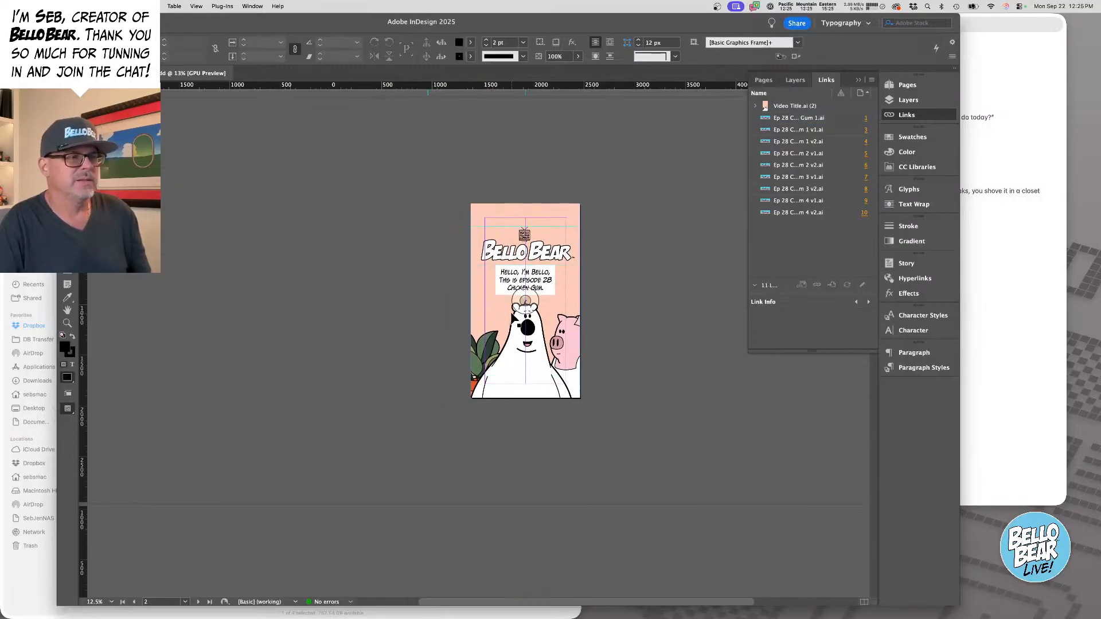
left_click_drag(665, 269, 621, 268)
scroll(499, 290, "up", 4)
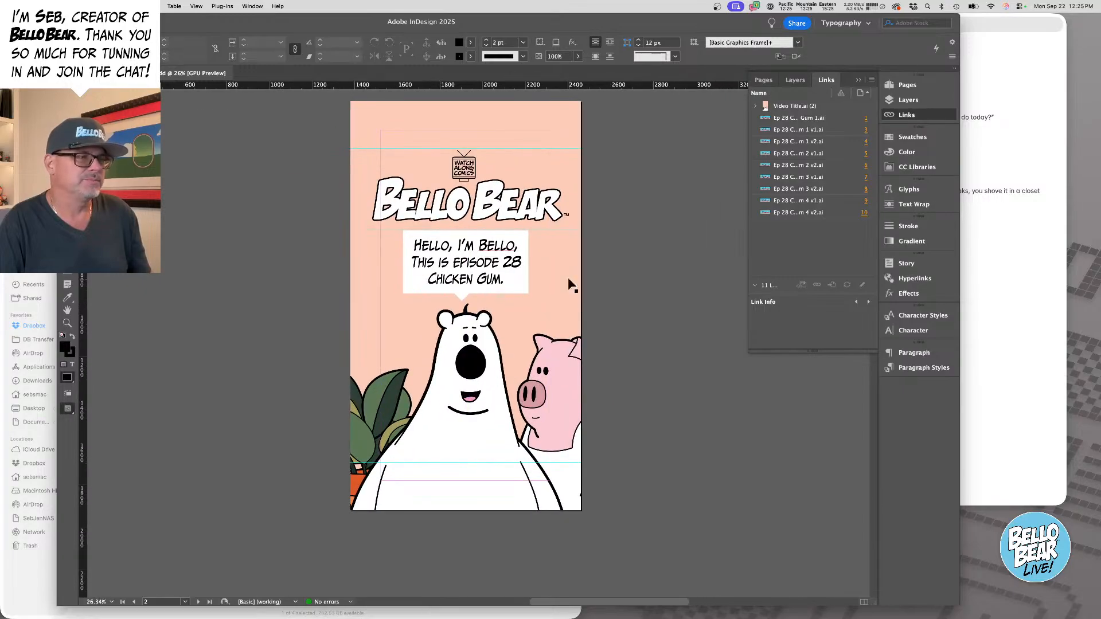
double_click(505, 264)
left_click_drag(513, 262, 424, 280)
type("9")
- Copy Bored Games from the heading of the note and replace Chicken Gum with it in the page 2 intro speech bubble
left_click(1027, 174)
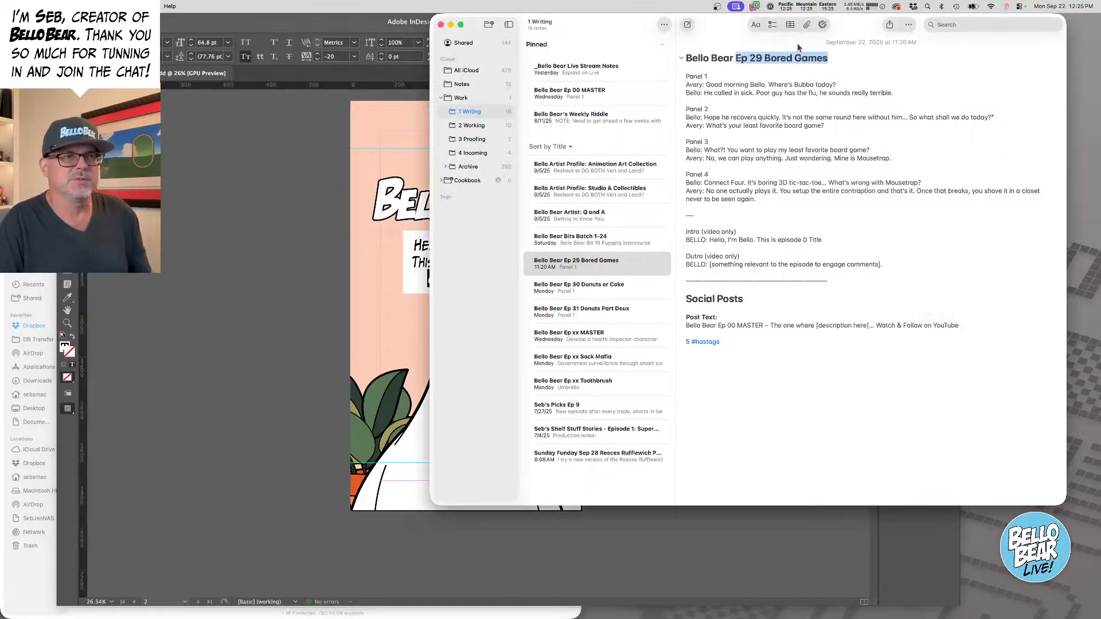
double_click(784, 59)
left_click_drag(783, 60, 807, 57)
key("super+c")
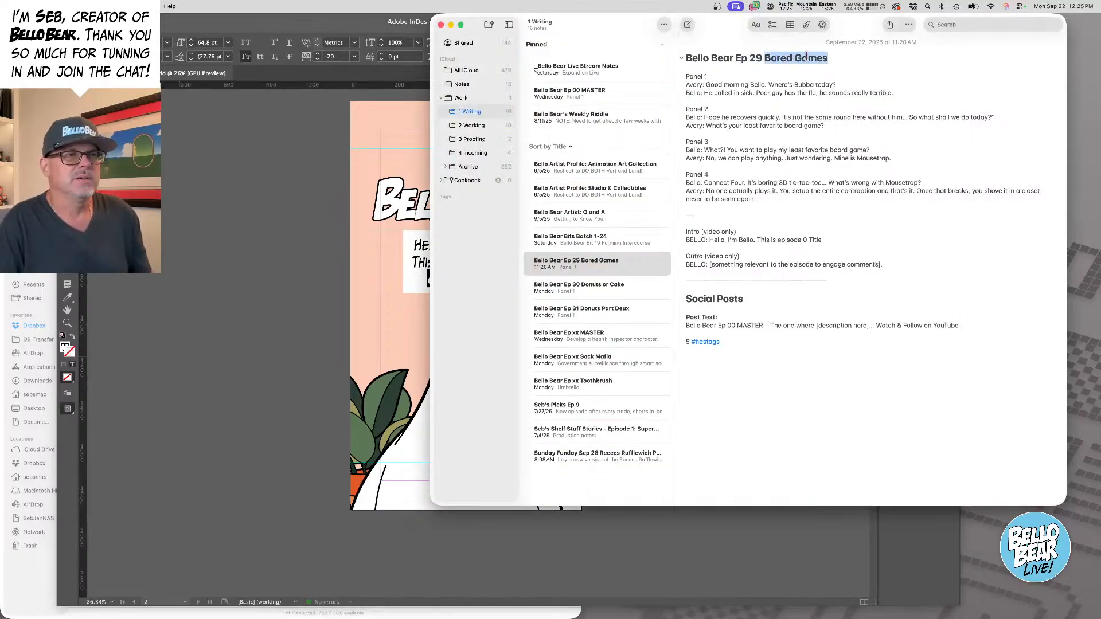
left_click(340, 298)
left_click(458, 281)
double_click(457, 280)
left_click_drag(458, 280, 480, 277)
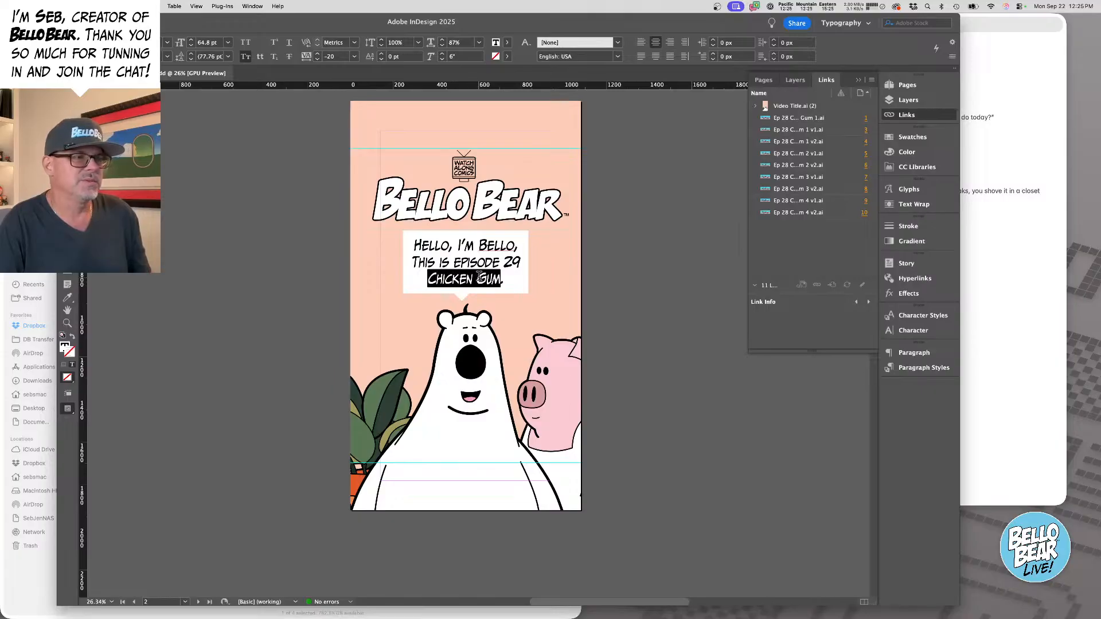
key("super+v")
left_click(618, 313)
- Delete the Ep 28 artwork and speech bubbles from video pages 3, 4 and 5
scroll(624, 319, "down", 5)
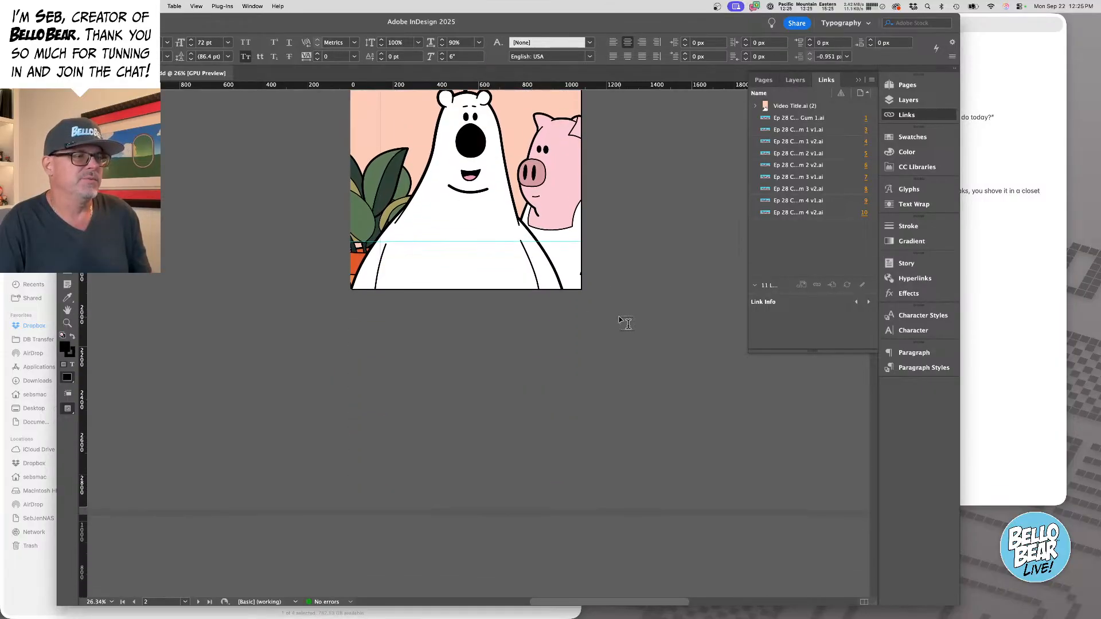
scroll(620, 320, "down", 1)
left_click(501, 374, "alt+super")
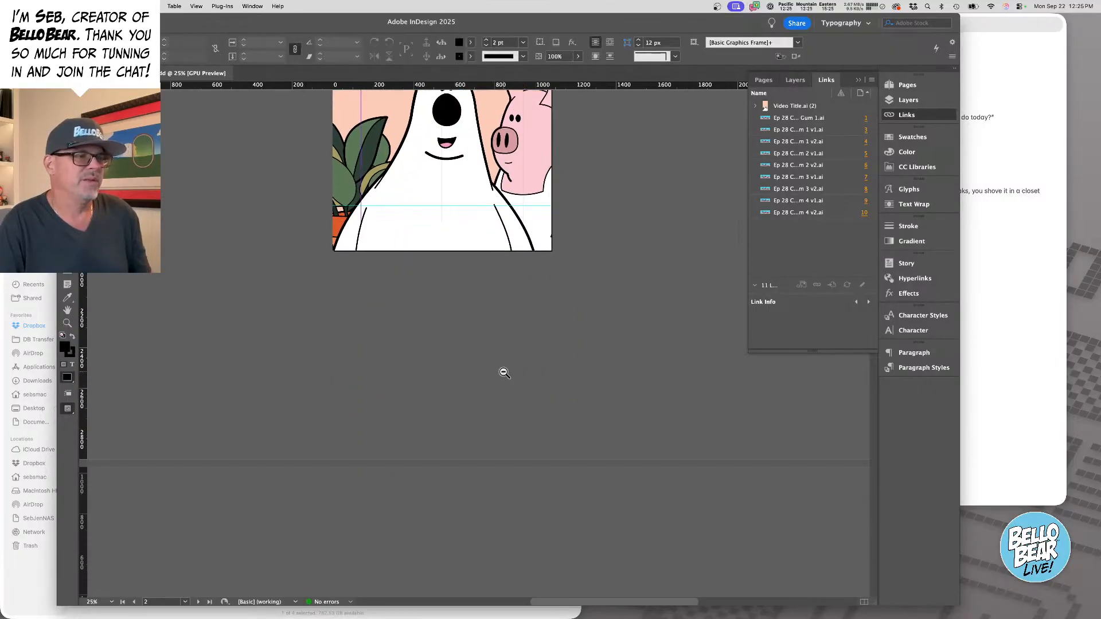
left_click(476, 462, "alt+super")
scroll(494, 396, "down", 5)
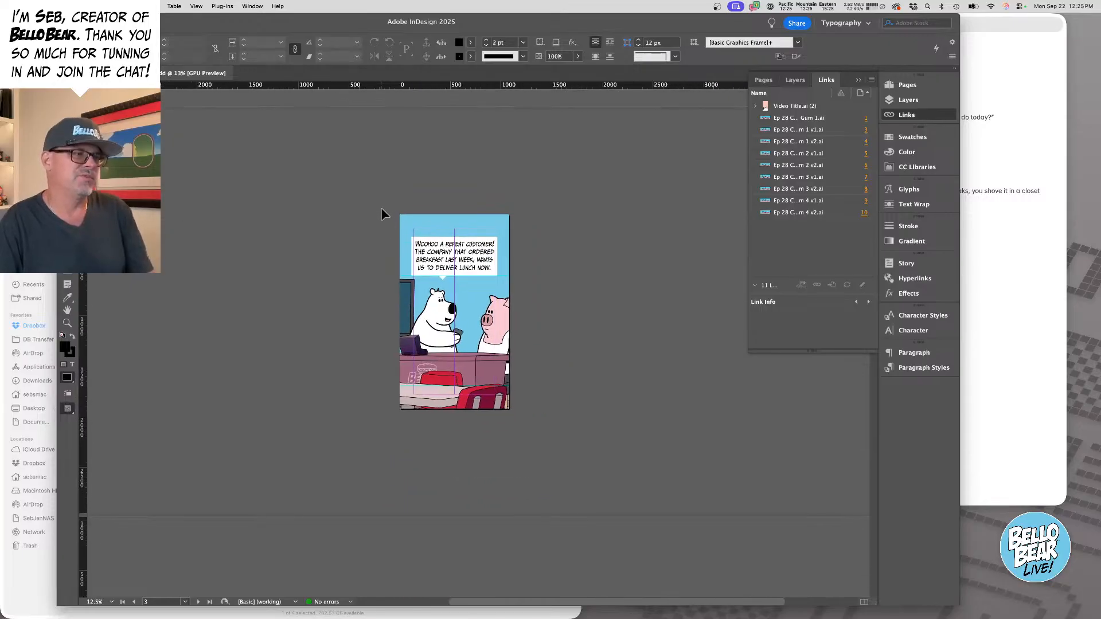
scroll(549, 414, "down", 5)
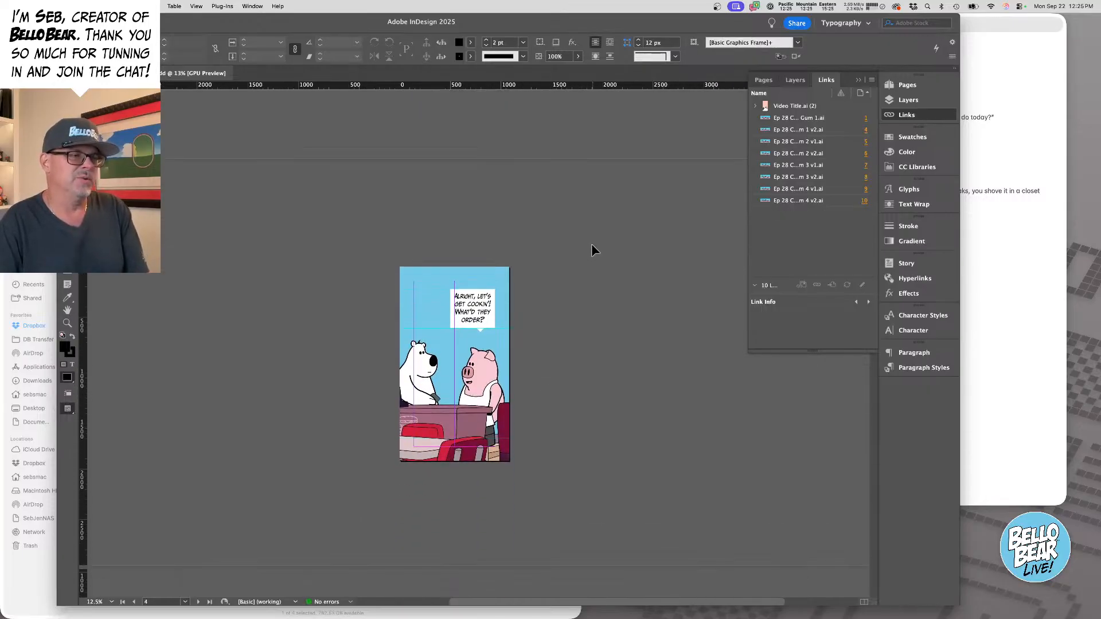
scroll(534, 445, "down", 5)
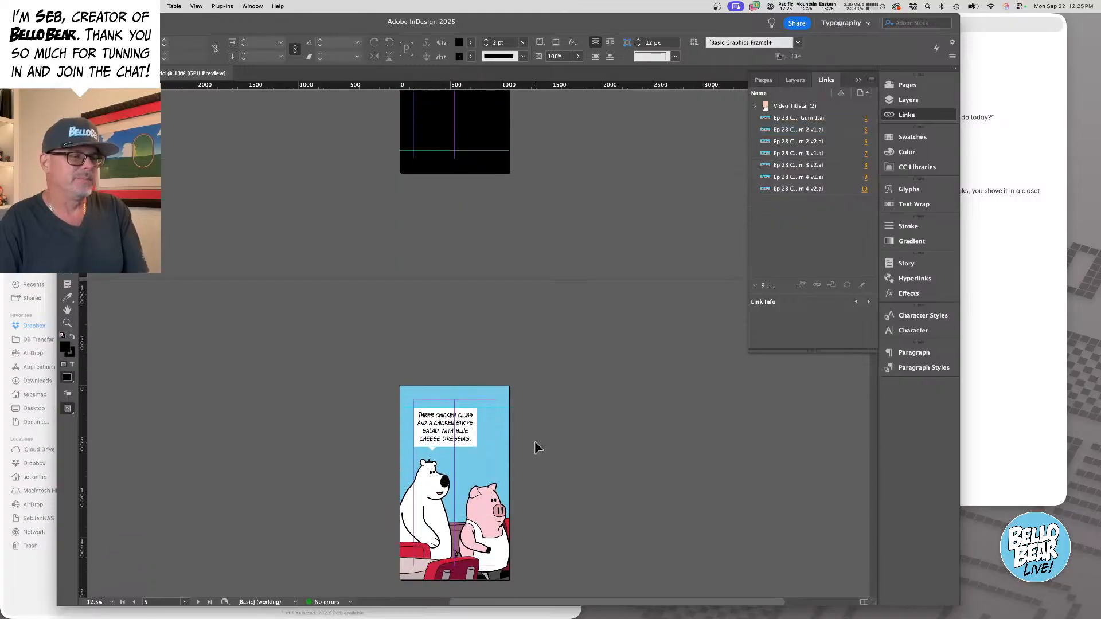
key("Delete")
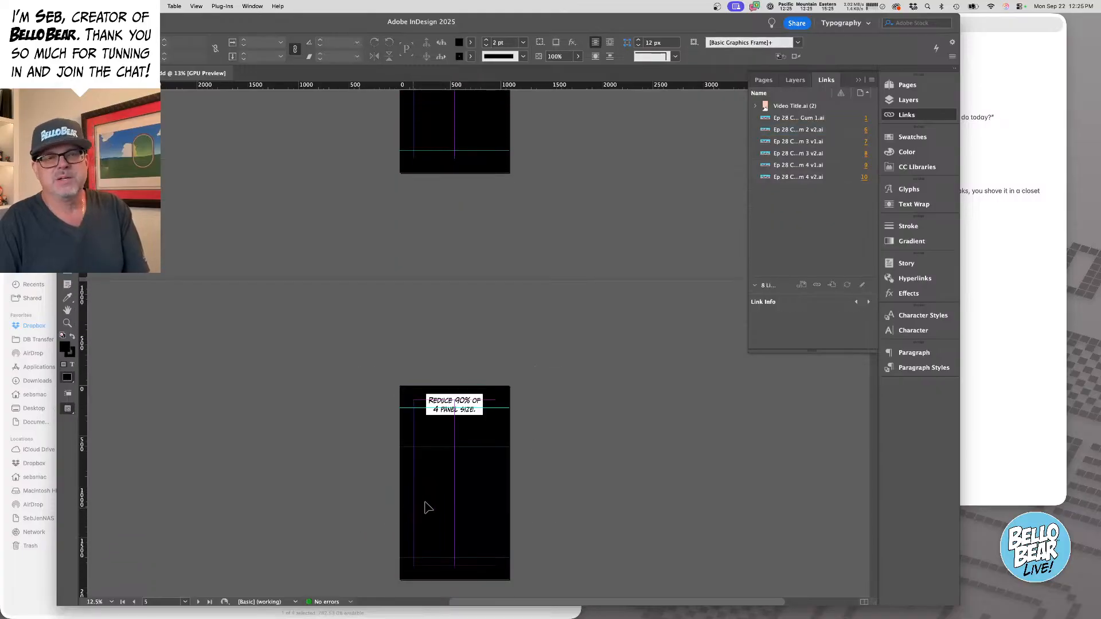
- Delete the Ep 28 artwork and speech bubbles from video pages 6, 7 and 8
scroll(493, 463, "down", 5)
scroll(518, 483, "down", 1)
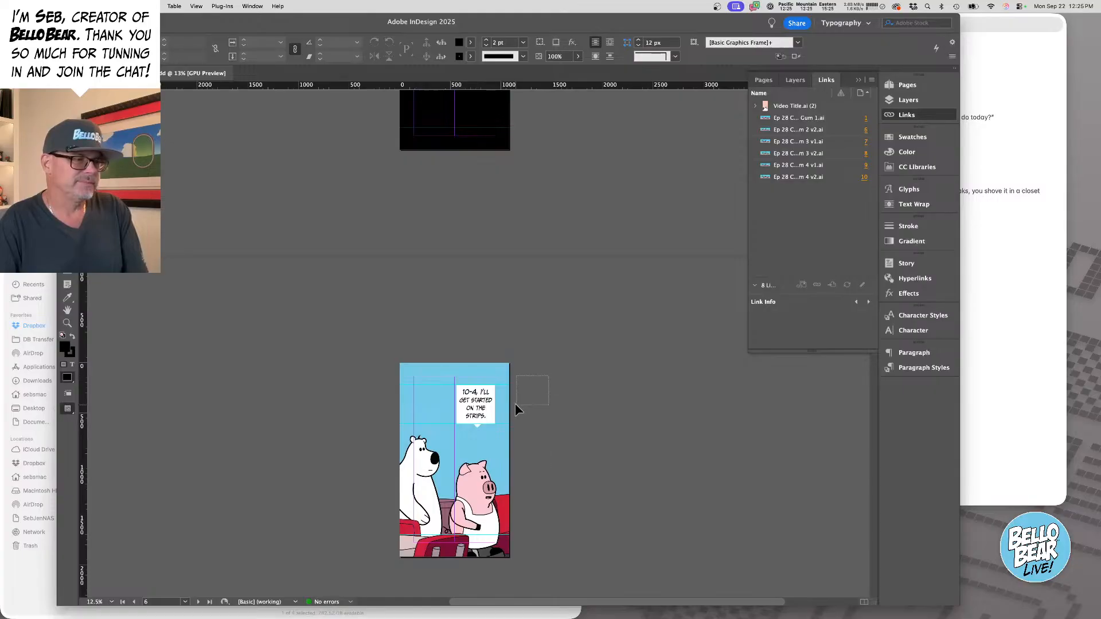
key("Delete")
scroll(553, 491, "down", 3)
scroll(593, 469, "down", 5)
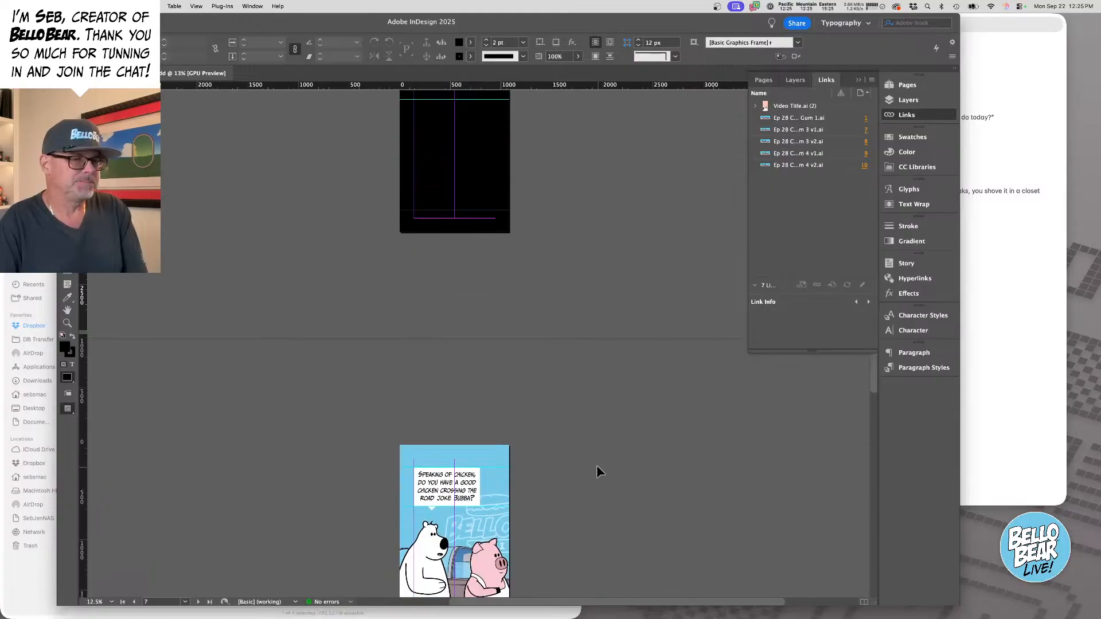
left_click_drag(576, 383, 330, 562)
key("Delete")
scroll(560, 445, "down", 6)
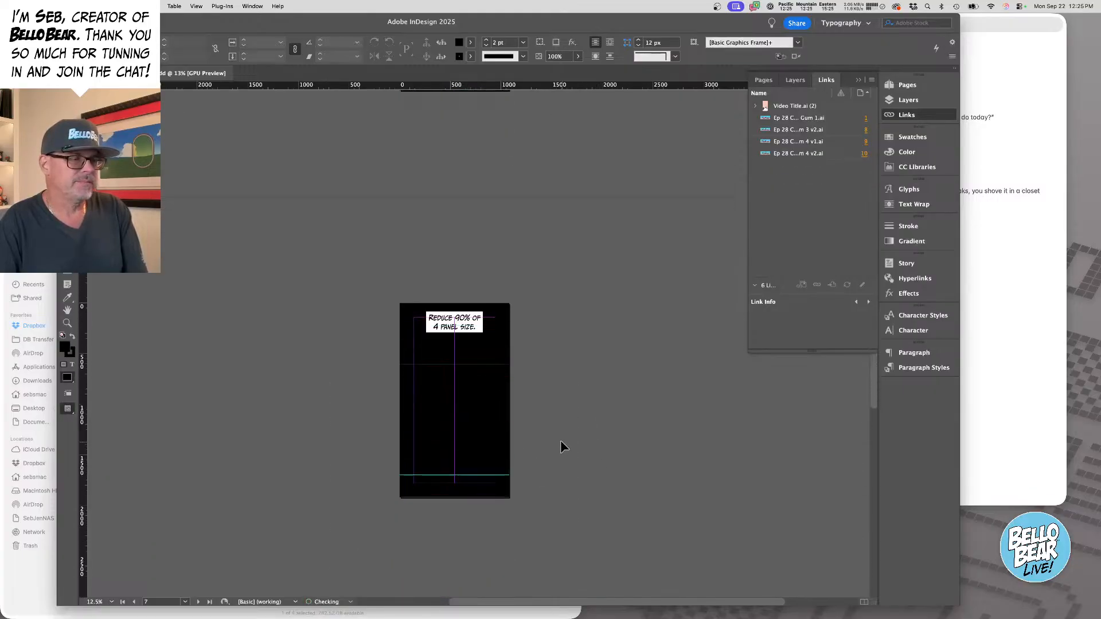
left_click_drag(582, 299, 359, 461)
key("Delete")
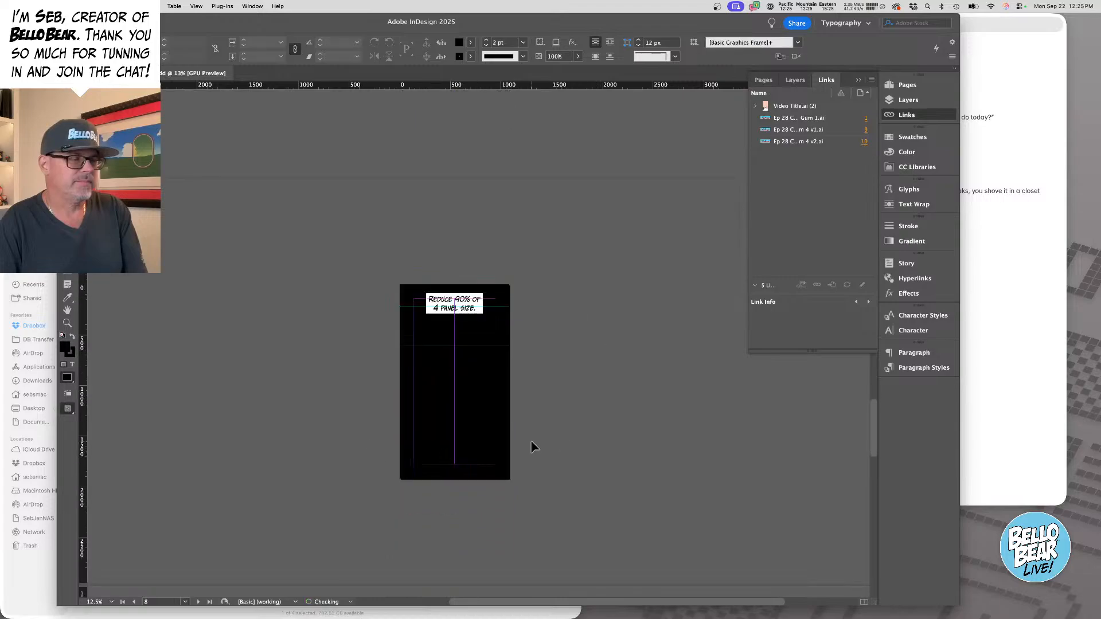
- Delete the Ep 28 artwork and speech bubbles from video pages 9 and 10
scroll(531, 443, "down", 6)
left_click_drag(580, 346, 338, 494)
key("Delete")
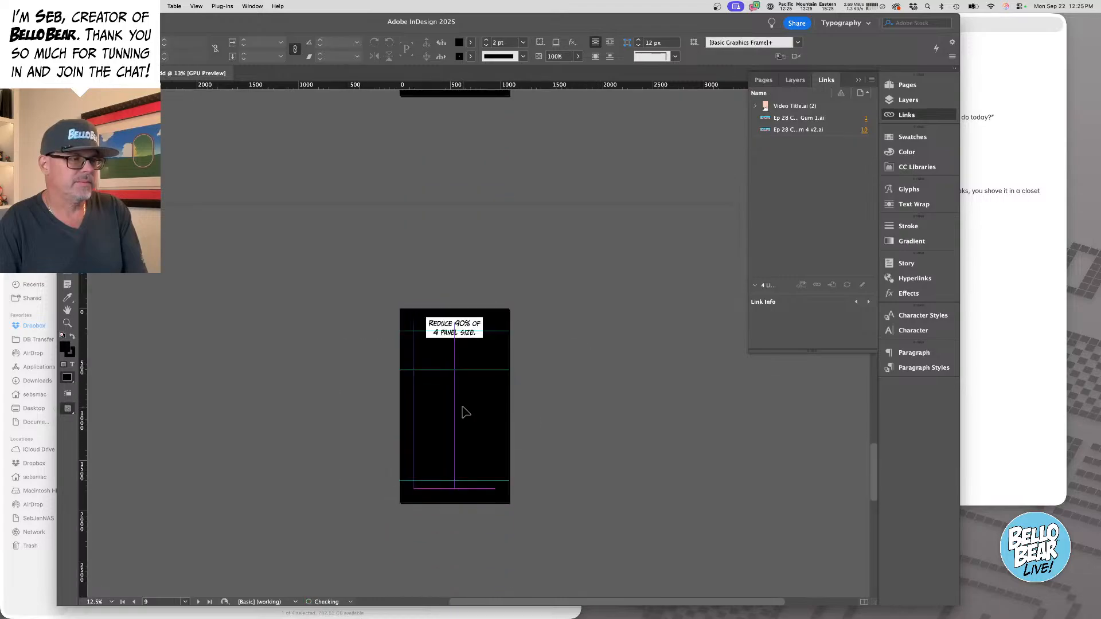
scroll(464, 409, "down", 4)
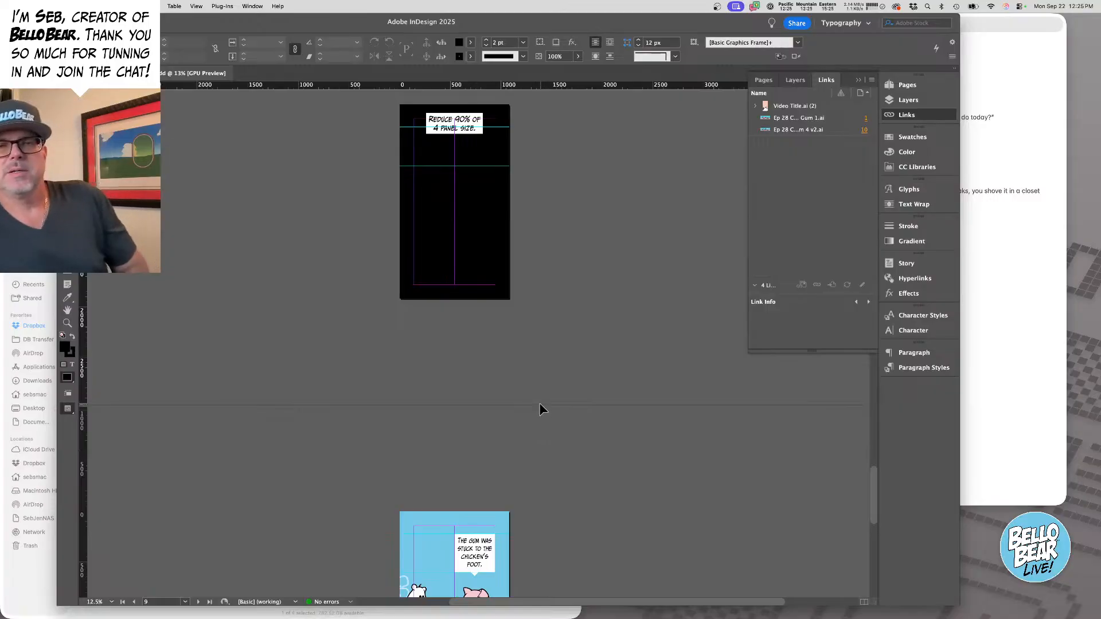
scroll(536, 406, "down", 4)
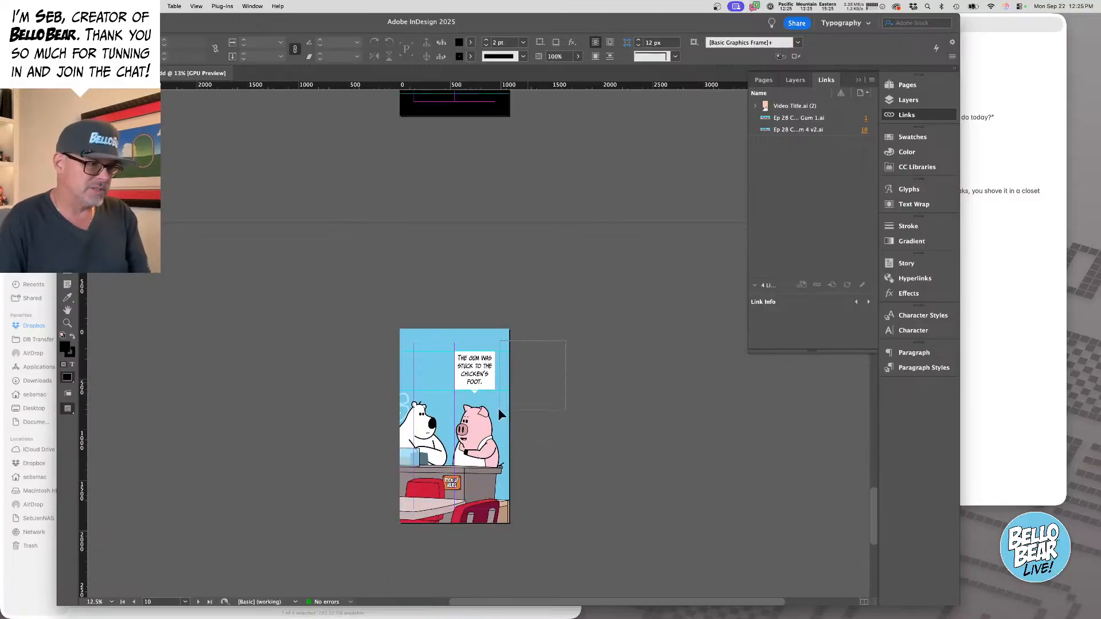
left_click(498, 407)
key("Delete")
scroll(436, 447, "down", 3)
scroll(446, 401, "down", 5)
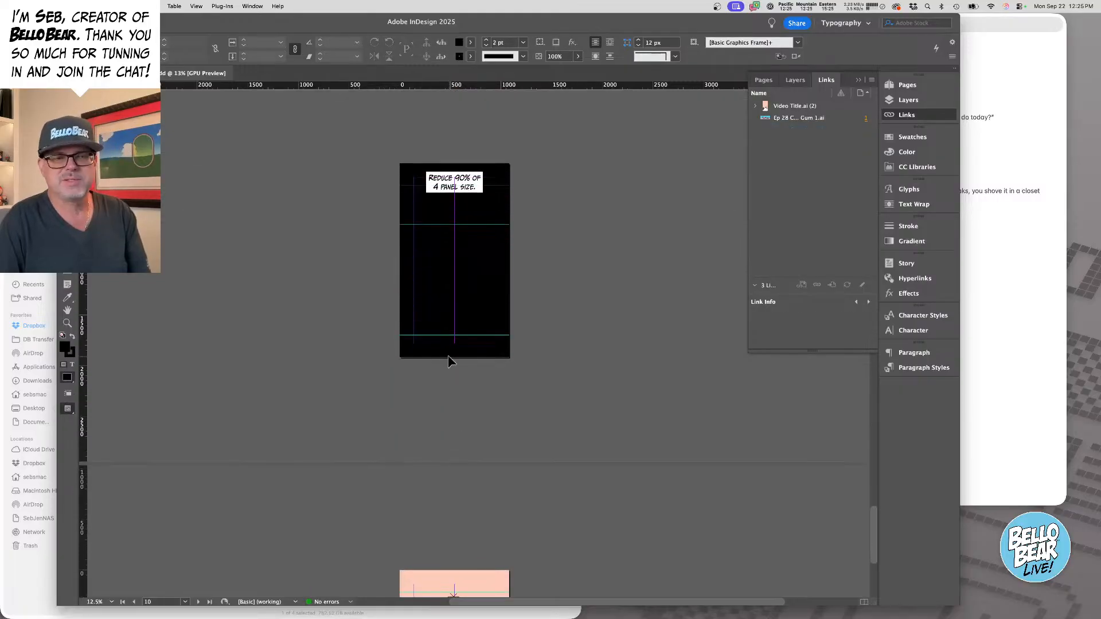
- Relink the panel 1 artwork on page 1 to Ep 29 Bored Games 1.ai in the Ep 29 Bored Games folder
scroll(452, 346, "down", 2)
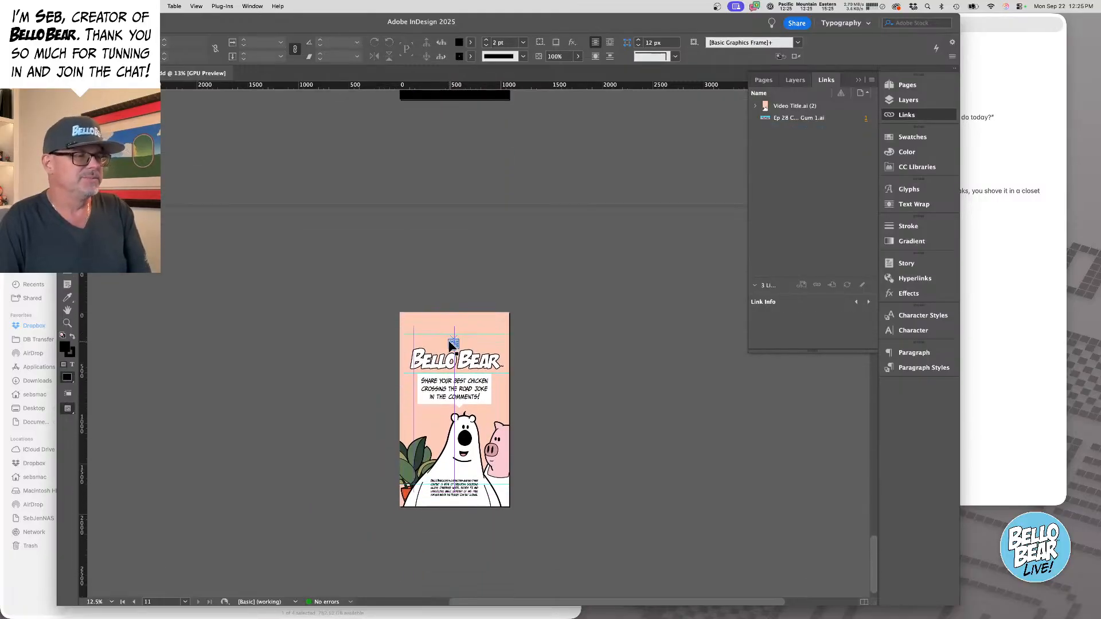
scroll(591, 353, "down", 1)
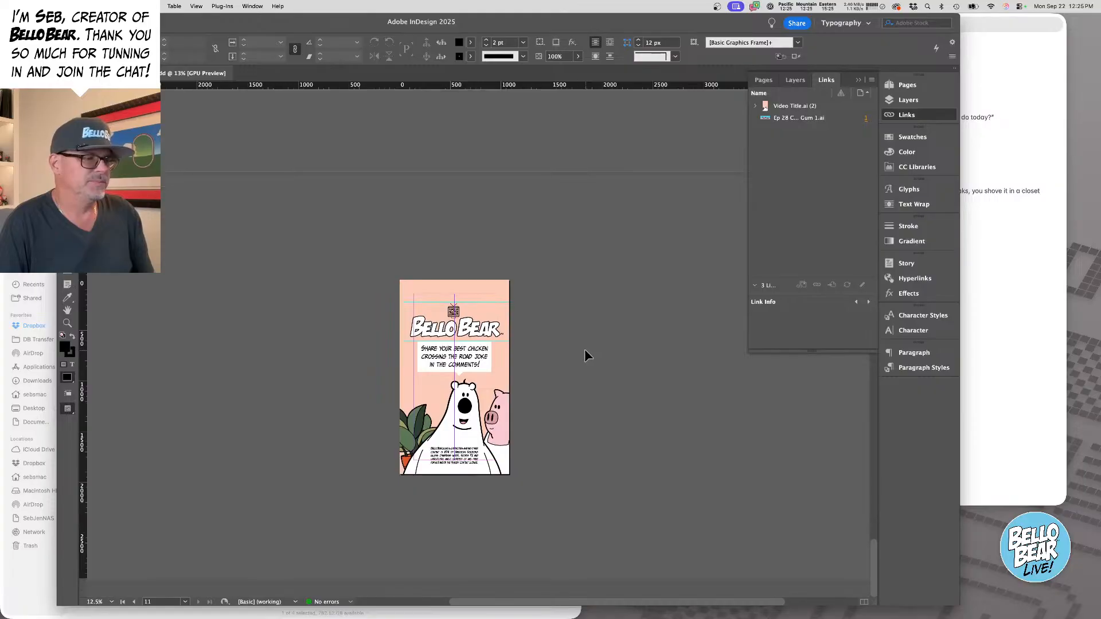
scroll(528, 410, "up", 20)
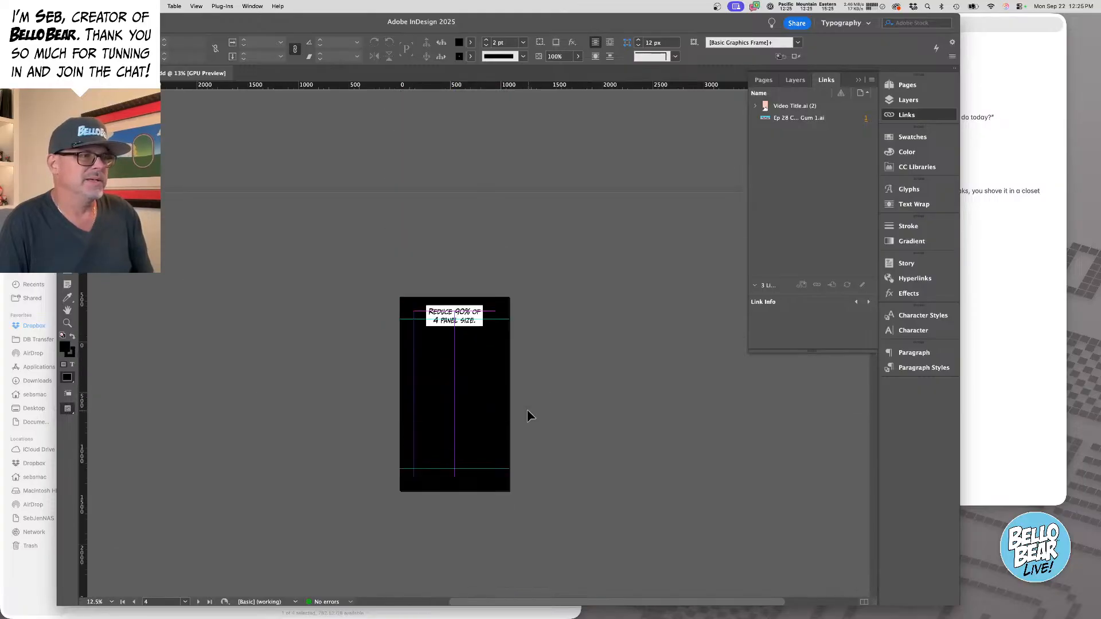
scroll(474, 265, "up", 3)
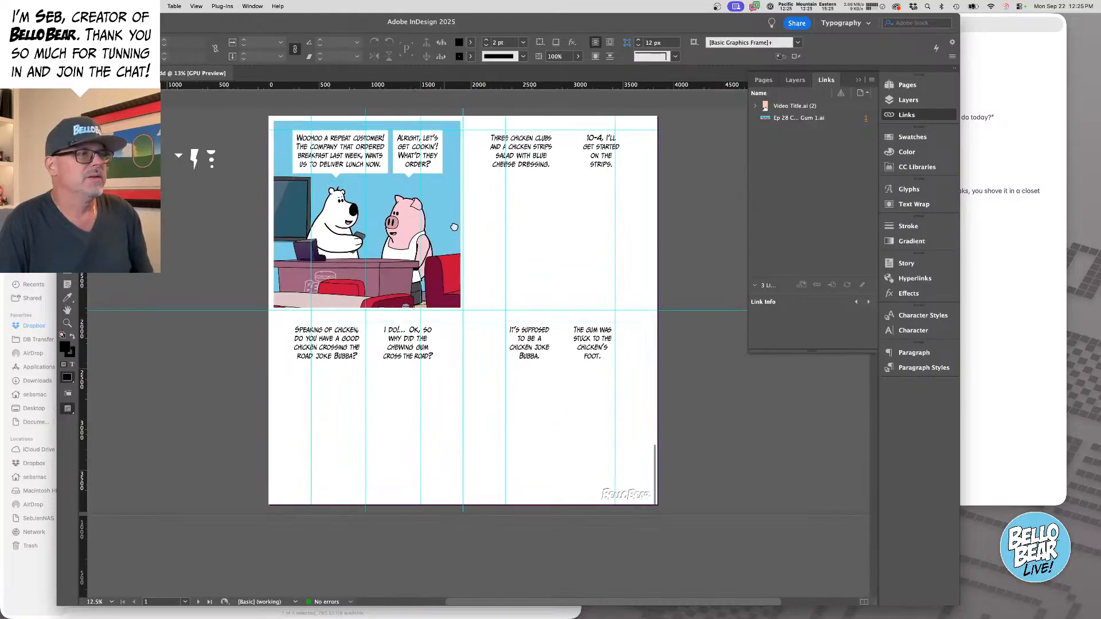
scroll(475, 265, "up", 2)
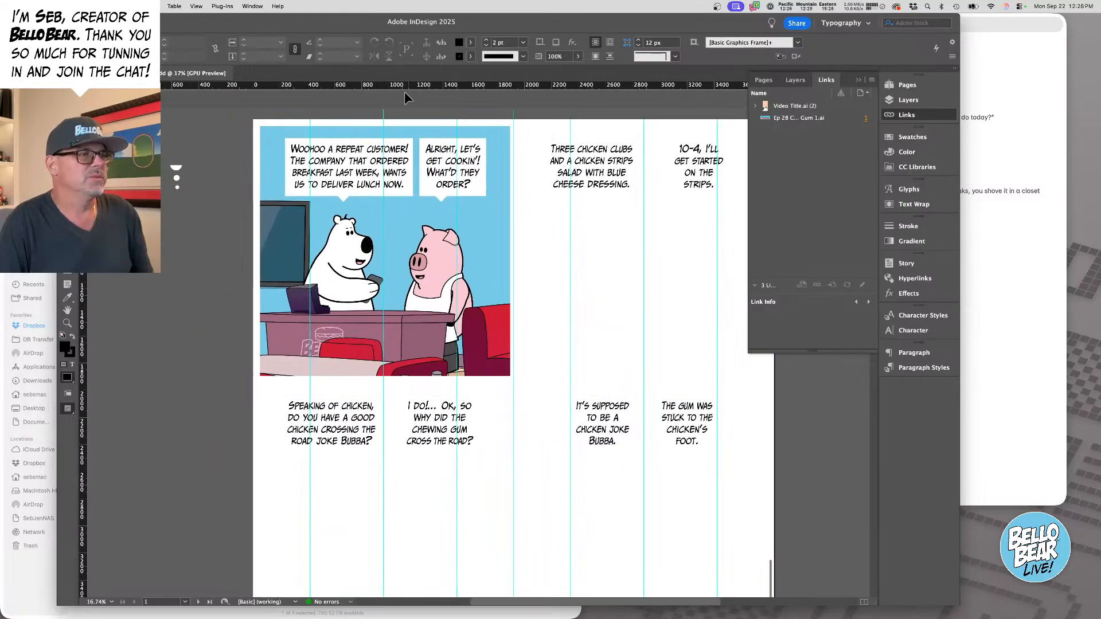
left_click(321, 133)
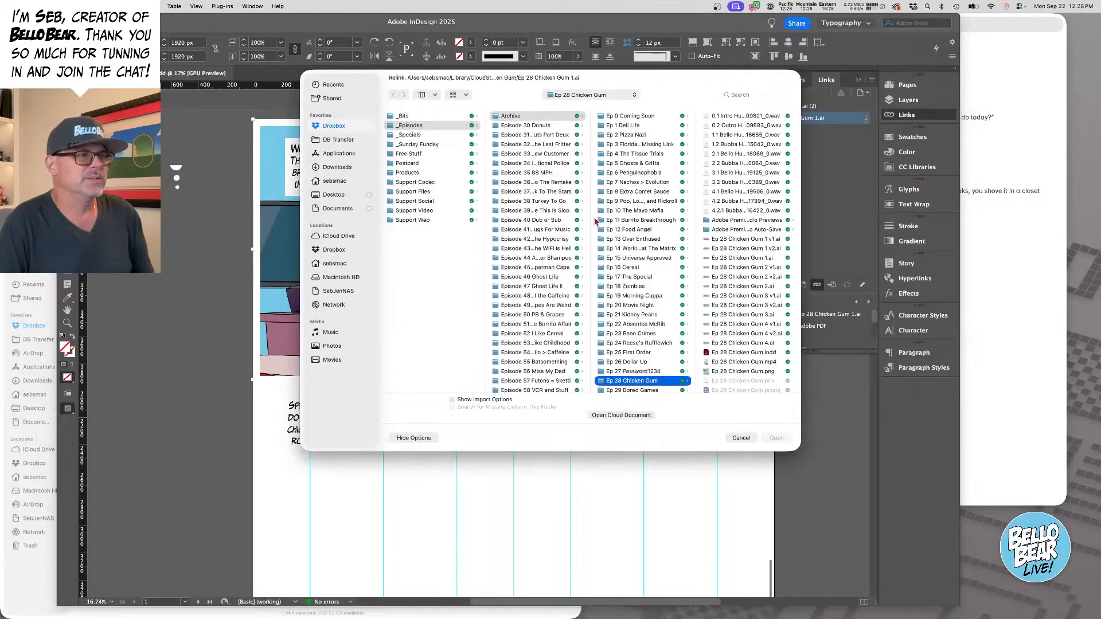
left_click(649, 390)
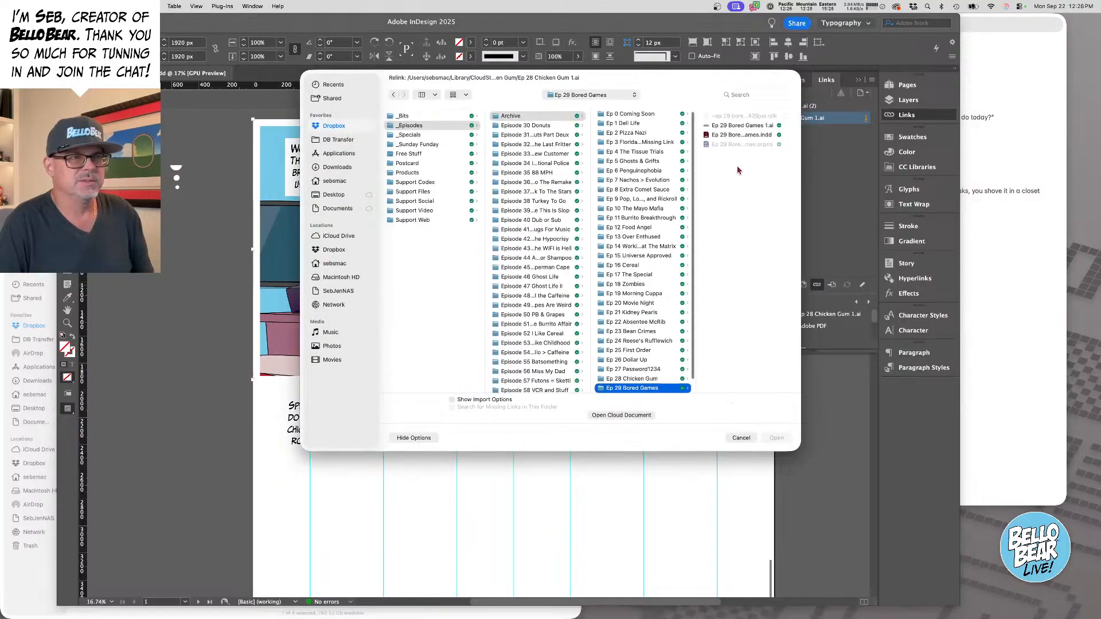
left_click(741, 126)
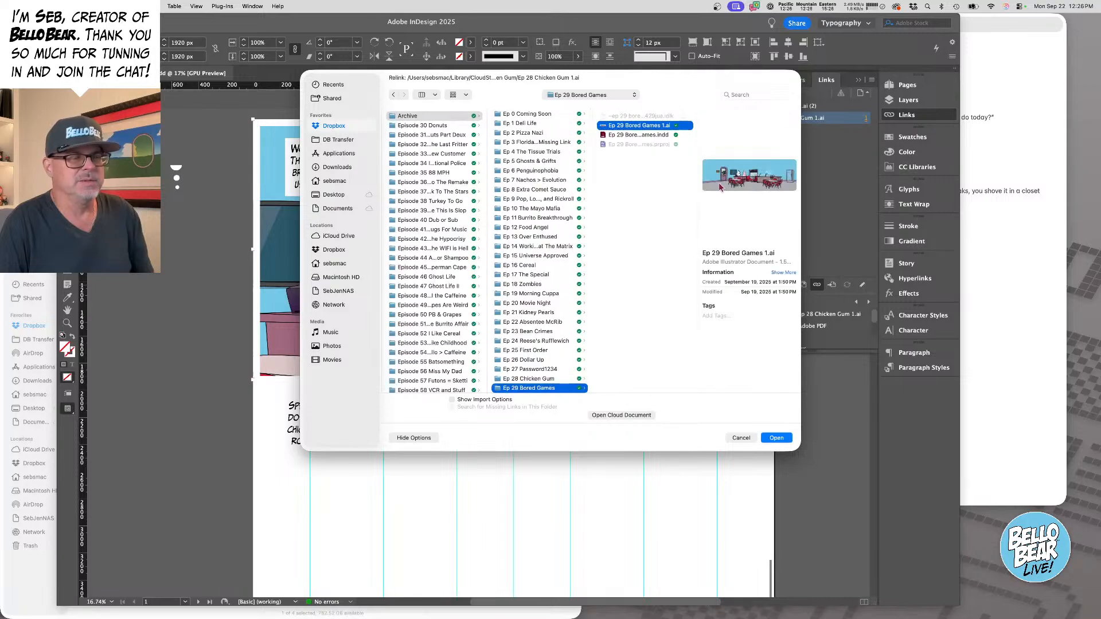
left_click(777, 439)
- Duplicate the relinked panel 1 artwork into panels 2, 3 and 4 of the page 1 comic
left_click_drag(323, 126, 566, 132)
left_click_drag(492, 131, 505, 391)
scroll(505, 392, "down", 5)
left_click_drag(306, 205, 566, 206)
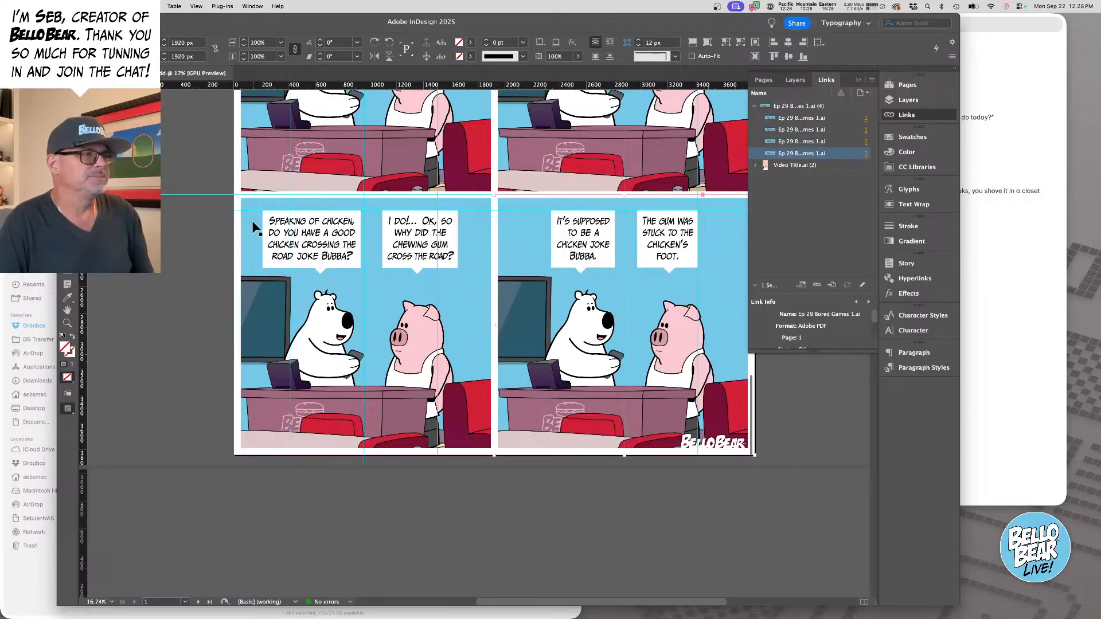
- Delete the artwork copy in panel 4 and place a new duplicate of the panel 3 artwork there
scroll(253, 226, "up", 5)
scroll(238, 247, "left", 3)
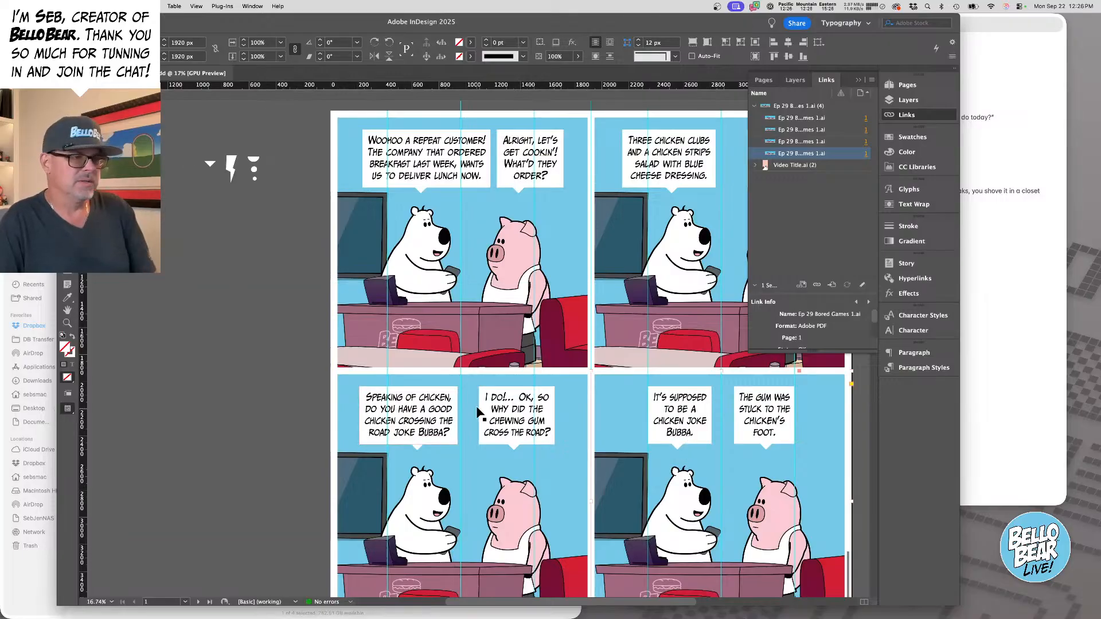
key("Delete")
left_click(413, 474)
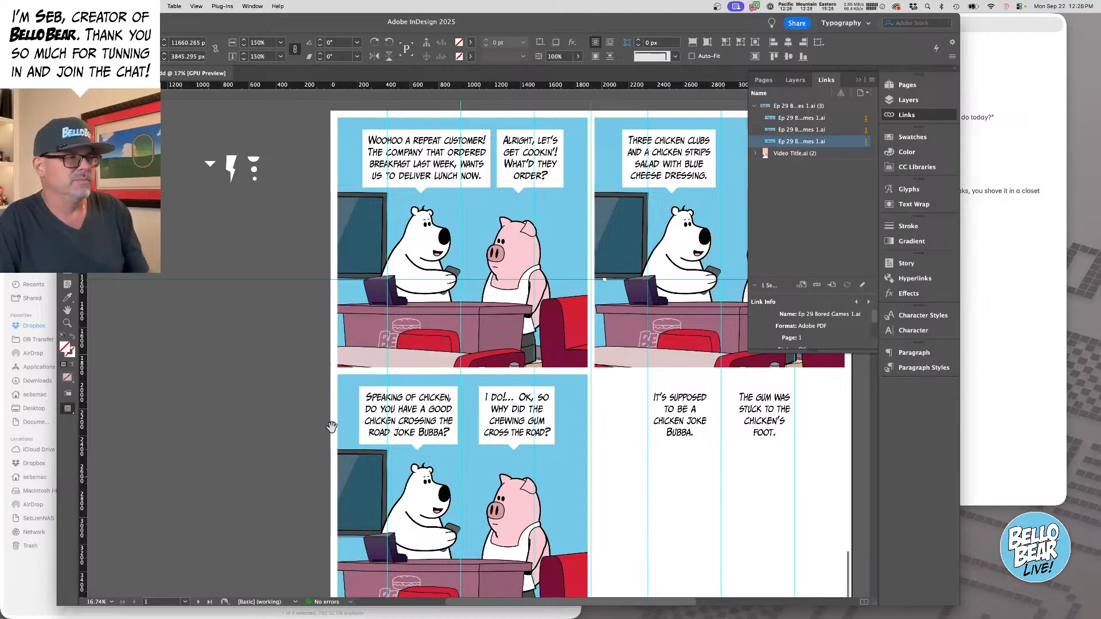
scroll(239, 312, "down", 3)
scroll(239, 312, "right", 4)
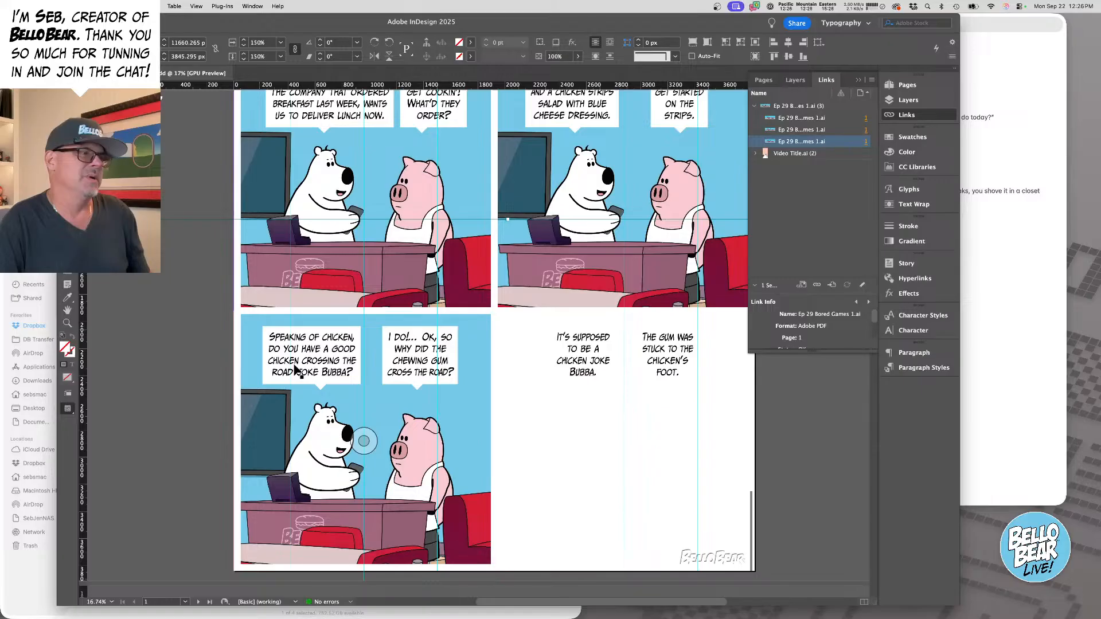
left_click(515, 353)
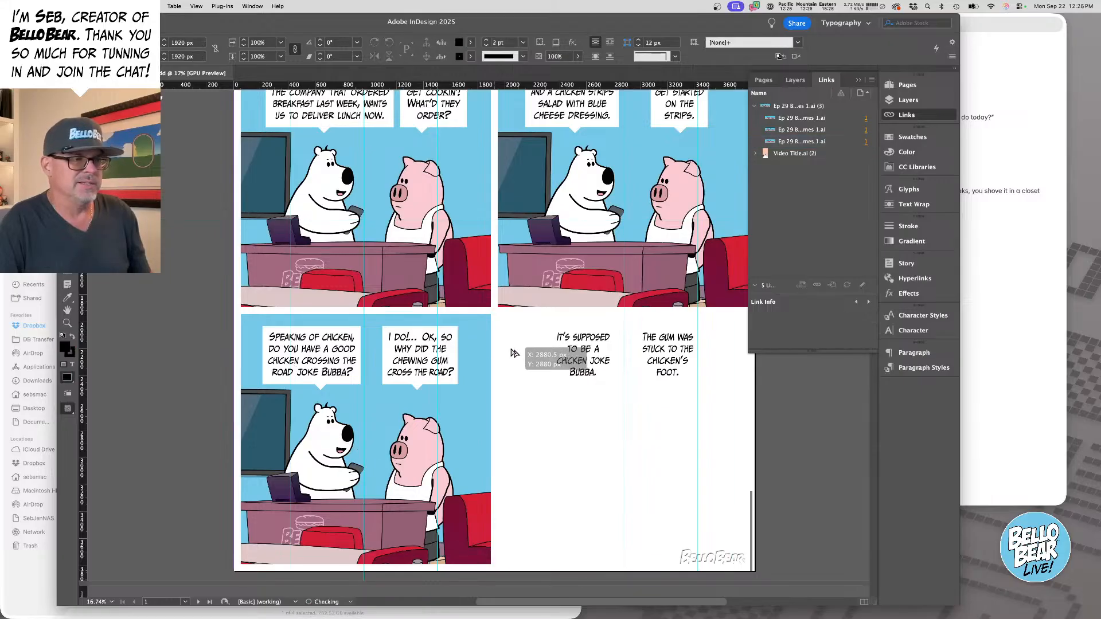
left_click(514, 353)
- Switch to Notes and copy Avery's Panel 1 line "Good morning Bello. Where's Bubba today?" from the Ep 29 script, then return to InDesign
scroll(364, 197, "up", 2)
scroll(363, 197, "left", 1)
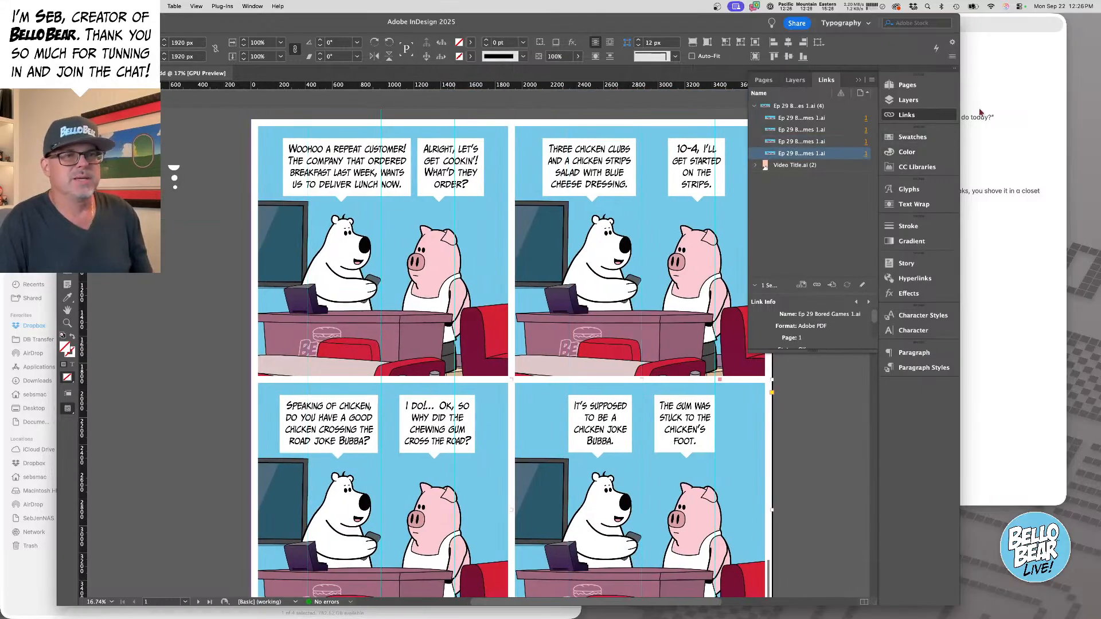
left_click(1008, 118)
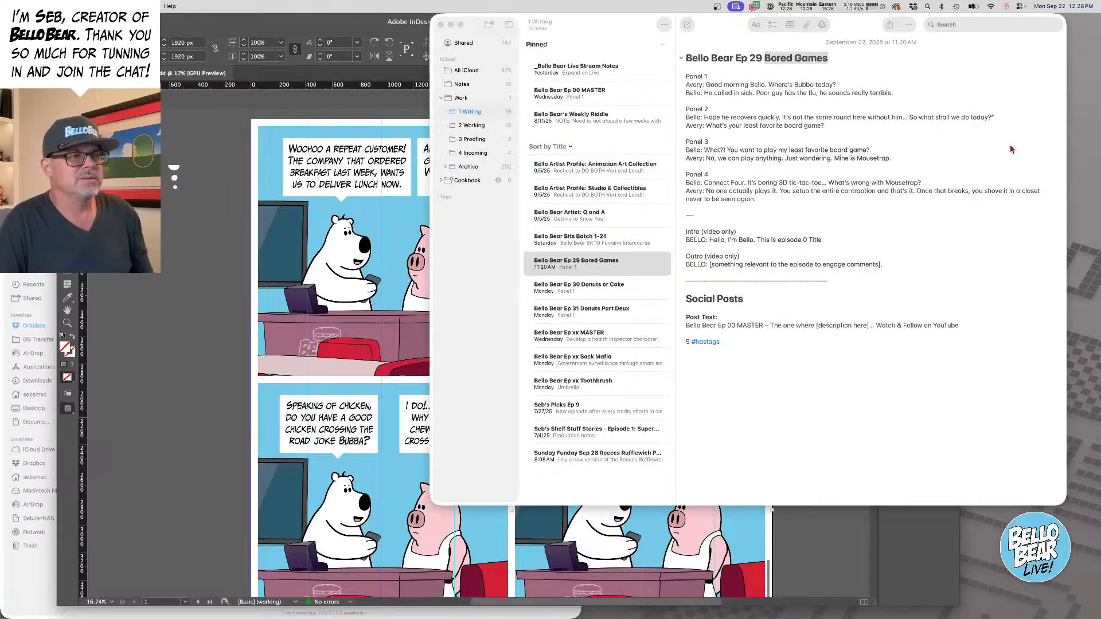
double_click(734, 85)
left_click_drag(707, 86, 846, 91)
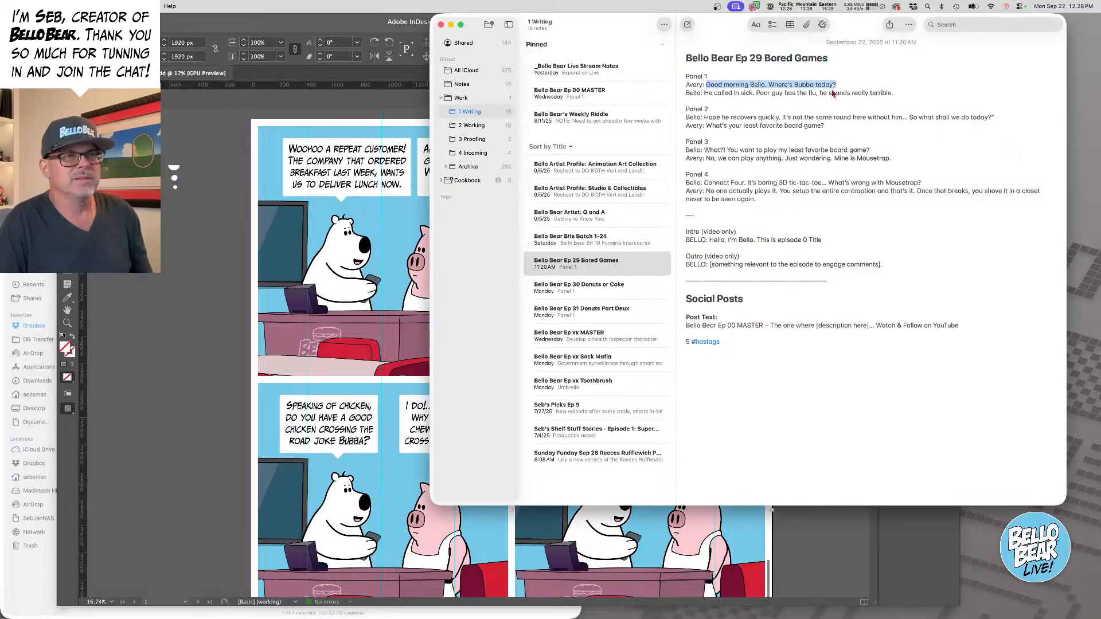
left_click(186, 123)
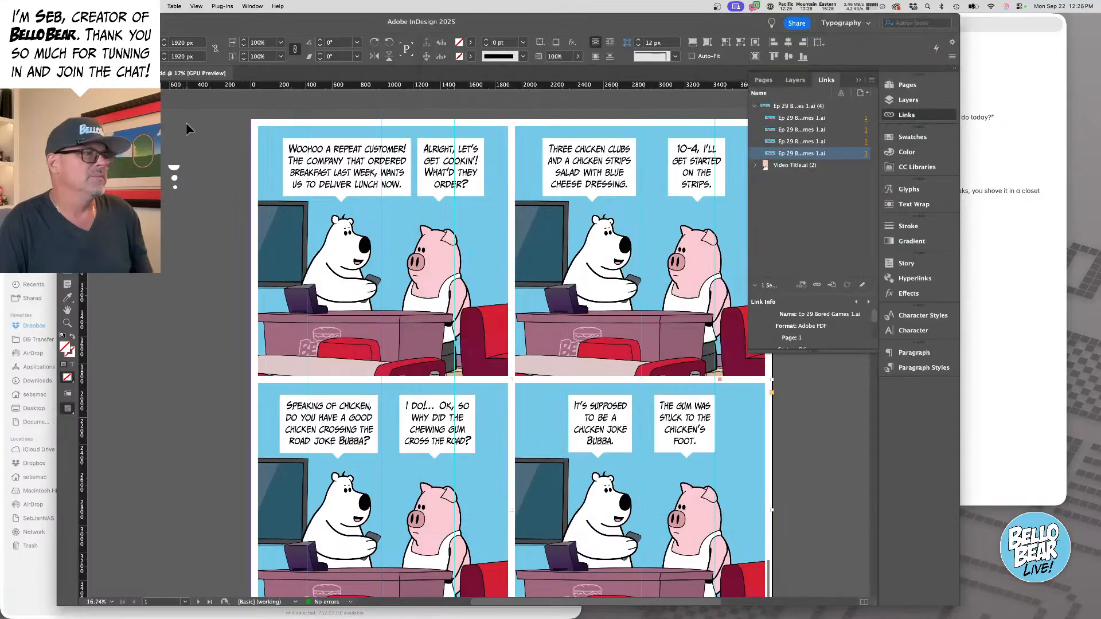
- Clear the [Basic Paragraph] style overrides on all the dialogue text frames in the four comic panels
left_click(676, 183)
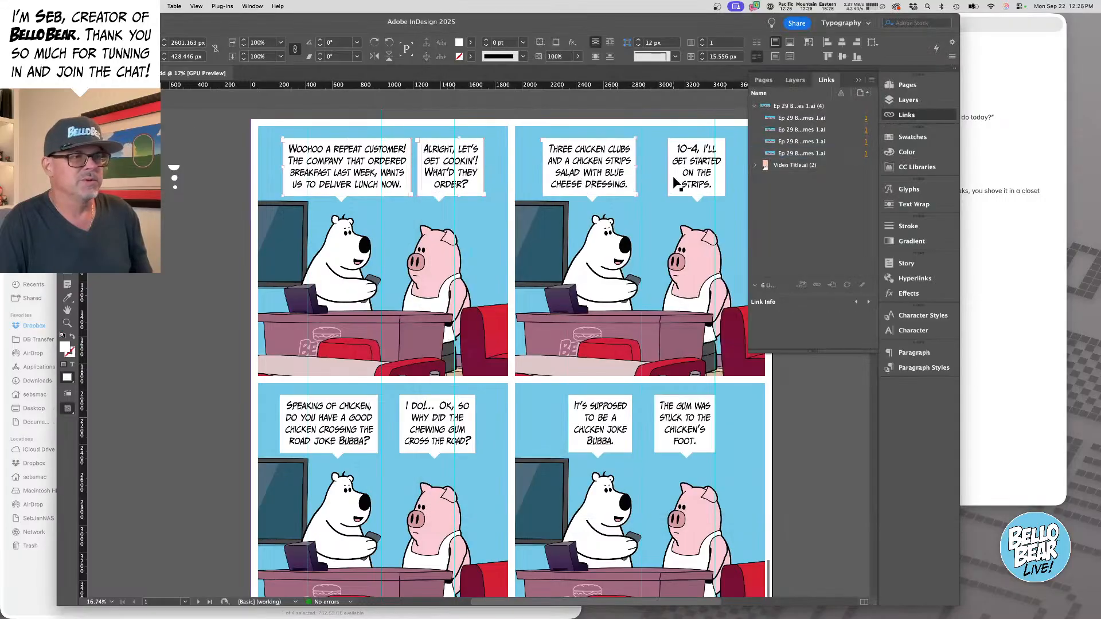
key("super+a")
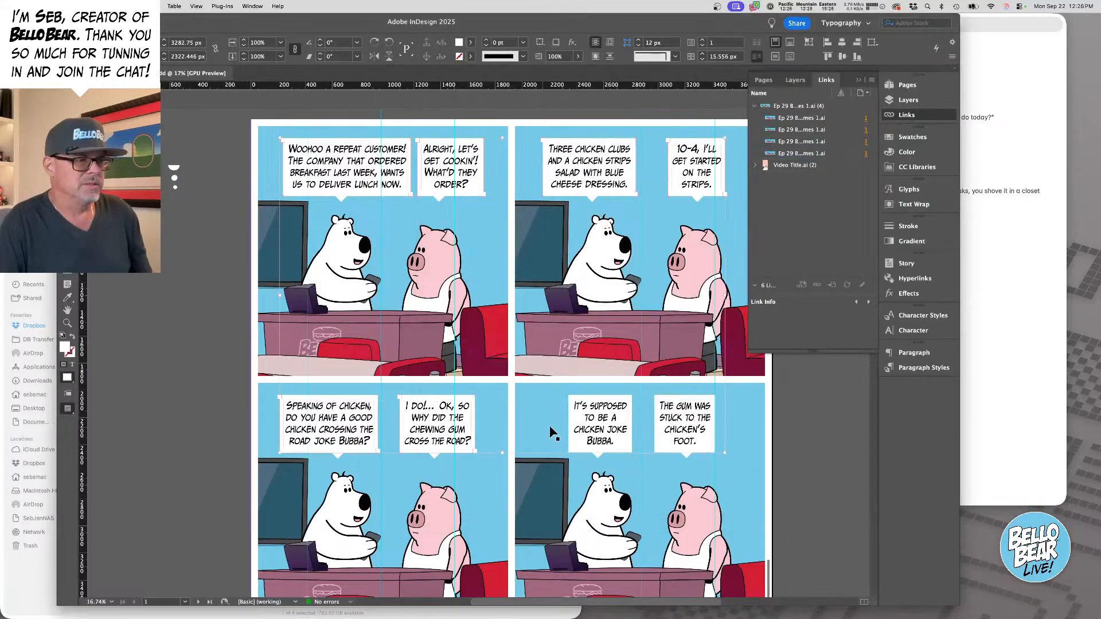
left_click(943, 369)
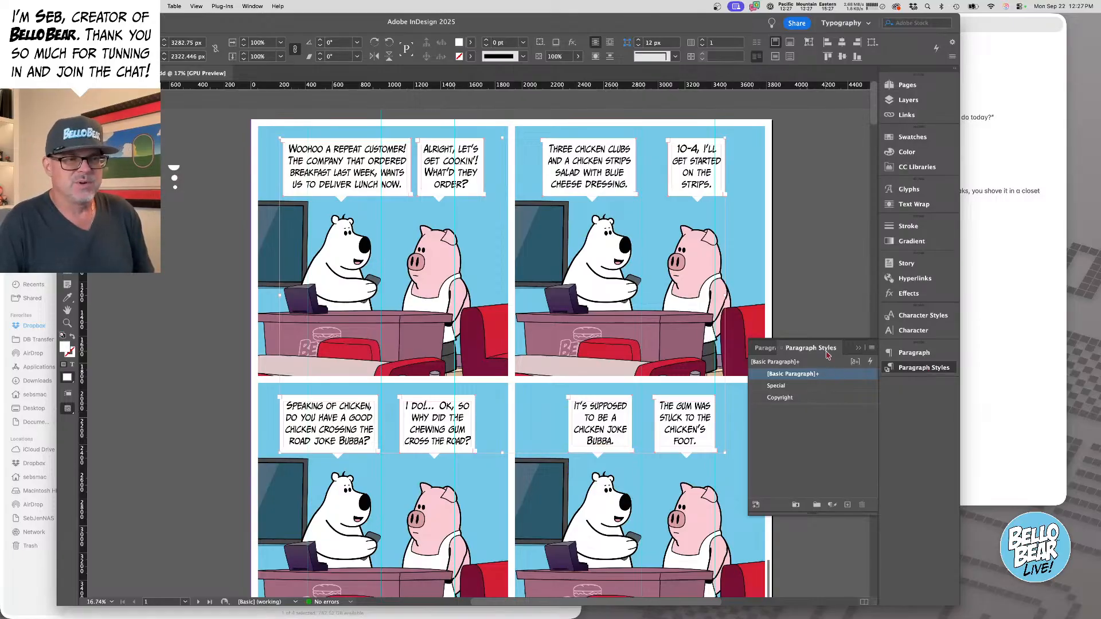
left_click(872, 349)
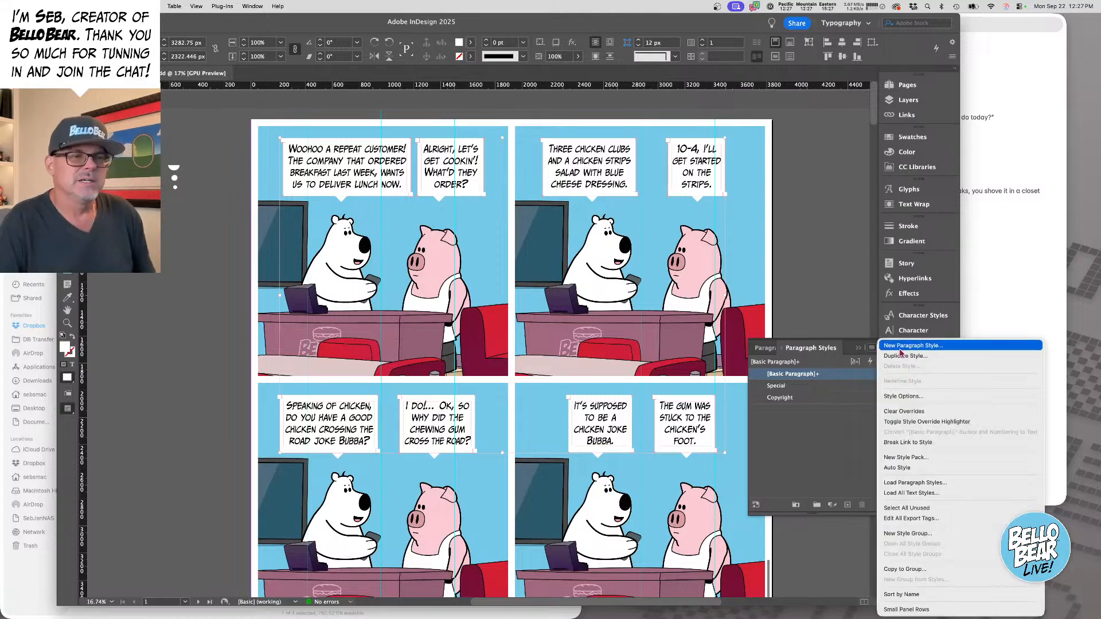
left_click(932, 411)
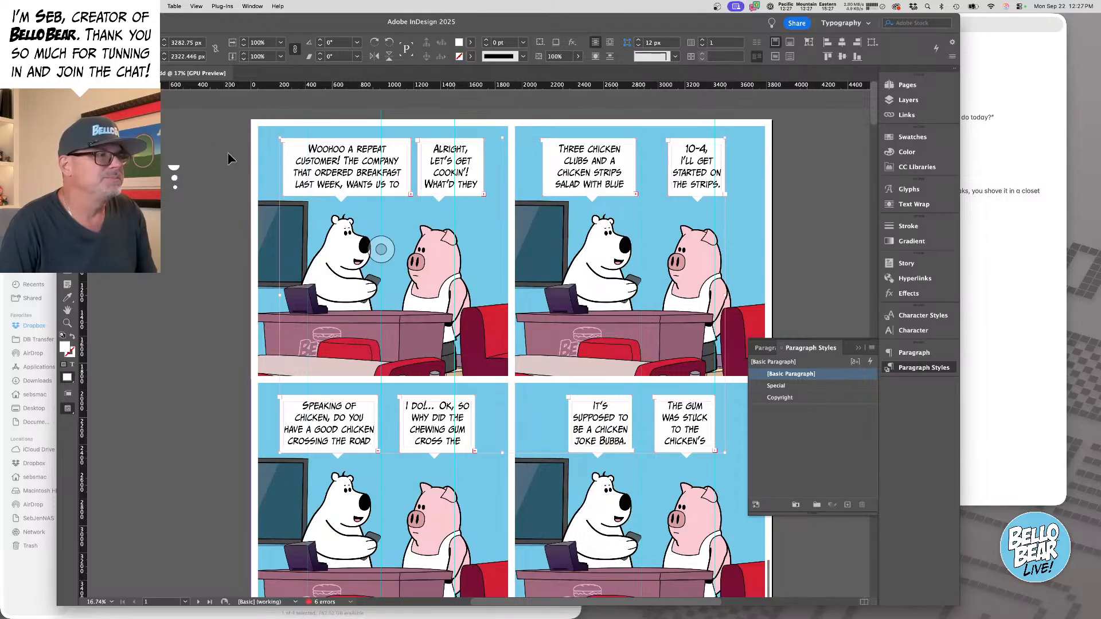
left_click(199, 129)
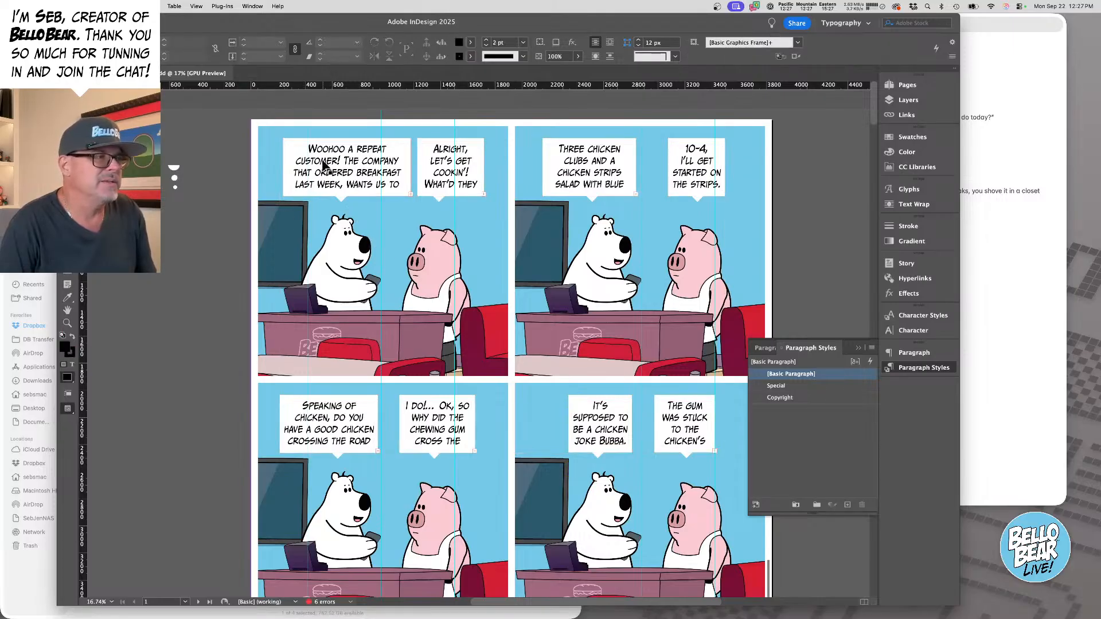
- Delete the pointed speech tail beneath the bear's balloon in panel 1
left_click_drag(215, 190, 342, 273)
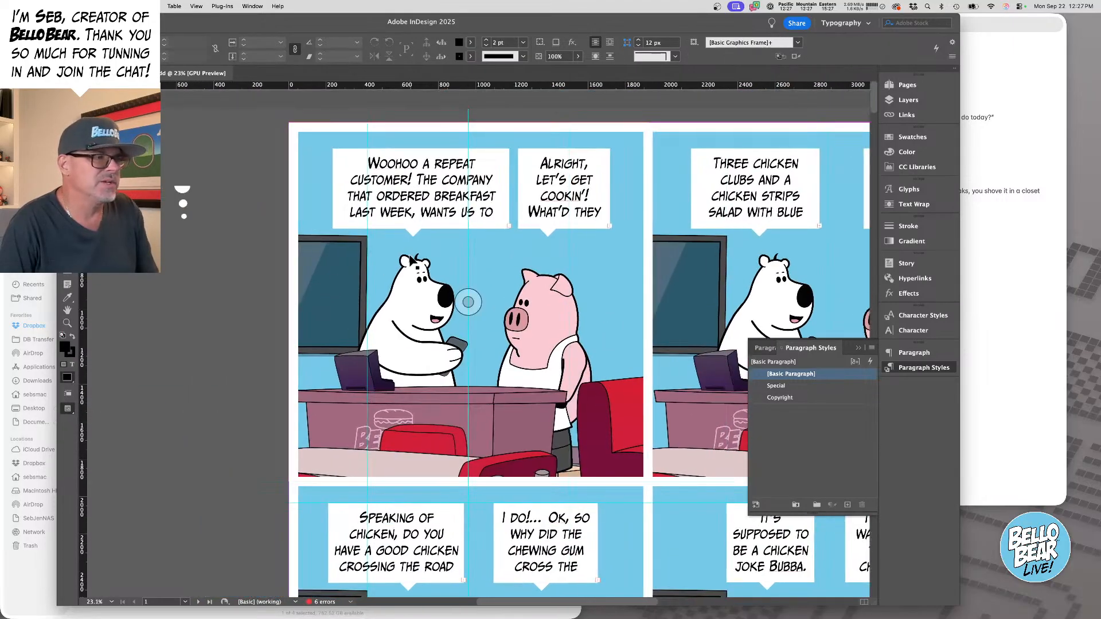
left_click(414, 232)
left_click(468, 302)
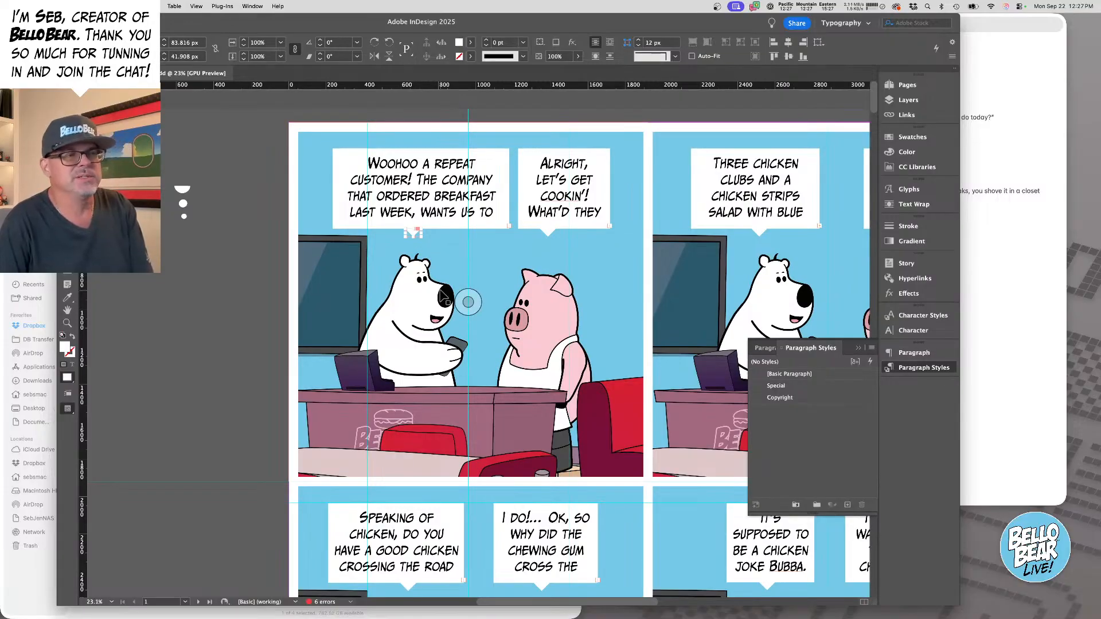
key("Delete")
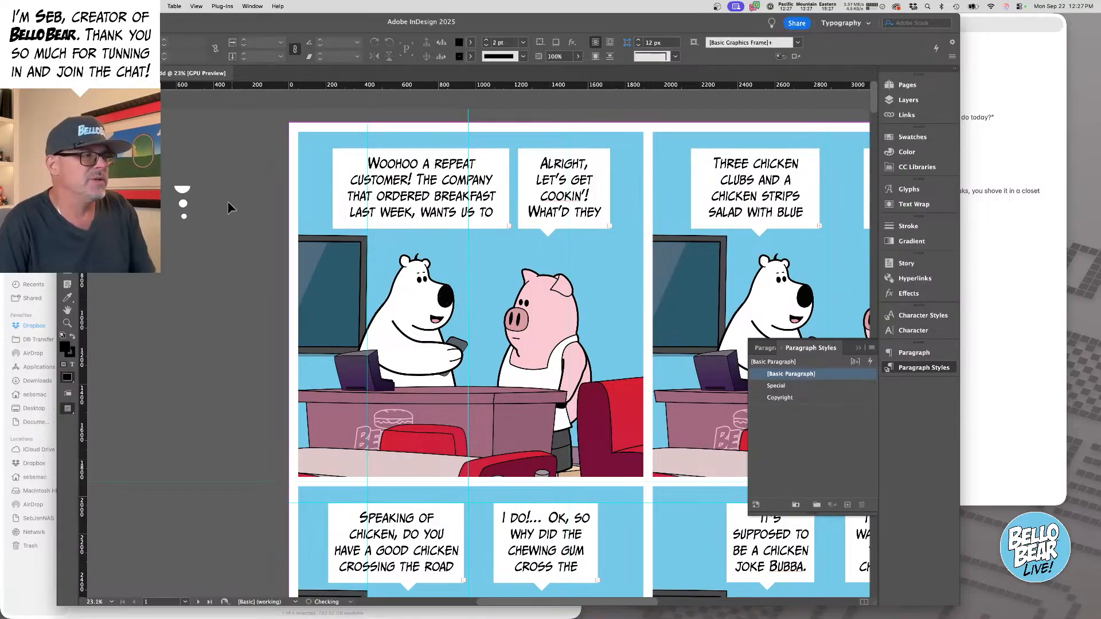
- Place the thought-bubble tail from the pasteboard beneath the bear's balloon in panel 1, flush with the balloon's lower edge
left_click_drag(182, 204, 423, 246)
scroll(458, 258, "up", 3)
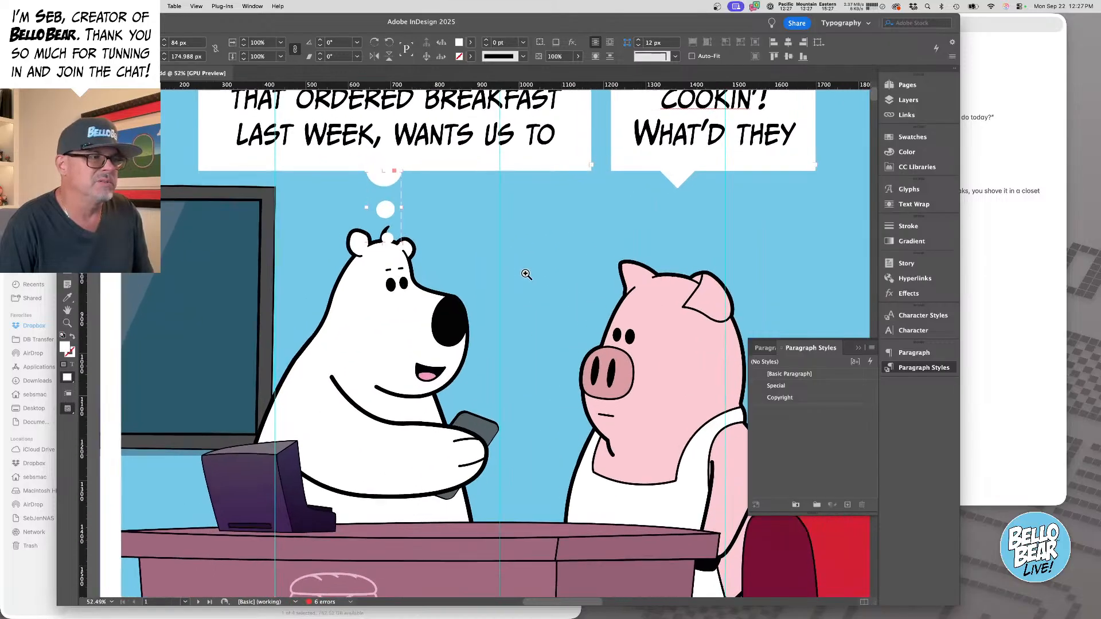
left_click_drag(491, 239, 434, 327)
left_click_drag(370, 261, 492, 270)
left_click_drag(276, 229, 285, 230)
left_click(429, 264, "alt+super")
left_click(429, 264, "alt+super")
left_click(429, 264, "alt+super")
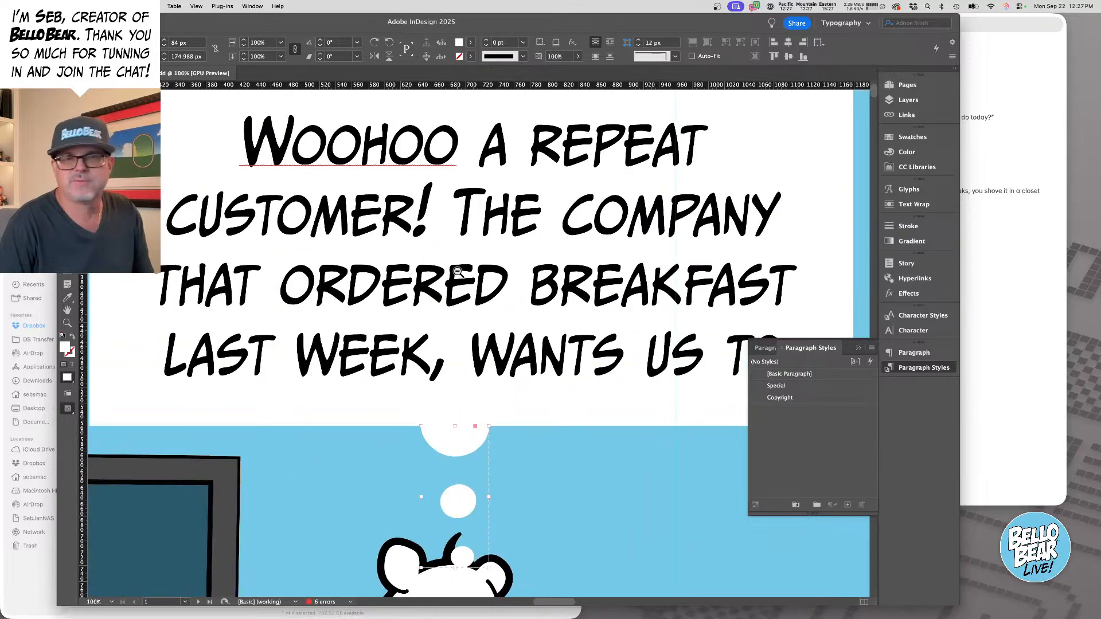
left_click(455, 271, "alt+super")
left_click(457, 271, "alt+super")
left_click_drag(452, 270, 272, 162)
left_click(421, 275, "alt+super")
left_click_drag(437, 338, 355, 299)
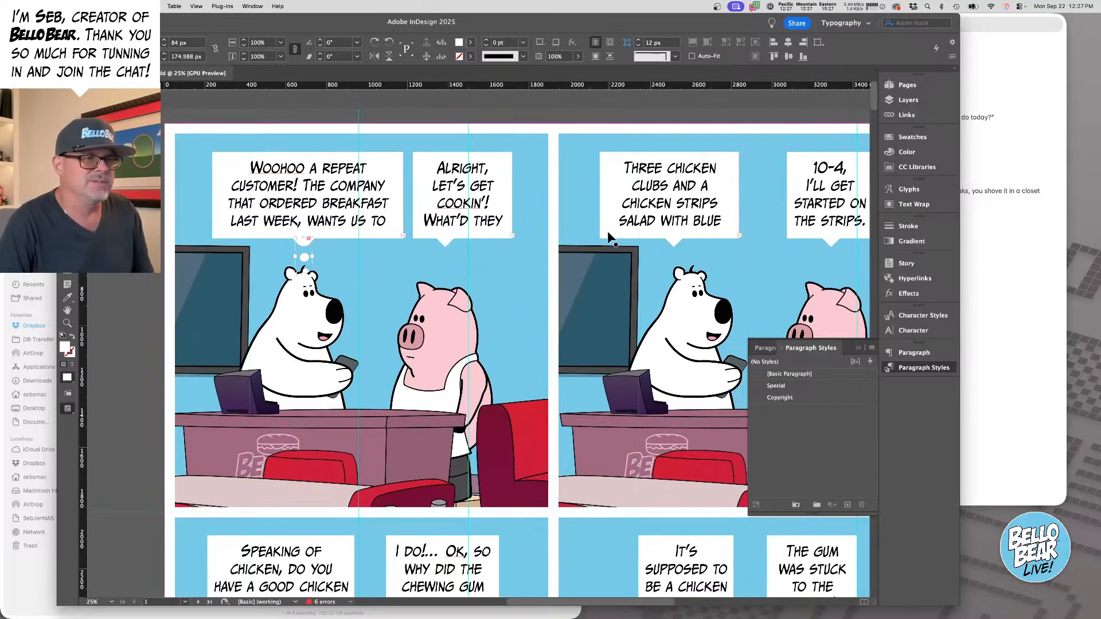
- Replace the pointed tail beneath the bear's balloon in panel 2 with a duplicate of the panel 1 thought-bubble tail
left_click(673, 243)
key("Delete")
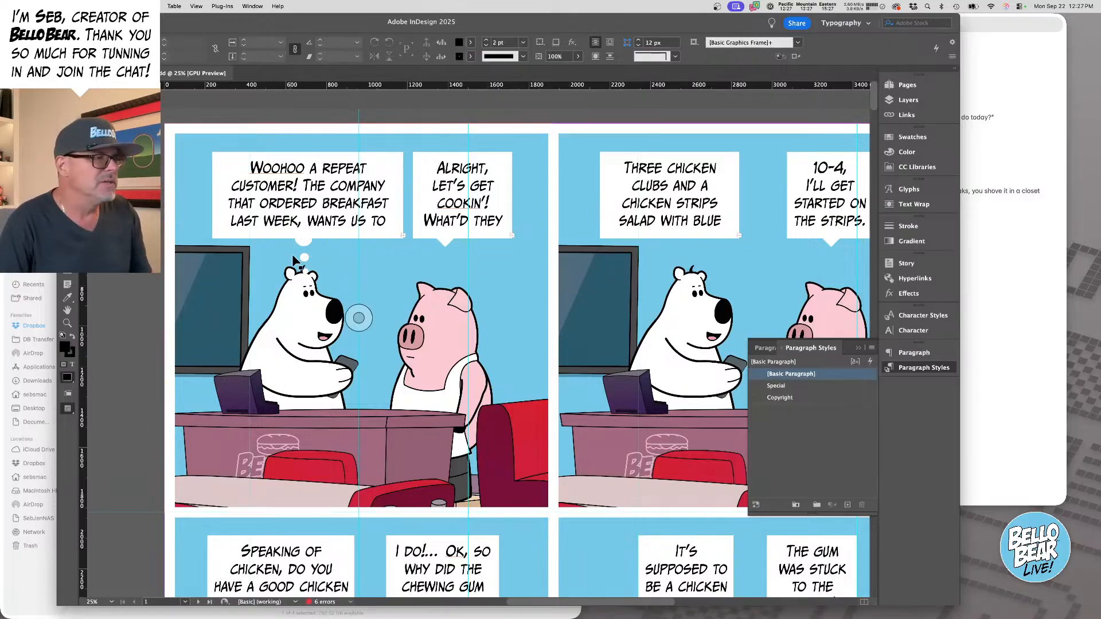
left_click_drag(298, 257, 681, 265)
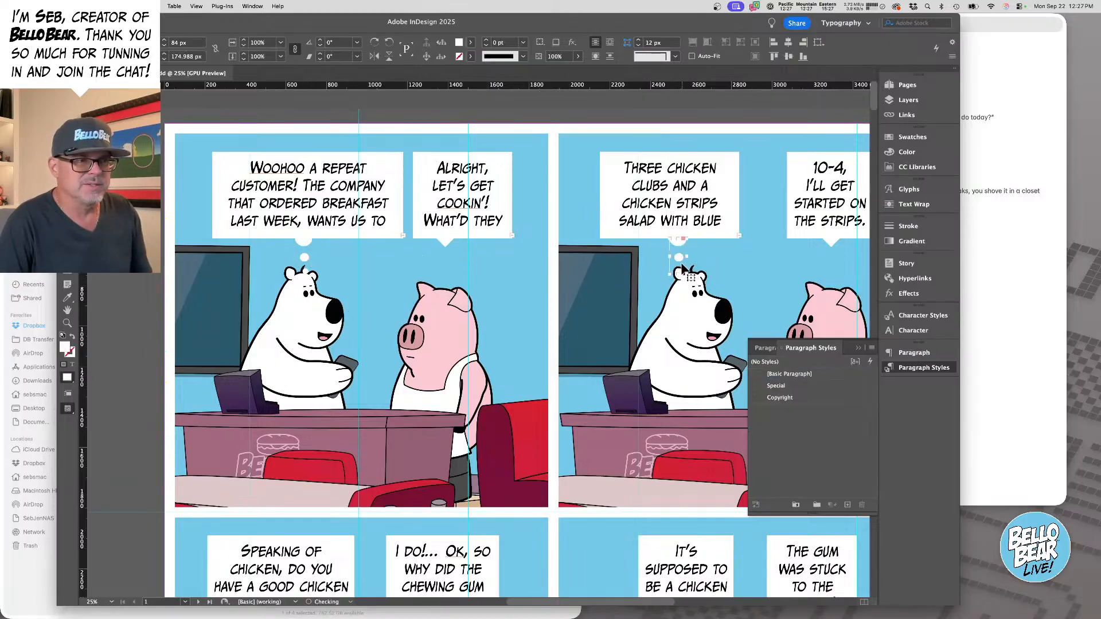
- Duplicate the thought-bubble tail beneath the bear's balloon in panel 3, removing the pointed tail and aligning the copy with the balloon
scroll(401, 167, "down", 5)
scroll(401, 166, "left", 4)
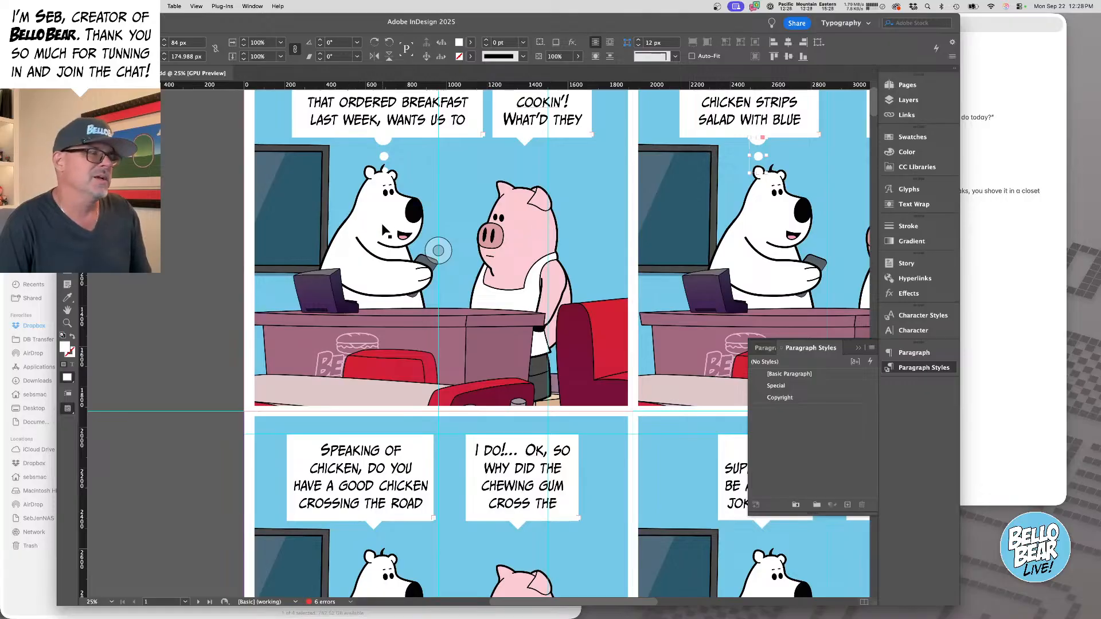
left_click_drag(385, 152, 431, 536)
scroll(431, 536, "down", 5)
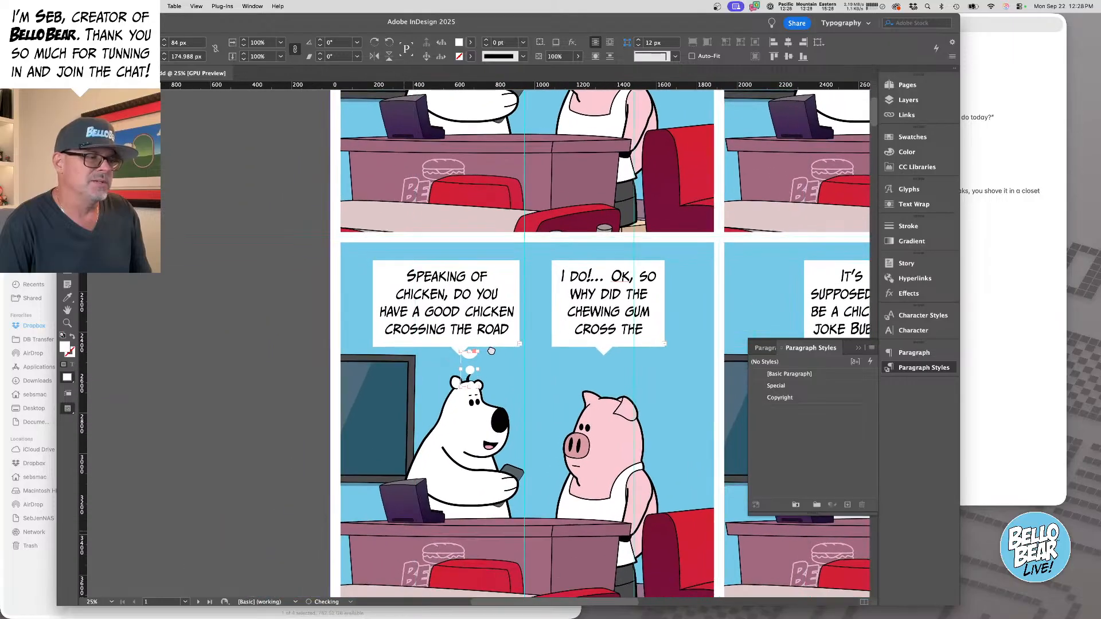
scroll(555, 367, "up", 10)
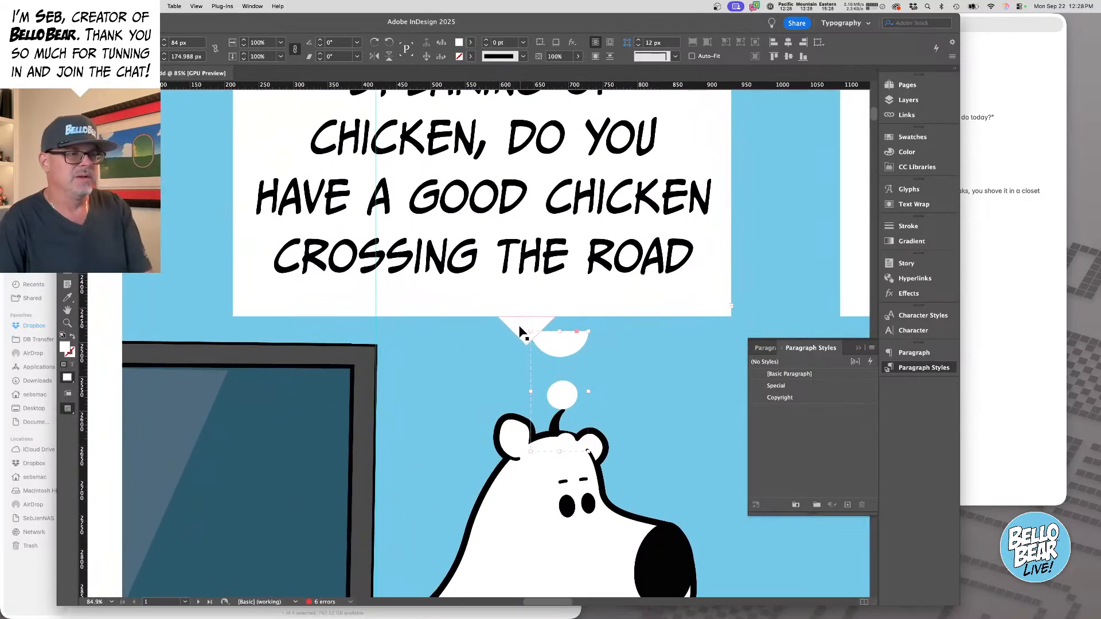
mouse_move(524, 322)
left_mouse_down()
mouse_move(544, 327)
mouse_move(533, 341)
mouse_move(469, 327)
left_mouse_up()
left_click(543, 345, "alt+super")
left_click(544, 346, "alt+super")
left_click_drag(575, 362, 223, 349)
left_click(358, 338, "alt+super")
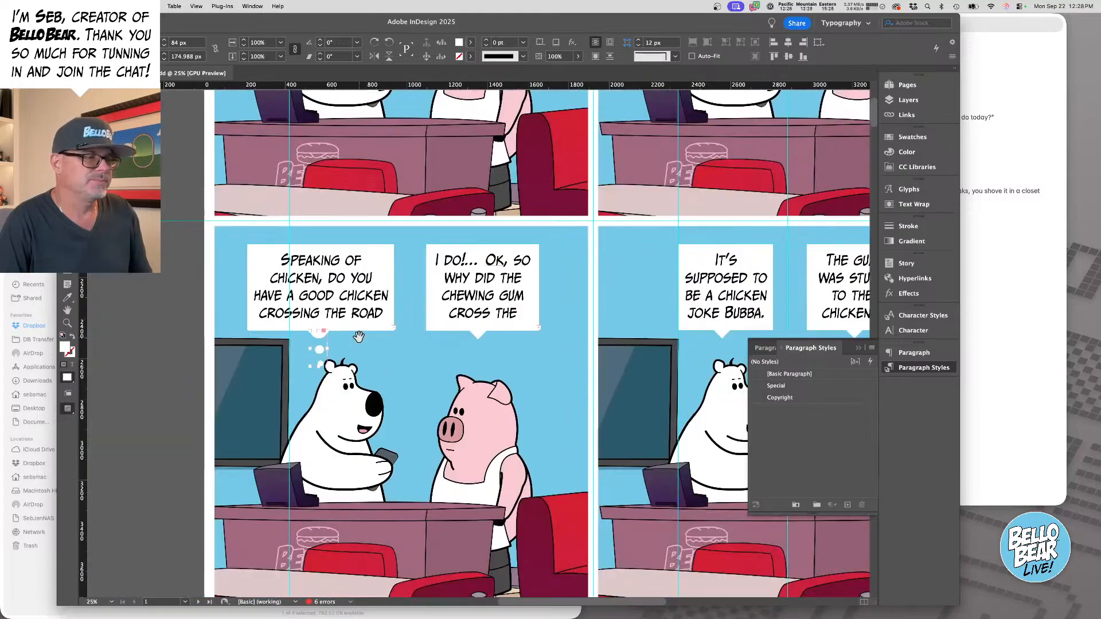
- Replace the pointed tail beneath the bear's balloon in panel 4 with a duplicate of the panel 3 thought-bubble tail
left_click_drag(385, 340, 282, 340)
left_click(611, 333)
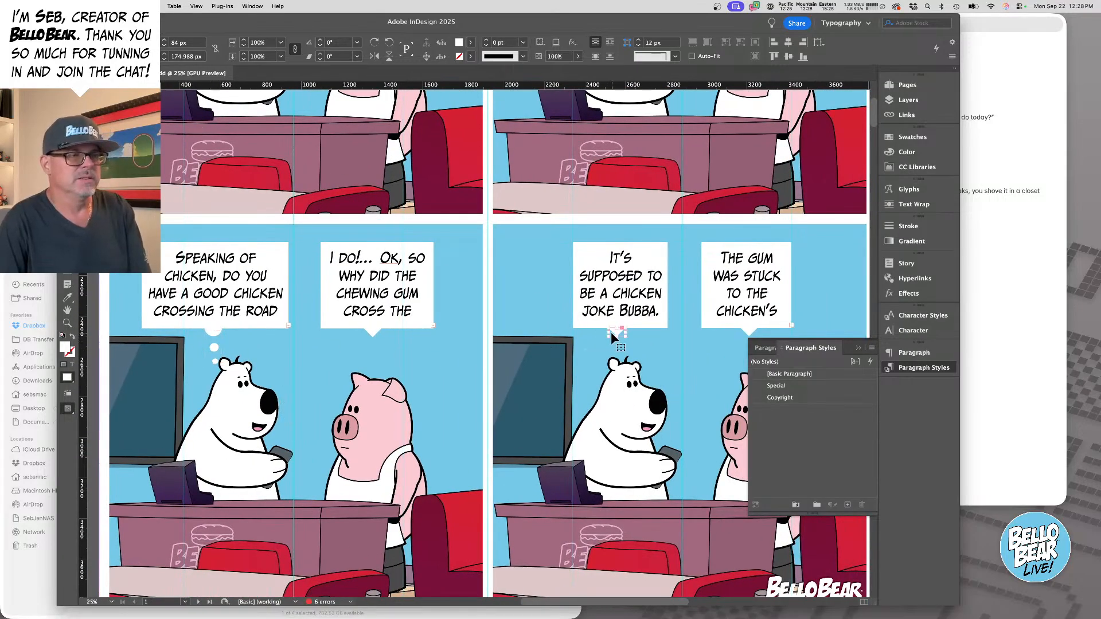
key("Delete")
left_click_drag(215, 351, 624, 351)
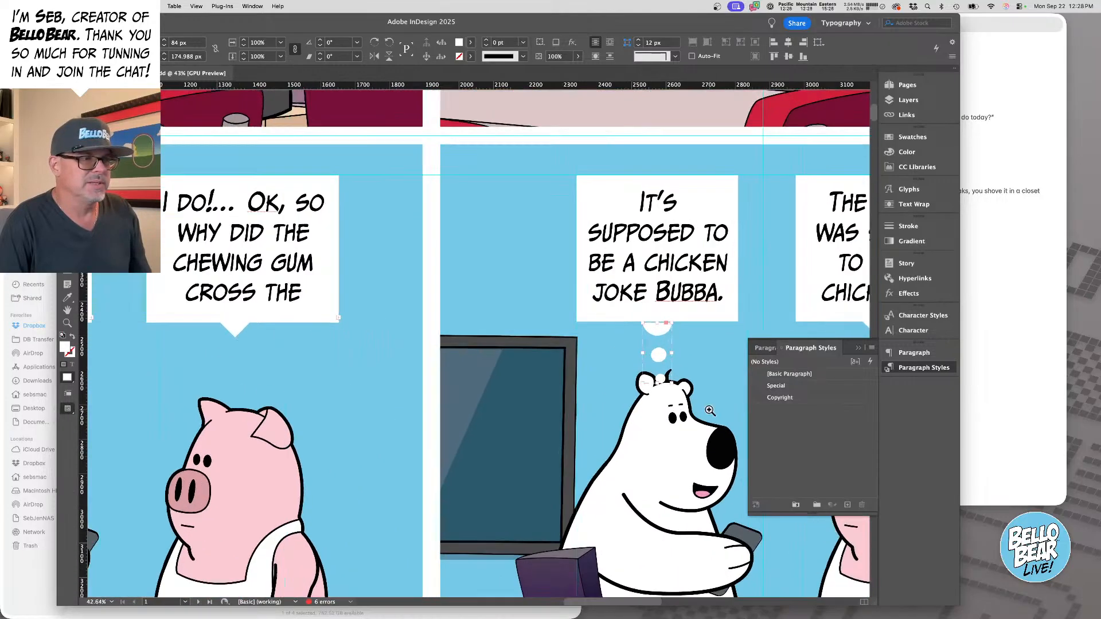
scroll(642, 338, "up", 6)
scroll(385, 502, "down", 5)
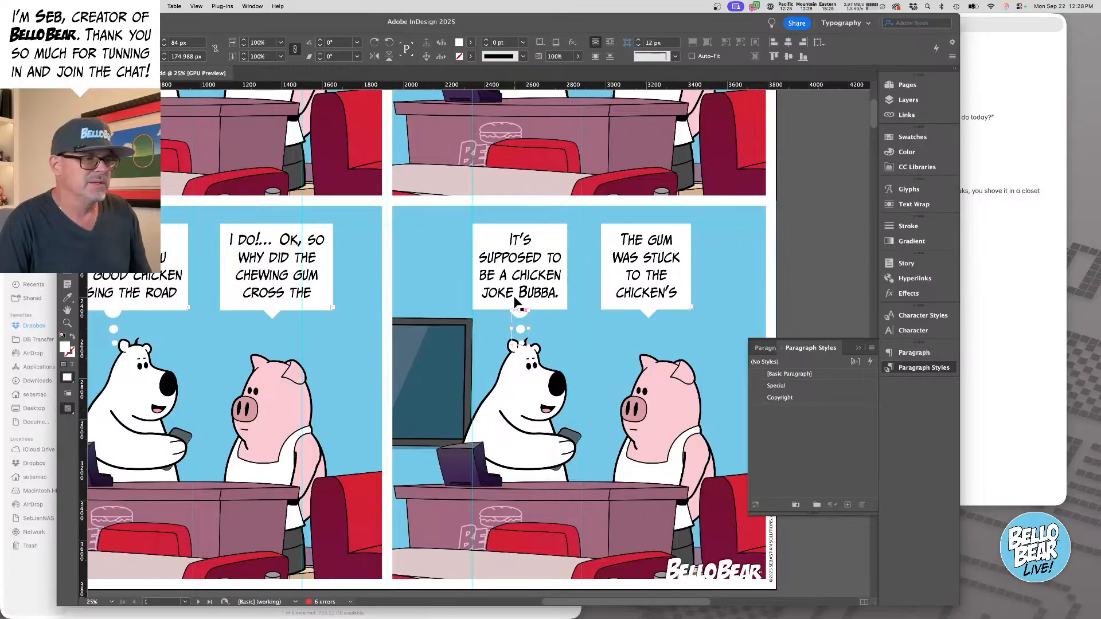
left_click(515, 298)
left_click_drag(520, 311, 534, 313)
scroll(547, 312, "up", 1)
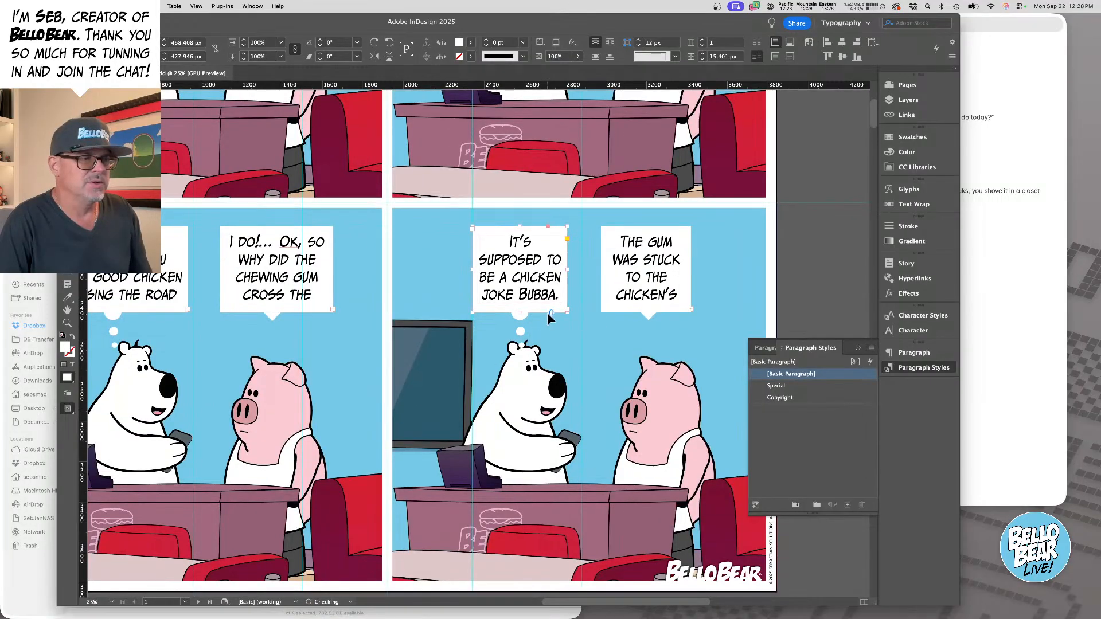
left_click(635, 308)
left_click_drag(647, 312, 565, 317)
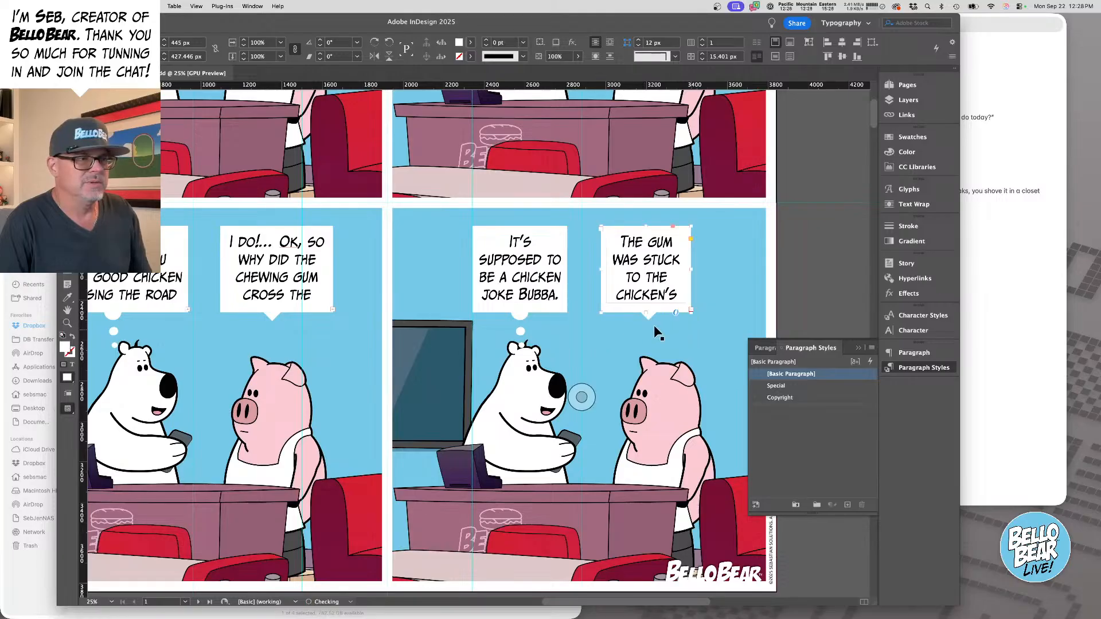
left_click(270, 319)
left_click_drag(268, 321, 252, 304)
- Delete both dialogue balloons and their tails from panel 4
left_click(440, 273)
key("Delete")
key("Delete")
left_click(459, 323)
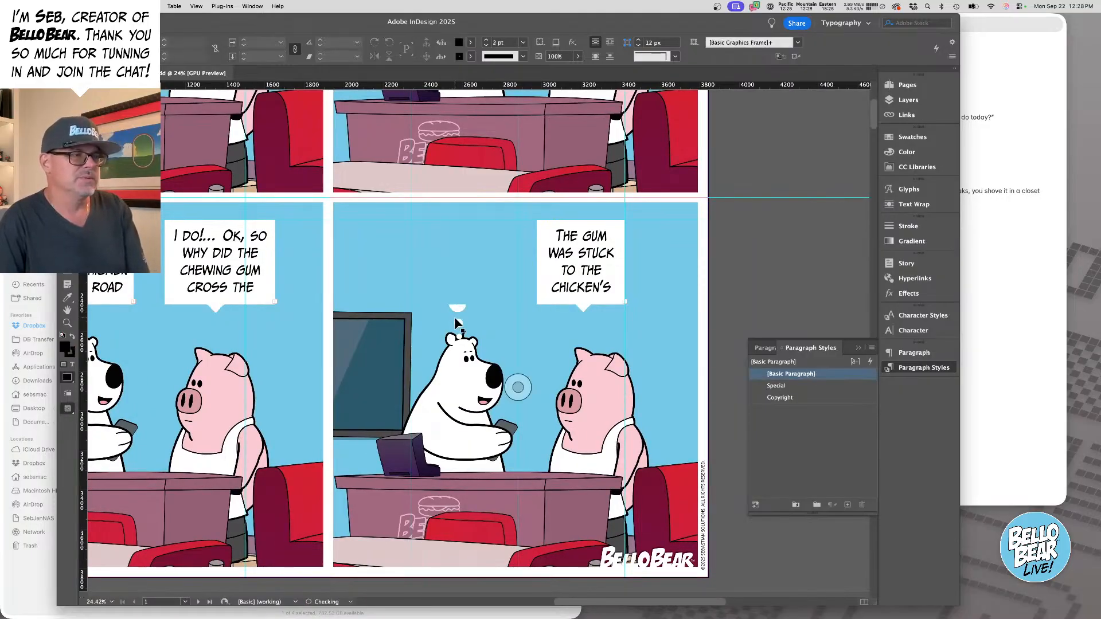
key("Delete")
left_click(460, 336)
key("Delete")
left_click(585, 310)
left_click(585, 309)
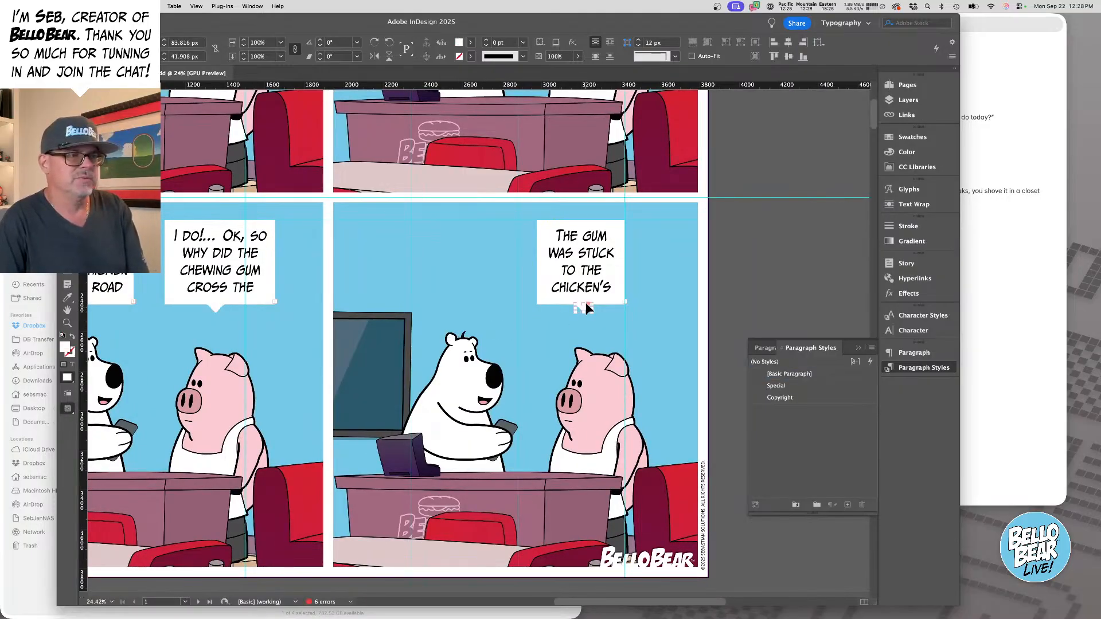
key("Delete")
- Duplicate both panel 3 dialogue balloons with their tails into the matching positions in panel 4
left_click_drag(319, 280, 507, 280)
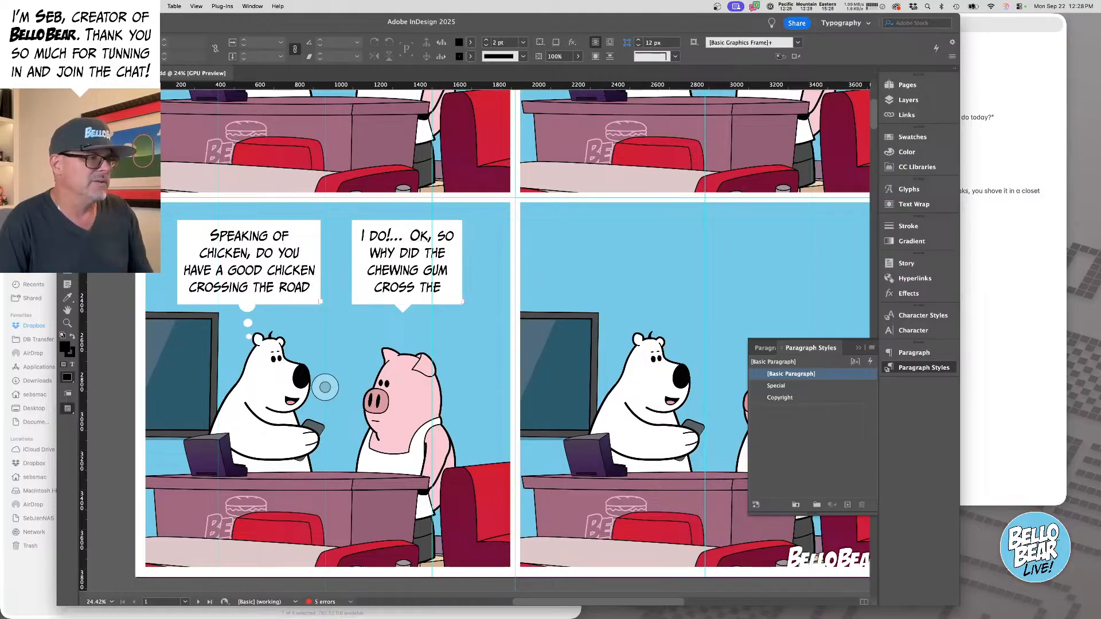
left_click_drag(164, 214, 478, 343)
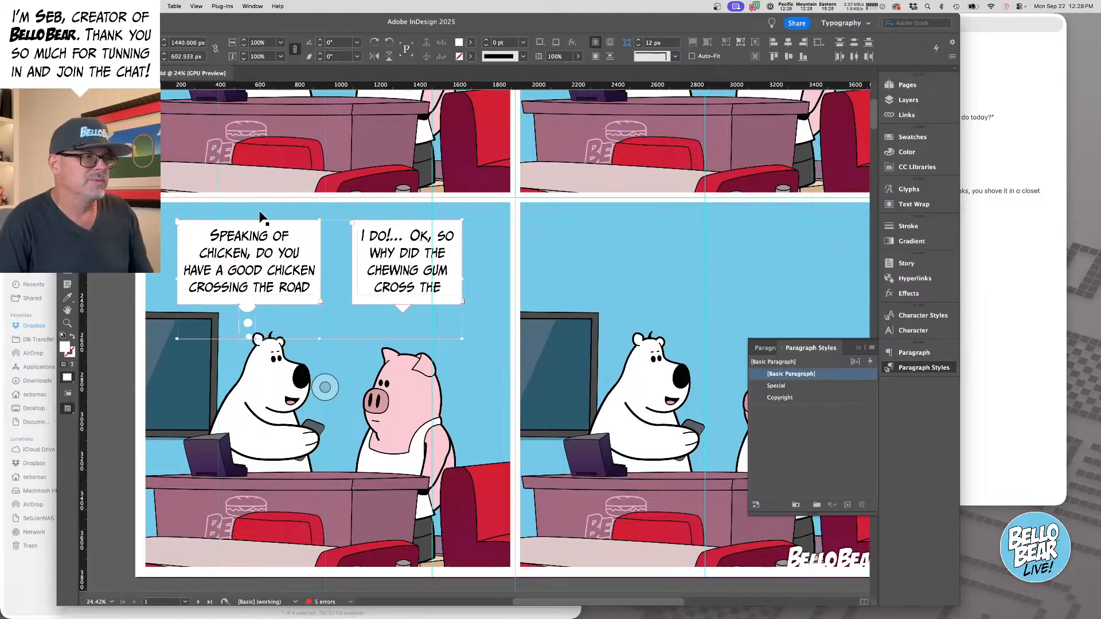
left_click_drag(241, 254, 641, 257)
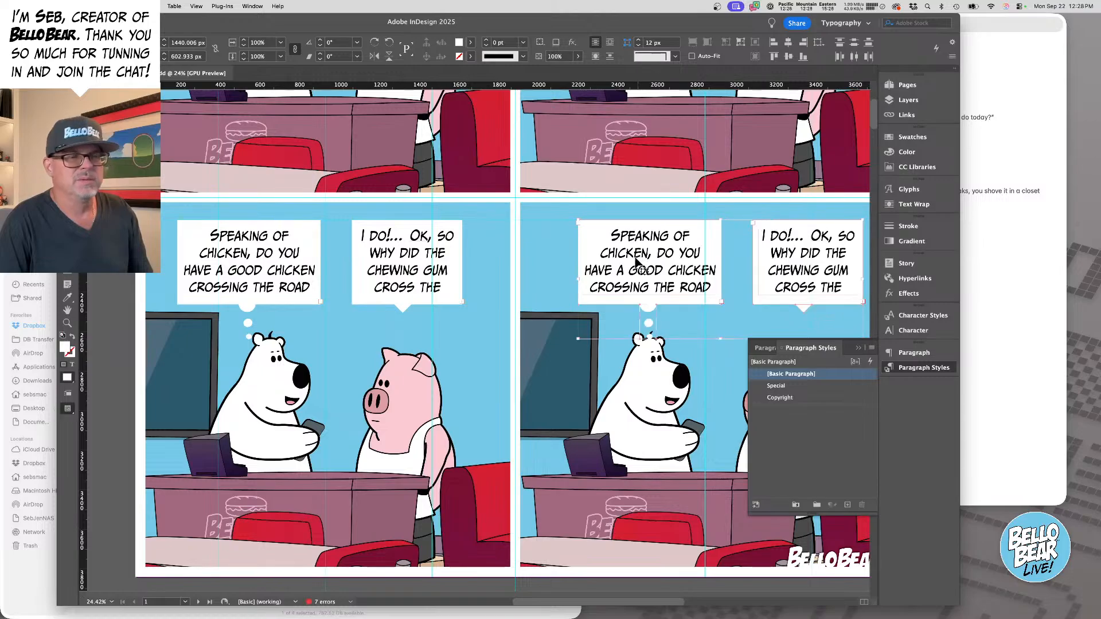
scroll(641, 258, "right", 5)
scroll(641, 258, "up", 1)
left_click(784, 268)
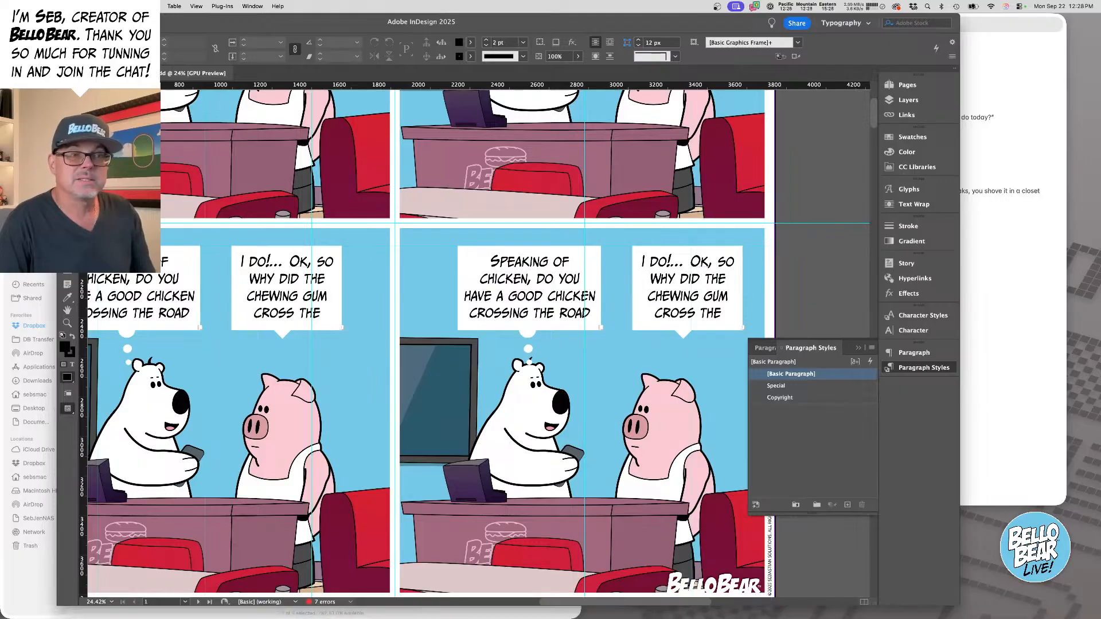
- Replace the bear's panel 1 dialogue with the copied script line "Good morning Bello. Where's Bubba today?"
left_click(1011, 137)
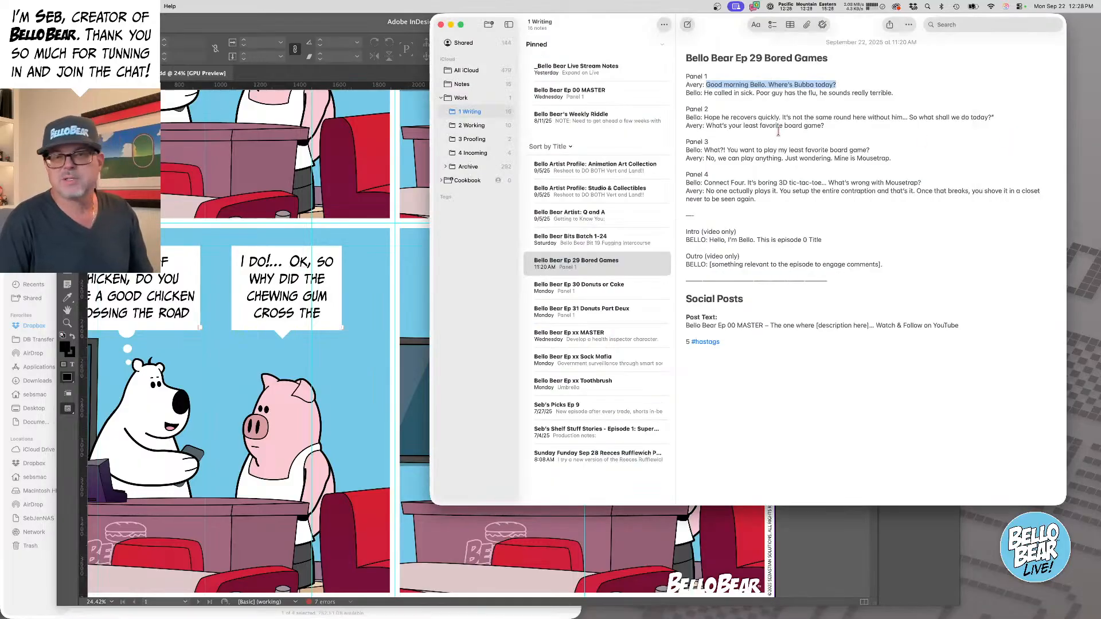
left_click(234, 165)
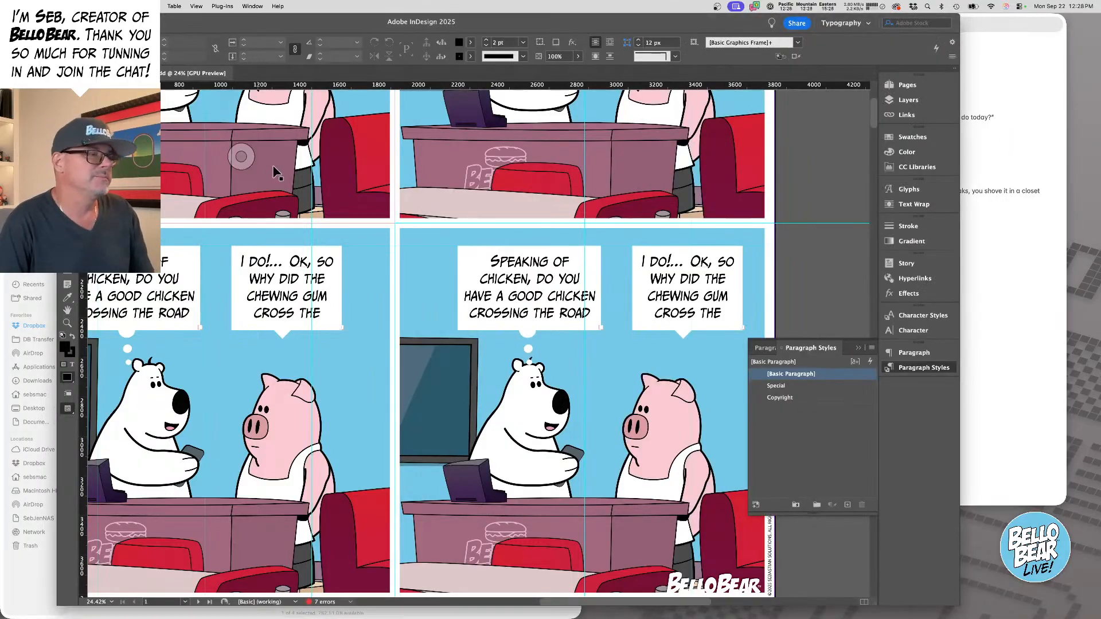
scroll(291, 165, "left", 2)
scroll(291, 165, "up", 3)
scroll(295, 170, "up", 3)
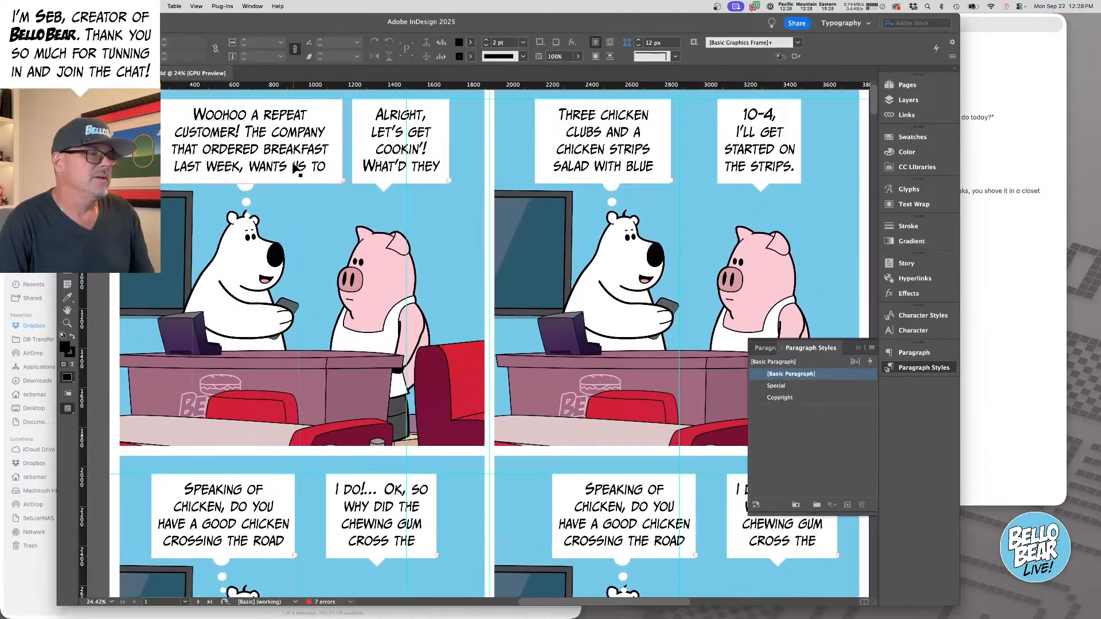
double_click(265, 135)
key("super+a")
type("Good morning Bello. Where’s Bubba today?")
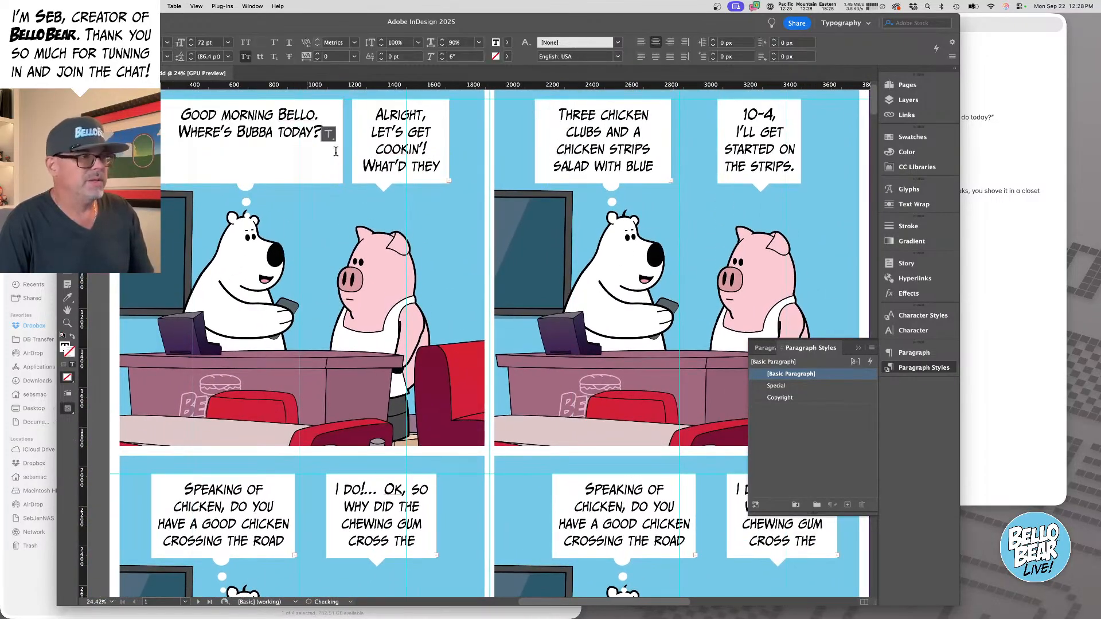
- Replace the pig's panel 1 dialogue with the Notes line "He called in sick. Poor guy has the flu, he sounds really terrible." and return to Notes
left_click(1051, 137)
left_click_drag(704, 93, 938, 94)
key("super+c")
left_click(410, 156)
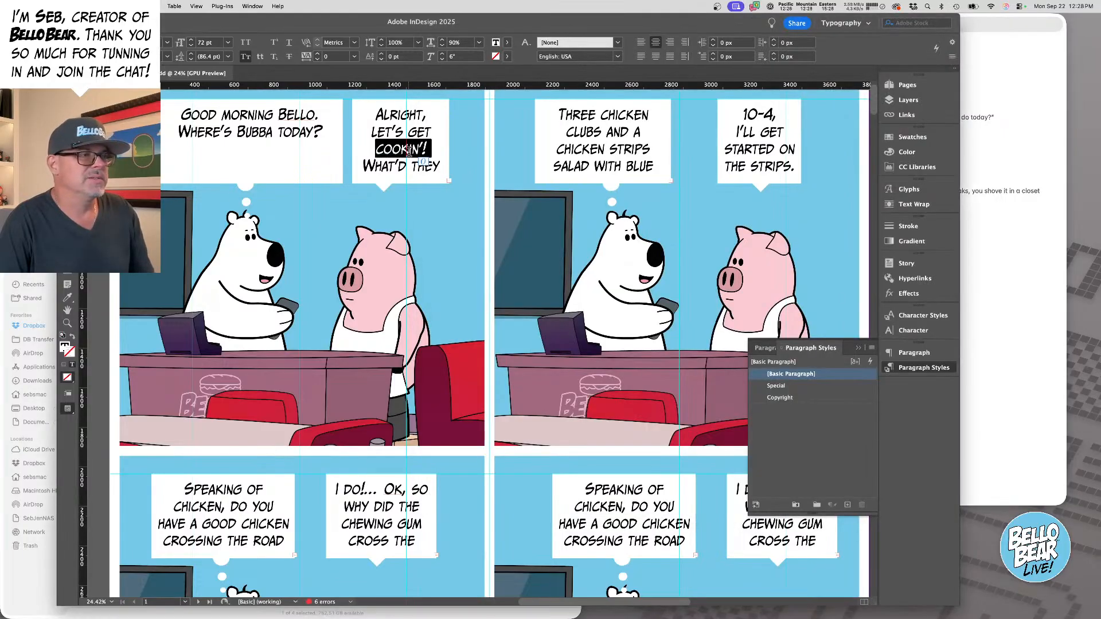
key("super+a")
key("super+v")
key("super+Tab")
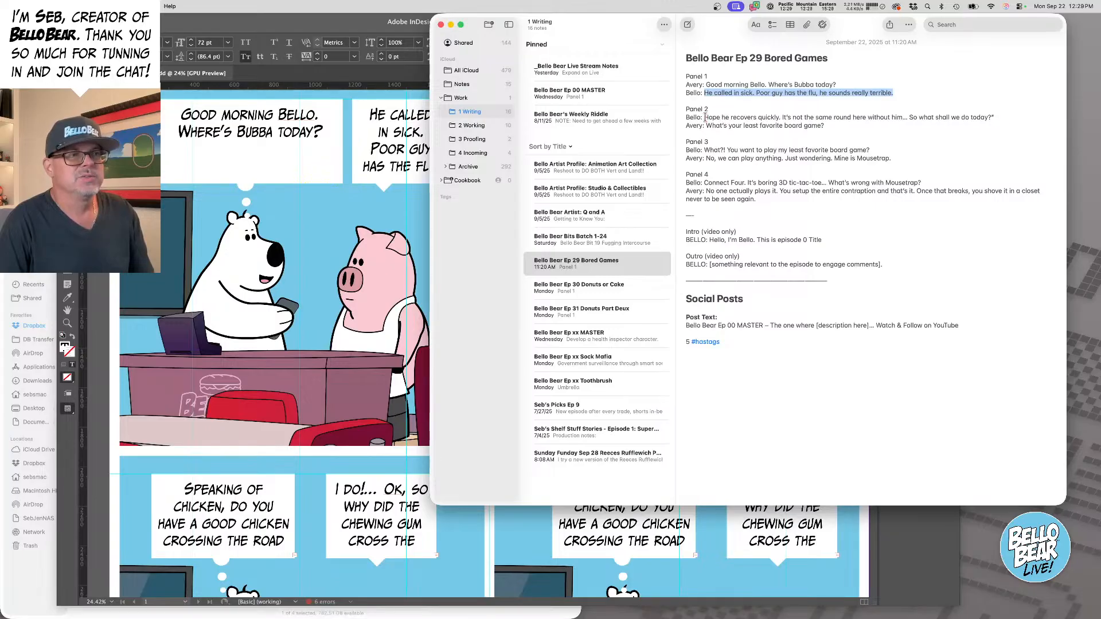
- Replace the bear's panel 2 dialogue with the Notes line "Hope he recovers quickly. It's not the same round here without him... So what shall we do today?"
left_click_drag(705, 117, 1027, 113)
key("super+Tab")
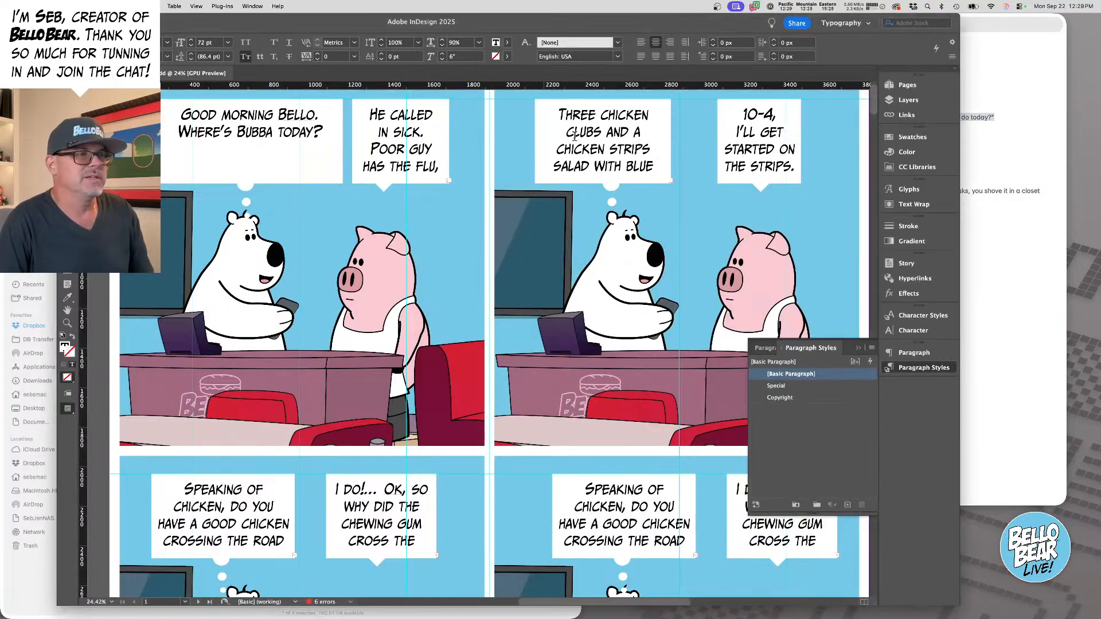
triple_click(578, 136)
key("super+a")
type("Hope he recovers quickly. It's not the same round here without him... So what shall we do today?\"")
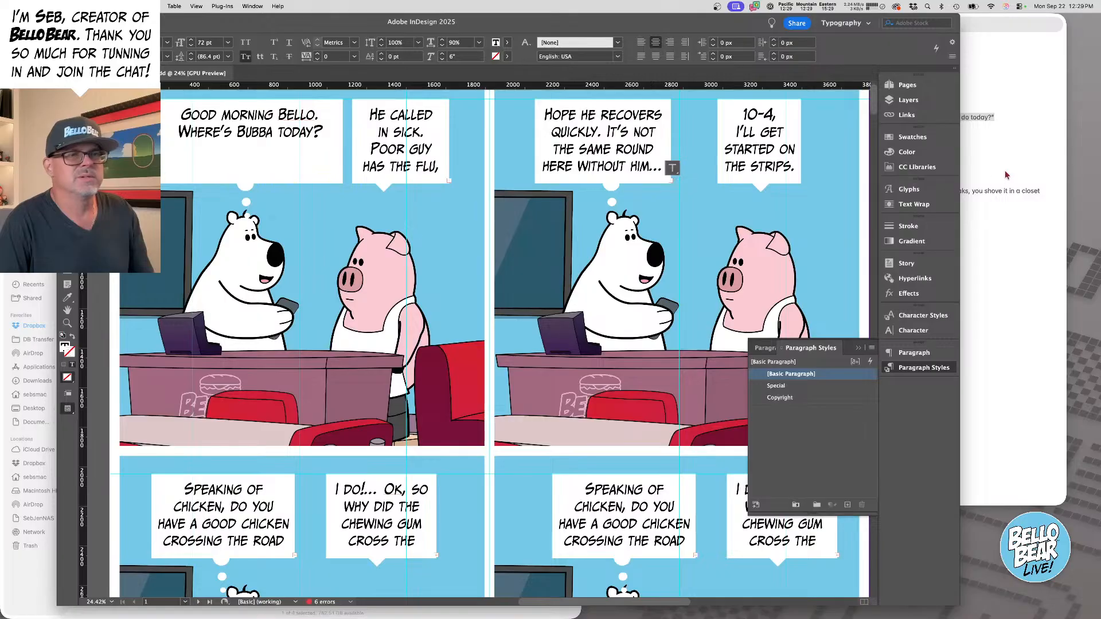
- Return to Notes and delete the stray quotation mark at the end of the first panel 2 line
key("super+Tab")
left_click(1008, 119)
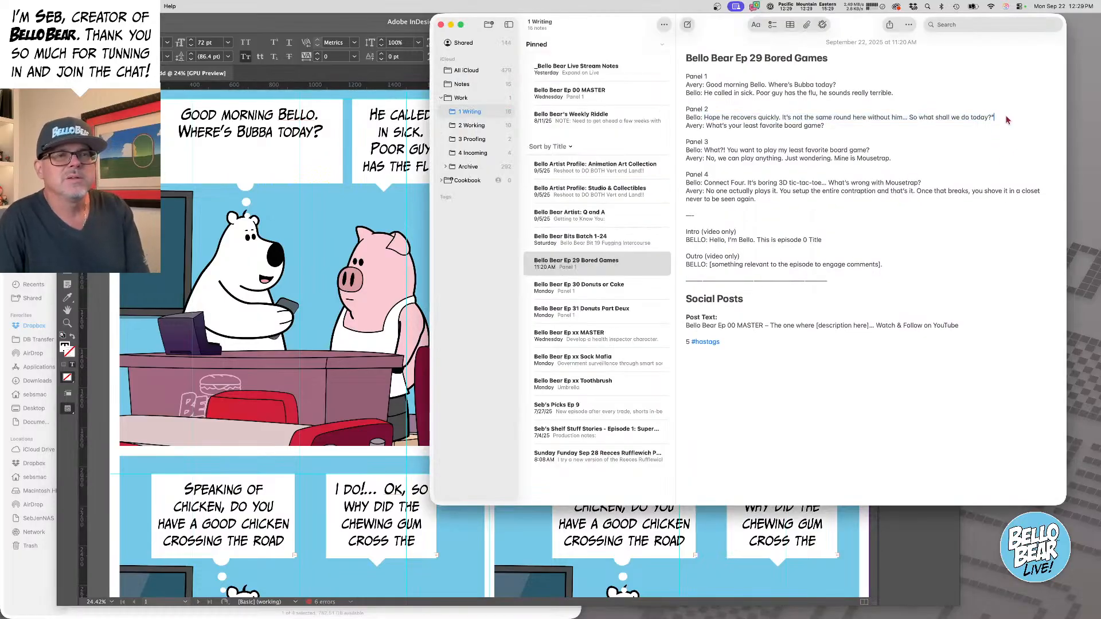
key("BackSpace")
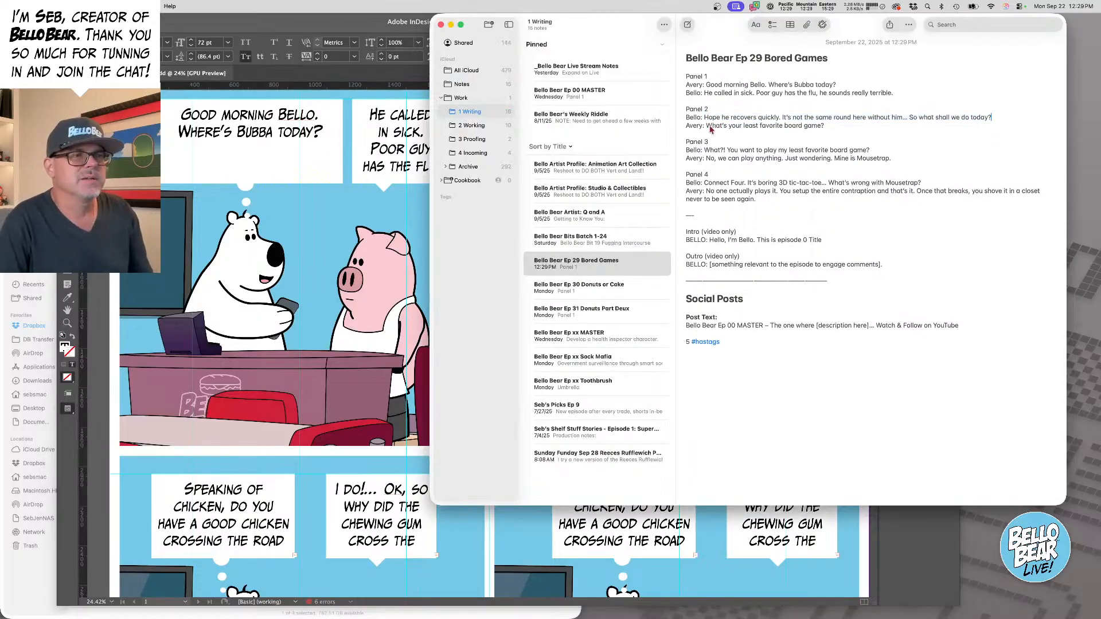
- Replace the pig's panel 2 dialogue in InDesign with the Notes line "What's your least favorite board game?"
left_click_drag(717, 127, 847, 133)
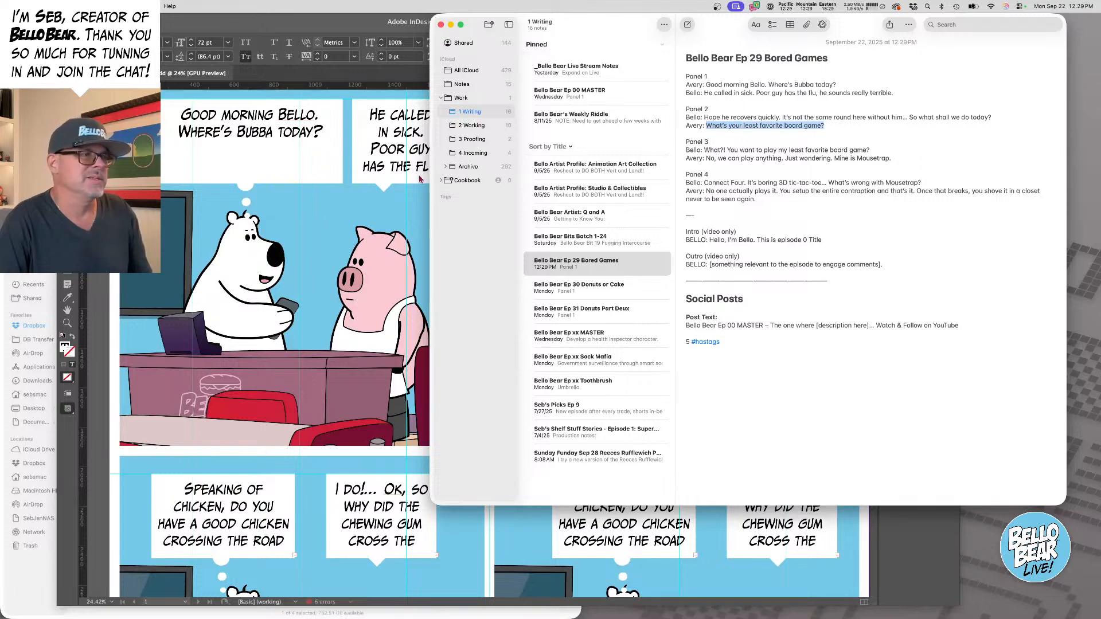
key("super+c")
key("super+Tab")
key("super+a")
key("super+v")
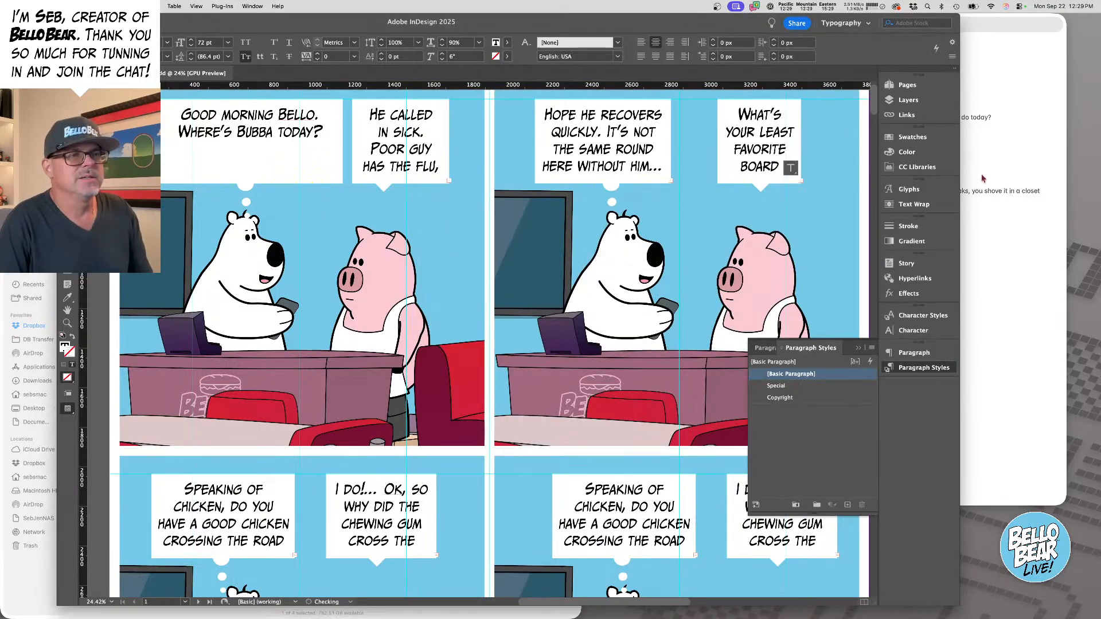
- Swap the panel 2 speaker labels in the Notes script, with Avery on the first line and Bello on the second
key("super+Tab")
left_click_drag(704, 150, 904, 155)
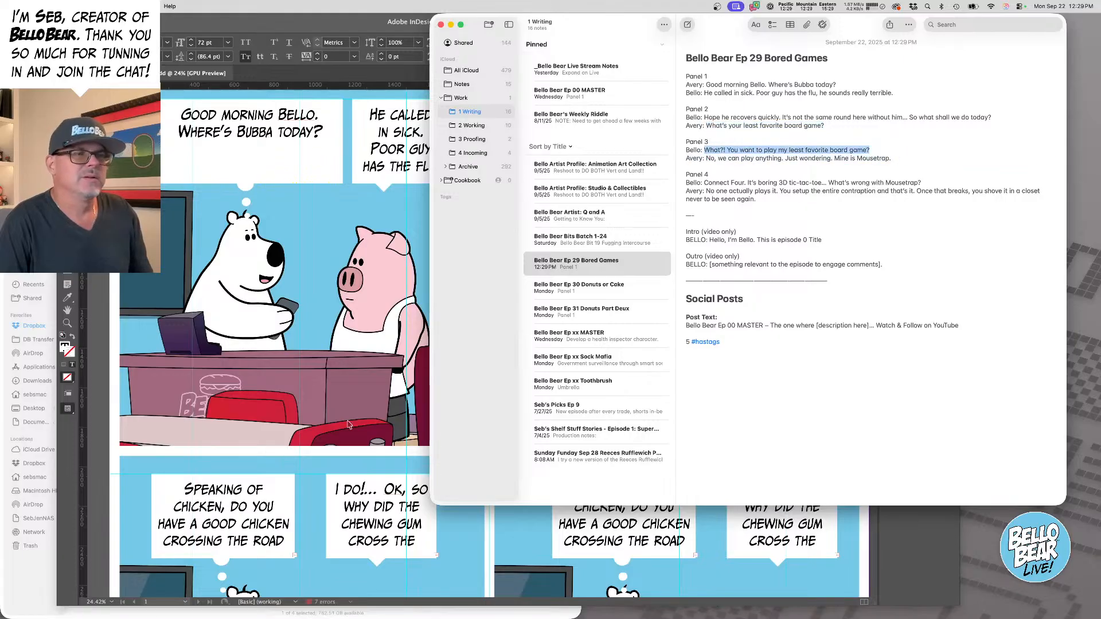
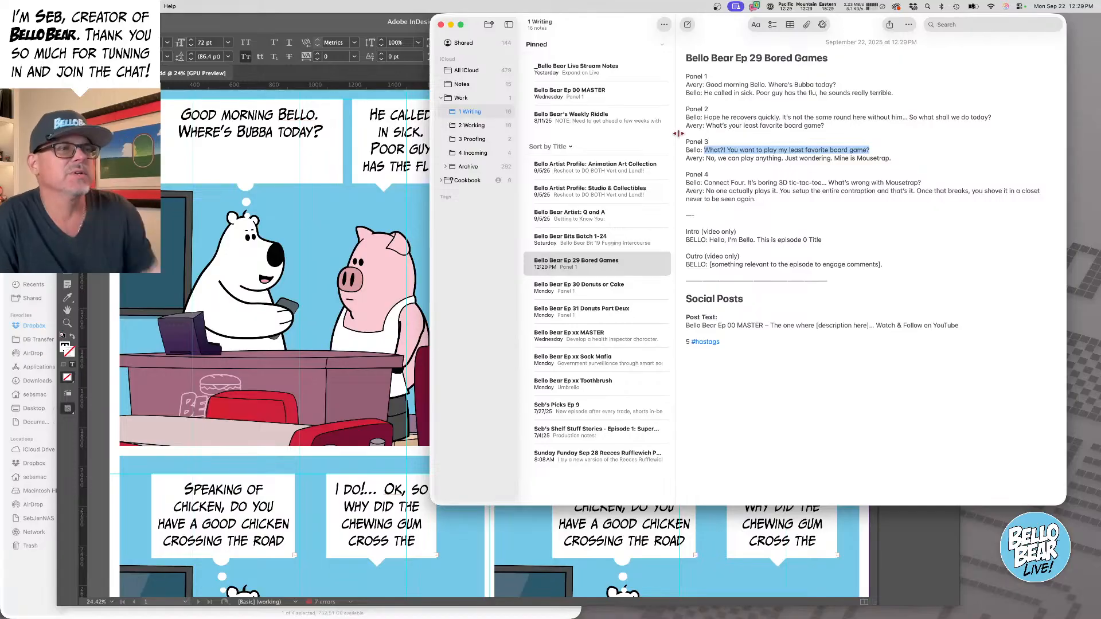
left_click(693, 125)
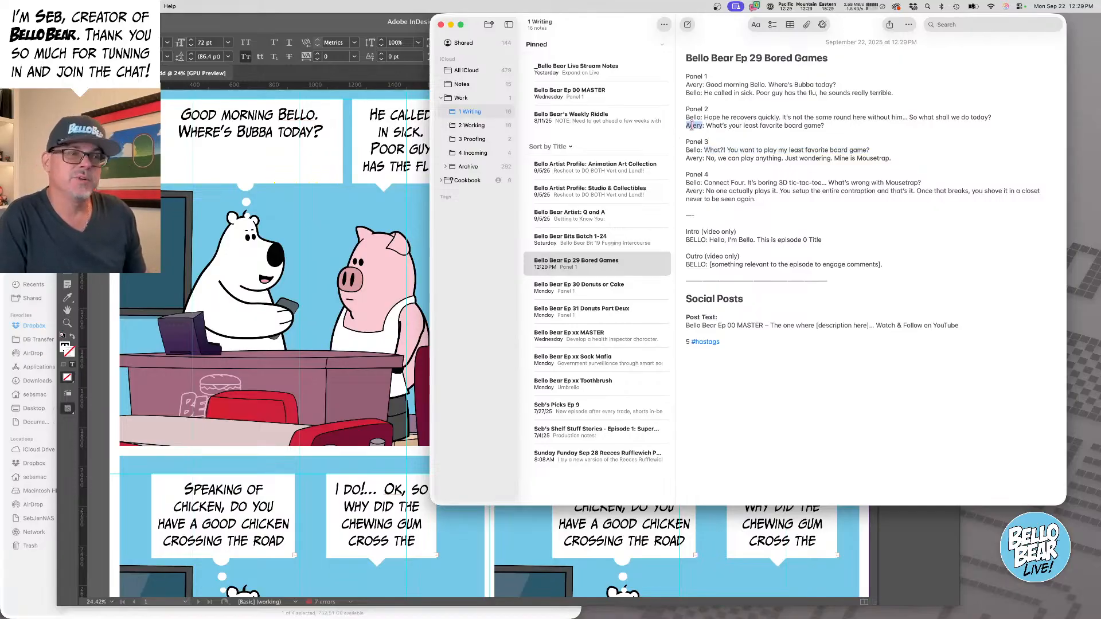
key("BackSpace")
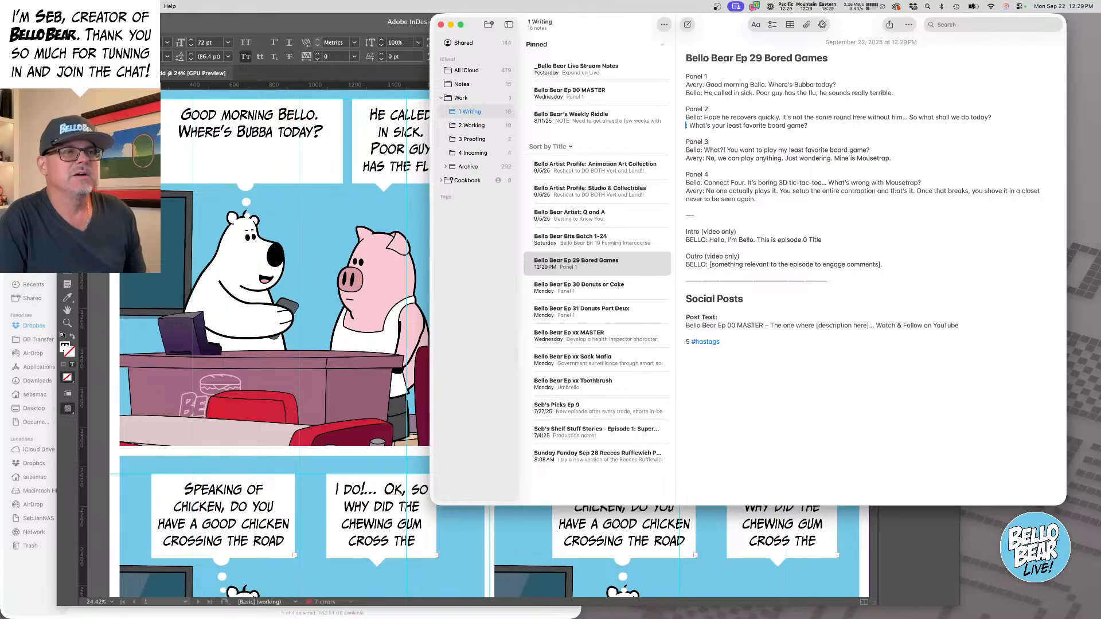
type("Avery")
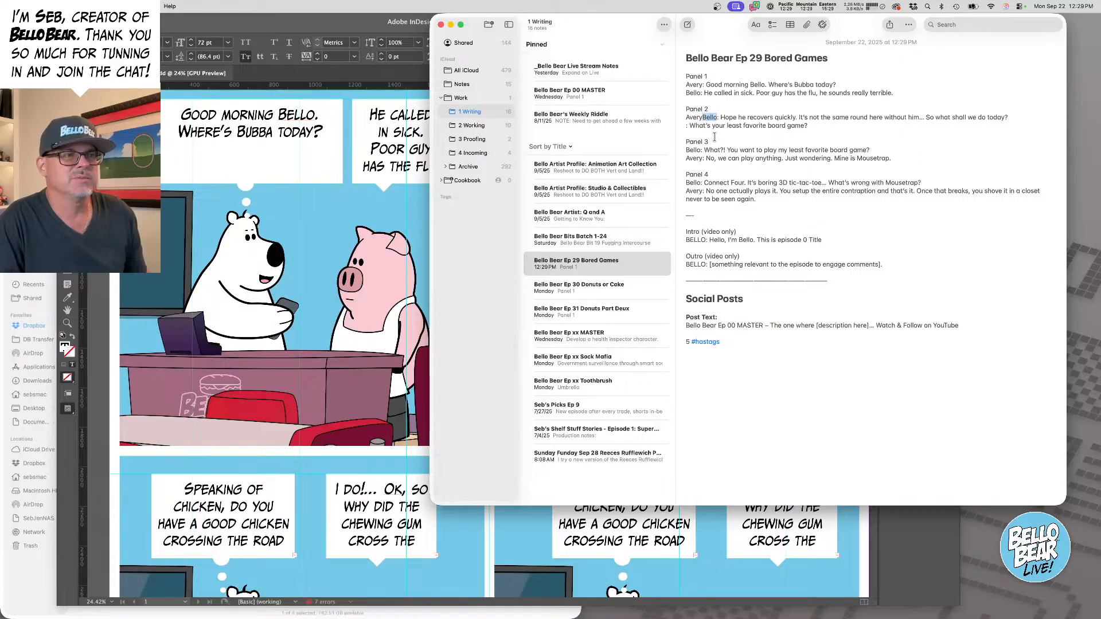
key("BackSpace")
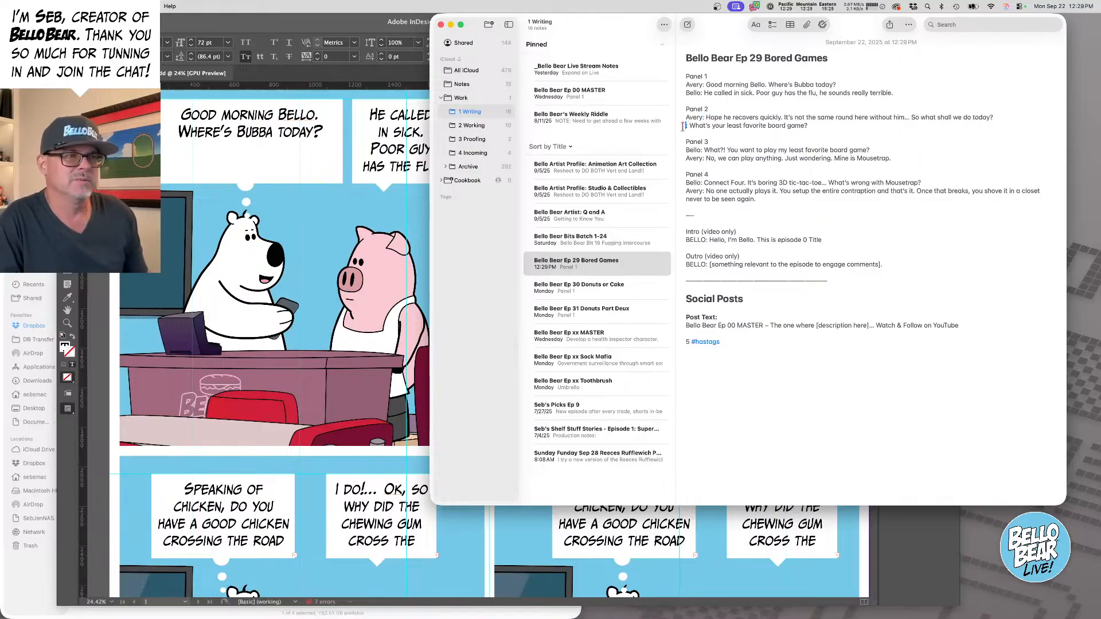
type("Bello")
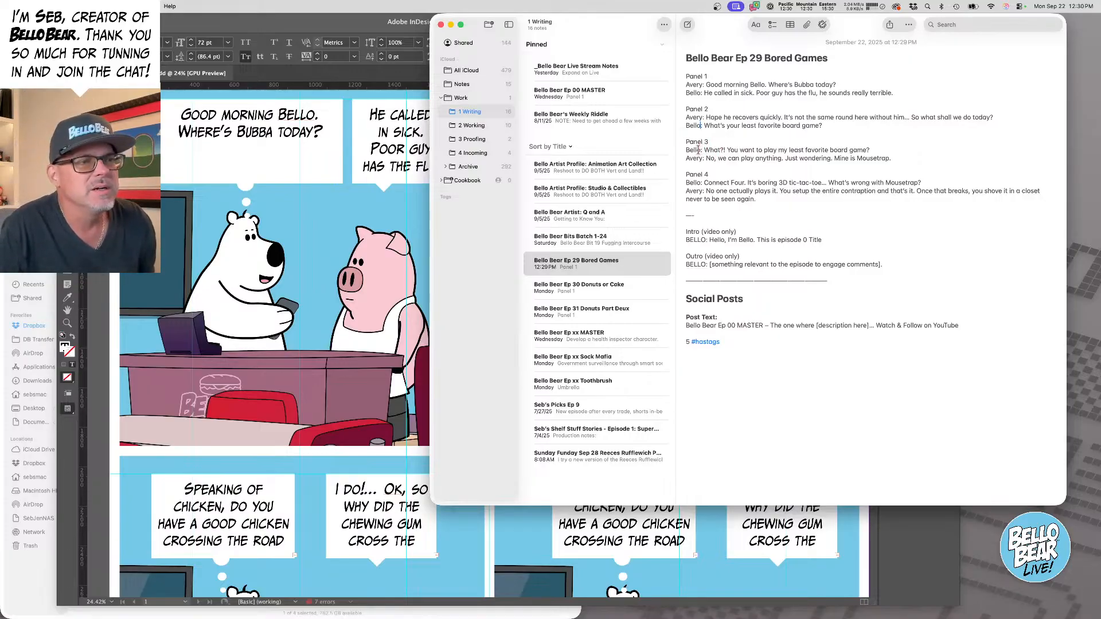
- Swap the panel 3 speaker labels so "What?!" belongs to Avery and "No, we can play anything" belongs to Bello
left_click_drag(702, 159, 670, 159)
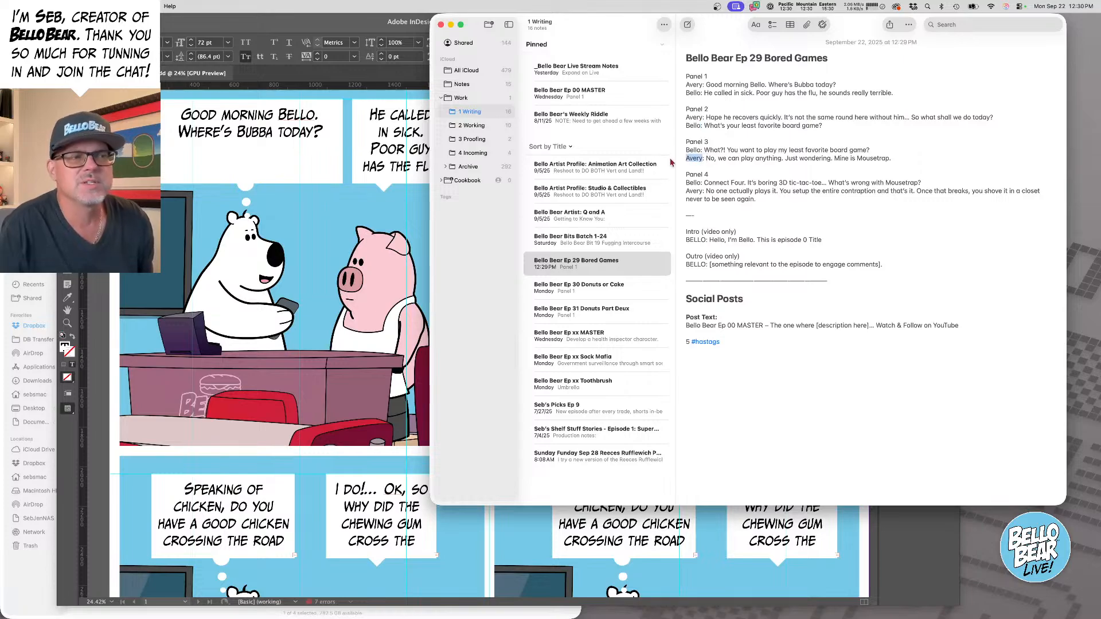
key("BackSpace")
type("Avery")
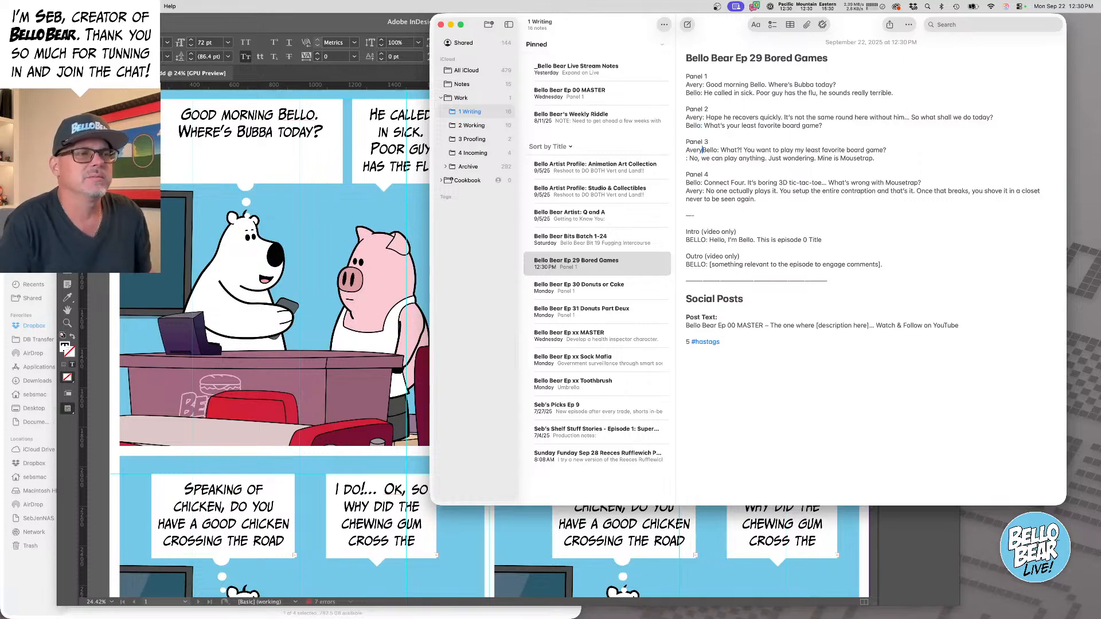
left_click_drag(705, 150, 720, 147)
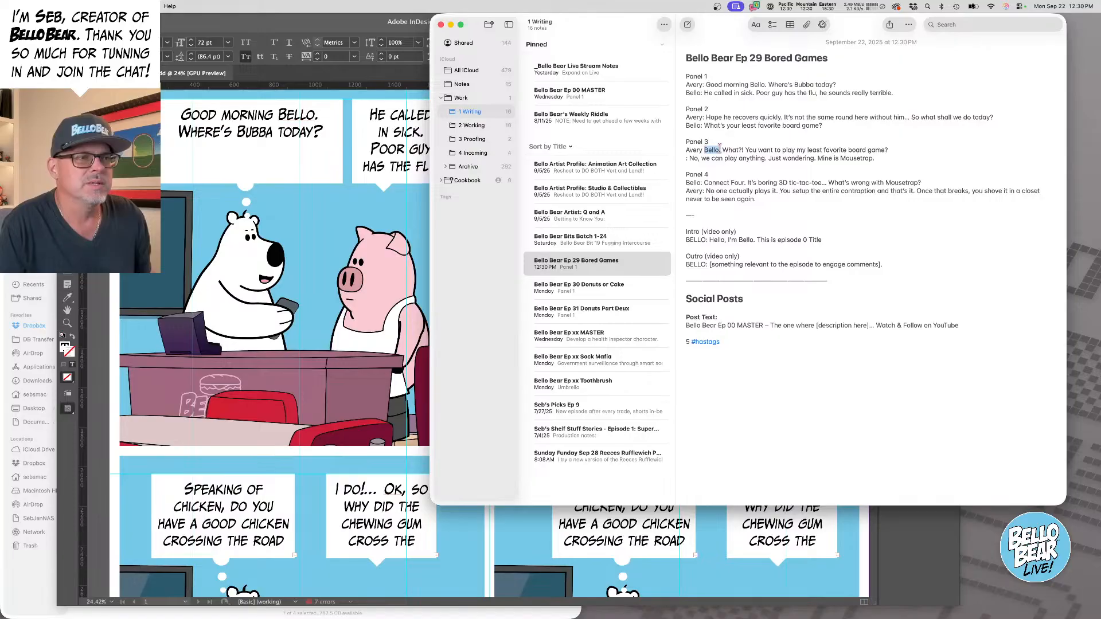
key("BackSpace")
key("BackSpace")
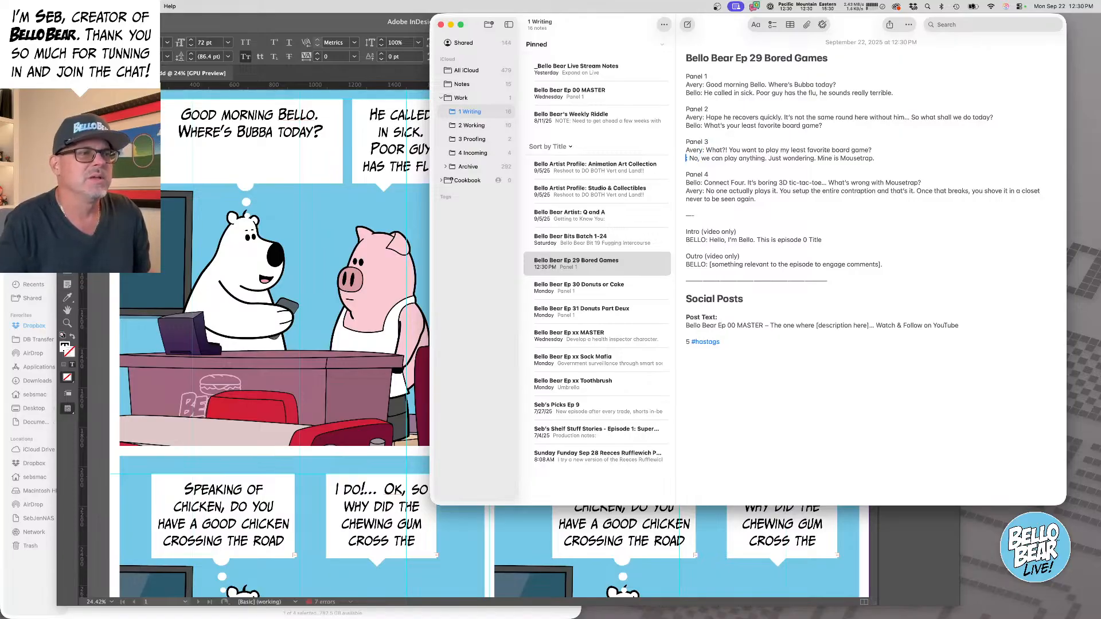
type("Bello:")
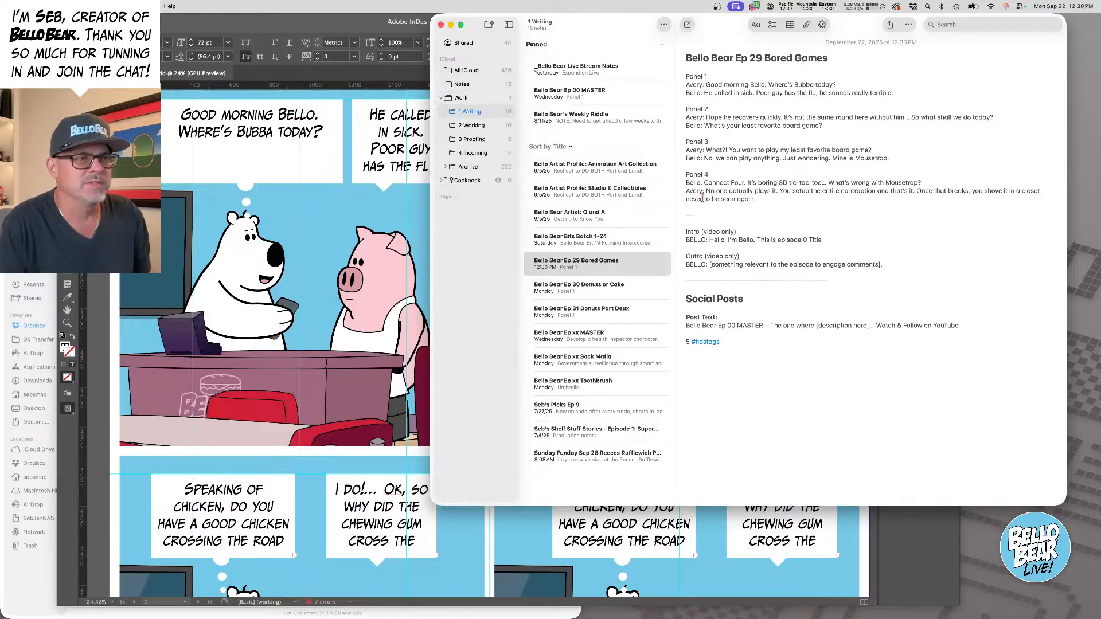
- Swap the panel 4 speaker labels so the Connect Four line is Avery's and the "No one actually plays it" line is Bello's
left_click_drag(703, 193, 685, 191)
type("Bello")
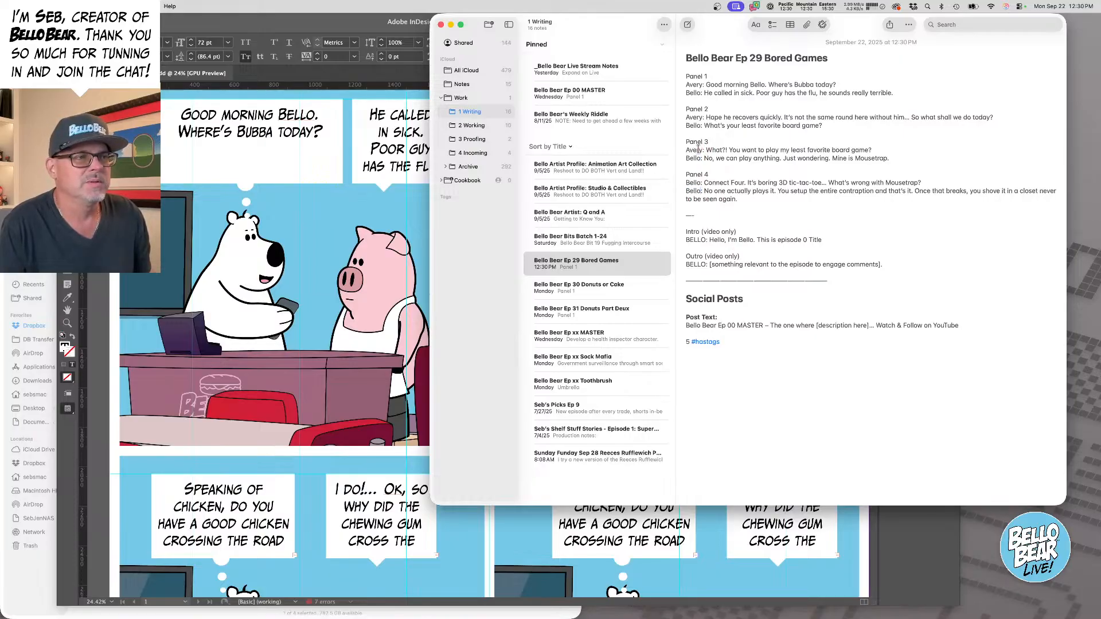
left_click_drag(702, 150, 686, 183)
type("Avery")
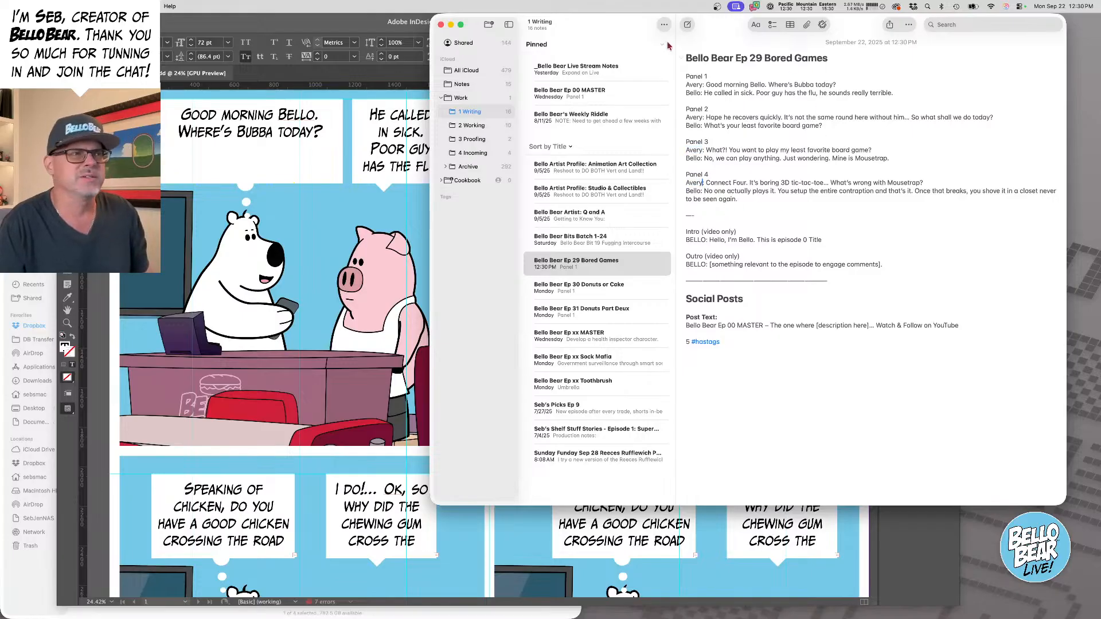
- Return to InDesign and narrow the bear's panel 1 balloon from its left edge so its dialogue wraps onto four lines
left_click(400, 44)
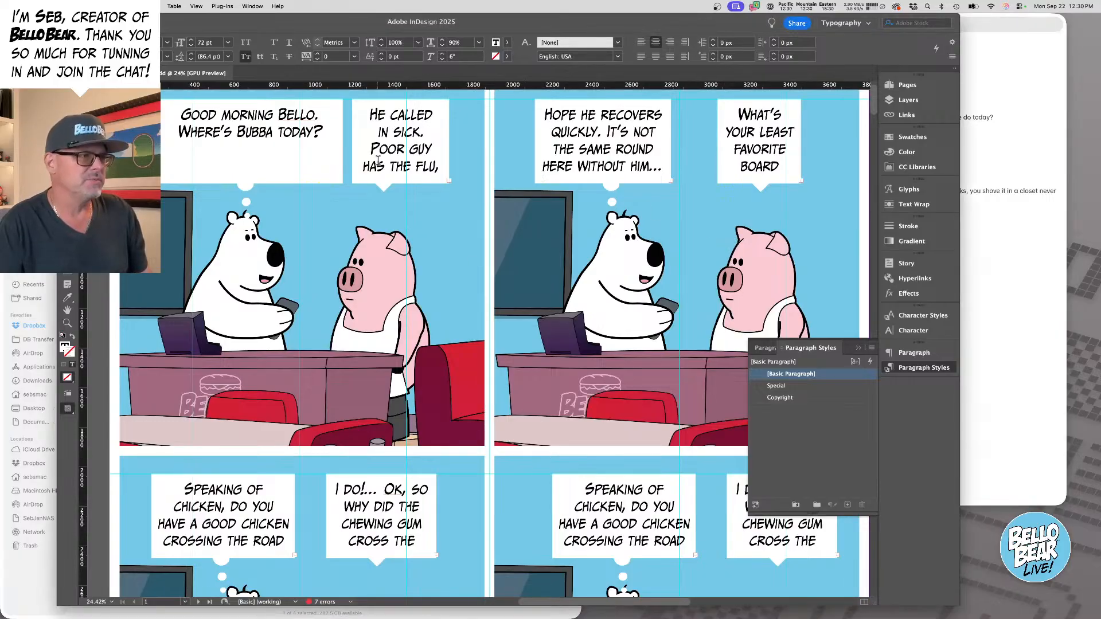
left_click(1010, 157)
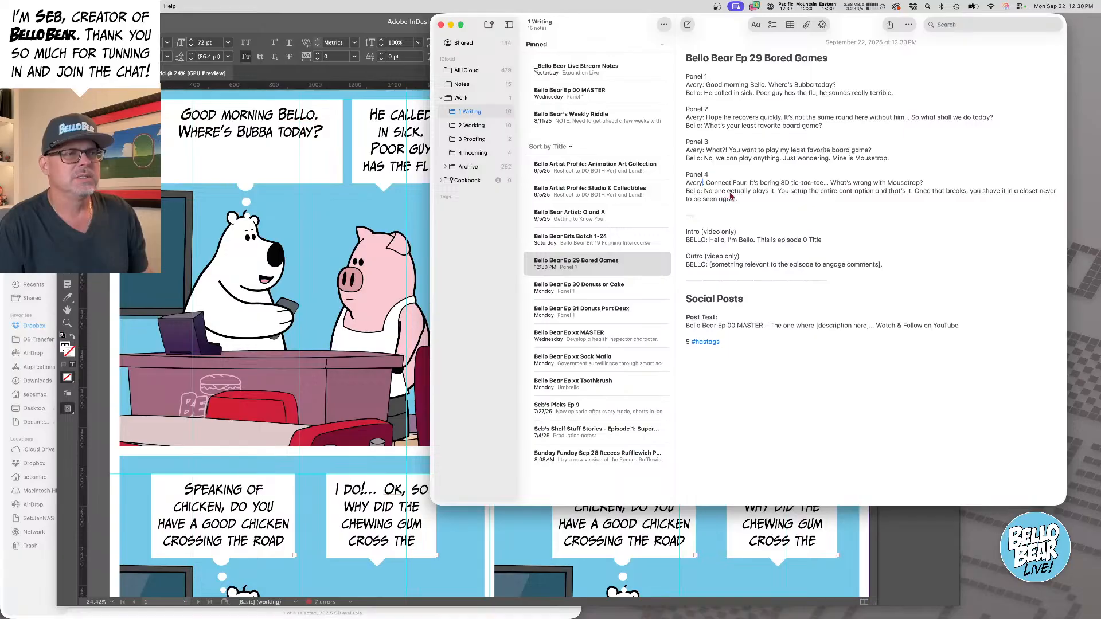
left_click(415, 224)
key("Escape")
key("super+0")
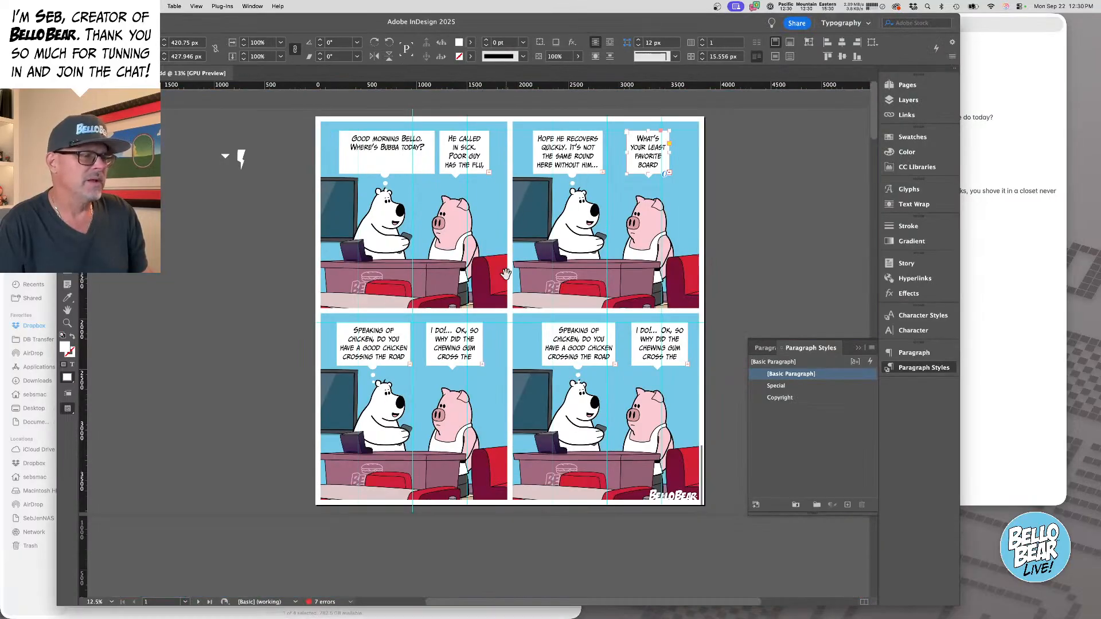
scroll(461, 199, "up", 3)
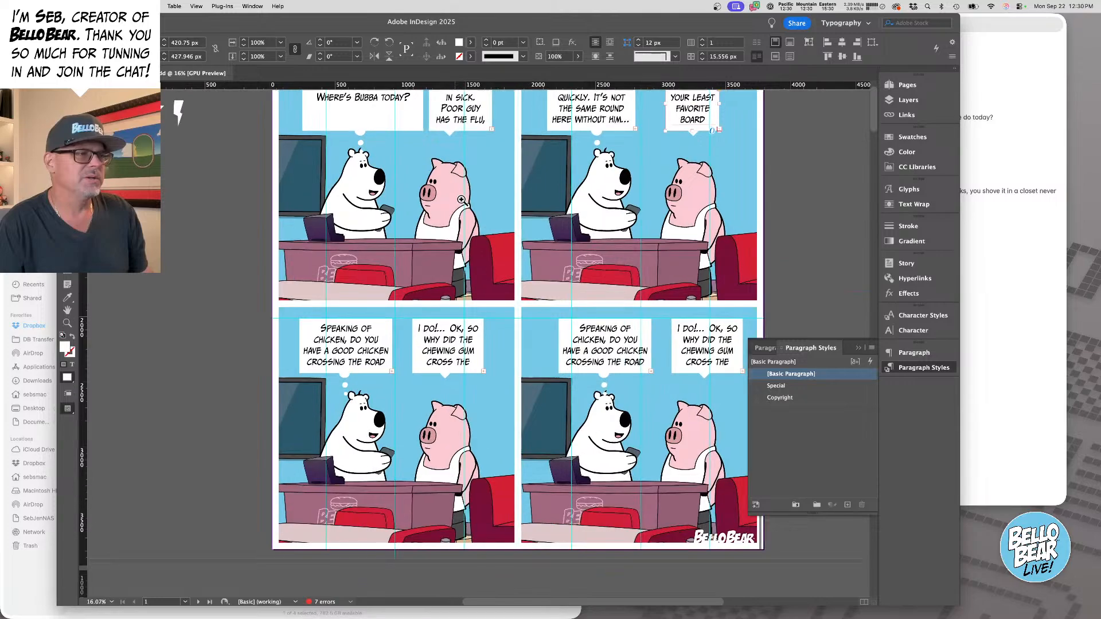
scroll(461, 199, "up", 2)
left_click(425, 198)
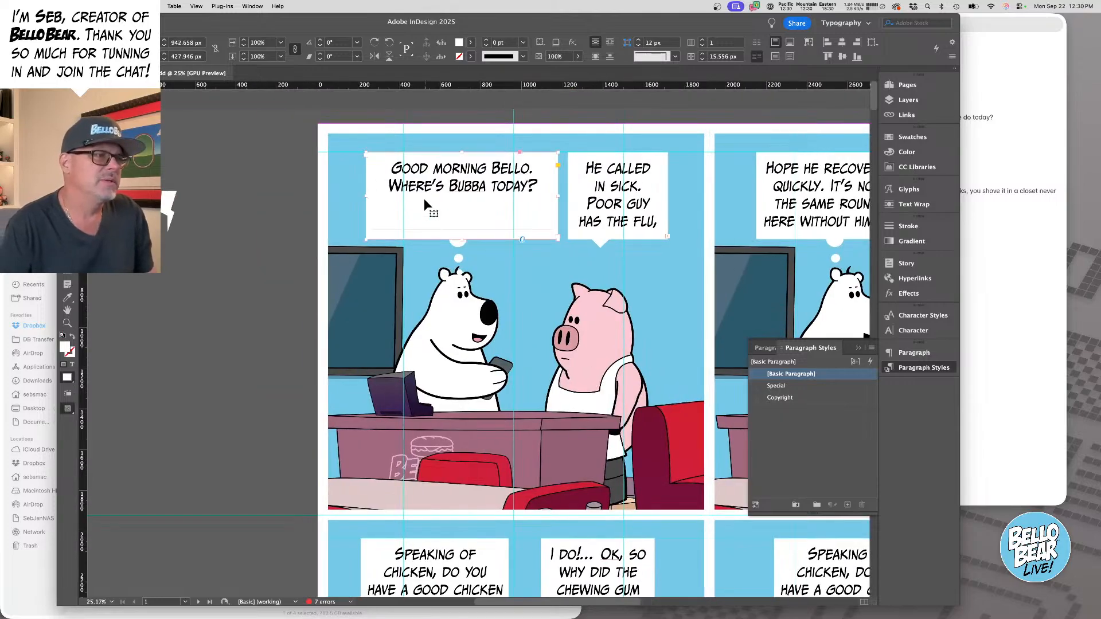
left_click(363, 193)
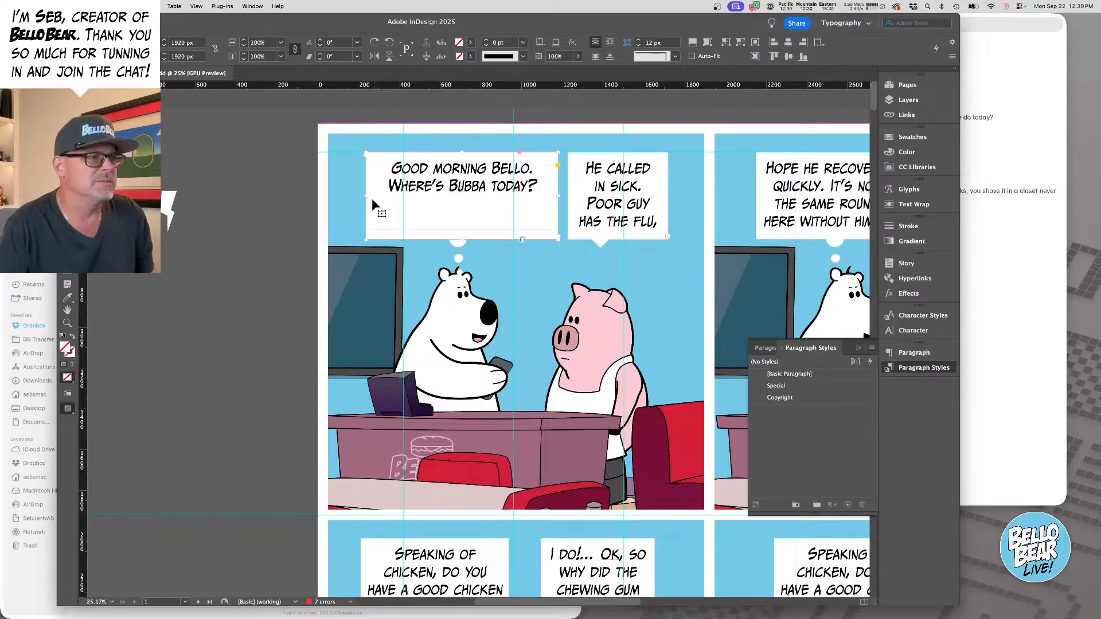
left_click(372, 197)
left_click_drag(366, 195, 449, 184)
- Shift both panel 1 dialogue balloons together to the left, leaving their tails in place
left_click(587, 215)
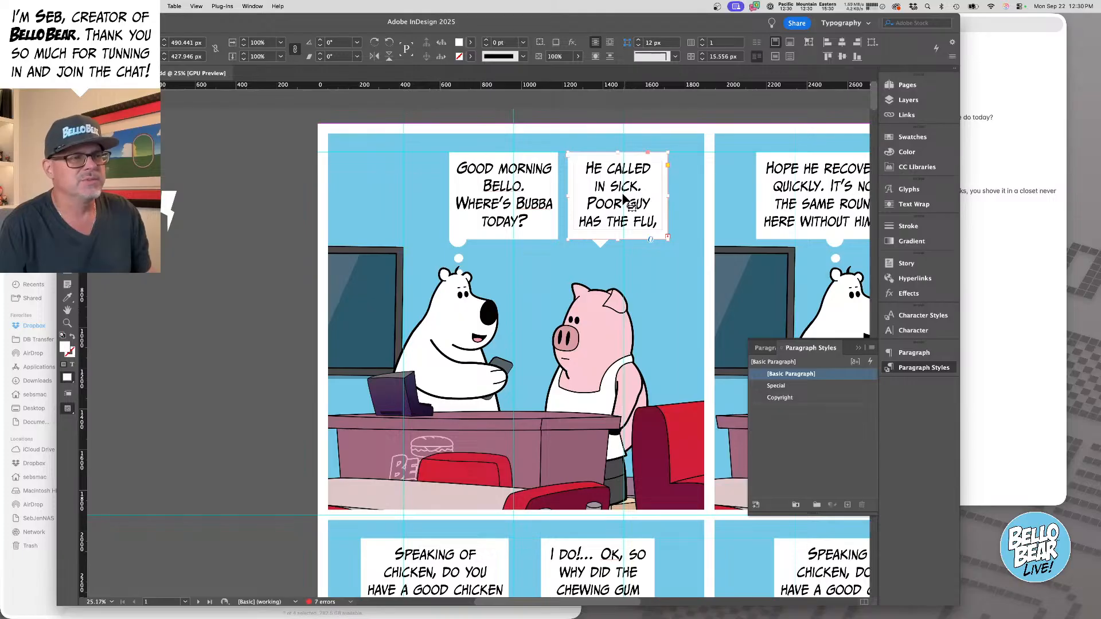
left_click(541, 183, "shift")
left_click_drag(541, 184, 501, 184)
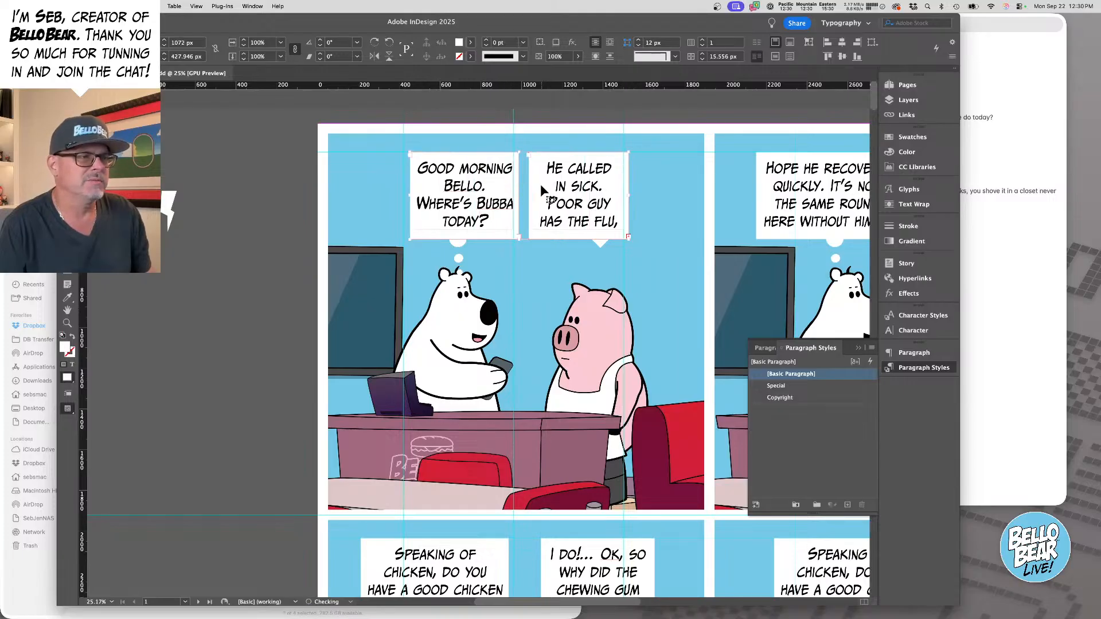
left_click(281, 135)
- Widen the pig's panel 1 balloon from its right edge to about 687 px so the whole line fits
left_click(572, 187)
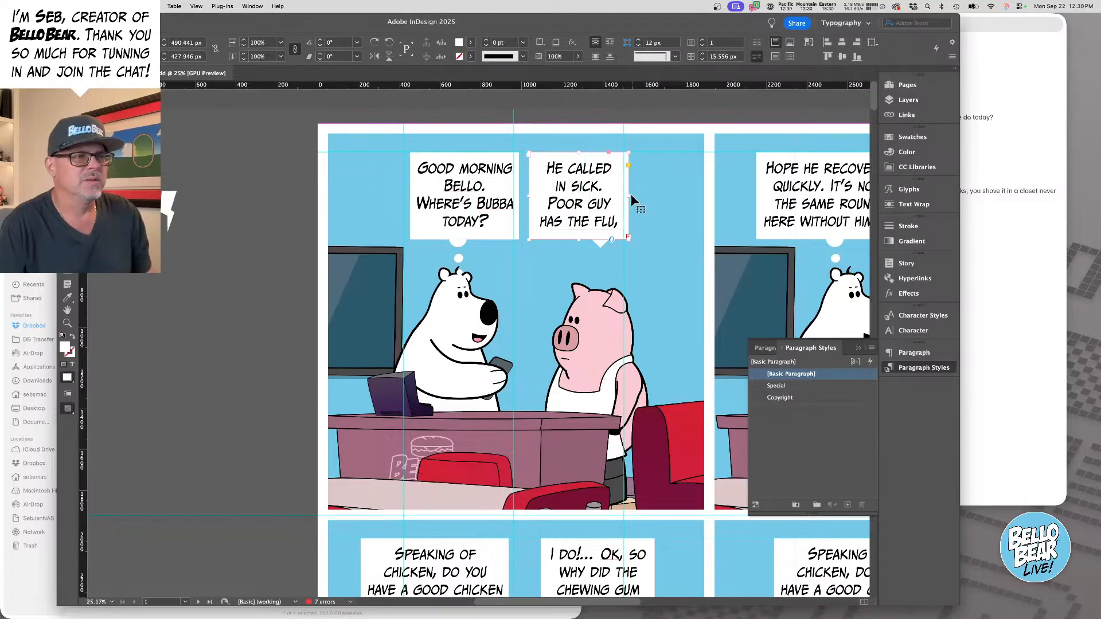
left_click_drag(631, 194, 668, 195)
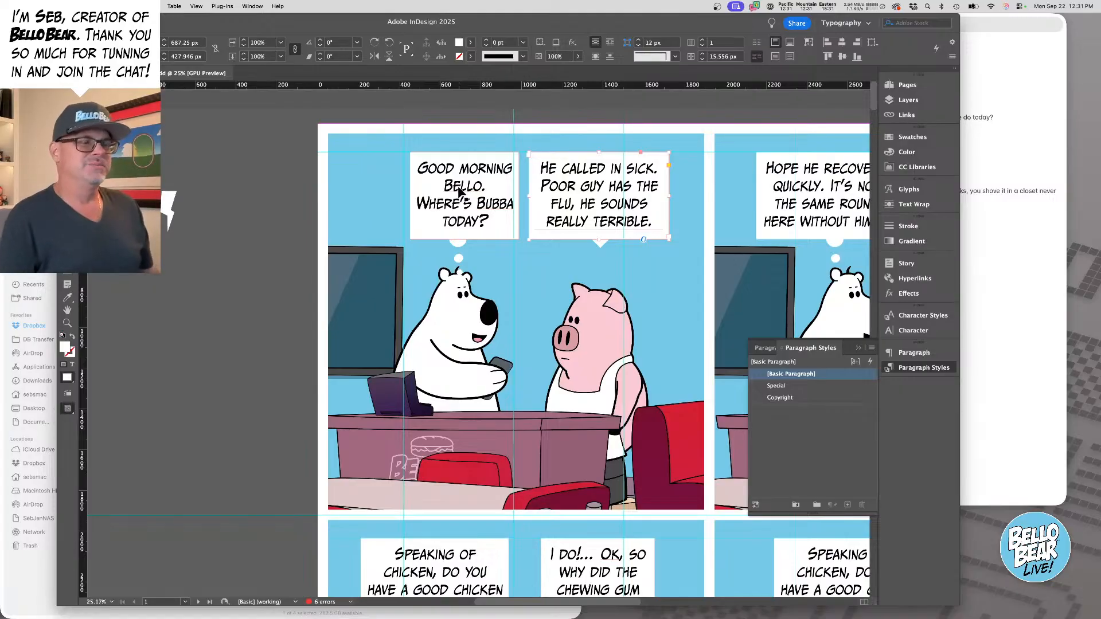
left_click(302, 160)
- Widen the bear's panel 2 balloon on both sides to about 1005 px so its whole dialogue fits on four lines
left_click_drag(456, 173, 290, 185)
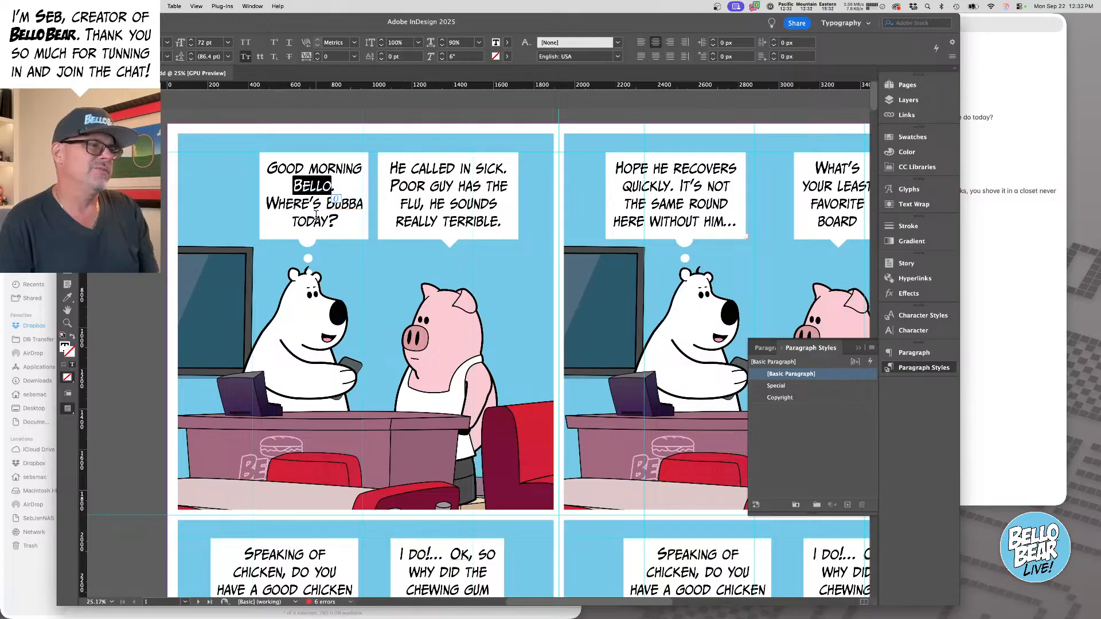
key("Escape")
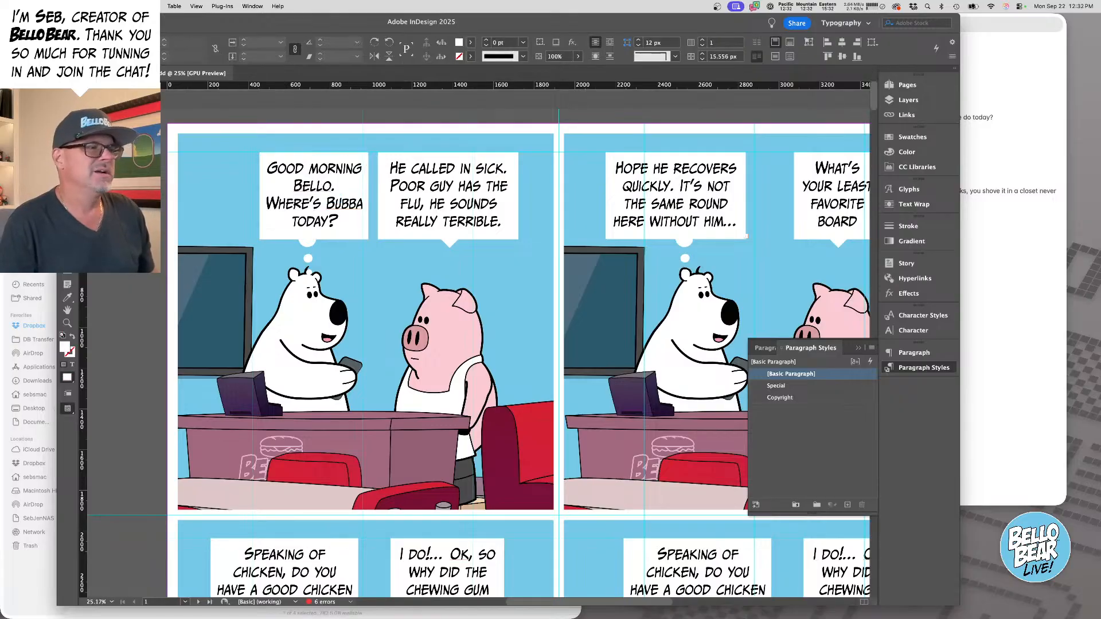
scroll(482, 344, "right", 5)
left_click(482, 196)
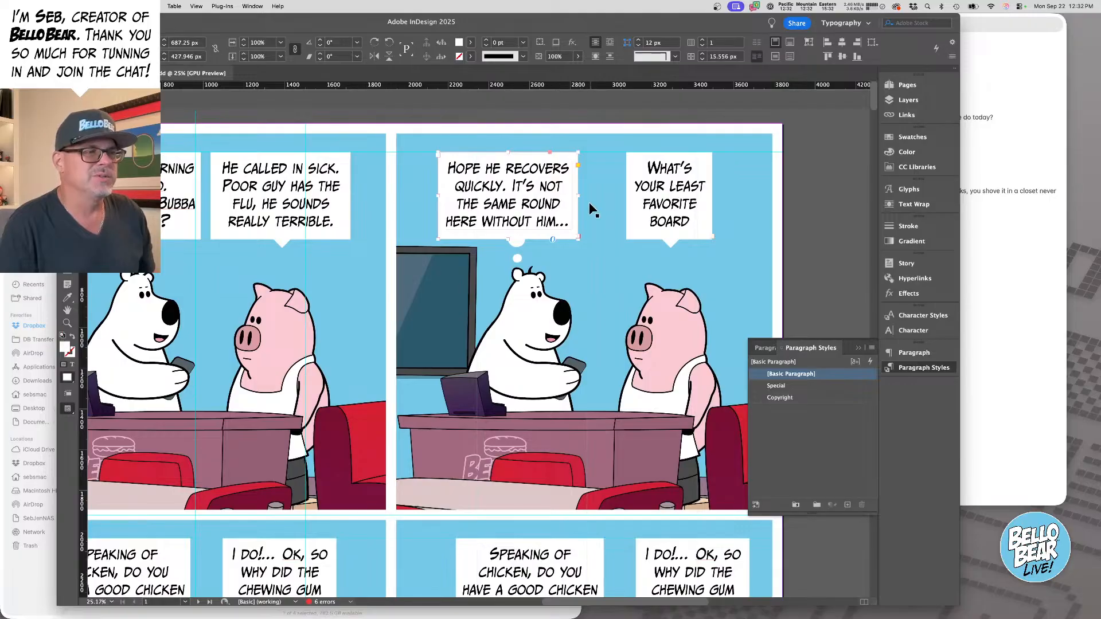
left_click_drag(577, 195, 617, 195)
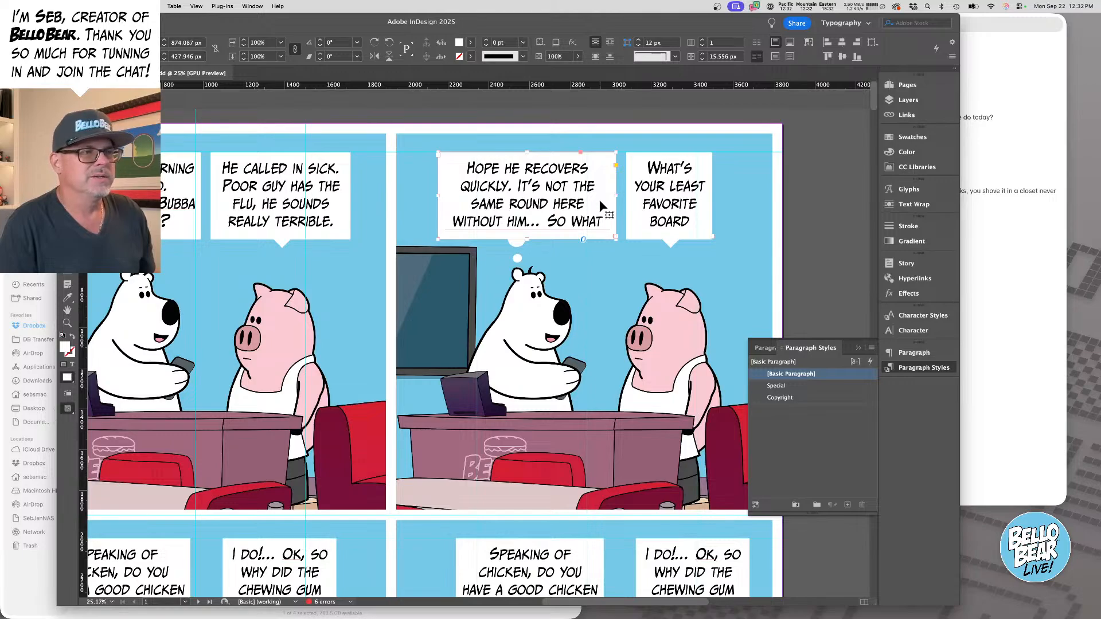
left_click_drag(437, 195, 411, 195)
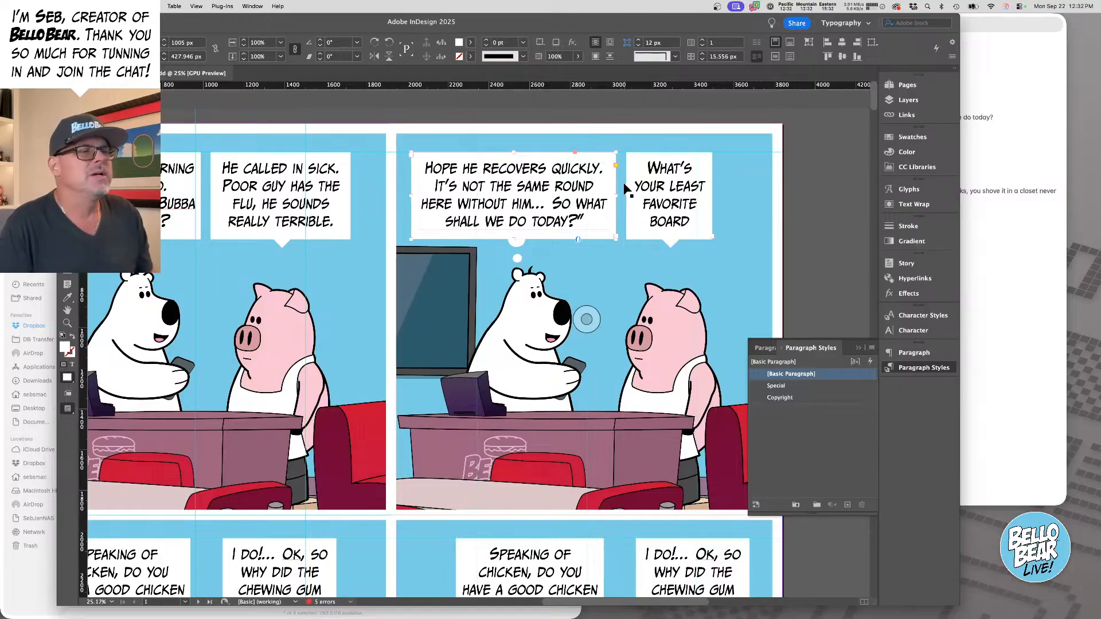
- Widen the pig's panel 2 balloon from its right edge to 506 px so the whole board game question fits
left_click(794, 175)
scroll(615, 189, "right", 3)
left_click(554, 204, "super")
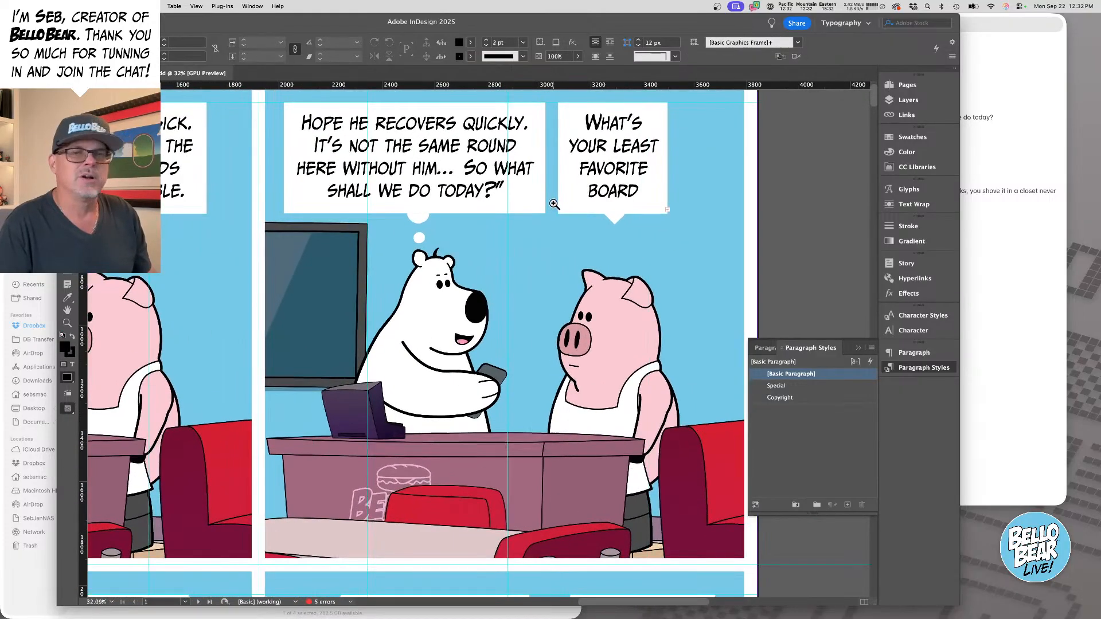
scroll(560, 202, "up", 2)
left_click(608, 226)
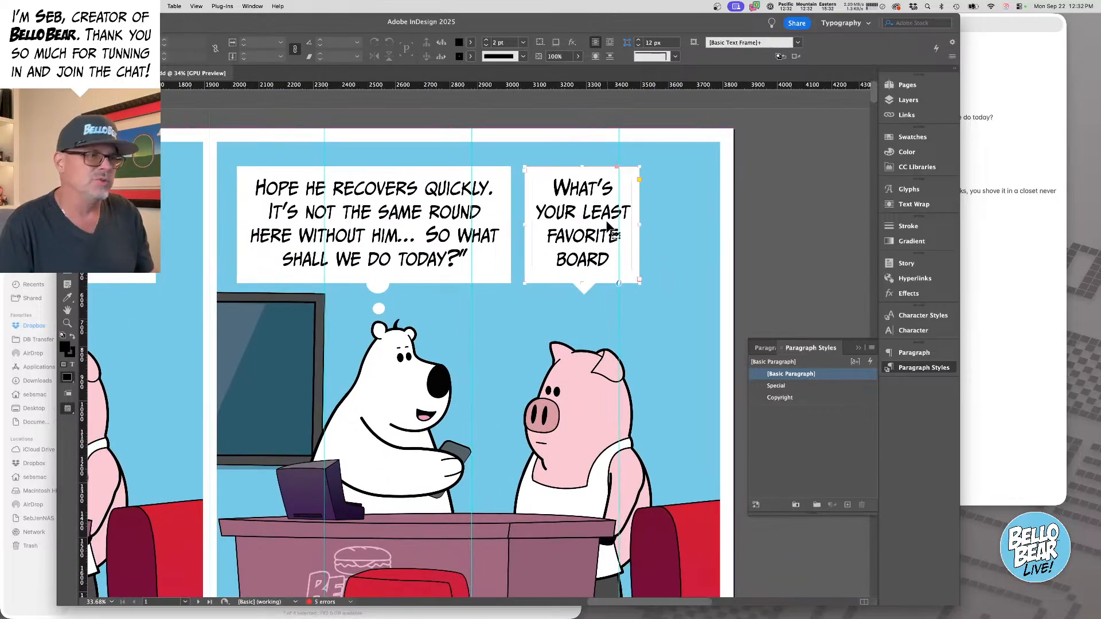
left_click_drag(641, 225, 662, 219)
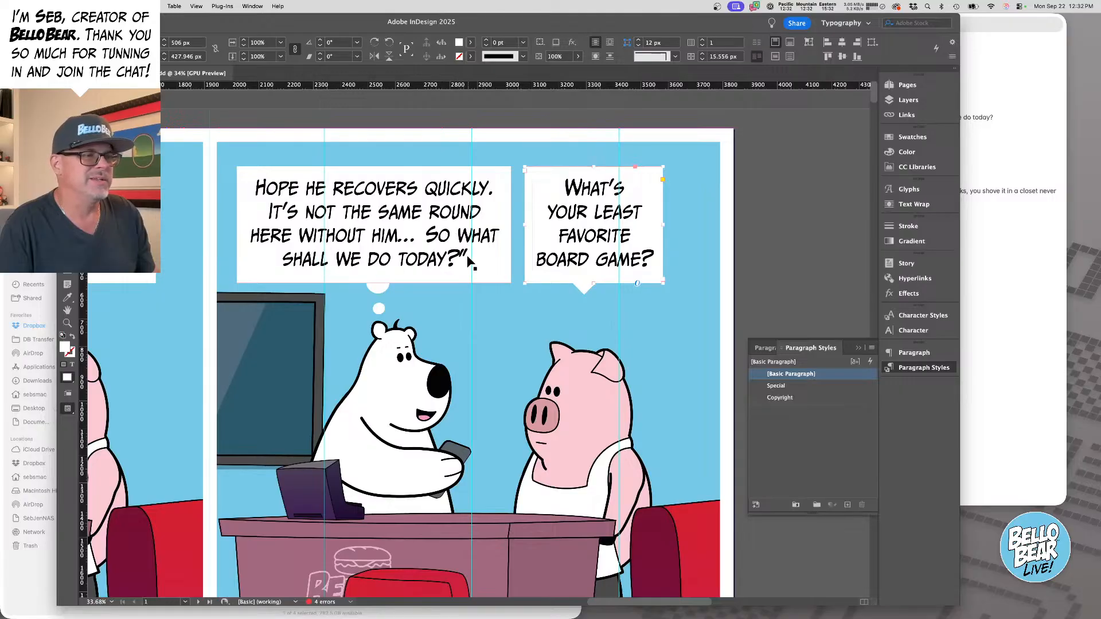
- Narrow the bear's panel 2 balloon from its left edge to 950 px, keeping its dialogue on four lines
left_click(505, 219)
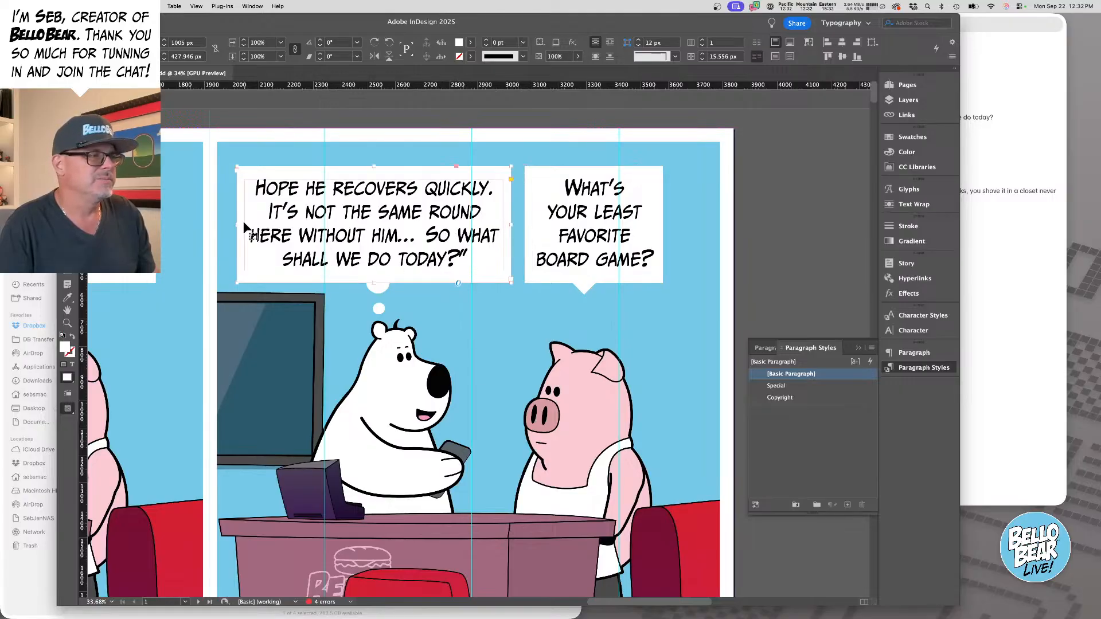
left_click_drag(235, 224, 250, 222)
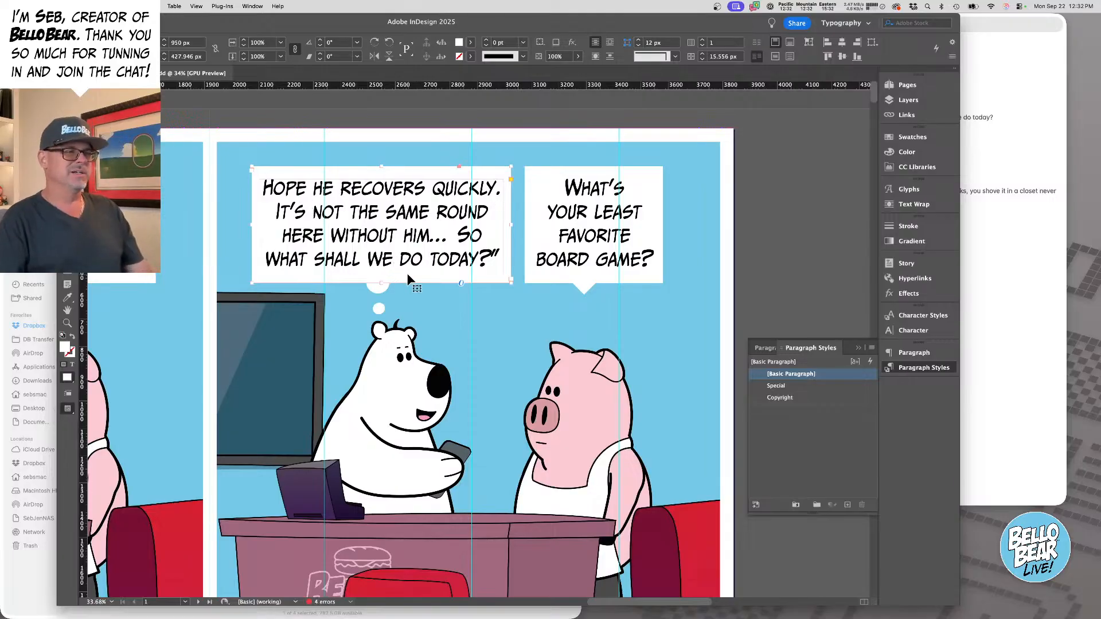
left_click(819, 253)
- Widen the bear's panel 3 balloon from its left edge to about 783 px so the whole chicken joke question fits
scroll(819, 253, "down", 3)
scroll(819, 253, "left", 4)
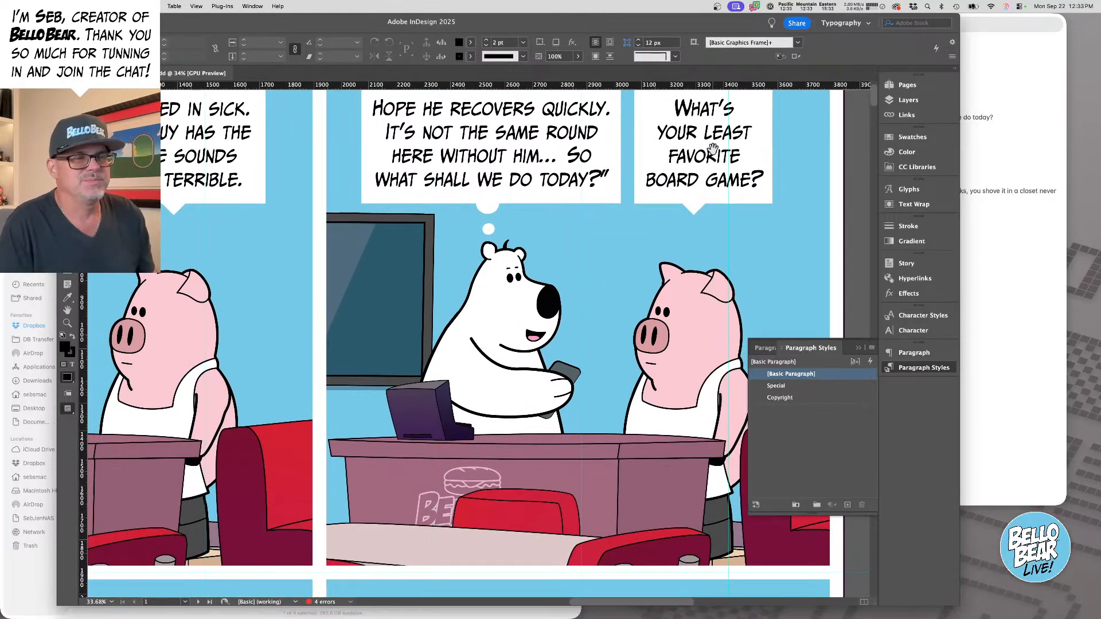
left_click_drag(713, 149, 724, 216)
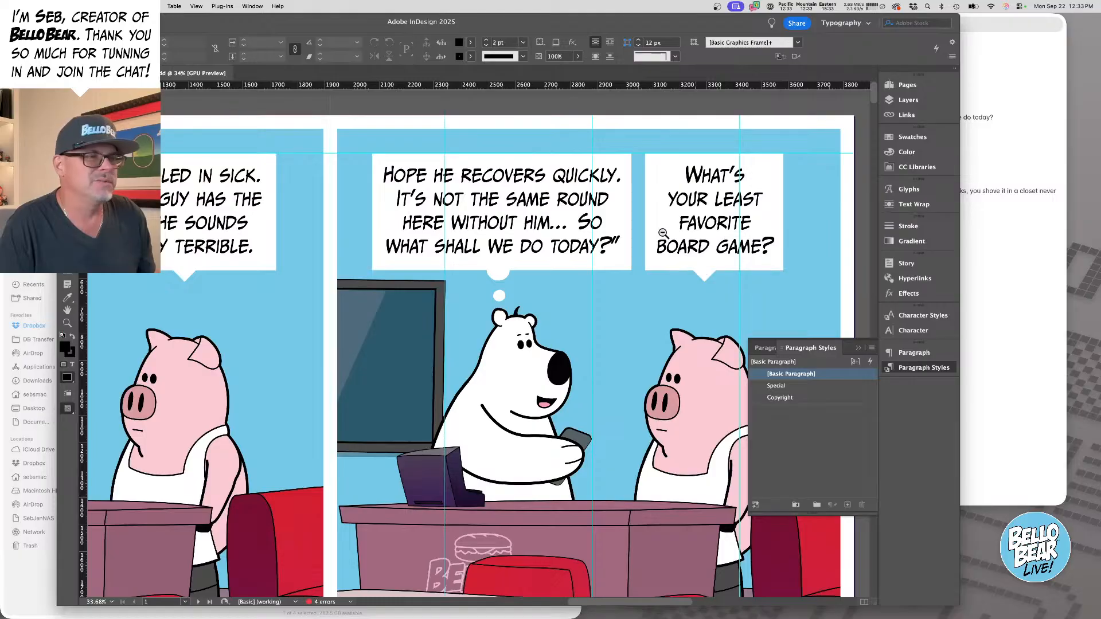
left_click(663, 234, "alt")
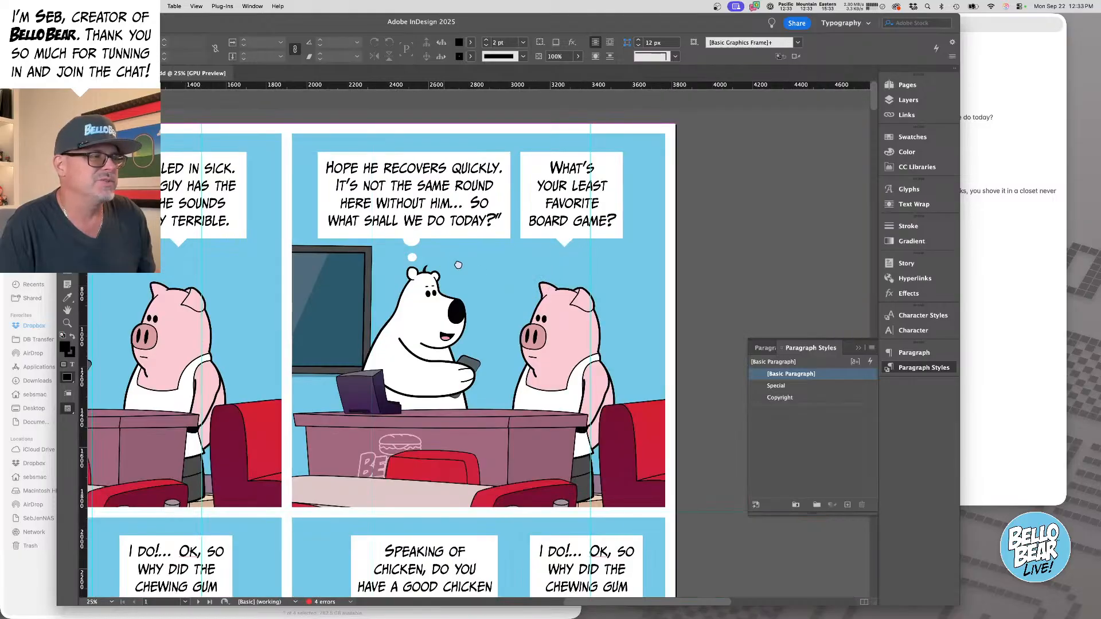
scroll(204, 178, "left", 3)
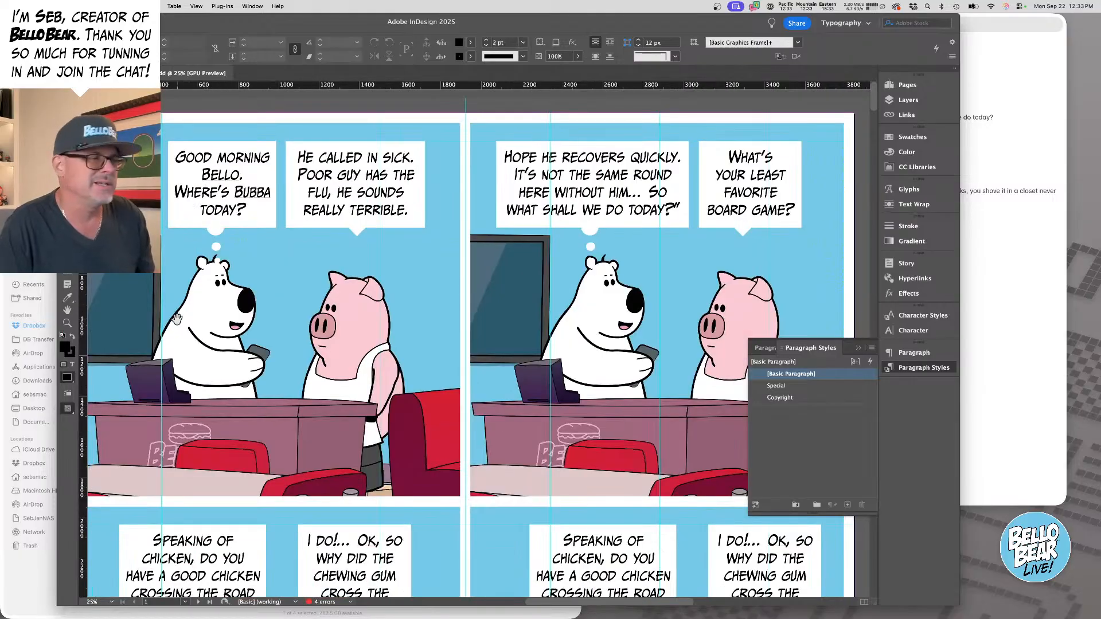
scroll(203, 178, "down", 3)
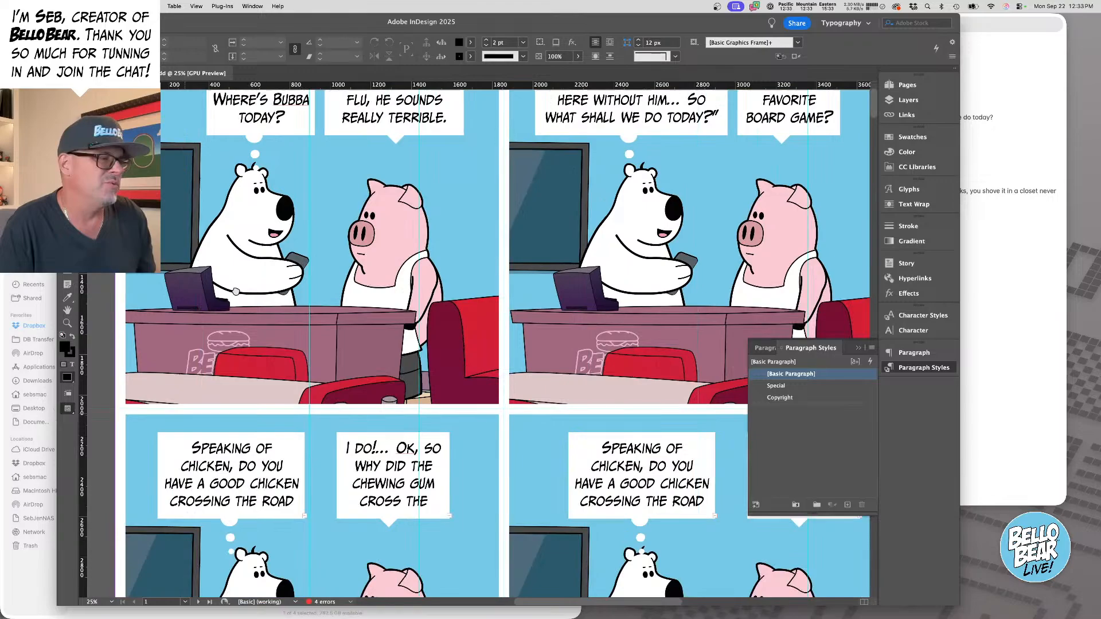
scroll(354, 298, "up", 3)
left_click(354, 298)
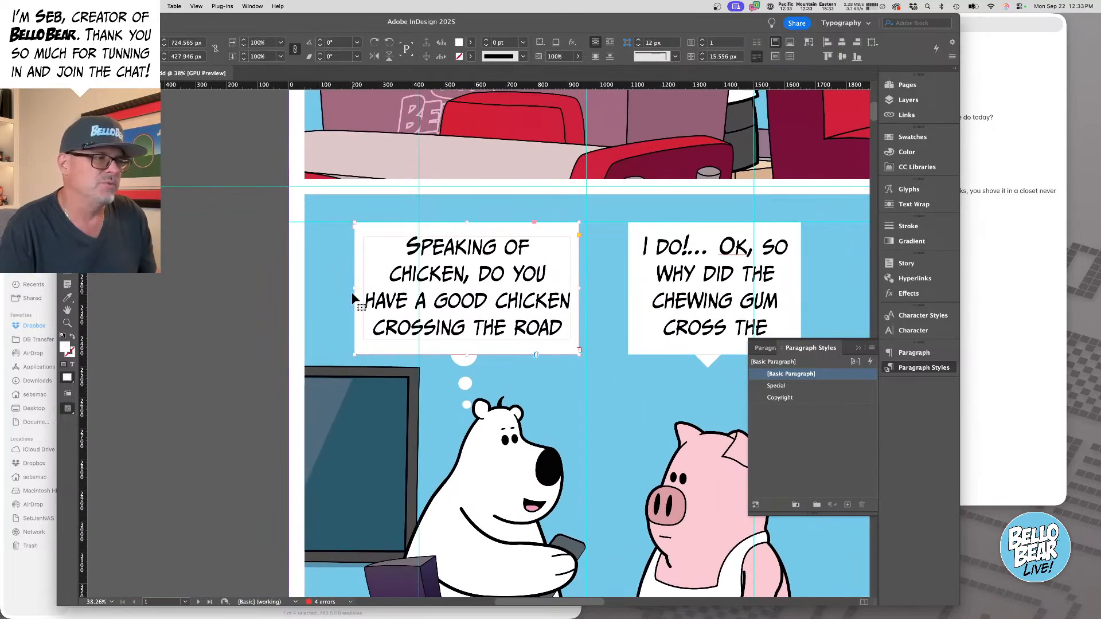
left_click_drag(352, 289, 352, 289)
left_click_drag(353, 289, 337, 289)
scroll(356, 288, "right", 5)
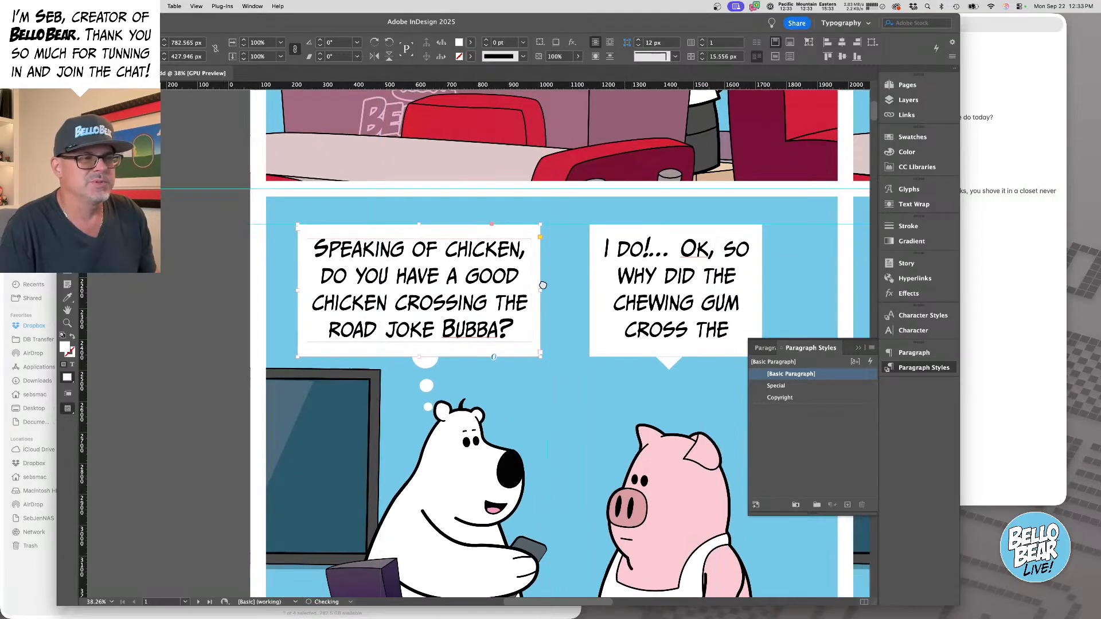
- Widen the pig's panel 3 balloon from its right edge to 654 px so its whole dialogue fits on four lines
left_click_drag(539, 281, 507, 281)
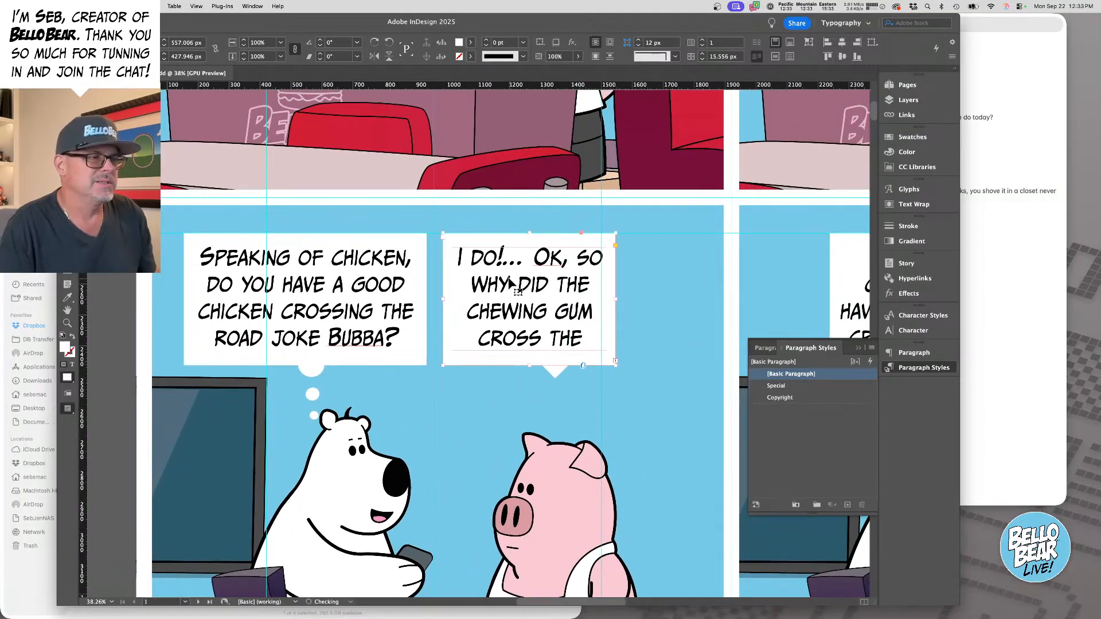
left_click(467, 378)
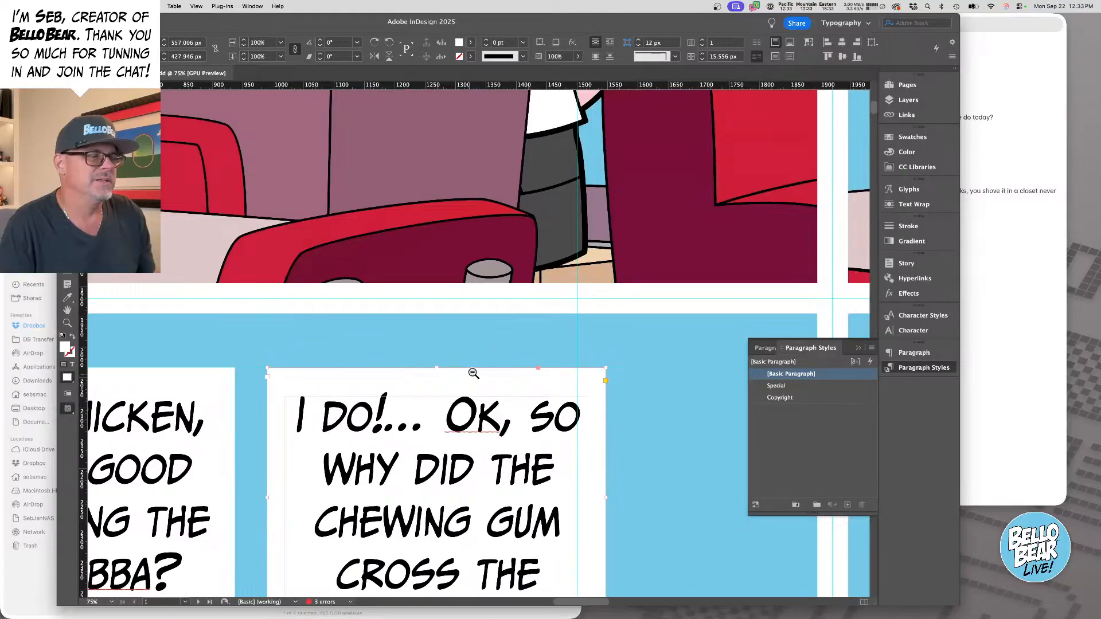
left_click(473, 373, "alt")
scroll(392, 479, "up", 5)
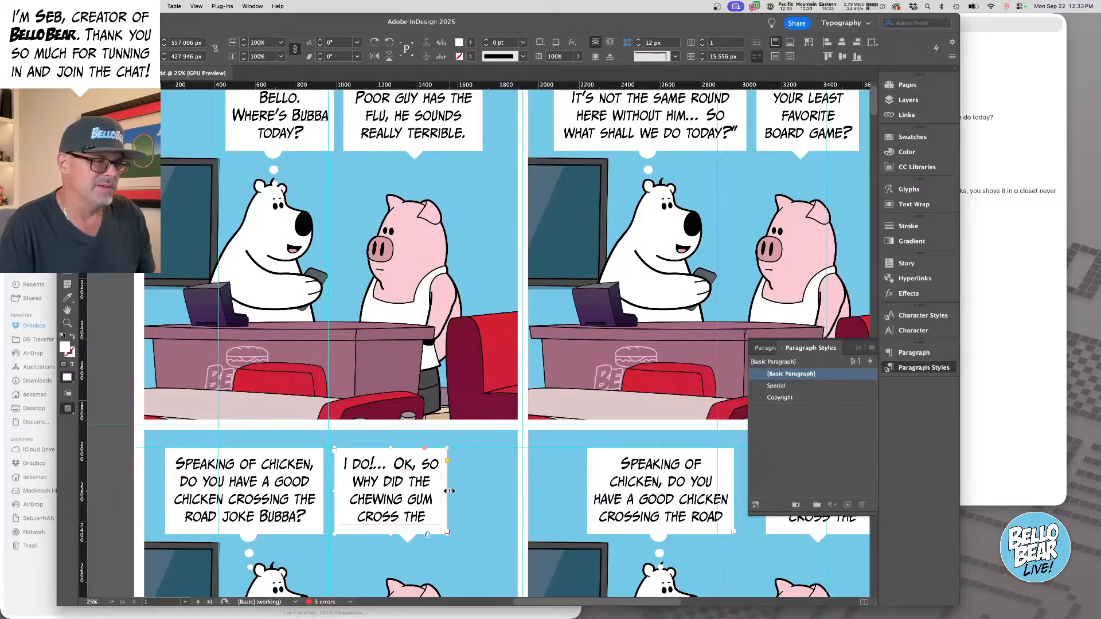
left_click_drag(448, 491, 465, 487)
scroll(415, 333, "down", 5)
scroll(415, 333, "right", 4)
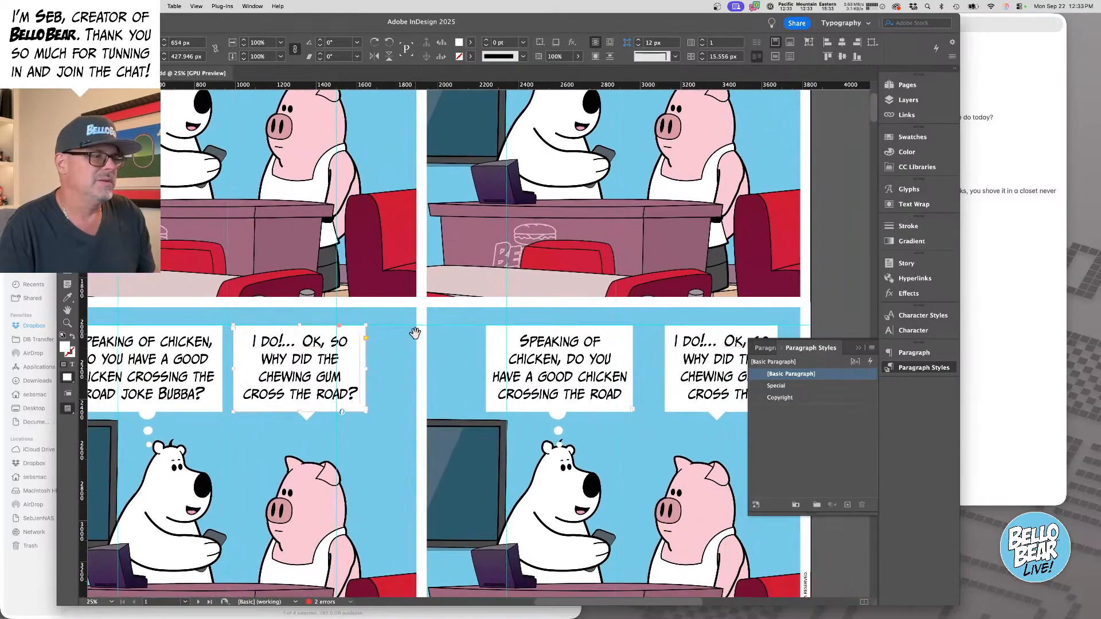
- Widen the bear's panel 4 balloon from its left edge so its whole dialogue fits on four lines
scroll(429, 360, "right", 5)
left_click(373, 355)
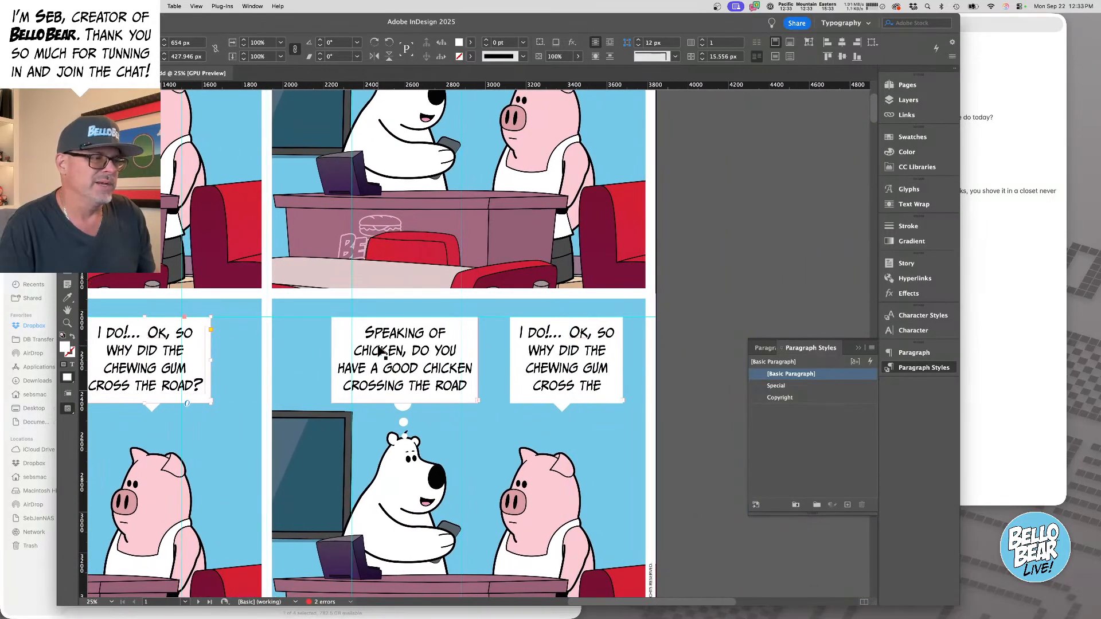
mouse_move(329, 362)
left_mouse_down()
mouse_move(310, 360)
mouse_move(320, 359)
left_mouse_up()
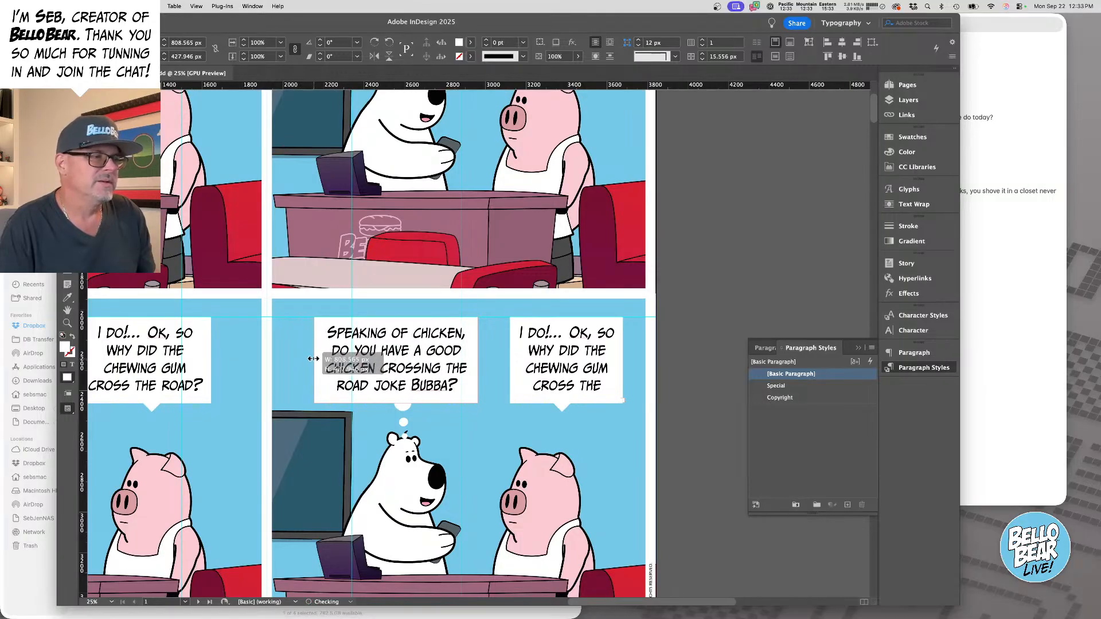
- Widen the pig's panel 4 balloon on both sides to about 864 px, extending it past the panel's right border
left_click(605, 333)
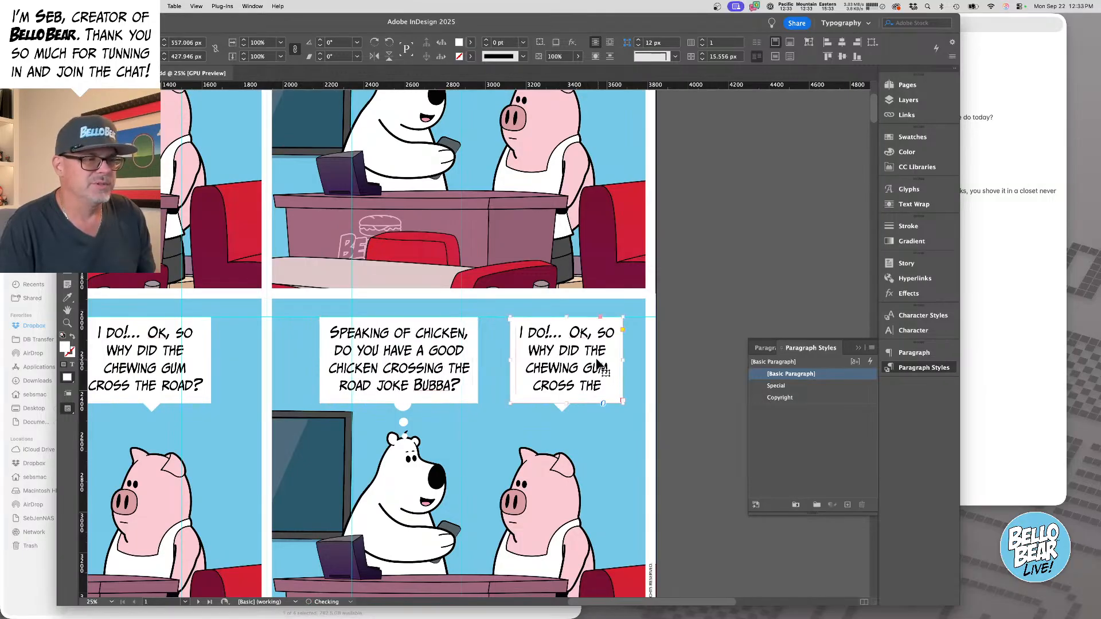
left_click_drag(511, 358, 492, 358)
left_click_drag(492, 358, 565, 358)
scroll(568, 358, "left", 2)
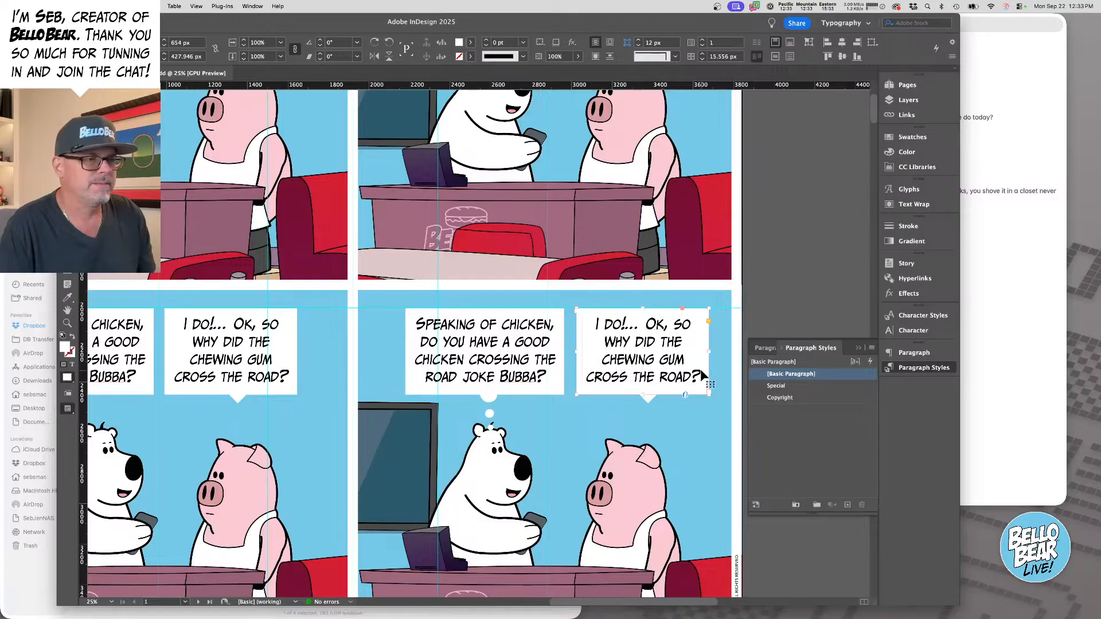
scroll(675, 353, "right", 3)
scroll(602, 358, "left", 3)
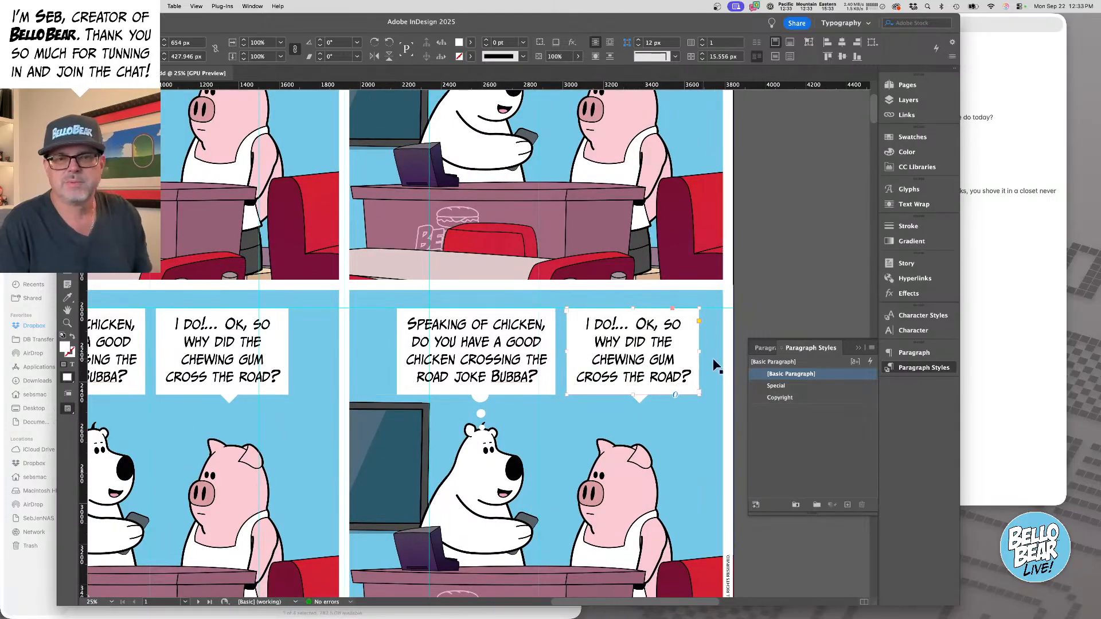
left_click_drag(700, 351, 812, 349)
- Copy the "Connect Four. It's boring 3D tic-tac-toe... What's wrong with Mousetrap?" line from Notes and replace the bear's panel 4 dialogue with it in InDesign
left_click(990, 235)
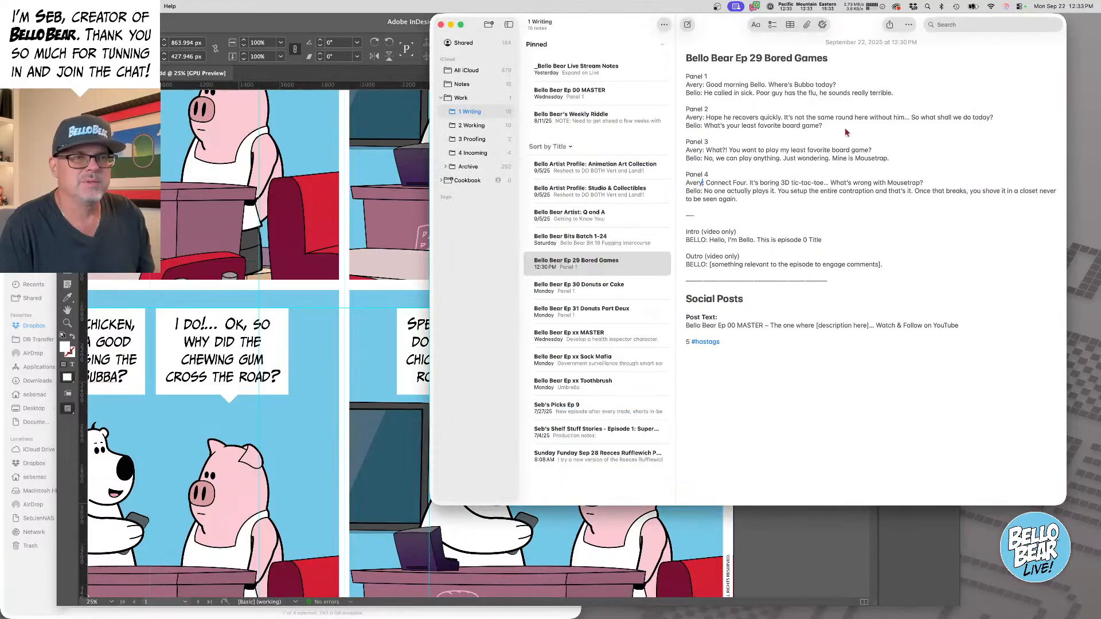
left_click_drag(706, 183, 923, 183)
key("super+c")
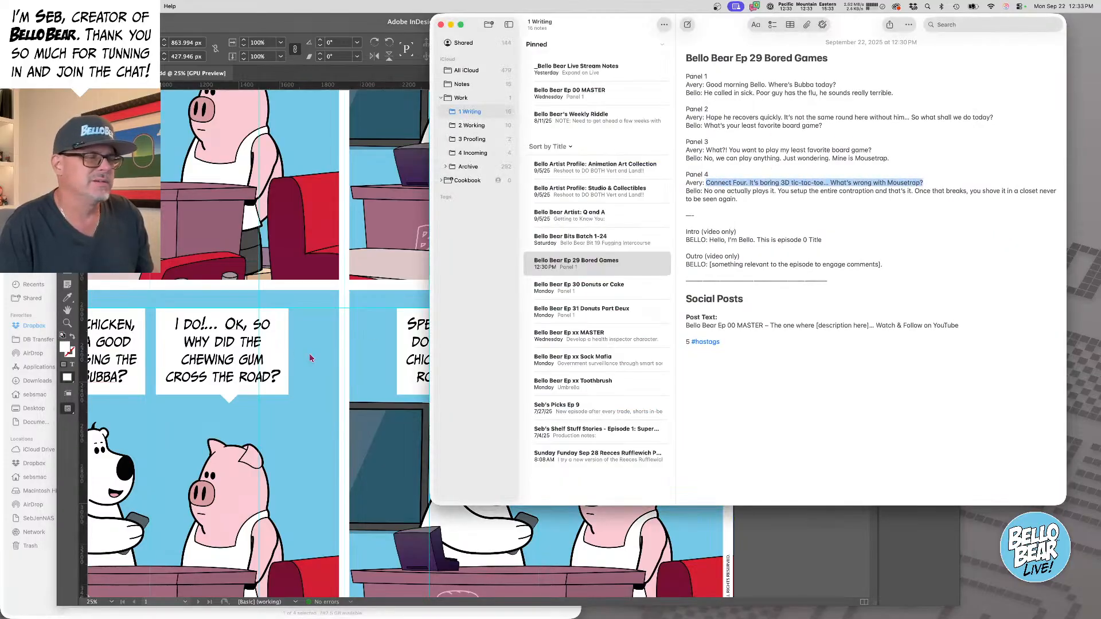
left_click(411, 360)
key("super+a")
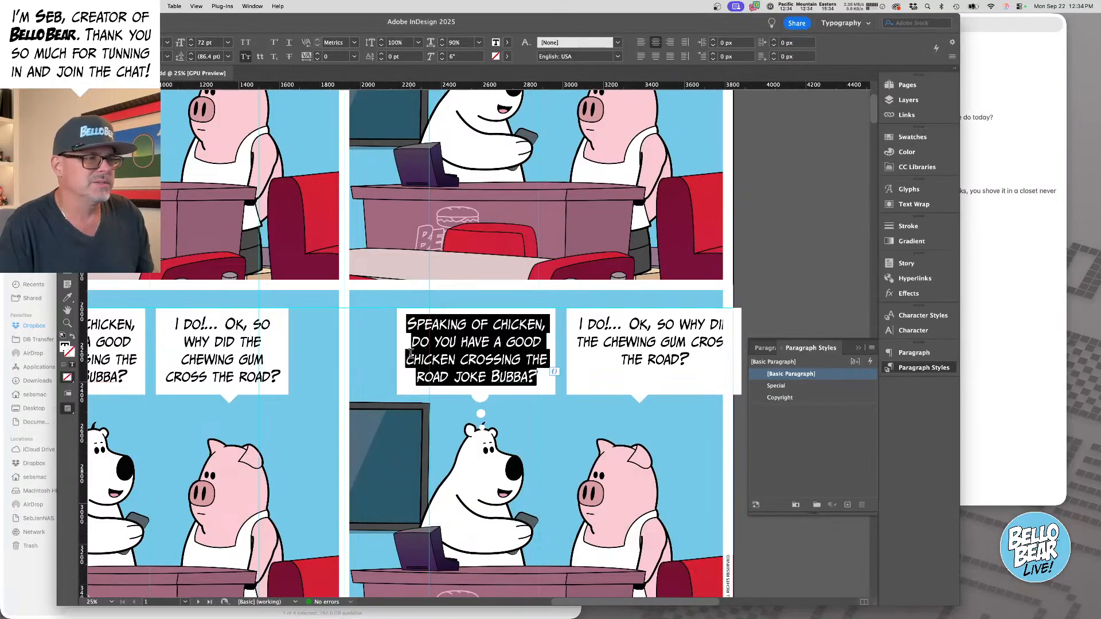
key("super+v")
- Copy Bello's Panel 4 line, "No one actually plays it..." through "never to be seen again.", from Notes and replace the pig's panel 4 dialogue in InDesign
left_click(997, 270)
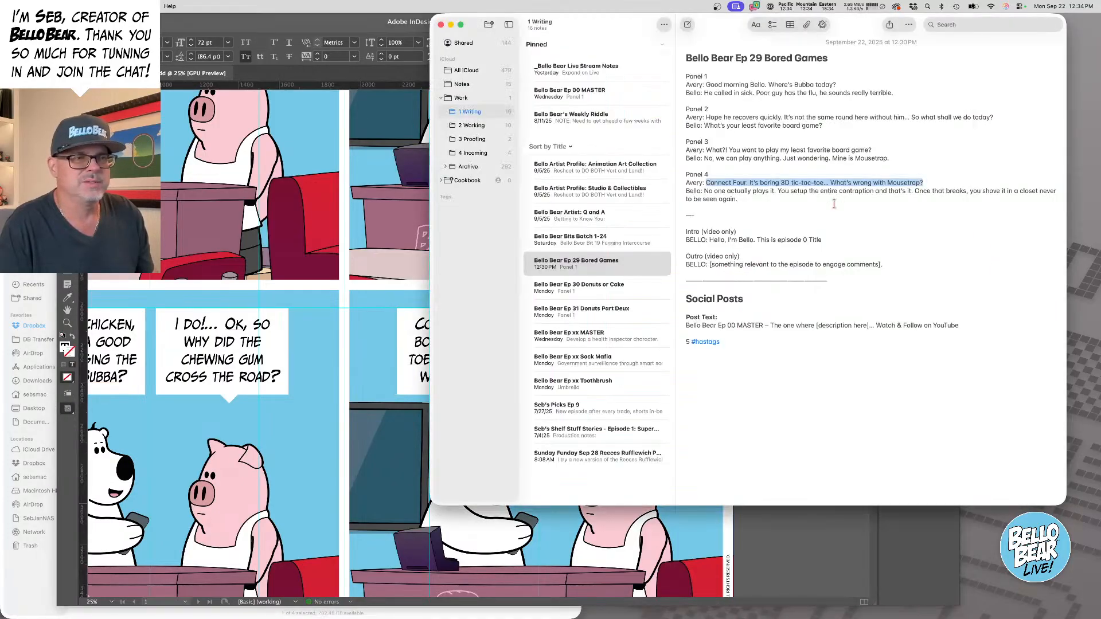
left_click_drag(704, 191, 792, 201)
key("super+c")
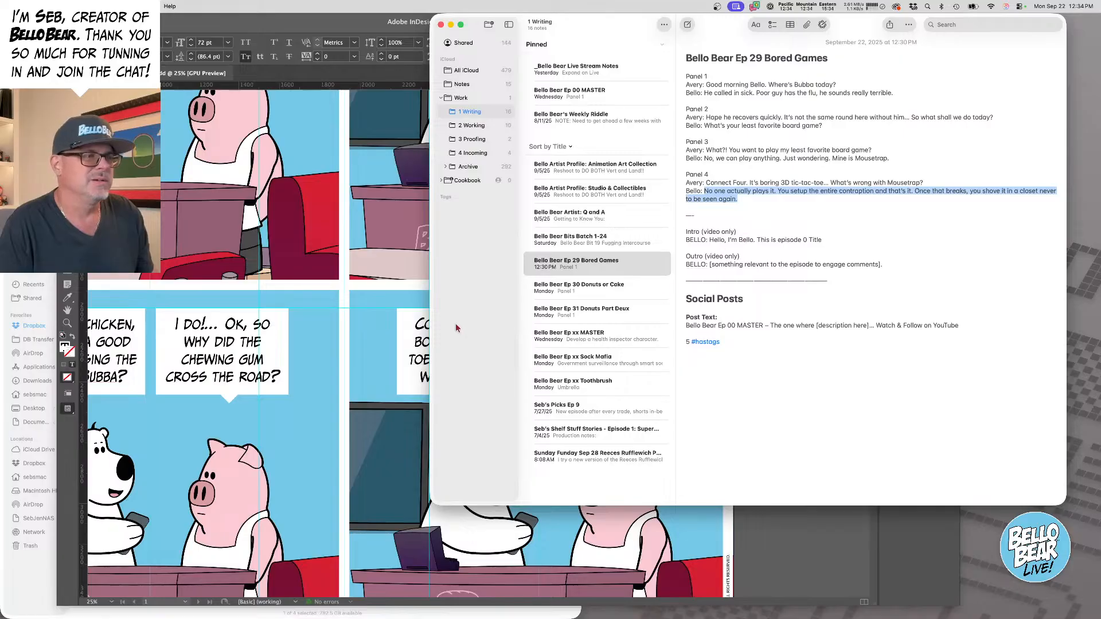
left_click(374, 328)
triple_click(611, 336)
key("super+v")
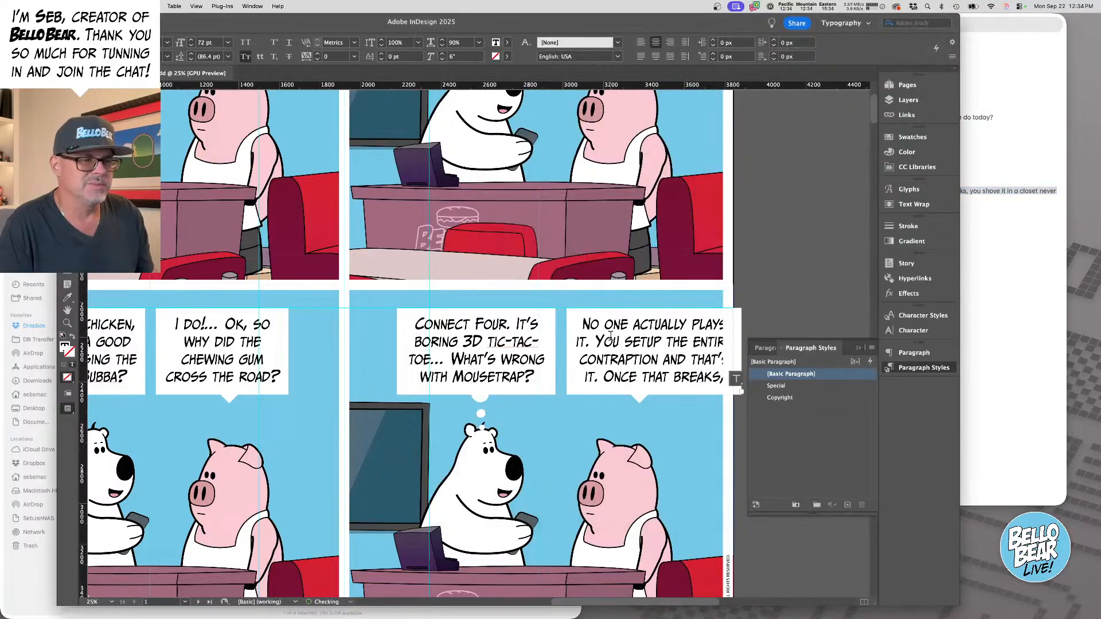
key("Escape")
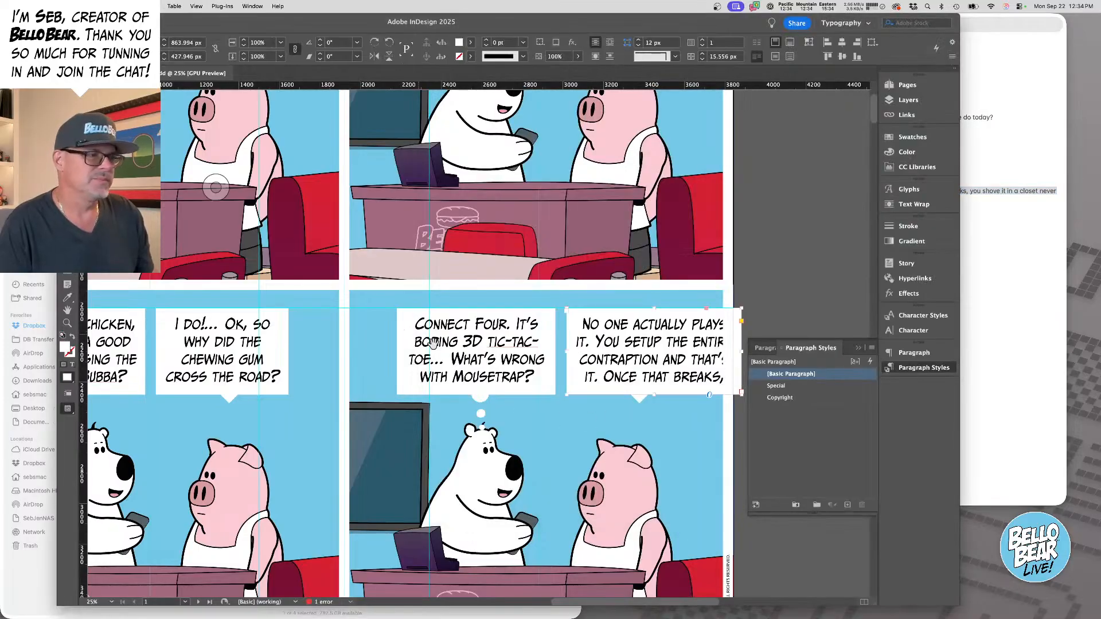
- Shift both panel 4 dialogue balloons together to the left, leaving their tails in place
scroll(275, 273, "right", 3)
scroll(275, 272, "down", 1)
left_click(369, 265)
mouse_move(471, 263)
left_mouse_down()
mouse_move(449, 264)
mouse_move(459, 264)
left_mouse_up()
scroll(449, 264, "up", 1)
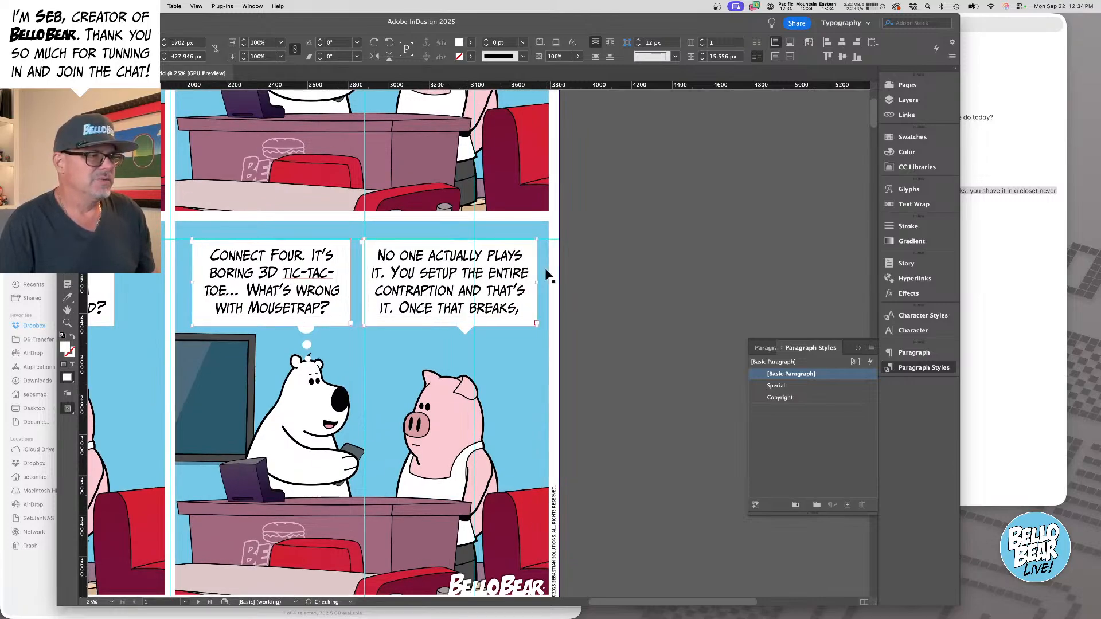
- Widen the pig's panel 4 balloon from its right edge to about 1320 px so its whole dialogue fits on four lines
left_click(634, 267)
left_click(527, 278)
left_click_drag(537, 281, 631, 283)
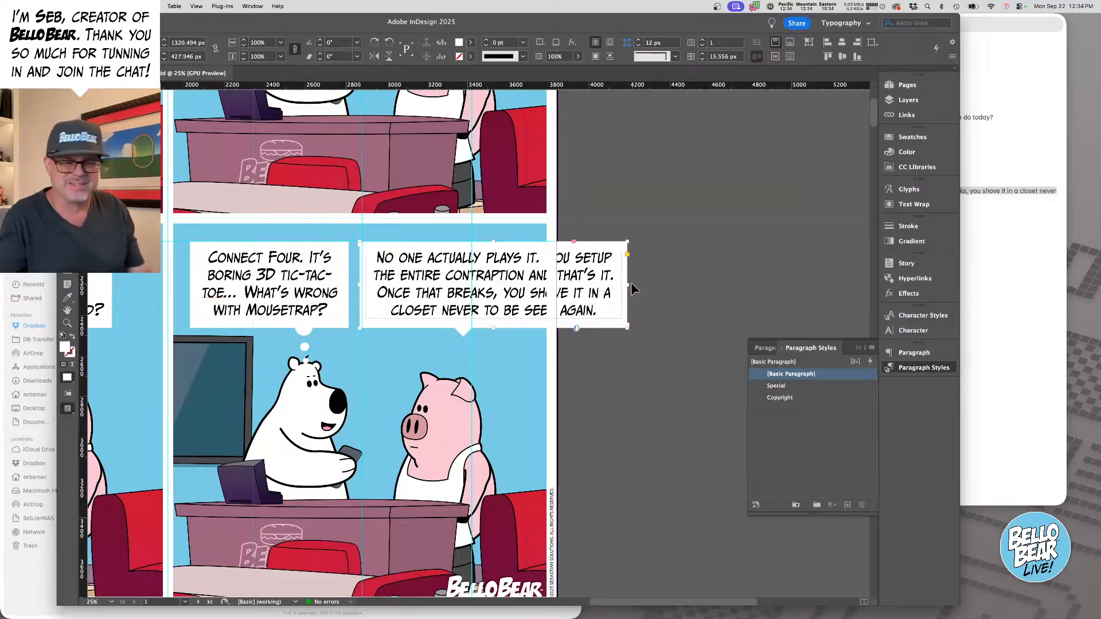
left_click(629, 176)
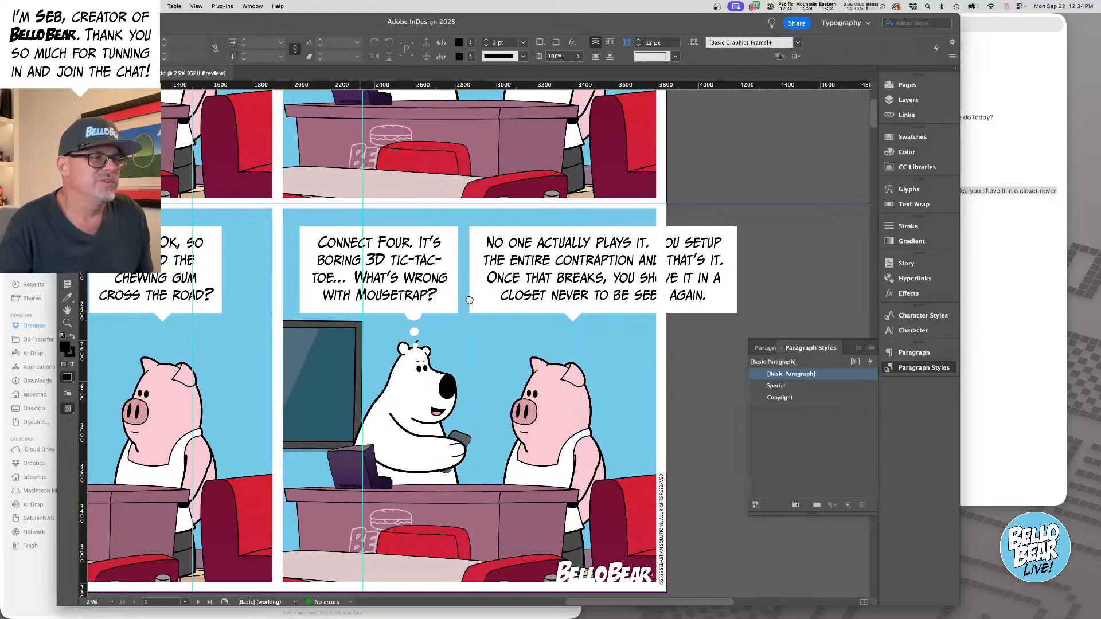
- Move the pig's panel 4 balloon tail straight down, to just above the pig's head
scroll(503, 303, "left", 5)
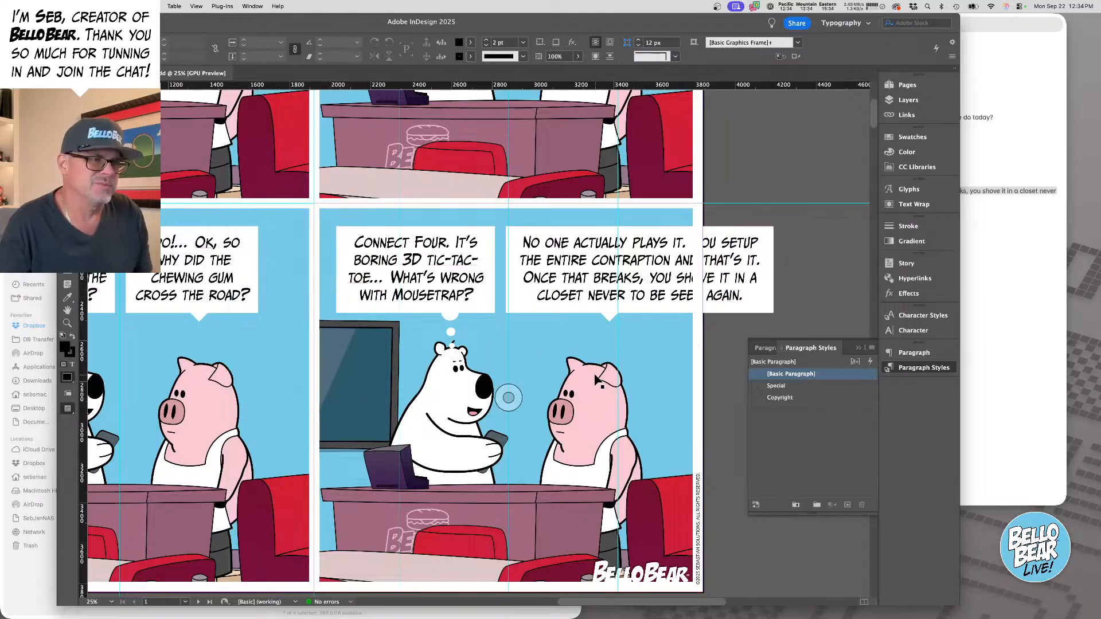
left_click_drag(578, 348, 479, 369)
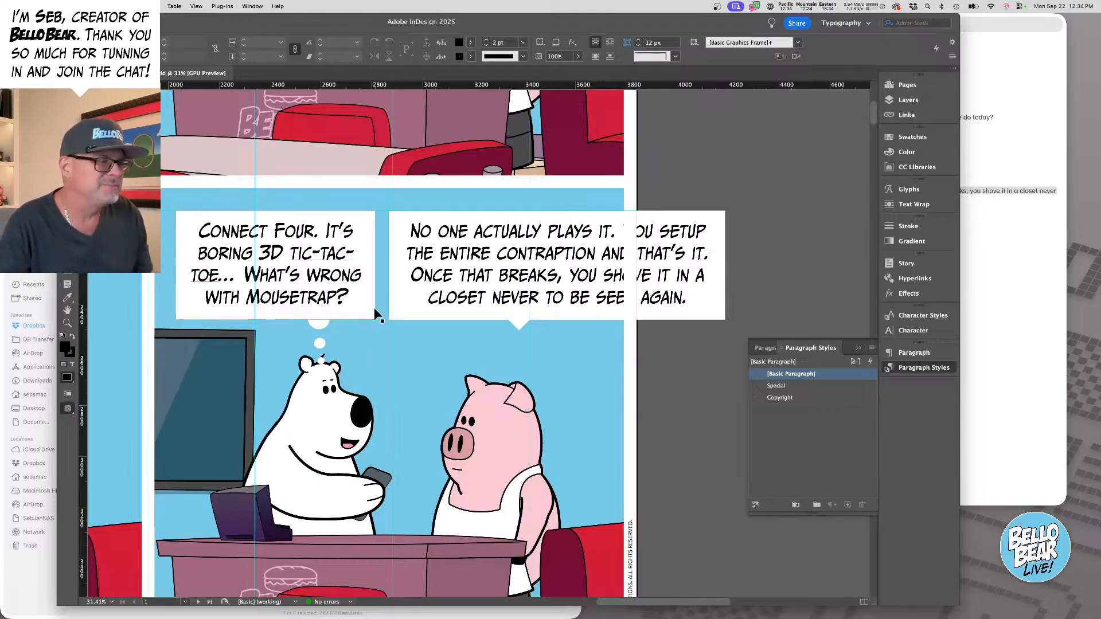
left_click(394, 309)
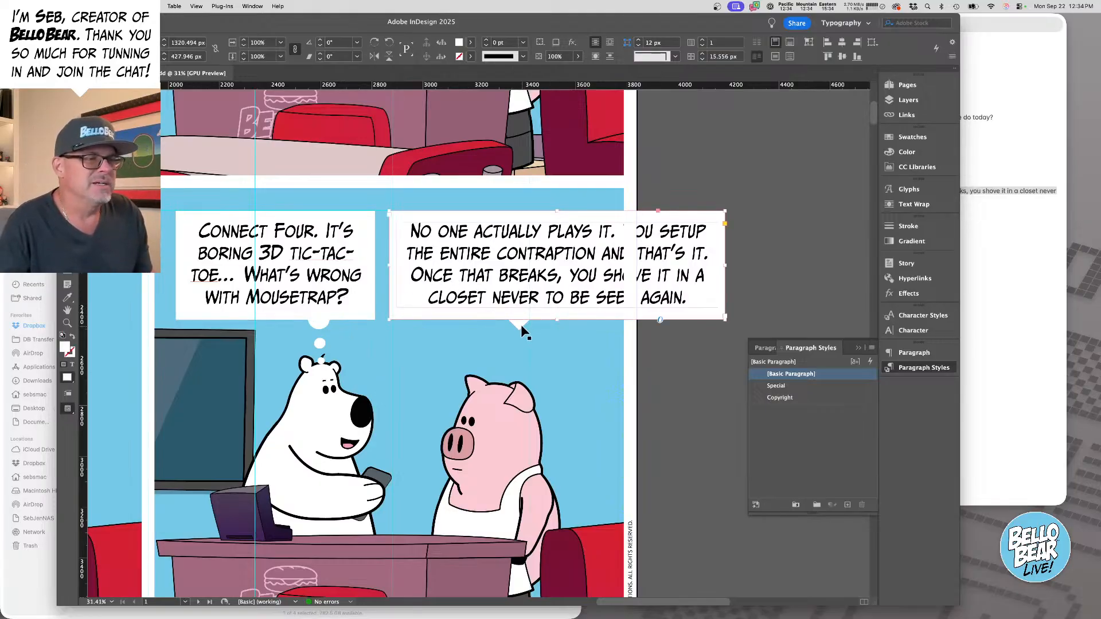
left_click(522, 354)
left_click_drag(523, 354, 522, 379)
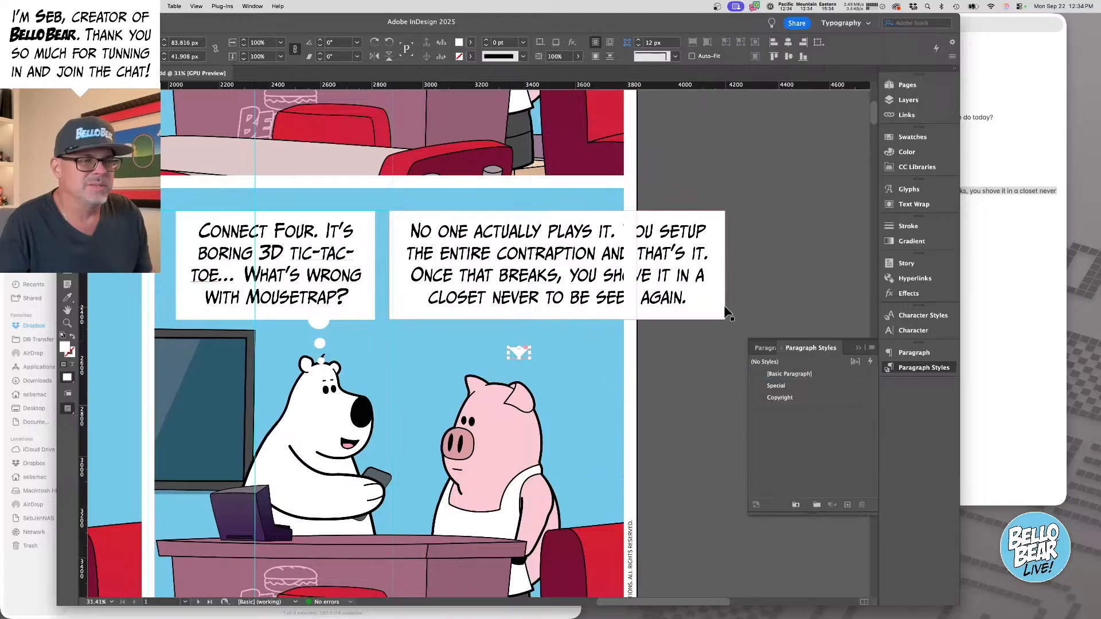
- Reshape the pig's panel 4 balloon to about 1089 px wide and 516 px tall so its whole dialogue fits on five lines
left_click(730, 323)
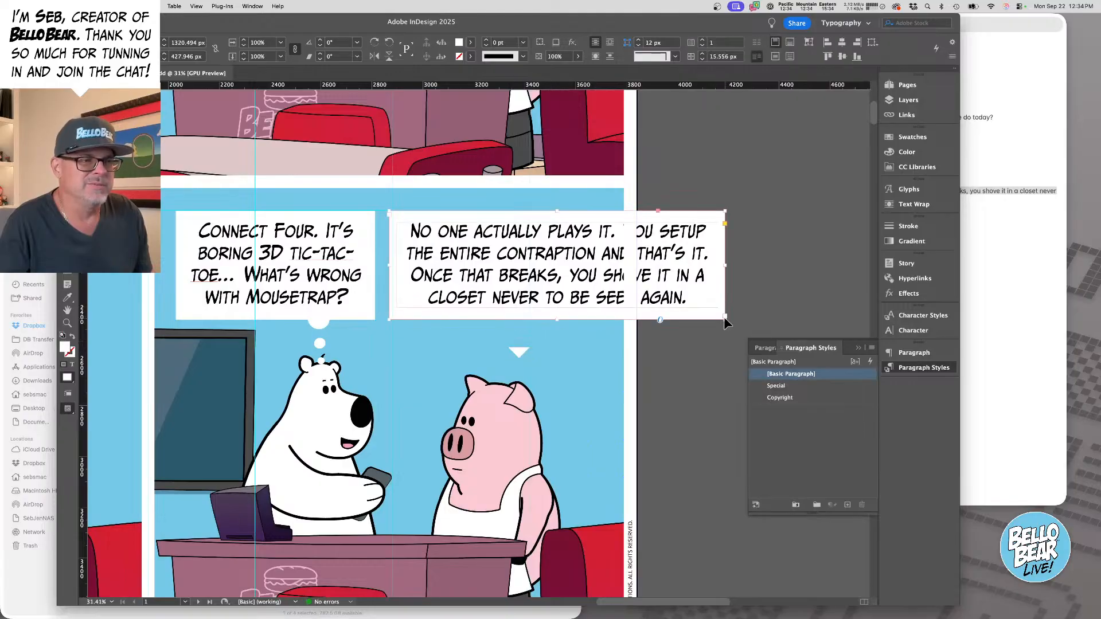
left_click_drag(724, 317, 646, 343)
scroll(639, 344, "up", 1)
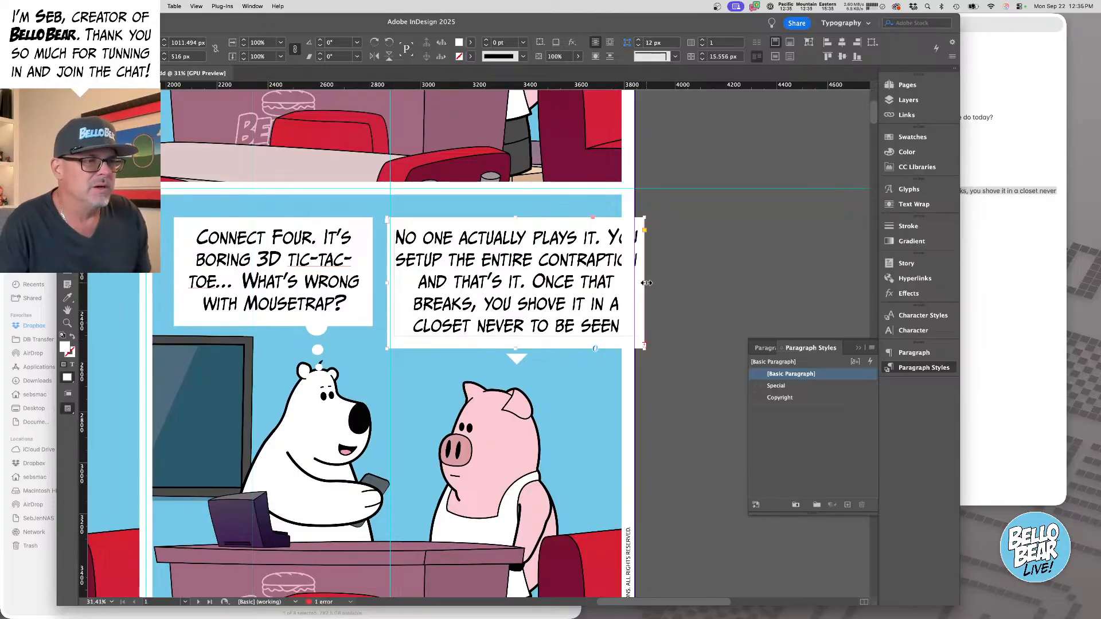
left_click_drag(647, 282, 664, 283)
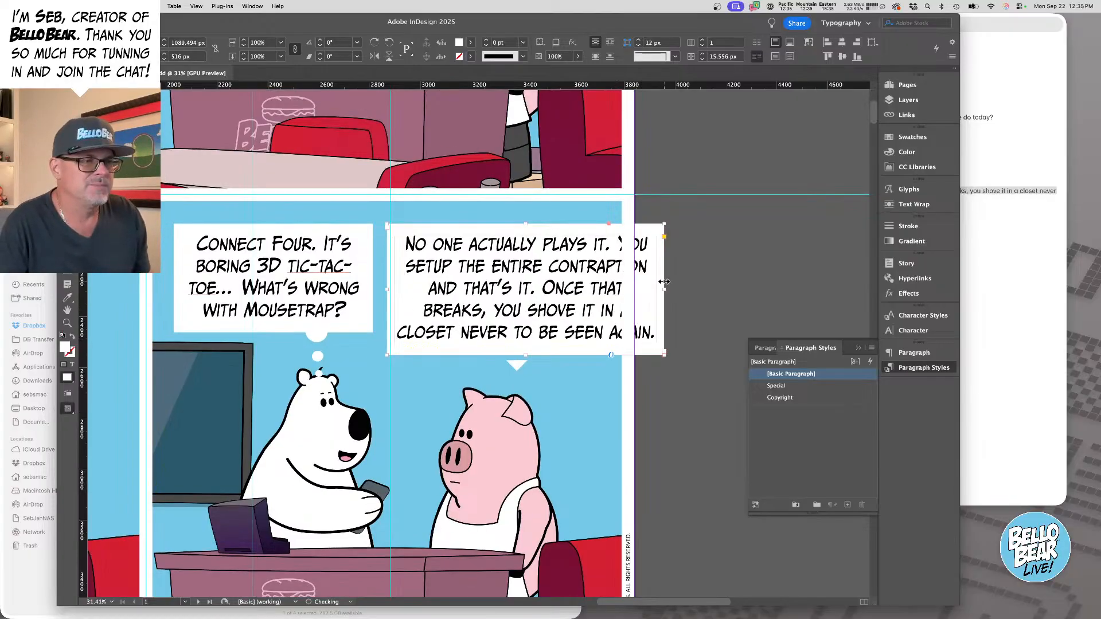
triple_click(475, 312)
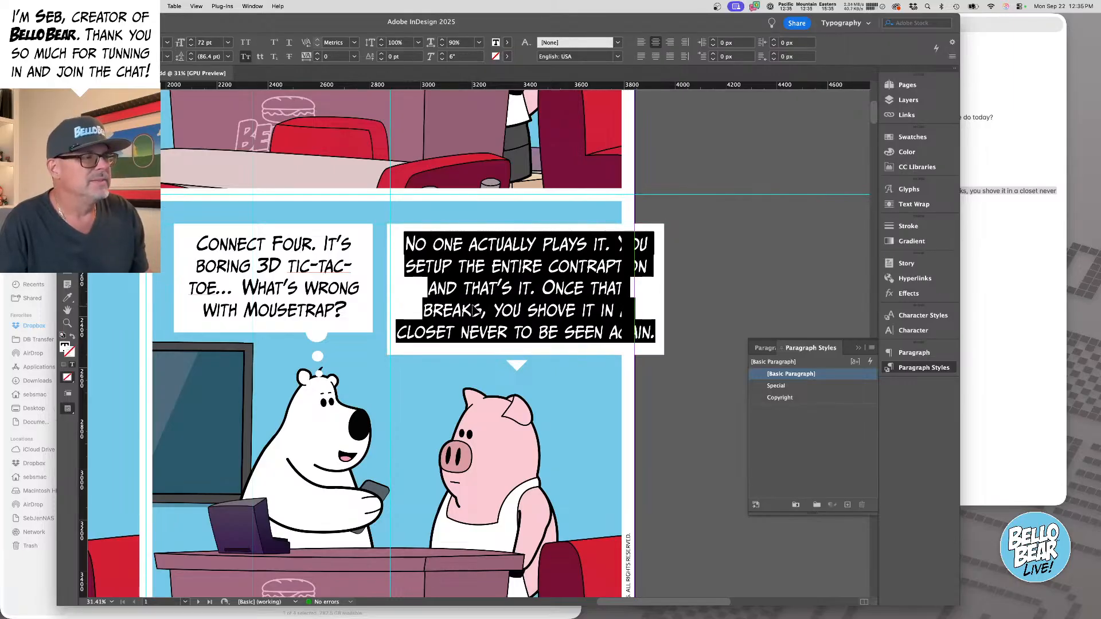
triple_click(282, 285)
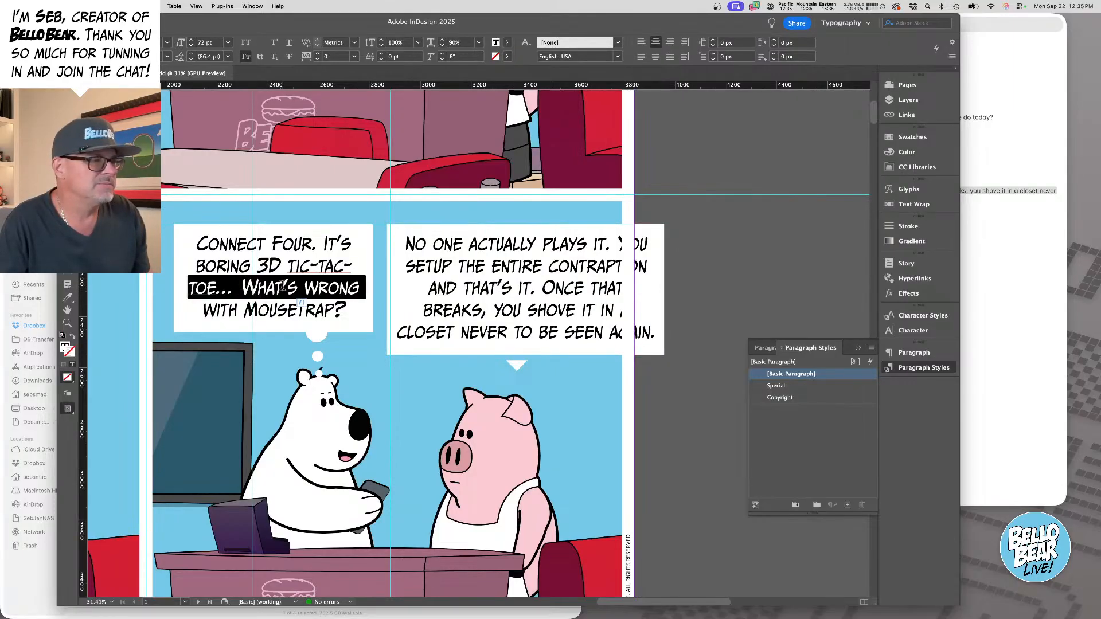
key("Escape")
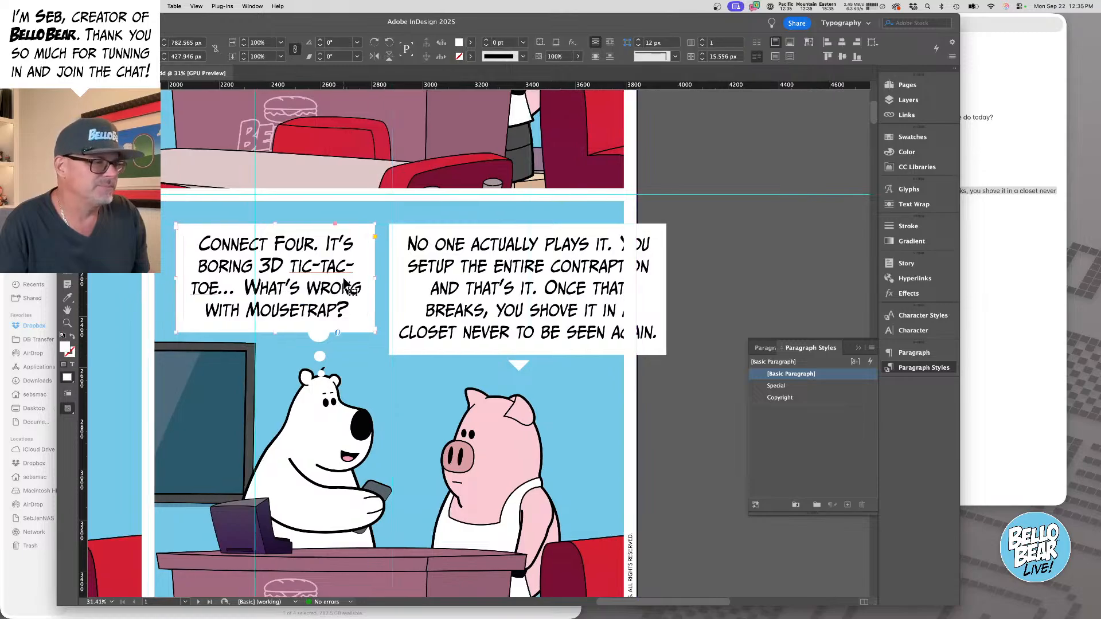
- Try a line break after "Good" in the bear's panel 1 balloon and remove the break again
scroll(348, 283, "left", 5)
scroll(348, 282, "left", 3)
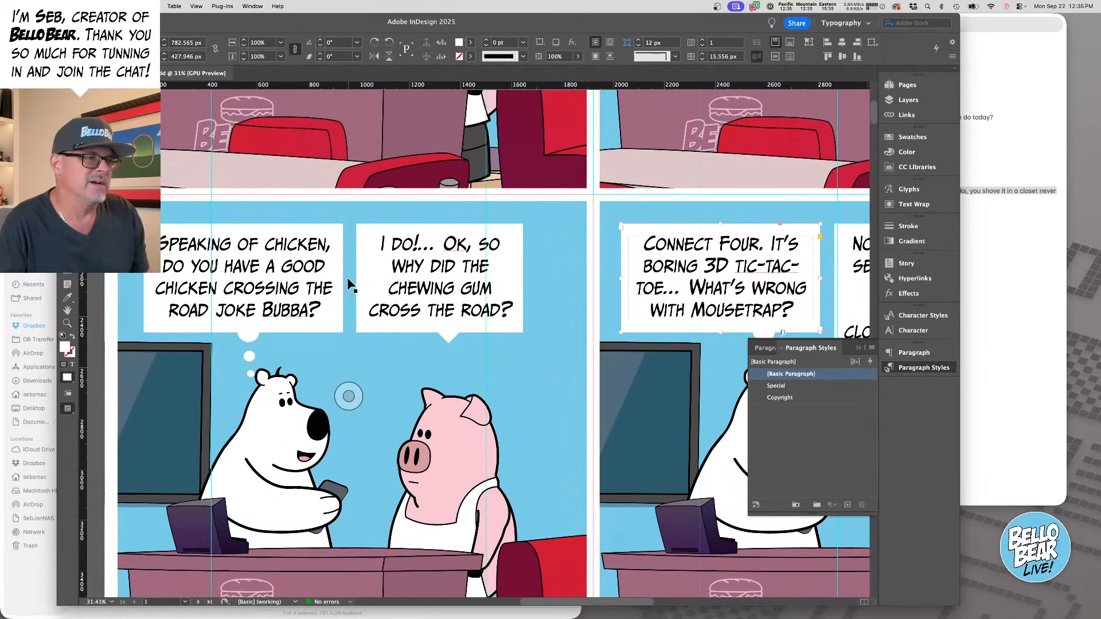
scroll(353, 293, "up", 8)
scroll(357, 309, "left", 1)
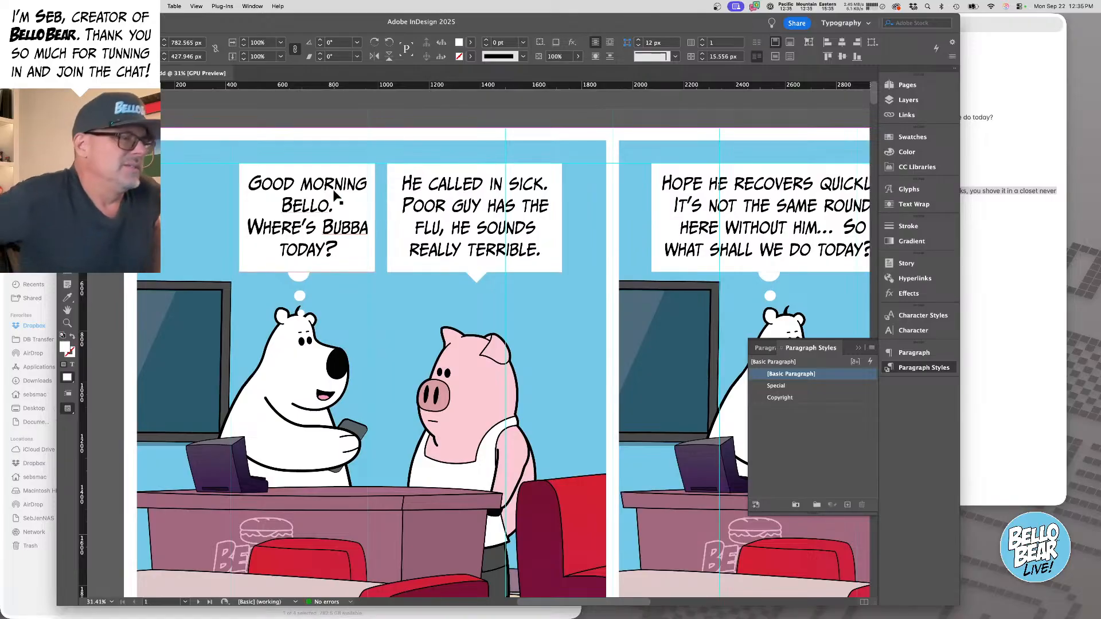
double_click(284, 184)
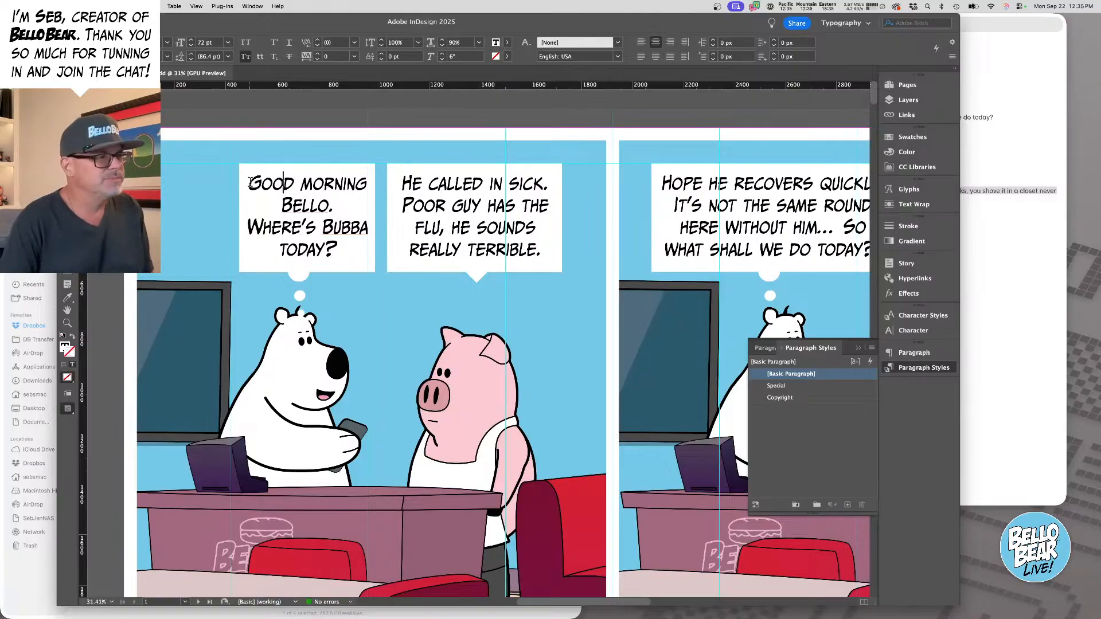
key("Return")
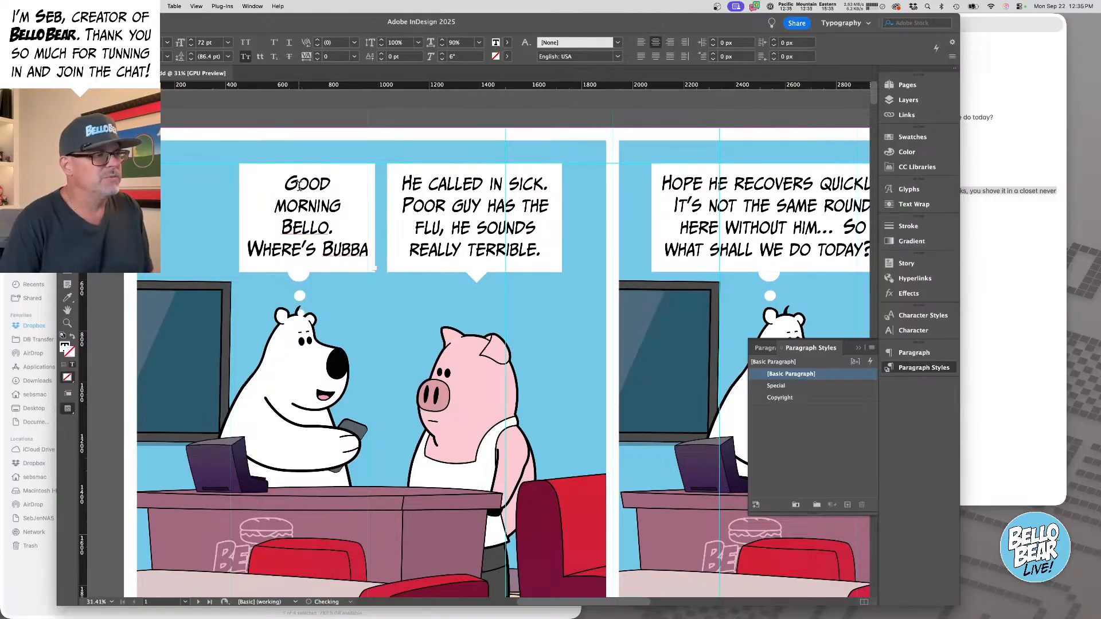
key("BackSpace")
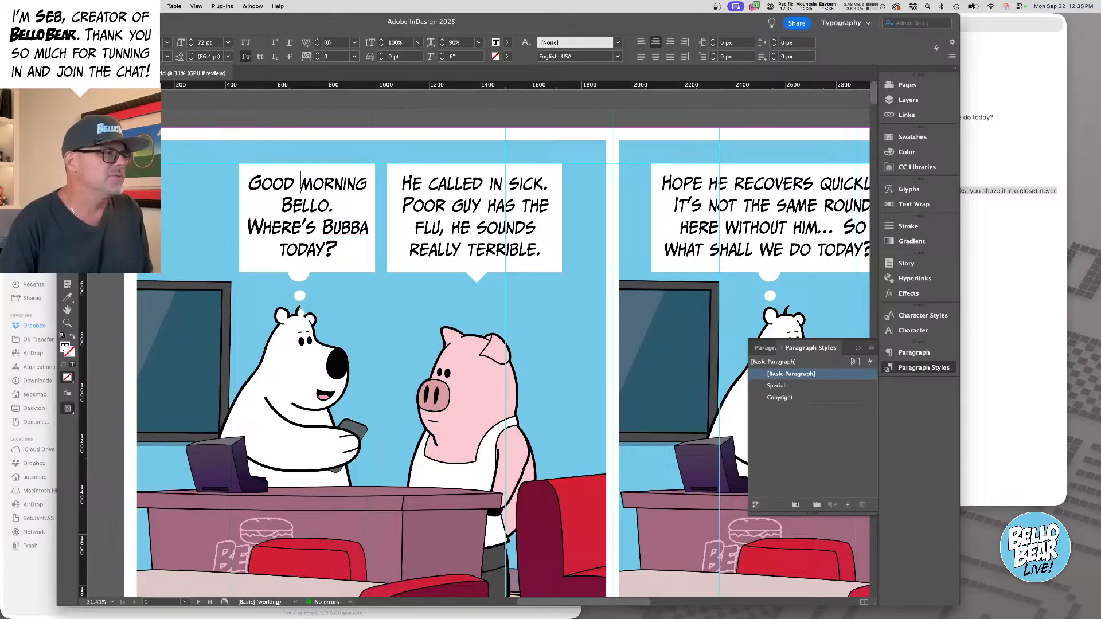
- Widen the bear's panel 1 balloon leftward to about 654 px and insert "Hey," before "where's Bubba today?", lowercasing the "w"
key("Escape")
left_click_drag(239, 219, 208, 219)
scroll(286, 252, "left", 3)
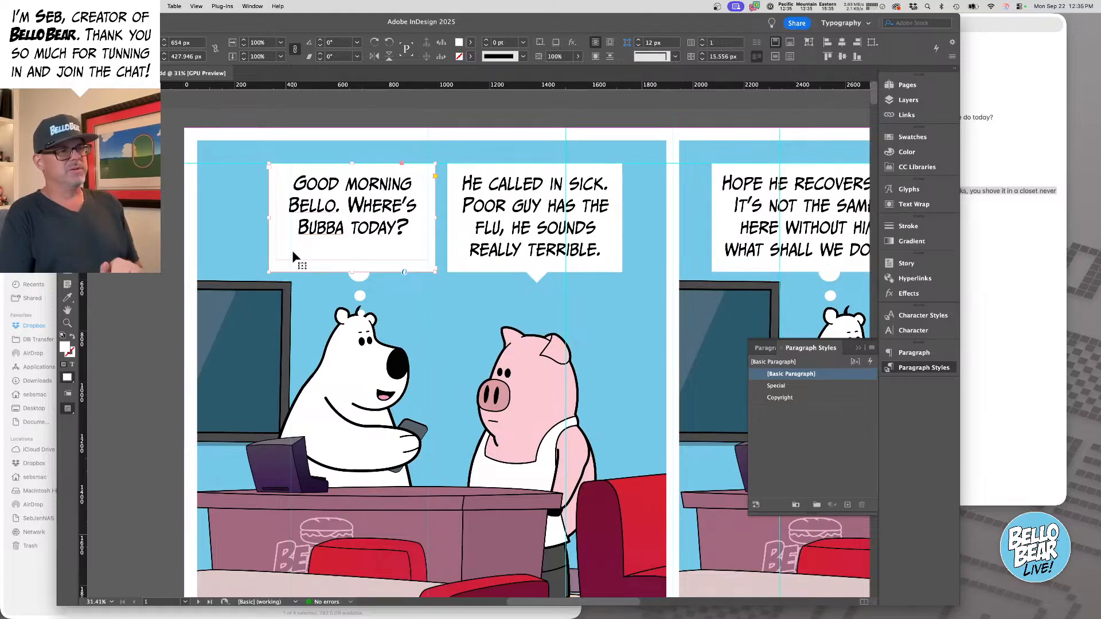
double_click(351, 209)
key("shift+Right")
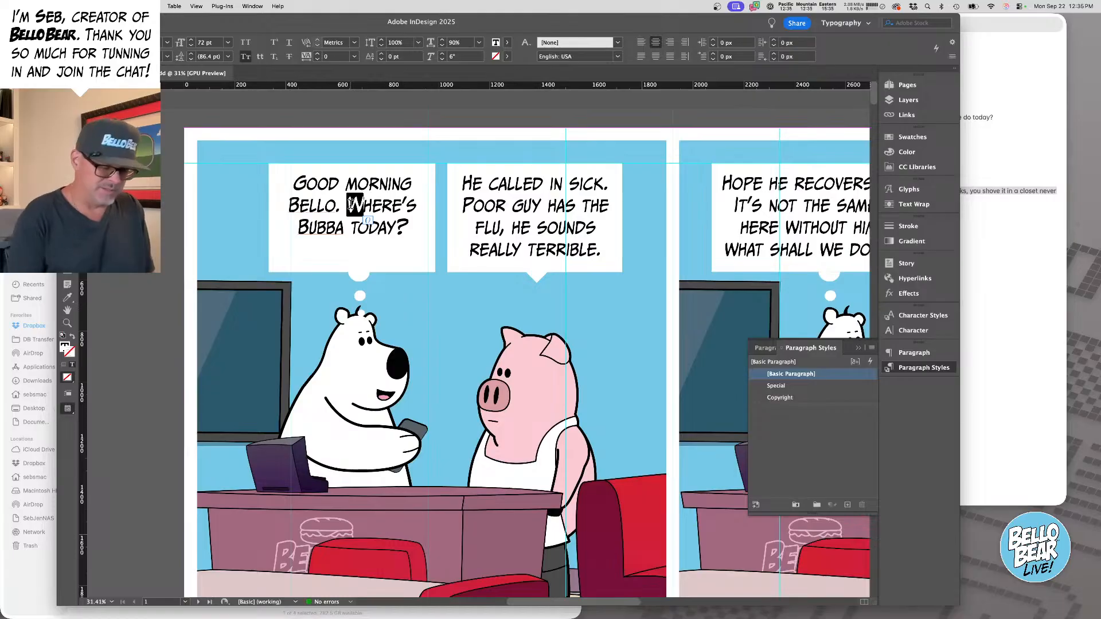
type("Hey, W")
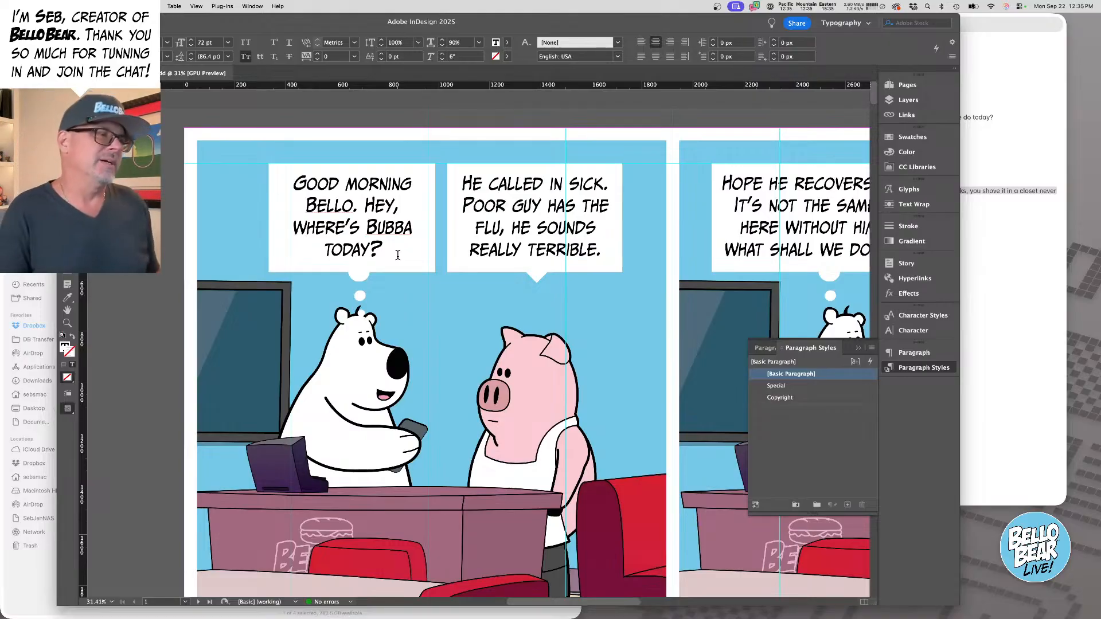
- Tighten the lines "Good morning" and "where's Bubba" in the bear's panel 1 balloon to -20 tracking and 85% horizontal scale
triple_click(381, 189)
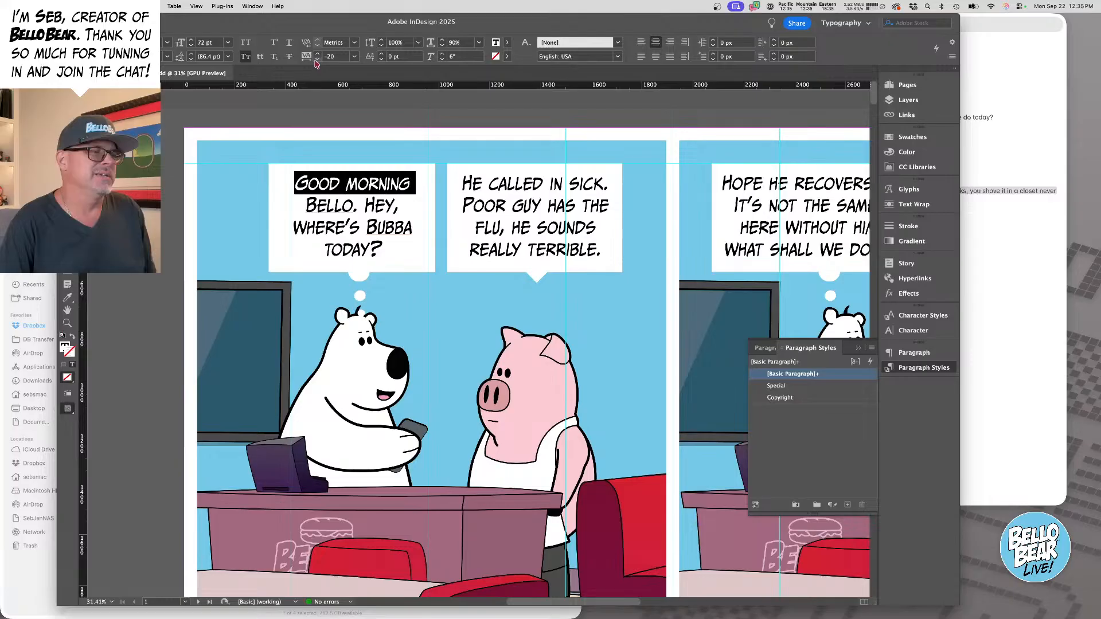
left_click(443, 47)
left_click(442, 47)
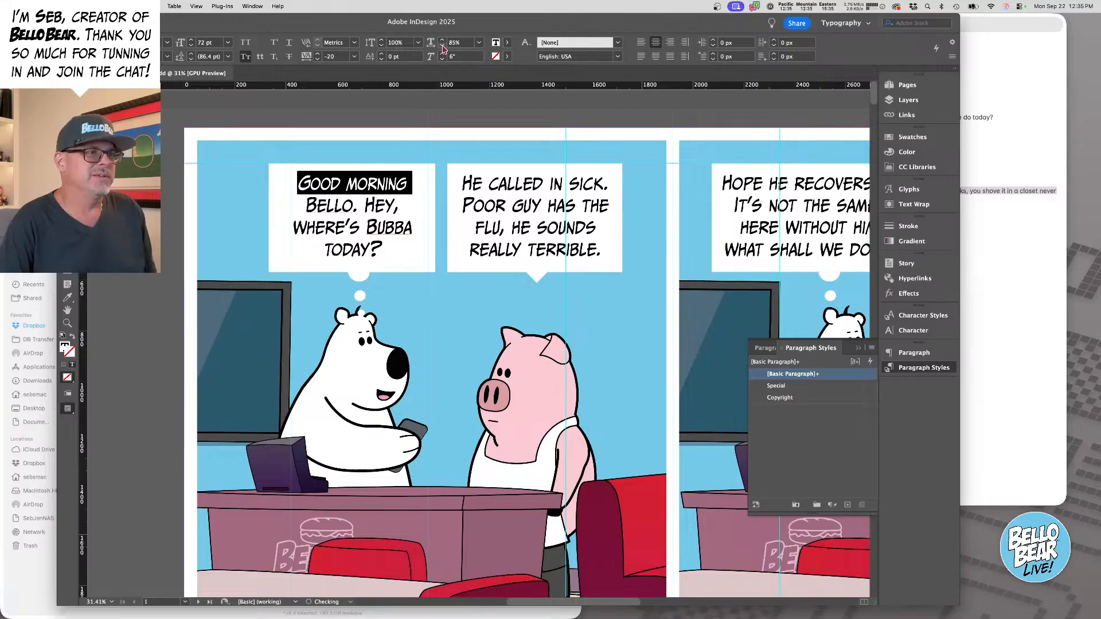
triple_click(355, 228)
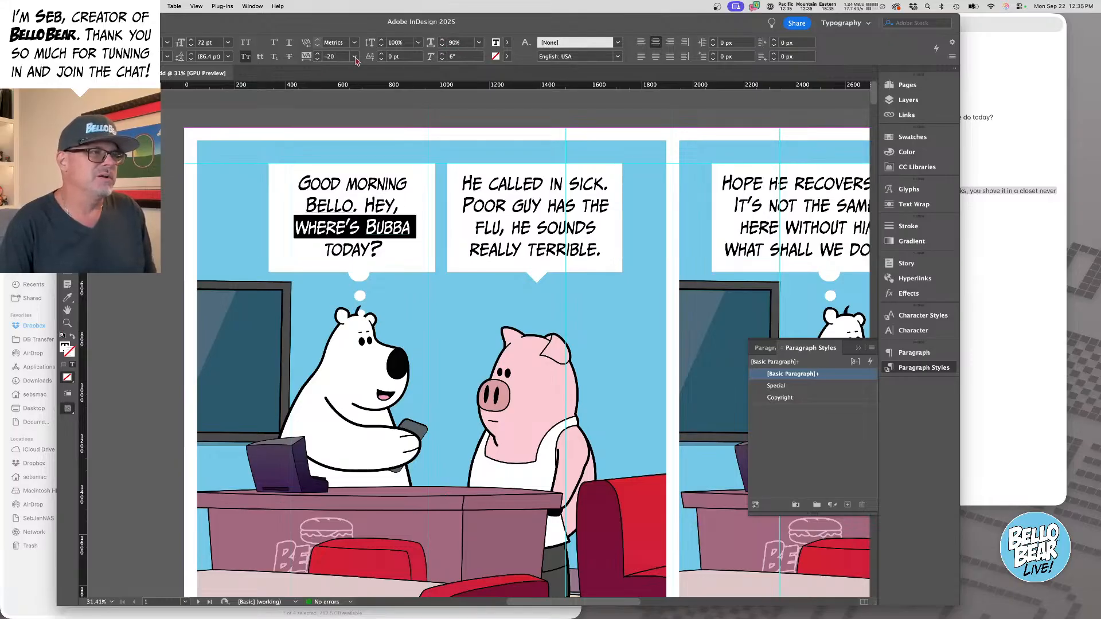
left_click(443, 46)
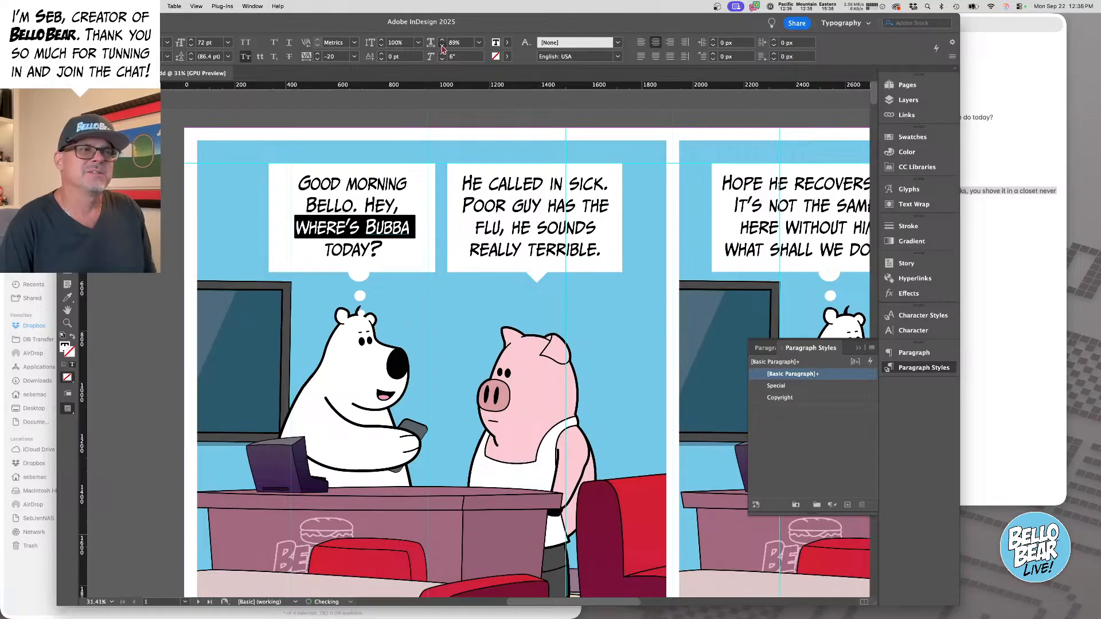
left_click(443, 46)
left_click(442, 46)
left_click(442, 45)
left_click(442, 46)
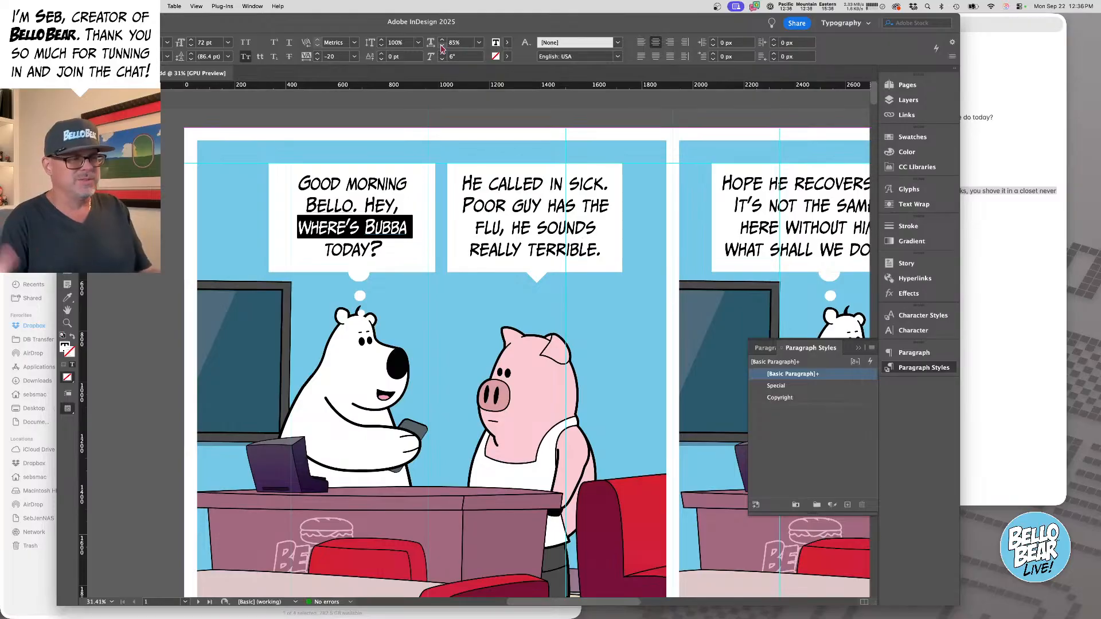
- Narrow the bear's panel 1 balloon from its left edge to about 506 px wide, keeping the dialogue on four lines
key("super+shift+a")
key("Escape")
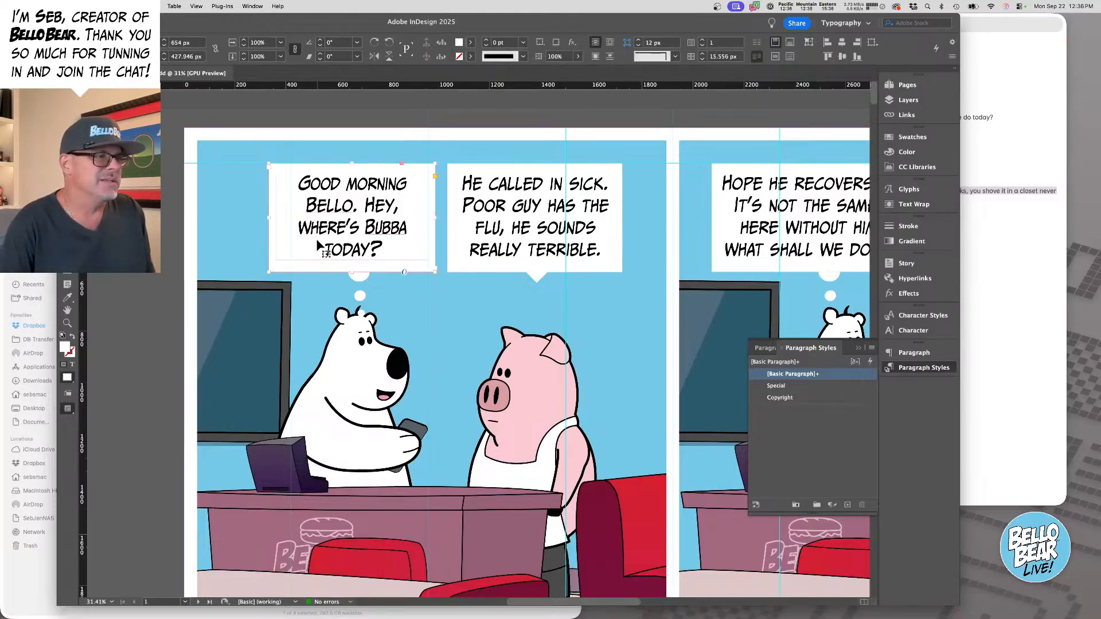
left_click_drag(275, 218, 307, 213)
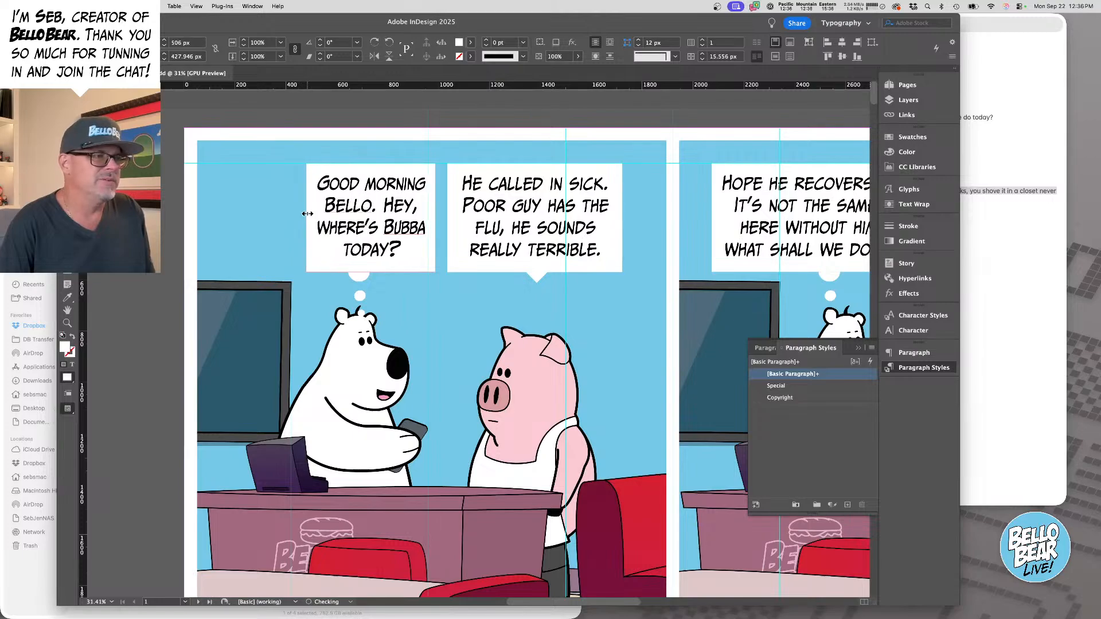
left_click(428, 362)
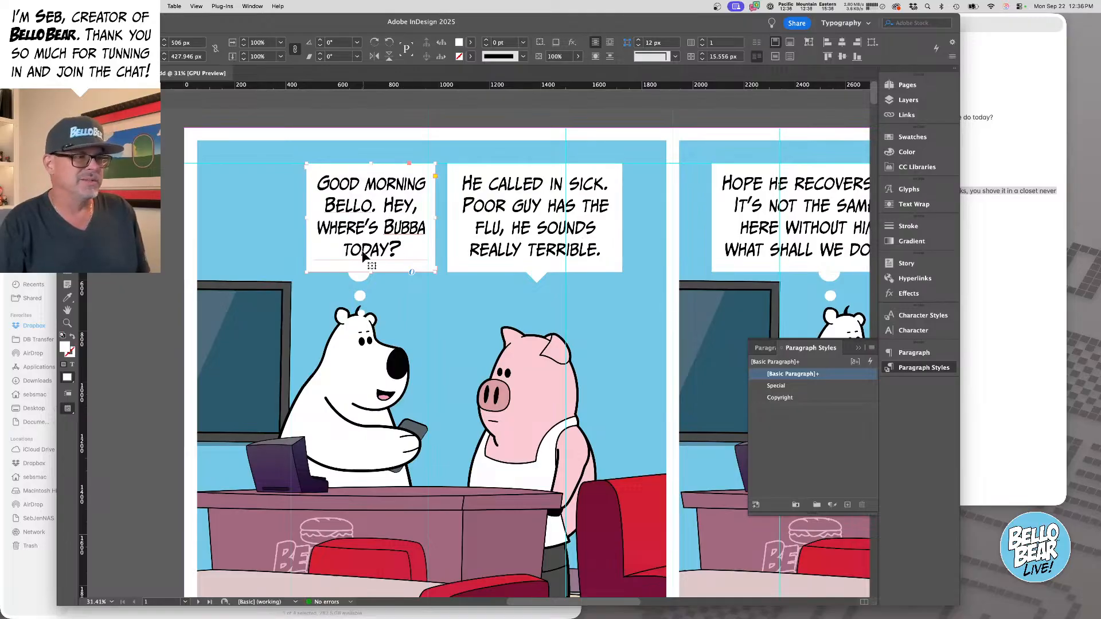
- Tighten the first two lines of the pig's panel 1 dialogue to -20 tracking and 85% horizontal scale
left_click(481, 244)
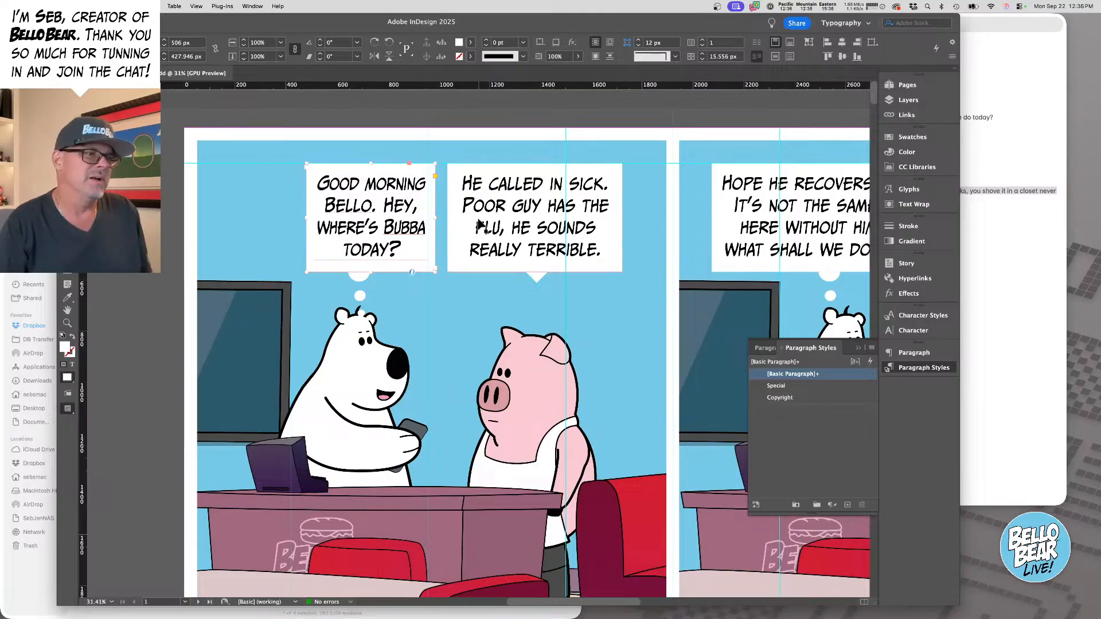
triple_click(524, 186)
left_click_drag(524, 185, 524, 197)
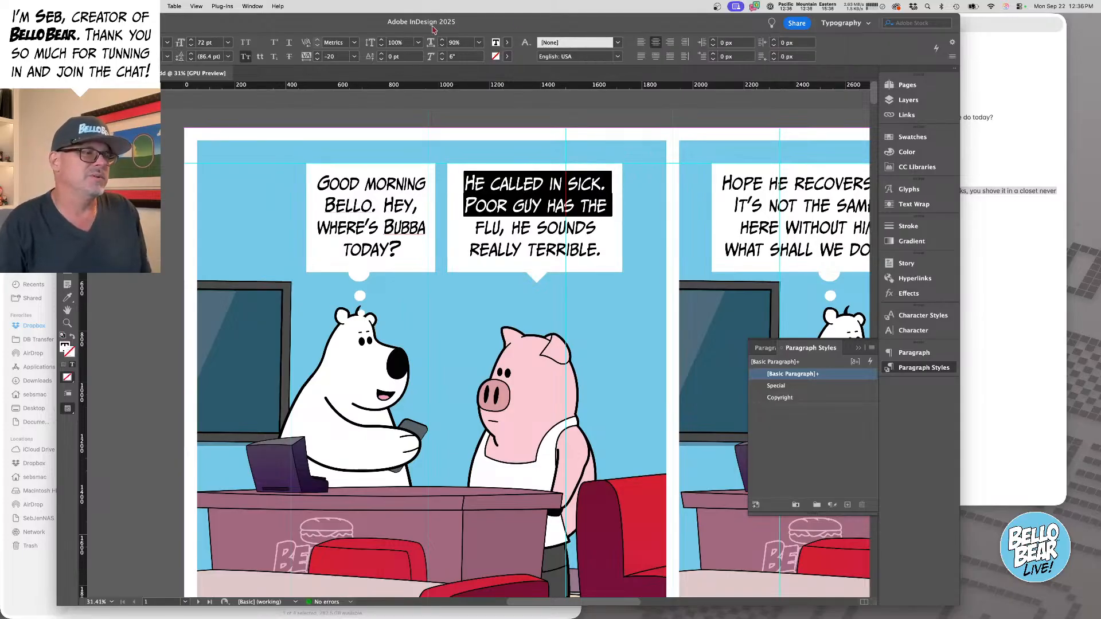
left_click(442, 46)
left_click(442, 46)
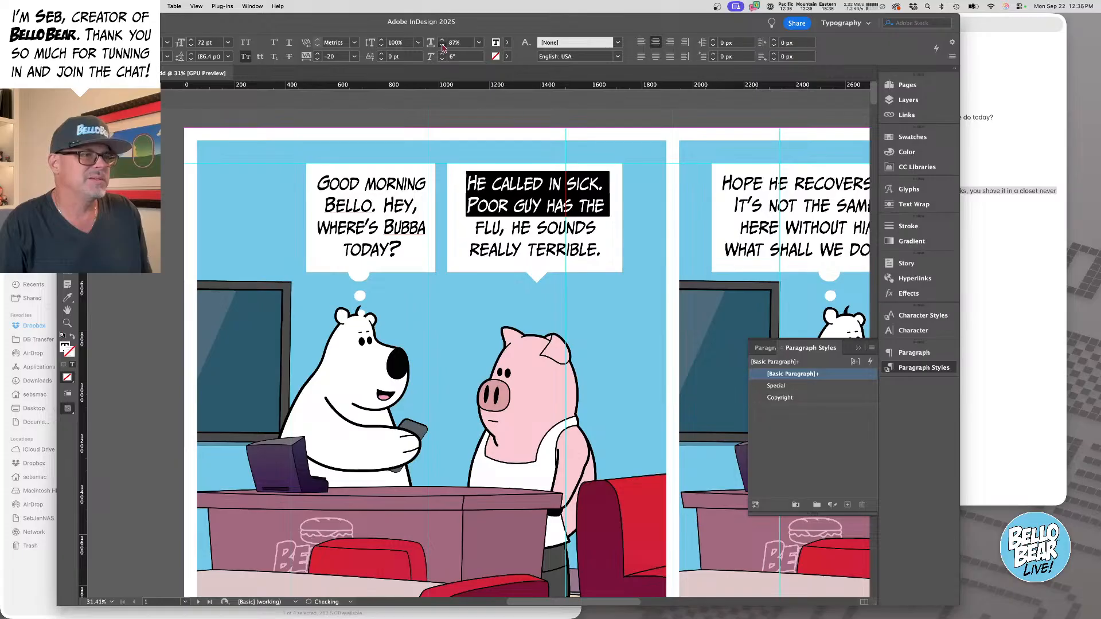
left_click(442, 46)
left_click(442, 46)
left_click(442, 46)
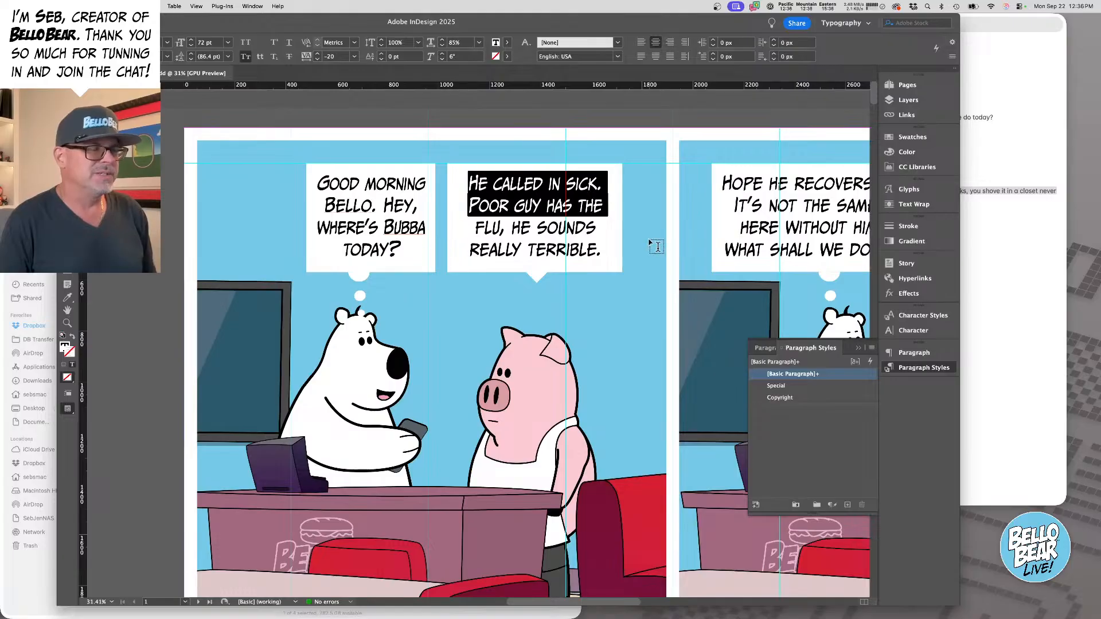
triple_click(551, 248)
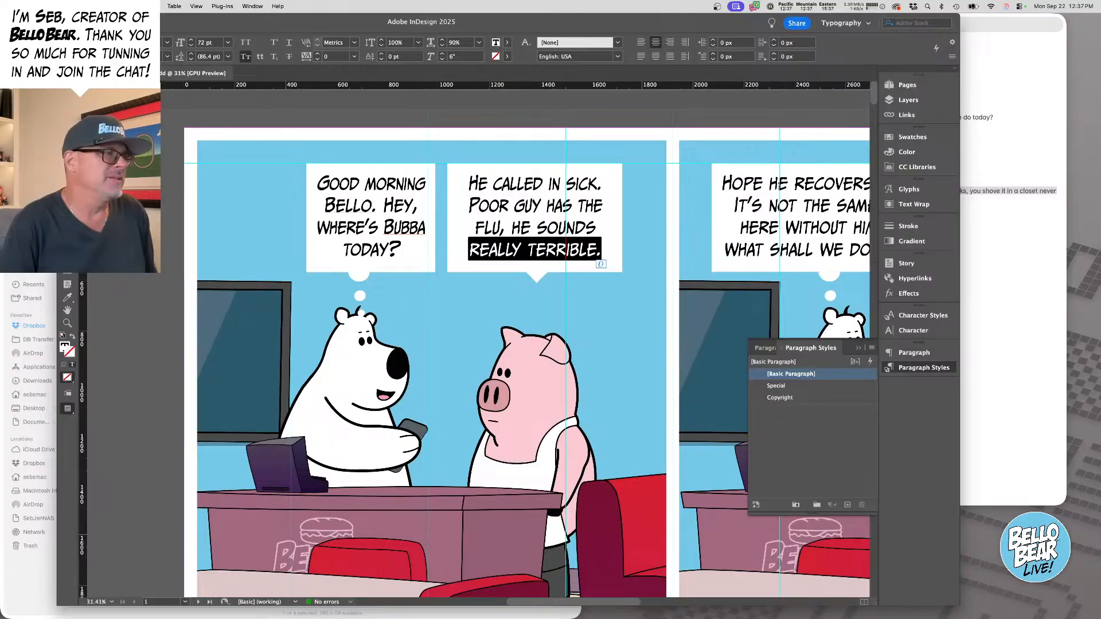
key("Escape")
- Shift both panel 1 dialogue balloons together to the left, leaving their tails in place
scroll(436, 189, "left", 3)
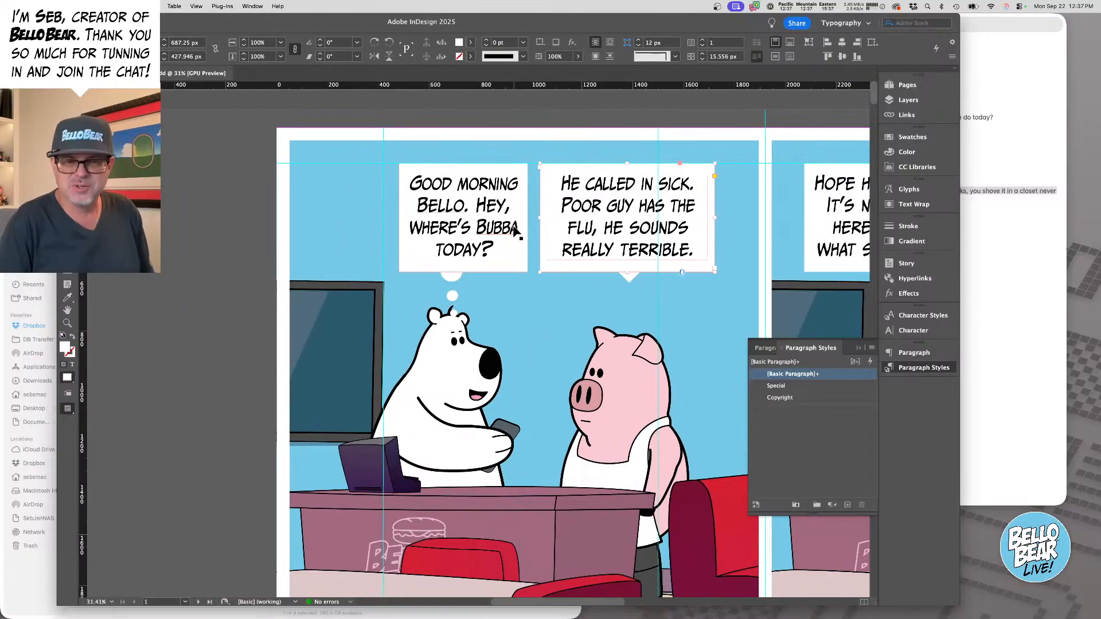
left_click(655, 204)
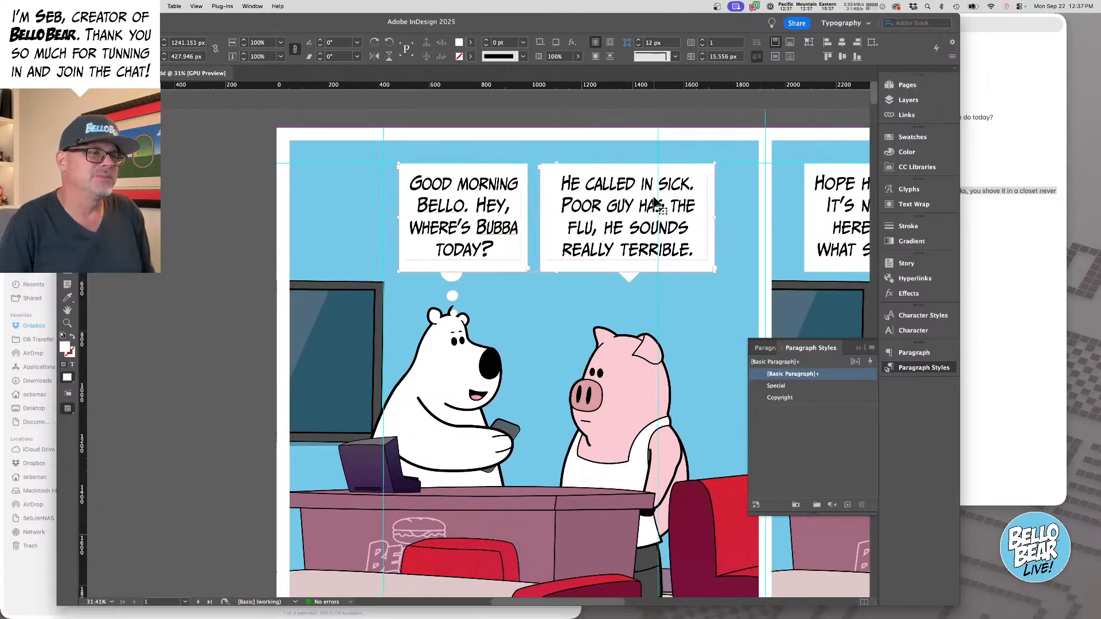
left_click_drag(655, 204, 620, 201)
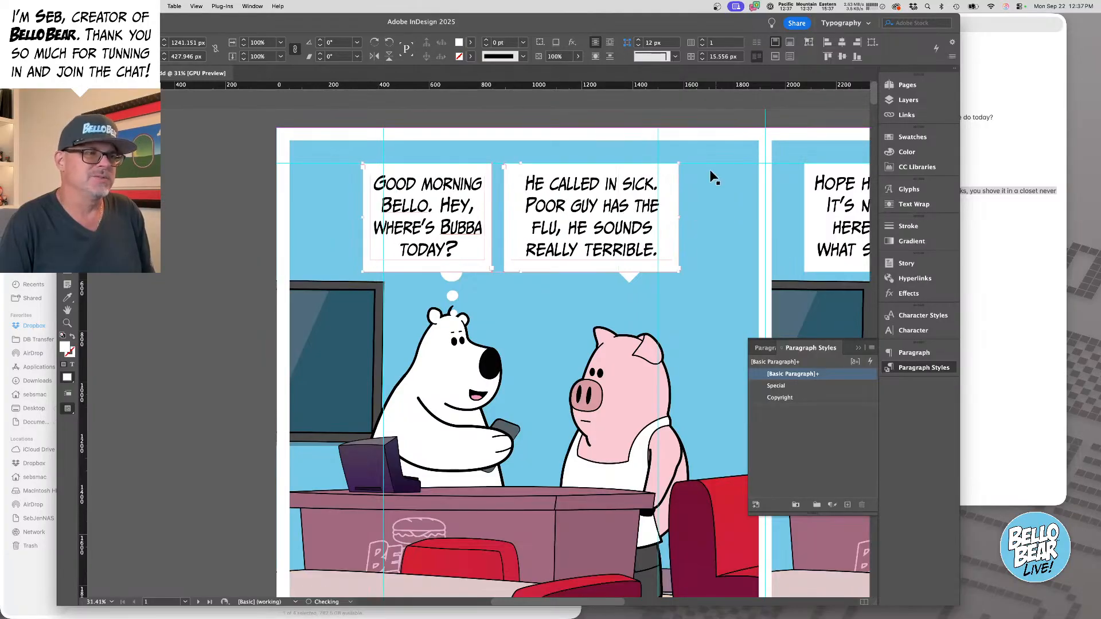
left_click(703, 167)
scroll(688, 172, "right", 2)
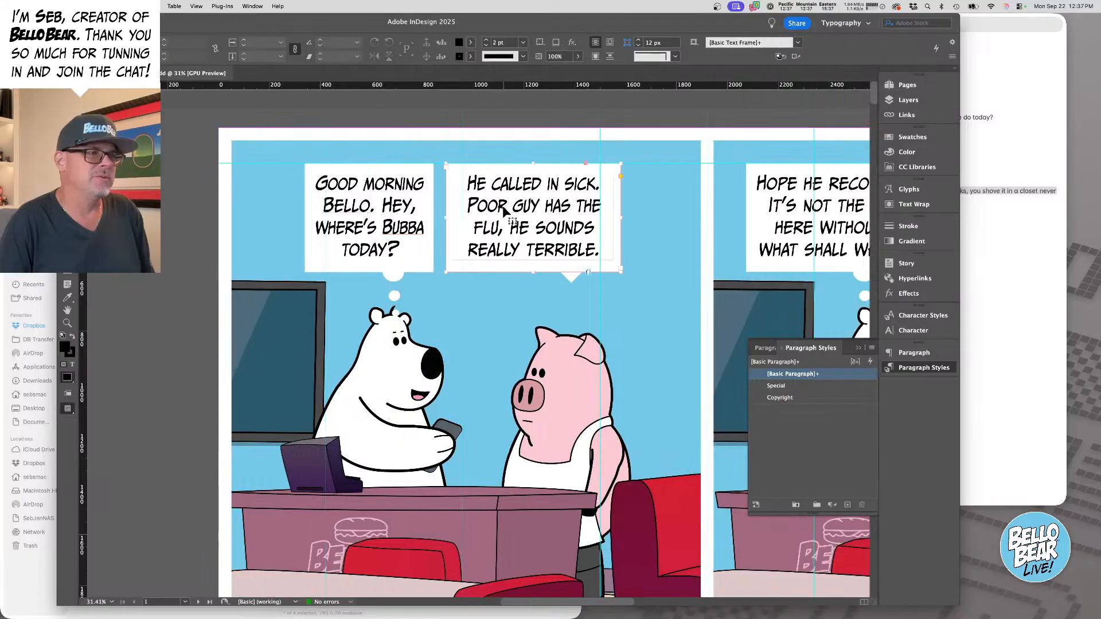
- Narrow the pig's panel 1 balloon from its right edge to about 607 px wide and shift both panel 1 balloons slightly right
left_click(506, 208)
left_click_drag(621, 217, 600, 217)
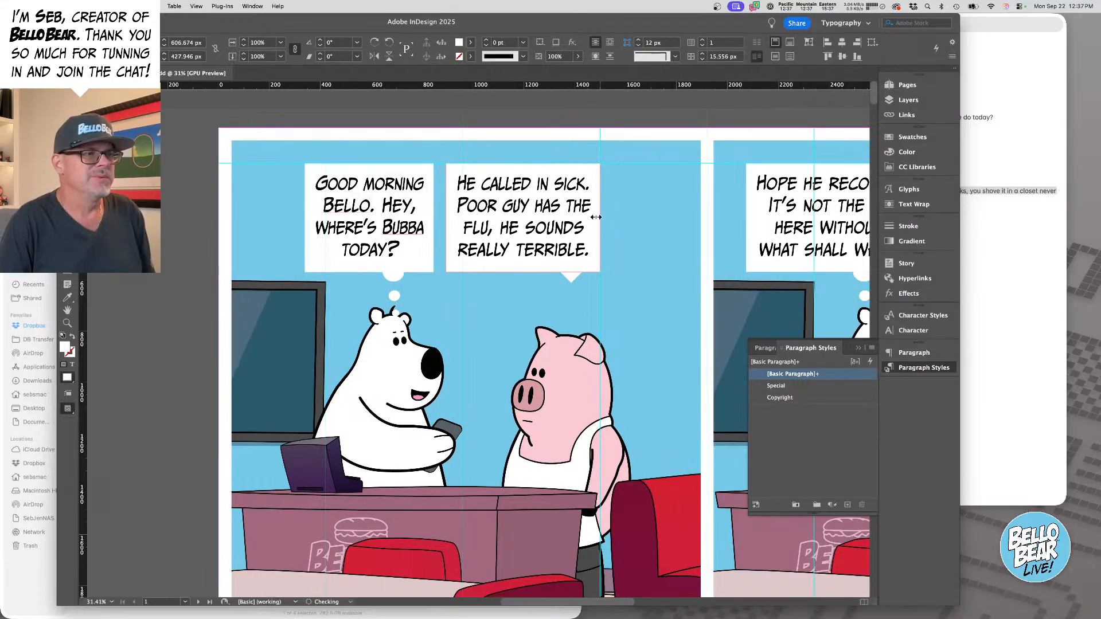
left_click(400, 197, "shift")
mouse_move(400, 197)
left_mouse_down()
mouse_move(418, 203)
mouse_move(410, 200)
left_mouse_up()
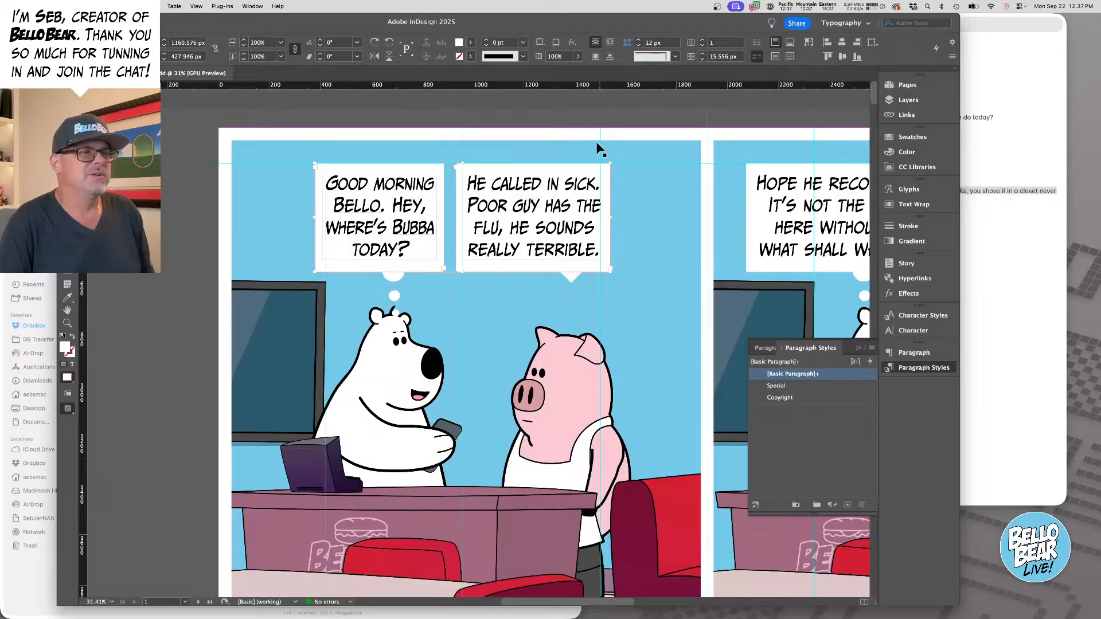
left_click(583, 121)
left_click(606, 282)
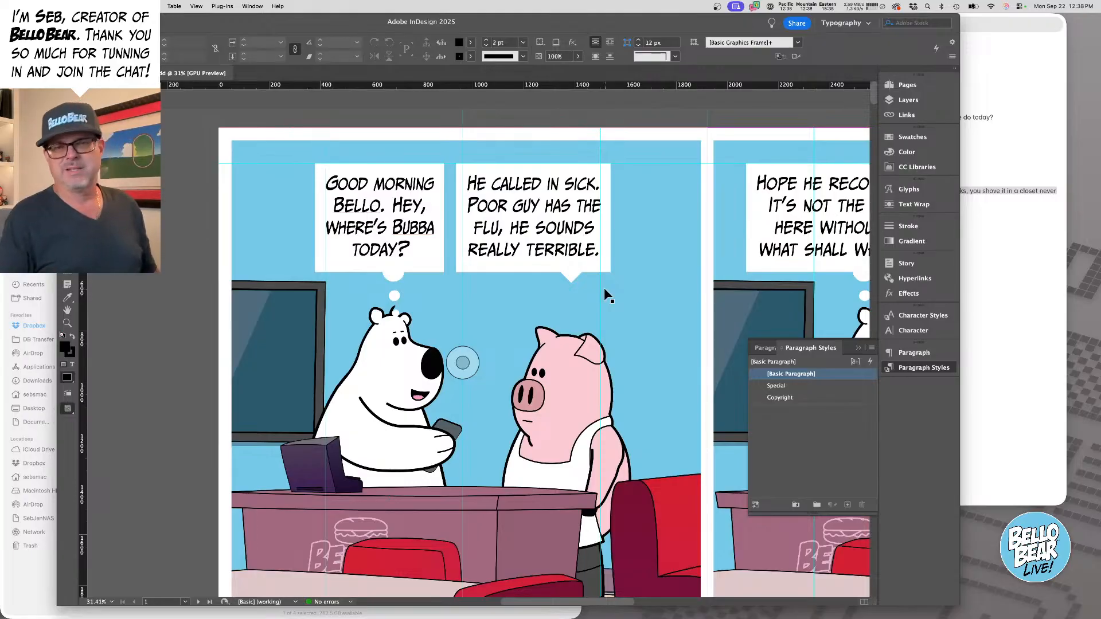
scroll(614, 229, "right", 8)
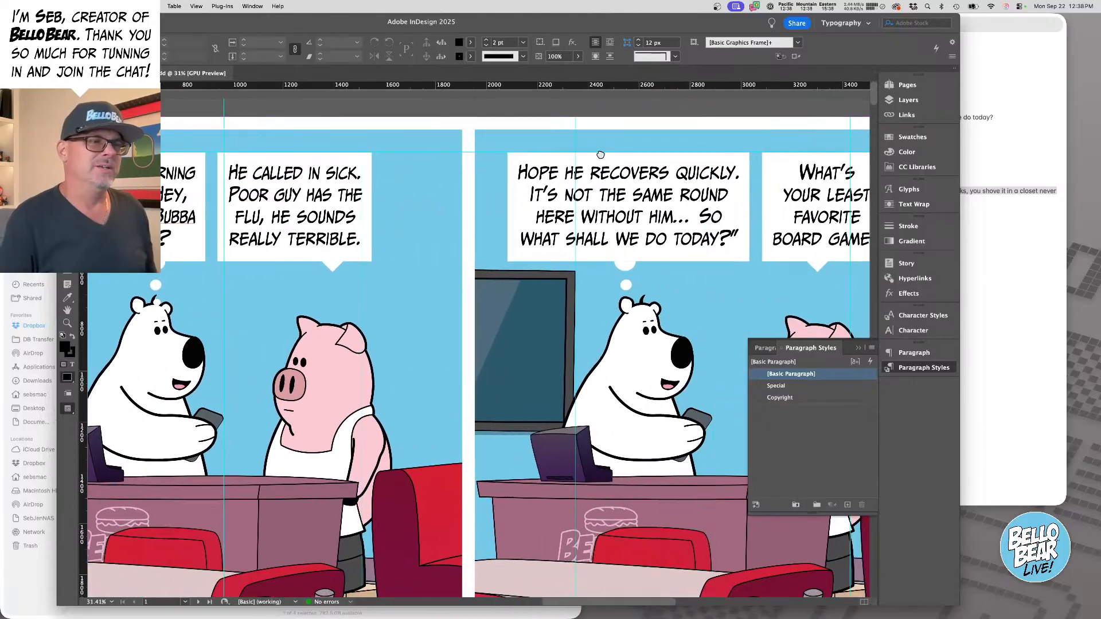
- Delete the stray closing quotation mark at the end of the bear's panel 2 dialogue
scroll(601, 155, "right", 3)
left_click(627, 241)
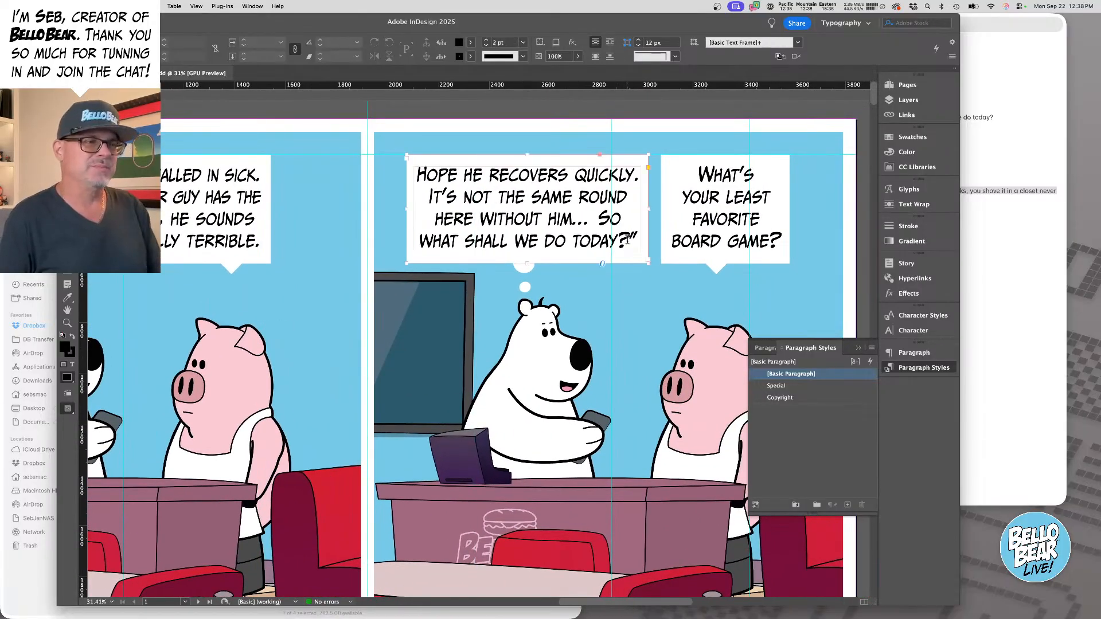
double_click(628, 240)
left_click_drag(628, 238, 641, 254)
key("BackSpace")
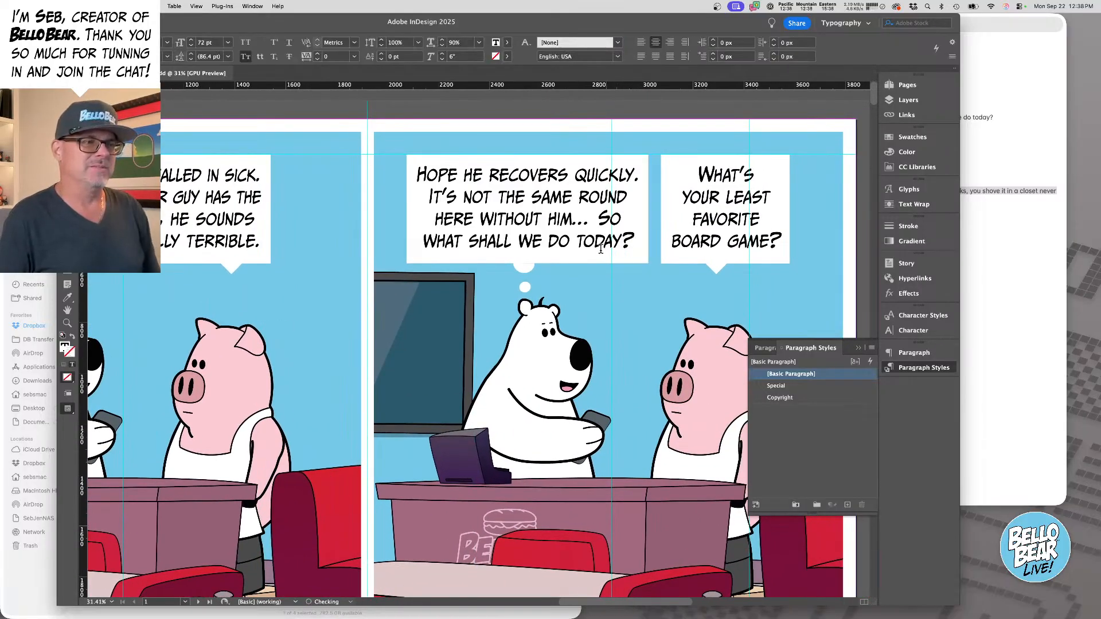
- Tighten the first line of the bear's panel 2 dialogue to -20 tracking and 85% horizontal scale
triple_click(512, 176)
key("alt+Left")
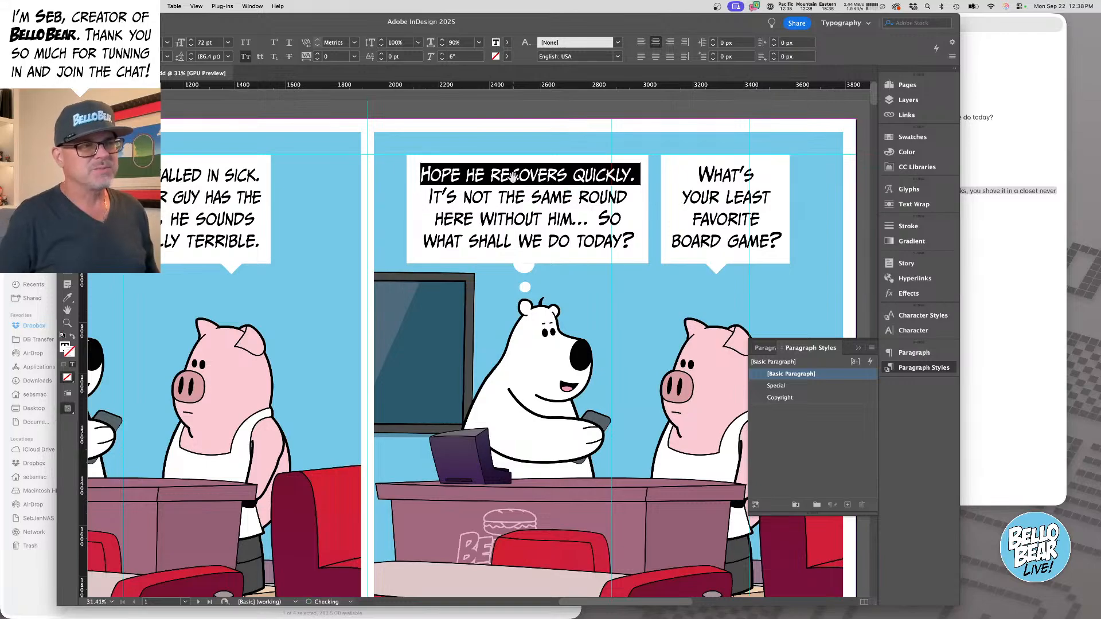
left_click(442, 46)
left_click(441, 45)
left_click(441, 46)
left_click(441, 46)
left_click(441, 45)
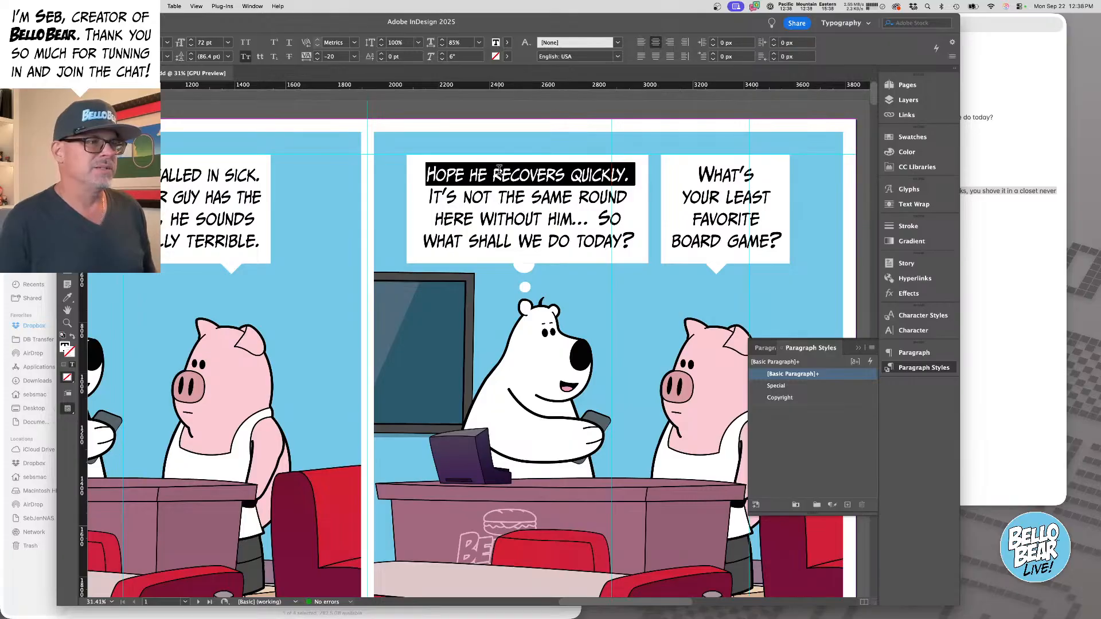
- Set the last line of the bear's panel 2 dialogue to -20 tracking and narrow its balloon from the left edge to about 891 px
triple_click(472, 240)
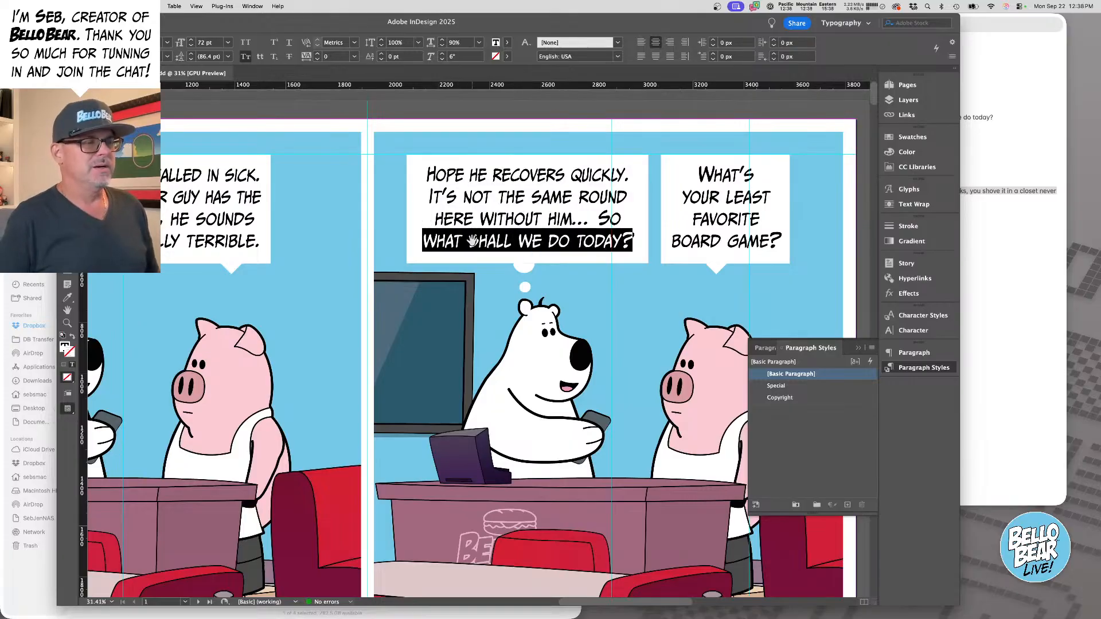
key("alt+Left")
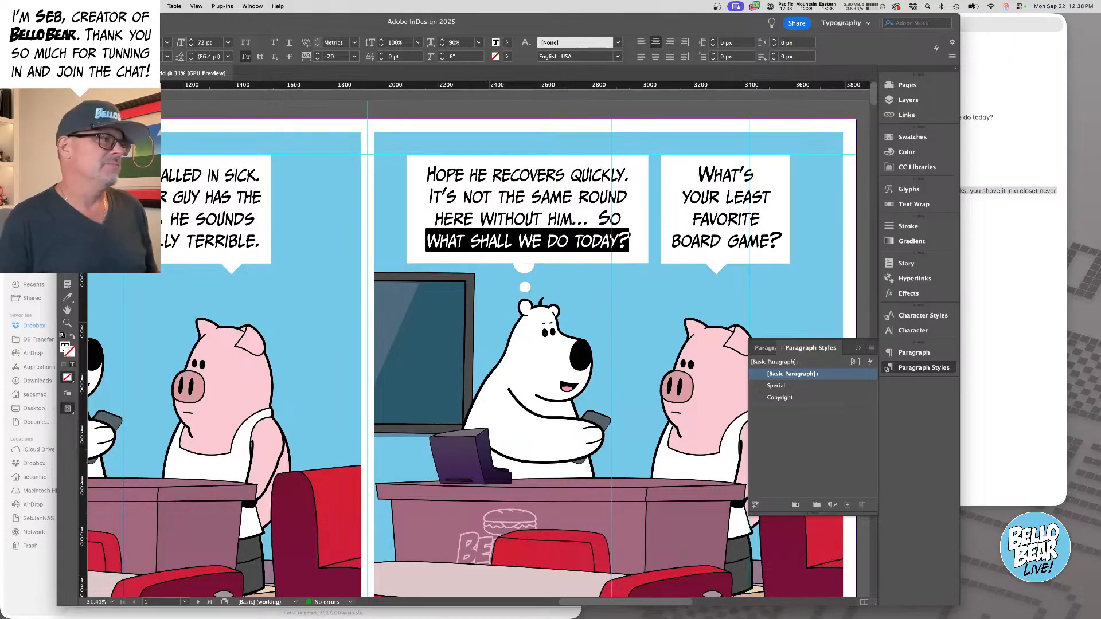
key("Escape")
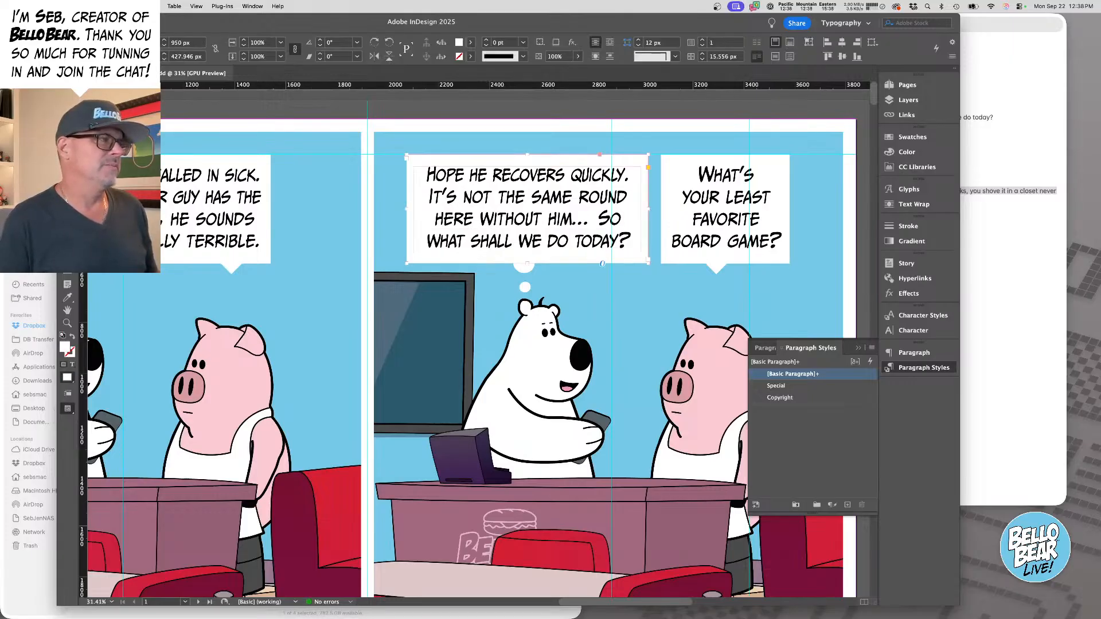
mouse_move(407, 209)
left_mouse_down()
mouse_move(394, 209)
mouse_move(421, 209)
left_mouse_up()
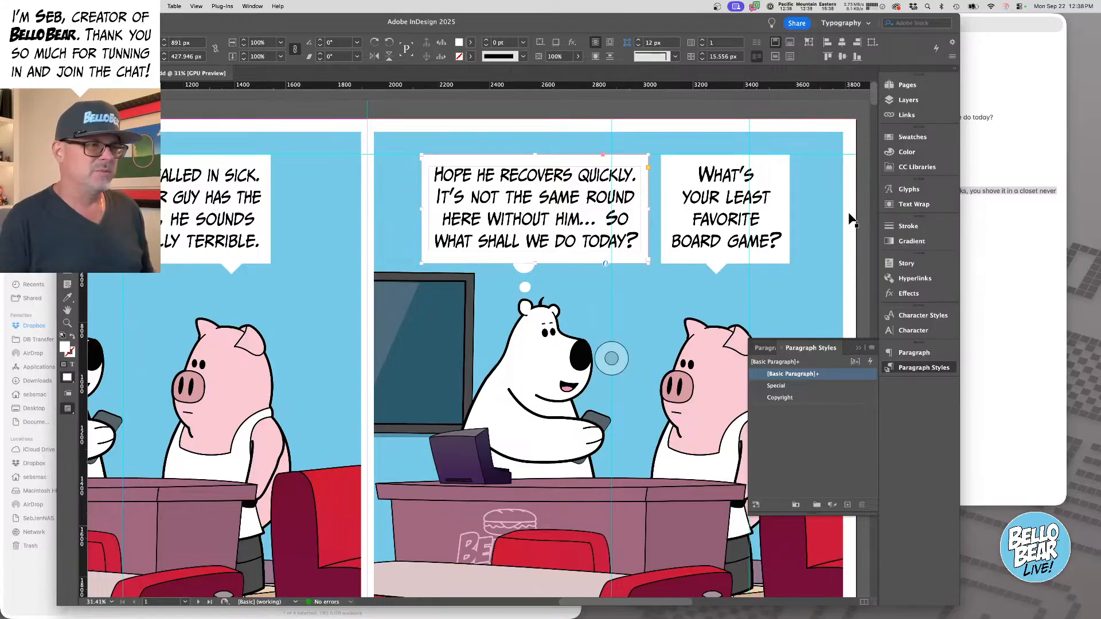
- Change "What's" to "What is" in the pig's panel 2 dialogue
left_click_drag(848, 214, 724, 220)
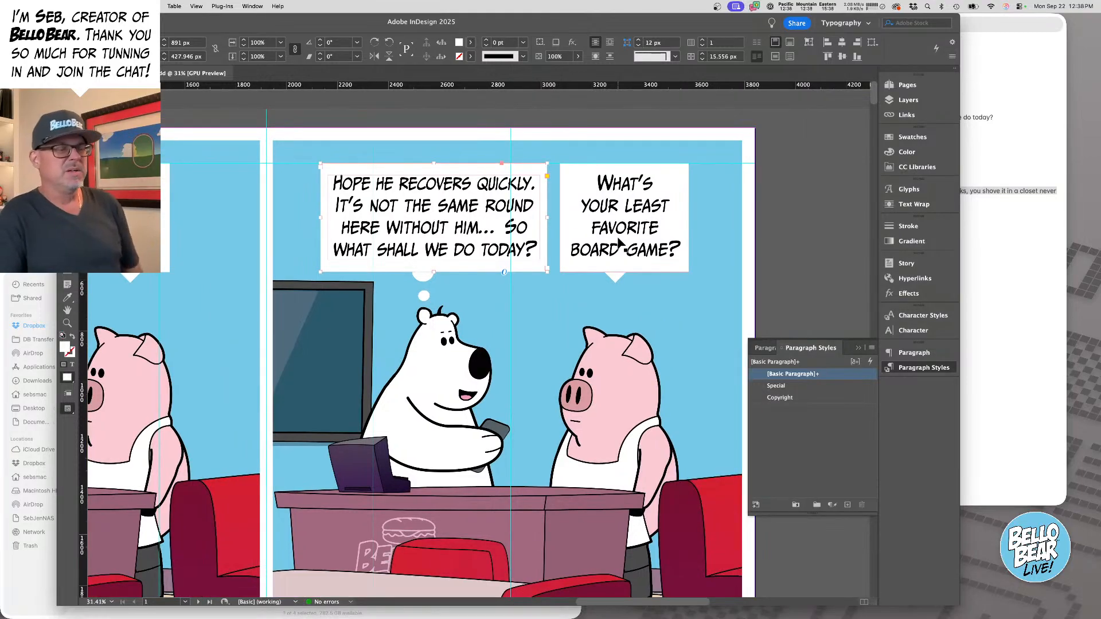
double_click(653, 188)
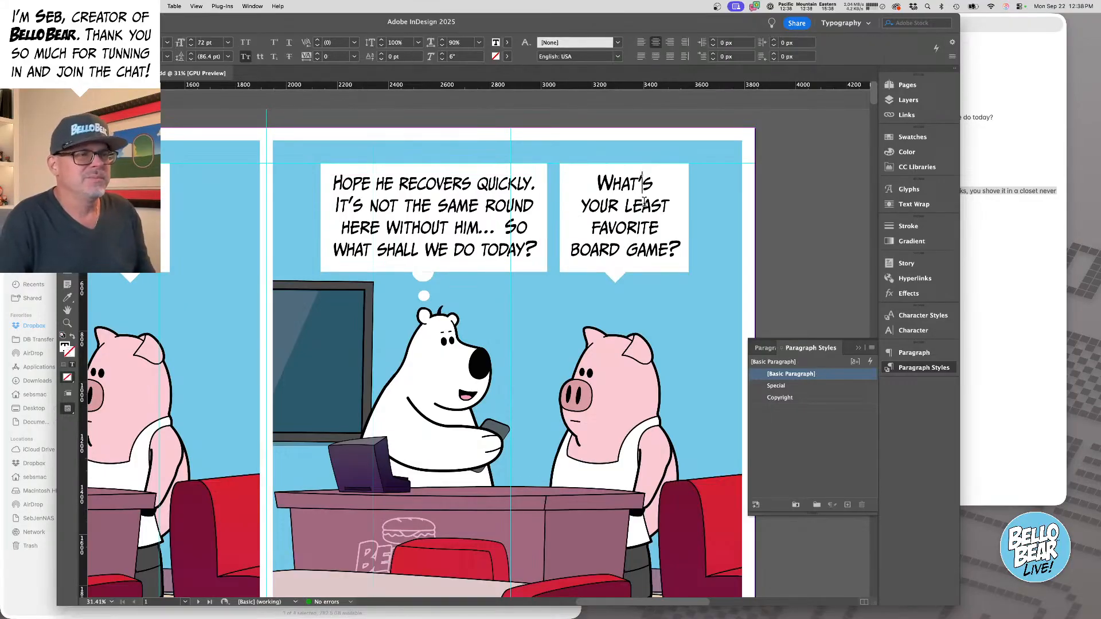
key("BackSpace")
type("I")
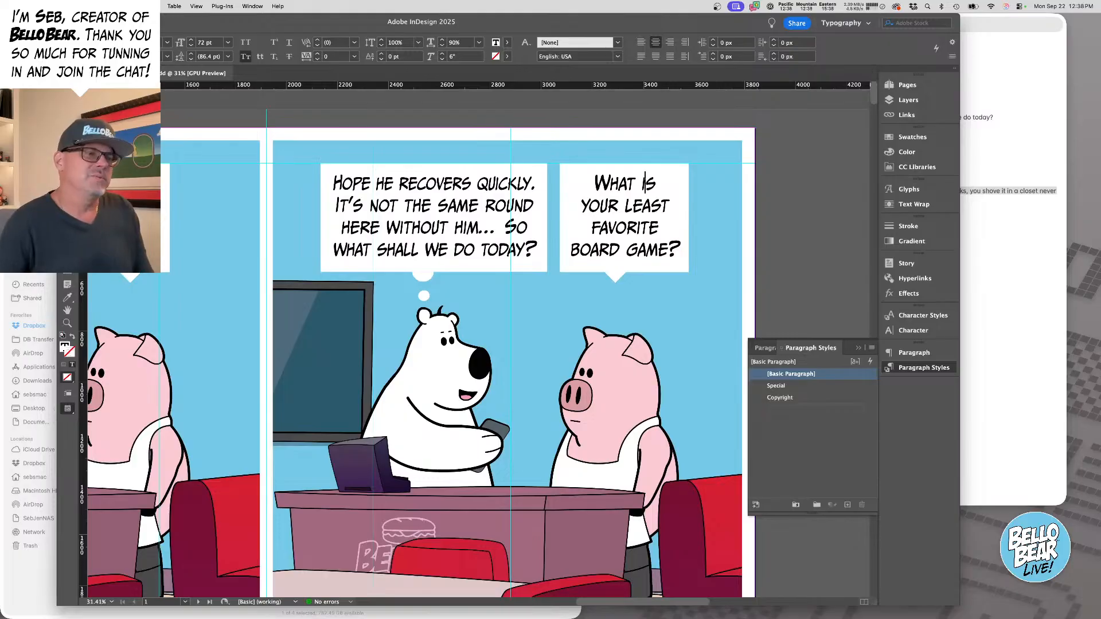
- Tighten the line "board game?" in the pig's panel 2 balloon to -20 tracking and 85% horizontal scale
triple_click(631, 250)
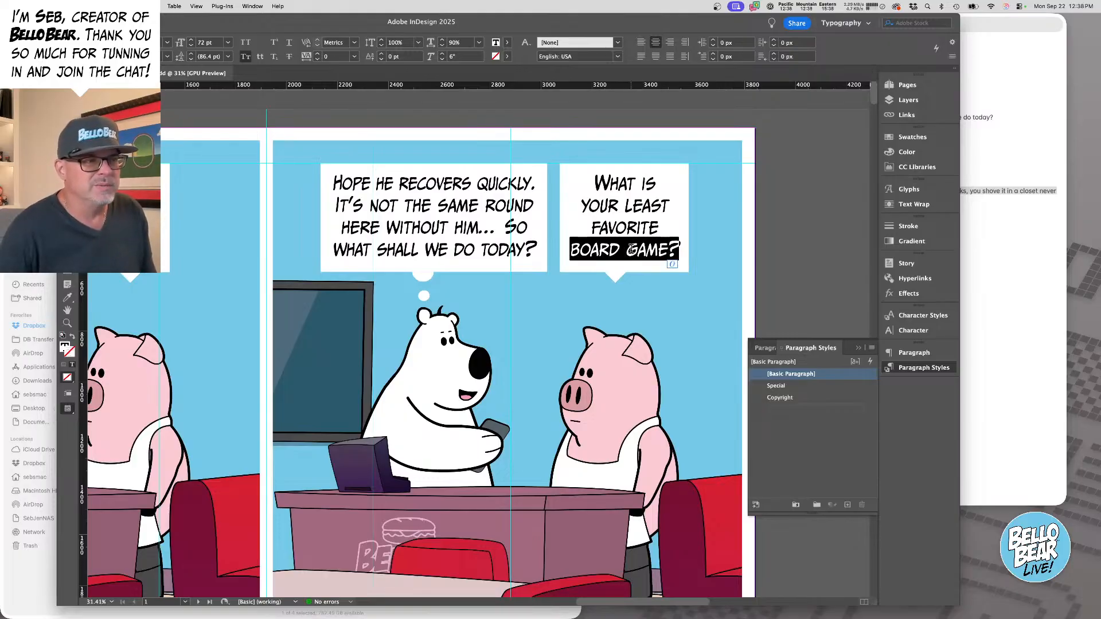
key("alt+Left")
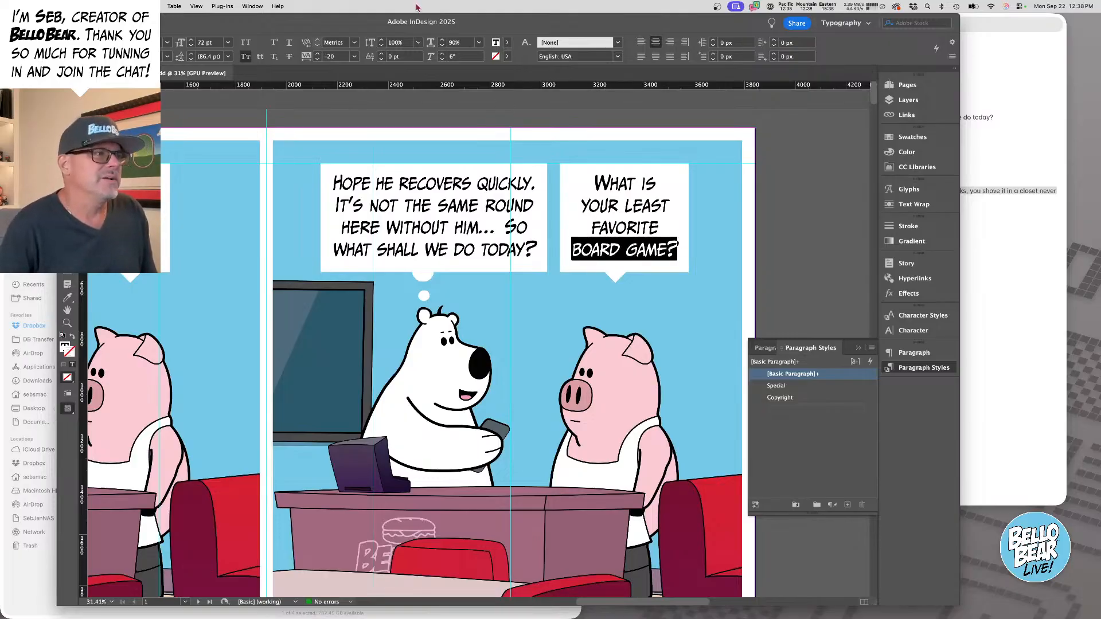
left_click(442, 48)
left_click(442, 48)
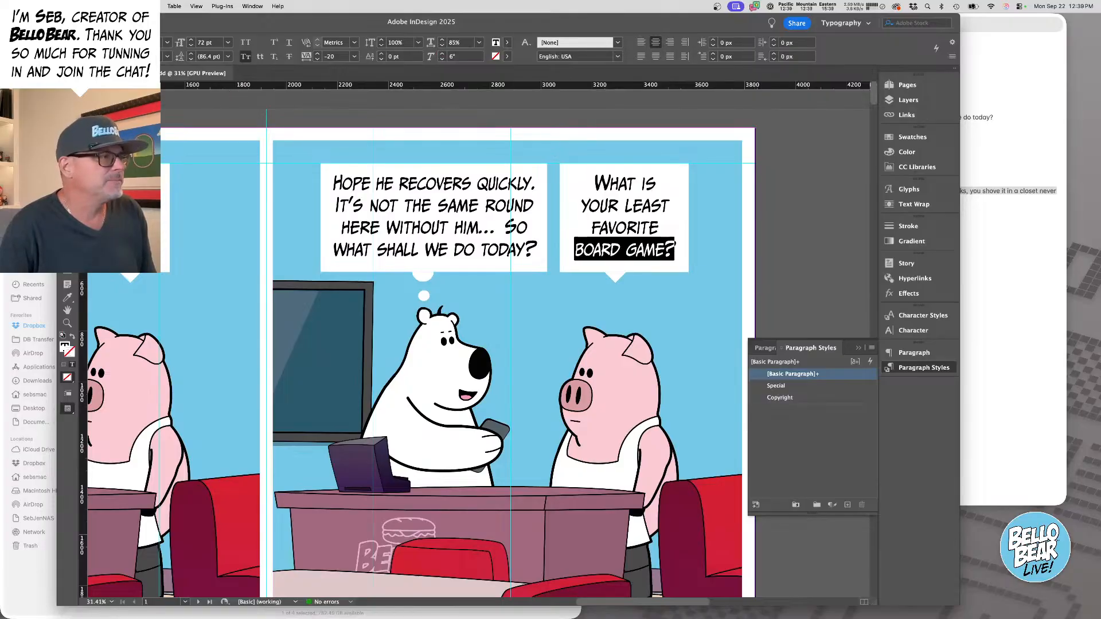
- Narrow the pig's panel 2 balloon from its right edge to about 457 px wide
key("Escape")
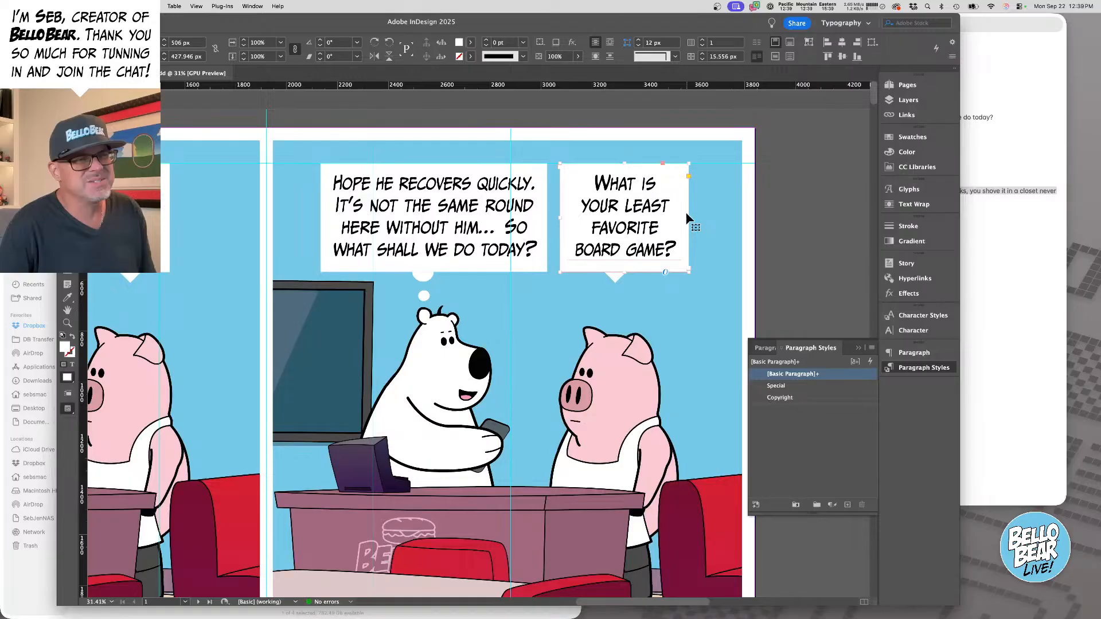
left_click_drag(689, 217, 676, 217)
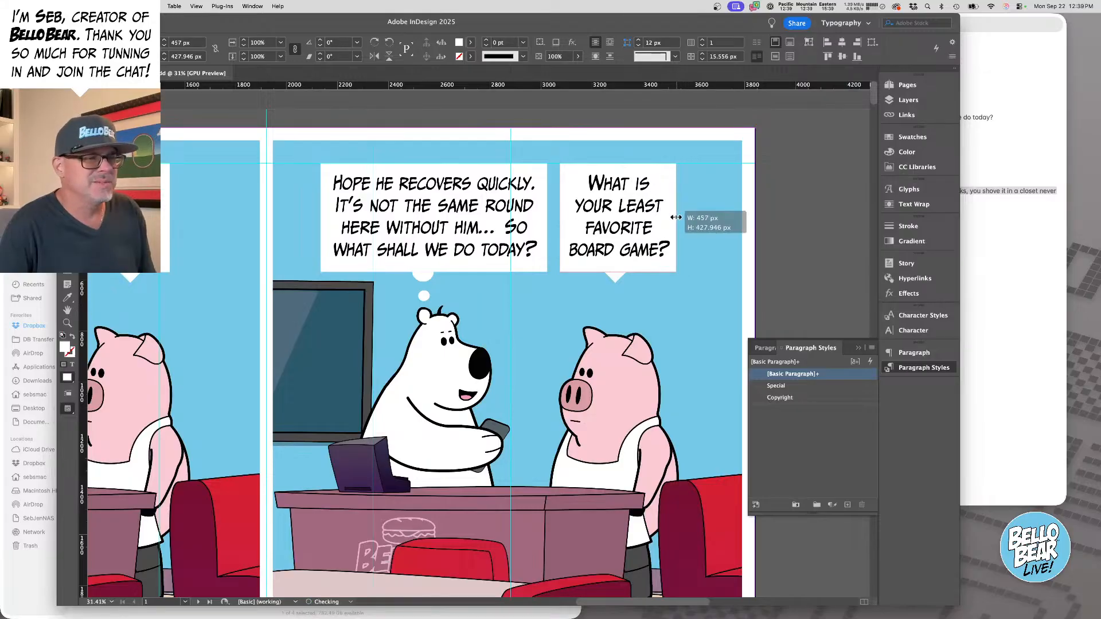
left_click(774, 220)
- Shift both panel 2 dialogue balloons together slightly to the right, leaving their tails in place
left_click(510, 199)
left_click(596, 208, "shift")
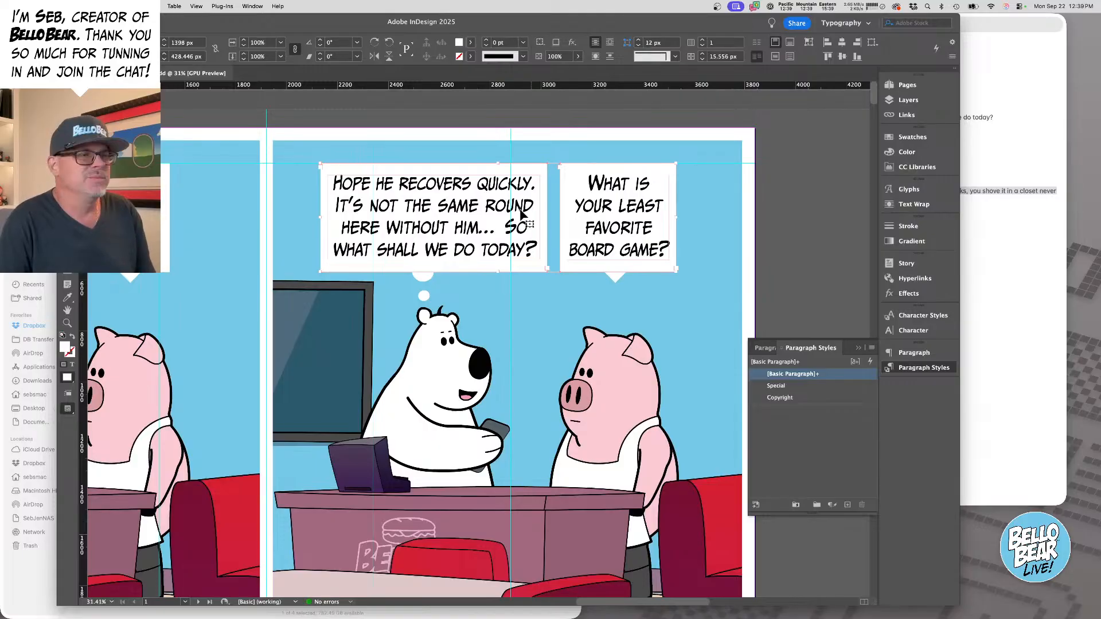
mouse_move(520, 210)
left_mouse_down()
mouse_move(532, 209)
mouse_move(515, 201)
left_mouse_up()
left_click(824, 261)
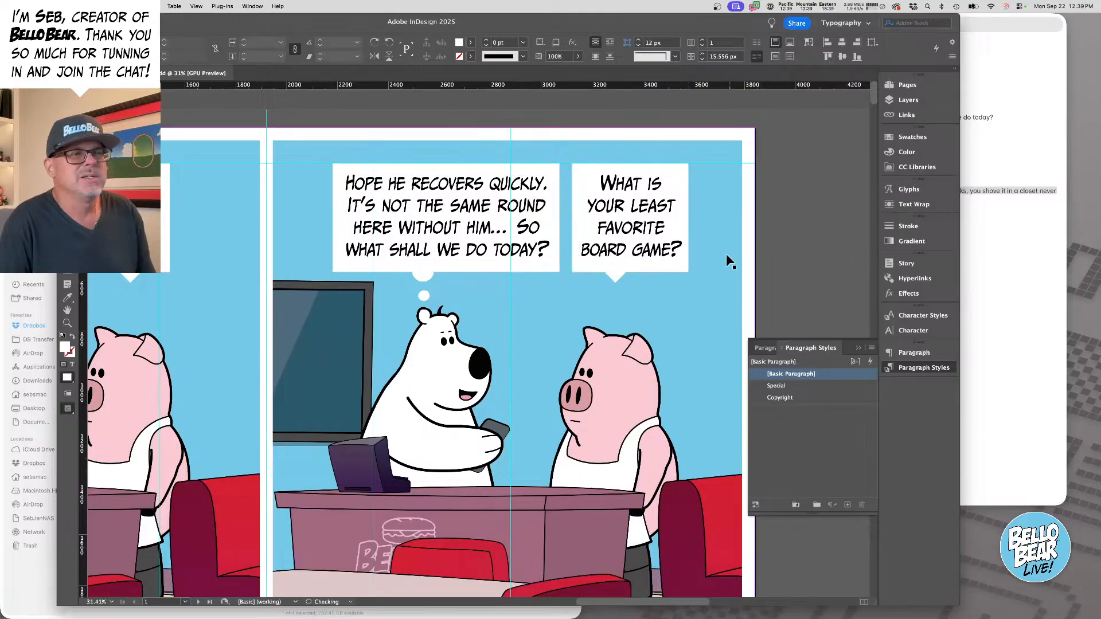
- Tighten the first line of the bear's panel 3 dialogue to -20 tracking and 86% horizontal scale
scroll(643, 281, "left", 10)
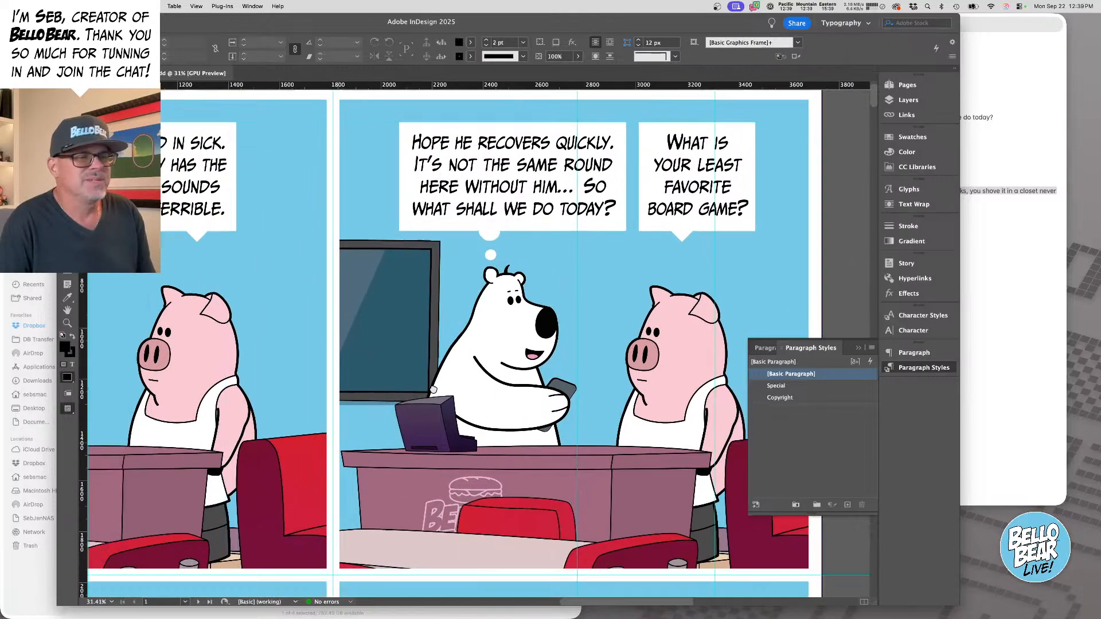
scroll(530, 343, "down", 5)
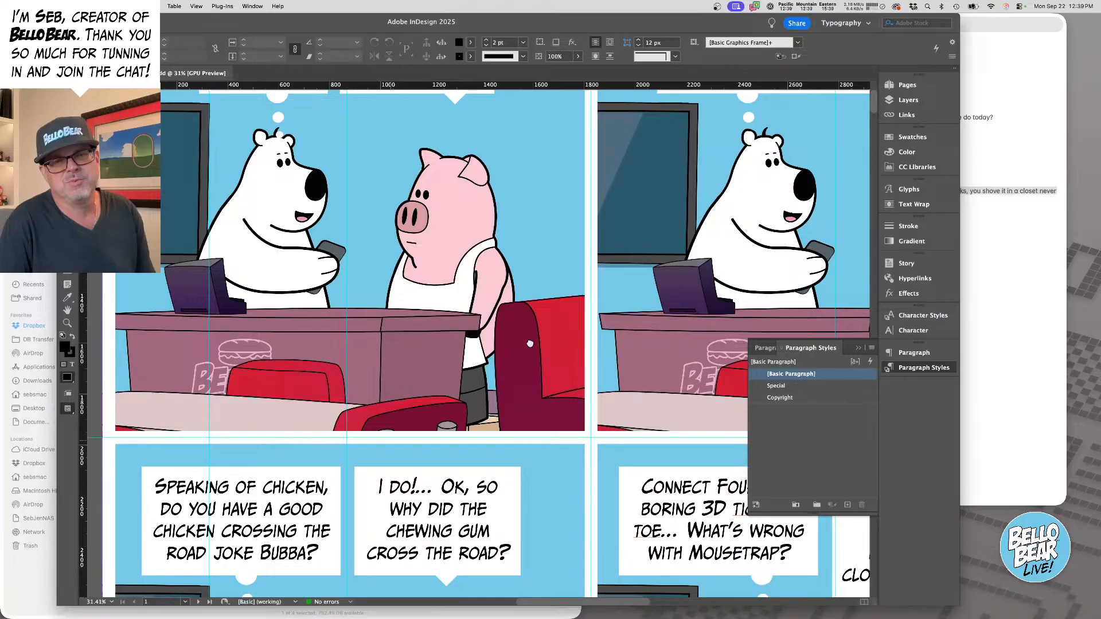
scroll(530, 344, "down", 5)
scroll(530, 344, "left", 2)
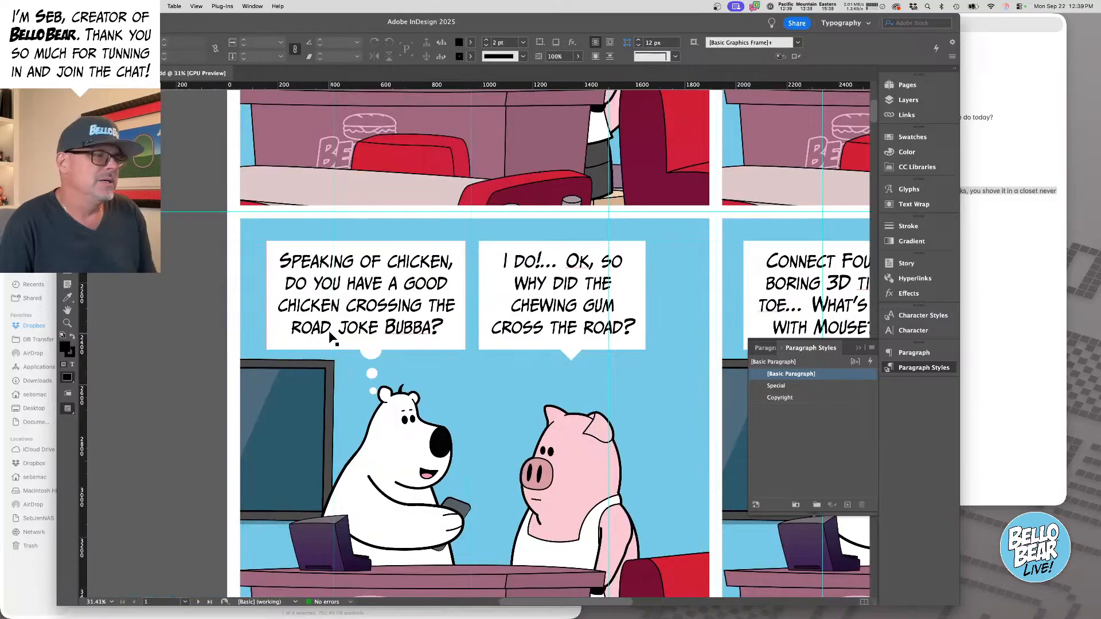
triple_click(366, 309)
triple_click(370, 265)
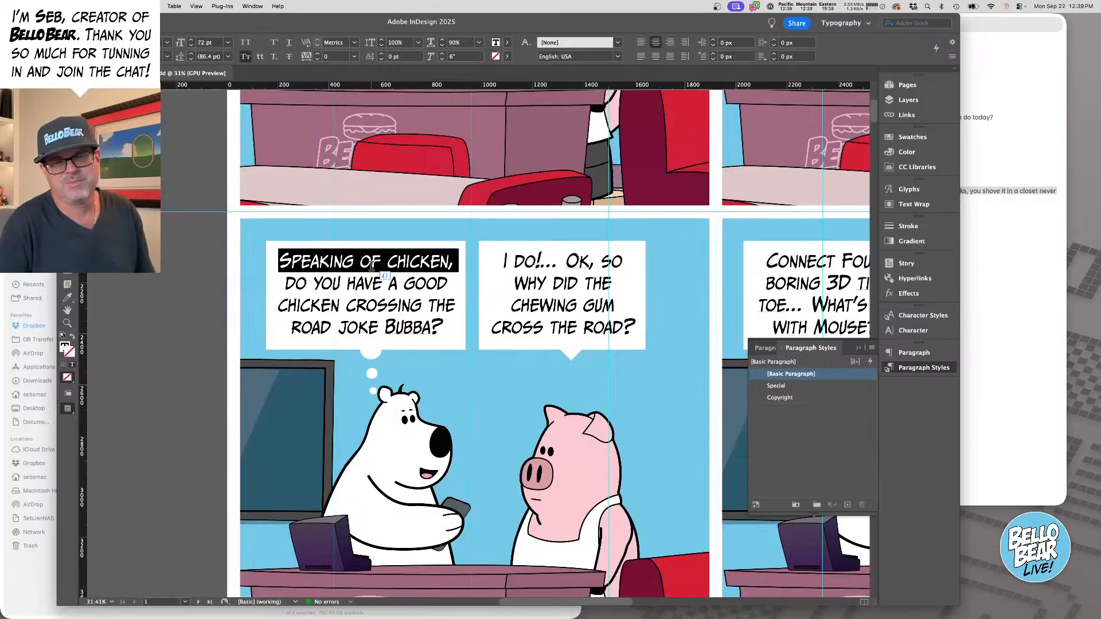
key("alt+Left")
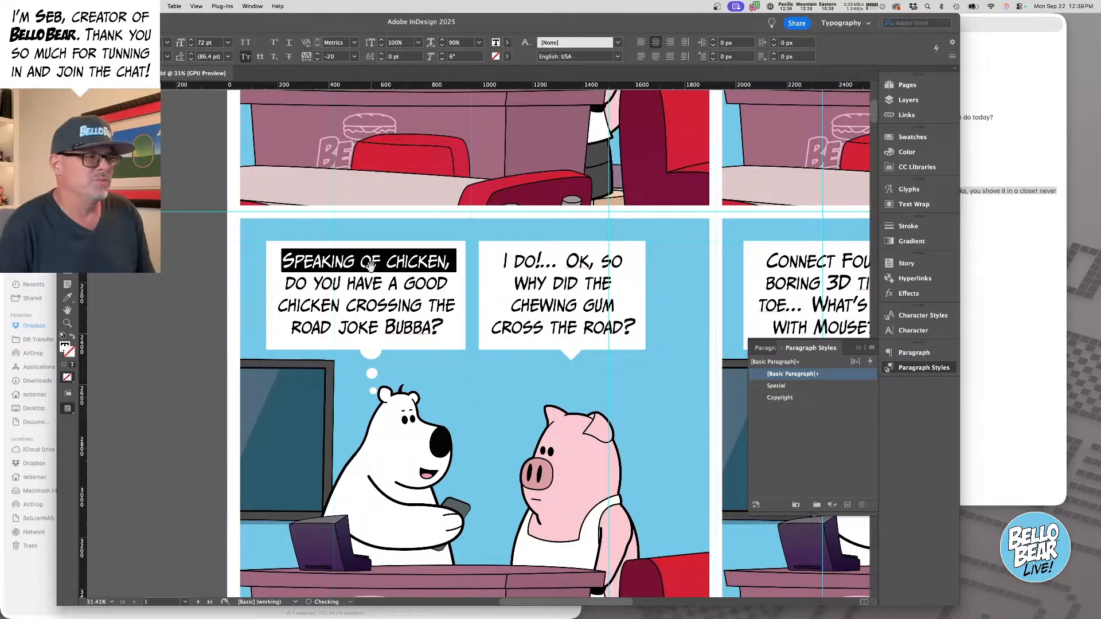
left_click(441, 46)
left_click(442, 45)
left_click(442, 46)
left_click(442, 45)
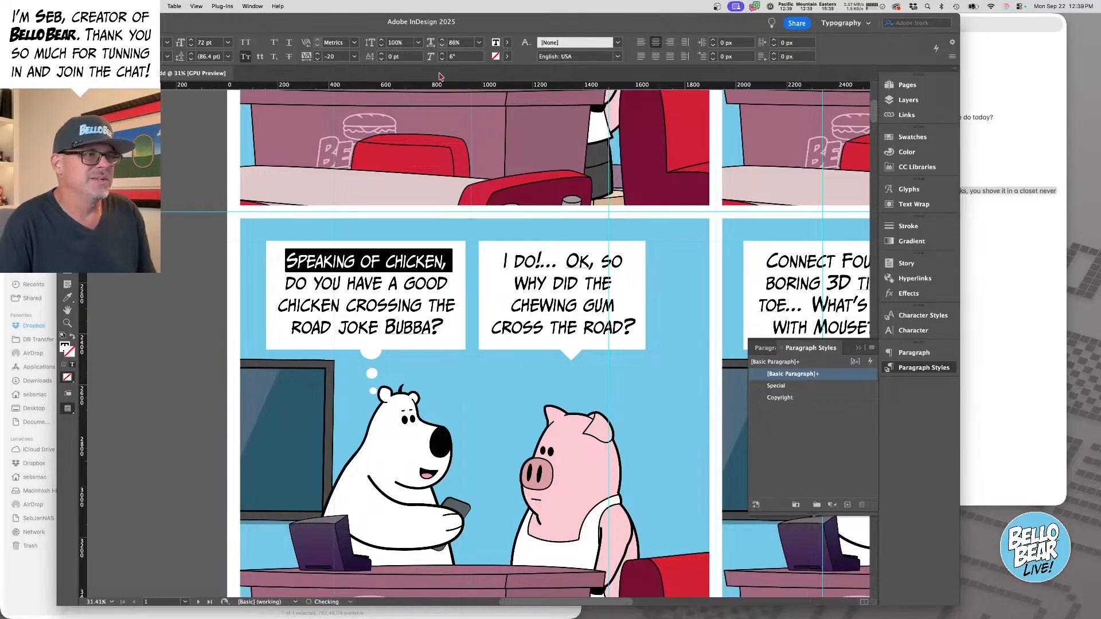
- Tighten the bear's third dialogue line in panel 3 to -20 tracking and 87% horizontal scale, and narrow the balloon from its left edge to about 724 px
triple_click(366, 305)
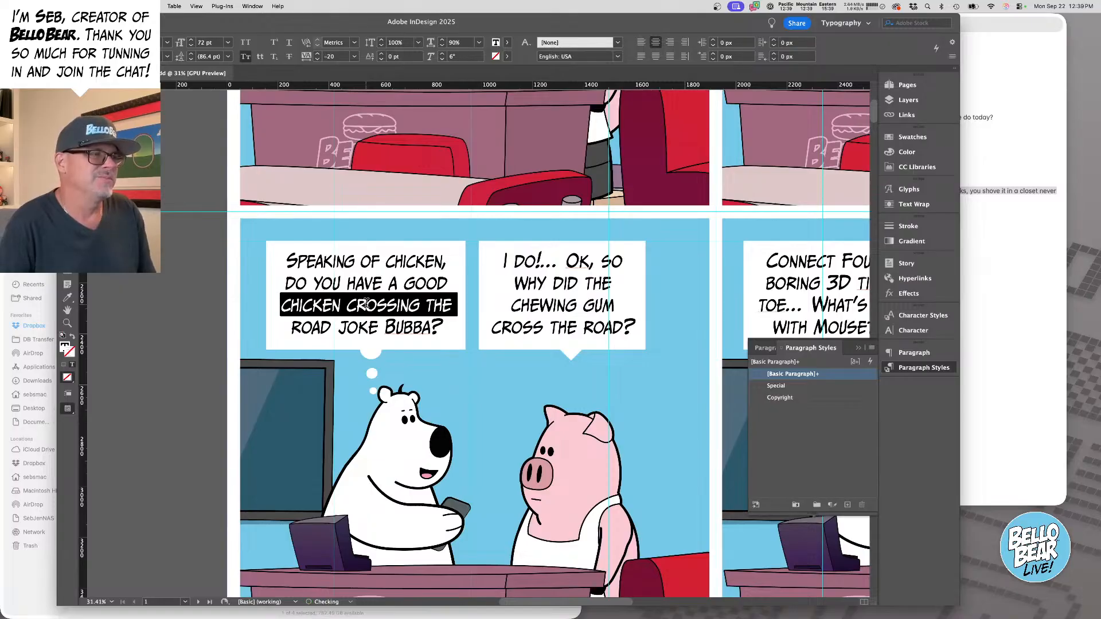
left_click(442, 46)
left_click(442, 46)
left_click(442, 46)
left_click(442, 46)
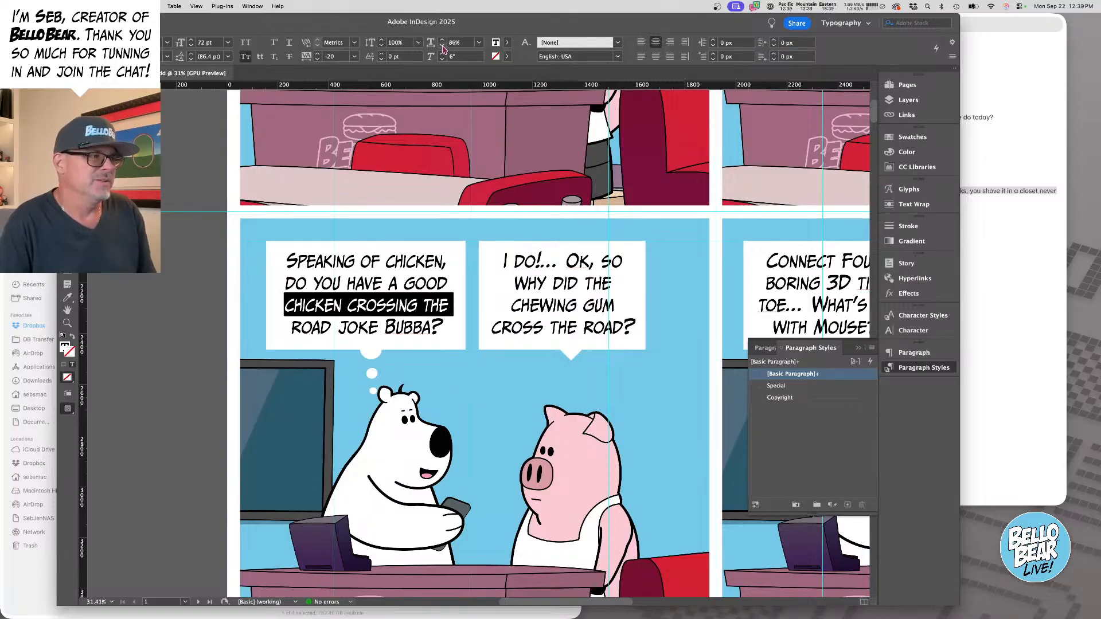
left_click(442, 40)
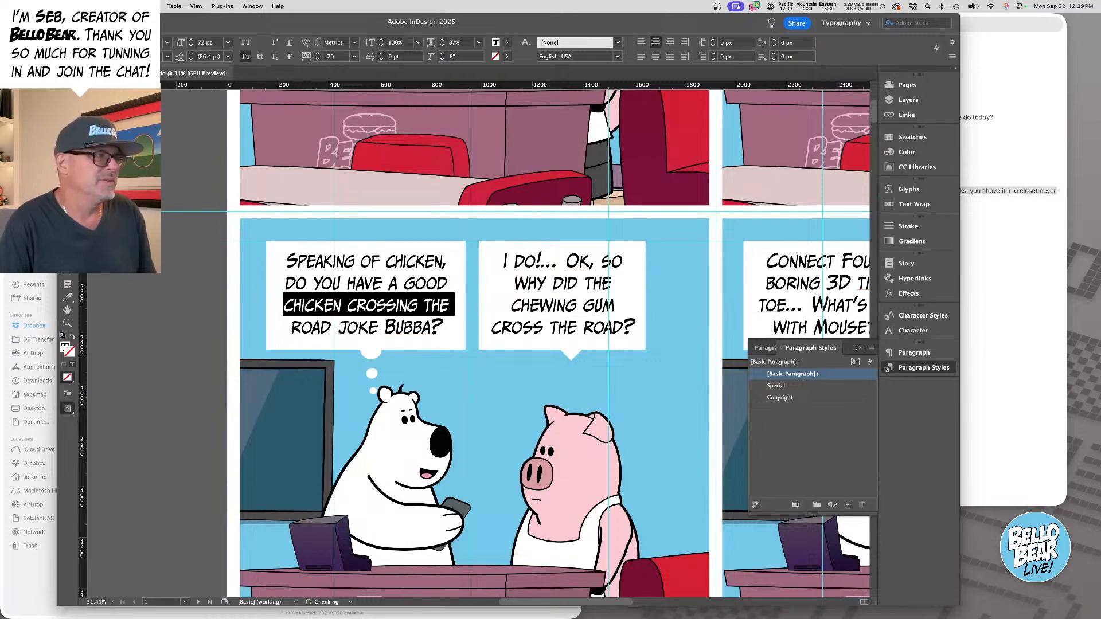
key("Escape")
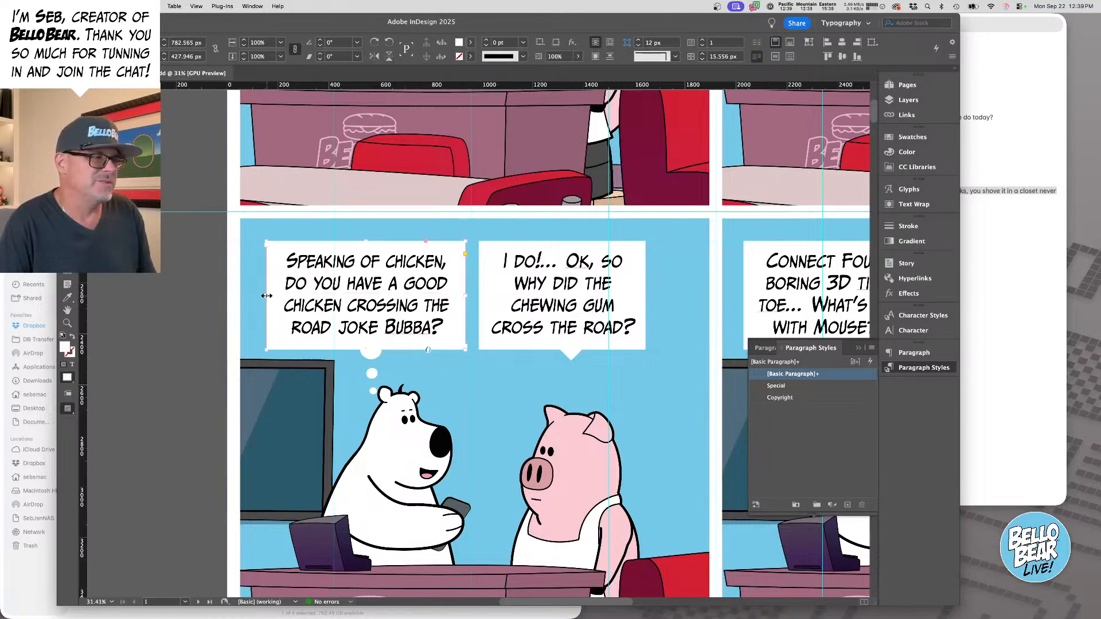
left_click_drag(266, 296, 280, 295)
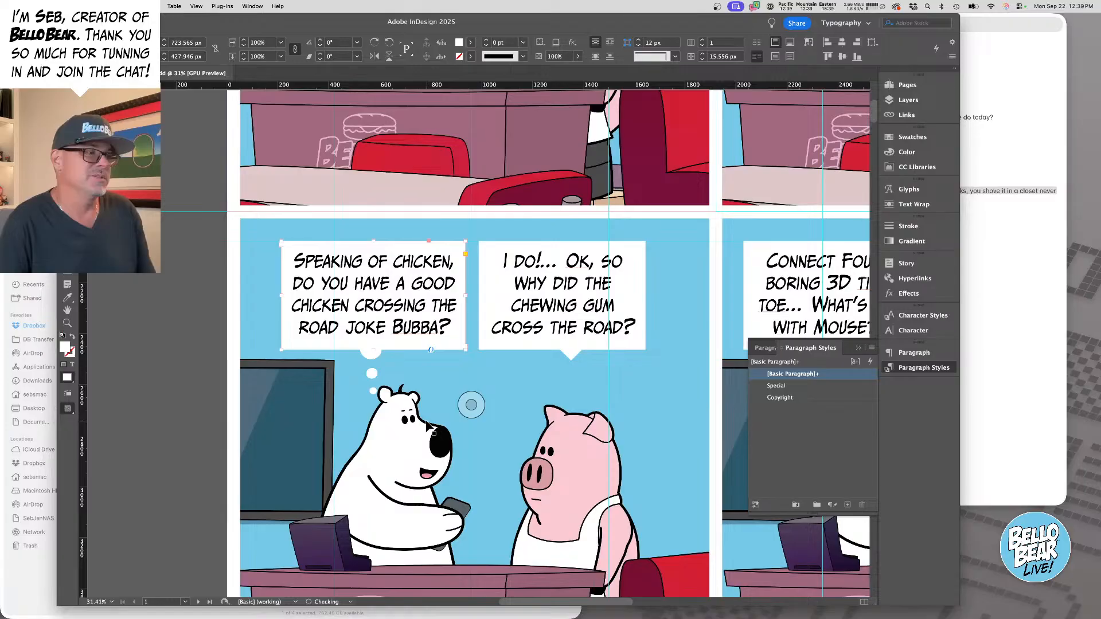
- Reword the opening of the pig's panel 3 dialogue to "I sure do! Ok," by adding "sure" and removing the ellipsis
triple_click(521, 263)
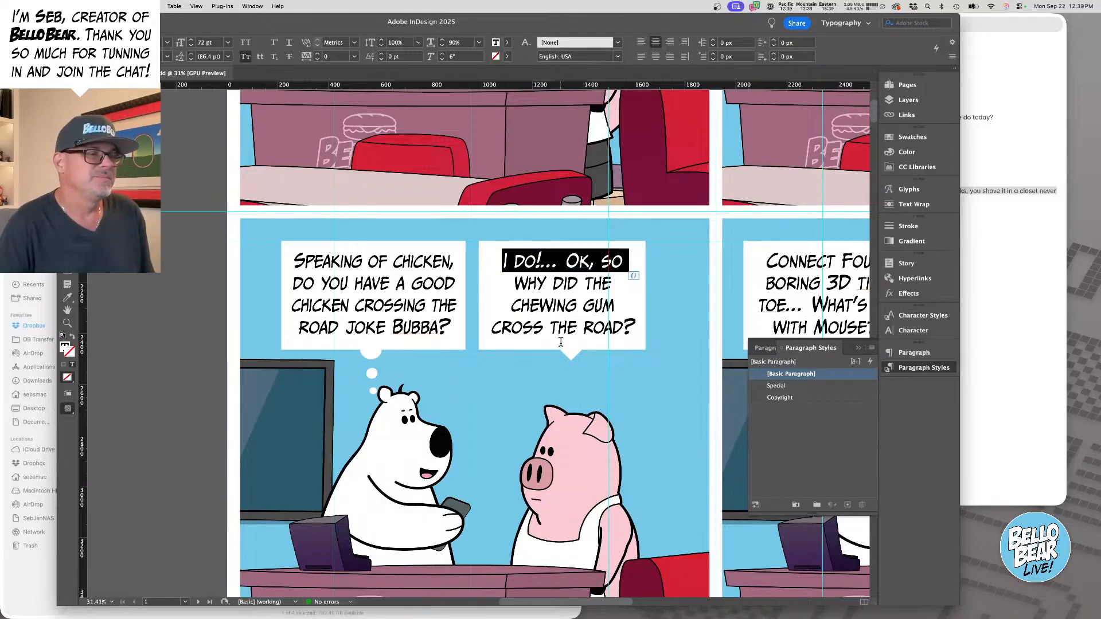
left_click(516, 261)
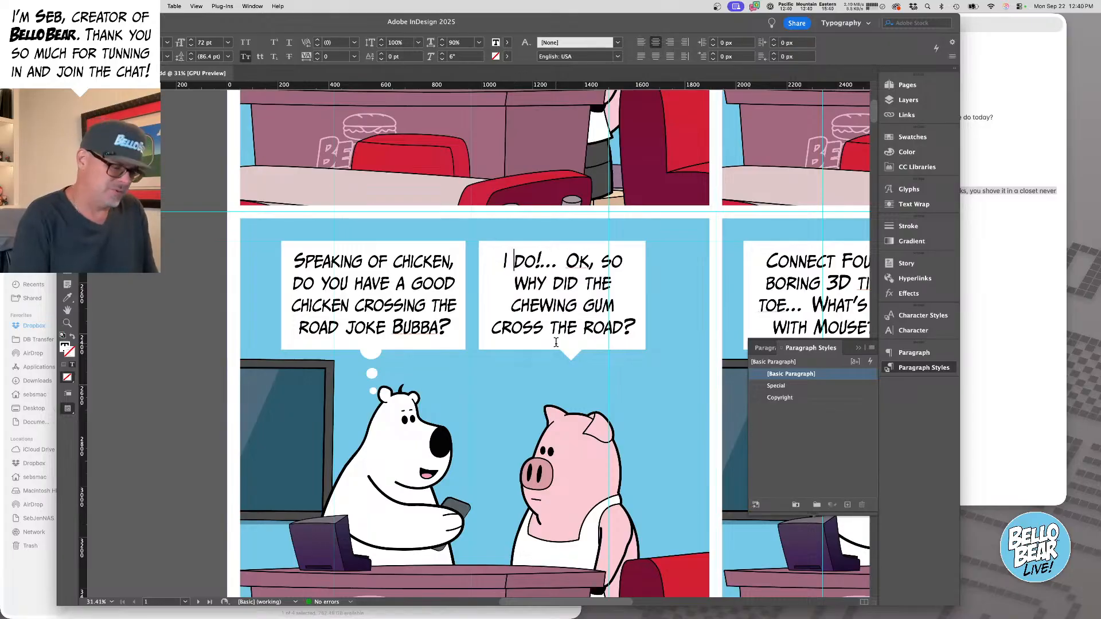
type("sure")
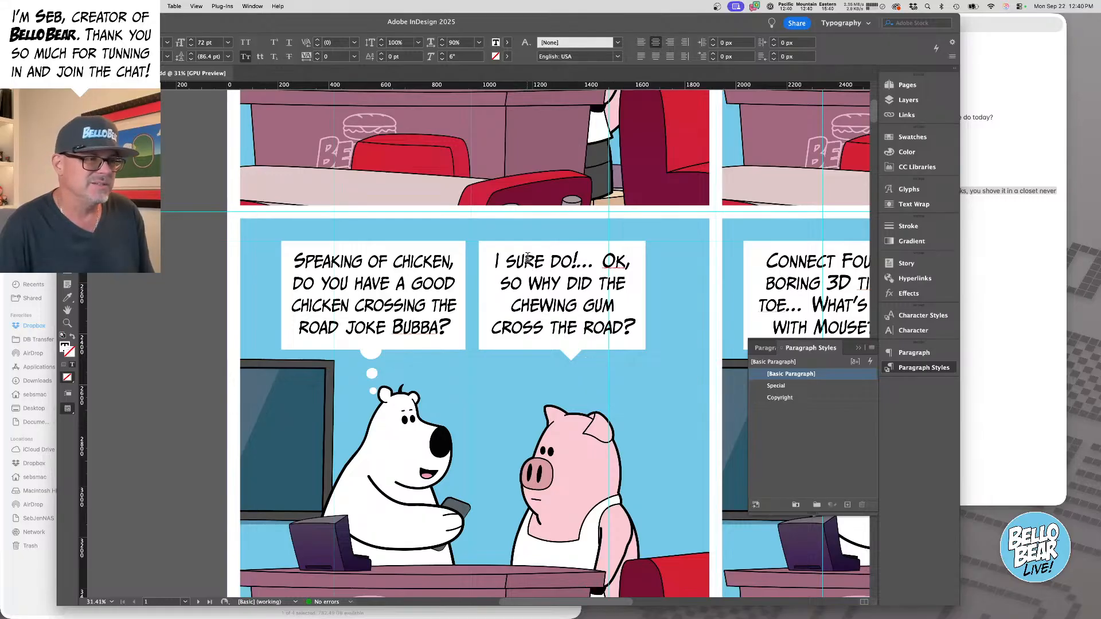
left_click_drag(578, 260, 572, 260)
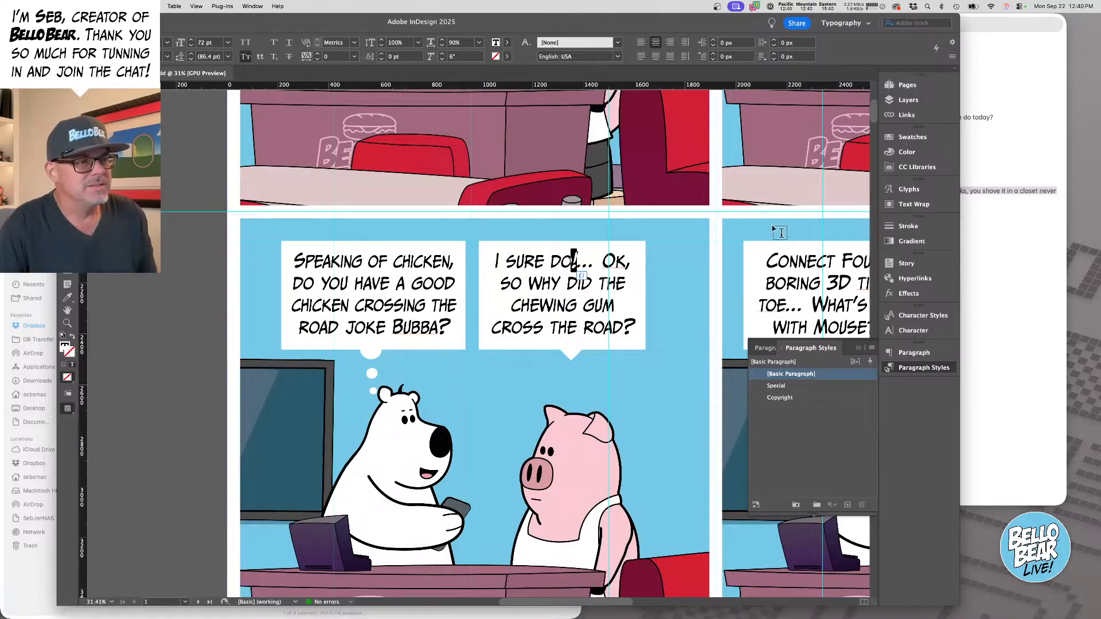
left_click(602, 259)
left_click_drag(602, 259, 576, 262)
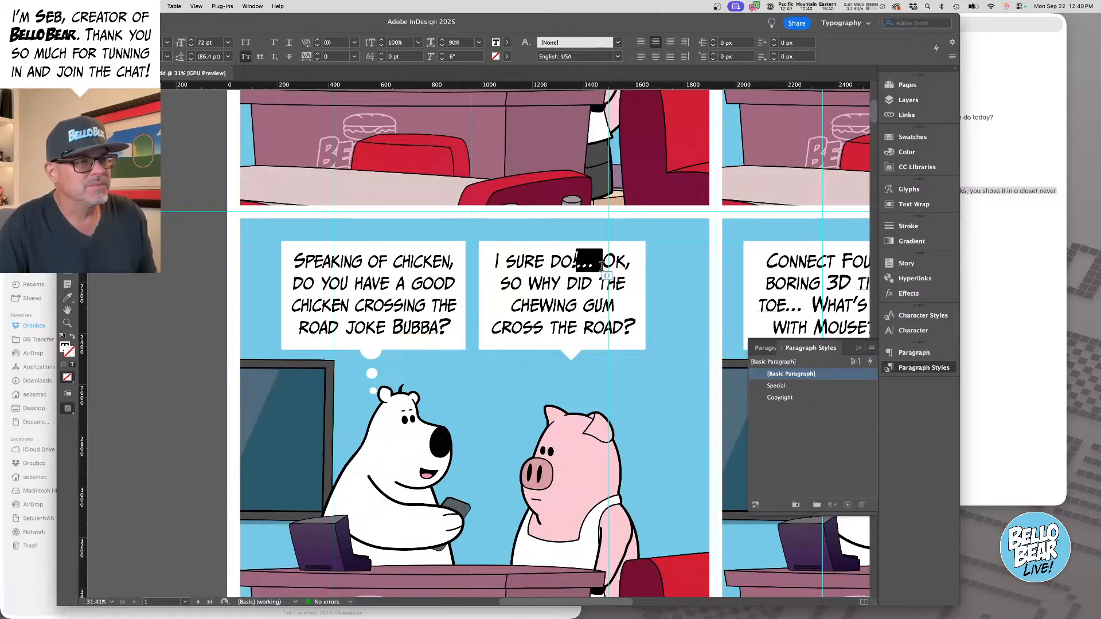
key("BackSpace")
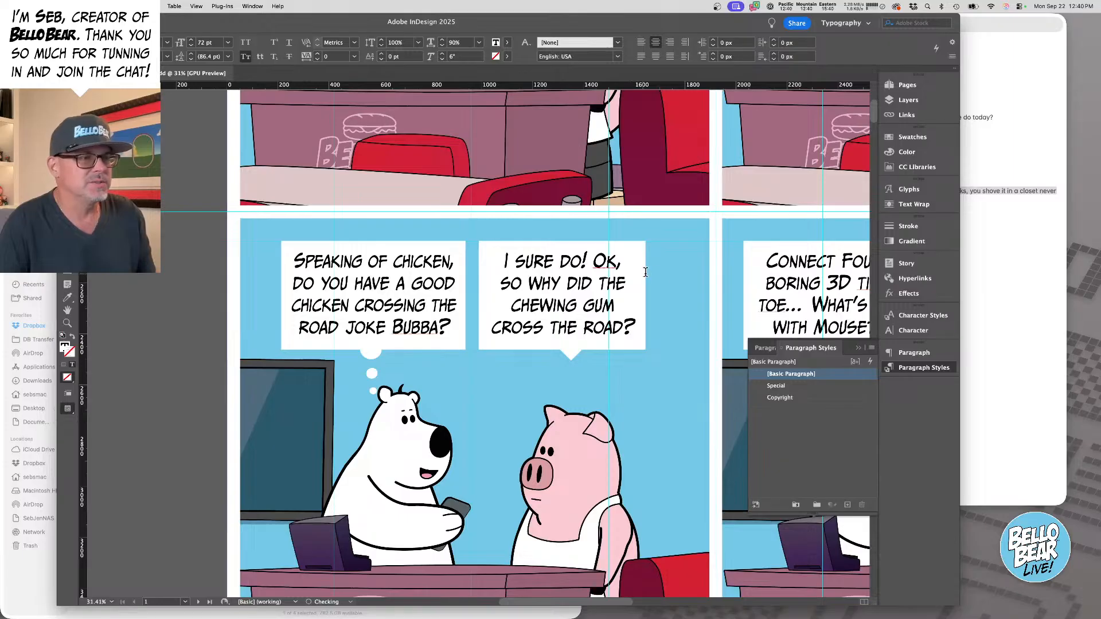
- Replace the comma after "Ok" in the pig's panel 3 dialogue with an ellipsis
left_click_drag(628, 259, 618, 261)
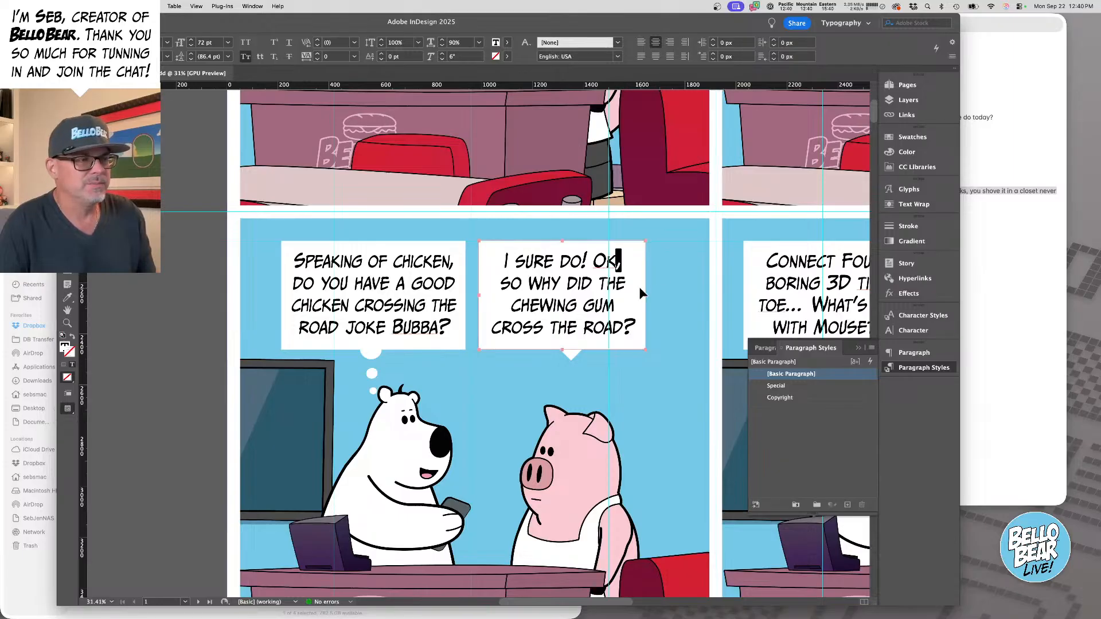
type("...")
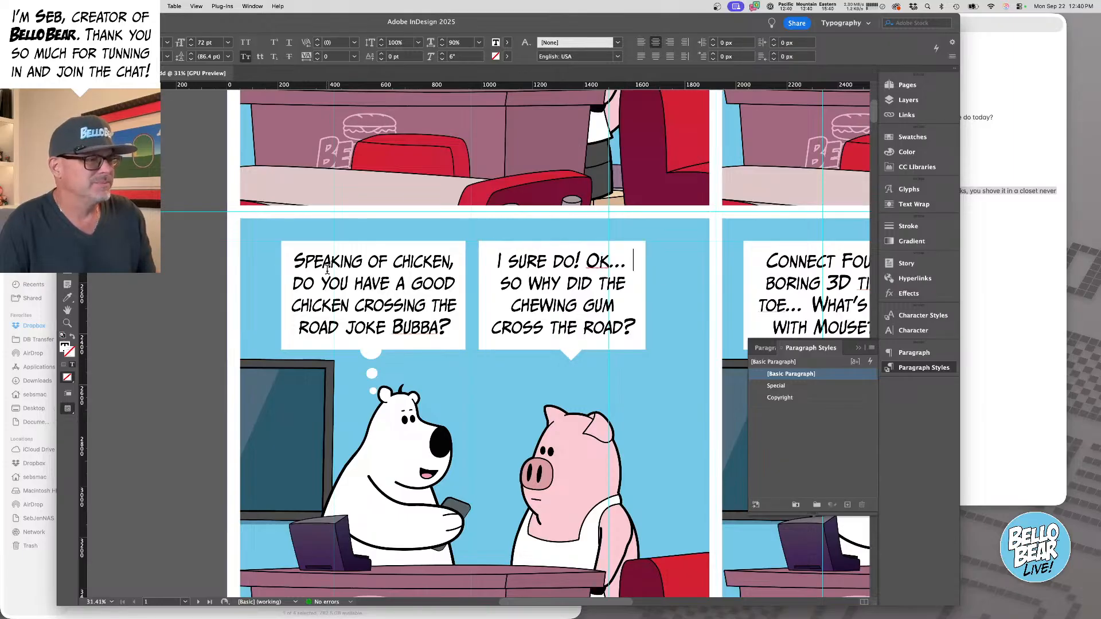
- Replace the bear's panel 3 dialogue with the Notes script line "What?! You want to play my least favorite board game?"
key("super+Tab")
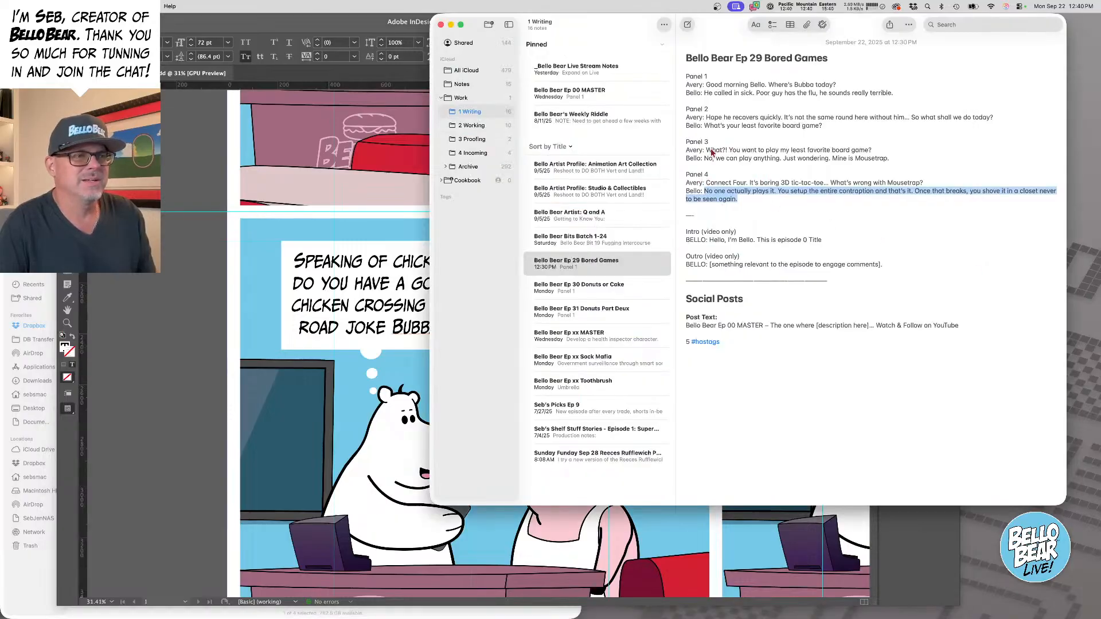
left_click_drag(706, 150, 872, 151)
key("super+c")
left_click(350, 317)
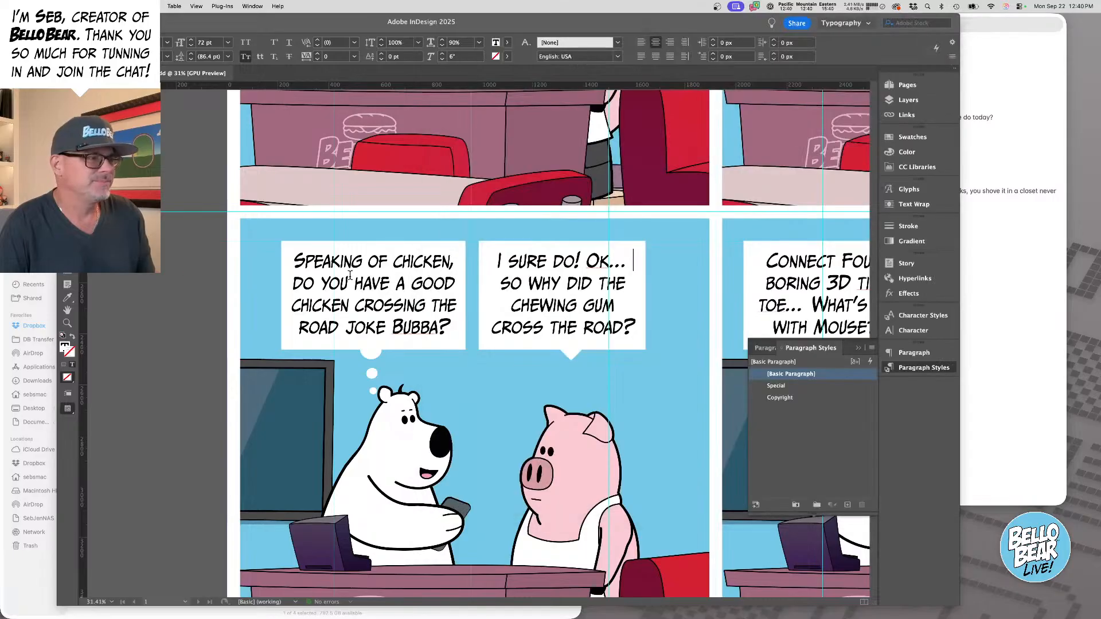
key("super+a")
key("super+v")
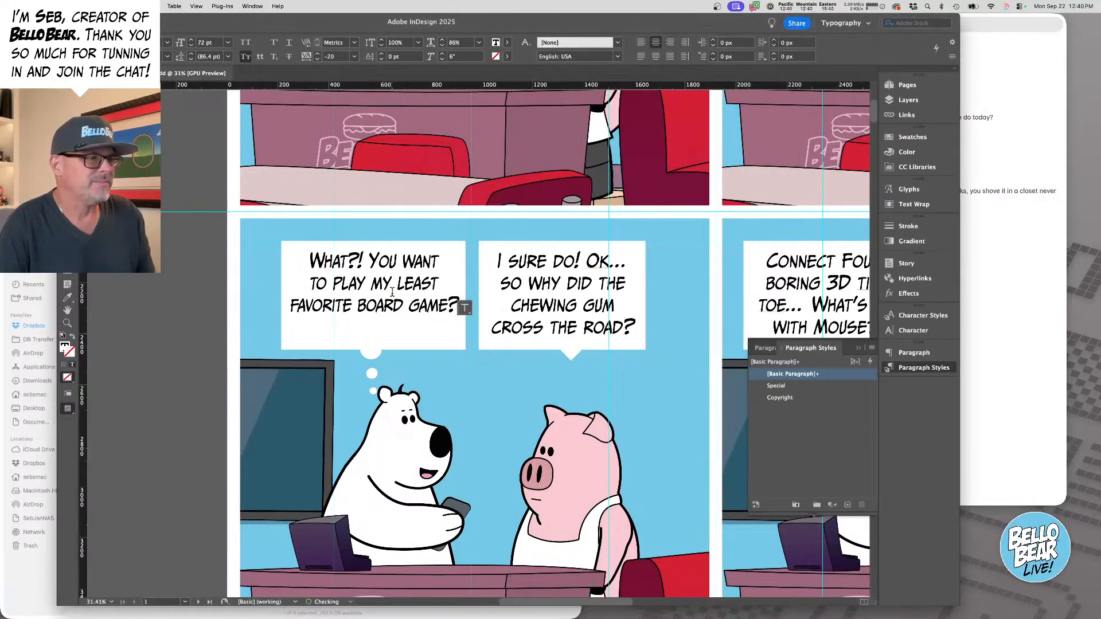
- Replace the pig's panel 3 dialogue with the Notes script line "No, we can play anything. Just wondering. Mine is Mousetrap."
key("super+Tab")
left_click_drag(704, 159, 966, 160)
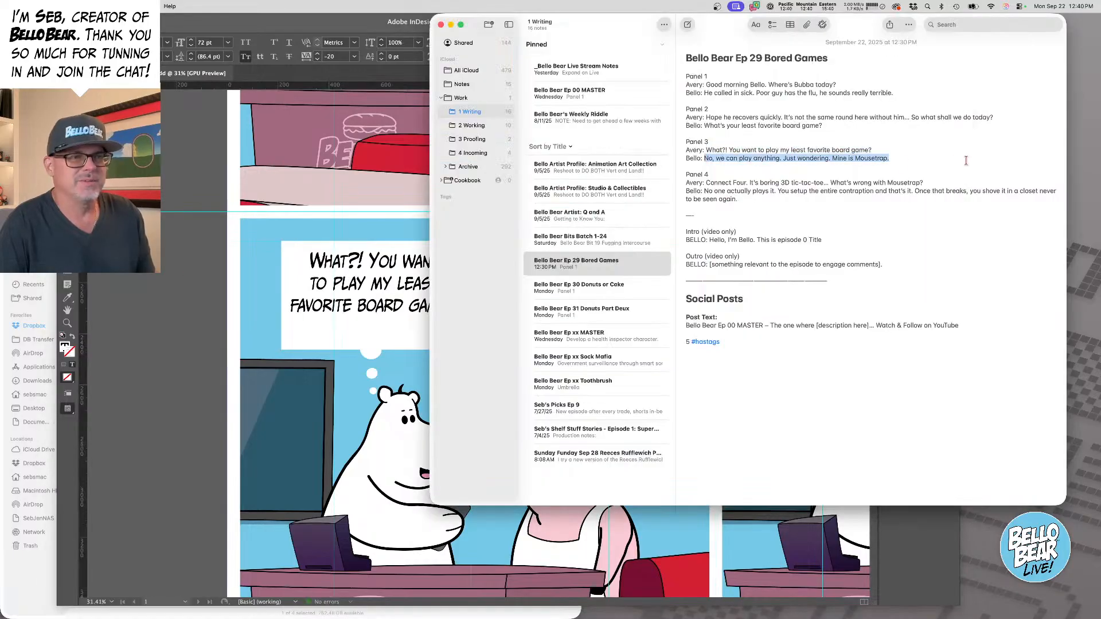
key("super+Tab")
triple_click(577, 284)
key("super+a")
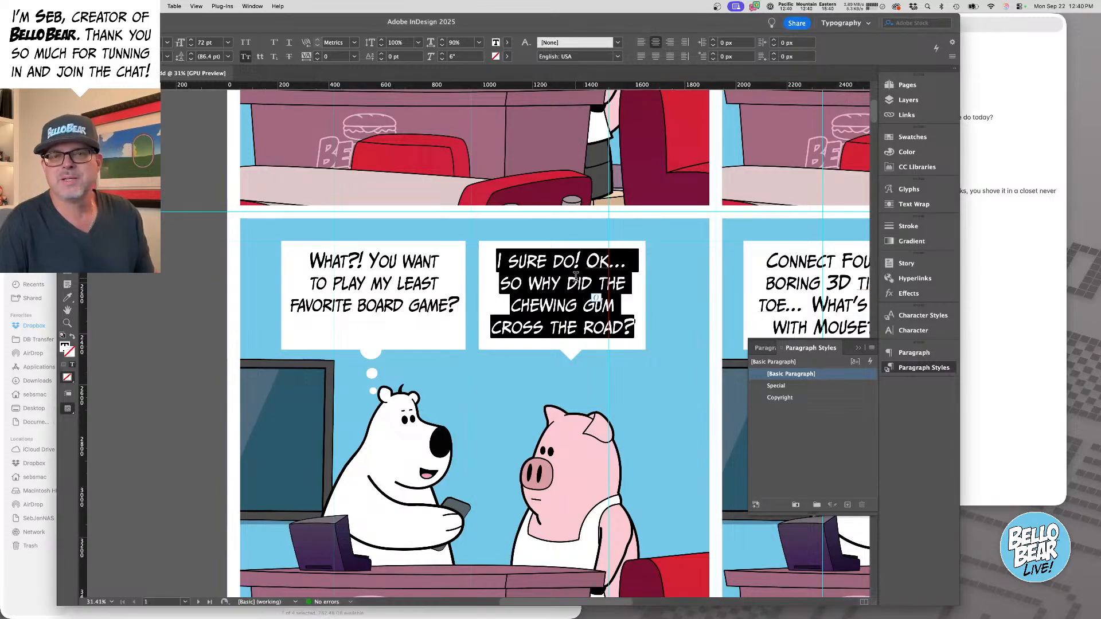
key("super+v")
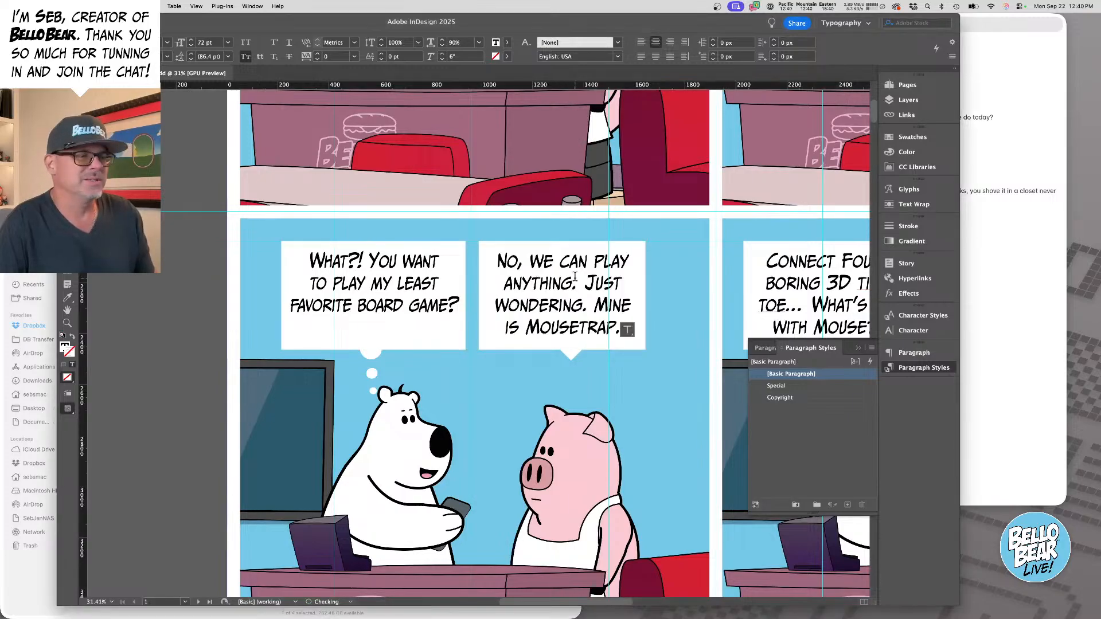
key("Escape")
- Narrow the bear's panel 3 balloon from its left edge to about 607 px so the dialogue wraps onto four lines
key("super+minus")
scroll(509, 337, "up", 10)
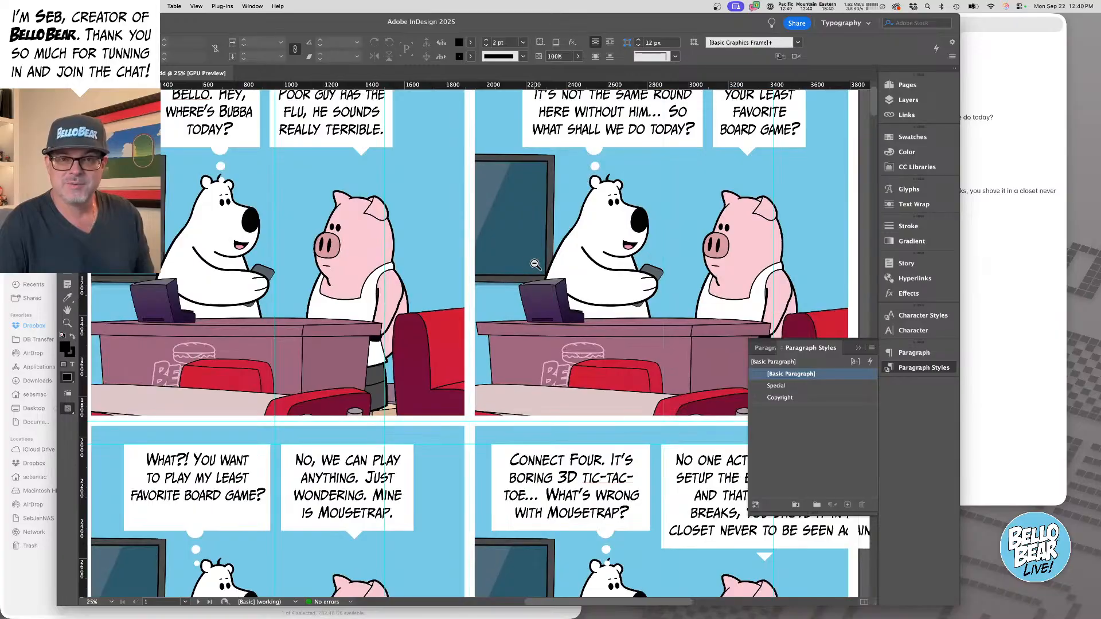
scroll(508, 337, "right", 3)
left_click(636, 293)
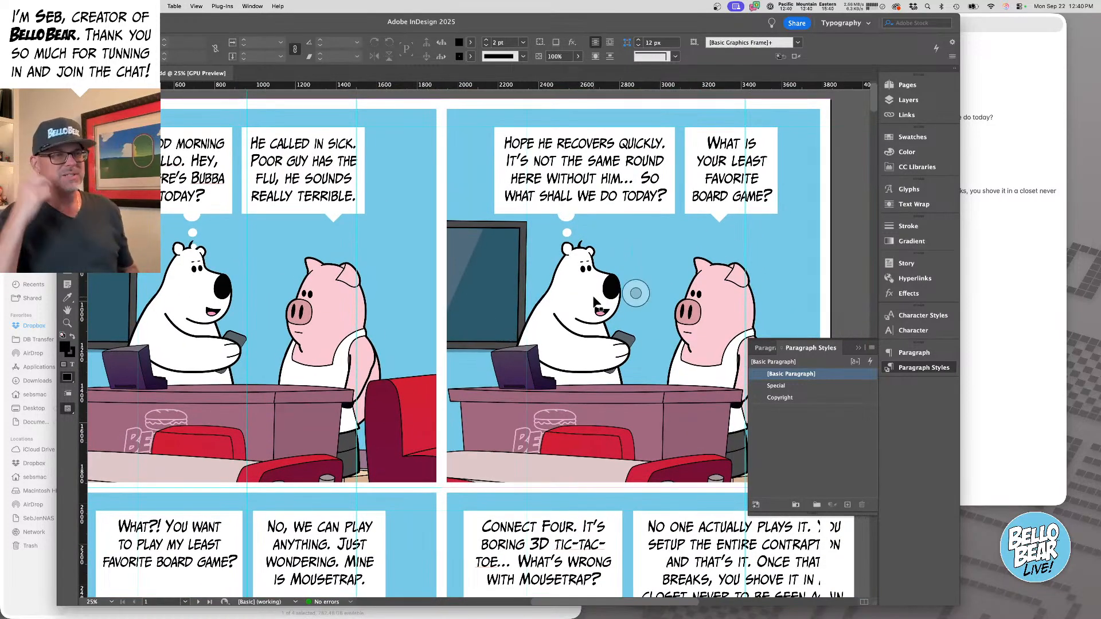
scroll(596, 304, "down", 5)
scroll(597, 304, "left", 2)
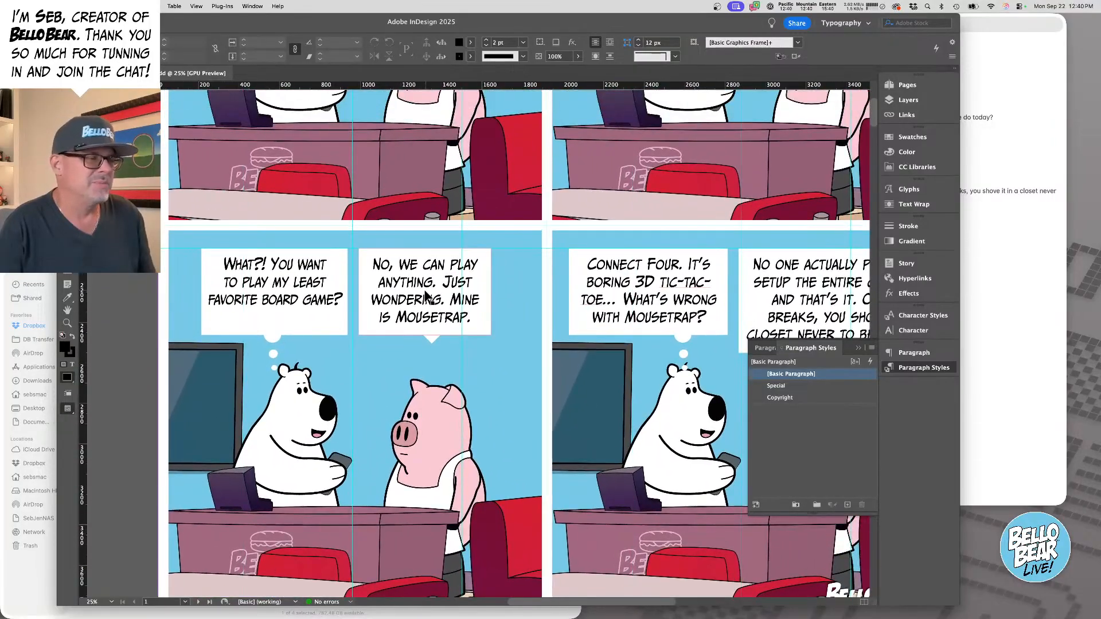
left_click(225, 283)
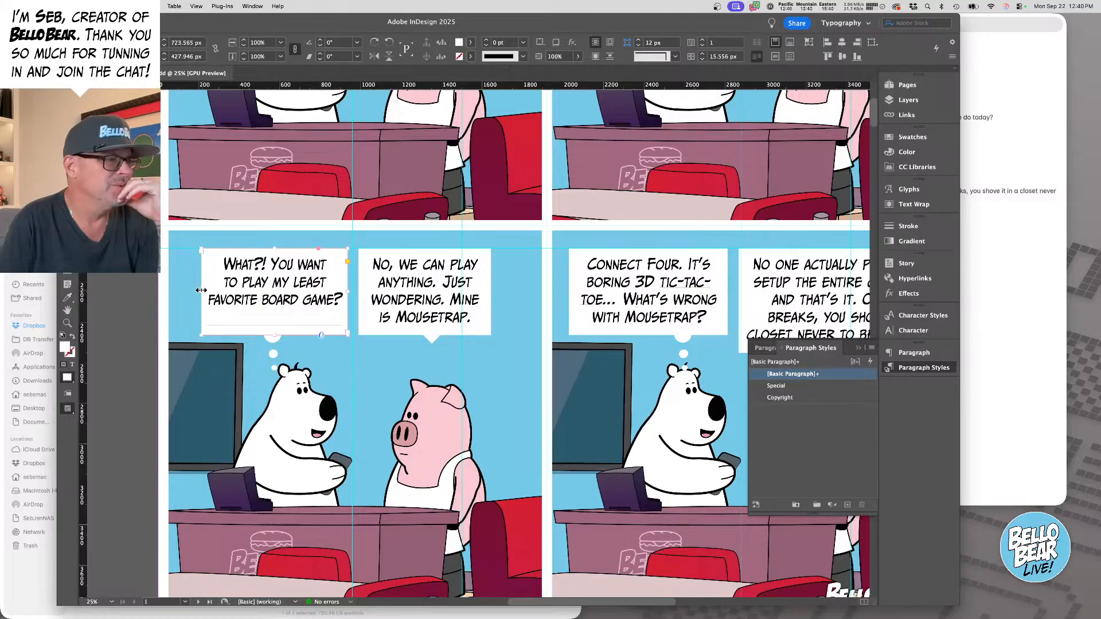
left_click_drag(201, 290, 199, 291)
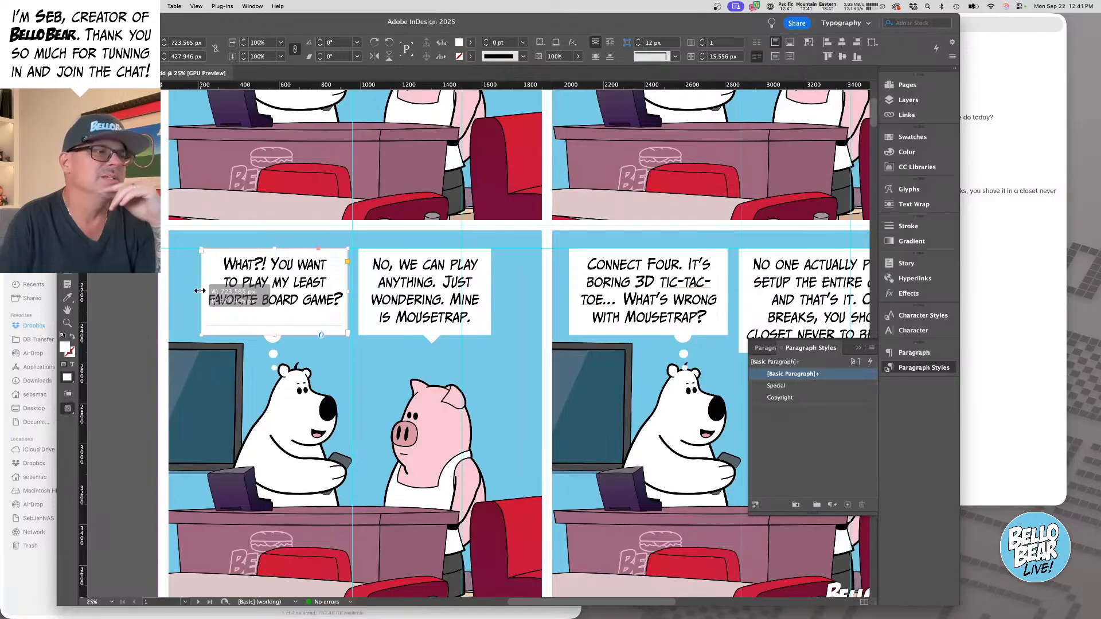
left_click_drag(199, 291, 226, 285)
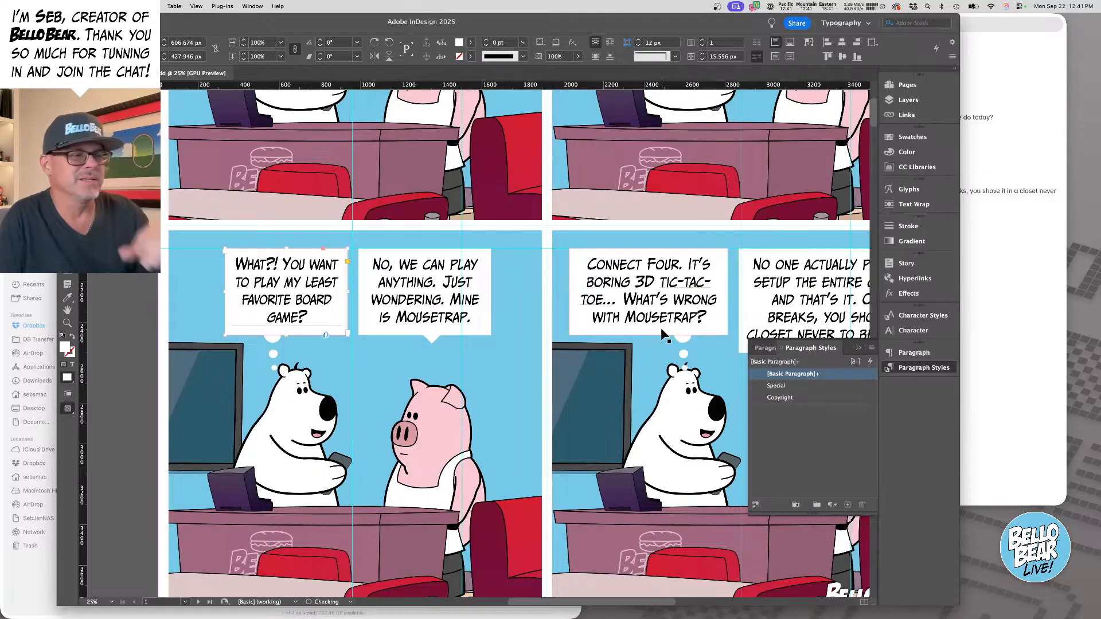
- Set the last two lines of the bear's panel 3 dialogue, "favorite board game?", to 90% horizontal scale and 0 tracking
key("Return")
key("super+a")
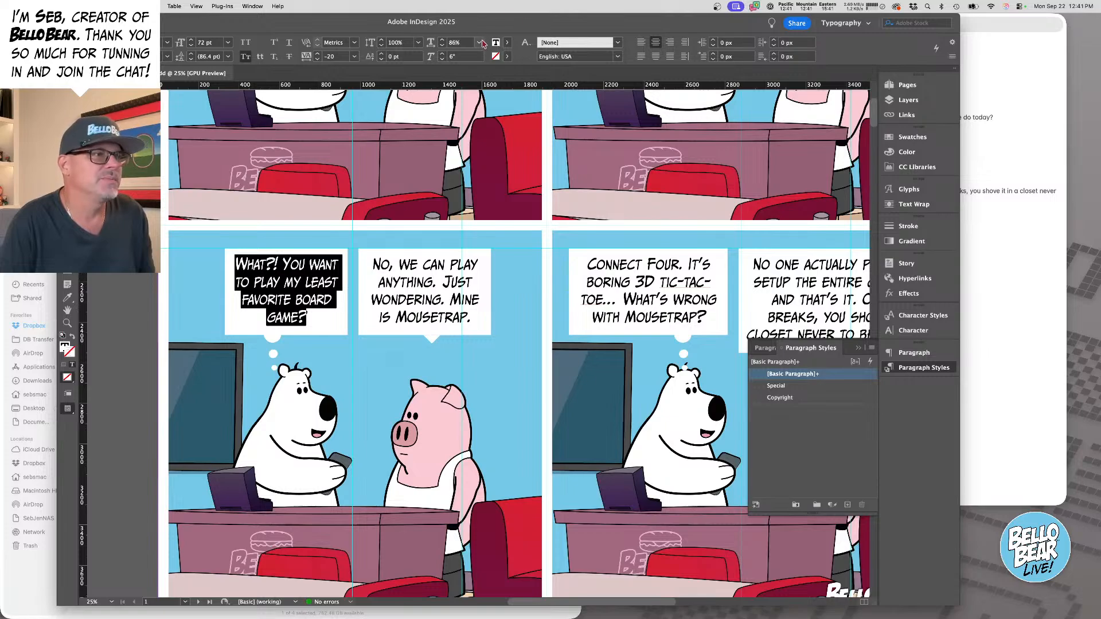
left_click(479, 43)
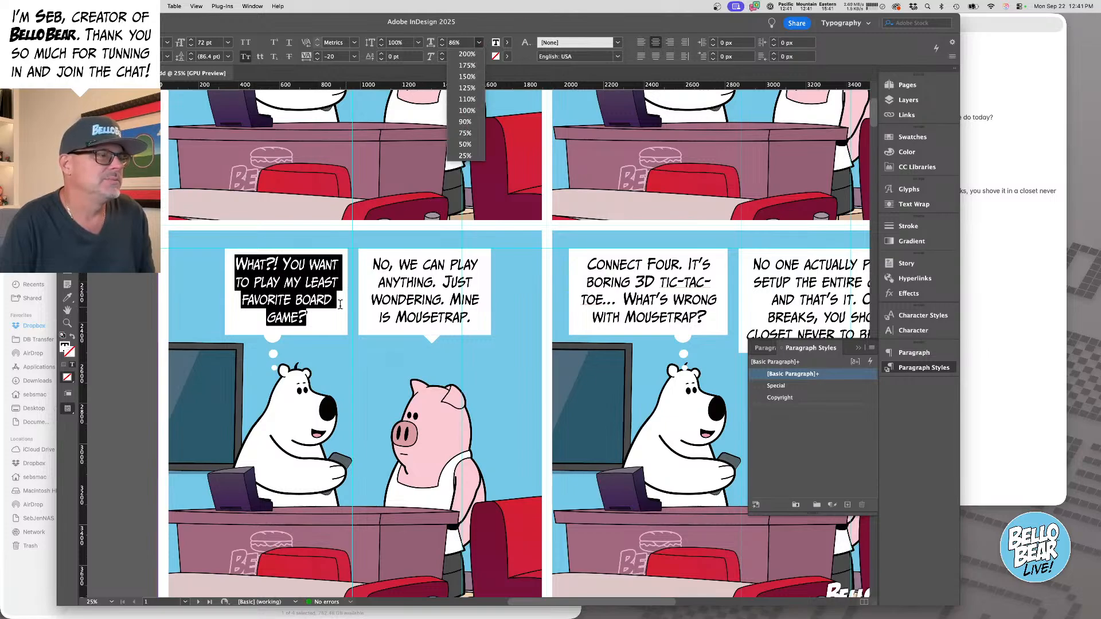
triple_click(323, 296)
left_click_drag(324, 296, 322, 323)
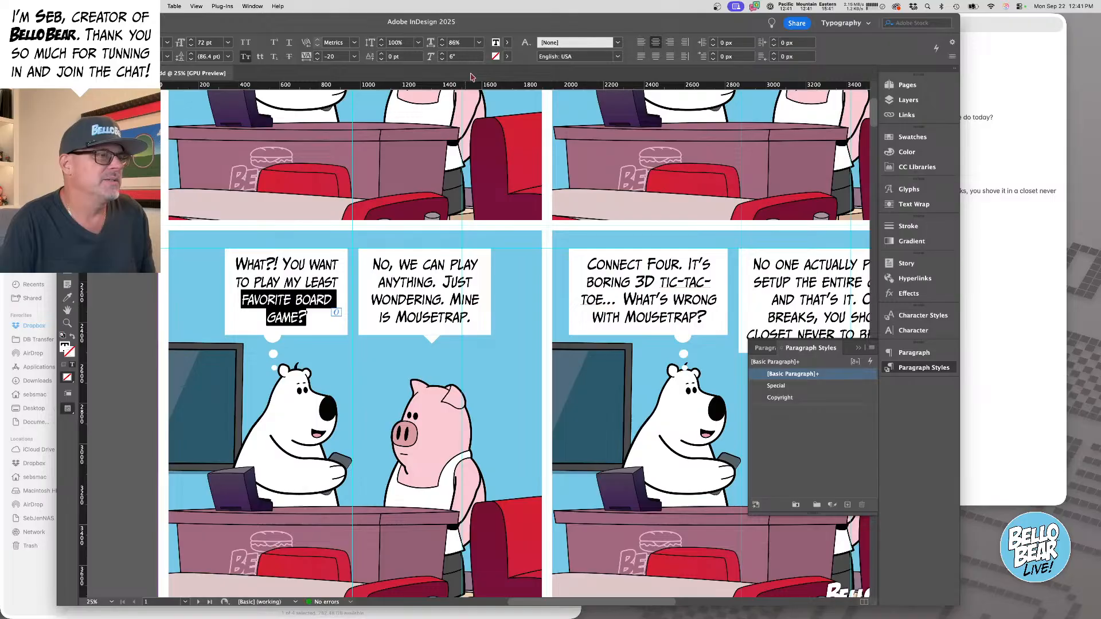
left_click(443, 41)
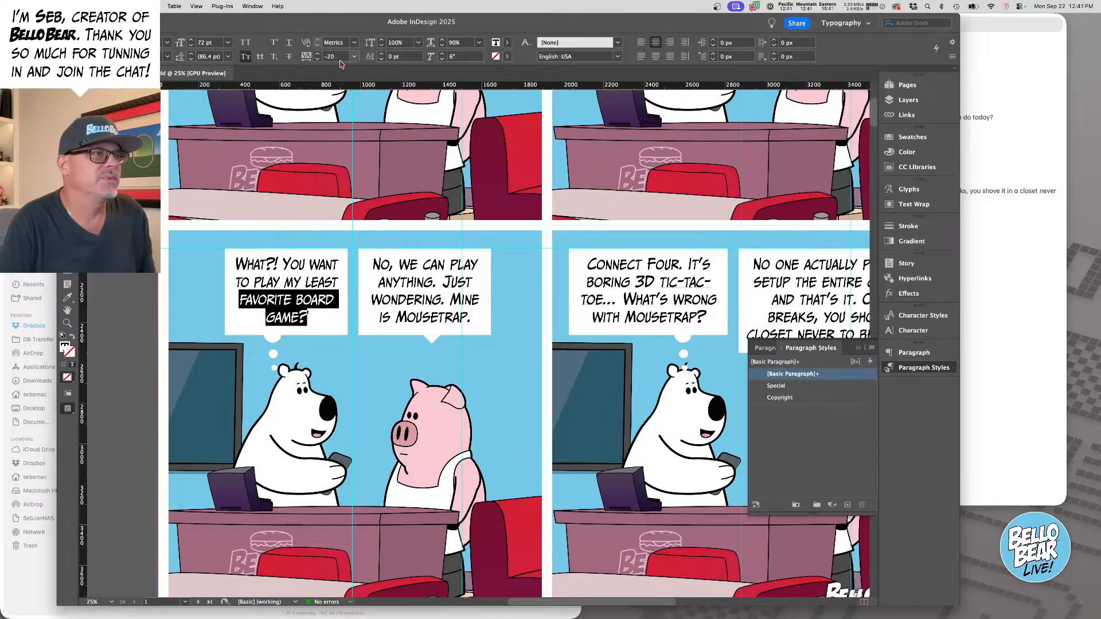
left_click(354, 58)
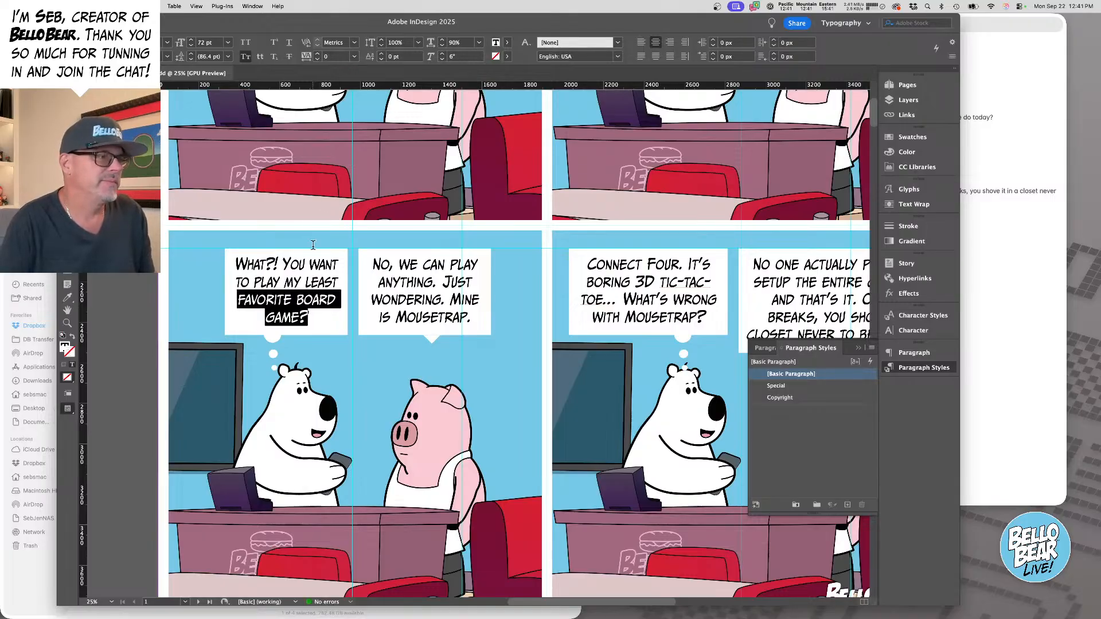
left_click(310, 262)
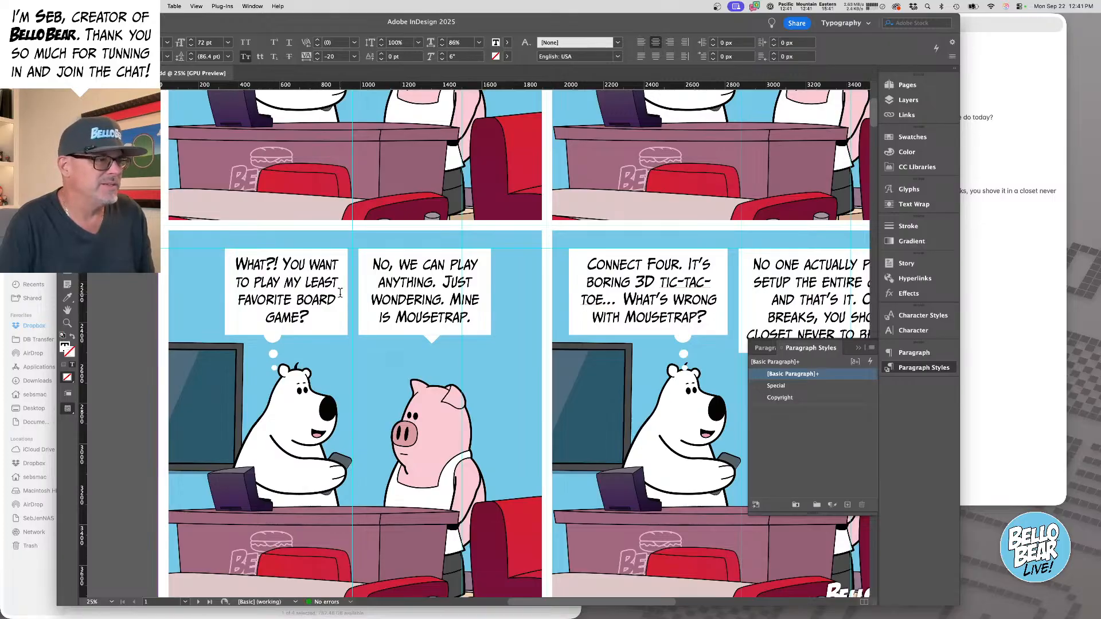
key("Escape")
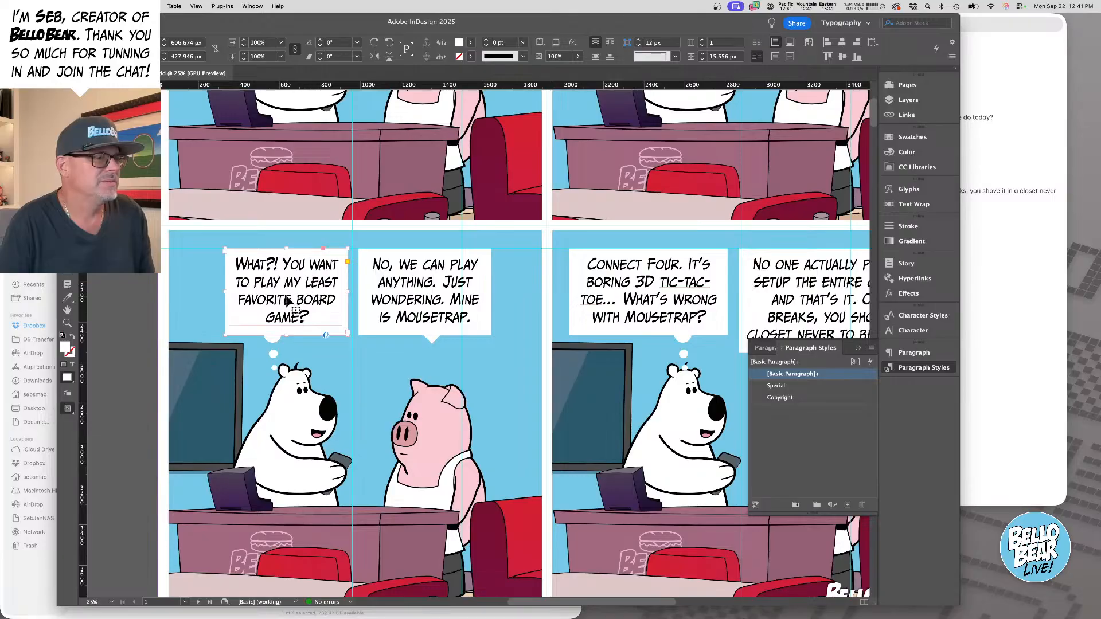
- Add "Bello" before the question mark in the bear's "What?! You want to play my least favorite board game?" bubble
double_click(299, 318)
type("Bello")
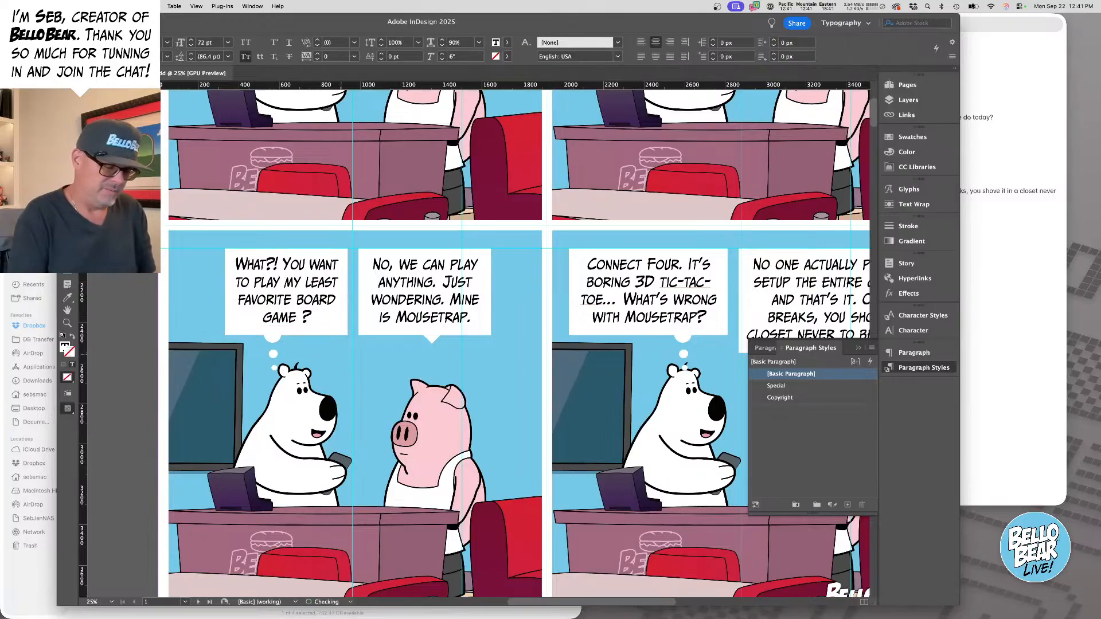
key("Delete")
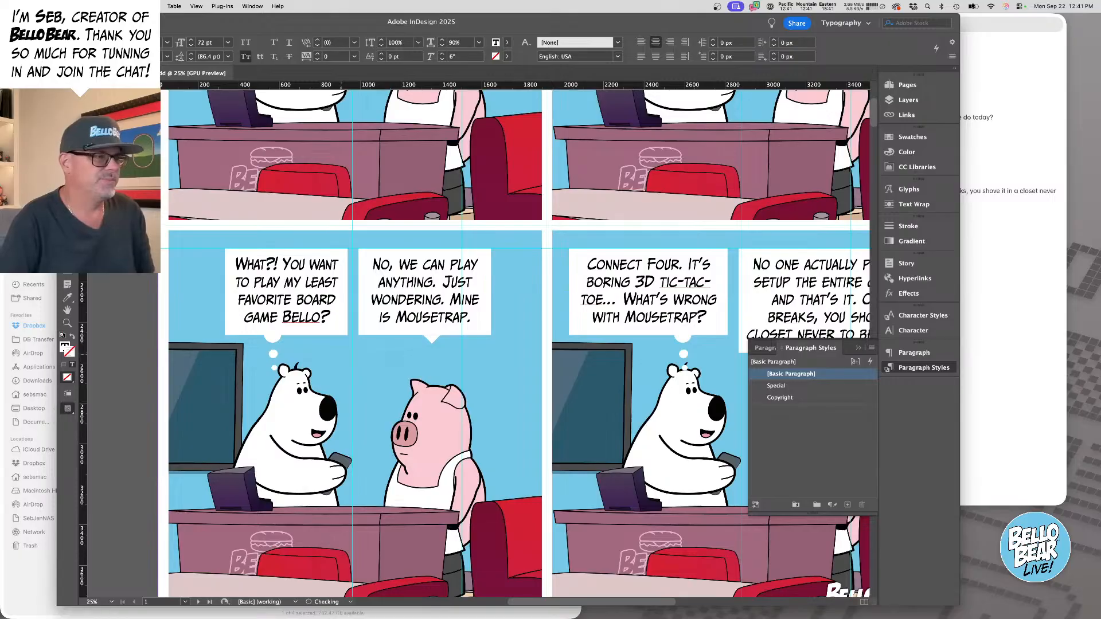
scroll(327, 294, "up", 3)
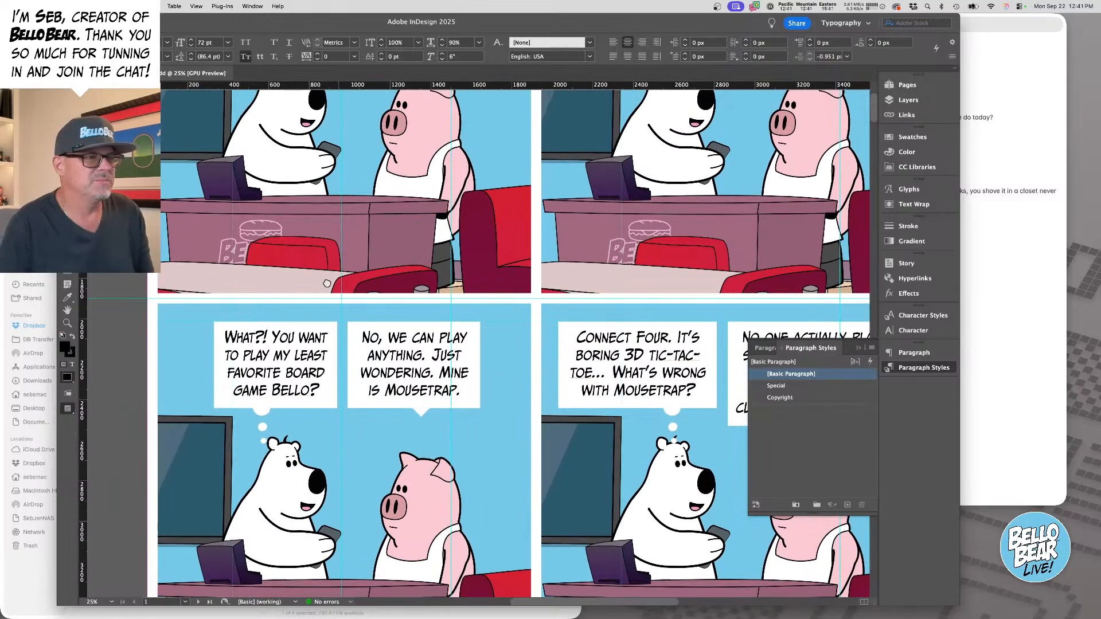
scroll(326, 294, "up", 4)
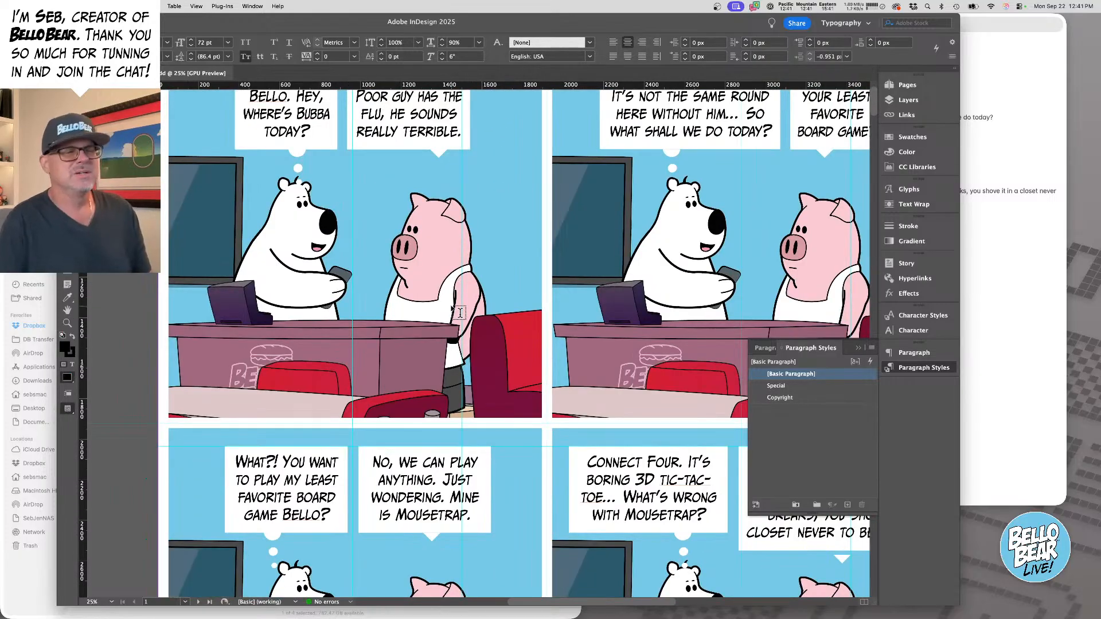
key("Escape")
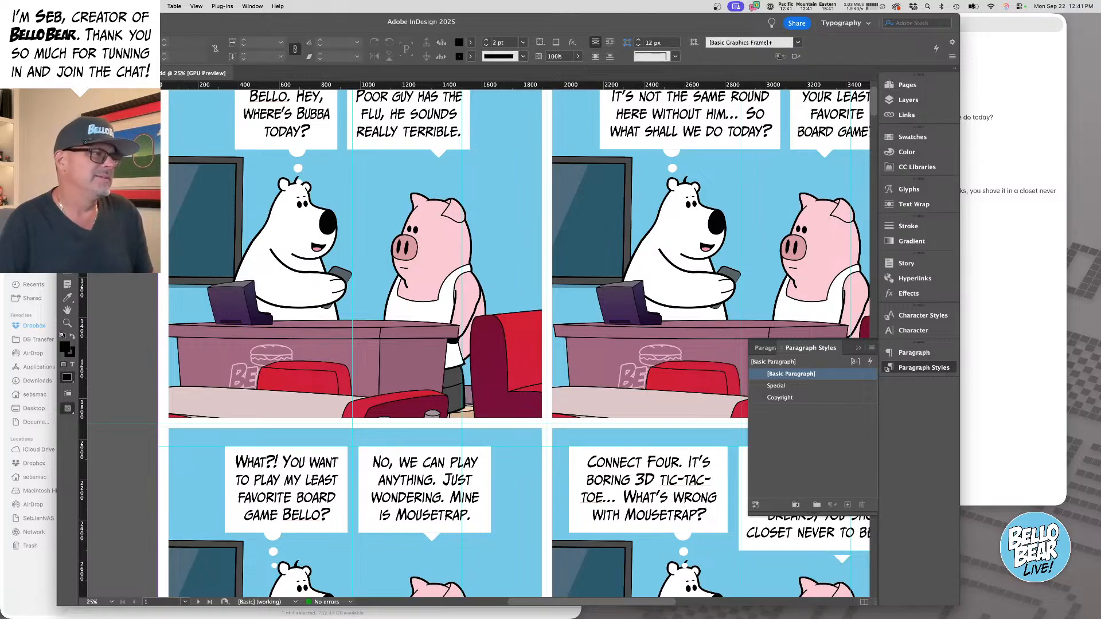
- Widen the pig's "What is your least favorite board game?" speech bubble in the second panel to about 526 px
key("super+minus")
left_click(383, 407)
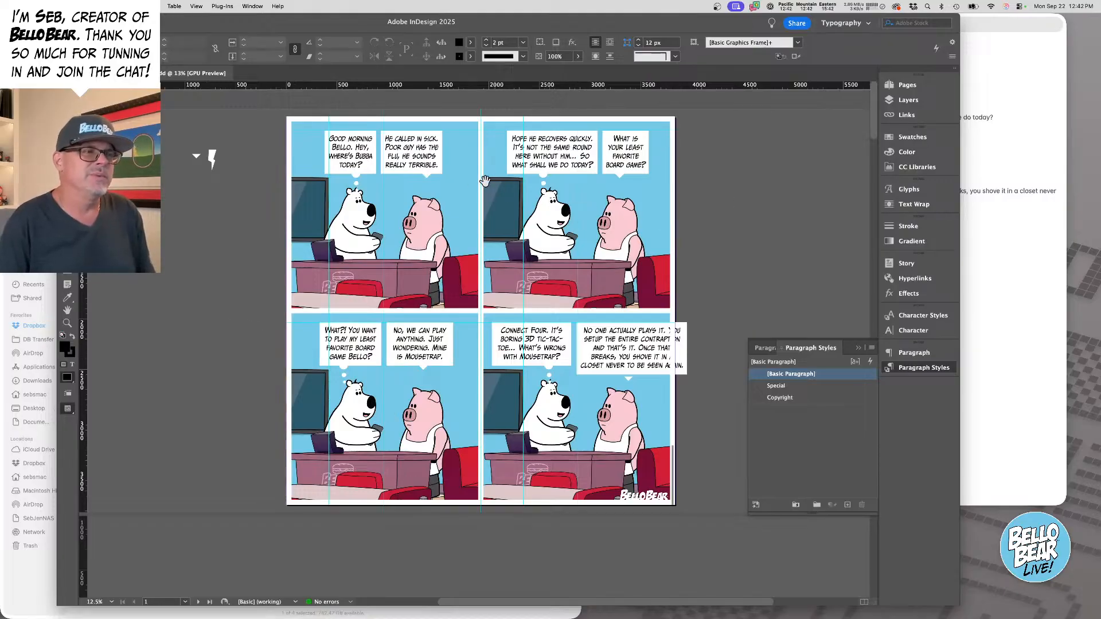
key("super+equal")
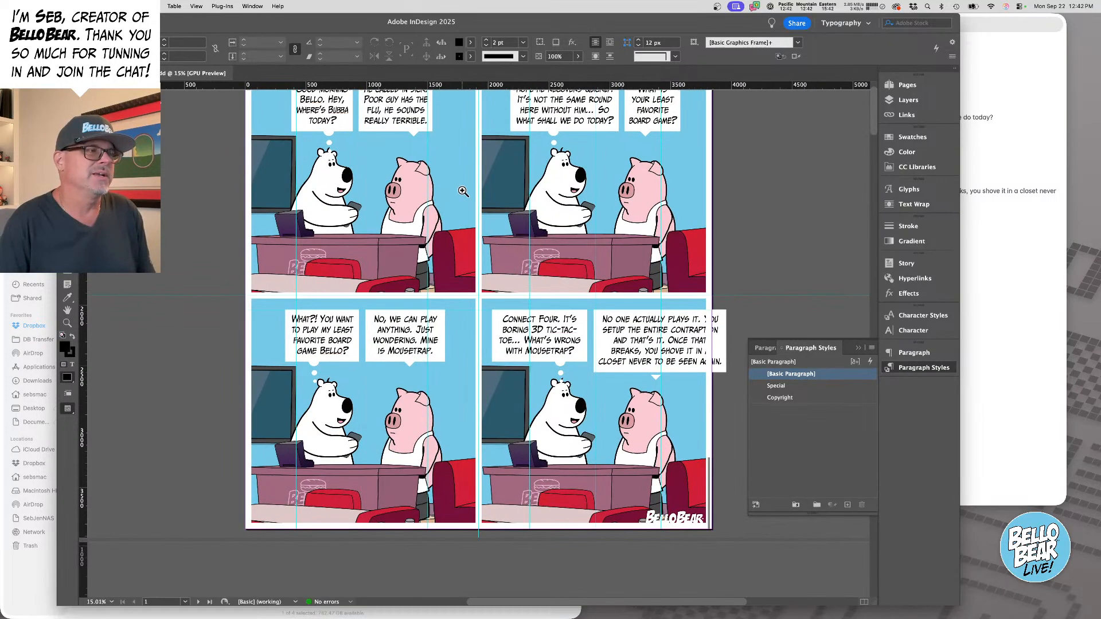
scroll(463, 191, "up", 3)
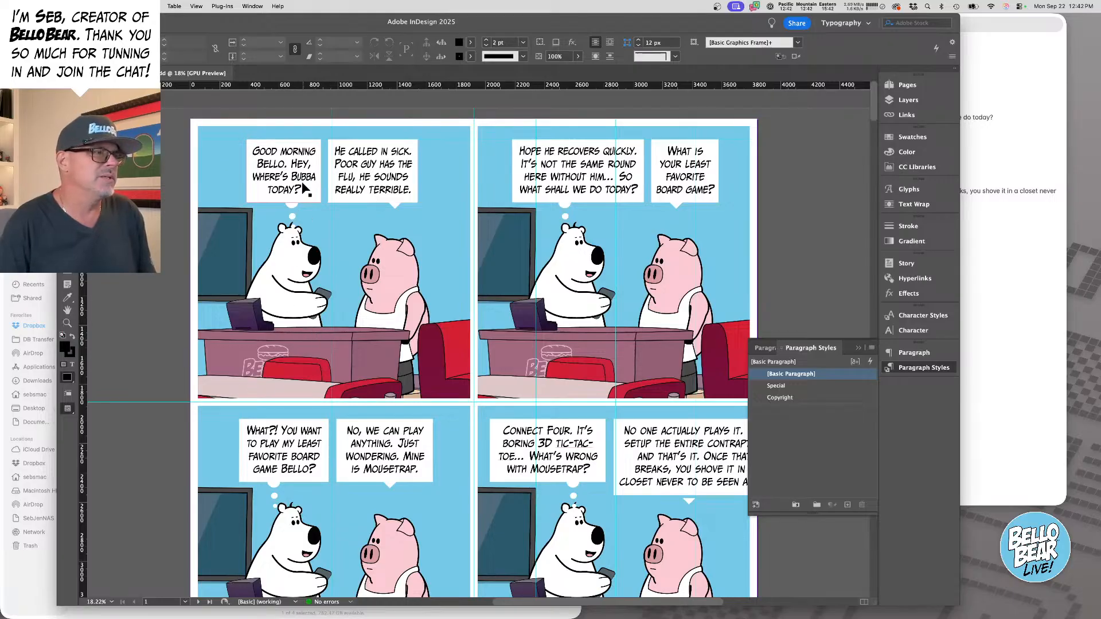
left_click(333, 261)
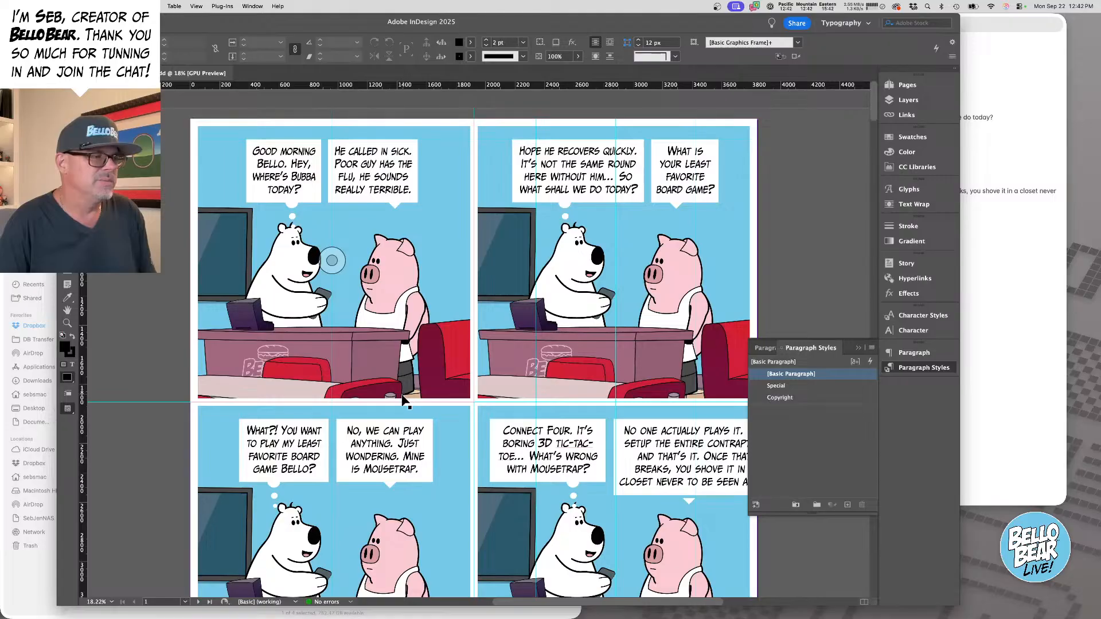
left_click(332, 499)
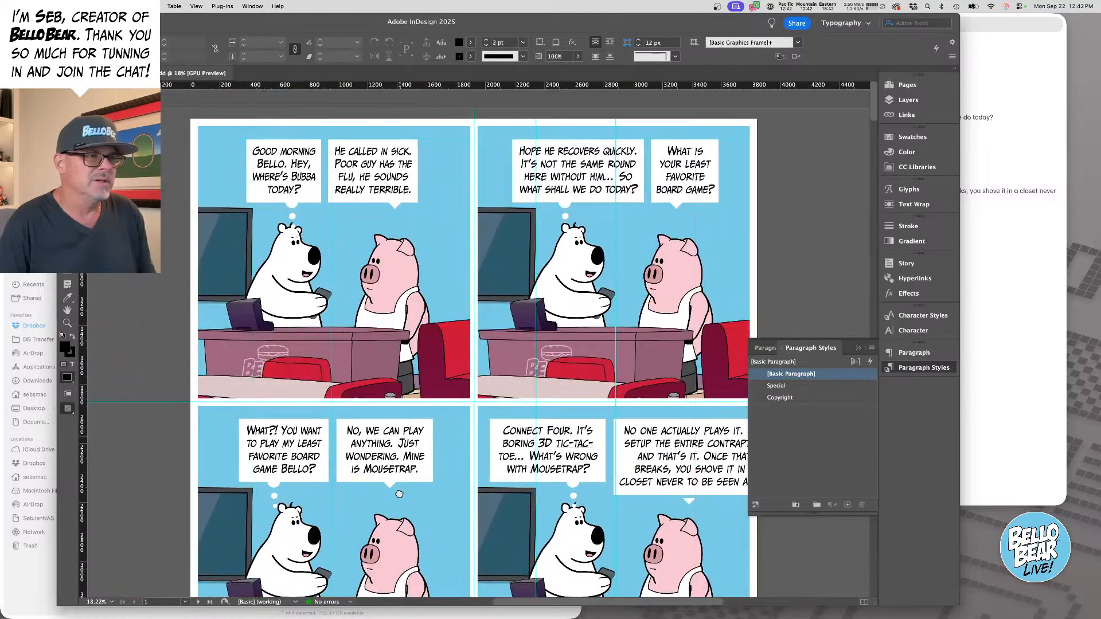
scroll(590, 226, "up", 6)
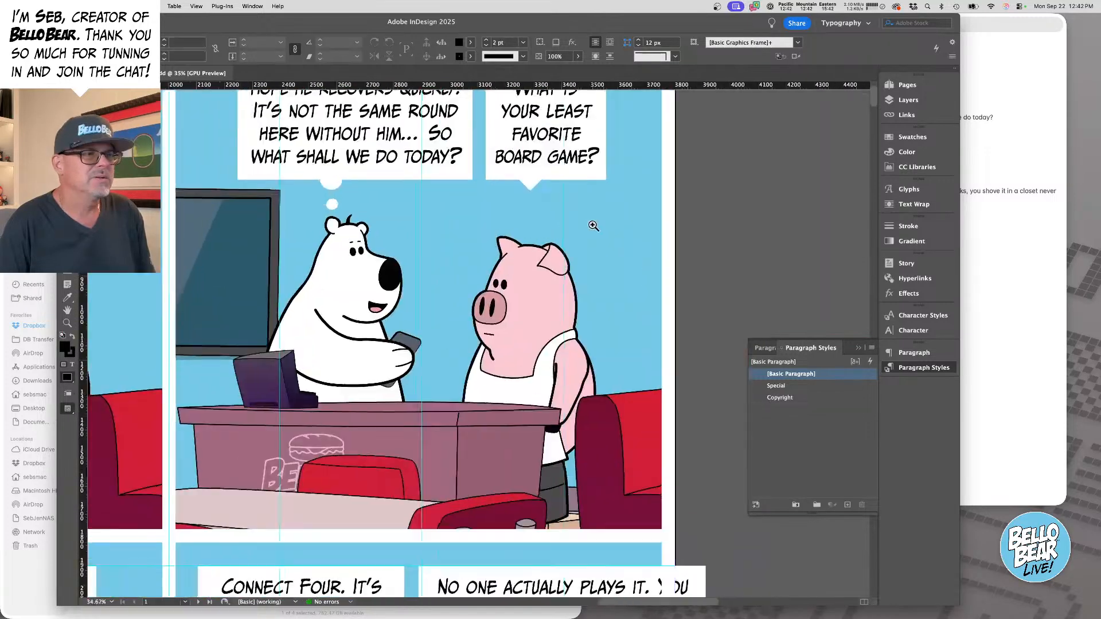
left_click(600, 278)
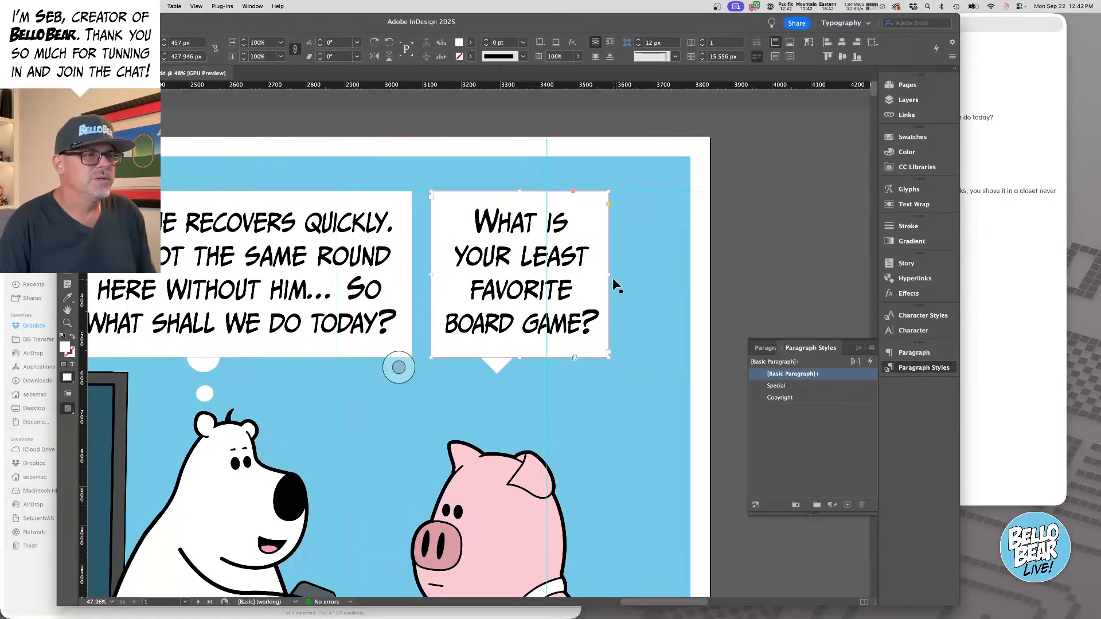
left_click_drag(609, 274, 634, 274)
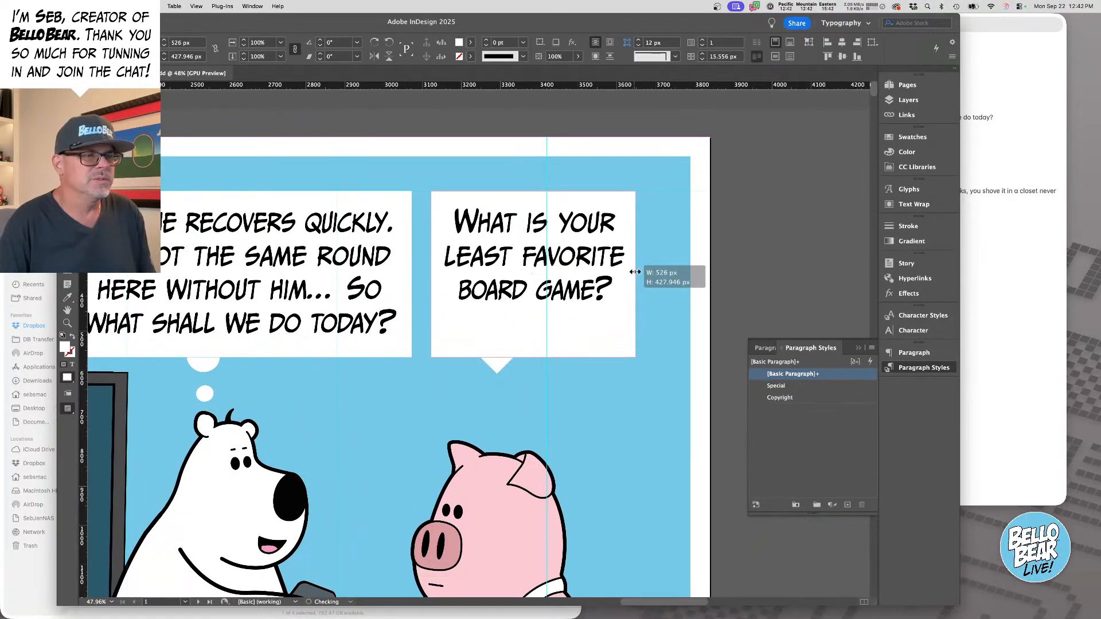
- Set the pig's question text to 90% horizontal scale and 0 tracking, and add "Avery" before its question mark
triple_click(615, 271)
left_click(615, 271)
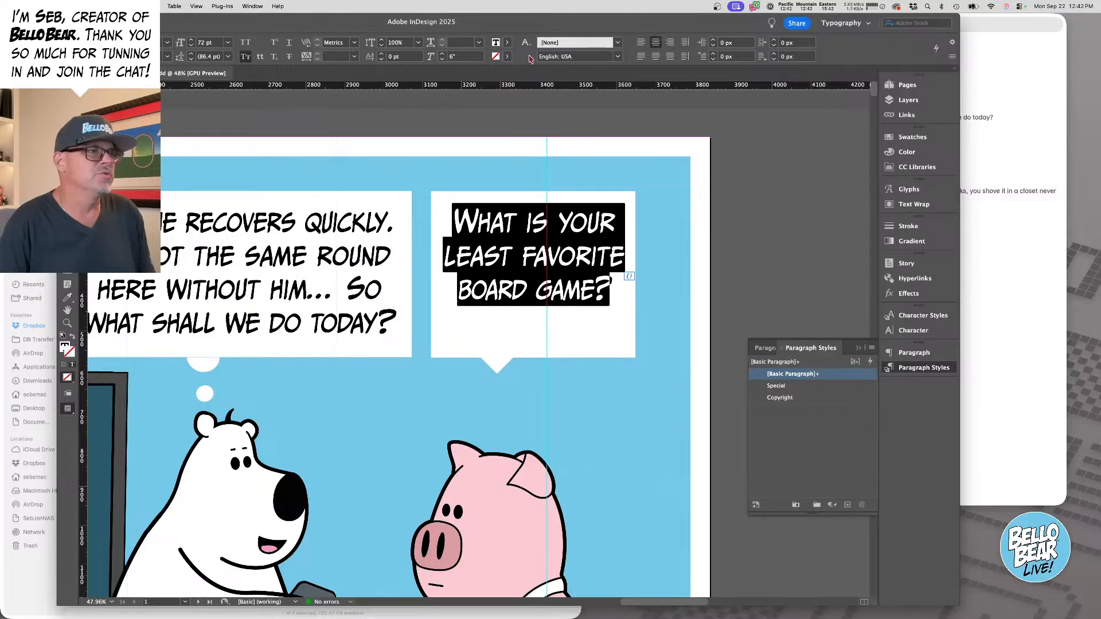
left_click(479, 43)
left_click(465, 123)
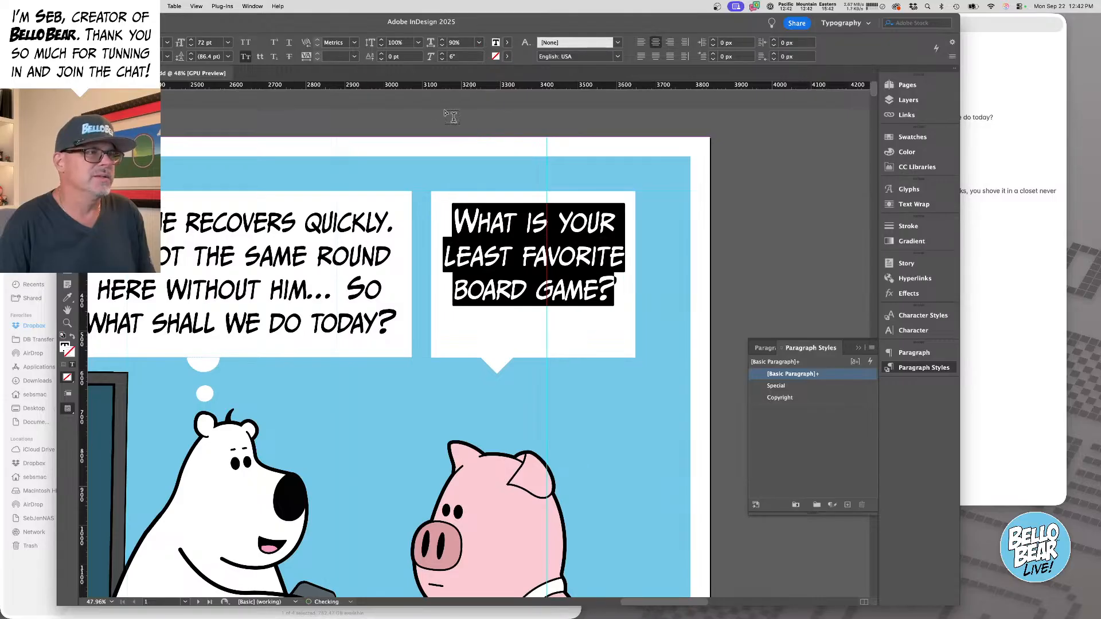
left_click(353, 58)
left_click(341, 137)
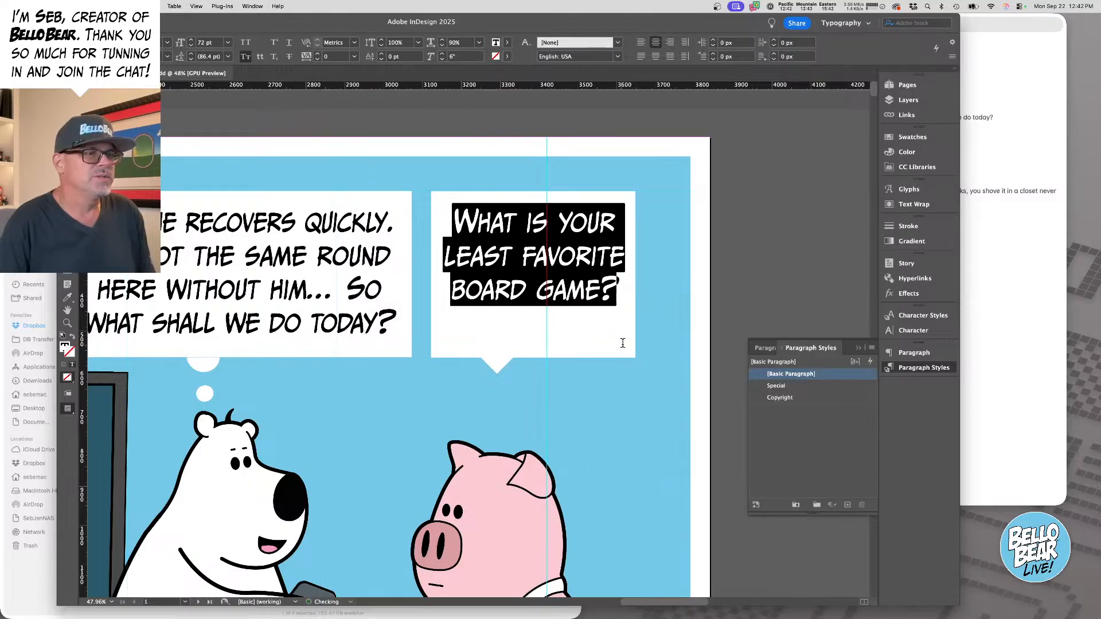
left_click(608, 292)
type("Avery")
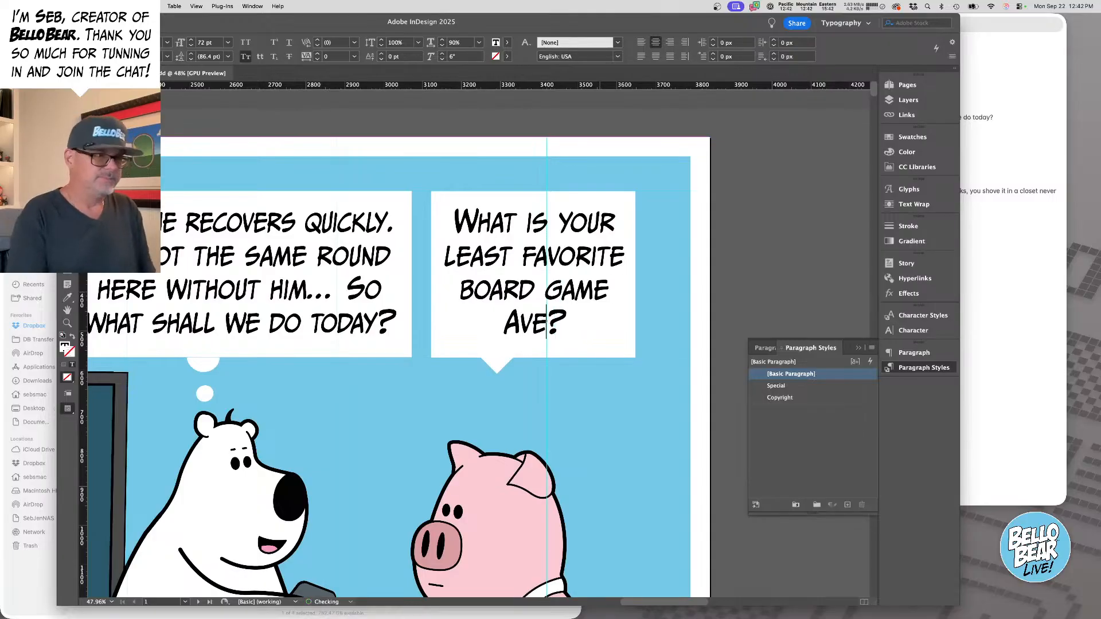
- Tighten the "least favorite" line to -20 tracking and 85% horizontal scale
triple_click(515, 258)
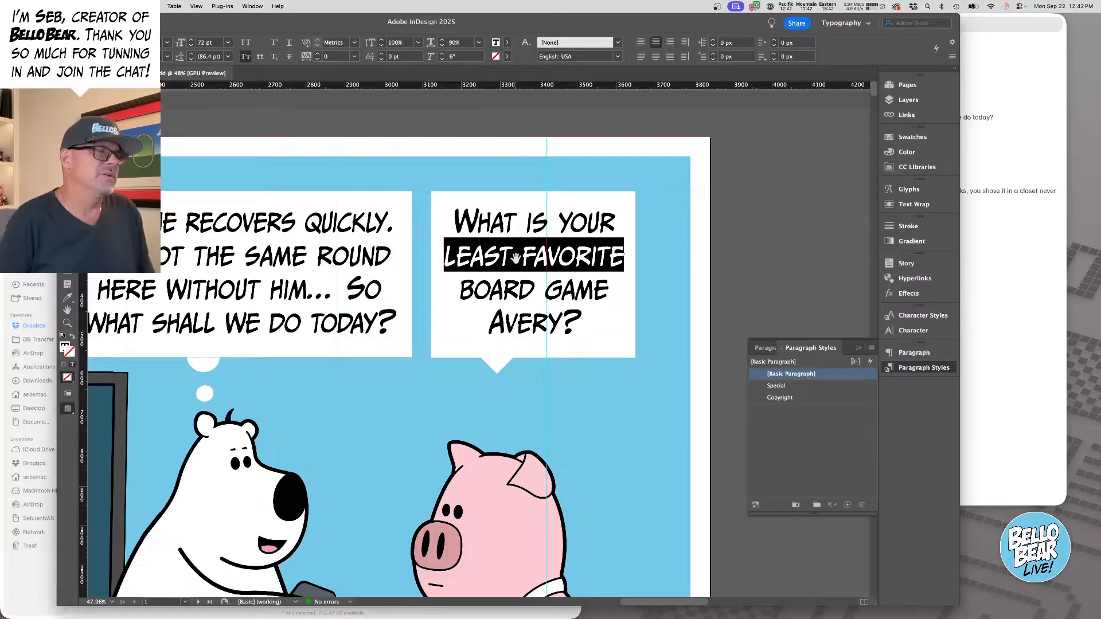
key("alt+Left")
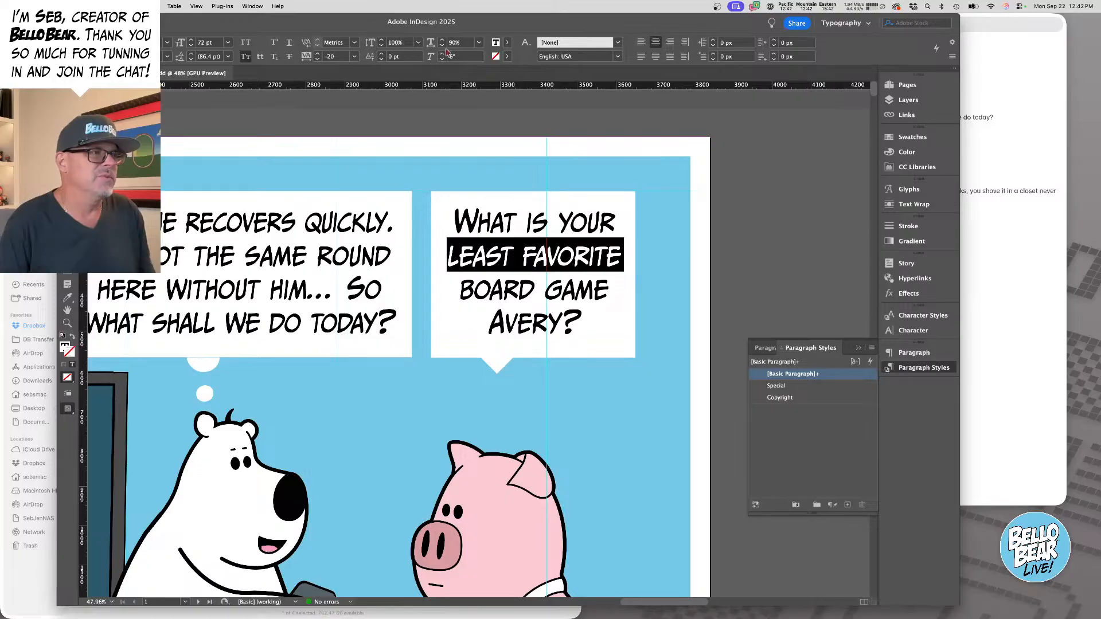
left_click(442, 46)
left_click(442, 45)
left_click(442, 45)
left_click(442, 45)
left_click(442, 45)
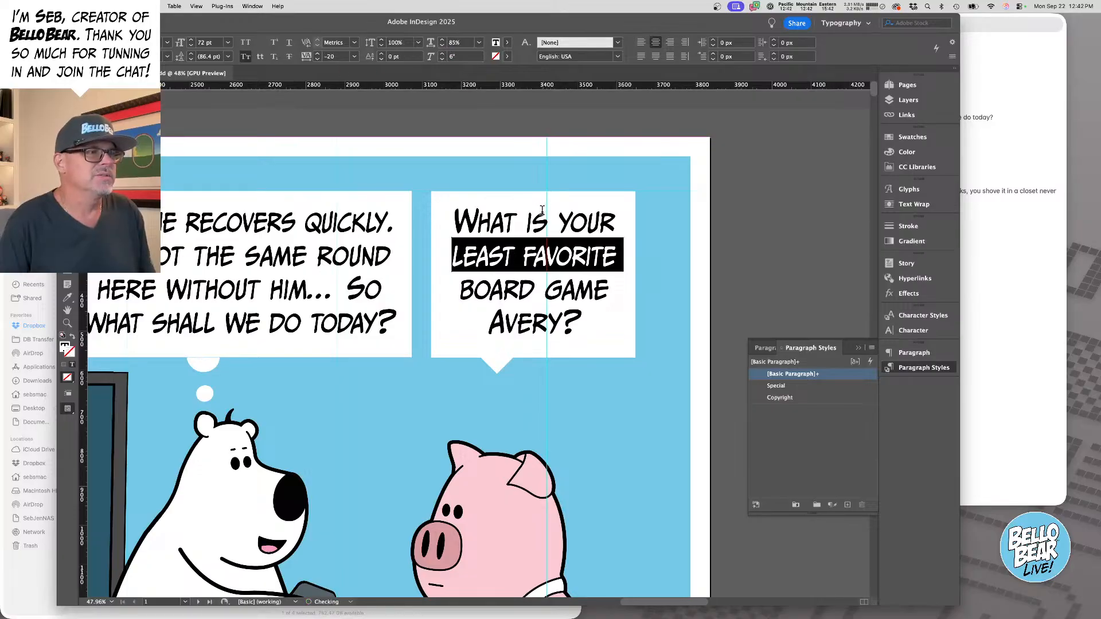
- Set the tracking of the "What is your" line to -10
double_click(512, 211)
triple_click(571, 212)
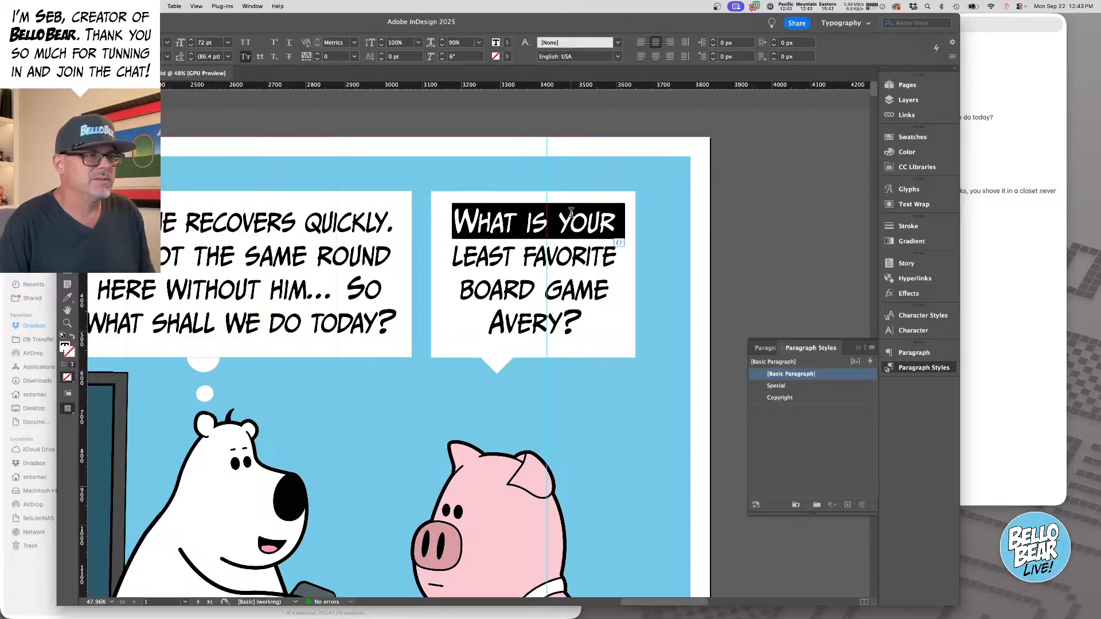
left_click(319, 59)
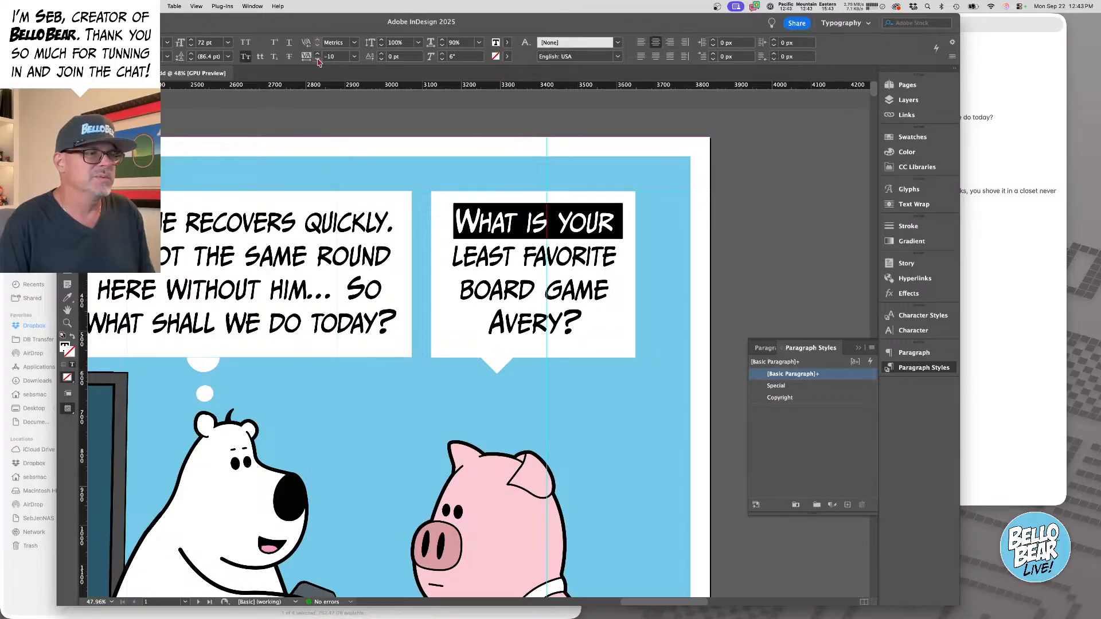
left_click(556, 258)
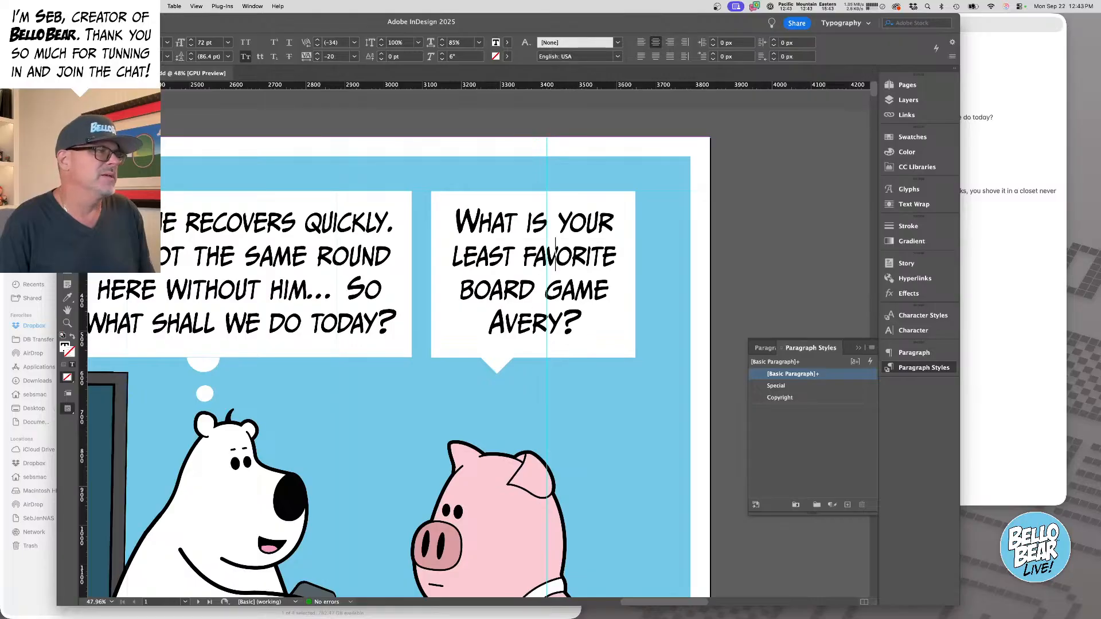
- Narrow the pig's question bubble to about 490 px and shift both second-panel bubbles slightly to the left
key("Escape")
left_click_drag(636, 274, 621, 275)
key("super+minus")
key("super+minus")
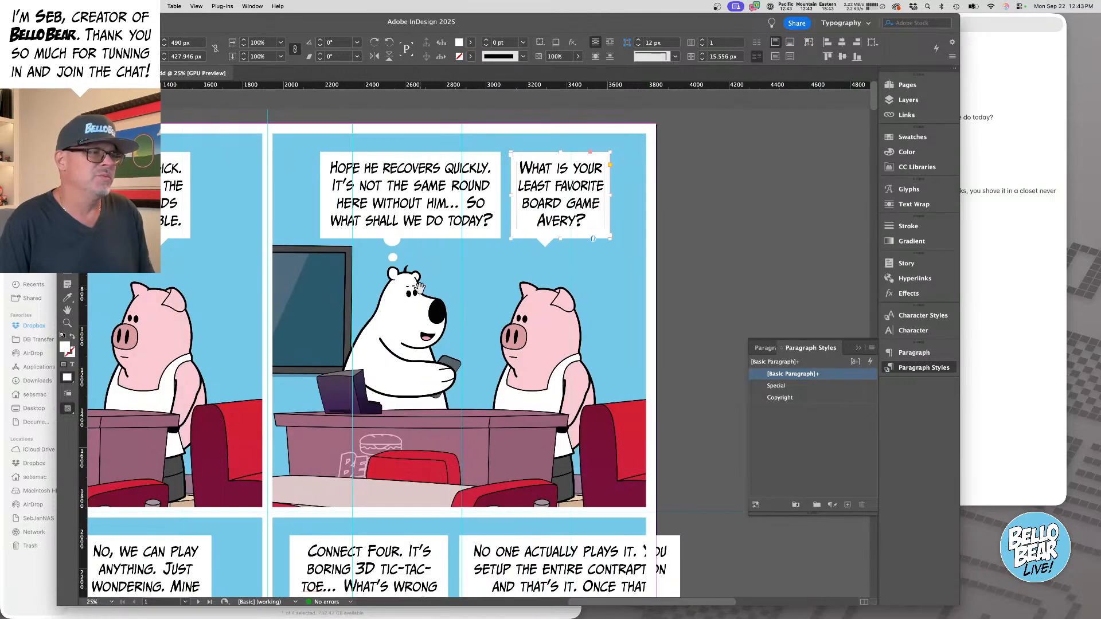
left_click(435, 196)
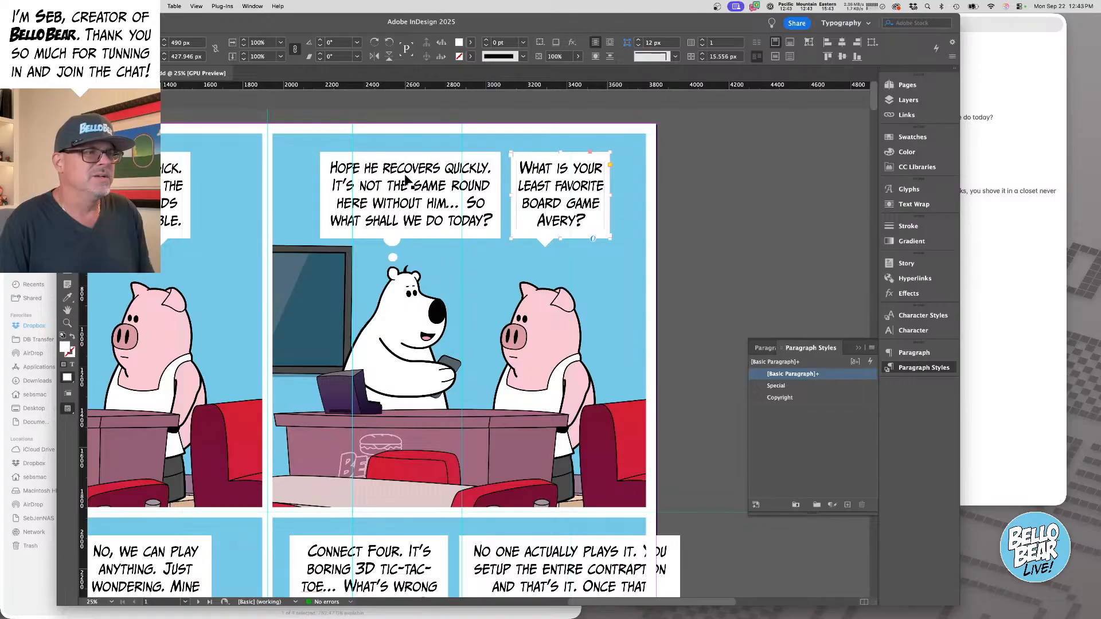
mouse_move(406, 181)
left_mouse_down()
mouse_move(421, 186)
mouse_move(410, 186)
left_mouse_up()
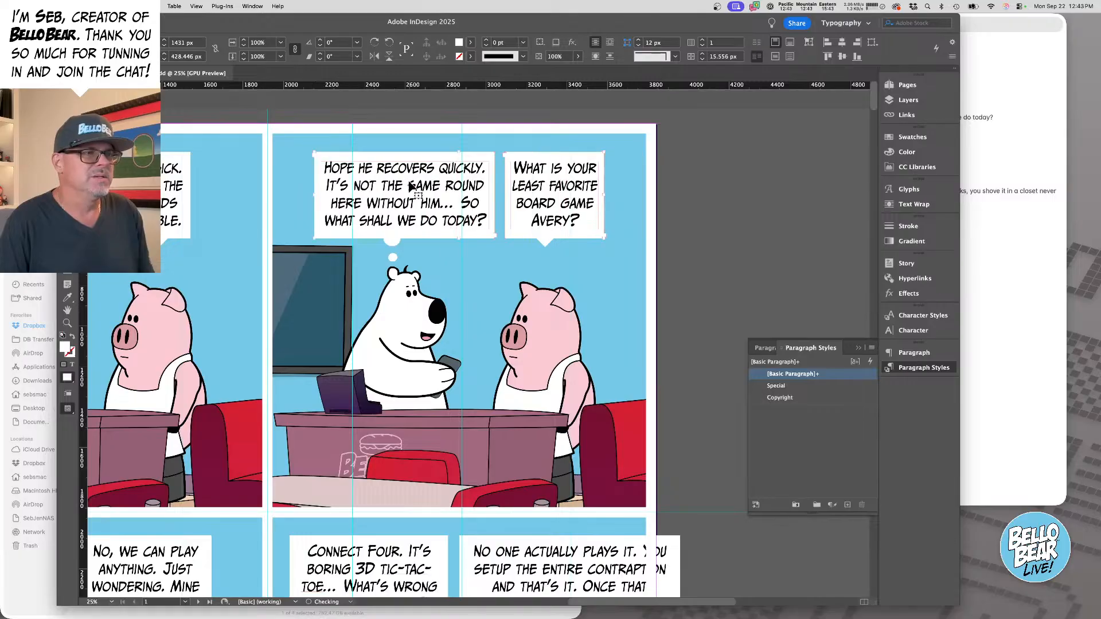
left_click(715, 247)
- Narrow the bear's "What?! You want to play" bubble in the third panel to about 593 px from its left edge
scroll(715, 247, "down", 3)
scroll(714, 246, "left", 2)
scroll(506, 311, "down", 5)
scroll(507, 312, "left", 4)
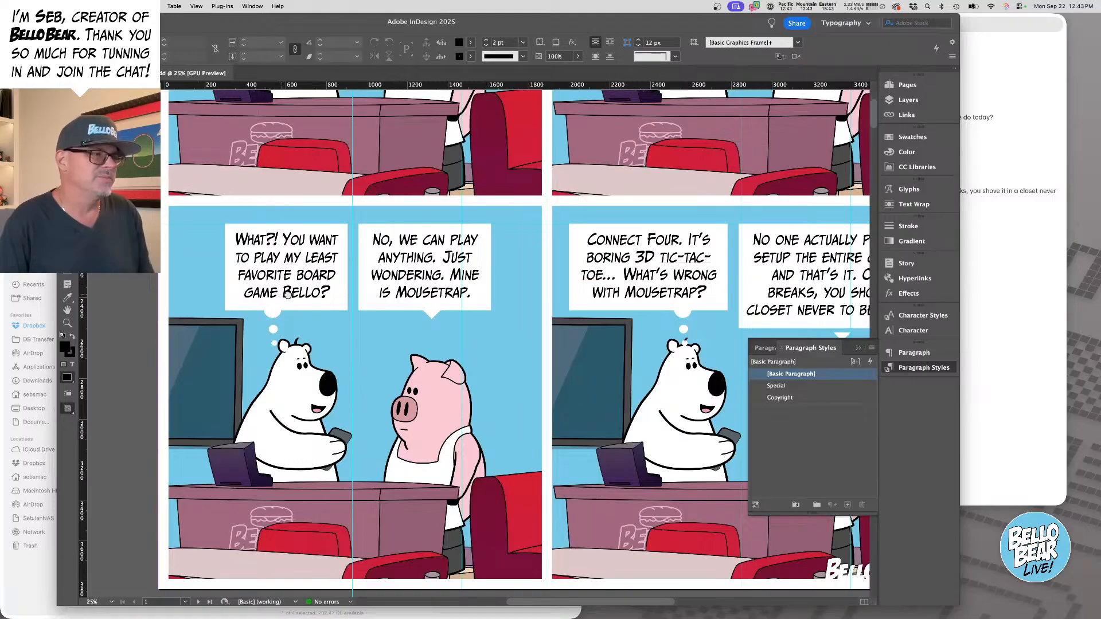
mouse_move(285, 293)
left_mouse_down()
mouse_move(364, 327)
mouse_move(291, 278)
left_mouse_up()
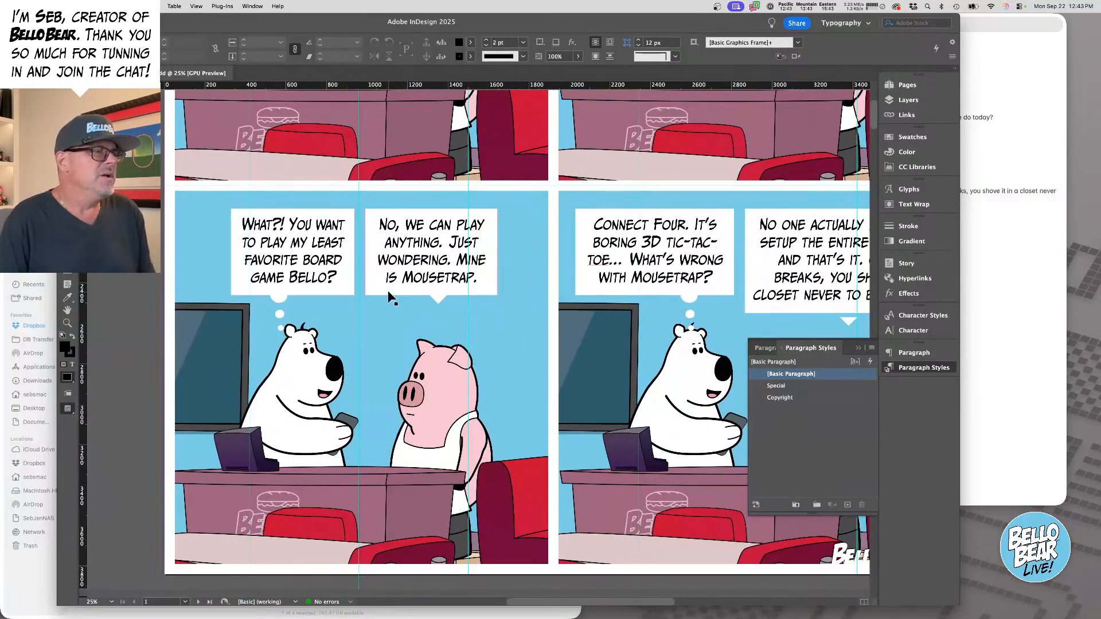
scroll(320, 295, "up", 3)
left_click(231, 213)
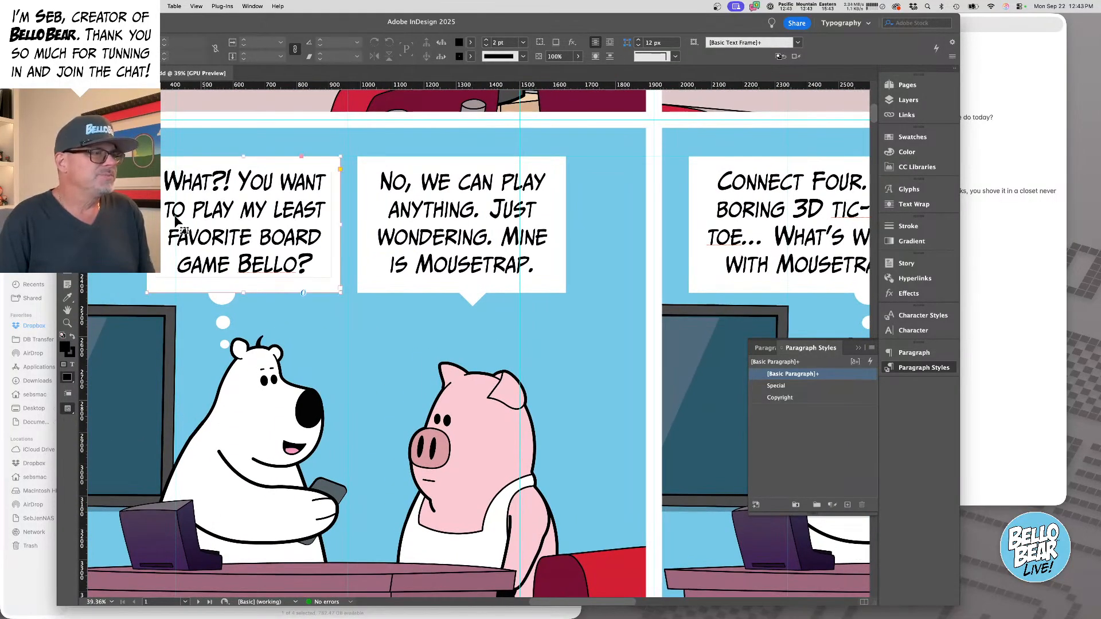
triple_click(206, 186)
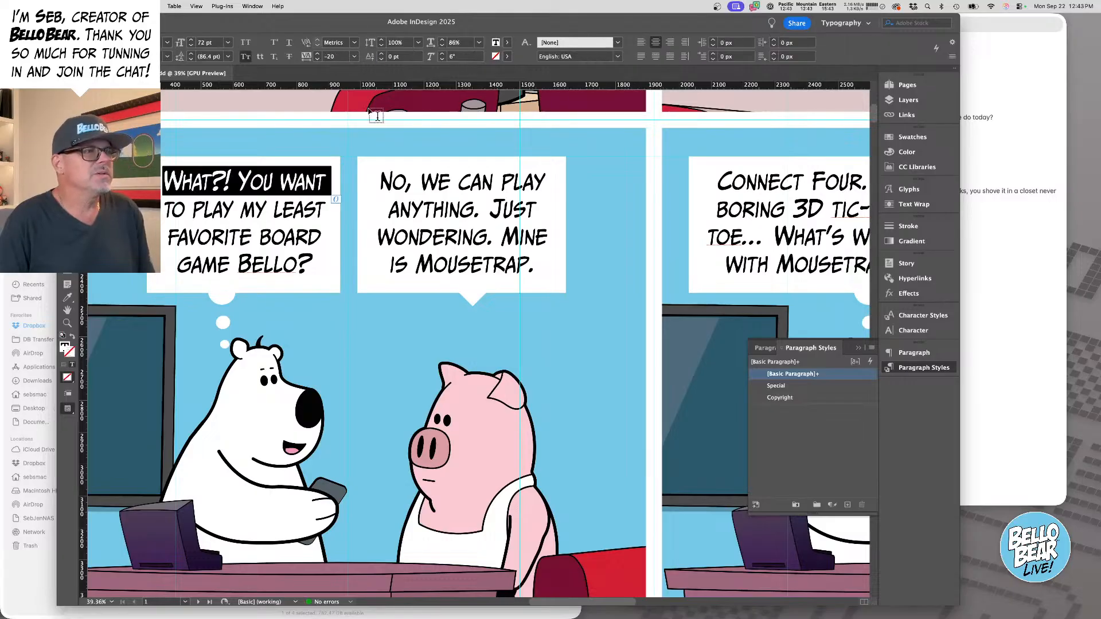
key("Escape")
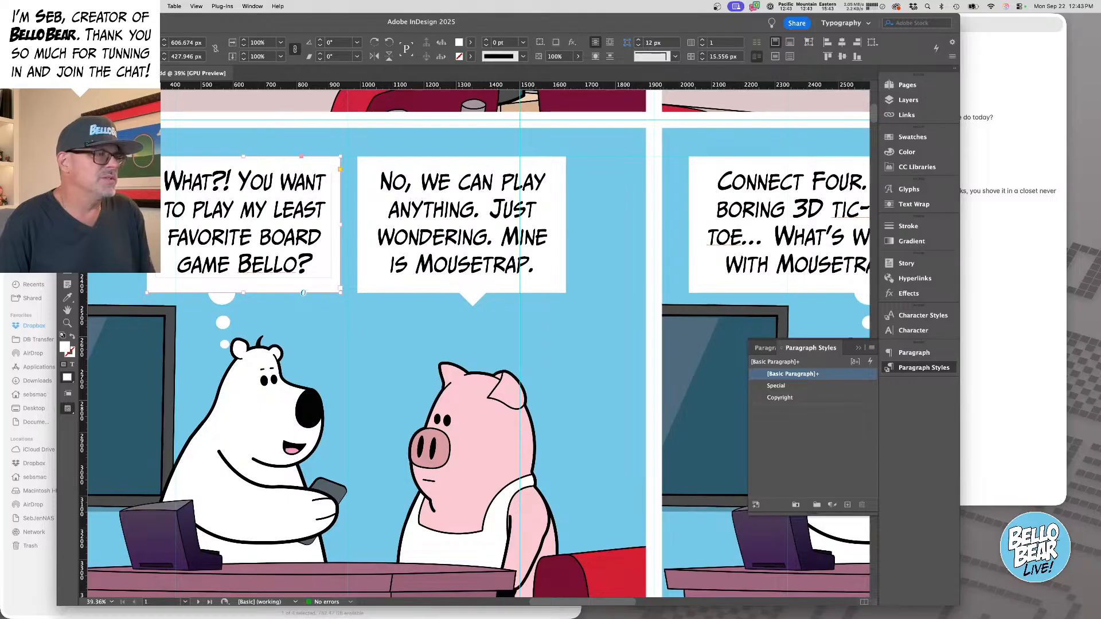
left_click_drag(147, 224, 152, 224)
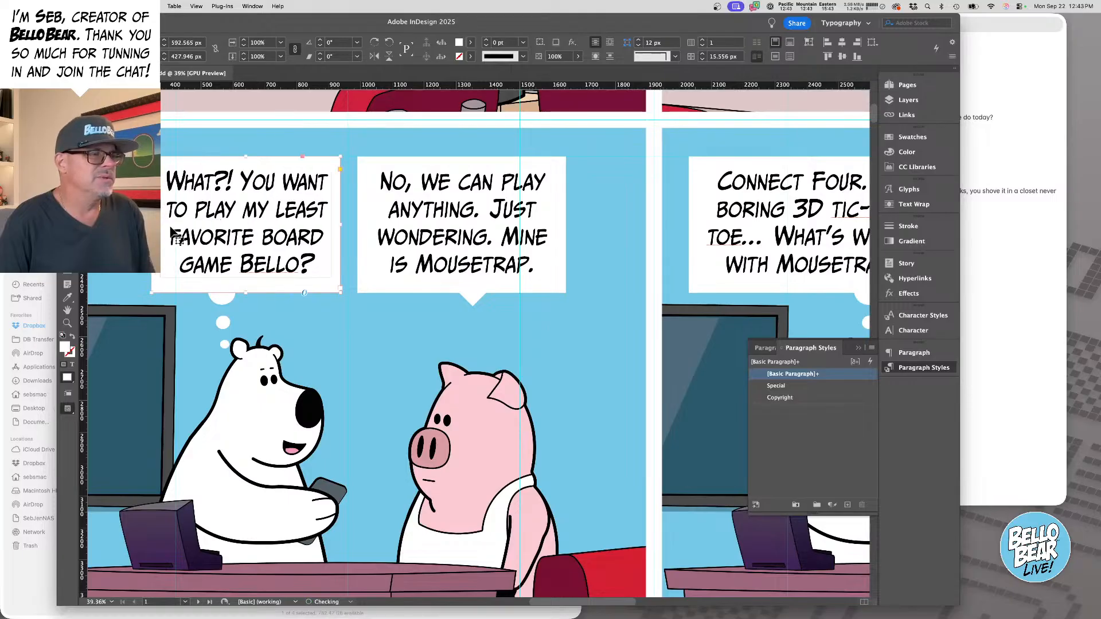
- Set the tracking to -20 on the "No, we can play" and "wondering. Mine" lines of the pig's third-panel bubble
left_click(531, 238)
double_click(434, 189)
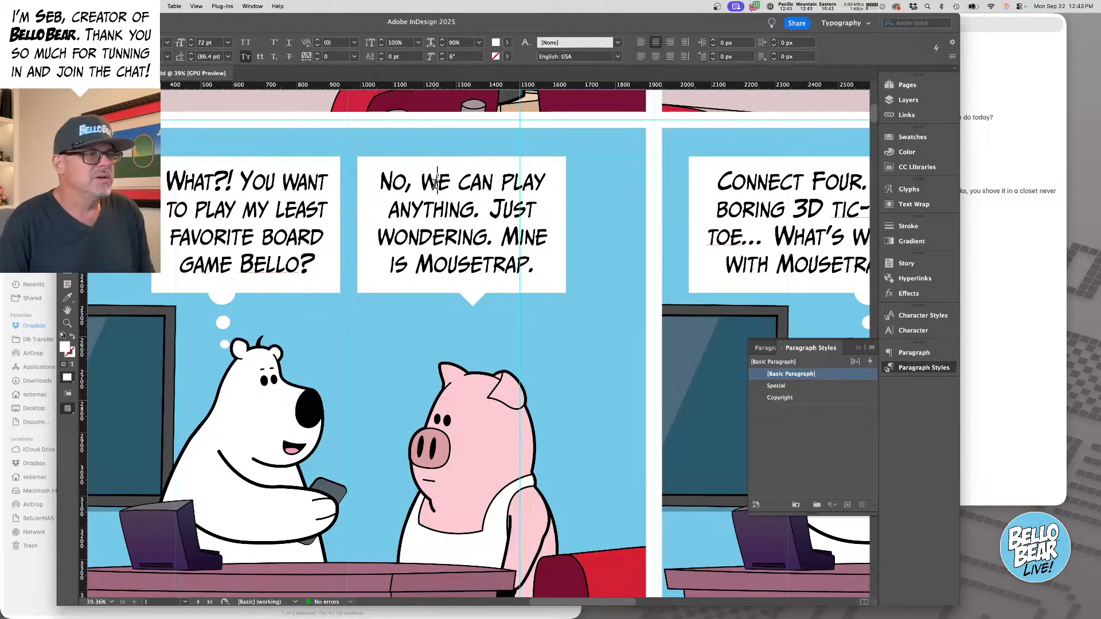
triple_click(436, 185)
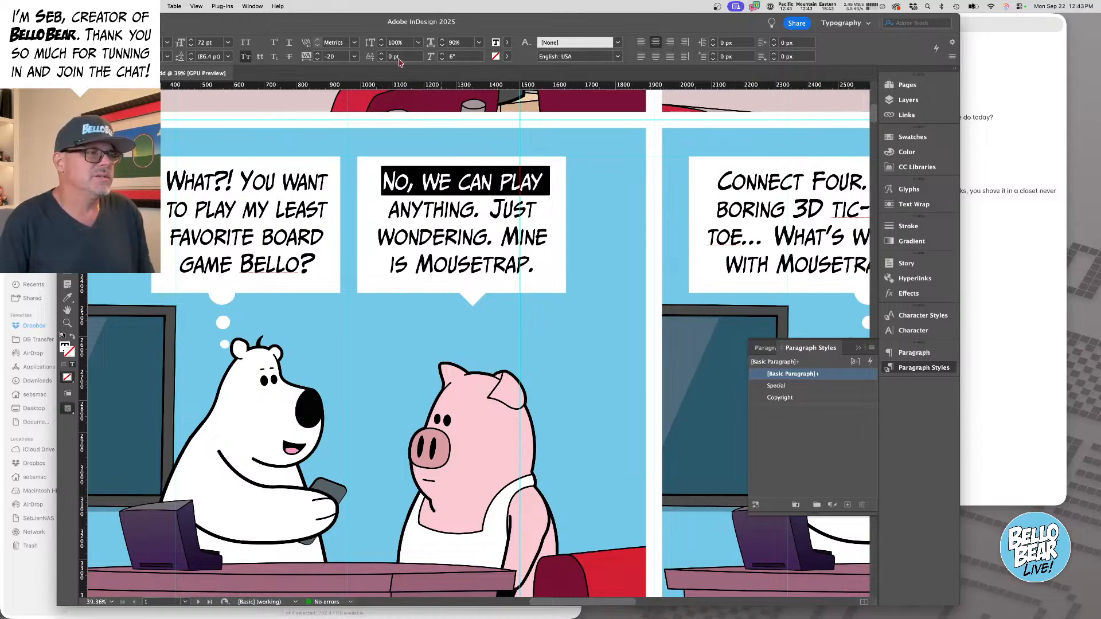
triple_click(419, 232)
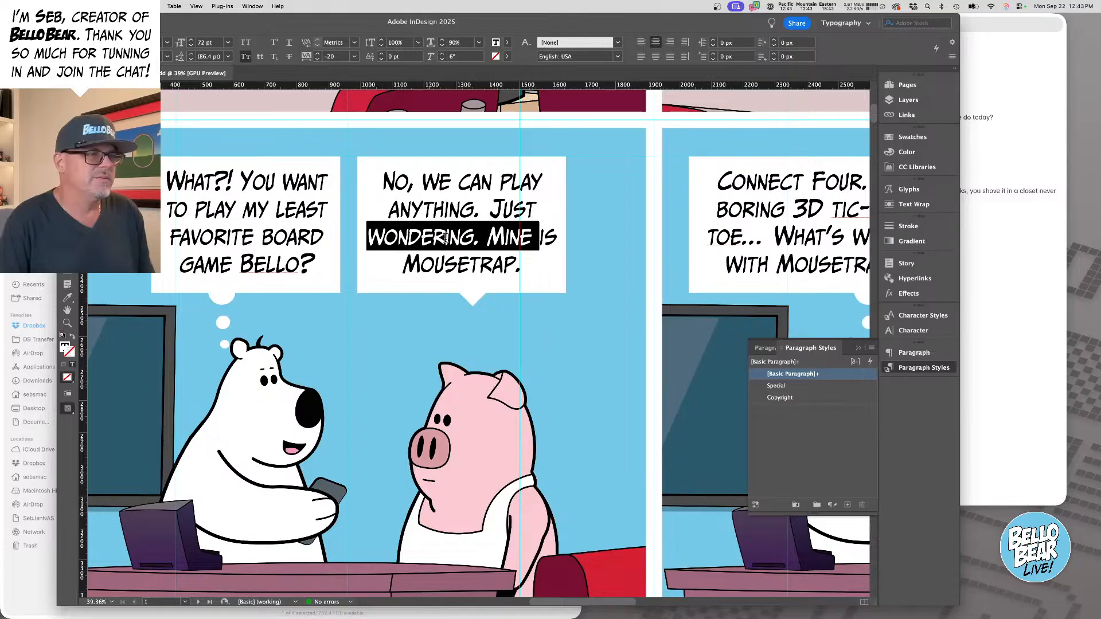
- Narrow the pig's third-panel bubble to about 593 px and set the "No, we can play" line to 86% horizontal scale
key("Escape")
left_click_drag(567, 224, 548, 223)
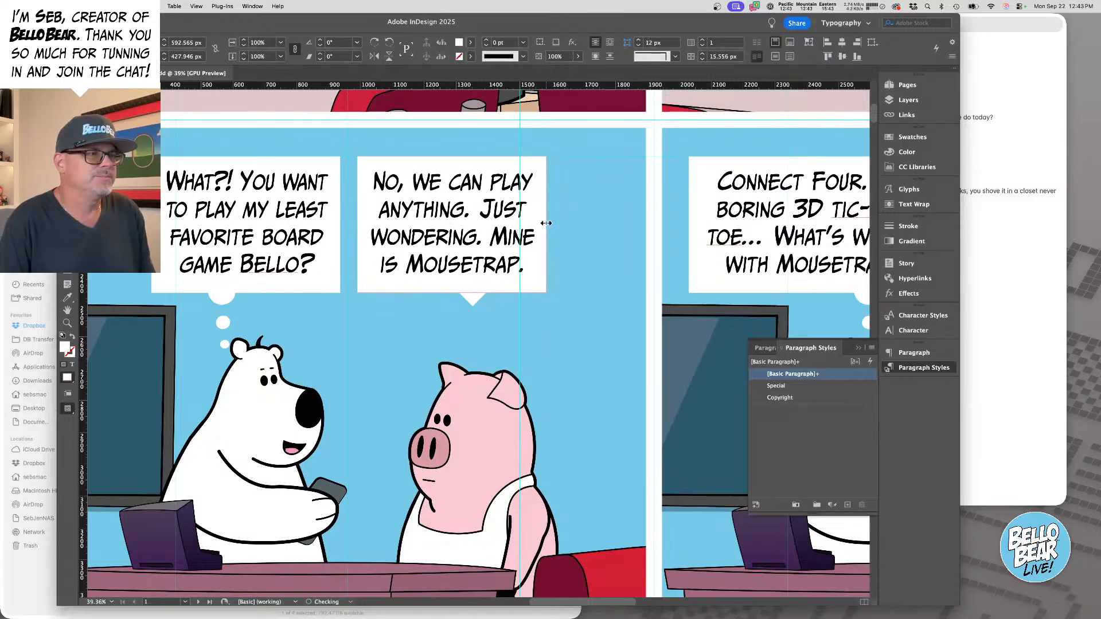
triple_click(447, 181)
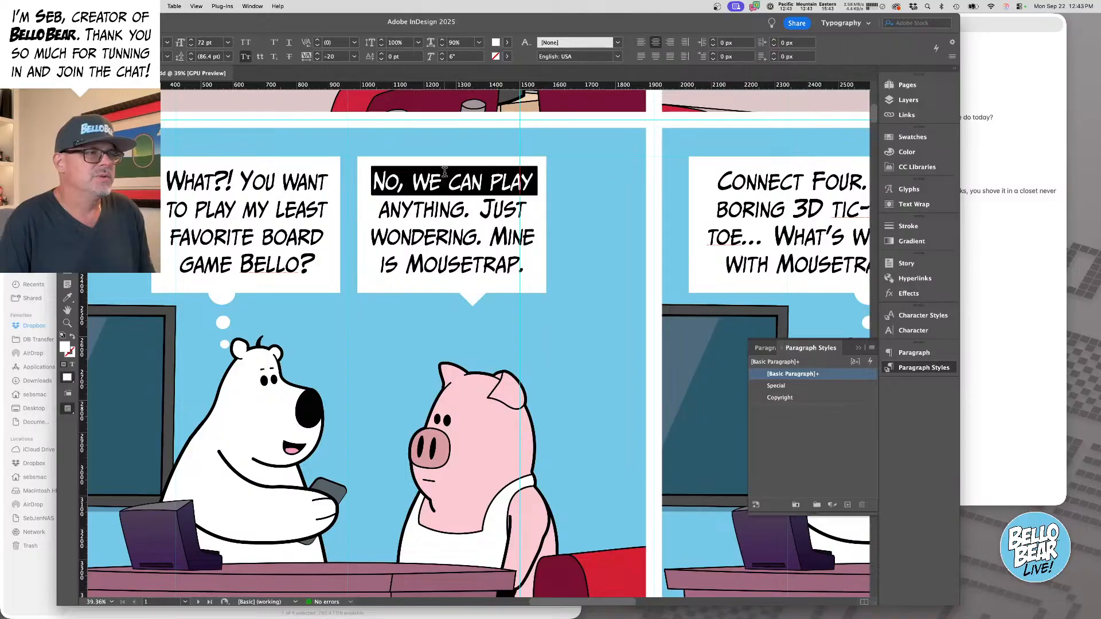
left_click(442, 45)
left_click(442, 45)
left_click(442, 45)
left_click(442, 45)
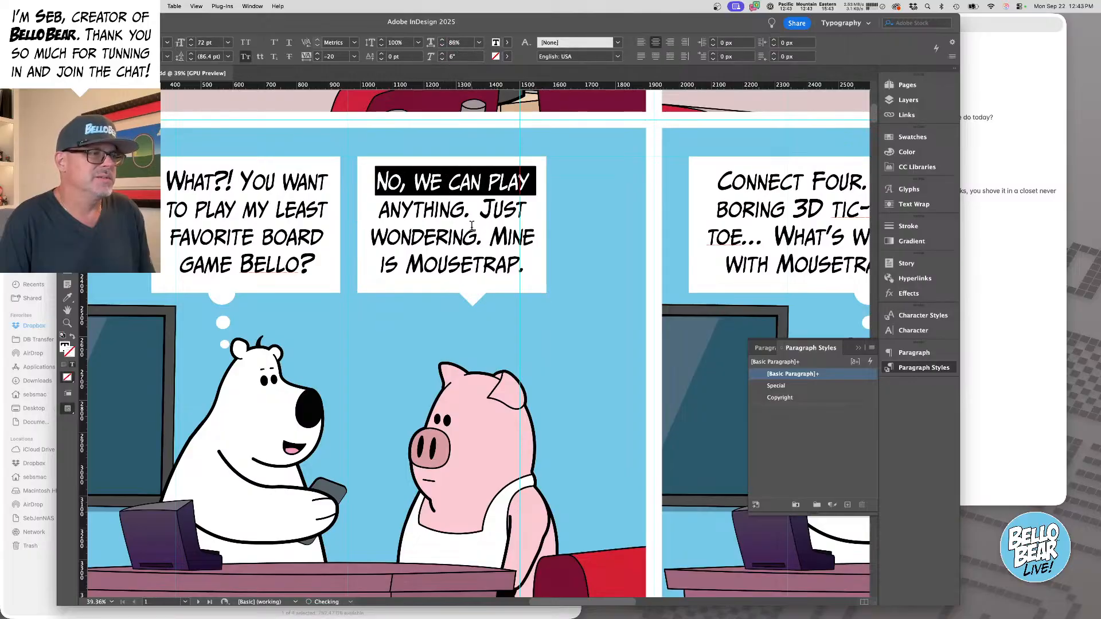
- Set the horizontal scale of the "wondering. Mine" line in the pig's third-panel bubble to 86%
triple_click(470, 224)
left_click(442, 46)
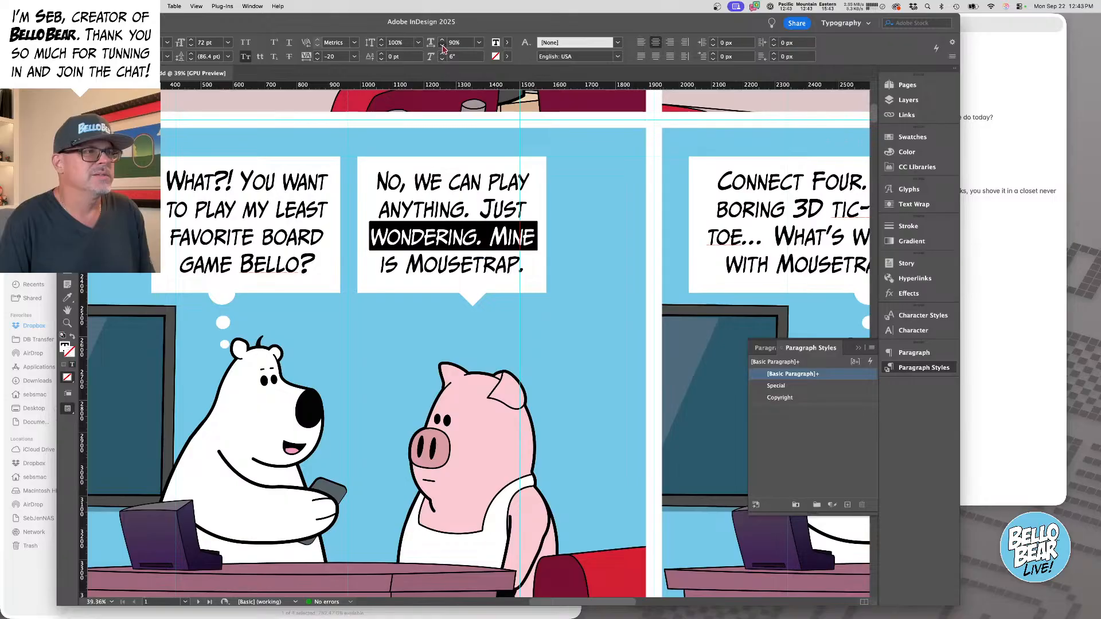
left_click(443, 46)
left_click(442, 46)
left_click(442, 46)
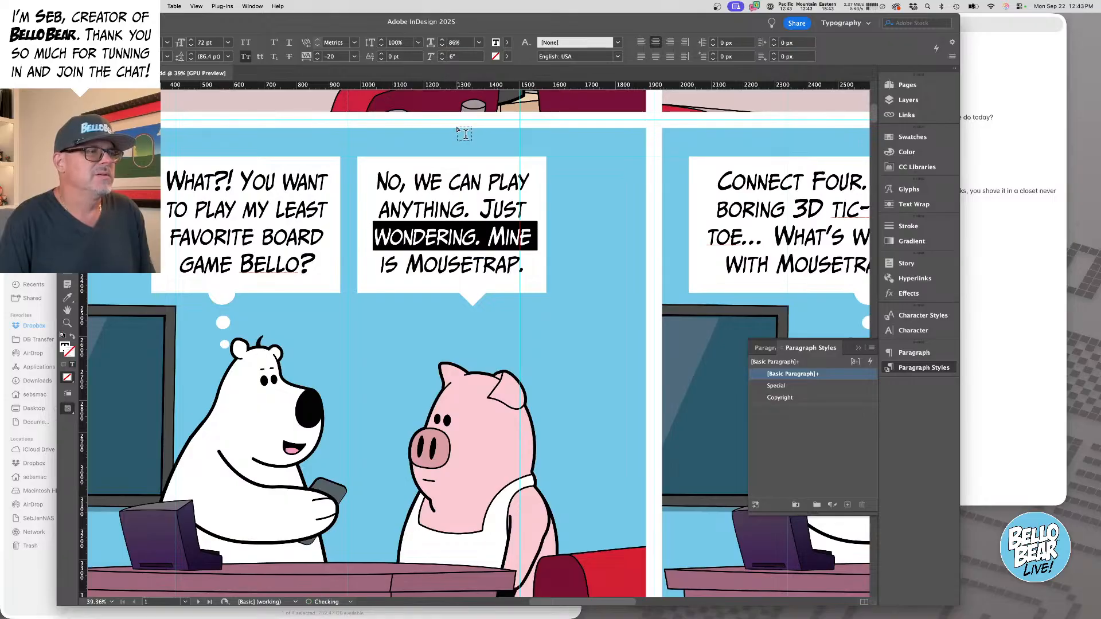
- Narrow the pig's third-panel bubble to 564 px and shift both third-panel bubbles slightly to the right
key("Escape")
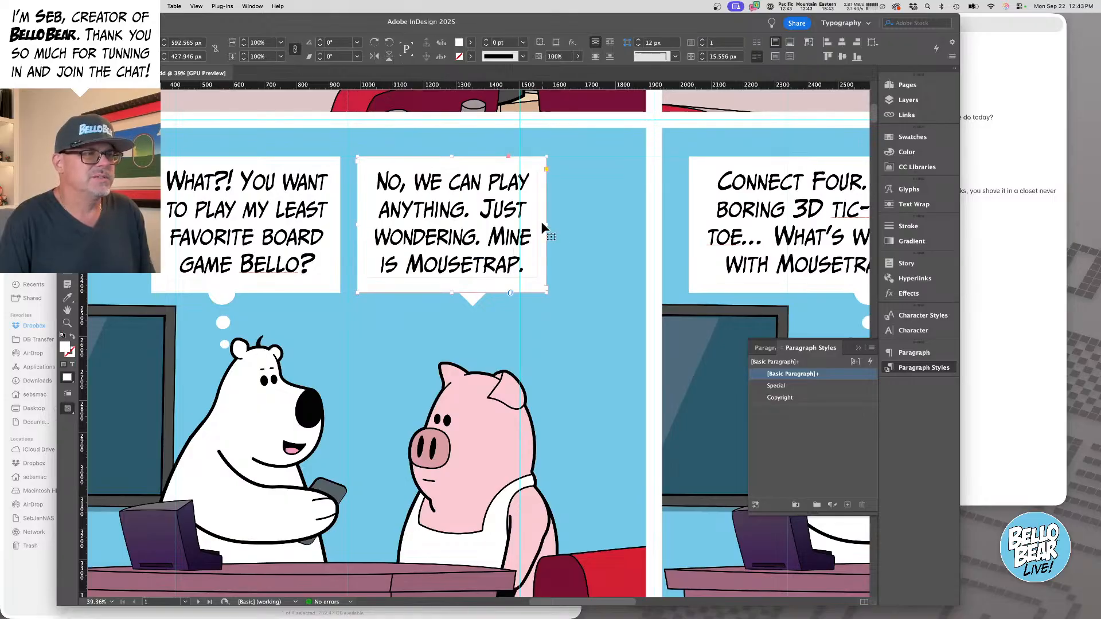
left_click_drag(546, 225, 537, 224)
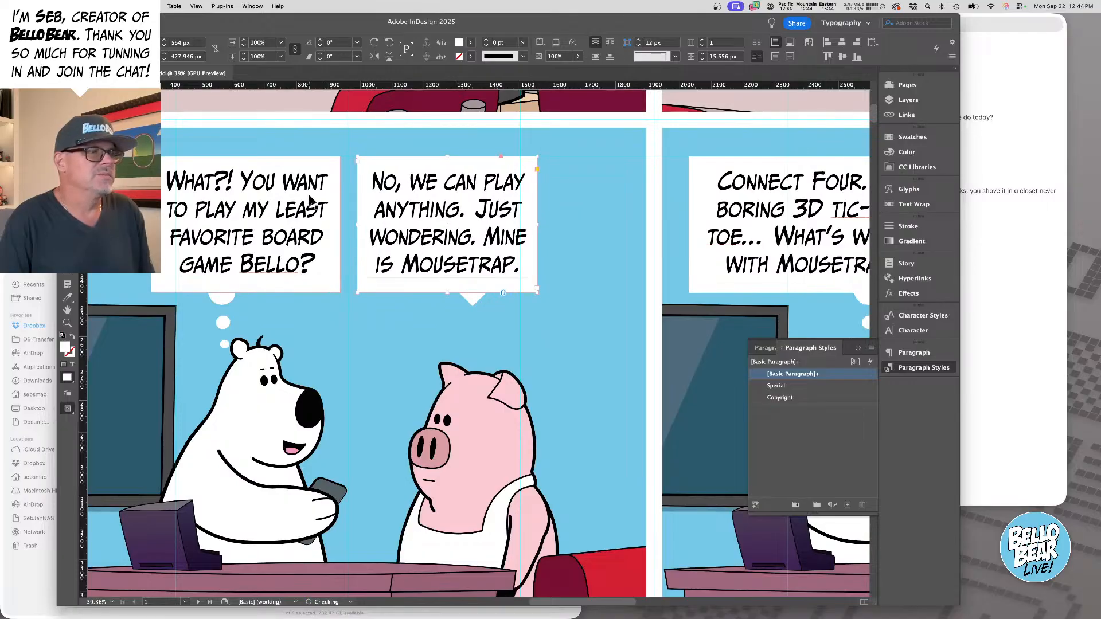
left_click(310, 201, "shift")
mouse_move(311, 201)
left_mouse_down()
mouse_move(406, 210)
mouse_move(312, 208)
left_mouse_up()
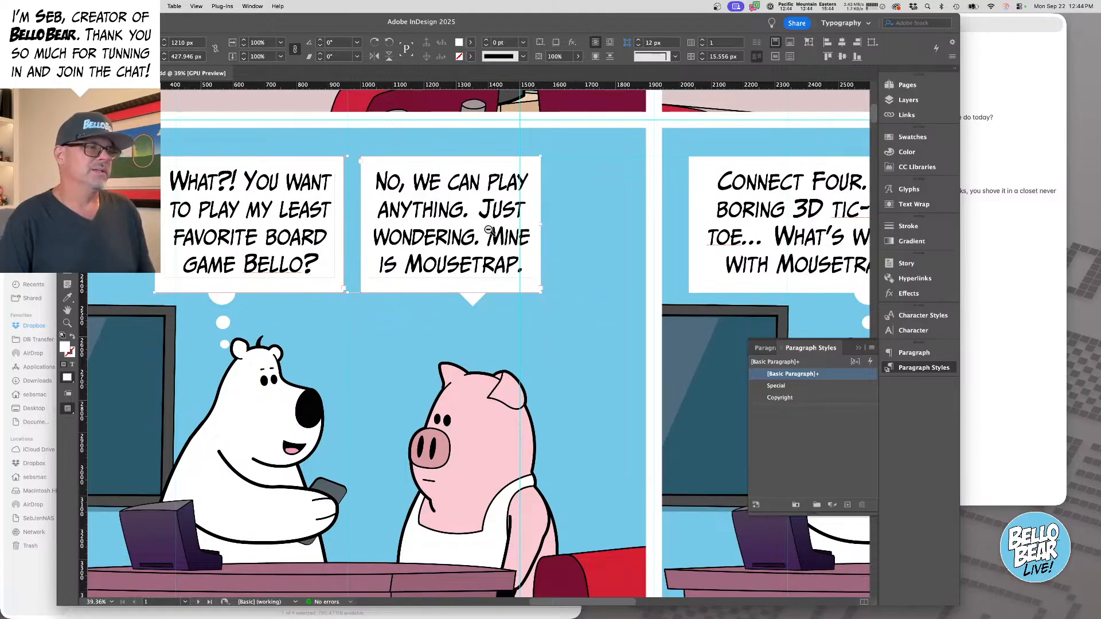
key("super+minus")
left_click_drag(548, 281, 406, 208)
left_click_drag(603, 249, 321, 187)
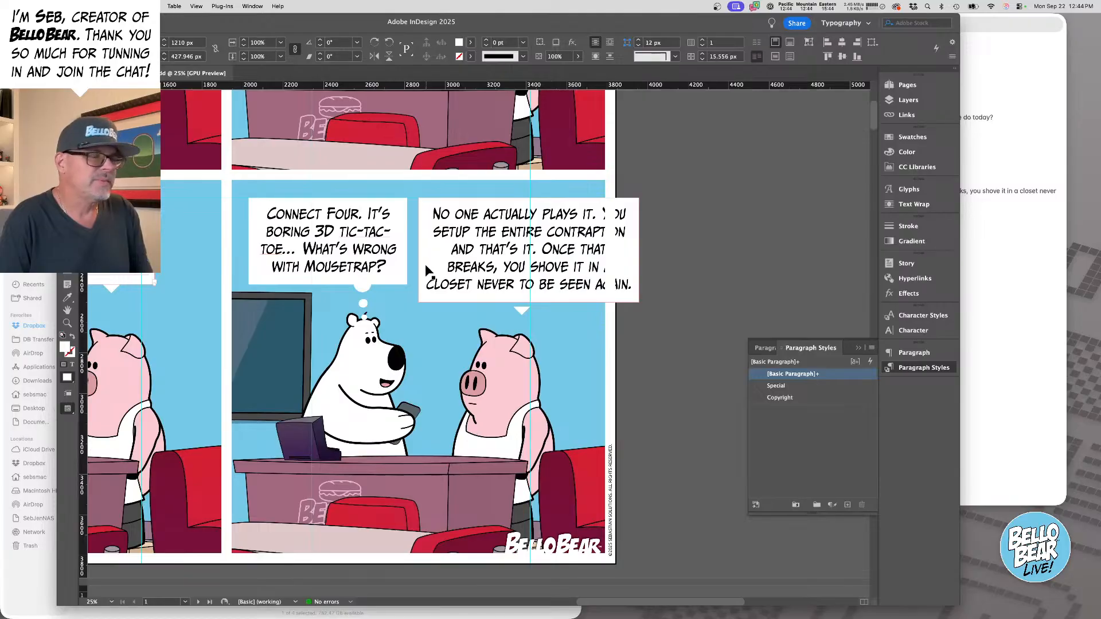
- Switch to Chrome, split the Bello Bear Live LinkedIn page into its own window and move that window off this screen
mouse_move(453, 618)
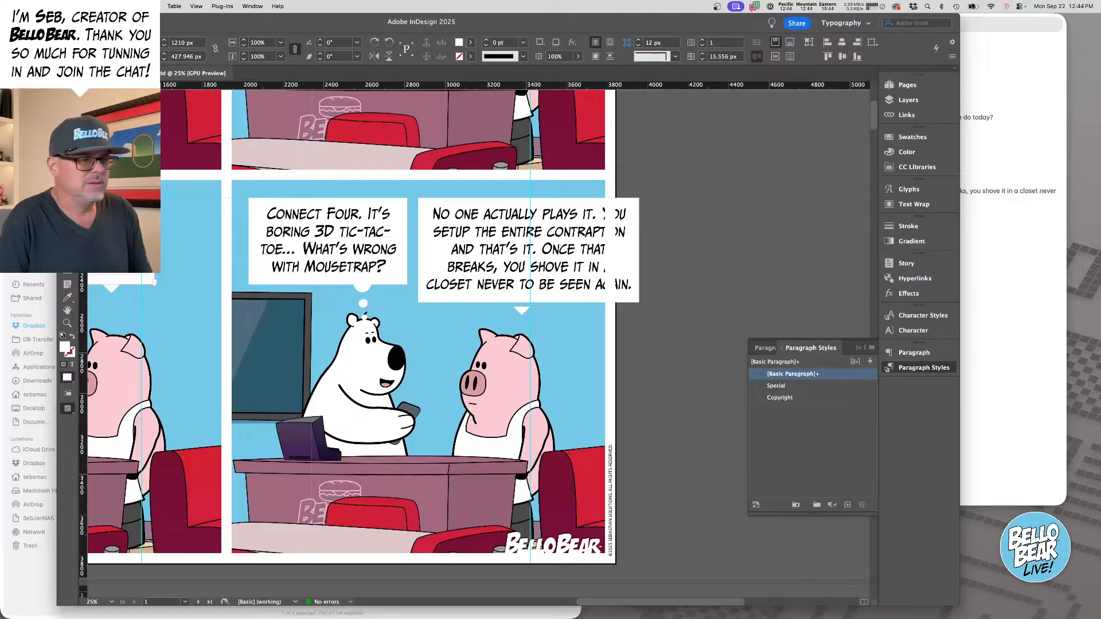
mouse_move(283, 617)
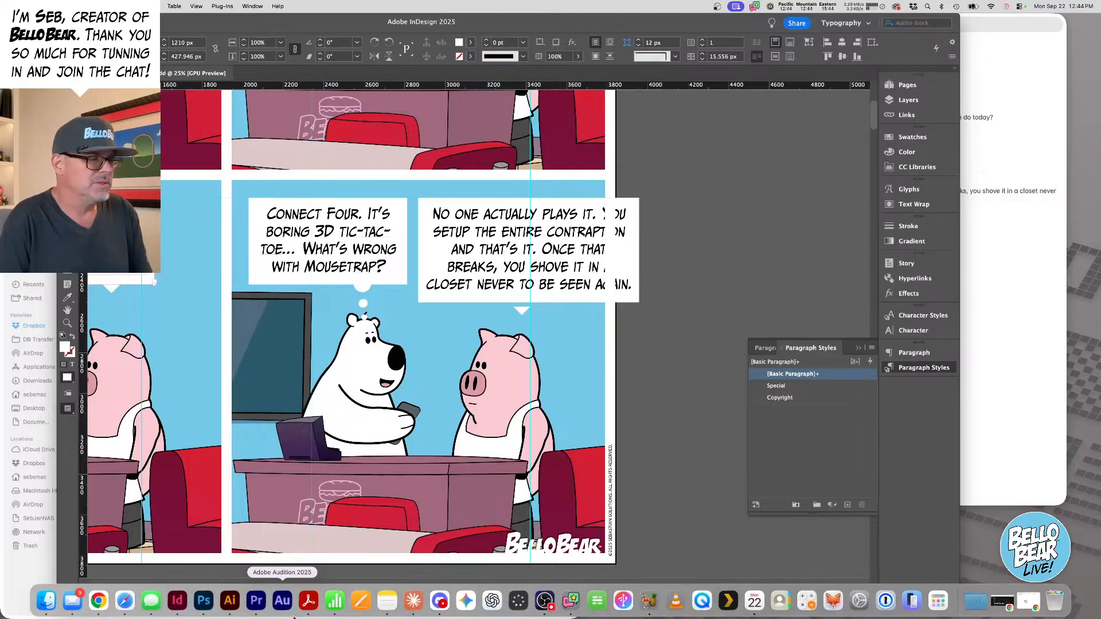
left_click(102, 602)
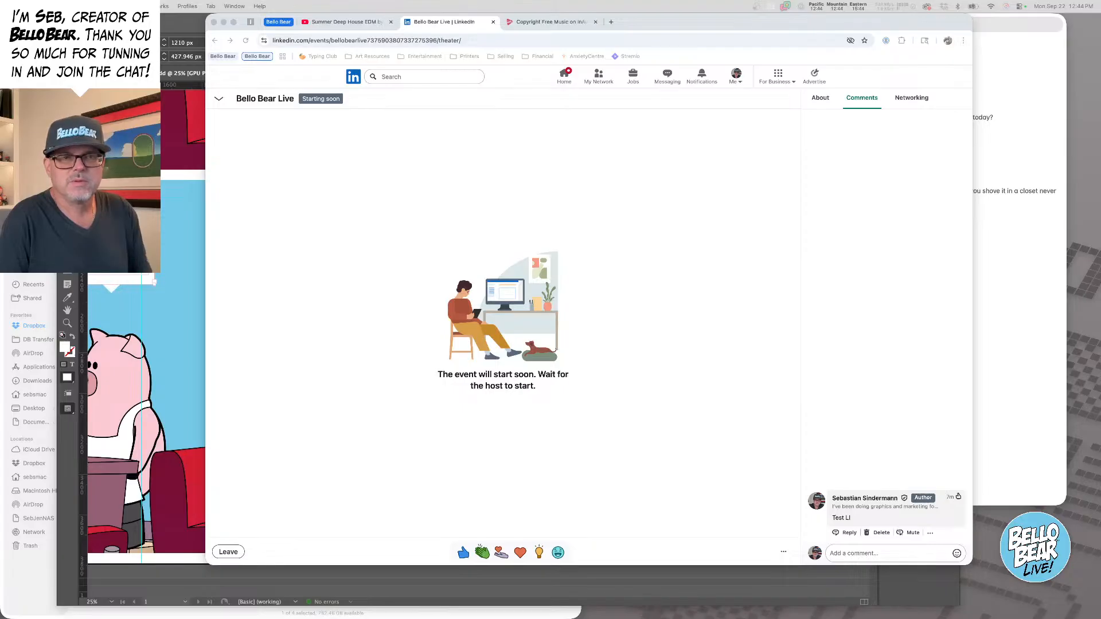
left_click(734, 449)
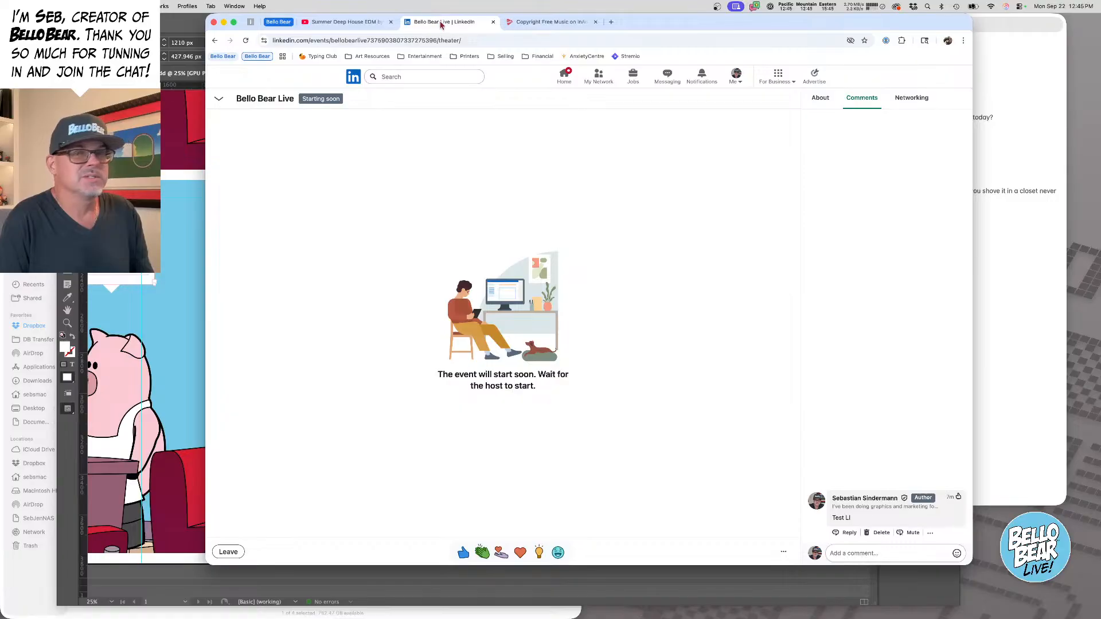
left_click_drag(441, 24, 282, 92)
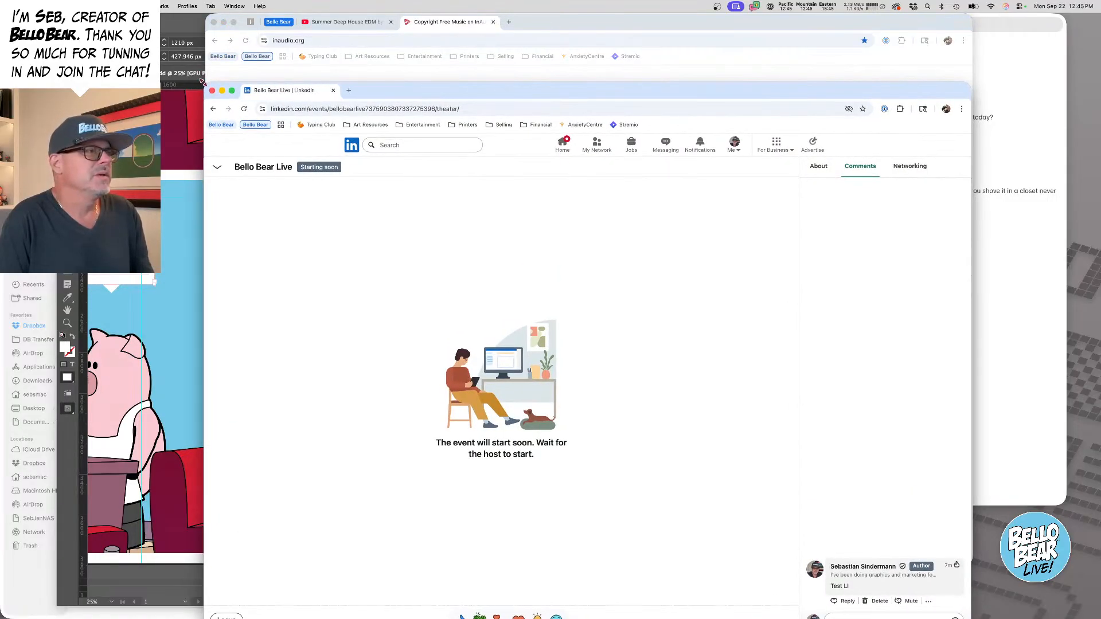
left_click_drag(203, 82, 1100, 402)
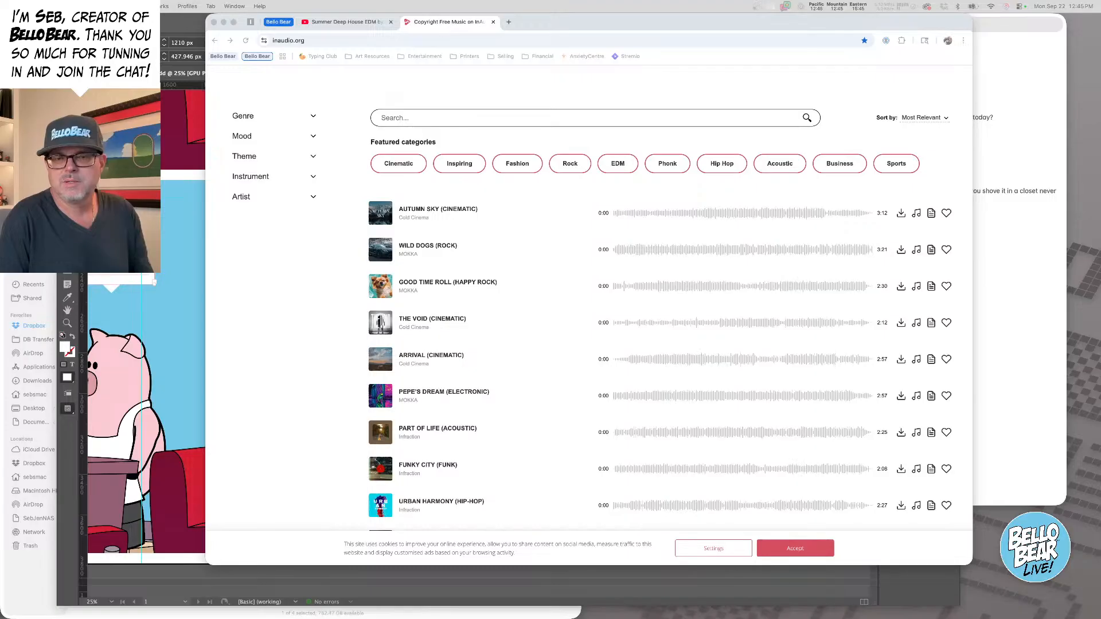
- Minimize the remaining Chrome window and return to the comic page in InDesign
left_click(324, 23)
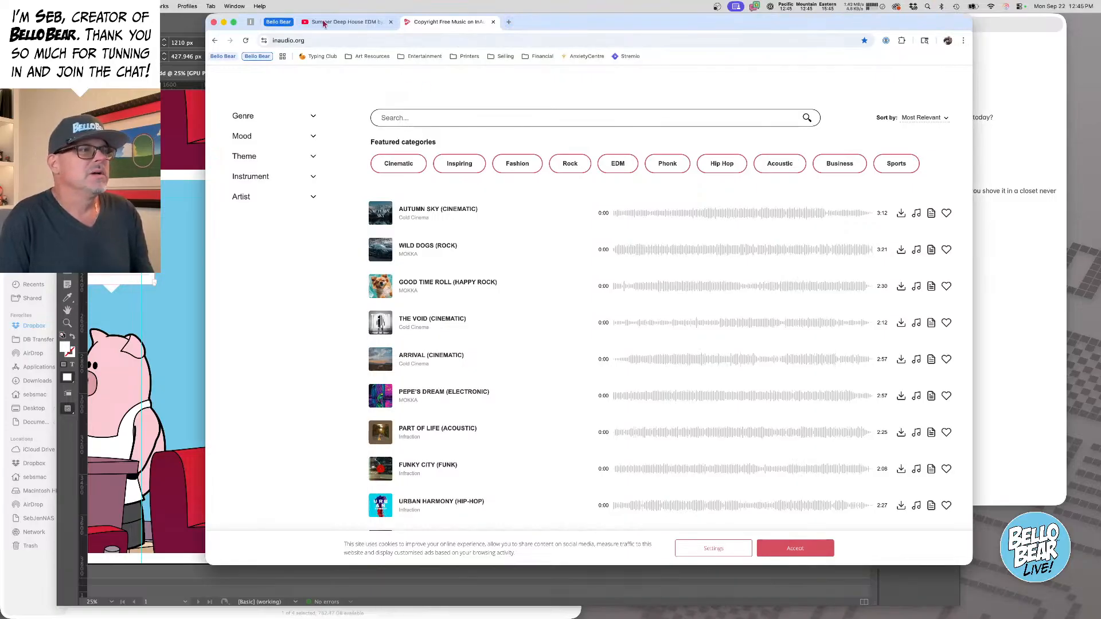
left_click(224, 23)
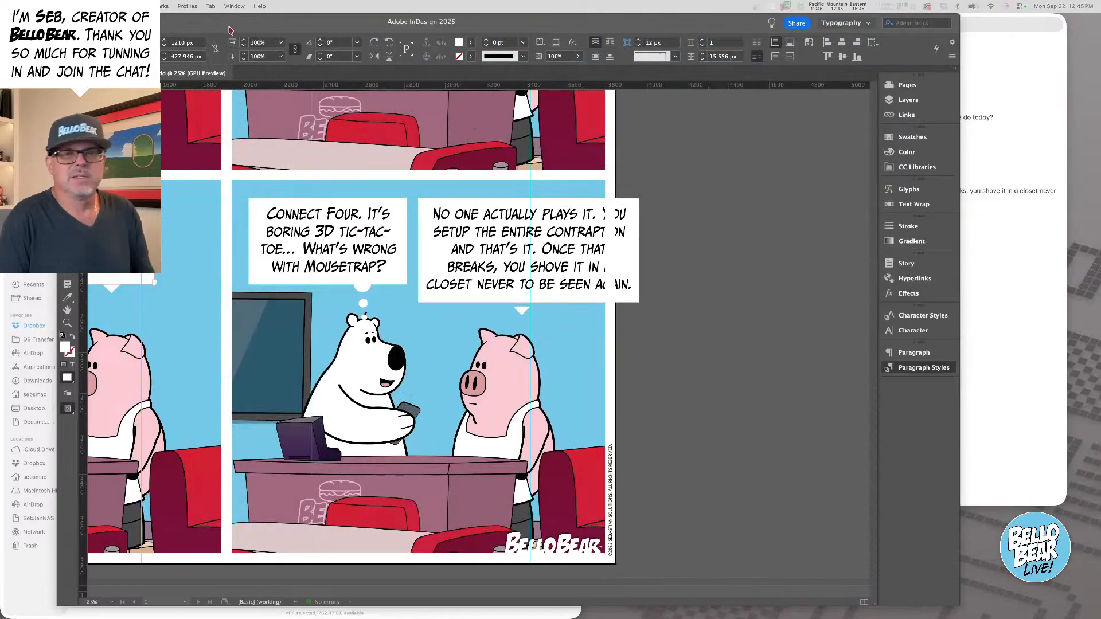
left_click(777, 316)
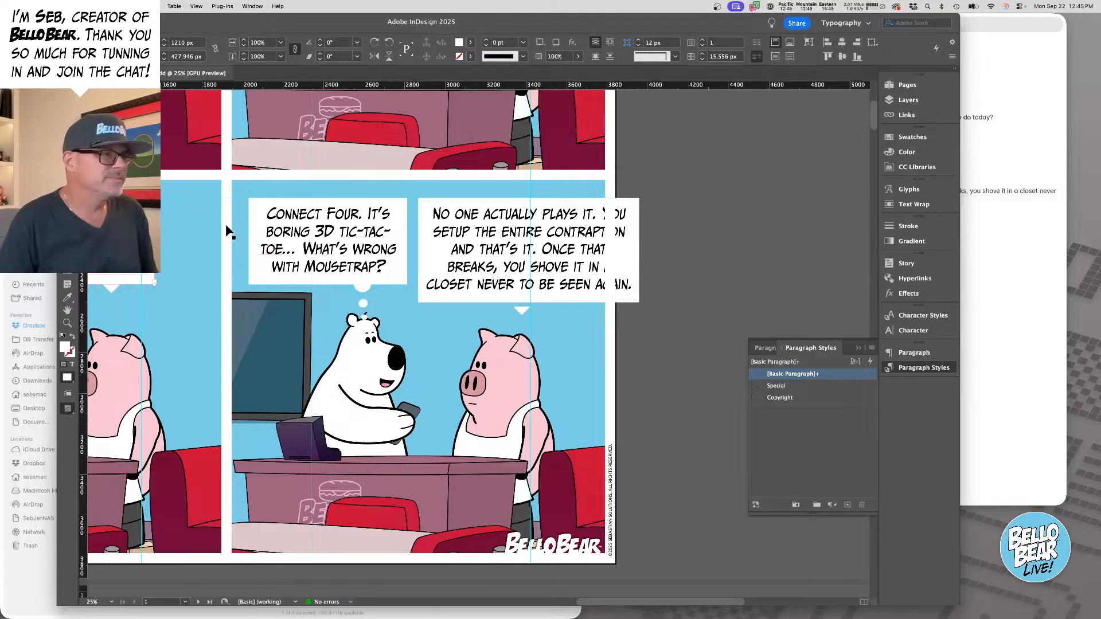
- Set the "toe... What's wrong" line in the bear's fourth-panel bubble to -20 tracking and 87% horizontal scale
triple_click(318, 246)
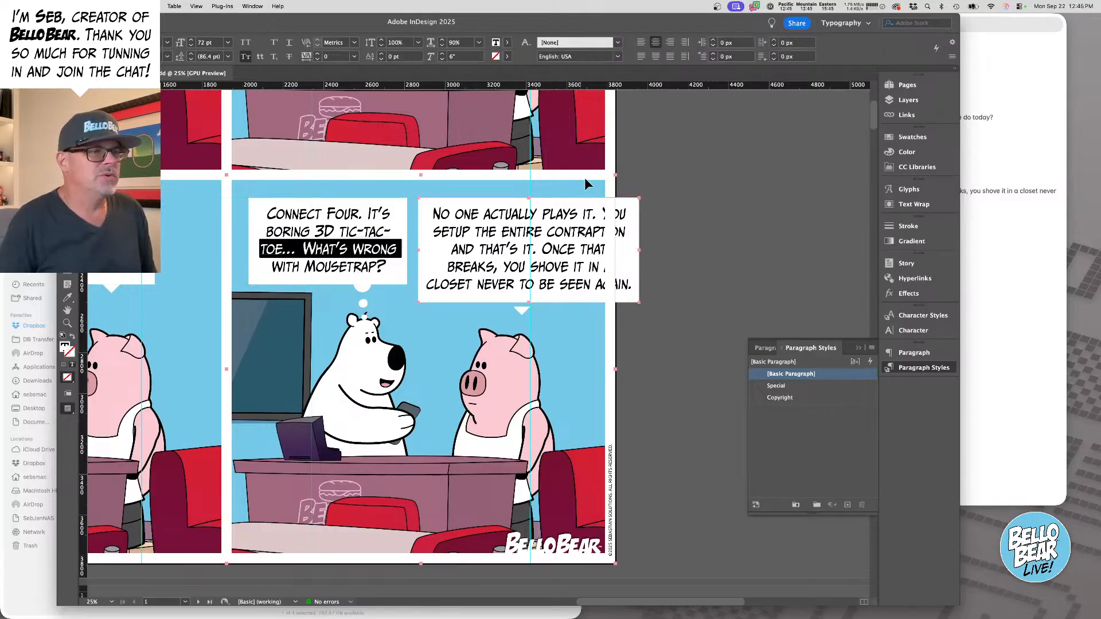
left_click(318, 247)
left_click_drag(298, 247, 320, 229)
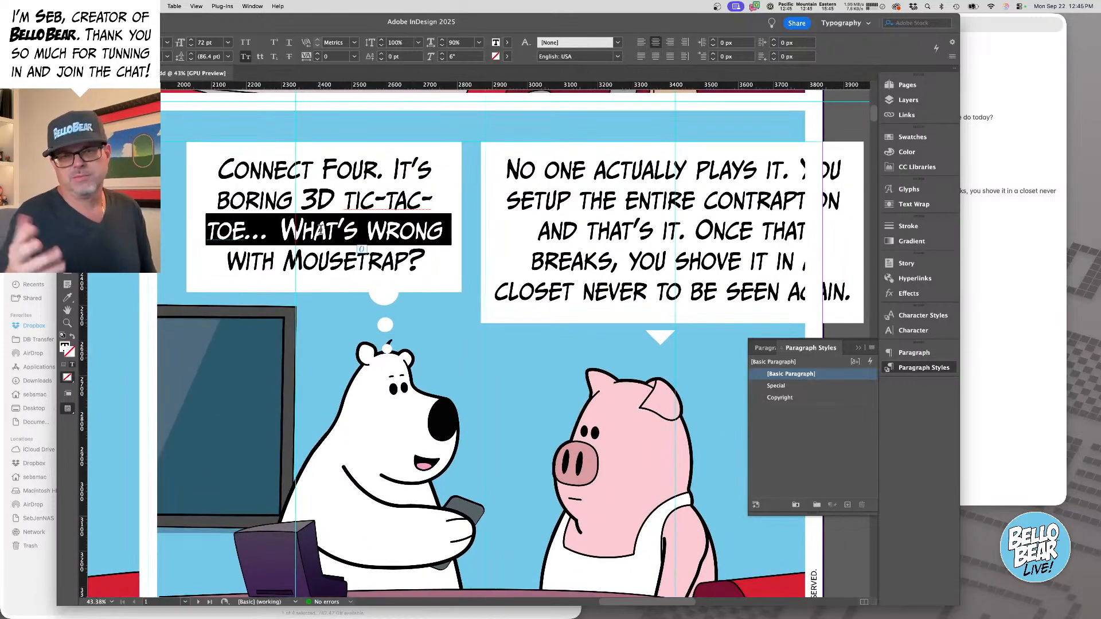
key("alt+Left")
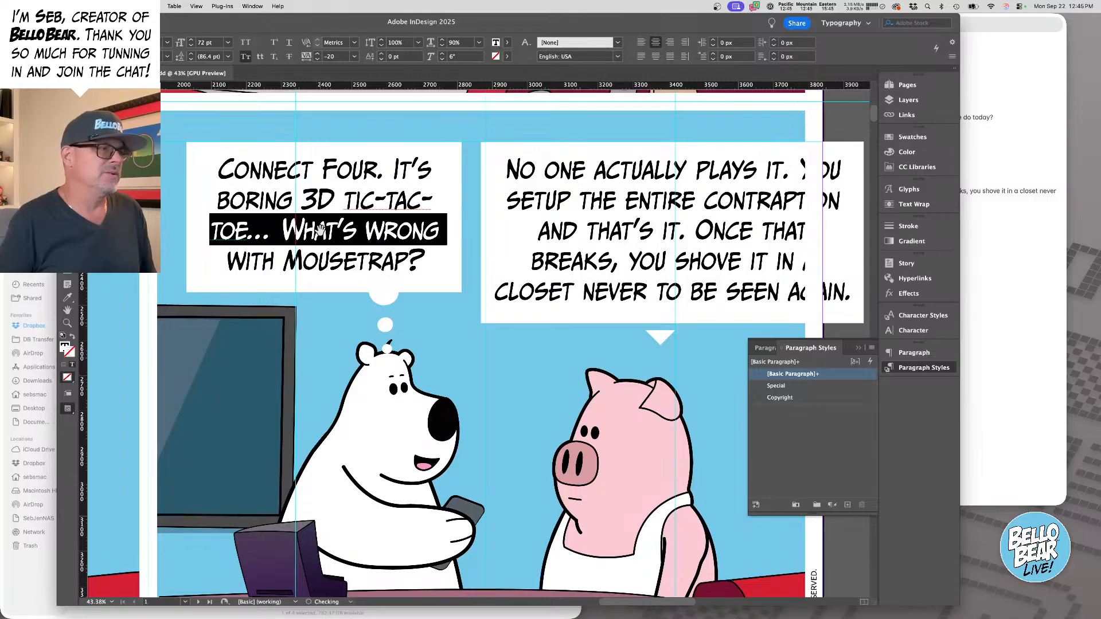
left_click(442, 46)
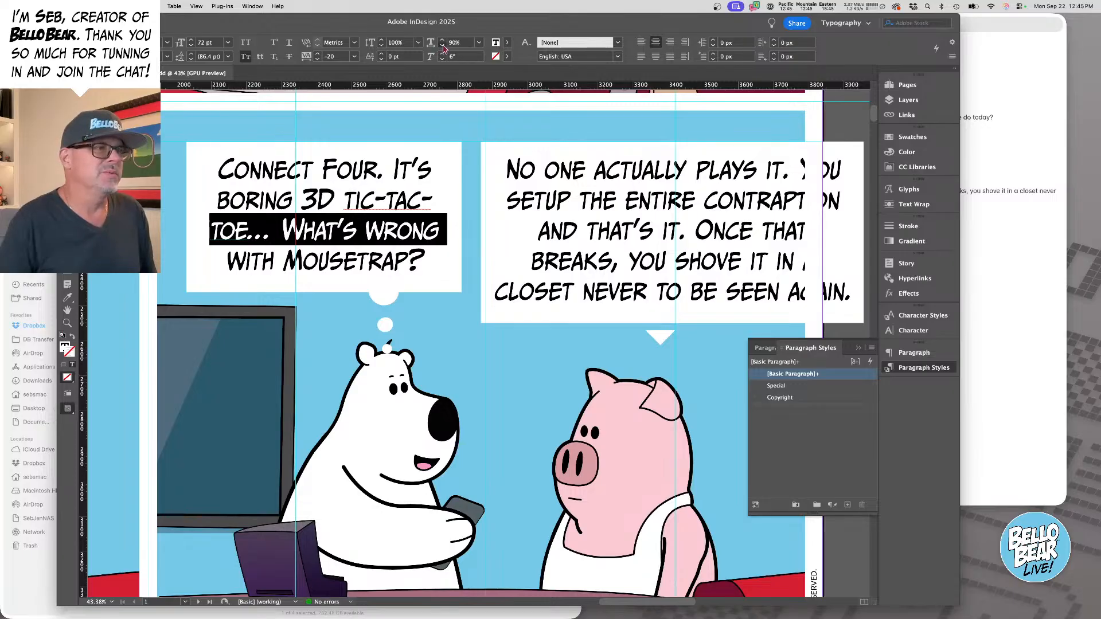
left_click(442, 46)
left_click(442, 45)
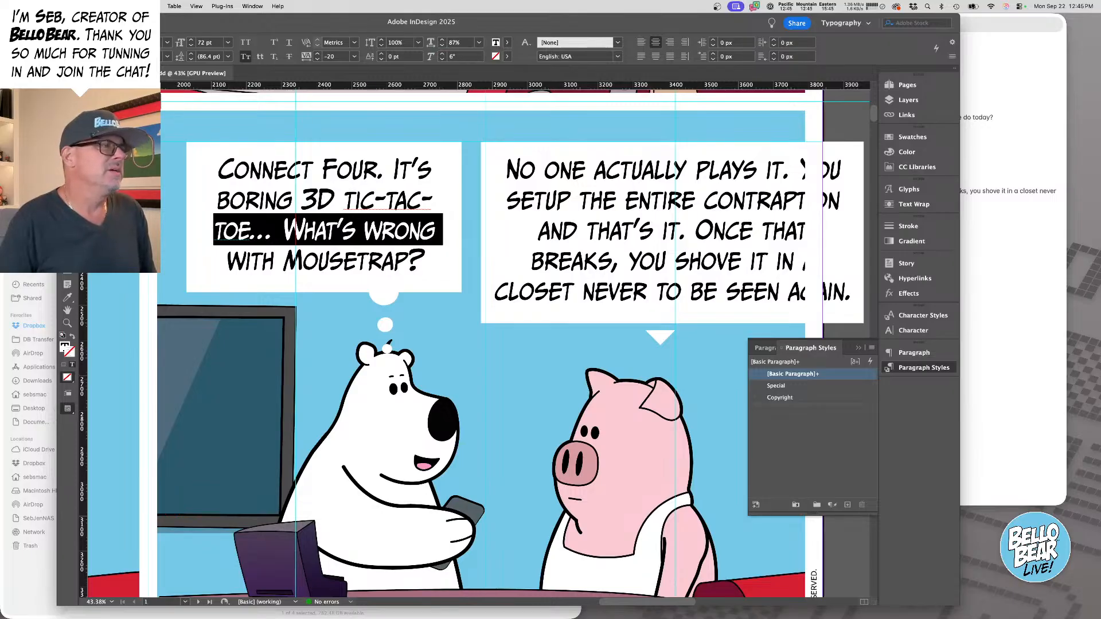
- Narrow the bear's "Connect Four" bubble to about 706 px from its left edge
key("Escape")
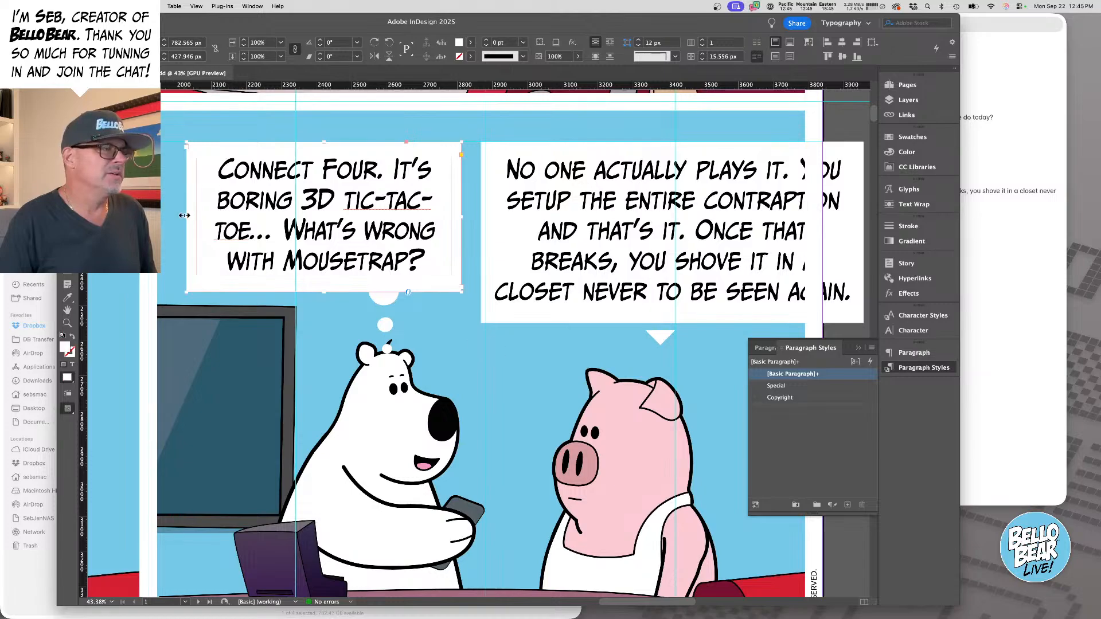
left_click_drag(186, 216, 212, 218)
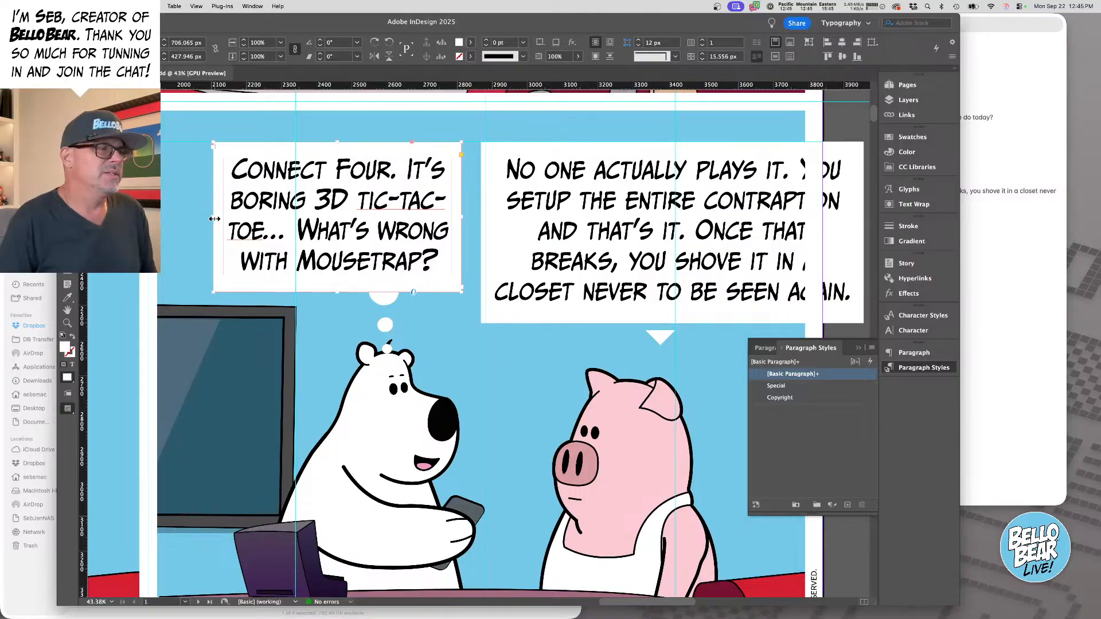
- Copy all the text of the pig's "No one actually plays it" bubble in the fourth panel
left_click_drag(426, 240, 418, 222)
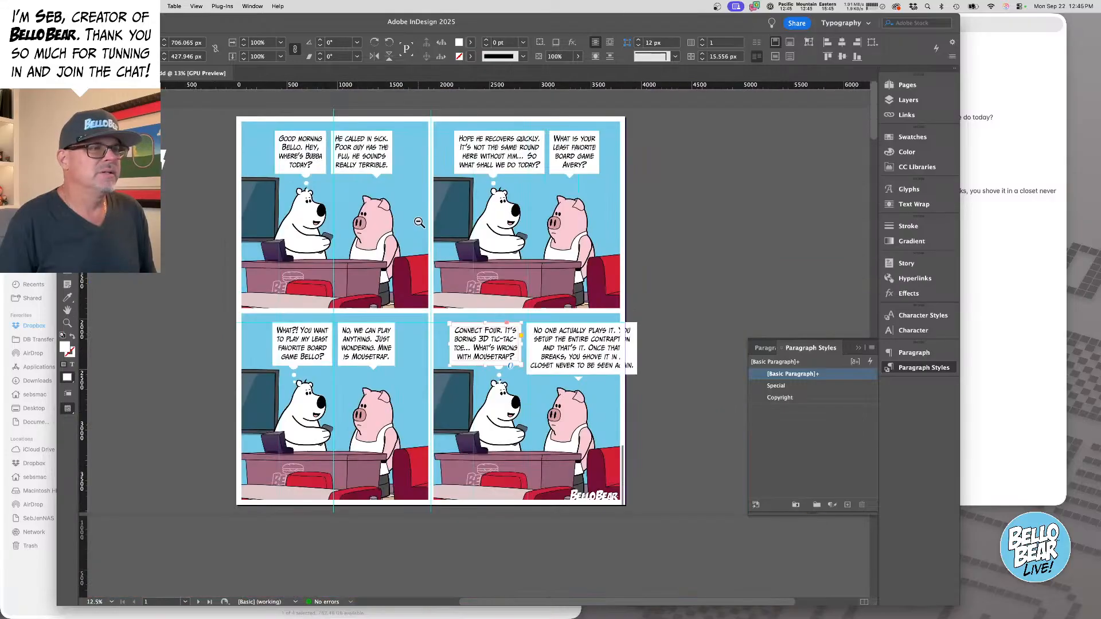
left_click_drag(425, 270, 492, 268)
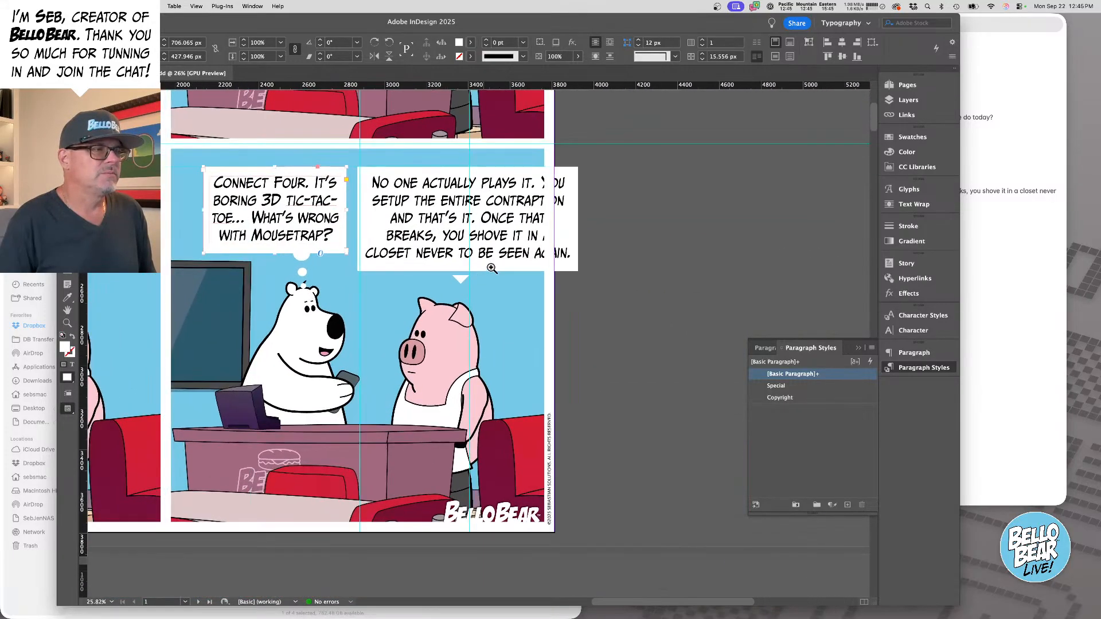
triple_click(492, 269)
key("super+a")
key("super+c")
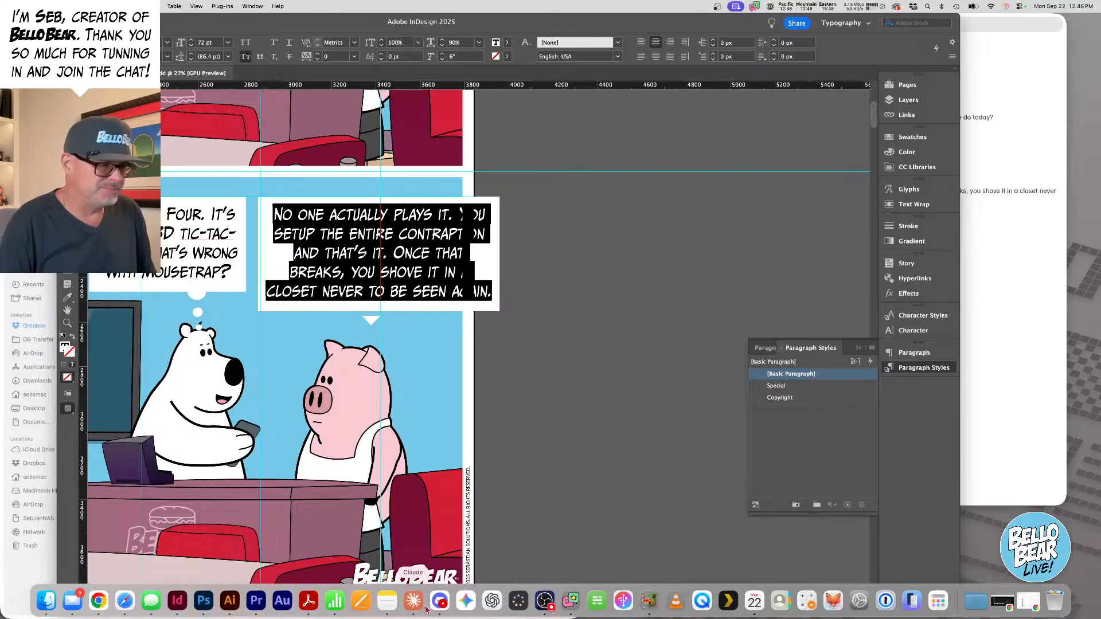
- Switch to Claude, open the "Working" chat and send "Can you shorten this one..." followed by the copied dialogue
left_click(426, 610)
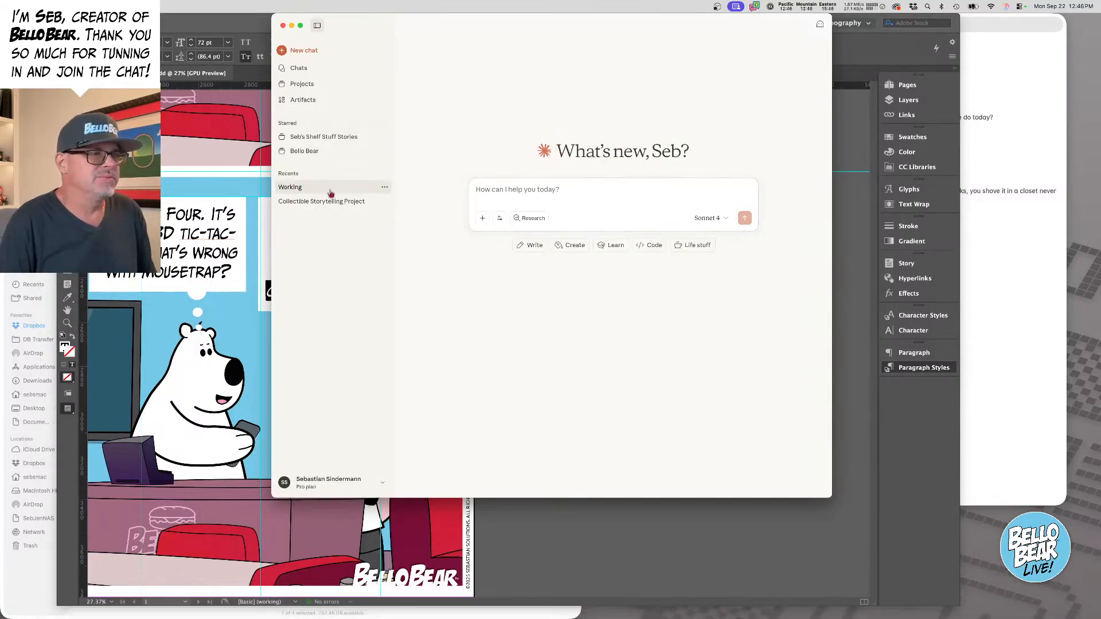
left_click(300, 189)
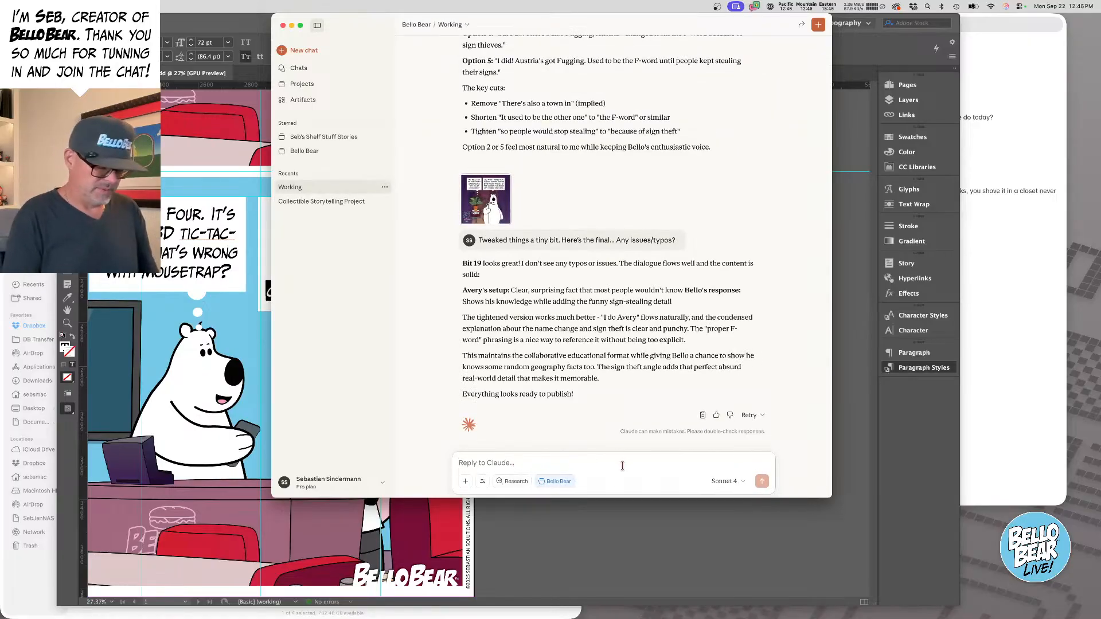
type("Can")
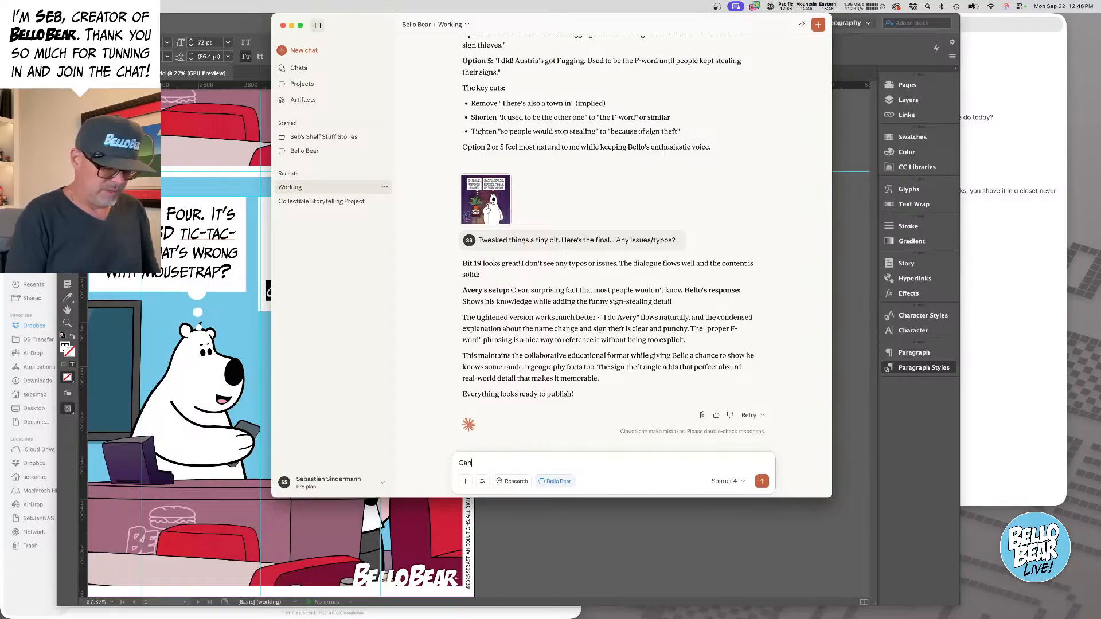
type(" you shorten this one...")
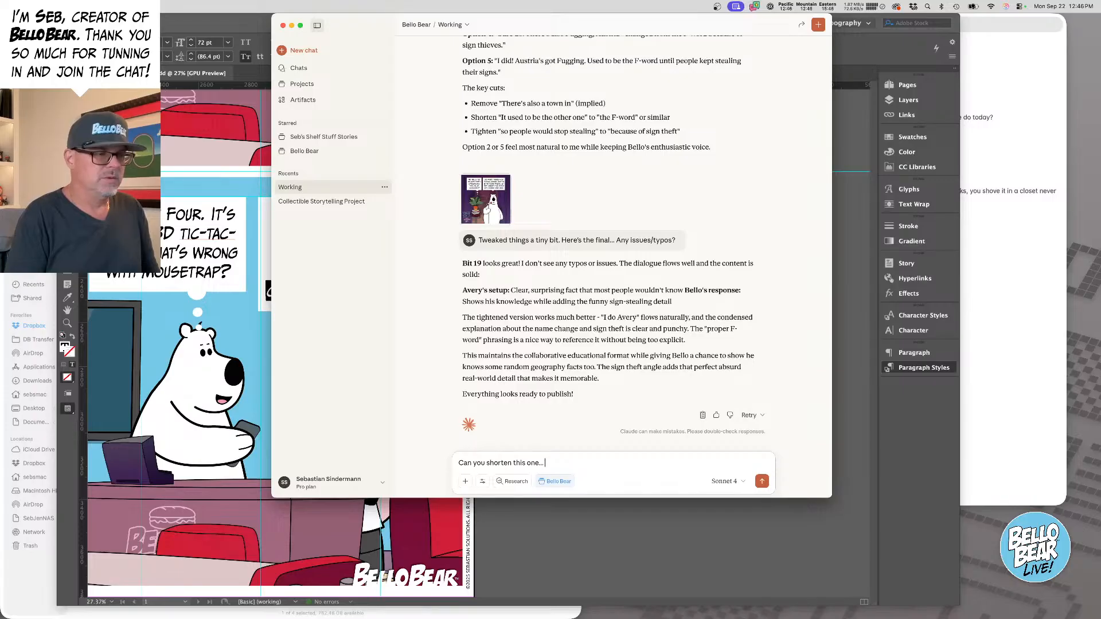
key("super+v")
key("Return")
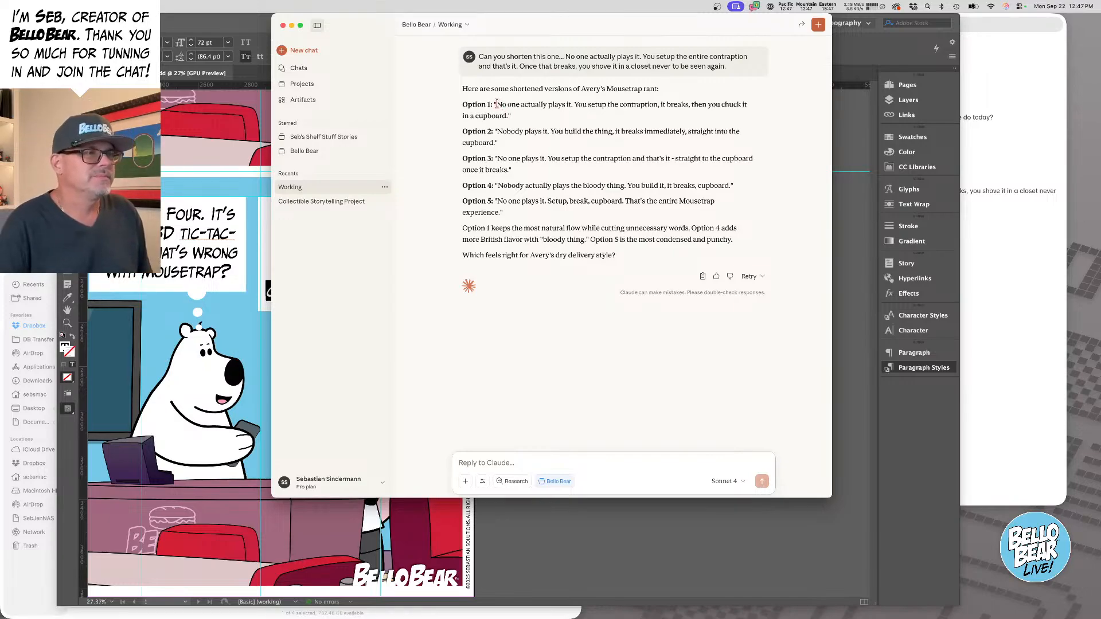
- Copy the Option 1 wording, "No one actually plays it... then you chuck it in a cupboard.", and return to InDesign
left_click_drag(497, 104, 509, 115)
key("super+c")
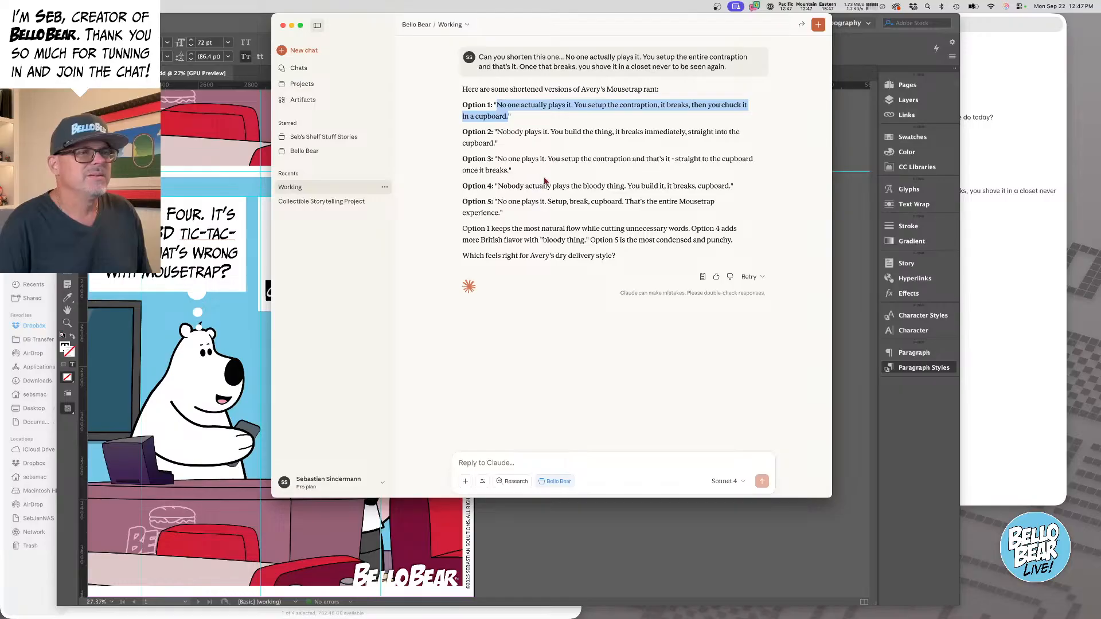
left_click(858, 172)
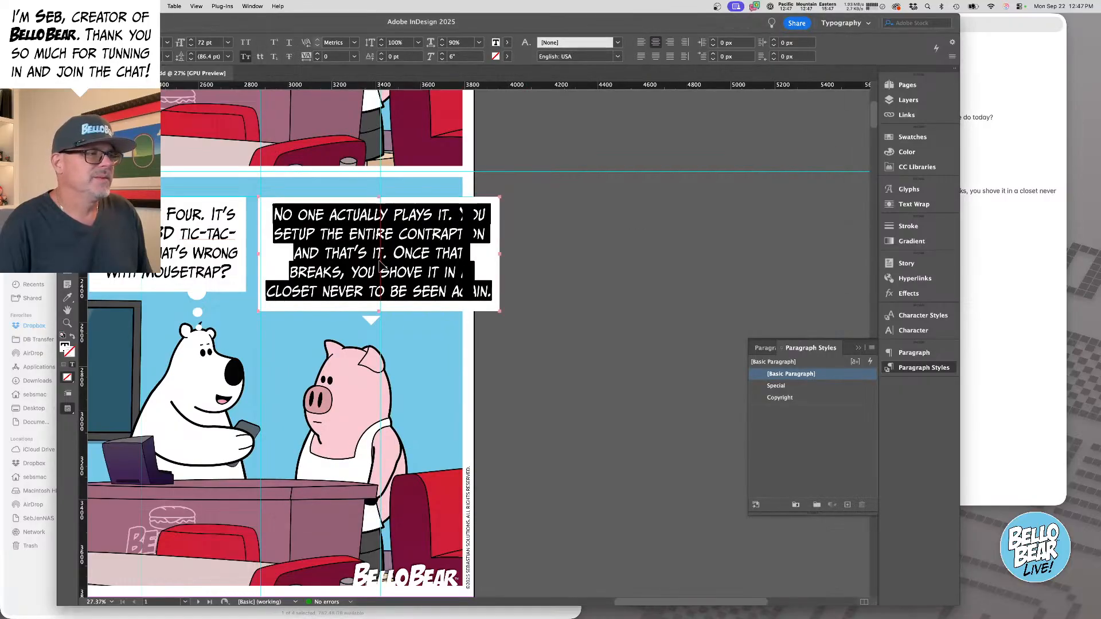
- Replace the pig's fourth-panel dialogue with the copied shortened wording and narrow its bubble to about 804 px from the right edge
key("super+v")
key("Escape")
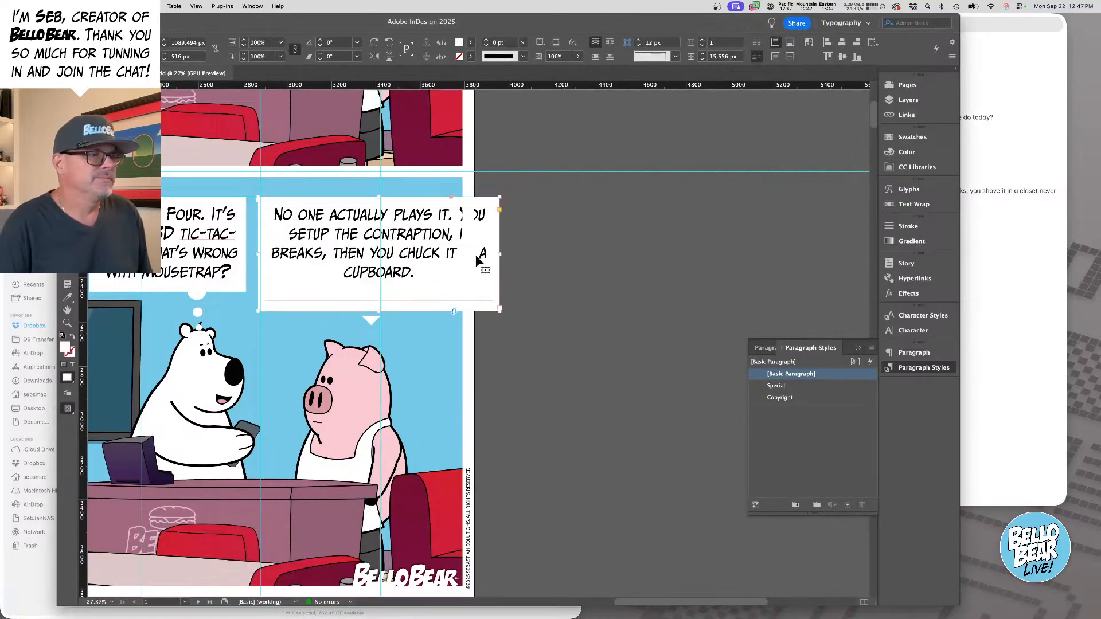
left_click_drag(499, 253, 437, 254)
- Replace the word "cupboard" with "closet" at the end of the pig's fourth-panel dialogue
triple_click(393, 293)
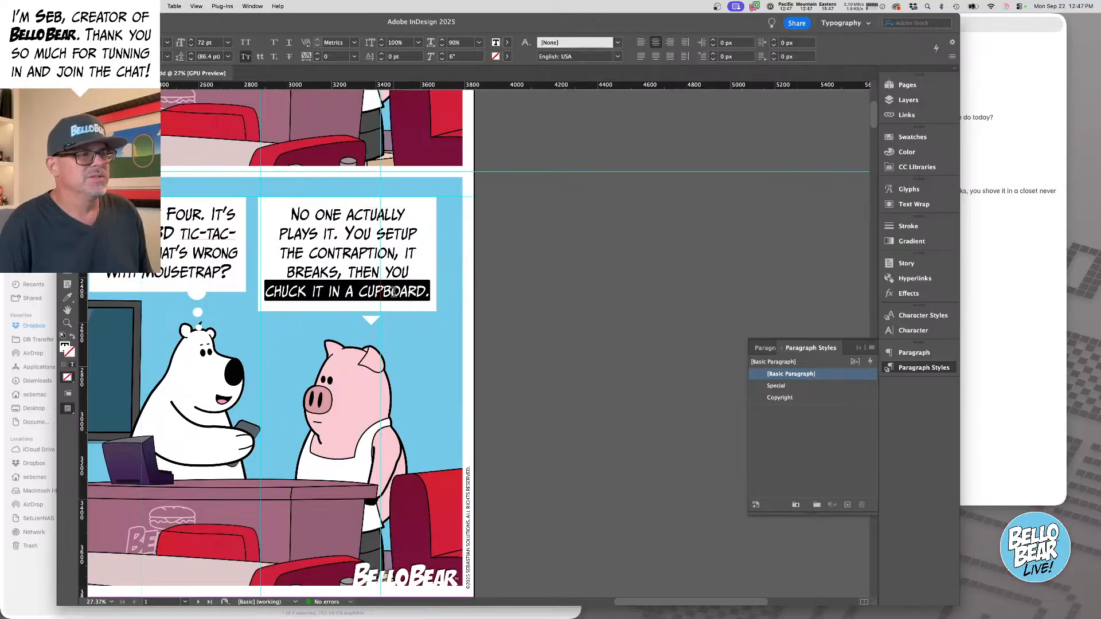
double_click(398, 292)
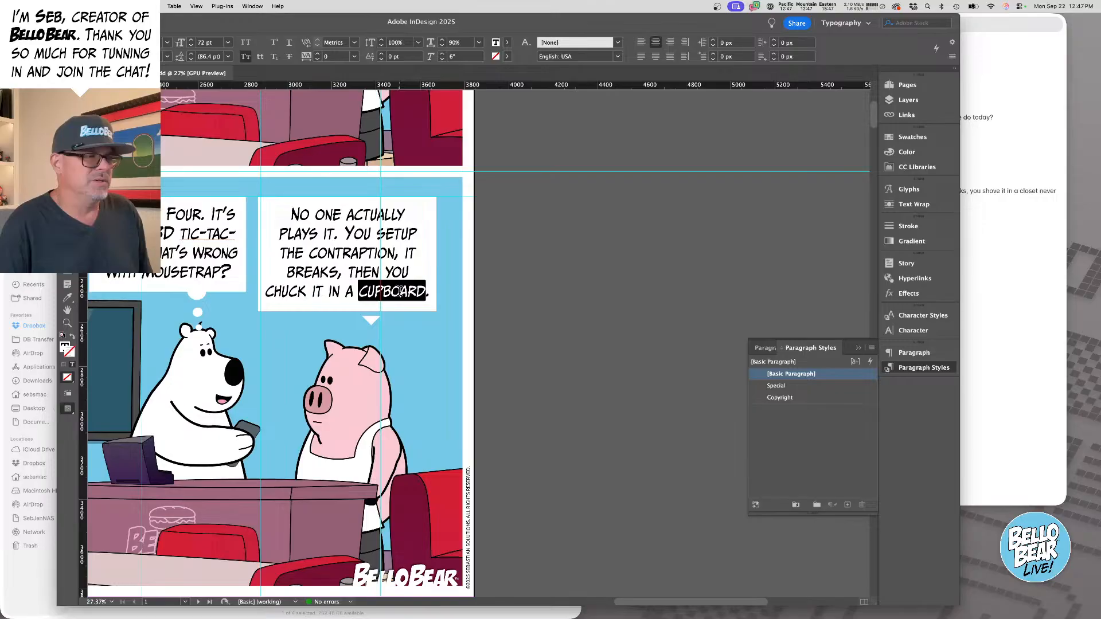
type("CLOSET")
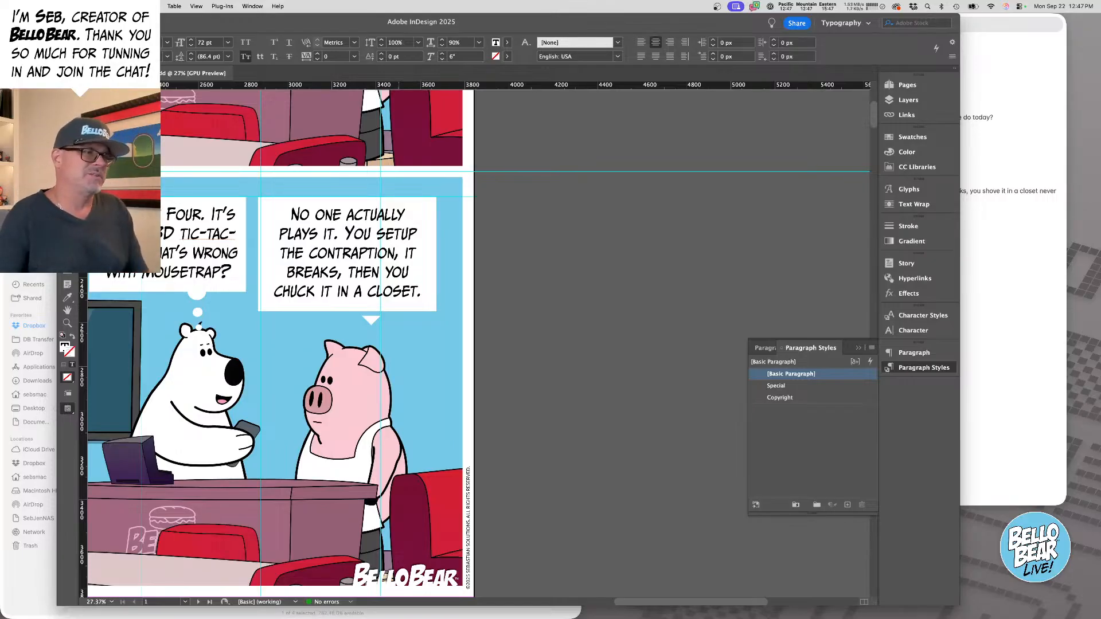
- Set tracking to -20 on "plays it. You setup" and "chuck it in a closet.", and scale the latter to 86% horizontally
triple_click(340, 233)
key("alt+Left")
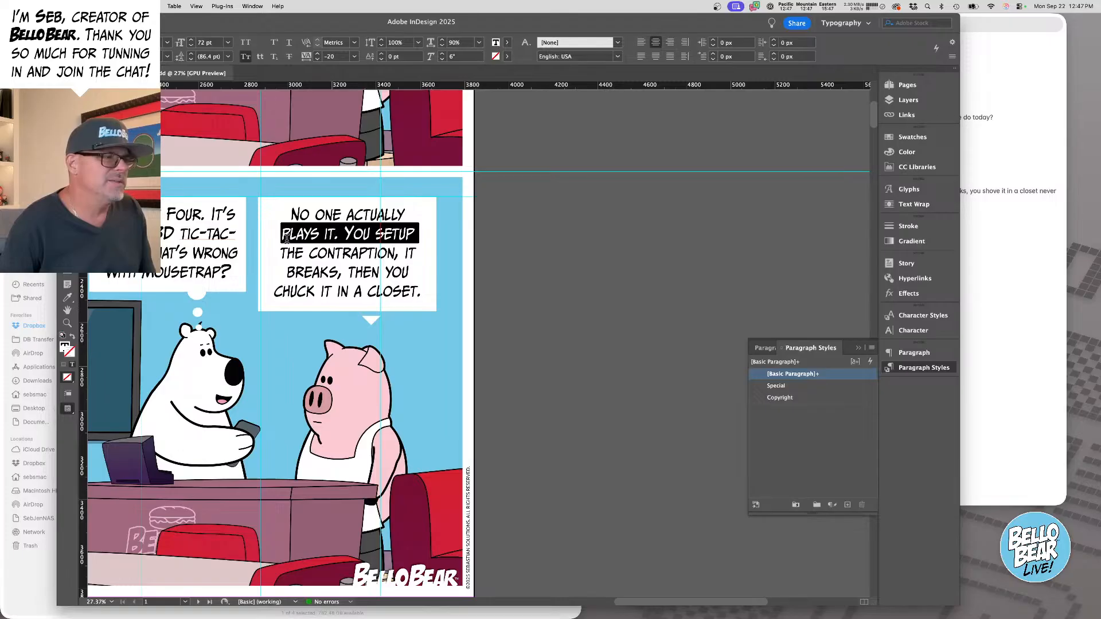
triple_click(329, 294)
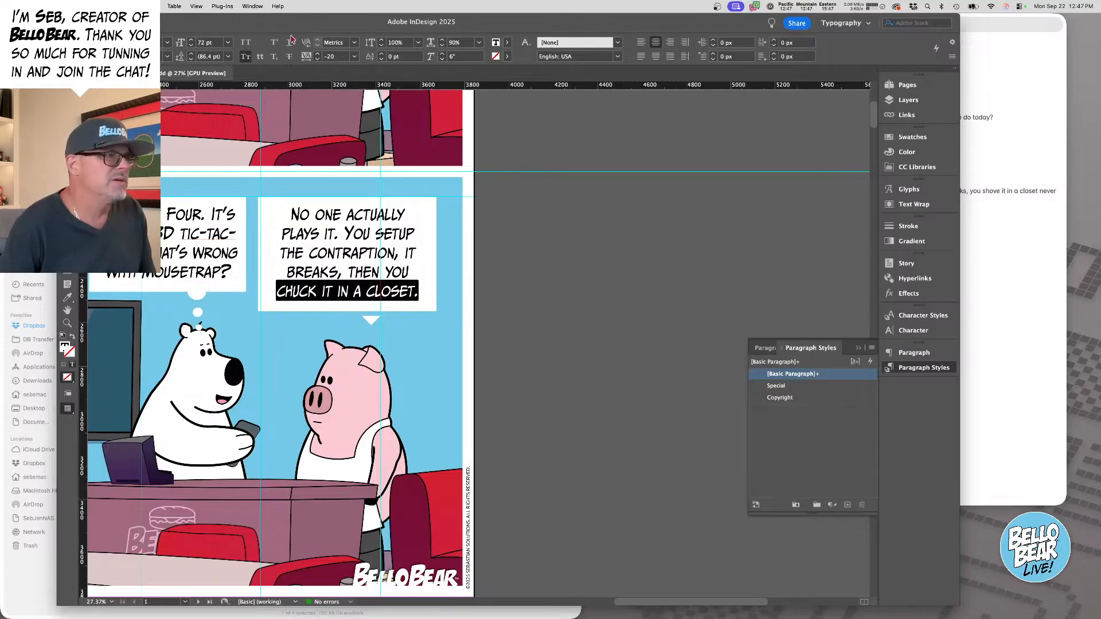
left_click(442, 46)
left_click(442, 46)
left_click(442, 46)
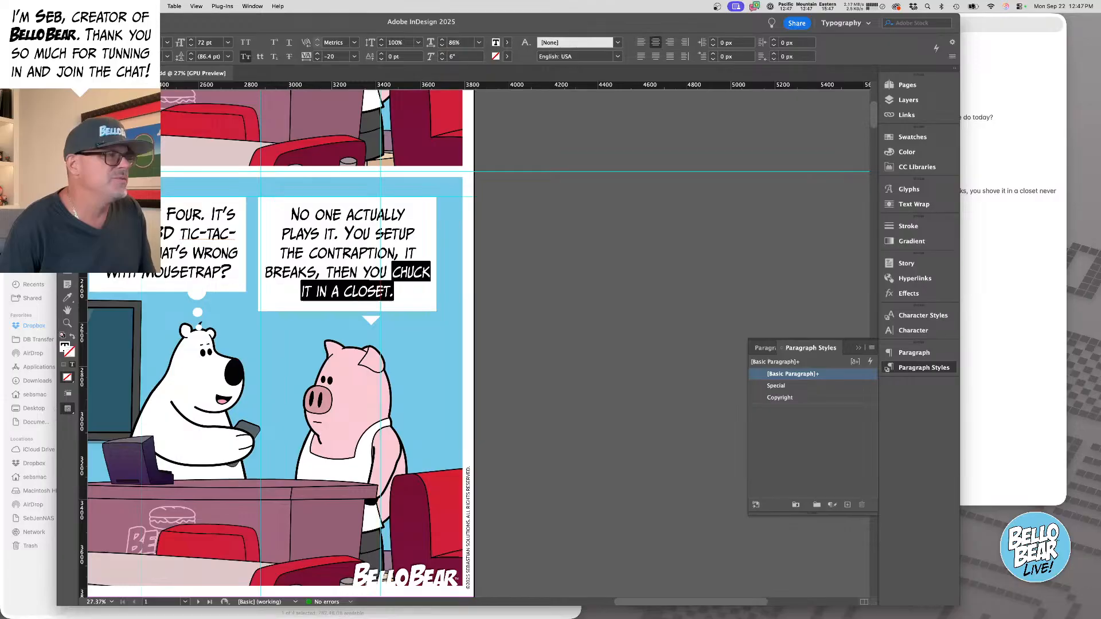
- Narrow the pig's "No one actually plays it" bubble to about 690 px from its right edge and deselect it
key("Escape")
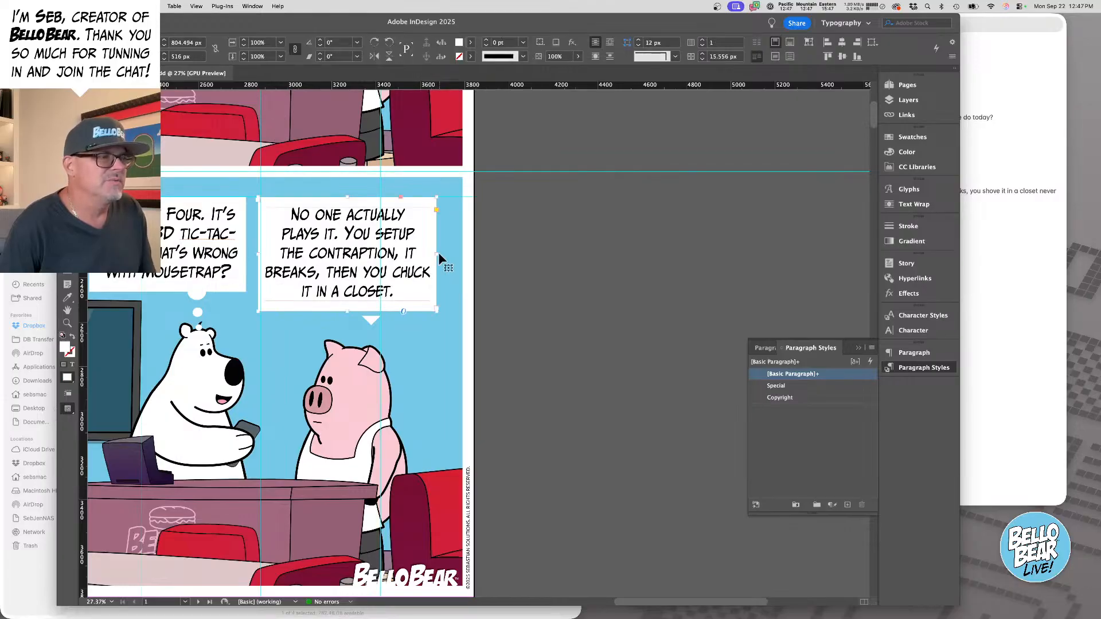
left_click_drag(437, 253, 417, 253)
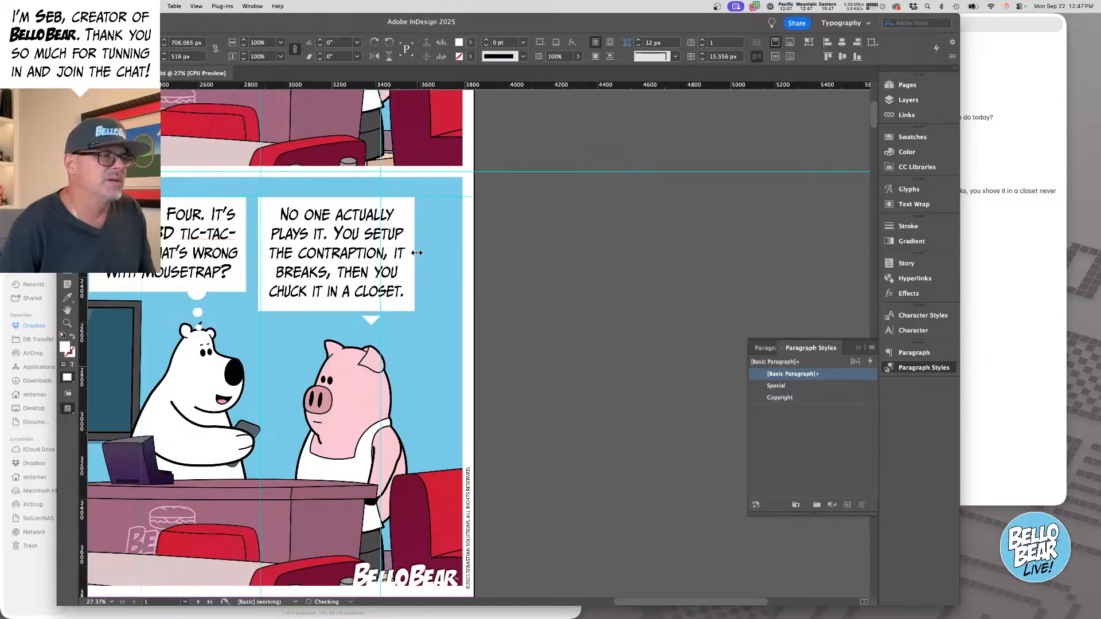
triple_click(308, 293)
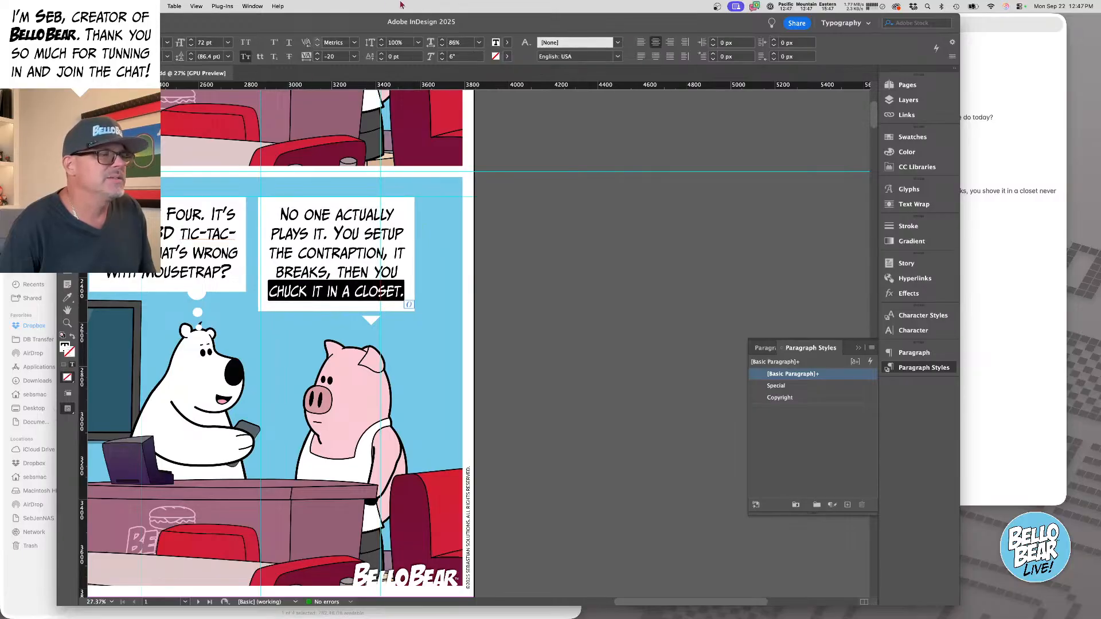
left_click(443, 45)
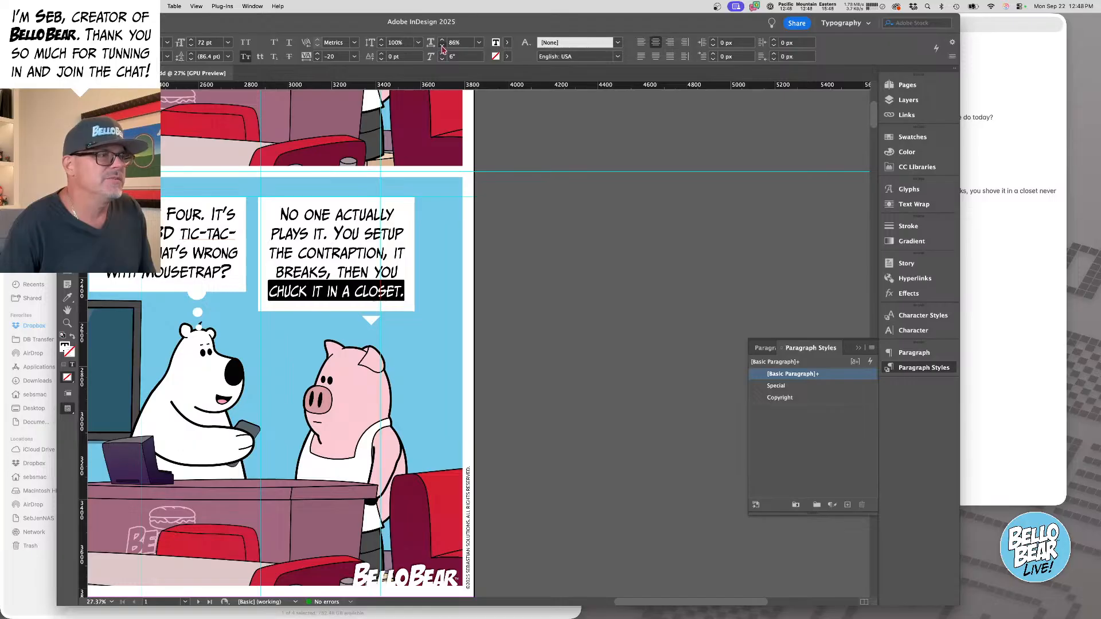
left_click(288, 248)
double_click(288, 248)
double_click(321, 253)
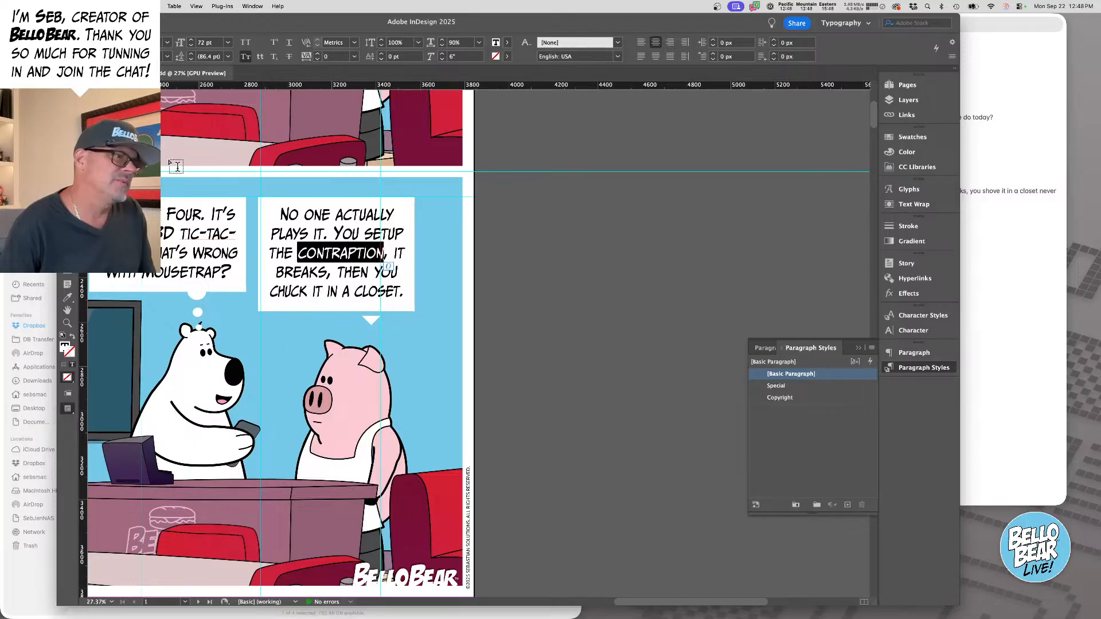
key("Escape")
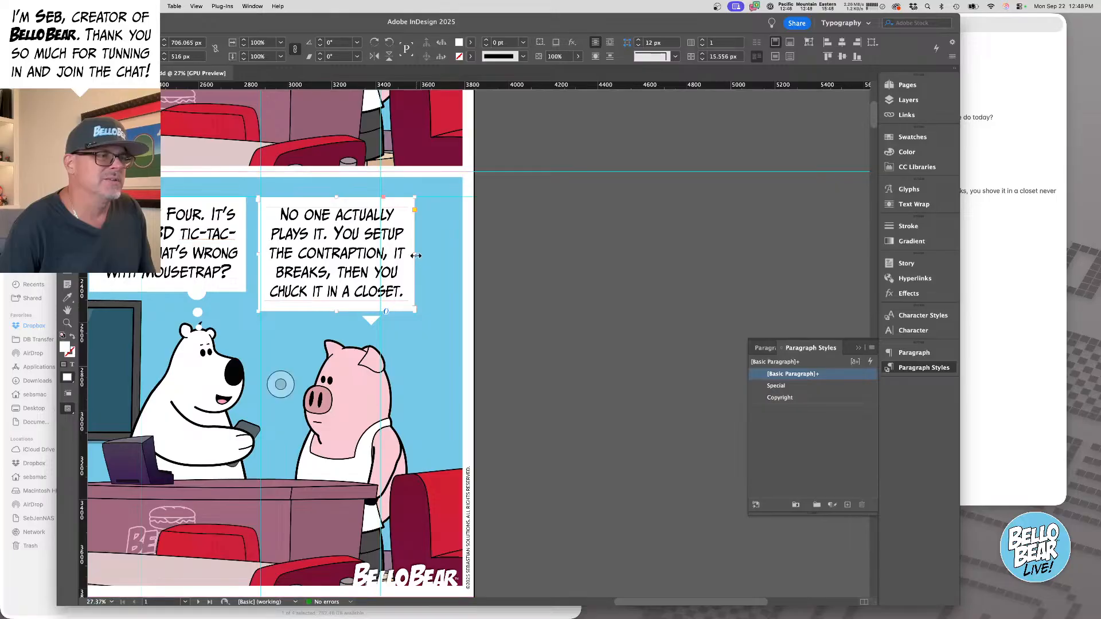
left_click_drag(414, 253, 410, 254)
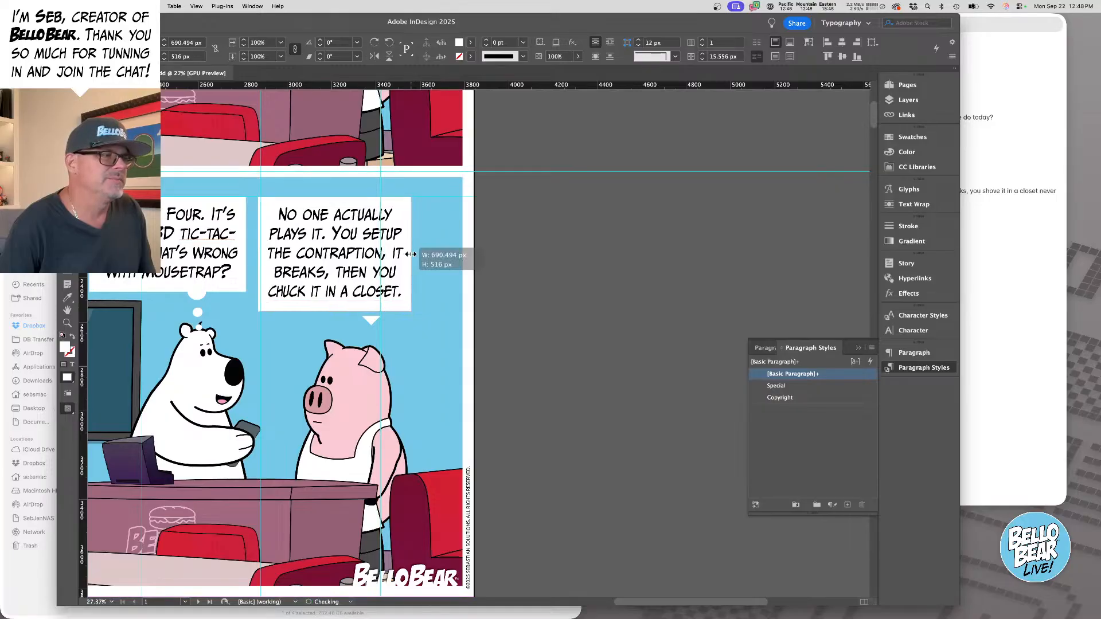
key("super+shift+a")
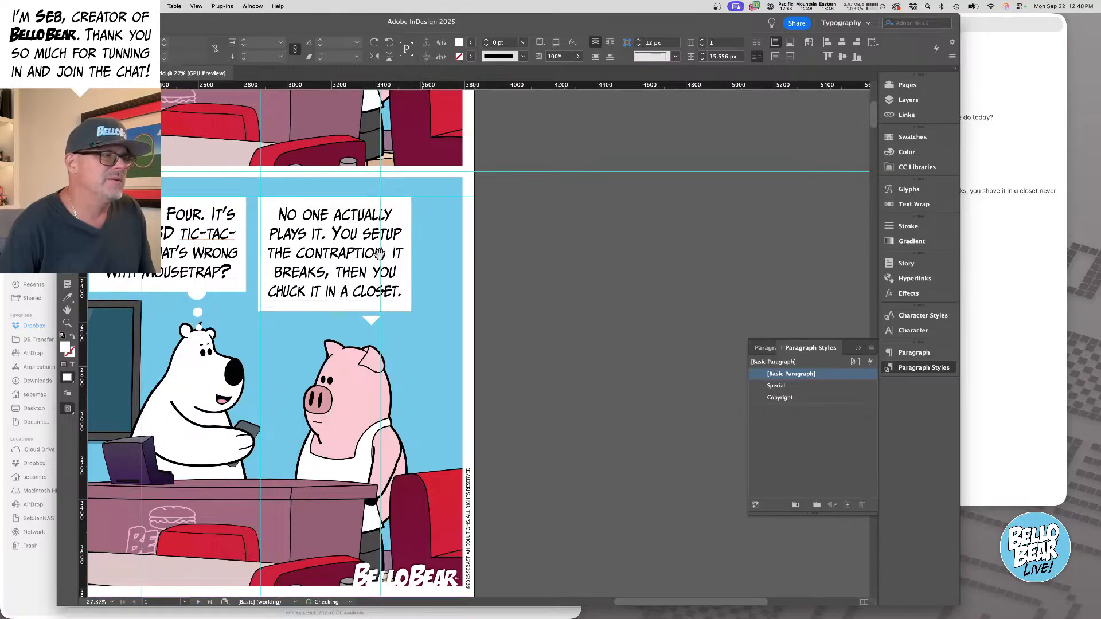
- Shift the bear's and pig's fourth-panel bubbles slightly to the right as a pair, undoing any stray move of the pig's bubble
left_click_drag(283, 245, 643, 256)
left_click(347, 258)
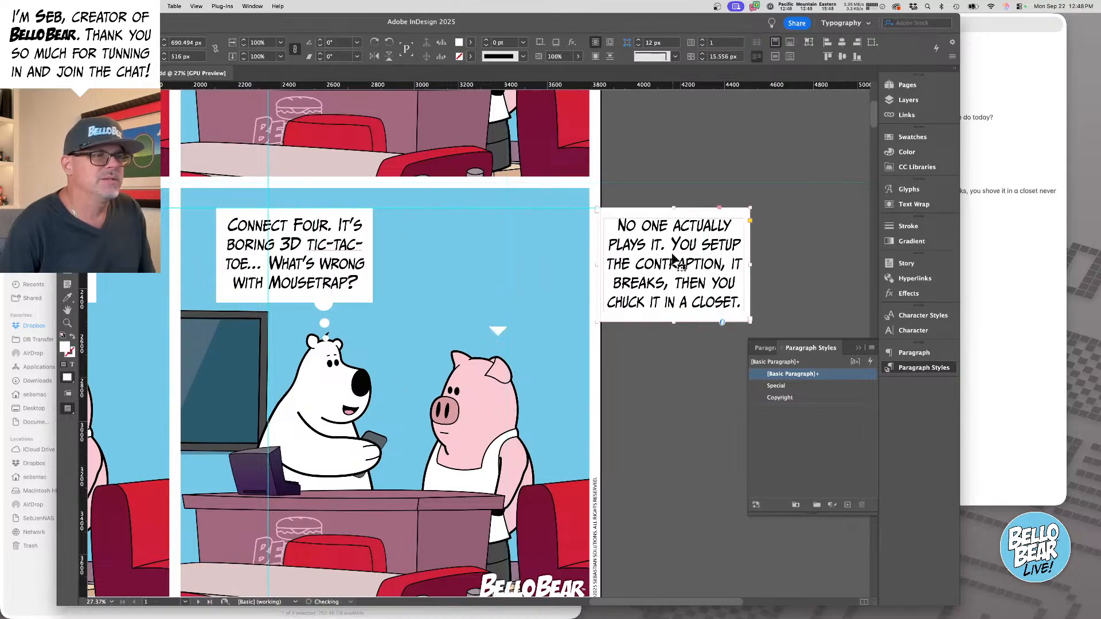
key("super+z")
left_click(351, 261, "shift")
mouse_move(456, 256)
left_mouse_down()
mouse_move(707, 254)
mouse_move(463, 256)
left_mouse_up()
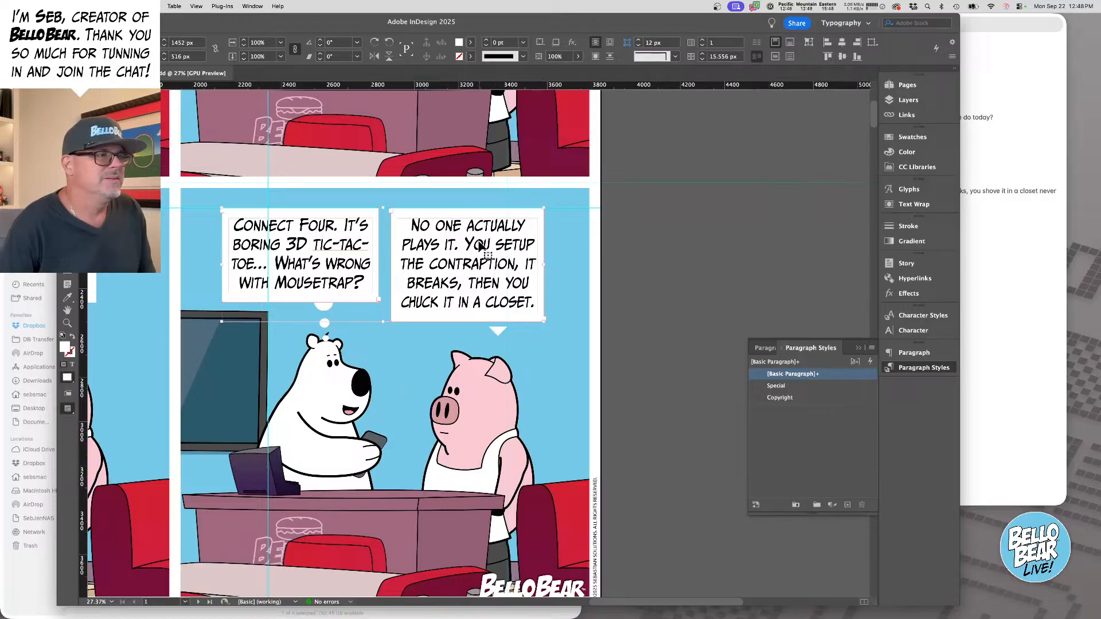
left_click(730, 255)
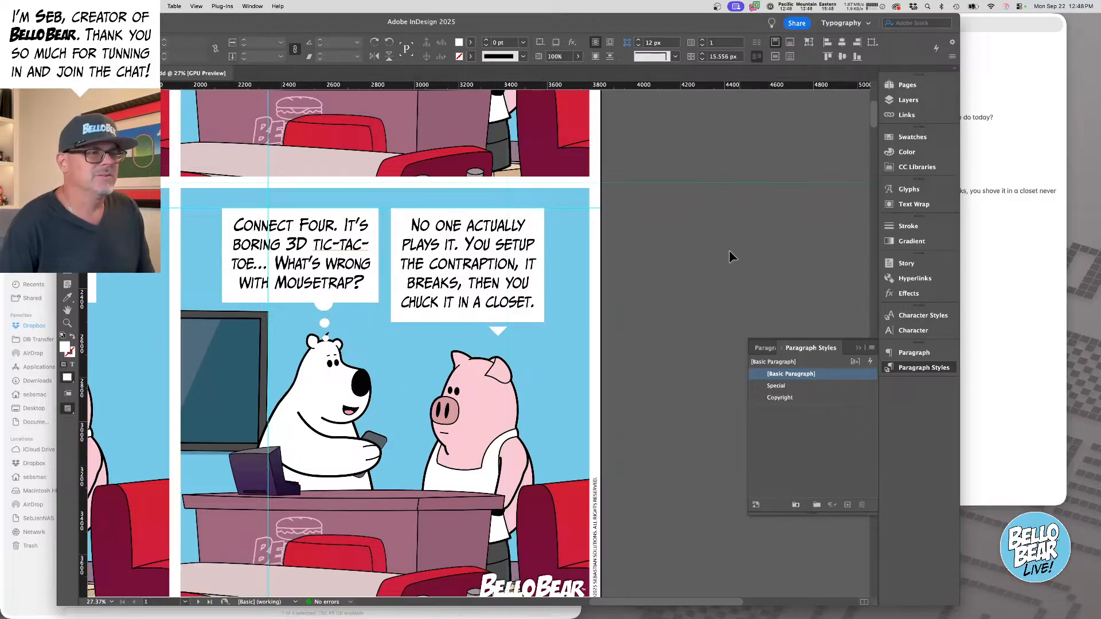
- Copy the bear's first-panel dialogue and replace Avery's Panel 1 line in the Notes script with "Good morning Bello. Hey, where's Bubba today?"
key("super+minus")
left_click_drag(394, 332, 518, 361)
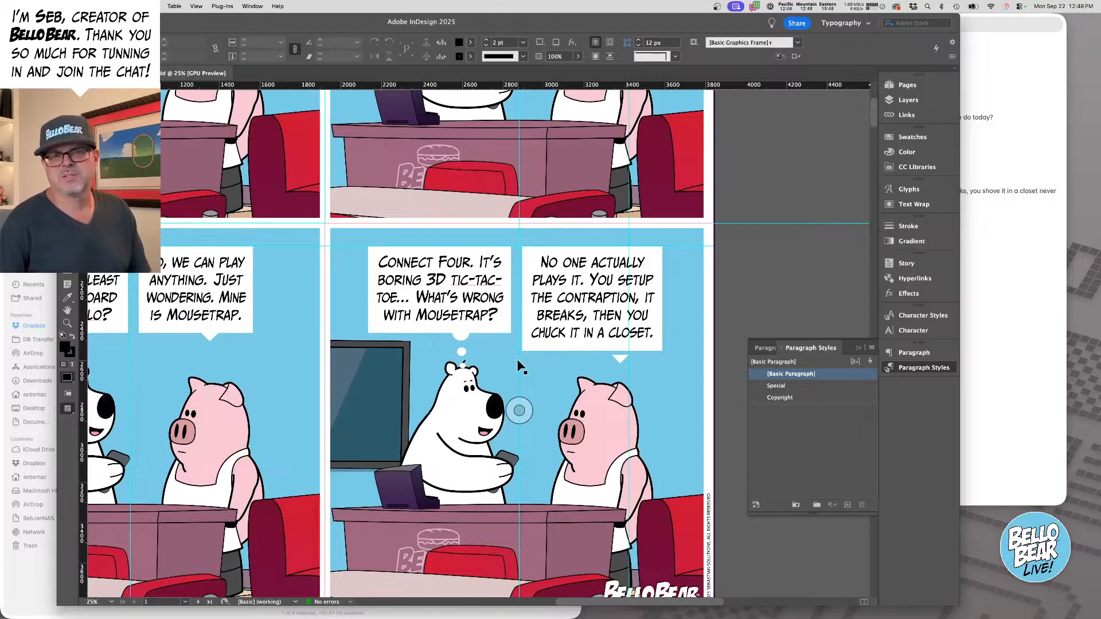
left_click(387, 290, "alt")
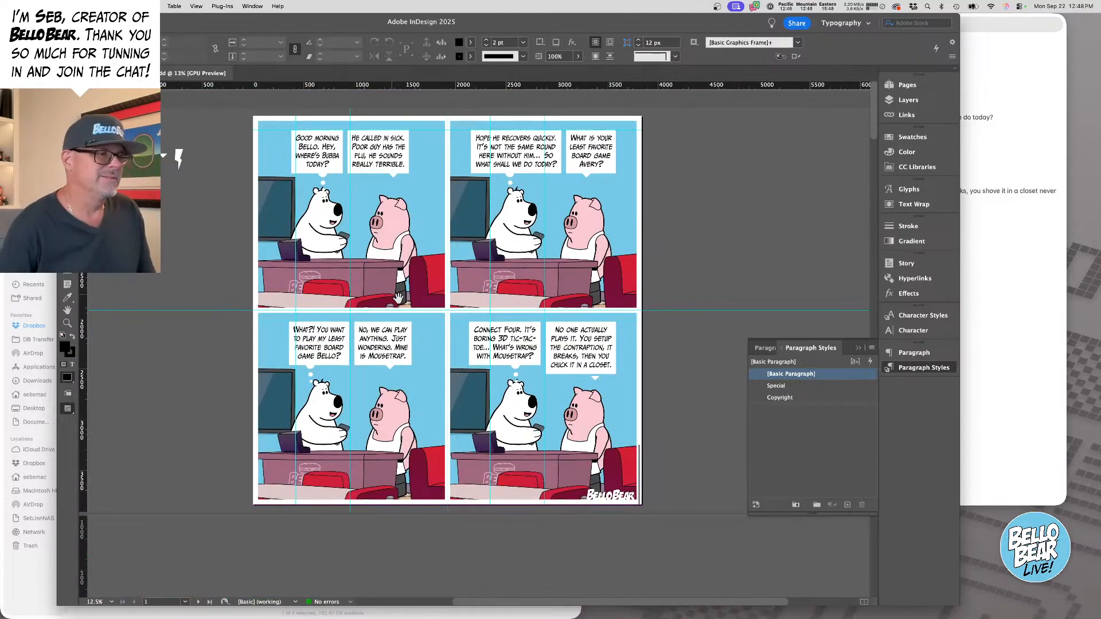
double_click(321, 161)
key("super+a")
key("super+c")
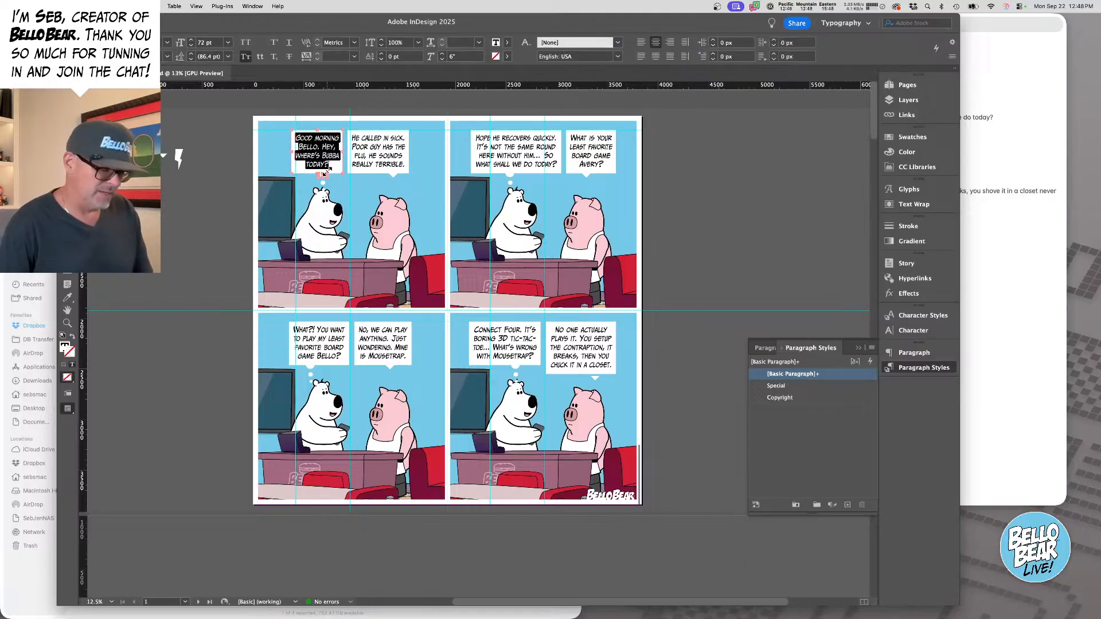
left_click(1048, 144)
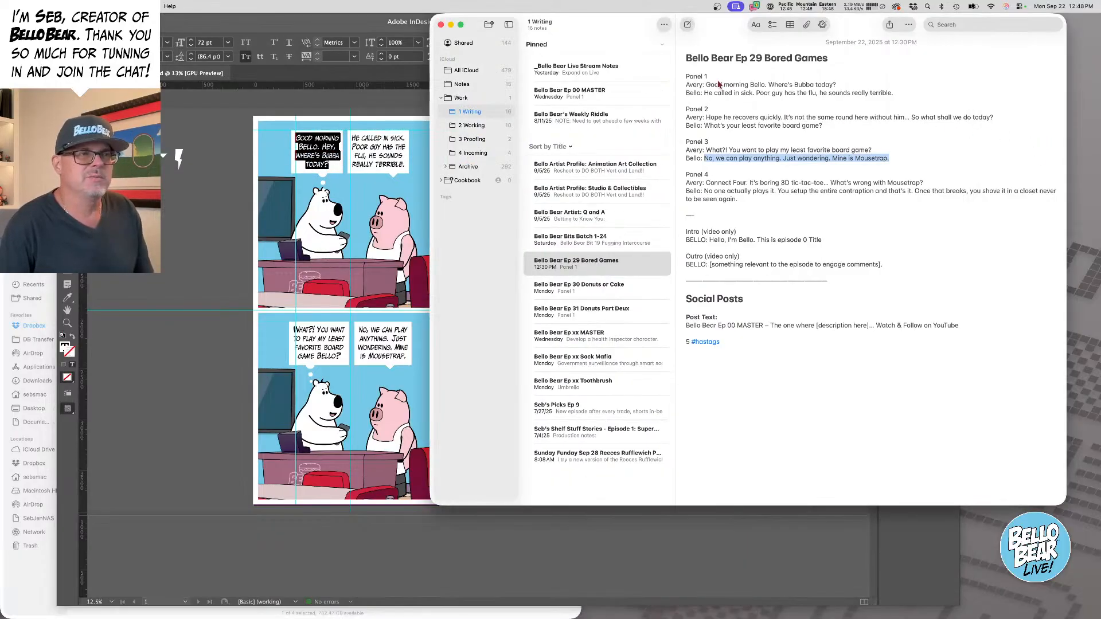
left_click_drag(707, 85, 893, 86)
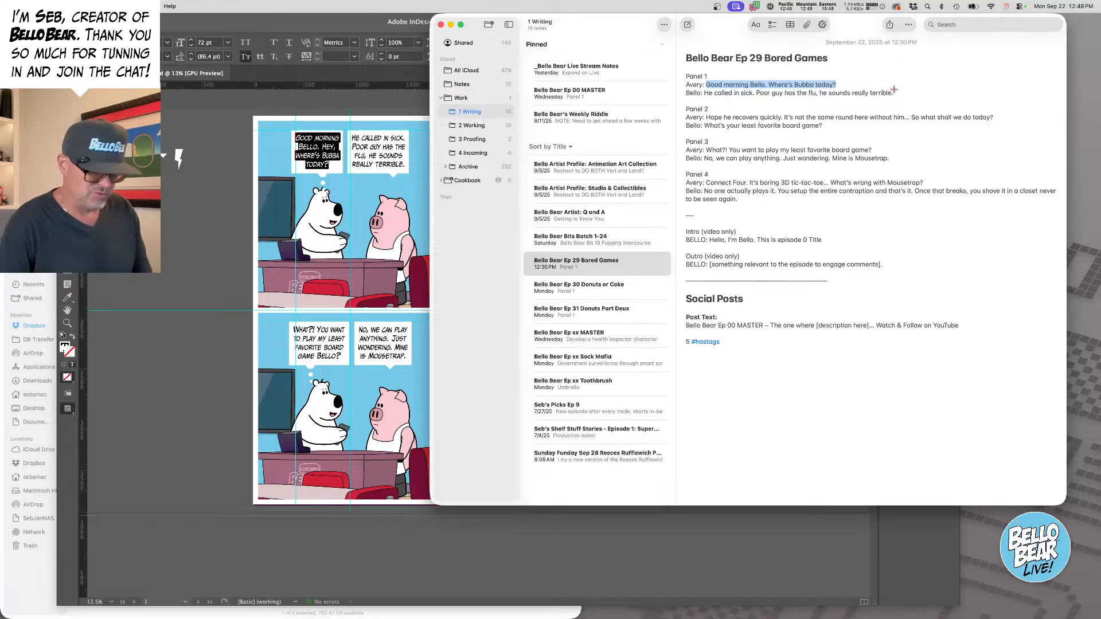
key("super+v")
- Copy the pig's first-panel dialogue from InDesign and replace Bello's Panel 1 line in the Notes script with it
left_click(374, 159)
left_click(375, 158)
key("super+a")
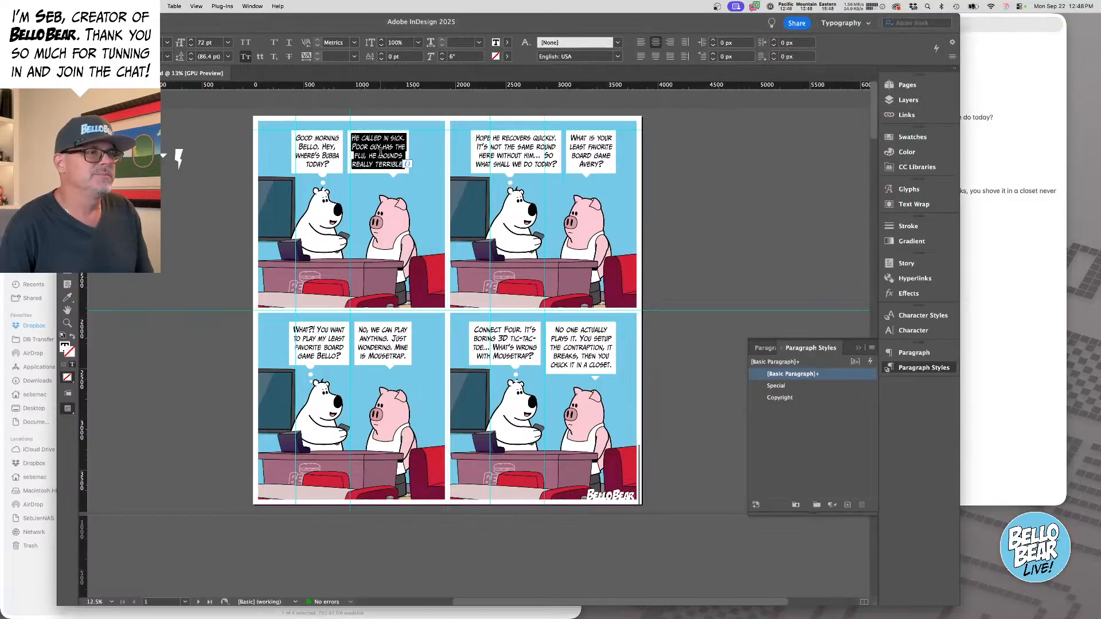
left_click(968, 119)
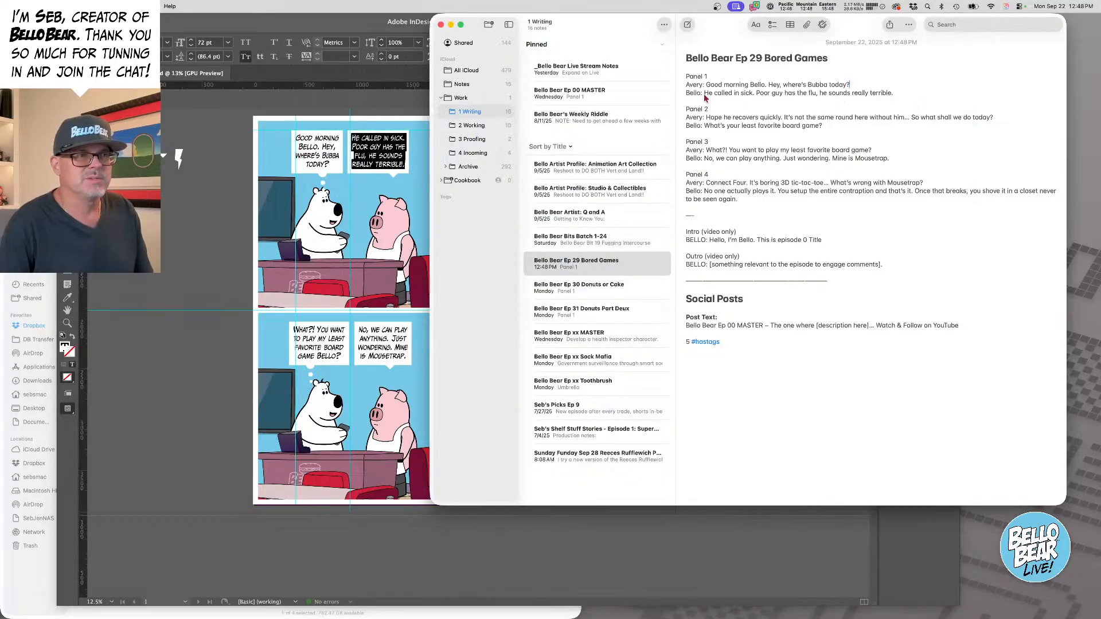
left_click_drag(705, 98, 870, 96)
left_click_drag(708, 97, 932, 96)
left_click(938, 99)
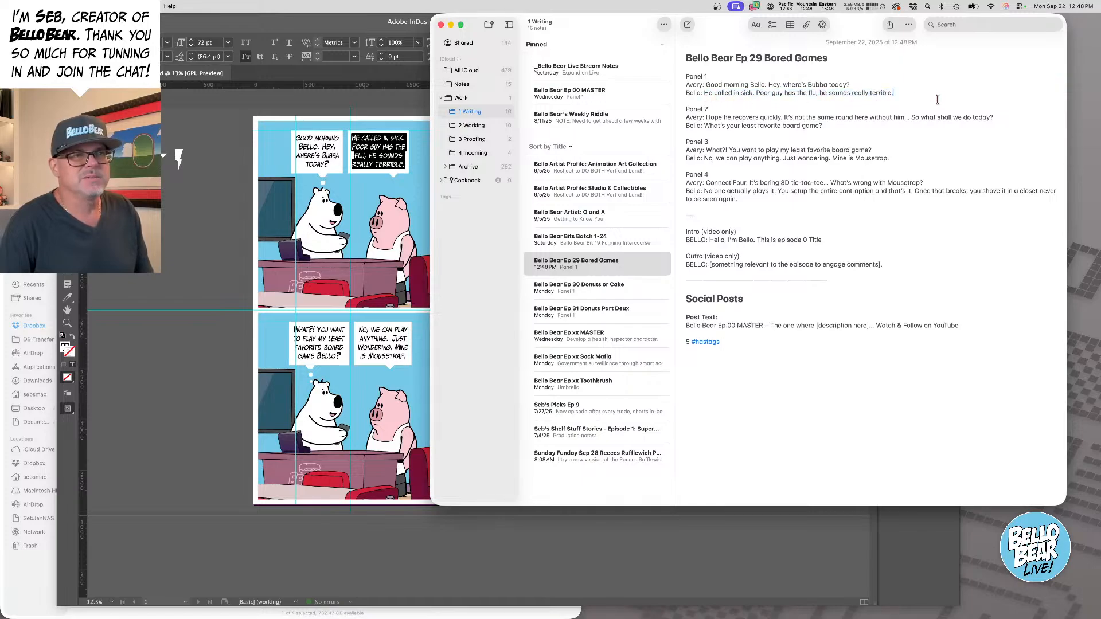
- Copy the bear's second-panel dialogue from InDesign and replace Avery's Panel 2 line in the Notes script with it
left_click(209, 154)
triple_click(543, 164)
left_click(555, 169)
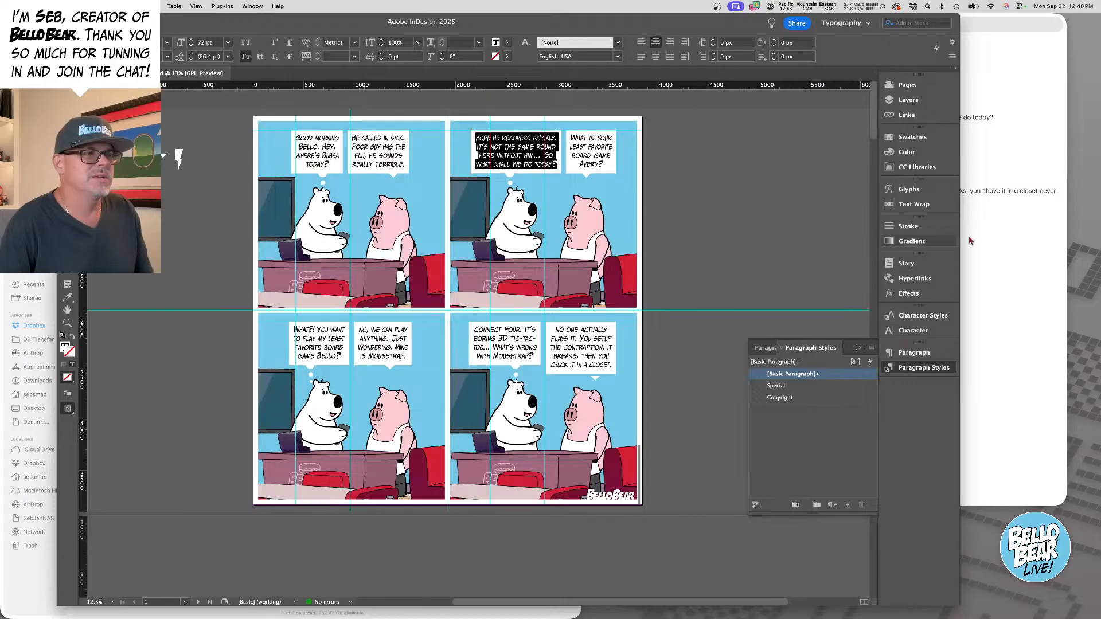
left_click(1057, 134)
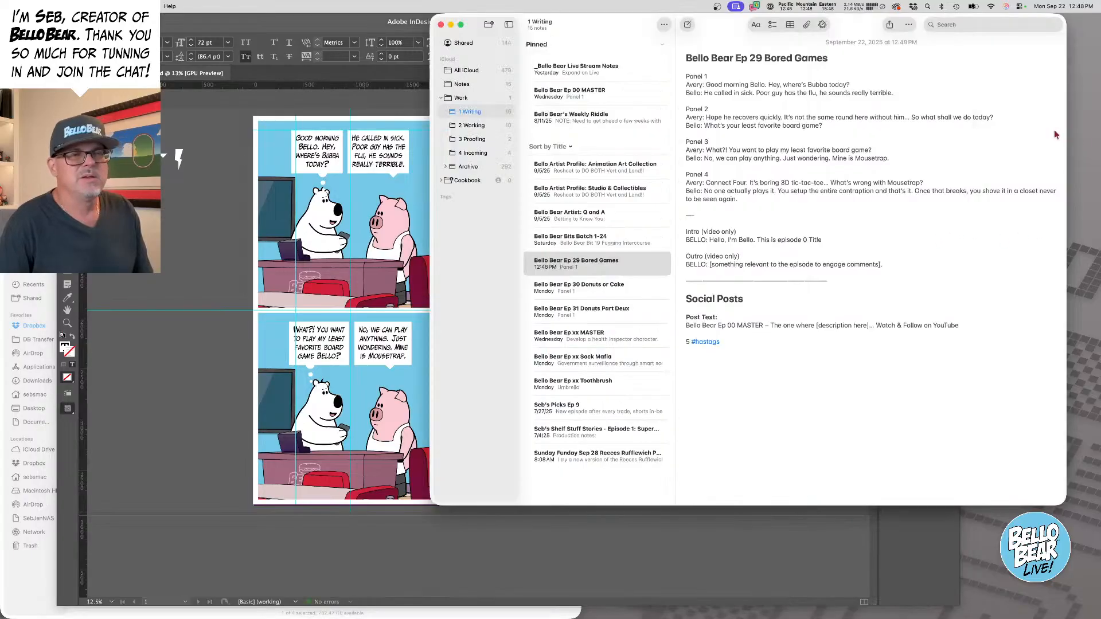
left_click_drag(706, 117, 1027, 124)
left_click(1027, 124)
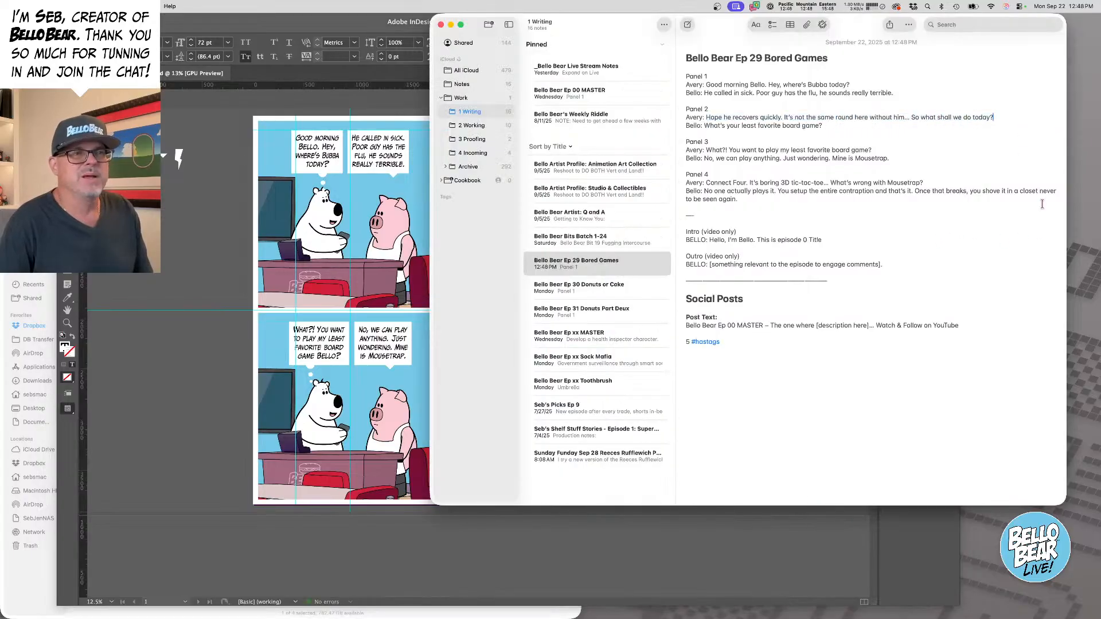
- Copy the pig's second-panel dialogue from InDesign and update Bello's Panel 2 line in Notes to "What is your least favorite board game Avery?"
left_click(125, 313)
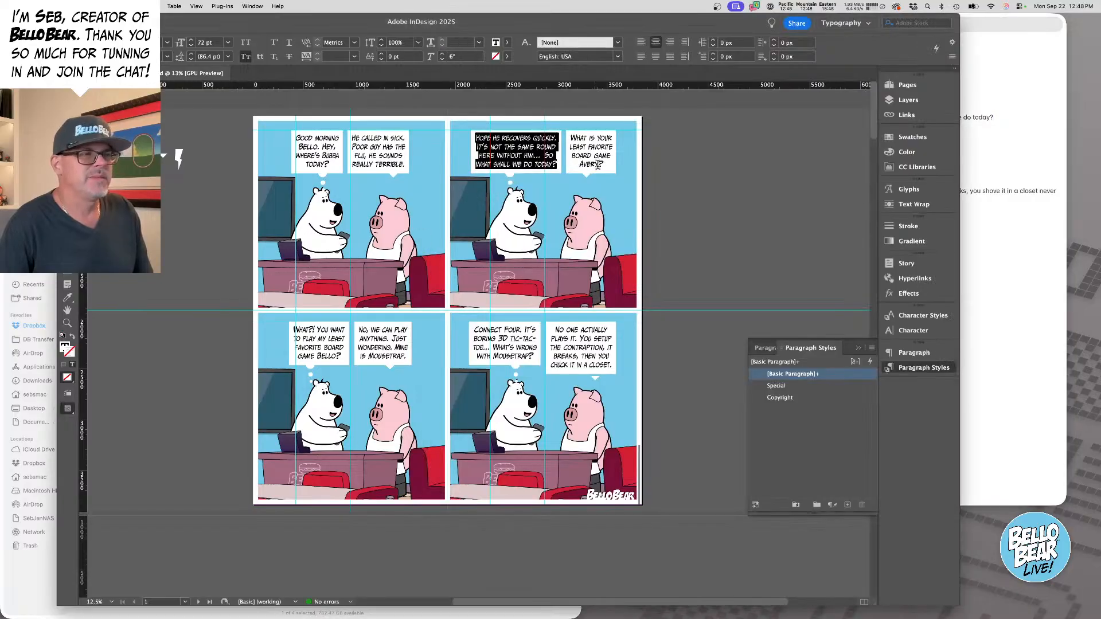
left_click_drag(598, 165, 588, 151)
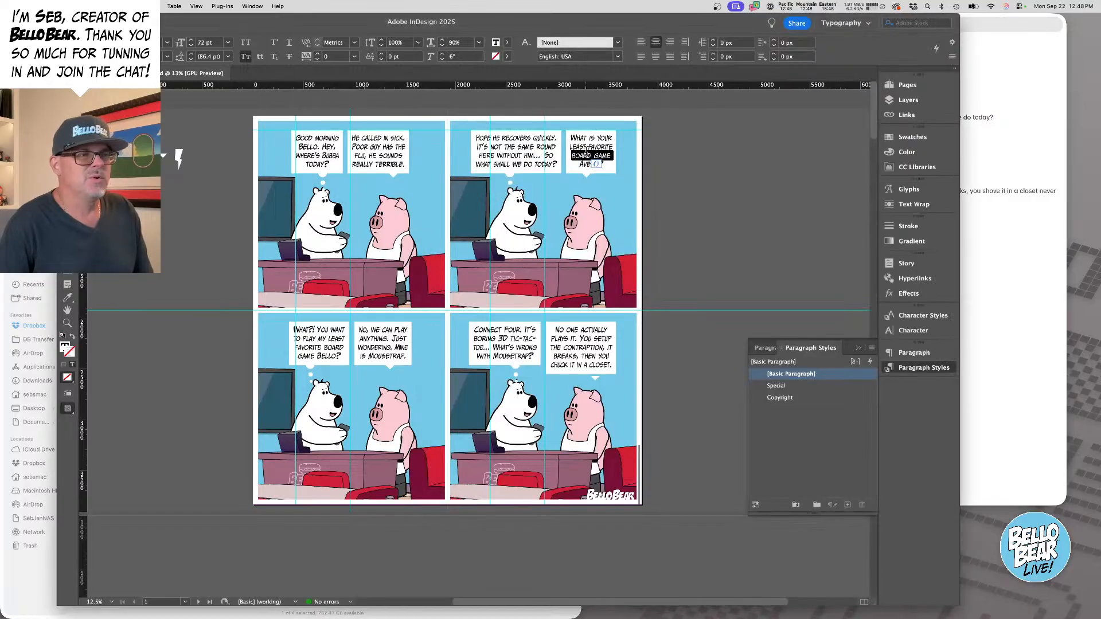
key("super+Tab")
left_click_drag(704, 125, 822, 126)
type("What is your least favorite board game Avery?")
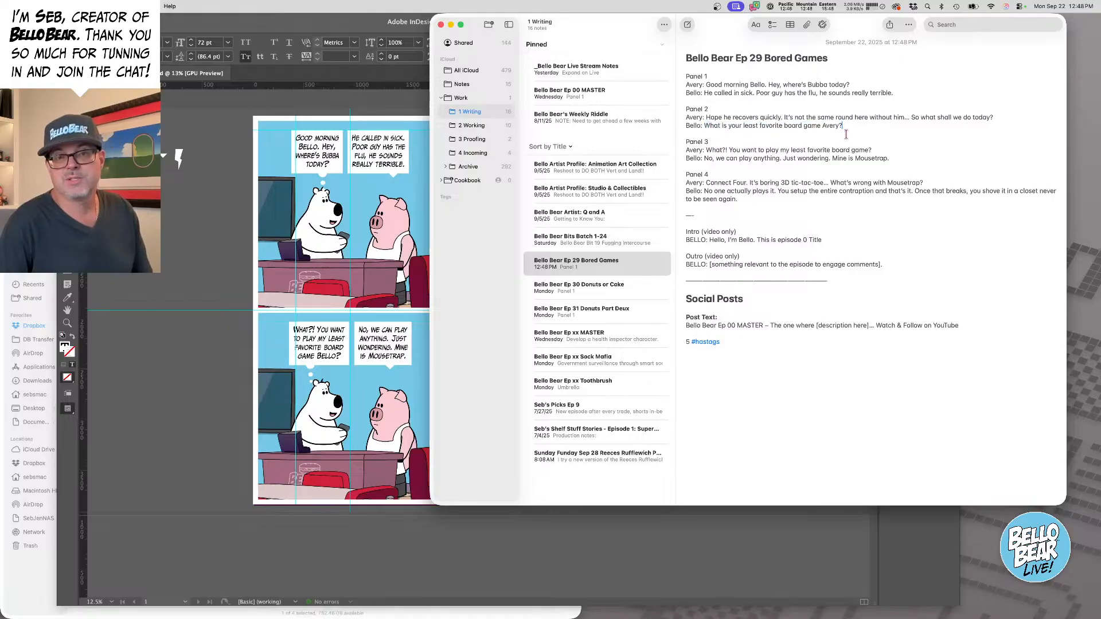
- Copy the bear's third-panel dialogue from InDesign and update Avery's Panel 3 line in Notes to "What?! You want to play my least favorite board game Bello?"
left_click(207, 357)
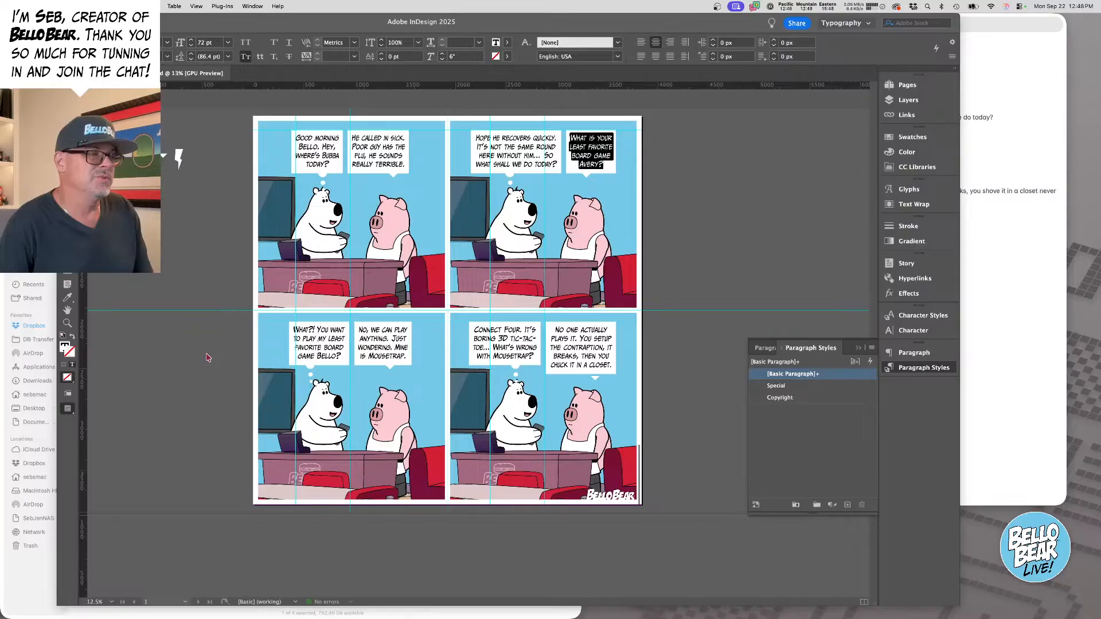
left_click_drag(293, 330, 341, 358)
left_click(989, 308)
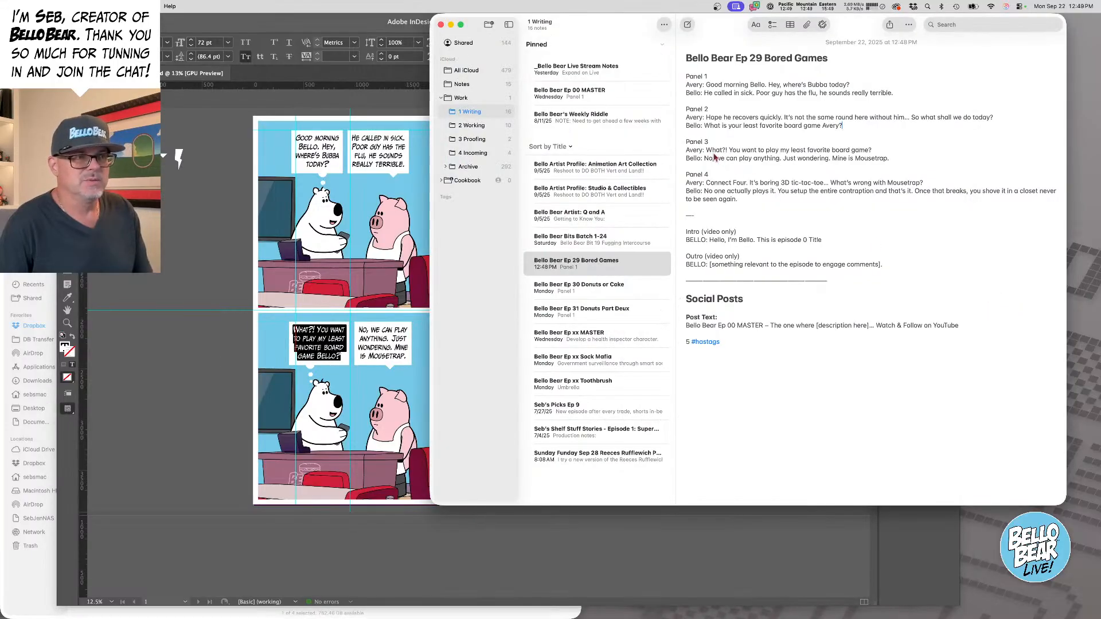
left_click_drag(708, 152, 913, 160)
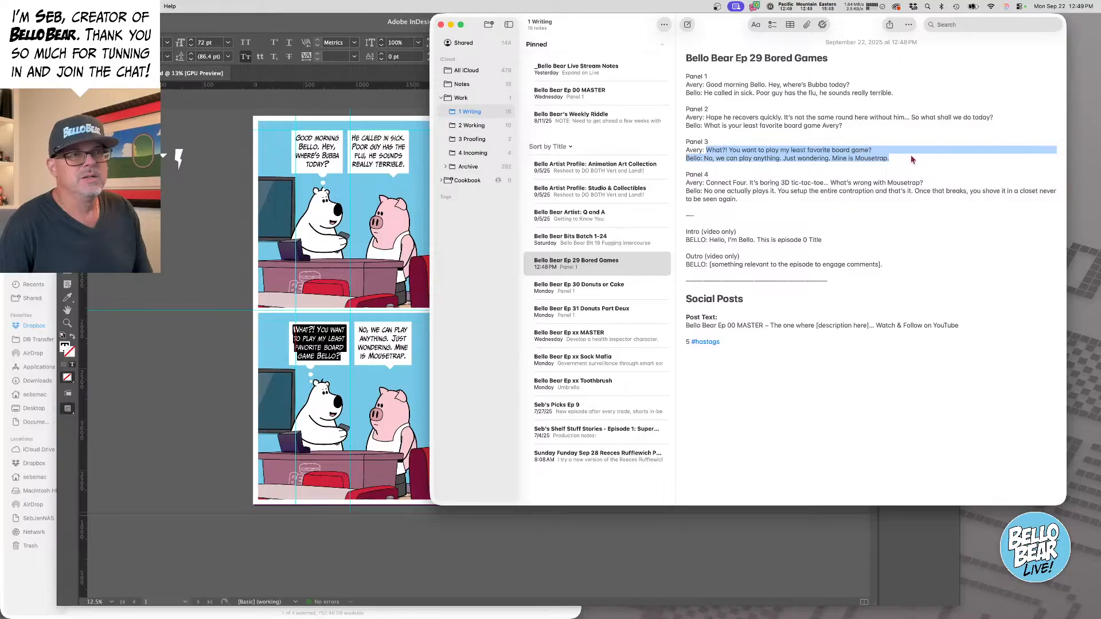
type("What?! You want to play my least favorite board game Bello? Bello: No, we can play anything. Just wondering. Mine is Mousetrap.")
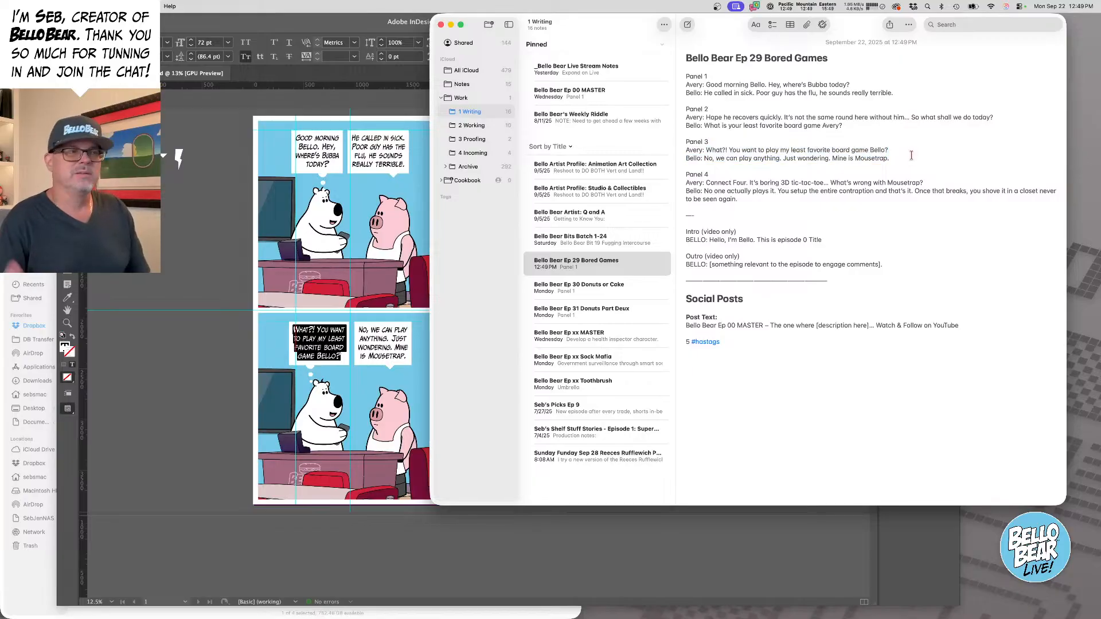
- Copy the pig's third-panel dialogue from InDesign and replace Bello's Panel 3 line in the Notes script with it
triple_click(391, 356)
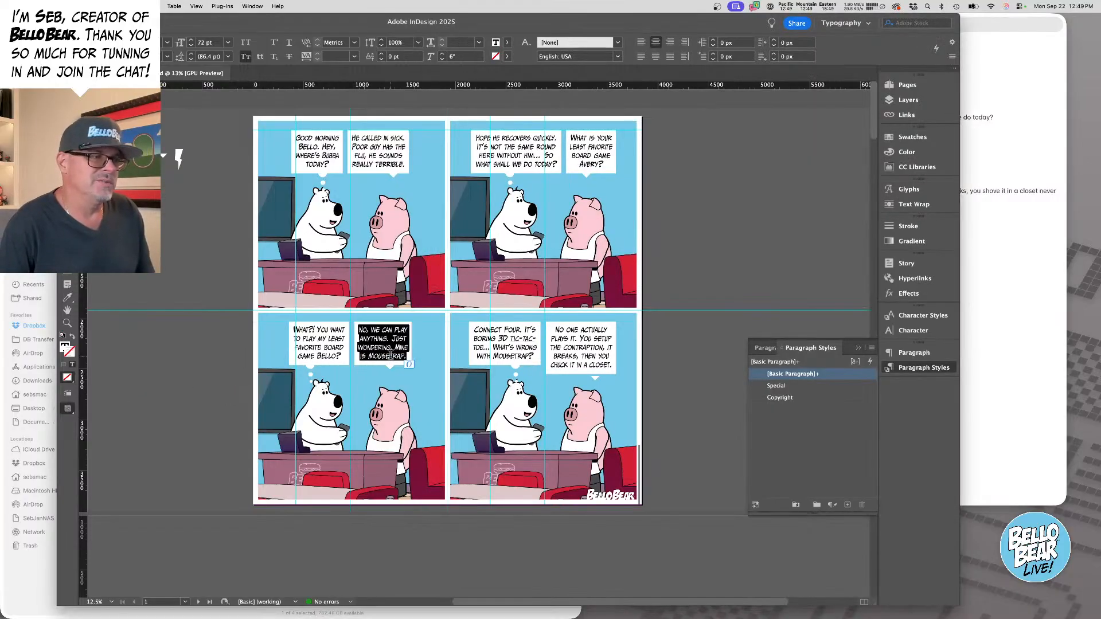
left_click(1018, 212)
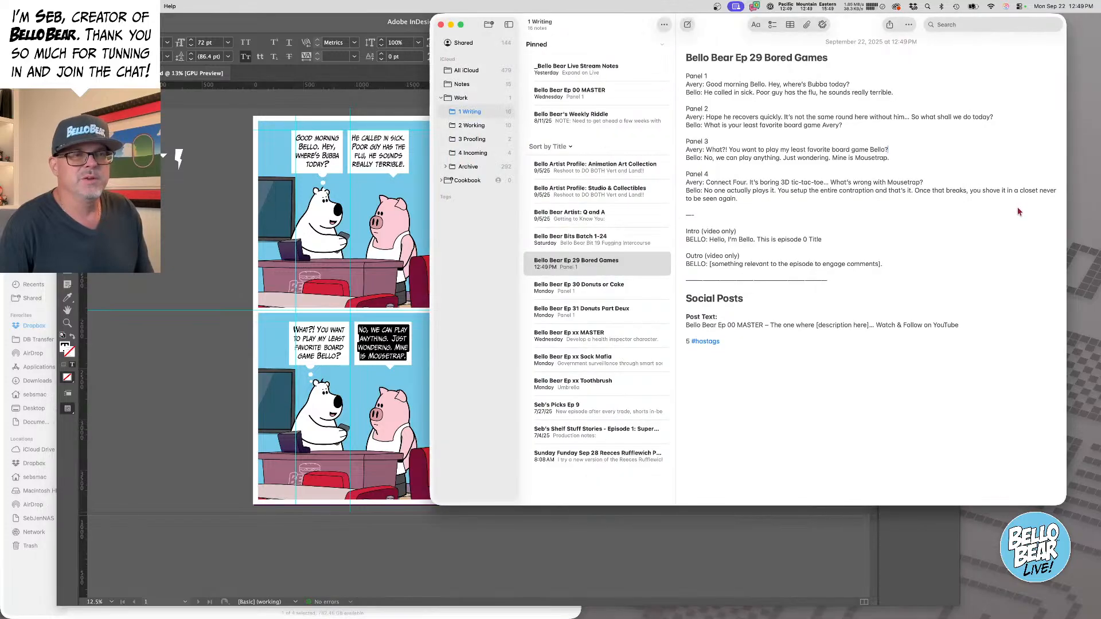
left_click_drag(705, 159, 918, 158)
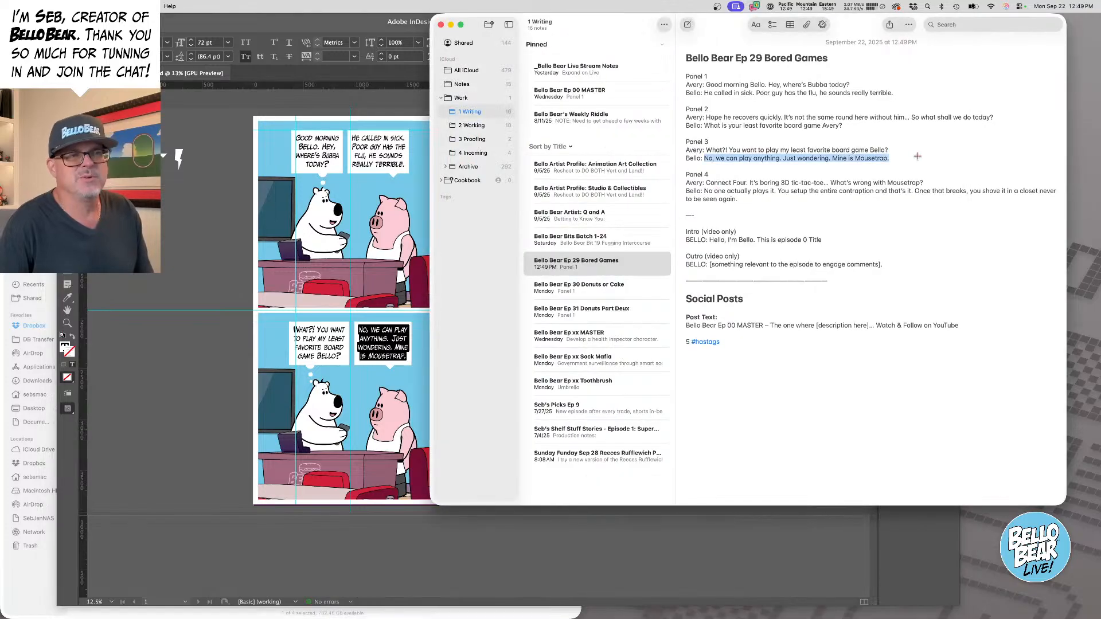
left_click(918, 160)
- Copy the bear's fourth-panel dialogue from InDesign and replace Avery's Panel 4 line in the Notes script with it
left_click(225, 344)
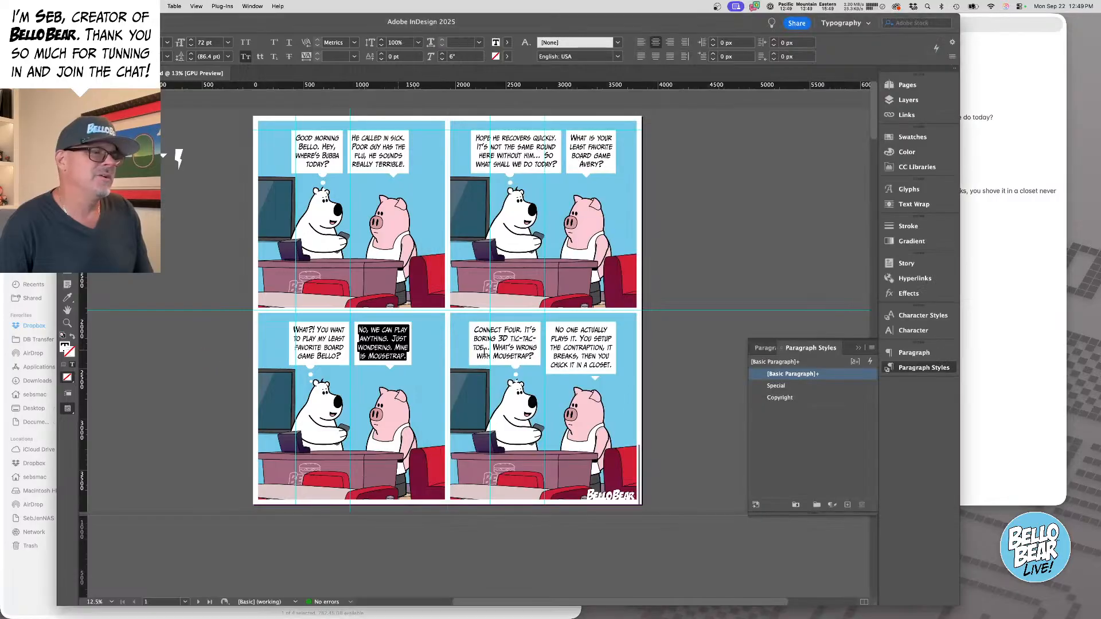
left_click_drag(536, 356, 474, 330)
key("super+c")
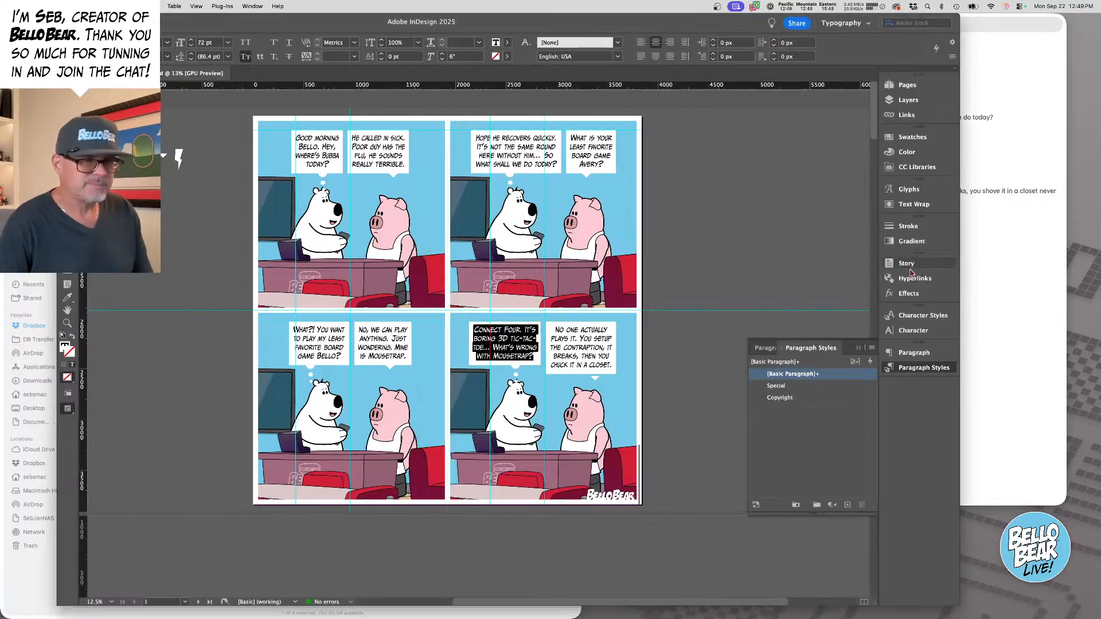
left_click(970, 262)
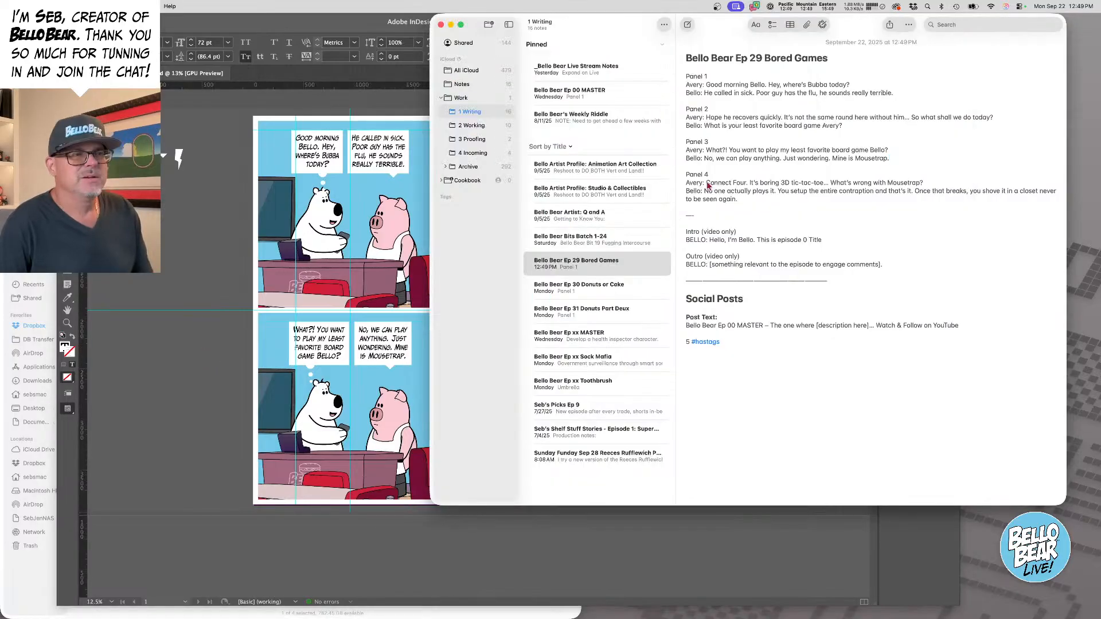
left_click_drag(705, 182, 1015, 182)
left_click(952, 184)
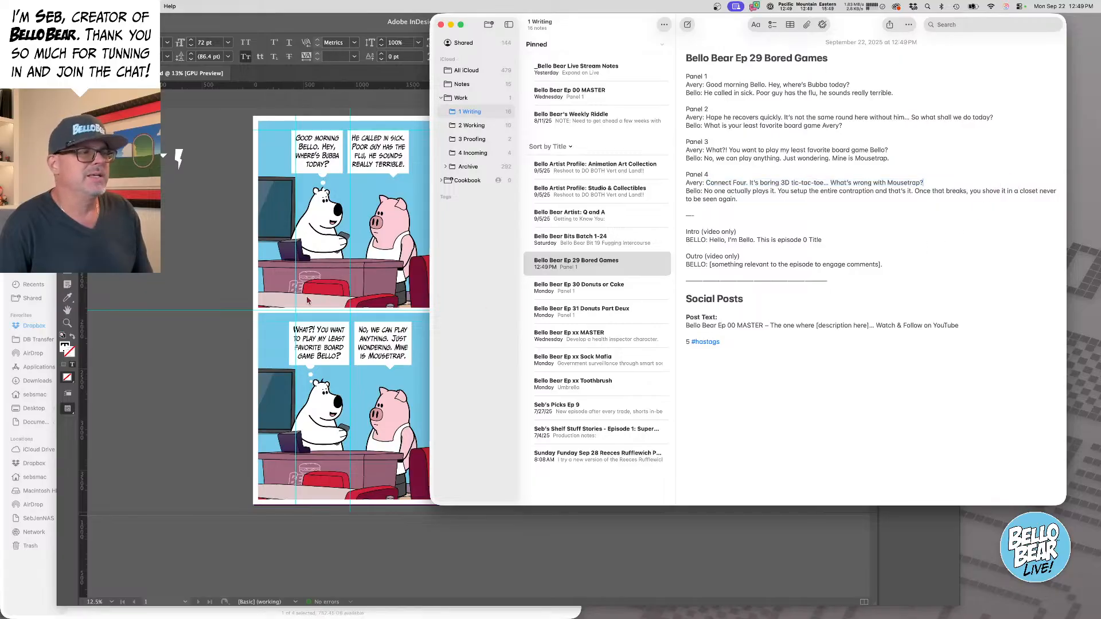
key("super+Tab")
key("super+v")
- Replace Bello's Panel 4 line in Notes with InDesign's "No one actually plays it. You setup the contraption, it breaks, then you chuck it in a closet."
double_click(583, 347)
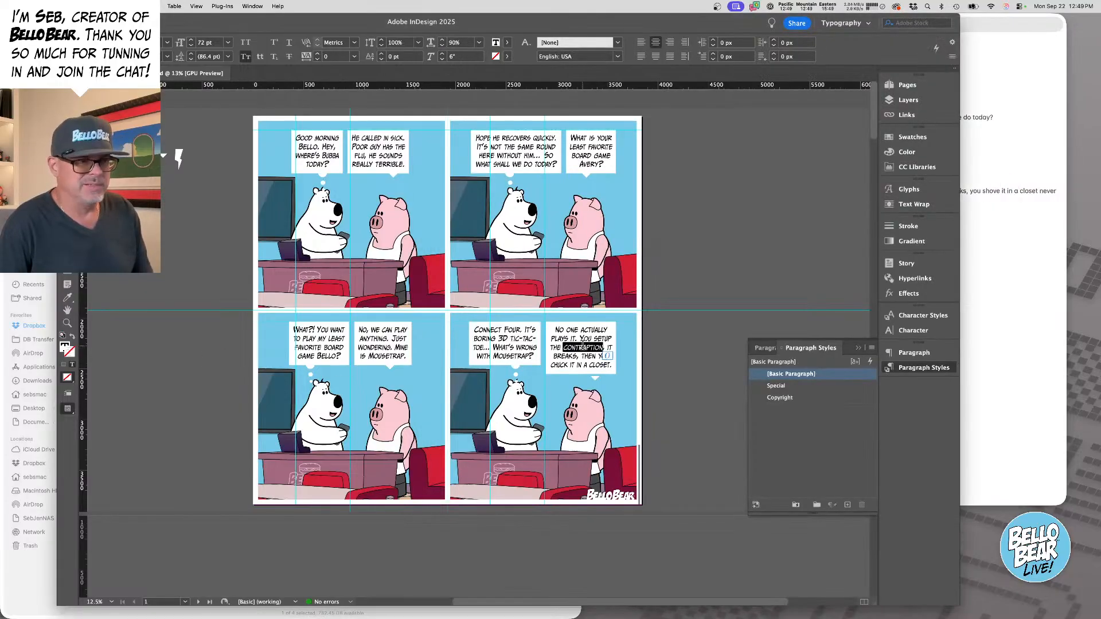
left_click(999, 242)
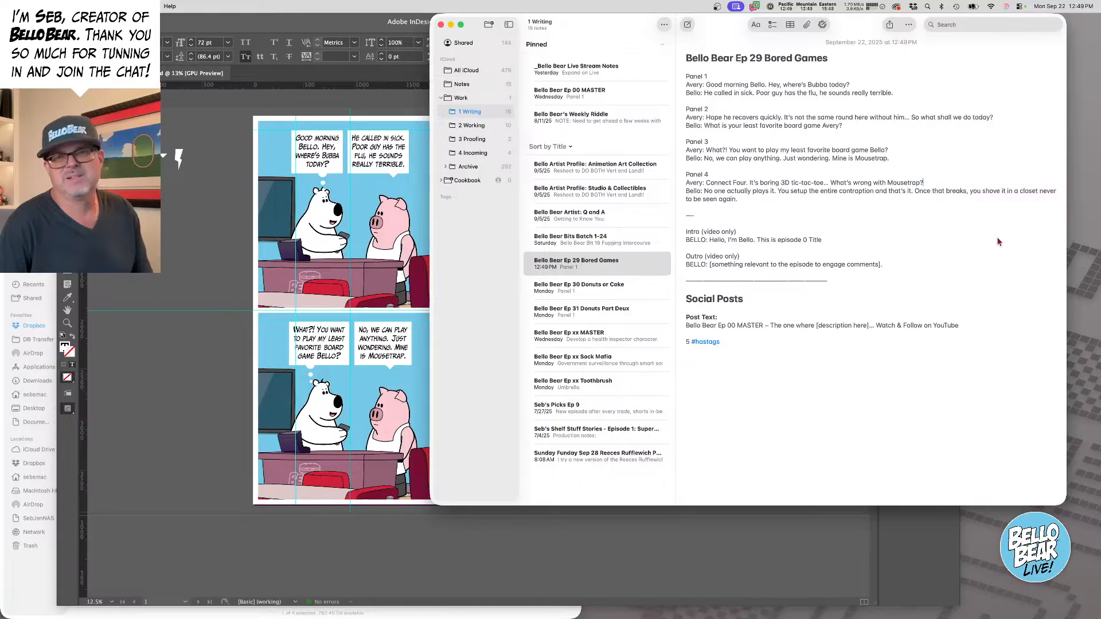
left_click_drag(704, 191, 782, 201)
key("super+v")
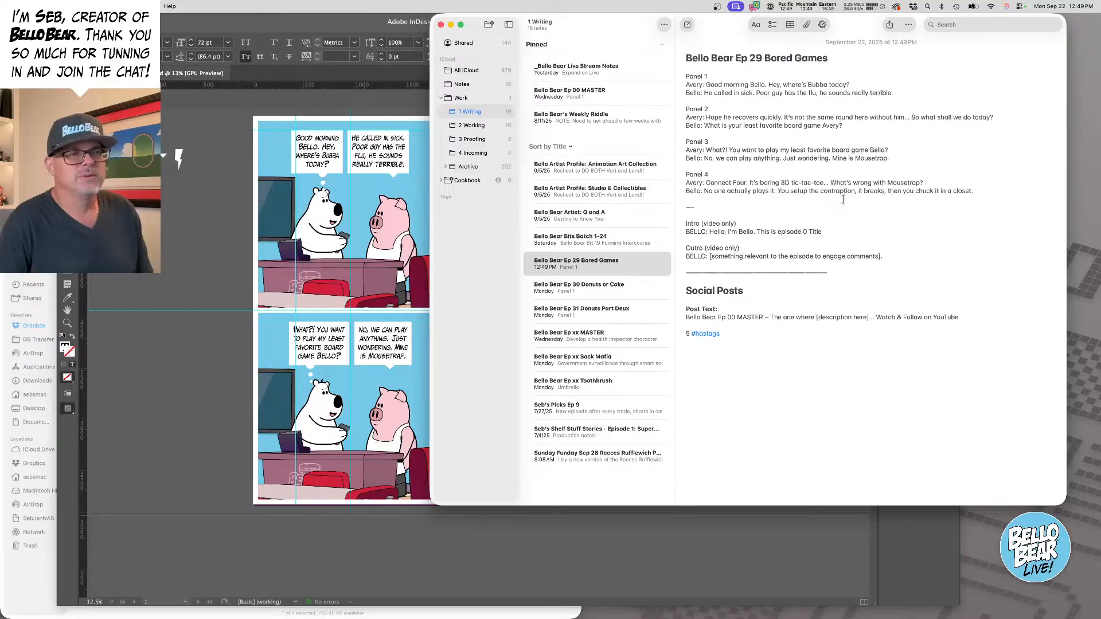
- Copy the episode number and name from the note's title and change the intro line's ending to "This is episode 29 Bored Games"
left_click_drag(735, 58, 828, 58)
key("super+c")
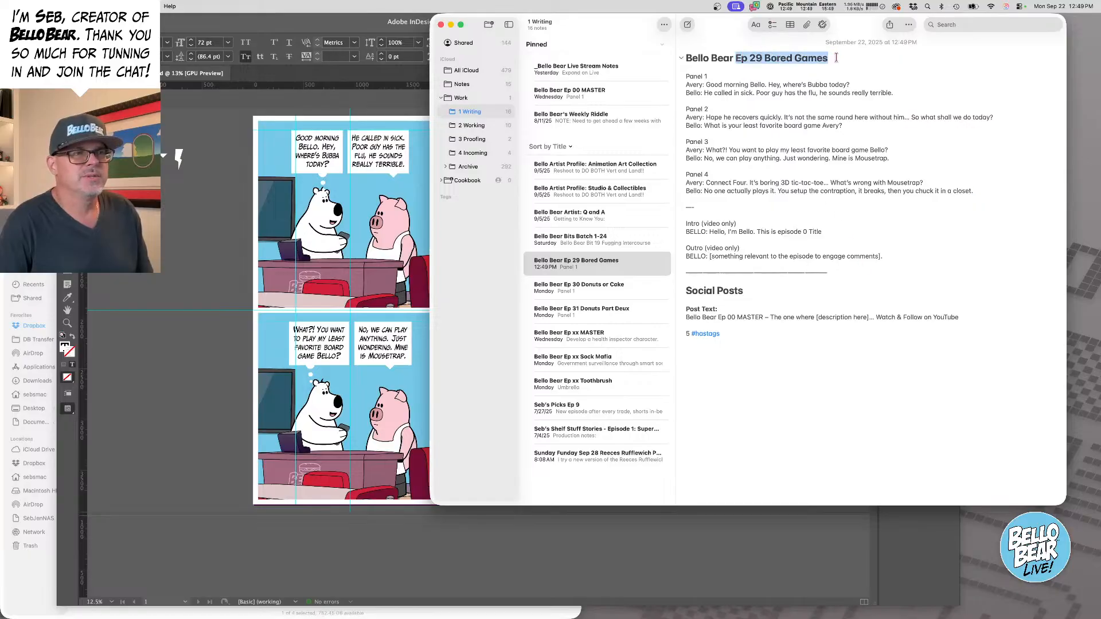
double_click(805, 232)
left_click_drag(807, 230, 860, 230)
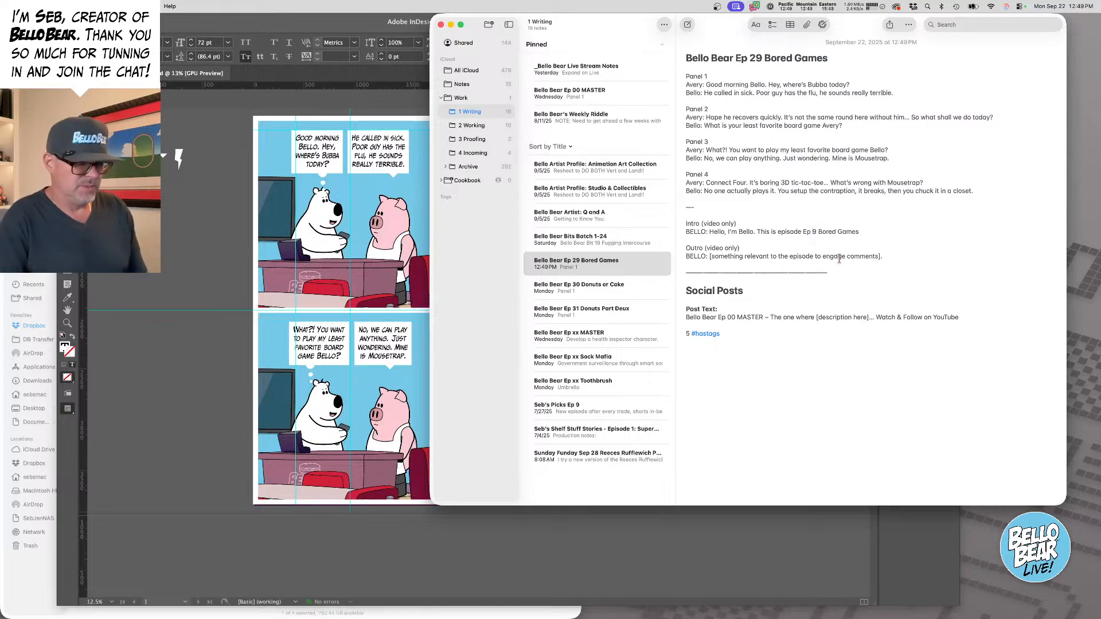
key("super+v")
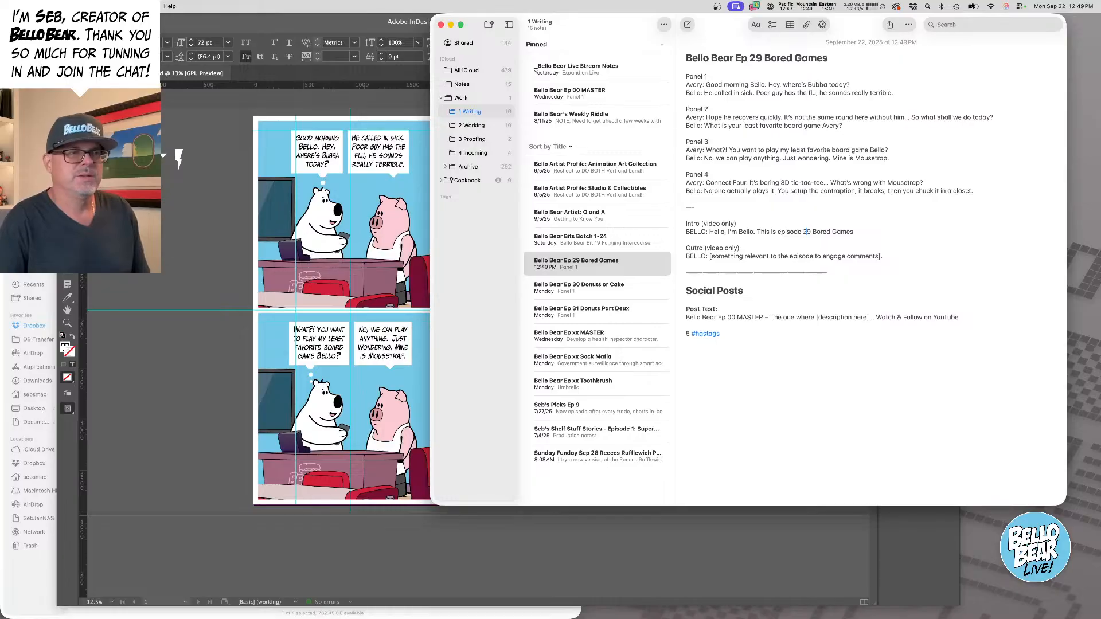
- Replace "Ep 00 MASTER" in the social post text with "Ep 29 Bored Games"
left_click_drag(762, 317, 656, 313)
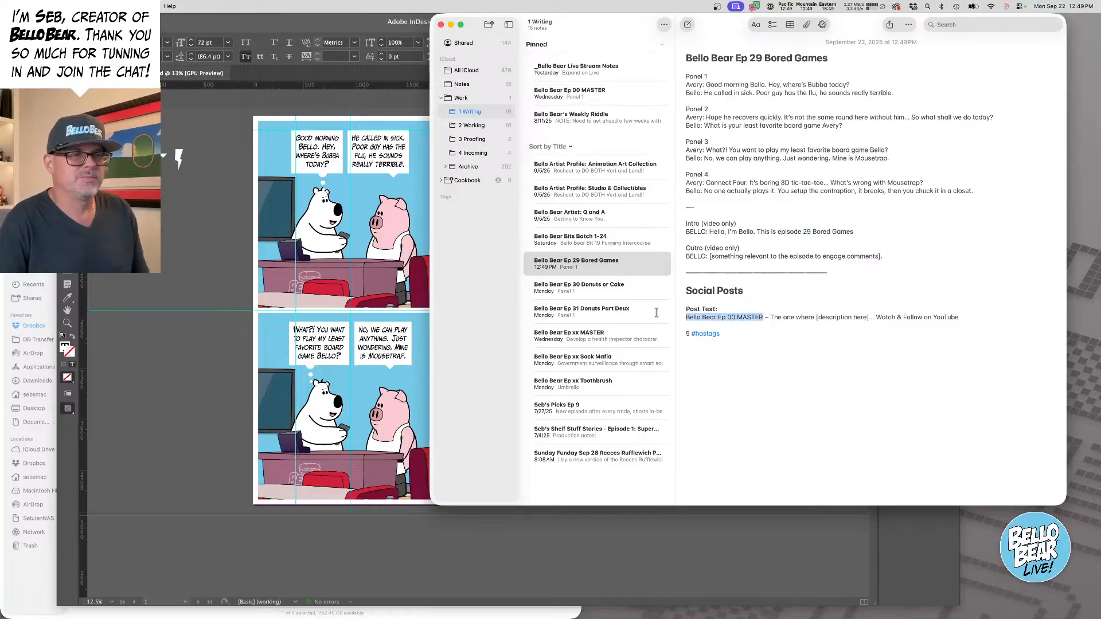
left_click(717, 317)
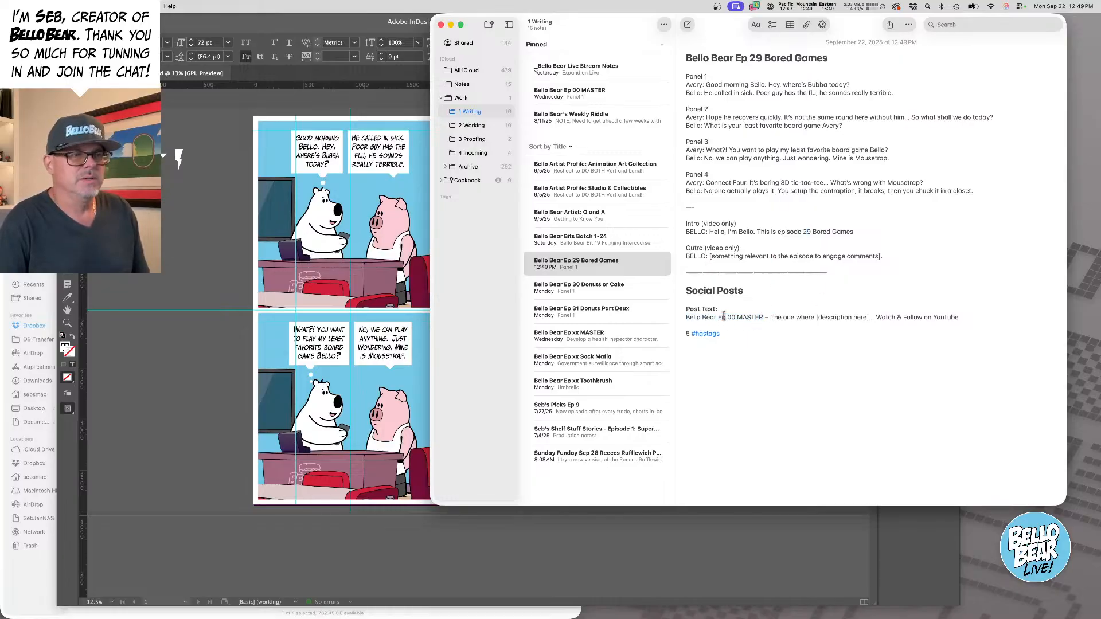
left_click_drag(718, 317, 763, 316)
type("Ep 29 Bored Games")
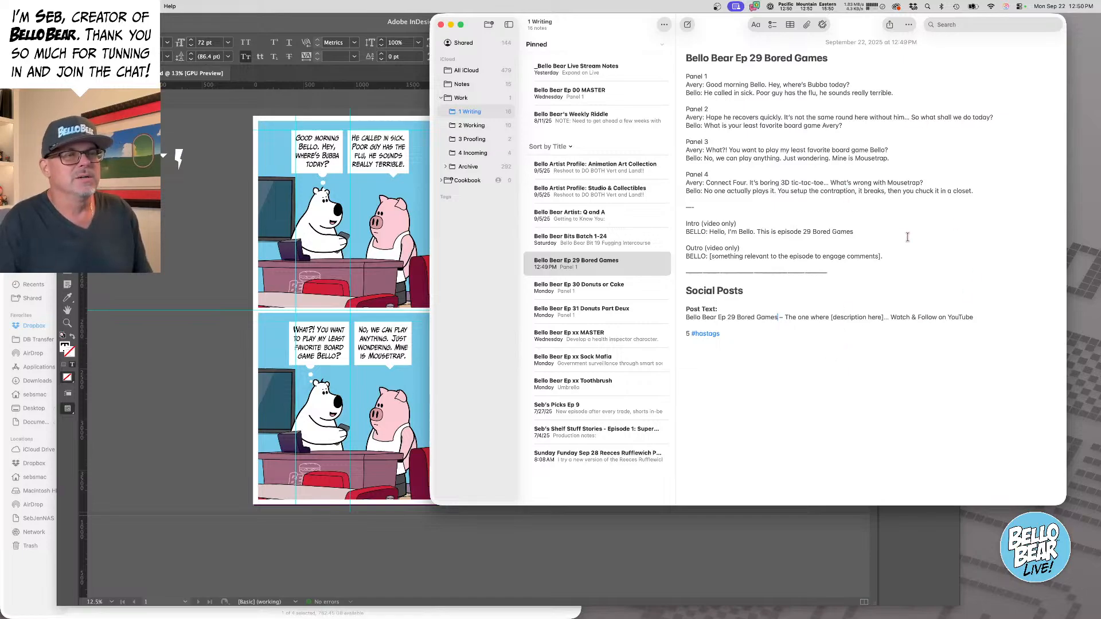
left_click(847, 224)
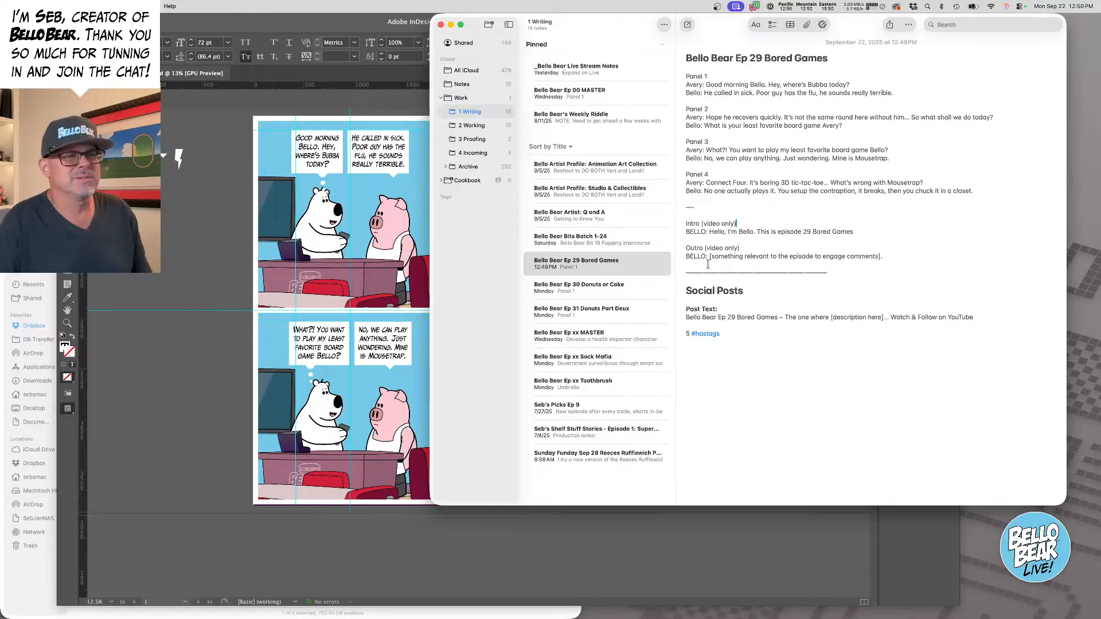
- Switch to Claude and send the message How about a "the one where..." in the Working chat
mouse_move(441, 616)
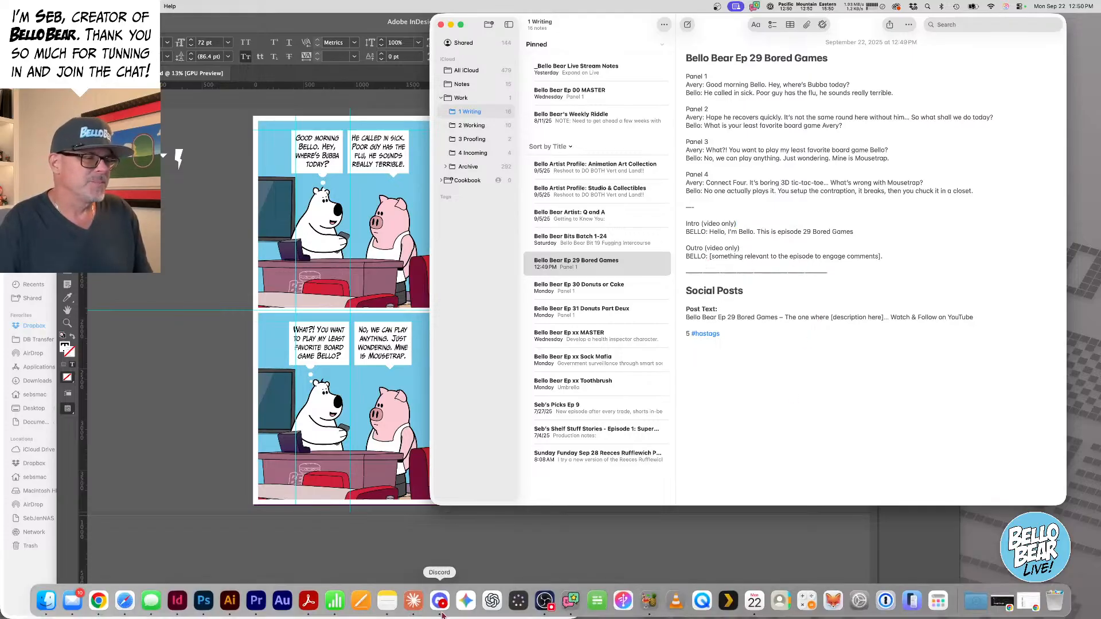
left_click(414, 600)
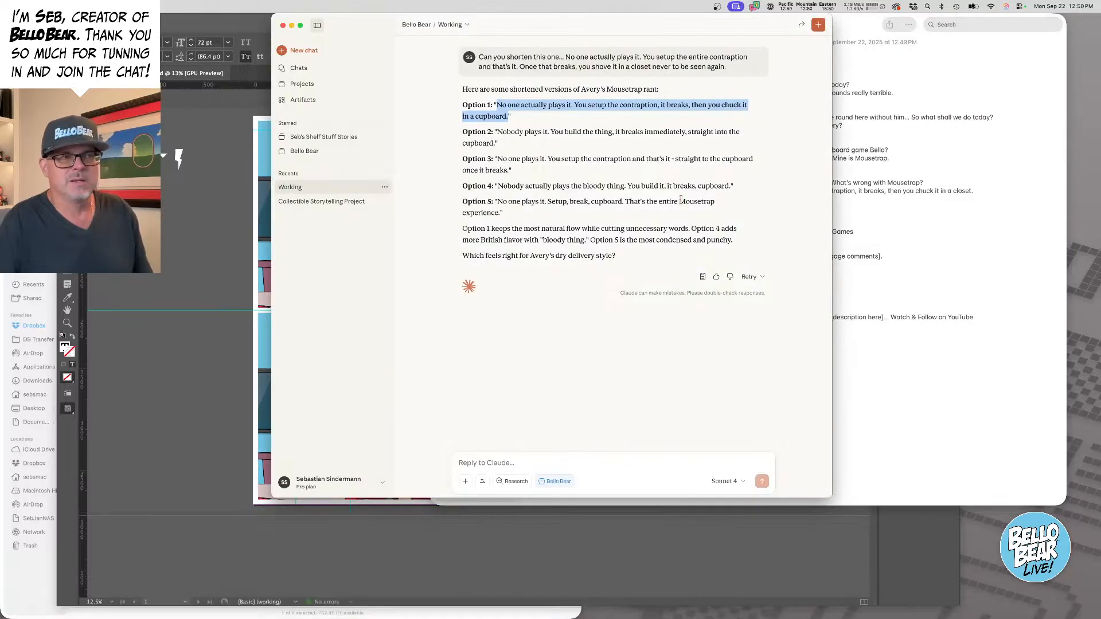
left_click(598, 463)
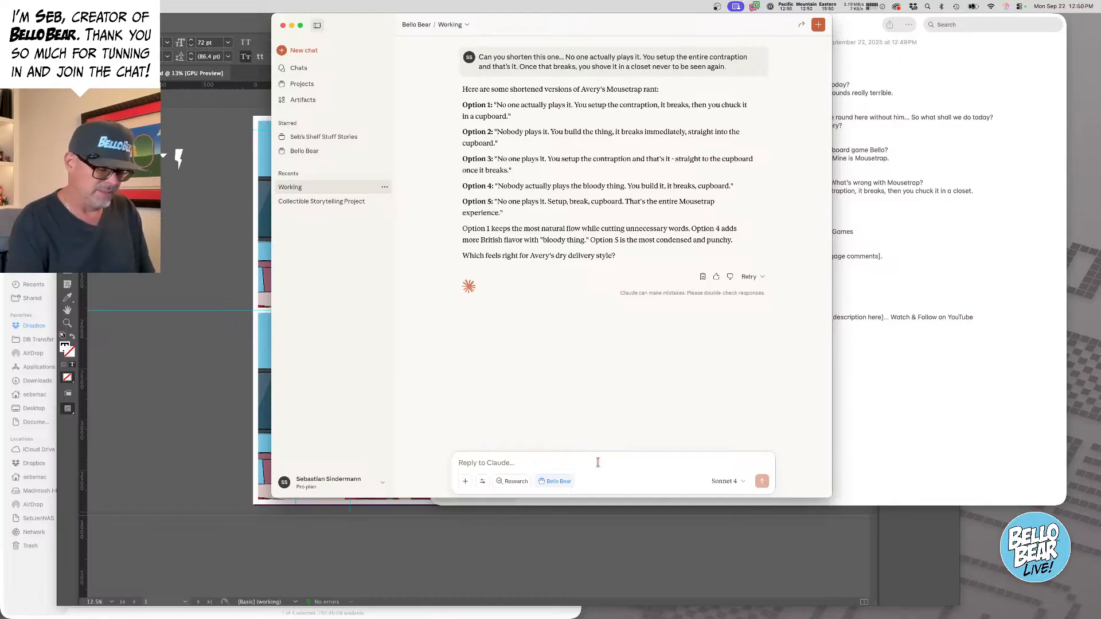
type("How about ")
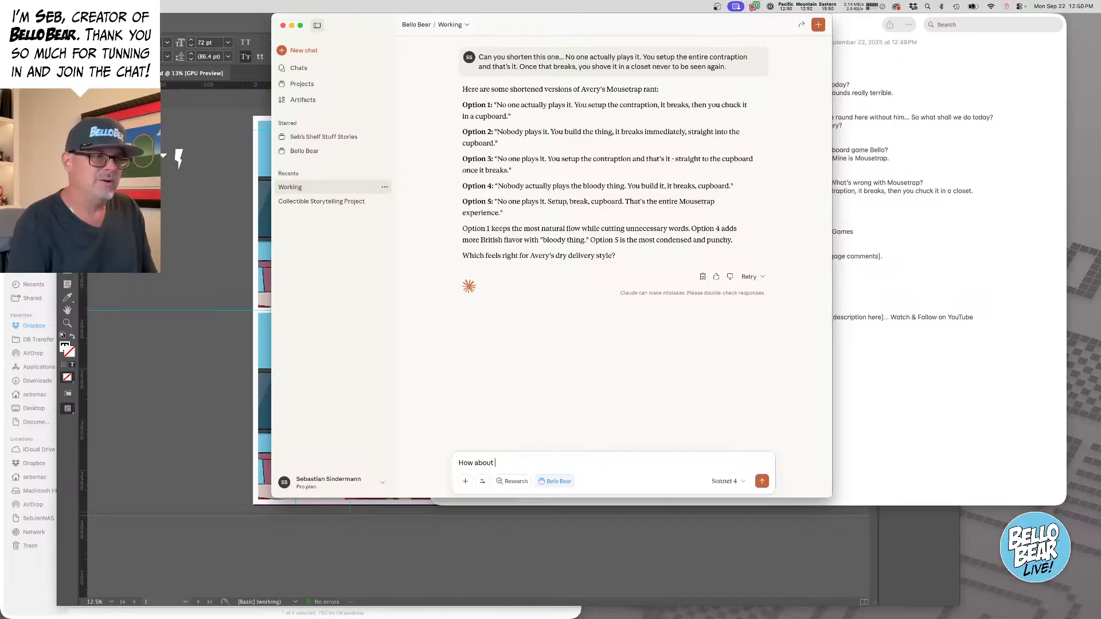
type("a \"th")
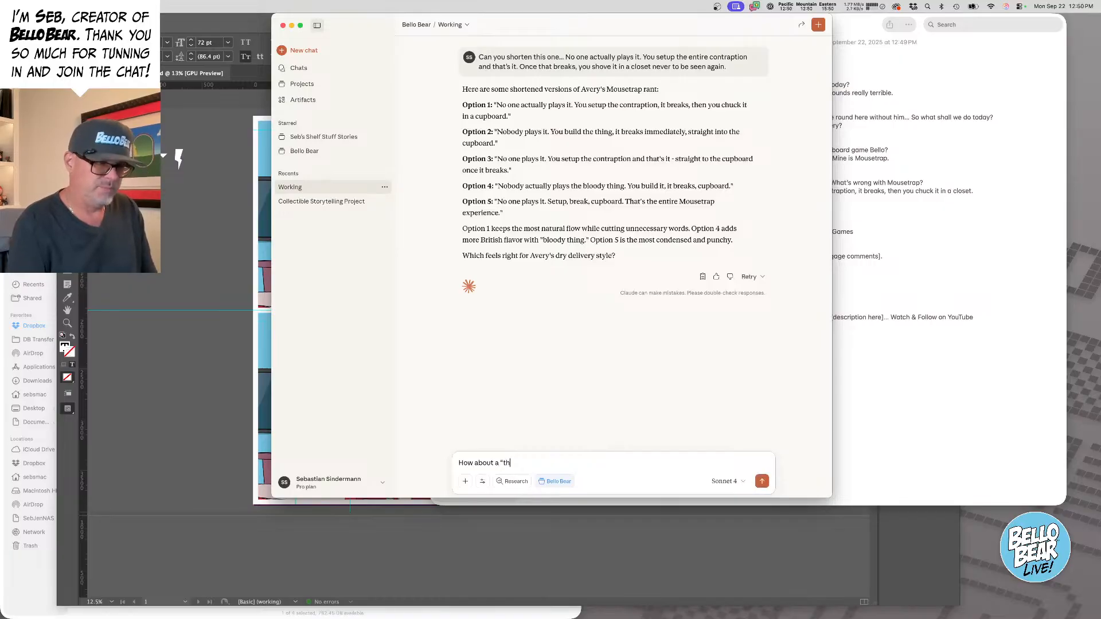
type("e won")
key("BackSpace")
key("BackSpace")
key("BackSpace")
key("BackSpace")
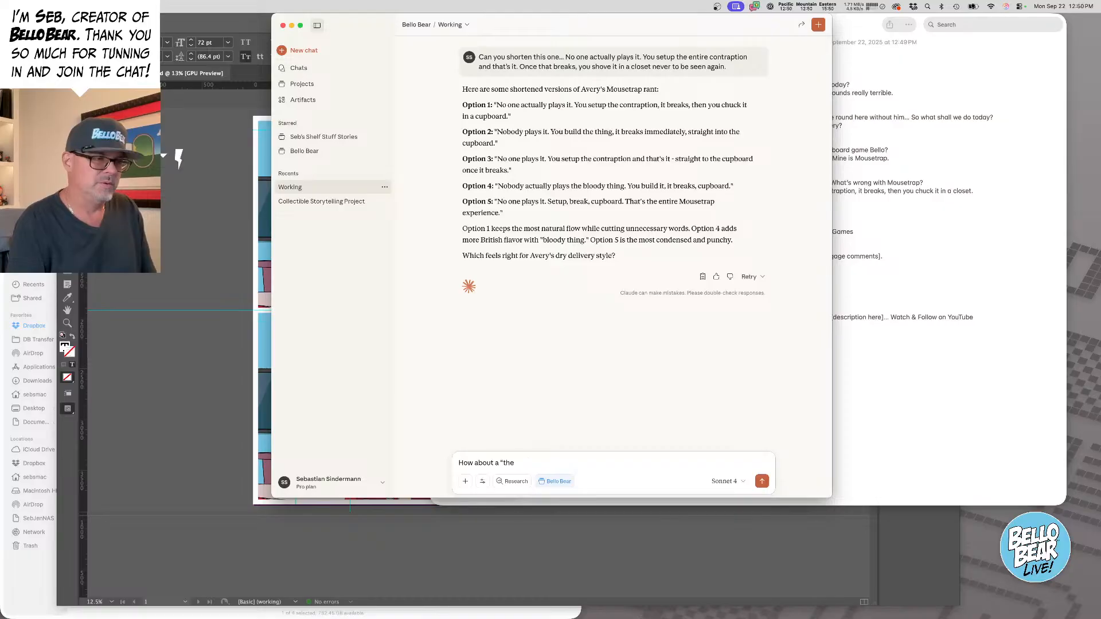
type("one where")
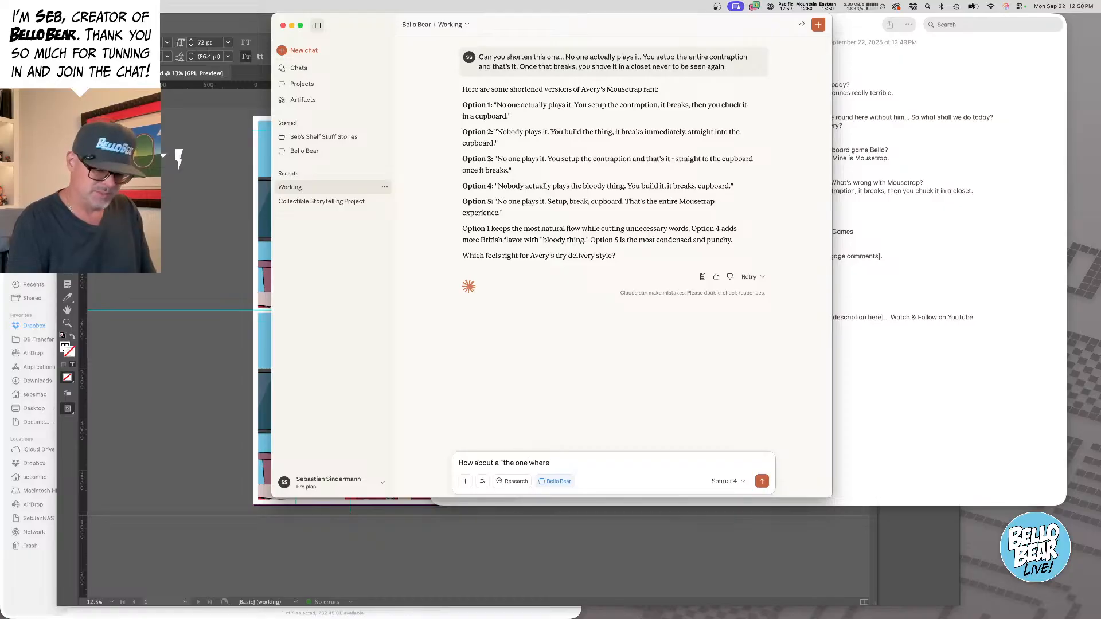
key("BackSpace")
key("BackSpace")
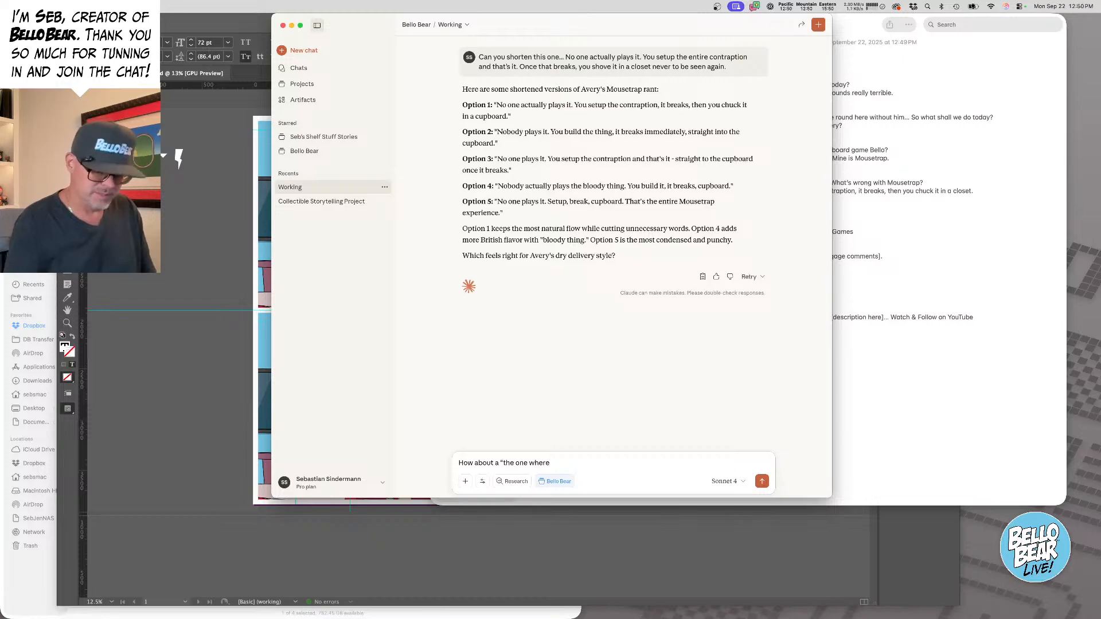
type("...”")
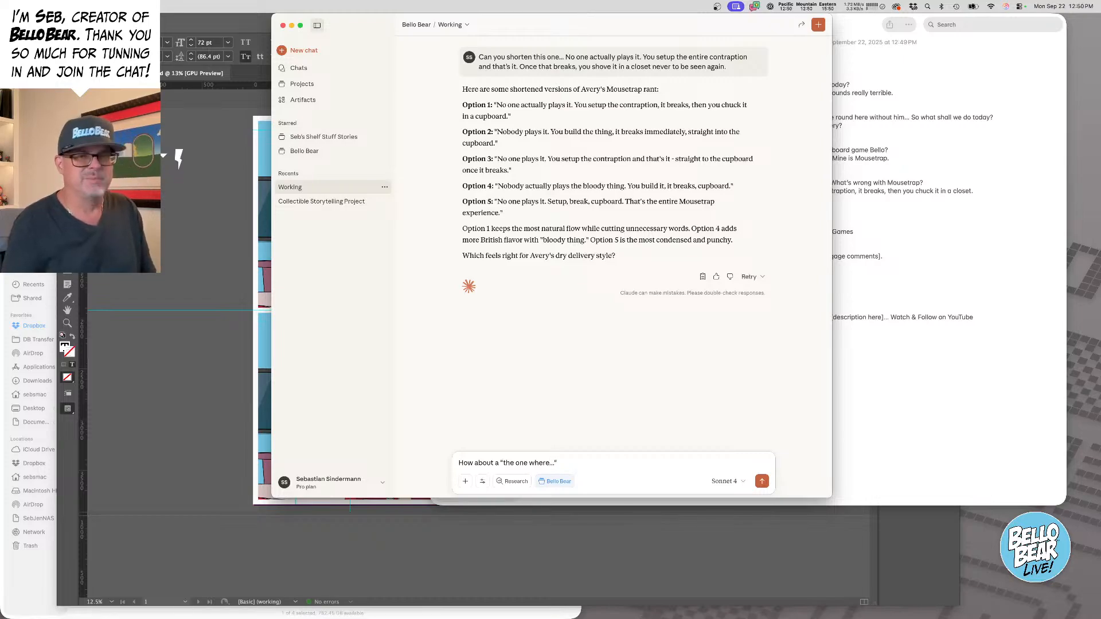
key("Return")
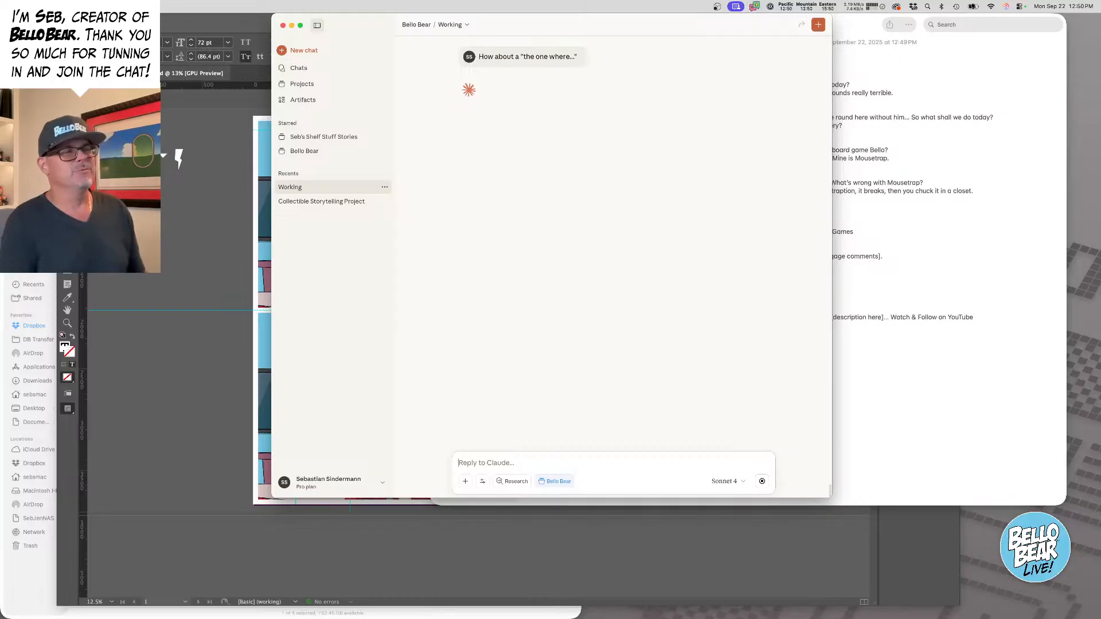
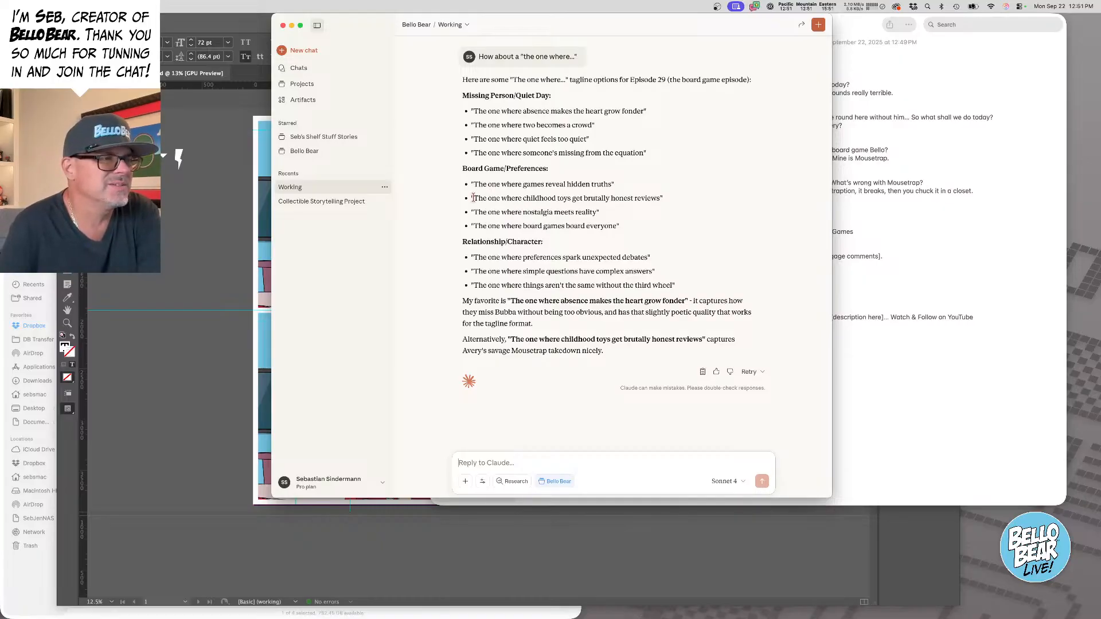
- Copy "The one where board games board everyone" from Claude's reply and replace the "The one where [description here]" placeholder in the Notes post text with it
left_click_drag(472, 198, 660, 198)
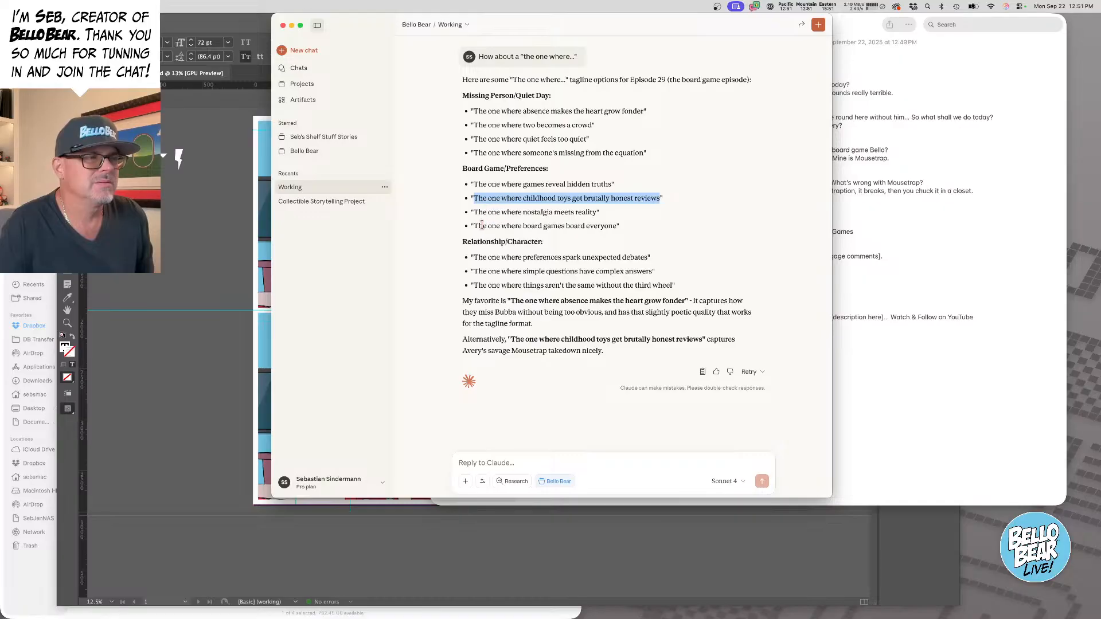
left_click_drag(475, 226, 617, 227)
key("super+c")
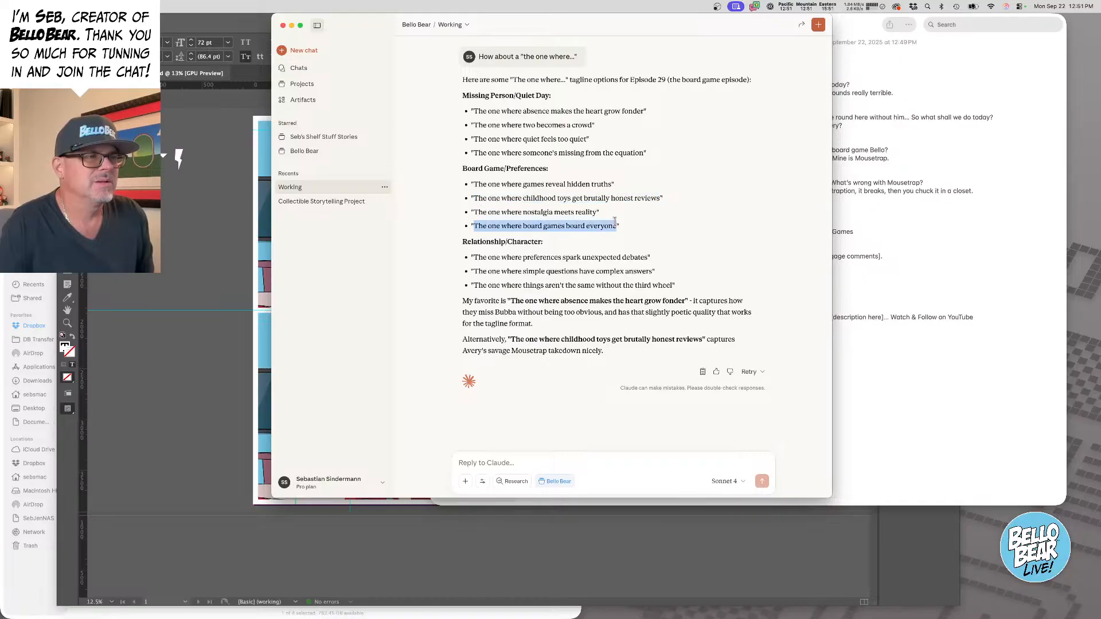
left_click(978, 273)
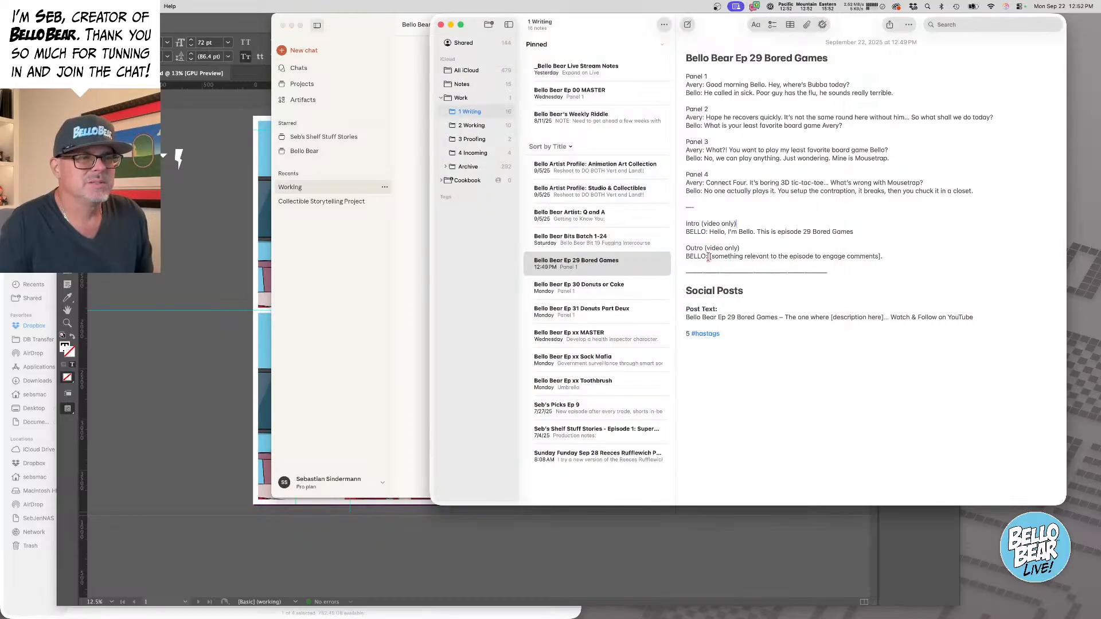
left_click_drag(709, 257, 863, 256)
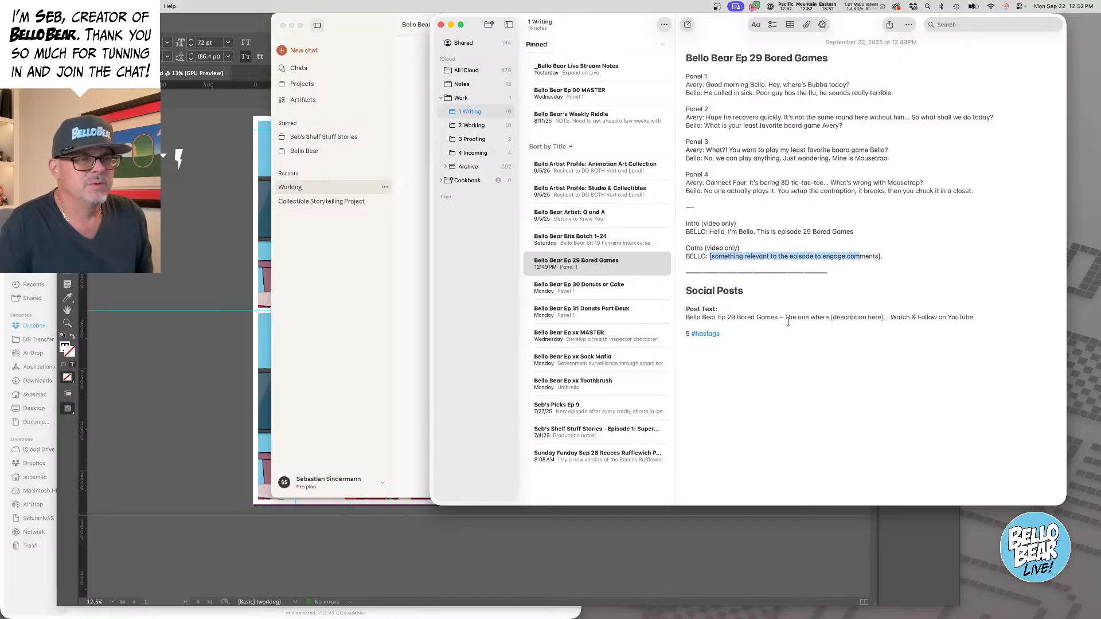
left_click_drag(785, 317, 884, 314)
key("super+v")
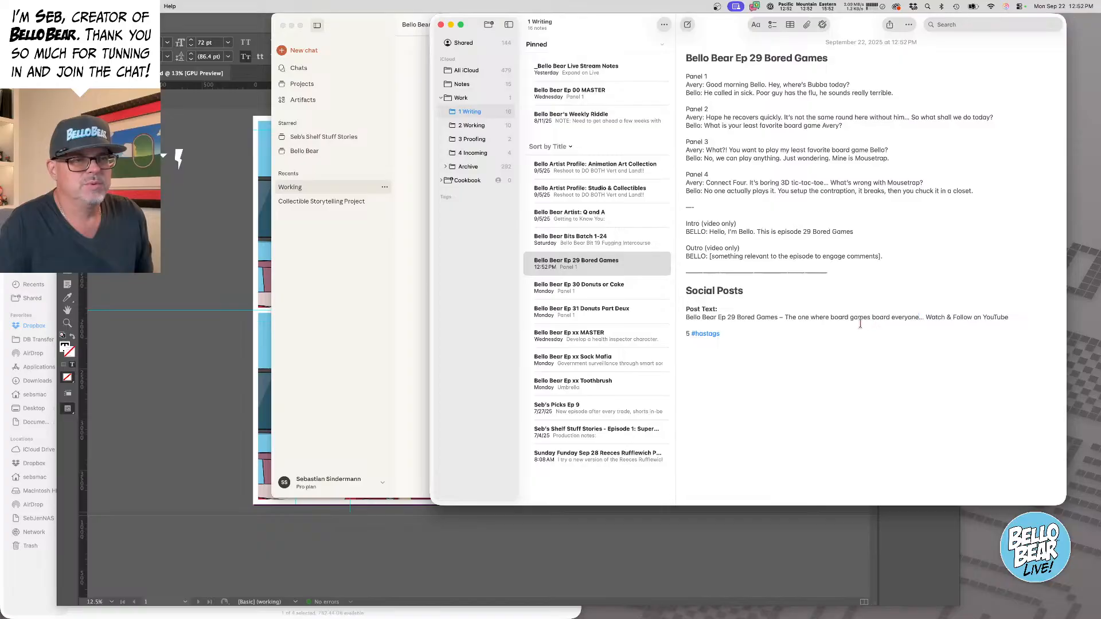
- Change "board everyone" to "bore everyone" in the post text and end that sentence with a period instead of an ellipsis
left_click(893, 319)
key("BackSpace")
key("BackSpace")
key("BackSpace")
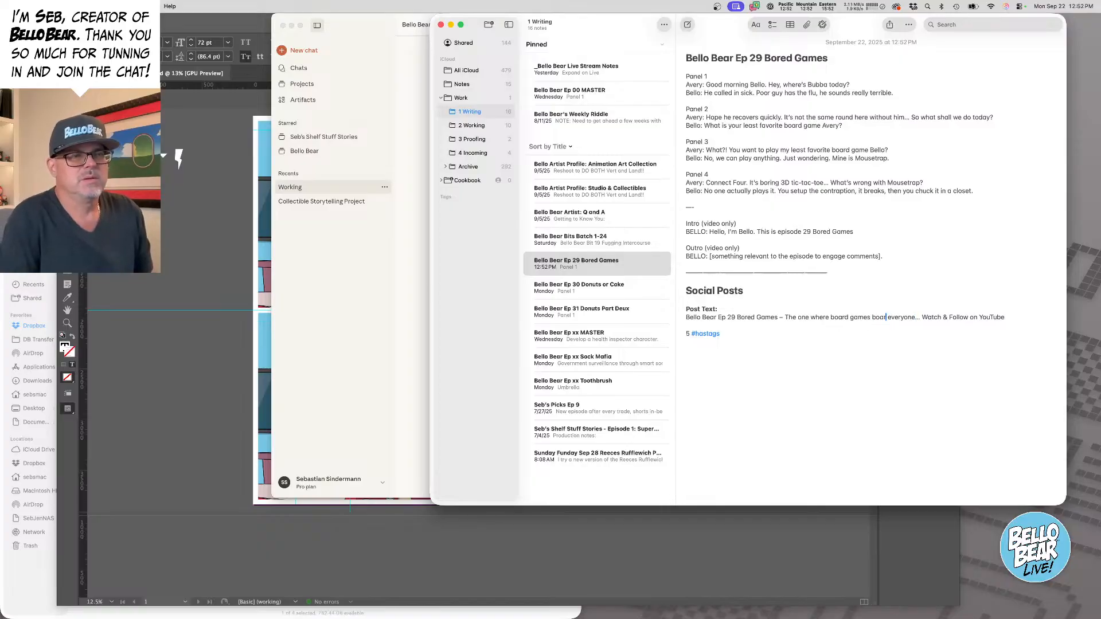
key("BackSpace")
type("red")
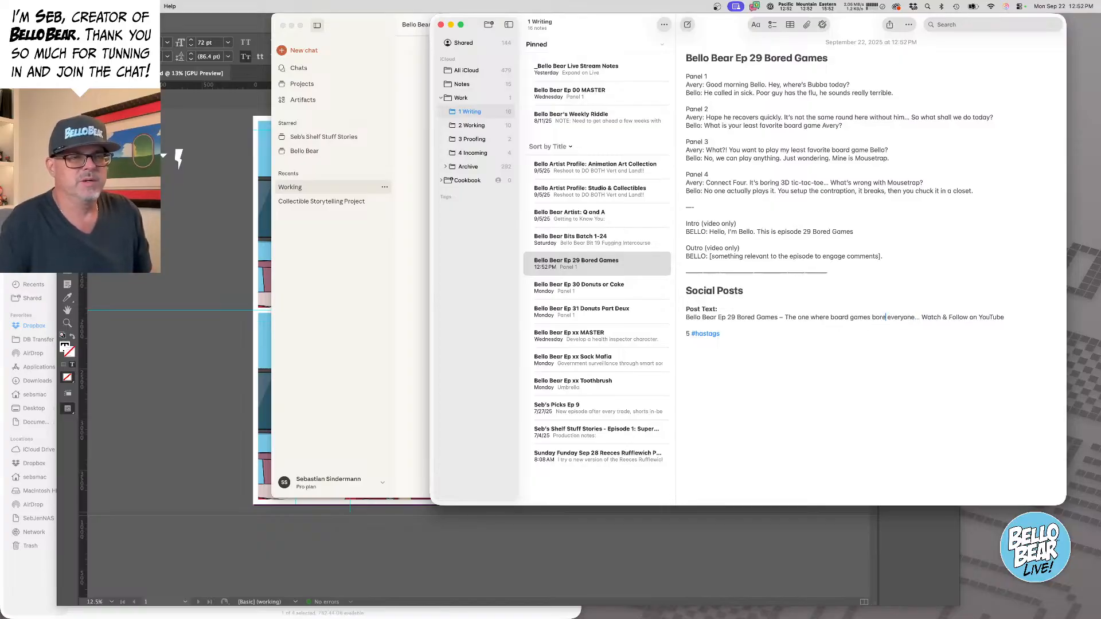
left_click(916, 317)
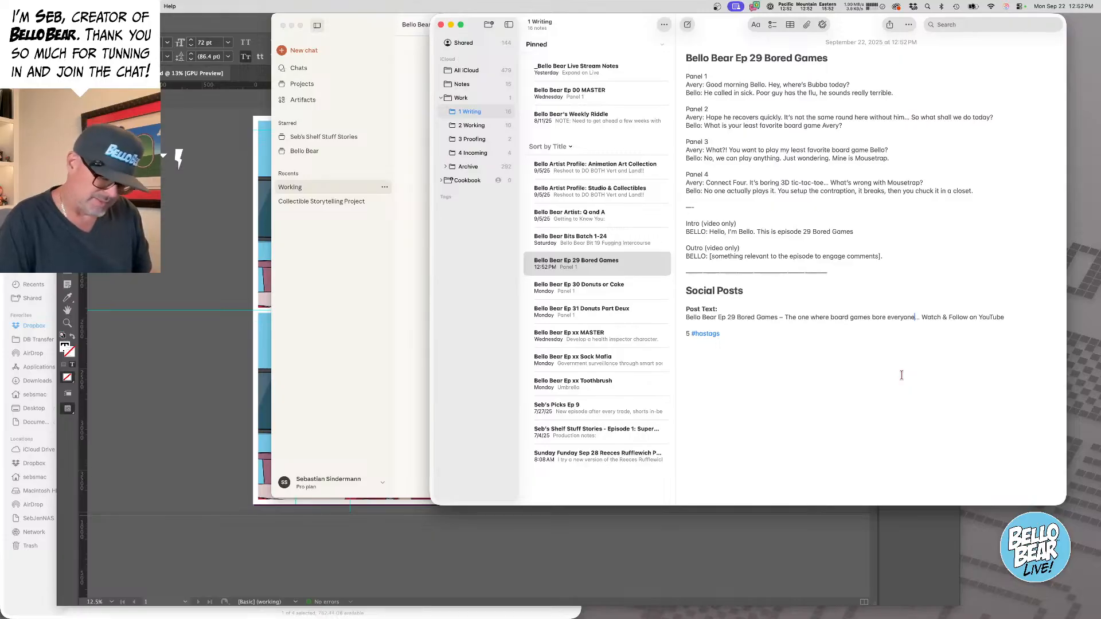
type(".")
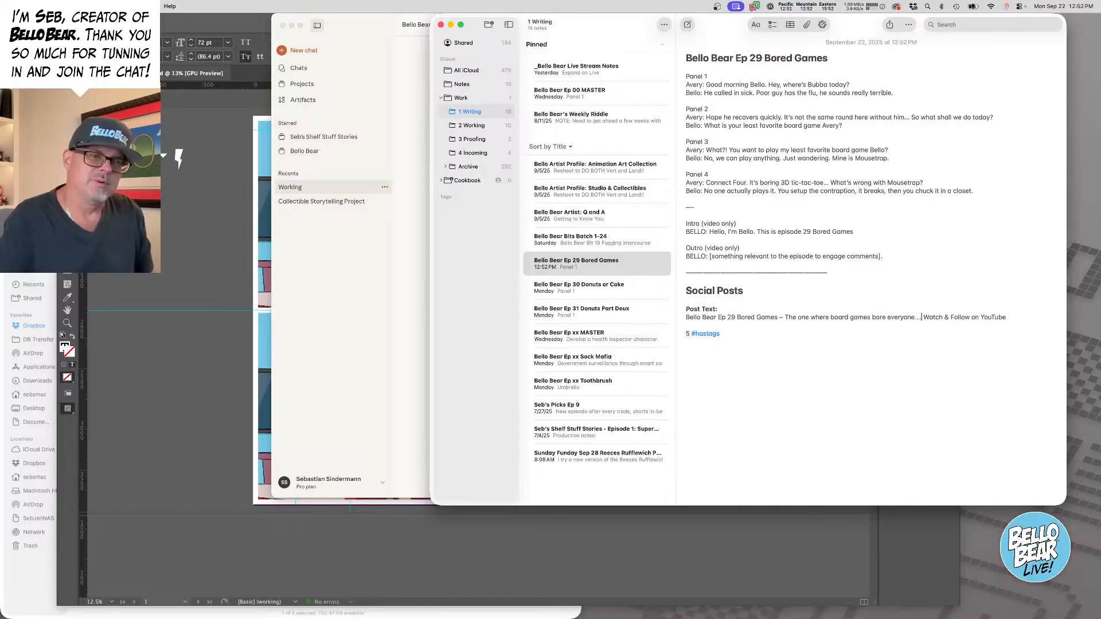
key("BackSpace")
key("BackSpace")
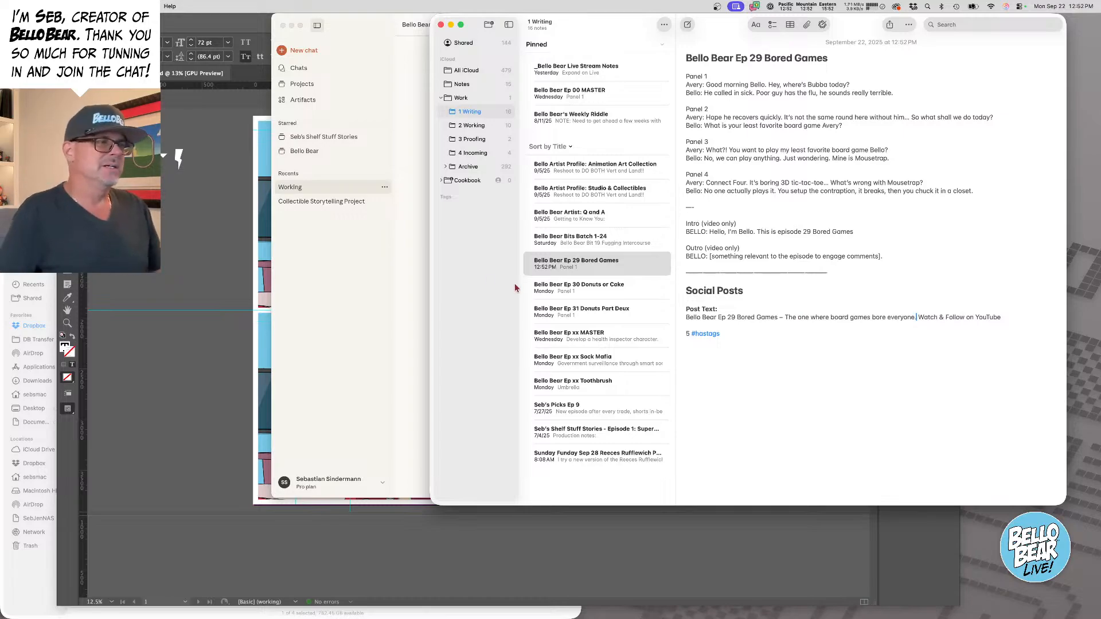
- Switch to Claude and send the message "Got it, how about a sentence for engaging comments" in the Working chat
left_click(418, 254)
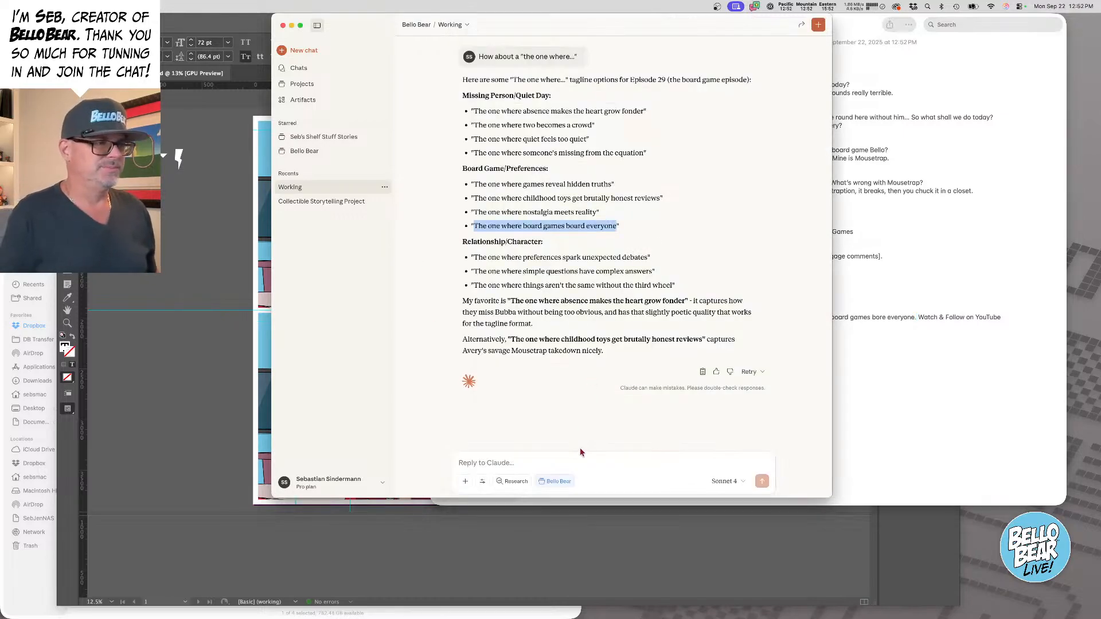
left_click(607, 478)
type("Got it,")
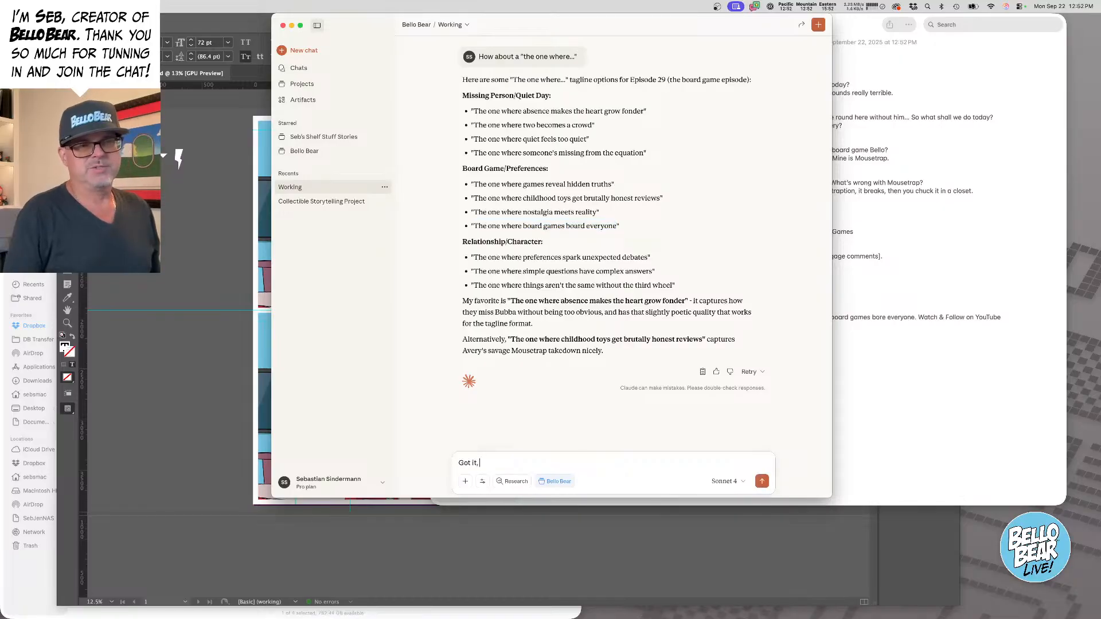
left_click(948, 215)
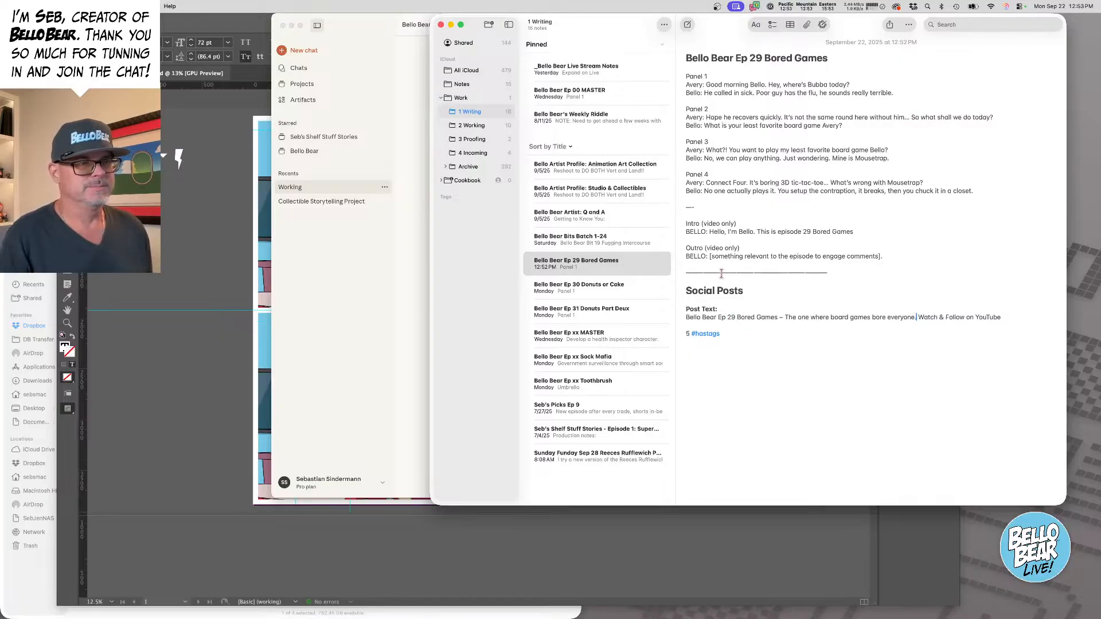
left_click(347, 272)
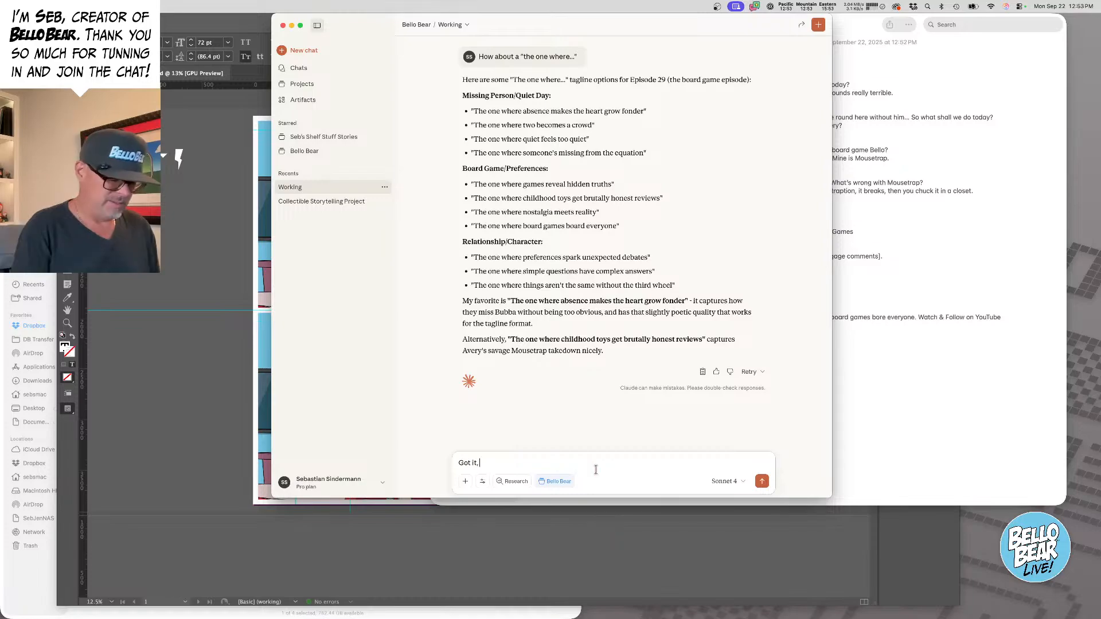
type("hwo about")
key("BackSpace")
key("BackSpace")
key("BackSpace")
key("BackSpace")
key("BackSpace")
key("BackSpace")
key("BackSpace")
key("BackSpace")
key("BackSpace")
key("BackSpace")
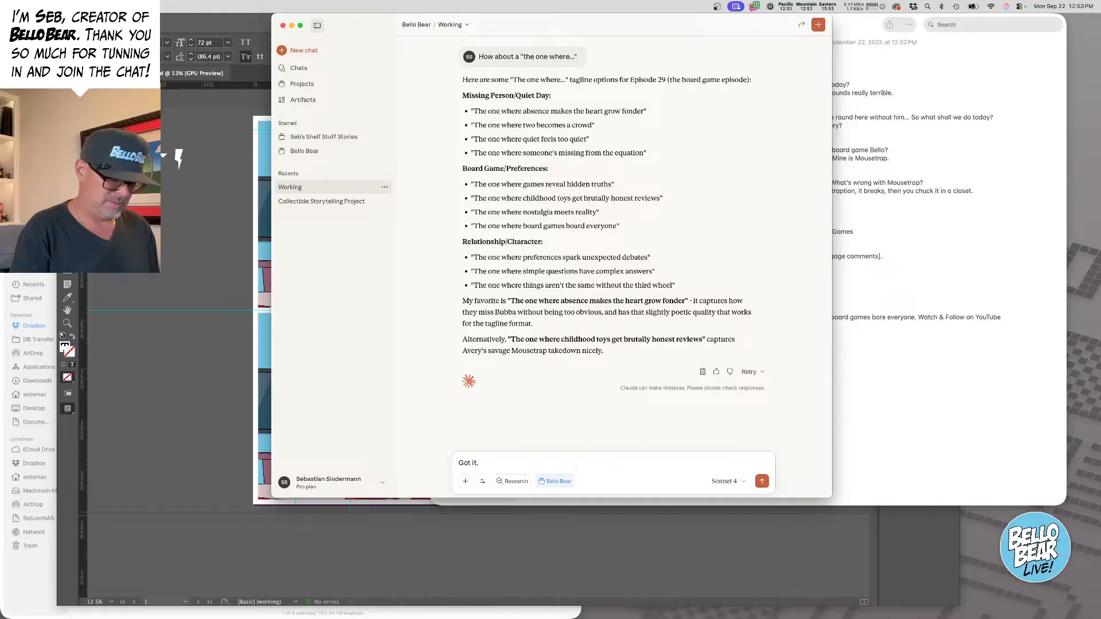
type("how about a se")
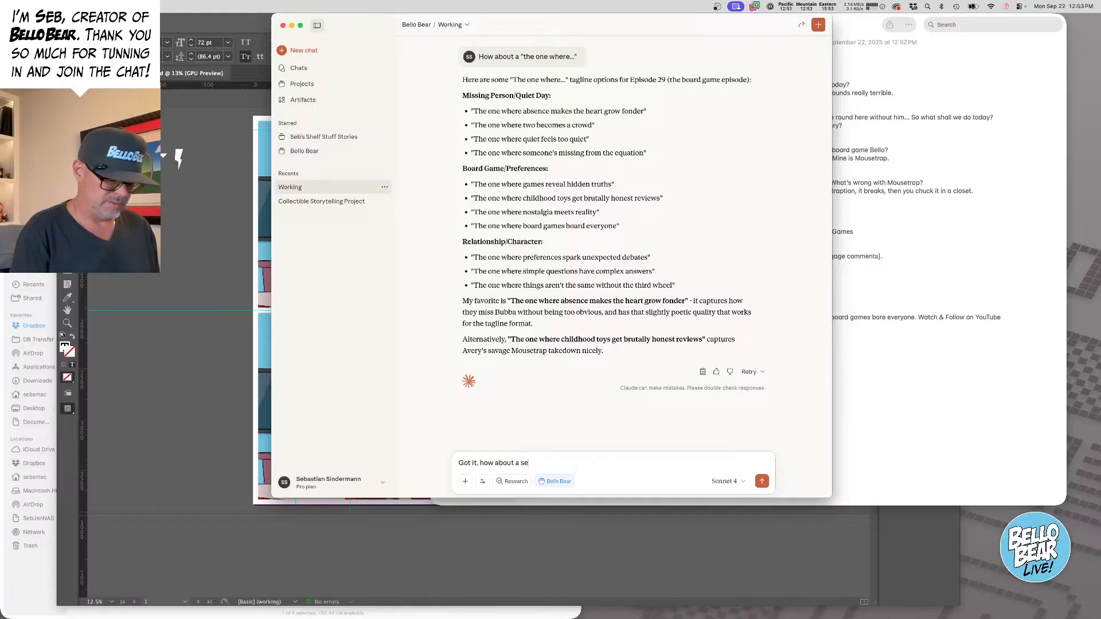
type("ntence for")
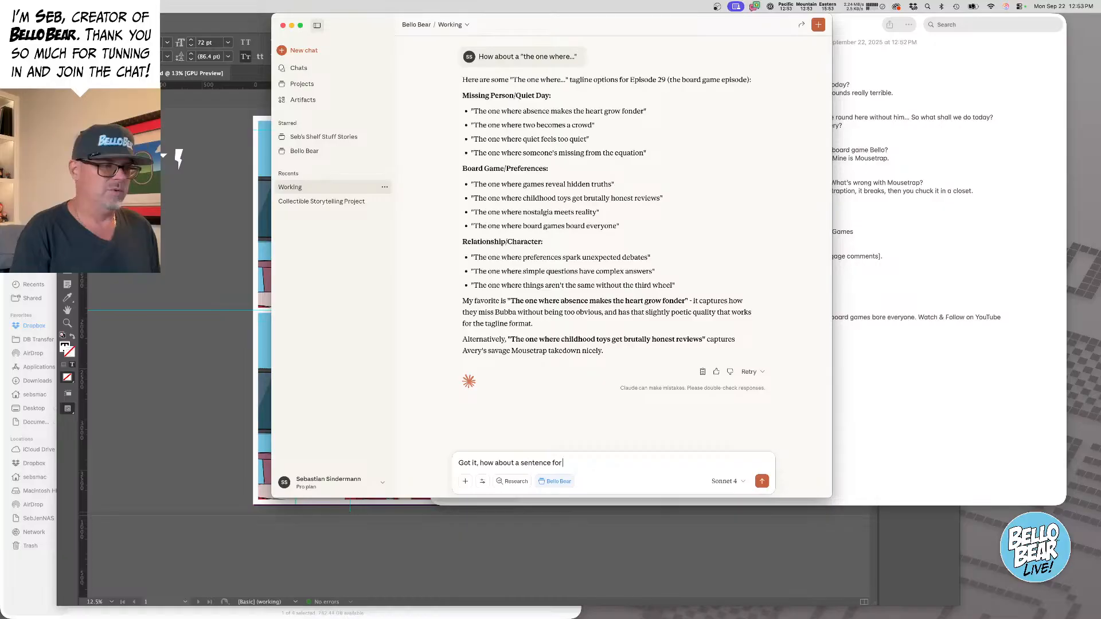
type(" engaging")
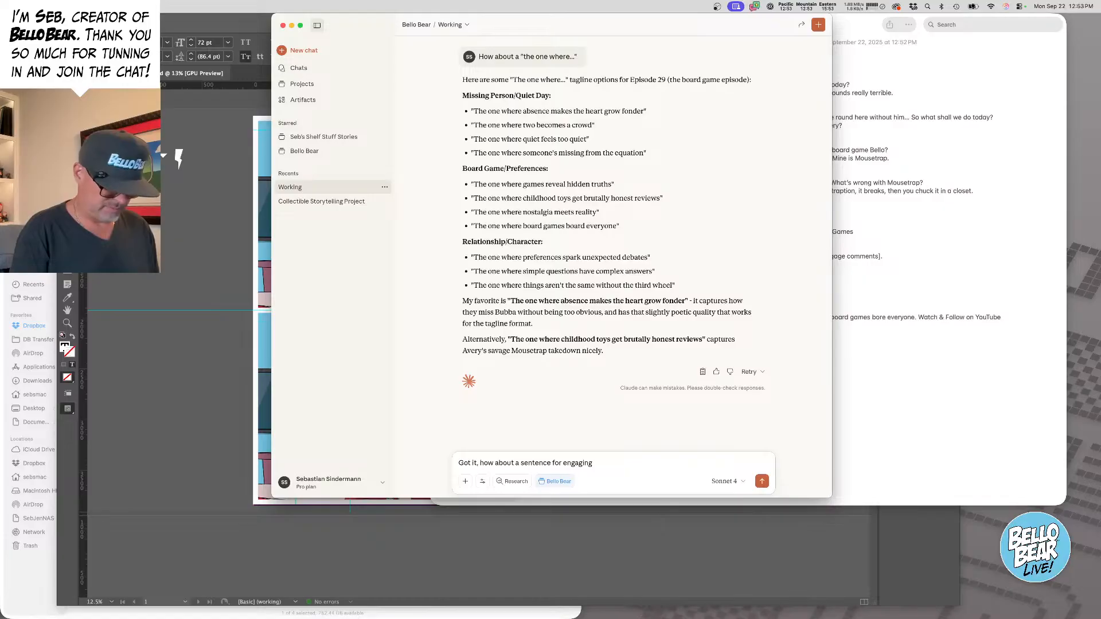
type(" comme")
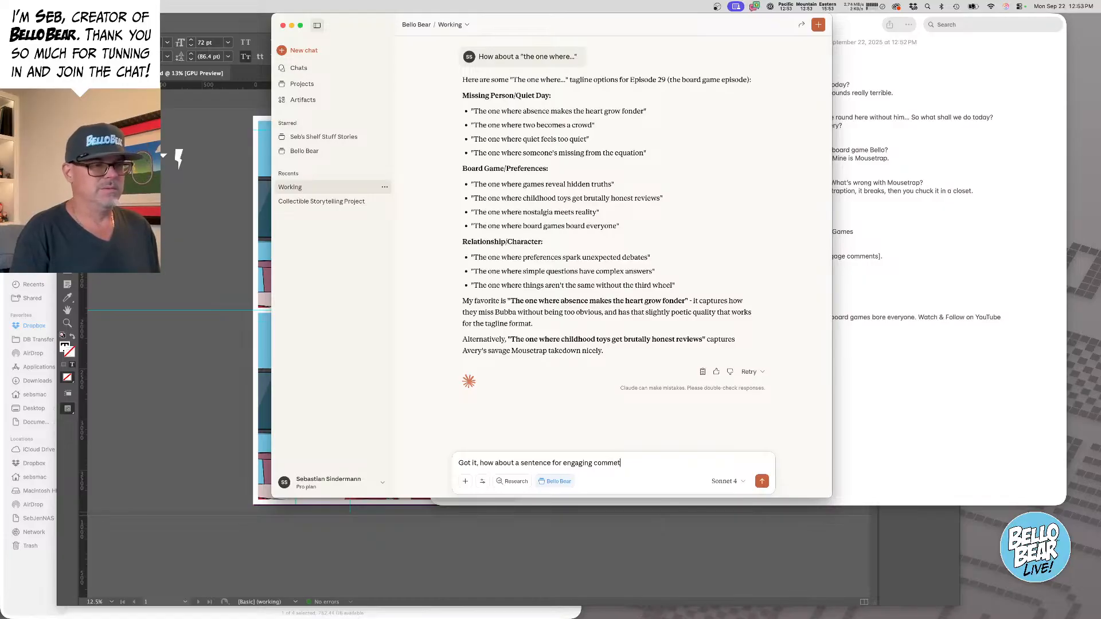
type("nts")
key("Return")
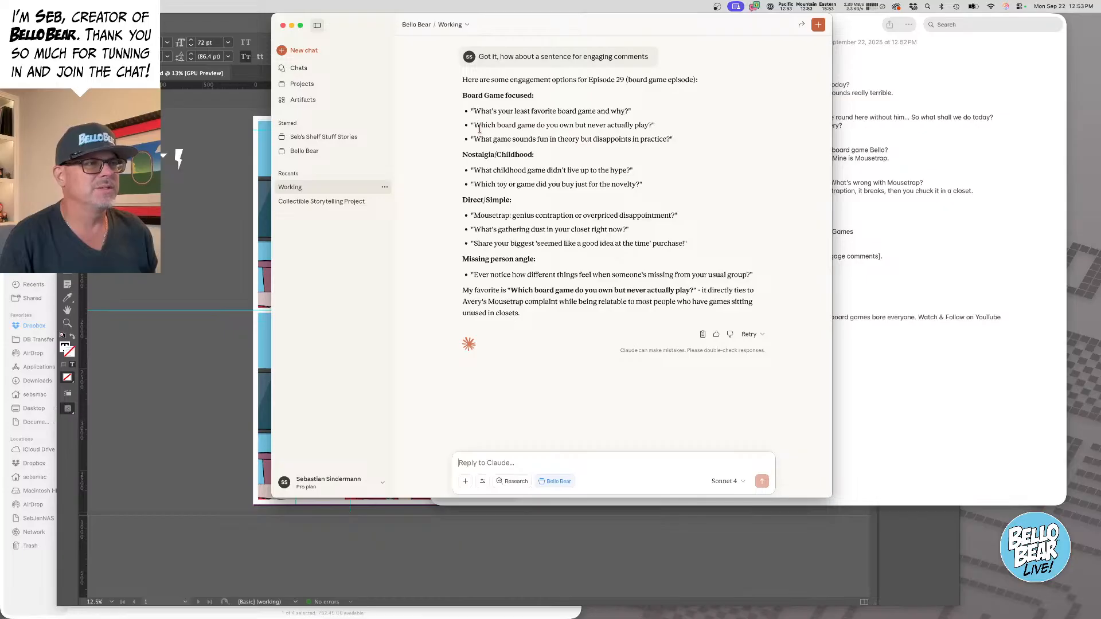
- Copy "Which board game do you own but never actually play?" from Claude's reply and replace the outro line's placeholder in Notes with it
left_click_drag(476, 127, 652, 125)
key("super+c")
left_click(937, 286)
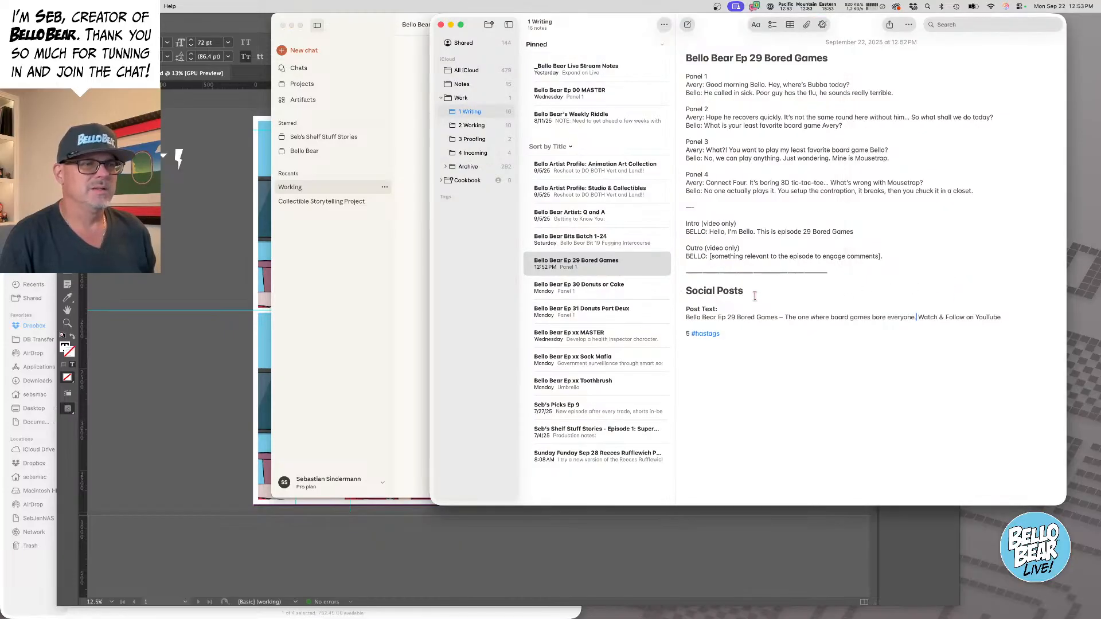
left_click_drag(710, 260, 906, 259)
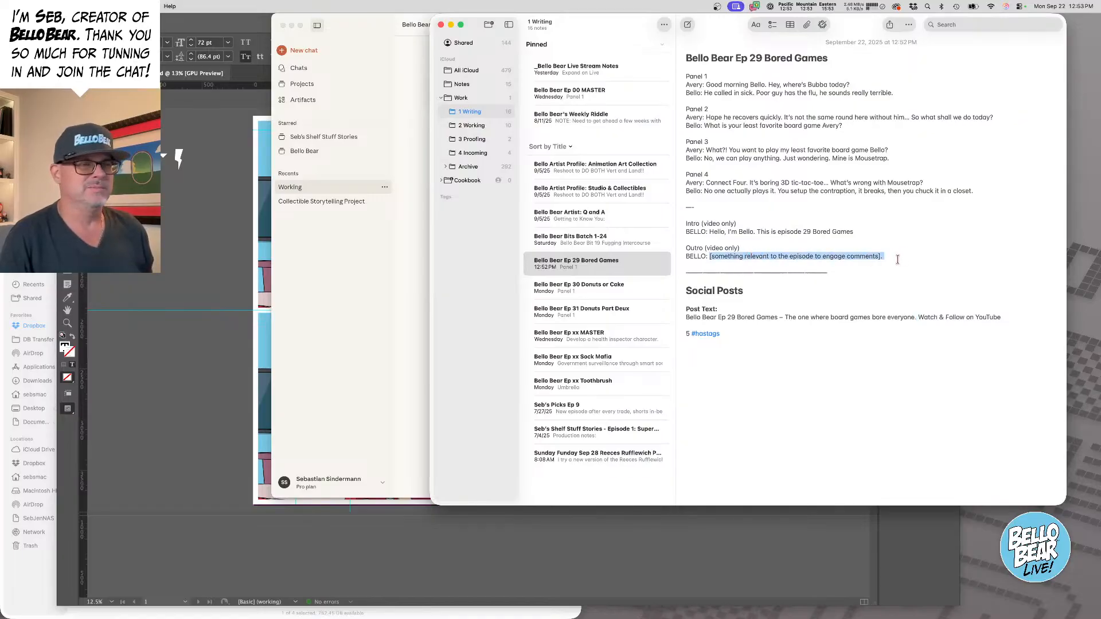
key("super+v")
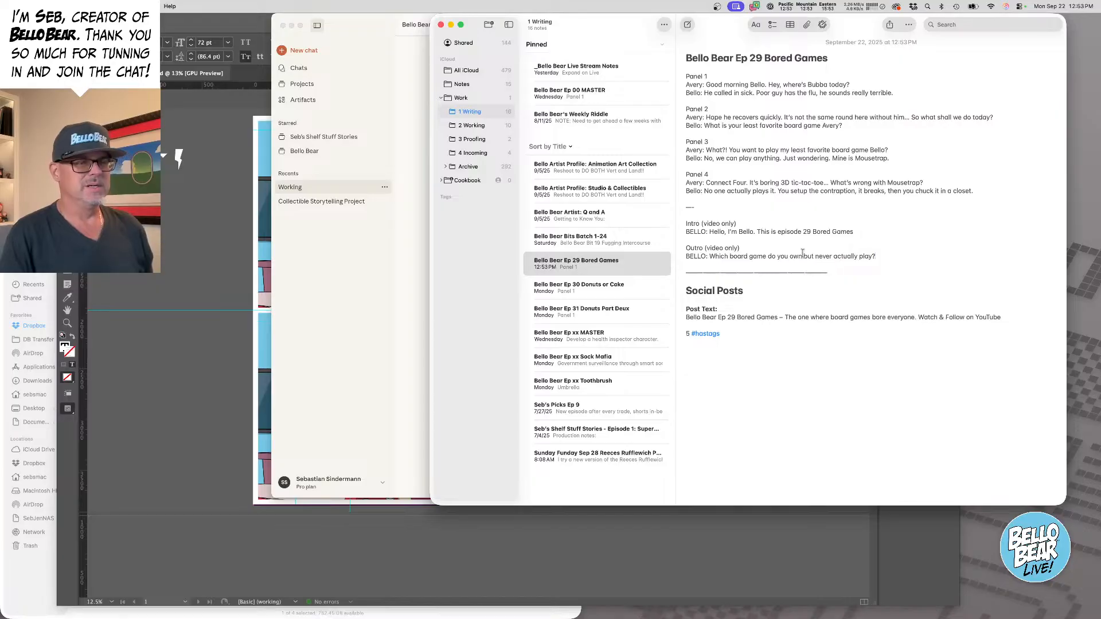
- Reword the start of Bello's outro line from "Which" to "Comment with which"
double_click(718, 256)
type("Comme")
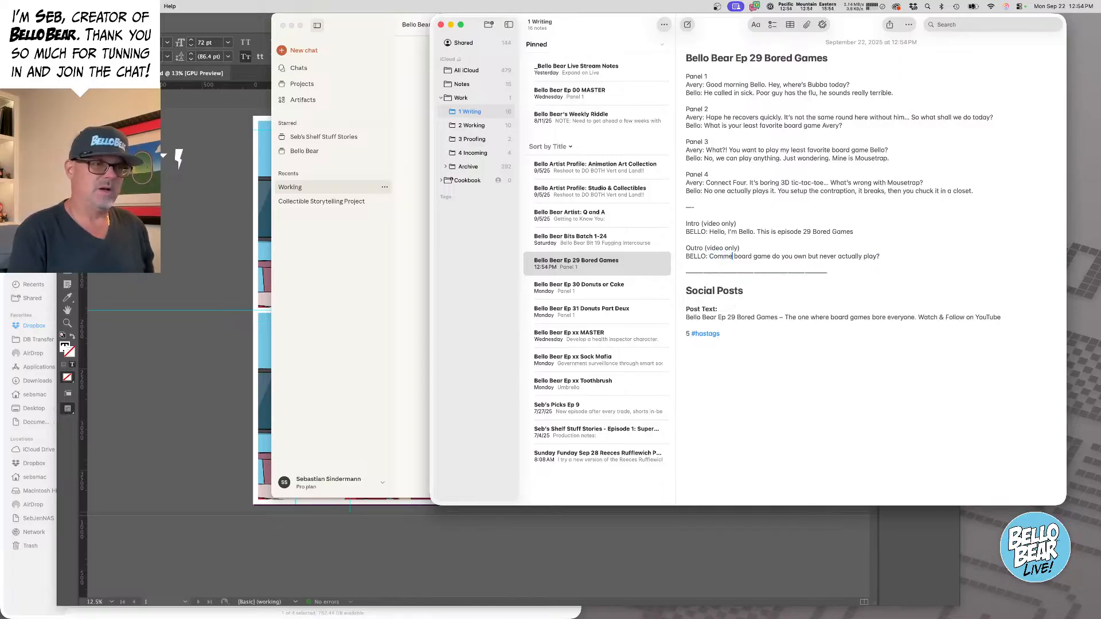
type("nt with which")
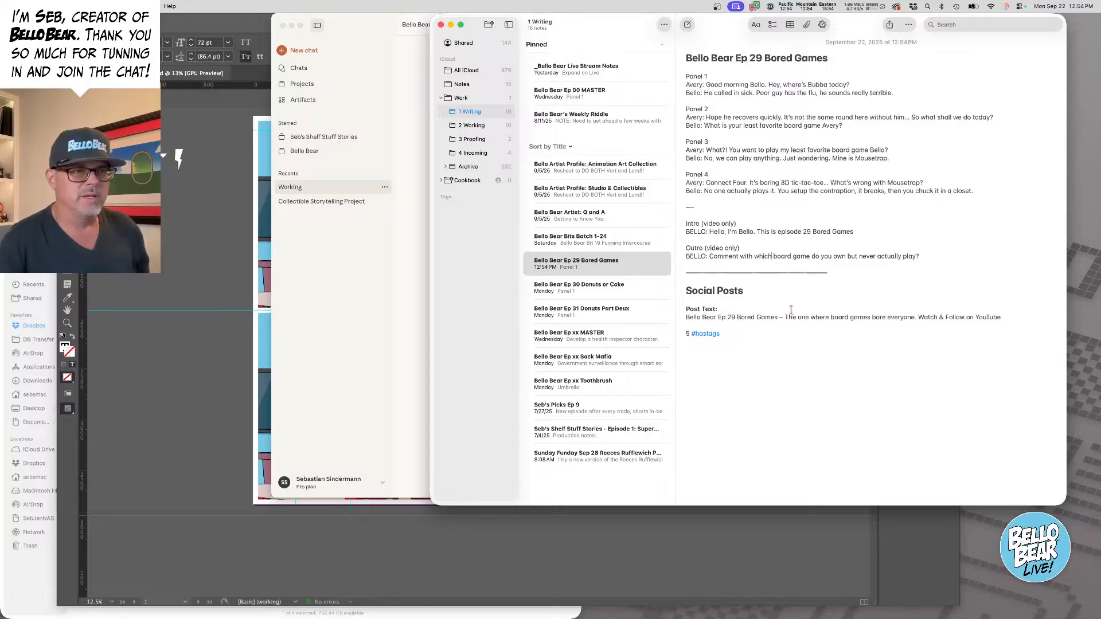
- Copy the outro line from Notes, switch to InDesign and replace the chicken joke text in the page 11 speech bubble with it
double_click(871, 262)
left_click_drag(709, 256, 956, 256)
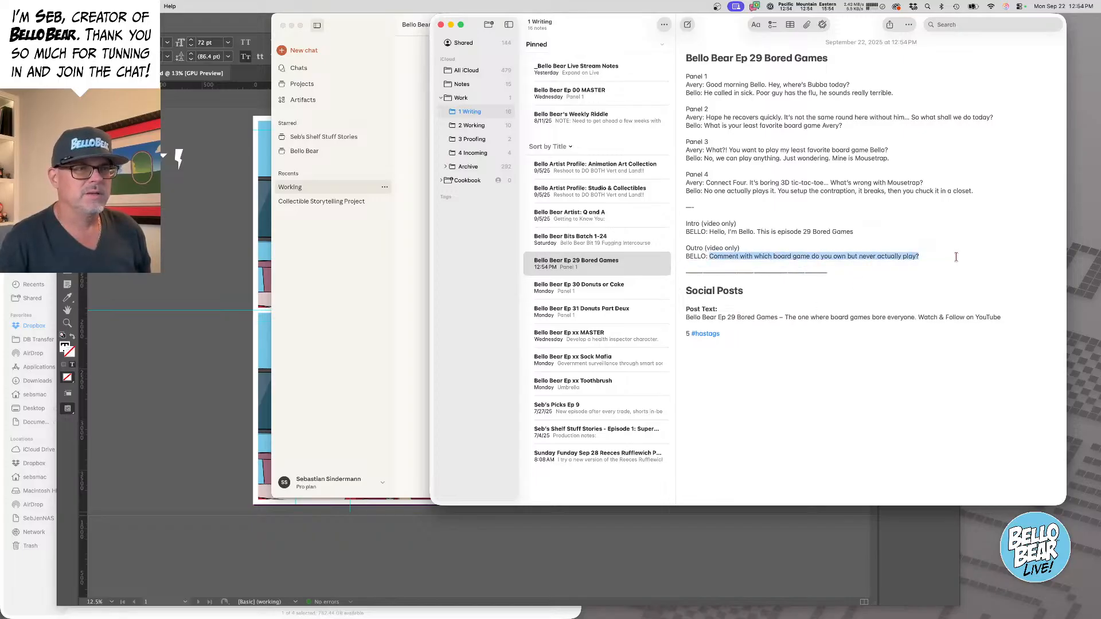
key("super+Tab")
scroll(370, 362, "down", 10)
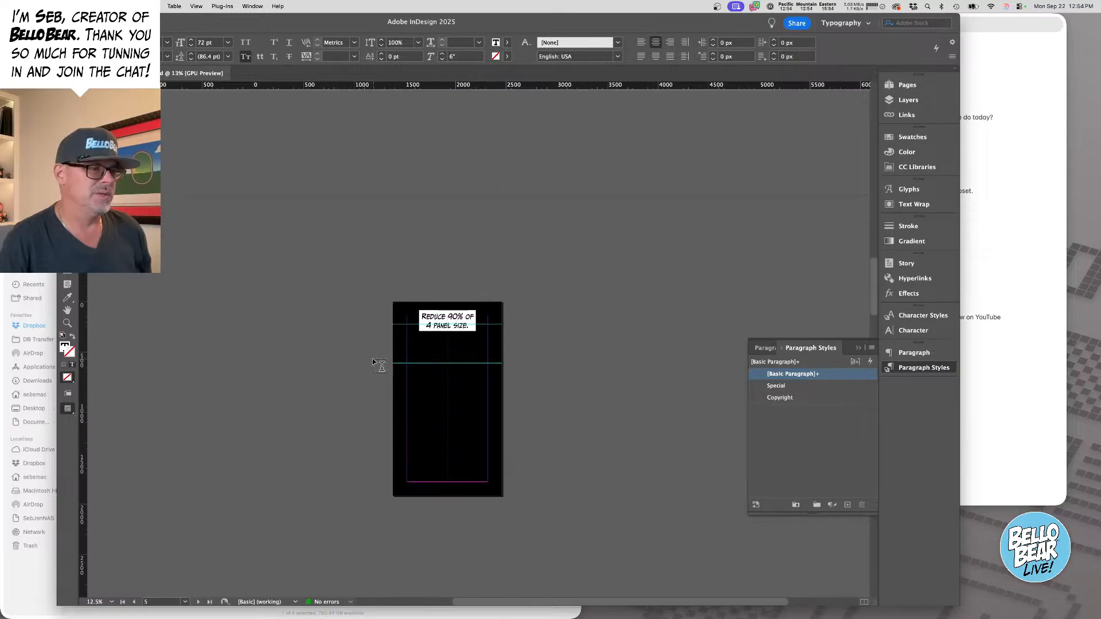
scroll(372, 362, "down", 5)
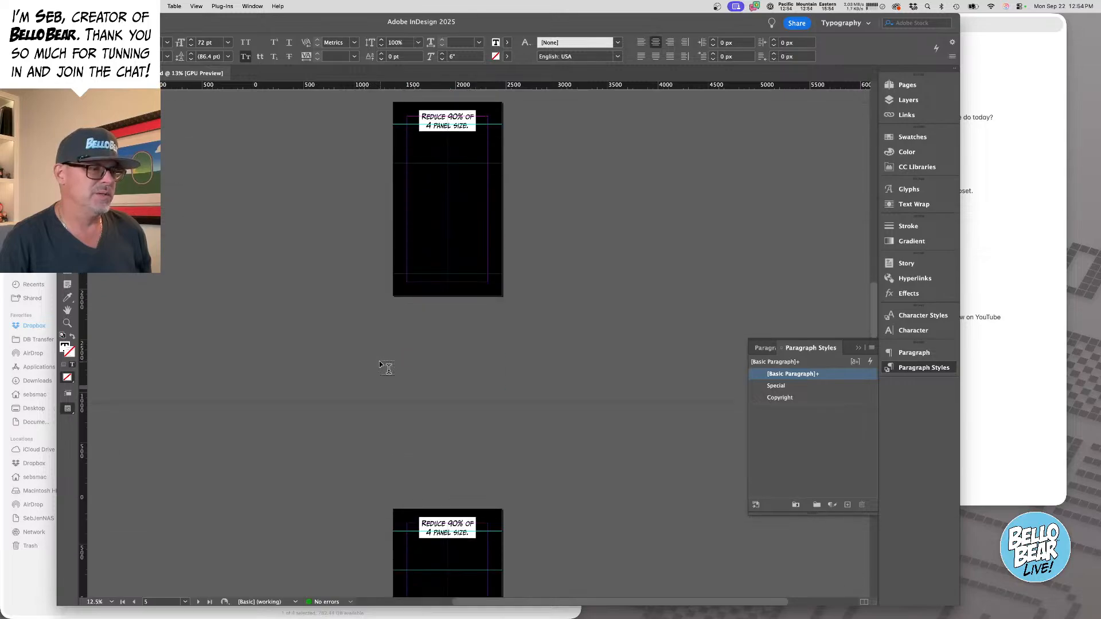
scroll(380, 363, "down", 20)
left_click(632, 355)
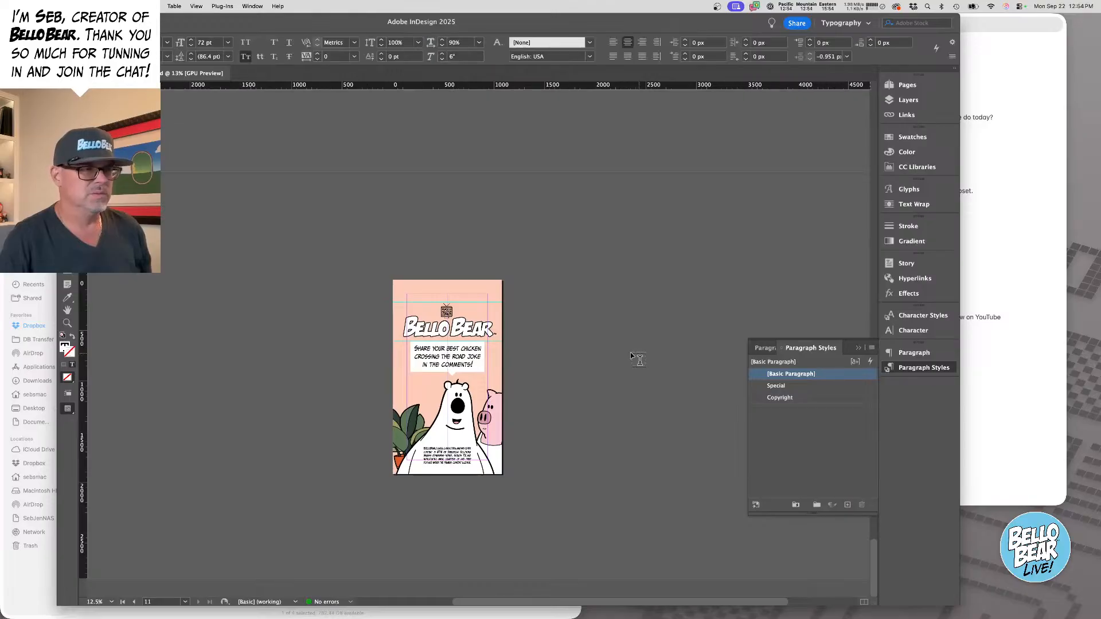
left_click_drag(399, 353, 481, 354)
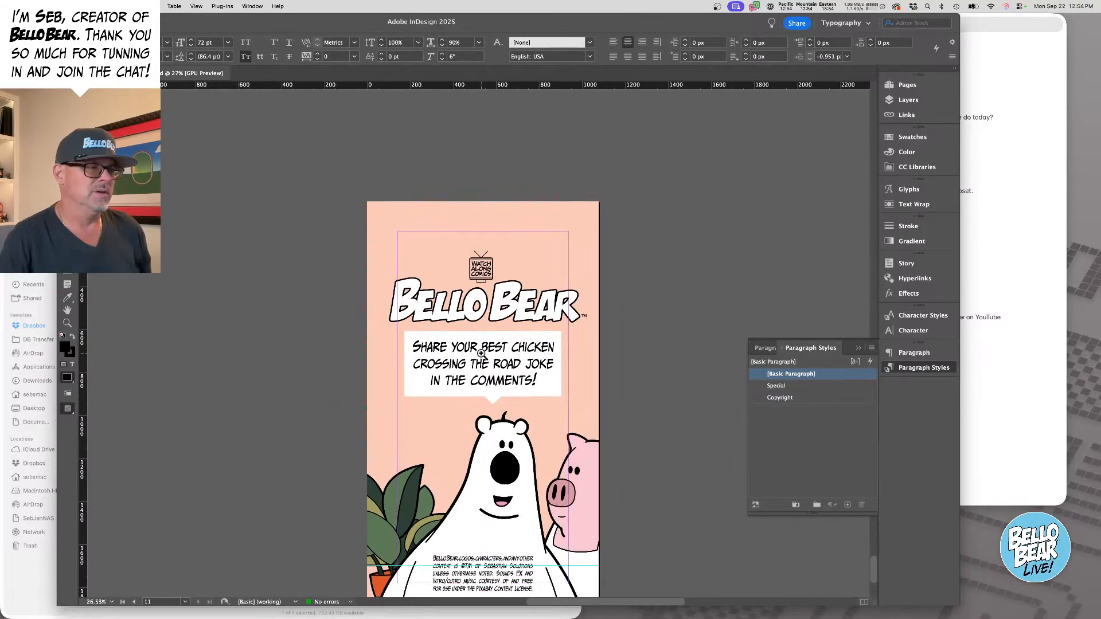
double_click(500, 365)
key("super+a")
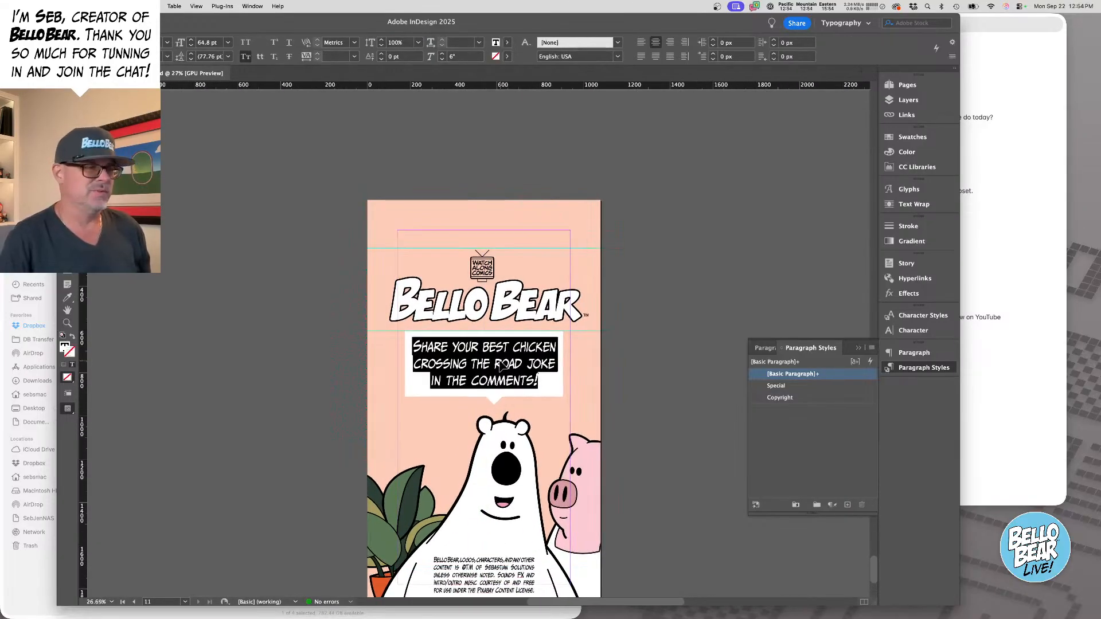
type("COMMENT WITH WHICH BOARD GAME DO YOU OWN BUT NEVER ACTUALLY PLAY?")
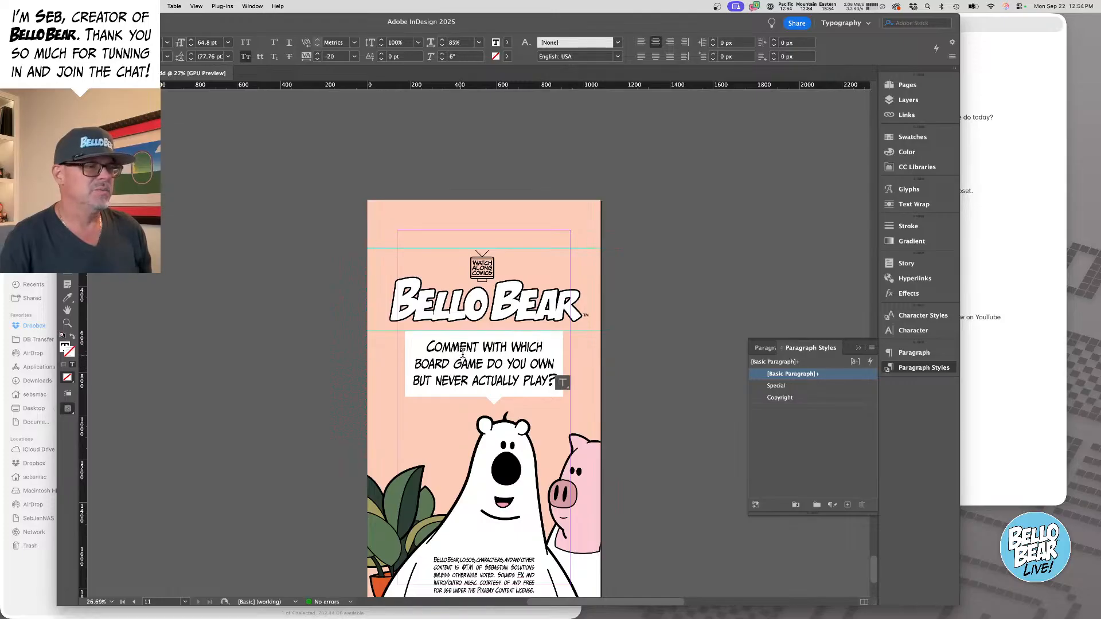
- Delete "do" from the bubble text so it reads "Comment with which board game you own but never actually play?", and select the whole text
left_click(505, 367)
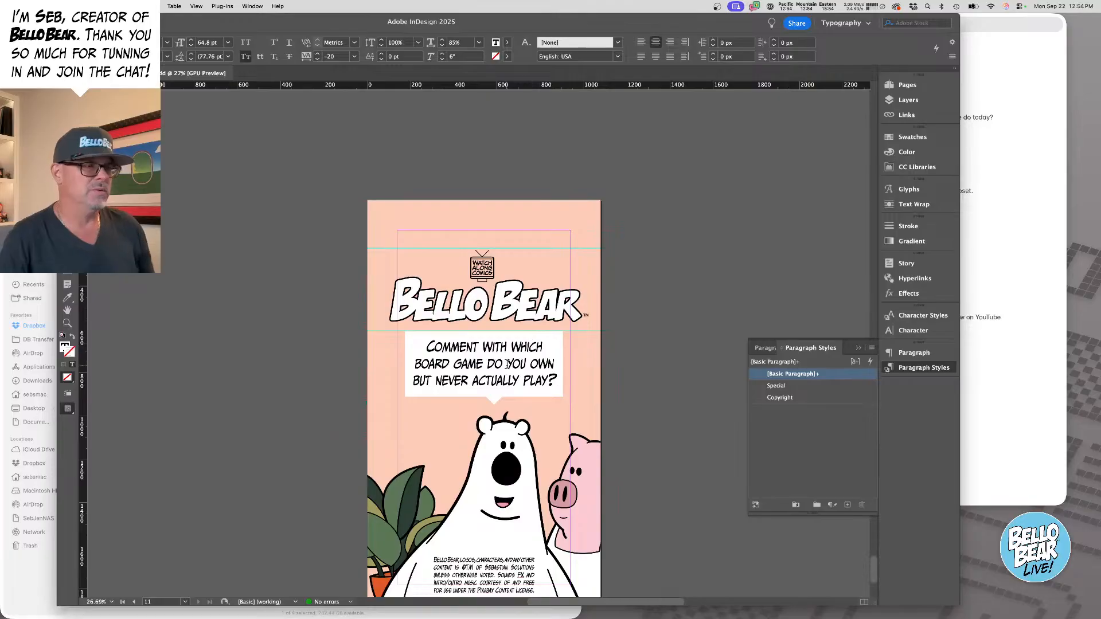
key("BackSpace")
key("BackSpace")
key("BackSpace")
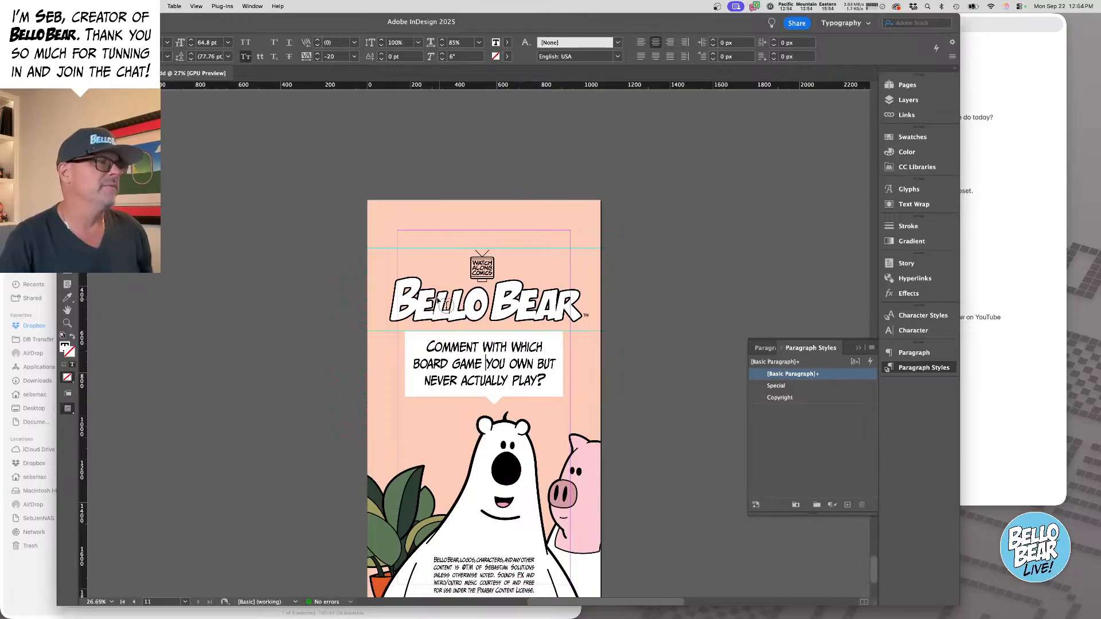
key("super+a")
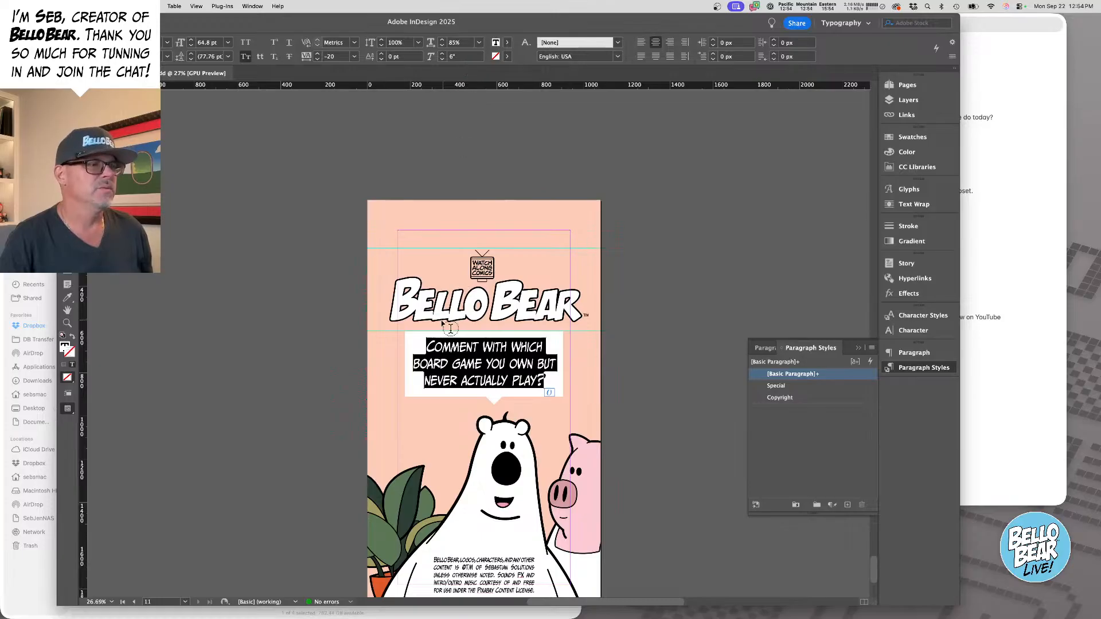
- Set the speech bubble text's horizontal scale to 90% and its tracking to 0, and widen the text frame to 794 px
left_click(479, 42)
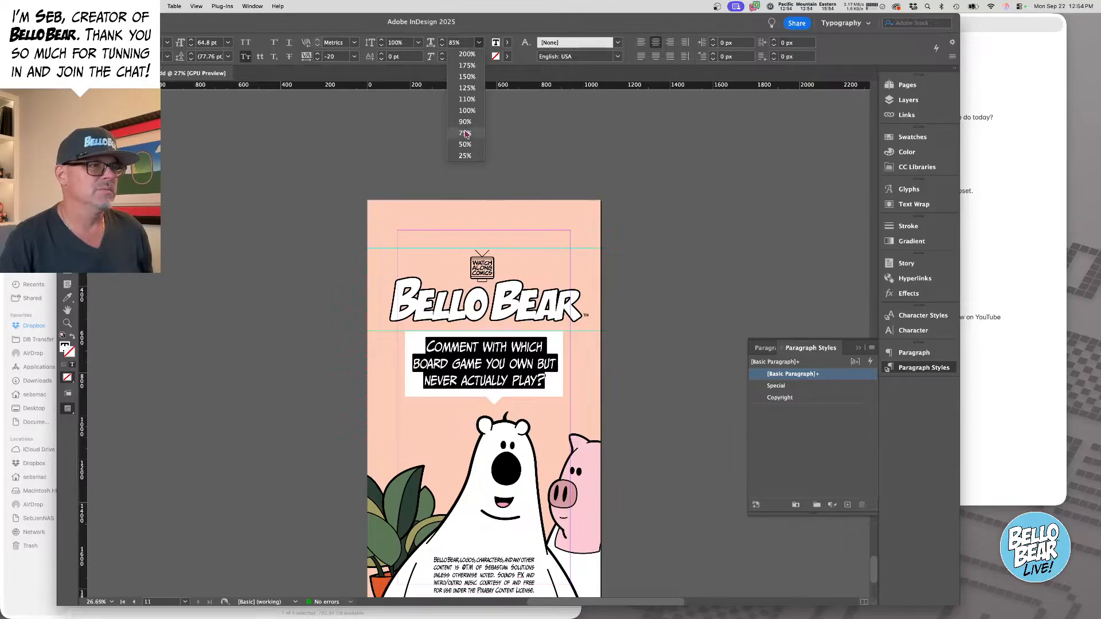
left_click(466, 122)
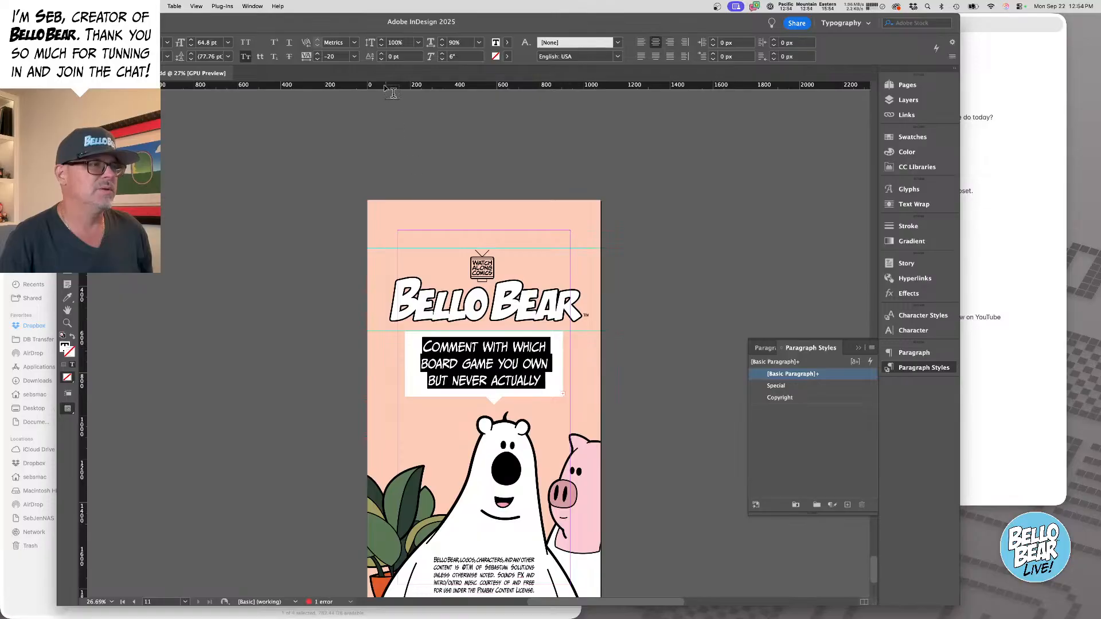
left_click(354, 56)
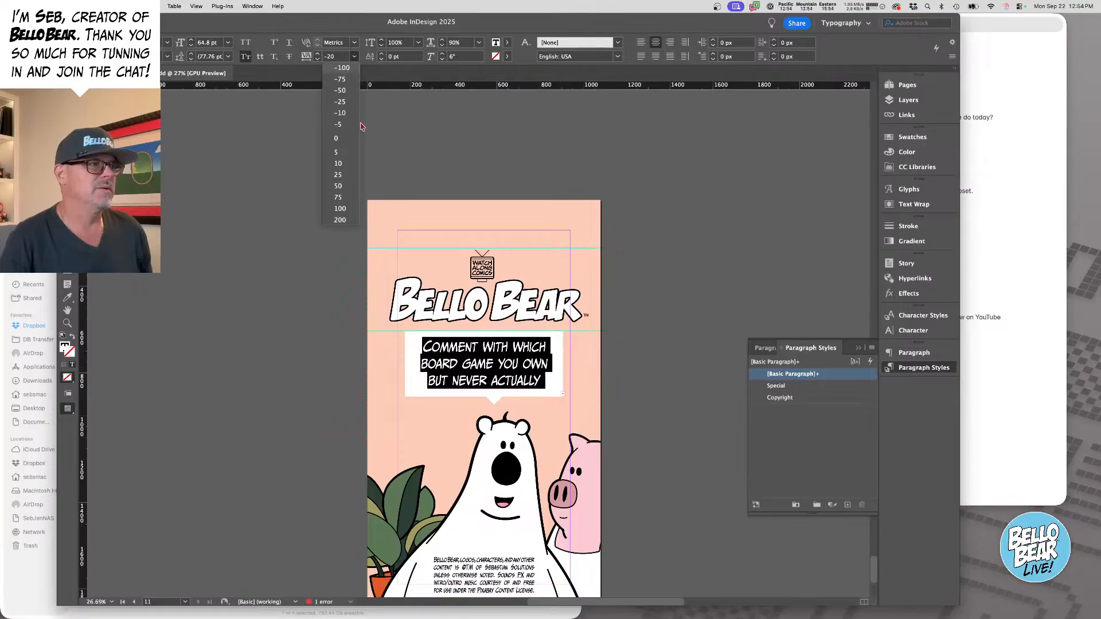
left_click(354, 157)
key("Escape")
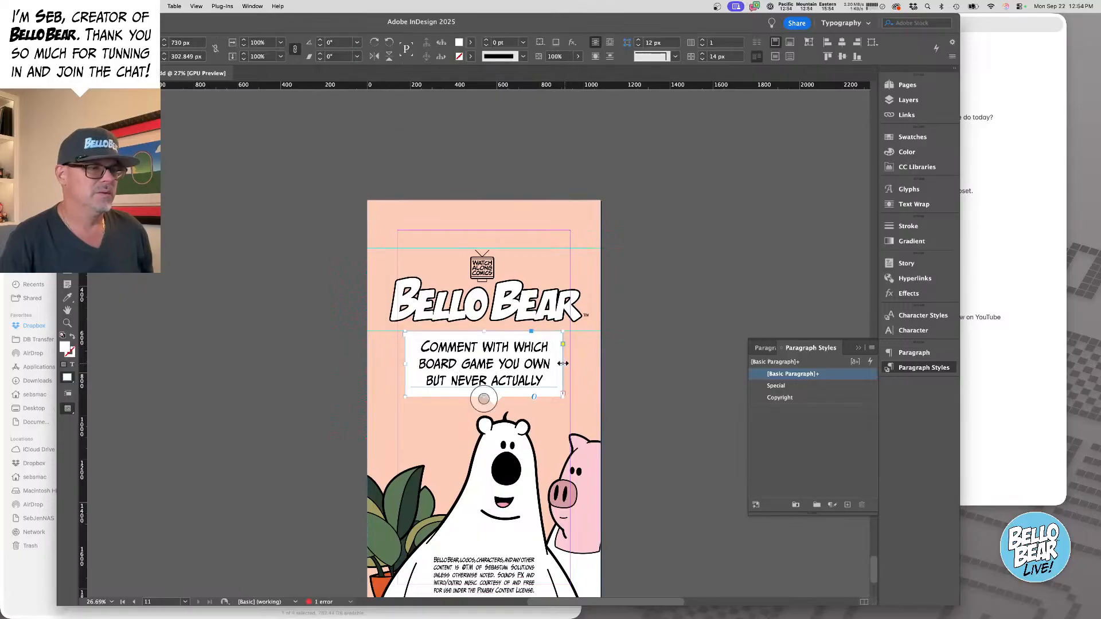
left_click_drag(563, 363, 576, 363)
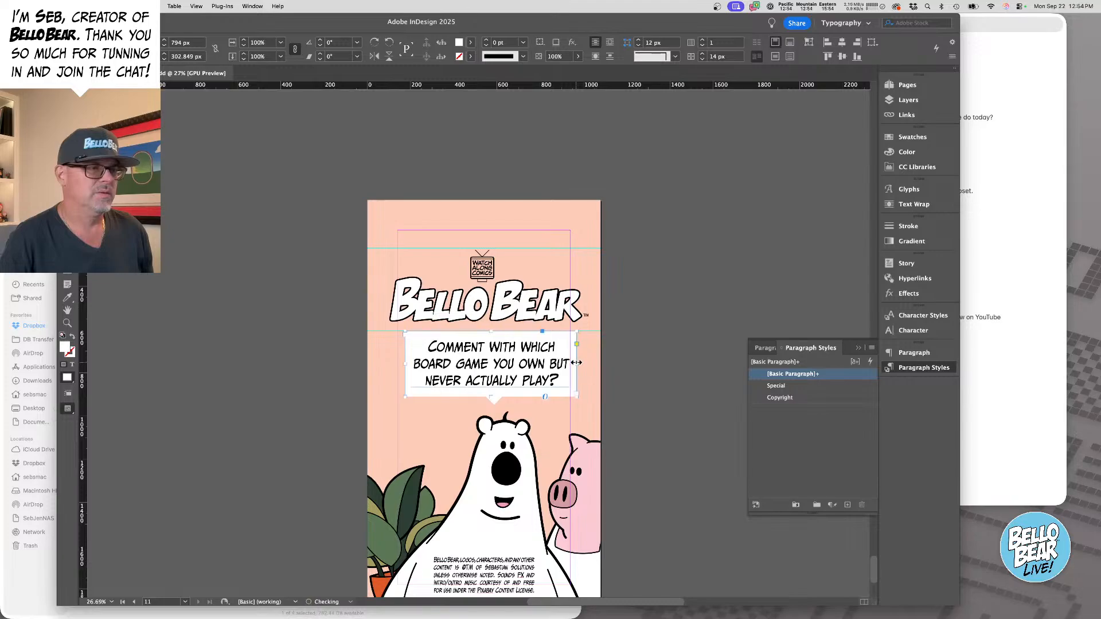
- Tighten the bubble's middle line "board game you own but" with -20 tracking and 86% horizontal scale
triple_click(541, 365)
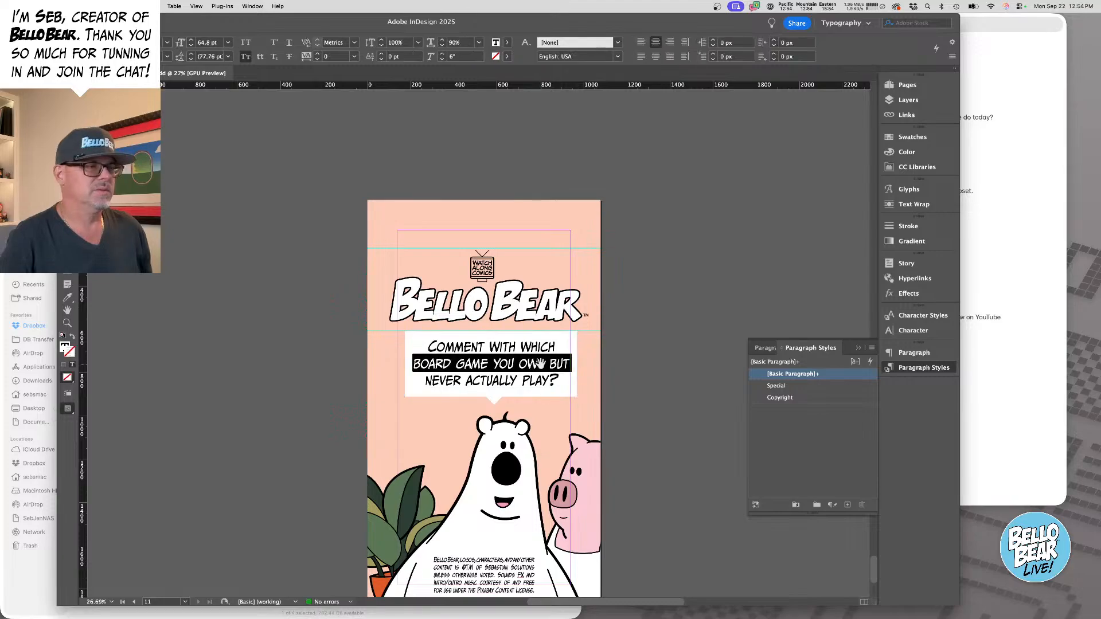
key("alt+Left")
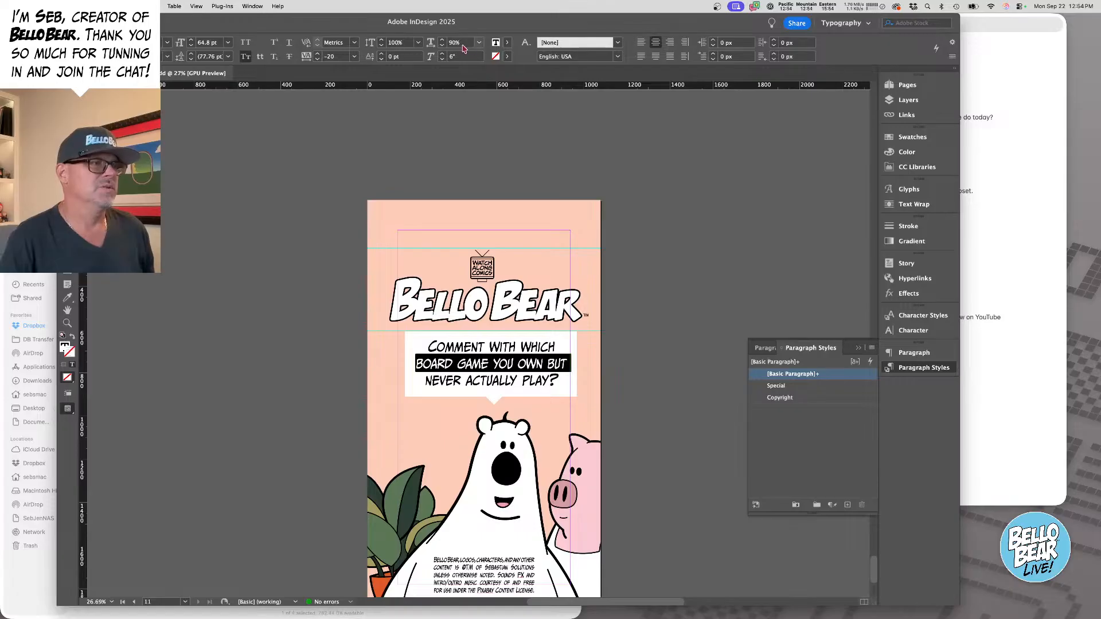
left_click(441, 46)
left_click(442, 46)
left_click(442, 46)
left_click(442, 46)
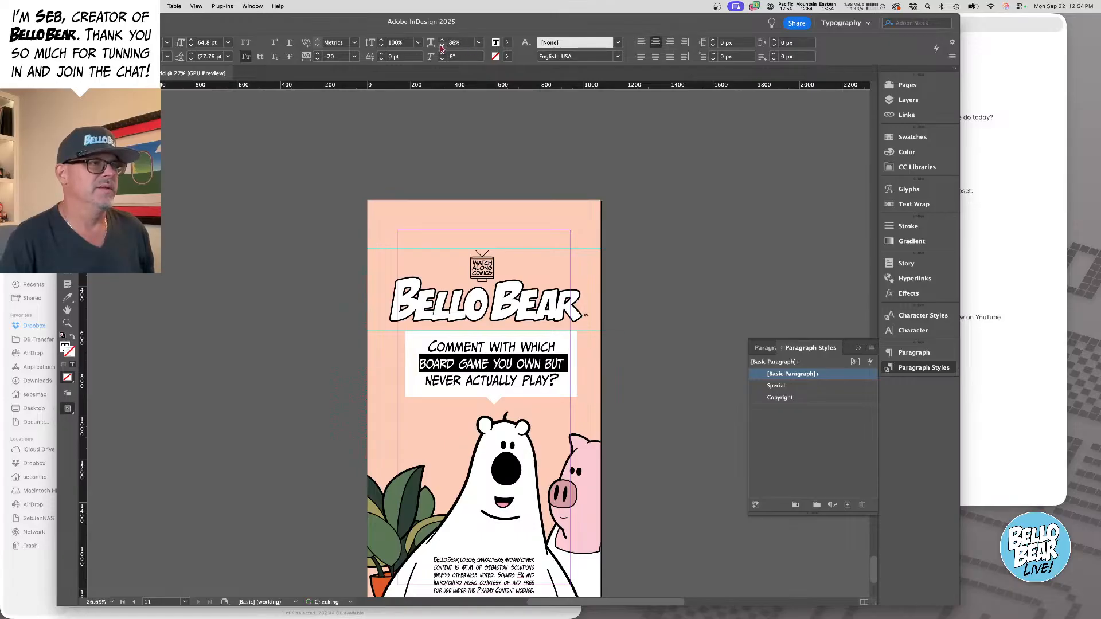
key("Escape")
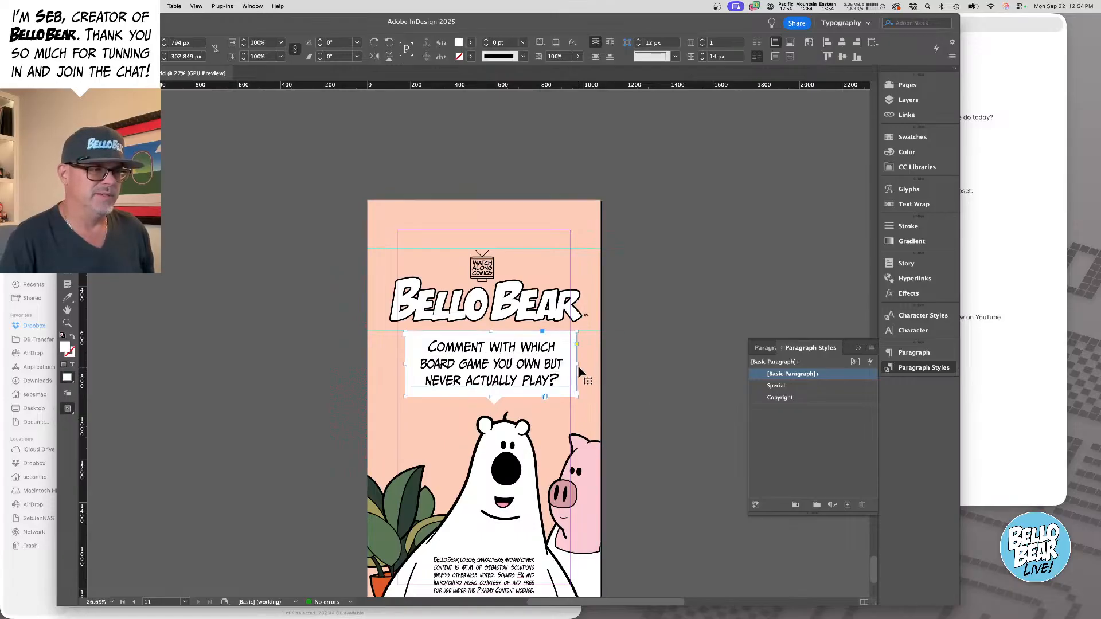
- Narrow the speech bubble's text frame to 746 px, resizing it evenly on both sides, and deselect it
mouse_move(578, 364)
left_mouse_down()
mouse_move(550, 365)
mouse_move(565, 365)
left_mouse_up()
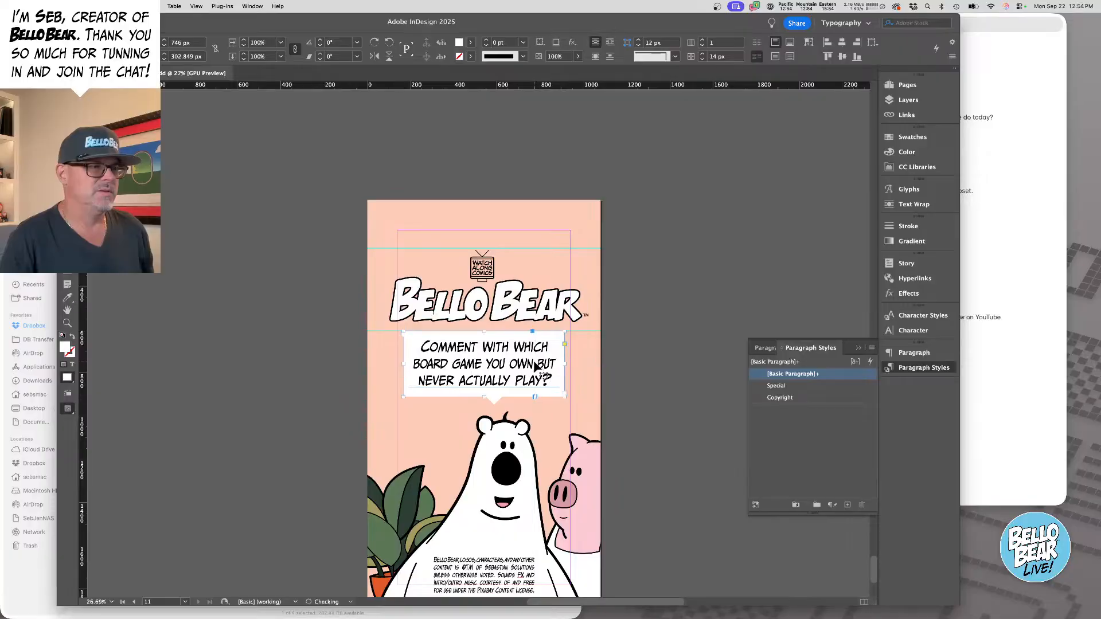
left_click(686, 340)
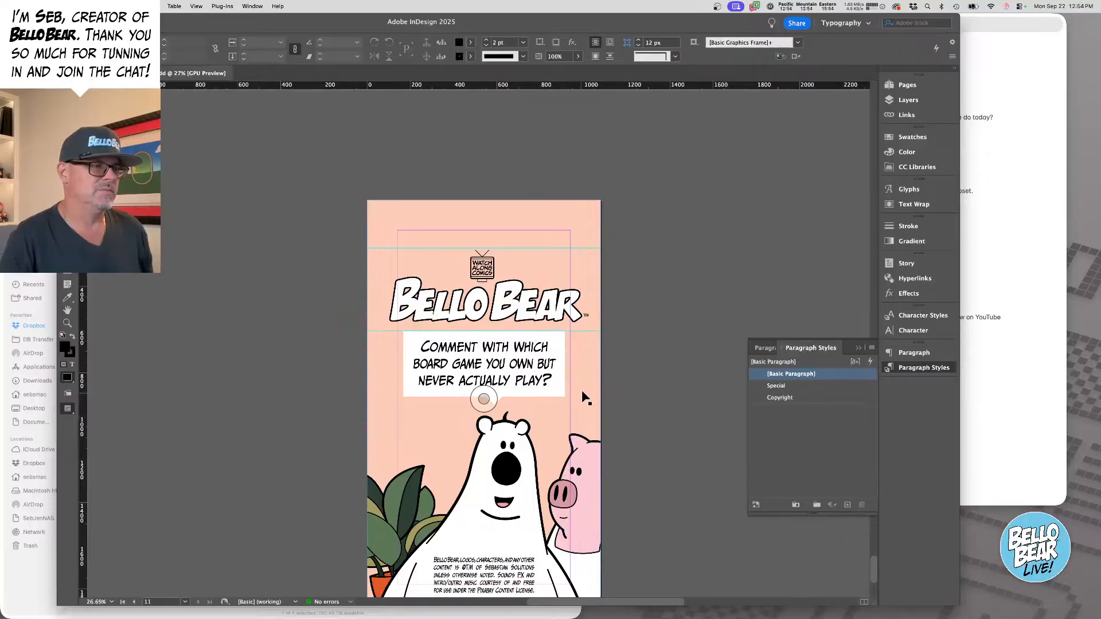
key("super+minus")
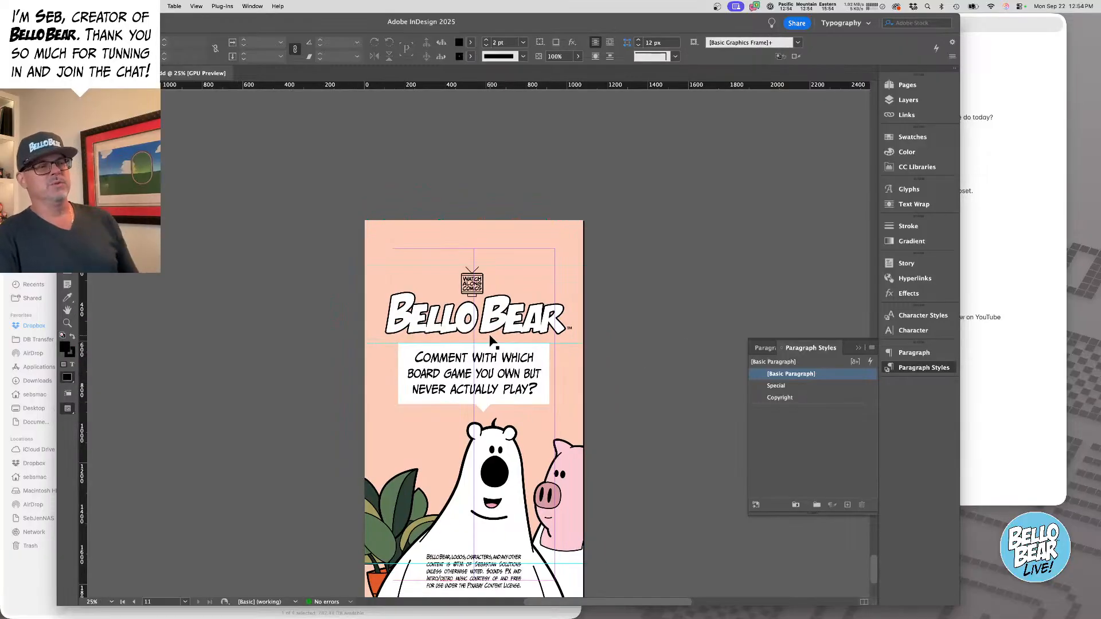
- Insert a comma after "own" in the speech bubble text and deselect the frame
left_click(519, 377)
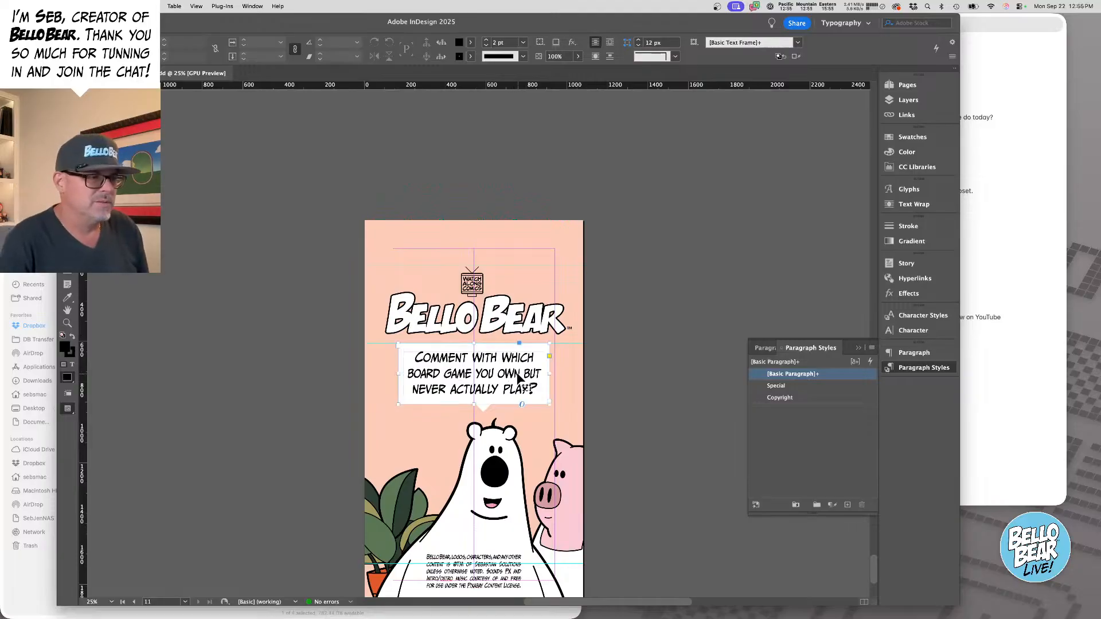
double_click(519, 377)
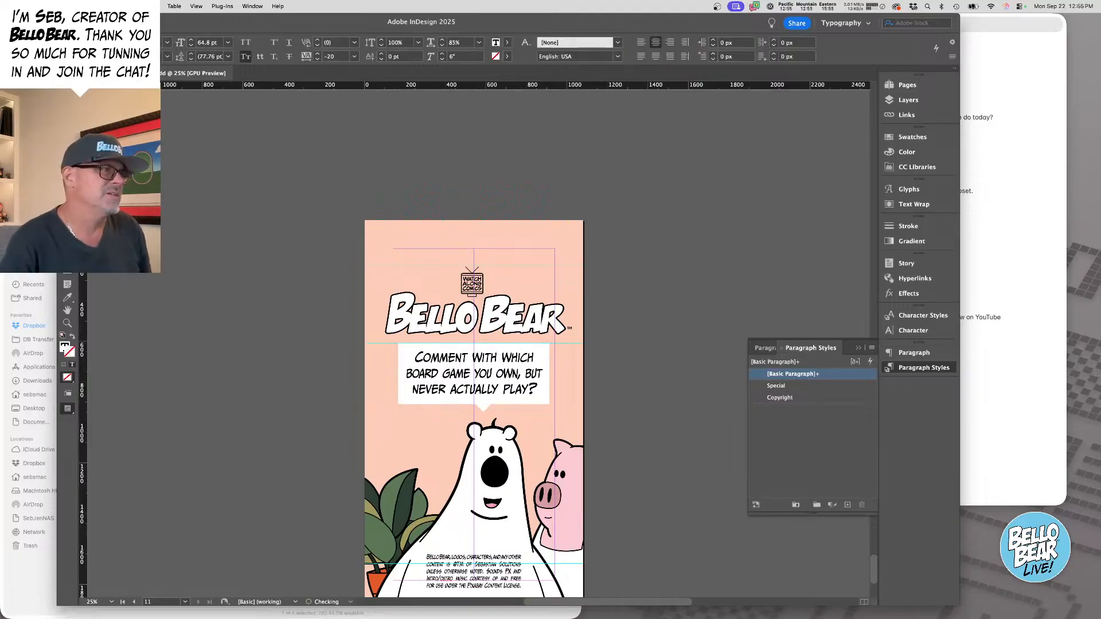
key("Escape")
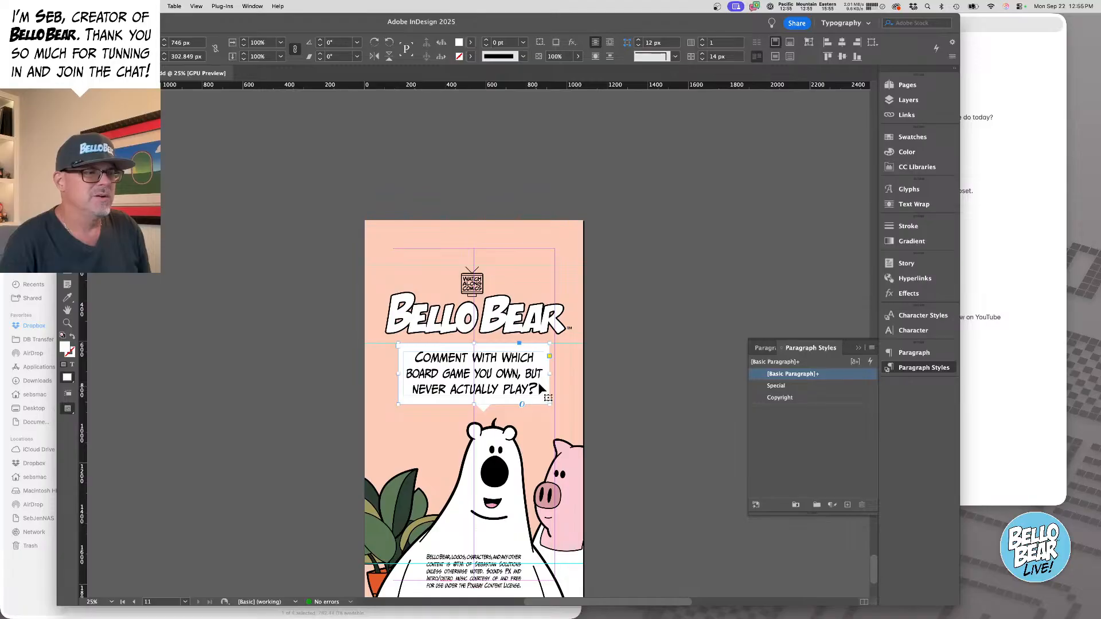
left_click(633, 328)
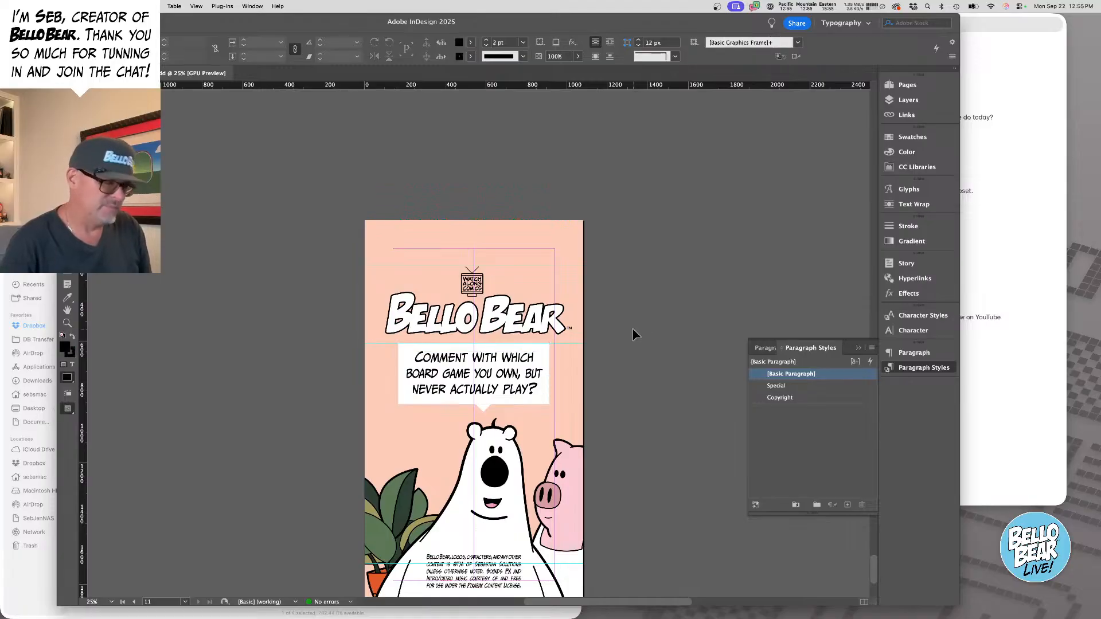
- Review the Ep 29 Bored Games script in Notes, and return to InDesign to examine the four-panel comic on page 1
key("super+Tab")
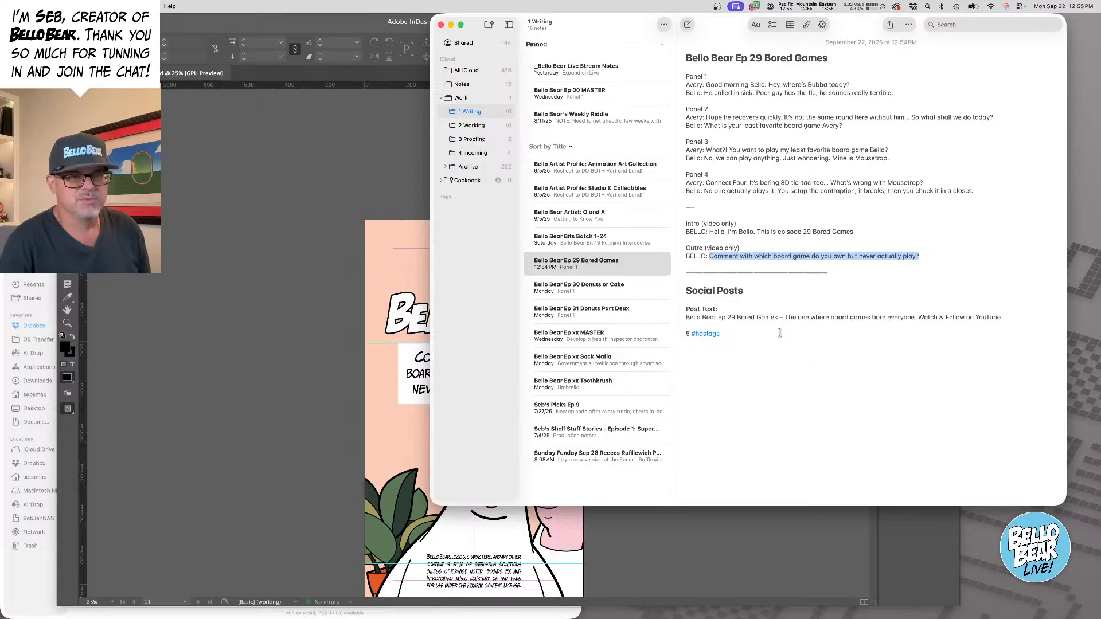
left_click(835, 190)
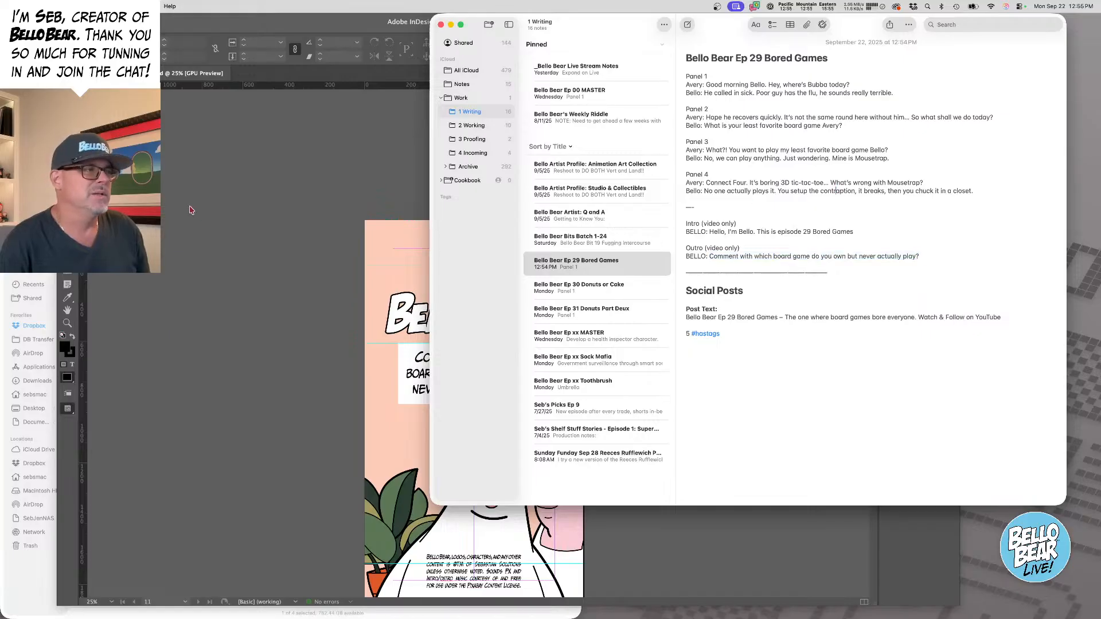
left_click(191, 210)
scroll(429, 342, "up", 15)
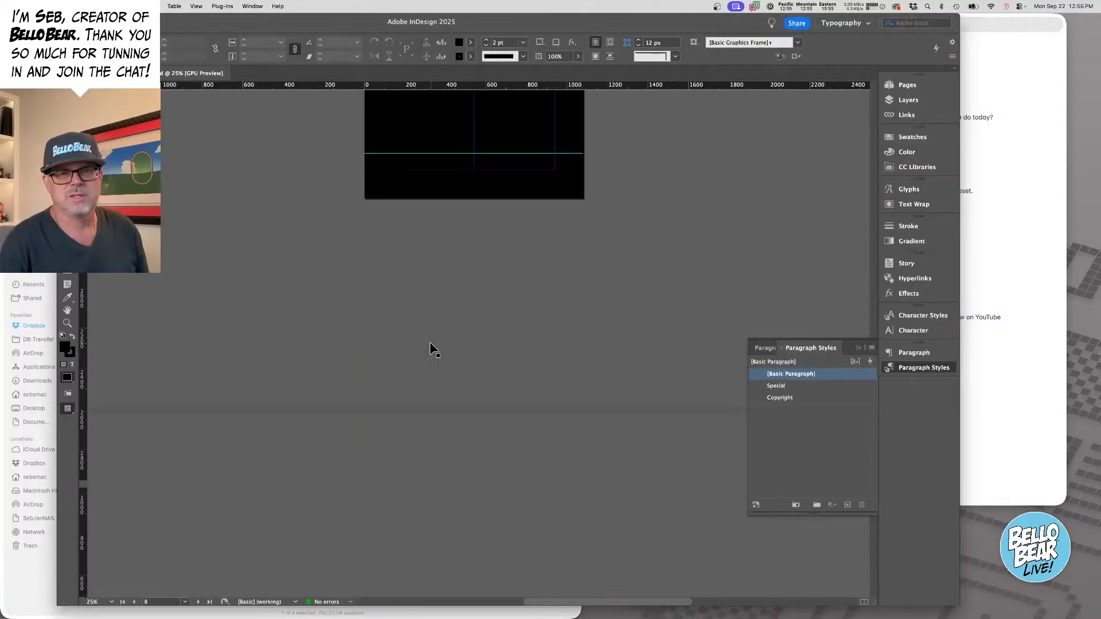
scroll(434, 350, "down", 5)
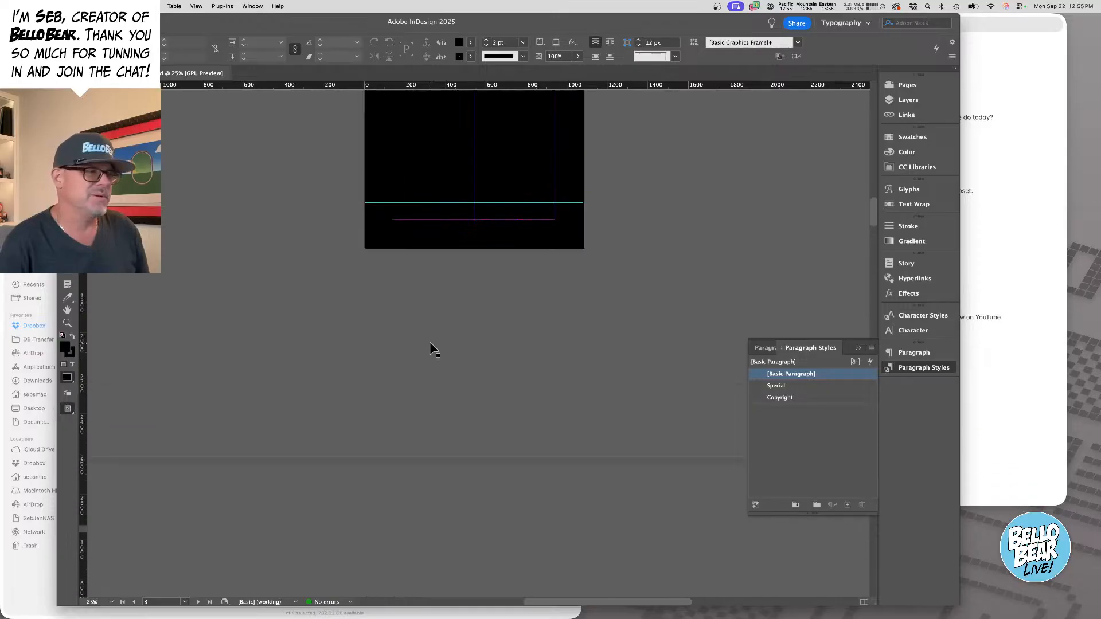
scroll(429, 341, "up", 15)
key("super+minus")
left_click_drag(458, 336, 428, 402)
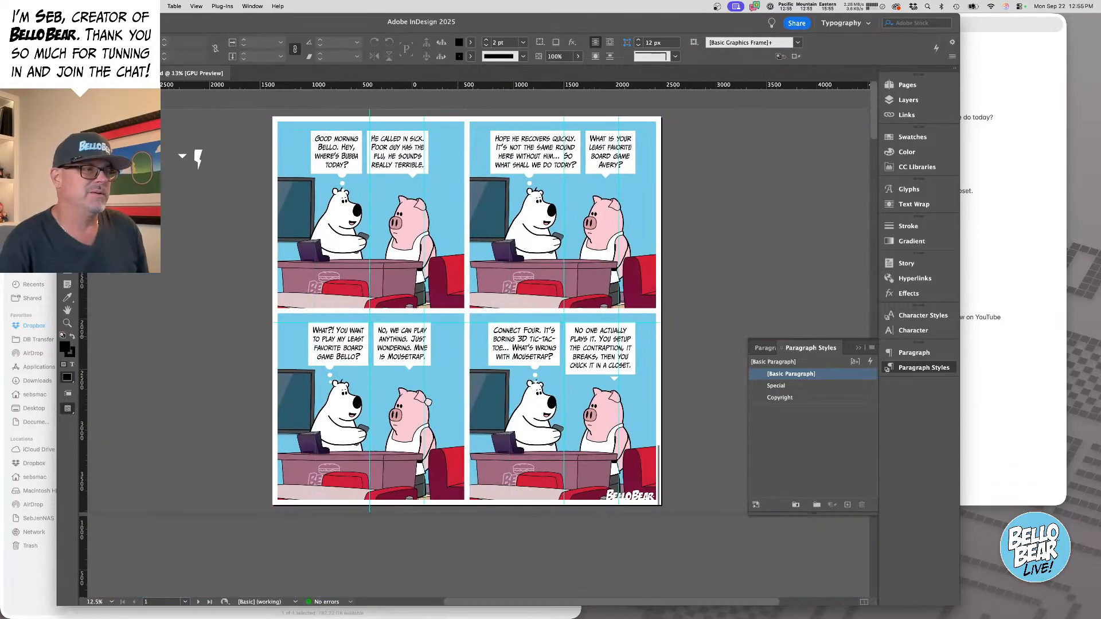
left_click_drag(565, 213, 543, 213)
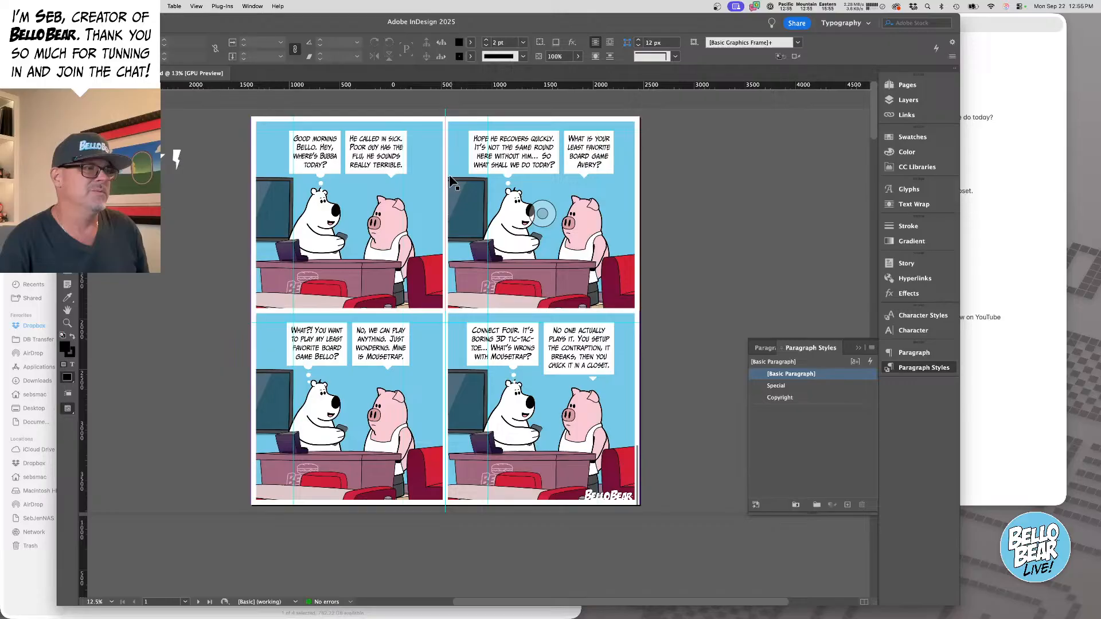
- Open the first panel's linked artwork in Illustrator with Edit Original
right_click(423, 154)
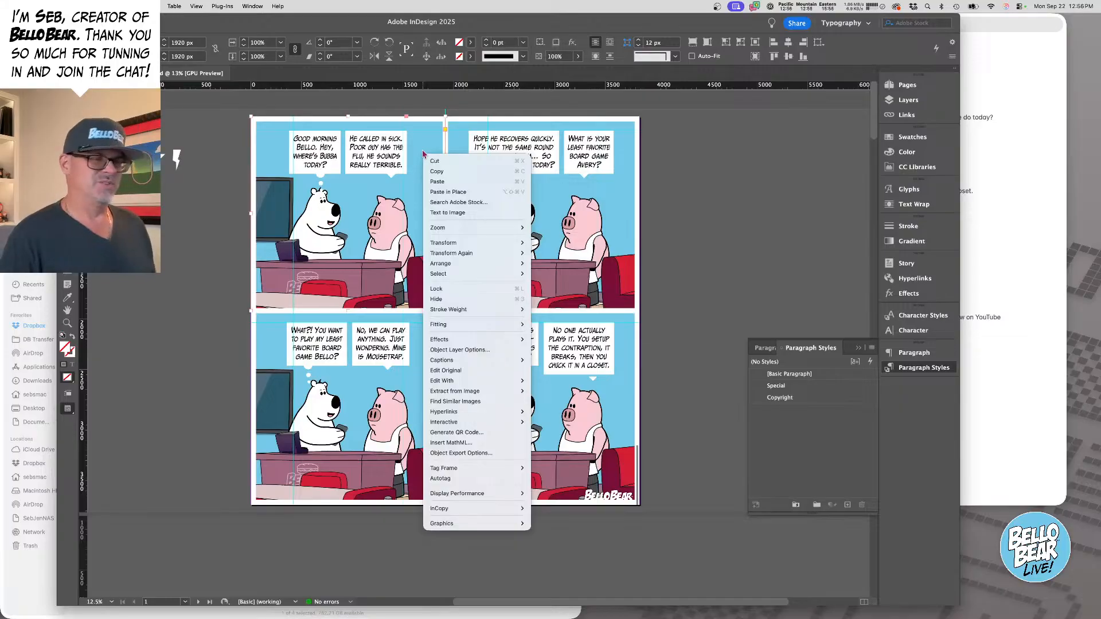
left_click(348, 214)
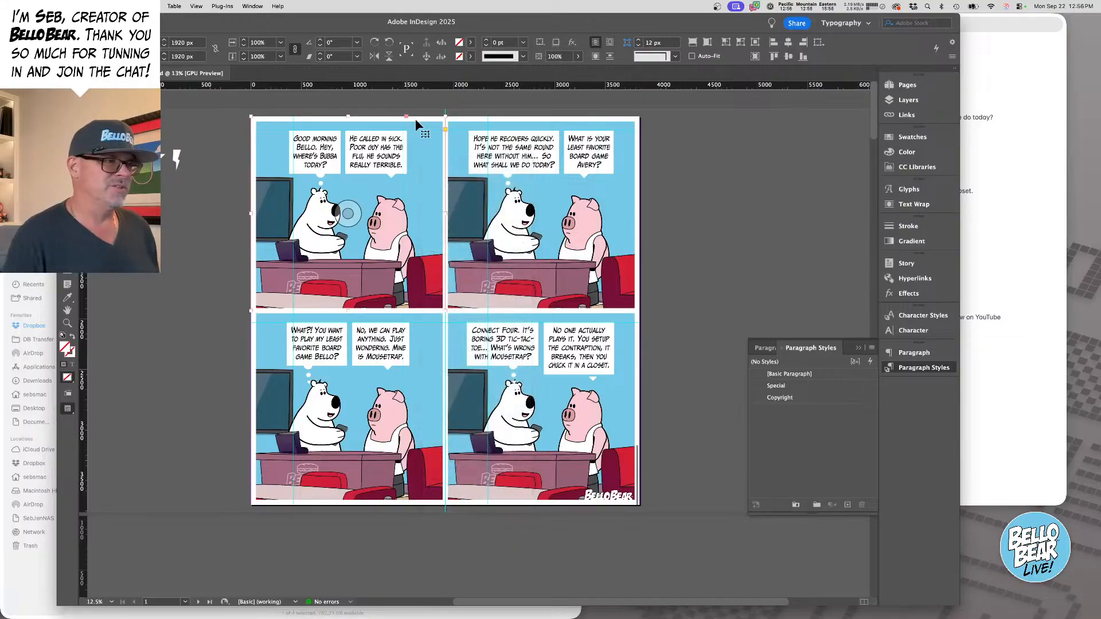
right_click(429, 161)
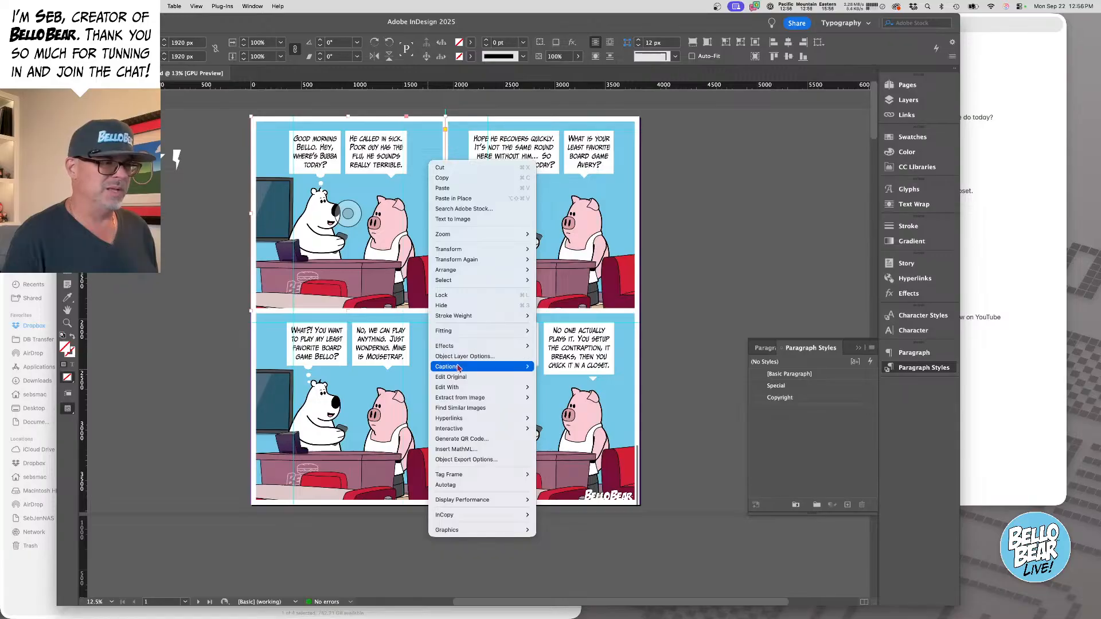
mouse_move(459, 368)
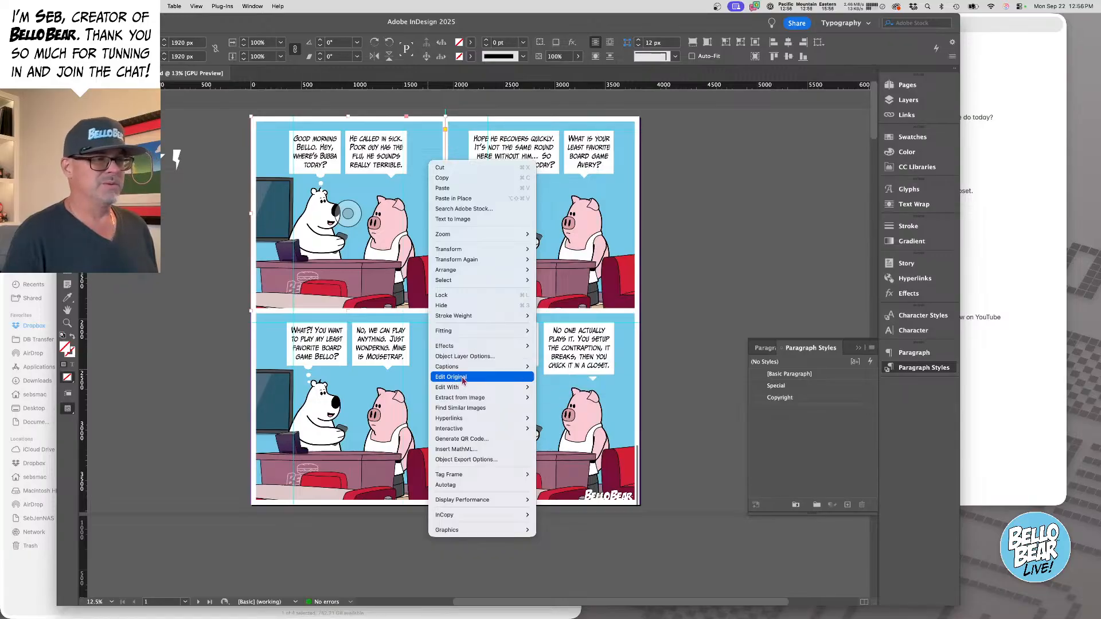
left_click(462, 378)
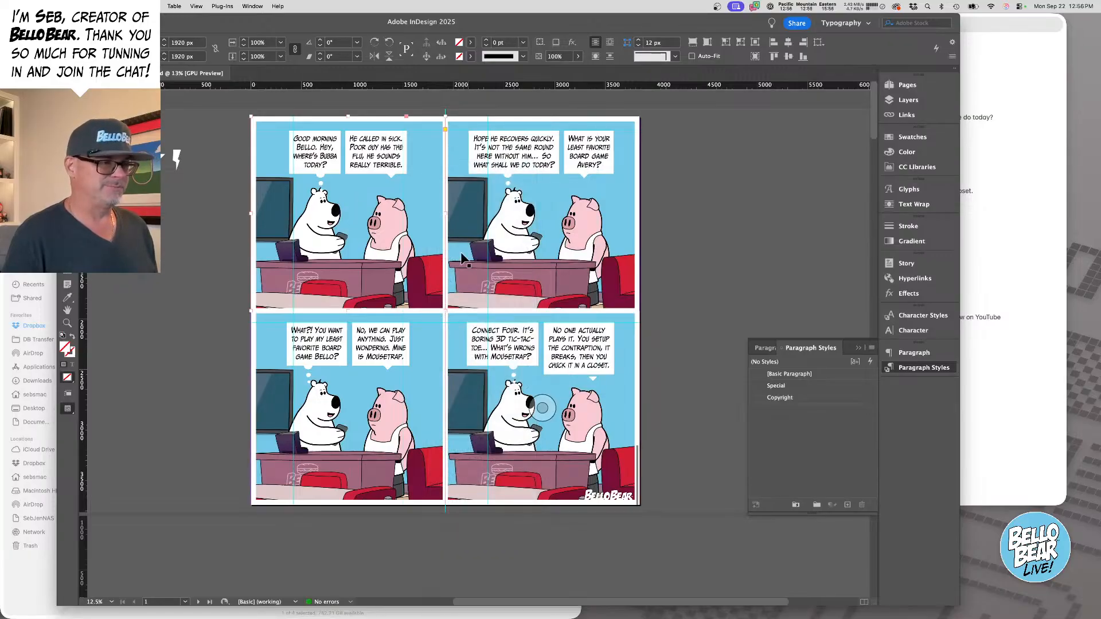
right_click(416, 231)
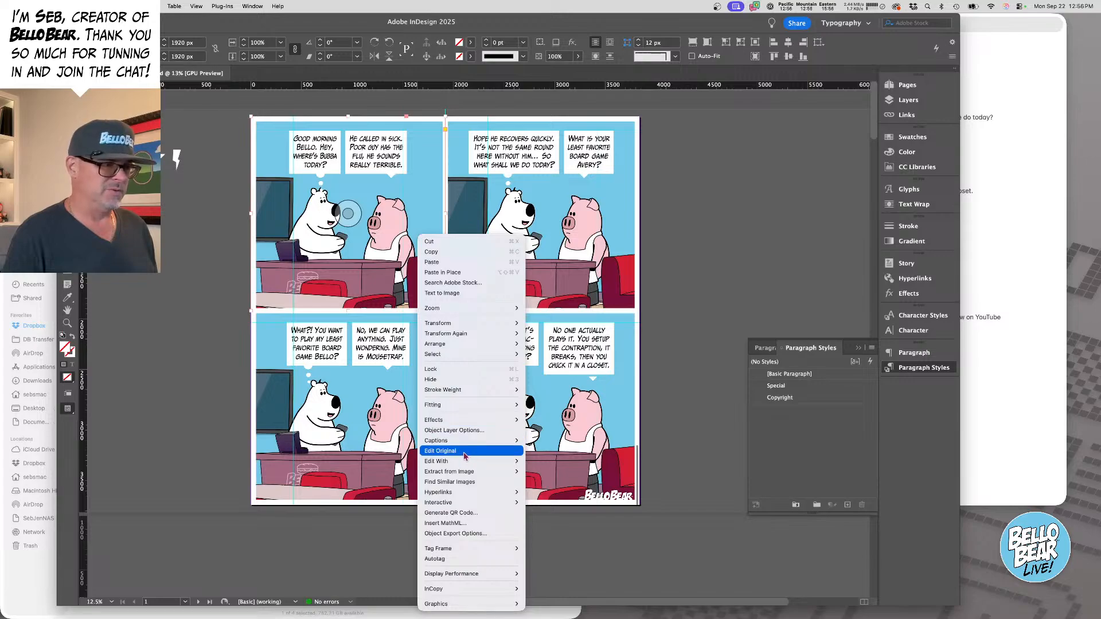
left_click(464, 452)
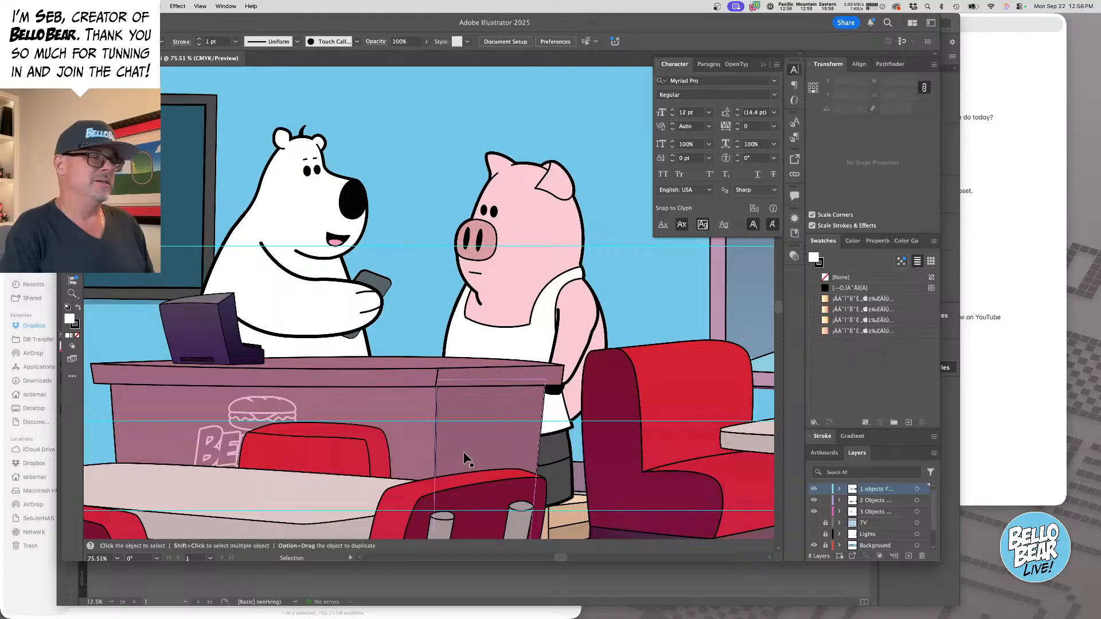
- Examine the whole restaurant scene in the Illustrator artwork, from the entrance door to the drinks fridge
left_click(402, 251, "alt+super")
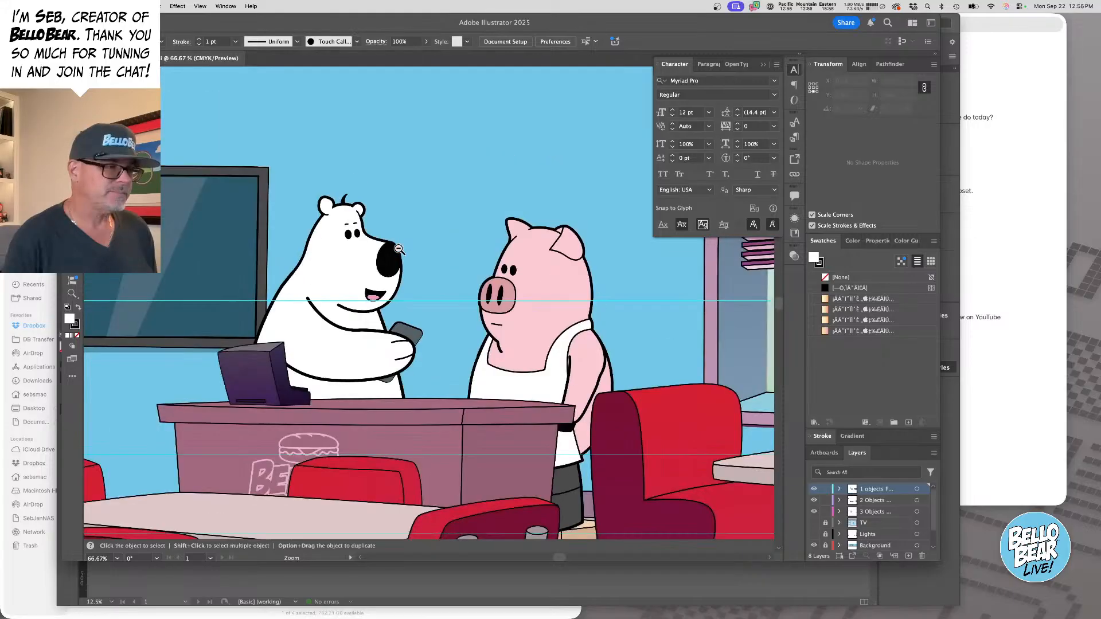
left_click(416, 290, "alt+super")
left_click(421, 293, "alt+super")
left_click(420, 293, "alt+super")
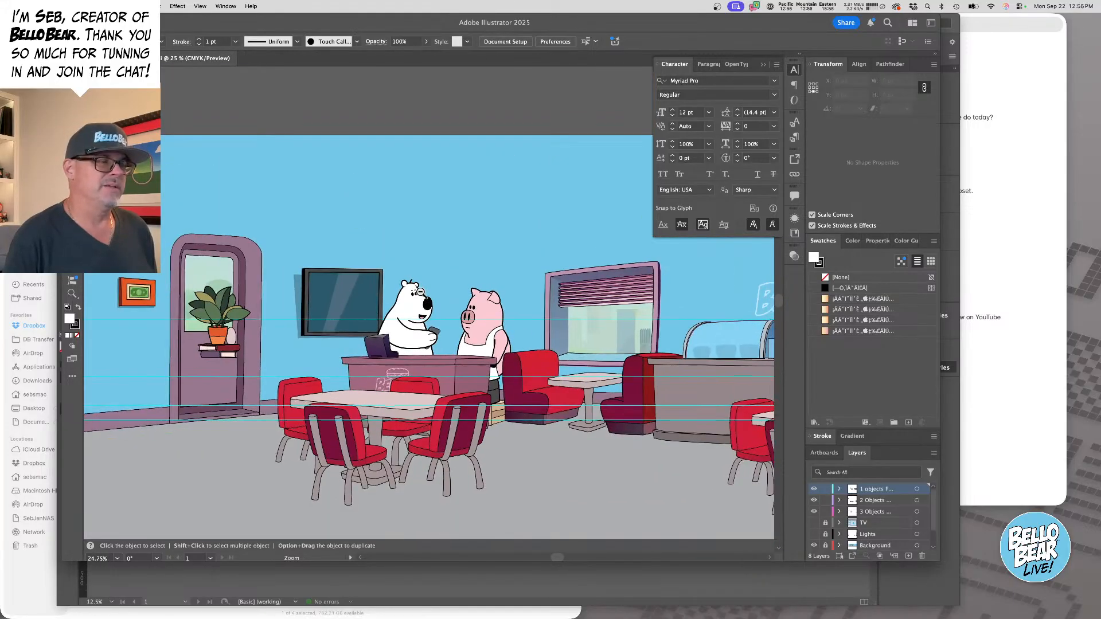
left_click_drag(445, 344, 388, 279)
left_click(418, 270, "alt+super")
left_click(418, 269, "alt+super")
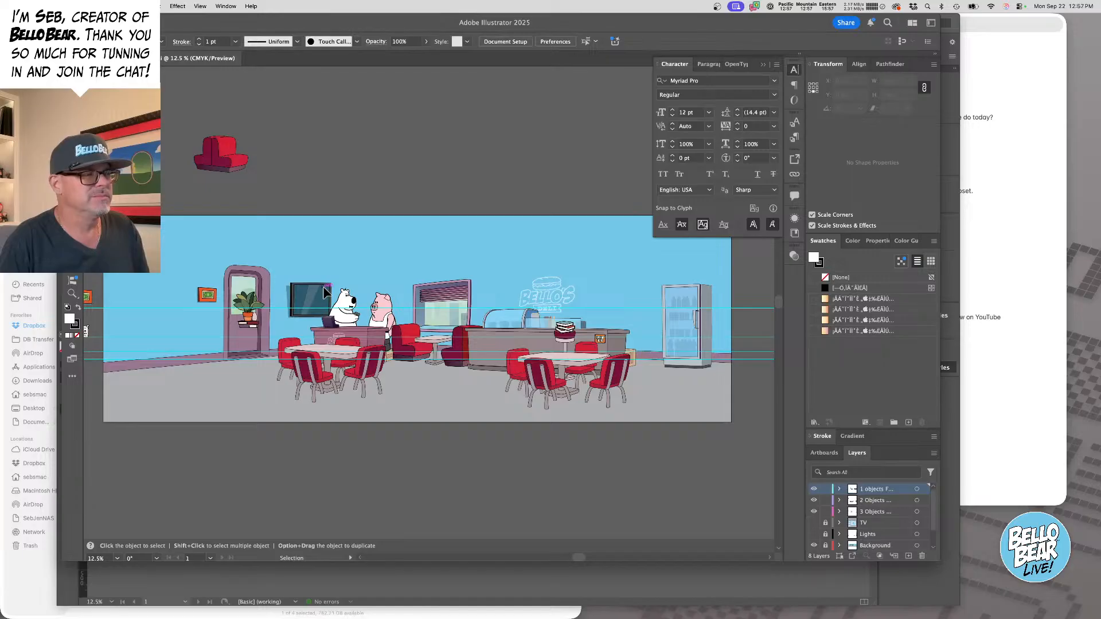
- Switch to the Finder window showing the Ep 29 Bored Games folder
mouse_move(230, 602)
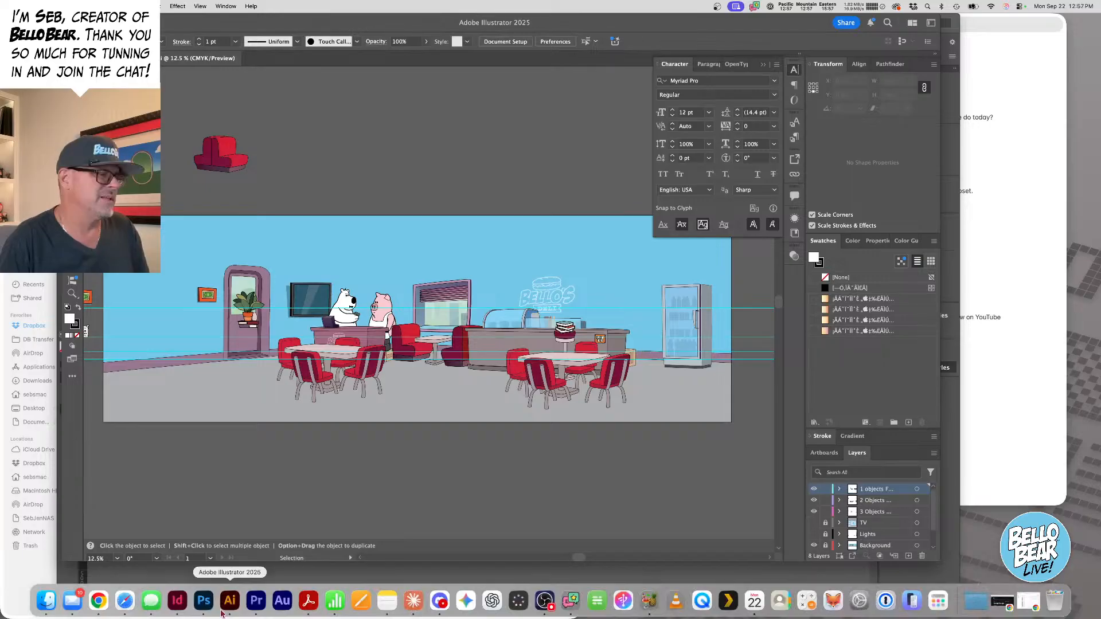
left_click(100, 601)
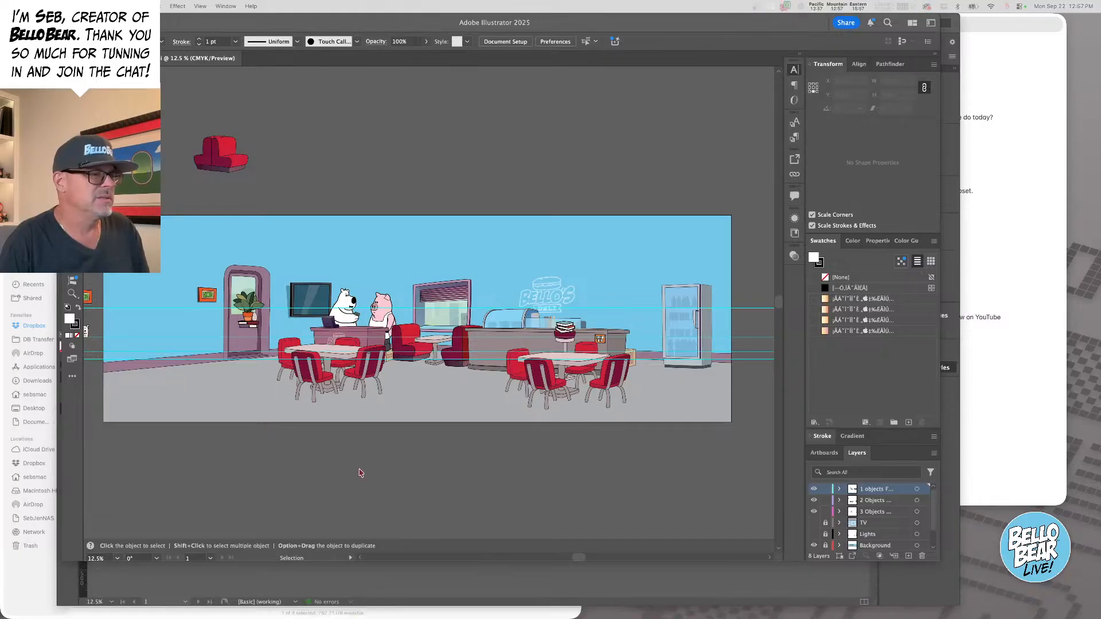
left_click(42, 585)
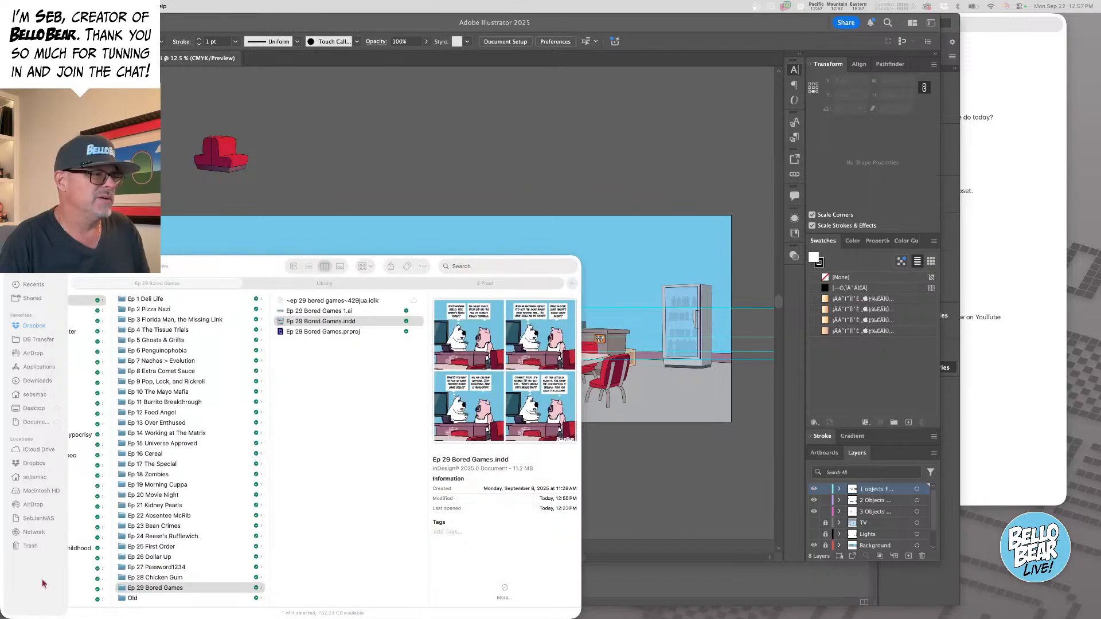
- Compare the finished comic PNG previews in the Ep 28 Chicken Gum, Ep 27 Password1234, Ep 26 Dollar Up and Ep 25 First Order folders
scroll(229, 516, "left", 3)
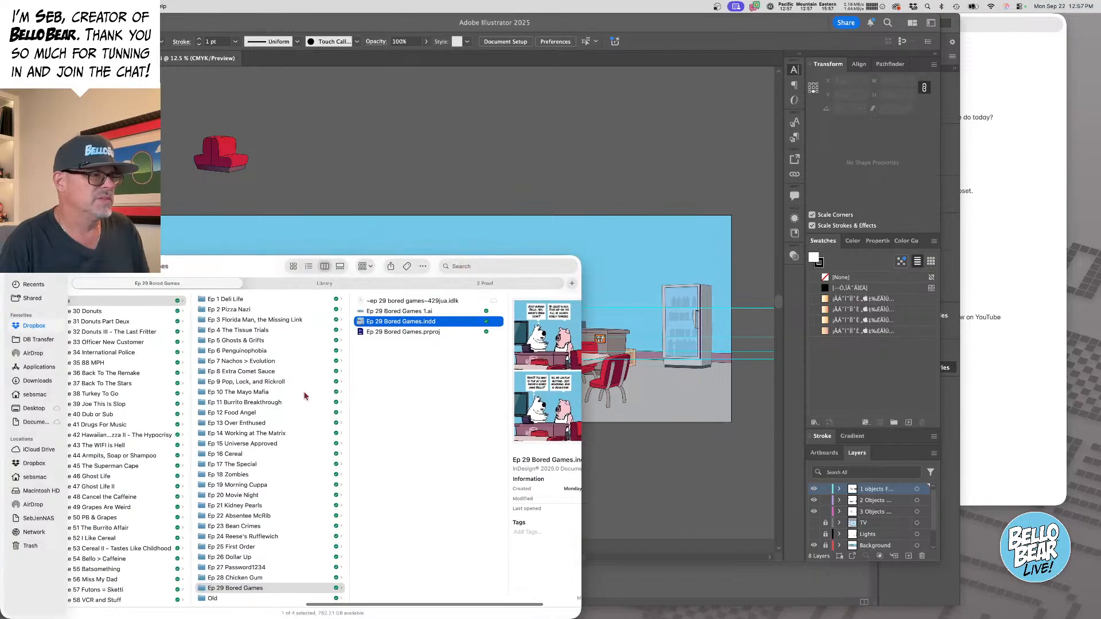
left_click(261, 577)
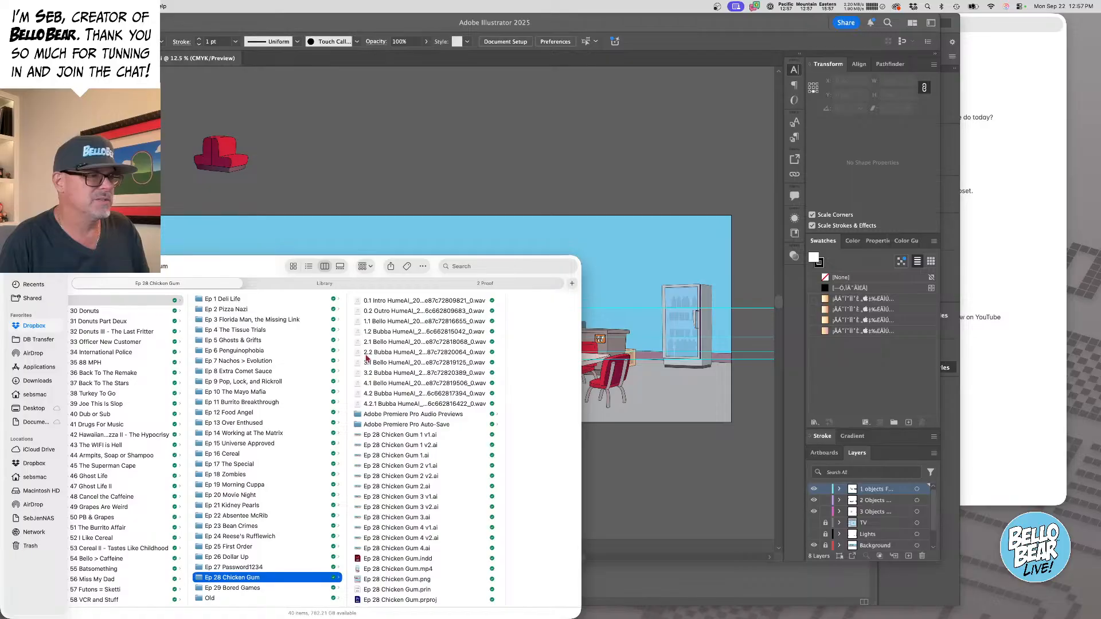
scroll(368, 402, "down", 3)
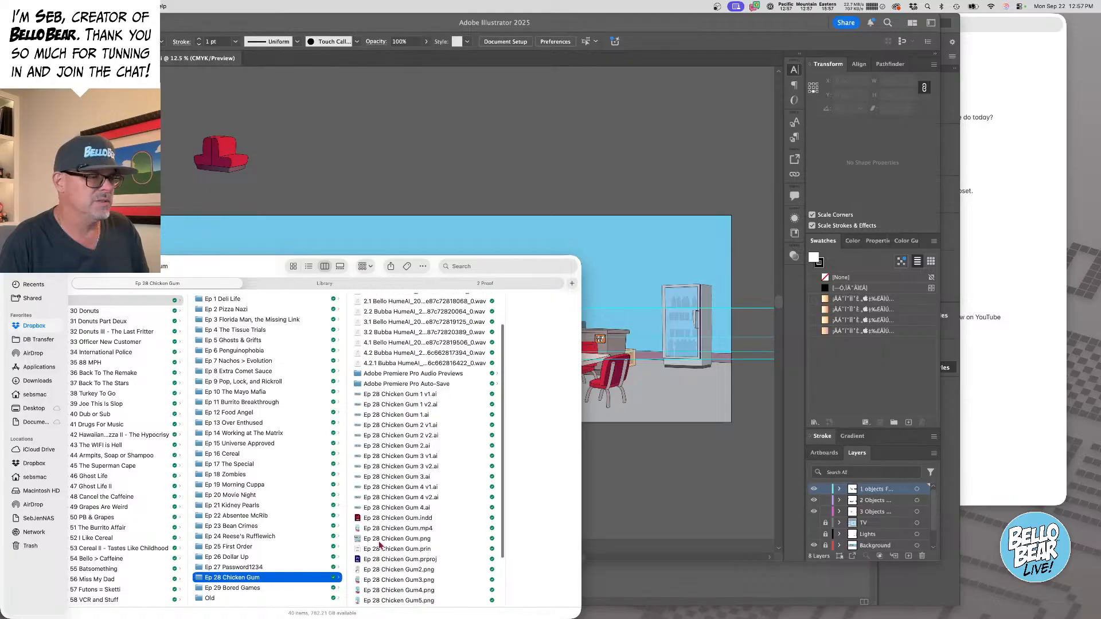
left_click(379, 539)
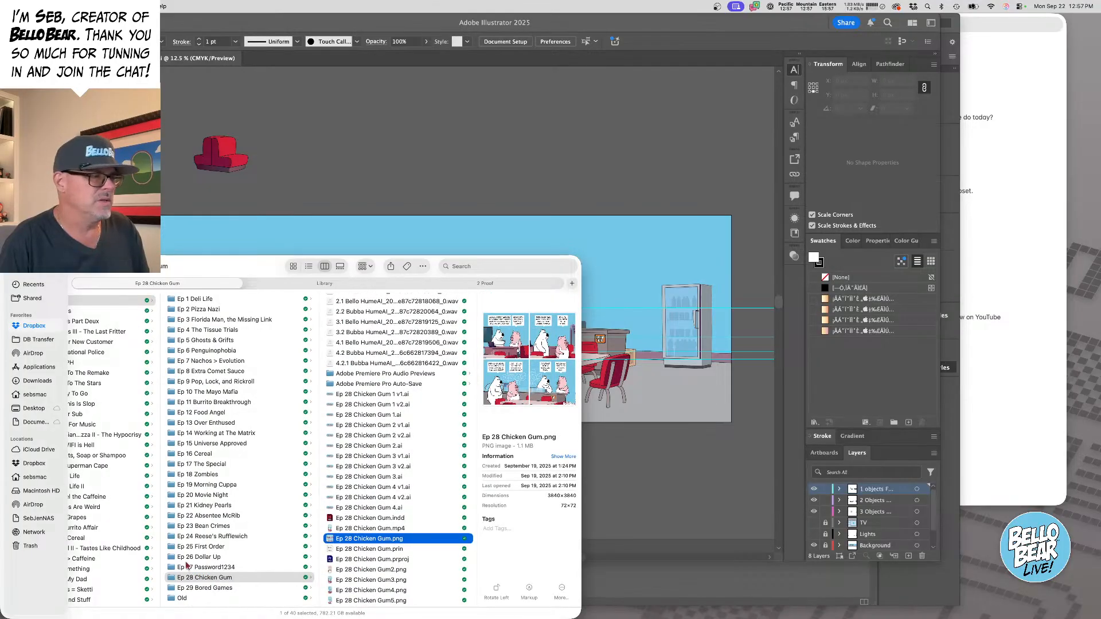
left_click(209, 568)
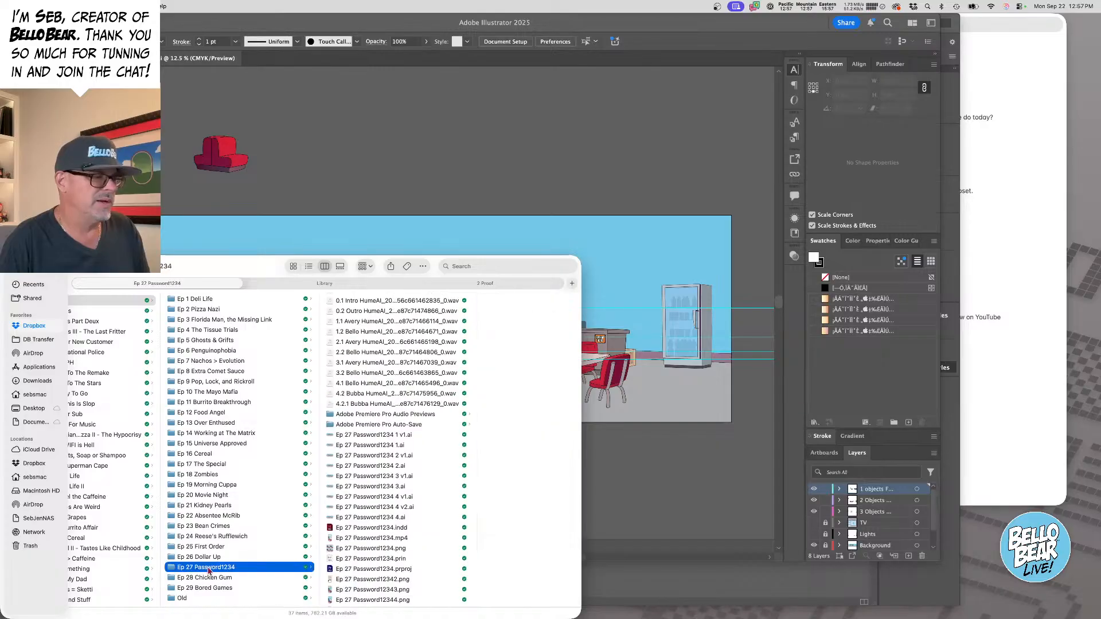
left_click(356, 550)
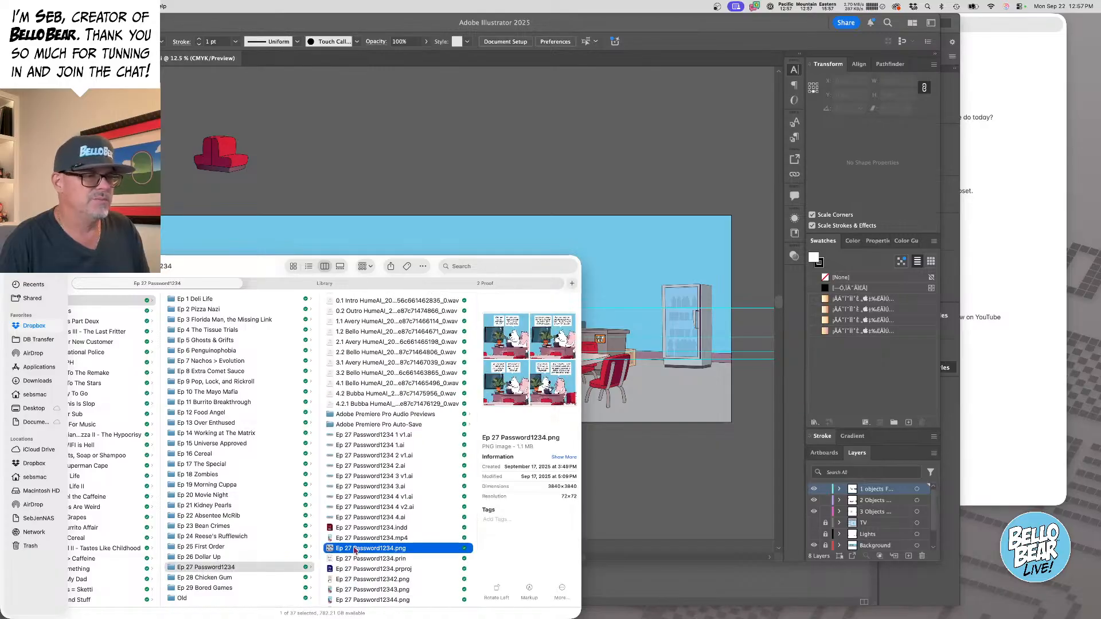
left_click(214, 556)
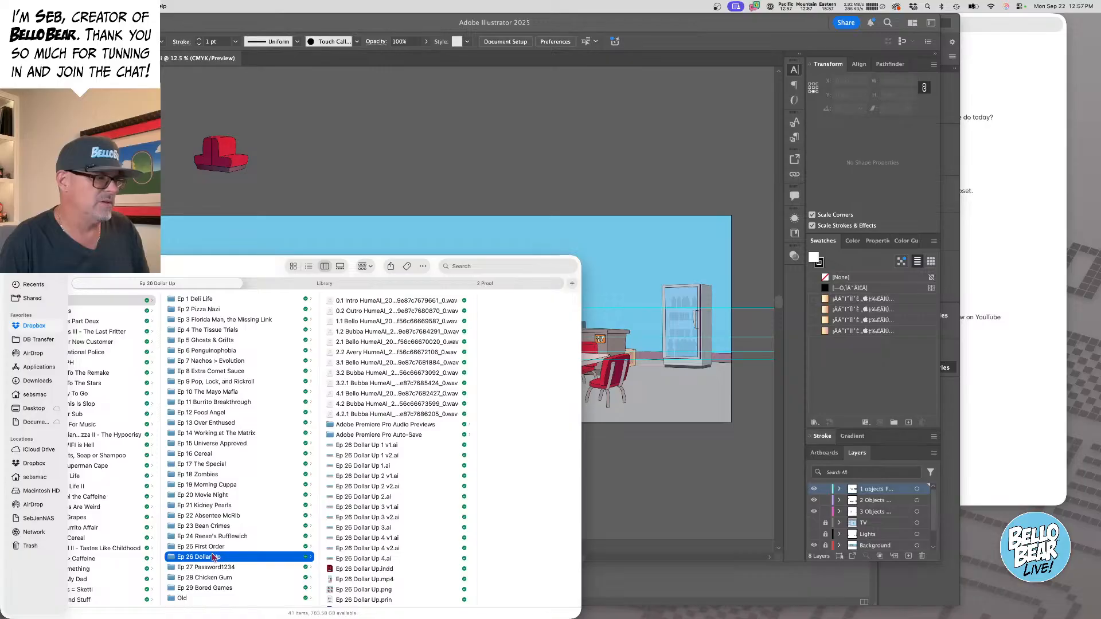
scroll(358, 585, "down", 2)
left_click(353, 570)
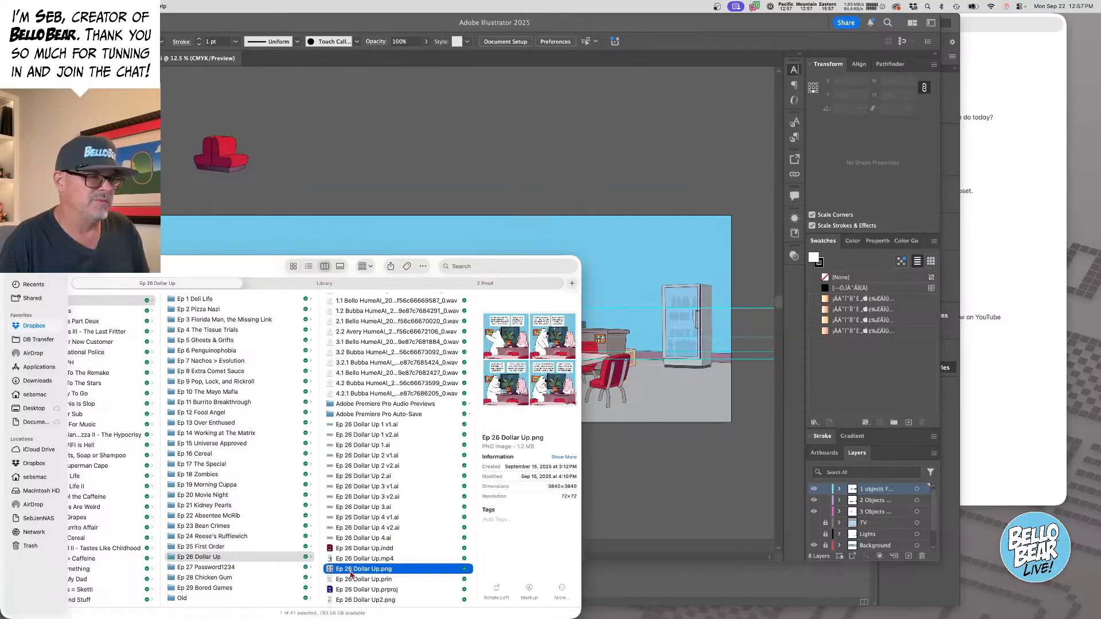
key("Left")
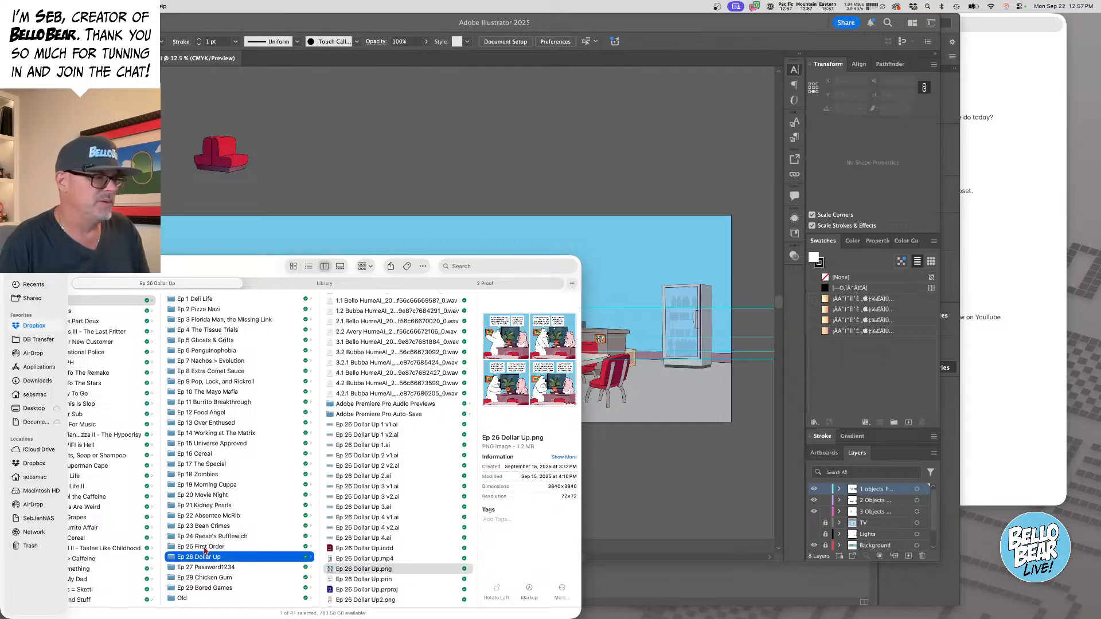
left_click(205, 548)
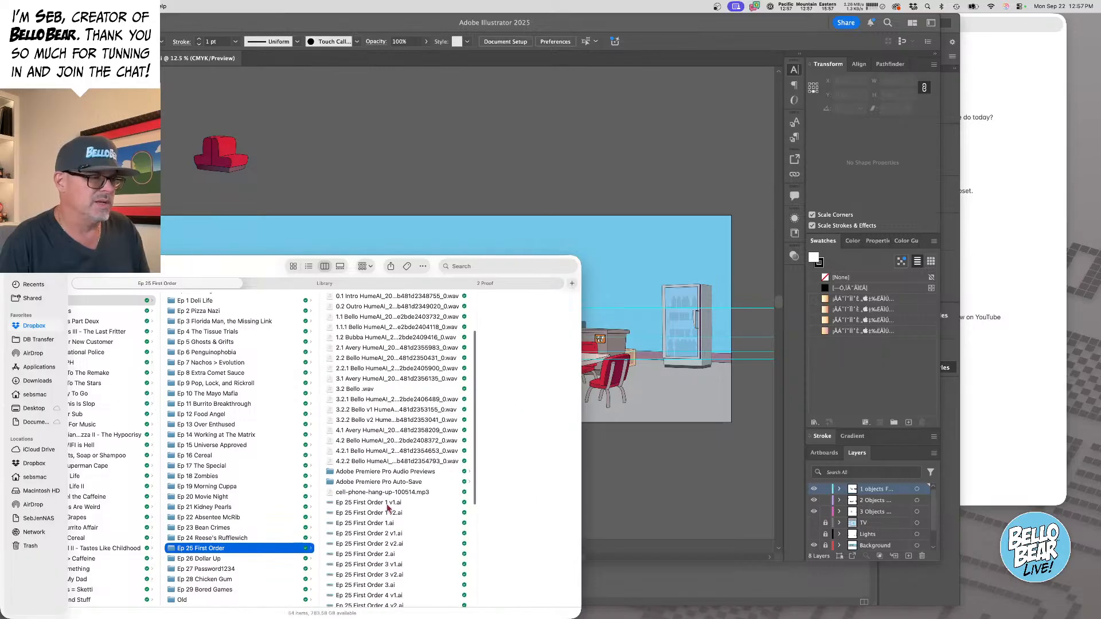
scroll(378, 518, "down", 4)
left_click(365, 546)
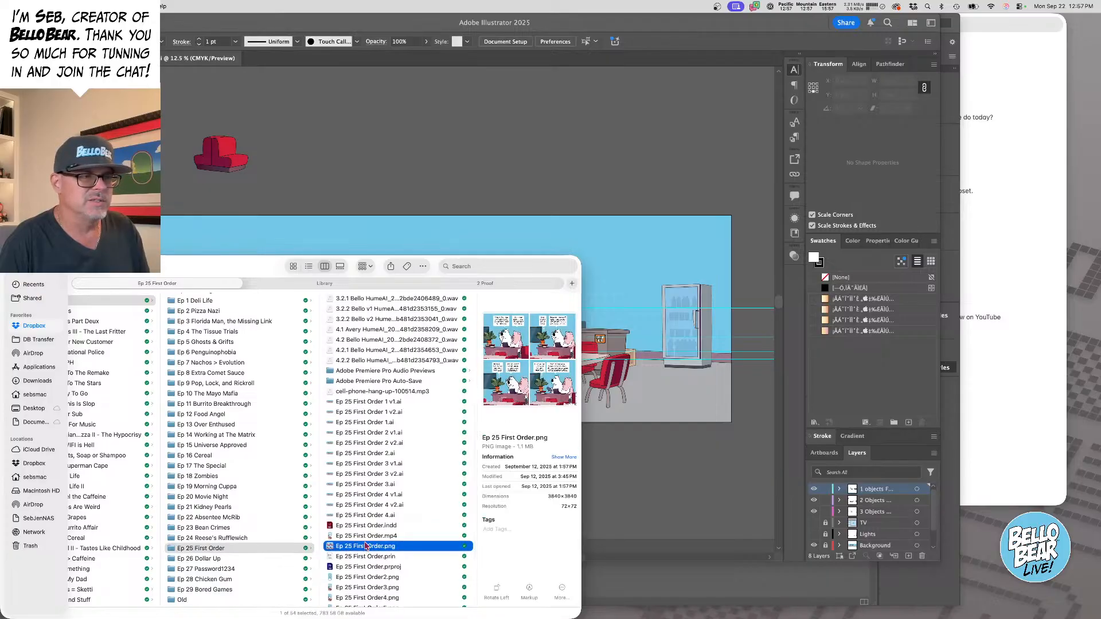
- Return to Illustrator and move the potted plant with the books under it from the entrance door to the pick-up end of the deli counter
left_click(514, 132)
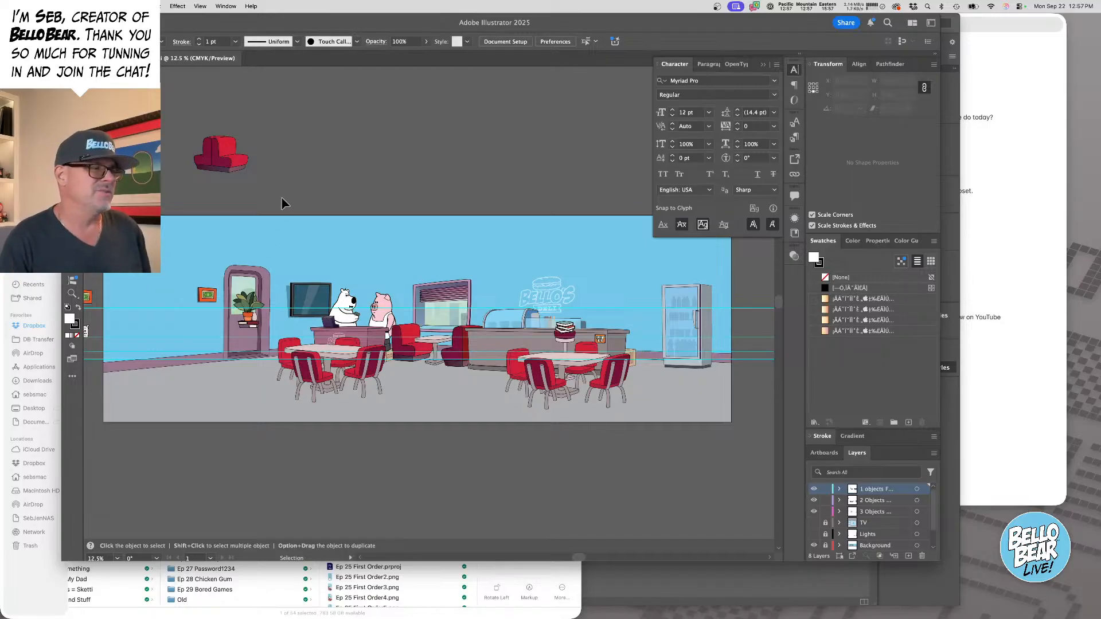
scroll(336, 315, "up", 3)
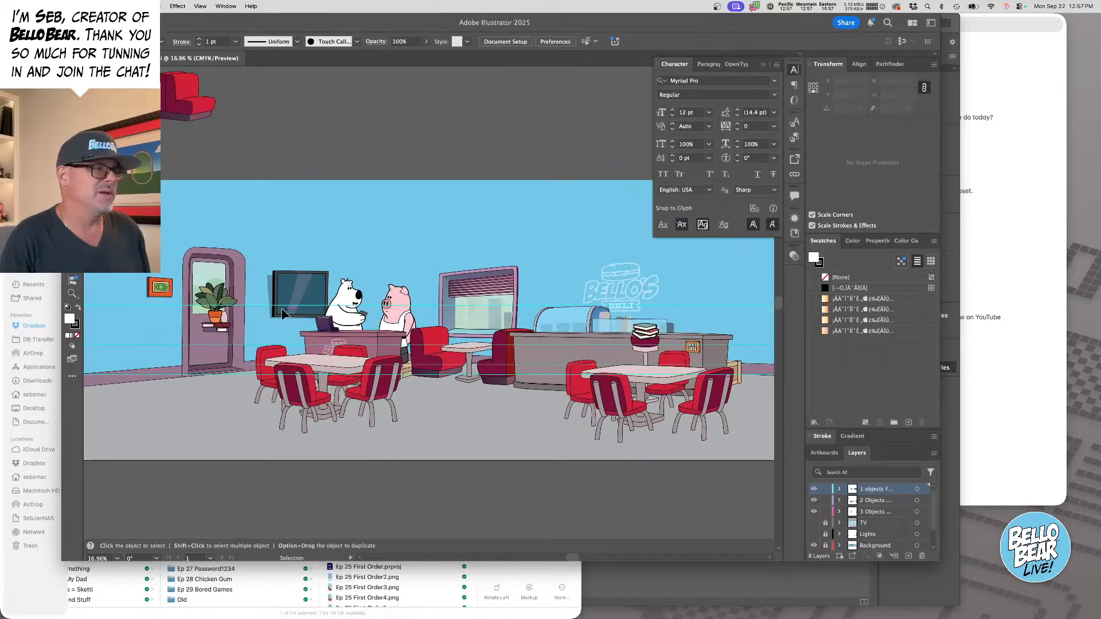
left_click(225, 320)
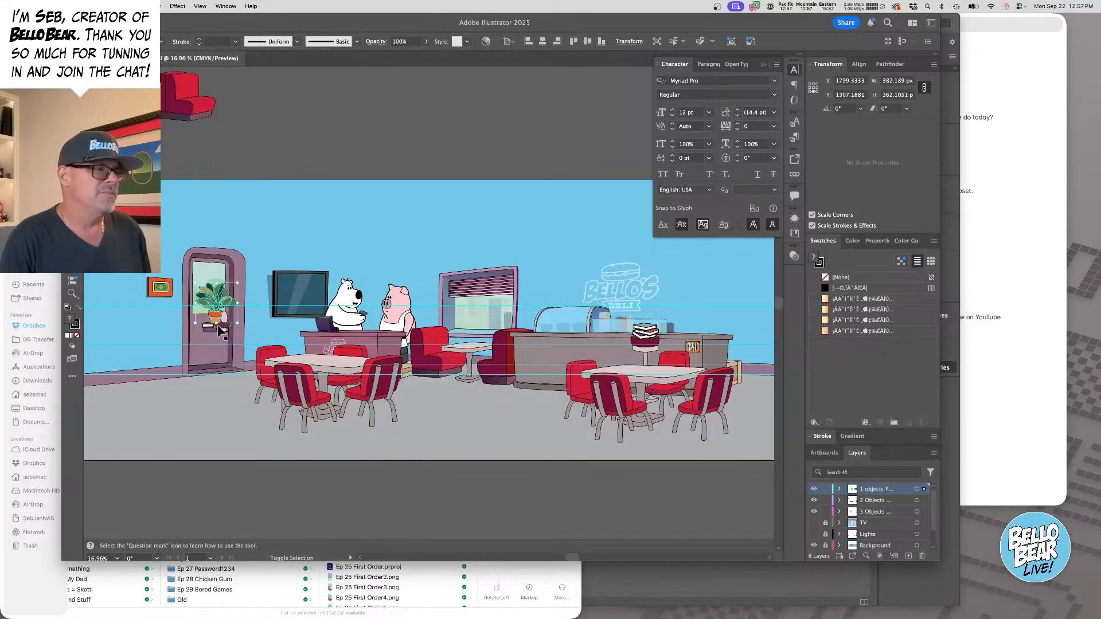
left_click(217, 331, "shift")
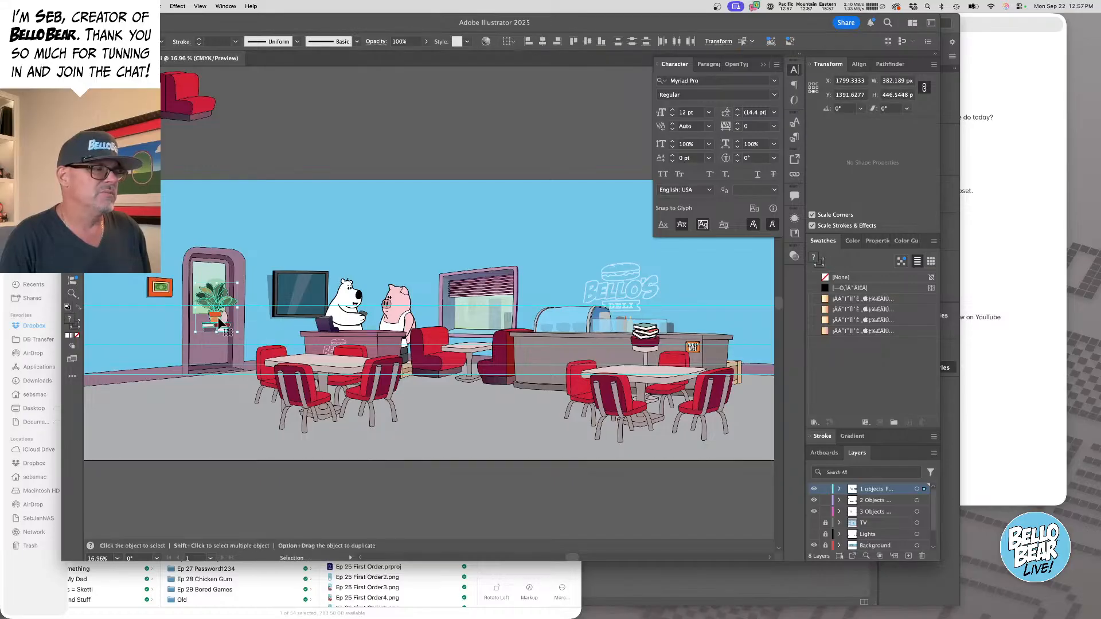
left_click_drag(219, 323, 690, 325)
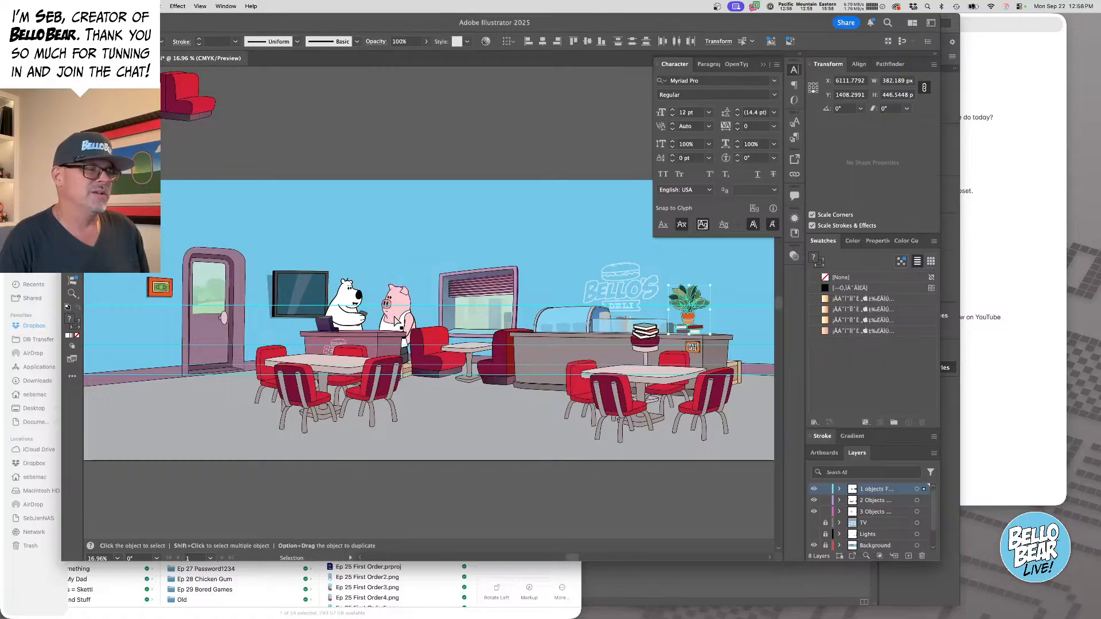
- Move the white bear from the register desk to behind the deli counter, just left of the potted plant
key("z")
left_click_drag(396, 320, 479, 327)
left_click(331, 192)
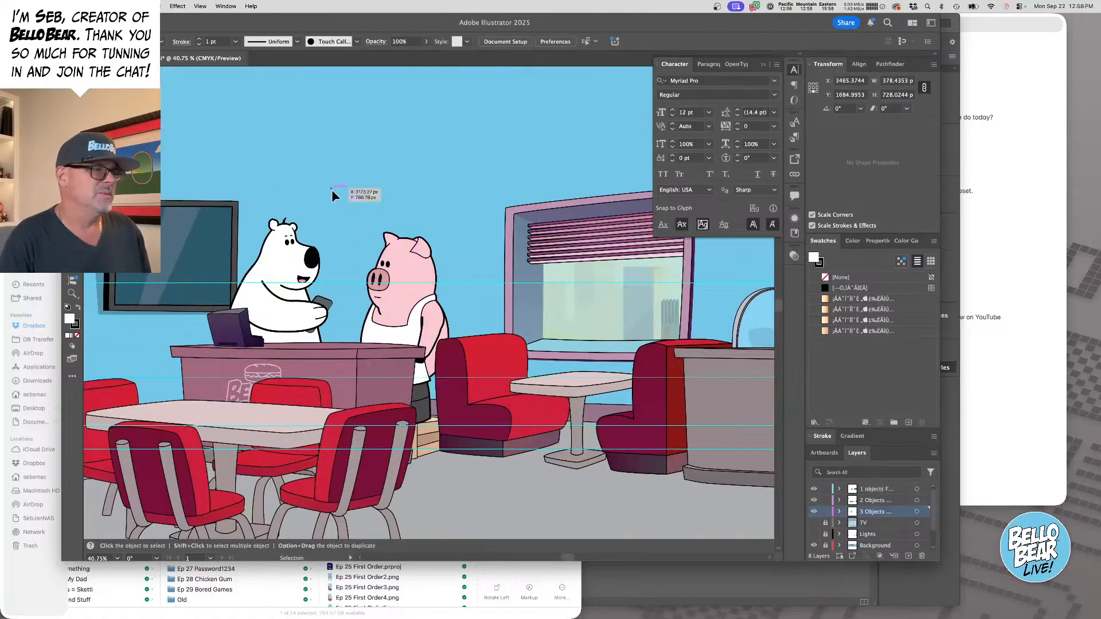
left_click(269, 330)
key("super+space")
left_click_drag(410, 297, 393, 297)
left_click_drag(559, 299, 465, 299)
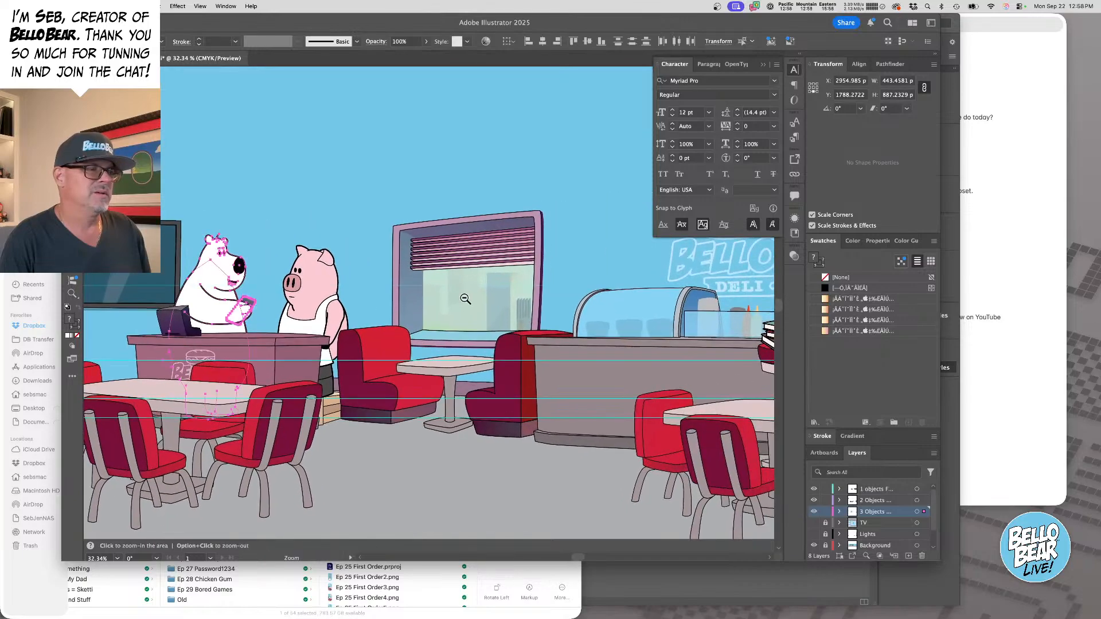
key("super+shift+a")
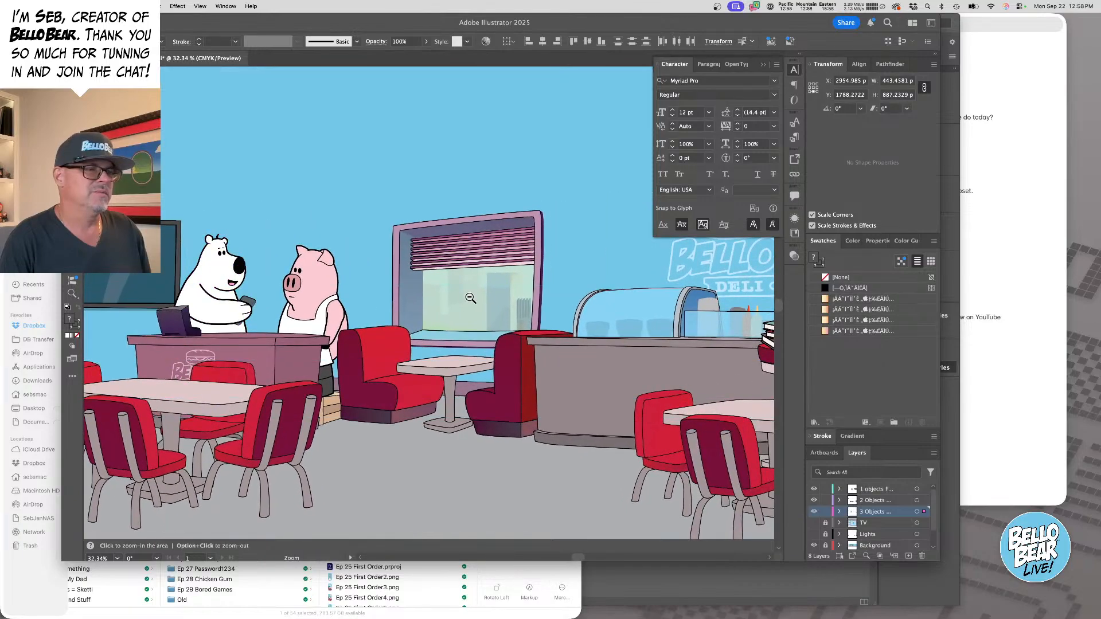
left_click(470, 298, "alt")
left_click_drag(755, 288, 296, 315)
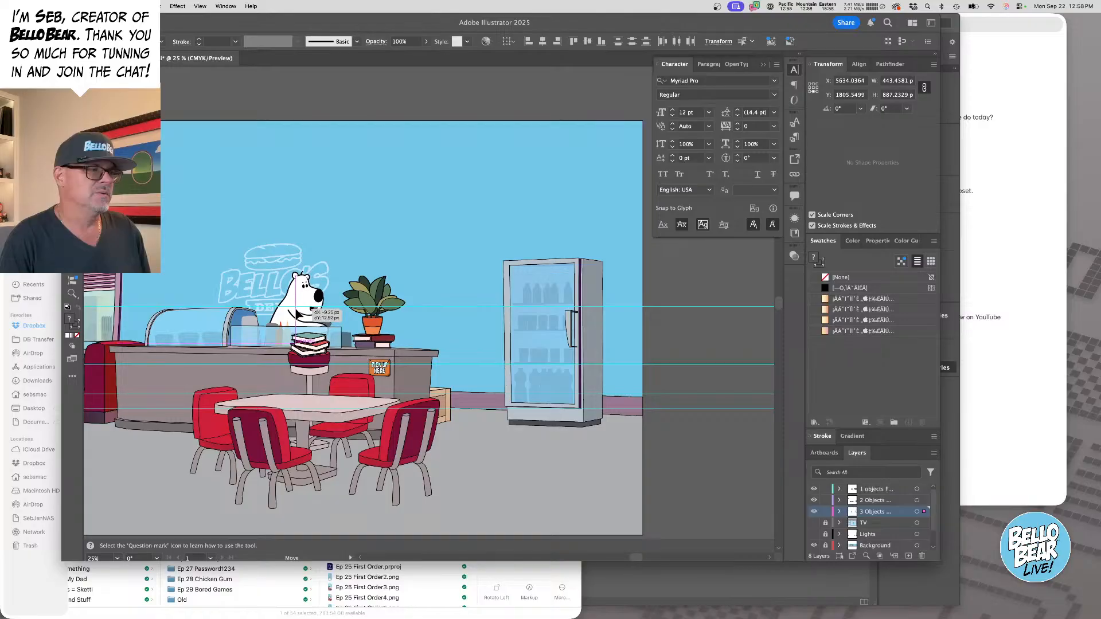
- Delete the phone from the bear's hand
scroll(313, 303, "up", 5)
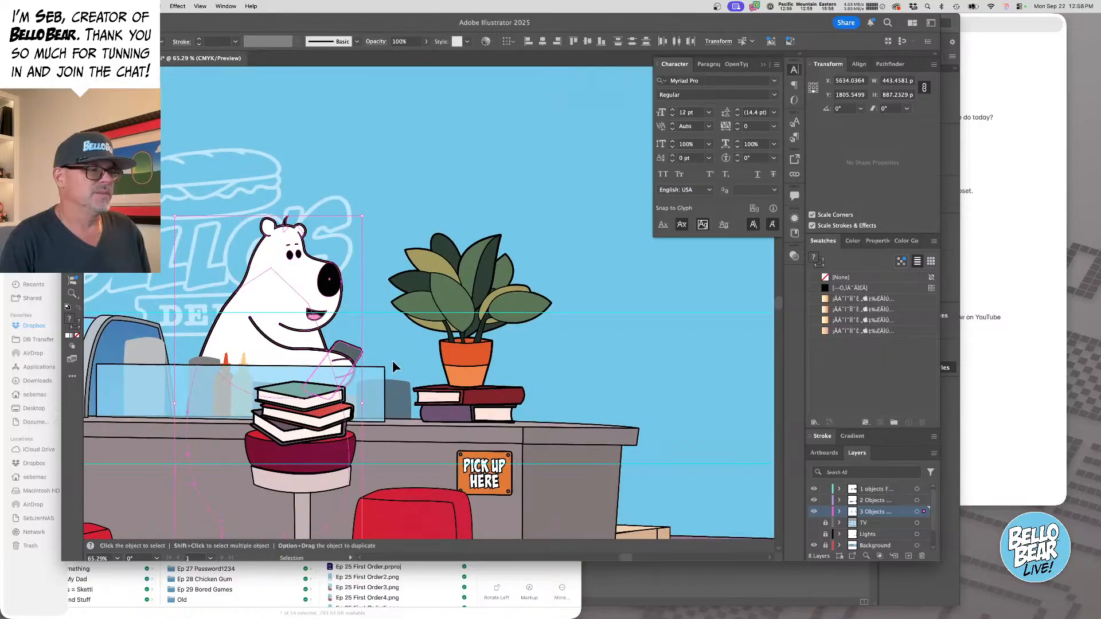
left_click(367, 339)
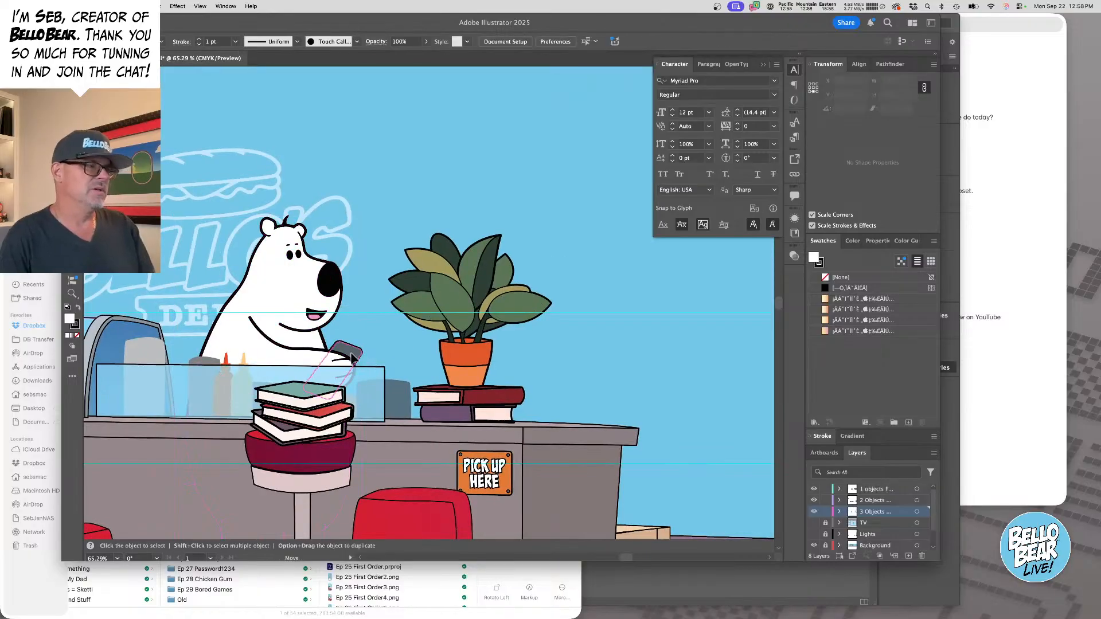
left_click(299, 358)
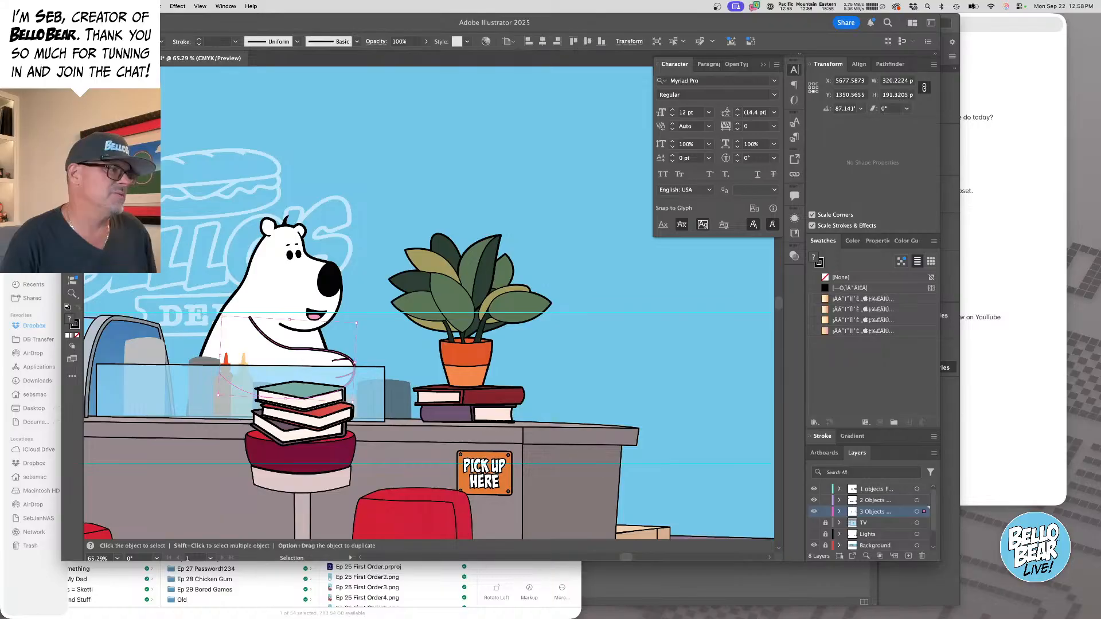
- Rotate the bear's bent arm downward around the shoulder, and delete the arm
key("s")
key("r")
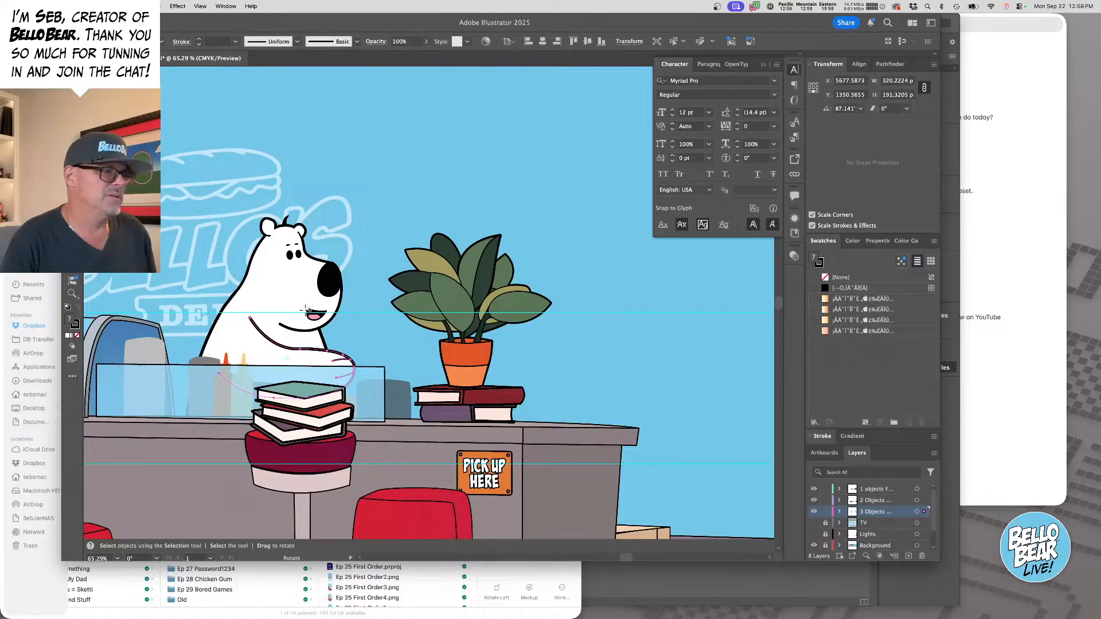
left_click(246, 352)
left_click_drag(287, 319, 274, 357)
key("v")
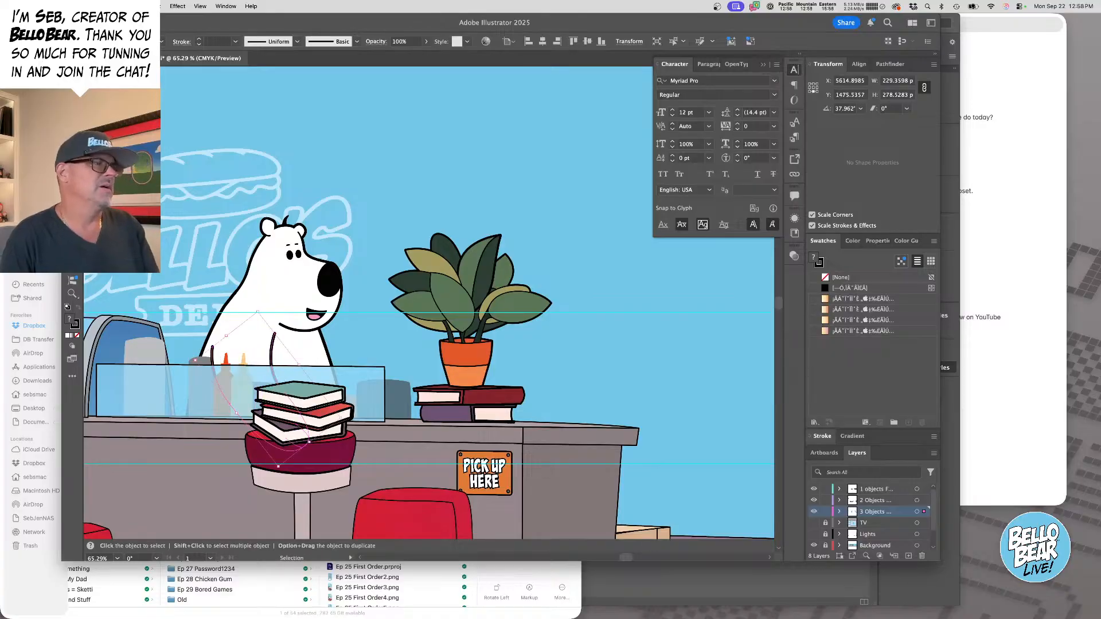
key("Delete")
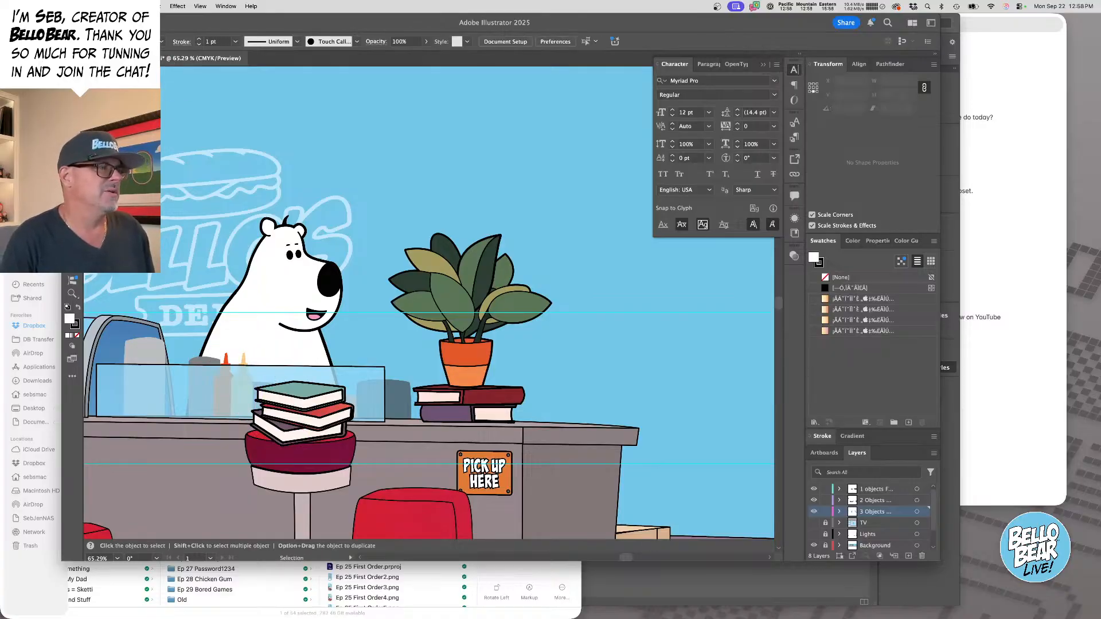
- Switch to Finder and open Bello Characters.ai from the Support Files folder
key("super+Tab")
scroll(270, 393, "left", 5)
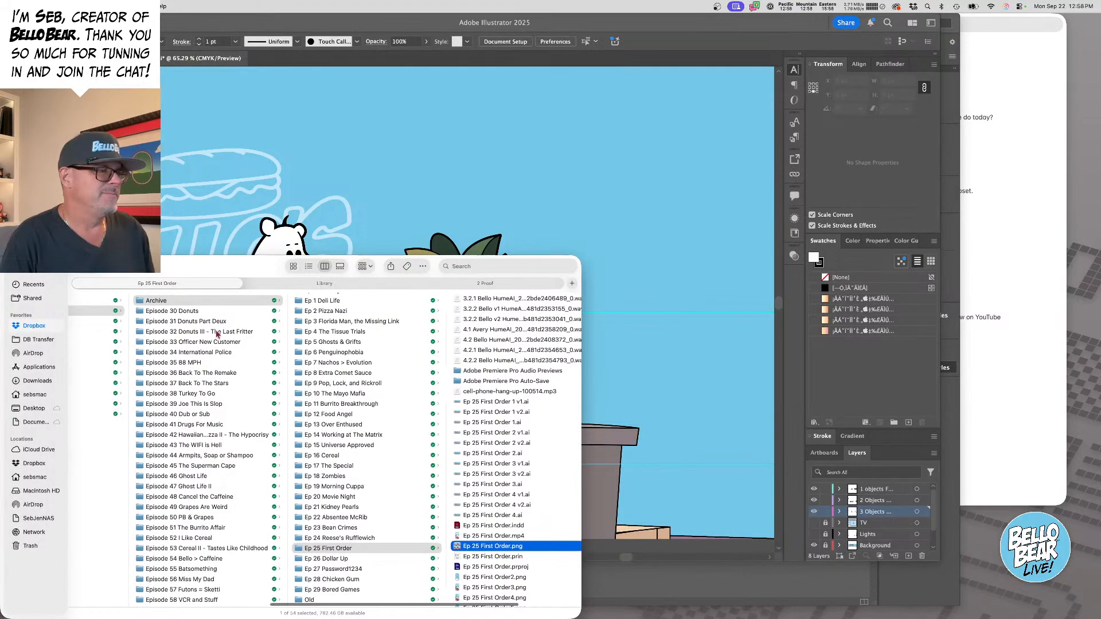
scroll(172, 328, "left", 2)
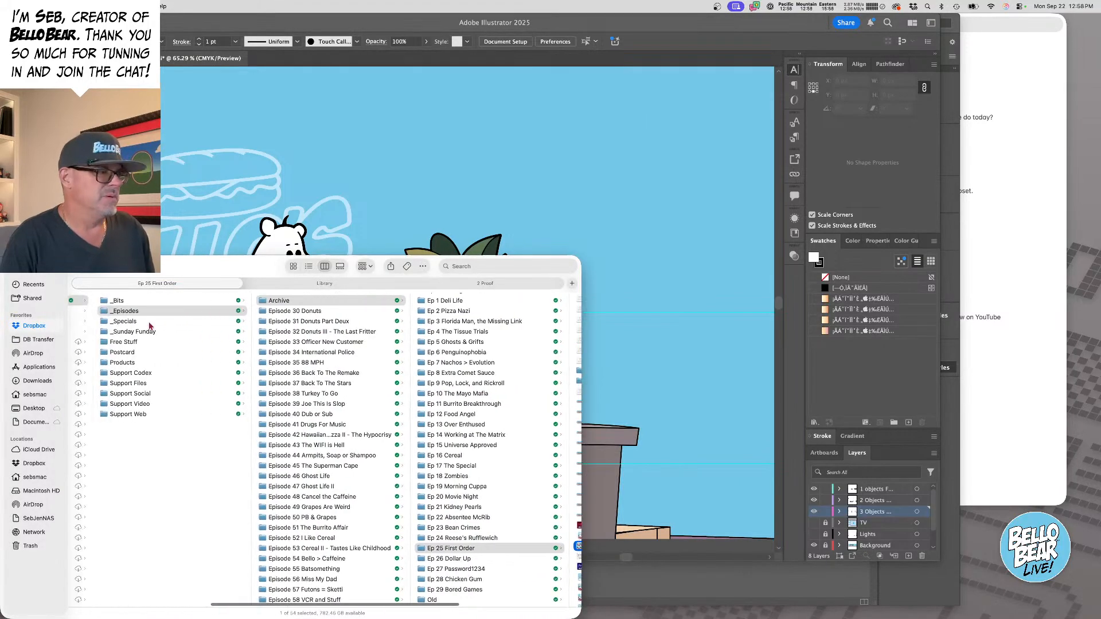
left_click(133, 383)
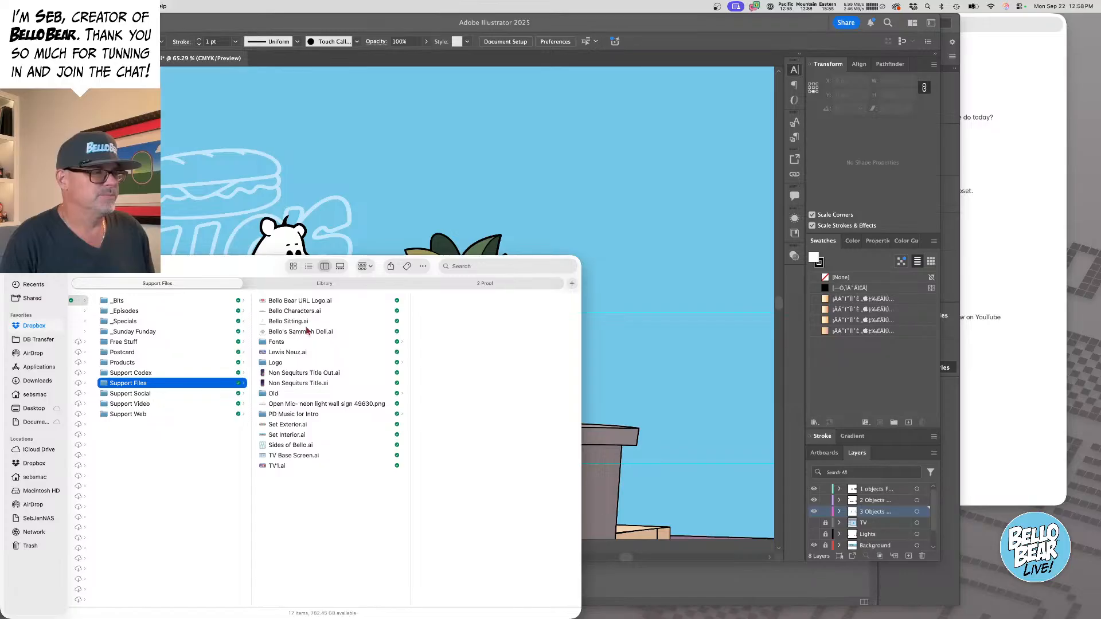
double_click(303, 312)
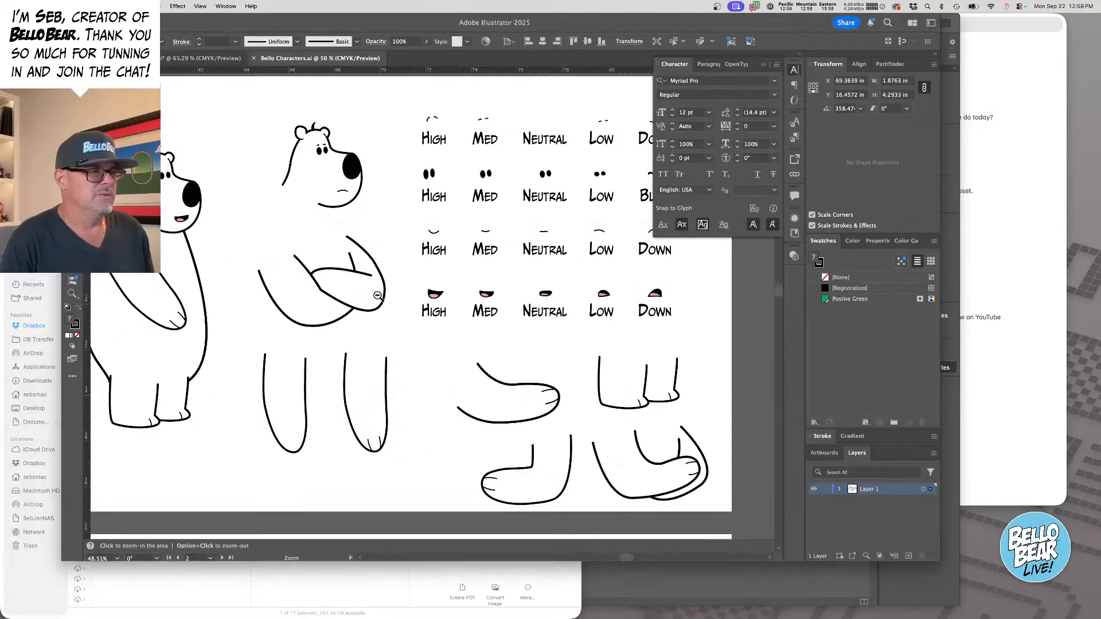
- Copy the straight hanging arm with finger lines from the character sheet into the restaurant scene and position it at the bear's shoulder
left_click(377, 296, "alt")
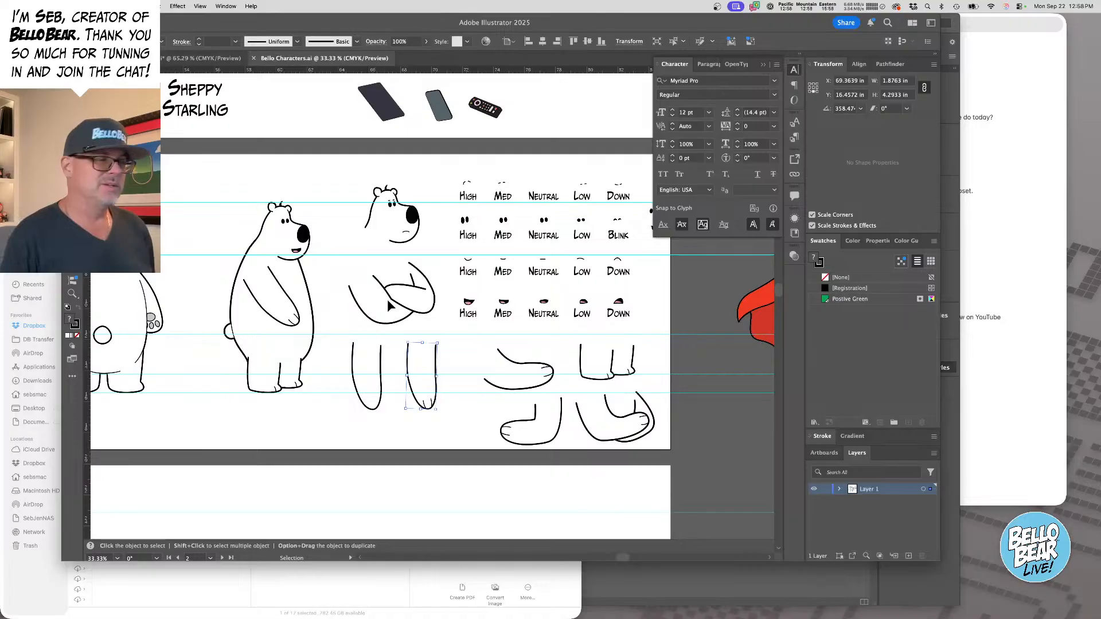
left_click(458, 374)
key("a")
key("v")
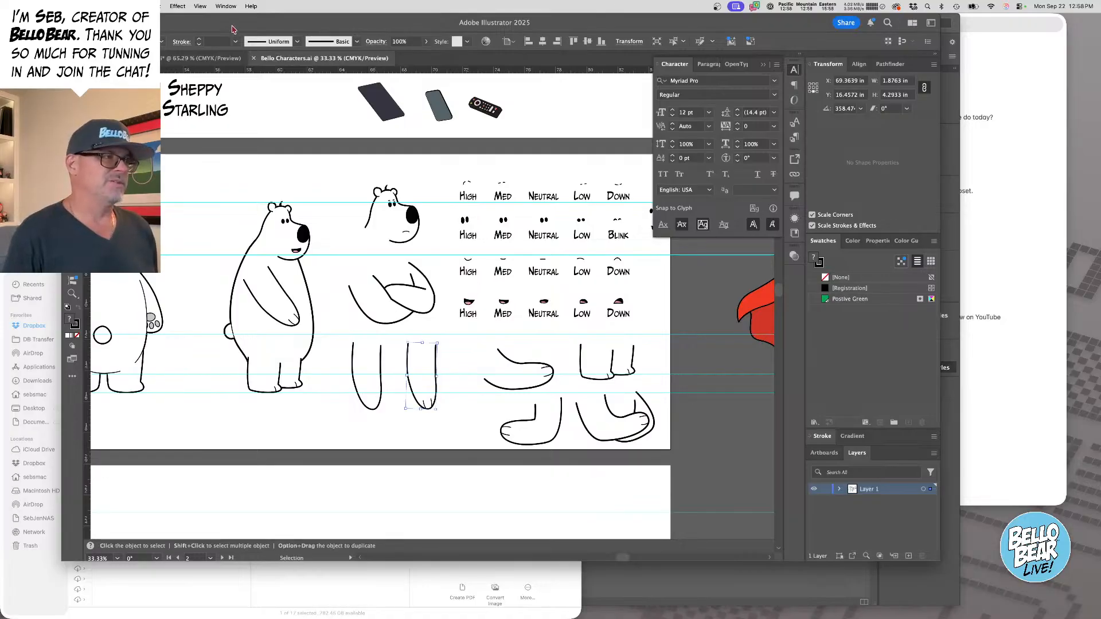
left_click(181, 59)
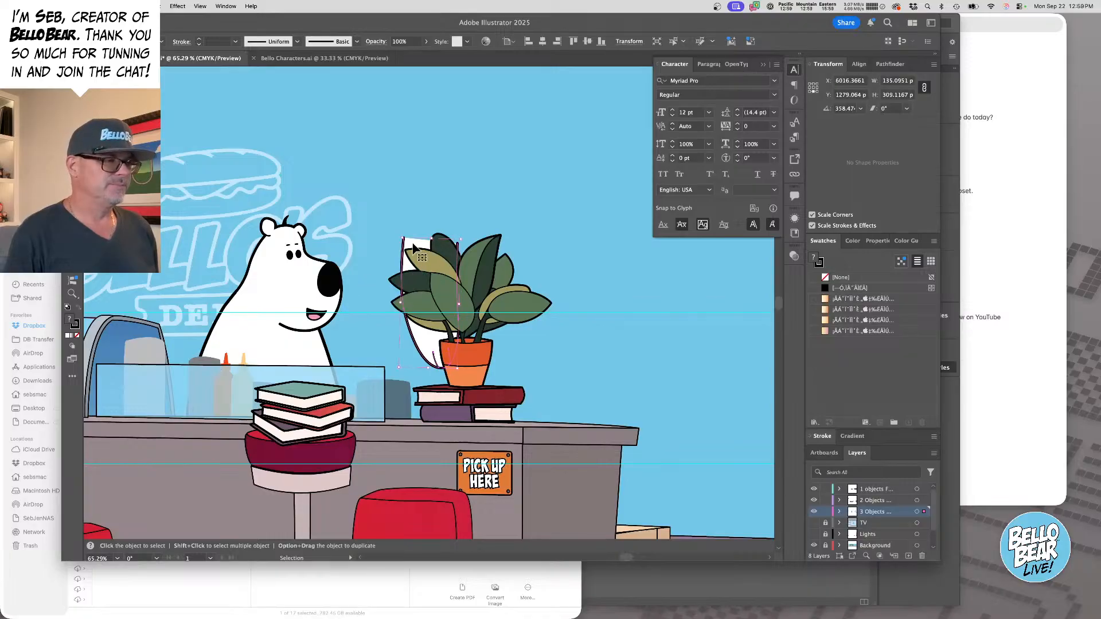
left_click_drag(402, 253, 229, 334)
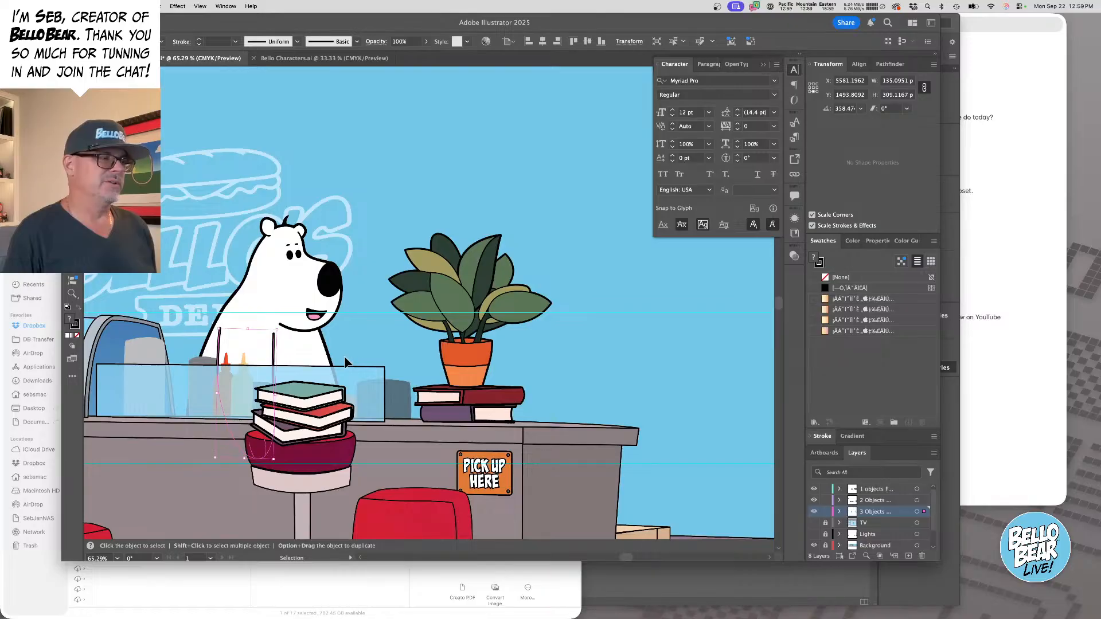
- Switch to Notes to check the Ep 29 Bored Games script
left_click(985, 416)
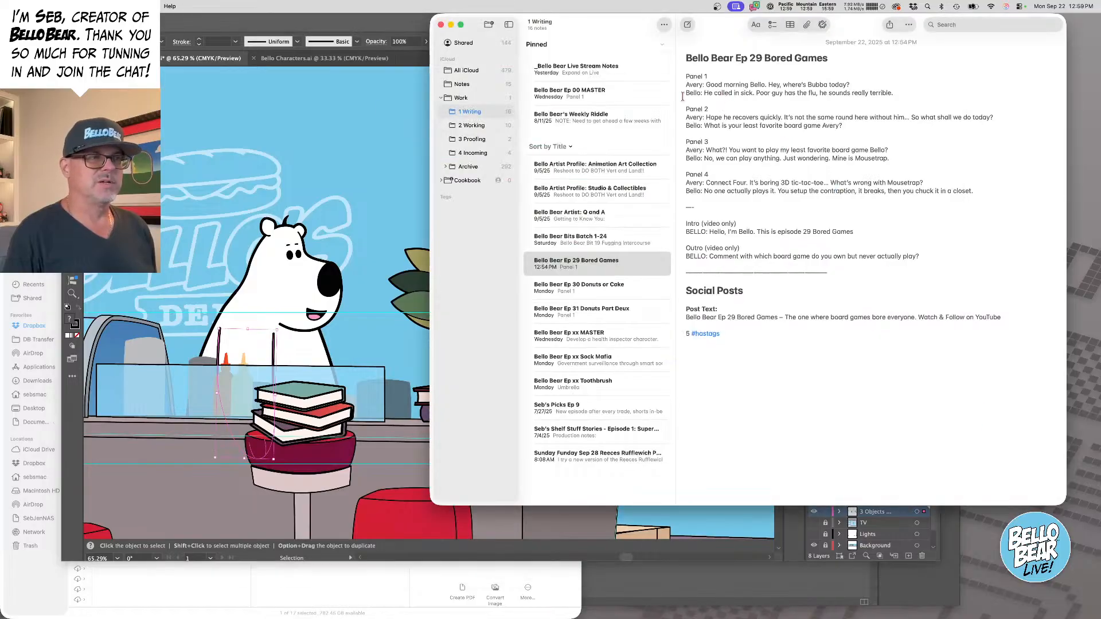
- Switch to Illustrator, move the bear to the open area beyond the counter's pick-up end, and flip it horizontally to face the counter
left_click(307, 140)
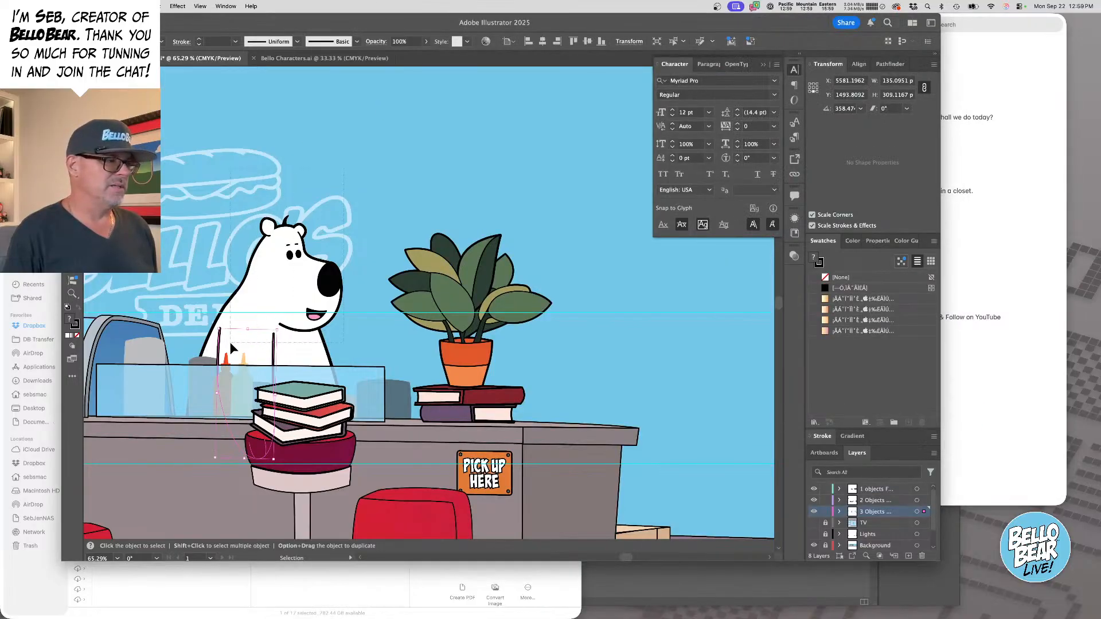
left_click_drag(234, 341, 663, 354)
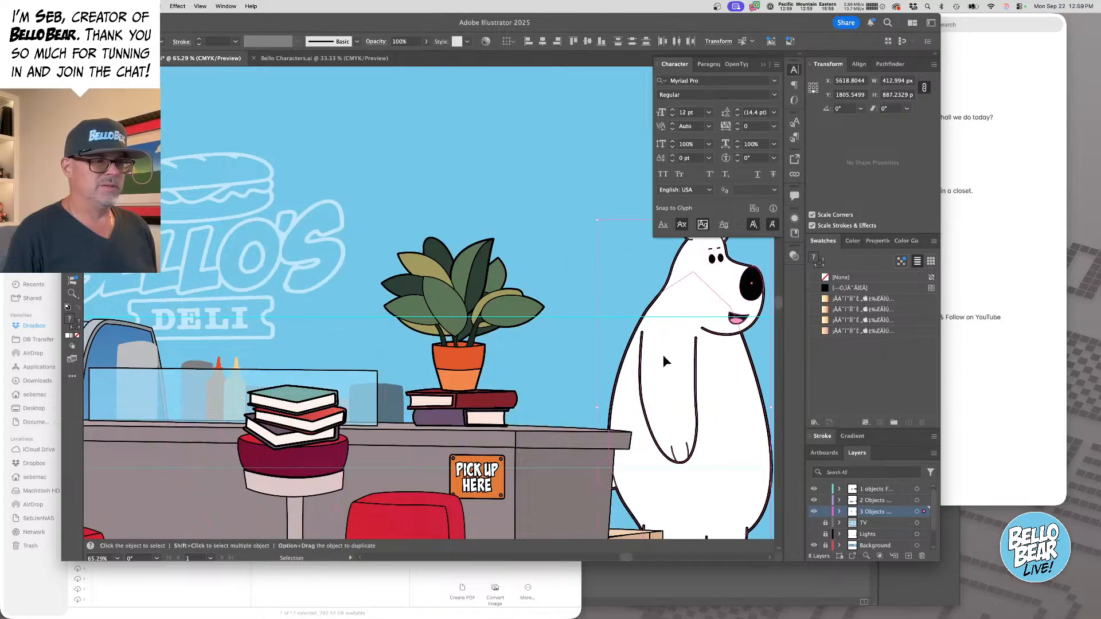
scroll(498, 347, "right", 5)
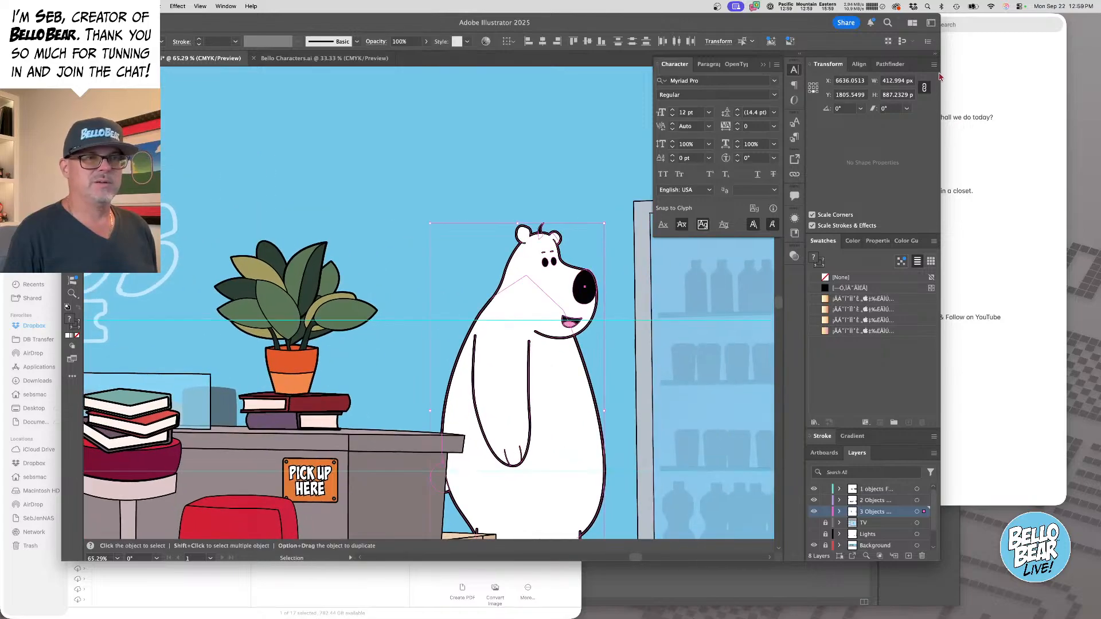
left_click(933, 64)
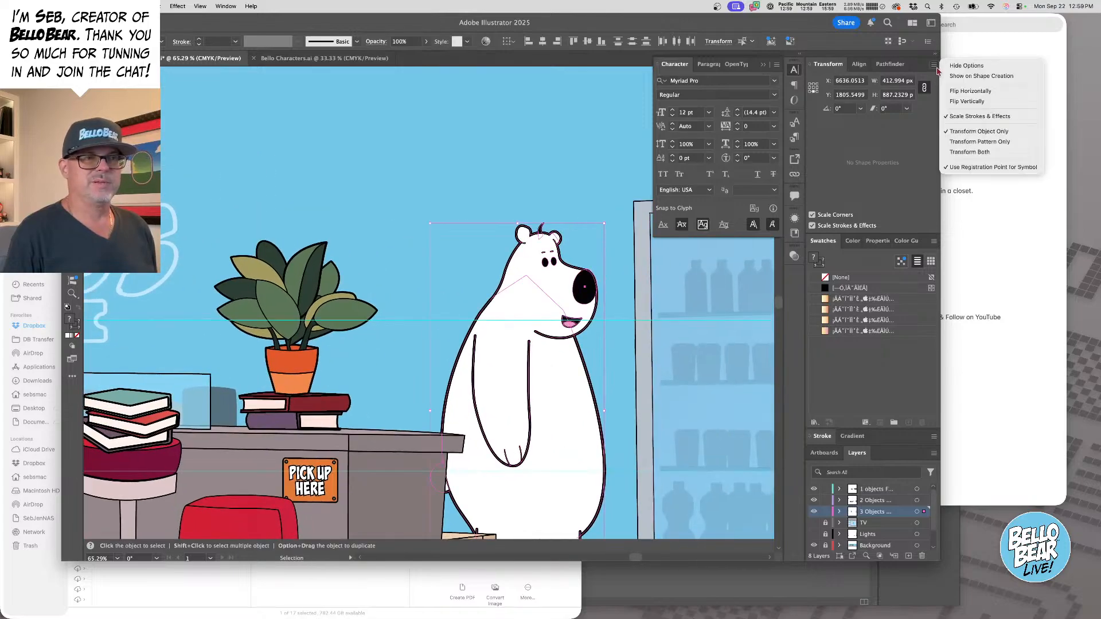
left_click(955, 91)
scroll(483, 406, "left", 4)
scroll(484, 406, "down", 2)
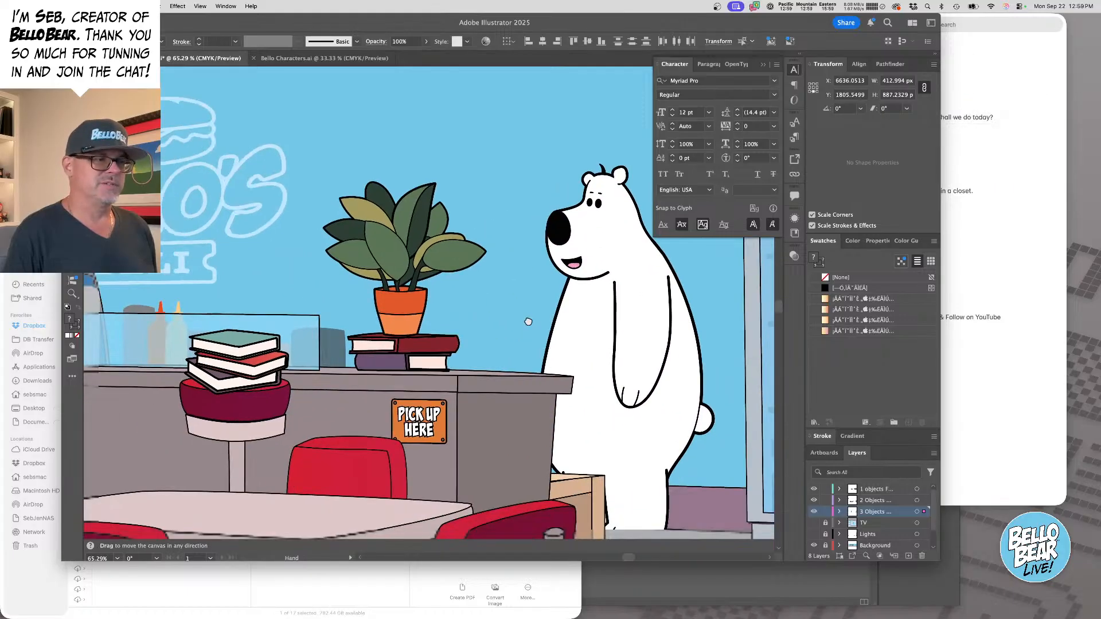
- Shift the flat books left beneath the potted plant, and move the stool with the stacked books to the far side of the fridge
left_click(388, 330)
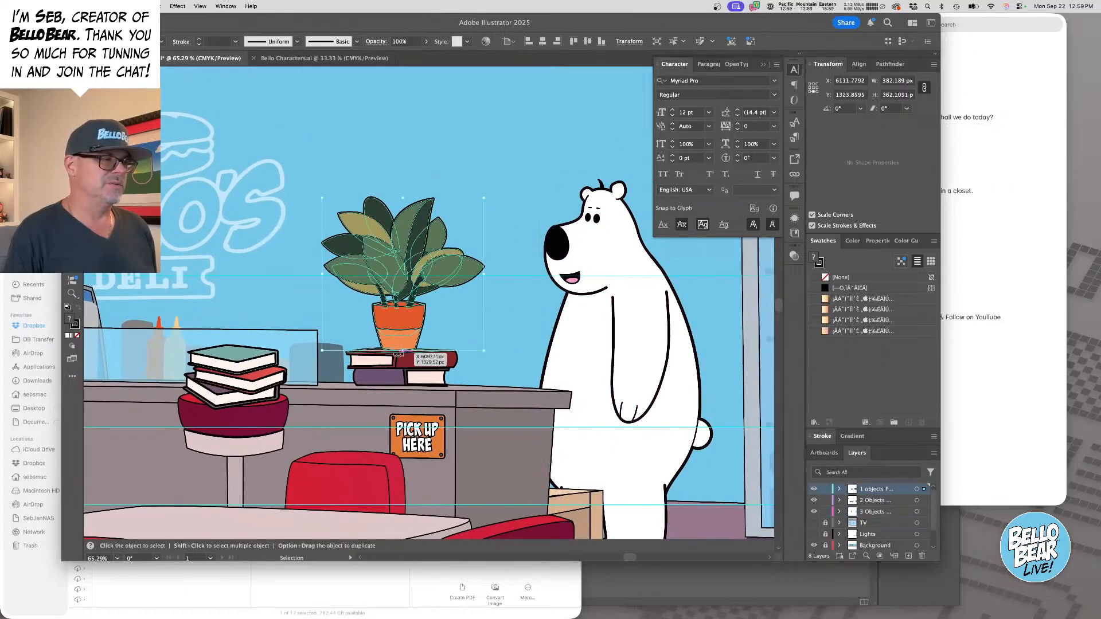
left_click_drag(410, 367, 383, 367)
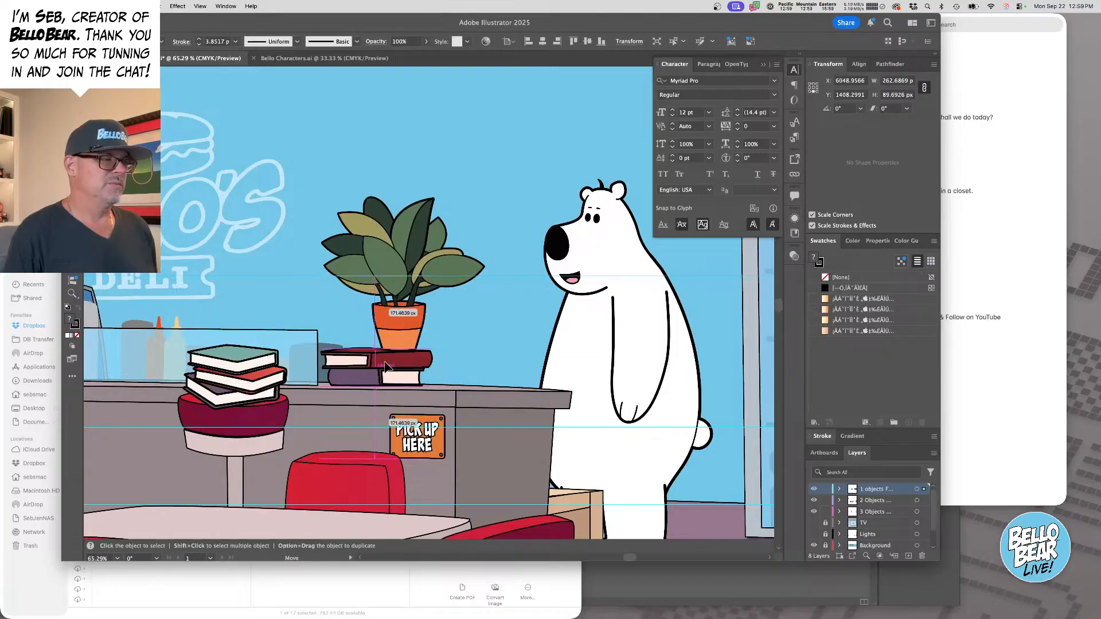
left_click_drag(404, 326, 649, 357)
key("super+minus")
left_click_drag(625, 353, 713, 367)
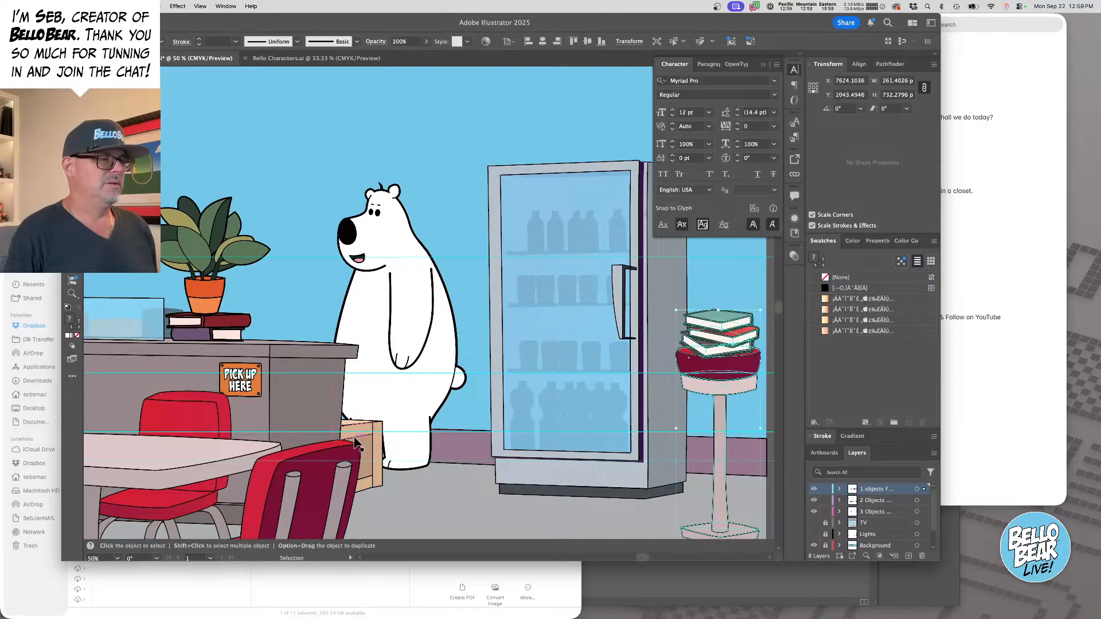
- Move the wooden crate from the bear's feet to the floor beside the fridge
left_click_drag(258, 447, 745, 432)
key("super+z")
scroll(371, 211, "left", 5)
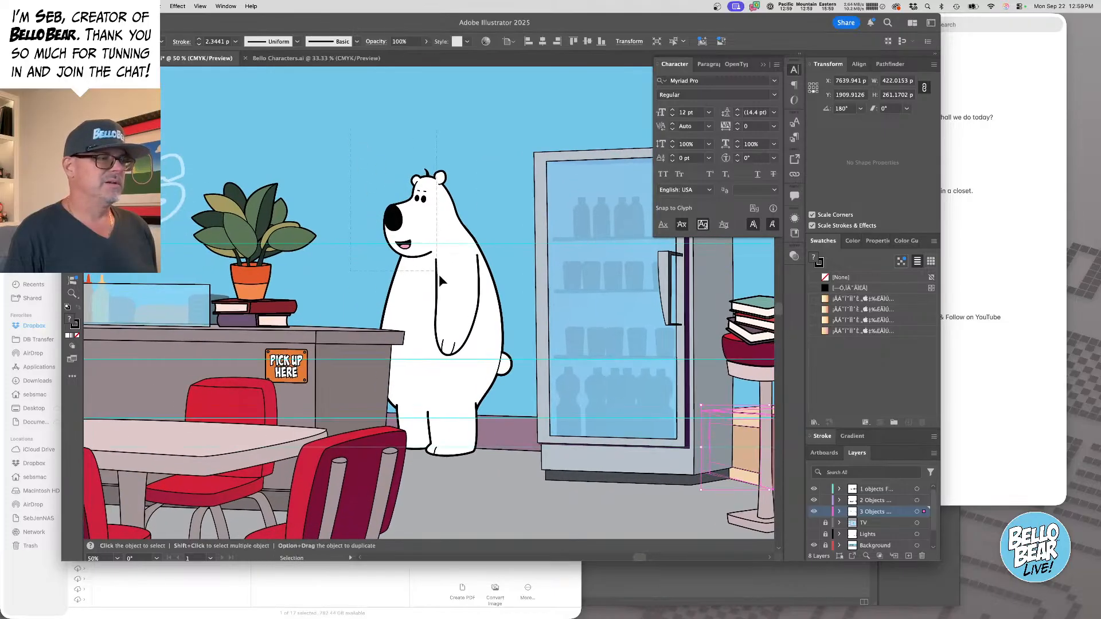
- Move the bear left so it stands behind the counter's end, and shift the potted plant with its books slightly left
left_click_drag(439, 278, 407, 288)
scroll(408, 287, "left", 6)
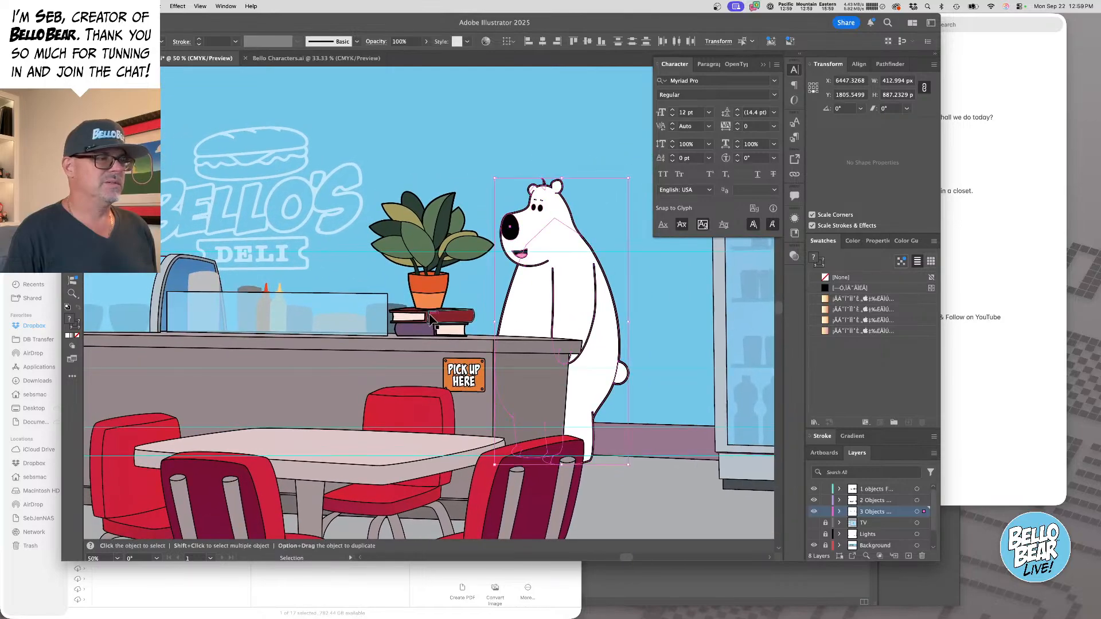
left_click(431, 319)
mouse_move(433, 293)
left_mouse_down()
mouse_move(341, 294)
mouse_move(426, 293)
left_mouse_up()
key("super+minus")
key("super+minus")
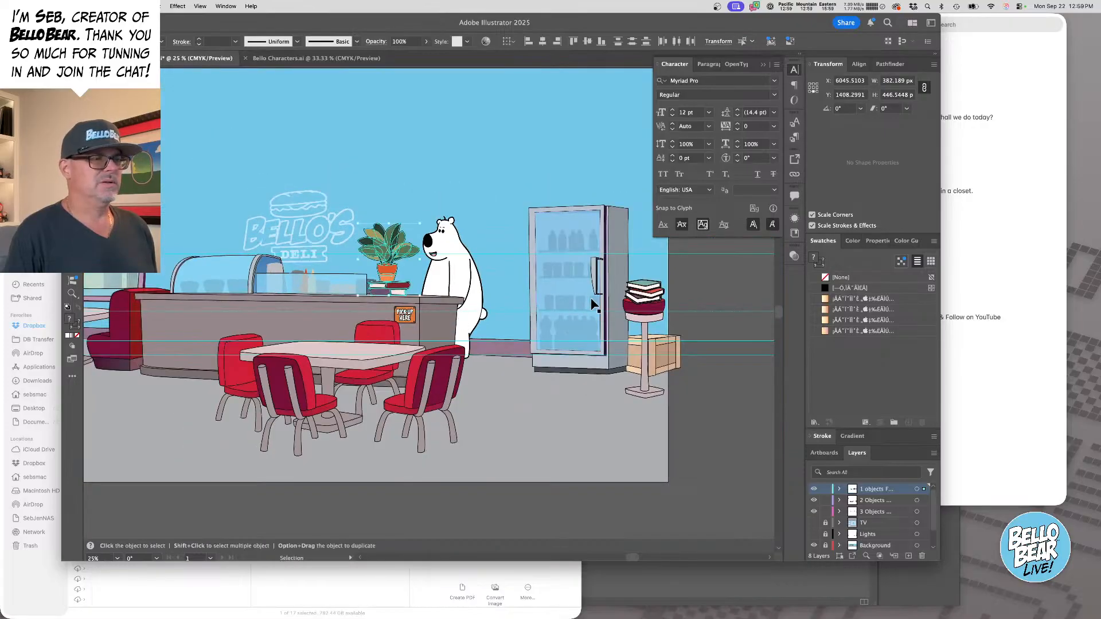
- Bring the stool with stacked books back in front of the deli counter and place the potted plant on top of the stack
left_click_drag(646, 303, 336, 297)
scroll(336, 297, "up", 5)
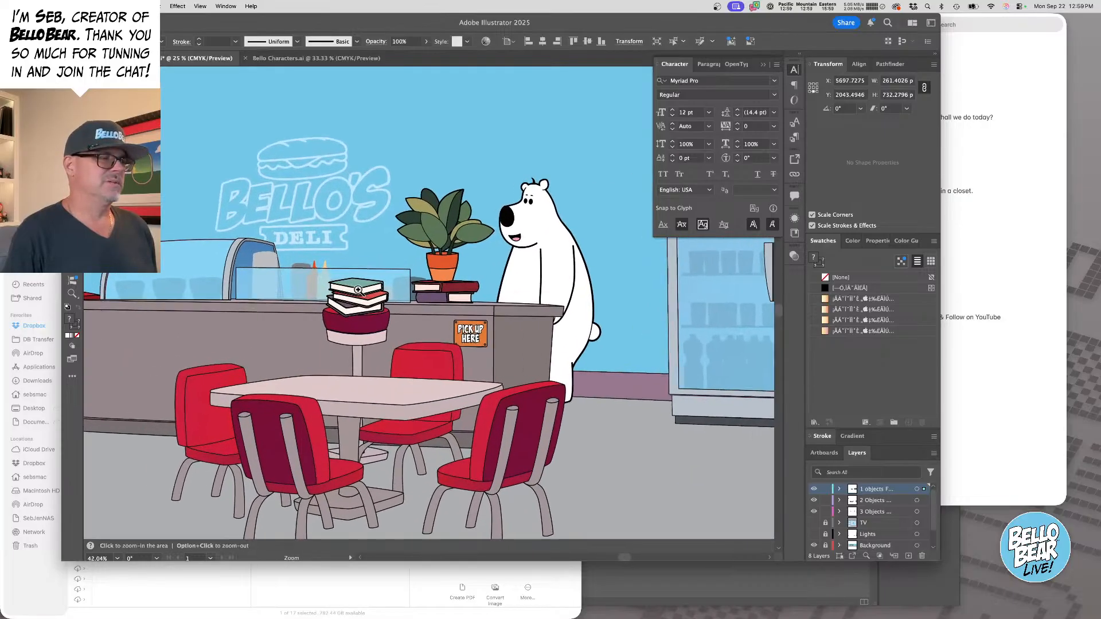
left_click_drag(509, 264, 392, 265)
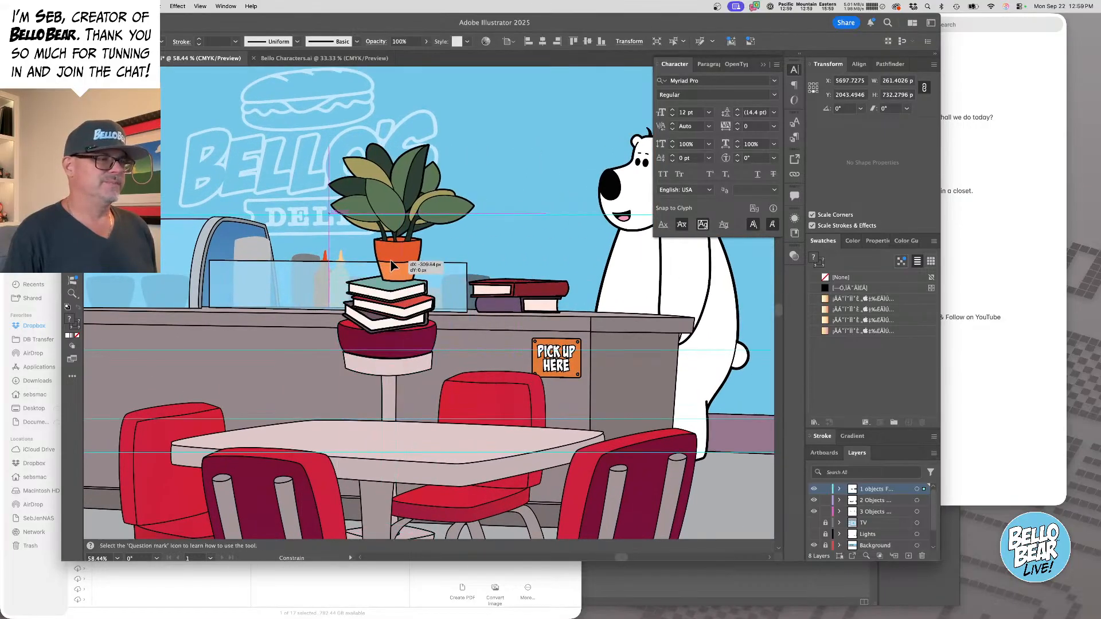
left_click_drag(392, 265, 392, 265)
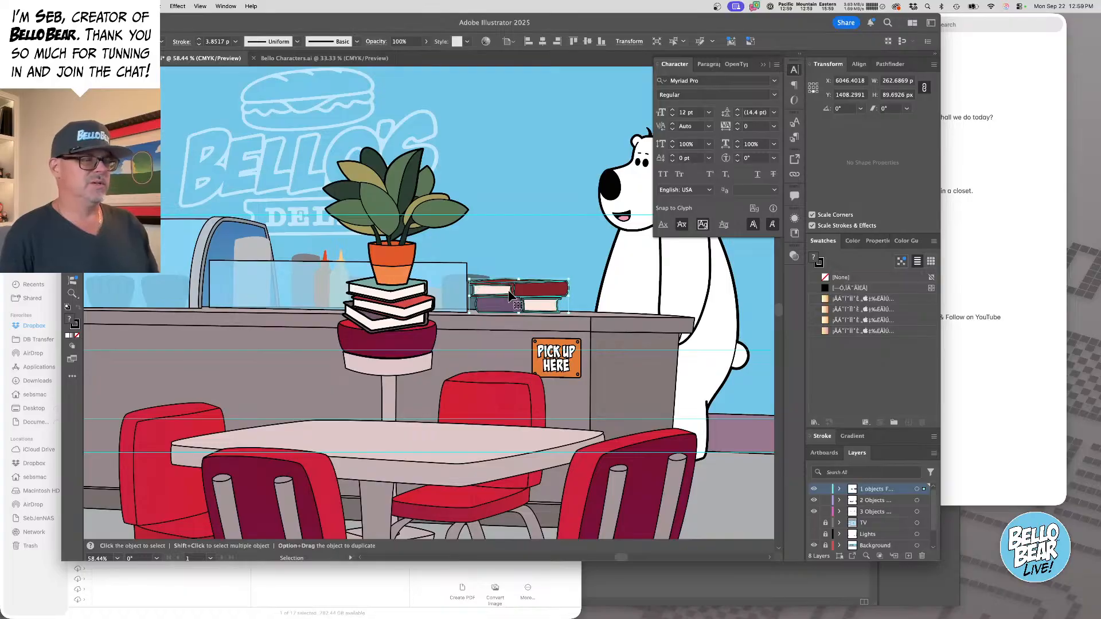
- Move the flat books from the deli counter to the pig's counter, beside the cash register
left_click(501, 303)
key("super+minus")
key("super+minus")
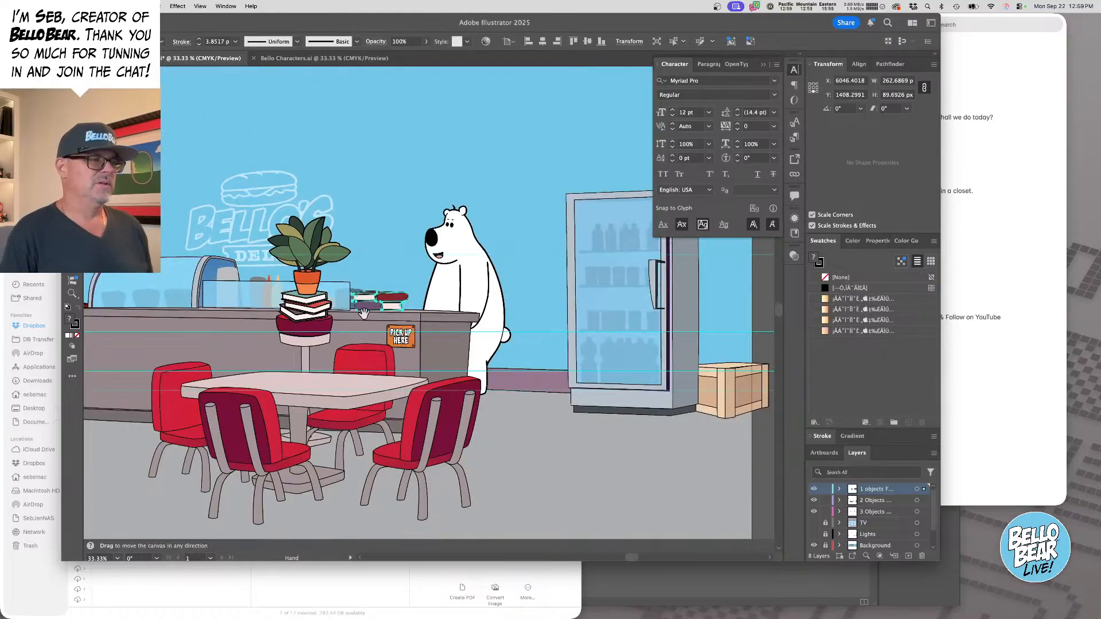
scroll(430, 304, "left", 5)
left_click_drag(718, 315, 228, 303)
scroll(344, 304, "left", 5)
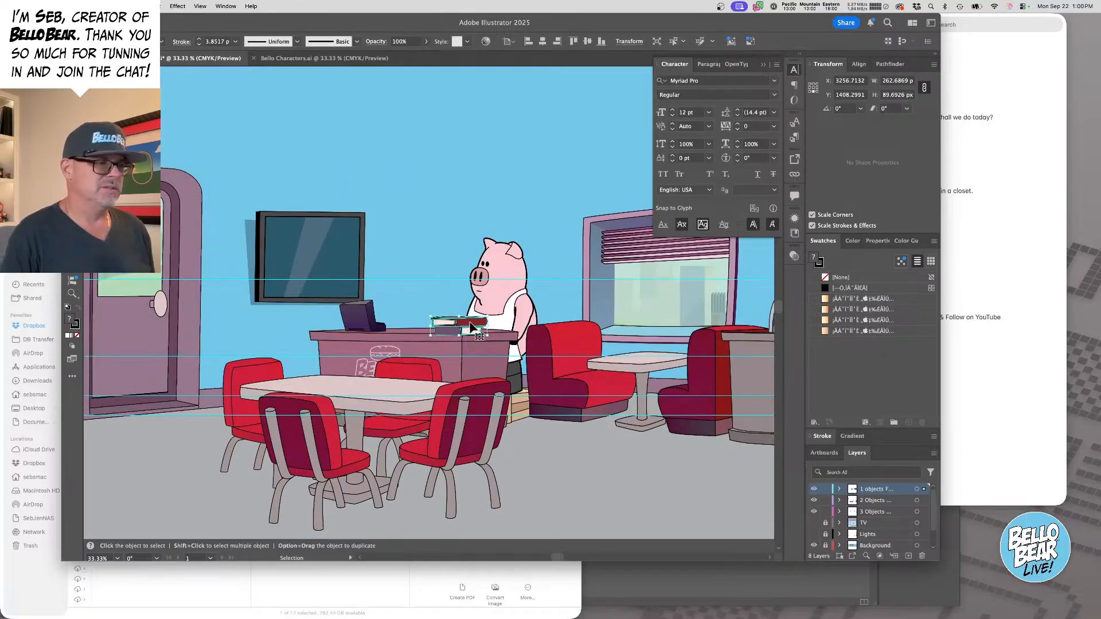
left_click_drag(464, 330, 428, 324)
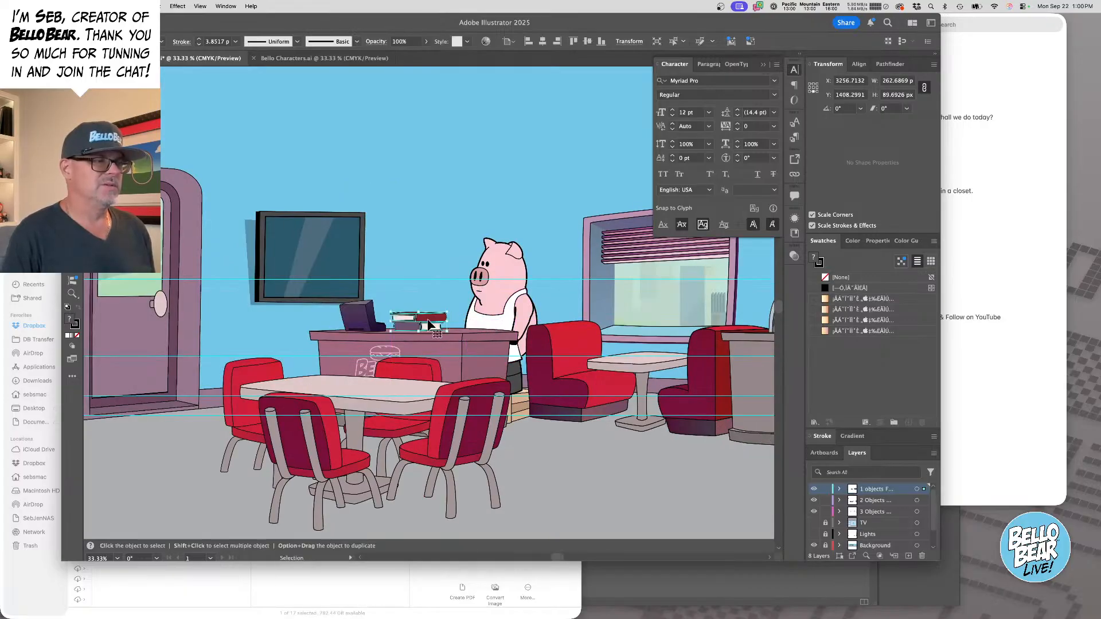
- Move the bear further left so it stands fully behind the deli counter above the Pick Up Here sign, and deselect it
scroll(588, 333, "right", 1)
scroll(528, 324, "right", 10)
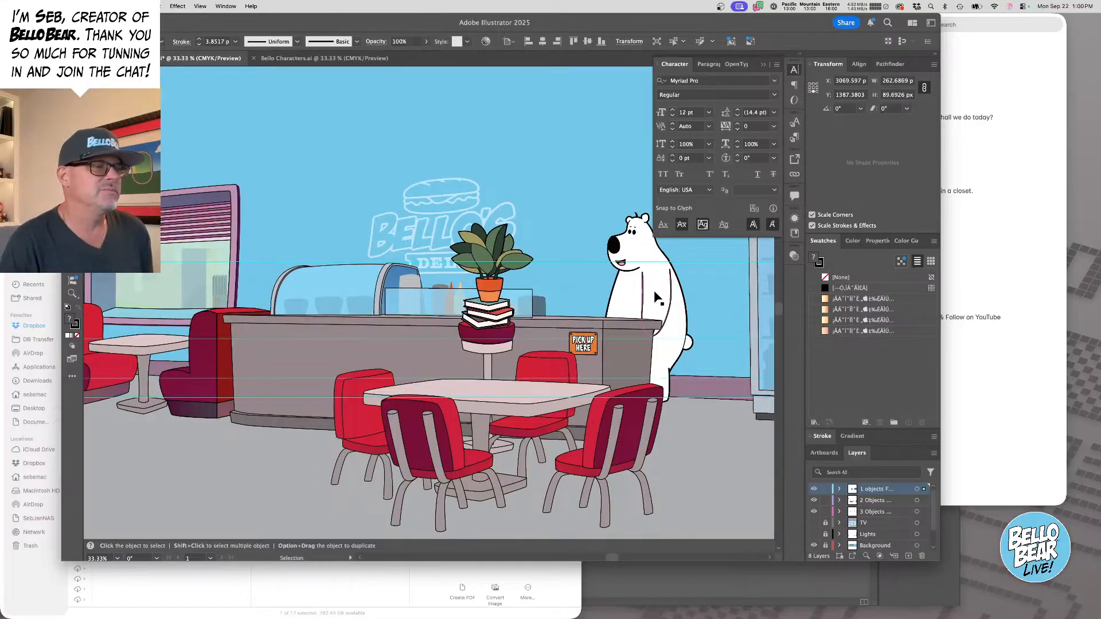
key("z")
left_click_drag(447, 216, 470, 223)
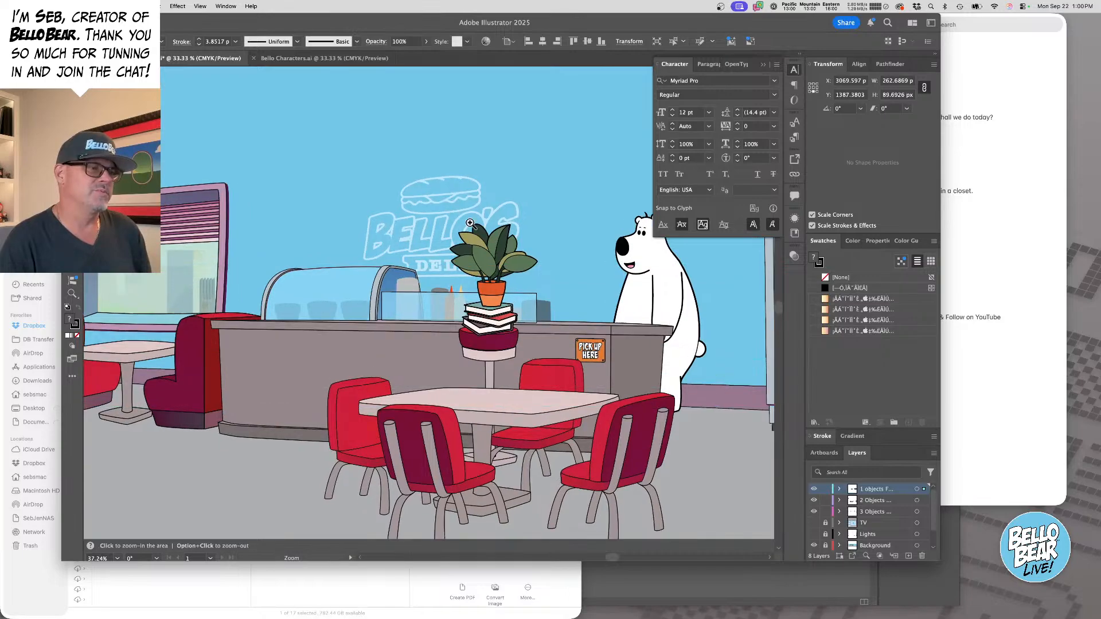
scroll(470, 224, "up", 2)
key("v")
left_click_drag(492, 324, 425, 324)
key("h")
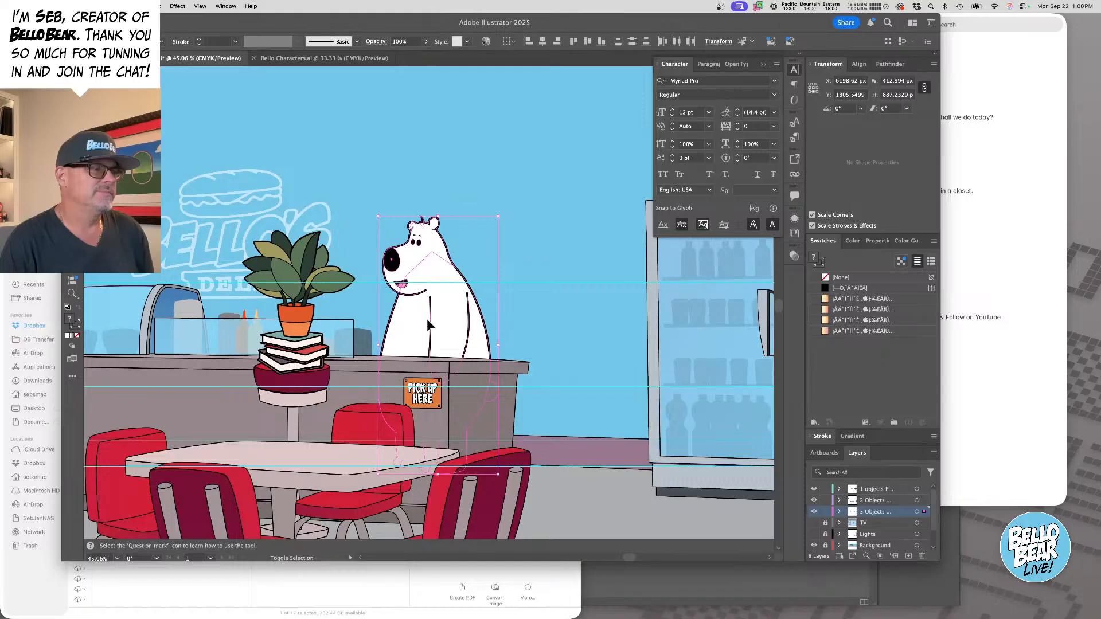
key("super+shift+a")
left_click_drag(414, 386, 513, 377)
key("v")
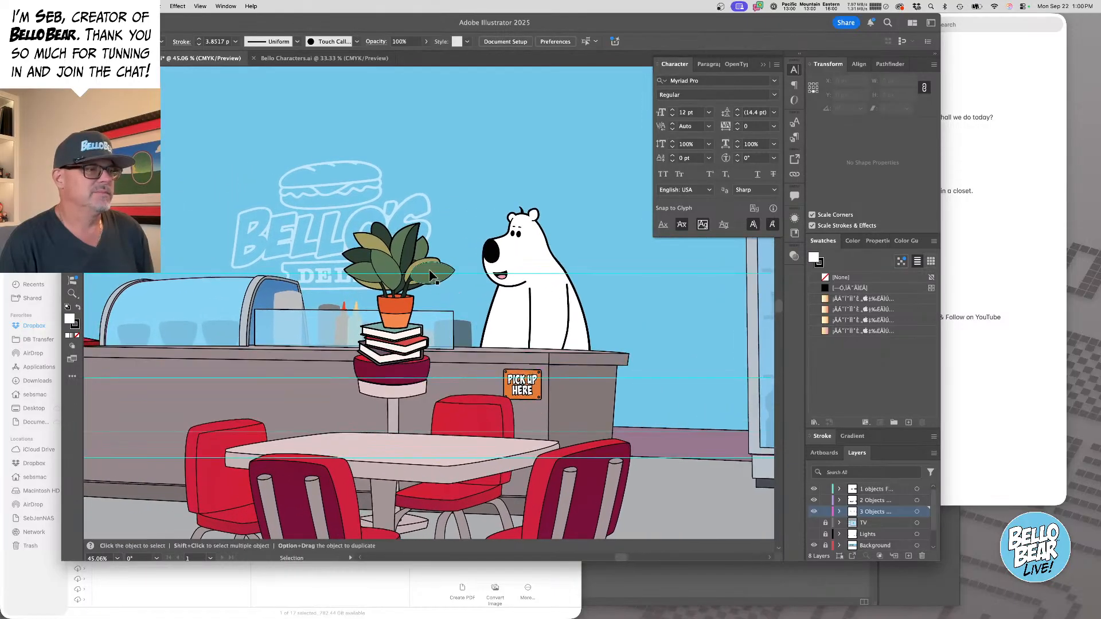
- Select the dark half of the plant's tall upright leaf and rotate it slightly
key("a")
key("z")
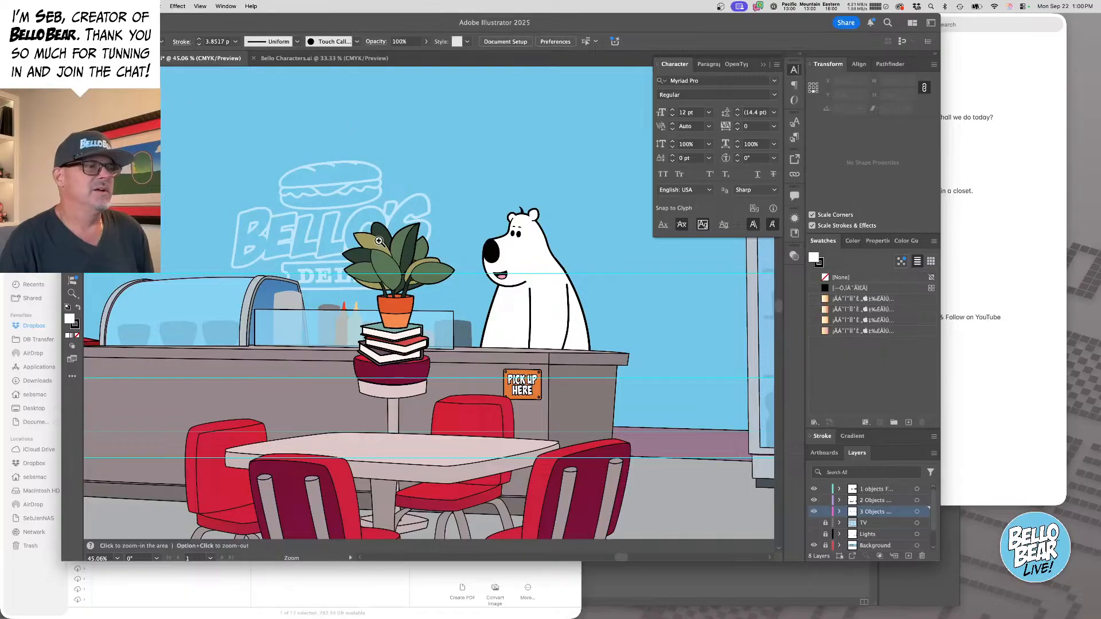
left_click_drag(391, 232, 405, 194)
left_click(404, 194, "alt+super")
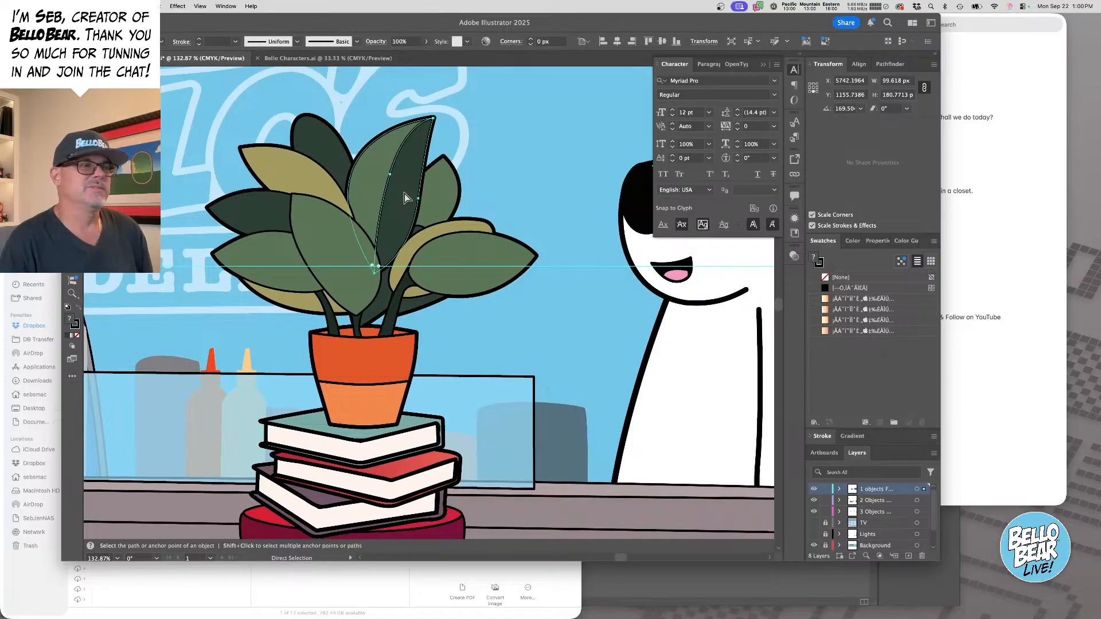
key("r")
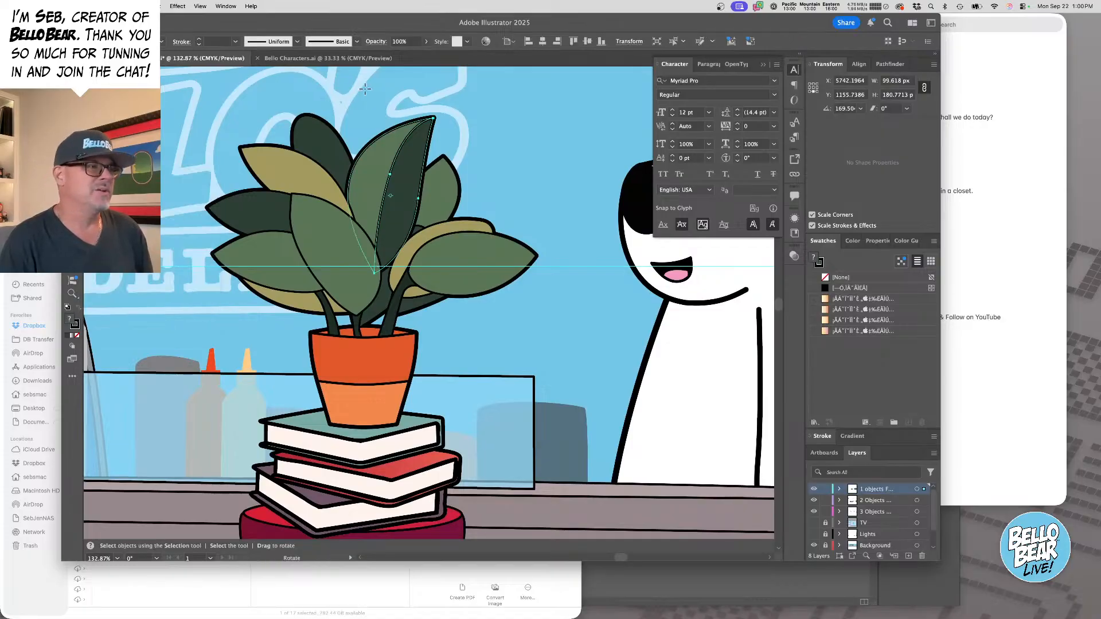
left_click_drag(383, 94, 317, 90)
key("v")
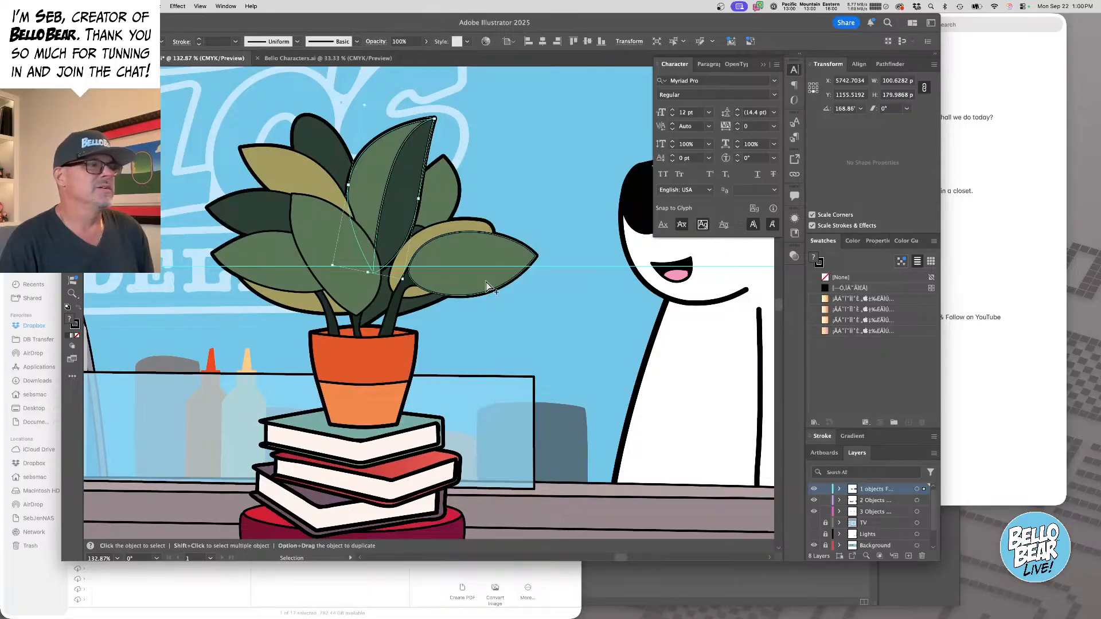
key("super+minus")
key("super+minus")
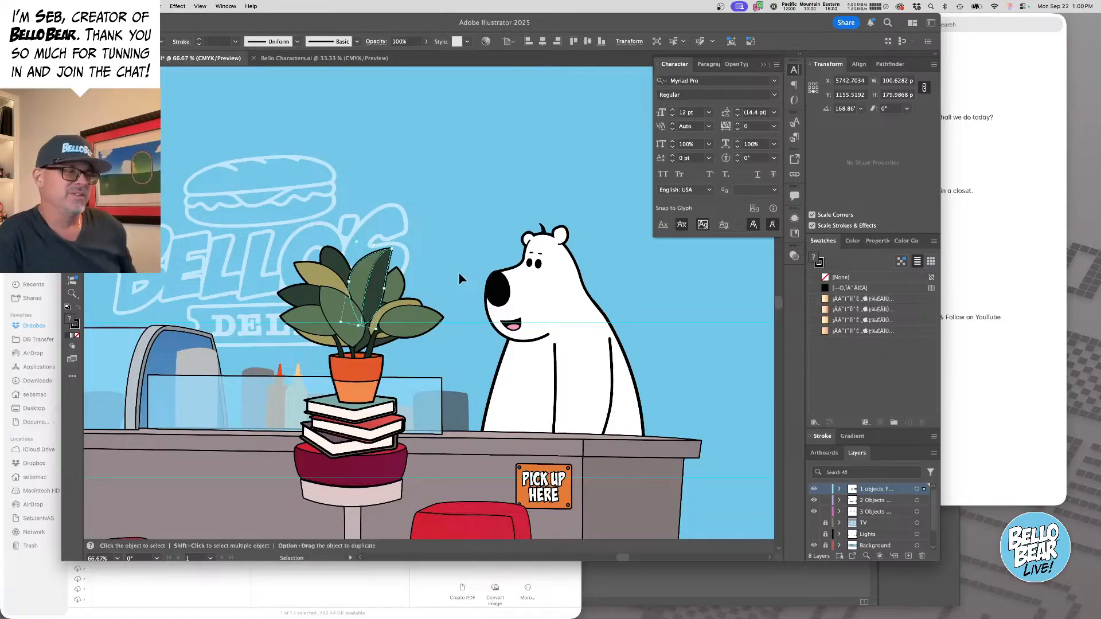
- Deselect the leaf and nudge the bear slightly left and down behind the deli counter
left_click(514, 174)
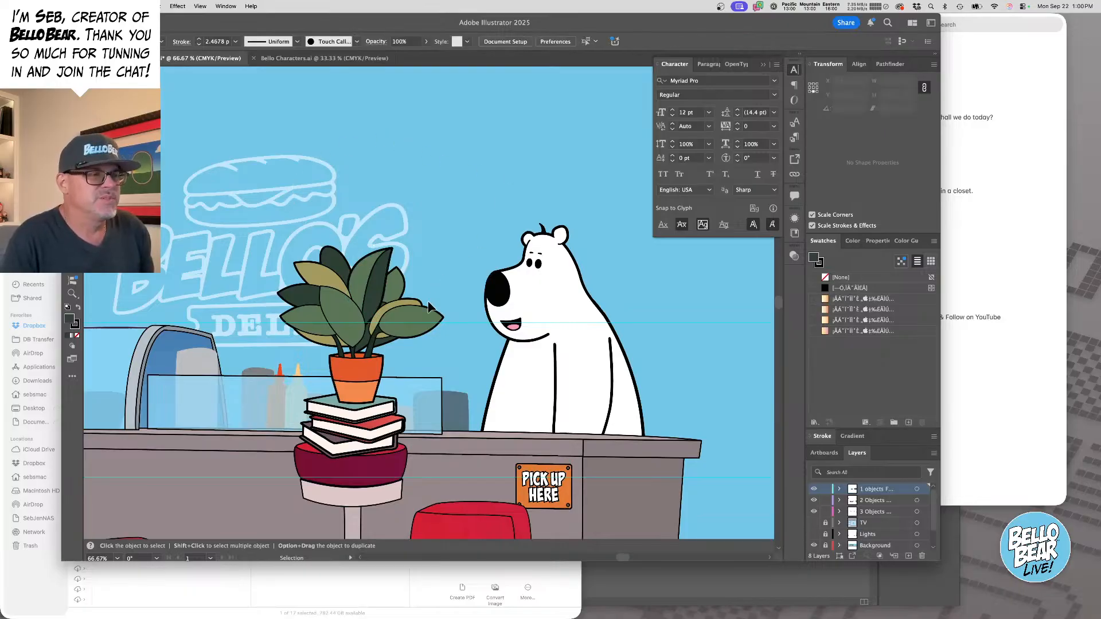
key("space")
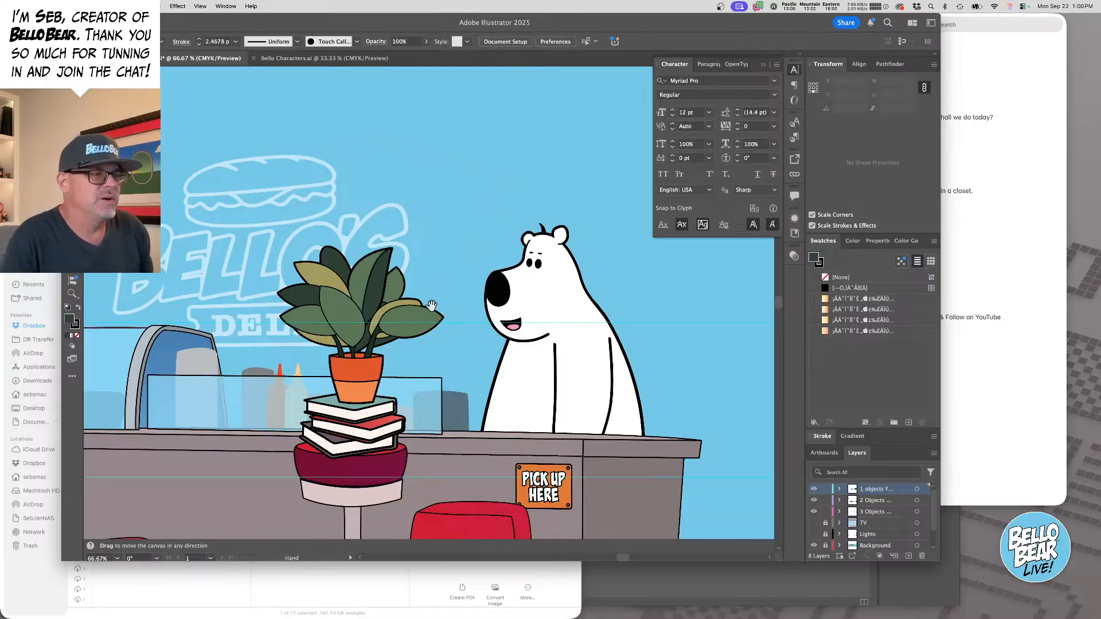
left_click_drag(431, 305, 430, 308)
left_click_drag(563, 369, 556, 371)
scroll(516, 321, "down", 5)
scroll(516, 321, "right", 3)
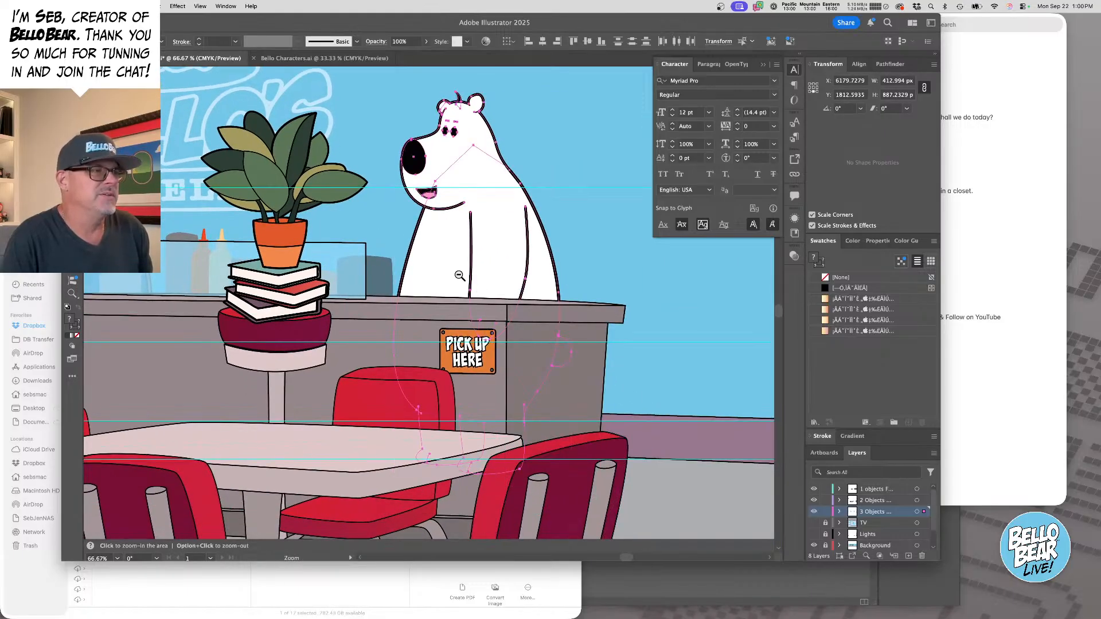
key("super+minus")
scroll(532, 254, "up", 2)
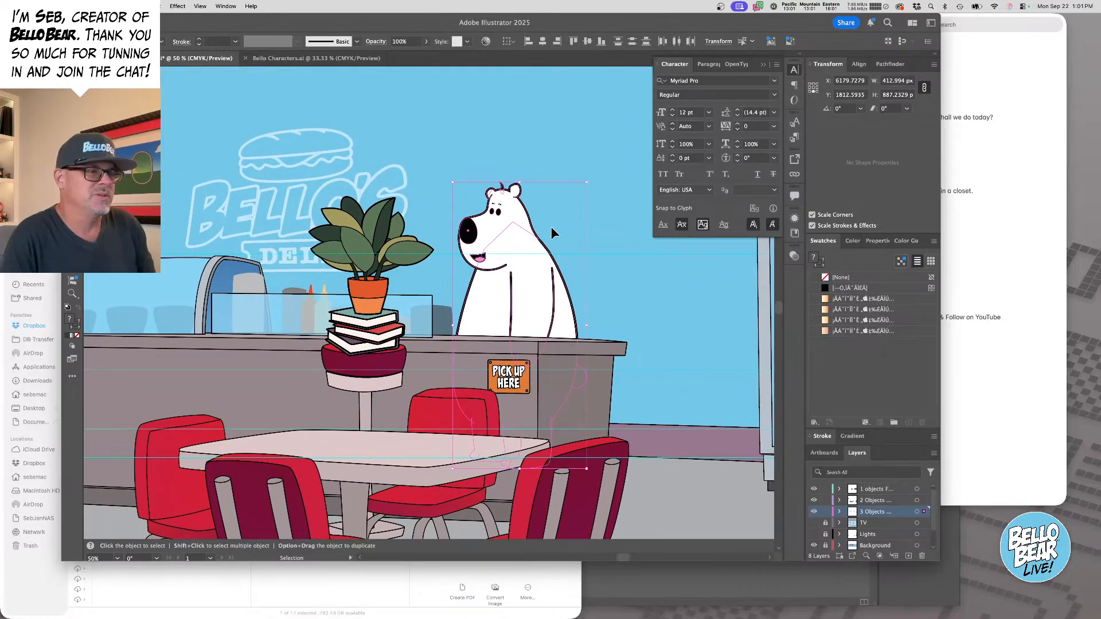
key("Up")
left_click(600, 209)
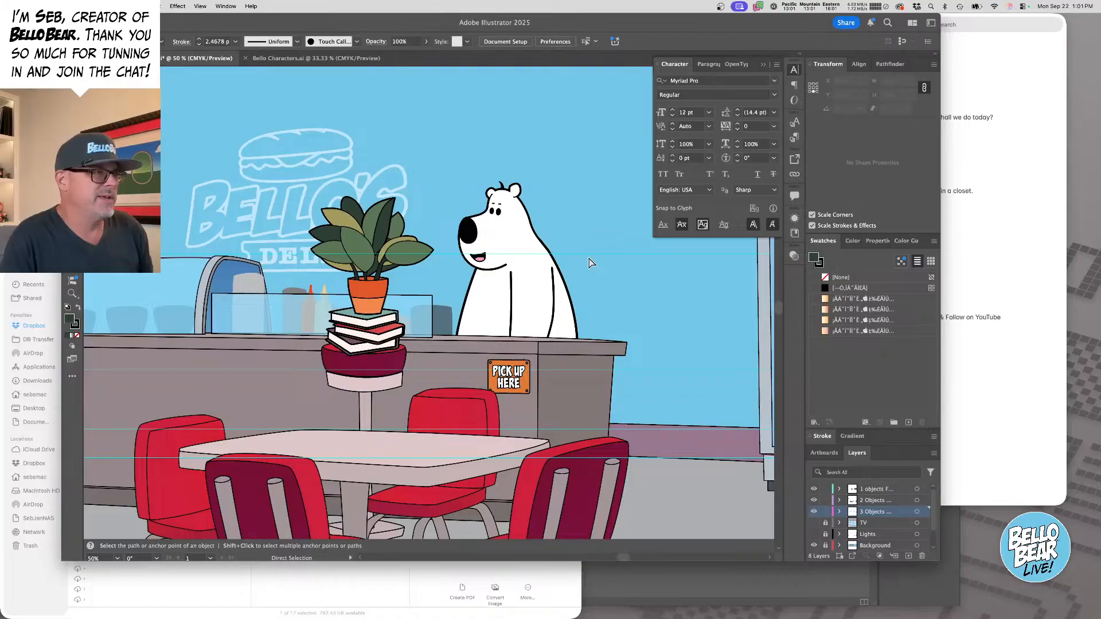
- Save the restaurant scene and switch to the four-panel comic layout in InDesign, shifting its window slightly left
key("super+s")
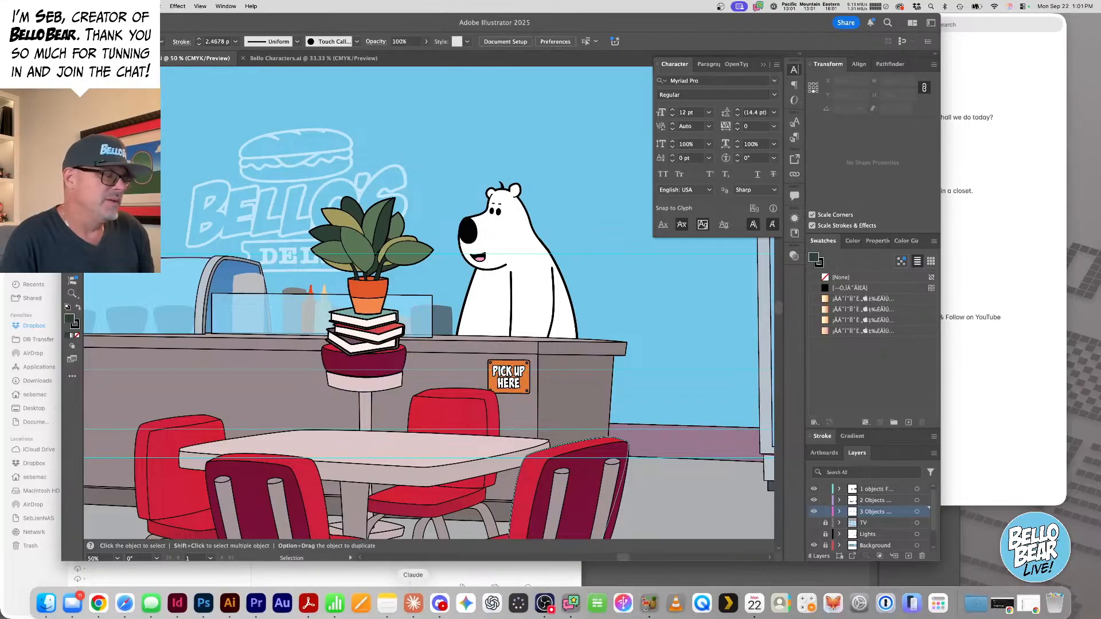
left_click(945, 587)
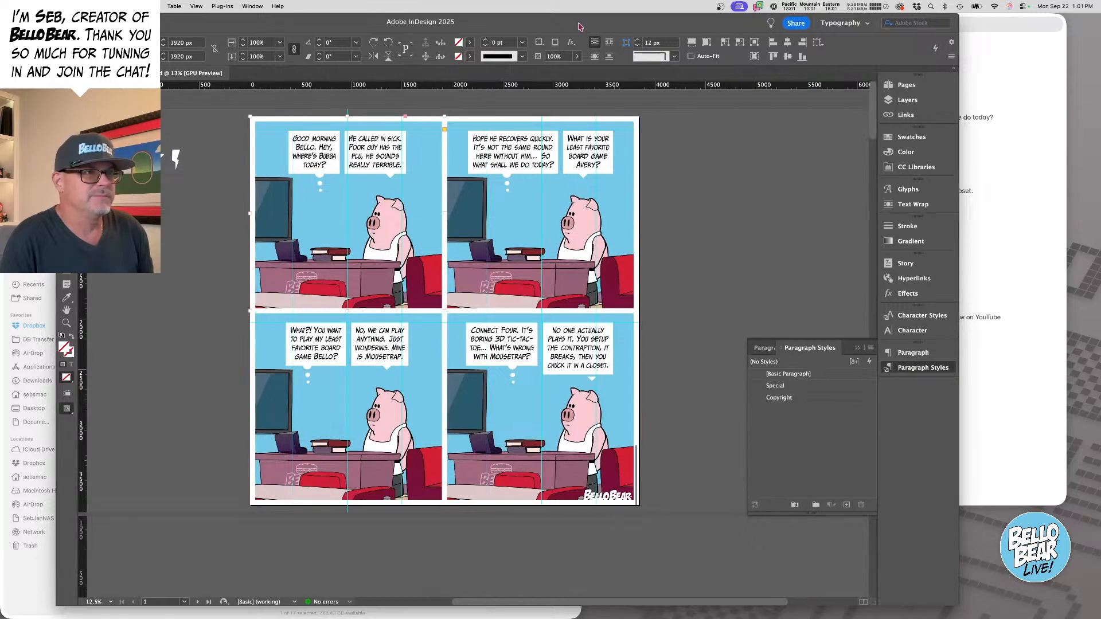
left_click_drag(580, 27, 546, 27)
left_click(936, 151)
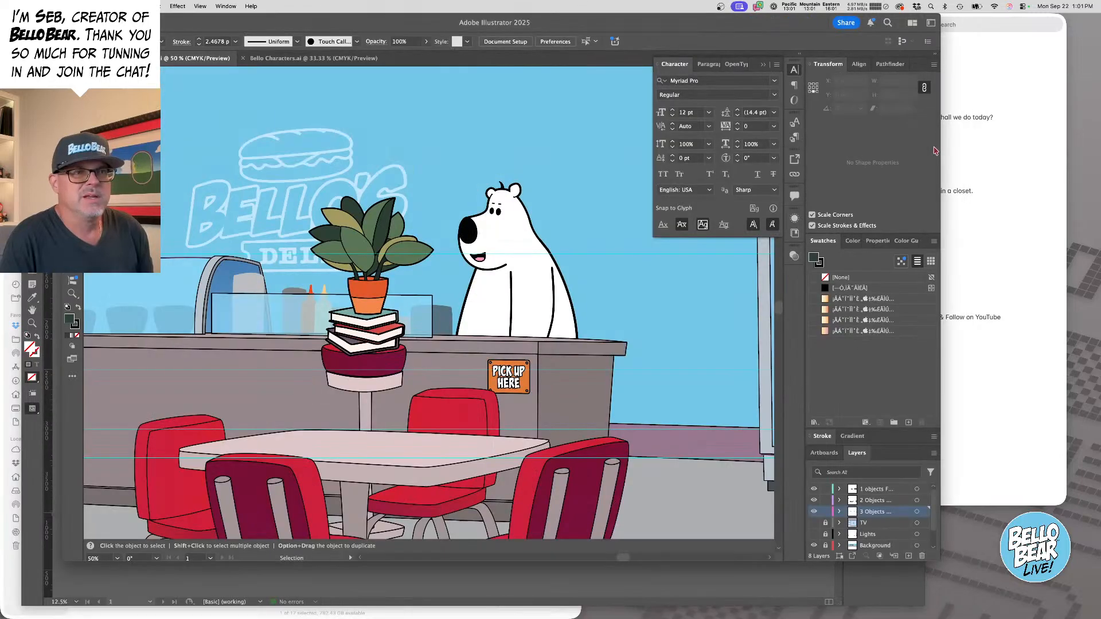
key("super+Tab")
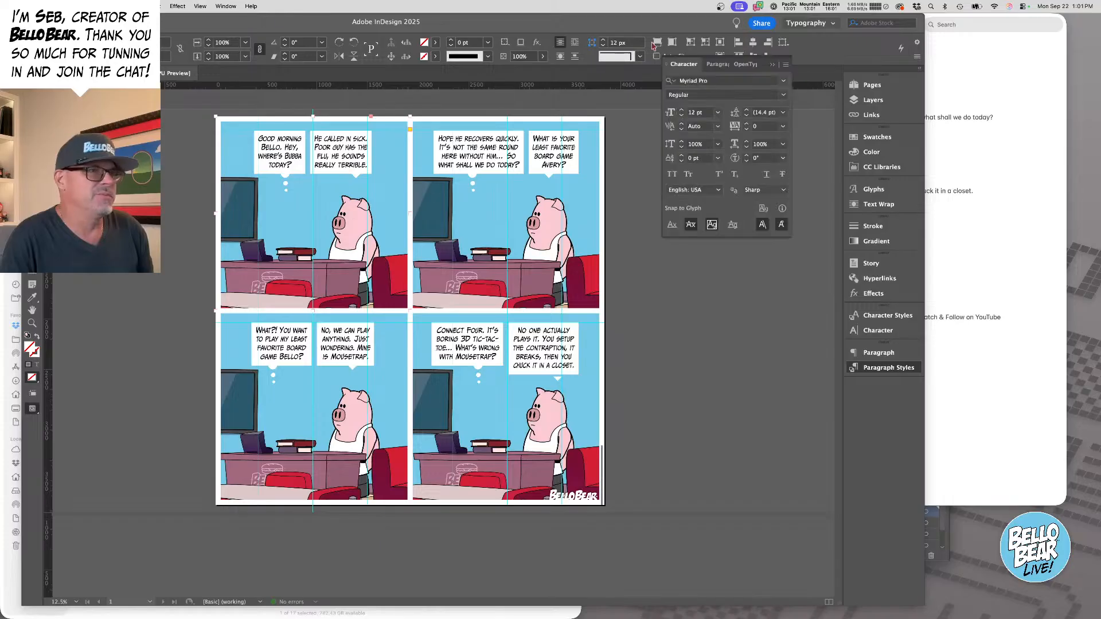
- Switch to the Illustrator restaurant scene, enlarge its window, and return to the InDesign comic layout
mouse_move(452, 611)
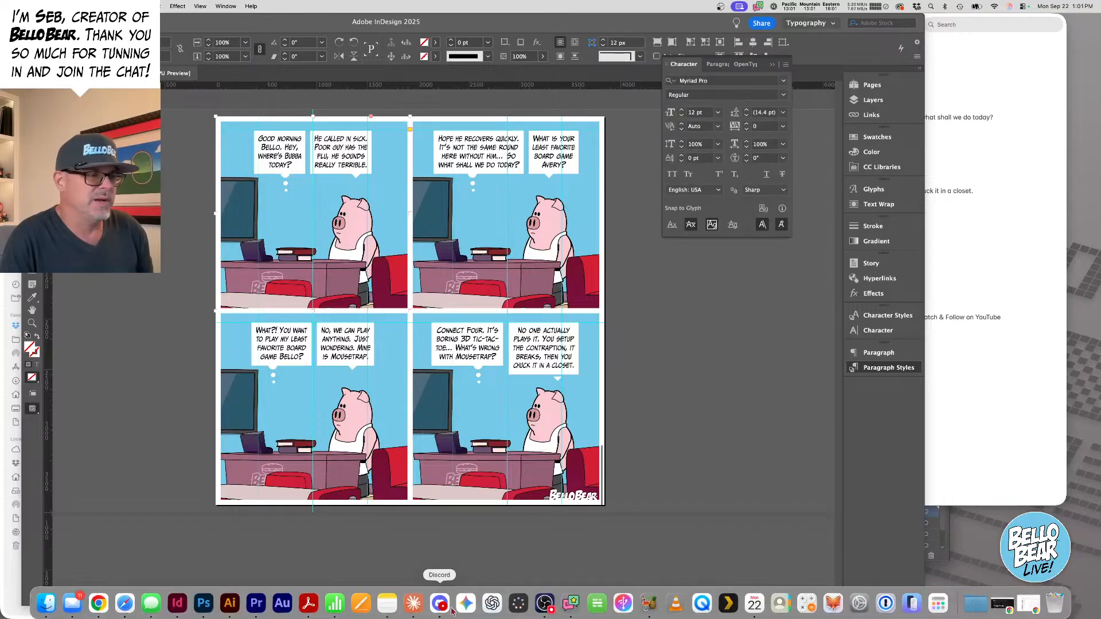
left_click(230, 604)
left_click_drag(202, 24, 200, 24)
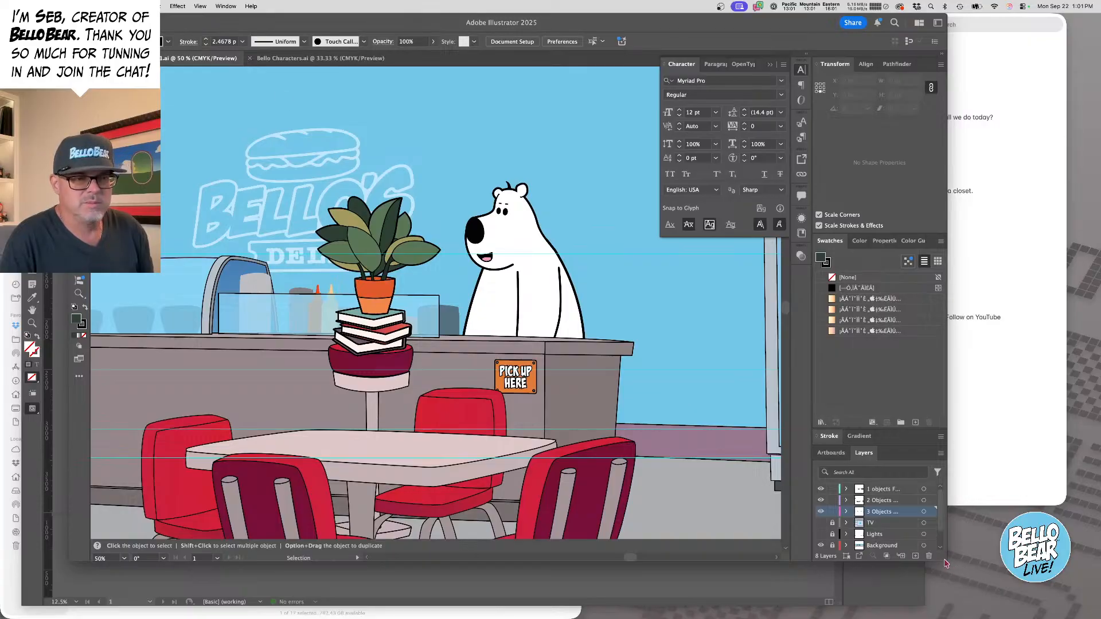
left_click_drag(947, 563, 984, 605)
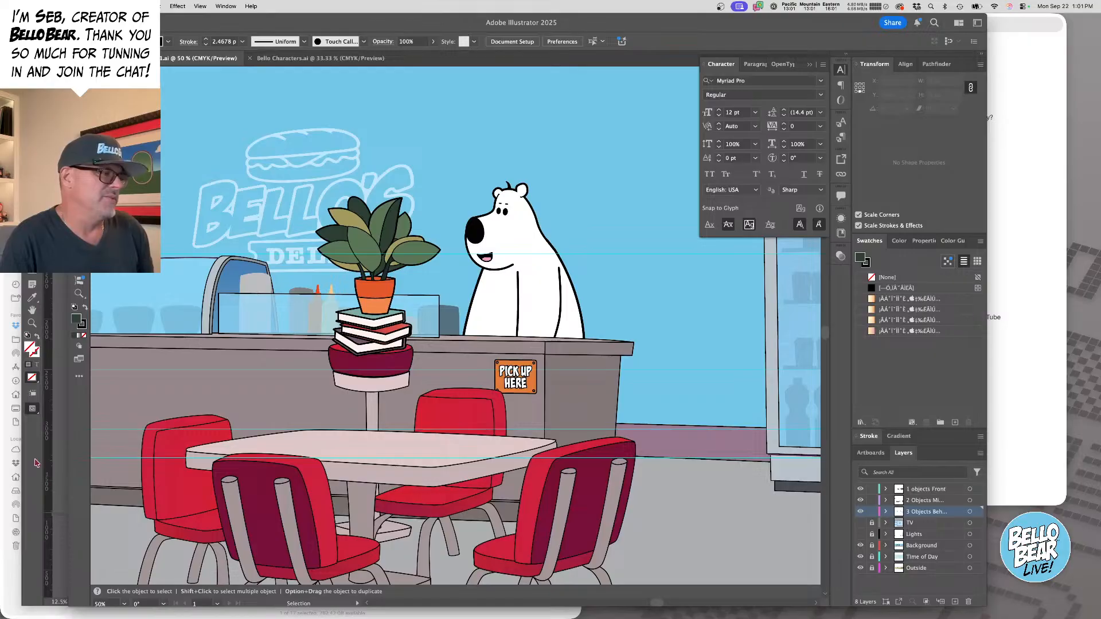
key("super+Tab")
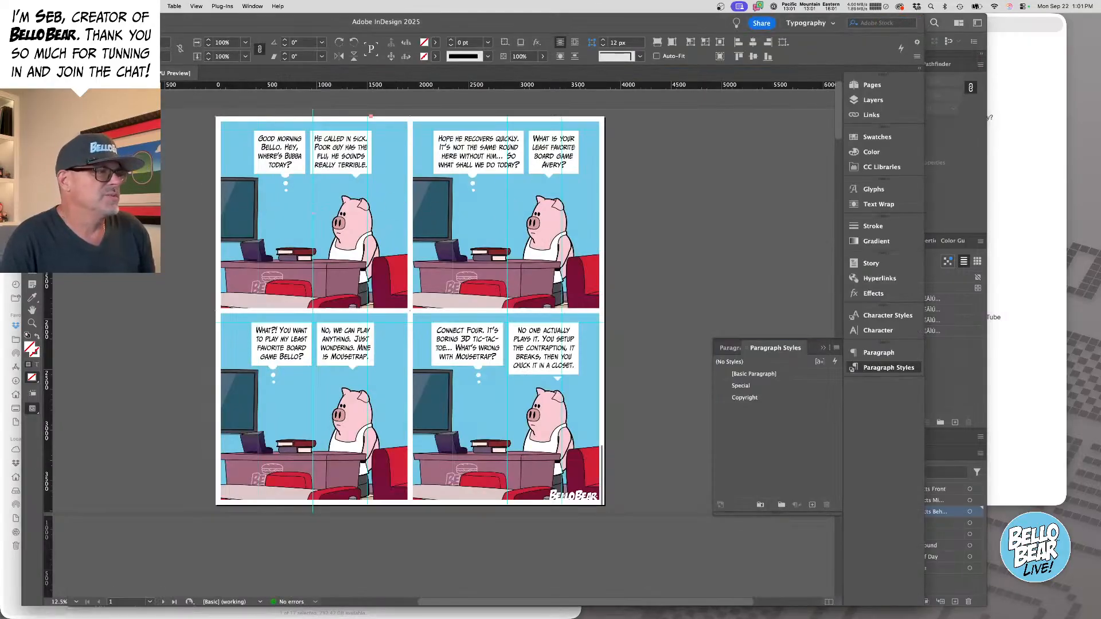
- Reposition the linked scene inside the first panel so the plant and Bello stand behind the deli counter beneath the two speech bubbles
left_click_drag(324, 211, 331, 361)
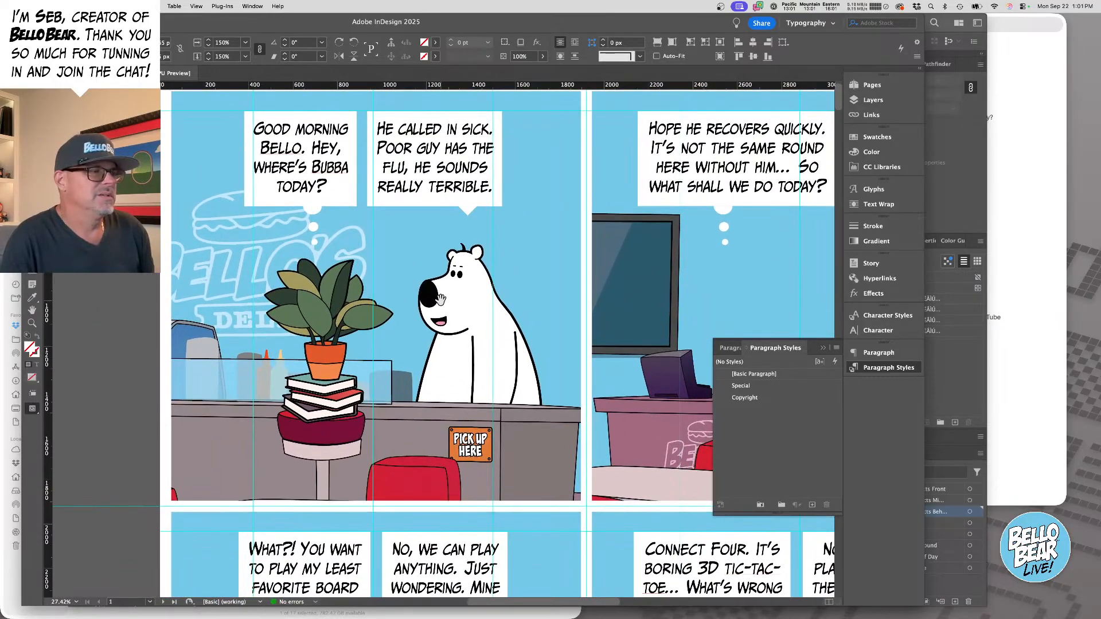
left_click_drag(441, 298, 422, 299)
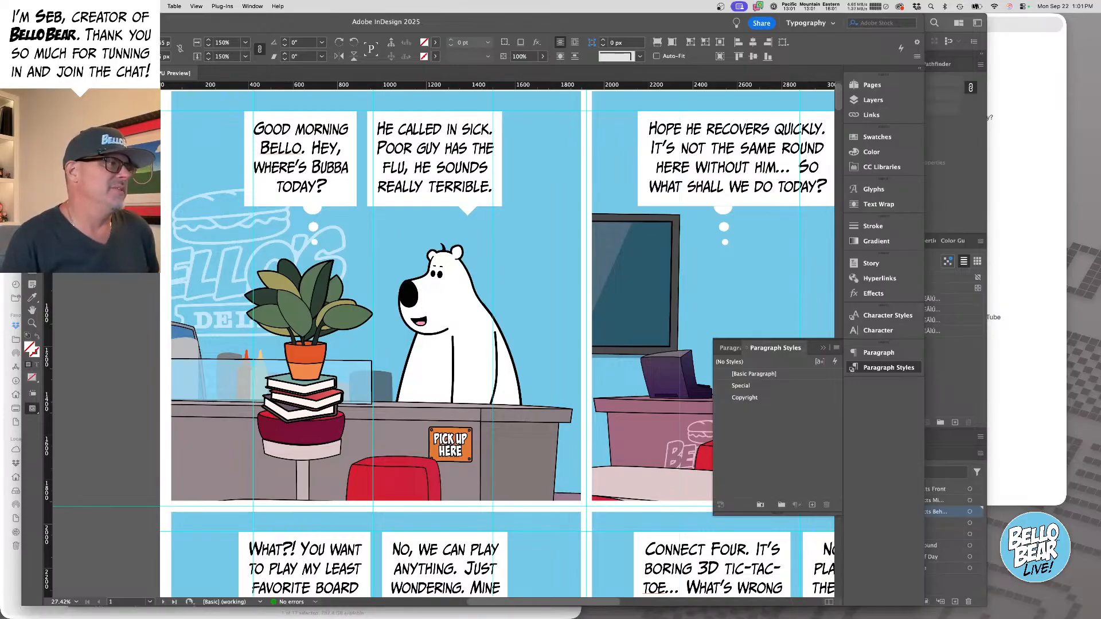
key("shift+super+a")
scroll(438, 344, "left", 2)
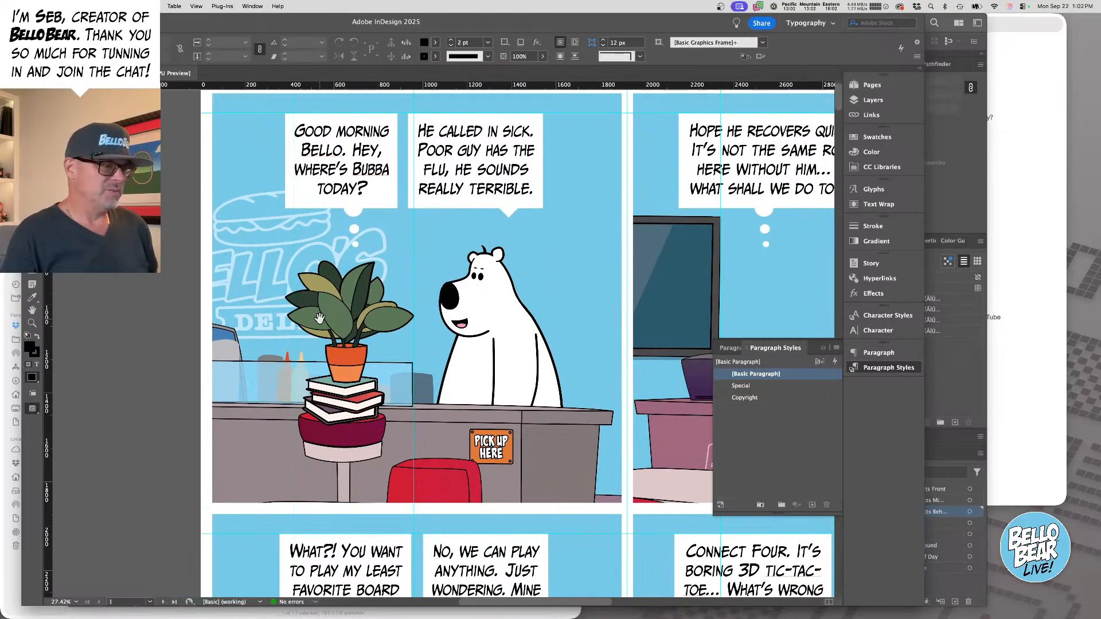
left_click_drag(319, 318, 325, 312)
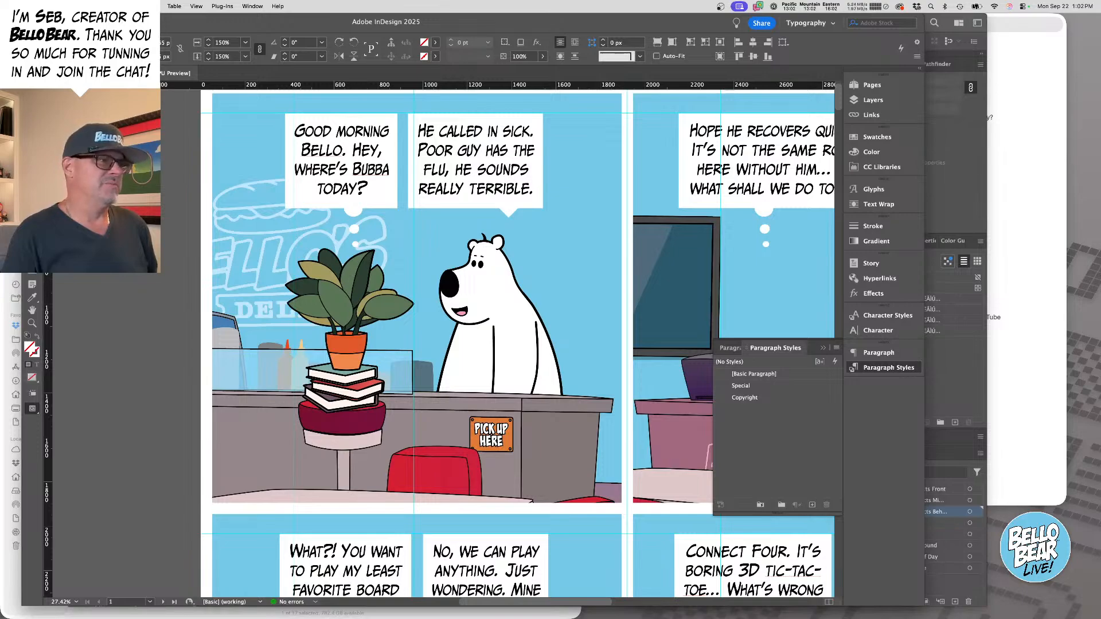
- In the first panel, nudge the thought-bubble dots right above the plant and move the second bubble's tail left toward Bello's head
left_click(354, 228)
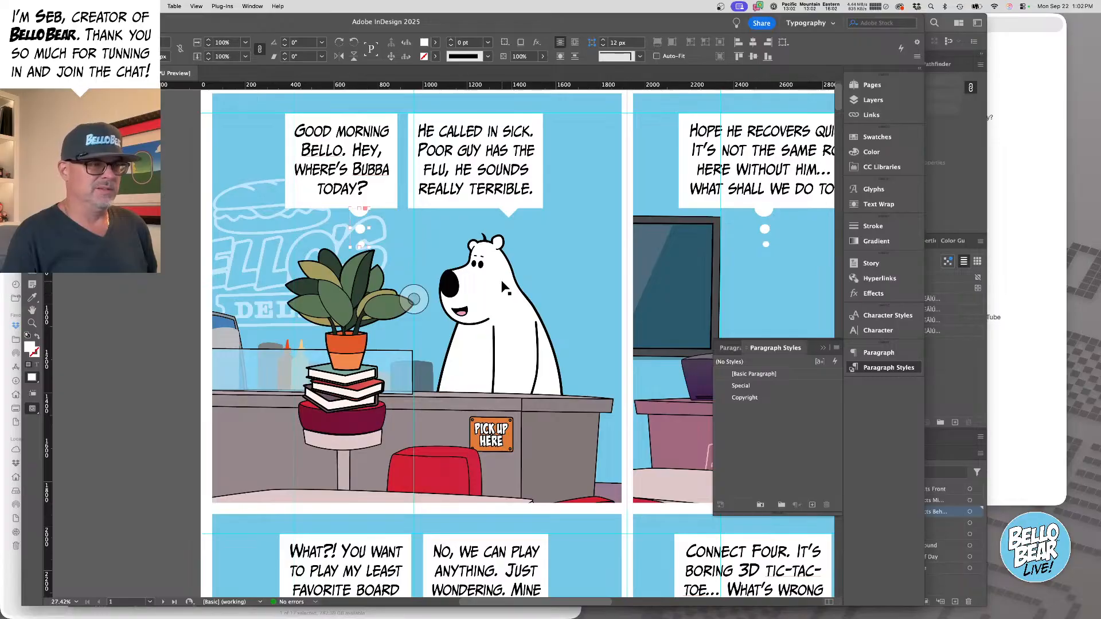
left_click_drag(515, 217, 482, 221)
key("super+z")
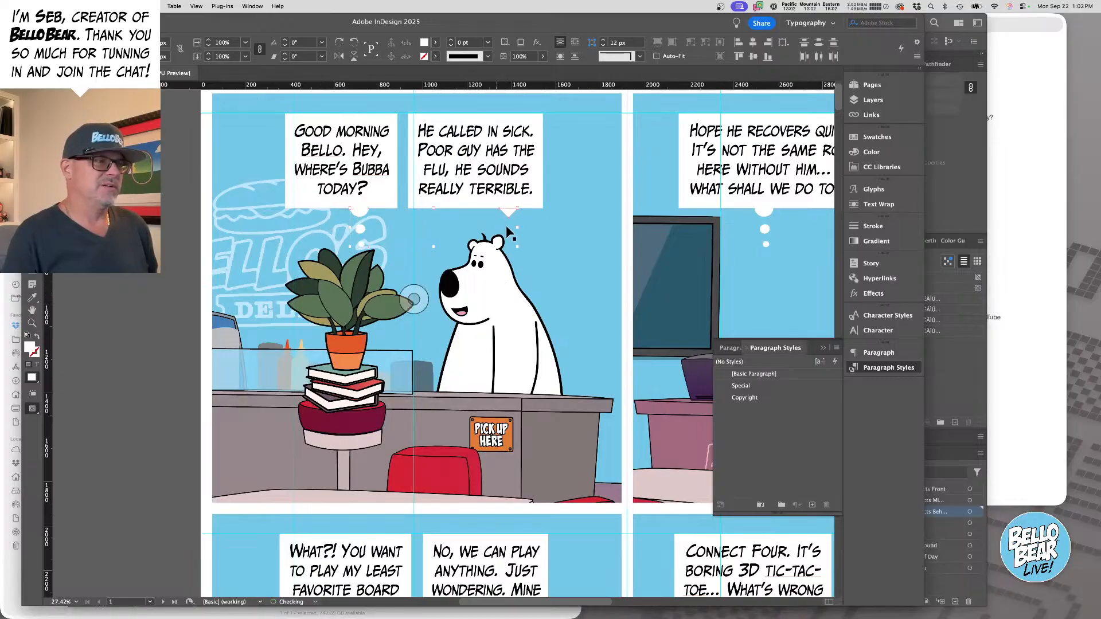
left_click_drag(510, 212, 480, 221)
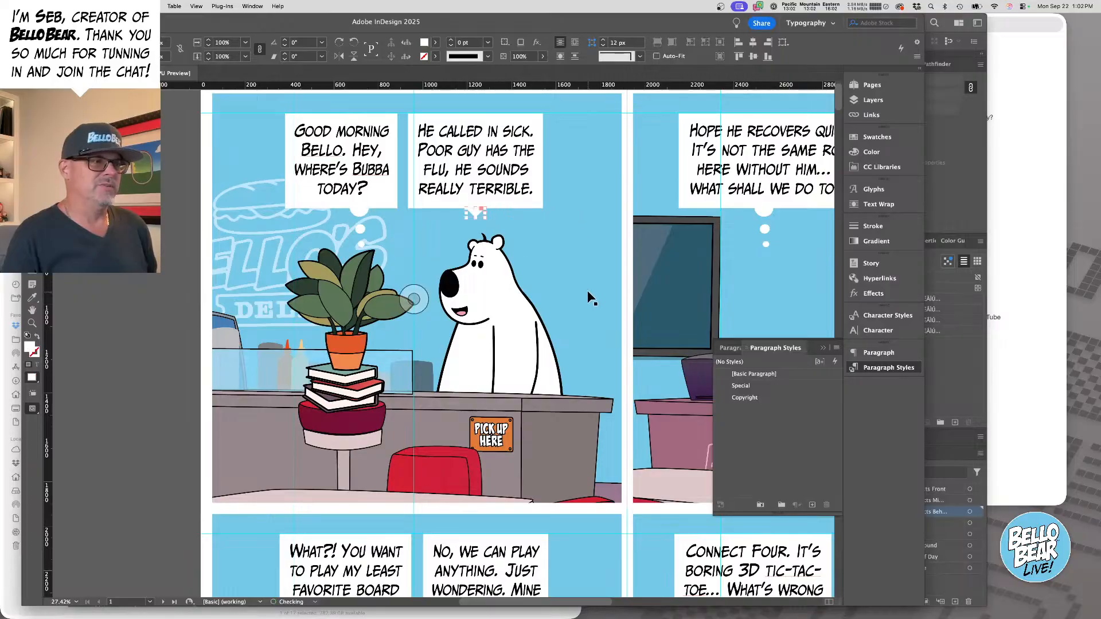
left_click(414, 299)
- Examine the first panel's composition up close and within the full four-panel page, and clear the selection
key("super+minus")
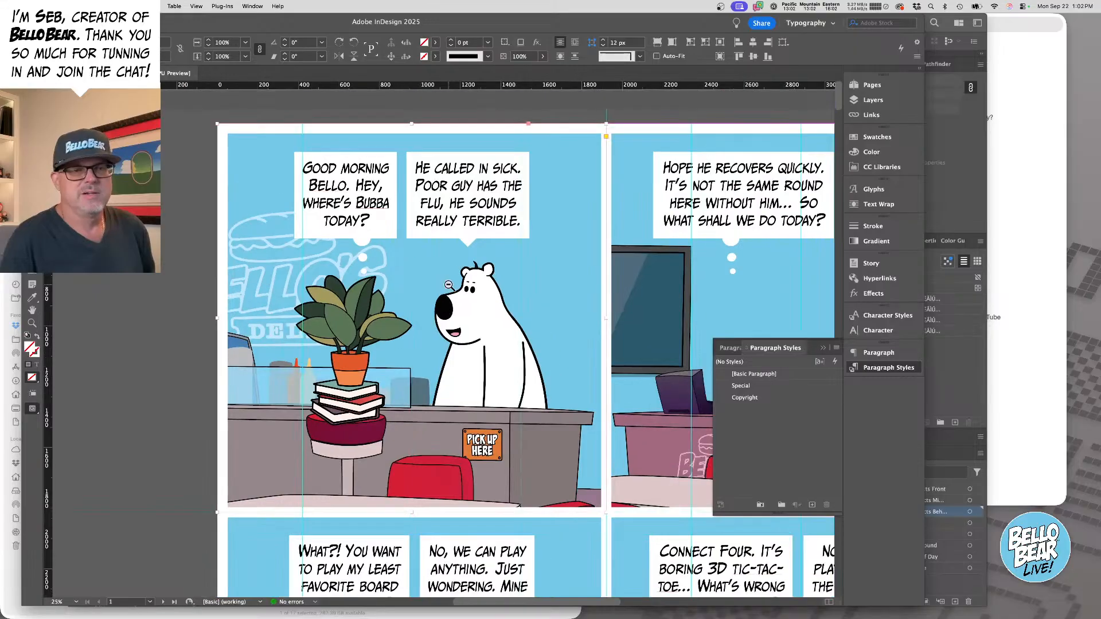
left_click_drag(446, 287, 395, 287)
scroll(396, 288, "up", 2)
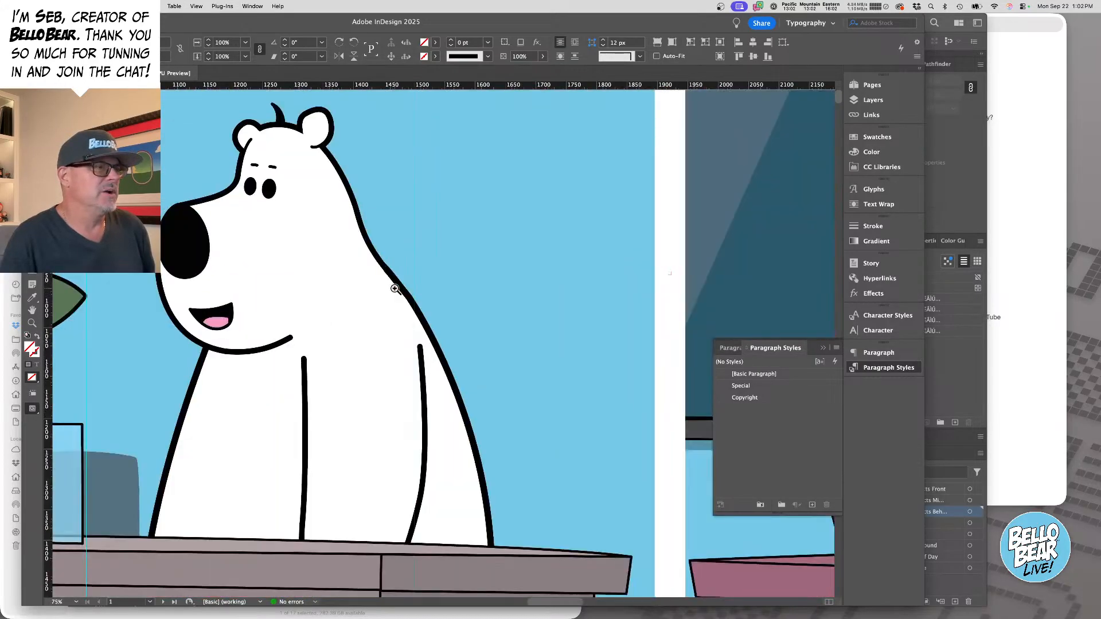
scroll(396, 288, "down", 4)
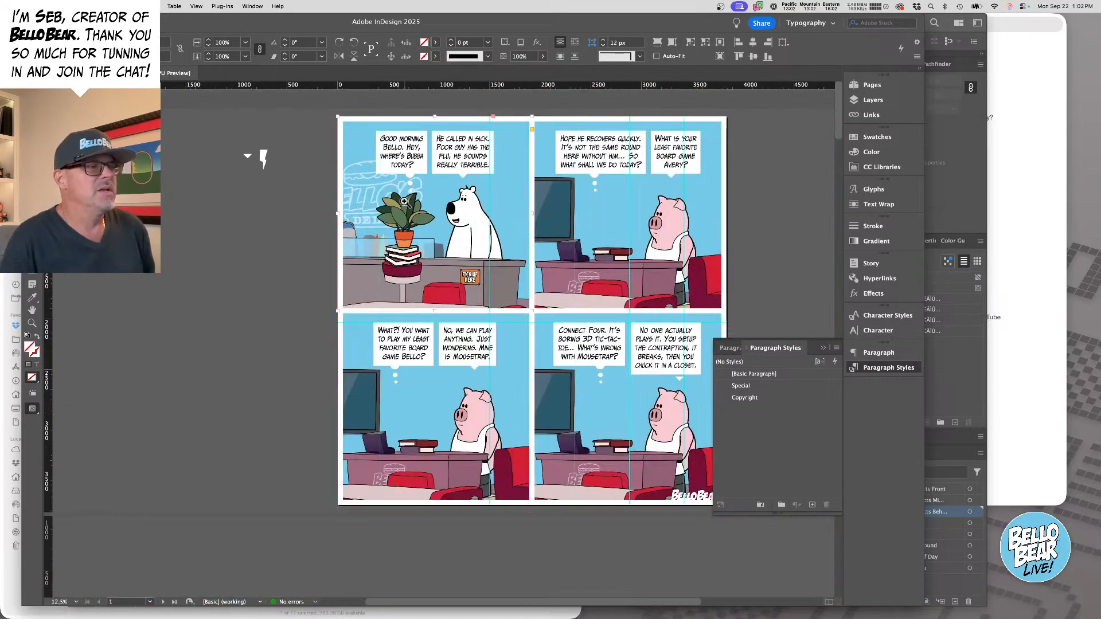
scroll(465, 238, "up", 3)
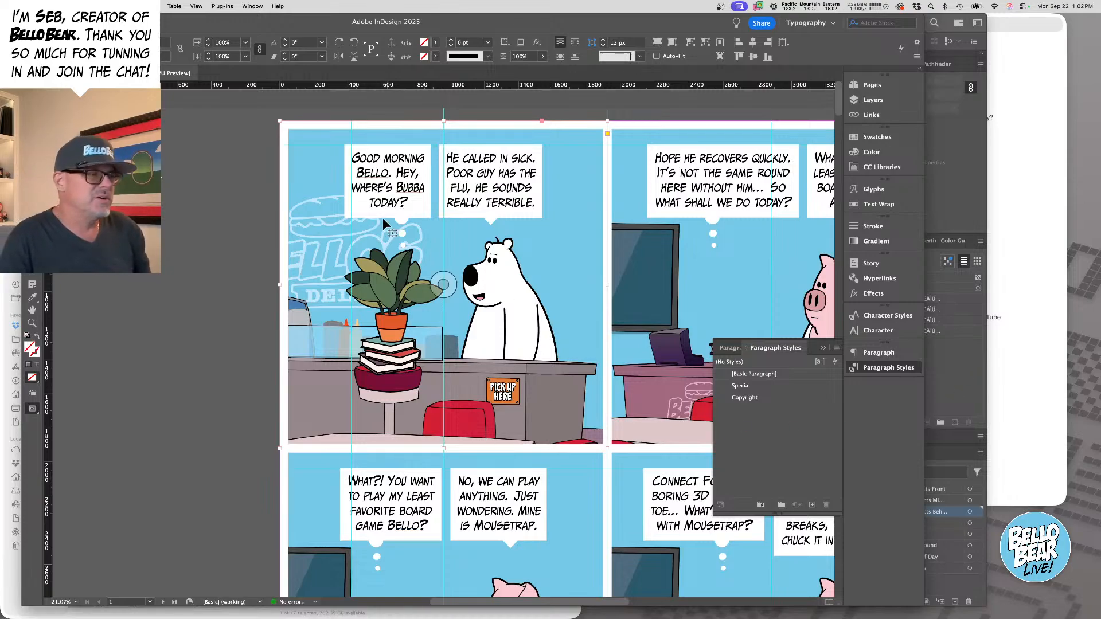
left_click(254, 210)
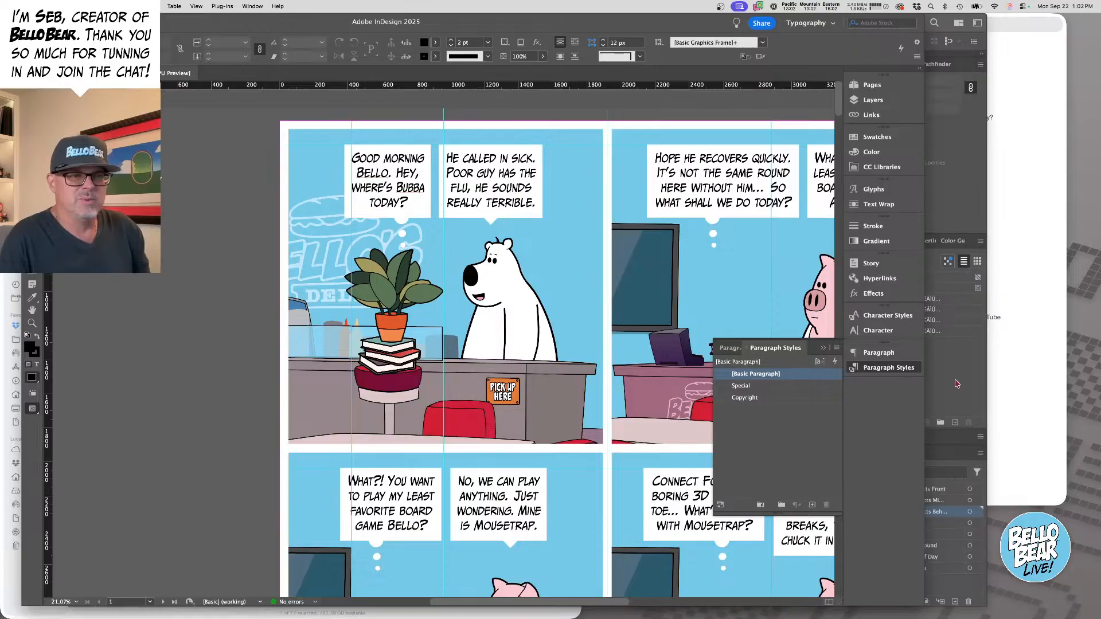
- In the Illustrator scene, unlock the Background layer, move the Bello's Deli wall logo left, and lock the layer again
key("super+Tab")
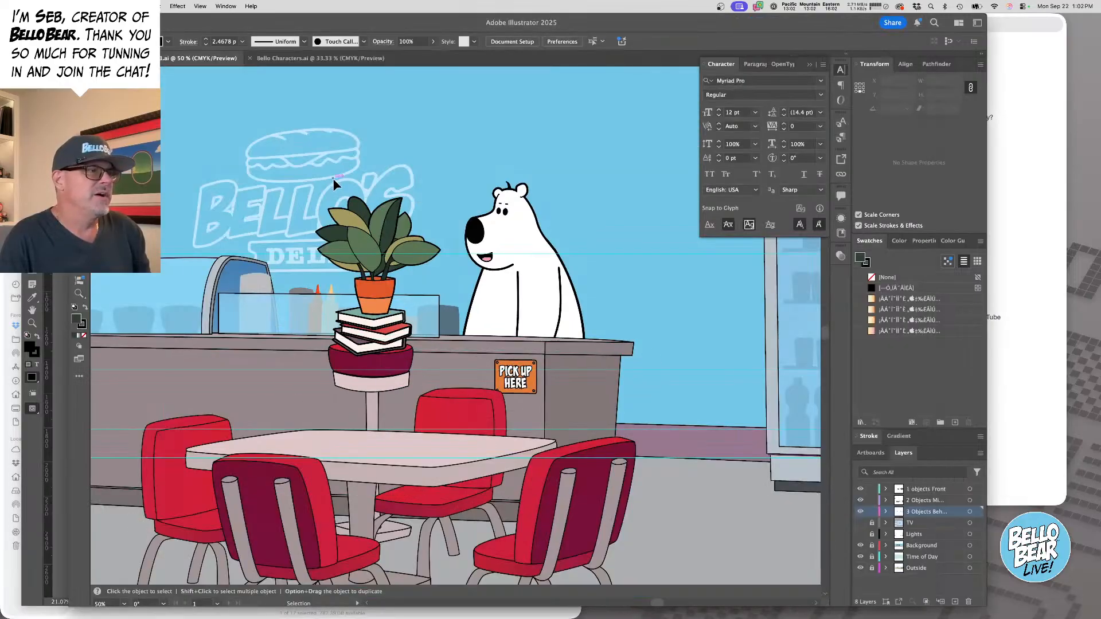
left_click(872, 546)
left_click(297, 163)
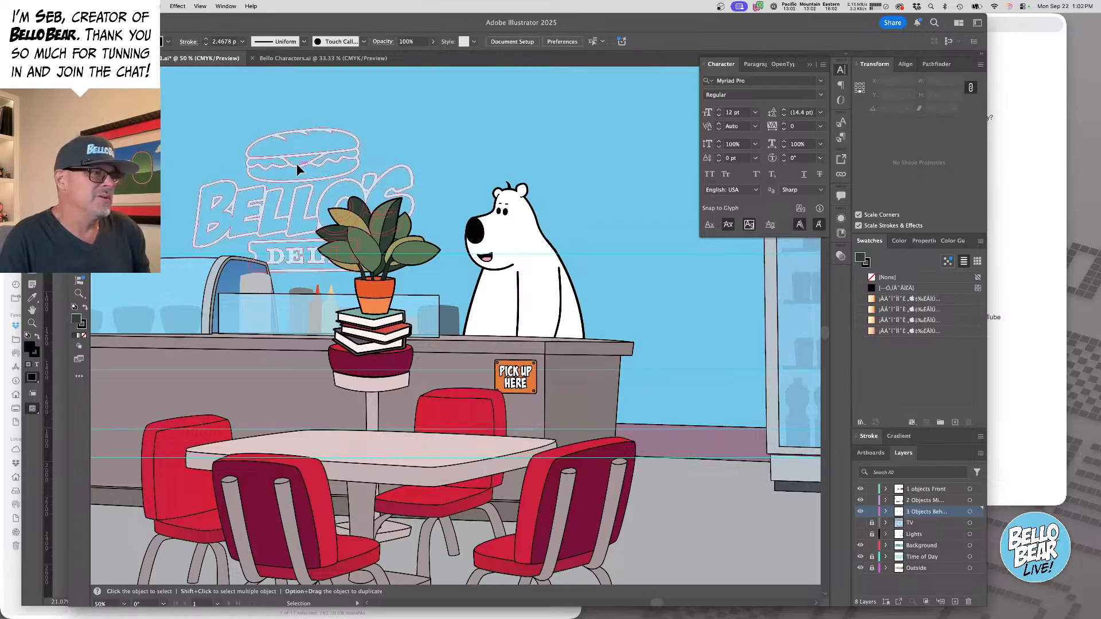
left_click_drag(297, 164, 231, 162)
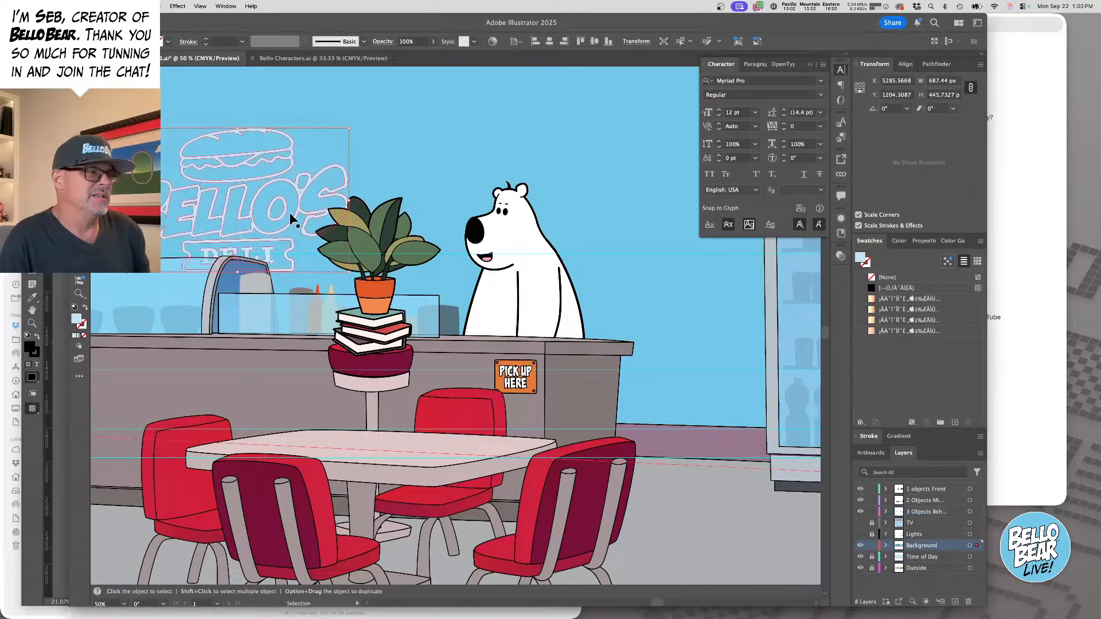
key("a")
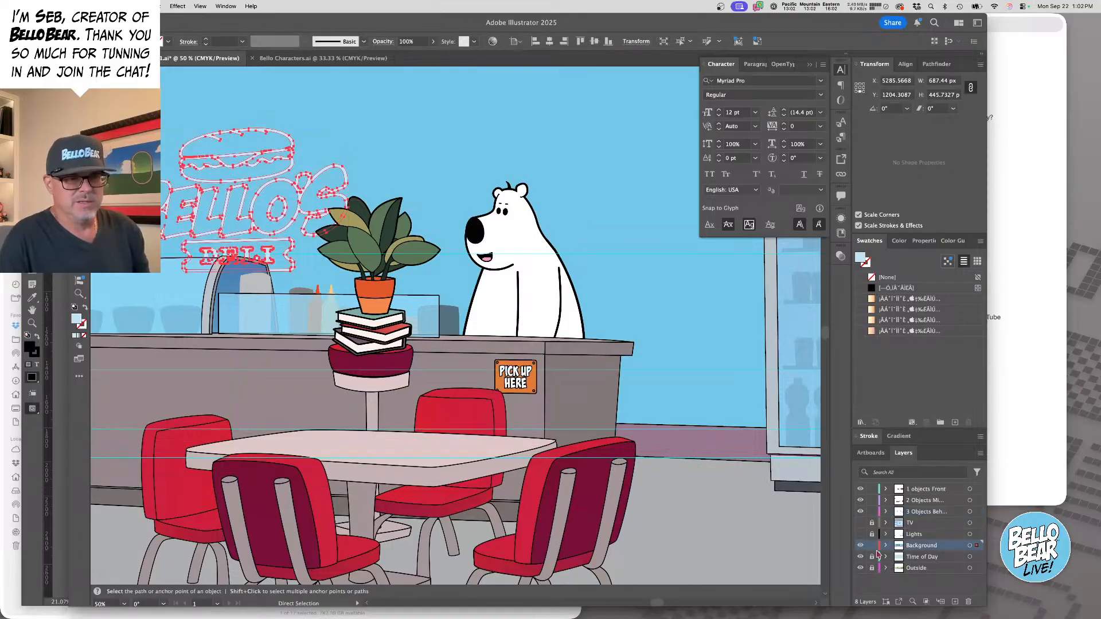
left_click(872, 545)
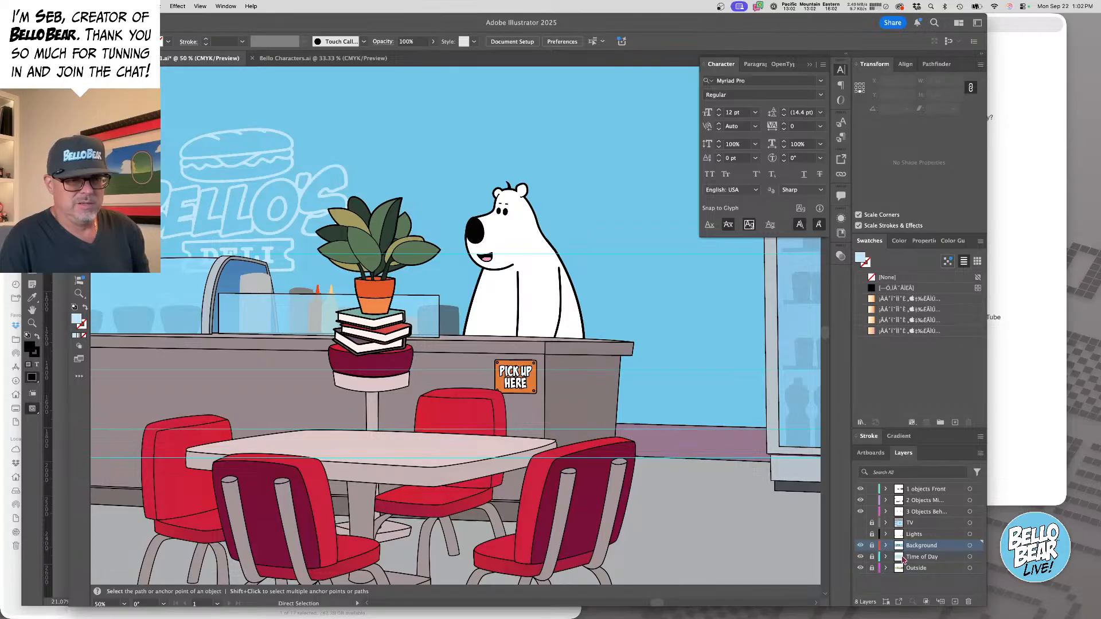
- Save the restaurant scene, return to InDesign, and update the modified Ep 29 Bored Games 1.ai links
key("super+s")
key("v")
key("super+Tab")
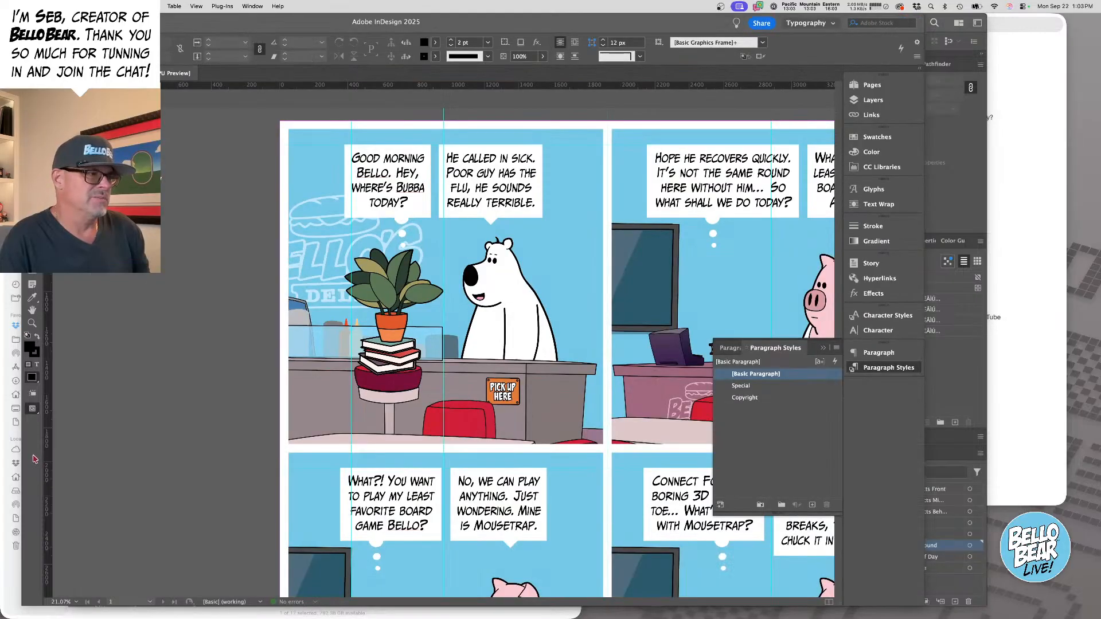
left_click(595, 142)
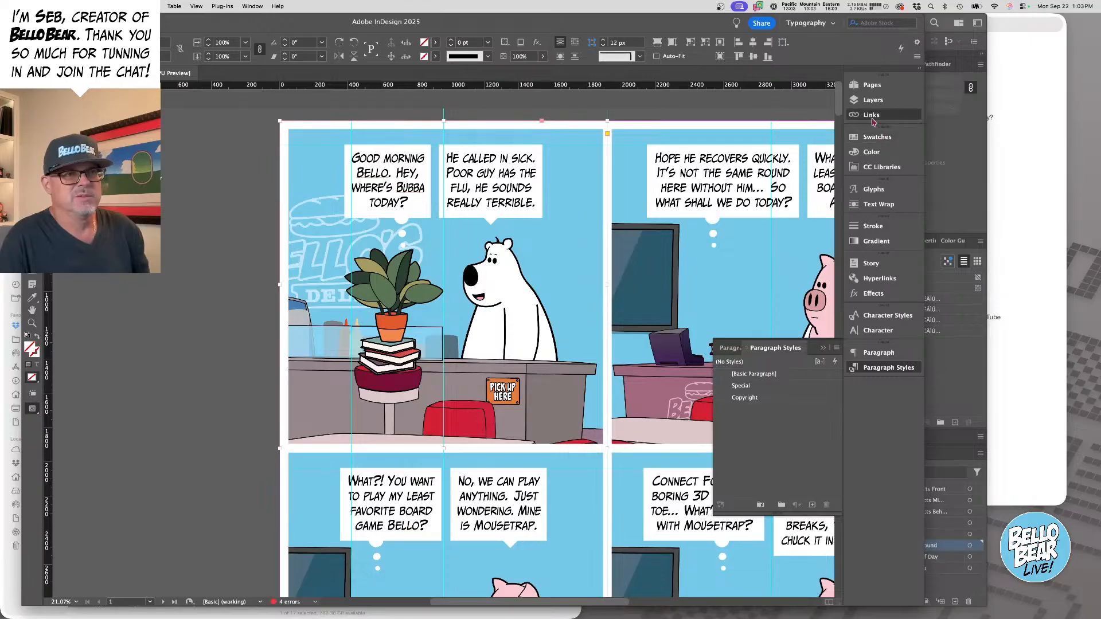
left_click(871, 117)
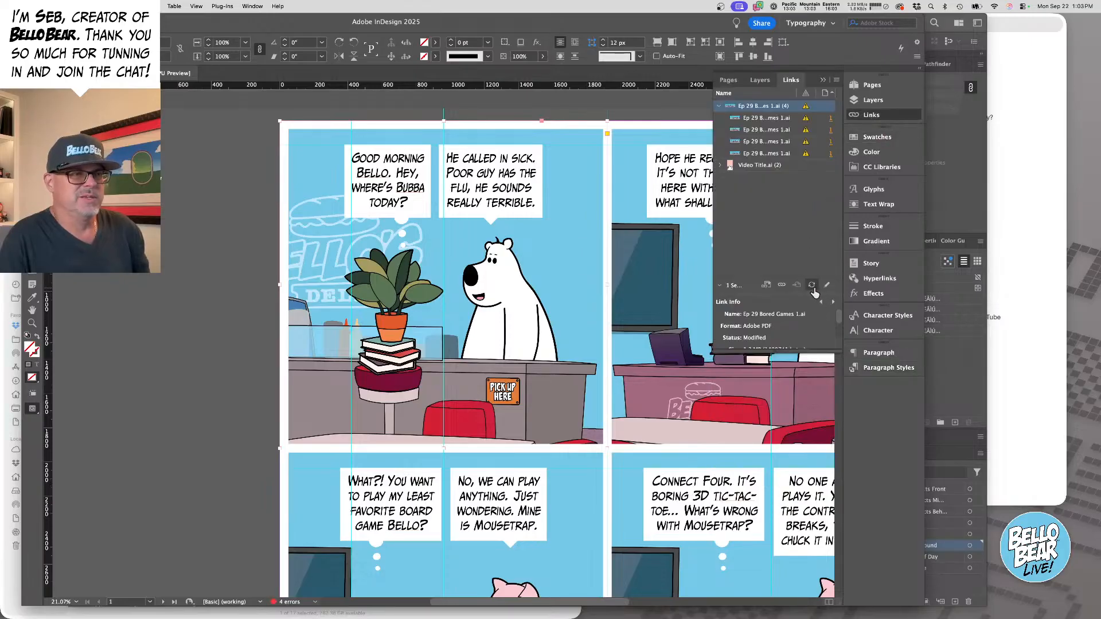
left_click(812, 286)
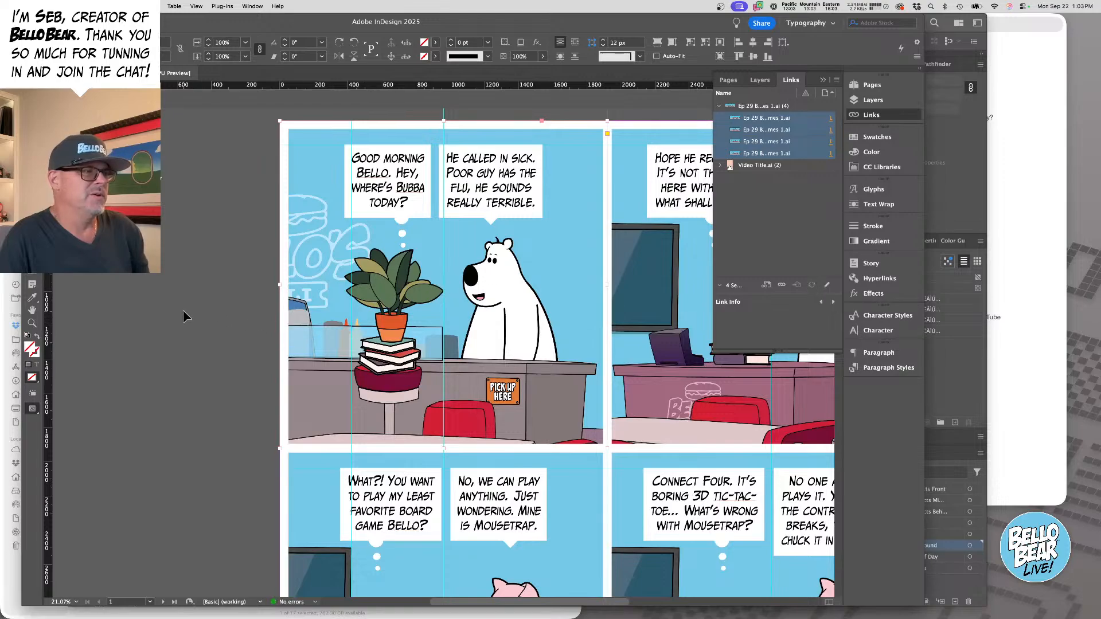
- Delete the pig scene frames from the two lower panels, keeping their dialogue text
left_click_drag(445, 303, 383, 303)
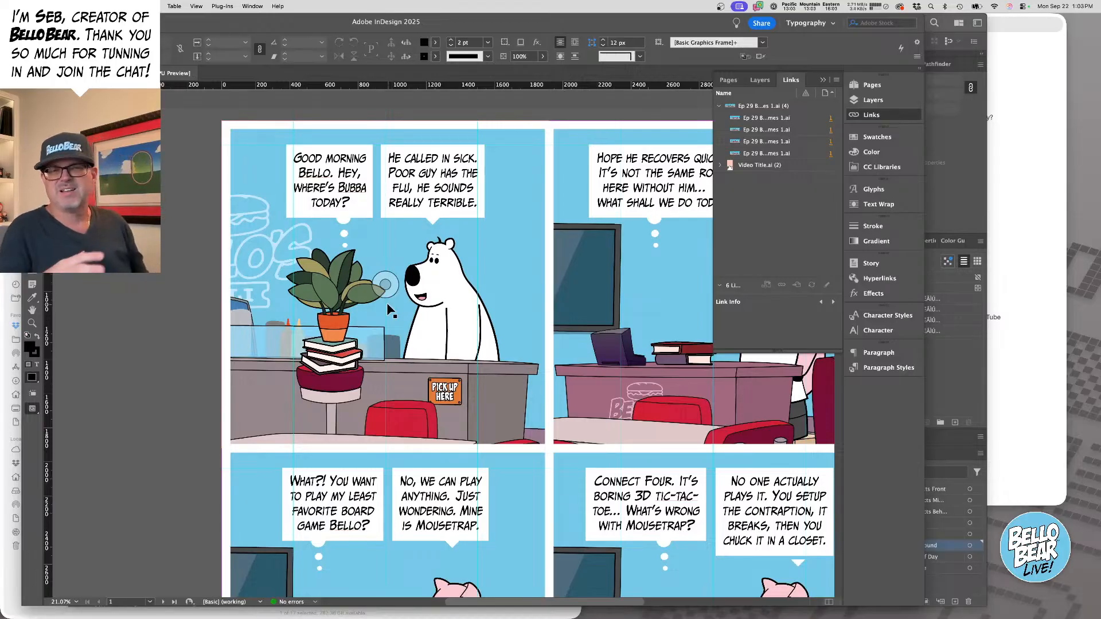
scroll(388, 306, "right", 5)
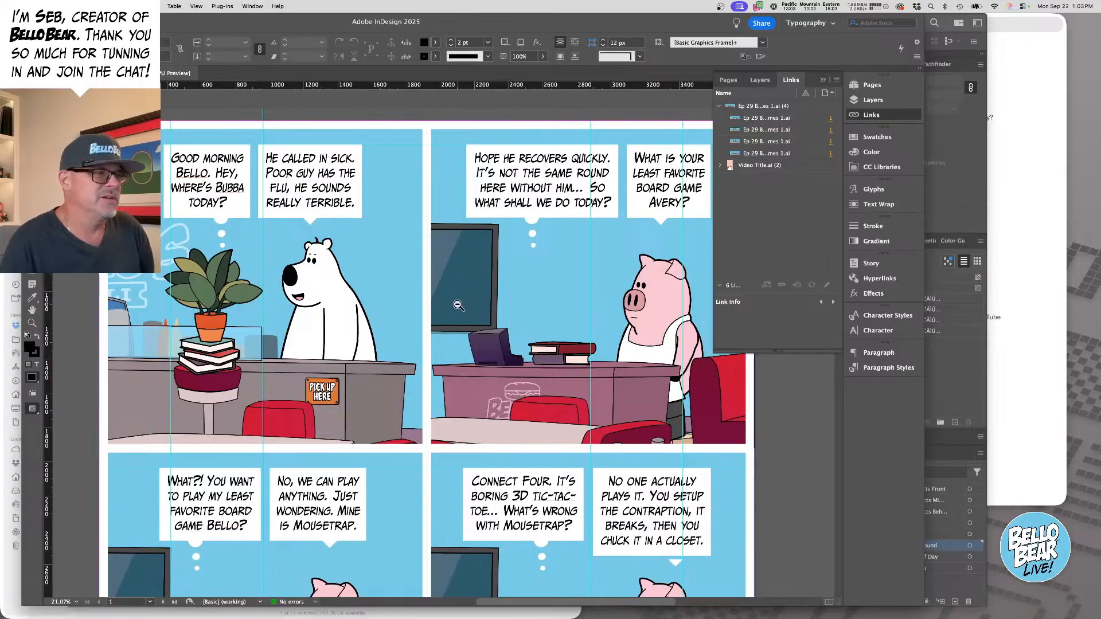
key("super+minus")
key("Delete")
left_click(327, 408)
key("Delete")
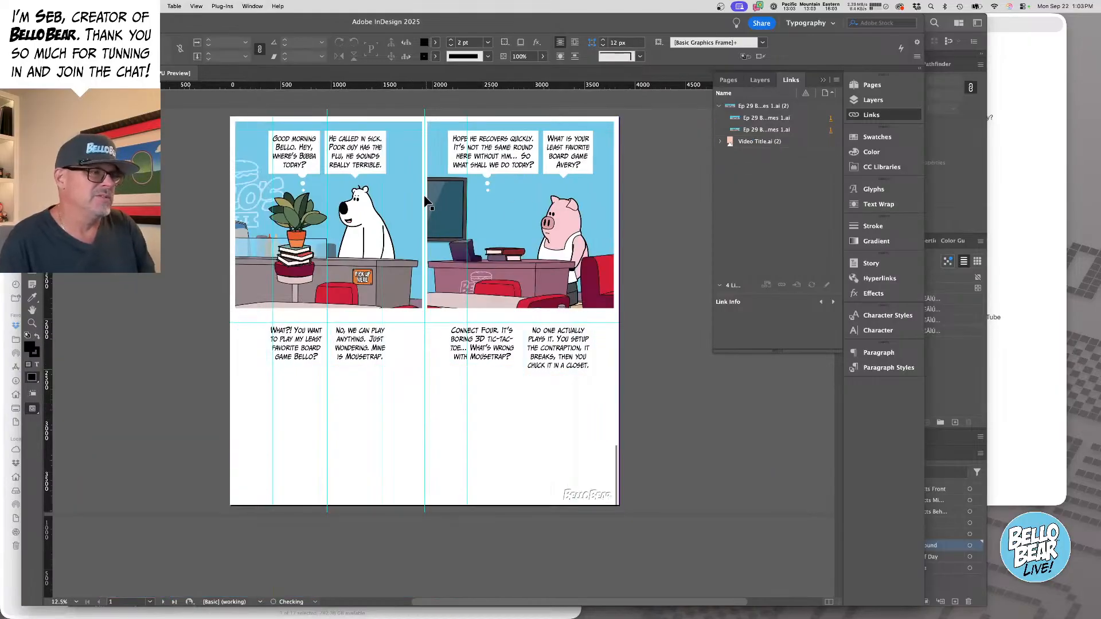
- Delete the second panel's pig scene and duplicate the first panel's scene frame into the second and third panels
left_click(439, 143)
key("Delete")
left_click_drag(248, 125, 435, 126)
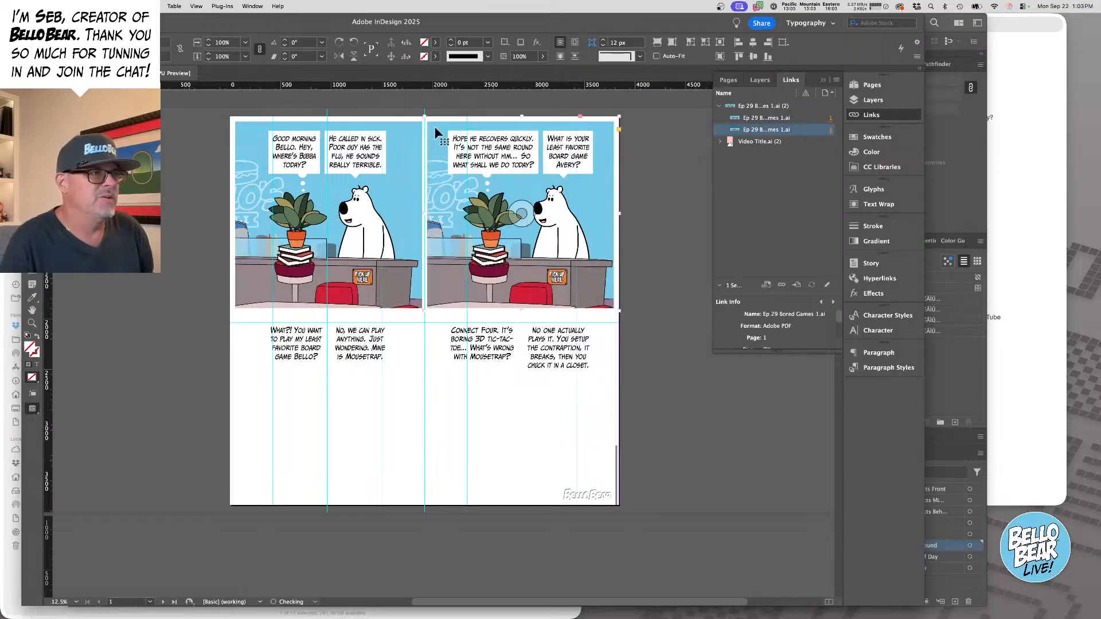
left_click_drag(257, 133, 253, 324)
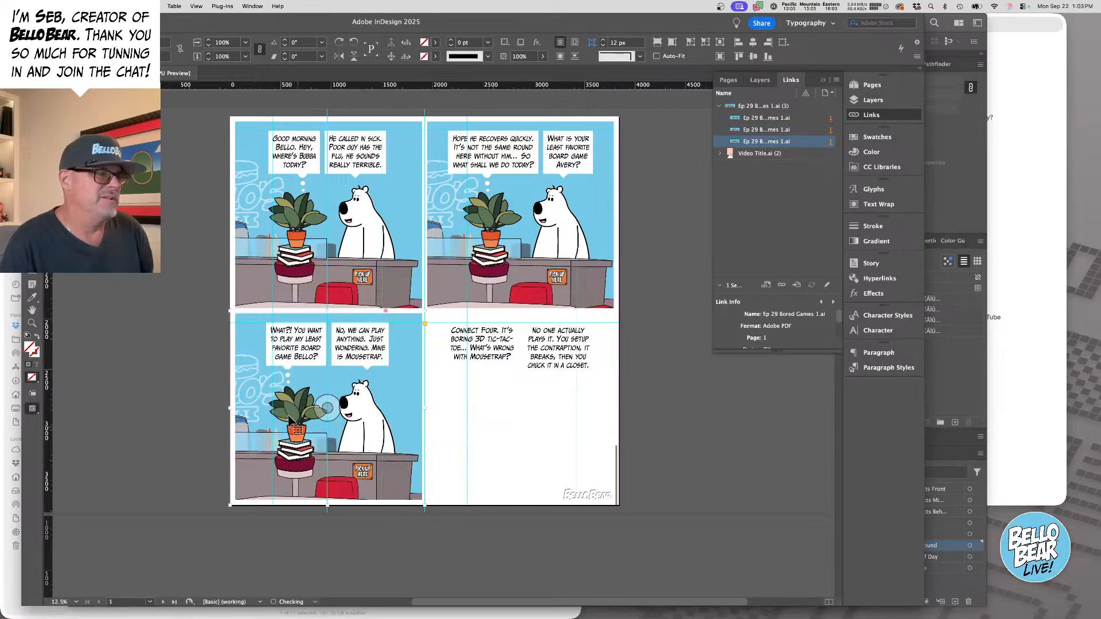
- In the third panel, move the thought-bubble dots right above the plant and nudge the scene image up slightly
scroll(327, 407, "up", 5)
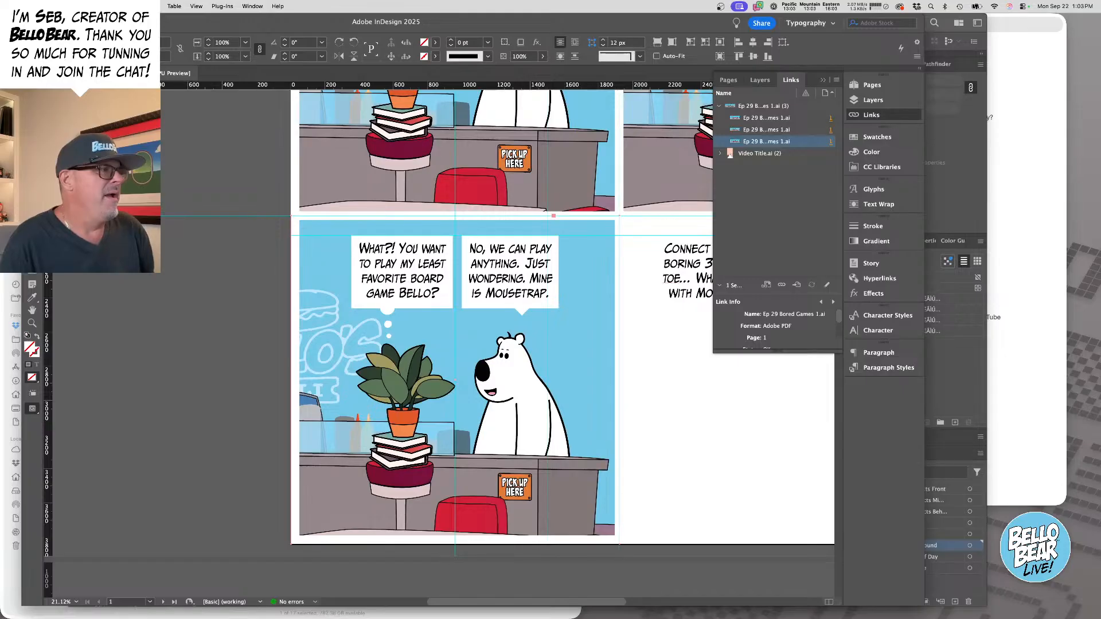
scroll(235, 377, "up", 4)
scroll(235, 376, "right", 3)
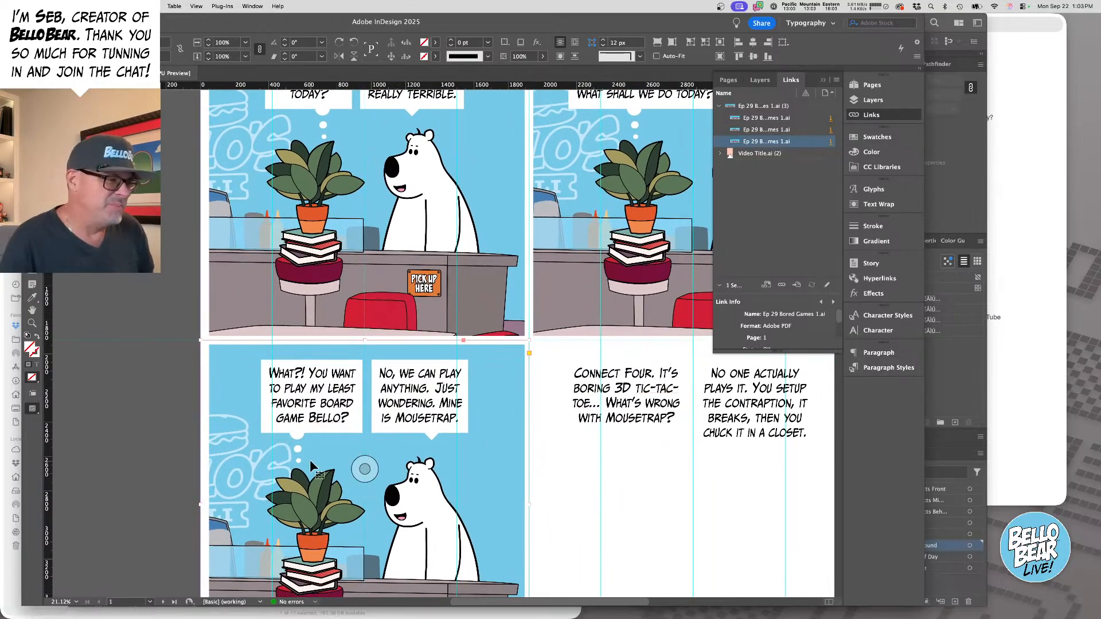
left_click_drag(353, 459, 331, 450)
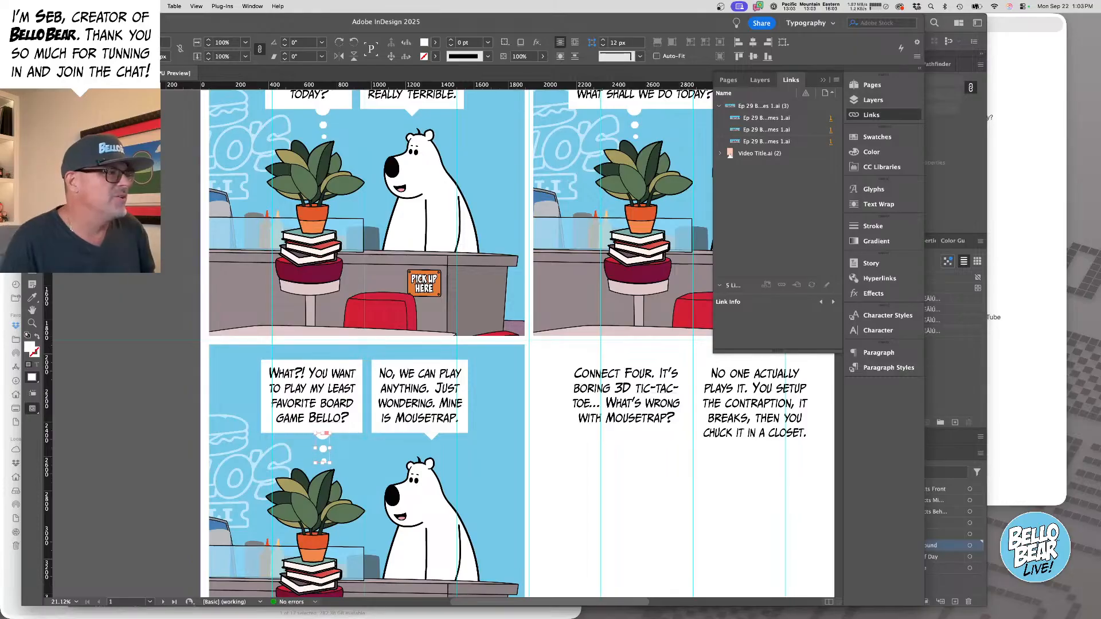
left_click(219, 372)
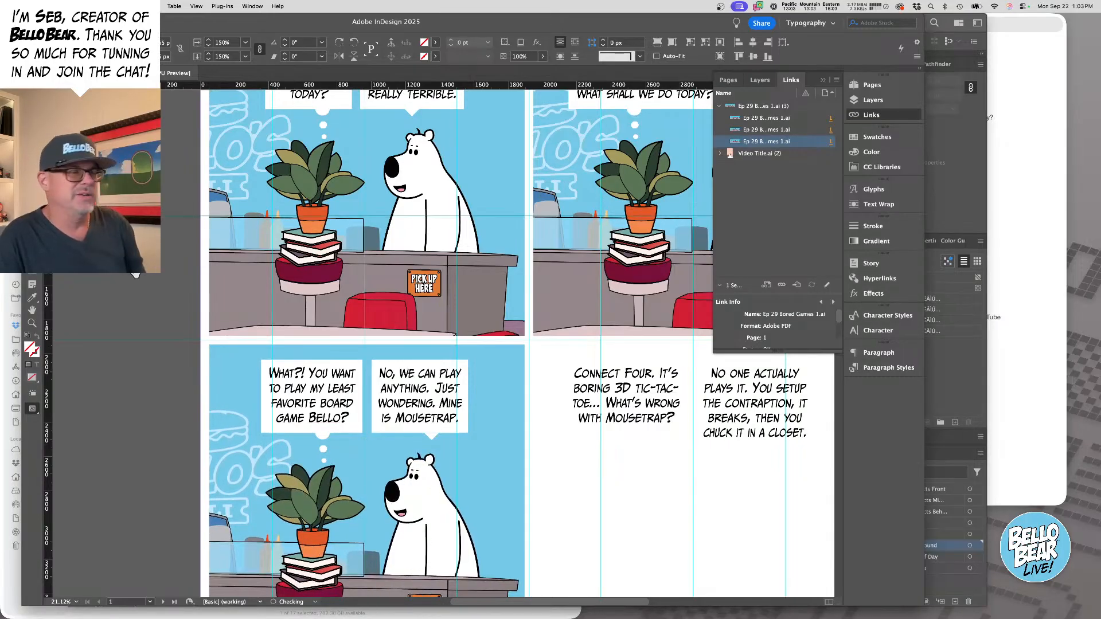
left_click(440, 294)
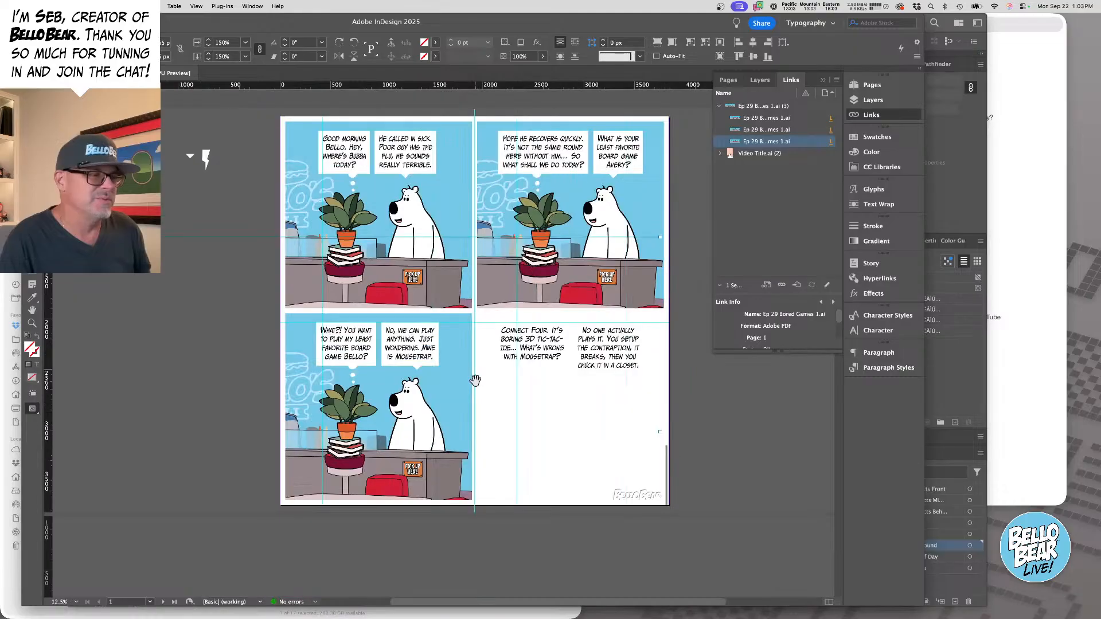
- Duplicate the third panel's deli scene frame into the empty fourth panel, behind its dialogue text and the BelloBear logo
left_click(458, 376)
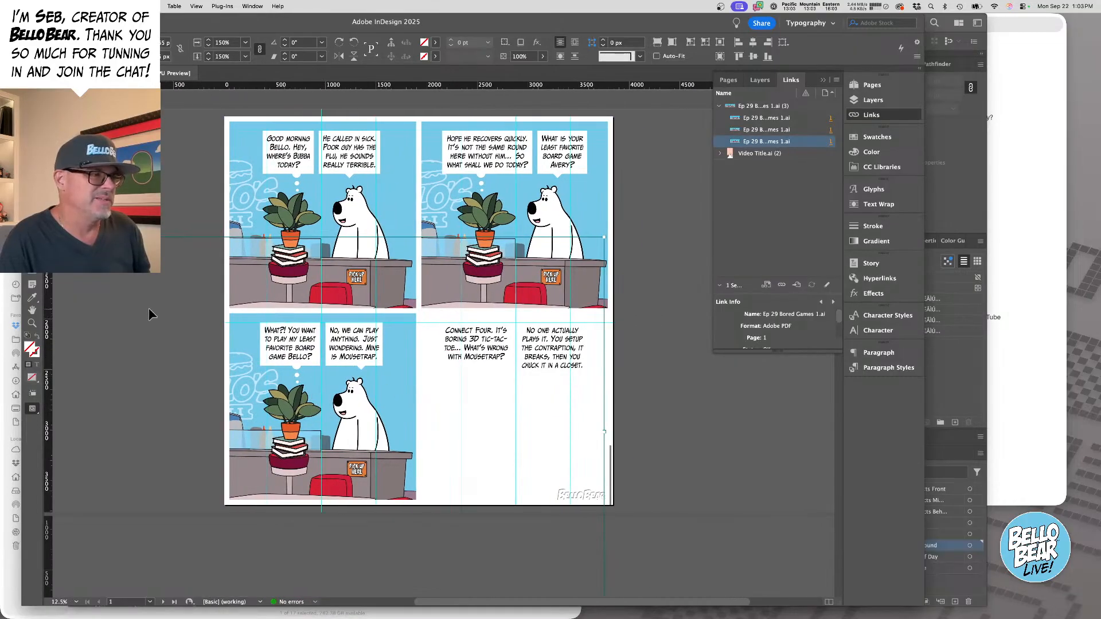
left_click(149, 308)
left_click_drag(242, 312, 438, 322)
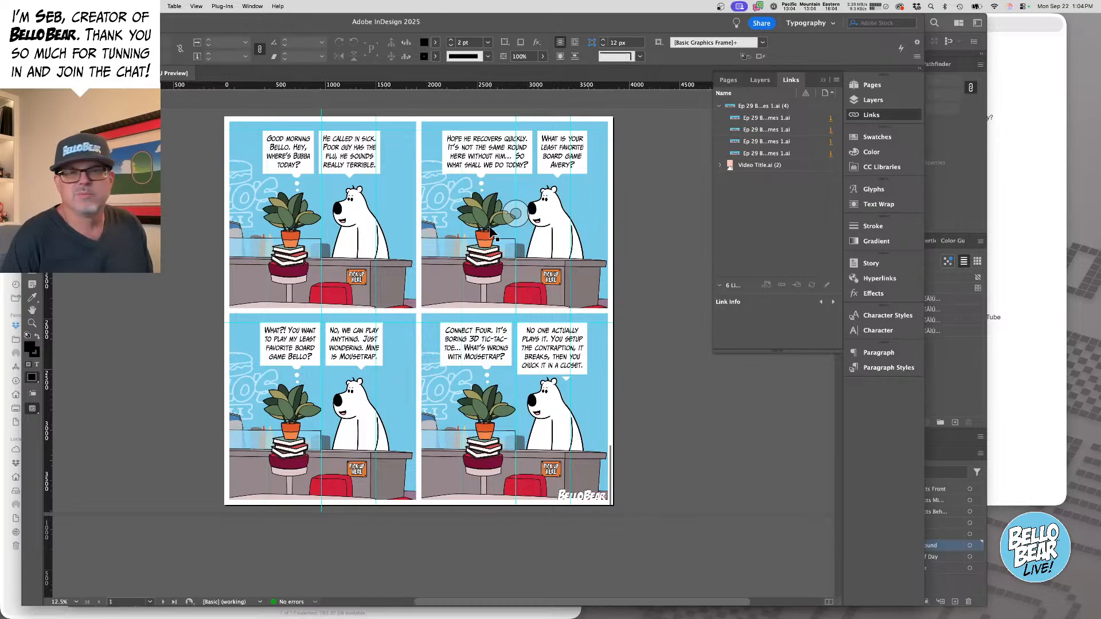
- In the second panel, move the thought-bubble dots right above the plant and try shifting Bello's speech-bubble tail left
scroll(491, 231, "up", 5)
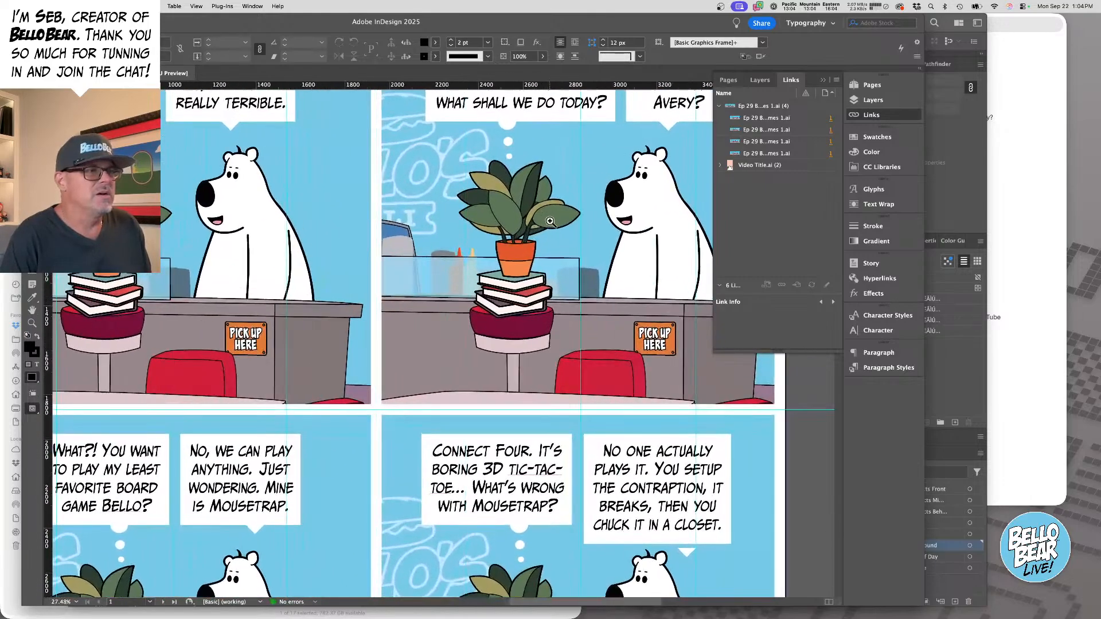
scroll(527, 245, "right", 4)
scroll(527, 245, "up", 4)
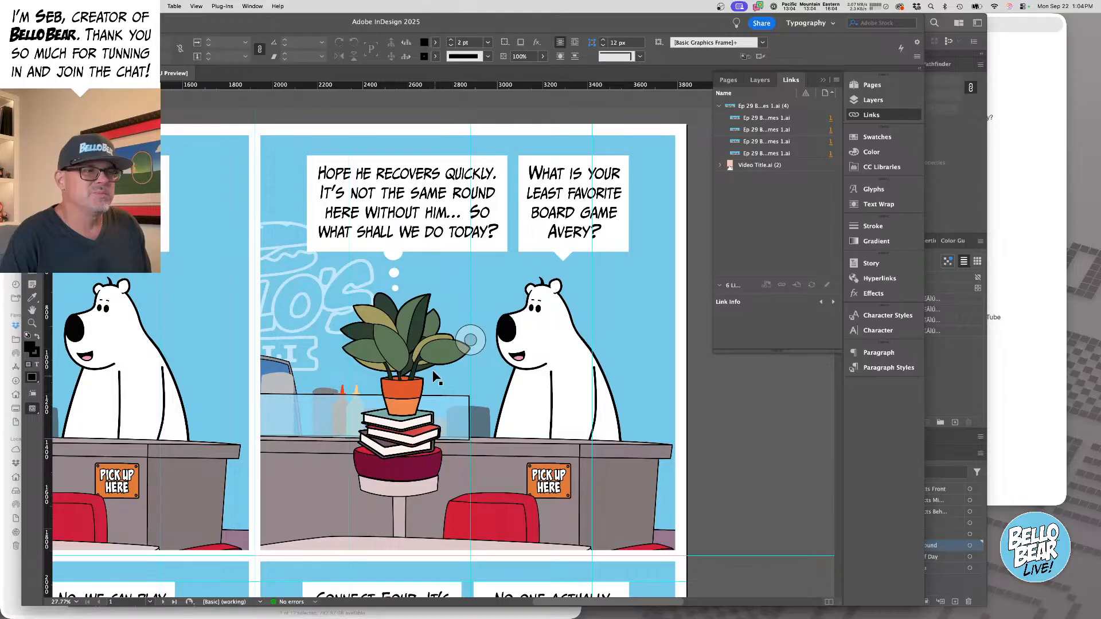
left_click(418, 272)
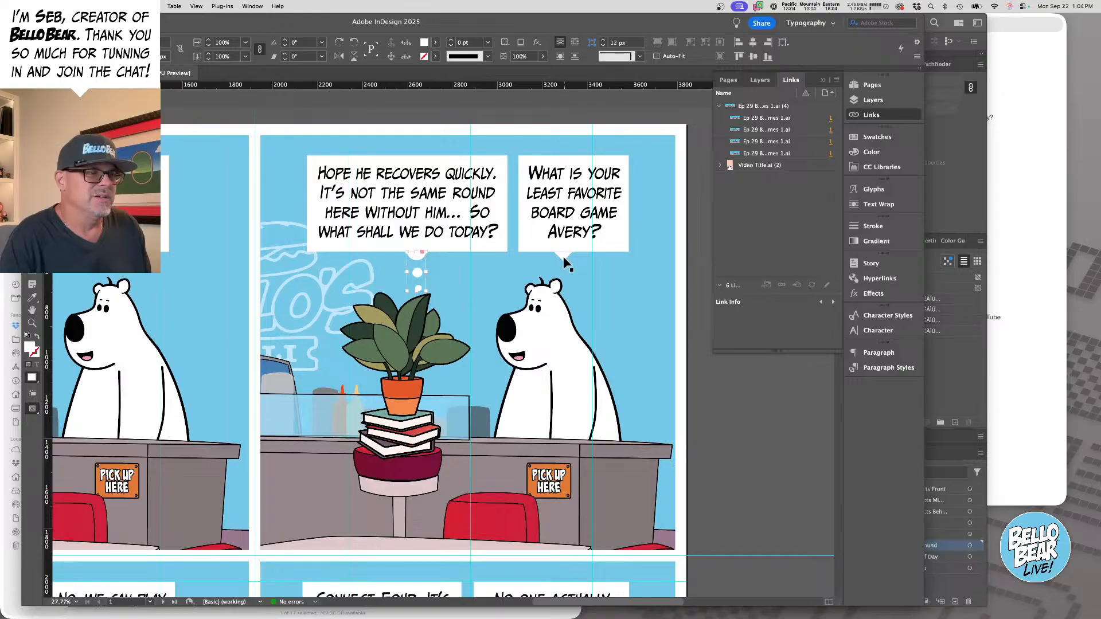
left_click_drag(564, 256, 543, 255)
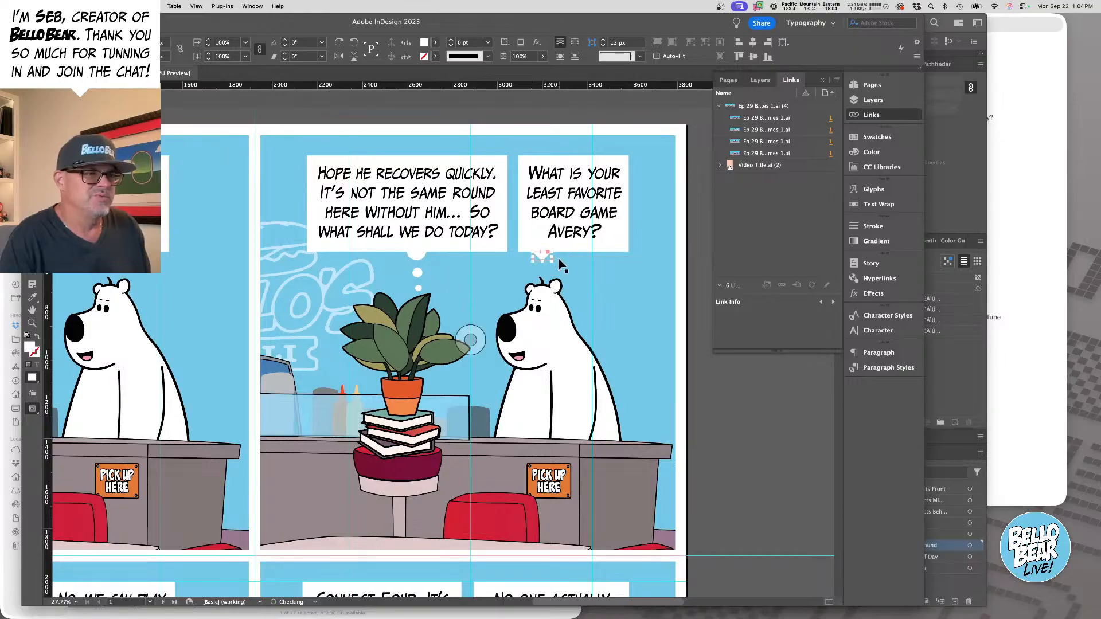
- Switch to Illustrator and save a copy of the deli scene as Ep 29 Bored Games 2.ai in the Ep 29 Bored Games folder
left_click(969, 20)
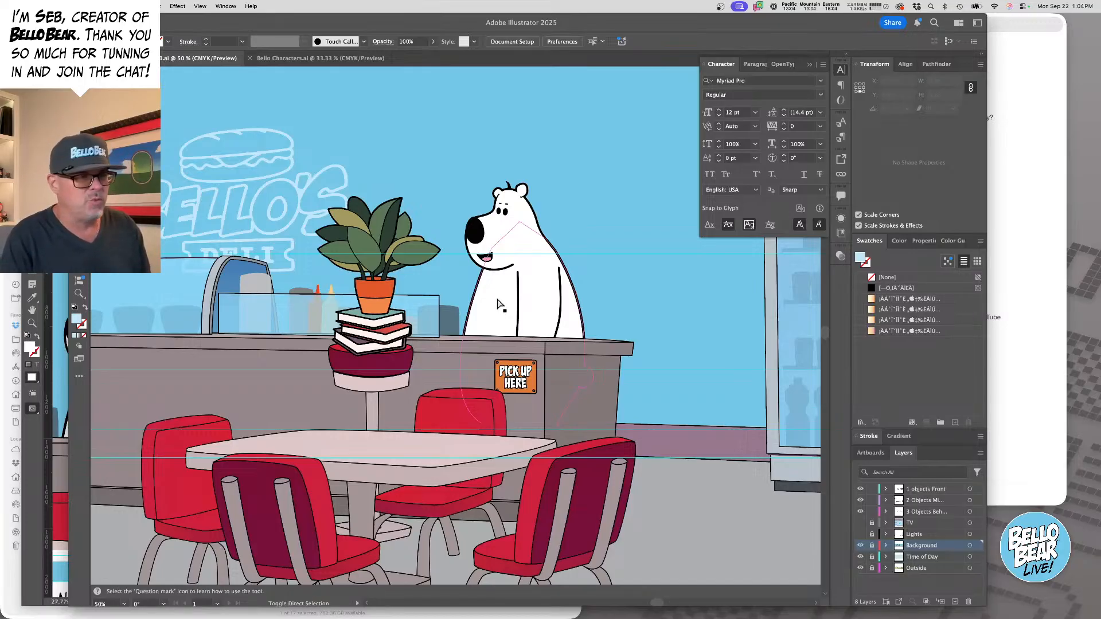
key("super+shift+s")
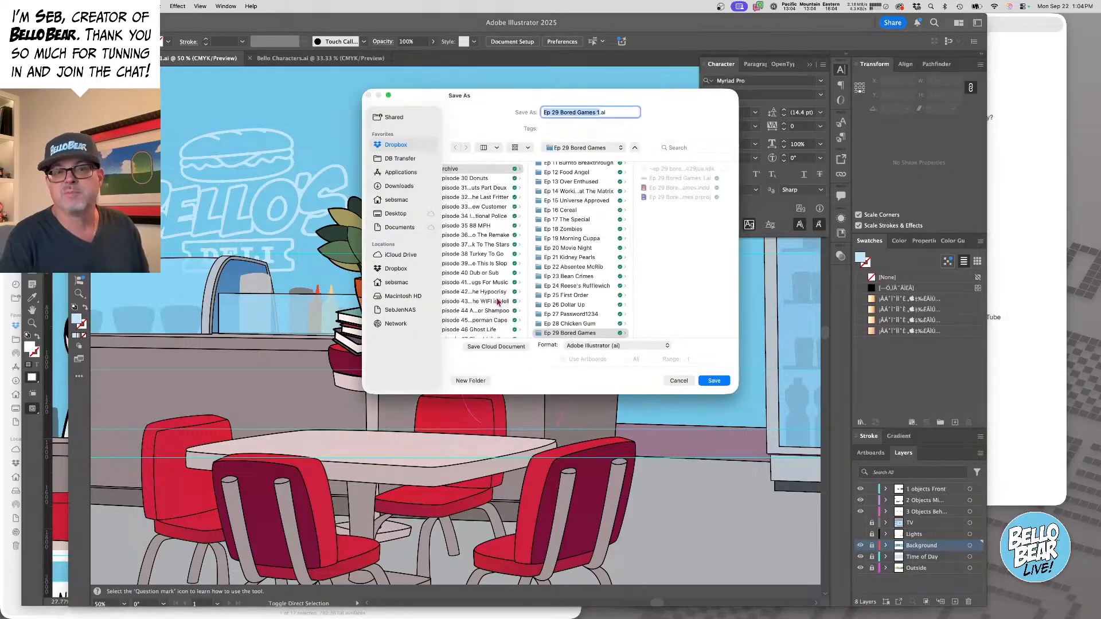
key("Right")
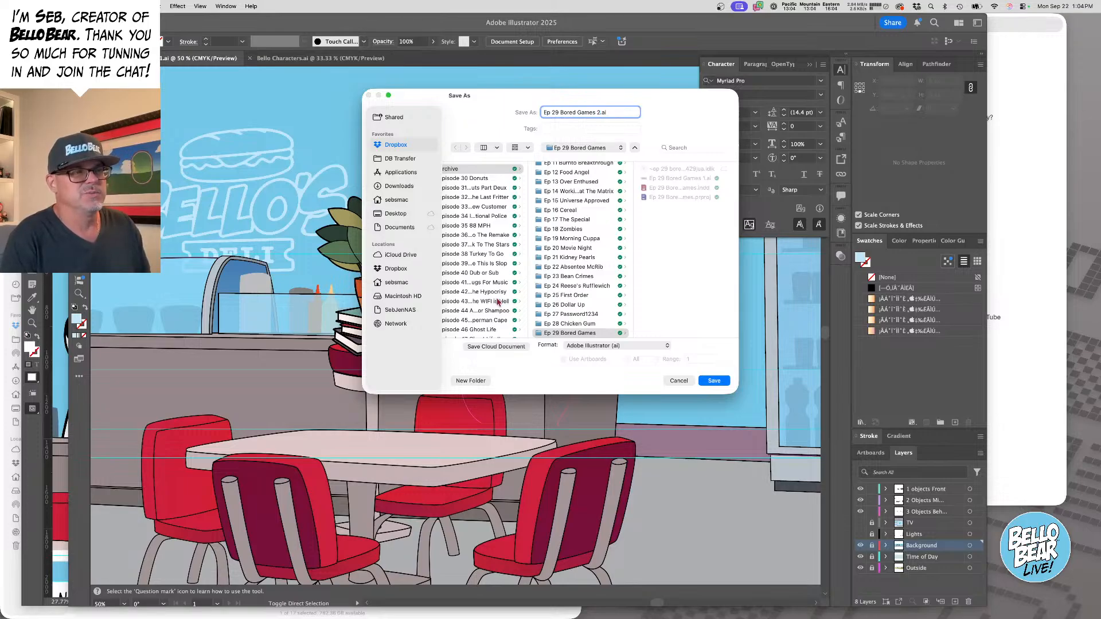
key("Return")
key("Return")
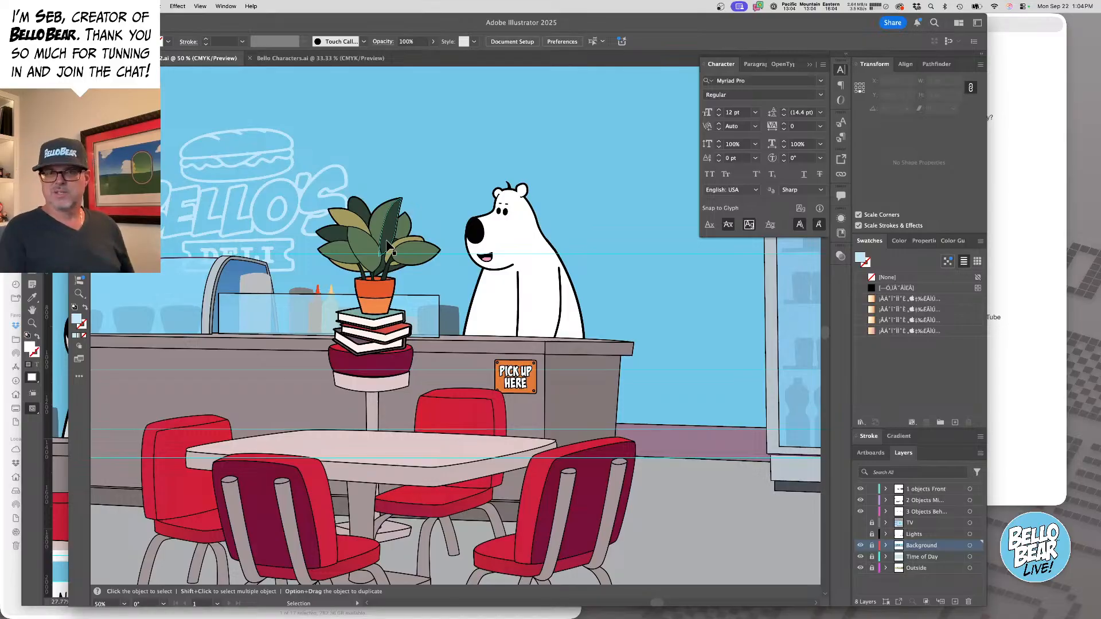
- Rotate the plant's tall upright leaf slightly clockwise around its base so it leans toward Bello
key("z")
left_click_drag(387, 246, 410, 241)
scroll(410, 240, "right", 5)
key("v")
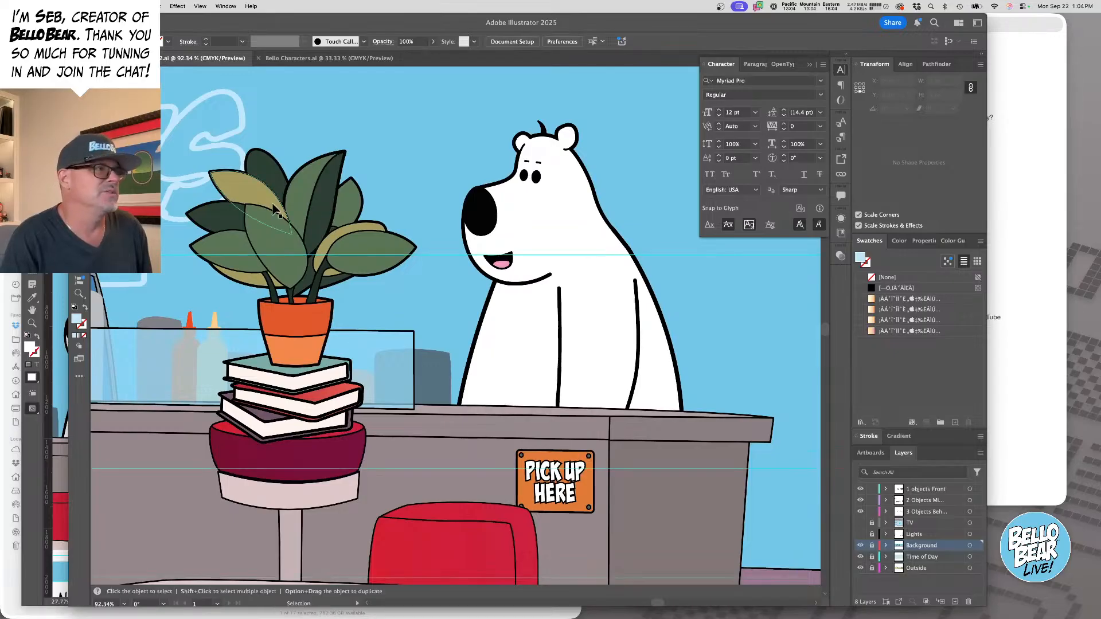
key("a")
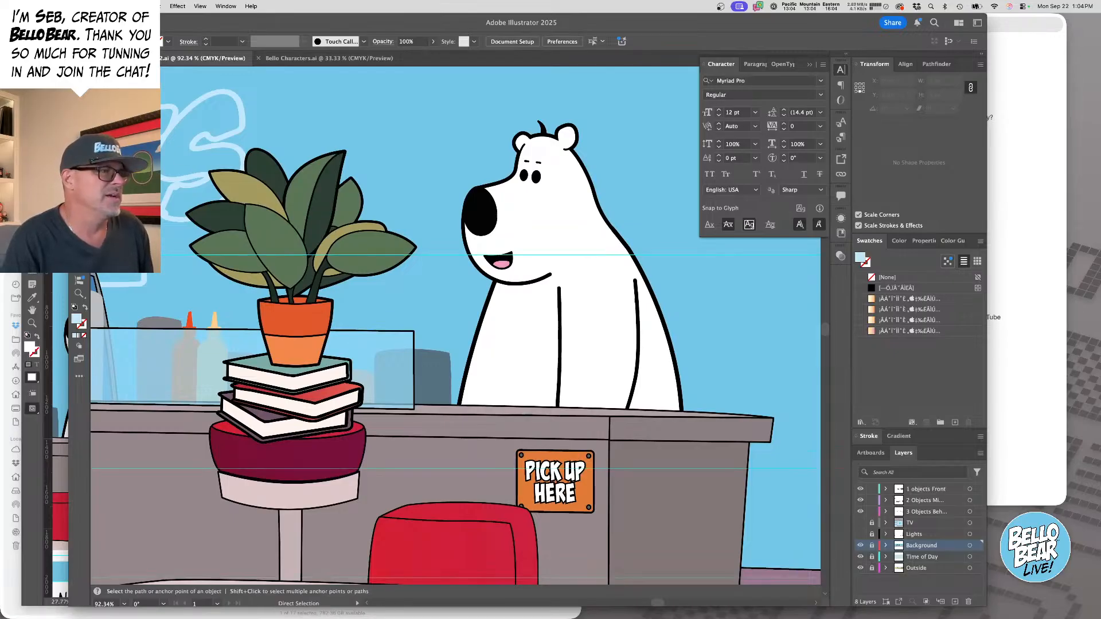
left_click(329, 192, "alt")
left_click(327, 187, "alt")
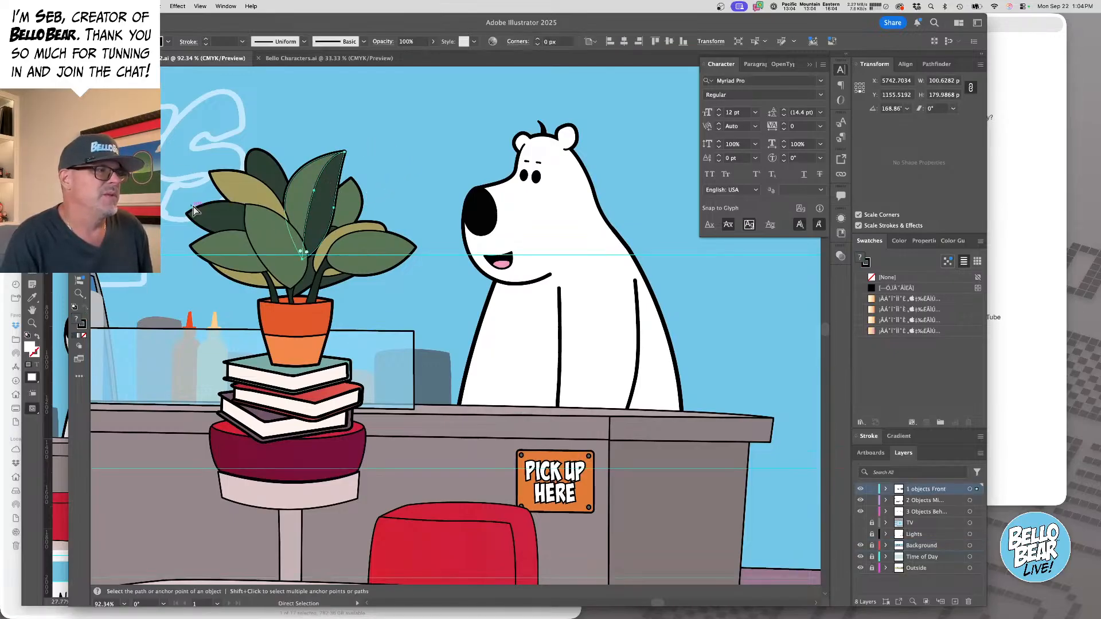
key("r")
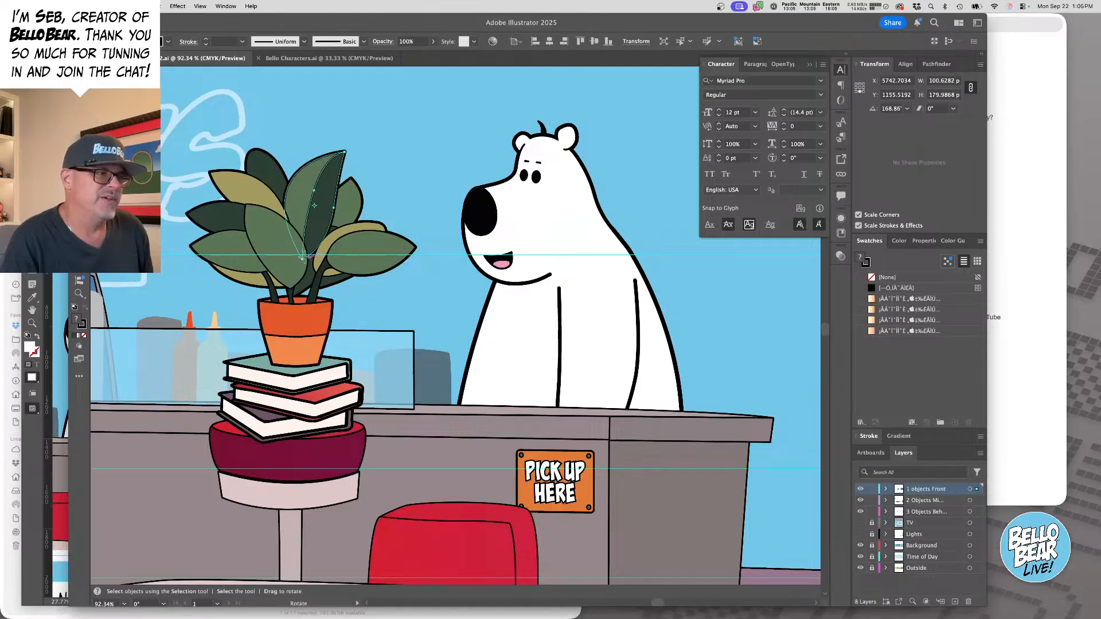
left_click(303, 258)
mouse_move(317, 162)
left_mouse_down()
mouse_move(334, 165)
mouse_move(325, 172)
left_mouse_up()
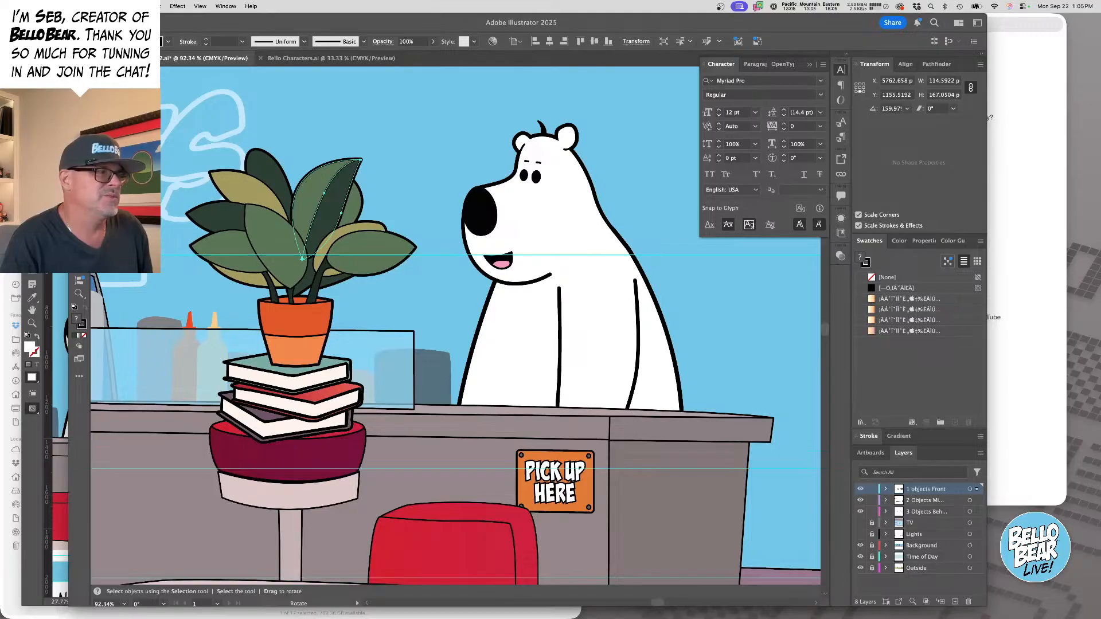
key("v")
left_click(371, 133)
- Tilt the whole potted plant slightly clockwise on top of the stack of books
left_click(313, 334)
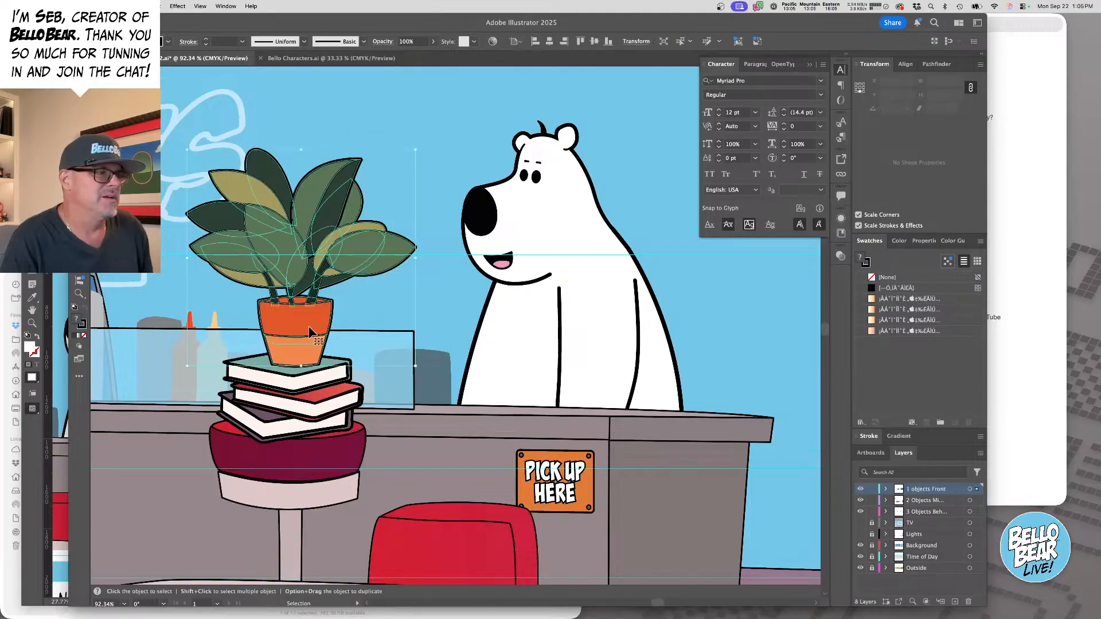
left_click_drag(416, 147, 426, 154)
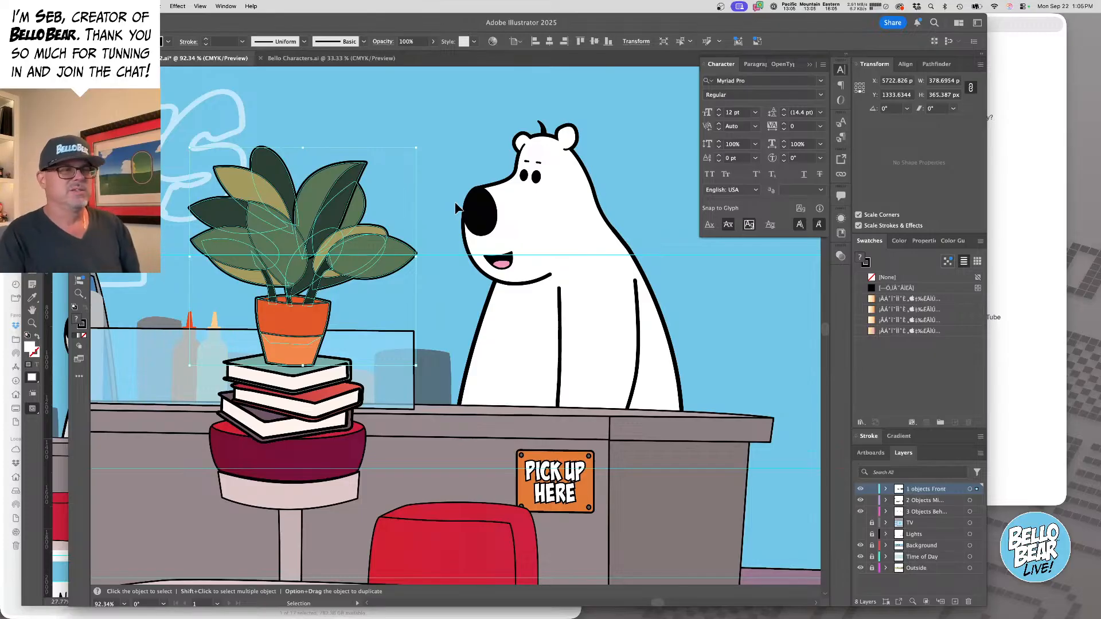
left_click(488, 153)
- Delete the two straight arm lines from Bello's body behind the counter
left_click(577, 309)
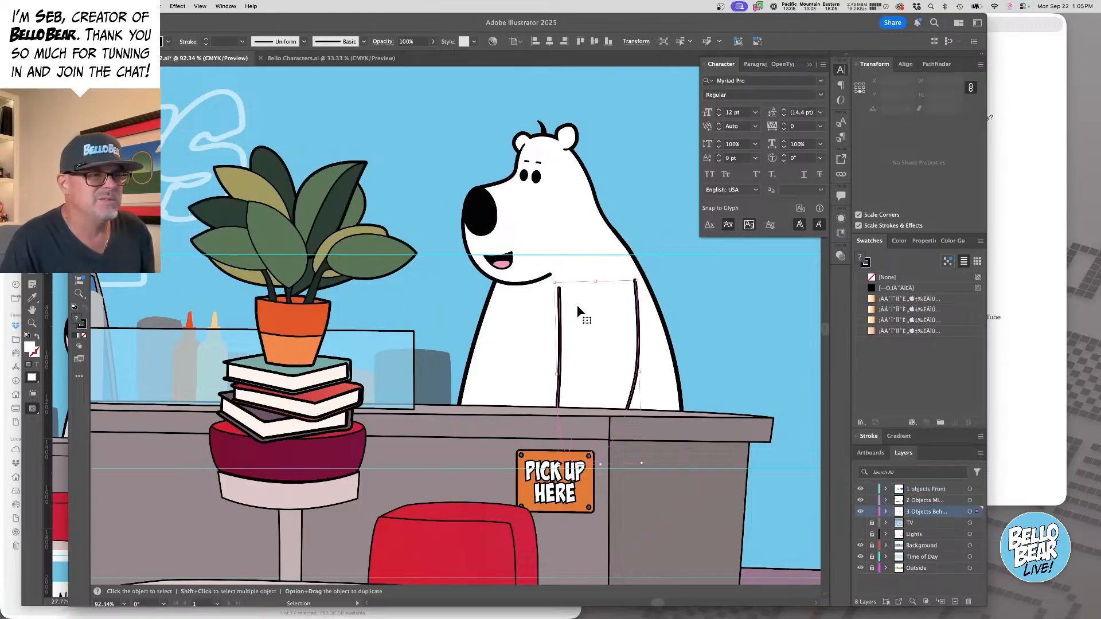
scroll(577, 305, "down", 5)
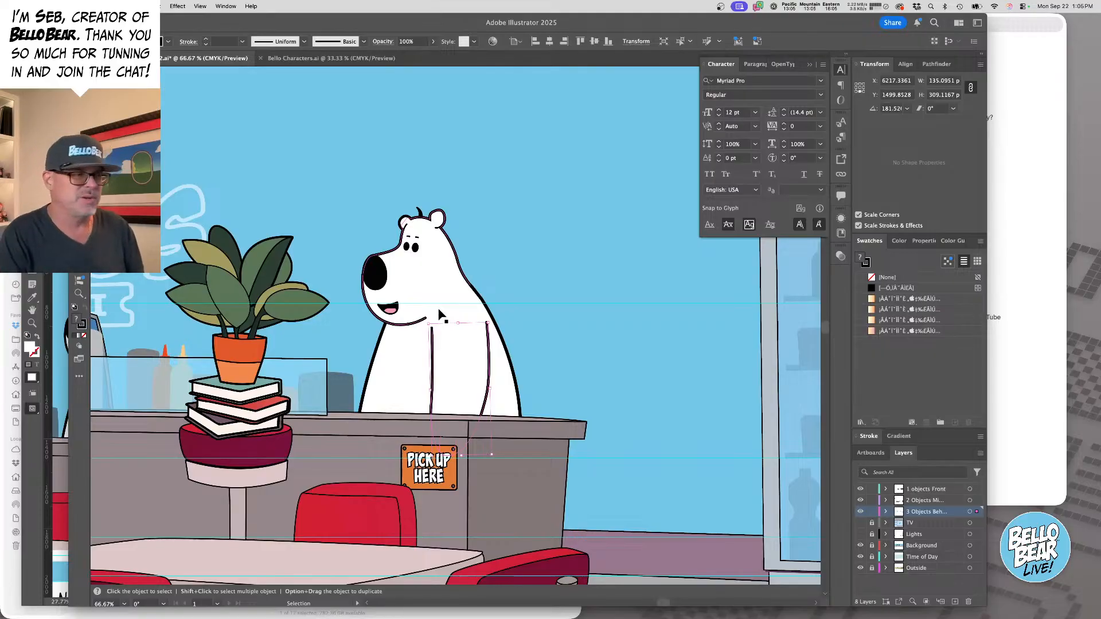
left_click(607, 278)
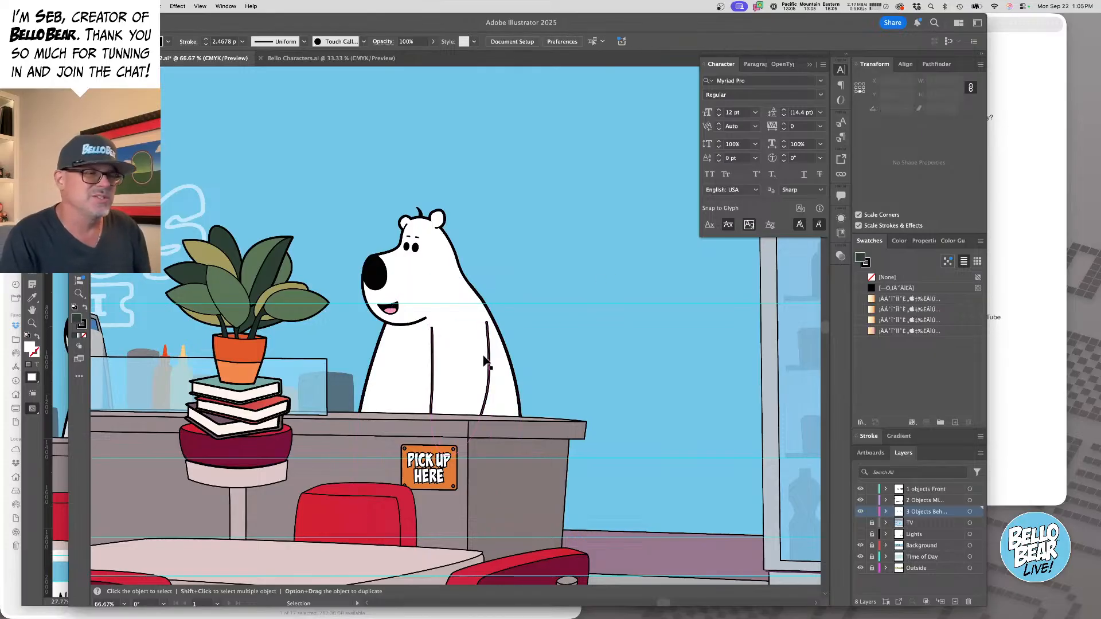
left_click(484, 361)
key("Delete")
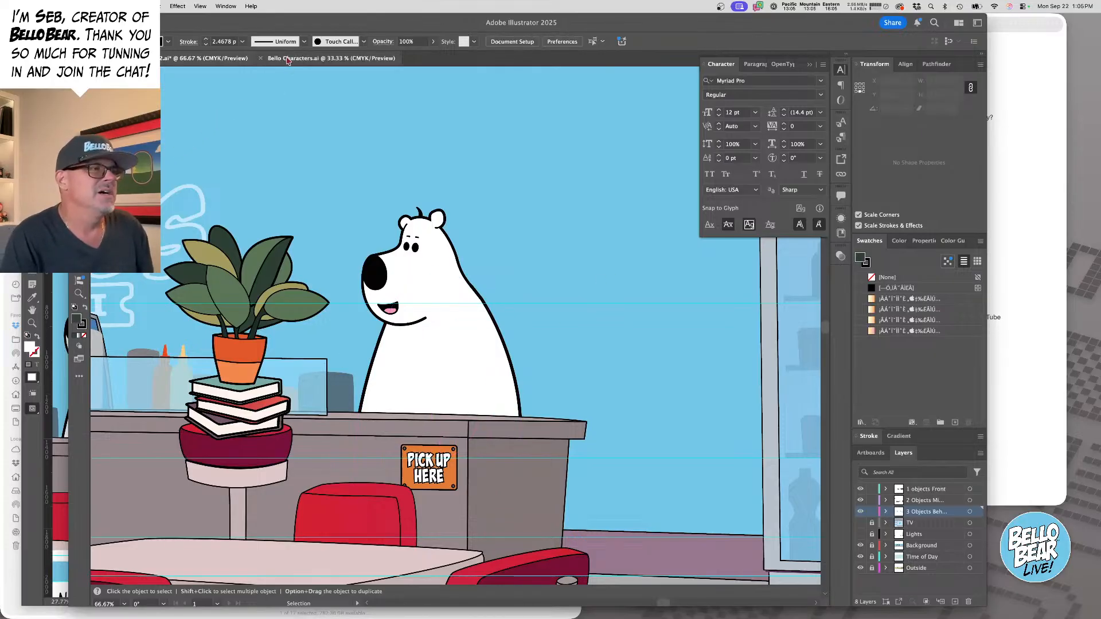
- Copy Bello's bent arm from Bello Characters.ai and paste it into the deli scene
left_click(321, 58)
key("a")
left_click(539, 389)
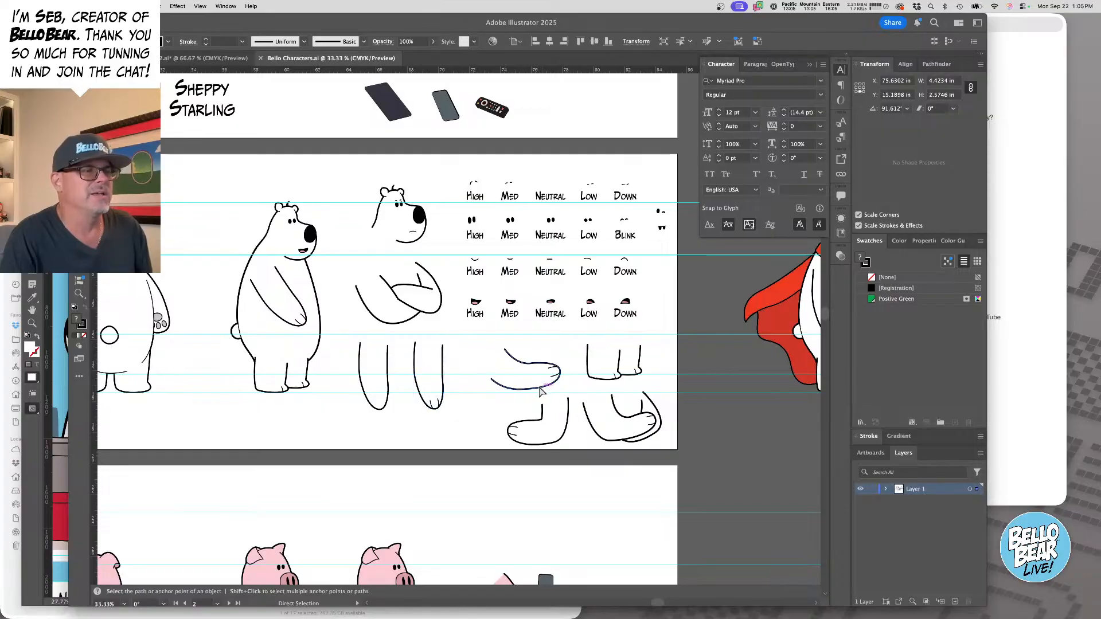
left_click(204, 58)
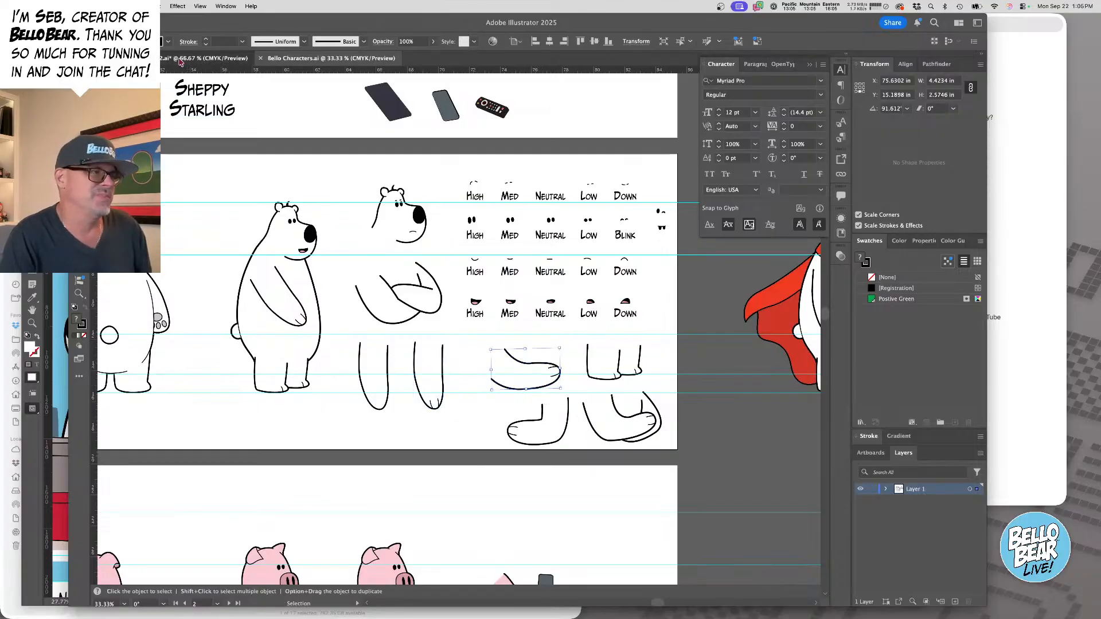
key("super+v")
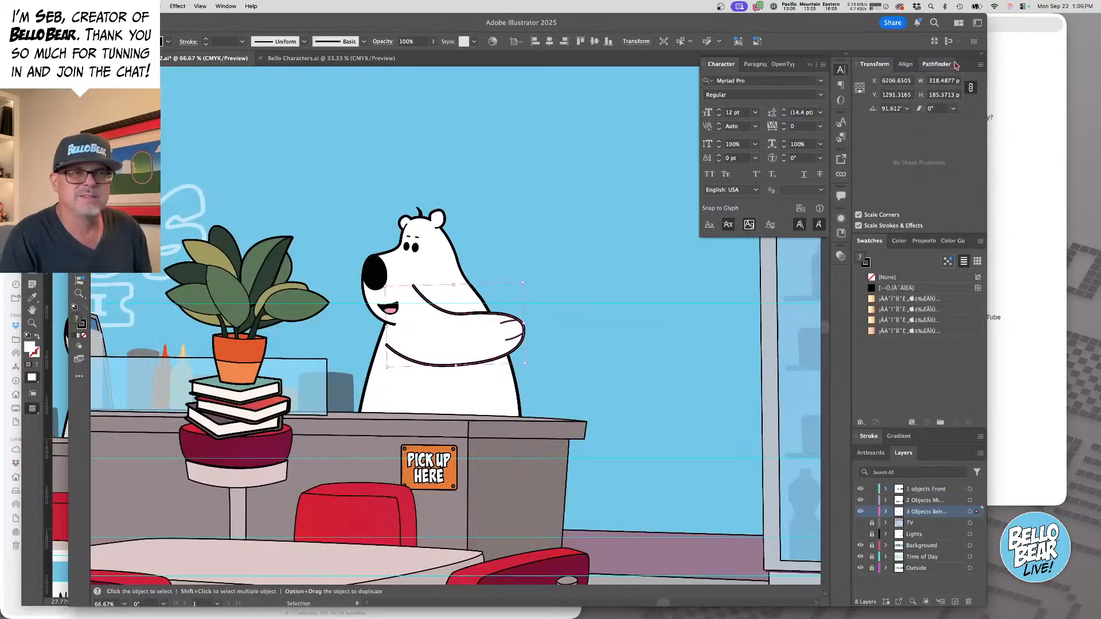
- Flip the pasted arm horizontally, rotate it counterclockwise, and position it across Bello's belly just above the counter
left_click(982, 67)
left_click(1015, 91)
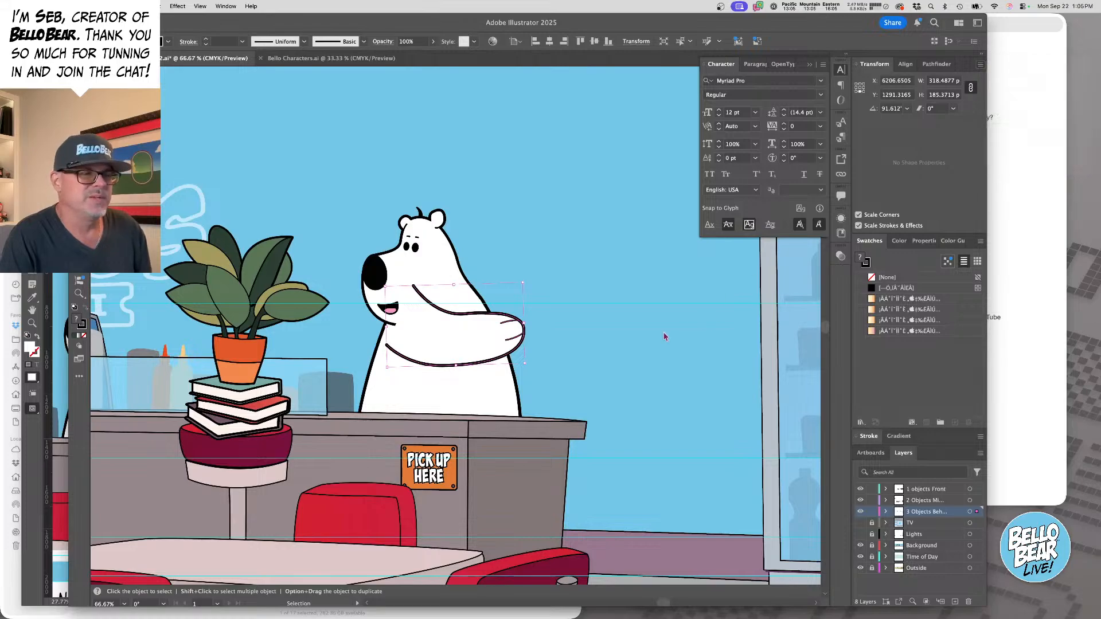
left_click_drag(483, 339, 451, 368)
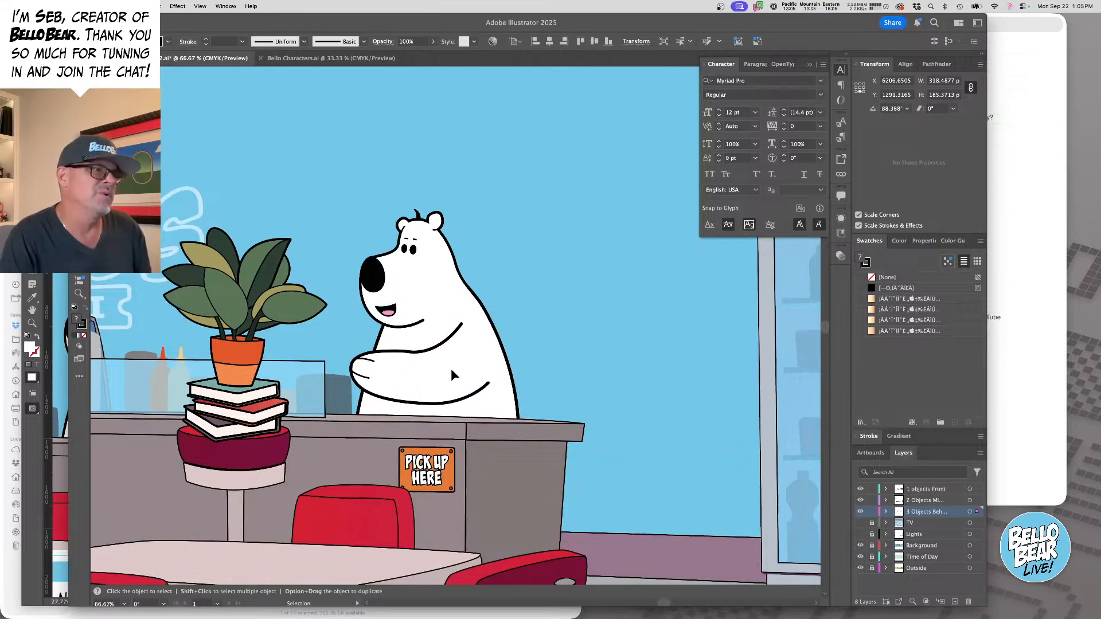
left_click_drag(492, 322, 474, 305)
left_click_drag(459, 371, 460, 384)
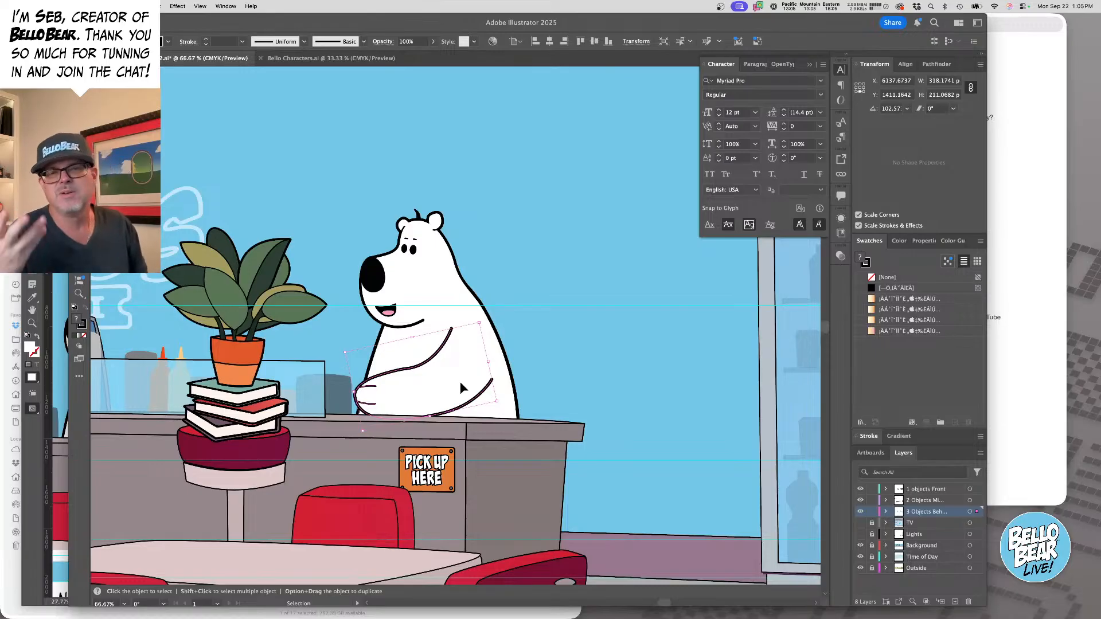
left_click(483, 167)
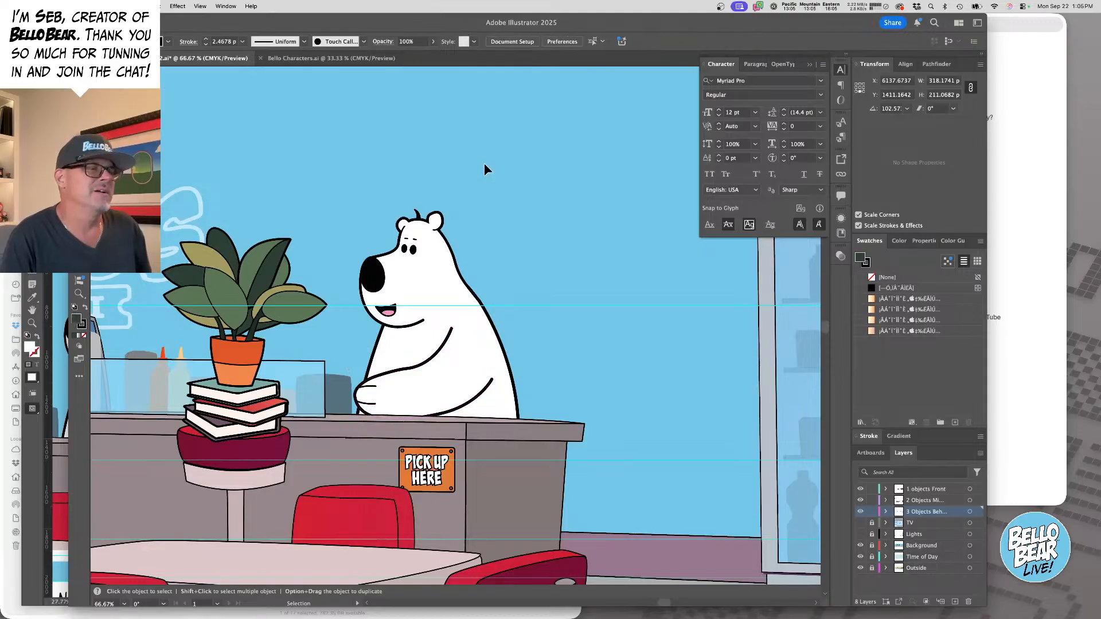
left_click_drag(131, 239, 261, 179)
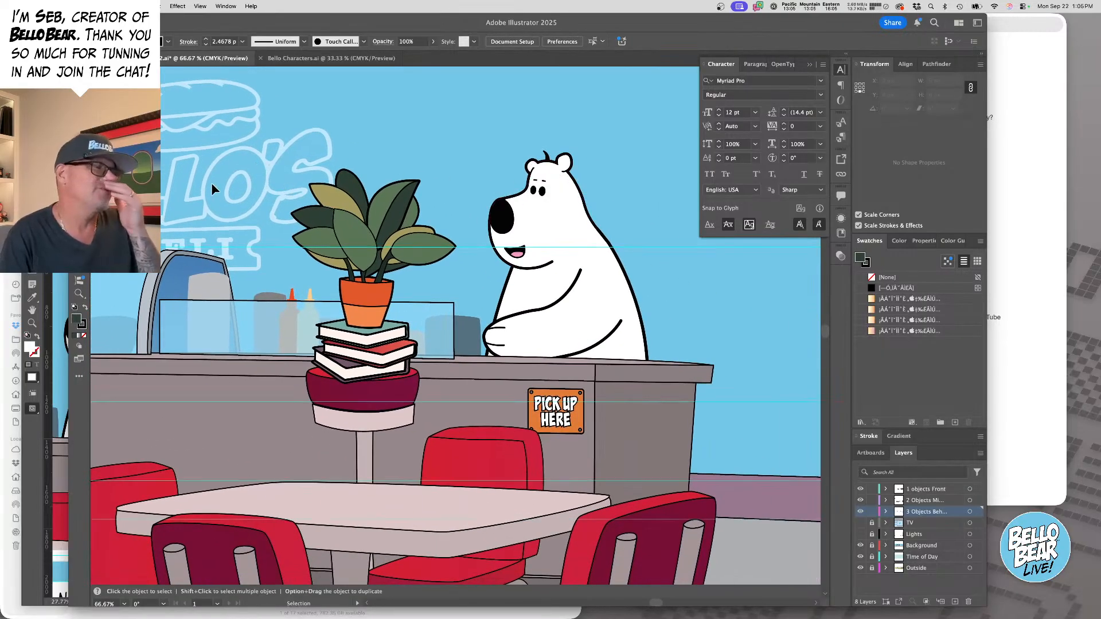
- Examine the second panel's scene in InDesign, then return to the Illustrator deli scene
key("super+Tab")
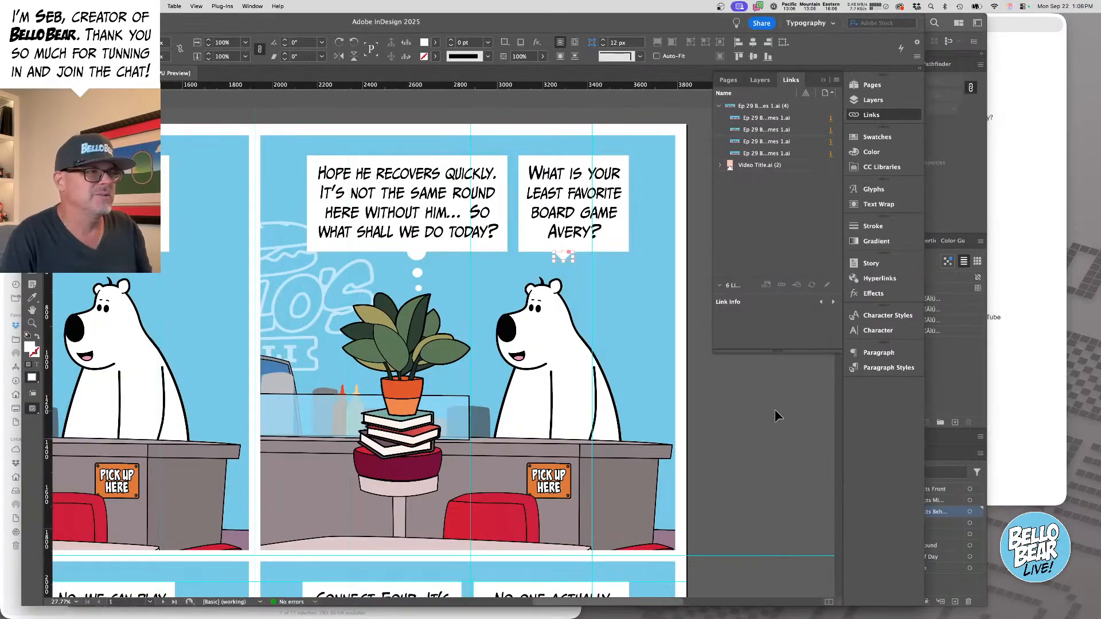
scroll(349, 348, "left", 2)
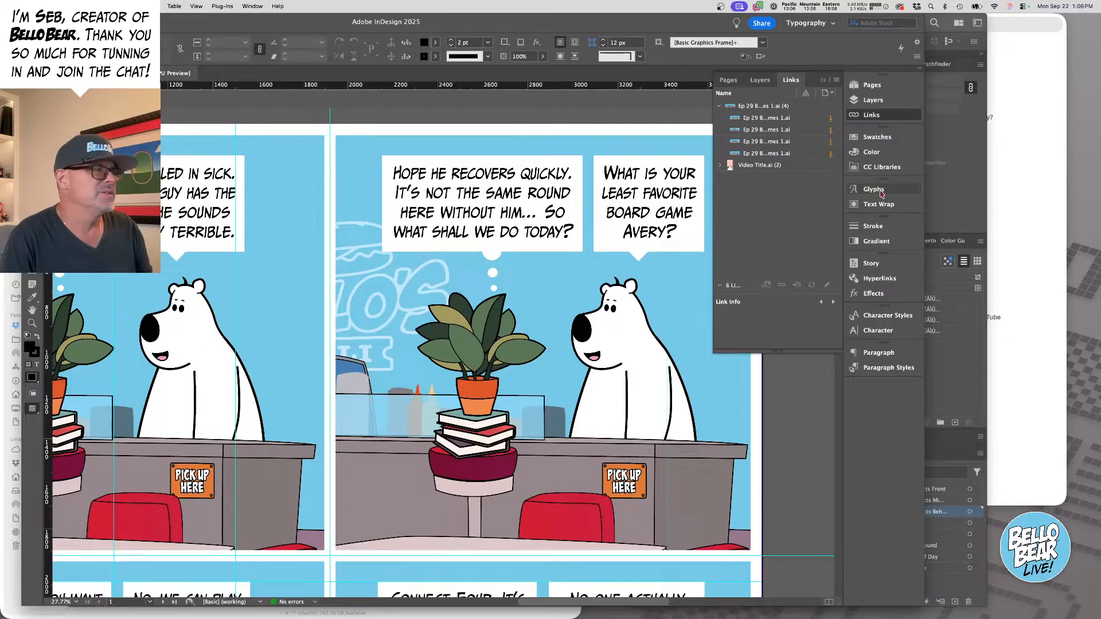
key("super+Tab")
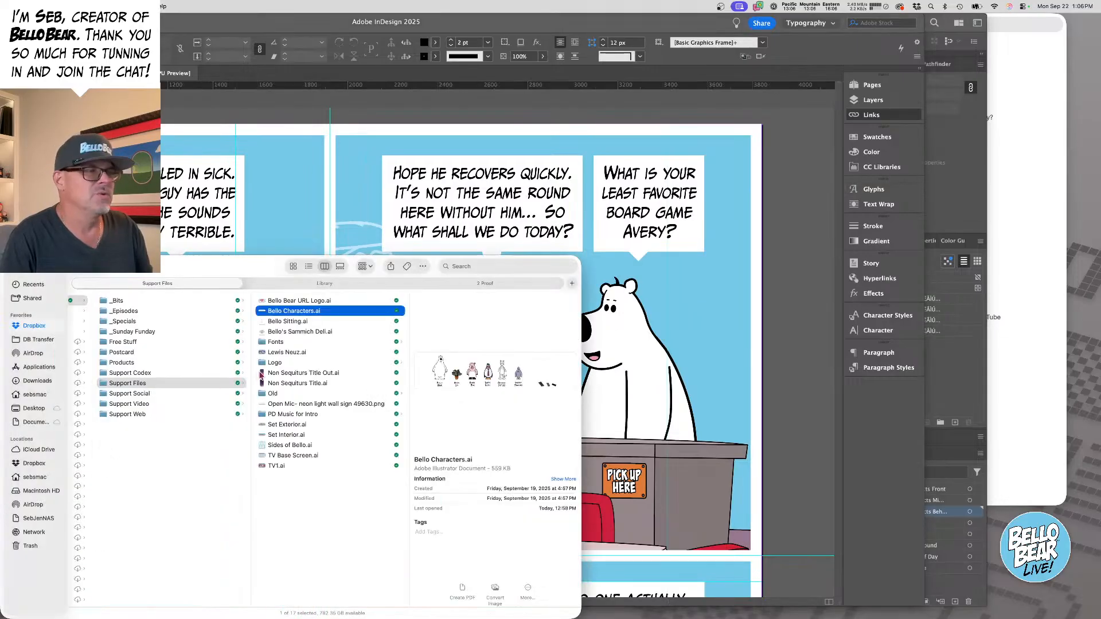
key("super+Tab")
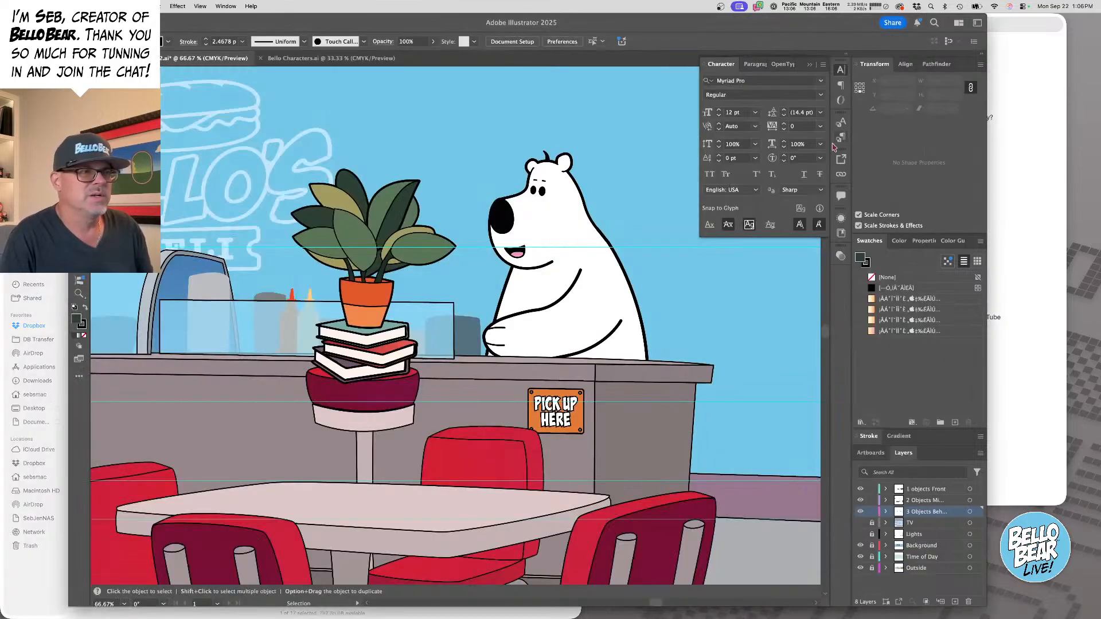
- Open the Ep 29 Bored Games 1.ai scene from the Ep 29 Bored Games folder in the episodes Archive
left_click(3, 306)
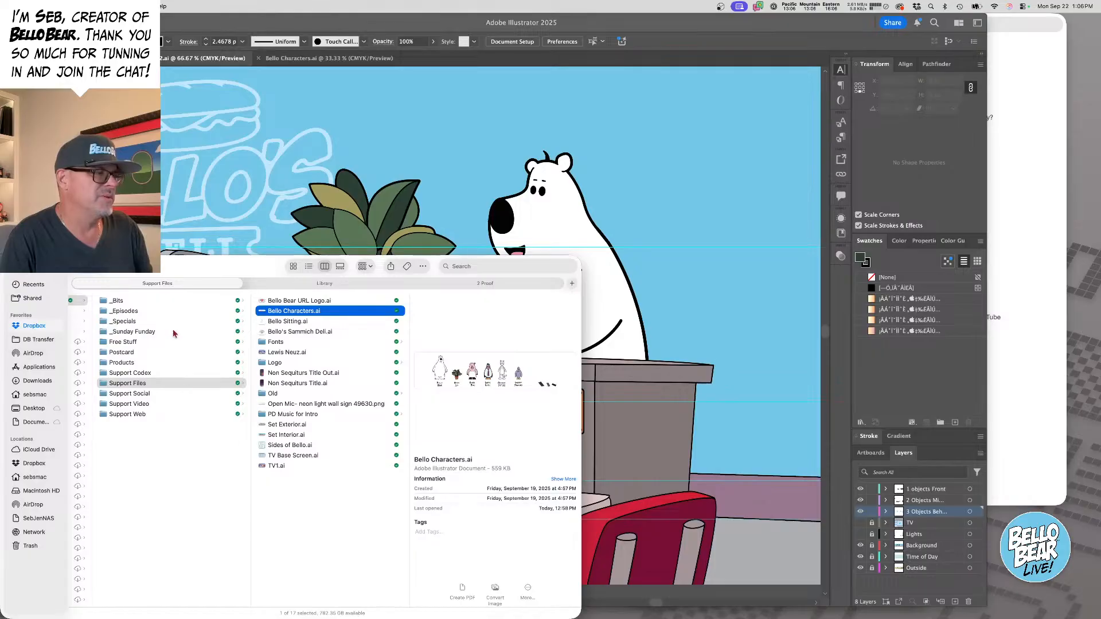
left_click(152, 310)
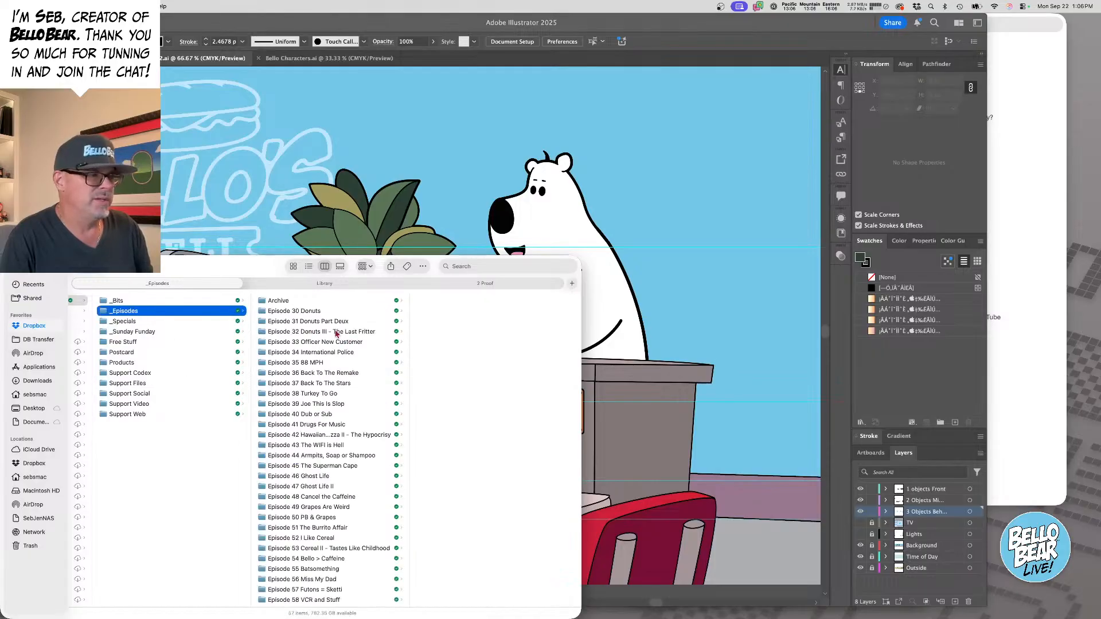
left_click(309, 301)
scroll(488, 586, "down", 1)
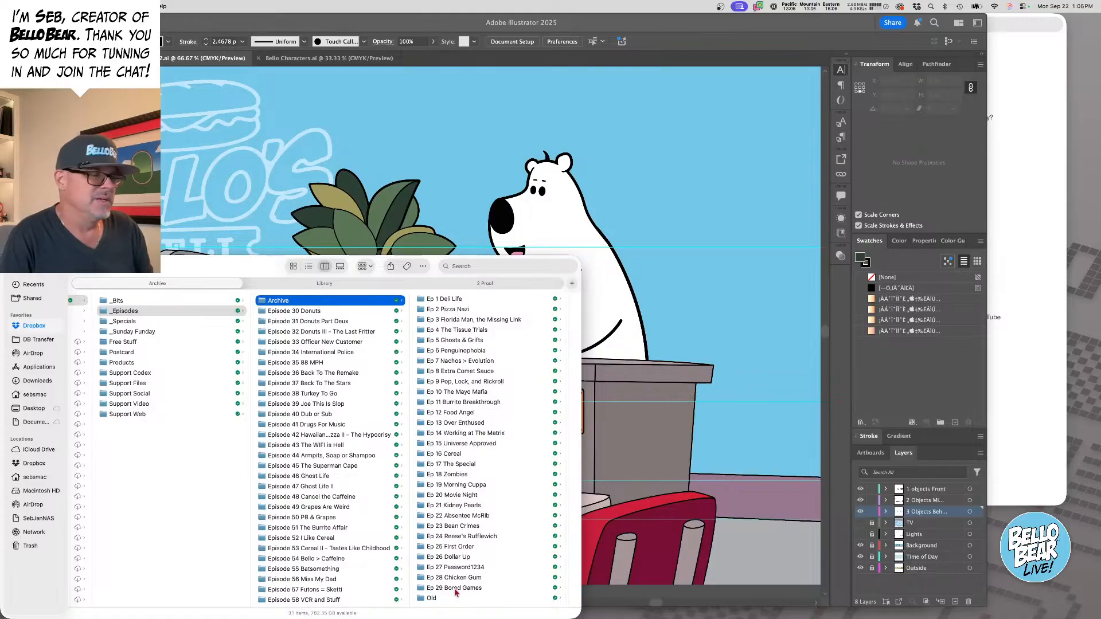
left_click(455, 589)
double_click(480, 311)
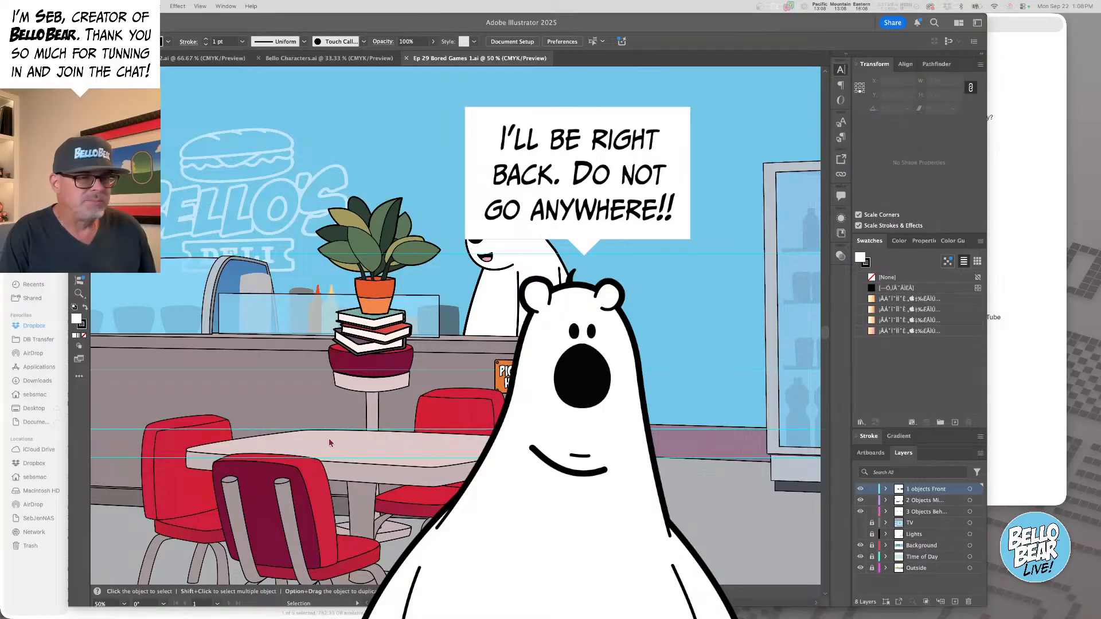
mouse_move(99, 613)
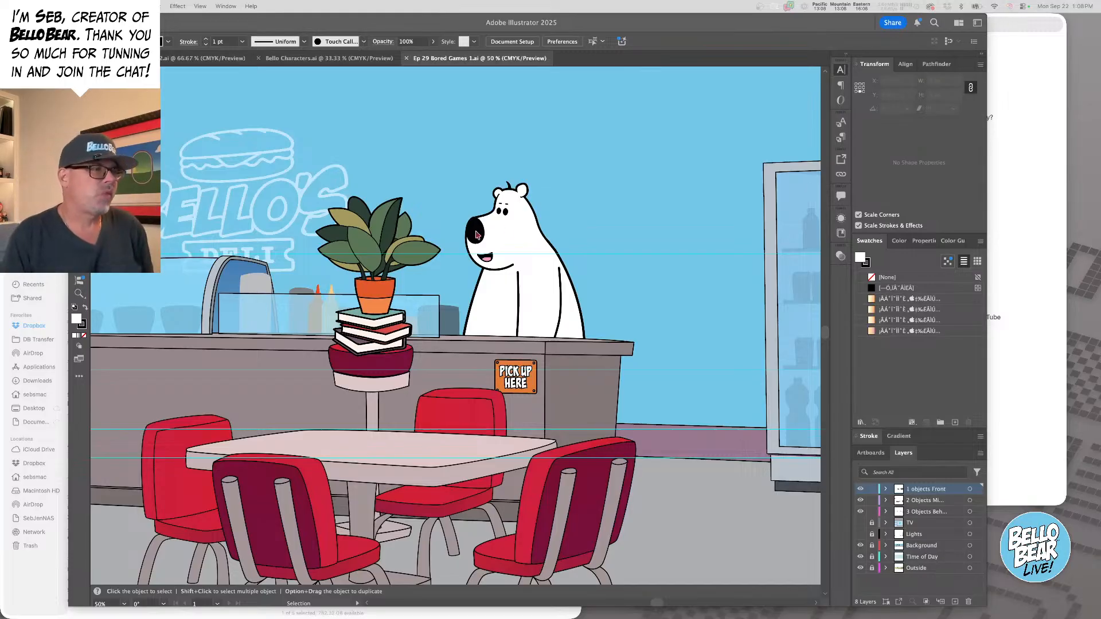
- Review the first panel's dialogue and Bello's pose in InDesign, then return to the Illustrator scene
key("super+t")
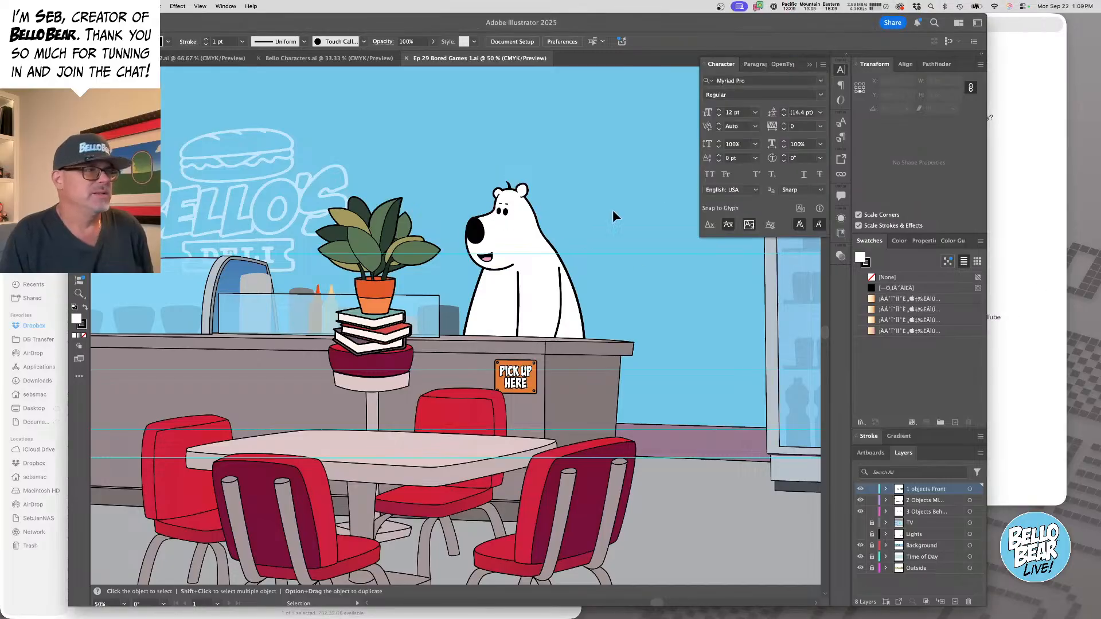
key("super+Tab")
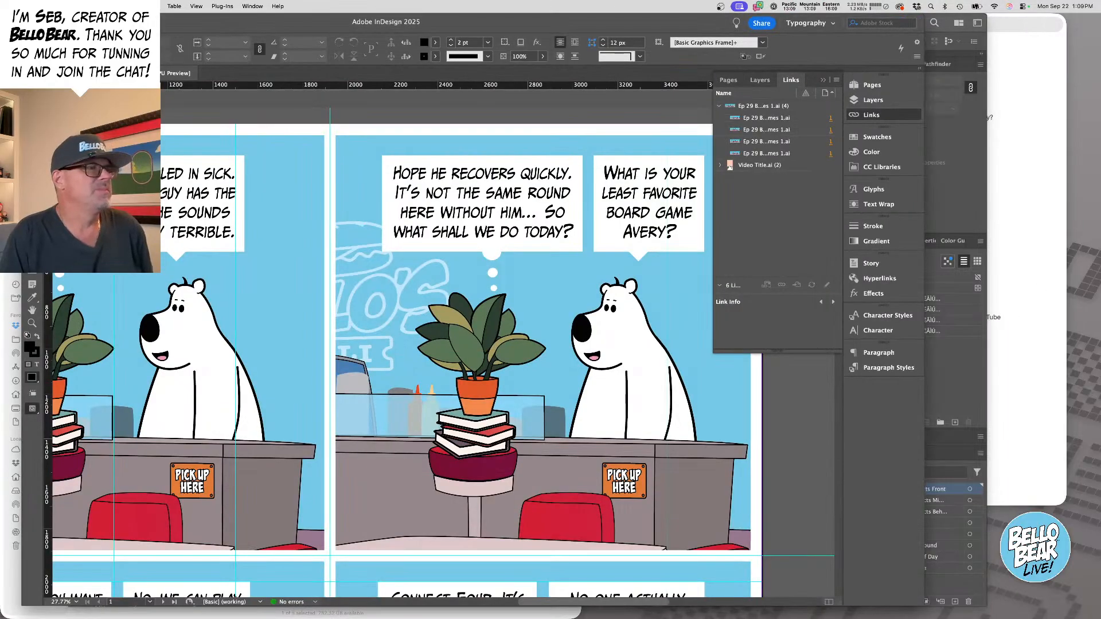
scroll(477, 292, "left", 5)
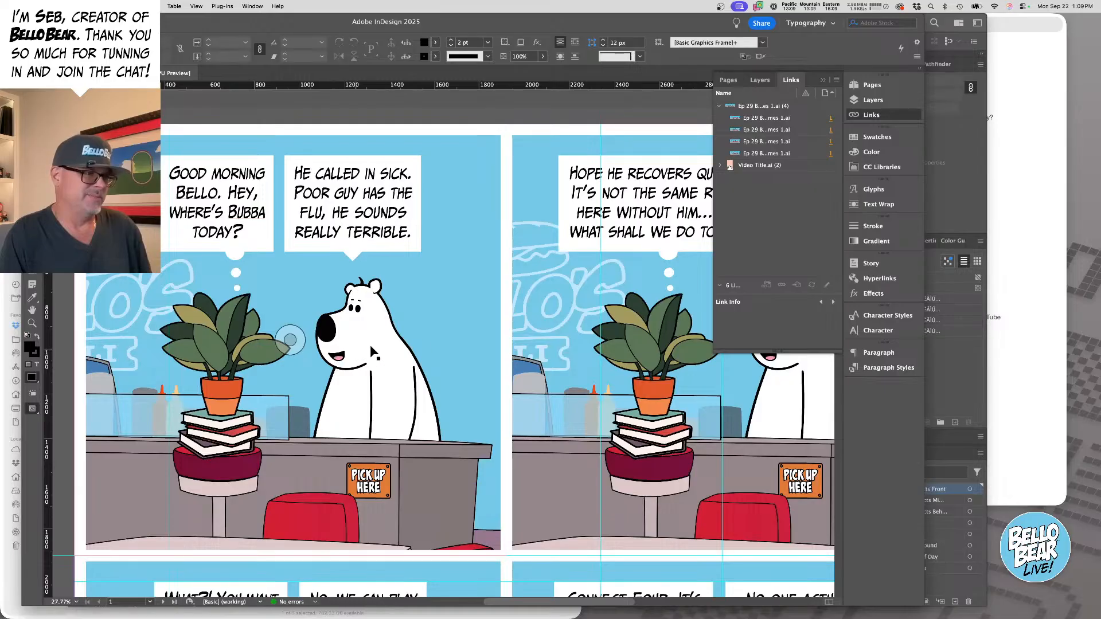
left_click(970, 174)
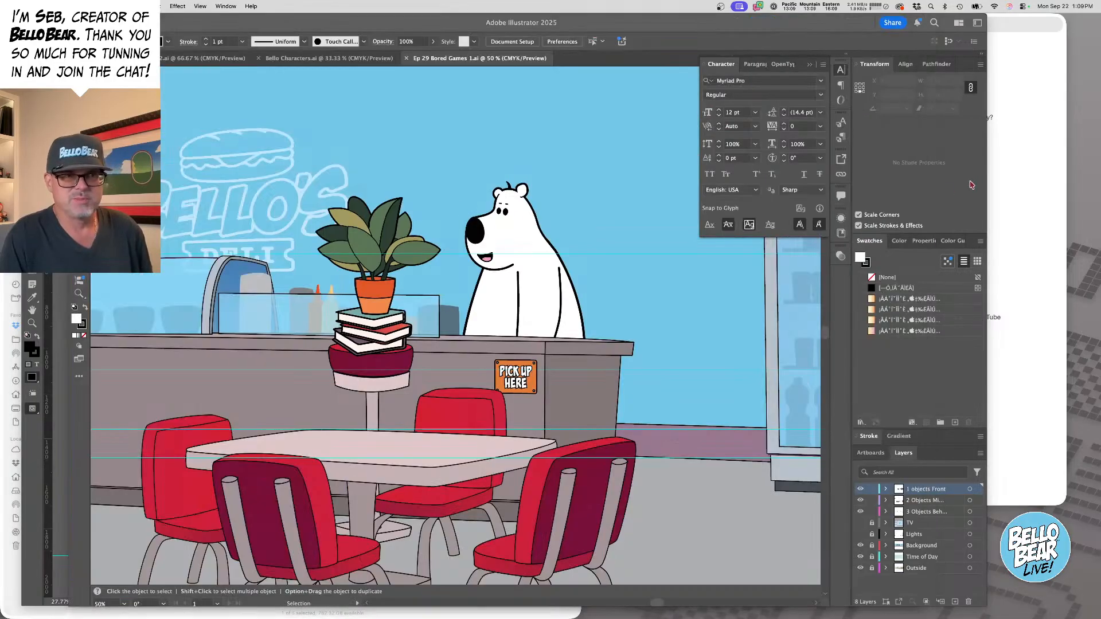
- Copy the Low open mouth from Bello Characters.ai and return to Bello's face in Ep 29 Bored Games 1.ai
left_click(311, 58)
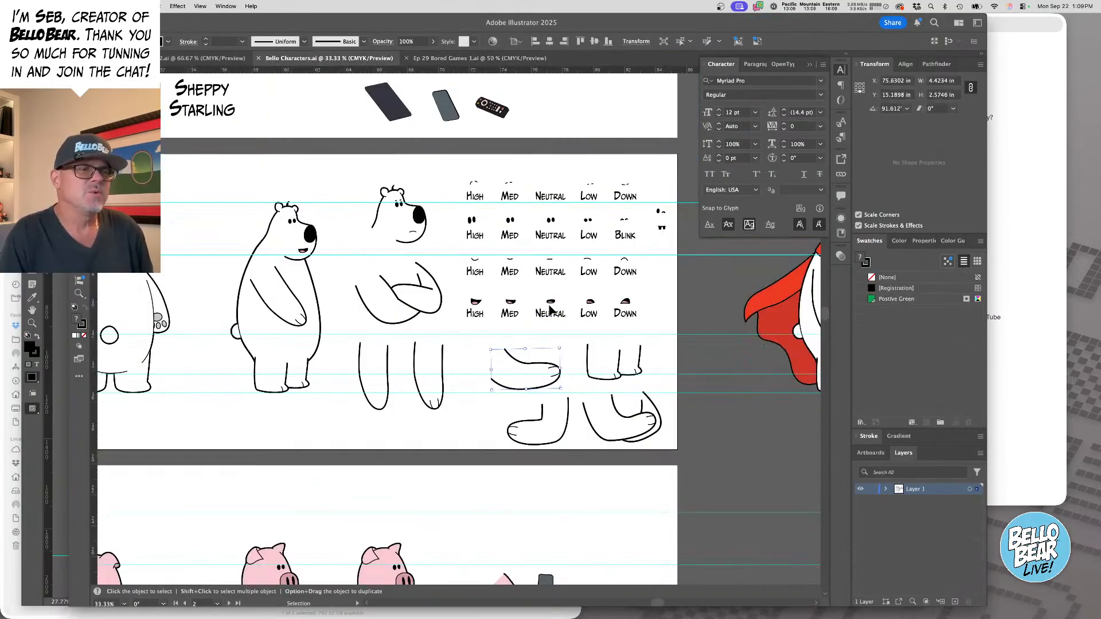
left_click(590, 301)
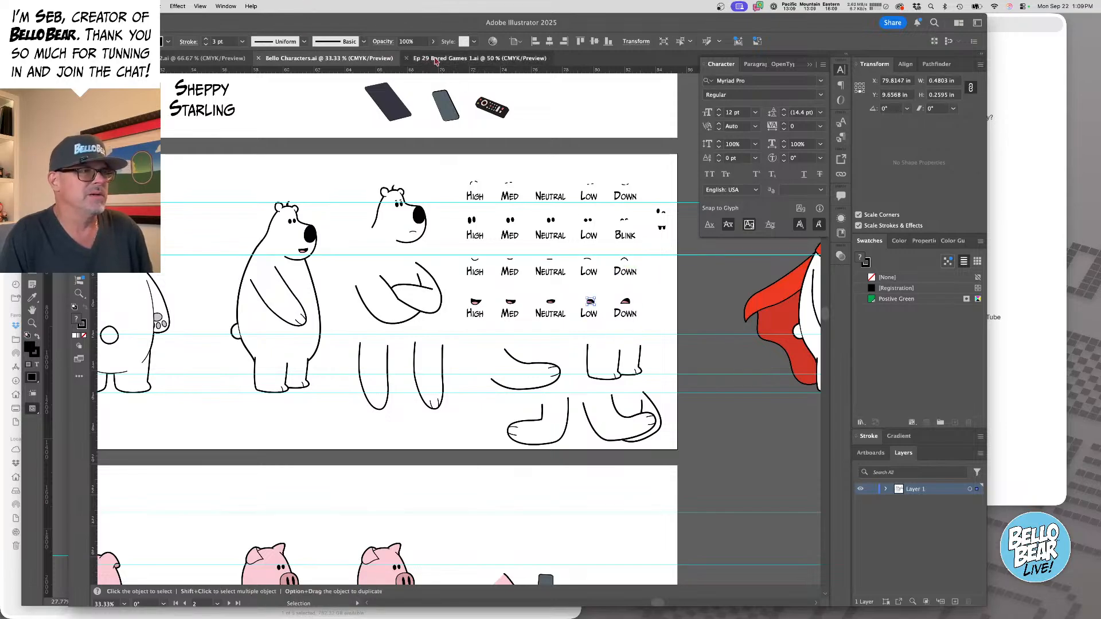
left_click(459, 58)
key("z")
left_click(516, 246)
left_click(516, 247)
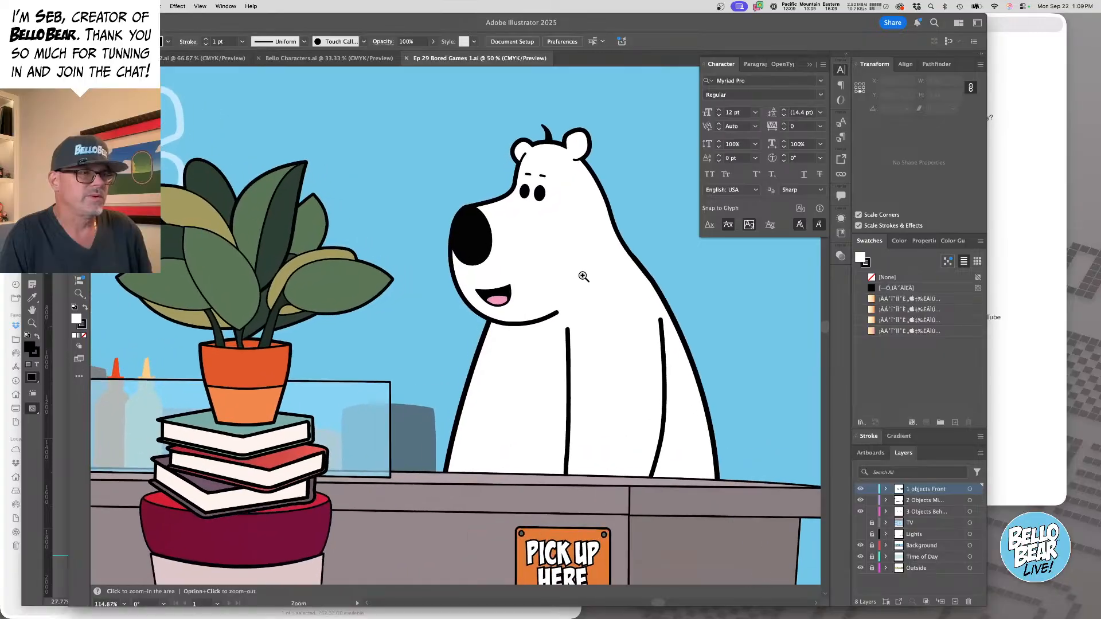
left_click_drag(579, 268, 514, 349)
key("super+v")
key("v")
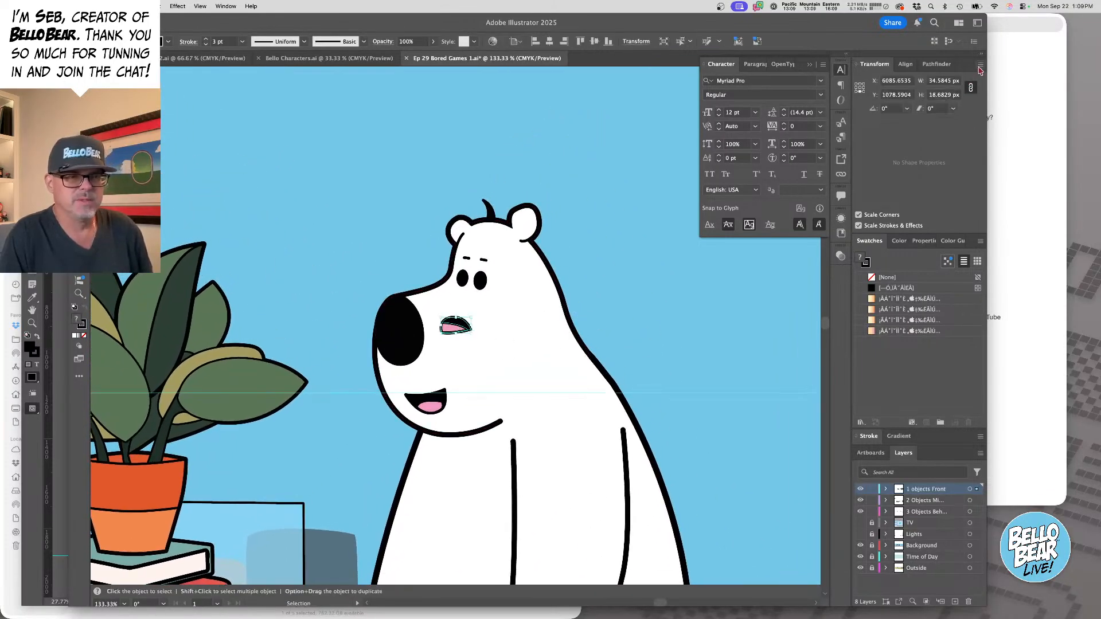
left_click(981, 68)
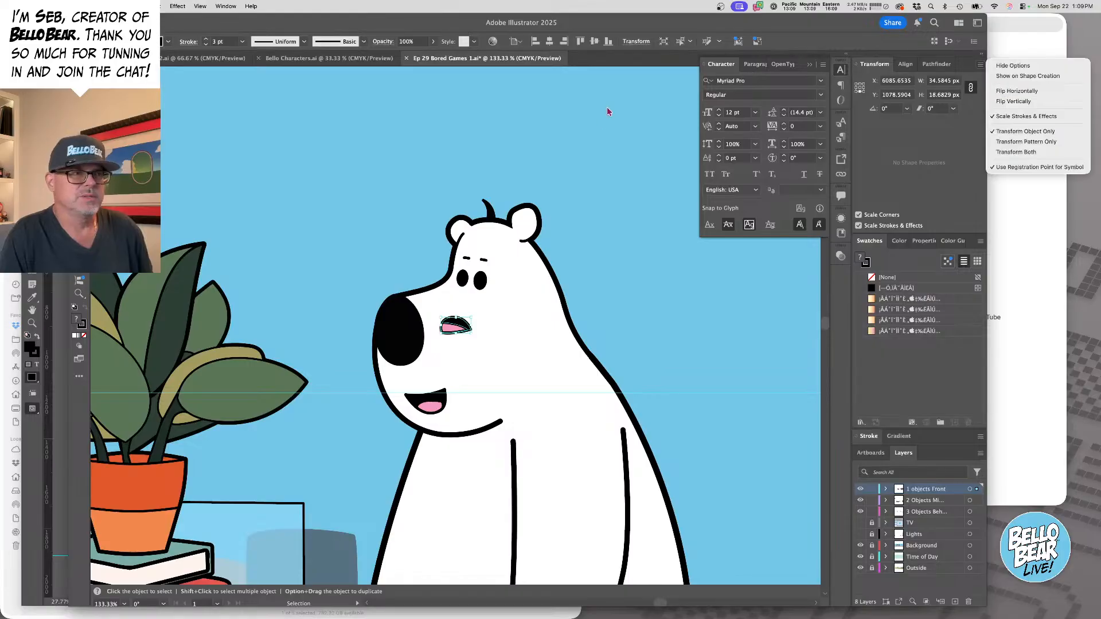
left_click(609, 108)
key("super+z")
- Paste the copied mouth onto the layer that holds Bello's head and flip it horizontally
left_click(522, 320)
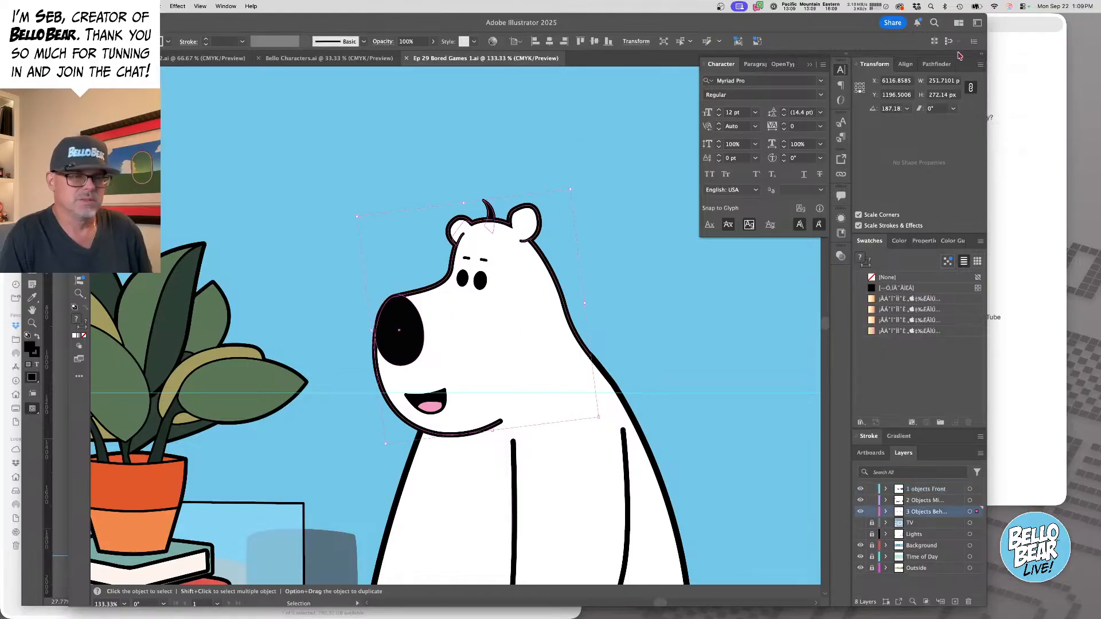
key("super+v")
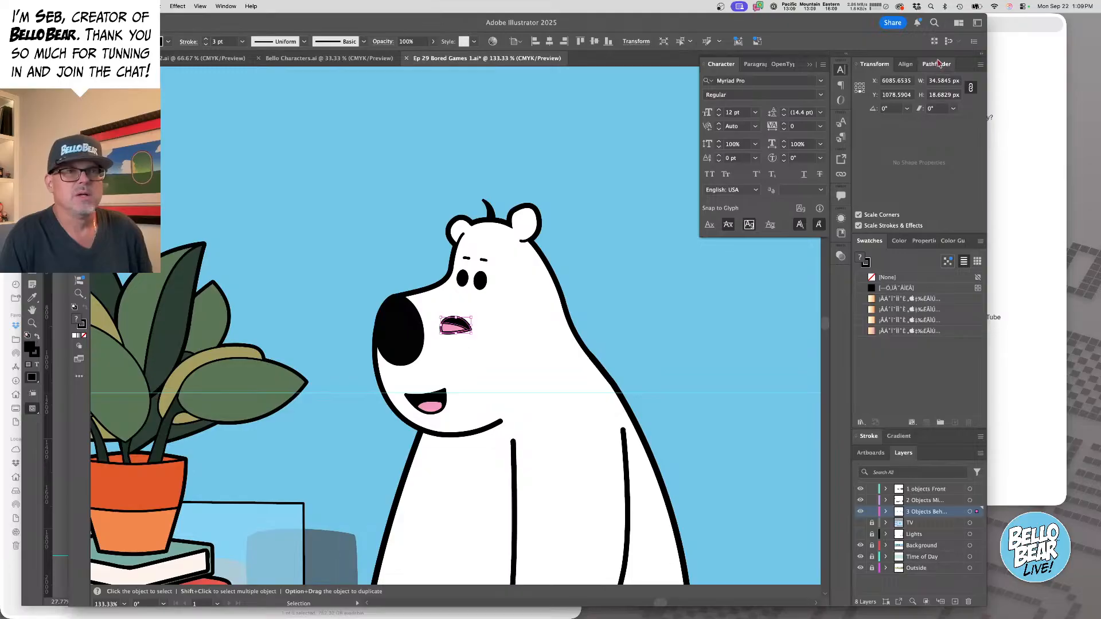
left_click(981, 64)
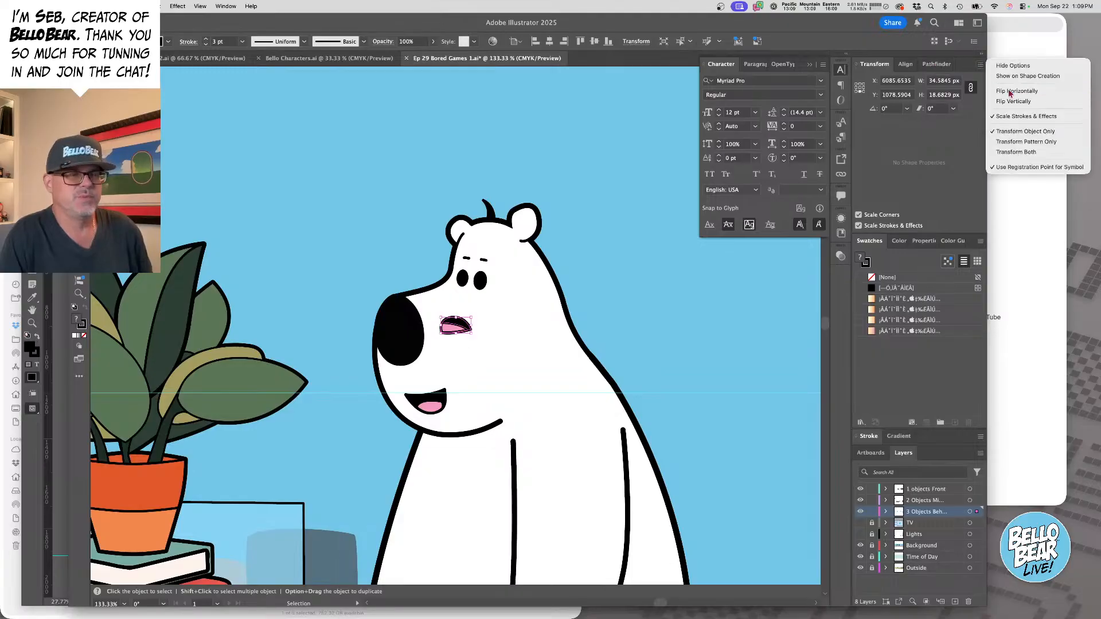
left_click(1011, 91)
- Delete Bello's smiling mouth and move the pasted mouth into its place below the nose
left_click_drag(456, 325, 431, 408)
key("Delete")
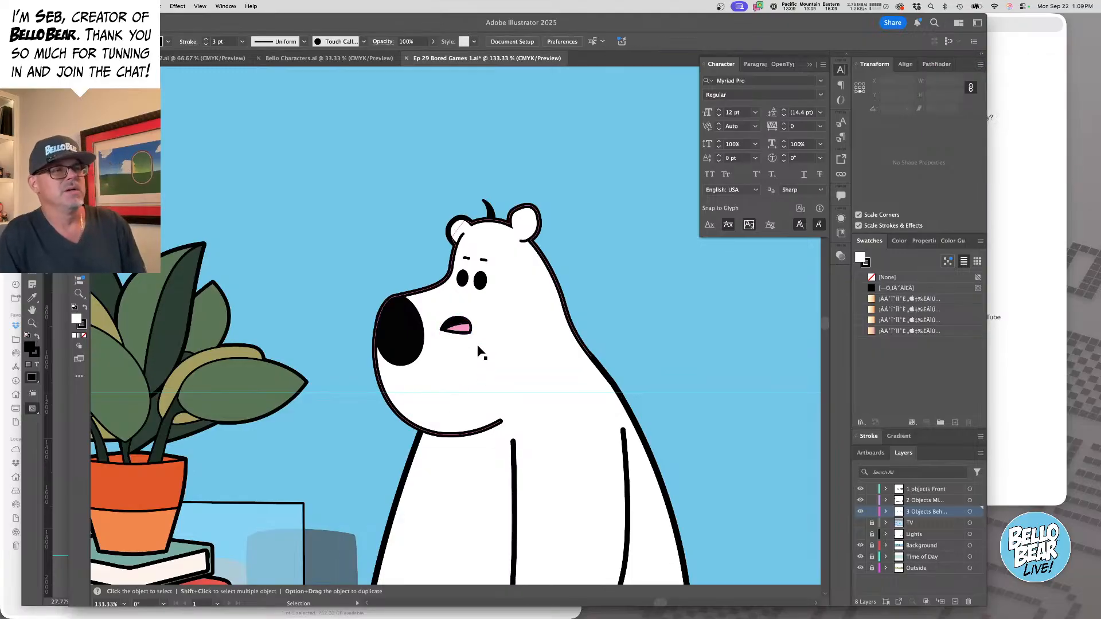
left_click_drag(462, 330, 431, 394)
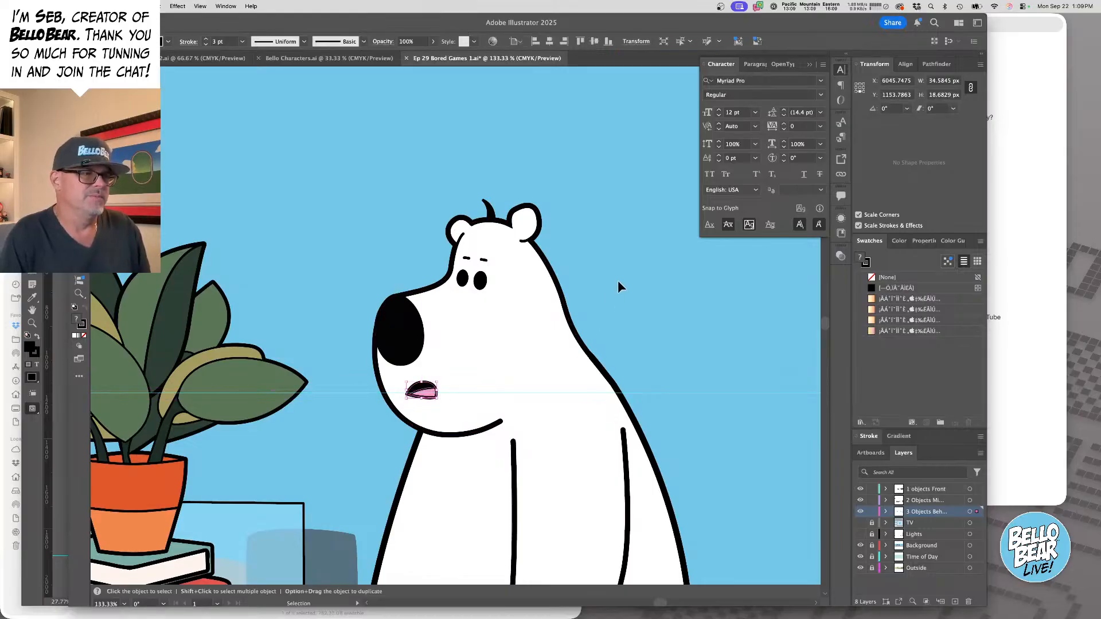
- Save the Ep 29 Bored Games 1.ai scene and switch to the comic layout in InDesign
scroll(506, 284, "up", 1)
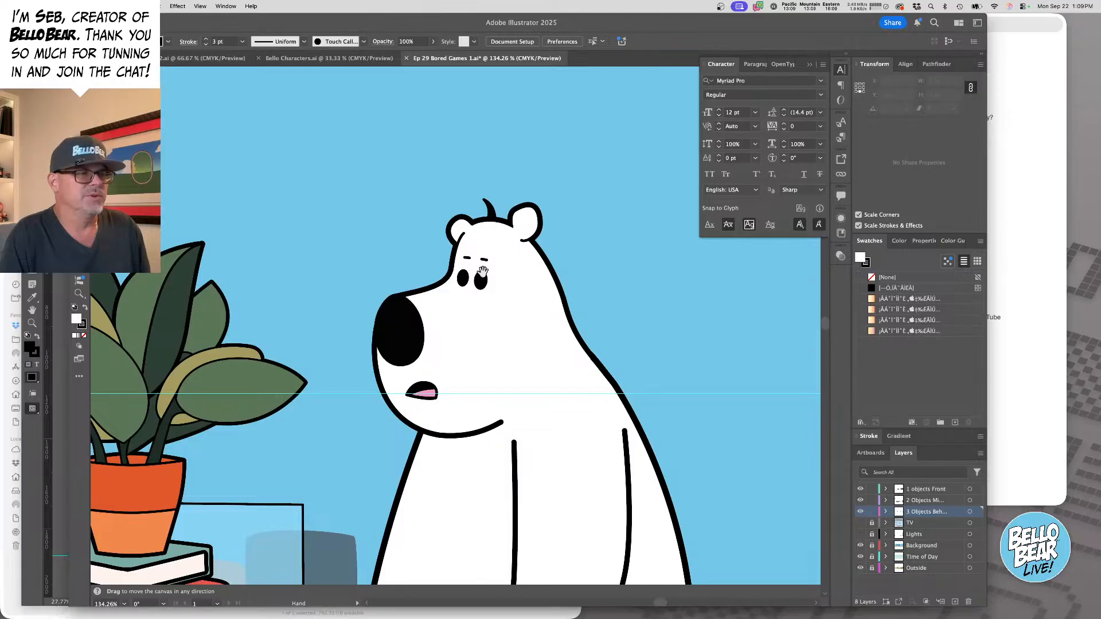
key("super+s")
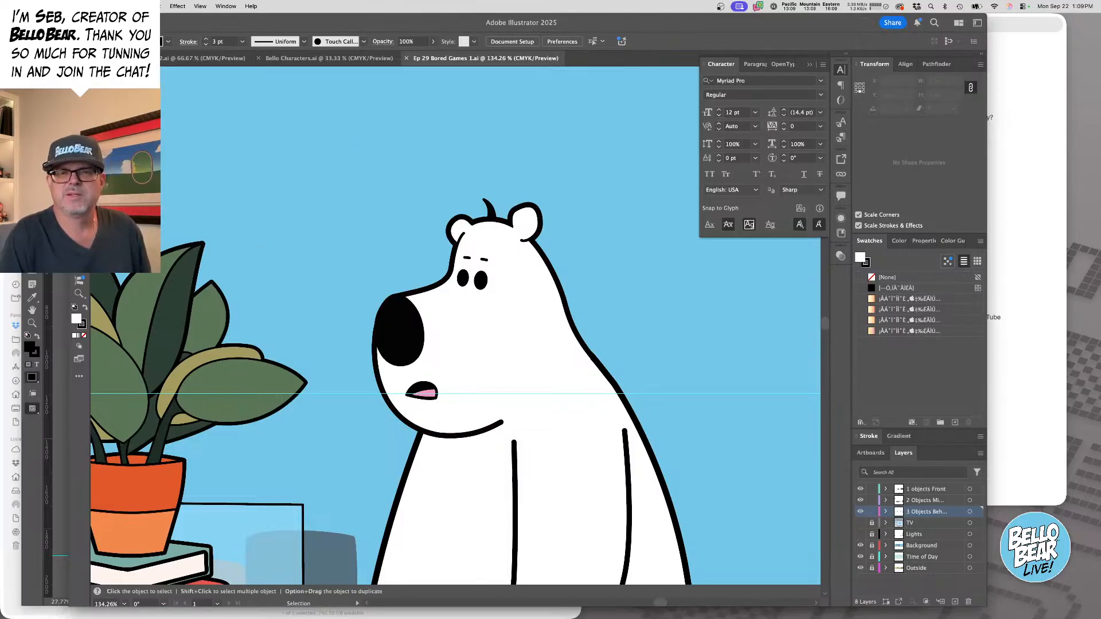
key("super+Tab")
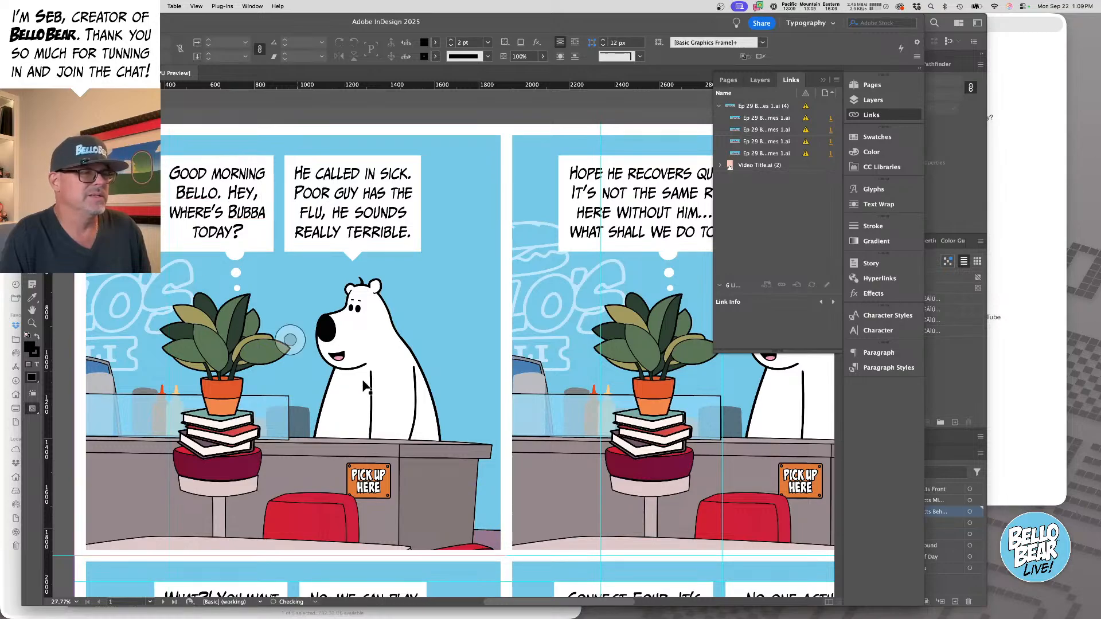
- Update the modified Ep 29 Bored Games 1.ai links in the comic layout and check the refreshed panels
left_click(768, 106)
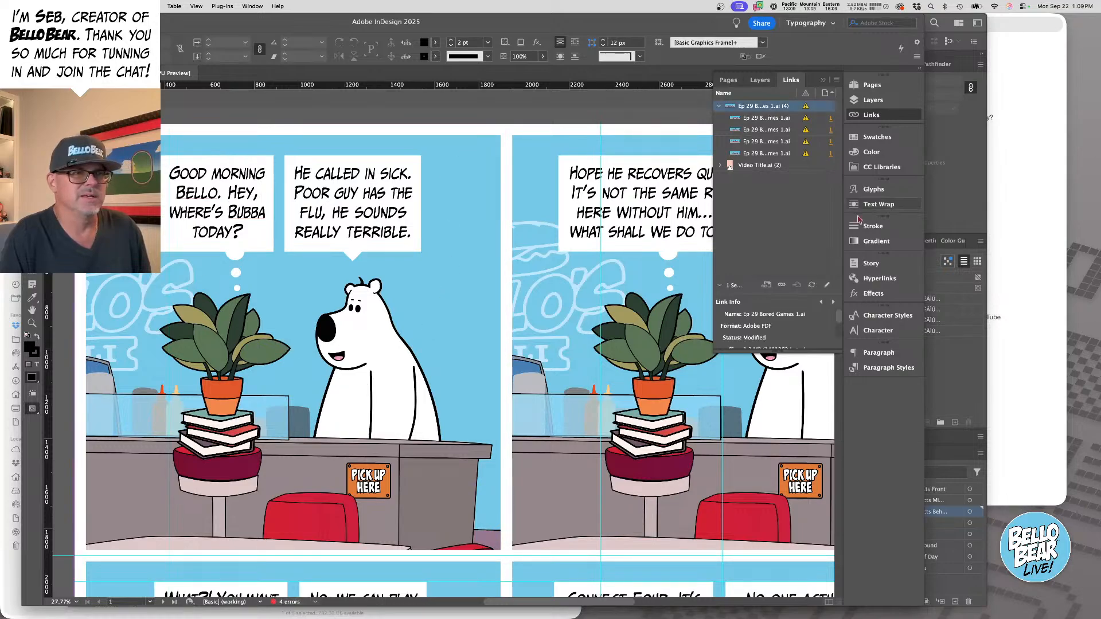
left_click(811, 285)
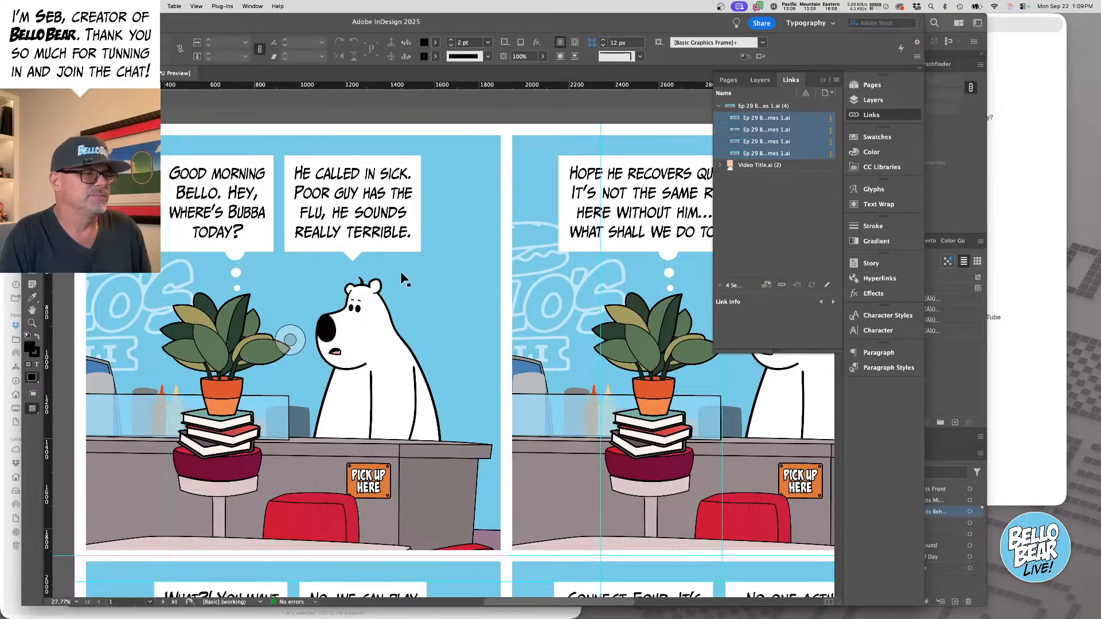
scroll(400, 271, "right", 10)
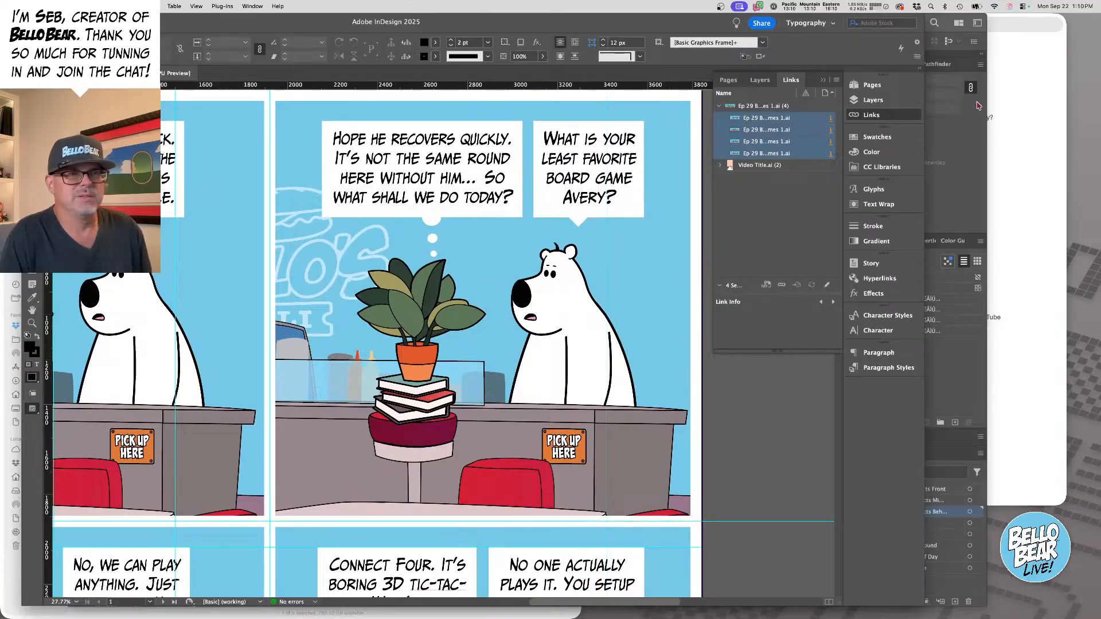
- Switch to Illustrator, bring Ep 29 Bored Games 2.ai forward and reorder it after the Bello Characters document
left_click(972, 196)
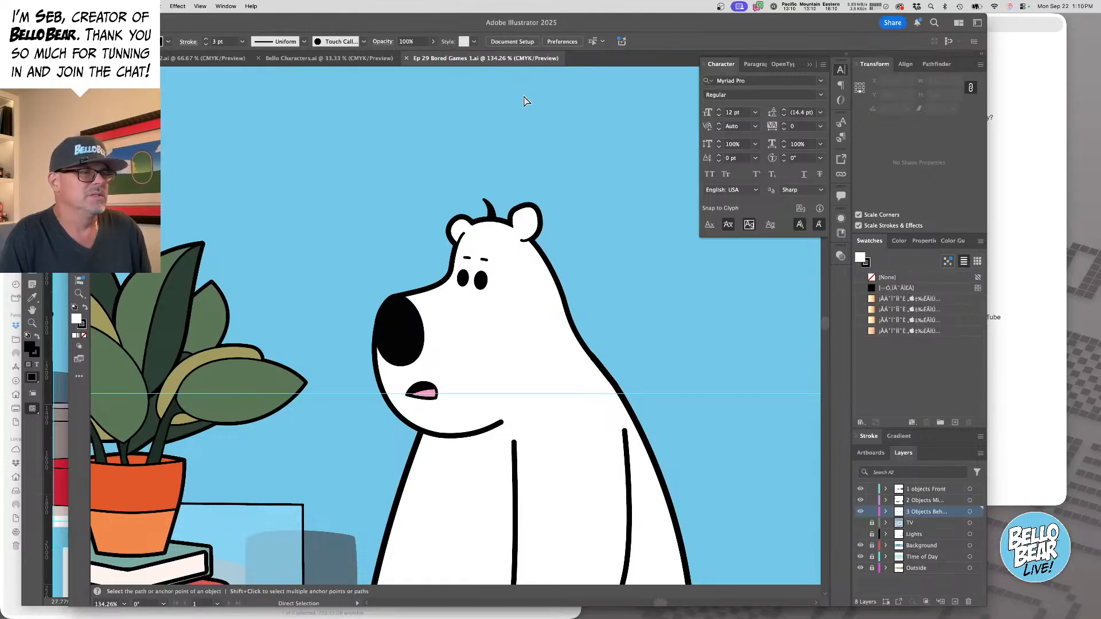
left_click(193, 58)
left_click_drag(192, 58, 283, 58)
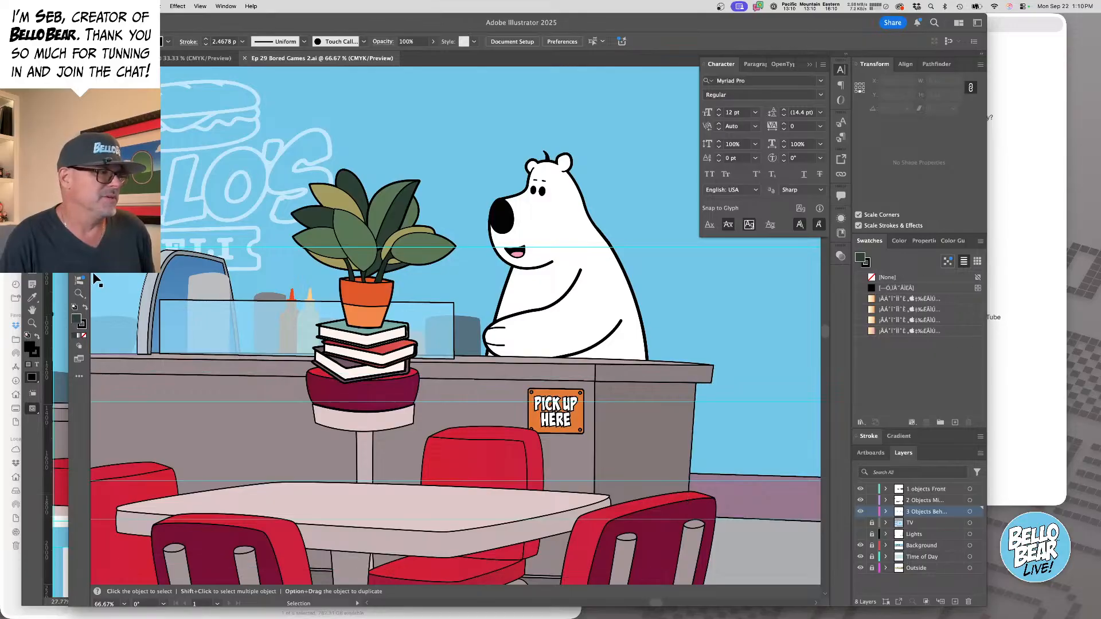
- Compare the second comic panel in InDesign with the bear's pose in the Ep 29 Bored Games 2.ai artwork in Illustrator
left_click(63, 278)
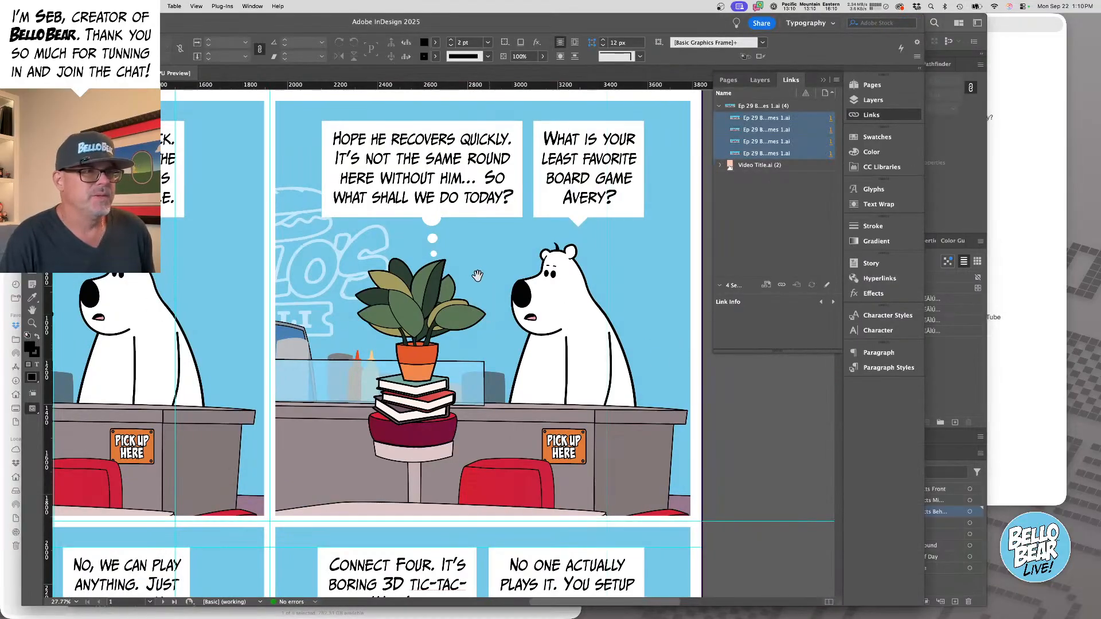
key("super+minus")
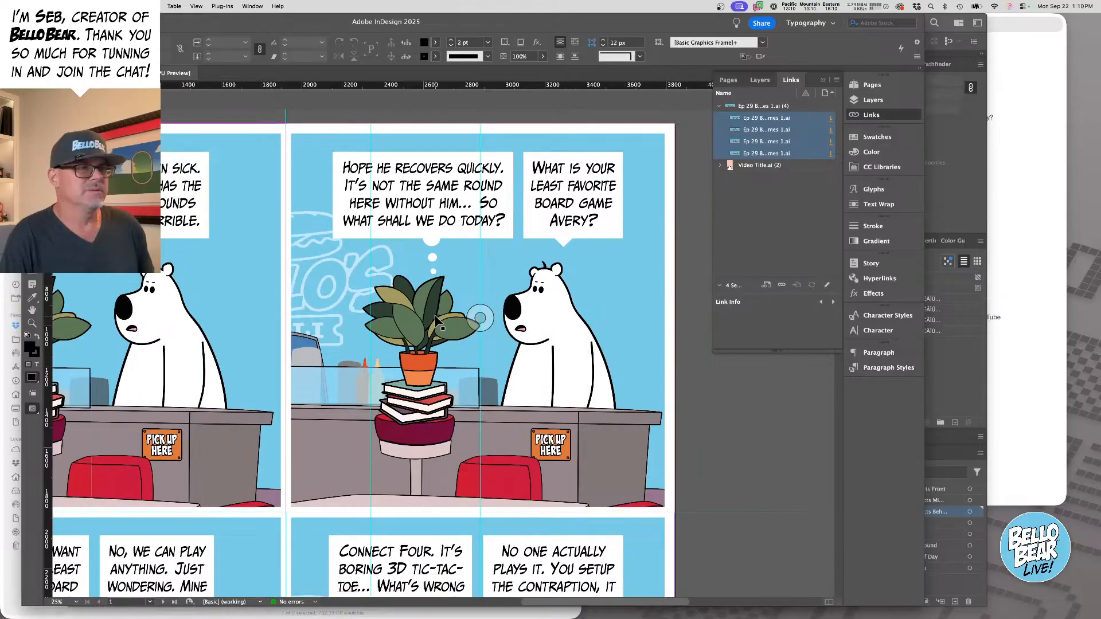
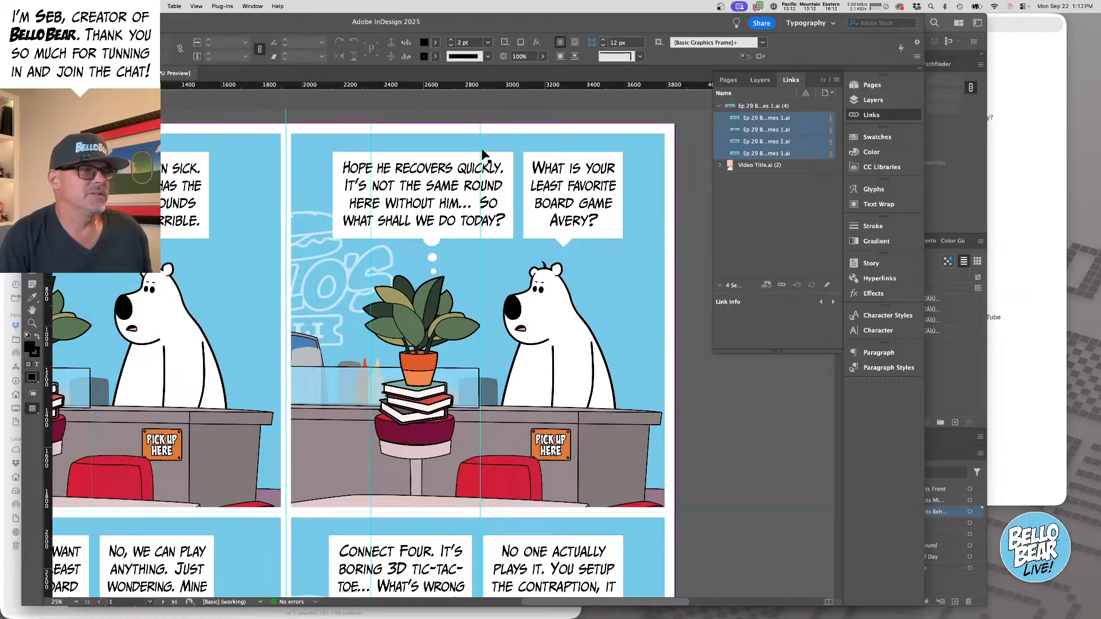
left_click(968, 154)
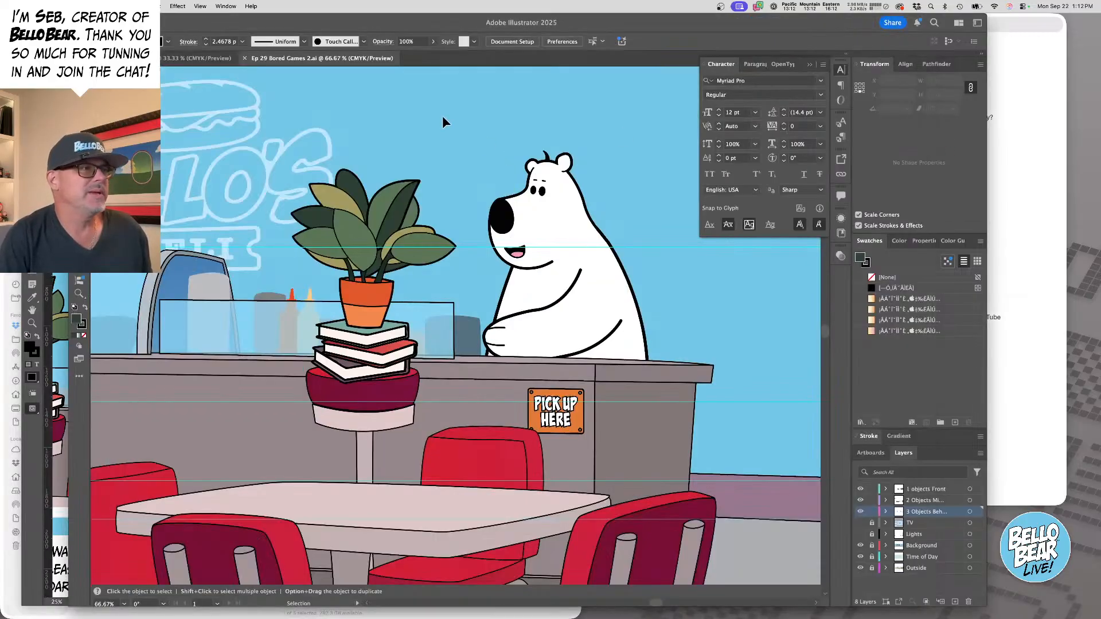
left_click_drag(438, 259, 467, 281)
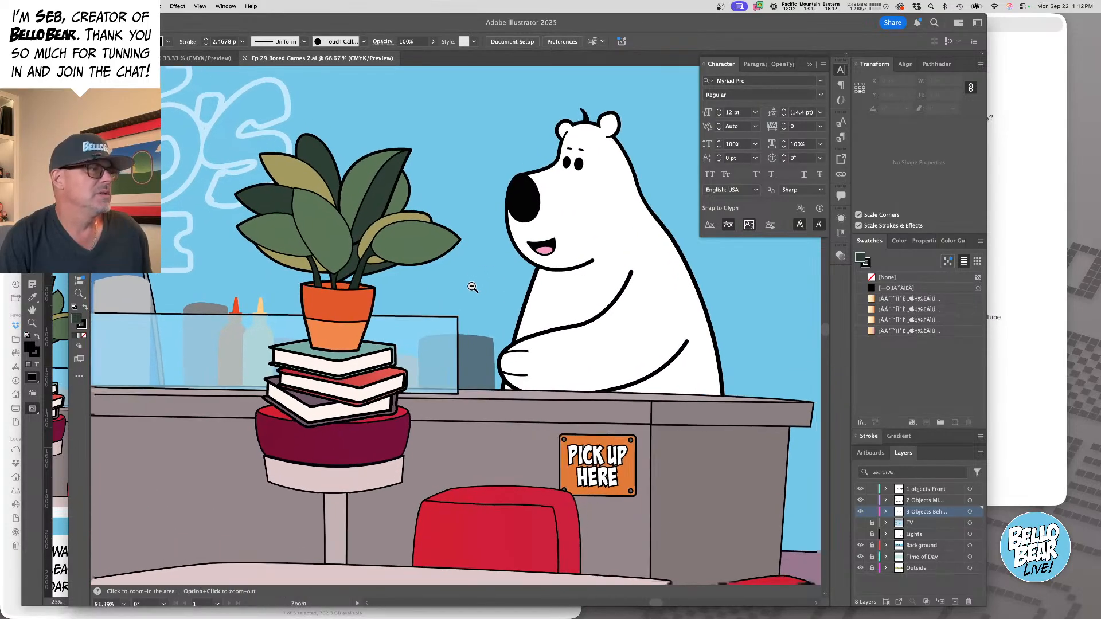
left_click(56, 200)
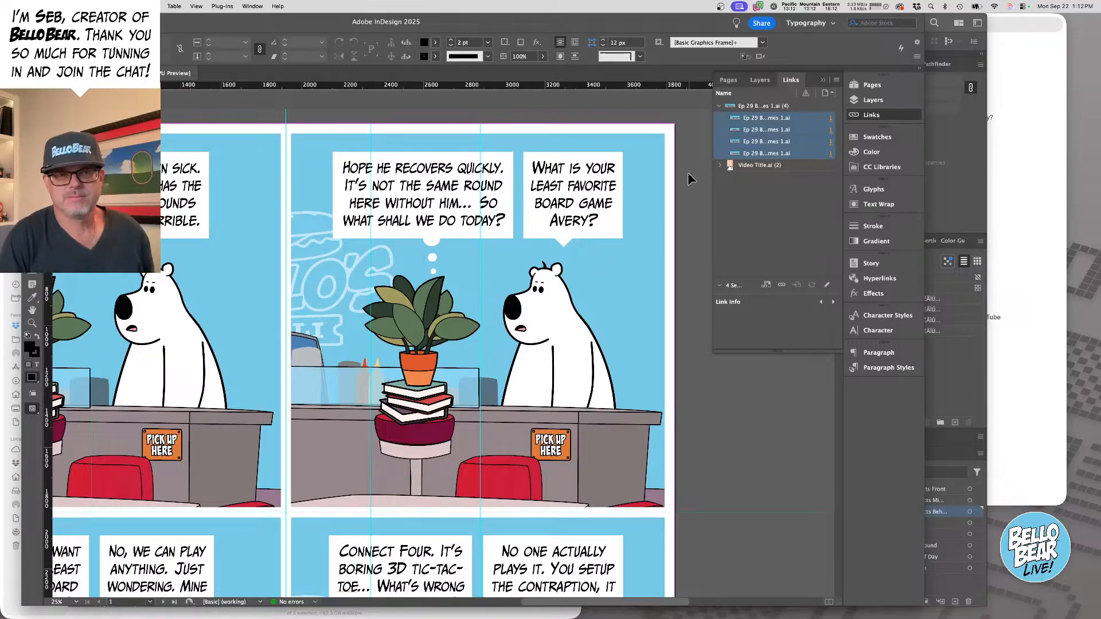
left_click(963, 202)
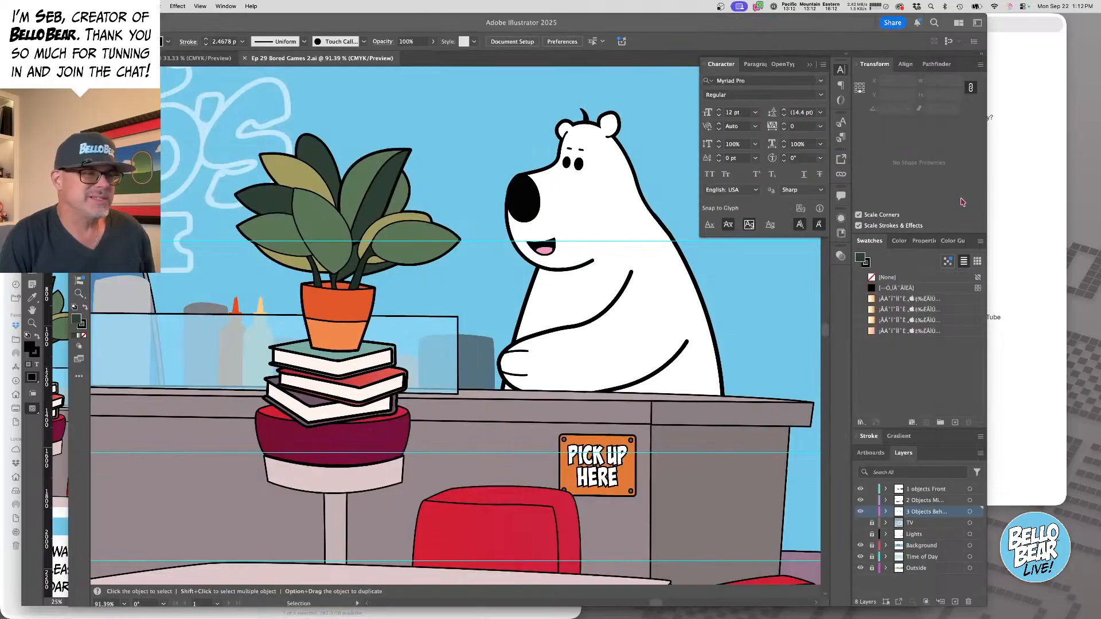
- Replace the bear's mouth in Ep 29 Bored Games 2.ai with the open Neutral mouth copied from the character sheet
left_click(196, 58)
scroll(534, 304, "up", 5)
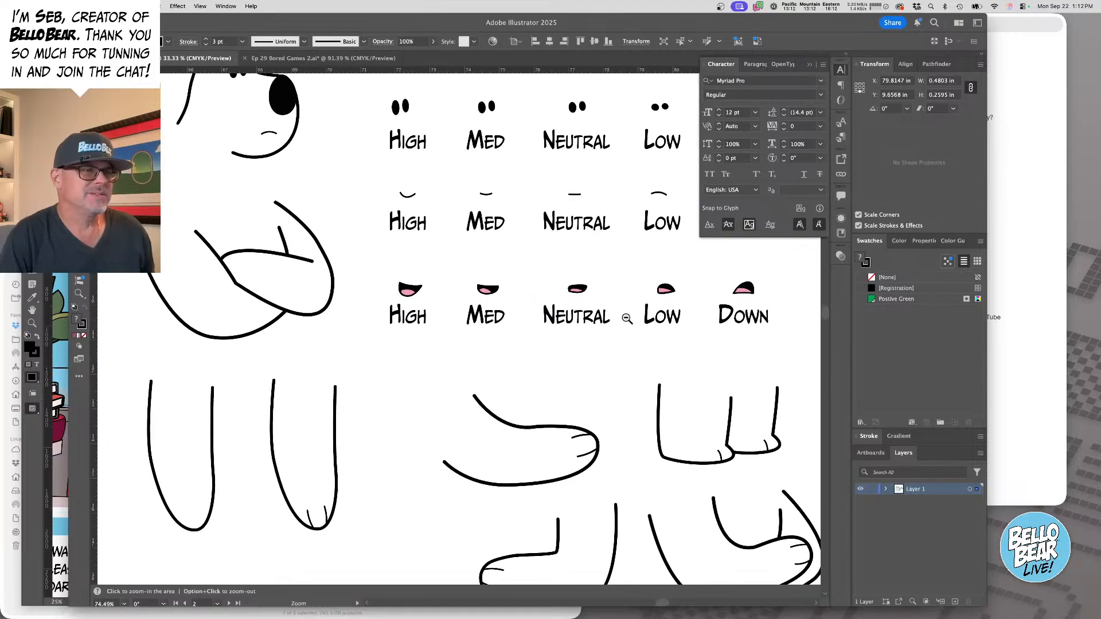
left_click(581, 291)
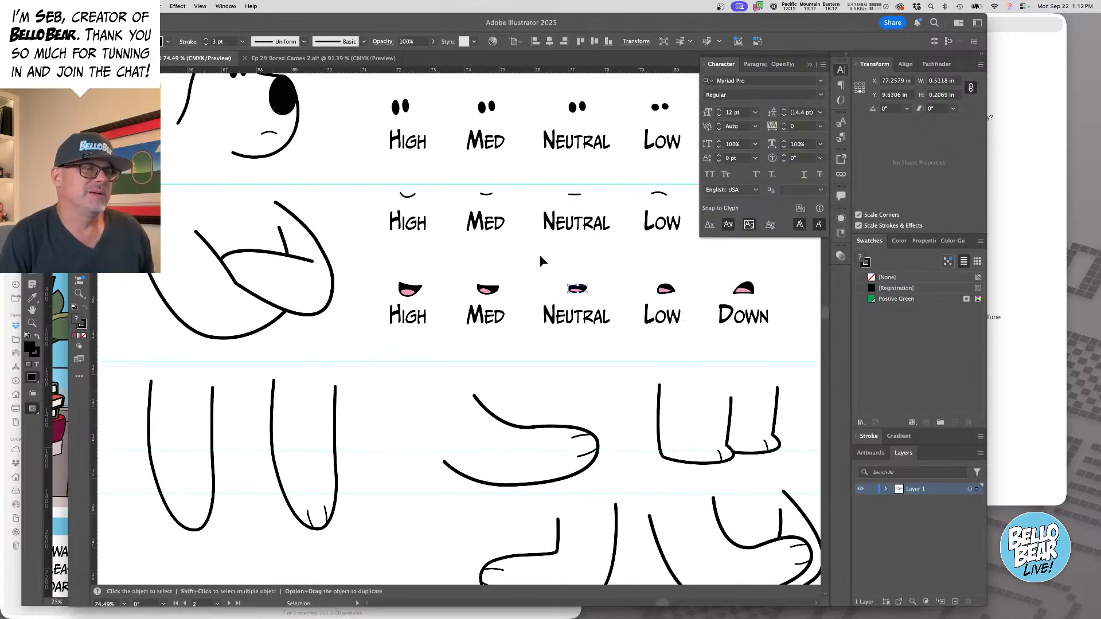
left_click(344, 58)
key("ctrl+v")
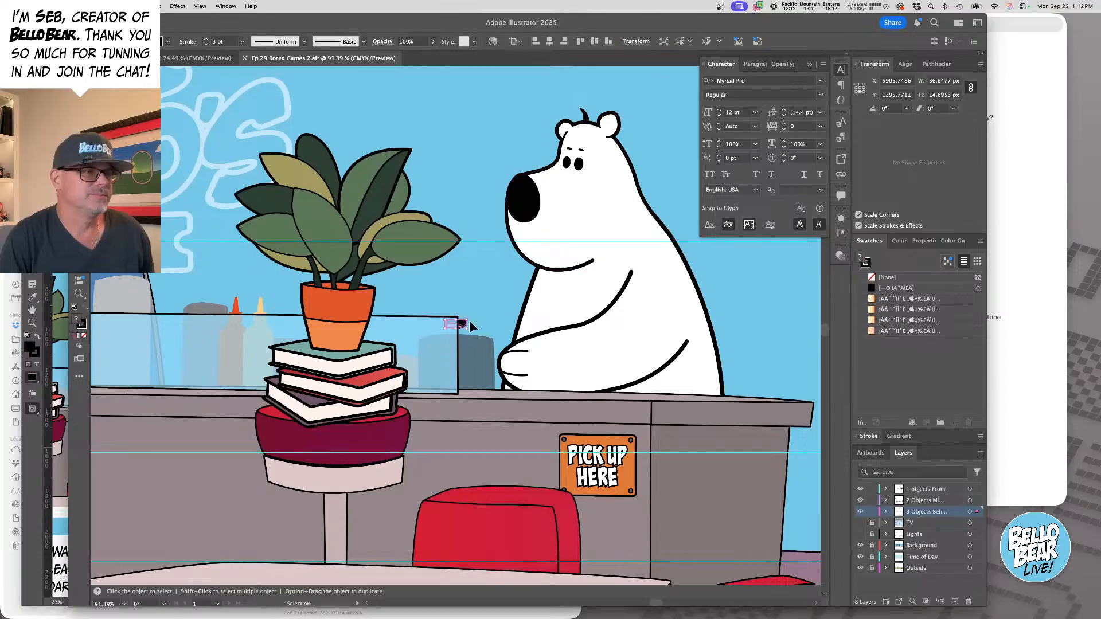
left_click_drag(469, 320, 557, 238)
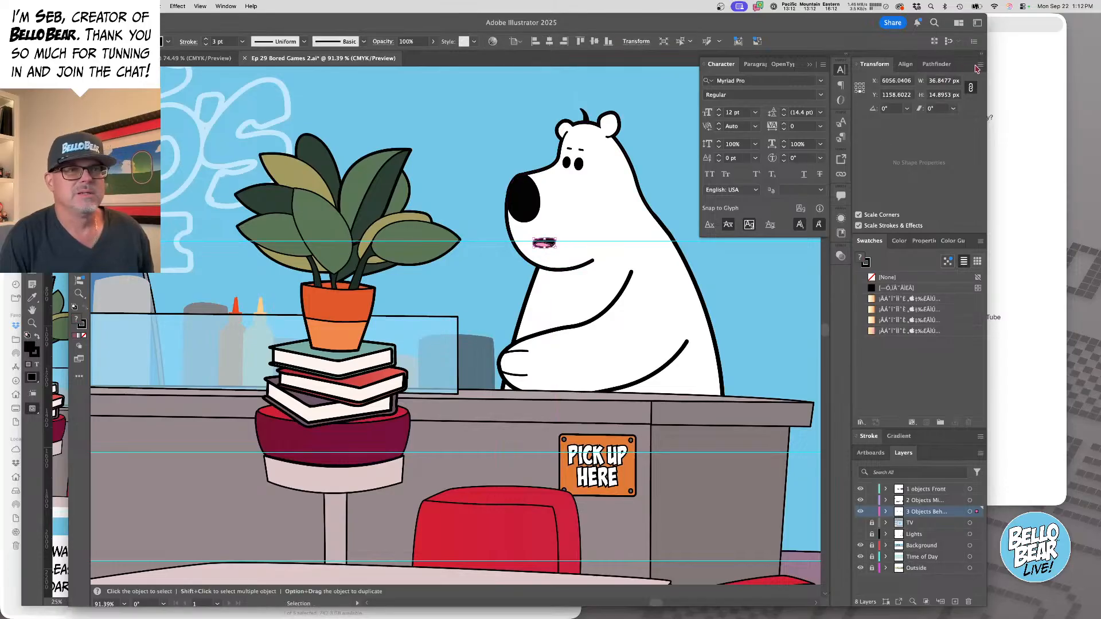
- Nudge the pasted mouth 4 px left and 2 px down on the bear's face
left_click(979, 65)
left_click(996, 91)
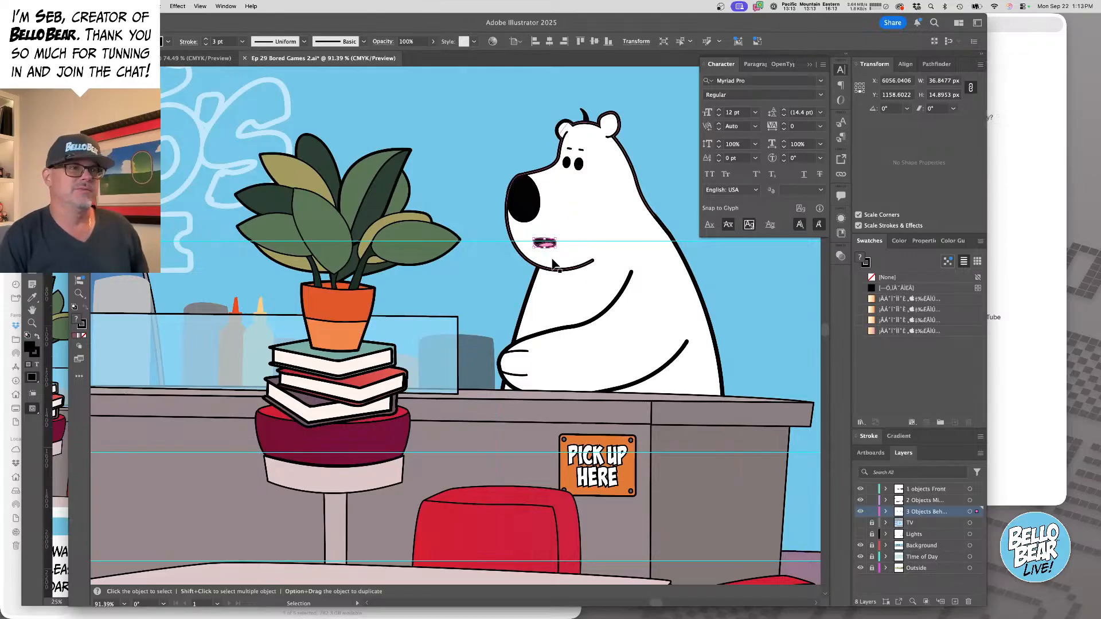
key("Left")
key("Left")
key("Left")
key("Left")
key("Down")
key("Down")
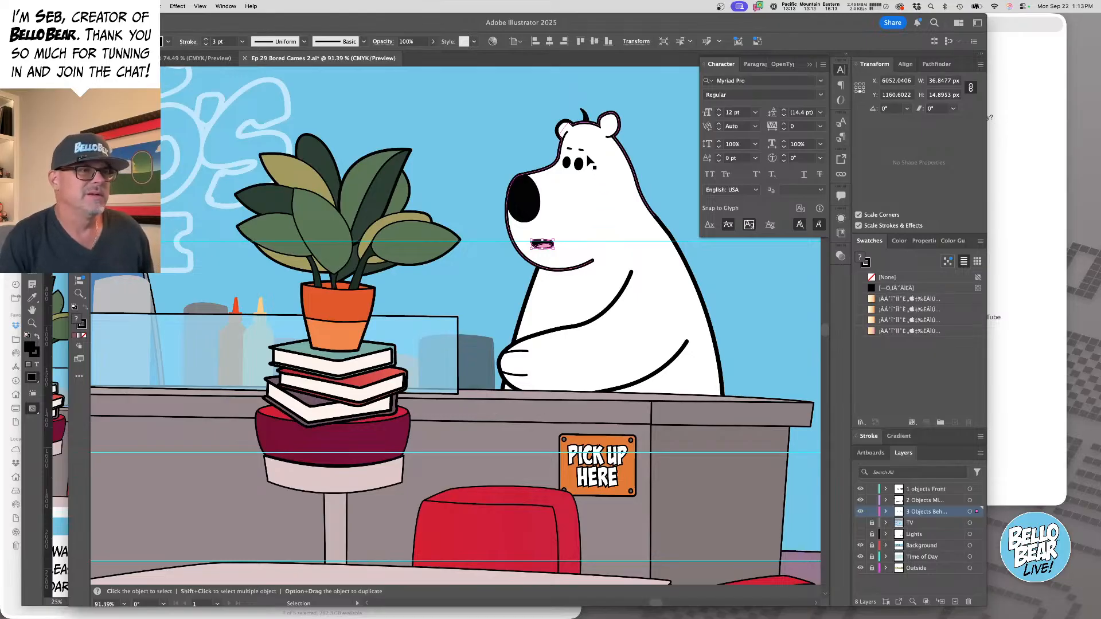
- Tilt the bear's new mouth slightly to follow the angle of the face
key("super+shift+a")
left_click_drag(522, 239, 659, 272)
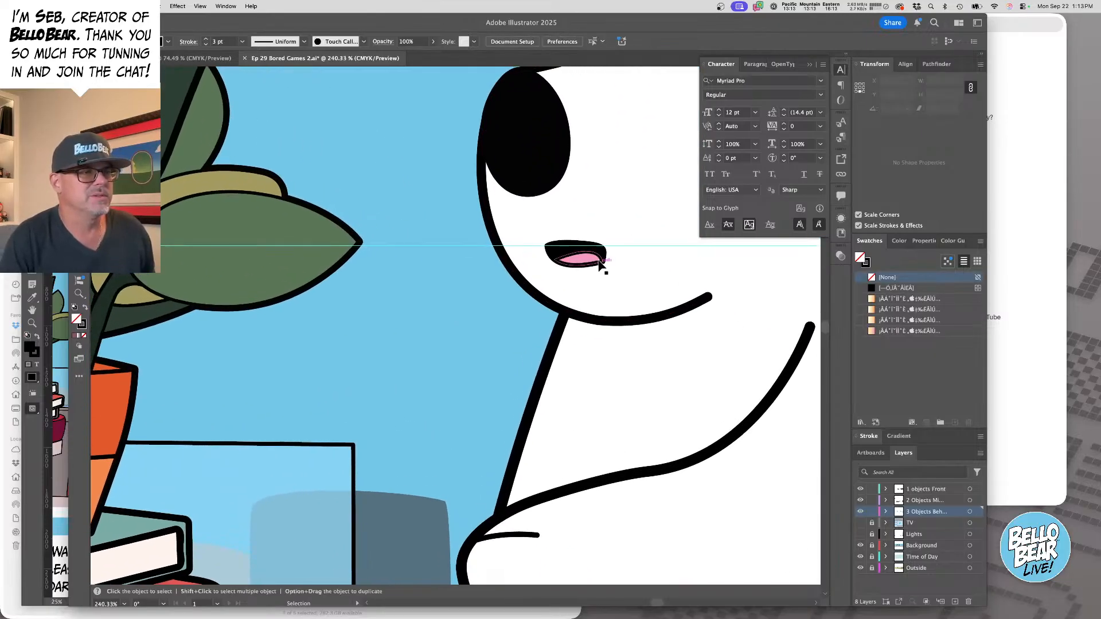
left_click(600, 264)
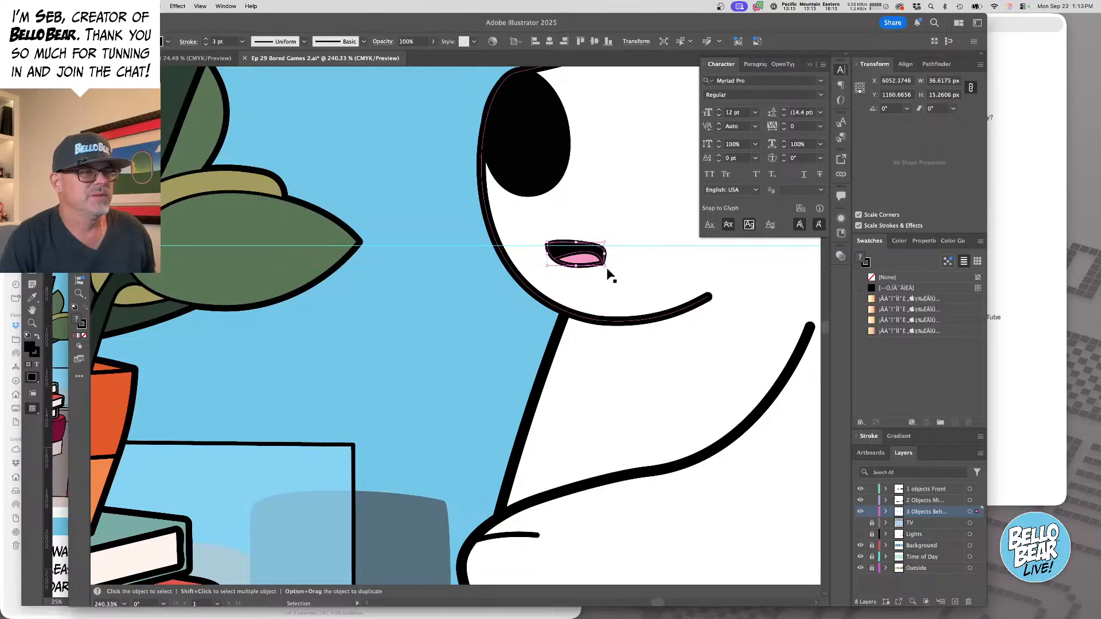
- Select the bear's head with its eyes, nose and mouth, and rotate it slightly downward around the back of the neck
left_click(611, 265, "alt+super")
left_click(610, 265, "alt+super")
left_click(453, 260, "alt+super")
left_click_drag(376, 330, 565, 218)
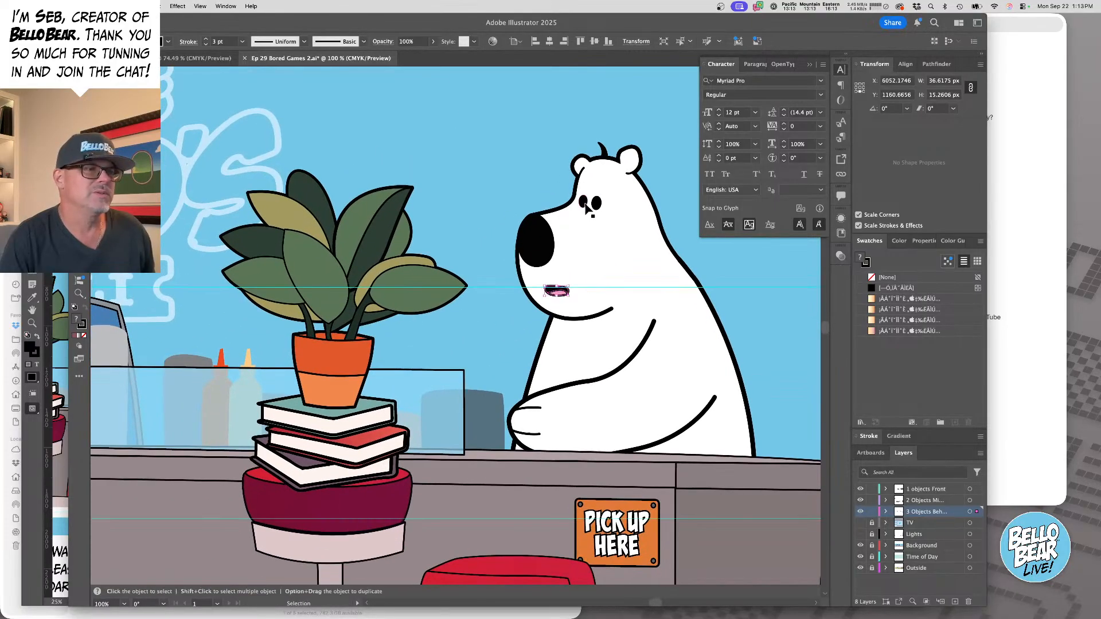
left_click(585, 203, "shift")
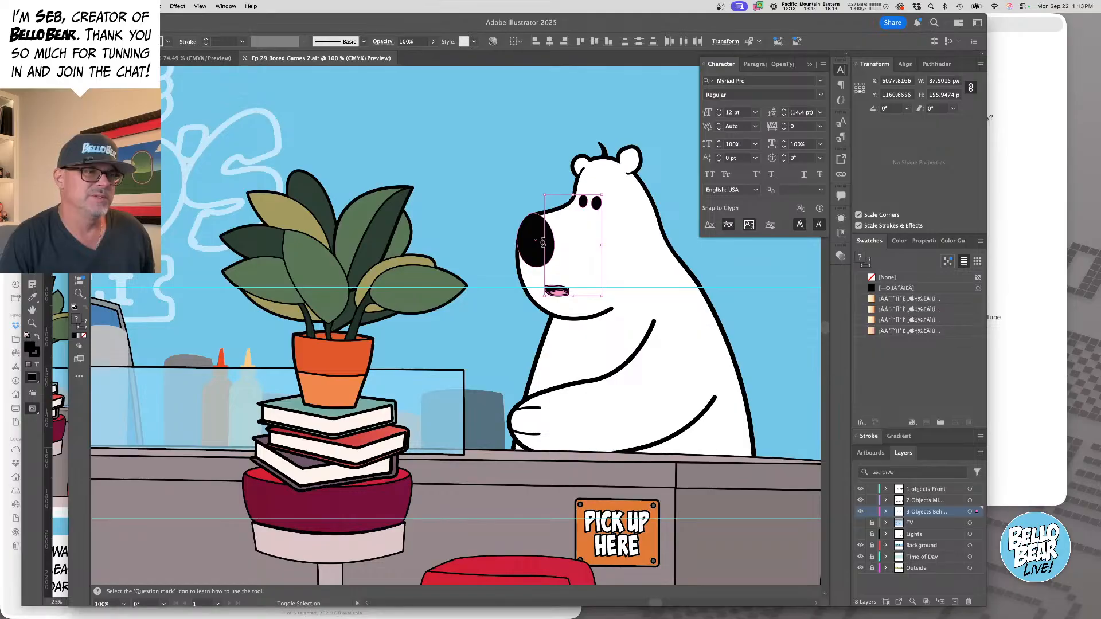
left_click(543, 242, "shift")
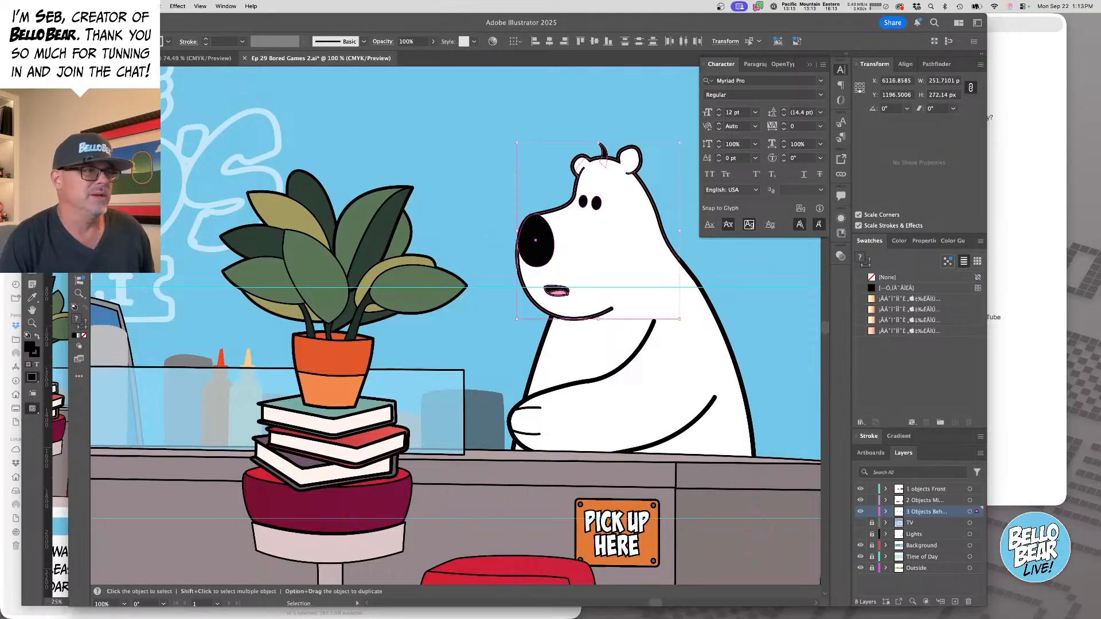
key("r")
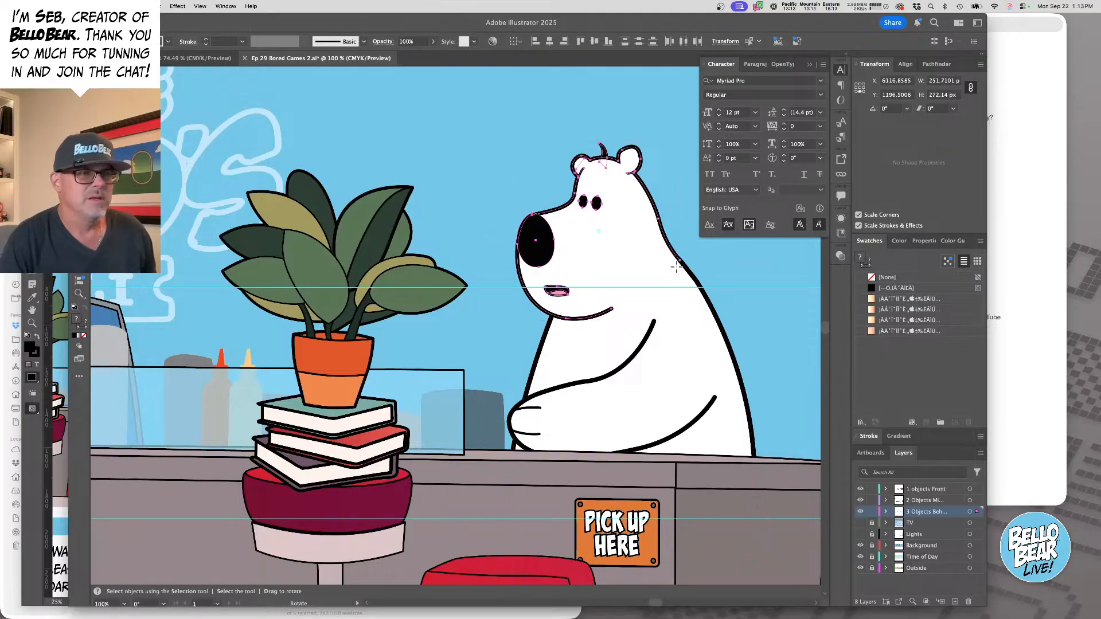
left_click(676, 266)
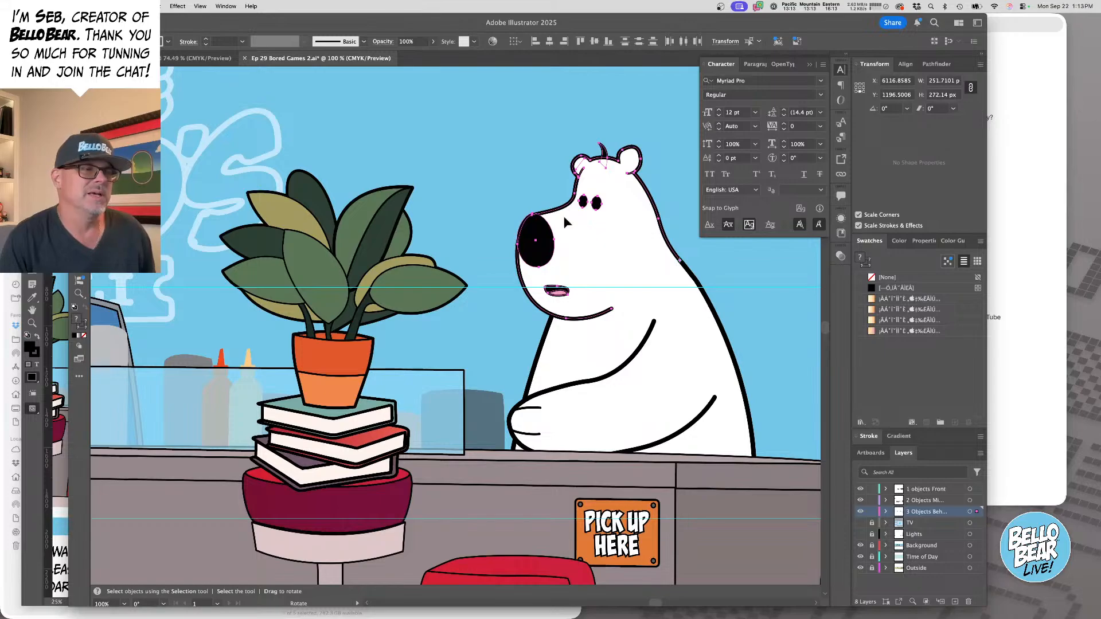
left_click_drag(564, 215, 560, 224)
key("v")
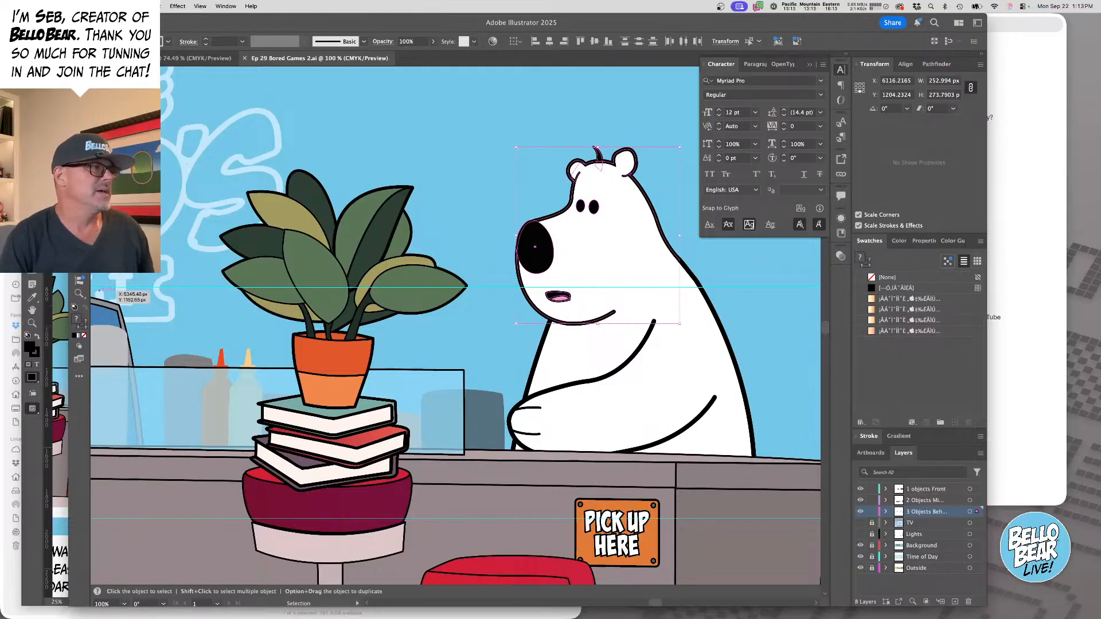
- Switch to InDesign and relink the second panel's artwork to Ep 29 Bored Games 2.ai
key("super+Tab")
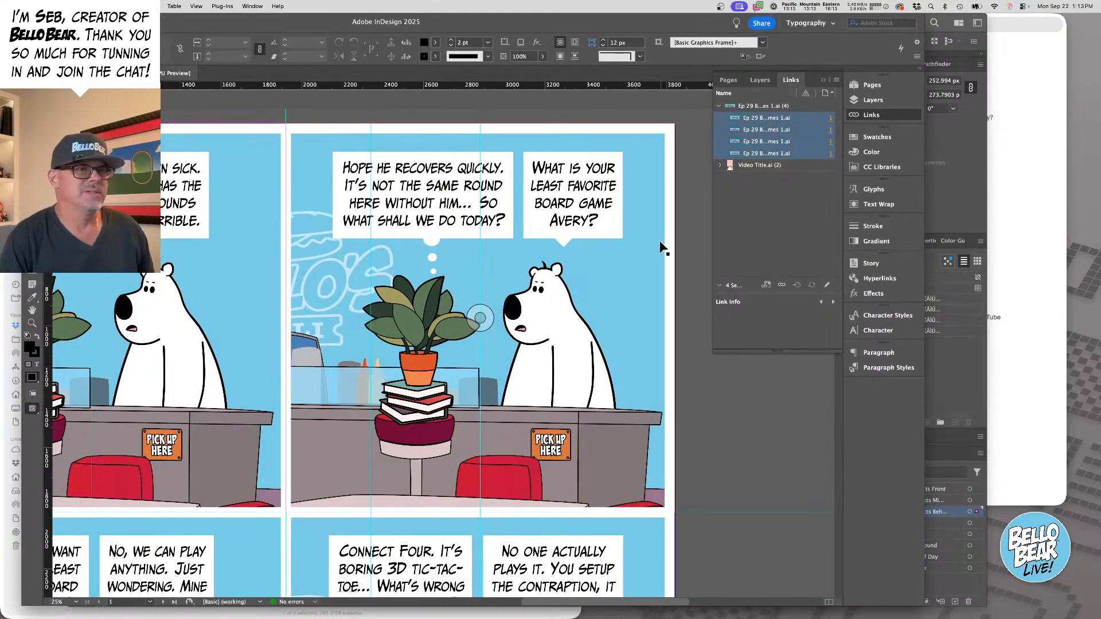
left_click(781, 284)
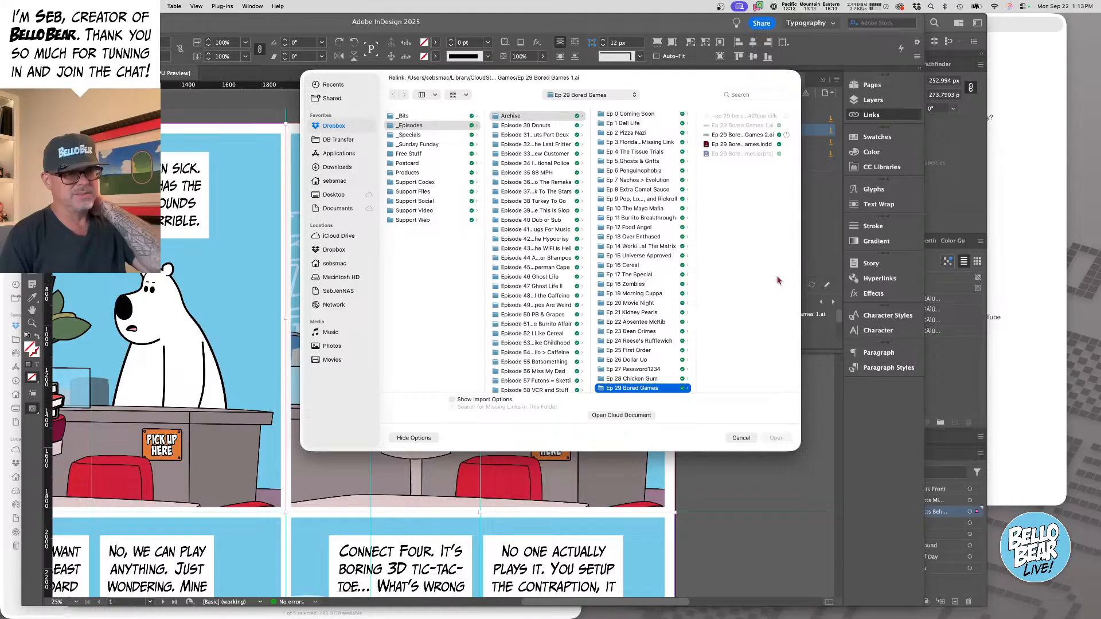
key("Right")
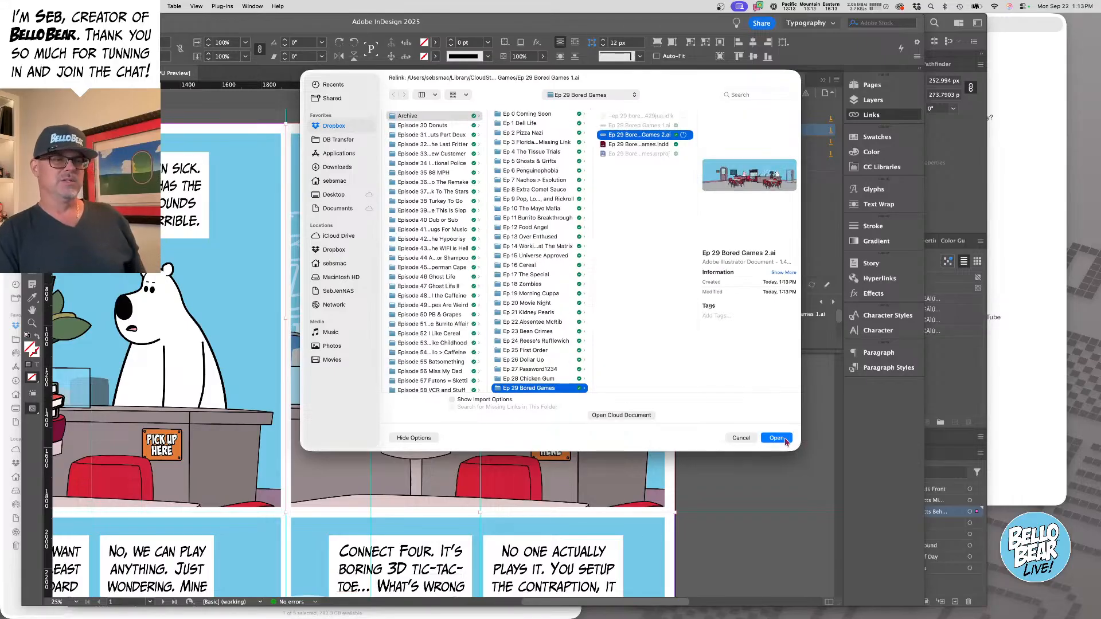
left_click(784, 439)
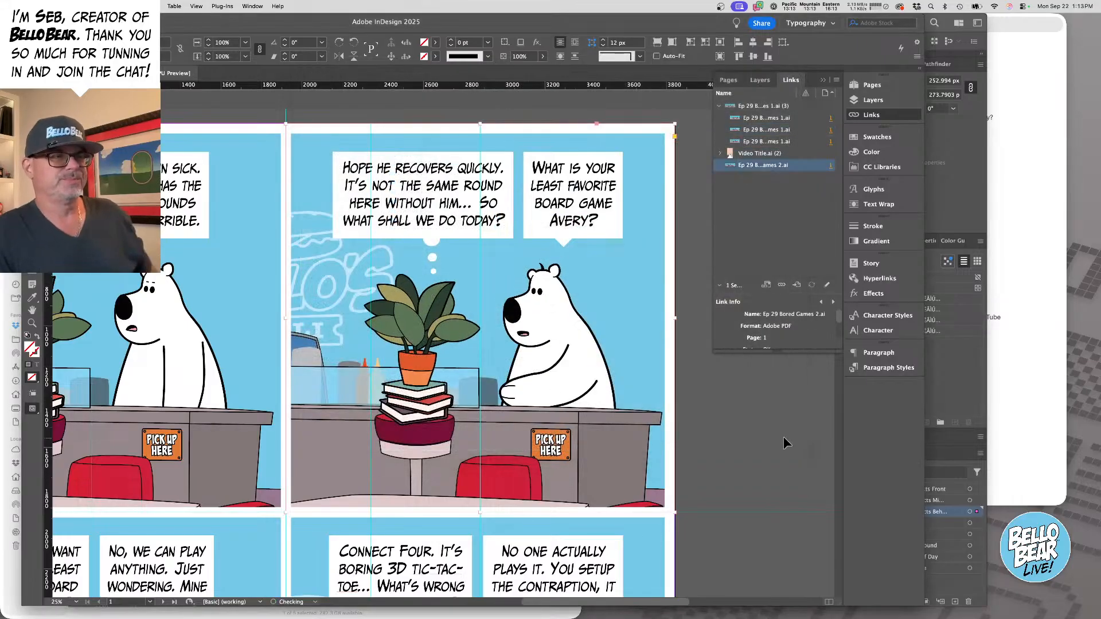
- Shift the thought-bubble dots under the second panel's first speech box slightly to the right, above the plant
left_click(724, 434)
key("super+0")
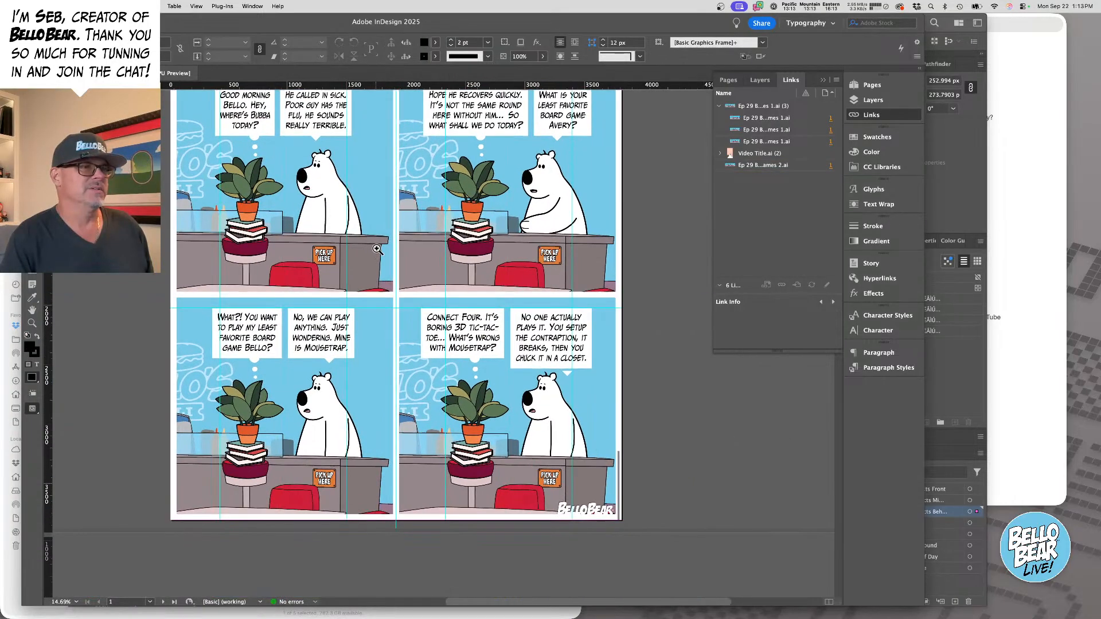
scroll(376, 249, "up", 2)
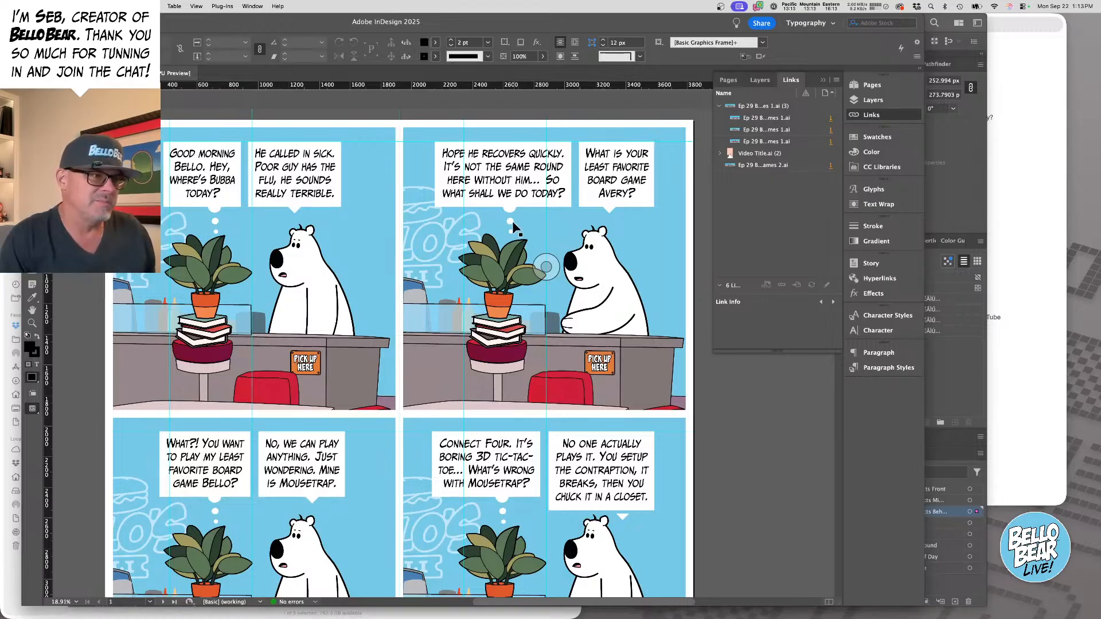
left_click_drag(513, 223, 518, 223)
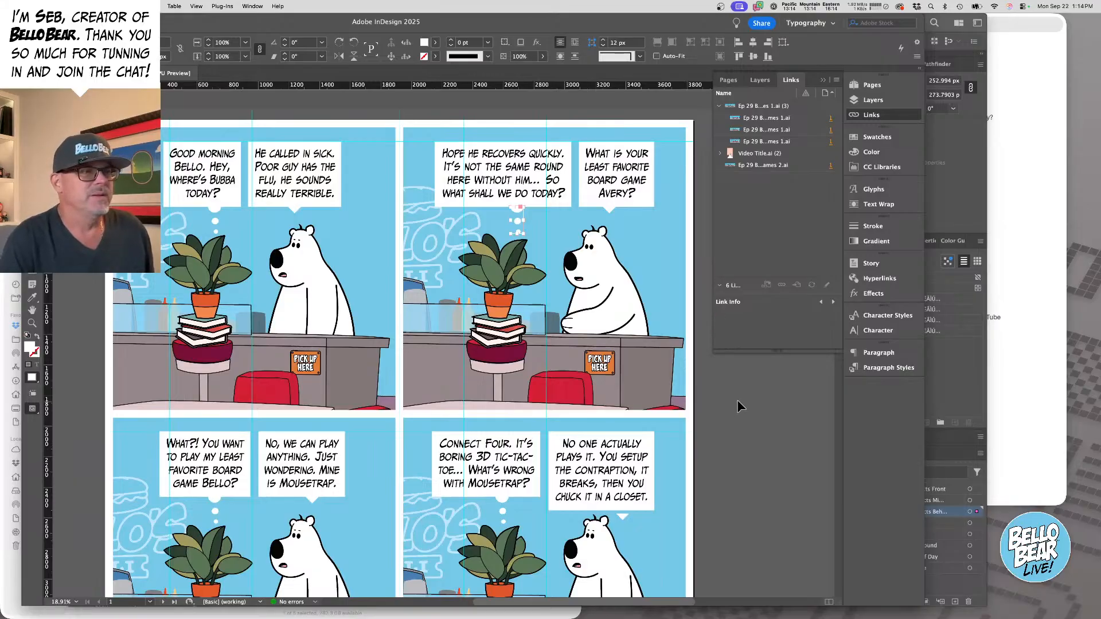
key("super+a")
scroll(738, 406, "down", 1)
scroll(738, 406, "right", 1)
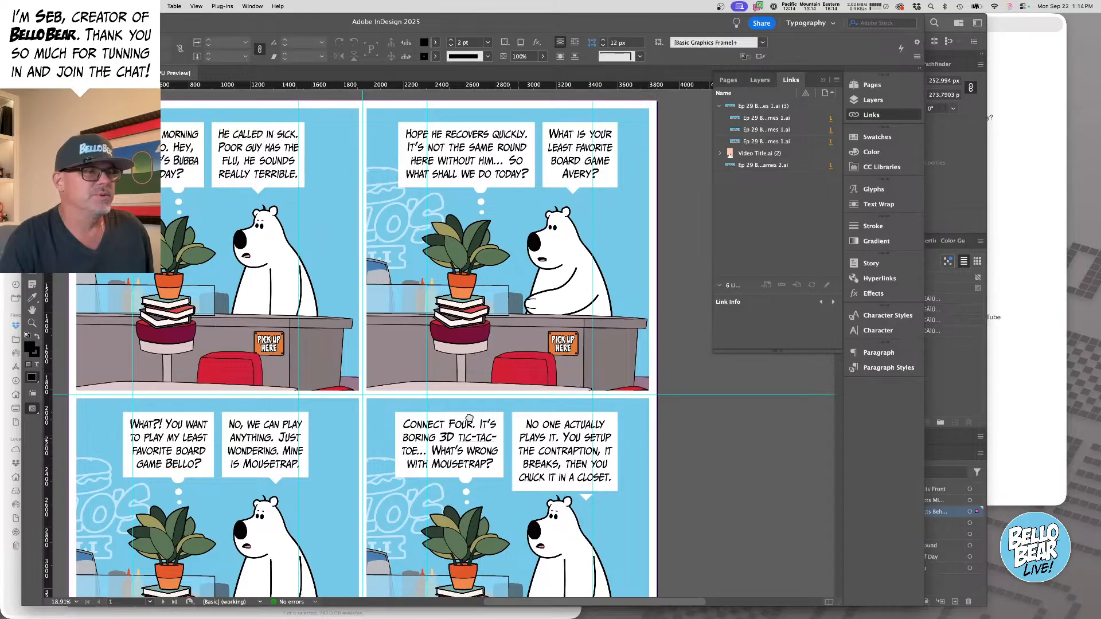
scroll(469, 418, "up", 3)
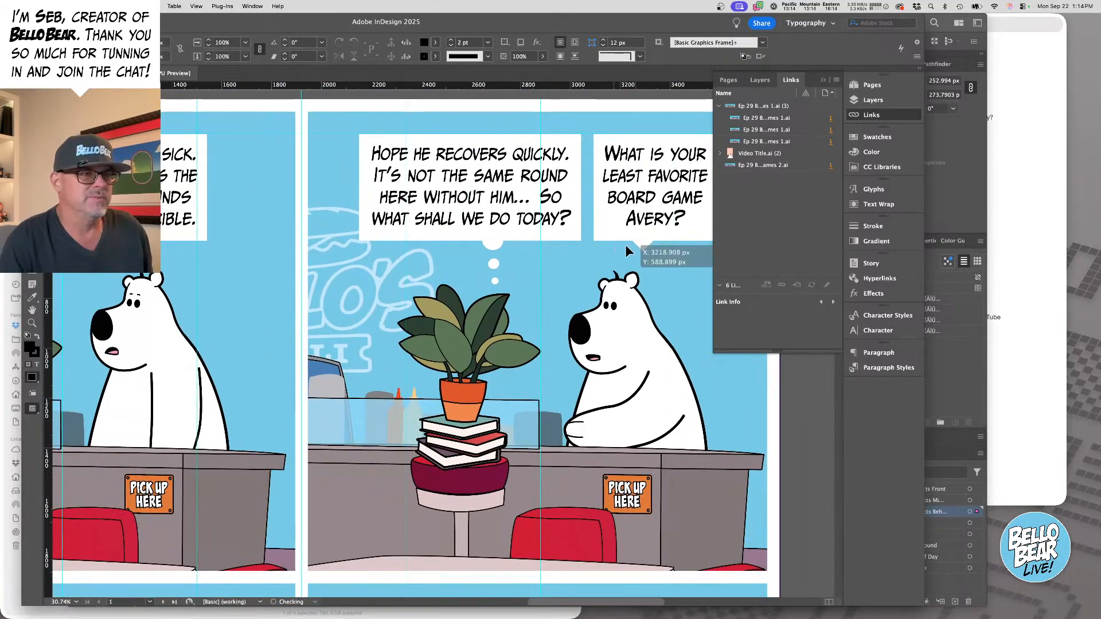
- Shift the tail of the second panel's second speech box slightly to the left, above the bear's head
left_click_drag(627, 247, 623, 245)
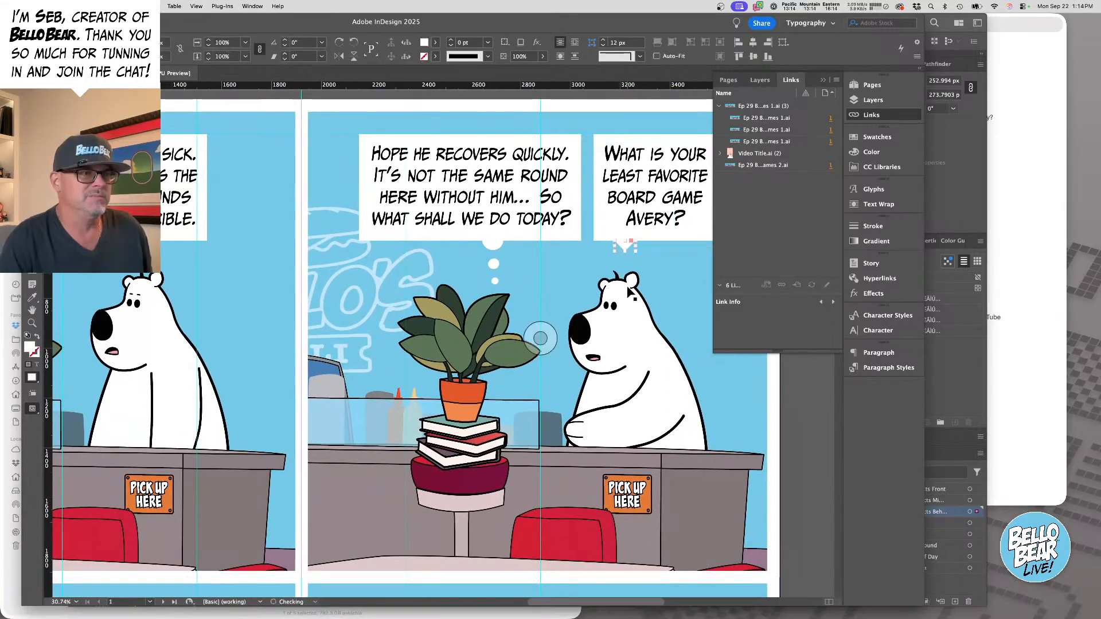
key("super+minus")
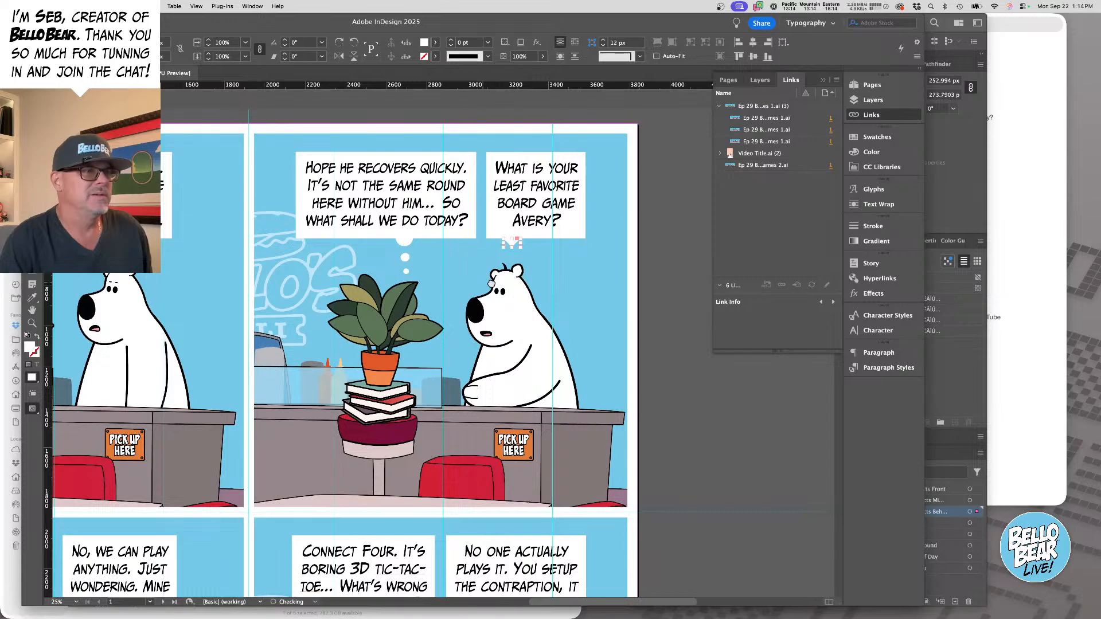
scroll(680, 440, "left", 3)
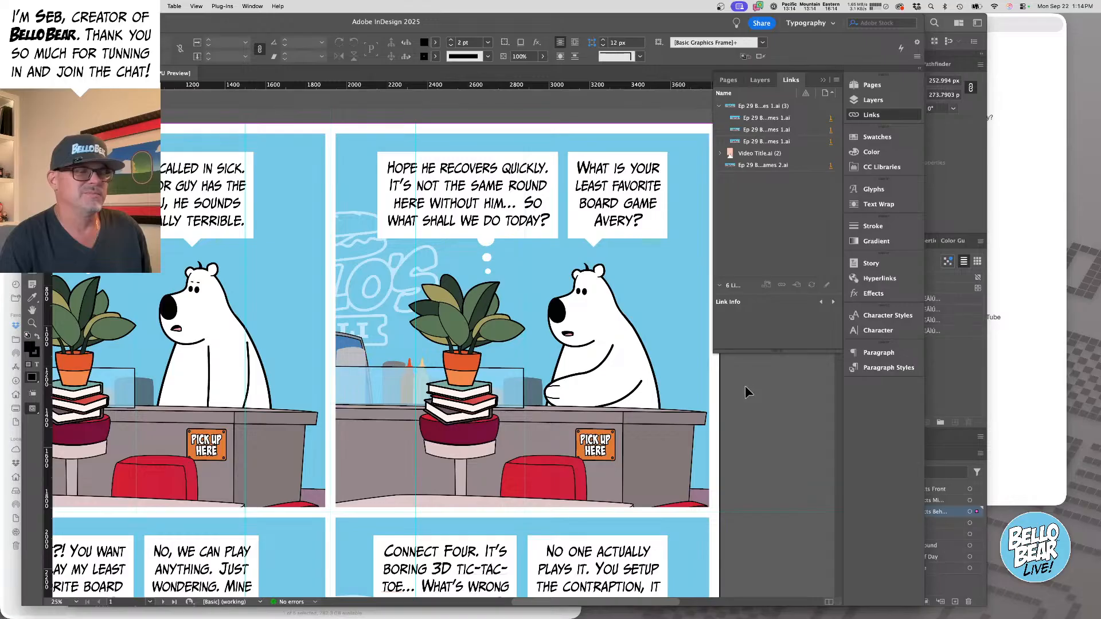
key("super+minus")
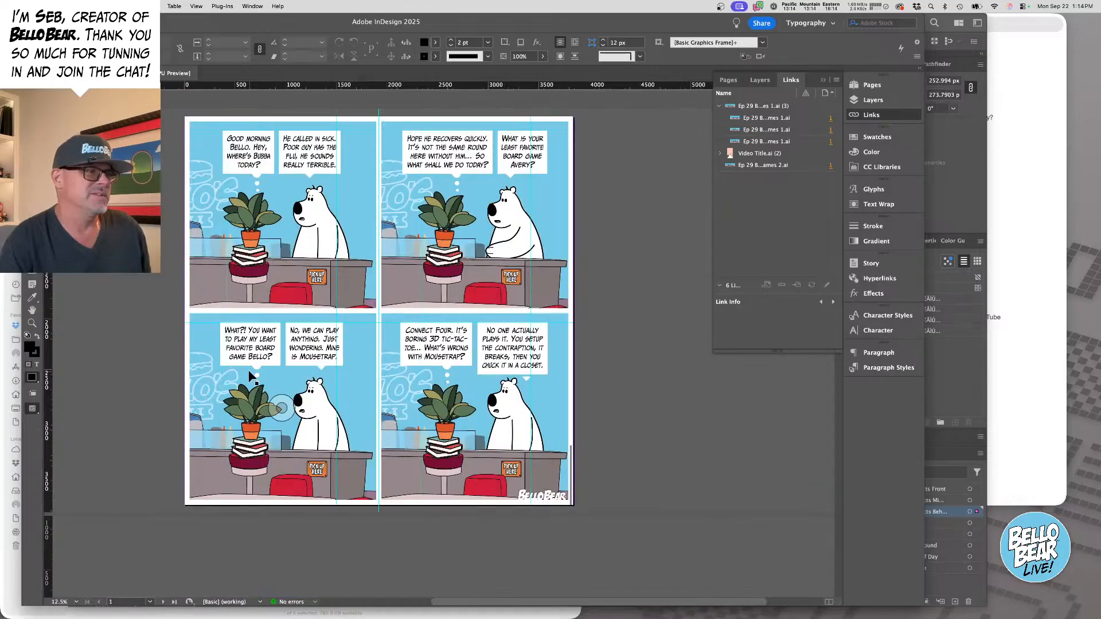
- Switch to Illustrator and save the bear artwork as a new file named Ep 29 Bored Games 3.ai
scroll(238, 367, "up", 2)
scroll(238, 367, "up", 3)
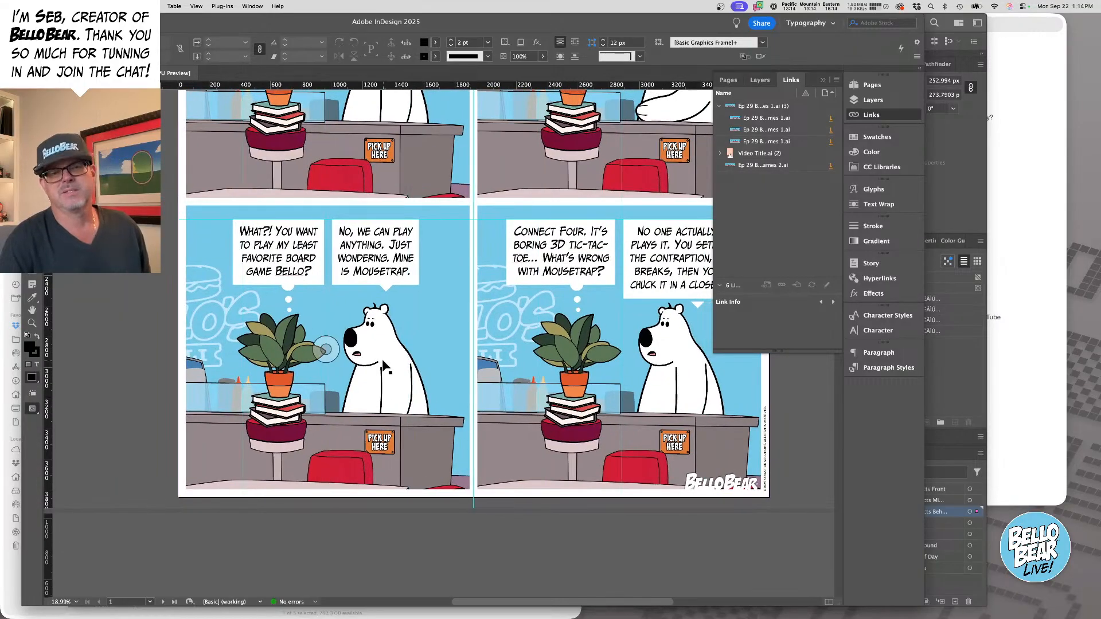
scroll(354, 297, "up", 3)
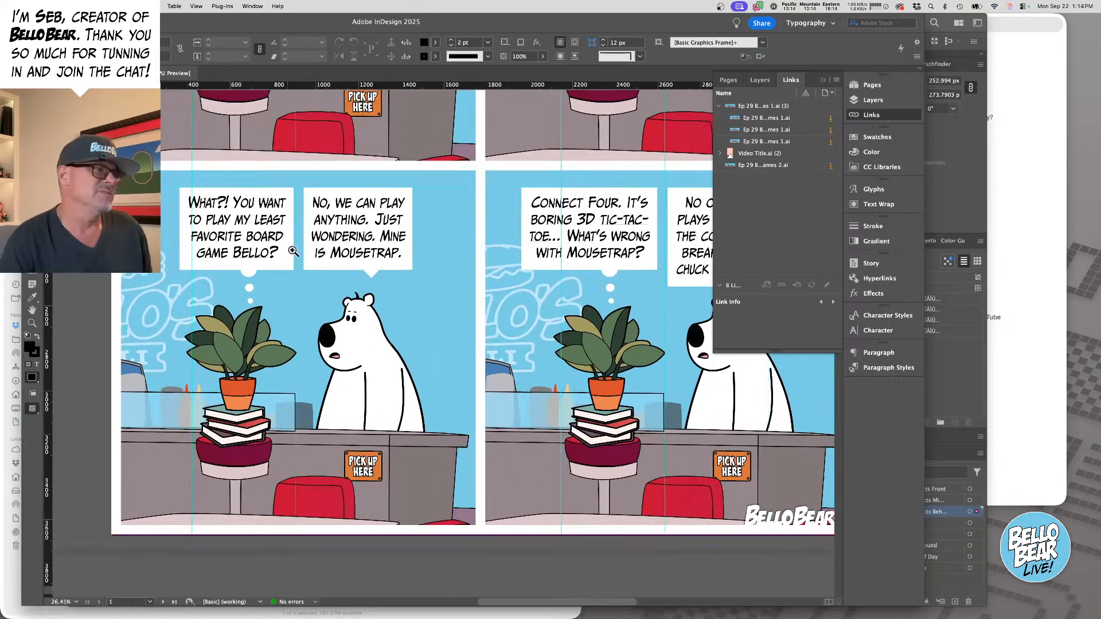
scroll(298, 252, "down", 1)
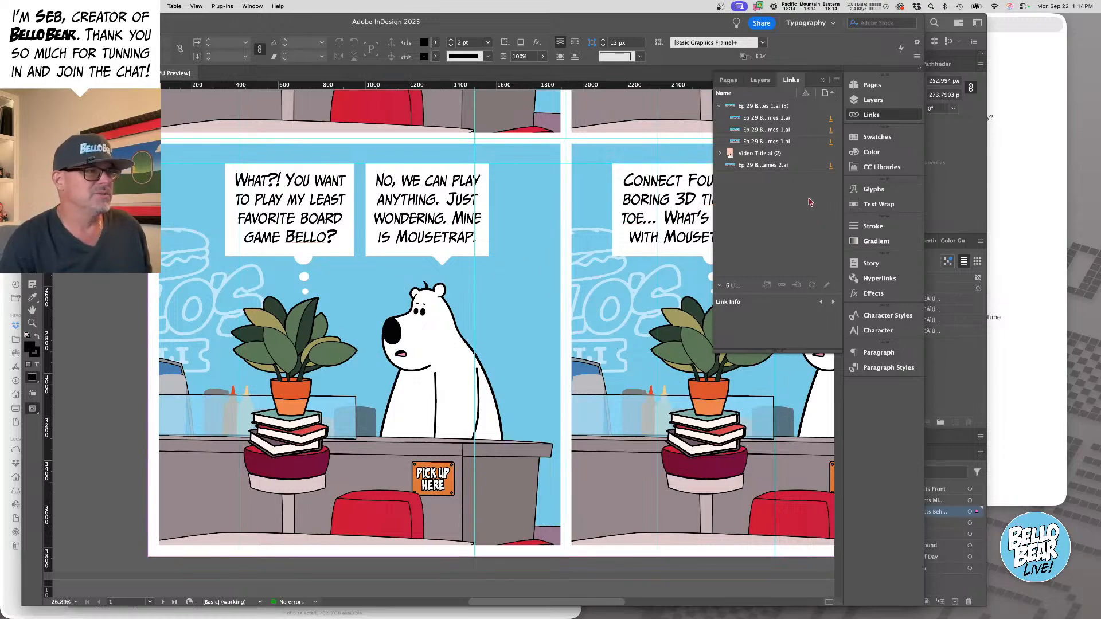
key("super+Tab")
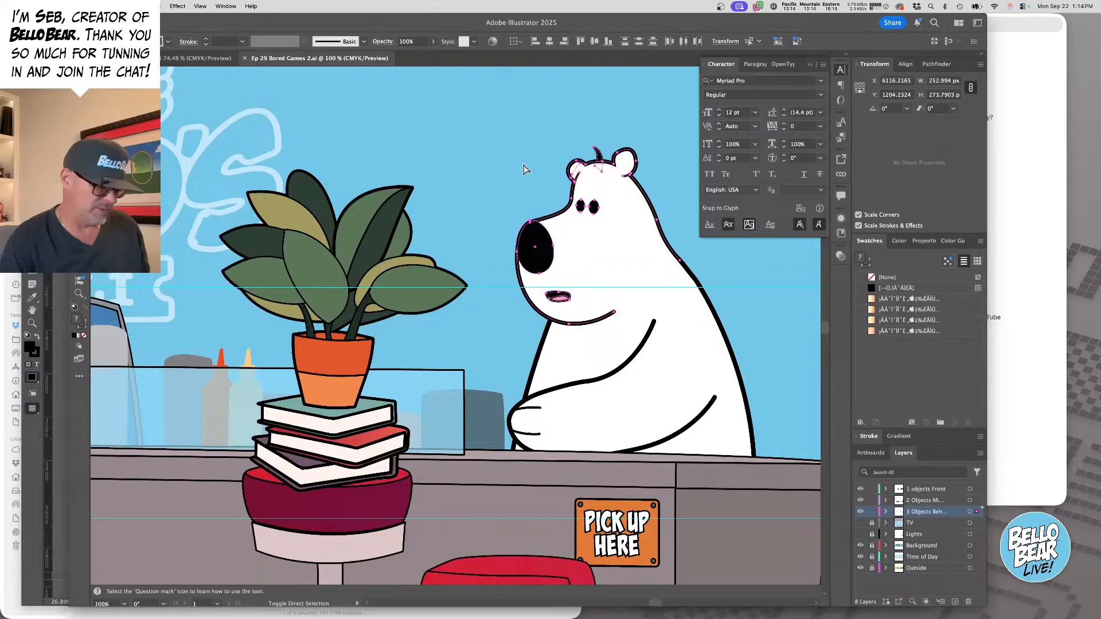
key("super+shift+s")
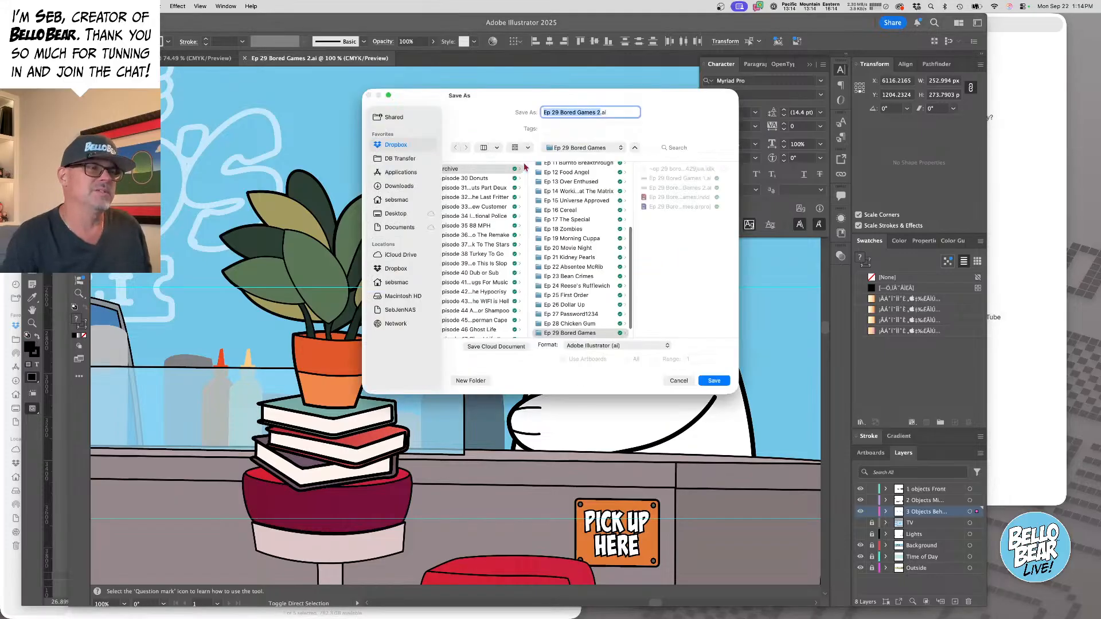
key("Right")
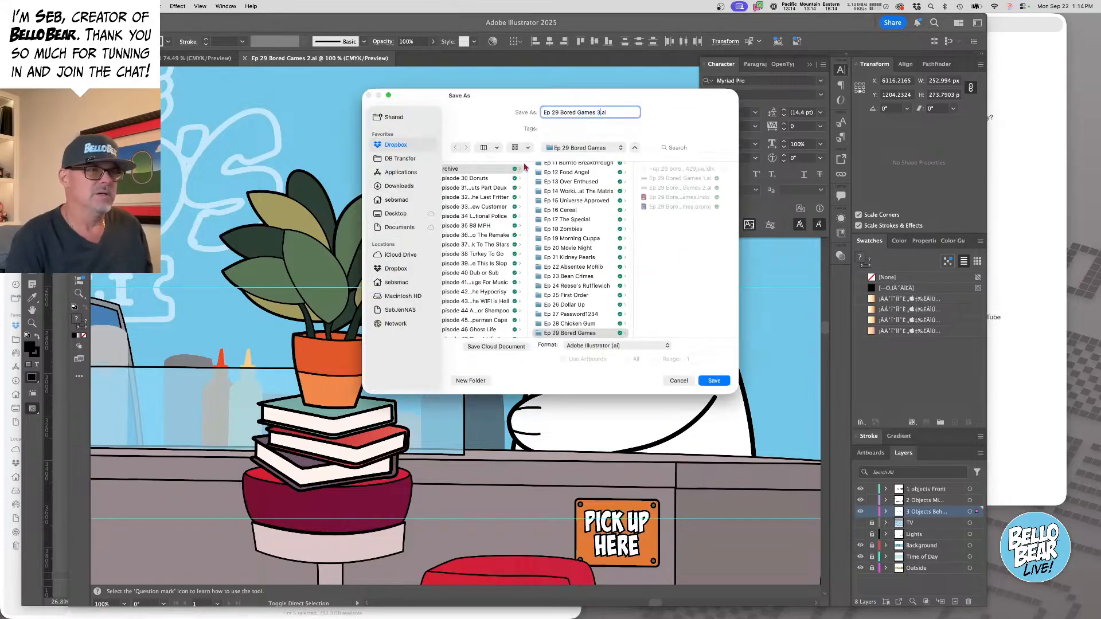
key("Return")
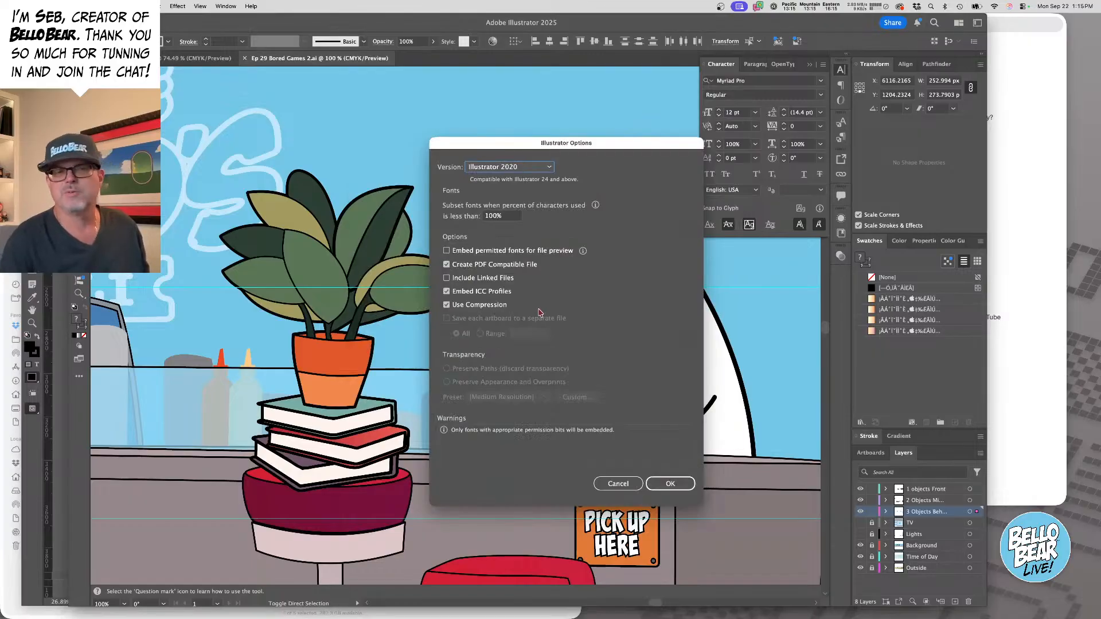
left_click(669, 483)
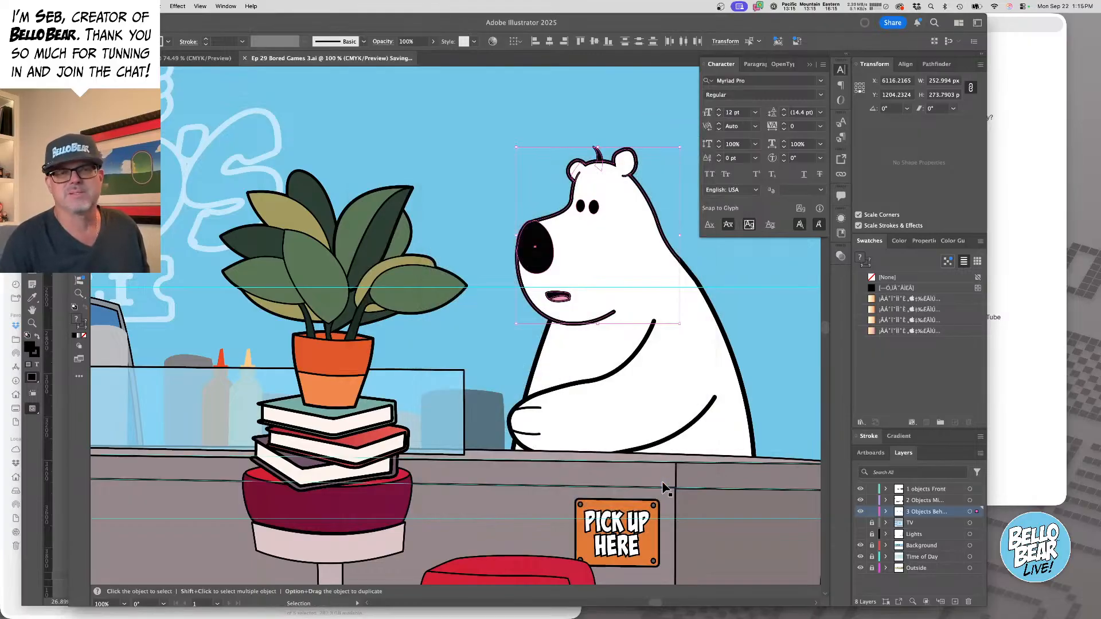
- Switch to InDesign, relink the third panel's artwork to Ep 29 Bored Games 3.ai, and shift its thought-bubble dots slightly right above the plant
key("z")
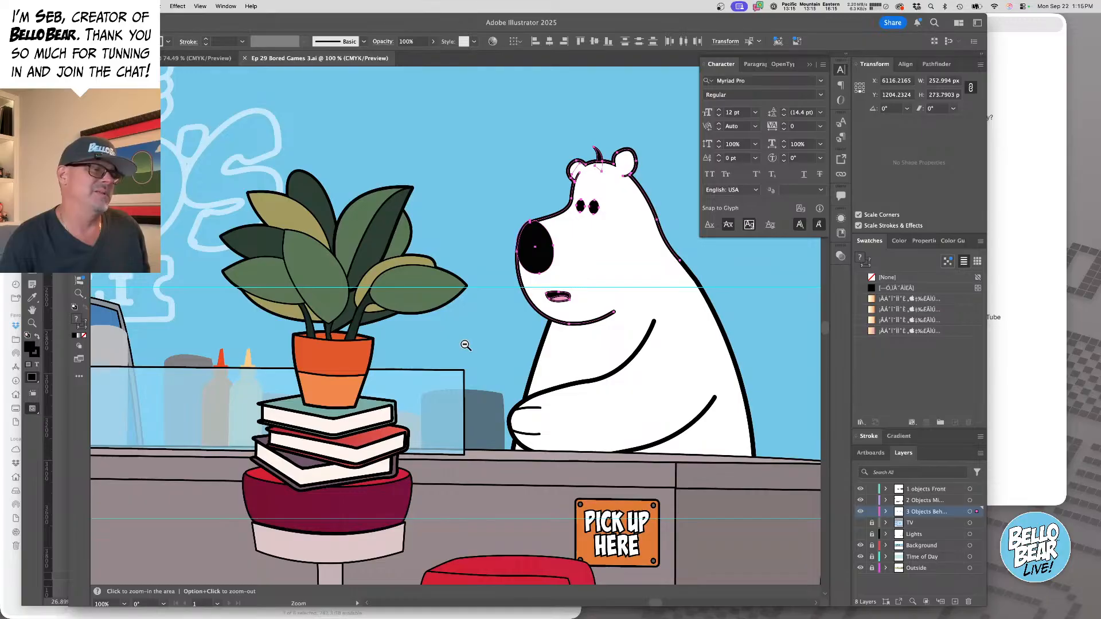
left_click(465, 345, "alt")
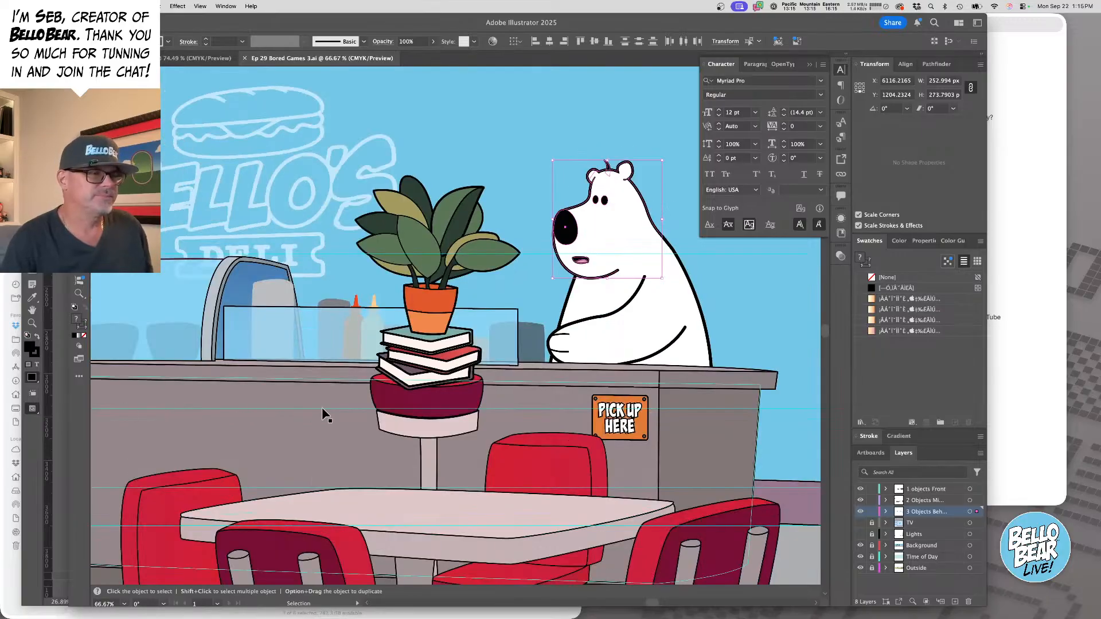
left_click(50, 440)
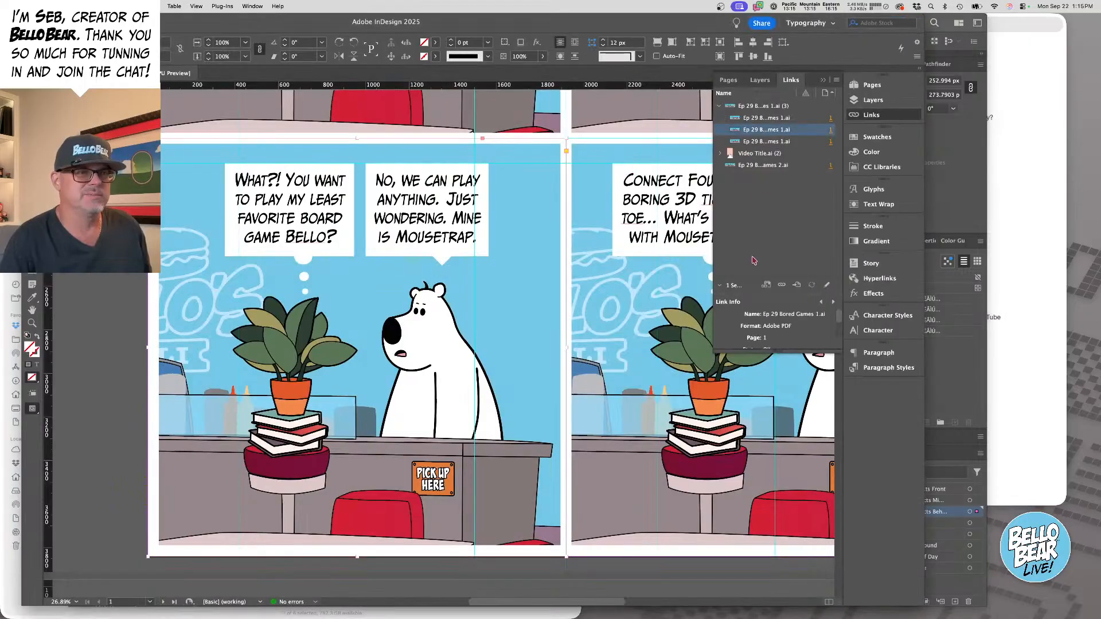
left_click(782, 286)
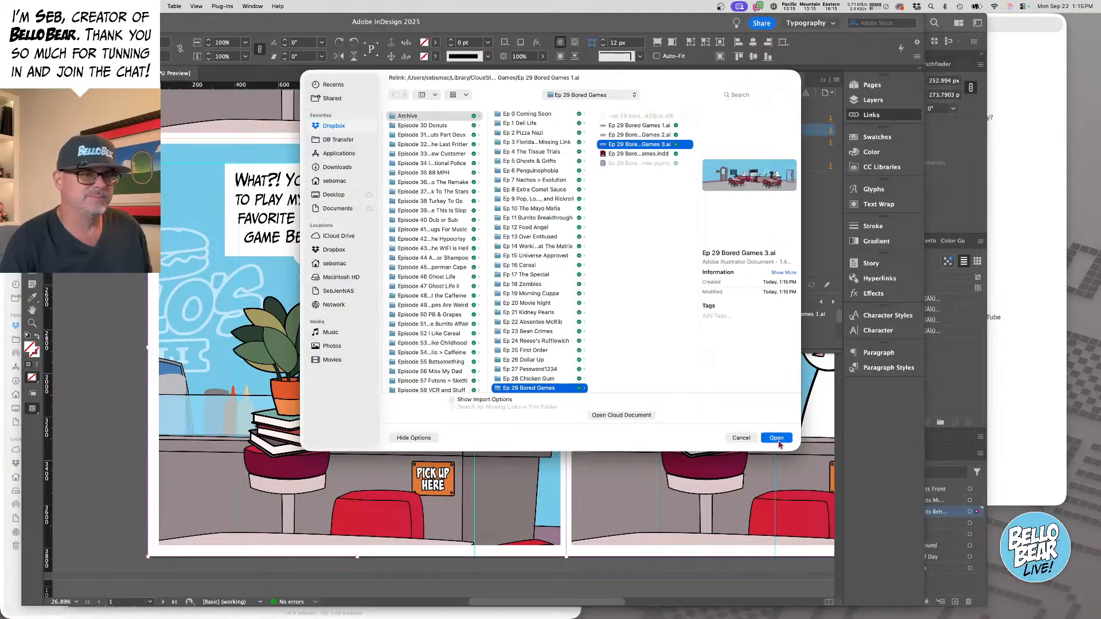
left_click(768, 435)
left_click_drag(299, 359, 334, 402)
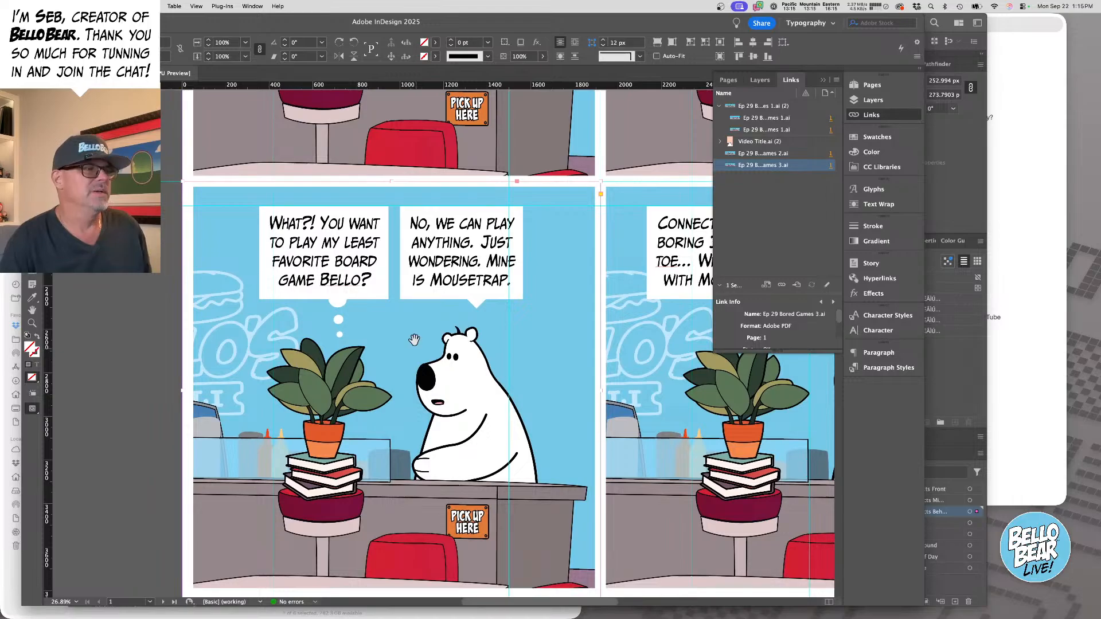
left_click(345, 318)
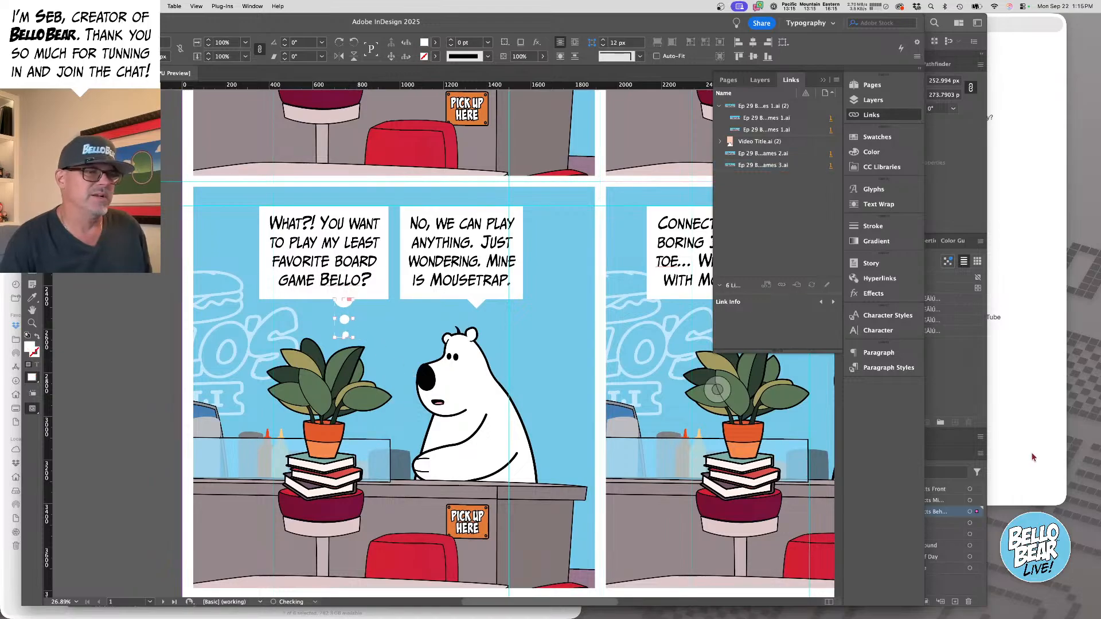
- Switch to Illustrator, rotate the potted plant very slightly, and nudge it left on the stack of books
left_click(979, 409)
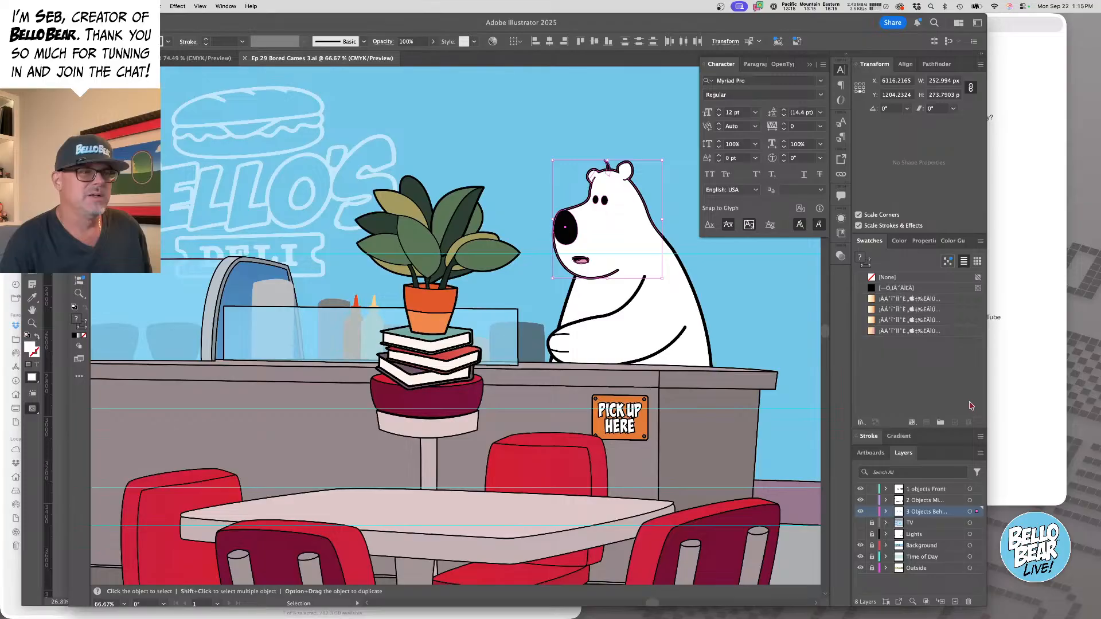
key("a")
scroll(786, 177, "up", 3)
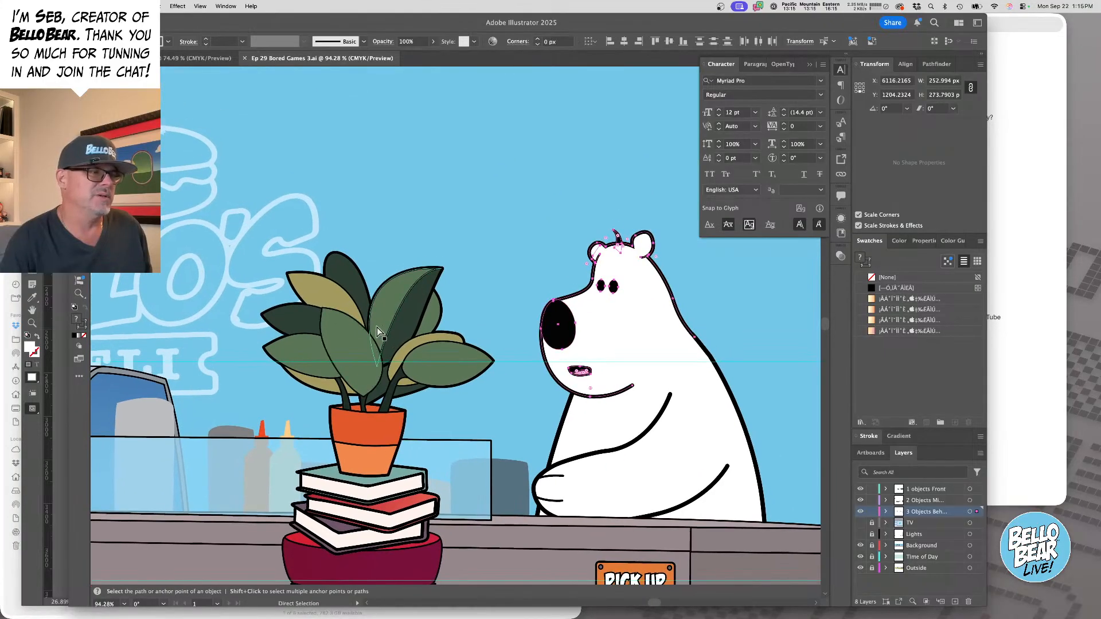
key("v")
left_click(336, 318)
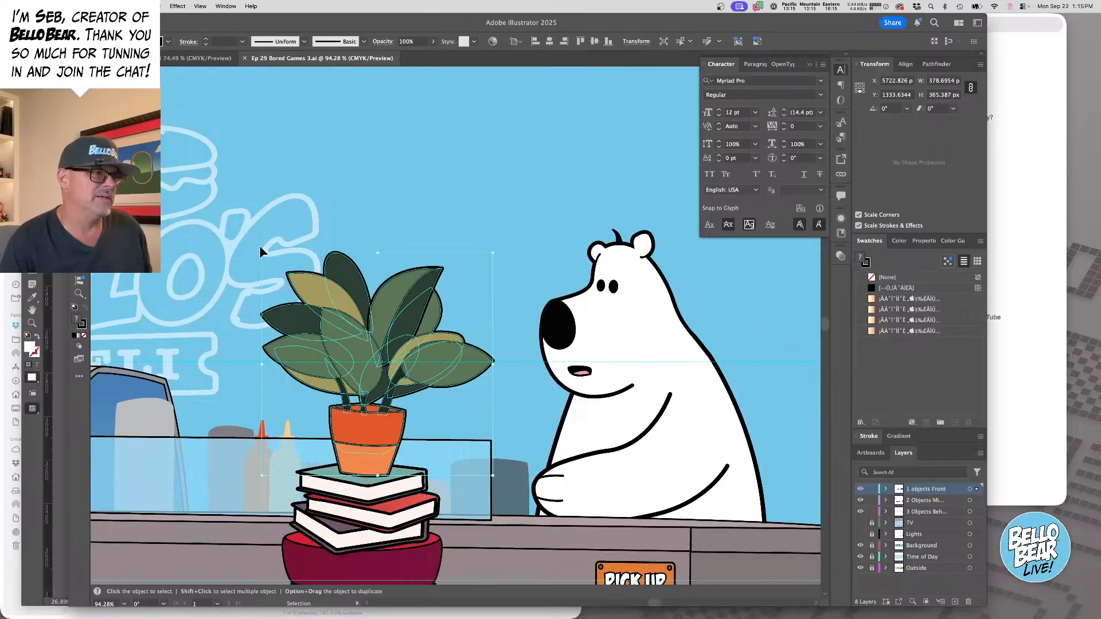
left_click_drag(259, 247, 254, 251)
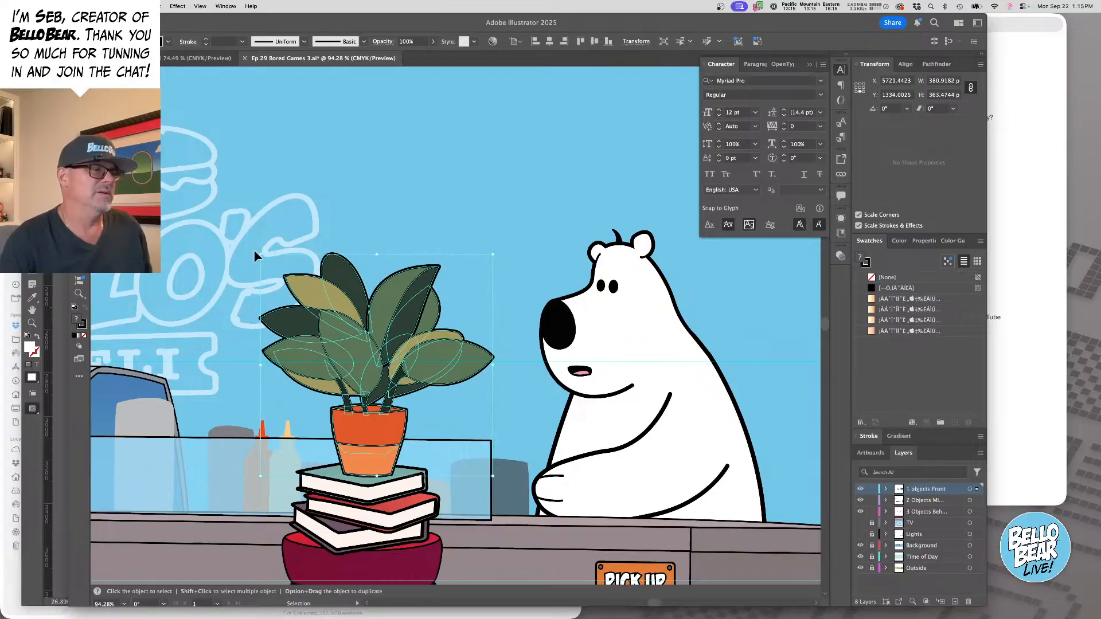
key("Left")
key("Left")
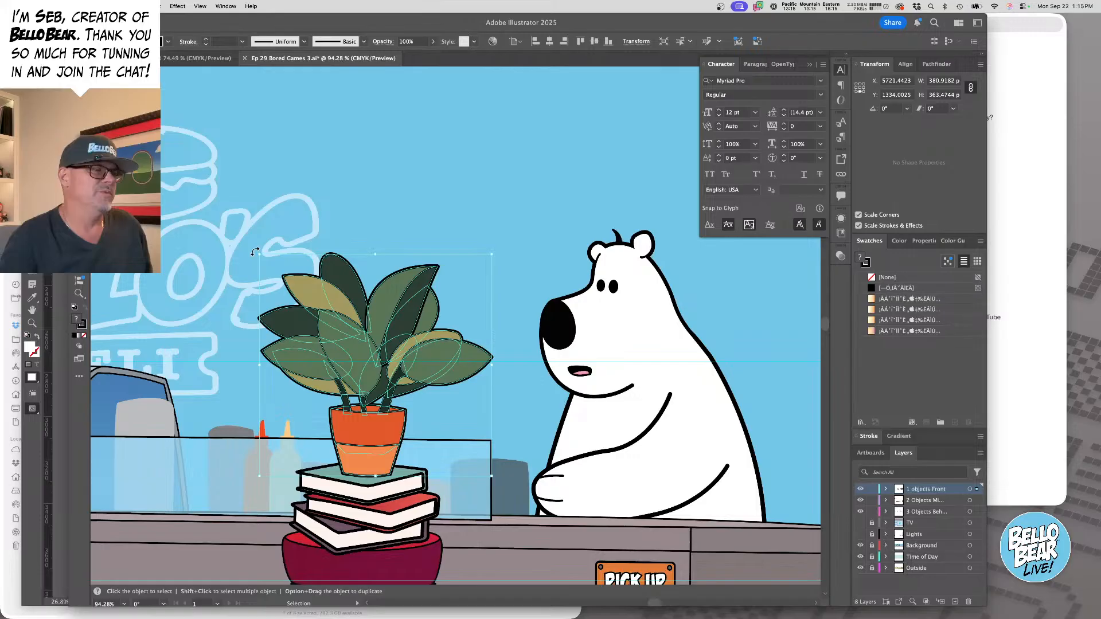
key("shift+Left")
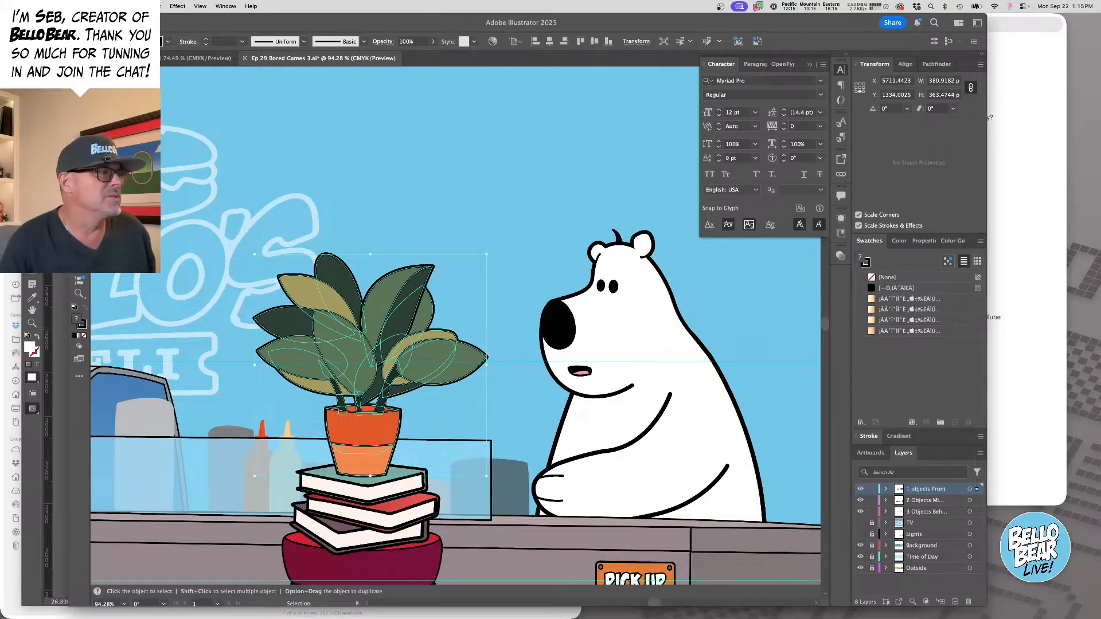
key("super+shift+a")
- Select the plant's tall two-tone leaf and rotate it around its base to stand more upright
left_click_drag(390, 302, 437, 314)
key("a")
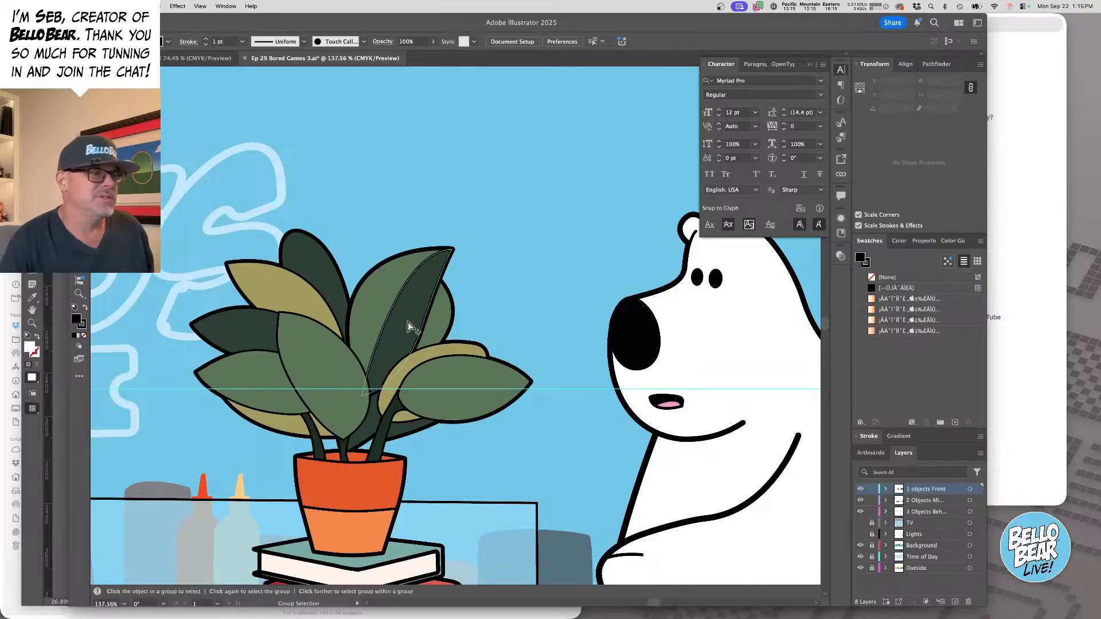
left_click(408, 326)
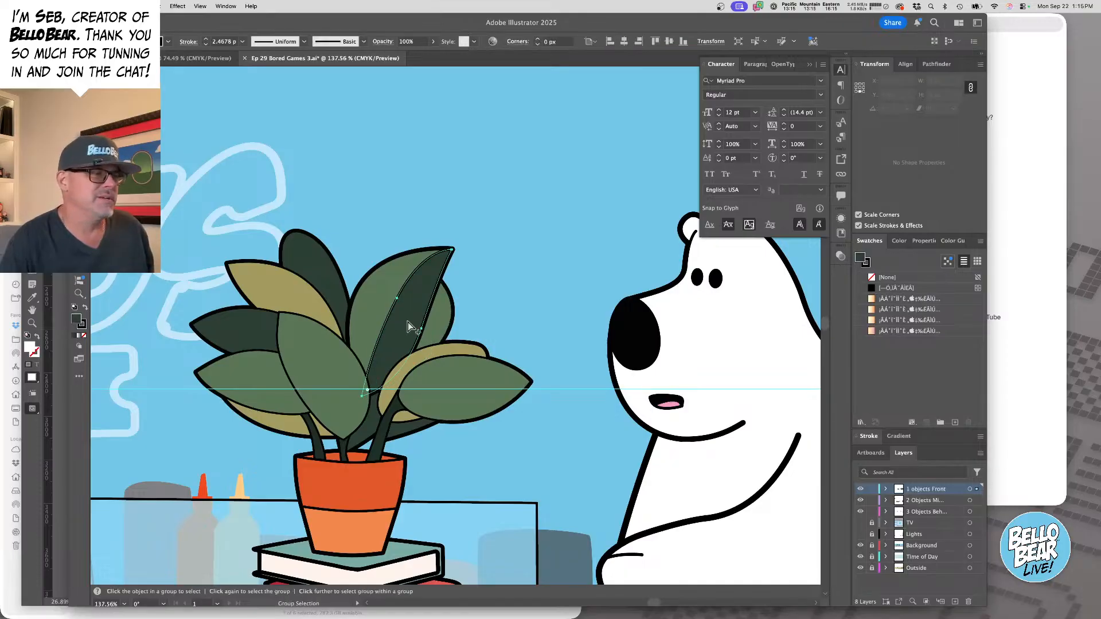
left_click(408, 325)
key("r")
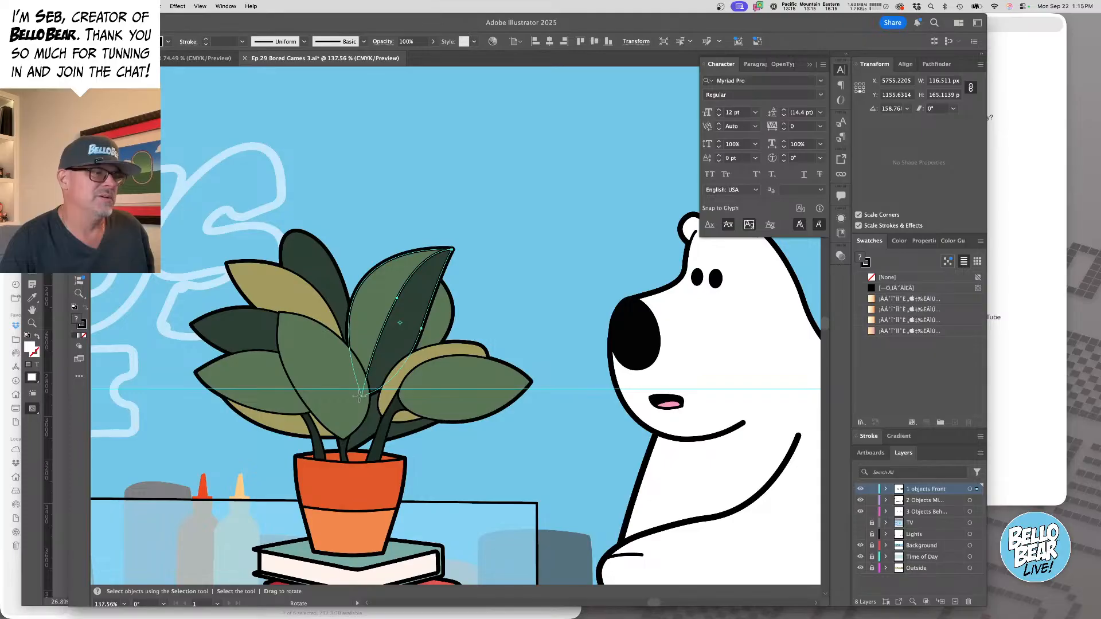
left_click(362, 396)
left_click_drag(452, 250, 403, 186)
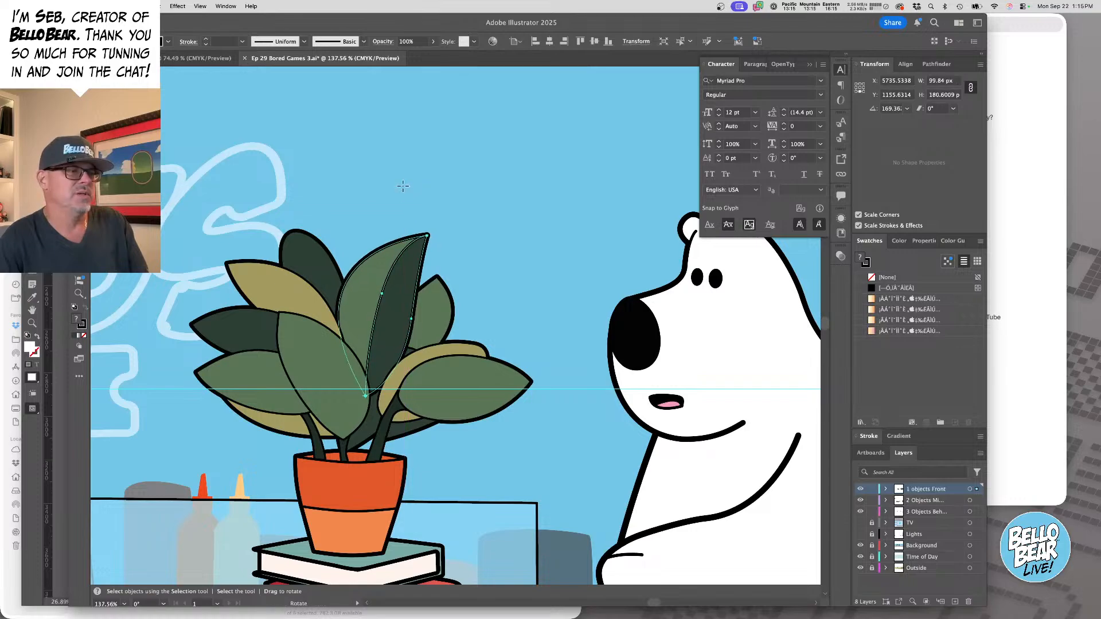
- Nudge the rotated two-tone leaf slightly left so it sits behind the front leaf, and clear the selection
key("Right")
key("Right")
key("Right")
key("Right")
key("Right")
key("Left")
key("Left")
key("Left")
key("Left")
key("Left")
key("Left")
key("Left")
key("Left")
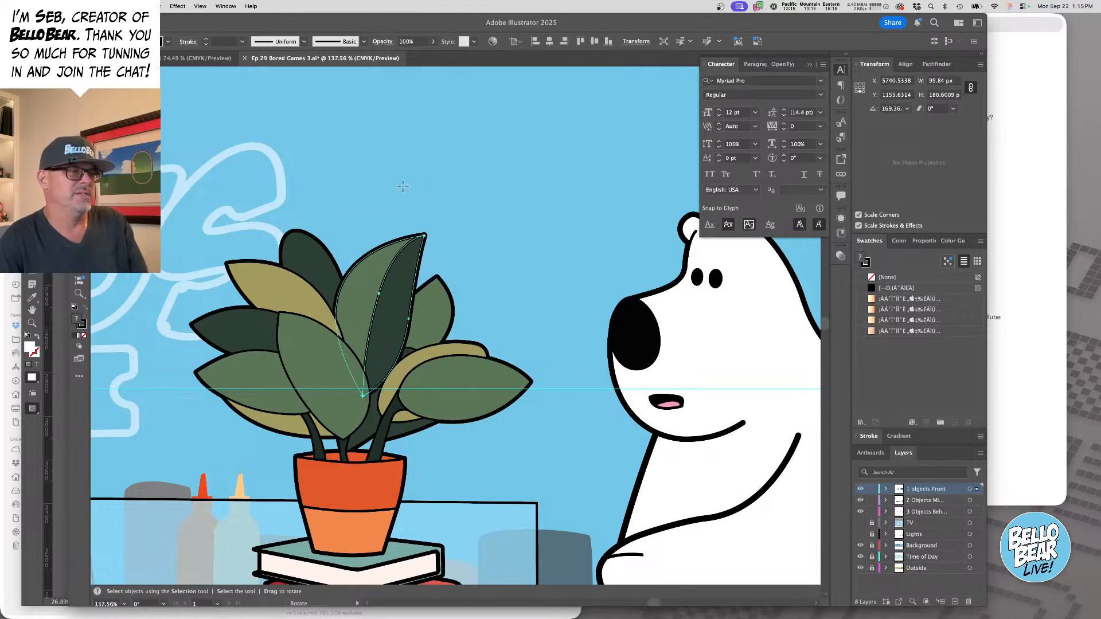
key("Left")
key("Left")
key("Left")
key("Left")
key("Left")
key("Left")
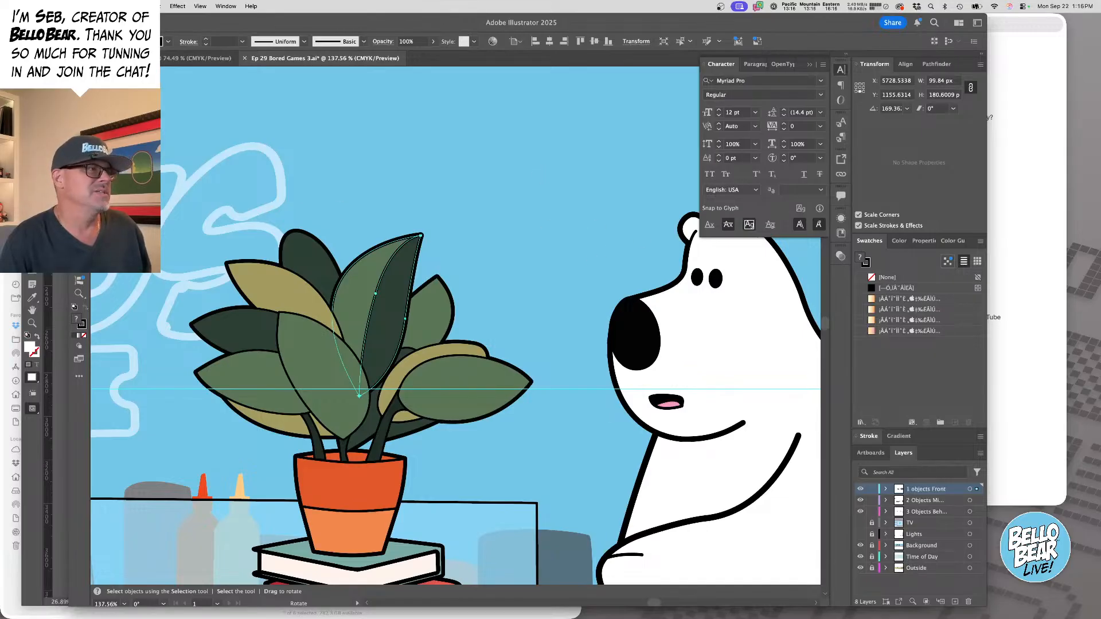
key("v")
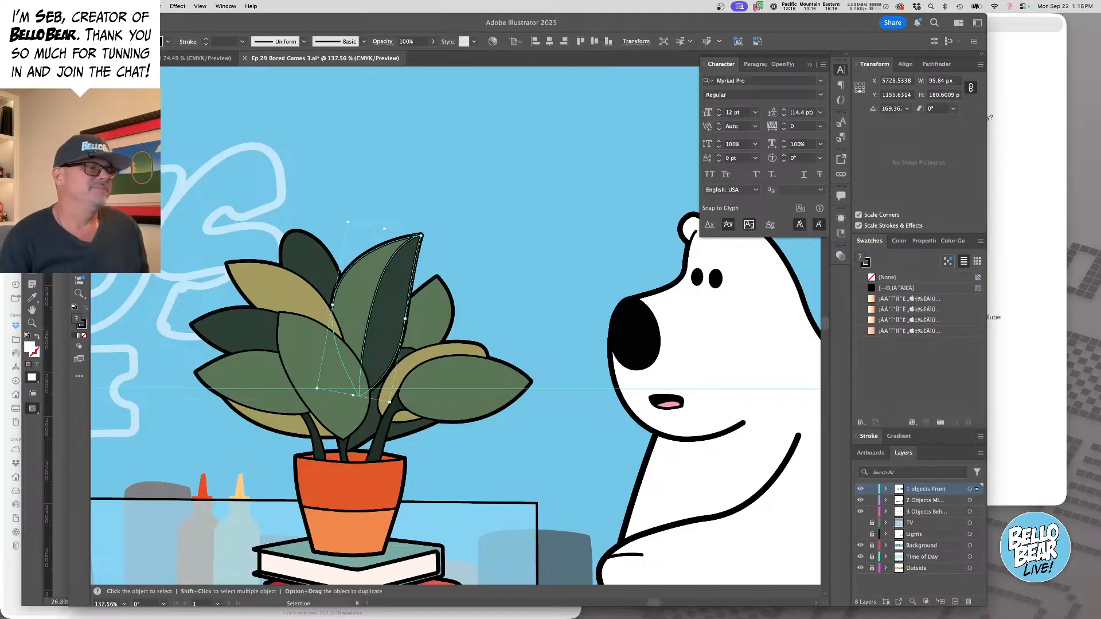
left_click(381, 122)
left_click_drag(434, 300, 396, 178)
key("super+1")
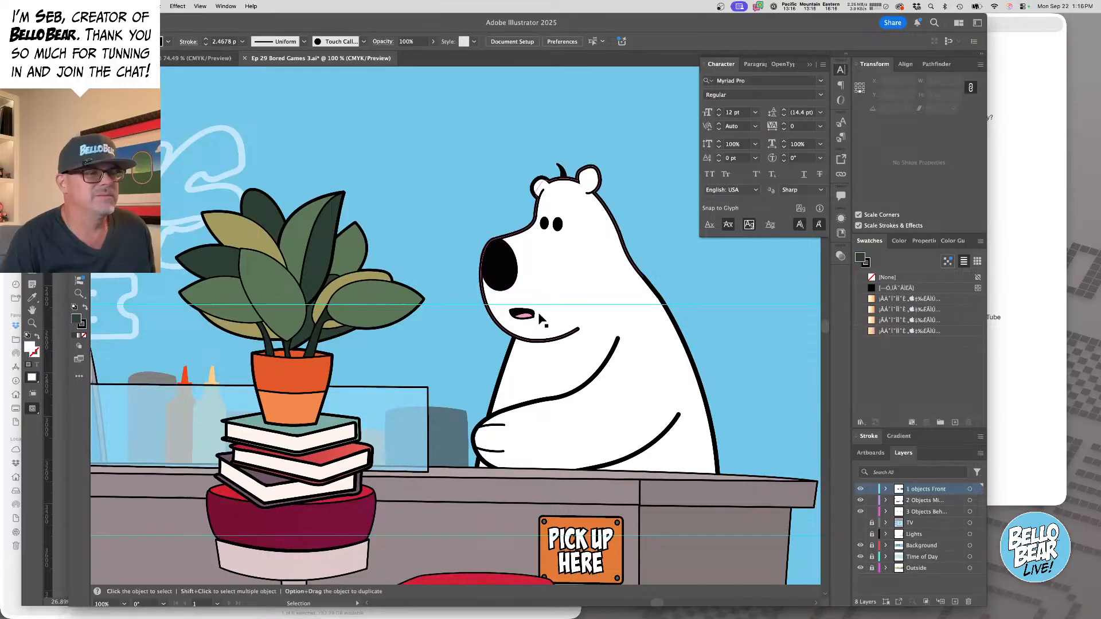
- Rotate the bear's arms about 13° counterclockwise and lower them so the hand tucks behind the counter edge
left_click(592, 411)
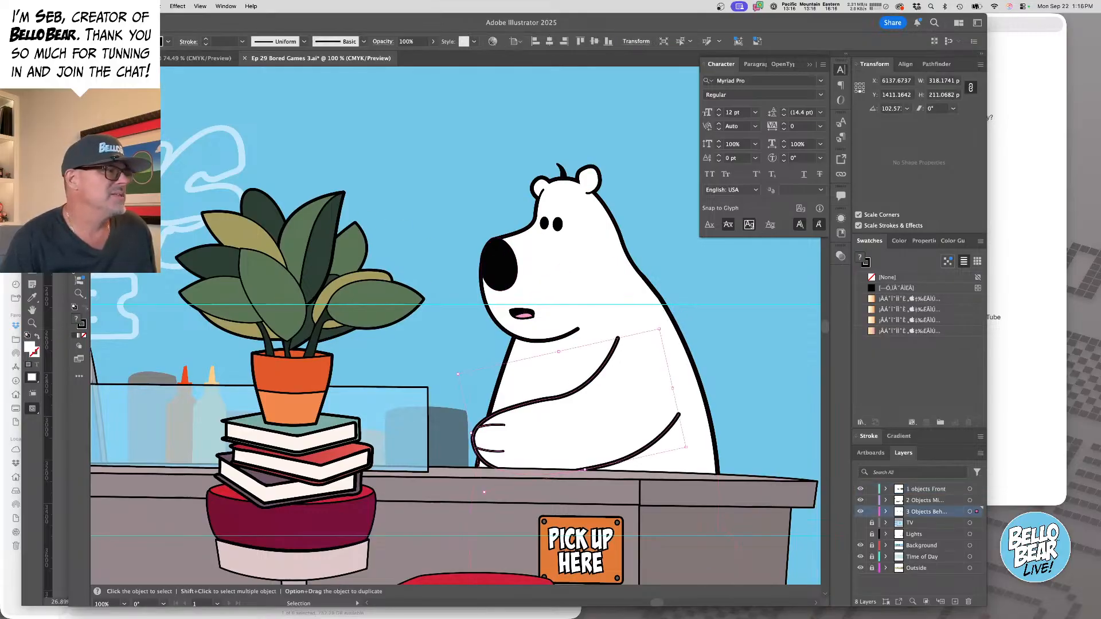
key("super+Tab")
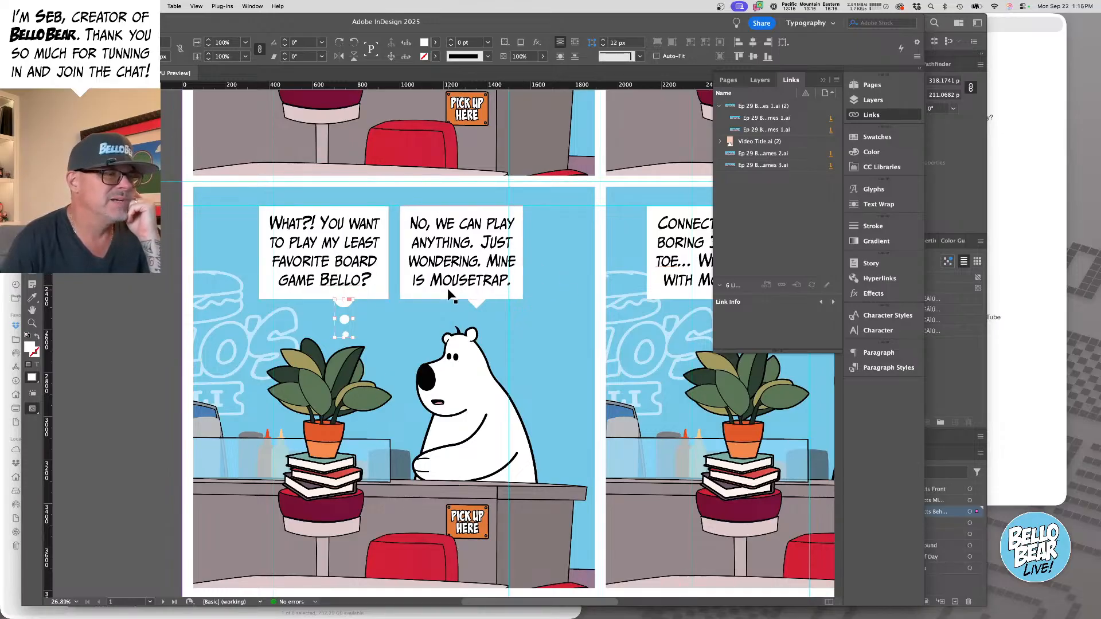
left_click(979, 386)
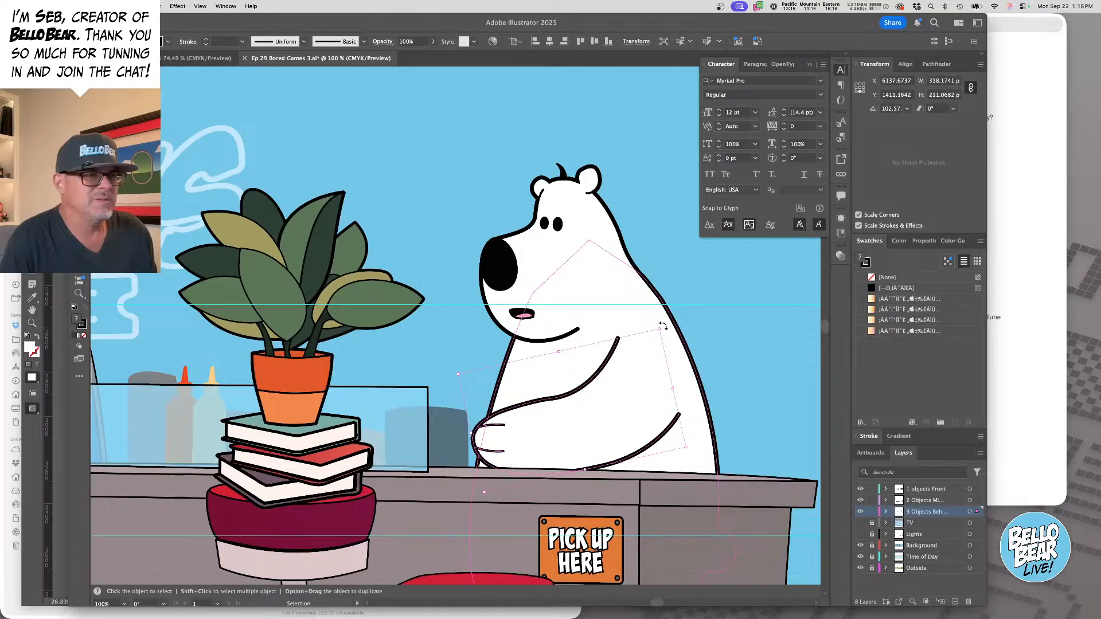
left_click_drag(663, 326, 638, 308)
left_click_drag(607, 378, 615, 390)
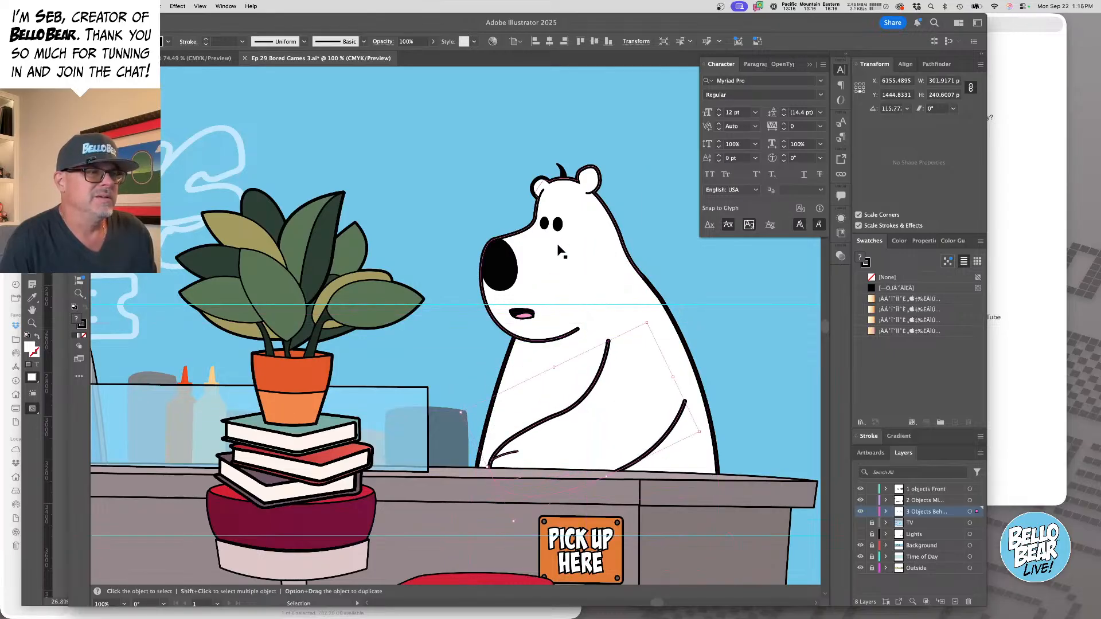
- Select the bear's head and rotate it slightly counterclockwise so the face tilts down toward the counter
left_click(551, 270)
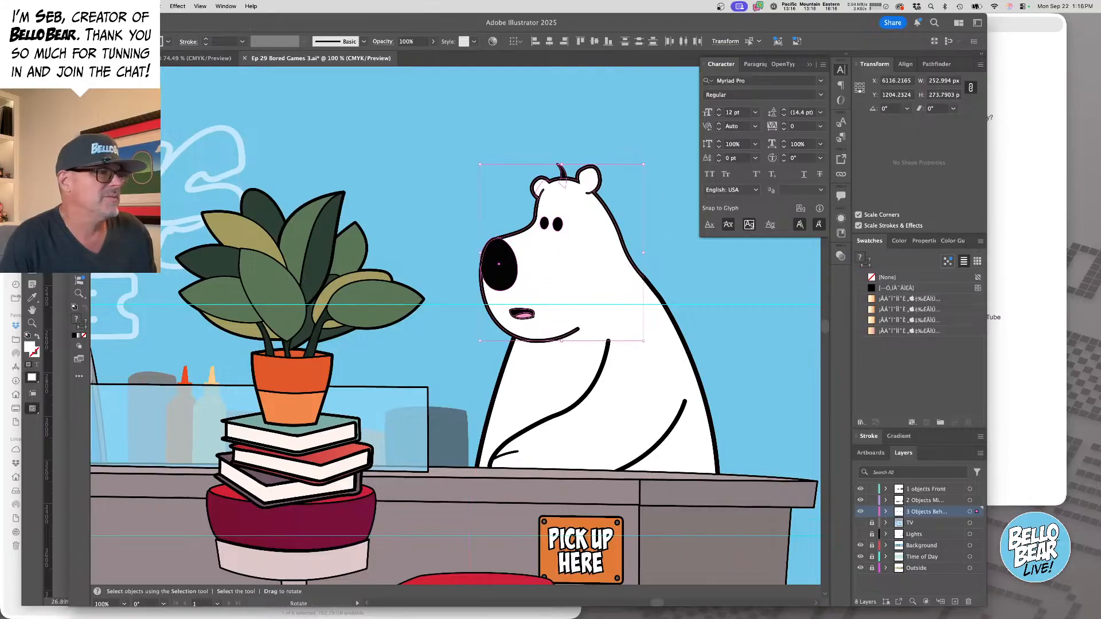
key("r")
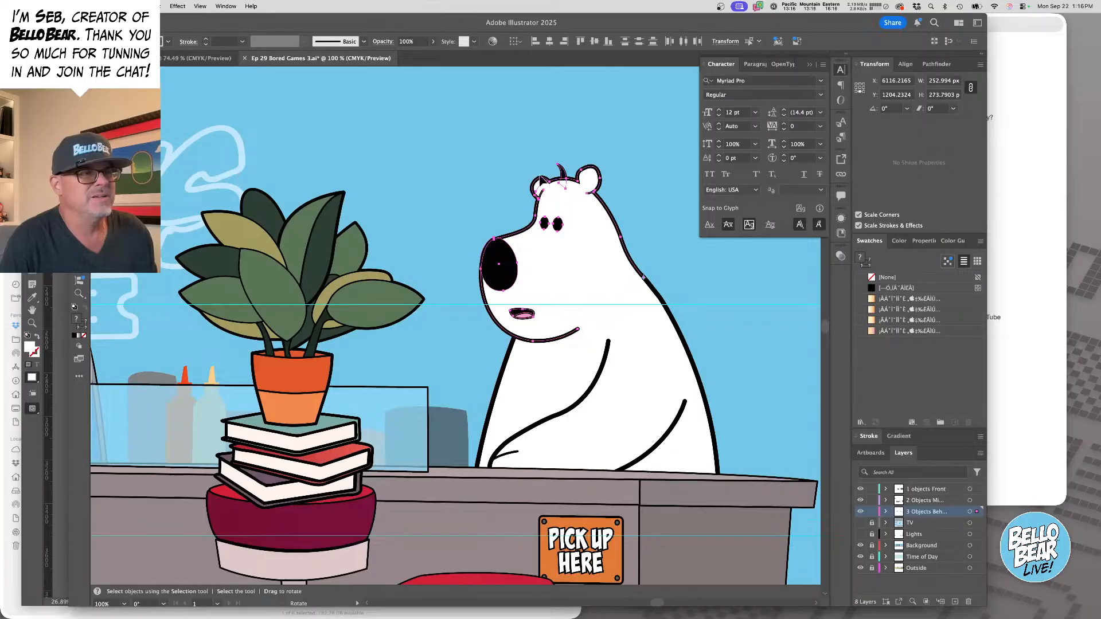
left_click_drag(511, 170, 505, 179)
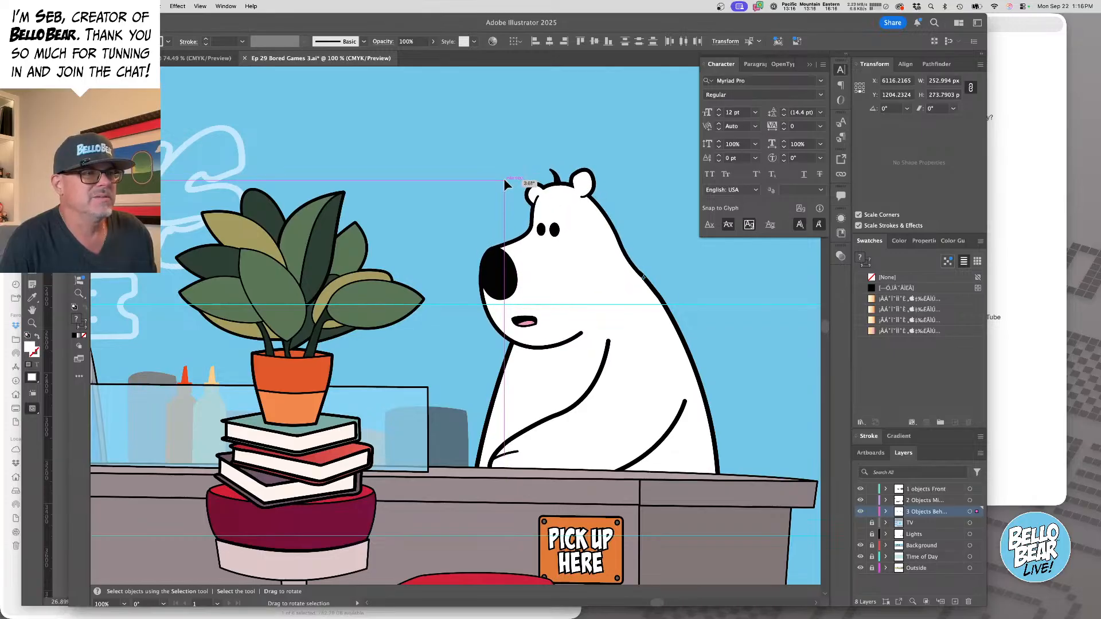
scroll(505, 179, "up", 2)
key("v")
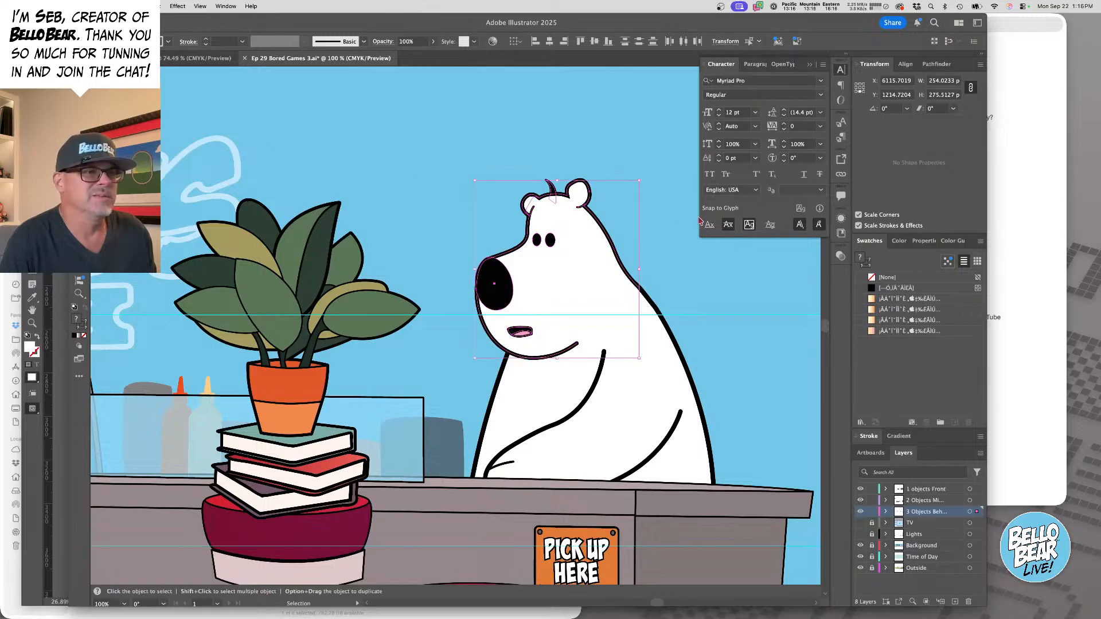
- Shift the whole bear about 22 px right, away from the plant, and save the artwork
scroll(507, 408, "up", 1)
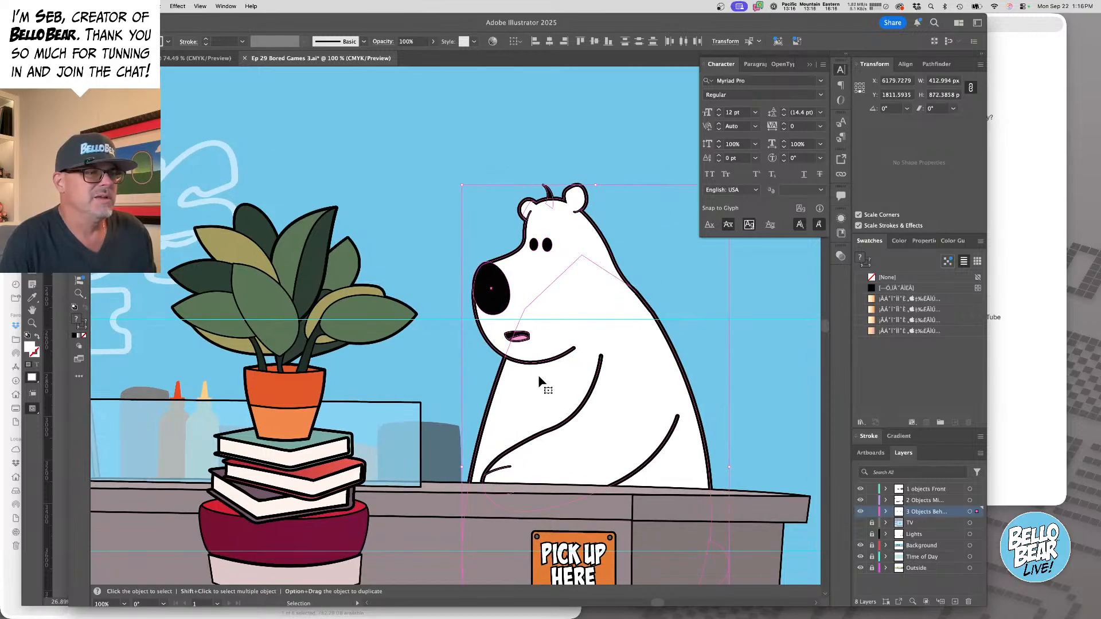
left_click_drag(545, 305, 559, 308)
key("super+minus")
left_click_drag(414, 341, 489, 379)
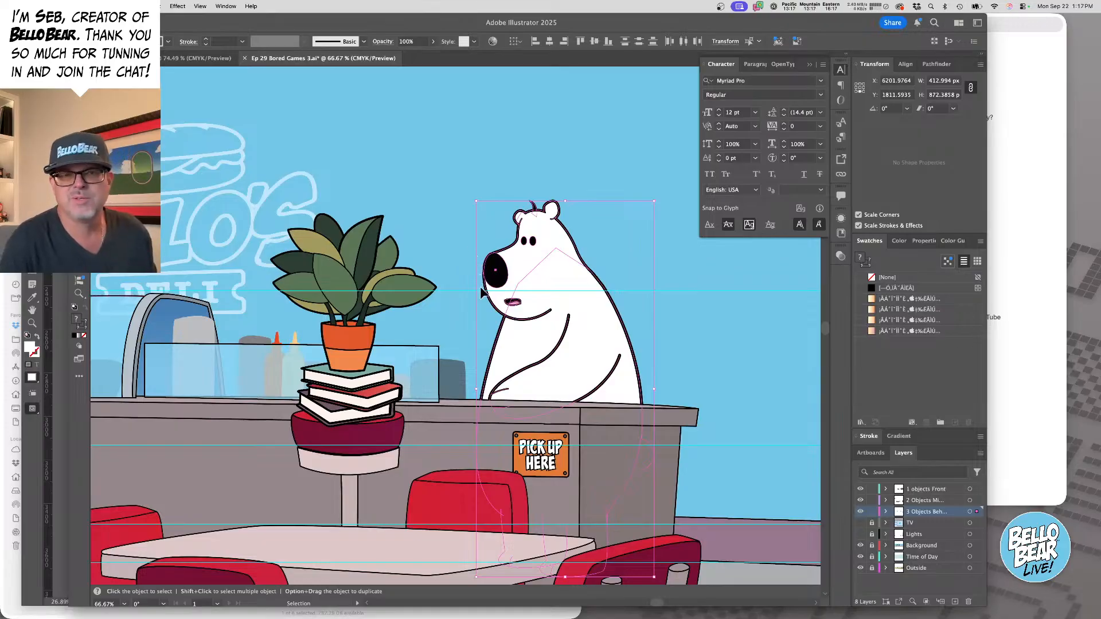
key("a")
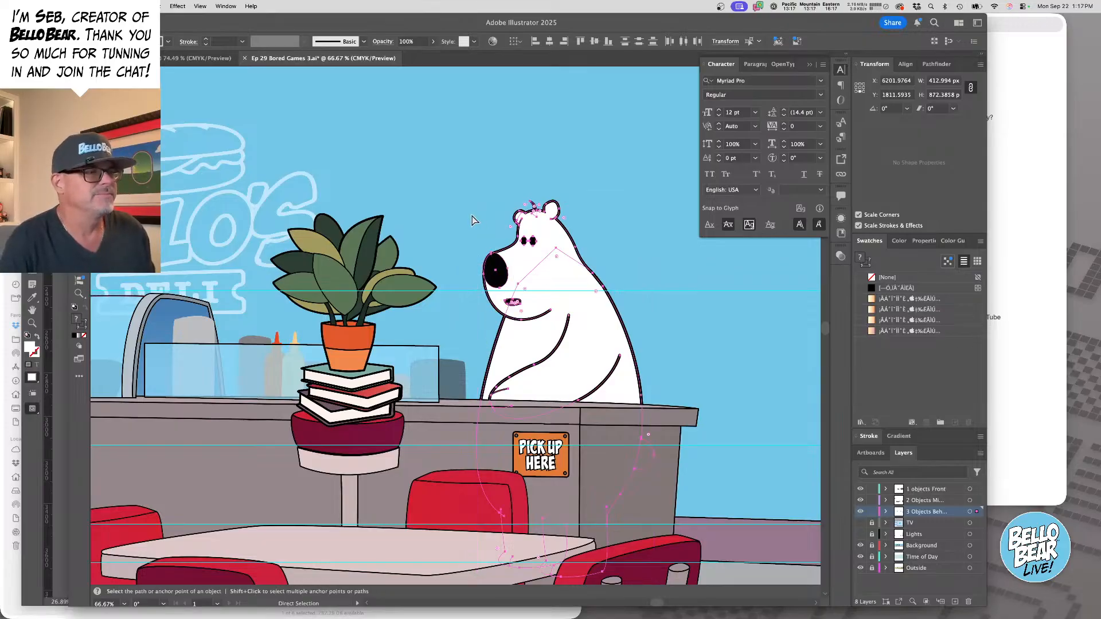
key("v")
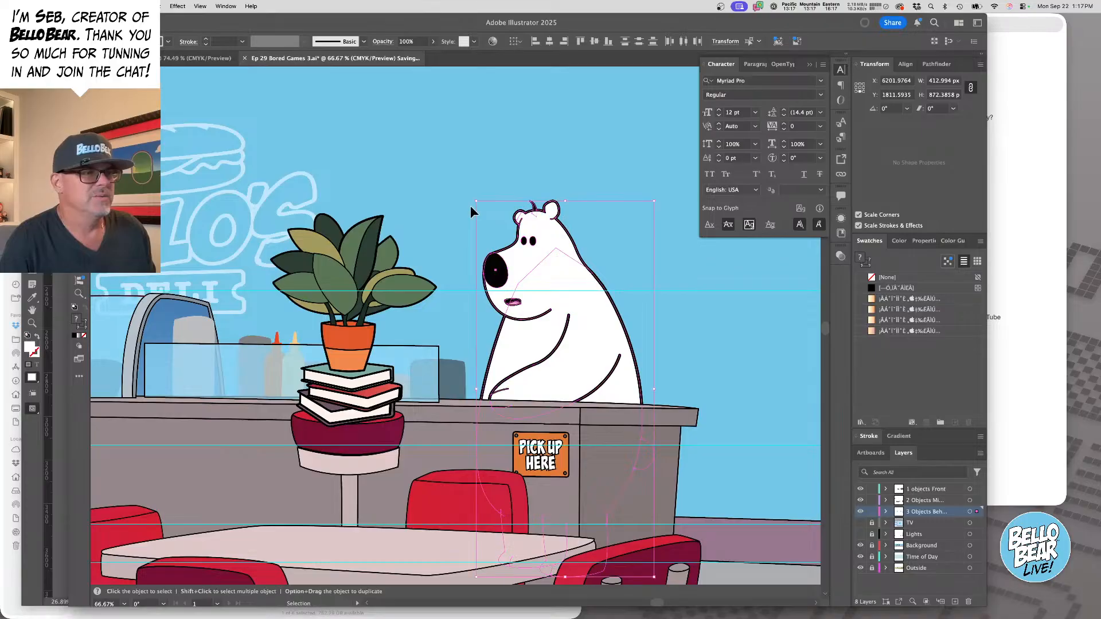
- Switch to InDesign and update the modified link to Ep 29 Bored Games 3.ai in the third panel
left_click(55, 431)
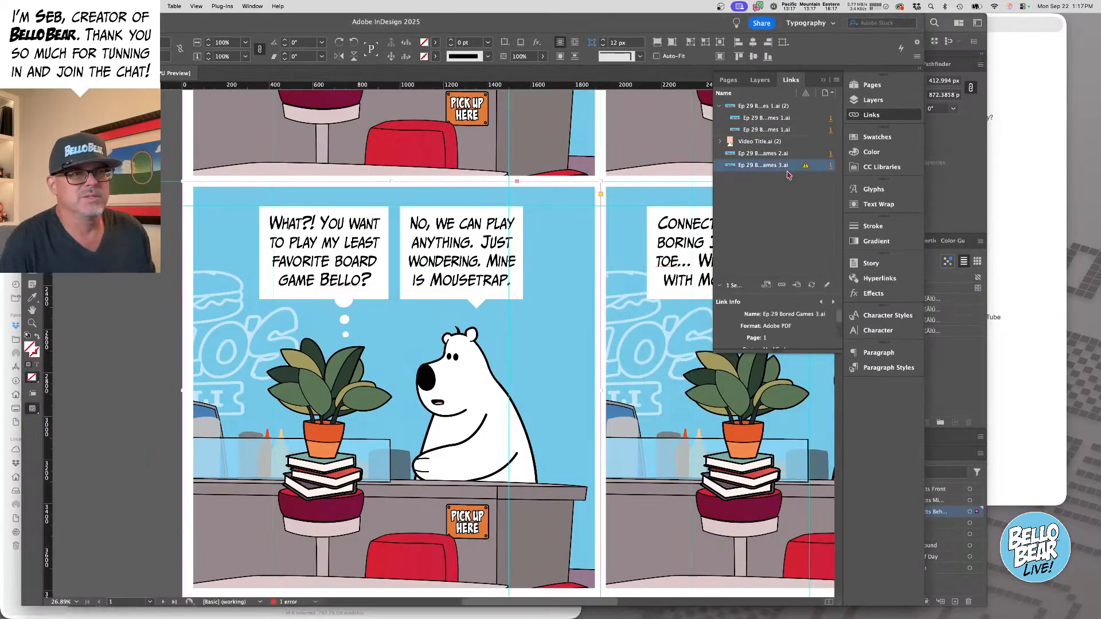
left_click(811, 285)
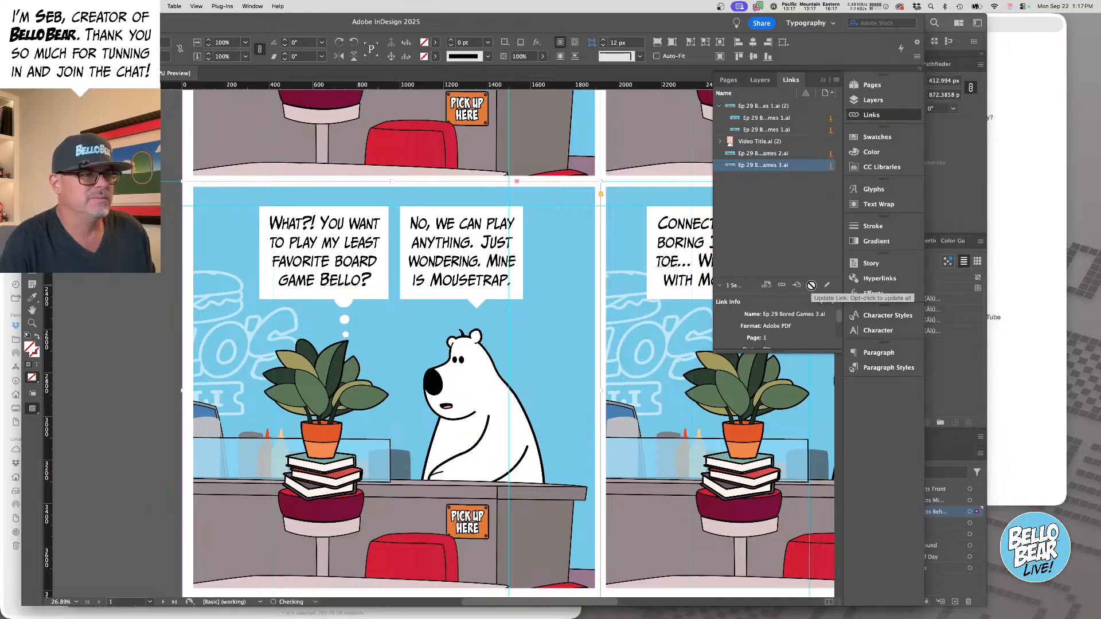
left_click(411, 333, "alt+super")
left_click_drag(454, 370, 420, 348)
scroll(419, 348, "right", 5)
scroll(420, 348, "down", 3)
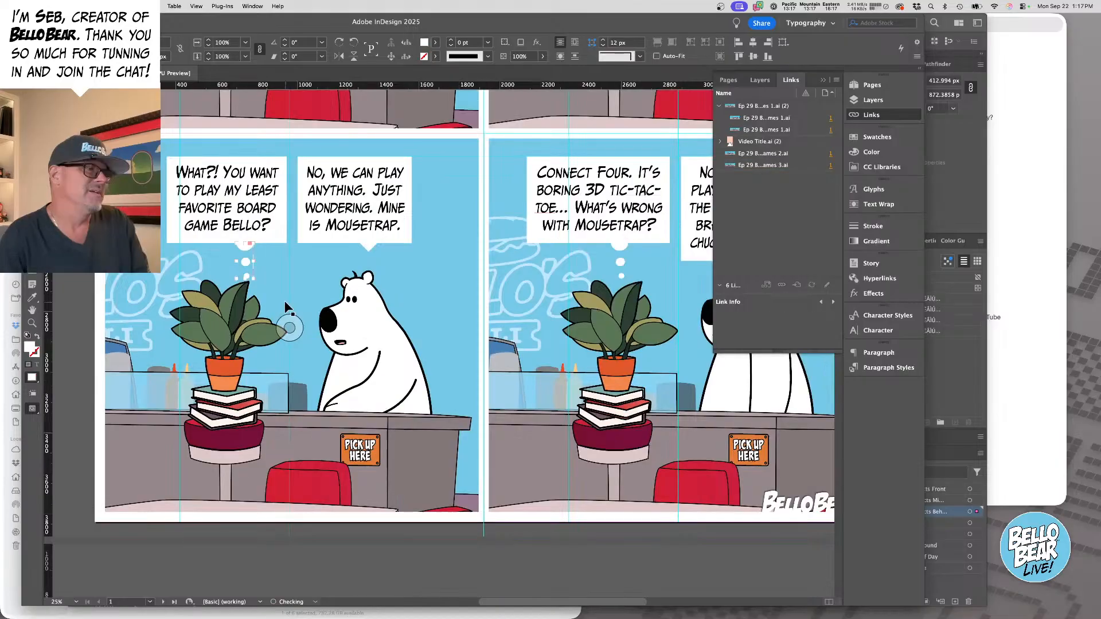
- Nudge the third panel's thought-bubble dots slightly left above the plant
left_click(245, 261)
key("shift+Left")
key("shift+Left")
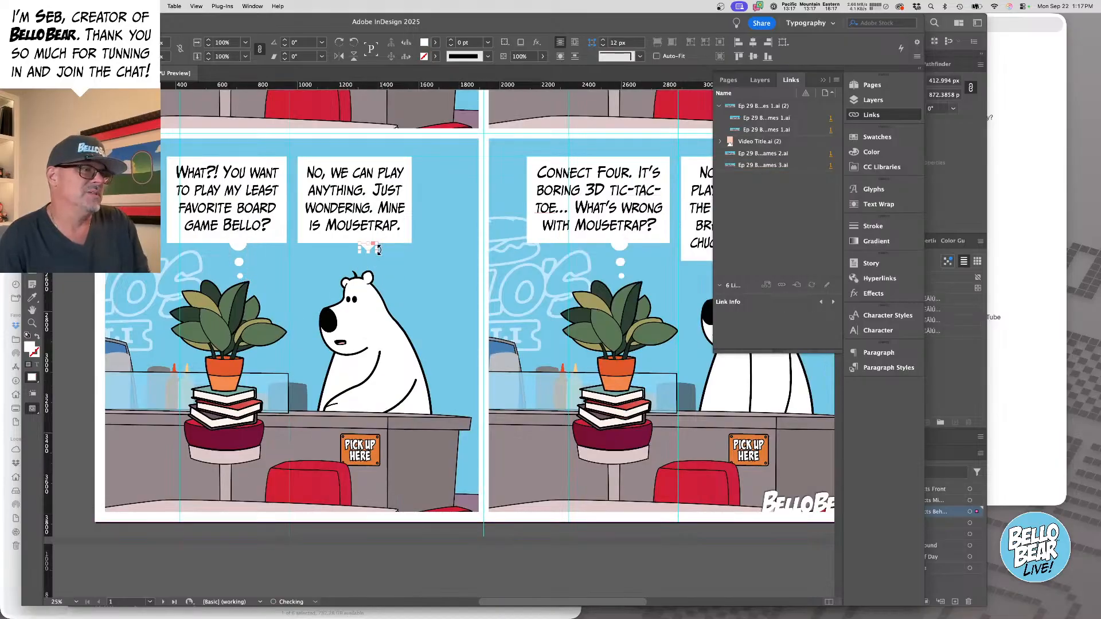
- Move the tail of the Mousetrap speech bubble slightly left above the bear's head and clear the selection
left_click(367, 248)
scroll(368, 249, "up", 5)
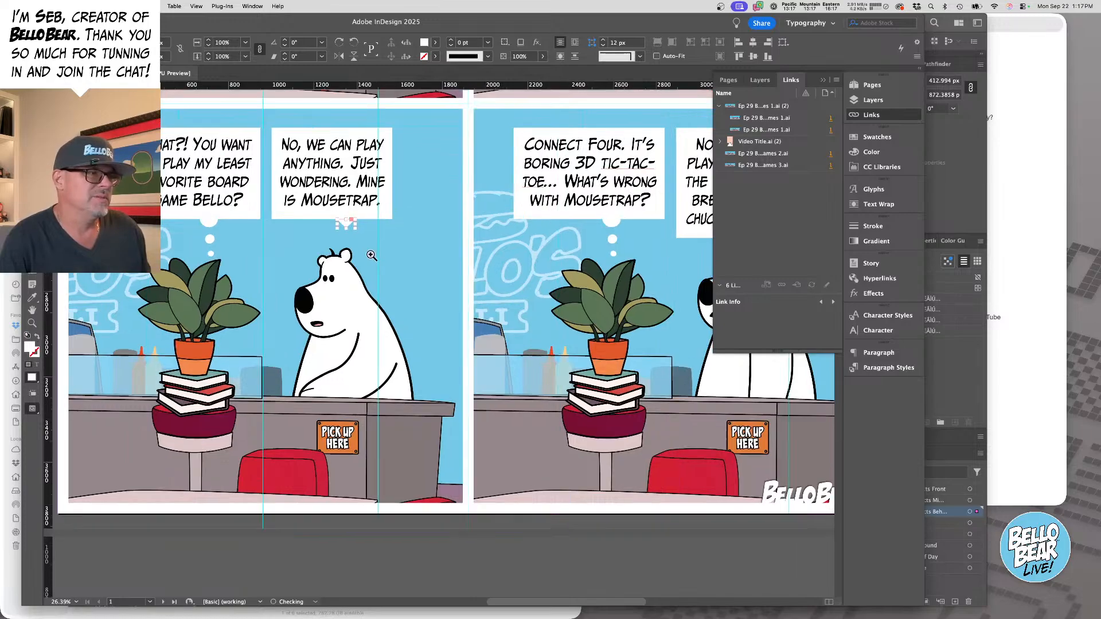
left_click_drag(357, 224, 323, 221)
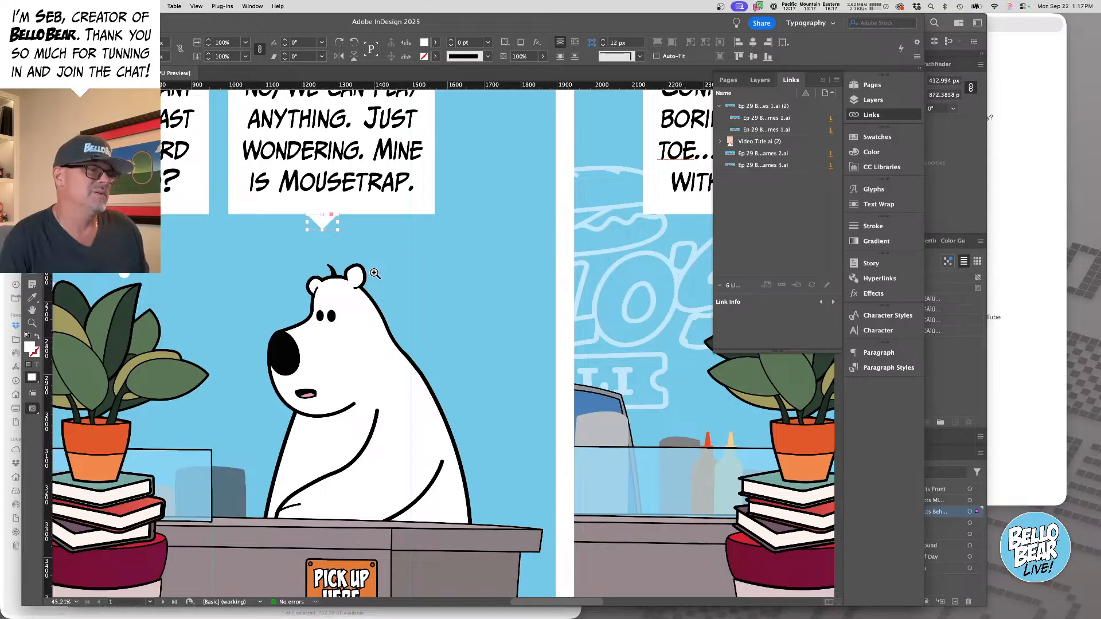
scroll(342, 310, "down", 6)
scroll(341, 310, "up", 4)
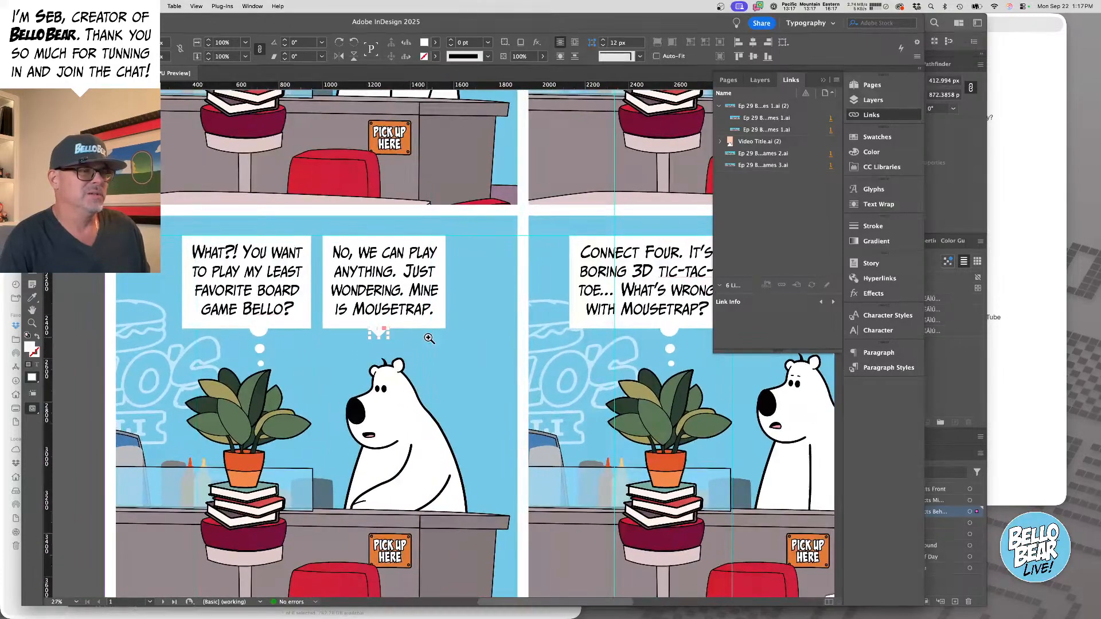
scroll(429, 339, "down", 2)
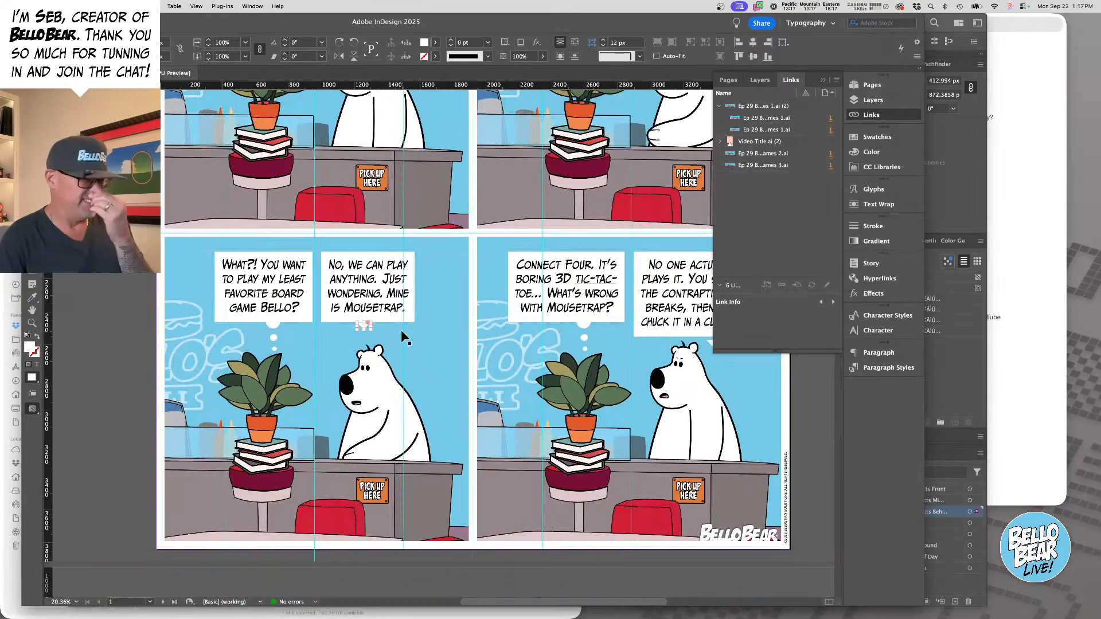
left_click(115, 325)
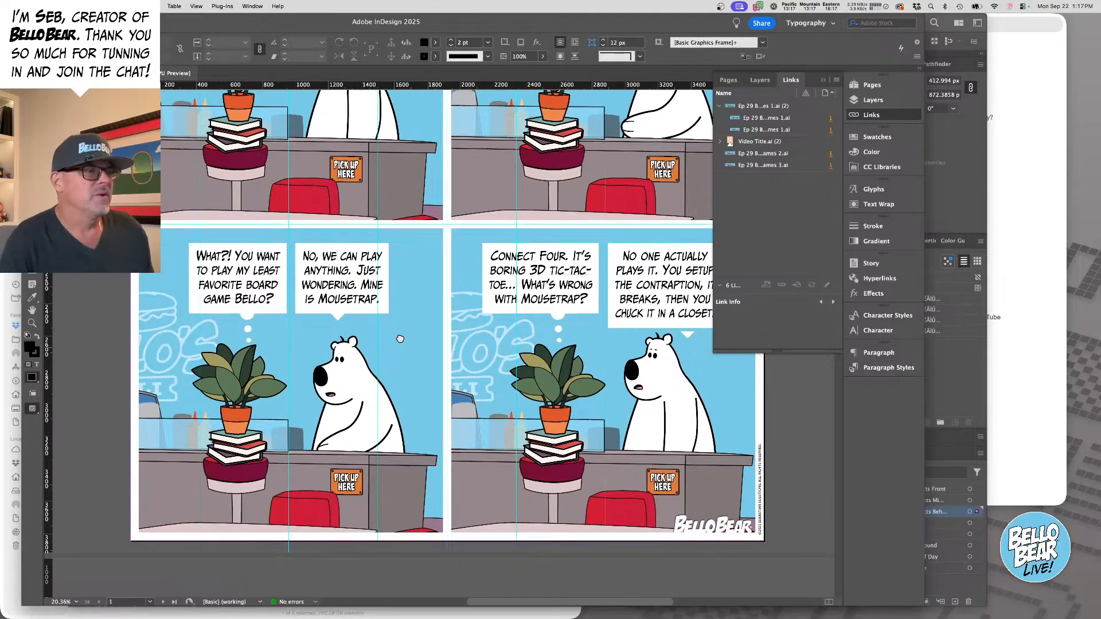
scroll(437, 389, "left", 3)
scroll(437, 388, "up", 2)
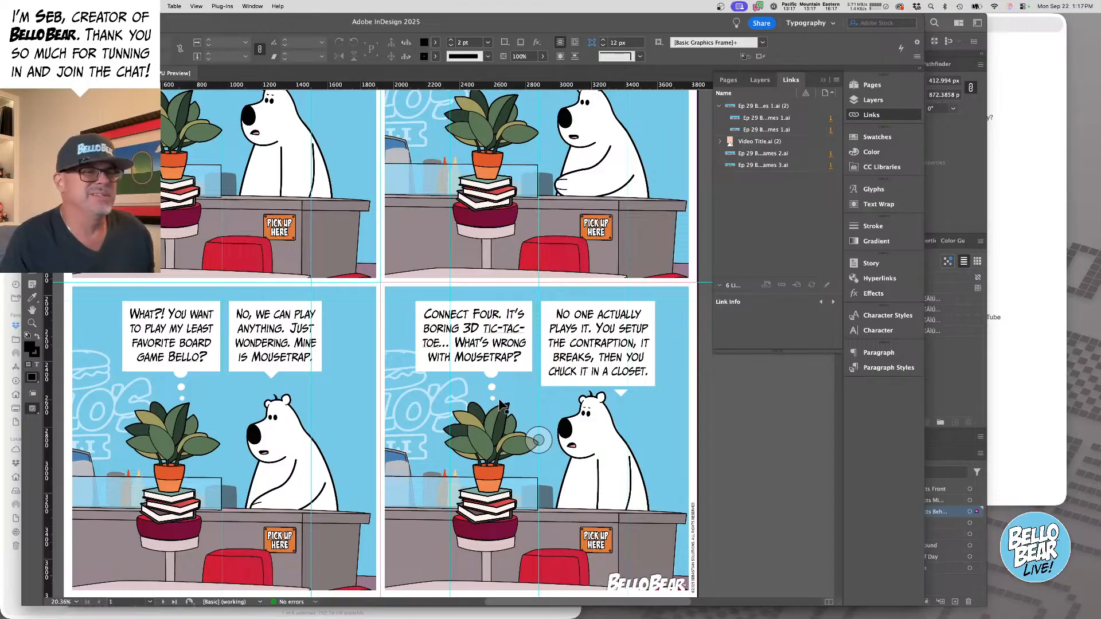
- Switch to Illustrator, deselect the bear, and save the artwork as Ep 29 Bored Games 4.ai with the default Illustrator options
left_click(963, 377)
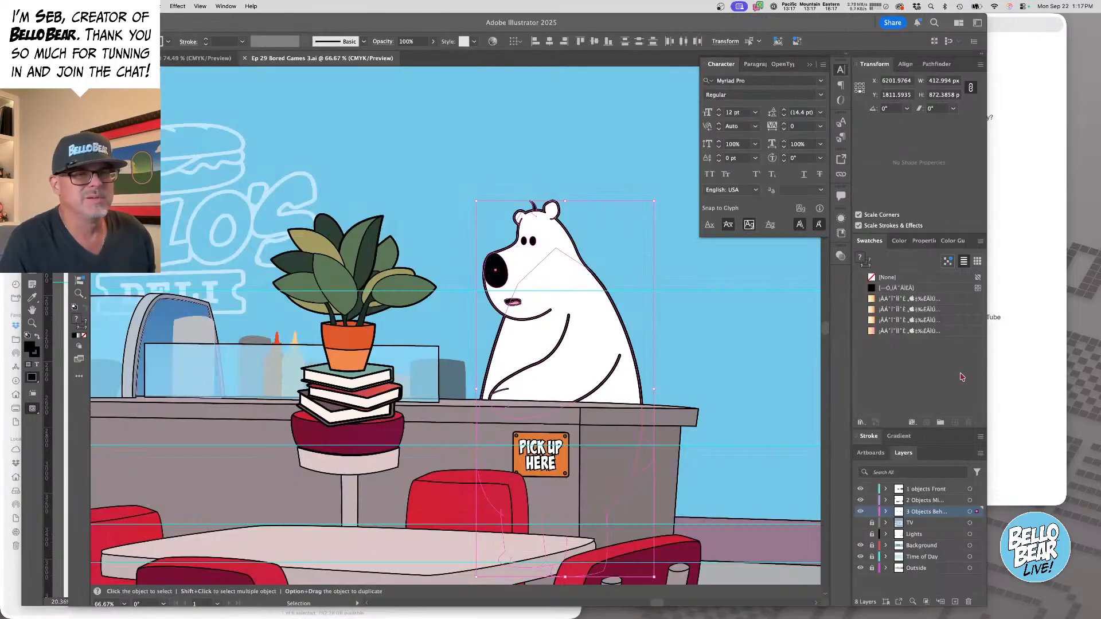
left_click(593, 144)
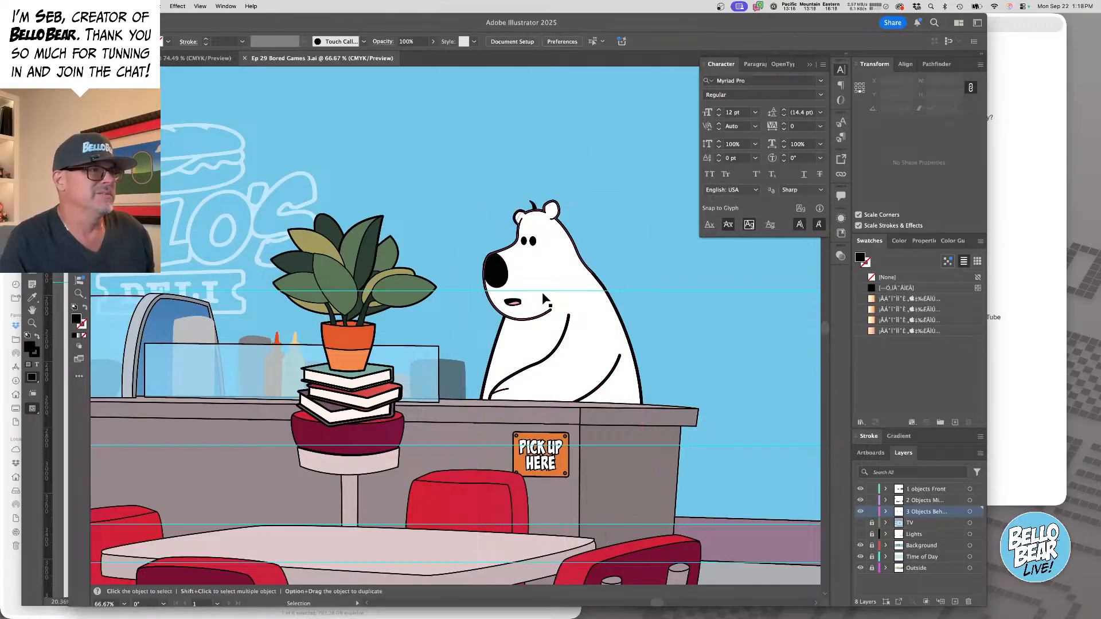
key("super")
key("super+shift+s")
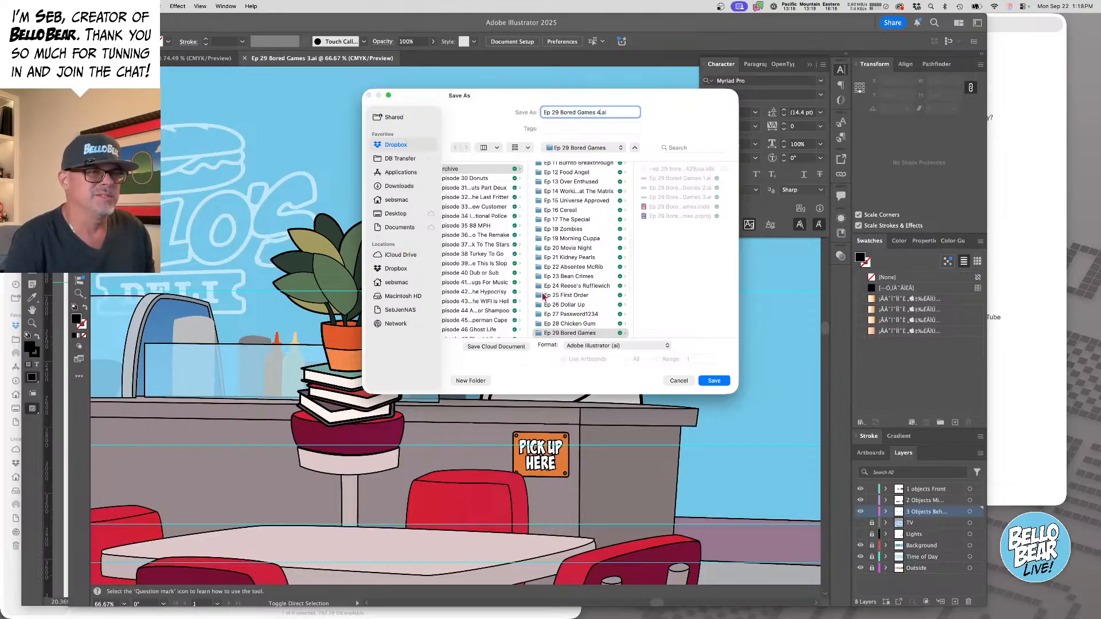
key("Return")
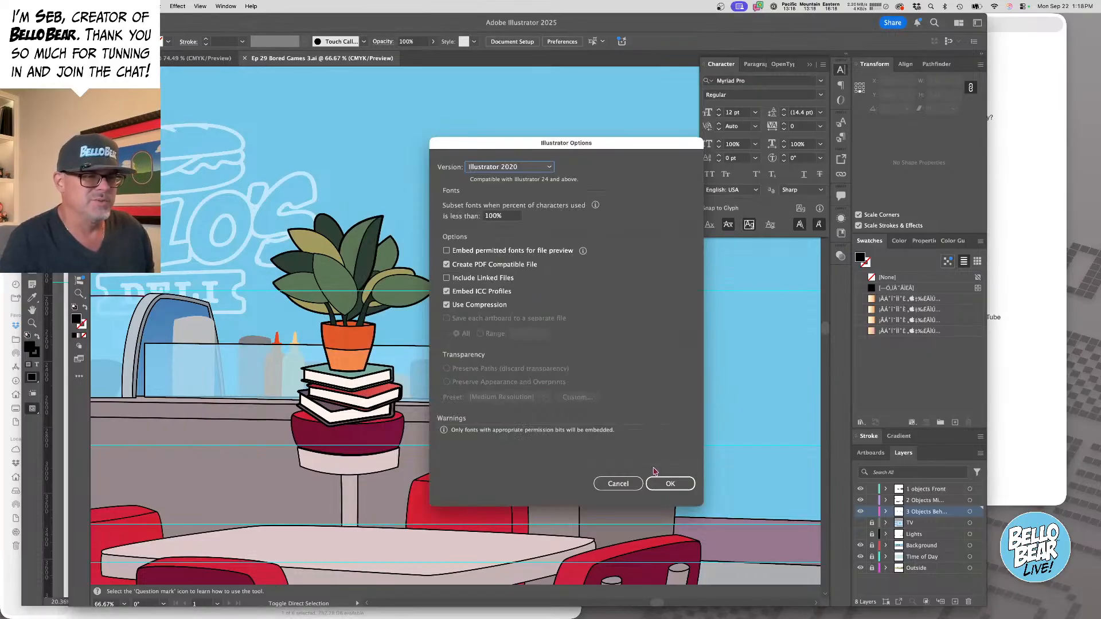
left_click(663, 483)
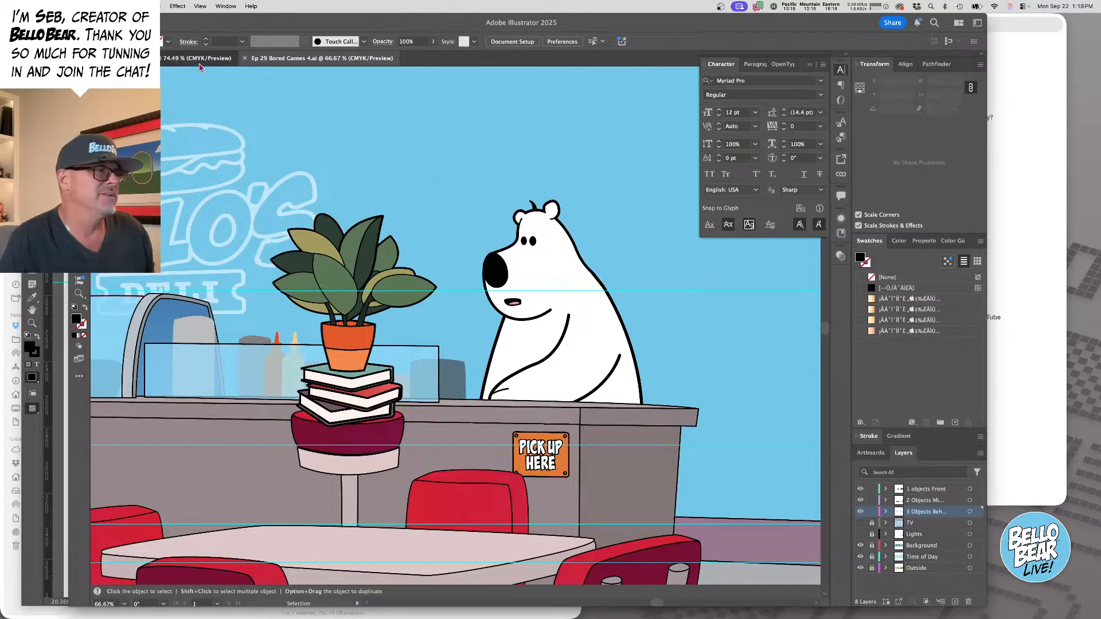
- Copy the crossed-arms pose from the bear parts sheet and paste it into Ep 29 Bored Games 4.ai in place of the bear's current arms
left_click(199, 64)
left_click(273, 307)
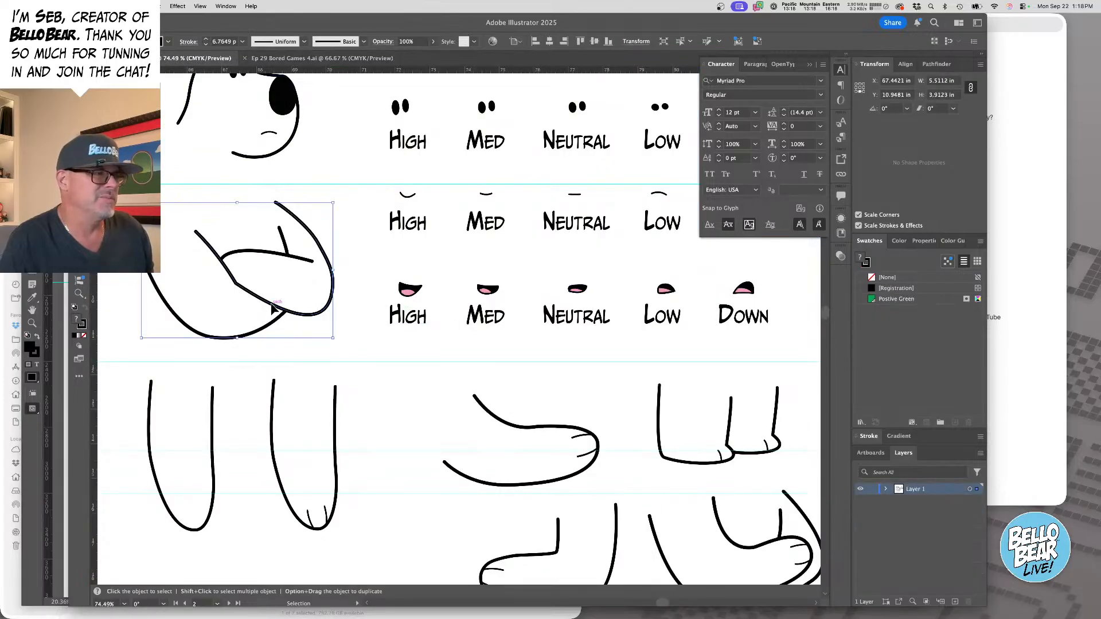
key("a")
key("v")
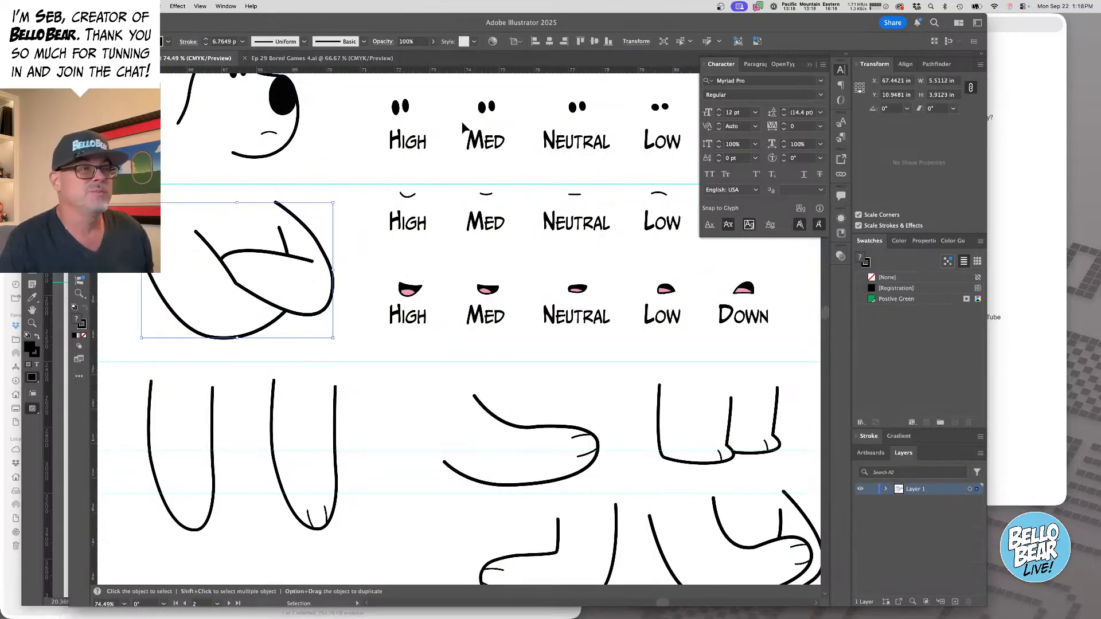
left_click(321, 58)
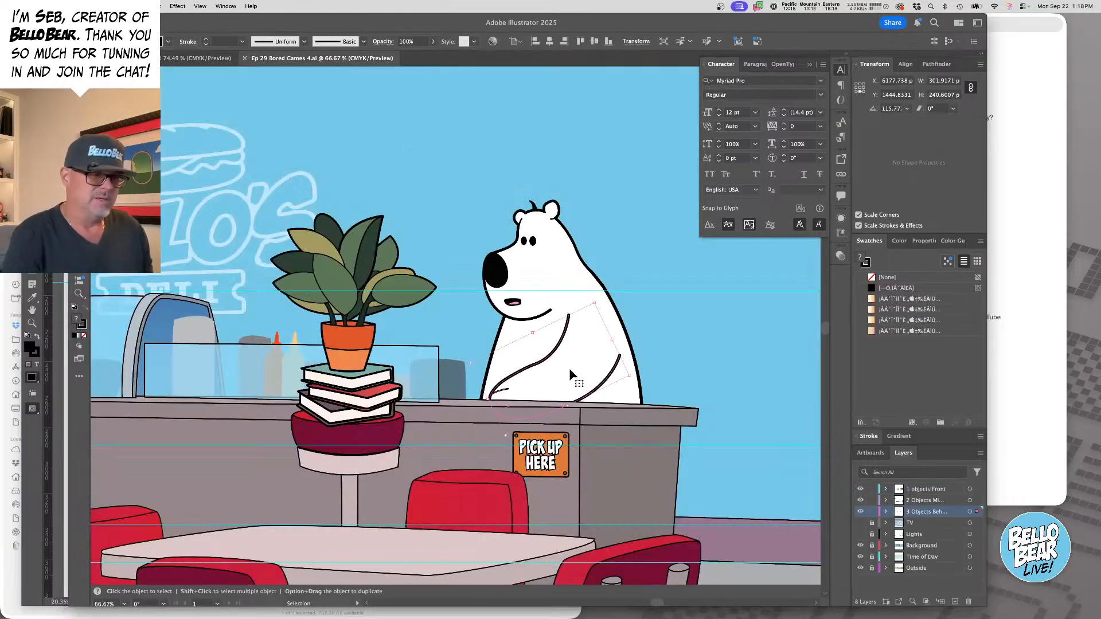
key("super+v")
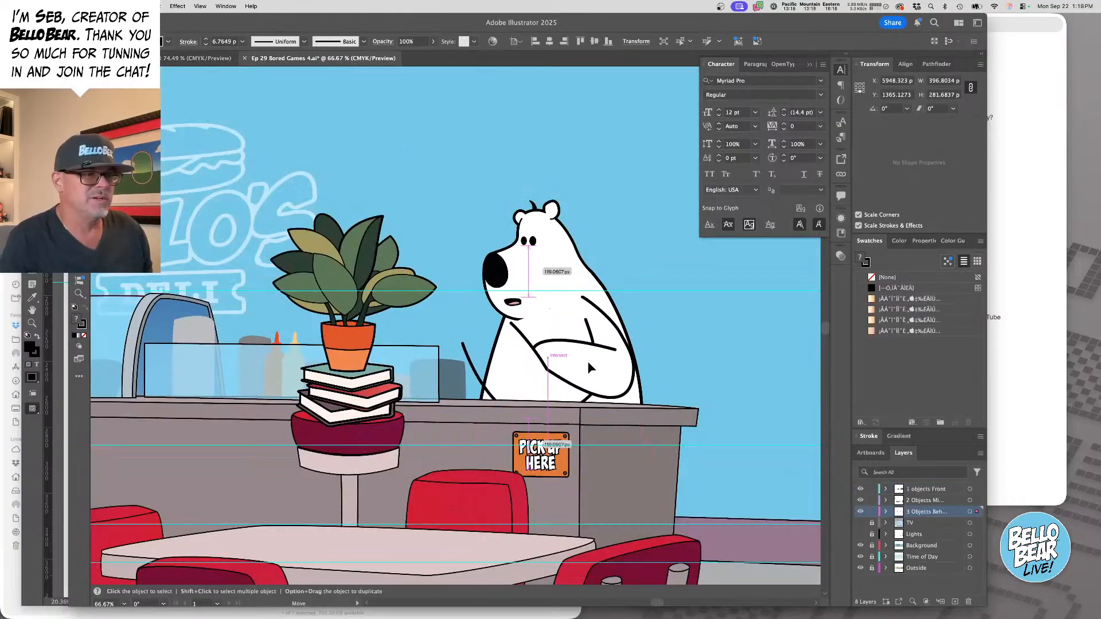
- Flip the crossed arms horizontally, fit them onto the bear's chest behind the counter, and clear the selection
left_click(981, 65)
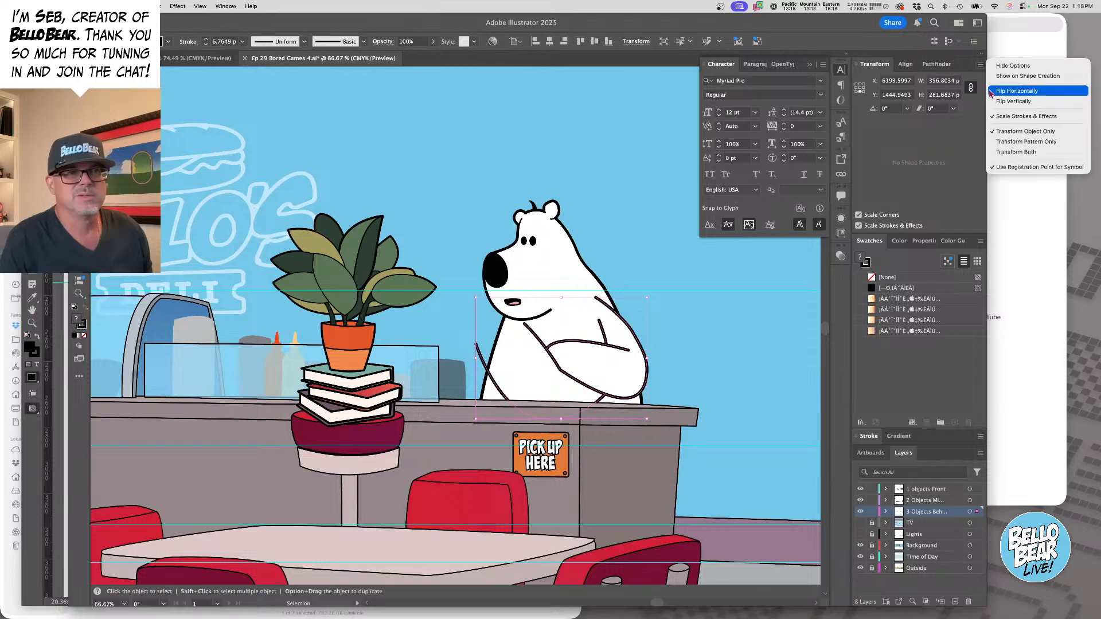
left_click(1010, 92)
left_click_drag(598, 360, 506, 369)
key("a")
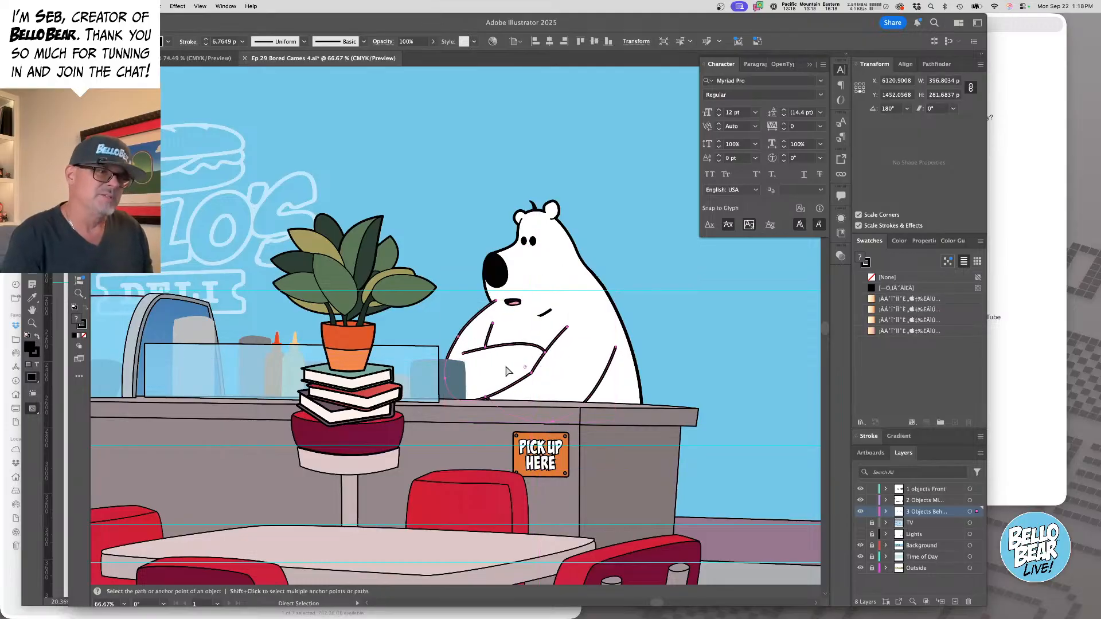
key("v")
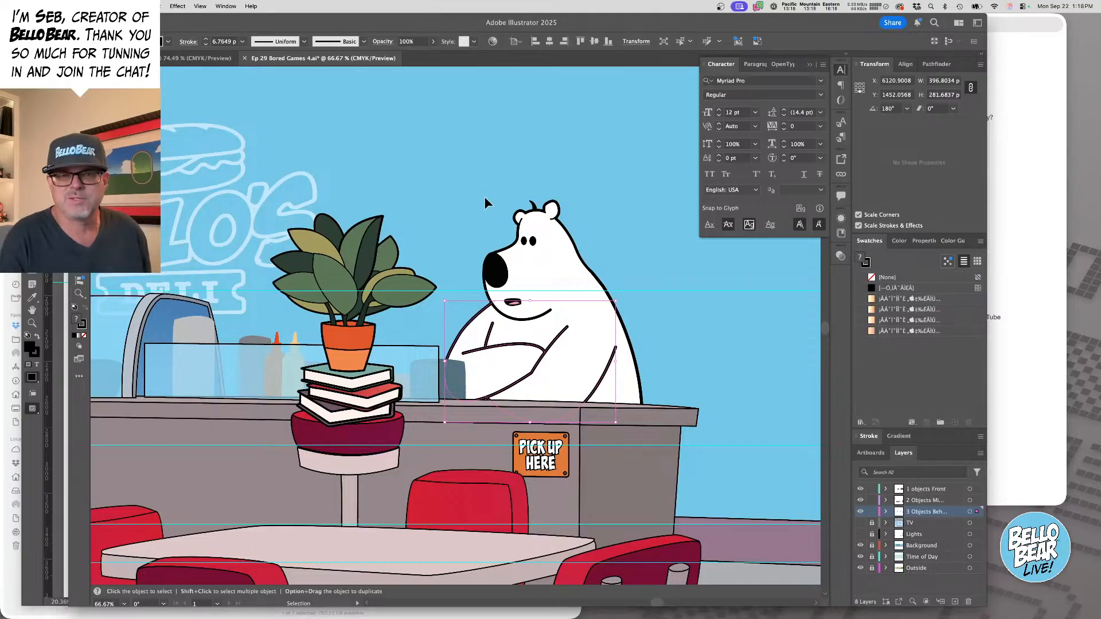
left_click(498, 176)
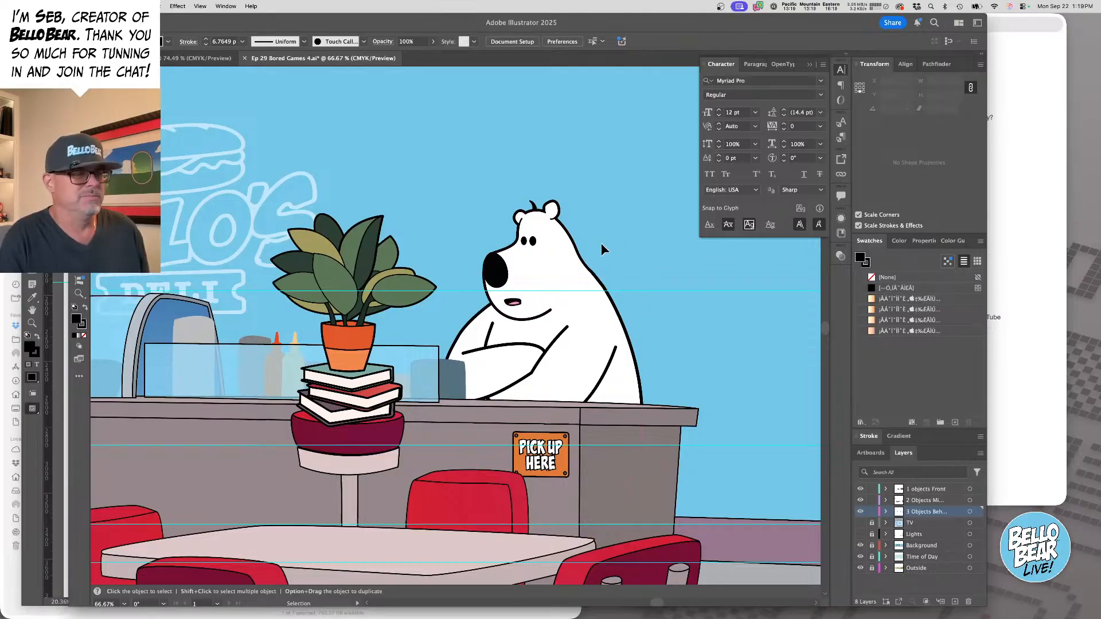
- Copy the Low eyebrows from the bear parts sheet and paste them into Ep 29 Bored Games 4.ai
left_click_drag(510, 281, 538, 289)
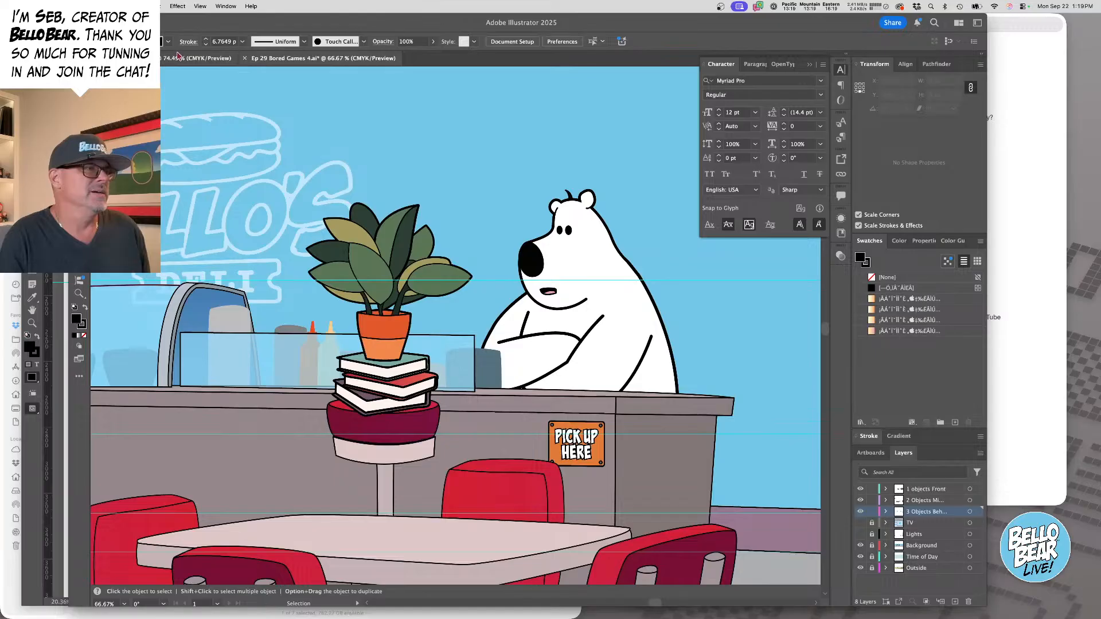
left_click(179, 58)
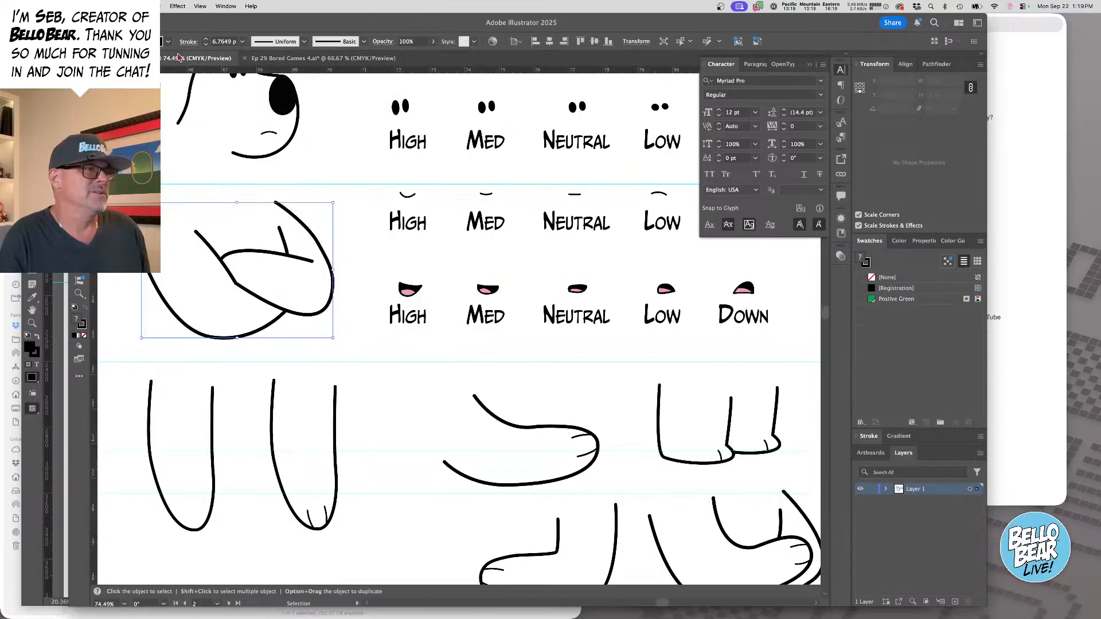
left_click(352, 277)
left_click(455, 334, "alt+super")
left_click(455, 335, "alt+super")
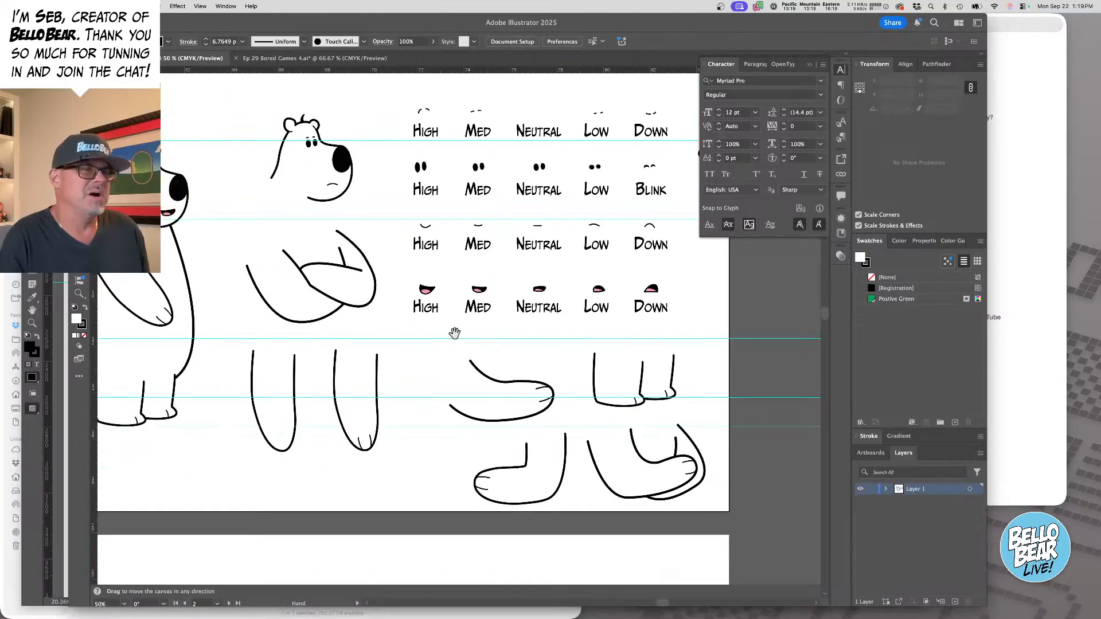
left_click_drag(455, 334, 382, 363)
left_click(530, 141)
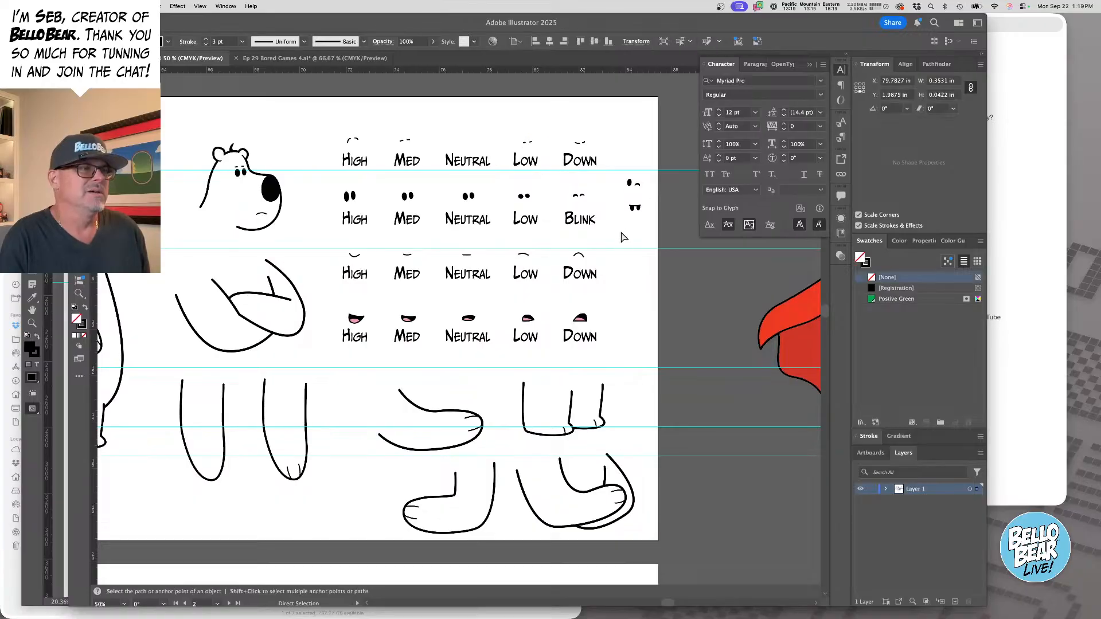
key("v")
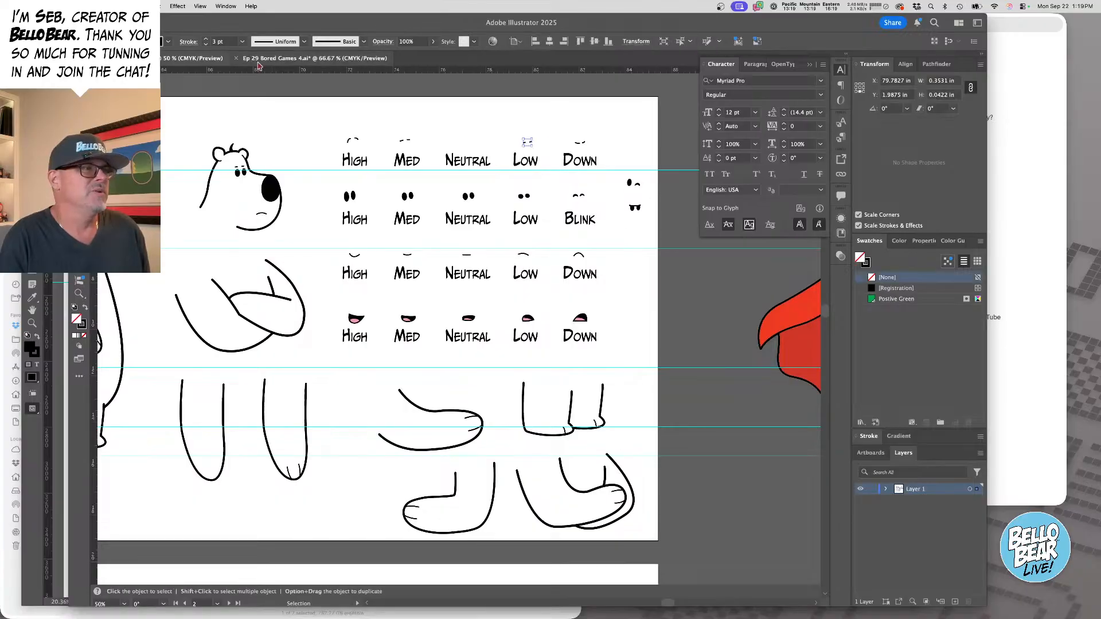
left_click(258, 62)
left_click_drag(591, 268, 644, 288)
key("super+v")
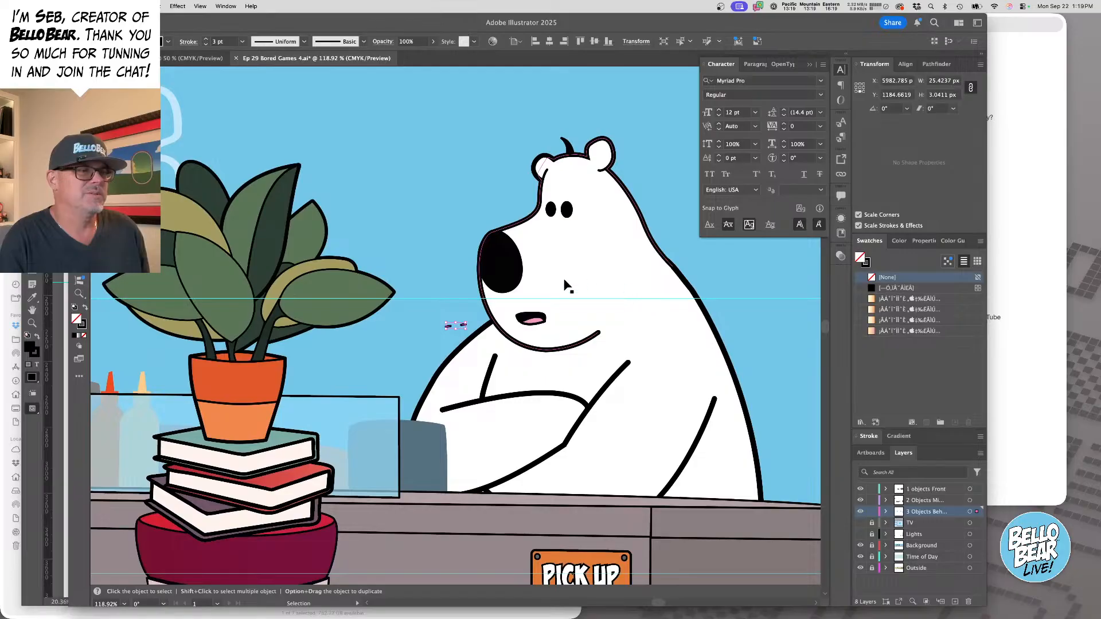
- Place the pasted eyebrows above the bear's eyes, flip them horizontally, and rotate them by about 7 degrees
left_click_drag(464, 322, 575, 190)
left_click(980, 64)
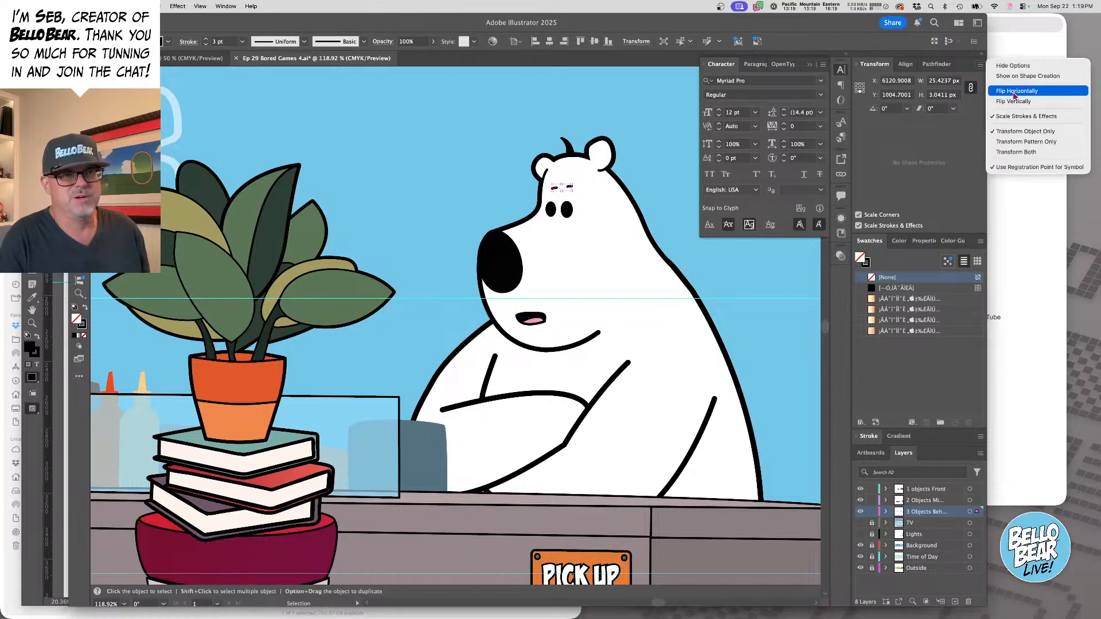
left_click(1015, 91)
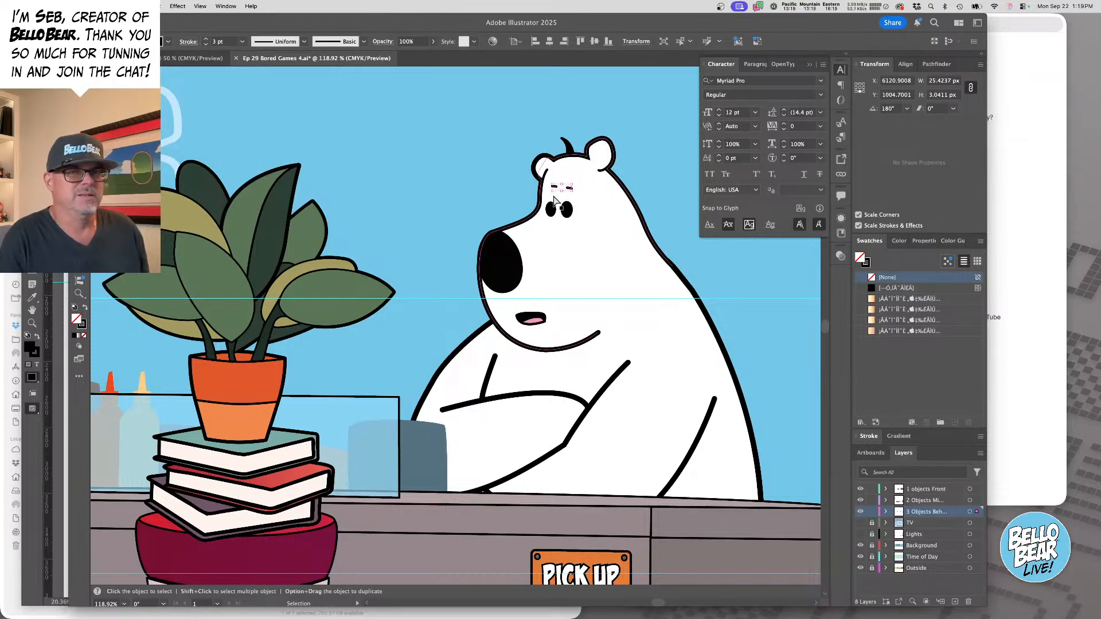
left_click_drag(554, 196, 634, 217)
left_click_drag(594, 174, 592, 172)
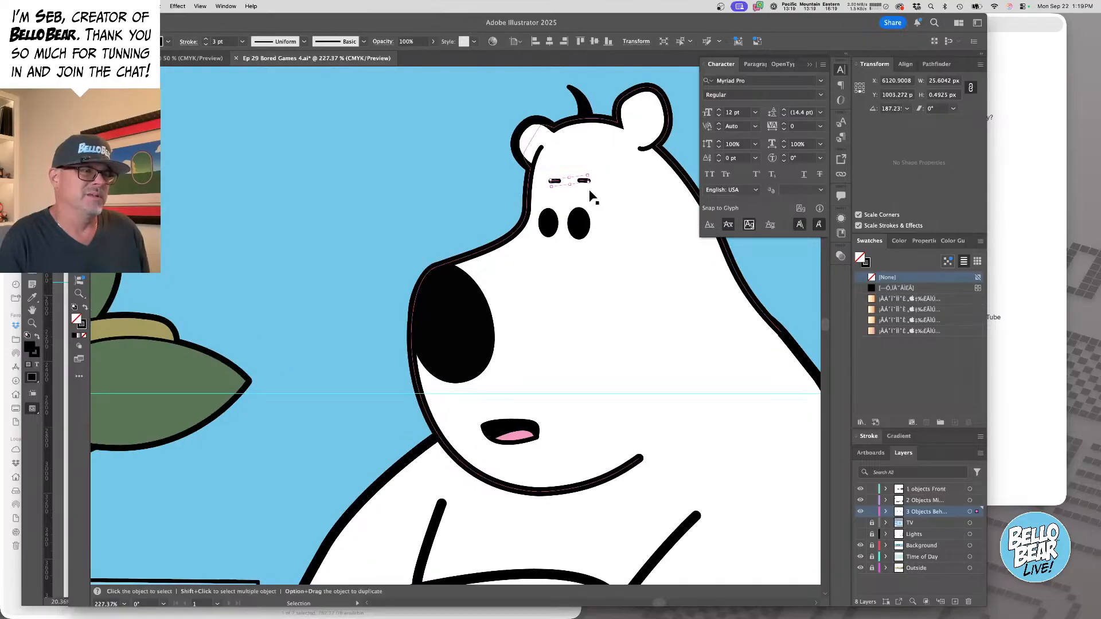
- Nudge the eyebrows 7 px down and 2 px left so they sit closer above the eyes, and clear the selection
key("Down")
key("Down")
key("Down")
key("Down")
key("Down")
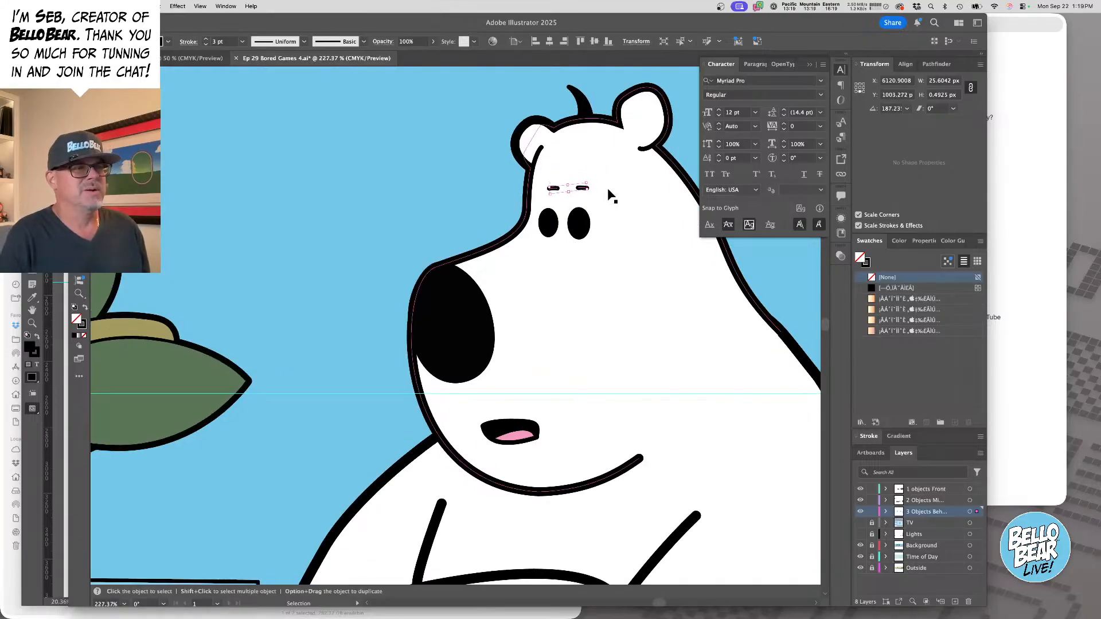
key("Left")
key("Left")
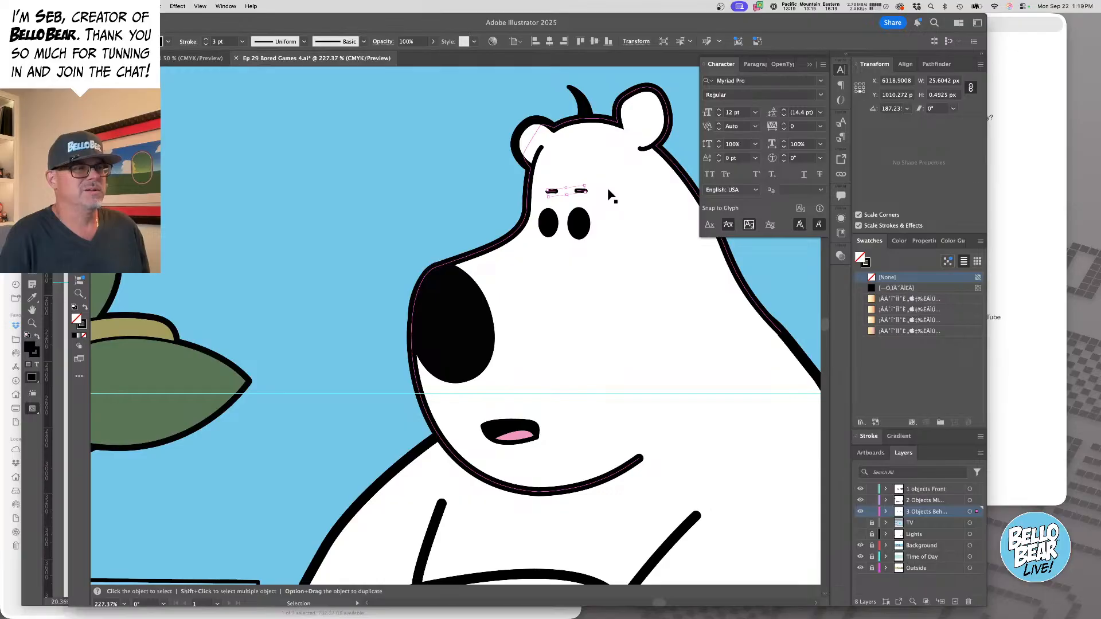
left_click(553, 269, "alt+super")
left_click(553, 269, "alt+super")
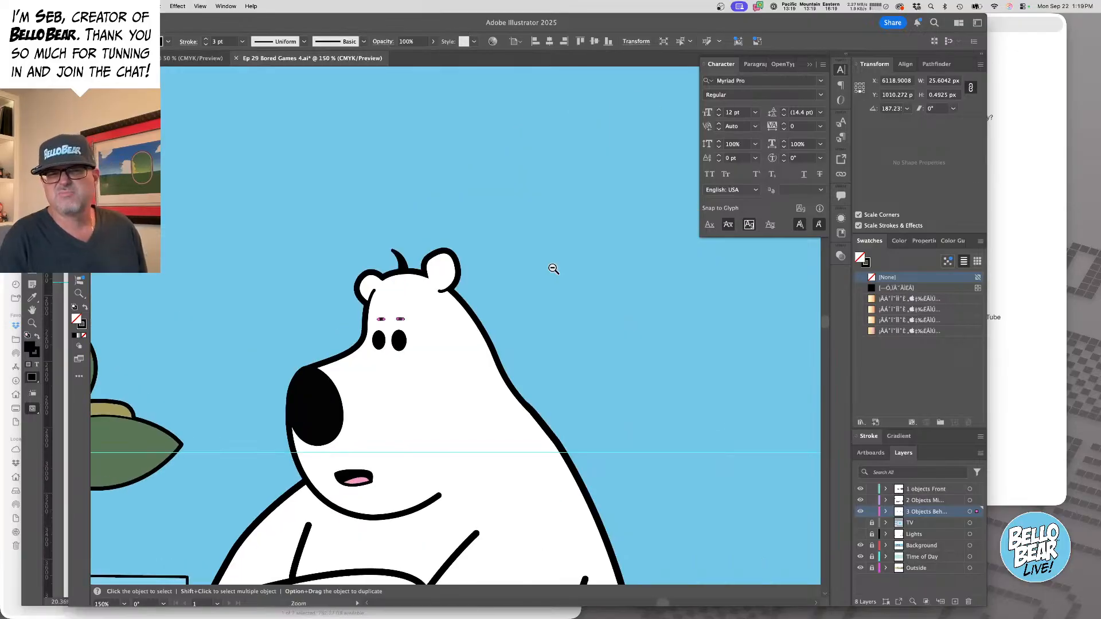
left_click(525, 225)
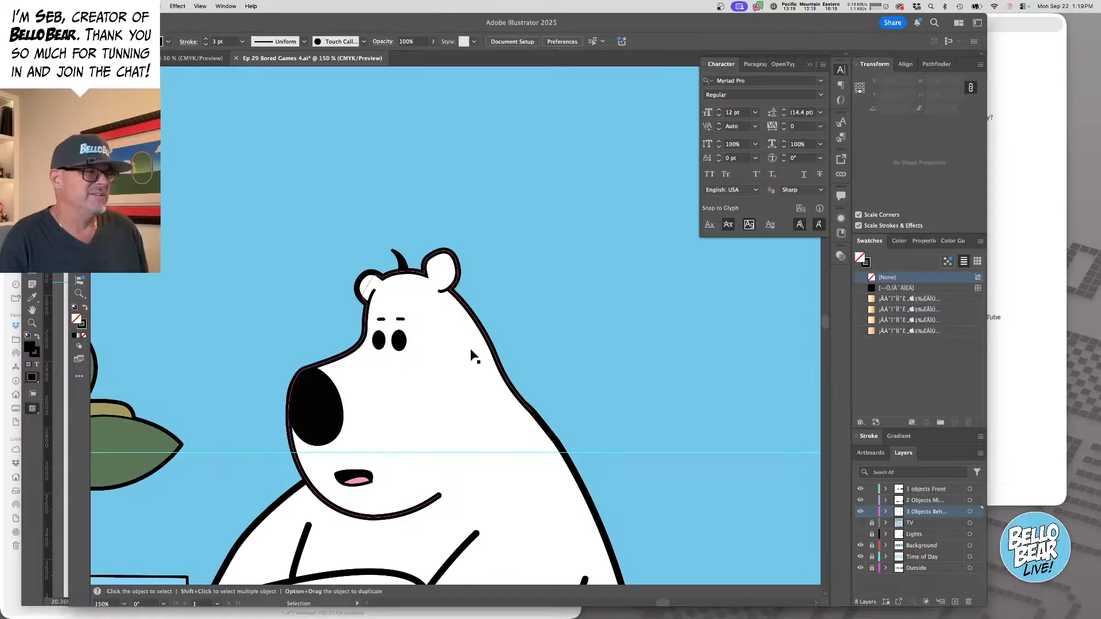
- Check the bear within the deli scene and save Ep 29 Bored Games 4.ai
left_click(482, 342, "alt+super")
left_click(483, 341, "alt+super")
left_click(476, 335, "alt+super")
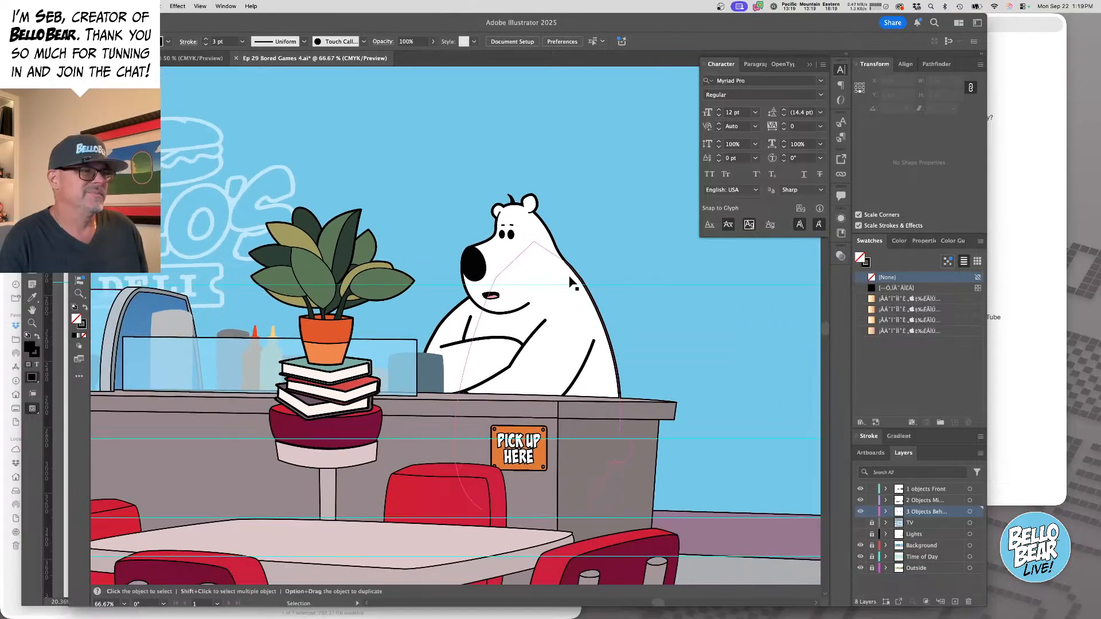
key("super+s")
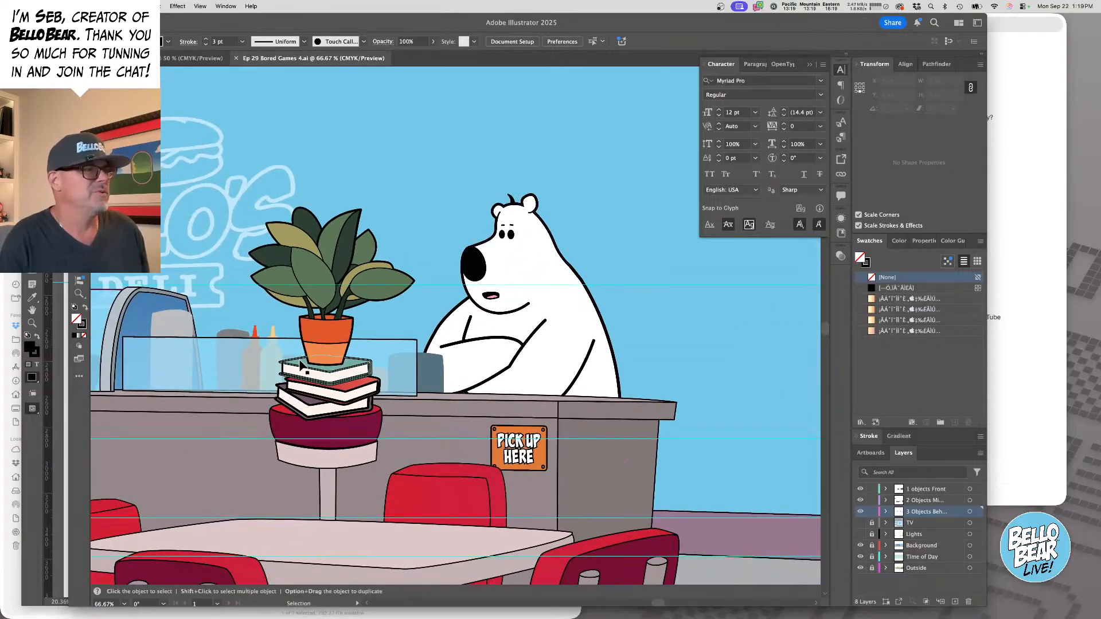
- Switch to InDesign, relink the fourth panel's artwork to Ep 29 Bored Games 4.ai, and clear the selection
key("super+Tab")
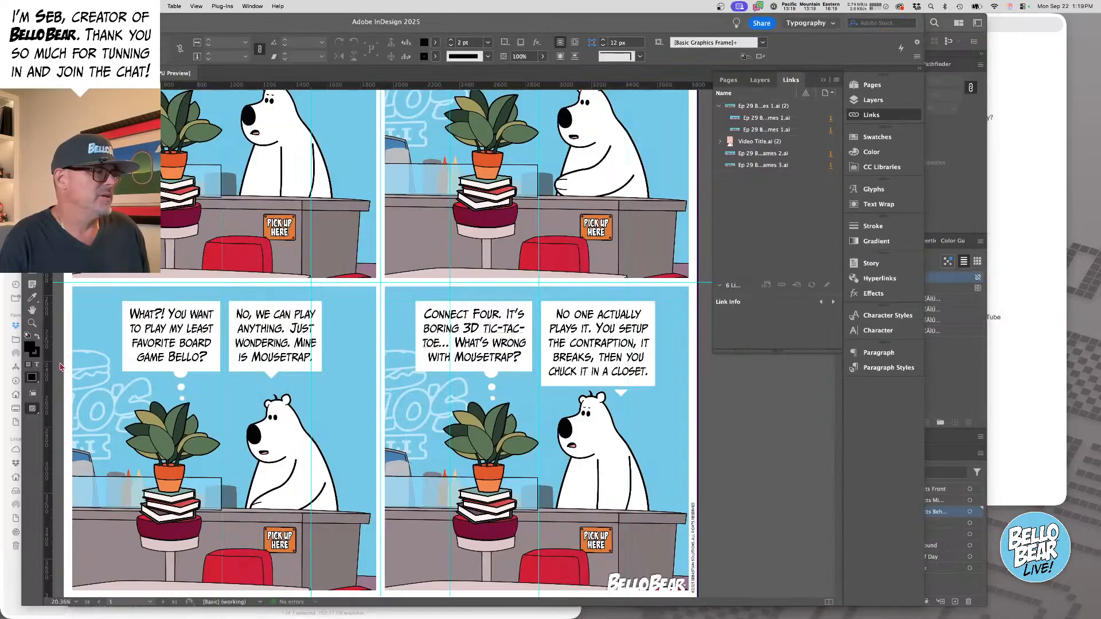
left_click(628, 415)
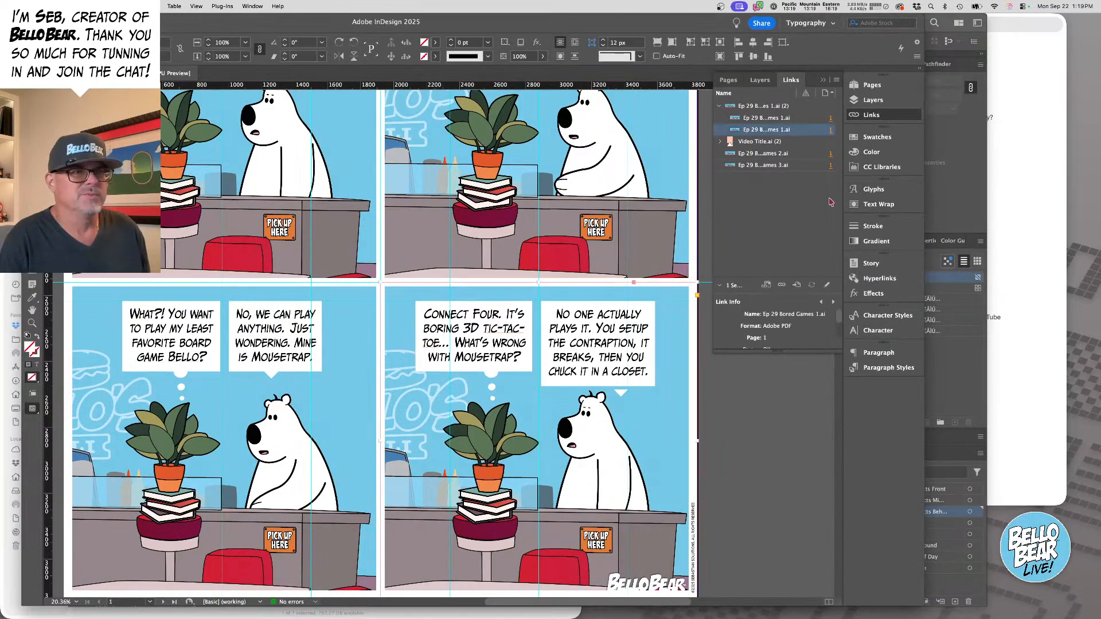
left_click(781, 285)
left_click(756, 153)
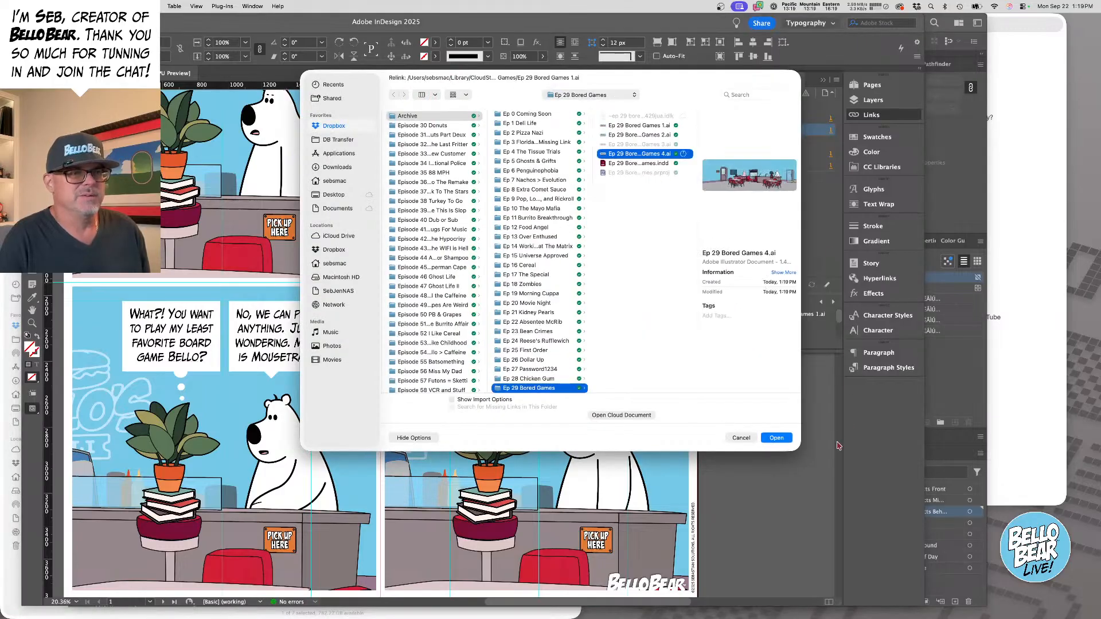
left_click(788, 438)
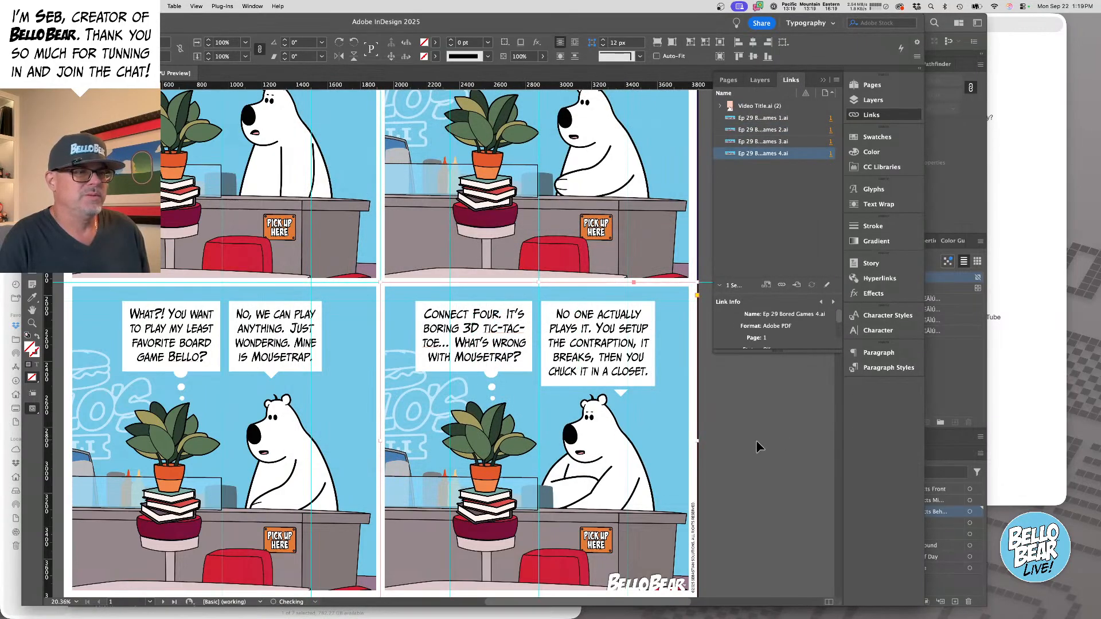
left_click(737, 439)
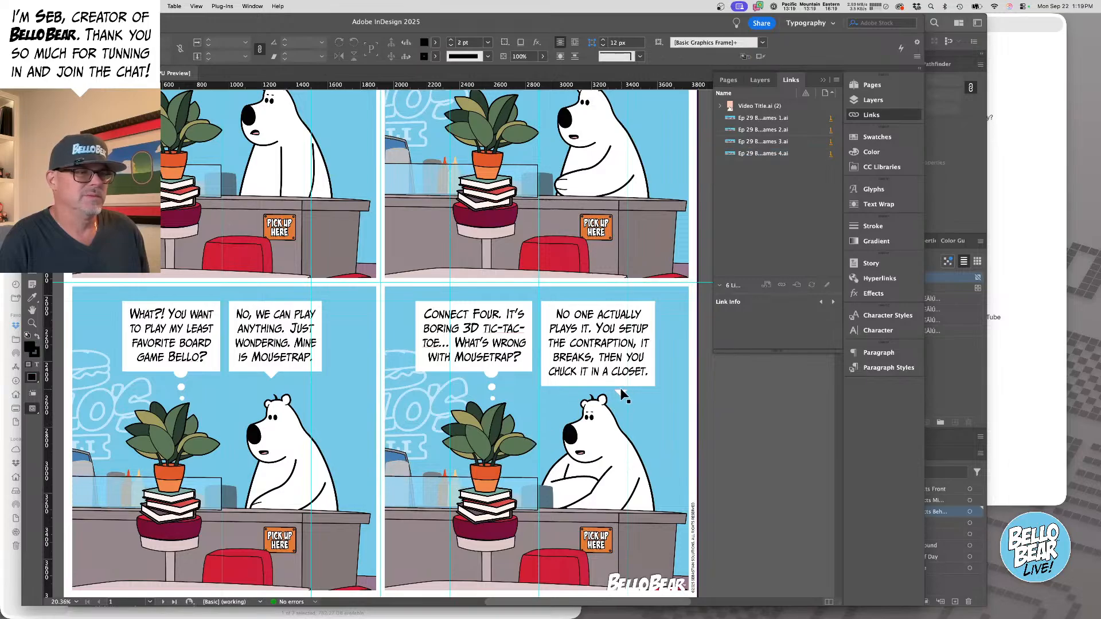
- Move the tail of the fourth panel's closet speech bubble left so it points at the bear's head
left_click(603, 392)
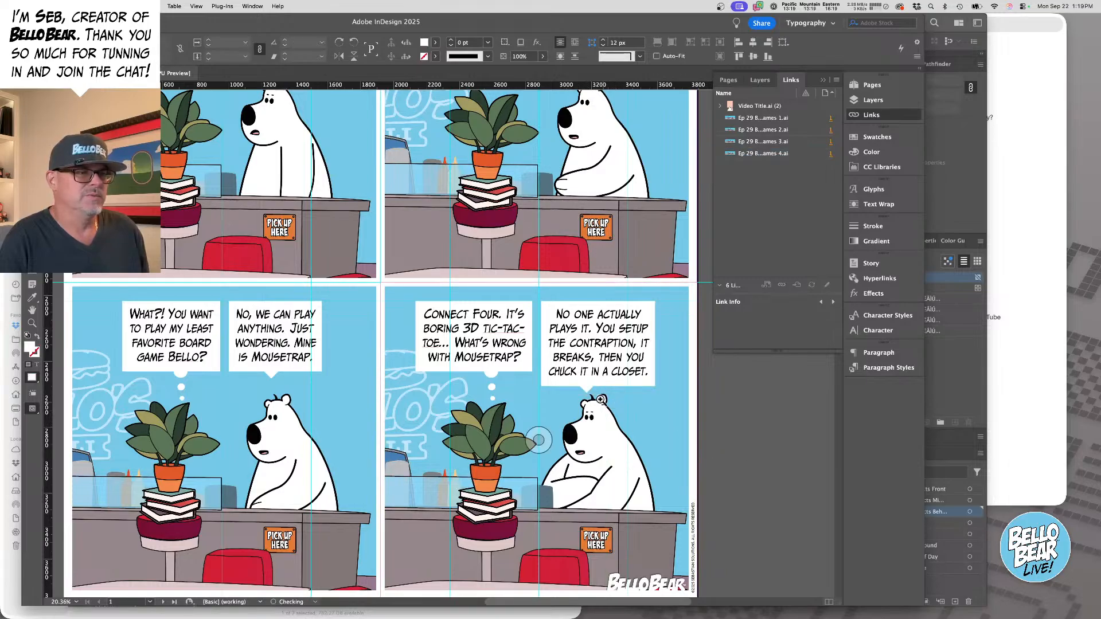
left_click_drag(325, 301, 356, 209)
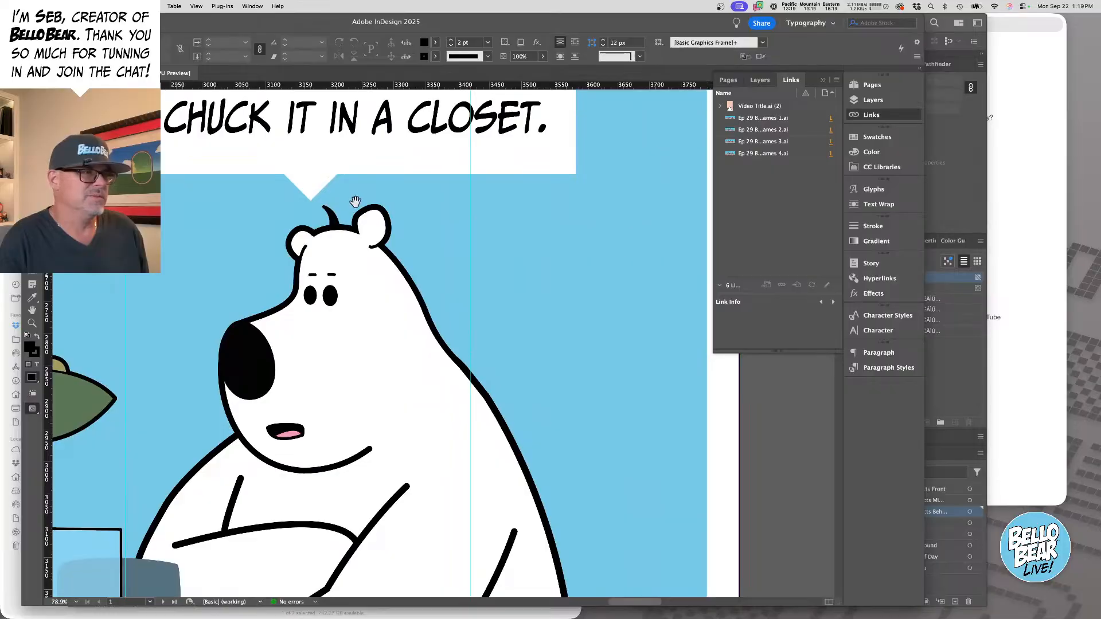
left_click(312, 185)
left_click_drag(369, 261, 409, 338)
left_click(410, 338)
left_click(360, 347)
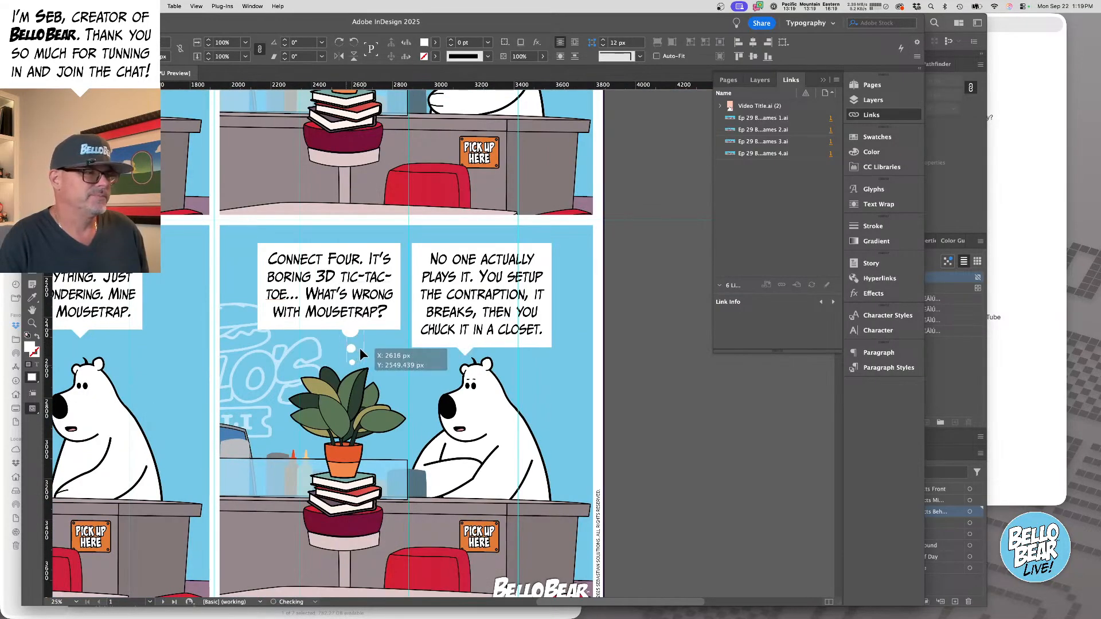
scroll(573, 344, "left", 3)
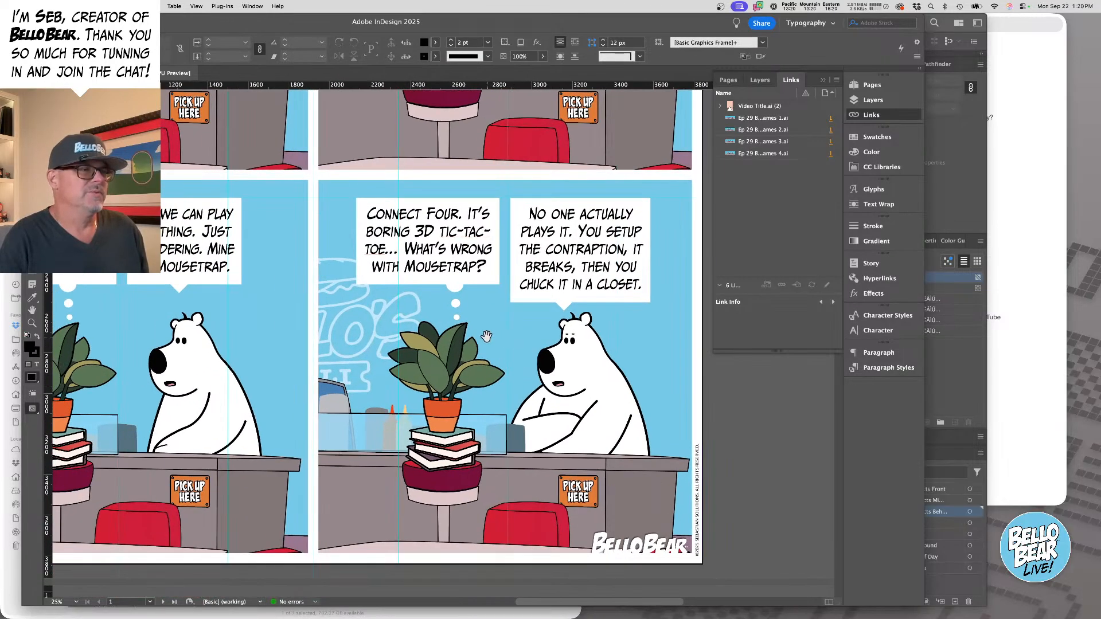
key("super+minus")
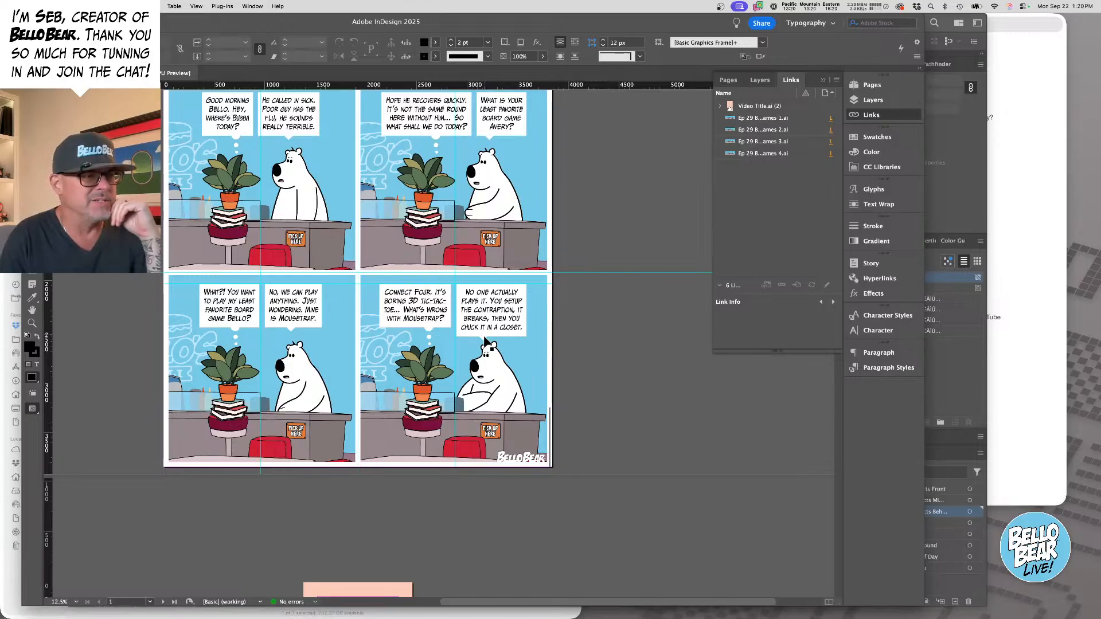
- Switch to Illustrator, lower the bear about 17 px behind the counter, save the artwork, and clear the selection
left_click(965, 397)
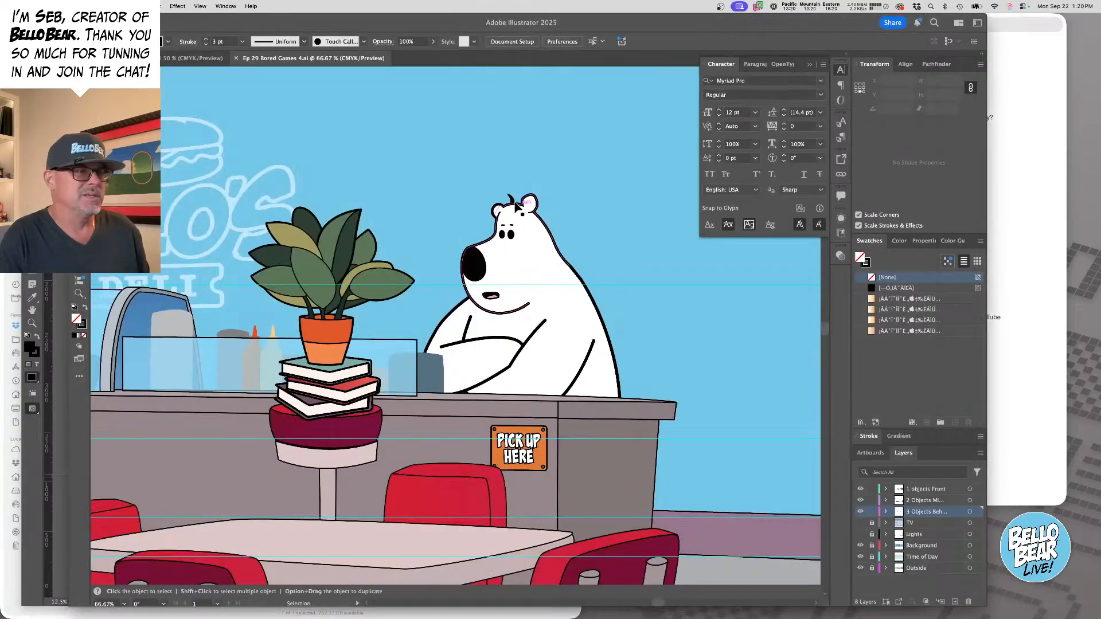
scroll(535, 330, "right", 1)
left_click(535, 329)
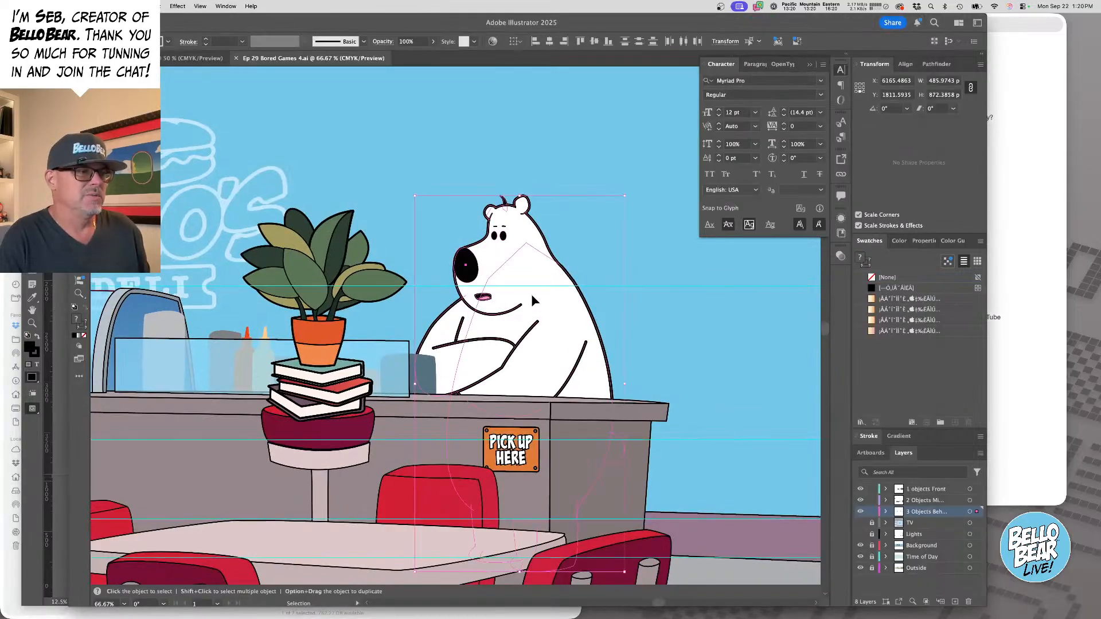
left_click_drag(531, 294, 530, 308)
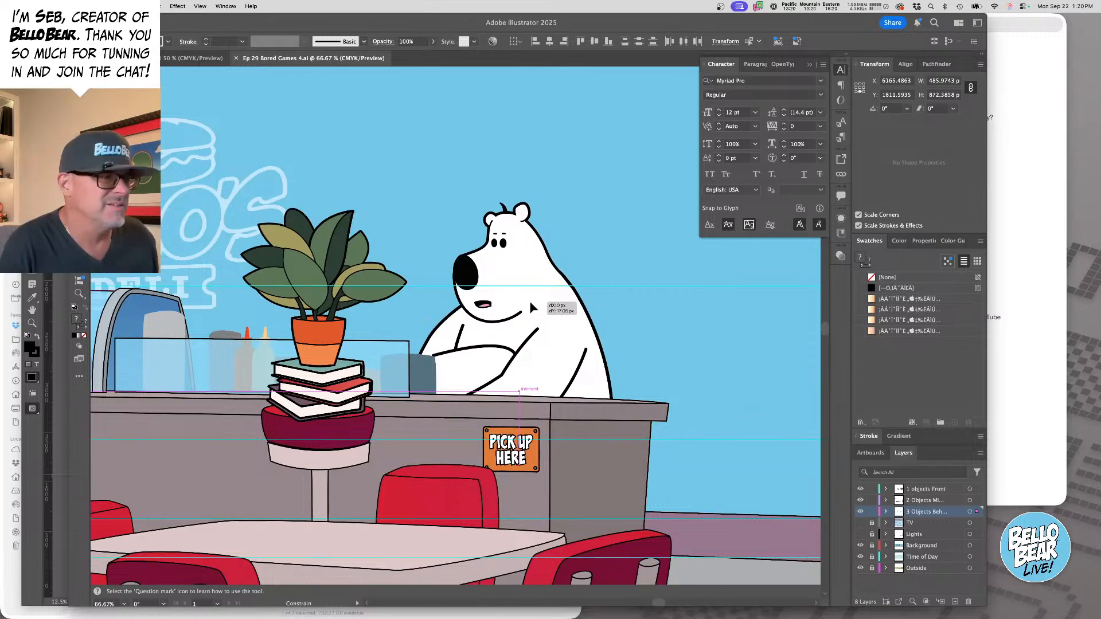
left_click_drag(531, 306, 531, 305)
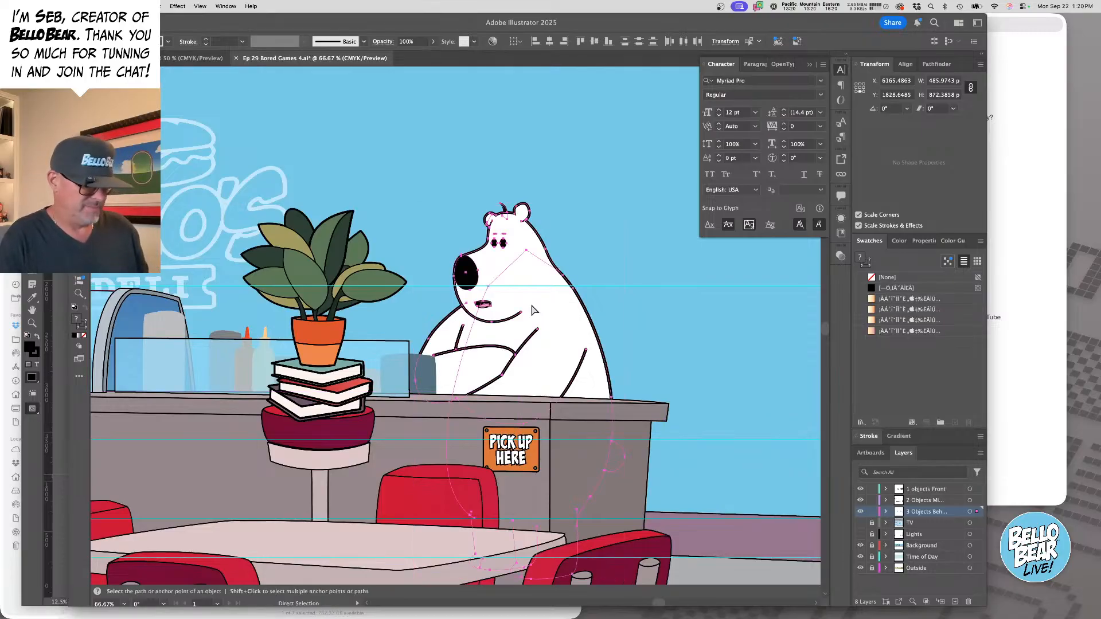
key("v")
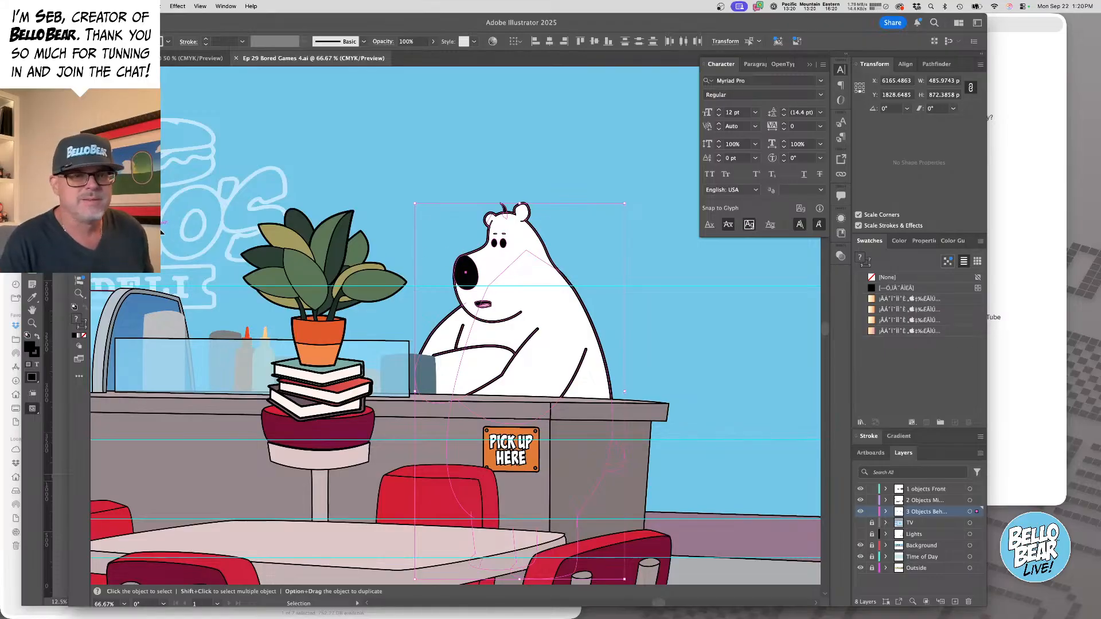
left_click(567, 194)
left_click_drag(544, 280, 578, 272)
- Switch to InDesign and update the modified Ep 29 Bored Games 4.ai link
key("super+Tab")
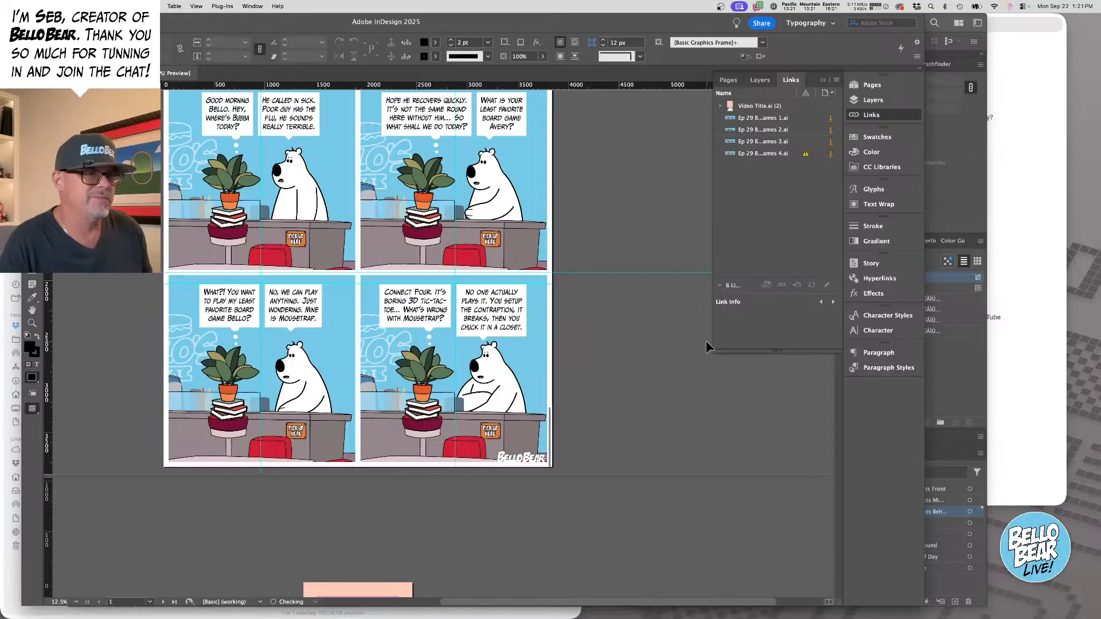
left_click(762, 154)
left_click(811, 286)
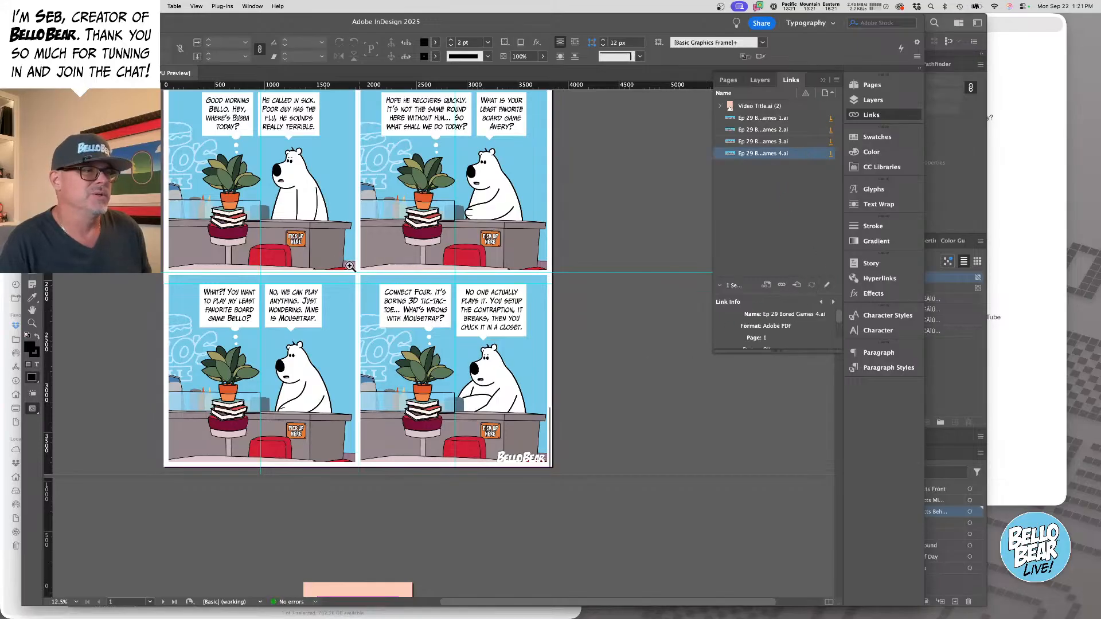
- Look over the four assembled panels of the comic page, checking the bear's poses and the speech bubbles
scroll(351, 267, "up", 2)
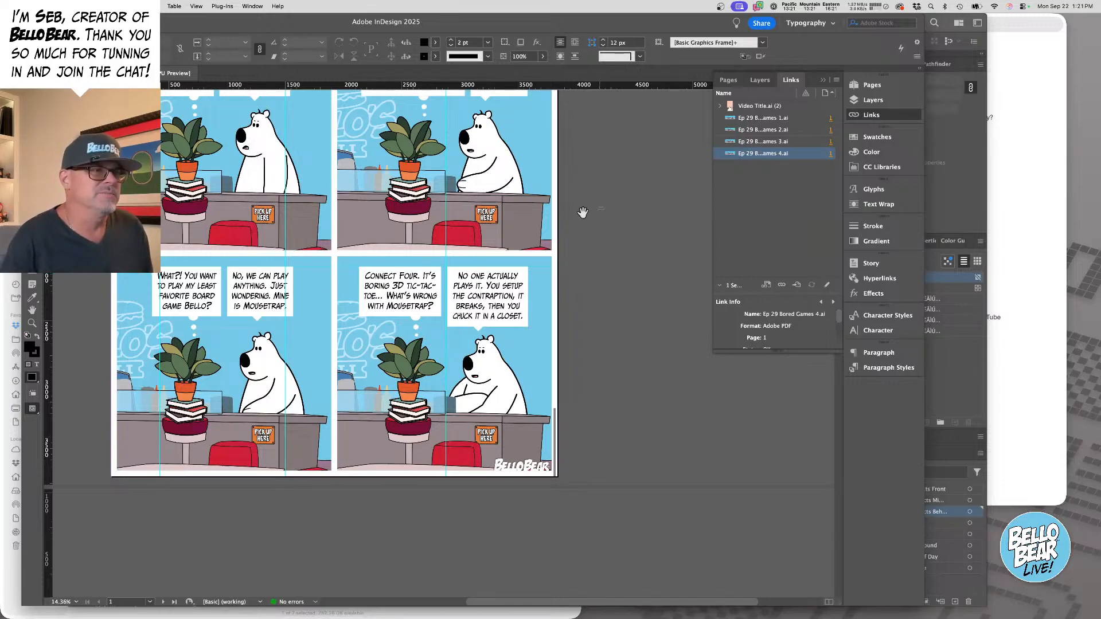
left_click_drag(583, 213, 645, 275)
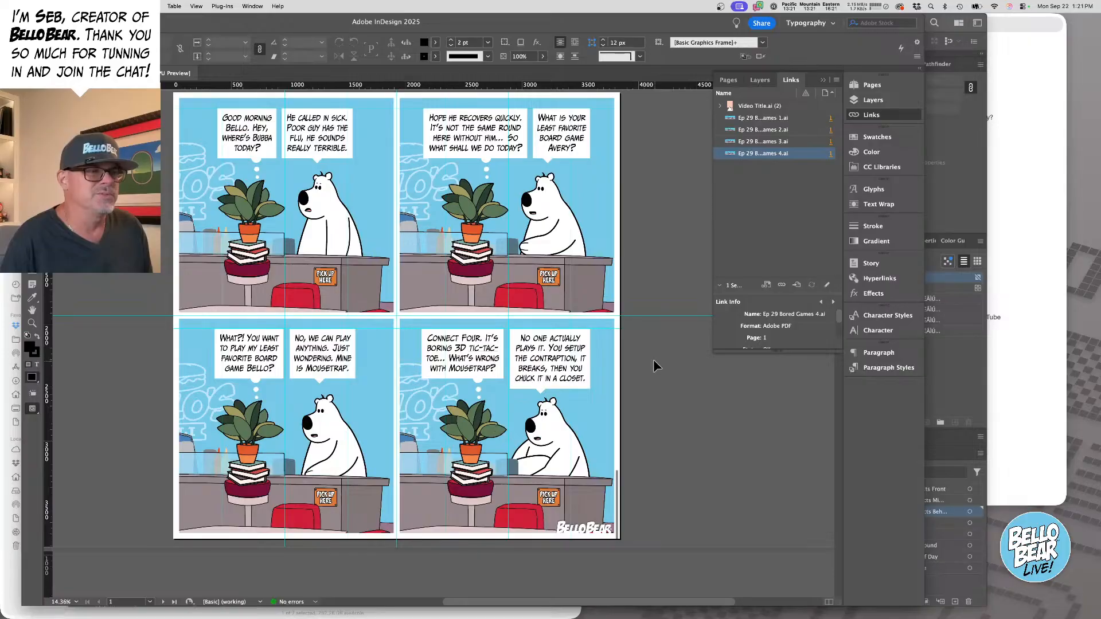
left_click(430, 540)
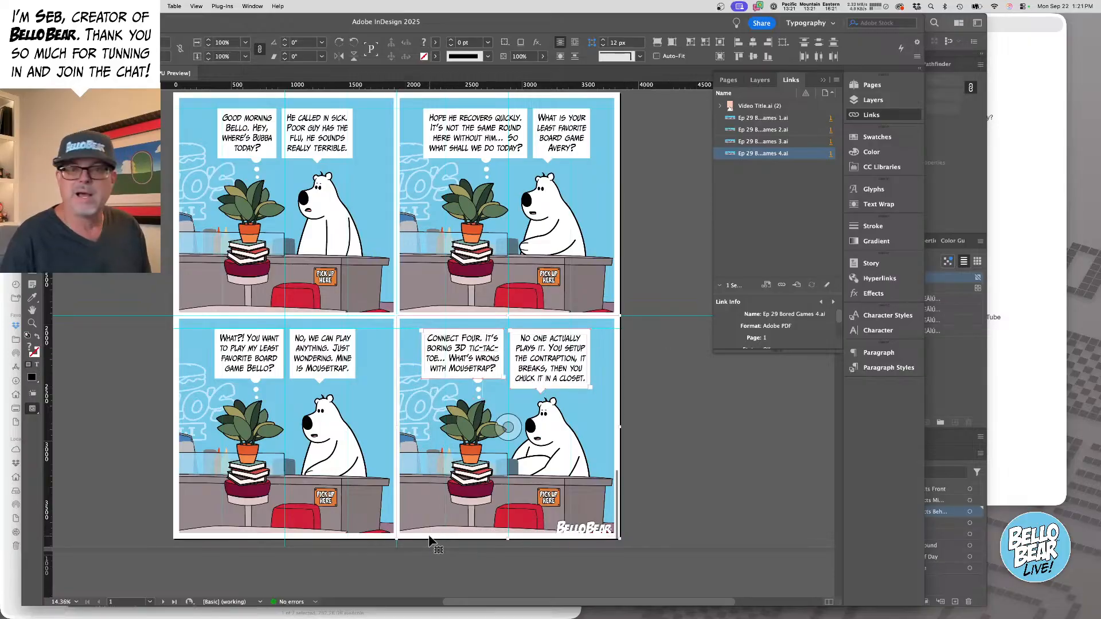
key("BackSpace")
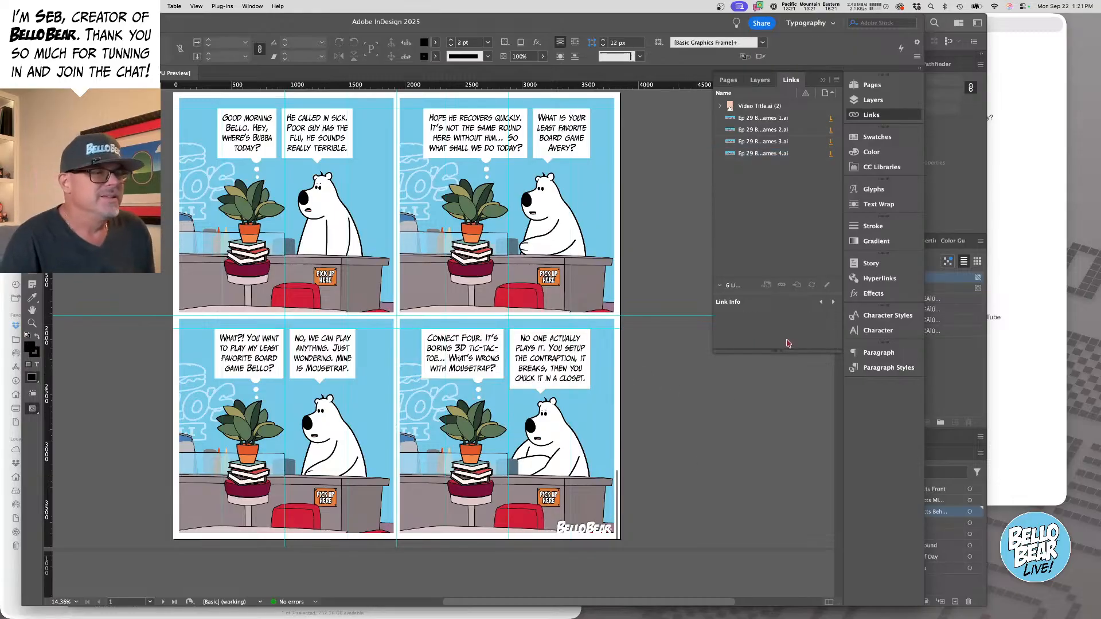
left_click_drag(655, 421, 629, 412)
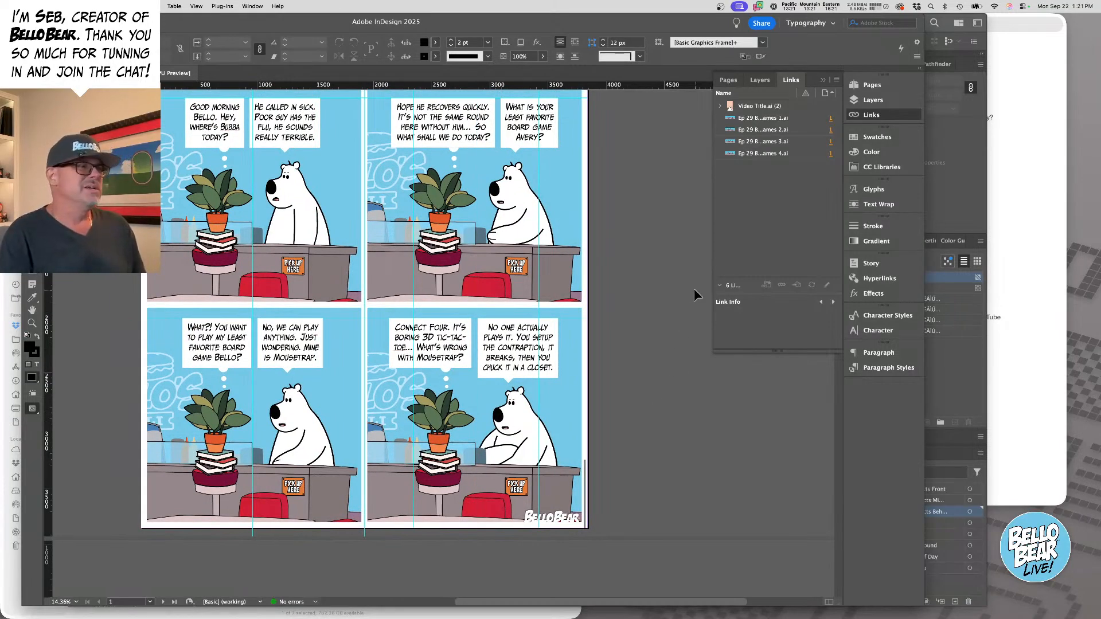
left_click_drag(368, 244, 399, 273)
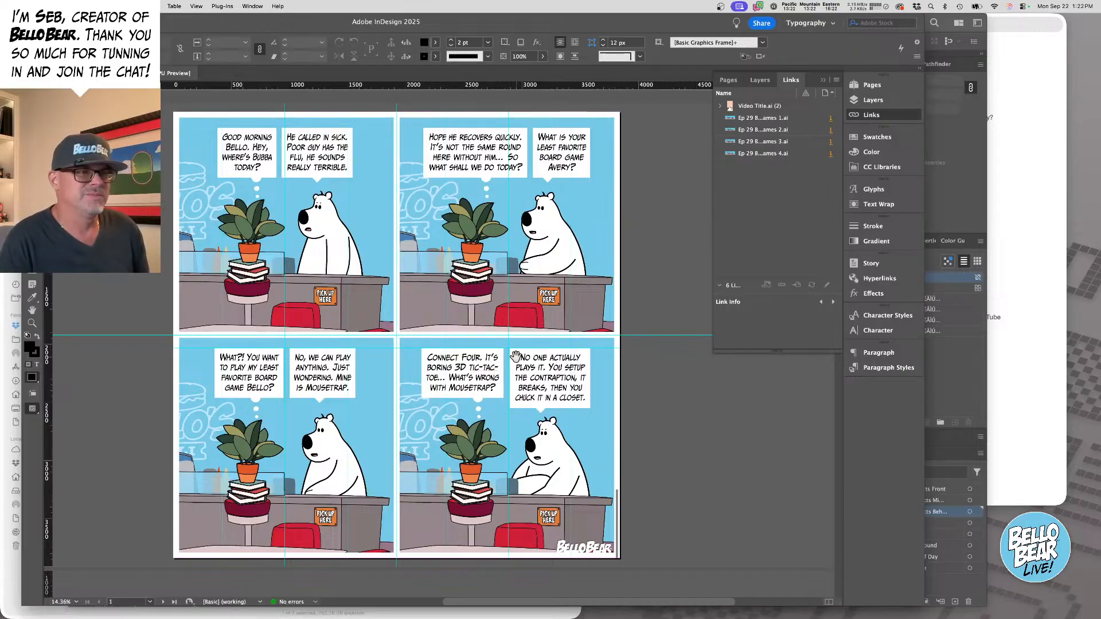
left_click_drag(516, 356, 558, 361)
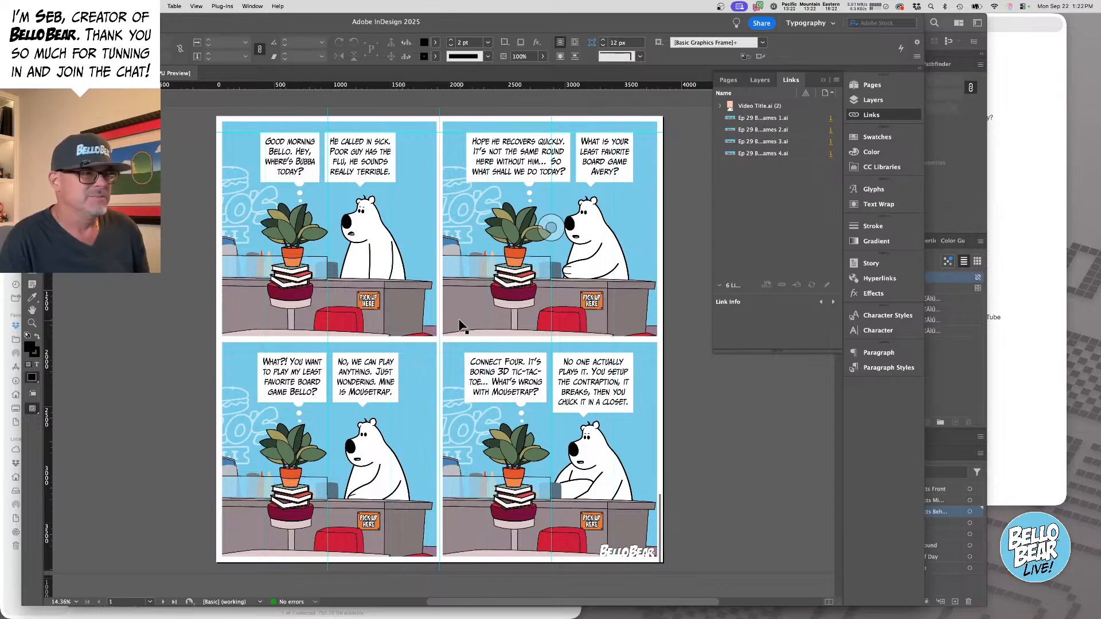
- Copy the first comic panel with its speech bubbles and paste it onto page 3, the first black vertical page
left_click(417, 274)
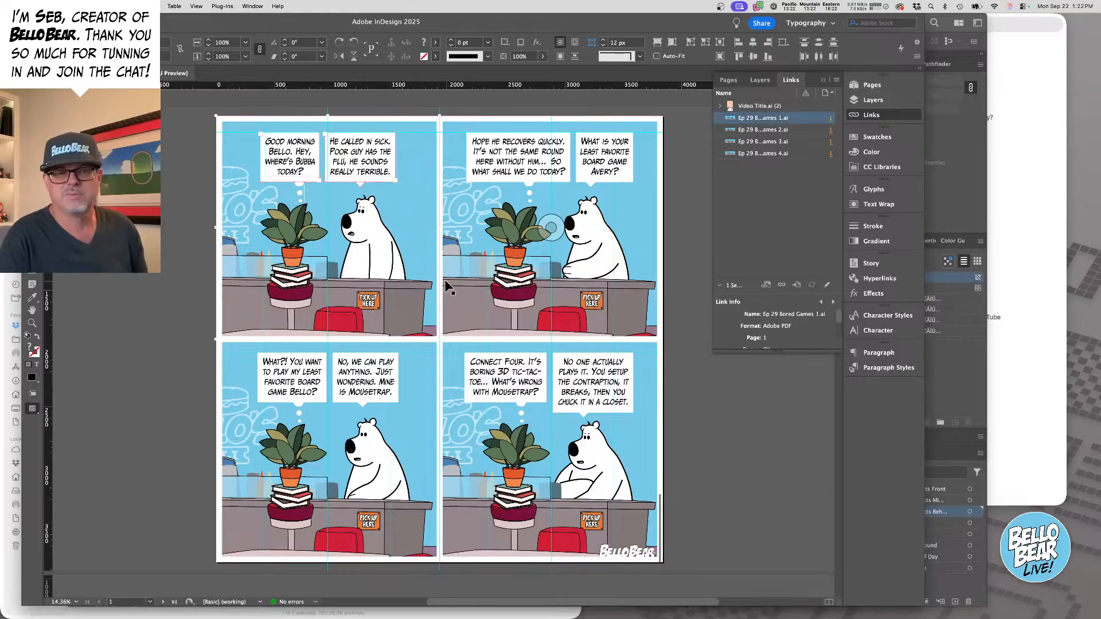
scroll(450, 290, "down", 5)
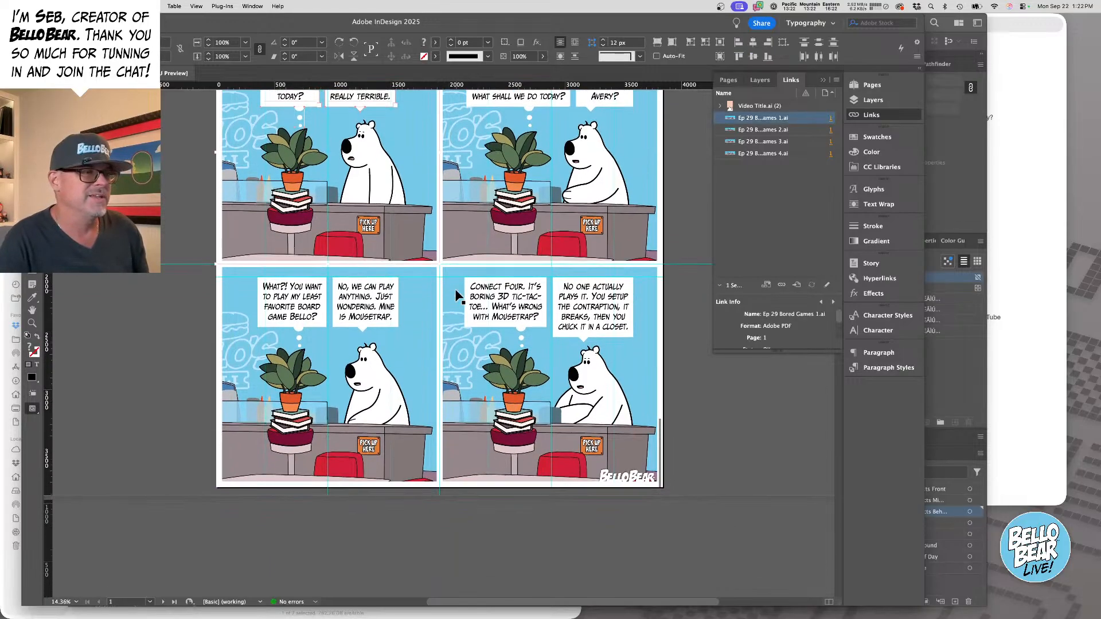
scroll(454, 297, "down", 8)
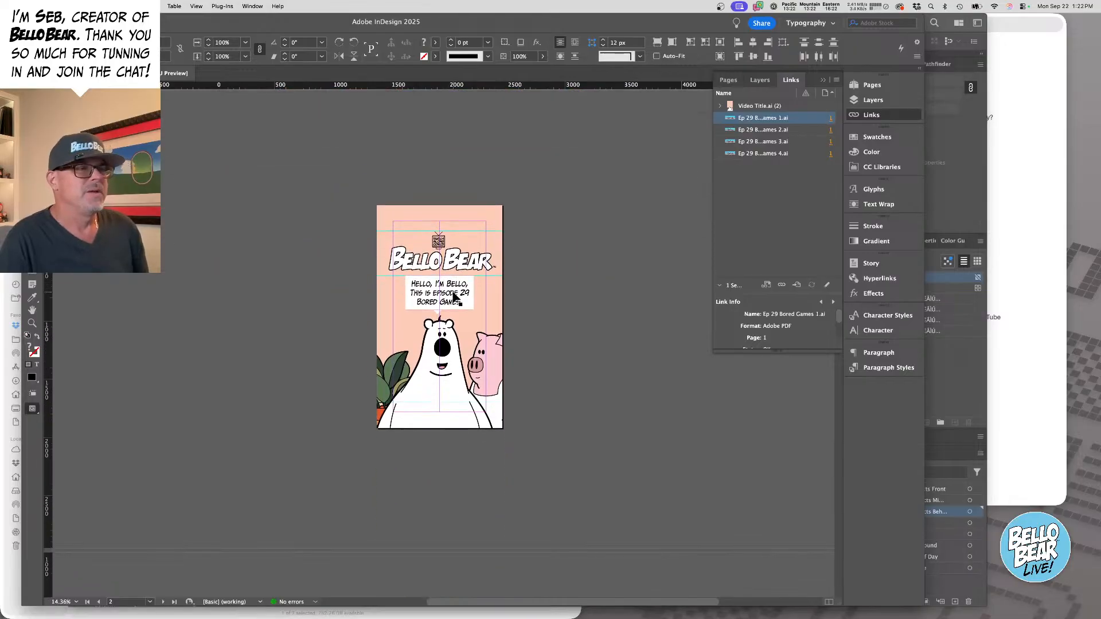
scroll(512, 332, "up", 10)
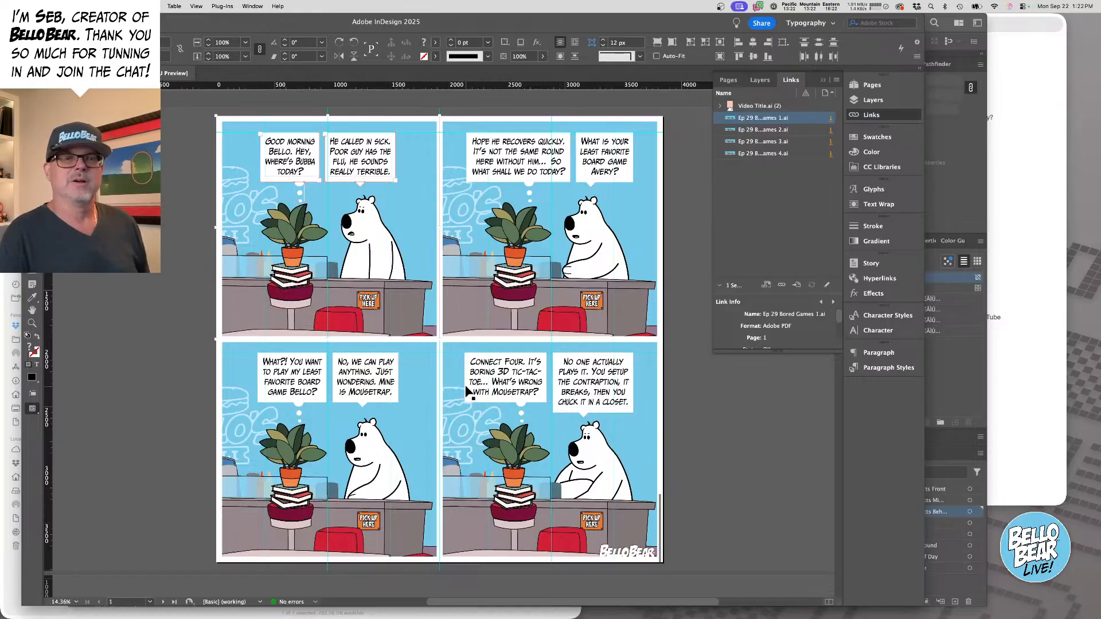
scroll(369, 350, "down", 10)
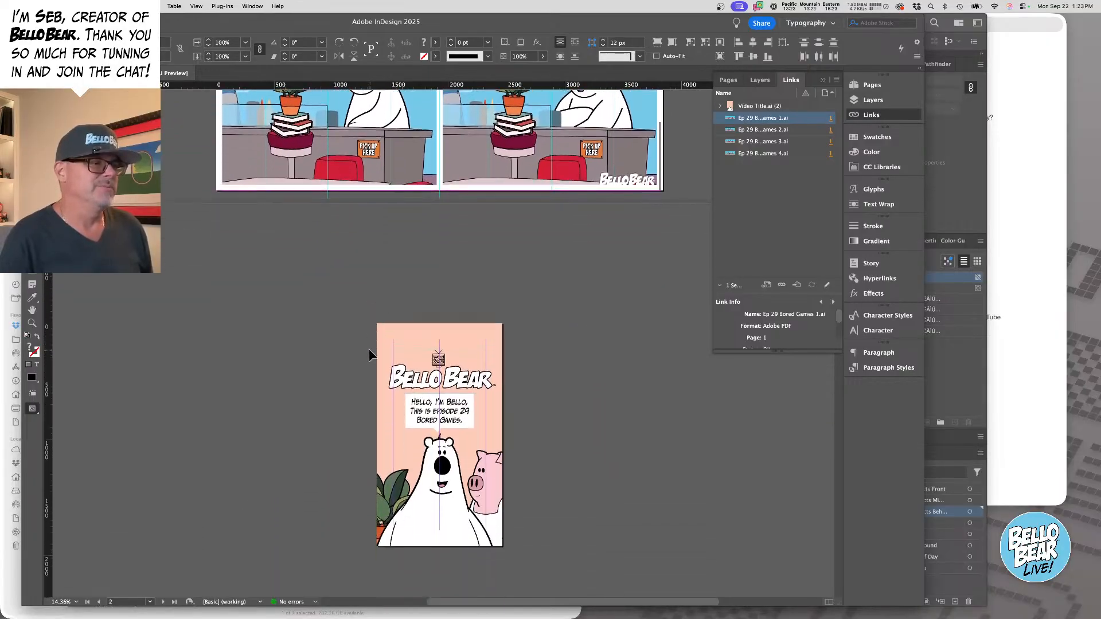
scroll(370, 348, "down", 5)
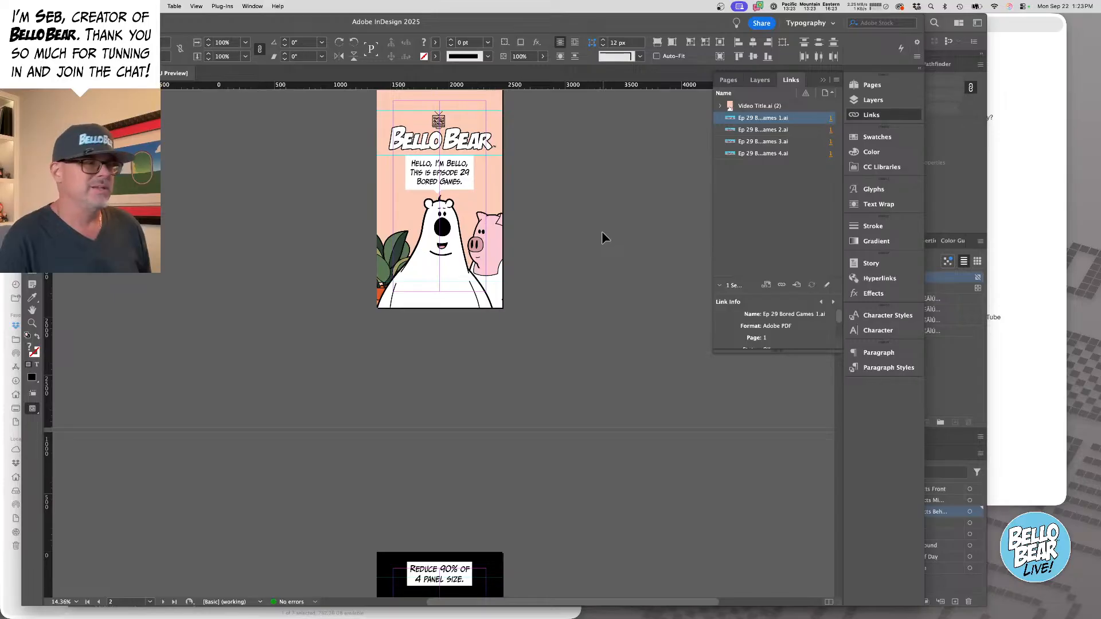
scroll(602, 230, "down", 7)
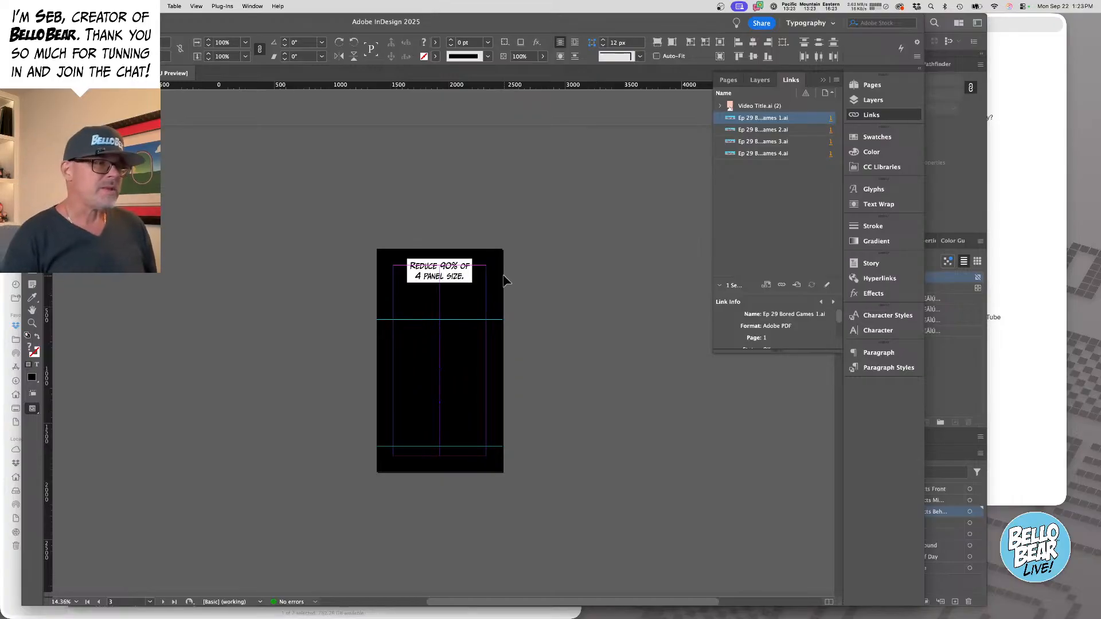
left_click(526, 276)
key("super+alt+shift+v")
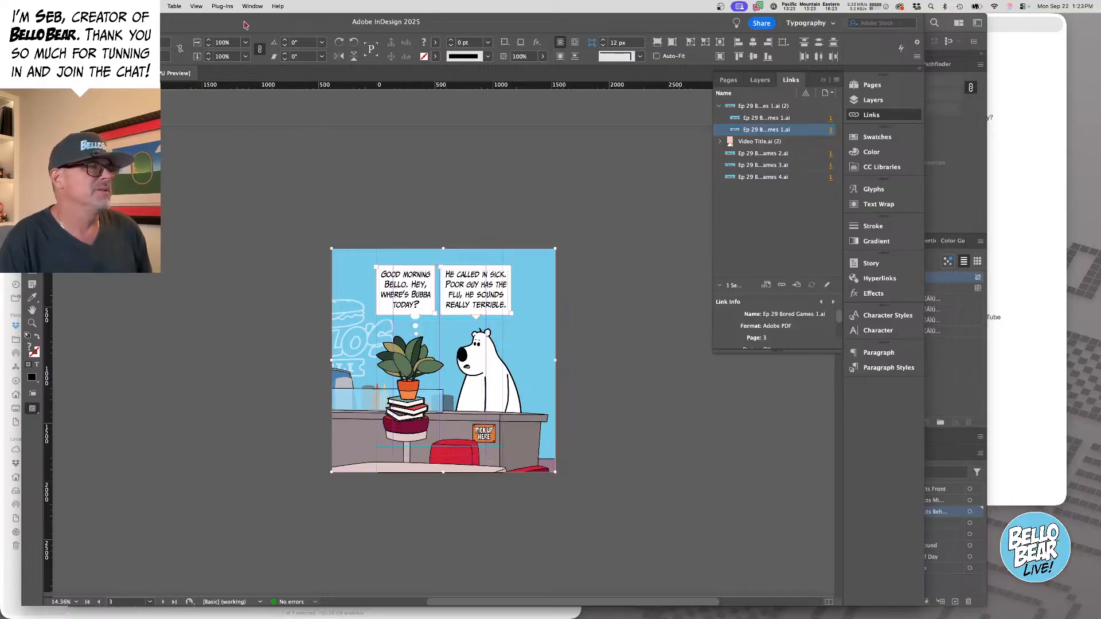
- Scale the panel on page 3 to 90% and delete its "He called in sick" speech bubble
left_click(246, 43)
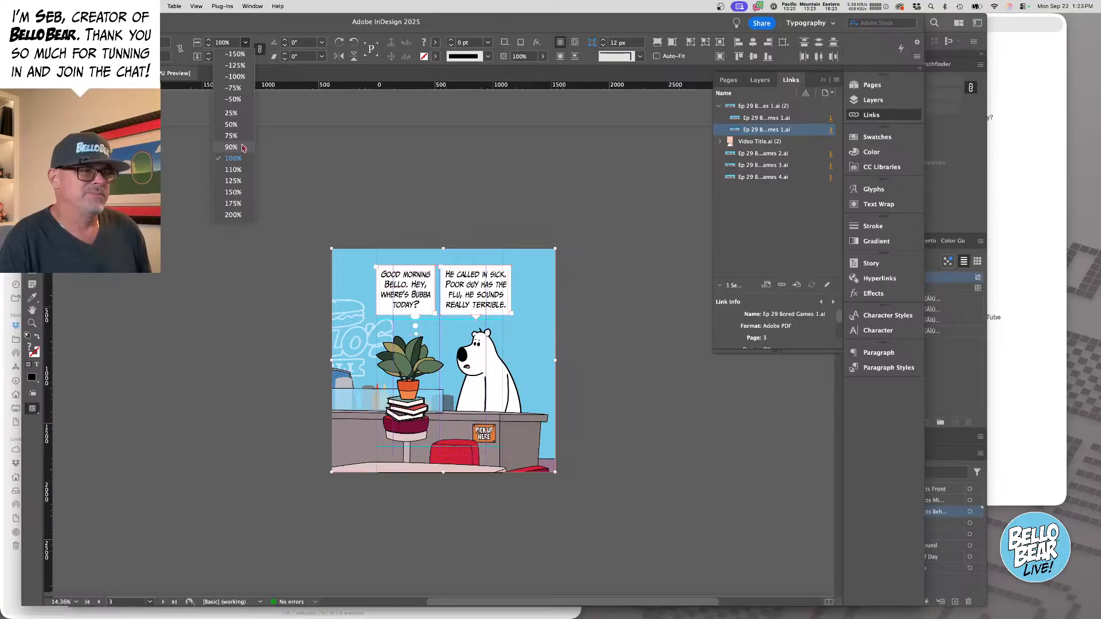
left_click(242, 147)
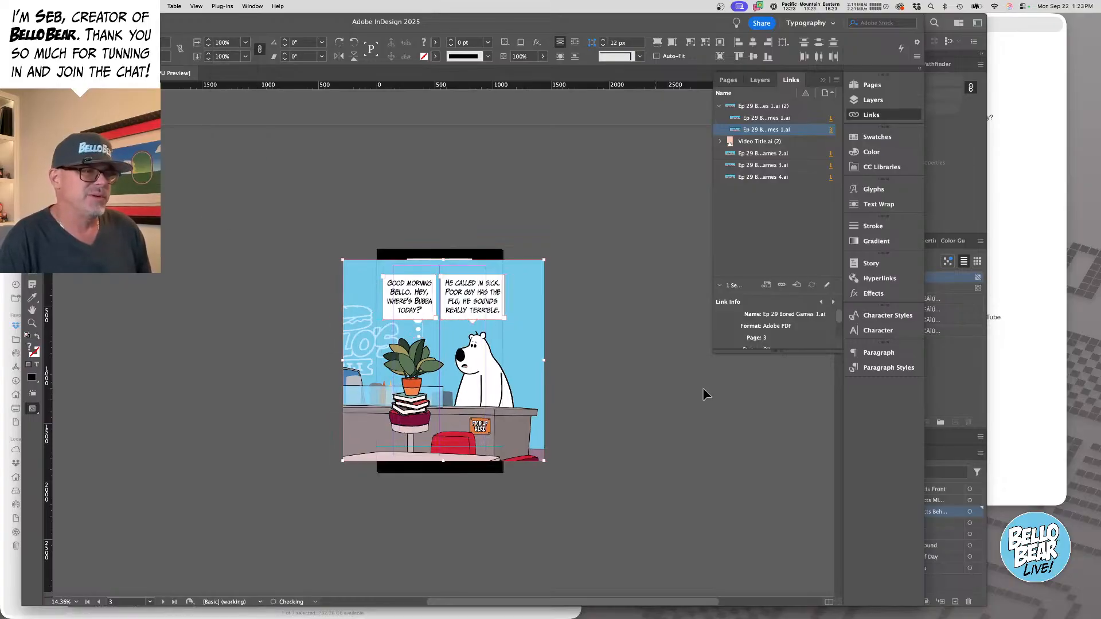
left_click(646, 321)
left_click(480, 322)
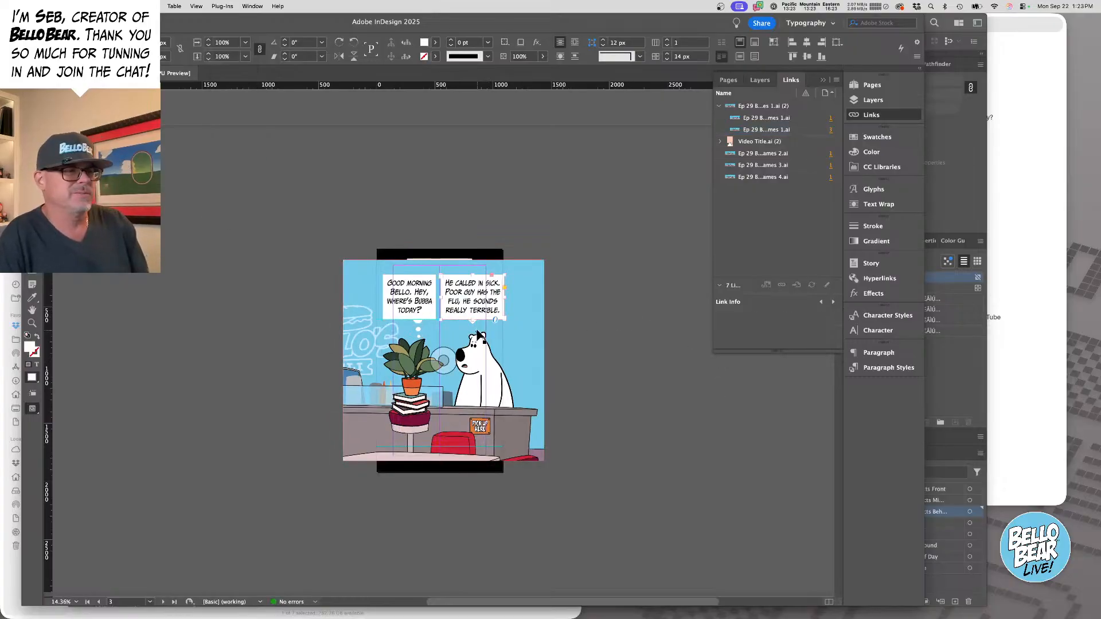
key("Delete")
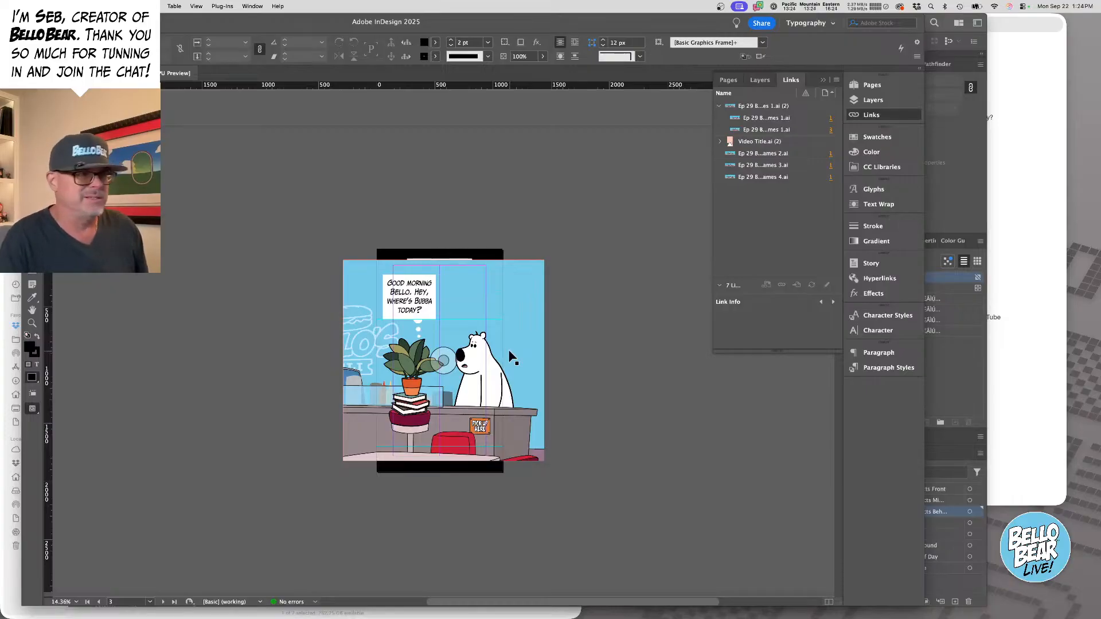
- Paste another copy of the first comic panel, with both speech bubbles, onto page 4
scroll(508, 286, "up", 3)
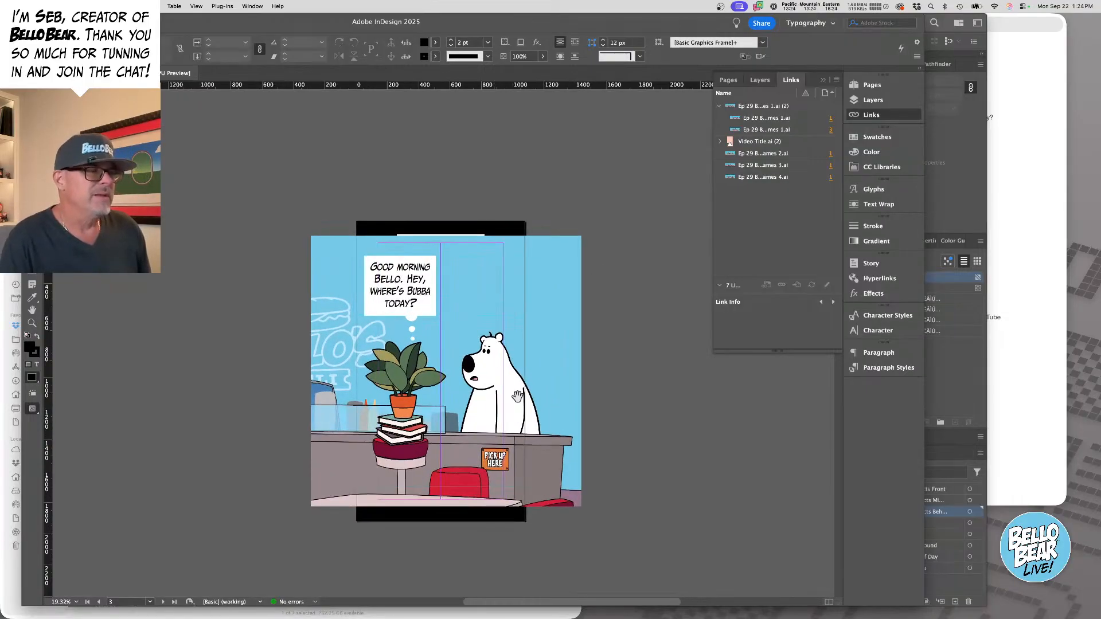
left_click_drag(560, 449, 553, 198)
left_click(525, 355, "alt")
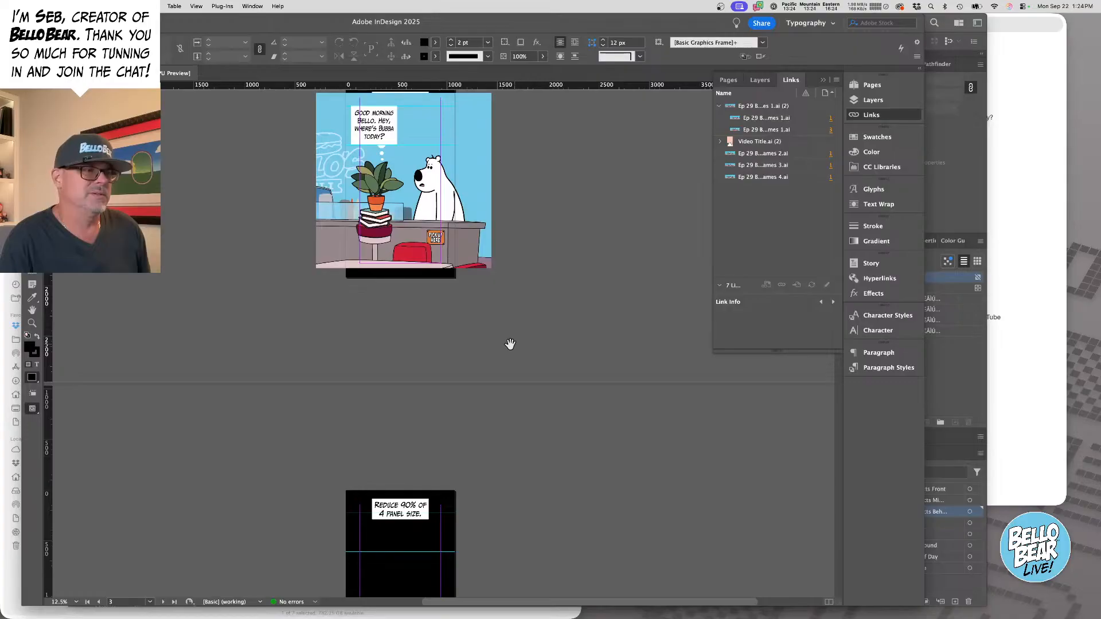
key("shift+Page_Down")
key("super+v")
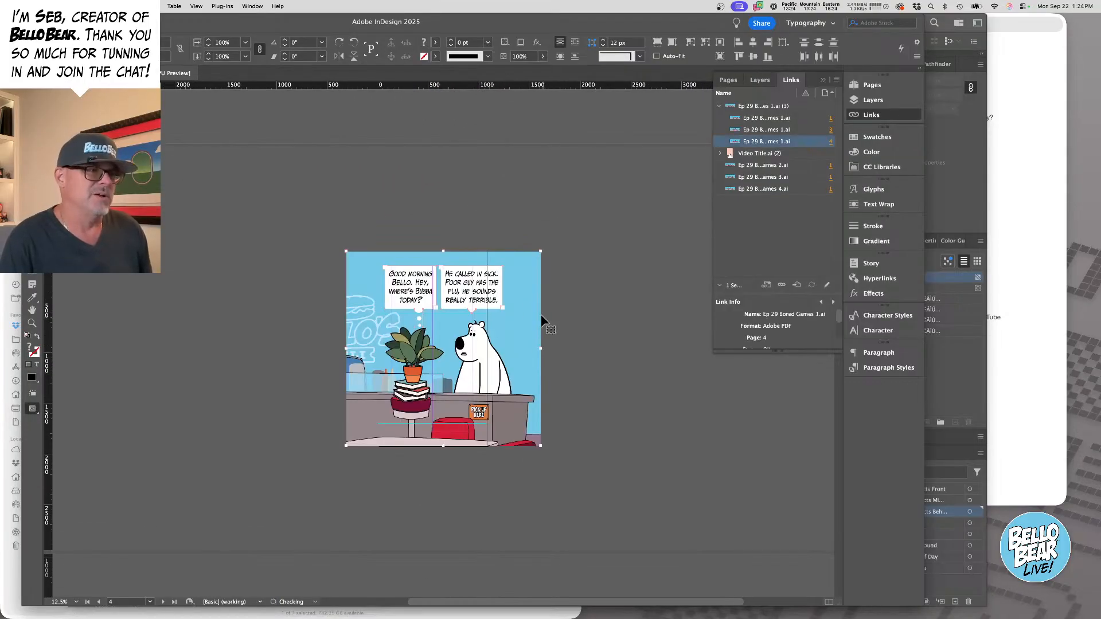
- Scale the panel on page 4 to 90% and delete its "Good morning Bello" speech bubble
left_click(243, 43)
left_click(232, 144)
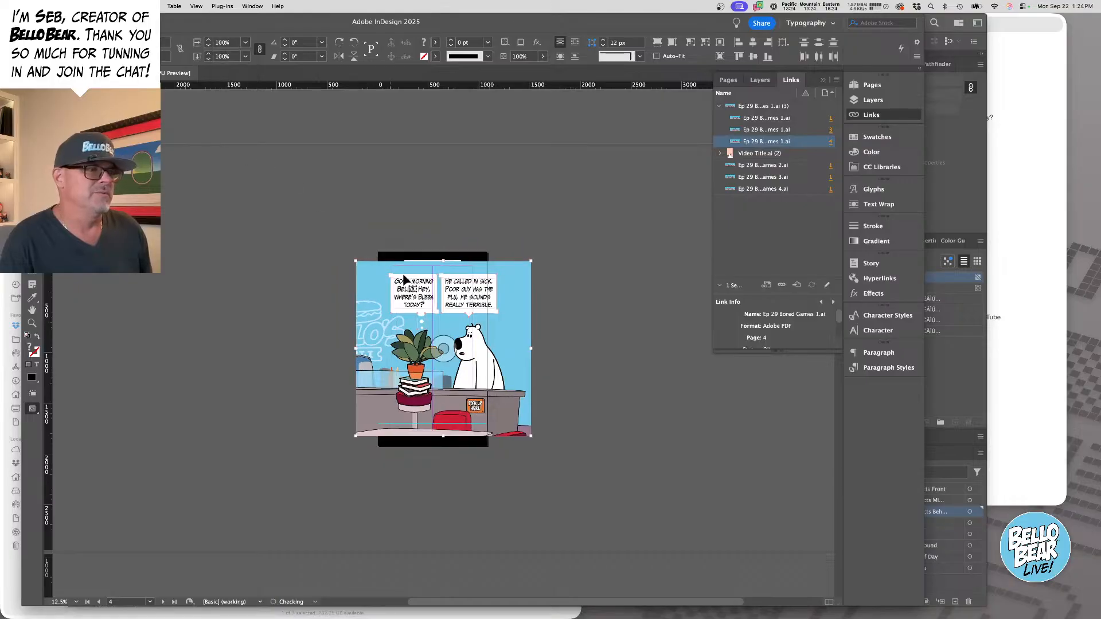
left_click(585, 299)
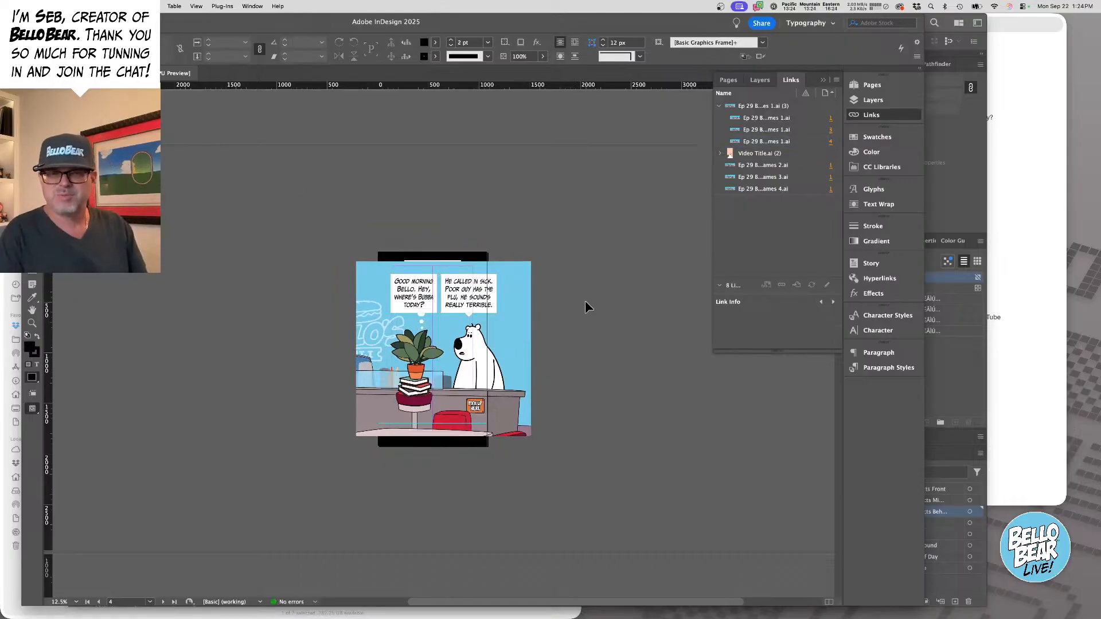
left_click(417, 303)
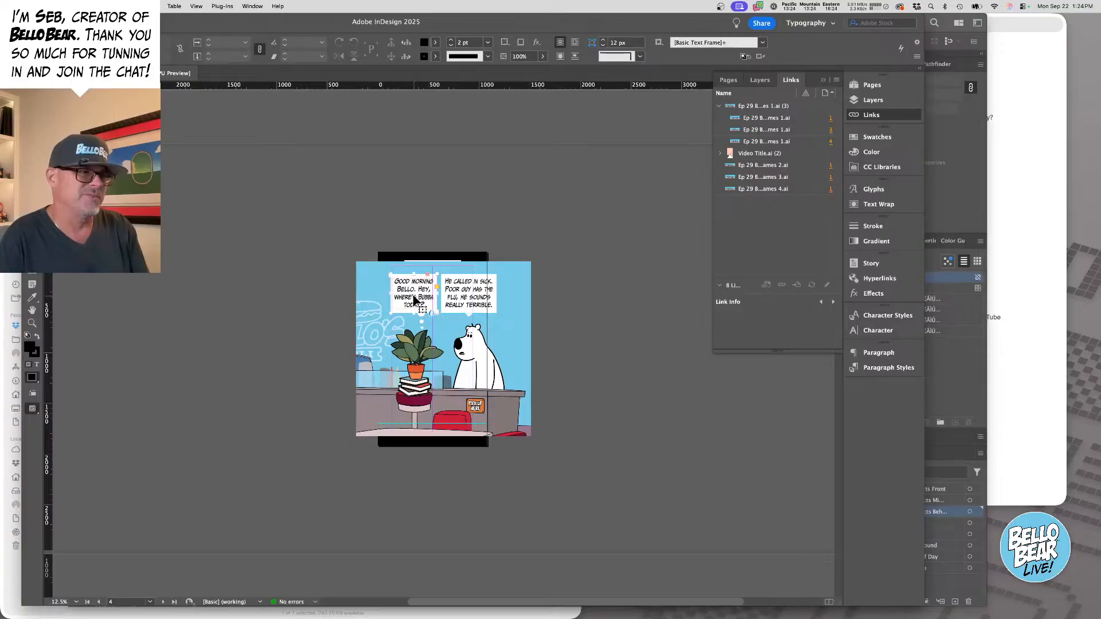
key("Delete")
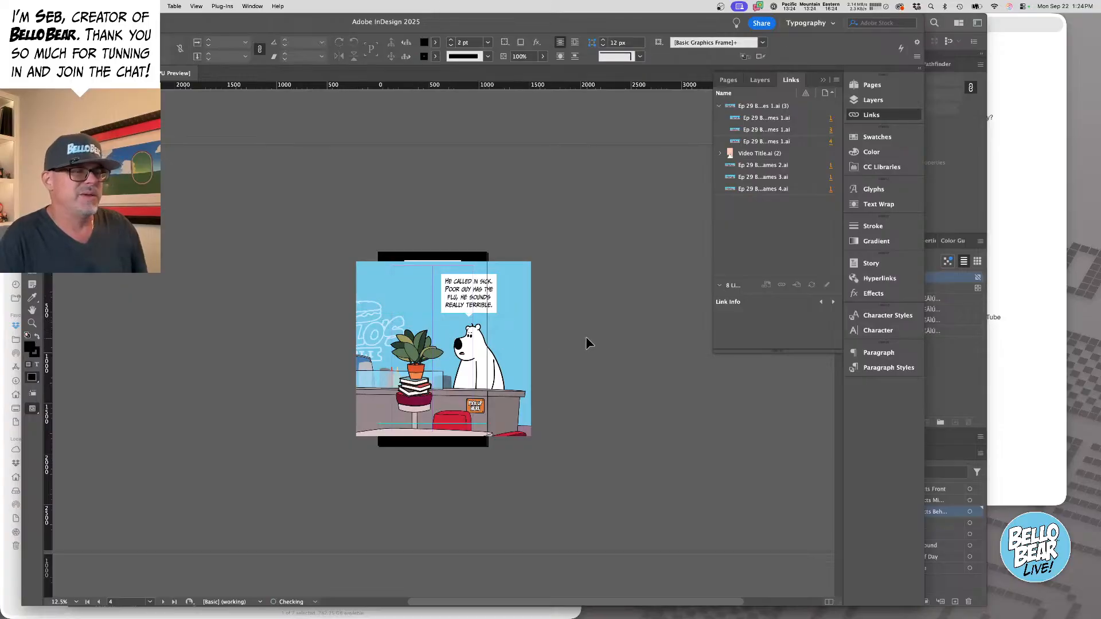
- Copy the second comic panel with its speech bubbles from page 1 and paste it onto page 5
scroll(574, 287, "up", 15)
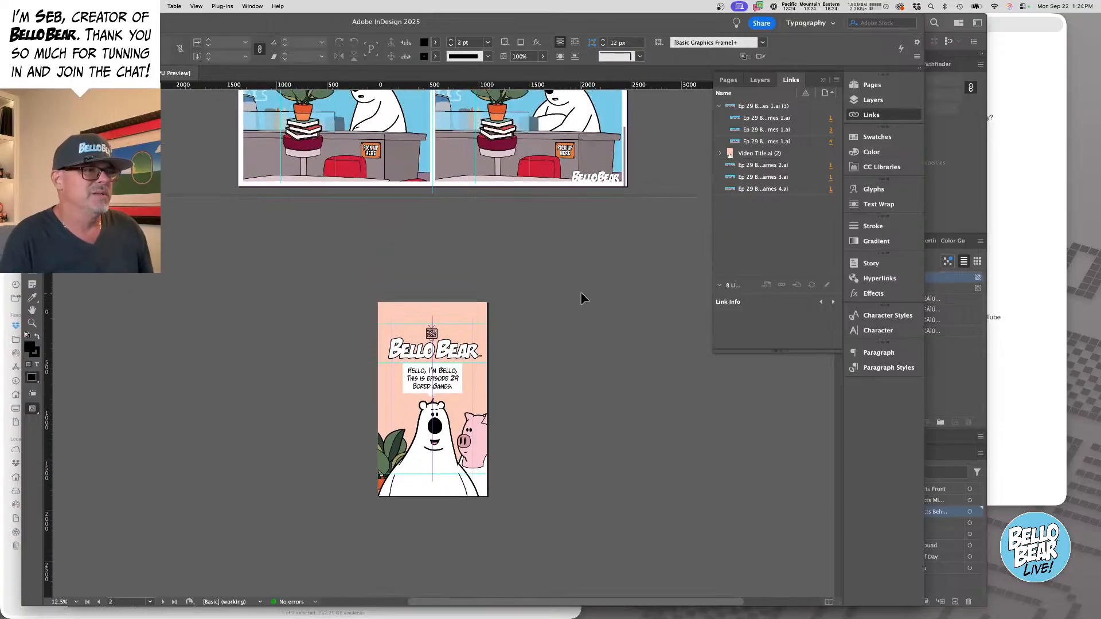
scroll(587, 297, "up", 3)
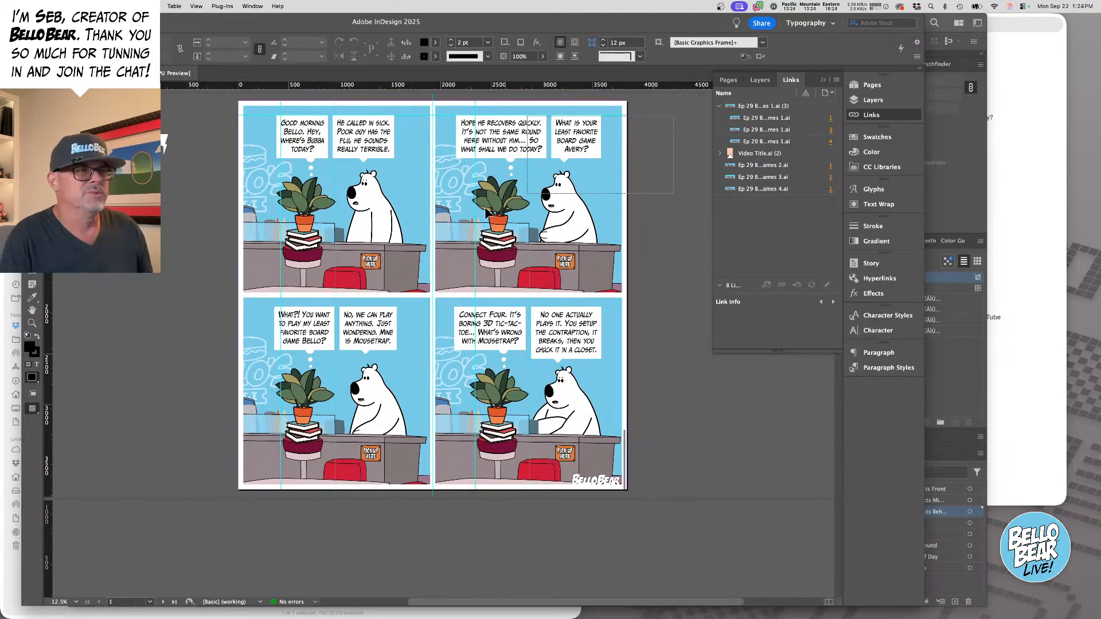
left_click(507, 261)
scroll(510, 260, "down", 10)
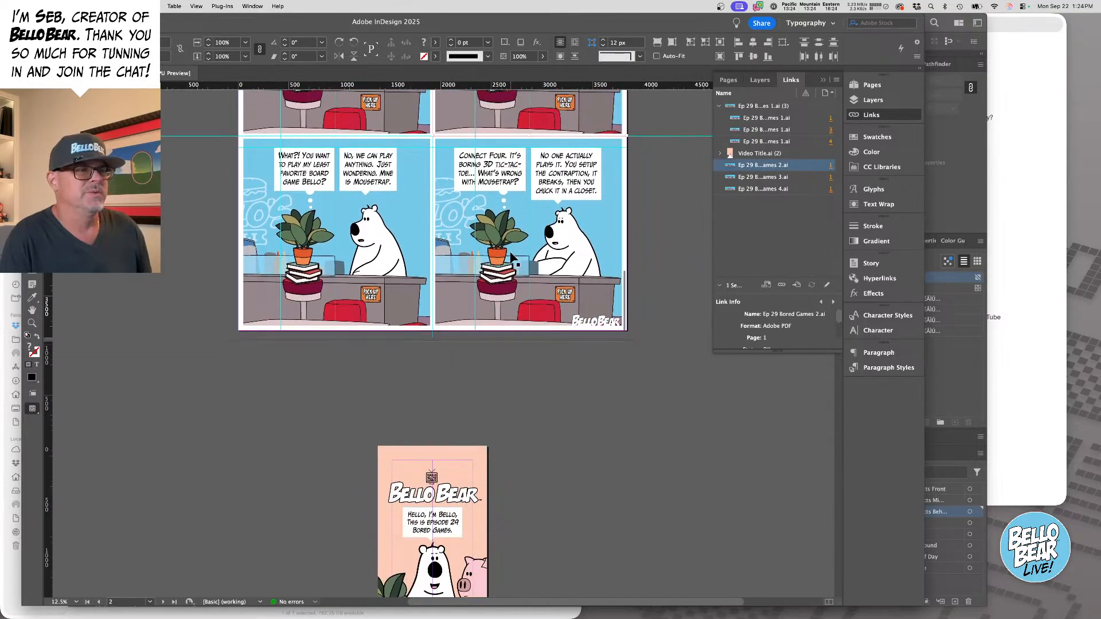
scroll(514, 240, "down", 15)
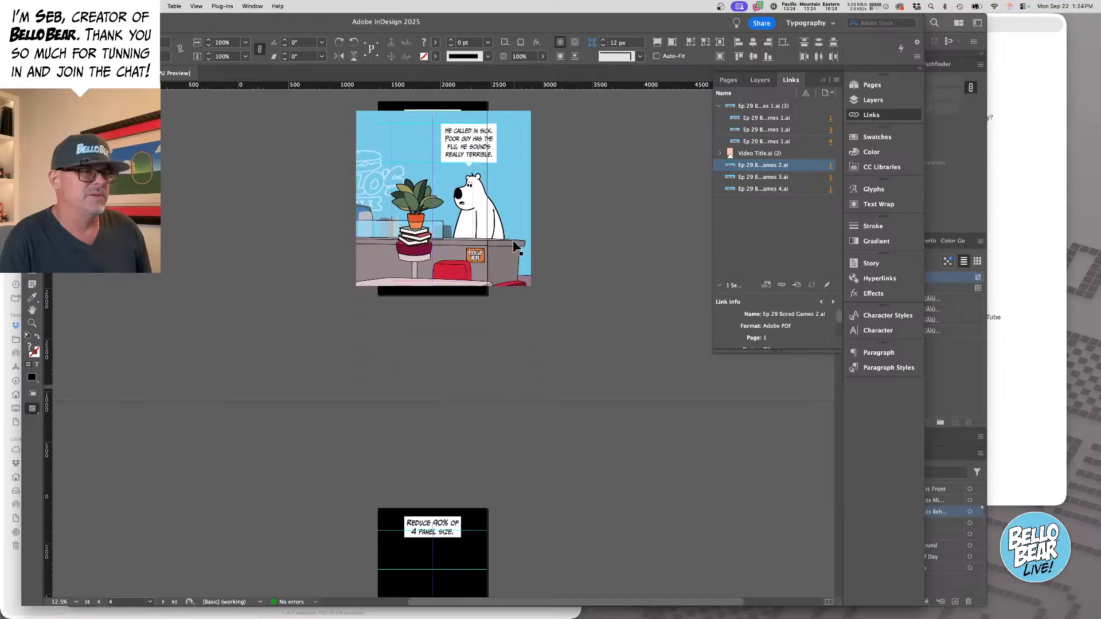
key("super+v")
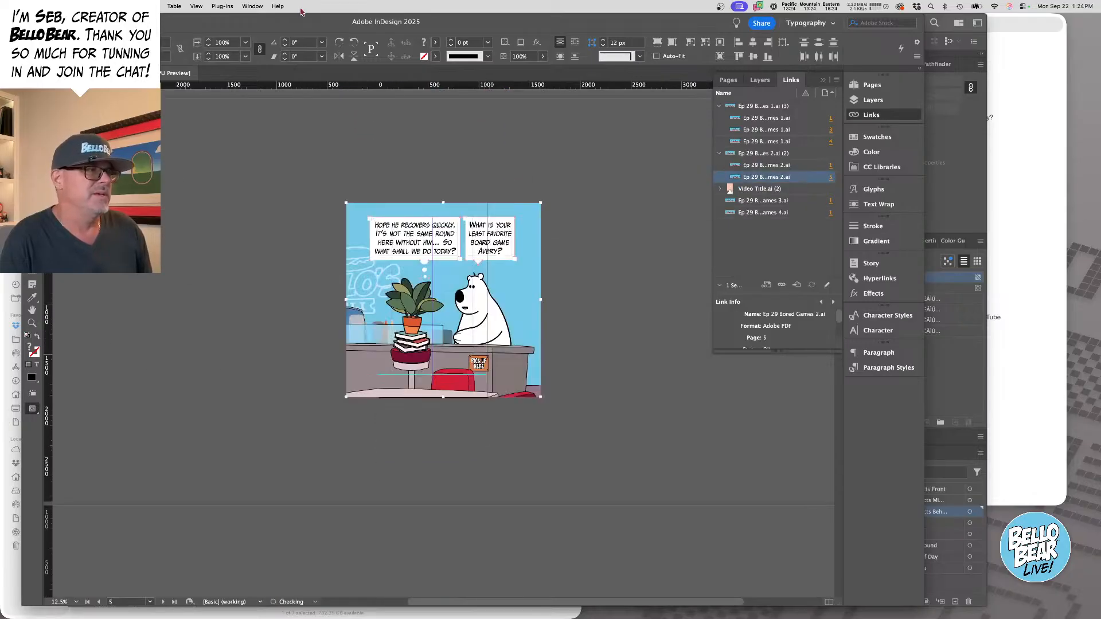
- Scale the panel on page 5 to 90% and delete its "What is your least favorite board game Avery?" speech bubble
left_click(245, 42)
left_click(231, 148)
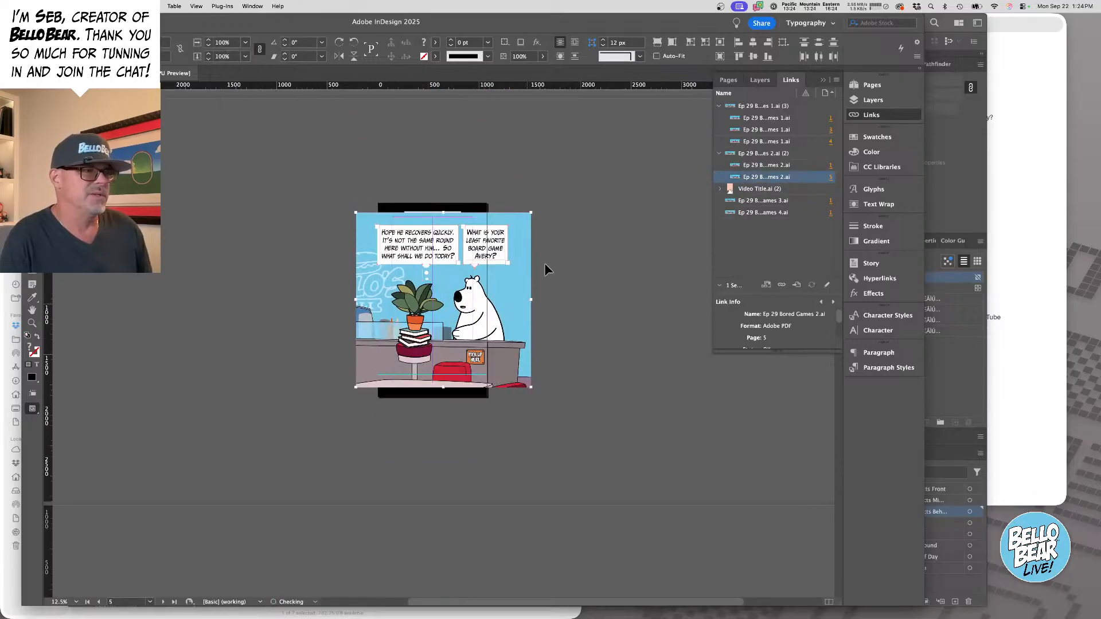
left_click(573, 269)
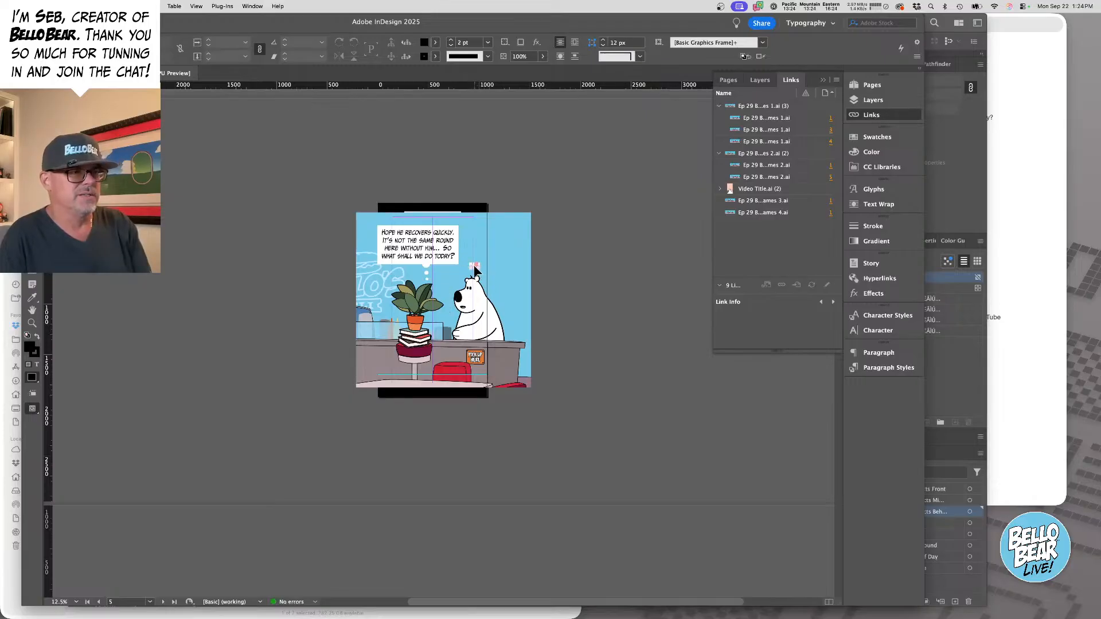
scroll(602, 278, "down", 5)
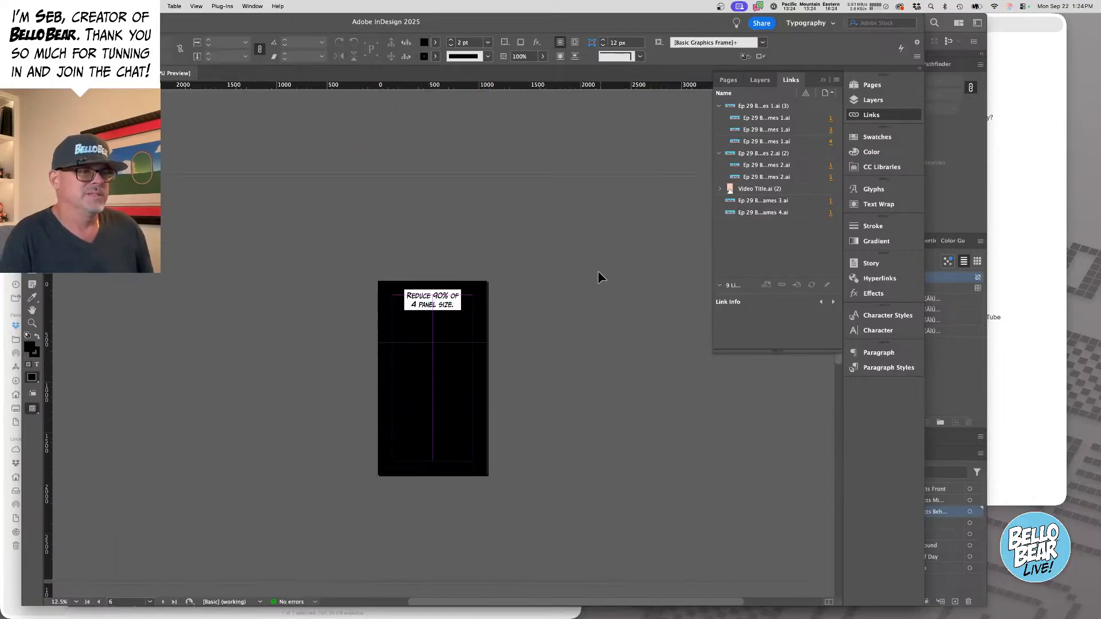
scroll(551, 229, "up", 3)
scroll(561, 225, "up", 5)
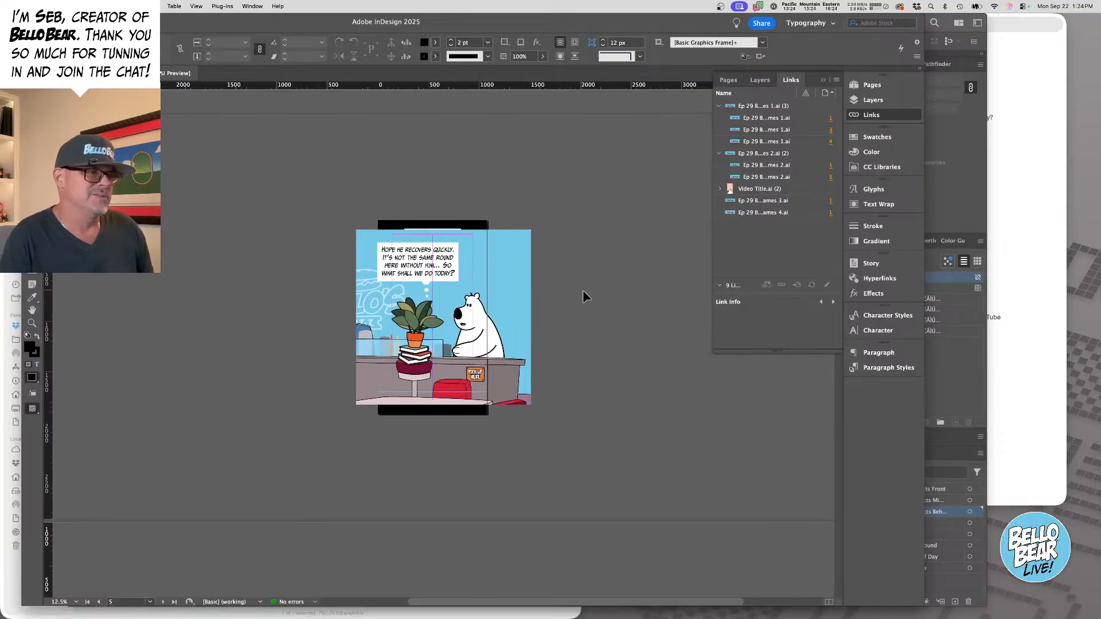
- Paste another copy of the second comic panel, with both speech bubbles, onto page 6 and position it over the page
scroll(583, 289, "down", 4)
scroll(583, 293, "down", 3)
key("super+v")
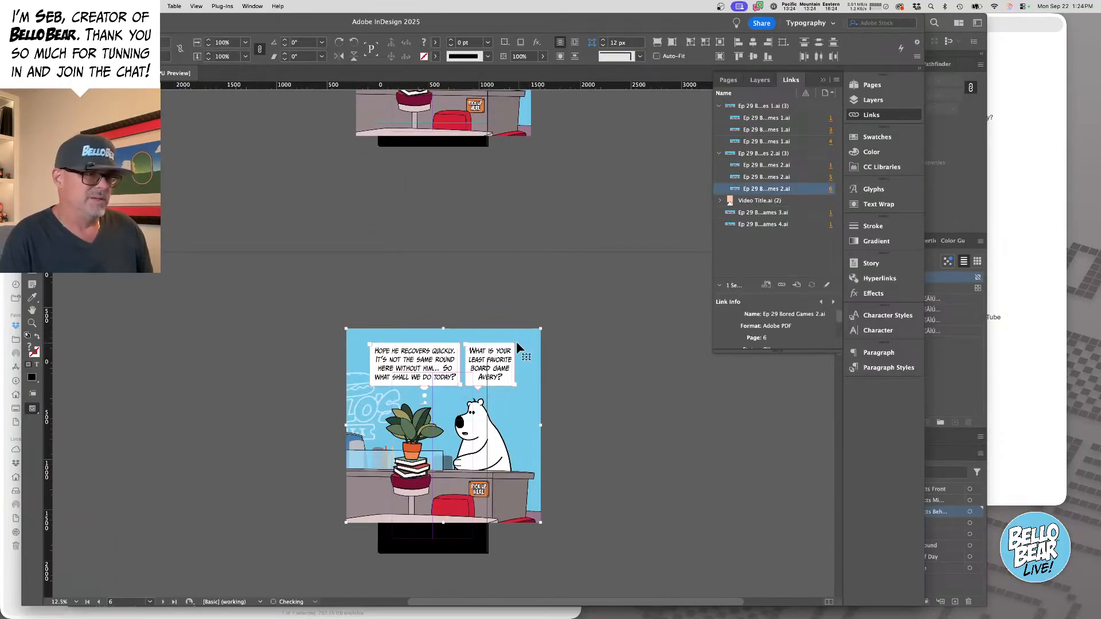
left_click_drag(495, 374, 479, 403)
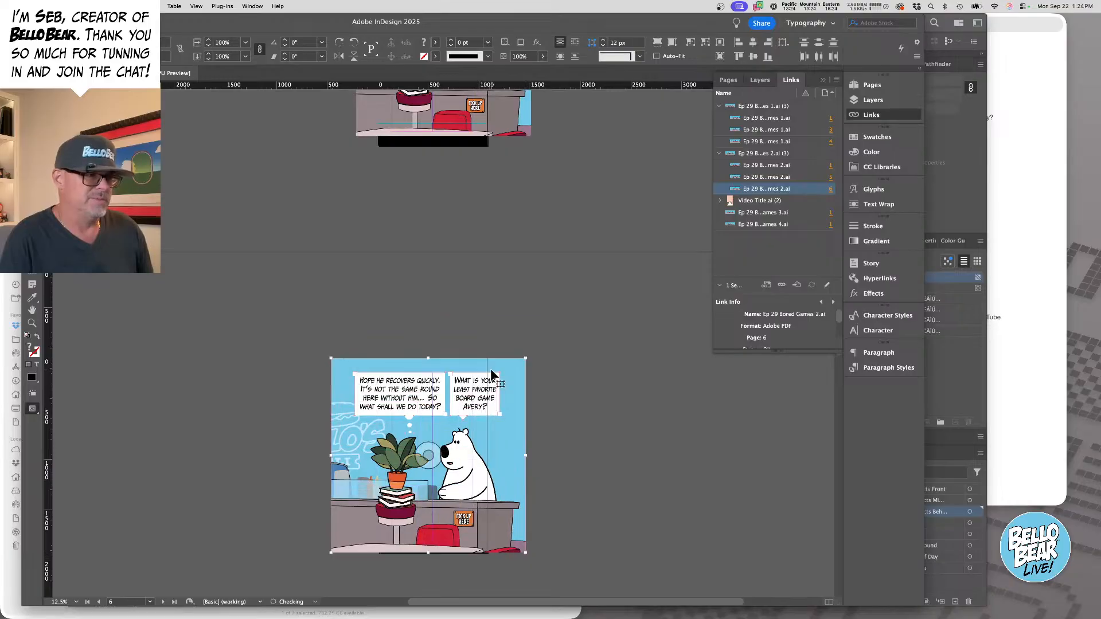
- Scale the panel on page 6 to 90% and delete its "Hope he recovers quickly" speech bubble
left_click(592, 323)
left_click(518, 424)
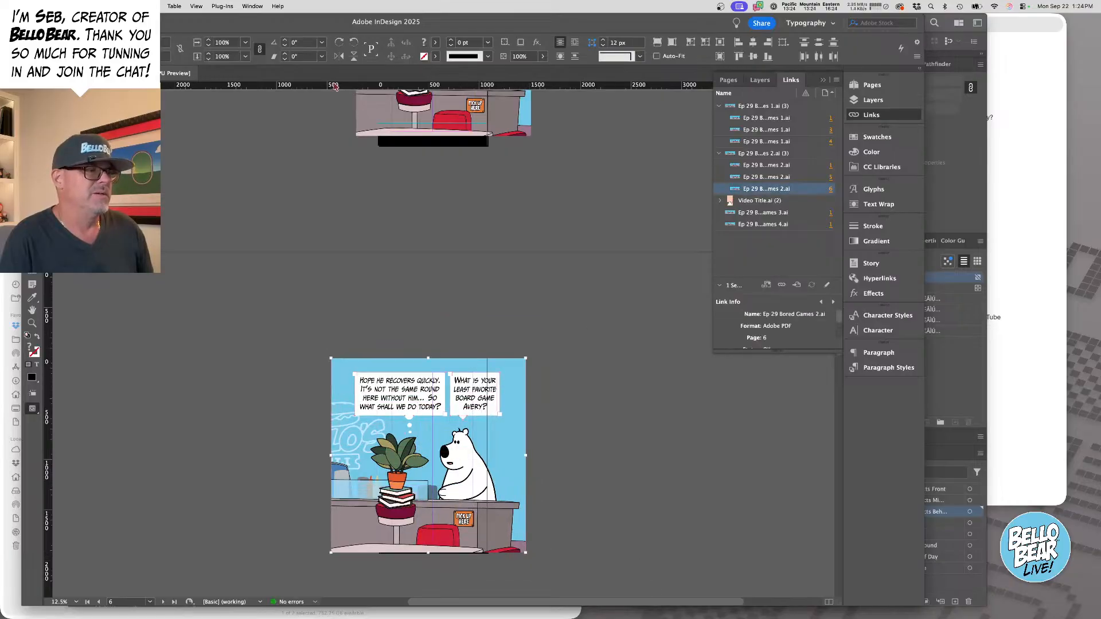
left_click(243, 43)
left_click(240, 147)
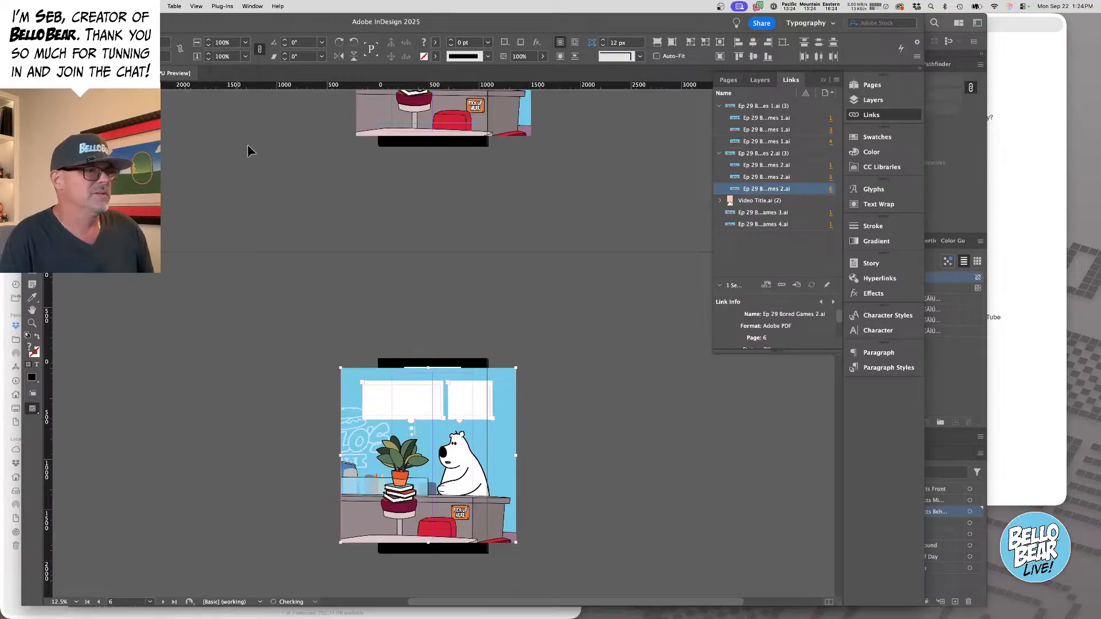
left_click(596, 396)
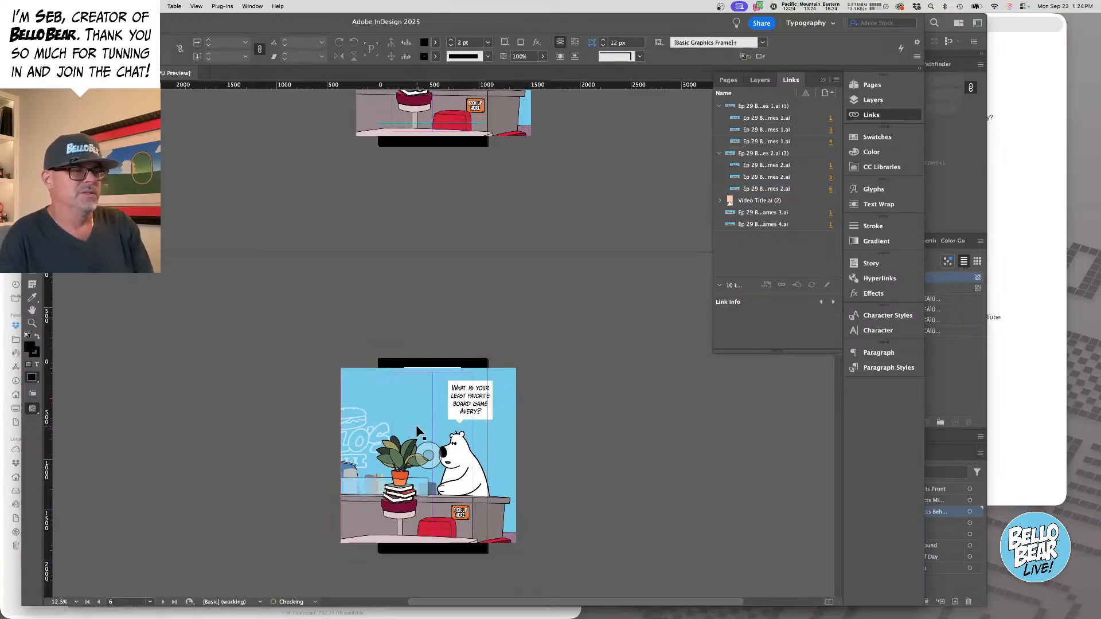
- Copy the third comic panel with its speech bubbles from page 1 and paste it onto page 7
scroll(593, 391, "up", 20)
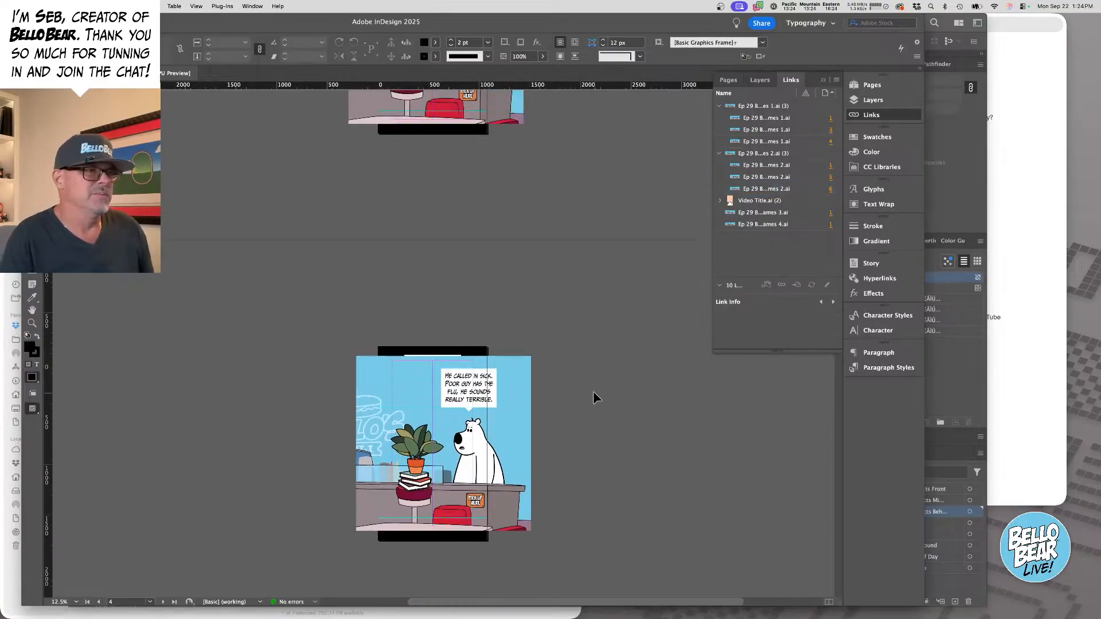
scroll(593, 391, "left", 5)
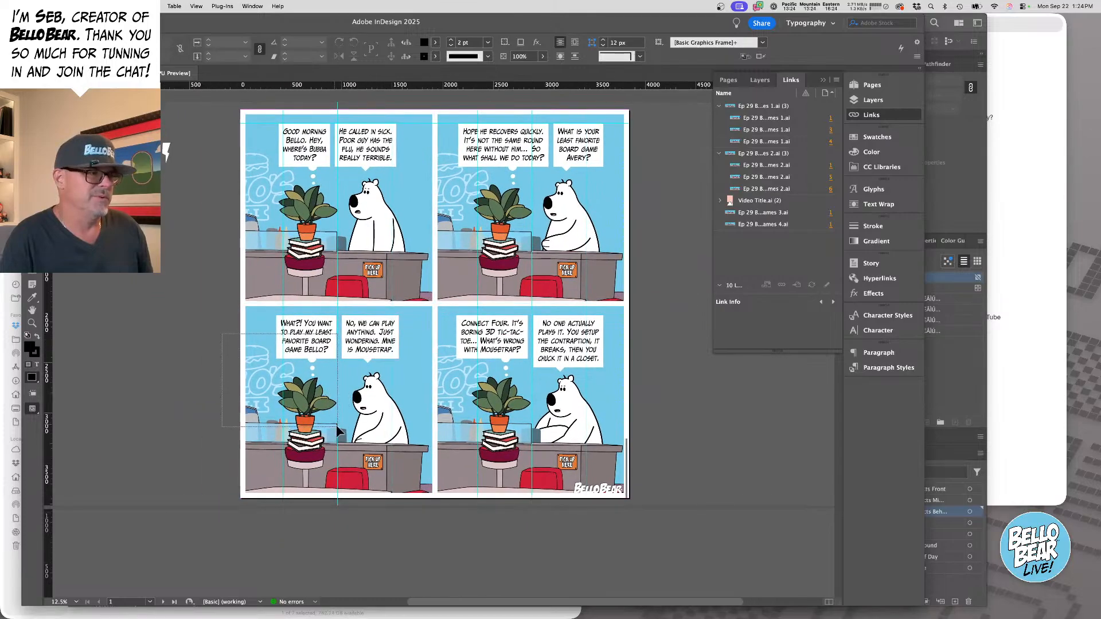
left_click(405, 469)
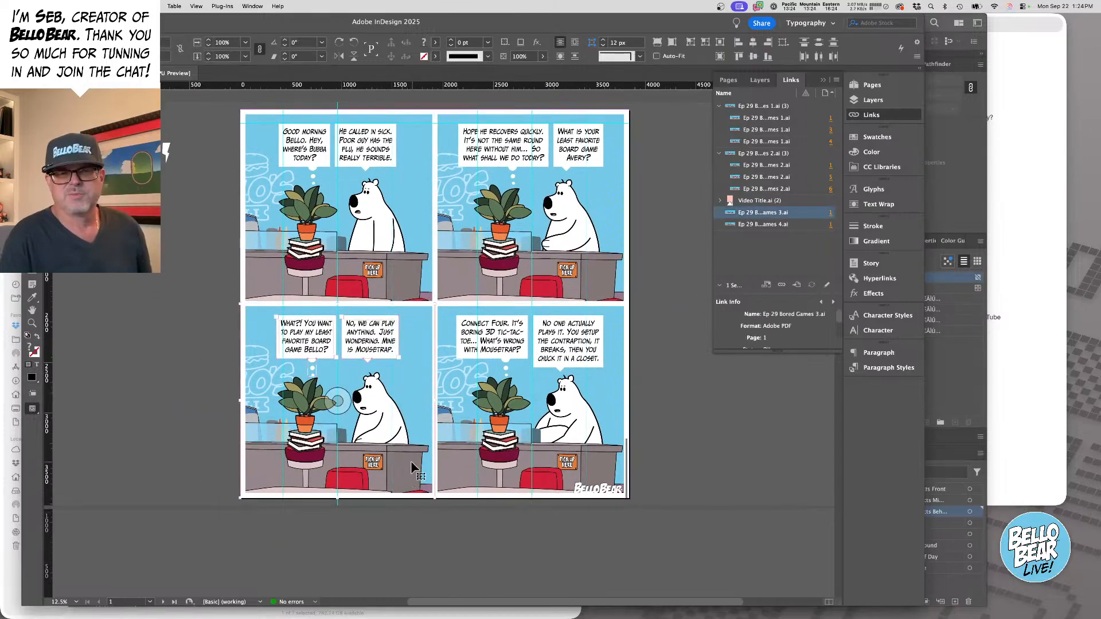
scroll(411, 459, "down", 15)
scroll(414, 459, "down", 20)
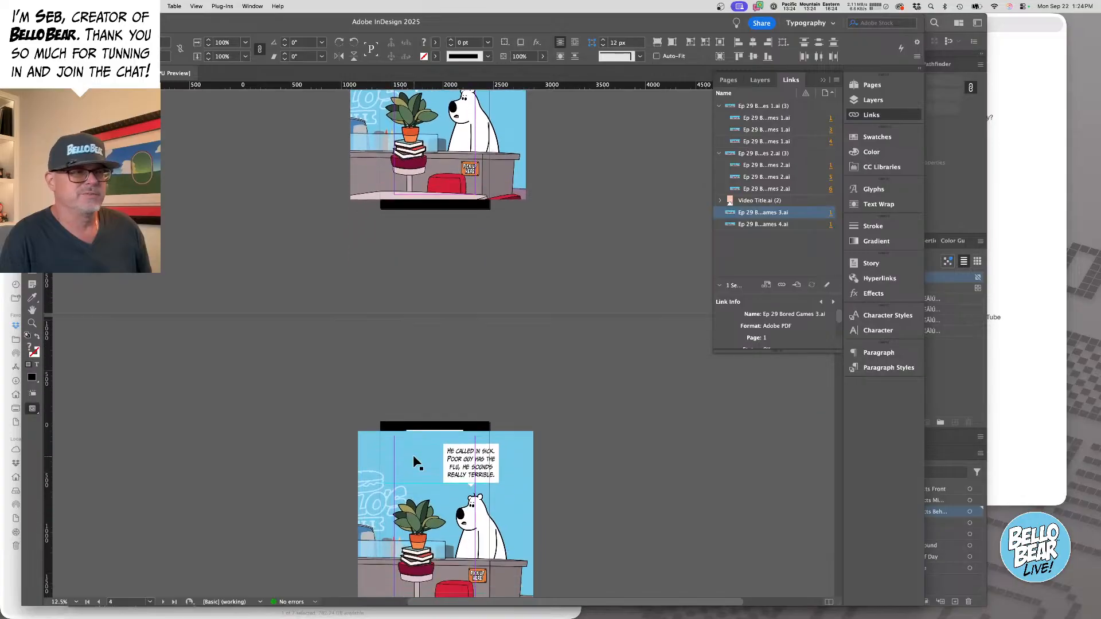
scroll(414, 458, "down", 8)
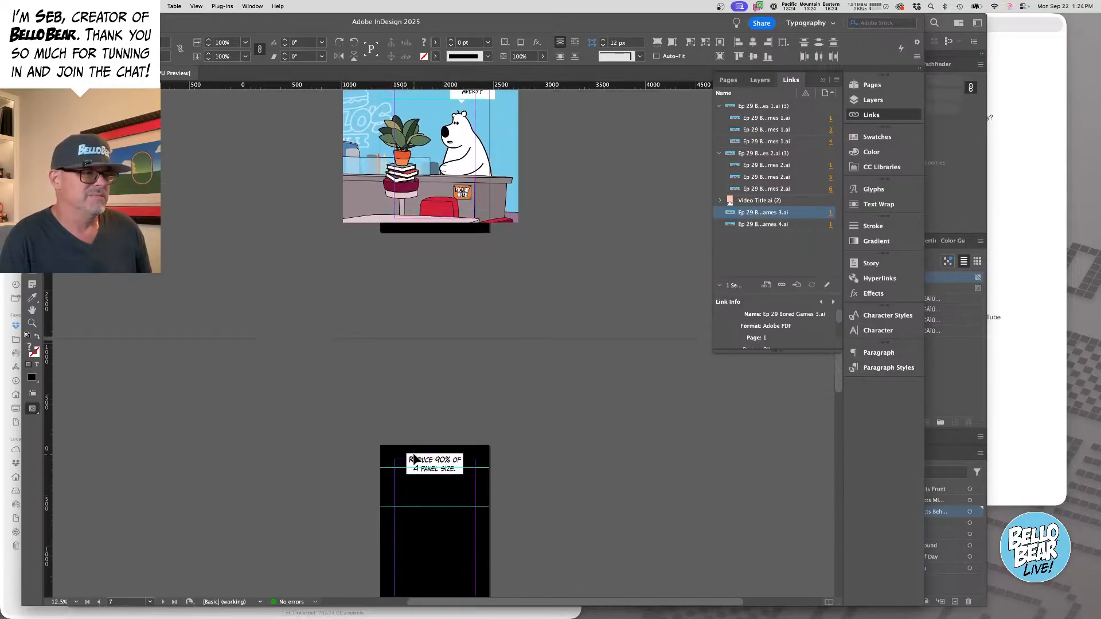
key("alt+shift+super+v")
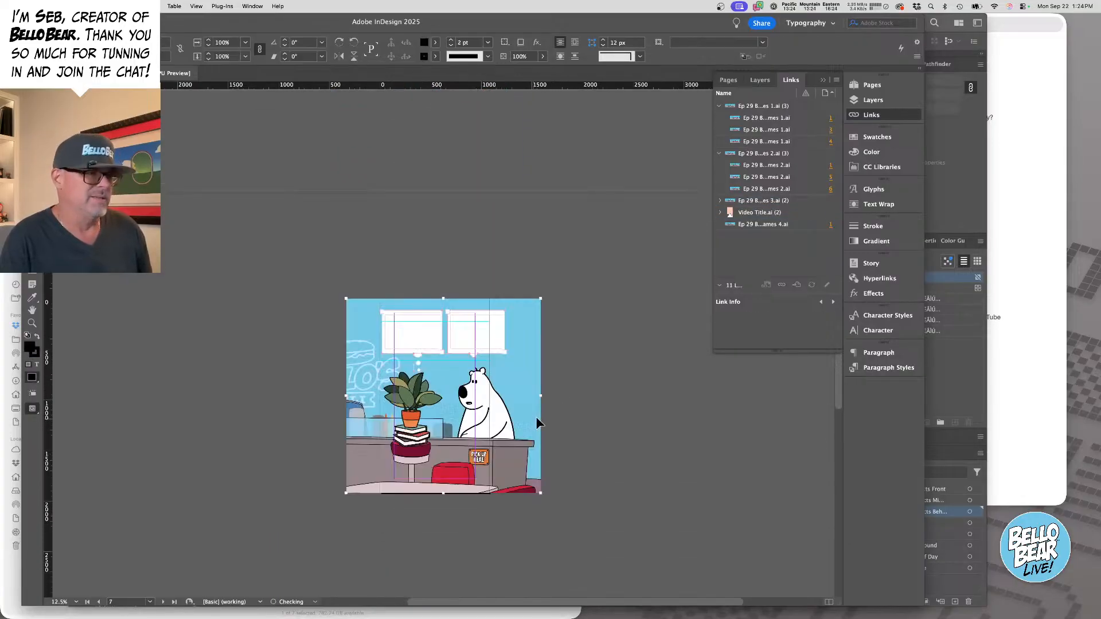
- Scale the panel on page 7 to 90% and delete its "No, we can play anything" speech bubble
left_click(245, 42)
left_click(234, 145)
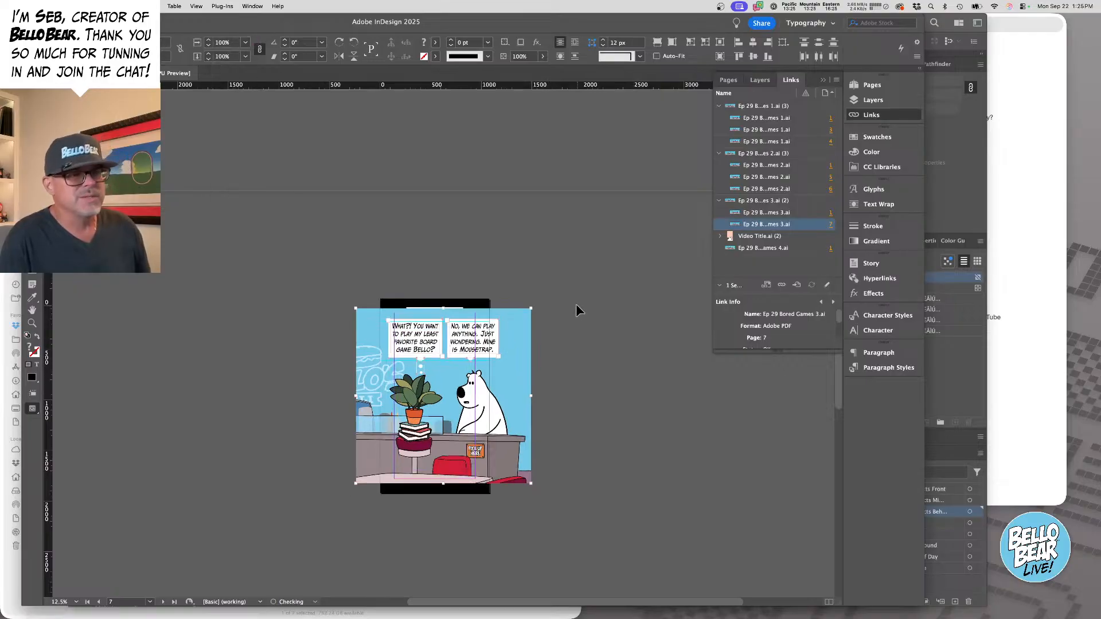
left_click(576, 305)
left_click(472, 353)
key("Delete")
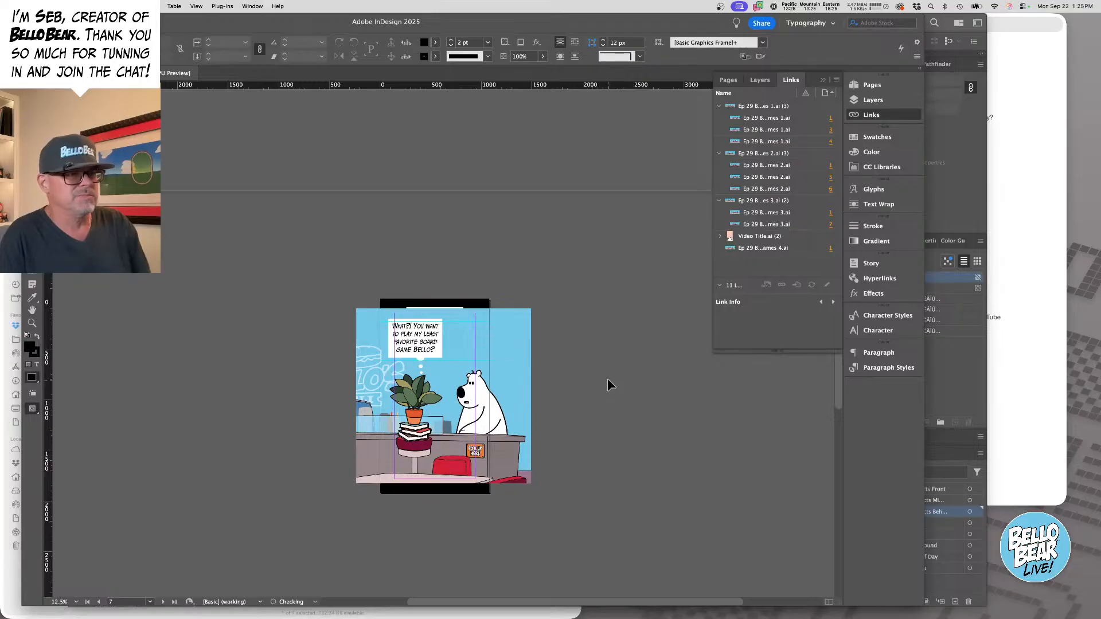
- Add a 90% copy of the third comic panel to page 8 without its "What?! You want to play my least favorite board game Bello?" speech bubble
scroll(599, 373, "down", 10)
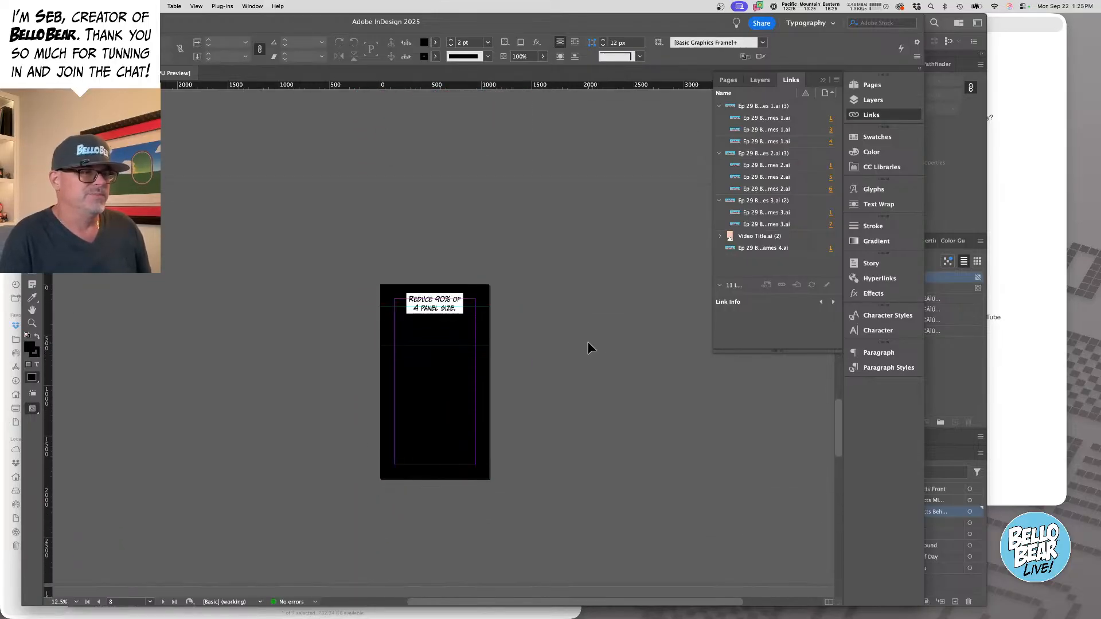
key("super+v")
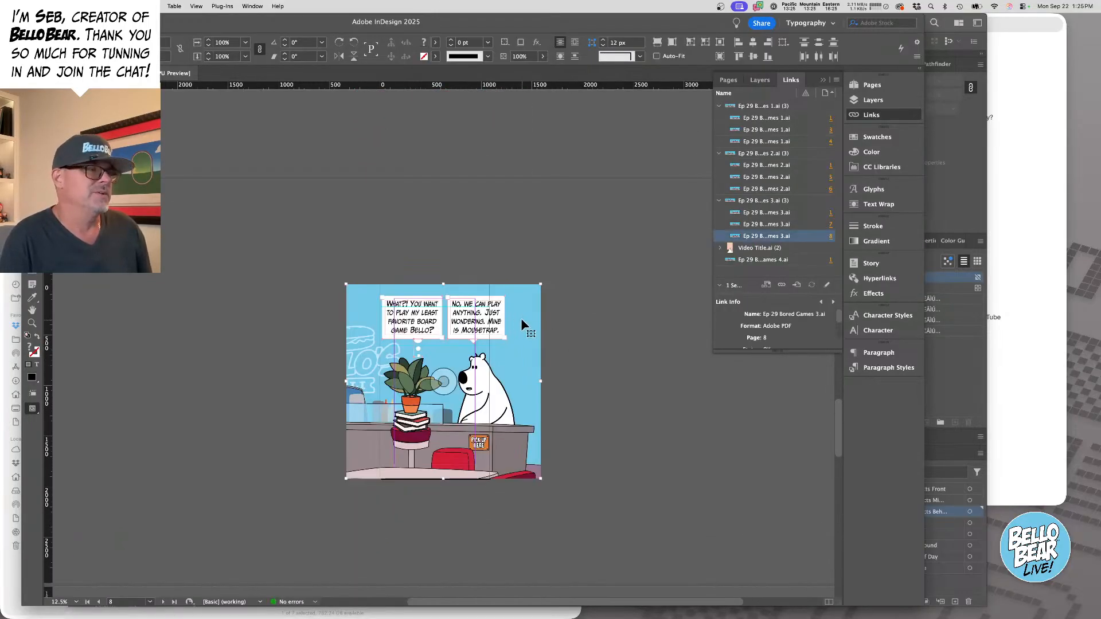
left_click(244, 43)
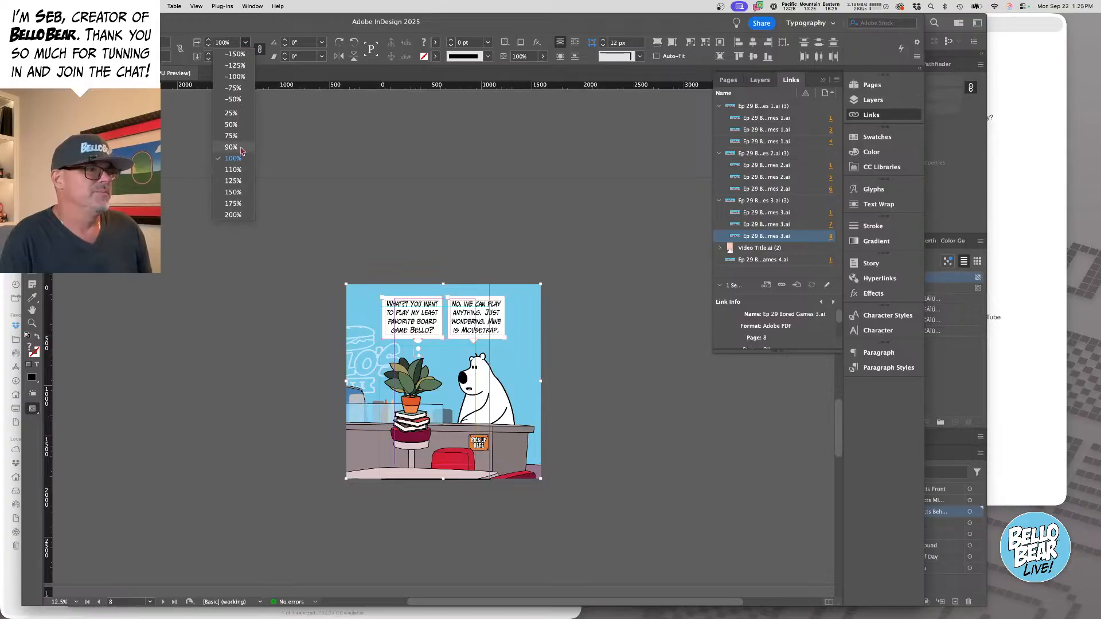
left_click(231, 147)
left_click(424, 339)
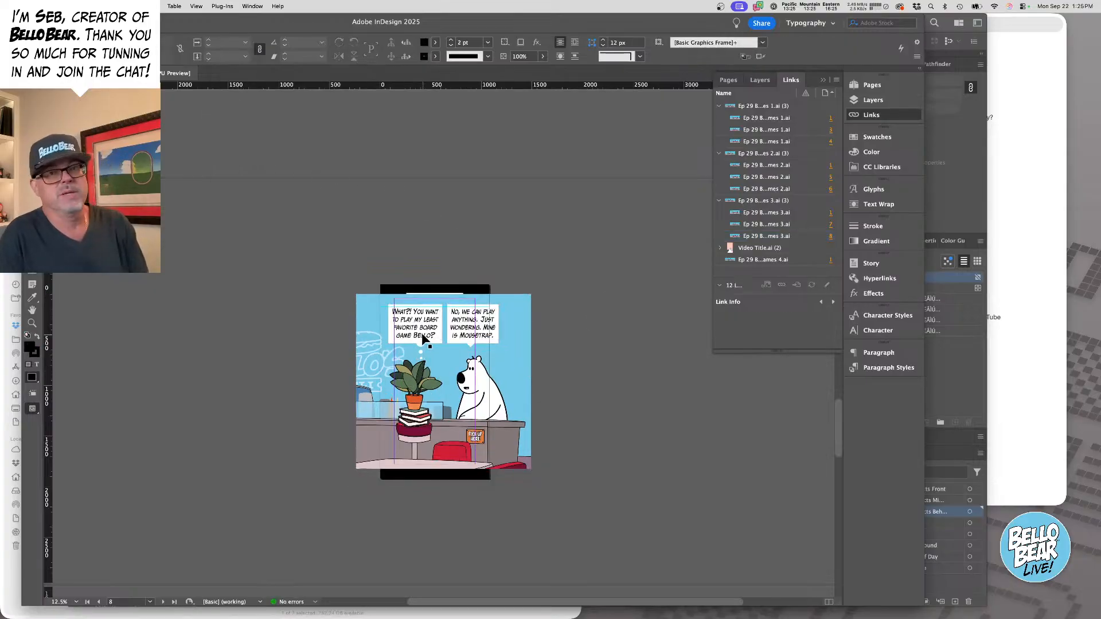
key("BackSpace")
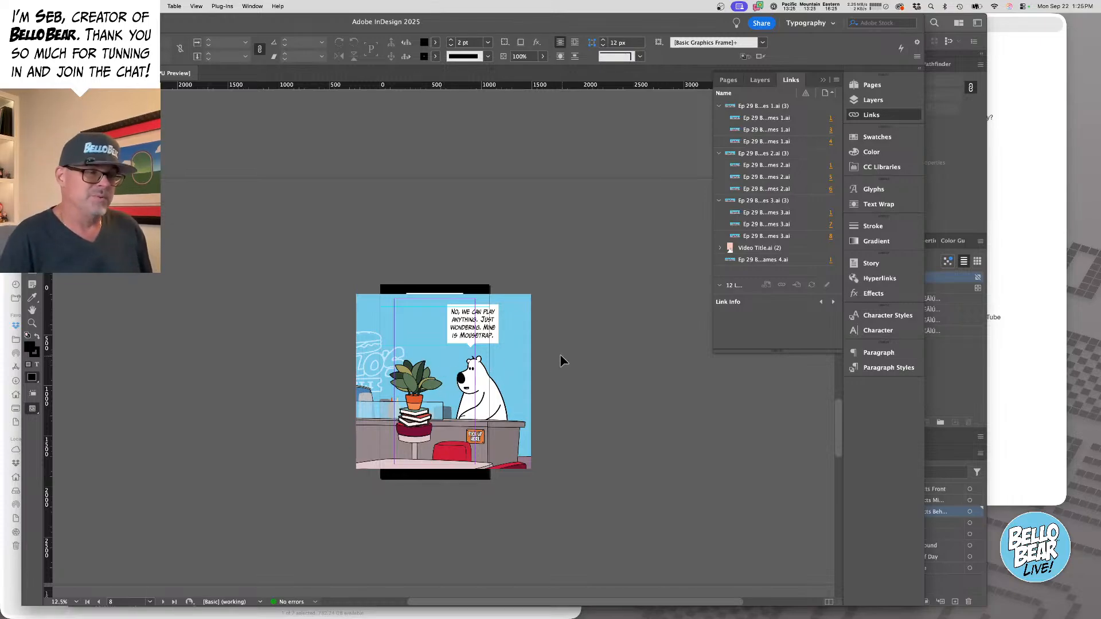
scroll(576, 346, "down", 8)
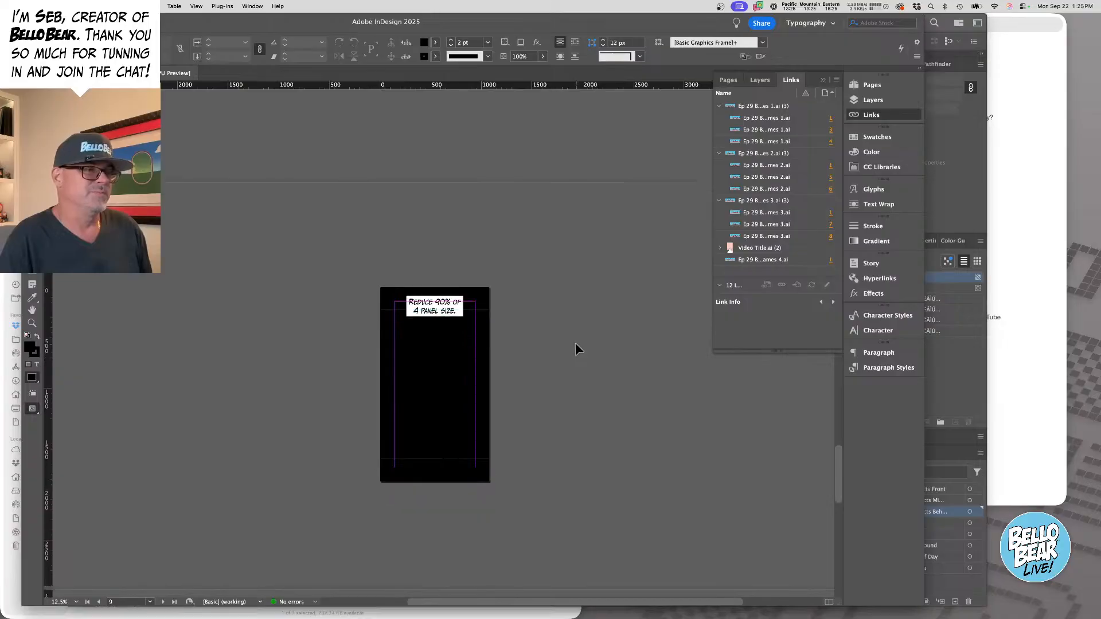
key("ctrl+v")
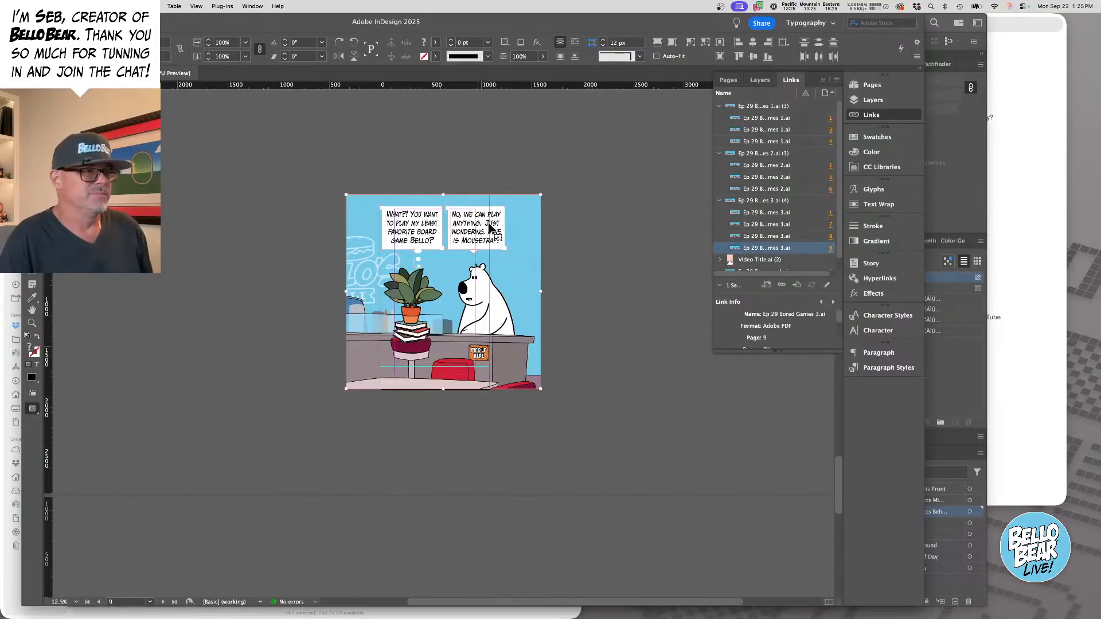
scroll(576, 237, "up", 3)
scroll(579, 238, "up", 4)
key("Delete")
- Copy the fourth comic panel with its speech bubbles from page 1 and paste it onto page 9
scroll(590, 243, "up", 8)
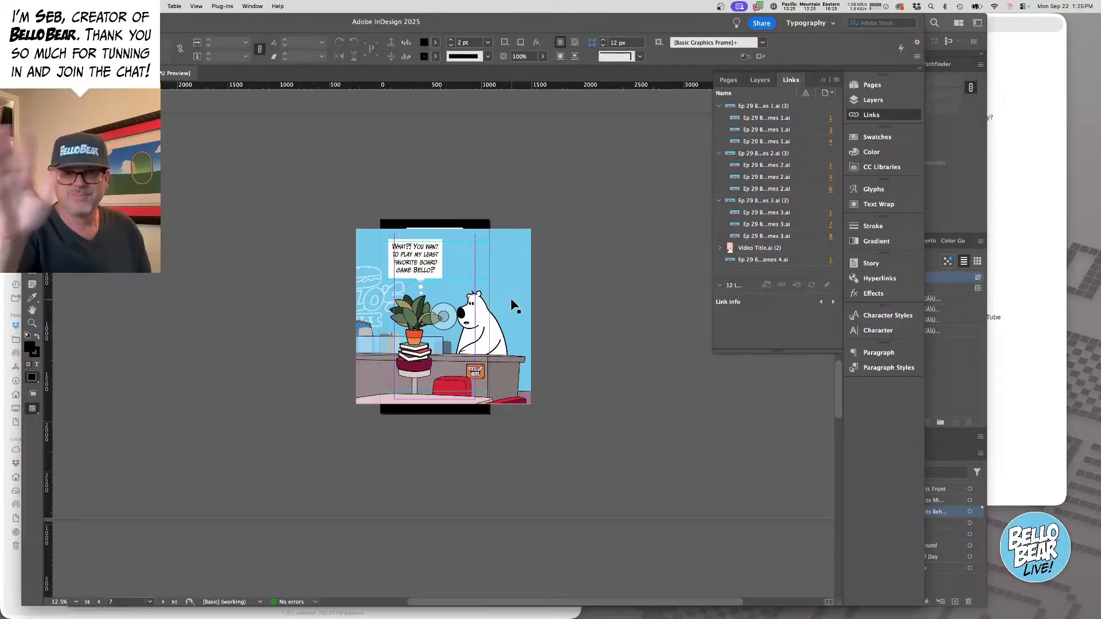
scroll(523, 343, "up", 15)
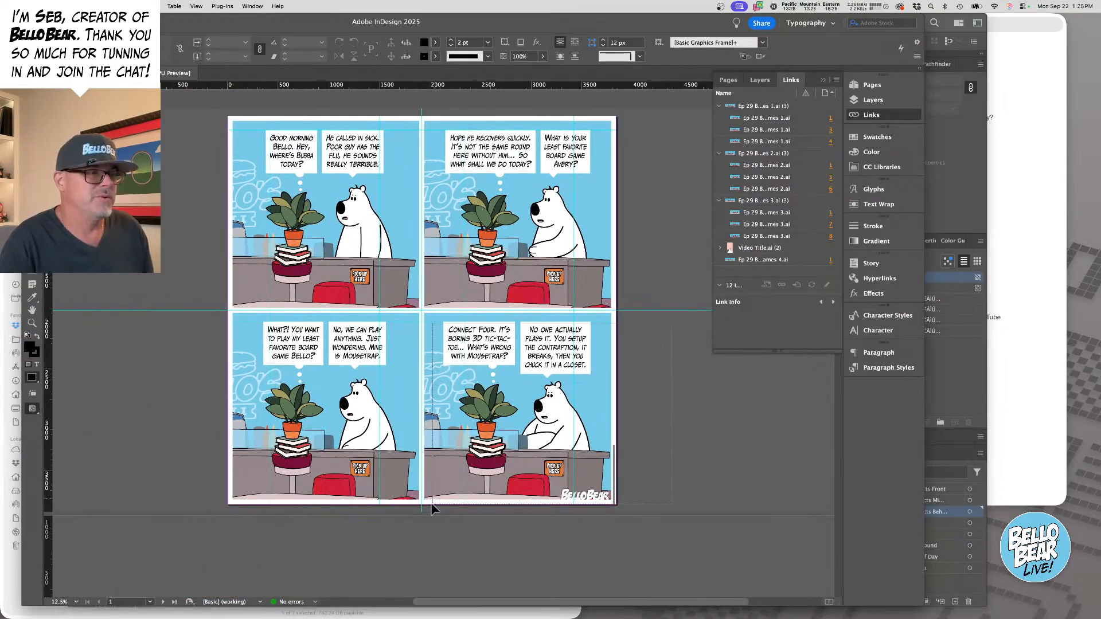
left_click(493, 470)
scroll(482, 462, "down", 20)
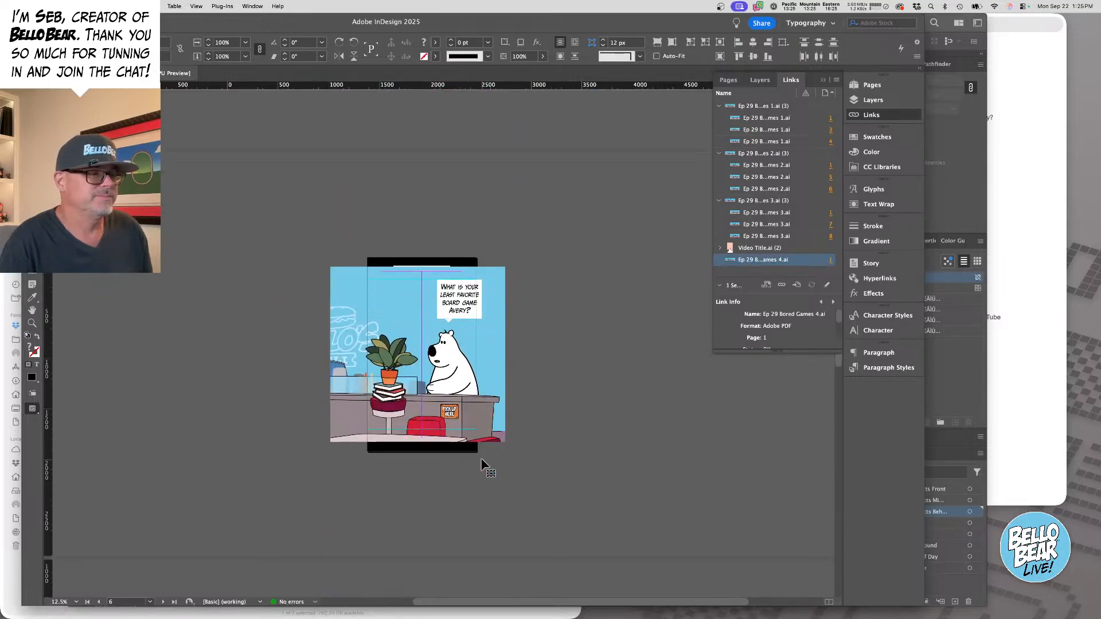
scroll(606, 348, "up", 10)
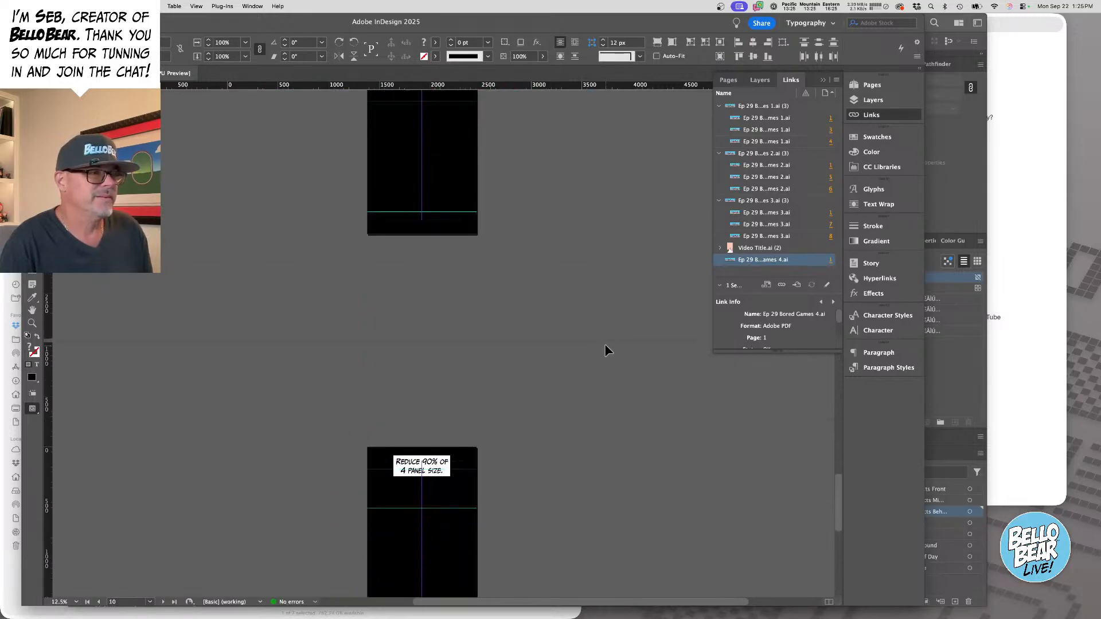
left_click_drag(601, 213, 623, 405)
left_click_drag(534, 192, 556, 344)
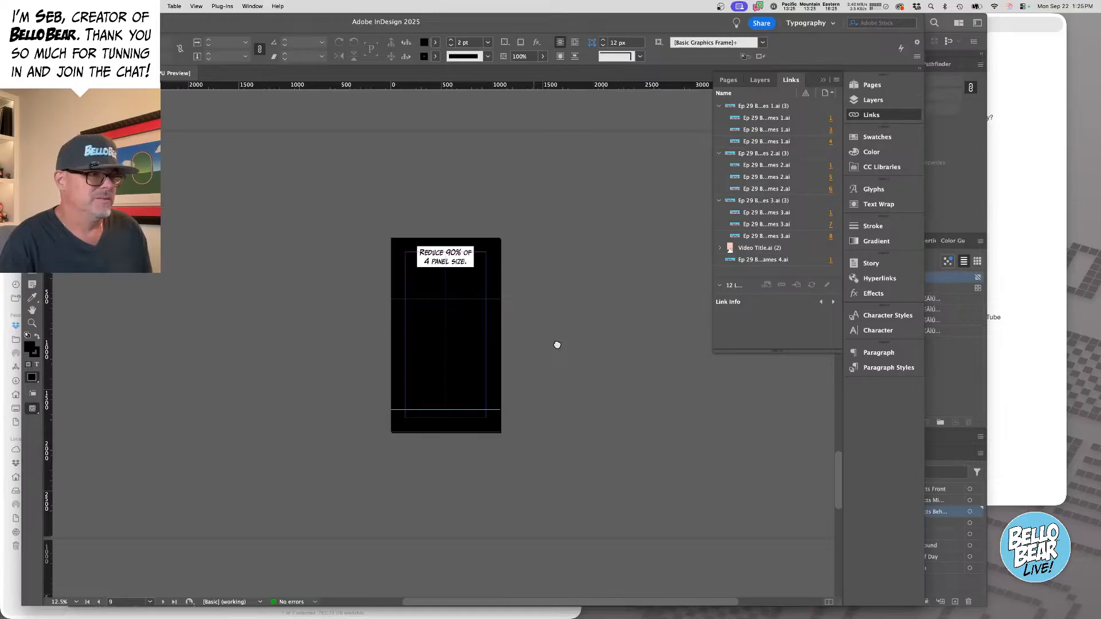
left_click(512, 279)
left_click_drag(512, 279, 508, 274)
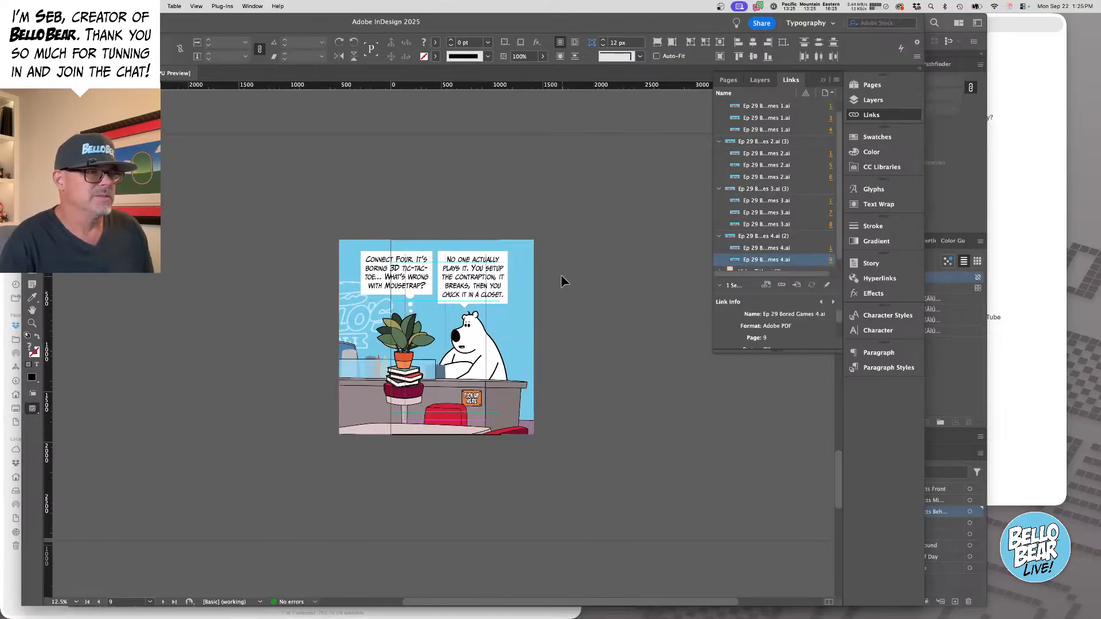
- Scale the panel on page 9 to 90% and delete its "No one actually plays it" speech bubble
left_click(246, 44)
left_click(235, 147)
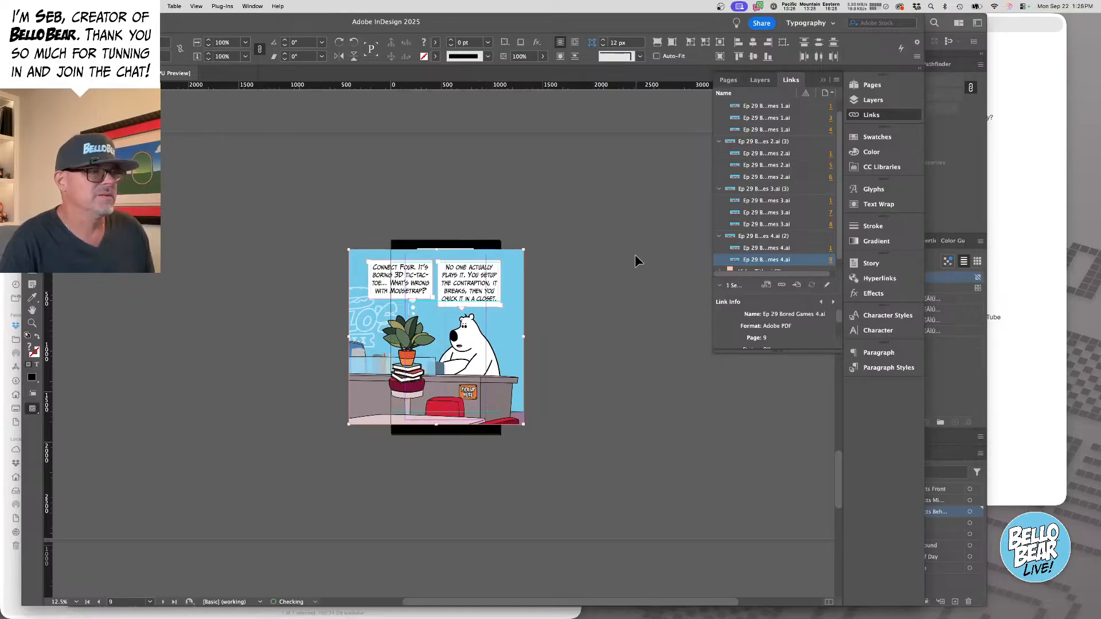
left_click(637, 260)
- Add a 90% copy of the fourth comic panel to page 10 without its "Connect Four" speech bubble
scroll(598, 330, "down", 10)
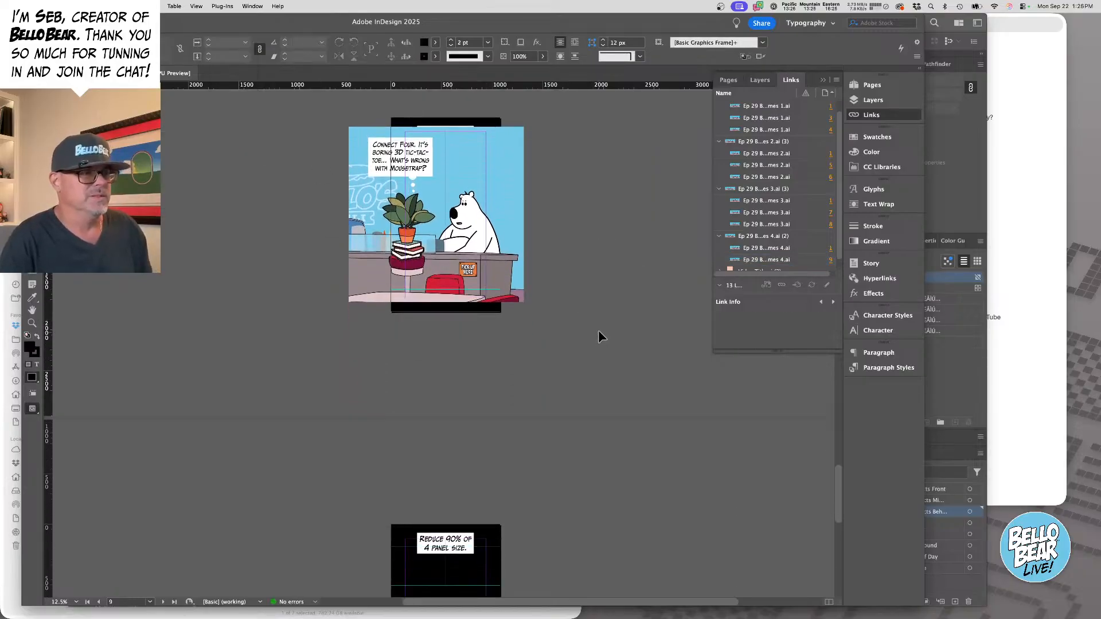
key("cmd+v")
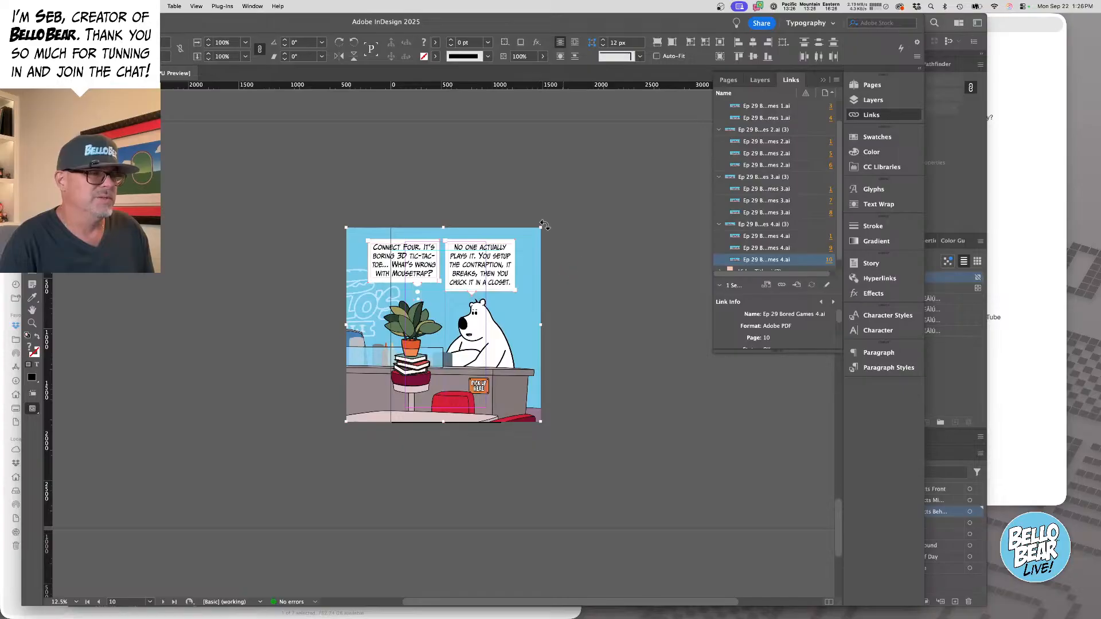
left_click(246, 42)
left_click(235, 151)
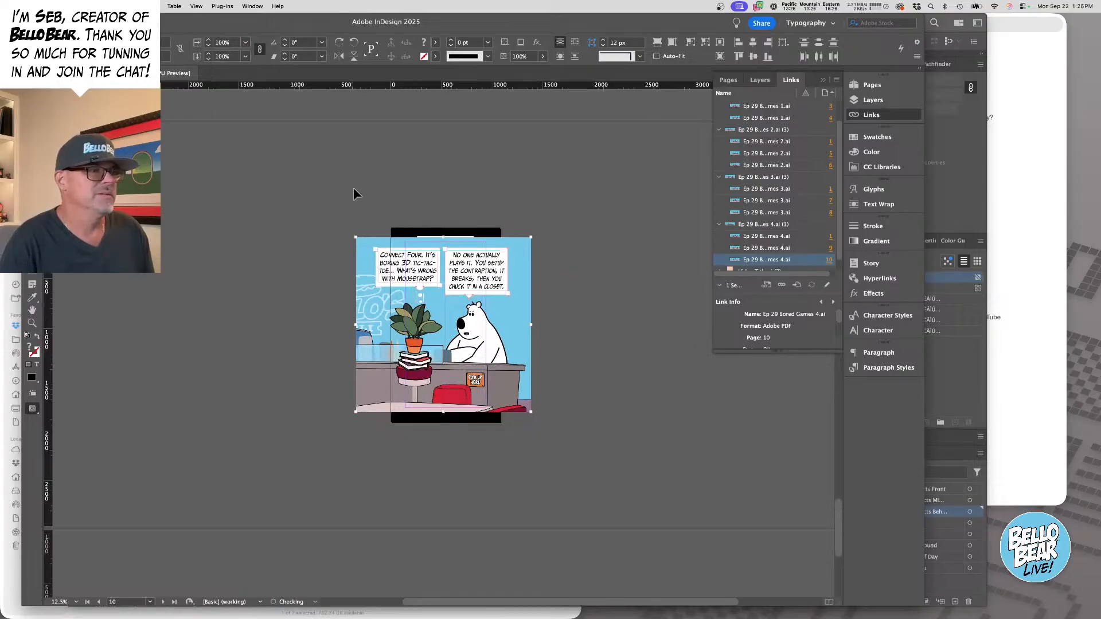
key("cmd+shift+a")
key("Delete")
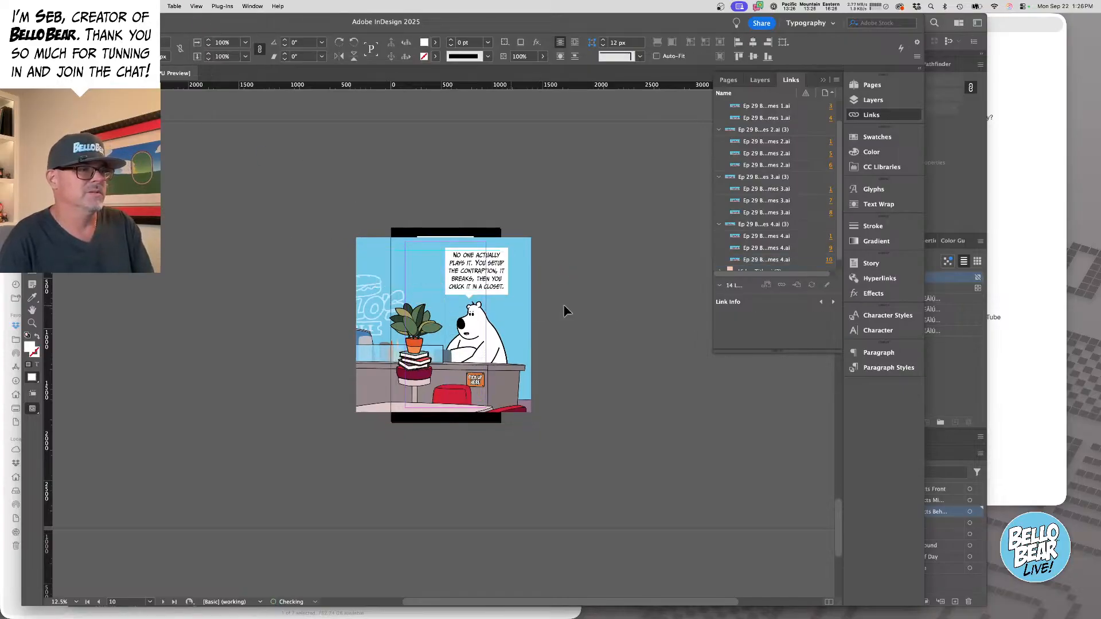
- Duplicate the first comic panel with its speech bubble from page 3 onto the pasteboard beside the page
scroll(626, 299, "down", 3)
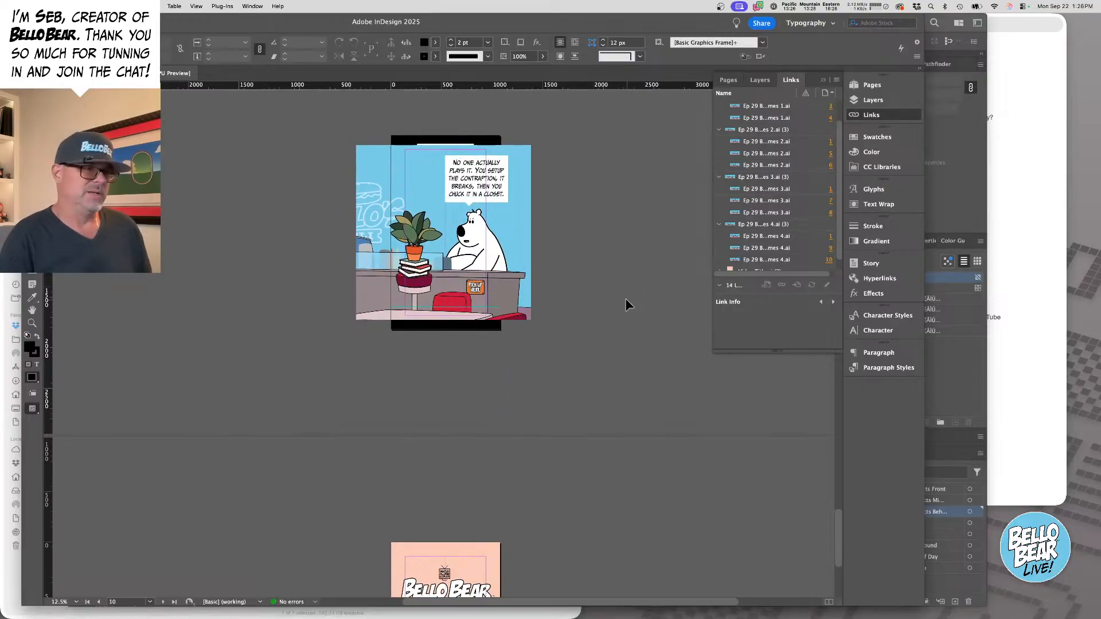
scroll(625, 299, "up", 20)
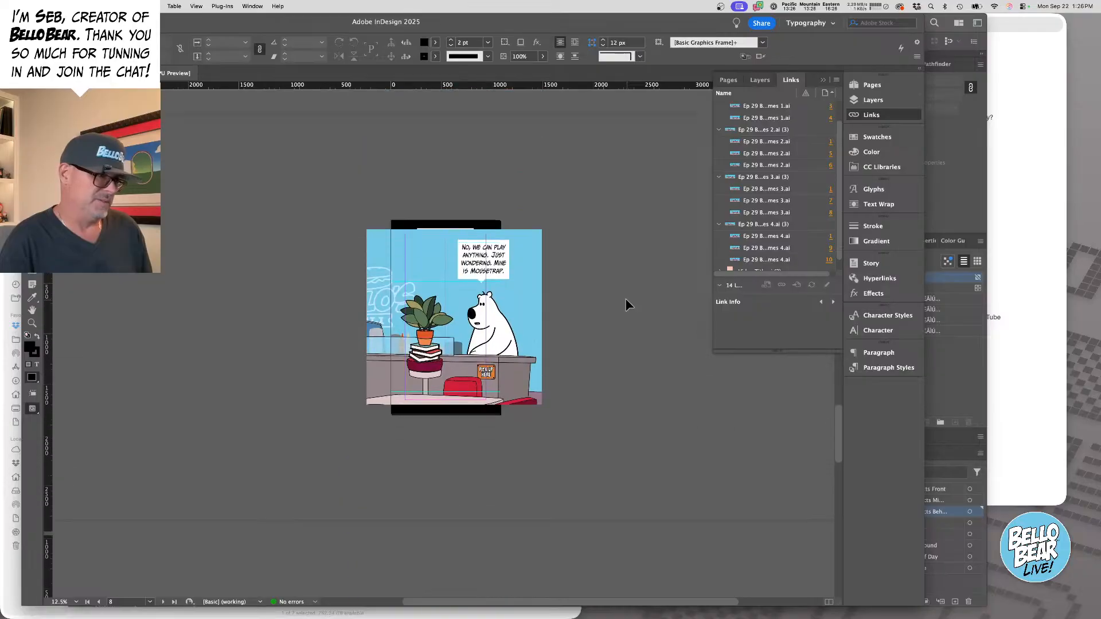
scroll(625, 298, "up", 15)
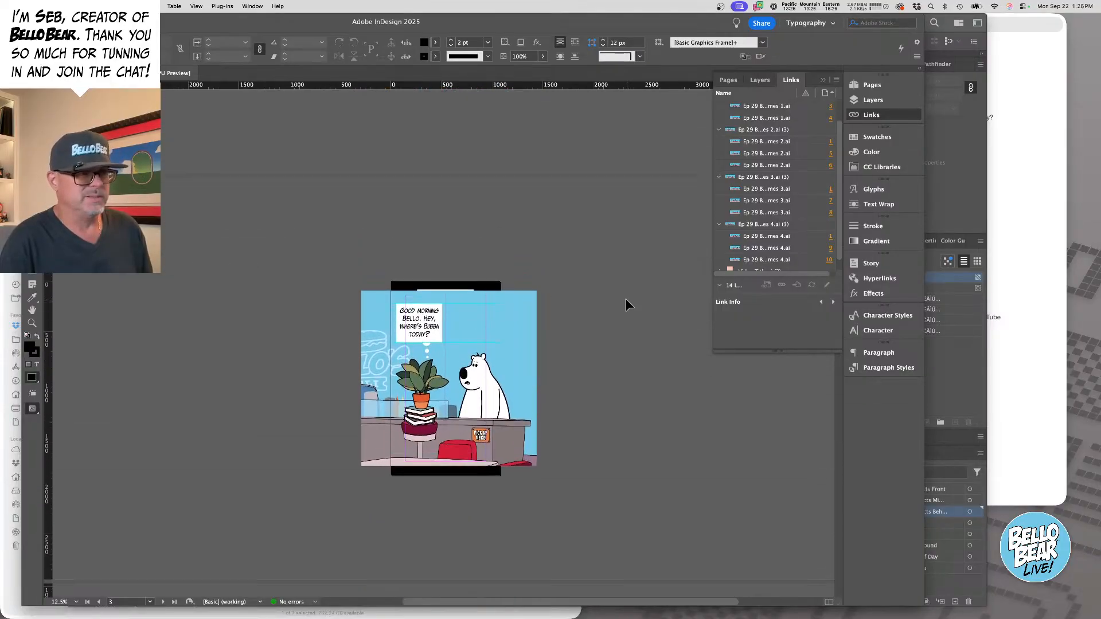
scroll(625, 298, "down", 10)
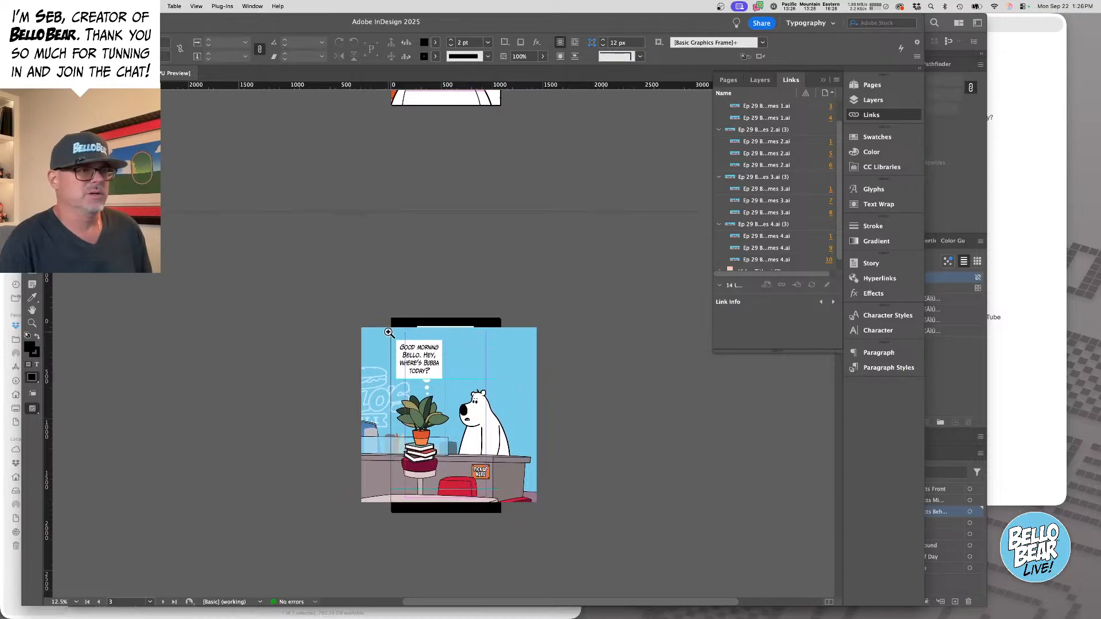
left_click_drag(409, 336, 450, 342)
scroll(450, 342, "down", 5)
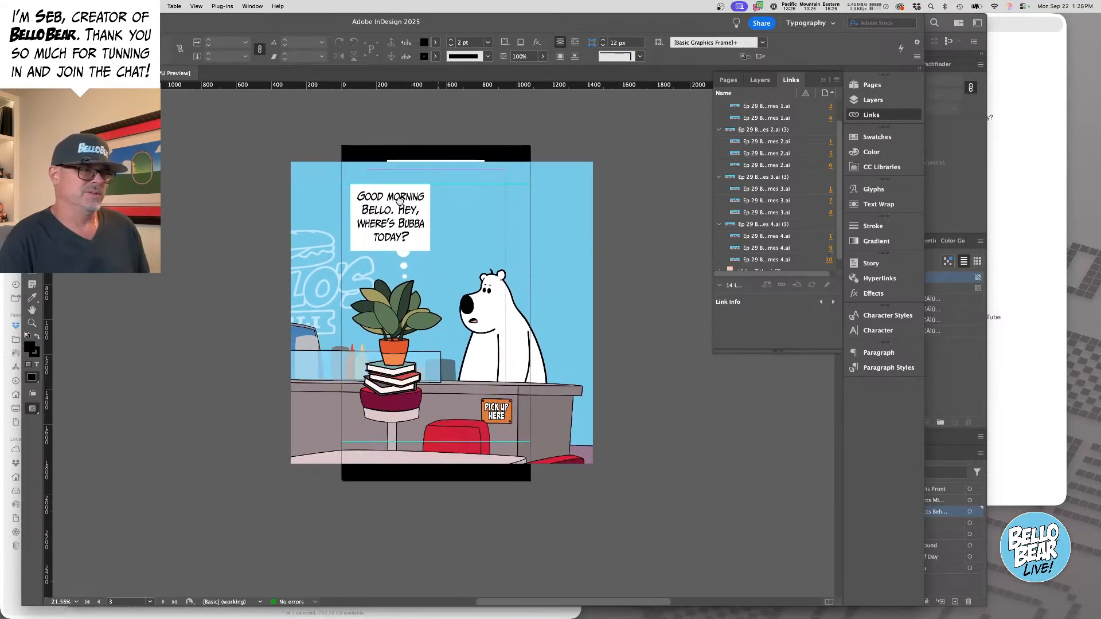
scroll(451, 343, "left", 4)
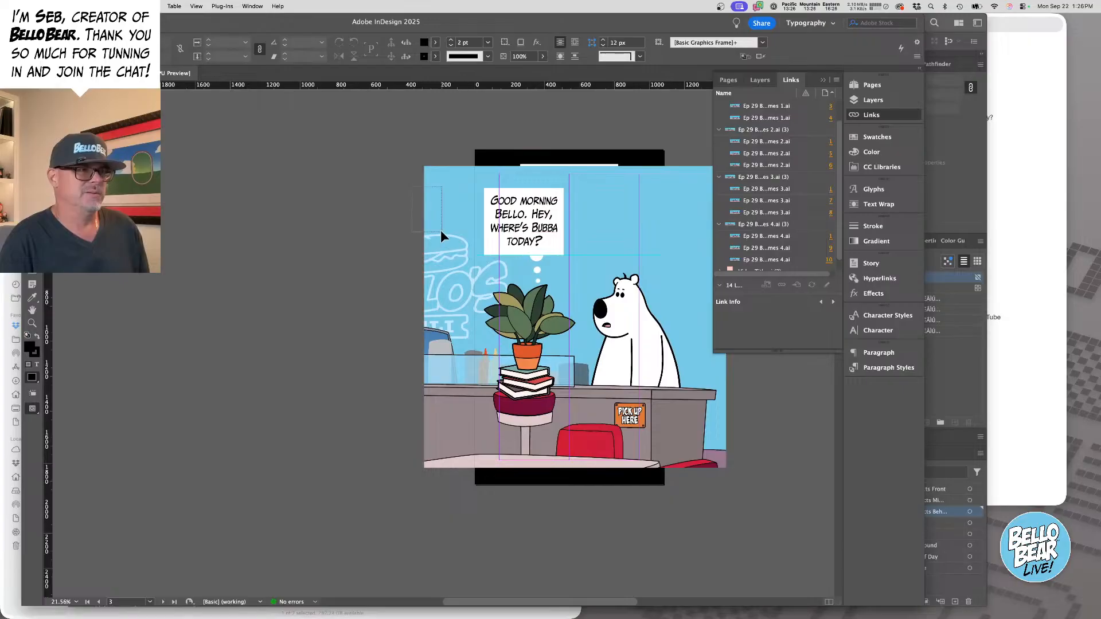
left_click(700, 348)
left_click_drag(680, 266, 360, 264)
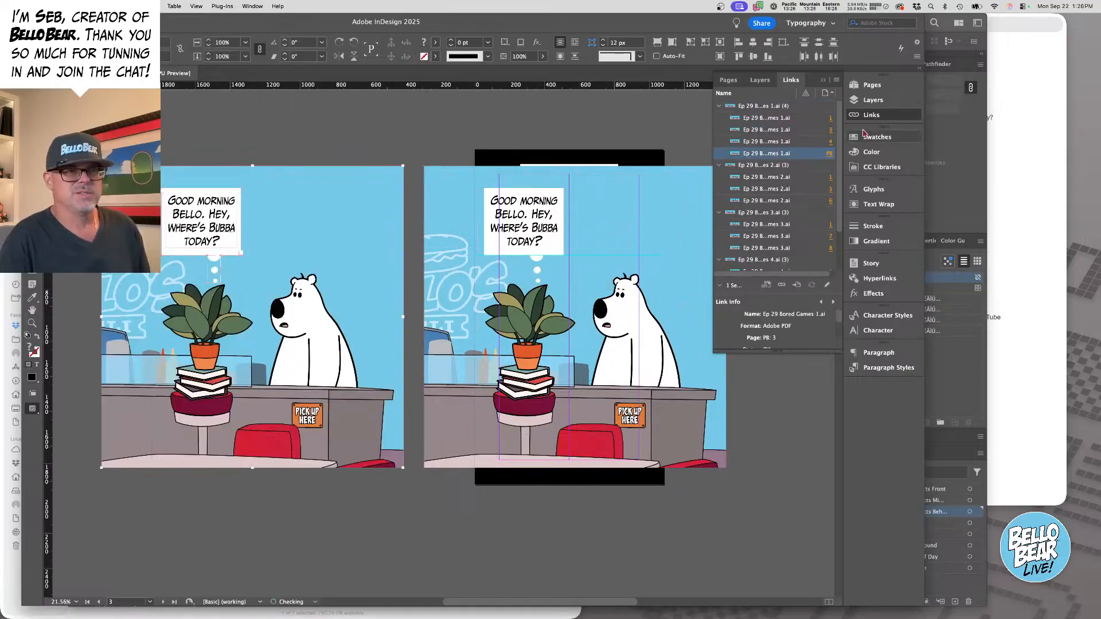
- Resize the panel's frame on page 3 to match the vertical page edges without scaling the artwork
left_click(871, 115)
left_click(510, 136)
left_click(453, 180)
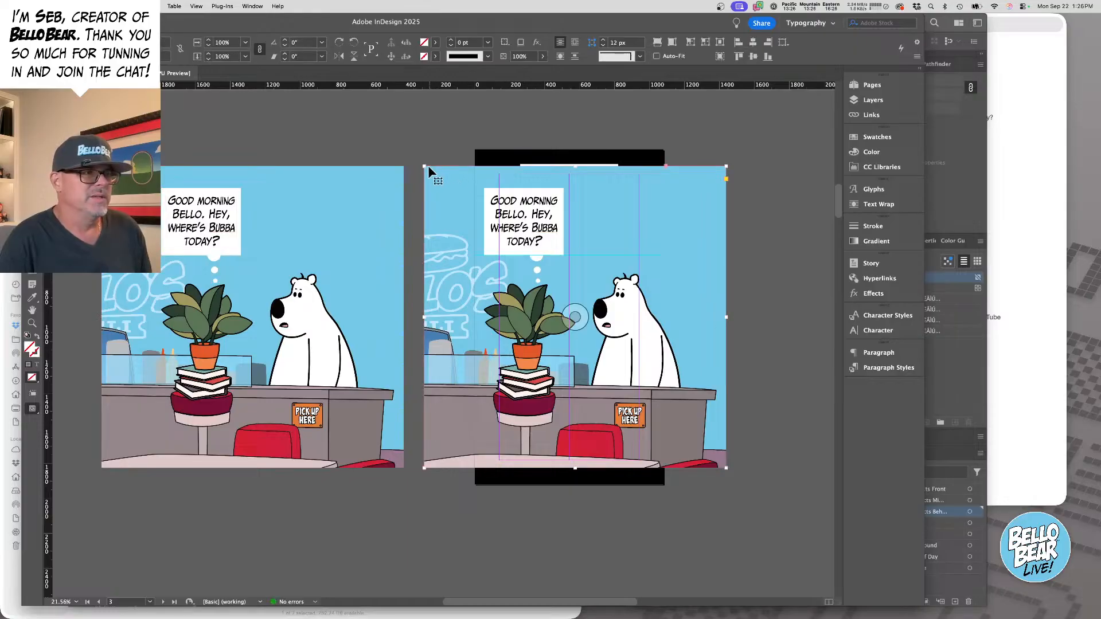
left_click_drag(424, 167, 475, 149)
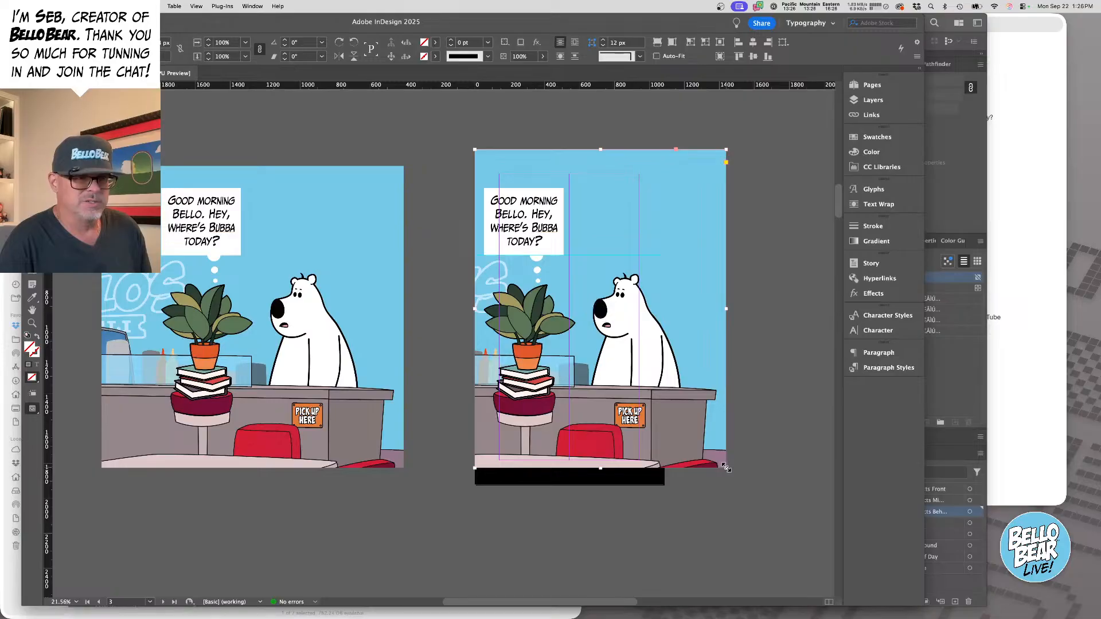
left_click_drag(726, 468, 664, 485)
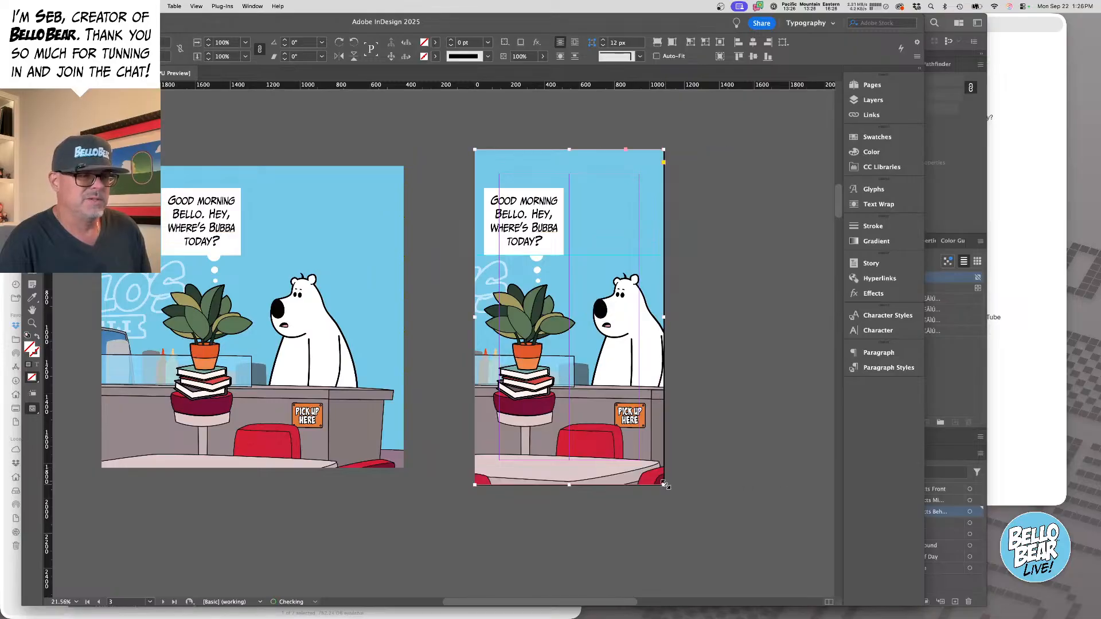
left_click(770, 393)
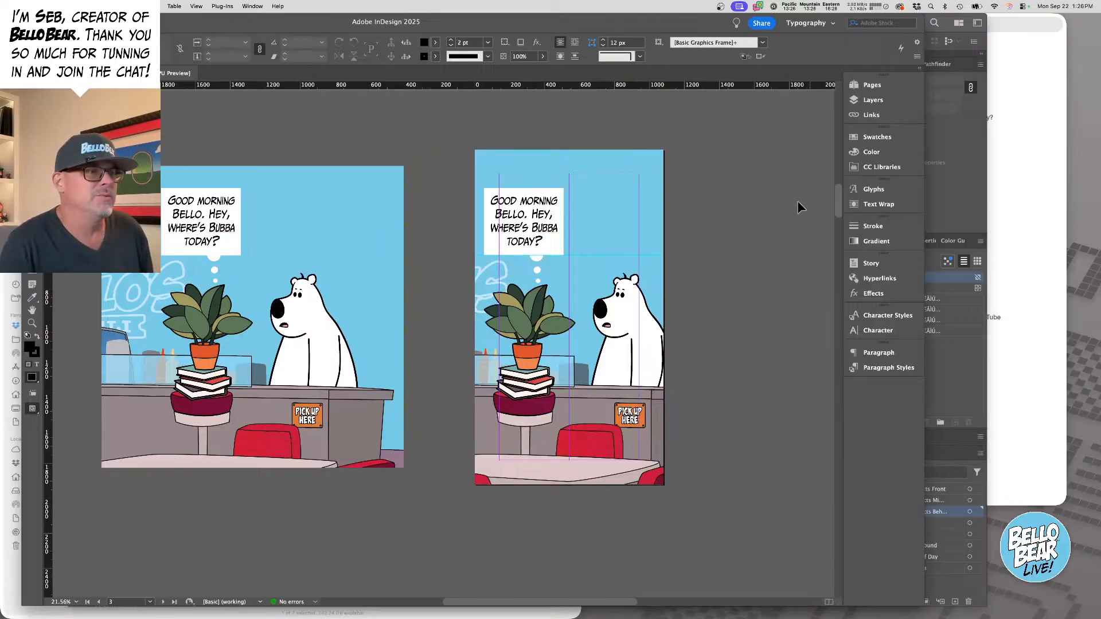
- Move the "Good morning Bello" speech bubble on page 3 horizontally to the page's left margin guide
scroll(523, 204, "up", 1)
scroll(414, 303, "right", 3)
scroll(414, 303, "up", 2)
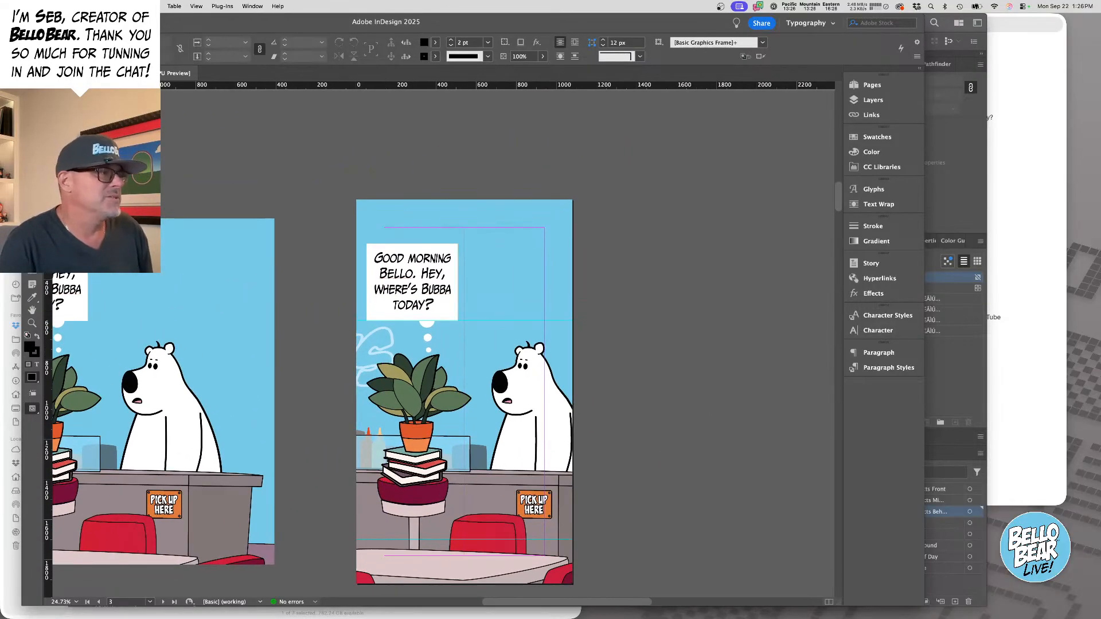
left_click(417, 259)
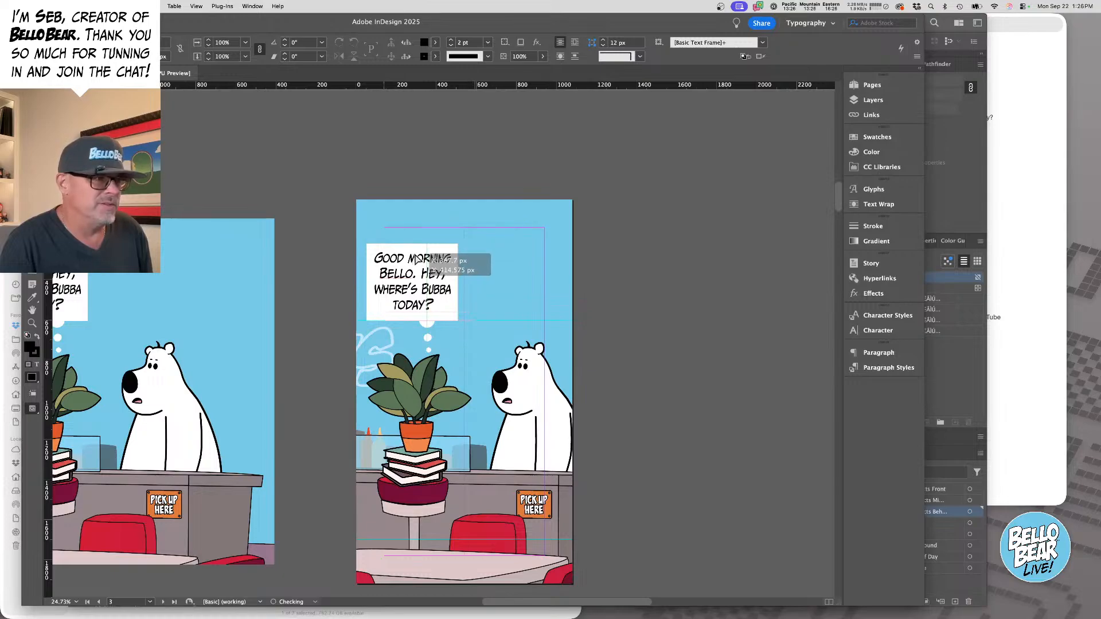
left_click_drag(417, 259, 435, 259)
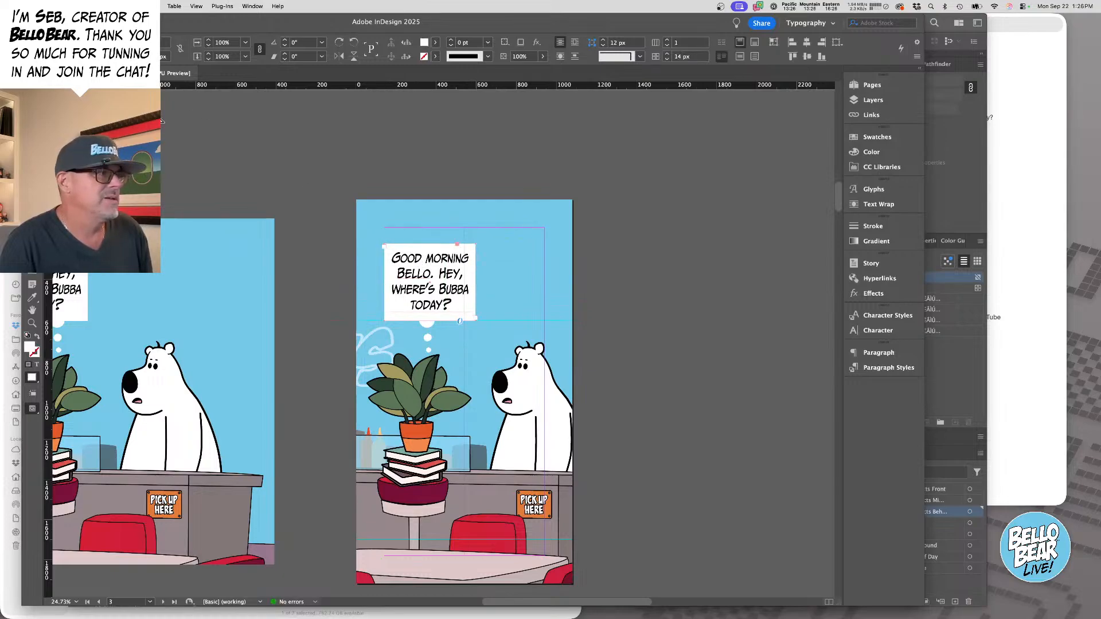
- Shift the page 3 artwork slightly right inside its frame and move the thought dots right to sit above the plant
scroll(316, 229, "up", 2)
scroll(457, 230, "down", 2)
scroll(458, 230, "left", 2)
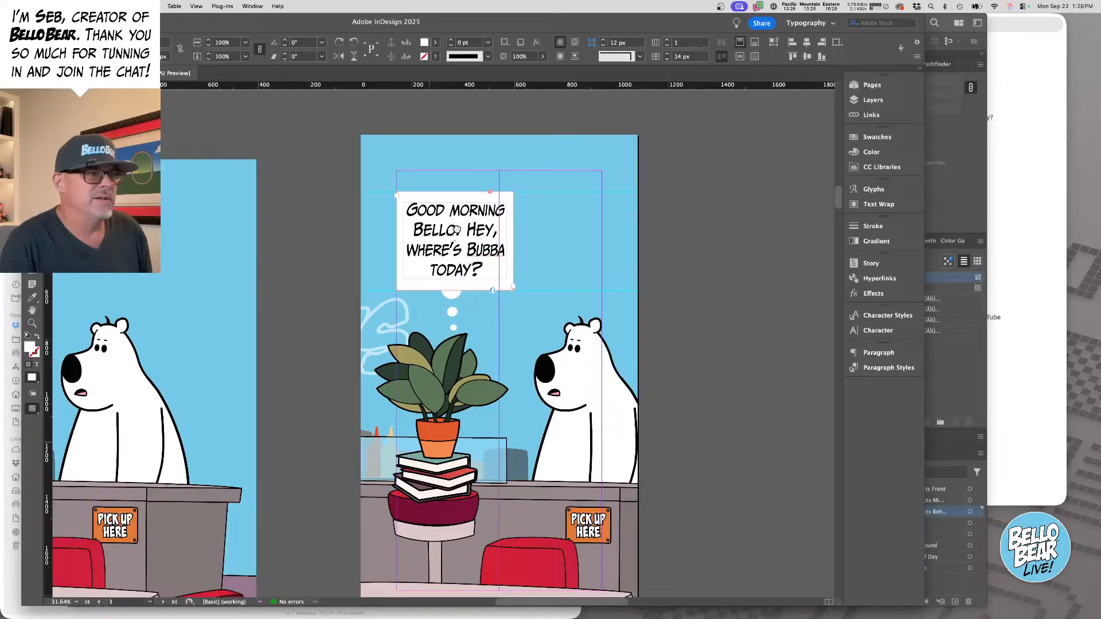
scroll(431, 283, "down", 1)
scroll(431, 284, "left", 1)
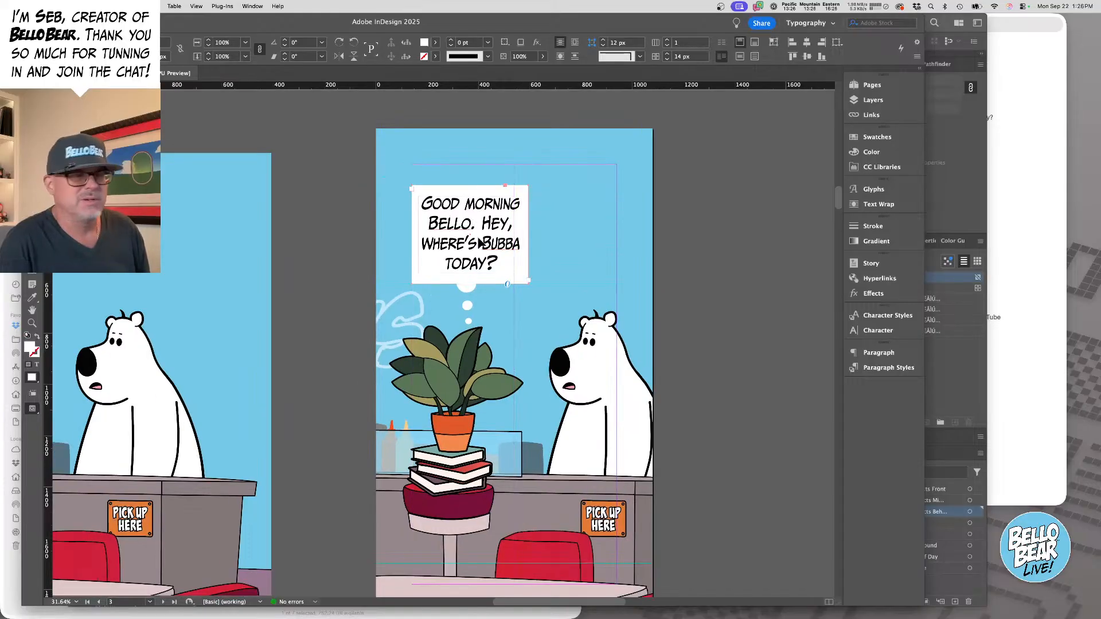
left_click_drag(482, 148, 502, 148)
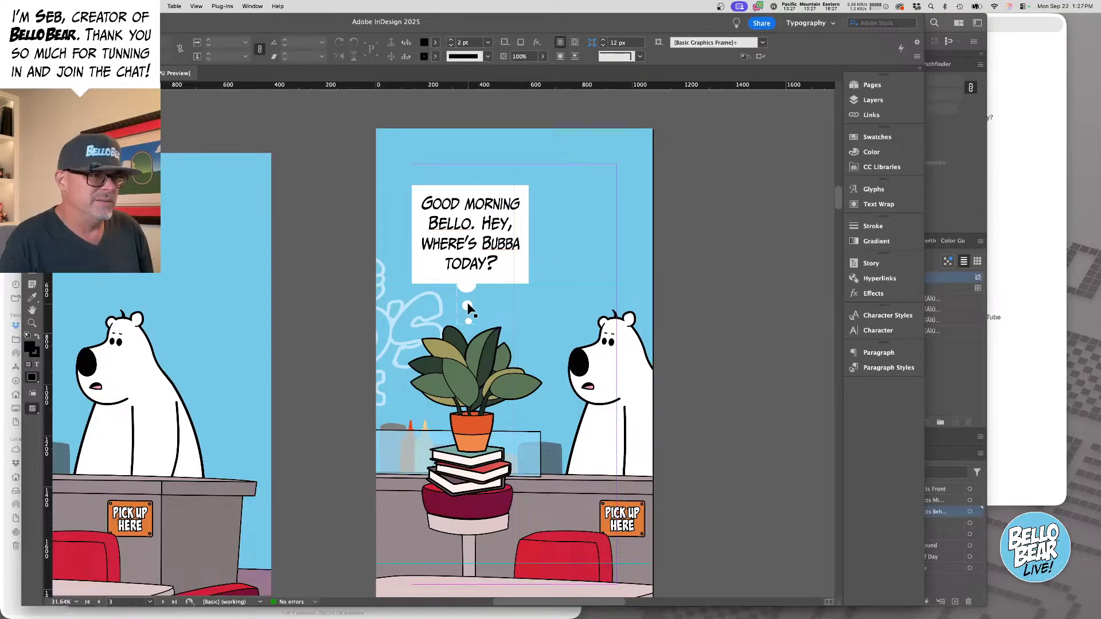
left_click_drag(468, 309, 486, 302)
left_click(678, 338)
- Resize the frame of the "He called in sick" panel on page 4 to match the vertical page edges
scroll(614, 291, "down", 10)
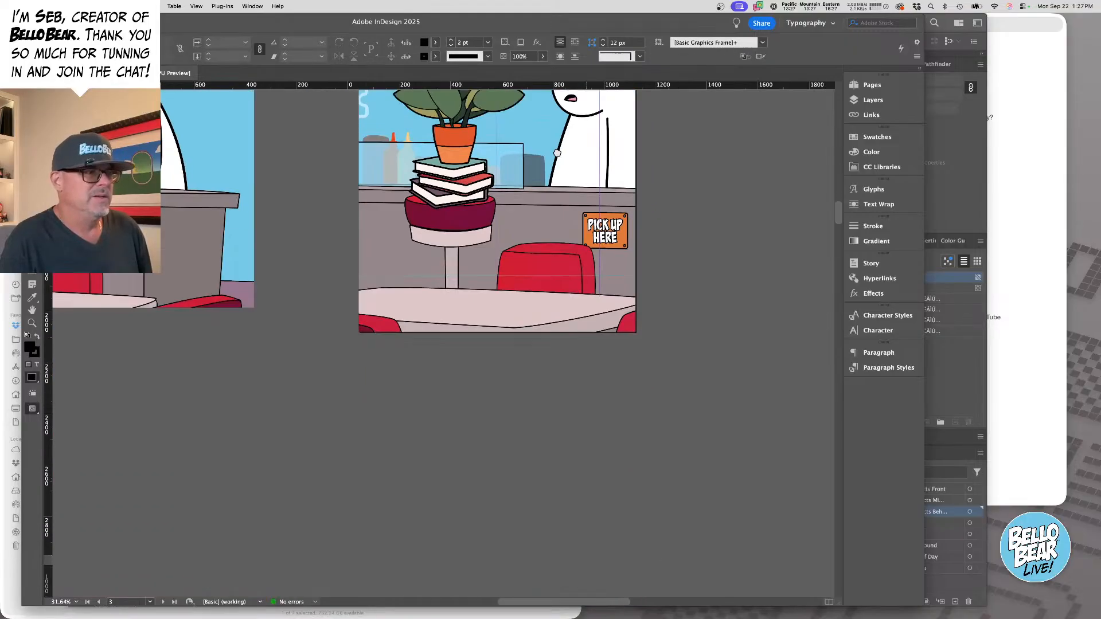
scroll(494, 356, "down", 2)
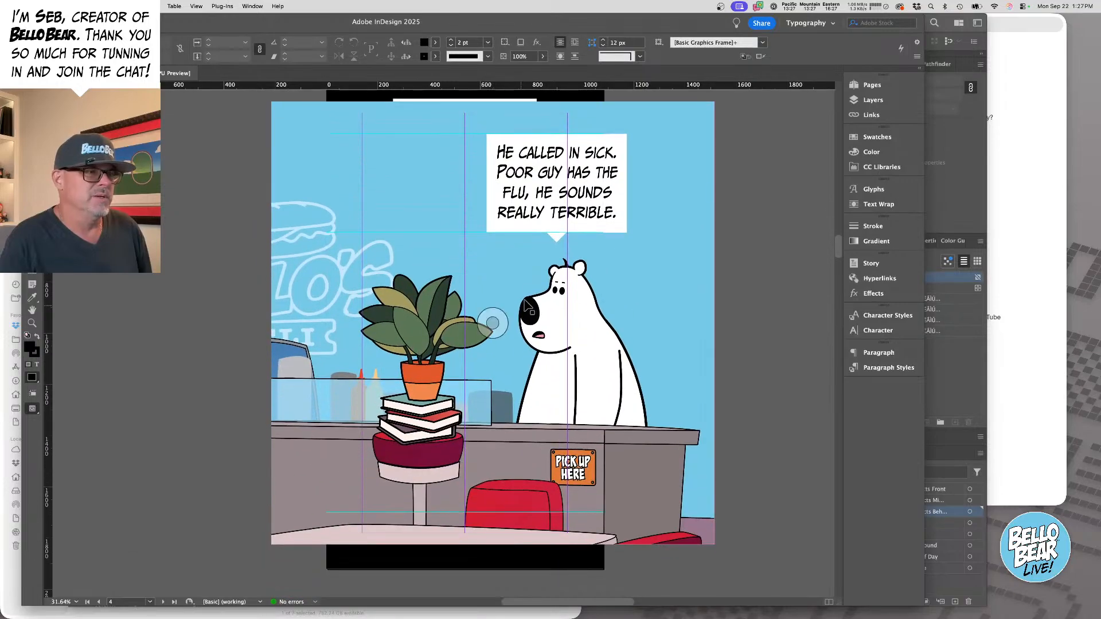
mouse_move(591, 324)
left_mouse_down()
mouse_move(581, 339)
mouse_move(635, 335)
mouse_move(603, 338)
left_mouse_up()
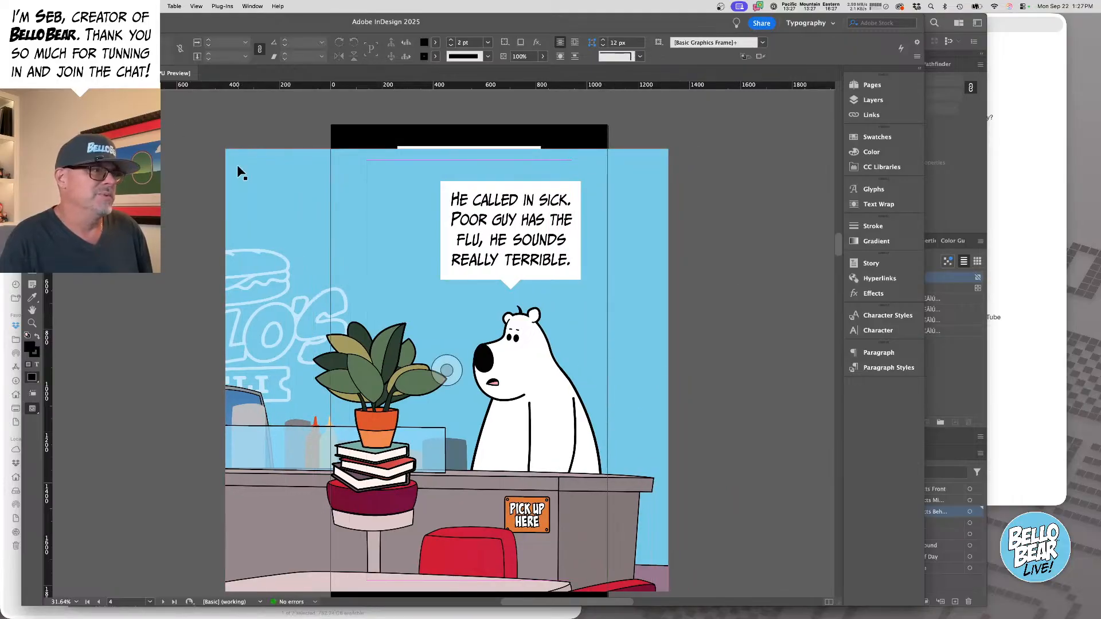
left_click_drag(226, 150, 331, 125)
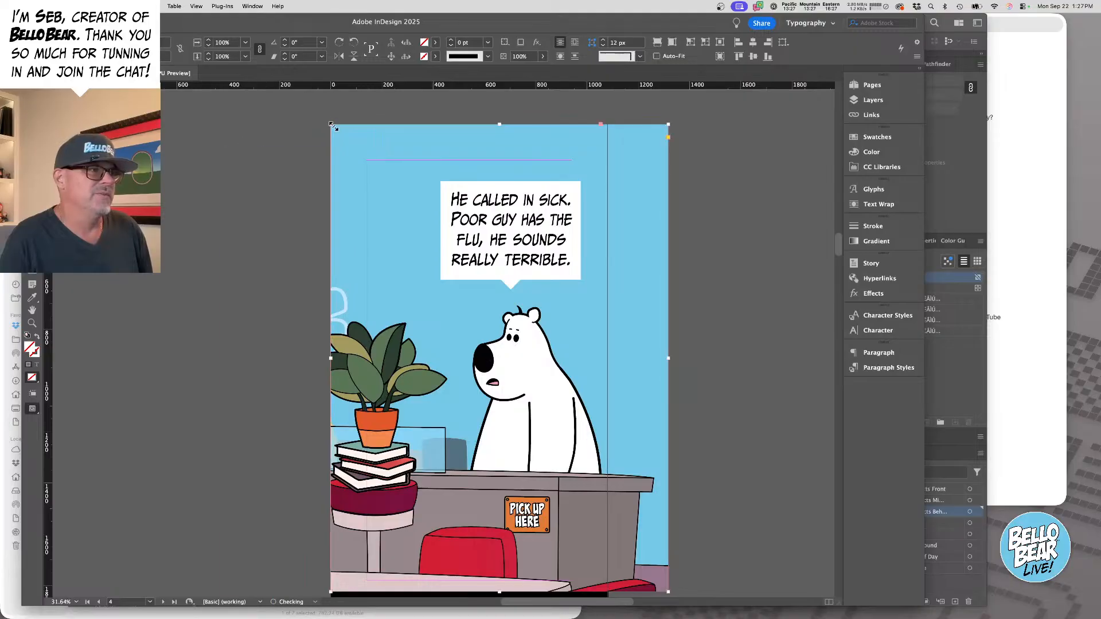
scroll(637, 465, "down", 5)
left_click_drag(683, 443, 620, 465)
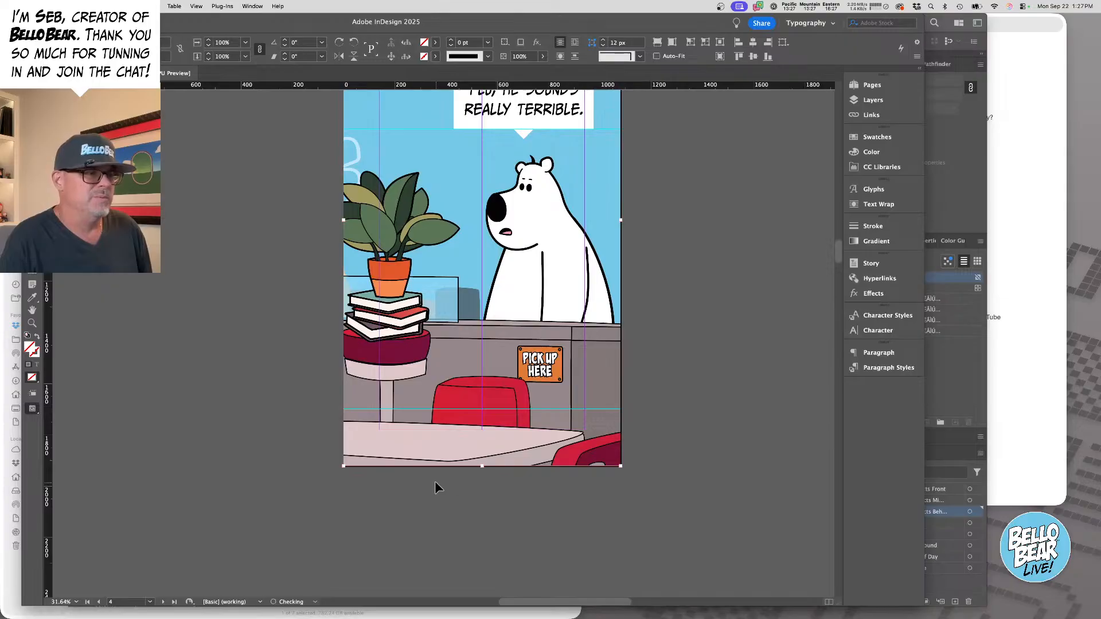
- Shift the page 4 artwork slightly left inside its frame and compare its placement with page 3
left_click_drag(277, 343, 245, 422)
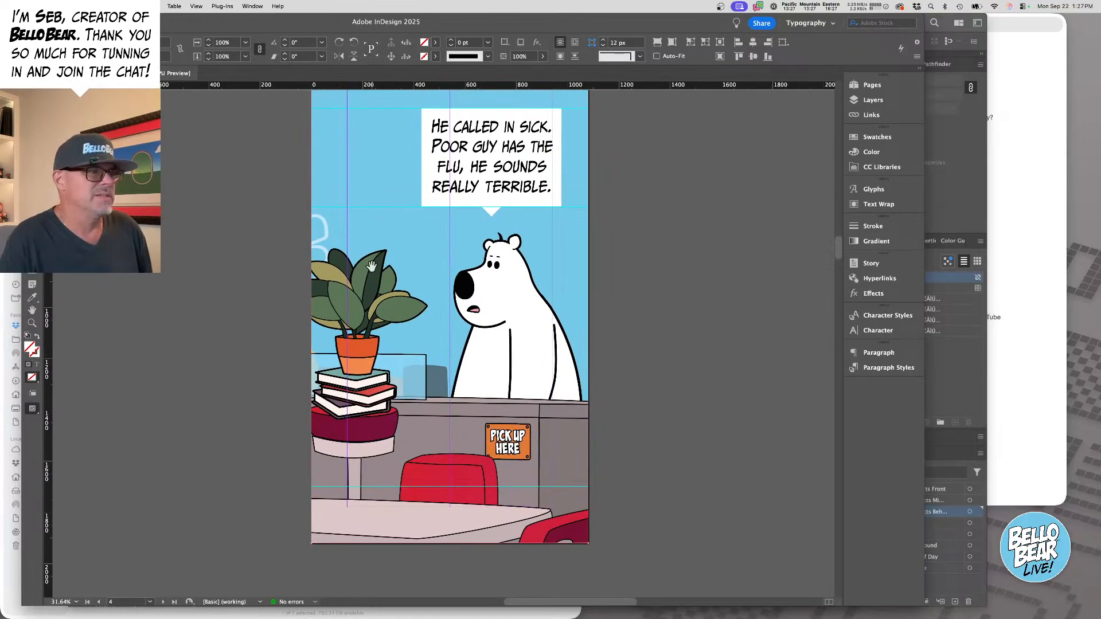
left_click_drag(372, 266, 365, 266)
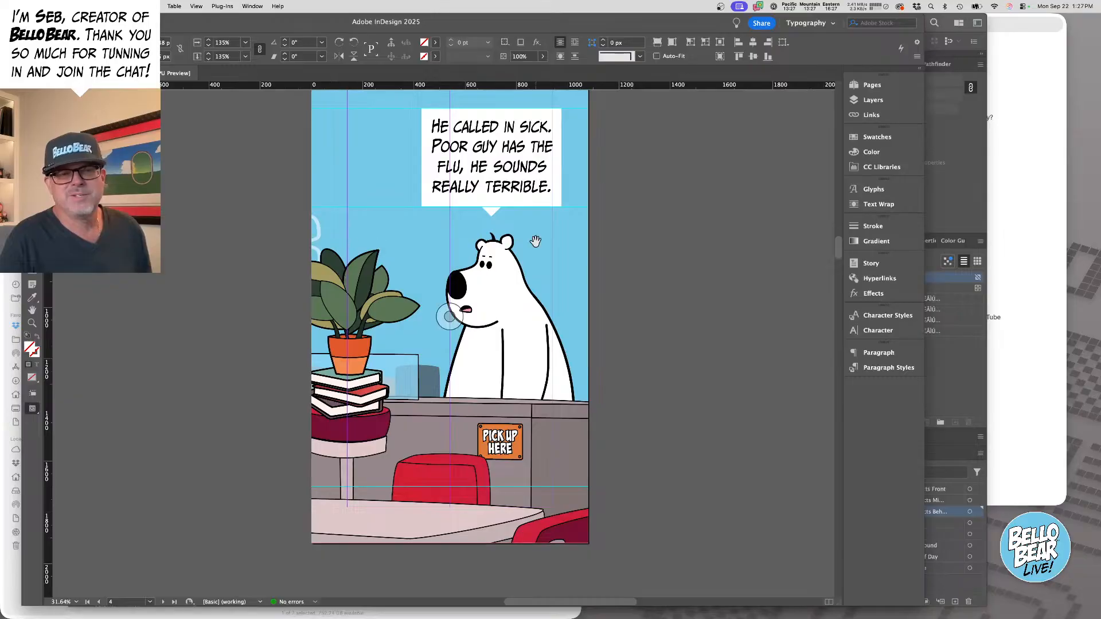
scroll(634, 259, "up", 10)
scroll(641, 266, "up", 4)
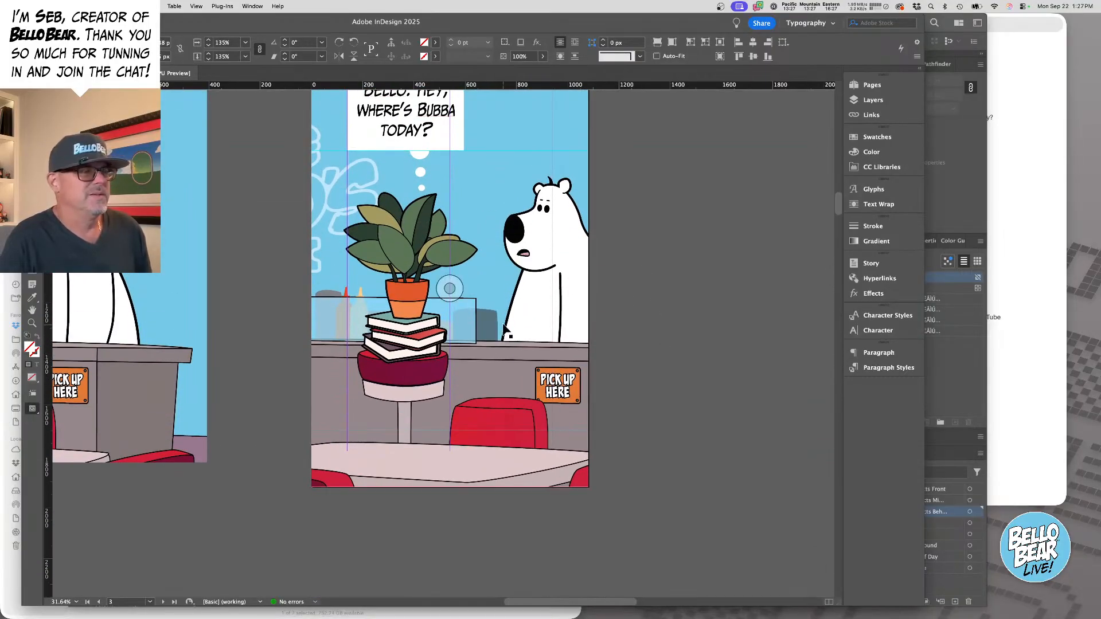
scroll(504, 320, "down", 14)
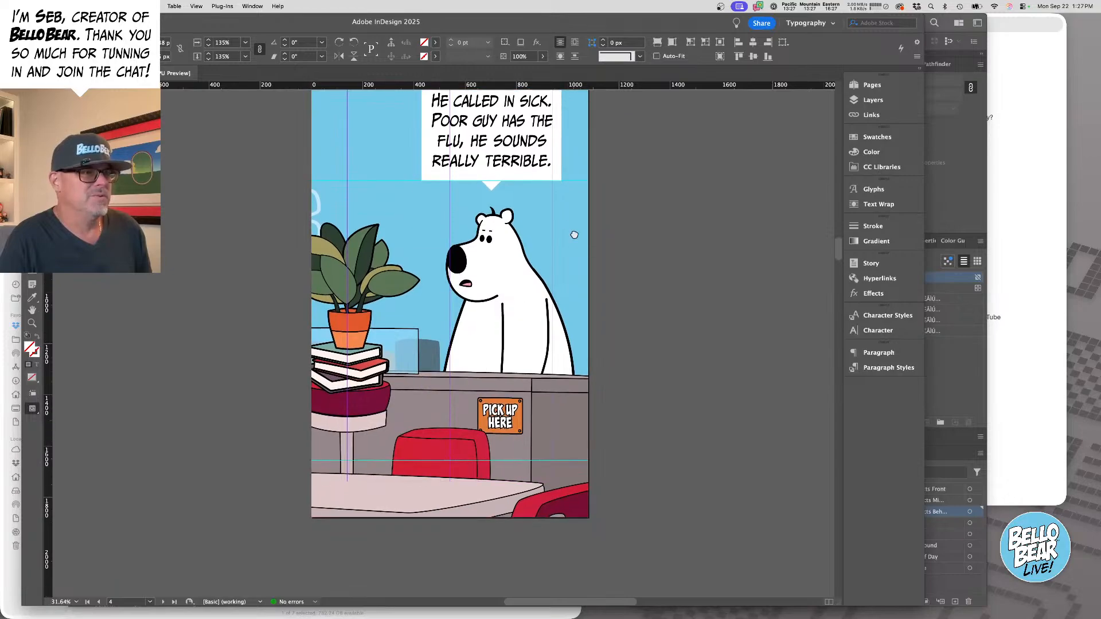
scroll(570, 268, "up", 3)
key("super+minus")
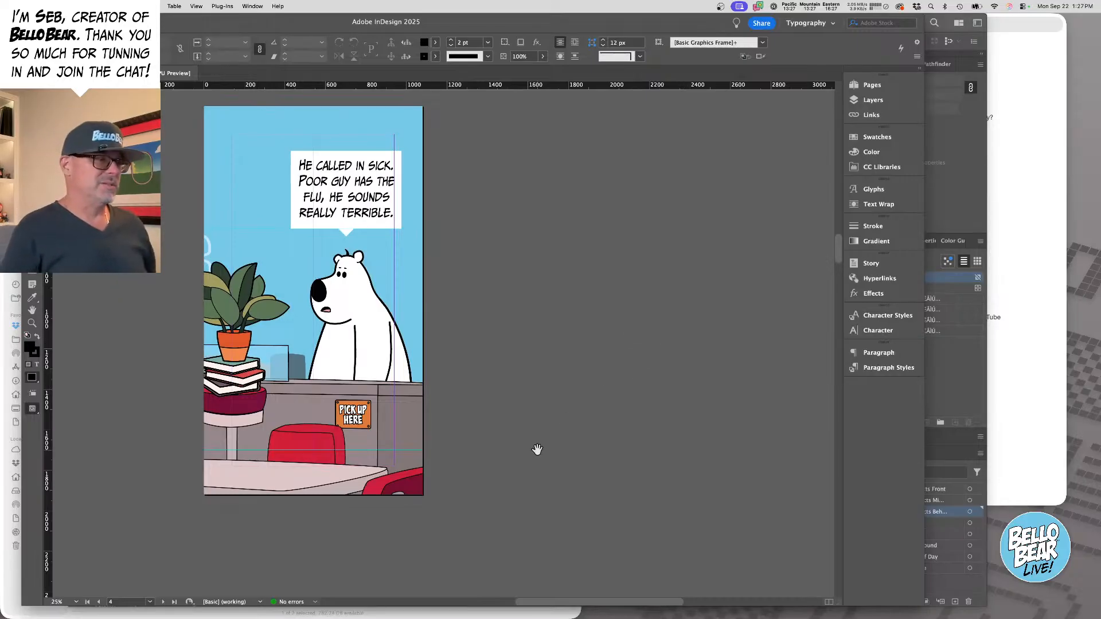
- Examine the uncropped page 5 panel against the cropped layouts of pages 4 and 3
left_click_drag(537, 449, 613, 283)
left_click_drag(508, 489, 483, 190)
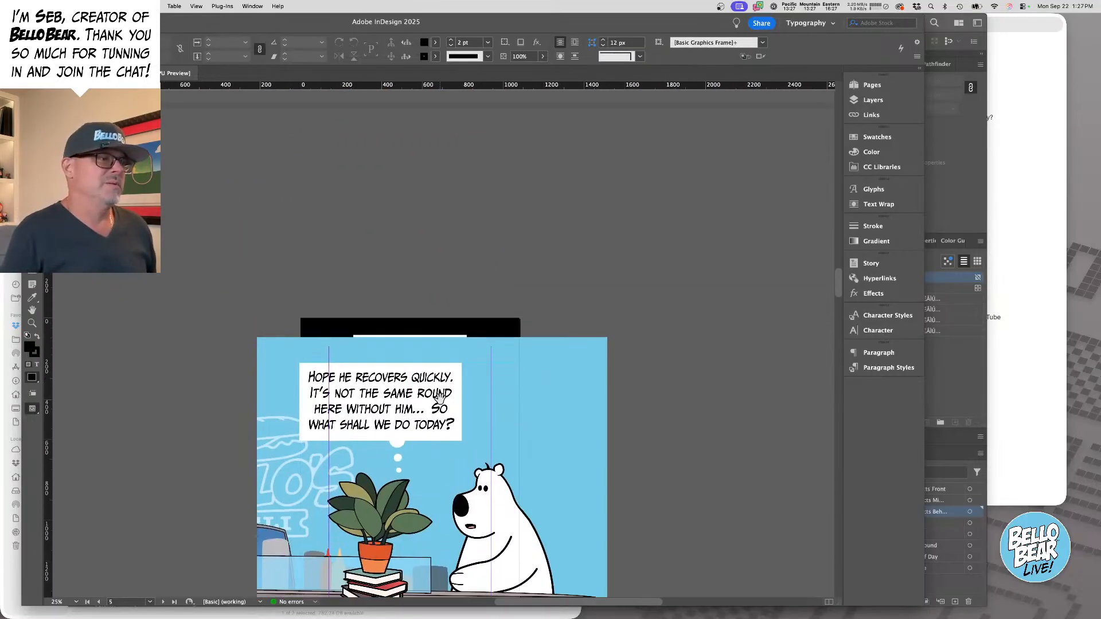
left_click_drag(440, 397, 521, 238)
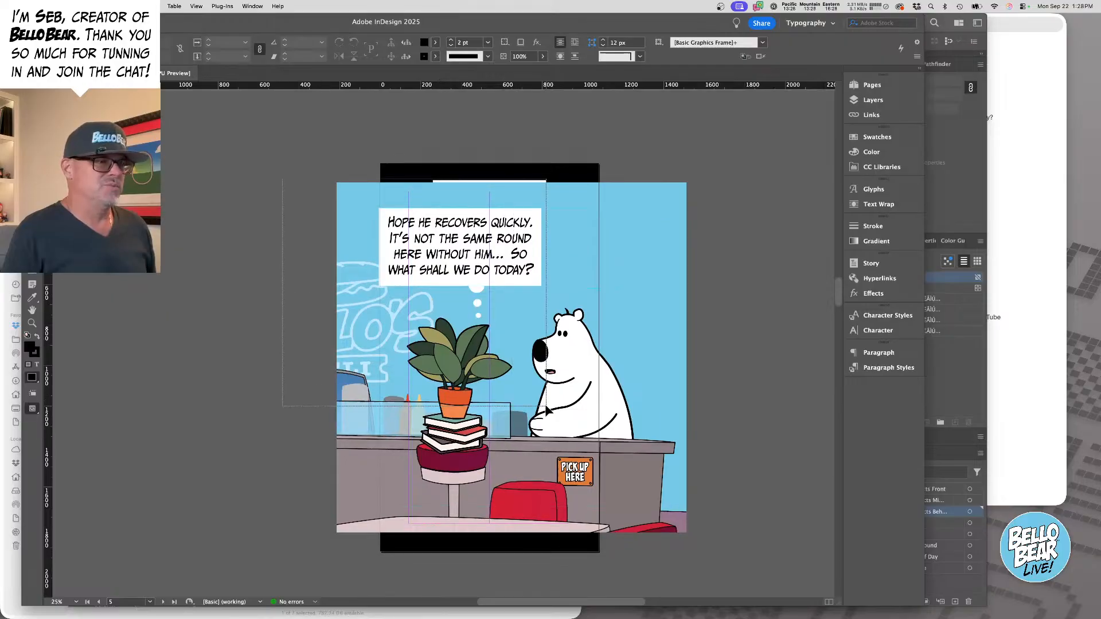
left_click(583, 403)
scroll(687, 279, "up", 1)
scroll(690, 273, "up", 15)
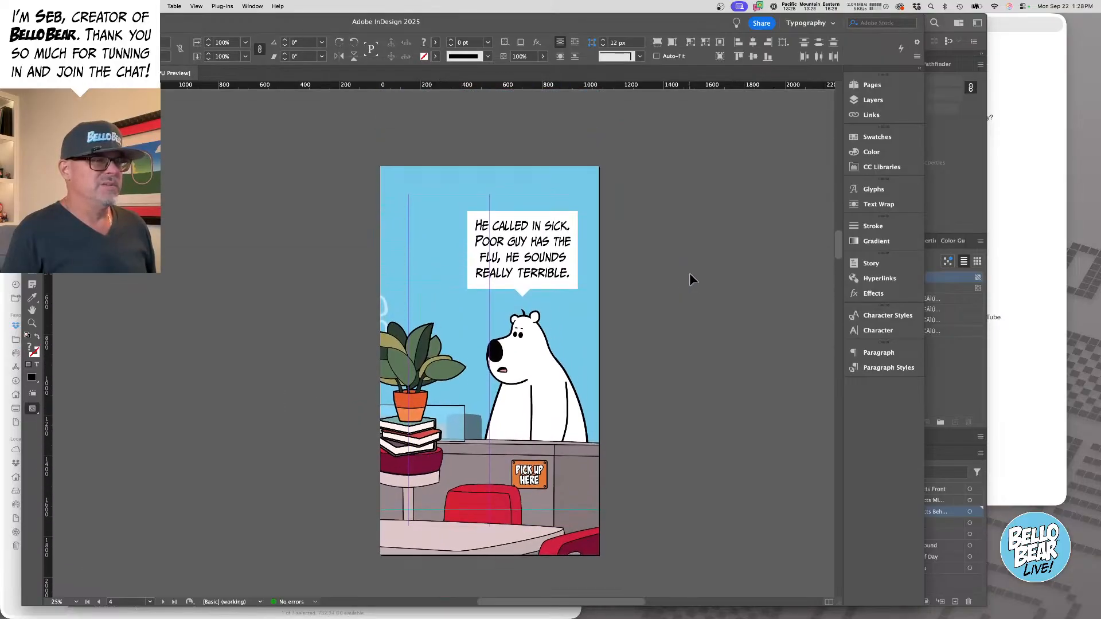
scroll(690, 272, "down", 2)
scroll(690, 273, "down", 2)
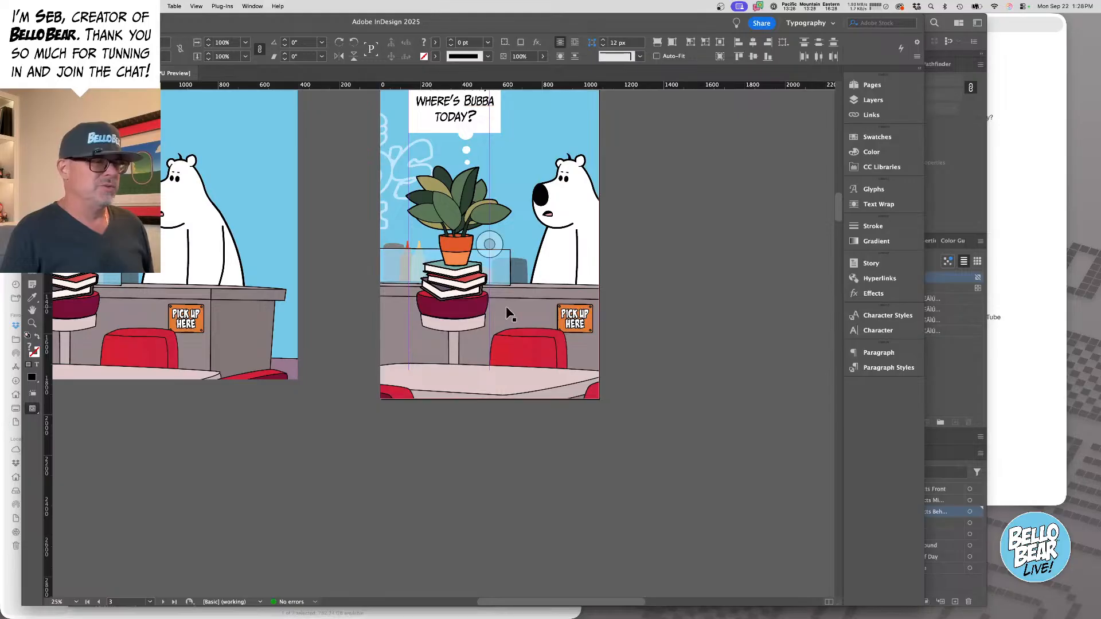
- Delete the spare panel copy with its speech bubble from the pasteboard beside page 3
left_click_drag(420, 205, 566, 314)
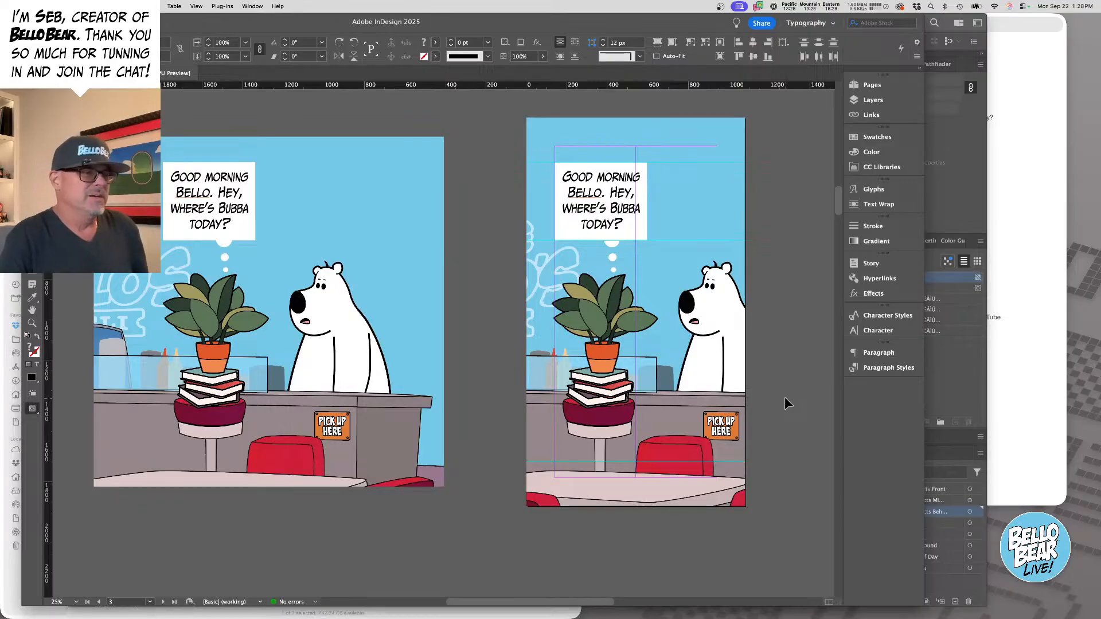
left_click(269, 312)
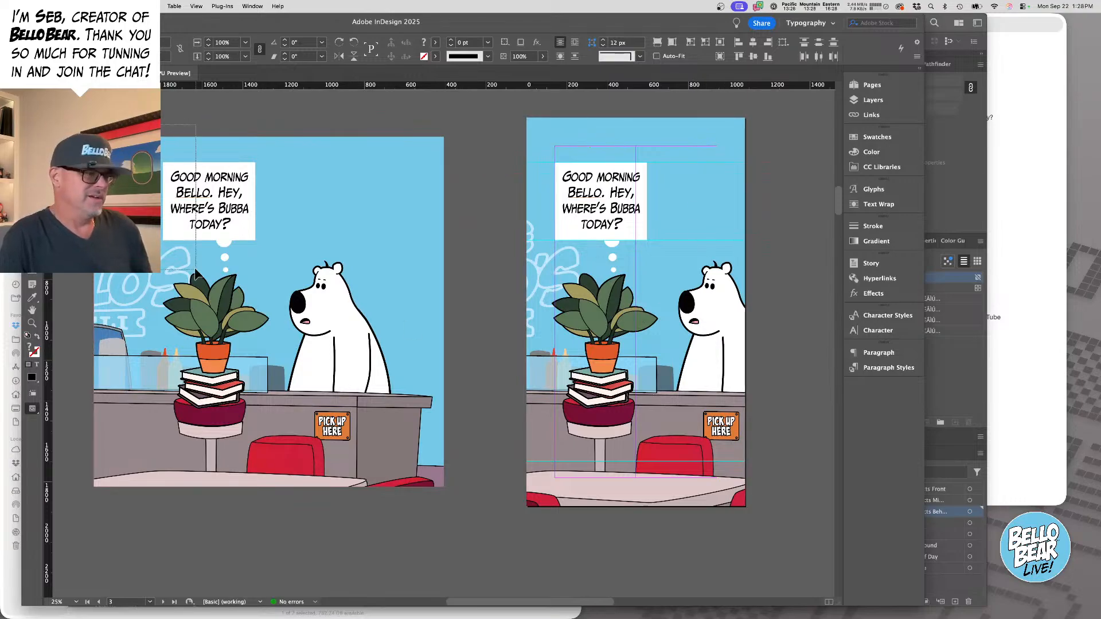
scroll(399, 485, "up", 1)
left_click(400, 491)
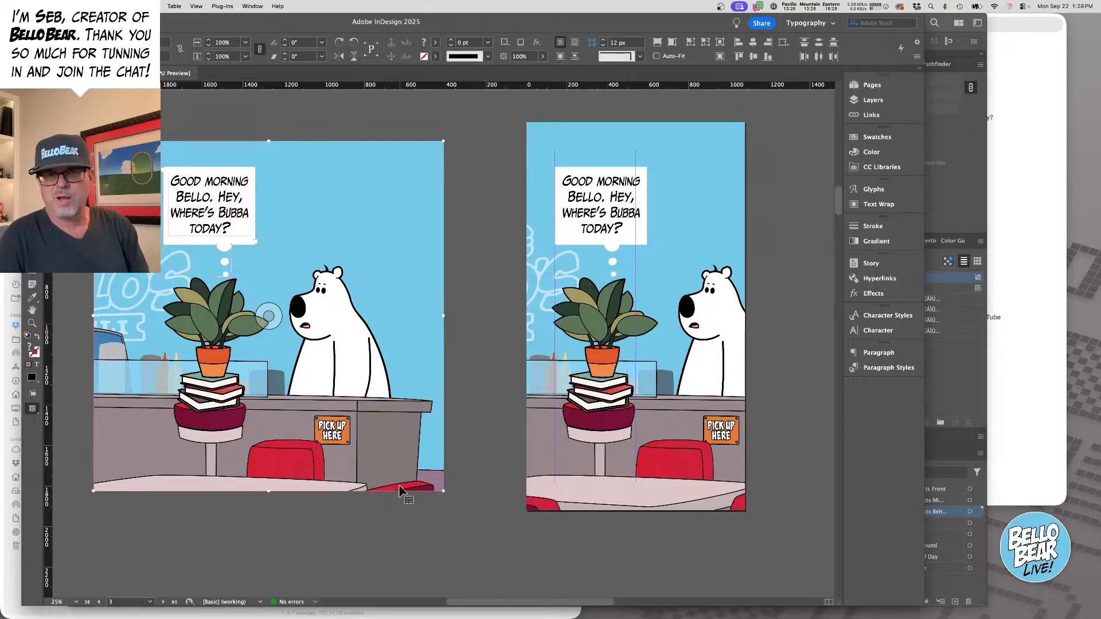
key("Delete")
left_click_drag(436, 484, 348, 443)
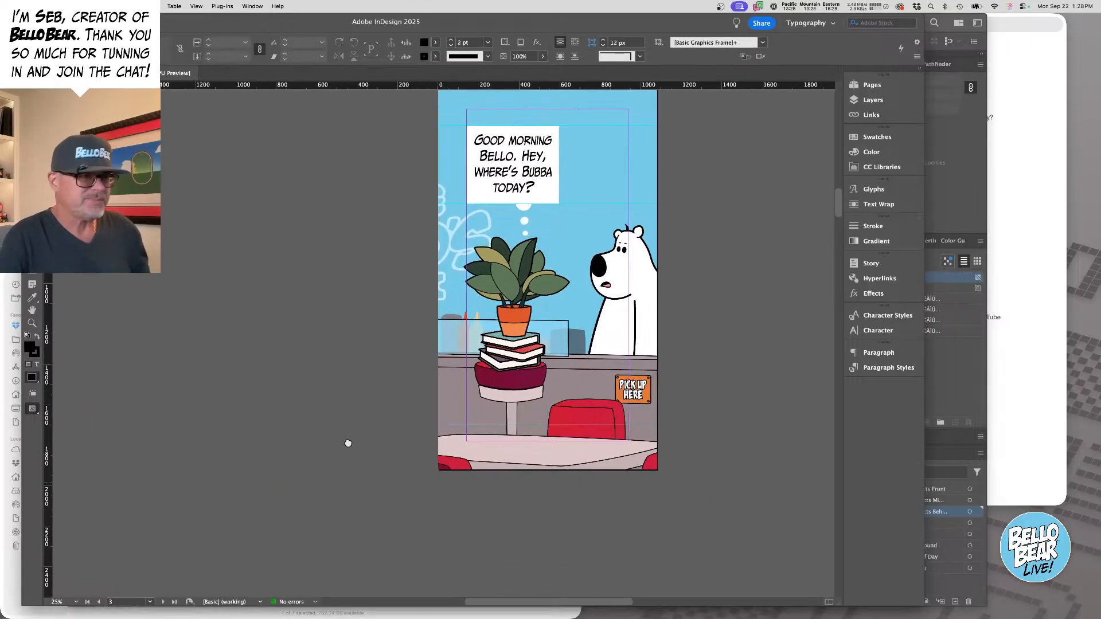
- Crop the "Hope he recovers quickly" panel on page 5 by fitting its frame to the vertical page edges
scroll(468, 317, "up", 1)
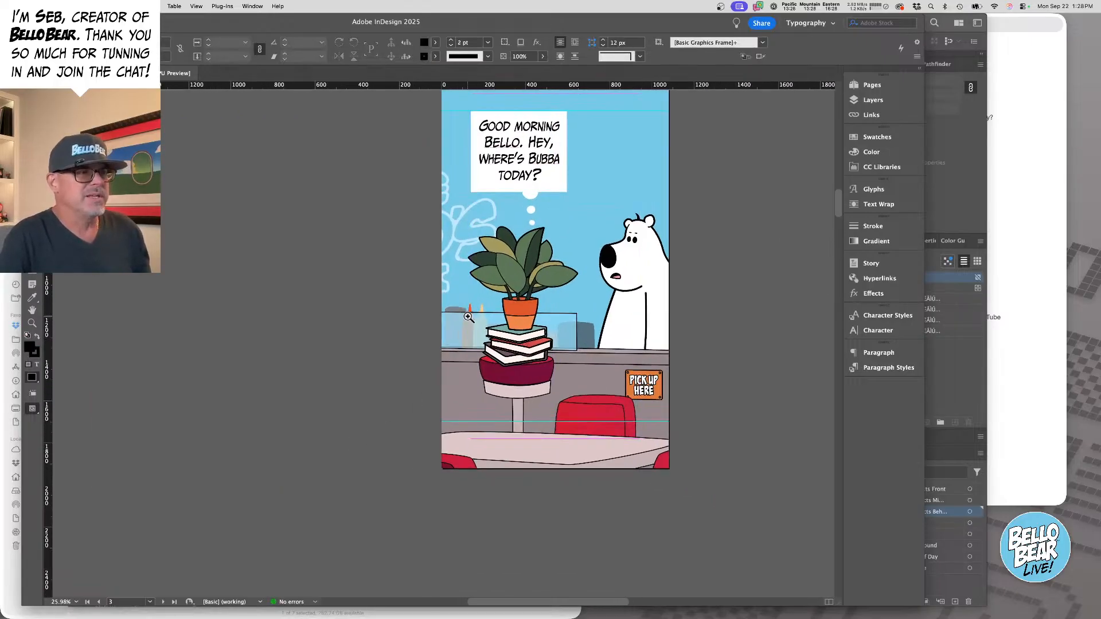
scroll(469, 317, "up", 5)
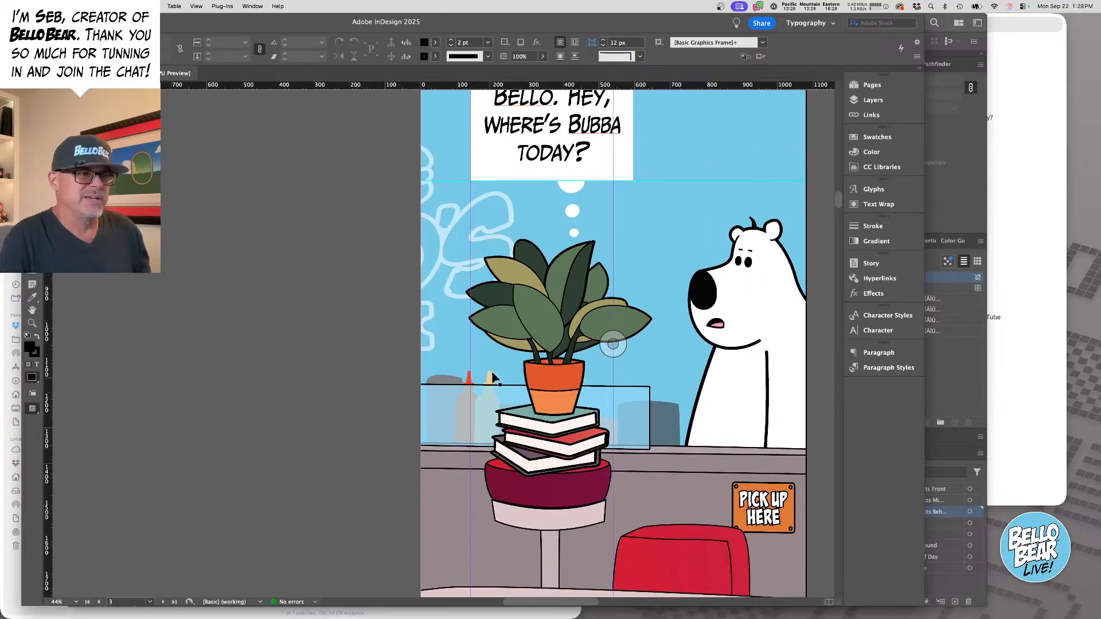
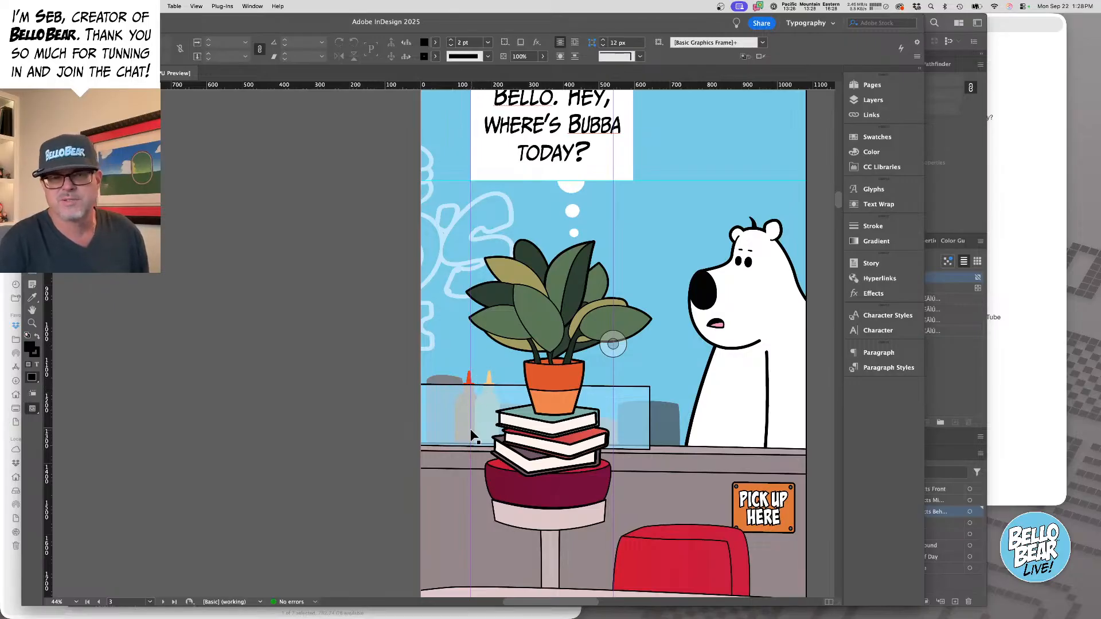
scroll(309, 390, "down", 4)
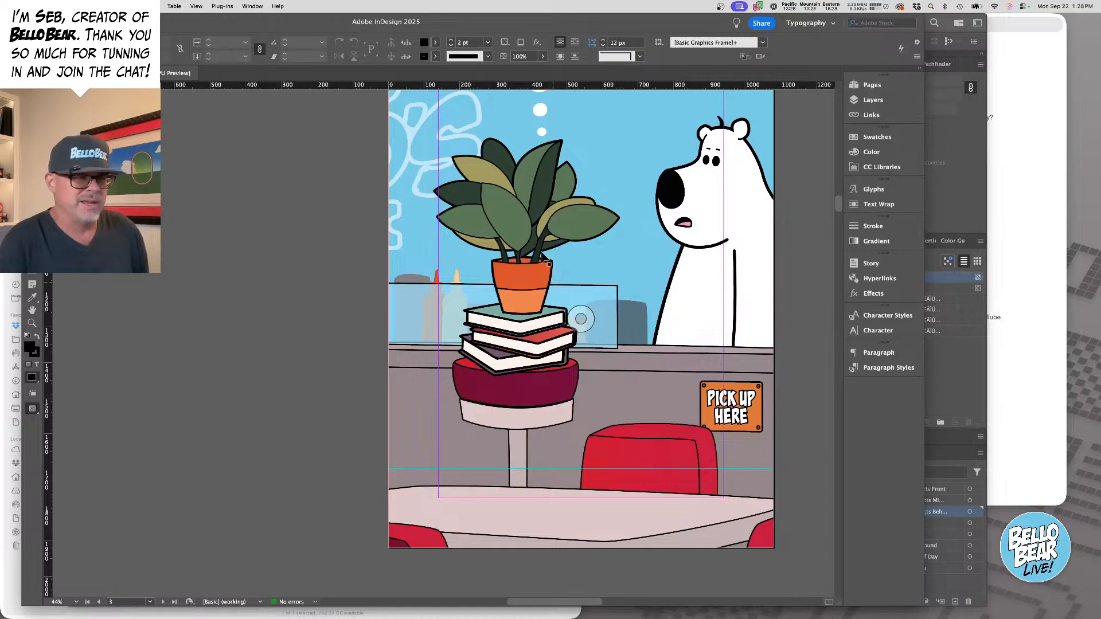
left_click_drag(548, 437, 564, 305)
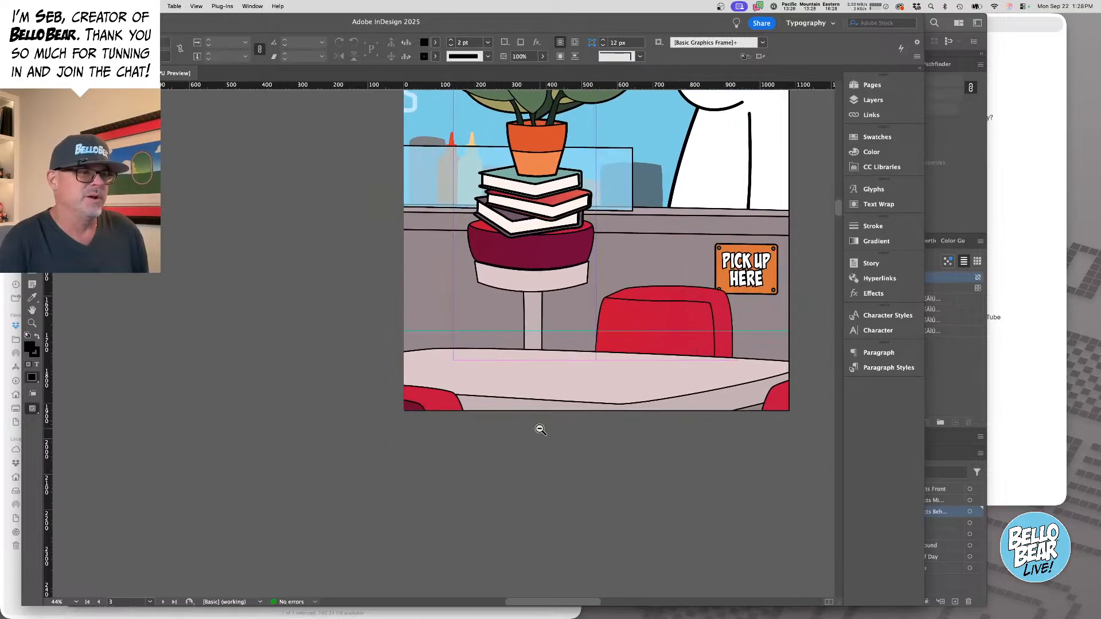
key("super+minus")
scroll(499, 504, "down", 15)
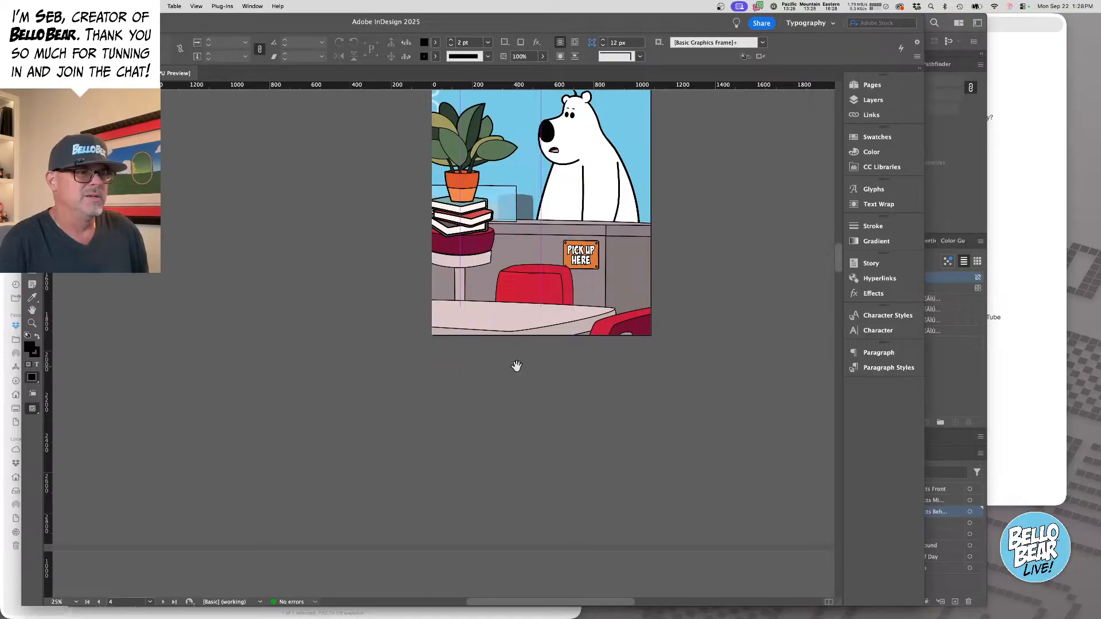
scroll(556, 508, "down", 10)
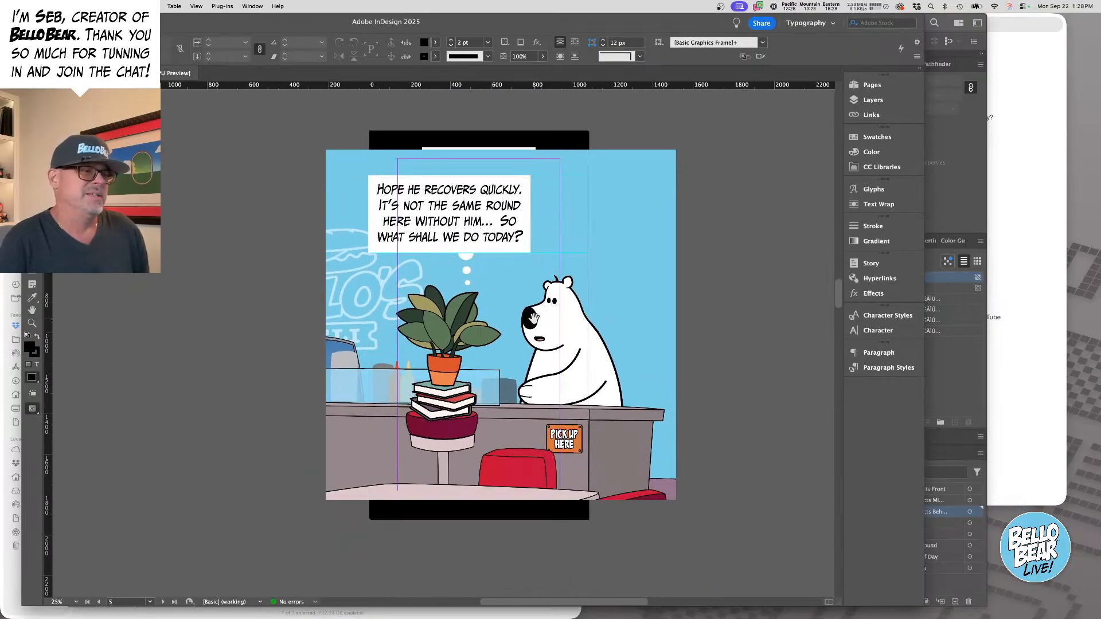
left_click(501, 324)
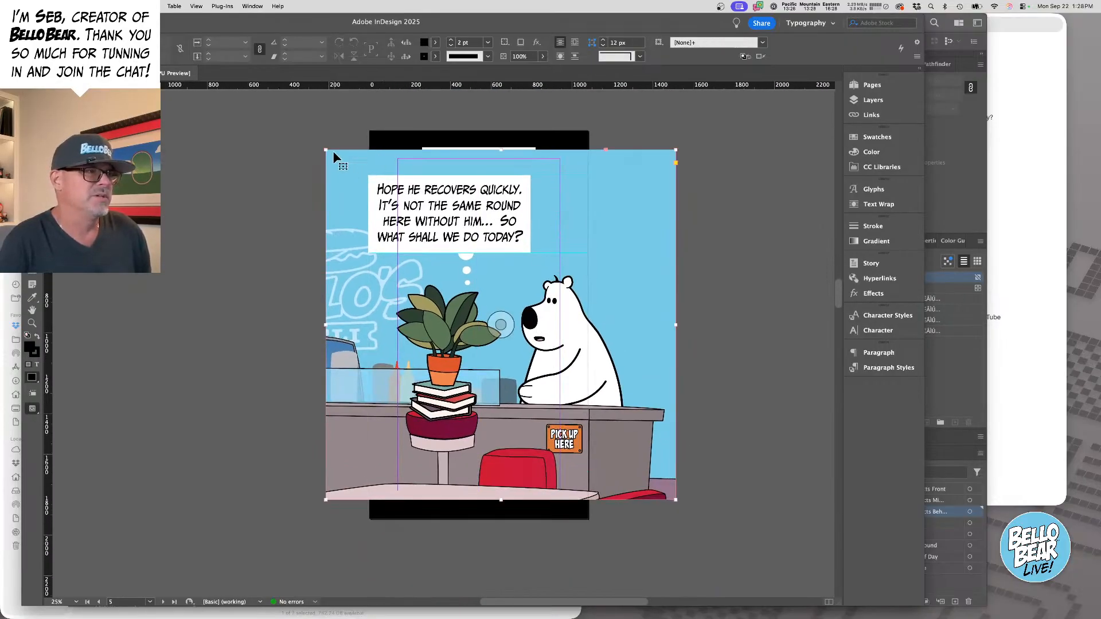
left_click_drag(327, 150, 369, 131)
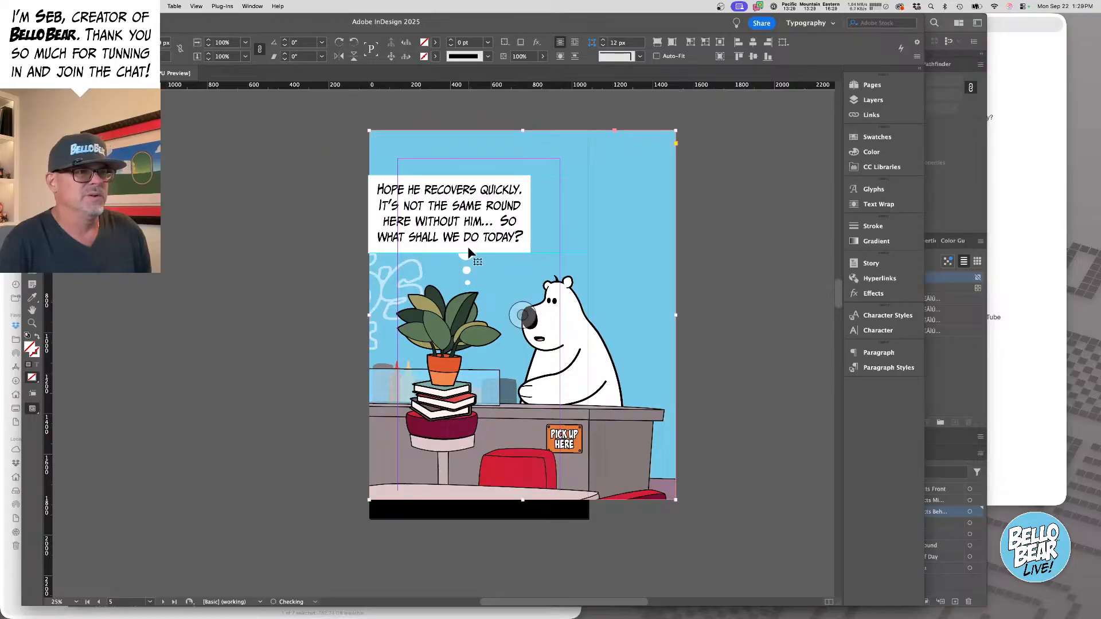
left_click_drag(675, 499, 589, 519)
scroll(755, 469, "right", 3)
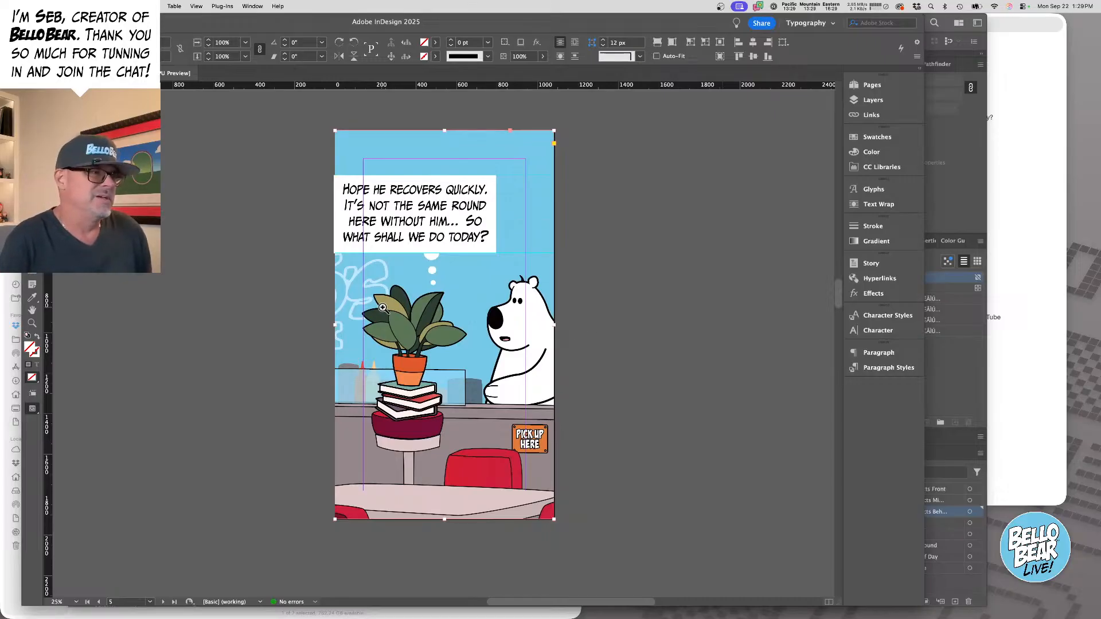
- Reposition the "Hope he recovers quickly" speech bubble between the margin guides on page 5
scroll(547, 339, "up", 5)
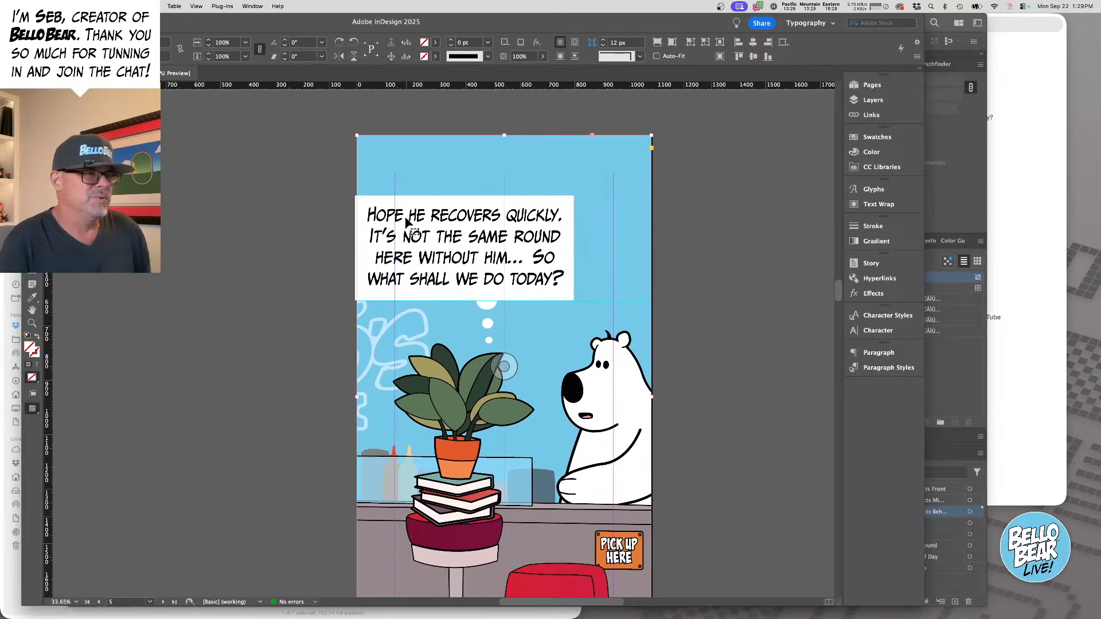
left_click(391, 212)
left_click_drag(392, 212, 430, 217)
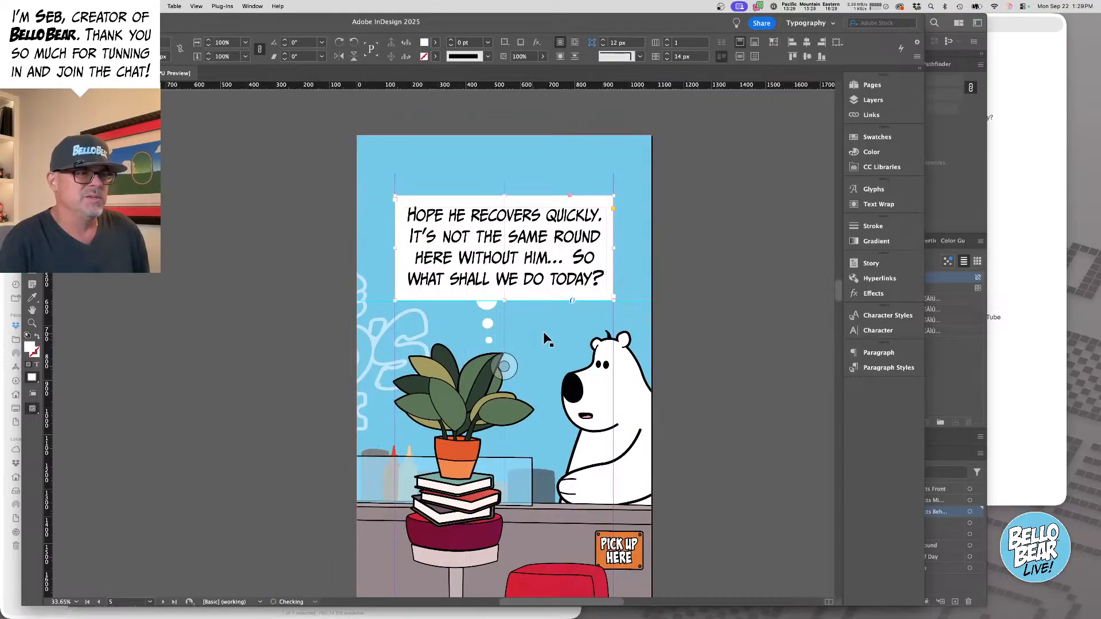
left_click(686, 319)
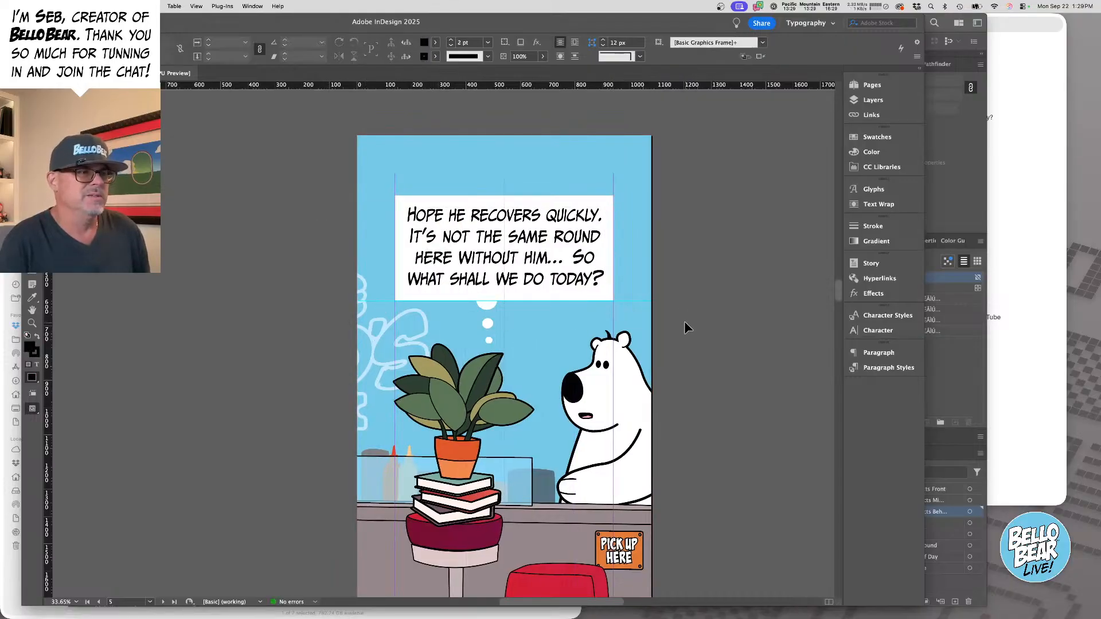
left_click(612, 253)
left_click_drag(613, 247, 613, 247)
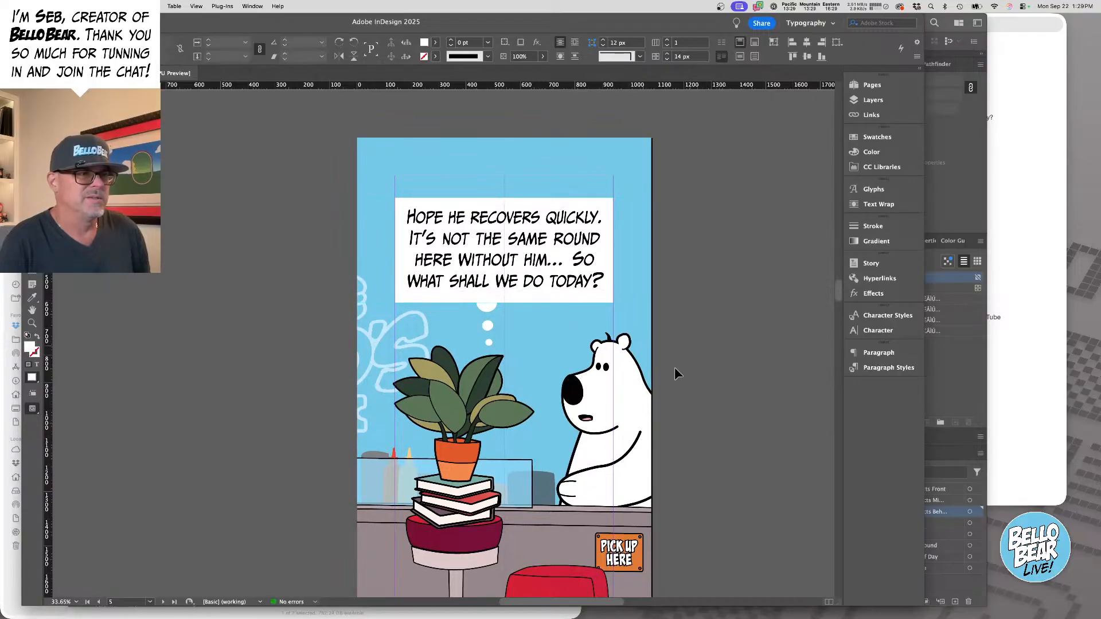
left_click(675, 368)
- Fit the upper-left corner of the "What is your least favorite board game" panel frame to the page 6 corner
scroll(505, 361, "down", 4)
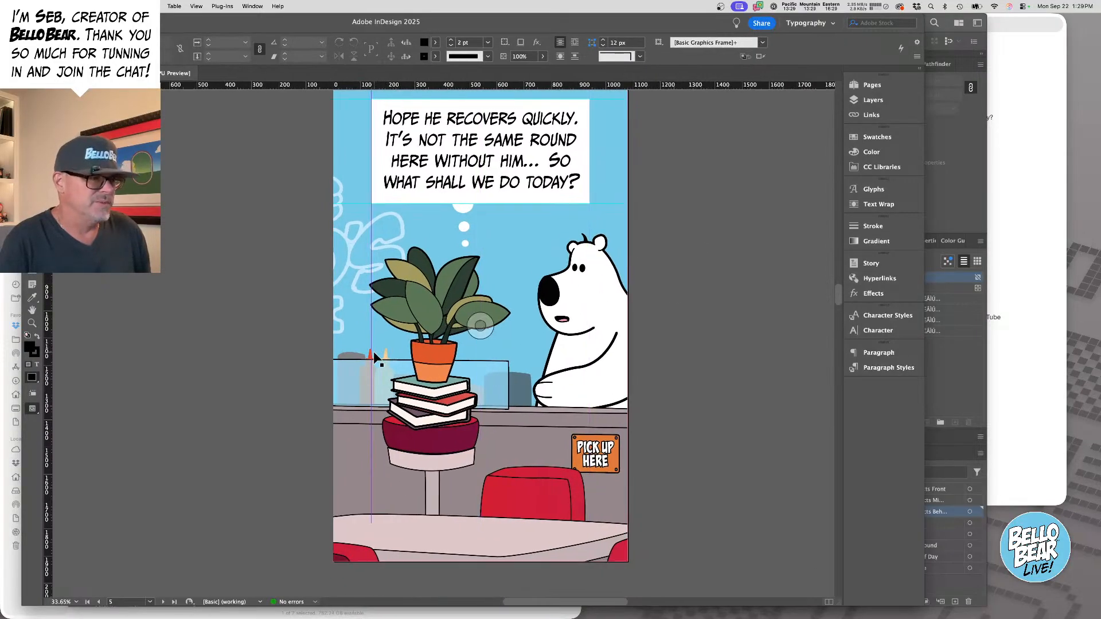
left_click(662, 332, "alt+super")
scroll(576, 379, "left", 3)
scroll(574, 385, "down", 8)
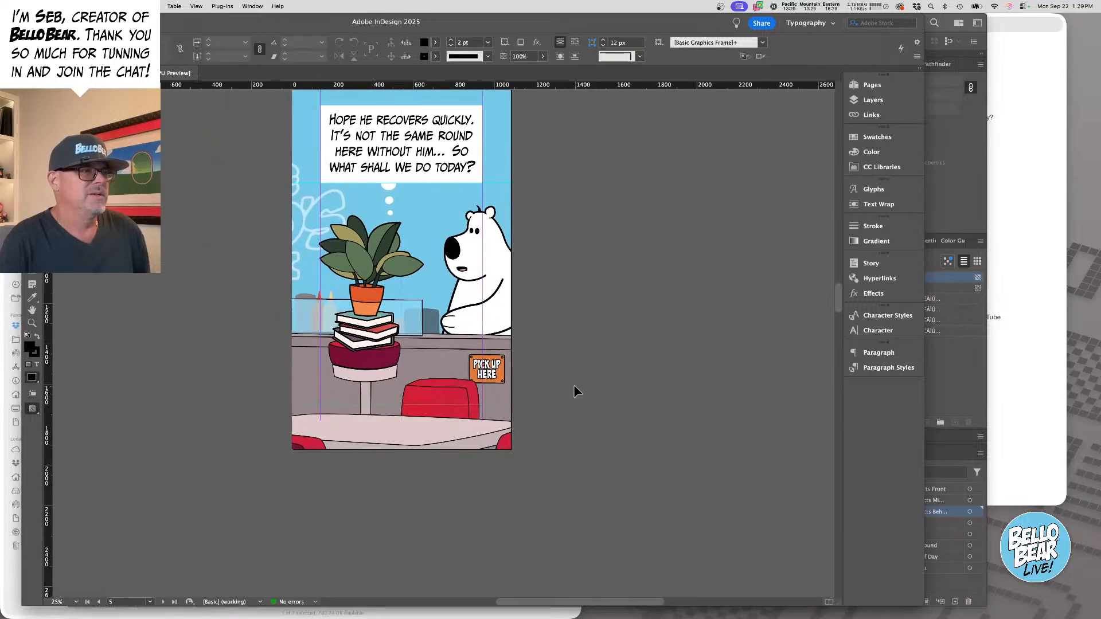
scroll(574, 383, "down", 10)
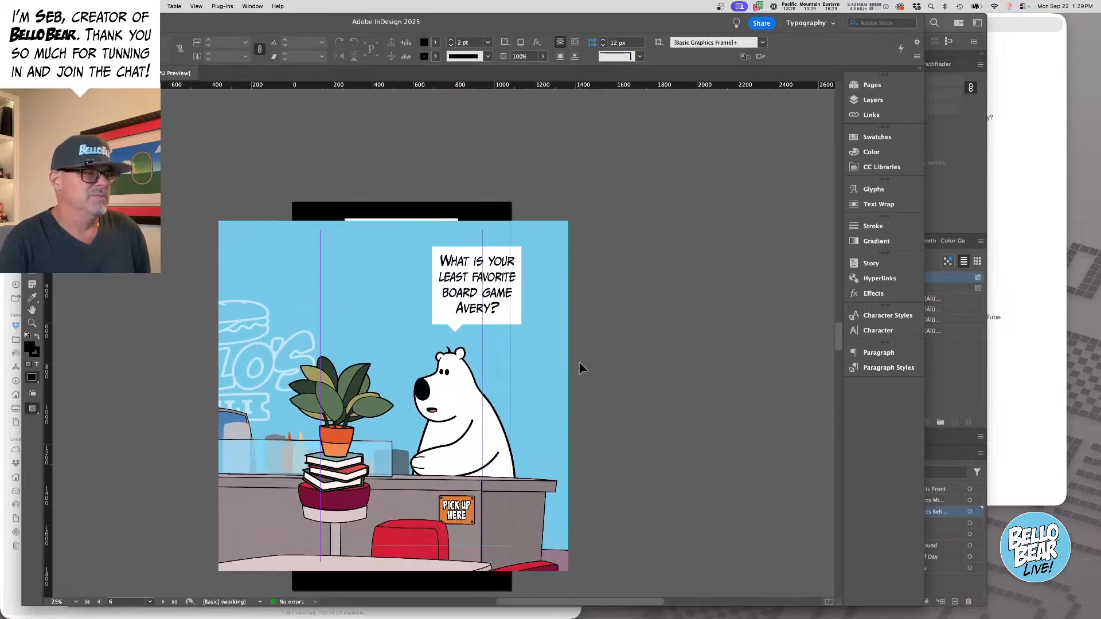
left_click(229, 236)
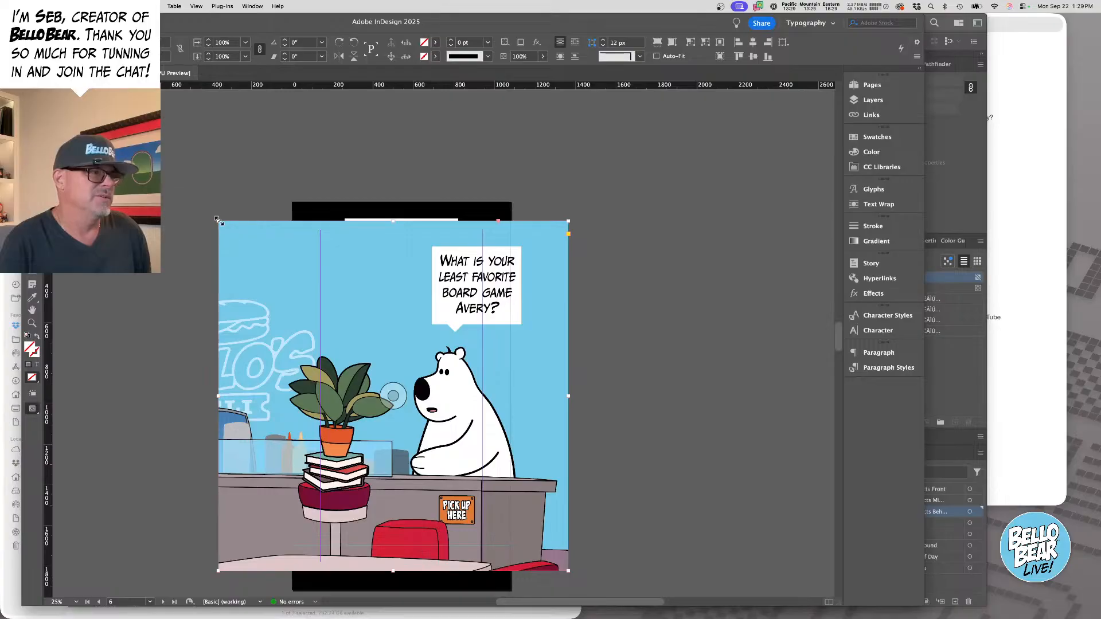
left_click_drag(219, 221, 291, 202)
- Compare with the page 4 layout and fit the page 6 panel frame's lower-right corner to the page corner
scroll(648, 278, "up", 20)
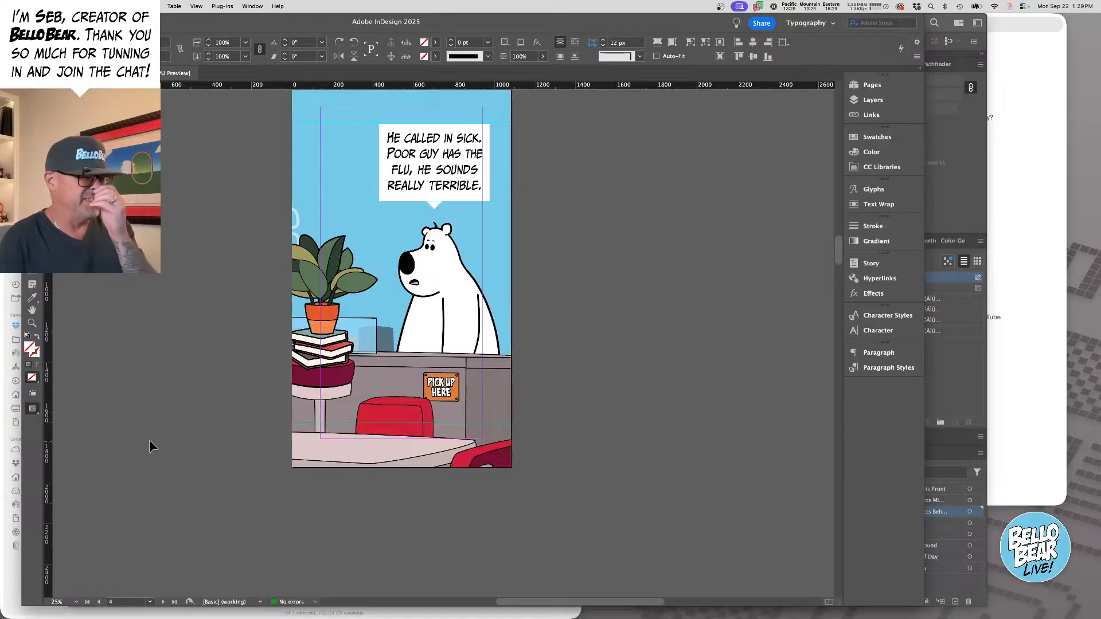
scroll(495, 395, "down", 10)
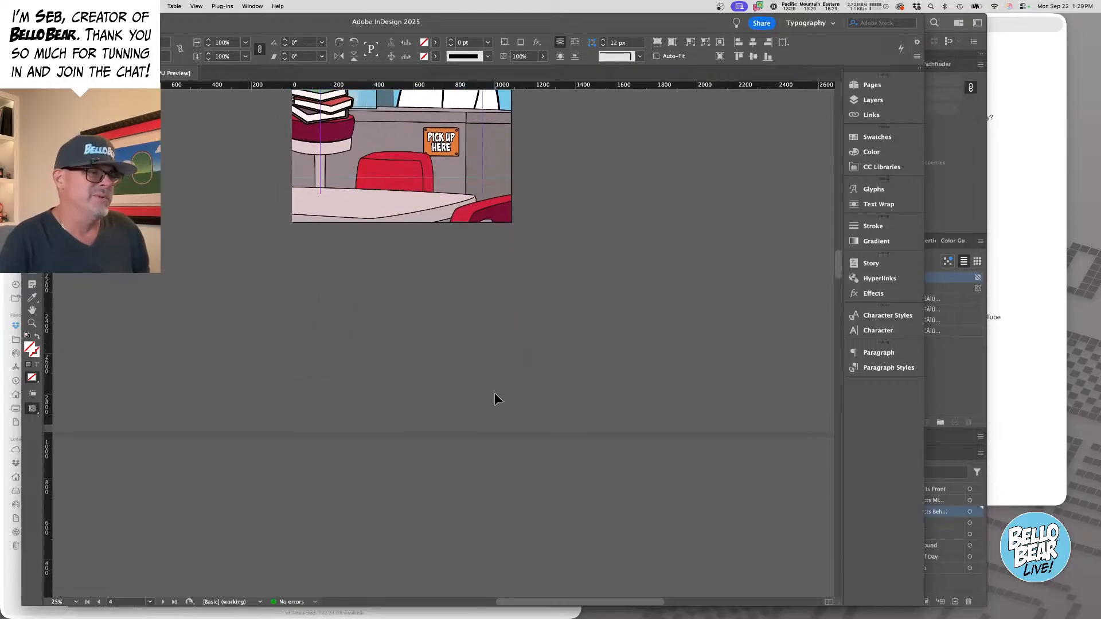
scroll(493, 389, "down", 10)
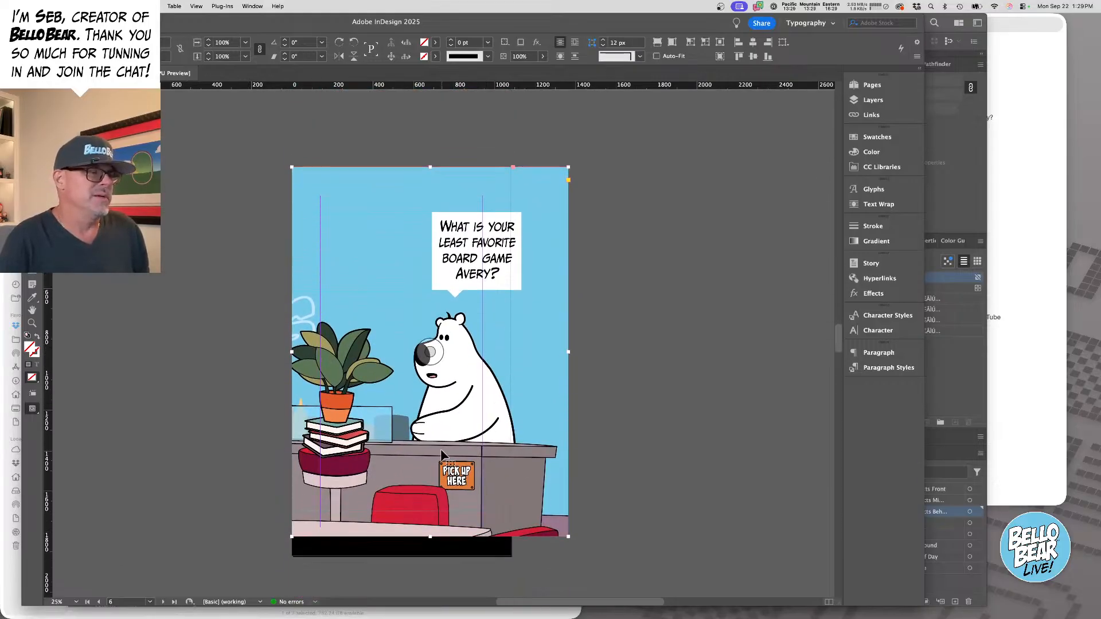
left_click(492, 388)
scroll(545, 298, "up", 2)
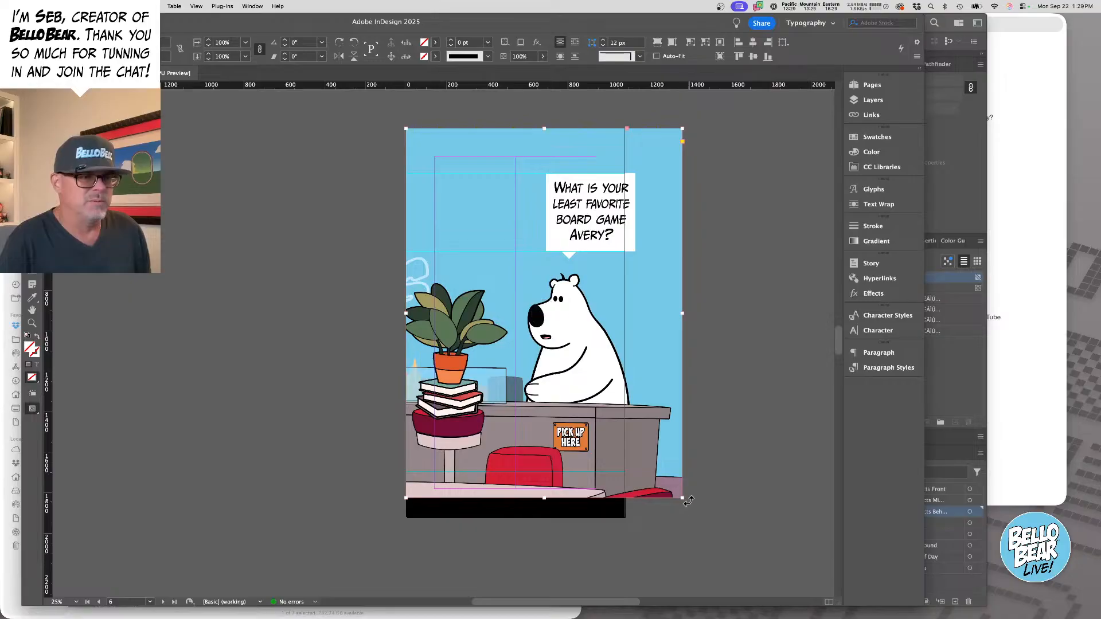
left_click_drag(684, 499, 628, 519)
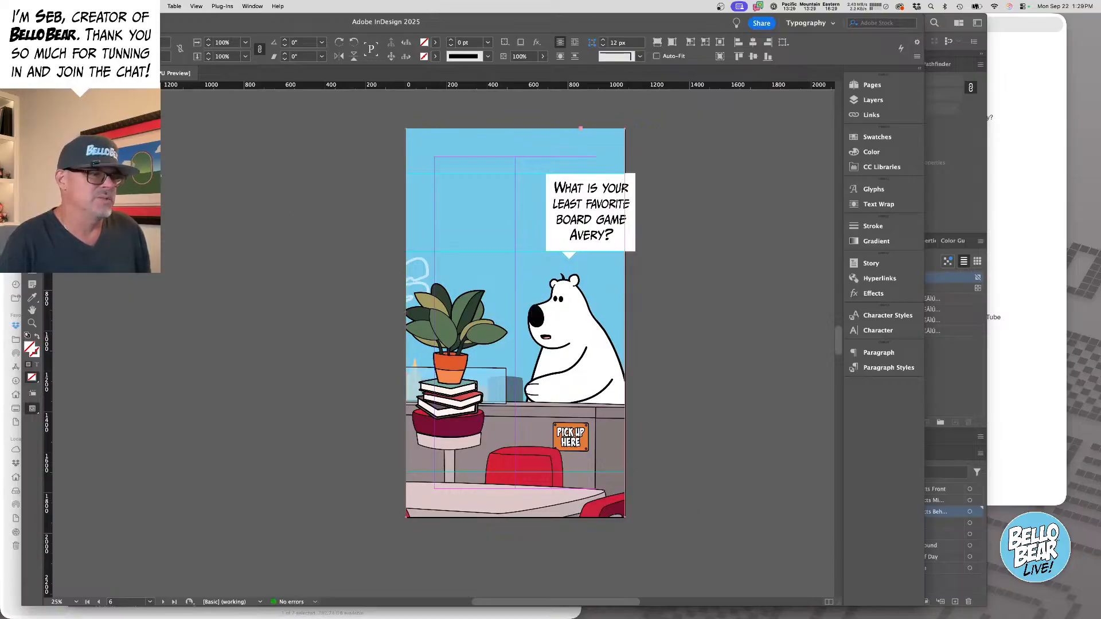
- Shift the page 6 artwork slightly left inside its frame and move the speech bubble and its tail left, within the right margin
left_click_drag(487, 301, 472, 301)
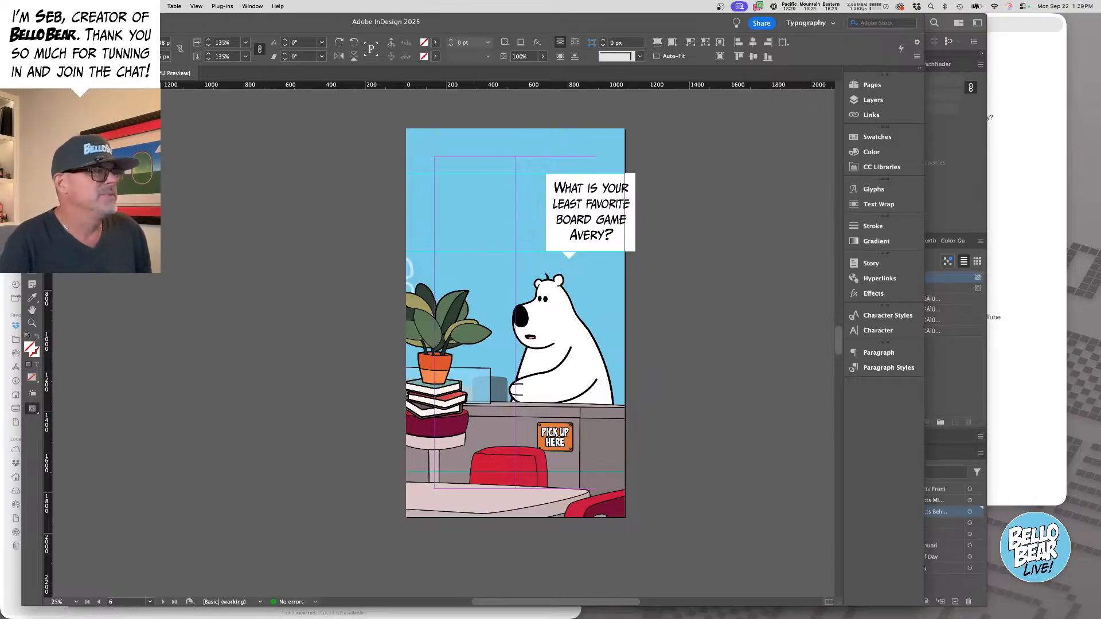
left_click(579, 193)
left_click_drag(576, 185, 544, 193)
left_click(705, 222)
scroll(607, 246, "up", 3)
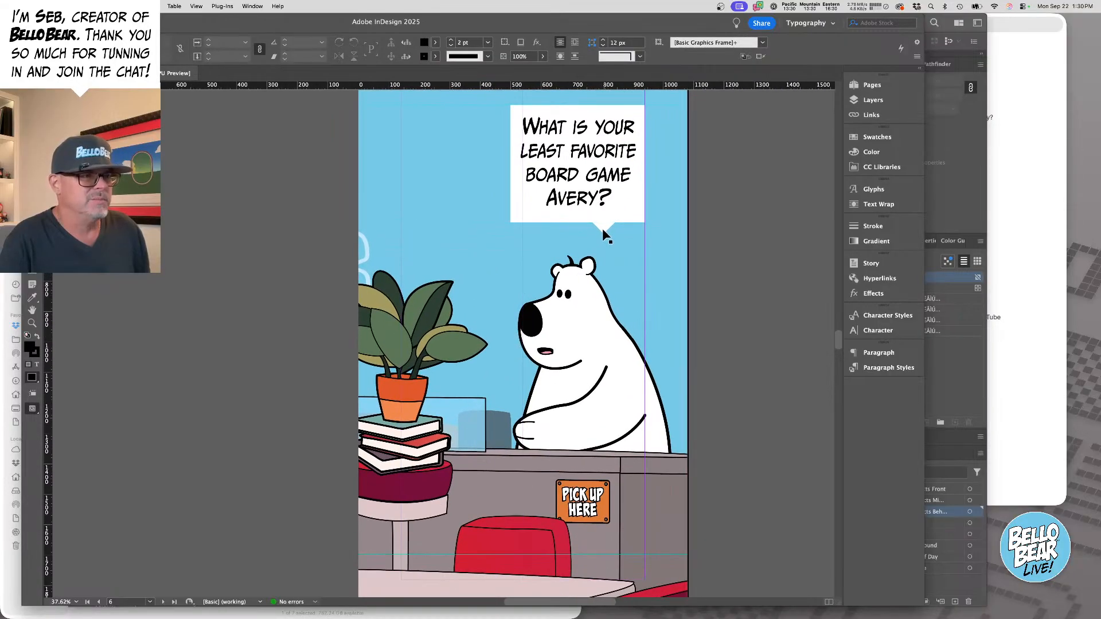
left_click_drag(603, 230, 570, 237)
- Shift the page 7 artwork slightly right inside its frame and crop the panel to the vertical page edges
scroll(570, 236, "down", 4)
left_click_drag(499, 401, 568, 223)
left_click_drag(562, 408, 546, 278)
left_click_drag(466, 342, 548, 356)
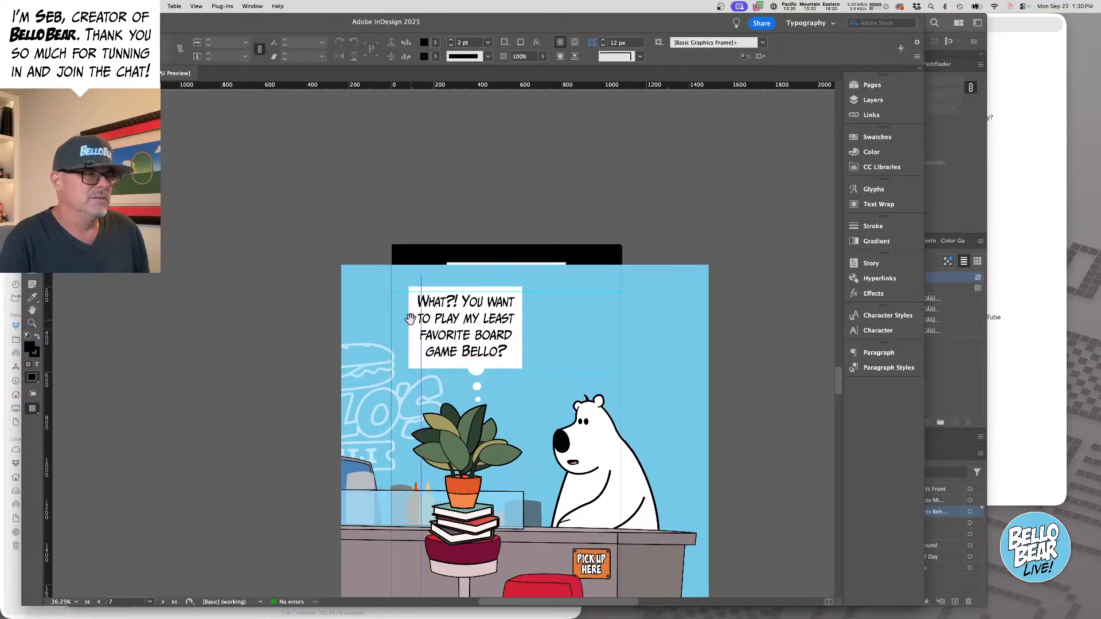
left_click_drag(411, 319, 384, 274)
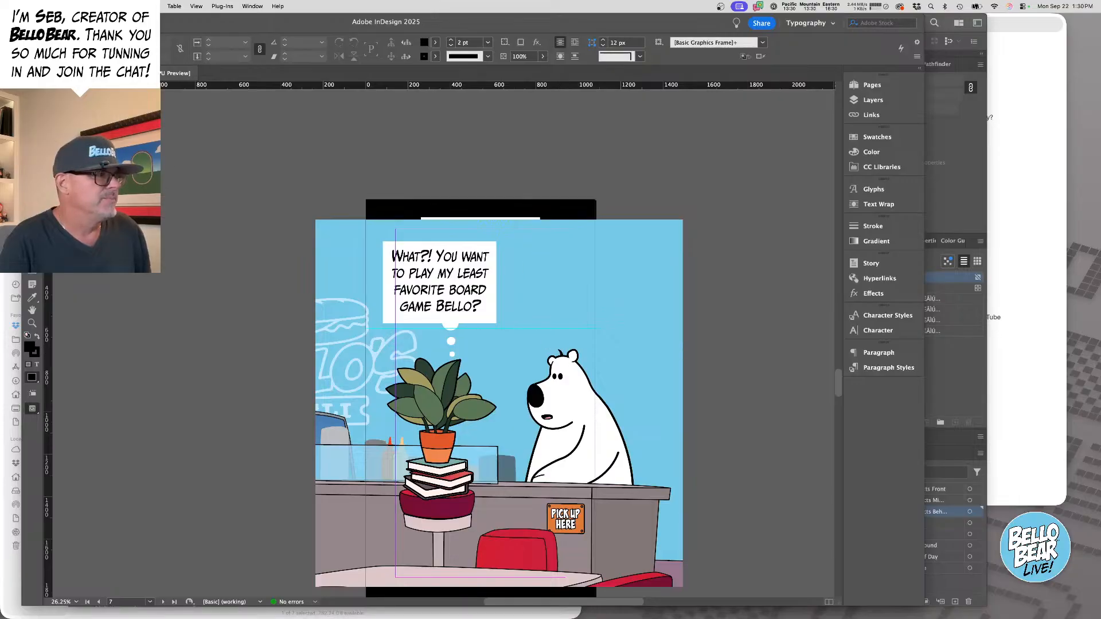
left_click_drag(368, 350, 373, 352)
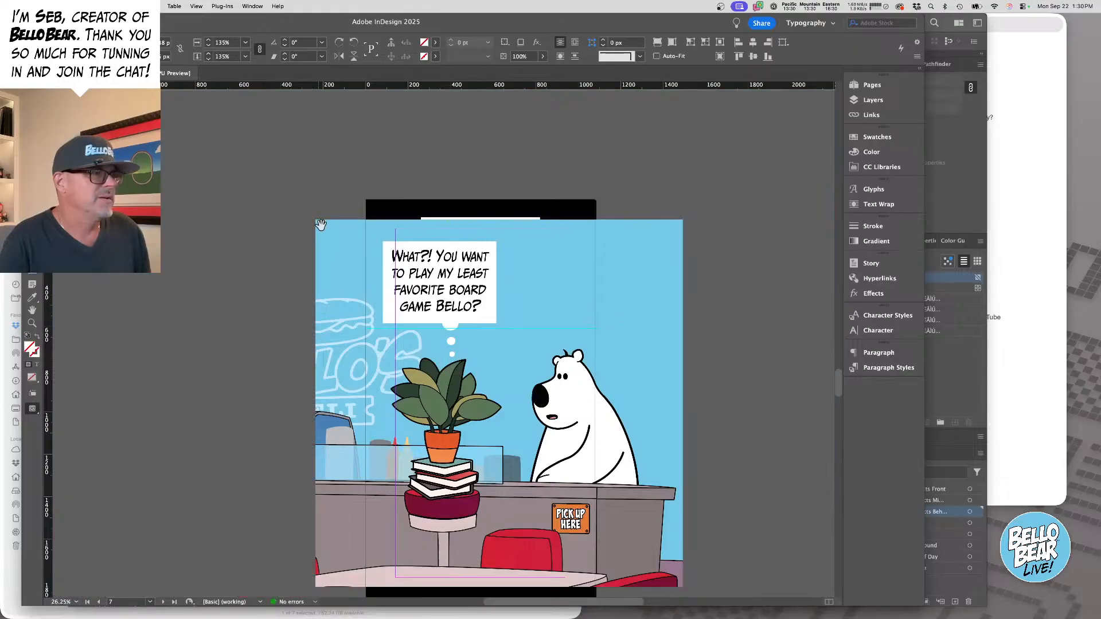
left_click(339, 243)
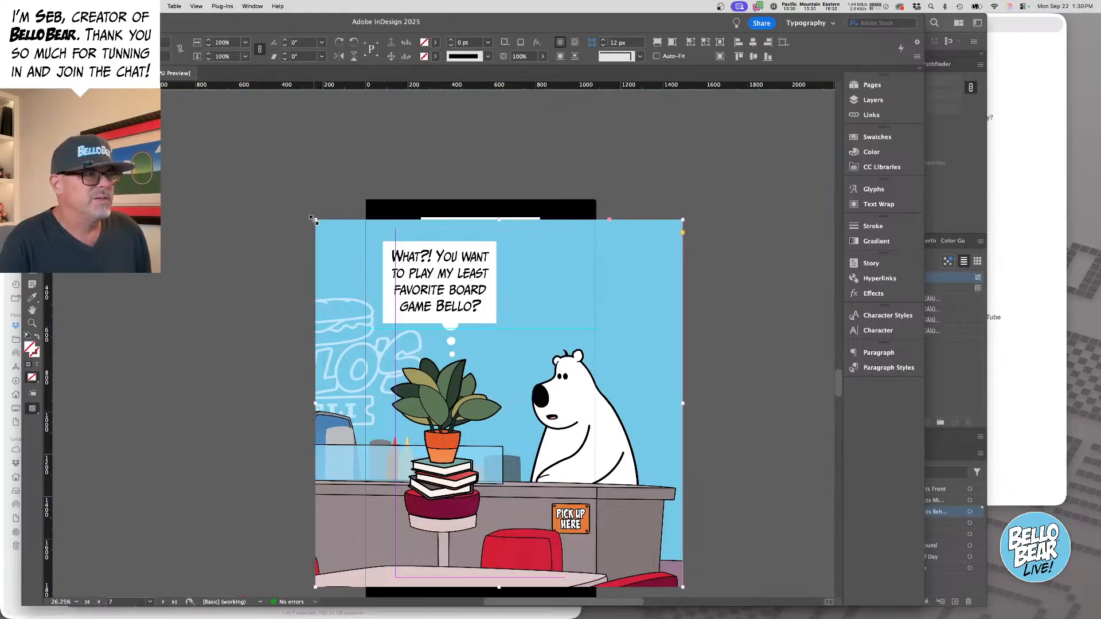
left_click_drag(313, 219, 364, 200)
scroll(675, 510, "down", 3)
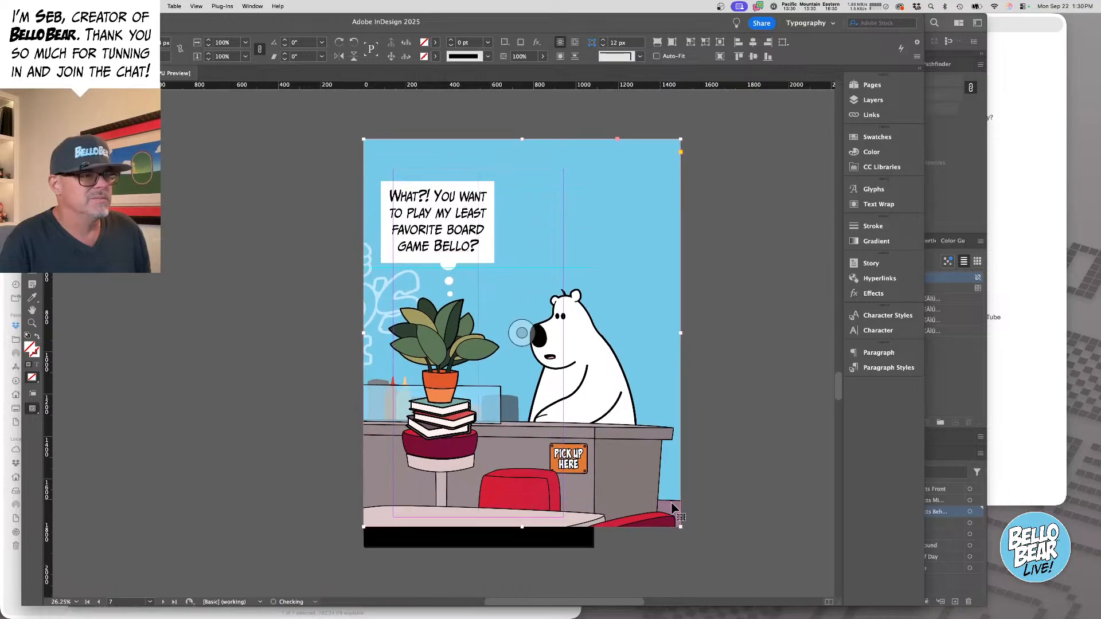
left_click_drag(682, 528, 594, 548)
- Move the page 7 speech bubble right to the left margin, then lower it with its tail and artwork until its top meets the horizontal guide
left_click_drag(424, 212, 437, 213)
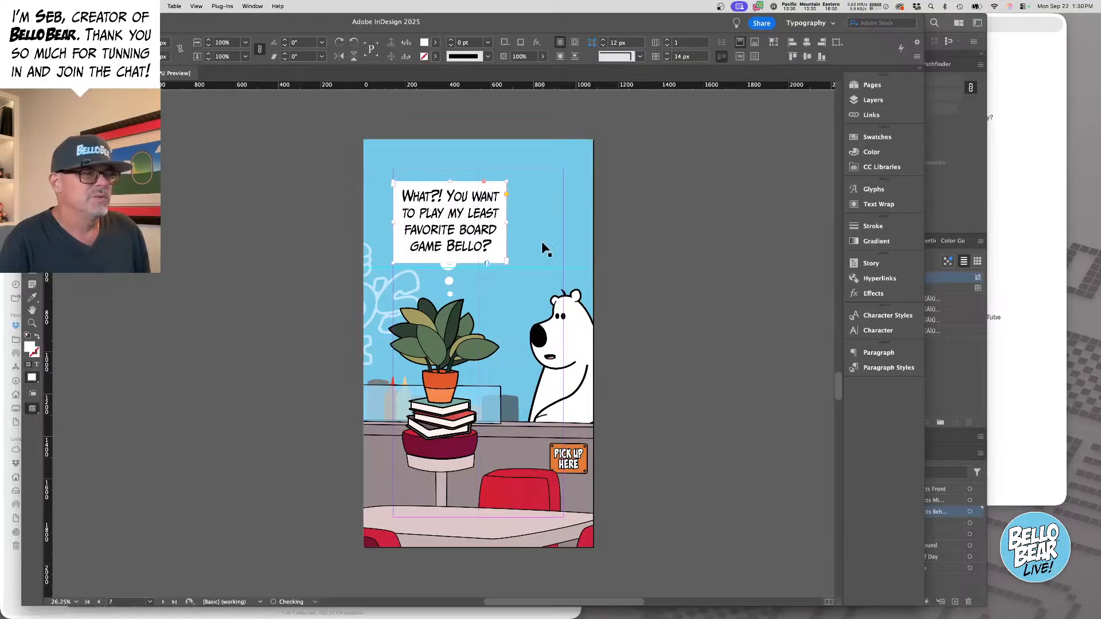
left_click_drag(488, 288, 317, 202)
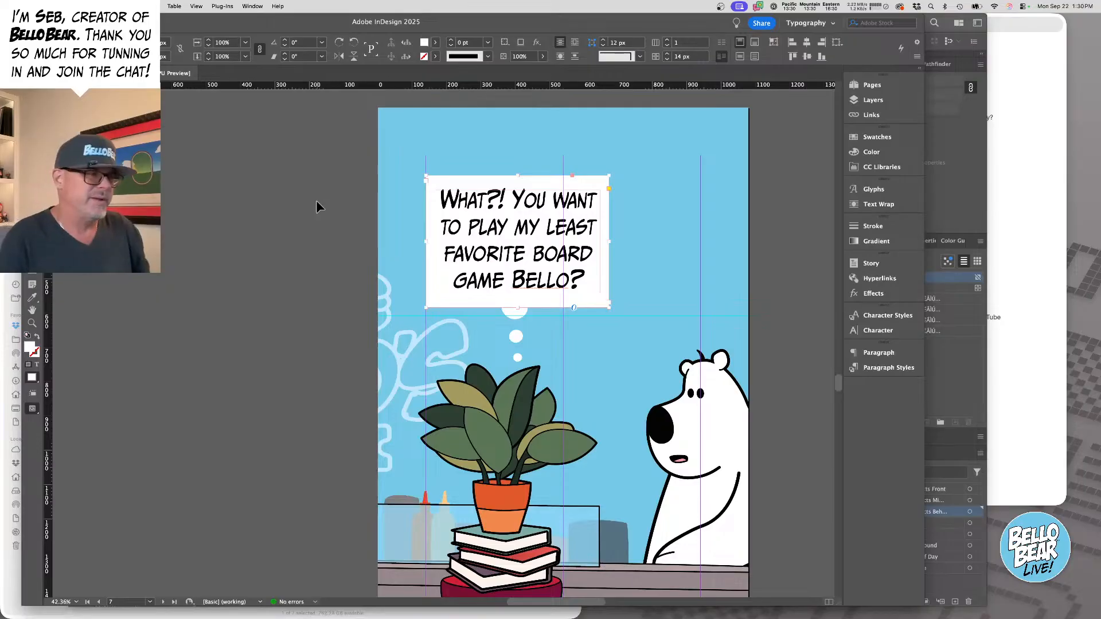
left_click_drag(351, 152, 701, 404)
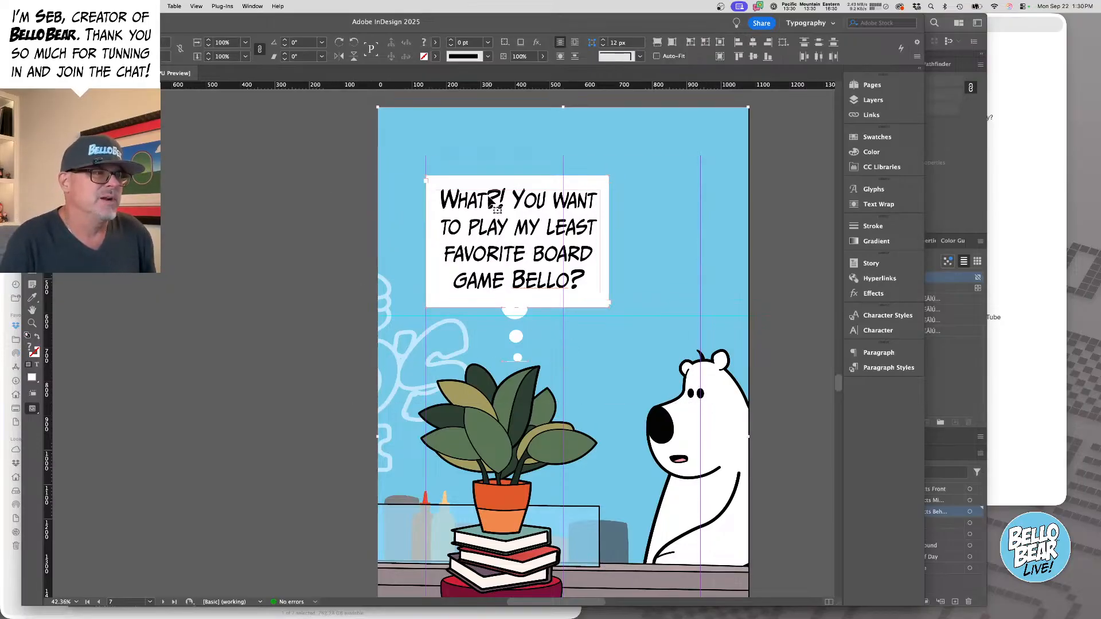
scroll(532, 214, "up", 3)
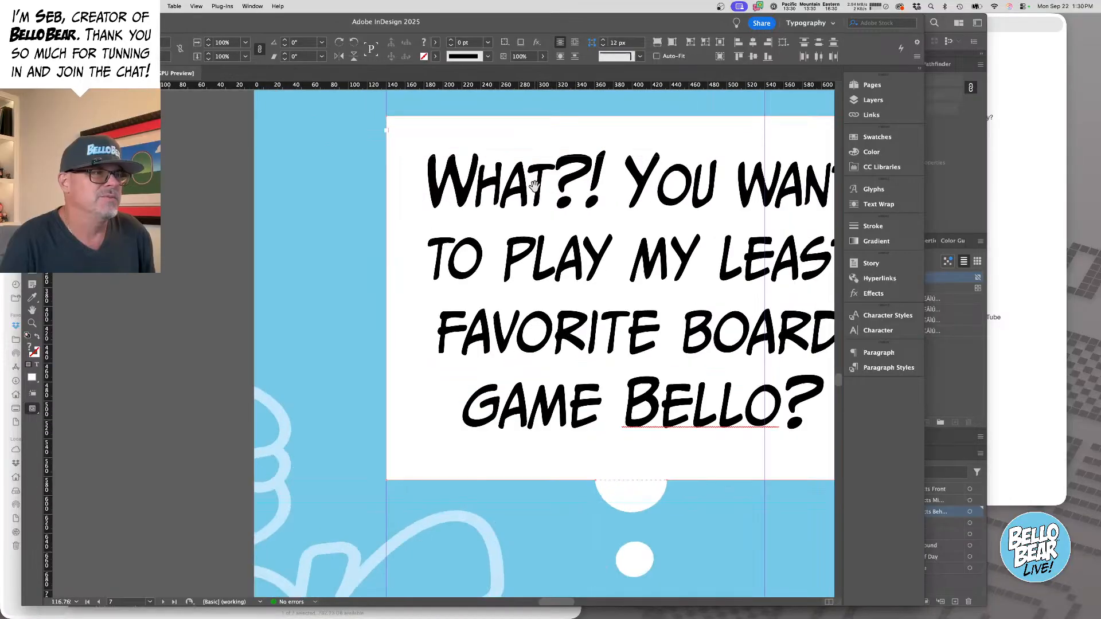
scroll(533, 186, "up", 3)
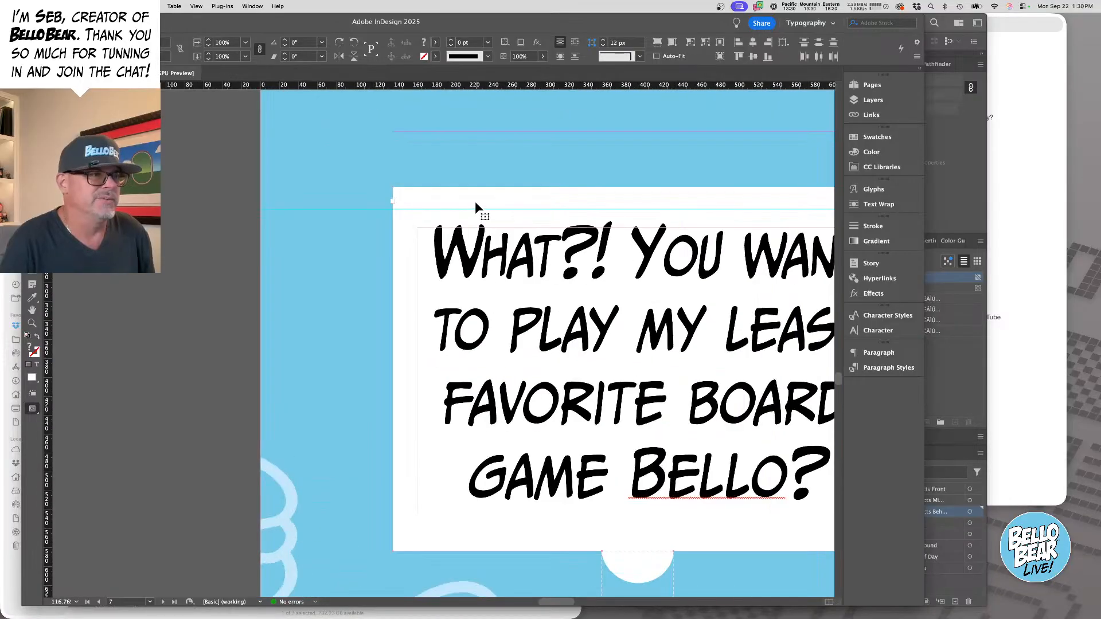
left_click_drag(475, 202, 476, 227)
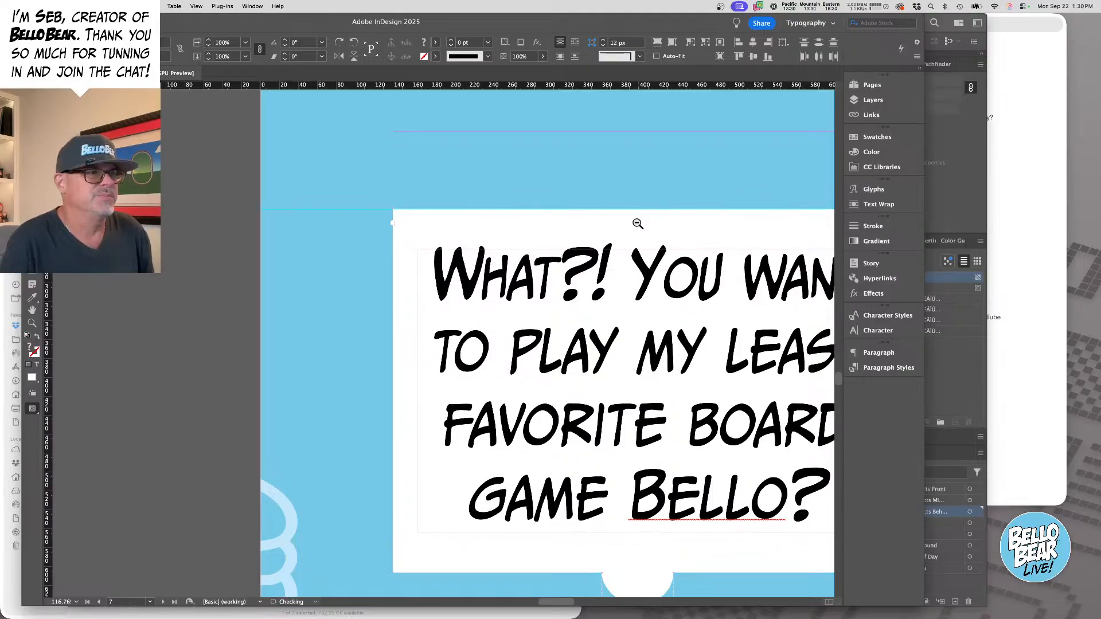
- Fit the top and bottom edges of the page 7 panel frame to the page edges
left_click(638, 224, "alt+super")
left_click(608, 147)
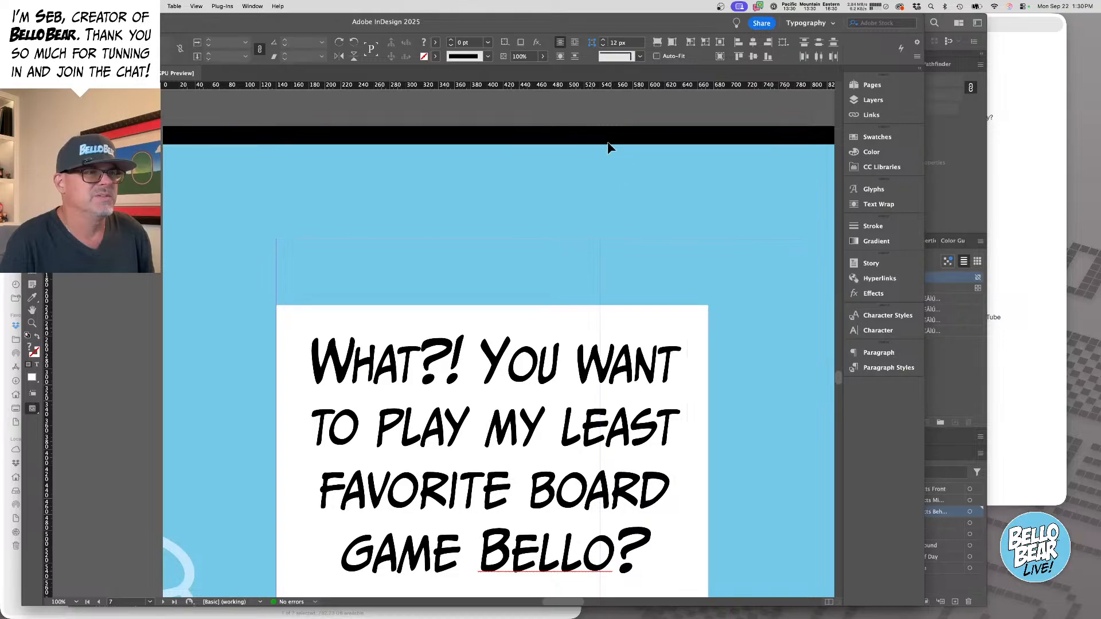
left_click_drag(608, 147, 750, 187)
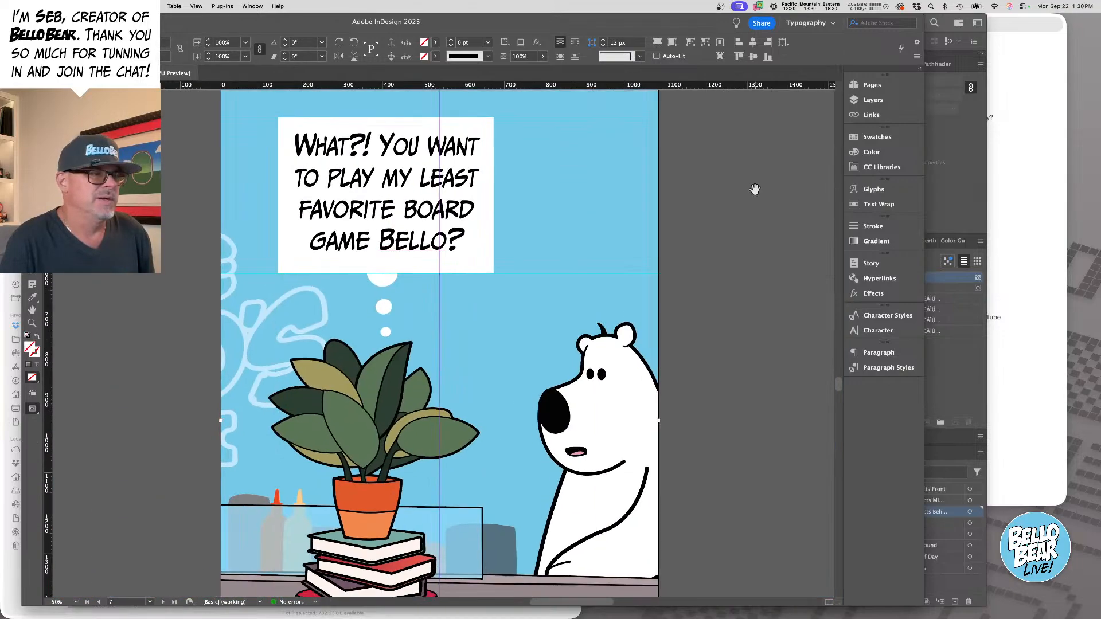
scroll(539, 568, "down", 5)
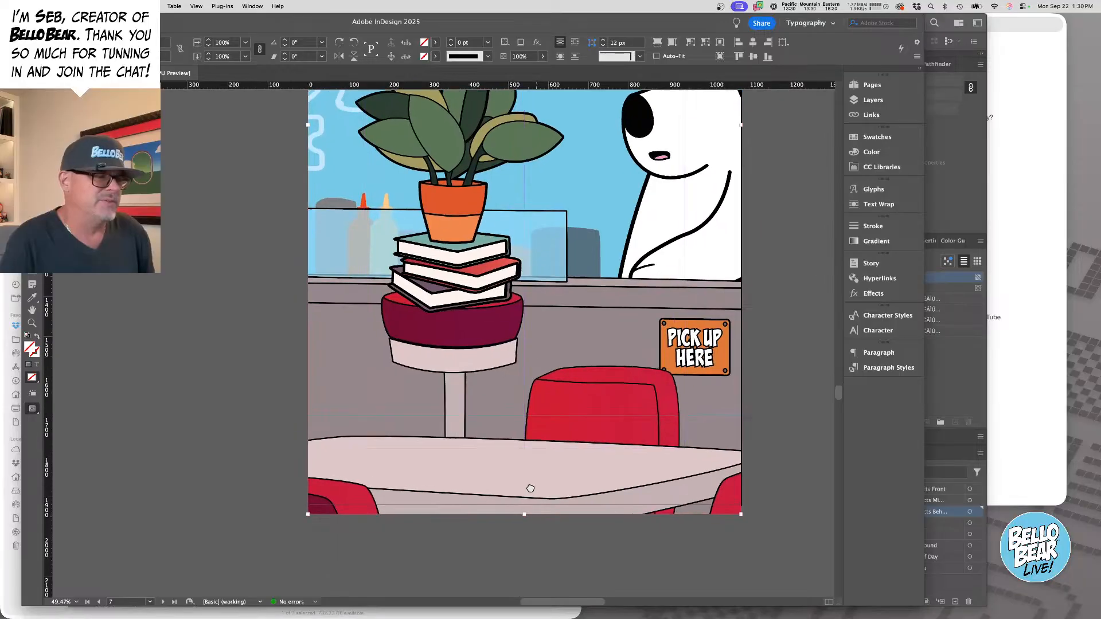
left_click_drag(513, 487, 515, 475)
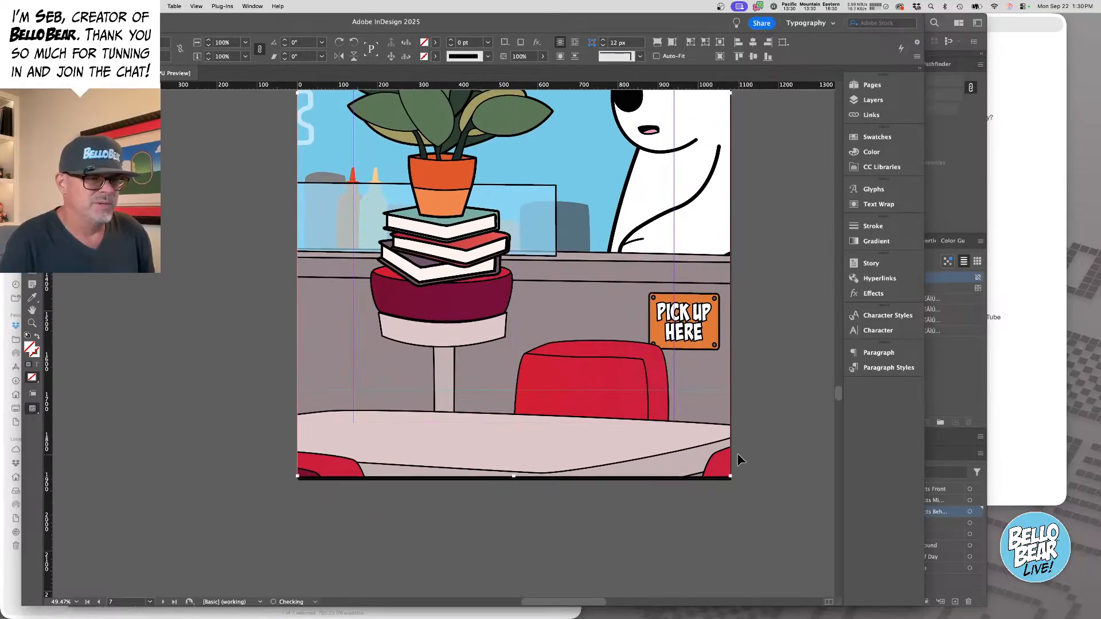
left_click(499, 442)
key("super+minus")
left_click(466, 362)
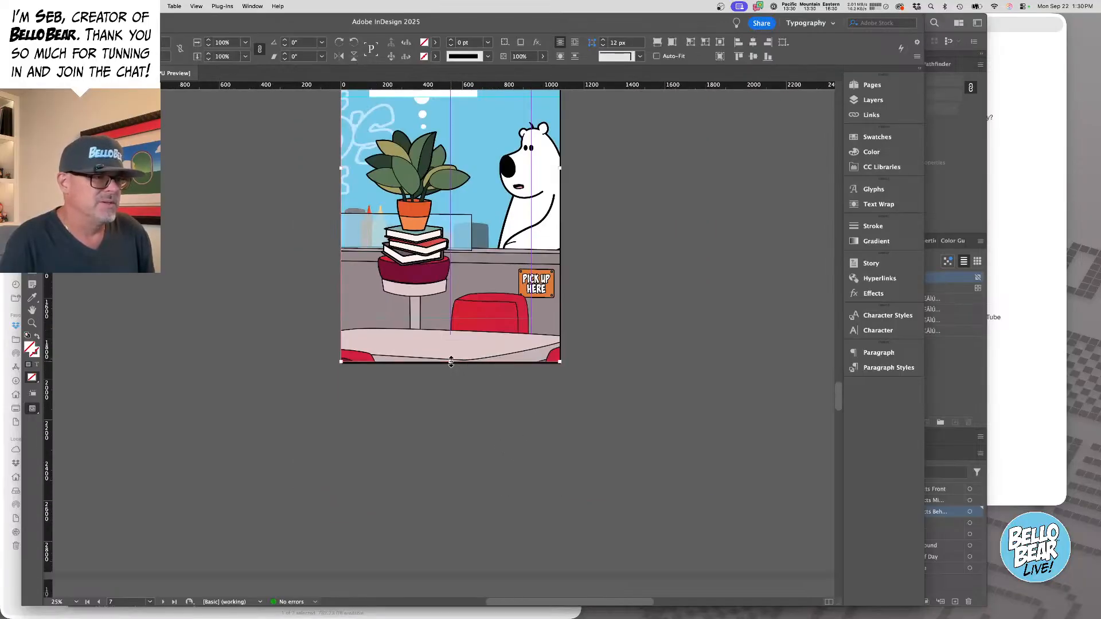
left_click(597, 376)
scroll(619, 355, "up", 5)
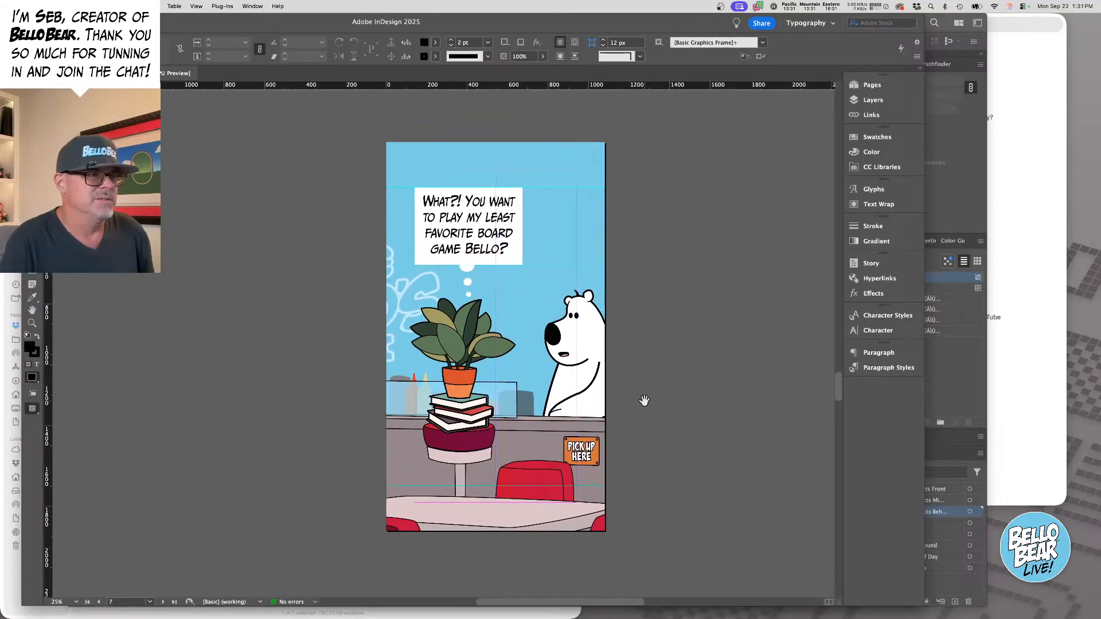
- Move the page 8 artwork, bubble and tail down to the upper horizontal guide and left until the bubble meets the right margin
scroll(667, 383, "down", 10)
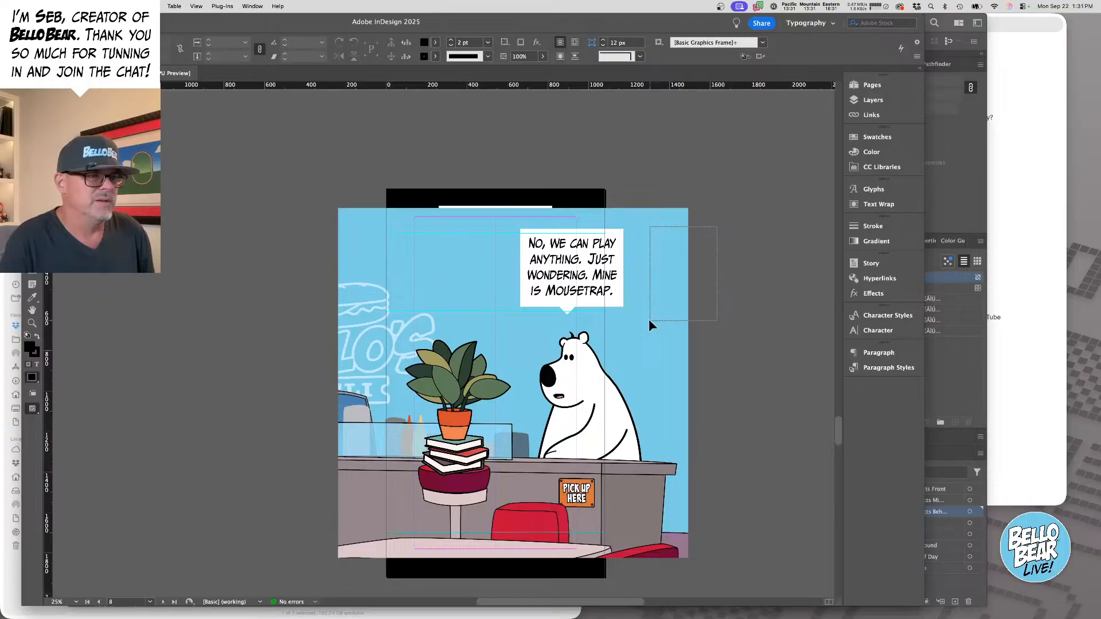
left_click_drag(649, 321, 715, 385)
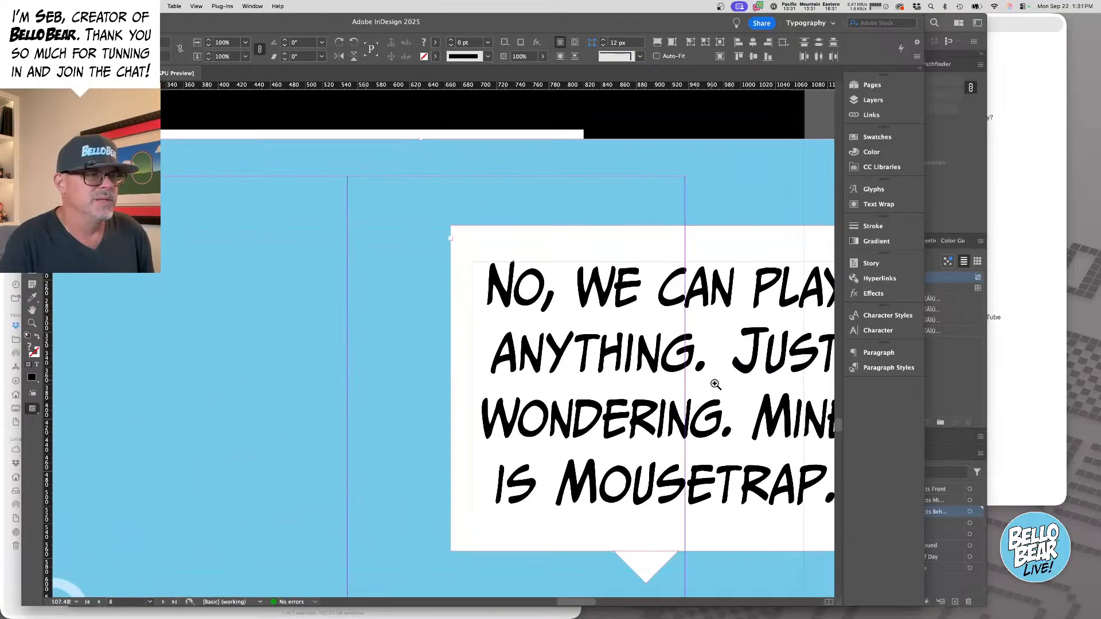
scroll(609, 324, "up", 2)
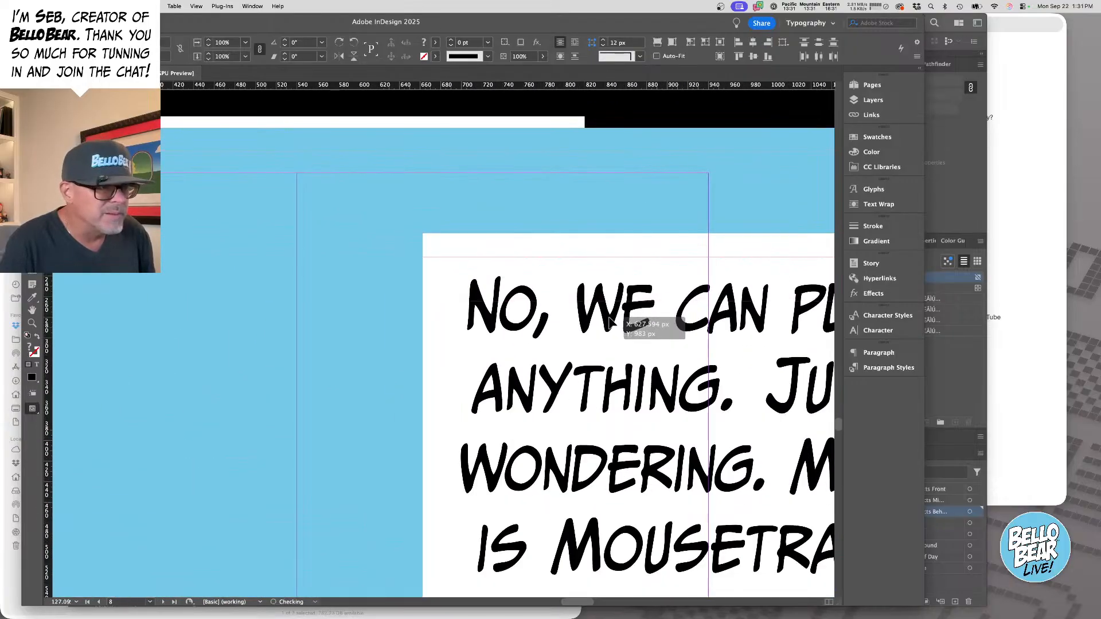
scroll(609, 324, "down", 4)
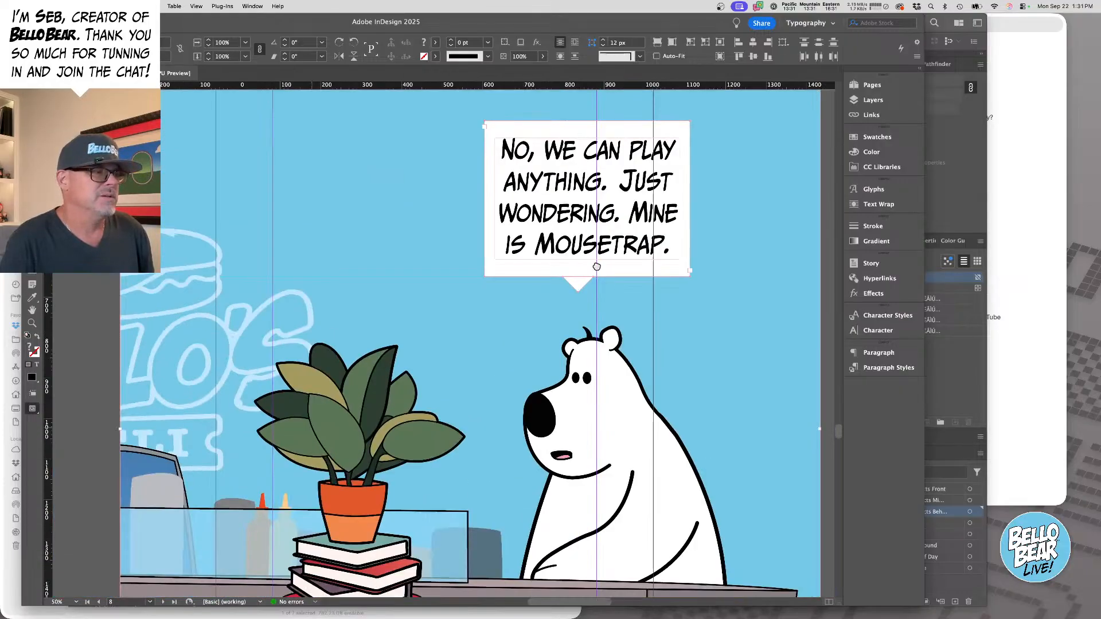
left_click_drag(597, 266, 618, 250)
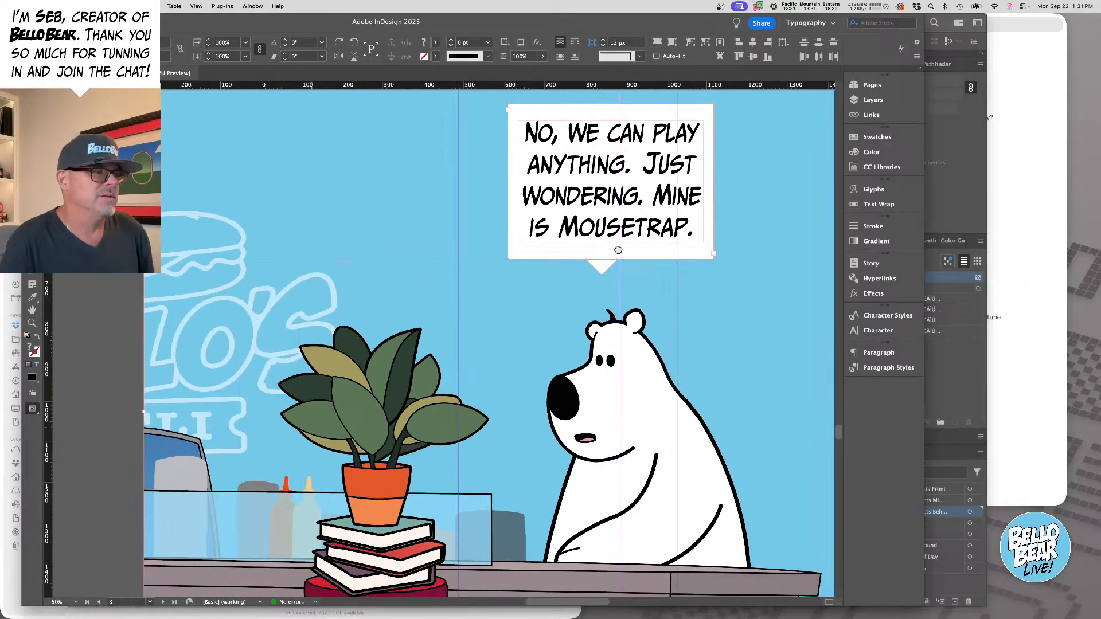
scroll(618, 250, "down", 5)
scroll(618, 250, "left", 2)
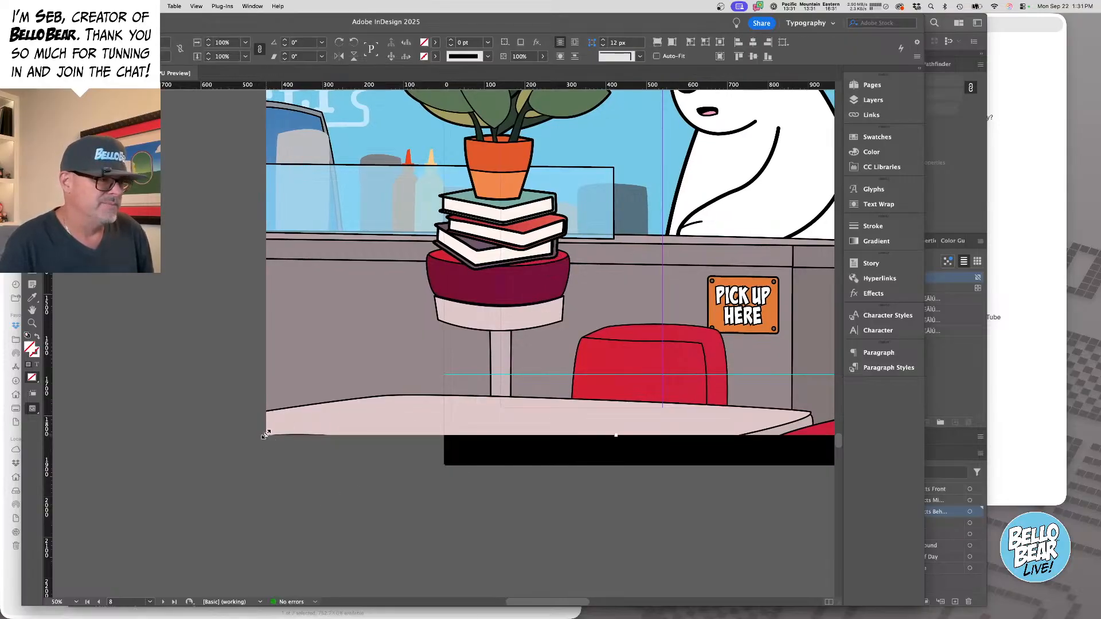
- Crop the page 8 "Mine is Mousetrap" panel frame to the page corners
key("super+minus")
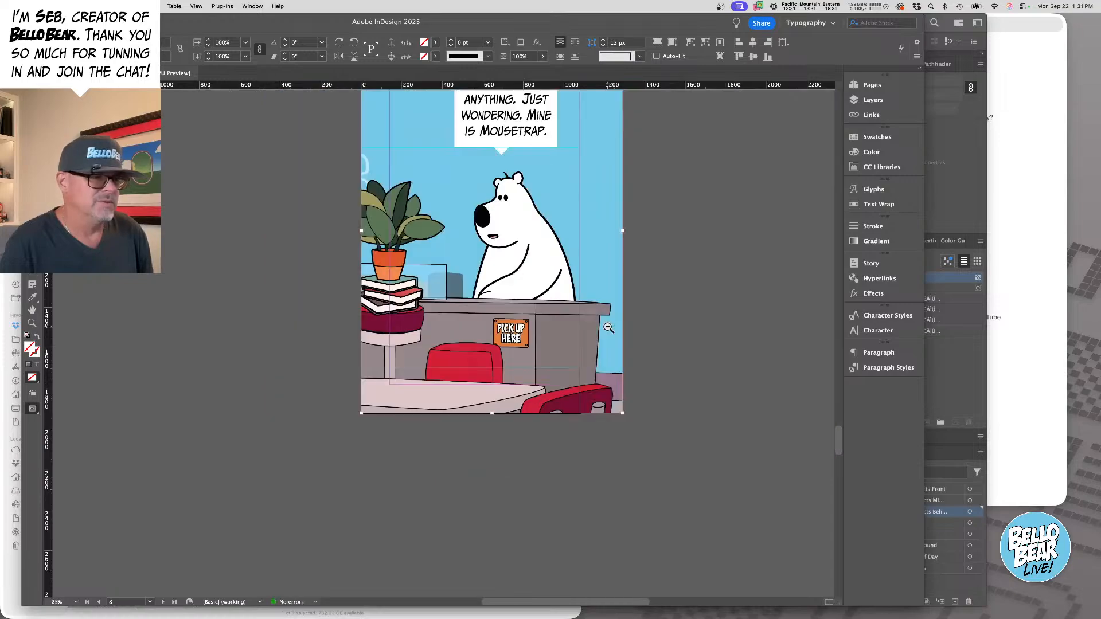
key("super+minus")
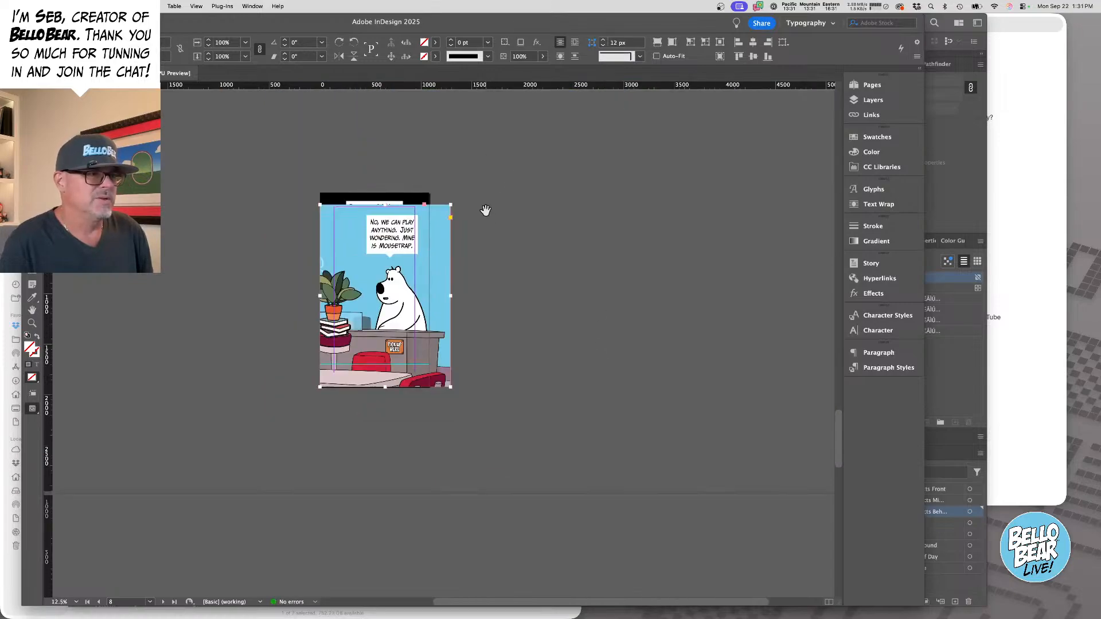
left_click_drag(449, 253, 463, 231)
left_click(467, 231)
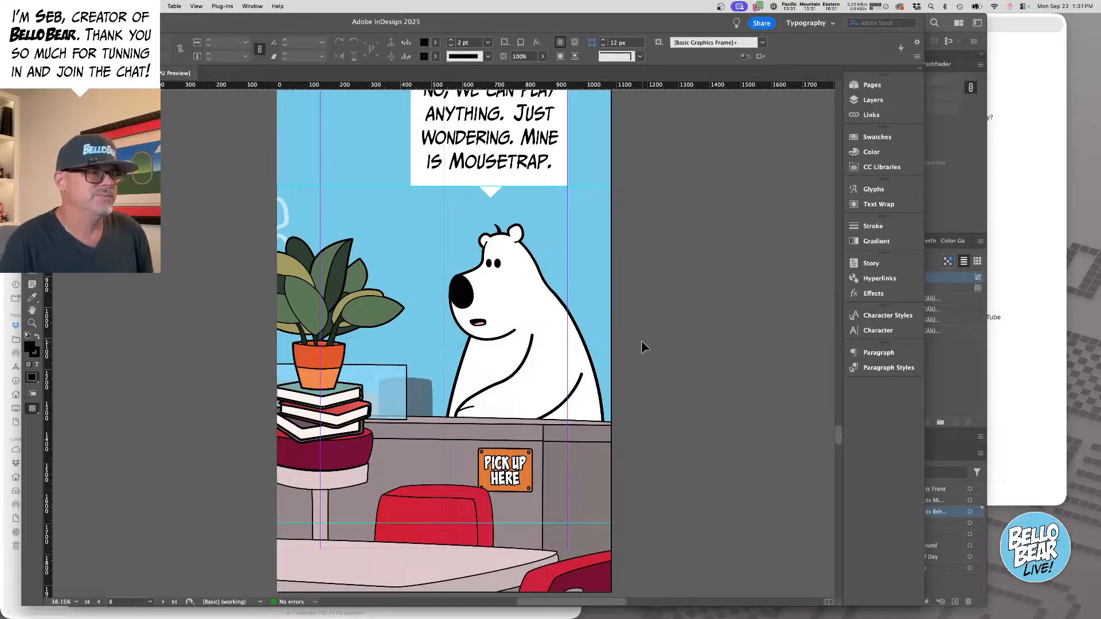
- Shift the page 9 "Connect Four" artwork, thought bubble and tail right together so the plant sits inside the left margin
scroll(642, 341, "down", 15)
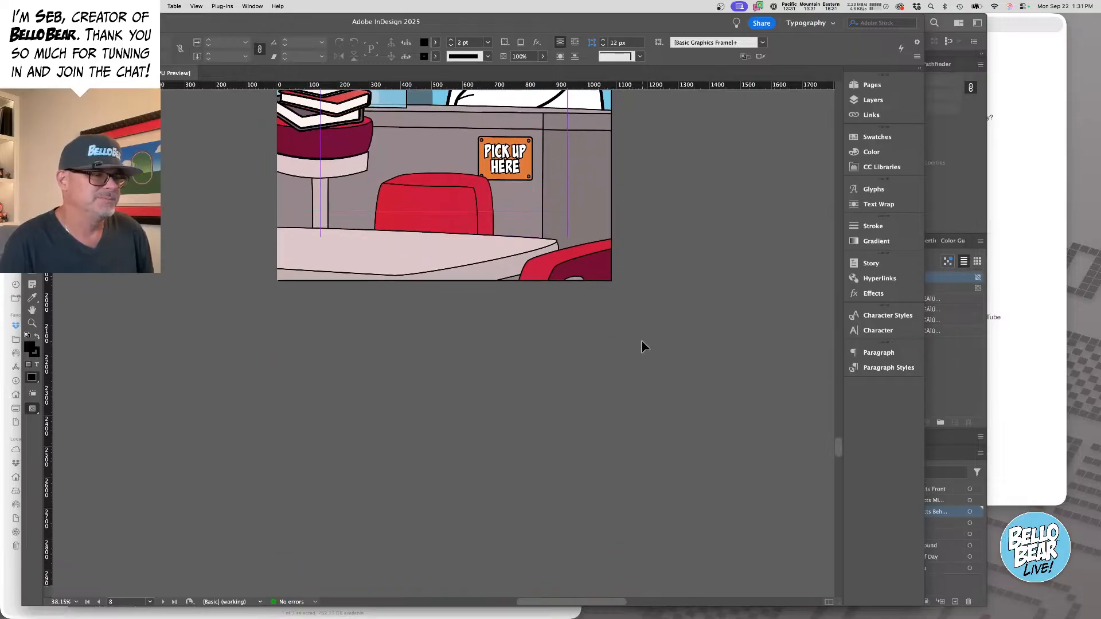
scroll(642, 339, "down", 4)
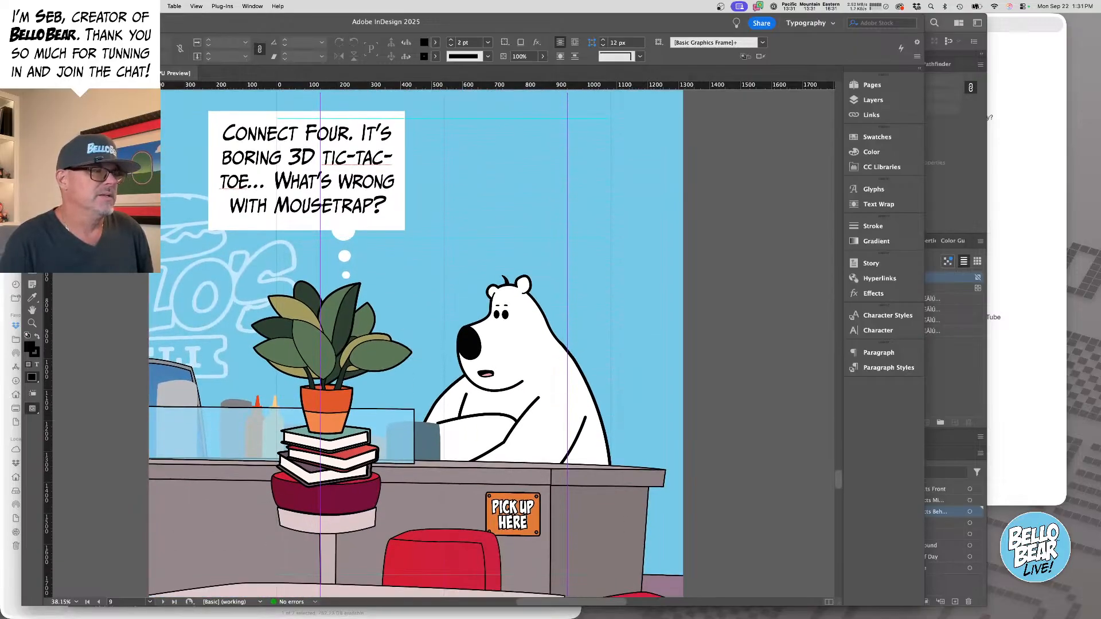
key("super+a")
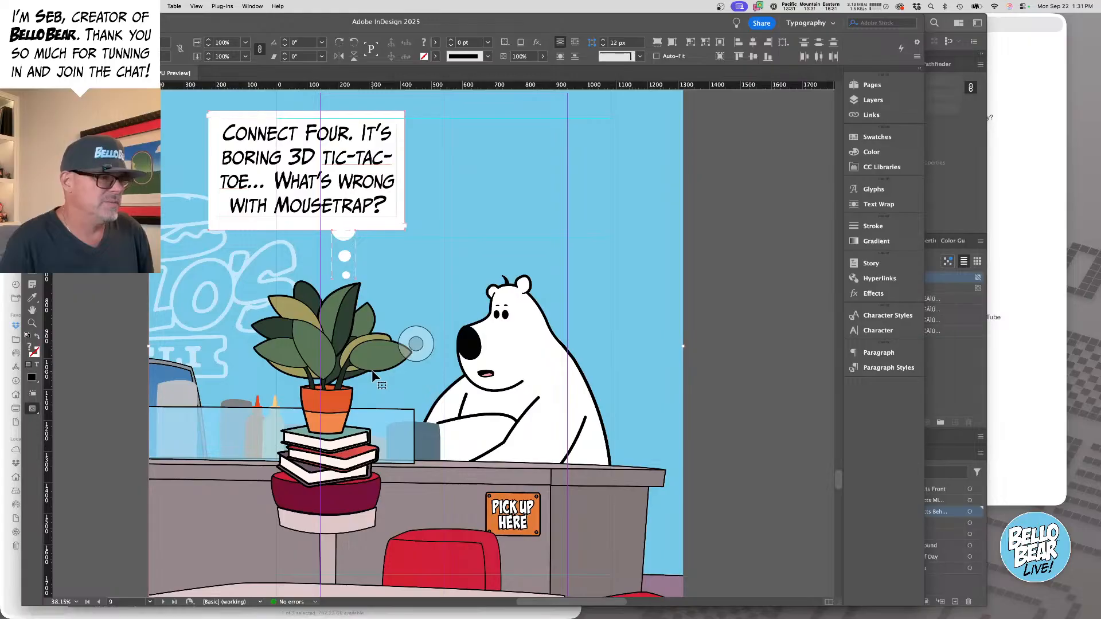
left_click_drag(375, 373, 429, 373)
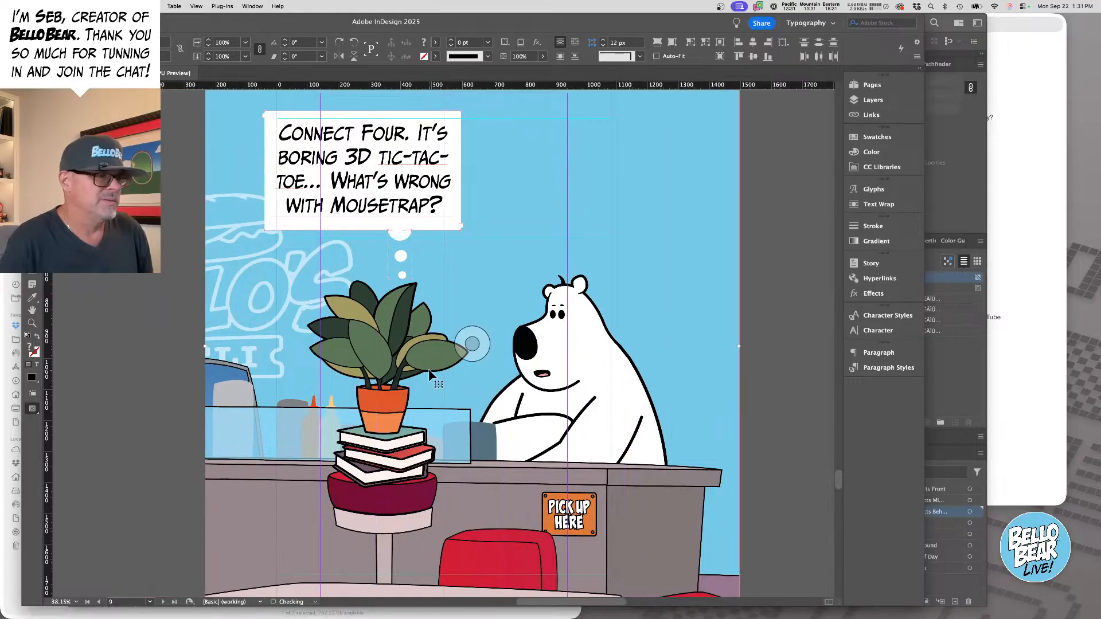
key("Right")
key("Right")
key("Right")
key("Right")
key("Right")
key("Right")
key("Right")
key("Right")
key("Right")
key("Right")
key("Right")
key("Right")
key("Right")
key("Right")
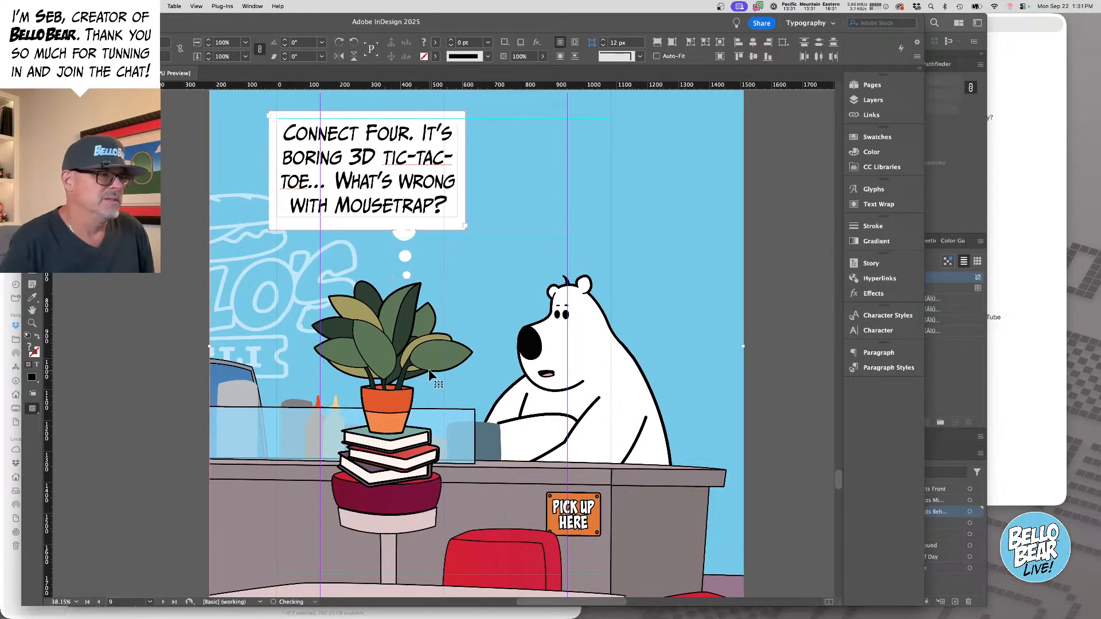
key("Right")
key("Right")
key("Right")
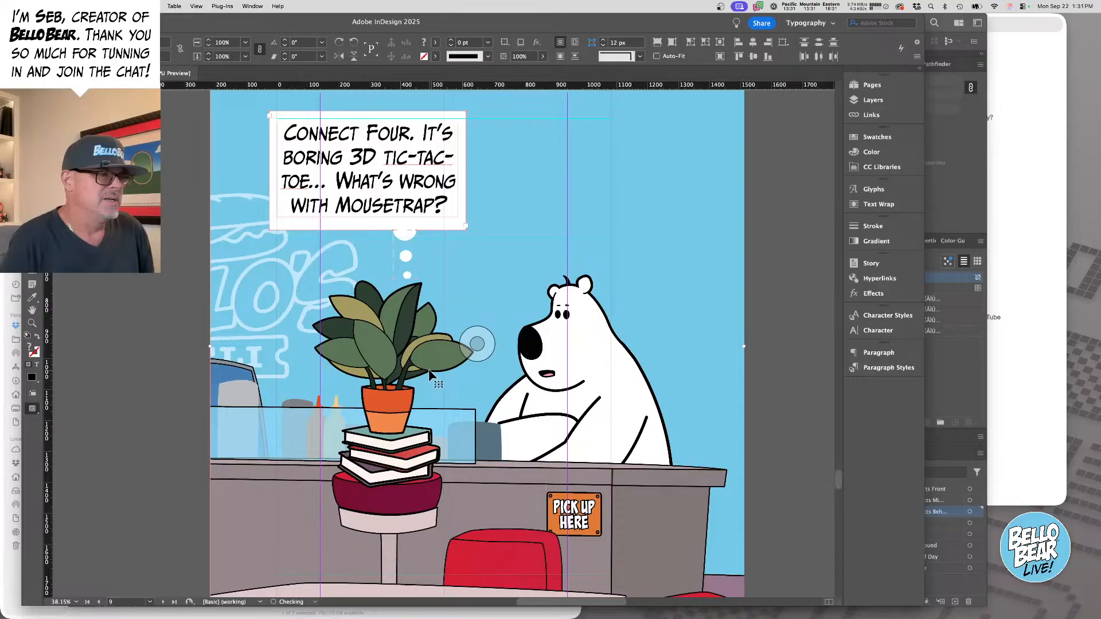
key("Right")
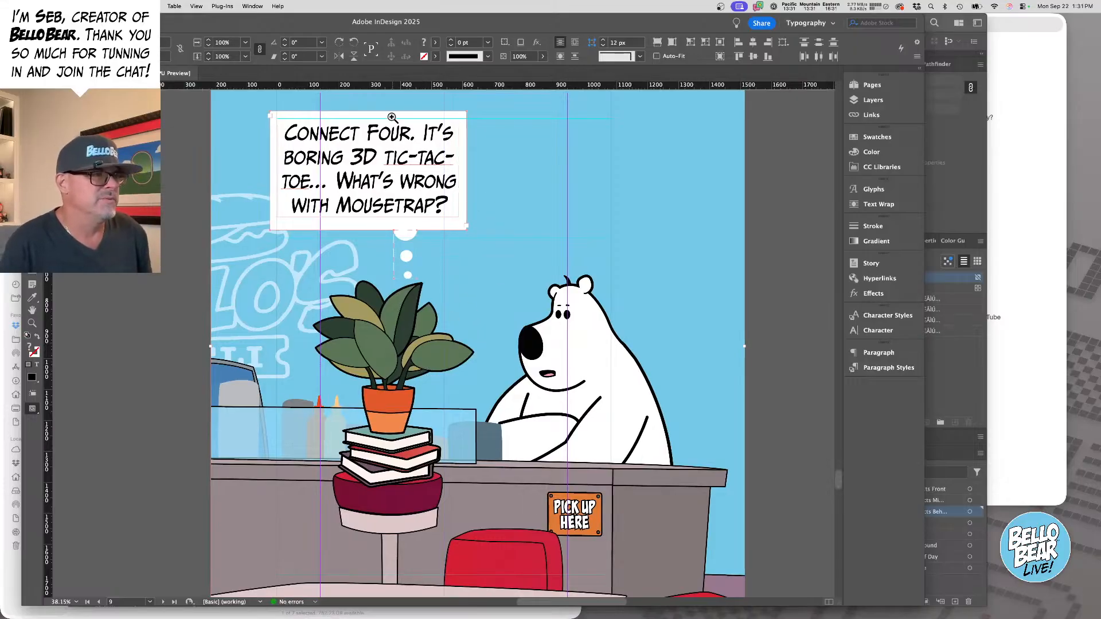
- Lower the page 9 artwork and bubble to the upper horizontal guide, and move the bubble alone right to the left margin
left_click_drag(392, 117, 470, 175)
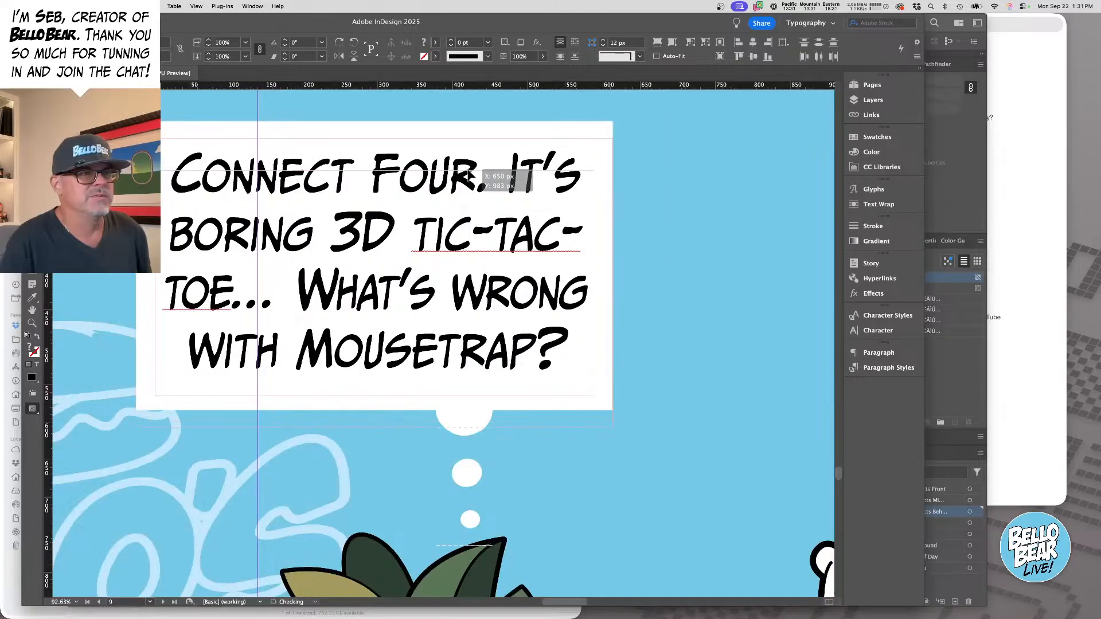
left_click(534, 267, "alt+super")
left_click(534, 266, "alt+super")
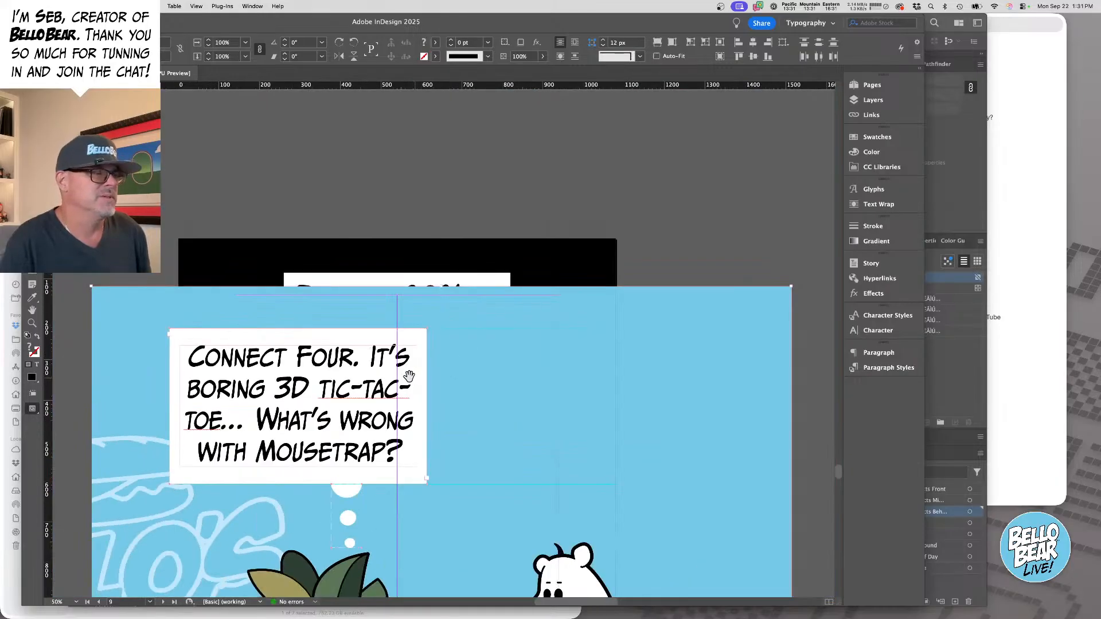
left_click_drag(301, 384, 433, 310)
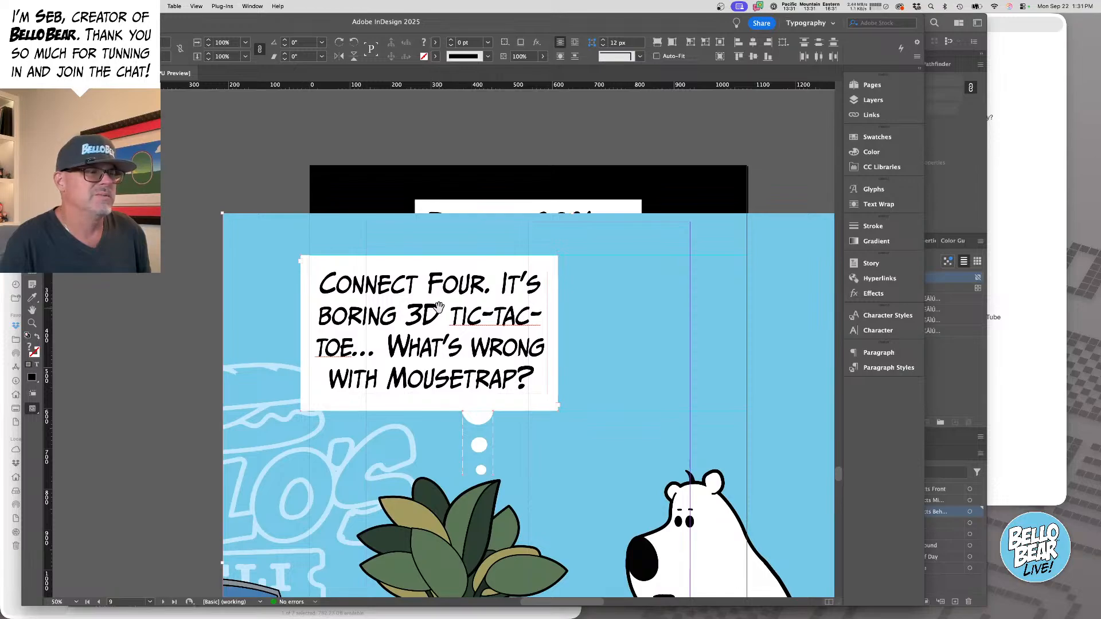
left_click(243, 166)
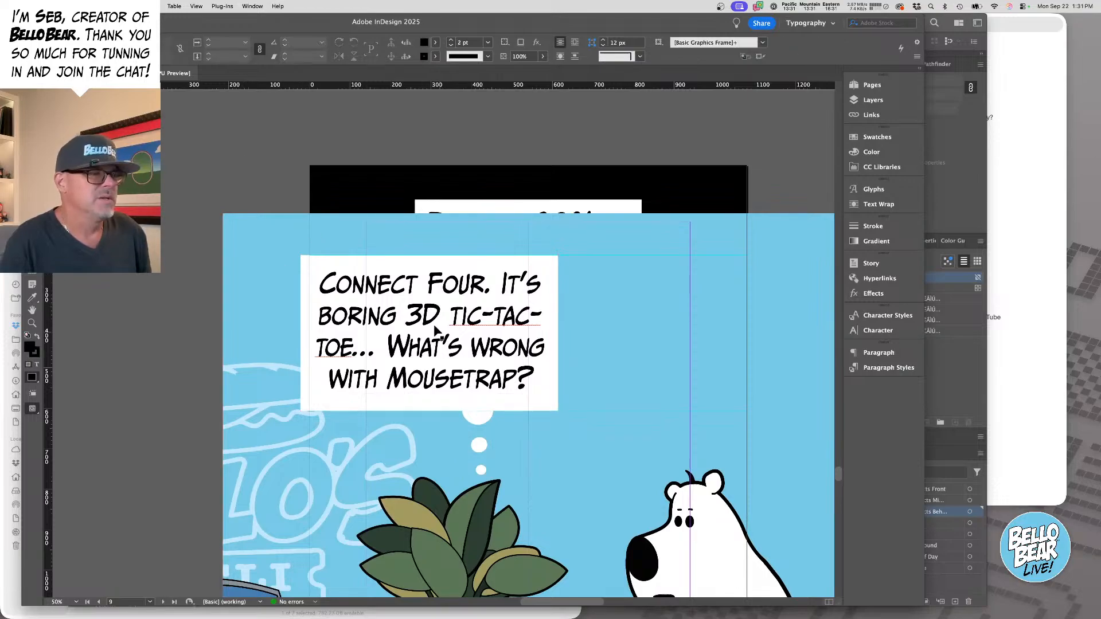
left_click_drag(405, 313, 470, 313)
- Crop the page 9 "Connect Four" panel frame to the page's upper-left and lower-right corners
left_click(299, 254)
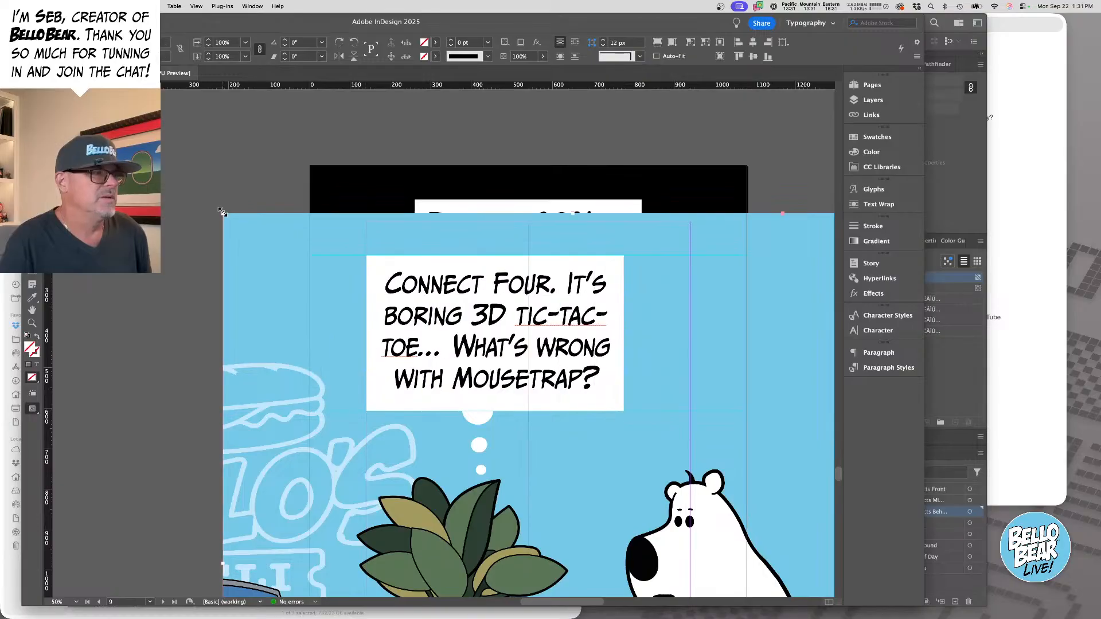
left_click_drag(223, 214, 309, 165)
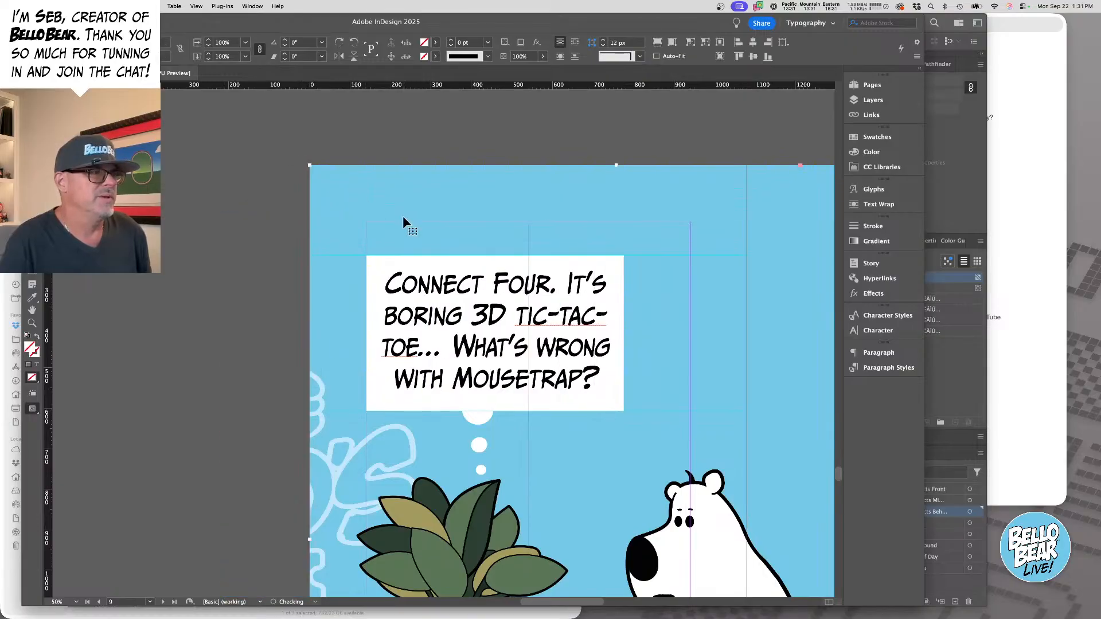
left_click_drag(624, 457, 490, 507)
scroll(641, 464, "down", 5)
scroll(642, 463, "right", 3)
left_click(467, 339, "alt")
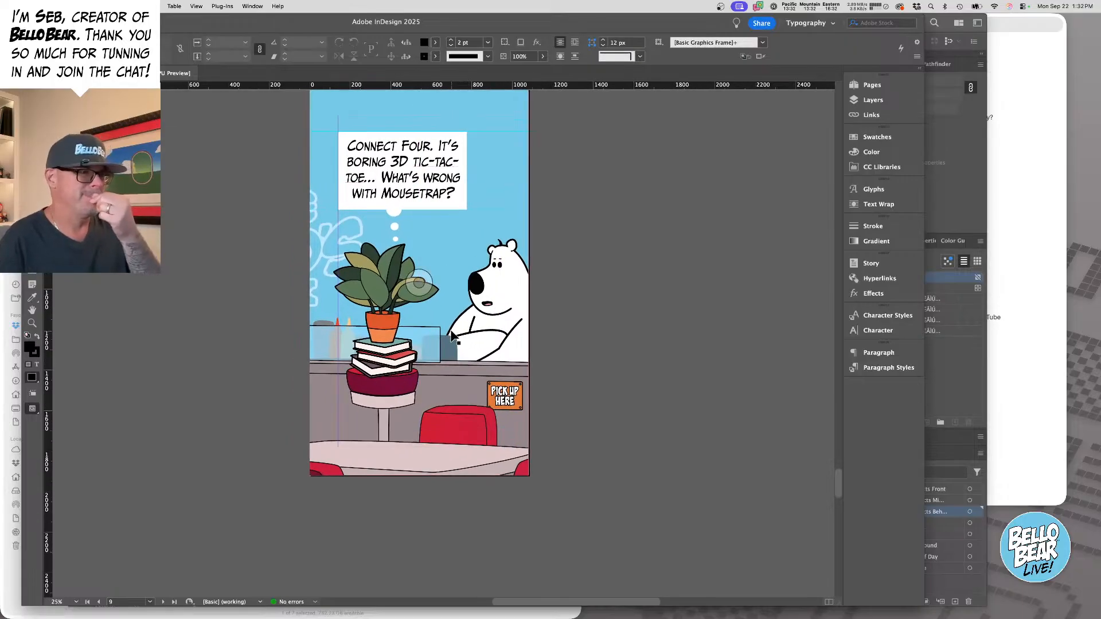
- Lower the page 10 "No one actually plays it" artwork and speech bubble together to the upper horizontal guide
key("shift+Page_Down")
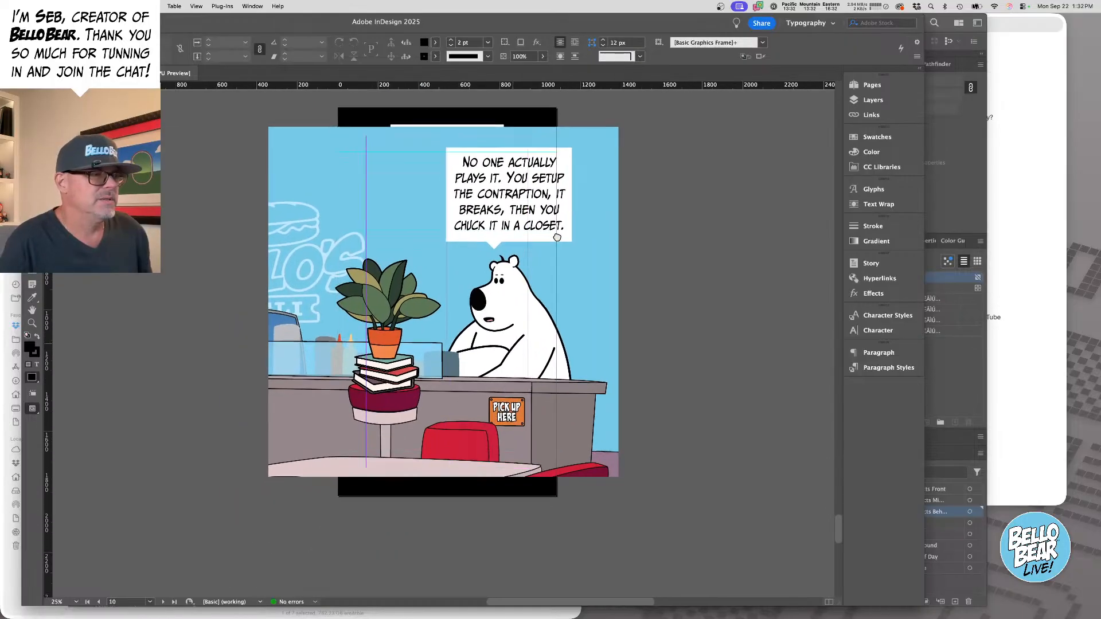
left_click_drag(622, 215, 342, 393)
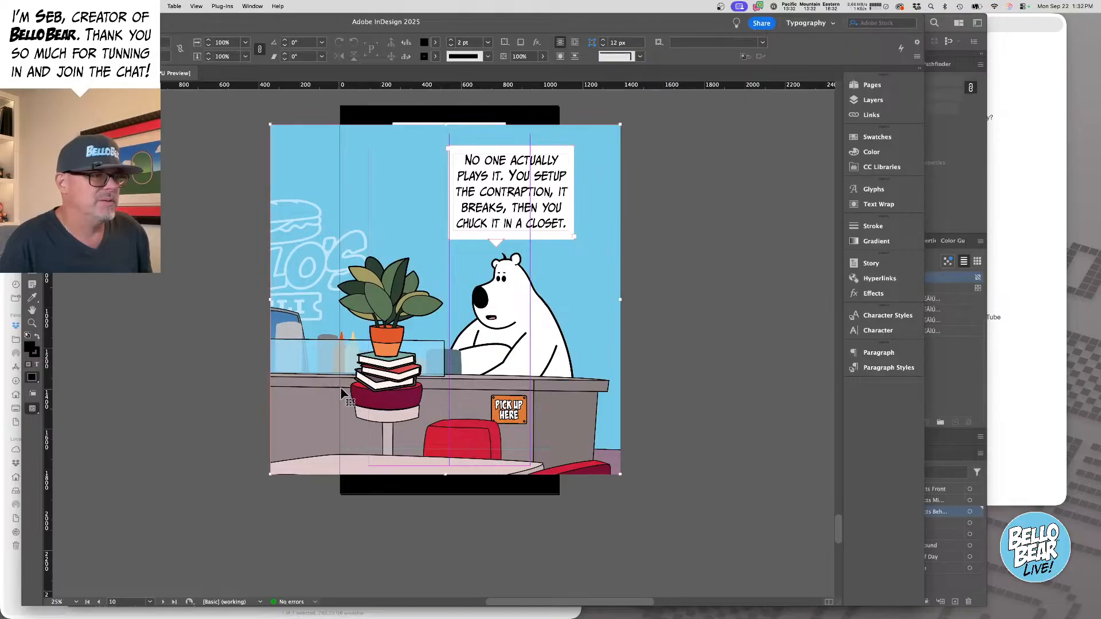
left_click_drag(482, 190, 505, 320)
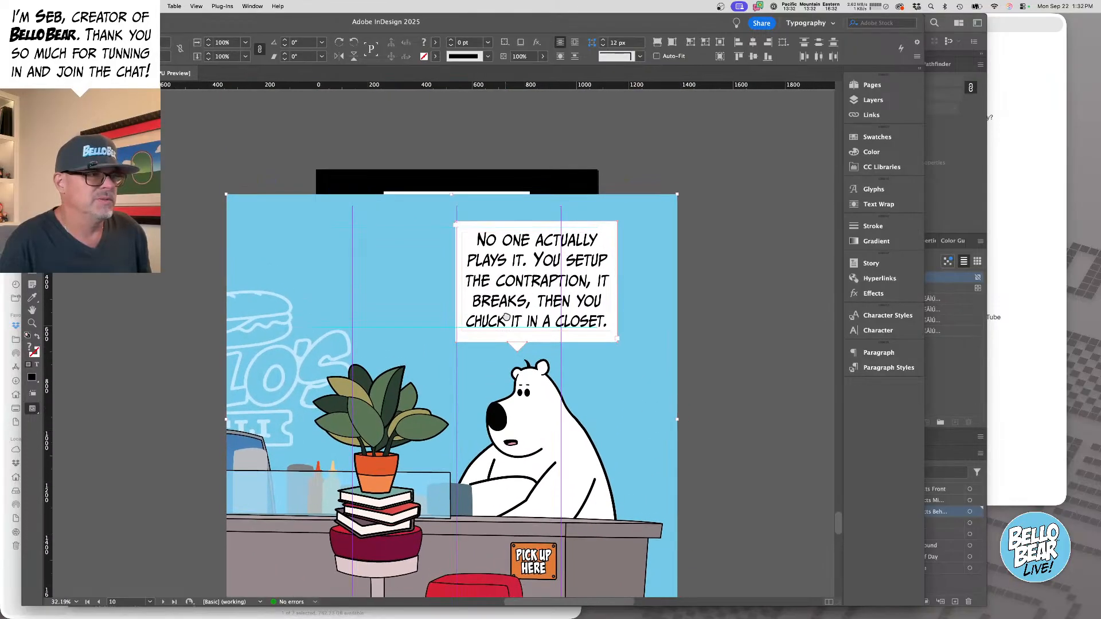
left_click_drag(506, 213, 554, 317)
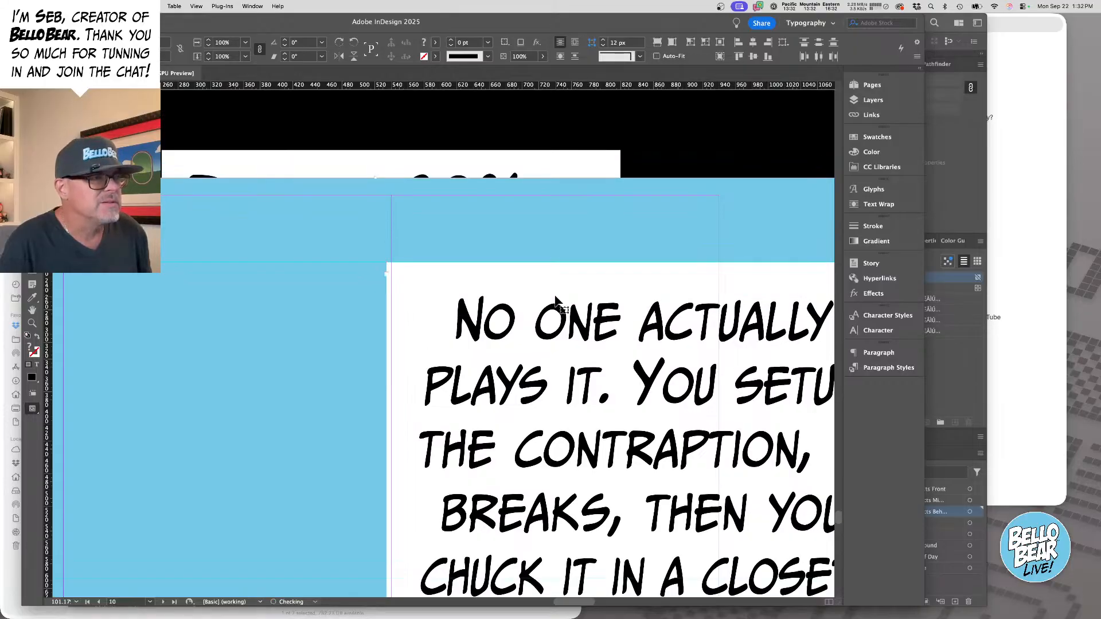
left_click(524, 319, "alt")
scroll(568, 170, "down", 10)
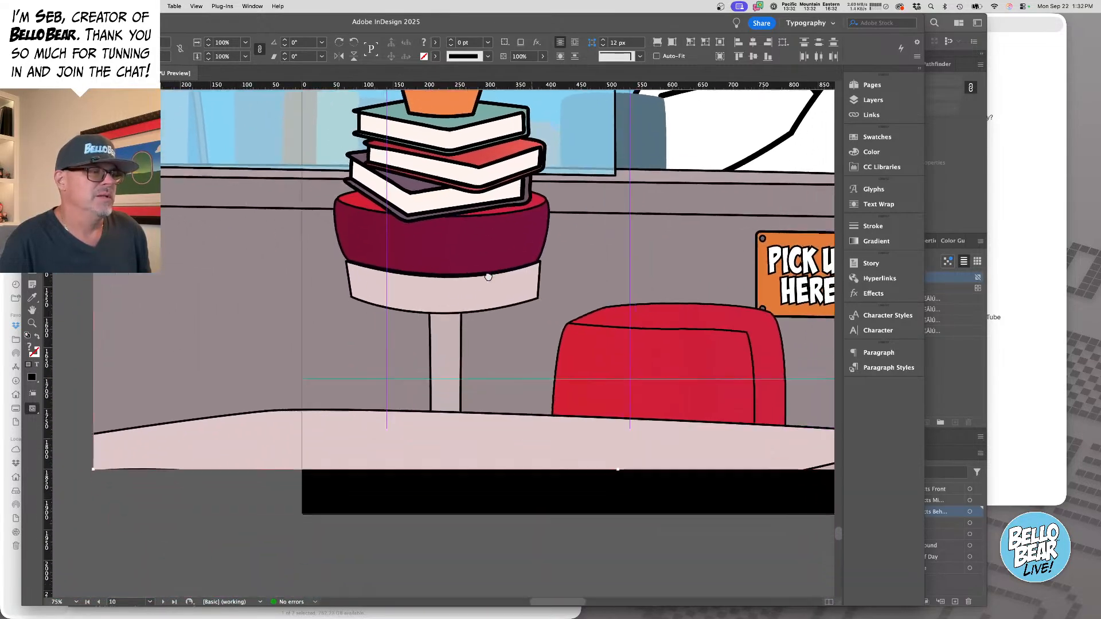
left_click(464, 278)
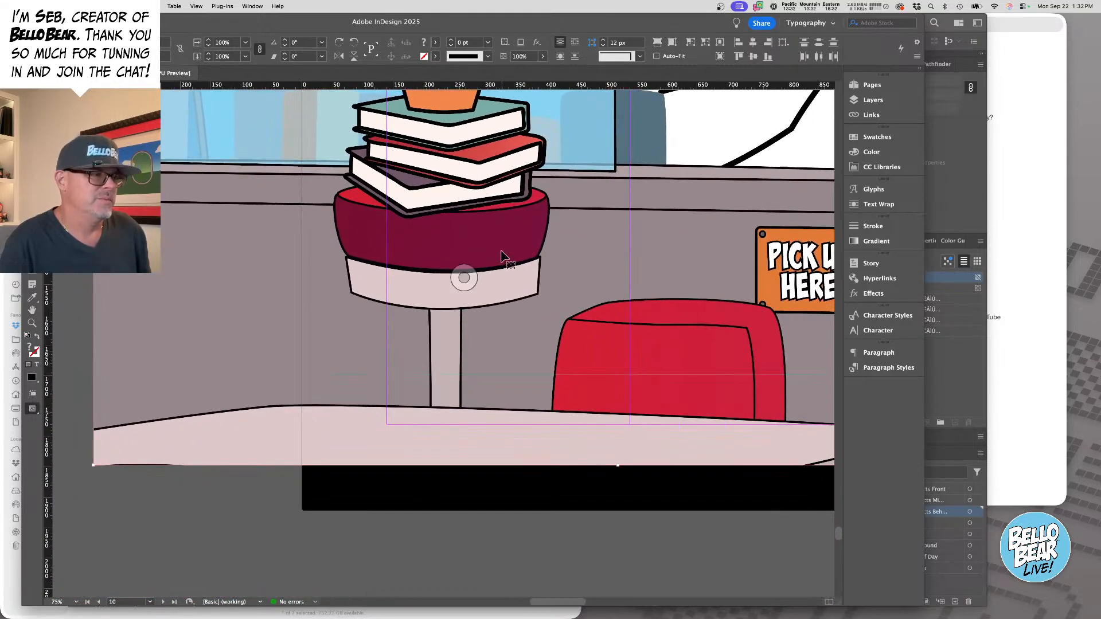
- Shift the page 10 artwork and speech bubble left together until the stool slightly overlaps the page's left edge
scroll(482, 254, "right", 3)
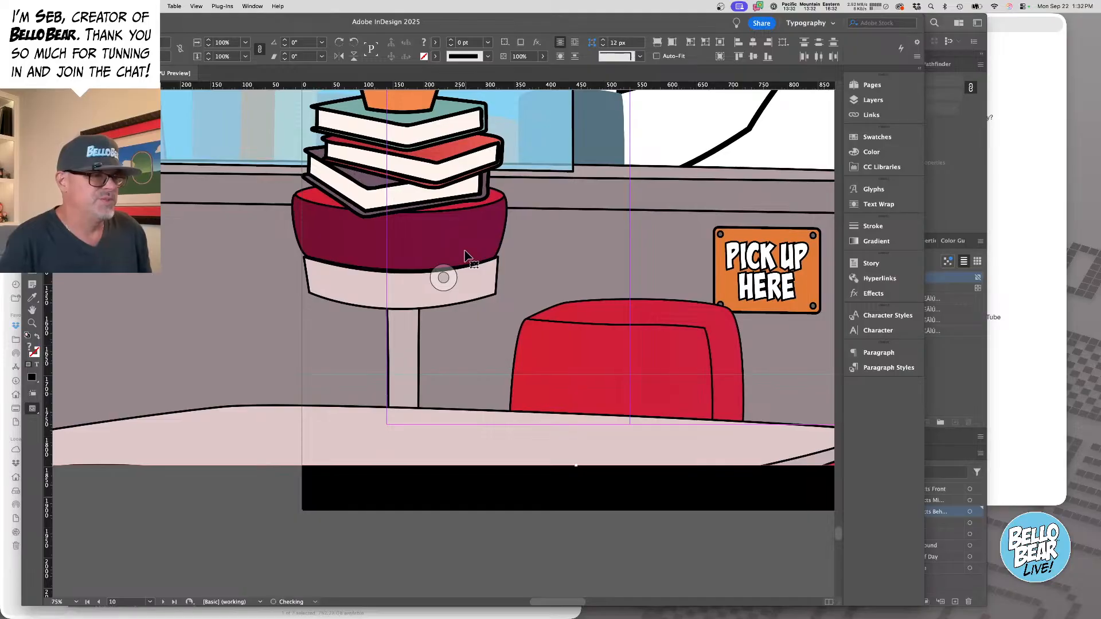
key("Left")
key("Left")
key("Left")
key("Left")
key("Left")
key("Left")
key("Left")
key("Left")
key("Left")
key("Left")
key("Left")
key("Left")
key("Left")
key("Left")
key("Left")
key("Left")
key("Left")
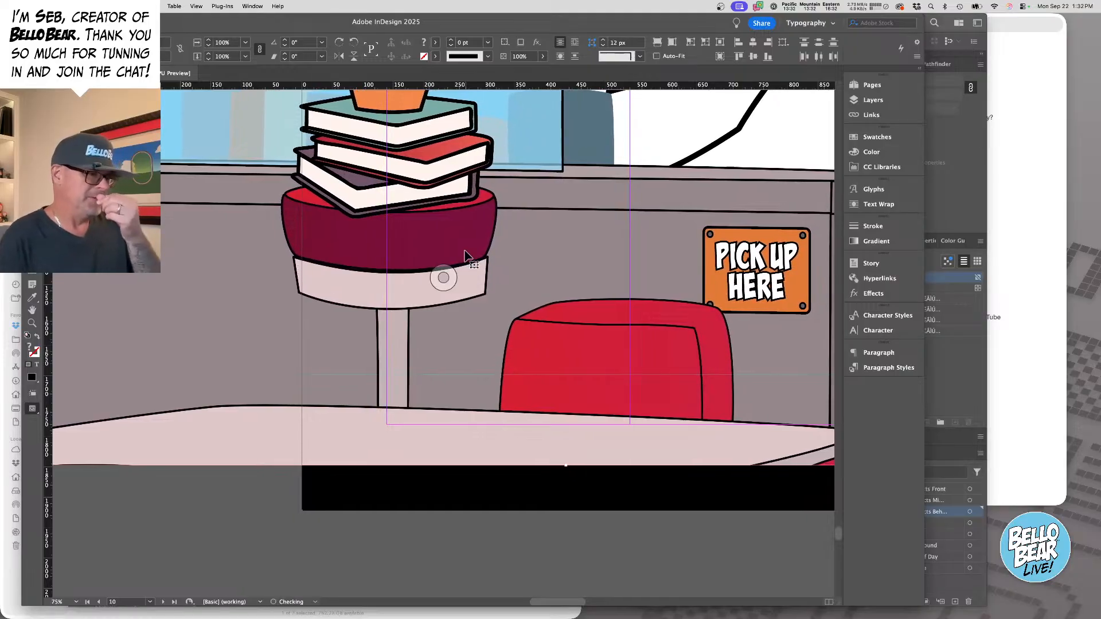
key("Left")
key("Left")
key("Left")
key("Left")
key("Left")
key("Left")
key("Left")
key("Left")
key("Left")
key("Left")
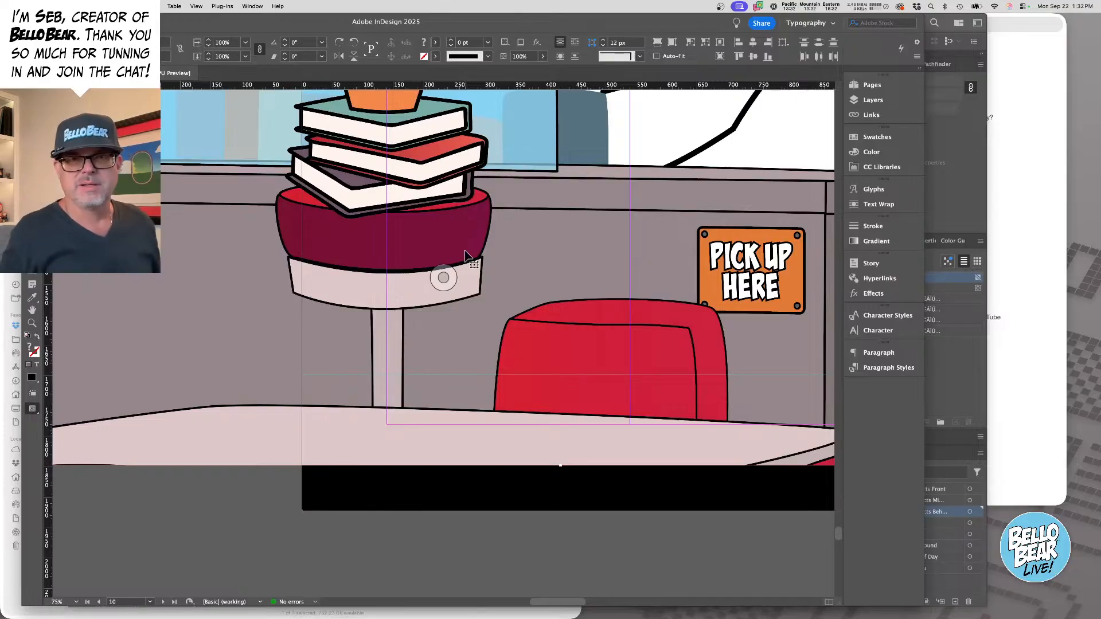
- Crop the page 10 panel frame to the page's lower-right and upper-left corners, and move the speech bubble left to the right margin
key("super+minus")
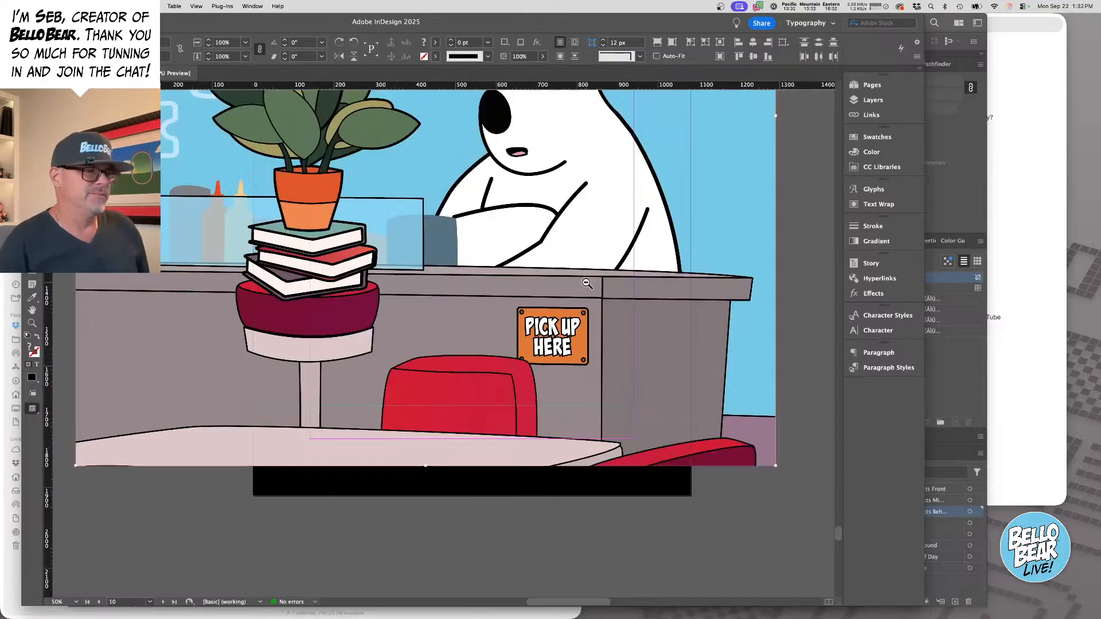
left_click(749, 471)
left_click(765, 460)
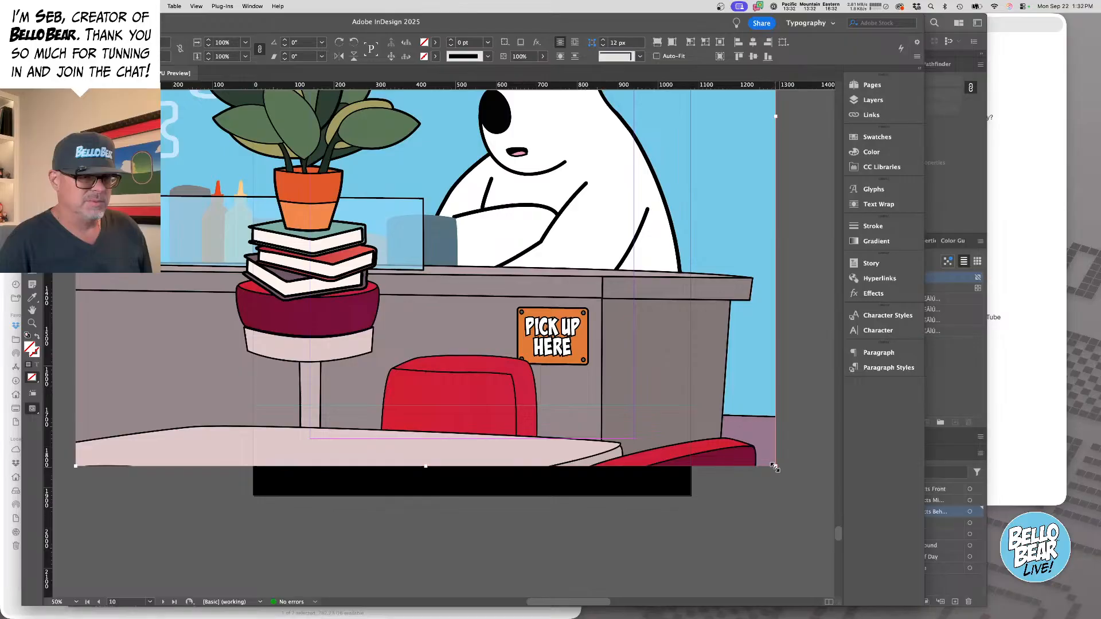
scroll(775, 468, "up", 10)
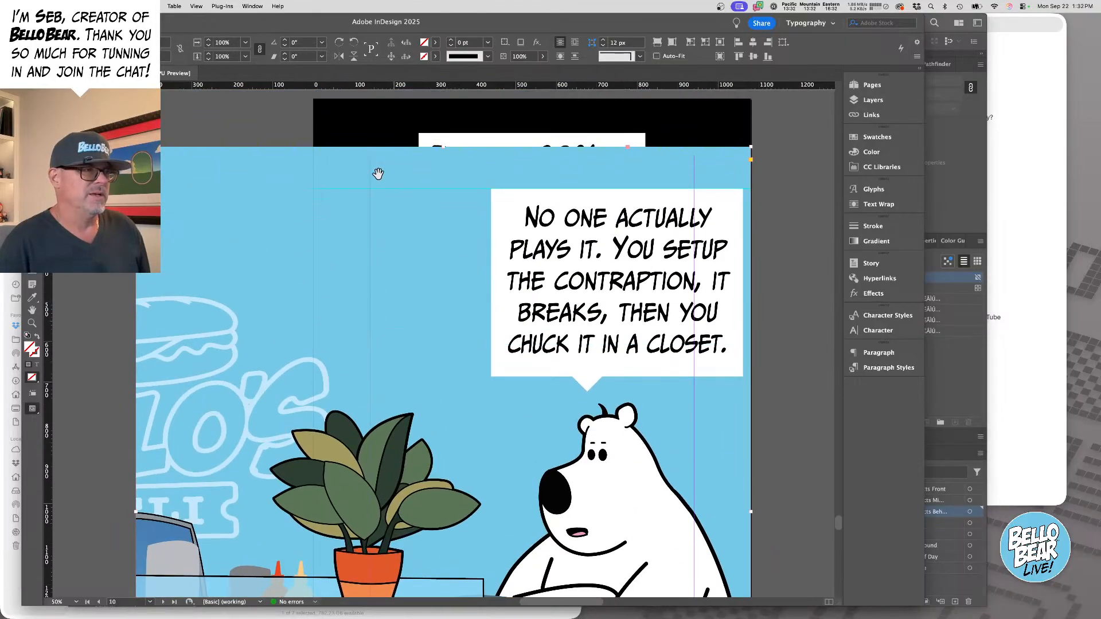
left_click_drag(136, 147, 313, 98)
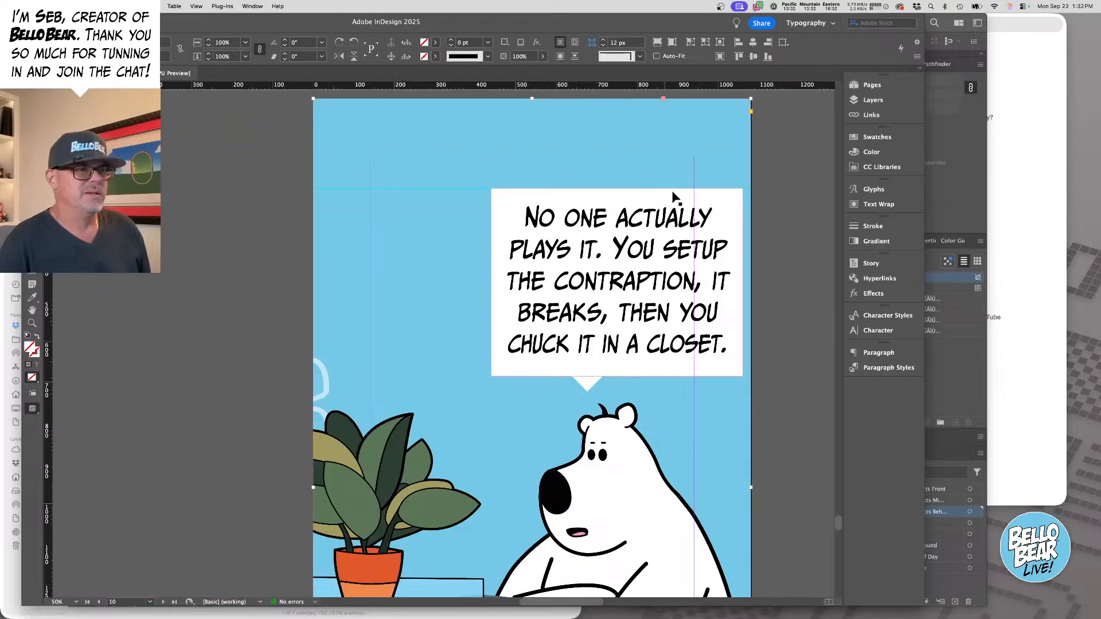
left_click_drag(647, 215, 606, 221)
left_click(783, 247)
- Review the cropped pages from page 10 back up to the page 3 "Good morning Bello" panel
key("super+minus")
key("super+minus")
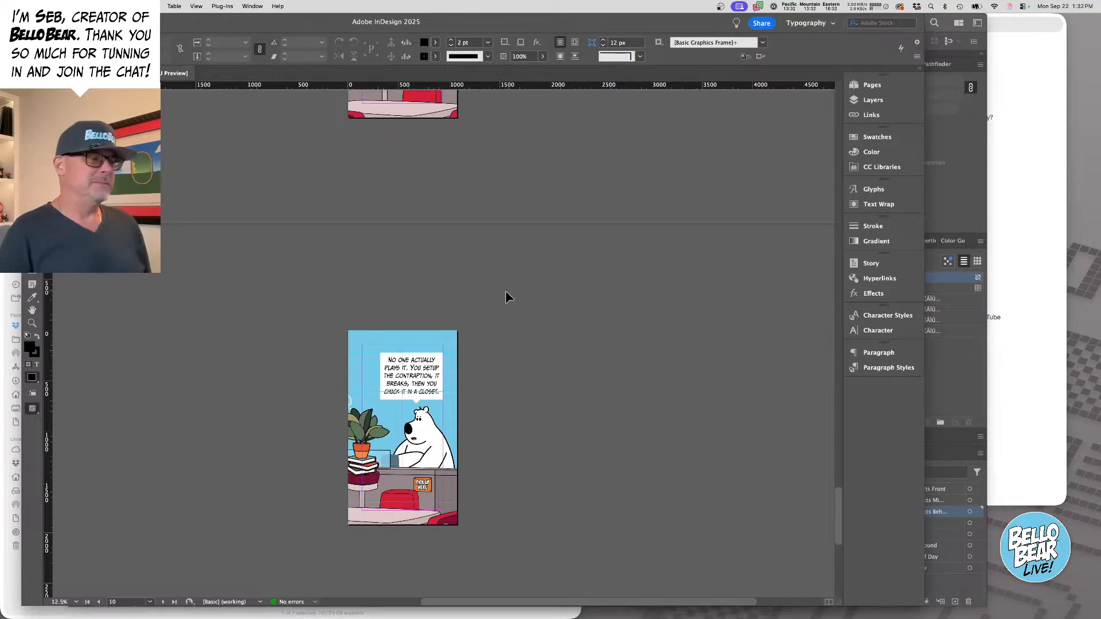
scroll(480, 301, "up", 20)
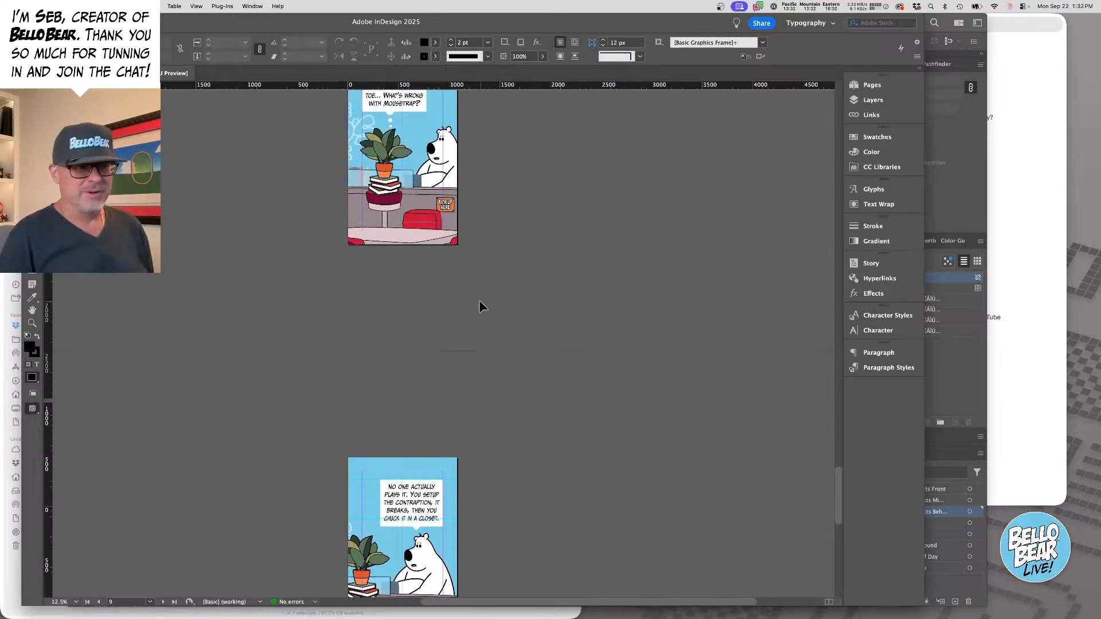
scroll(479, 300, "up", 6)
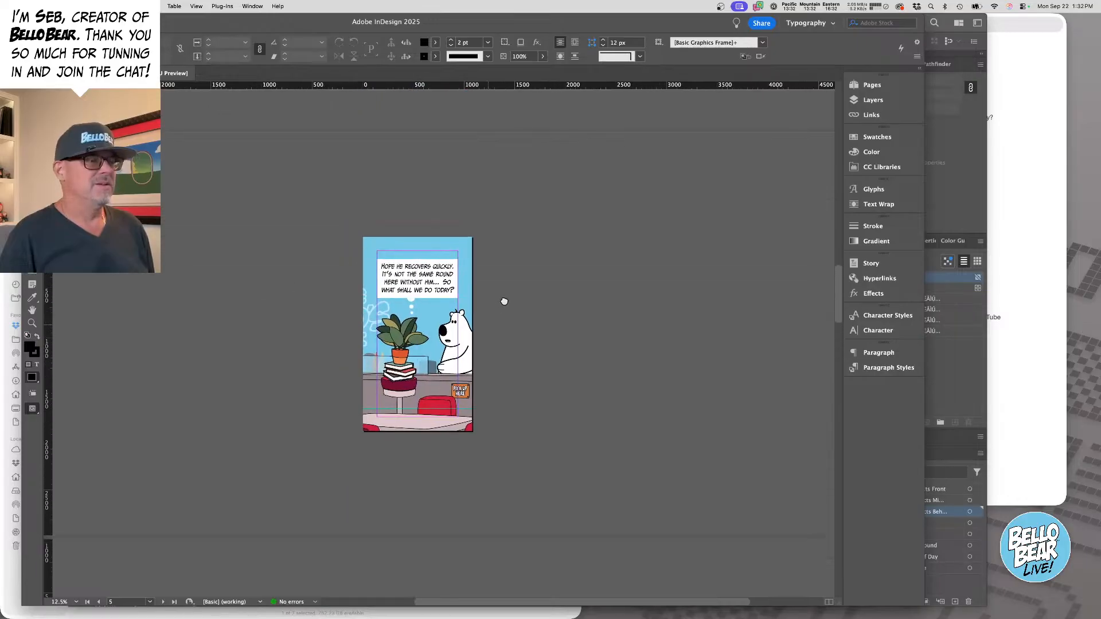
scroll(504, 300, "up", 5)
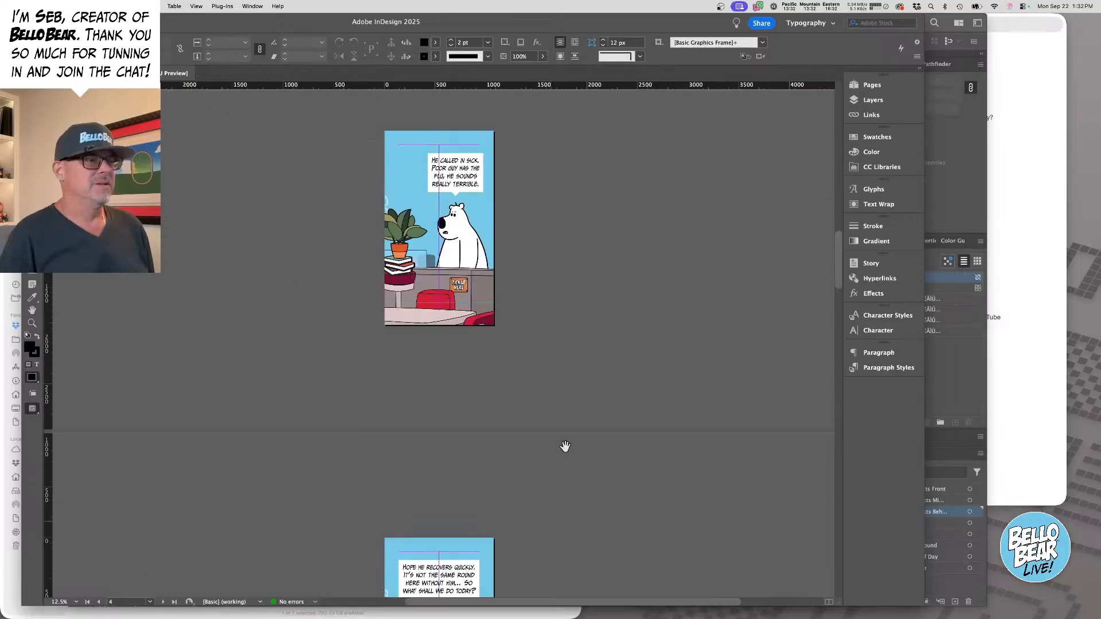
scroll(605, 352, "up", 8)
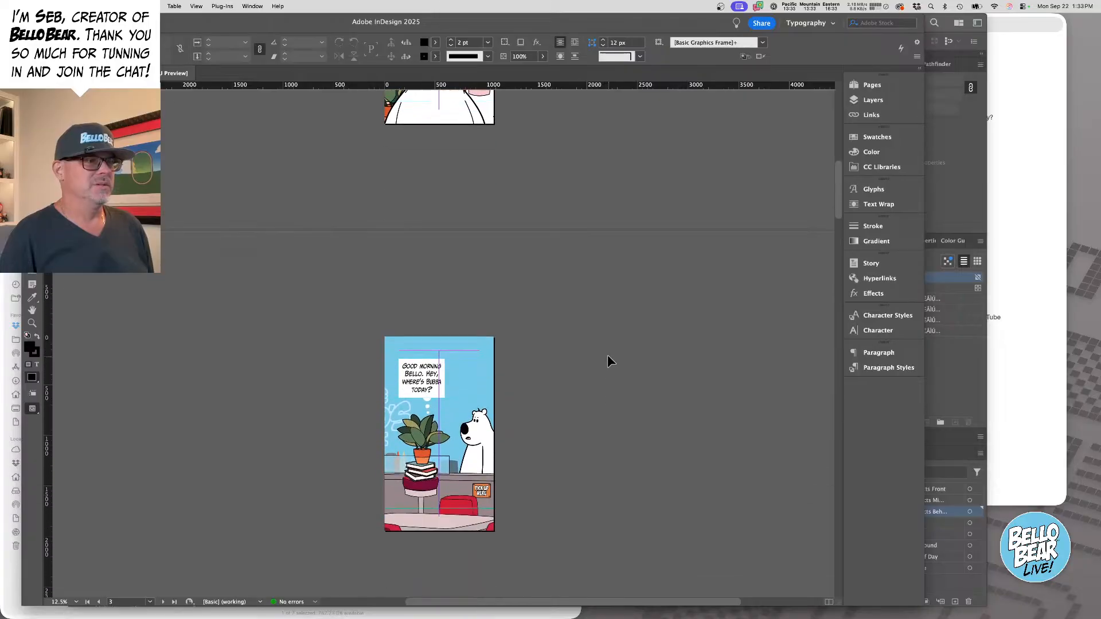
scroll(608, 354, "down", 5)
left_click_drag(493, 277, 641, 384)
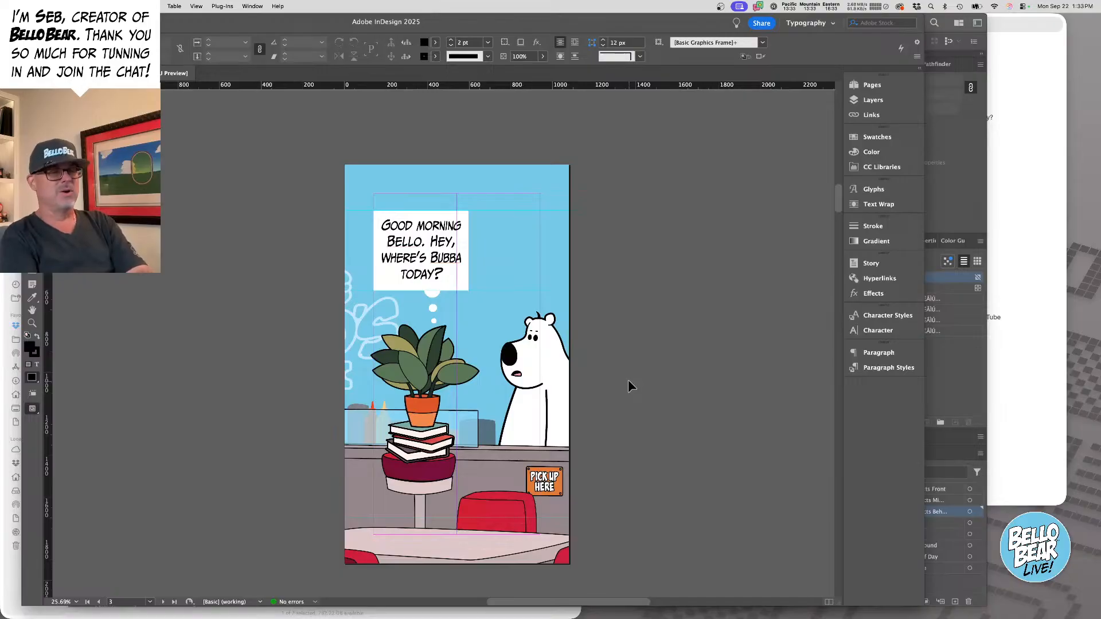
- Open the linked artwork of the page 3 "Good morning Bello" panel for editing in Illustrator
left_click(457, 364)
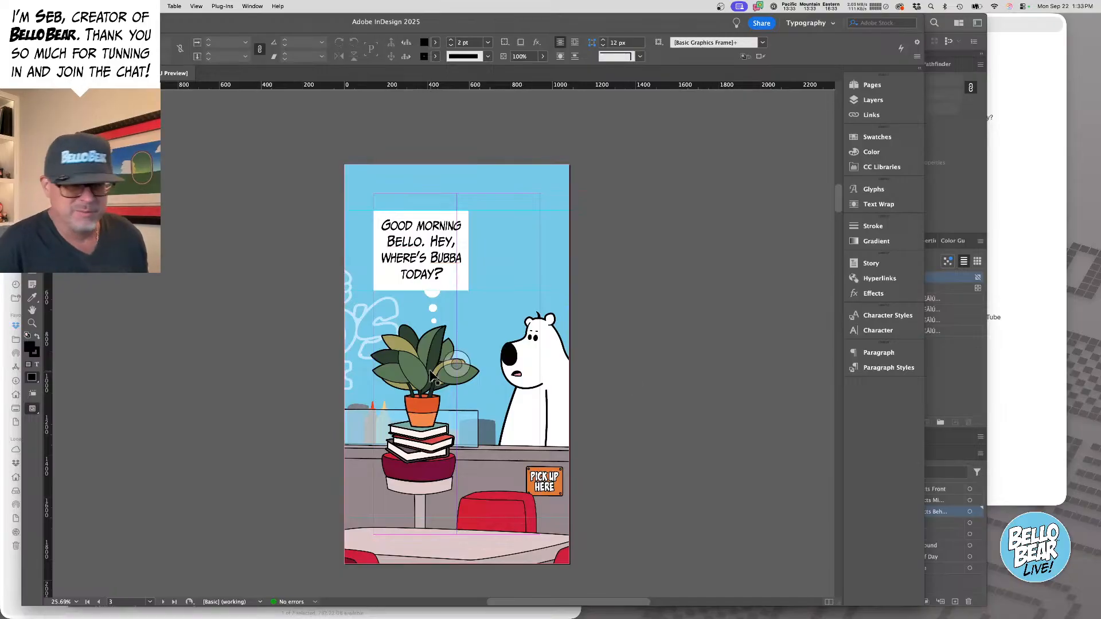
left_click(511, 185)
right_click(516, 191)
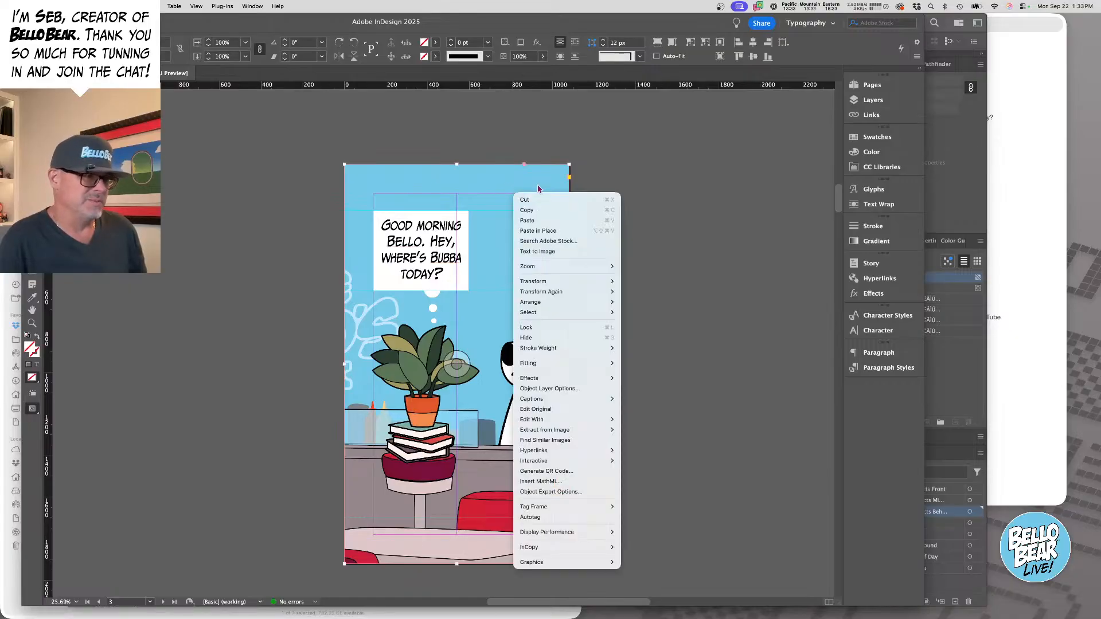
left_click(545, 410)
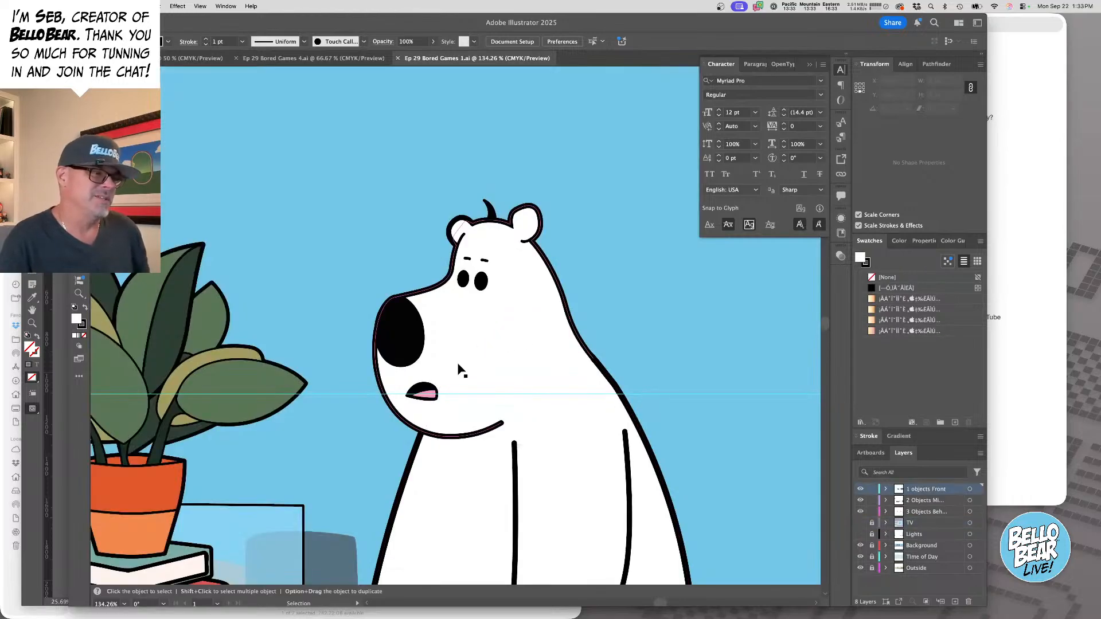
- Delete the bear's open mouth and both eyebrows in the panel 1 artwork
left_click(425, 399)
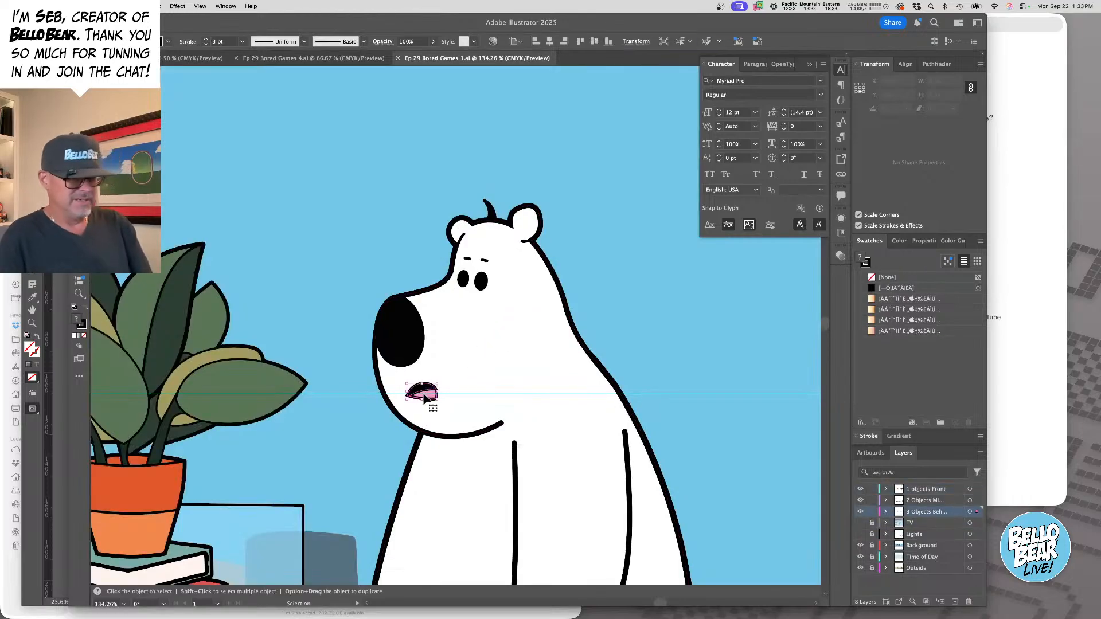
left_click(492, 304)
left_click(485, 262)
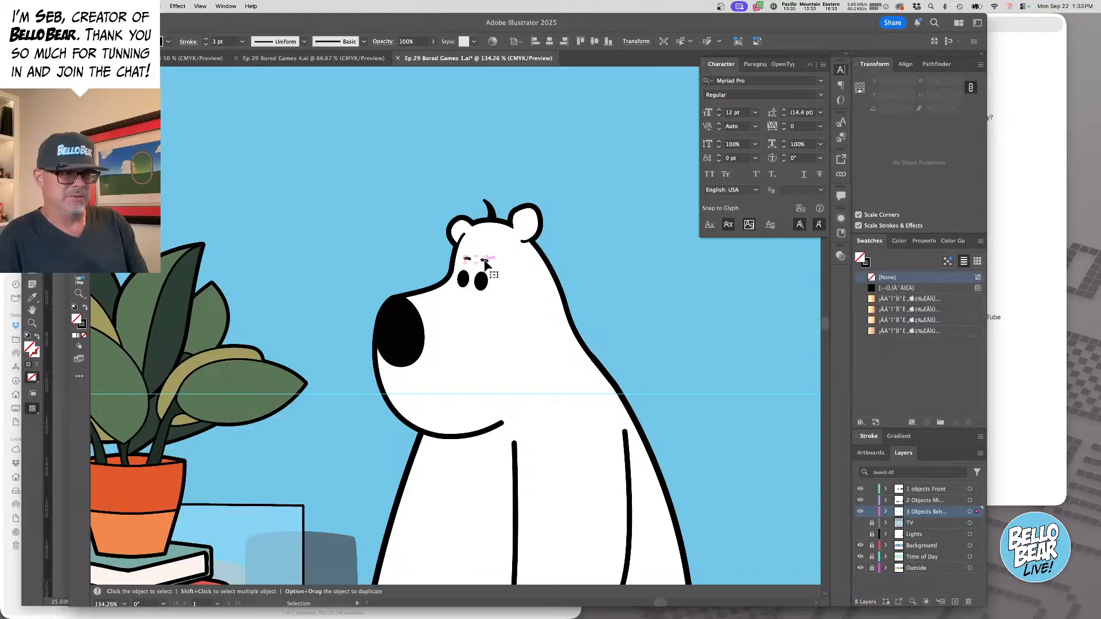
key("Delete")
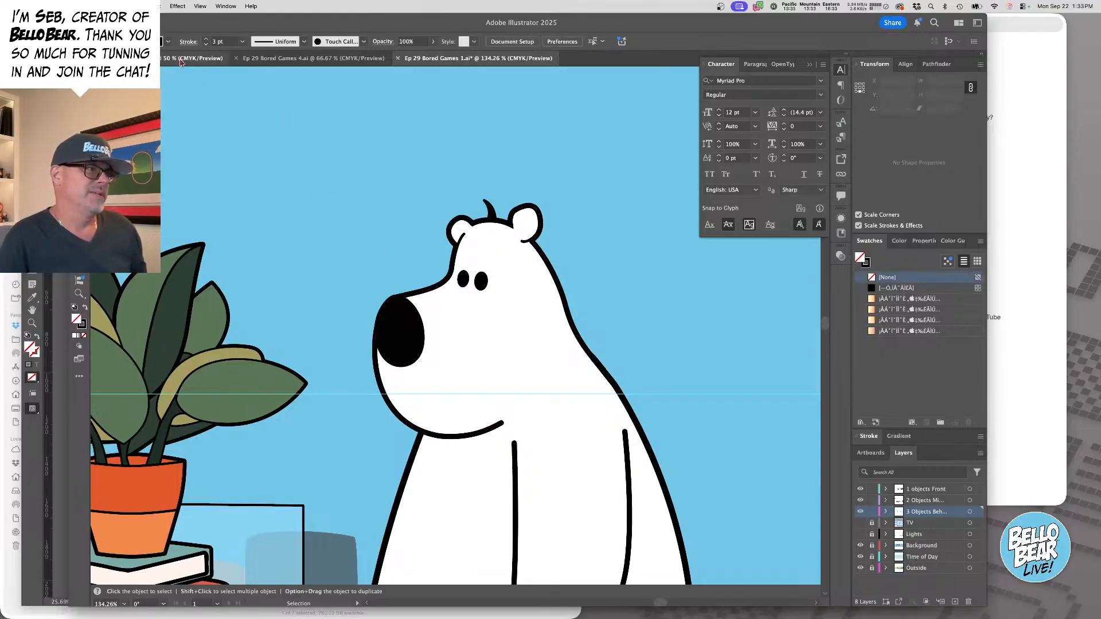
- Copy the straight Neutral closed mouth from the bear's expression sheet document
left_click(181, 62)
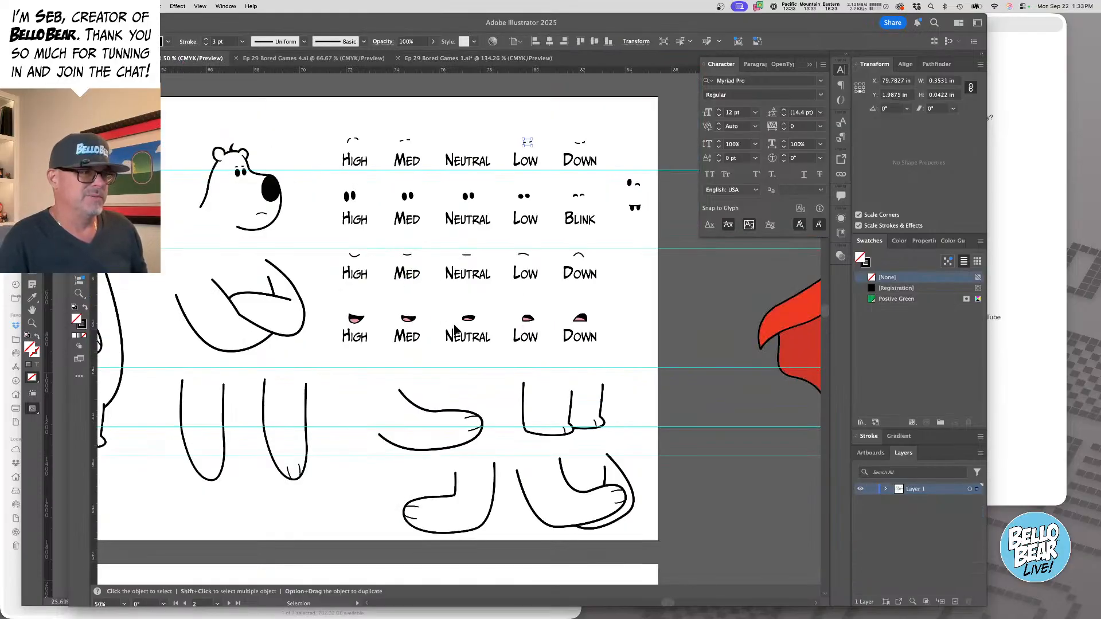
left_click(469, 256)
key("a")
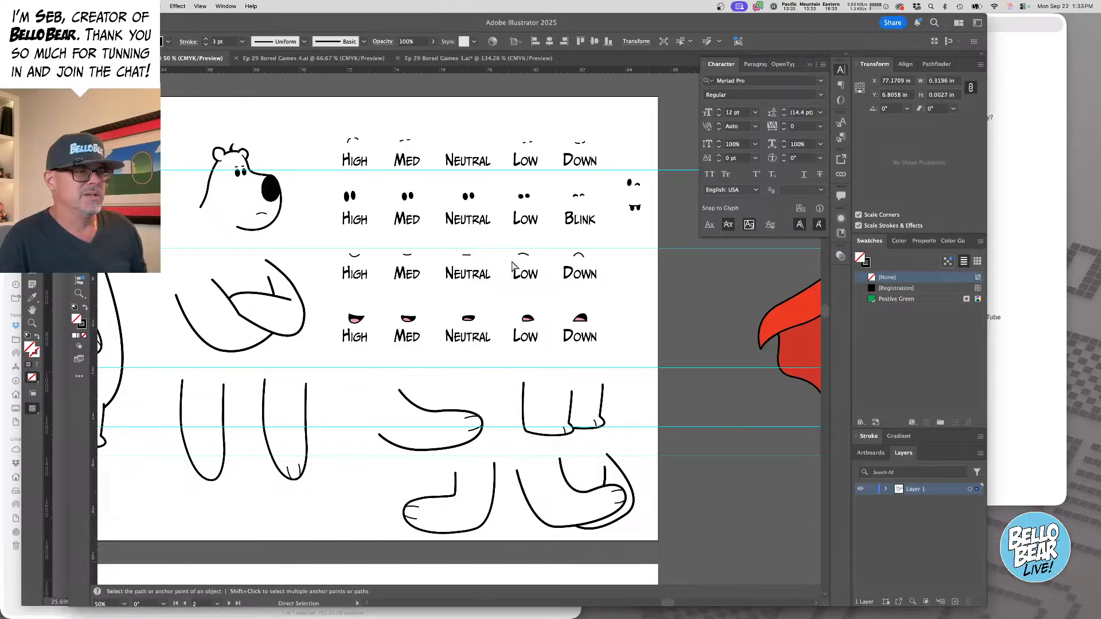
key("v")
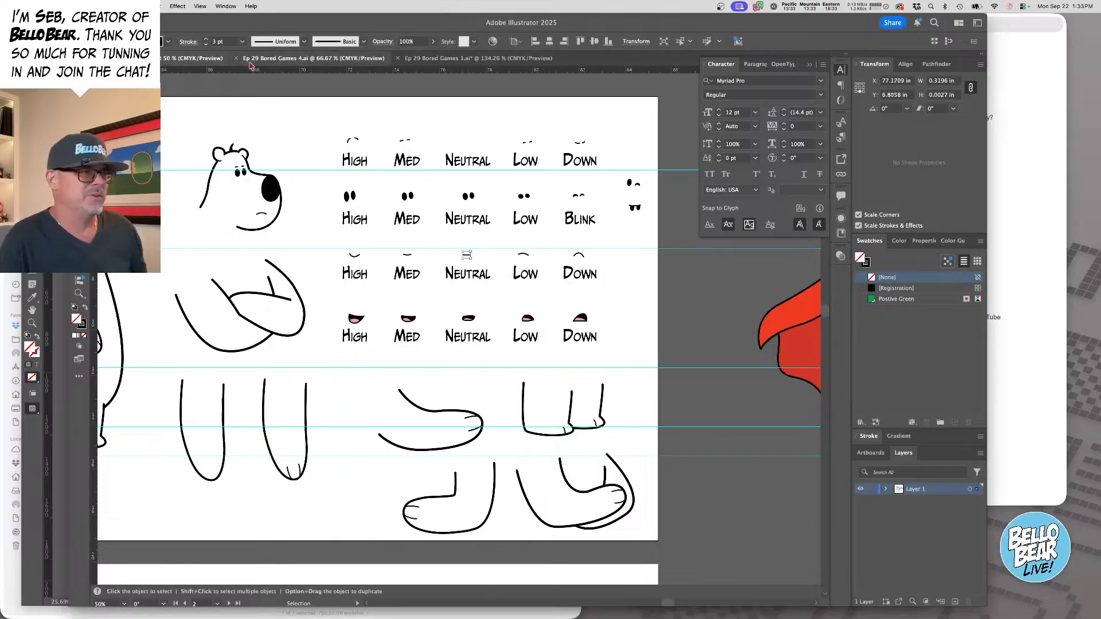
- Paste the neutral closed mouth into Ep 29 Bored Games 1.ai and position it below the bear's nose
left_click(479, 58)
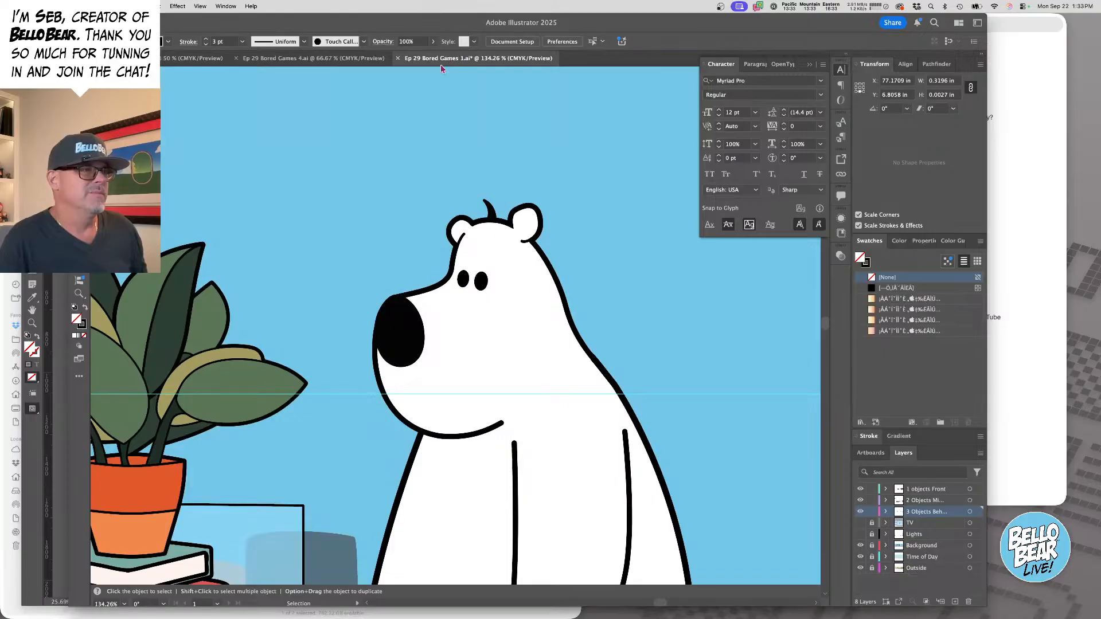
key("z")
left_click(507, 337)
key("v")
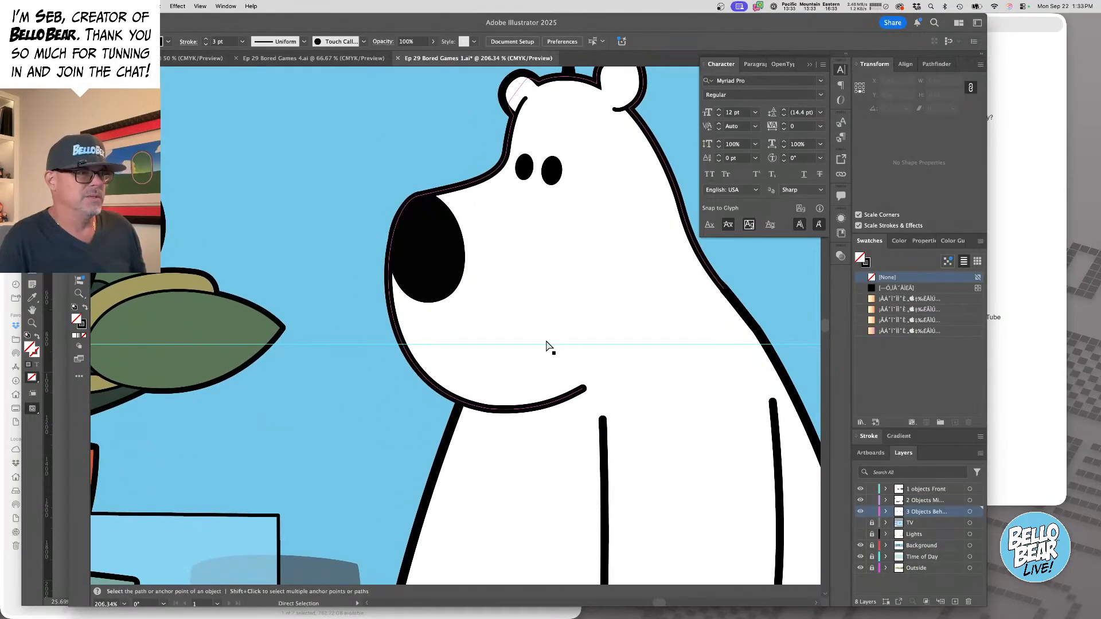
left_click(456, 326)
left_click_drag(476, 330, 459, 345)
left_click(343, 210)
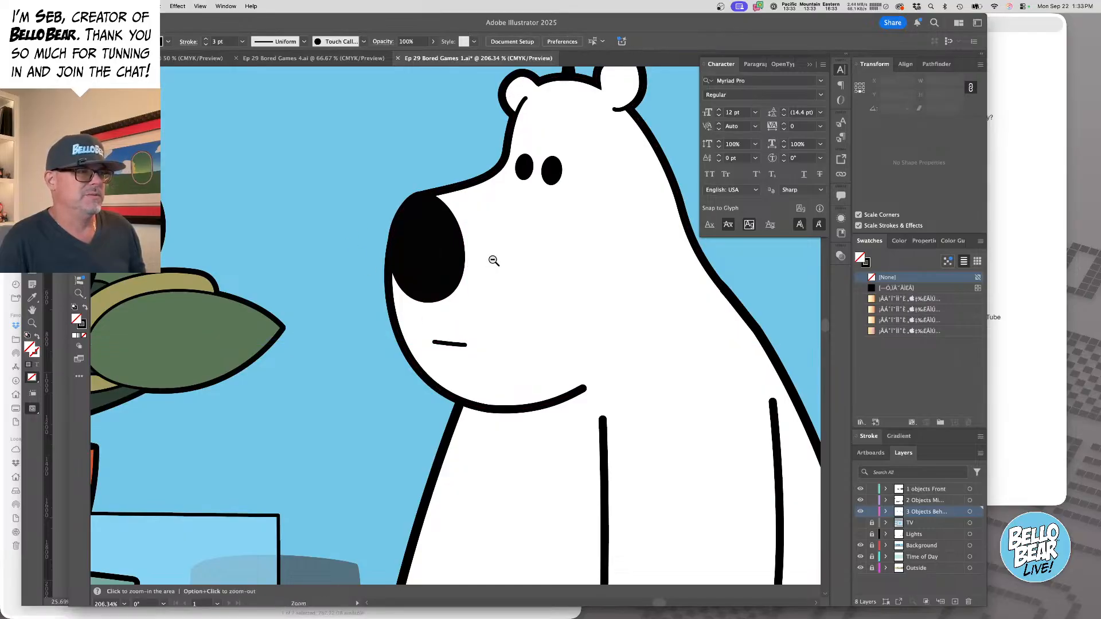
left_click(491, 260, "alt+super")
left_click(492, 261, "alt+super")
left_click_drag(507, 310, 602, 210)
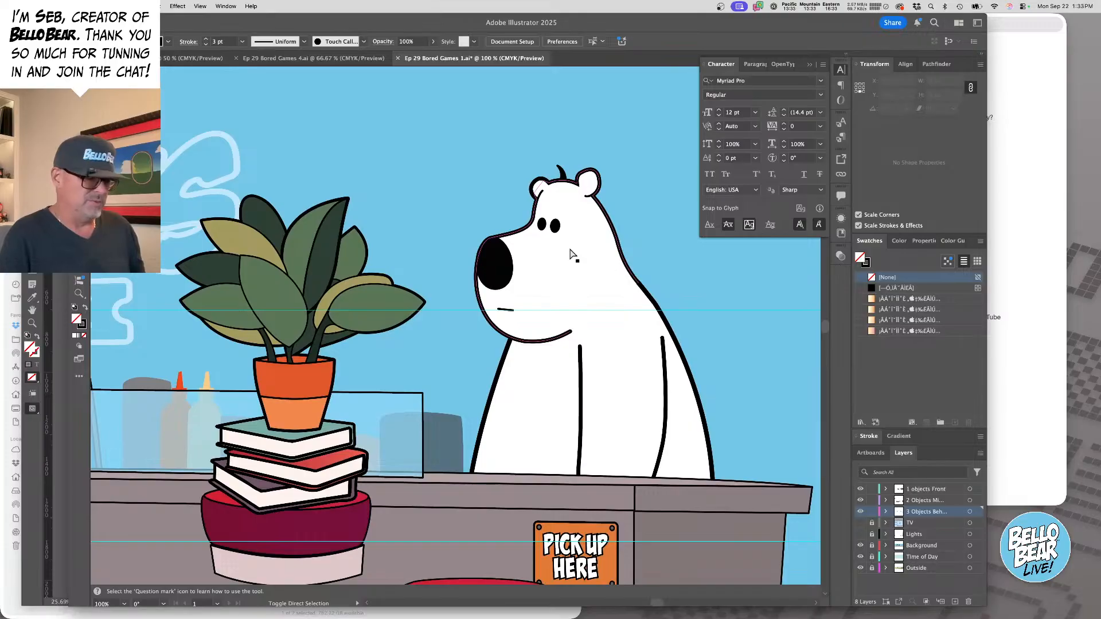
- Save the edited artwork as a new Illustrator 2020 file named "Ep 29 Bored Games 1 v1.ai"
key("shift+super+s")
key("Right")
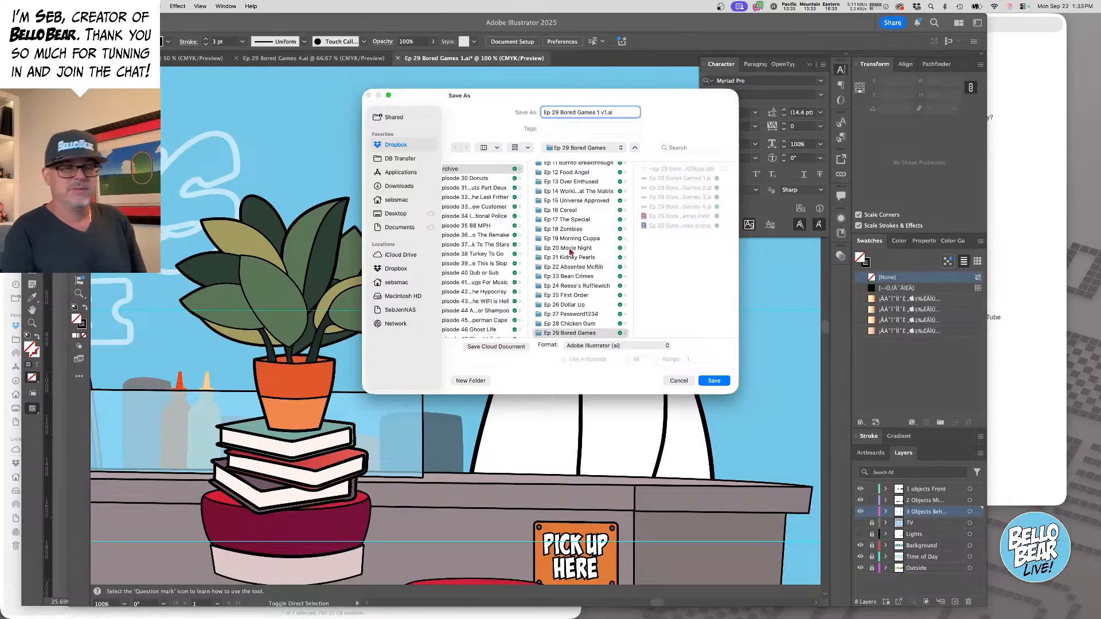
key("Return")
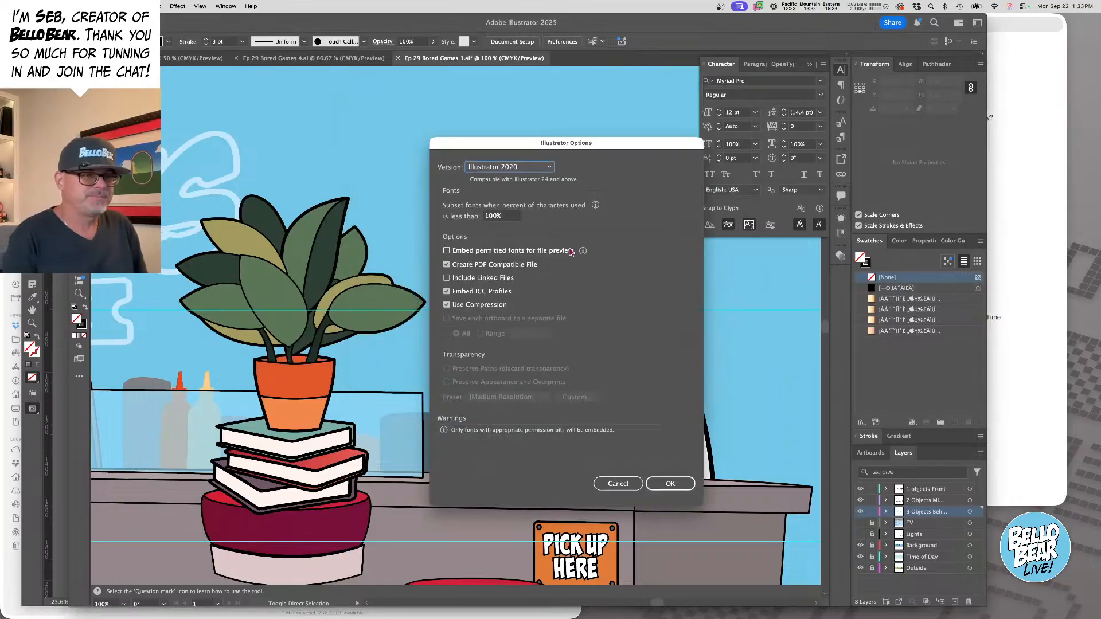
left_click(670, 483)
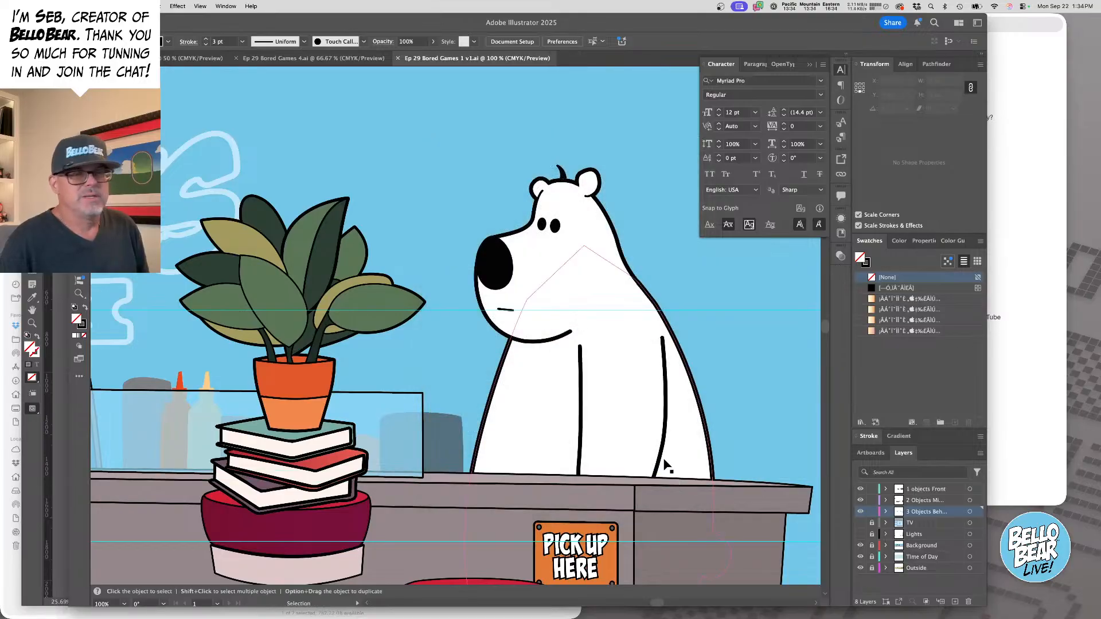
- Check the bear's new expression in the panel 1 artwork and close the Ep 29 Bored Games 1 v1.ai document
key("z")
left_click_drag(498, 359, 487, 359)
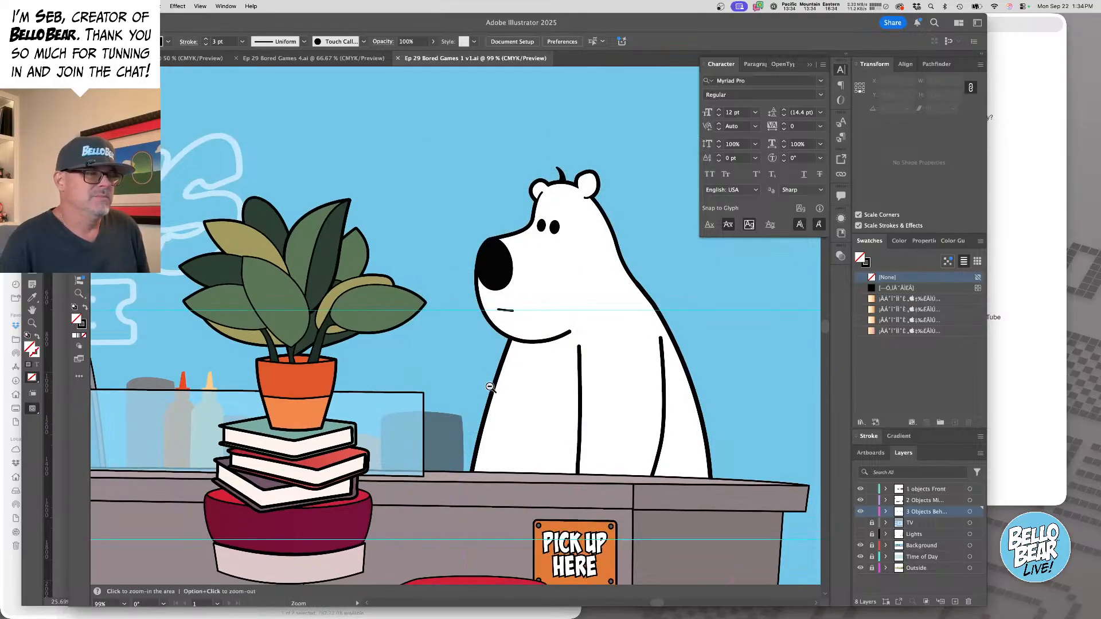
left_click_drag(470, 418, 519, 275)
key("ctrl+minus")
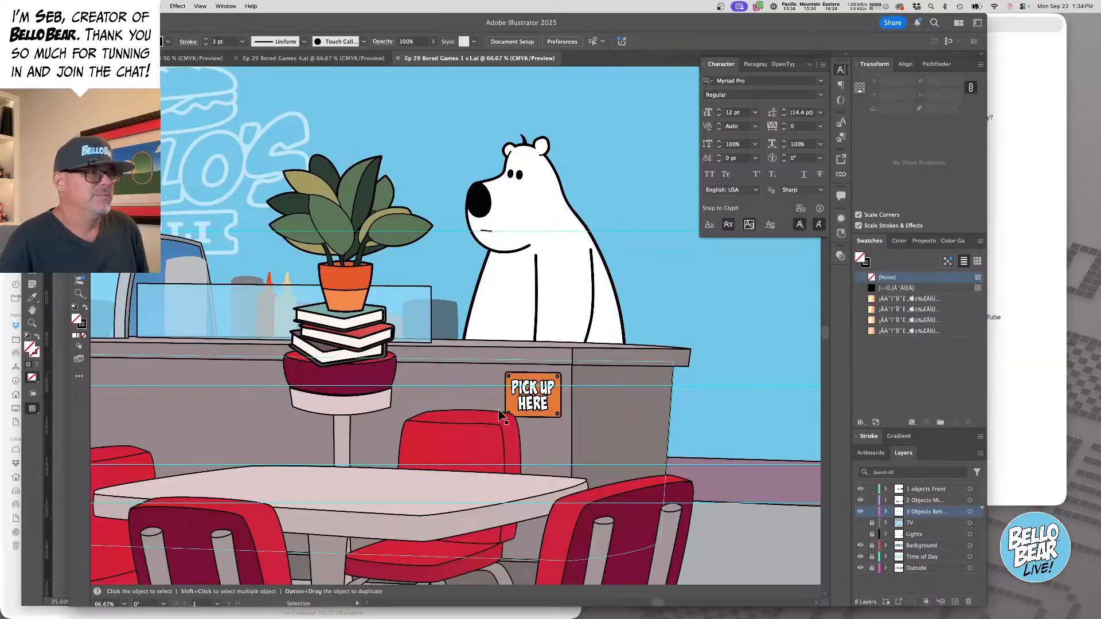
key("a")
key("super+w")
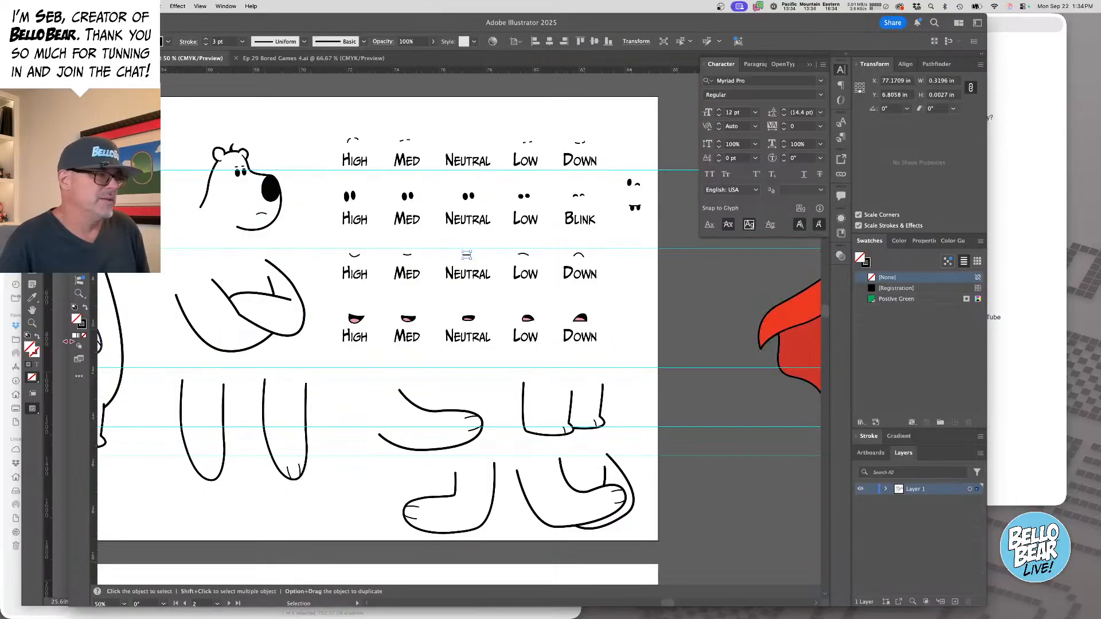
- Switch to InDesign and relink the page 3 artwork to the file Ep 29 Bored Games 1 v1.ai
key("super+Tab")
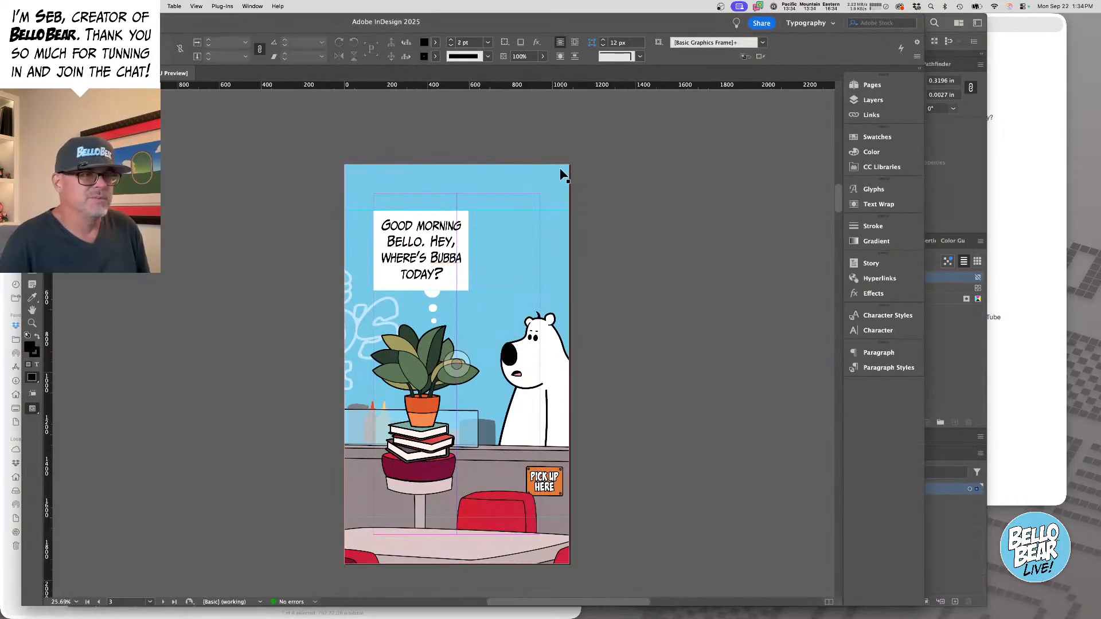
left_click(872, 115)
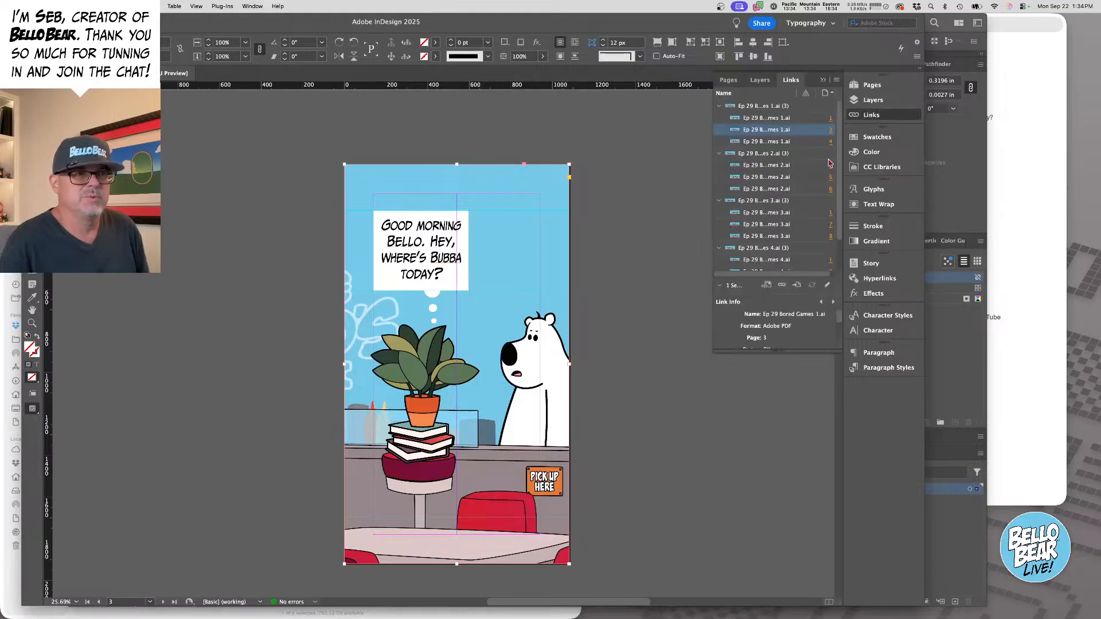
left_click(783, 286)
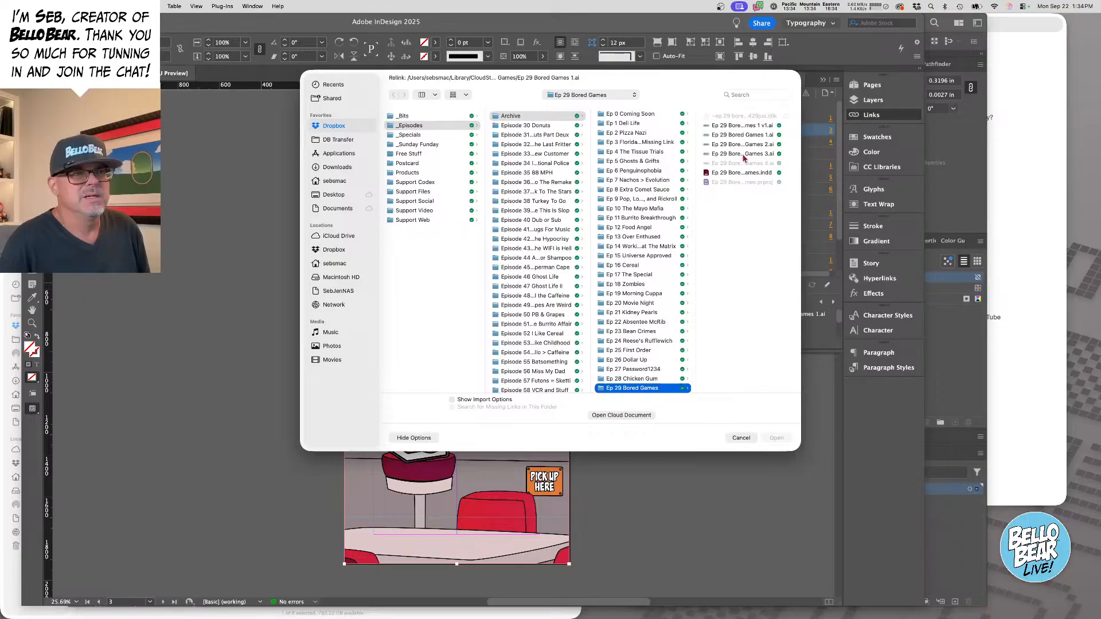
left_click(738, 126)
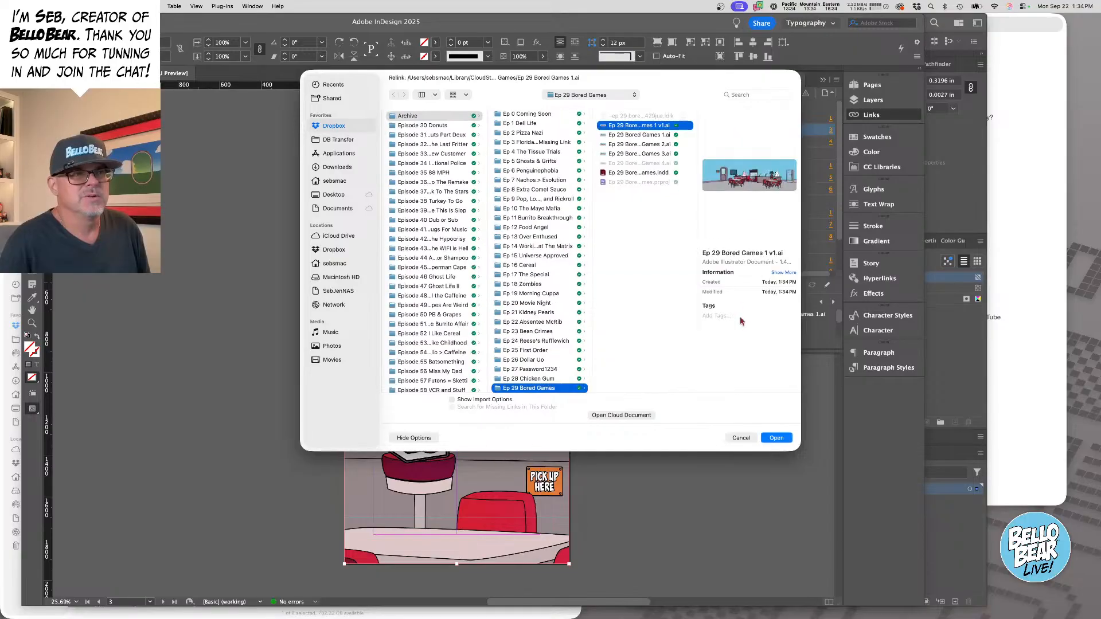
left_click(776, 438)
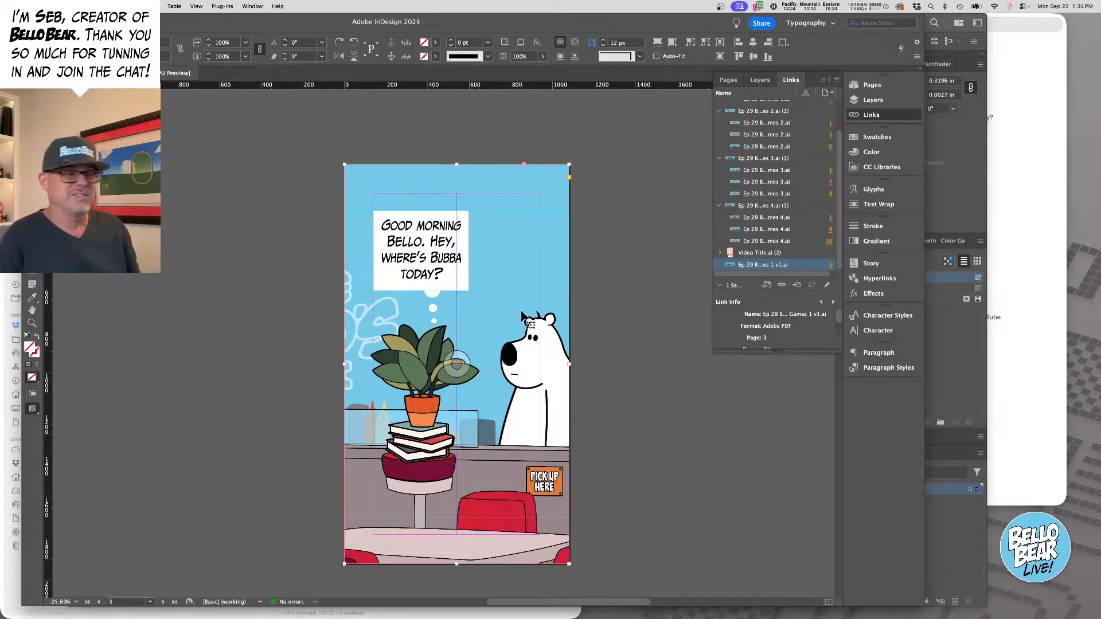
- Open the artwork linked on page 5, Ep 29 Bored Games 2.ai, for editing in Illustrator
left_click(601, 263)
left_click_drag(591, 275, 640, 153)
left_click_drag(448, 493, 451, 212)
scroll(451, 213, "down", 10)
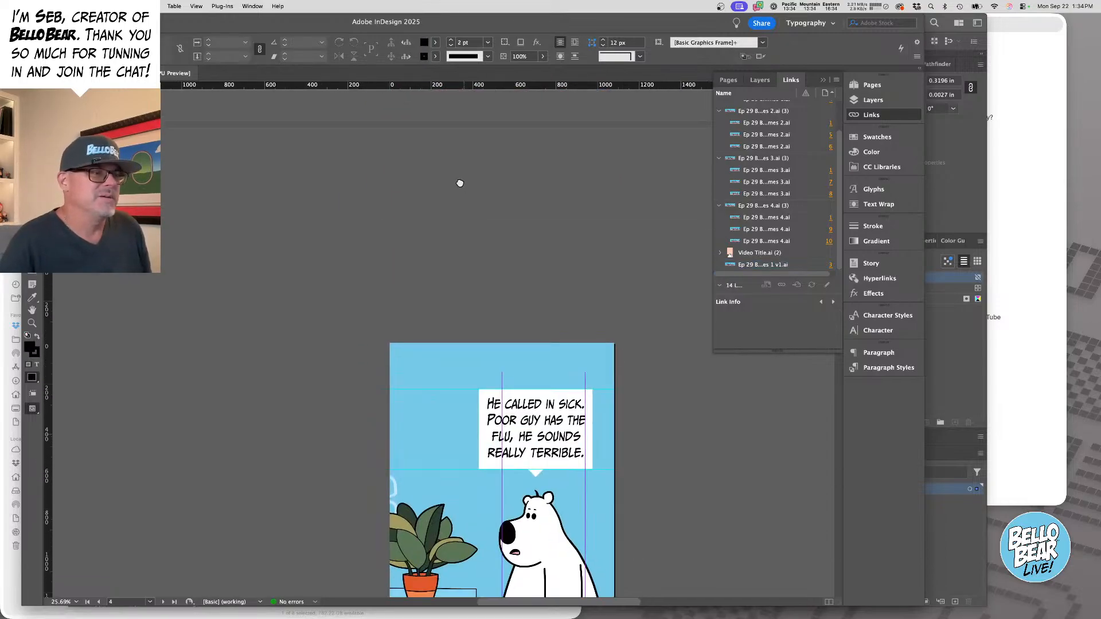
left_click(479, 316)
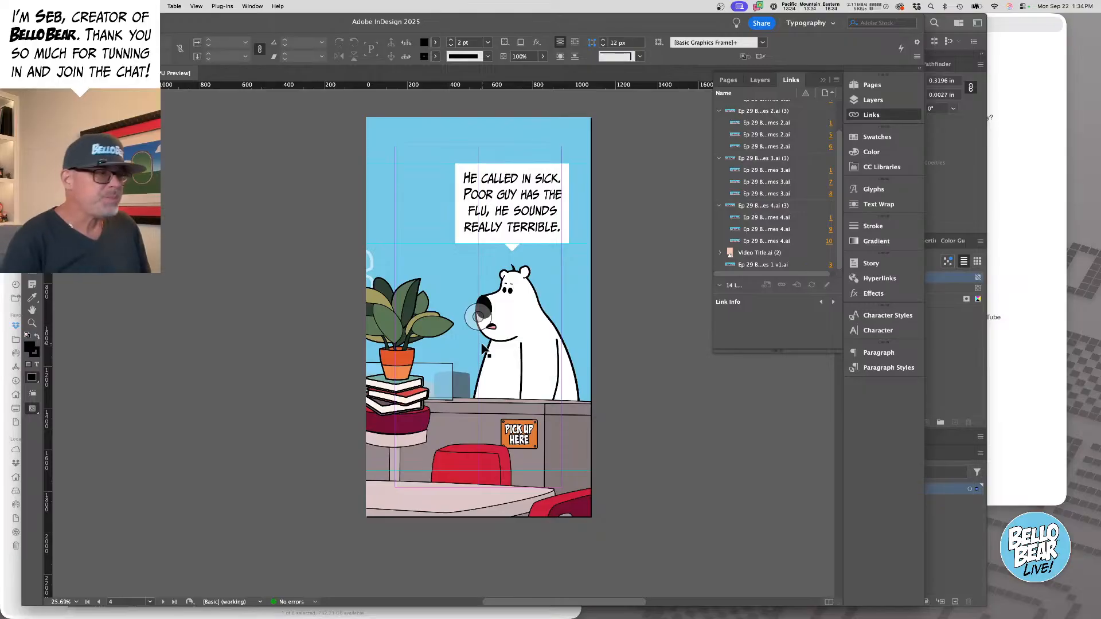
left_click_drag(380, 396, 322, 387)
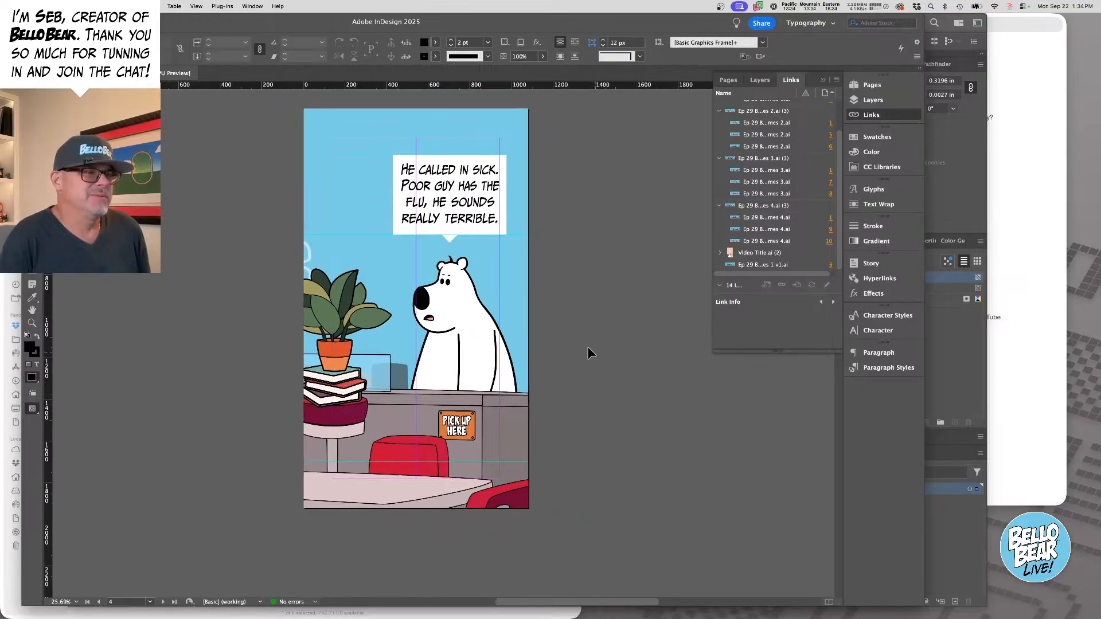
scroll(587, 346, "down", 10)
scroll(573, 340, "down", 5)
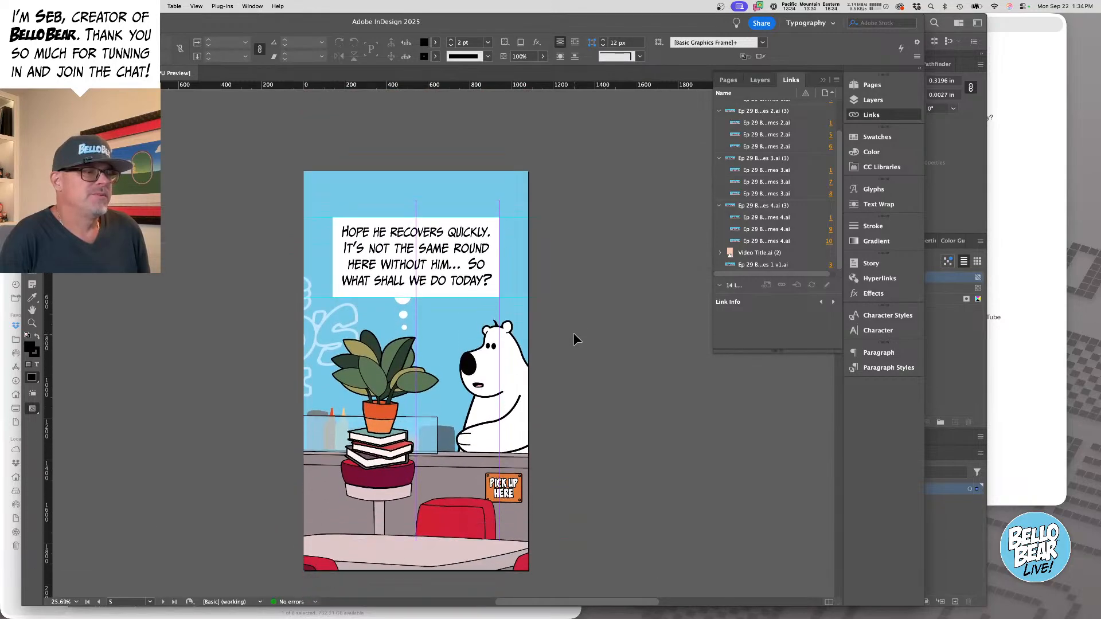
left_click(512, 304)
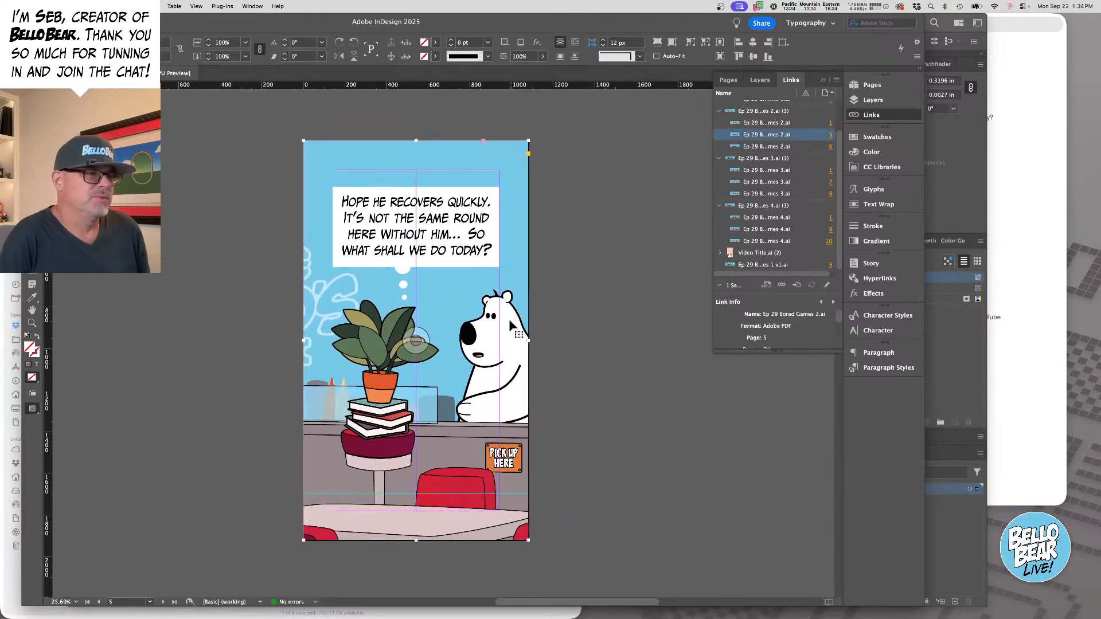
right_click(510, 326)
left_click(534, 457)
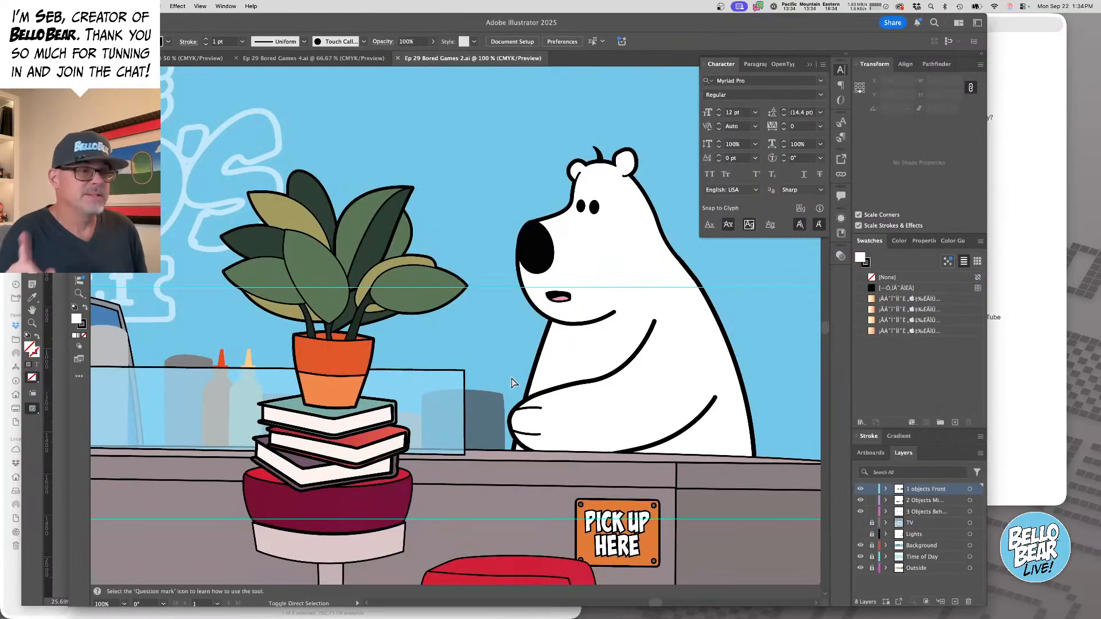
- Save the panel 2 artwork as a new Illustrator 2020 file named "Ep 29 Bored Games 2 v2.ai"
key("super+shift+s")
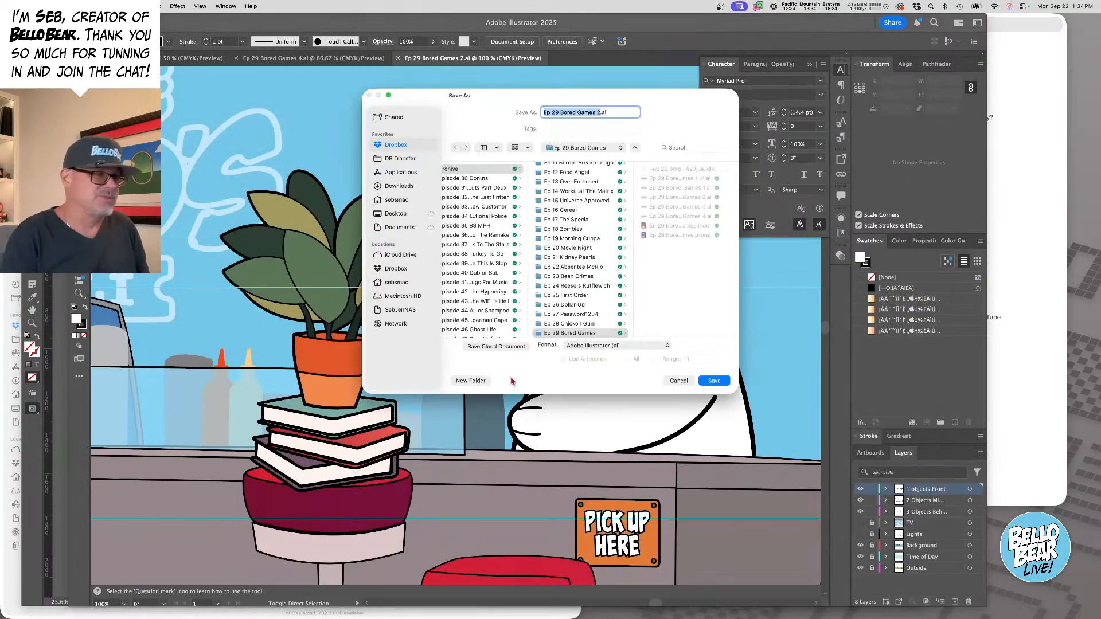
key("Right")
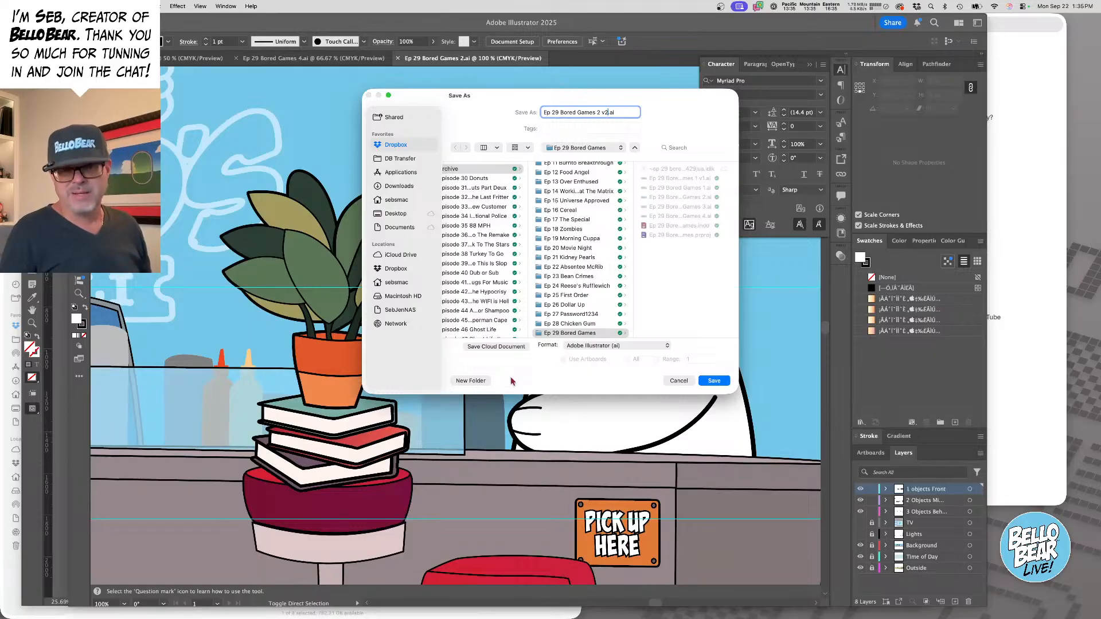
key("Return")
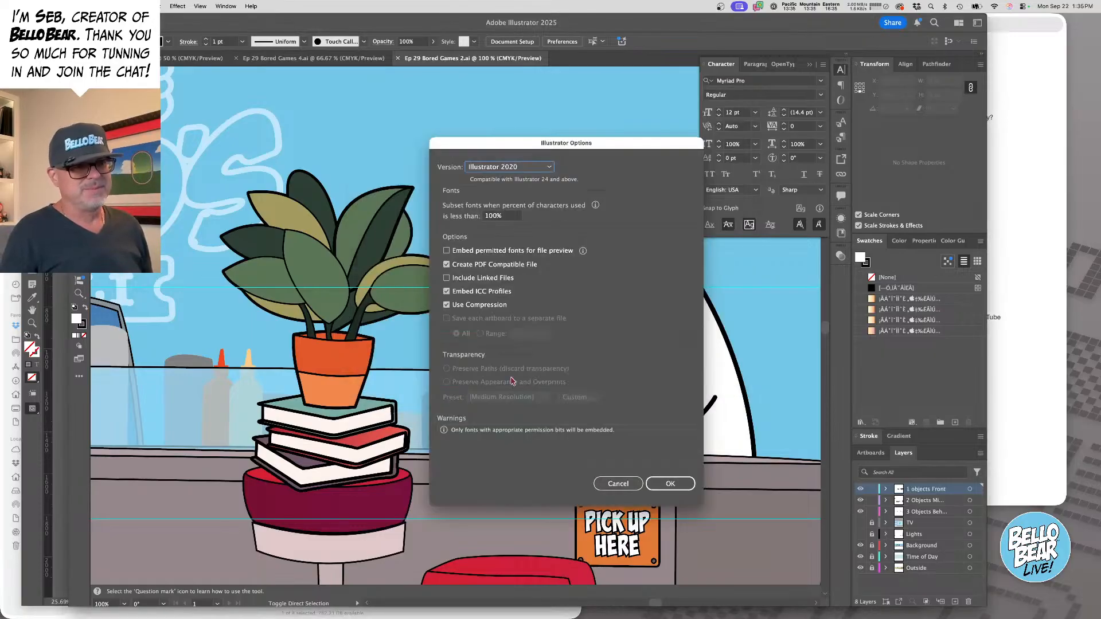
key("Return")
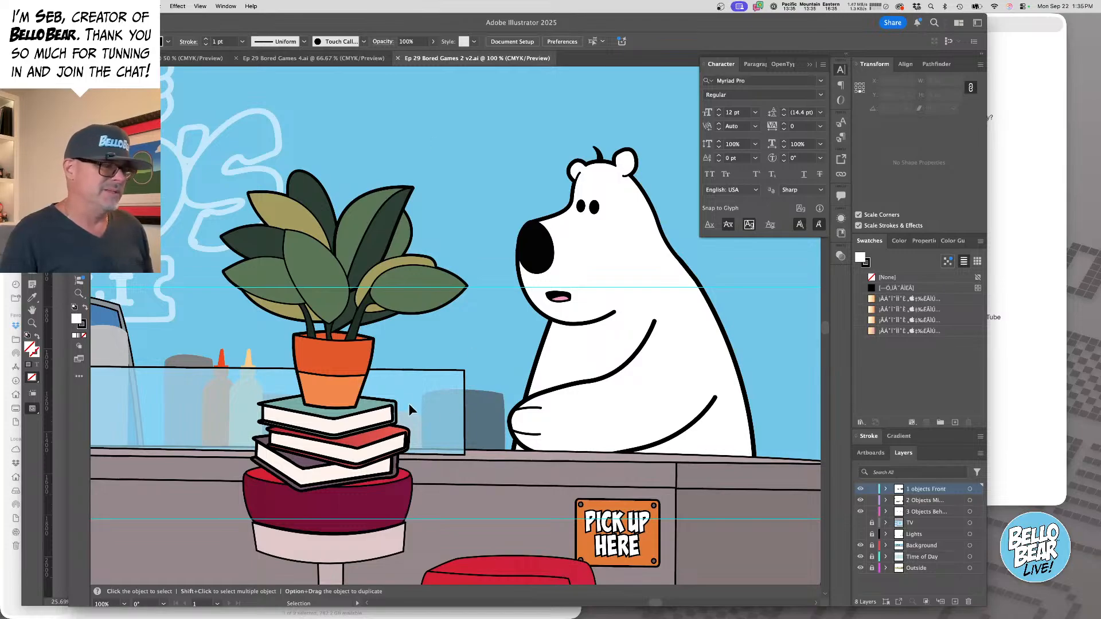
- Delete the bear's open mouth and paste in the straight Neutral closed mouth from the expression sheet
left_click(561, 300)
key("Delete")
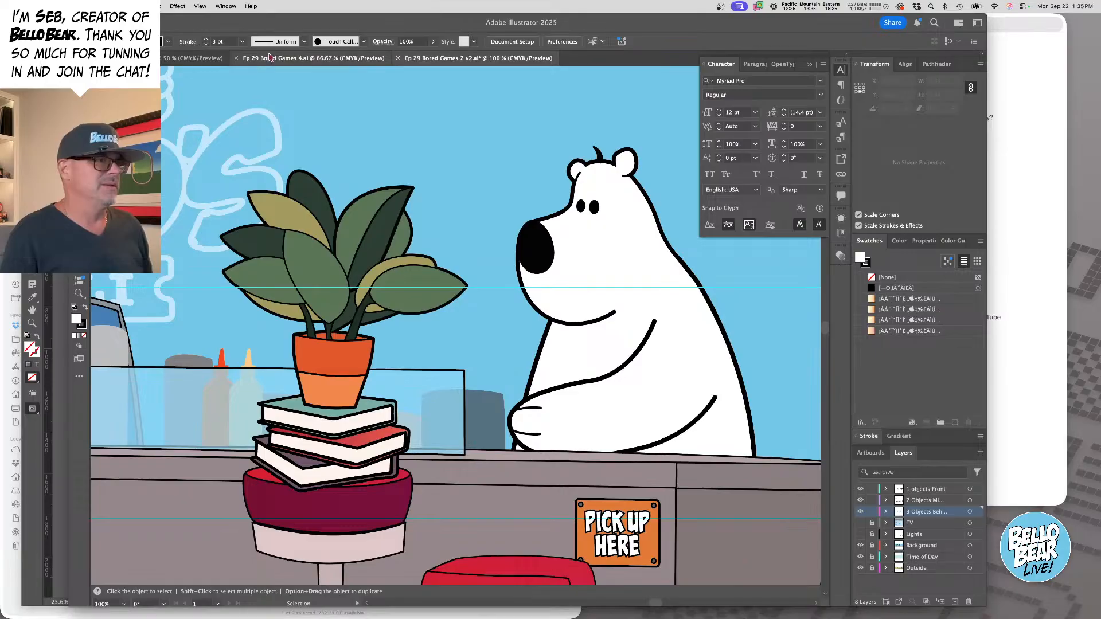
left_click(270, 57)
left_click(193, 58)
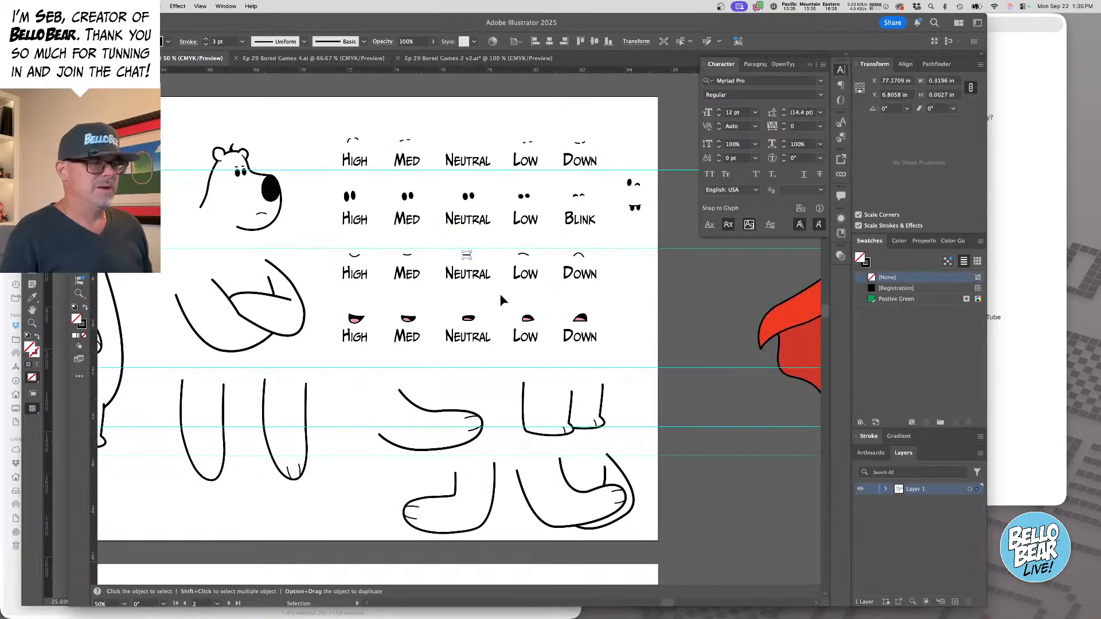
left_click(531, 62)
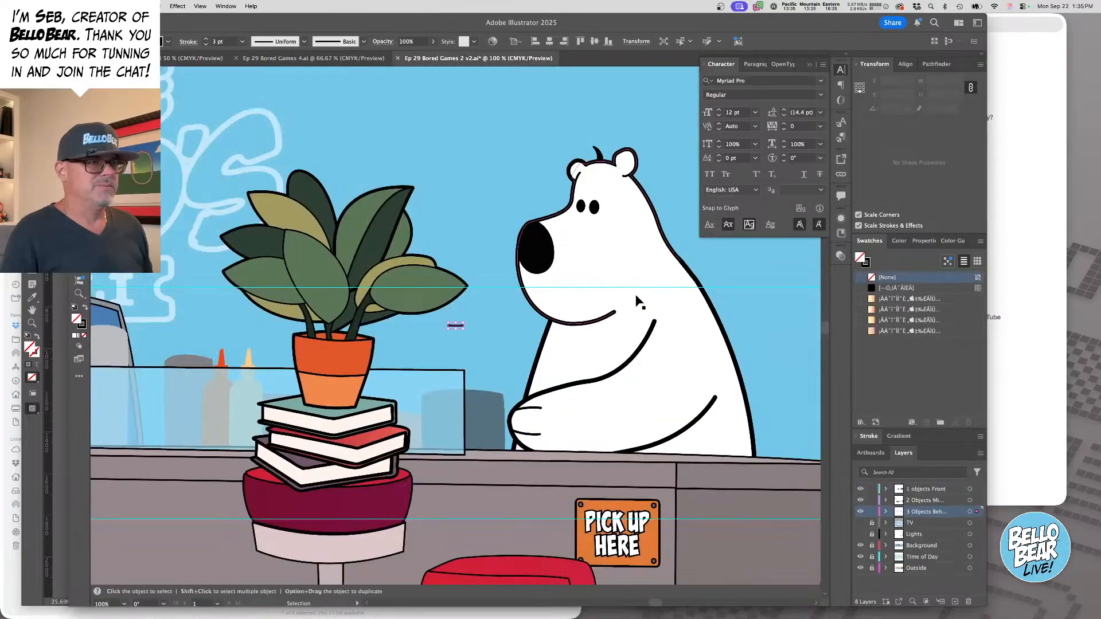
- Place the pasted closed mouth below the bear's nose and rotate it clockwise by about 6°
scroll(503, 321, "up", 5)
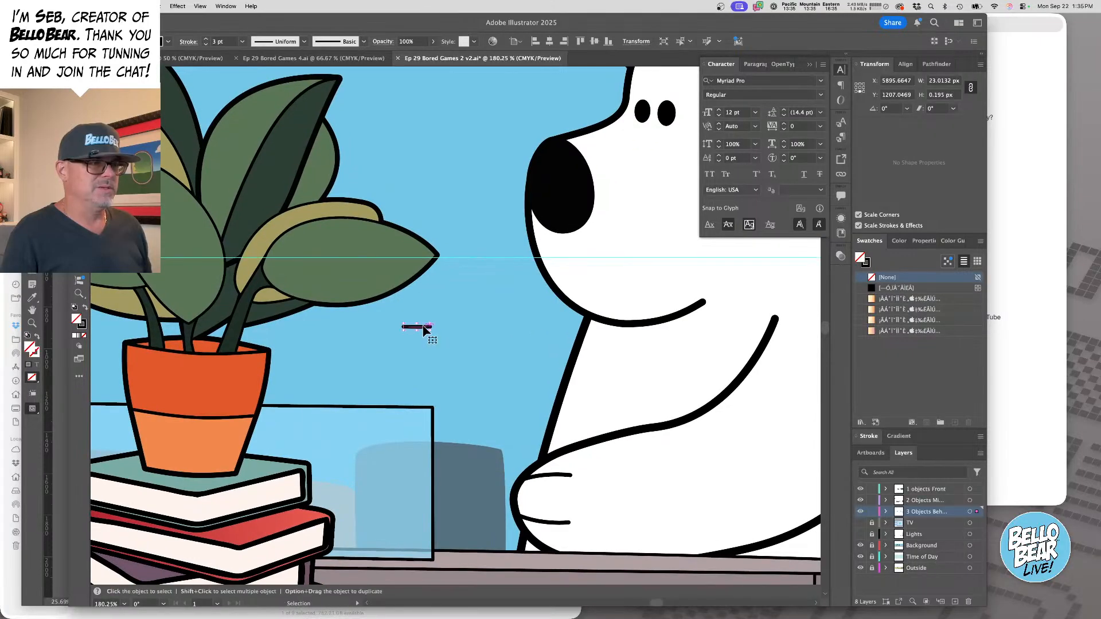
left_click_drag(425, 329, 605, 270)
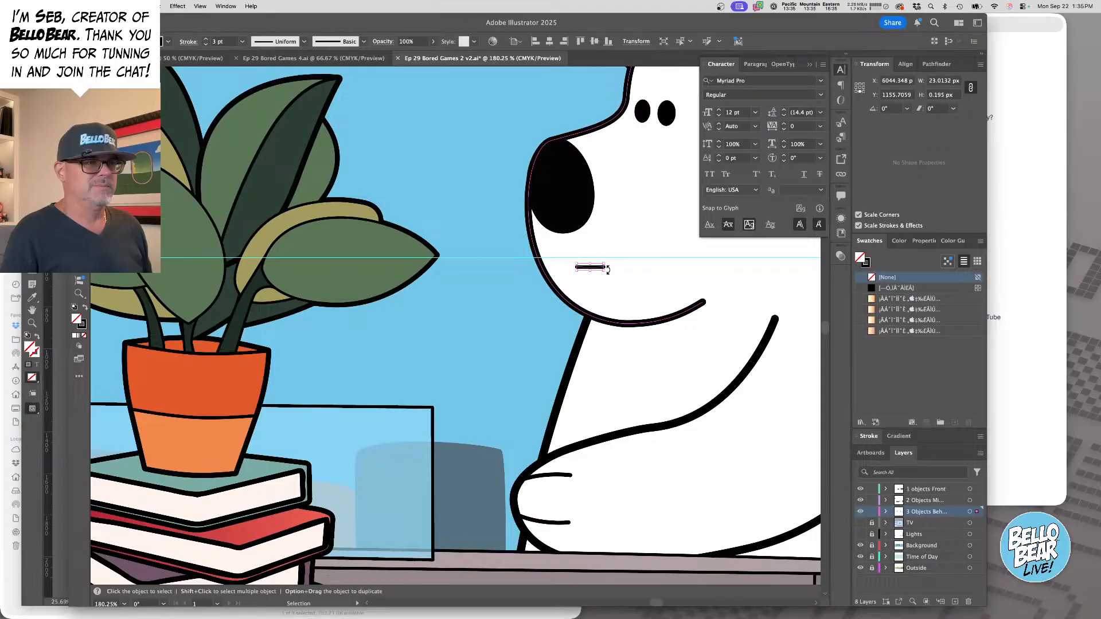
left_click_drag(609, 270, 634, 279)
left_click_drag(627, 307, 470, 253)
left_click(548, 292, "alt+super")
left_click(546, 291, "alt+super")
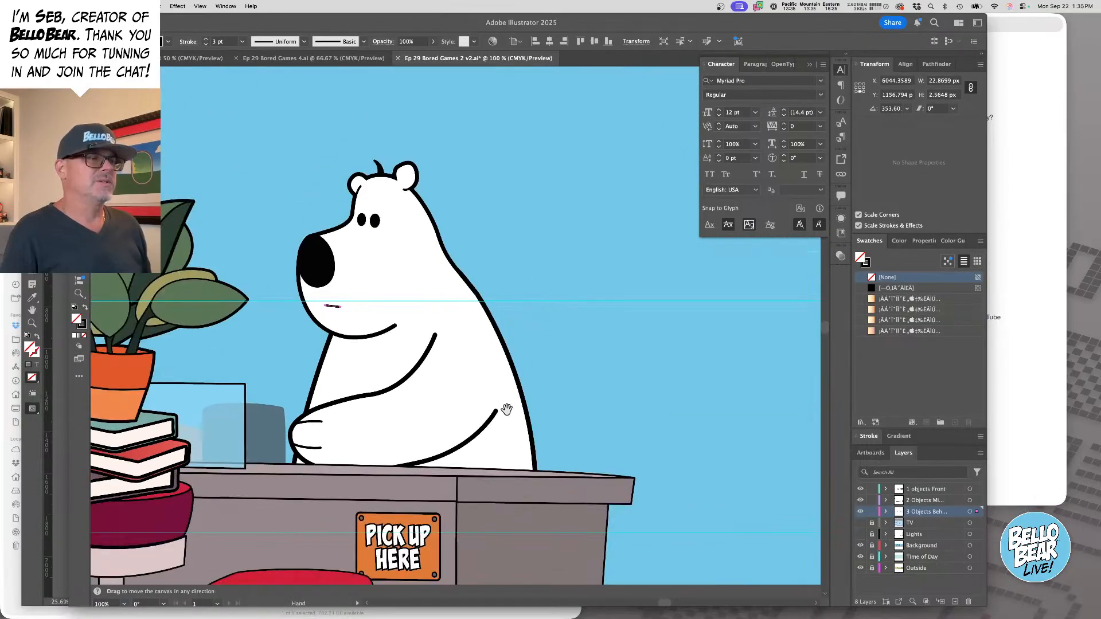
- Rotate the bear's bent arm to 90° and move it slightly up so the hand lifts off the counter
left_click_drag(505, 406, 598, 324)
left_click(559, 306)
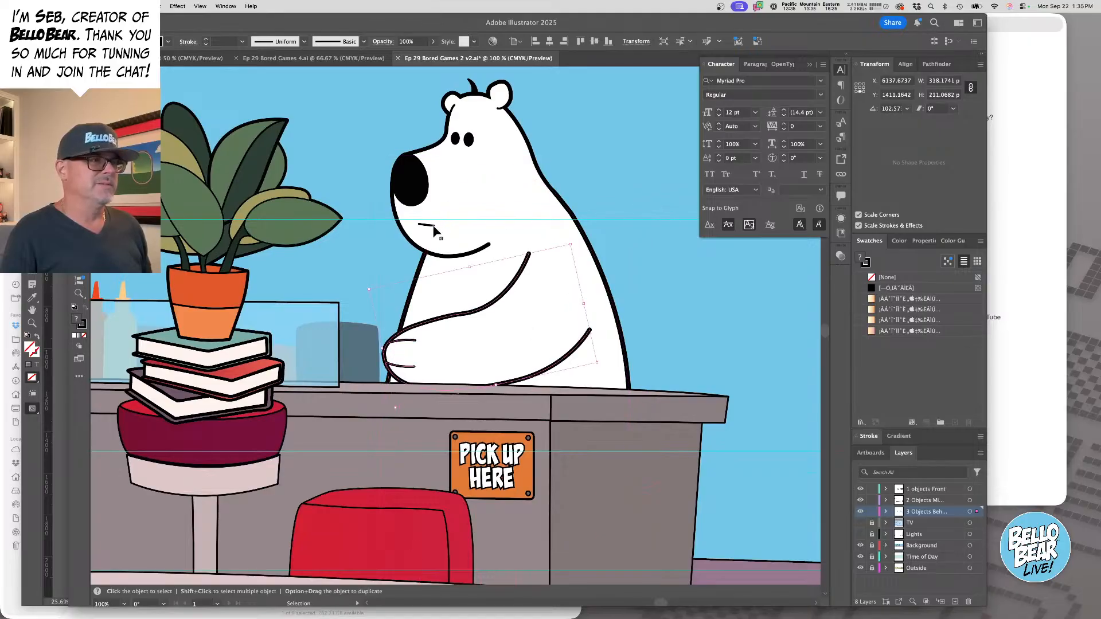
left_click_drag(365, 283, 379, 259)
left_click_drag(527, 325, 525, 313)
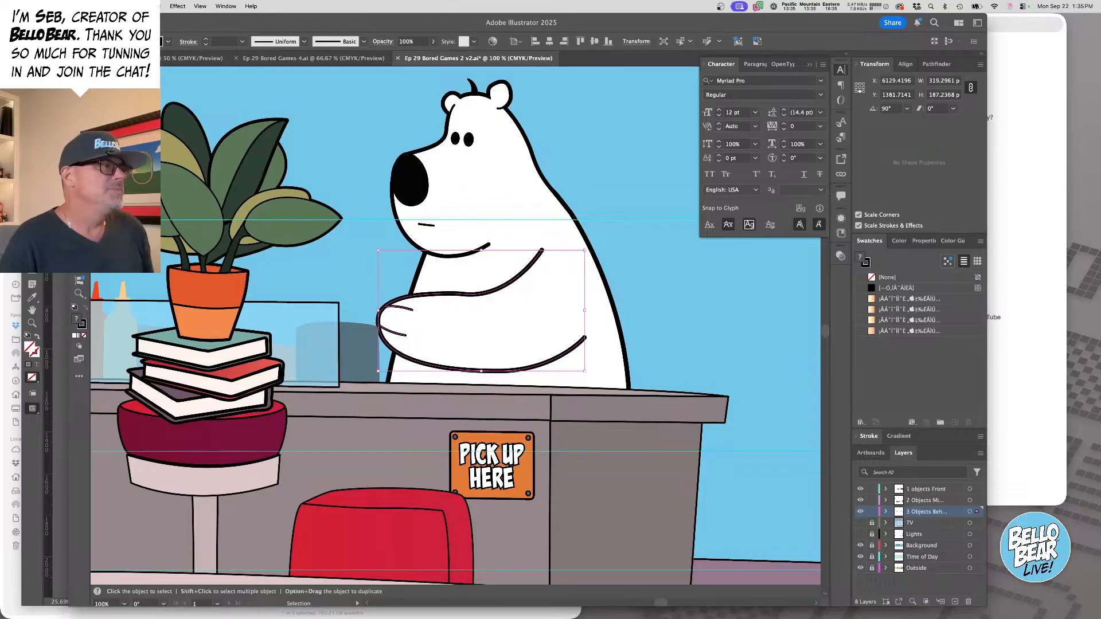
- Save the changes to Ep 29 Bored Games 2 v2.ai and close the document
key("super+s")
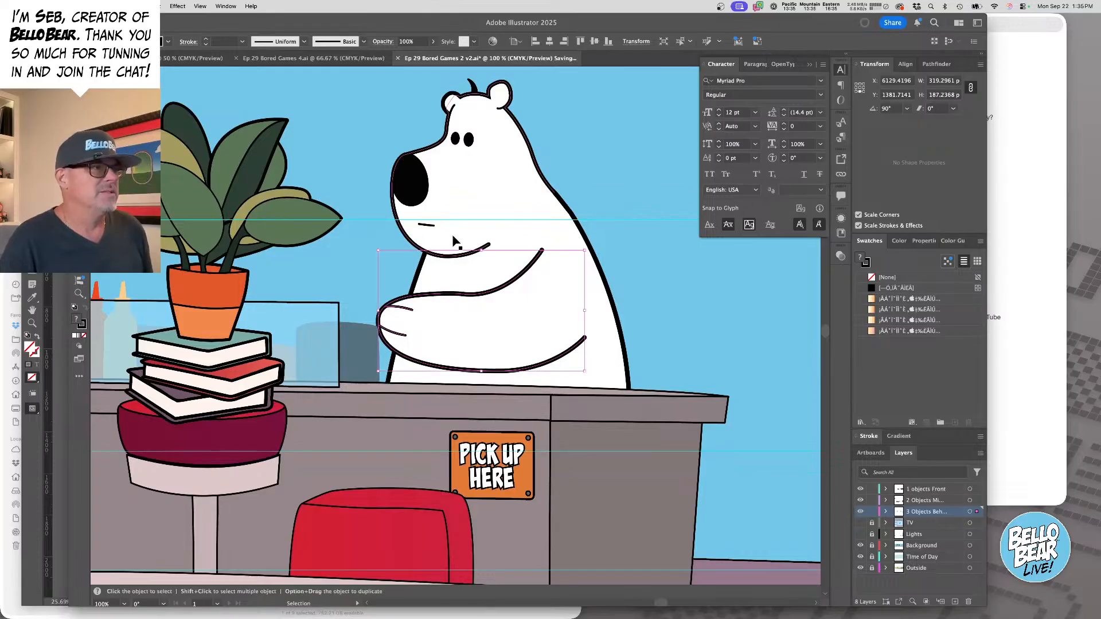
key("a")
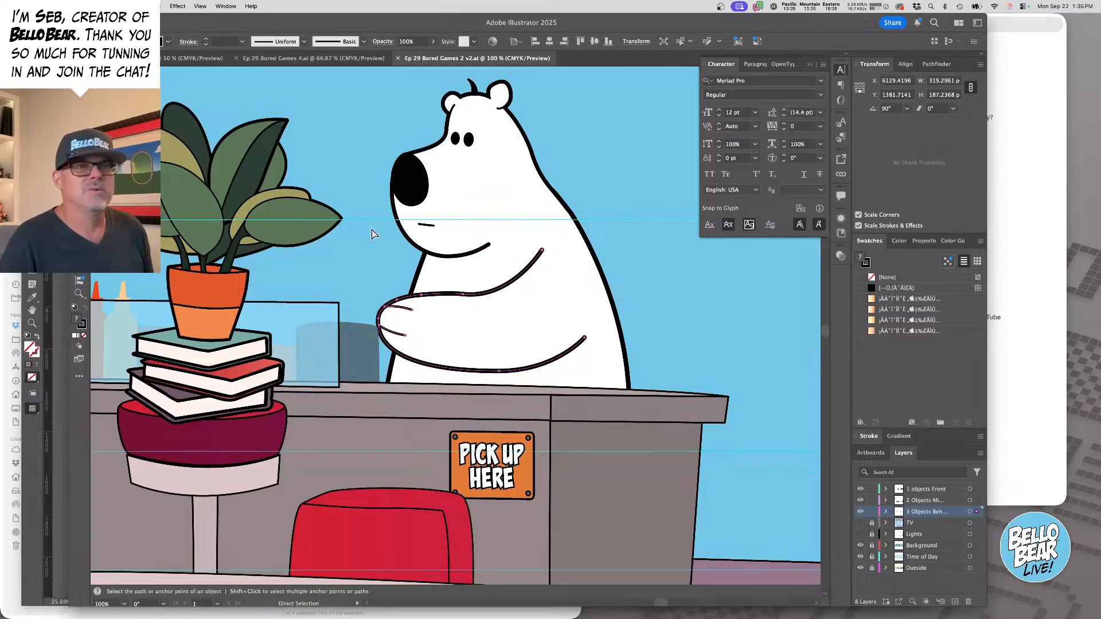
key("super+w")
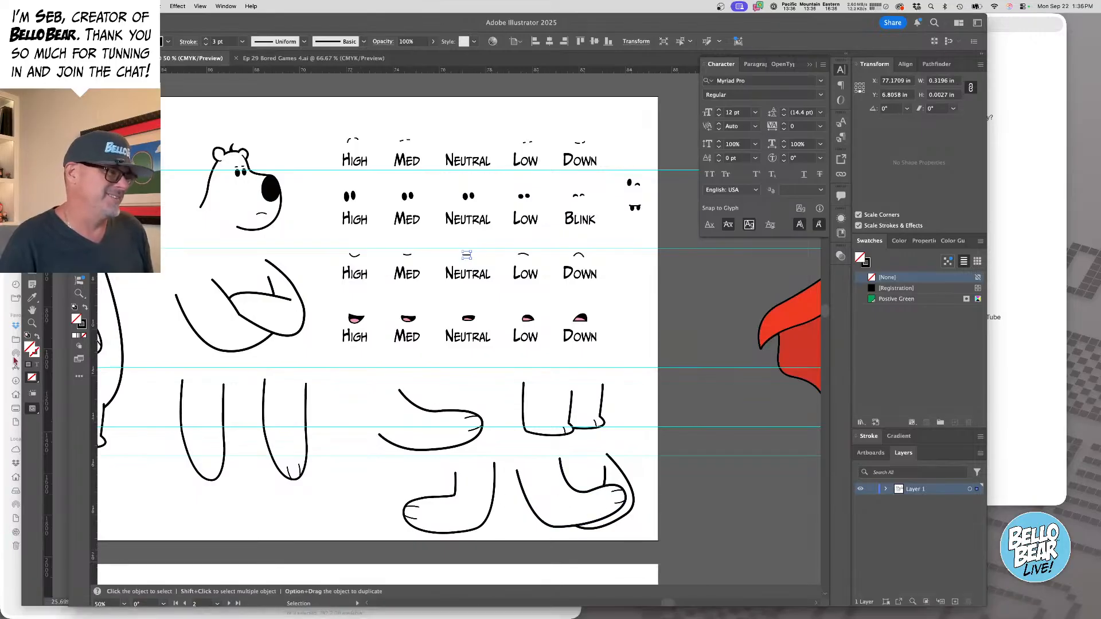
- Switch to Finder, rename the file Ep 29 Bored Games 2 v2.ai as Ep 29 Bored Games 2 v1.ai and open it in Illustrator
key("super+o")
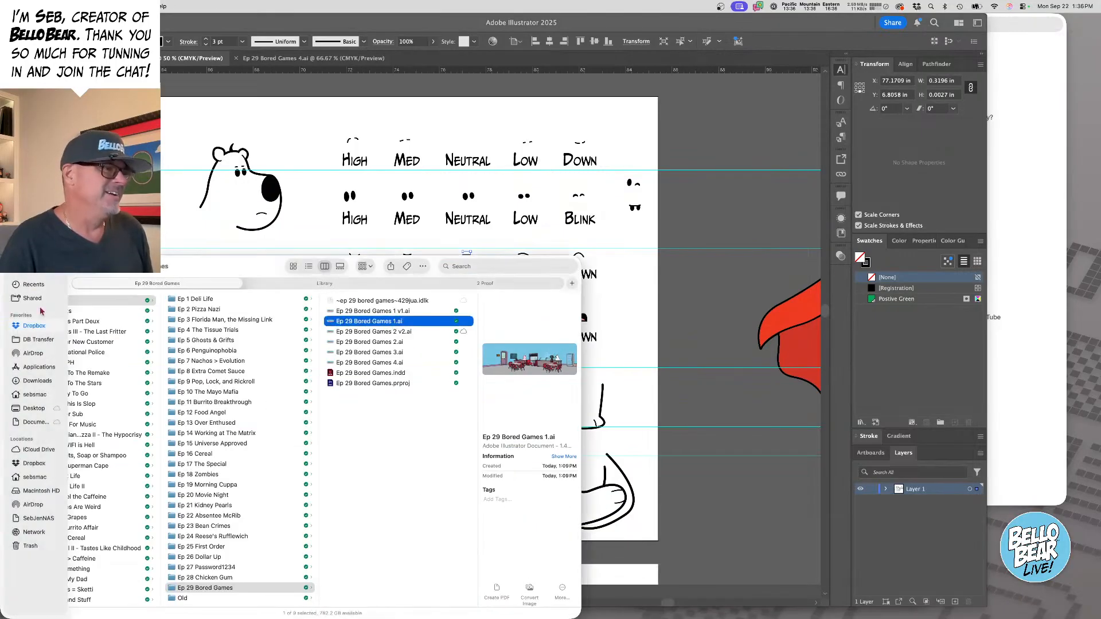
left_click(397, 333)
right_click(397, 333)
left_click(437, 398)
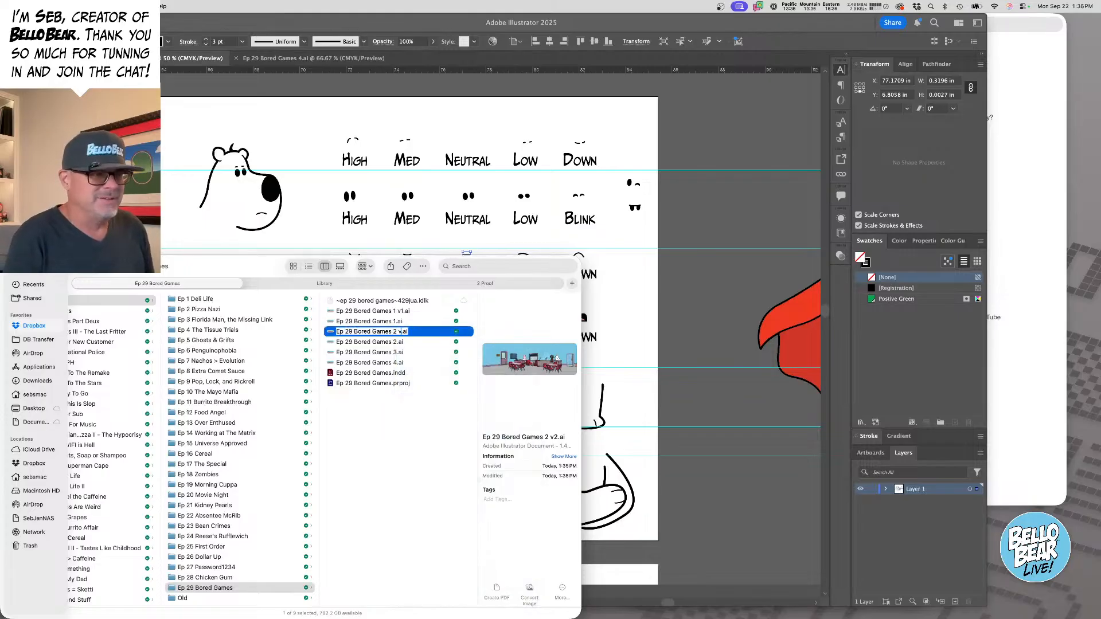
type("1")
key("Return")
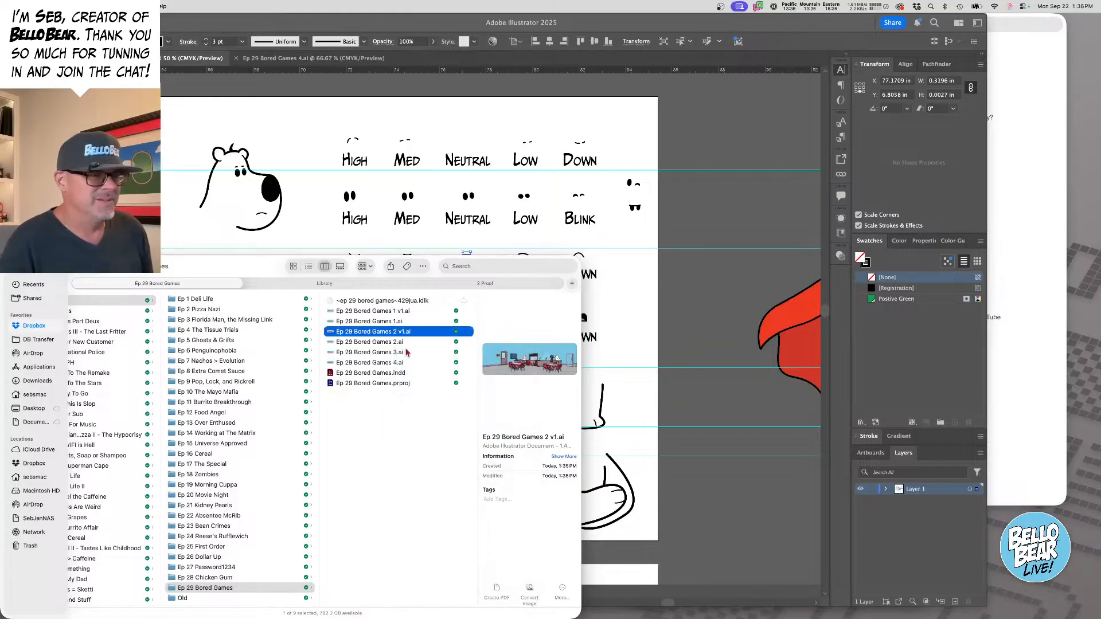
double_click(396, 333)
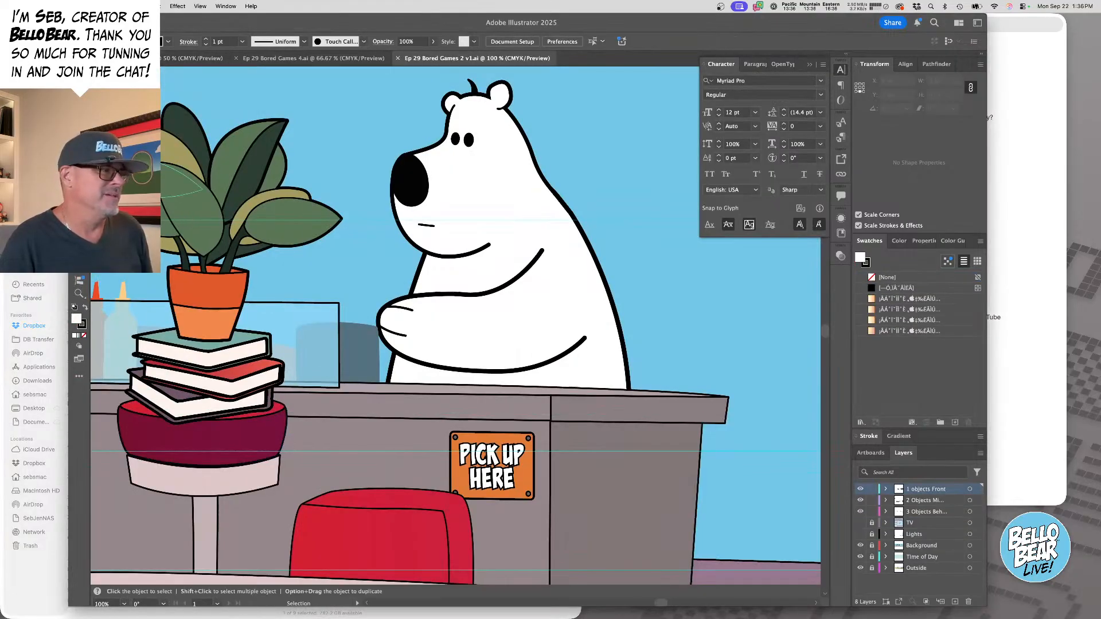
- Switch to InDesign and relink the page 5 artwork to Ep 29 Bored Games 2 v1.ai
key("super+Tab")
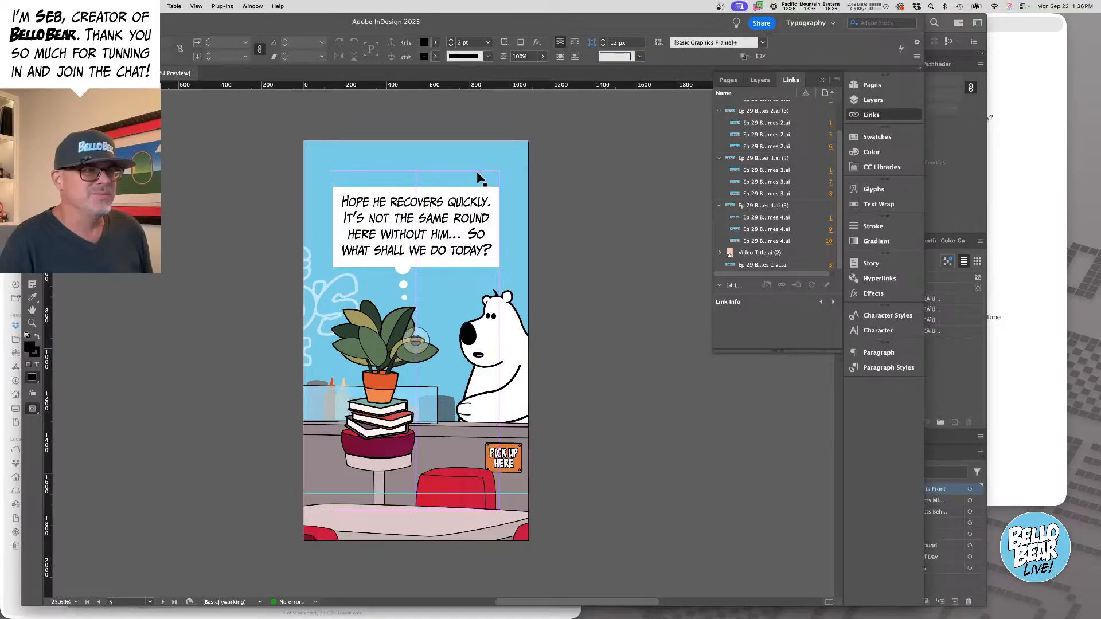
left_click(783, 287)
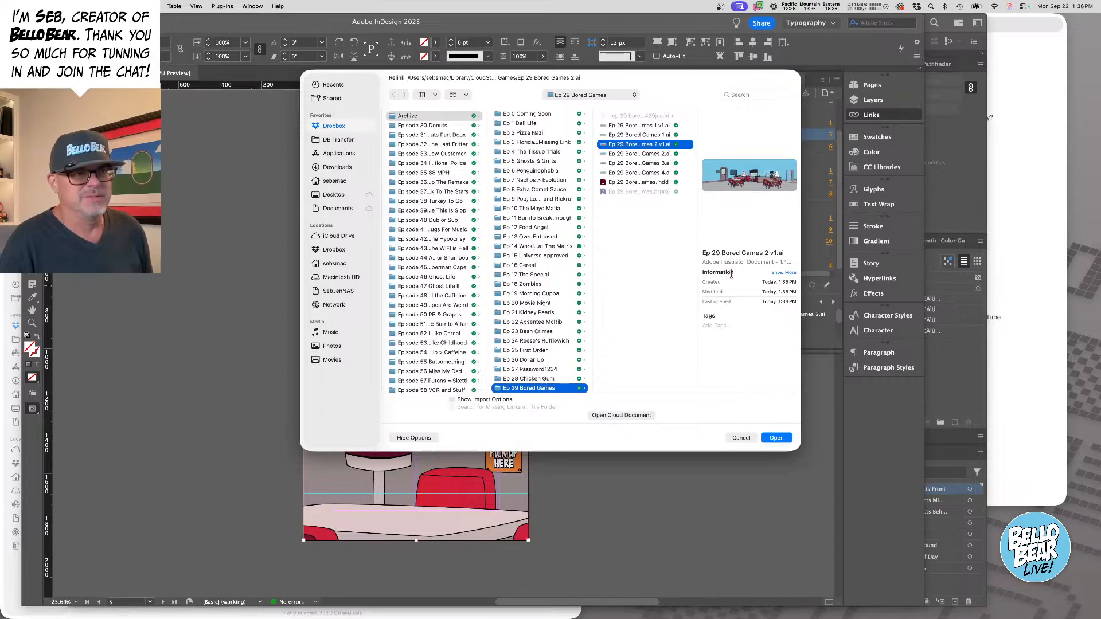
left_click(783, 438)
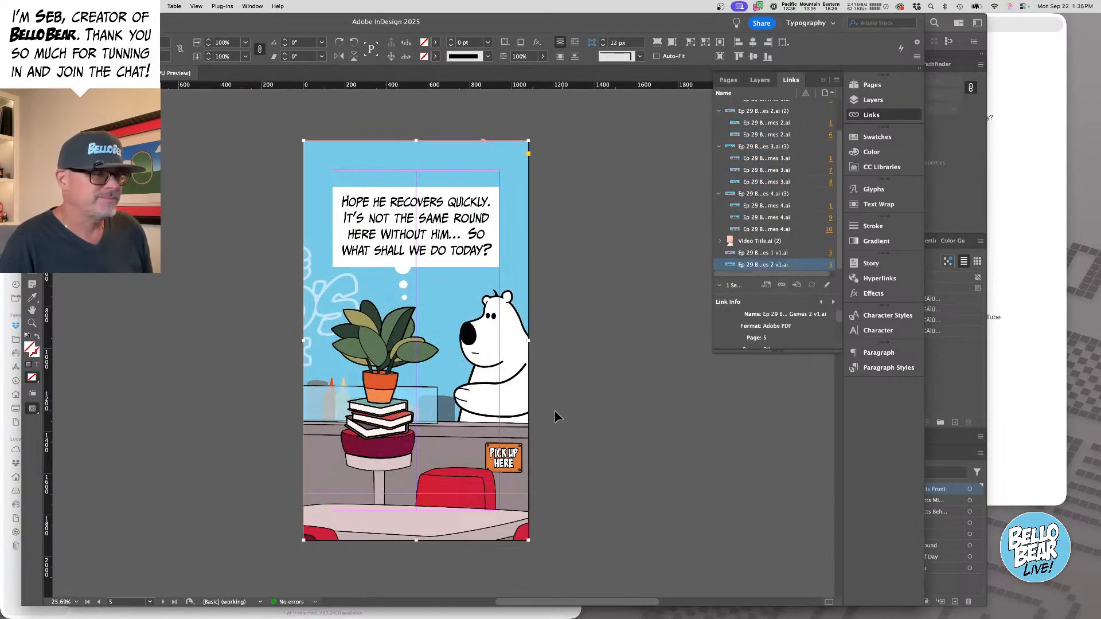
- Examine the comic pages around page 5 to compare the bear's poses and mouth from panel to panel
left_click(579, 304)
left_click(578, 305, "alt+super")
left_click_drag(425, 315, 567, 345)
left_click(531, 321, "alt+super")
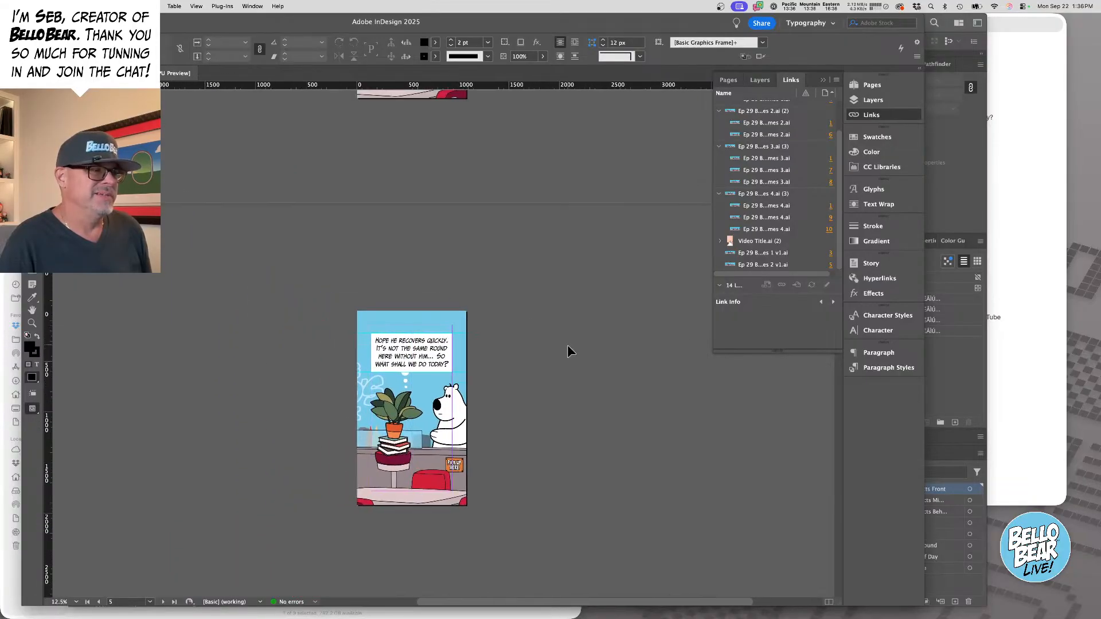
scroll(569, 346, "up", 3)
scroll(569, 346, "up", 6)
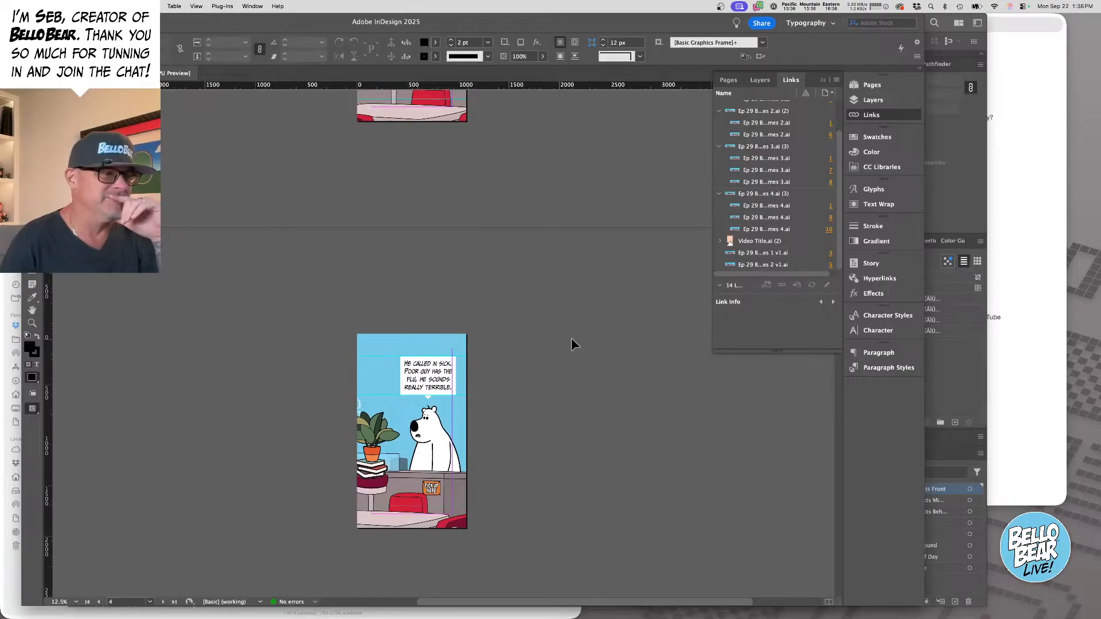
scroll(571, 339, "down", 9)
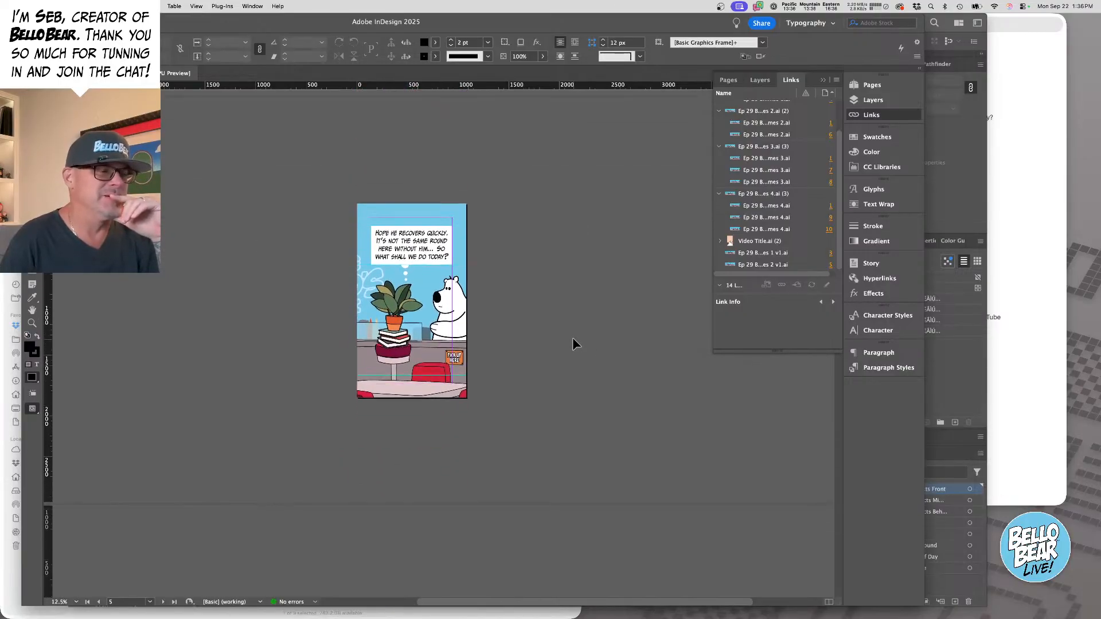
scroll(572, 337, "down", 5)
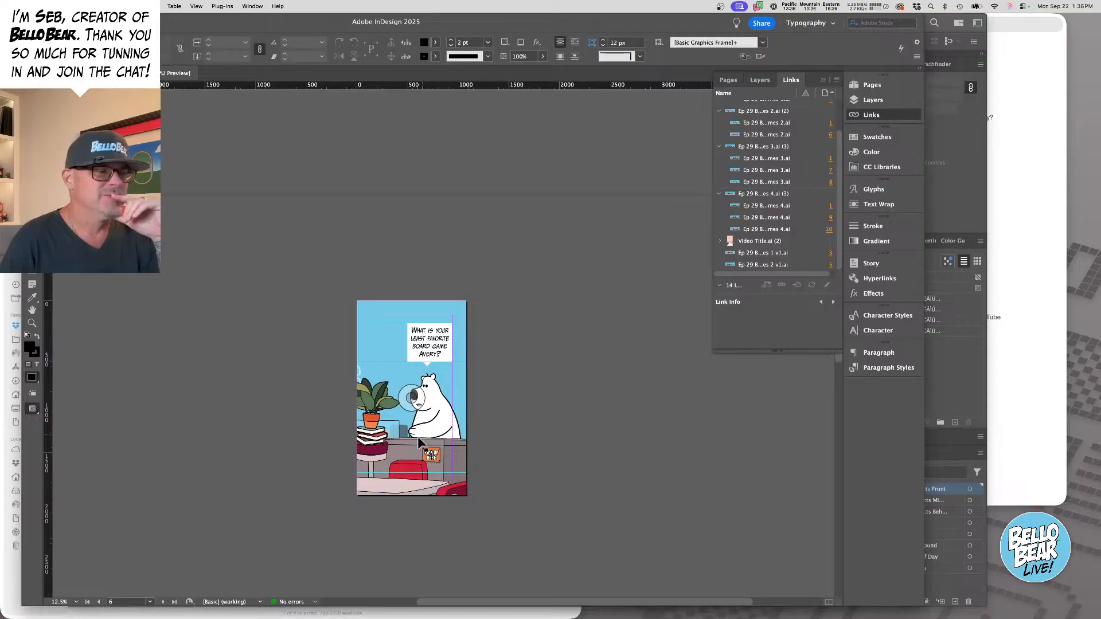
- Switch to Illustrator, rotate the bear's arms to about 129° with the hand lowered behind the counter, and save the file
double_click(447, 440, "alt")
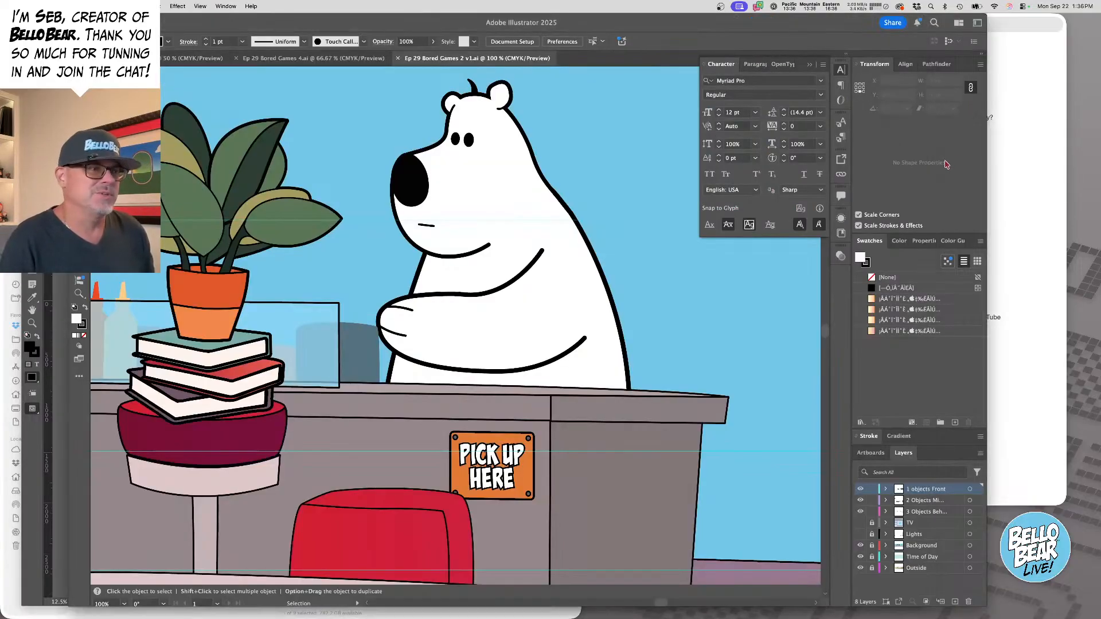
left_click(573, 313)
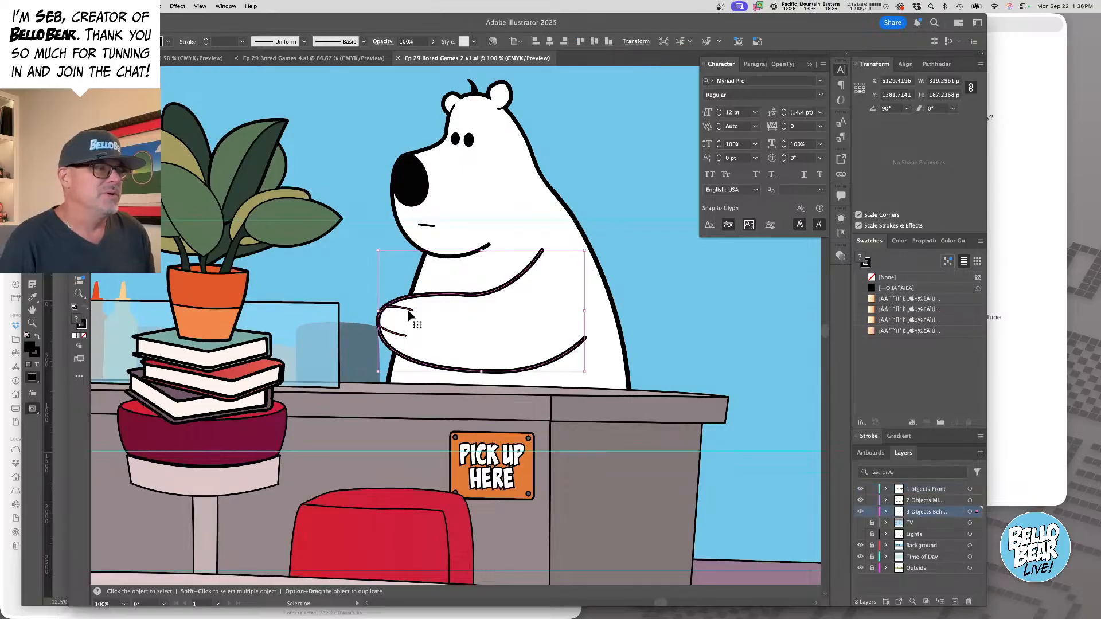
left_click_drag(409, 315, 573, 301)
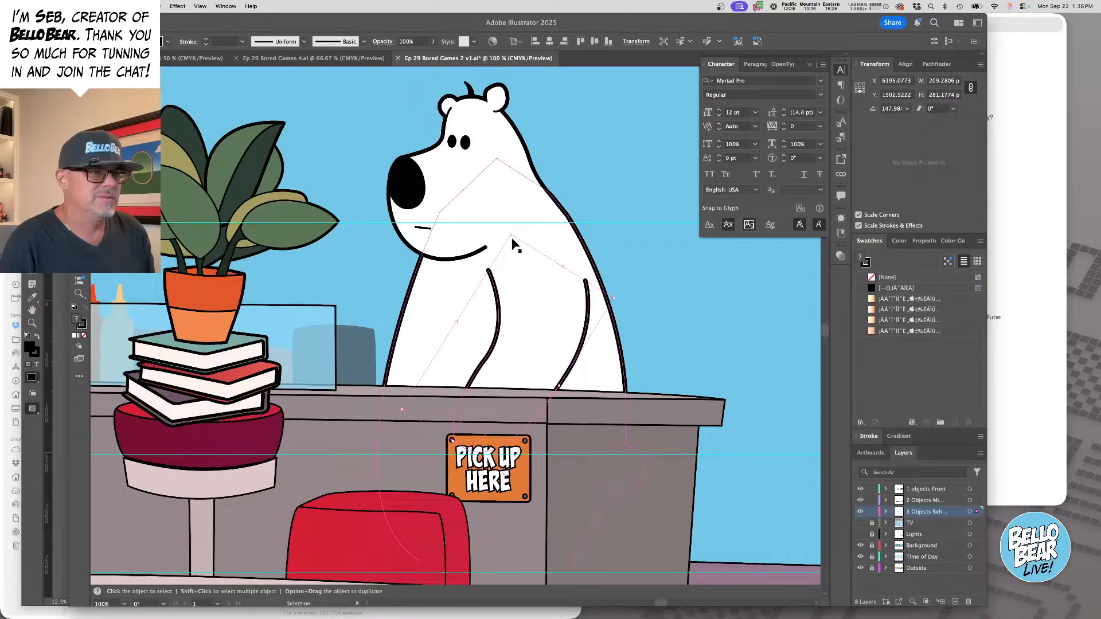
left_click_drag(510, 231, 533, 294)
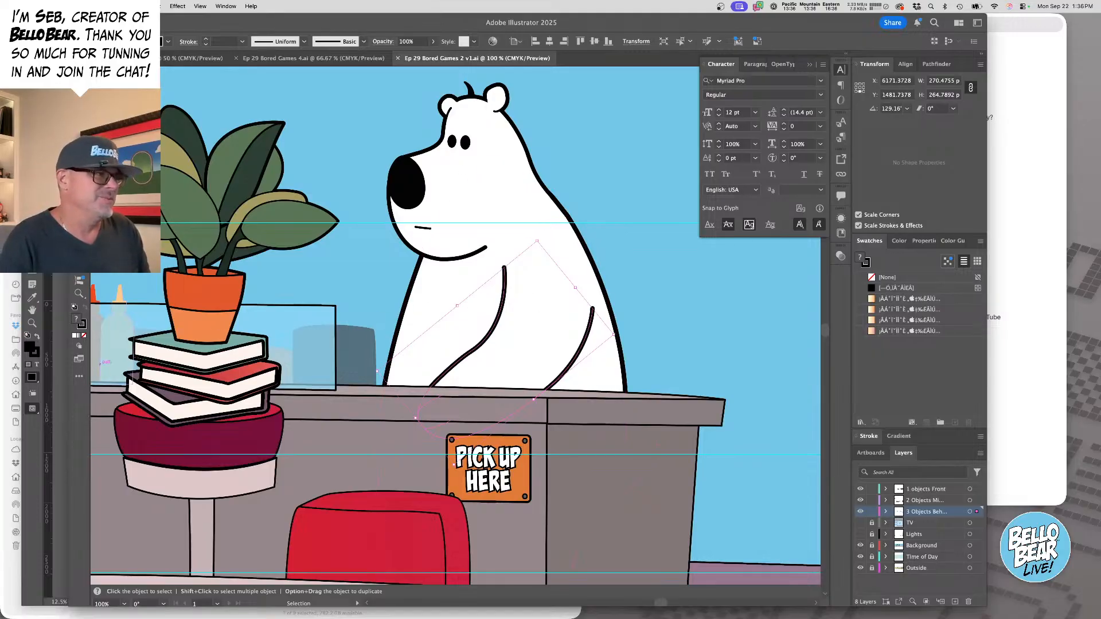
- Switch to InDesign and update the modified Ep 29 Bored Games 2 v1.ai link on page 5
key("super+Tab")
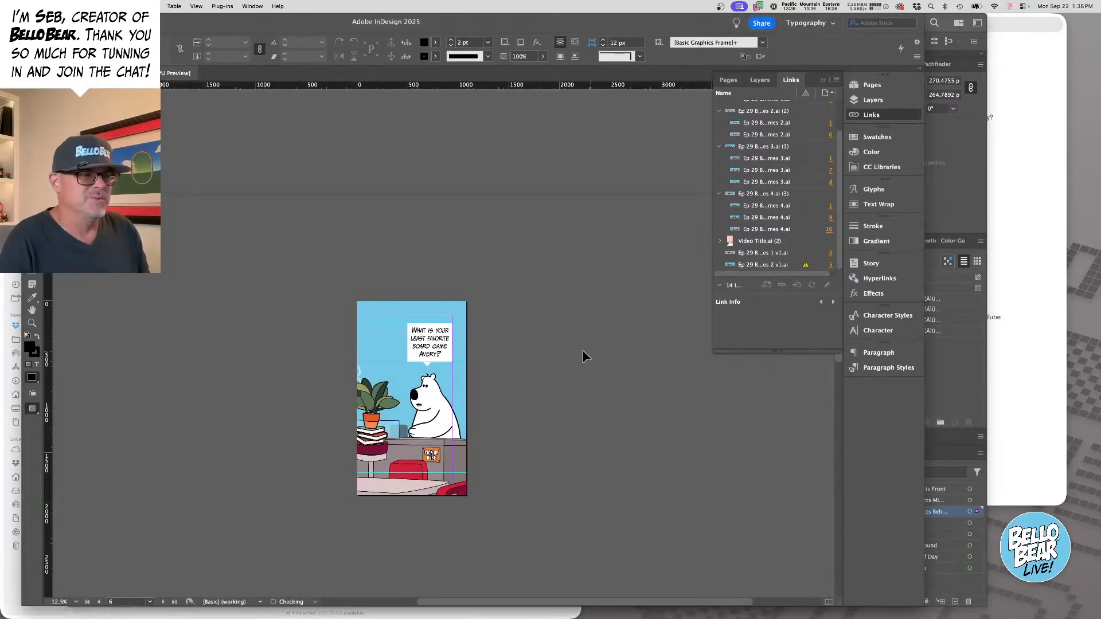
left_click(830, 265)
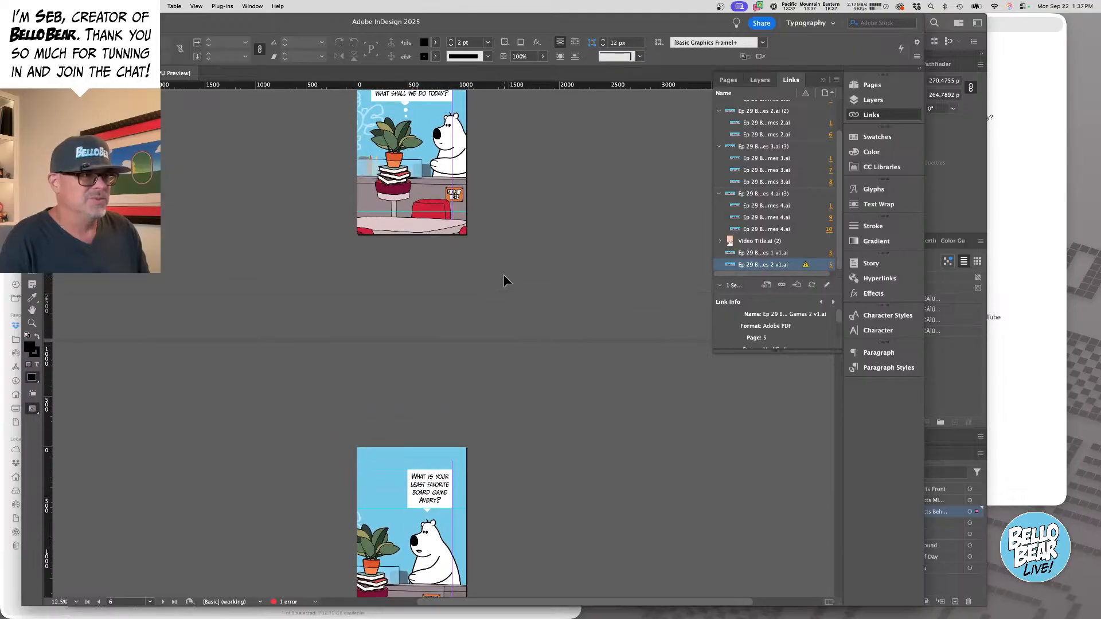
left_click(812, 287)
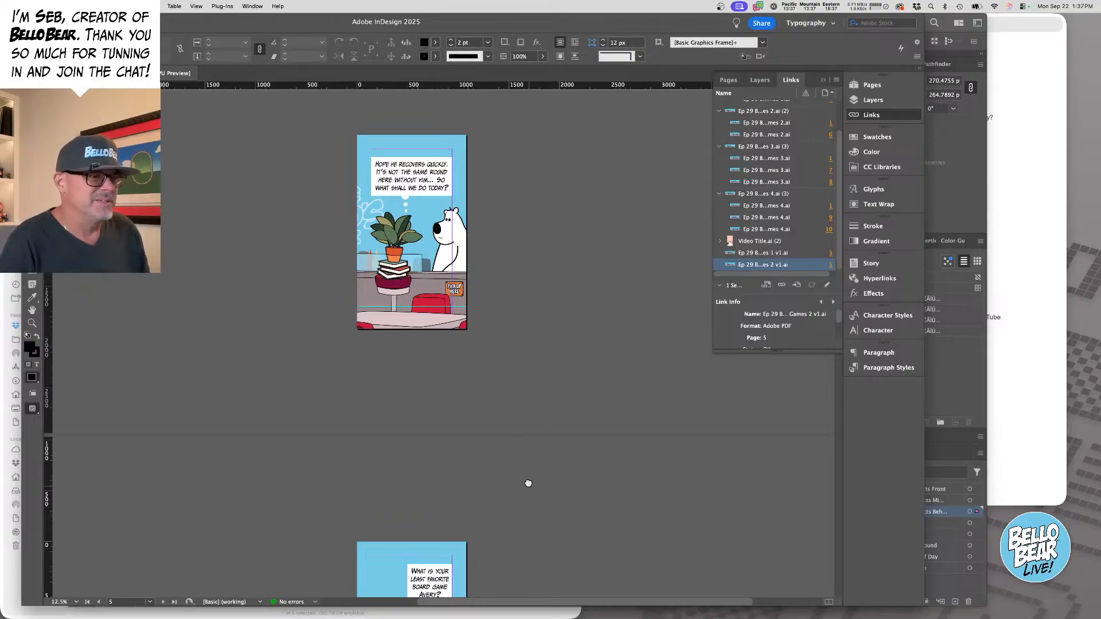
- Go to page 7 and open its placed artwork, Ep 29 Bored Games 3.ai, in Illustrator to edit the original
scroll(526, 482, "down", 5)
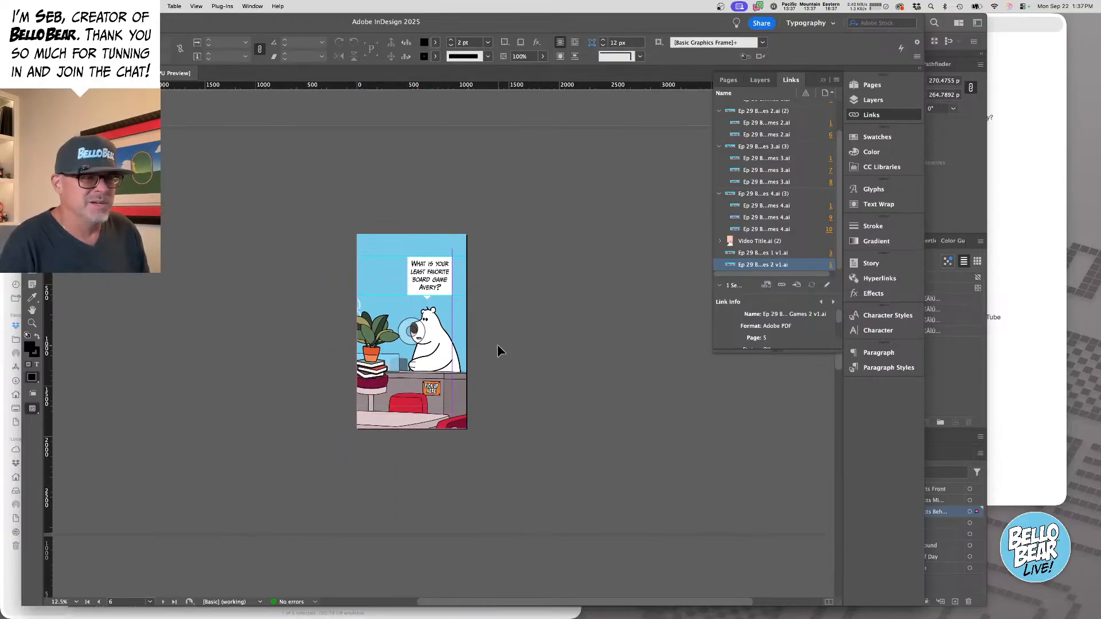
left_click_drag(504, 428, 520, 382)
left_click_drag(512, 453, 518, 405)
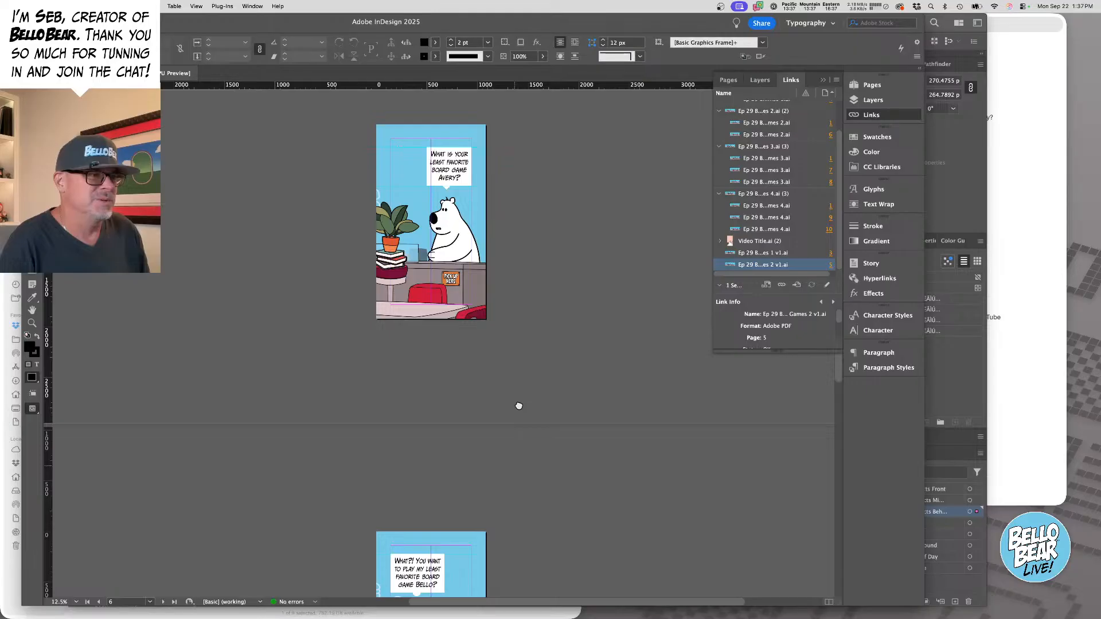
left_click_drag(494, 469, 517, 280)
scroll(551, 344, "down", 2)
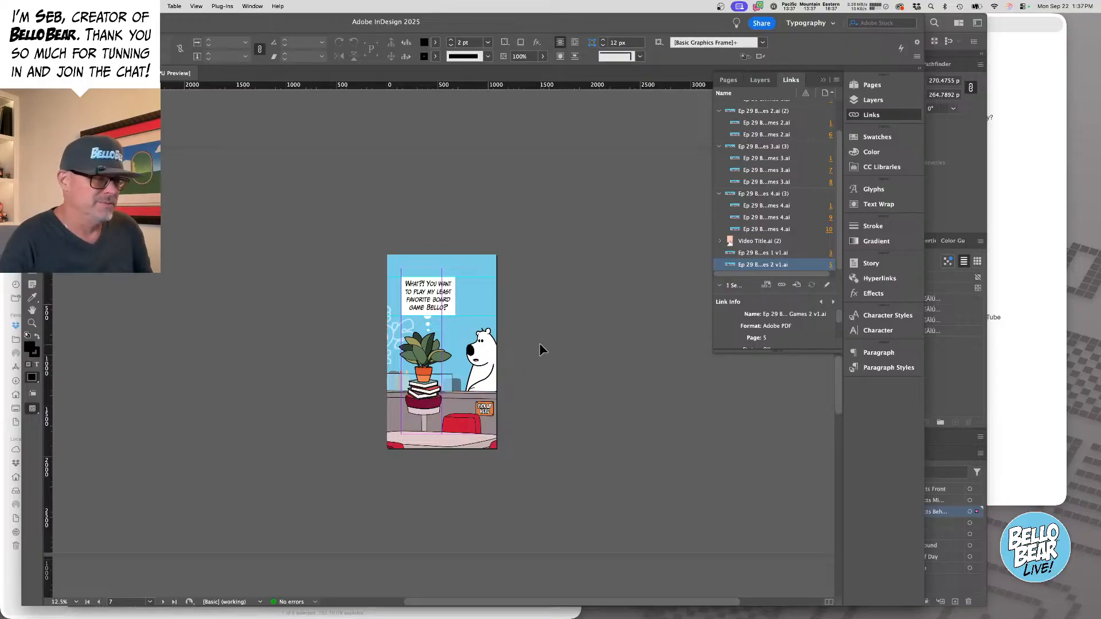
scroll(539, 343, "up", 3)
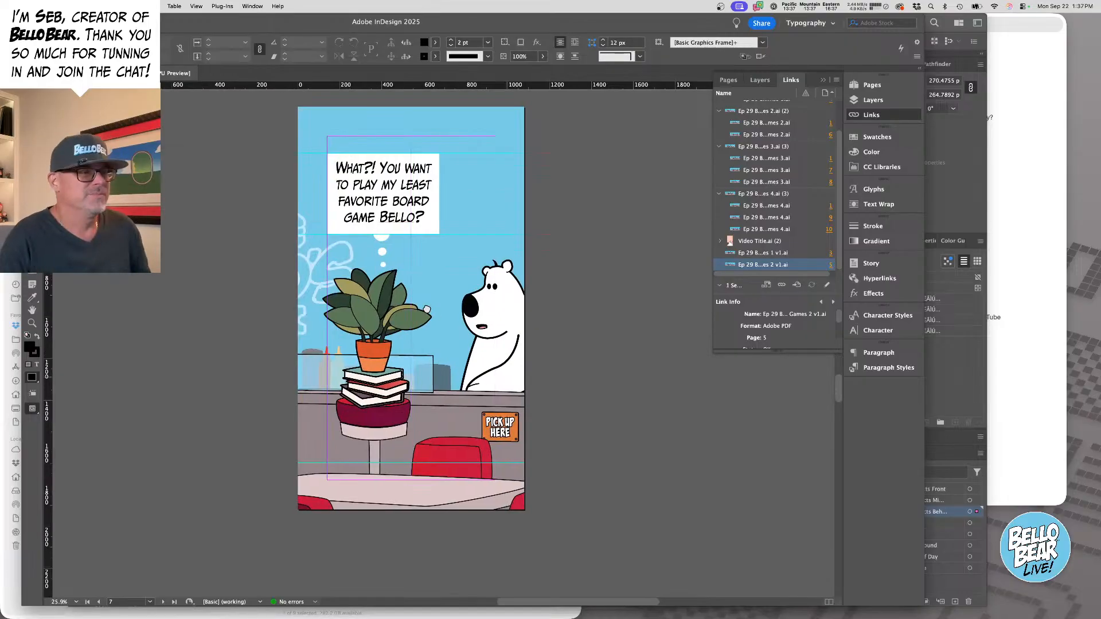
left_click(514, 235)
right_click(512, 378)
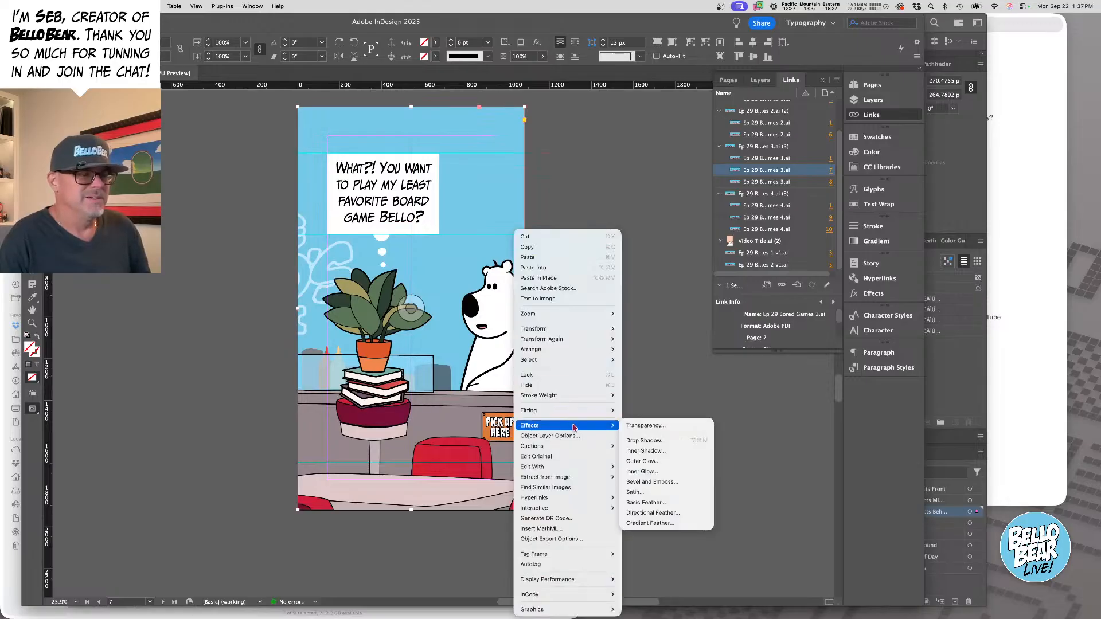
left_click(552, 457)
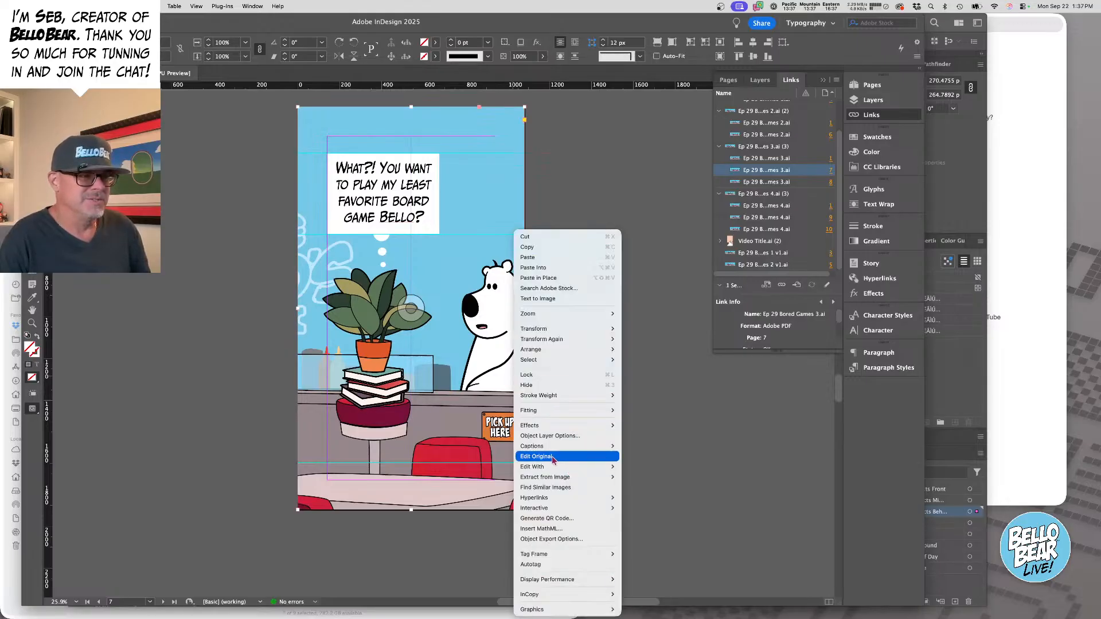
- Save the artwork as a new Illustrator file named Ep 29 Bored Games 3 v1.ai with the Illustrator 2020 version options
key("super+shift+s")
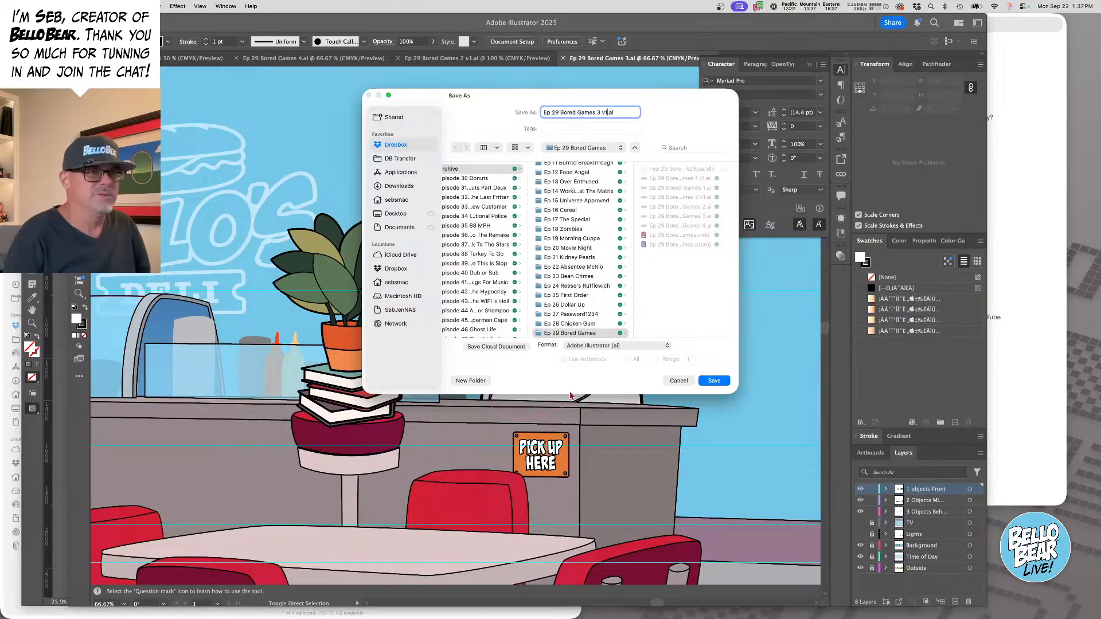
key("Return")
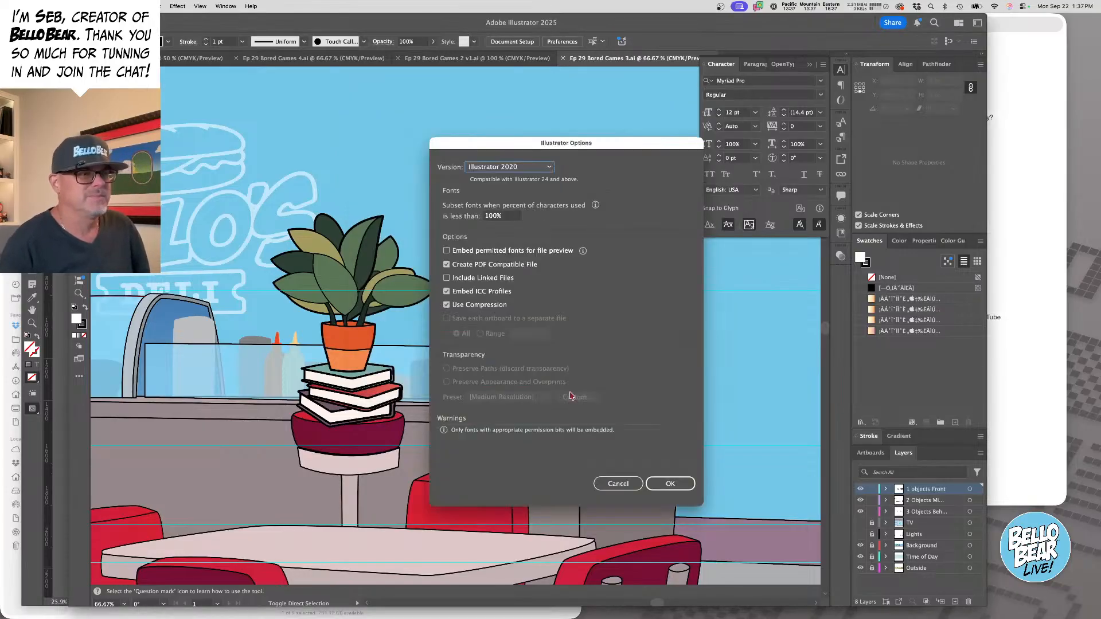
left_click(670, 485)
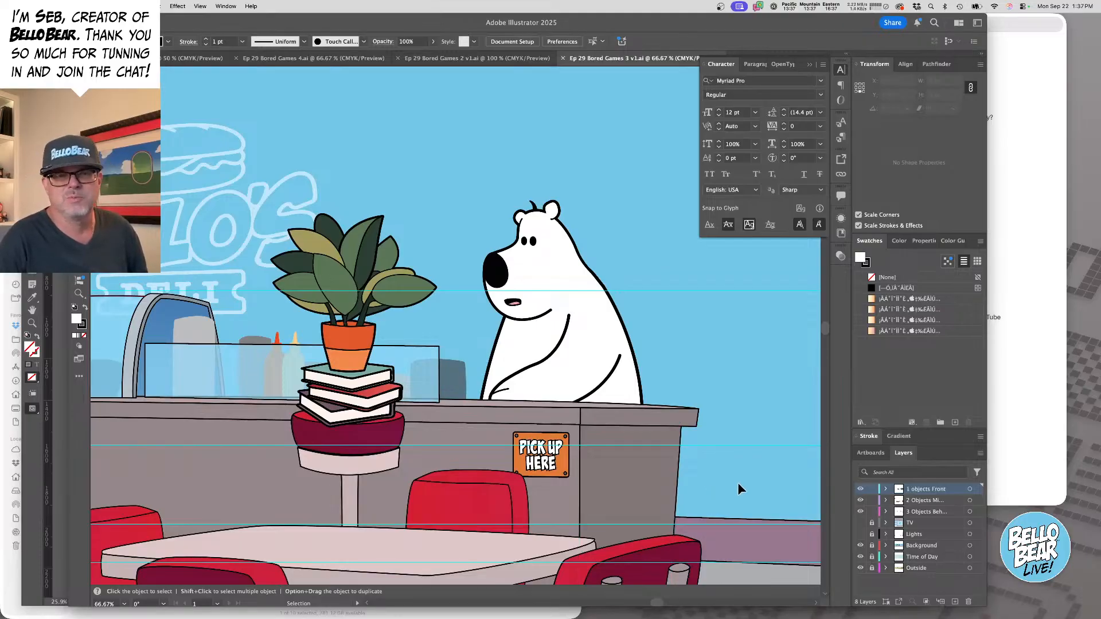
- Replace the bear's open mouth with the closed neutral mouth line from the character sheet, tilted slightly and placed below the nose
left_click(518, 304)
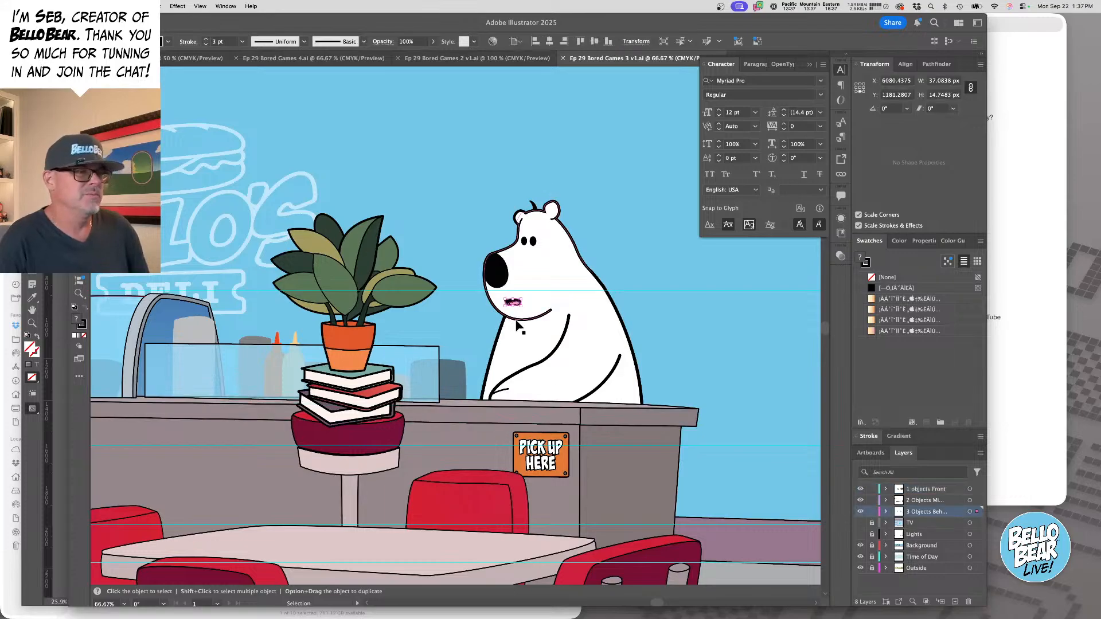
key("super+grave")
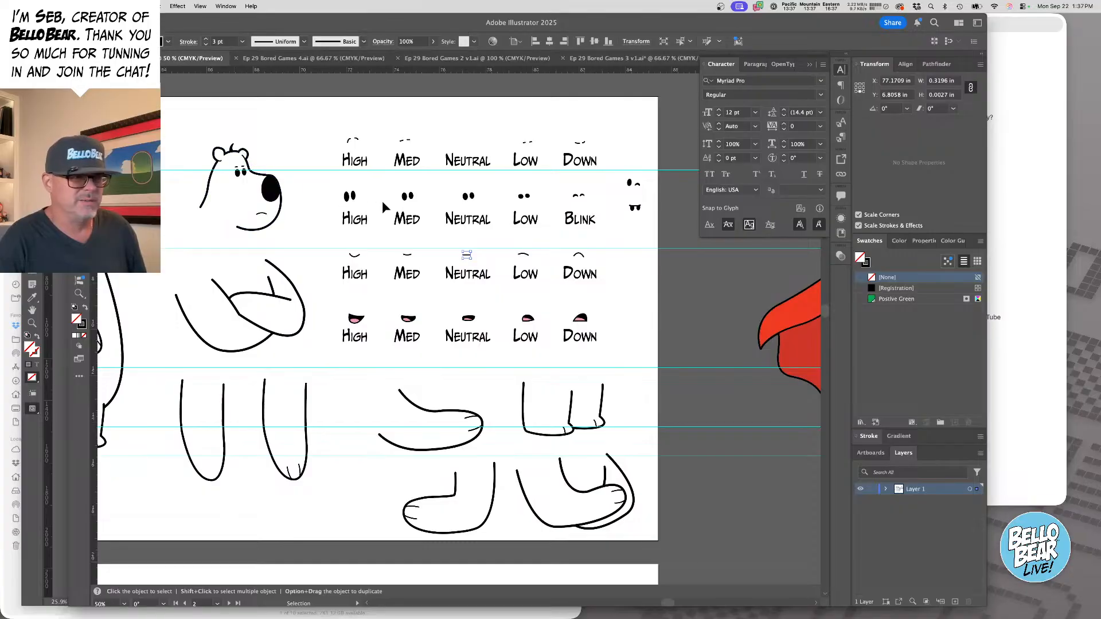
key("a")
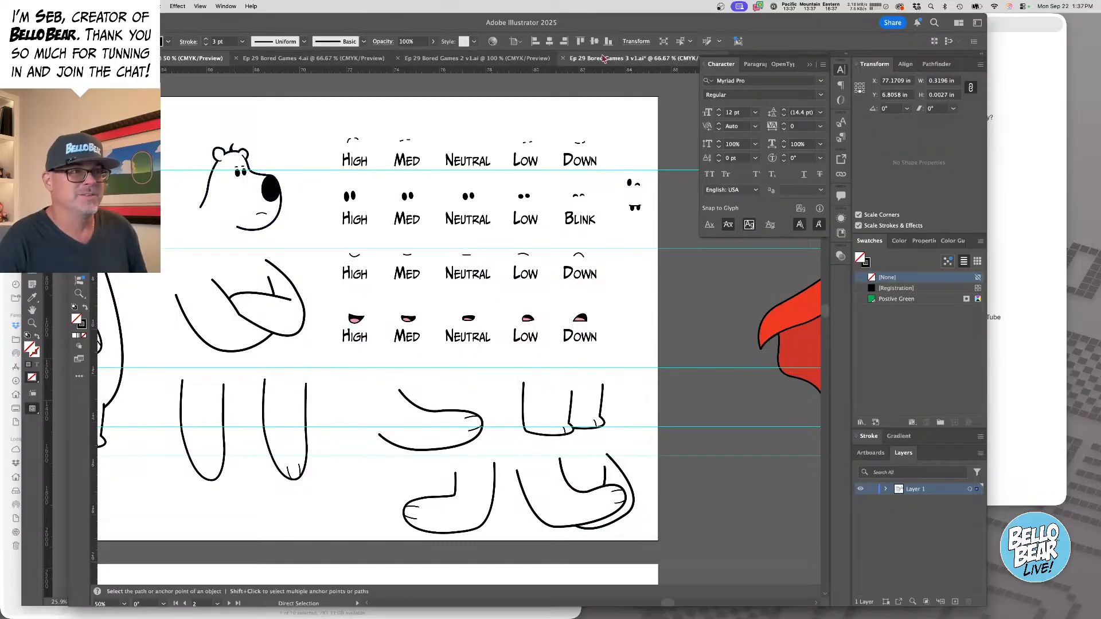
left_click(603, 58)
left_click(484, 223)
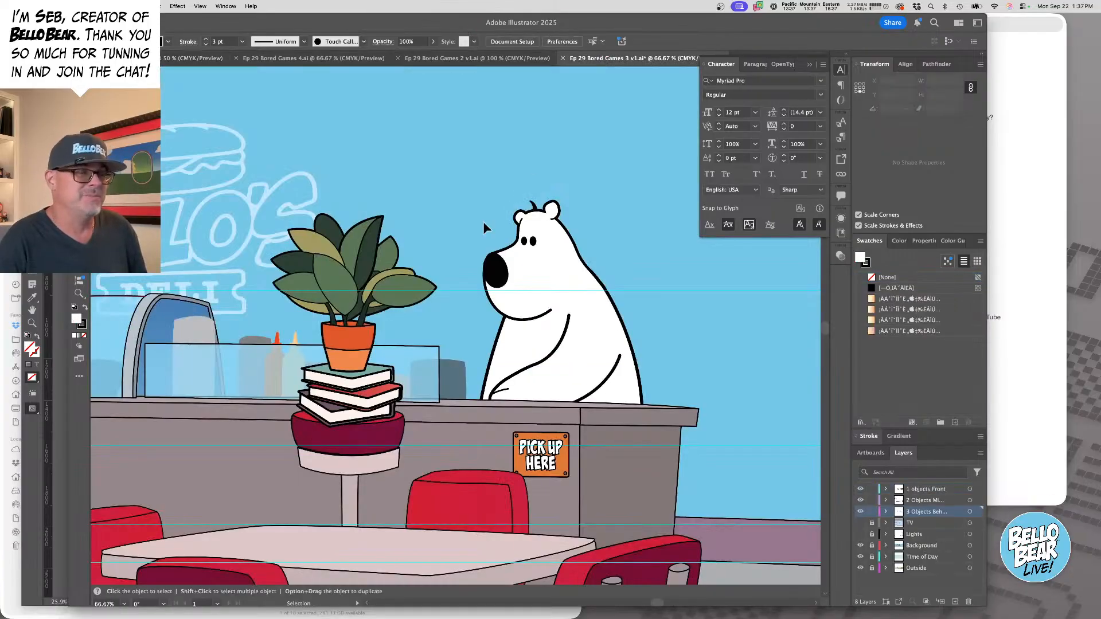
scroll(493, 290, "up", 5)
left_click(456, 325)
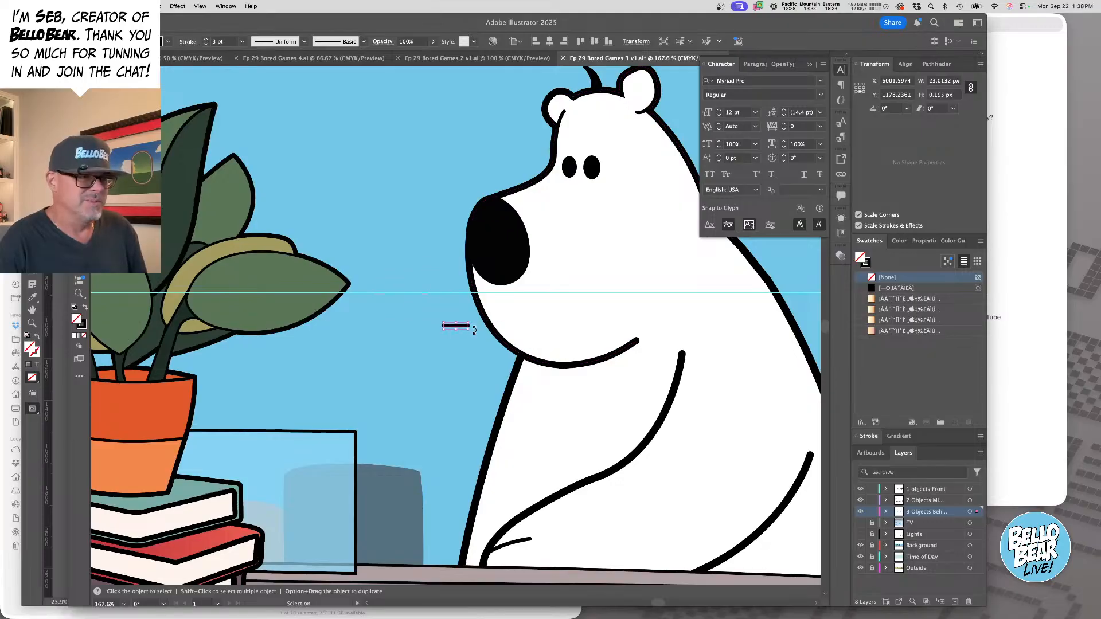
left_click_drag(474, 329, 530, 318)
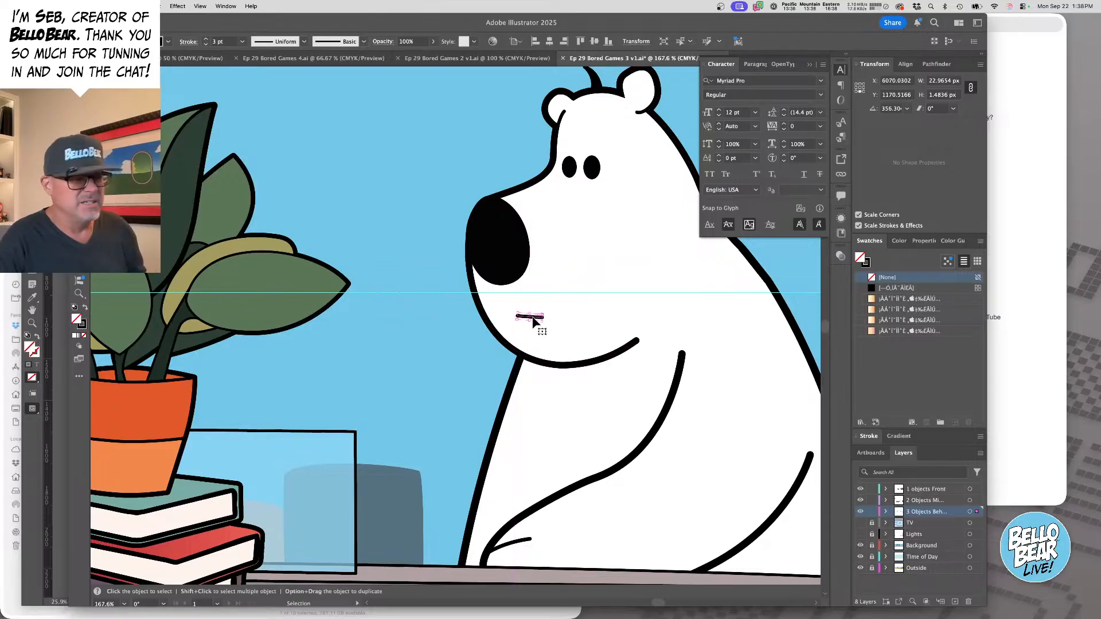
left_click(457, 176)
- Rotate the bear's arm lines slightly counterclockwise above the counter and save Ep 29 Bored Games 3 v1.ai
left_click(563, 293, "alt+super")
left_click(563, 293, "alt+super")
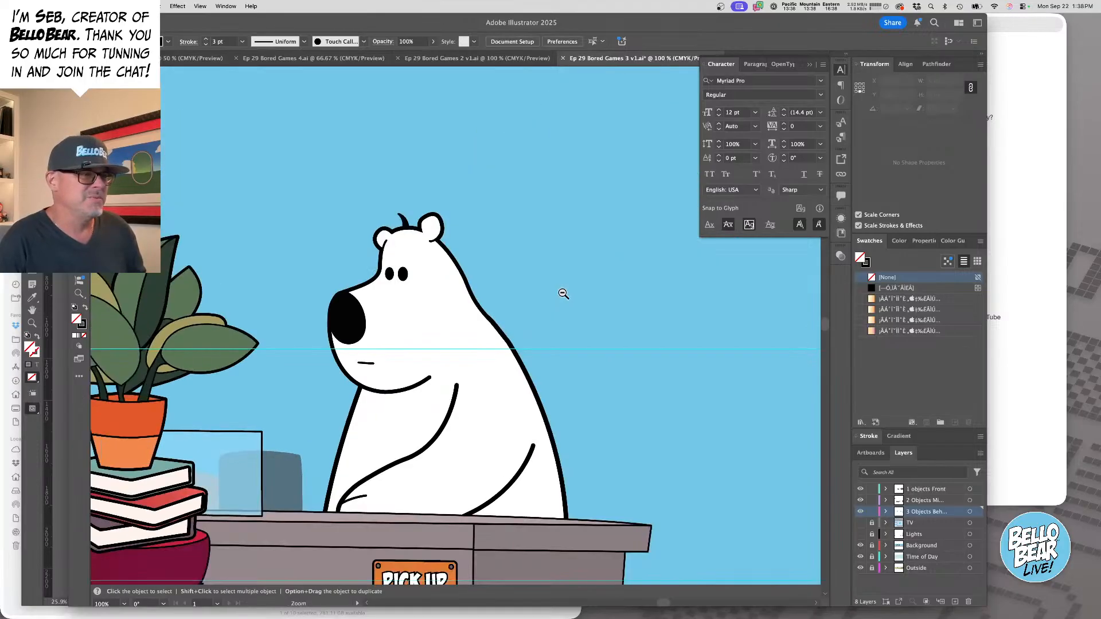
left_click_drag(459, 371, 564, 291)
left_click(580, 340)
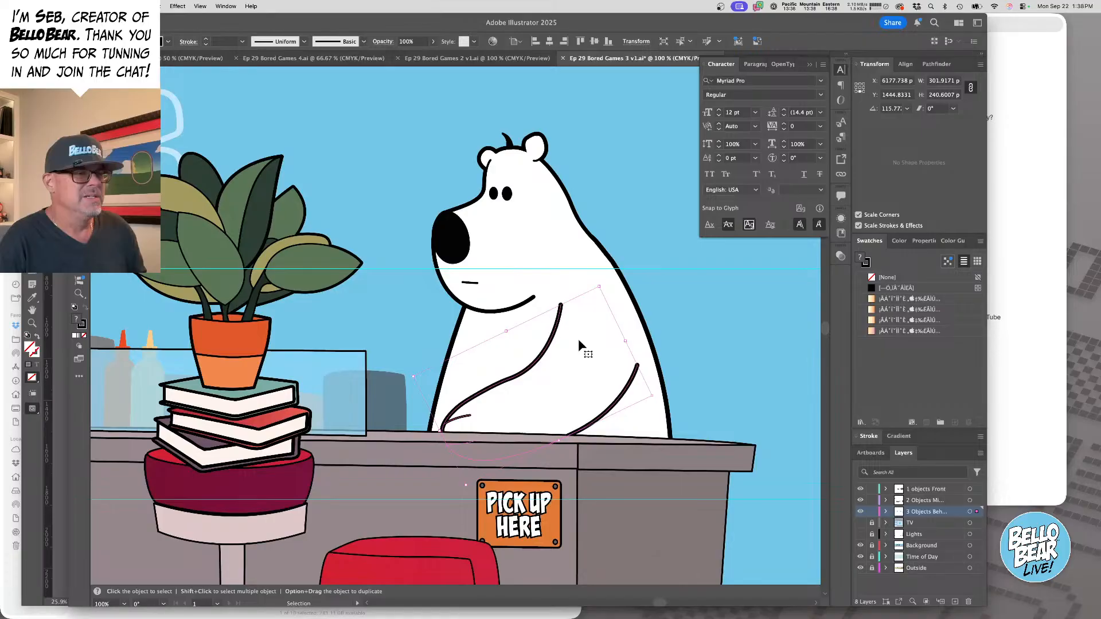
left_click_drag(603, 285, 590, 360)
key("a")
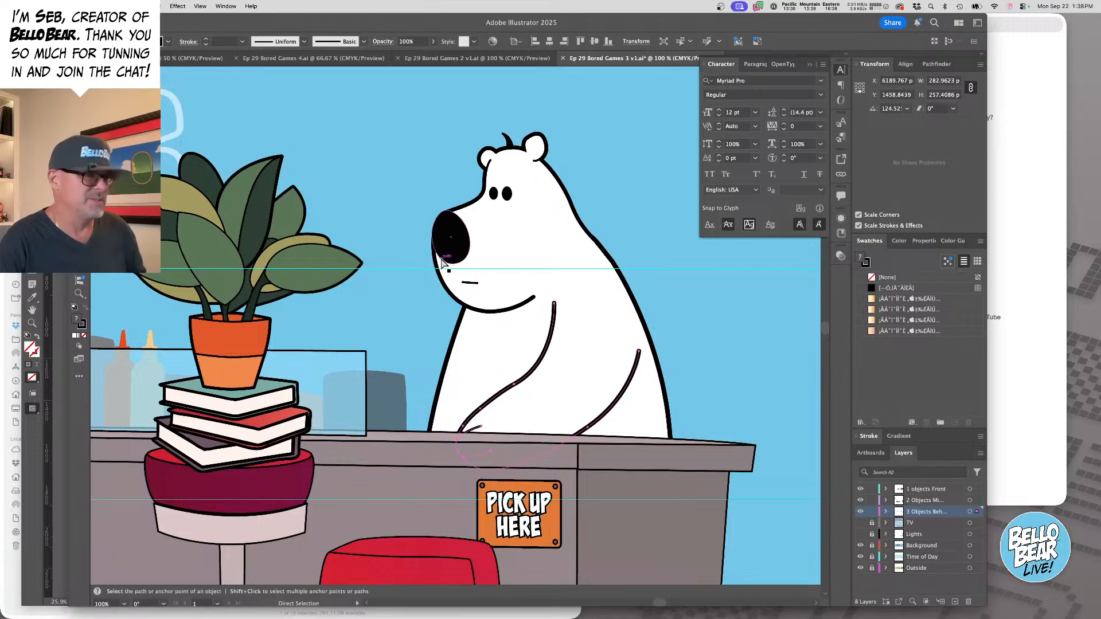
key("v")
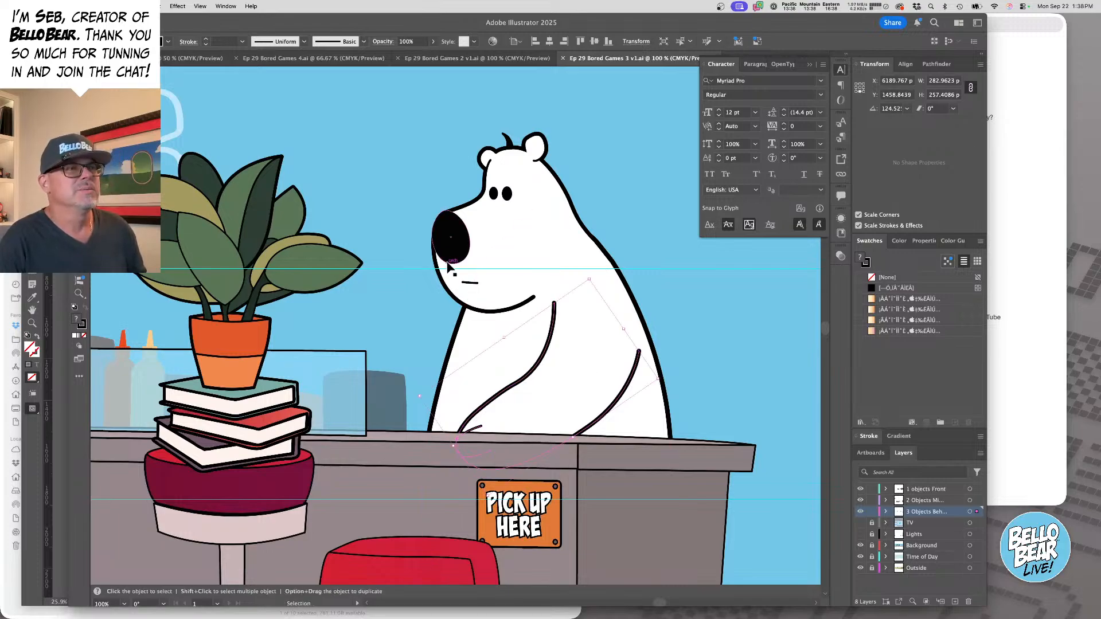
- Switch to InDesign and relink the page 7 artwork to Ep 29 Bored Games 3 v1.ai
key("super+Tab")
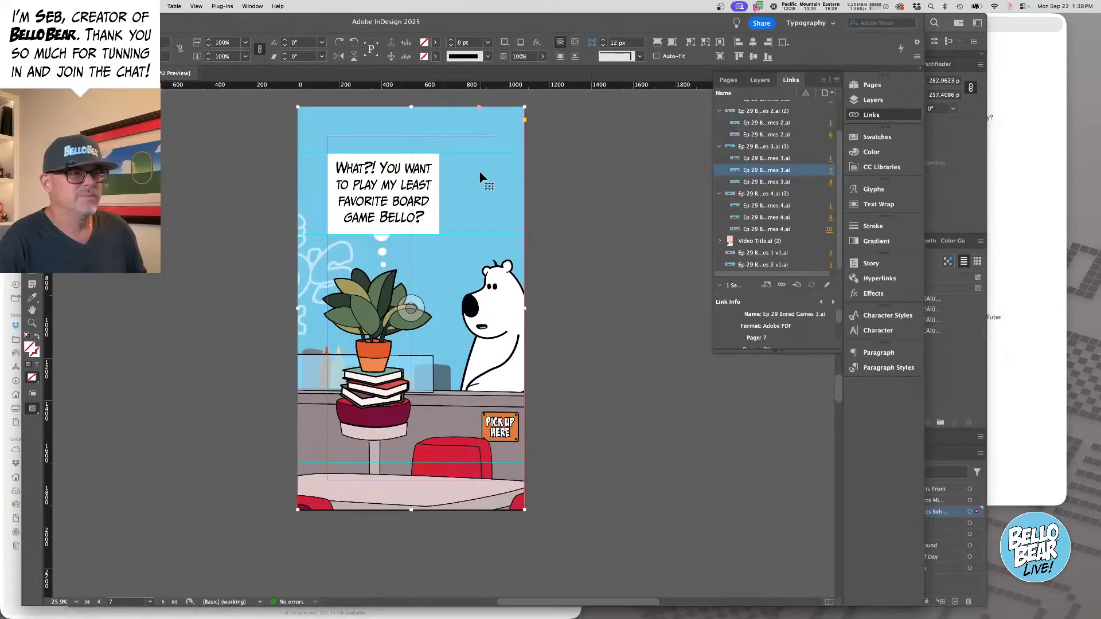
left_click(781, 287)
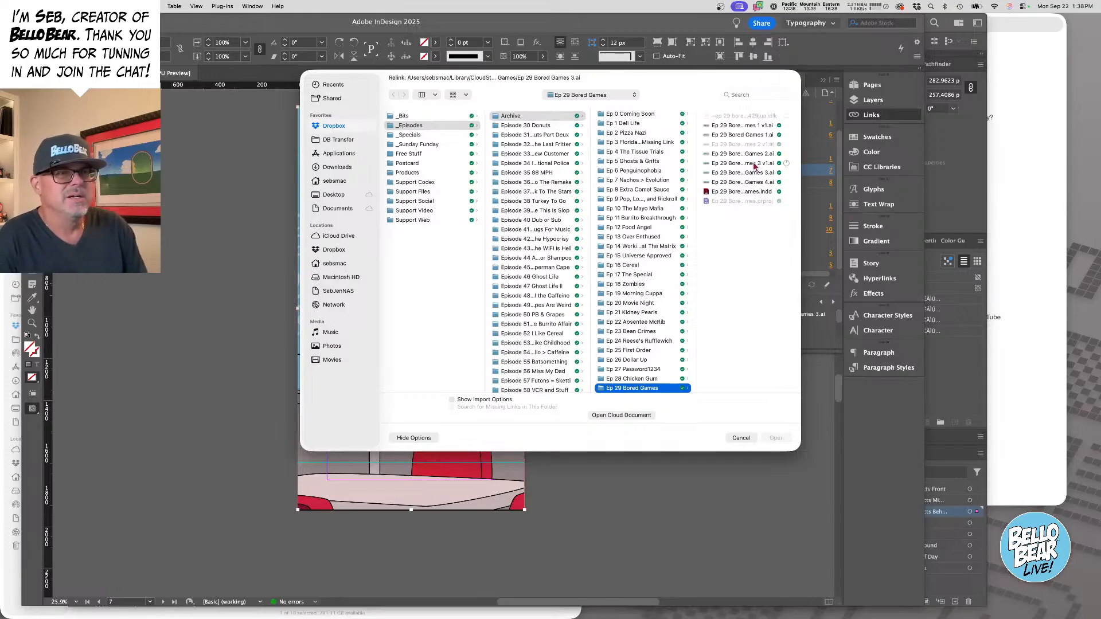
left_click(758, 163)
left_click(778, 438)
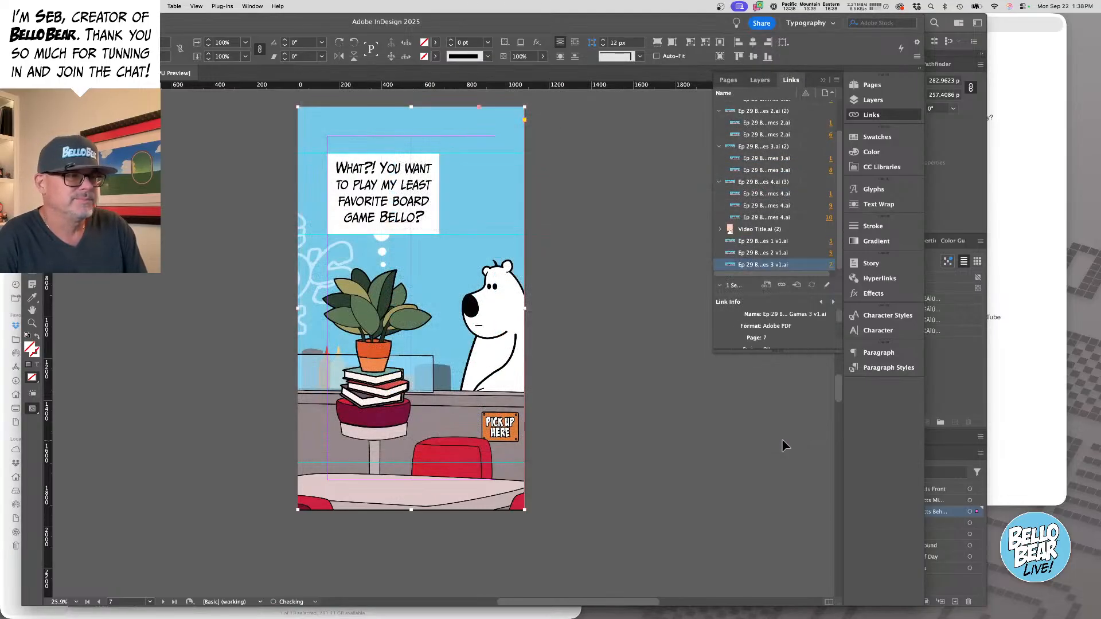
left_click(615, 346)
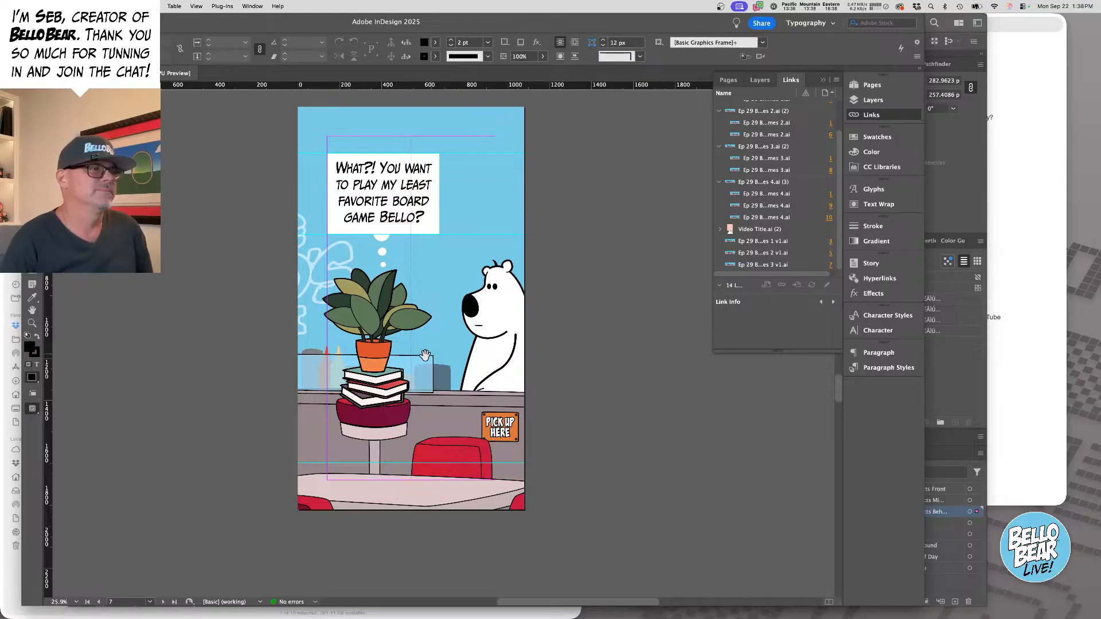
- Go to page 9 and open its placed artwork, Ep 29 Bored Games 4.ai, in Illustrator to edit the original
left_click_drag(424, 355, 484, 317)
key("super+minus")
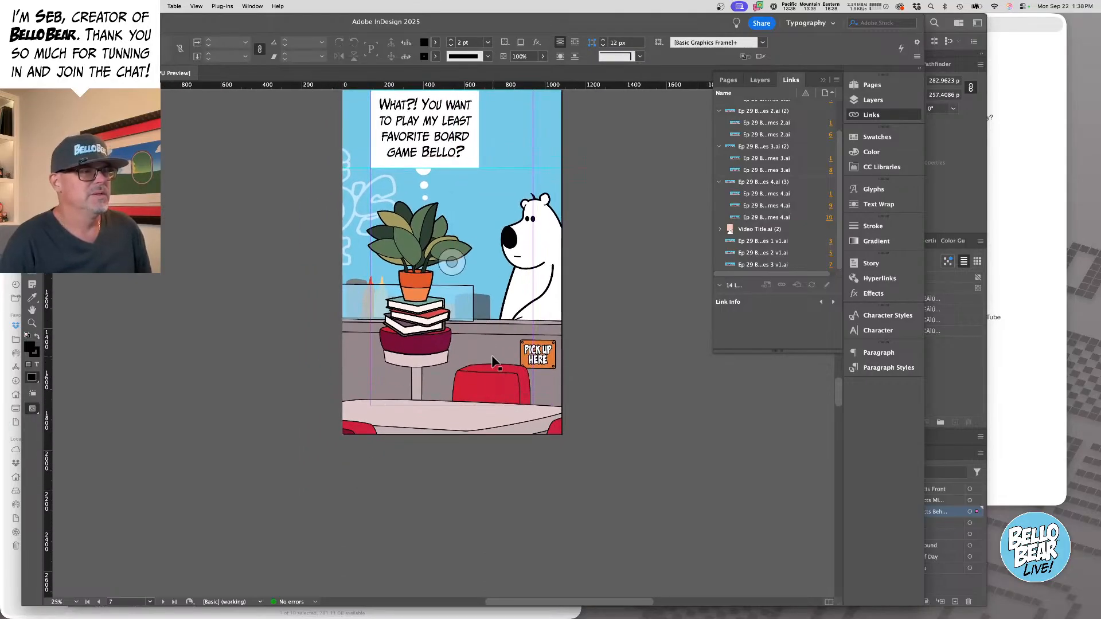
scroll(491, 356, "down", 8)
scroll(491, 355, "down", 6)
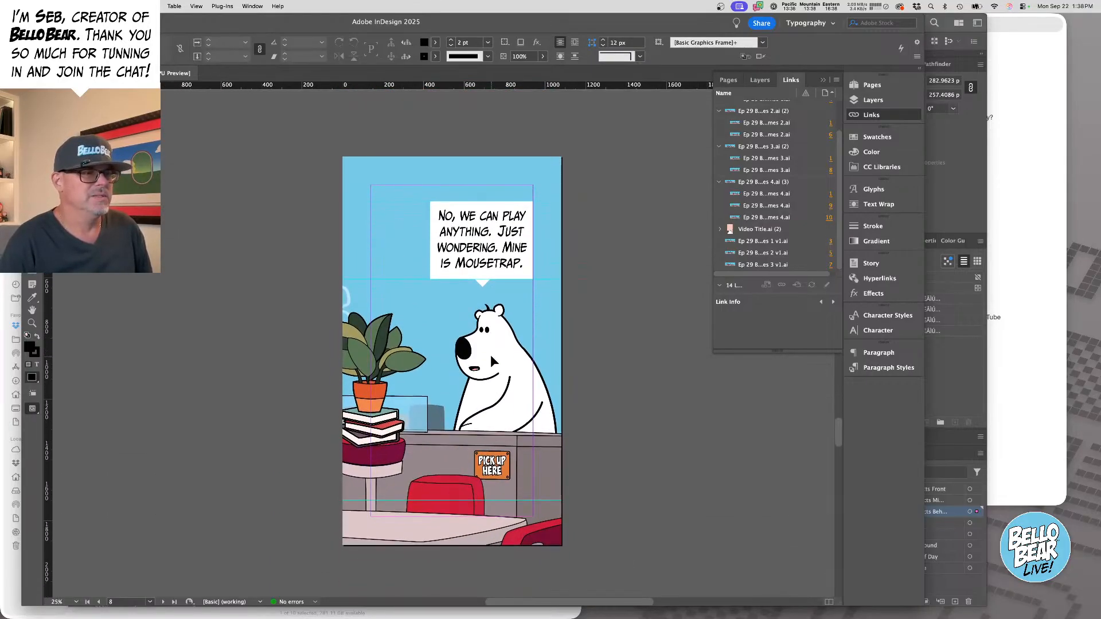
scroll(490, 354, "down", 3)
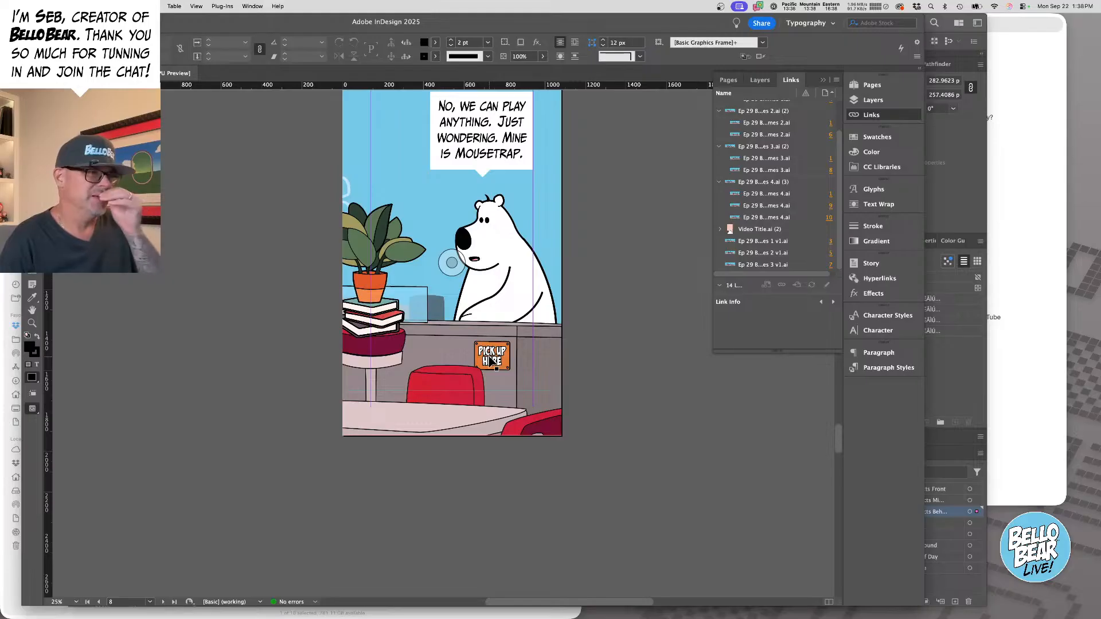
scroll(491, 360, "down", 10)
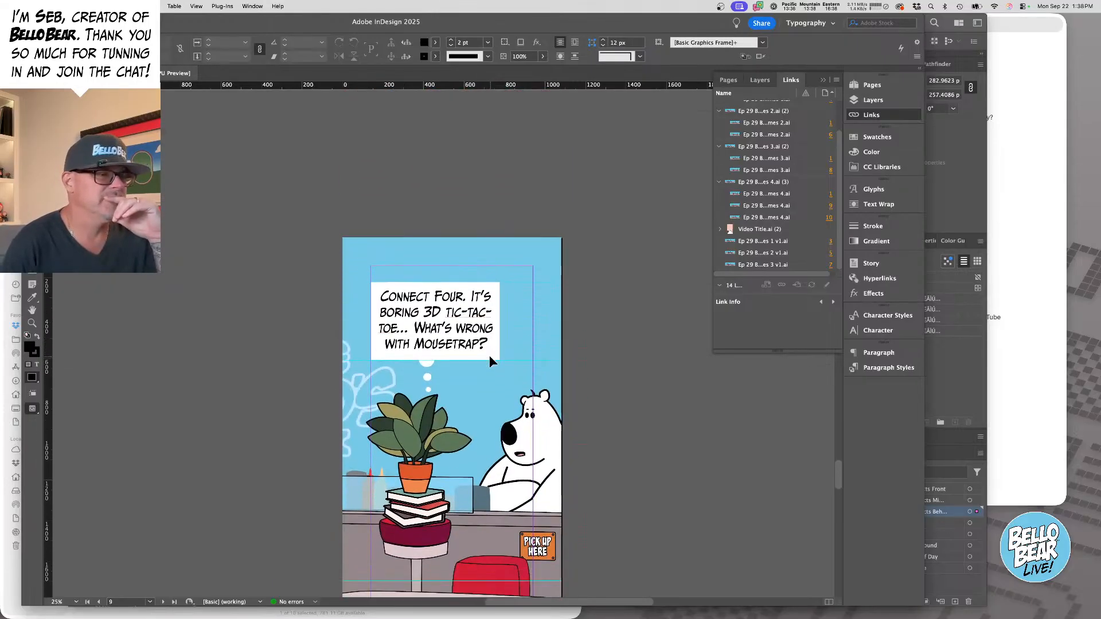
right_click(556, 338)
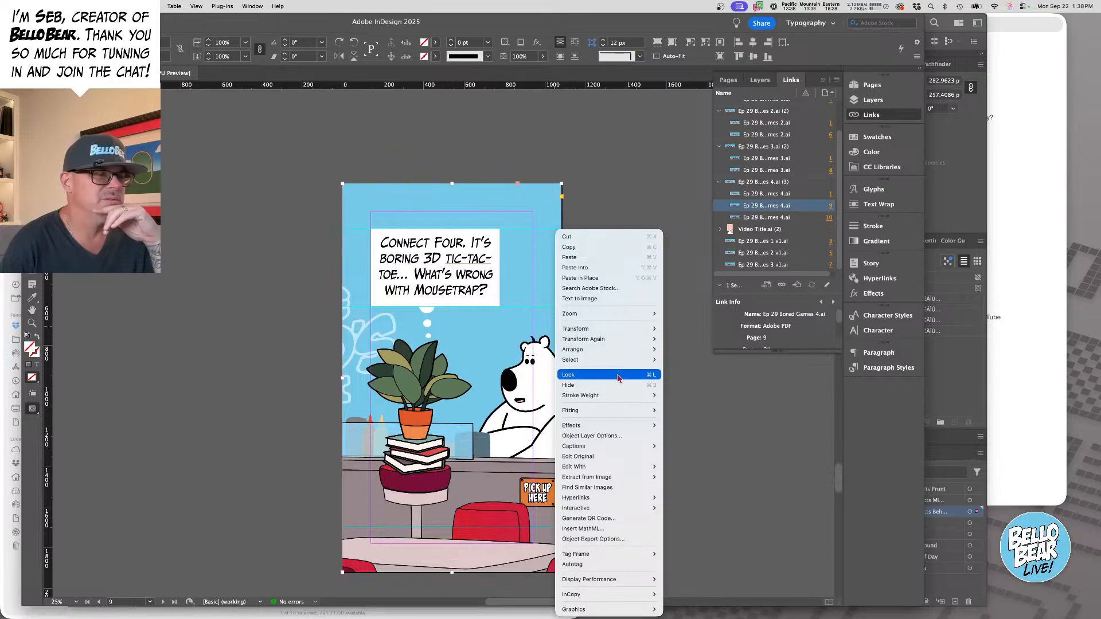
left_click(603, 463)
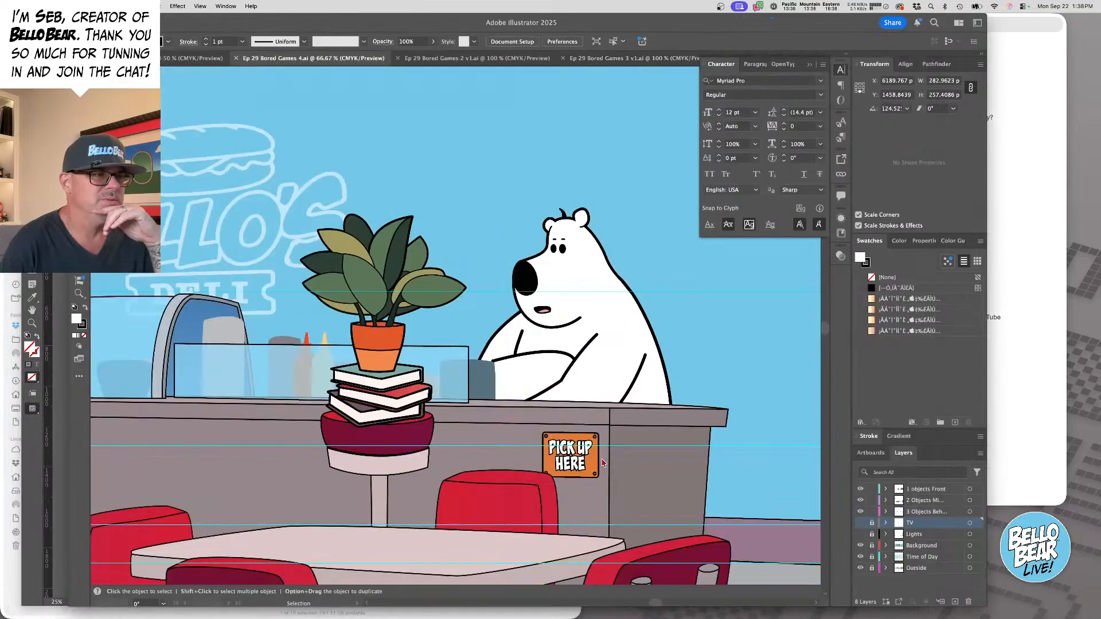
- Delete the bear's open mouth and paste the closed neutral mouth line into the artwork
left_click(547, 309)
key("Delete")
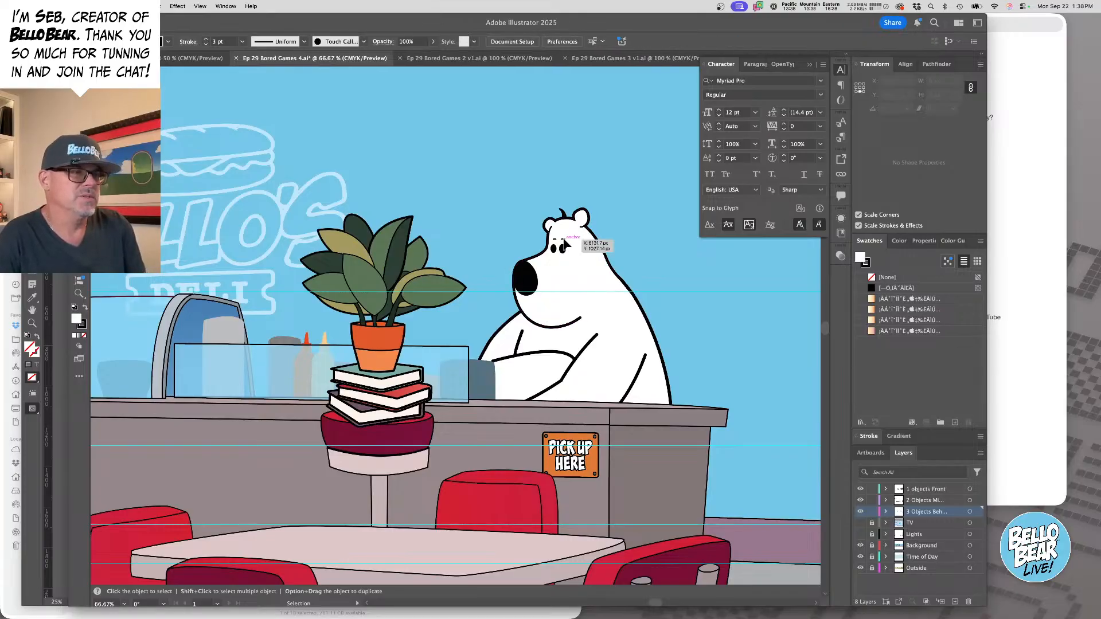
key("z")
left_click_drag(539, 318, 608, 325)
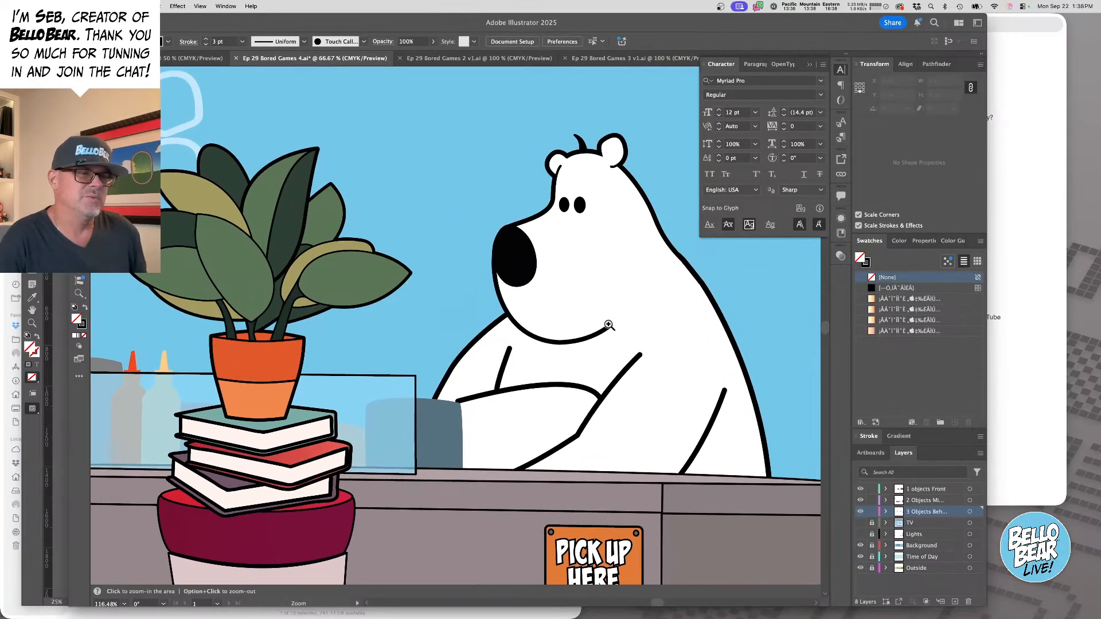
key("v")
left_click(456, 326)
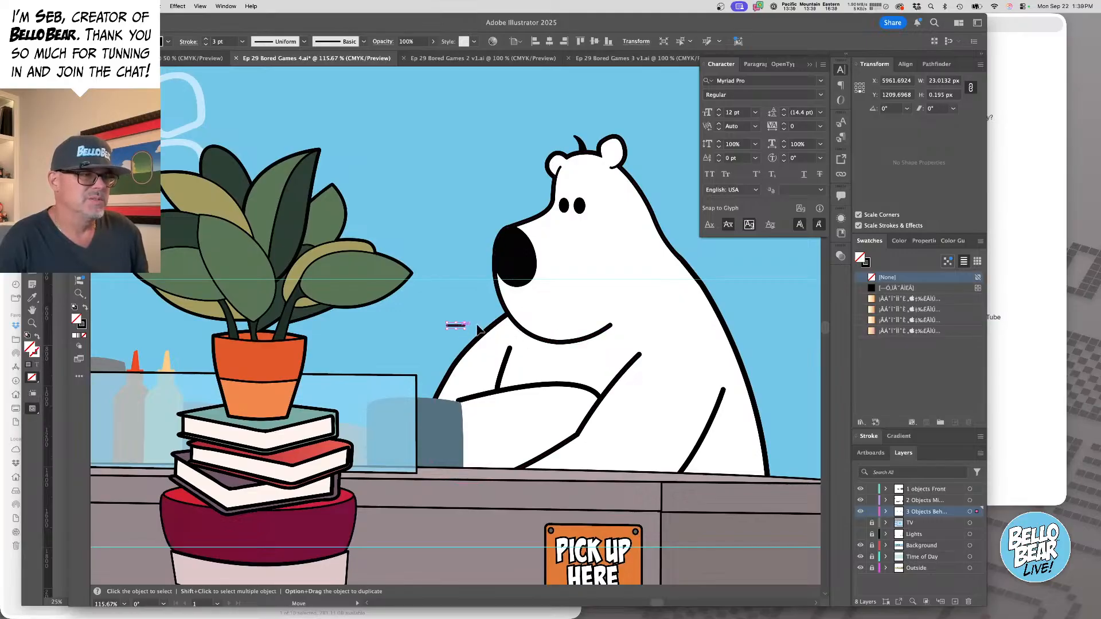
- Move the closed mouth line onto the bear's face below the nose and tilt it slightly
left_click_drag(460, 326, 562, 317)
key("z")
left_click(567, 319)
key("v")
key("z")
left_click(561, 309, "alt")
left_click(553, 290, "alt")
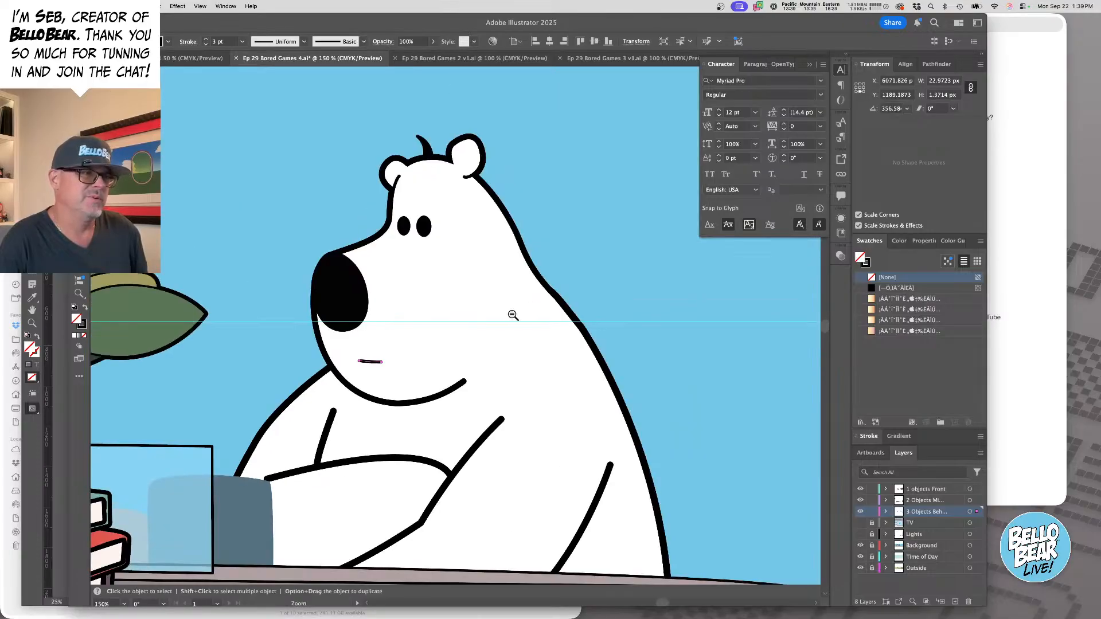
key("v")
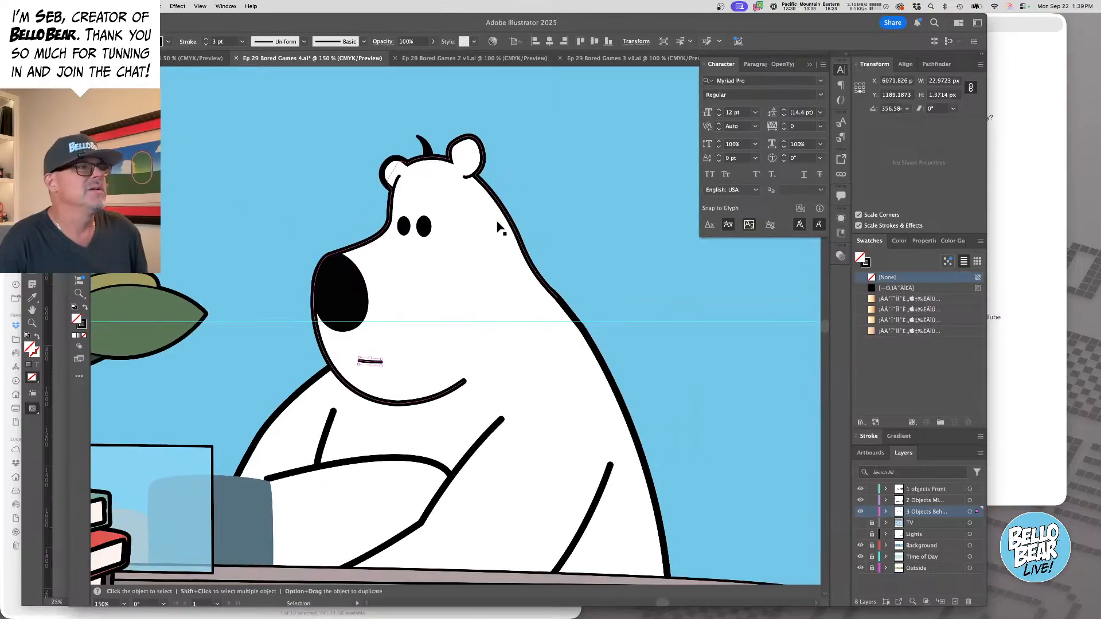
- Save the artwork as a new Illustrator file named Ep 29 Bored Games 4 v1.ai in the Ep 29 Bored Games folder
key("a")
key("super+shift+s")
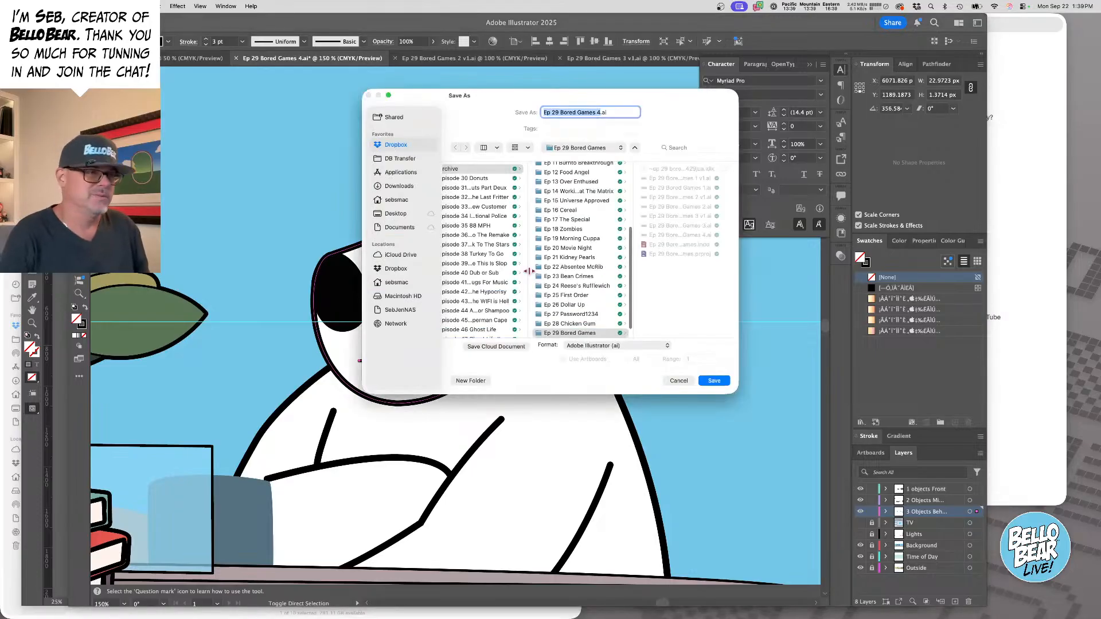
key("Right")
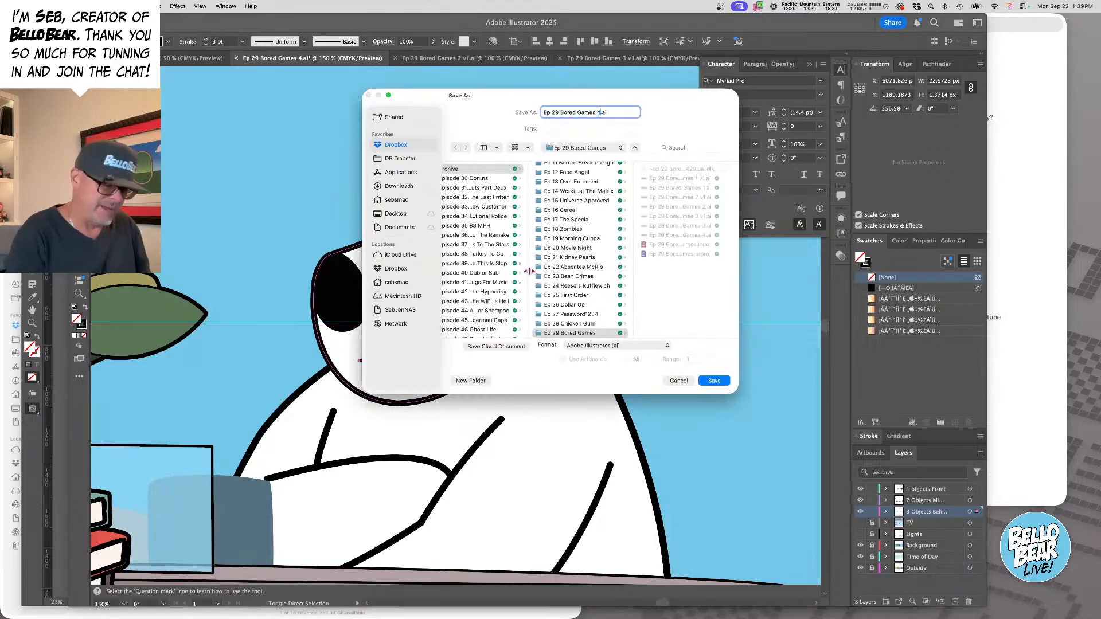
type("v1")
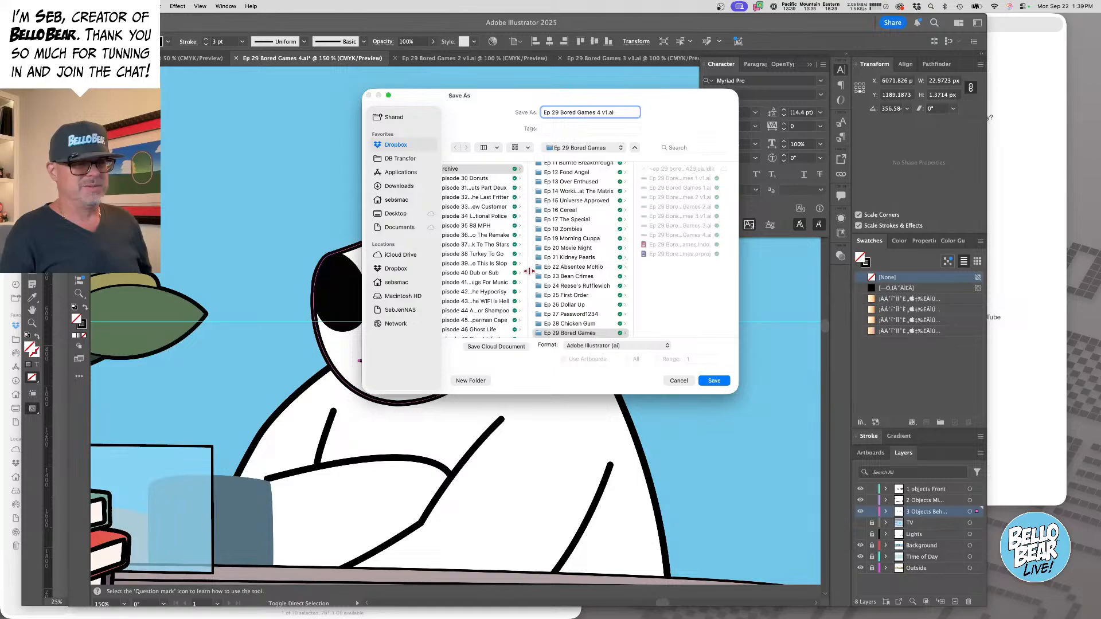
key("Return")
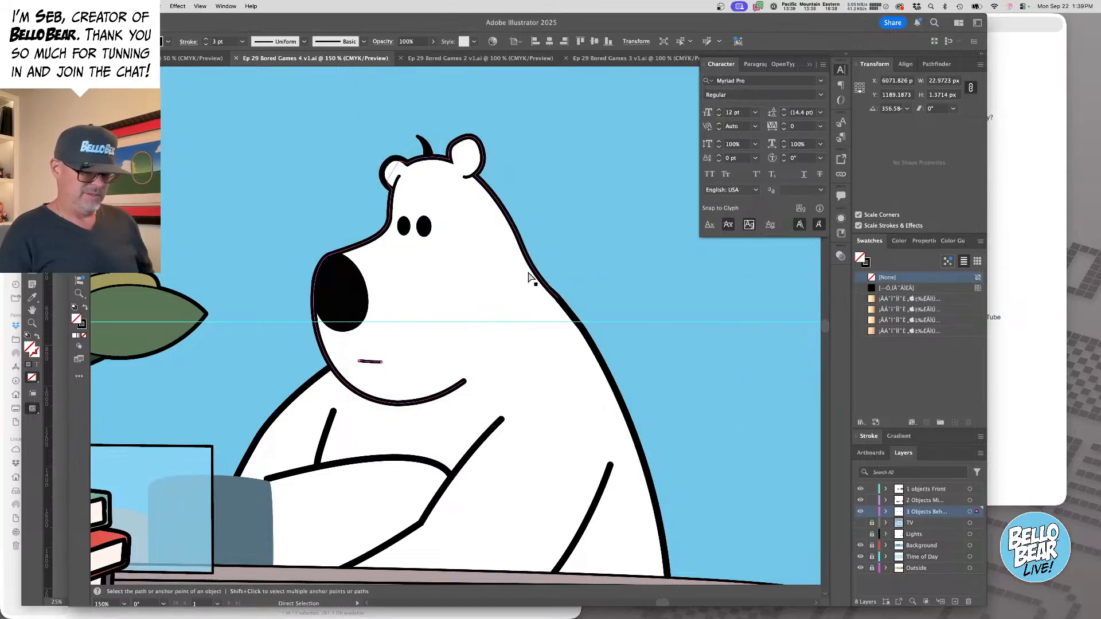
- Switch to InDesign and relink the page 9 artwork to Ep 29 Bored Games 4 v1.ai
key("super+Tab")
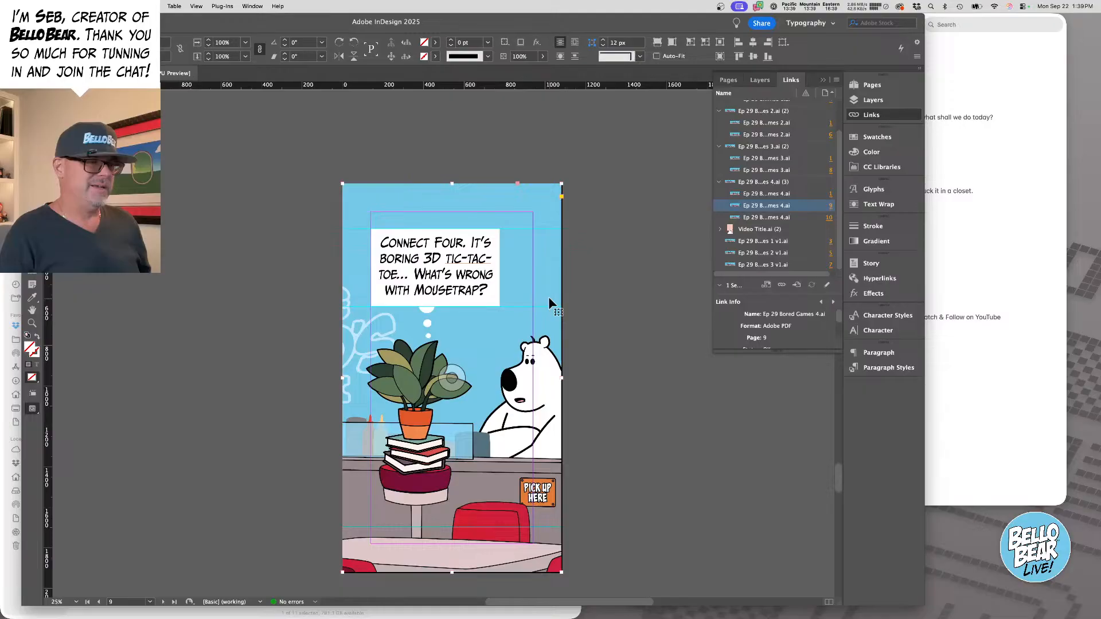
scroll(548, 297, "down", 3)
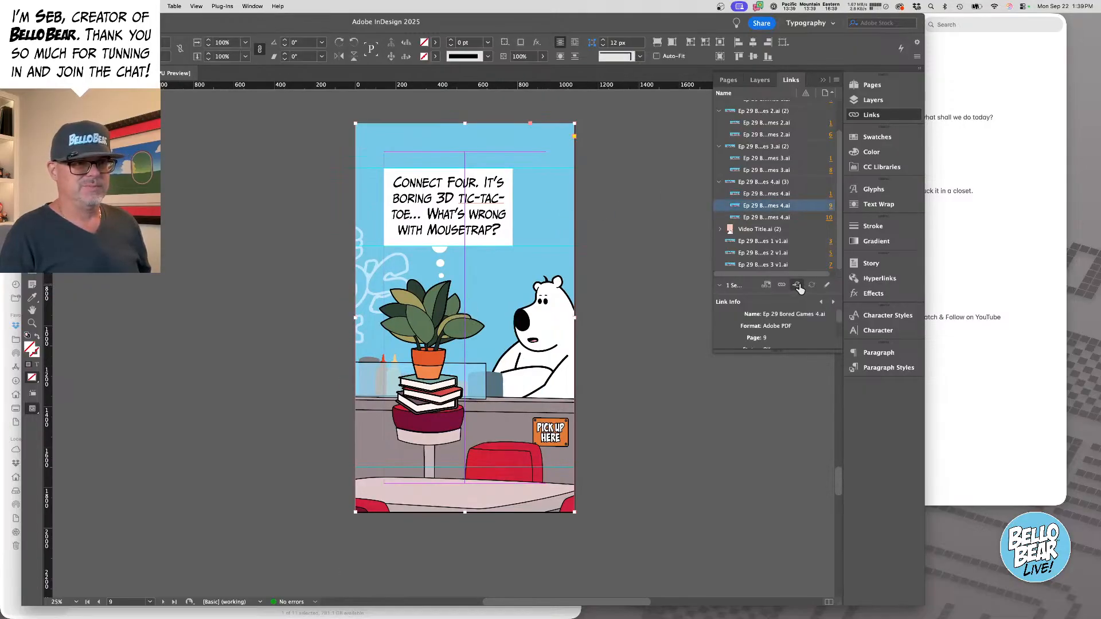
left_click(798, 288)
left_click(749, 182)
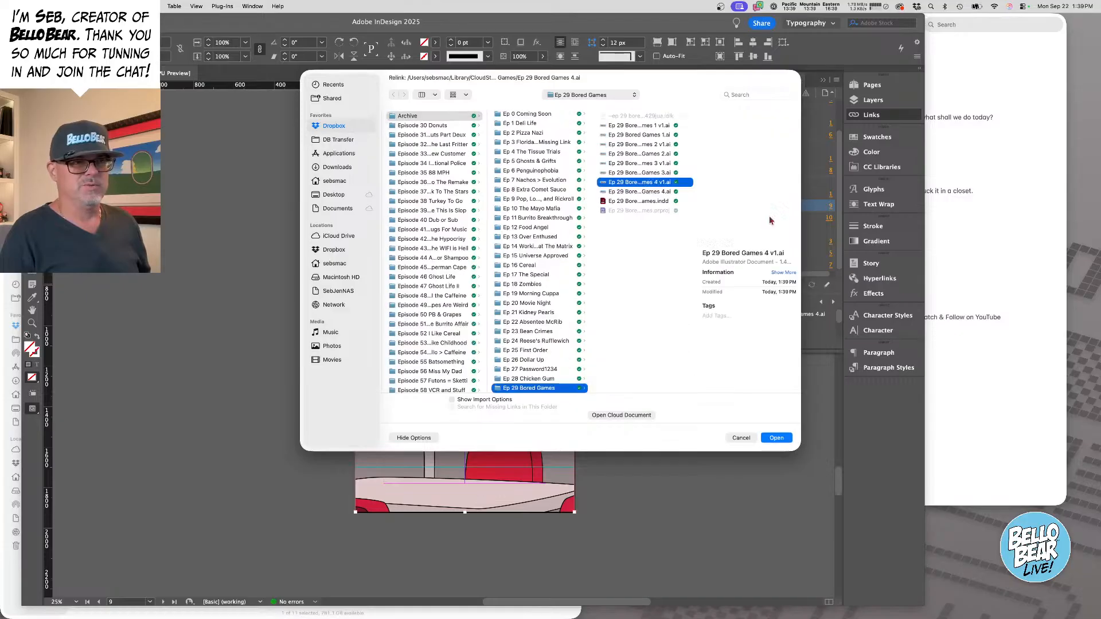
left_click(781, 438)
left_click(641, 317)
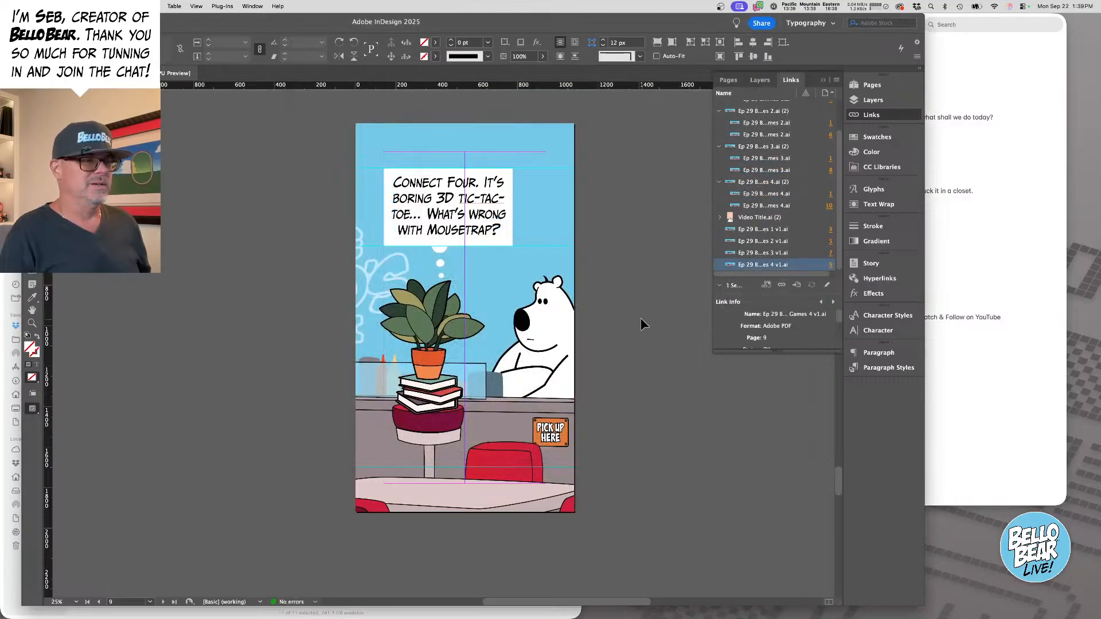
- Review the comic's remaining pages after page 9, checking the bear artwork on page 10
scroll(574, 304, "down", 3)
left_click(519, 295, "alt+super")
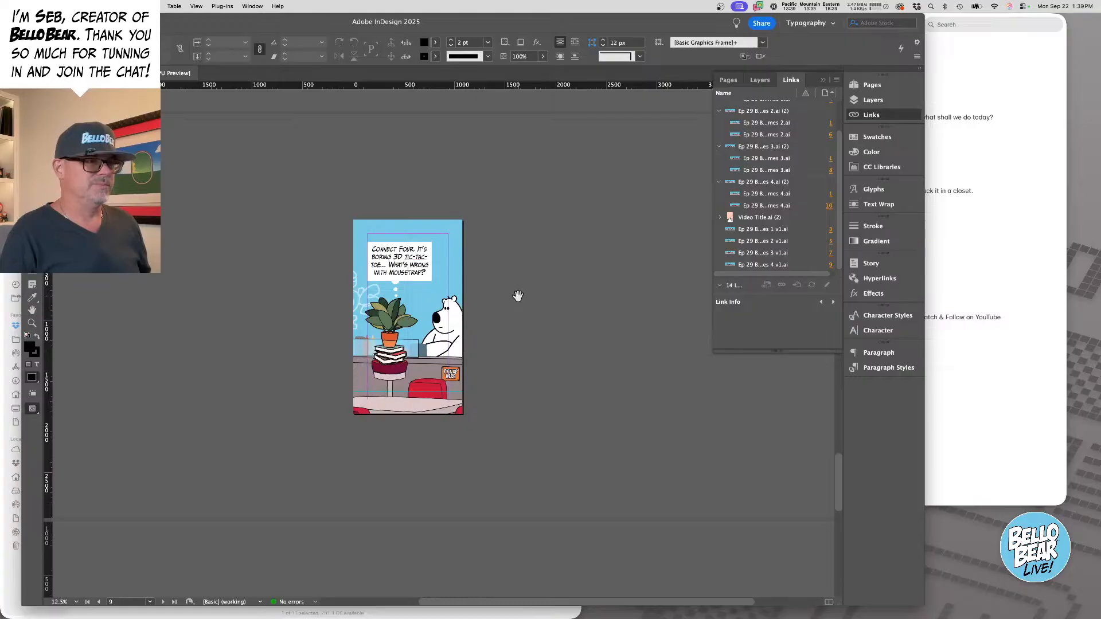
scroll(522, 323, "down", 5)
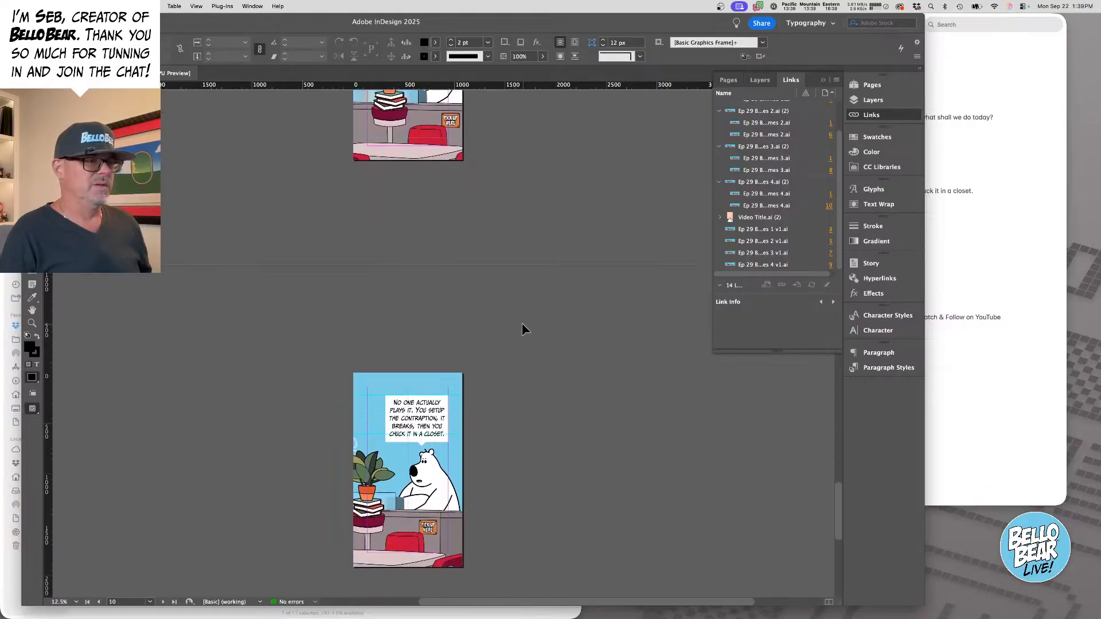
scroll(522, 322, "down", 5)
scroll(519, 322, "down", 1)
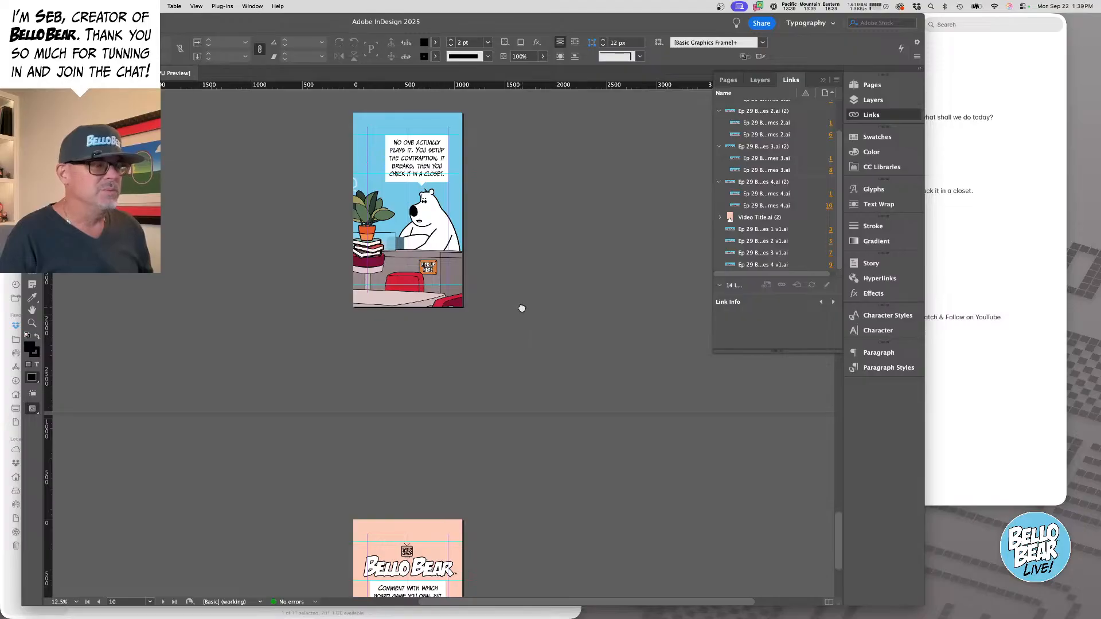
left_click_drag(521, 307, 559, 407)
scroll(557, 406, "down", 1)
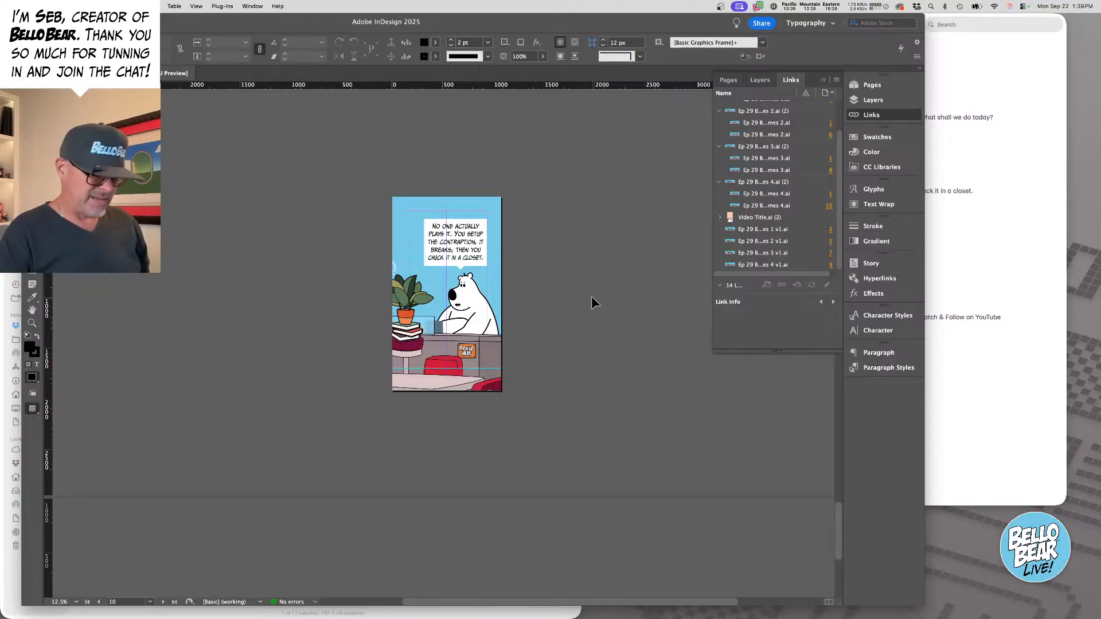
- Export all pages as High quality, 72 ppi RGB PNG files named Ep 29 Bored Games, and hide InDesign to reveal the episode folder
key("super+e")
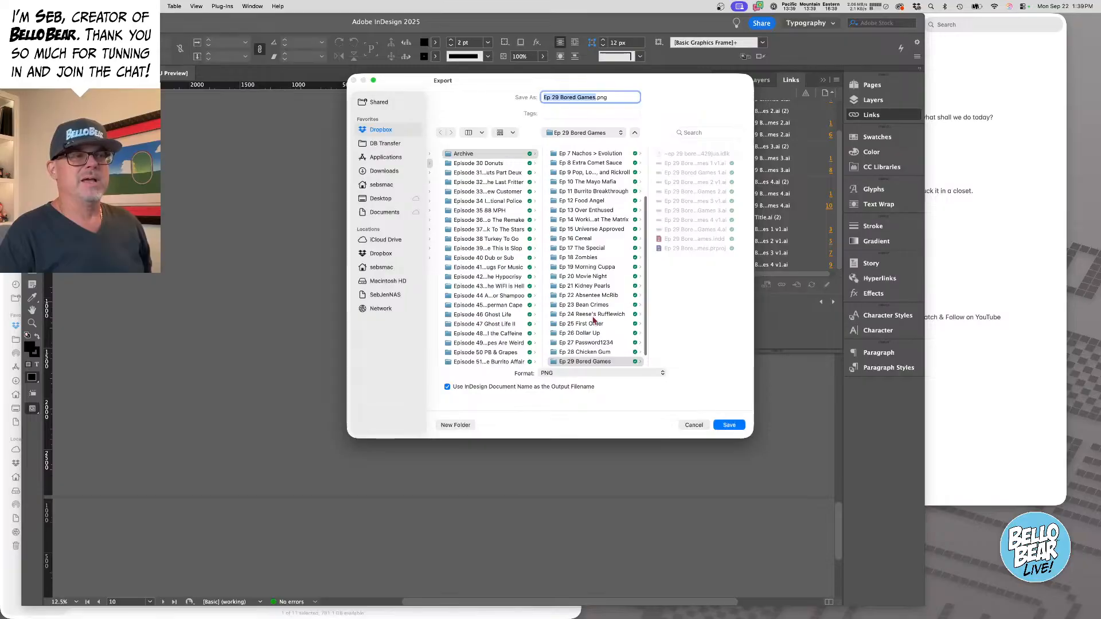
left_click(729, 425)
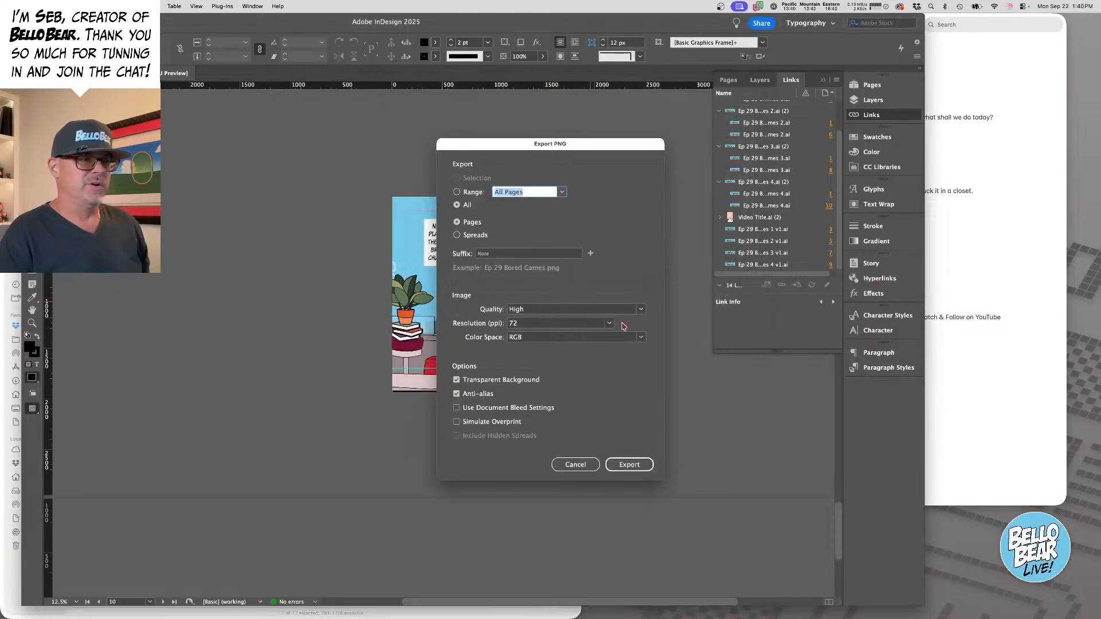
left_click(638, 464)
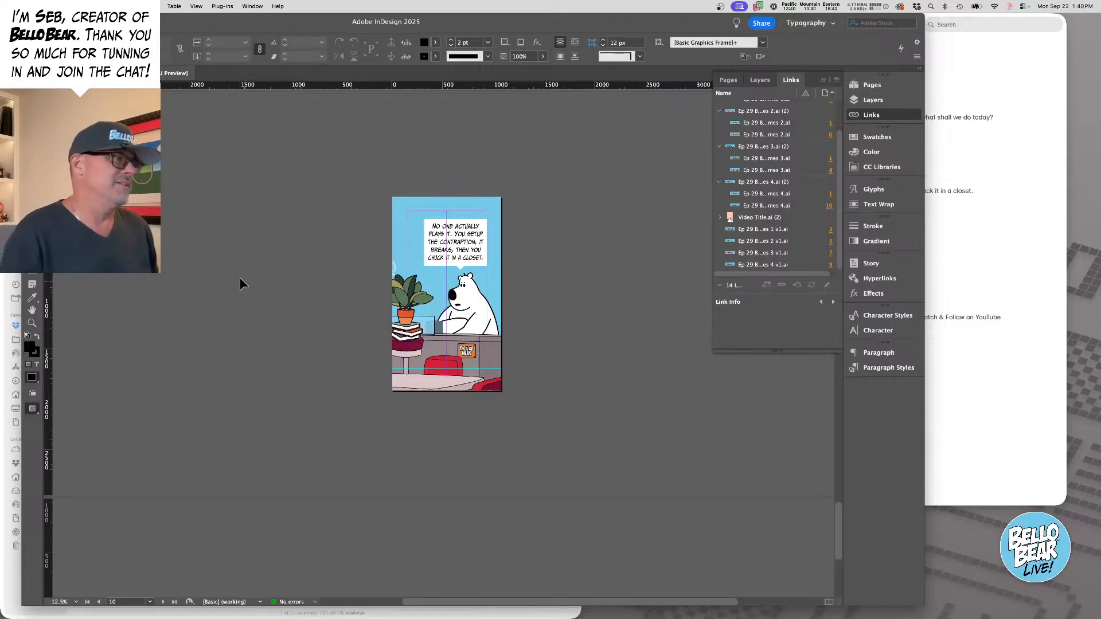
key("super+h")
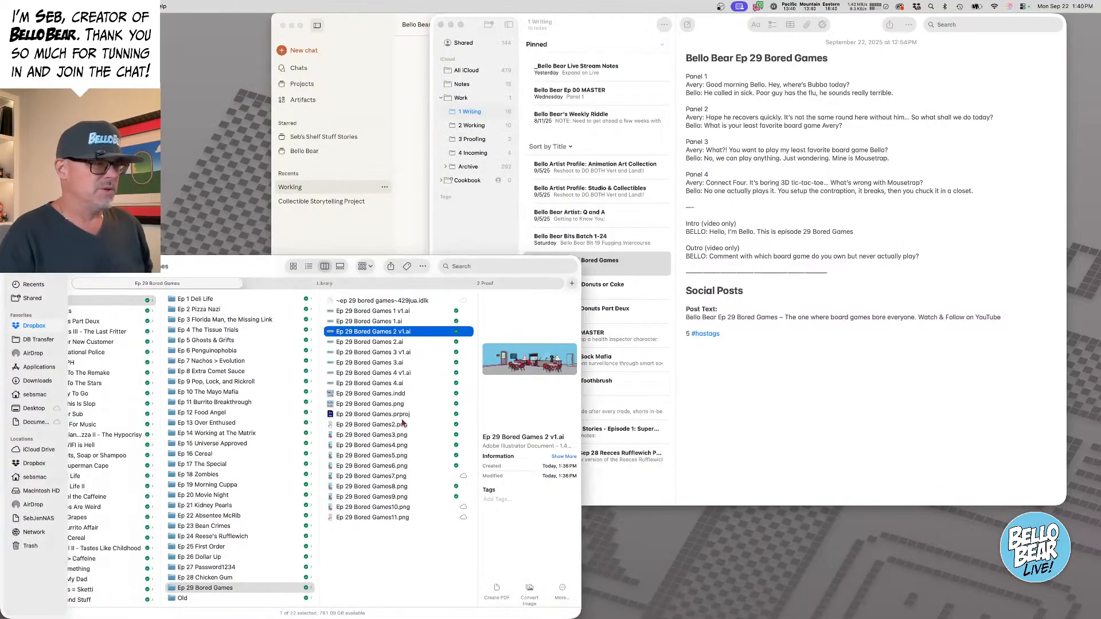
- Attach Ep 29 Bored Games.png from the episode folder to the Working chat in Claude
left_click(367, 404)
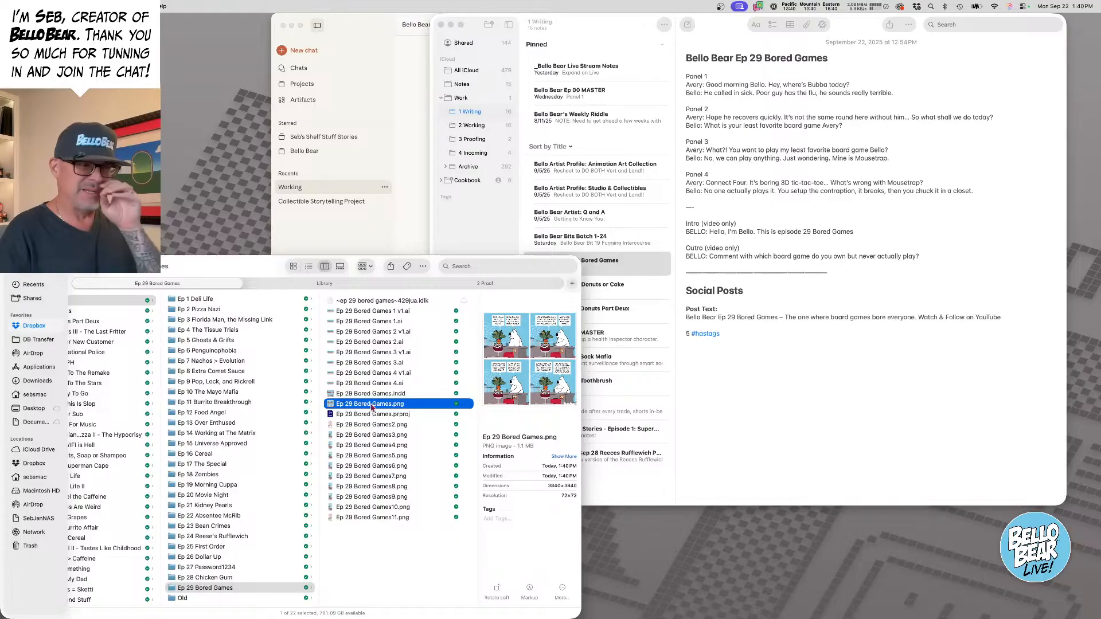
left_click_drag(366, 32, 490, 25)
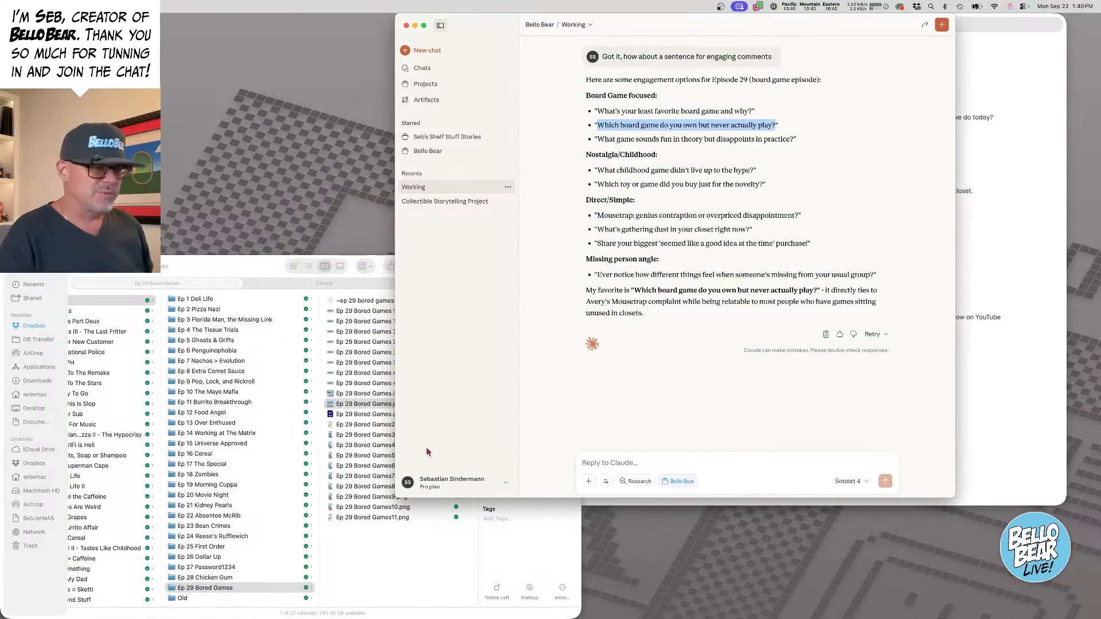
left_click_drag(361, 408, 654, 472)
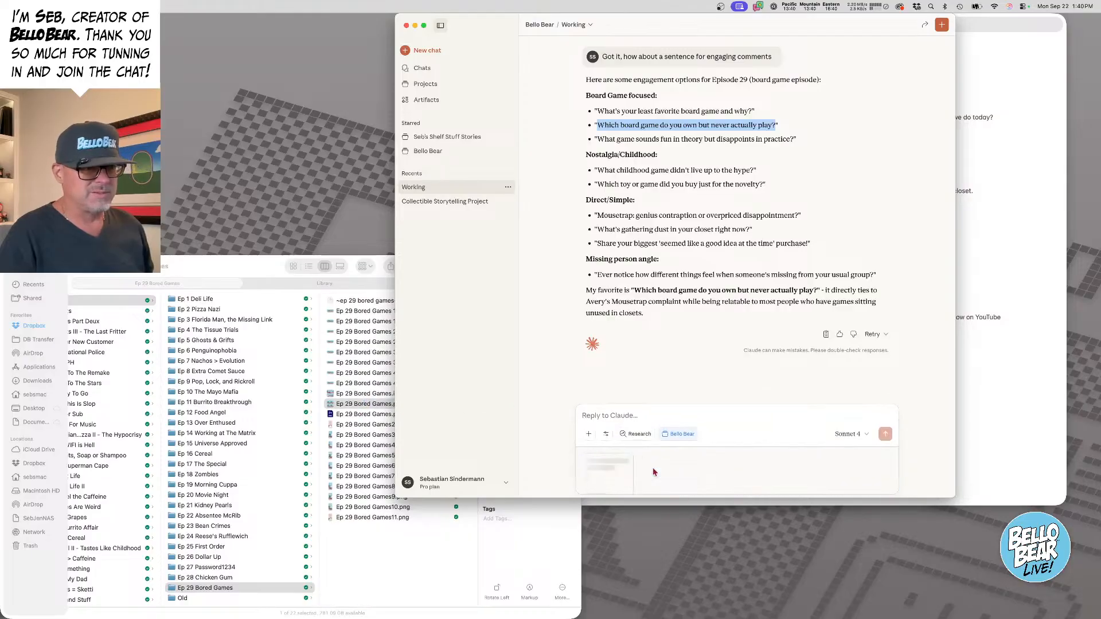
- Send the attached comic with the message "Here's the final art... Any typos or issues?"
left_click(683, 403)
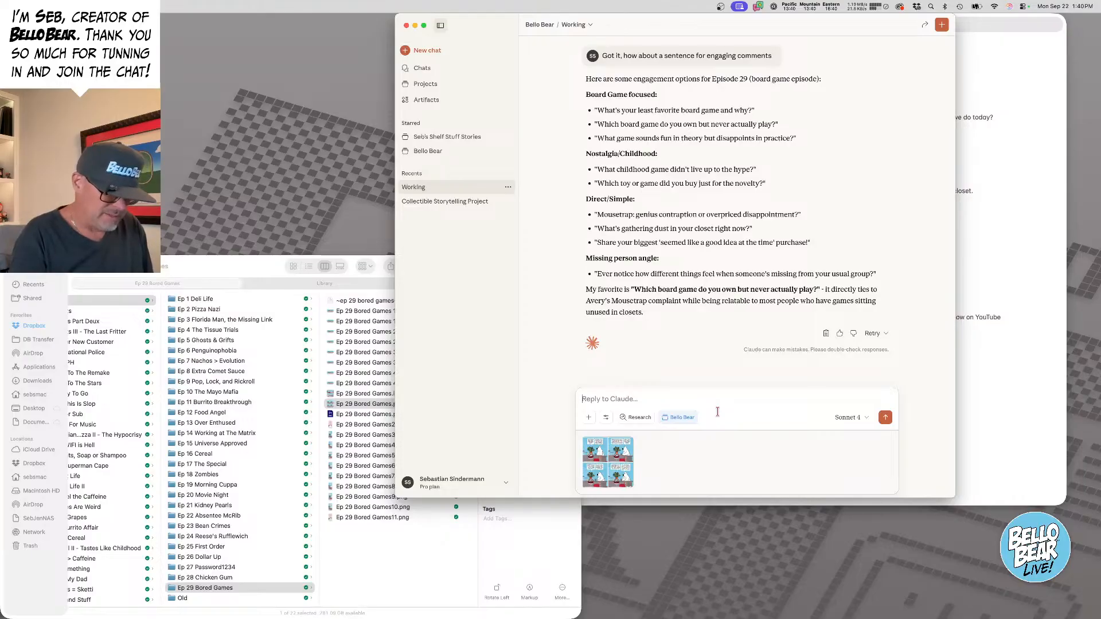
type("Here's the final art")
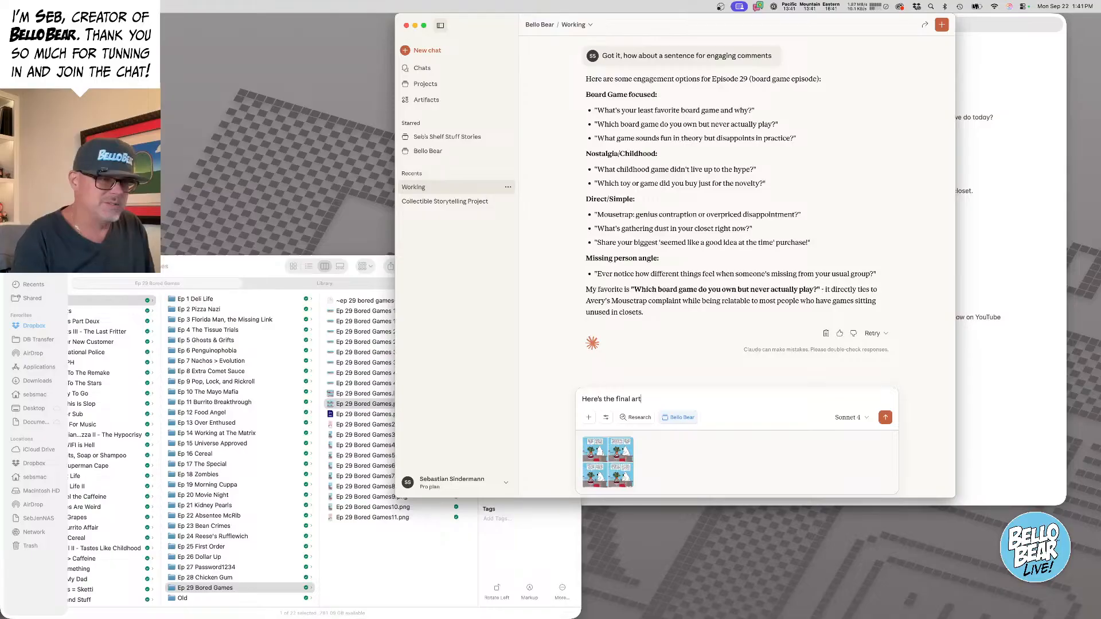
type("... Any ")
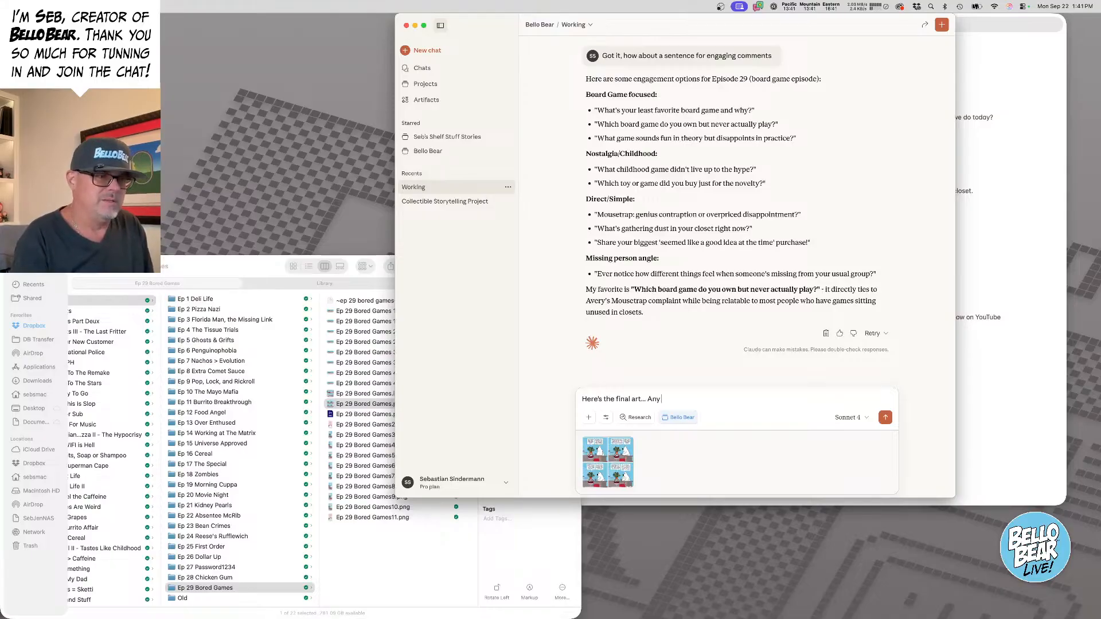
type("typos or issues")
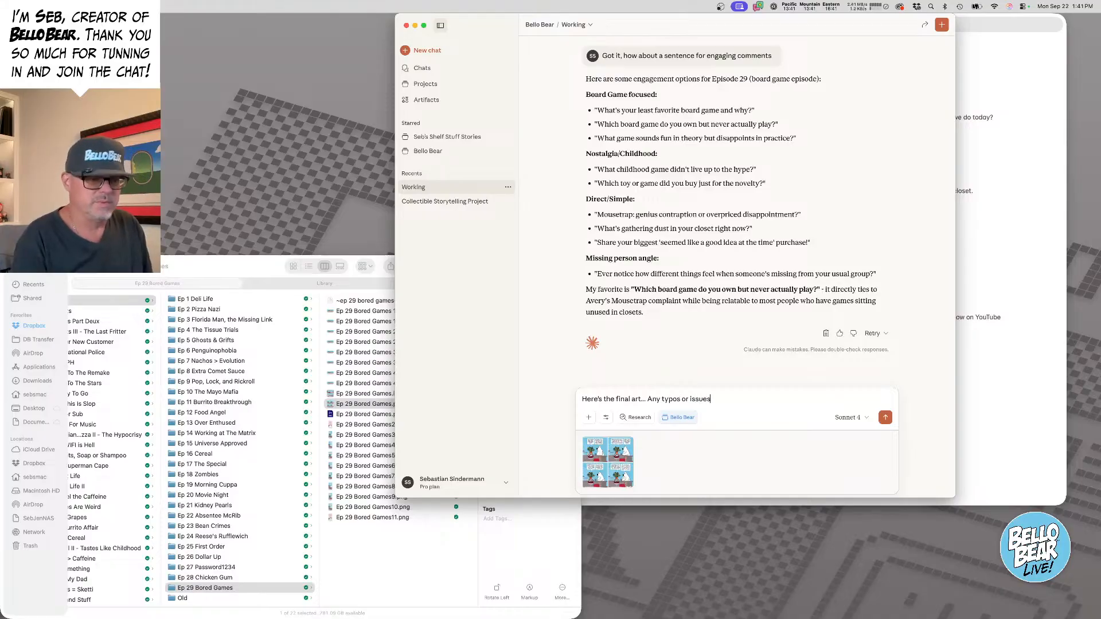
type("?")
key("Return")
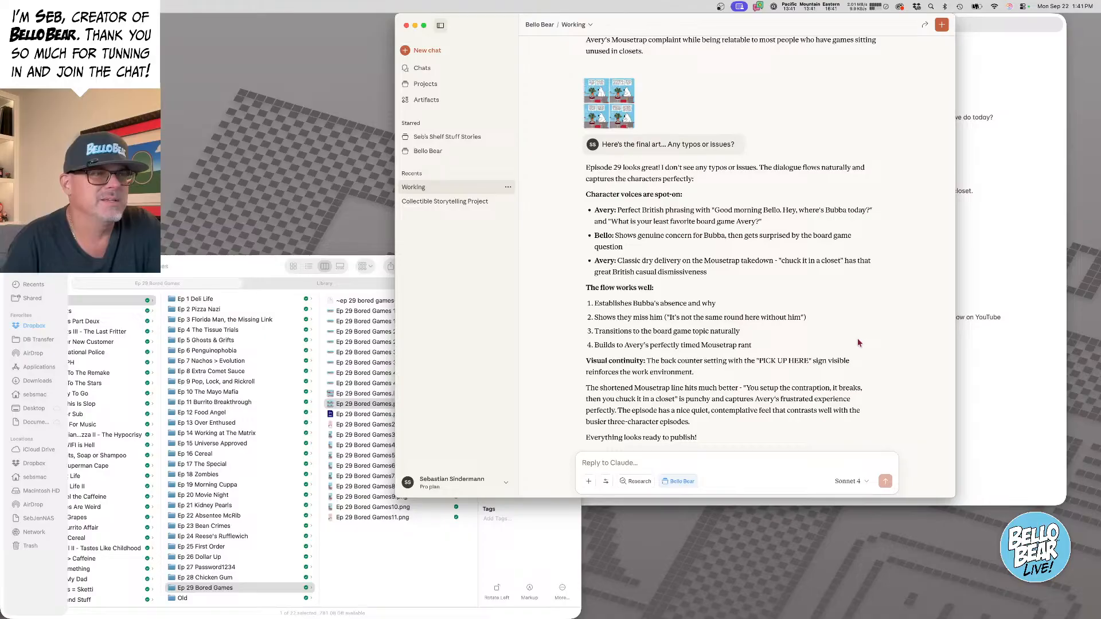
- Check the comic image enlarged in the chat and reread the reply, then hide Claude
left_click(610, 117)
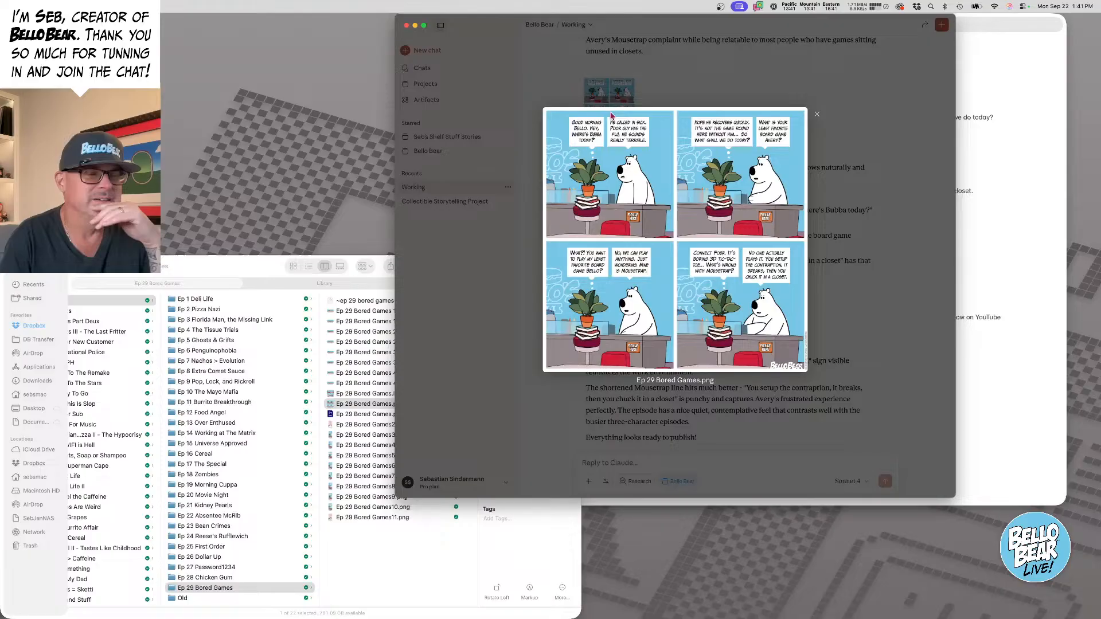
left_click(817, 114)
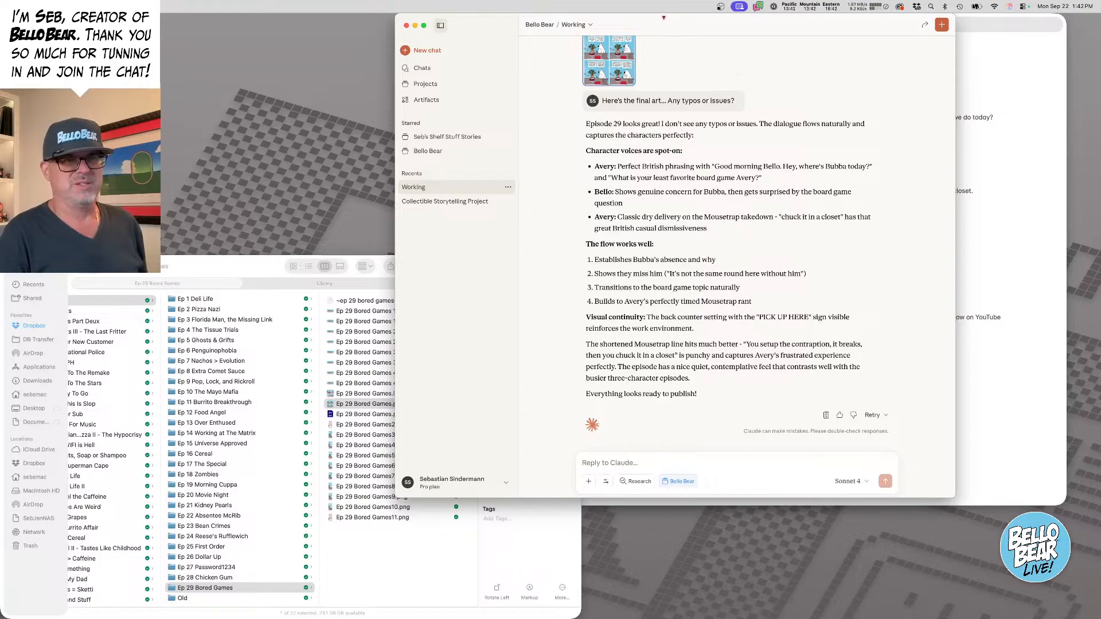
key("super+h")
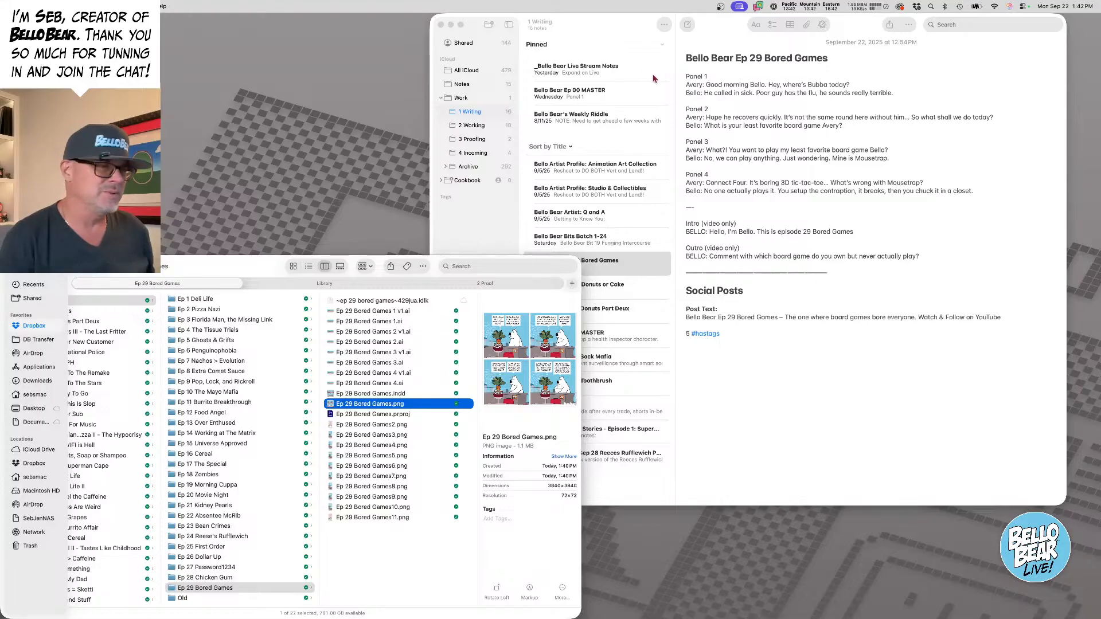
- Switch to Hume AI, open the Text to Speech playground and set the voice to Bello from My Voices
left_click(831, 377)
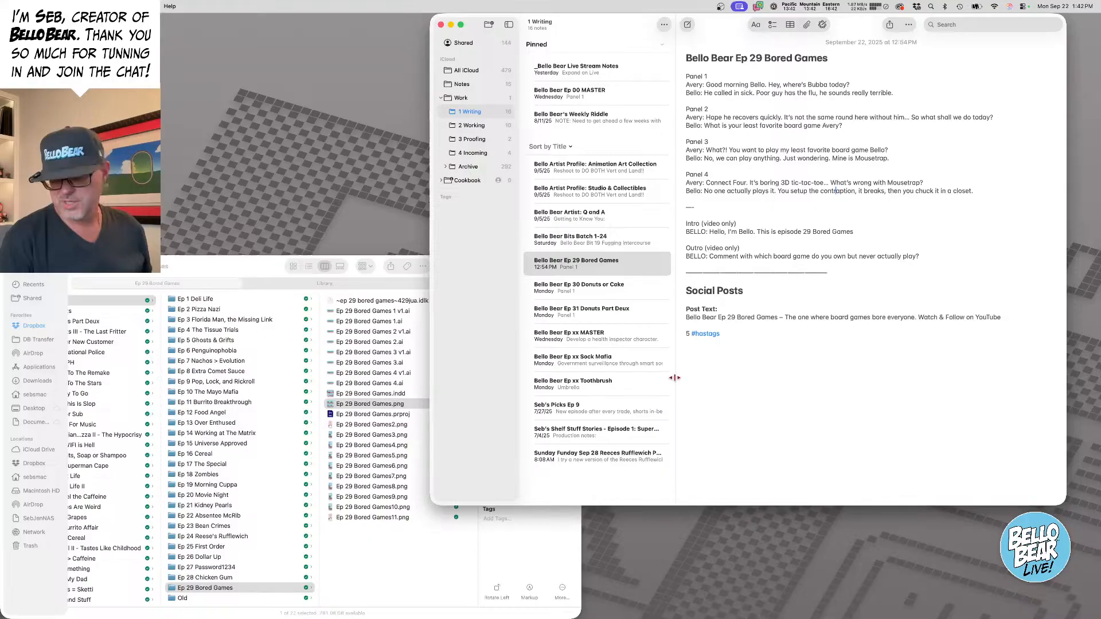
mouse_move(493, 617)
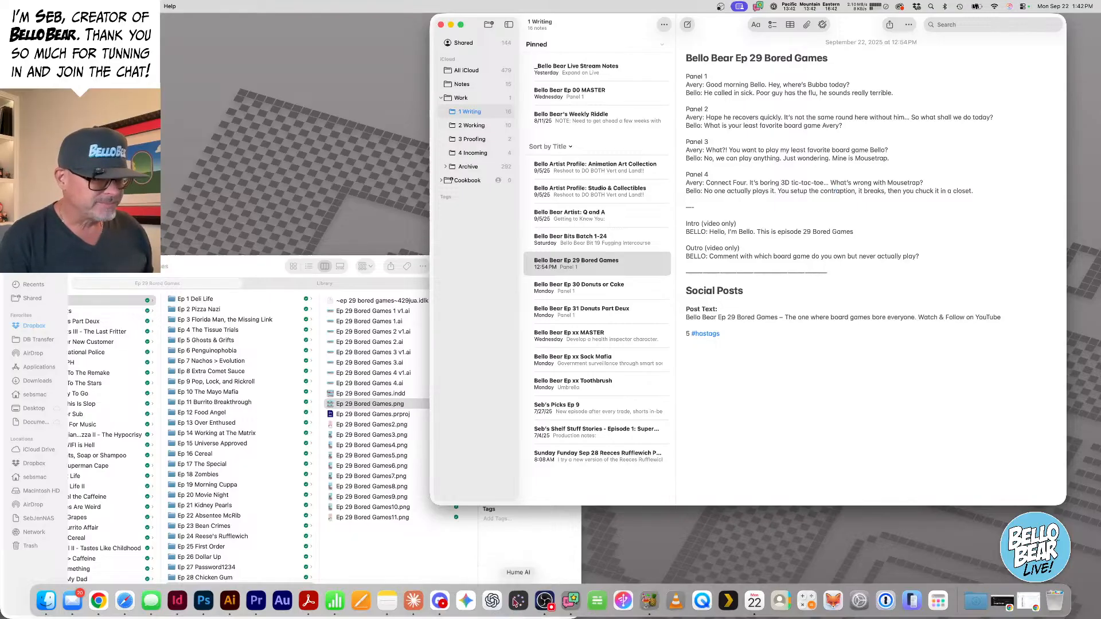
left_click(515, 602)
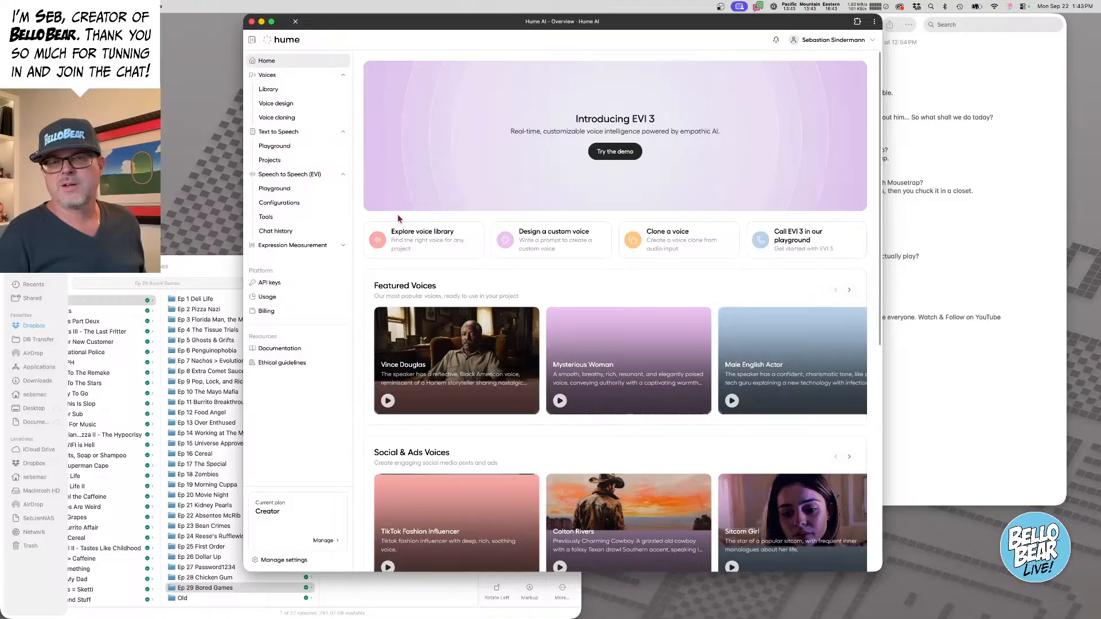
left_click(280, 148)
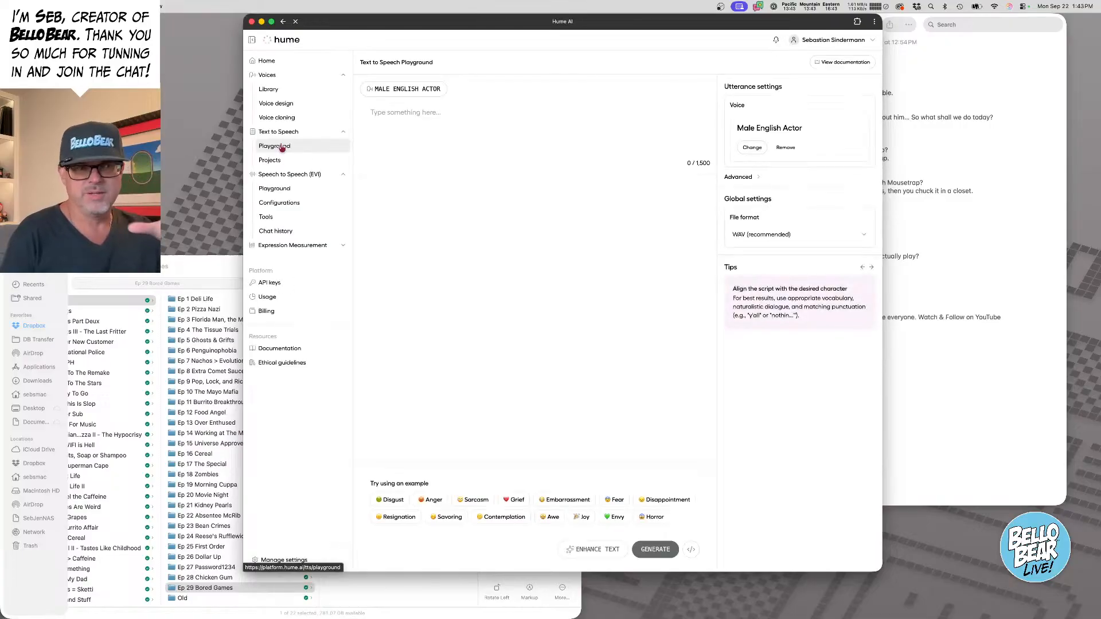
left_click(786, 151)
left_click(534, 271)
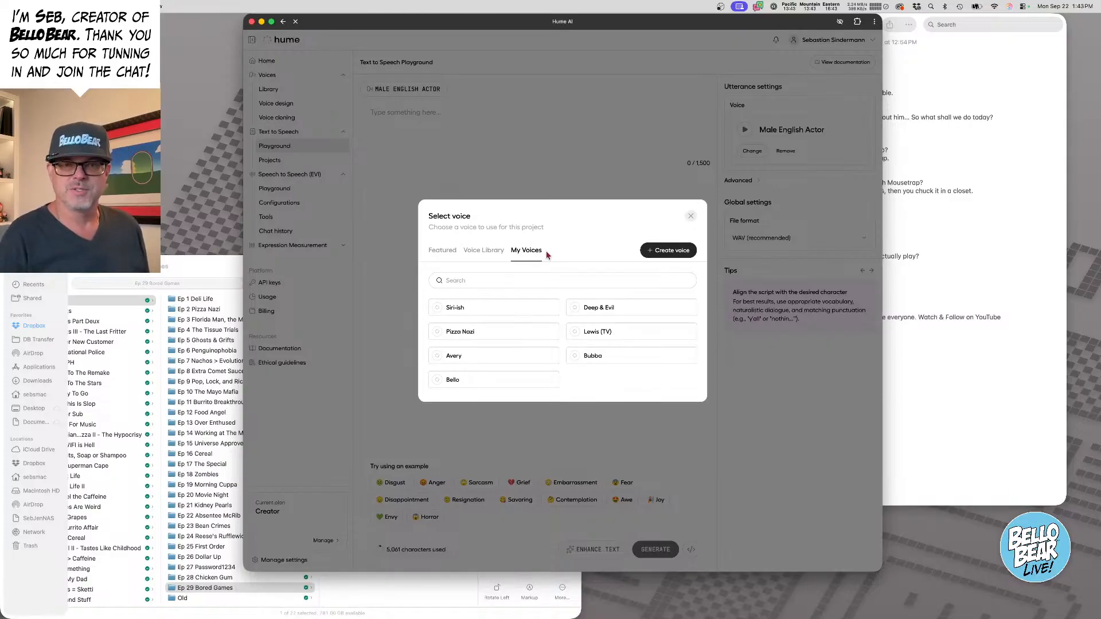
left_click(514, 382)
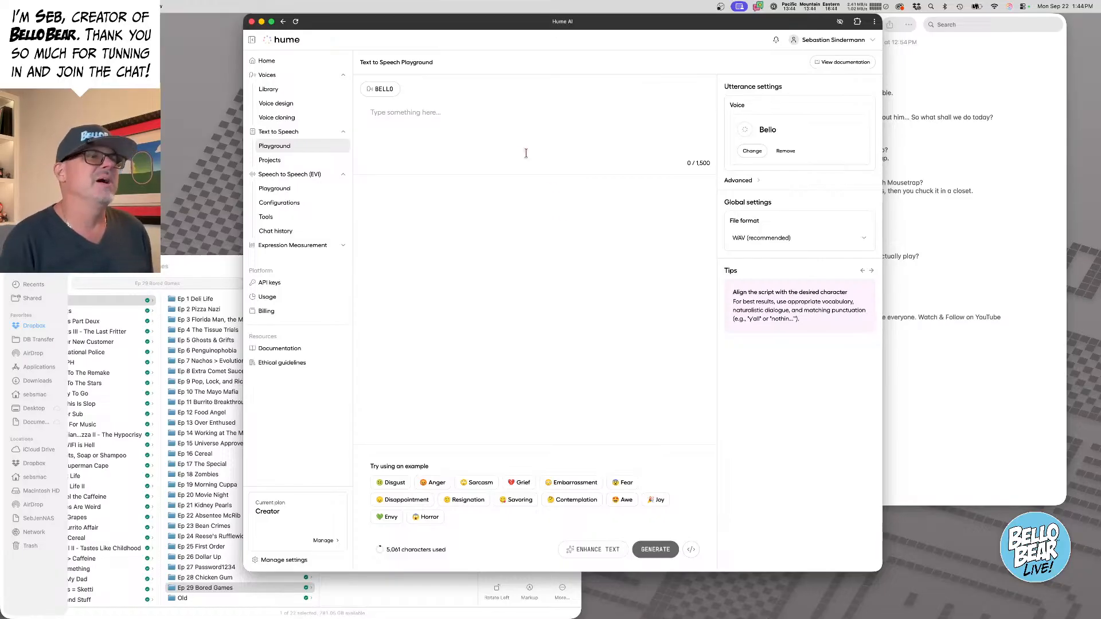
- Copy the intro line "Hello, I'm Bello. This is episode 29 Bored Games" from the Notes script into the Hume playground's text
left_click(472, 121)
left_click(954, 136)
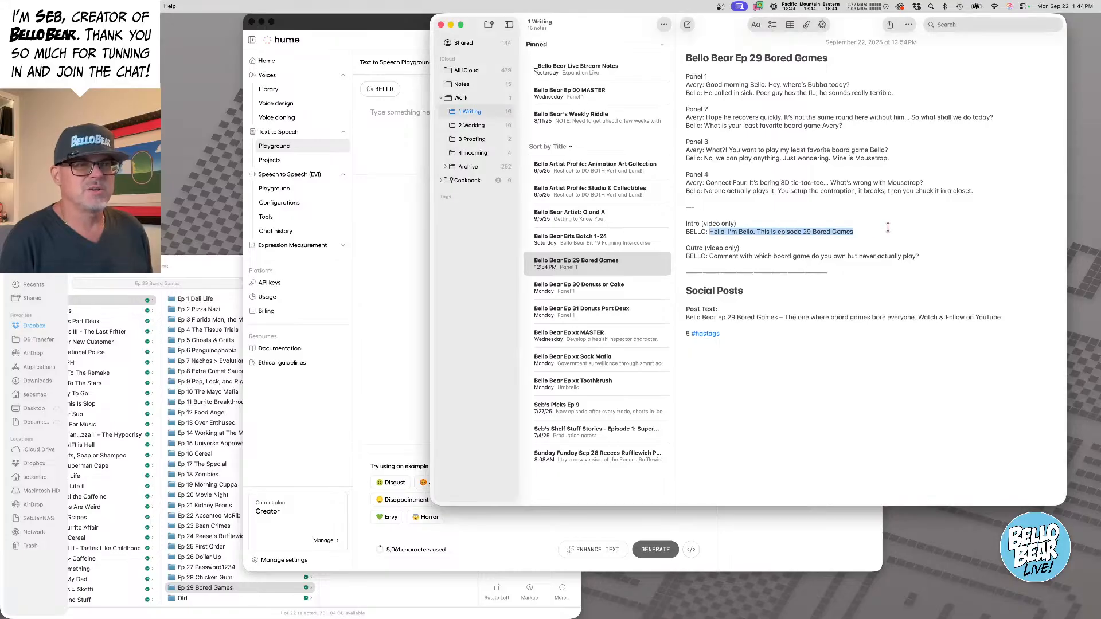
left_click_drag(886, 226, 853, 232)
key("super+c")
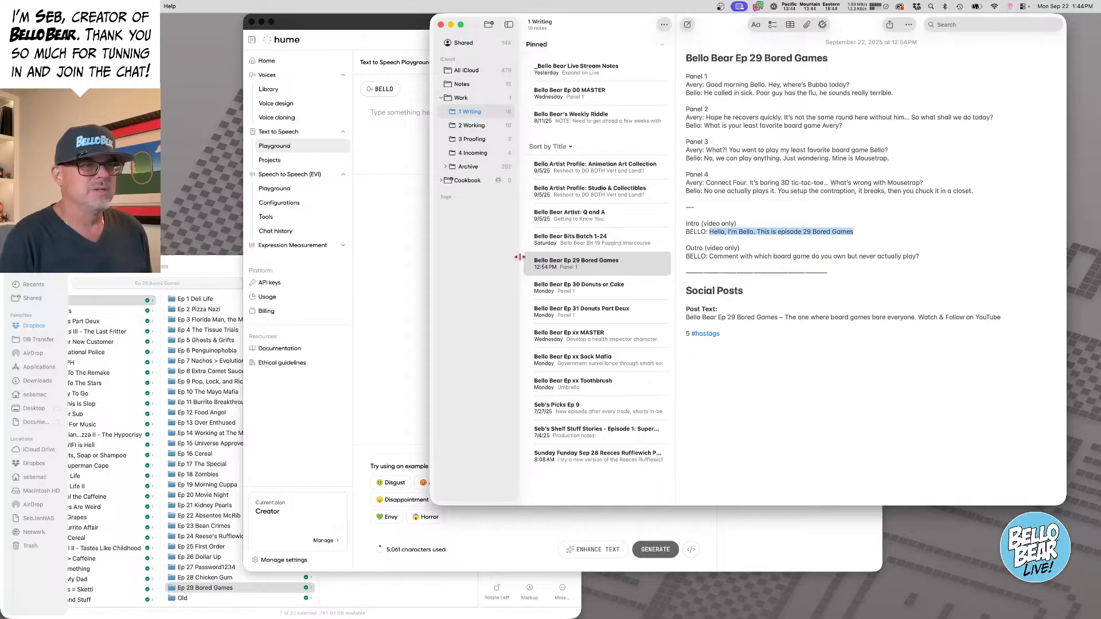
left_click(395, 113)
key("super+v")
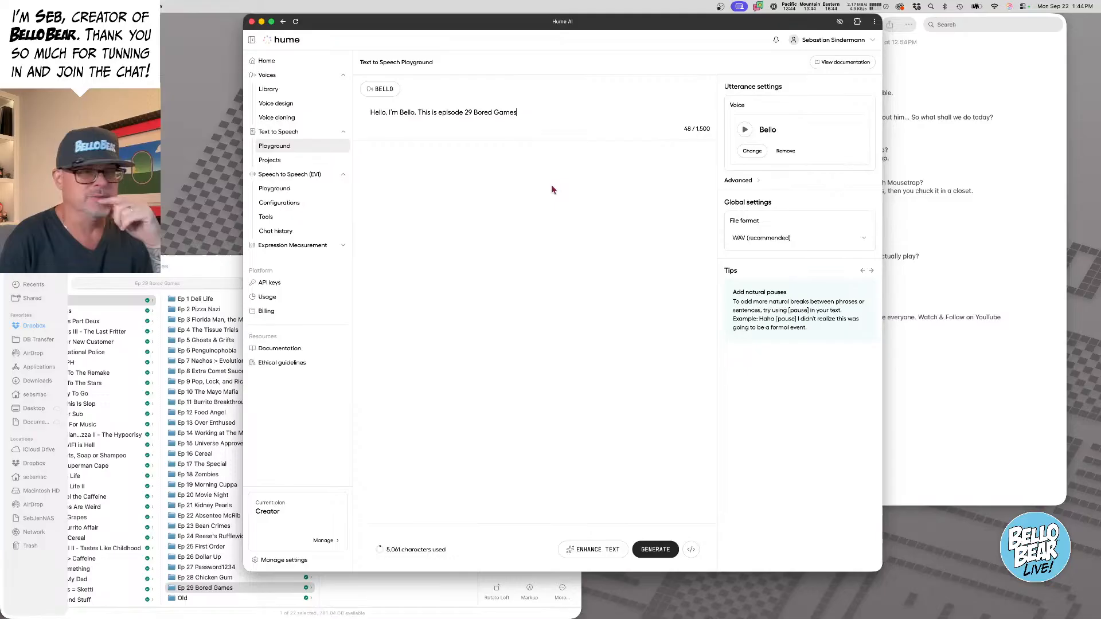
- Auto-generate the acting instructions for the Bello intro line and raise the system volume
left_click(751, 186)
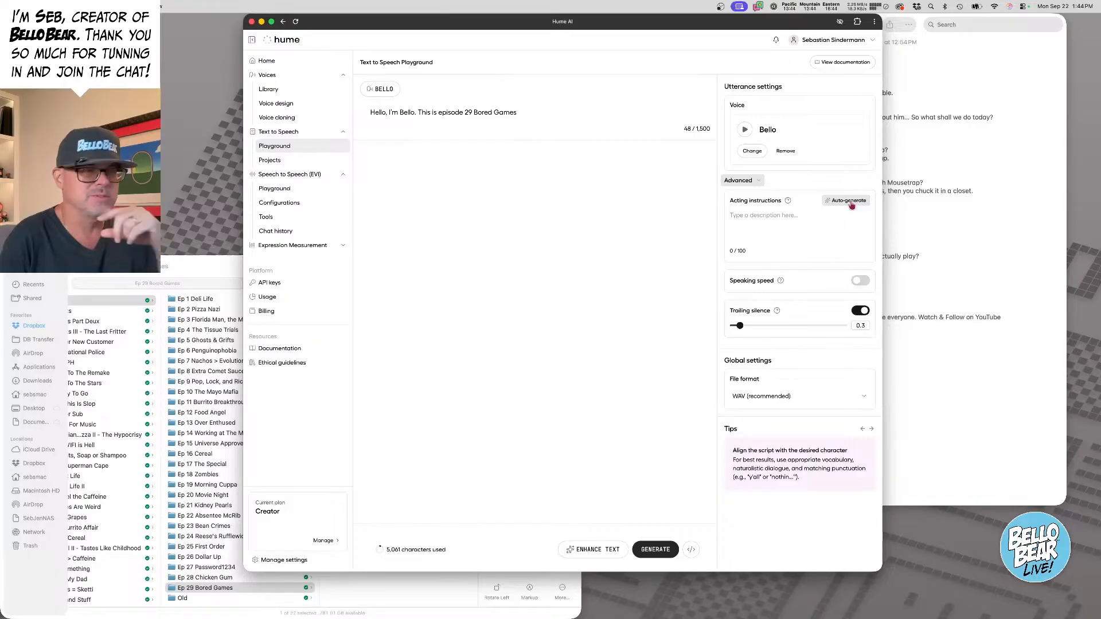
left_click(850, 201)
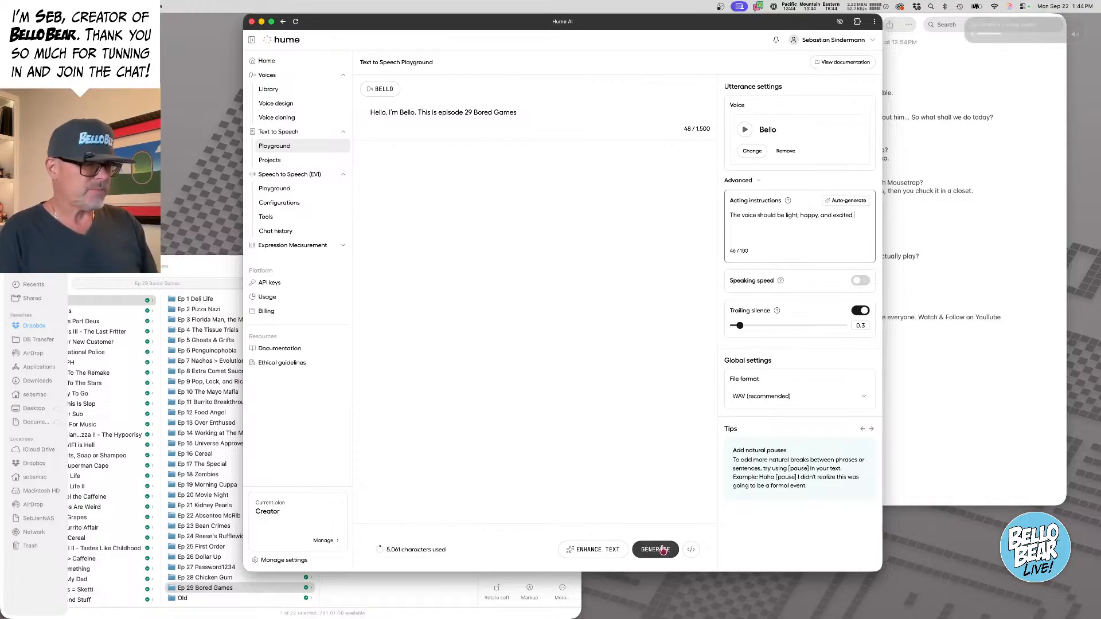
key("XF86AudioRaiseVolume")
key("XF86AudioRaiseVolume")
key("XF86AudioRaiseVolume")
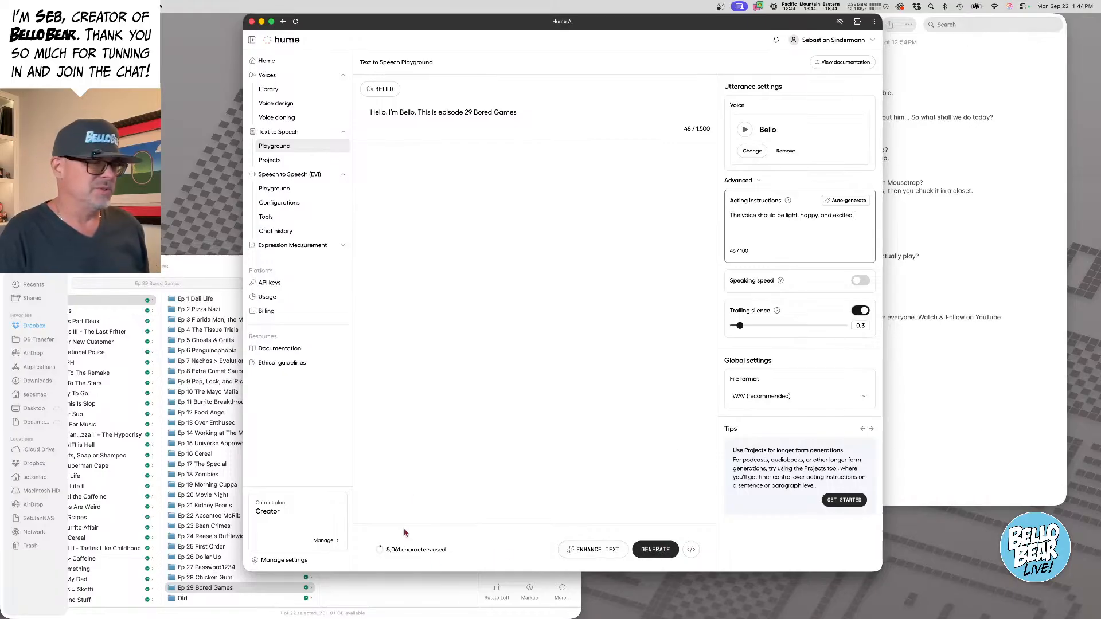
- Generate the Bello intro speech, listen to the clip and download it as a WAV file
left_click(657, 552)
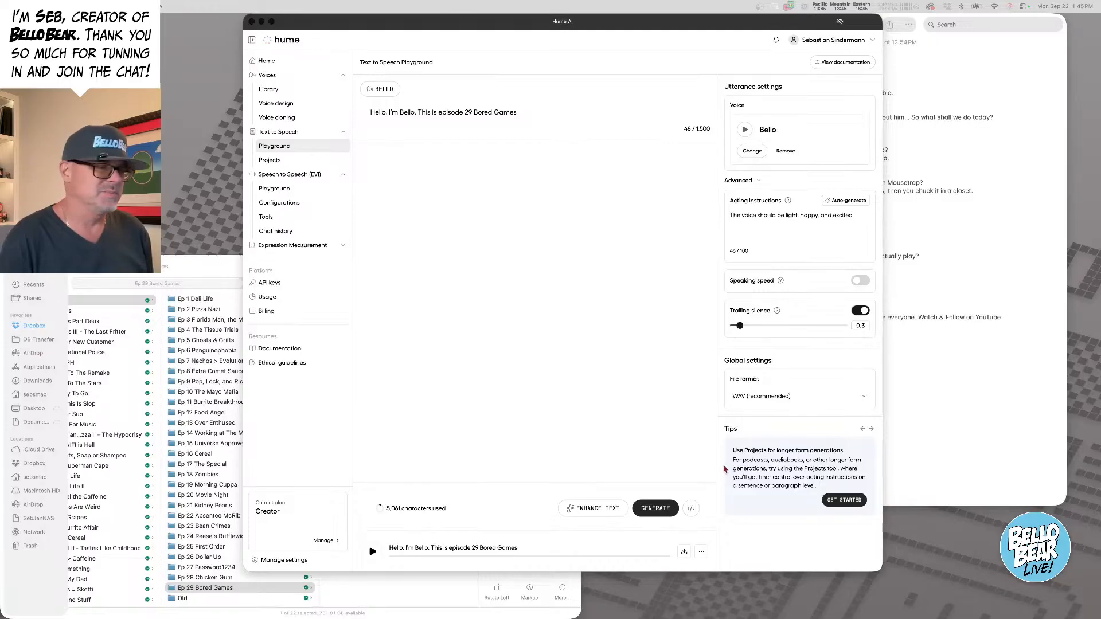
left_click(525, 431)
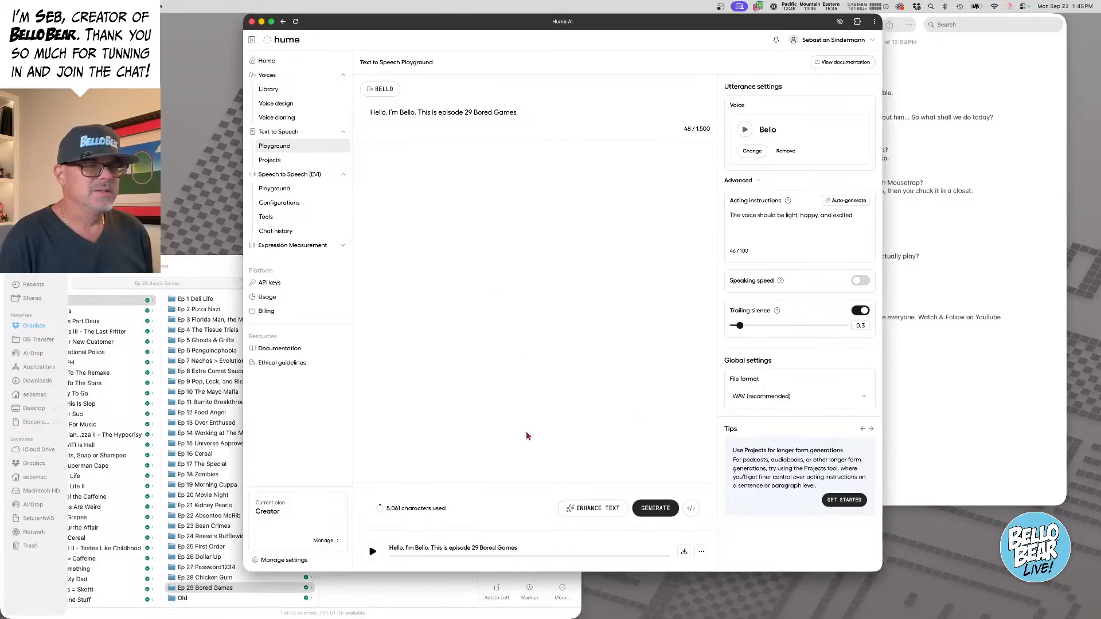
left_click(372, 552)
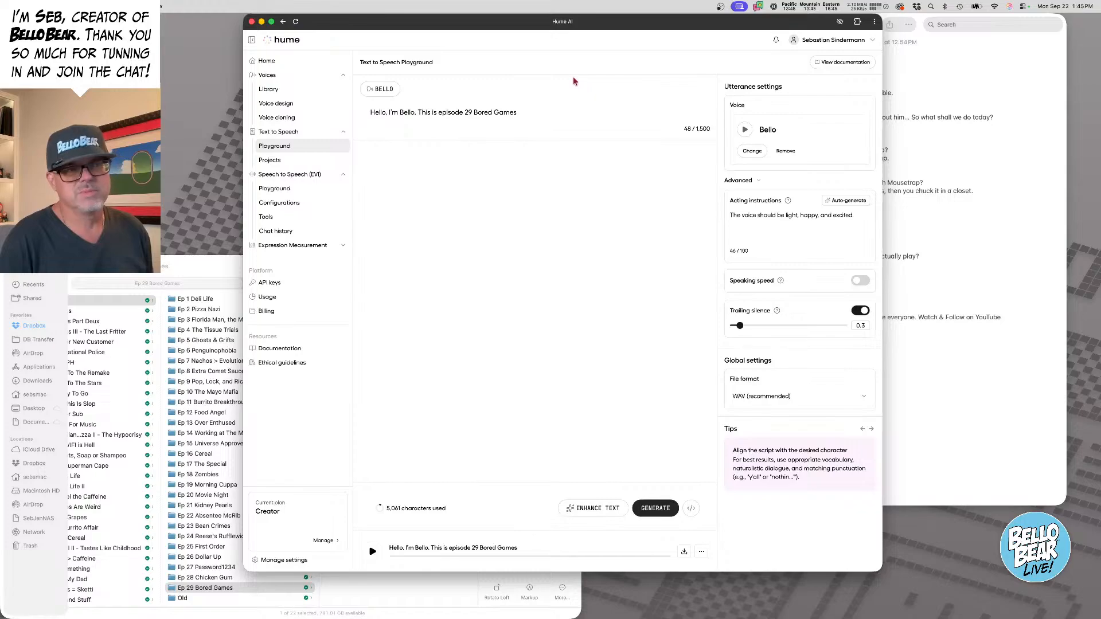
left_click(685, 551)
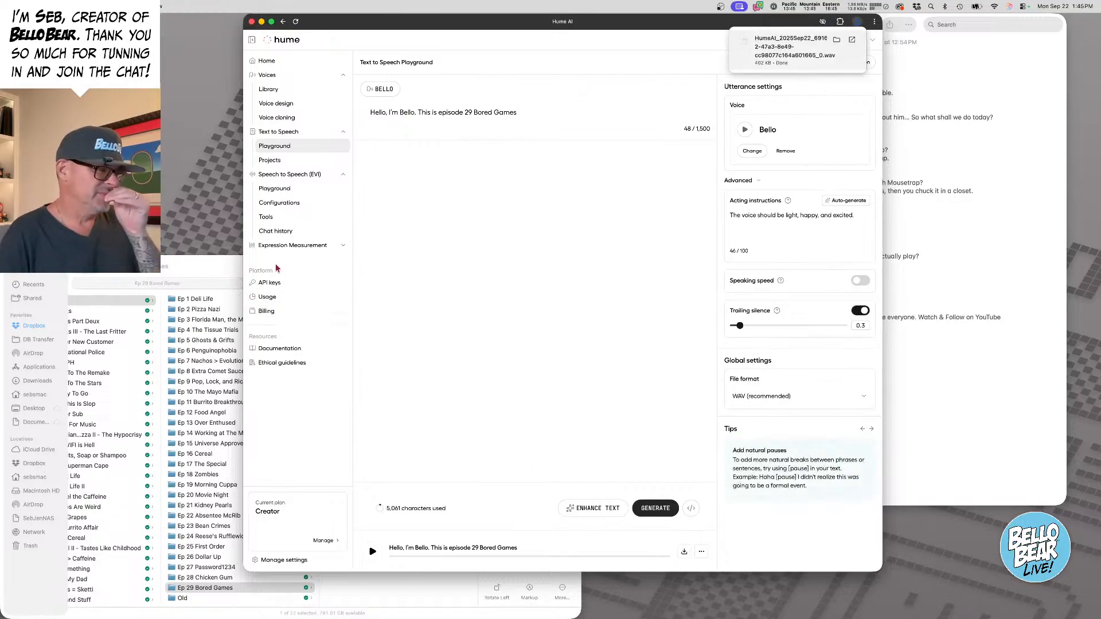
- Switch to Finder and add the prefix "0.1 Intro" to the downloaded HumeAI WAV file's name in the Downloads folder
left_click(225, 267)
left_click(294, 285)
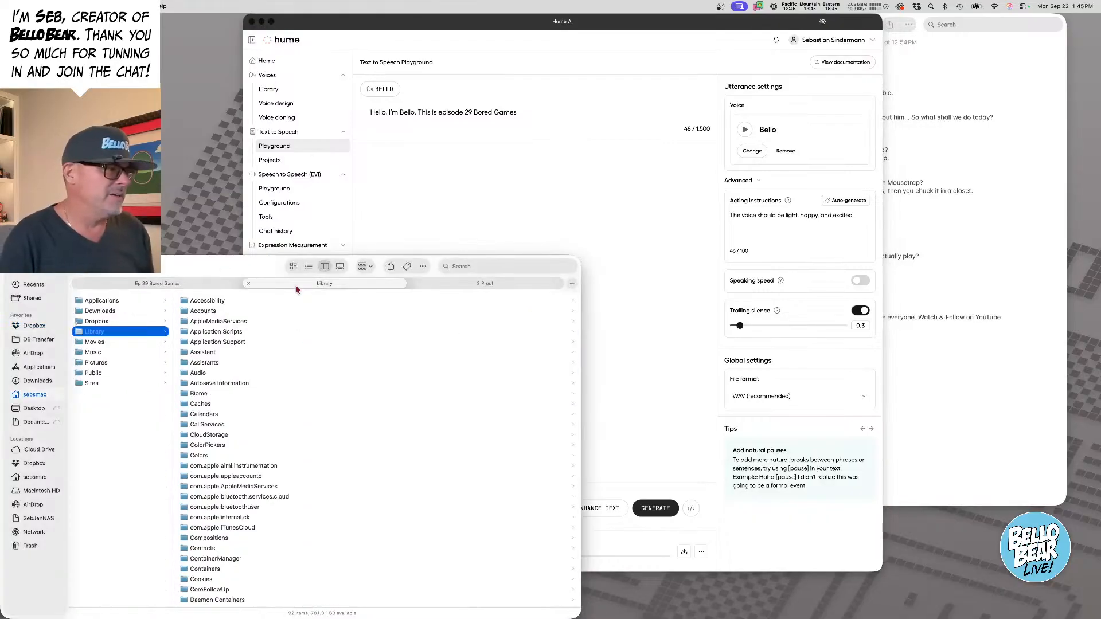
left_click(102, 311)
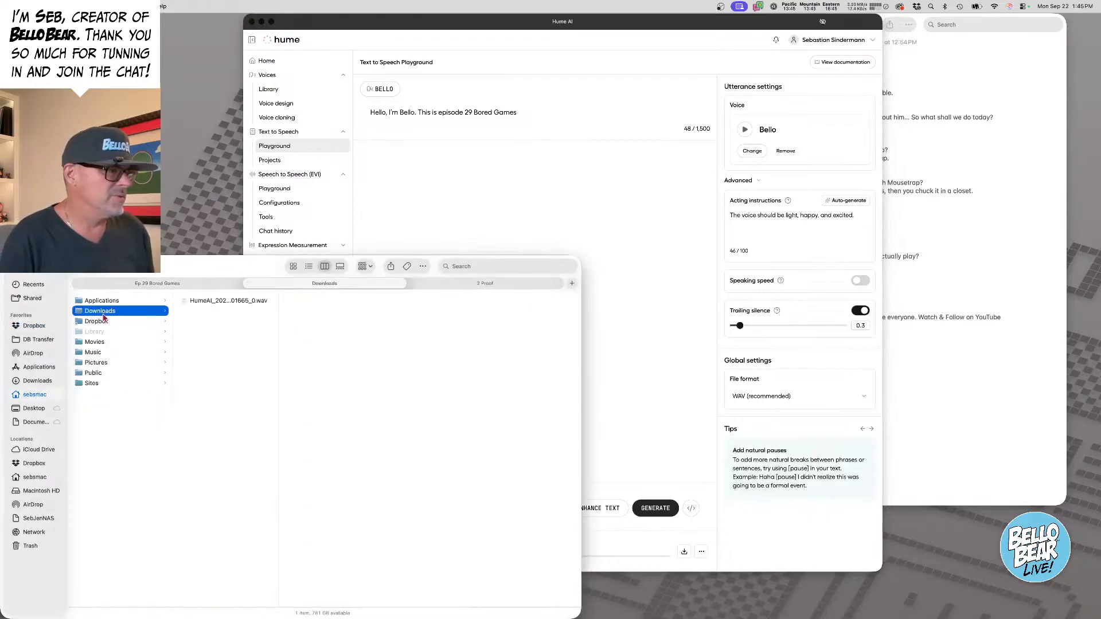
left_click(198, 302)
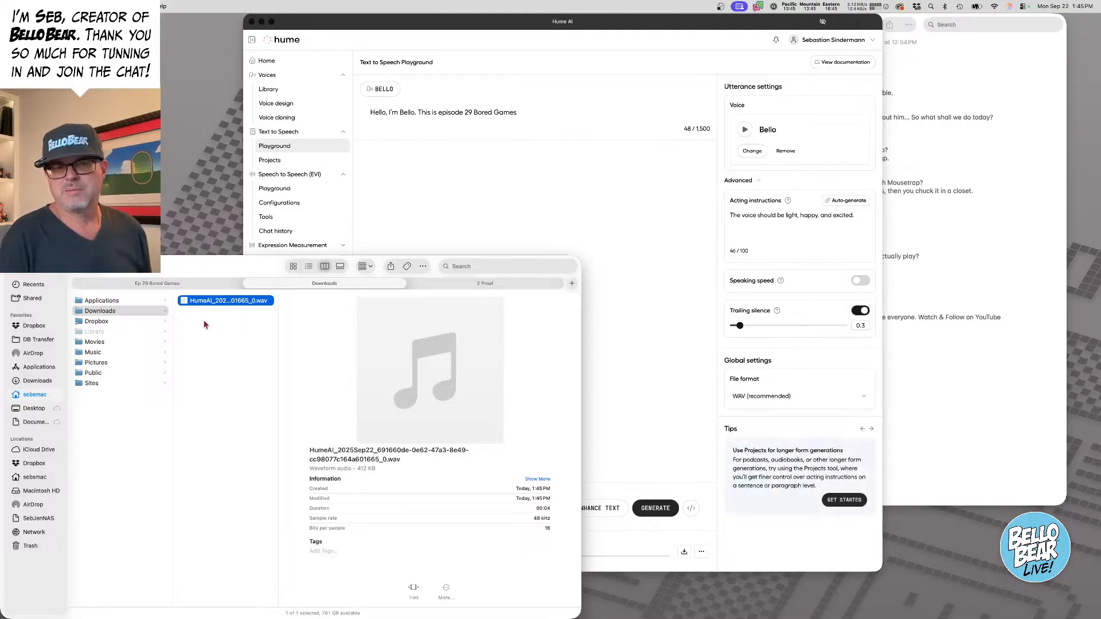
right_click(213, 302)
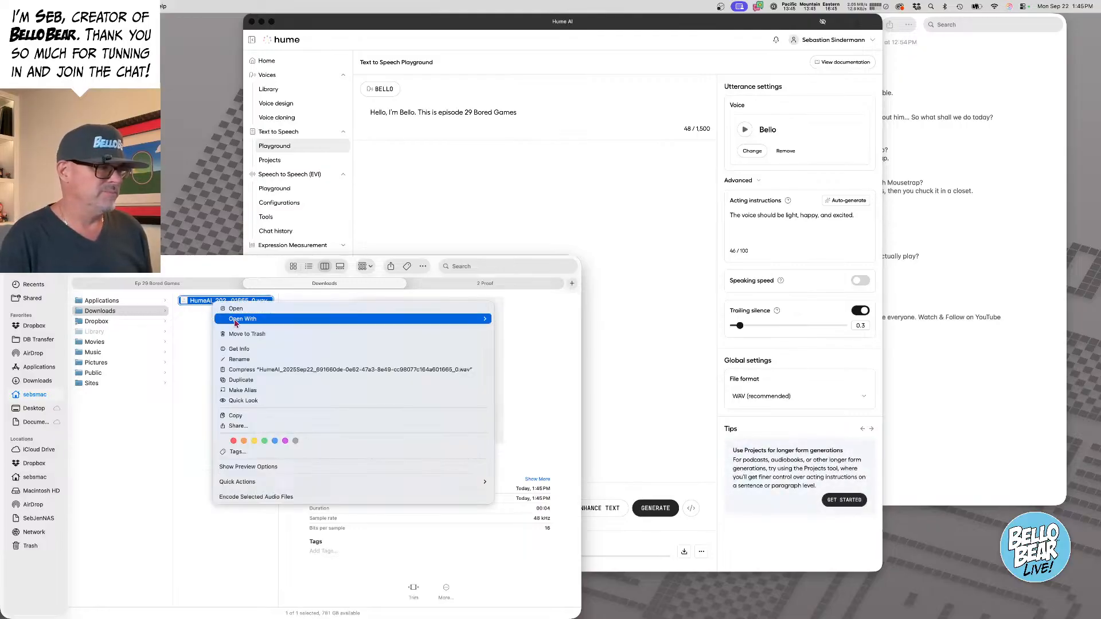
left_click(240, 359)
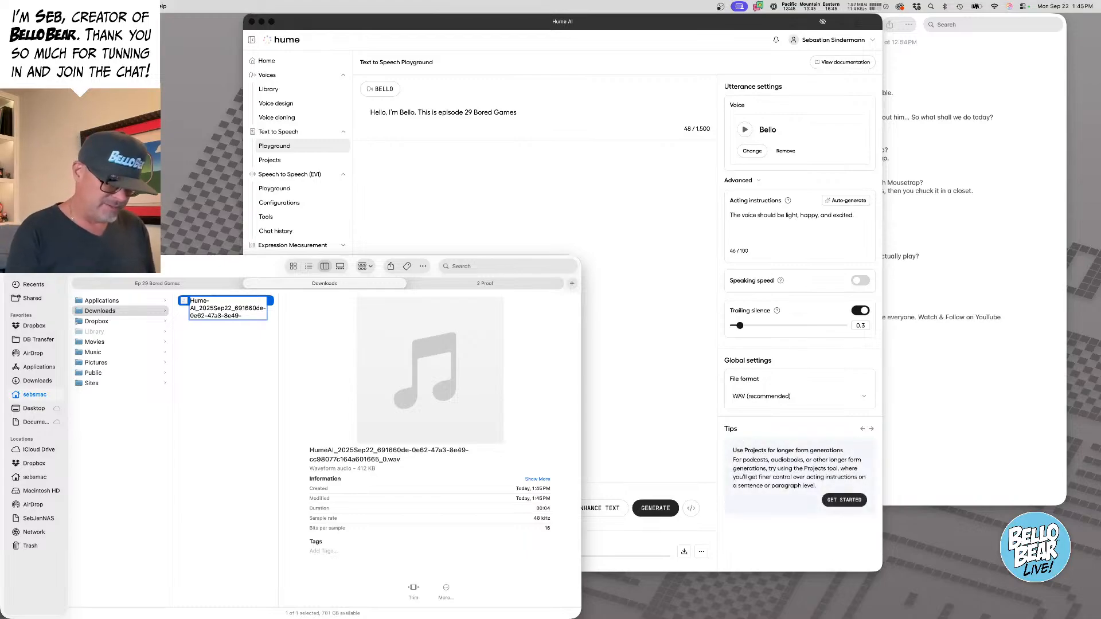
type("0.1")
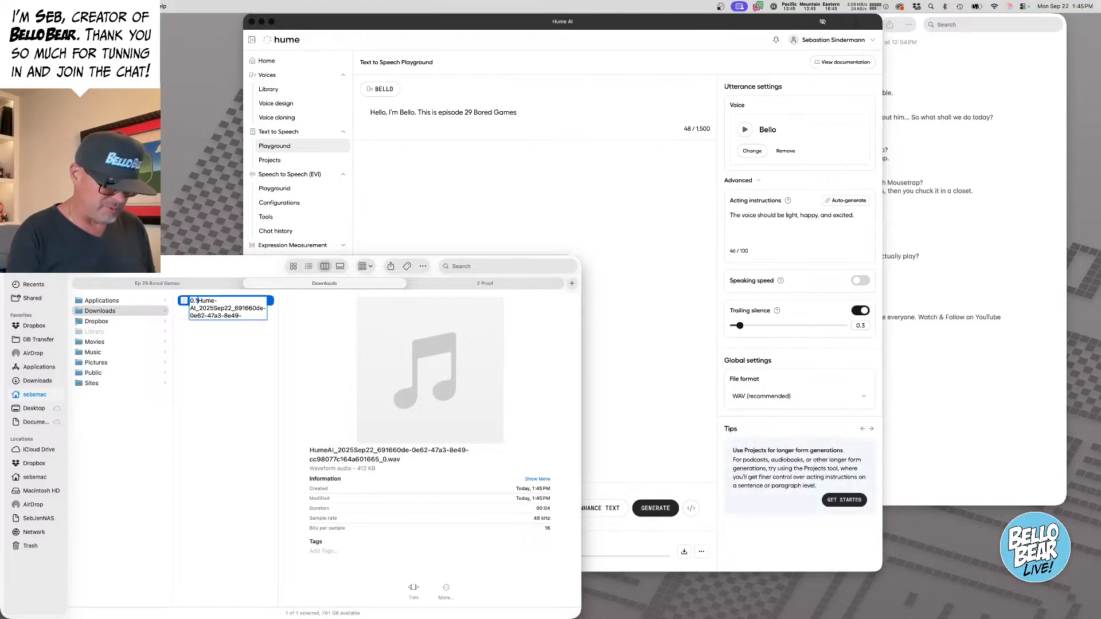
type(" Intro")
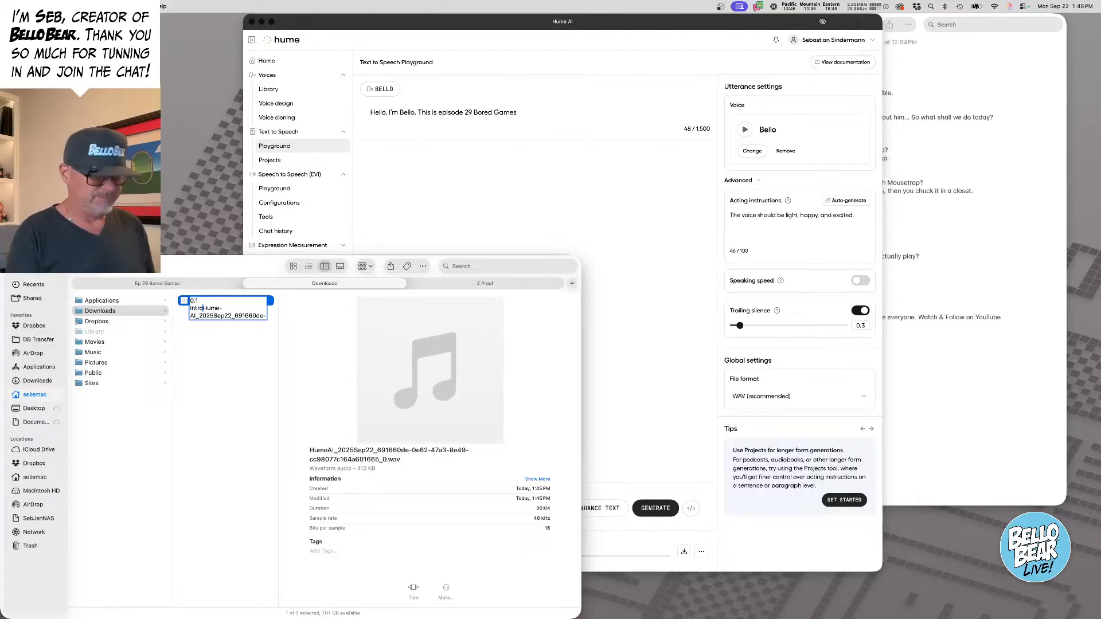
key("Return")
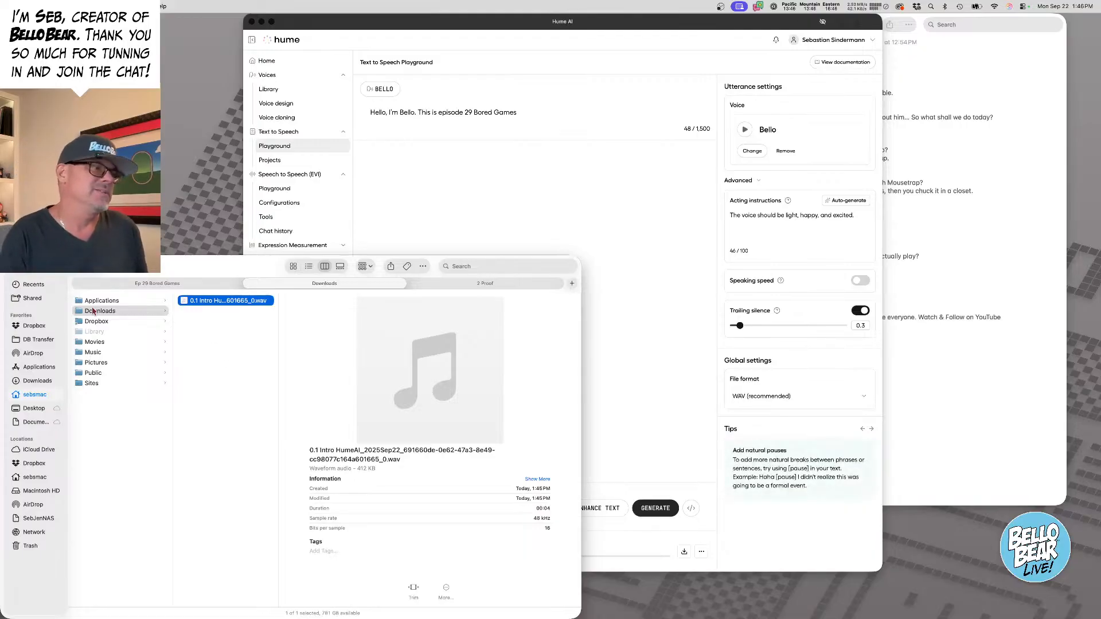
- Replace the Hume playground's text with the outro line "Comment with which board game do you own but never actually play?" copied from the Notes script
left_click(945, 260)
left_click_drag(710, 256, 932, 257)
key("super+c")
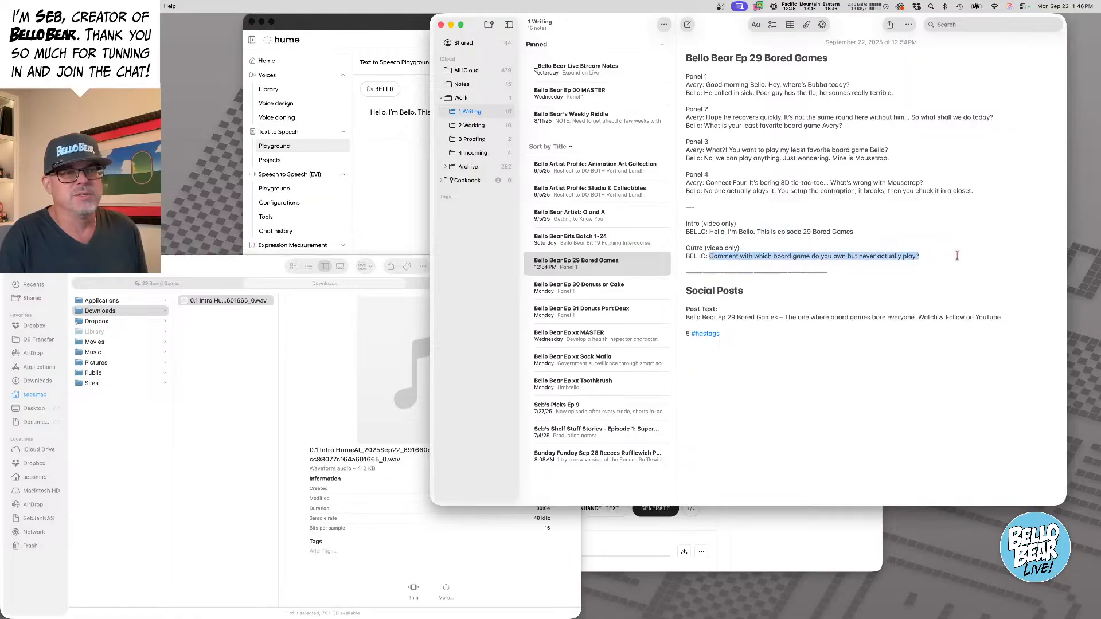
left_click(395, 142)
triple_click(446, 121)
key("super+v")
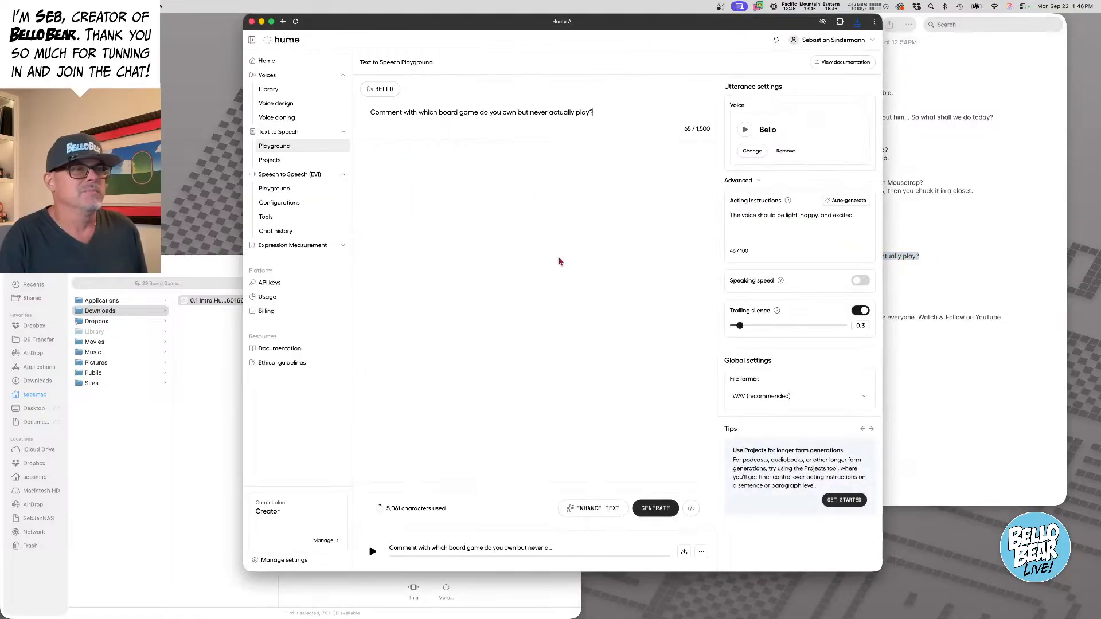
- Auto-generate the acting instructions for the Bello outro line and generate its speech
left_click(839, 201)
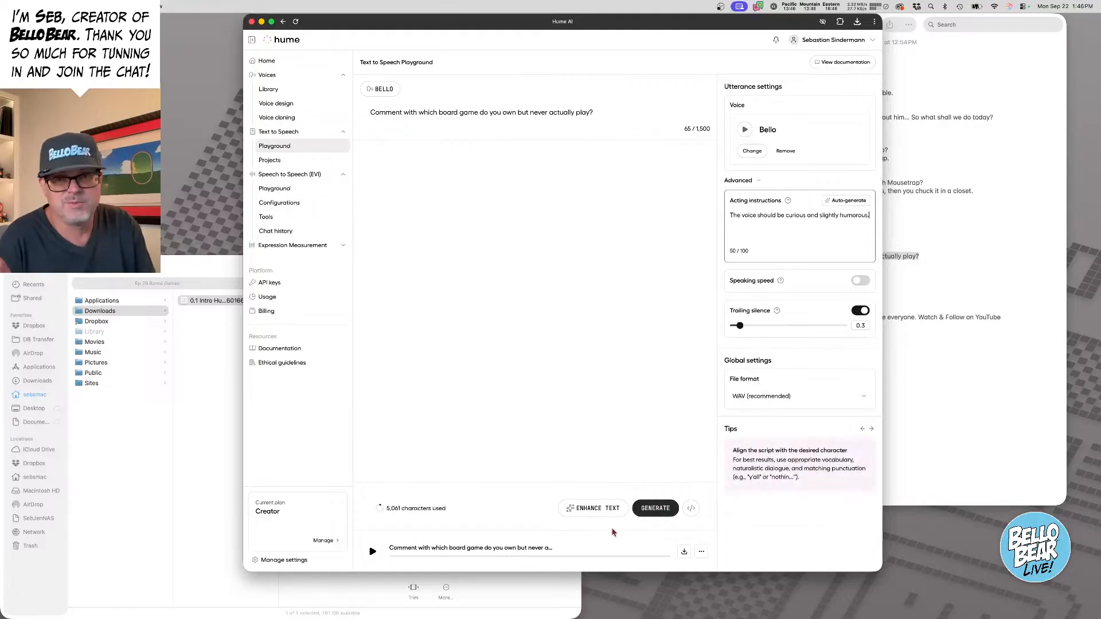
left_click(660, 507)
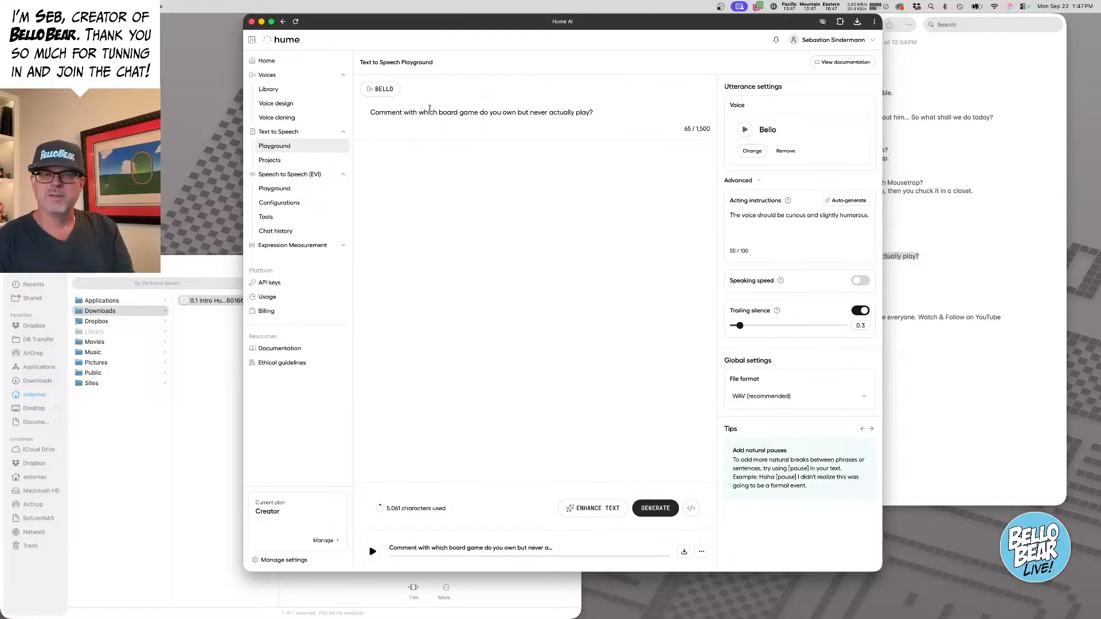
- Remove the word "with" from the outro line and regenerate the Bello speech
double_click(402, 120)
key("BackSpace")
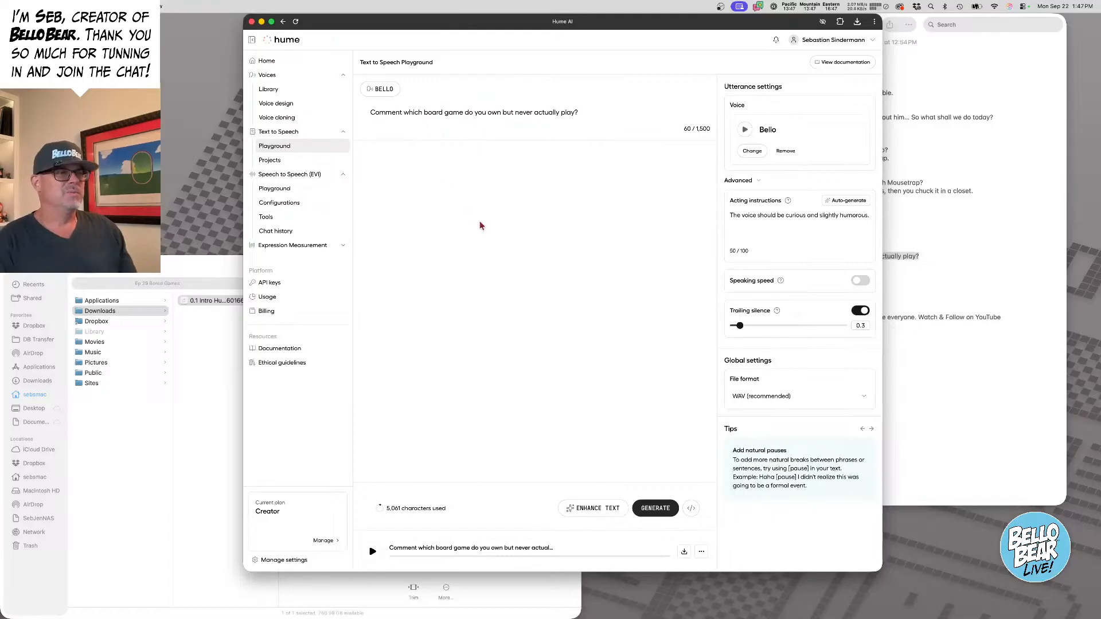
left_click(660, 510)
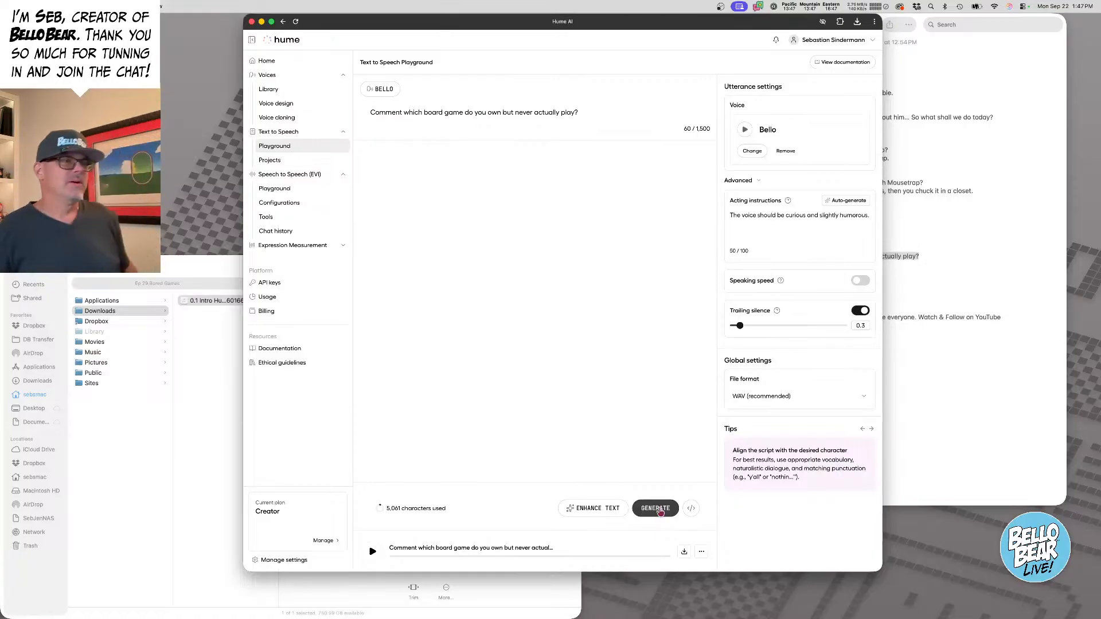
- Switch to InDesign and delete the word "with" from the speech bubble on the comic's closing page
mouse_move(204, 616)
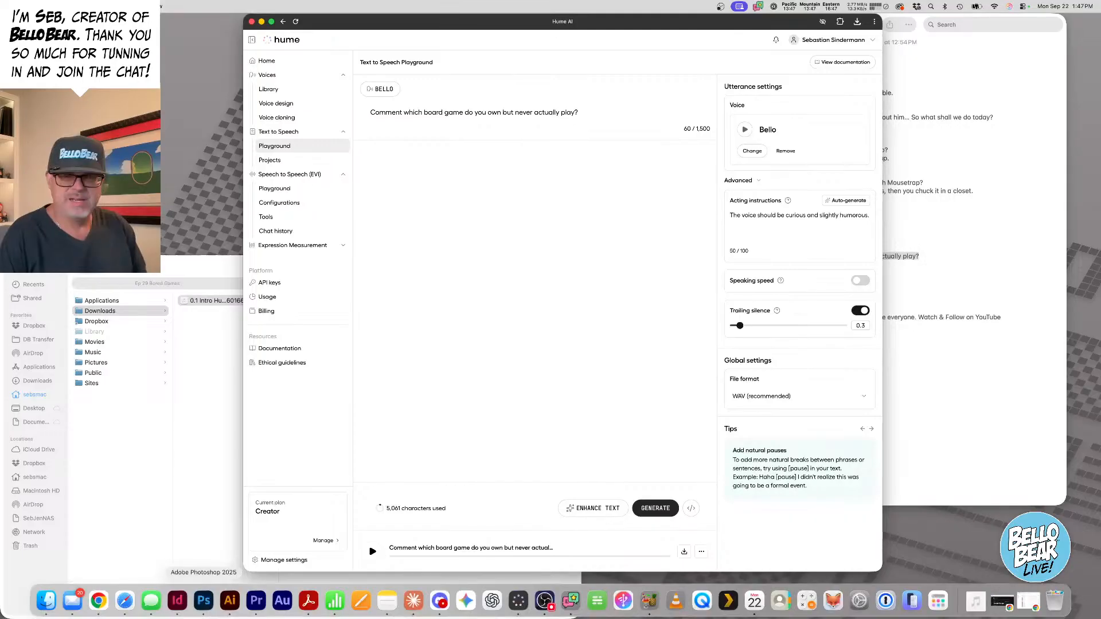
left_click(178, 601)
scroll(503, 239, "up", 15)
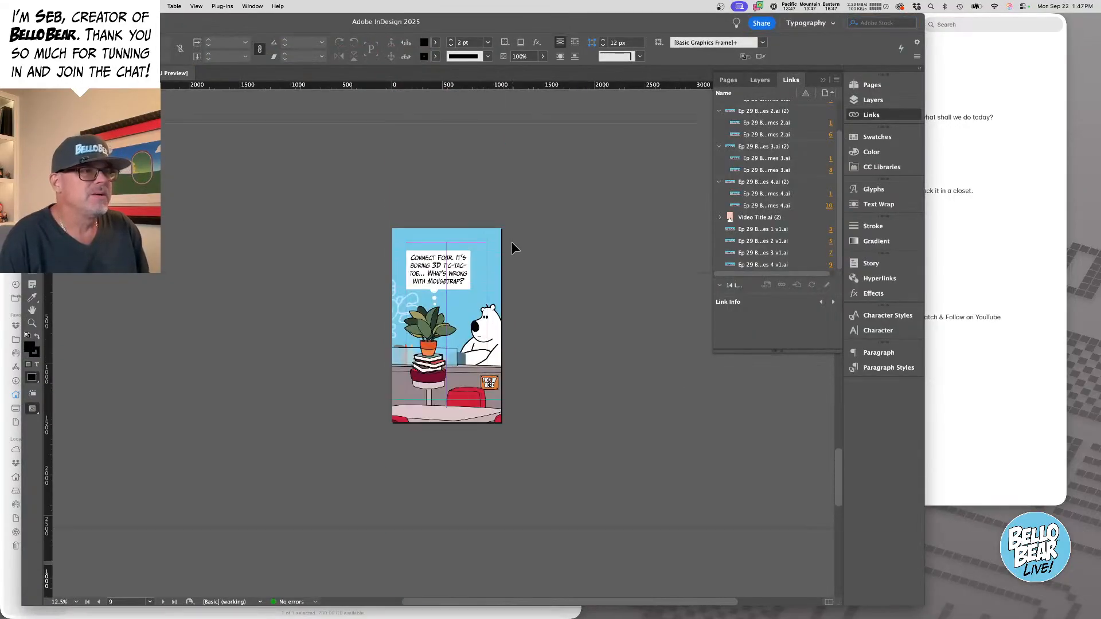
scroll(503, 240, "down", 17)
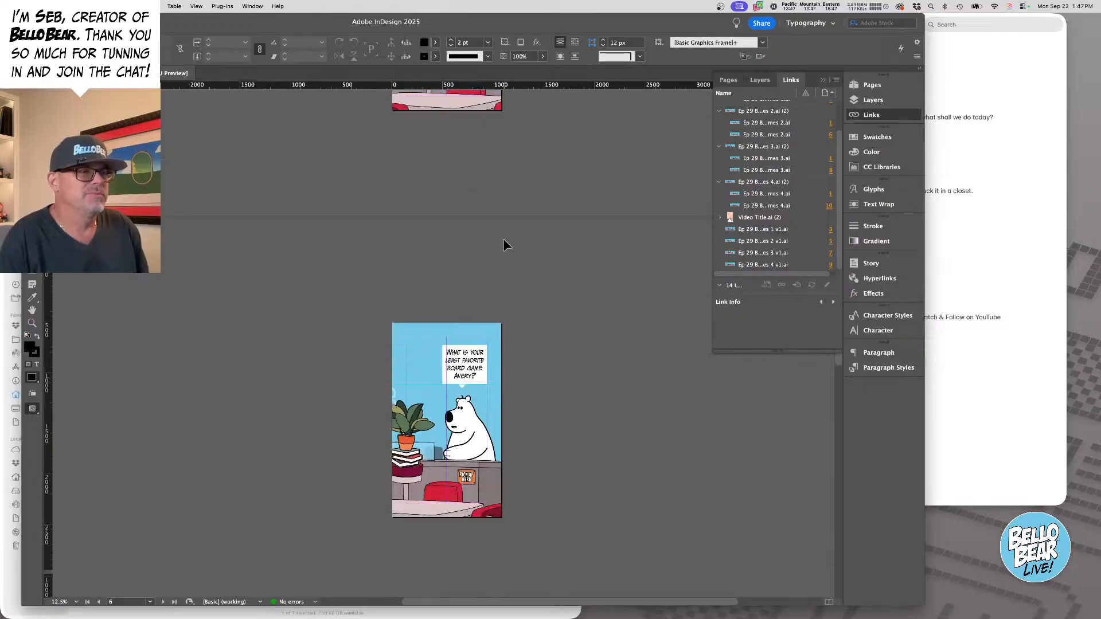
left_click_drag(431, 390, 493, 379)
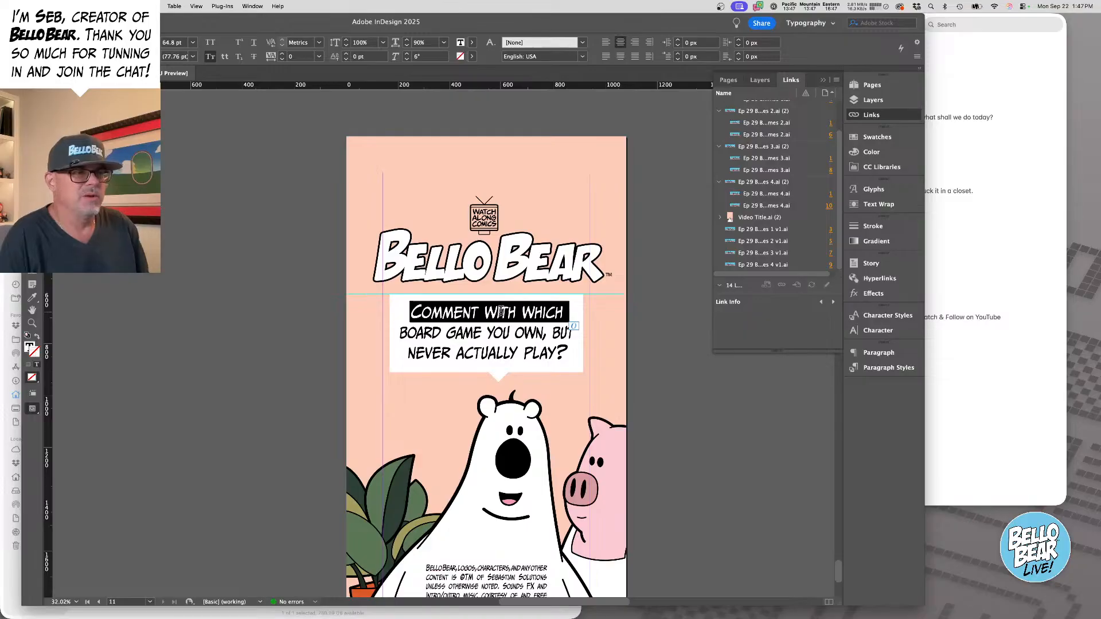
double_click(499, 313)
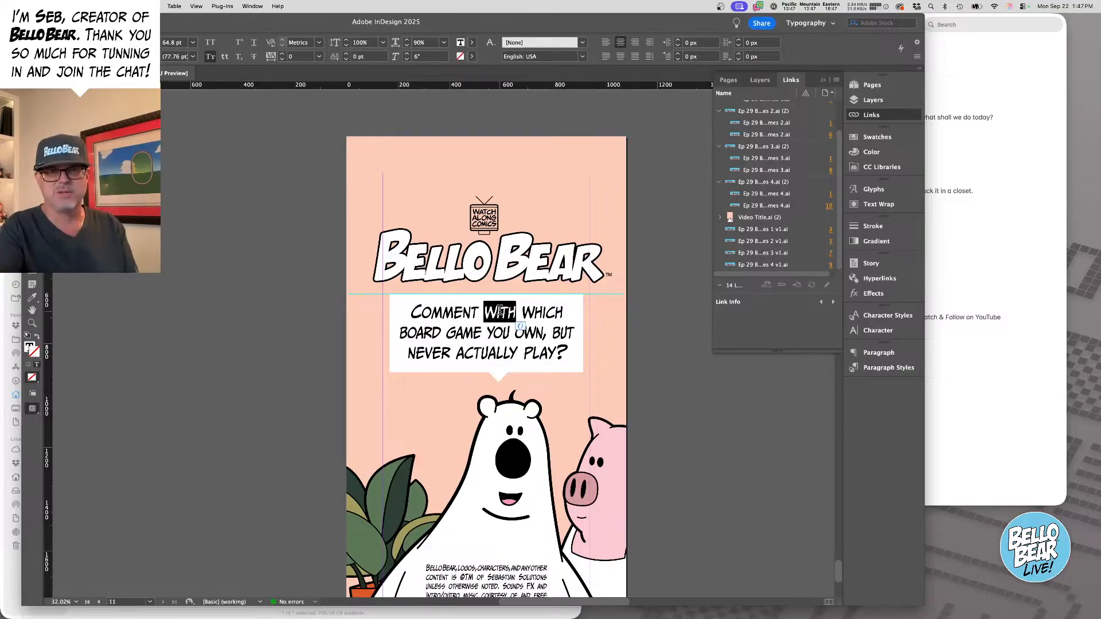
key("BackSpace")
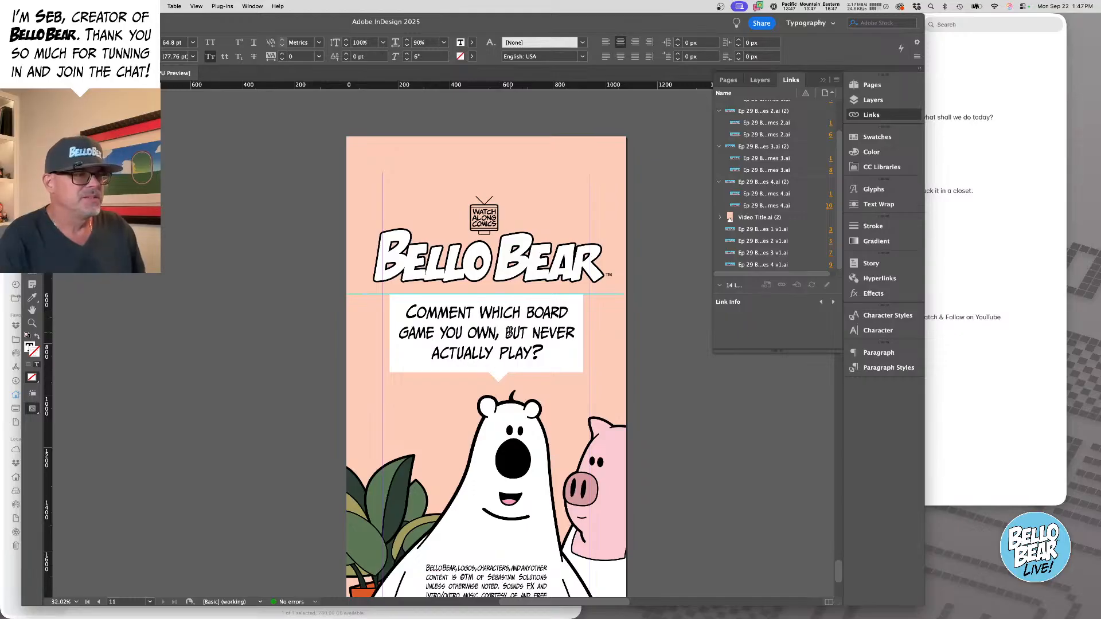
- Set the speech bubble's first line, "Comment which board", to 90% horizontal scale and 0 tracking
triple_click(516, 332)
left_click(504, 310)
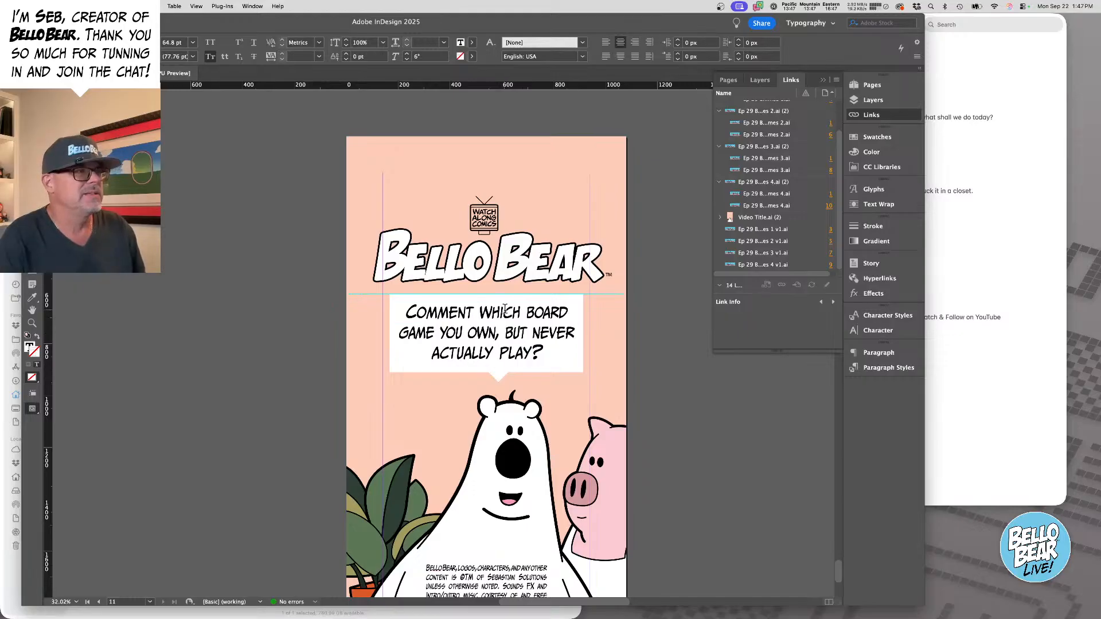
triple_click(505, 310)
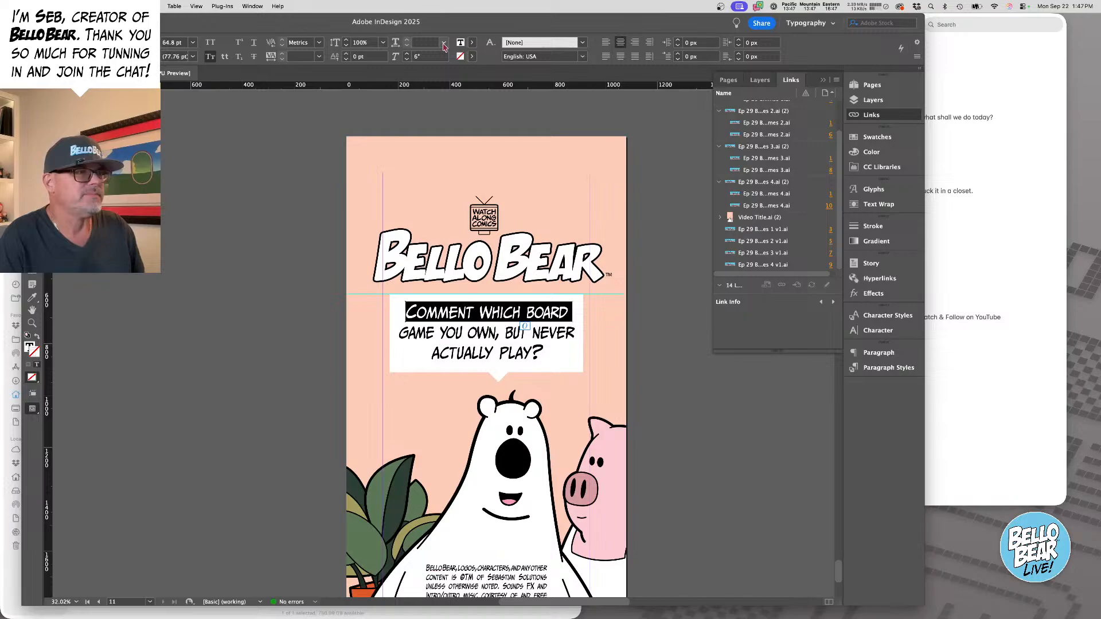
left_click(443, 42)
left_click(430, 122)
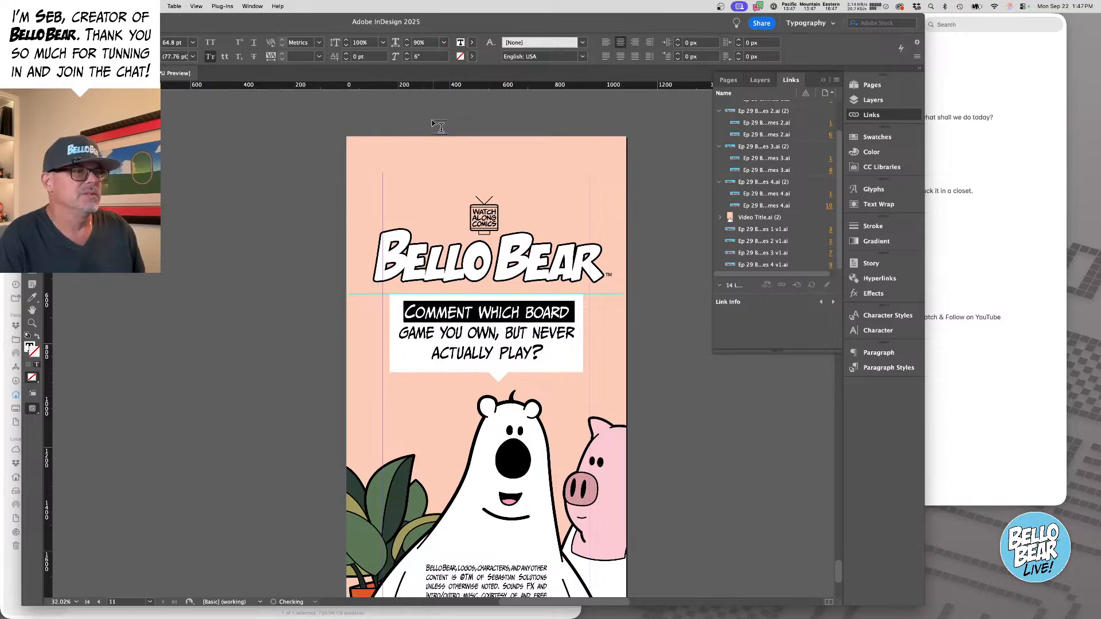
left_click(319, 56)
left_click(312, 141)
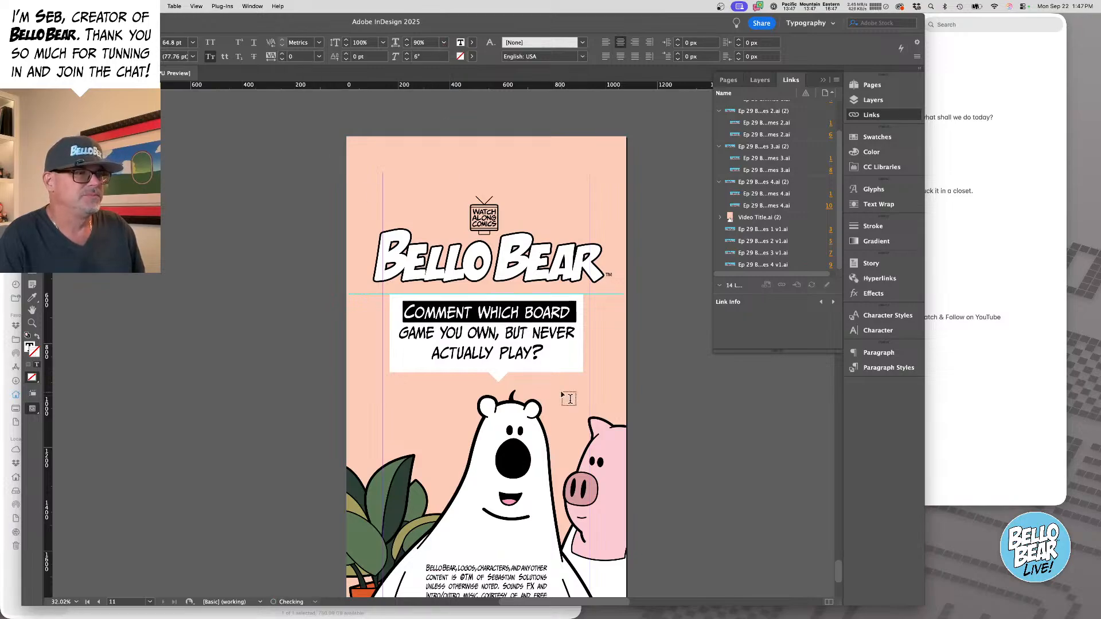
- Set the horizontal scale of the bubble's second line, "game you own, but never", to 85% and check the bubble's layout
left_click(438, 335)
left_click_drag(438, 334, 434, 335)
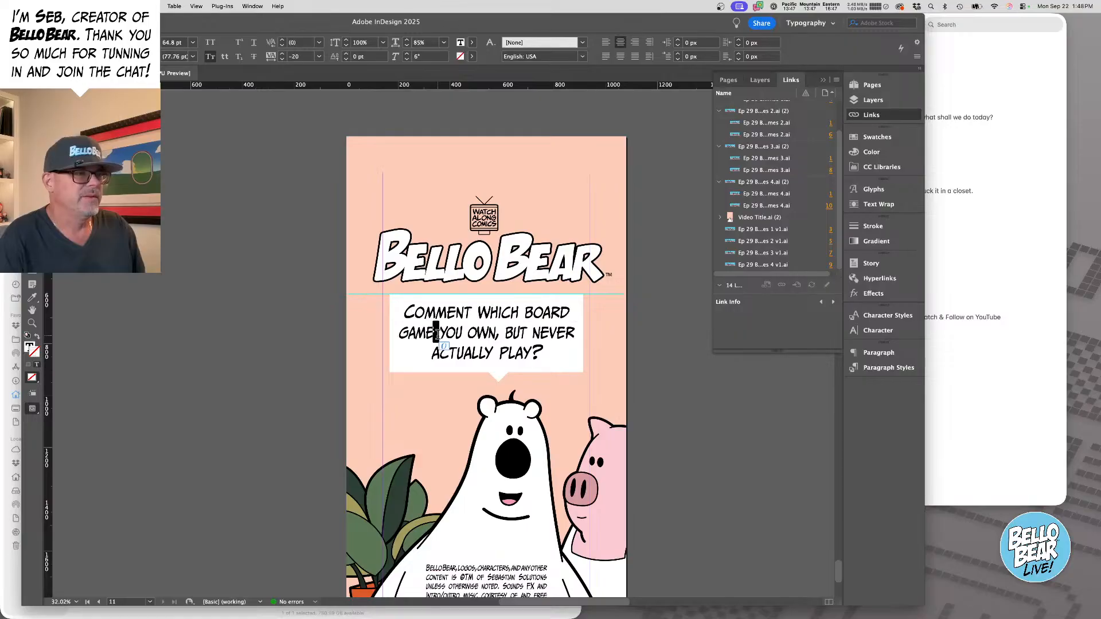
triple_click(437, 335)
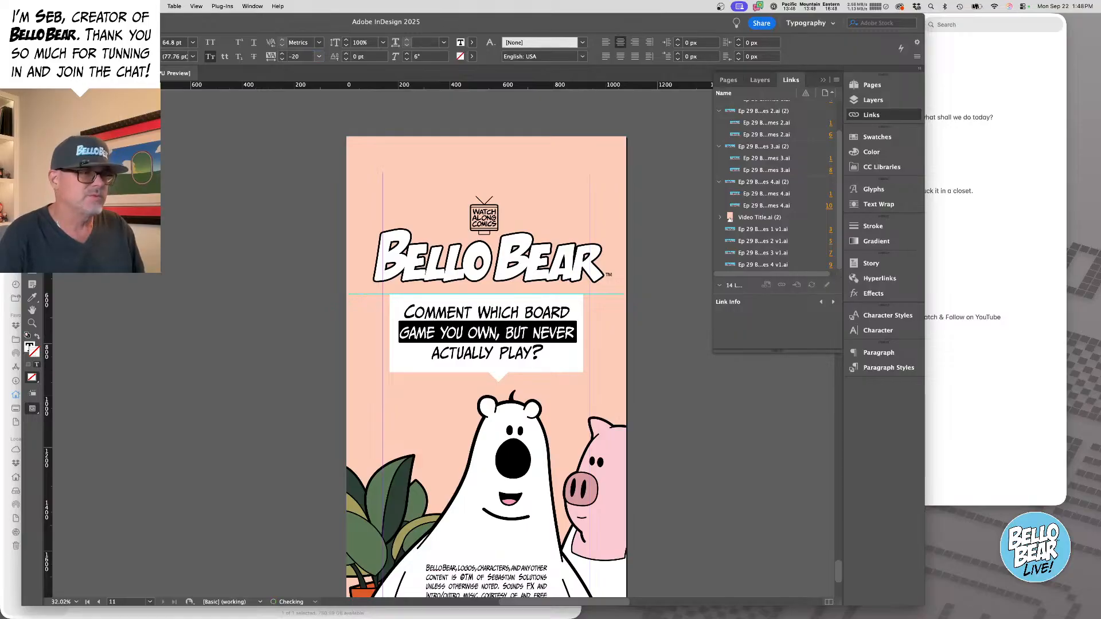
left_click(429, 43)
type("85")
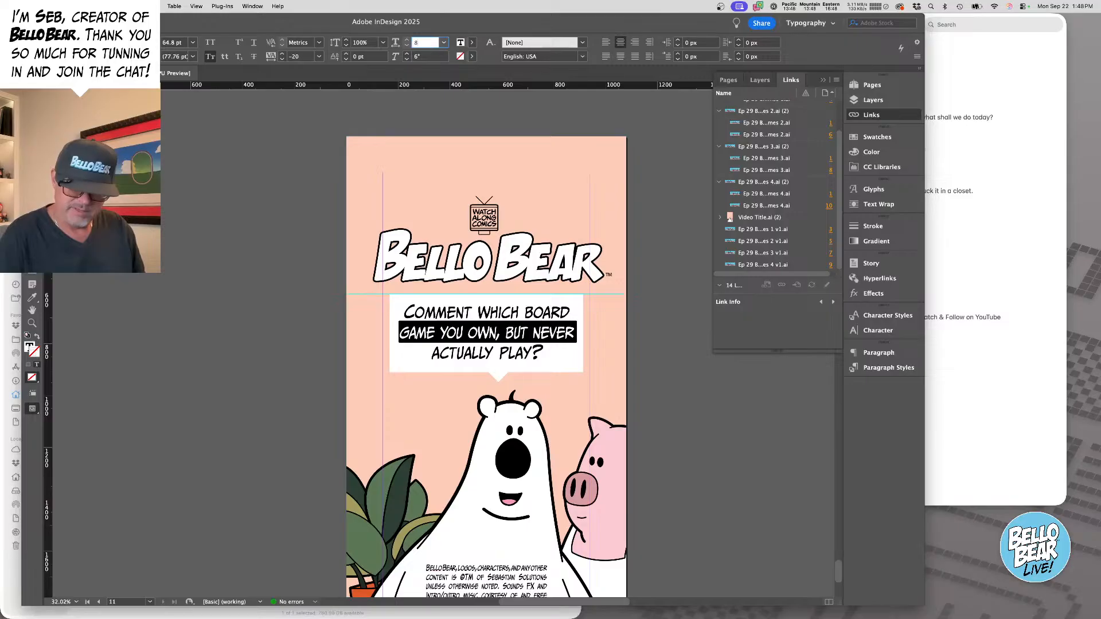
key("Return")
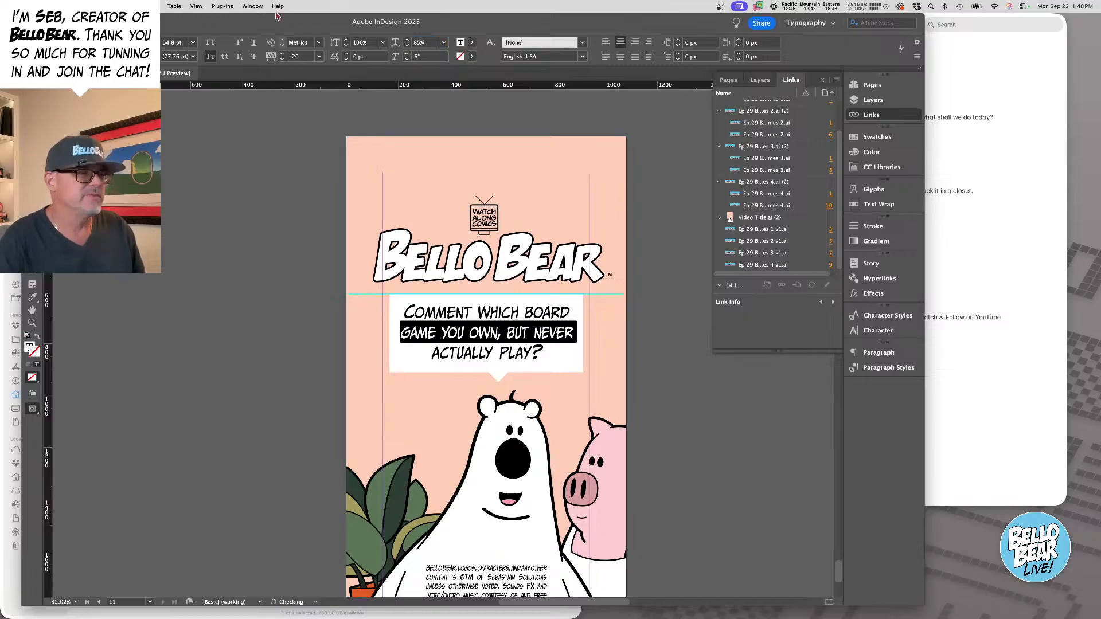
triple_click(470, 352)
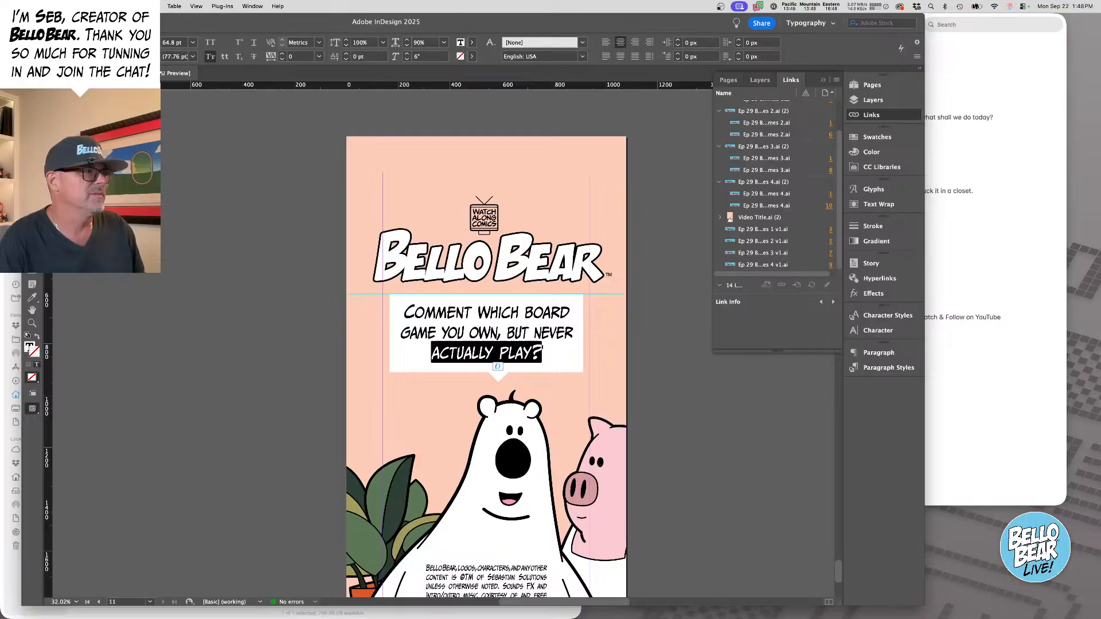
key("Escape")
left_click(422, 336)
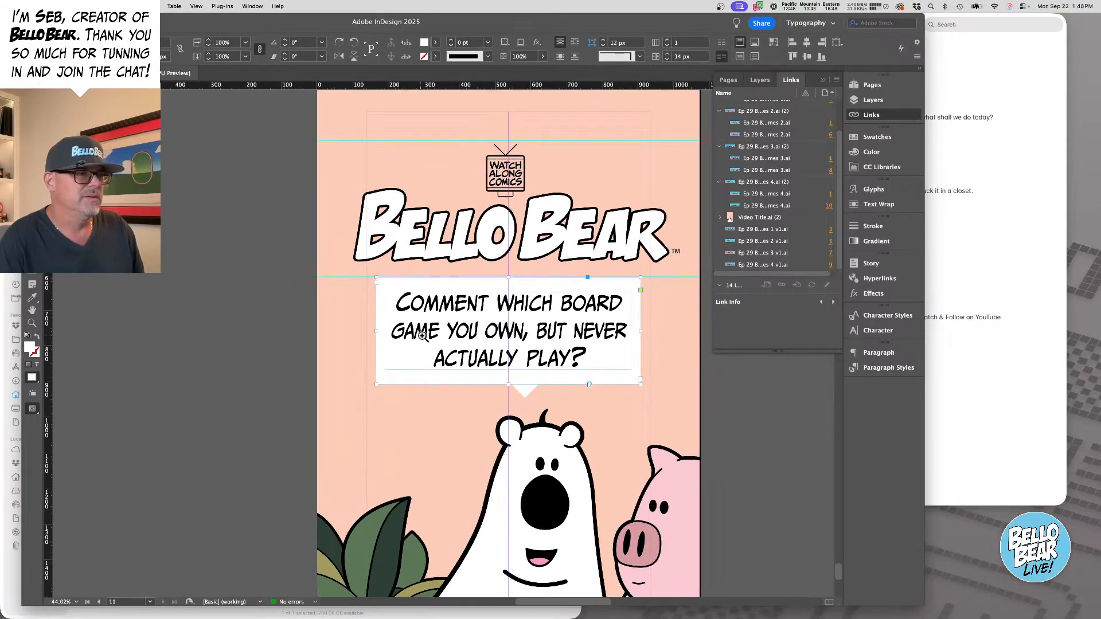
scroll(381, 330, "up", 1)
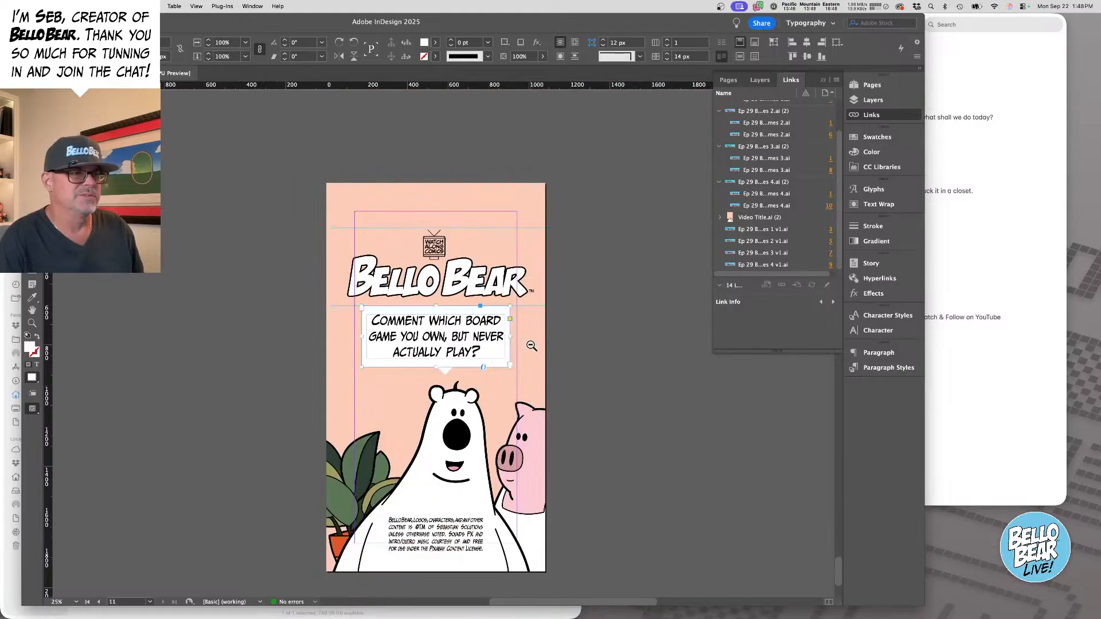
- Deselect the bubble and export the document as PNG, replacing the existing "Ep 29 Bored Games.png" in the Ep 29 Bored Games folder
key("super+minus")
key("super+minus")
left_click(525, 339)
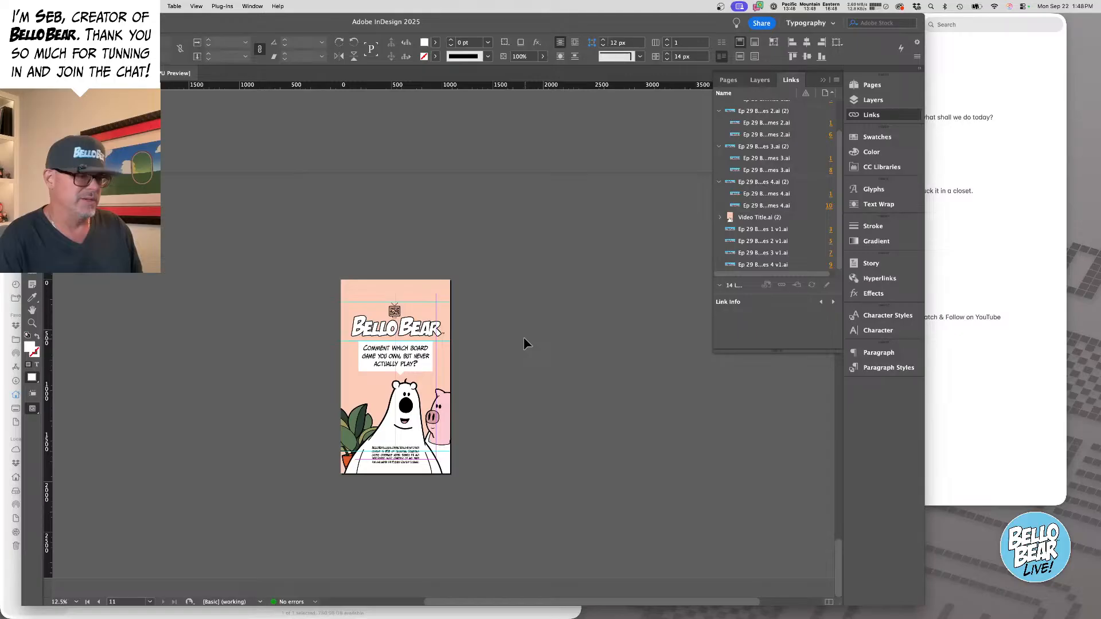
key("super+e")
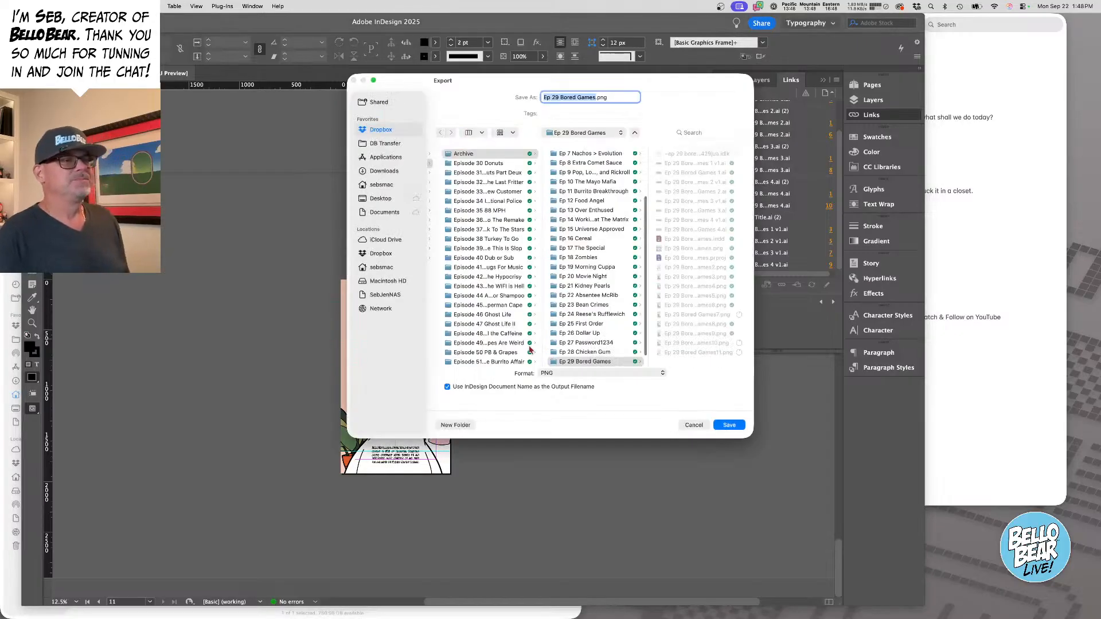
left_click(737, 427)
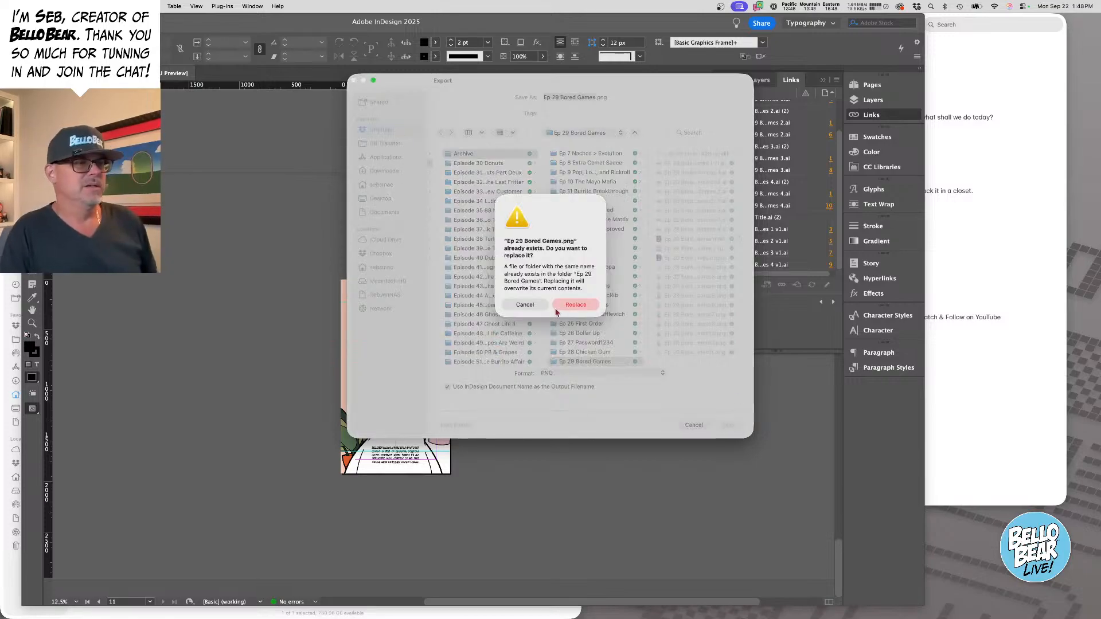
left_click(574, 306)
left_click(629, 468)
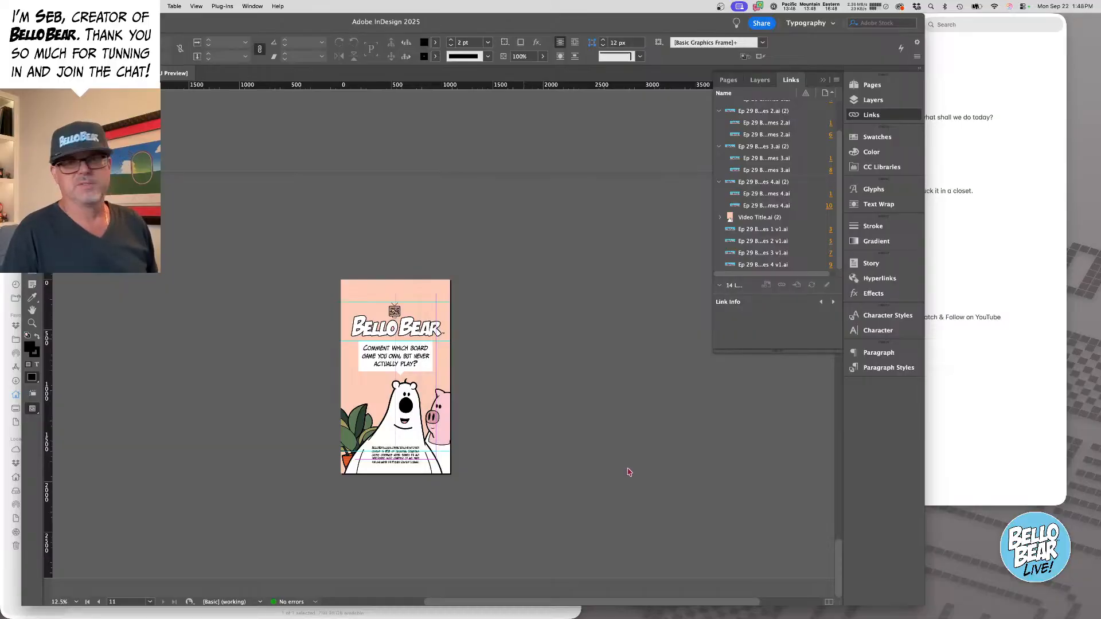
left_click(492, 326)
left_click(645, 334)
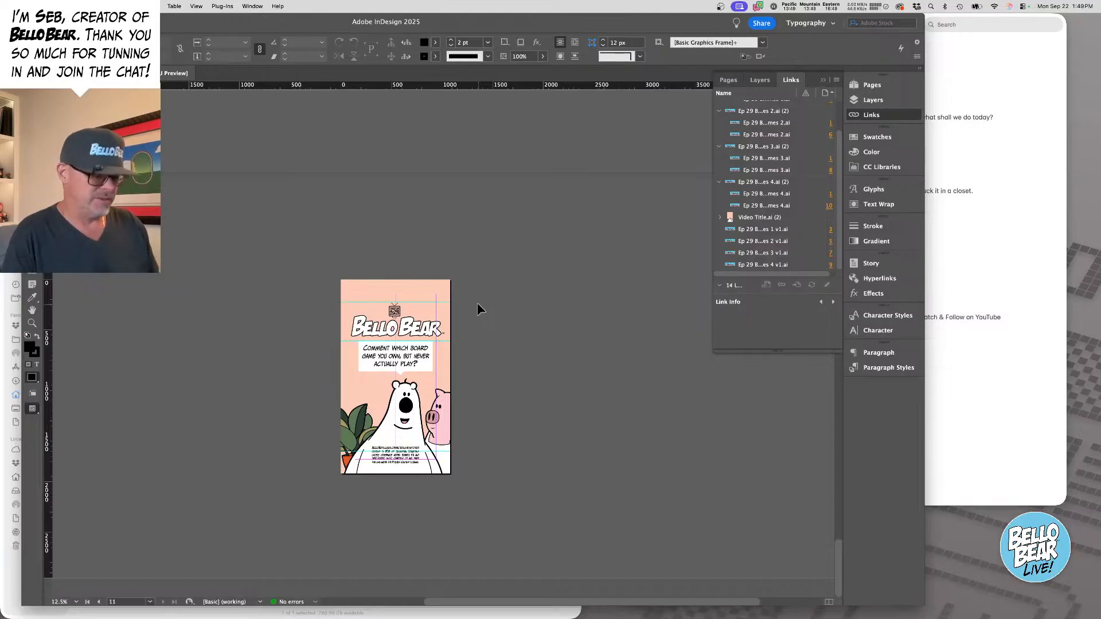
- Return to Hume AI, listen to the outro clip and insert "..." after "own" in the line
key("super+h")
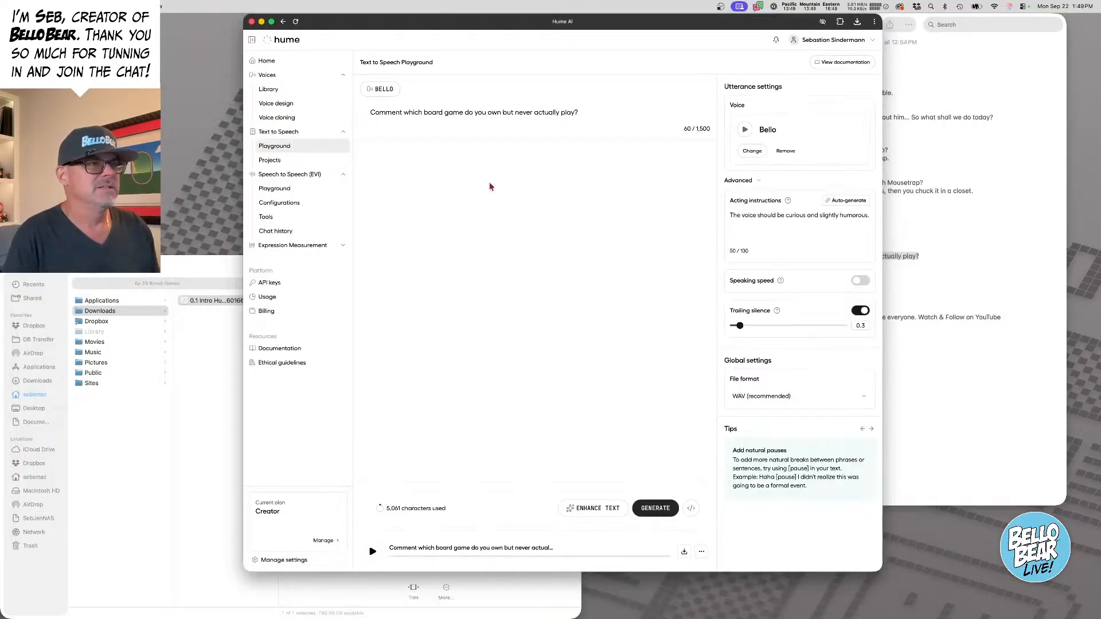
left_click(373, 552)
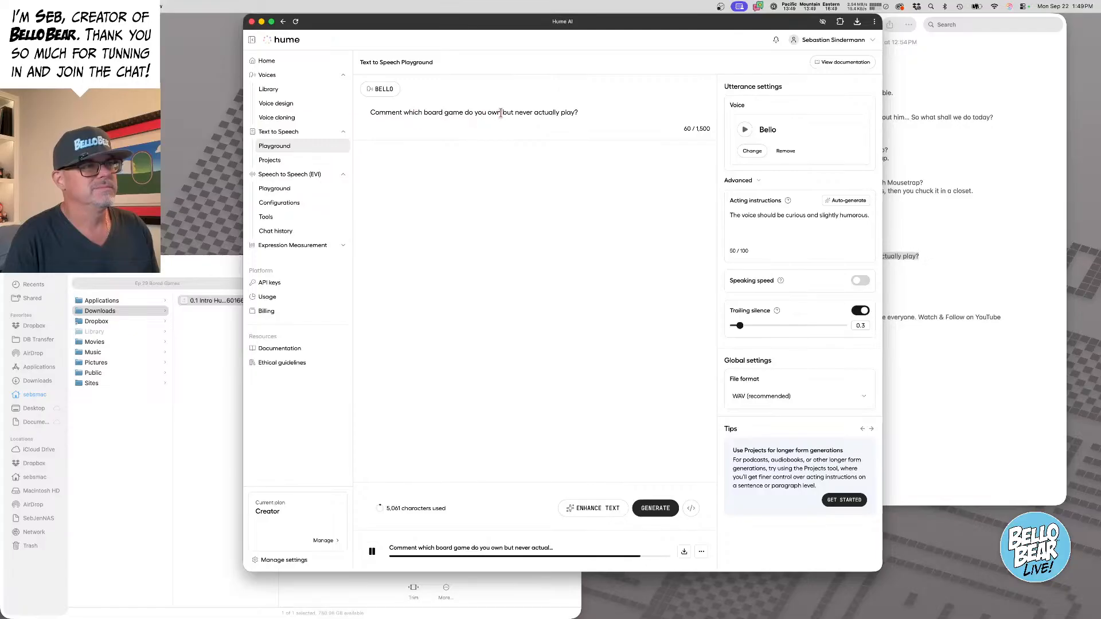
type("...")
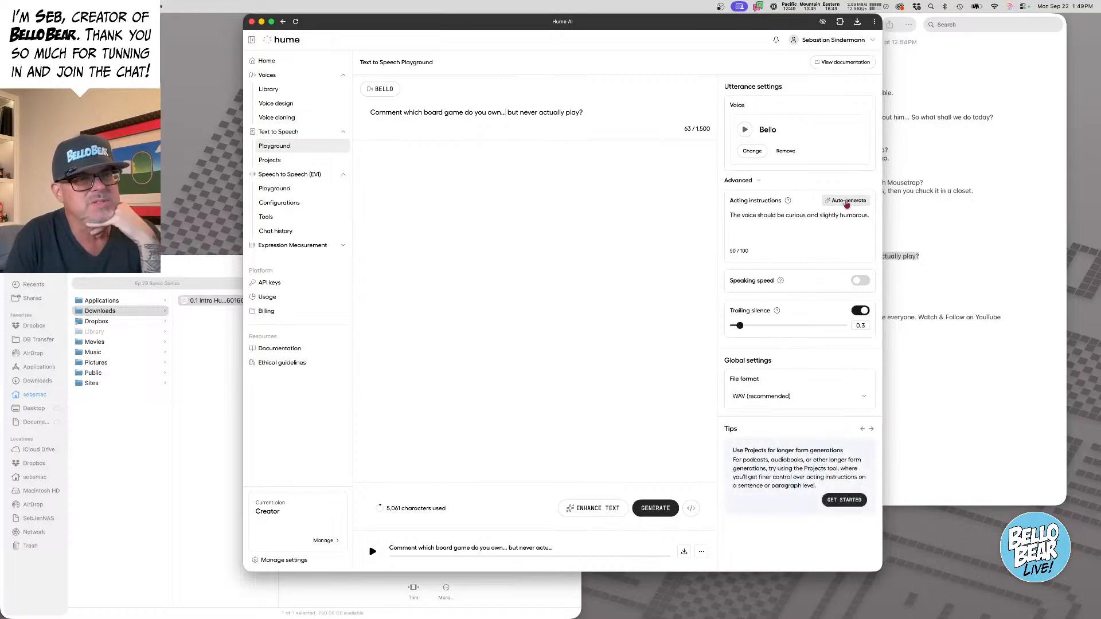
- Regenerate the Bello outro speech with the added pause and download the clip as a WAV file
left_click(659, 510)
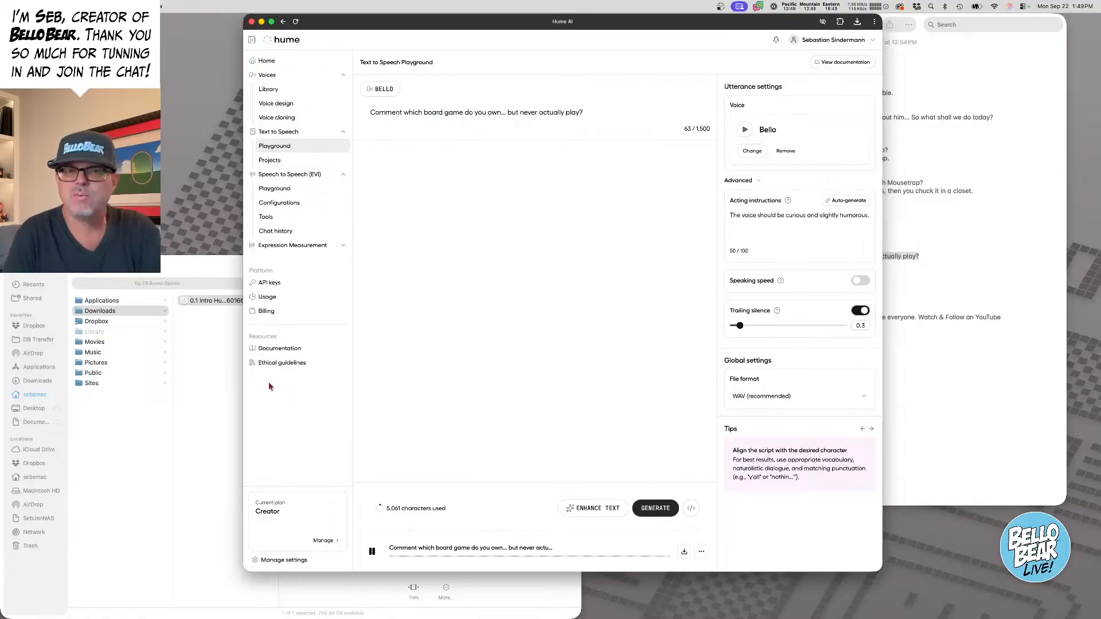
left_click(685, 552)
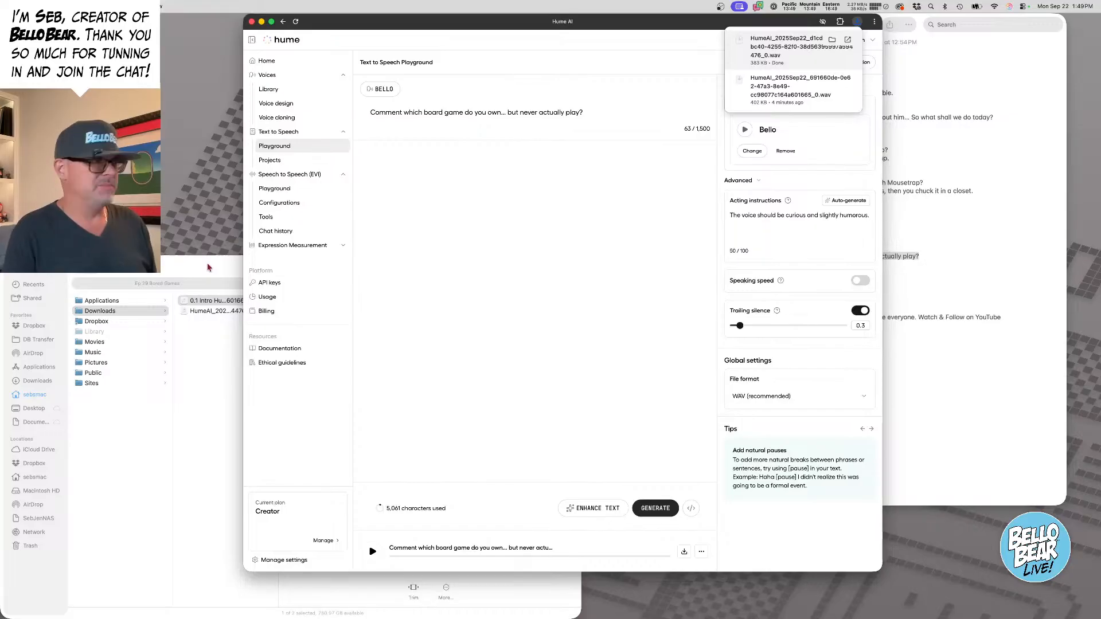
- Rename the newly downloaded outro clip in Downloads by adding the prefix "0.2 Outro" before its existing file name
right_click(200, 310)
left_click(246, 372)
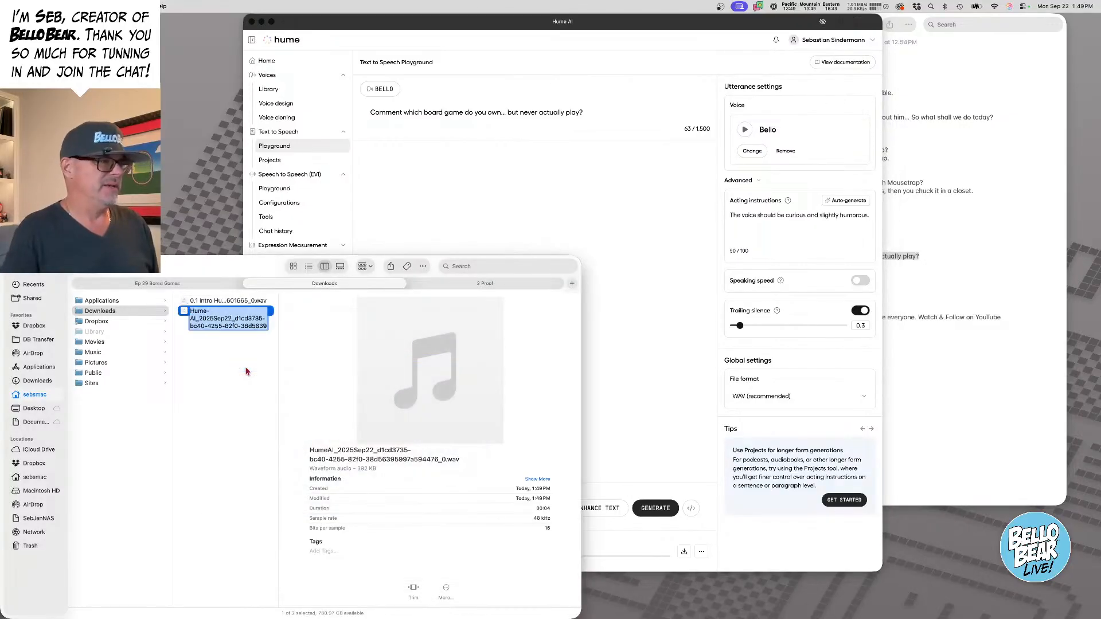
key("Left")
type("0")
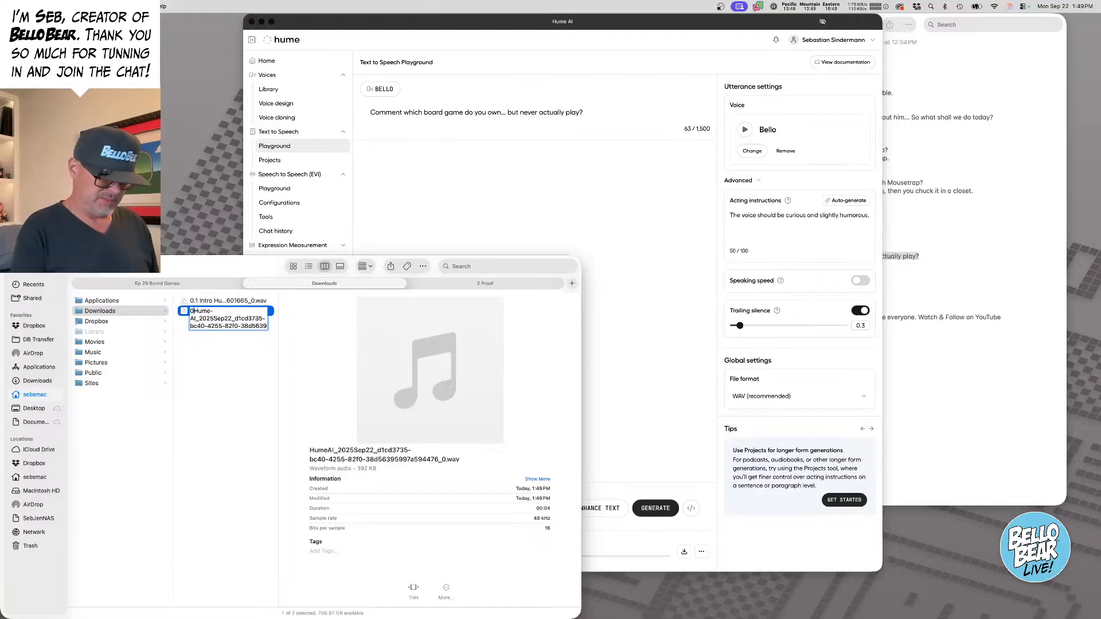
type(".2 ")
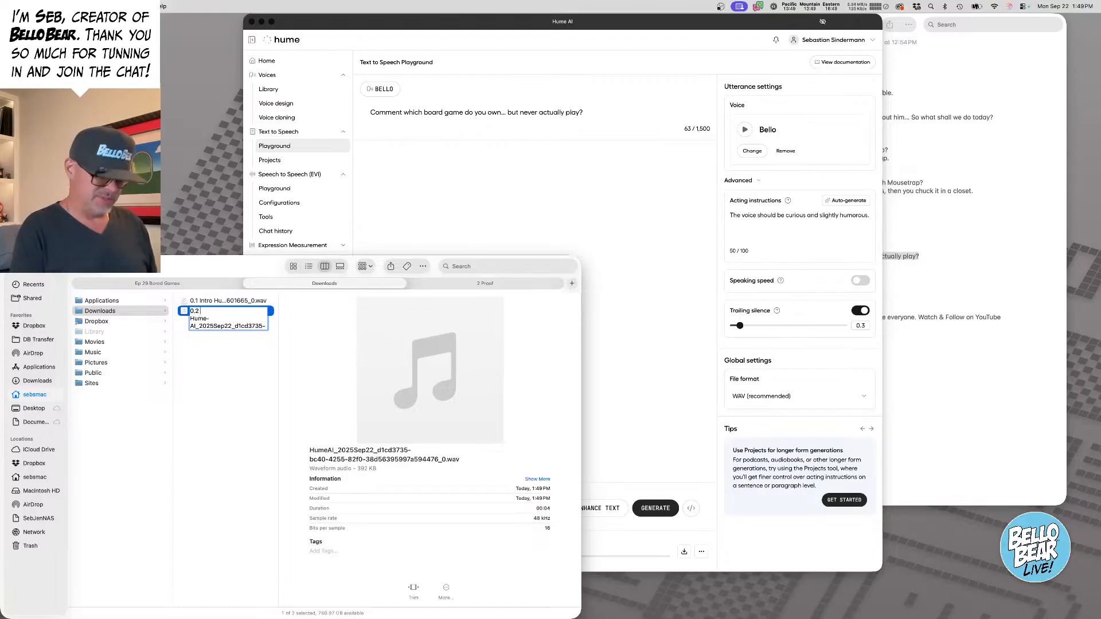
type("Outro")
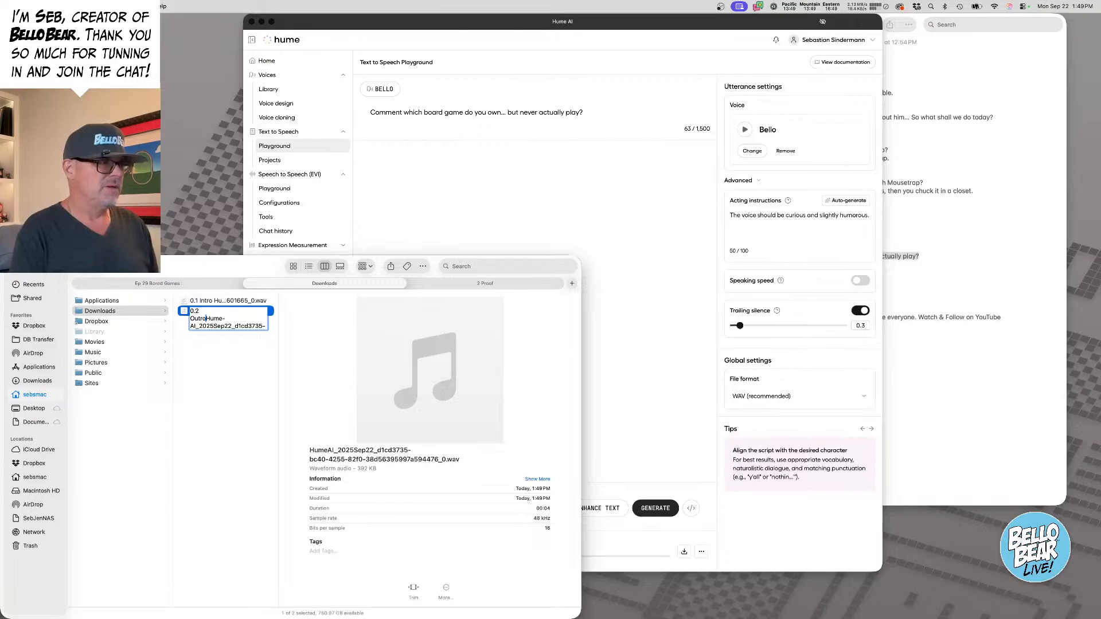
key("Return")
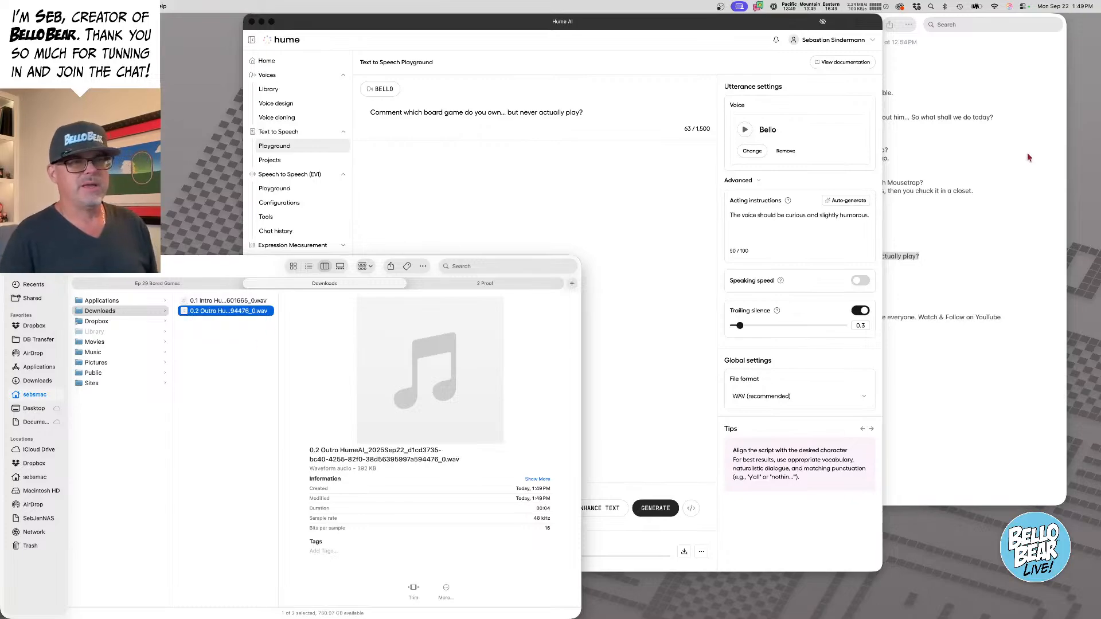
- Copy Bello's Panel 1 line, "He called in sick. Poor guy has the flu...", from Notes and replace the Hume AI text with it
left_click(997, 182)
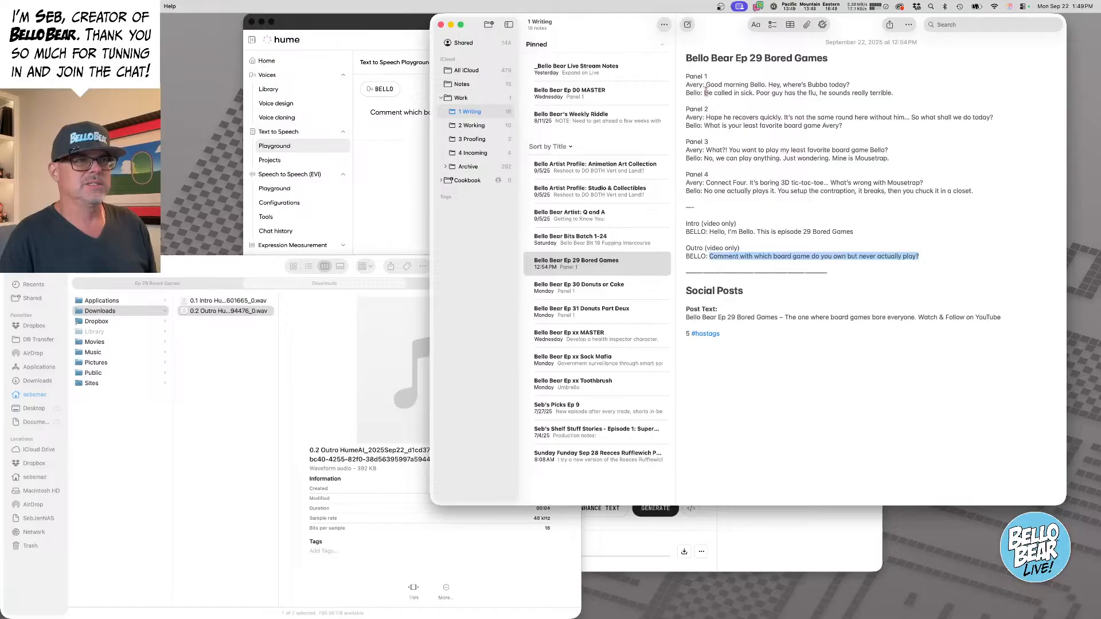
left_click_drag(705, 92, 909, 92)
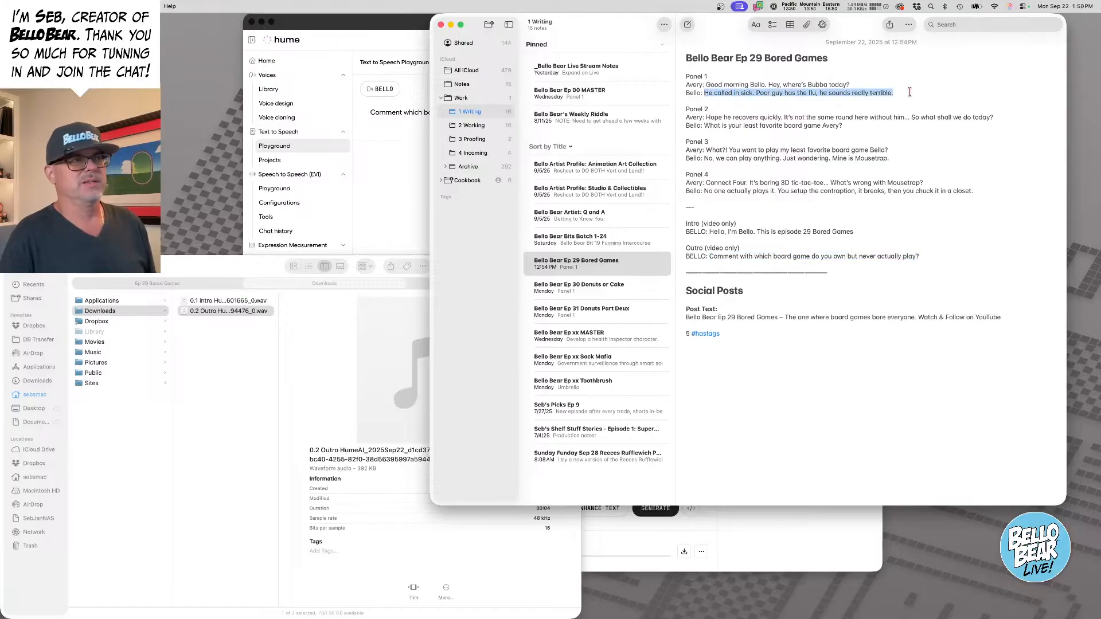
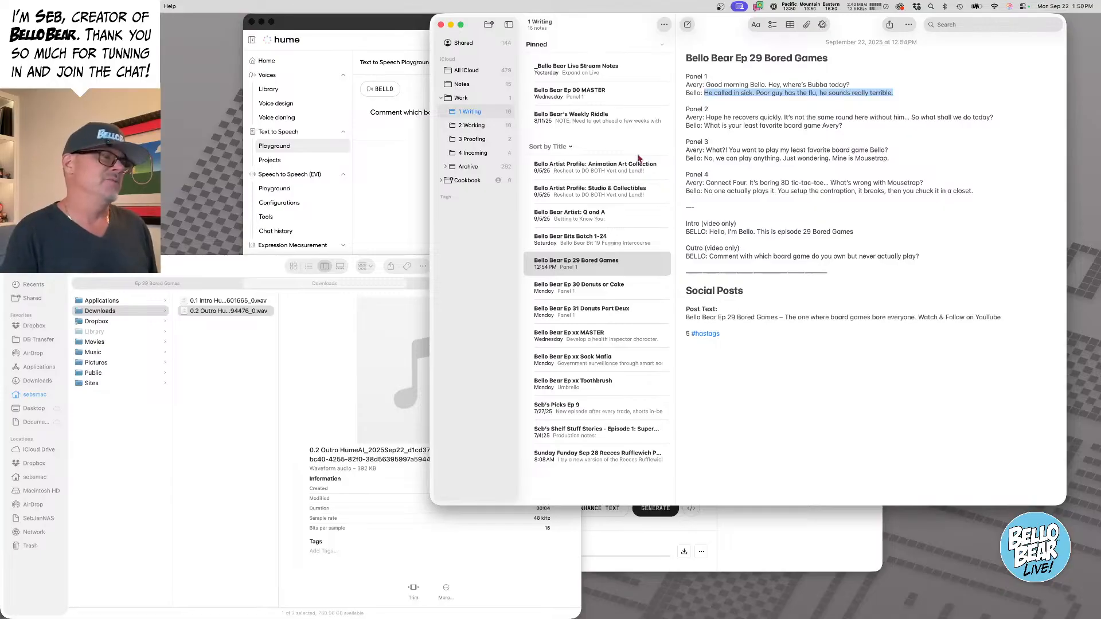
left_click(393, 136)
key("super+a")
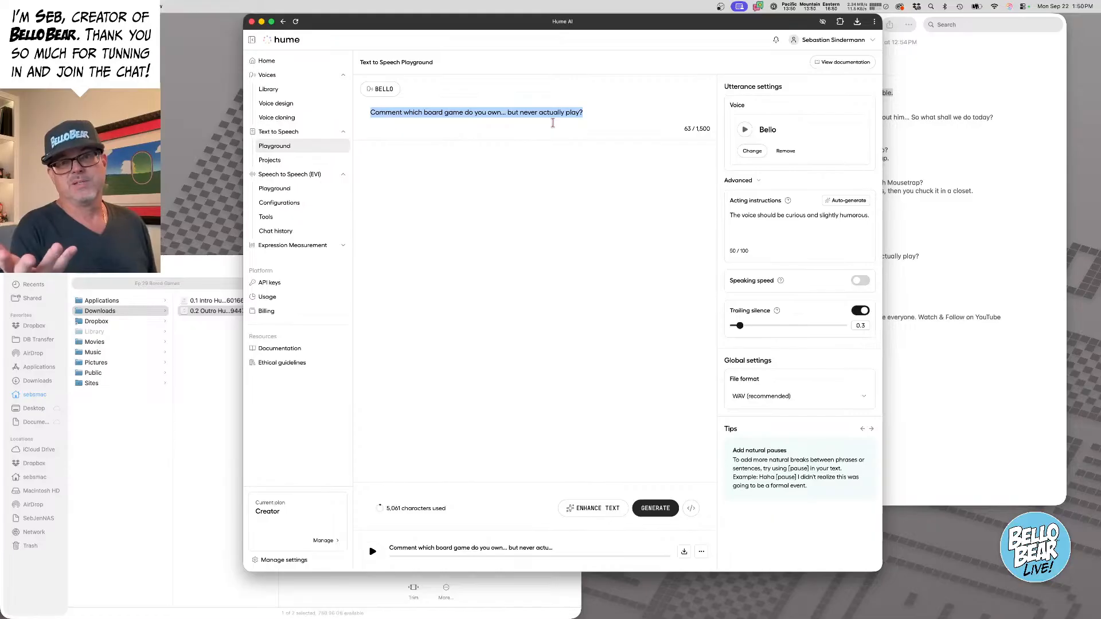
type("He called in sick. Poor guy has the flu, he sounds really terrible.")
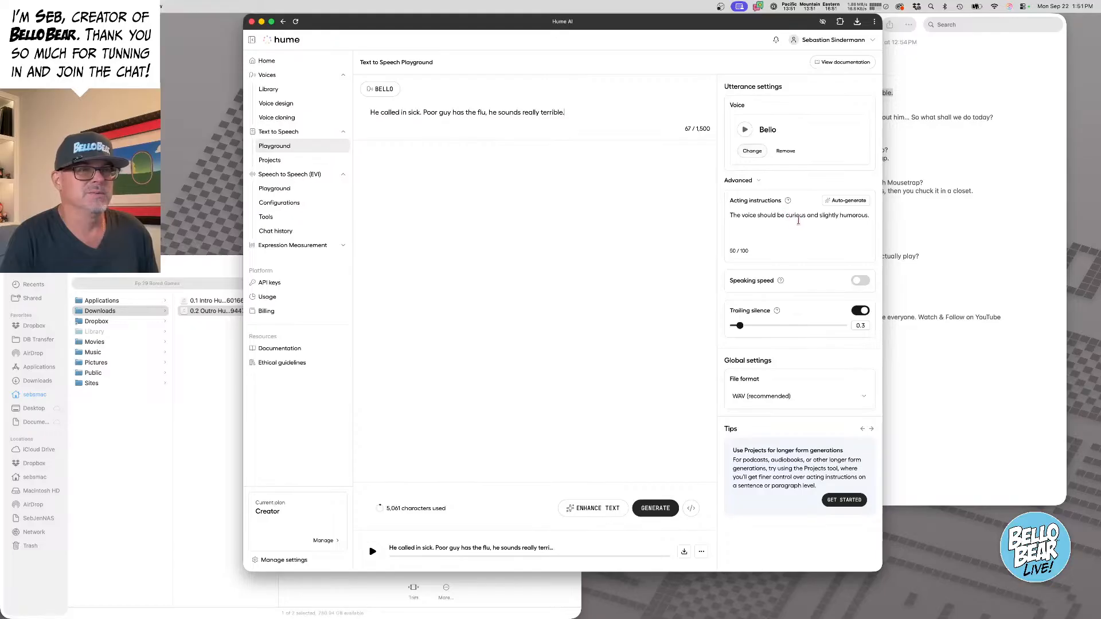
- Auto-generate acting instructions for Bello's Panel 1 line, generate the speech and download the clip as a WAV file
left_click(849, 201)
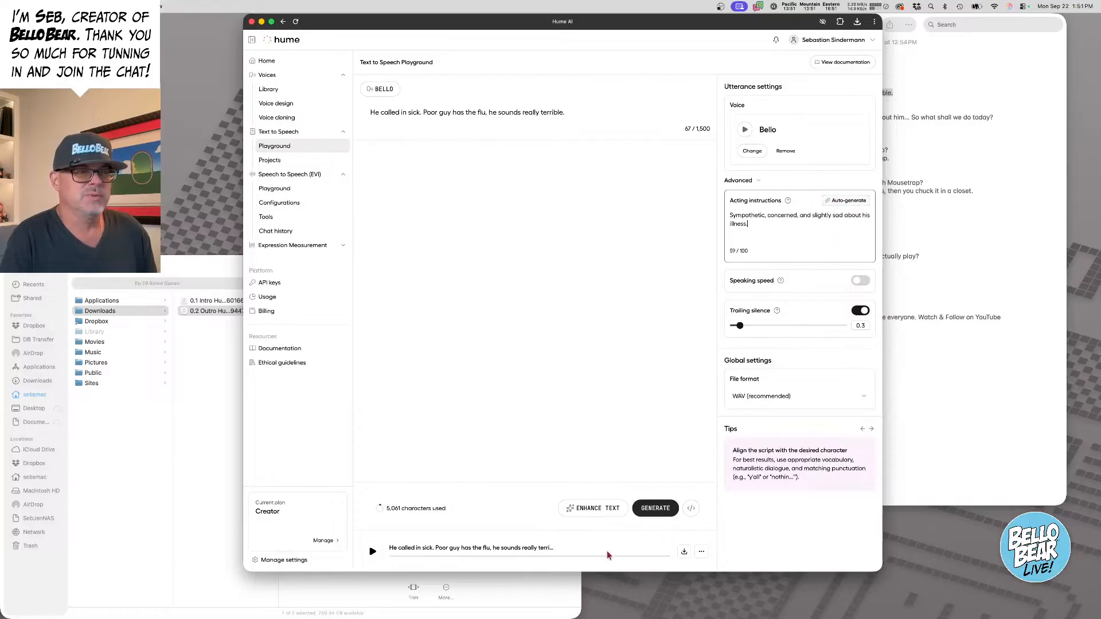
left_click(656, 509)
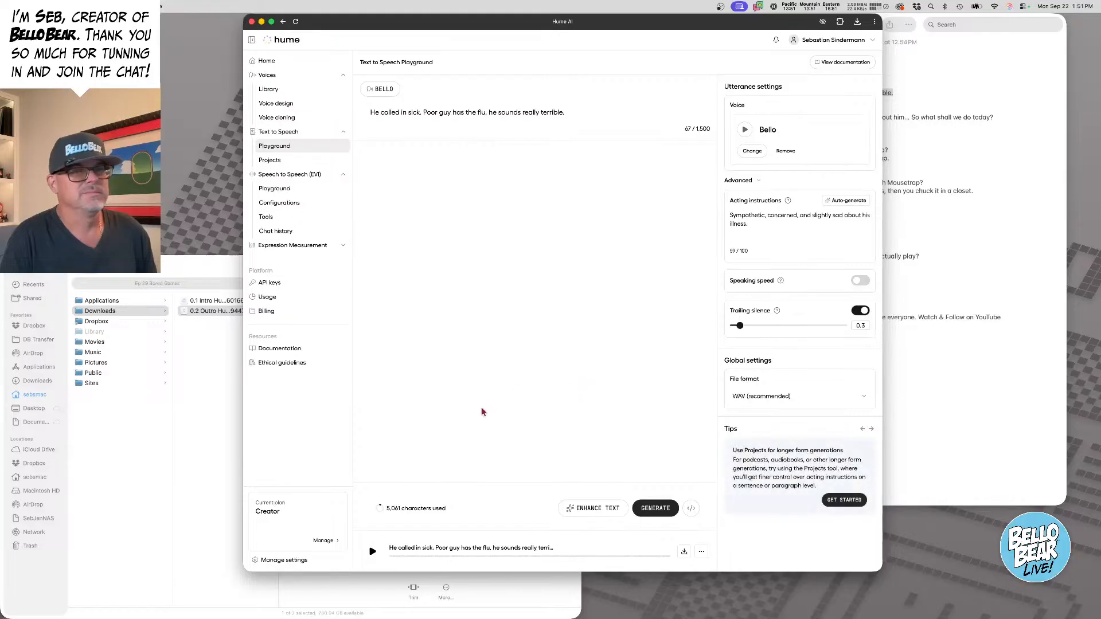
left_click(685, 551)
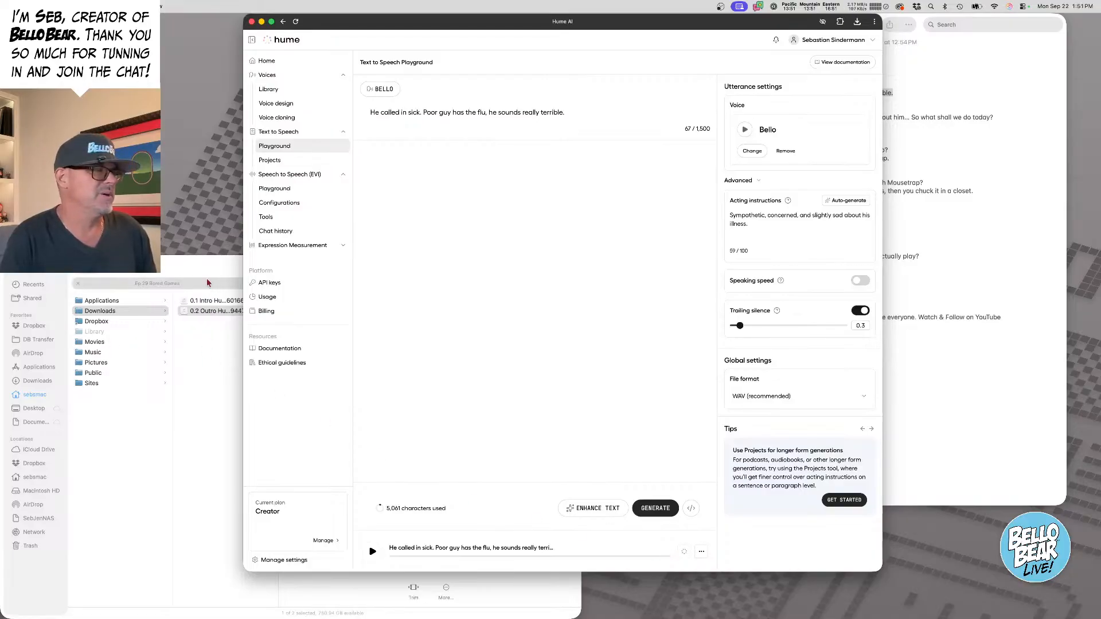
- In Finder, rename the newest Hume AI clip in Downloads by adding the prefix "1.2 Bello" before its existing file name
left_click(229, 311)
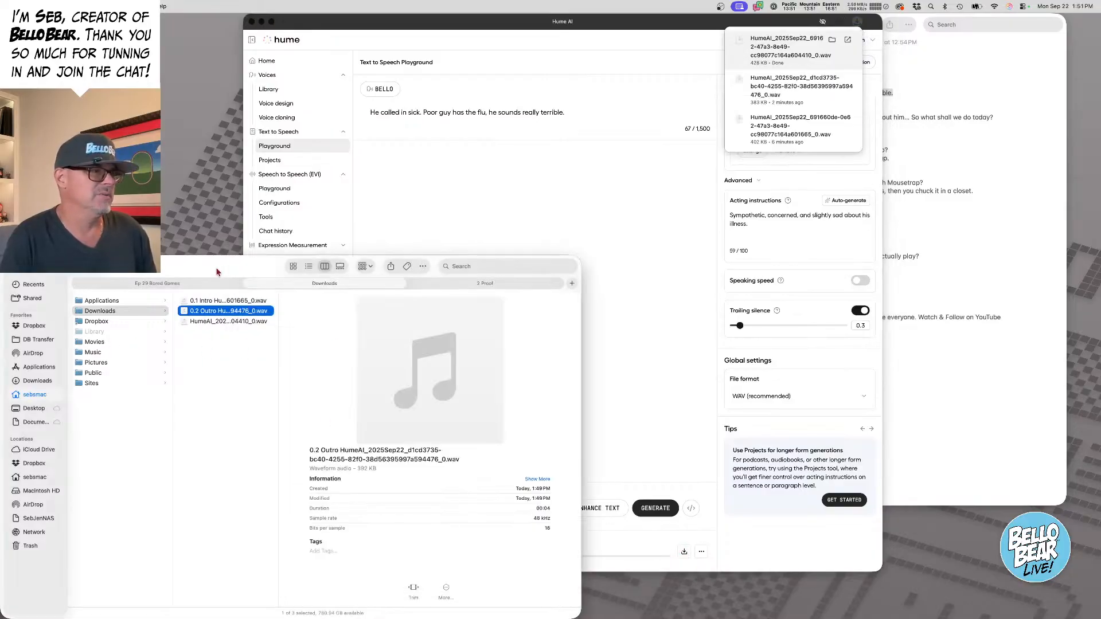
left_click(207, 322)
right_click(213, 328)
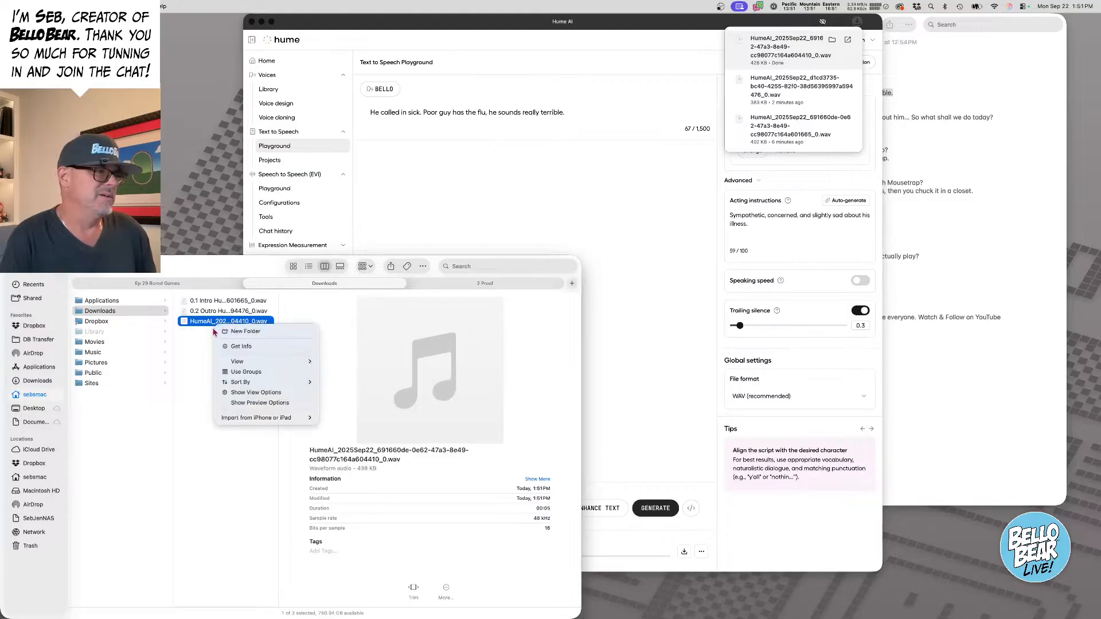
left_click(187, 332)
right_click(195, 321)
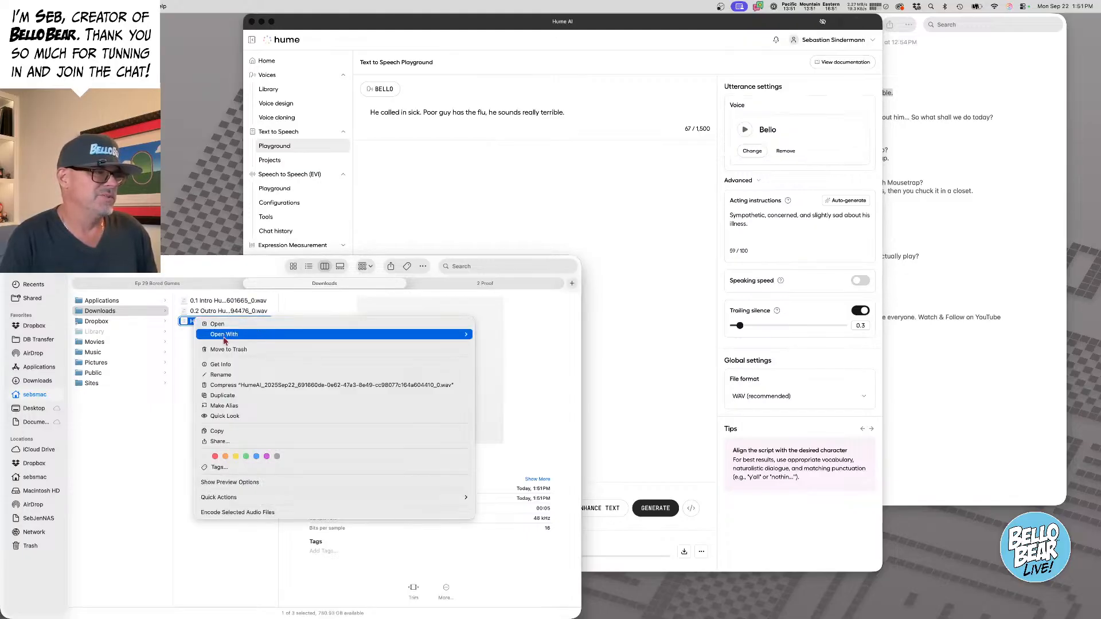
left_click(225, 374)
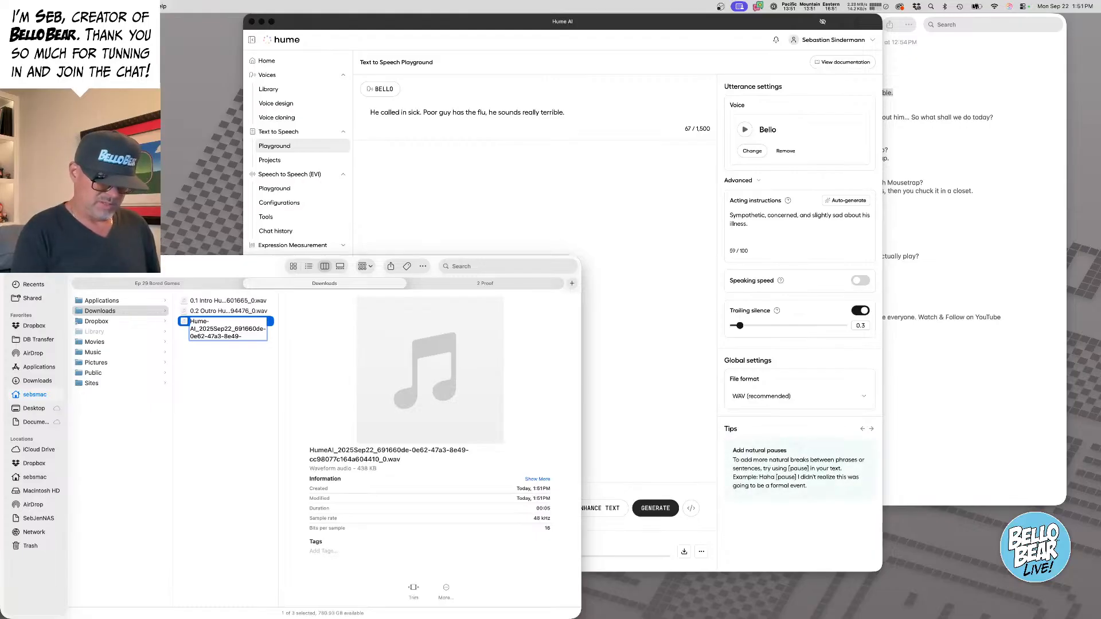
type("1")
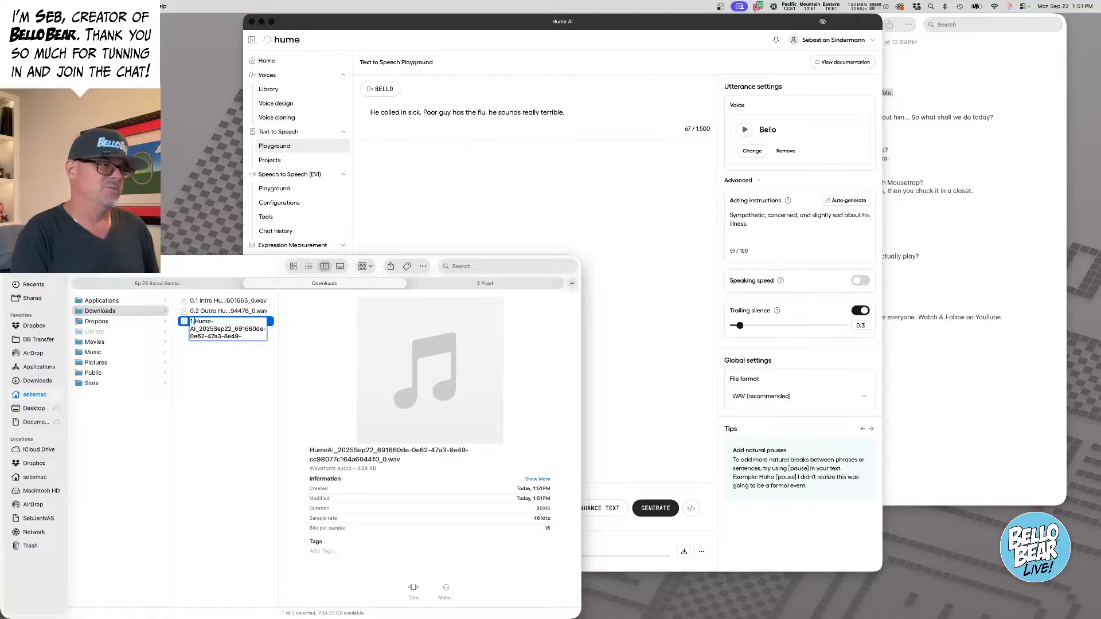
type(".2 Bel")
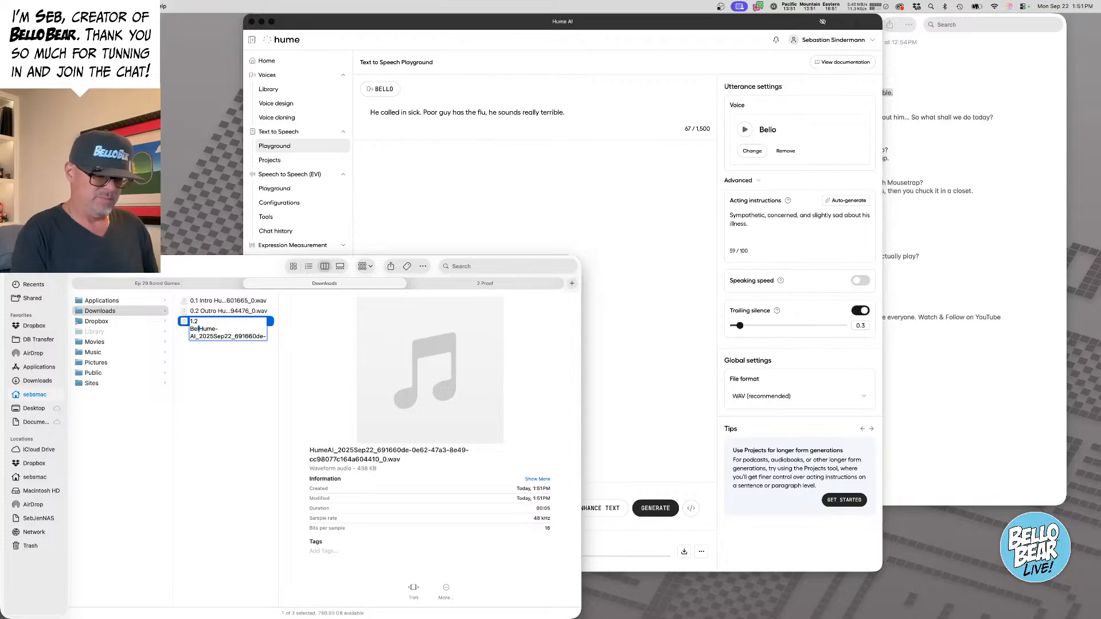
type("lo")
key("Return")
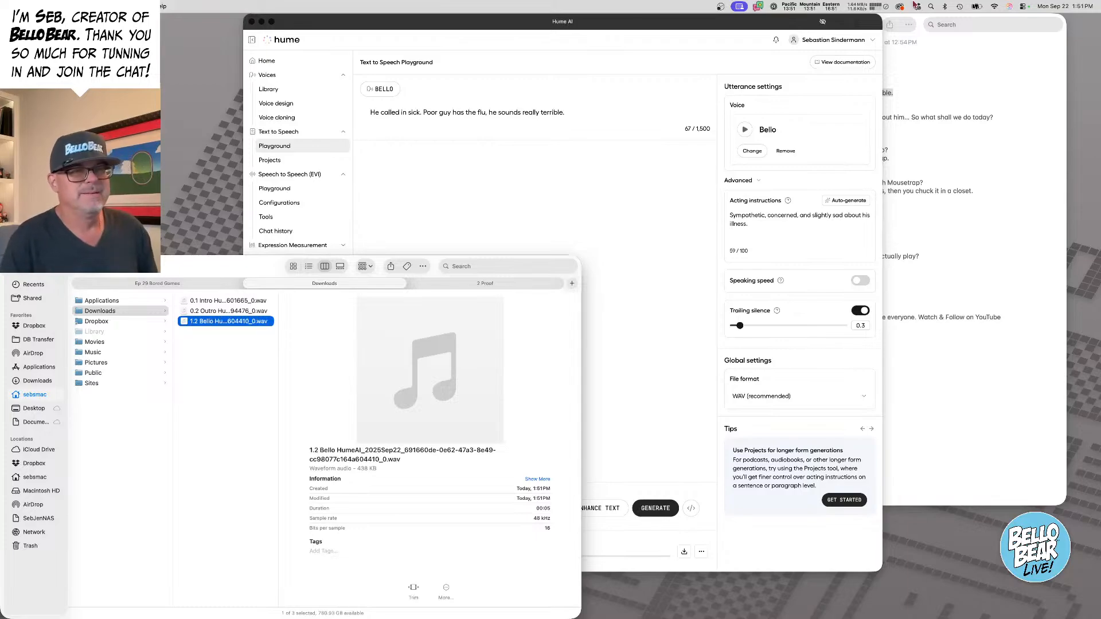
- Copy Bello's Panel 2 line, "What is your least favorite board game Avery?", from Notes and replace the Hume AI text with it
left_click(959, 138)
left_click(703, 157)
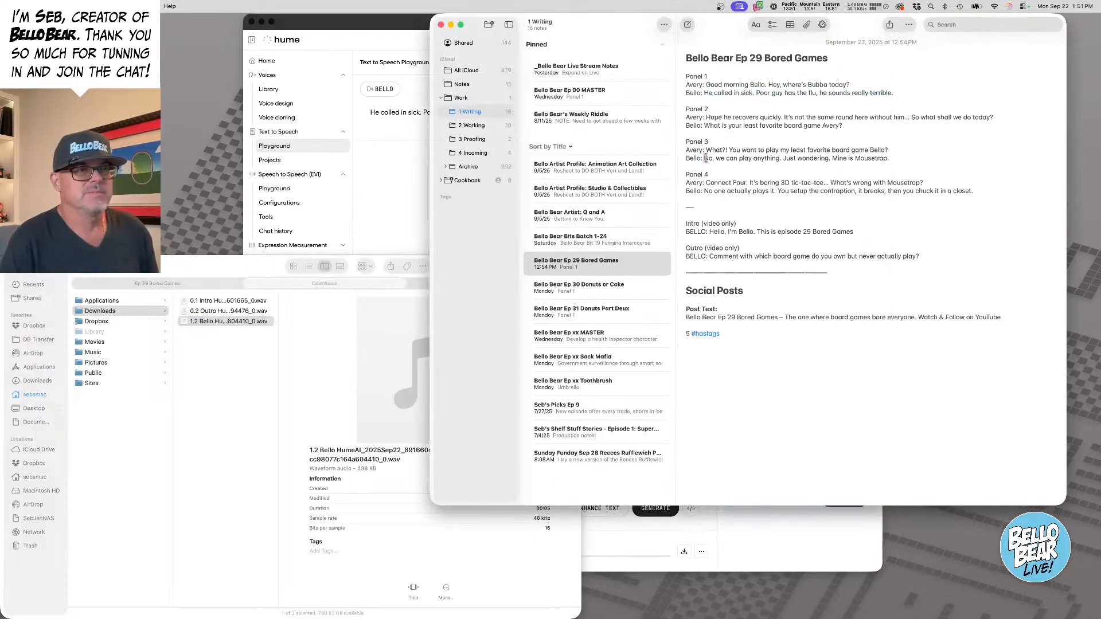
left_click_drag(704, 125, 843, 125)
key("super+c")
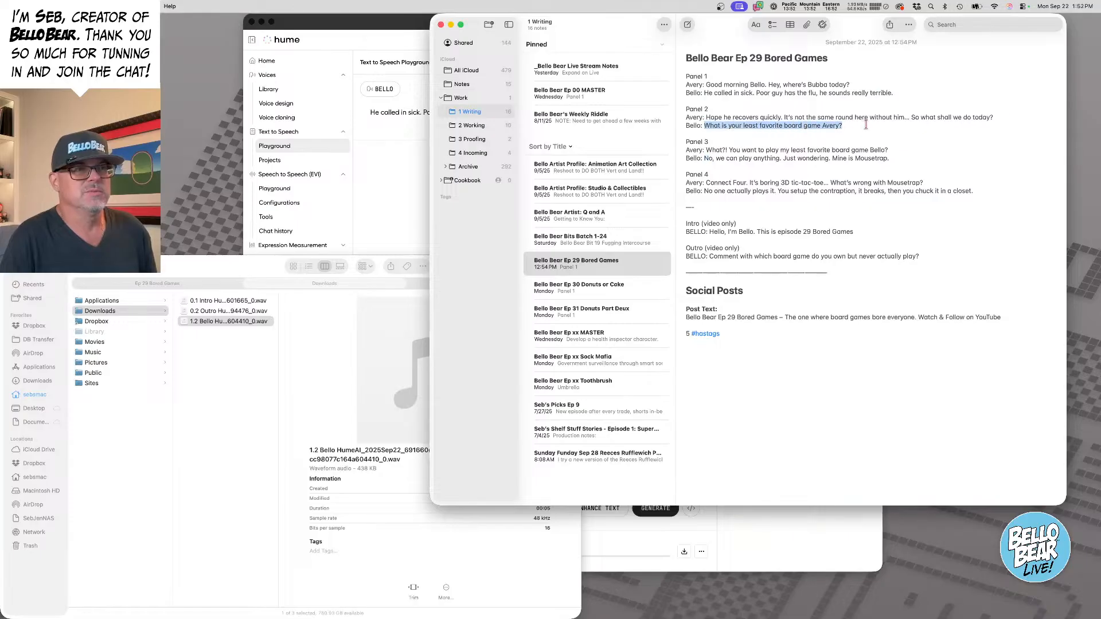
left_click(401, 121)
key("super+a")
key("super+v")
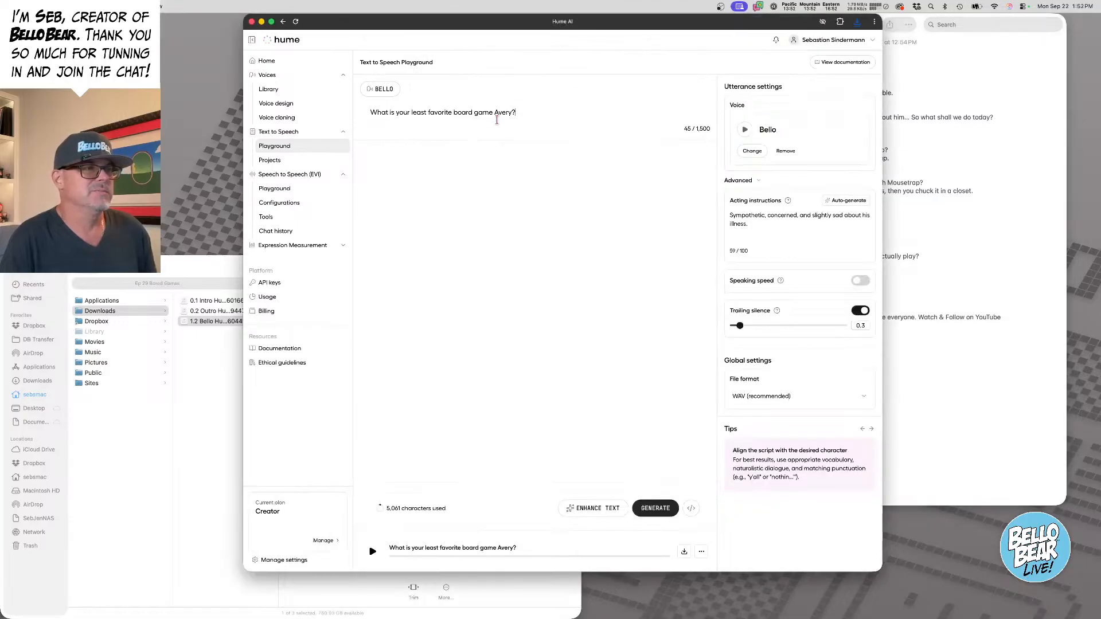
- Auto-generate acting instructions for Bello's Panel 2 line, generate the speech and download the first take as a WAV file
left_click(848, 201)
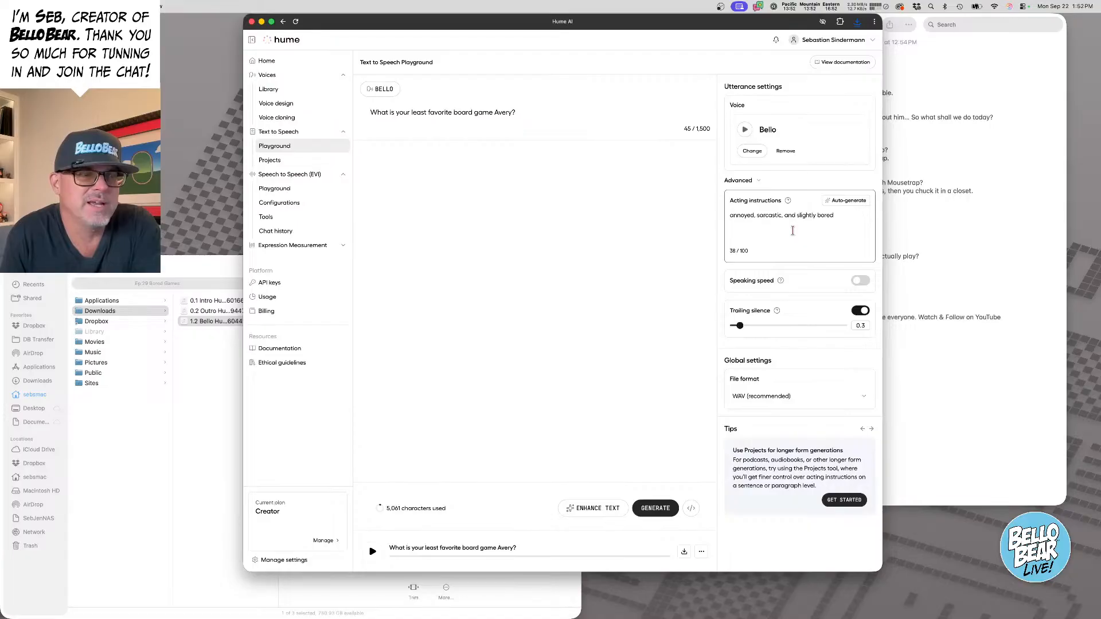
left_click(655, 508)
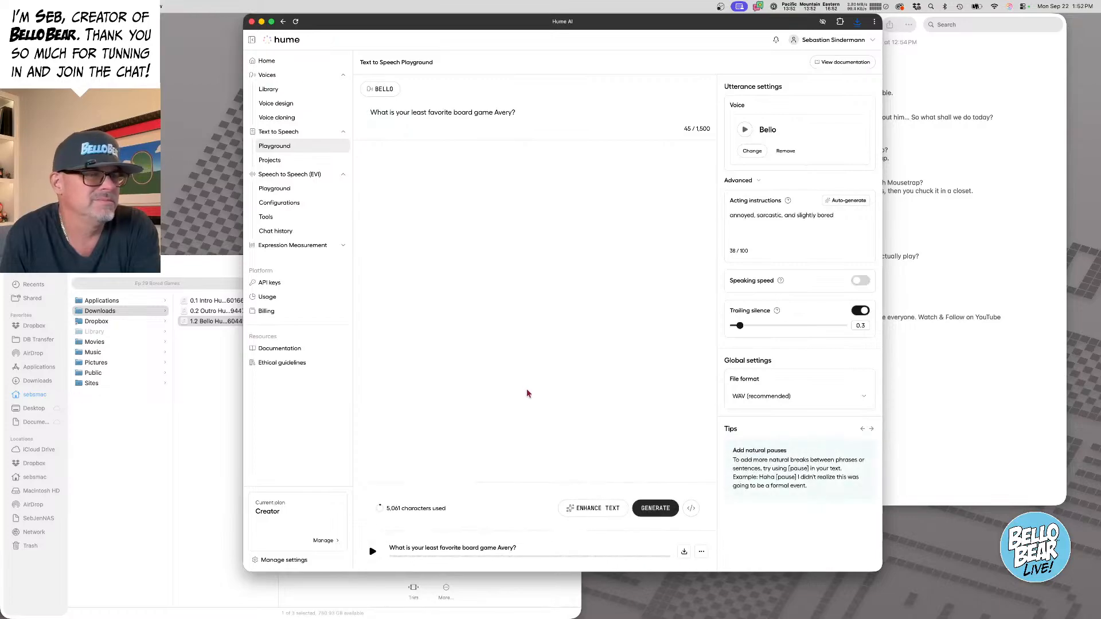
left_click(684, 554)
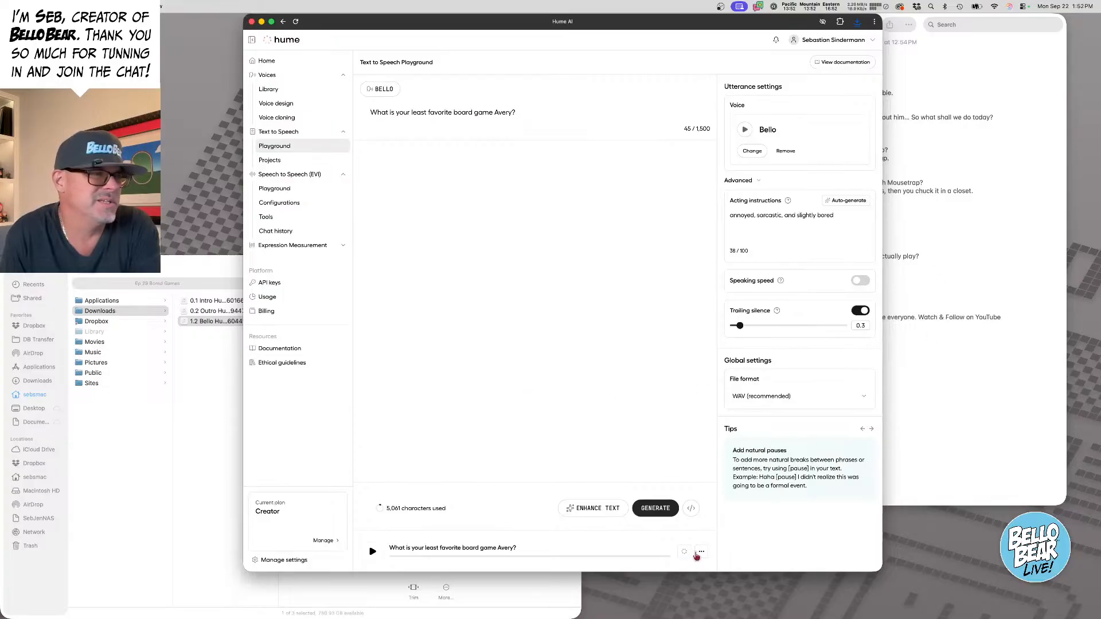
- Auto-generate new acting instructions for the Panel 2 line, regenerate the speech and download this second take
left_click(846, 201)
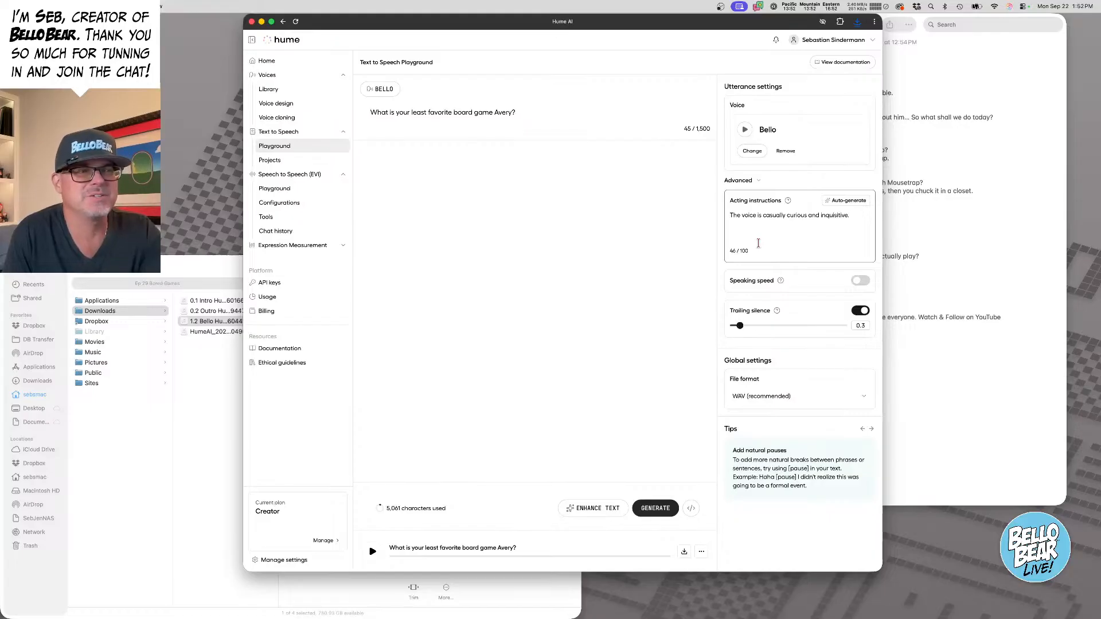
left_click(656, 508)
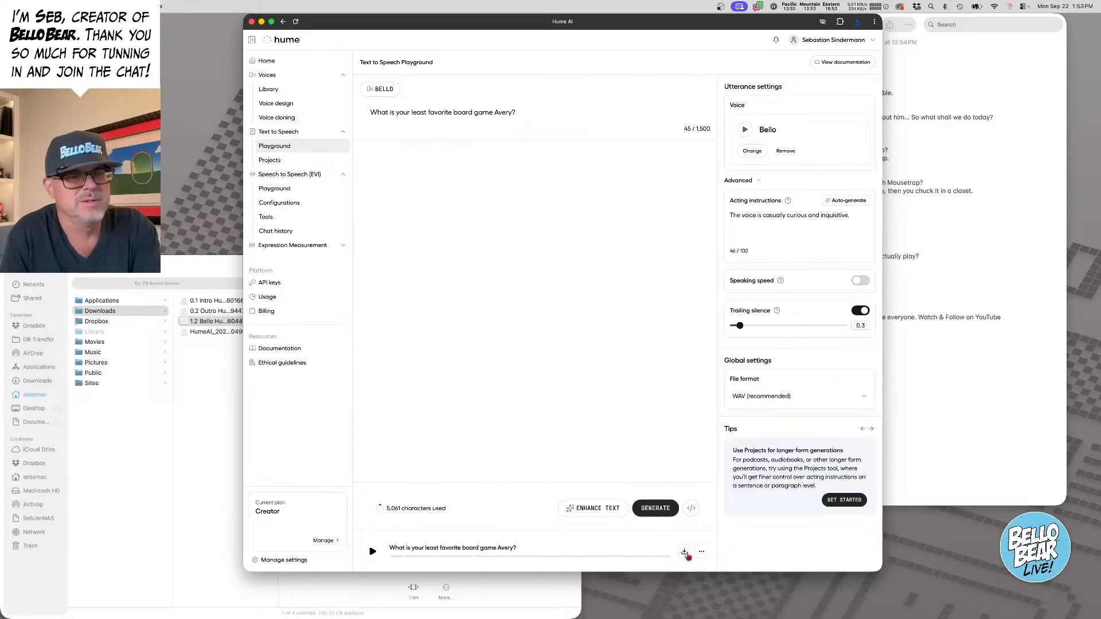
left_click(685, 553)
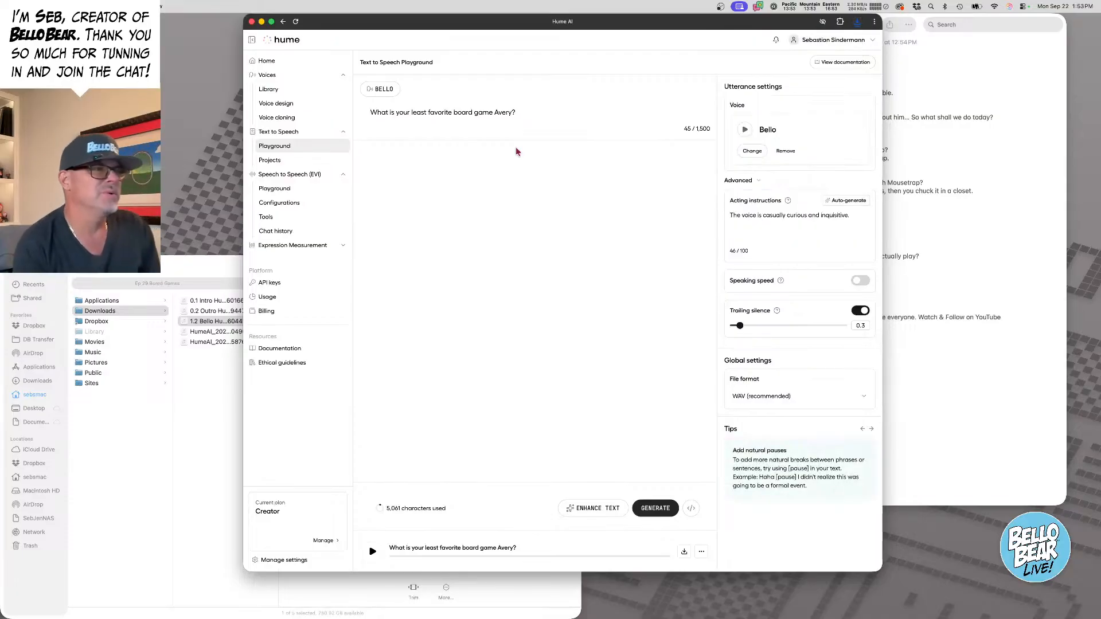
- Insert a comma after "game" in the Panel 2 line and regenerate the speech
left_click(491, 112)
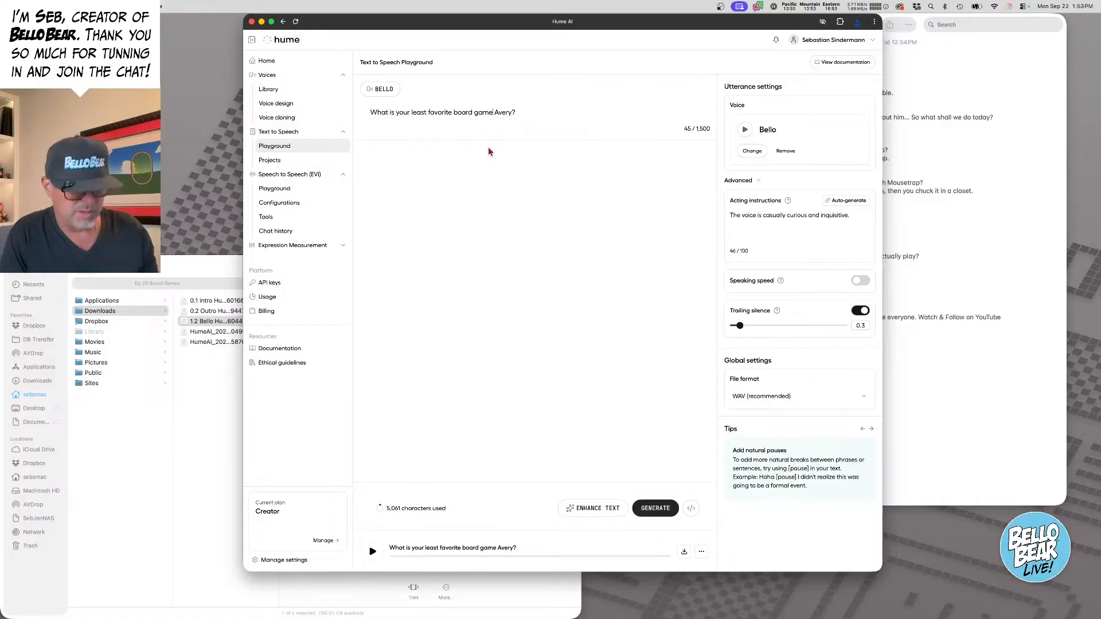
type(",")
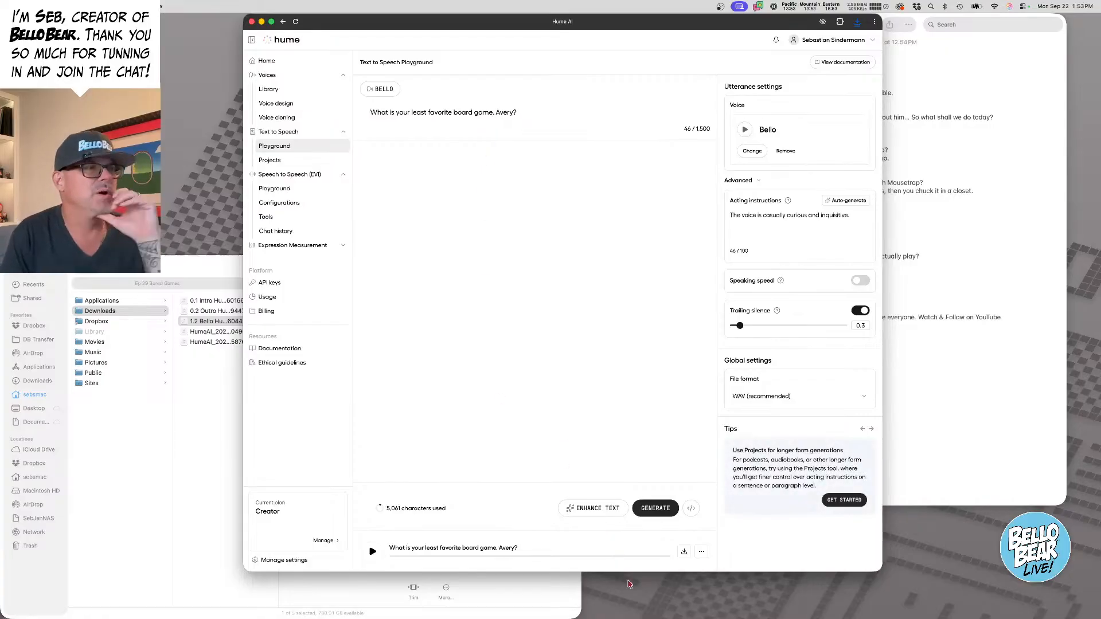
key("super+Return")
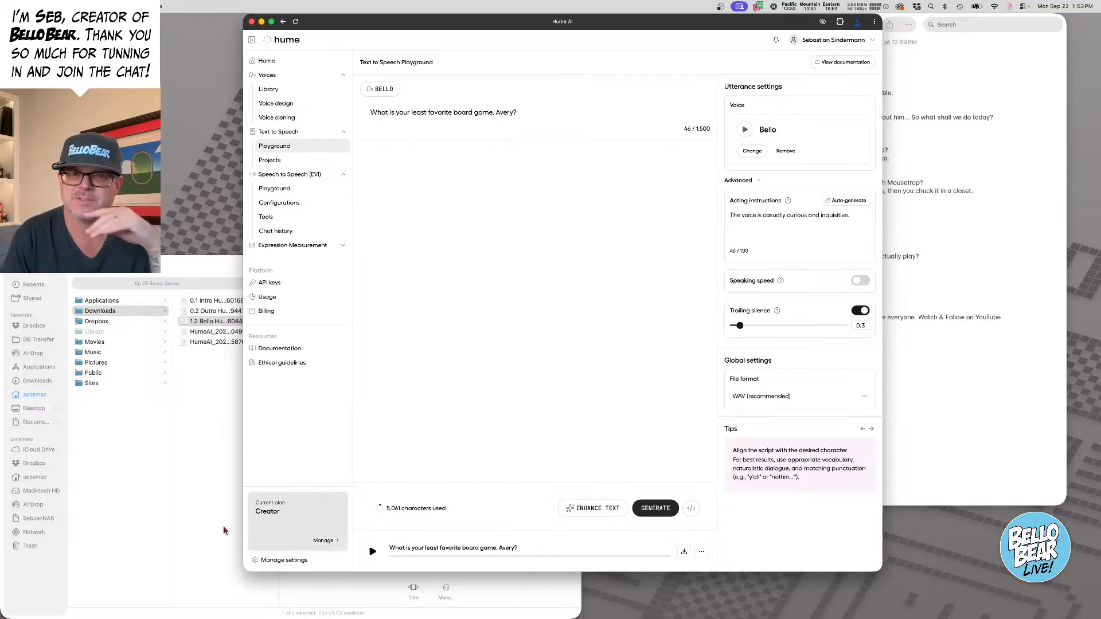
- Return to the Downloads folder in Finder and play the first downloaded Panel 2 take, the clip ending in "04957_0.wav"
left_click(186, 285)
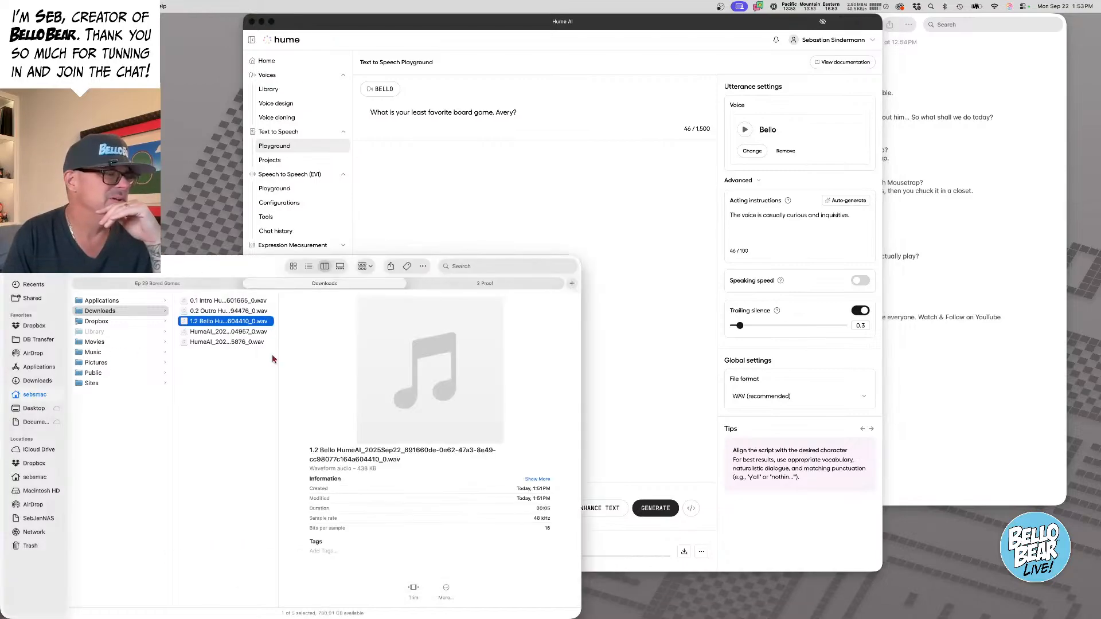
left_click(217, 341)
left_click(226, 332)
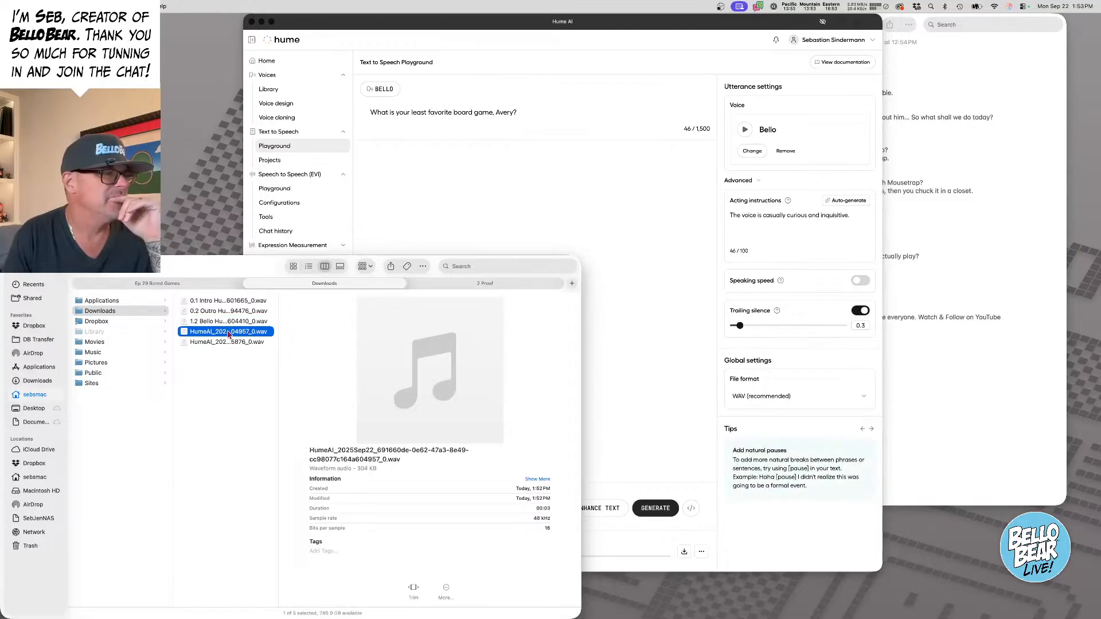
left_click(430, 372)
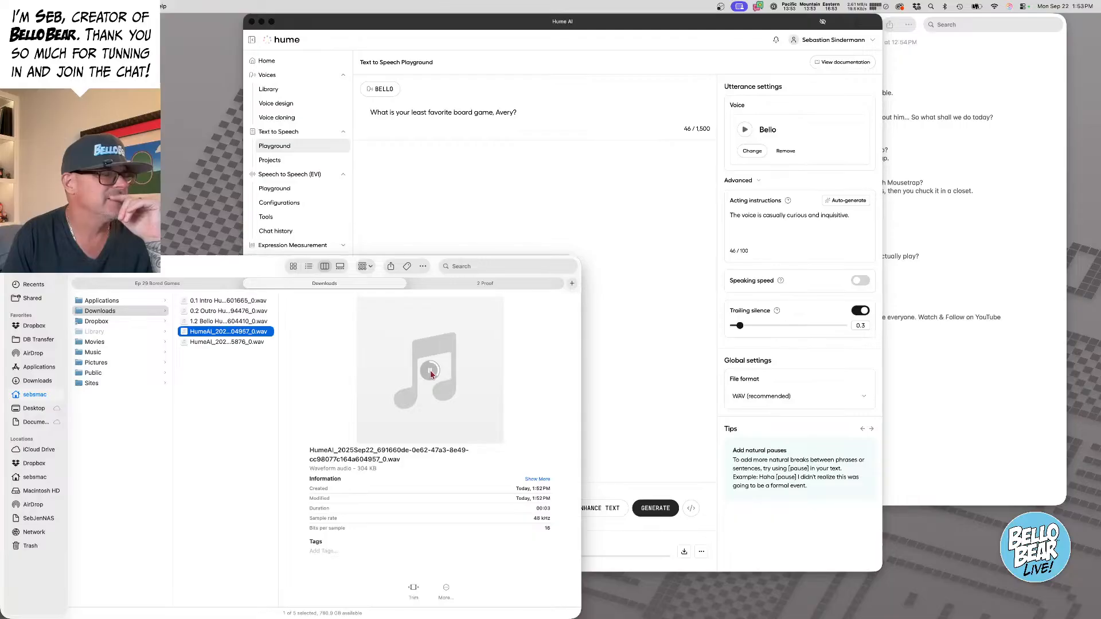
- Select the second downloaded Panel 2 take in Finder, then return to Hume AI and play the newest generated take
key("Down")
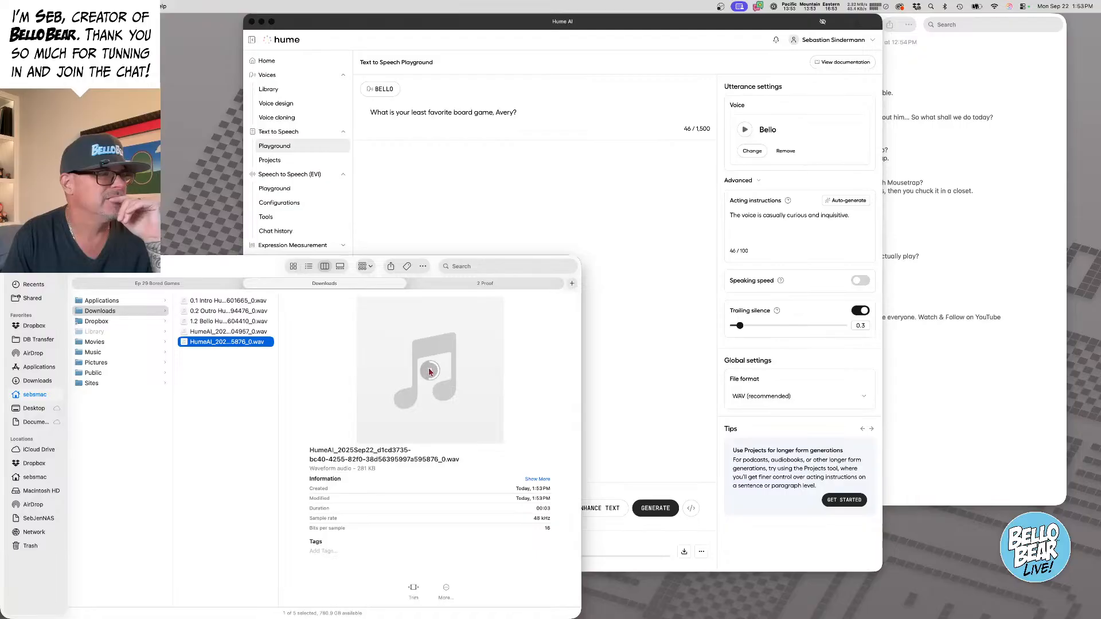
left_click(624, 386)
left_click(372, 552)
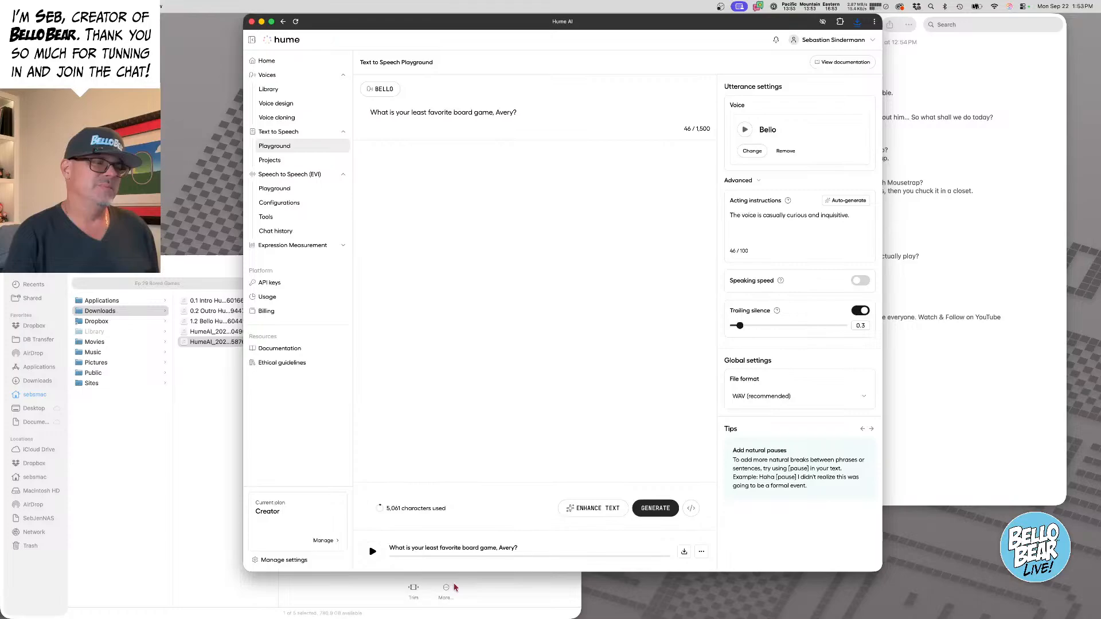
- Download the newest Panel 2 take from Hume AI as a WAV file, leaving the earlier clip's name as it is
left_click(198, 408)
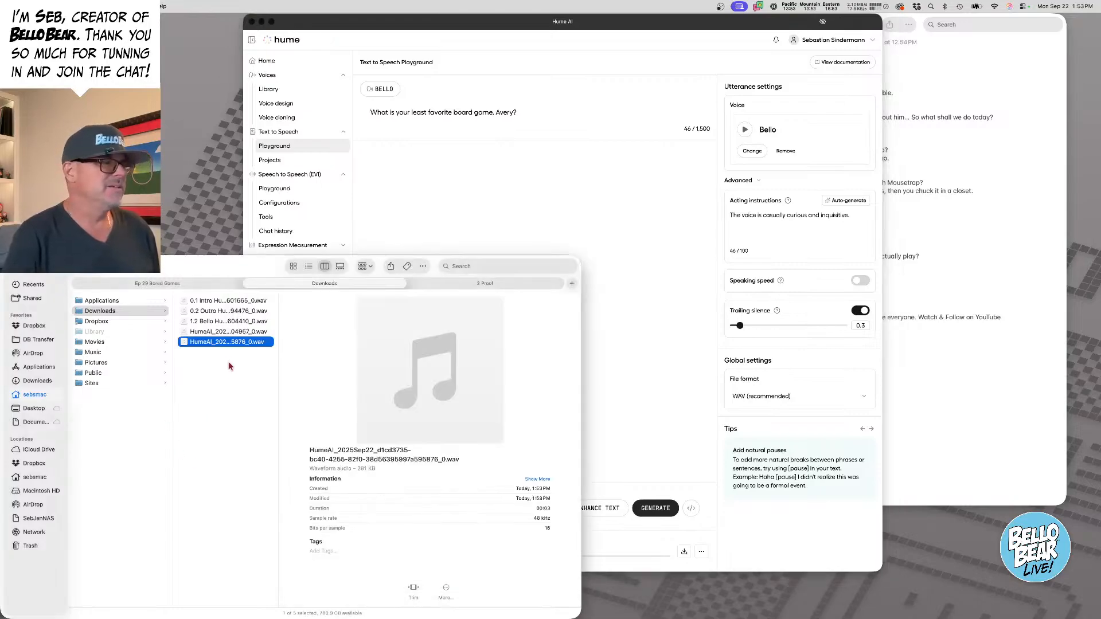
key("Return")
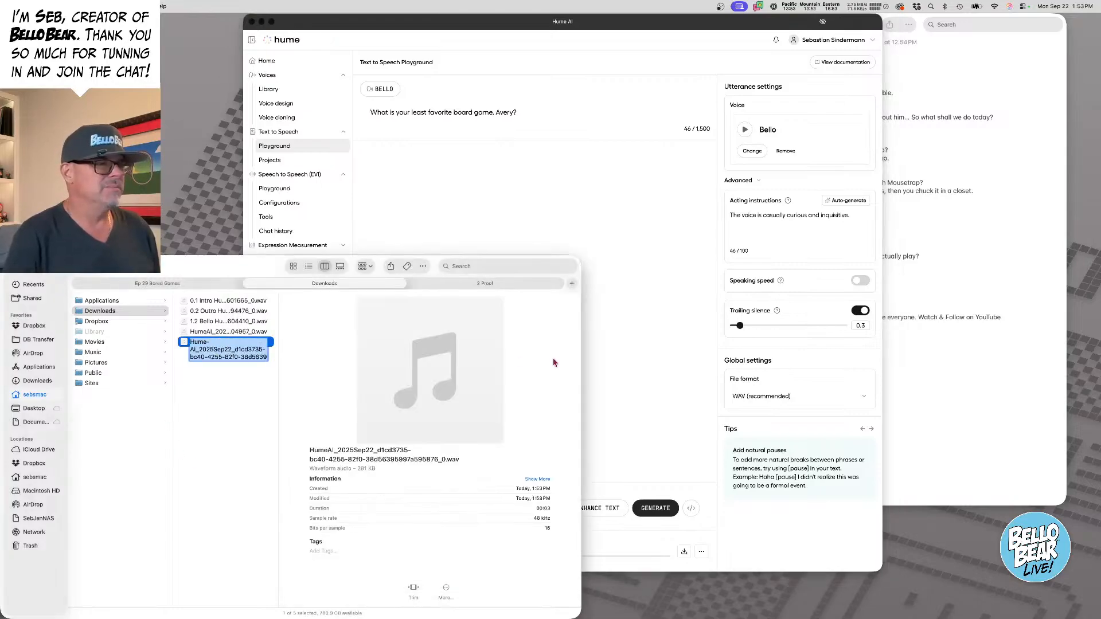
left_click(586, 400)
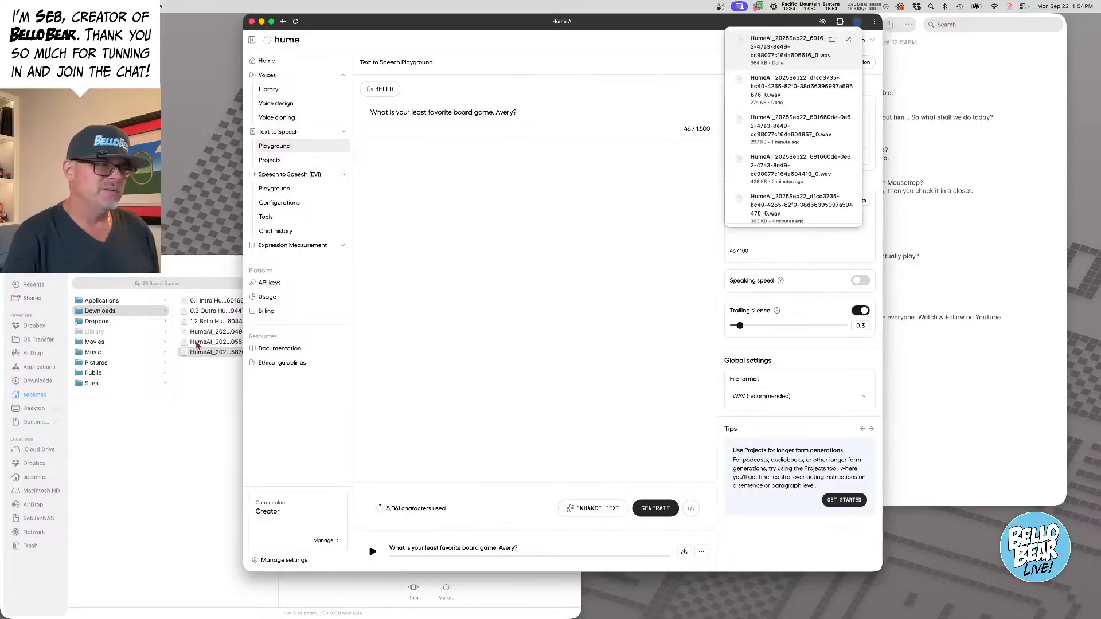
- In Finder, add the prefix "2.2 Bello" to the name of the newest downloaded clip, the one ending in "05516_0.wav"
left_click(198, 346)
left_click(206, 346)
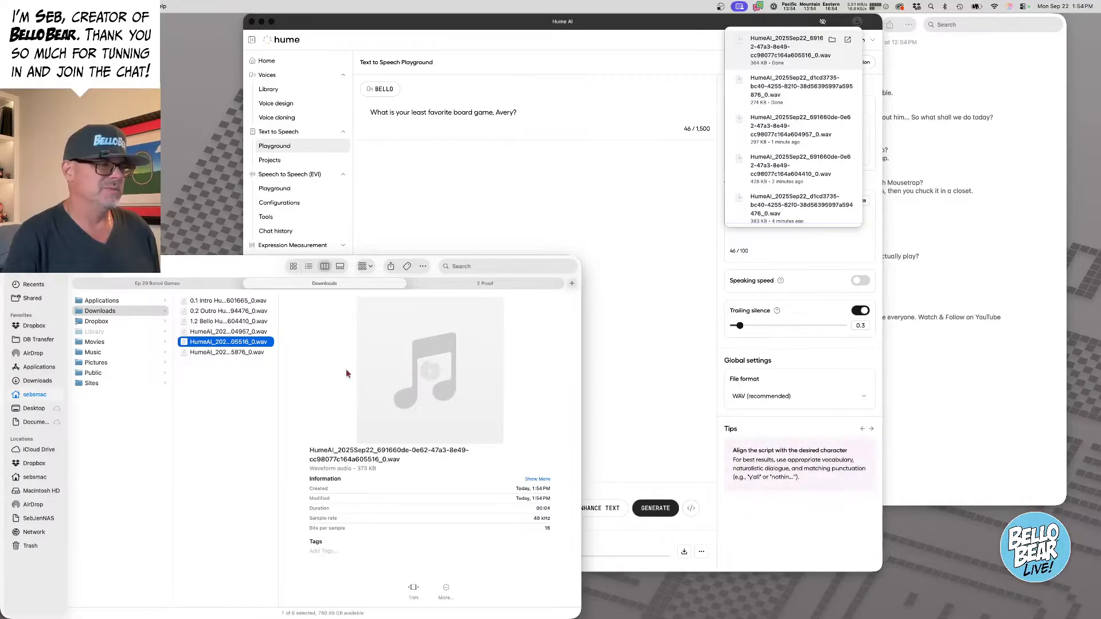
right_click(212, 347)
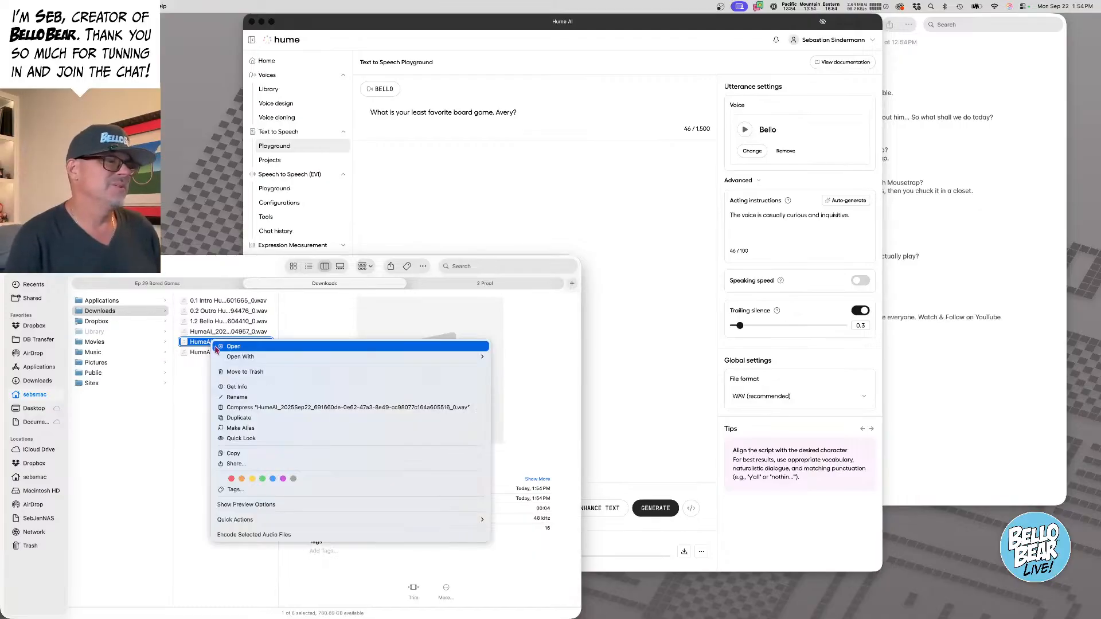
left_click(241, 396)
key("Left")
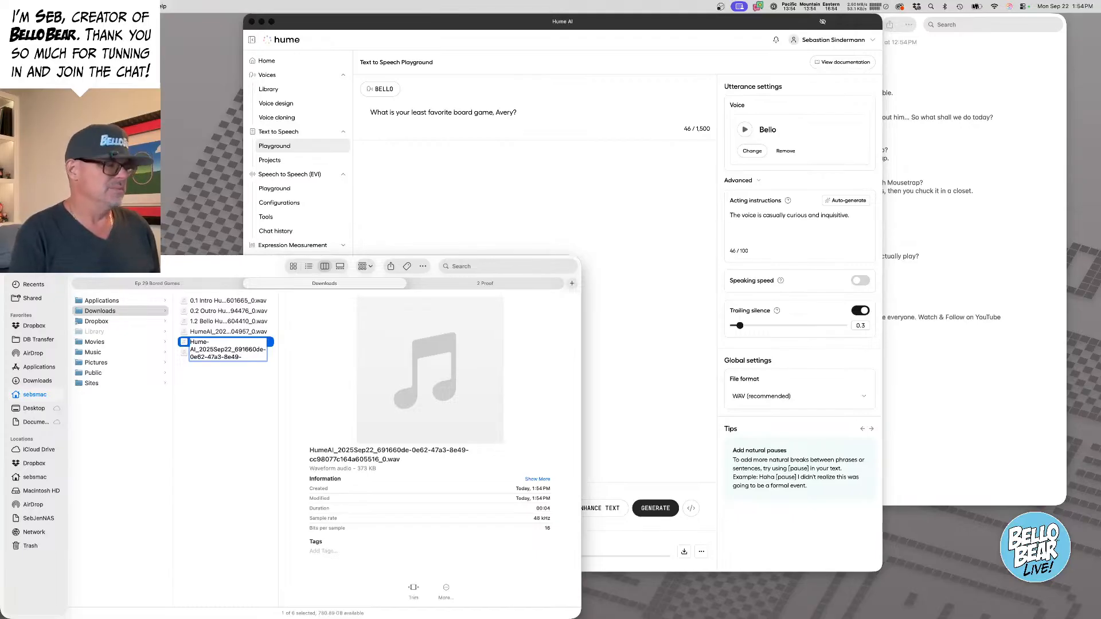
type("2")
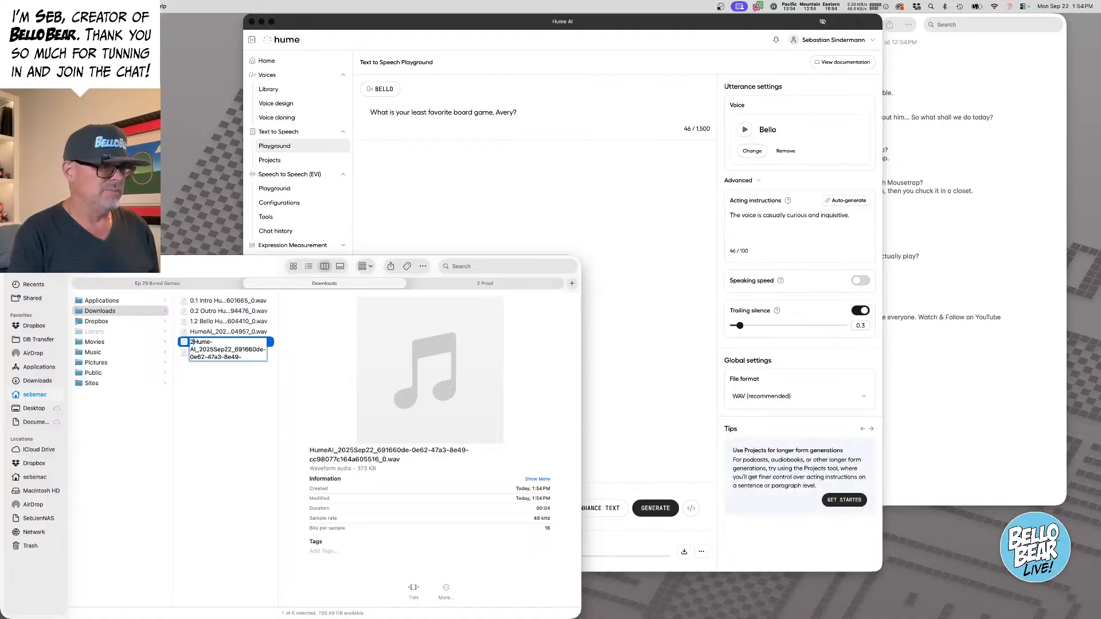
type(".2")
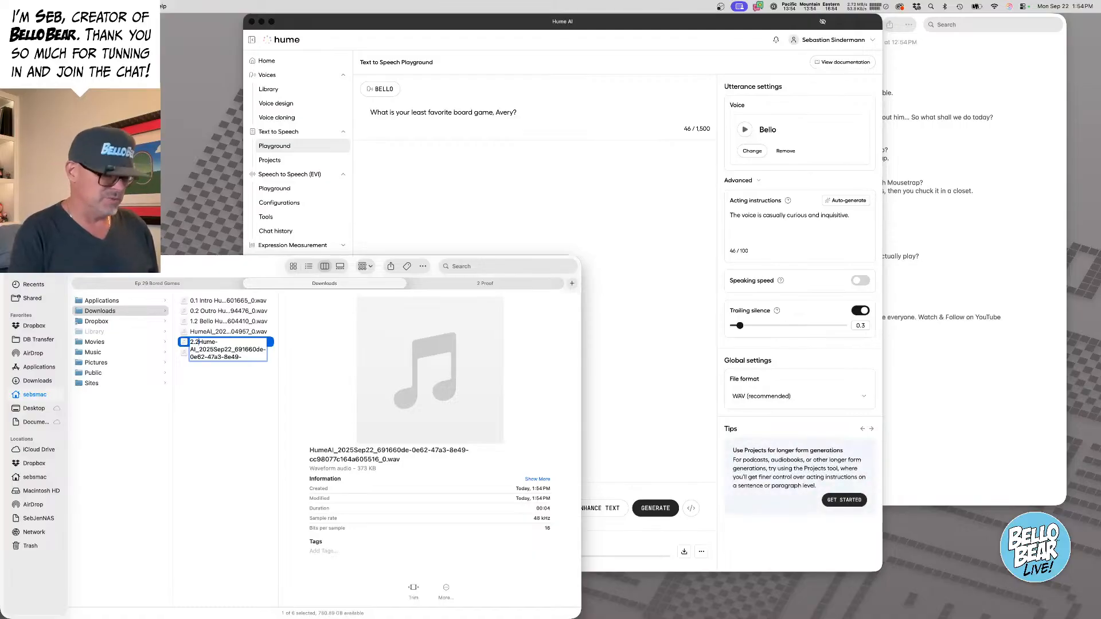
type(" Bello")
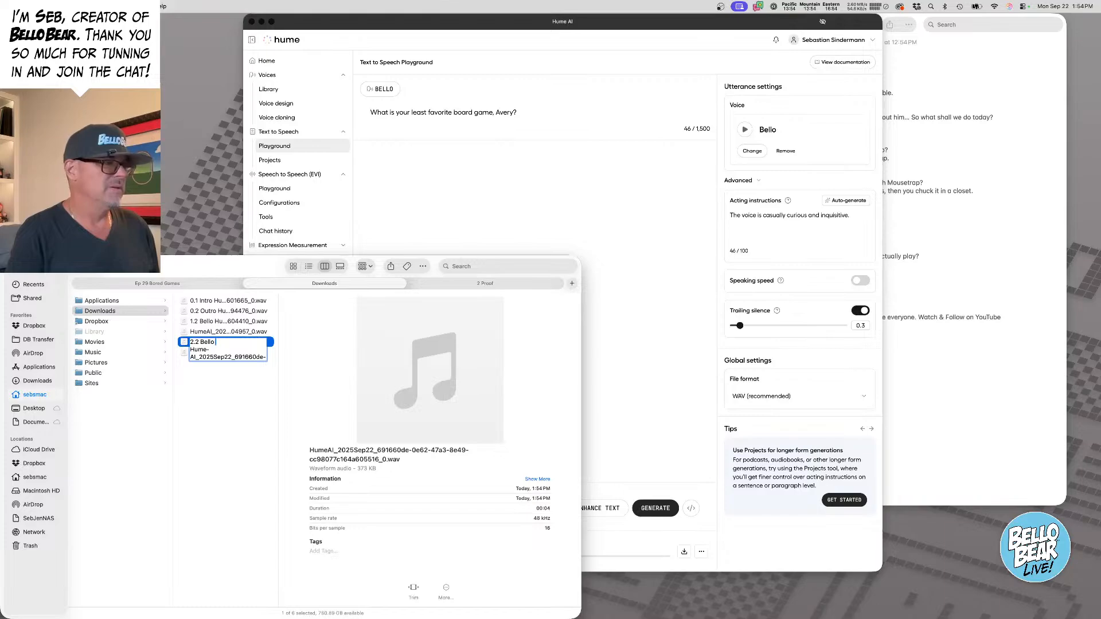
key("Return")
- Move the two unlabelled, unused Panel 2 takes in Downloads to the Trash
left_click(238, 352)
left_click(238, 343, "shift")
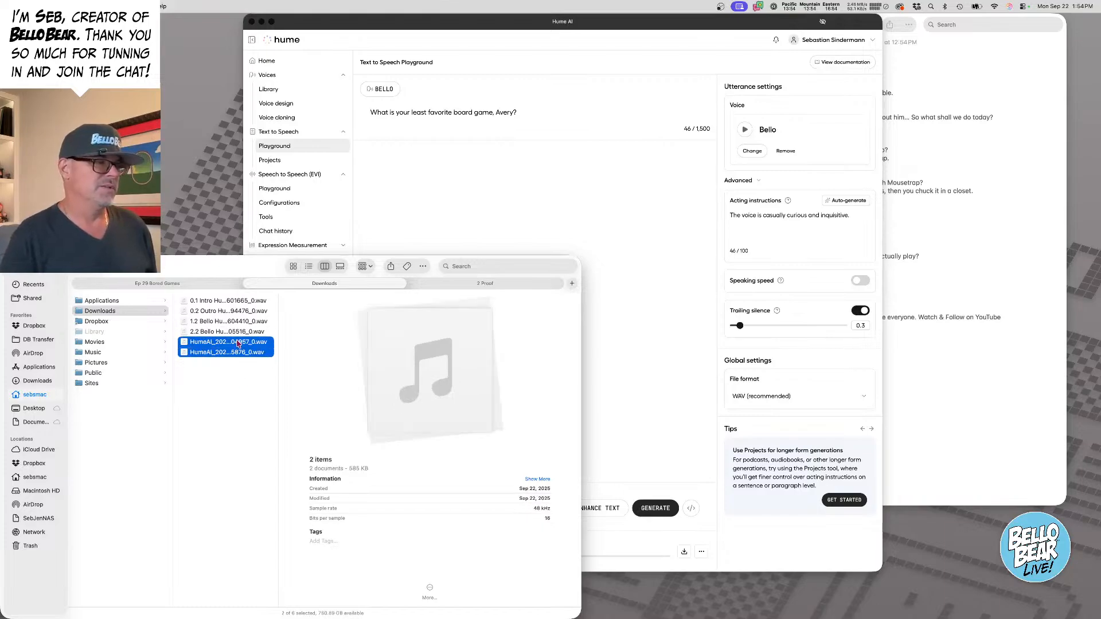
key("super+BackSpace")
- Copy Bello's Panel 3 line from the script in Notes and replace the text in the Hume AI playground with it
left_click(984, 242)
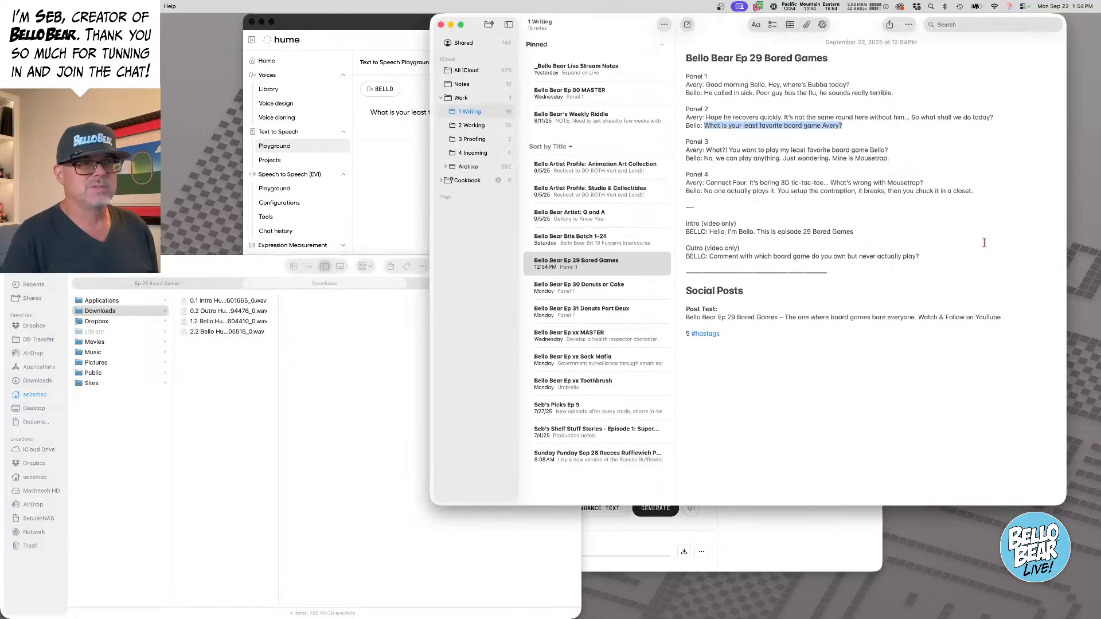
left_click_drag(702, 158, 889, 158)
key("super+c")
left_click(413, 141)
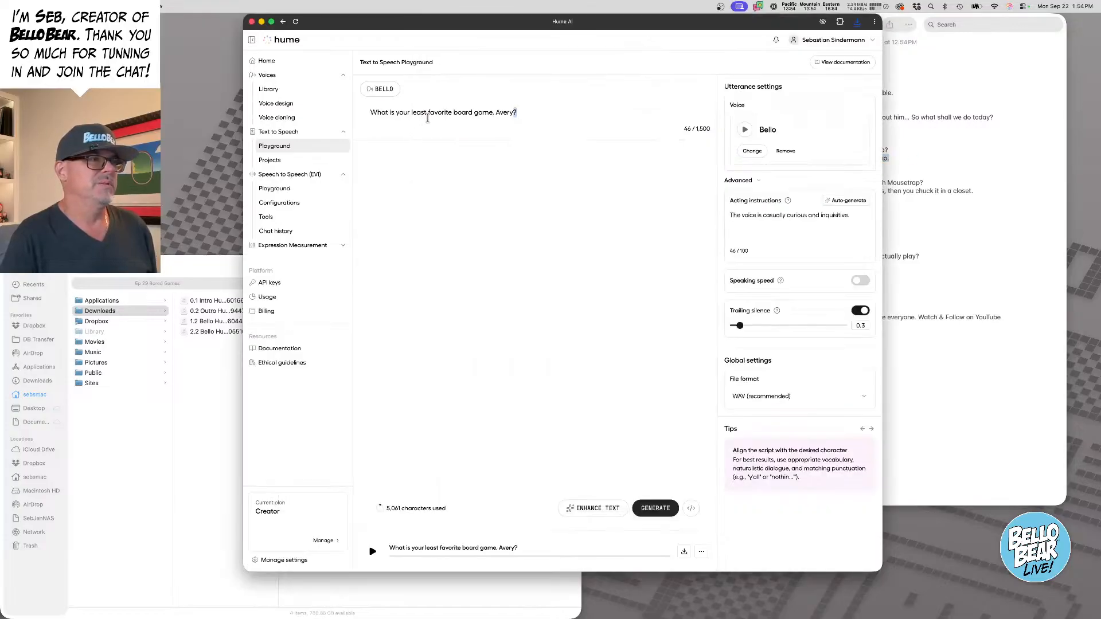
key("super+a")
key("super+v")
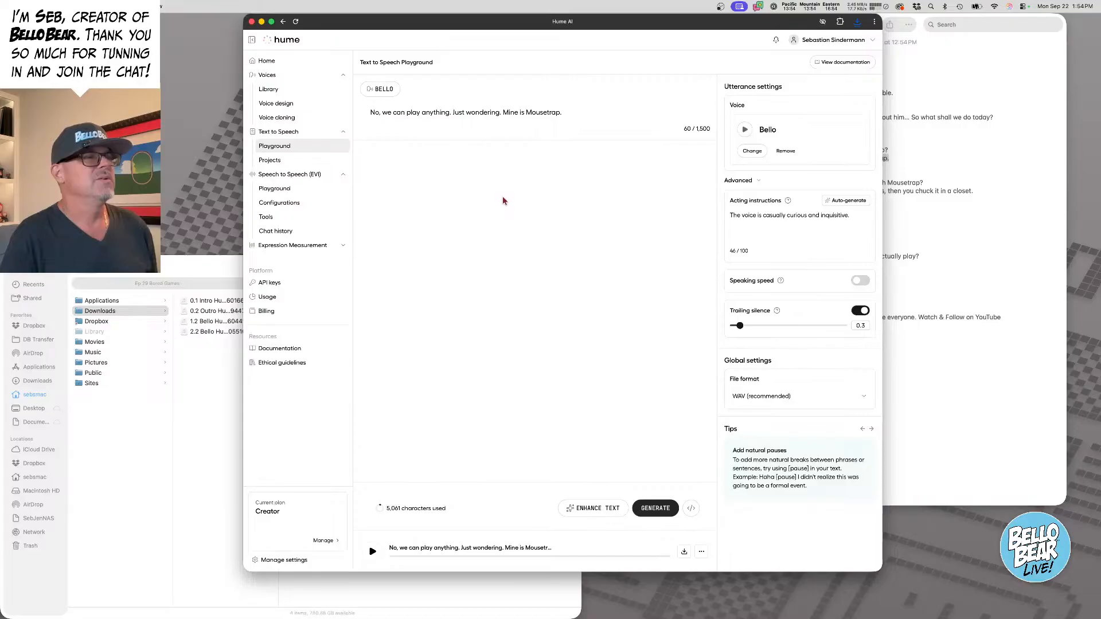
- Auto-generate acting instructions for the Panel 3 line, generate and play the speech, and download it as a WAV file
left_click(848, 200)
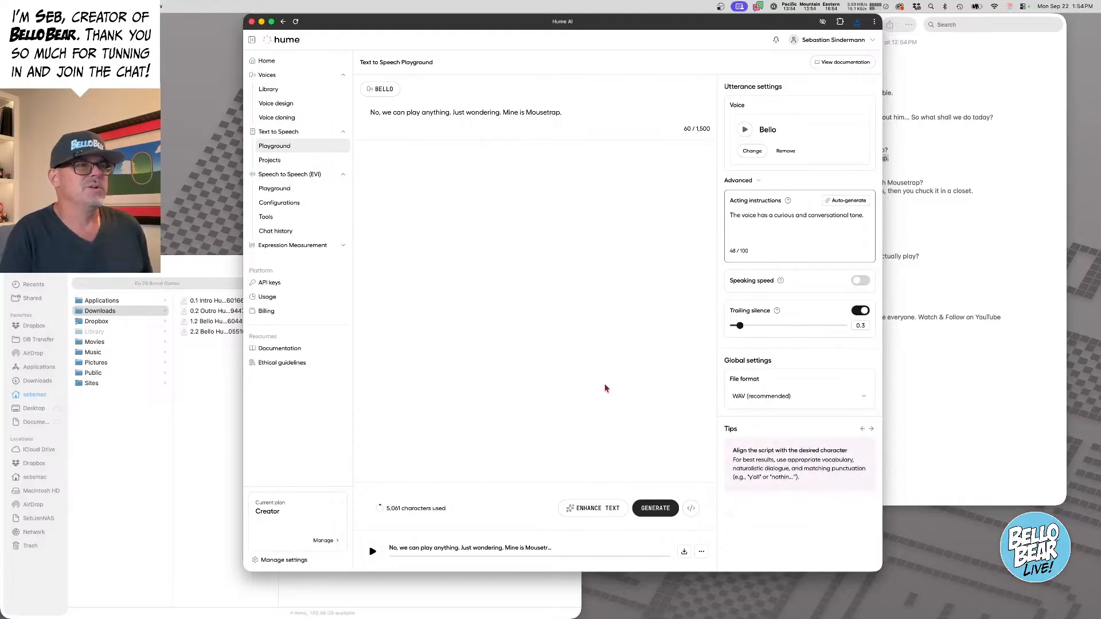
left_click(652, 508)
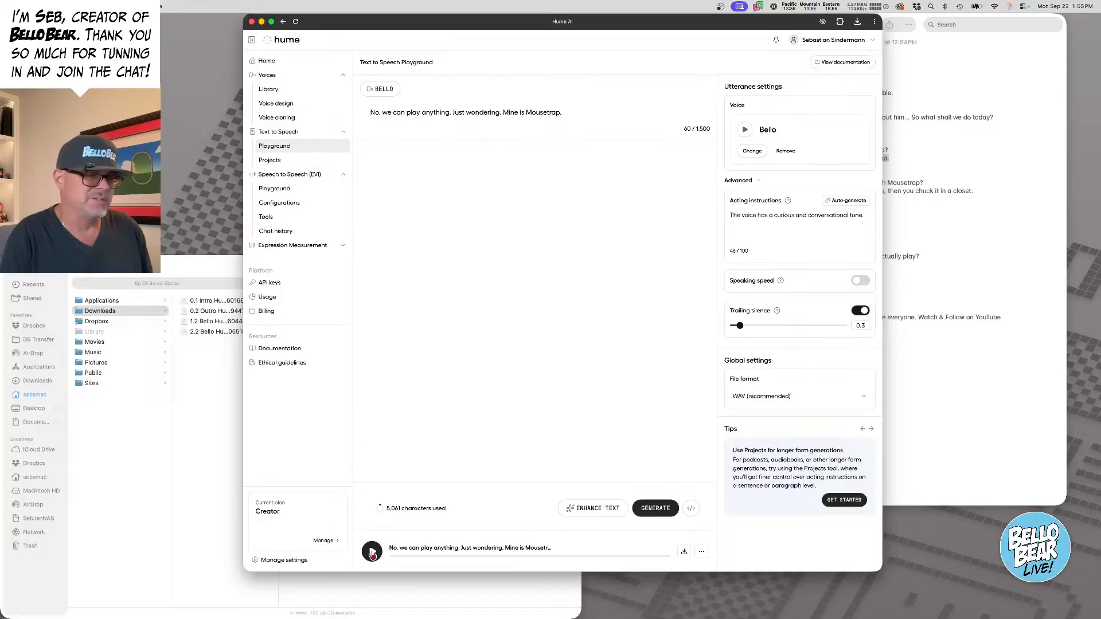
left_click(372, 554)
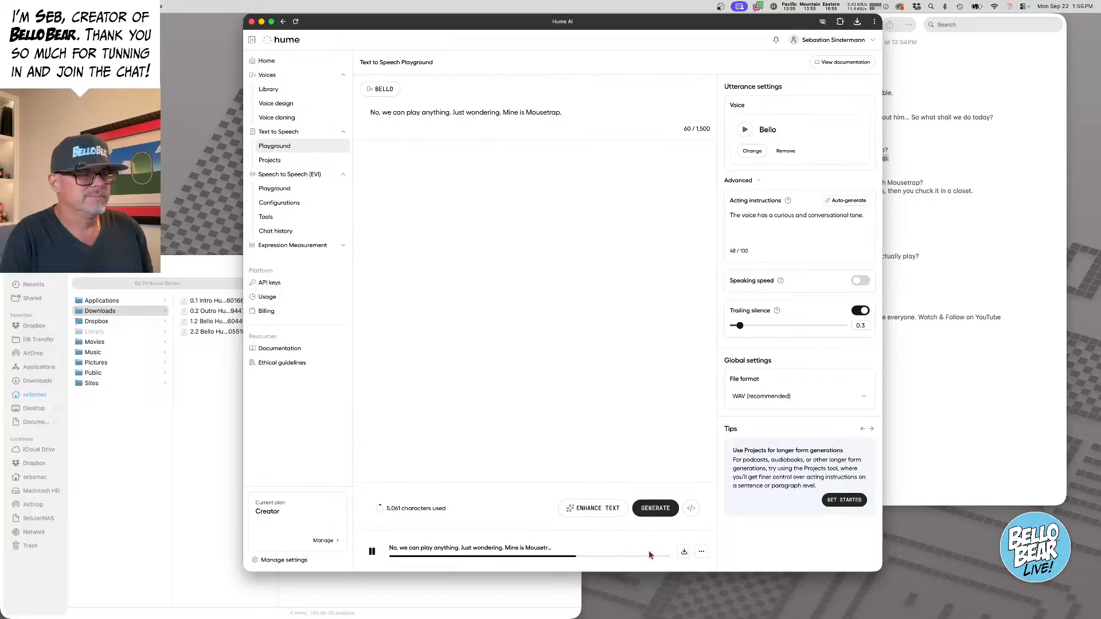
left_click(683, 552)
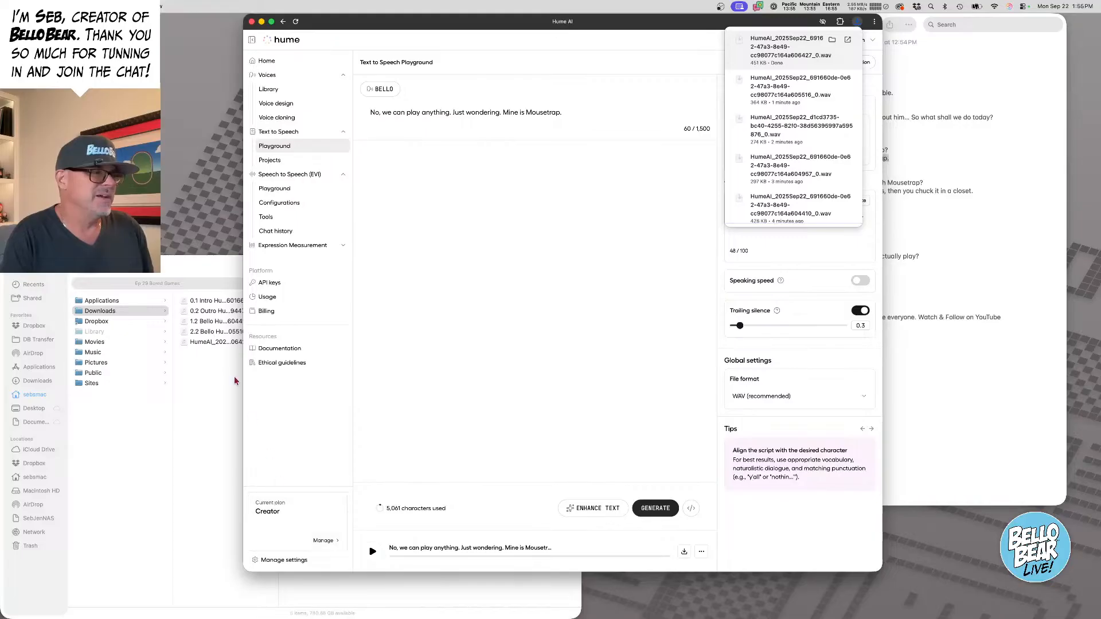
- In Finder, add the prefix "3.2 Bello" to the name of the downloaded Panel 3 clip ending in "06427_0.wav"
left_click(218, 359)
left_click(210, 344)
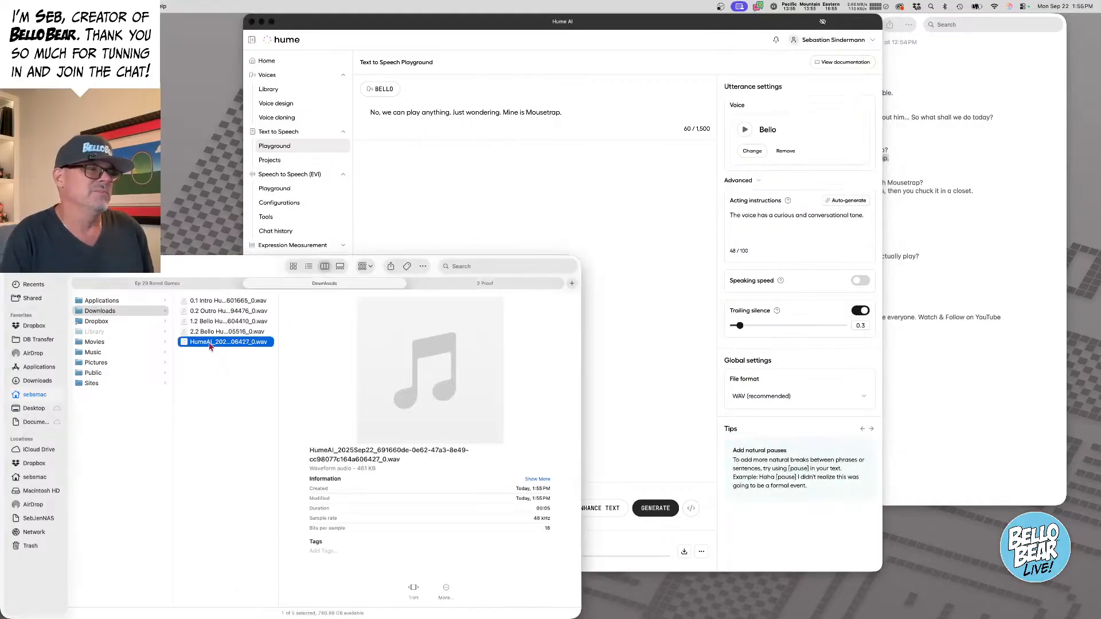
right_click(210, 345)
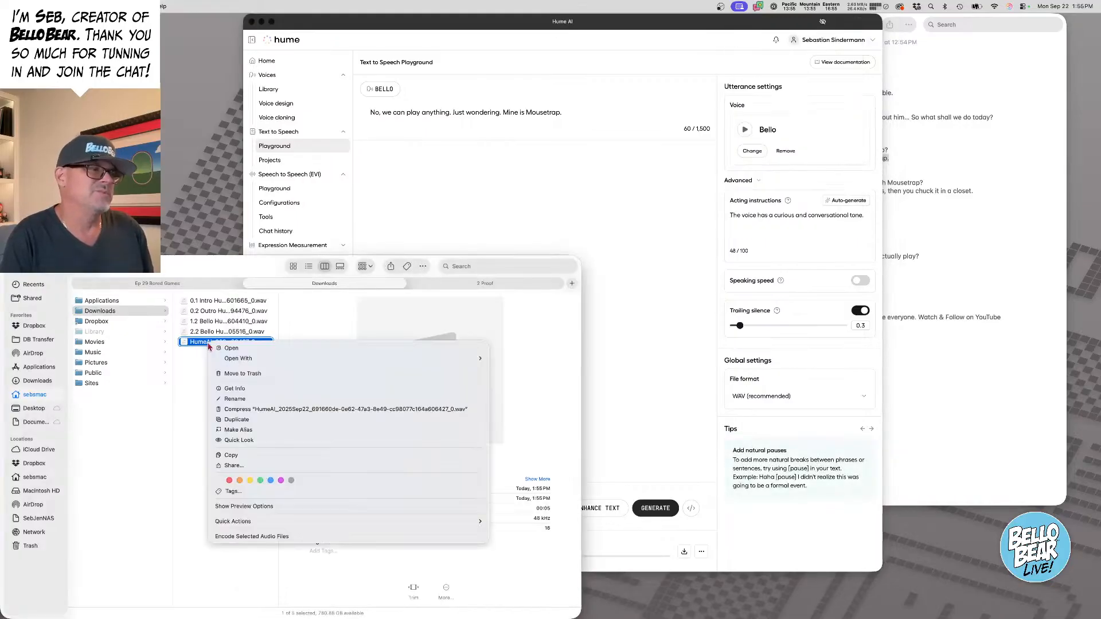
left_click(263, 399)
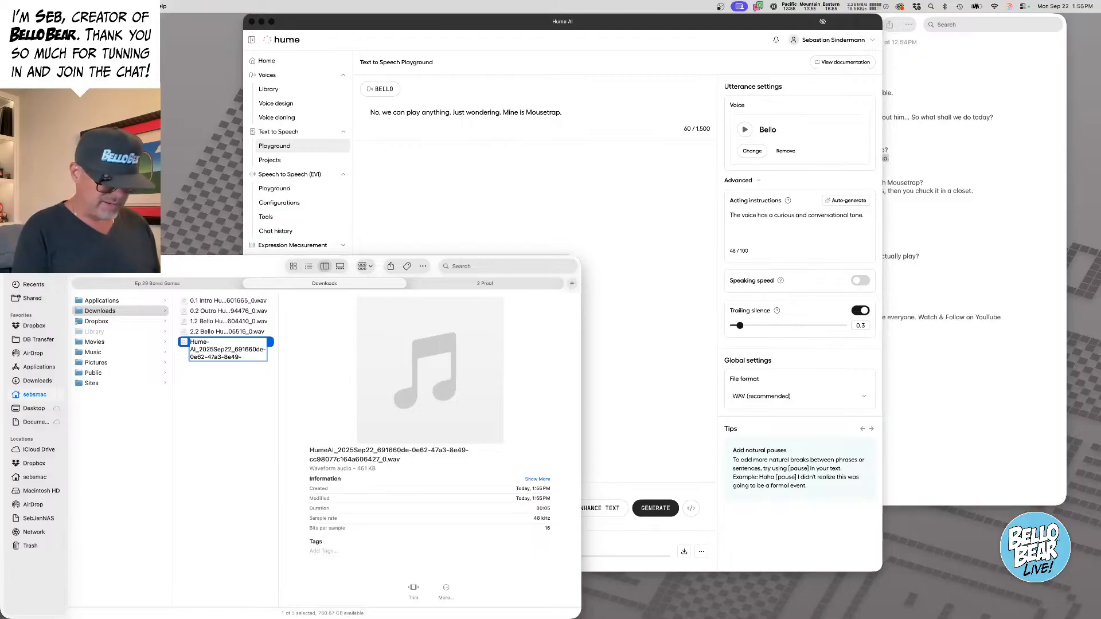
type("3.")
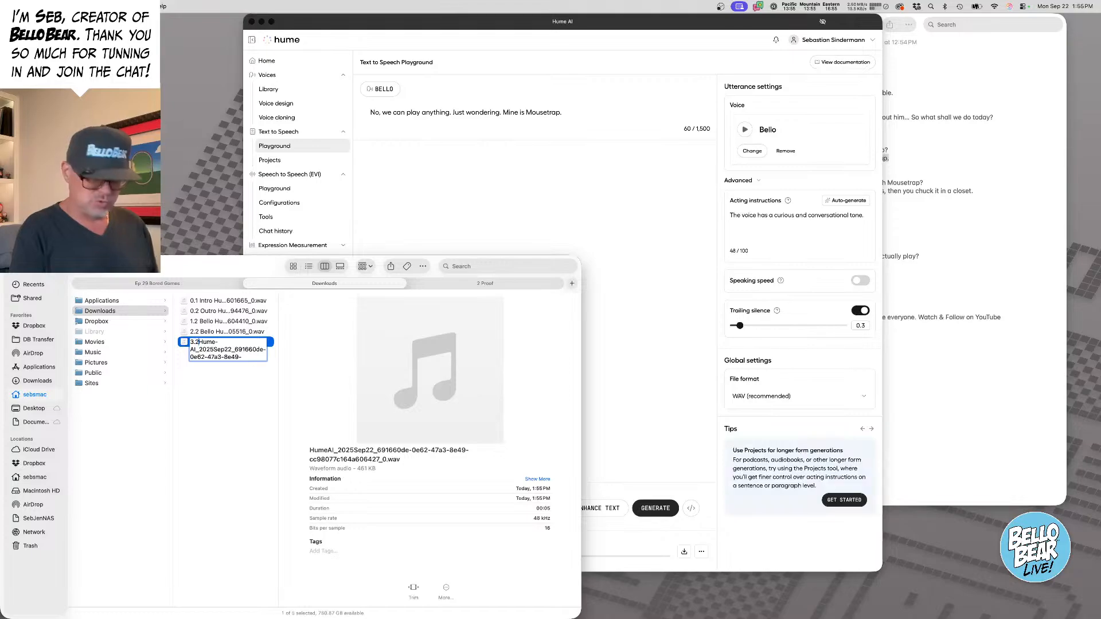
type("2 Bello")
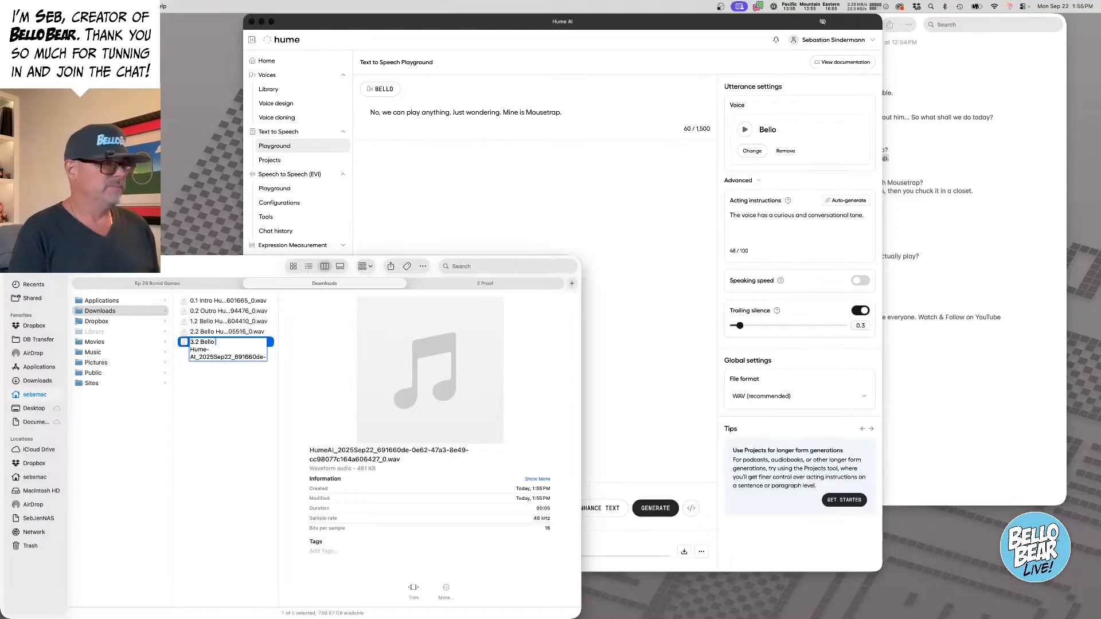
key("Return")
- Copy Bello's Panel 4 line from the script in Notes and replace the Panel 3 text in the Hume AI playground with it
left_click(992, 236)
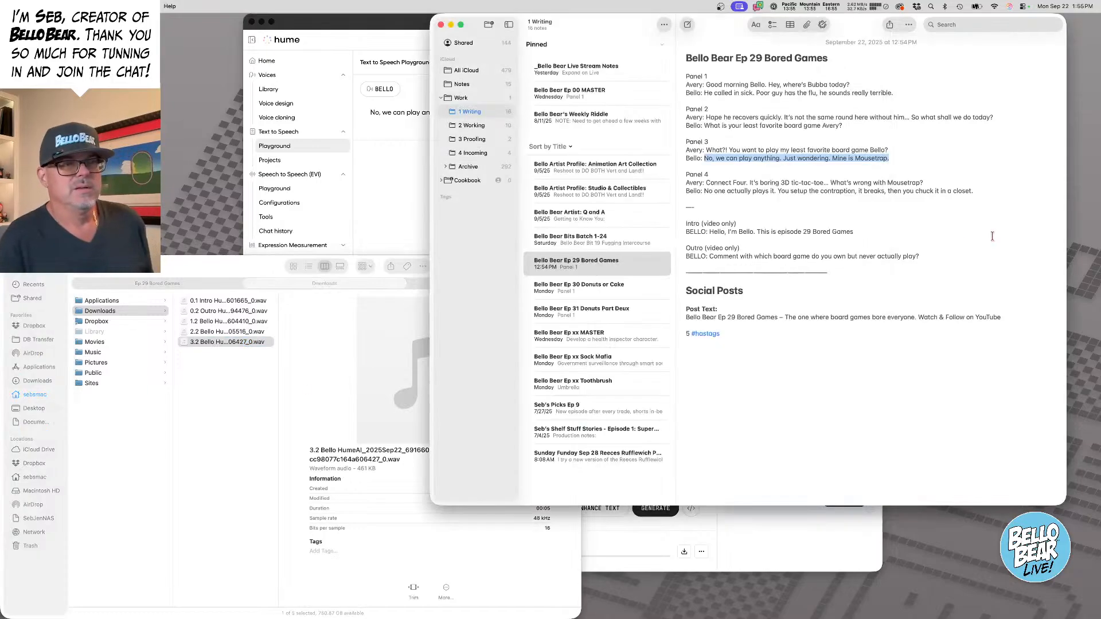
left_click_drag(704, 191, 973, 191)
key("super+c")
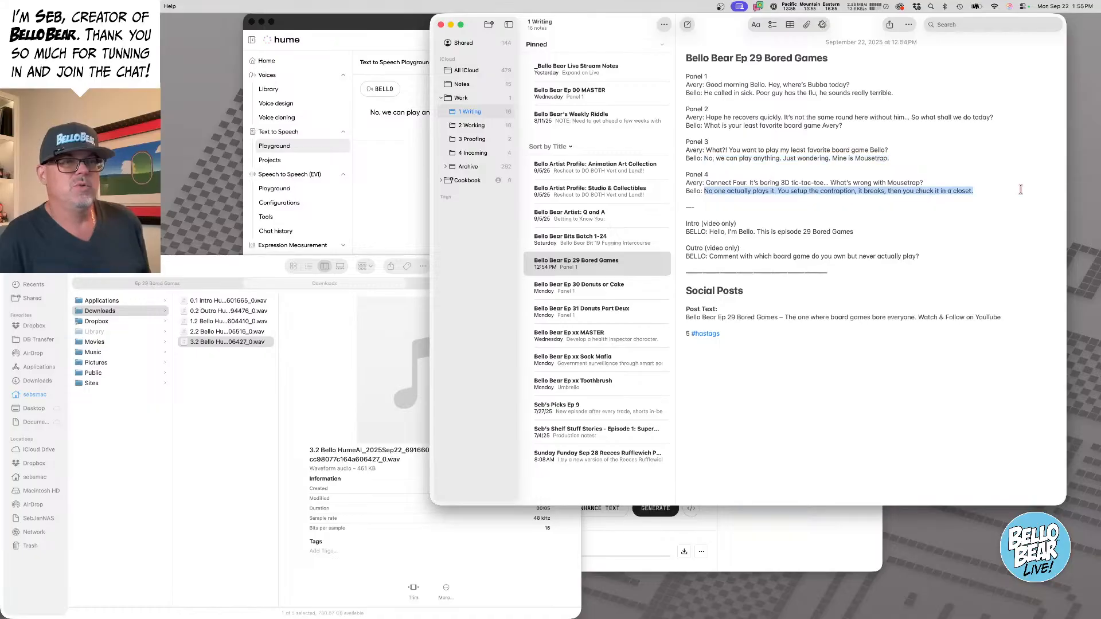
left_click(390, 180)
triple_click(524, 112)
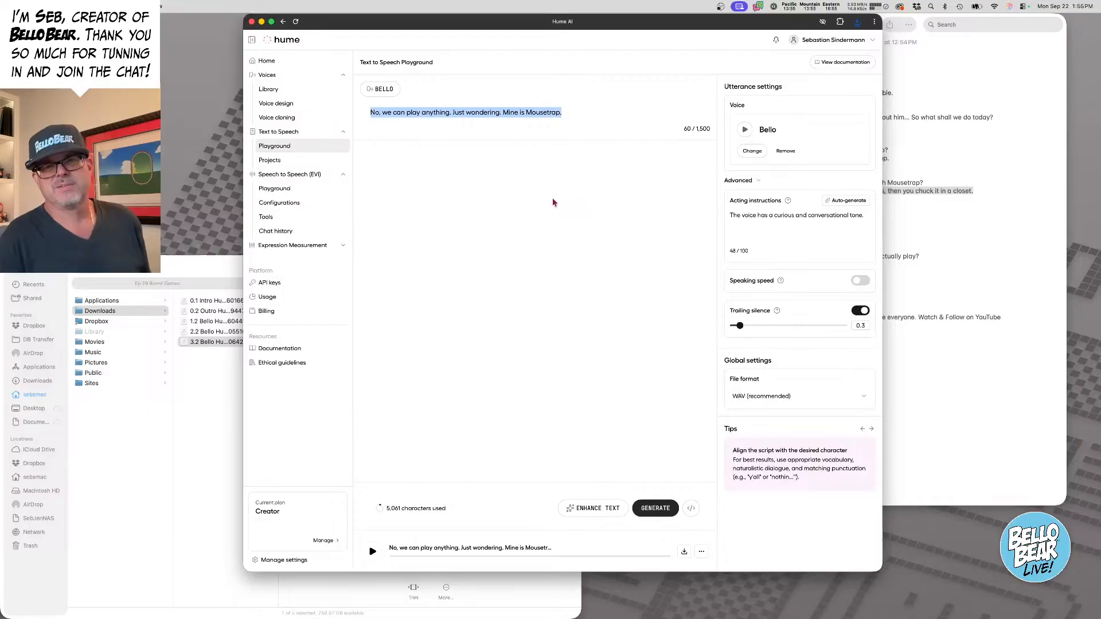
key("super+v")
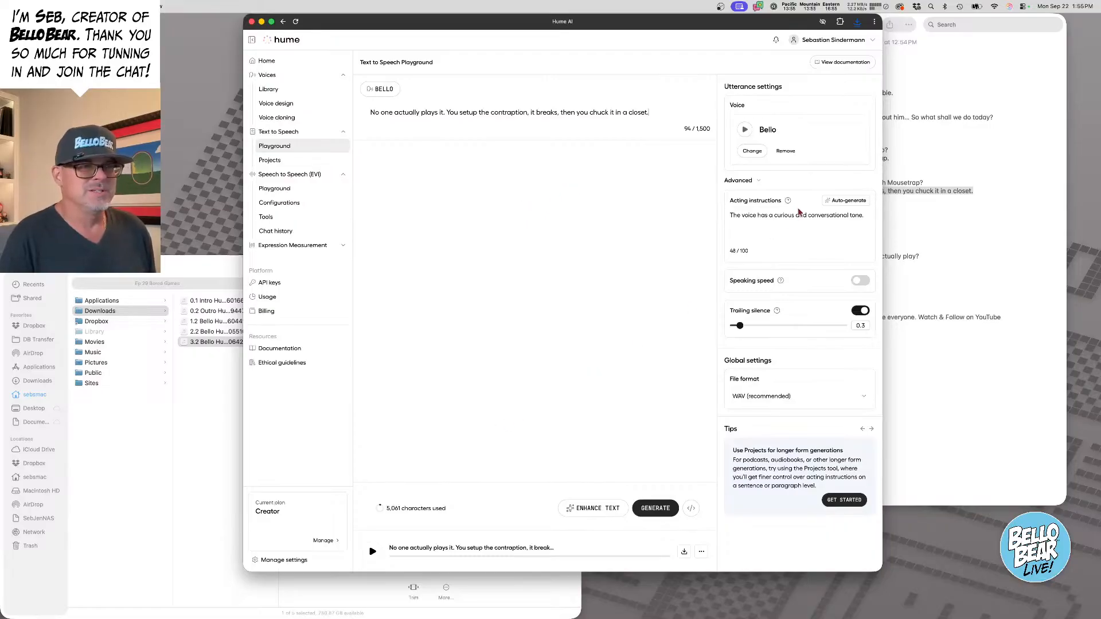
- Auto-generate acting instructions for the Panel 4 line, generate and play the speech, and download this first take
left_click(851, 200)
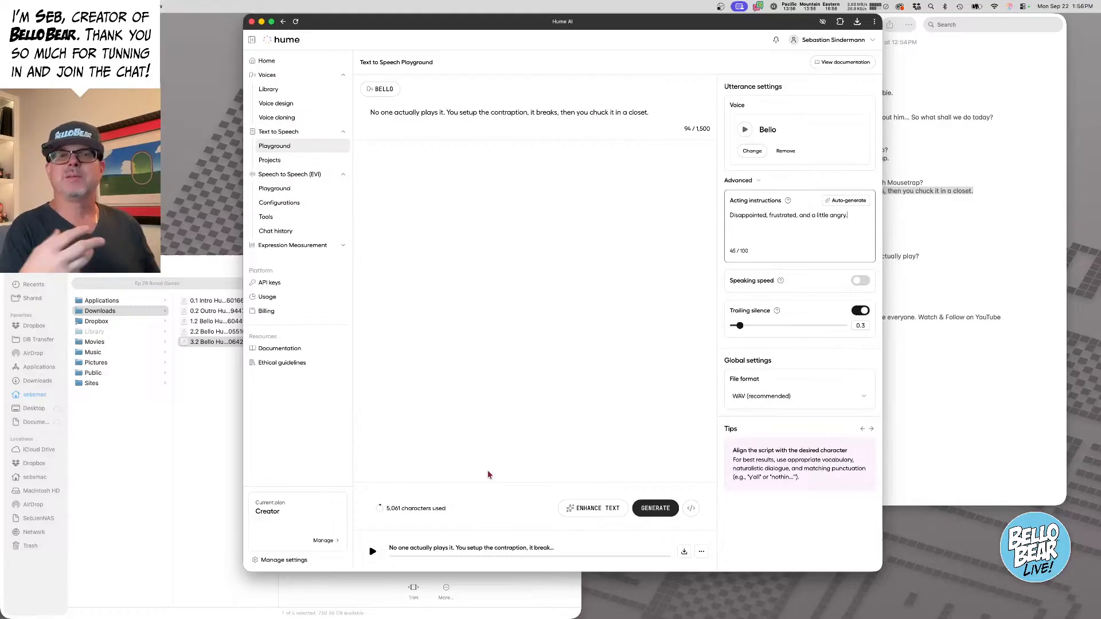
left_click(658, 512)
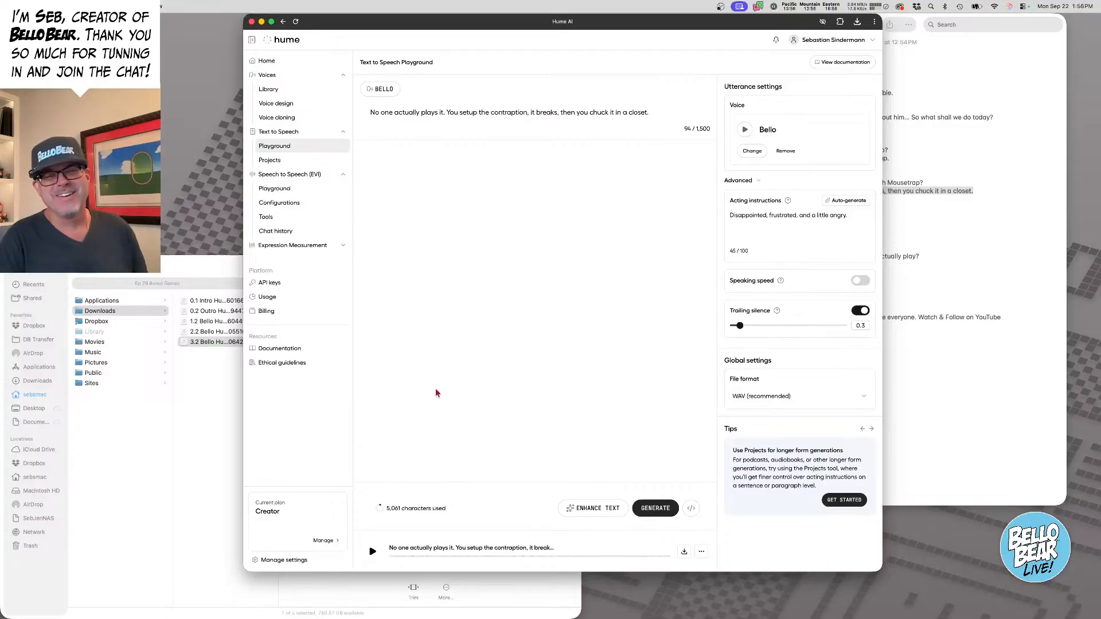
left_click(372, 553)
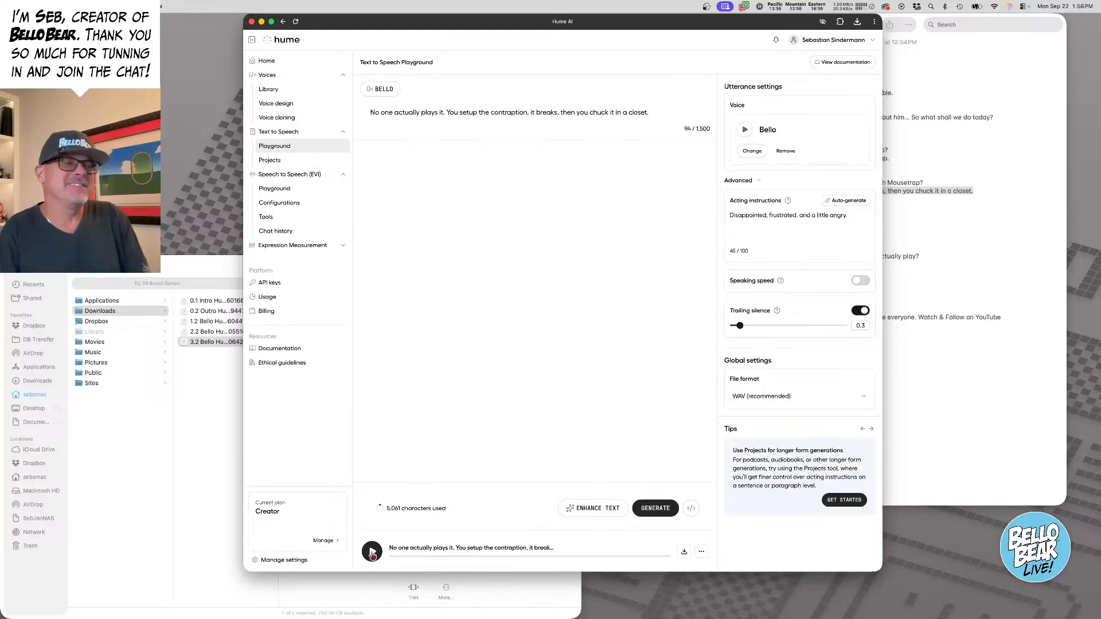
left_click(684, 552)
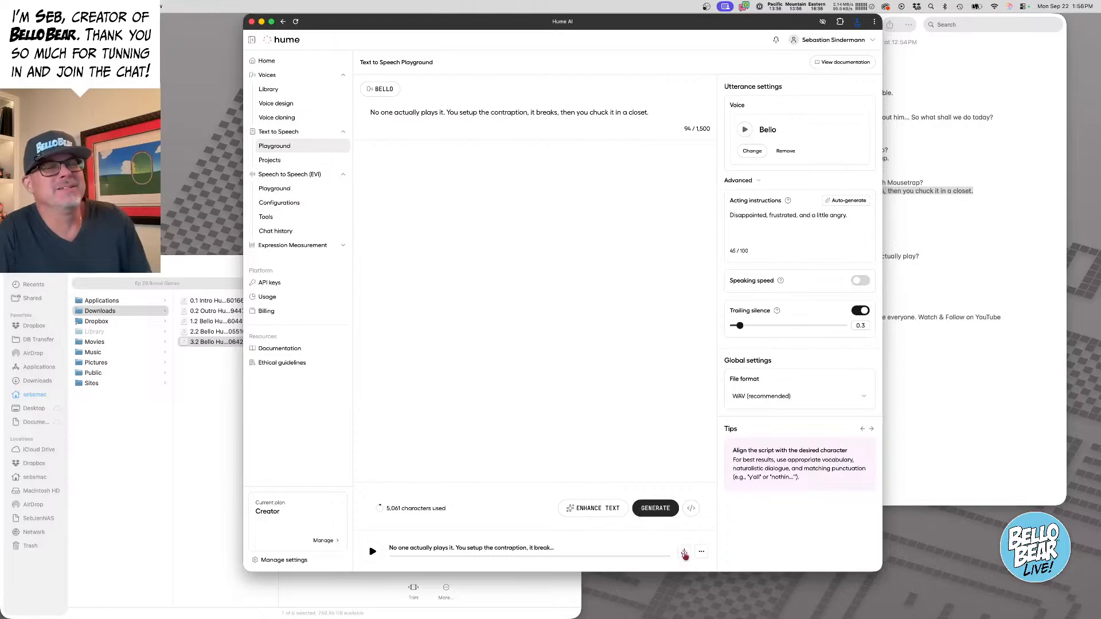
- Auto-generate new acting instructions for the Panel 4 line, regenerate the speech and play this second take
left_click(847, 200)
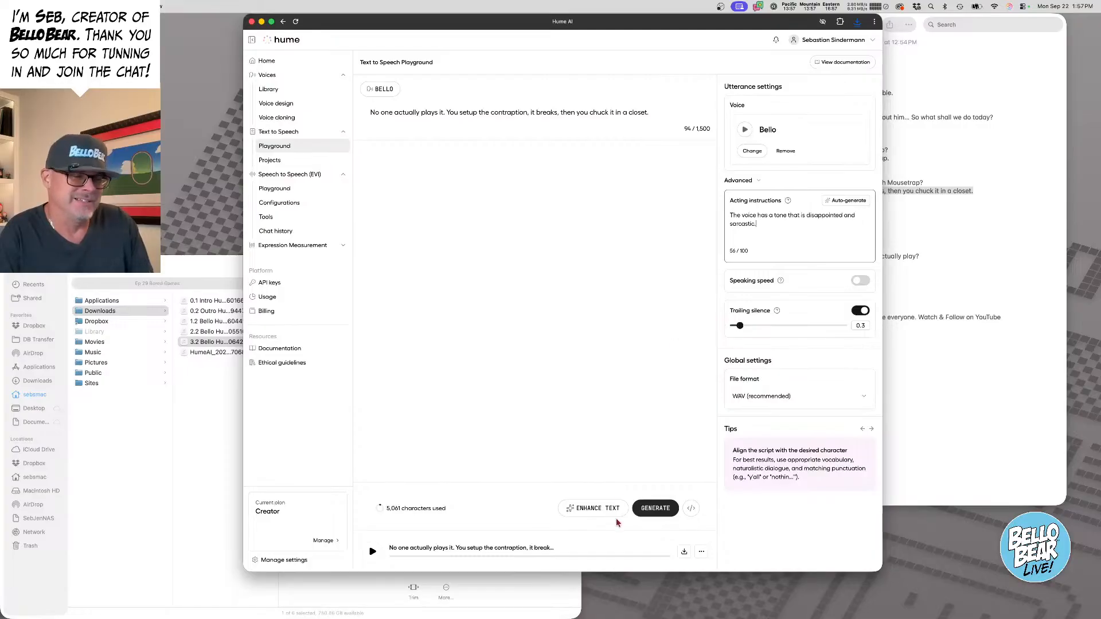
left_click(660, 509)
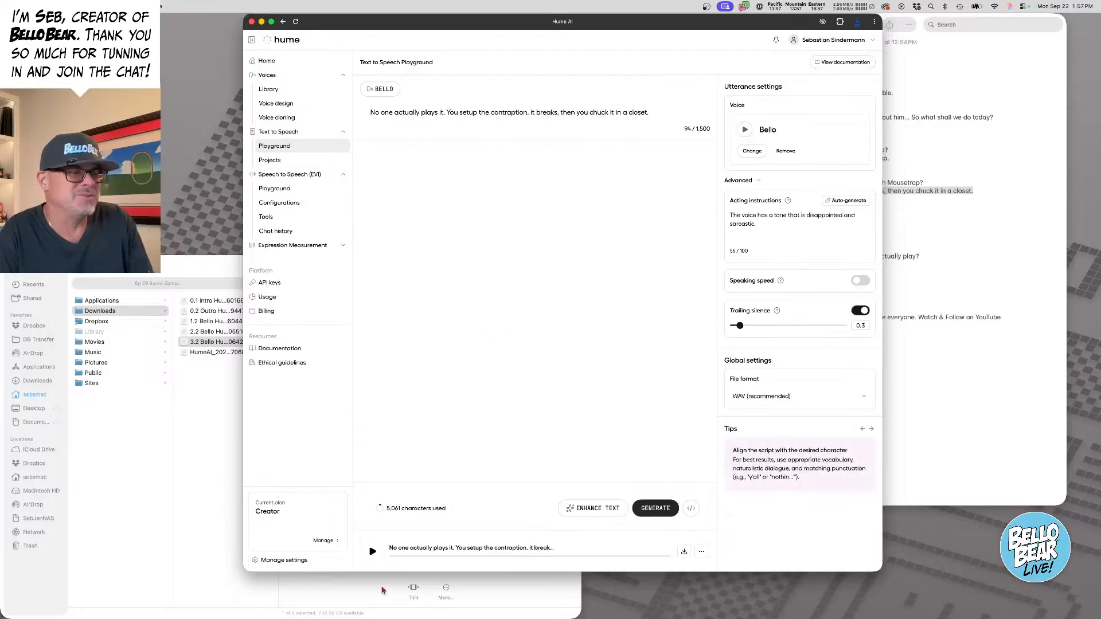
left_click(372, 552)
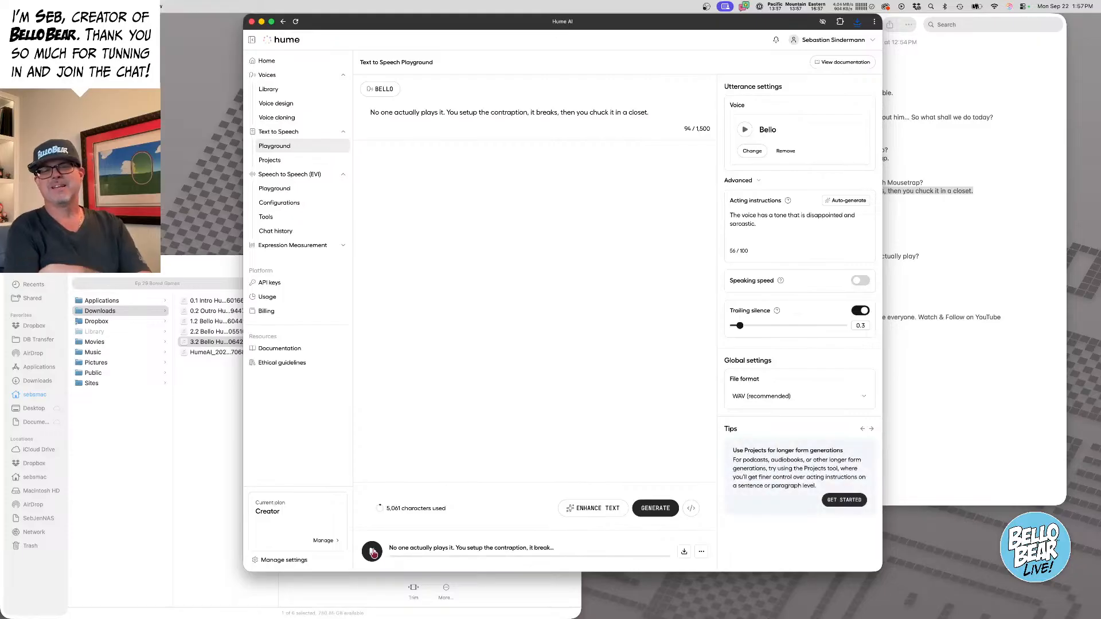
- Change the full stop after "plays it" to an ellipsis in the Panel 4 line, regenerate the speech and download this take
left_click(446, 112)
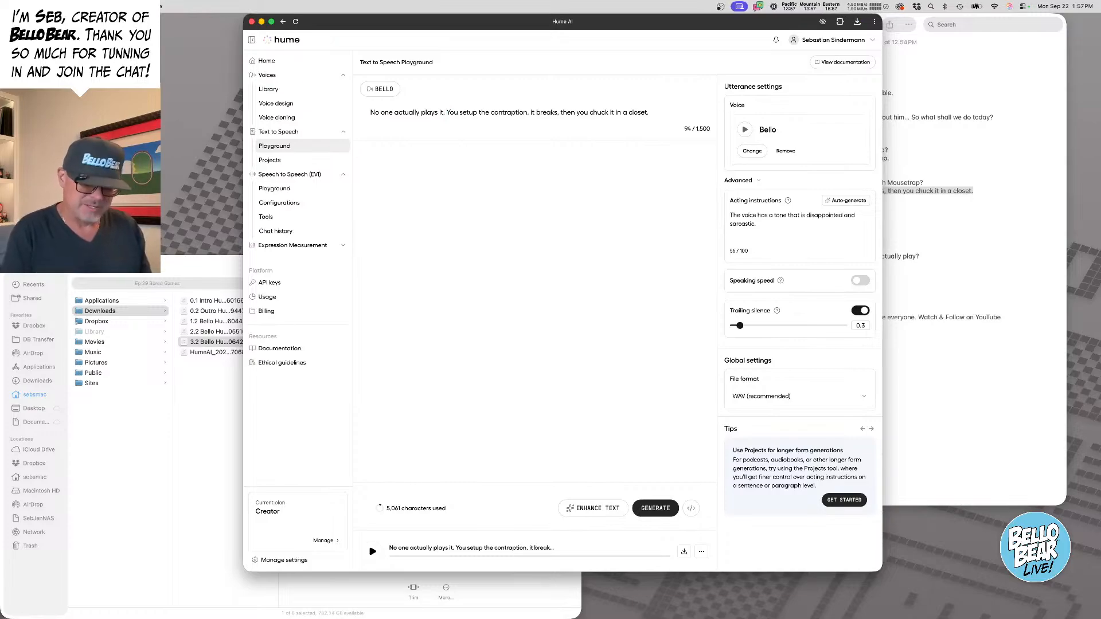
type("..")
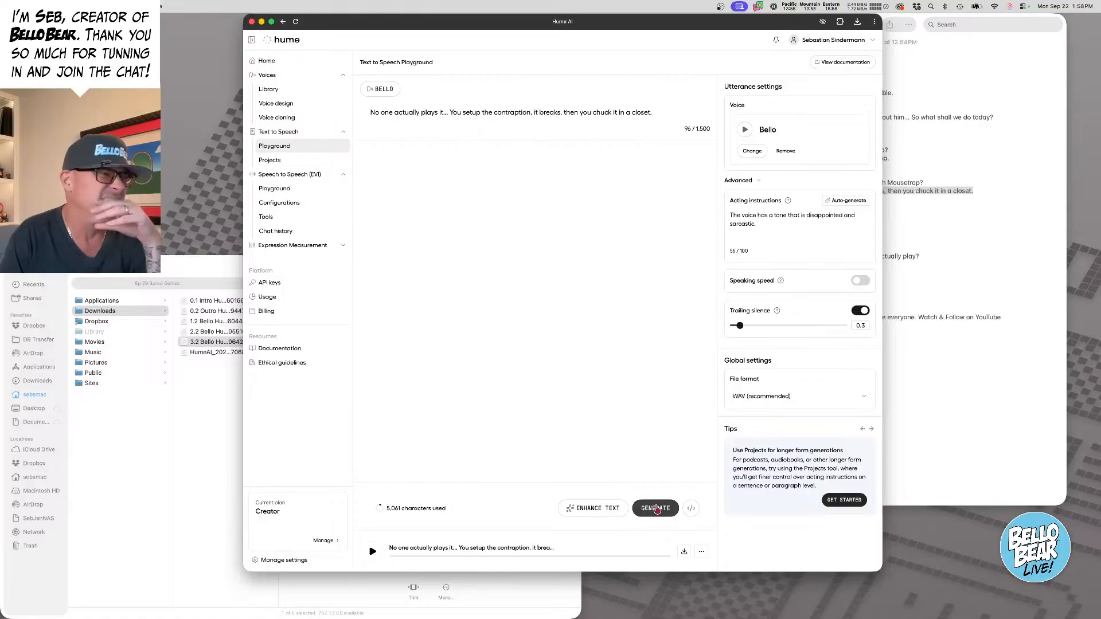
left_click(654, 508)
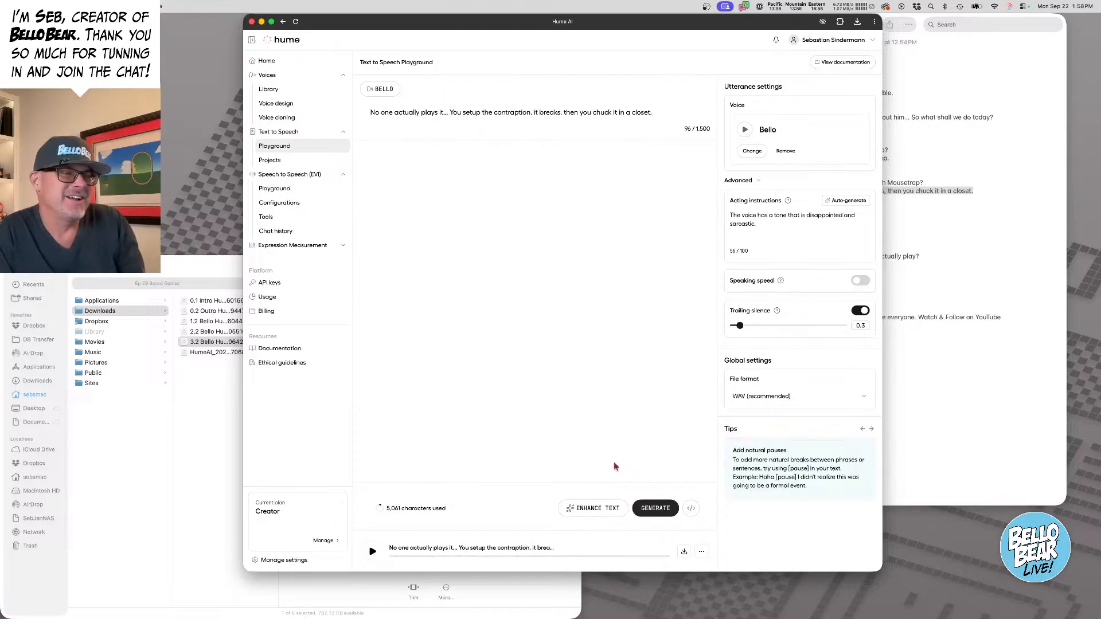
left_click(684, 553)
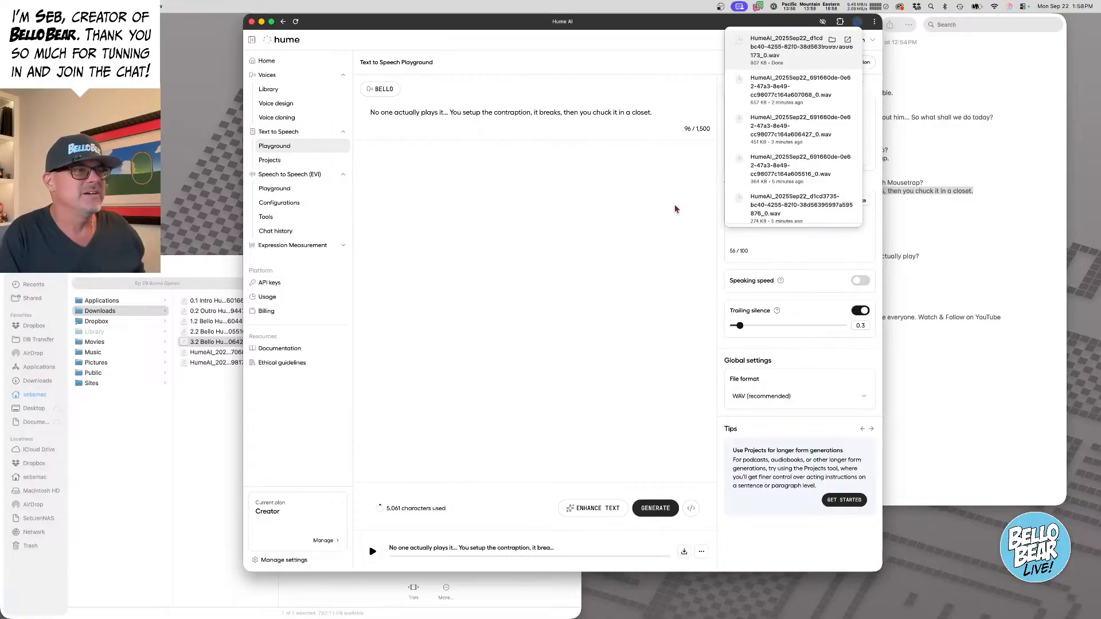
- Replace the comma after "it breaks" with "!..." in the Panel 4 line and regenerate the speech
key("Right")
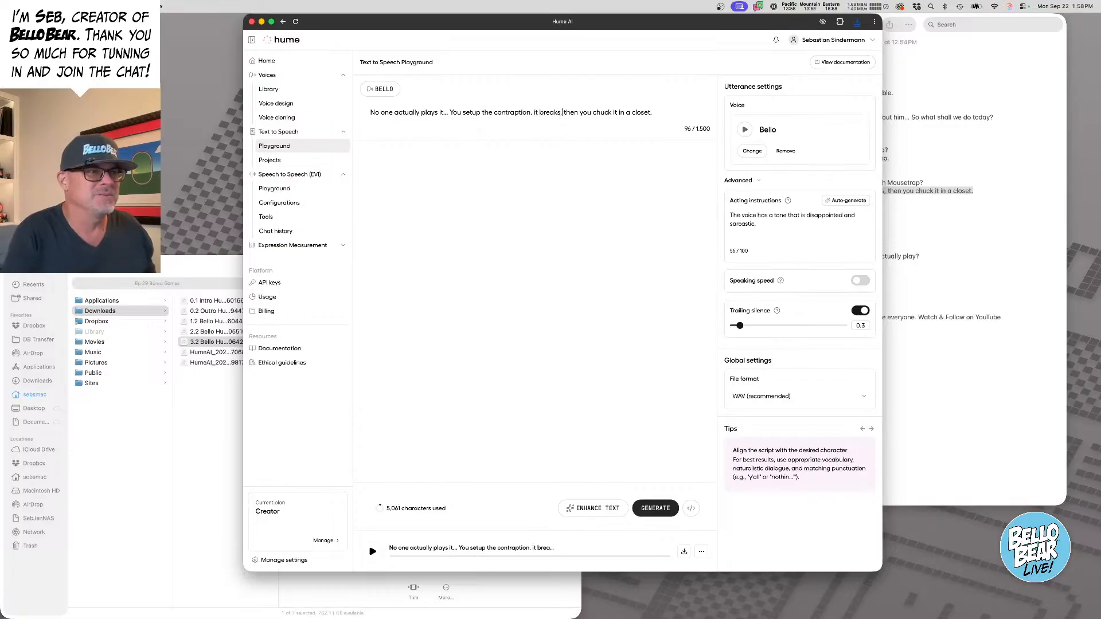
key("BackSpace")
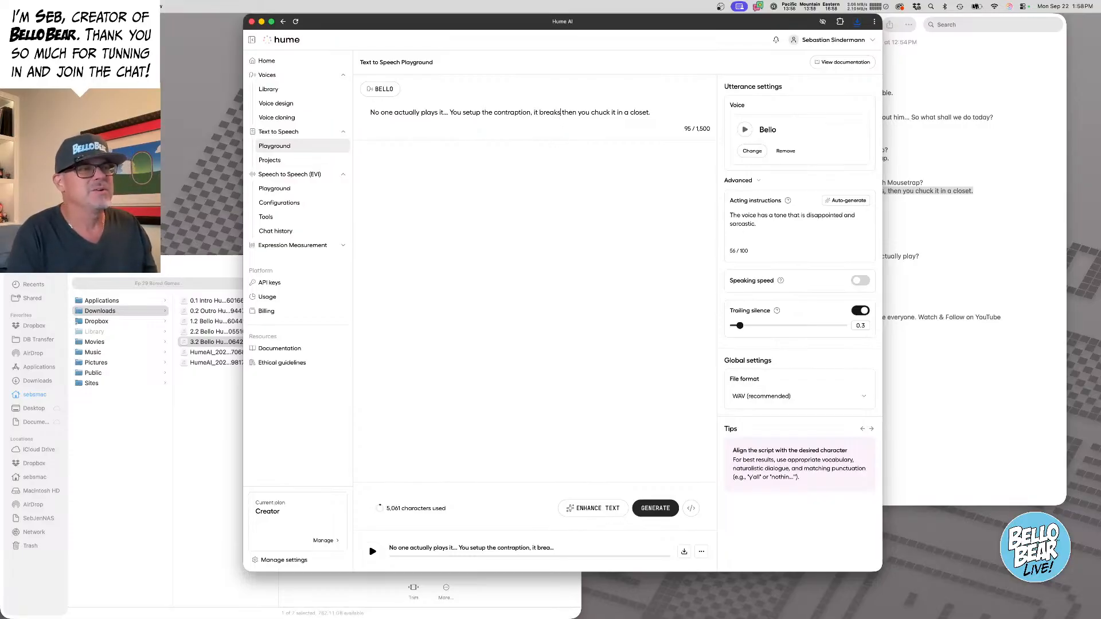
type("...")
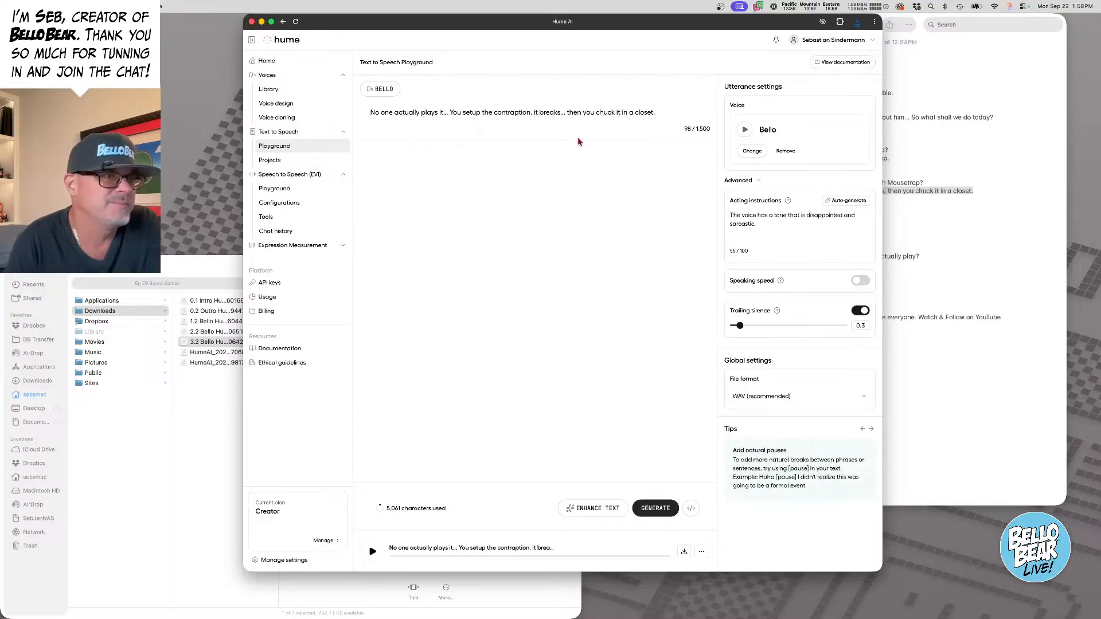
left_click(560, 109)
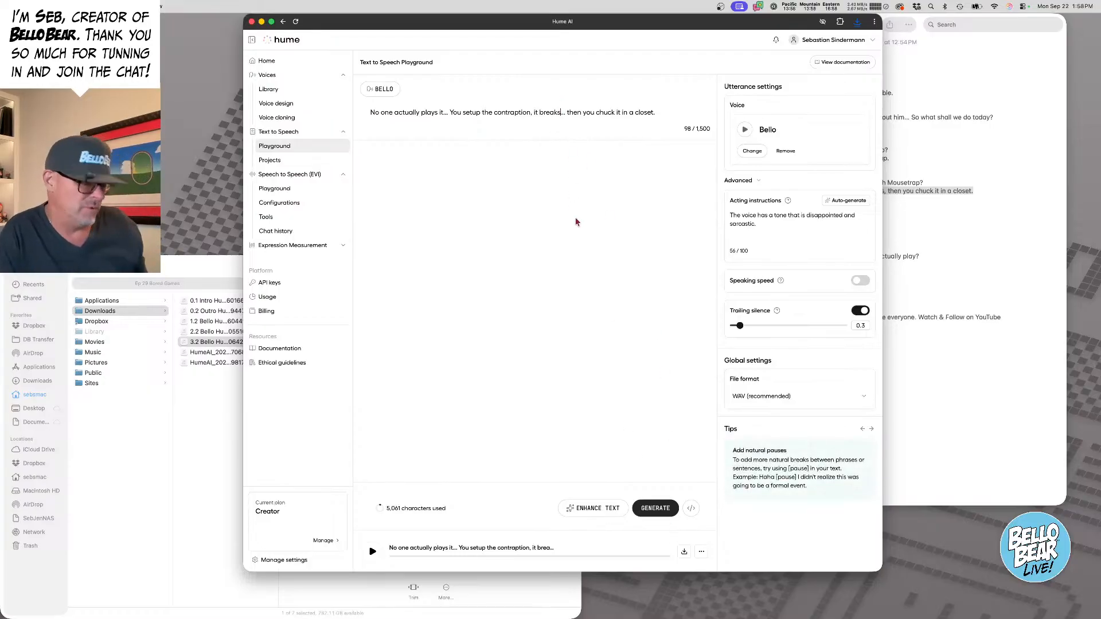
type("!")
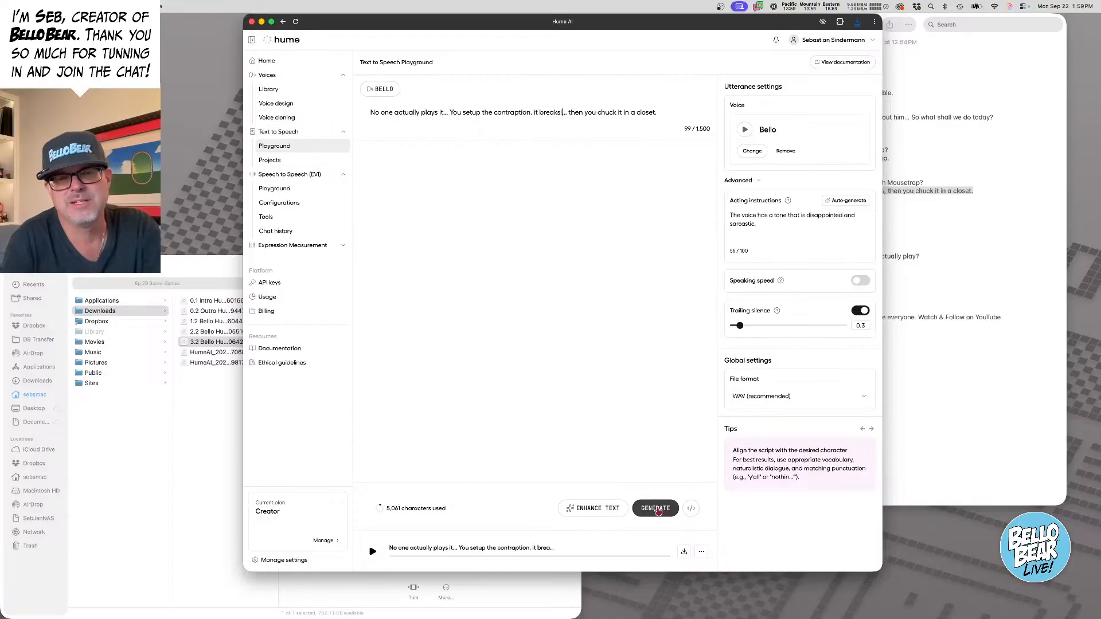
left_click(656, 509)
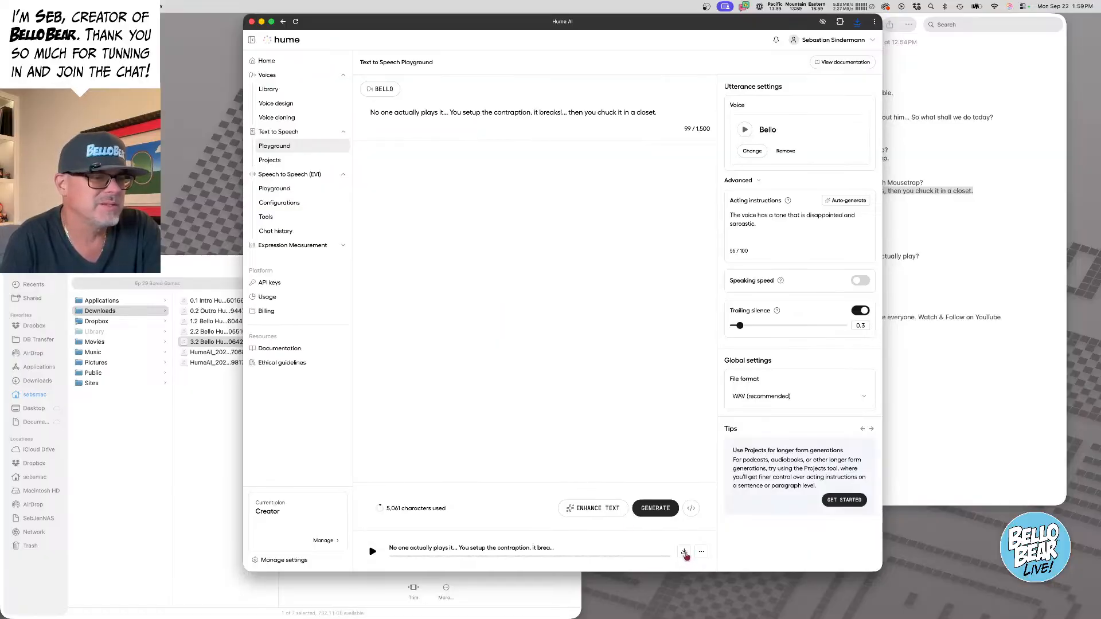
- Delete the two unlabelled clips ending in "7068_0.wav" and "98173_0.wav" in Finder, and download the current Panel 4 take from Hume AI
left_click(224, 281)
left_click(215, 364)
left_click(214, 354, "shift")
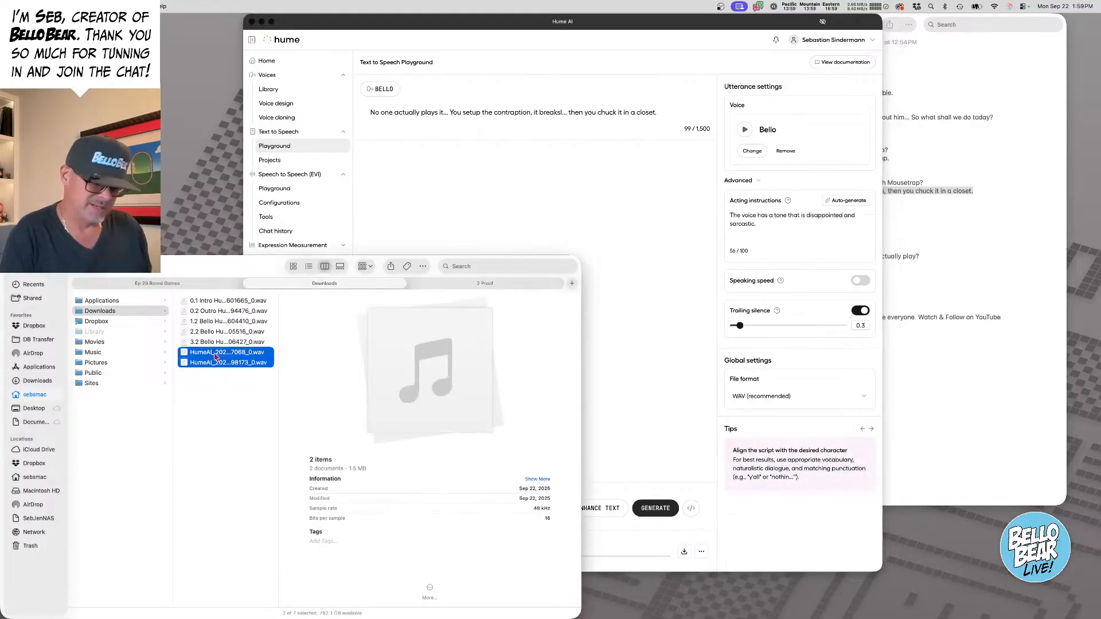
key("super+BackSpace")
left_click(687, 433)
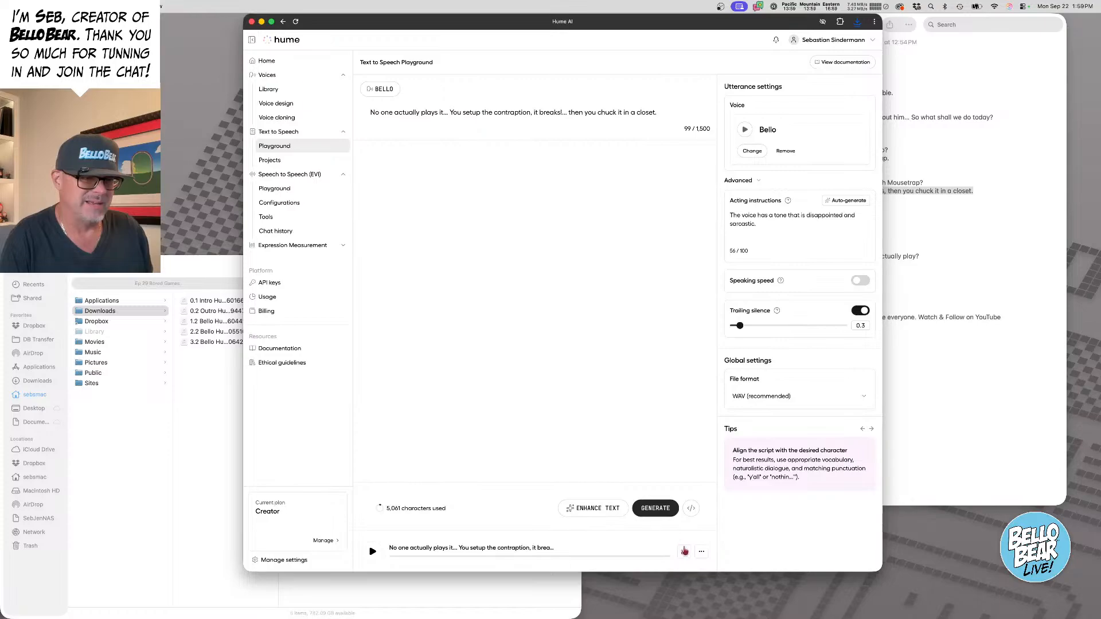
left_click_drag(684, 552, 689, 555)
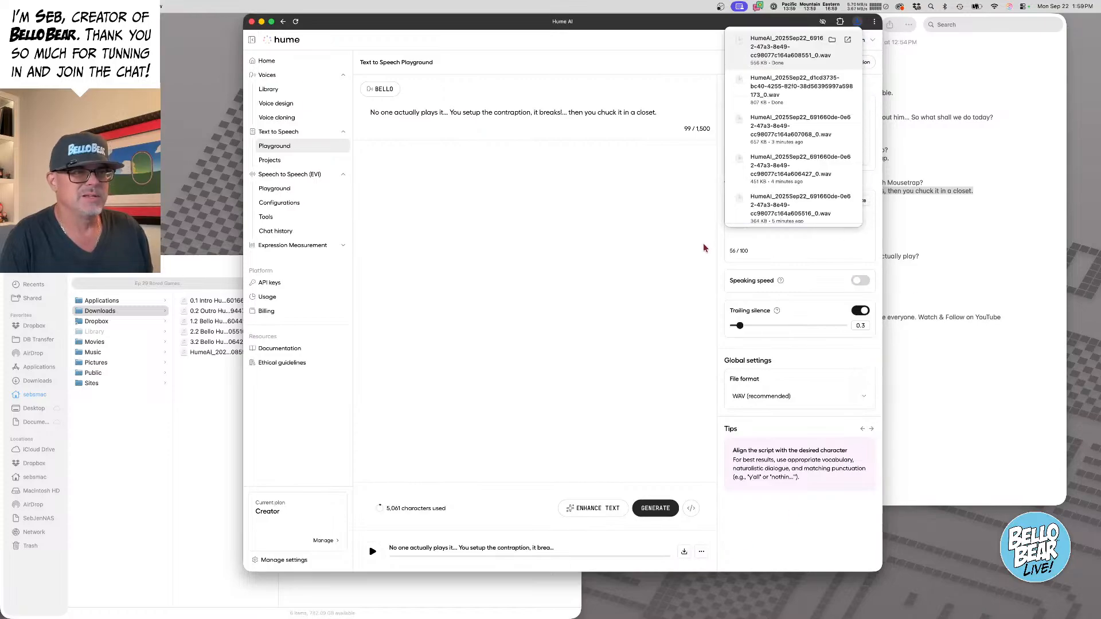
- Auto-generate new acting instructions for the full Panel 4 line and regenerate the speech
left_click(849, 202)
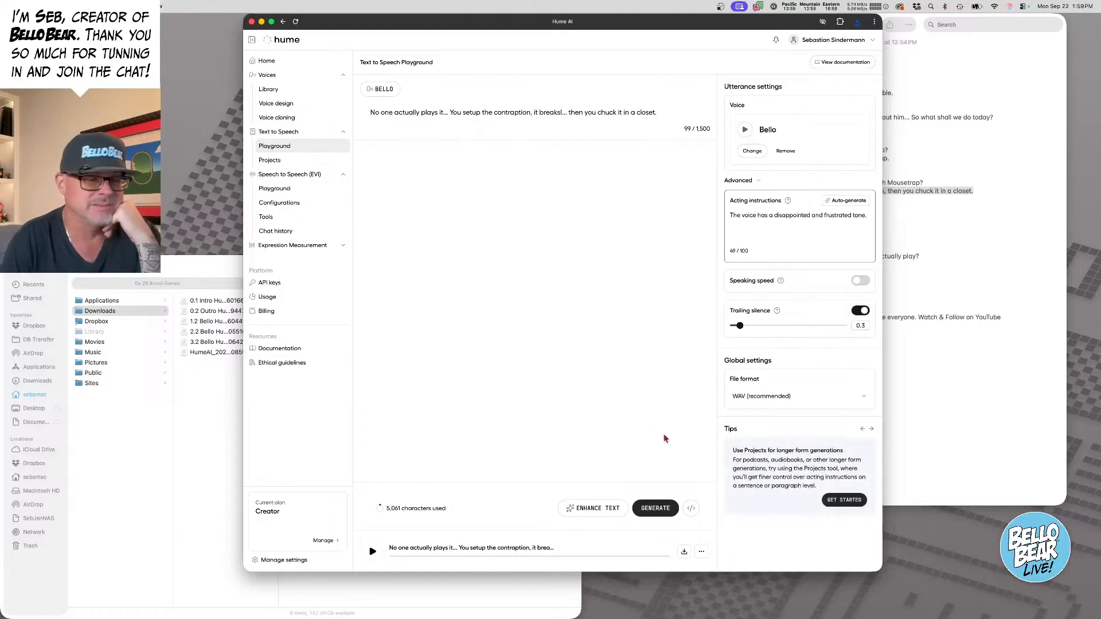
left_click(661, 508)
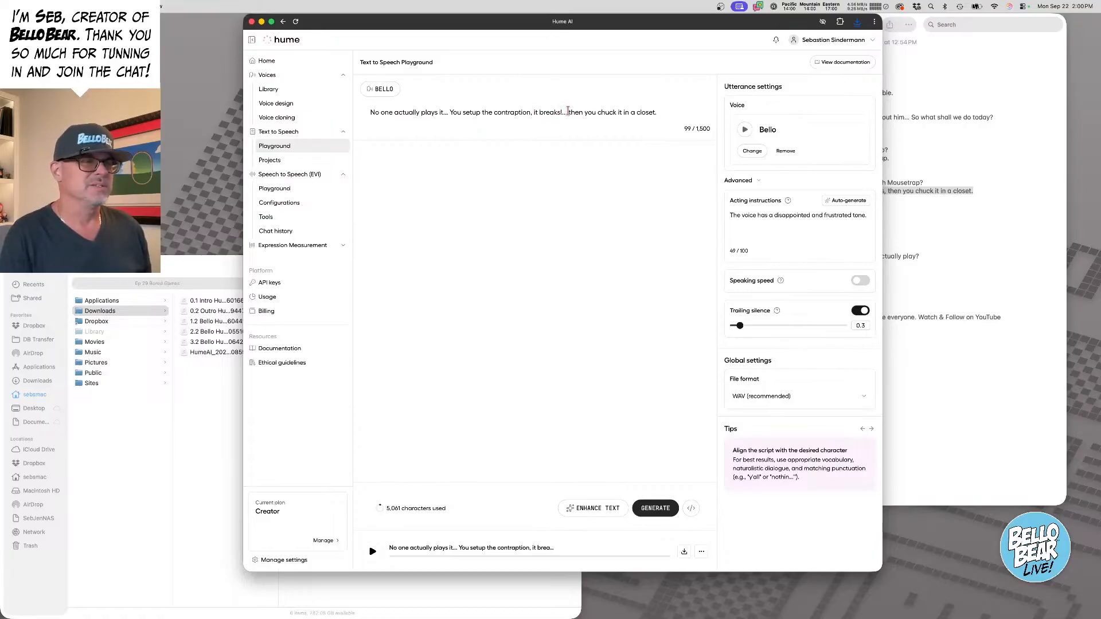
- Change "closet" to "CLOSET" in the Panel 4 line and generate two more takes
left_click_drag(569, 112, 754, 137)
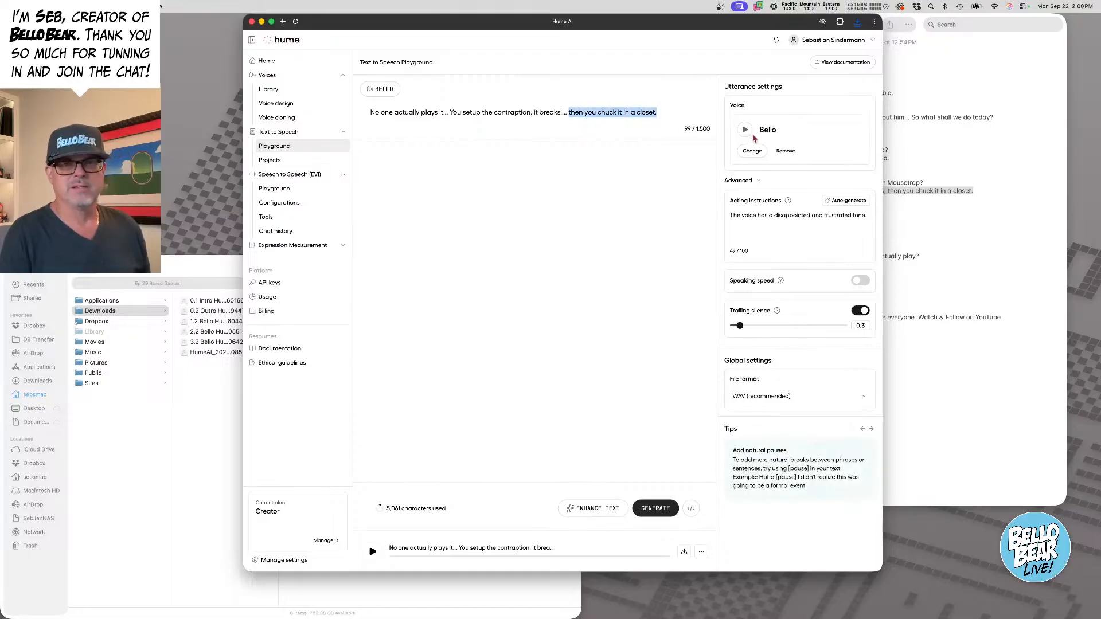
double_click(647, 113)
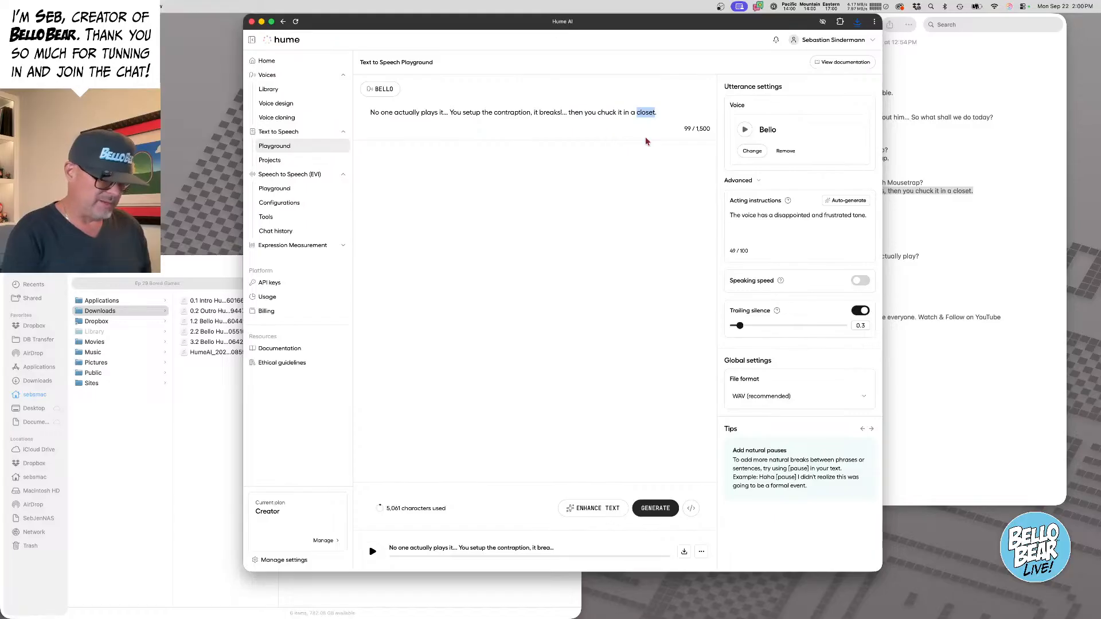
type("CLOS")
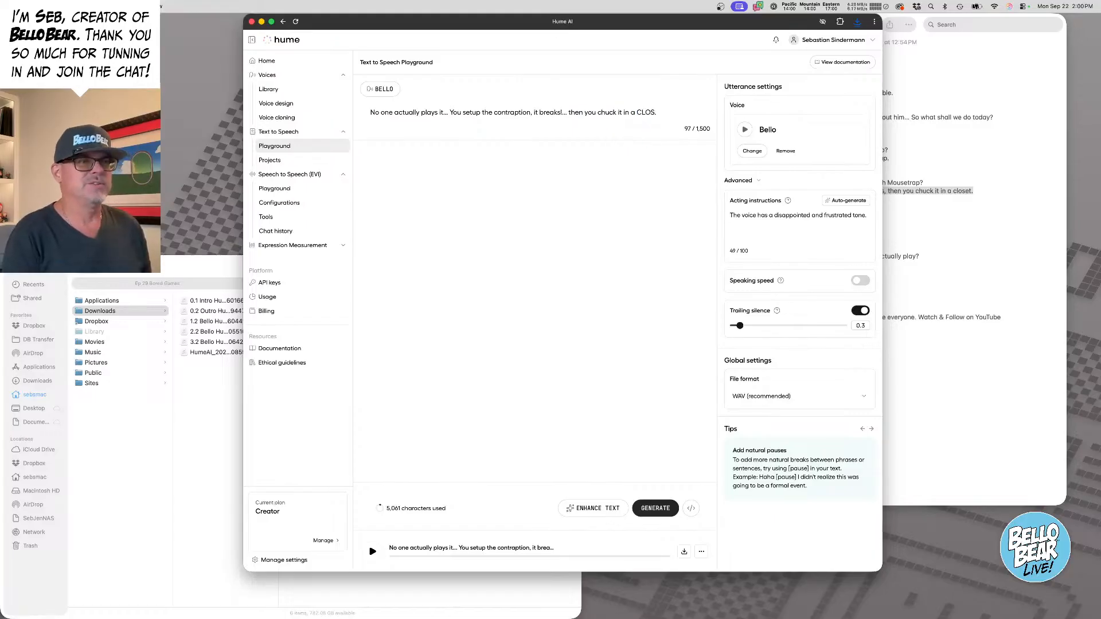
type("ET")
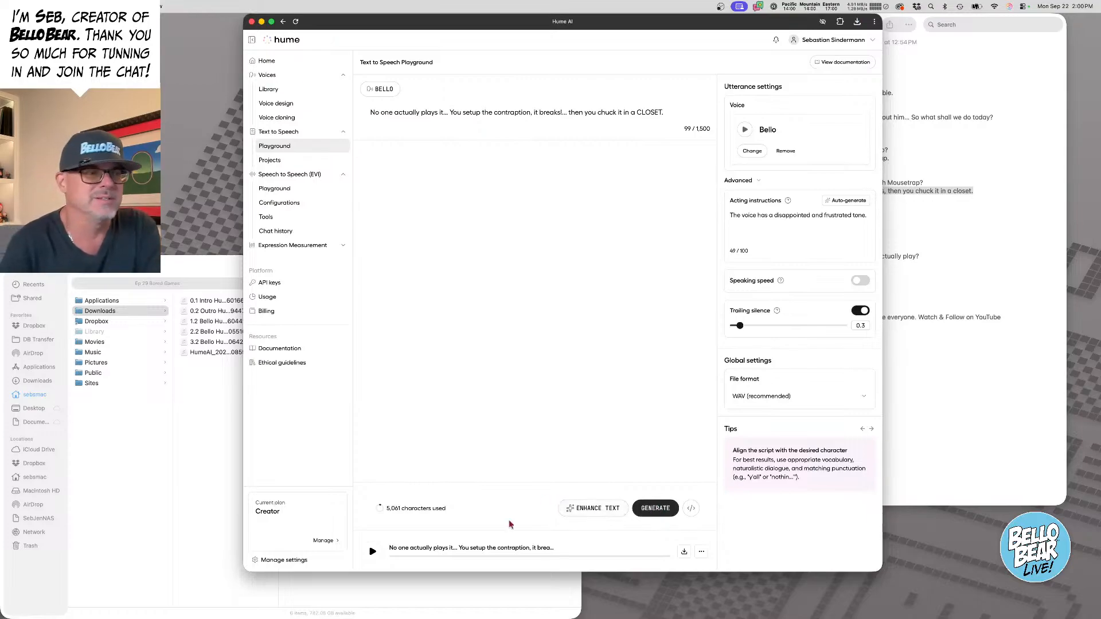
left_click(655, 509)
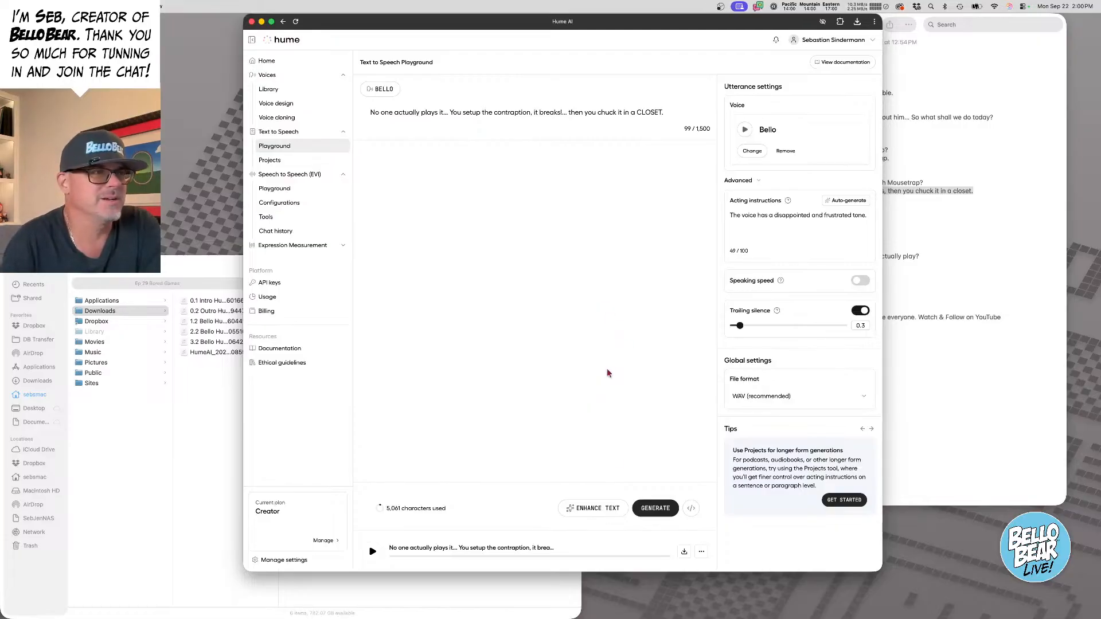
left_click(655, 508)
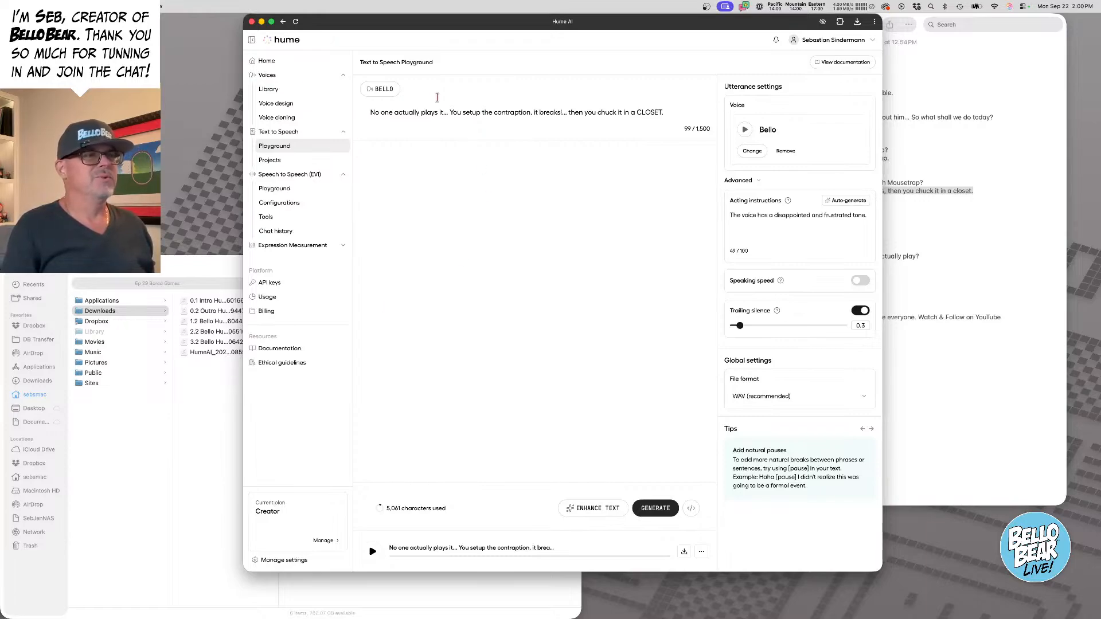
- Copy the text from "You setup the contraption" to the end and delete it, leaving only "No one actually plays it..."
double_click(456, 112)
left_click(653, 115, "shift")
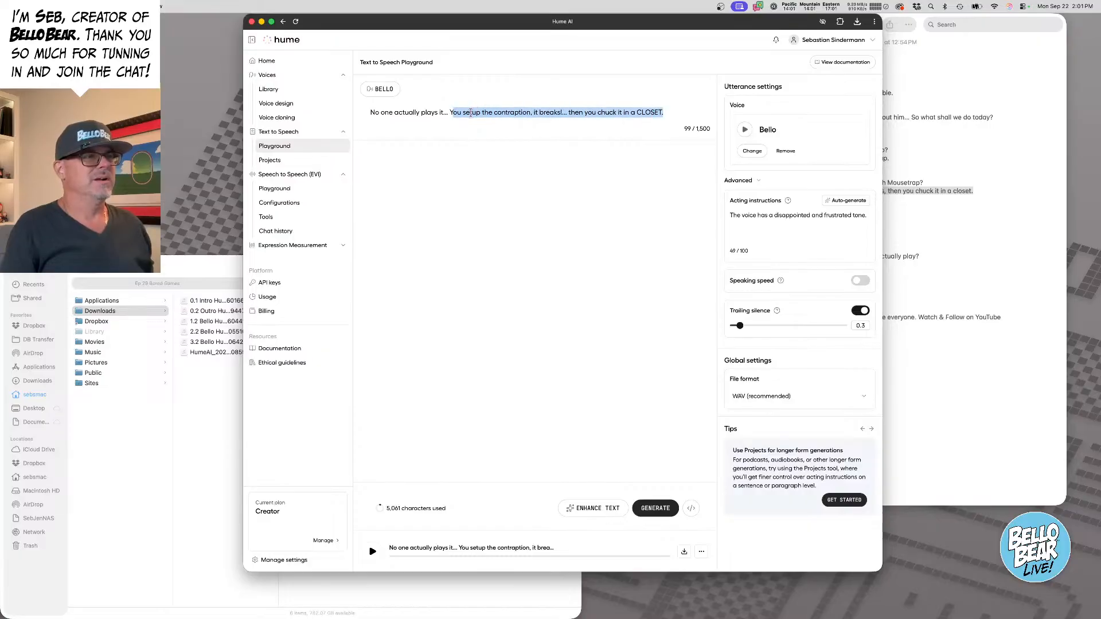
left_click(452, 112)
left_click_drag(452, 112, 621, 113)
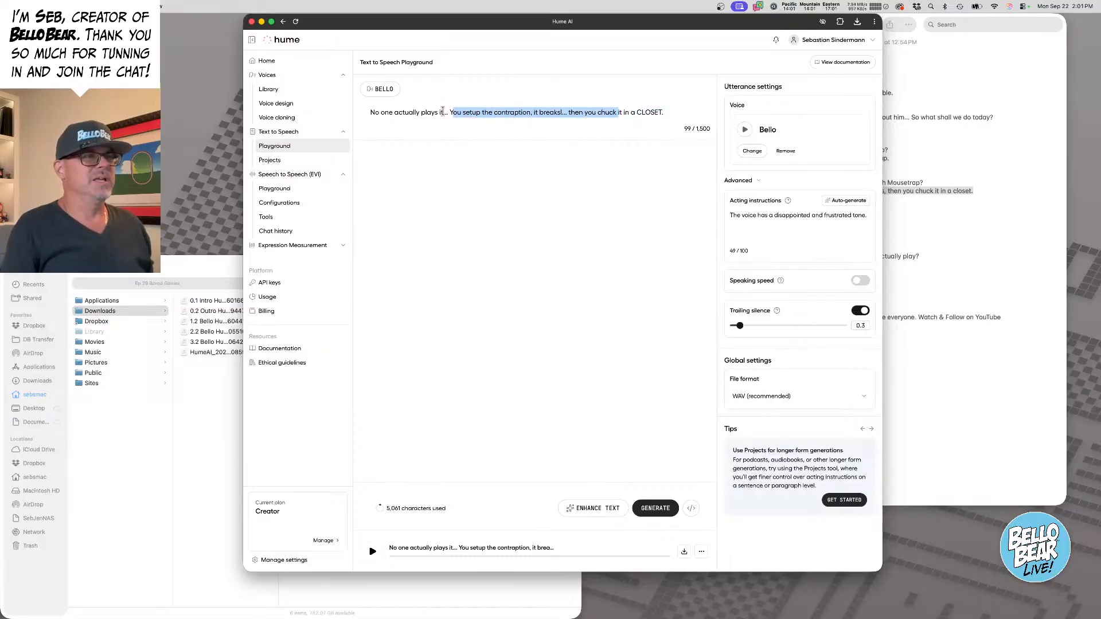
left_click_drag(450, 112, 683, 109)
key("super+c")
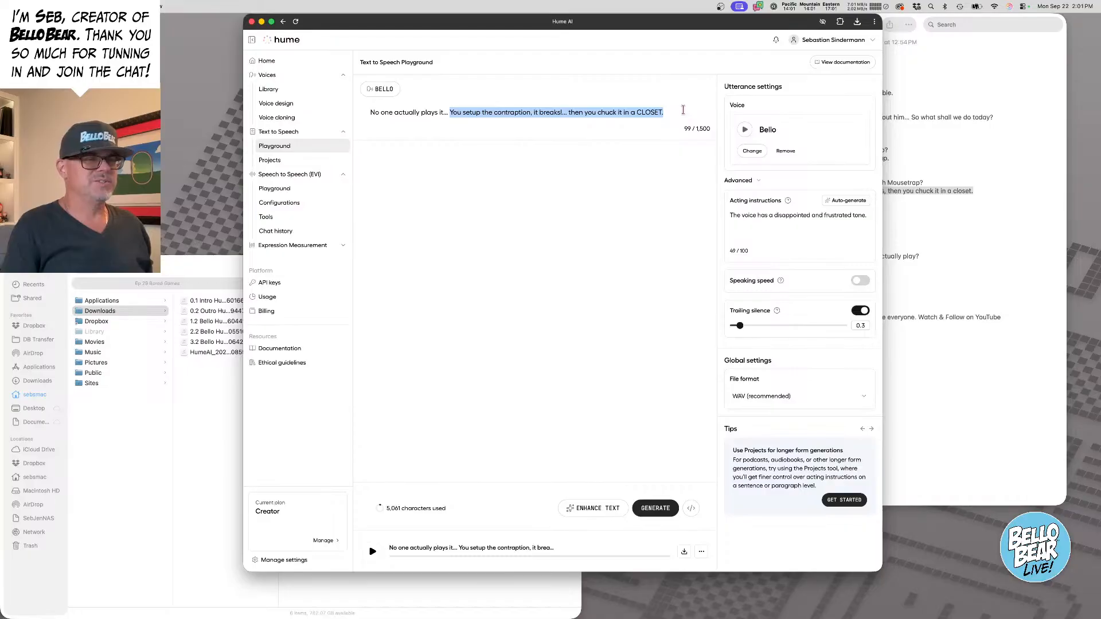
key("BackSpace")
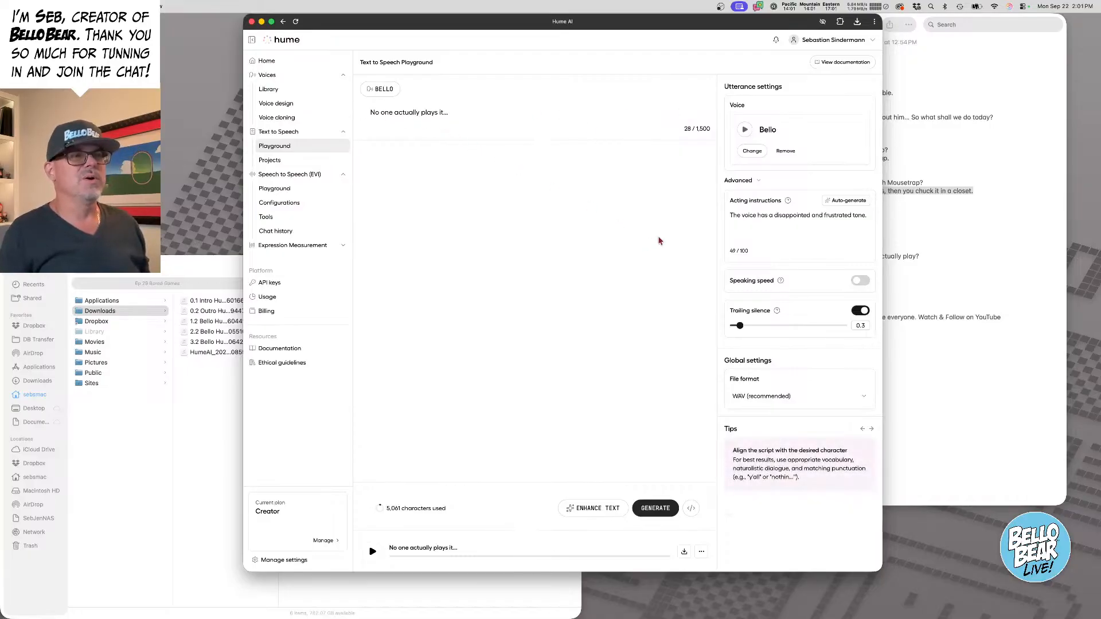
- Auto-generate acting instructions for "No one actually plays it...", generate the speech twice and download the second take
left_click(849, 202)
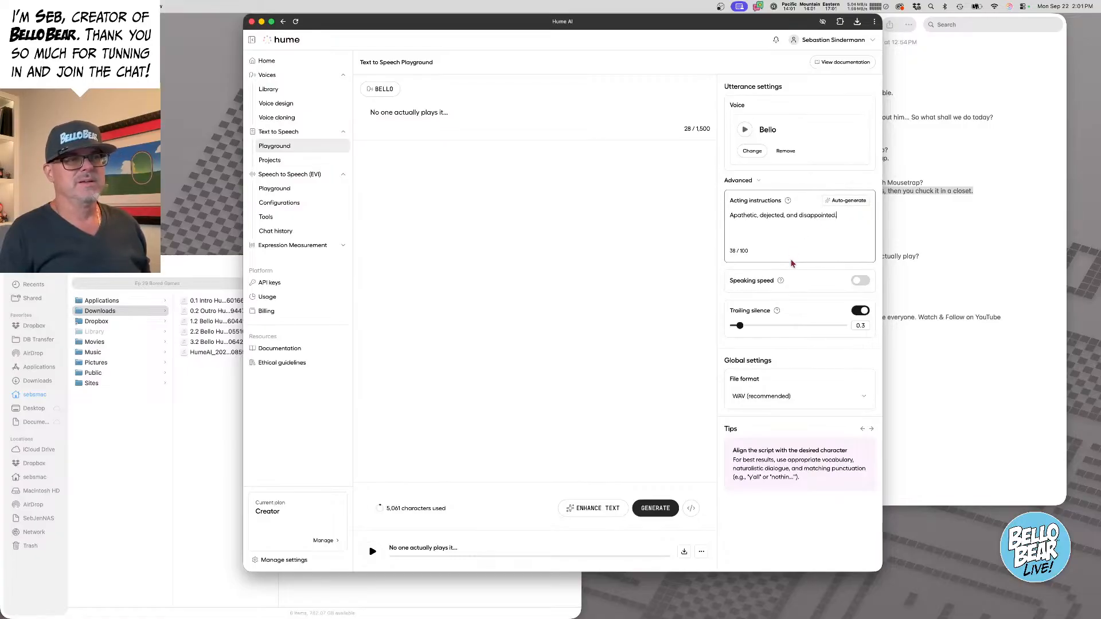
left_click(657, 512)
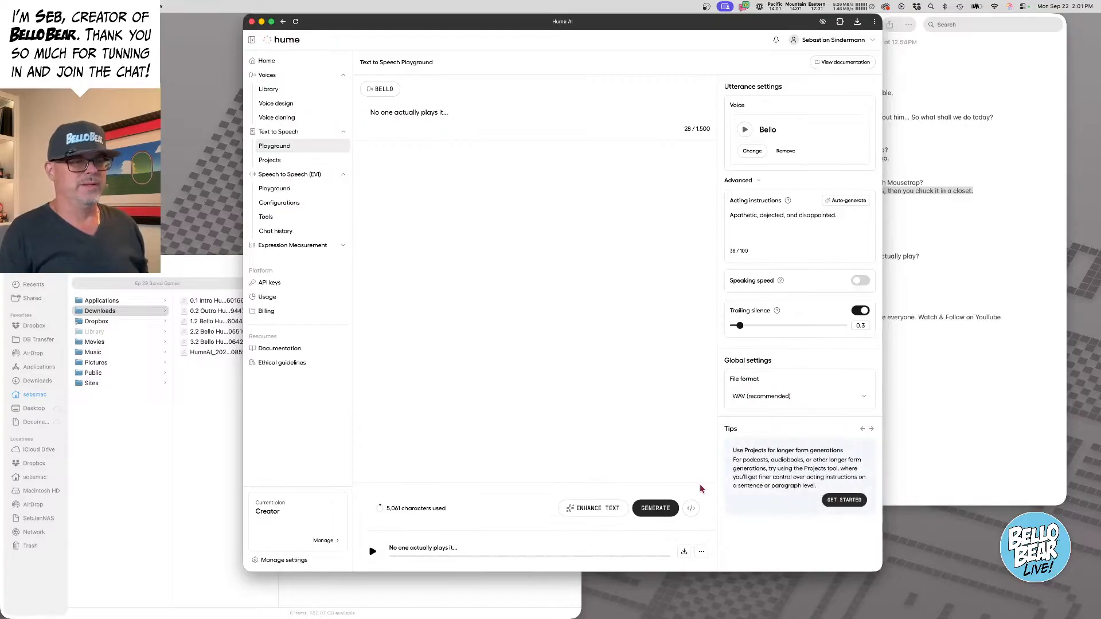
left_click(656, 508)
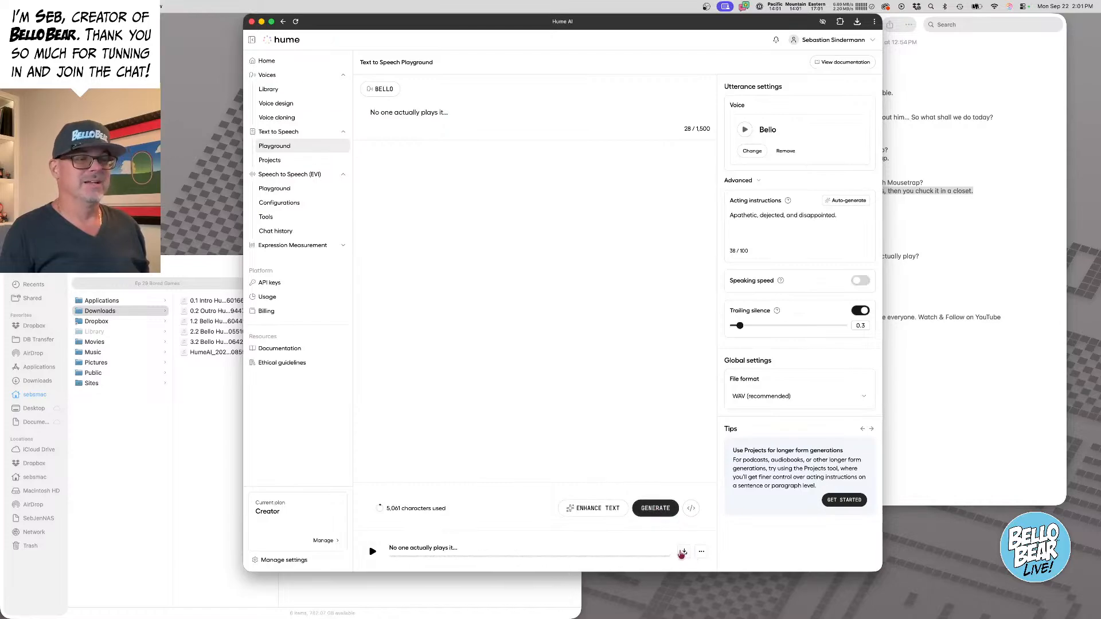
left_click(682, 553)
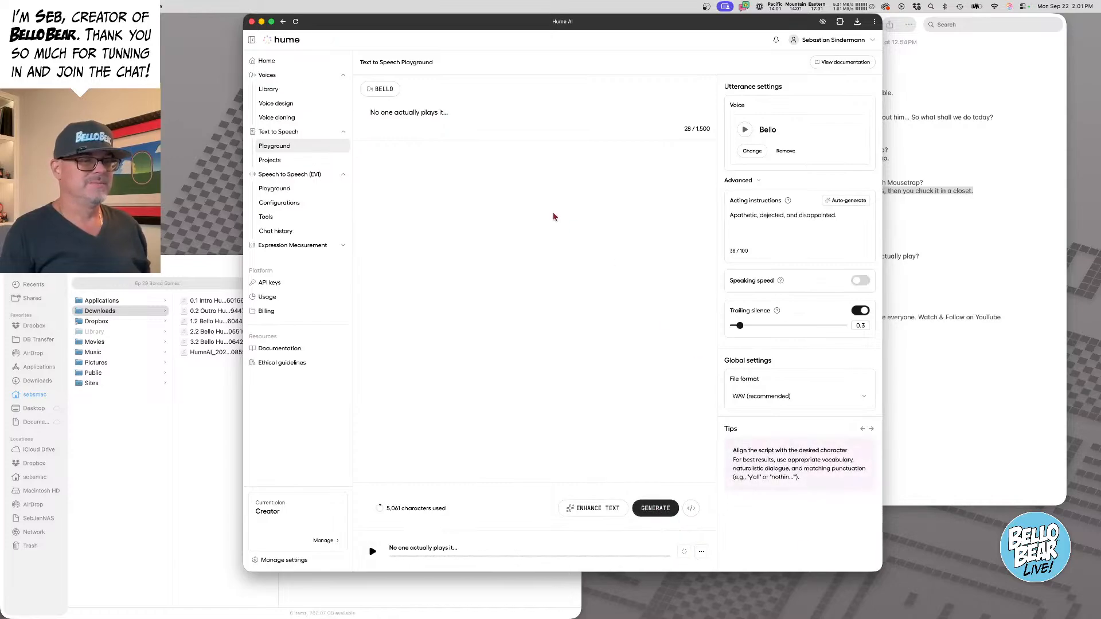
- Replace the playground text with the copied part "You setup the contraption, it breaks!... then you chuck it in a CLOSET."
left_click(474, 114)
key("super+a")
key("super+v")
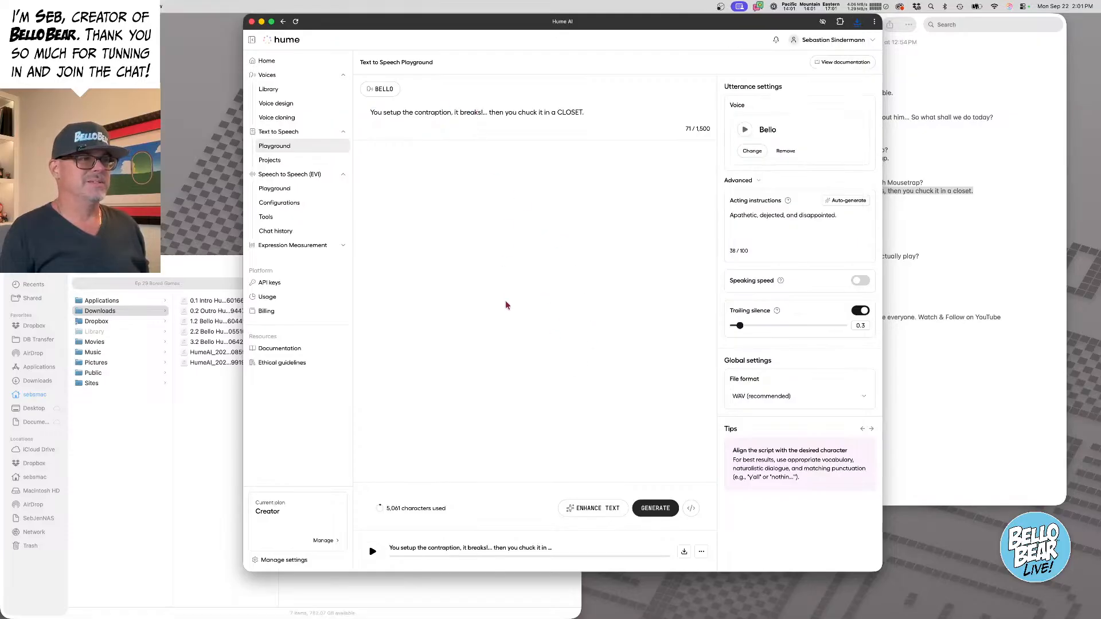
- Auto-generate acting instructions for the "You setup the contraption" part and generate its speech
left_click(851, 202)
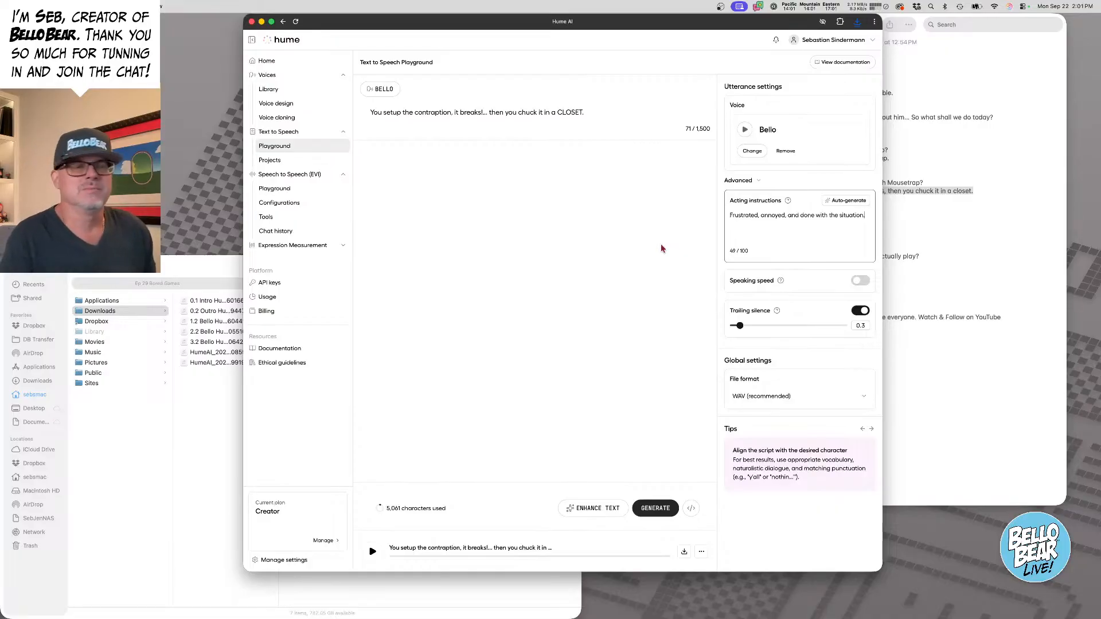
left_click(526, 255)
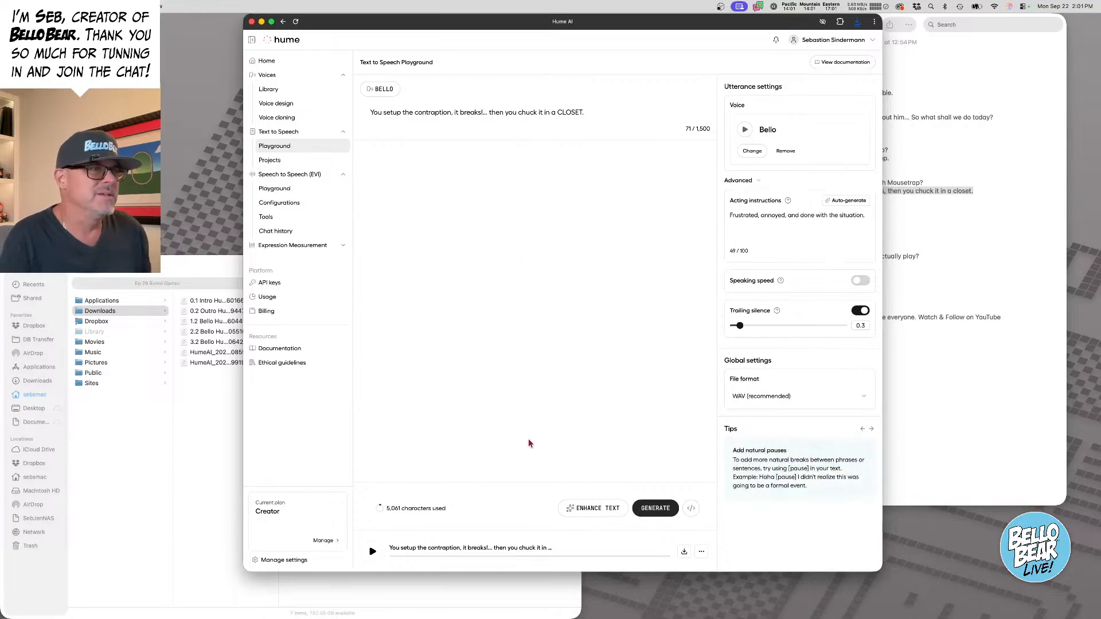
left_click(656, 510)
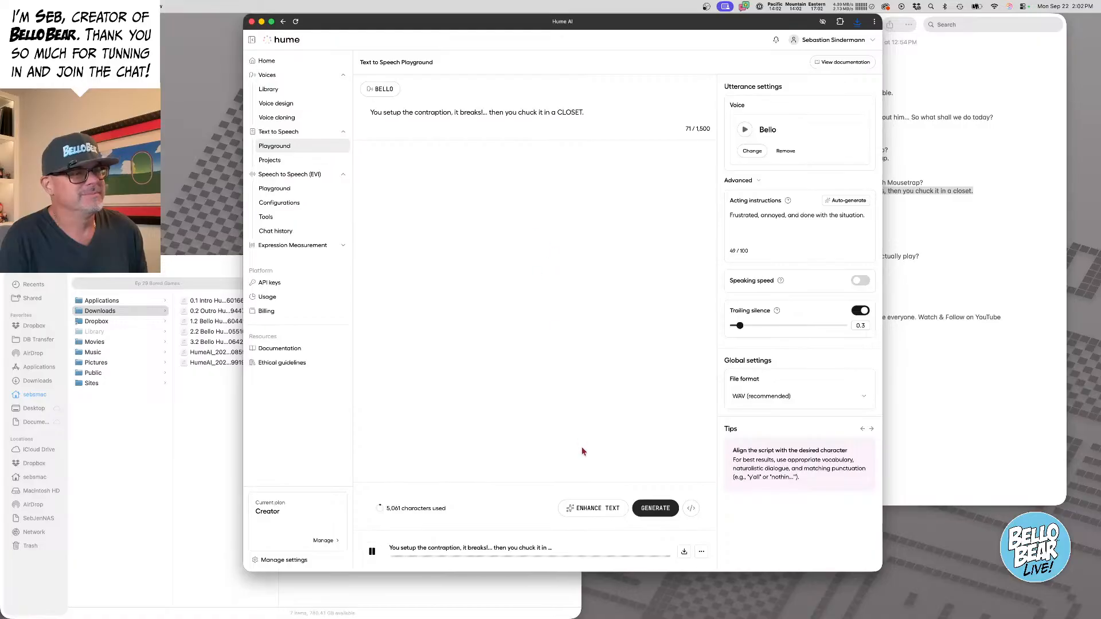
- Play the downloaded clip ending in "99195_0.wav" from the Downloads folder in Finder
left_click(208, 267)
left_click(227, 365)
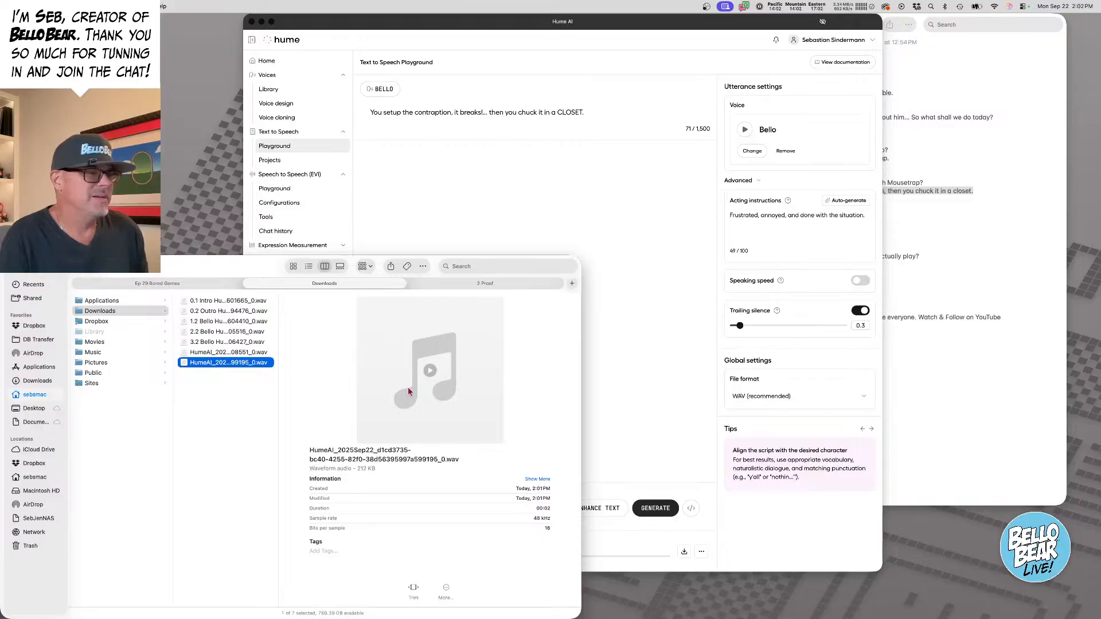
left_click(431, 374)
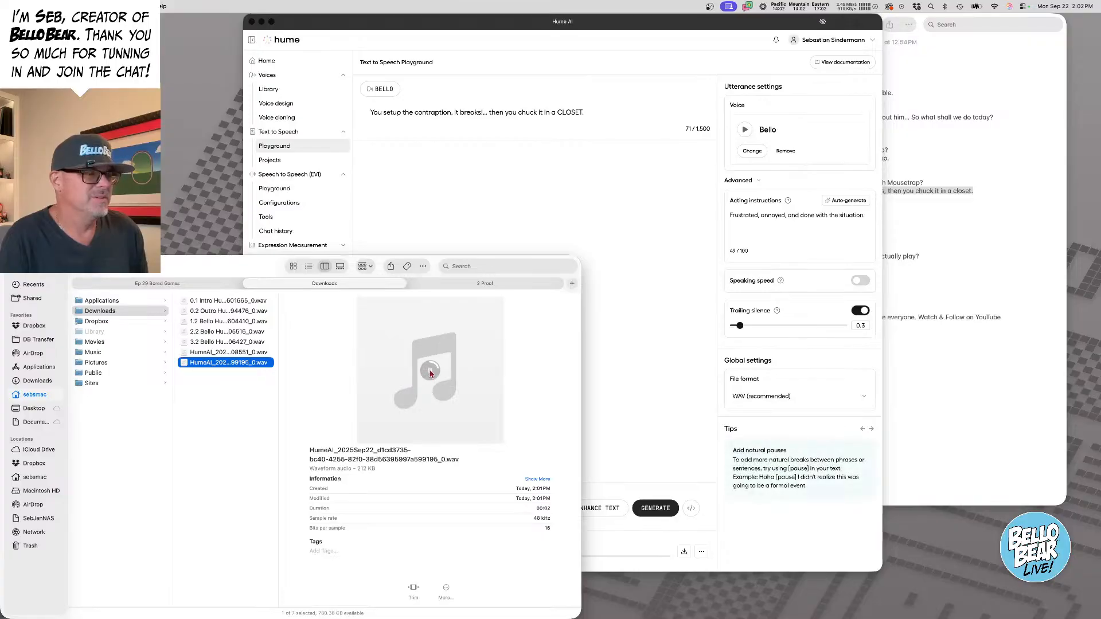
- Play the generated "You setup the contraption" take in the Hume playground and reselect the clip ending in "99195_0.wav" in Finder
left_click(624, 397)
left_click(372, 551)
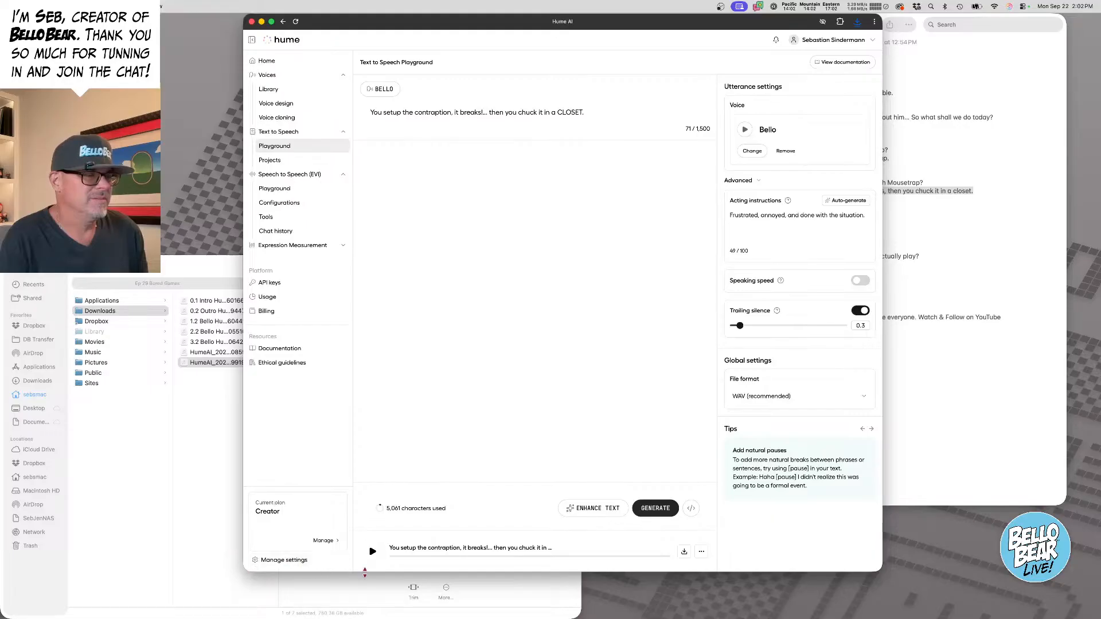
left_click(201, 398)
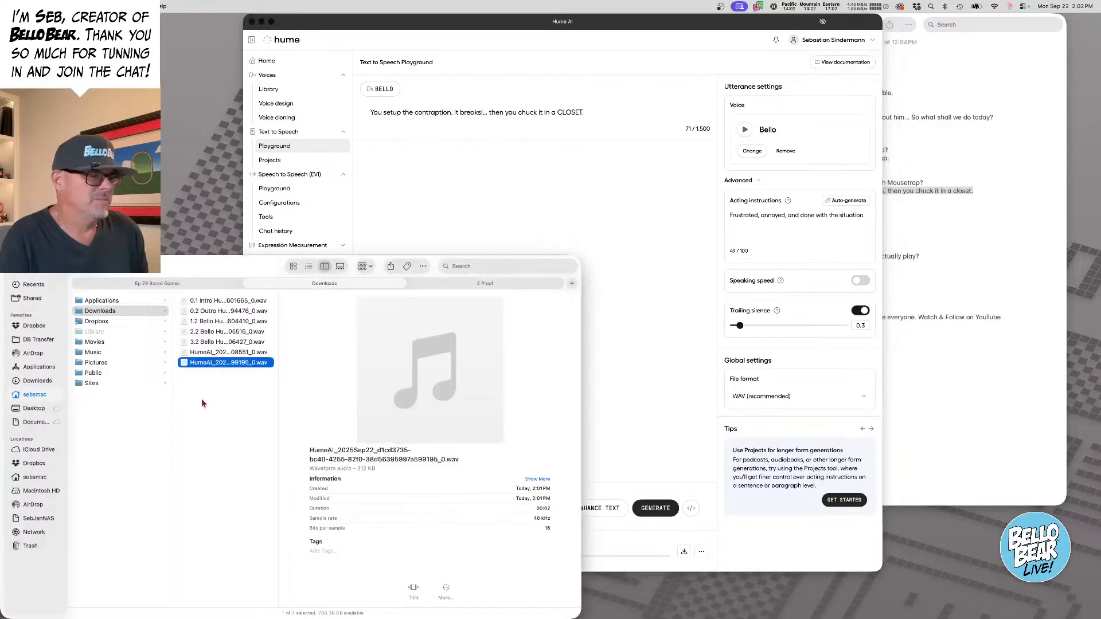
left_click(232, 367)
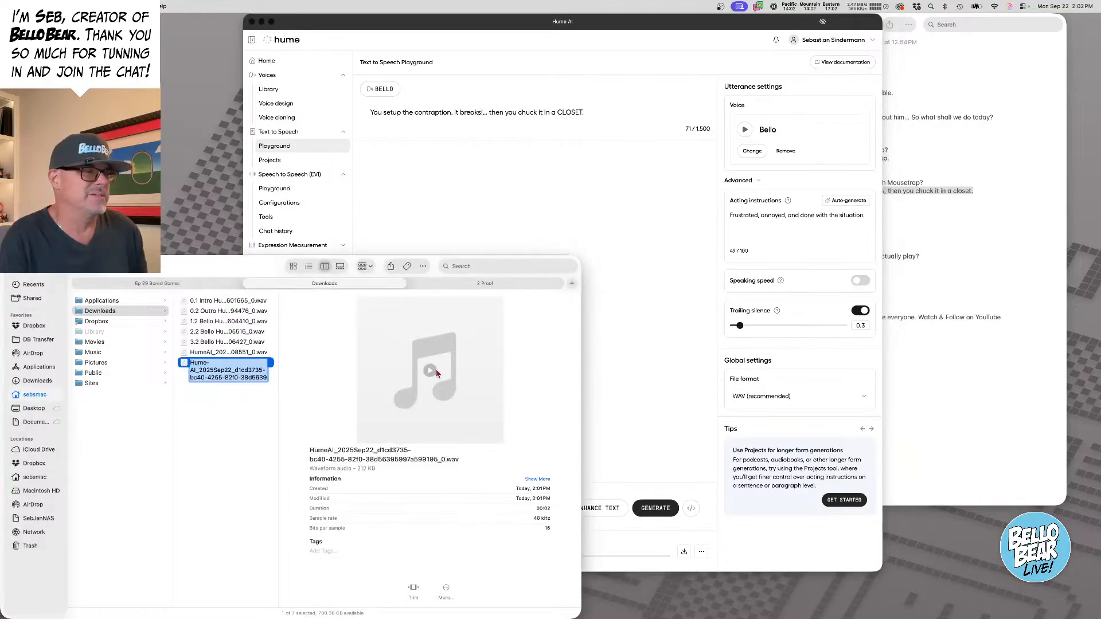
left_click(289, 411)
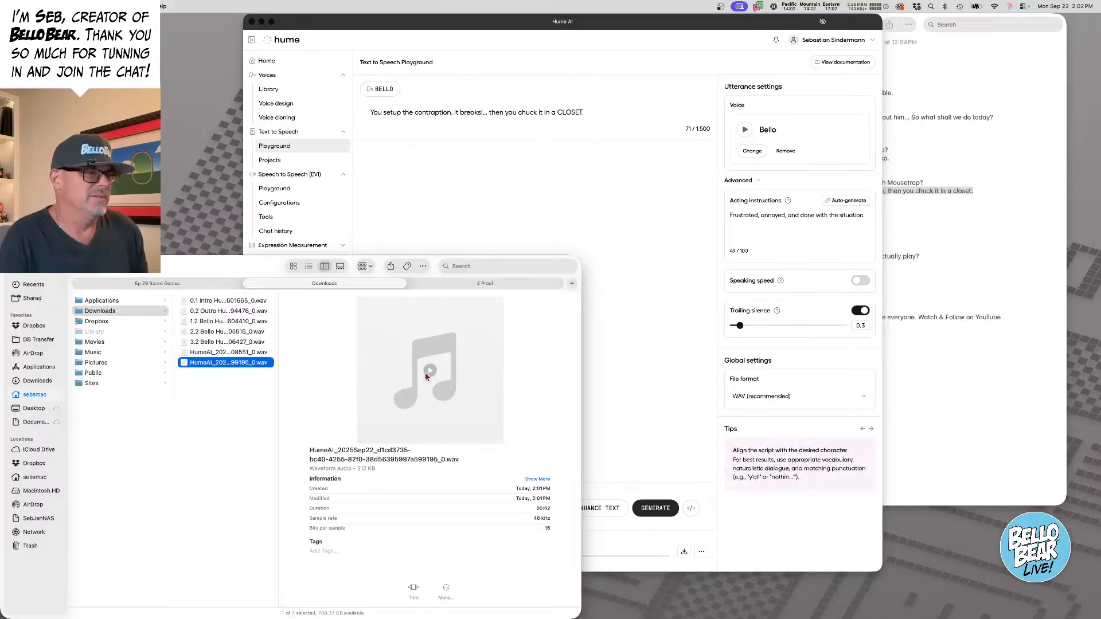
- In the Hume playground, replay the "You setup the contraption" take, generate the speech again and download it
left_click(671, 370)
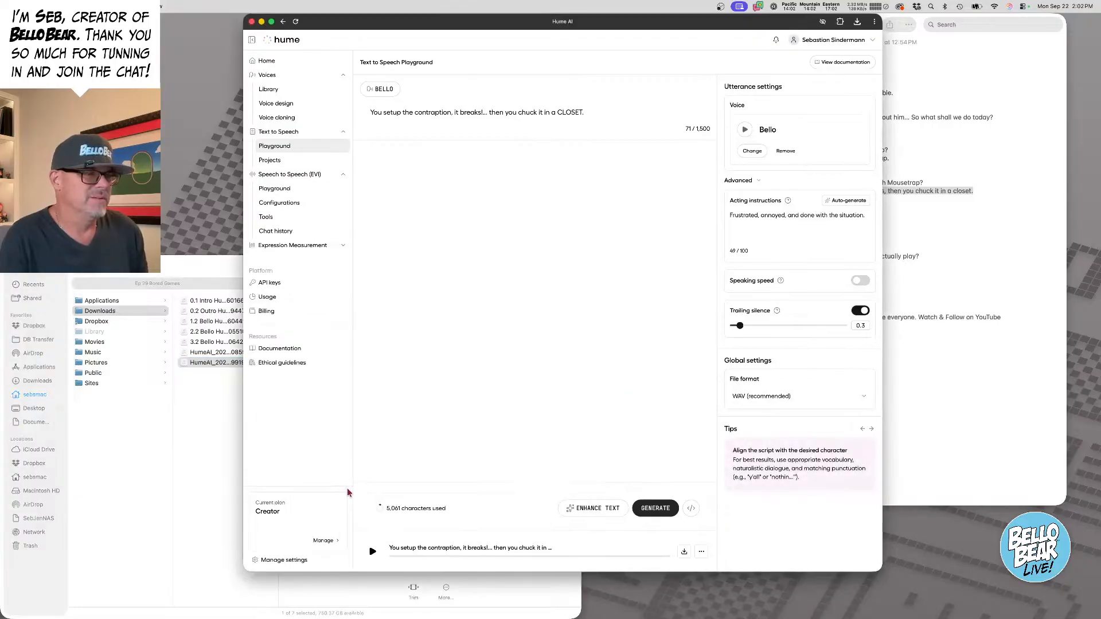
left_click(376, 554)
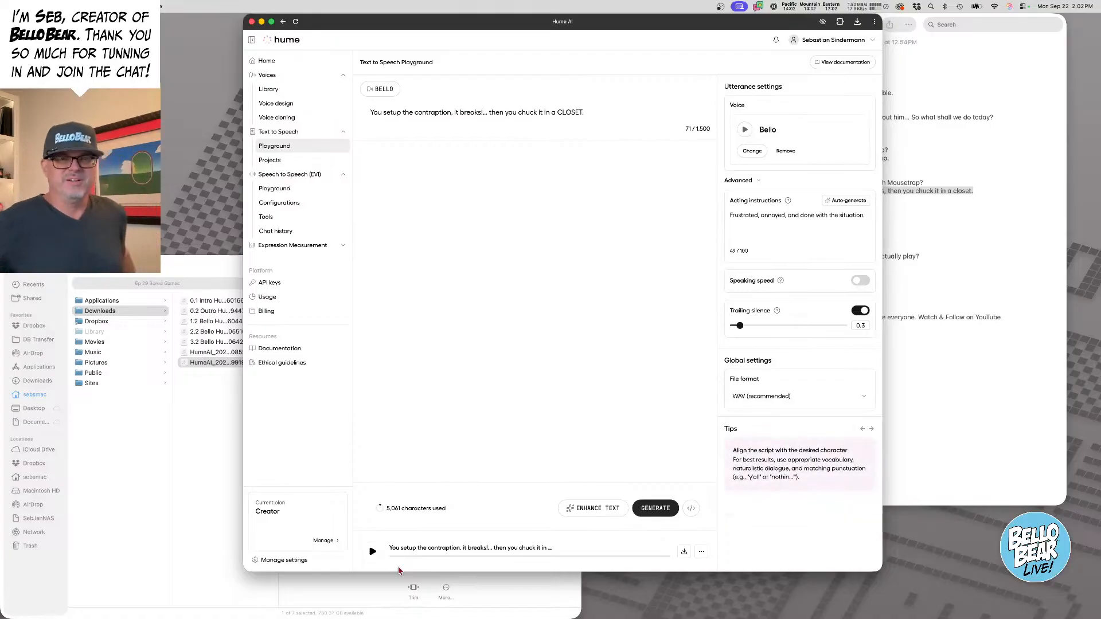
left_click(651, 509)
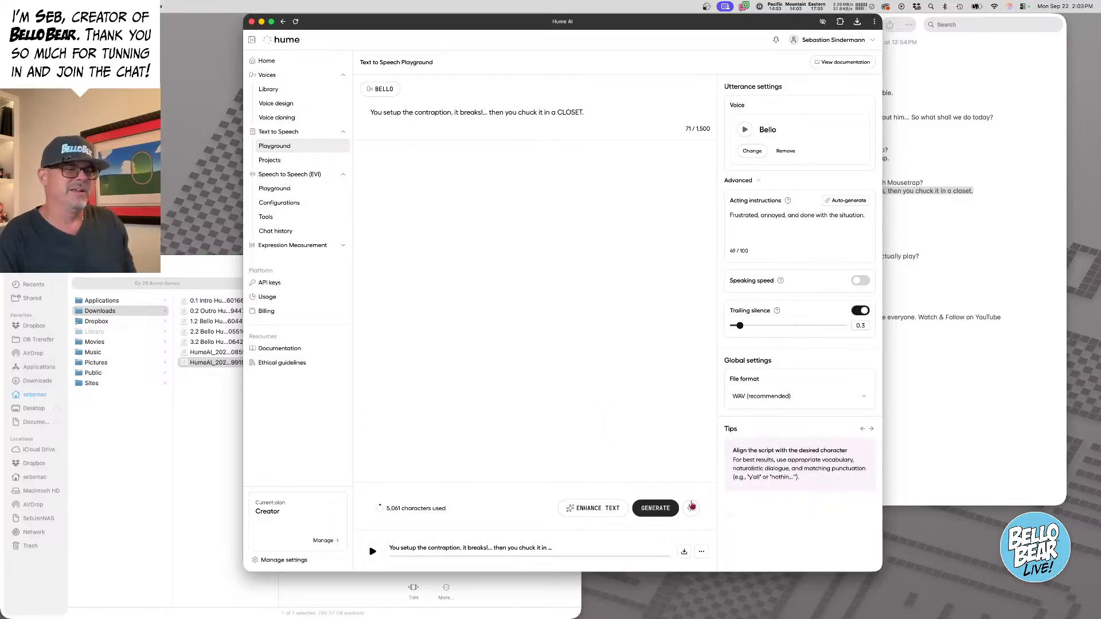
left_click(685, 552)
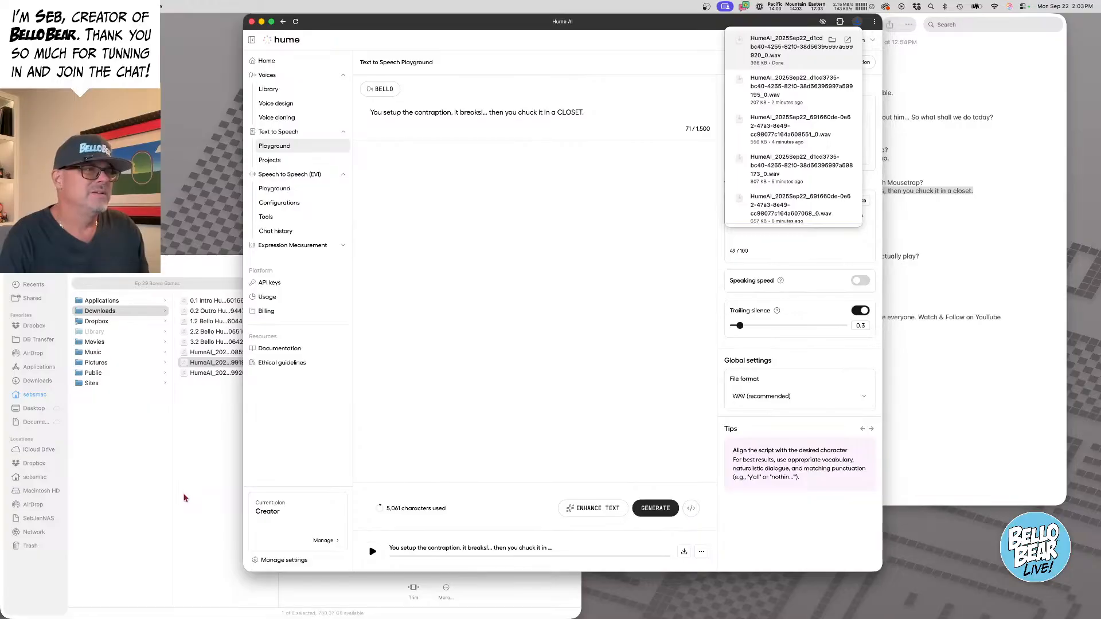
- In Finder, play the clip ending in "99195_0.wav" and select the newly downloaded clip ending in "9920_0.wav"
left_click(223, 364)
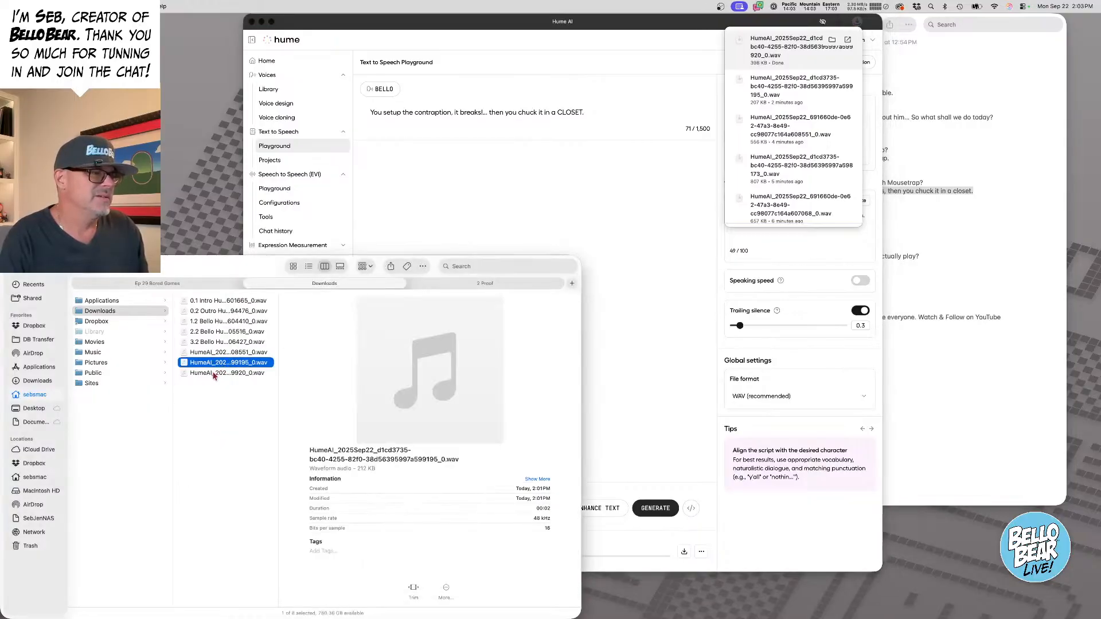
left_click(215, 374)
left_click(220, 364)
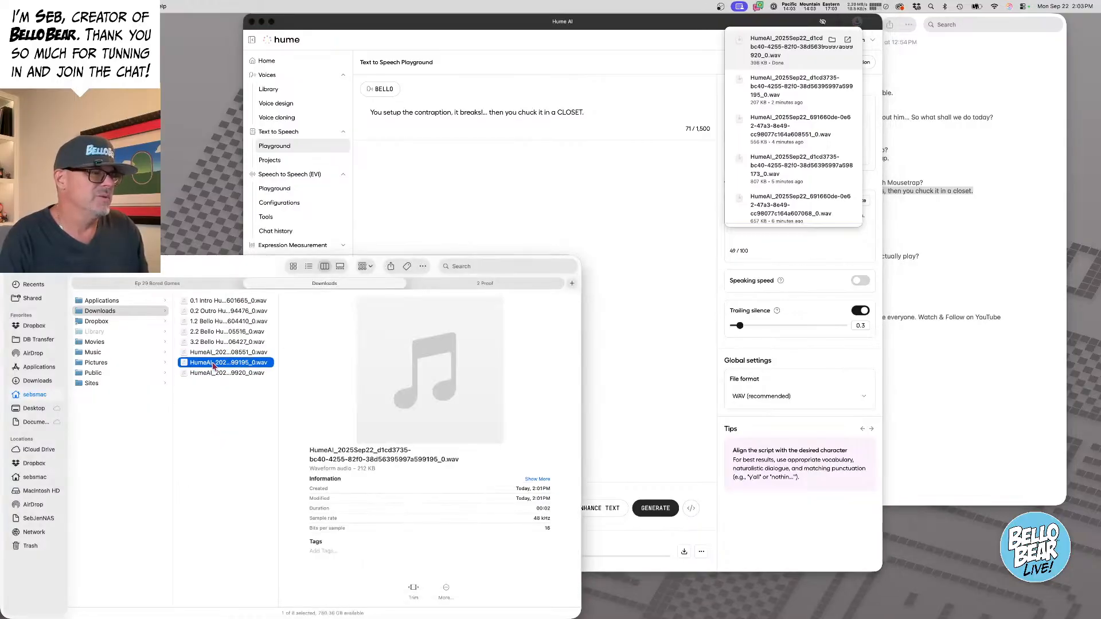
left_click(429, 370)
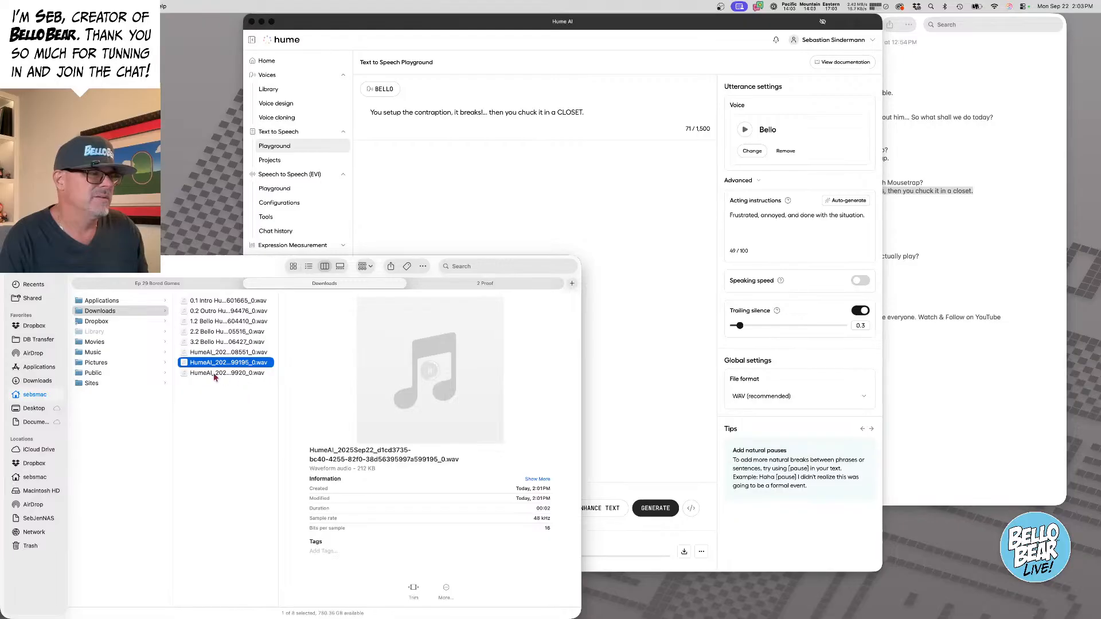
left_click(216, 373)
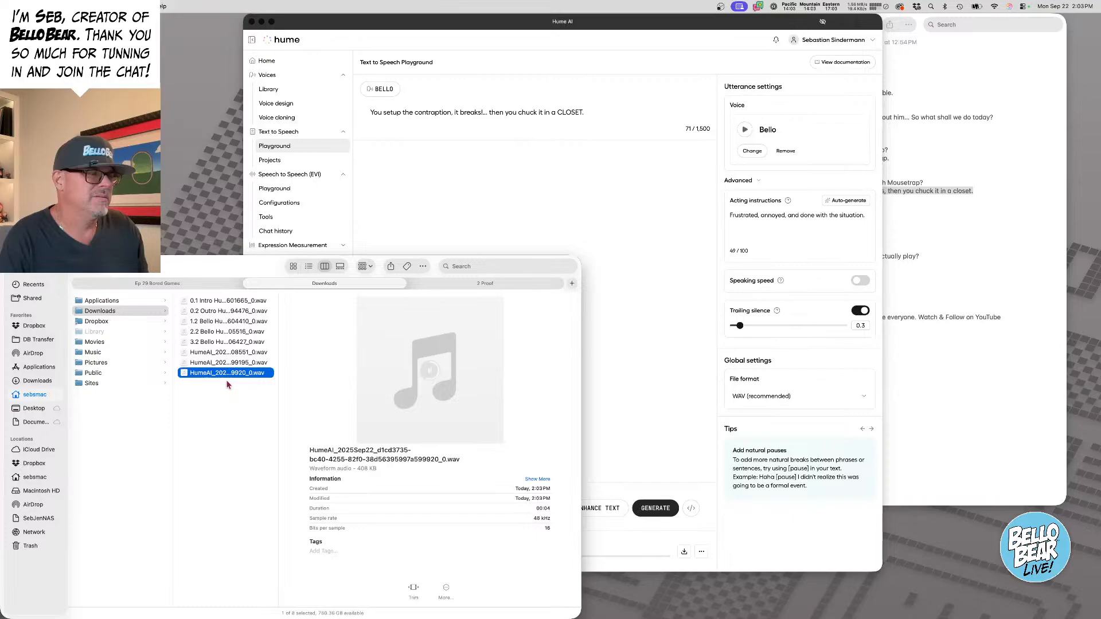
- Move the unused clip ending in "08551_0.wav" from Downloads to the Trash
key("Up")
key("Up")
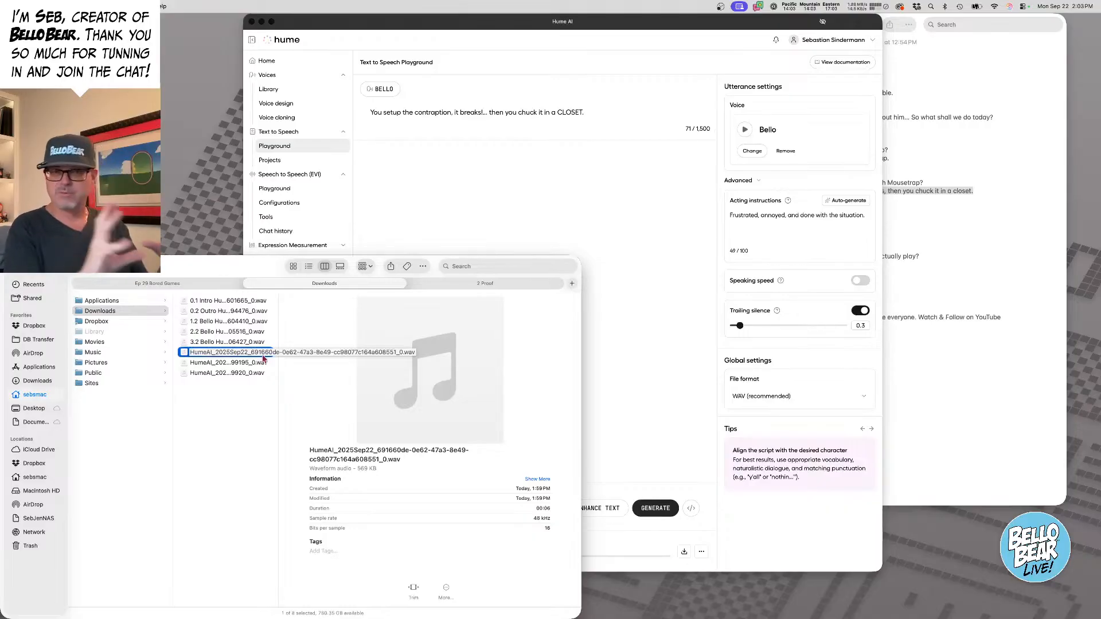
left_click(245, 355)
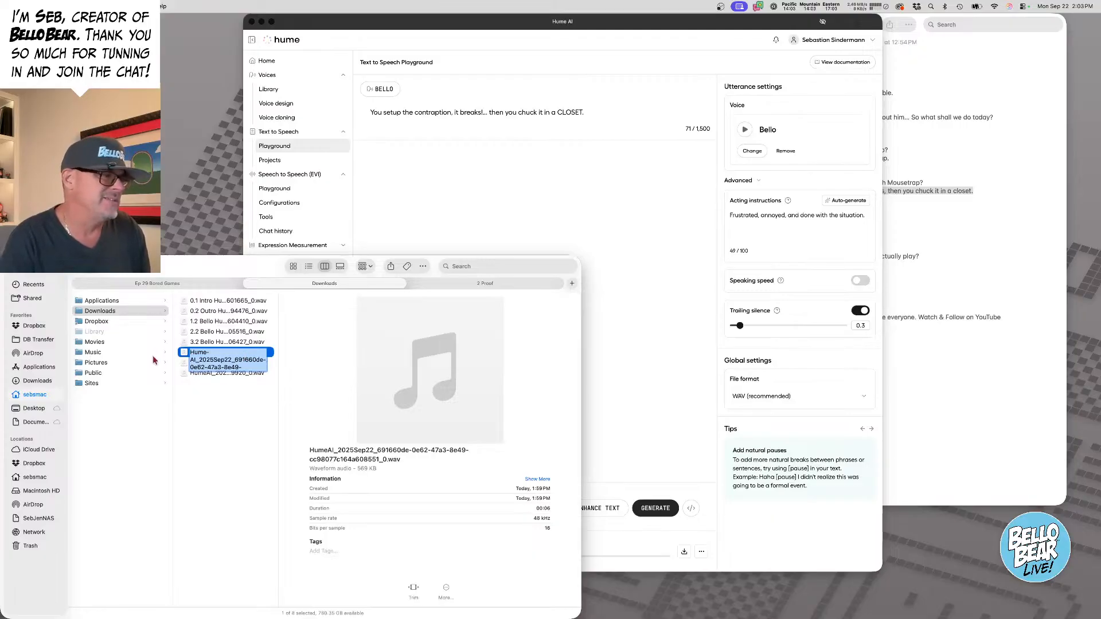
left_click(180, 355)
key("super+BackSpace")
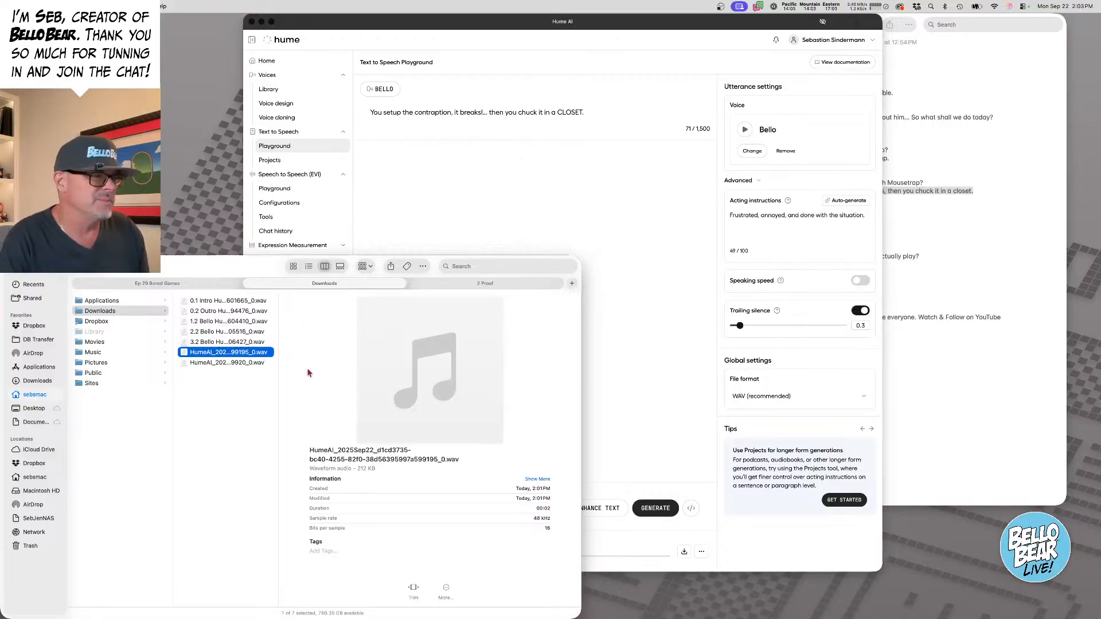
- Add the prefix "4.2 Bello" to the name of the clip ending in "99195_0.wav"
mouse_move(431, 375)
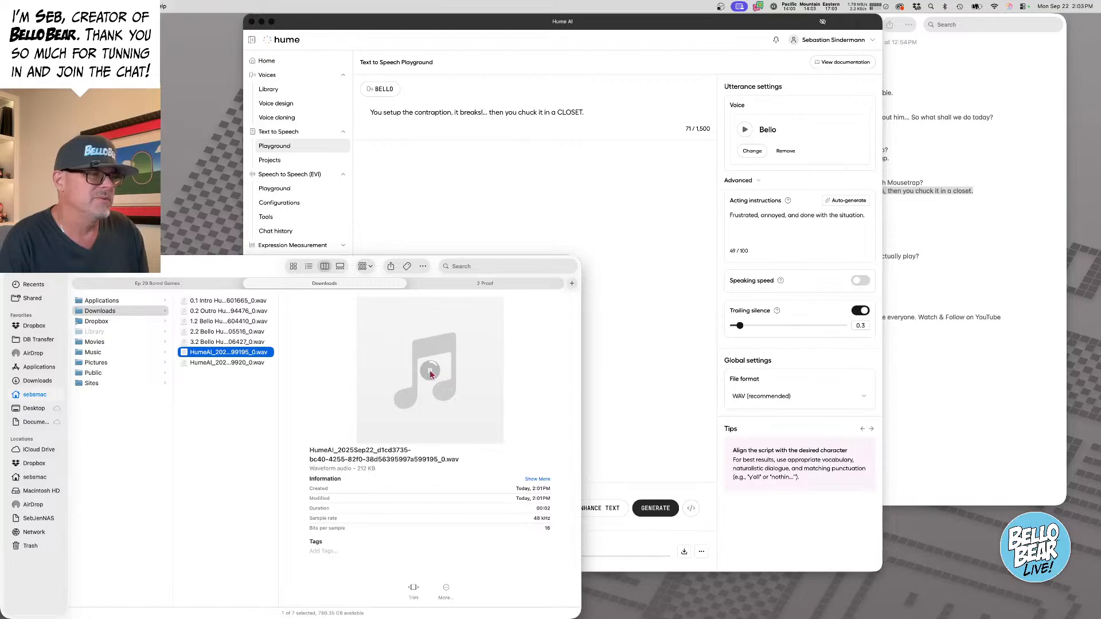
right_click(202, 354)
left_click(227, 409)
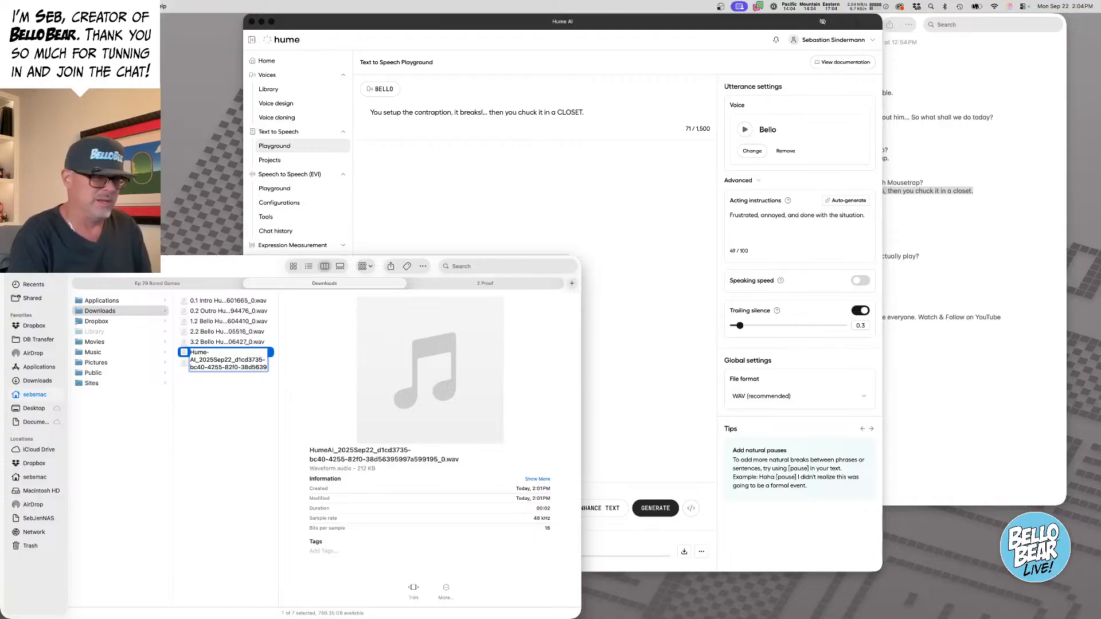
type("4")
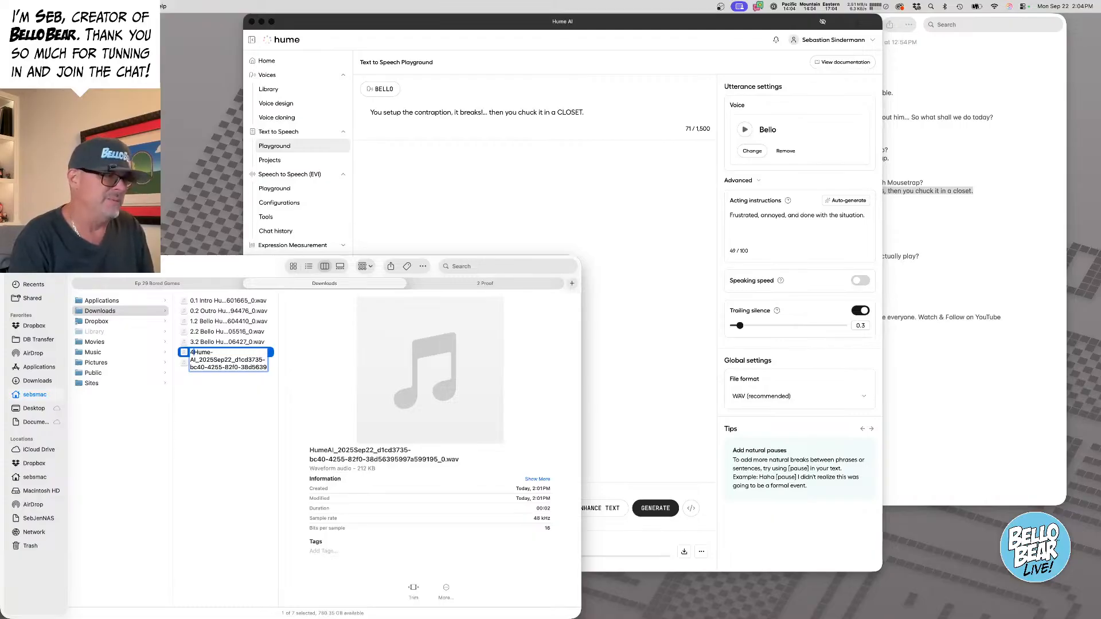
type(".2")
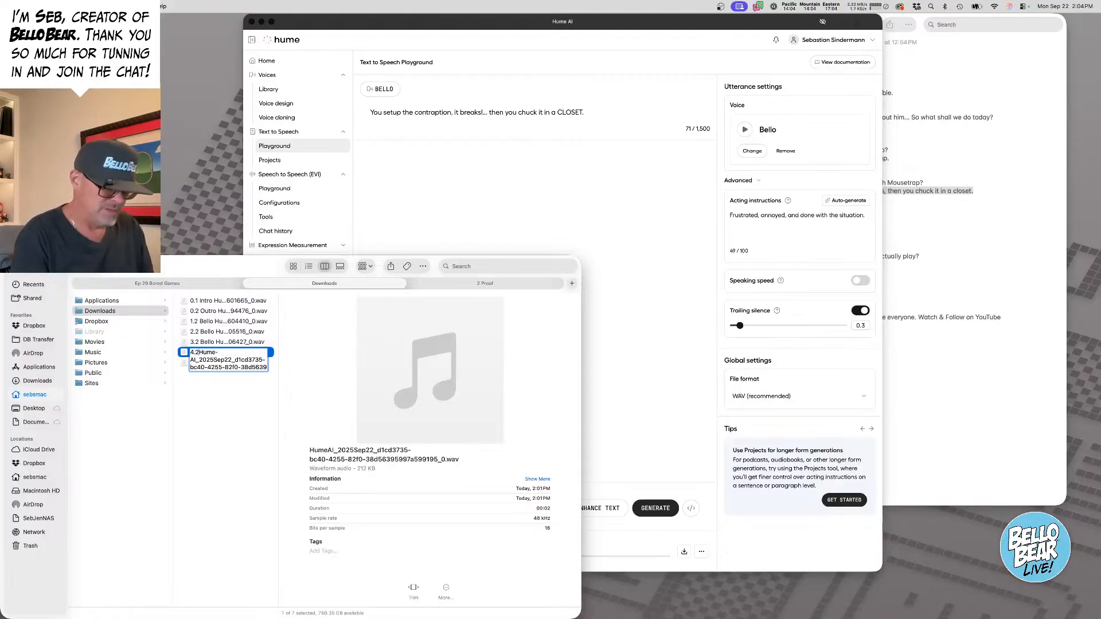
type("Bello")
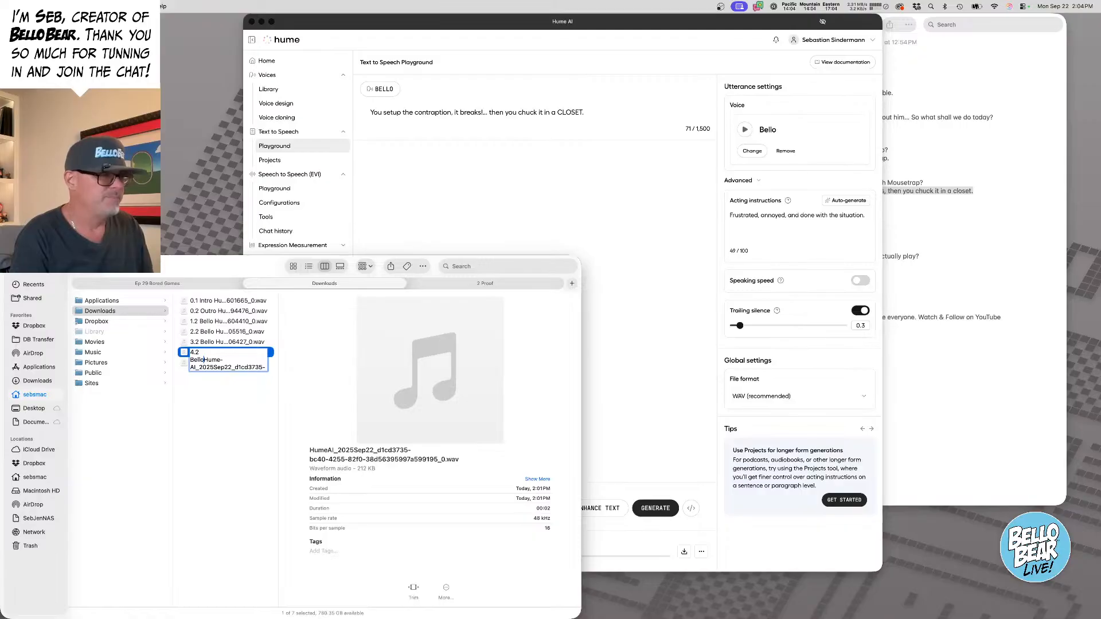
key("Return")
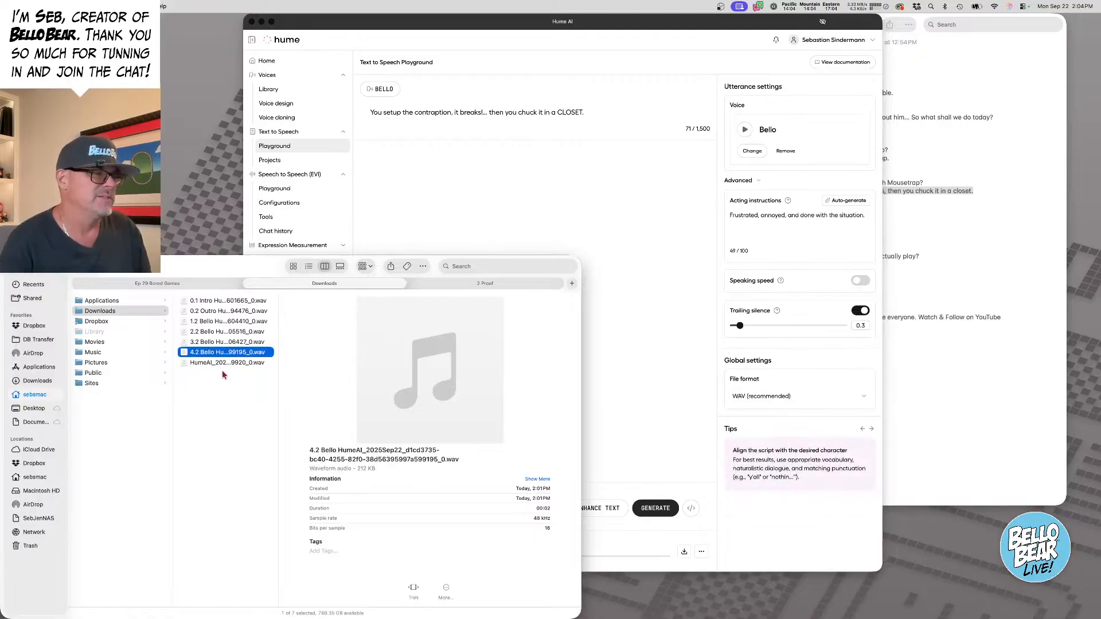
- Play the downloaded clip ending in "9920_0.wav"
left_click(219, 364)
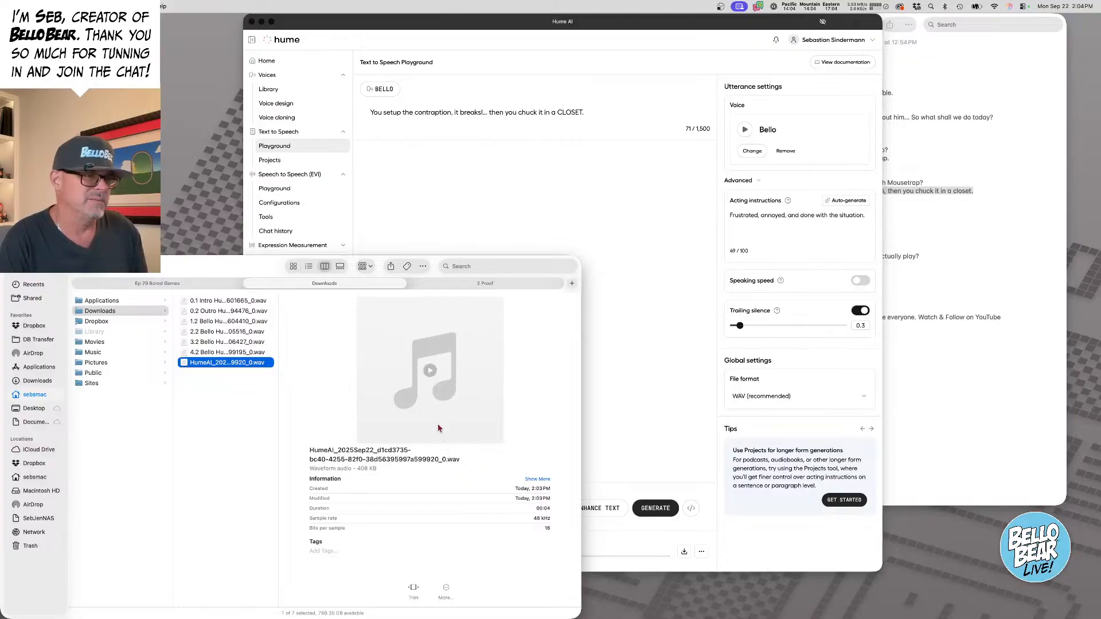
left_click(431, 372)
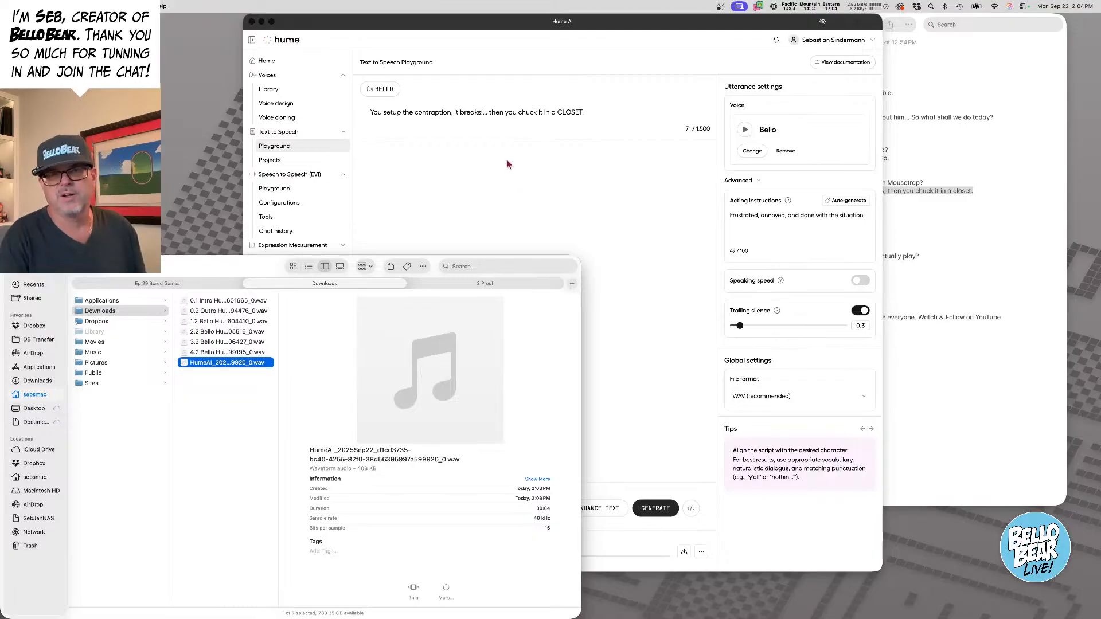
- In the Hume playground, copy and remove "then you chuck it in a CLOSET.", shortening the text to "You setup the contraption, it breaks..."
left_click(516, 127)
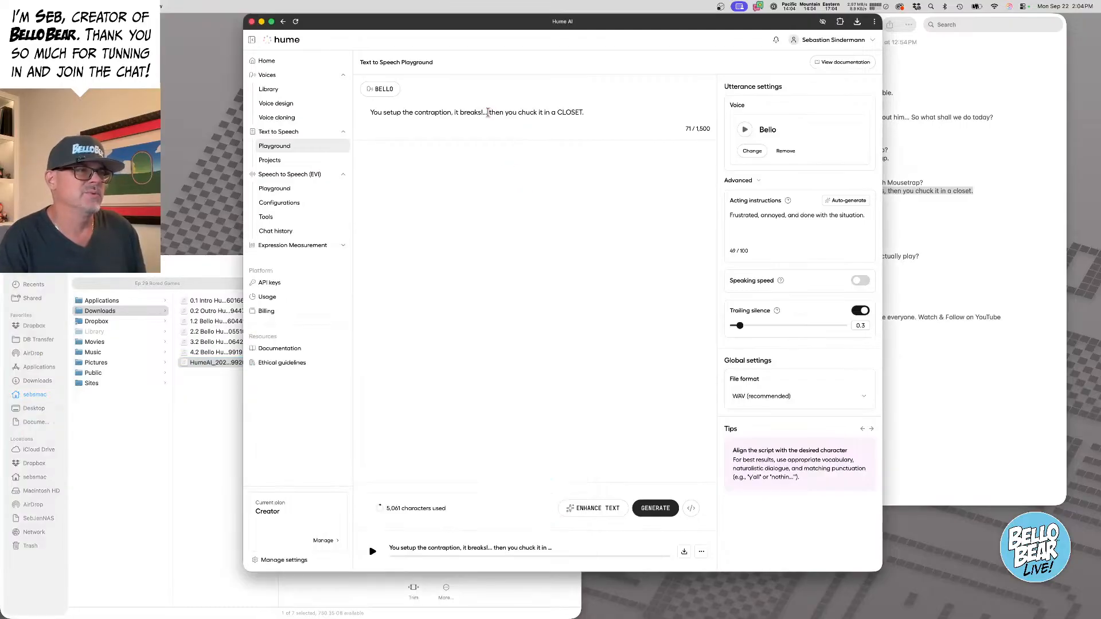
left_click_drag(488, 111, 547, 145)
key("super+c")
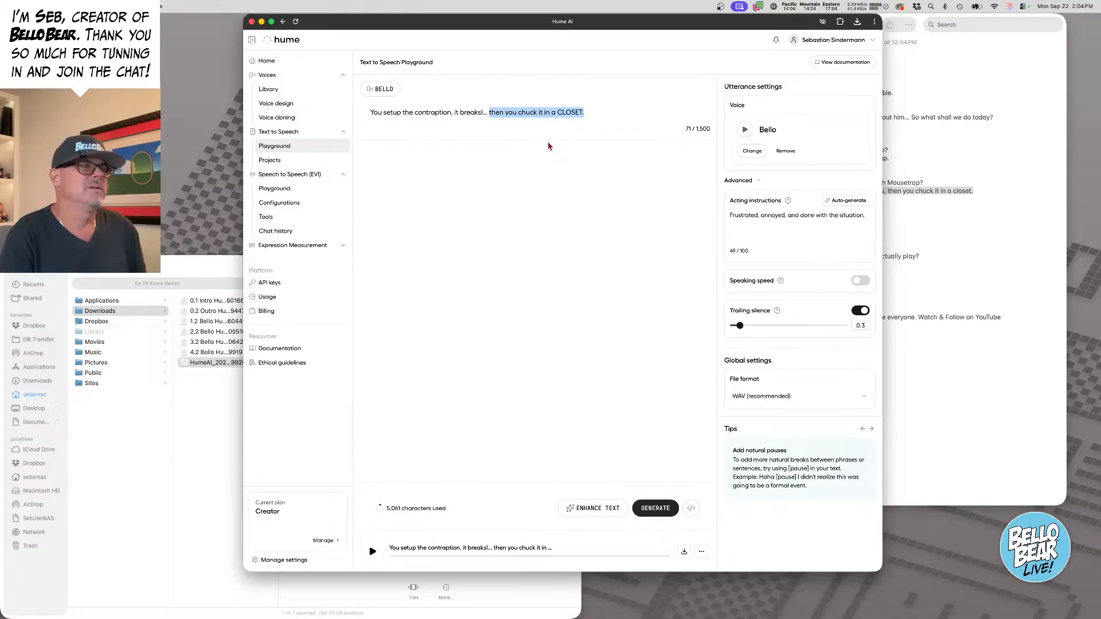
key("BackSpace")
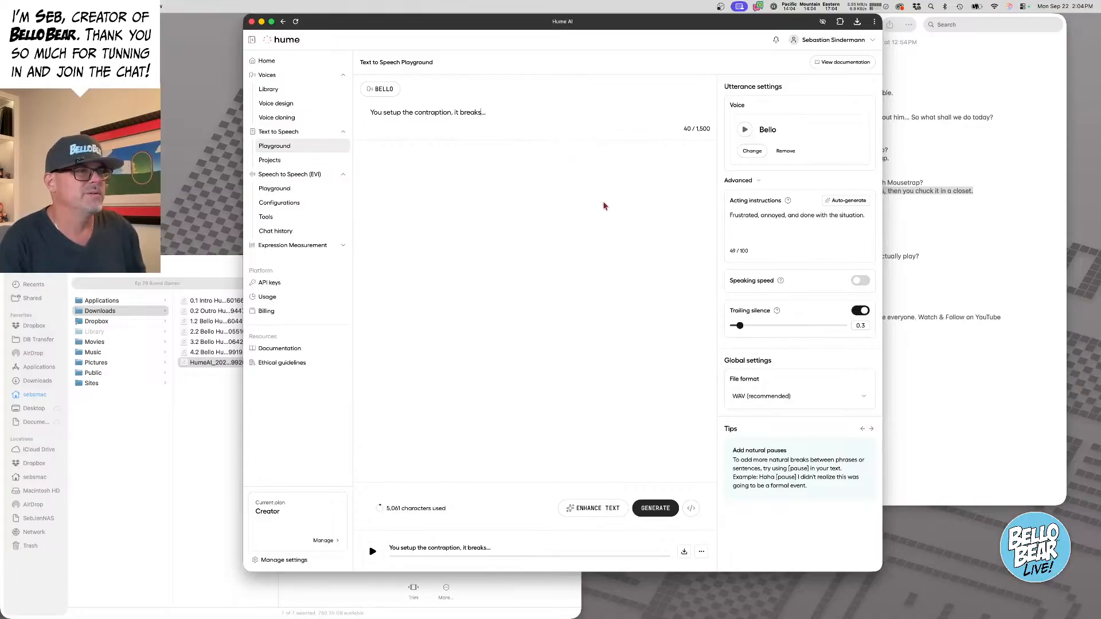
- Generate the speech for "You setup the contraption, it breaks...", play the take and download it
left_click(655, 507)
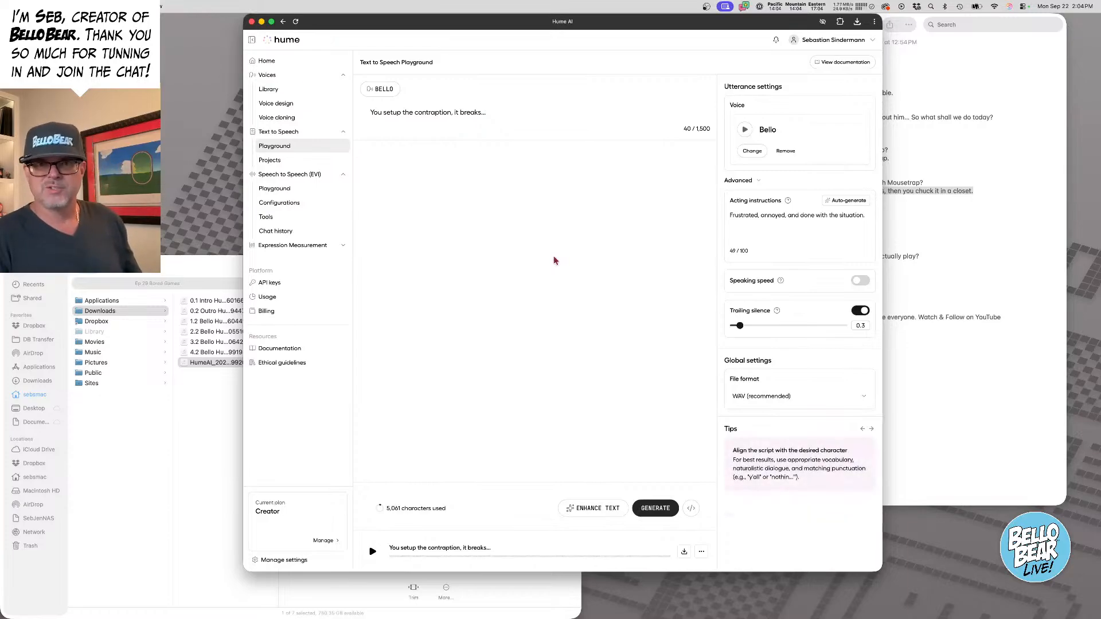
left_click(372, 552)
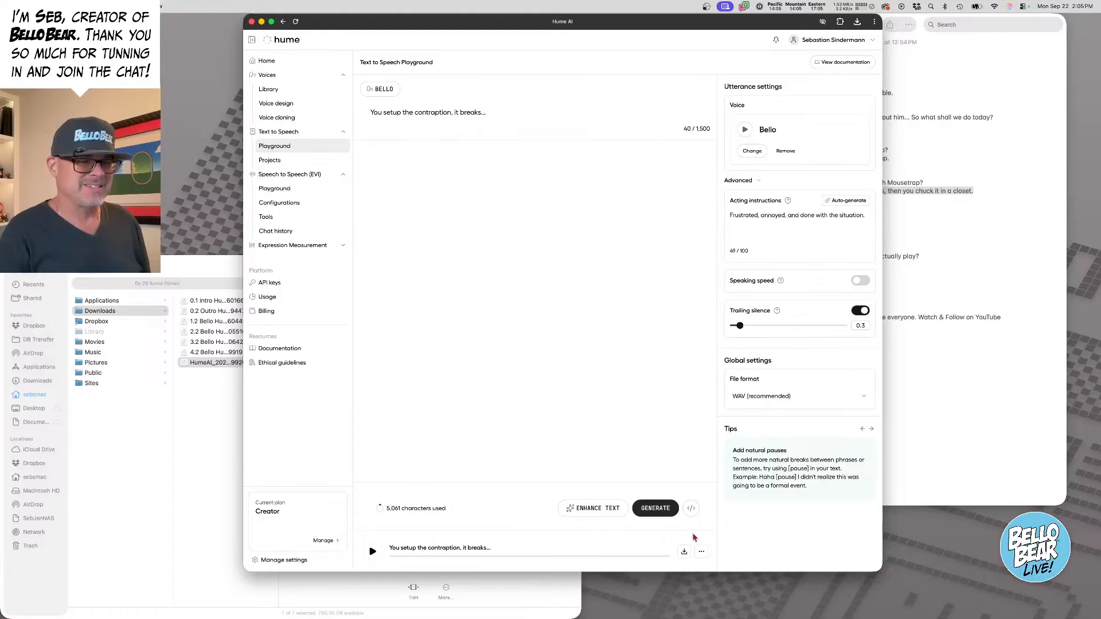
left_click(684, 553)
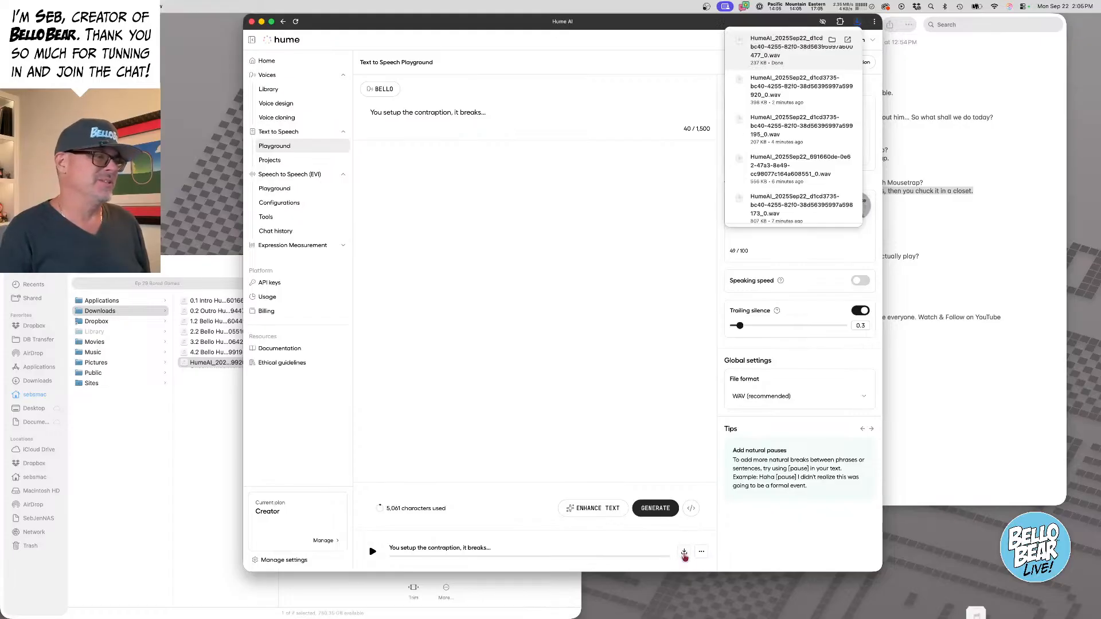
- Play the newly downloaded clip ending in "00477_0.wav" from the Downloads folder in Finder
left_click(206, 376)
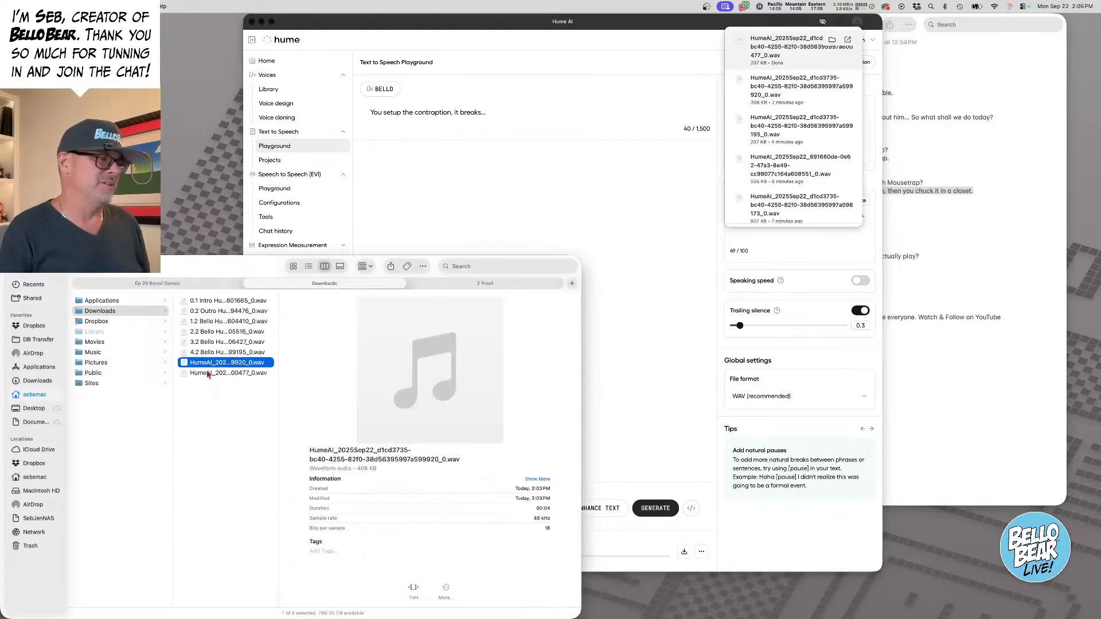
left_click(207, 372)
left_click(216, 365)
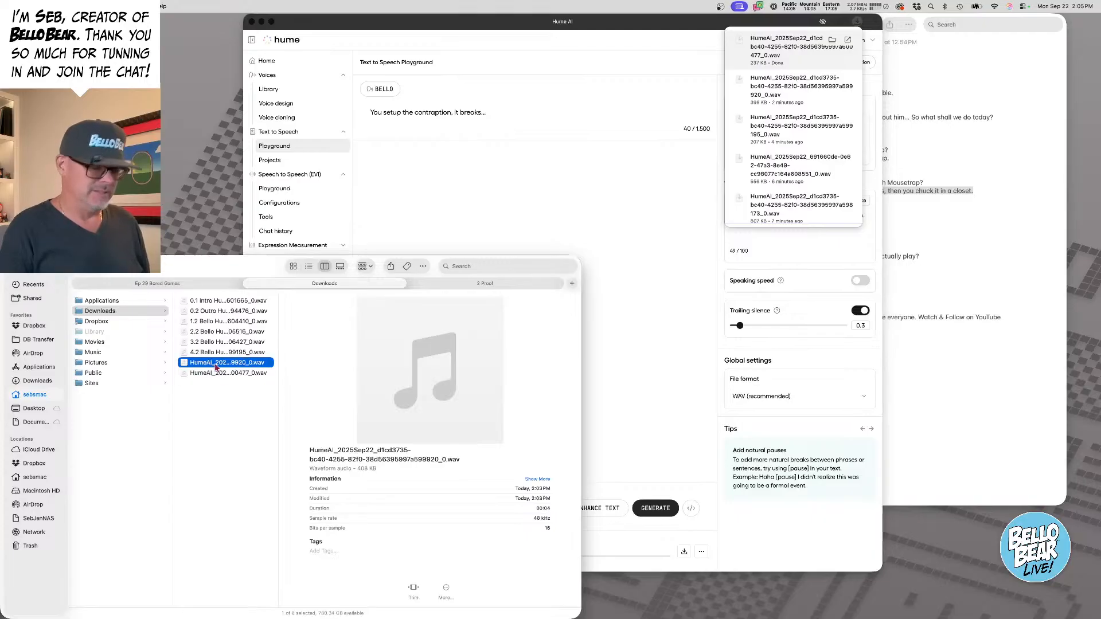
left_click(255, 373)
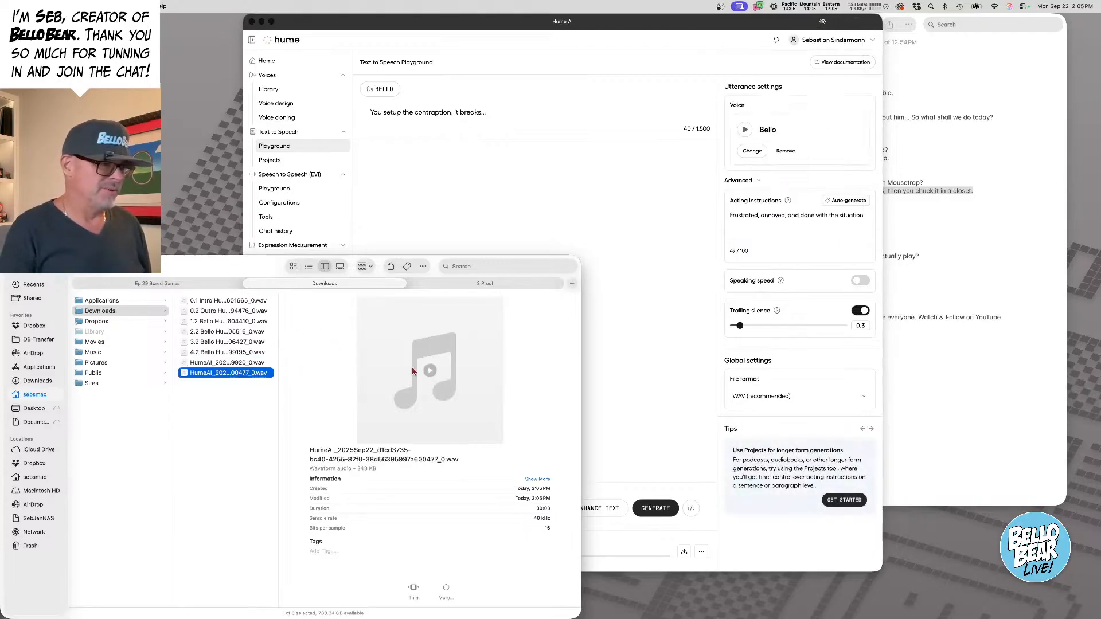
left_click(425, 371)
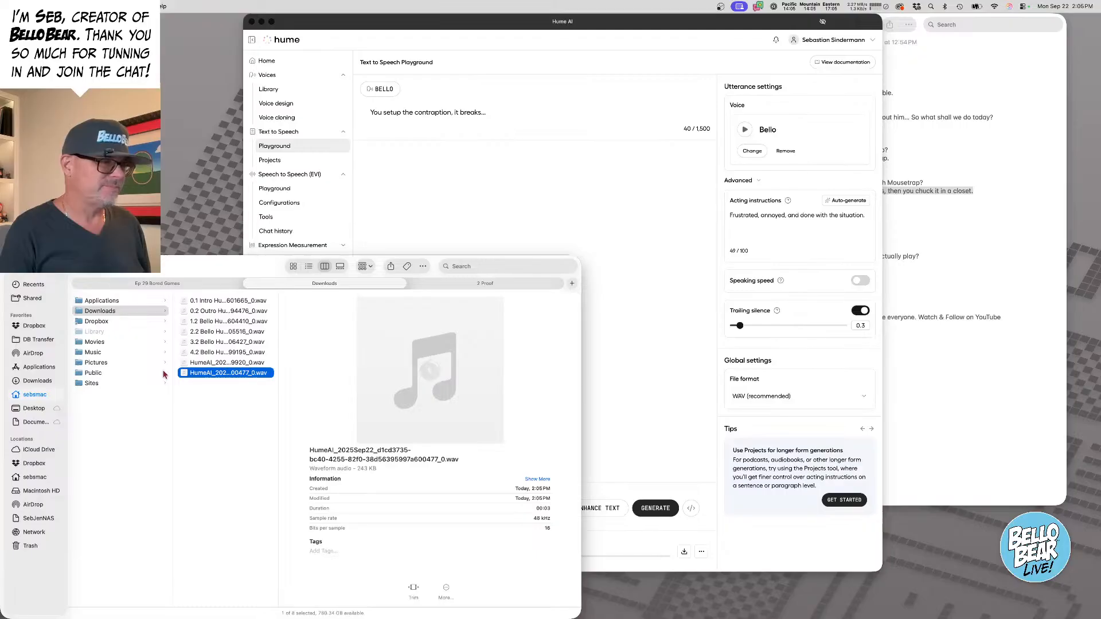
- Rename the clip ending in "00477_0.wav" by adding the prefix "4.2.1 Bello" to its file name
right_click(205, 376)
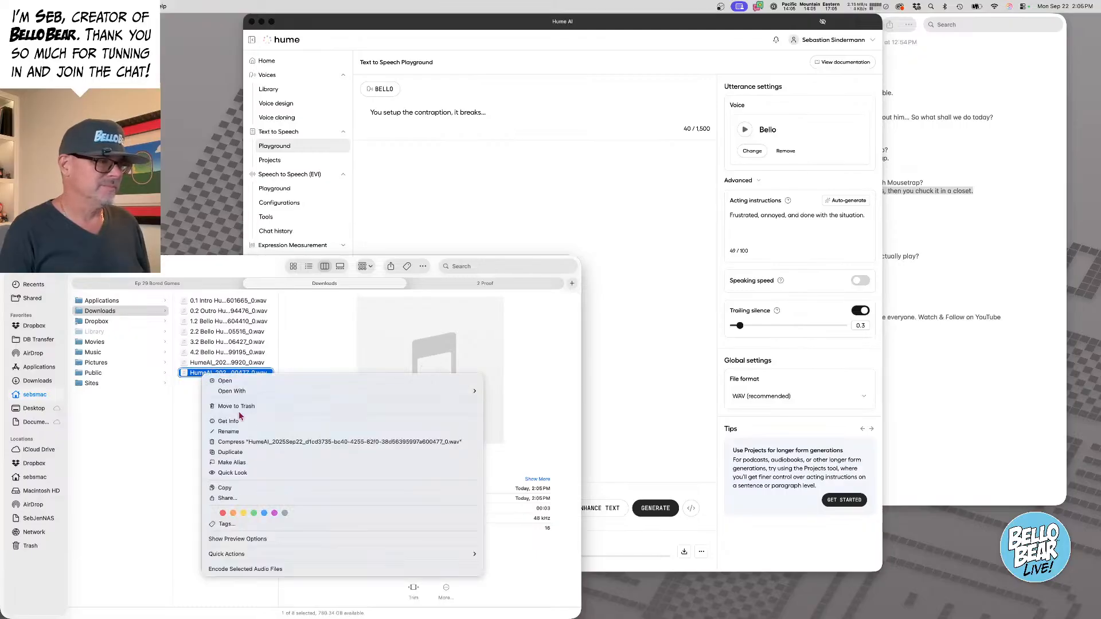
left_click(239, 431)
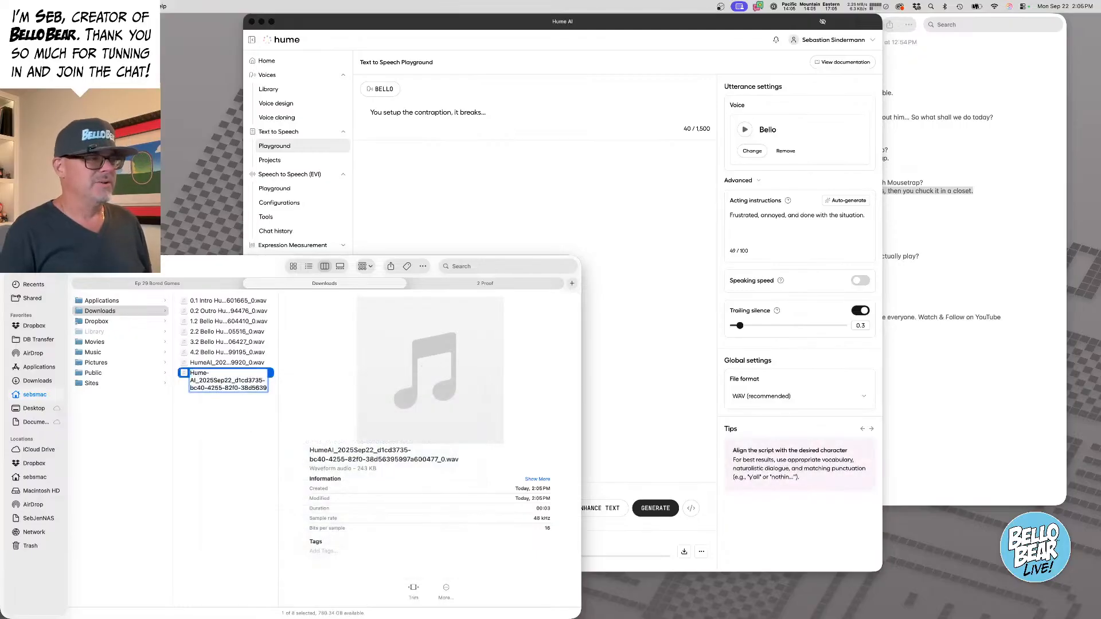
type("4.2")
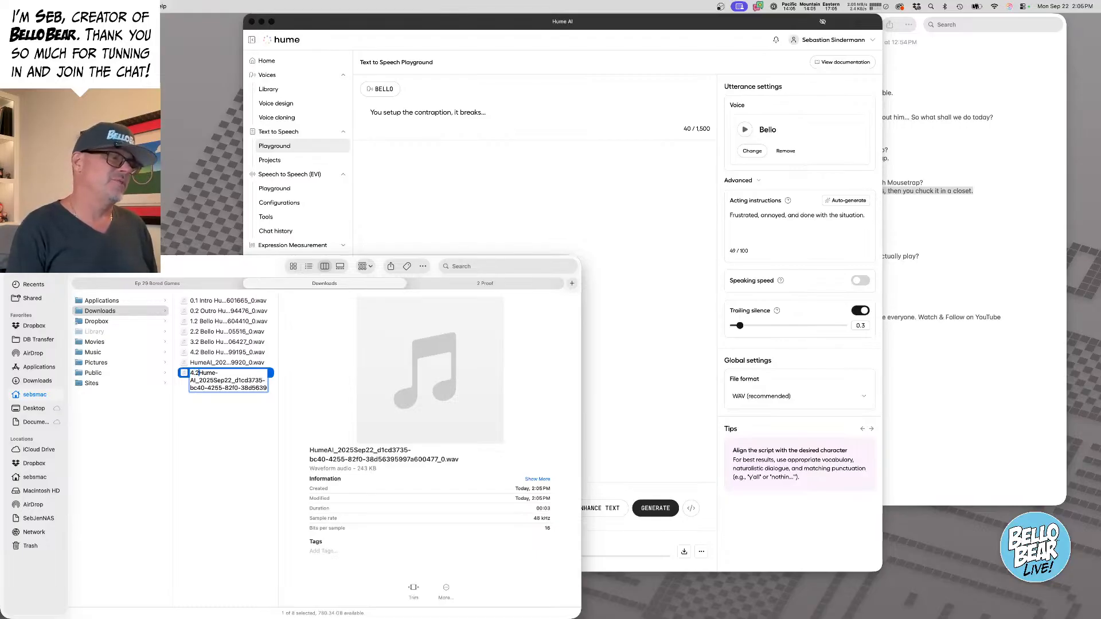
type(".1 Bell")
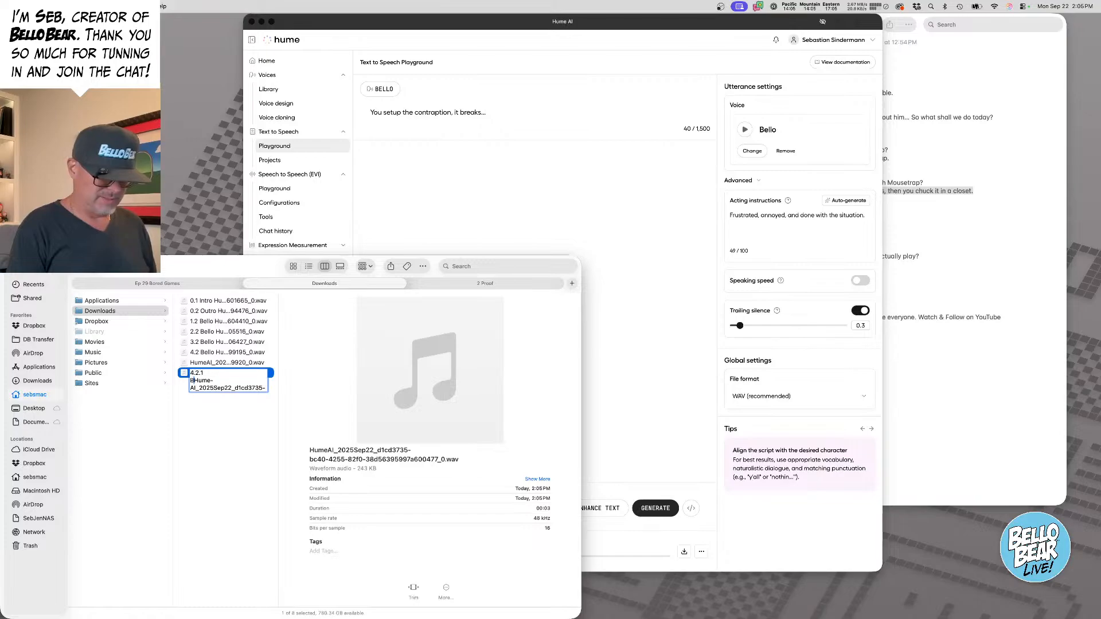
type("o")
key("Return")
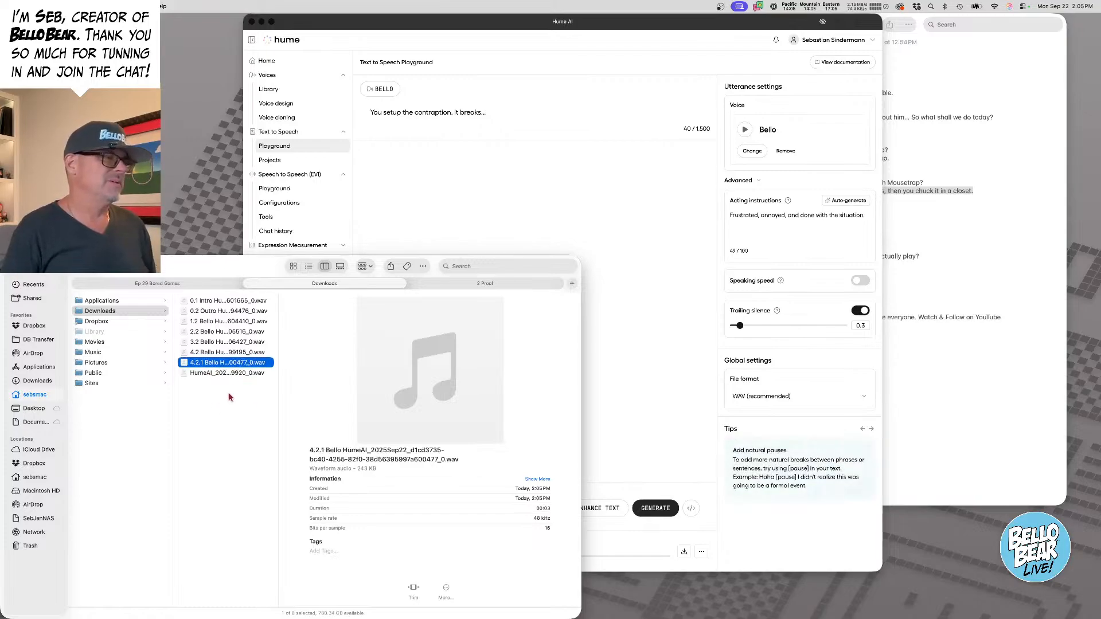
- In the Hume playground, replace the text with "then you chuck it in a CLOSET!" and auto-generate its acting instructions
left_click(496, 133)
key("super+v")
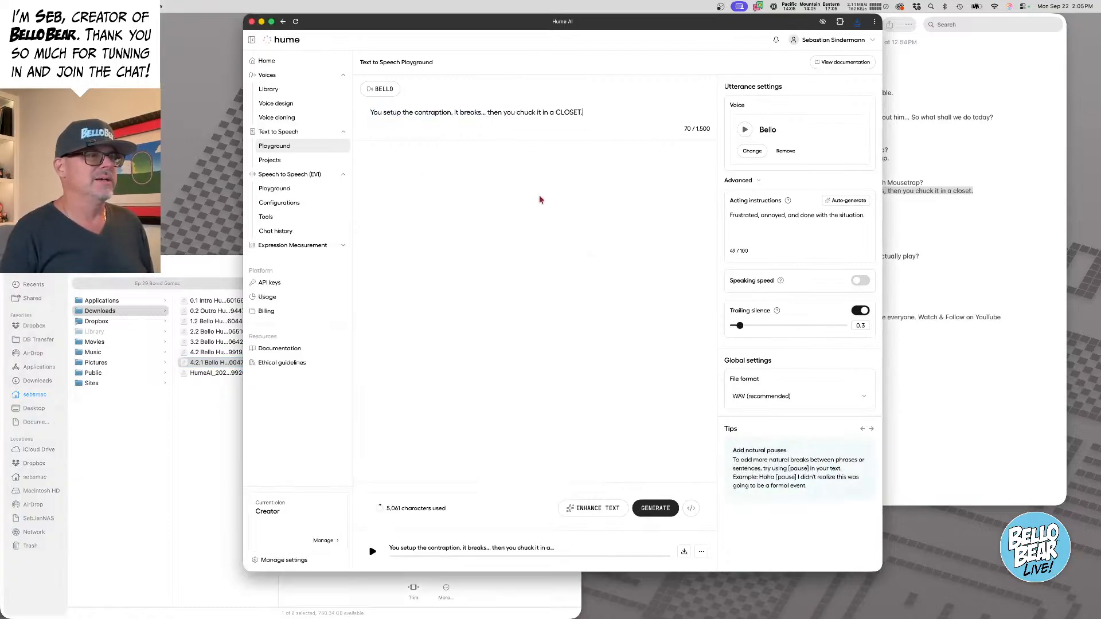
key("super+a")
key("super+v")
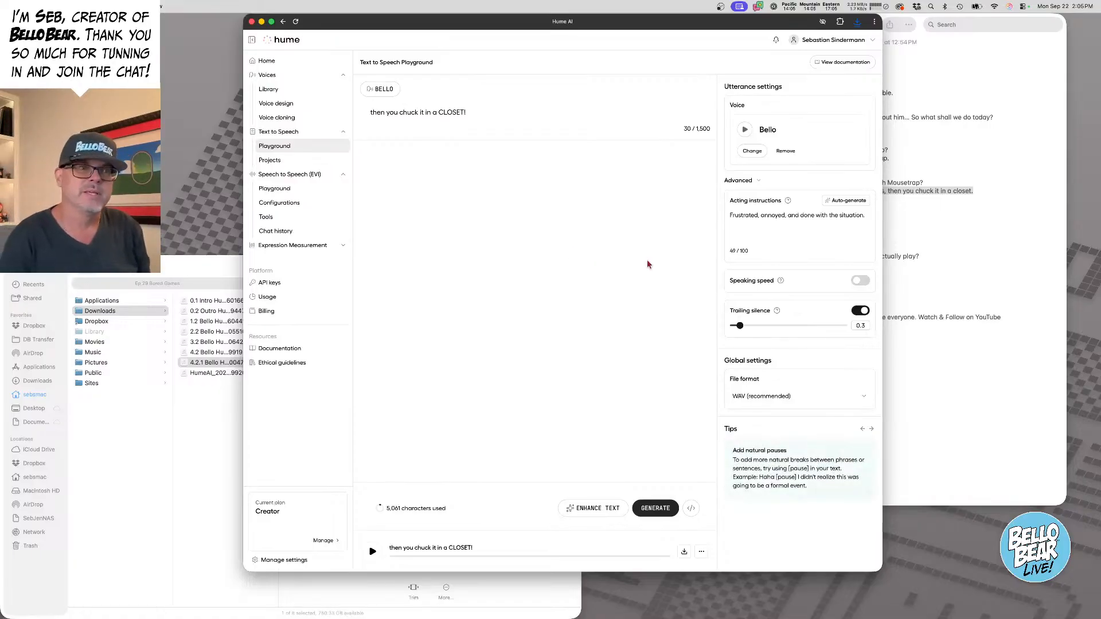
left_click(838, 200)
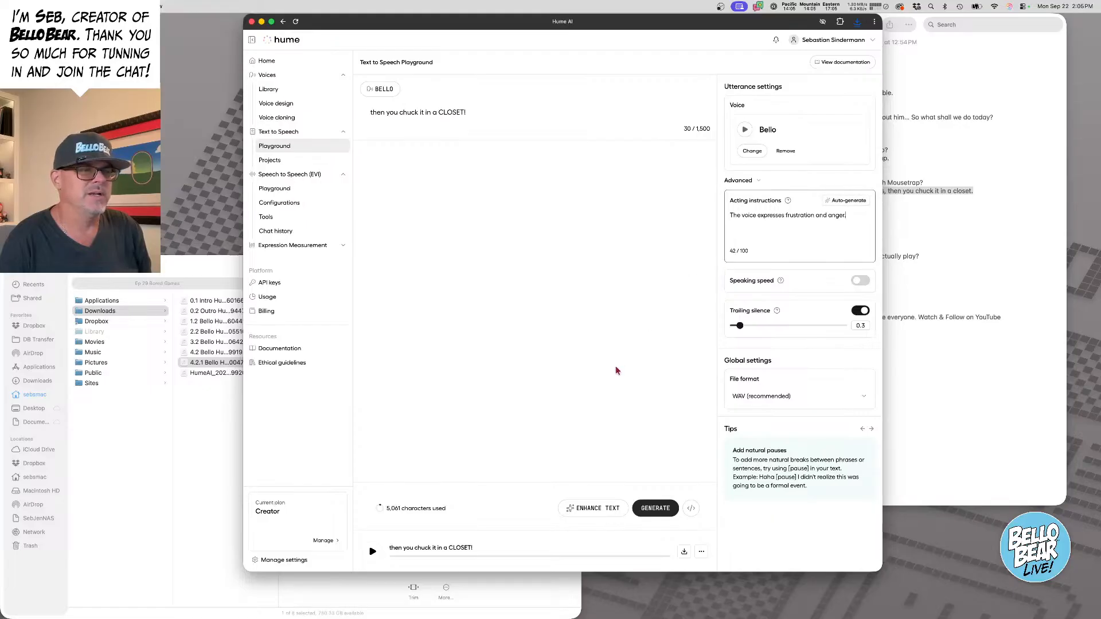
- Generate new takes of "then you chuck it in a CLOSET!" with the current acting instructions and download the last one
left_click(656, 508)
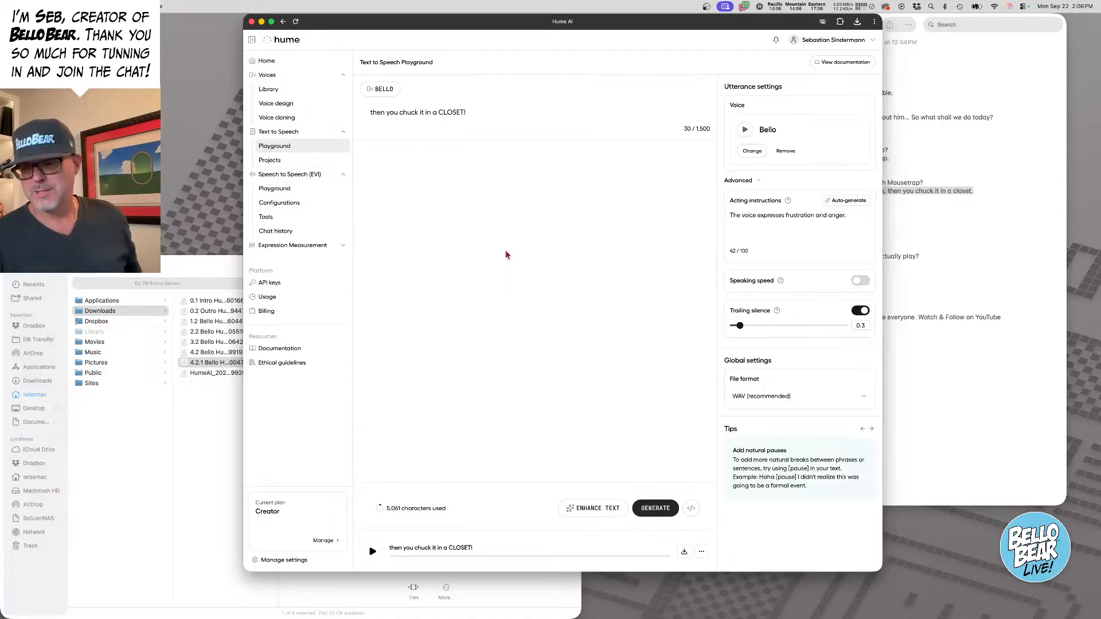
left_click(652, 507)
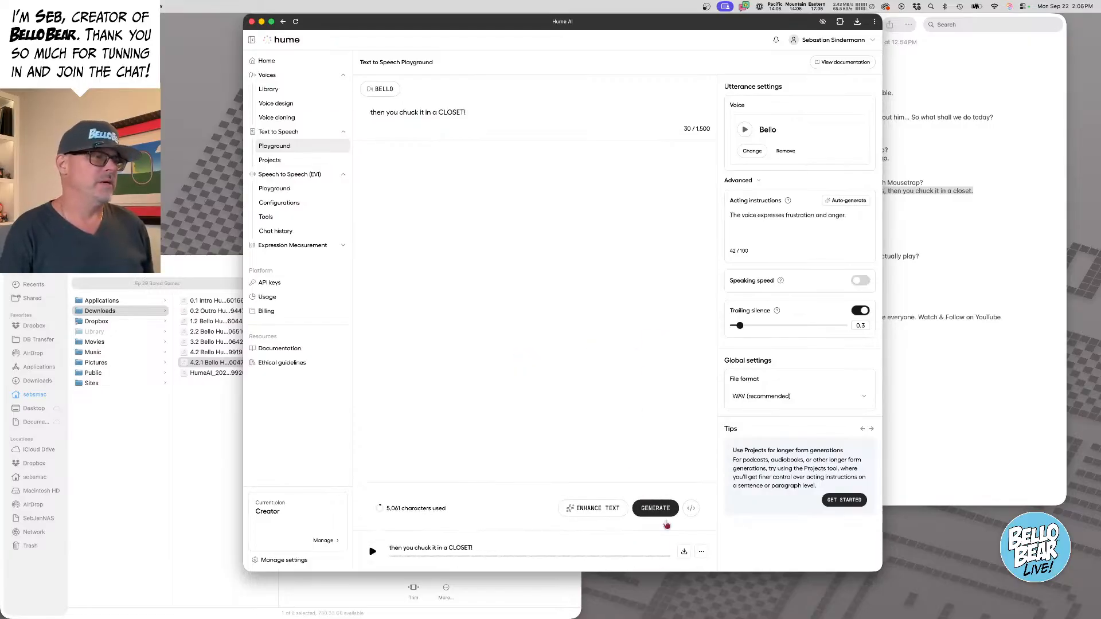
left_click(684, 552)
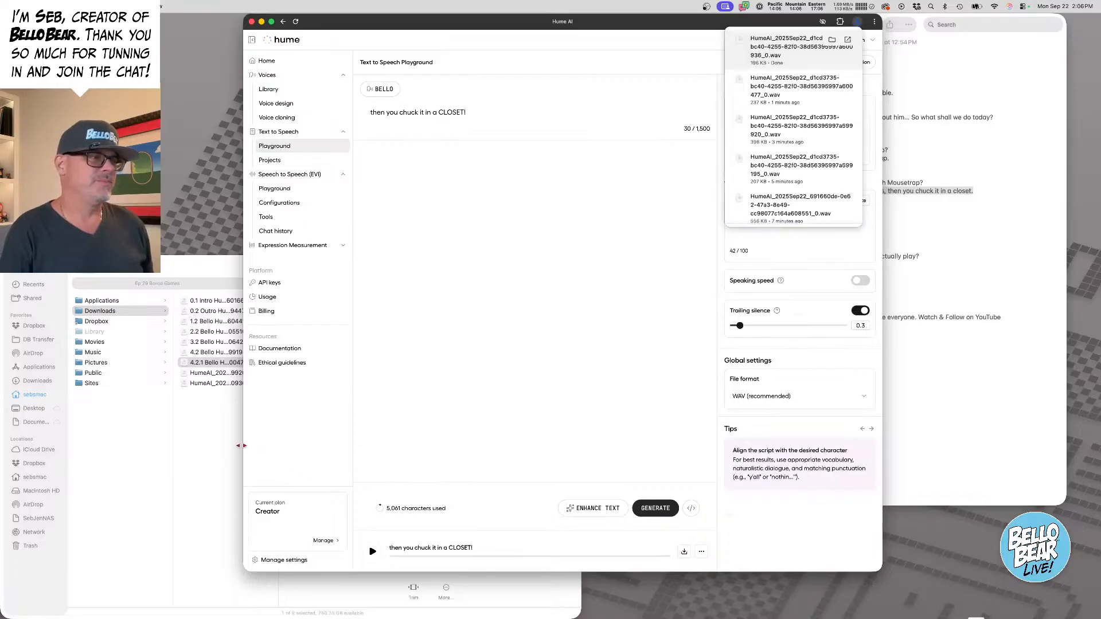
- In Finder's Downloads folder, move the unlabelled clip ending in "9920_0.wav" to the Trash
left_click(203, 429)
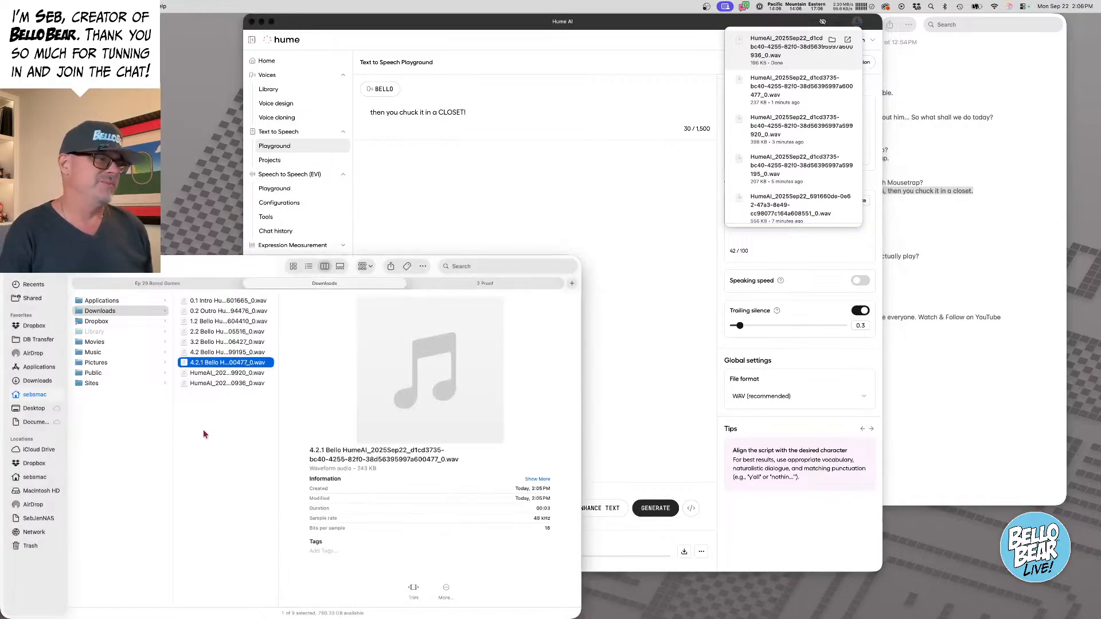
left_click(223, 374)
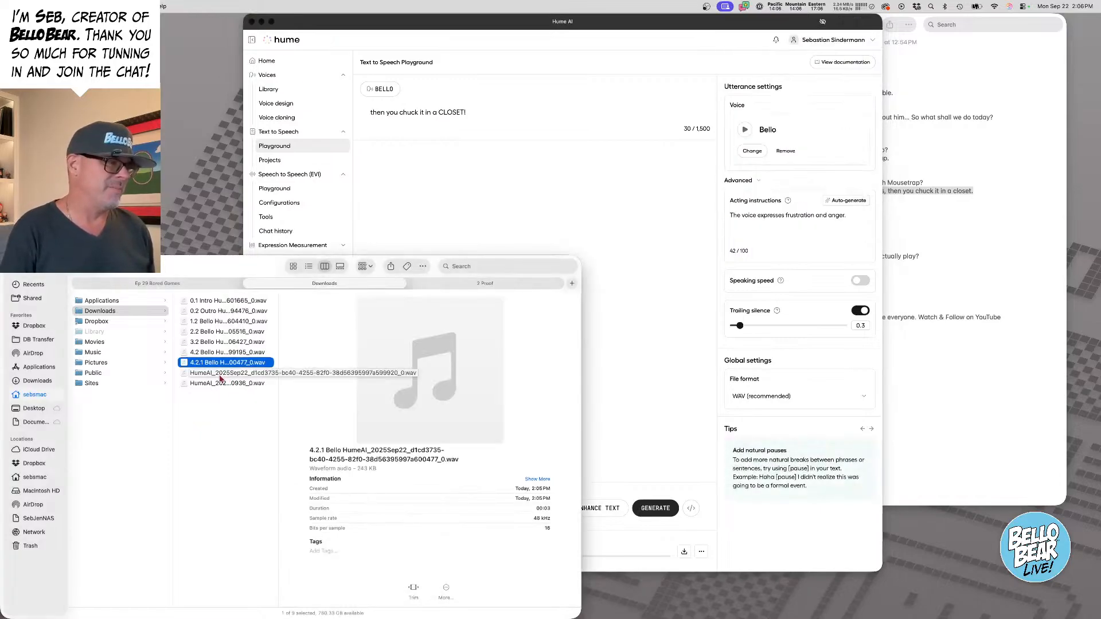
left_click(430, 372)
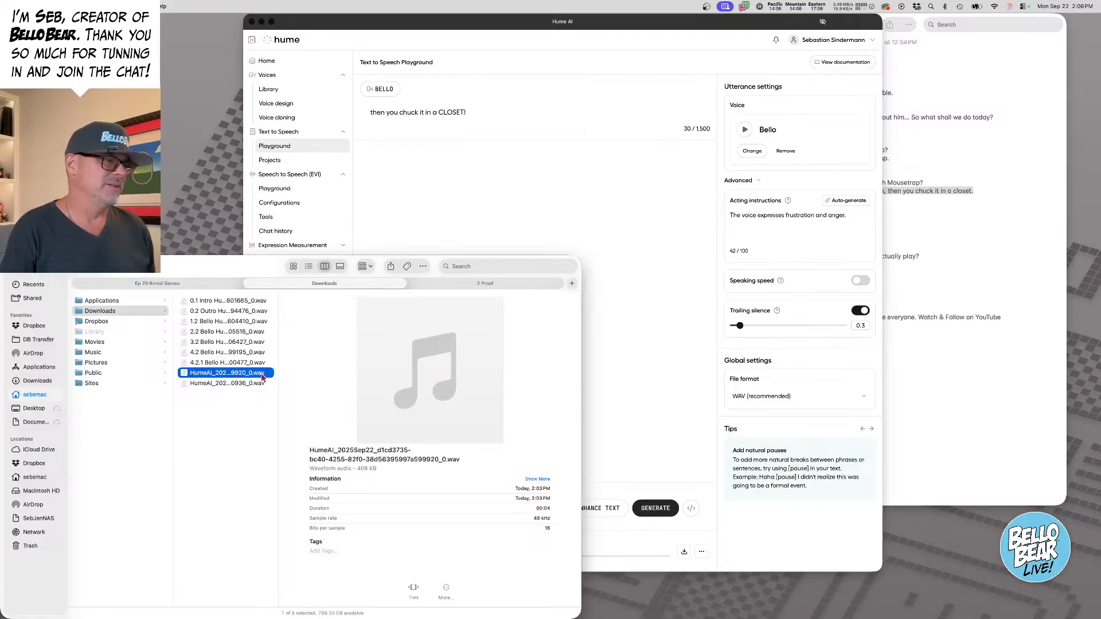
key("super+BackSpace")
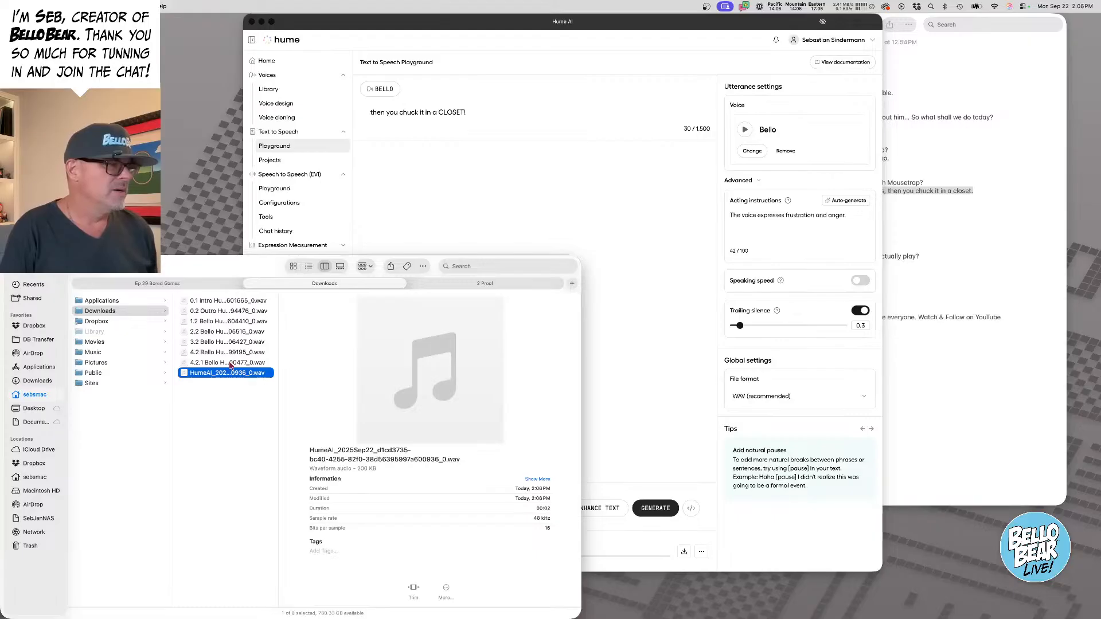
- Play the 4.2 Bello, 4.2.1 Bello and newly downloaded "0936_0.wav" clips in sequence to compare how they fit together
left_click(216, 352)
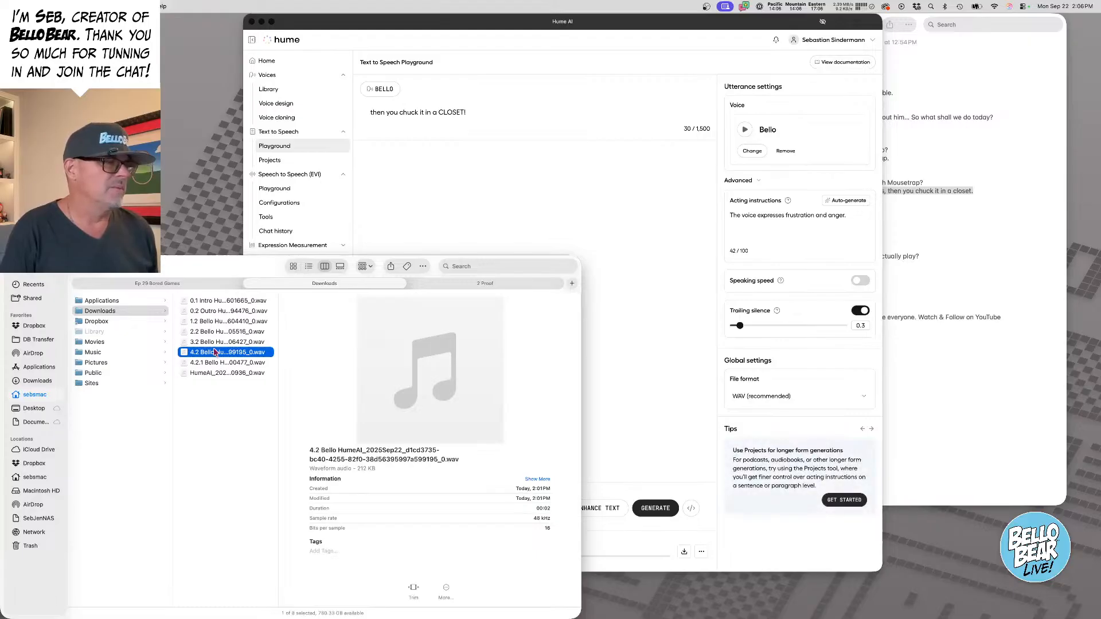
mouse_move(428, 373)
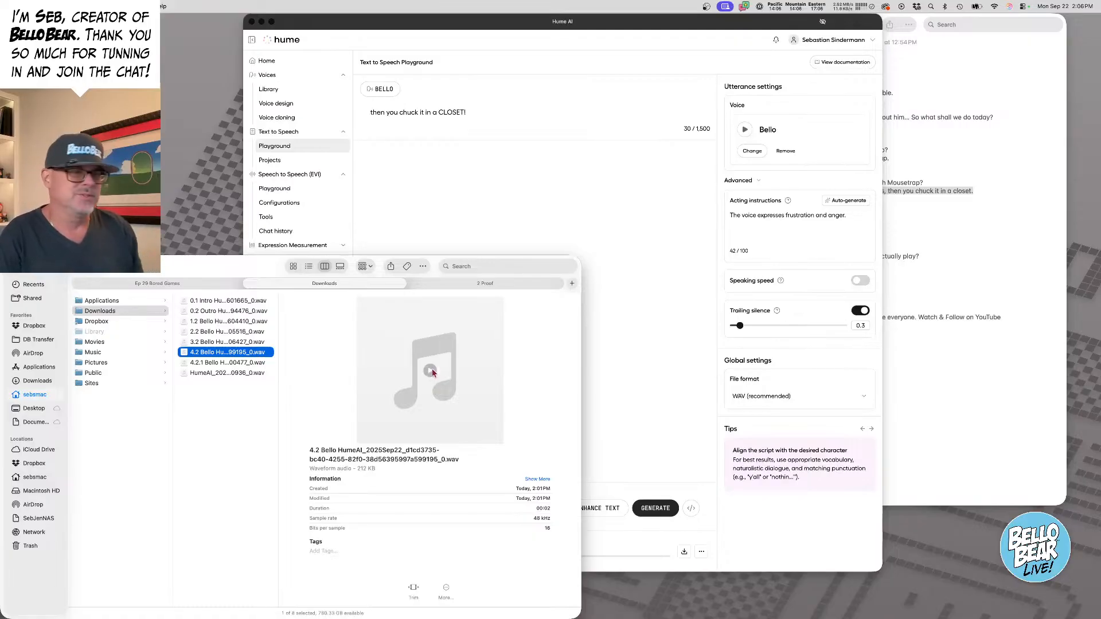
left_click(427, 373)
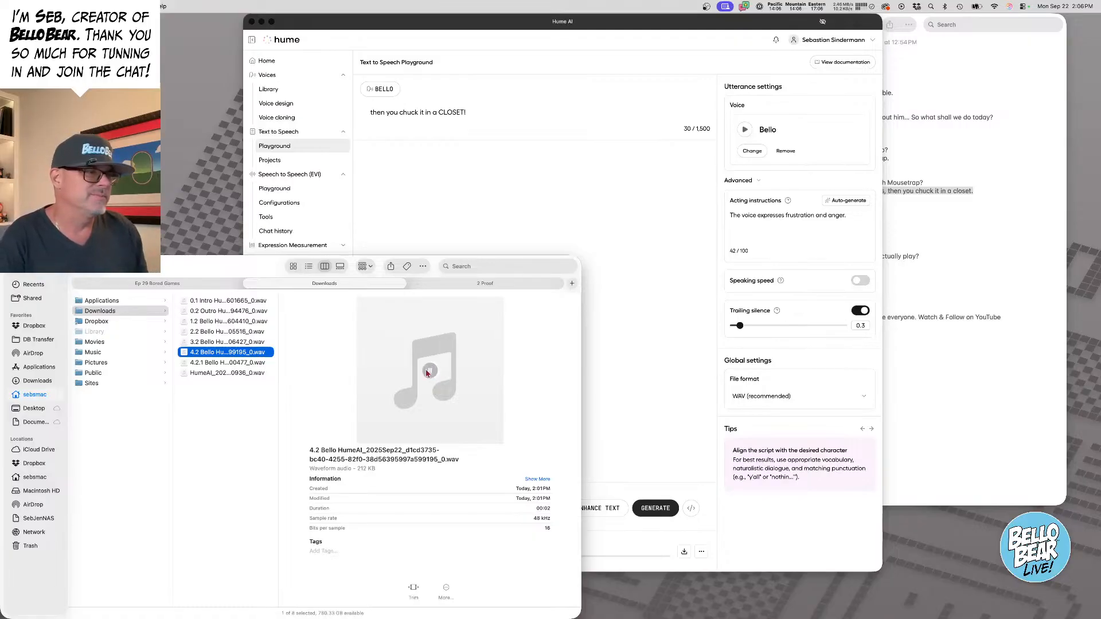
left_click(223, 363)
left_click(230, 353)
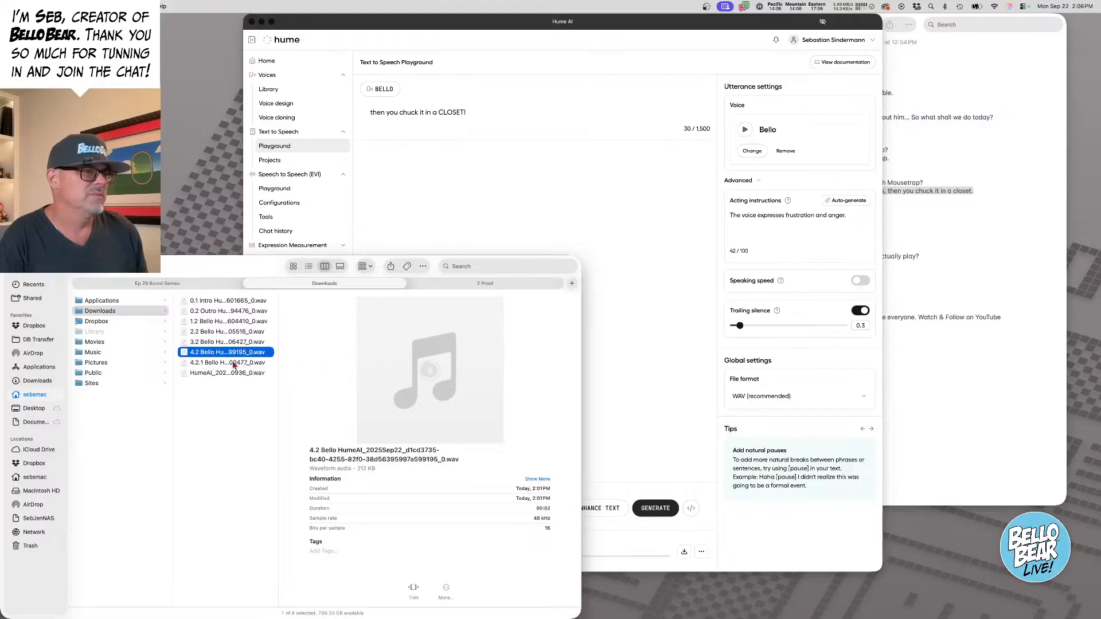
left_click(431, 371)
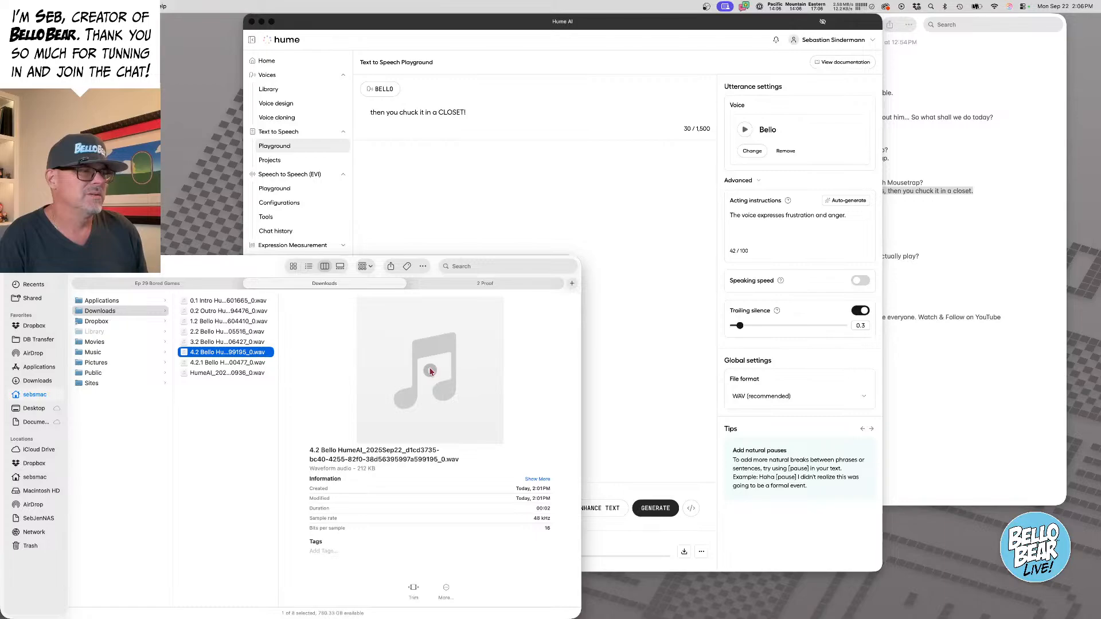
left_click(431, 370)
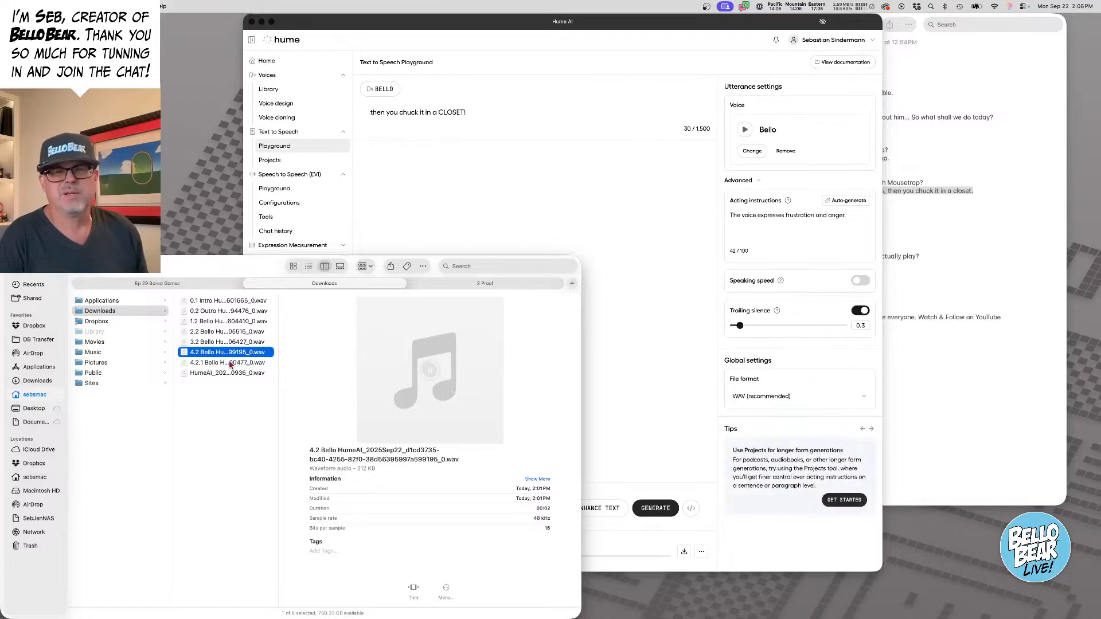
key("Down")
left_click(430, 370)
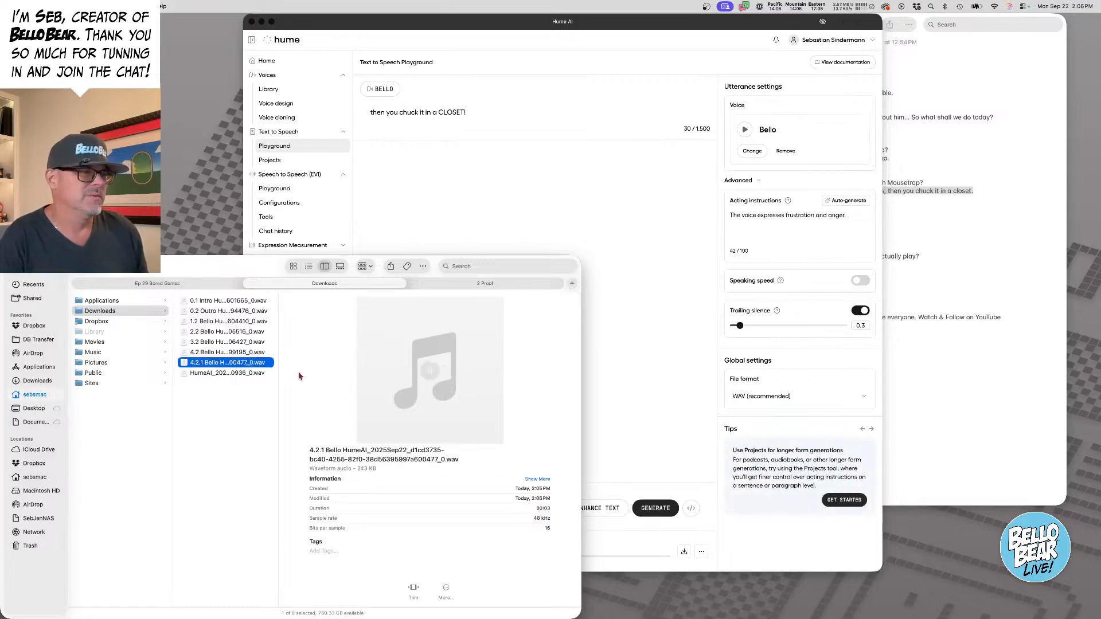
left_click(232, 373)
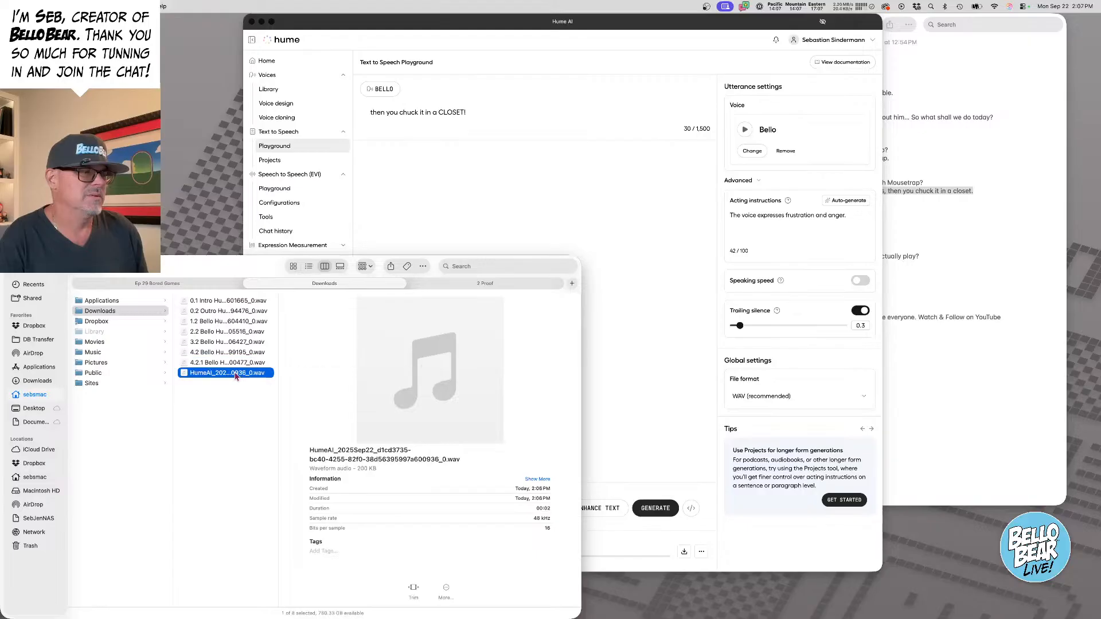
left_click(431, 371)
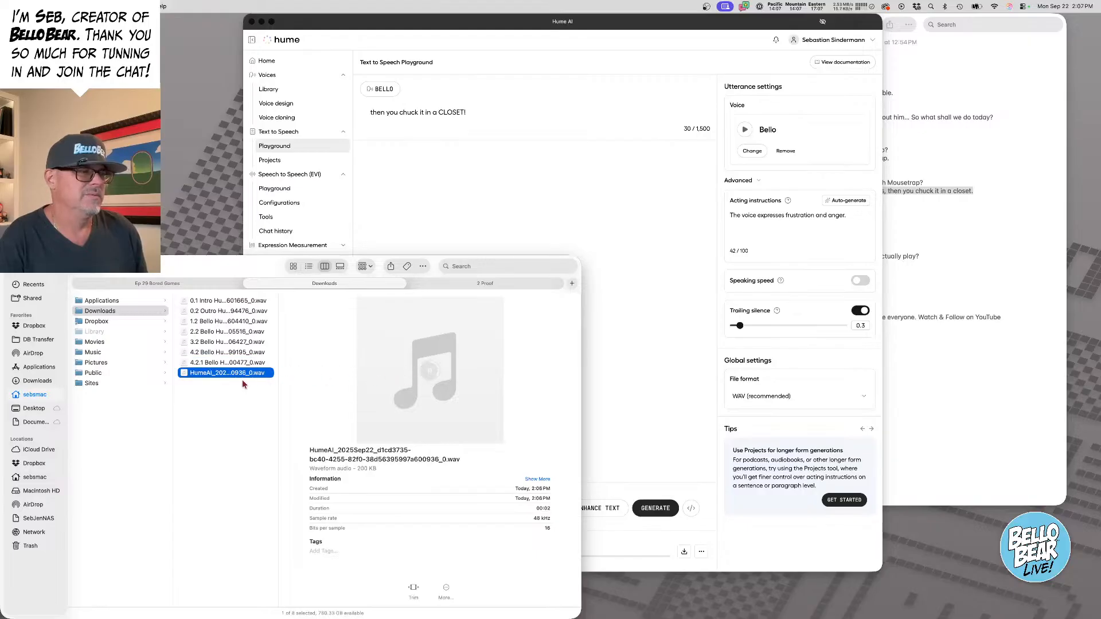
- Rename the clip ending in "0936_0.wav" by adding the prefix "4.2.2 Bello" to its file name
right_click(221, 376)
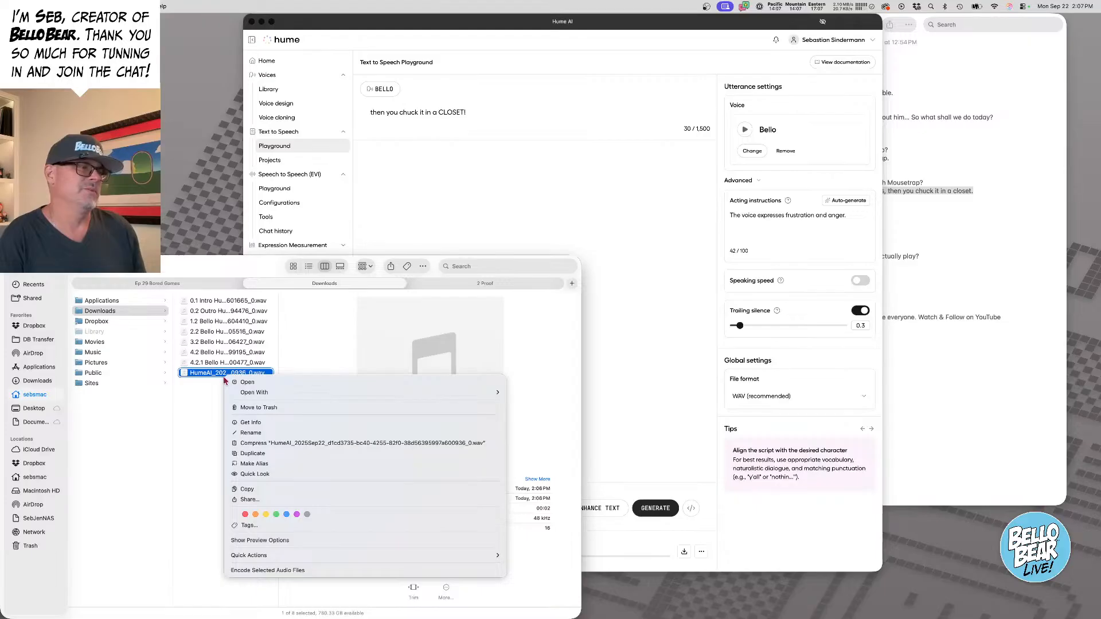
left_click(254, 437)
key("Left")
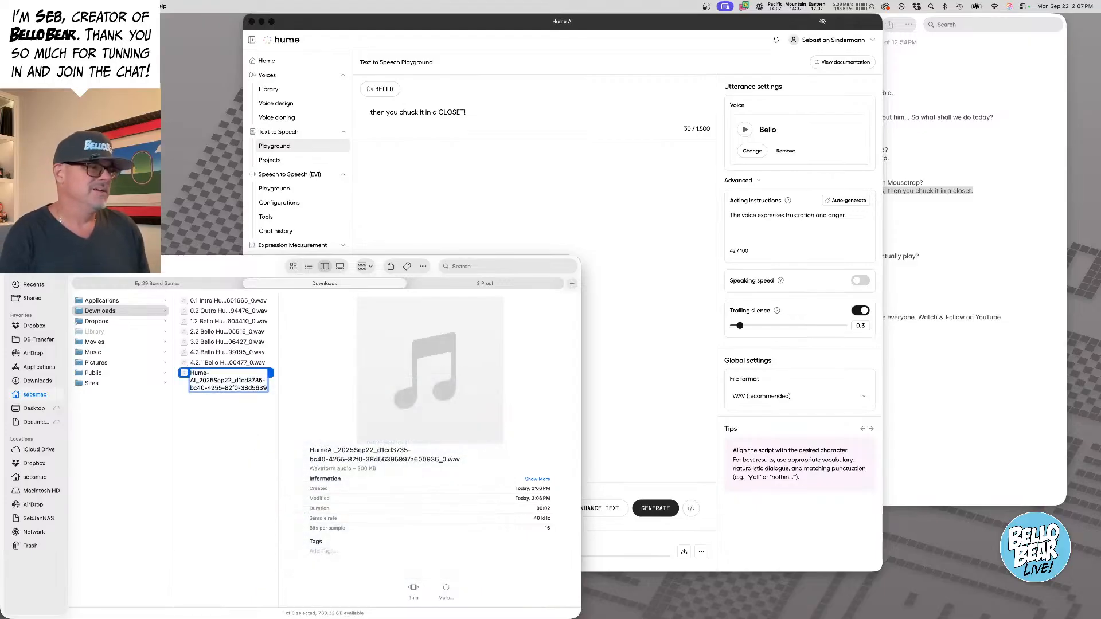
type("4")
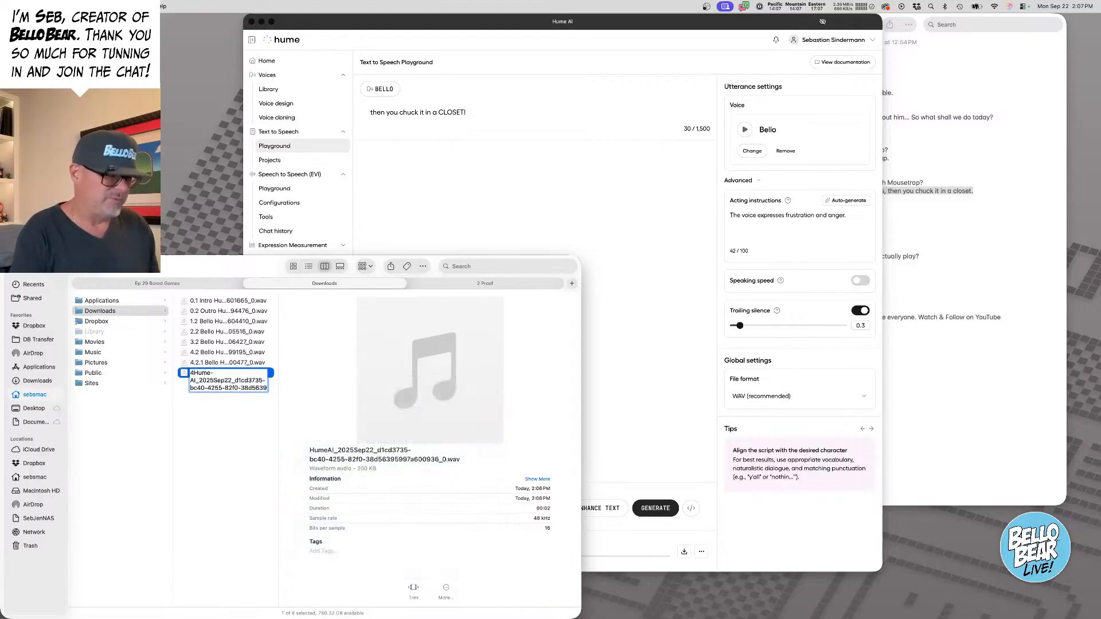
type(".2.2 ")
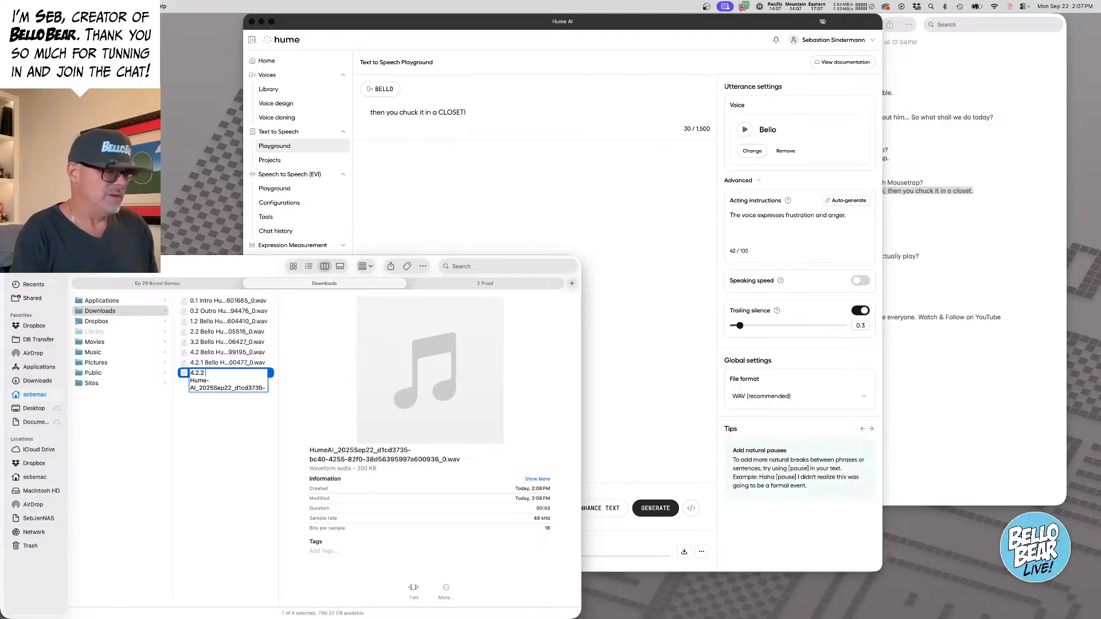
type("Bello")
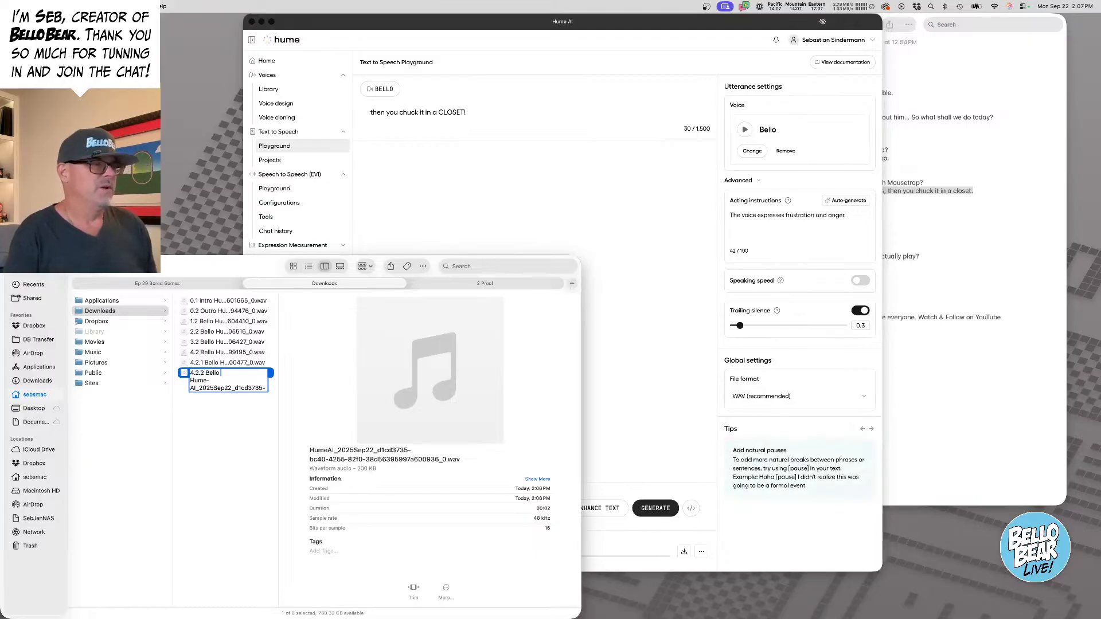
key("Return")
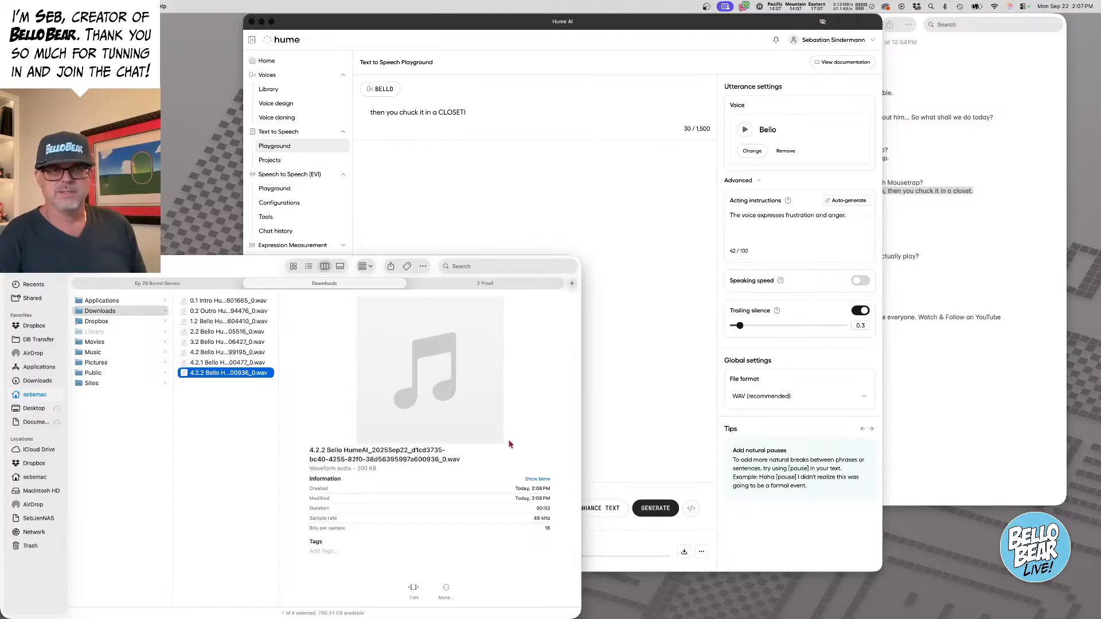
- In the Bello Bear Ep 29 note, copy Avery's Panel 1 line "Good morning Bello. Hey, where's Bubba today?"
left_click(929, 82)
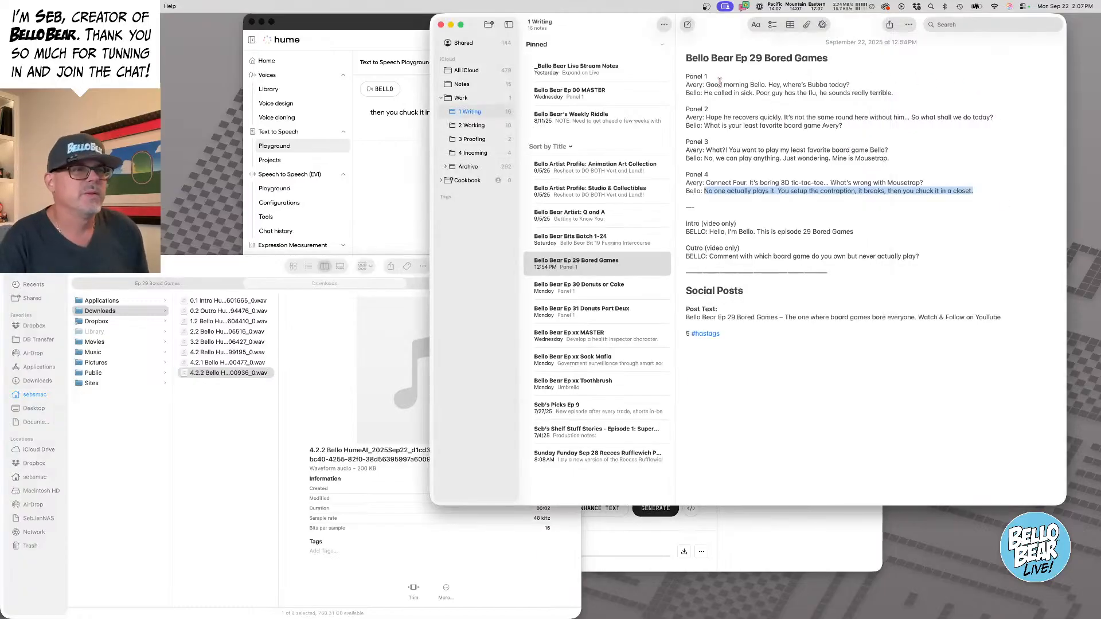
left_click_drag(706, 84, 914, 88)
key("super+c")
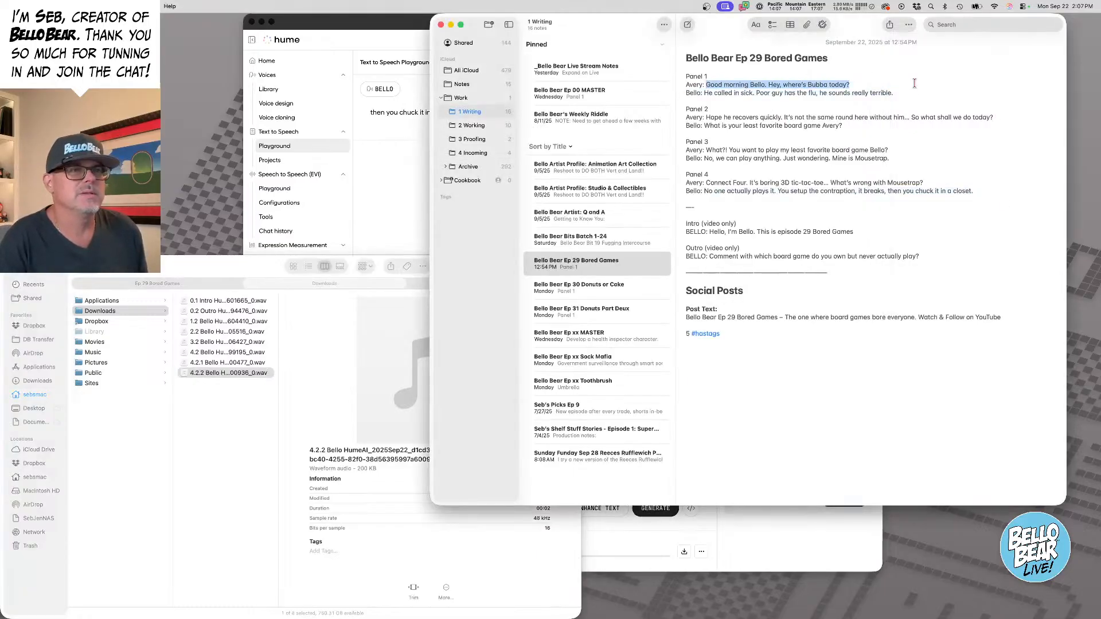
- Switch to the Hume AI Text to Speech Playground and change the utterance voice to Avery from the saved voices
left_click(416, 142)
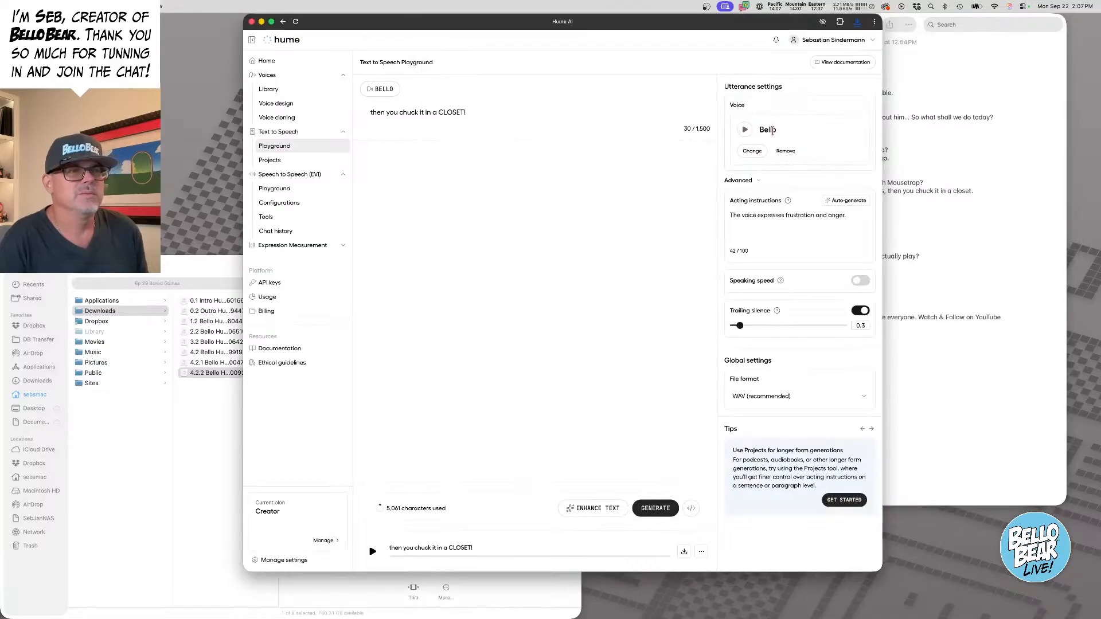
left_click(752, 151)
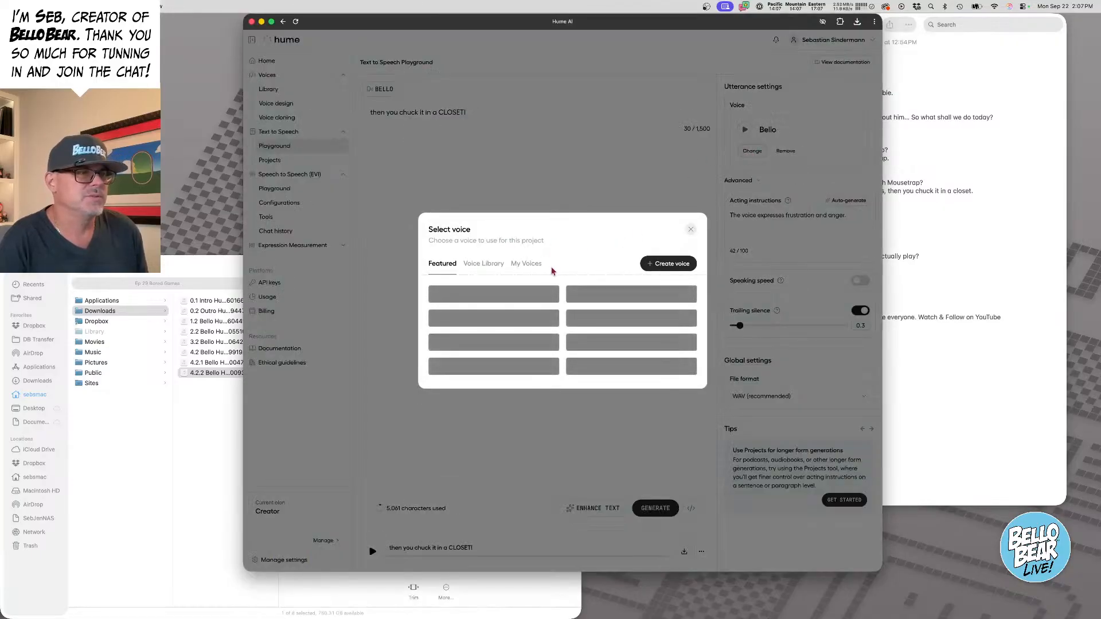
left_click(526, 263)
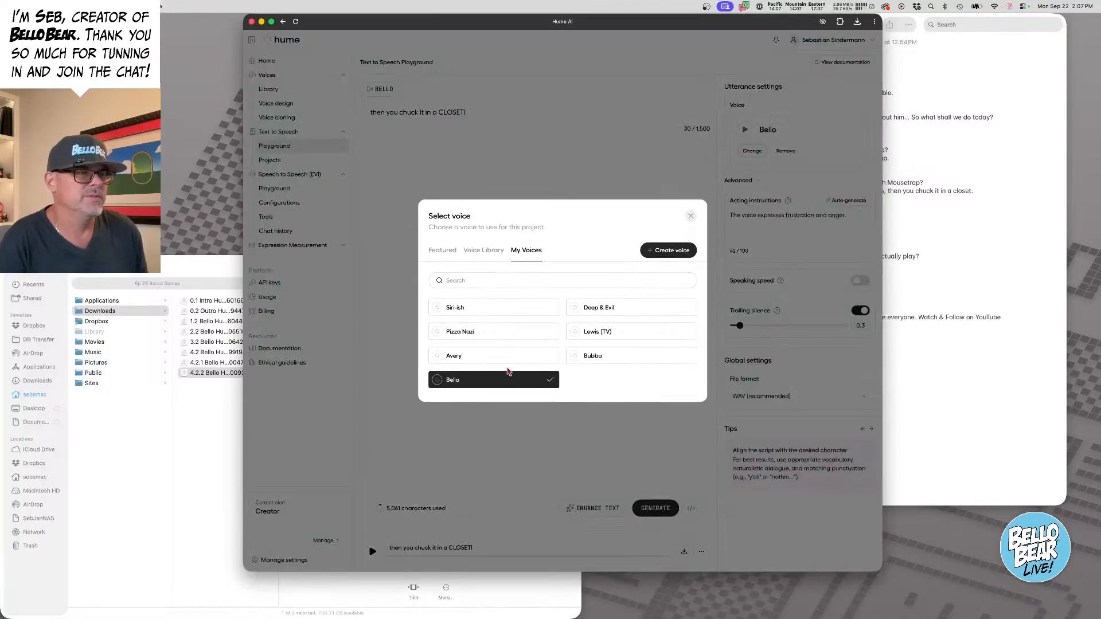
left_click(454, 356)
- Generate and download Avery's line "Good morning Bello. Hey, where's Bubba today?" using auto-generated acting instructions
triple_click(488, 112)
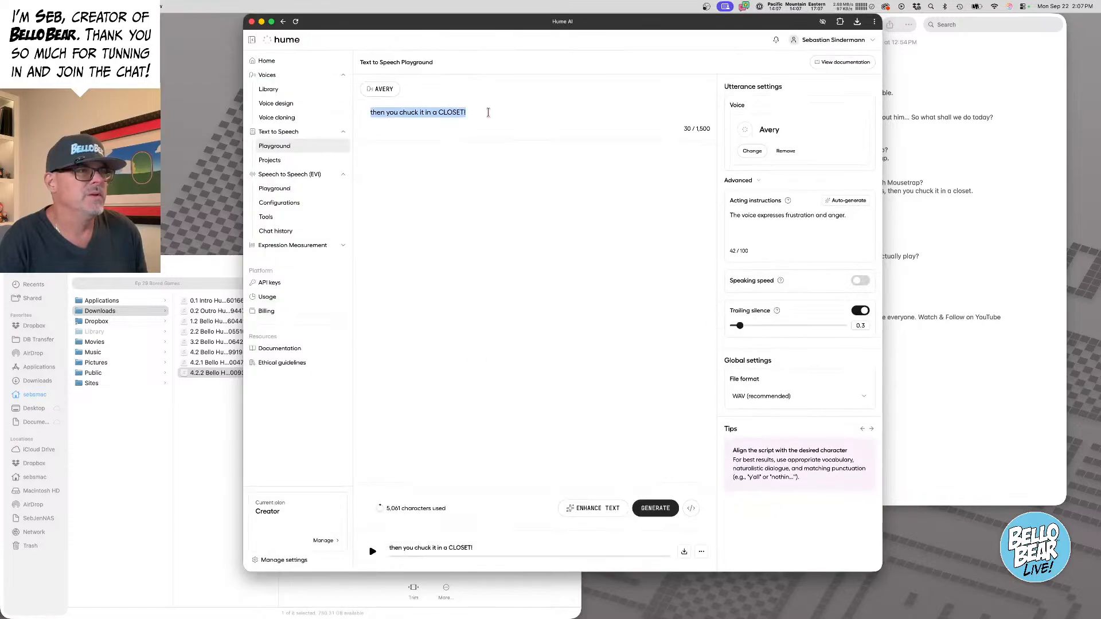
key("super+v")
left_click(848, 200)
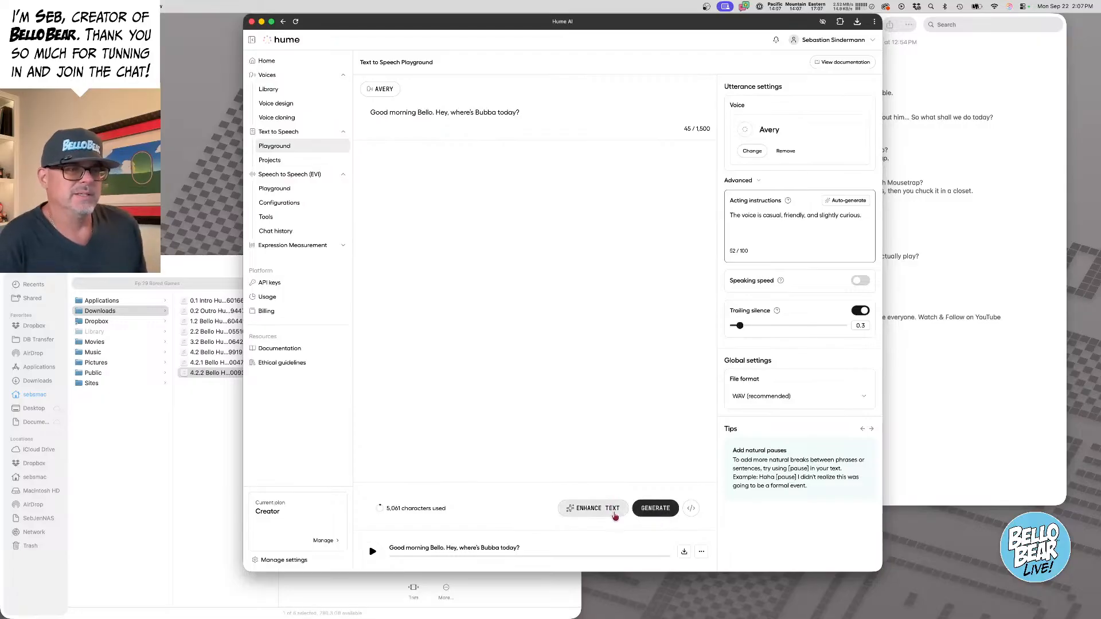
left_click(661, 513)
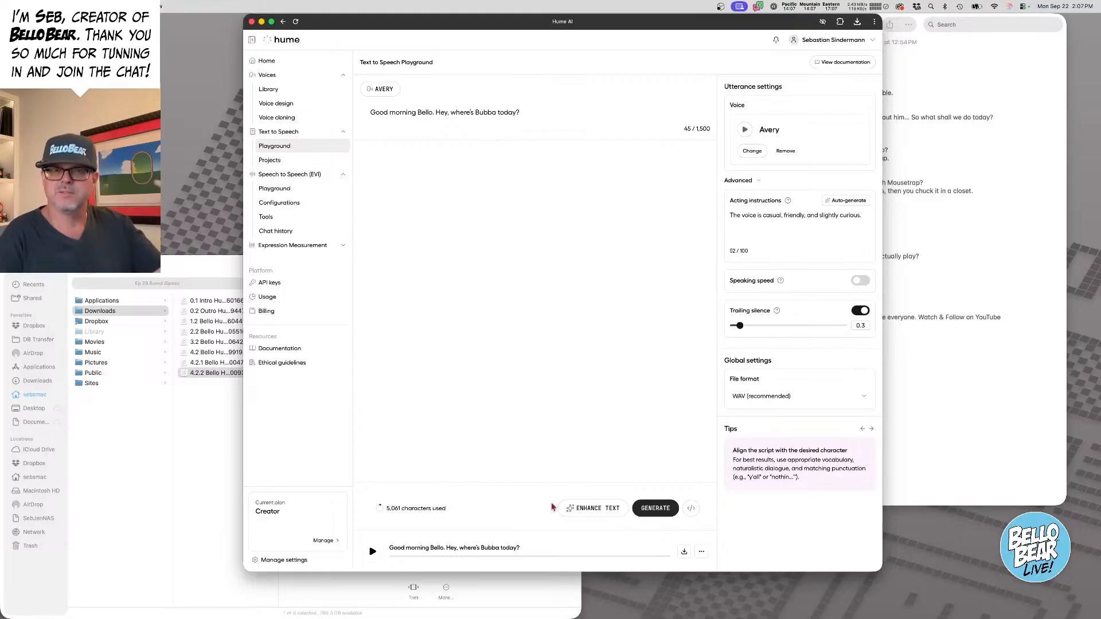
left_click(685, 551)
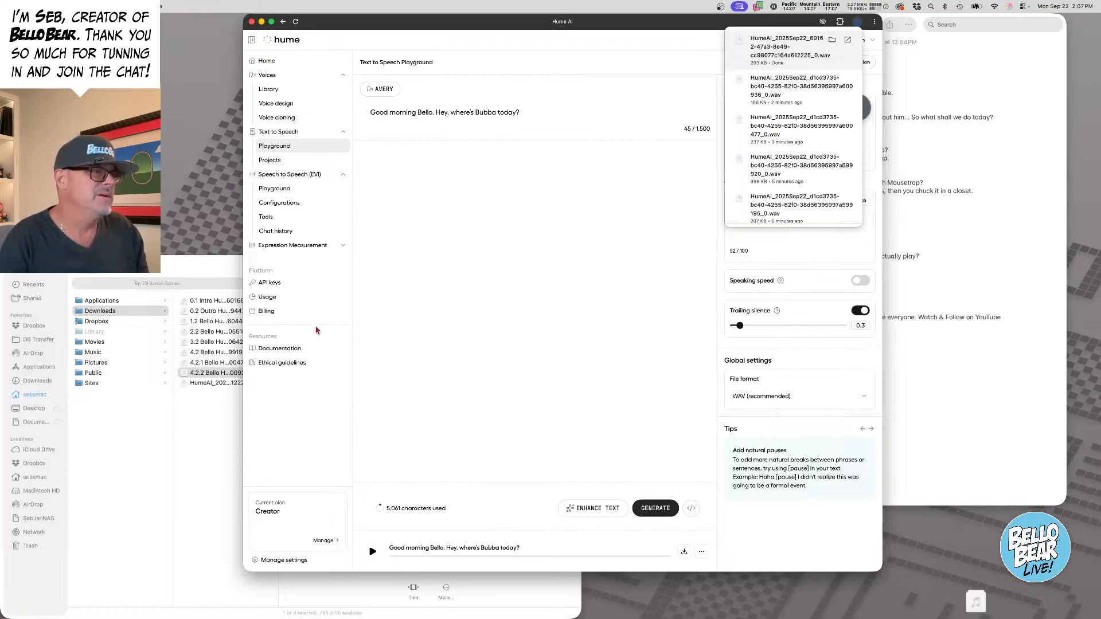
- In Finder's Downloads folder, rename the new clip ending in "12225_0.wav" by adding the prefix "1.1 Avery" to its file name
left_click(202, 385)
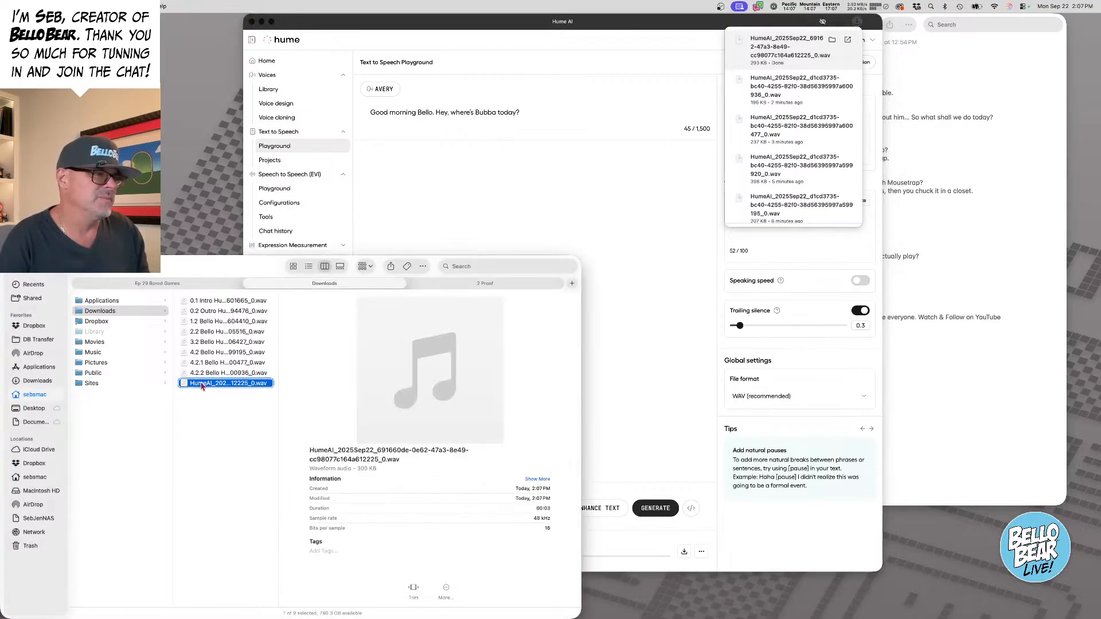
right_click(202, 384)
left_click(238, 437)
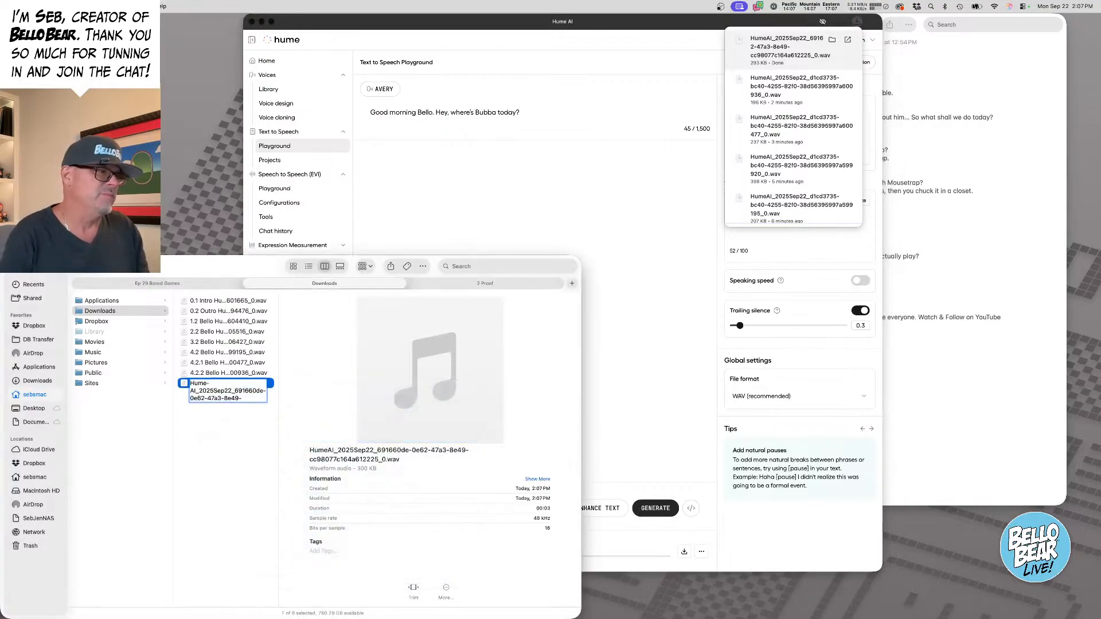
type("1.1 ")
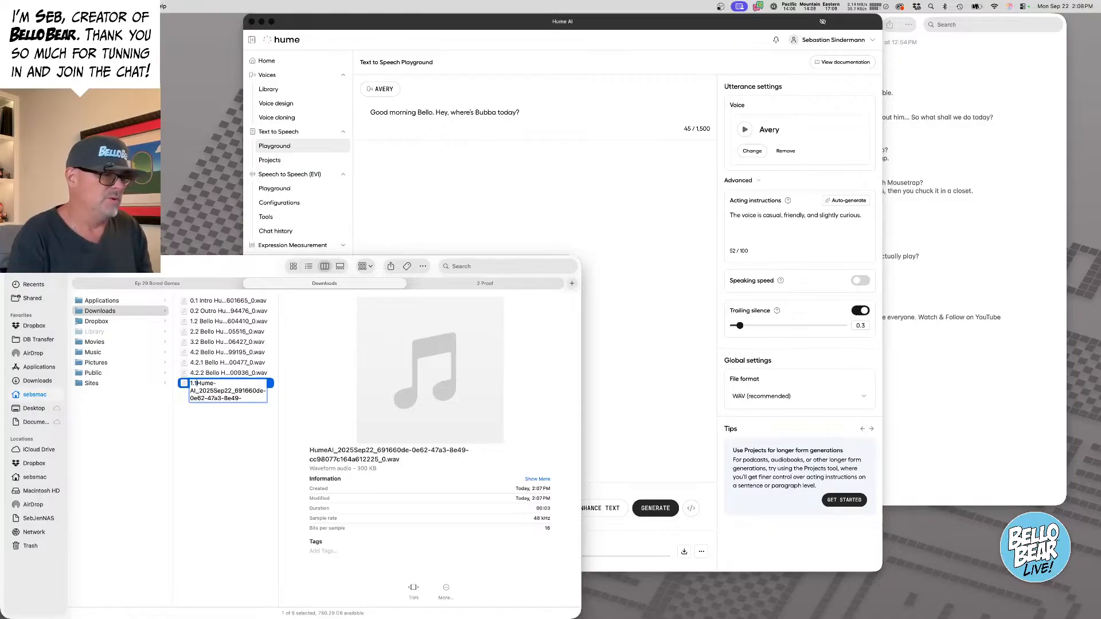
type("Avery")
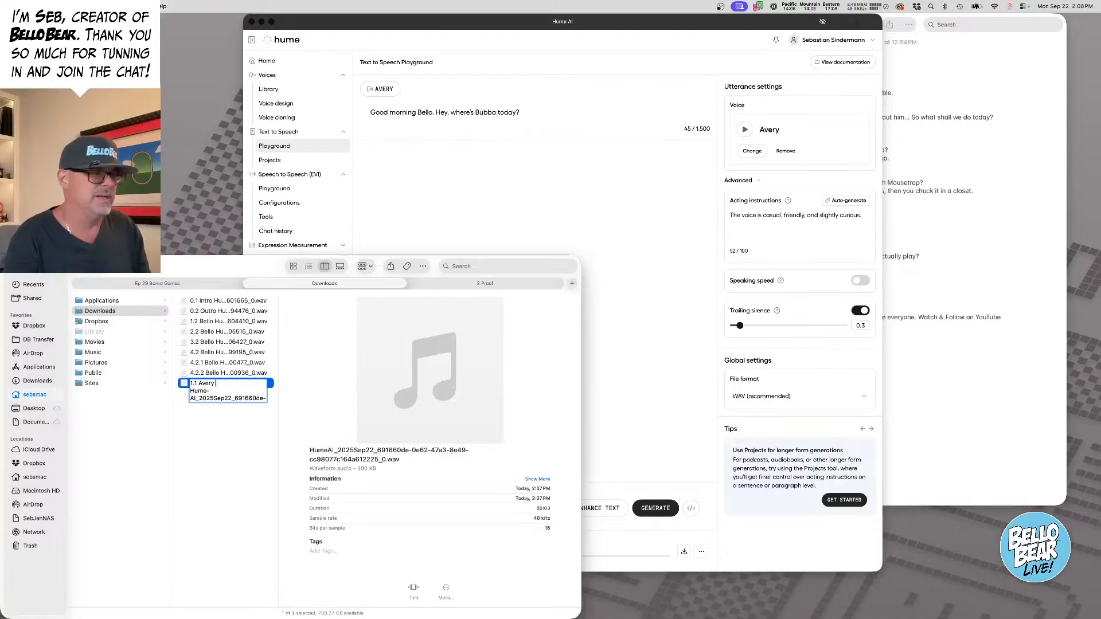
key("Return")
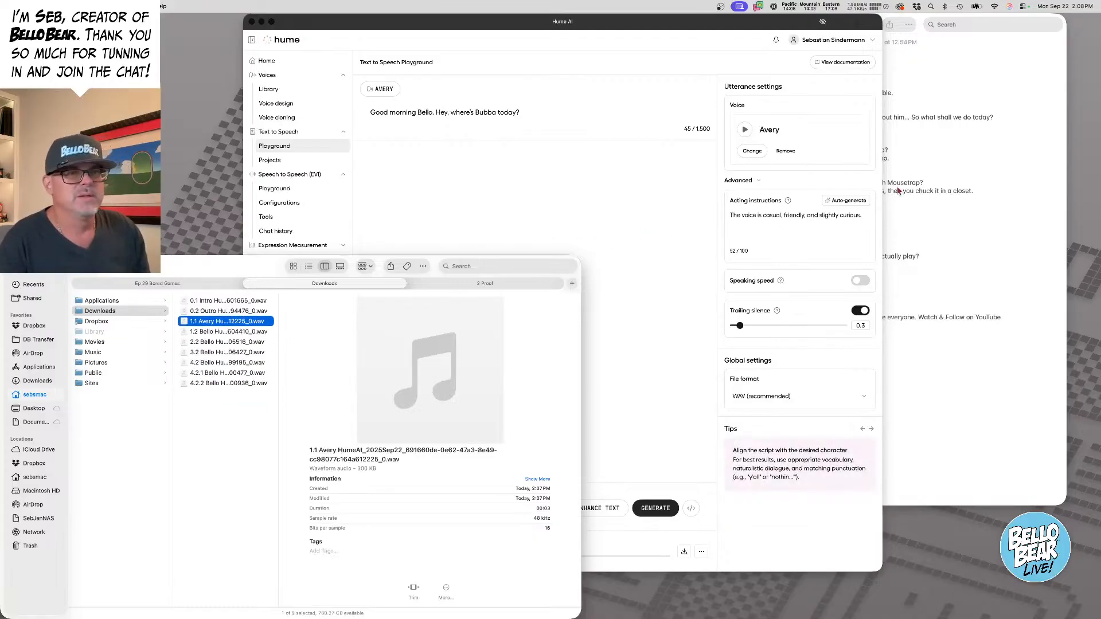
- Copy Avery's Panel 2 line from the Ep 29 note and replace the Hume AI playground script with it
left_click(899, 192)
left_click_drag(706, 118, 1018, 119)
key("super+c")
left_click(426, 129)
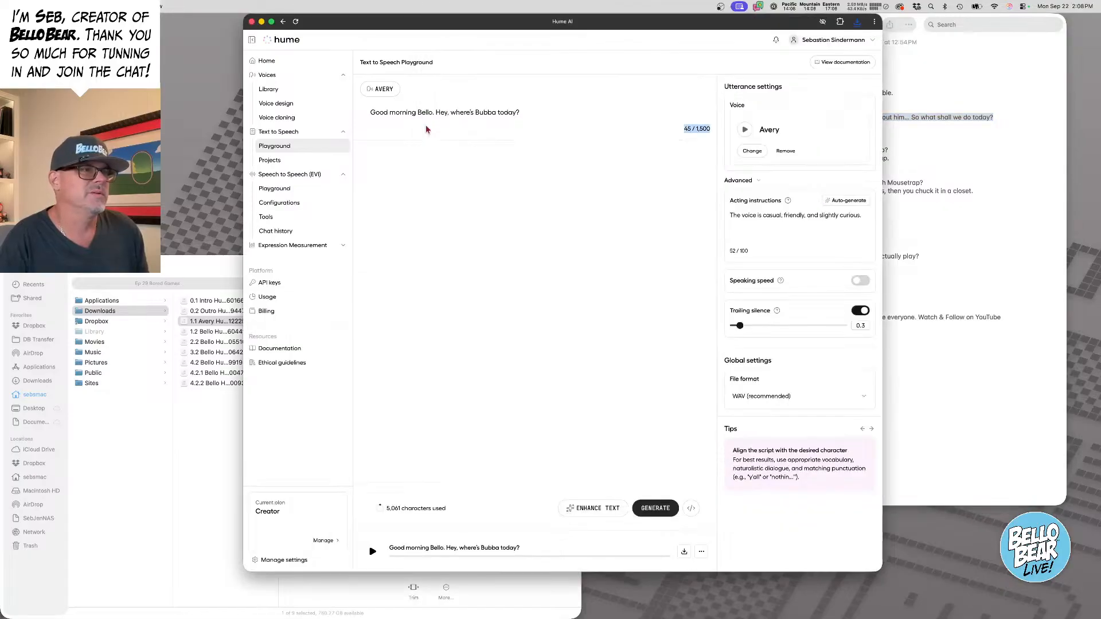
key("super+a")
key("super+v")
- Auto-generate acting instructions for Avery's full Panel 2 line and generate several takes of it
left_click(826, 205)
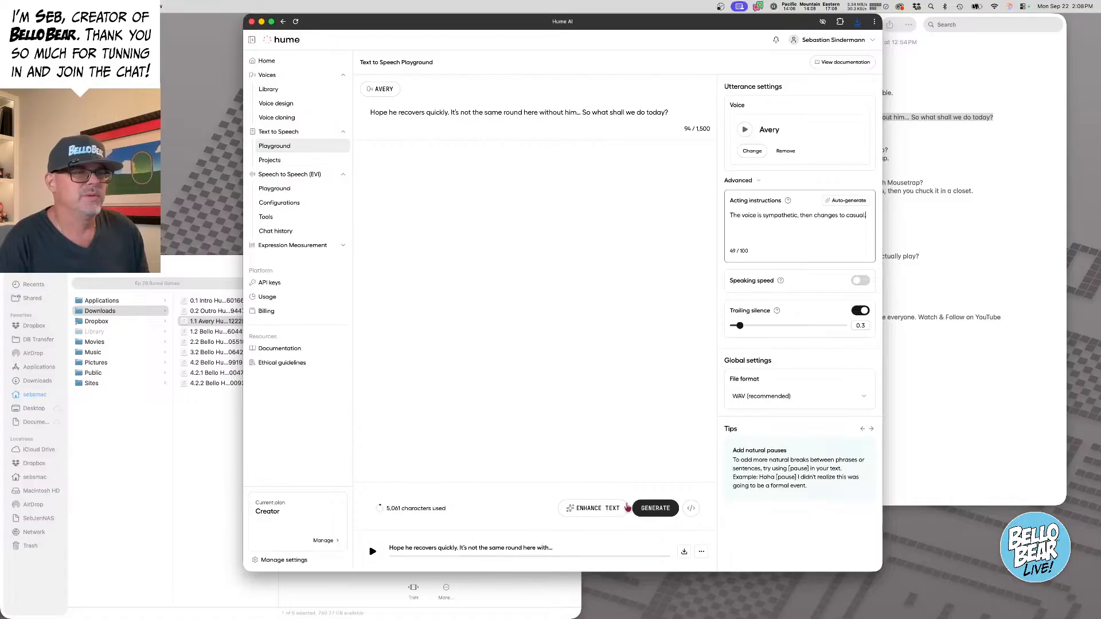
left_click(654, 509)
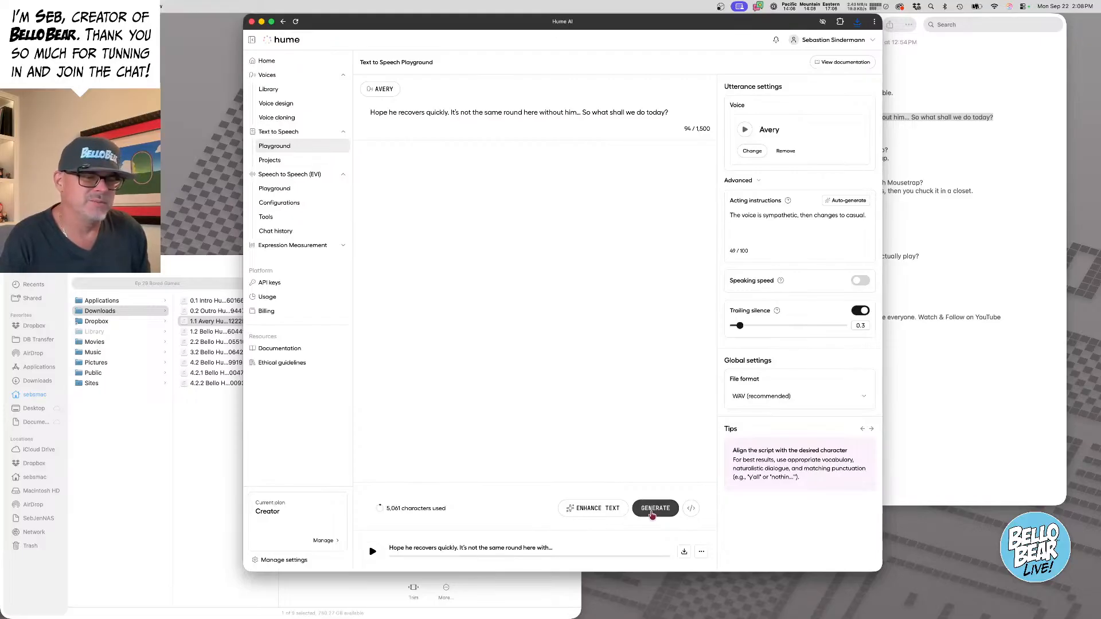
left_click(654, 509)
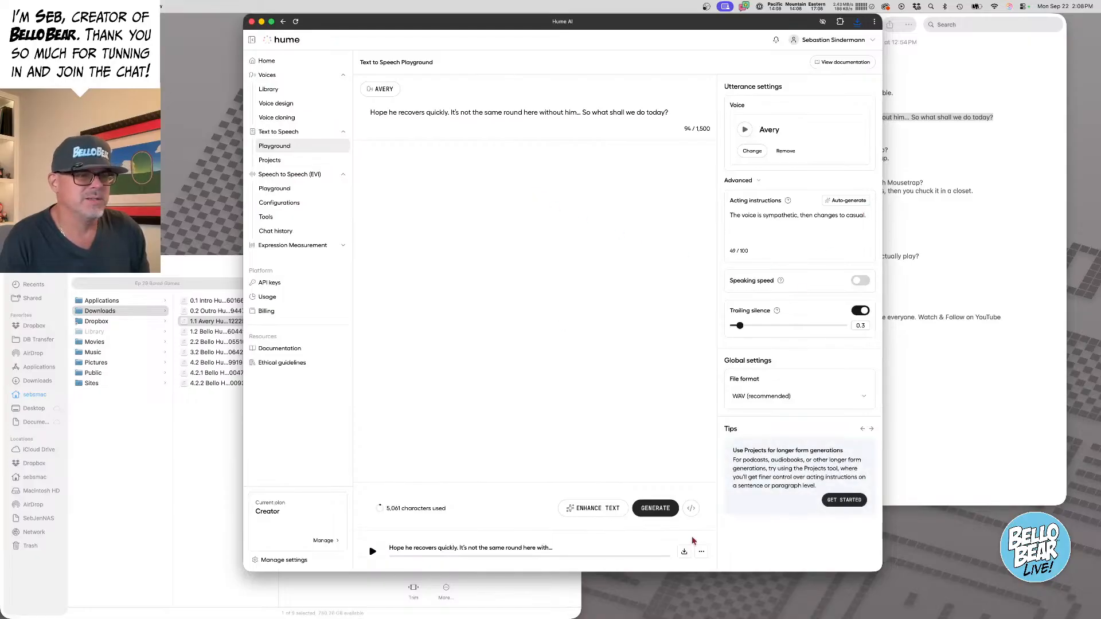
left_click(665, 509)
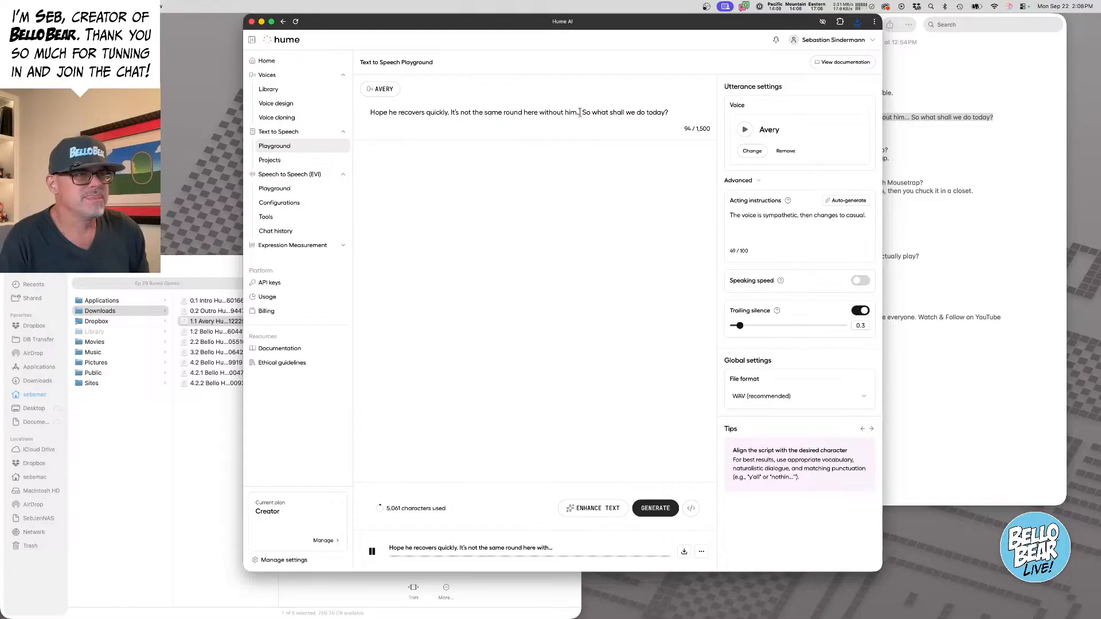
- Remove "So what shall we do today?" from Avery's script and generate takes of the shortened line with auto-generated acting instructions
left_click_drag(582, 113, 599, 146)
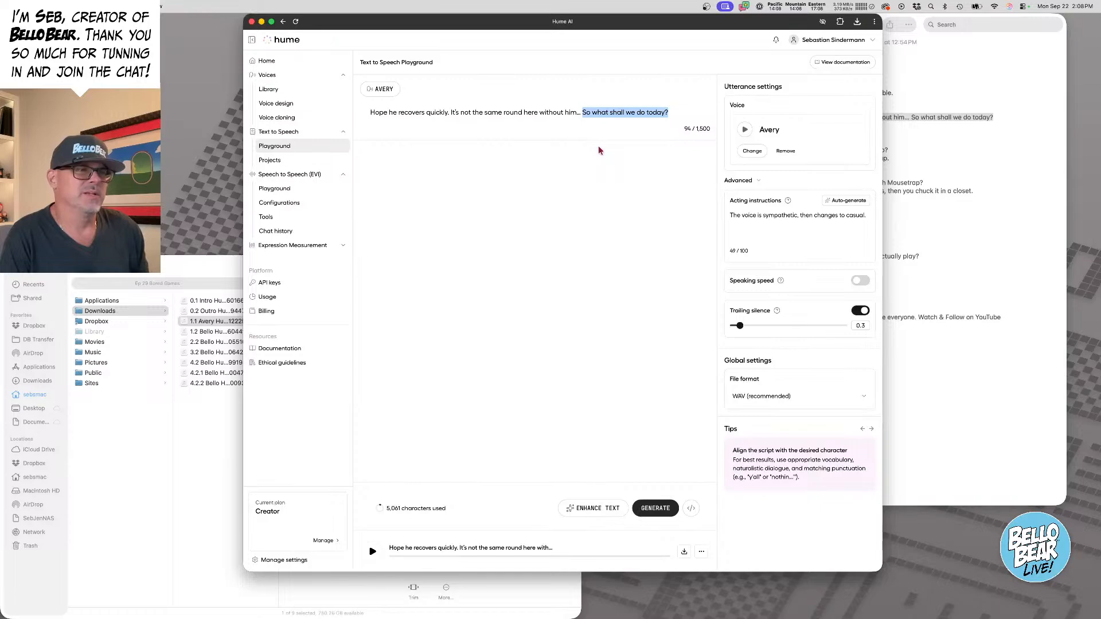
key("BackSpace")
left_click(864, 202)
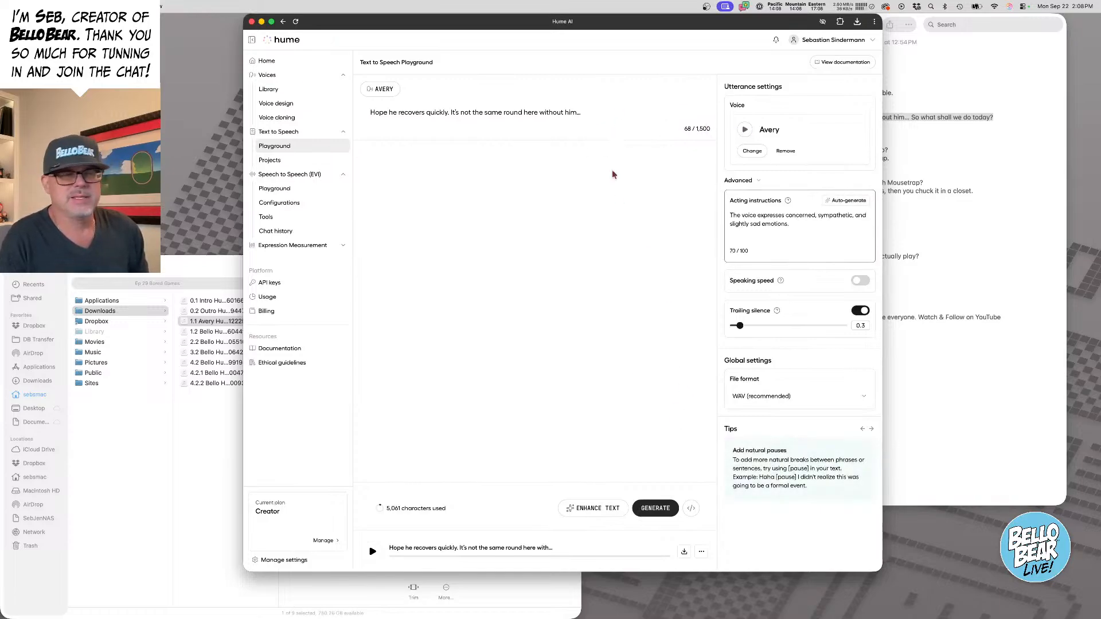
left_click(656, 508)
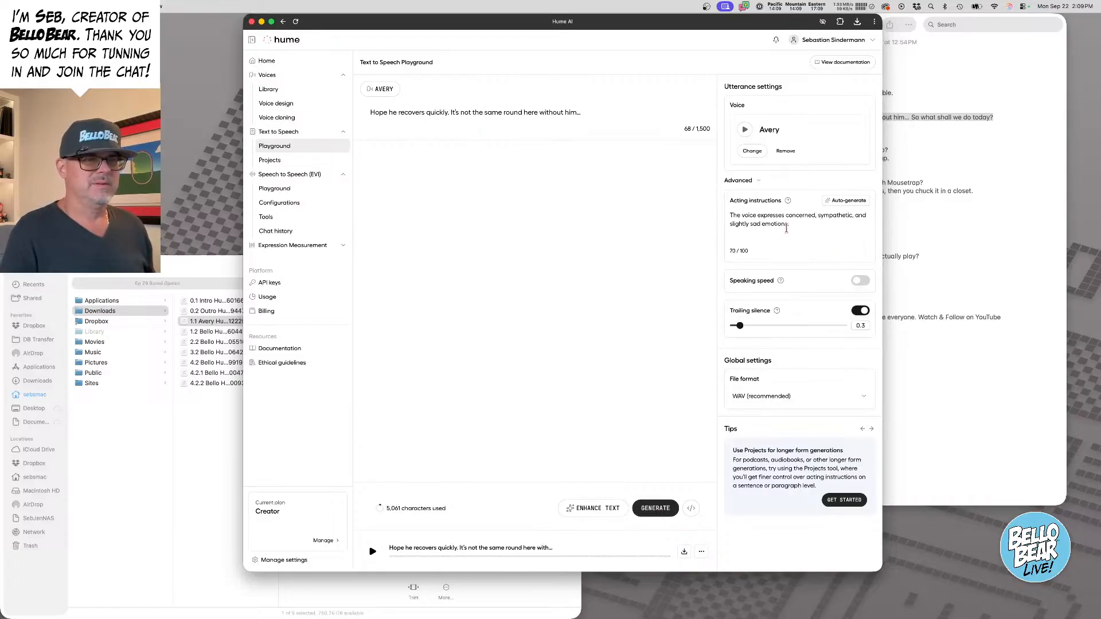
left_click(846, 200)
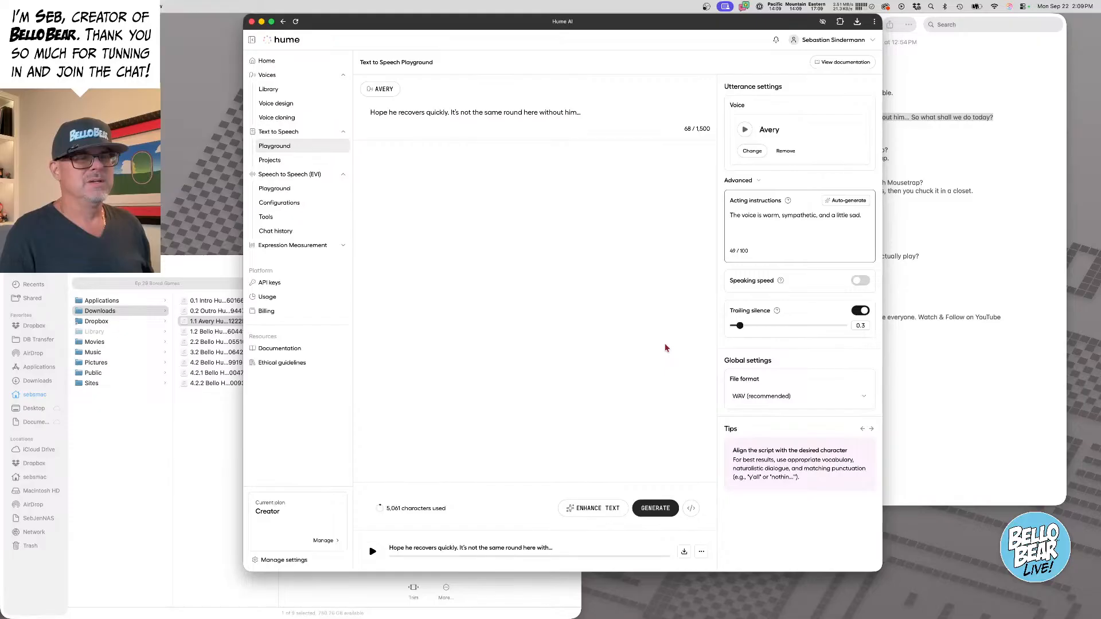
left_click(655, 510)
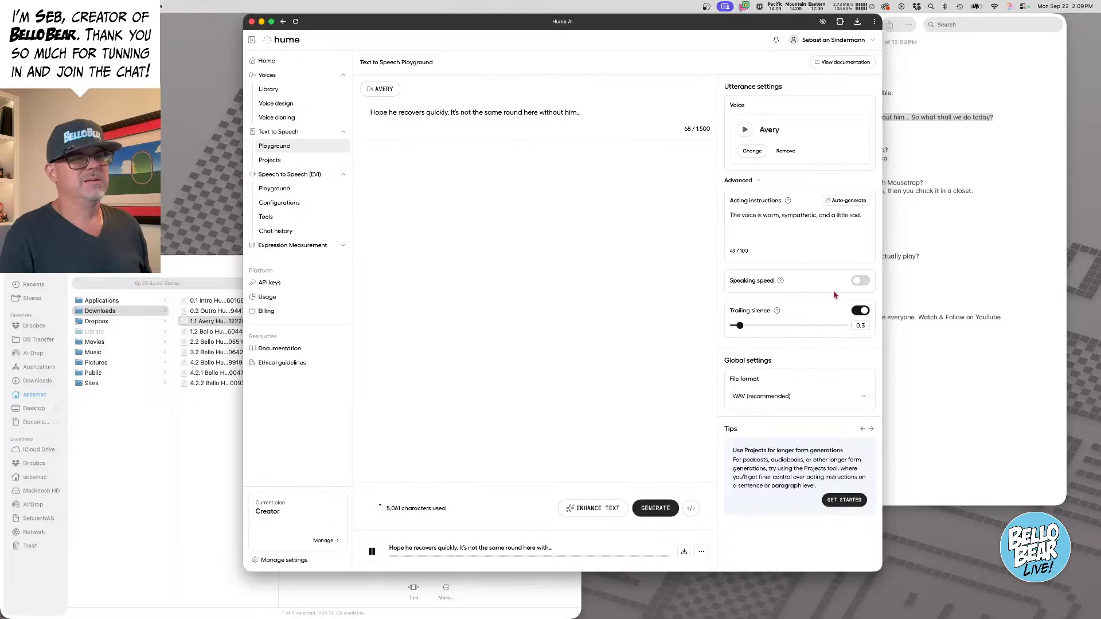
- Set the acting instructions to "The voice conveys concern, but is not worried"
left_click(774, 242)
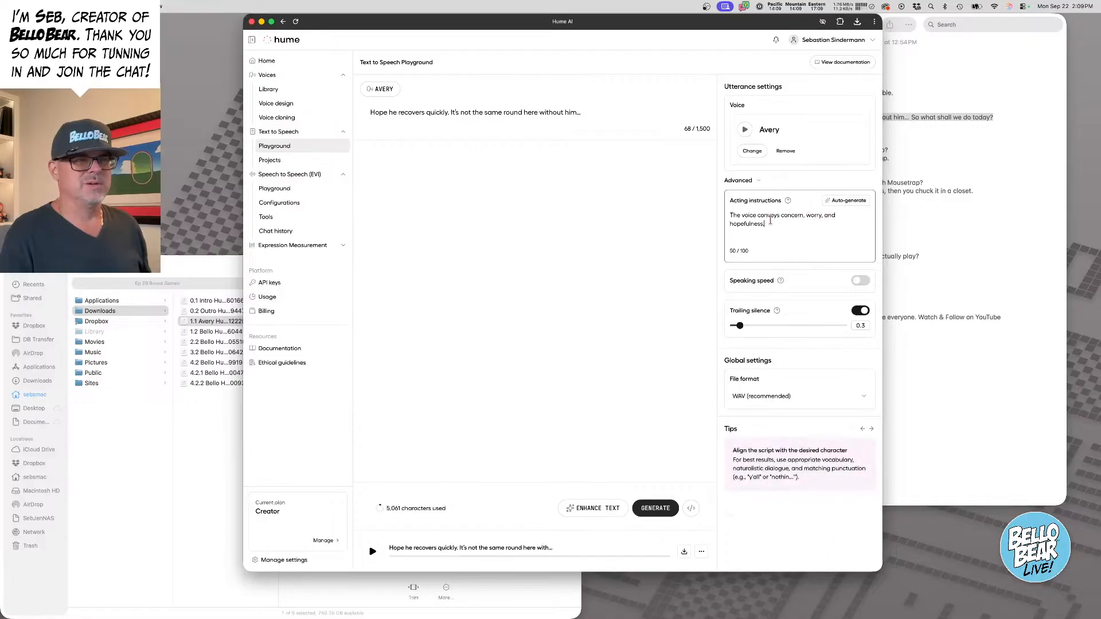
left_click_drag(807, 215, 832, 239)
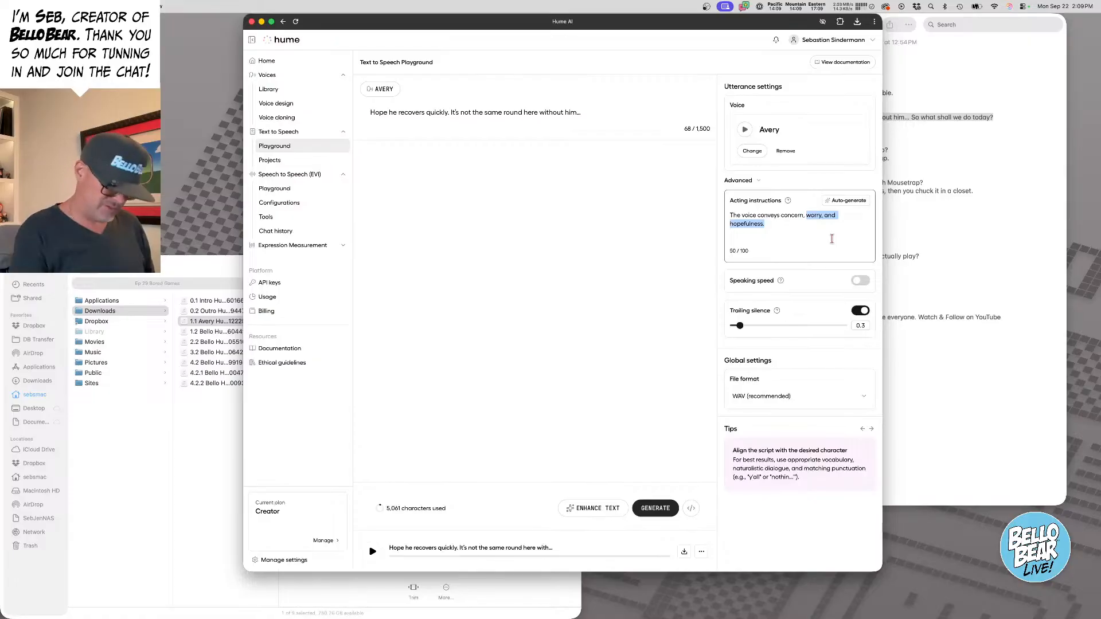
type("but ")
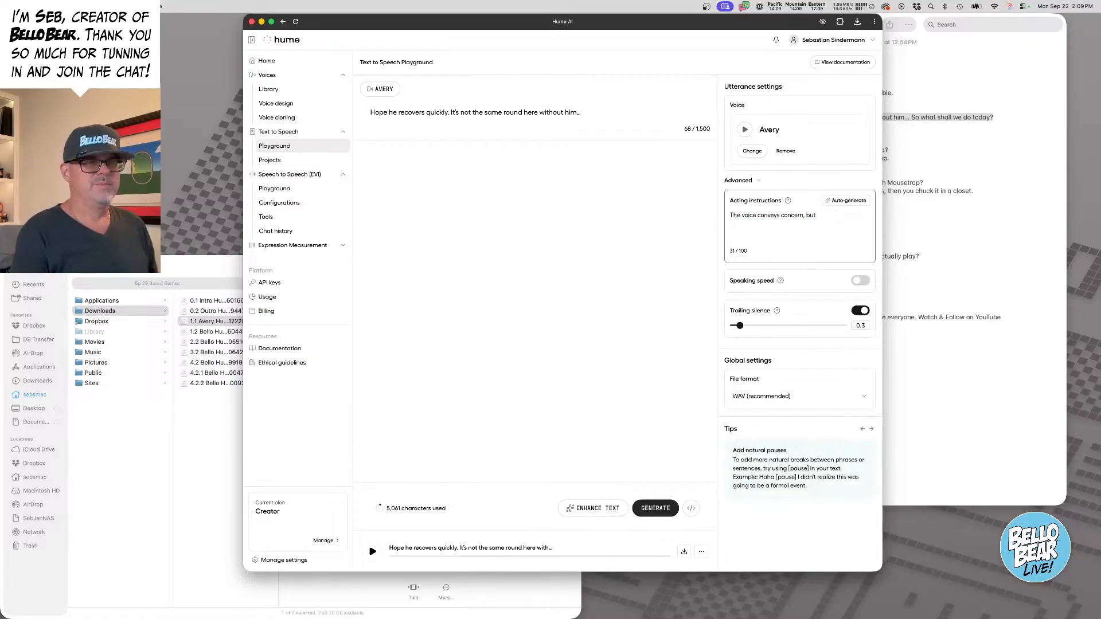
type("is not worriuo")
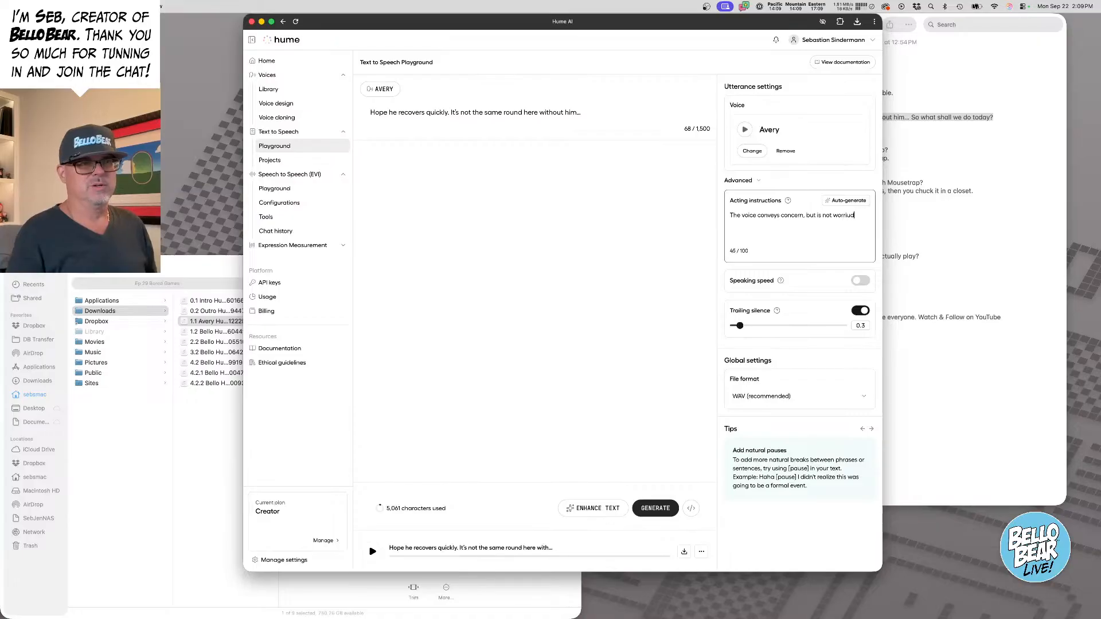
key("BackSpace")
type("e")
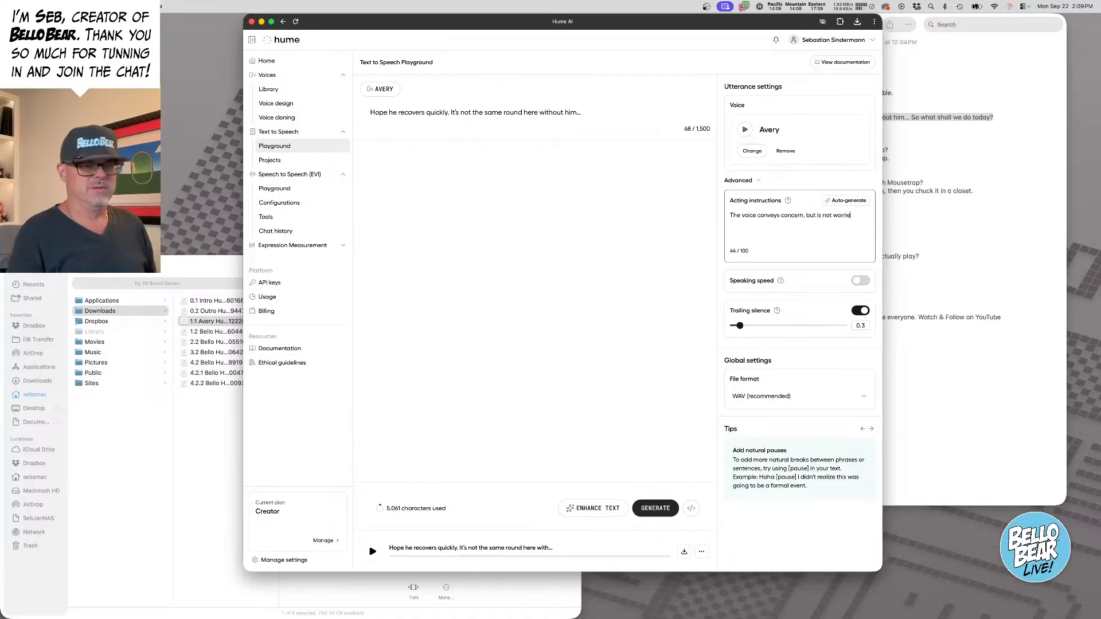
type("d")
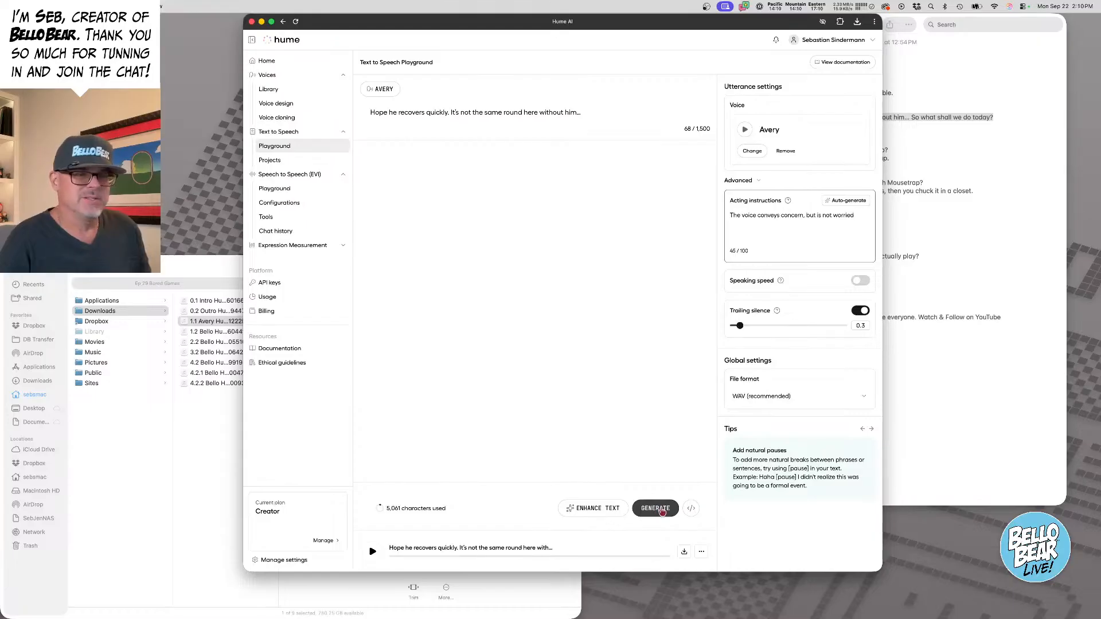
- Generate Avery's shortened Panel 2 line with the edited instructions, listen to and download the take, and generate another one
left_click(656, 509)
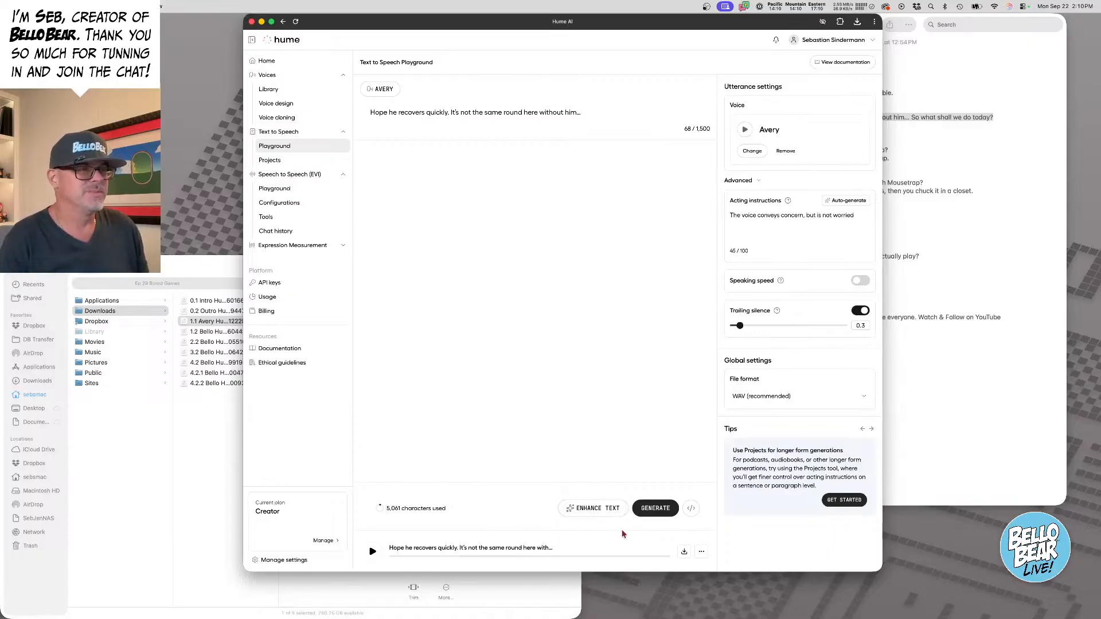
left_click(371, 553)
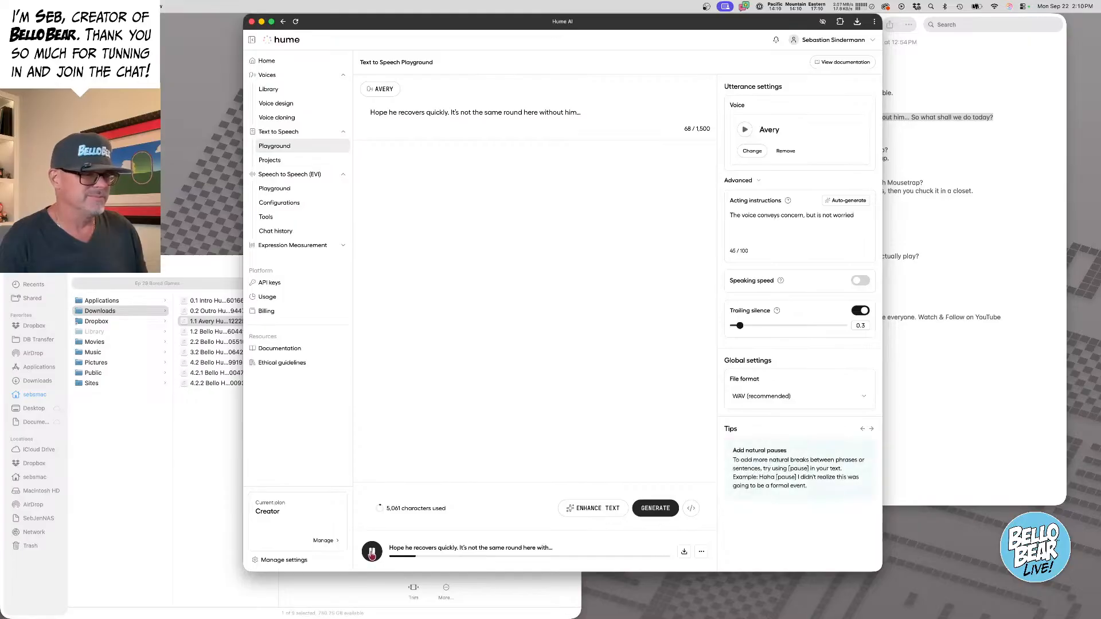
left_click(683, 553)
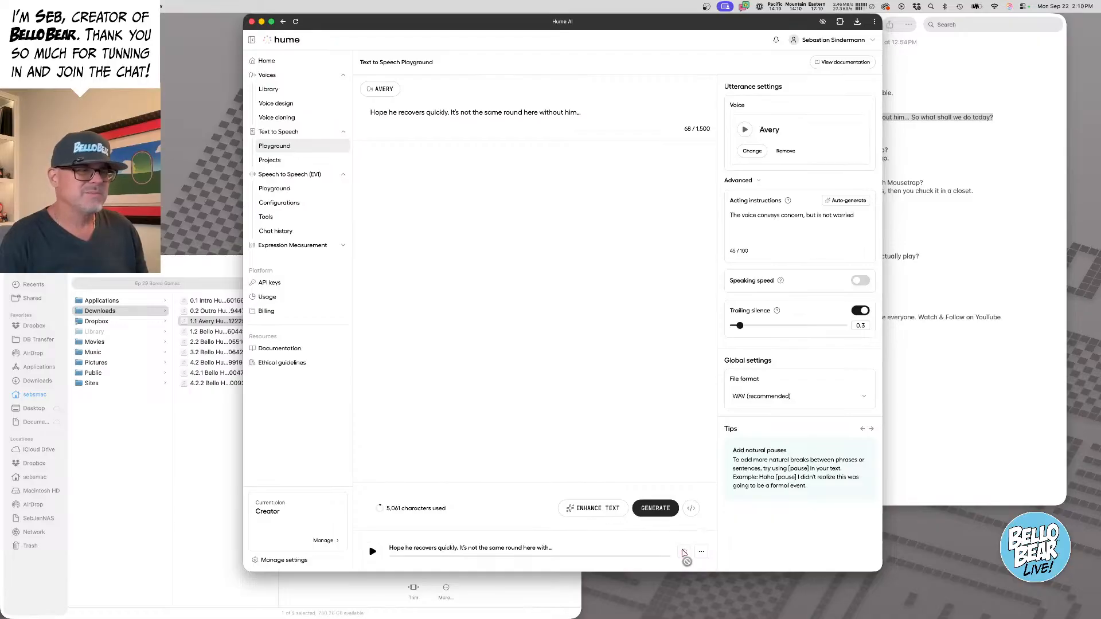
left_click(655, 508)
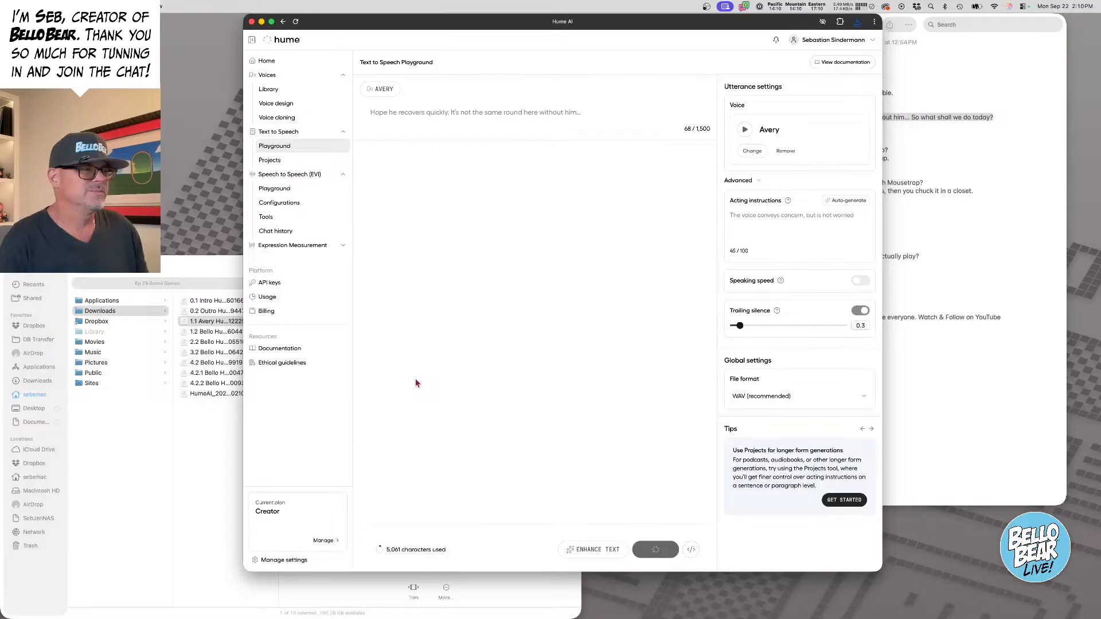
- Play the downloaded clip ending in "02104_0.wav" from Finder's Downloads folder and return to the Hume AI playground
left_click(206, 412)
left_click(212, 394)
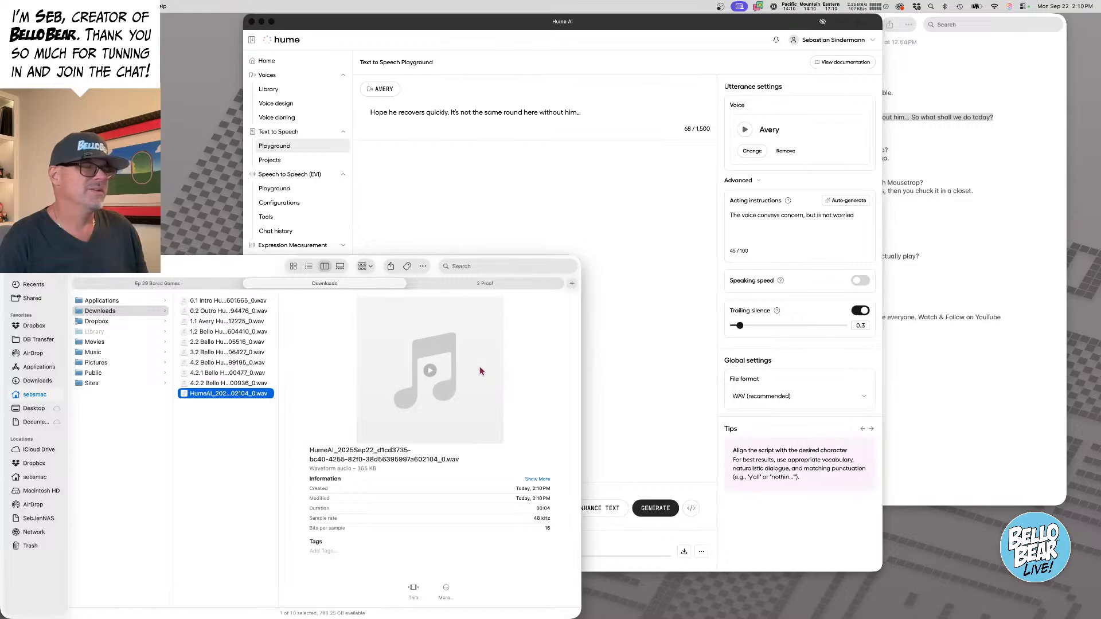
left_click(430, 372)
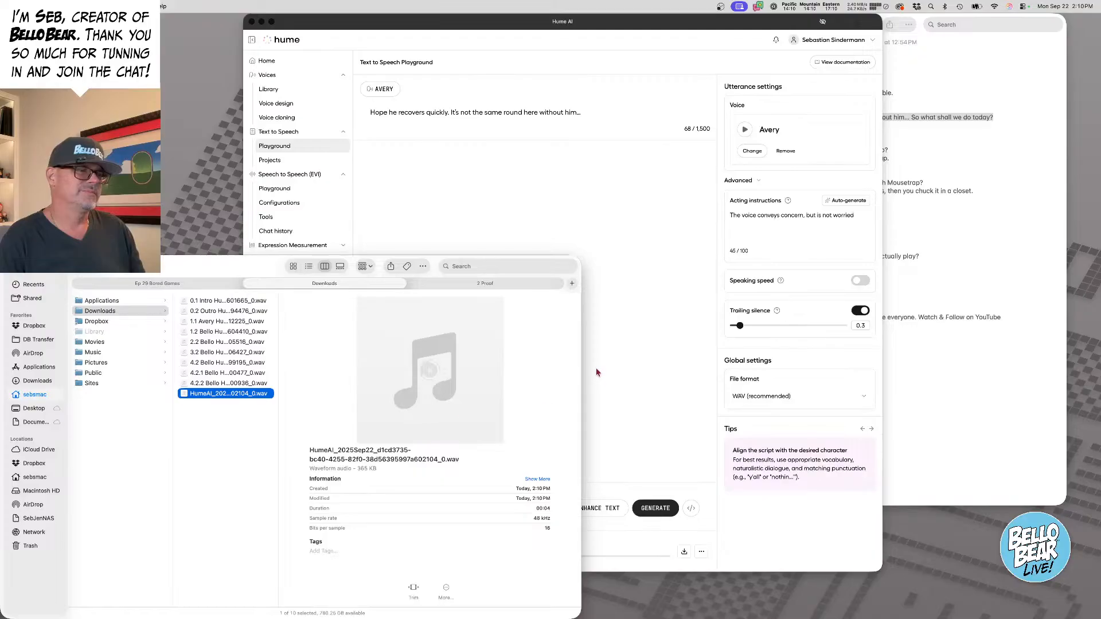
left_click(636, 372)
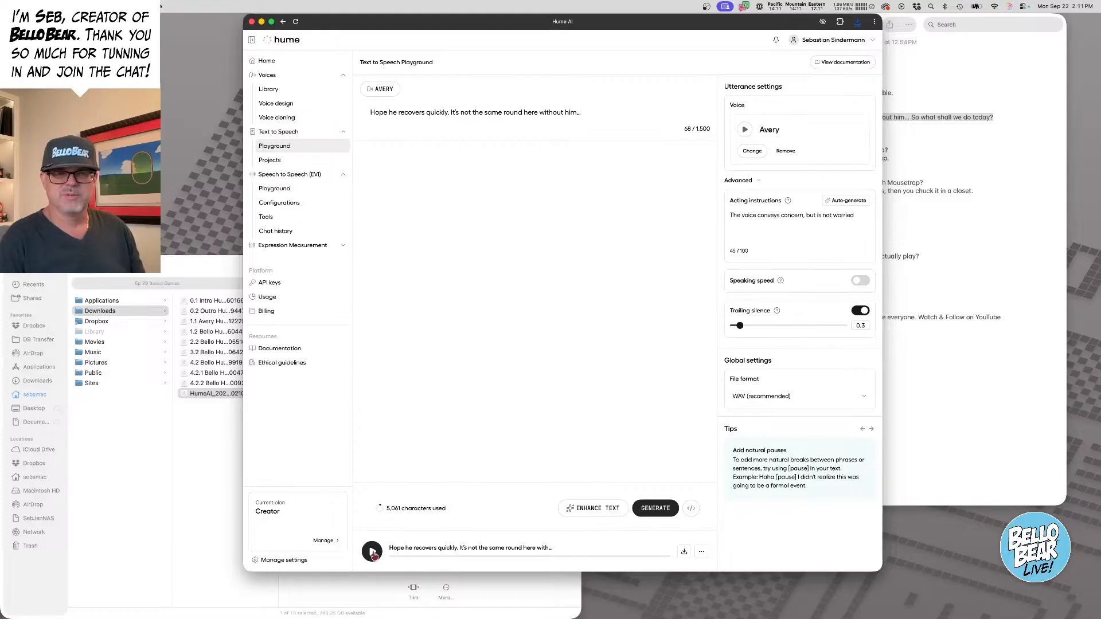
- Listen to the new take of Avery's "Hope he recovers quickly" line, trash the "02104_0.wav" clip in Downloads and download the new take instead
left_click(372, 552)
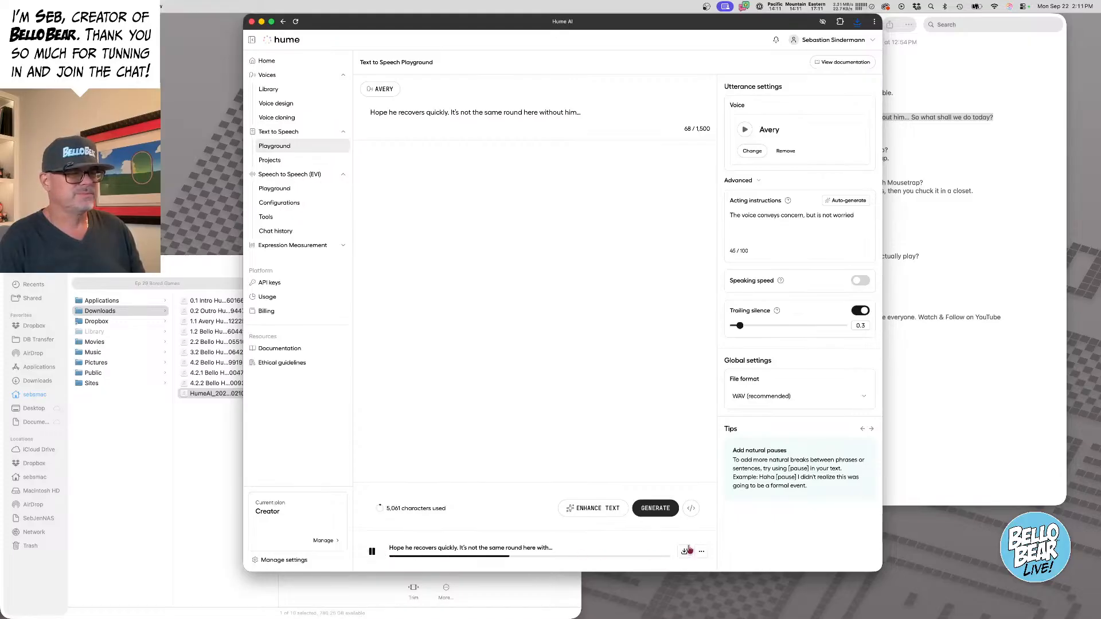
left_click(225, 394)
key("super+BackSpace")
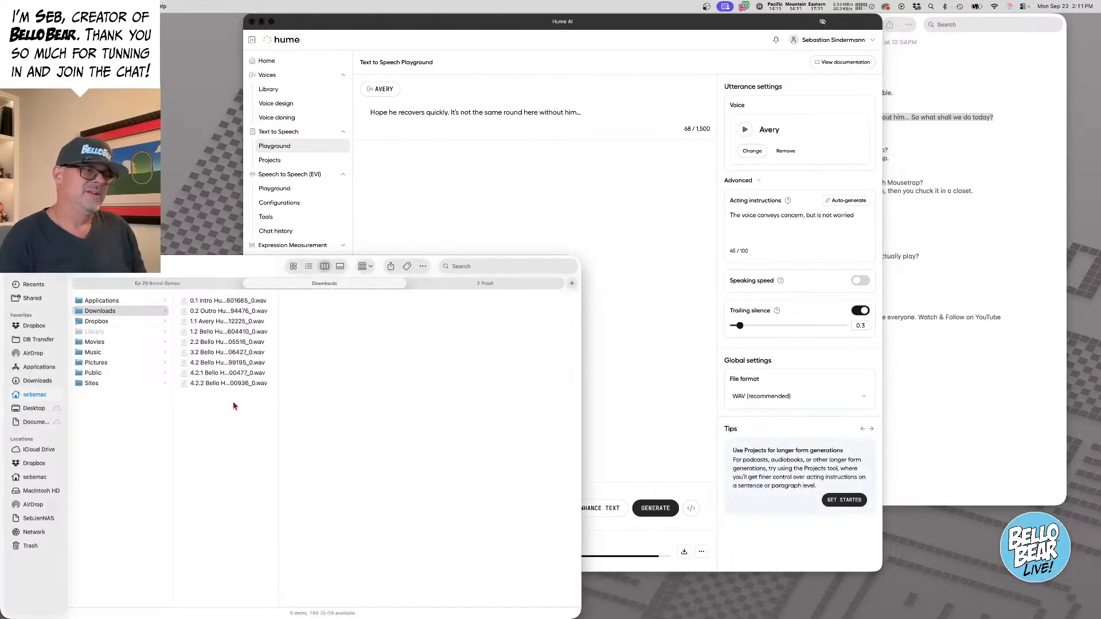
left_click(628, 383)
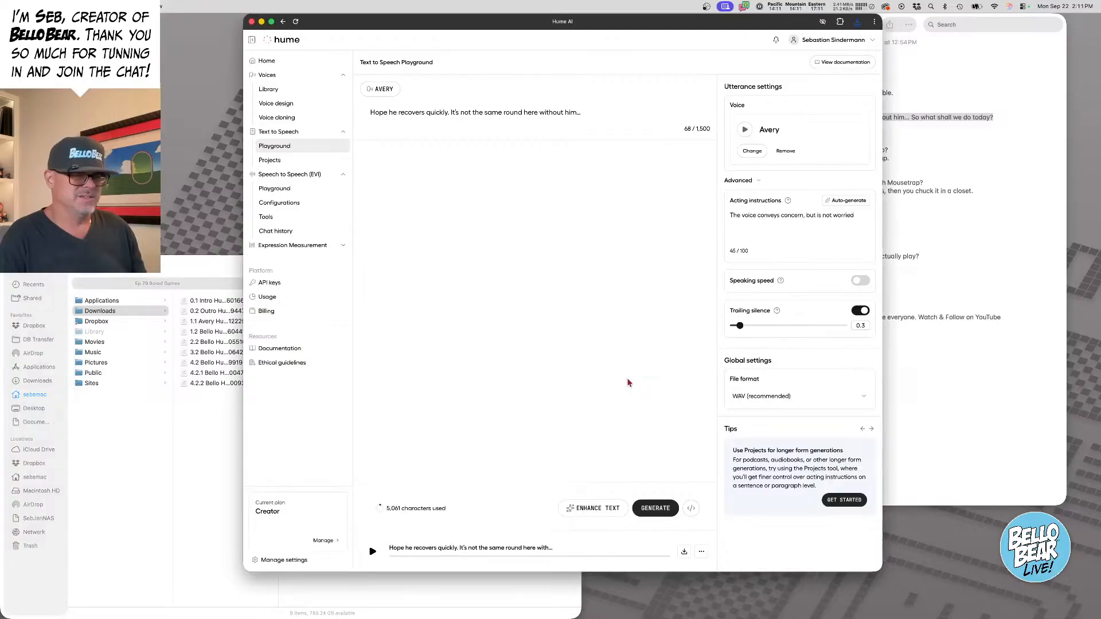
left_click(684, 552)
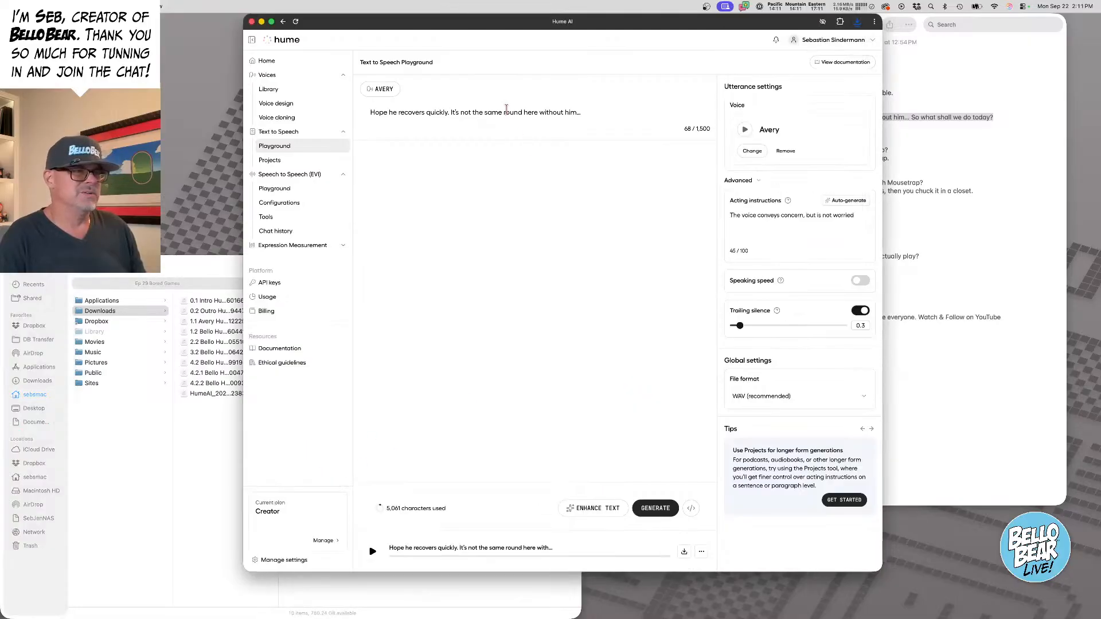
- Replace Avery's script with "So what shall we do today?" and generate a take using auto-generated acting instructions
triple_click(507, 115)
type("So what shall we do today?")
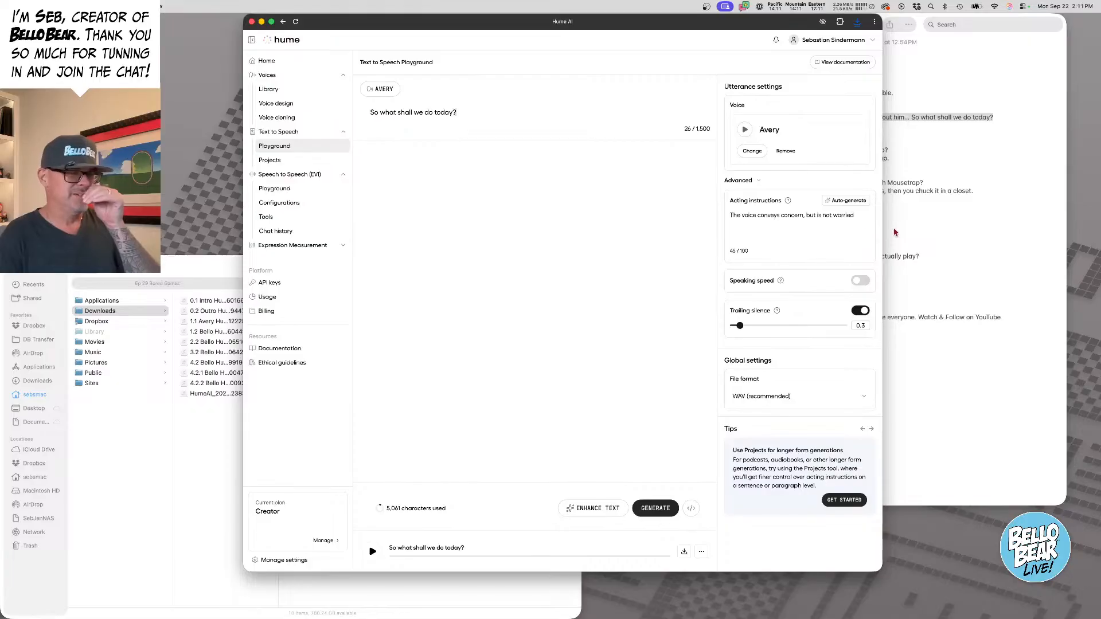
left_click(847, 200)
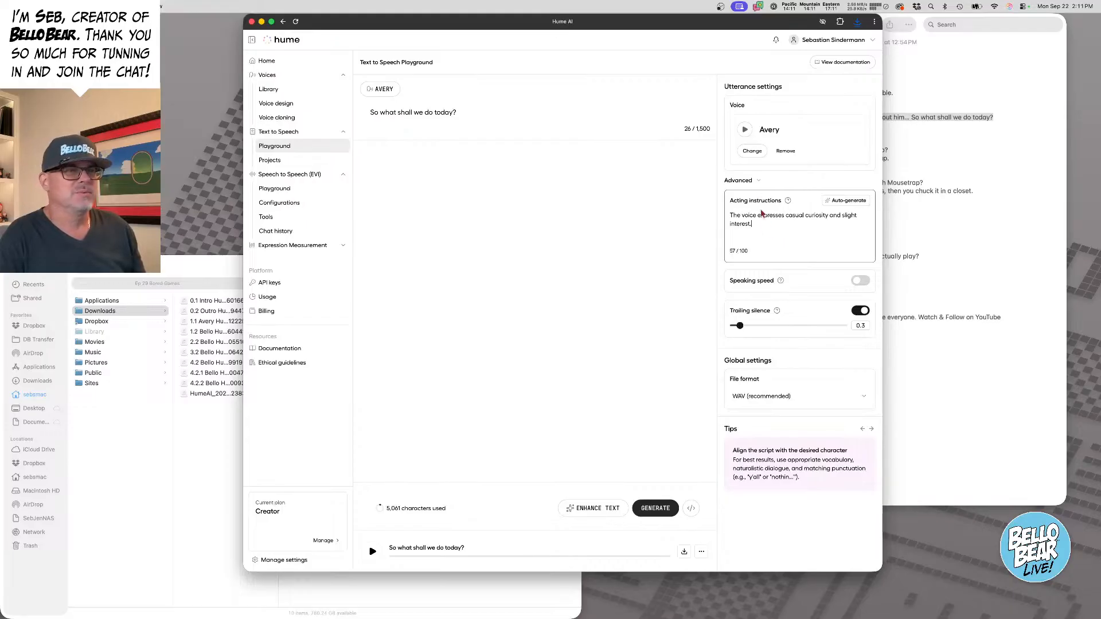
left_click(655, 508)
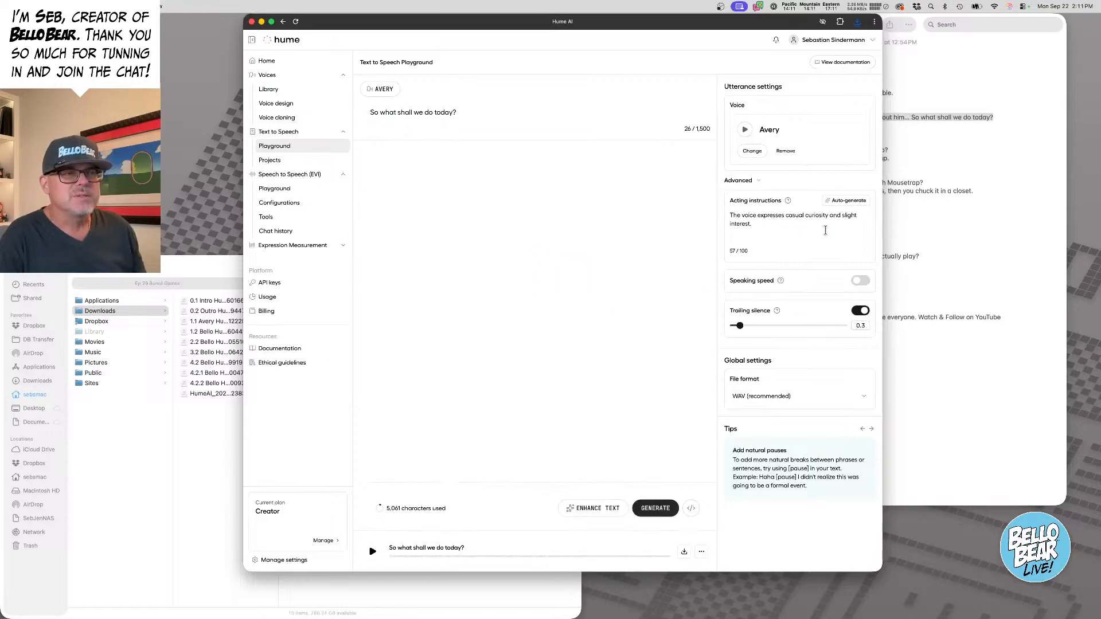
- Check the panel number in the Ep 29 script note and prefix the downloaded "02383_0.wav" clip's file name with "2.1 Avery"
left_click(215, 421)
left_click(201, 393)
right_click(203, 394)
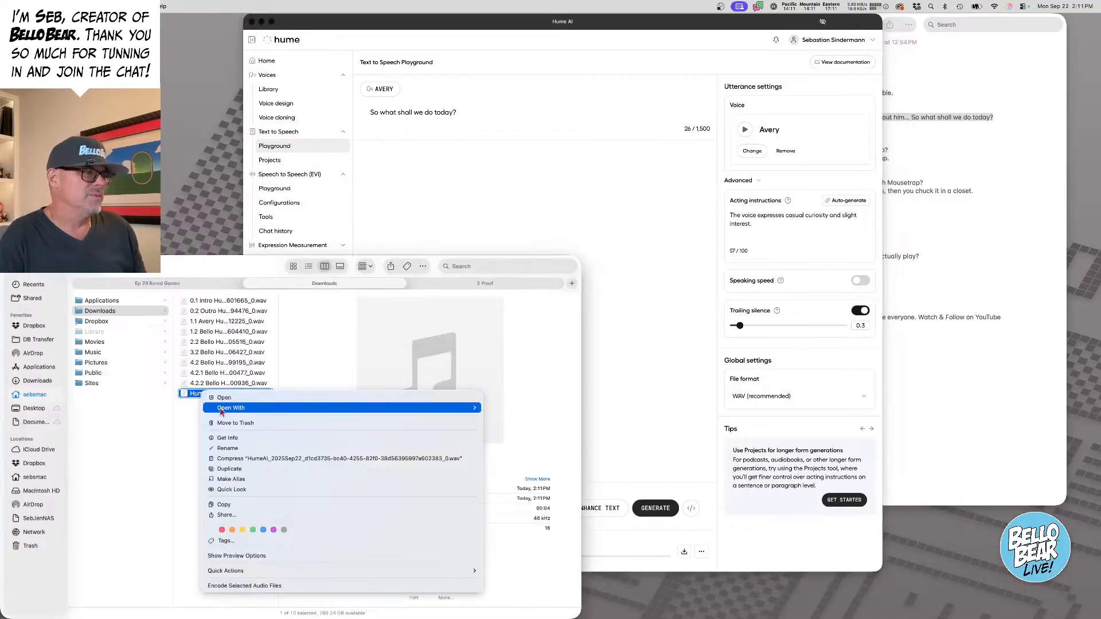
left_click(975, 197)
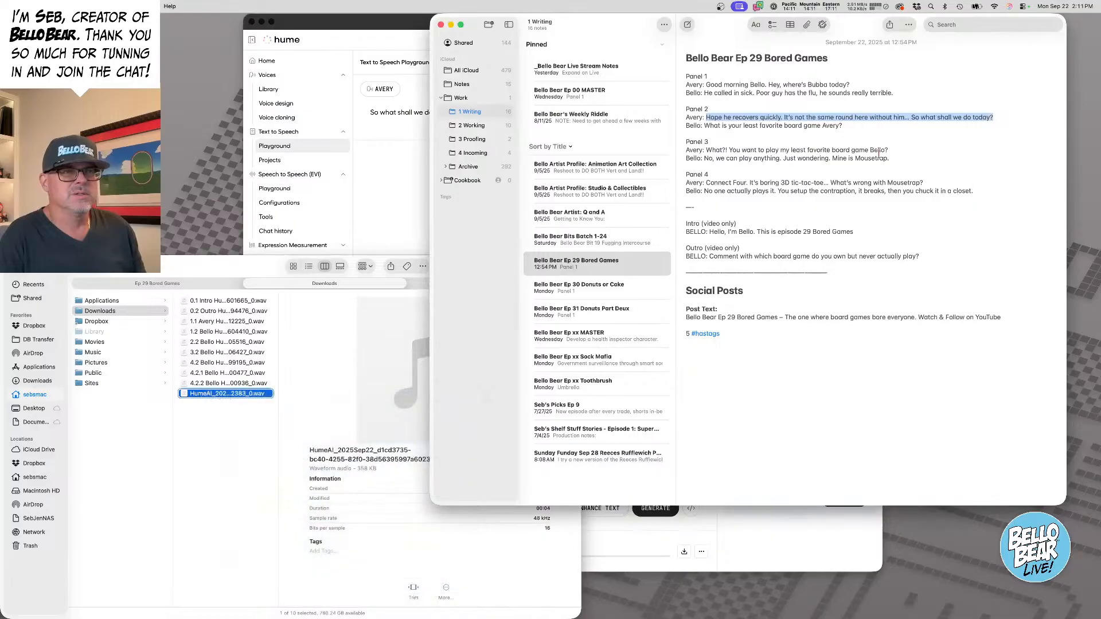
left_click(198, 396)
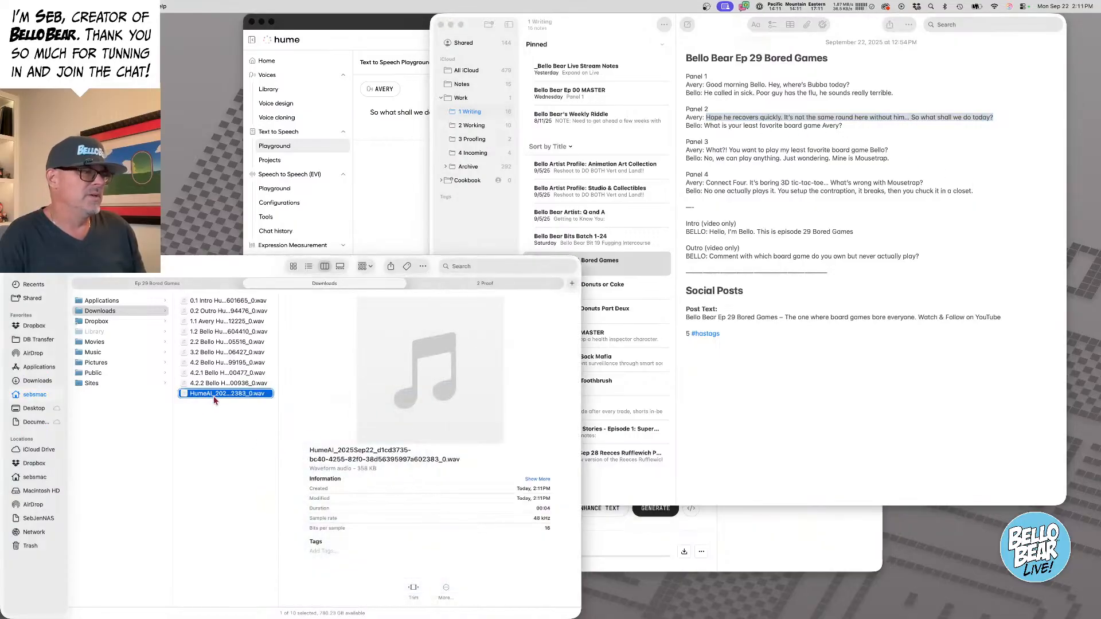
right_click(215, 395)
left_click(241, 453)
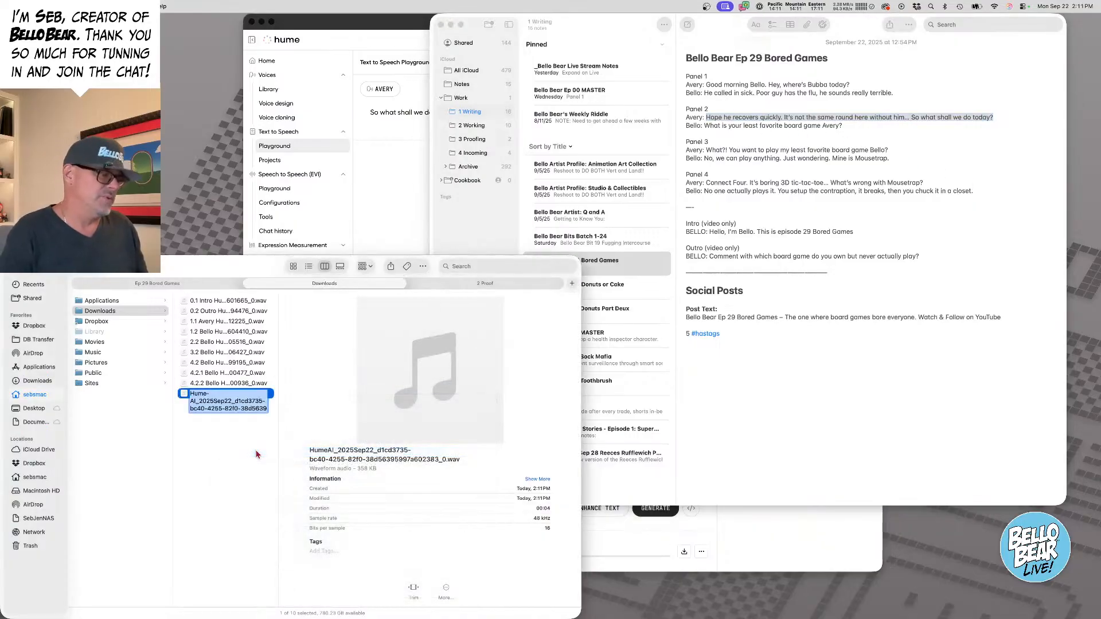
type("2.1 Av")
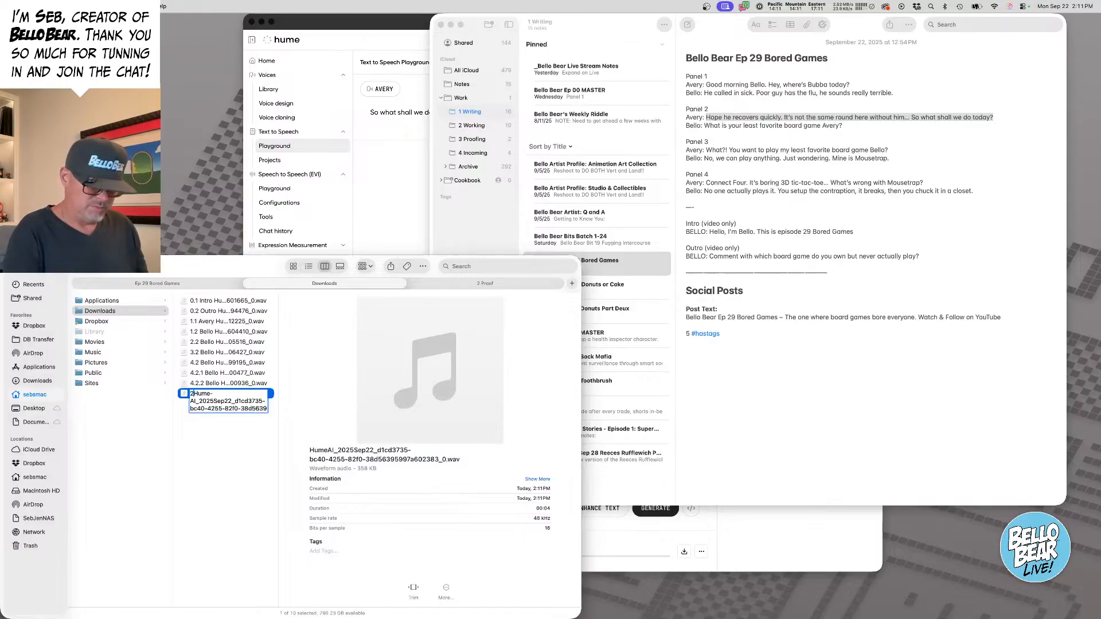
type("ery")
key("Return")
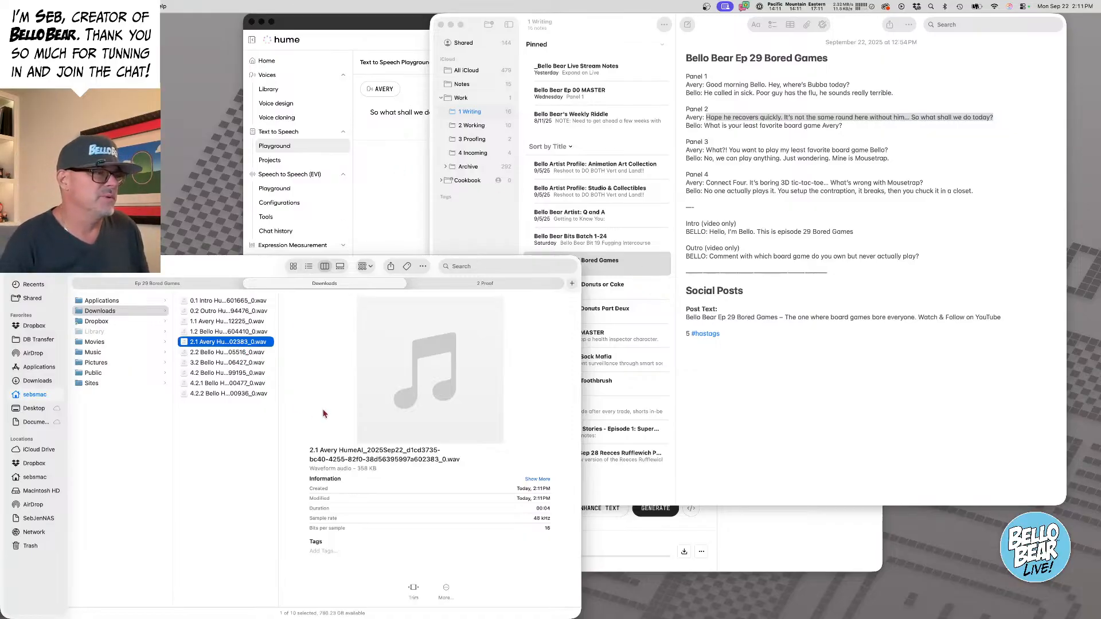
- Listen to the take of "So what shall we do today?" in the Hume AI playground, generate another one and download it
mouse_move(425, 416)
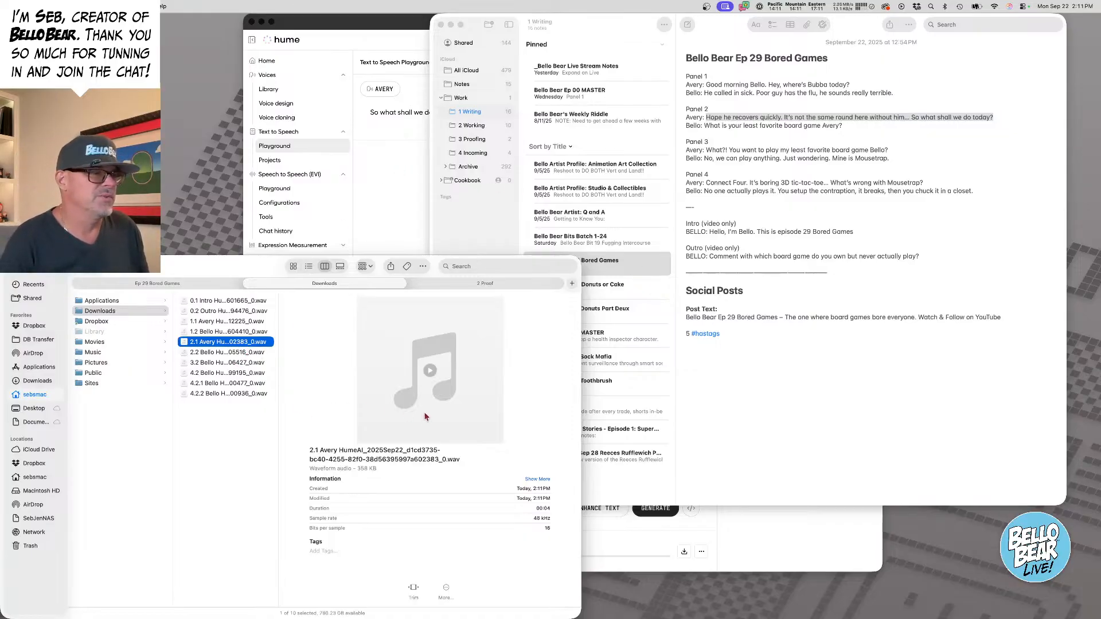
left_click(401, 225)
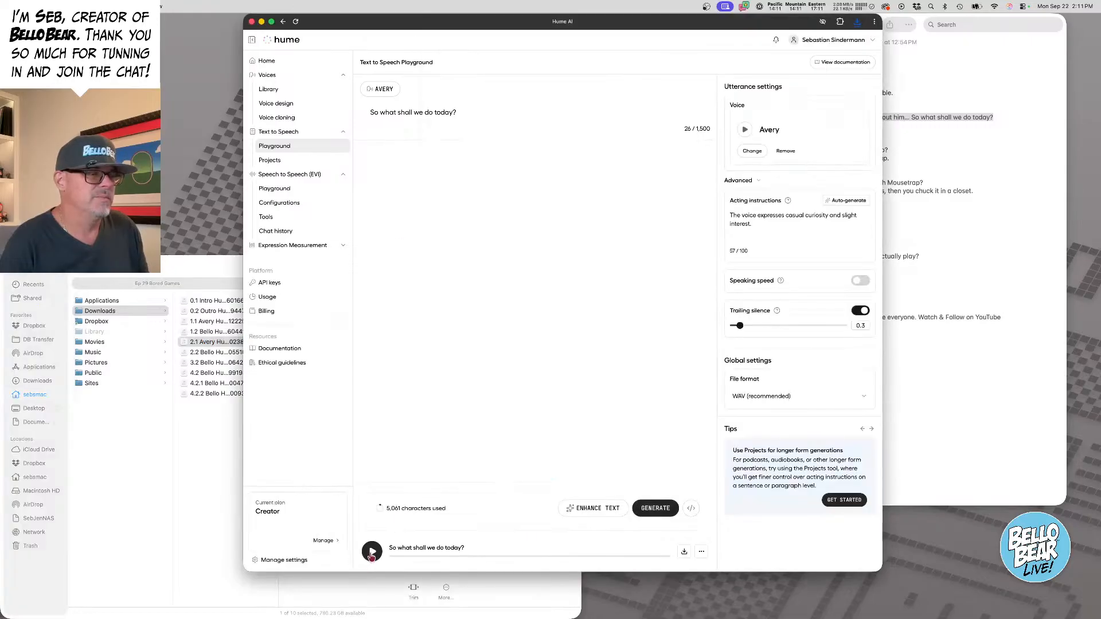
left_click(372, 552)
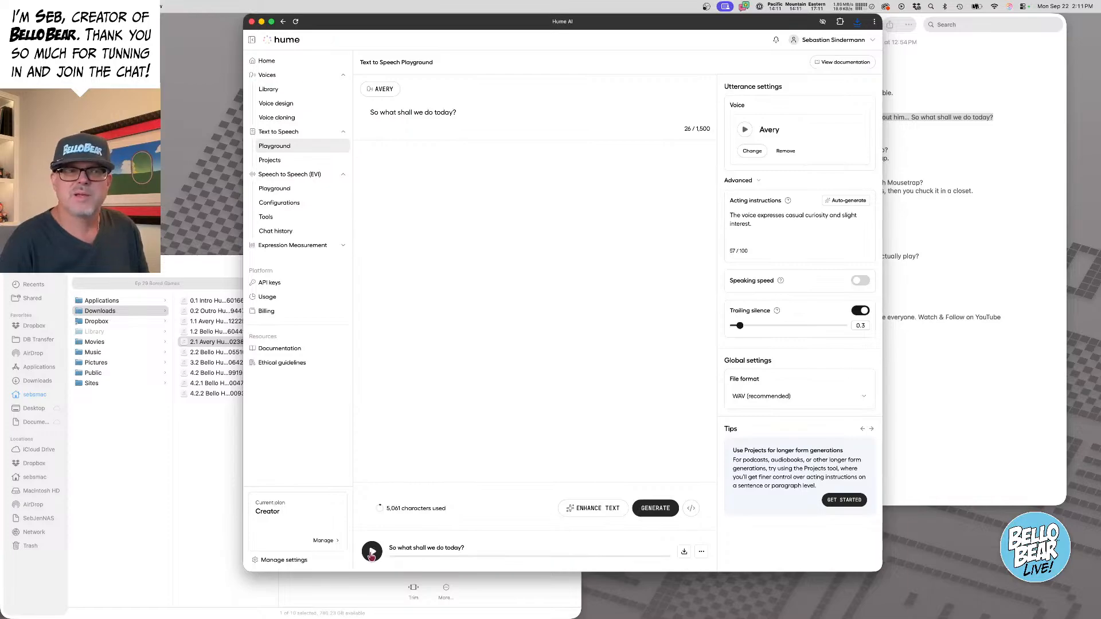
left_click(662, 509)
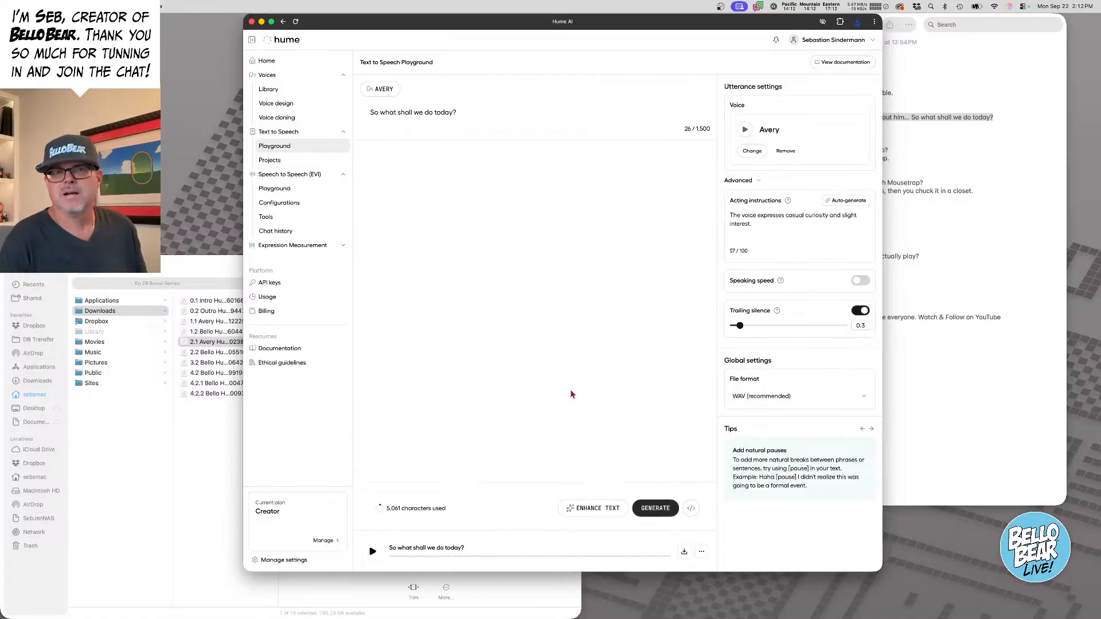
left_click(685, 552)
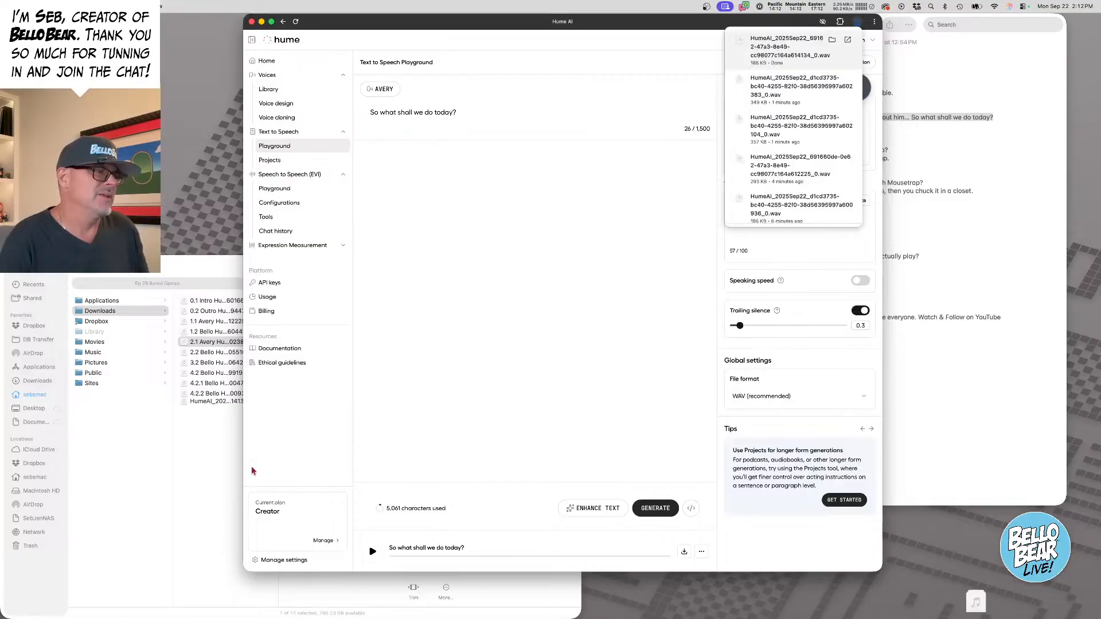
- Prefix the file name of the newly downloaded "14134_0.wav" clip in Finder's Downloads folder with "2.1.1 Avery"
left_click(204, 417)
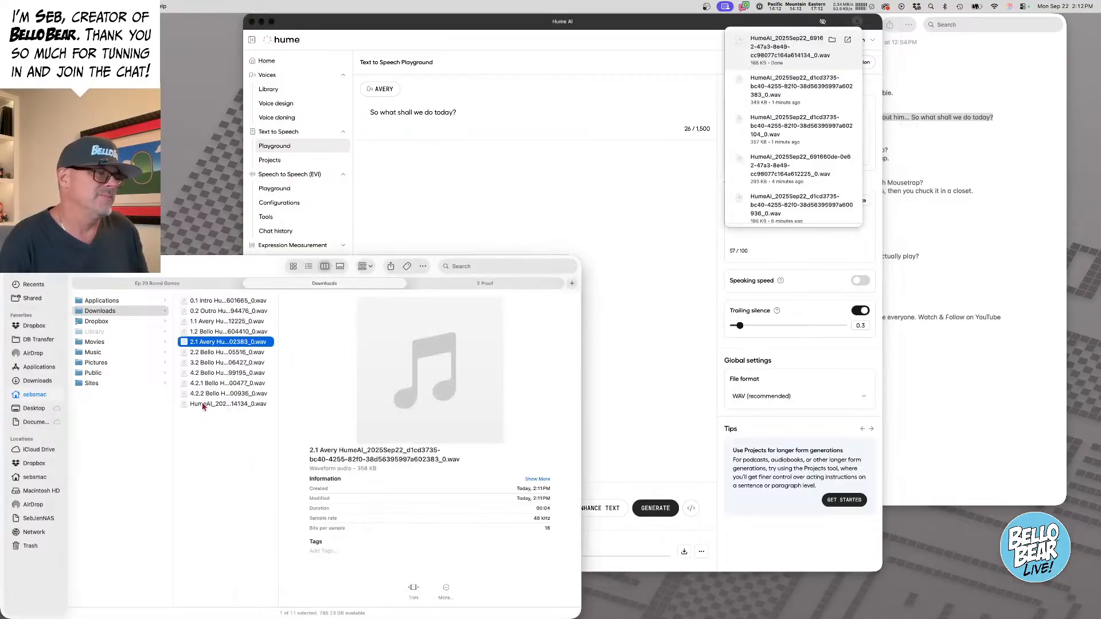
right_click(205, 405)
left_click(231, 457)
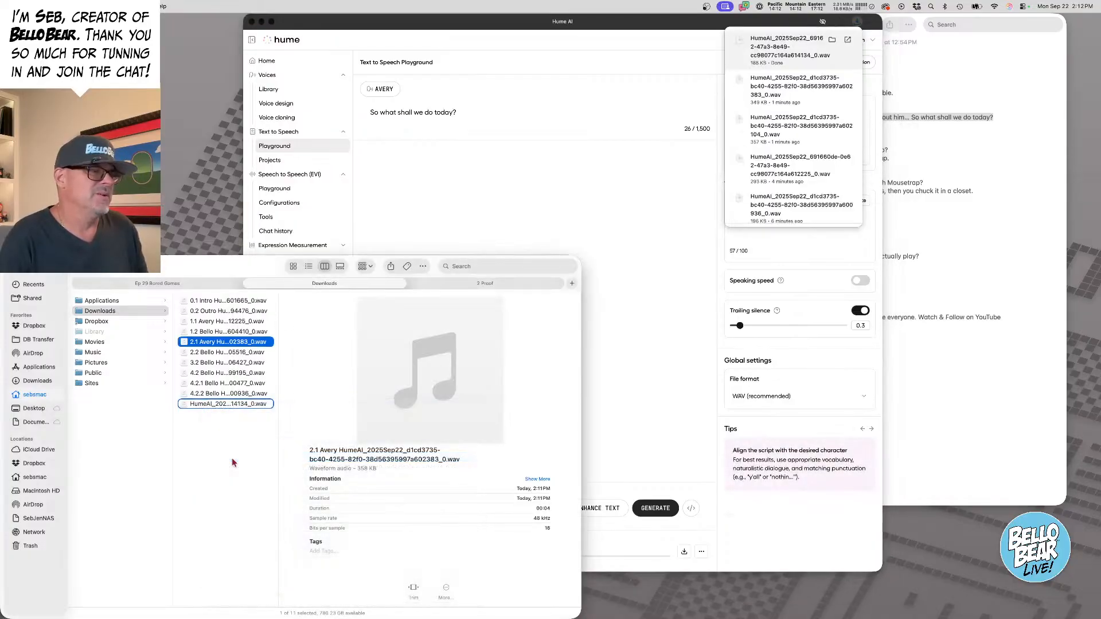
key("Left")
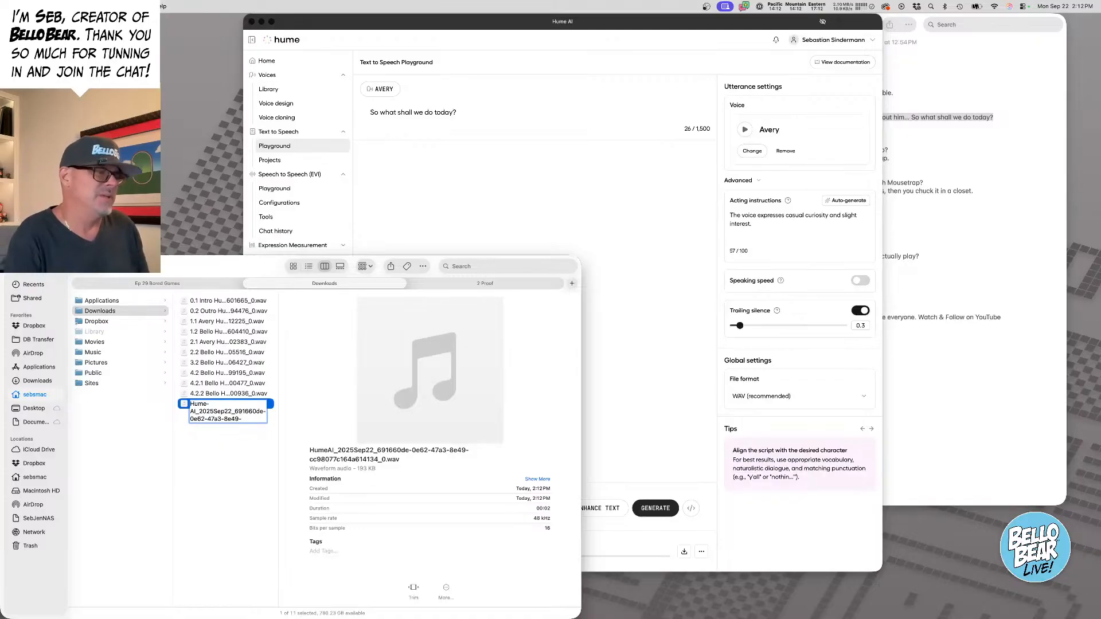
type("2.1.1 A")
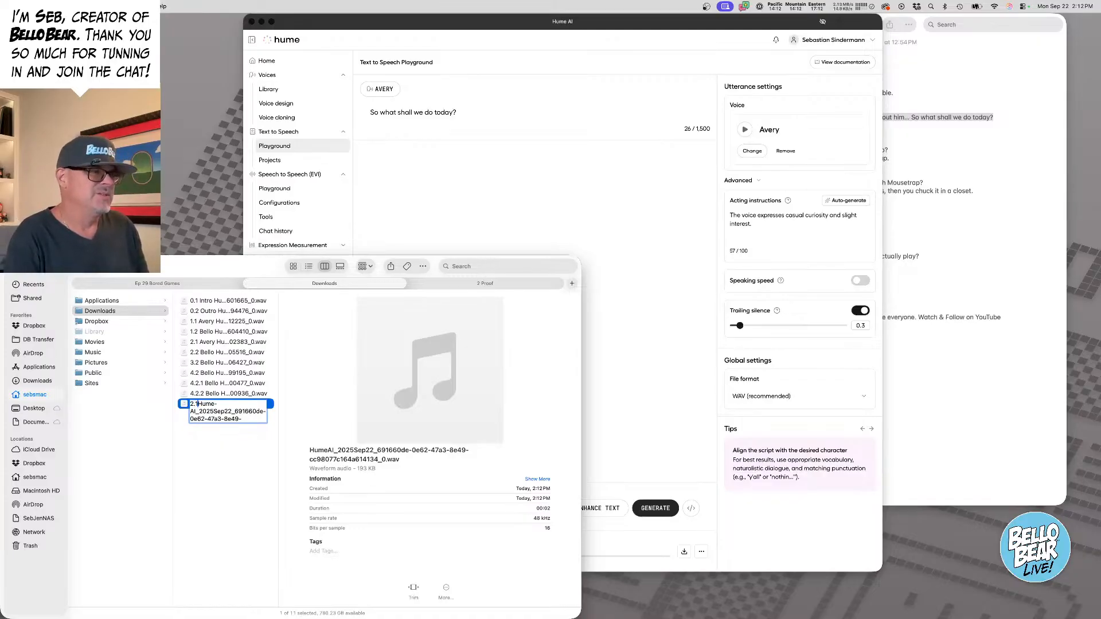
type("very")
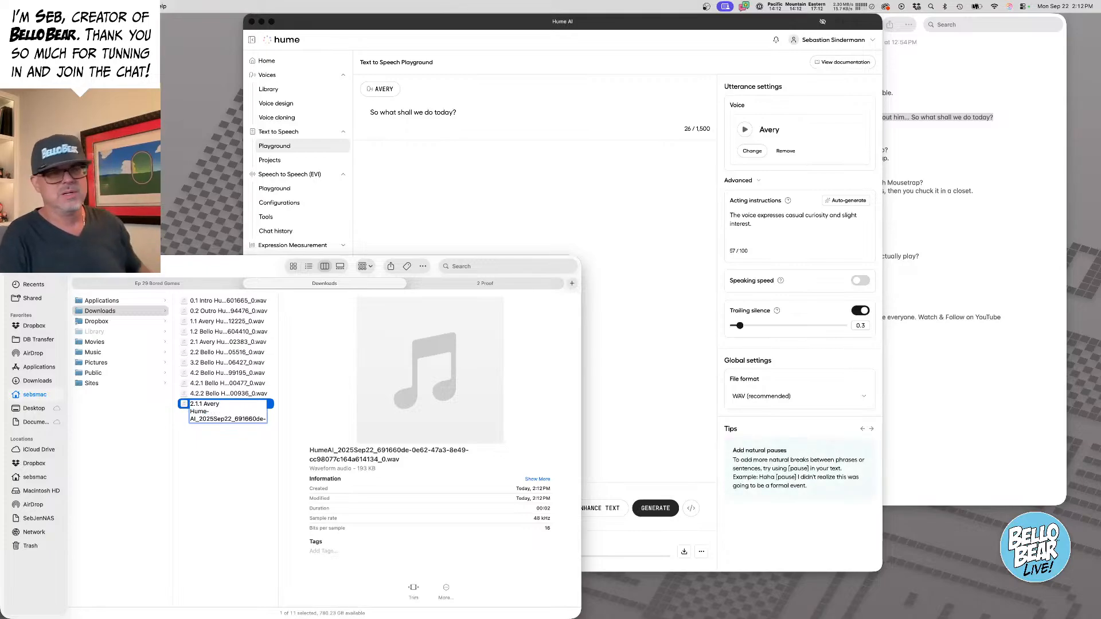
- Commit the newly downloaded clip's file name with the prefix "2.1.1 Avery"
key("Return")
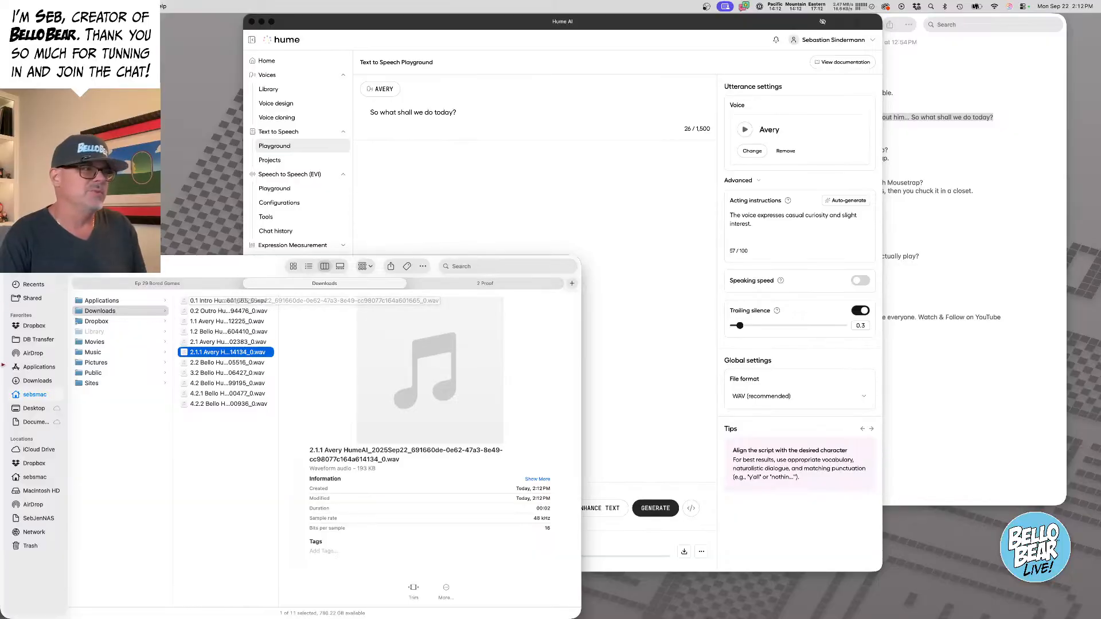
- Copy Avery's Panel 3 line from the Episode 29 script note and replace the Hume playground text with it
left_click(1011, 166)
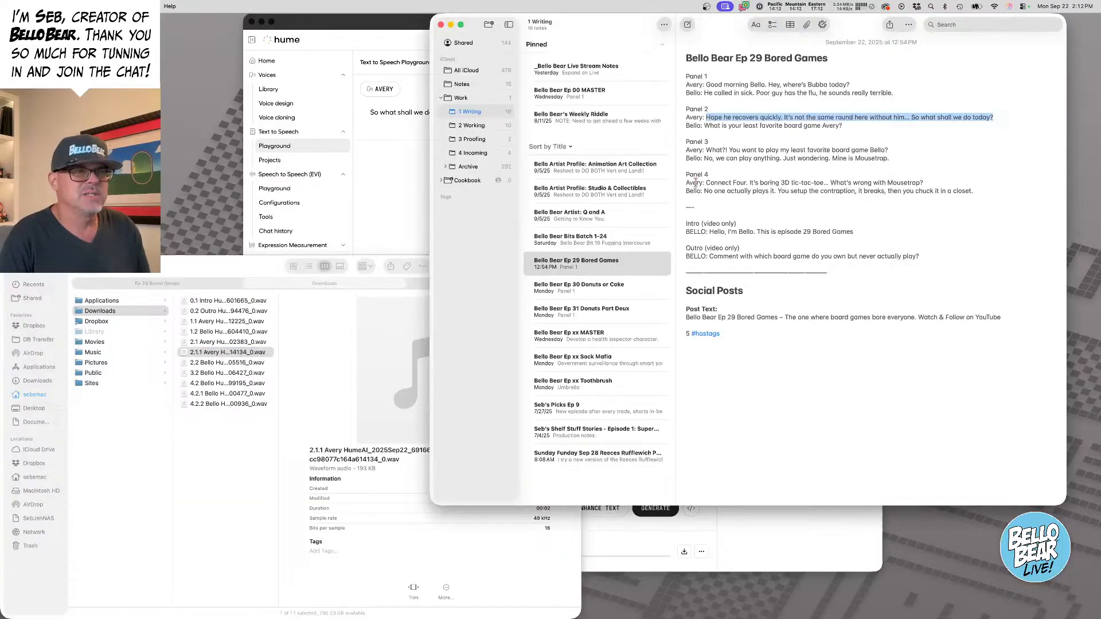
left_click_drag(706, 151, 889, 150)
key("super+c")
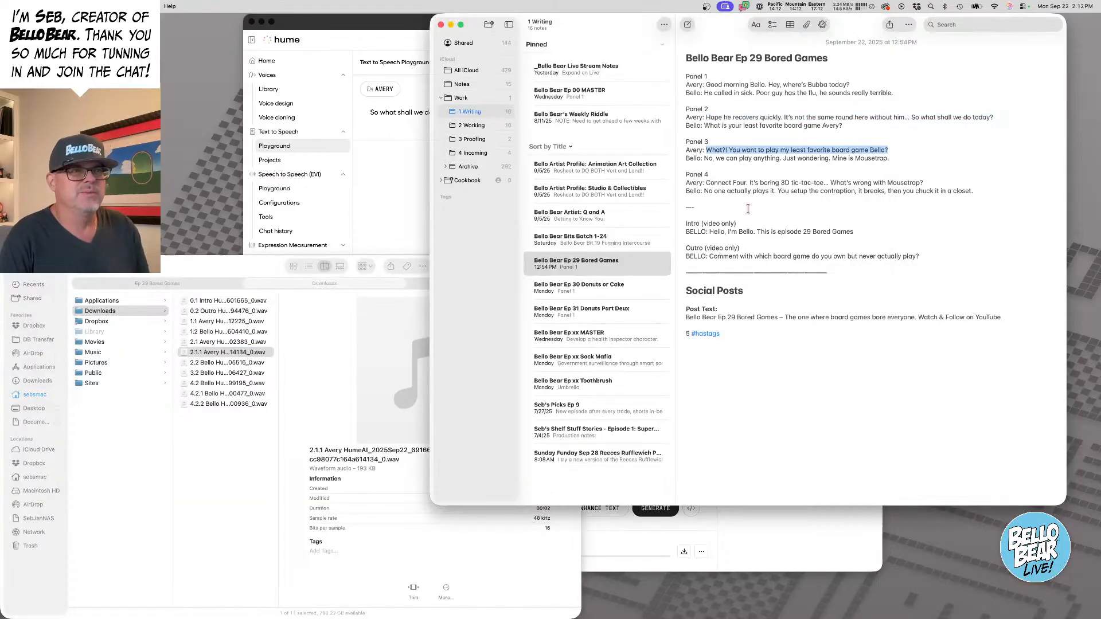
left_click(395, 197)
triple_click(477, 109)
key("super+v")
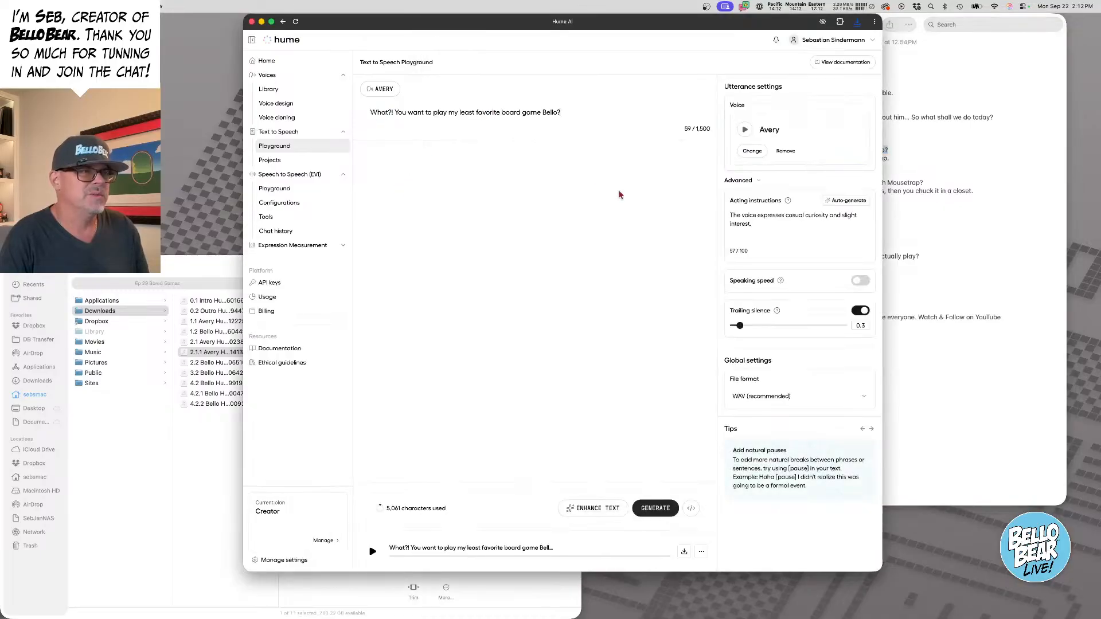
- Auto-generate acting instructions for Avery's Panel 3 line and generate speech takes of it
left_click(850, 201)
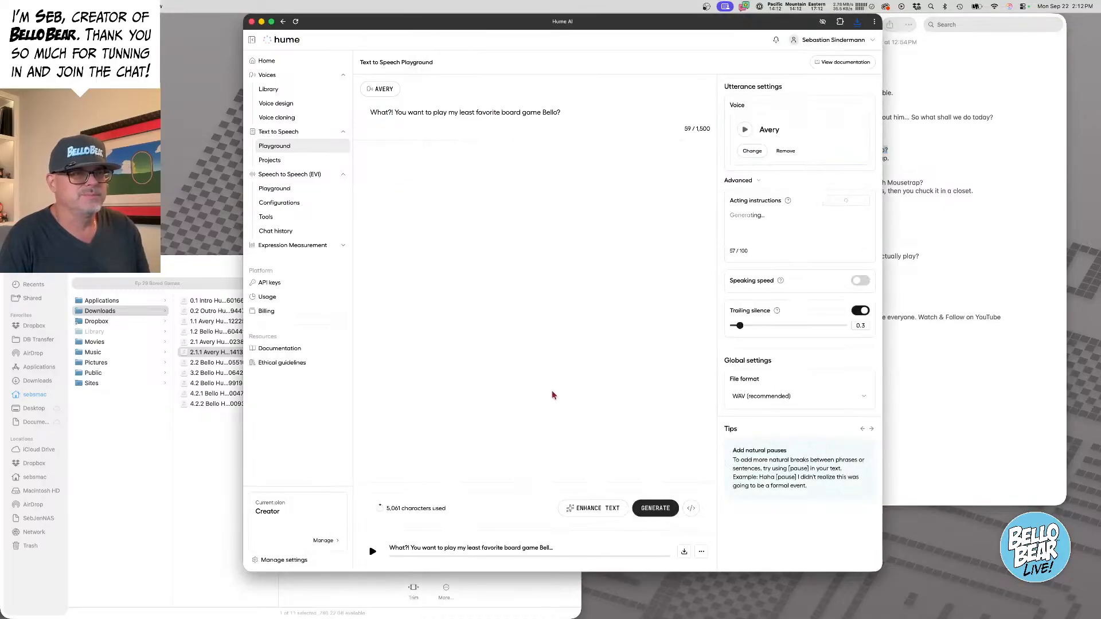
left_click(659, 510)
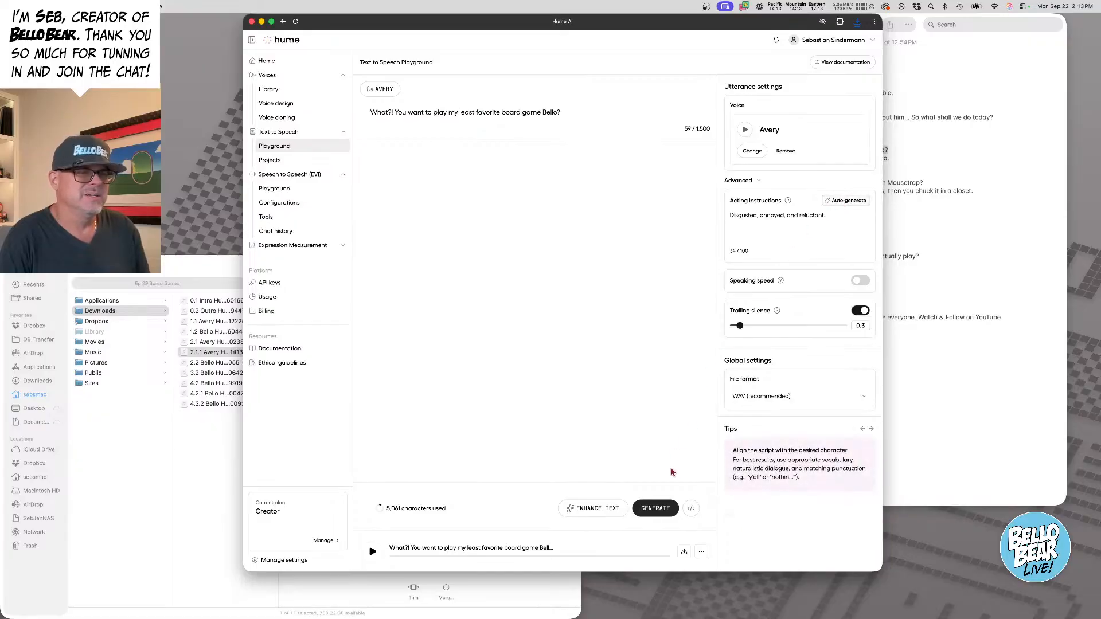
left_click(657, 510)
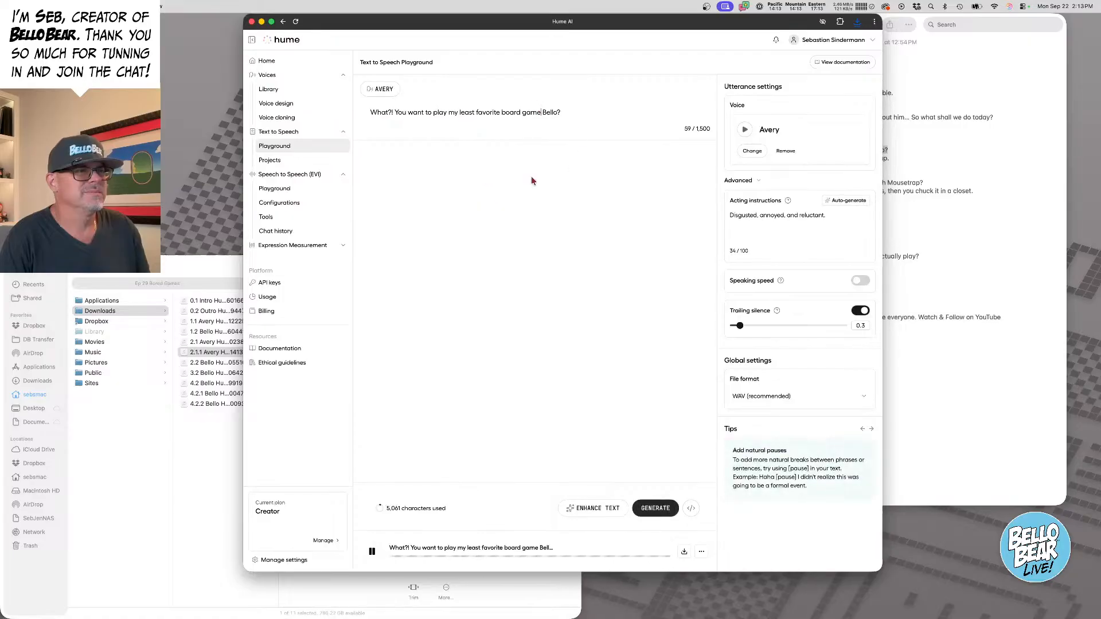
- Revise the line to "What?!... You want to play my least favorite board game, Bello?" and generate its speech
type(",")
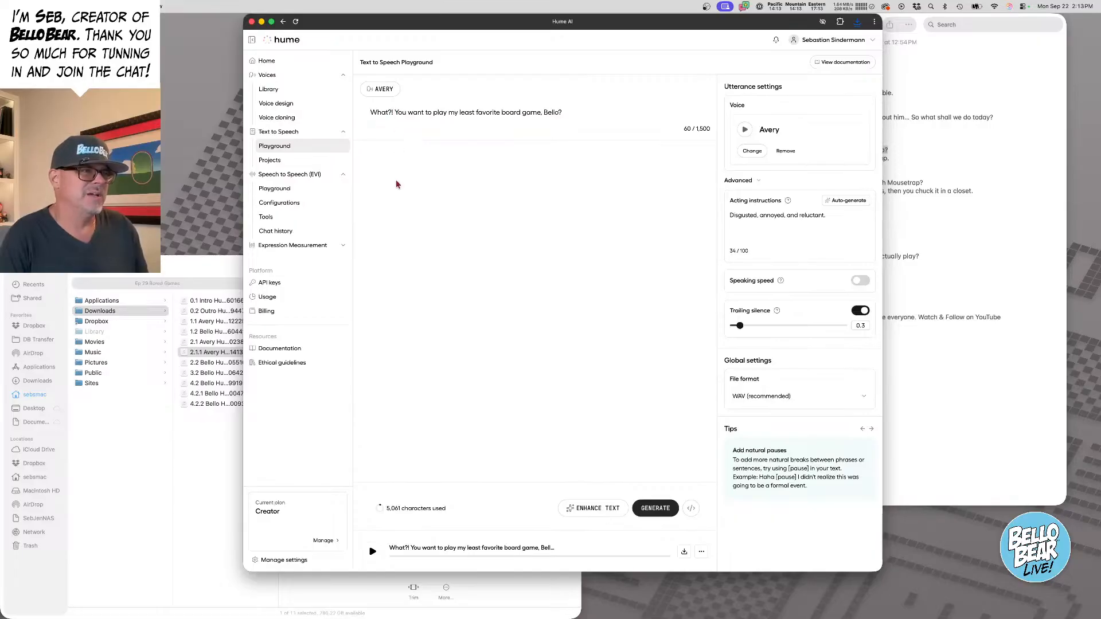
left_click(394, 112)
type("...")
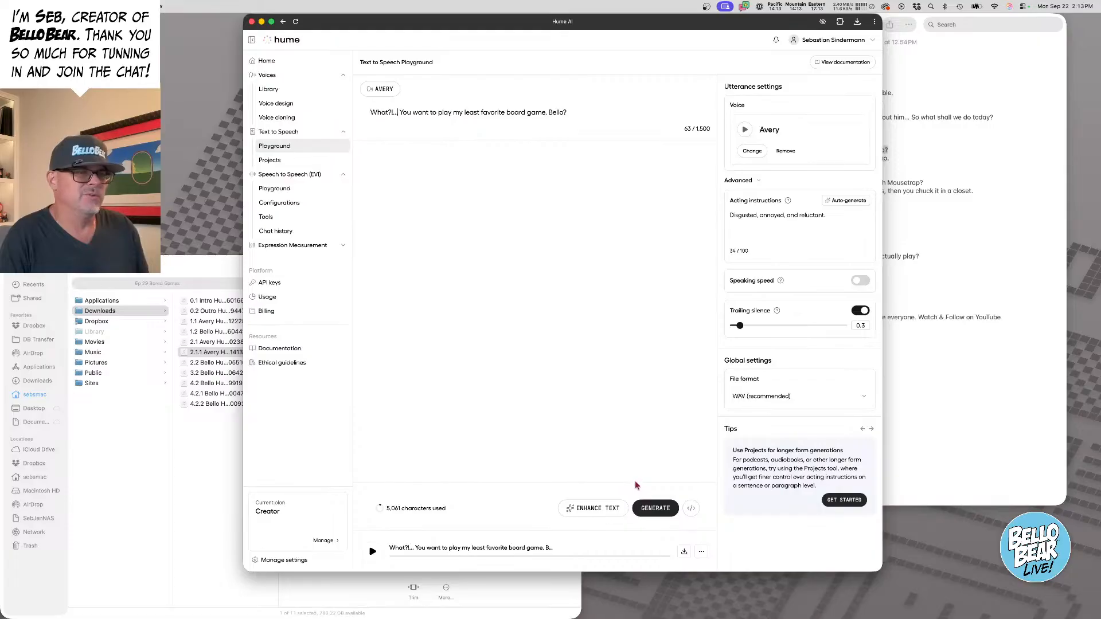
left_click(656, 509)
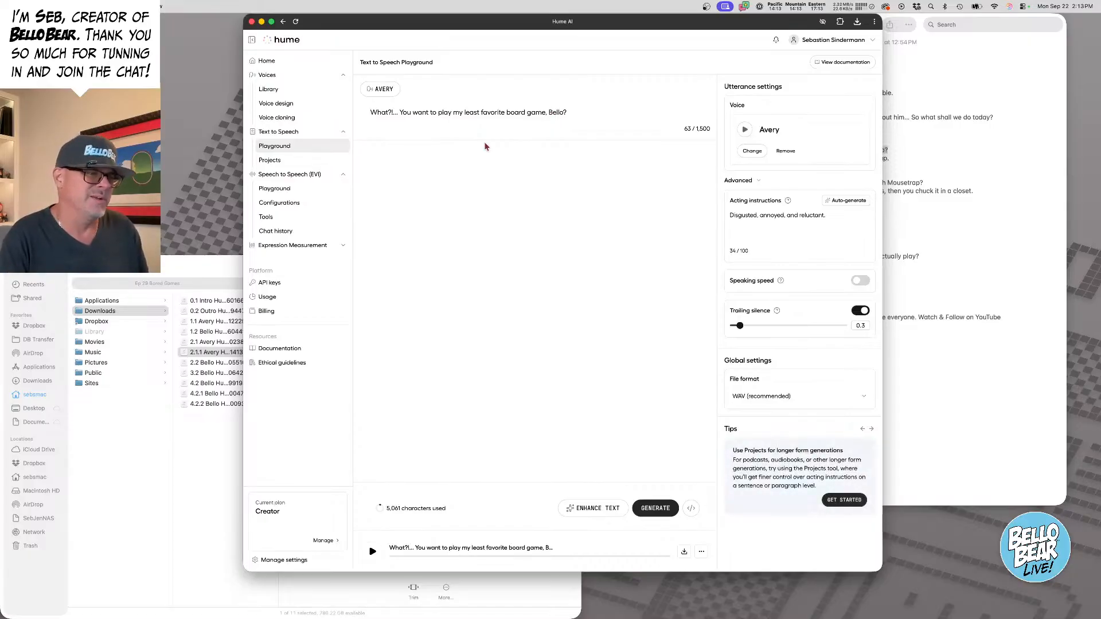
- Generate another take of the revised line and download it as a WAV file
left_click(659, 508)
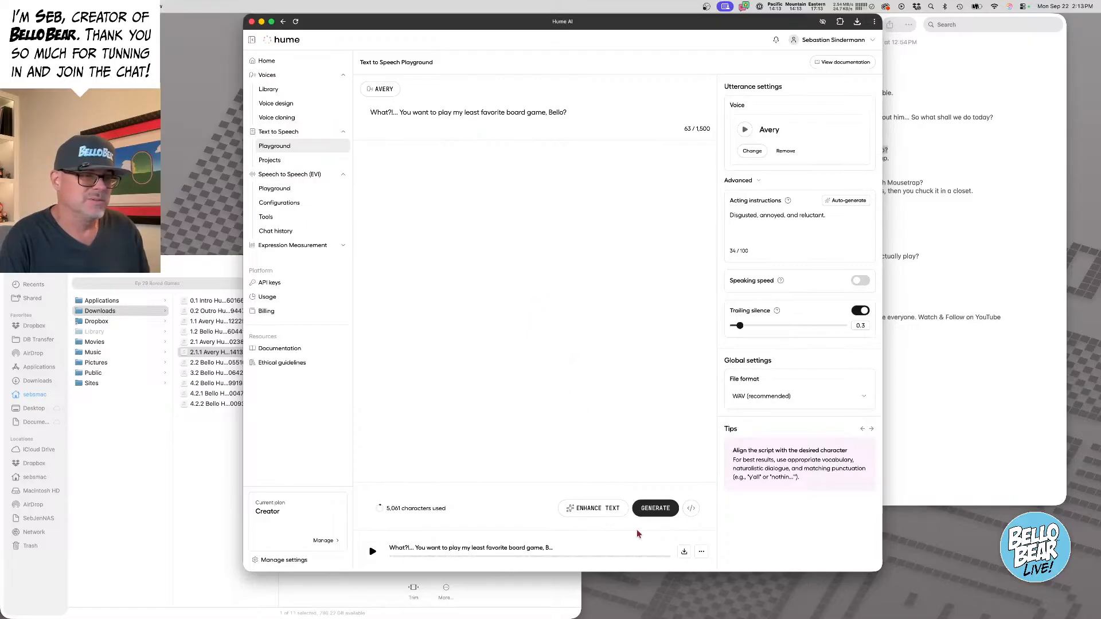
left_click(685, 552)
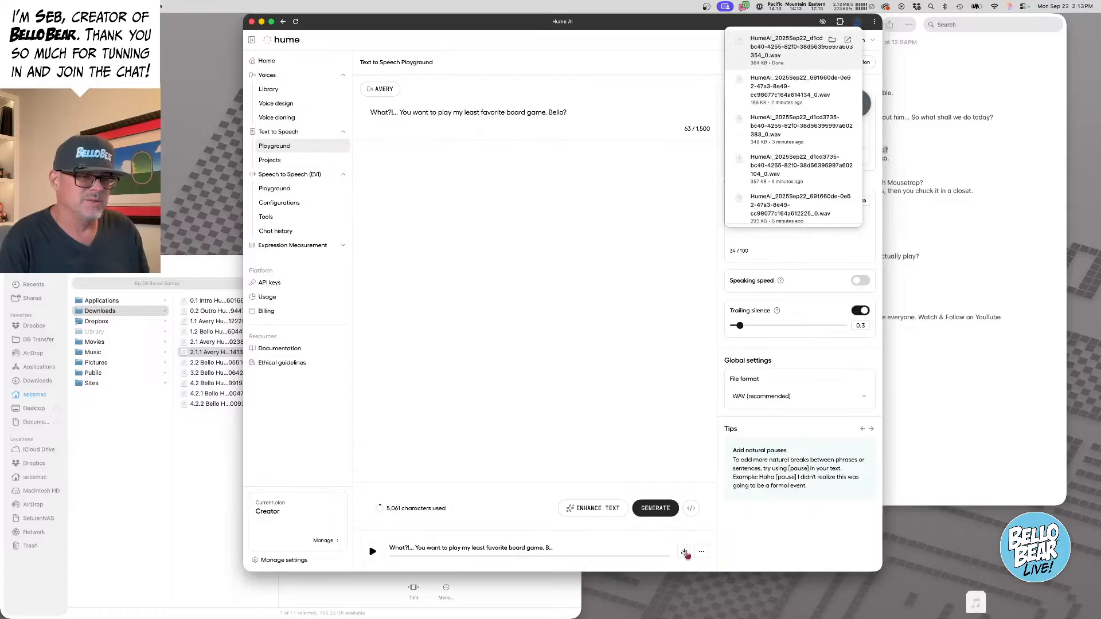
left_click(609, 364)
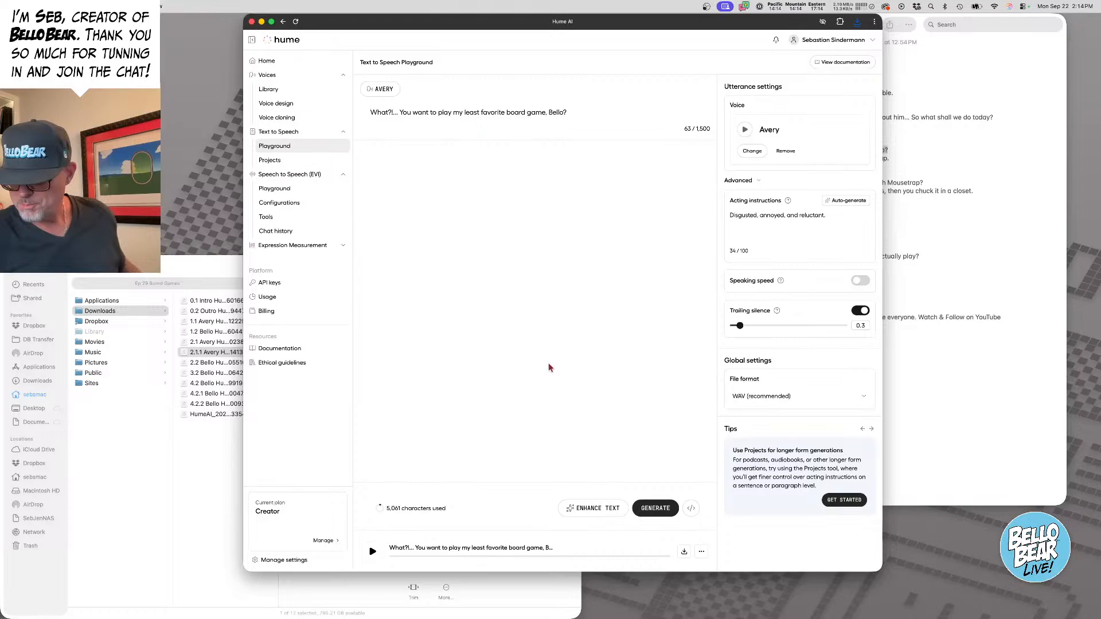
- Change the acting instructions to "Shocked, dismayed, and surprised.", then generate a new take and download it
left_click(849, 202)
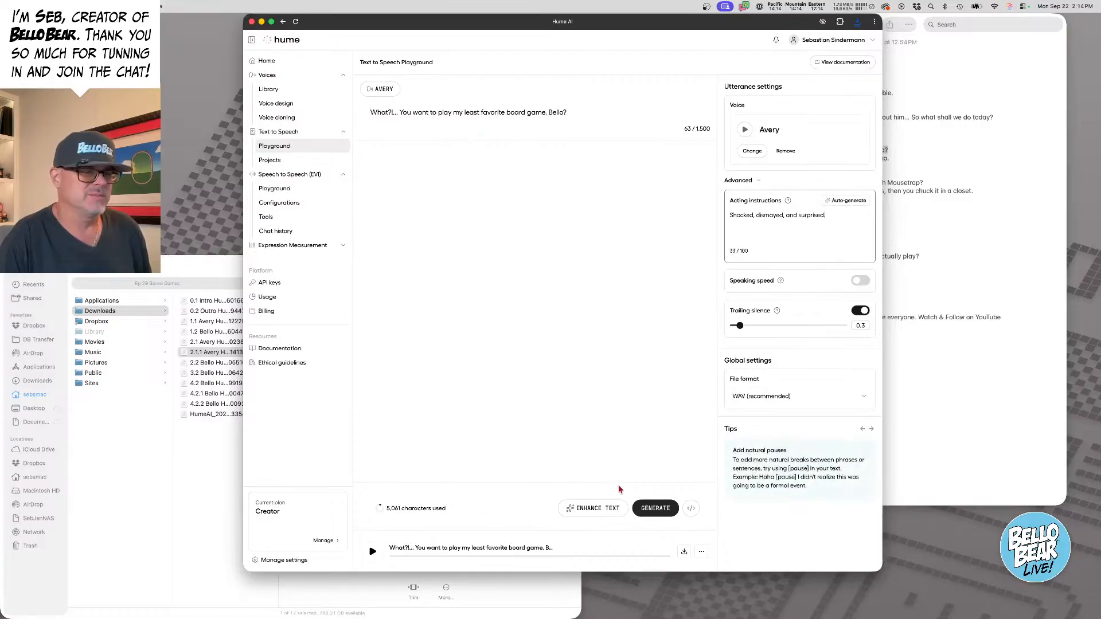
left_click(656, 509)
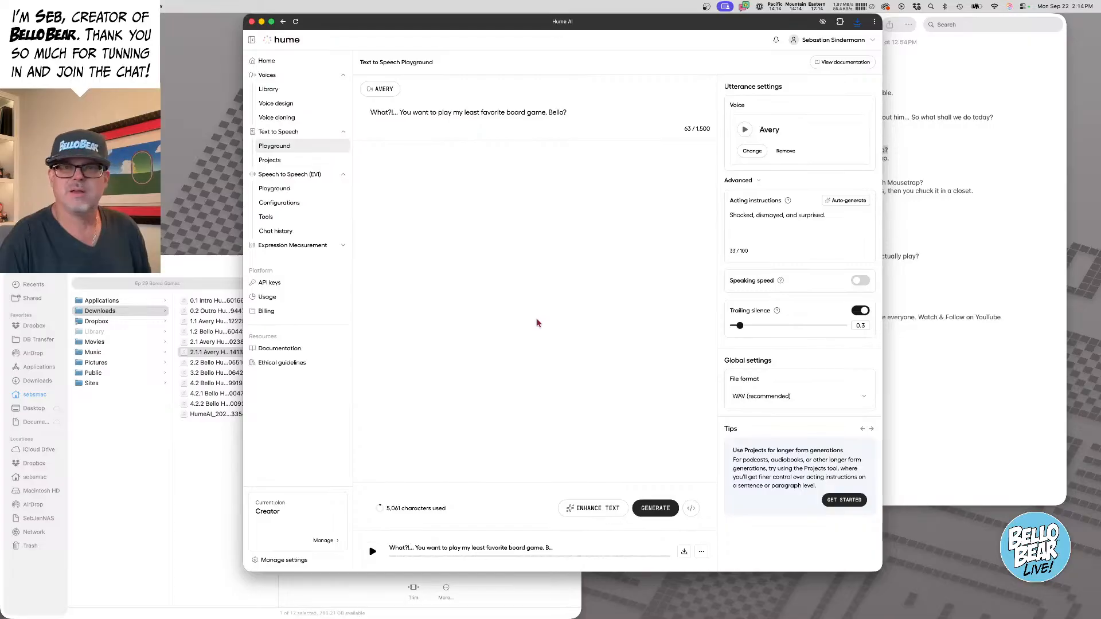
left_click(685, 551)
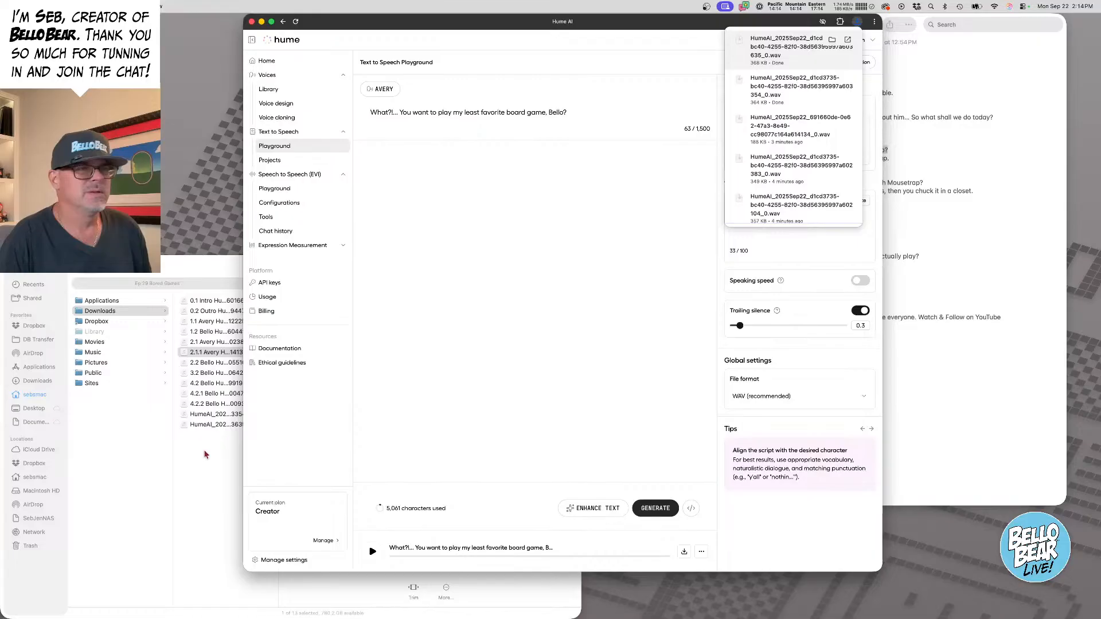
- Compare the two newly downloaded takes in the Downloads folder and move the one ending in 3354_0.wav to the Trash
left_click(216, 415)
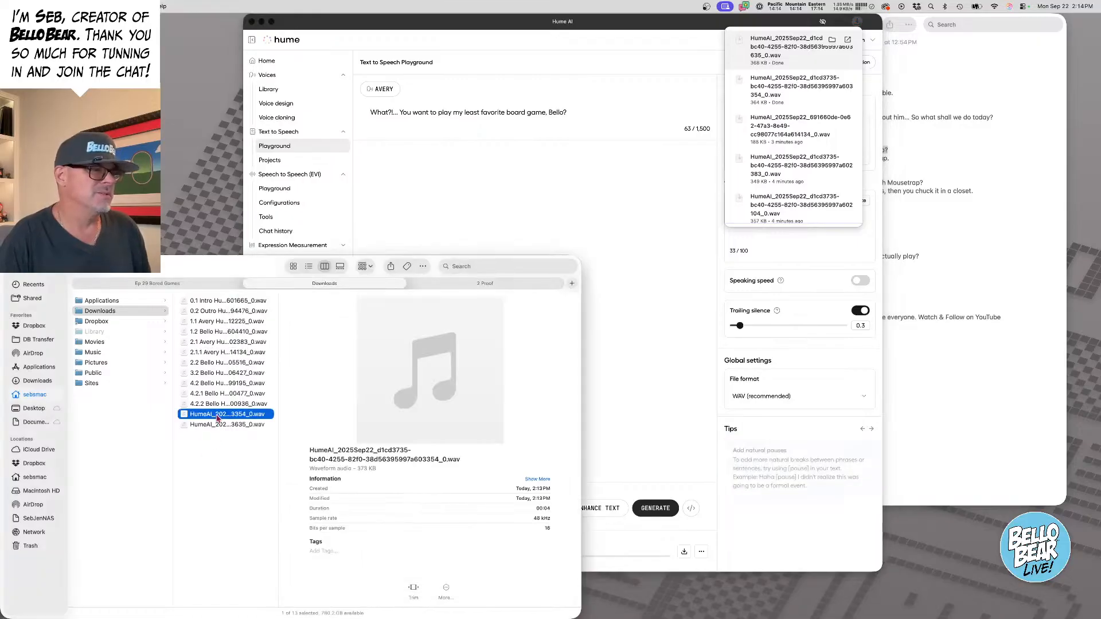
left_click(431, 371)
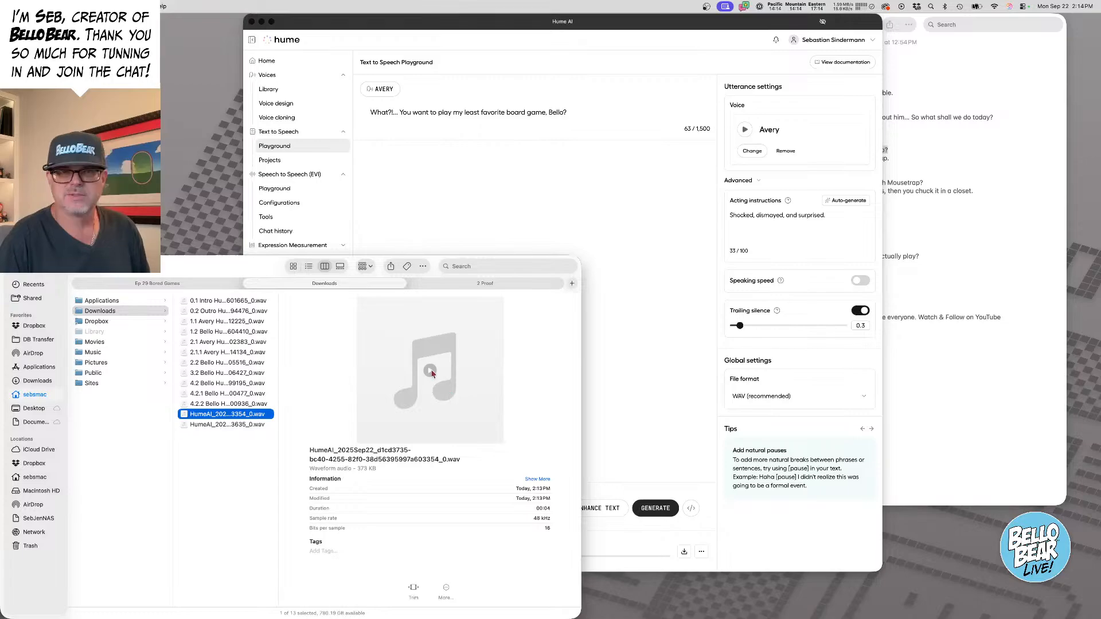
left_click(430, 371)
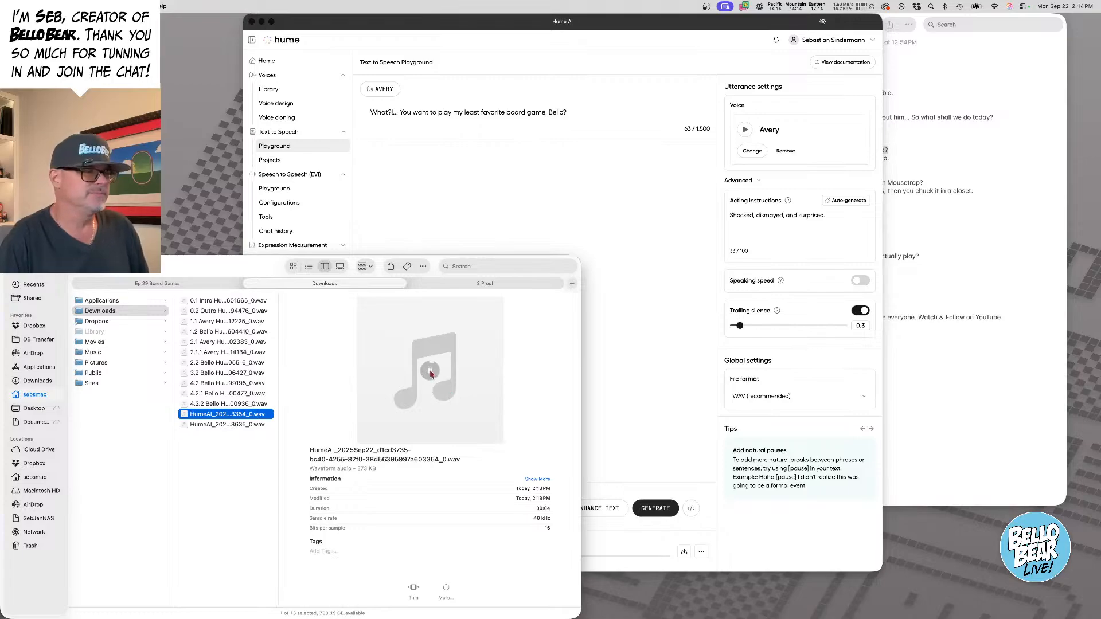
left_click(222, 425)
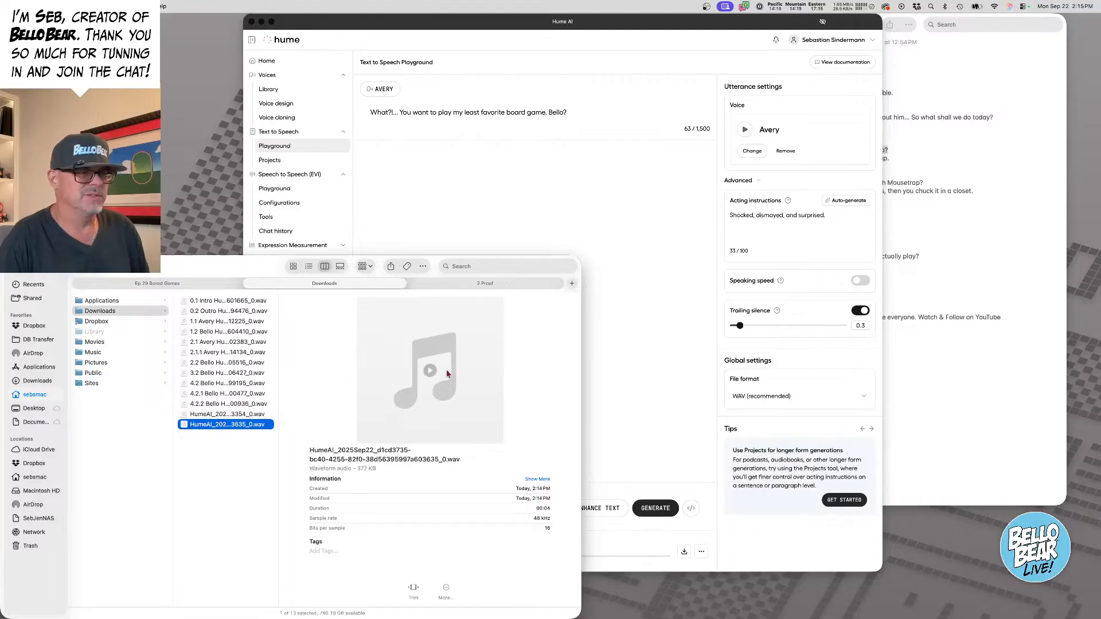
left_click(229, 417)
key("super+BackSpace")
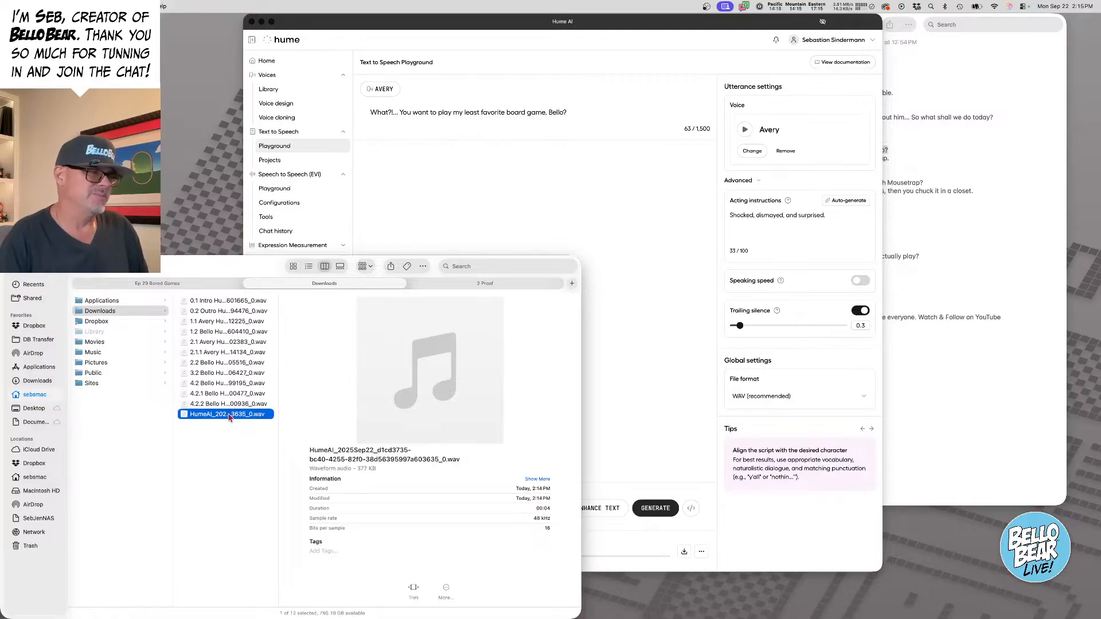
- Generate further takes of the "What?!..." line in Hume, replay the latest one and download it
left_click(655, 212)
left_click(654, 508)
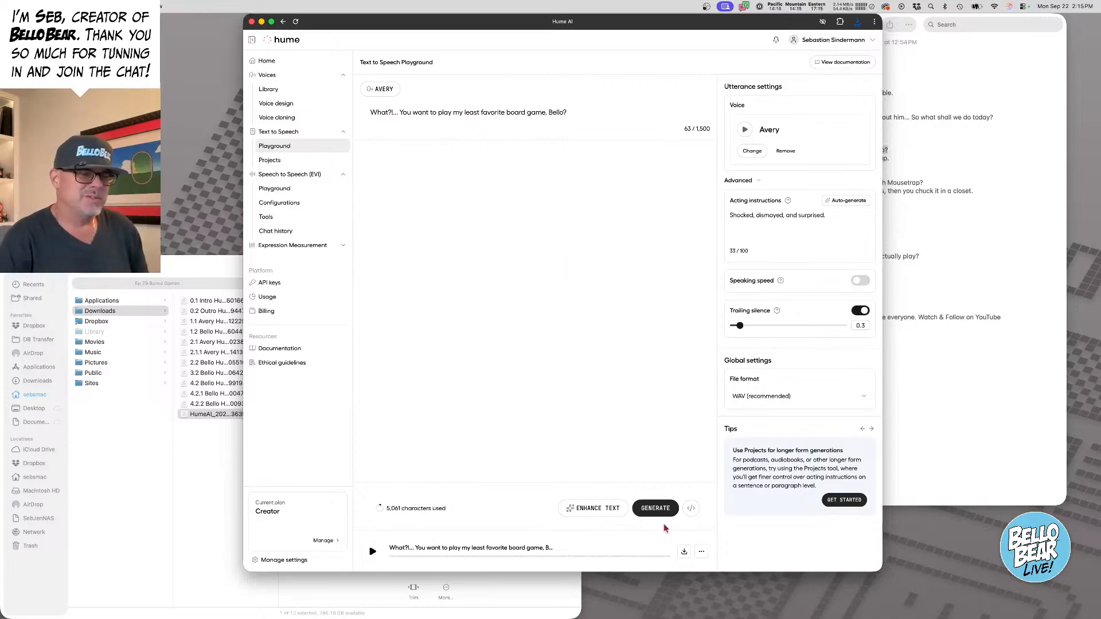
left_click(659, 509)
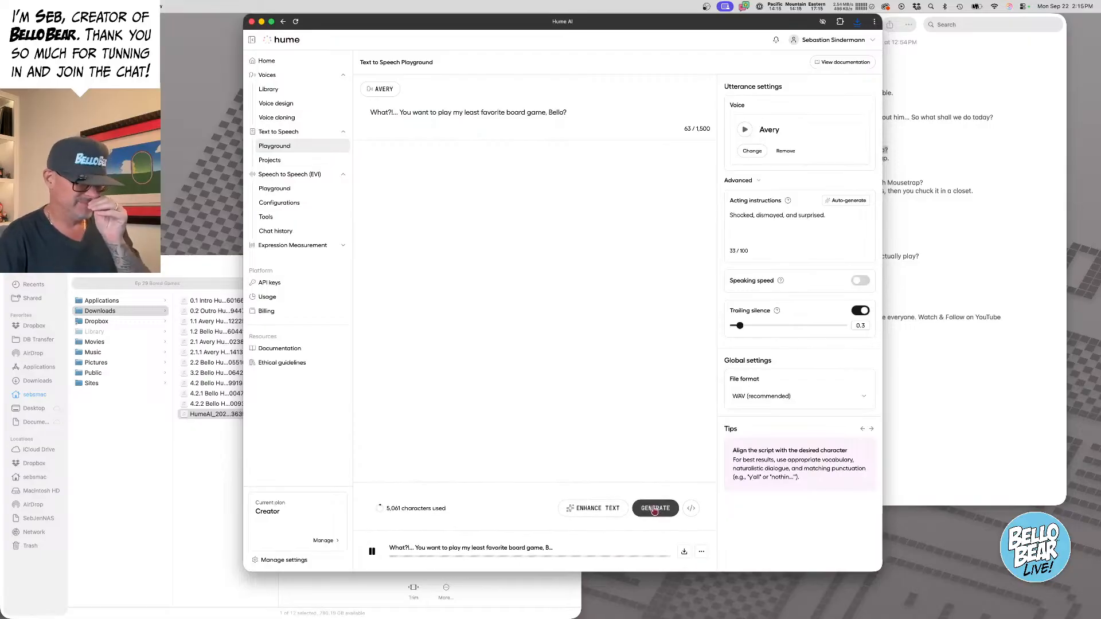
left_click(372, 552)
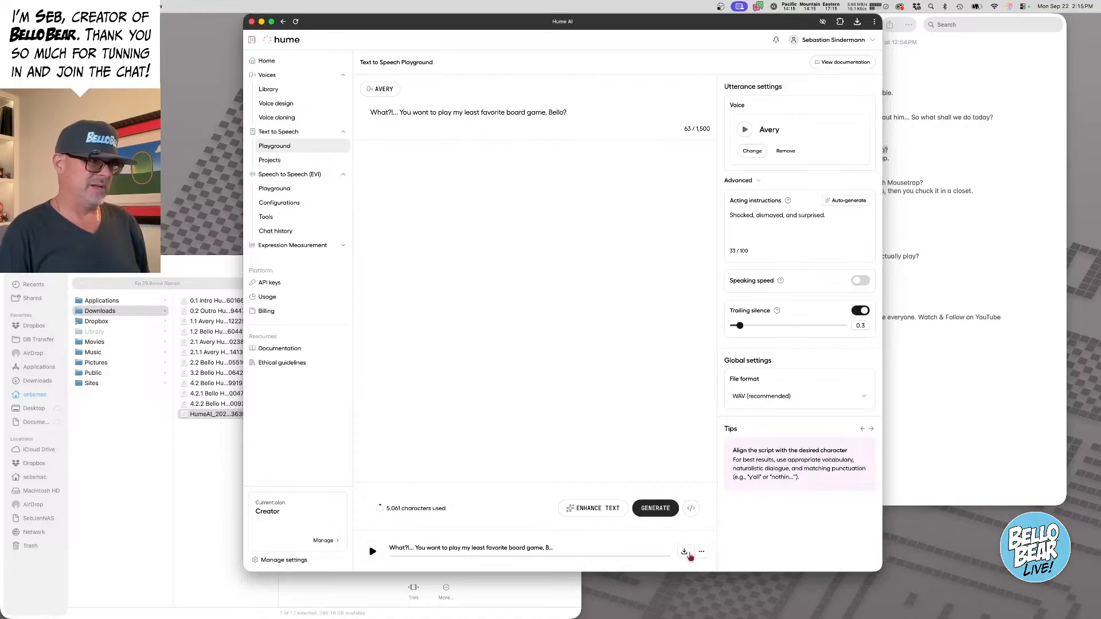
left_click(687, 553)
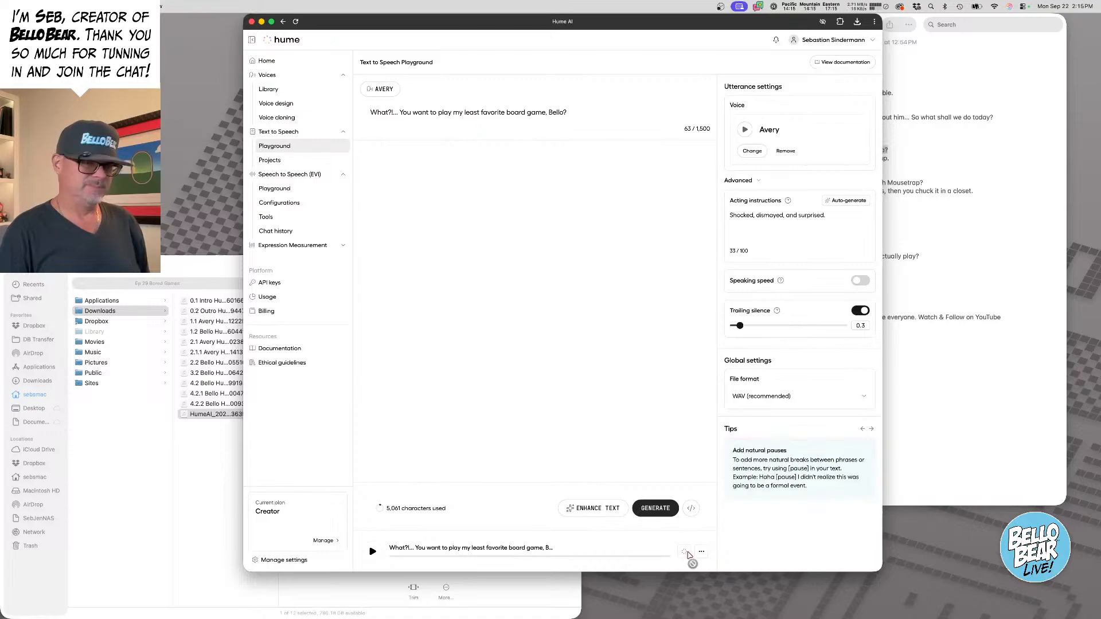
- Add the prefix "3.1 Avery" to the newest download's file name and trash the leftover take ending in 3635_0.wav
left_click(240, 415)
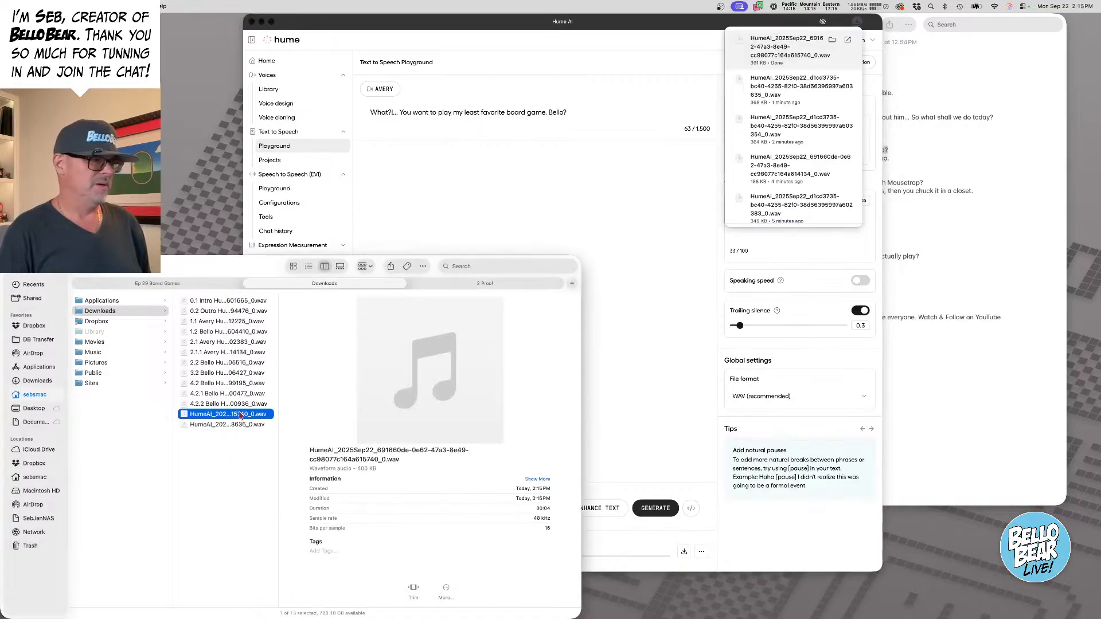
mouse_move(428, 372)
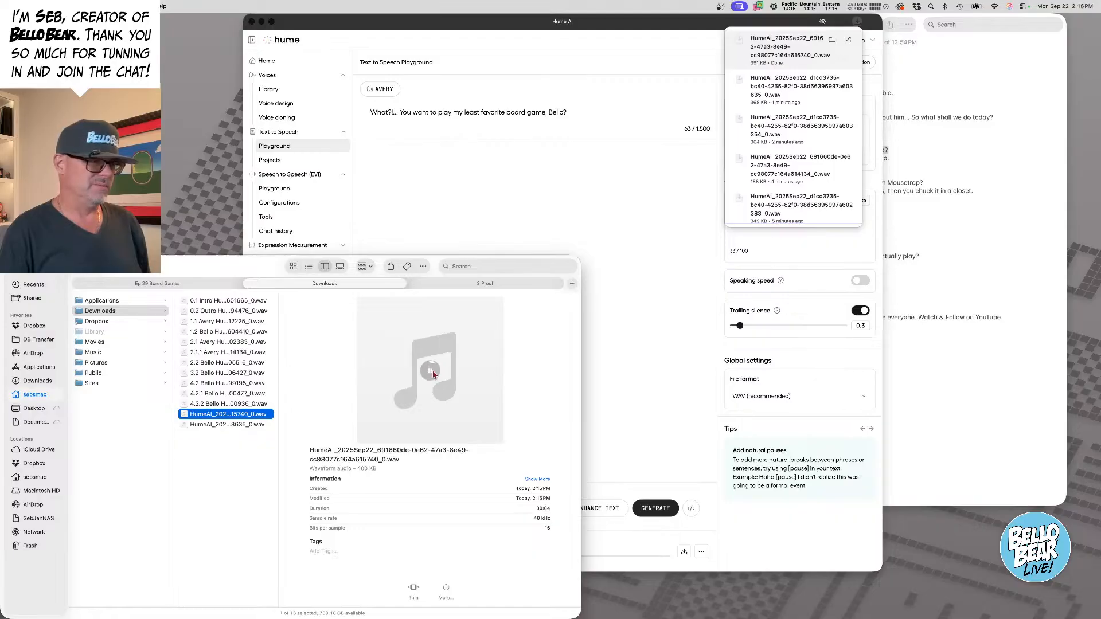
right_click(235, 414)
left_click(266, 464)
key("Left")
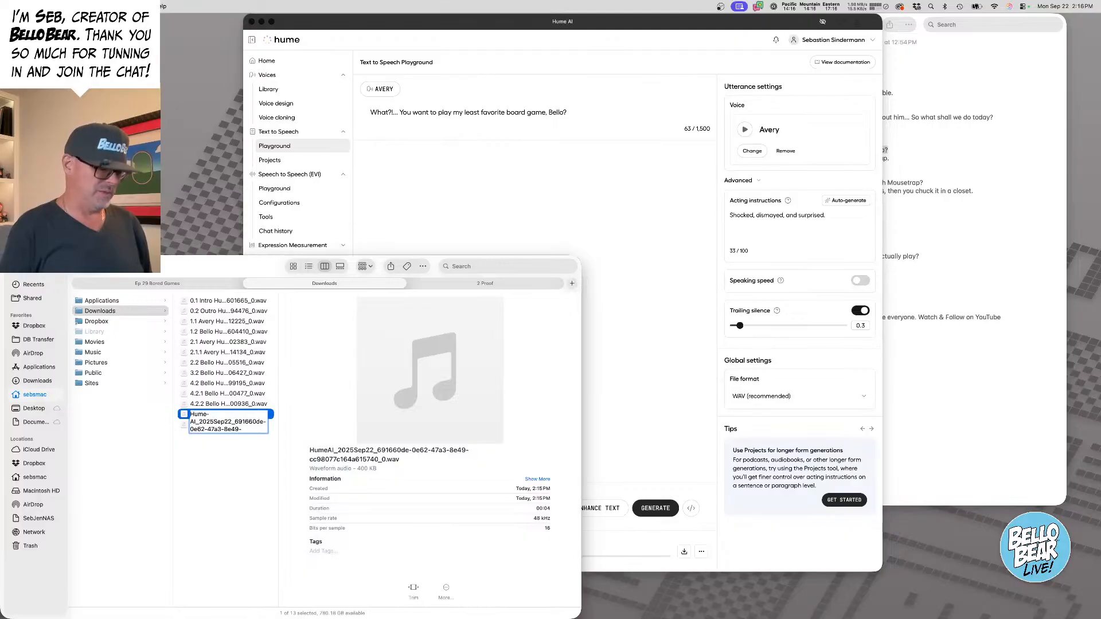
type("3.1 Avery")
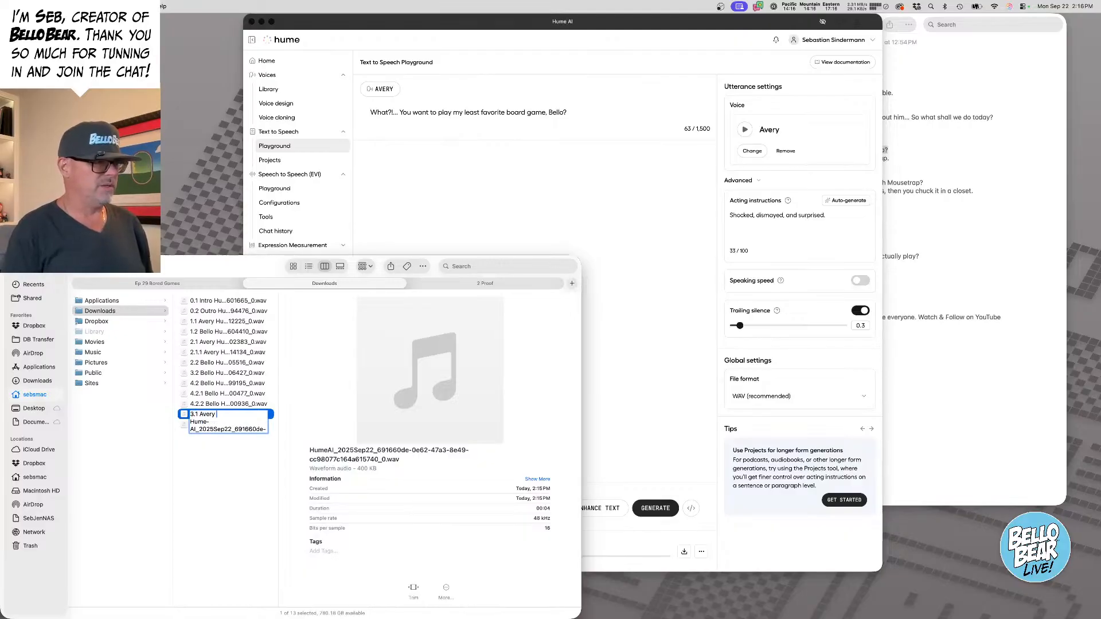
key("Return")
left_click(243, 424)
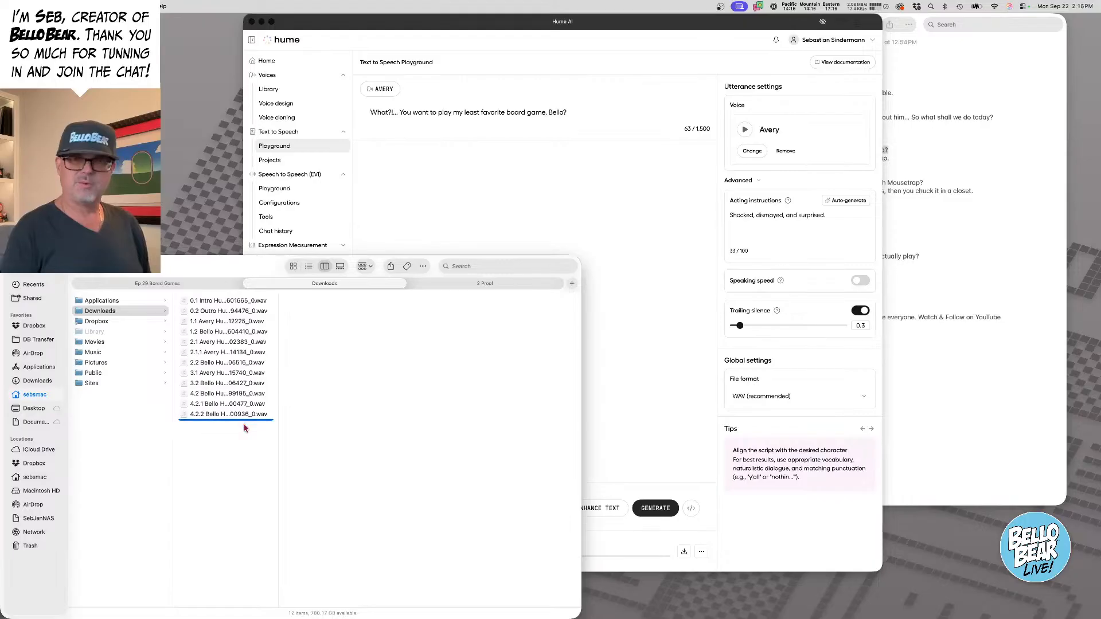
- Replace the Hume playground text with Avery's Panel 4 line from the script note and auto-generate acting instructions for it
key("super+Tab")
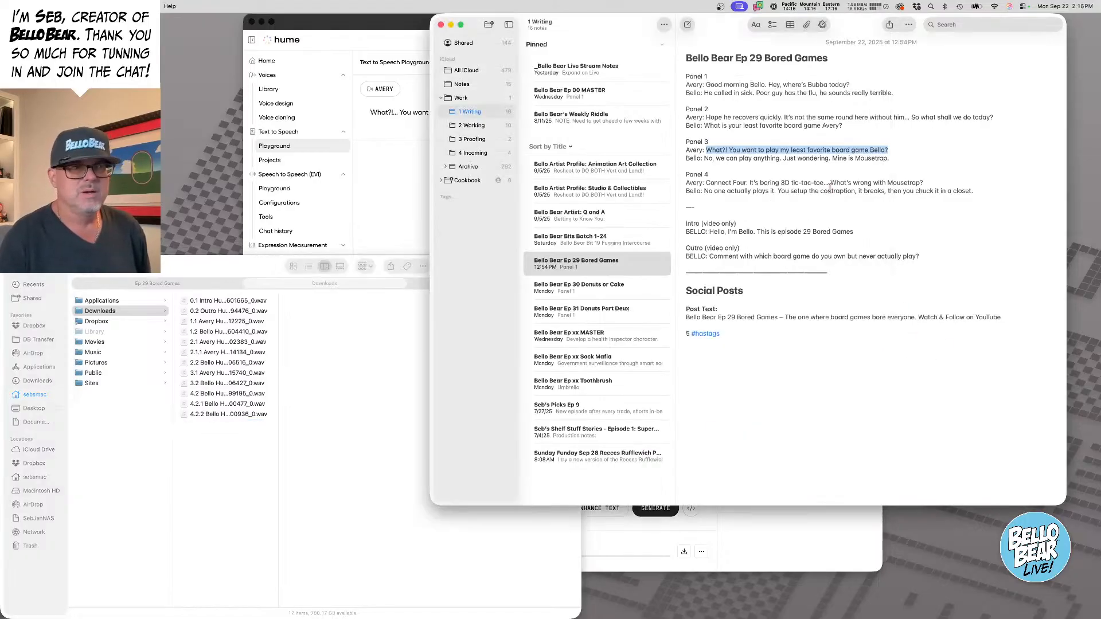
left_click_drag(706, 183, 1042, 179)
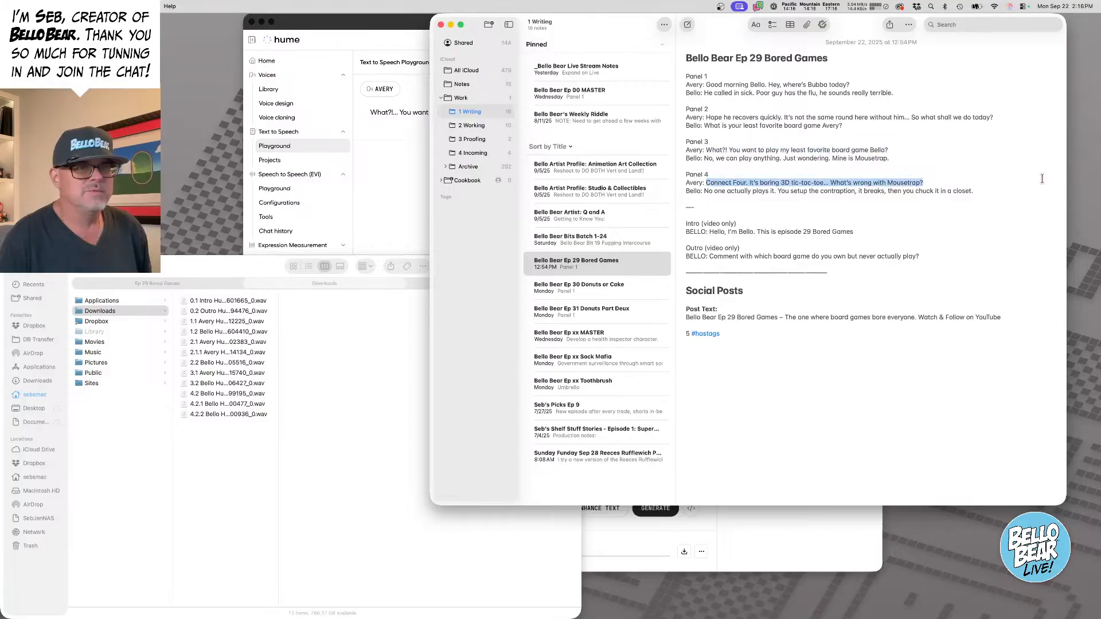
left_click(322, 215)
left_click(446, 127)
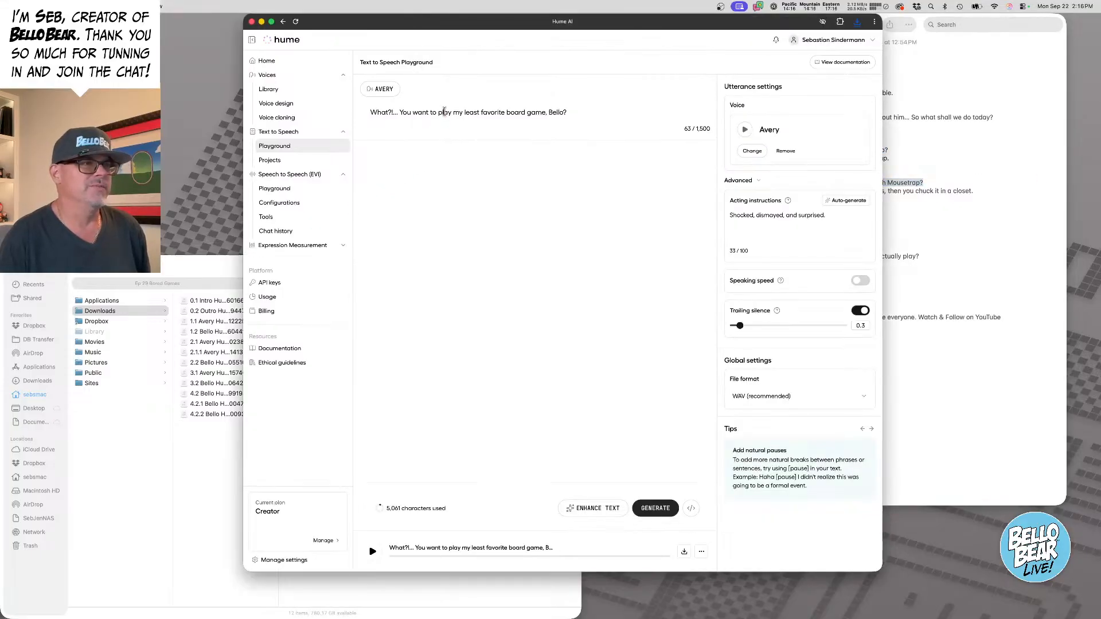
key("super+a")
type("Connect Four. It's boring 3D tic-tac-toe… What's wrong with Mousetrap?")
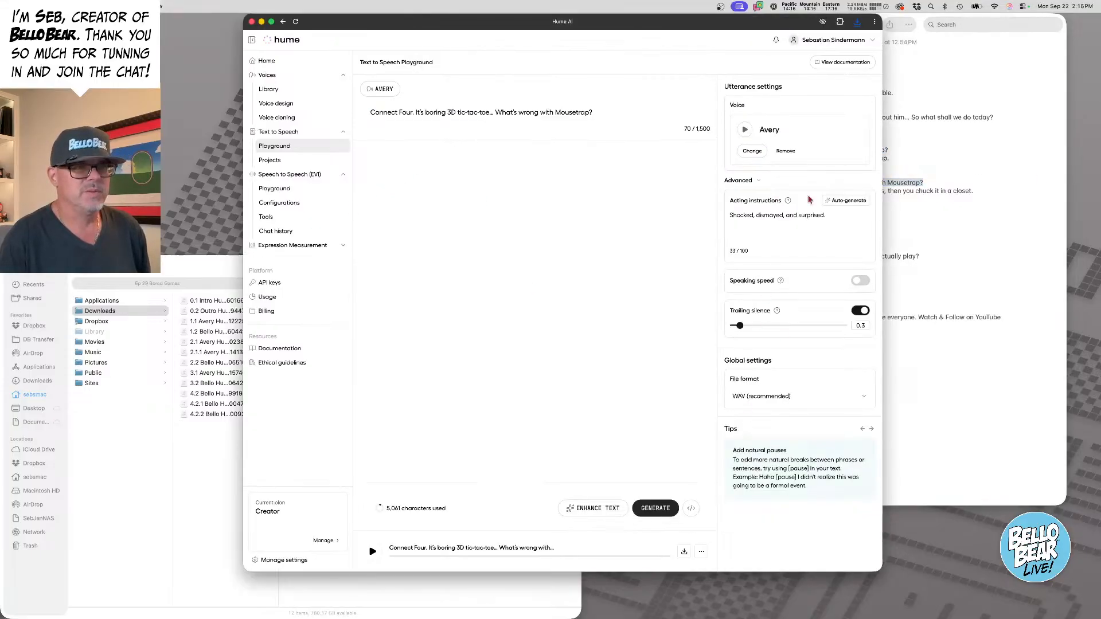
left_click(851, 201)
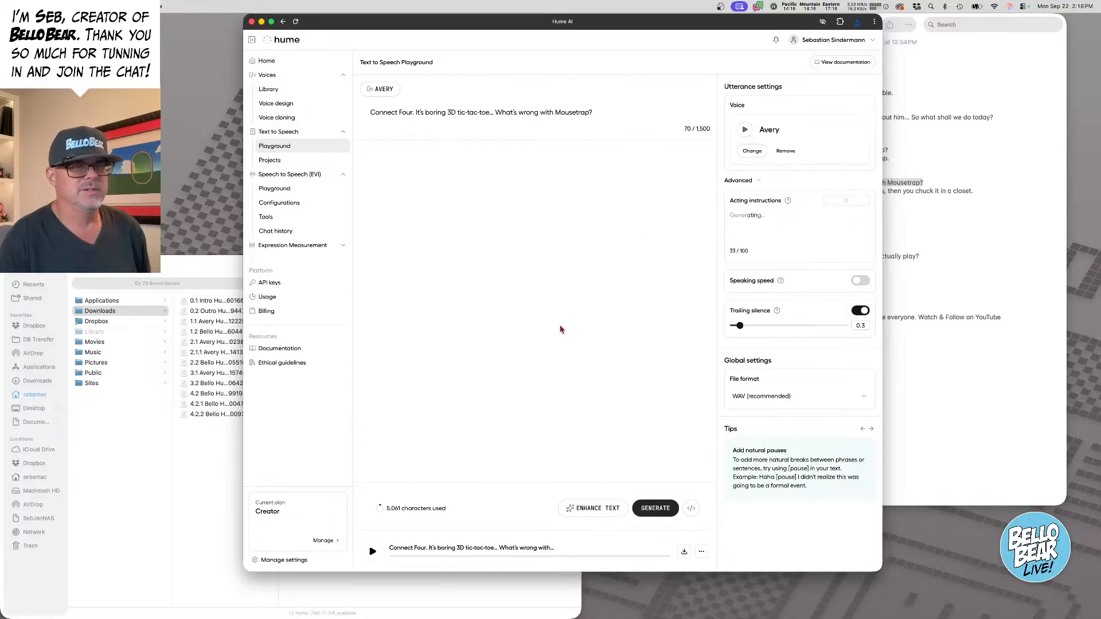
- Generate the full line, cut "What's wrong with Mousetrap?" from the text, and generate the shortened line with new auto-generated acting instructions
left_click(653, 509)
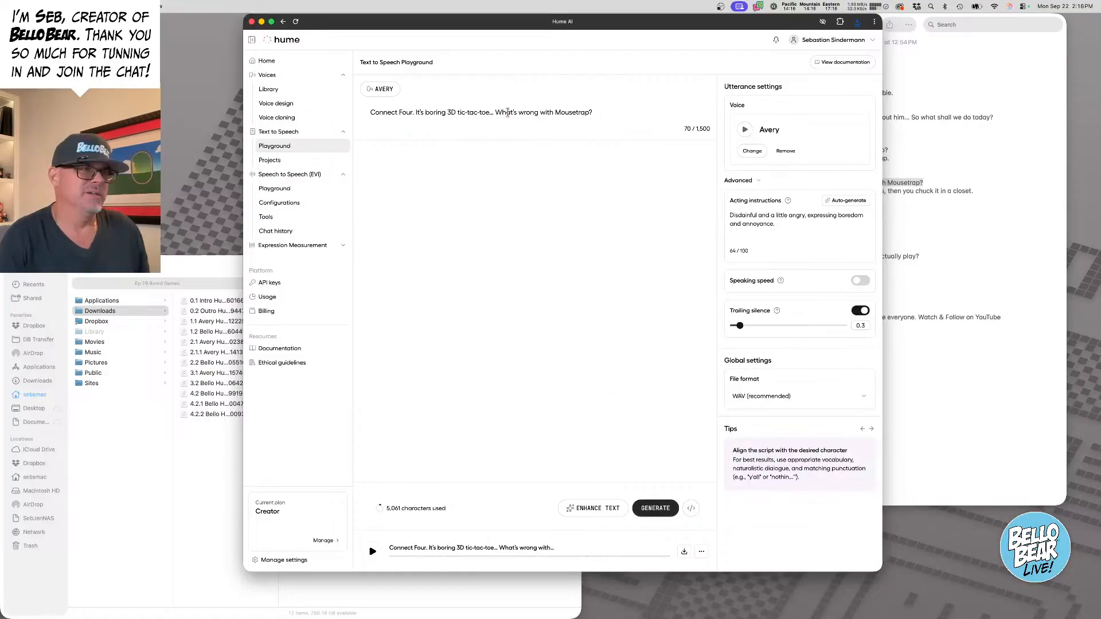
left_click_drag(507, 112, 504, 129)
key("super+c")
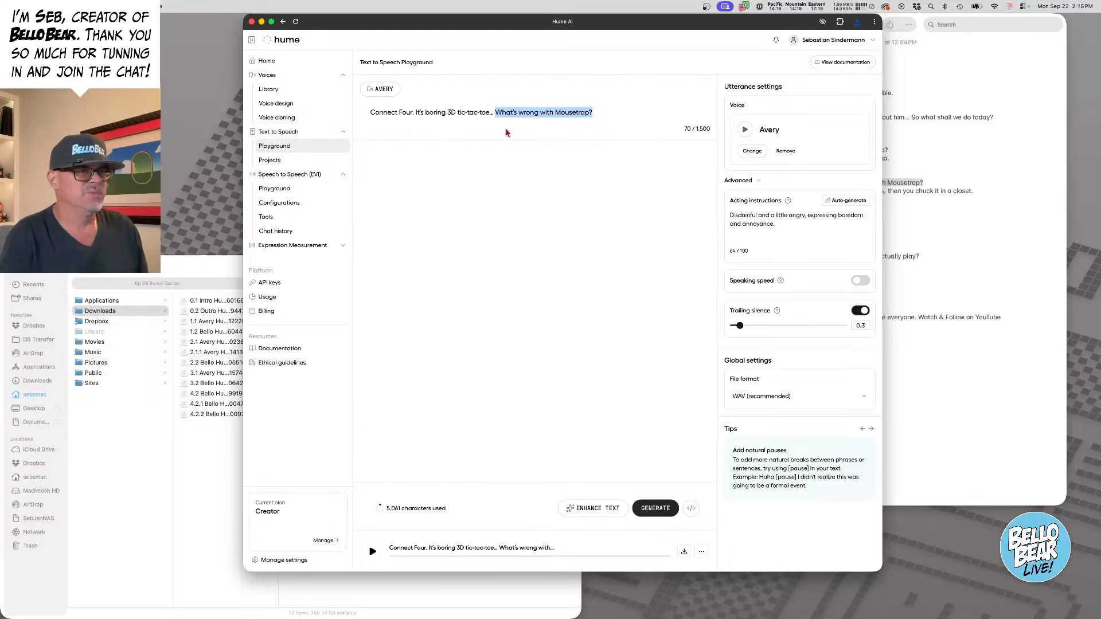
key("BackSpace")
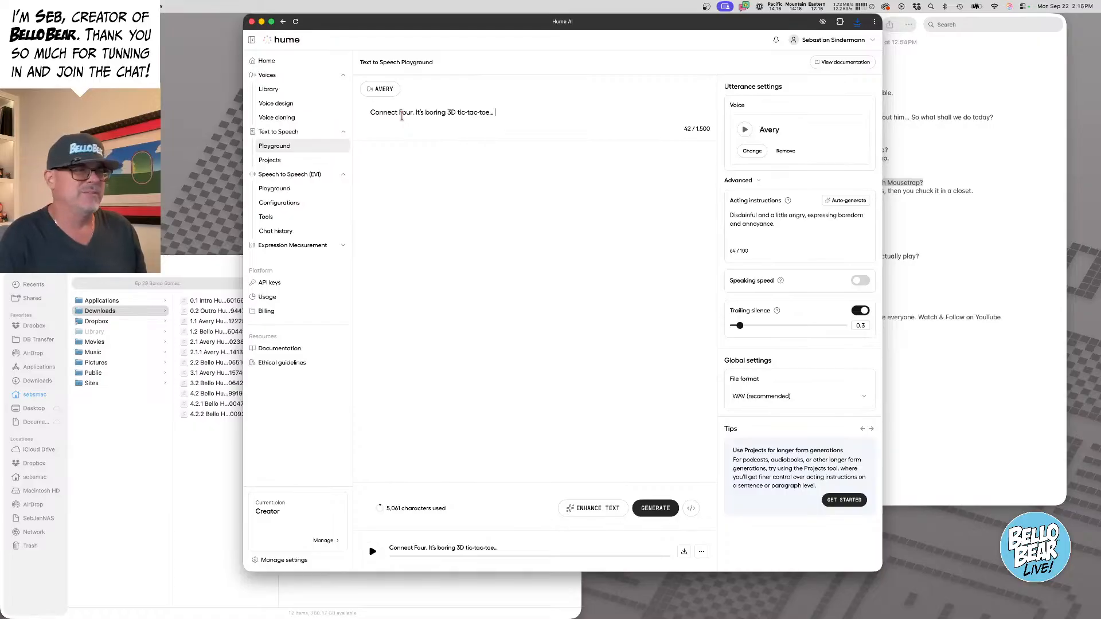
left_click(846, 201)
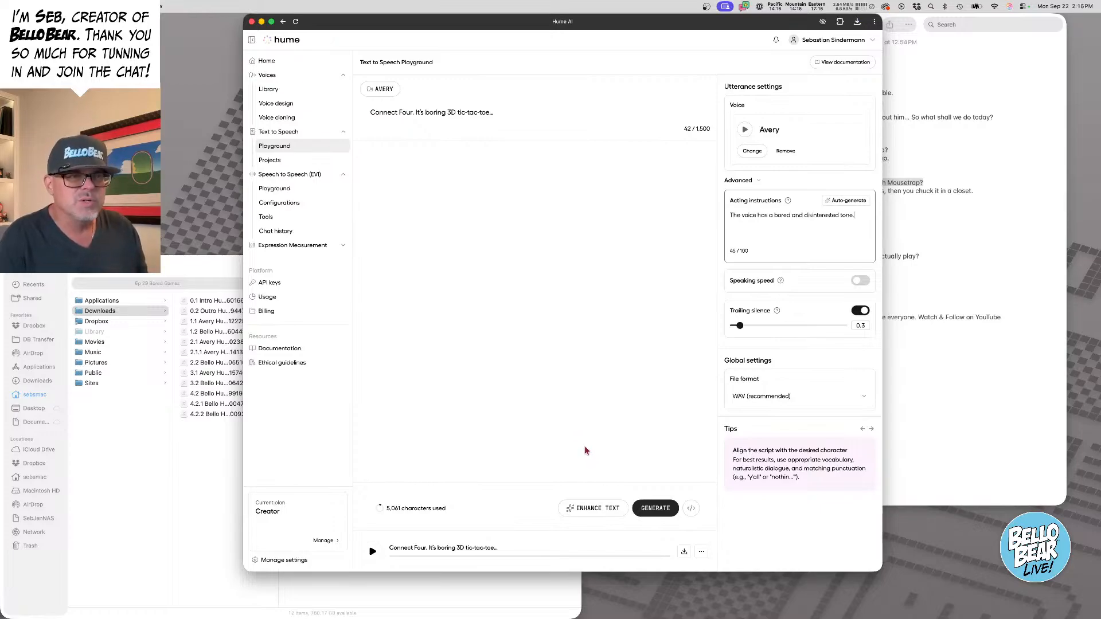
left_click(657, 508)
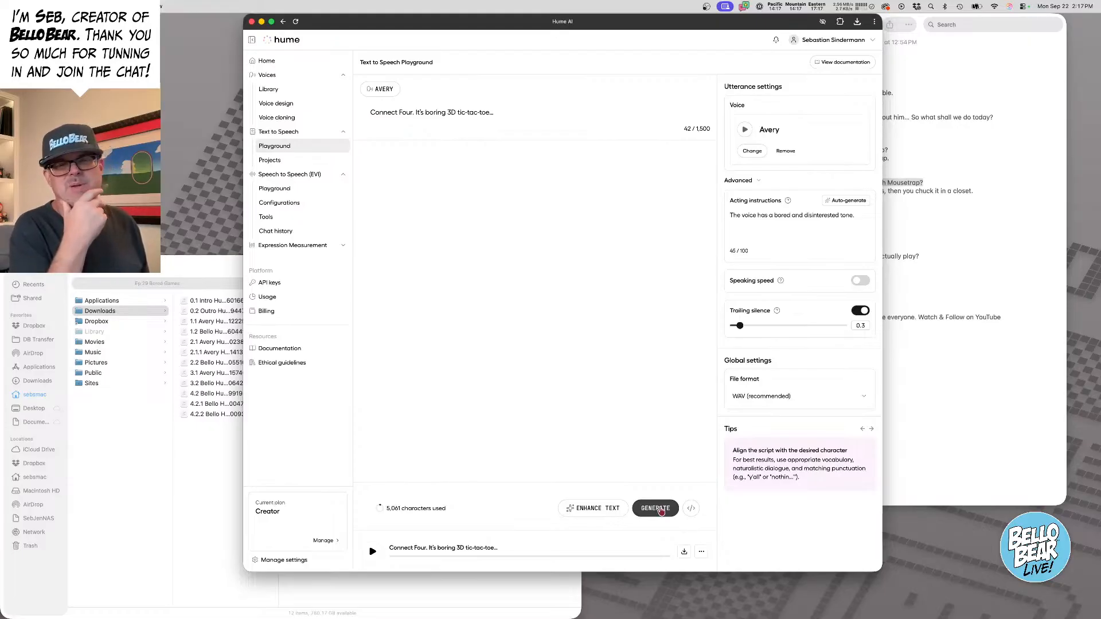
left_click(195, 469)
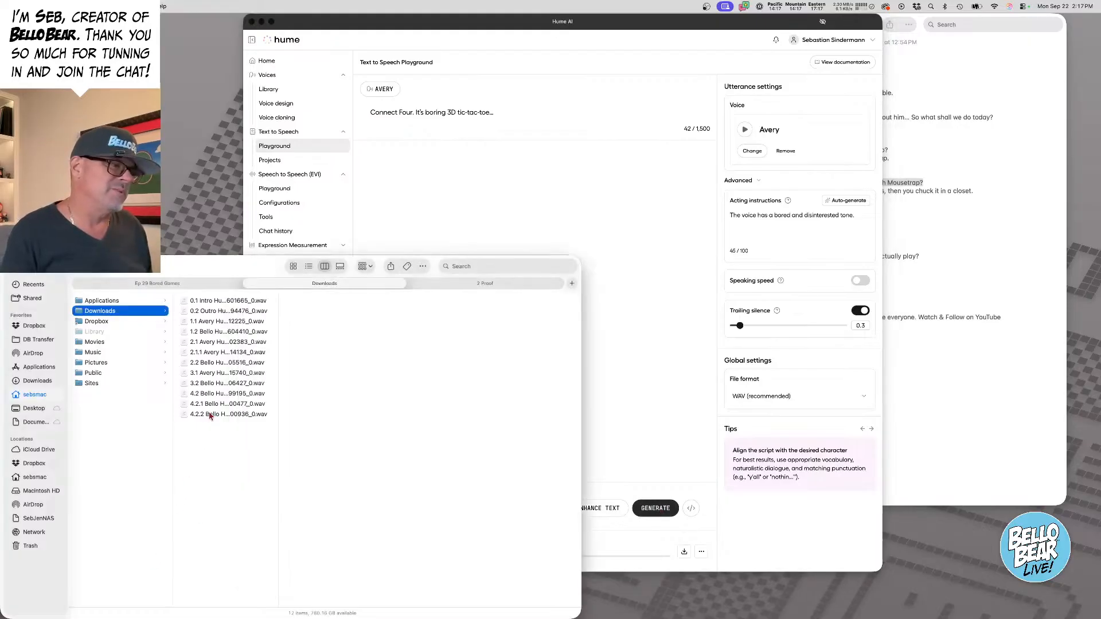
left_click(210, 395)
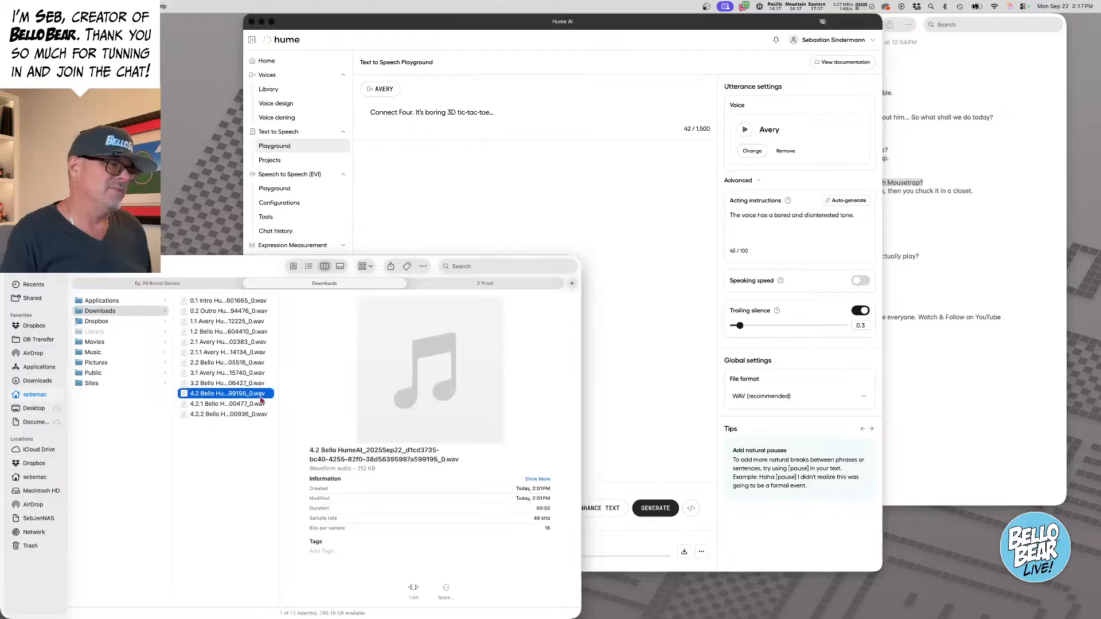
left_click(220, 400)
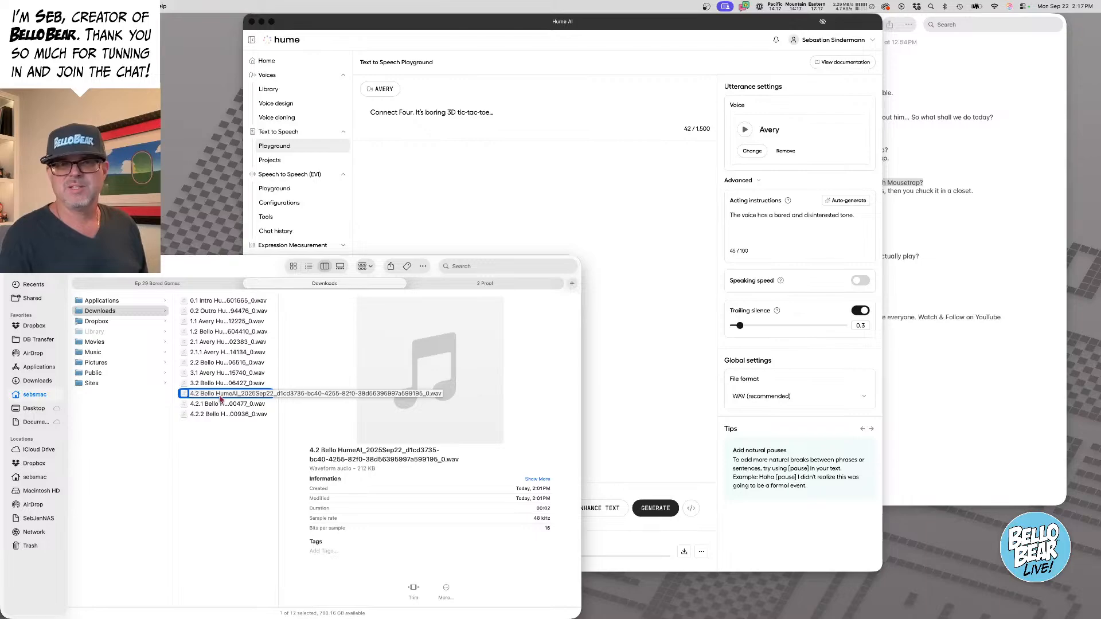
key("Return")
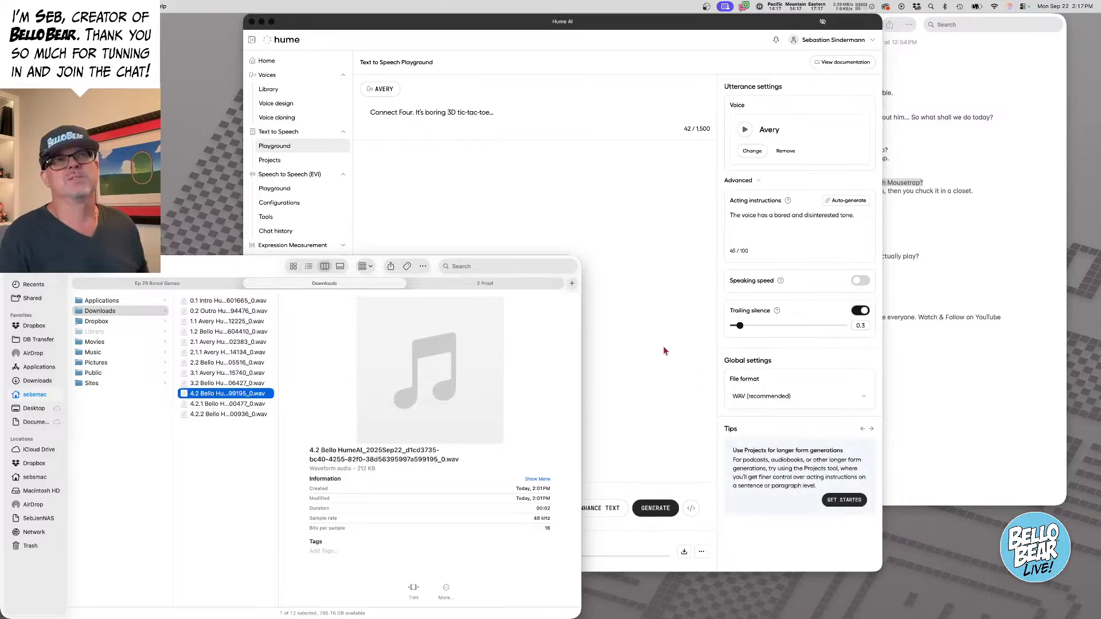
left_click(635, 342)
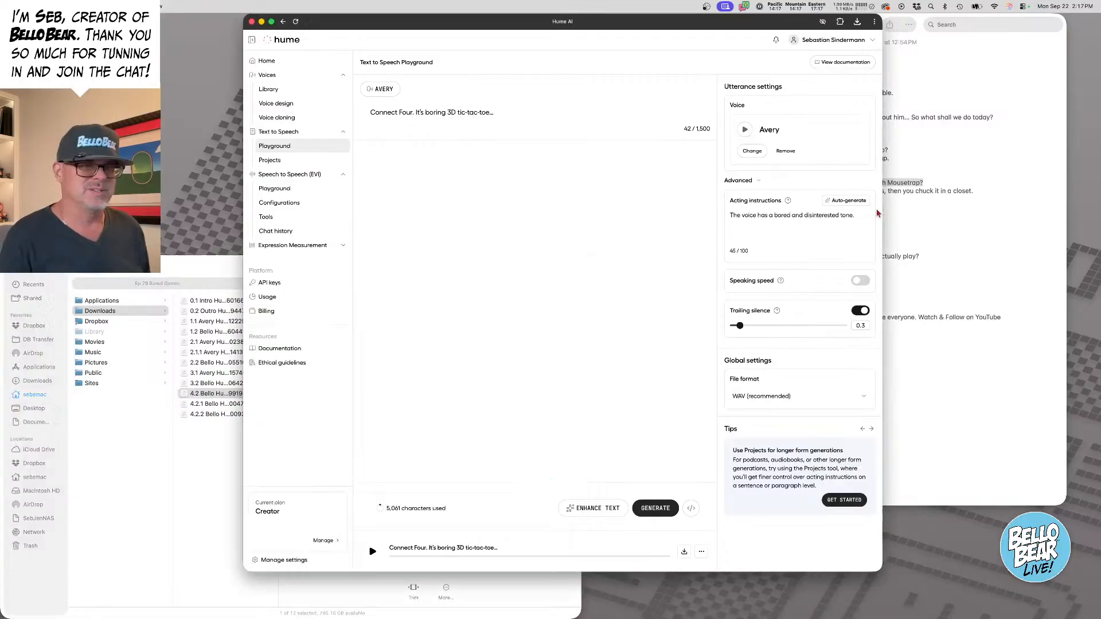
- Generate two more takes of Avery's Connect Four line using fresh auto-generated acting instructions and download both
left_click(850, 201)
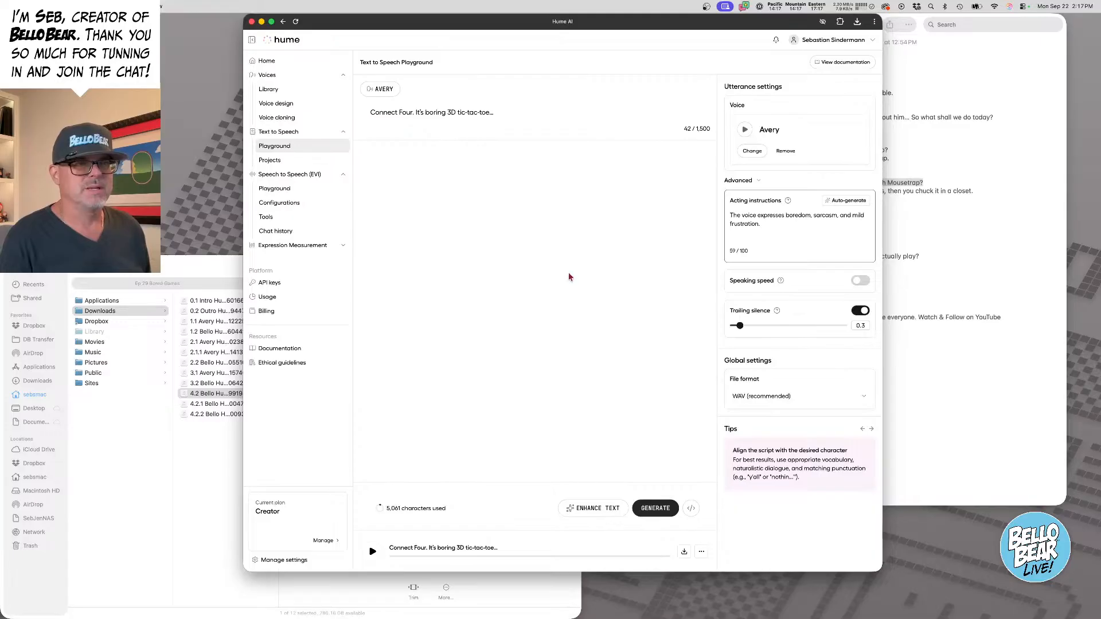
left_click(654, 508)
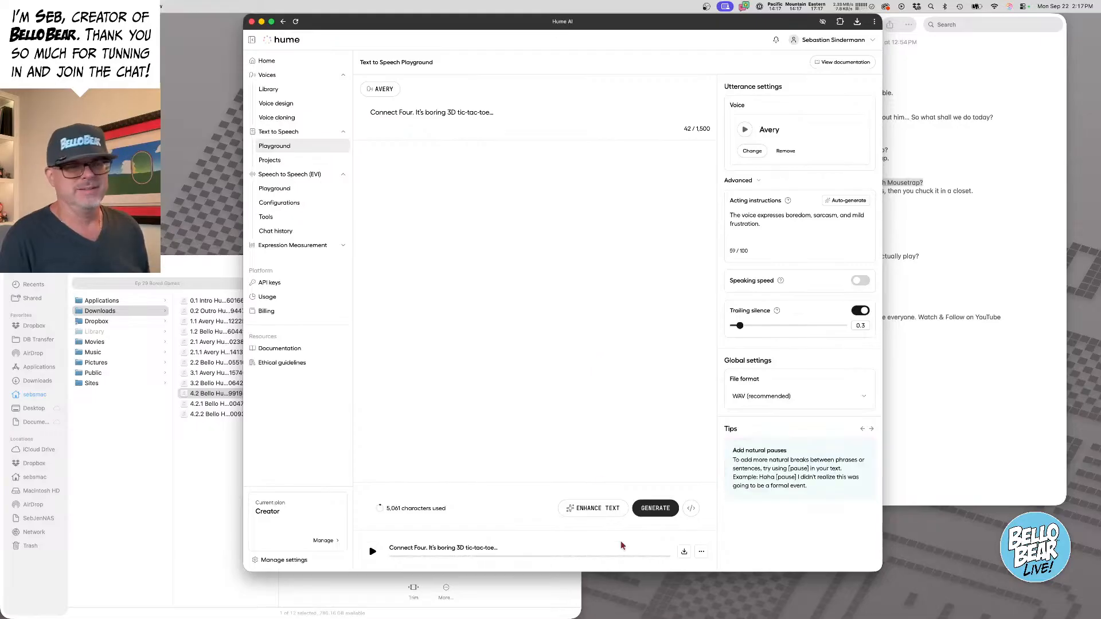
left_click(684, 554)
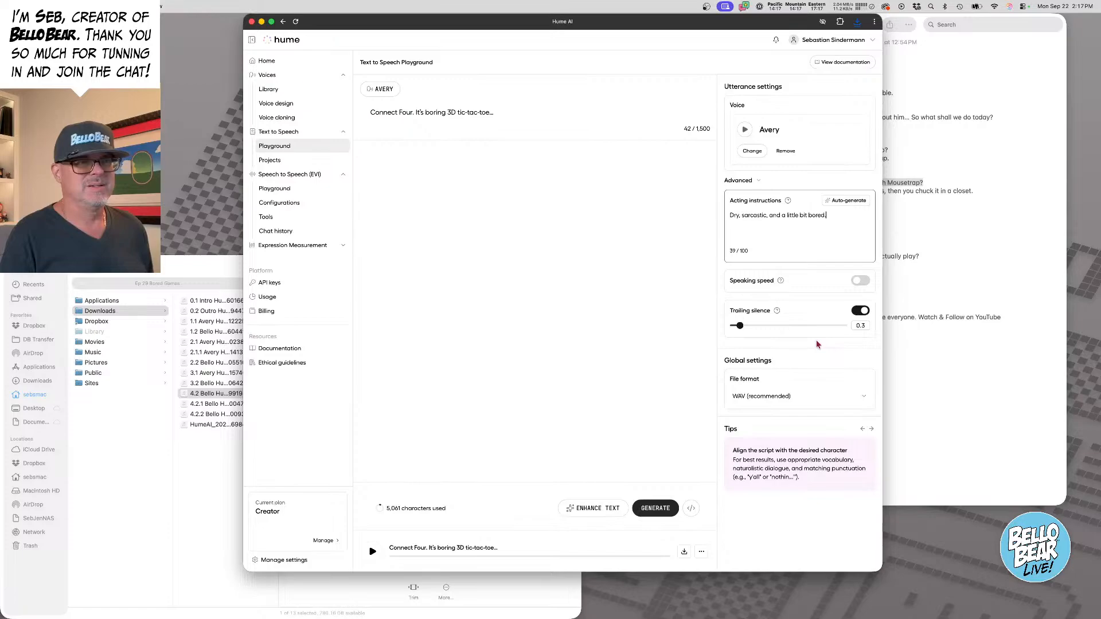
left_click(653, 508)
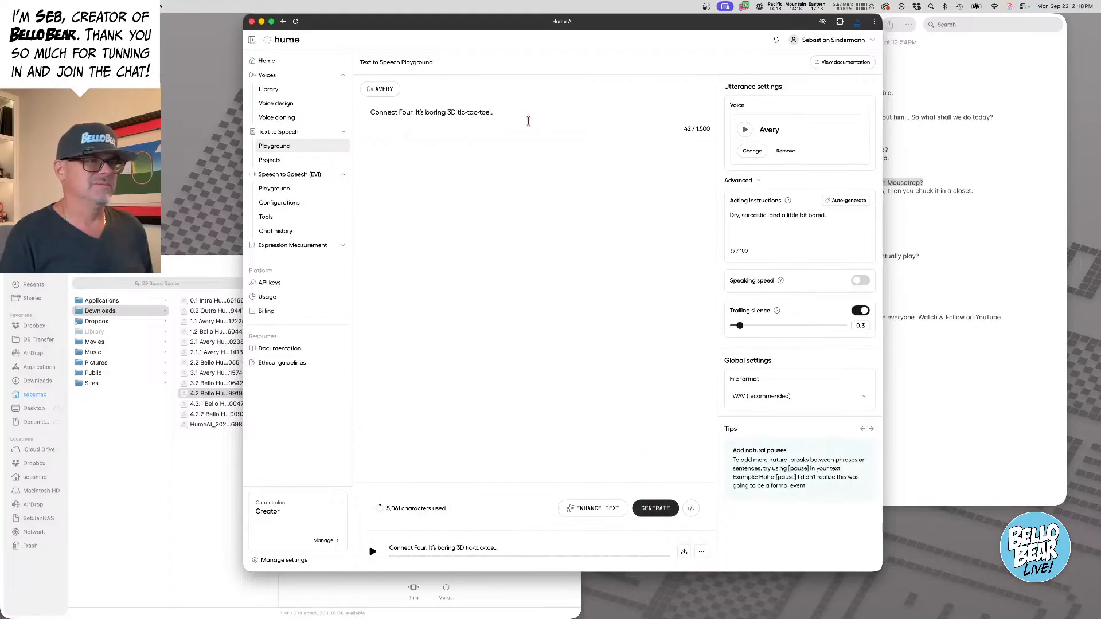
left_click(684, 552)
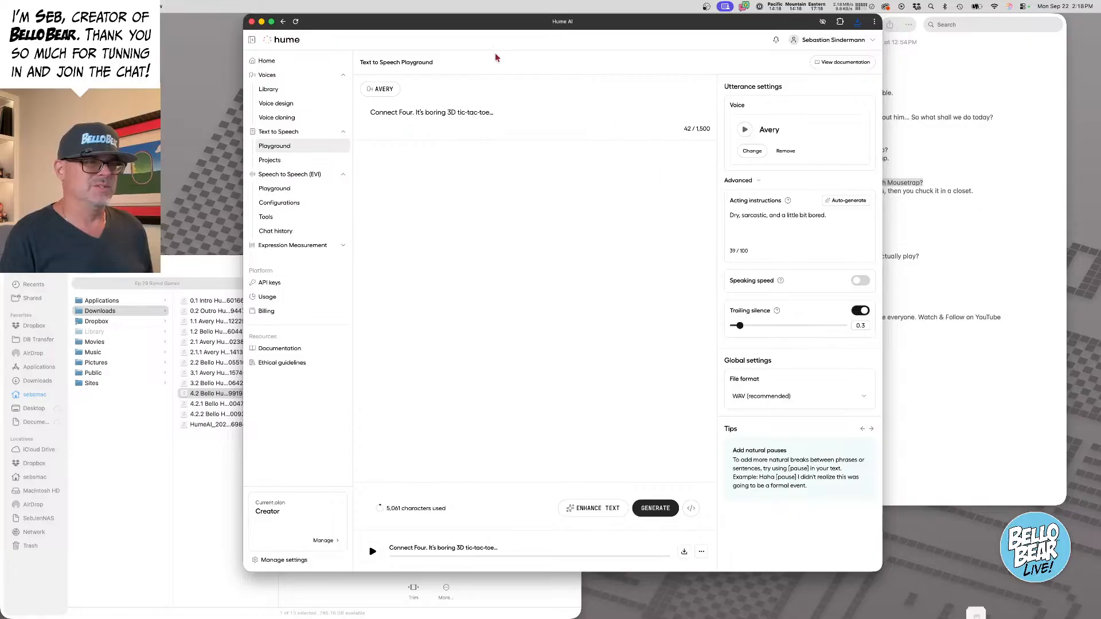
- Replace the playground text with "What's wrong with Mousetrap?", auto-generate its acting instructions, and generate and download the take
key("super+a")
key("super+v")
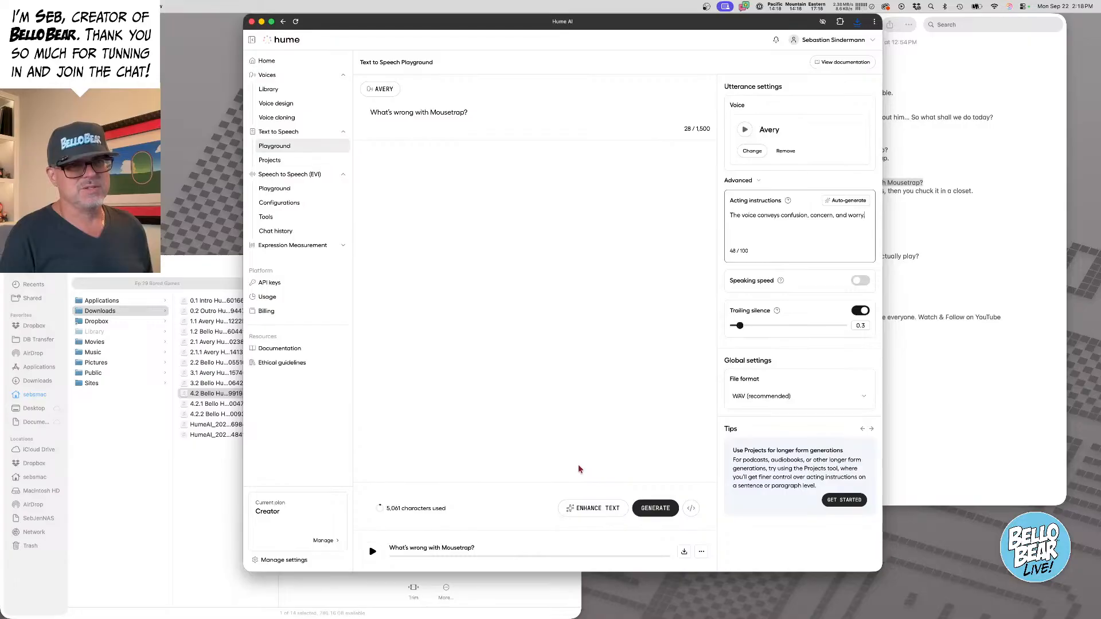
left_click(652, 512)
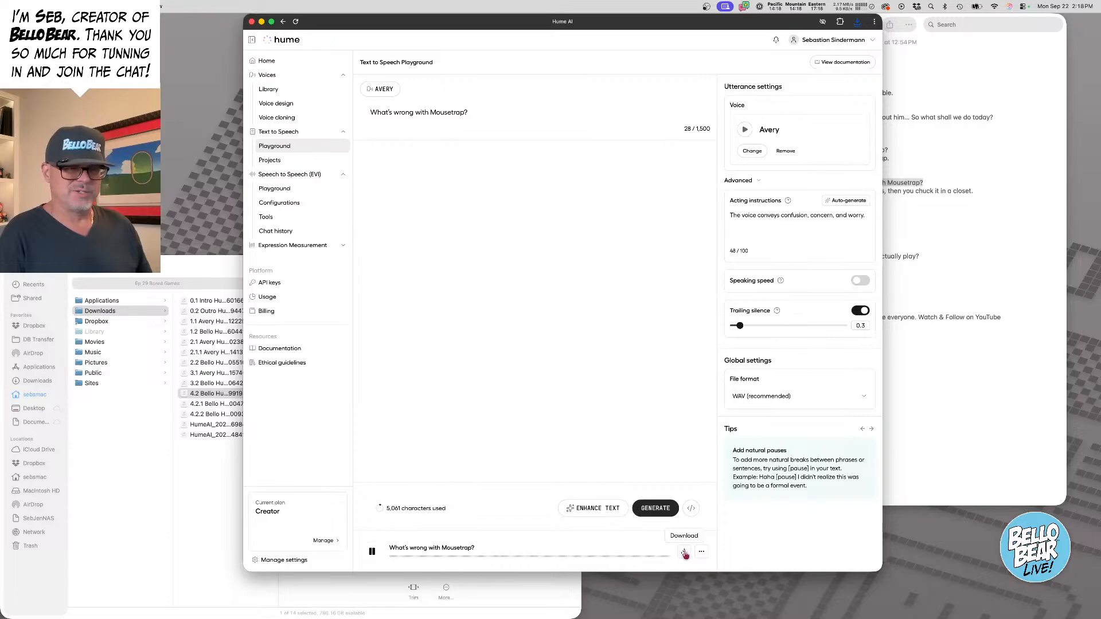
left_click(684, 552)
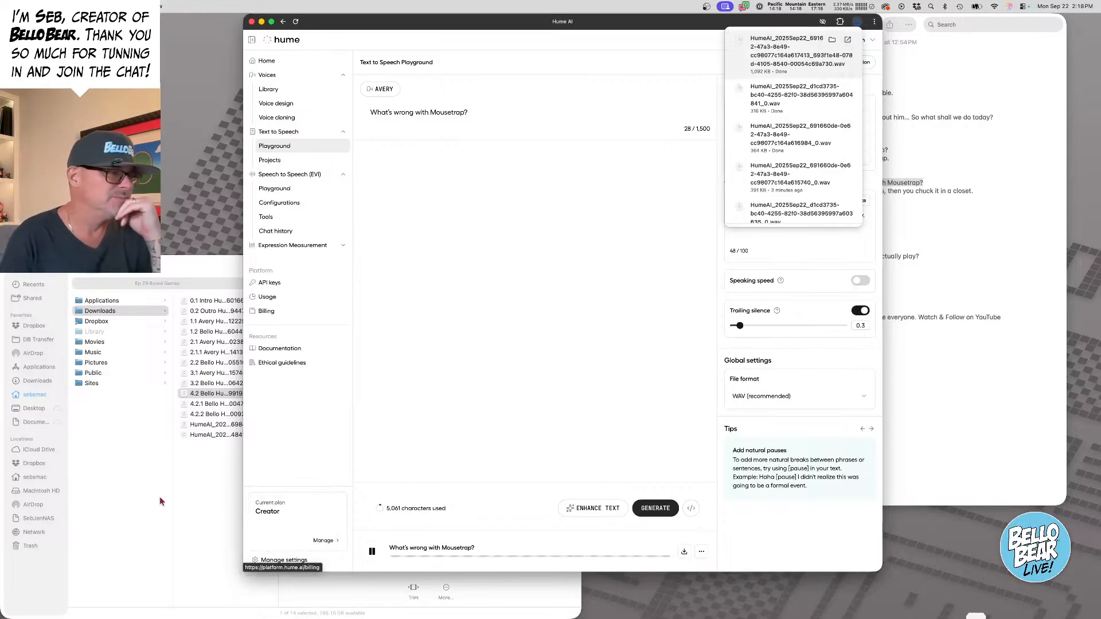
- Review the three new HumeAI downloads in the Downloads folder and move the one ending in 4841_0.wav to the Trash
left_click(198, 451)
left_click(207, 427)
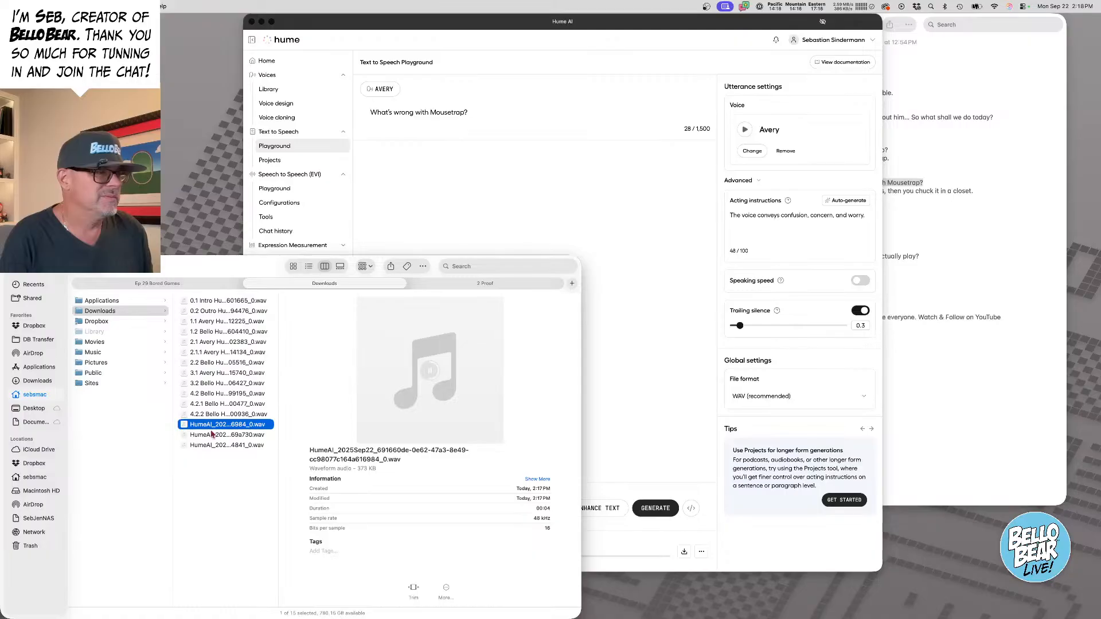
key("Down")
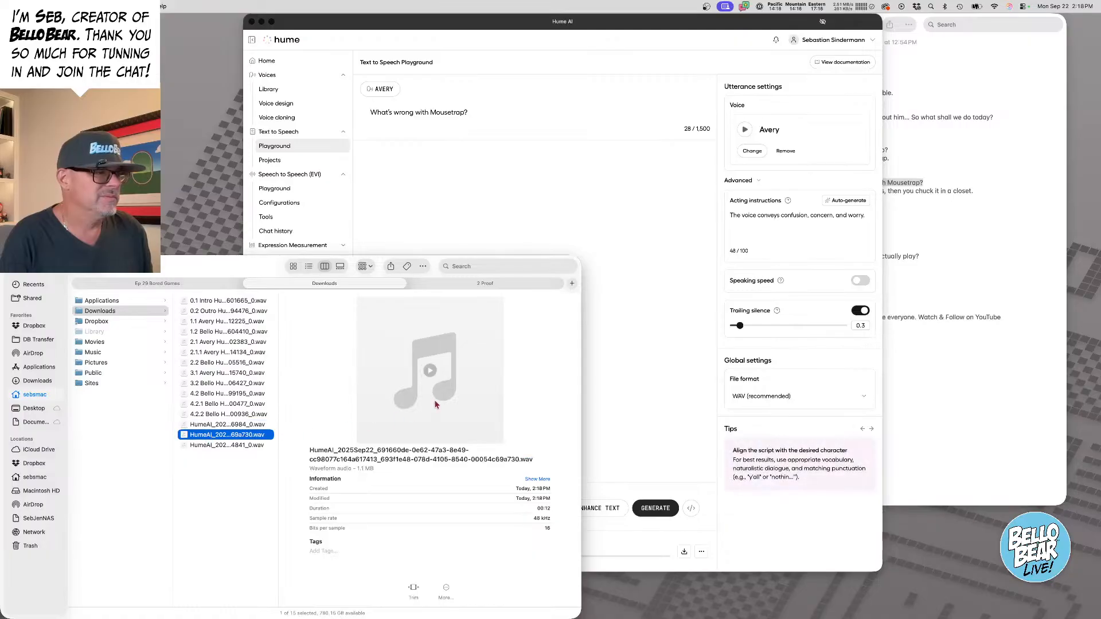
left_click(218, 447)
mouse_move(427, 391)
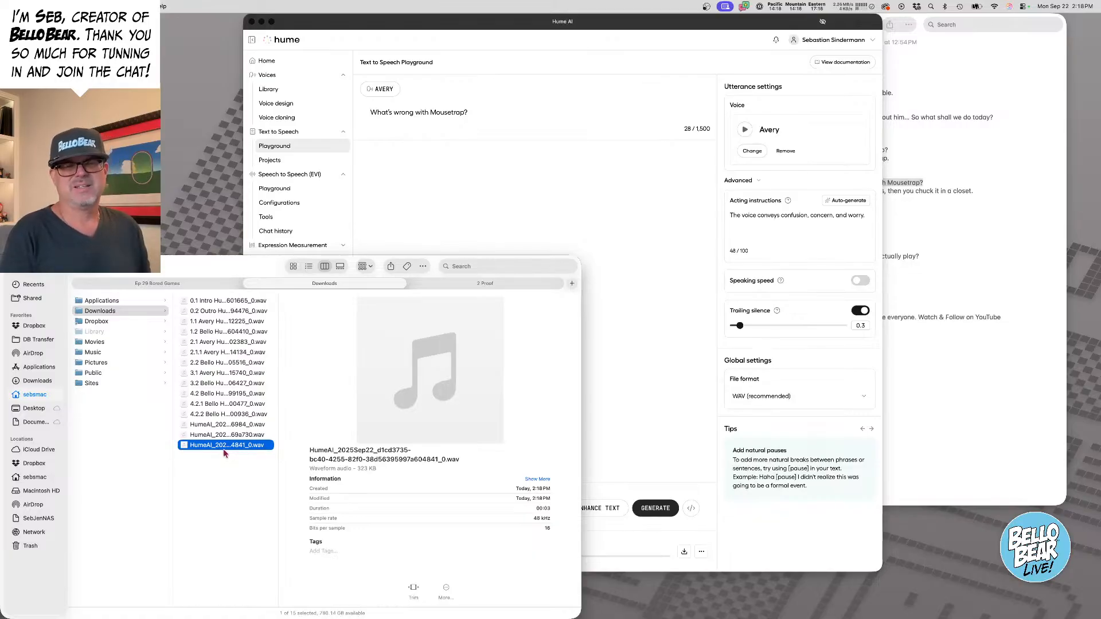
key("super+BackSpace")
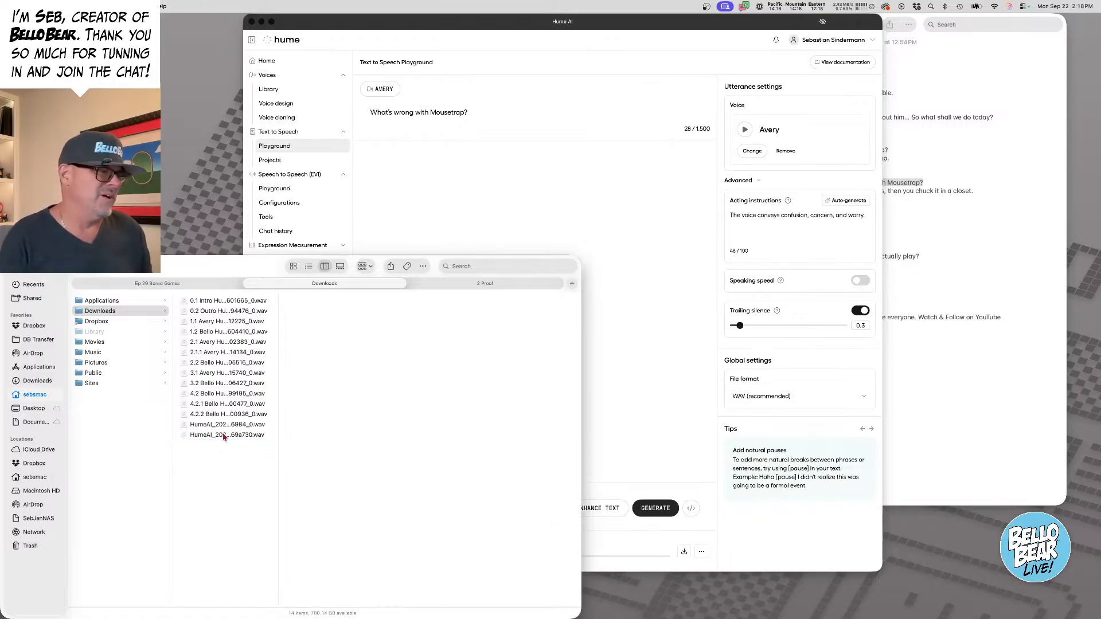
- Play the take ending in 6984_0.wav and add the prefix "4.1 Avery" to its file name
left_click(225, 425)
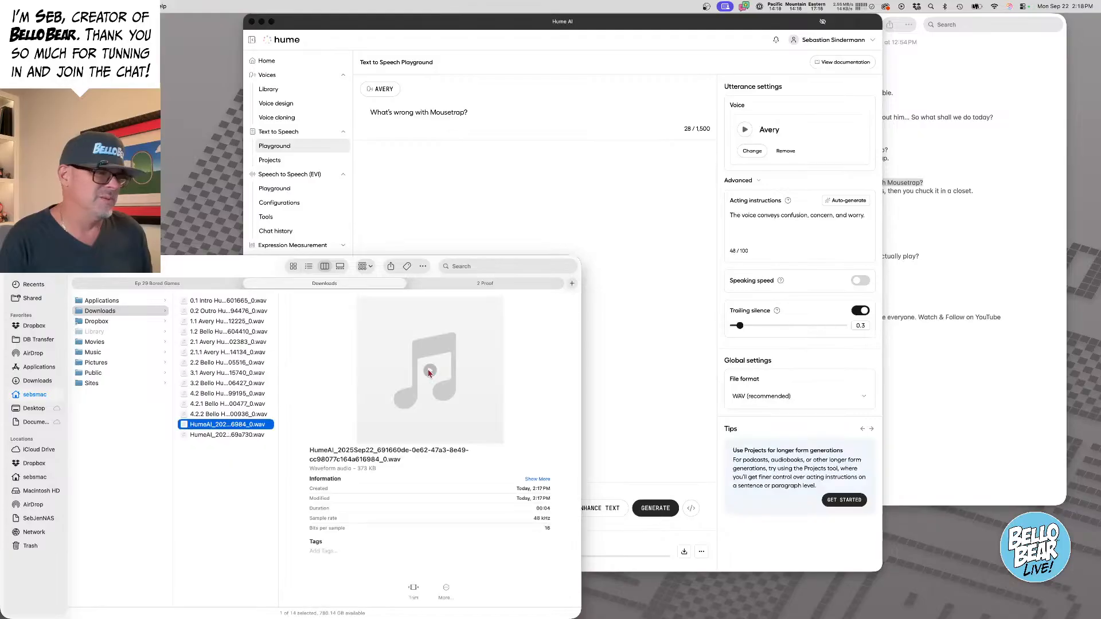
left_click(430, 372)
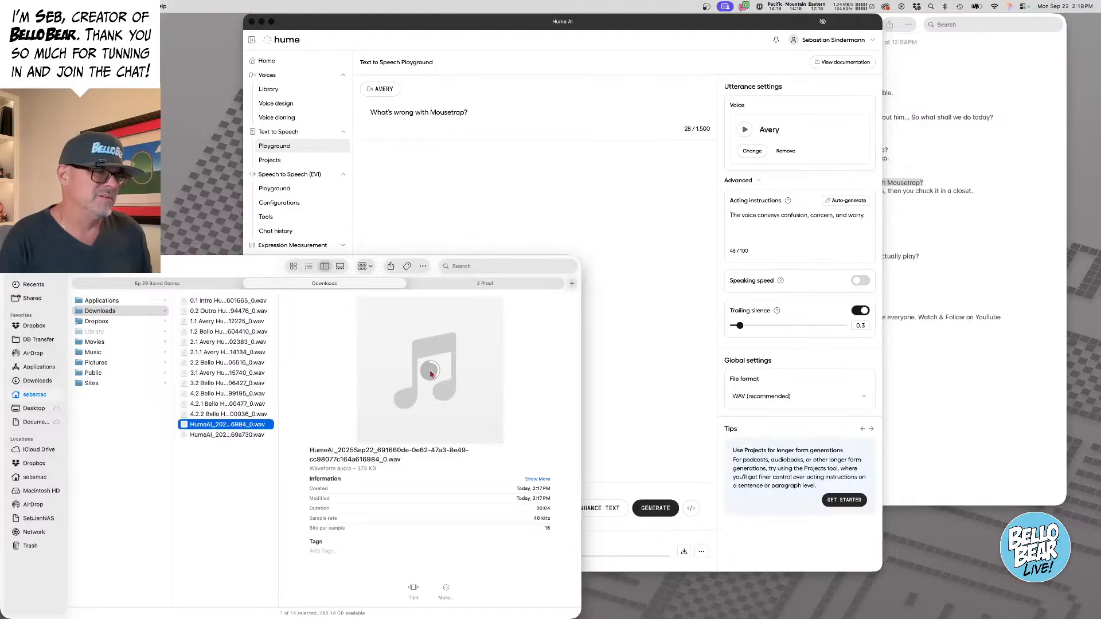
right_click(186, 425)
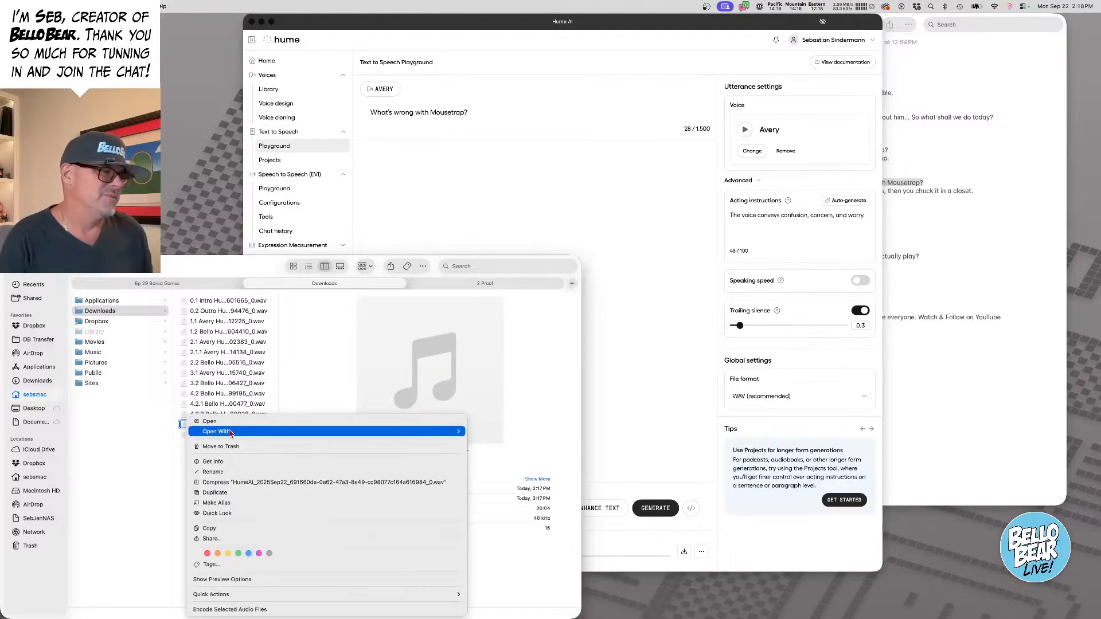
left_click(213, 472)
key("Up")
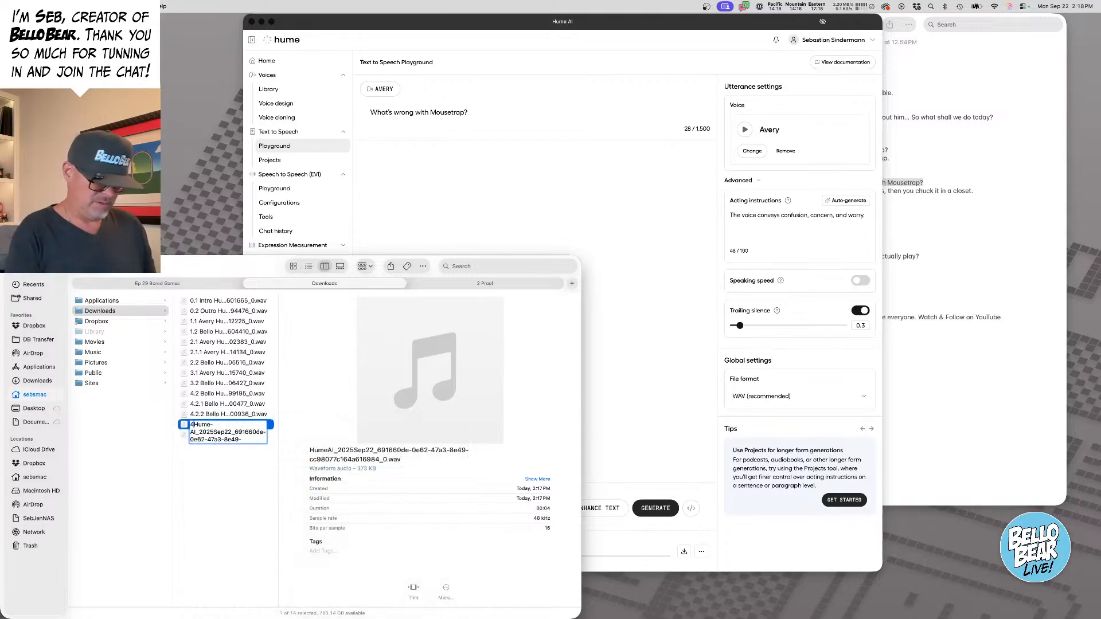
type("4.1 Avery")
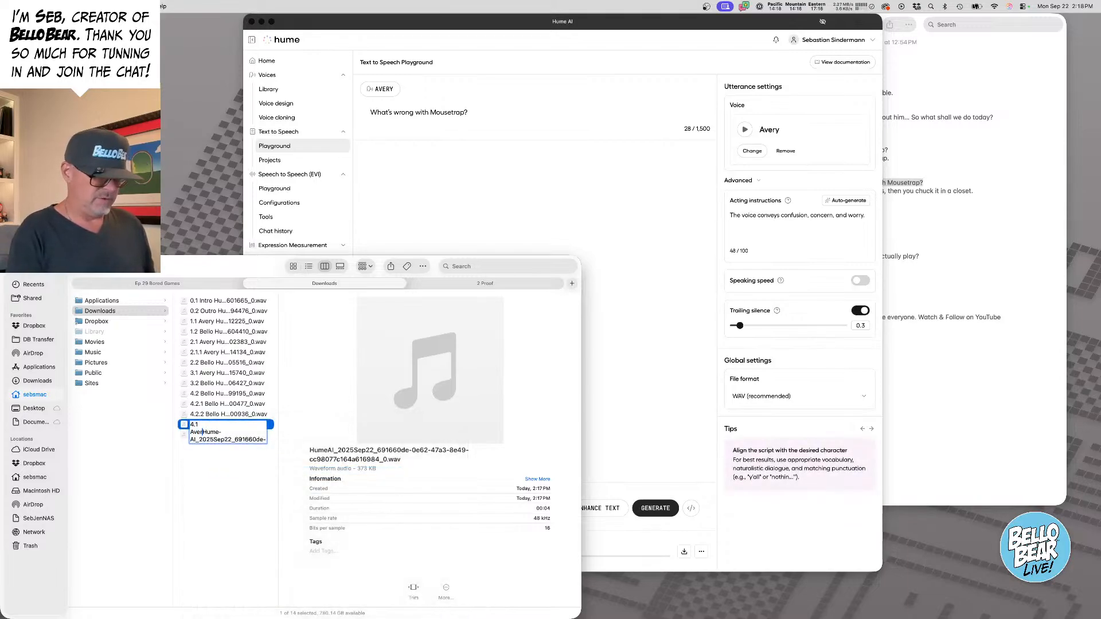
key("Return")
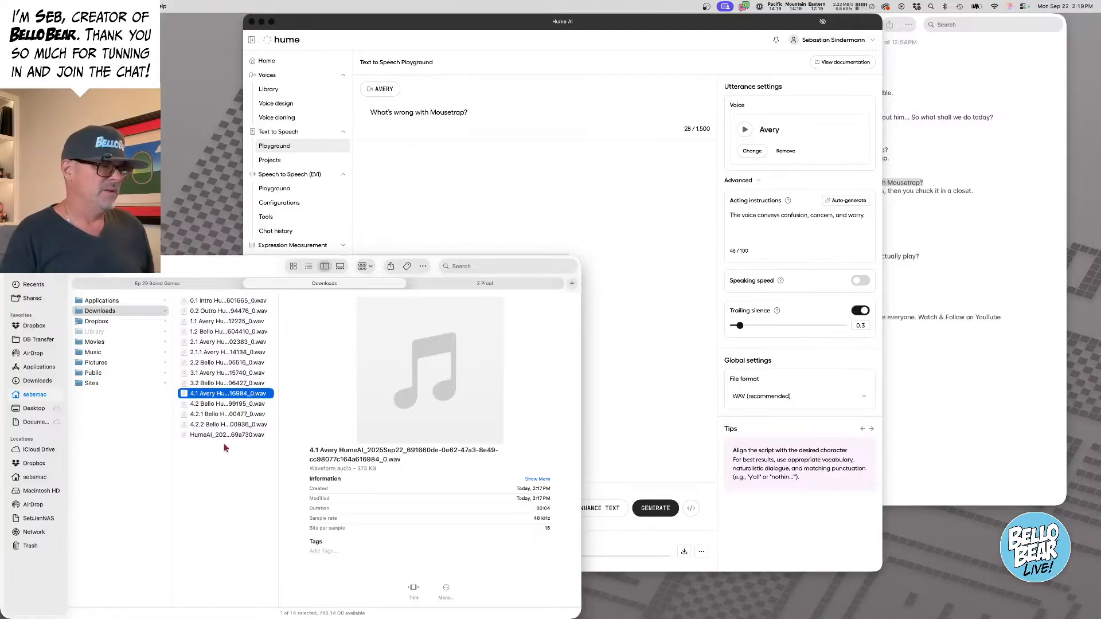
- Add the prefix "4.1.1 Avery" to the file name of the remaining HumeAI take ending in 69a730.wav
left_click(224, 435)
key("Return")
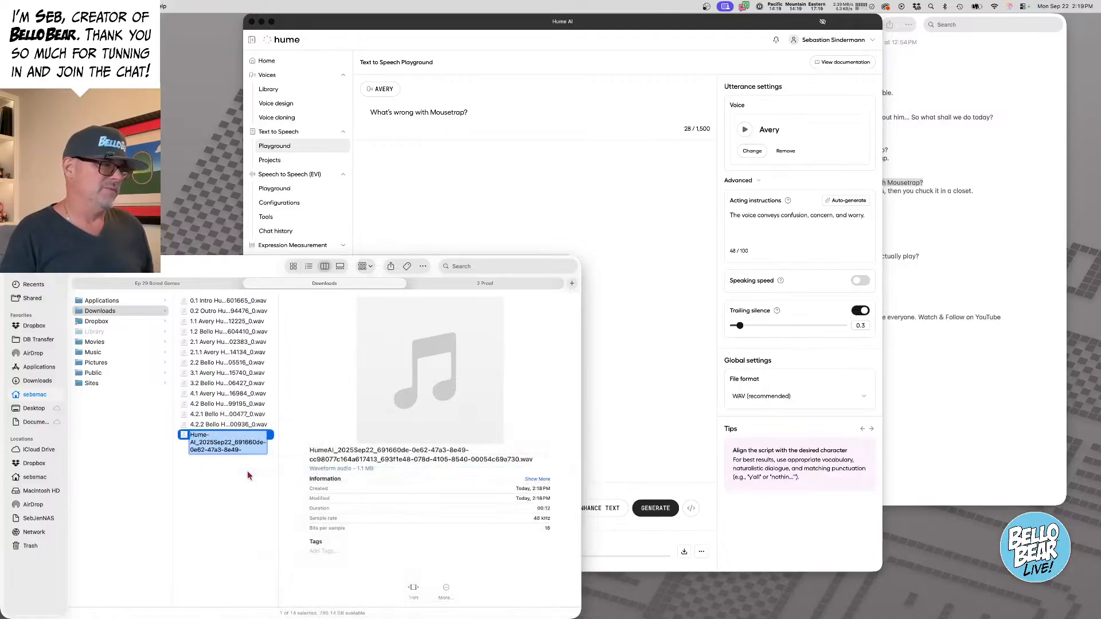
key("Up")
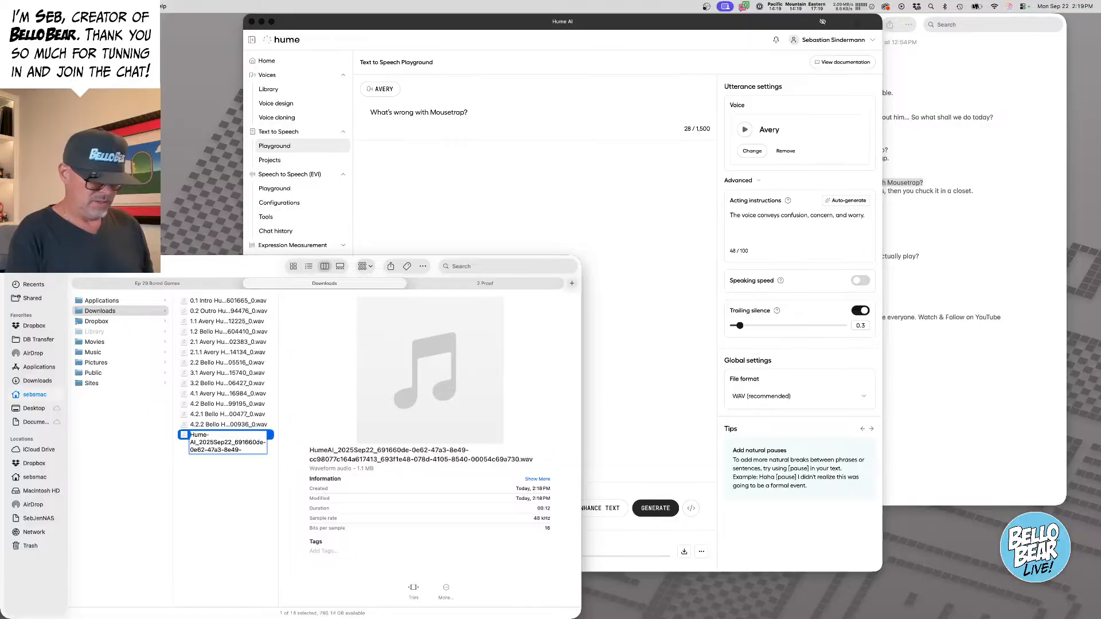
type("4")
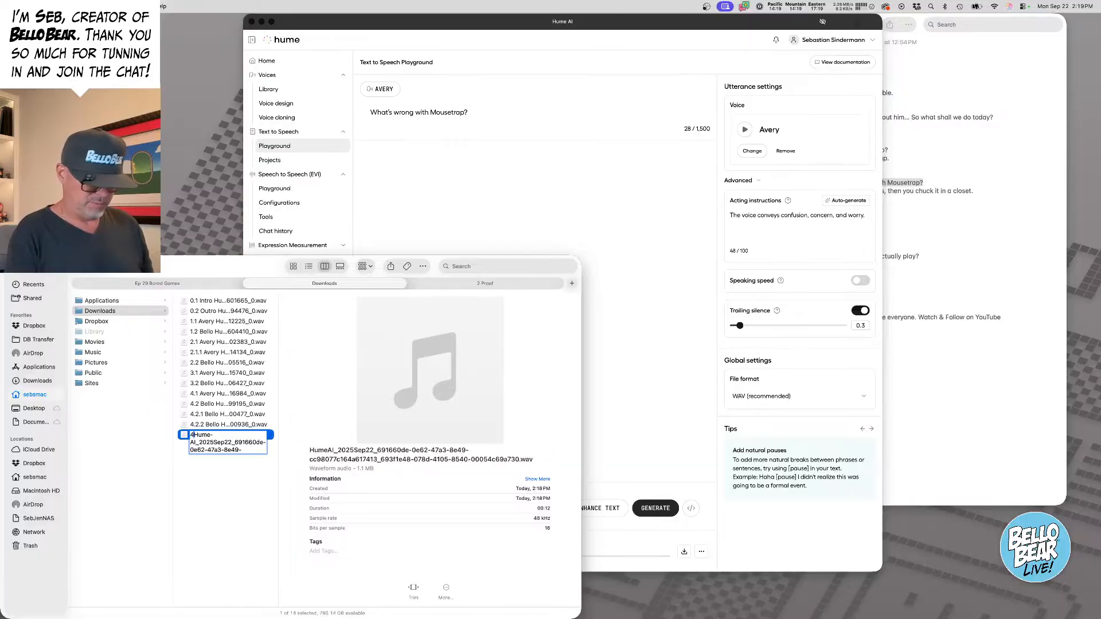
type(".1.1 Avery")
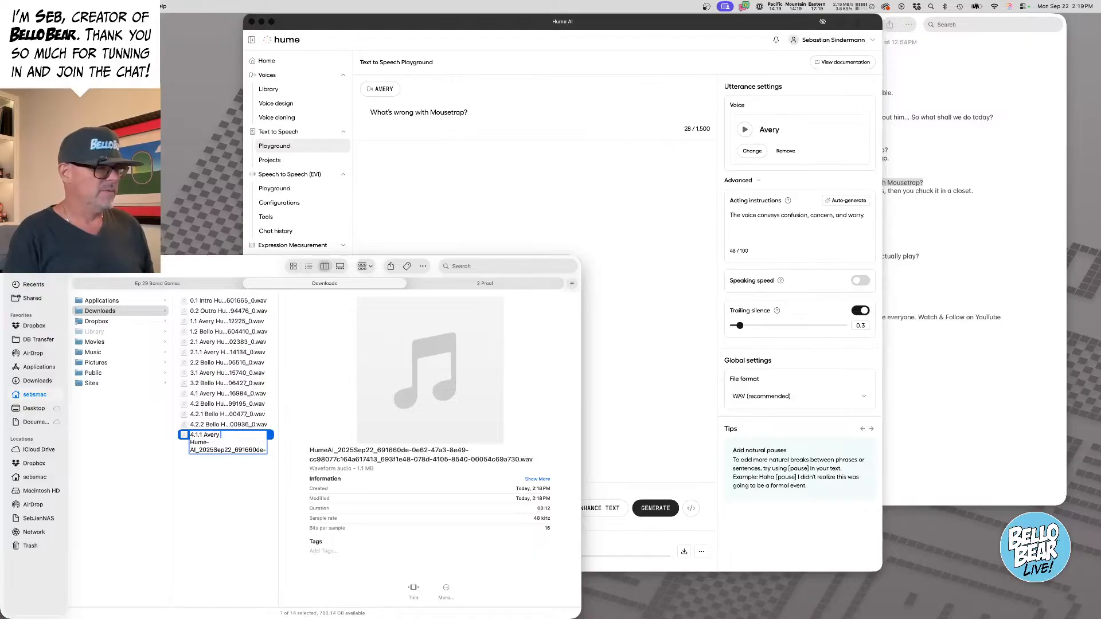
key("Return")
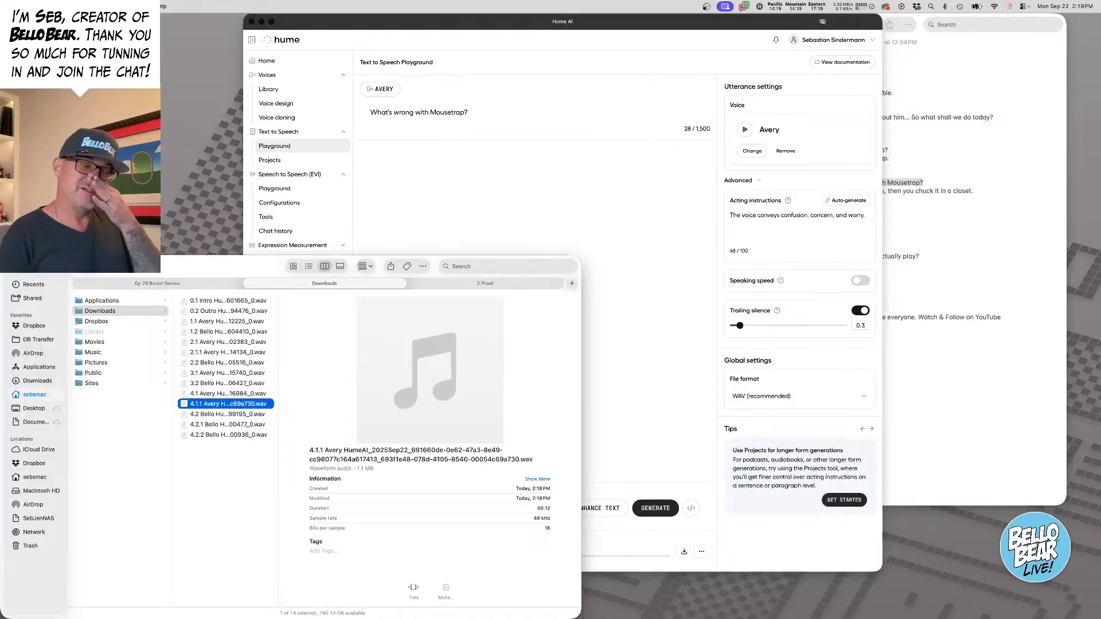
- Move all 14 labelled voice-line WAV files from Downloads into the Ep 29 Bored Games folder
left_click(259, 311)
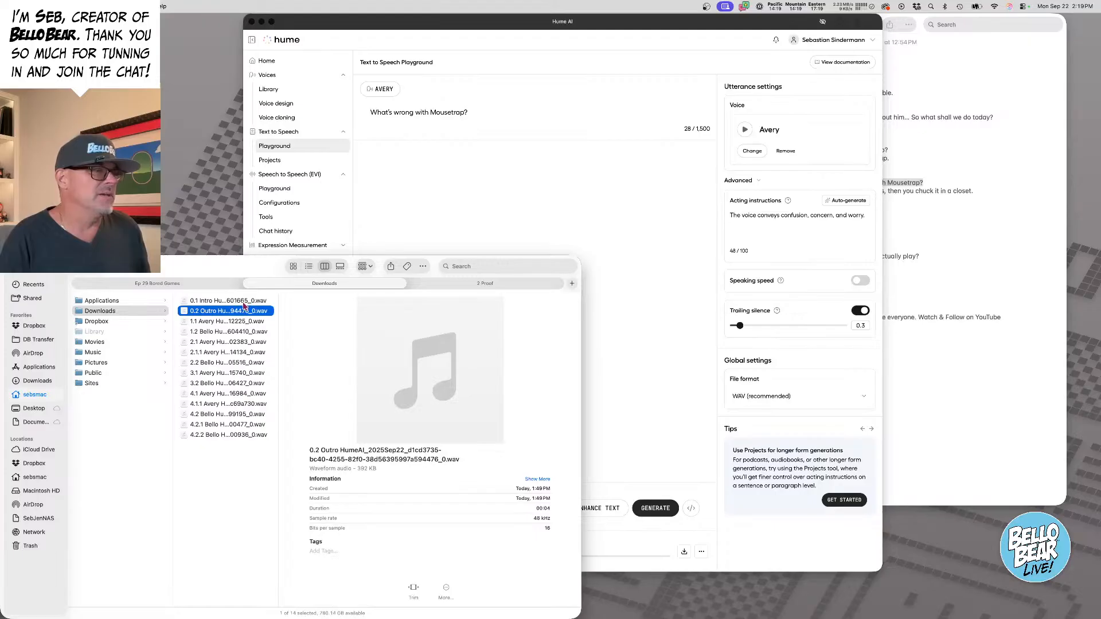
left_click(243, 302)
left_click(228, 437, "shift")
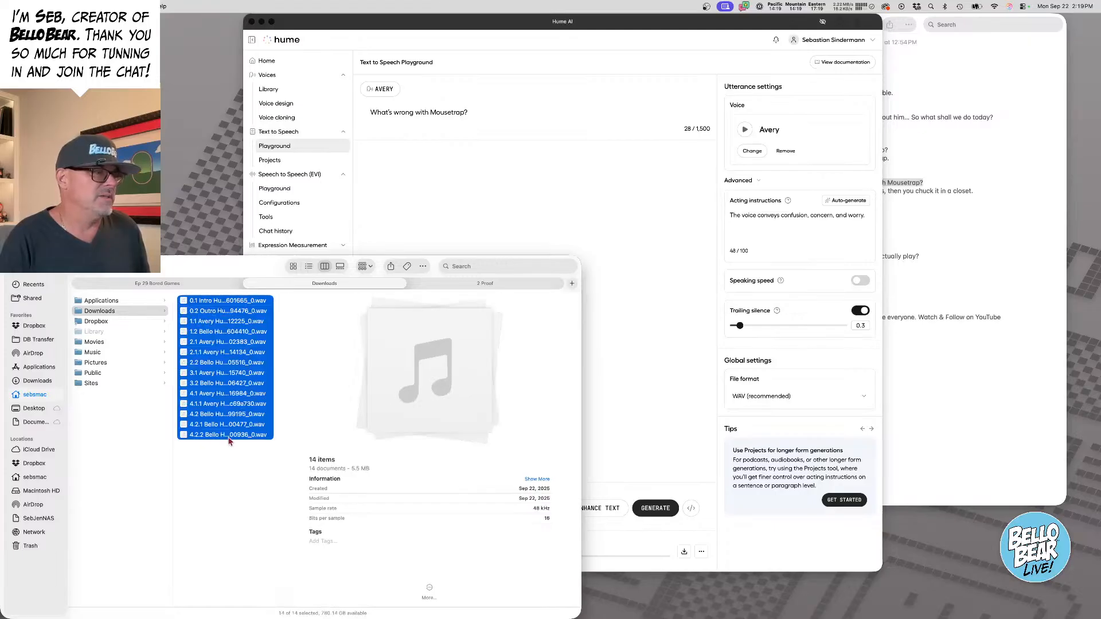
left_click_drag(229, 437, 370, 339)
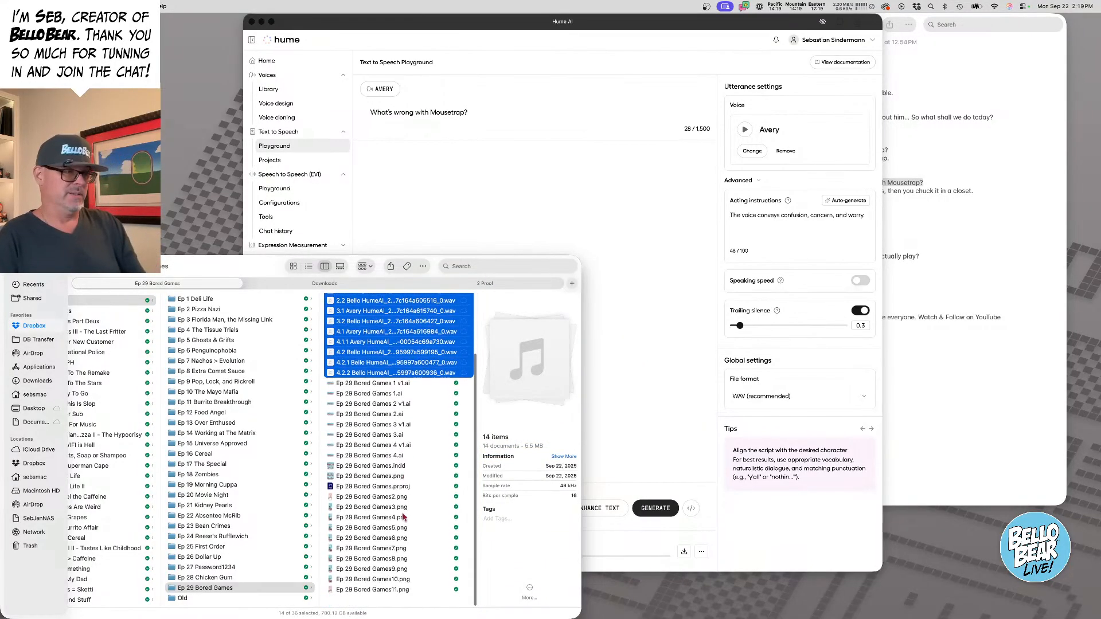
left_click(422, 508)
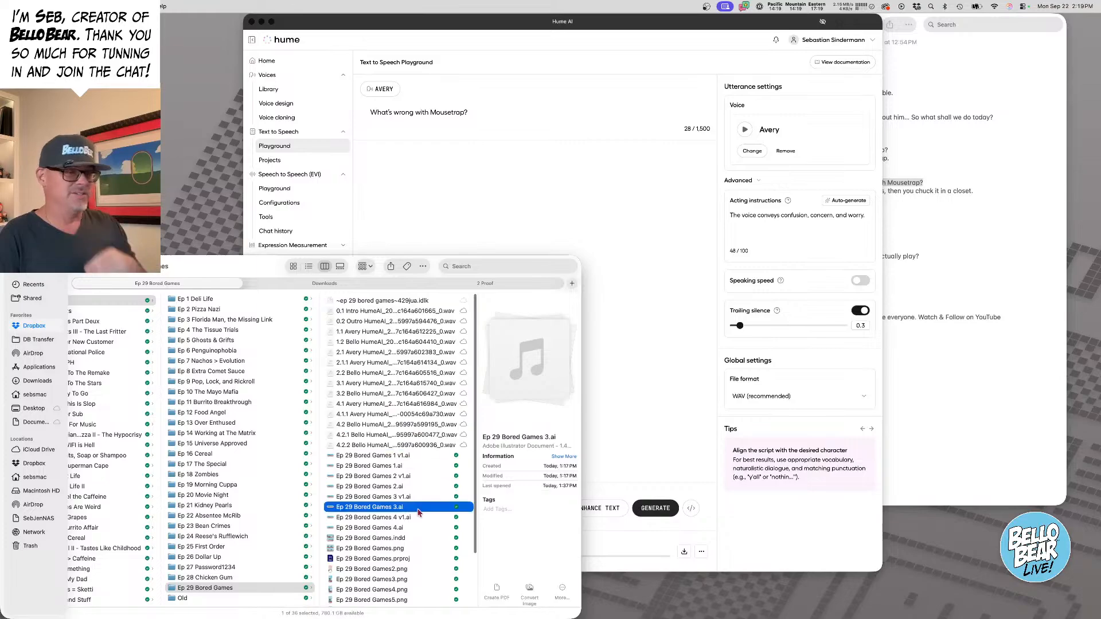
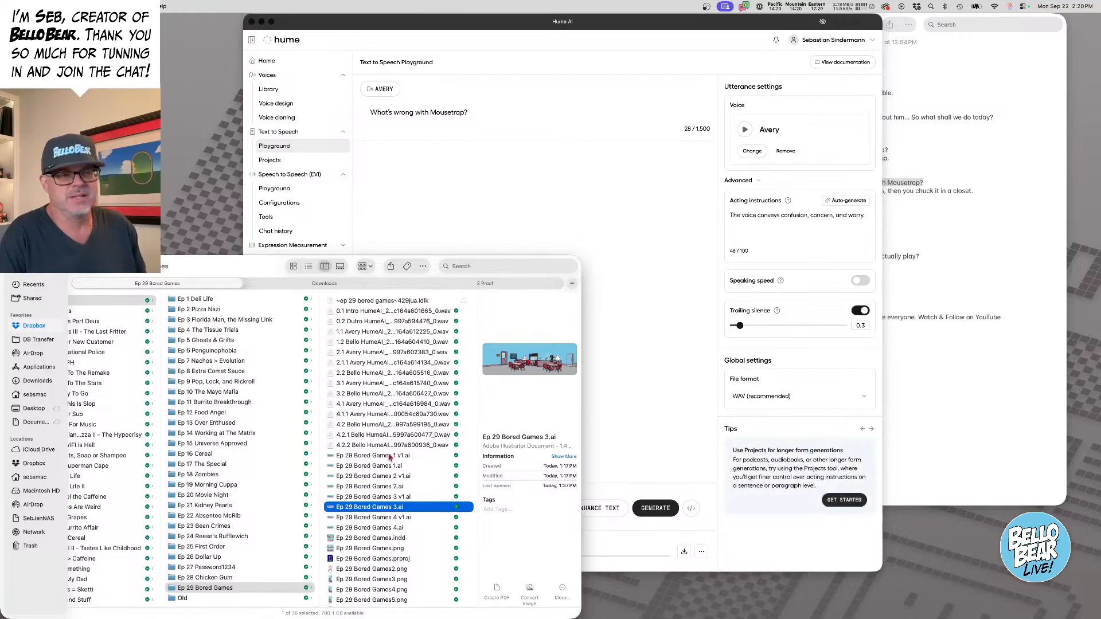
- Open the project file Ep 29 Bored Games.prproj in Premiere Pro
scroll(399, 499, "down", 4)
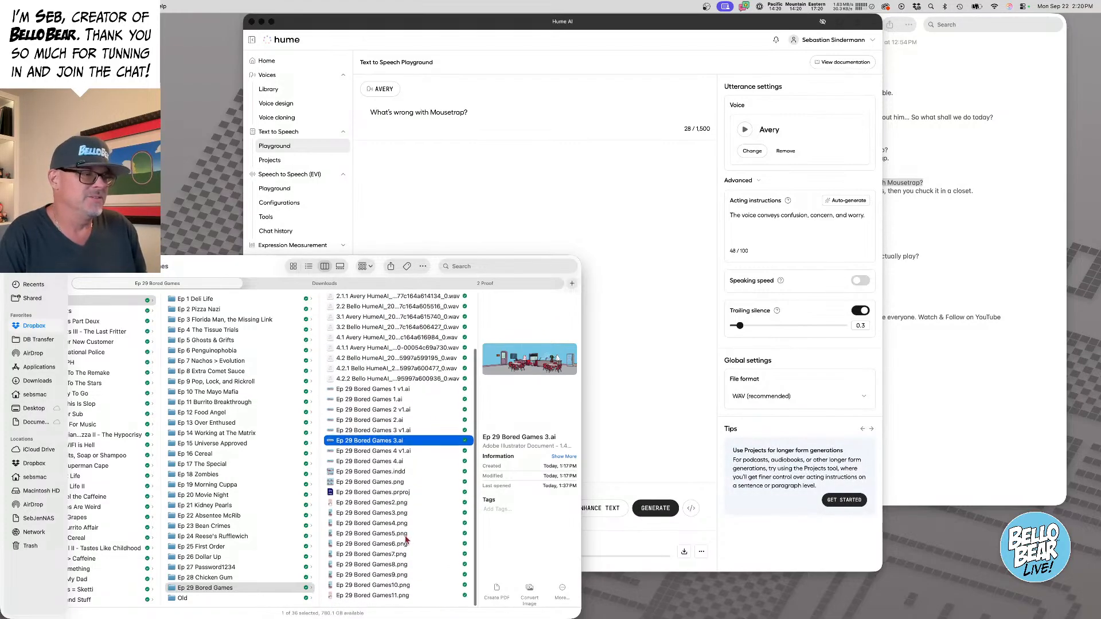
left_click(374, 495)
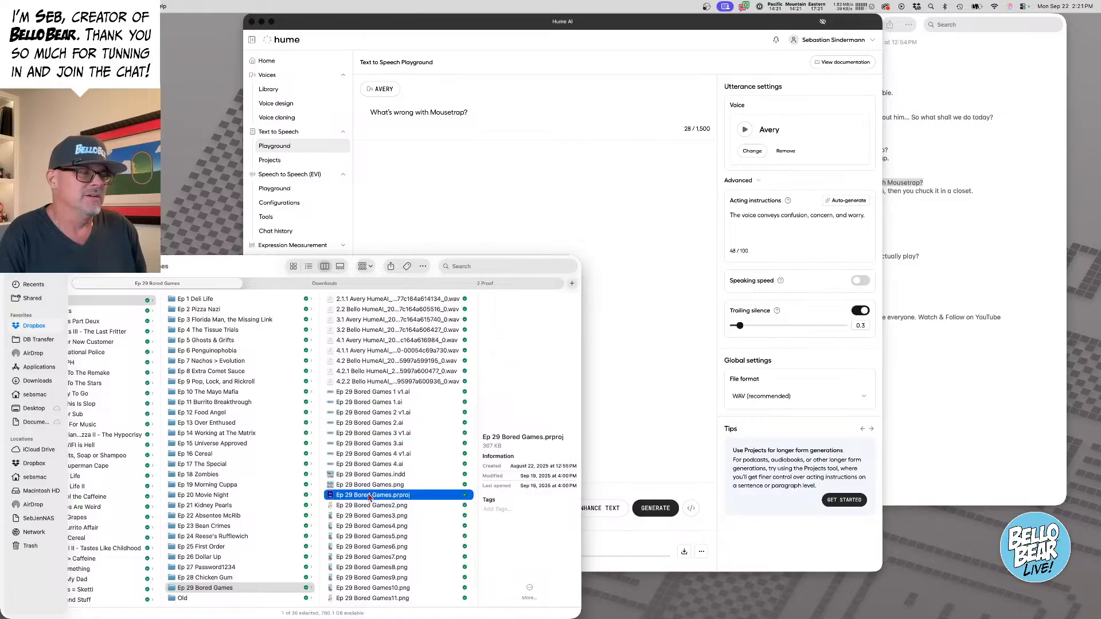
double_click(370, 496)
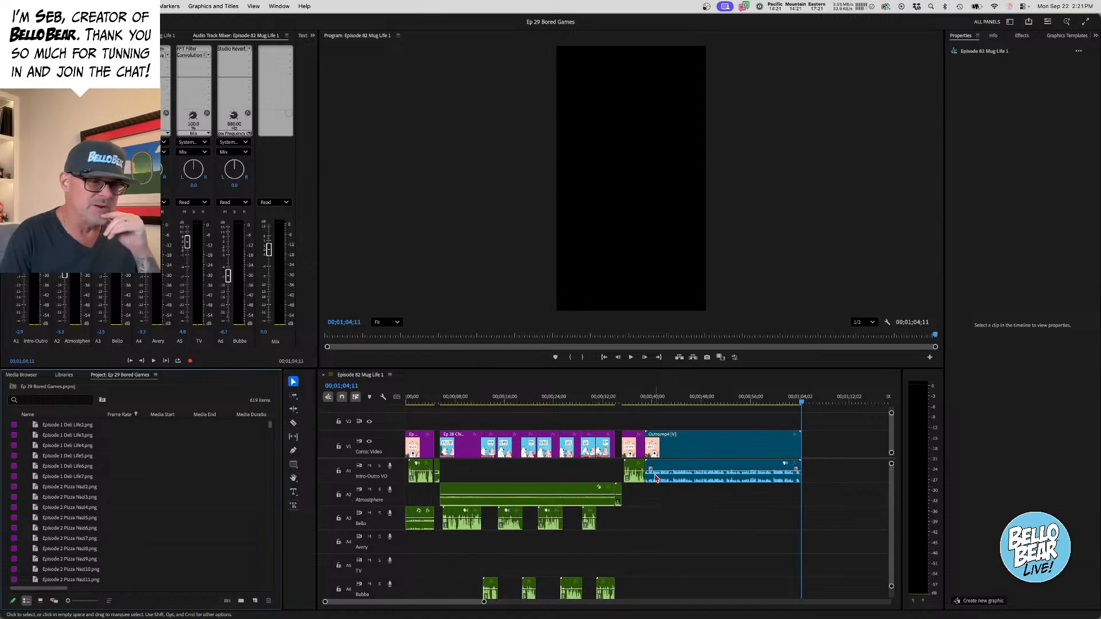
- Shift Outro.mp4 about 7 seconds later in the sequence, and move the closing comic image with its voice-over about 3.5 seconds later
left_click(694, 449)
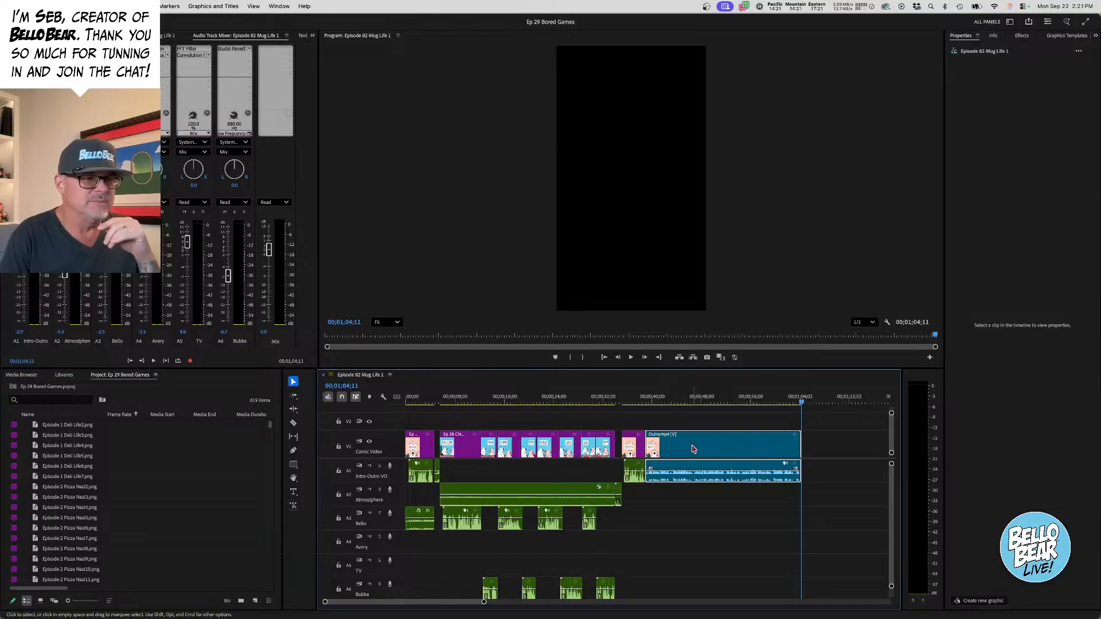
left_click_drag(694, 449, 744, 447)
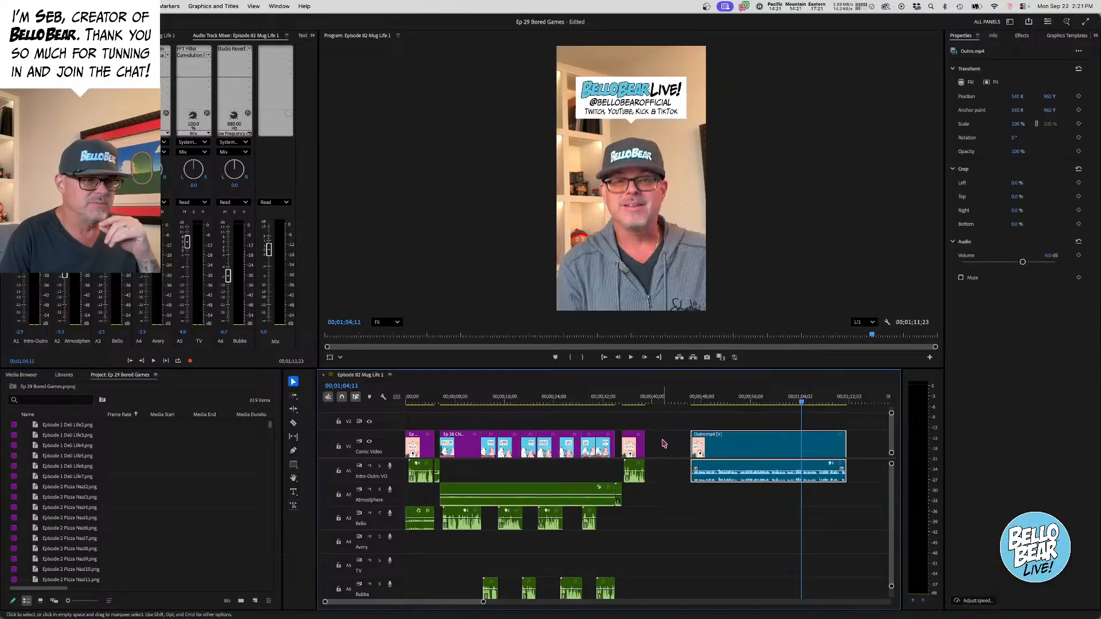
left_click(630, 471)
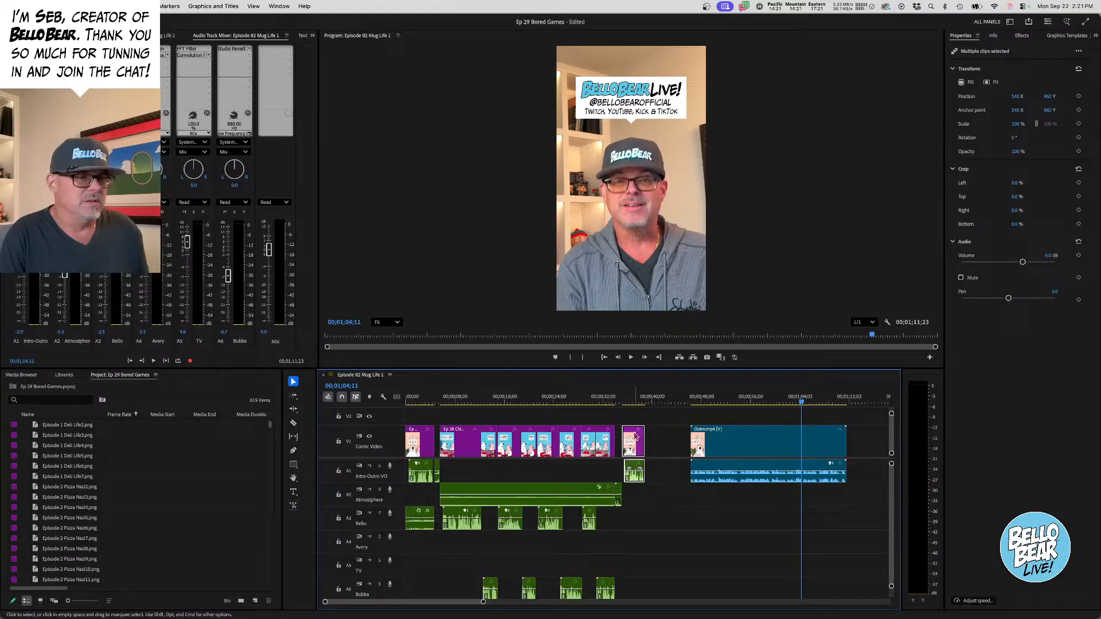
left_click_drag(629, 471, 651, 471)
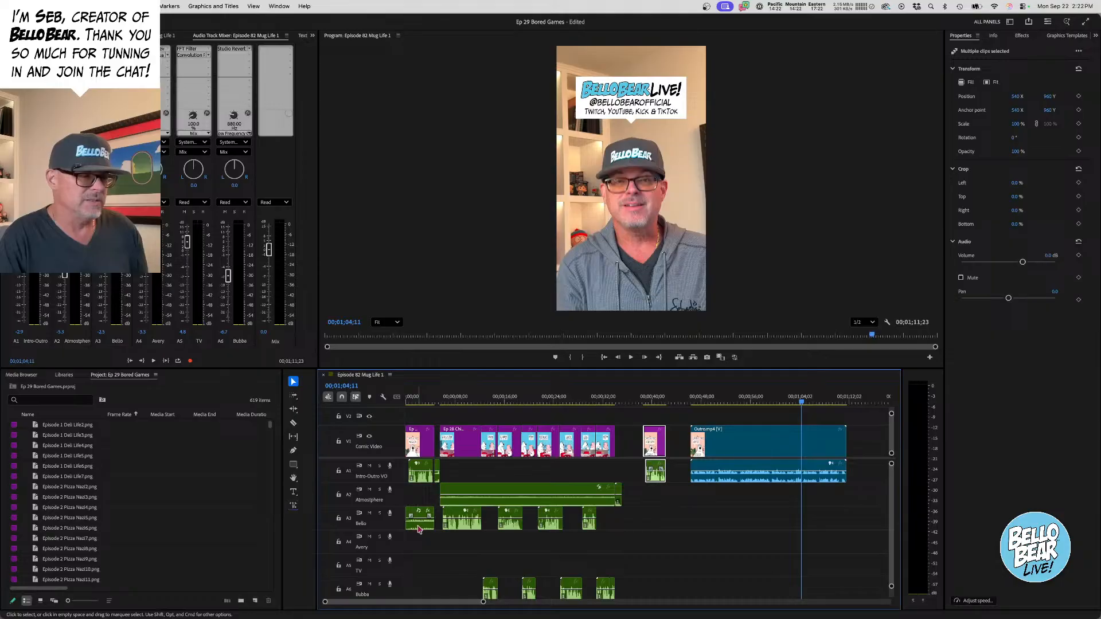
- Delete the old dialogue clips on the Bello track, keeping the intro clip at the start
left_click_drag(442, 543, 597, 516)
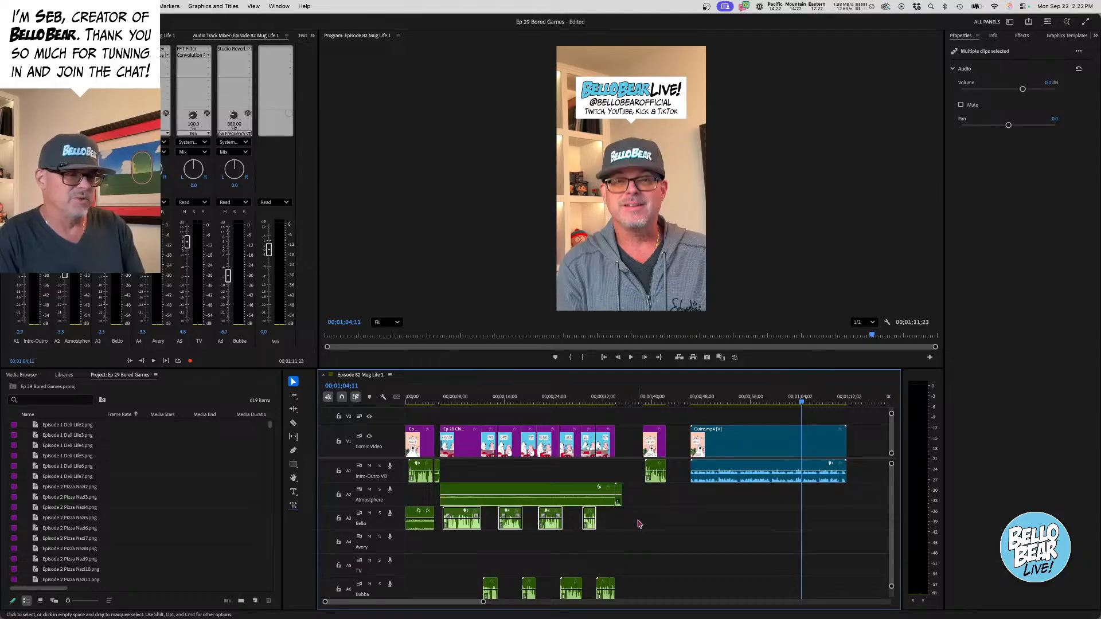
scroll(640, 524, "down", 2)
key("Delete")
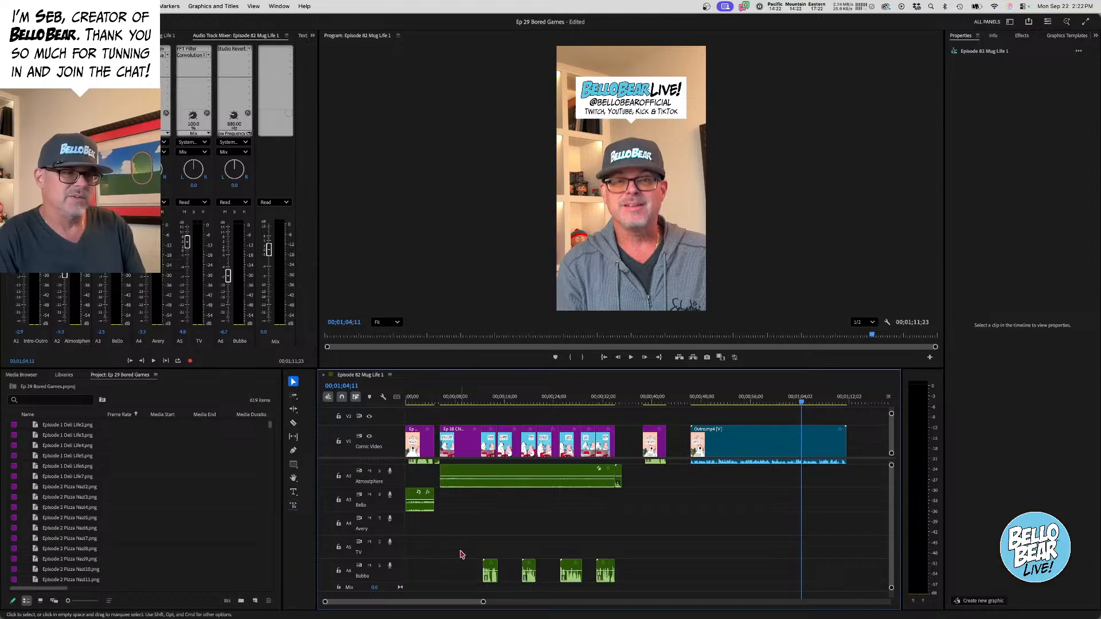
- Delete all old dialogue clips on the Bubba track
left_click_drag(461, 555, 669, 592)
scroll(631, 563, "right", 5)
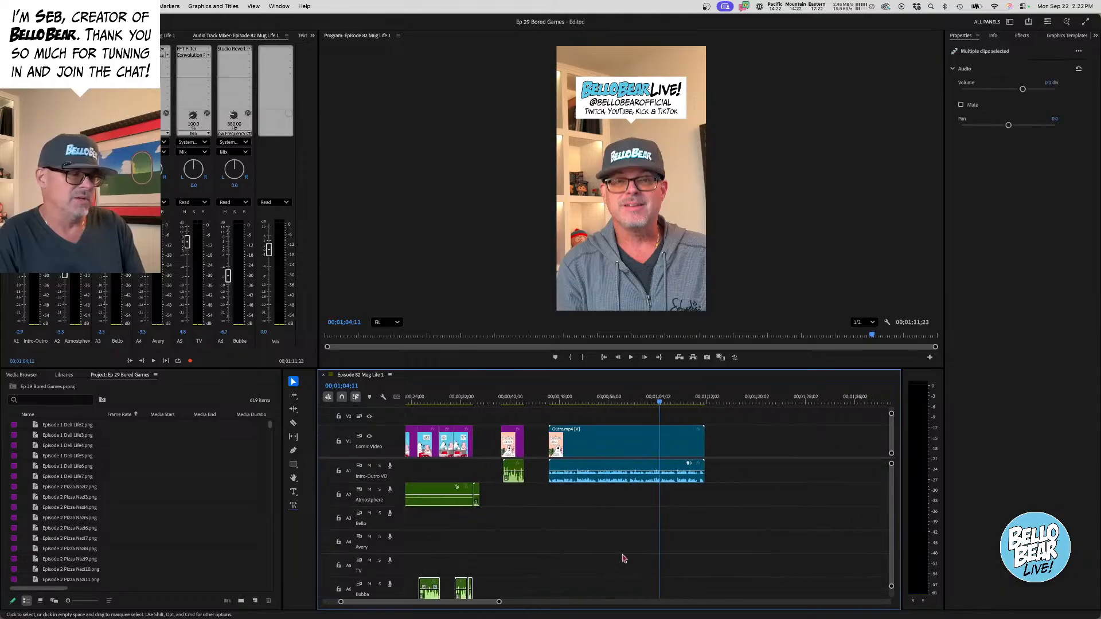
scroll(625, 556, "left", 5)
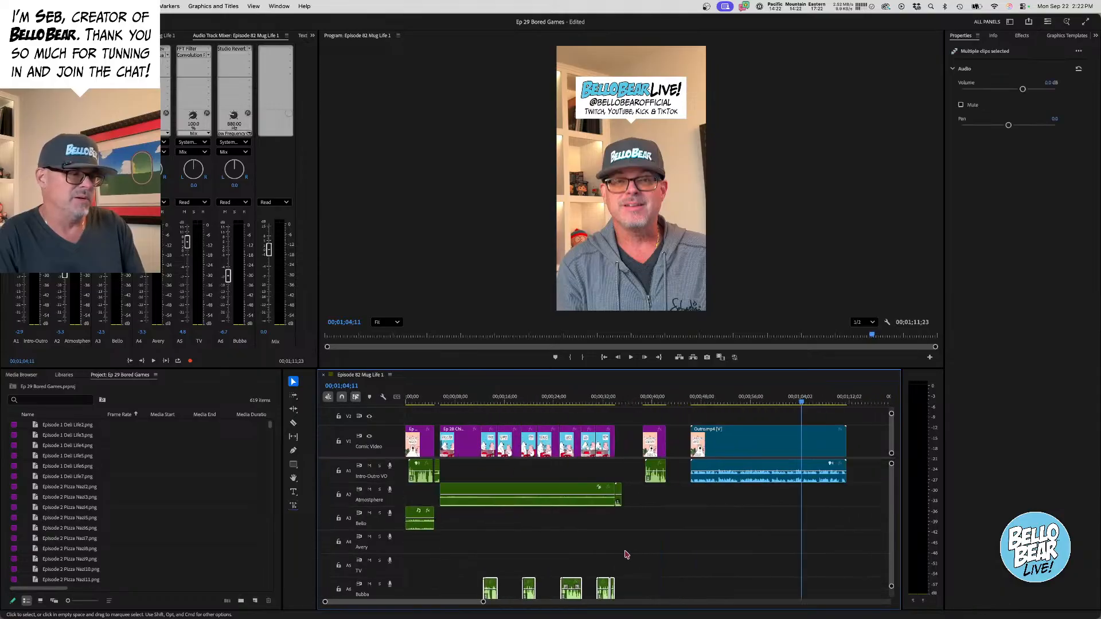
left_click(627, 555)
left_click_drag(484, 603, 455, 602)
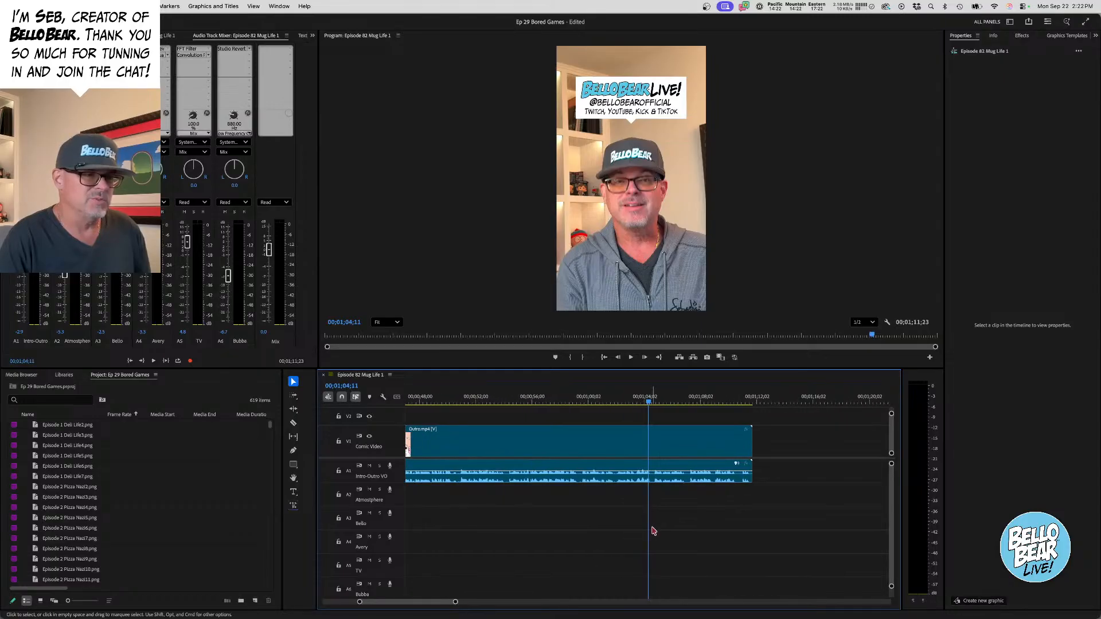
- Delete the old intro voice-over from the Intro-Outro VO track and bring up the Finder window, moving it clear of the timeline
scroll(654, 531, "left", 10)
left_click(430, 471)
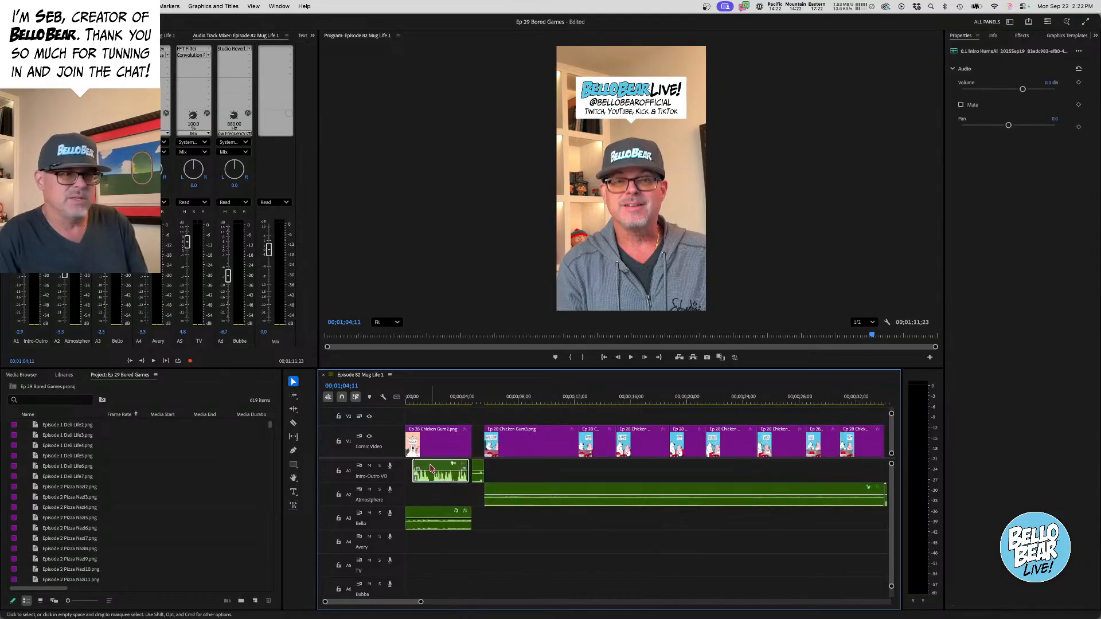
key("Delete")
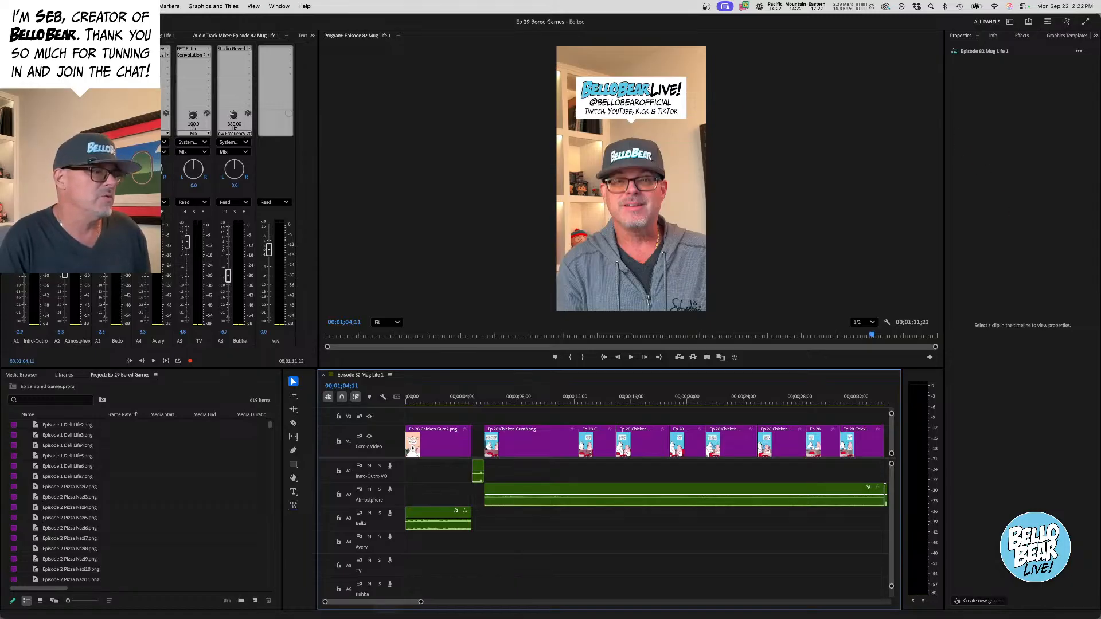
key("super+Tab")
left_click_drag(221, 271, 1100, 261)
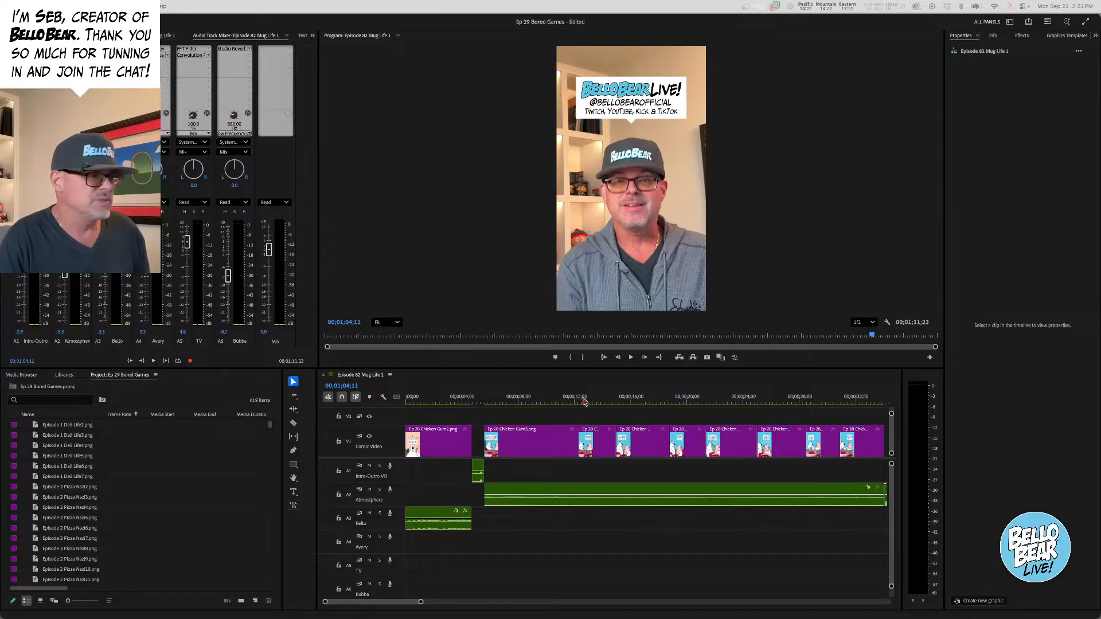
- Delete all Ep 28 Chicken Gum images from the Comic Video track, keeping Outro.mp4
left_click(409, 418)
left_click_drag(439, 420, 869, 447)
scroll(868, 447, "right", 5)
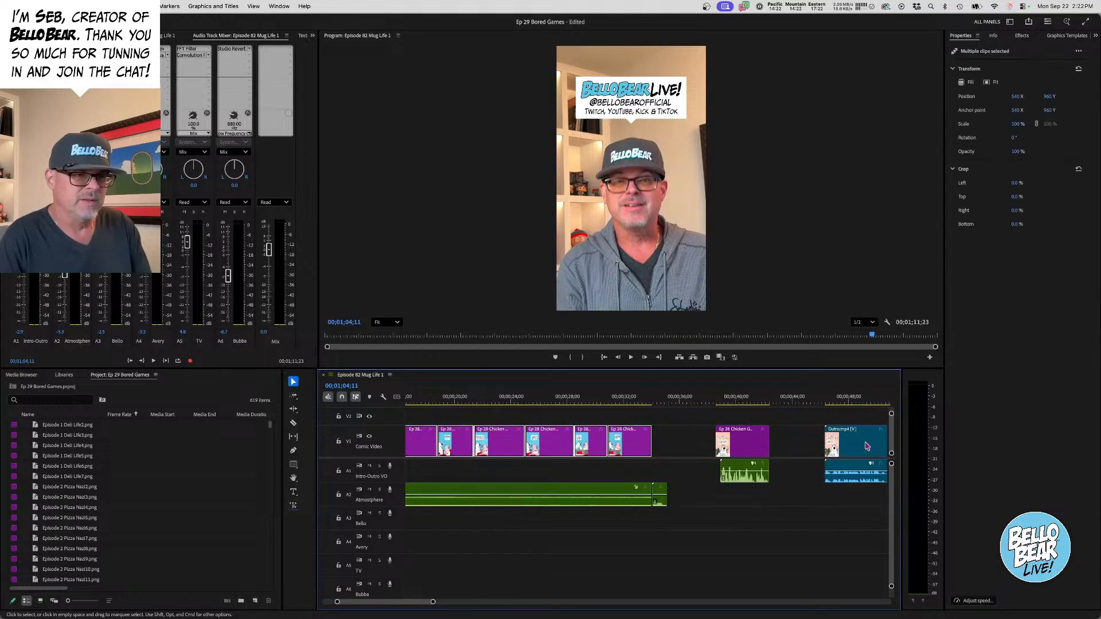
key("Delete")
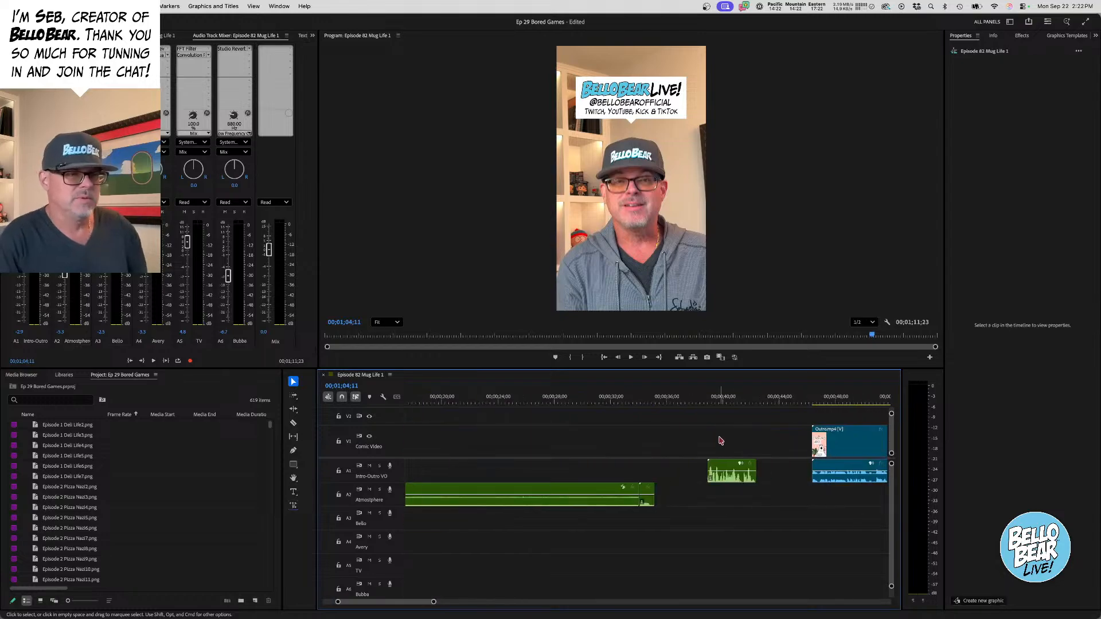
- Place Ep 29 Bored Games2.png at the start of the Comic Video track and return the playhead to the sequence start
scroll(717, 401, "left", 5)
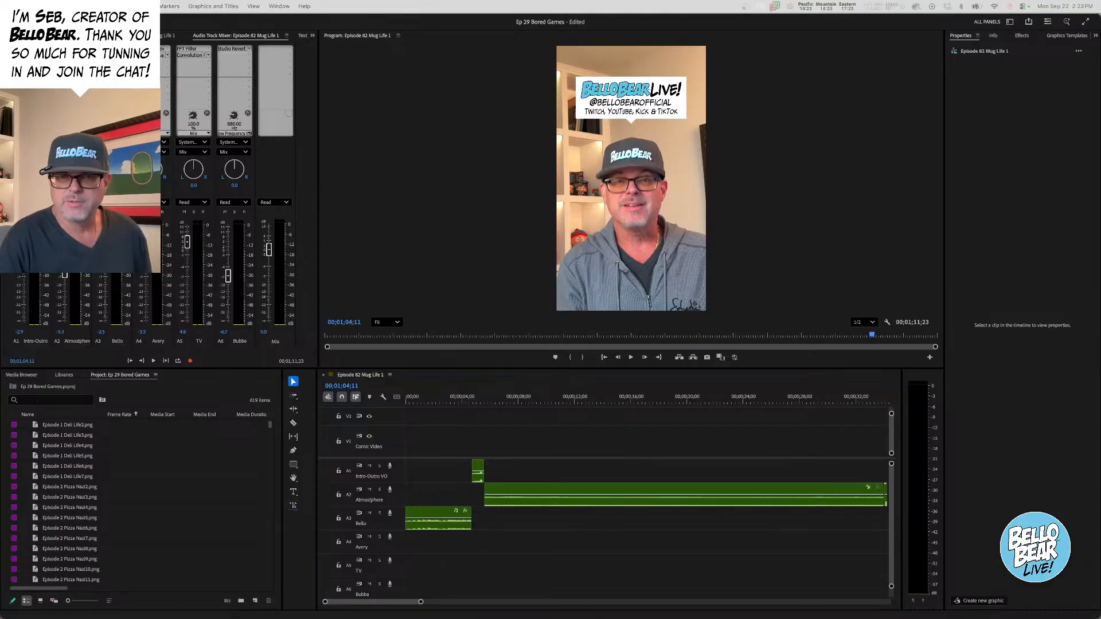
left_click_drag(1100, 413, 404, 450)
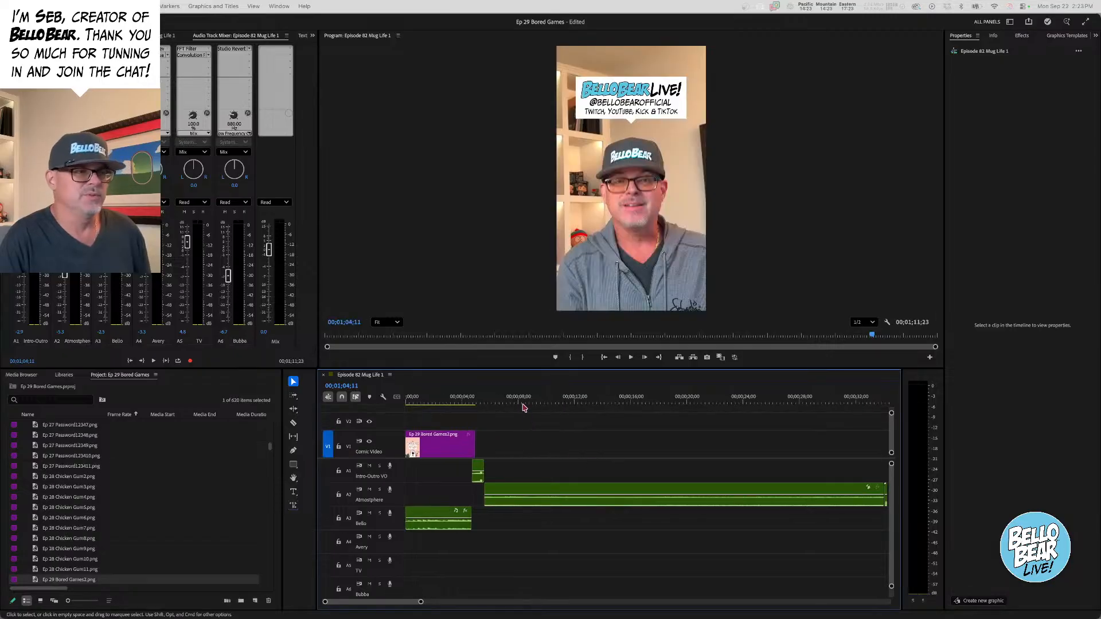
left_click(604, 357)
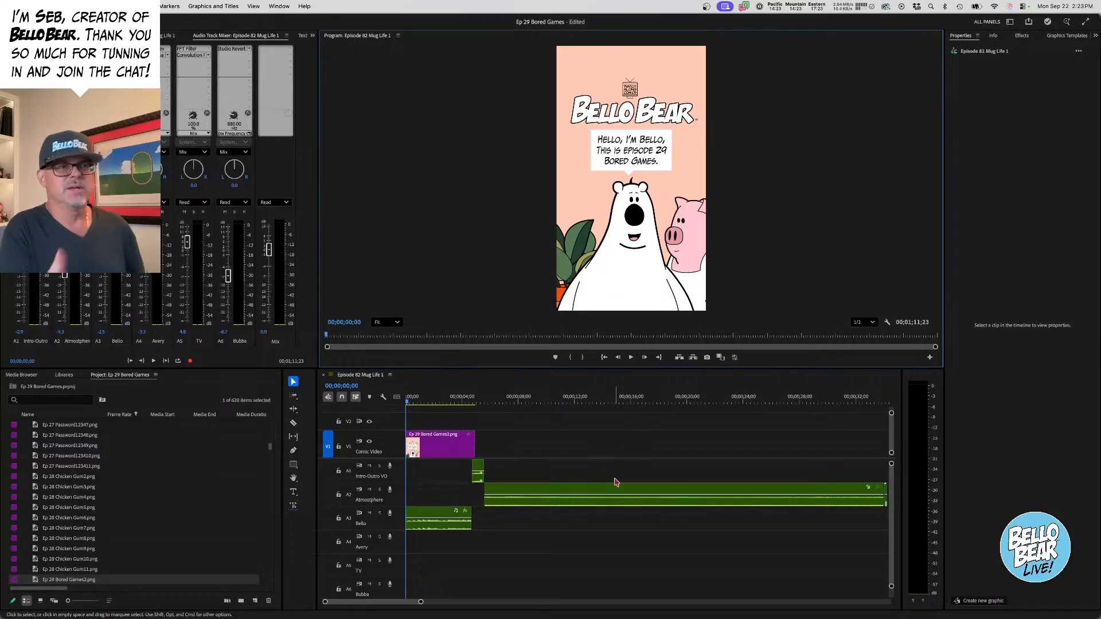
scroll(615, 482, "down", 2)
scroll(674, 434, "down", 1)
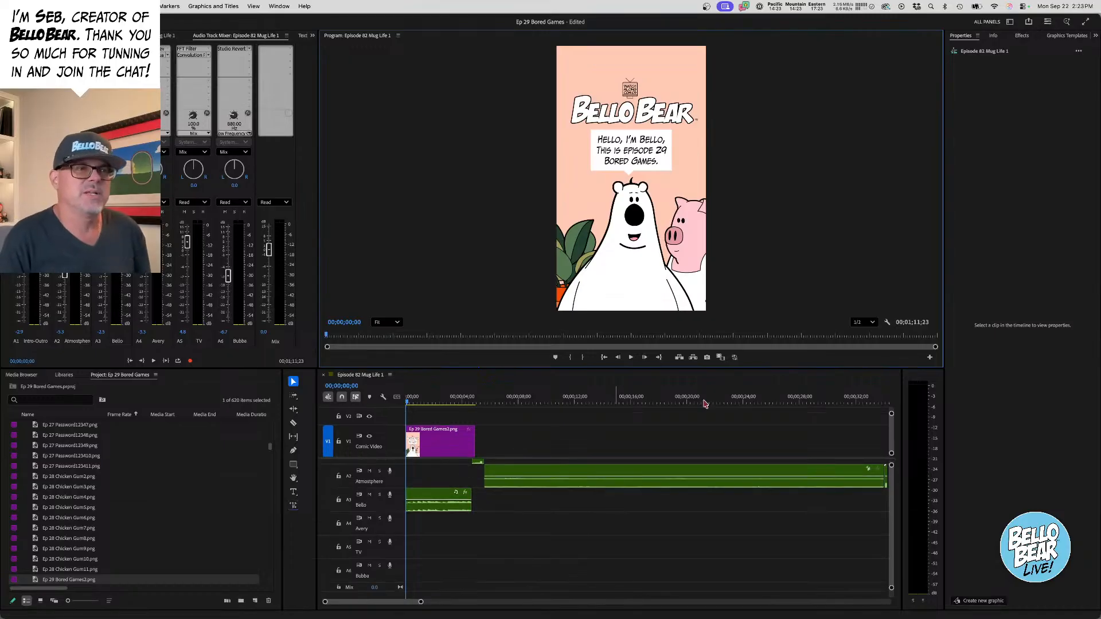
- Add the new 0.1 Intro HumeAI recording to the Intro-Outro VO track and shift it slightly later to end with the Bello track's intro clip
scroll(621, 477, "up", 1)
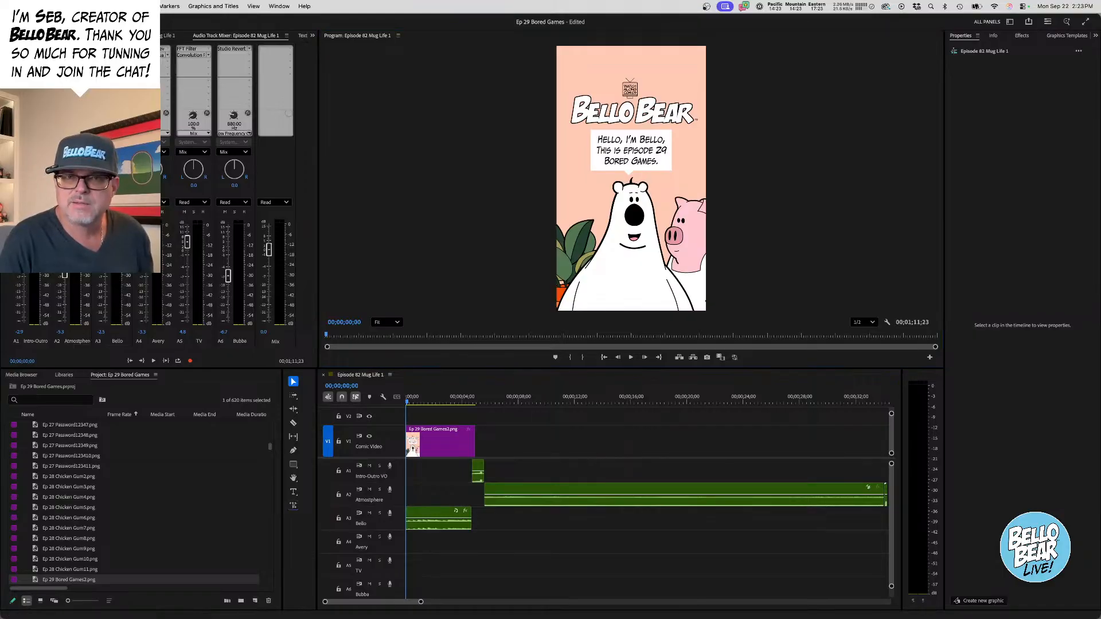
left_click_drag(688, 519, 404, 482)
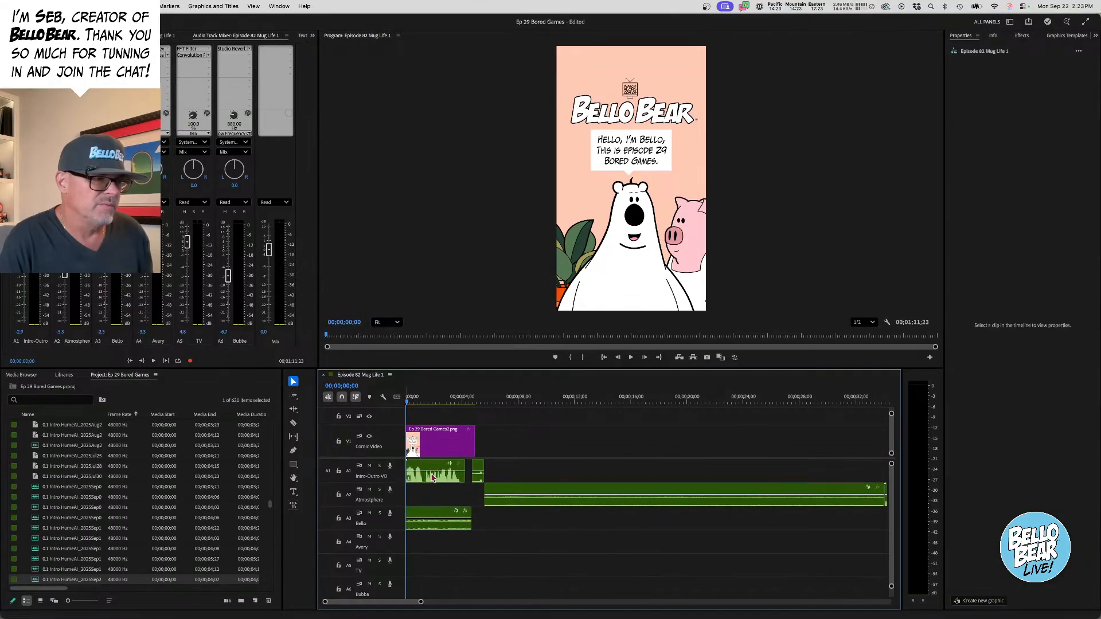
left_click(442, 453)
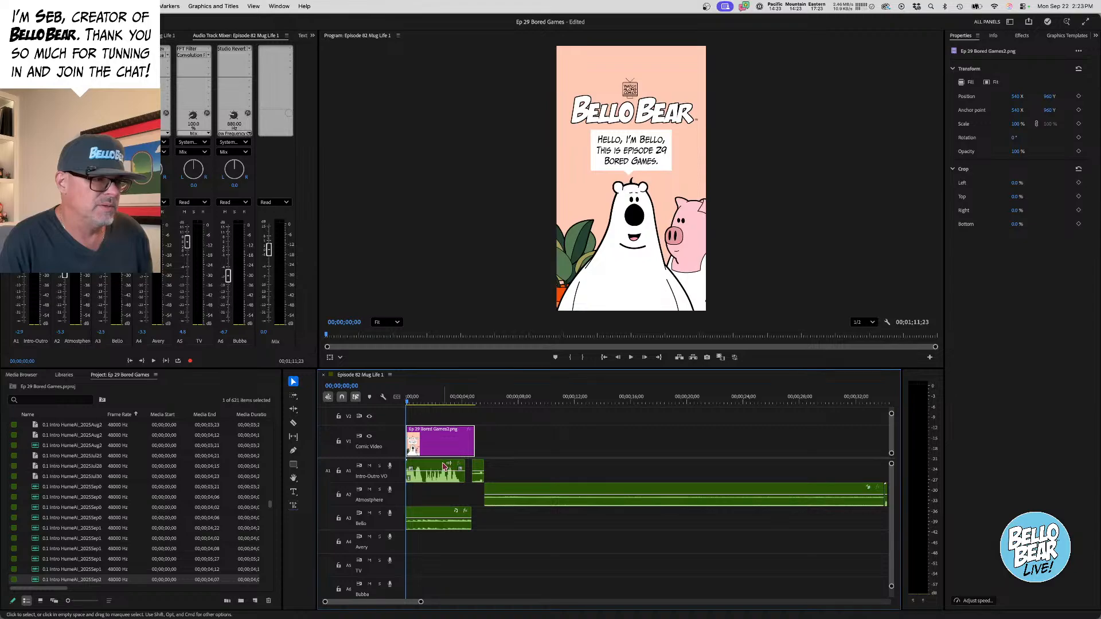
left_click_drag(444, 465, 451, 467)
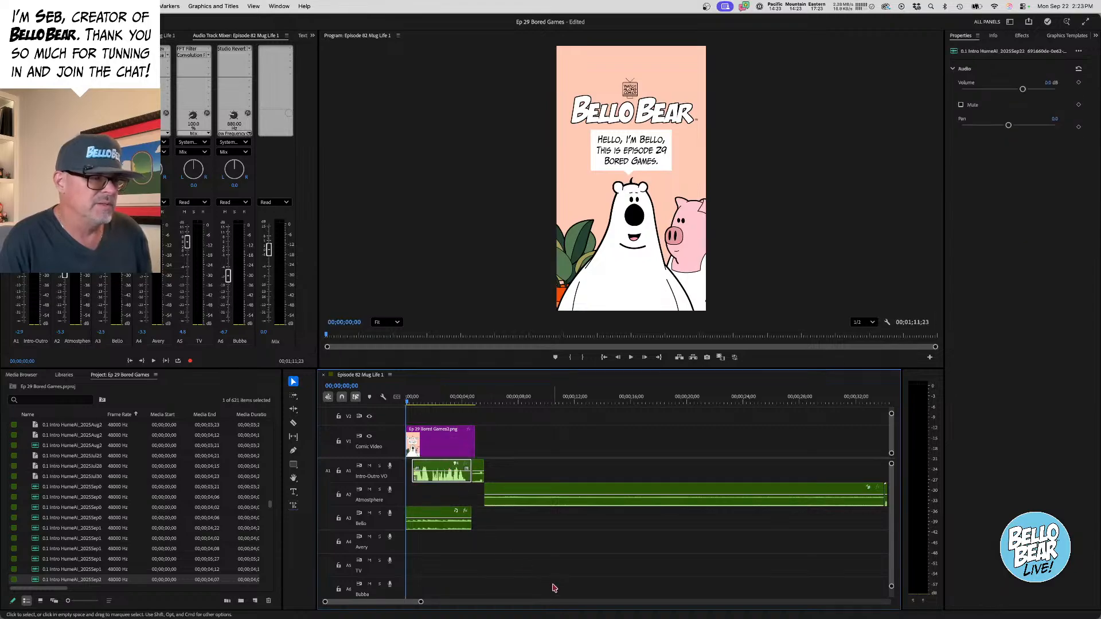
- Play the intro from the start and trim the end of the Ep 29 title image to match the intro audio
left_click(613, 359)
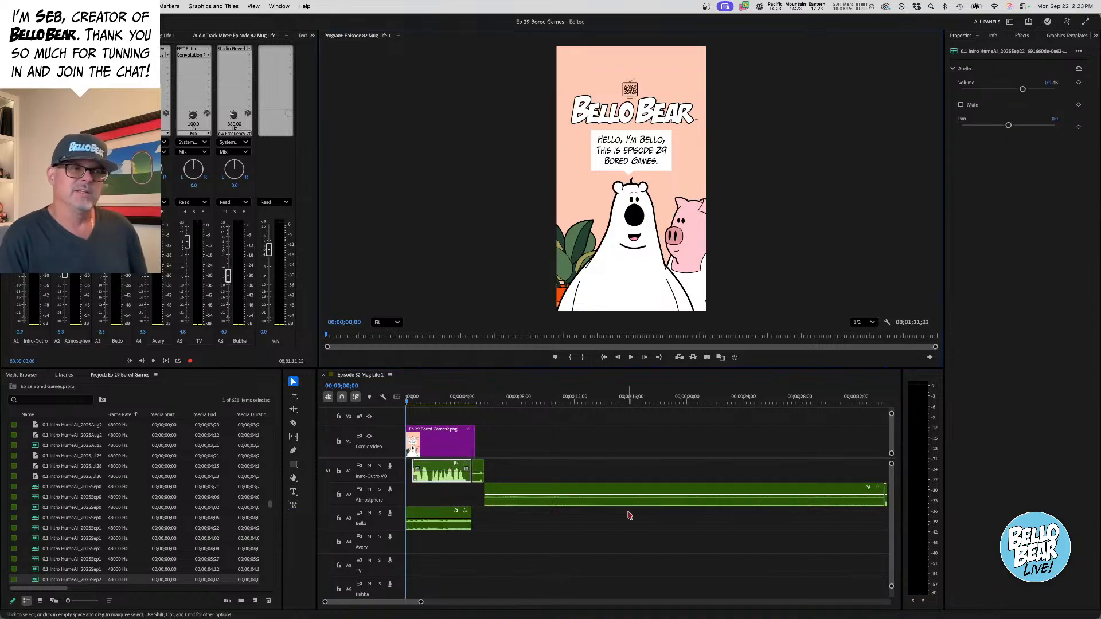
key("space")
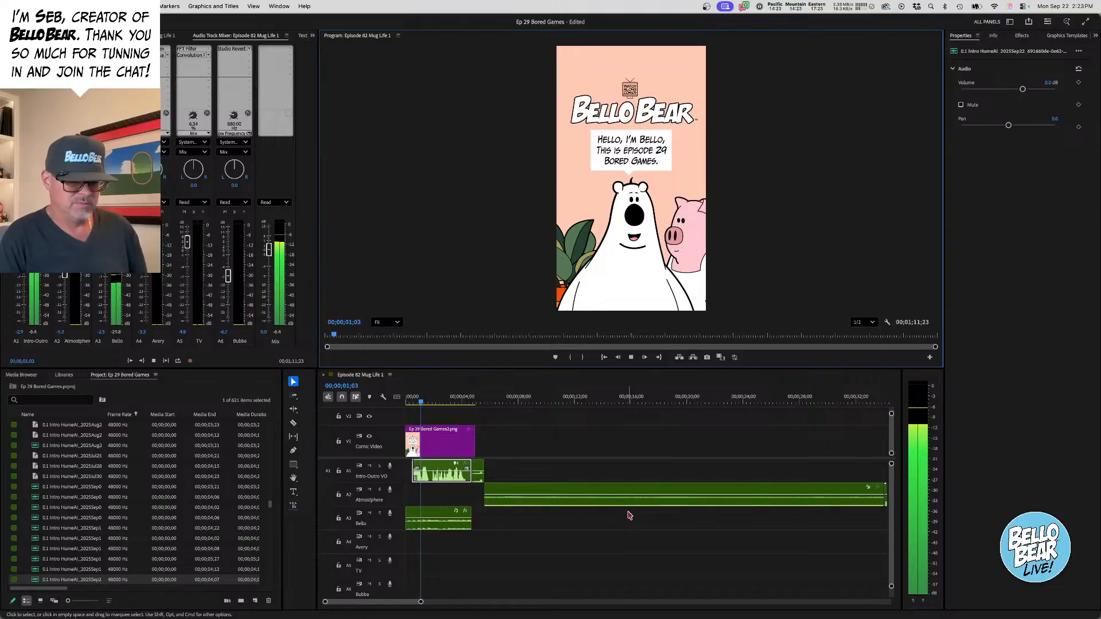
key("XF86AudioRaiseVolume")
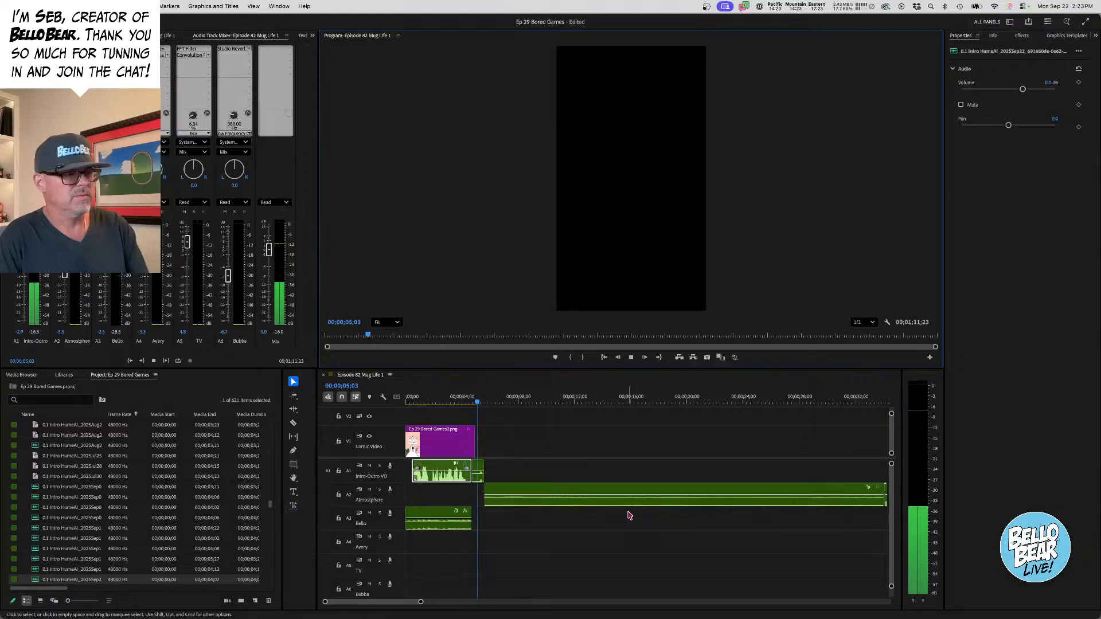
key("space")
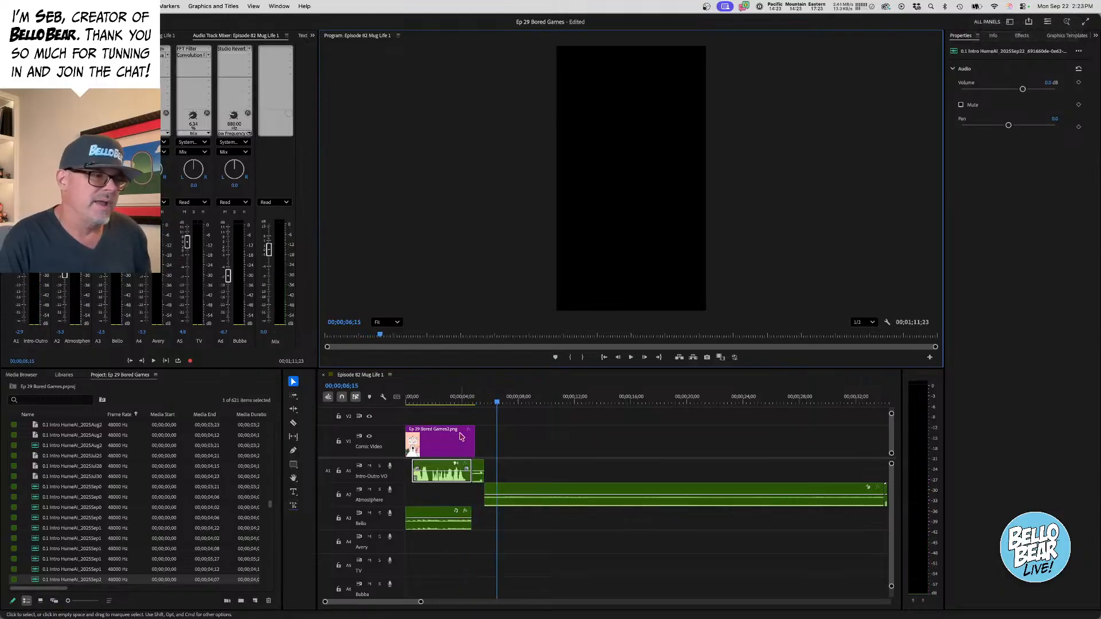
left_click_drag(474, 440, 471, 439)
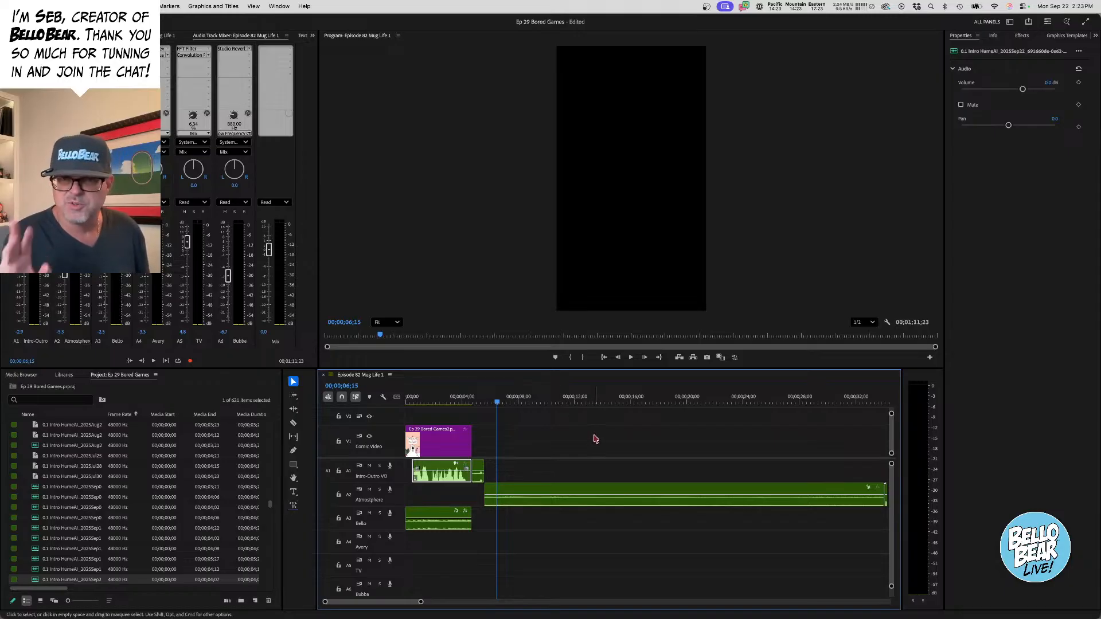
- Add the 1.1 Avery HumeAI recording to the Avery track at the start of the Atmosphere clip and shift it slightly later
scroll(589, 506, "down", 1)
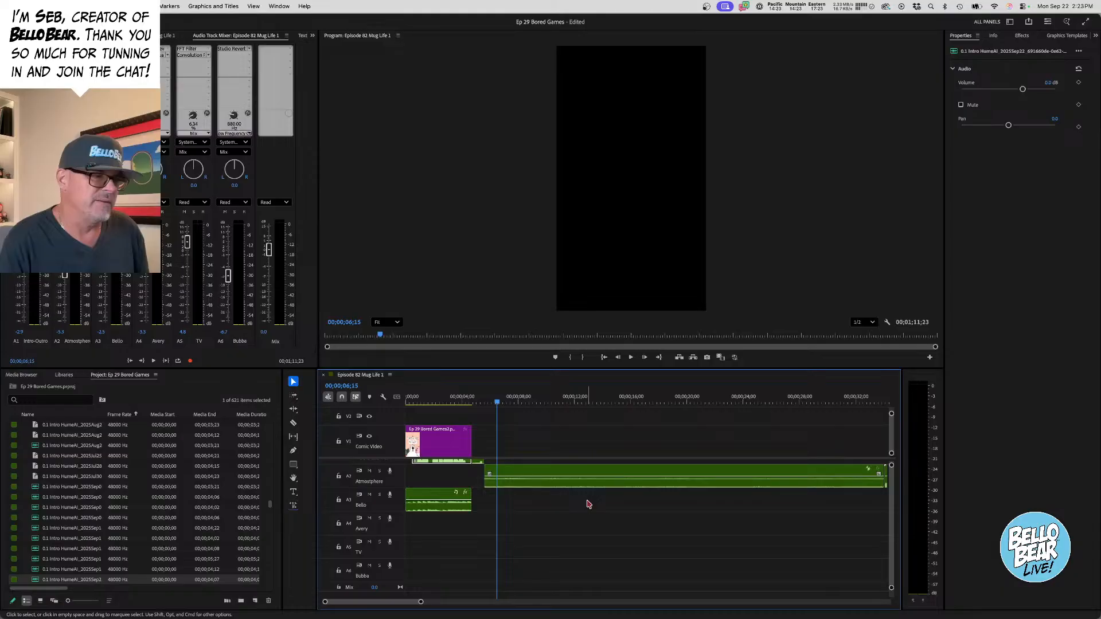
scroll(589, 504, "up", 1)
scroll(782, 415, "right", 5)
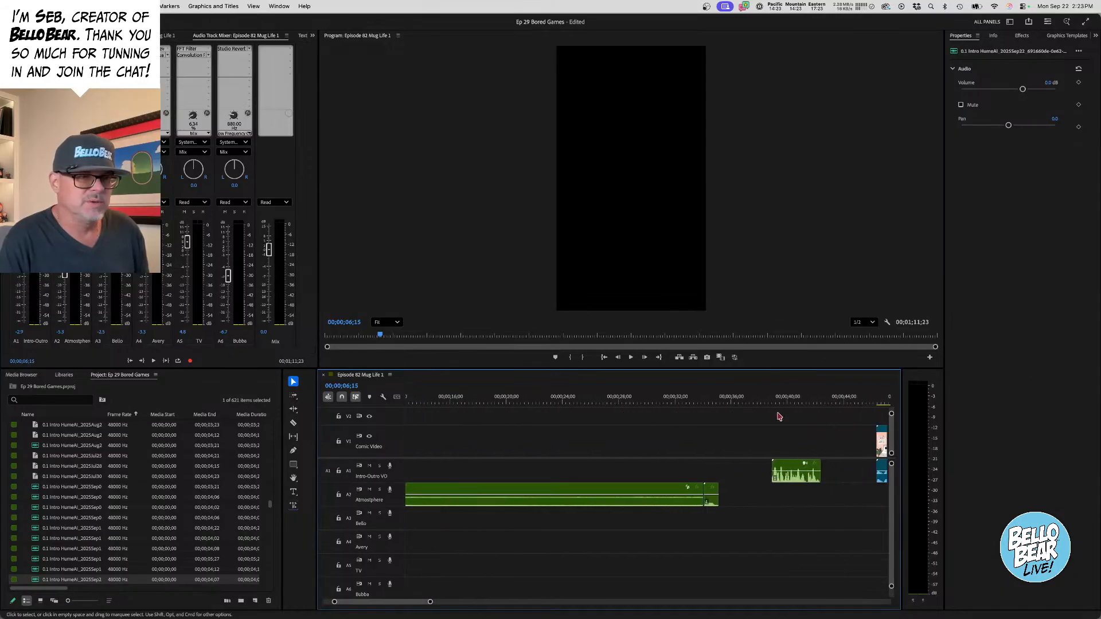
scroll(779, 415, "left", 5)
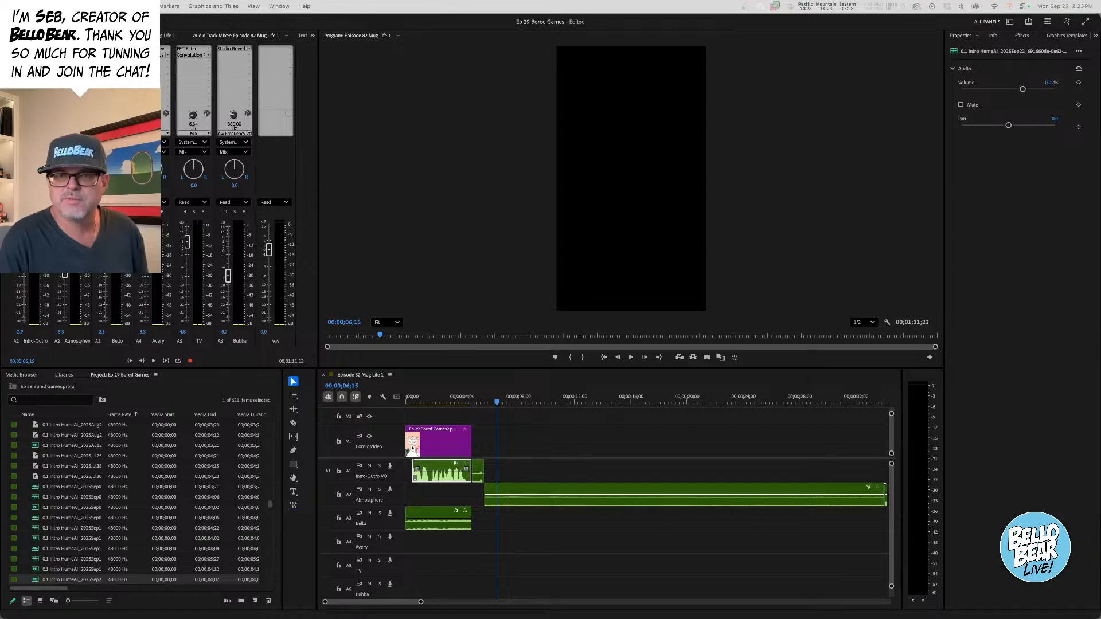
left_click_drag(488, 618, 487, 554)
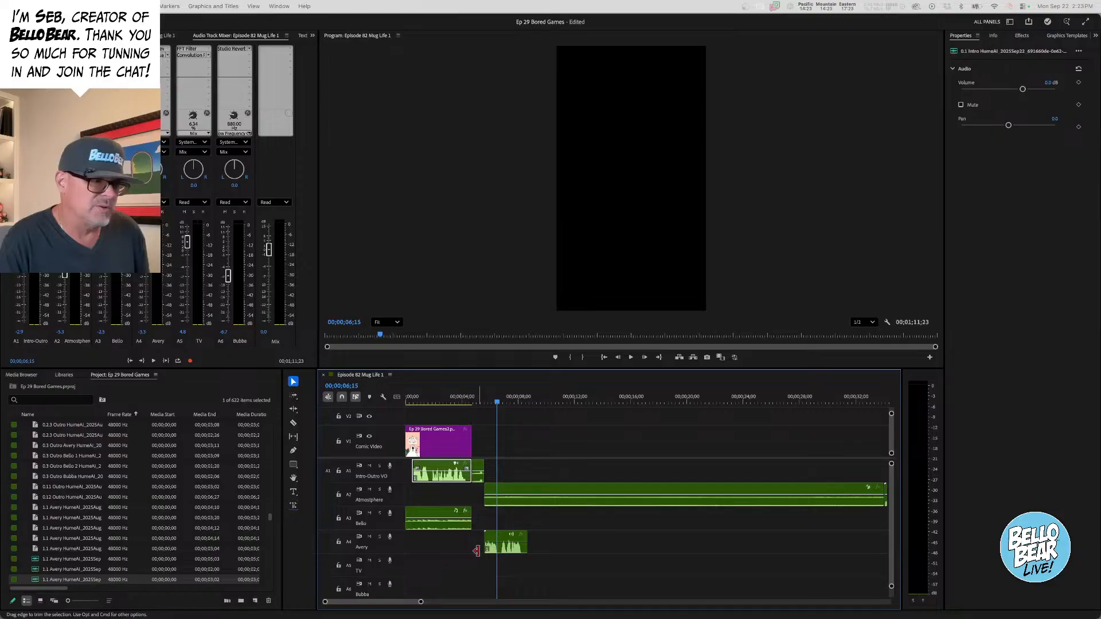
left_click(502, 537)
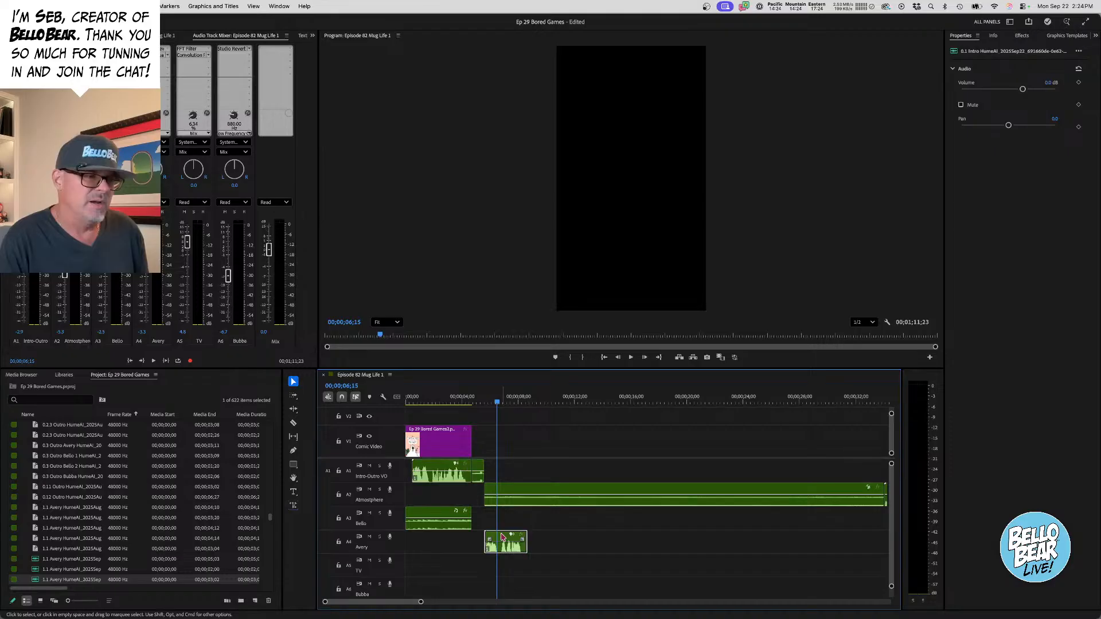
left_click_drag(502, 537, 508, 537)
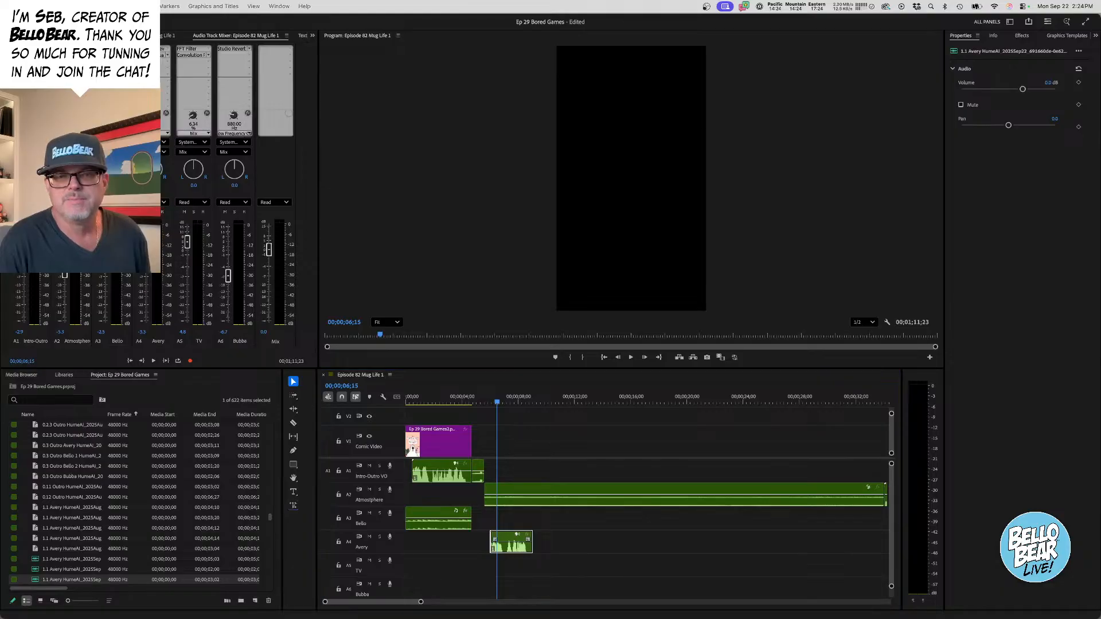
- Place Ep 29 Bored Games3.png at the start of the Atmosphere clip, match it to Avery's 1.1 line there and play the section
left_click_drag(955, 470, 523, 442)
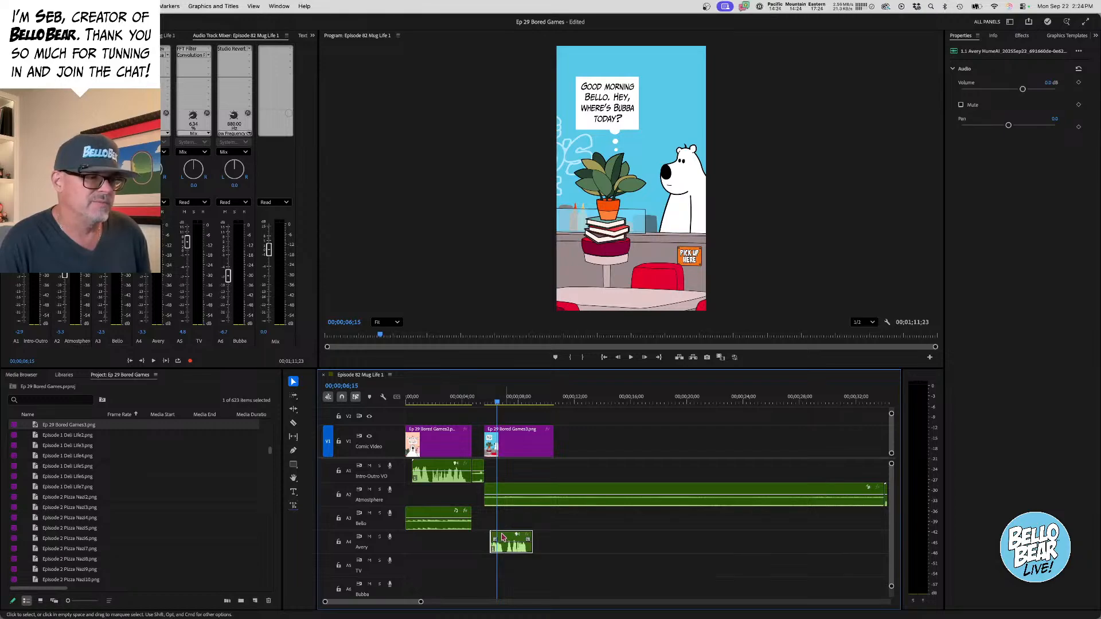
left_click_drag(505, 537, 500, 538)
left_click_drag(553, 444, 525, 447)
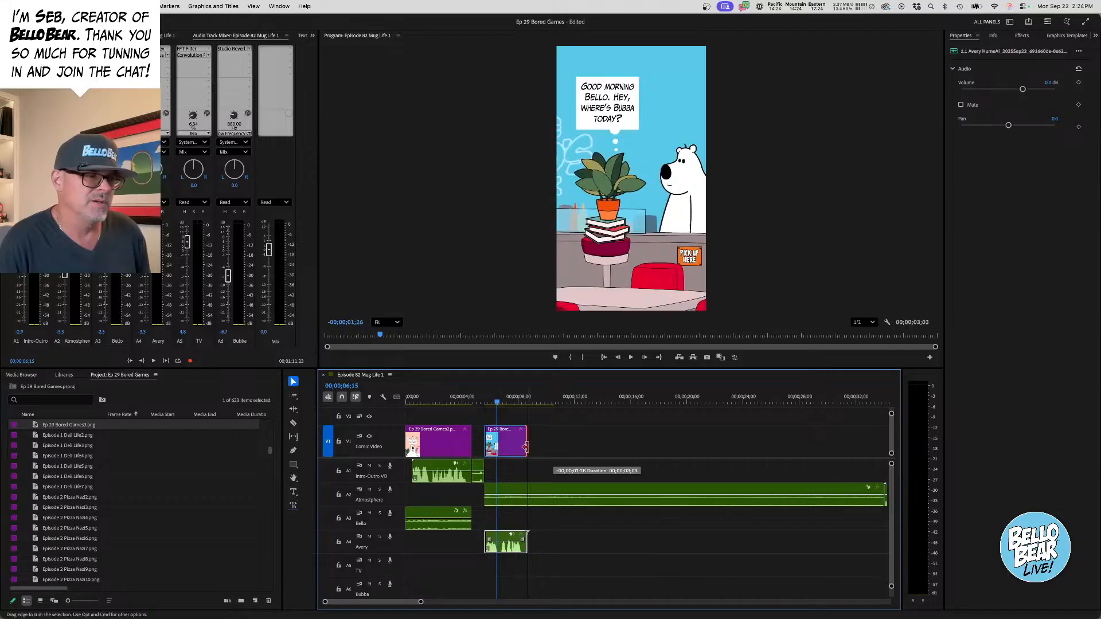
left_click(485, 403)
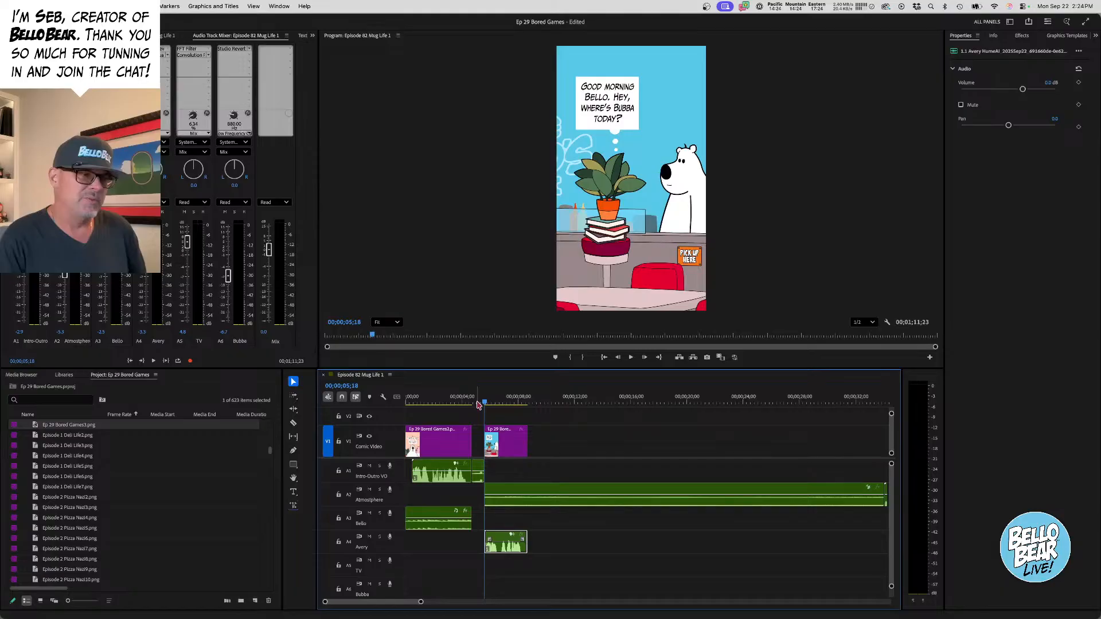
key("space")
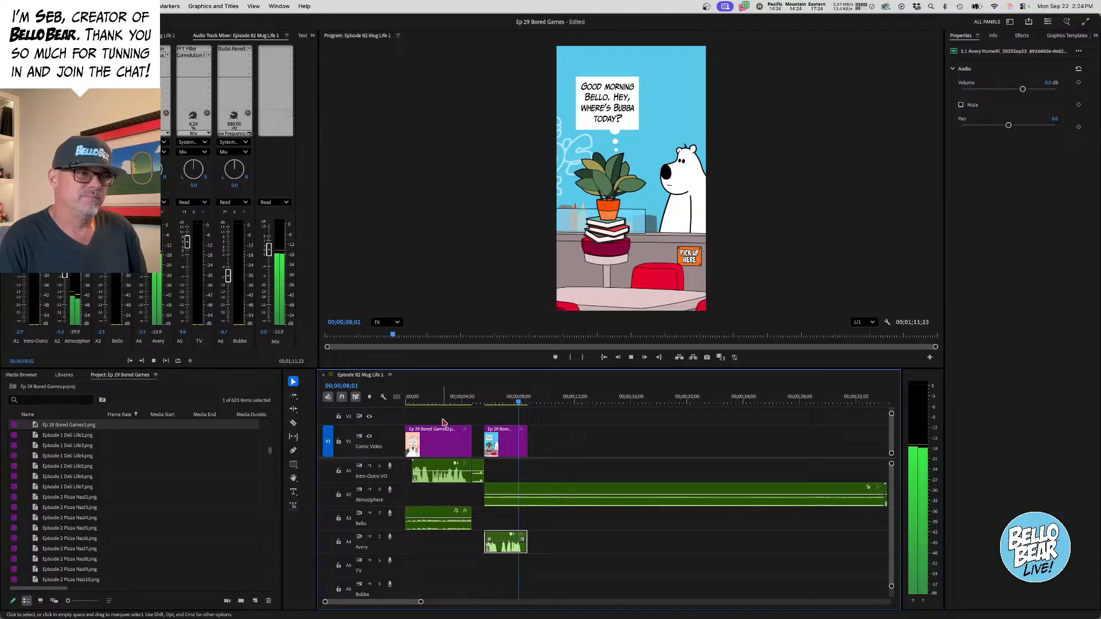
key("space")
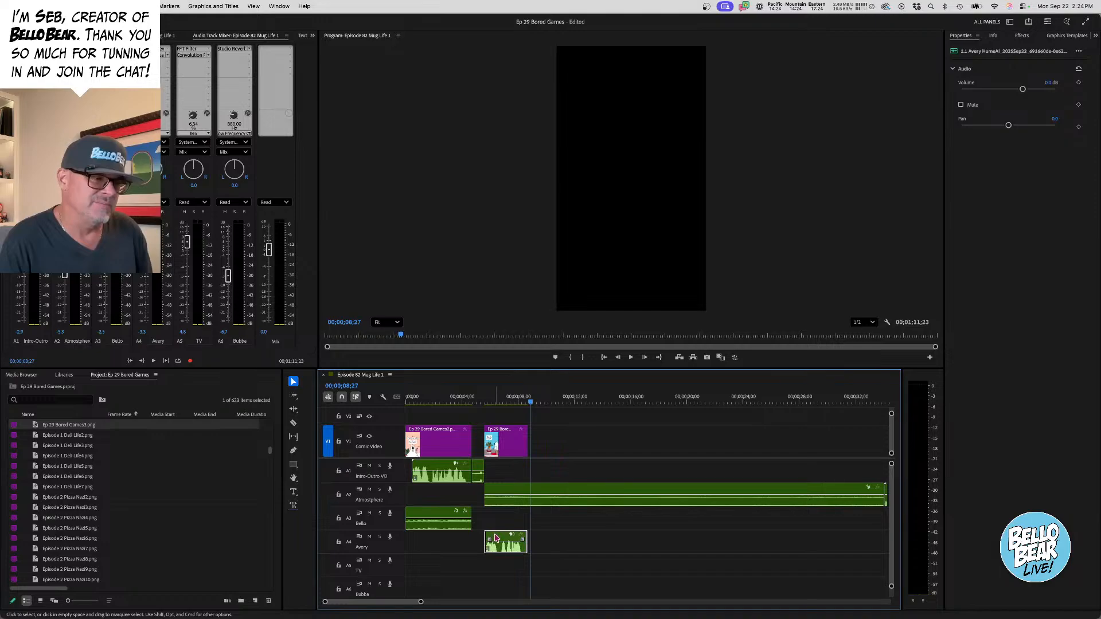
- Shift Avery's 1.1 line slightly later, play it back and extend the Ep 29 Bored Games3.png image to end with it
left_click_drag(497, 537, 503, 539)
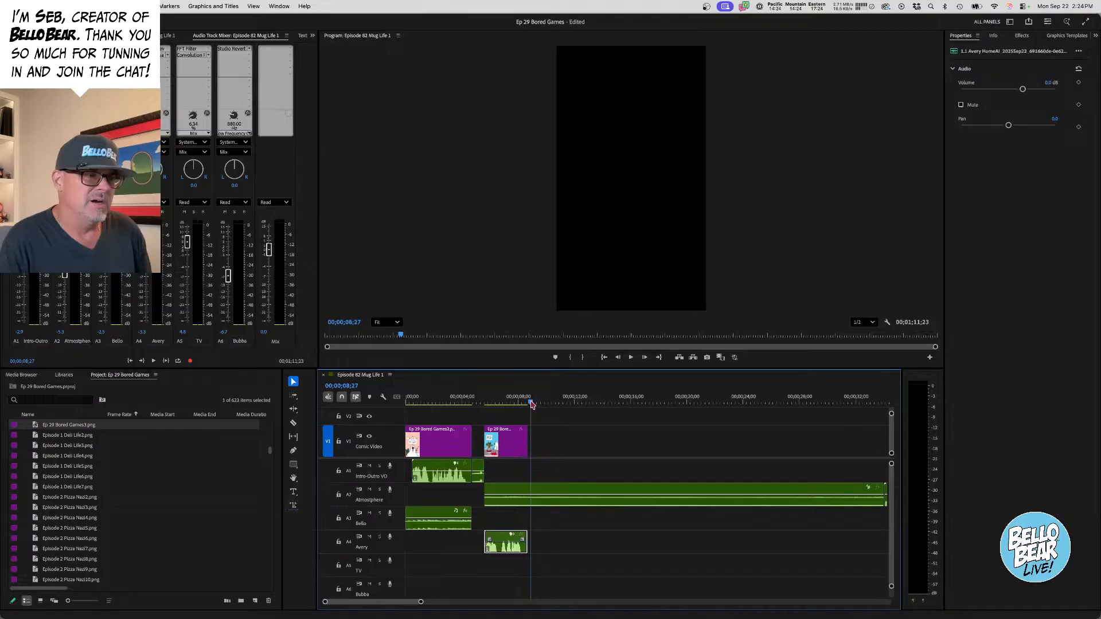
left_click_drag(531, 403, 544, 403)
left_click_drag(496, 536, 502, 536)
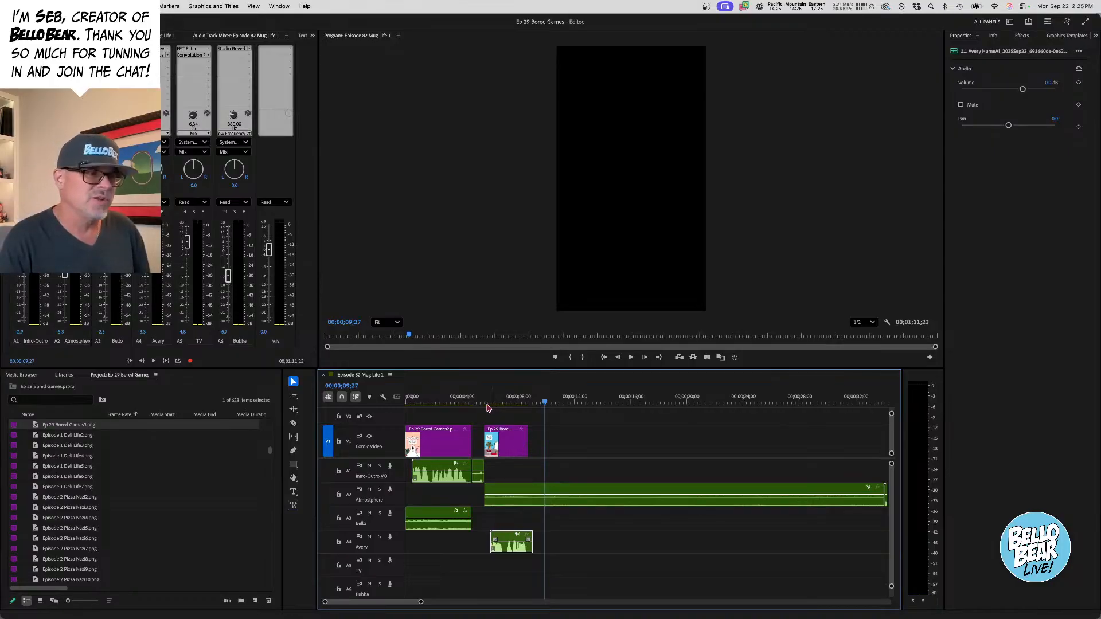
left_click(484, 405)
key("space")
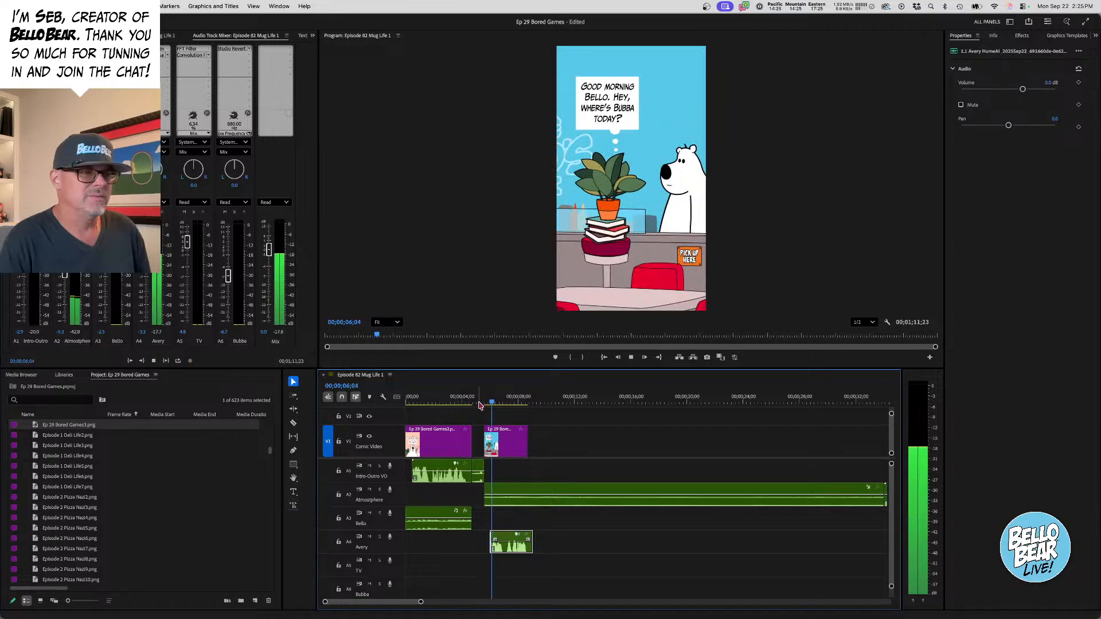
key("space")
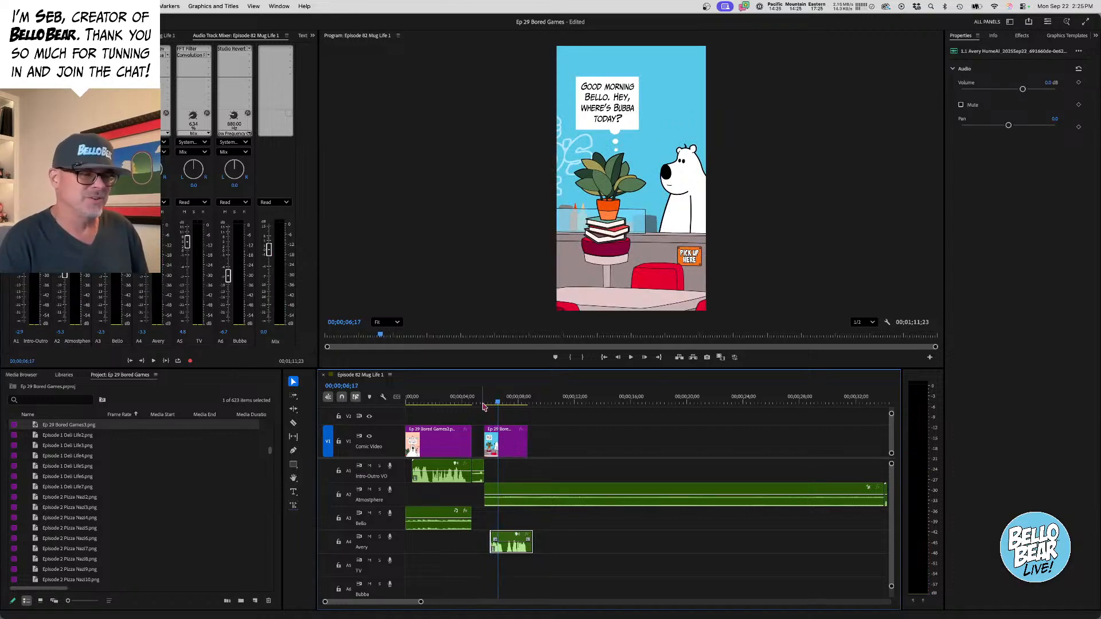
left_click_drag(521, 443, 527, 444)
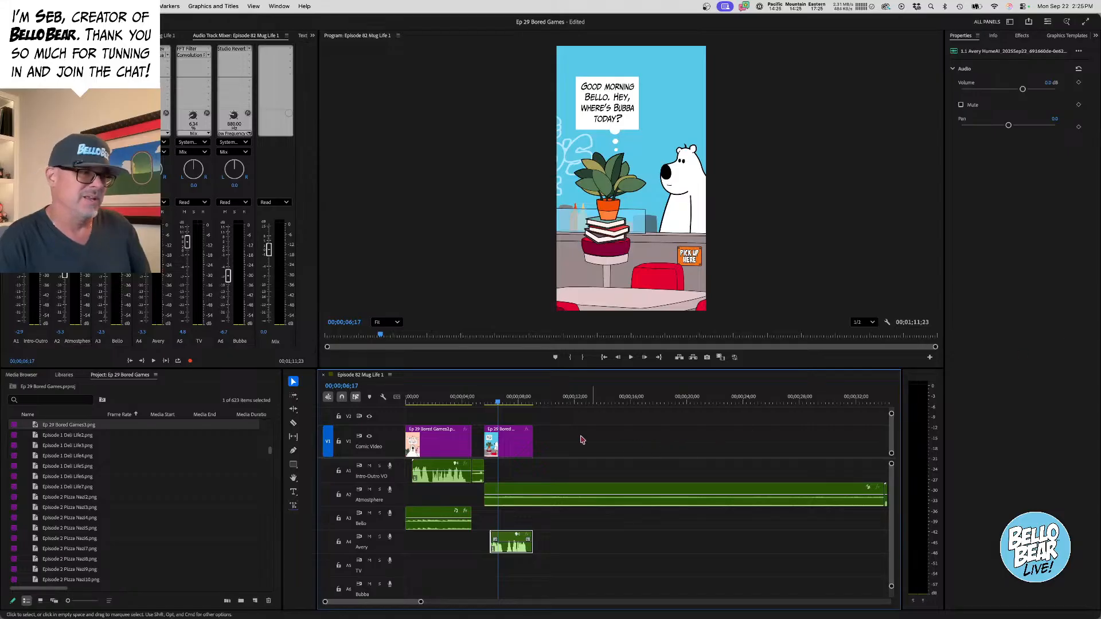
- Delete Ep 29 Bored Games3.png from the Comic Video track
left_click(510, 447)
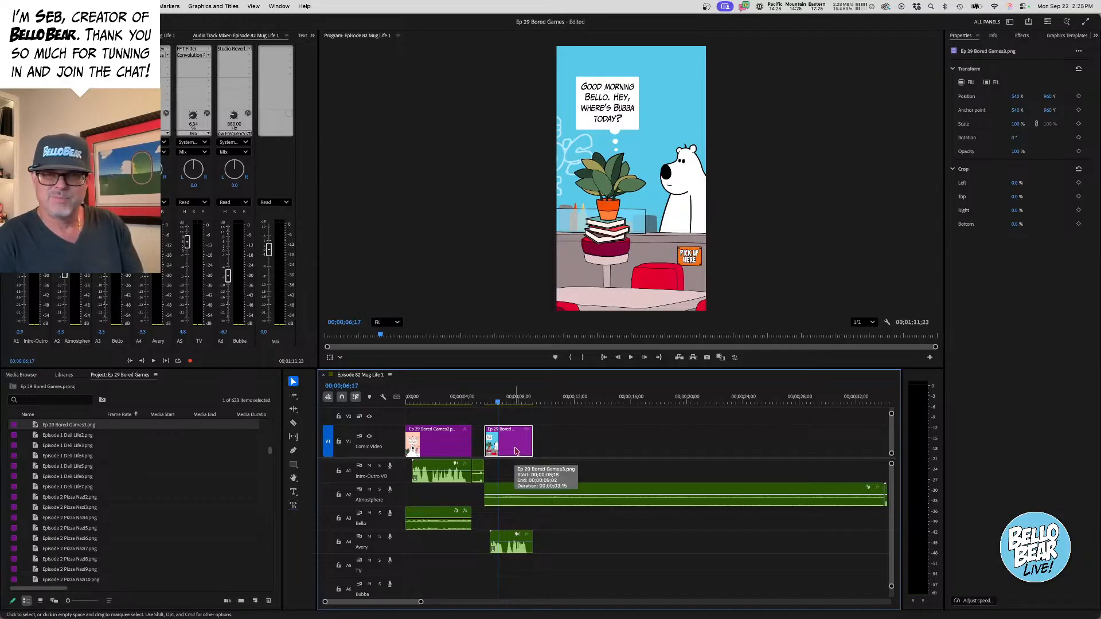
key("Delete")
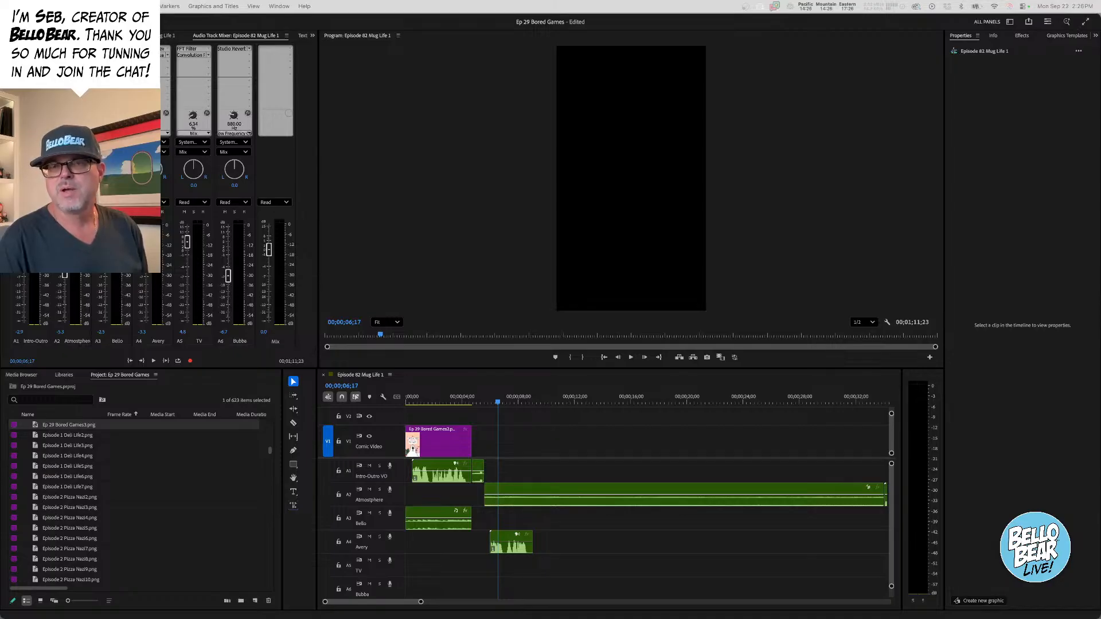
- Place the 1.2 Bello, 2.1 Avery and 2.1.1 Avery recordings end to end on their character tracks and play the two new Avery lines
left_click_drag(648, 573, 536, 524)
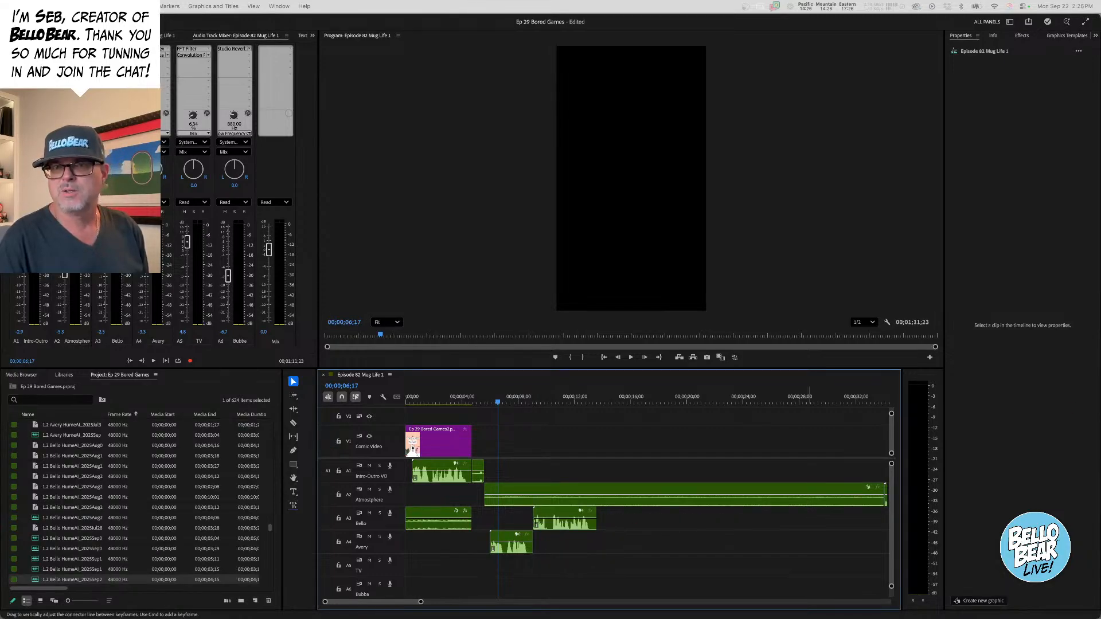
left_click_drag(760, 614, 600, 549)
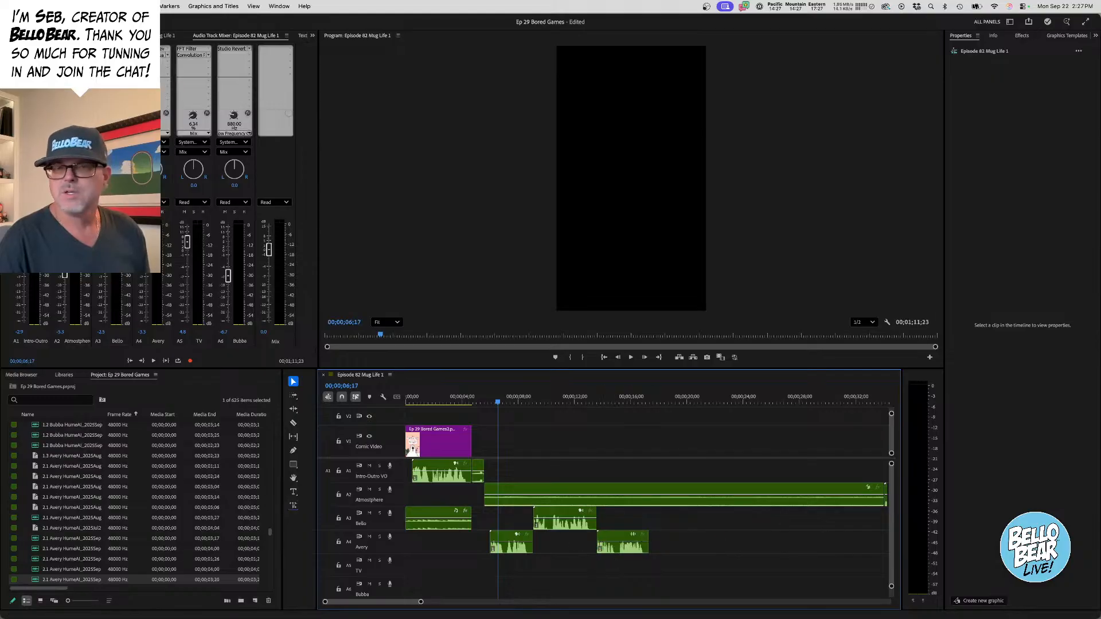
left_click_drag(1100, 527, 646, 538)
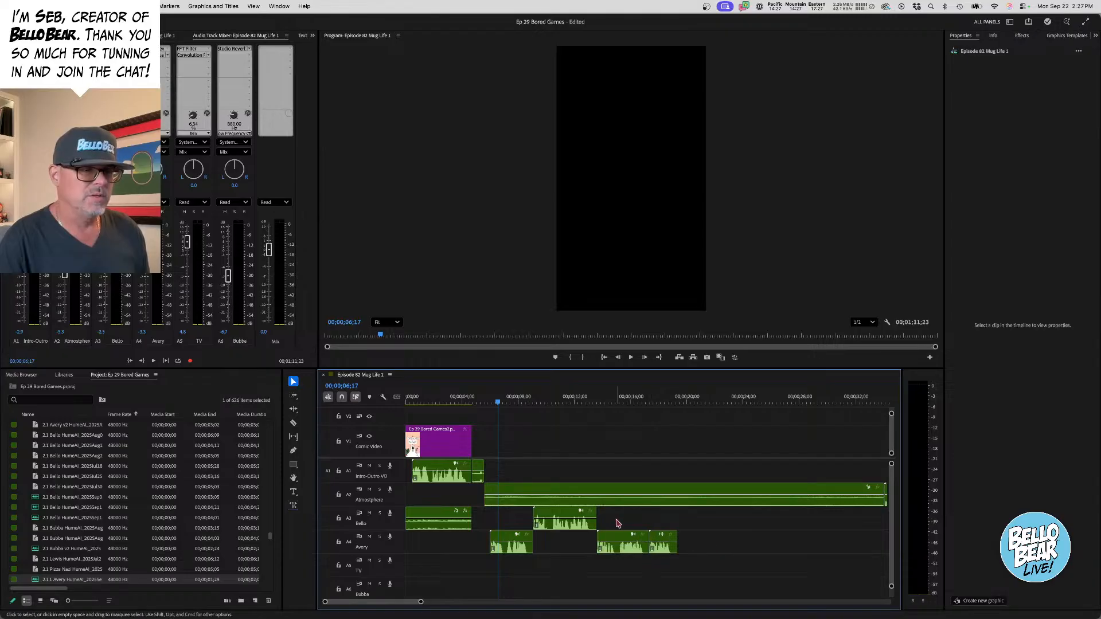
left_click(600, 401)
key("space")
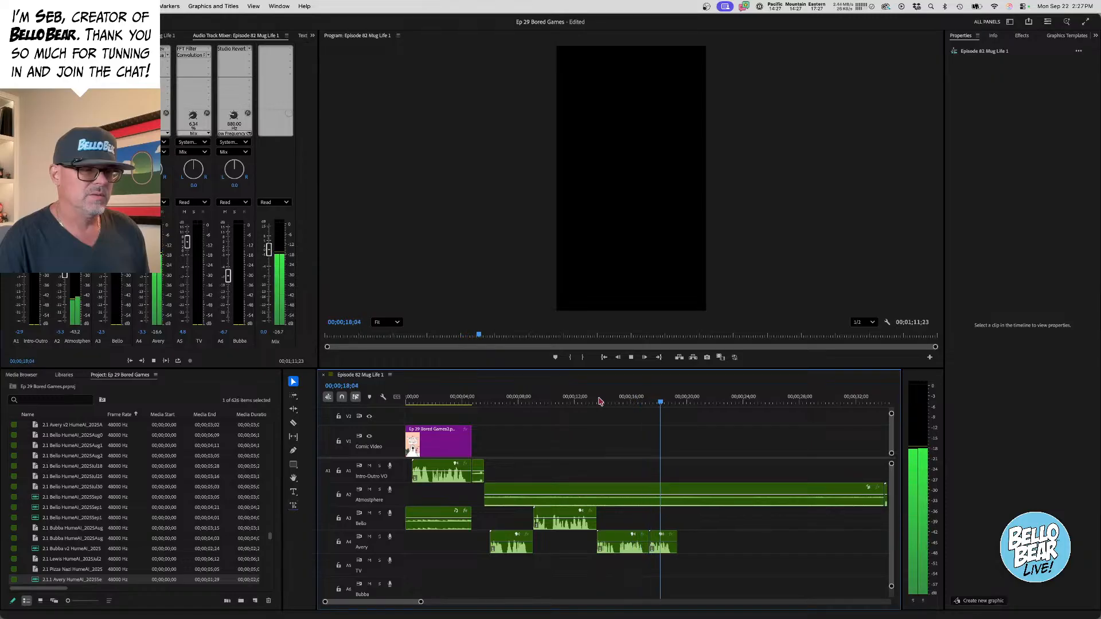
key("space")
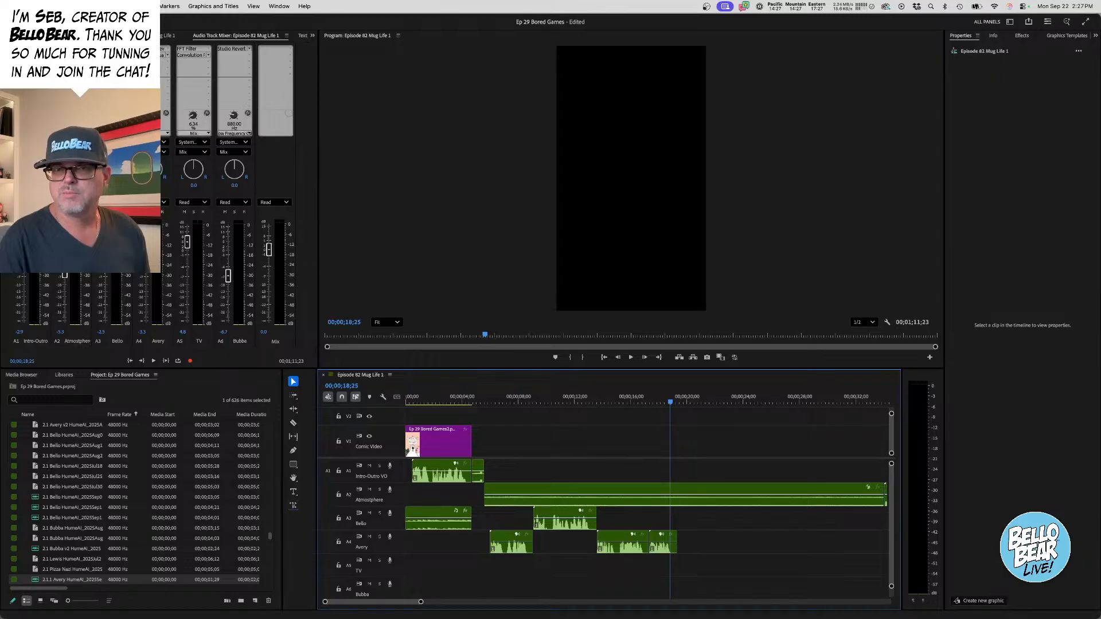
- Continue the dialogue end to end with the 2.2 Bello, 3.1 Avery and 3.2 Bello recordings on their character tracks
left_click_drag(803, 618, 680, 521)
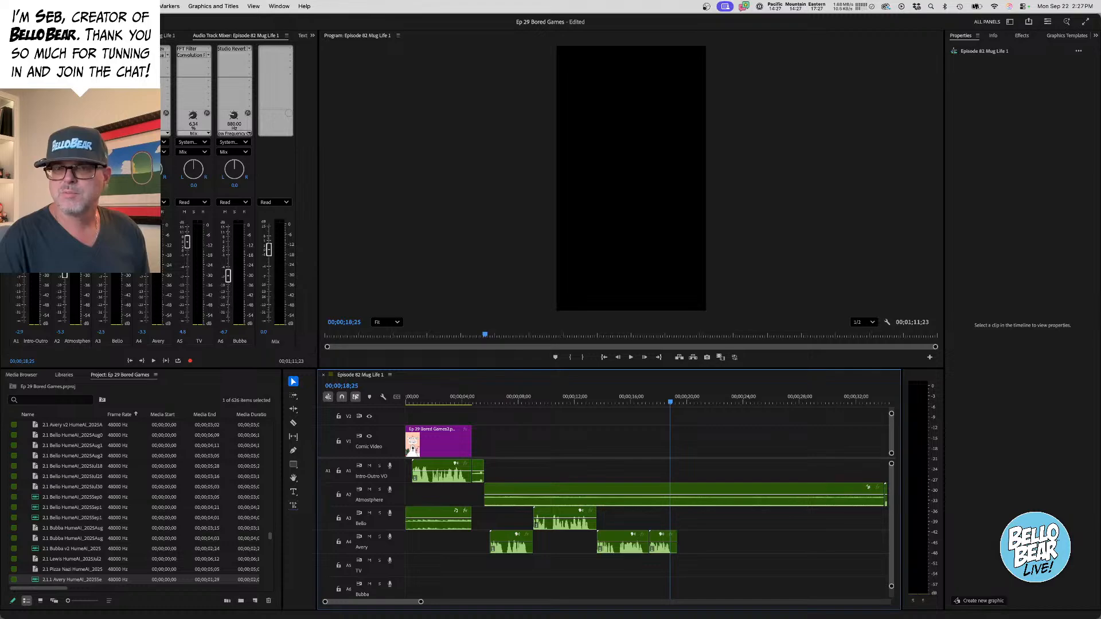
left_click_drag(1100, 517, 680, 531)
scroll(691, 526, "right", 3)
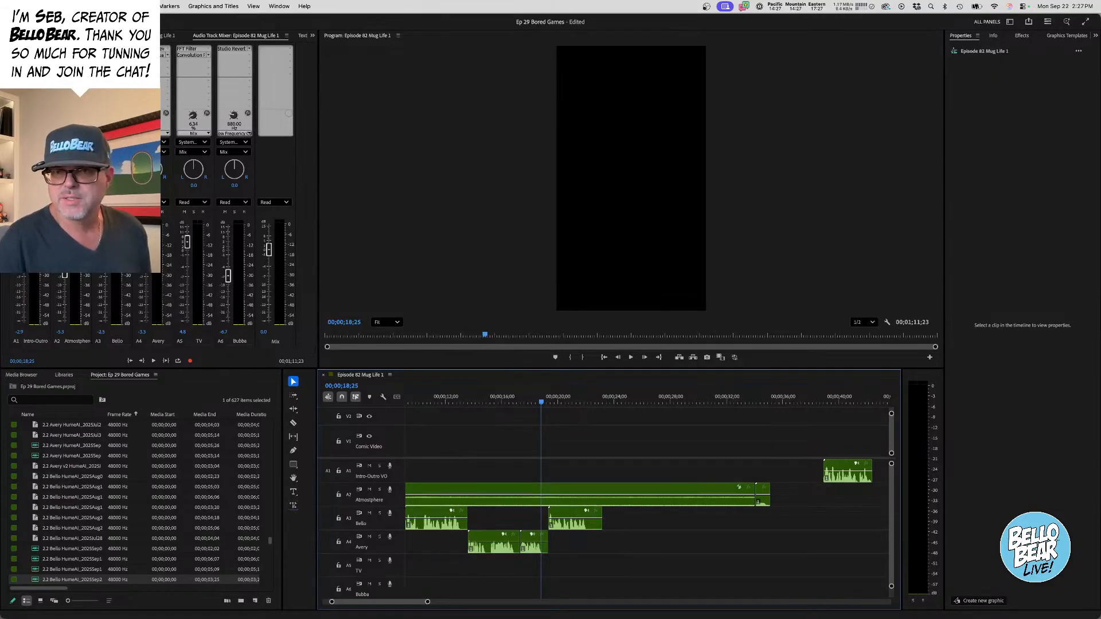
left_click_drag(1100, 568, 602, 539)
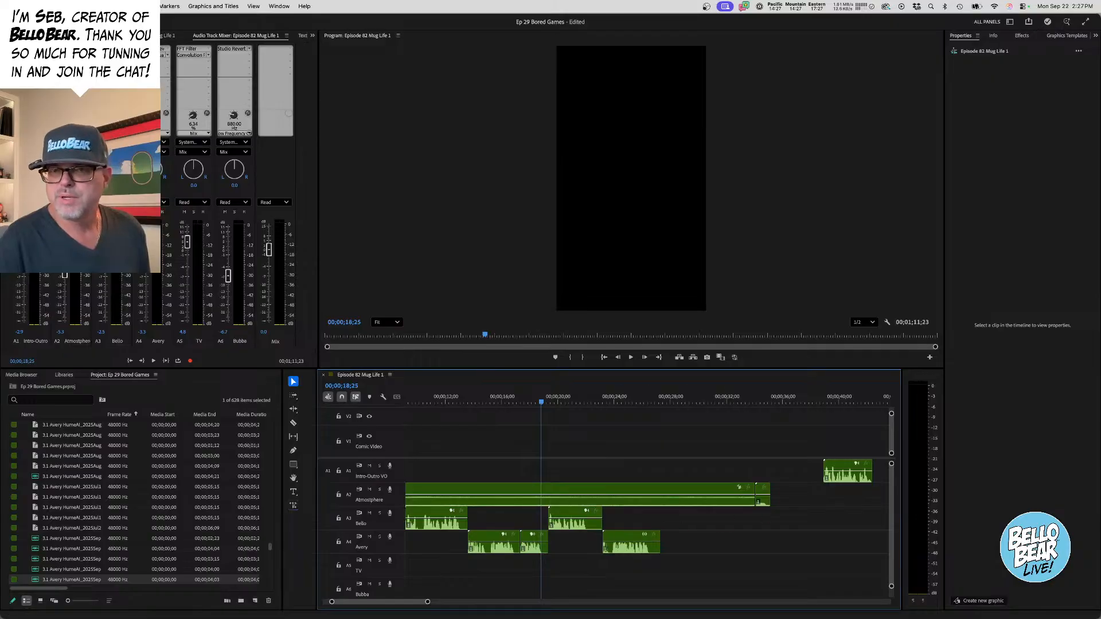
left_click_drag(1100, 523, 659, 528)
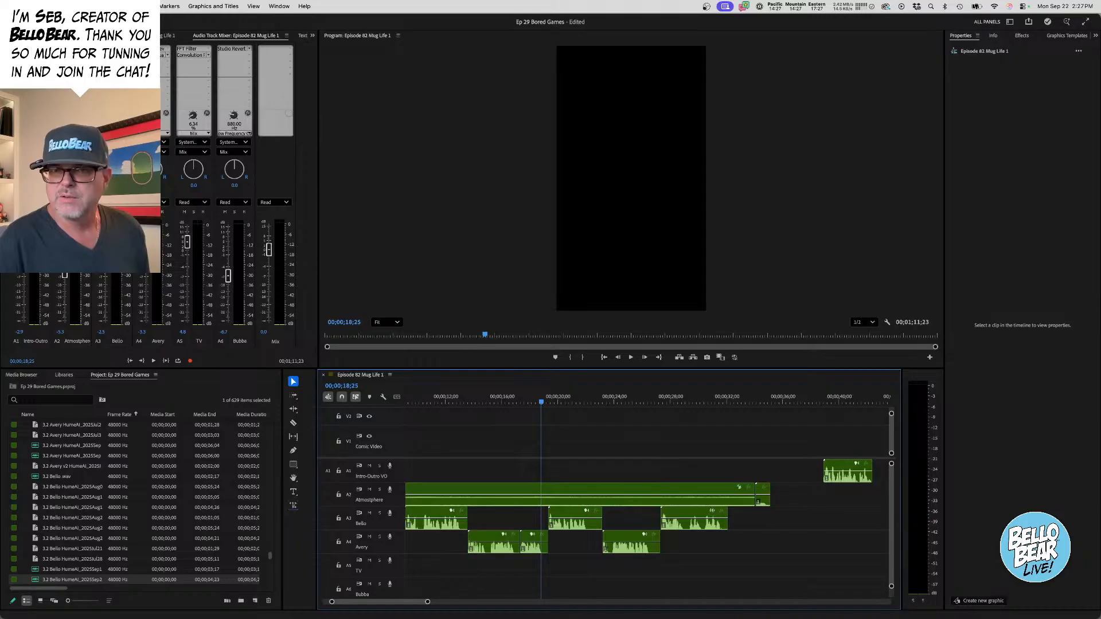
- Add the 4.1 Avery and 4.1.1 Avery recordings to the Avery track and trim the silent end off the 4.1.1 clip
left_click_drag(1100, 542, 698, 542)
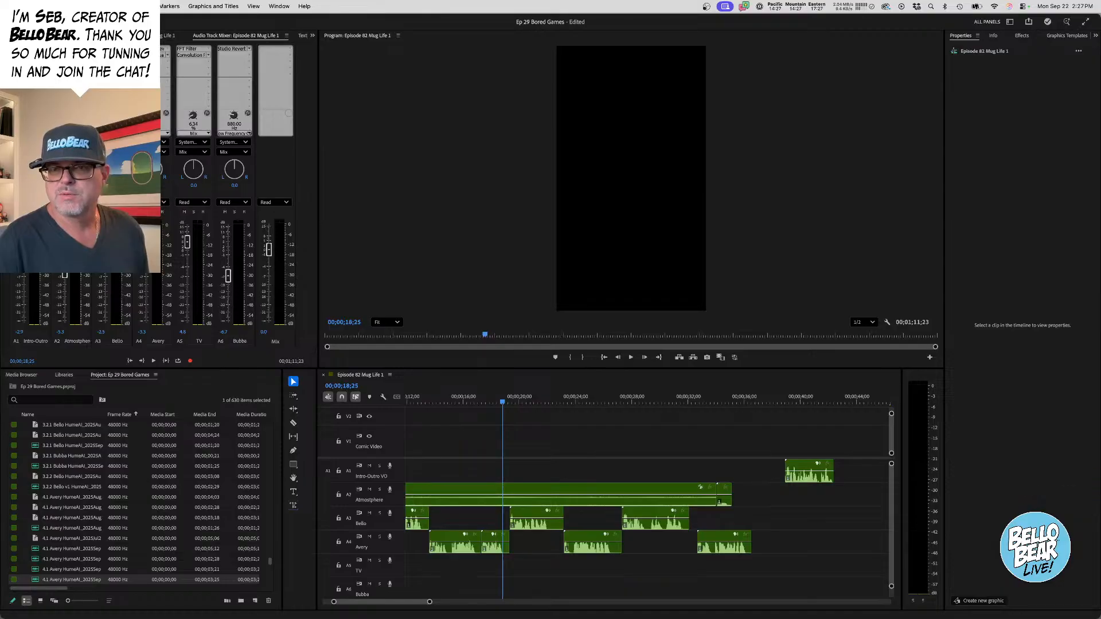
left_click_drag(1100, 476, 751, 548)
scroll(794, 519, "right", 5)
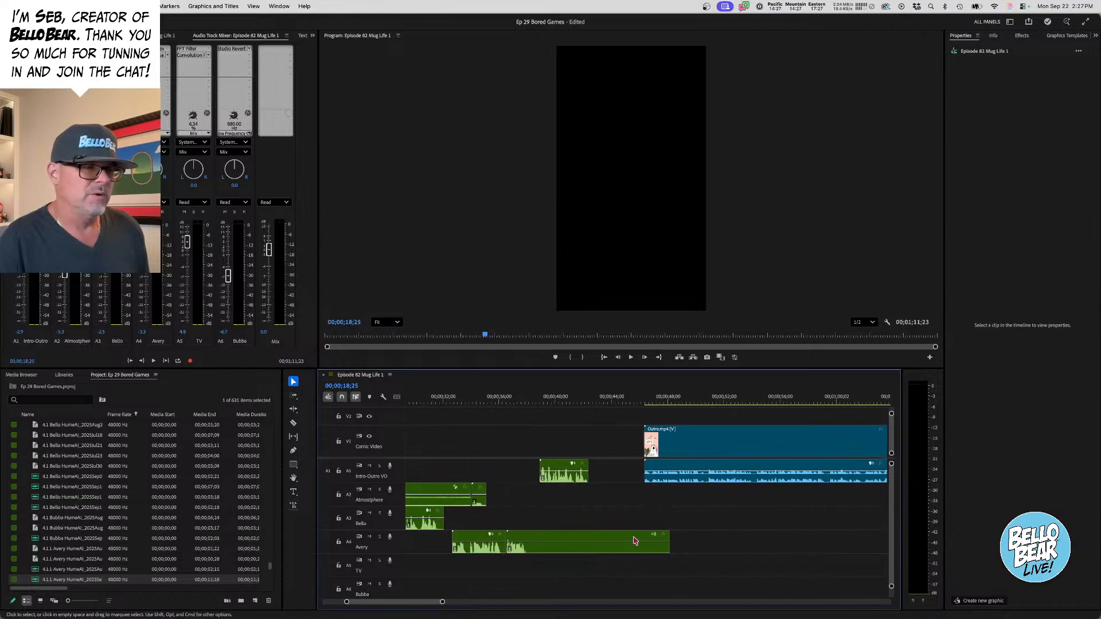
left_click_drag(666, 537, 527, 528)
- Place the 4.2, 4.2.1 and 4.2.2 Bello recordings end to end on the Bello track after Avery's last line
scroll(631, 516, "left", 8)
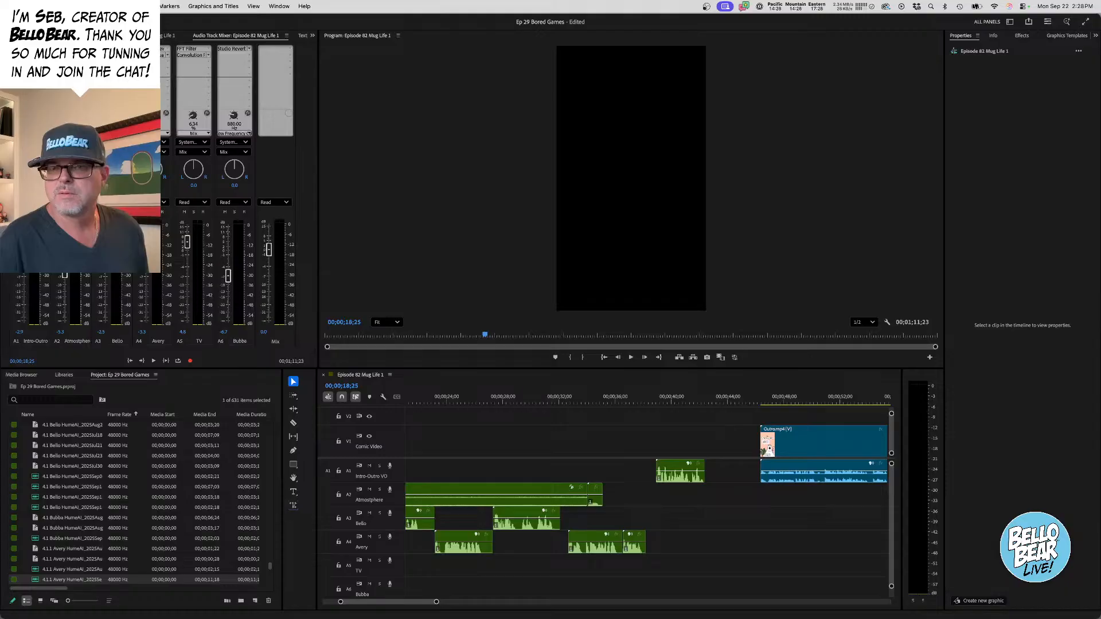
left_click_drag(1100, 519, 651, 519)
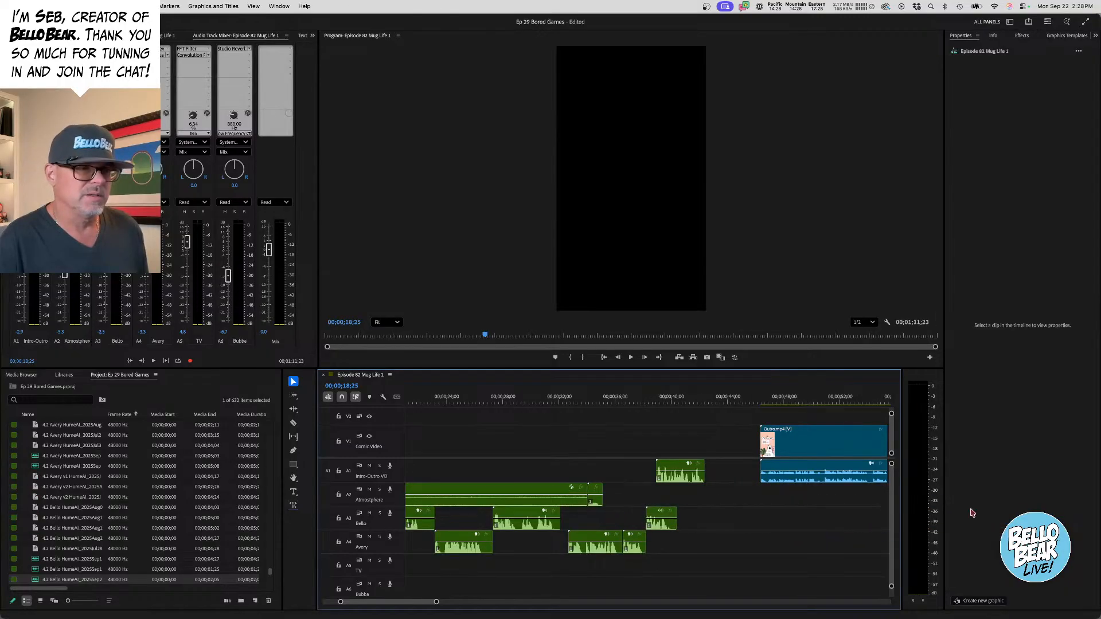
left_click_drag(1100, 519, 676, 519)
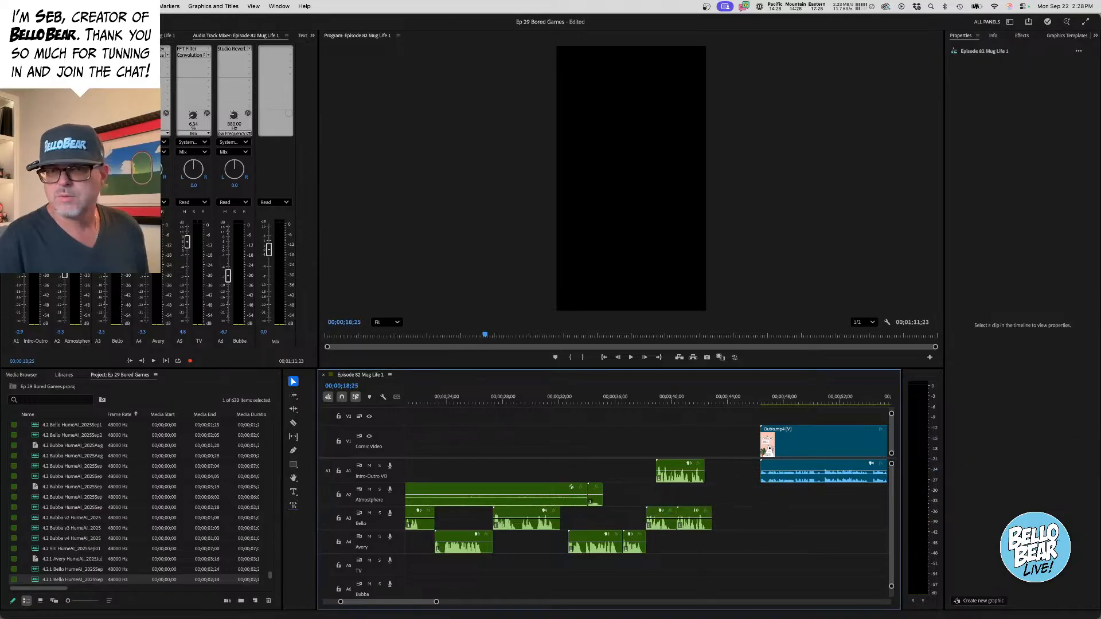
left_click_drag(1100, 519, 720, 523)
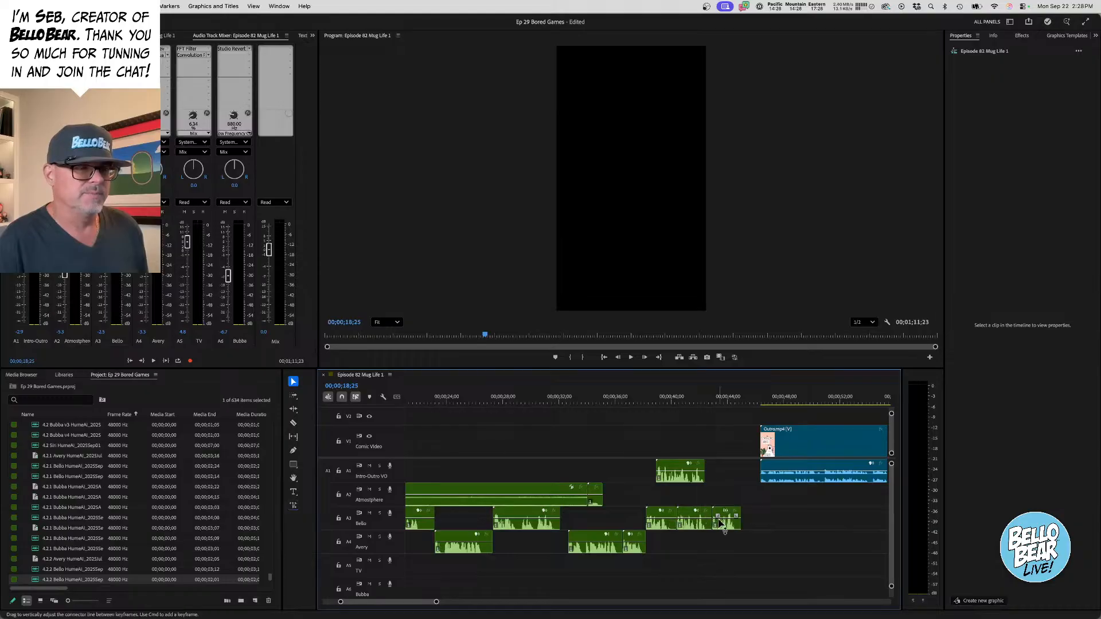
- Delete the leftover voice-over clip before Outro.mp4 from the Intro-Outro VO track
left_click(682, 469)
key("Delete")
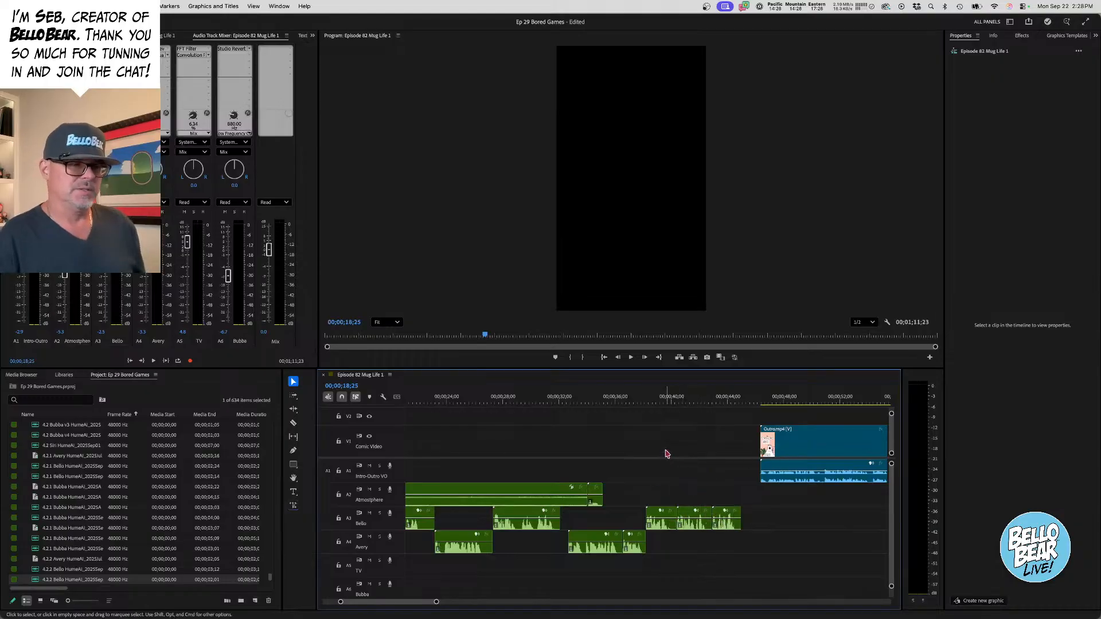
scroll(668, 453, "right", 3)
scroll(688, 443, "right", 1)
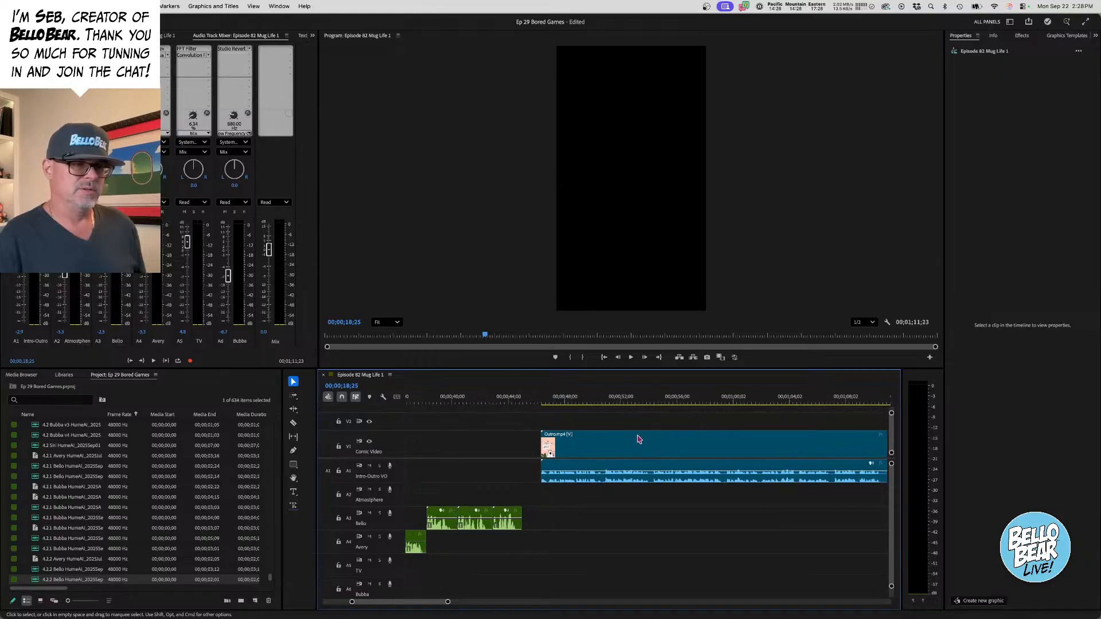
- Move Outro.mp4 later in the timeline and add the 0.2 Outro Hume recording to the Intro-Outro VO track before it
left_click_drag(549, 450, 716, 453)
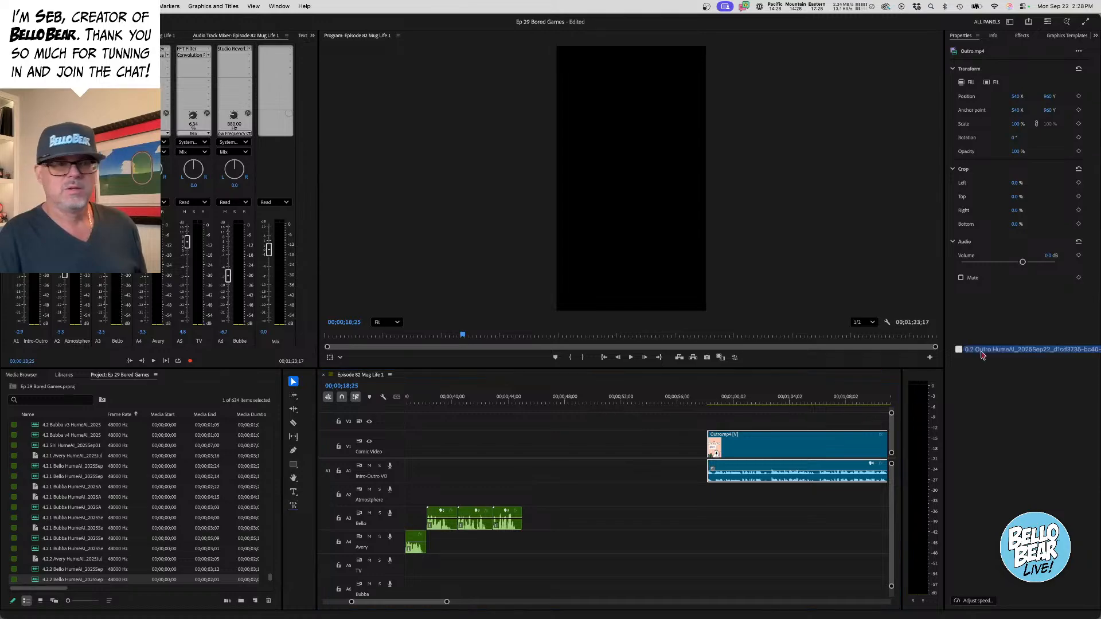
left_click_drag(974, 357, 652, 483)
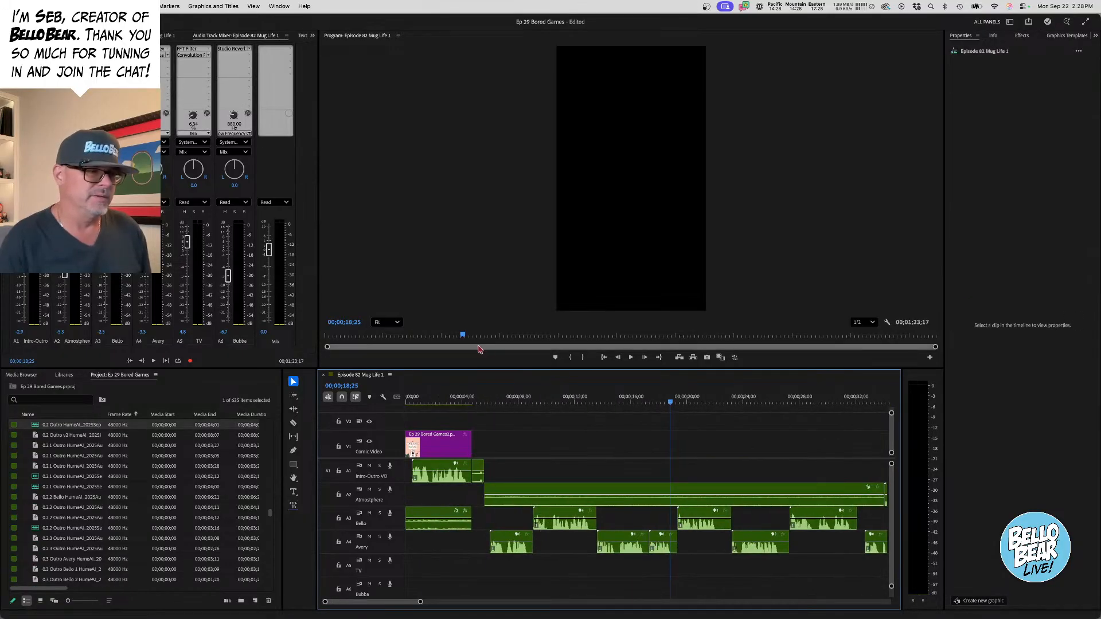
- Play the opening dialogue and shift the 2.1 Avery clip slightly earlier so it just overlaps the end of the 1.2 Bello line
left_click(486, 402)
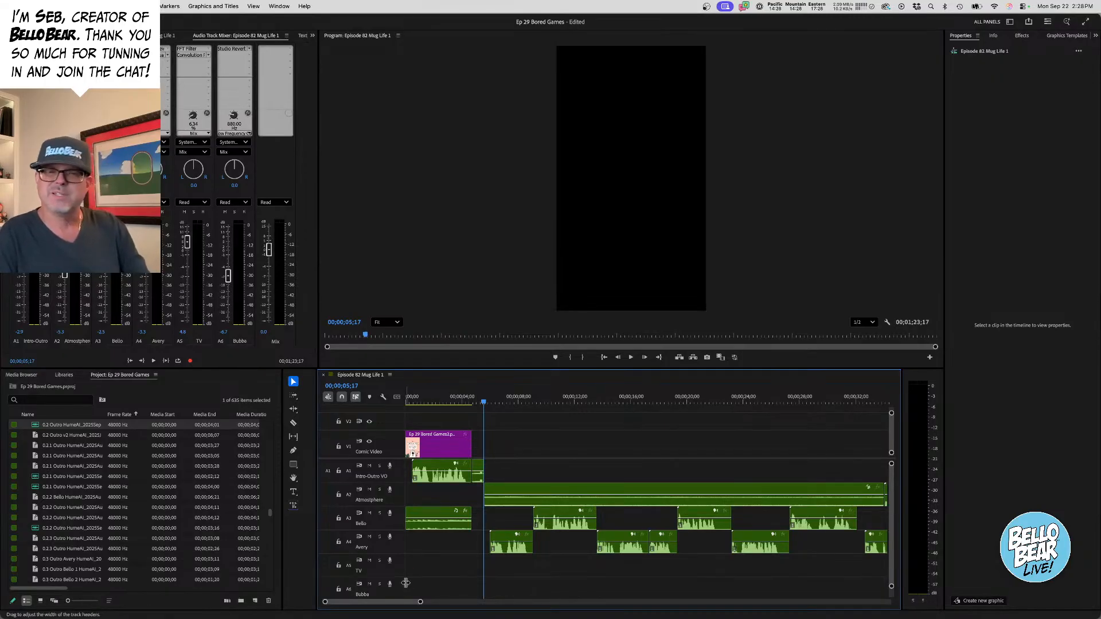
mouse_move(420, 602)
left_mouse_down()
mouse_move(431, 603)
mouse_move(404, 609)
left_mouse_up()
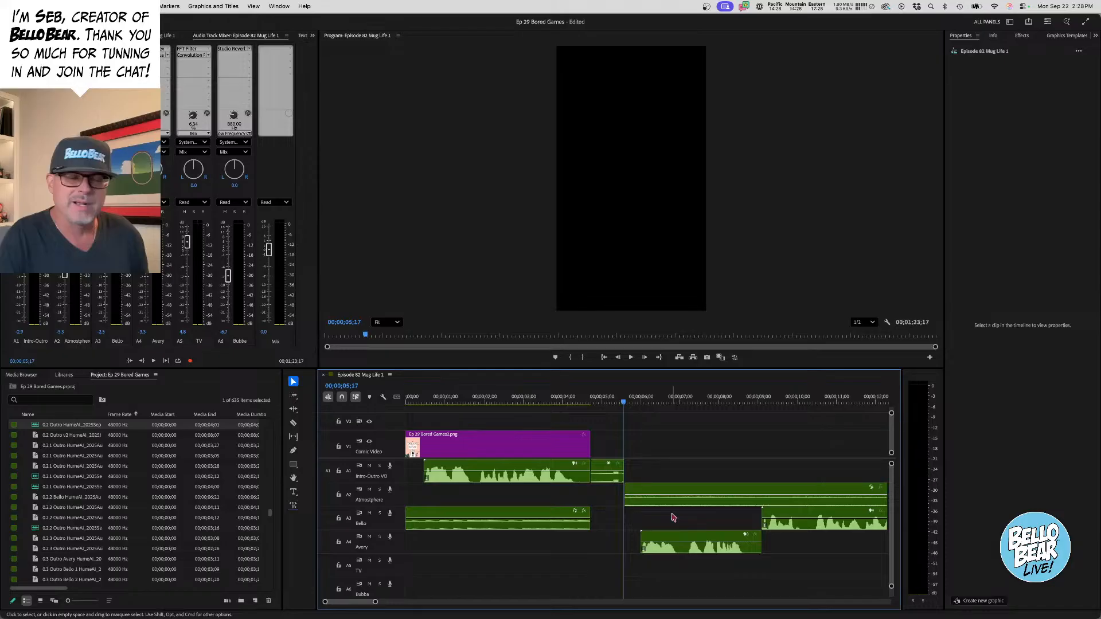
key("space")
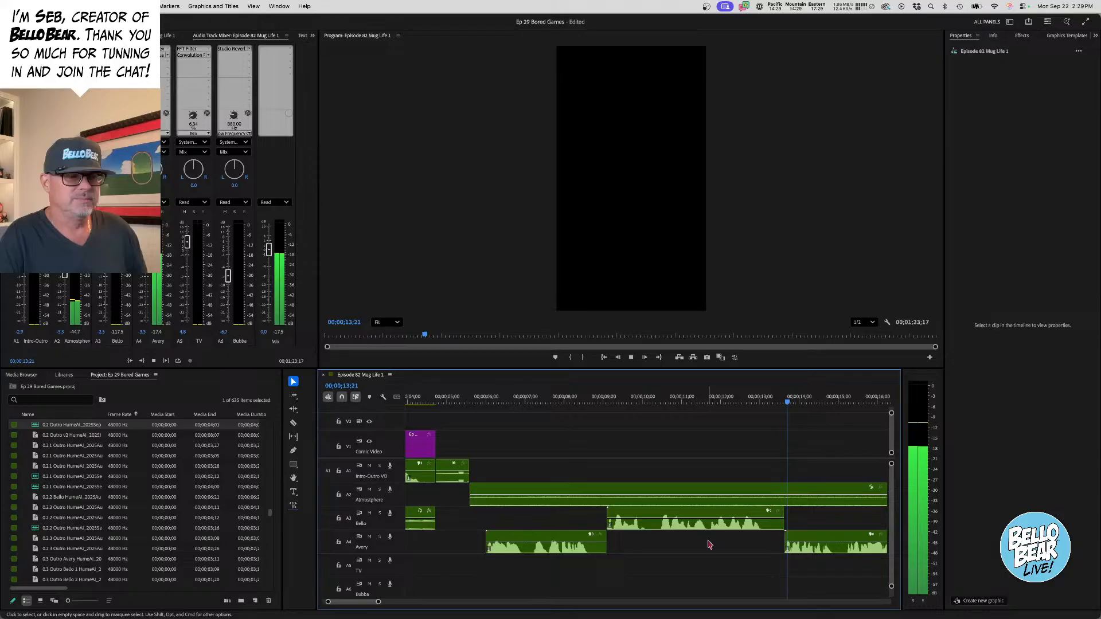
key("space")
scroll(710, 544, "right", 4)
left_click_drag(666, 538, 652, 539)
left_click(510, 400)
key("space")
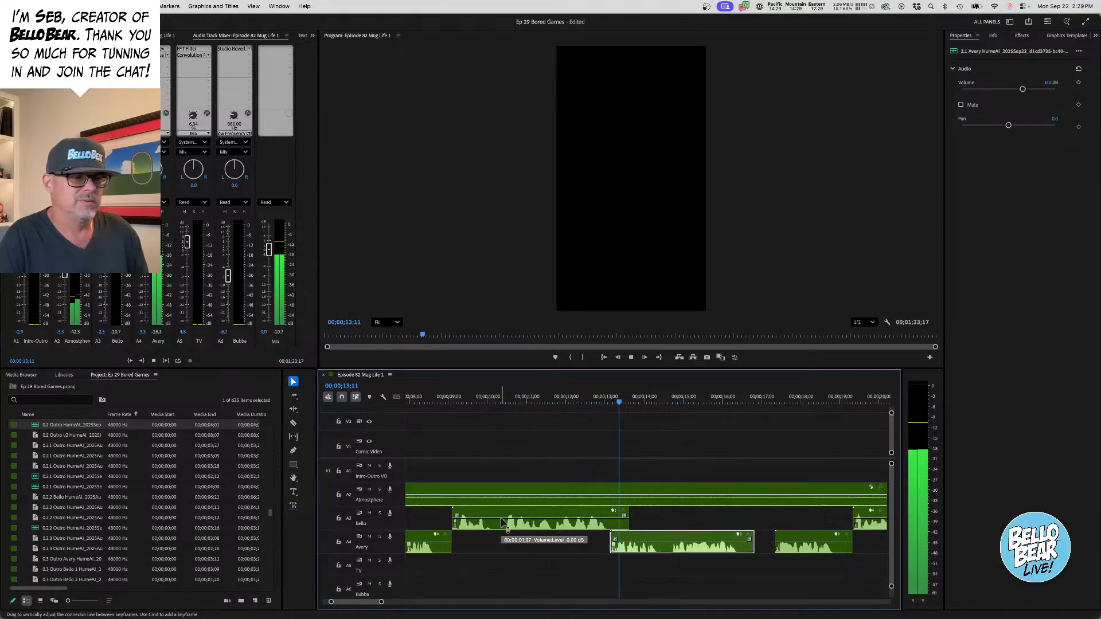
key("space")
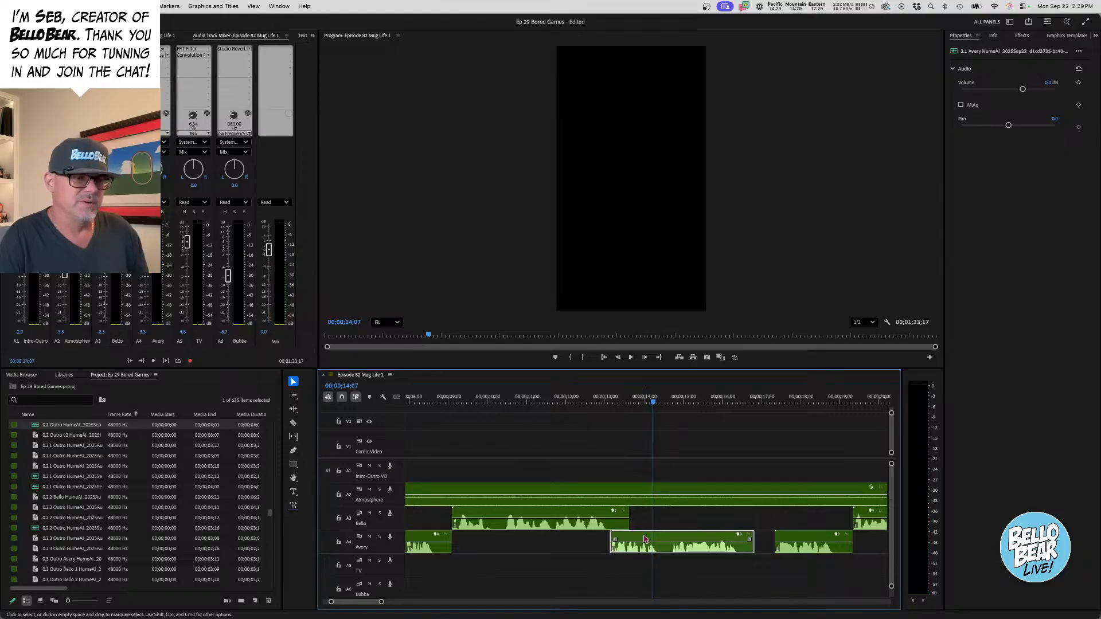
left_click_drag(644, 539, 654, 540)
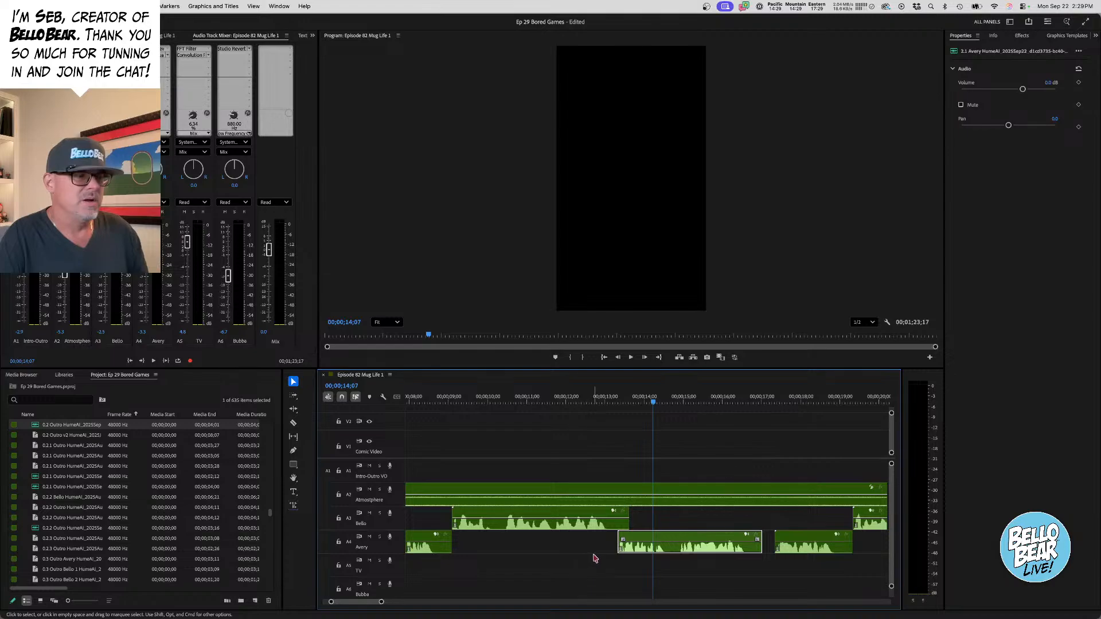
- Replay Avery's first line, shift the 1.2 Bello clip slightly earlier and trim the first Avery clip's end to meet it
scroll(594, 558, "left", 3)
left_click(467, 401)
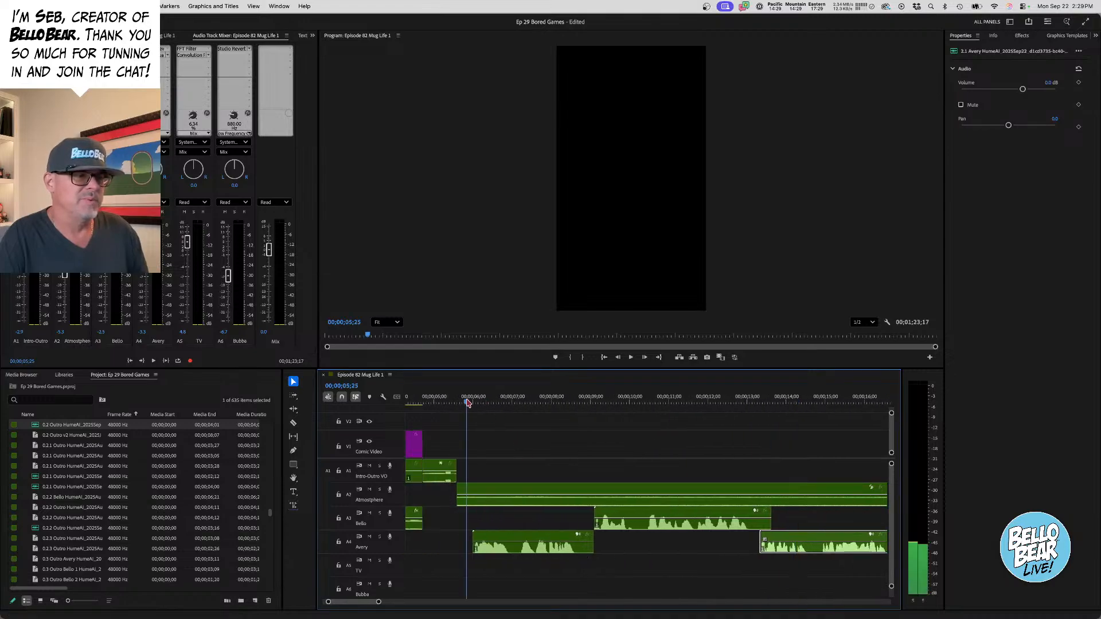
key("space")
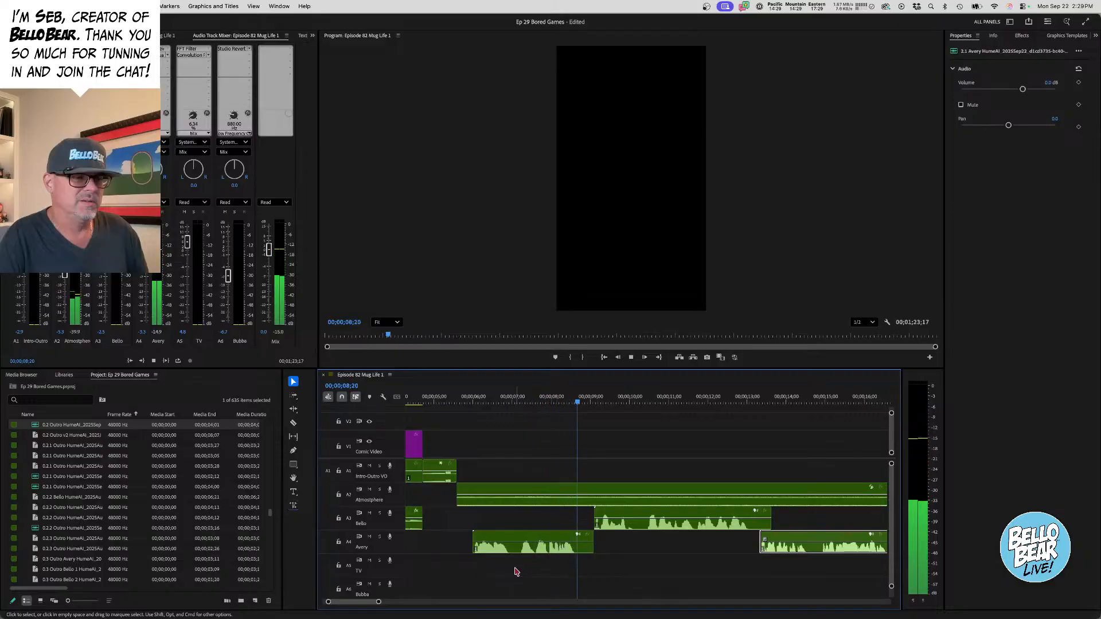
key("space")
left_click(659, 523)
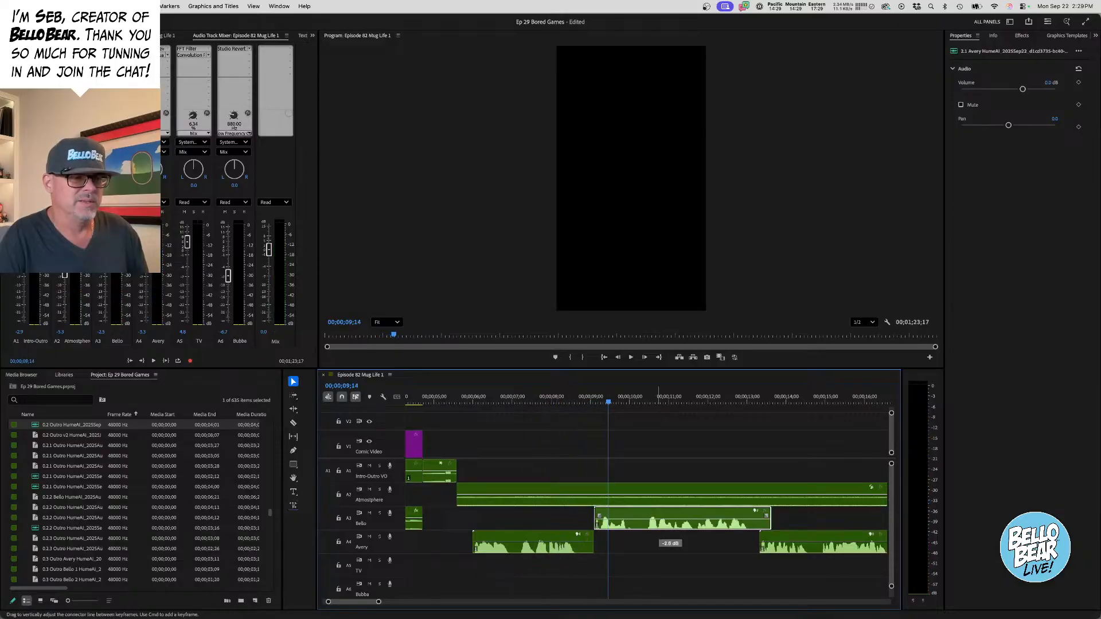
left_click(677, 515)
left_click_drag(687, 518, 685, 517)
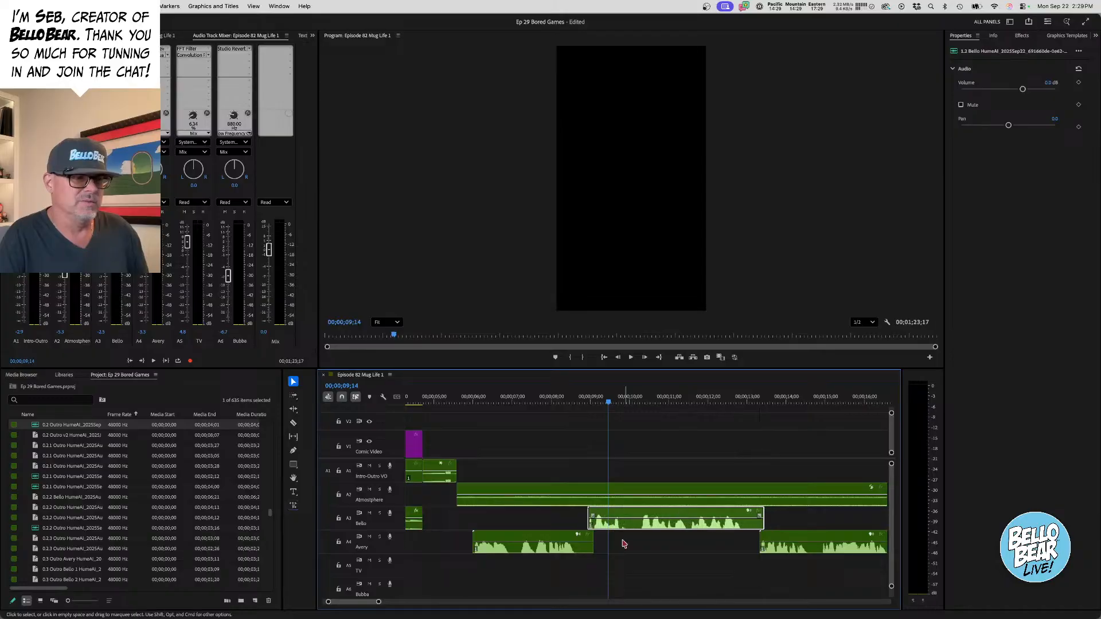
- Trim the silent end off the 1.2 Bello clip and move the 2.1 Avery clip up against it
left_click(519, 404)
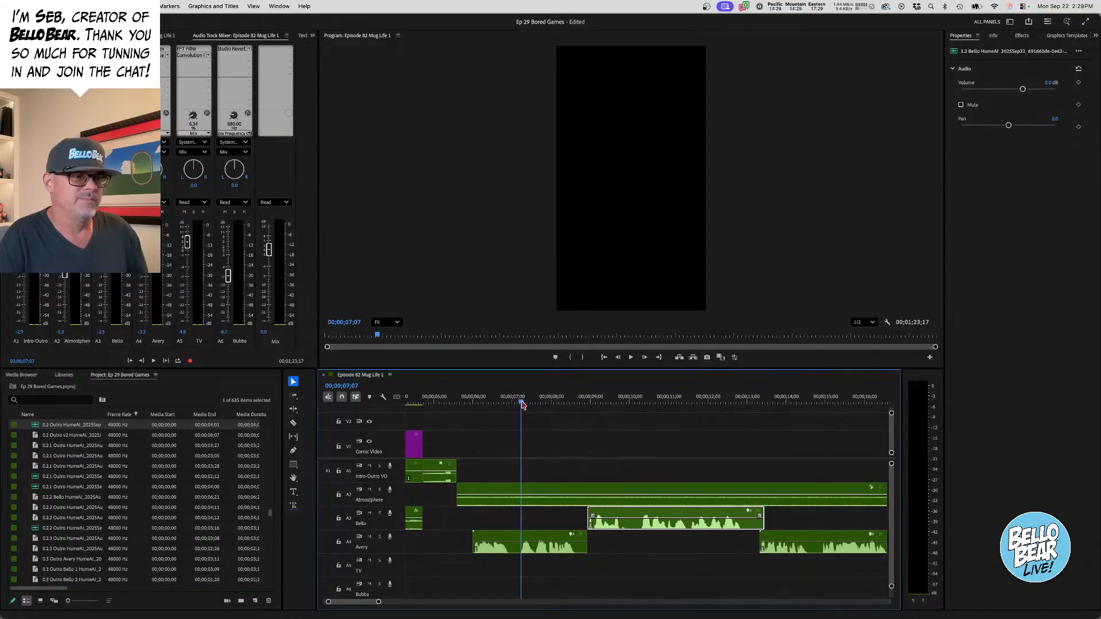
key("space")
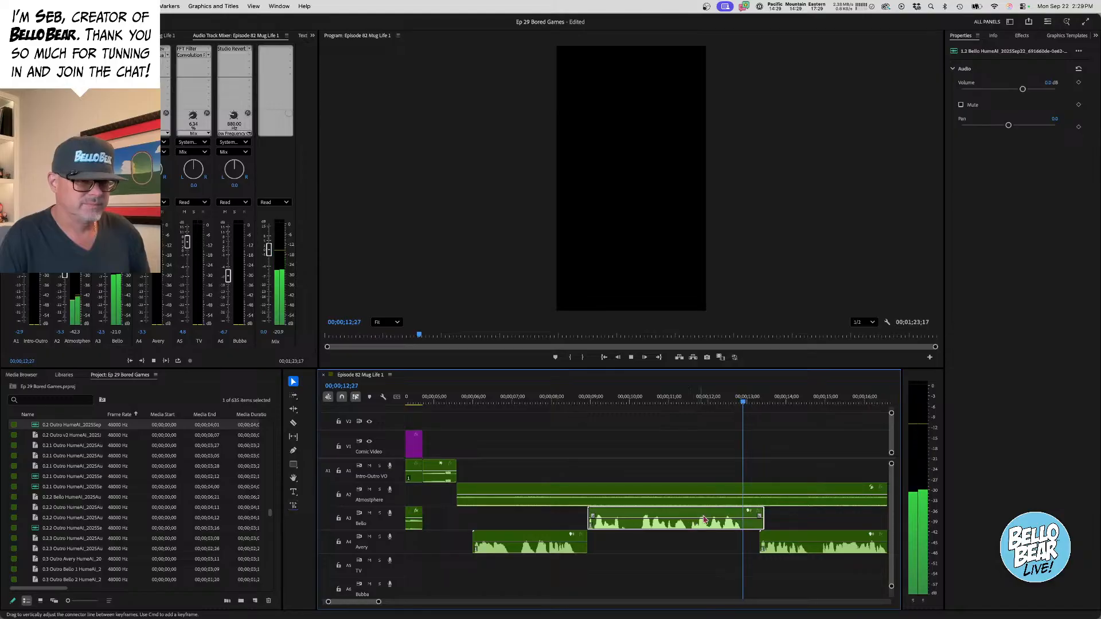
key("space")
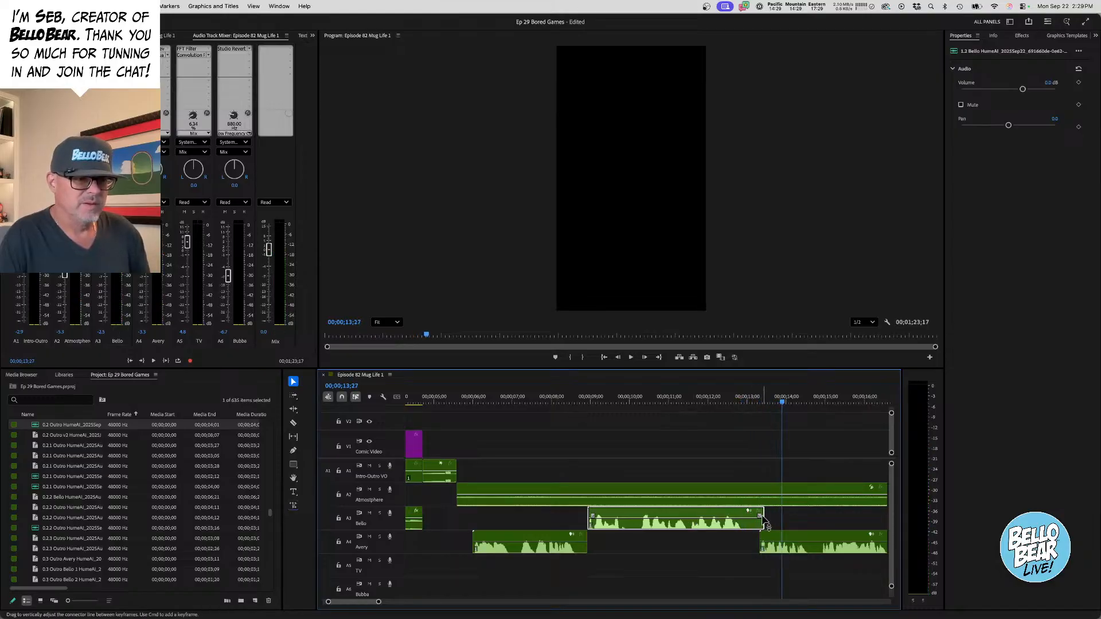
left_click_drag(761, 518, 745, 514)
left_click_drag(789, 536, 778, 535)
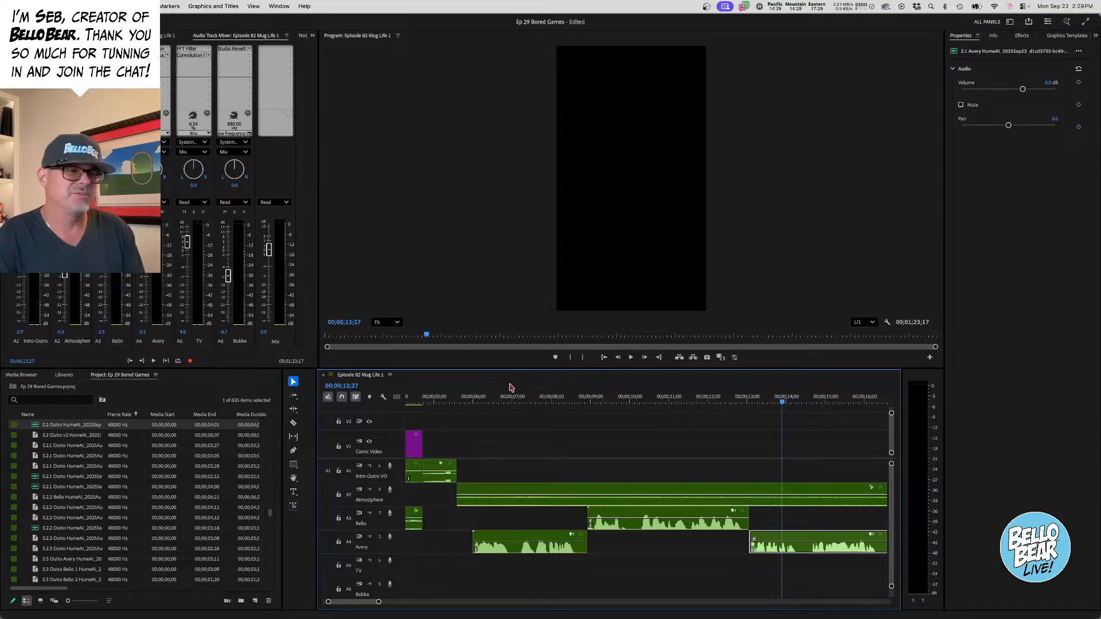
- Play the dialogue from Avery's first line and close the gap between the 2.1 Avery and 2.1.1 Avery clips
left_click(470, 403)
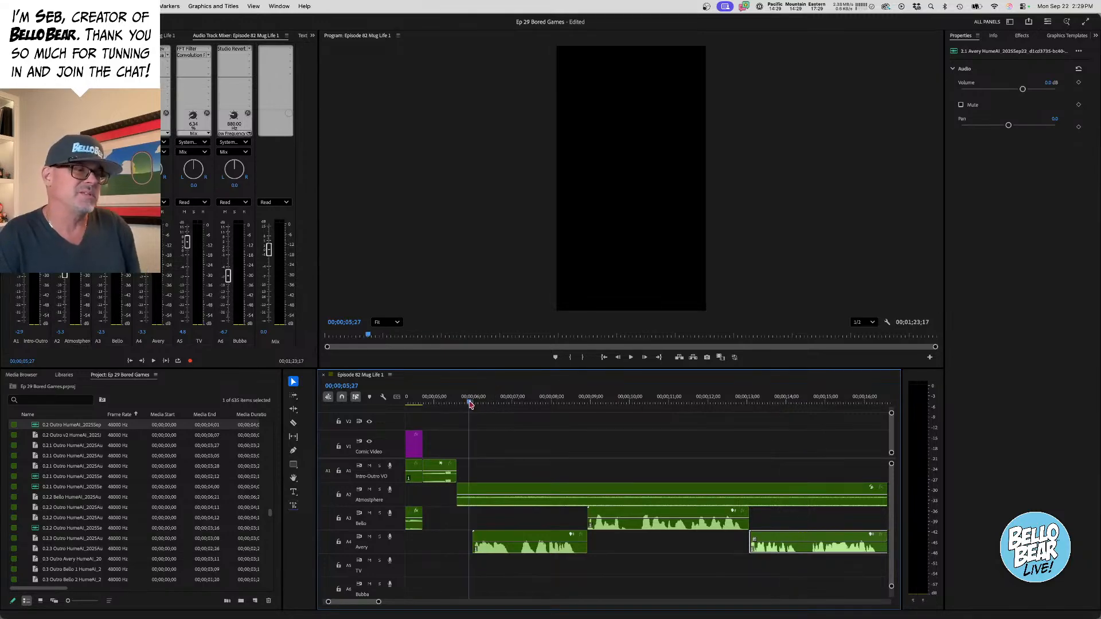
left_click(465, 403)
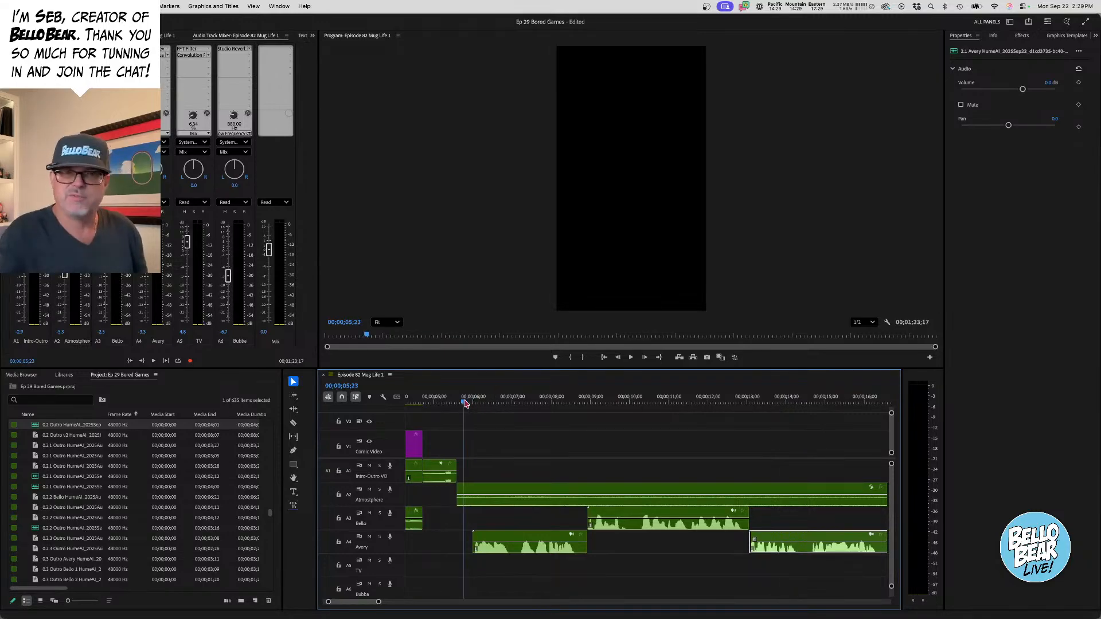
key("space")
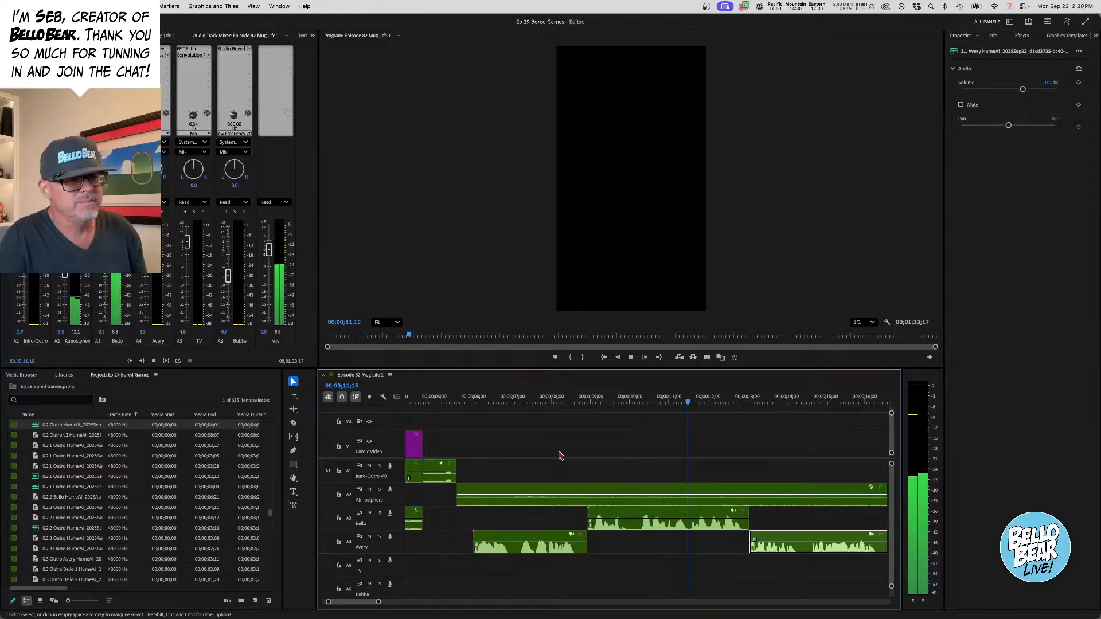
scroll(562, 454, "down", 5)
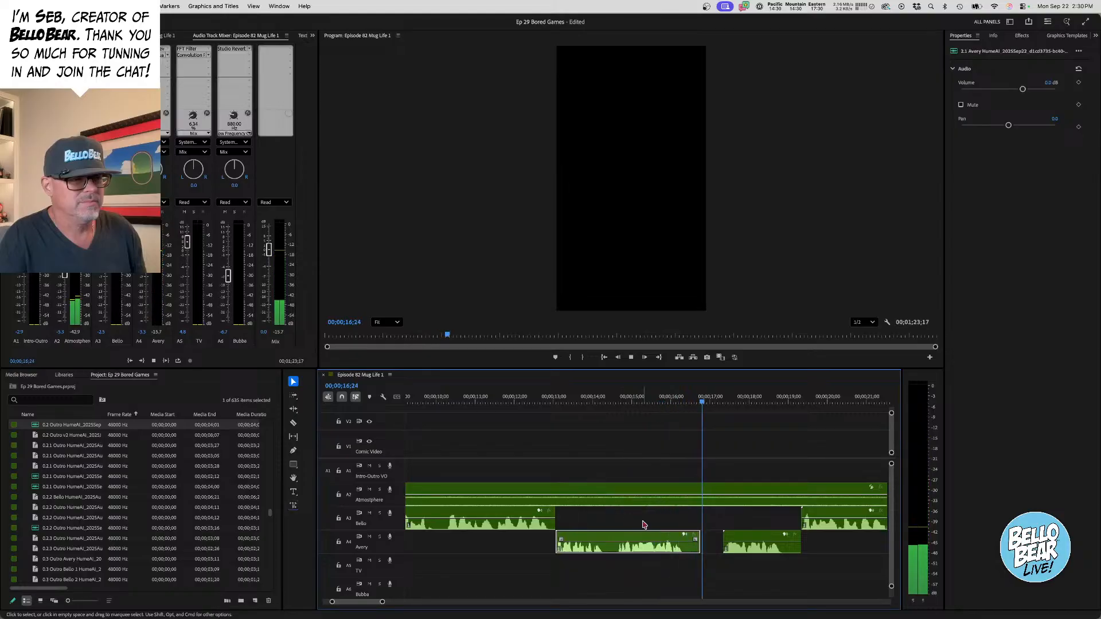
key("space")
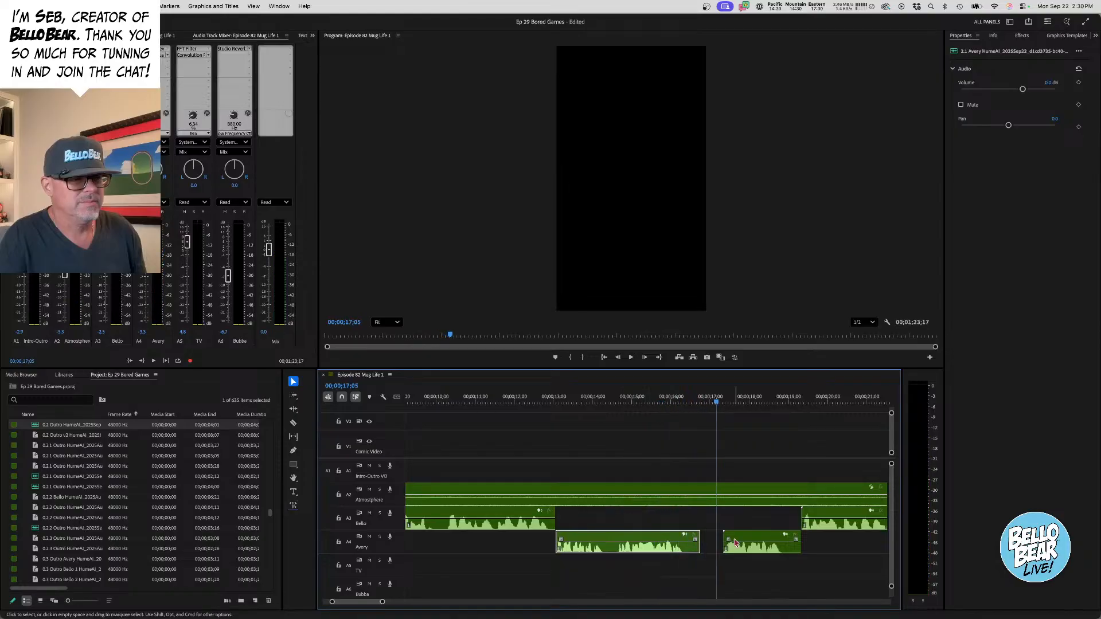
left_click_drag(735, 543, 712, 542)
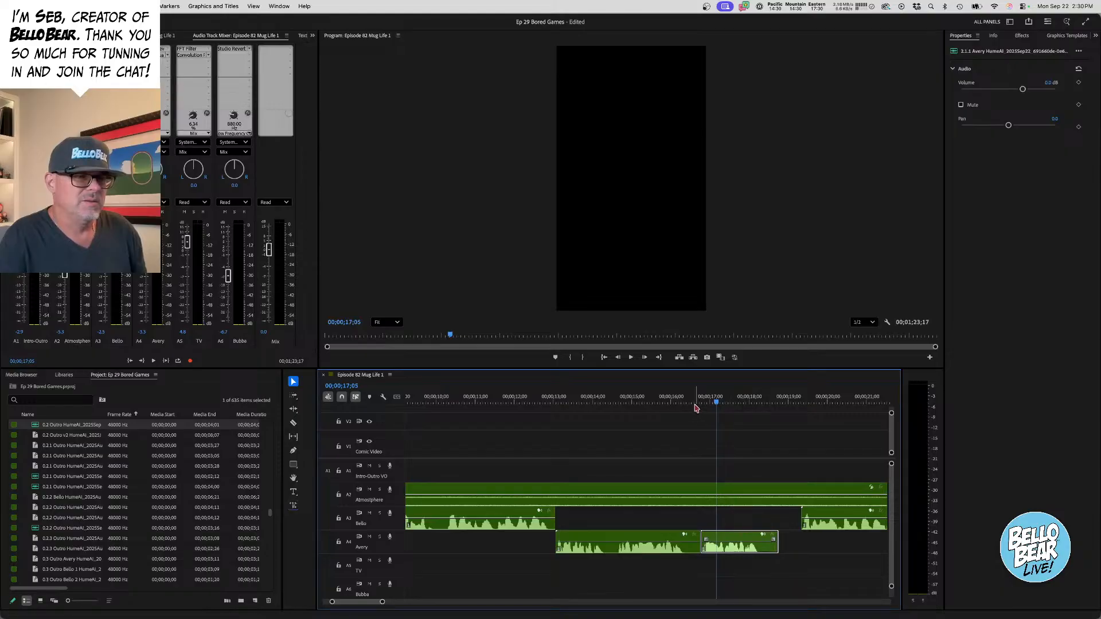
key("space")
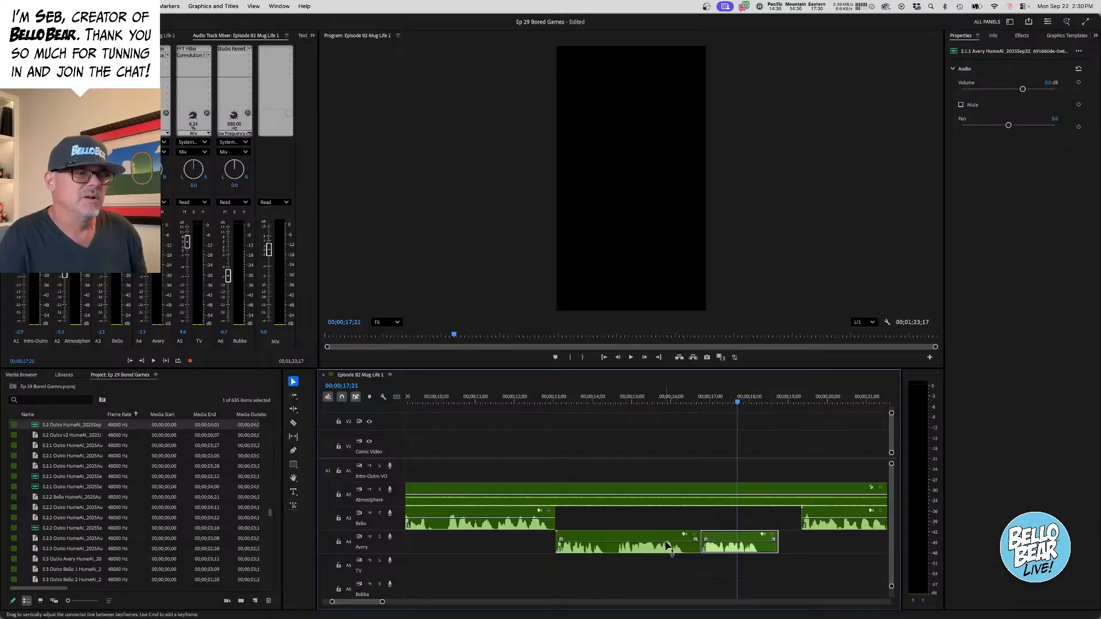
- Split the 2.1 Avery clip at the pause between its two phrases, shorten the pause and pull the 2.1.1 Avery clip up behind it
left_click(293, 422)
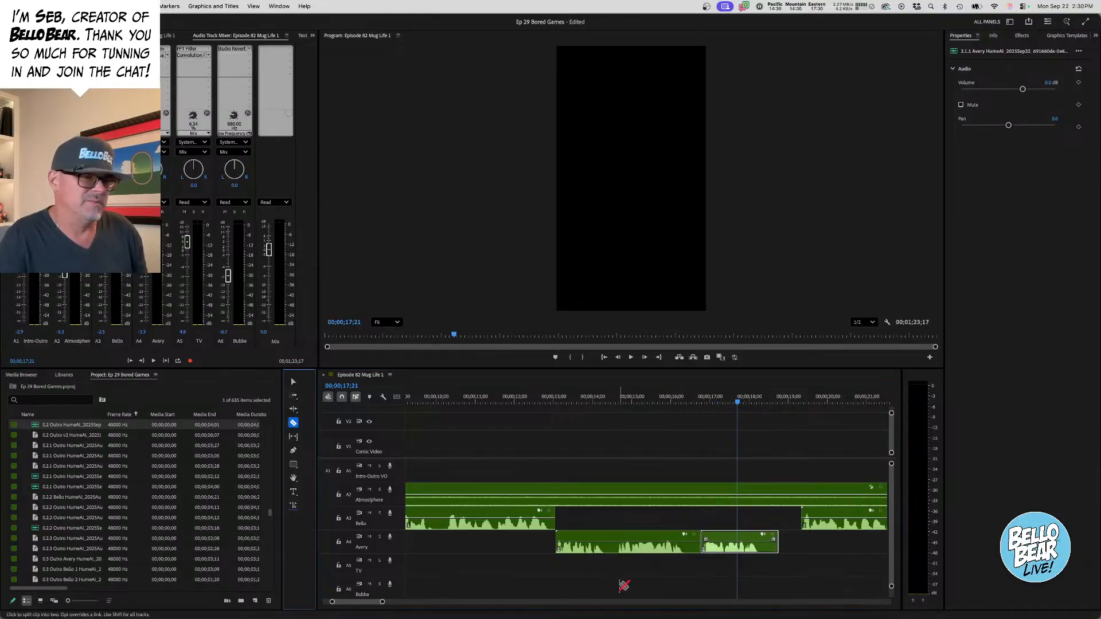
left_click(619, 541, "shift")
key("v")
left_click_drag(658, 541, 709, 539)
- Play back the split Avery line and move the 2.1.1 Avery clip slightly later to leave a short pause before it
left_click(529, 401)
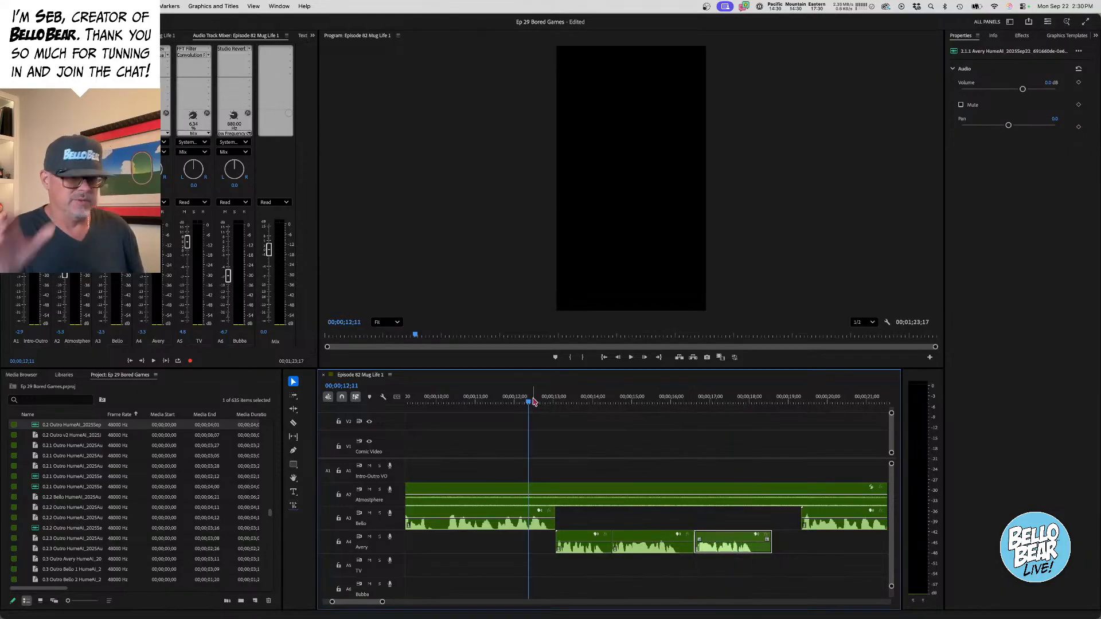
key("space")
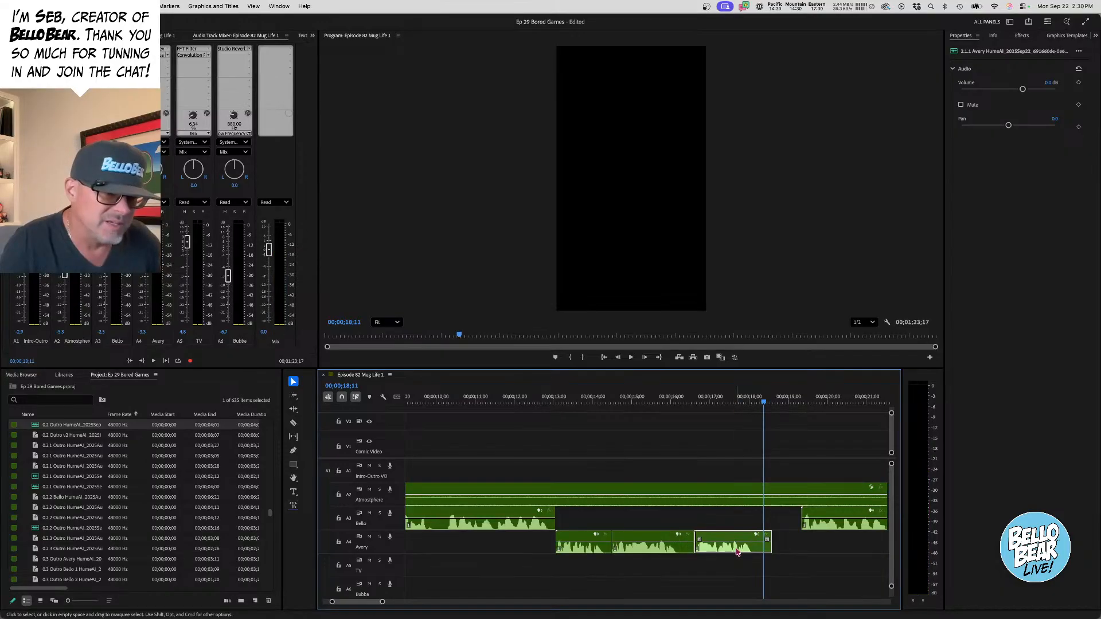
left_click_drag(723, 538, 739, 537)
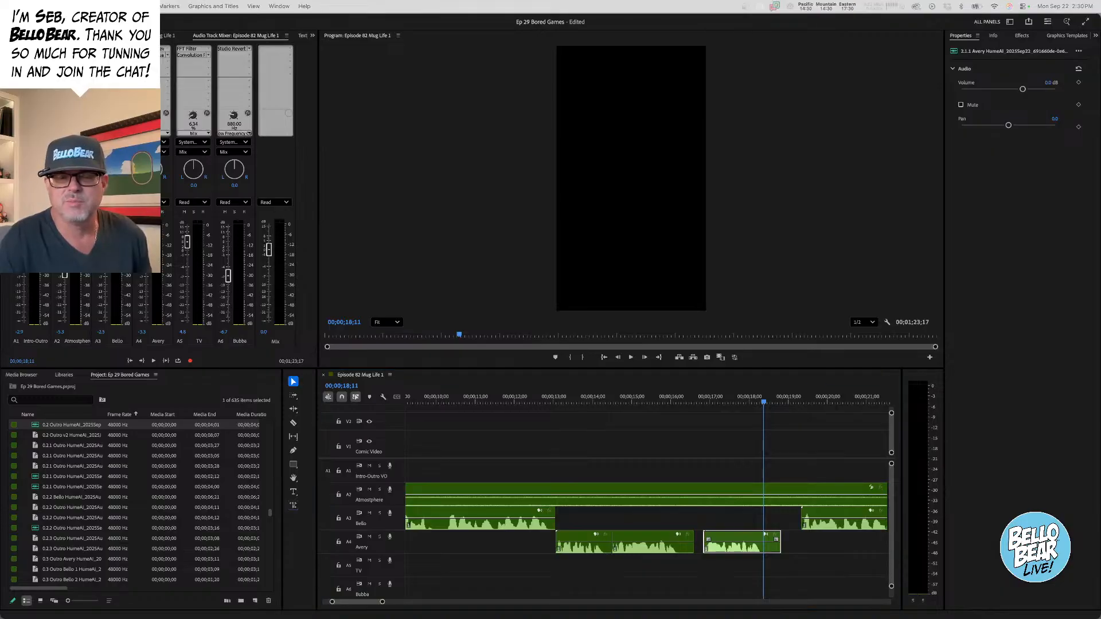
left_click(569, 400)
key("space")
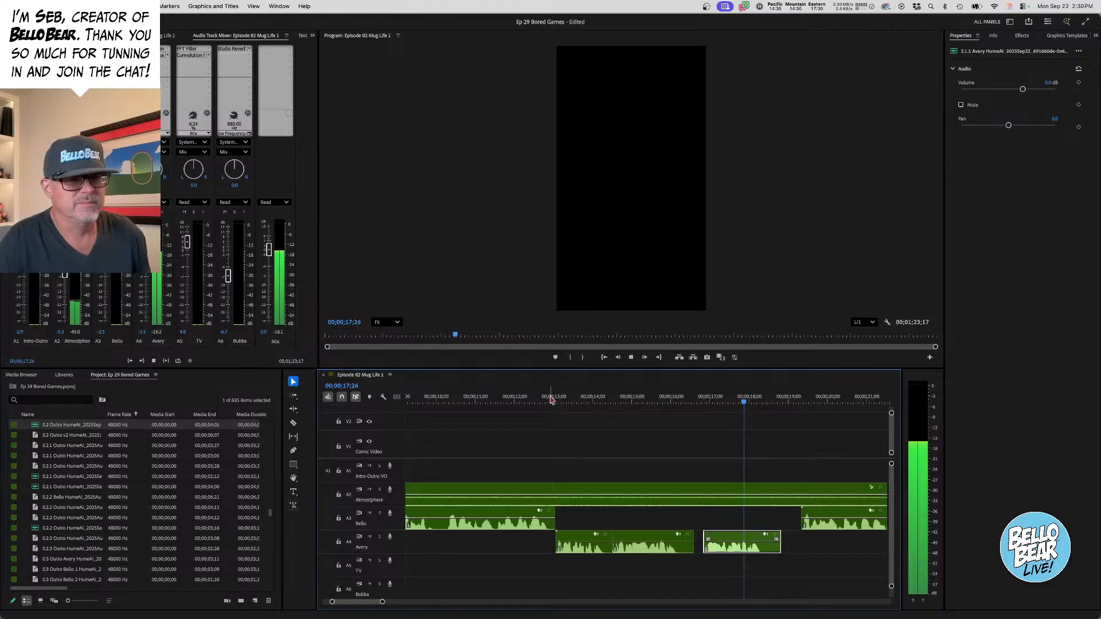
key("space")
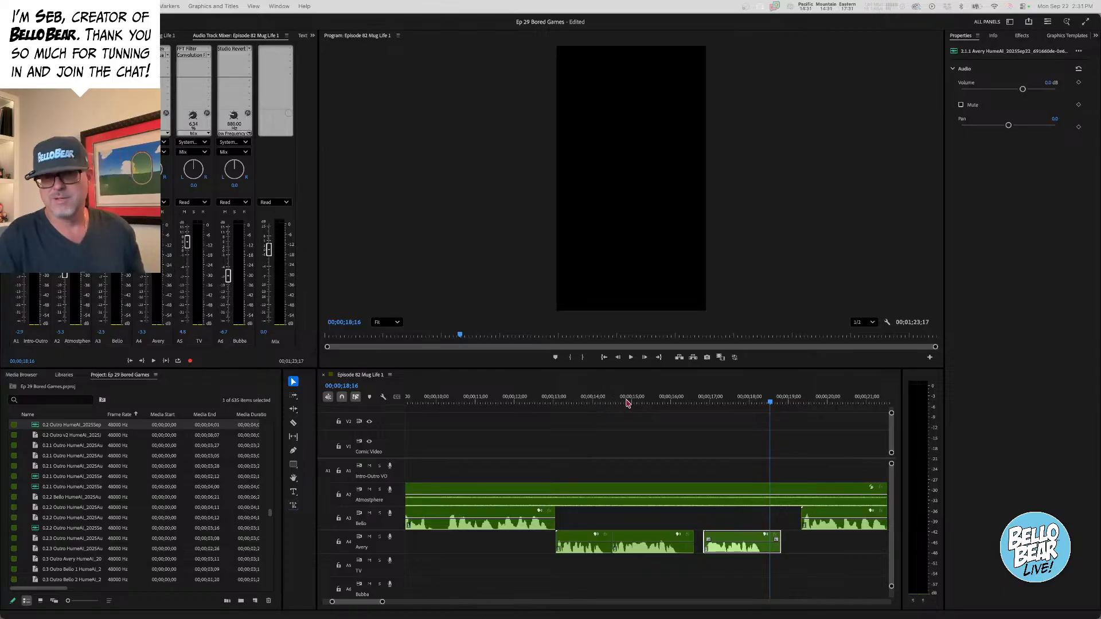
- Trim the silent end off the 2.1.1 Avery clip, move the 2.2 Bello clip up against it and play the transition
scroll(711, 415, "right", 5)
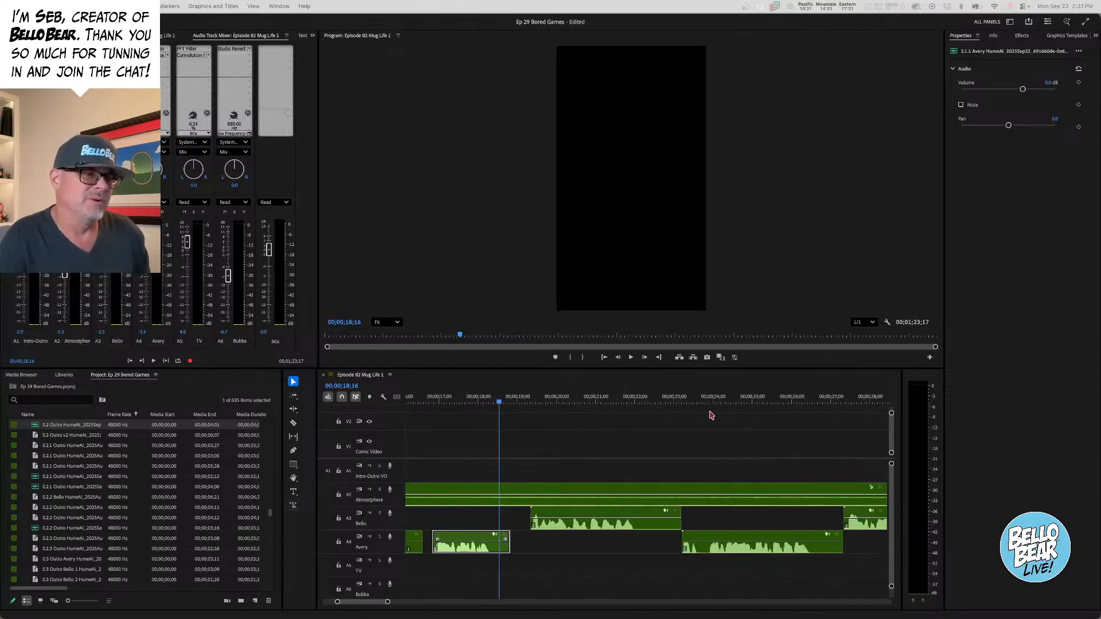
scroll(710, 419, "left", 3)
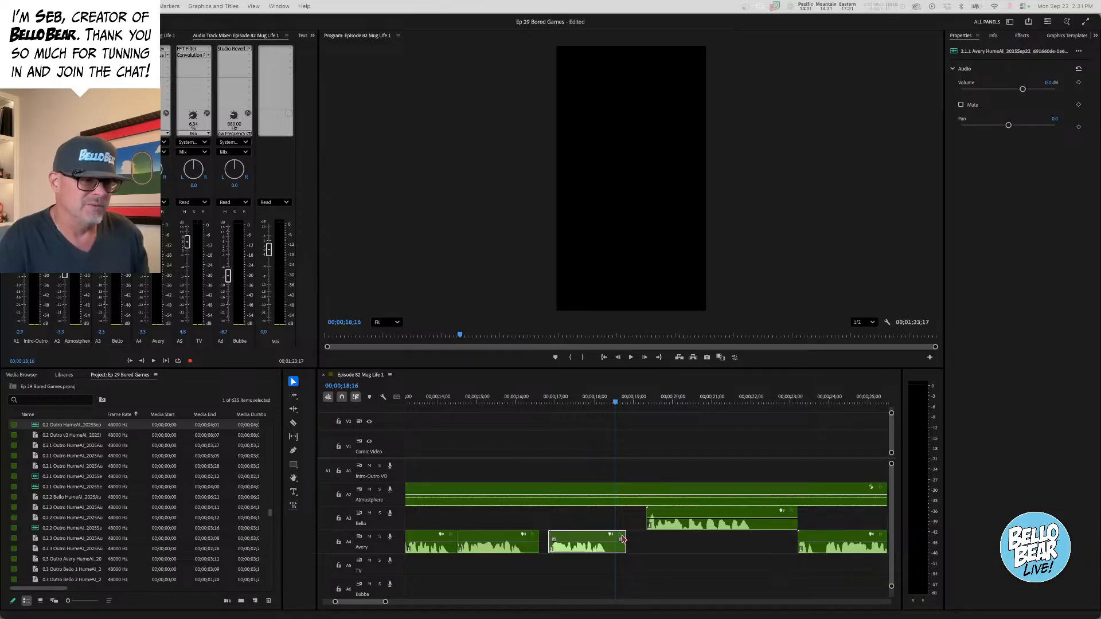
left_click_drag(623, 539, 609, 539)
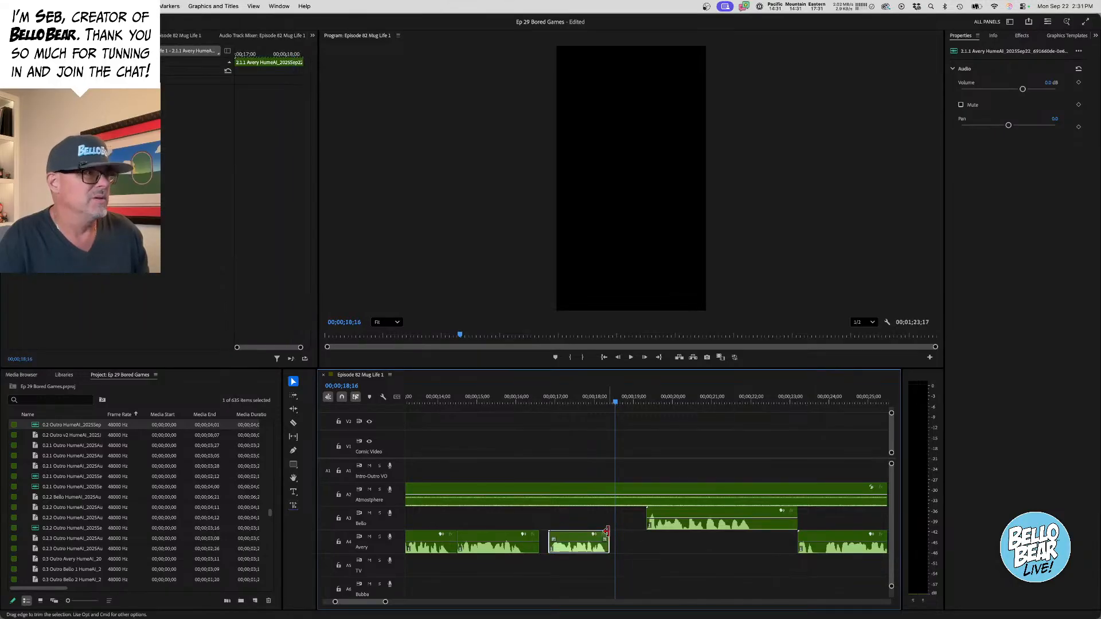
left_click_drag(699, 523, 663, 523)
key("space")
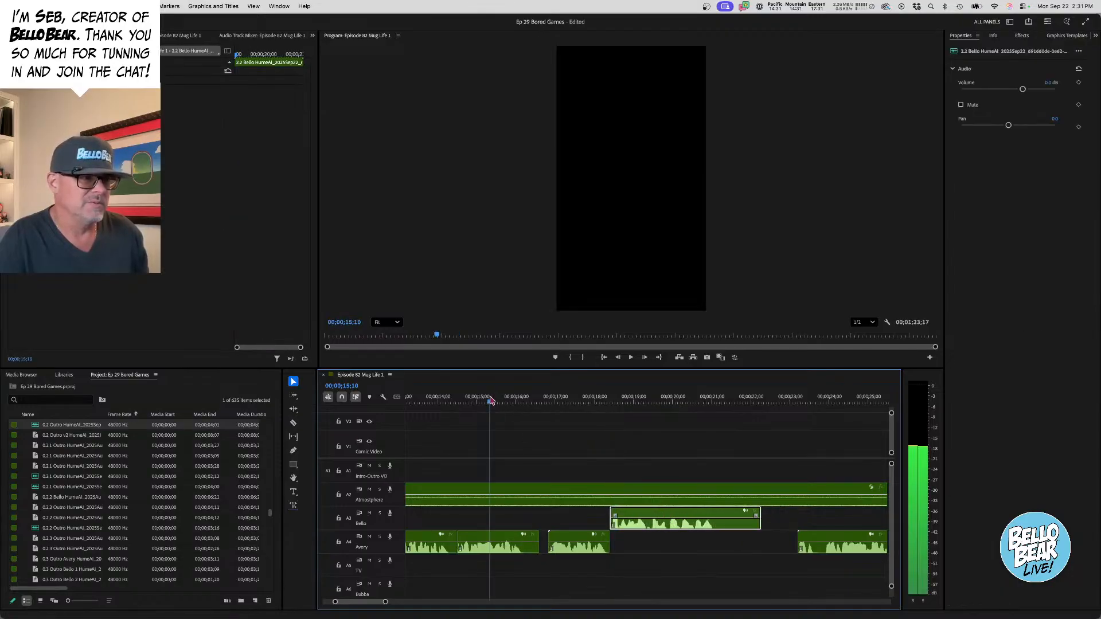
left_click(492, 397)
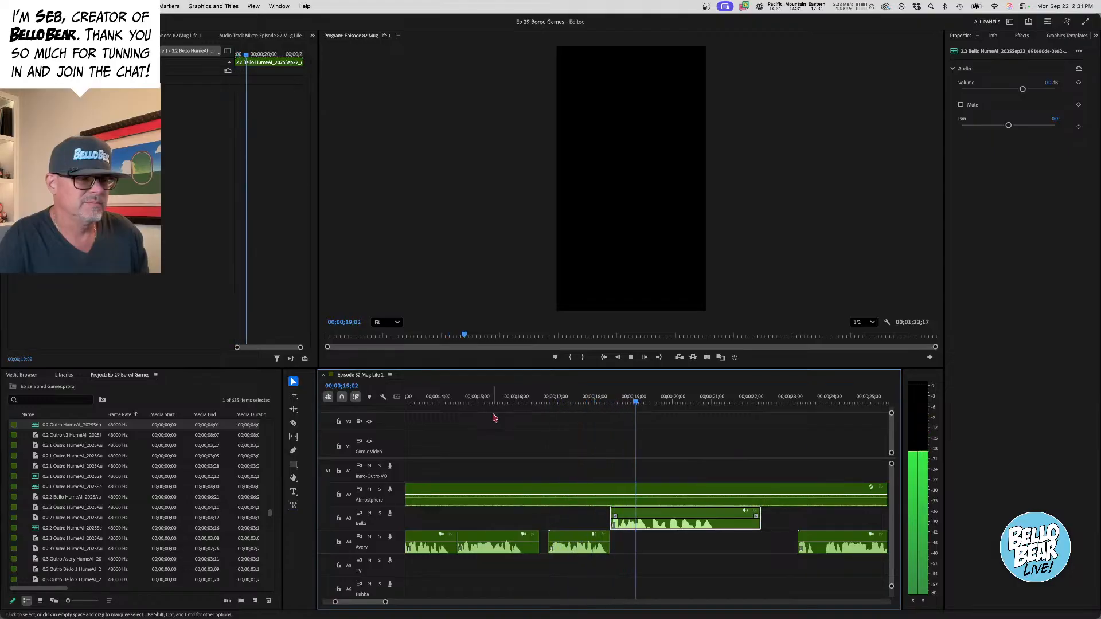
key("space")
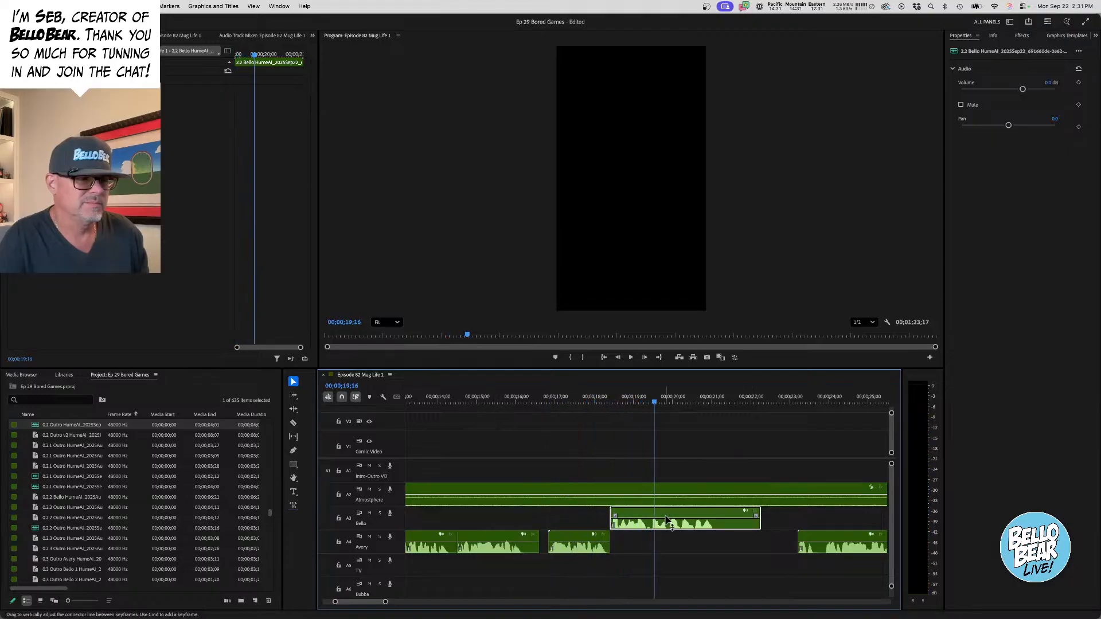
- Move the 2.2 Bello clip slightly later to leave a short pause after the 2.1.1 Avery clip
left_click_drag(667, 520, 657, 517)
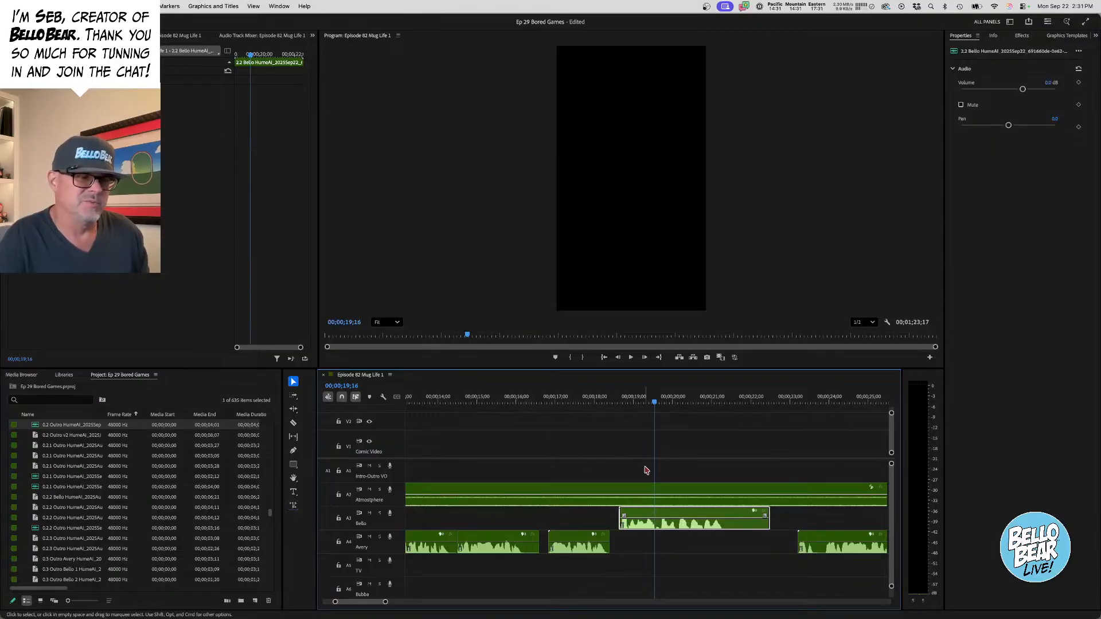
- Adjust the audio gain of both parts of the split 2.1 Avery line
scroll(561, 552, "left", 3)
scroll(560, 552, "left", 2)
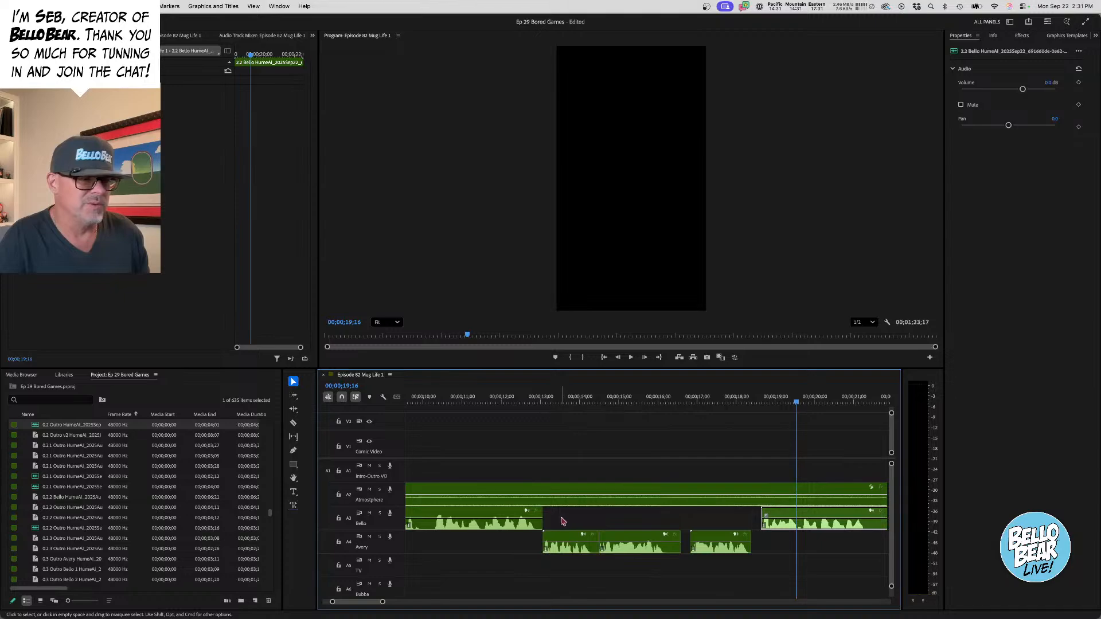
left_click(635, 537)
left_click(640, 504)
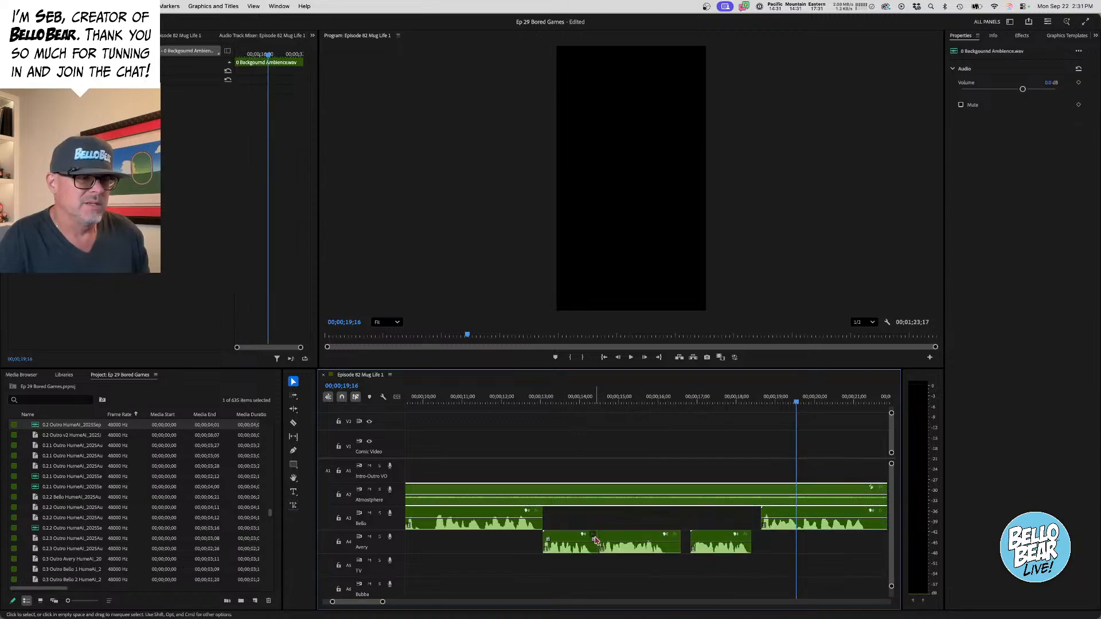
left_click(593, 545)
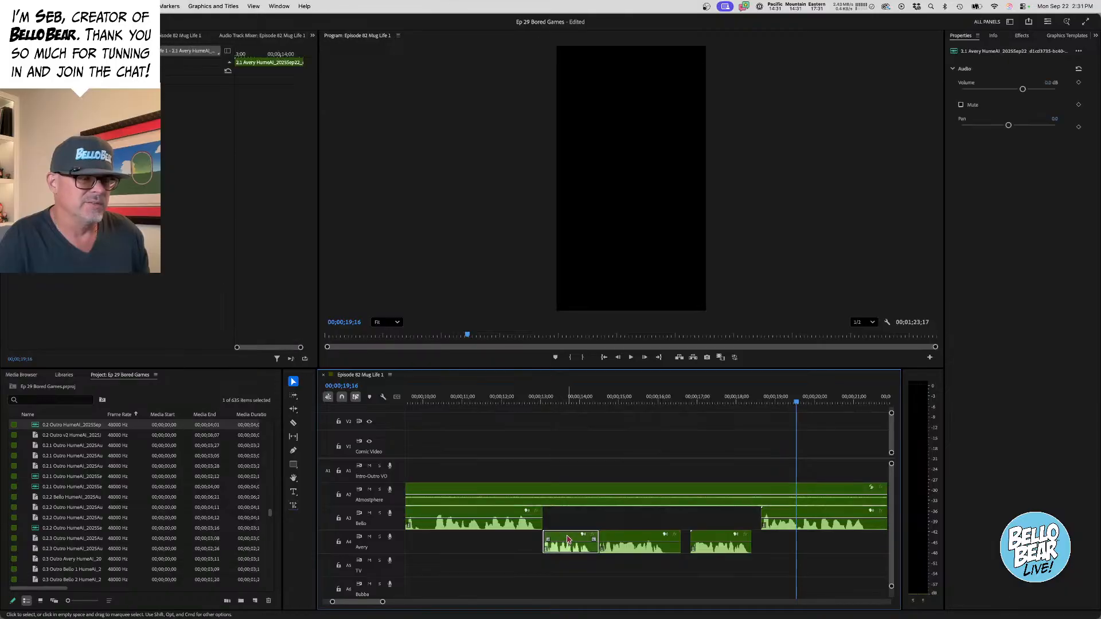
right_click(566, 539)
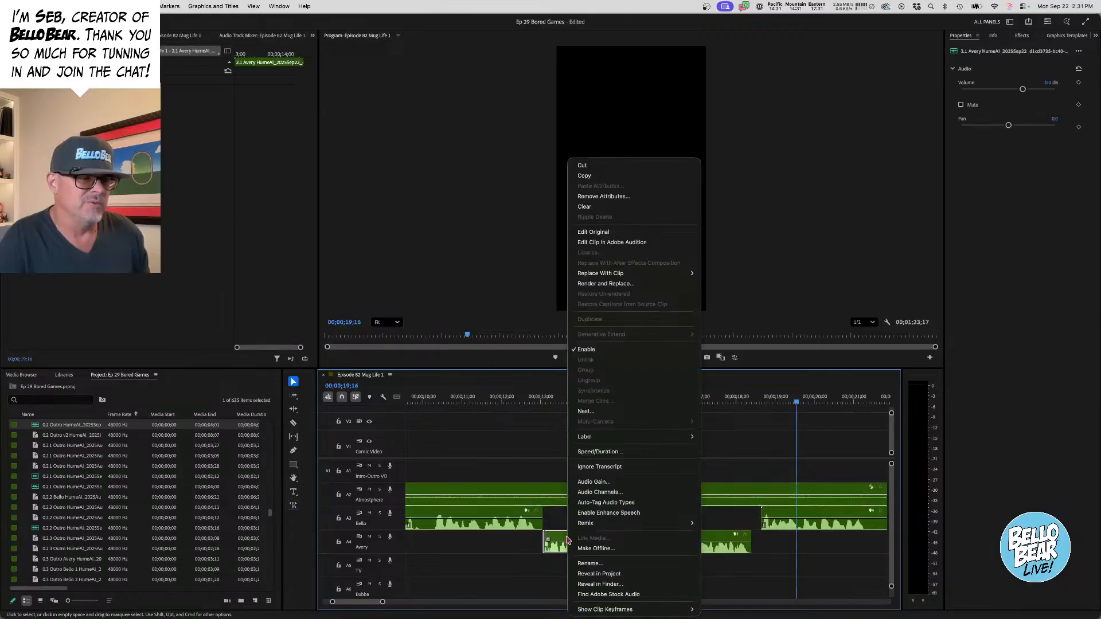
left_click(620, 481)
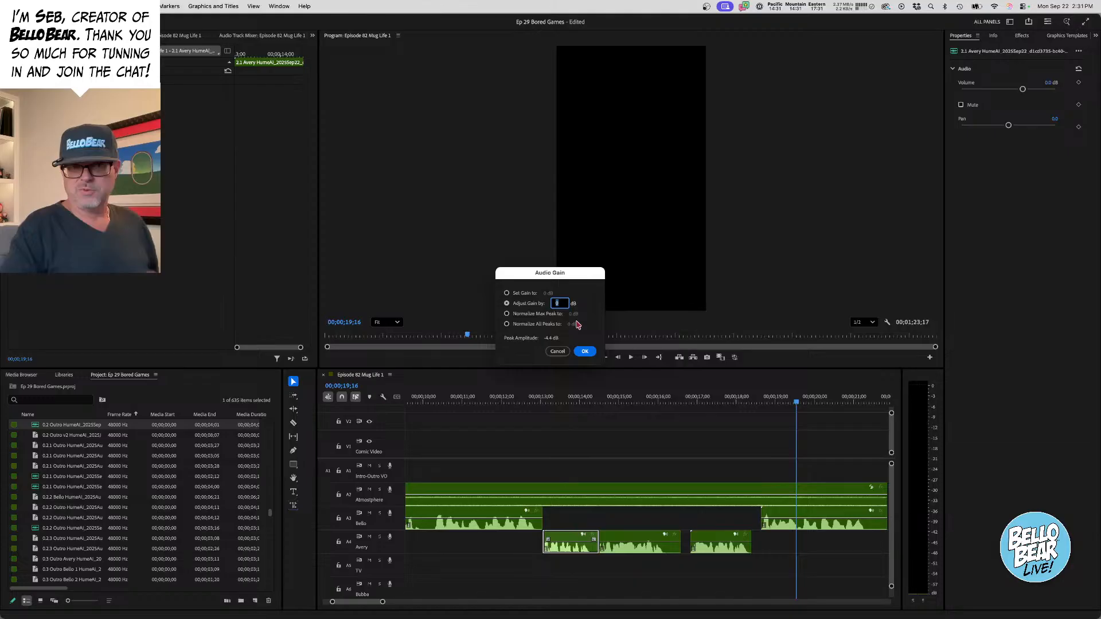
left_click(586, 352)
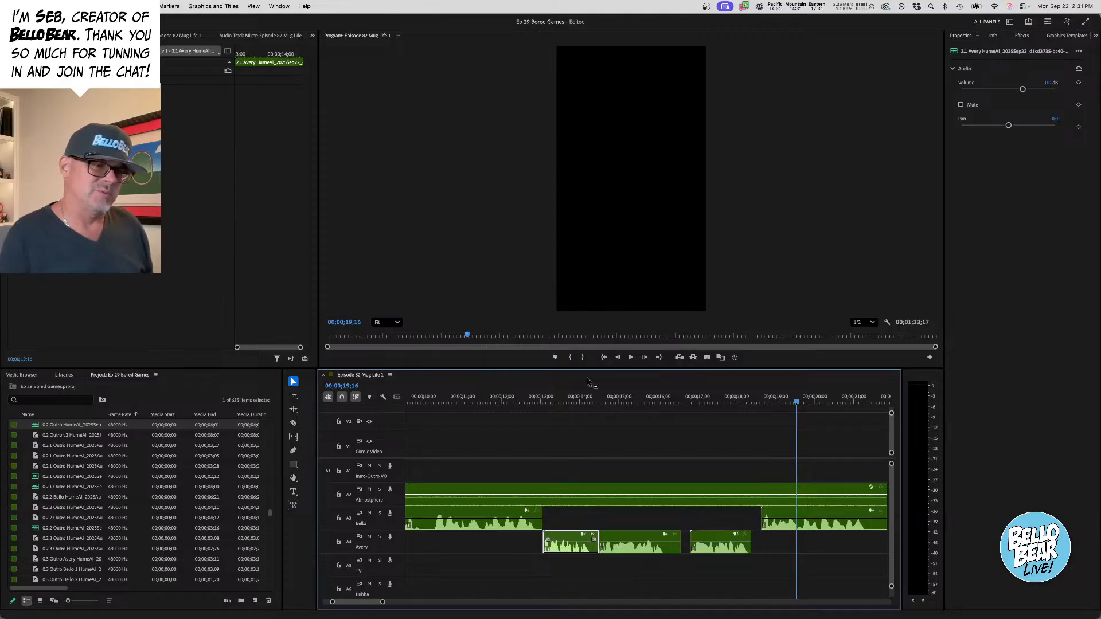
left_click(638, 540)
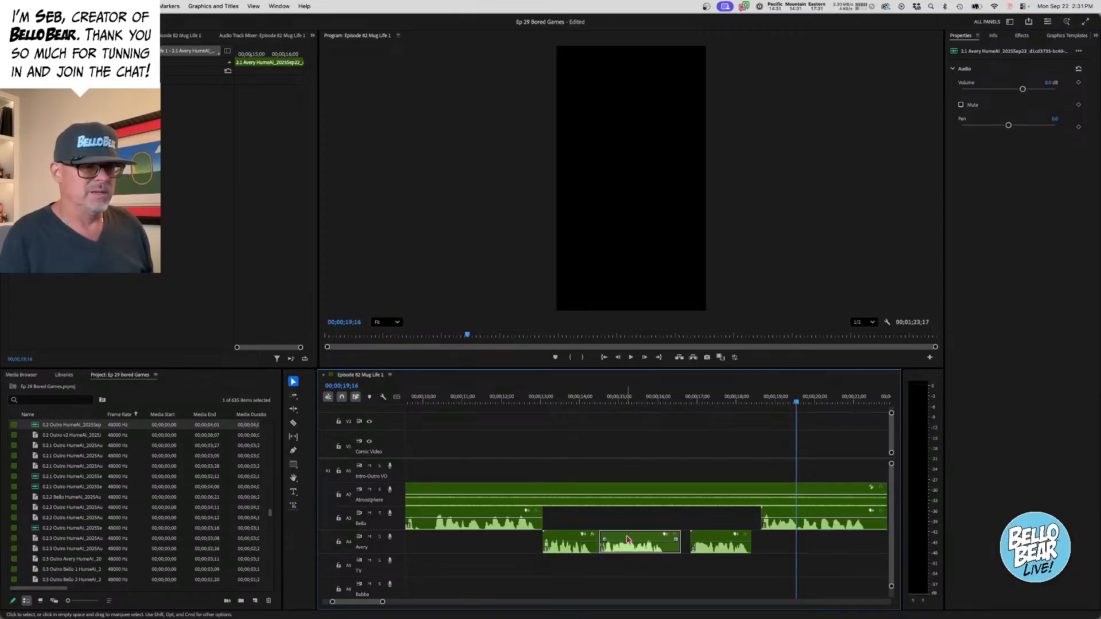
right_click(629, 541)
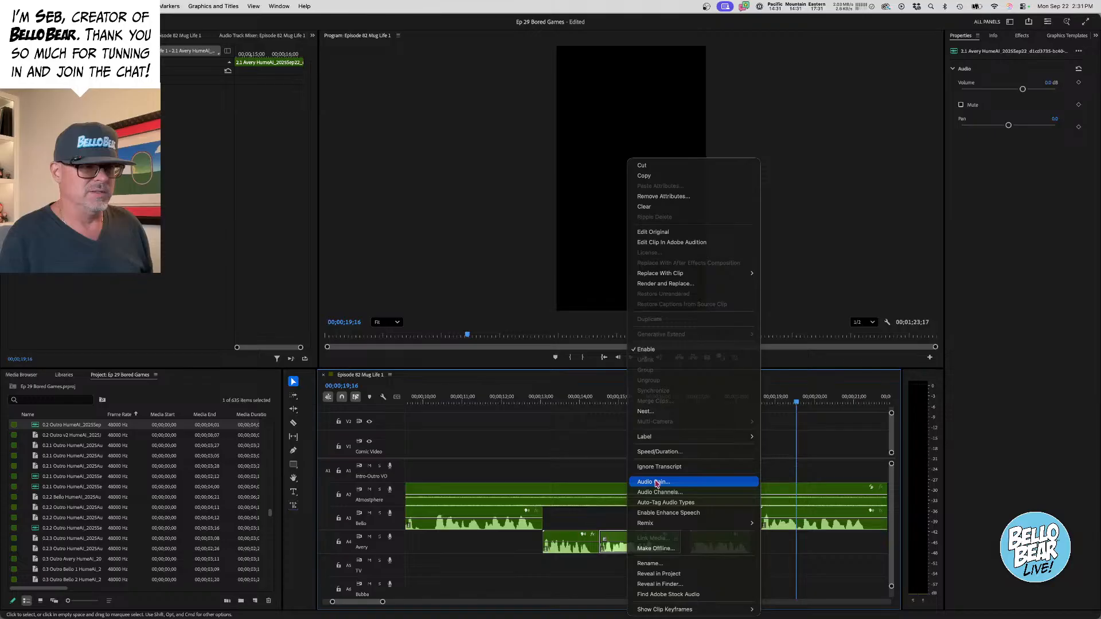
left_click(657, 483)
left_click(585, 353)
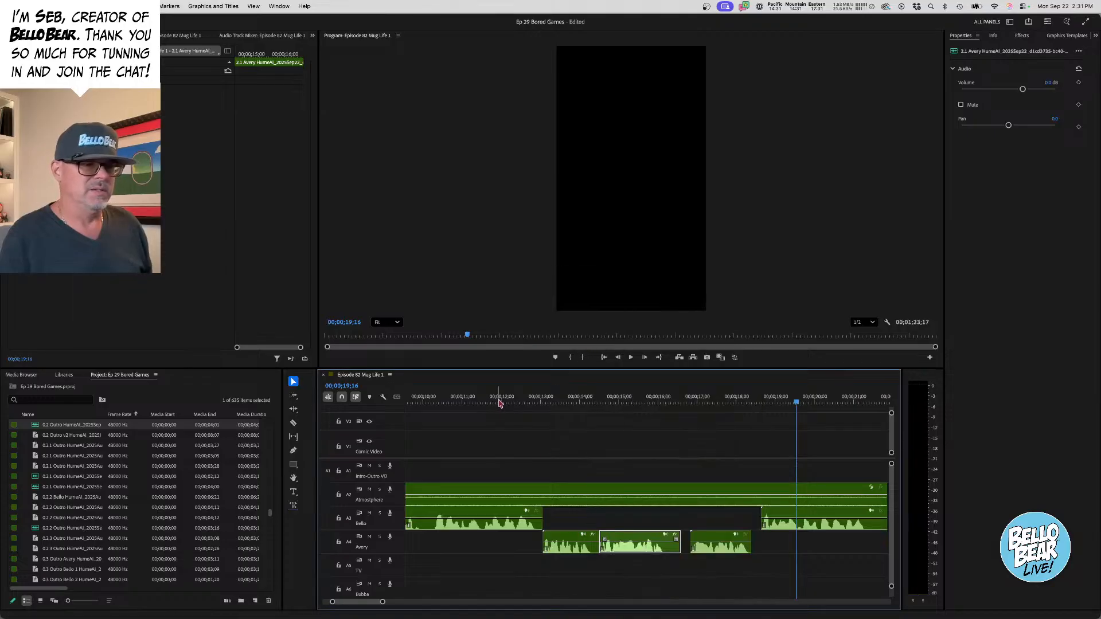
- Play the dialogue from about the 12-second mark through the Avery lines to the end of the 2.2 Bello line
left_click(685, 503)
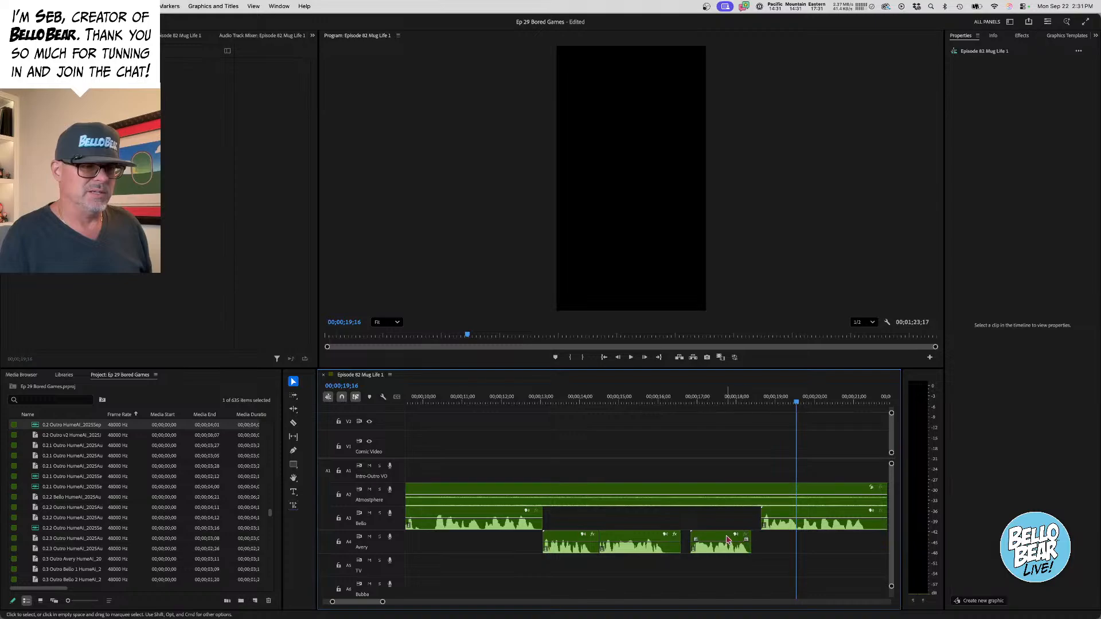
left_click(721, 539)
left_click(522, 402)
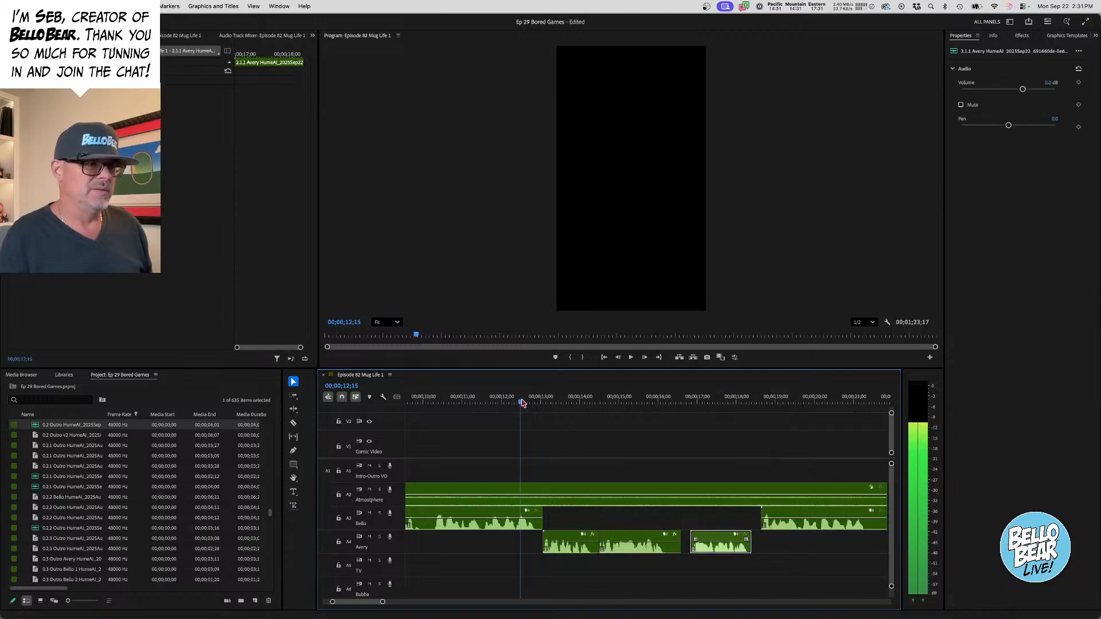
left_click(505, 401)
key("space")
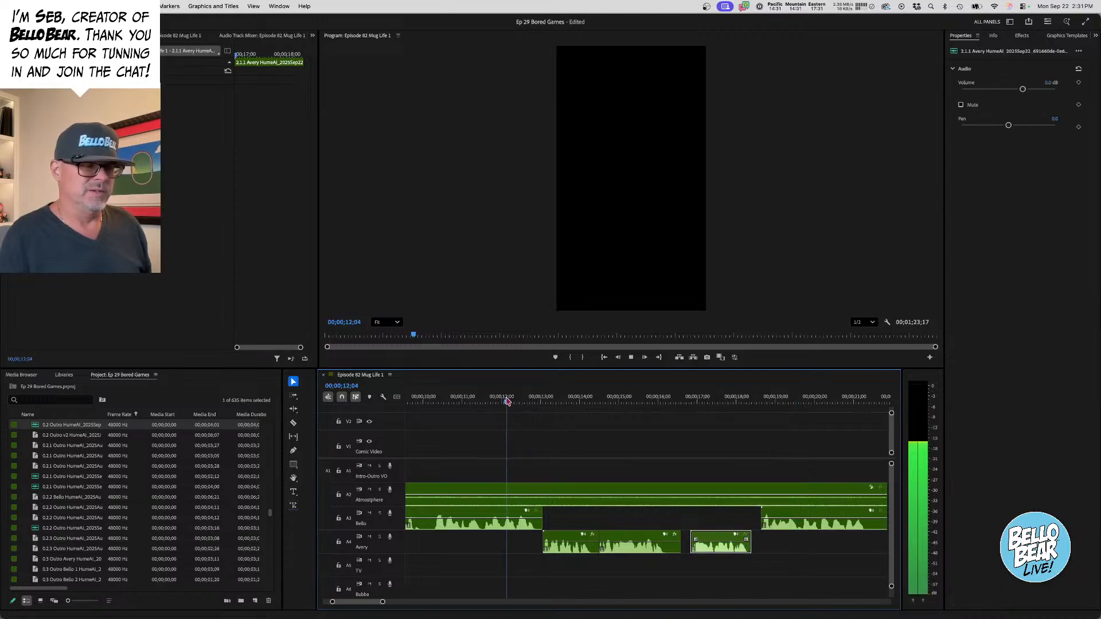
left_click(558, 449)
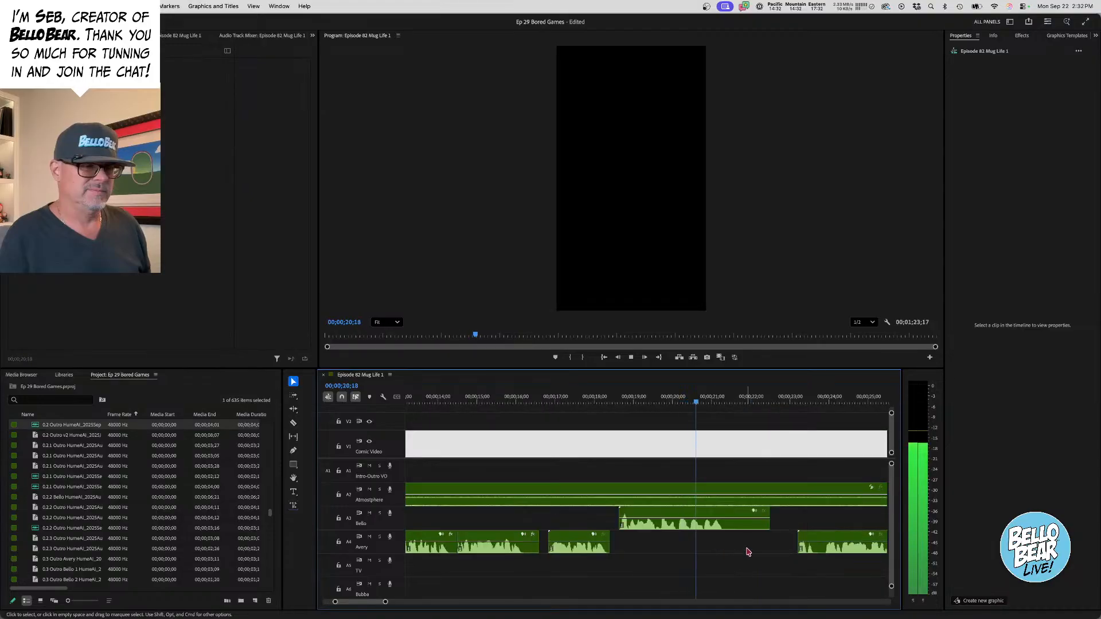
key("space")
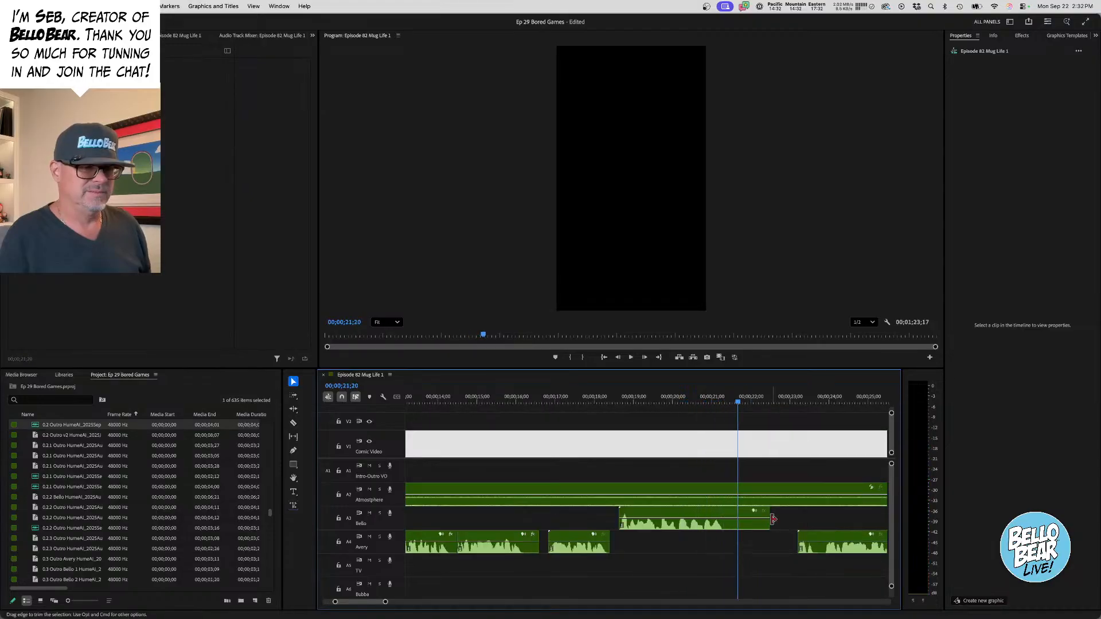
- Trim the silent end off the 2.2 Bello clip, move the 3.1 Avery clip up against it and play the transition
left_click_drag(774, 519, 728, 519)
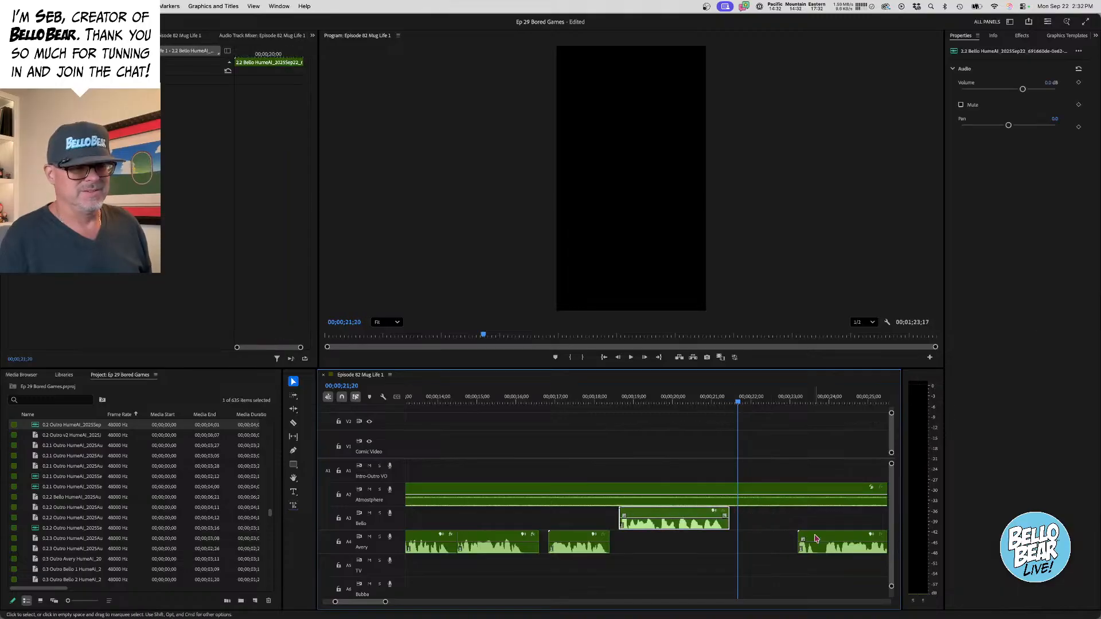
left_click_drag(814, 538, 753, 539)
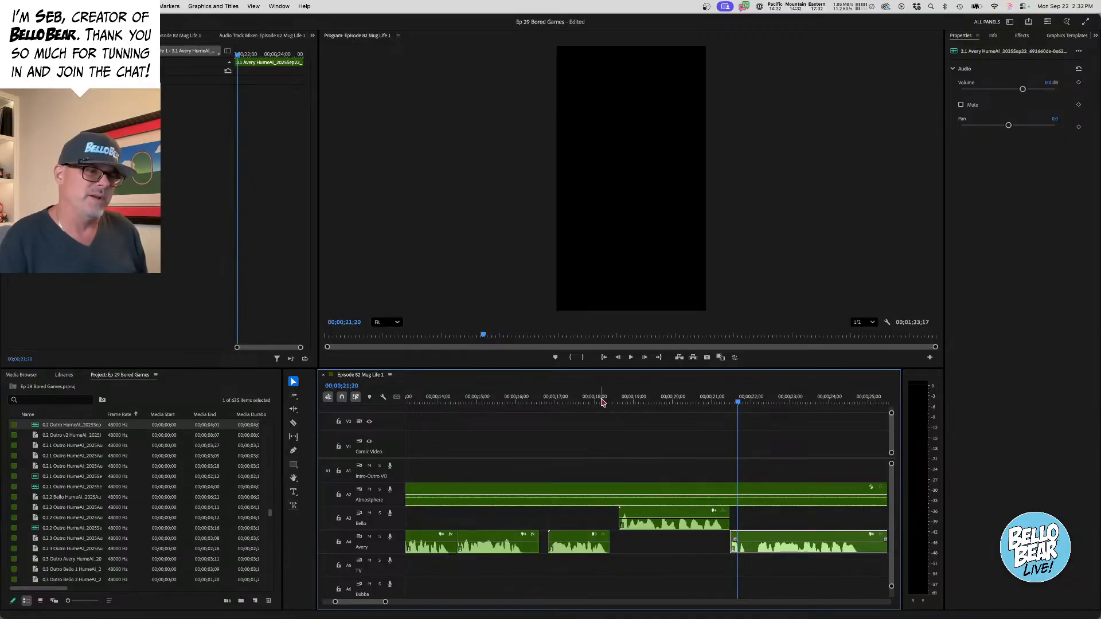
left_click(600, 400)
key("space")
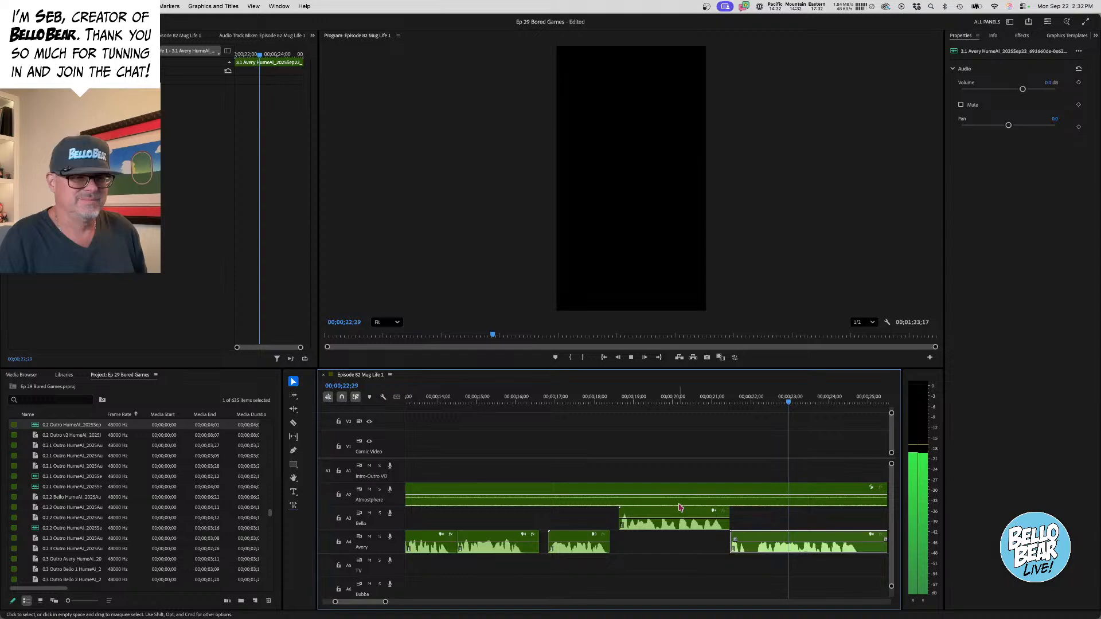
scroll(680, 507, "right", 5)
key("space")
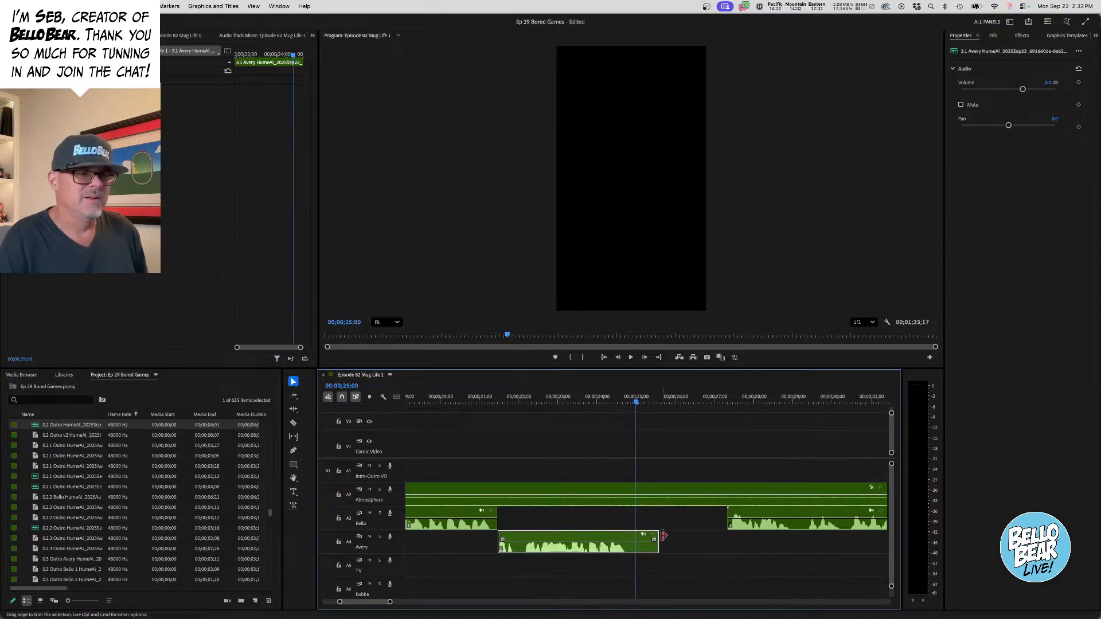
- Trim the silent end off the 3.1 Avery clip, move the 3.2 Bello clip up against it and play the transition
left_click_drag(660, 534, 636, 534)
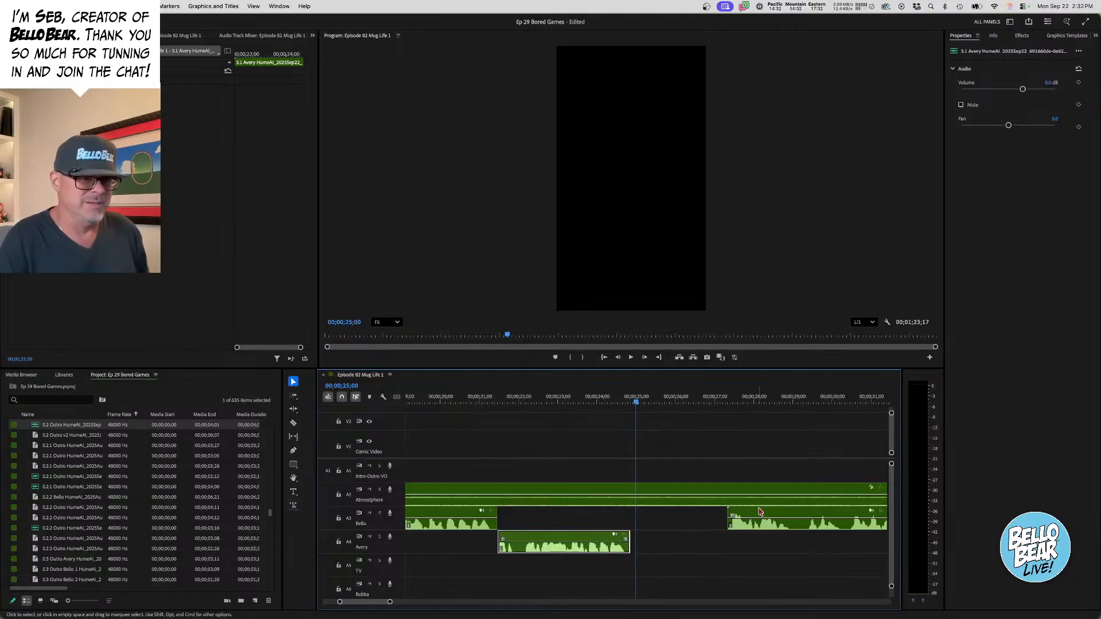
left_click_drag(762, 519, 662, 519)
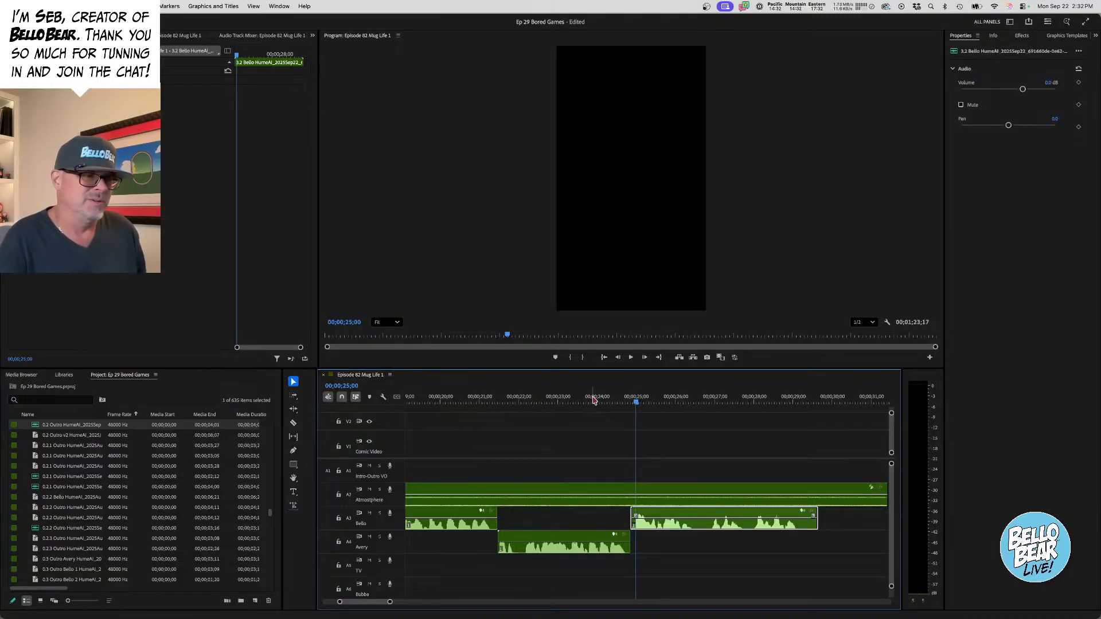
left_click(594, 400)
key("space")
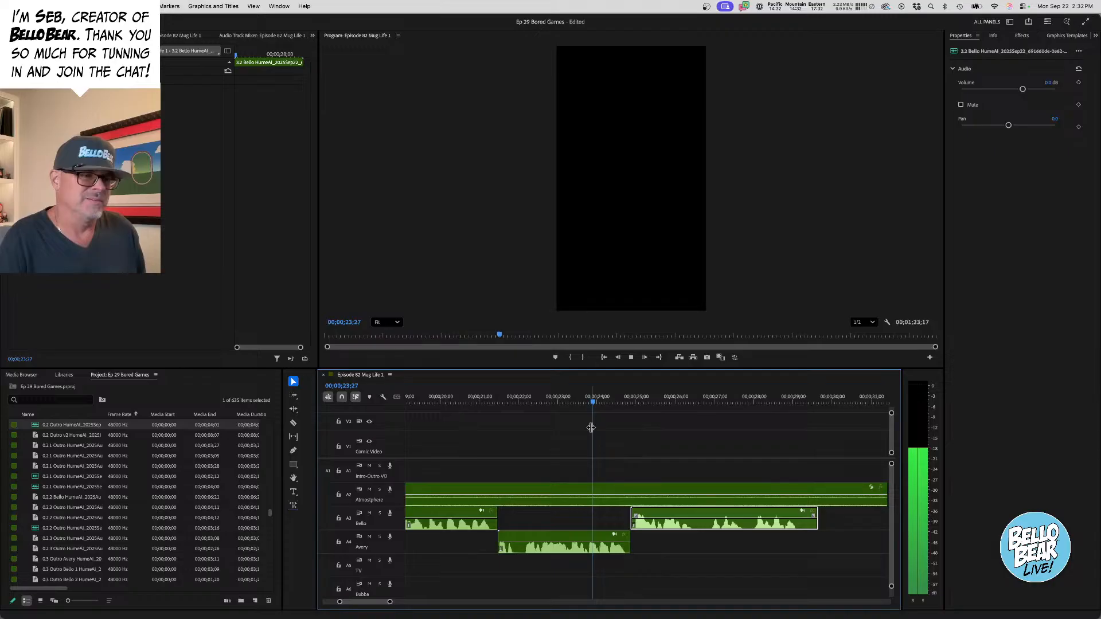
key("space")
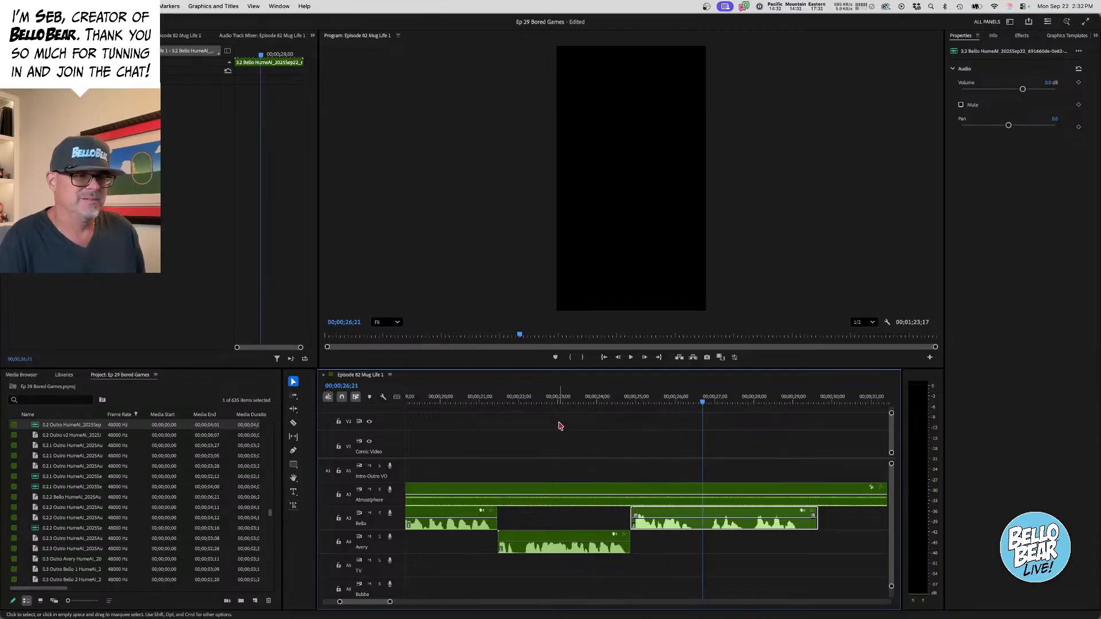
- Listen to the 3.1 Avery line between its neighbouring Bello lines and raise its audio gain by 3 dB
left_click(457, 402)
key("space")
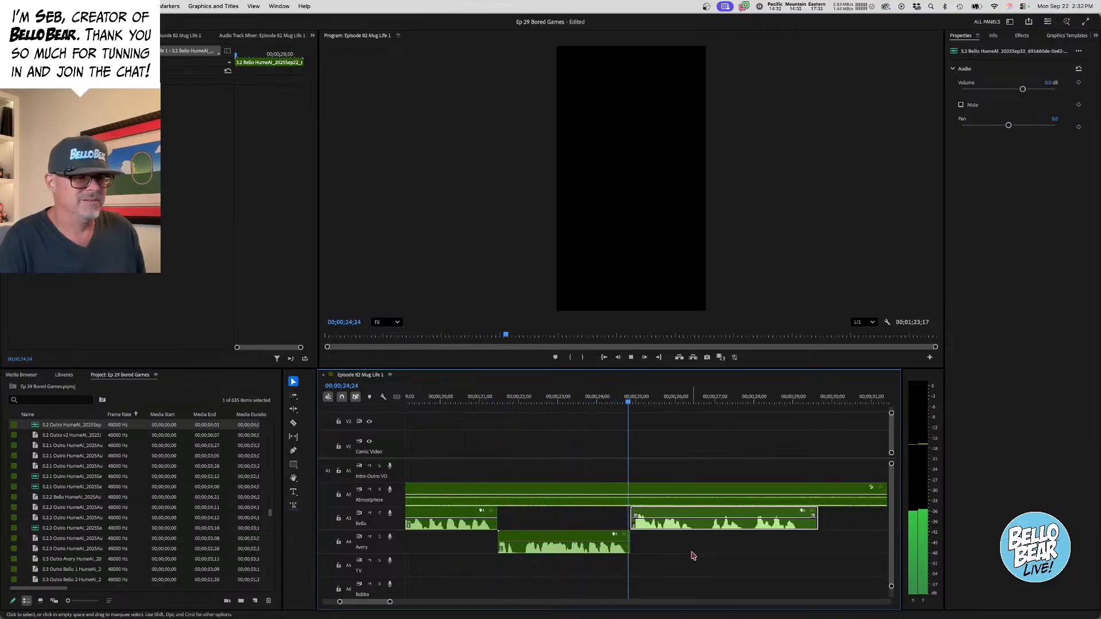
key("space")
left_click(573, 544)
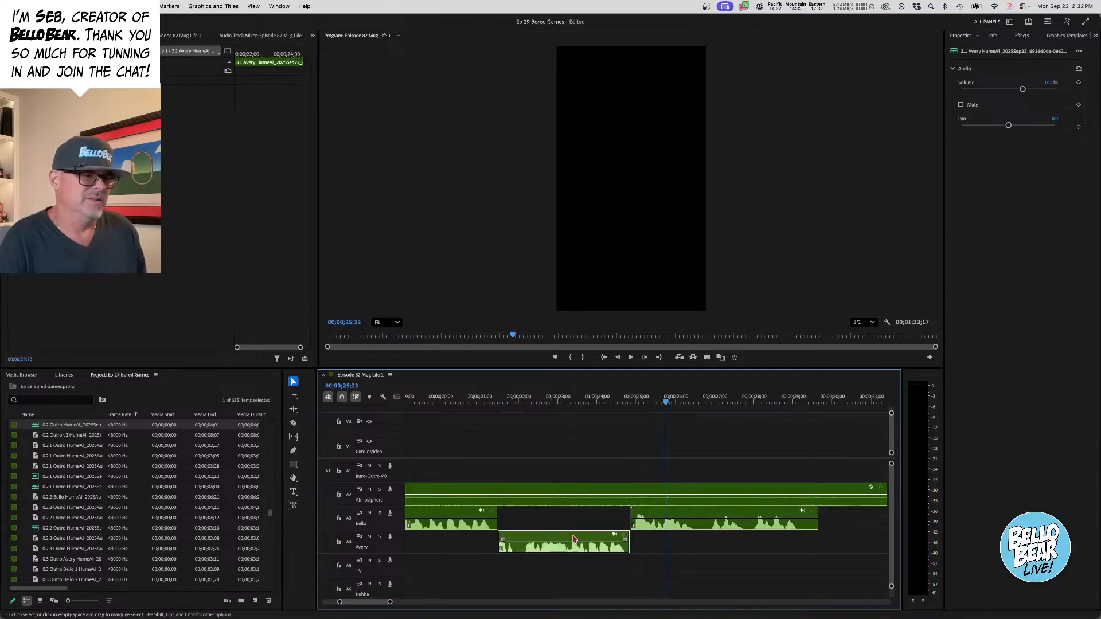
right_click(574, 543)
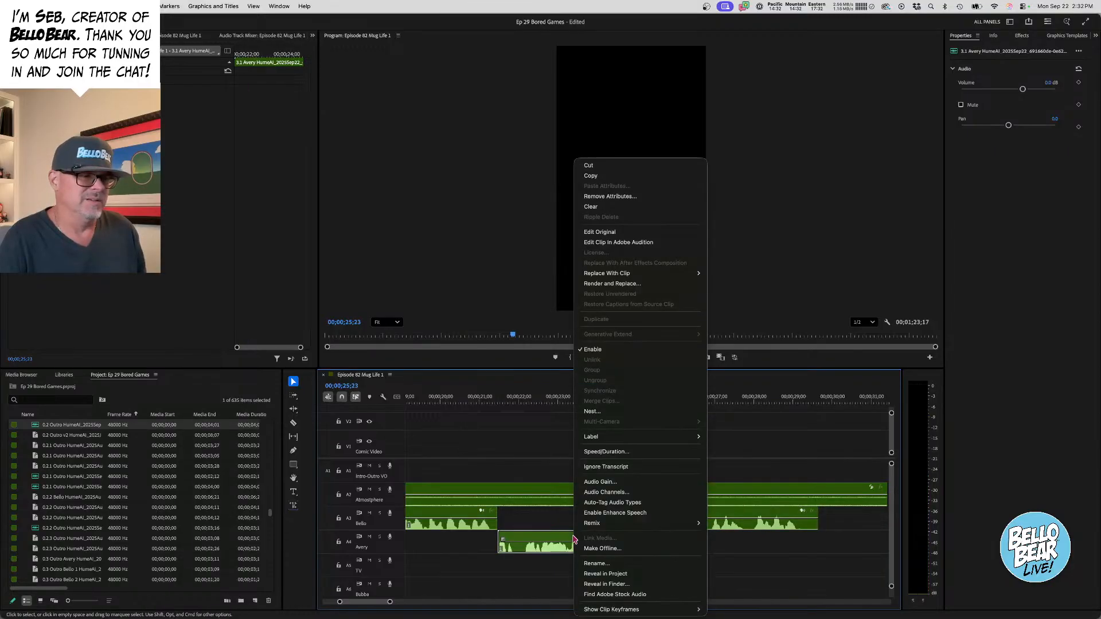
left_click(600, 482)
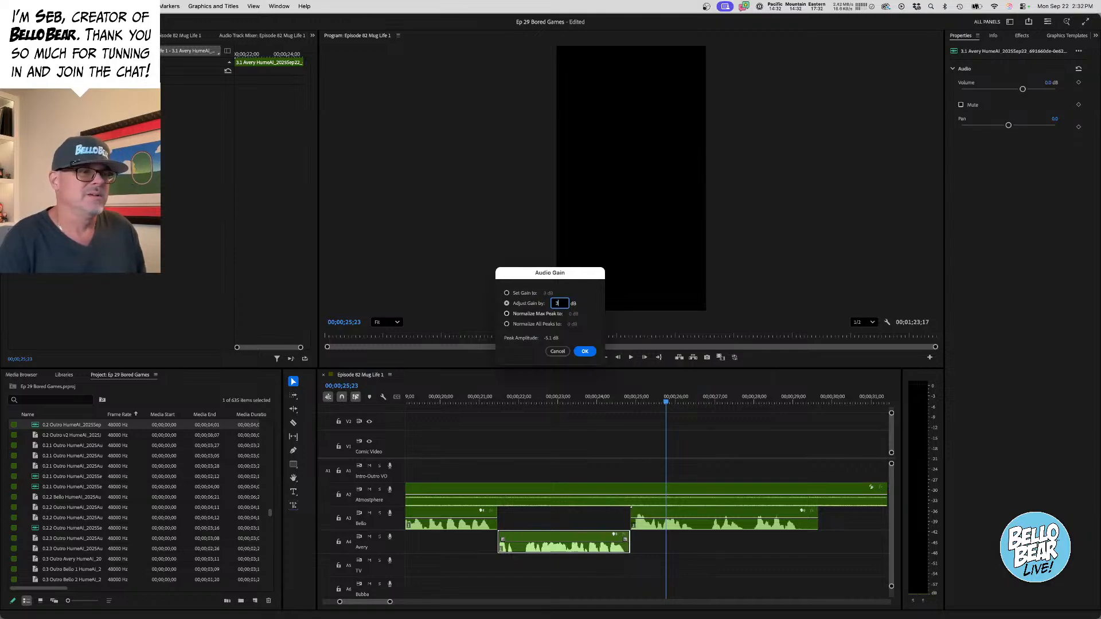
key("Return")
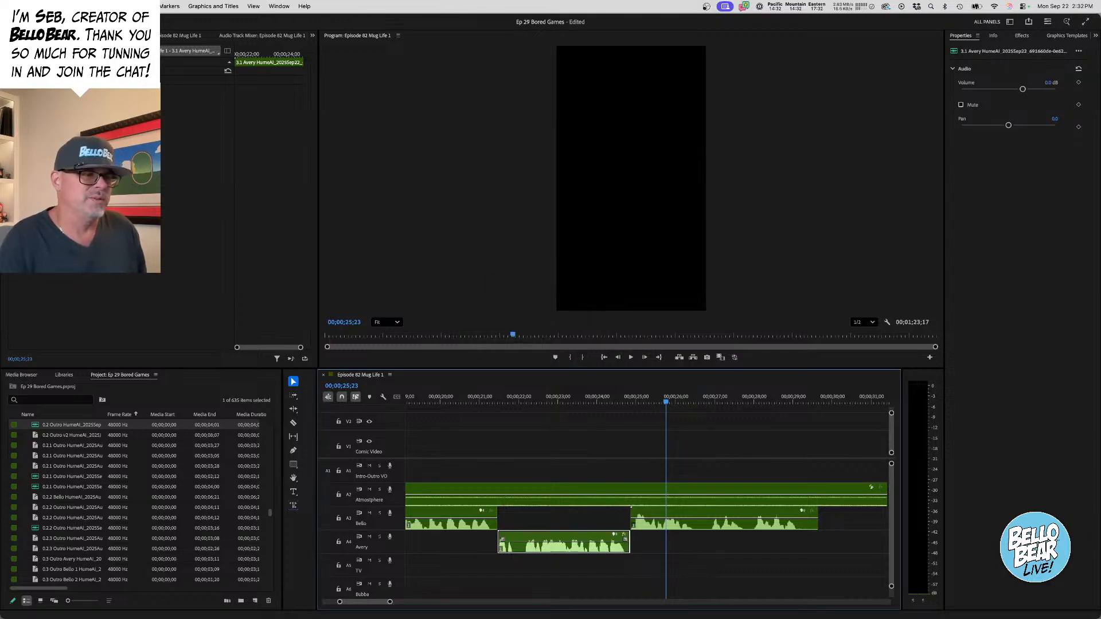
- Play back the dialogue from the 2.2 Bello line through the louder 3.1 Avery line to the end of 3.2 Bello
left_click(448, 395)
key("space")
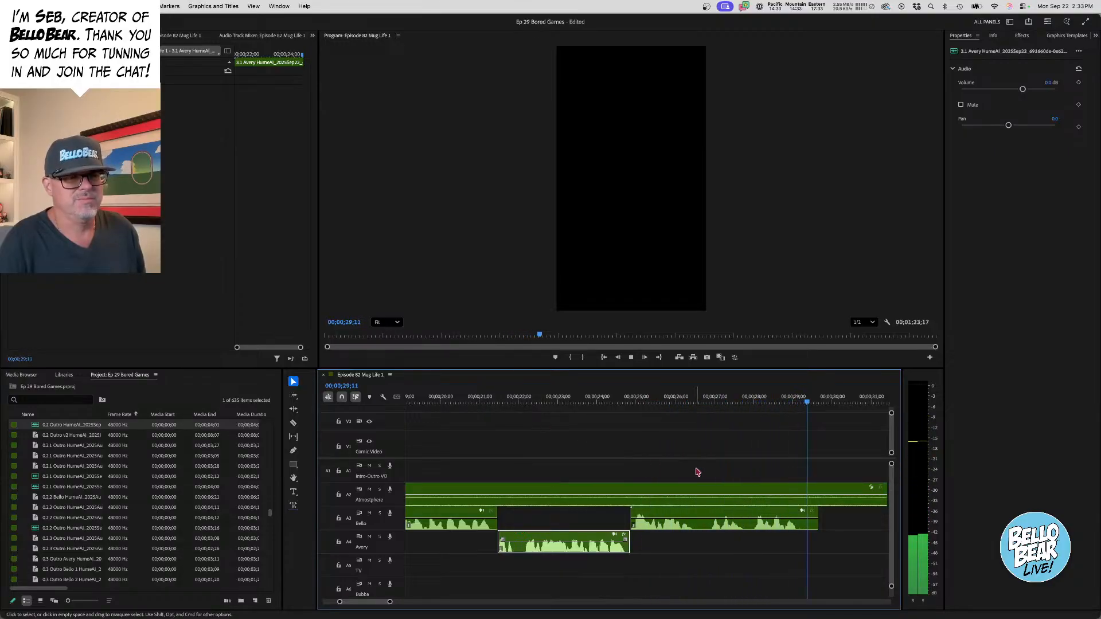
key("space")
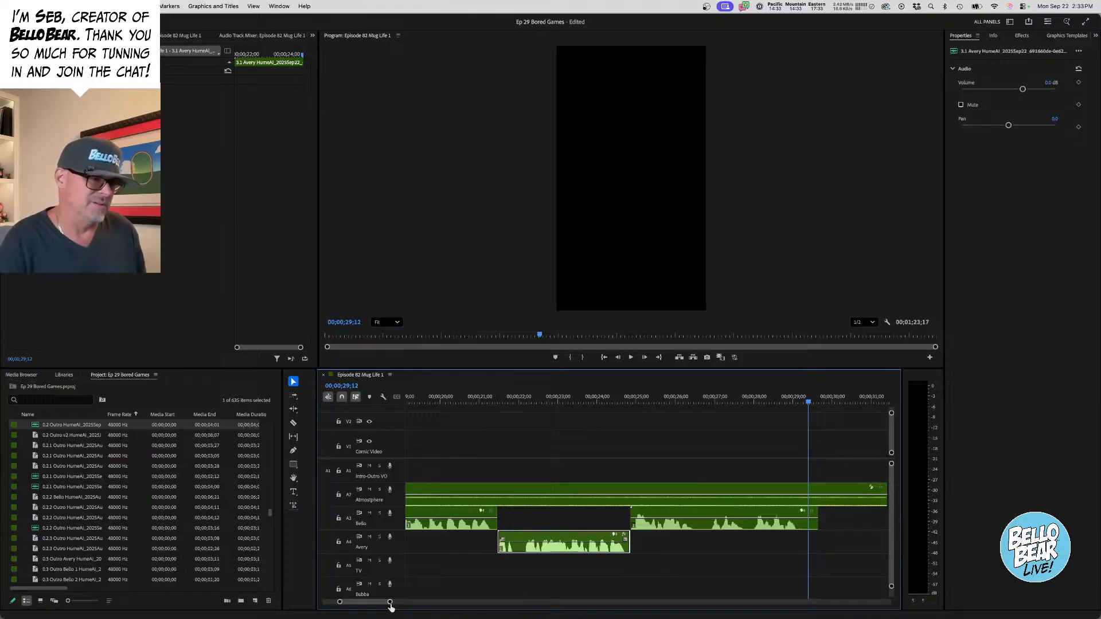
- Move the 4.1 Avery clip up against the end of the 3.2 Bello clip and the 4.1.1 Avery clip up behind it
left_click_drag(390, 604, 400, 603)
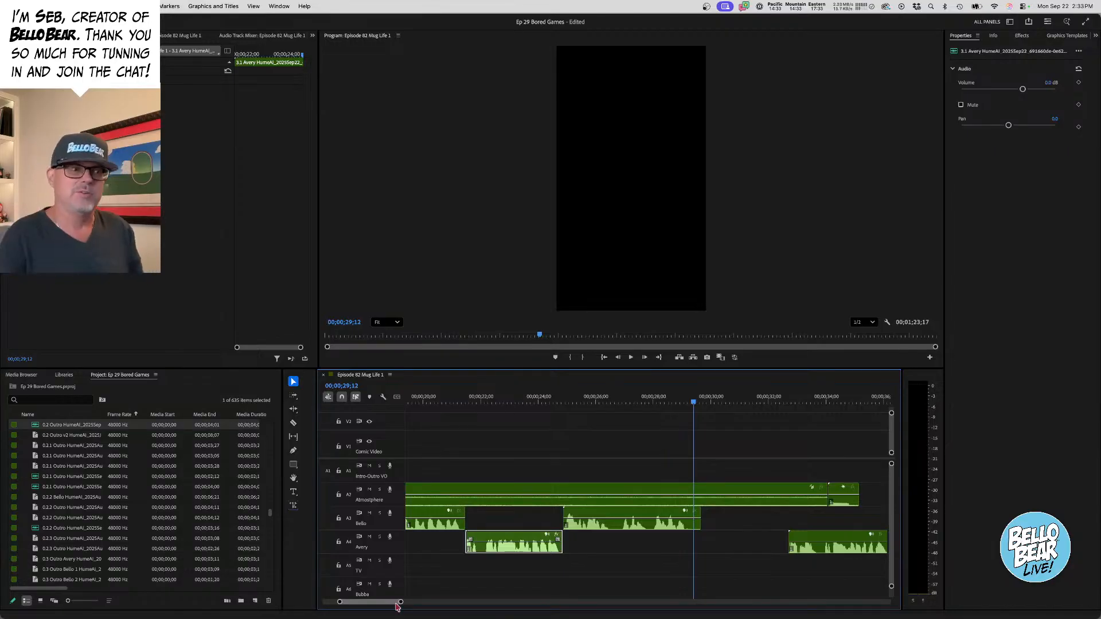
scroll(627, 584, "right", 5)
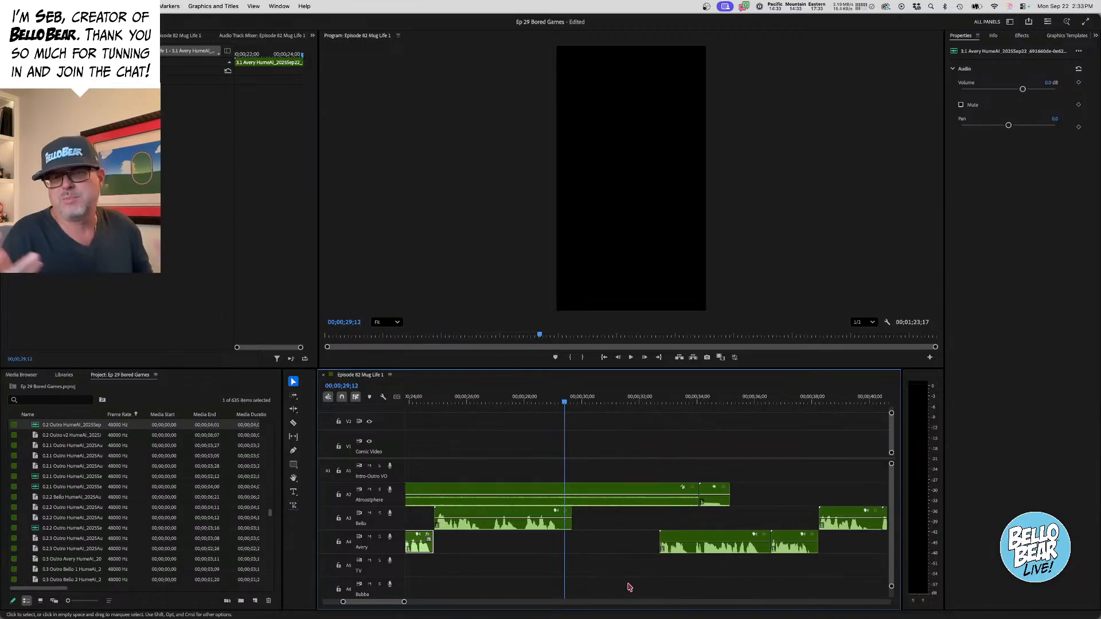
left_click_drag(711, 541, 624, 540)
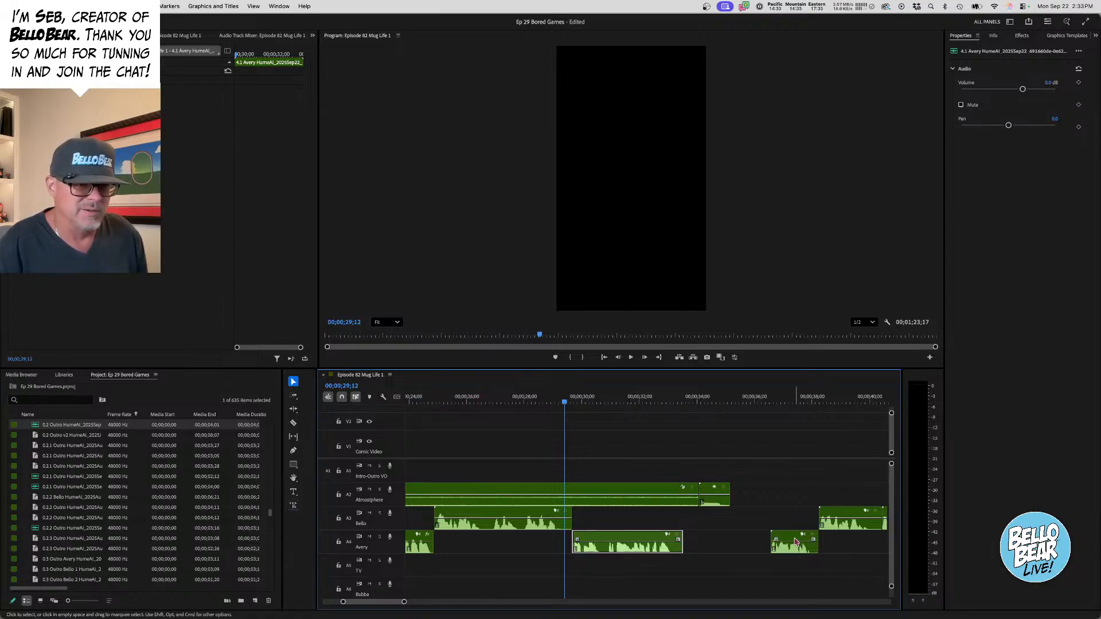
left_click_drag(797, 542, 710, 542)
- Shift The End microwave sound out of the way and move the three 4.2 Bello clips up against the end of 4.1.1 Avery
scroll(775, 532, "right", 3)
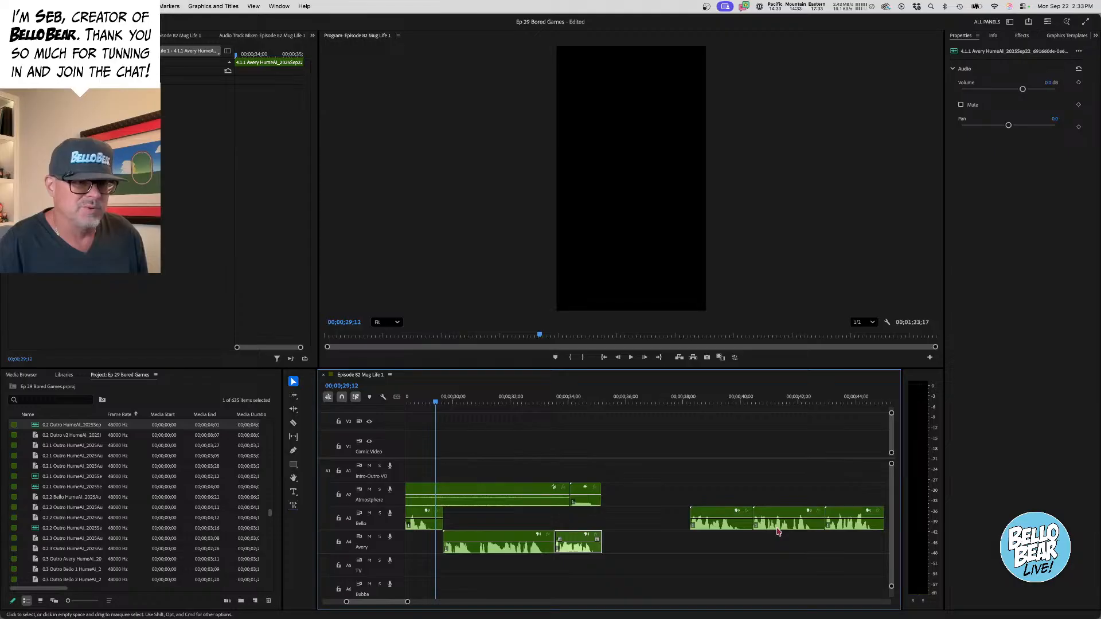
left_click_drag(684, 499, 852, 530)
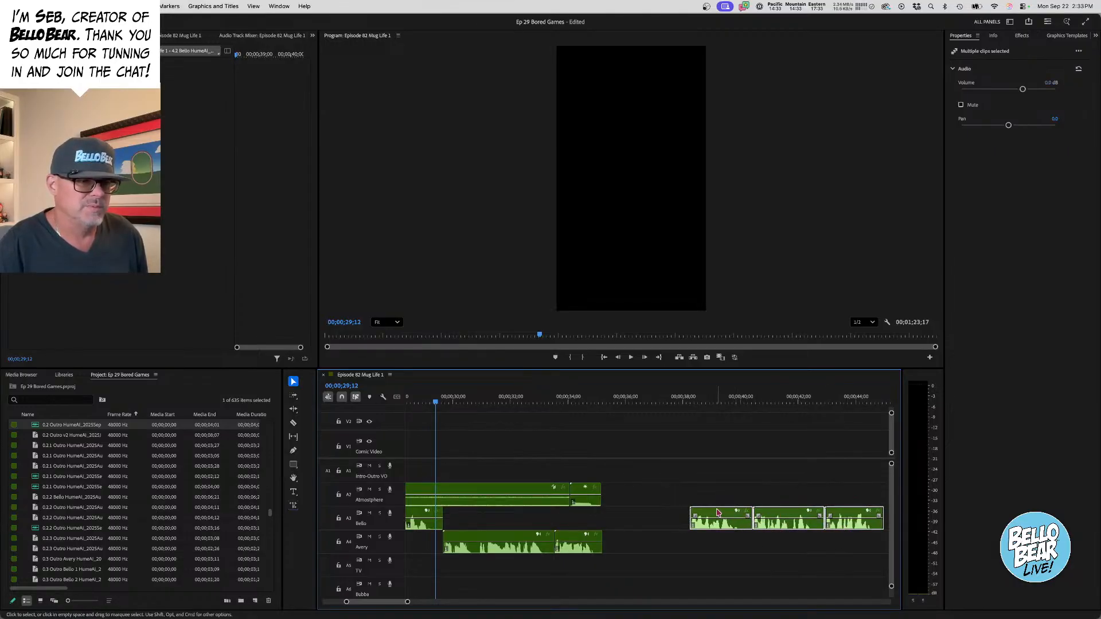
left_click_drag(717, 513, 857, 490)
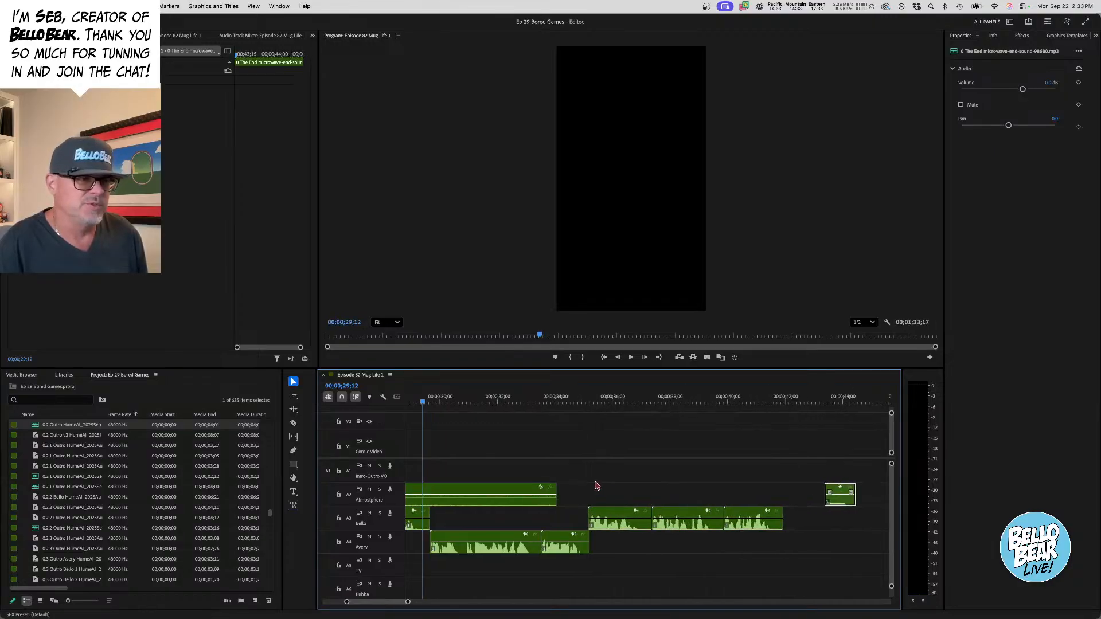
- Extend the Atmosphere clip to the end of the last Bello clip and play back the dialogue beneath it
left_click_drag(555, 492, 780, 489)
scroll(544, 405, "up", 5)
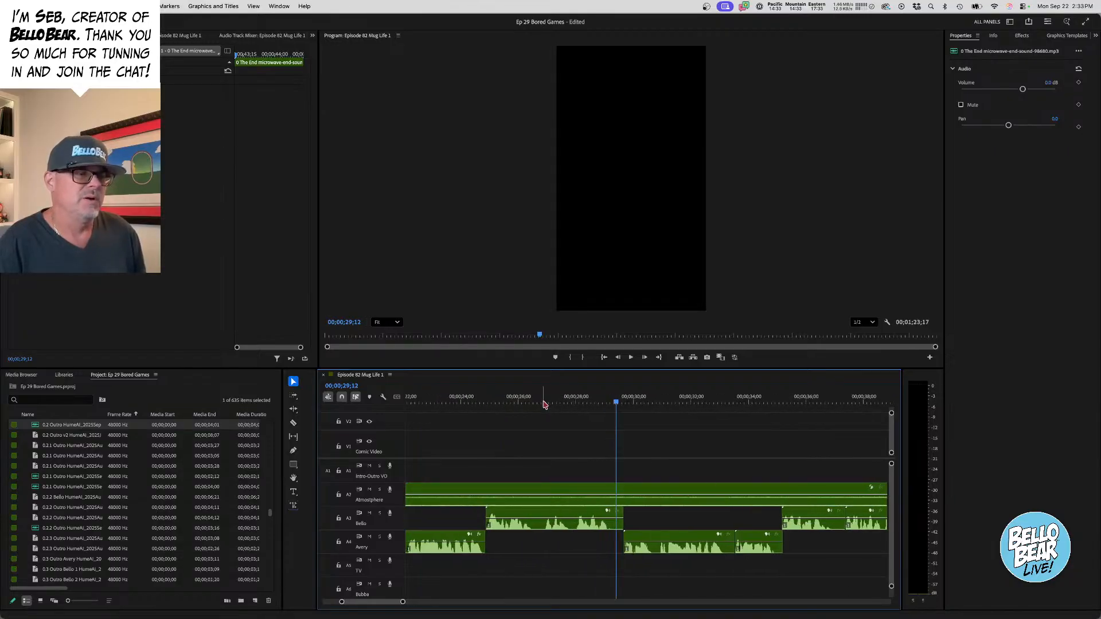
left_click(466, 403)
key("space")
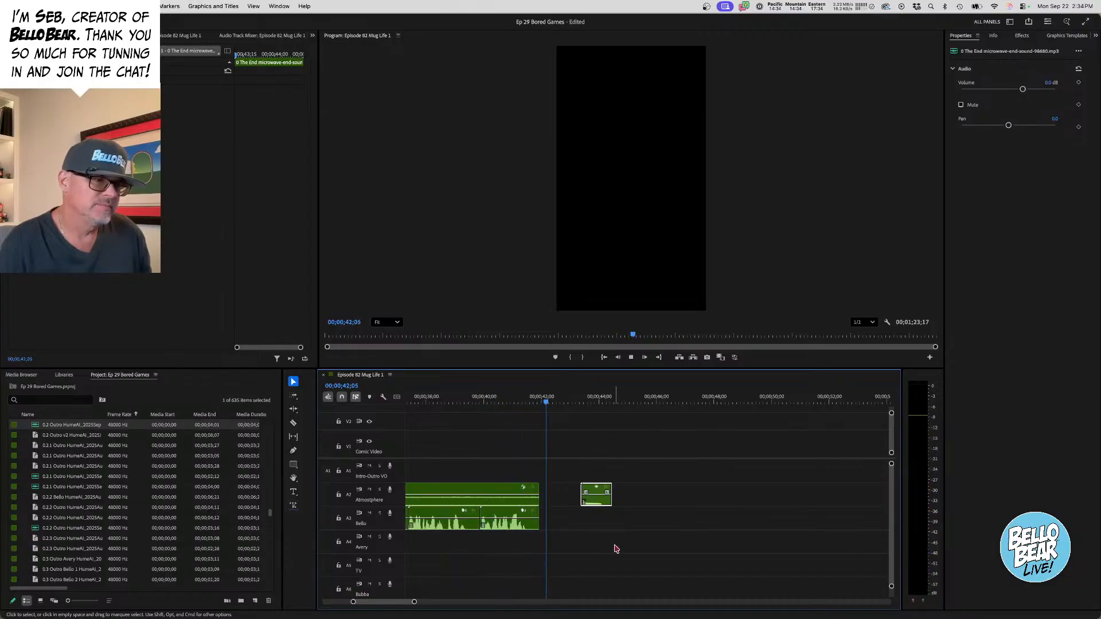
key("space")
- Trim the ends of the last Bello clip and the Atmosphere clip together, and play the dialogue from 00;00;27;00
scroll(615, 547, "left", 5)
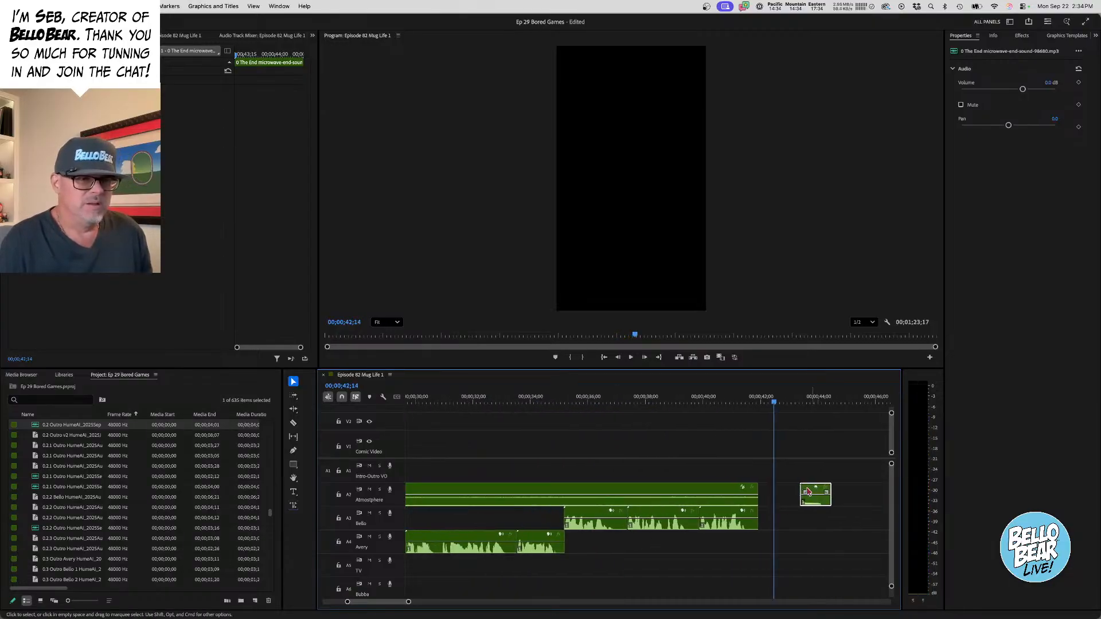
left_click_drag(758, 489, 750, 511)
scroll(565, 547, "up", 3)
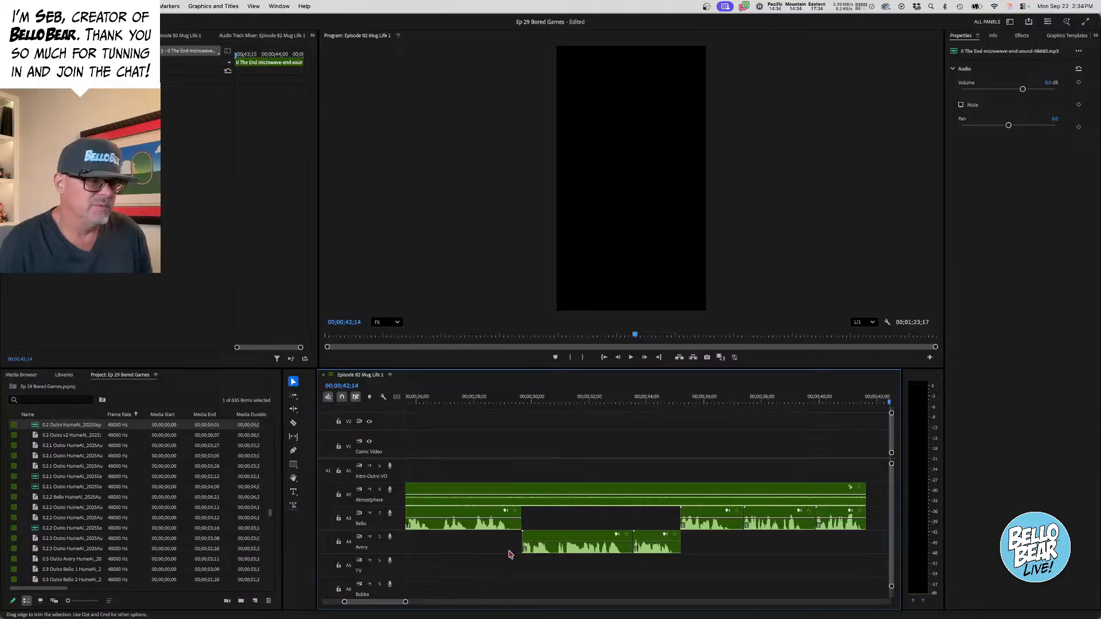
scroll(559, 561, "up", 3)
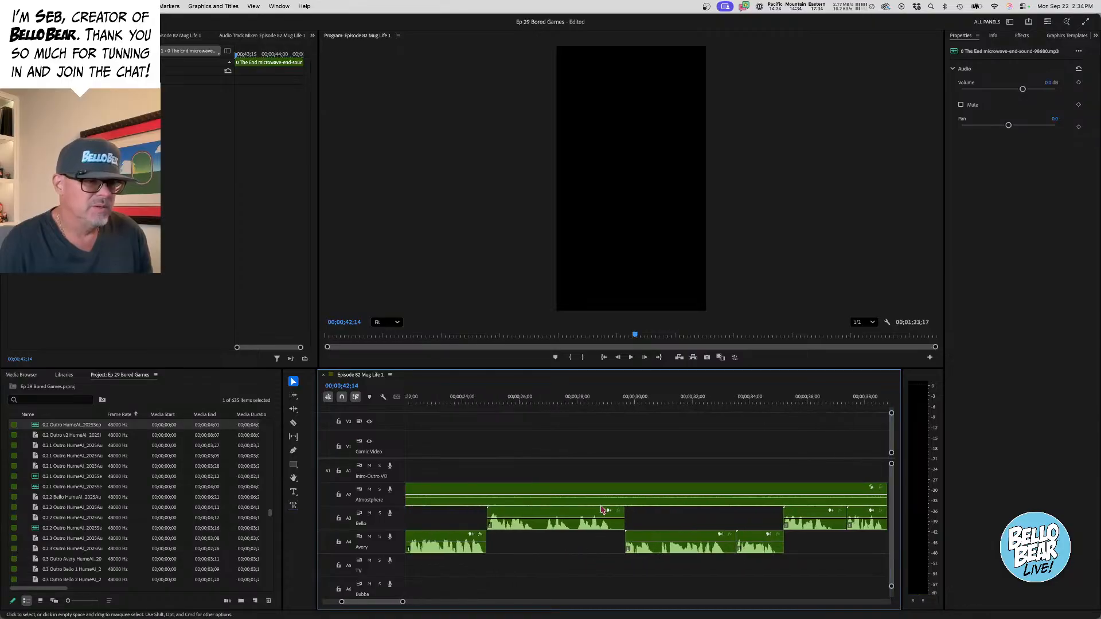
left_click(547, 398)
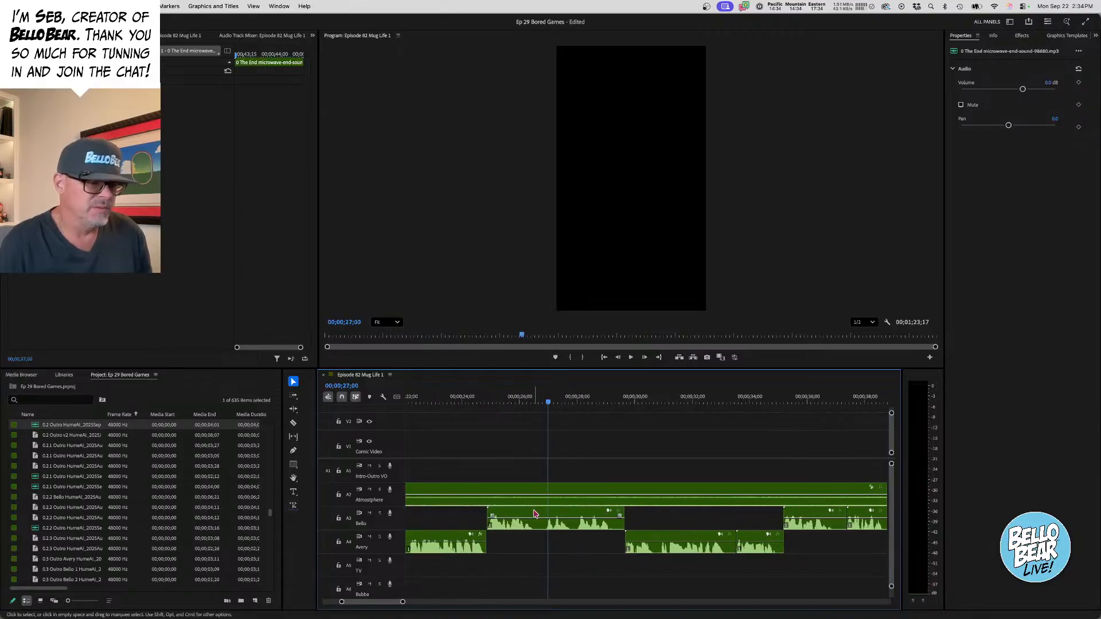
key("space")
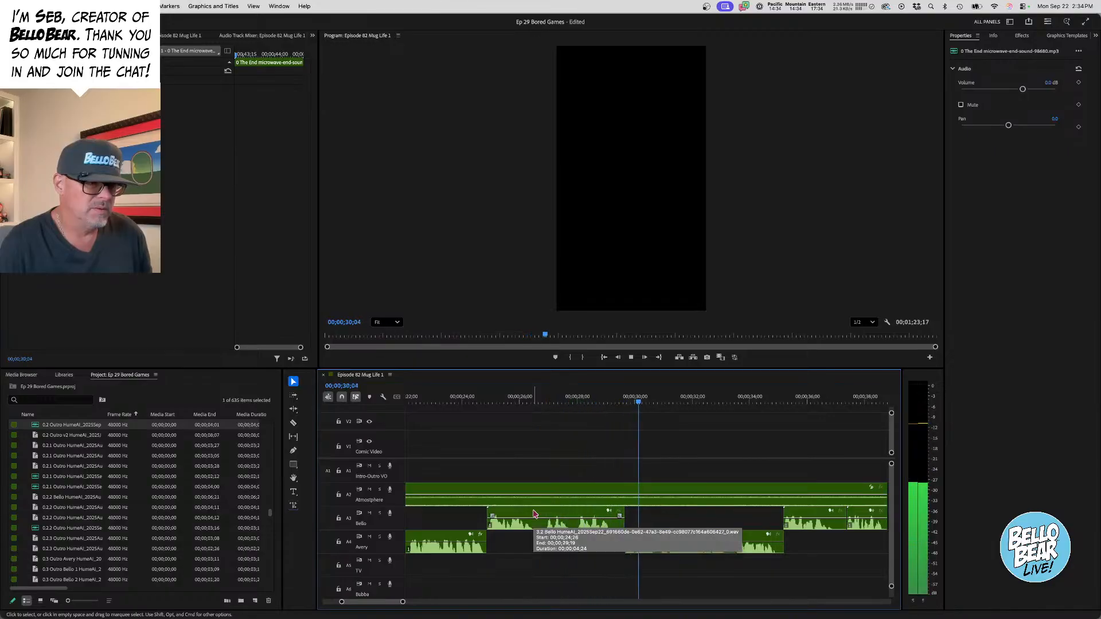
scroll(579, 539, "right", 4)
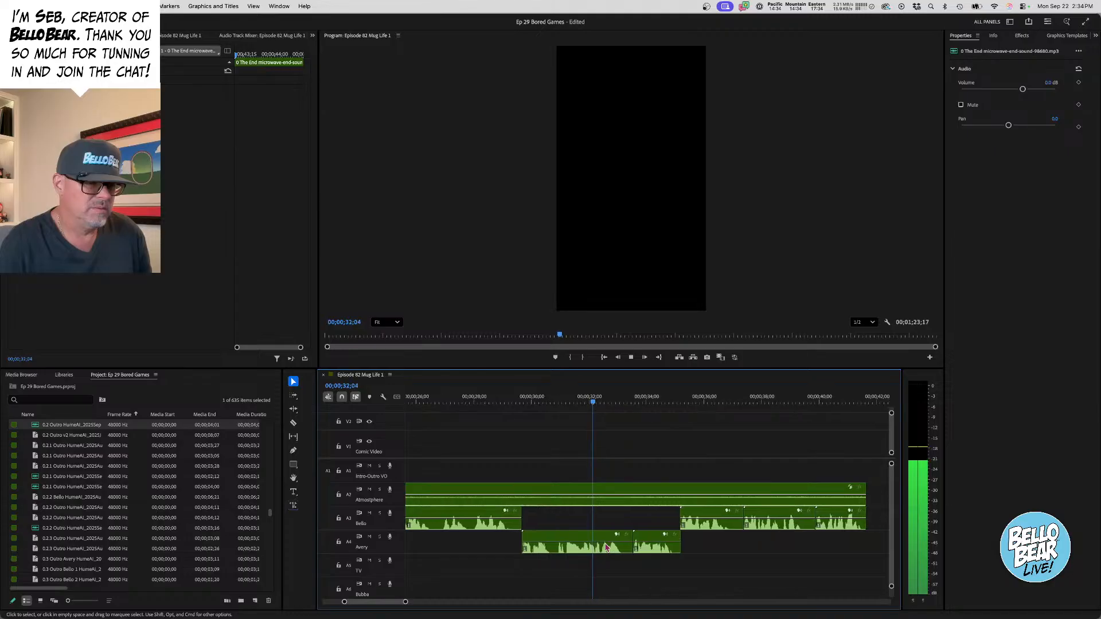
scroll(609, 550, "right", 4)
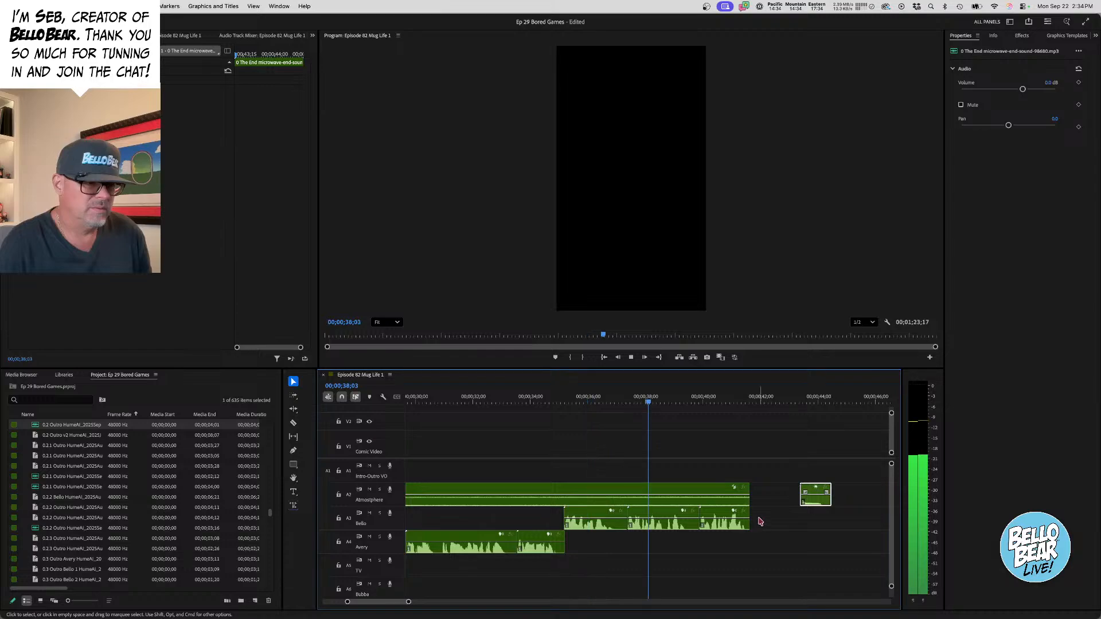
key("space")
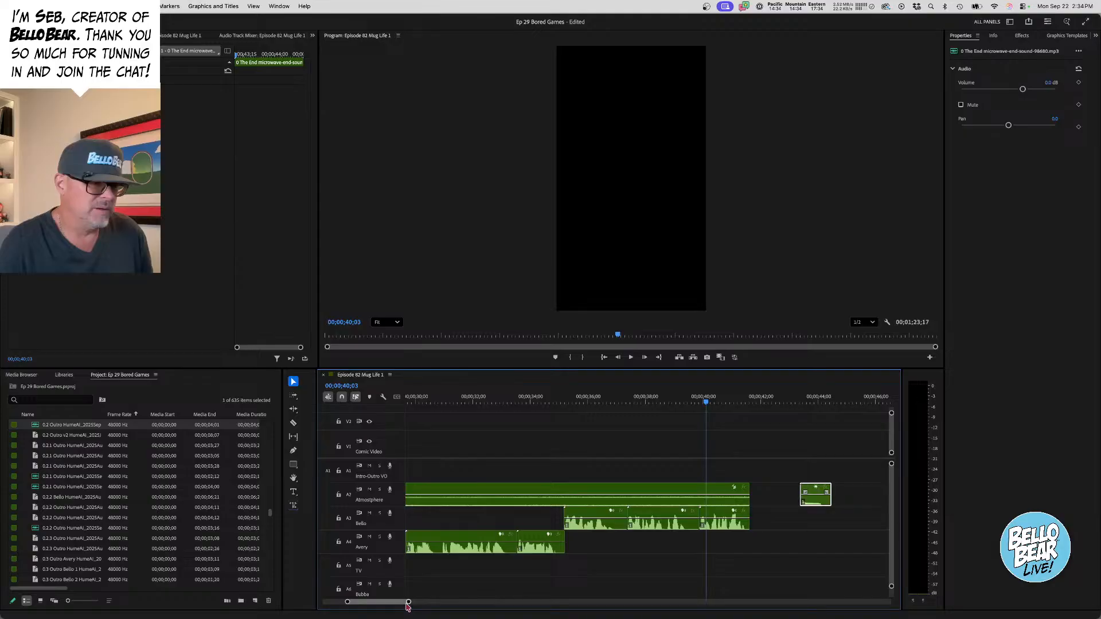
- Move the 4.2.2 Bello clip earlier over the silent end of 4.2.1 Bello and play back the closing Bello lines
left_click_drag(408, 603, 387, 603)
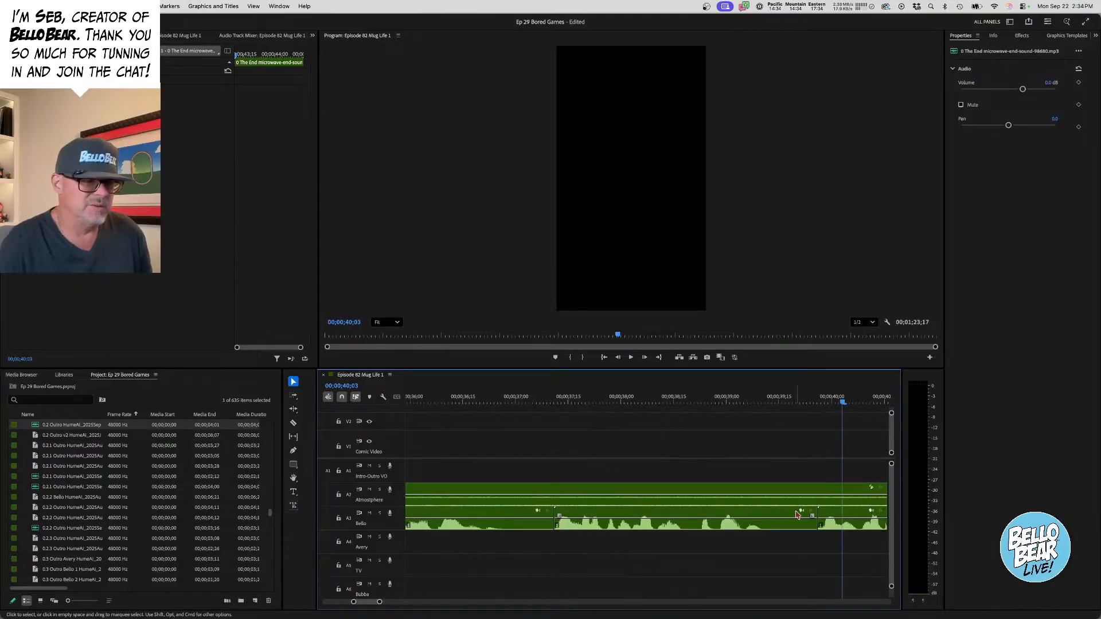
left_click_drag(830, 515, 793, 518)
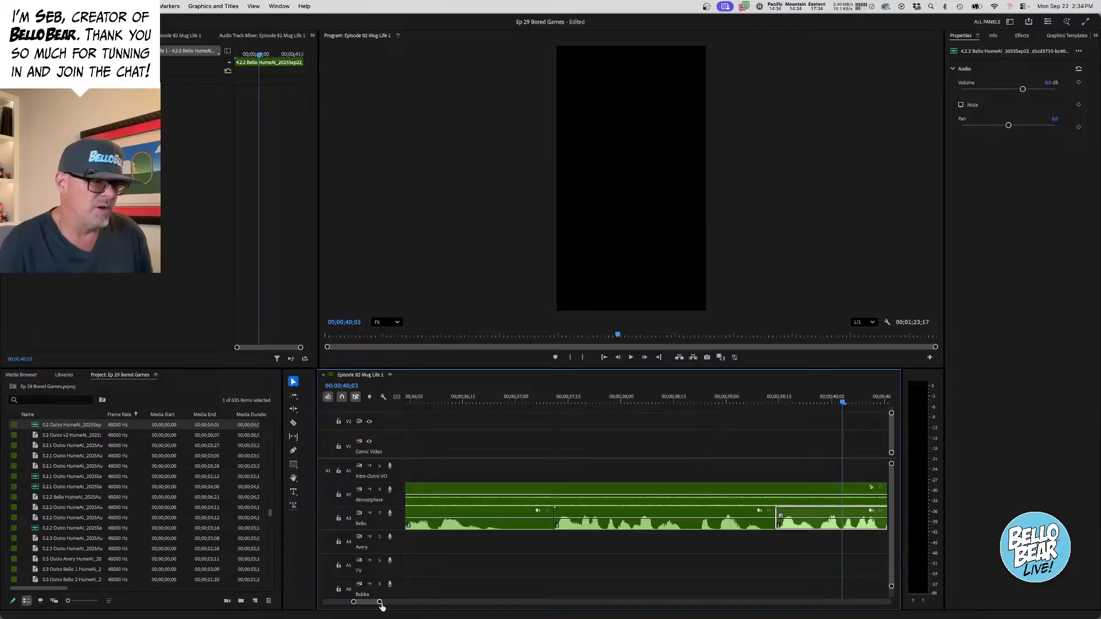
key("minus")
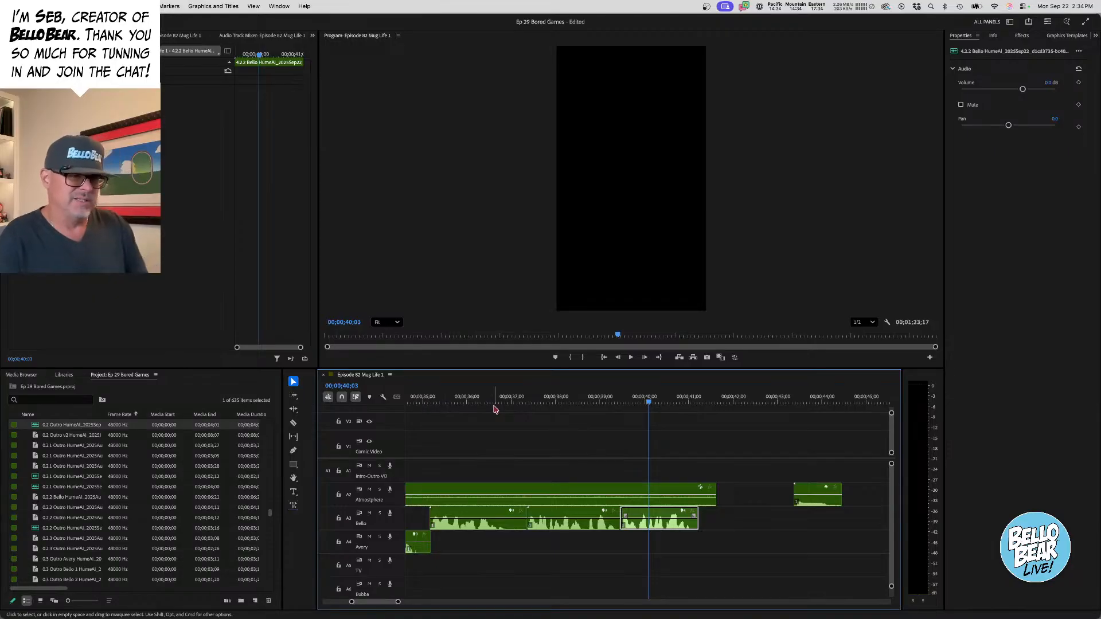
scroll(495, 409, "up", 3)
left_click_drag(468, 403, 447, 403)
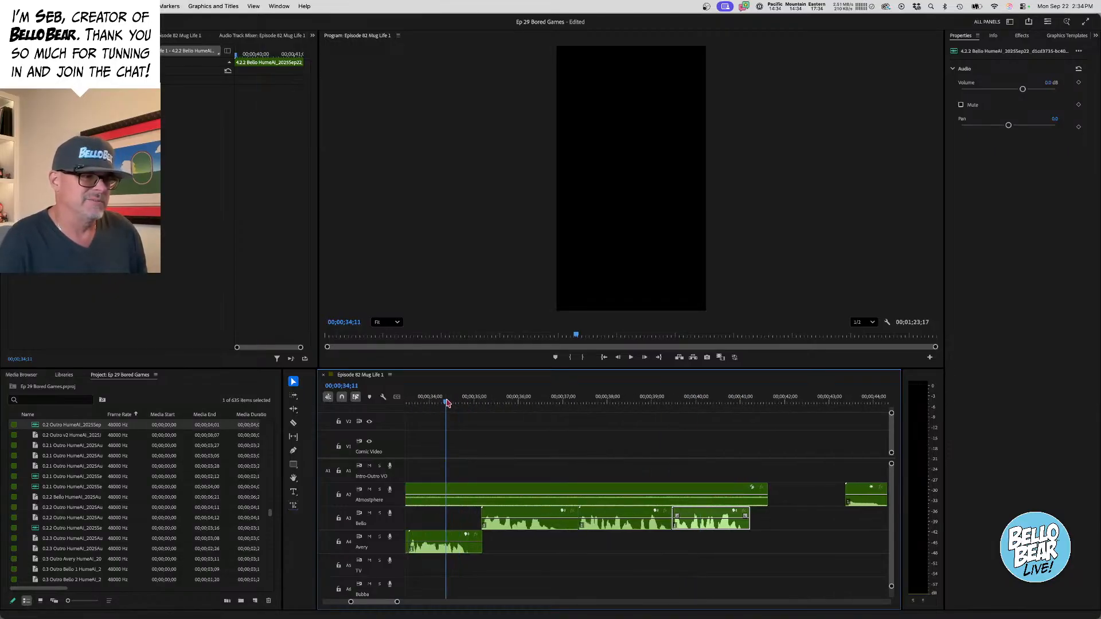
key("space")
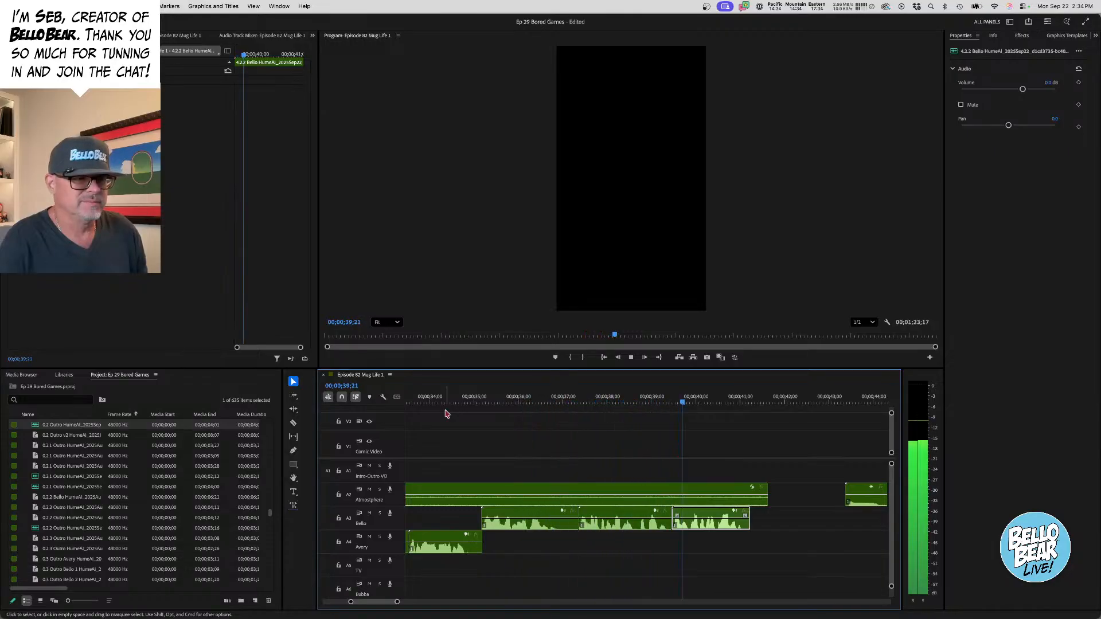
key("space")
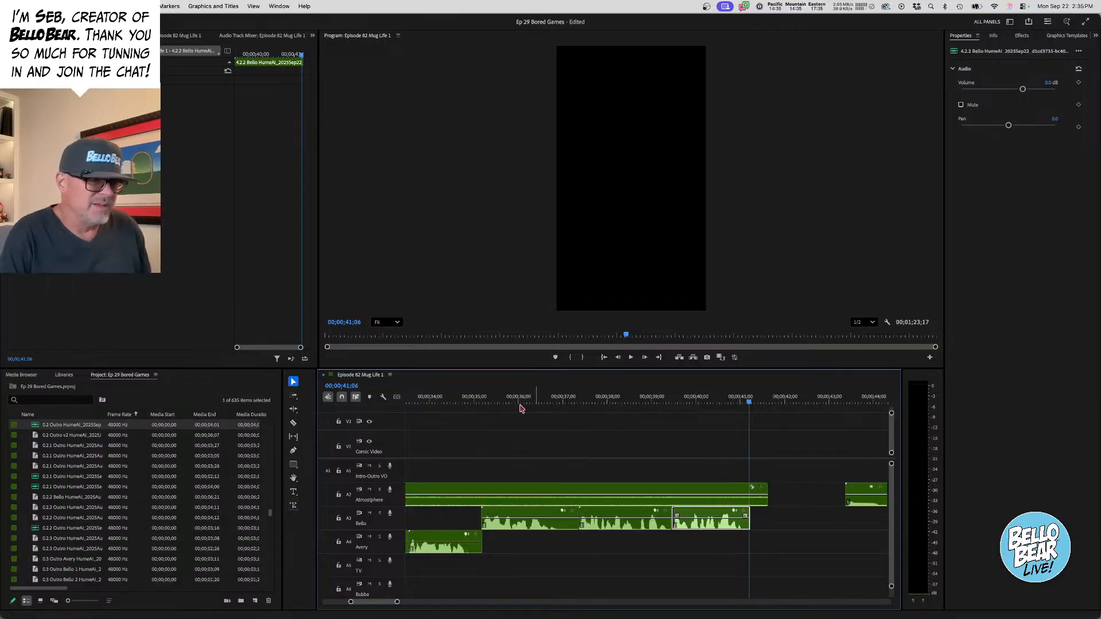
- Listen to the 4.2 Bello line and move the 4.2.1 and 4.2.2 Bello clips slightly earlier over its silent end
left_click(465, 401)
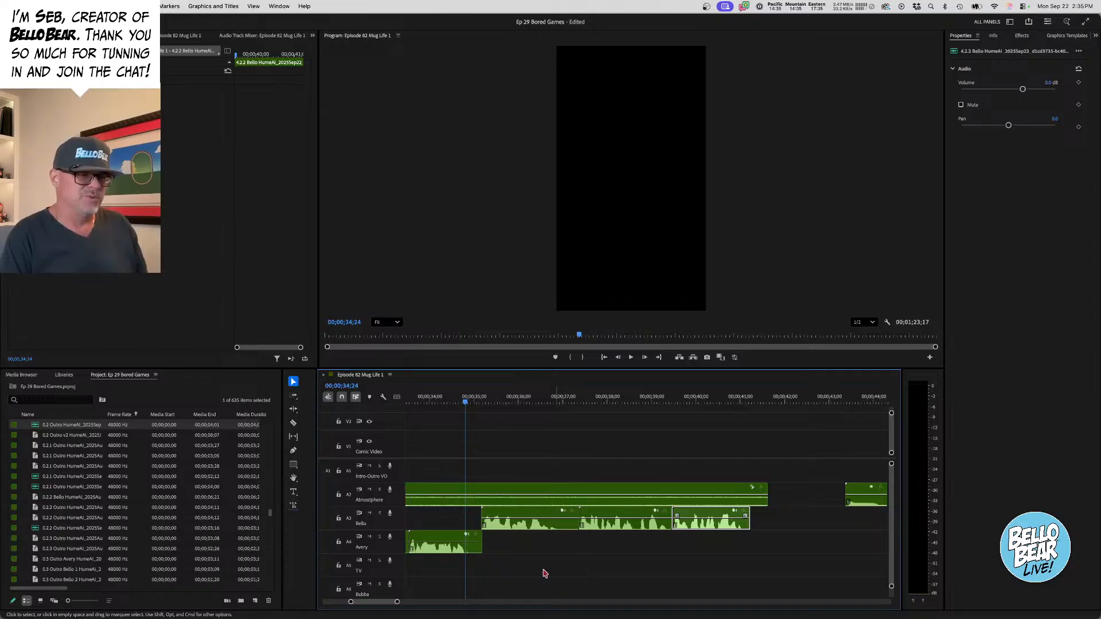
key("space")
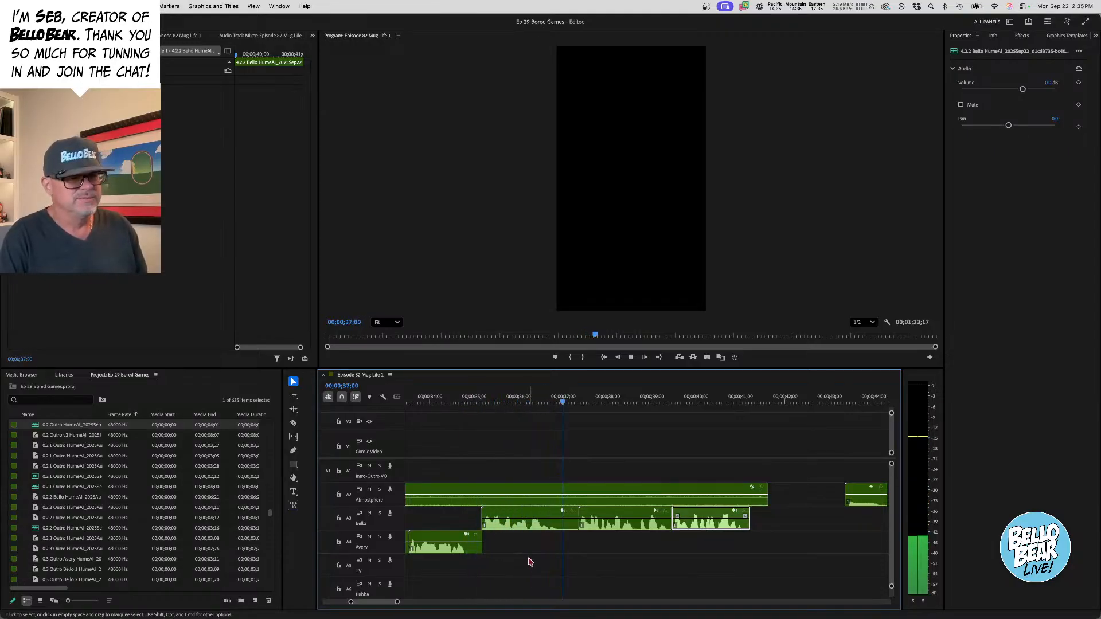
key("space")
left_click_drag(602, 549, 729, 510)
left_click_drag(634, 517, 628, 518)
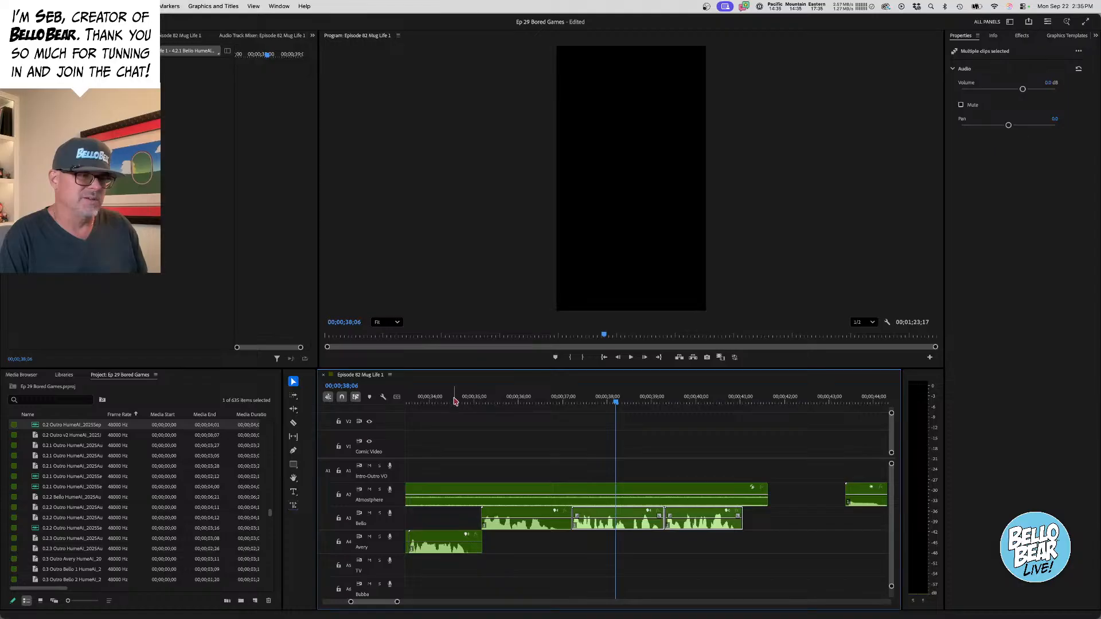
- Play back the closing 4.2, 4.2.1 and 4.2.2 Bello lines to check their tightened timing
key("space")
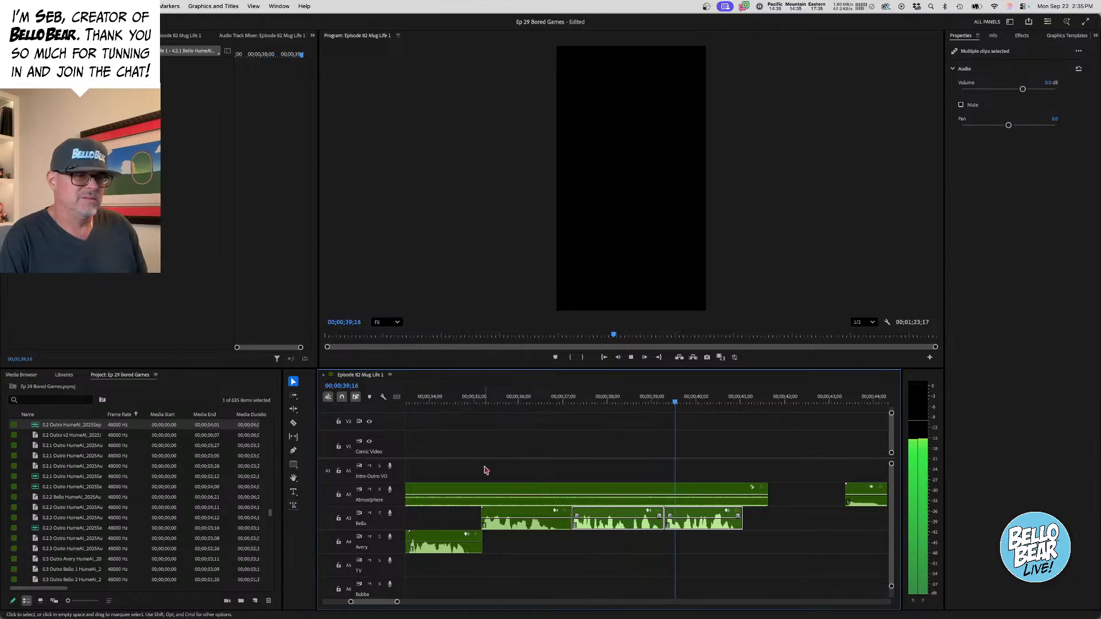
key("space")
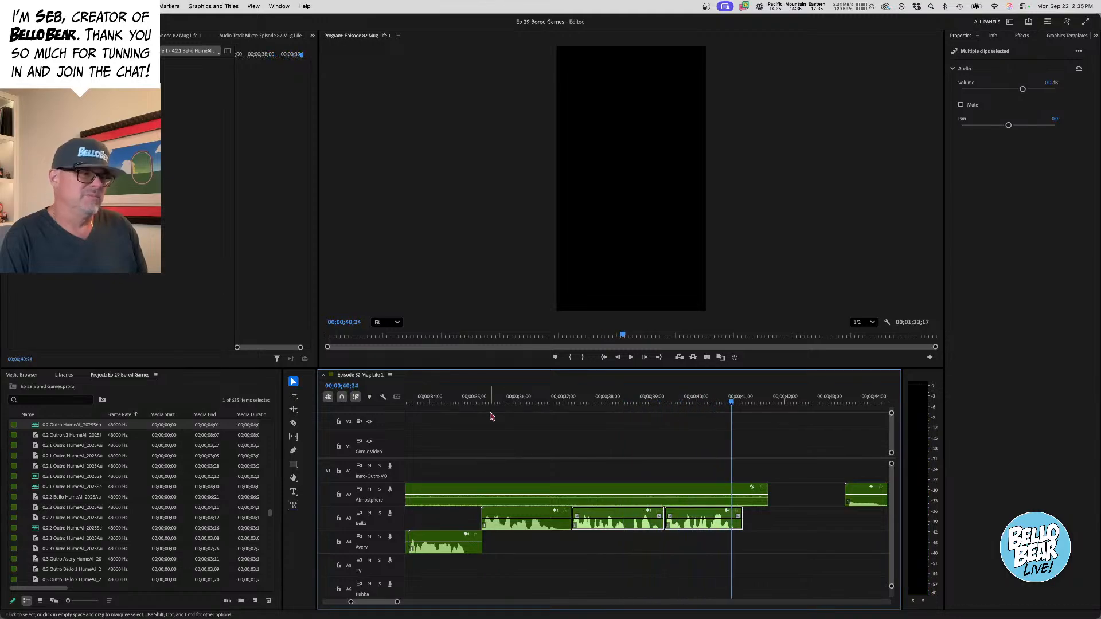
left_click(468, 400)
key("space")
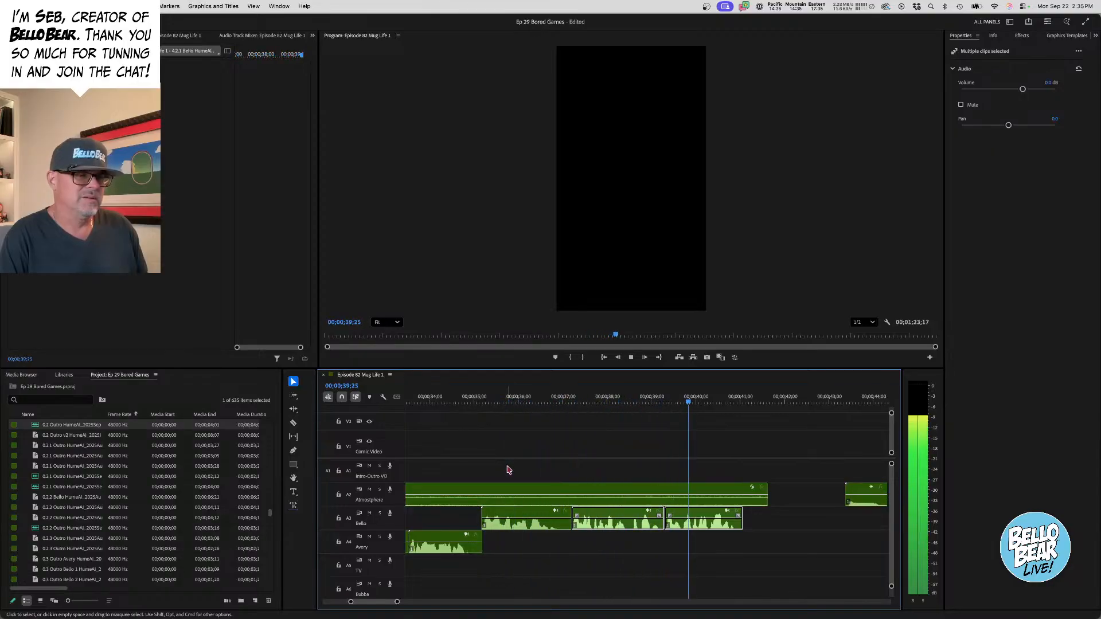
key("space")
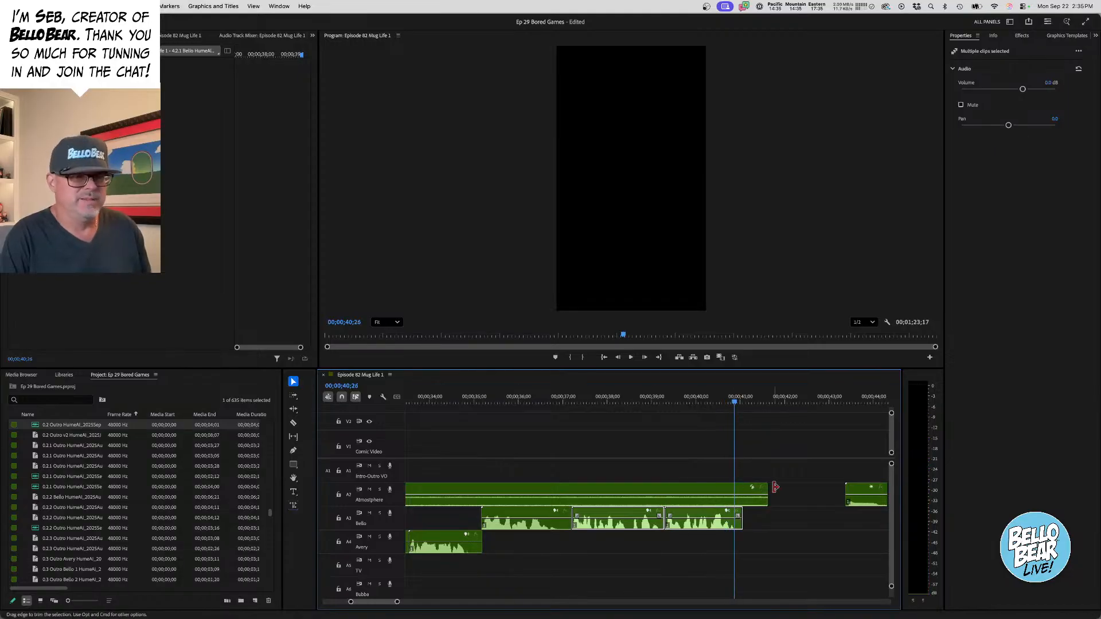
- Trim the Atmosphere clip to the end of the 4.2.2 Bello clip and move The End microwave sound up against it
left_click_drag(767, 486, 743, 486)
left_click_drag(866, 493, 766, 493)
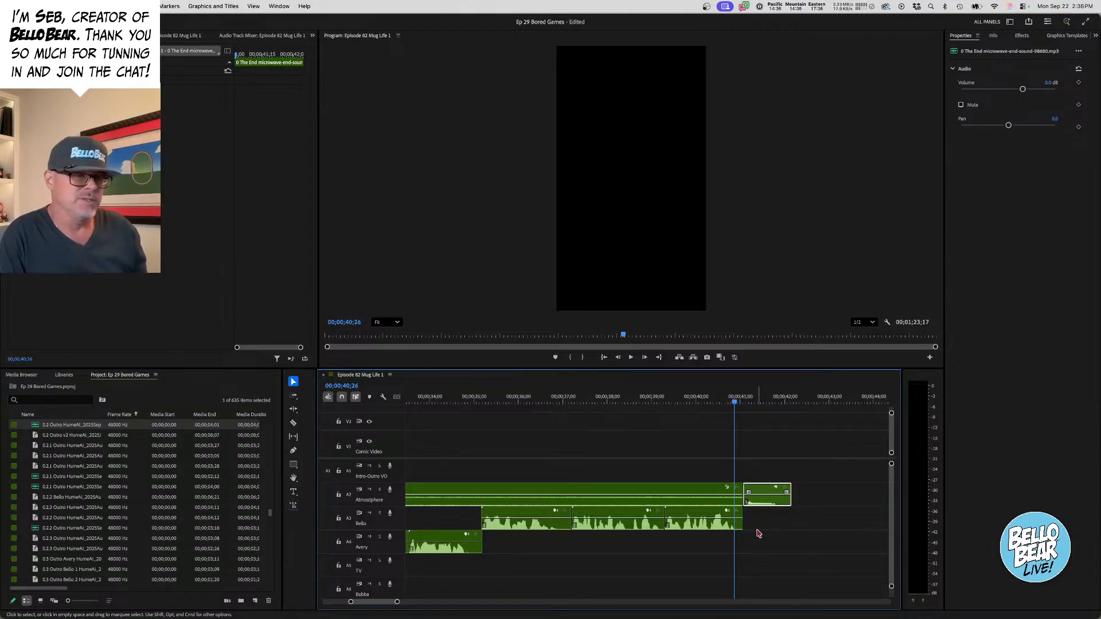
- Delete the Ep 29 Bored Games2.png title image from the Comic Video track and play the episode's audio from the beginning
scroll(759, 534, "left", 5)
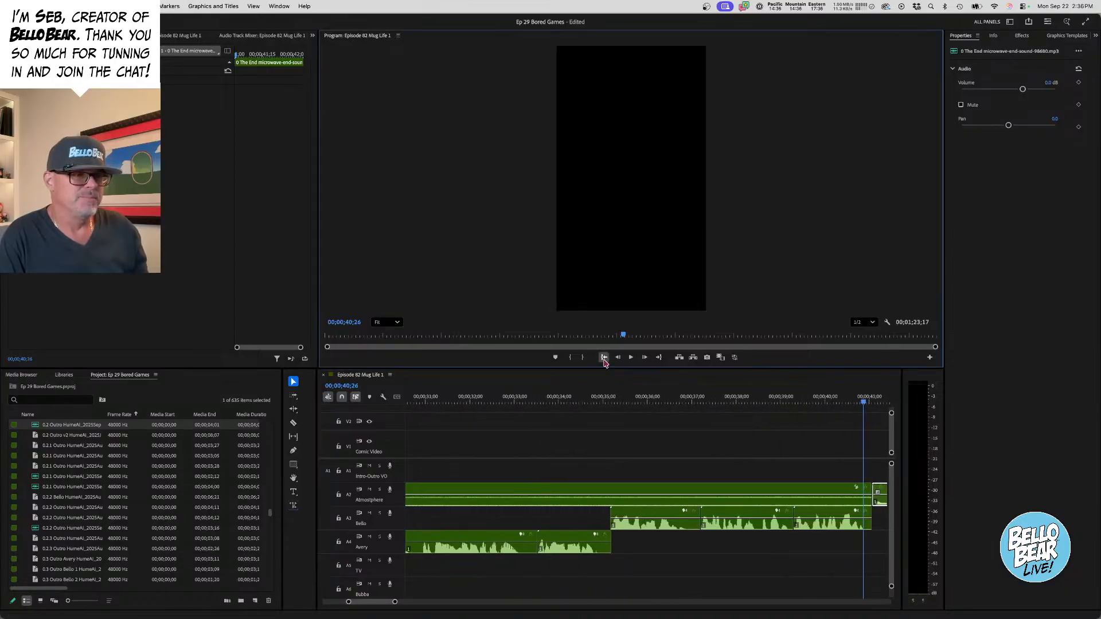
left_click(604, 357)
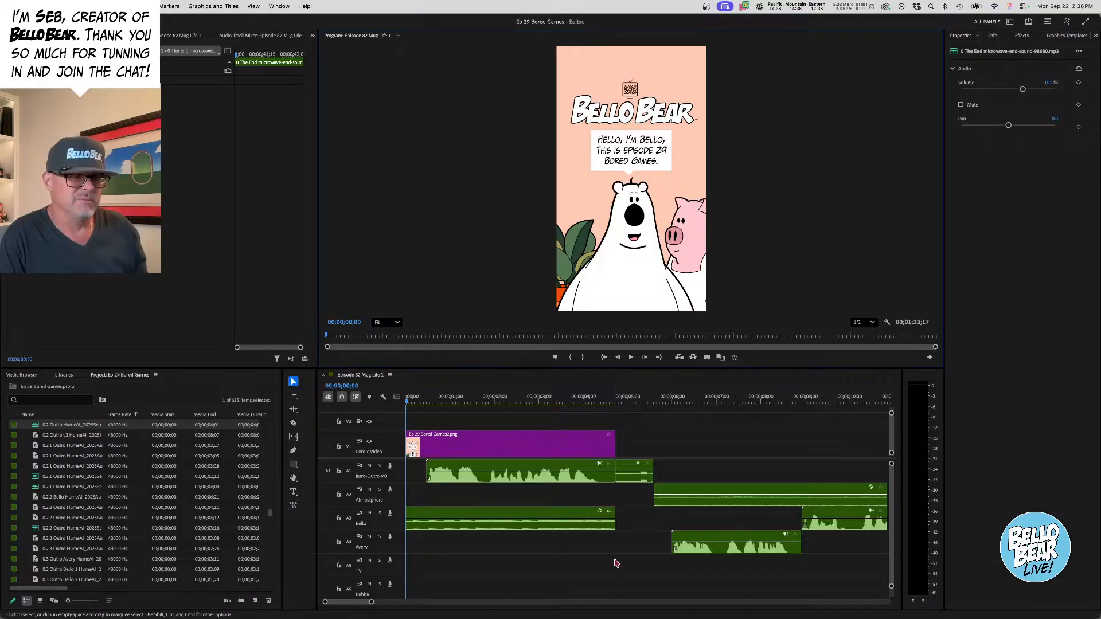
left_click(525, 437)
key("Delete")
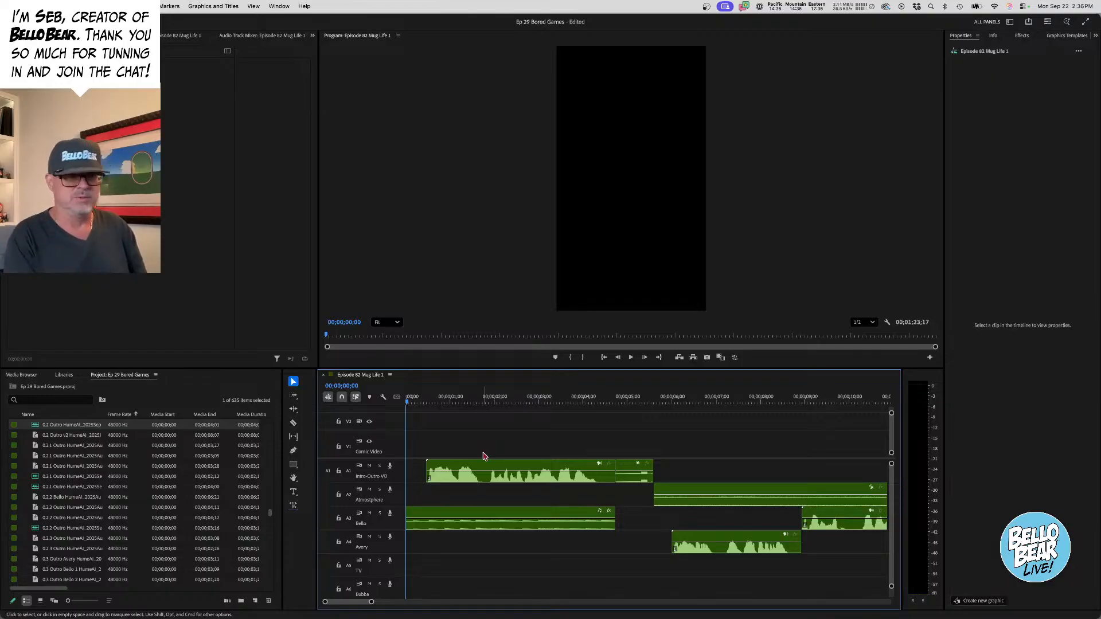
key("space")
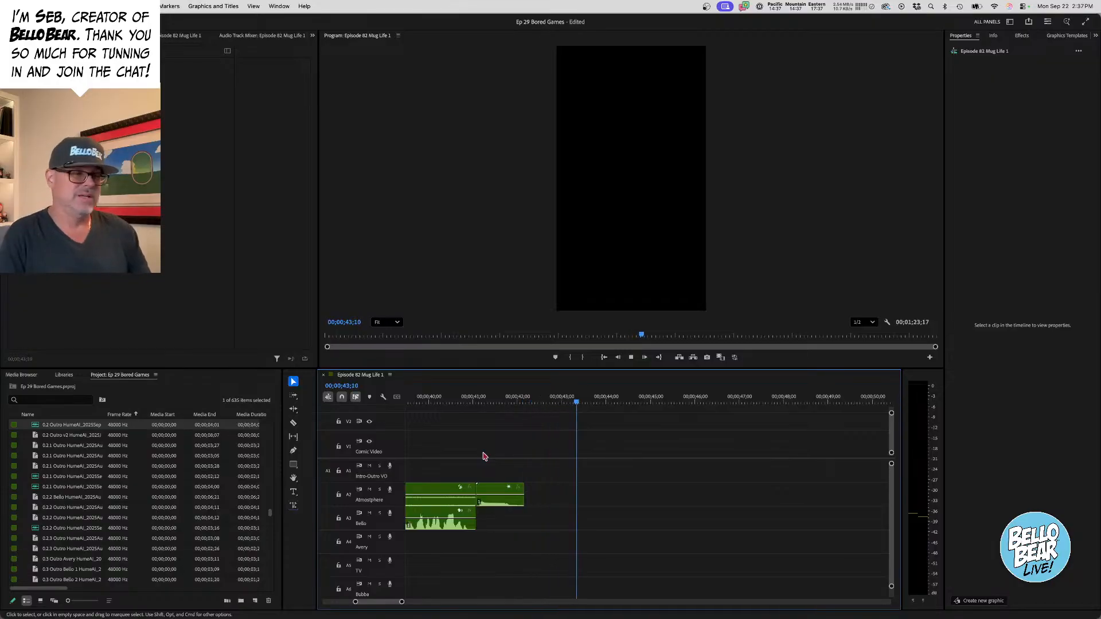
key("space")
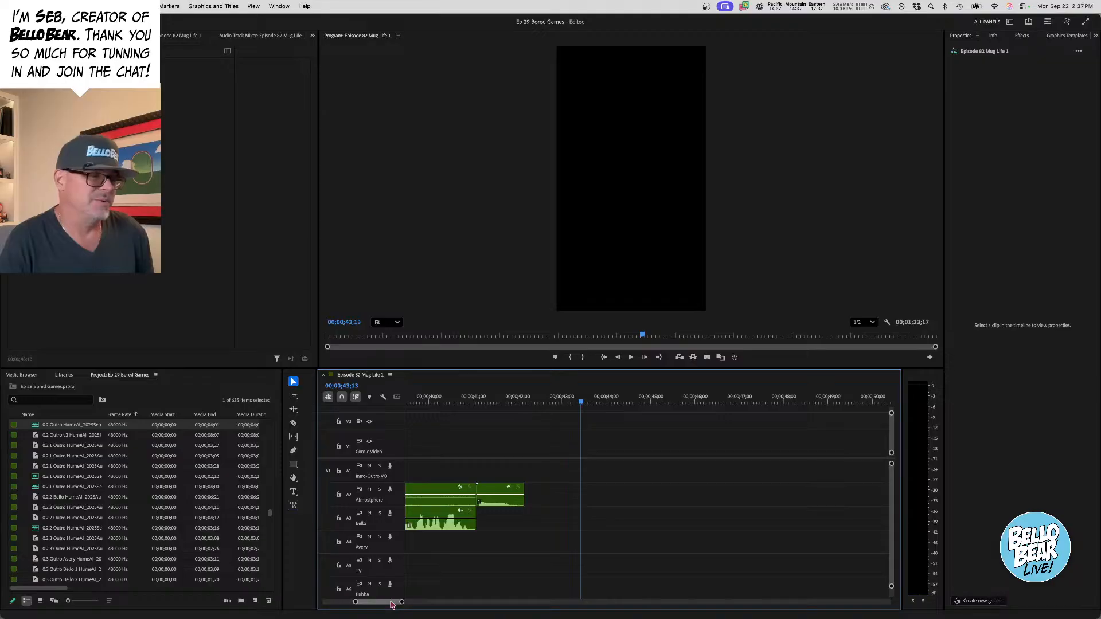
- Import the Ep 29 Bored Games PNG panels and place them end to end on the Comic Video track from the sequence start
scroll(523, 545, "up", 10)
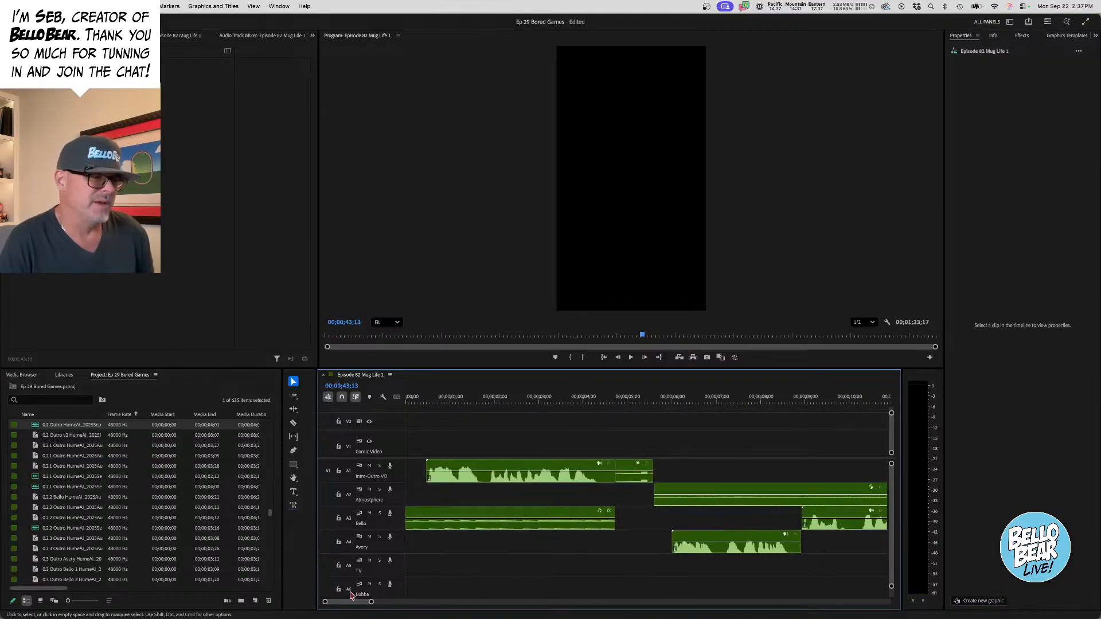
left_click_drag(371, 602, 459, 602)
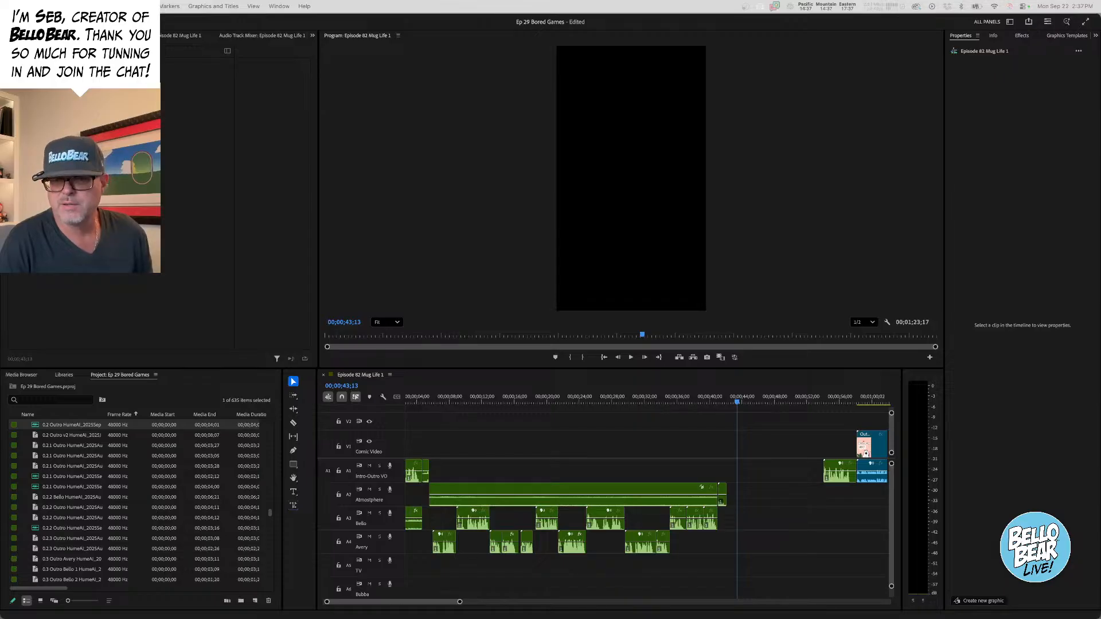
left_click_drag(814, 459, 512, 465)
scroll(526, 462, "left", 2)
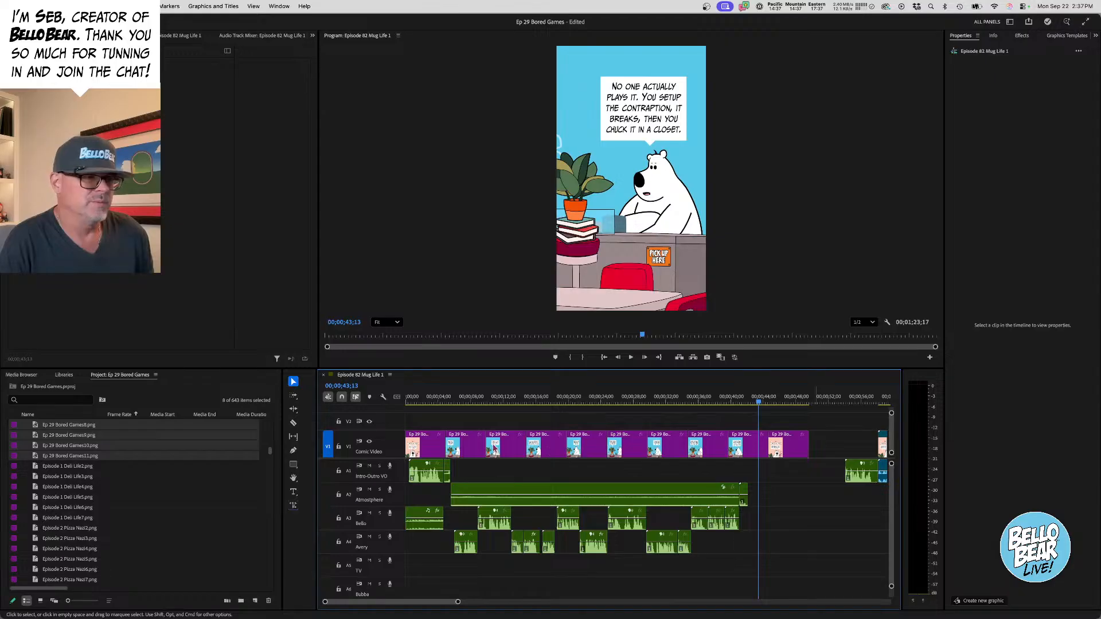
- Shift all the comic panels after the title panel about 3 seconds later on the Comic Video track
left_click_drag(463, 429, 756, 451)
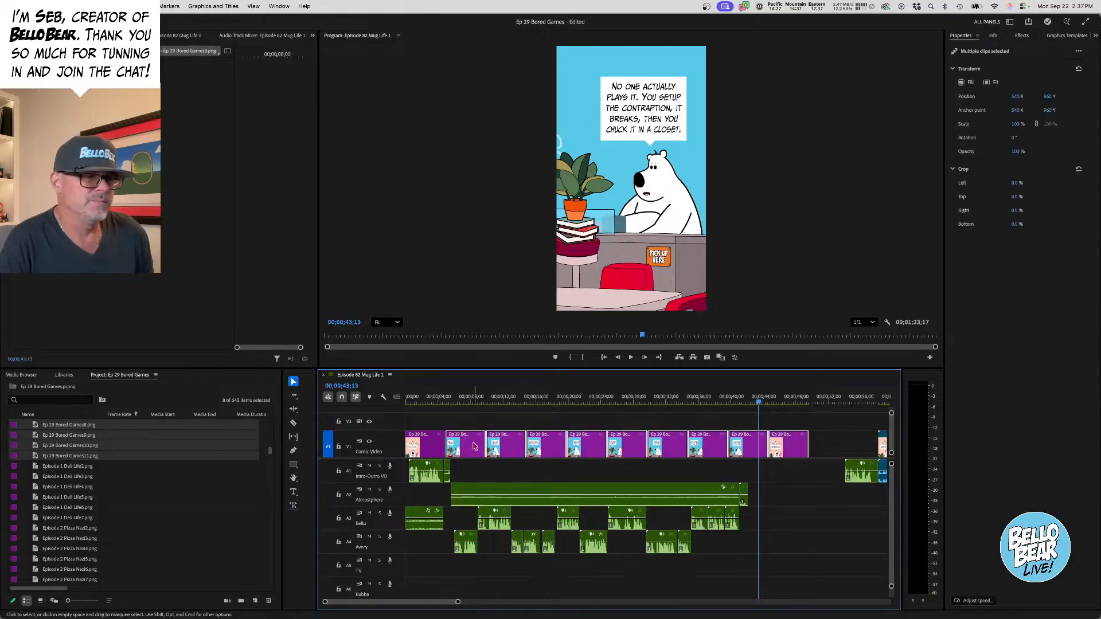
left_click_drag(474, 447, 499, 446)
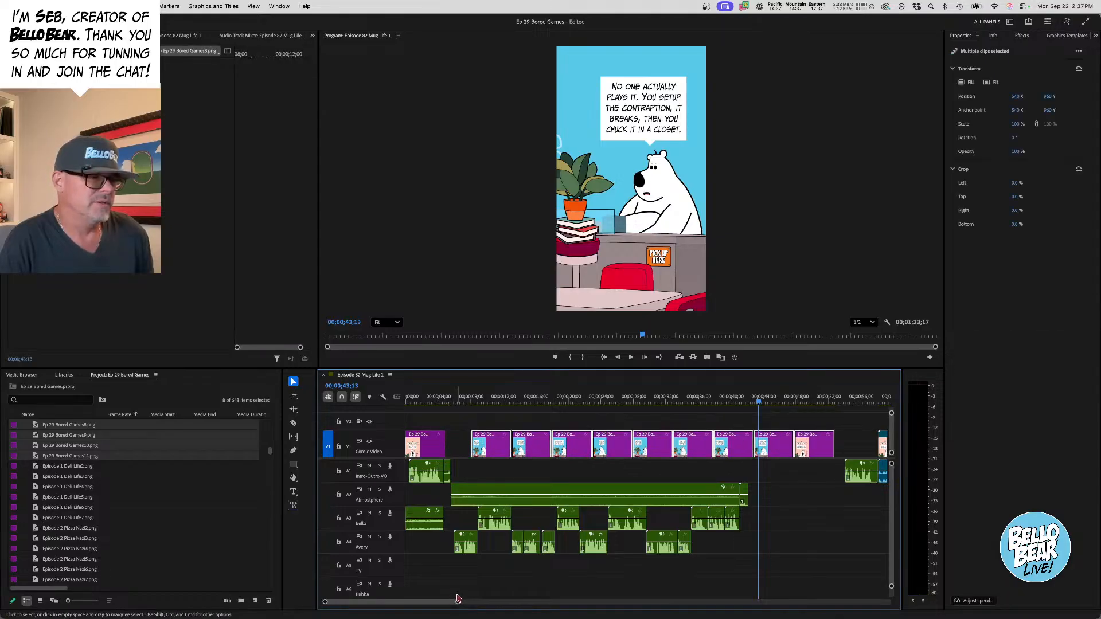
left_click_drag(458, 602, 471, 602)
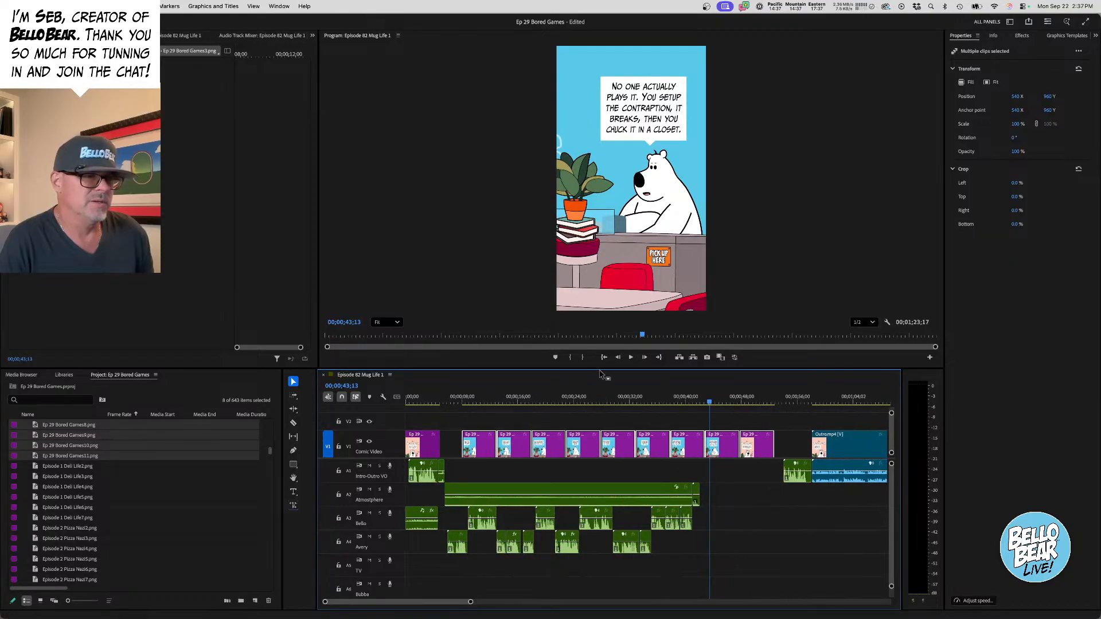
key("Home")
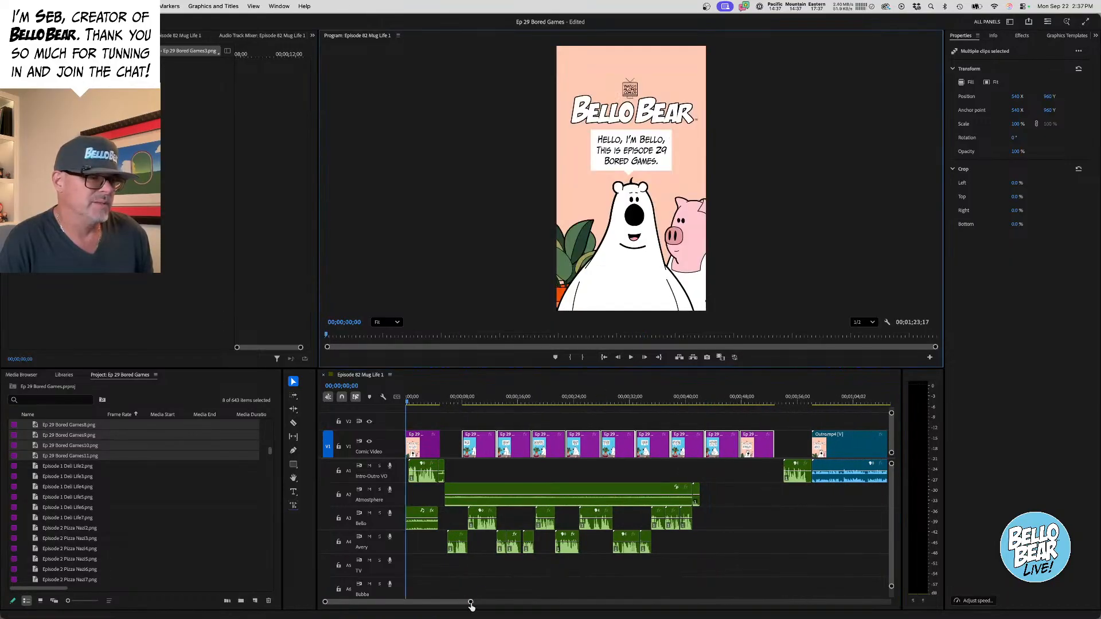
left_click_drag(470, 603, 438, 604)
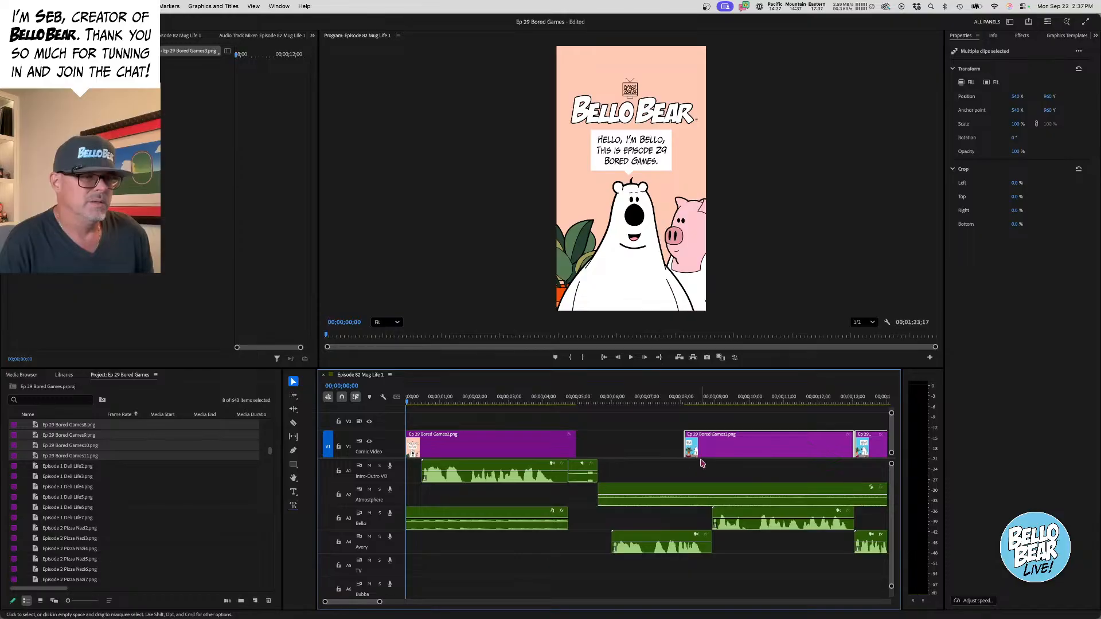
- Move the Ep 29 Bored Games3.png panel to the start of the Atmosphere clip and trim it to the end of Avery's first line
left_click(756, 425)
left_click_drag(723, 439, 623, 439)
left_click_drag(755, 441, 699, 442)
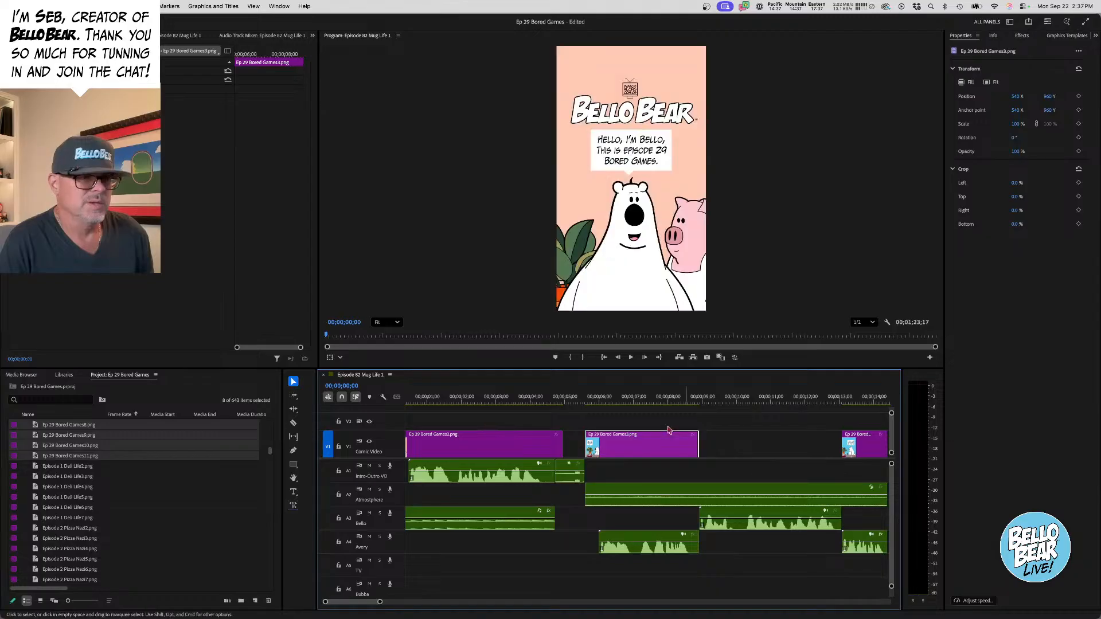
left_click_drag(586, 401, 643, 402)
- Place the Ep 29 Bored Games4.png panel directly after Games3.png and trim it to the end of Bello's line
scroll(710, 446, "right", 5)
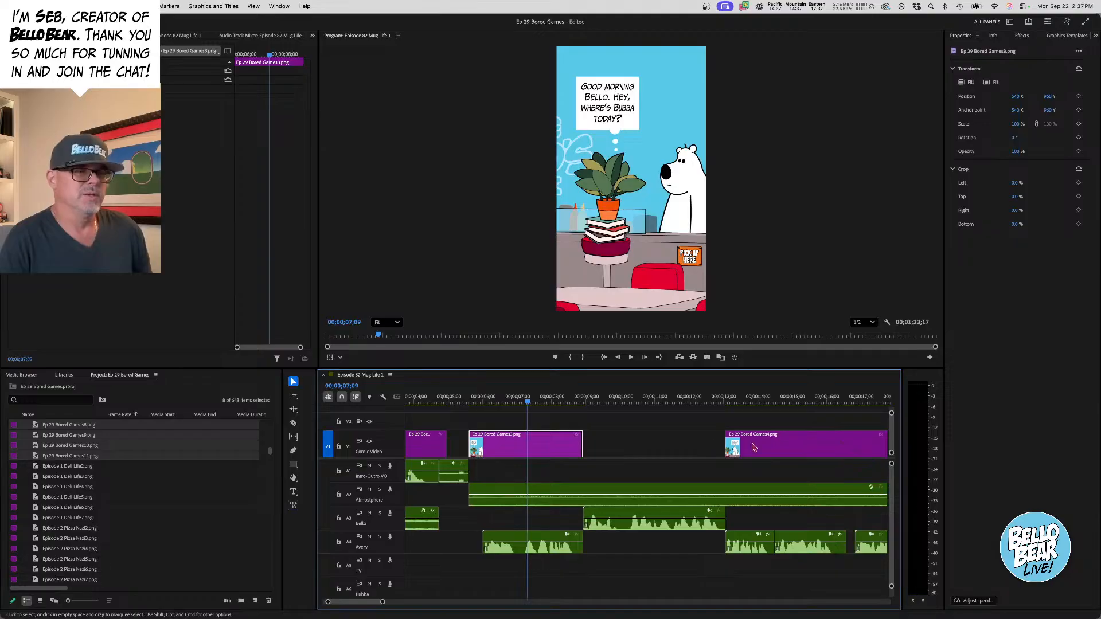
left_click(754, 448)
left_click_drag(755, 448, 613, 444)
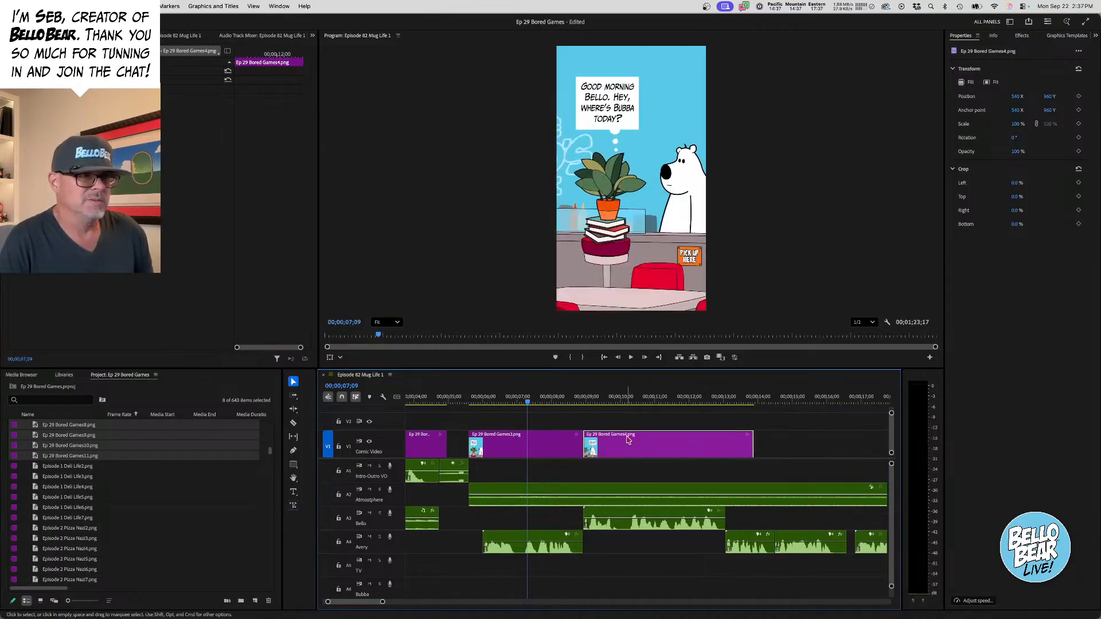
left_click(615, 406)
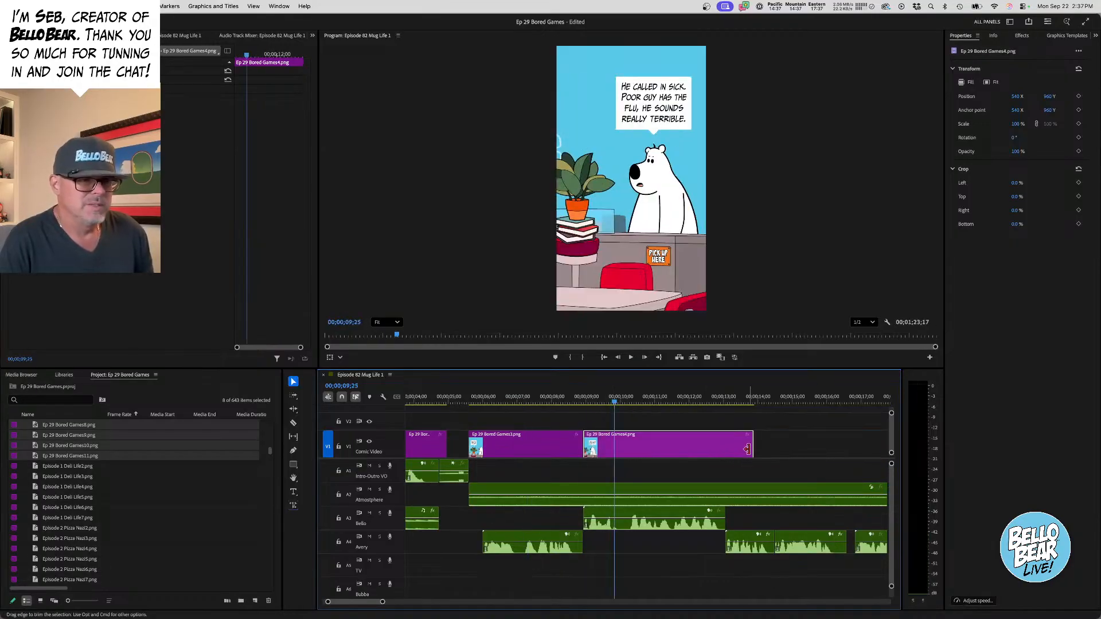
left_click_drag(750, 447, 725, 447)
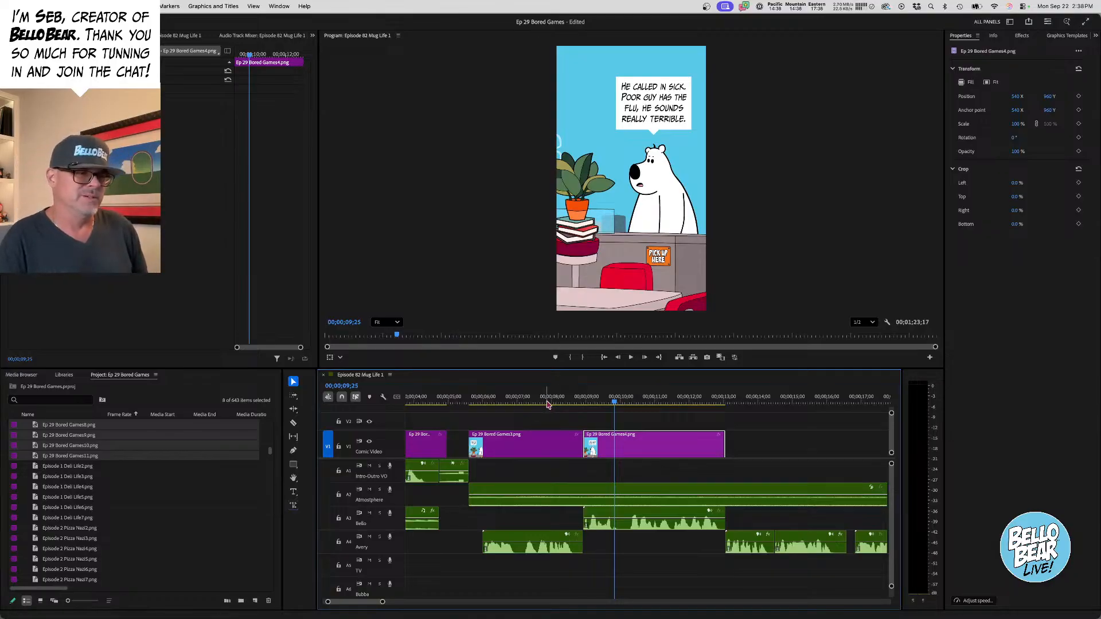
- Play the cut between the Games3.png and Games4.png panels and start Games4.png slightly before Bello's line
left_click_drag(548, 404, 544, 412)
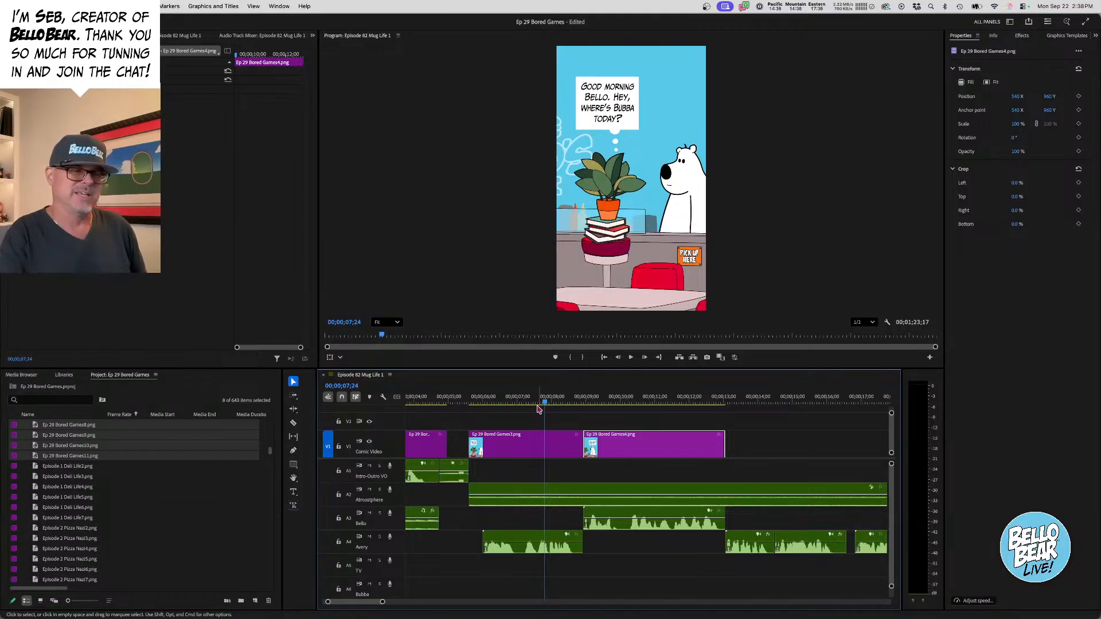
key("space")
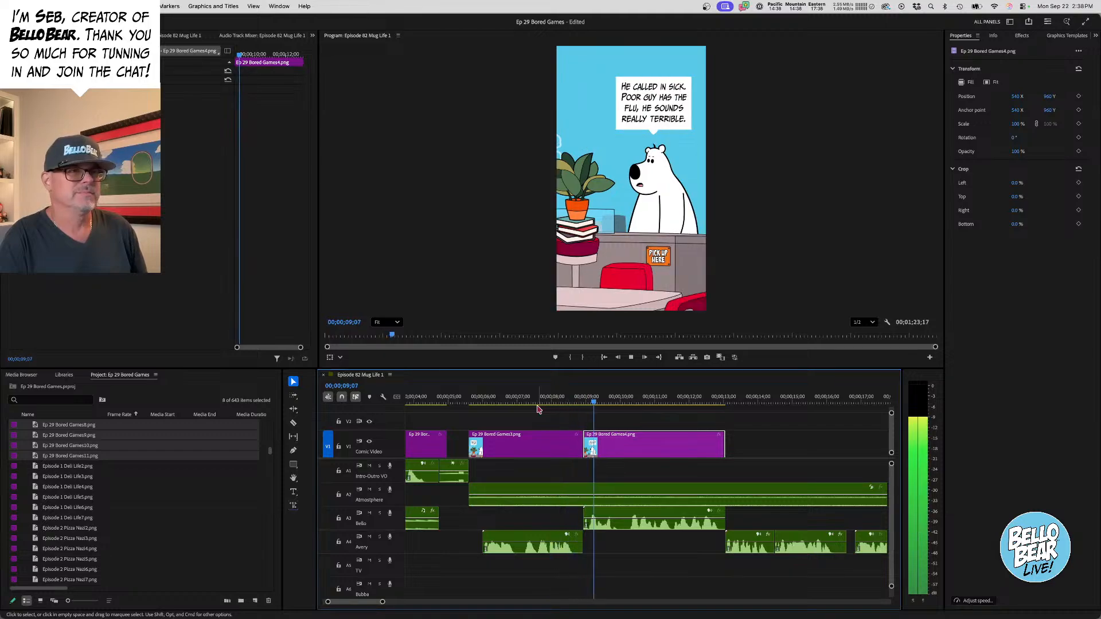
key("space")
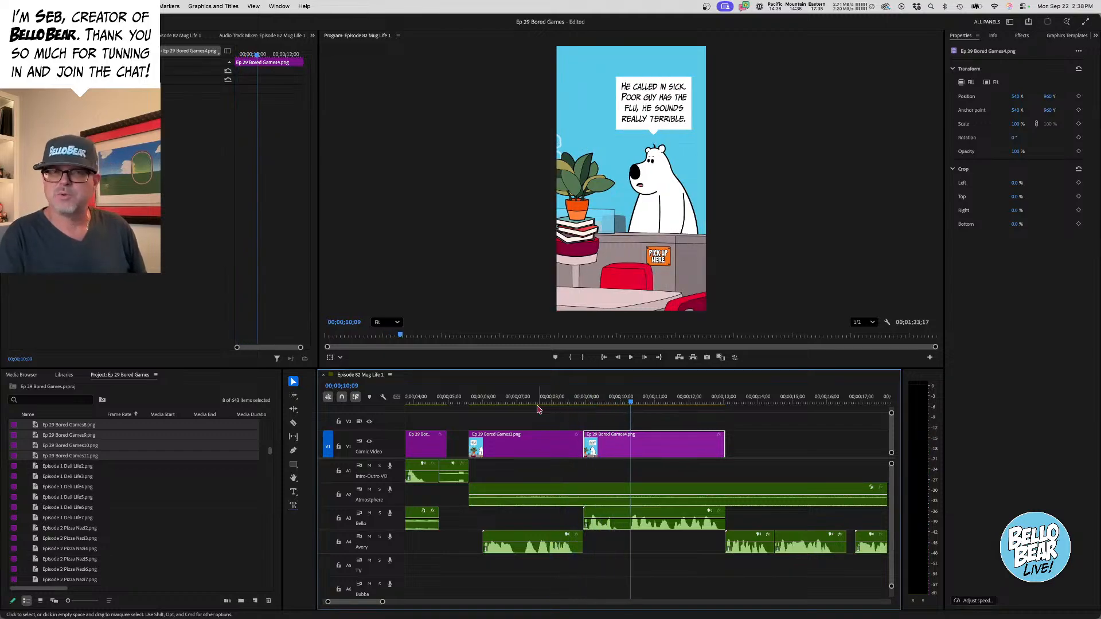
left_click(661, 421)
left_click(686, 441)
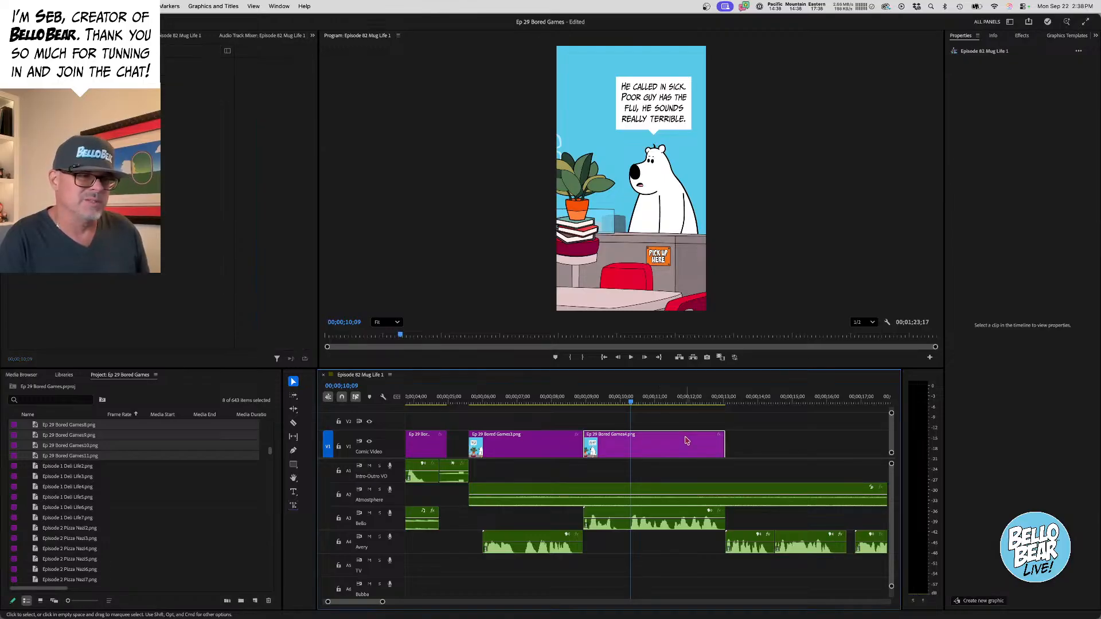
left_click_drag(686, 441, 720, 441)
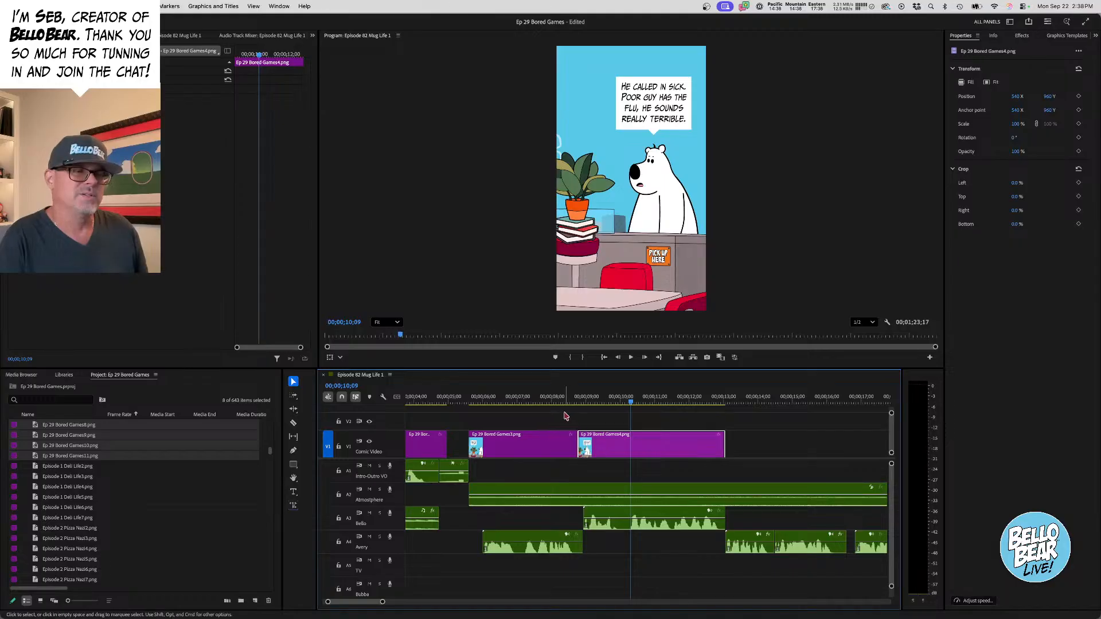
- Play back the adjusted cut from the Games3.png panel into Games4.png
left_click(520, 396)
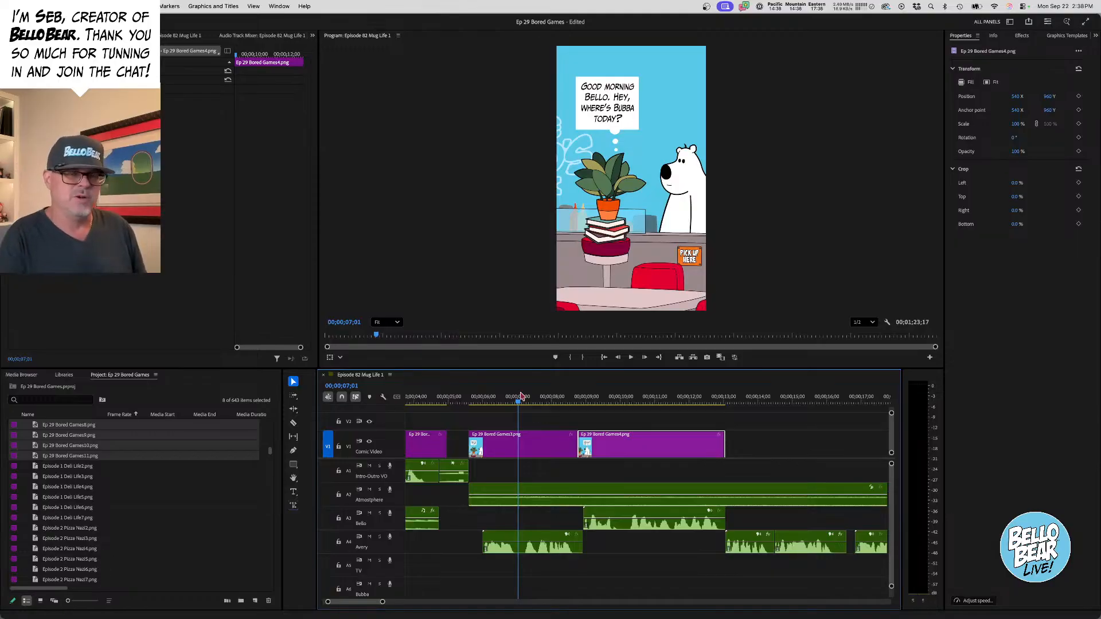
key("space")
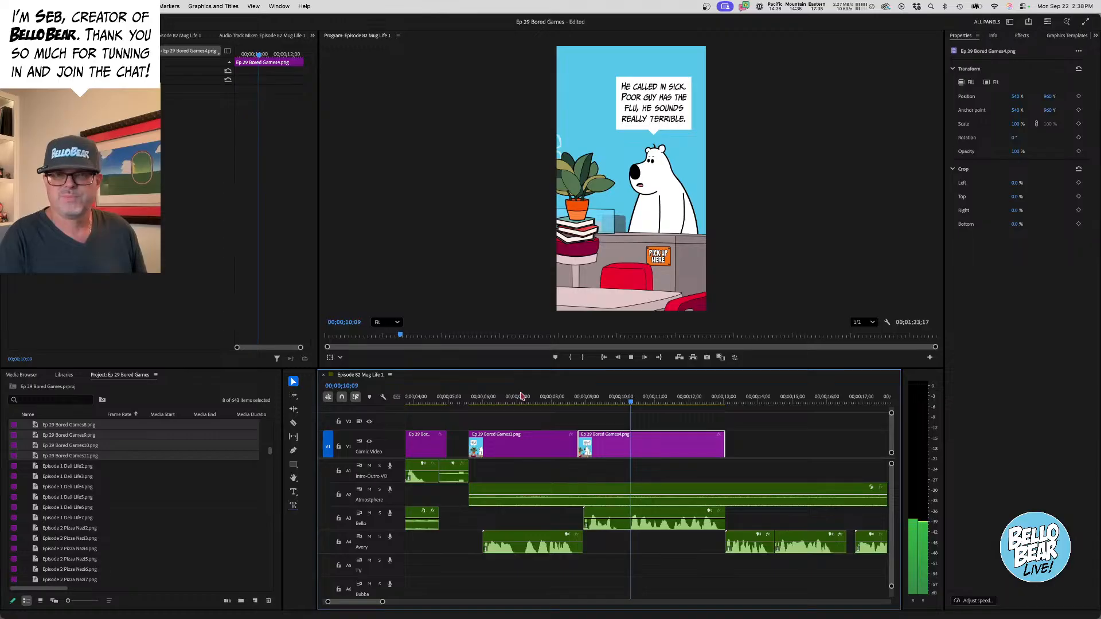
key("space")
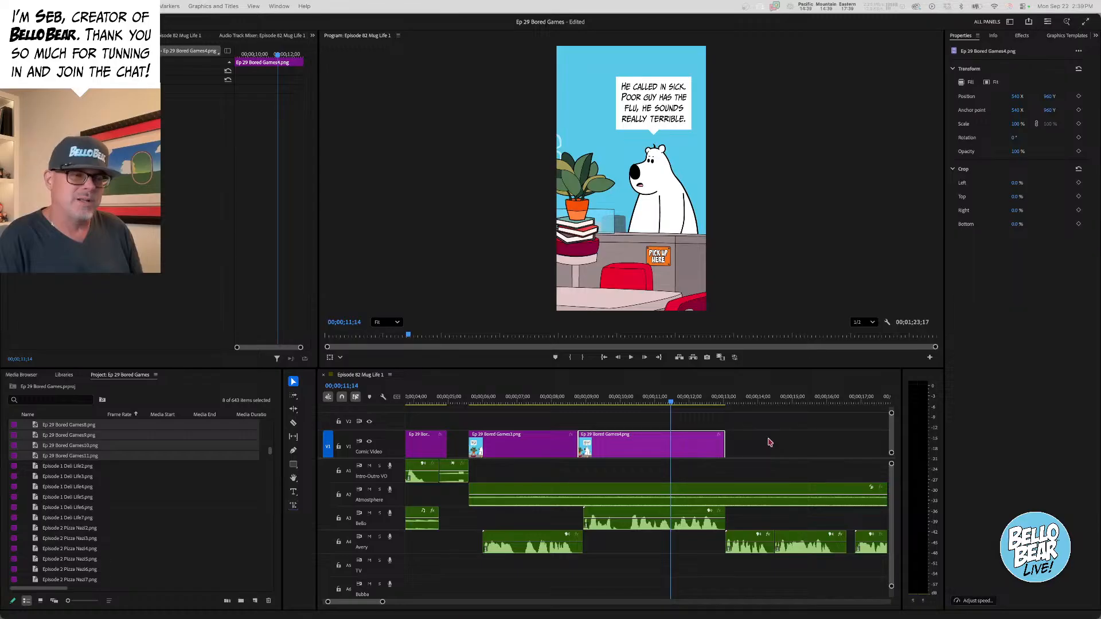
- Place the Ep 29 Bored Games5.png panel slightly before Avery's second set of lines and extend it to the start of Bello's reply
scroll(770, 442, "down", 3)
left_click_drag(768, 448, 624, 447)
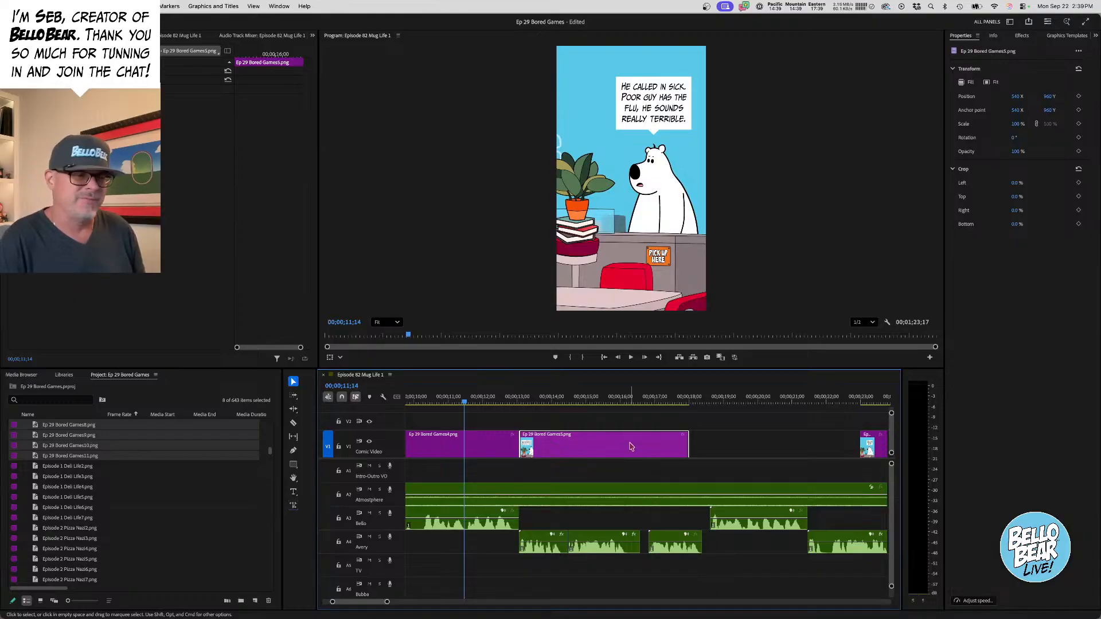
left_click_drag(630, 447, 705, 438)
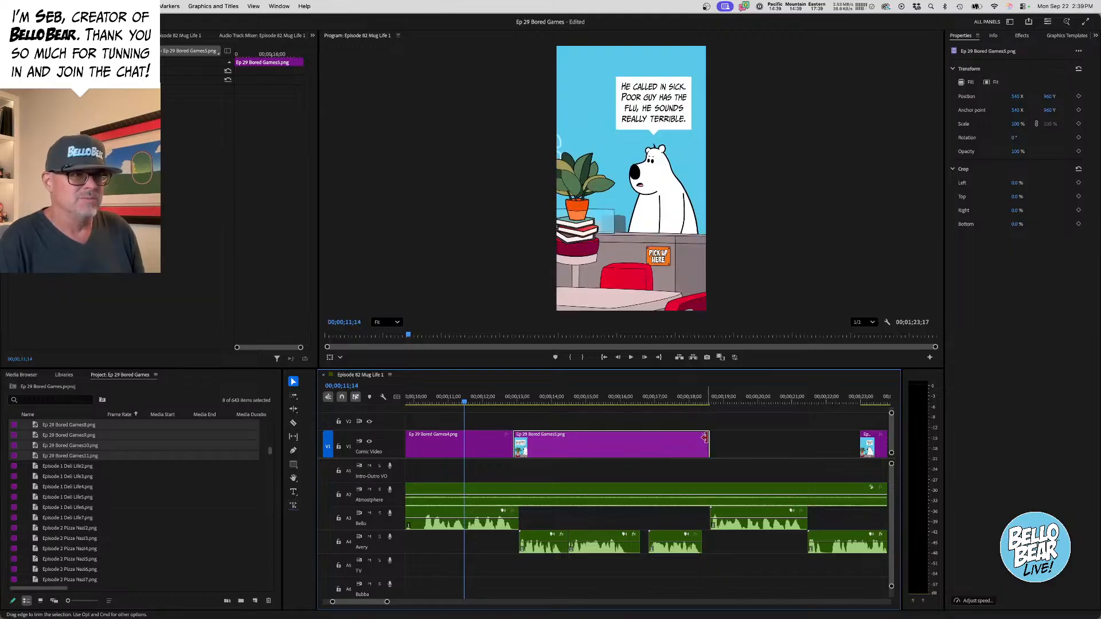
left_click(555, 403)
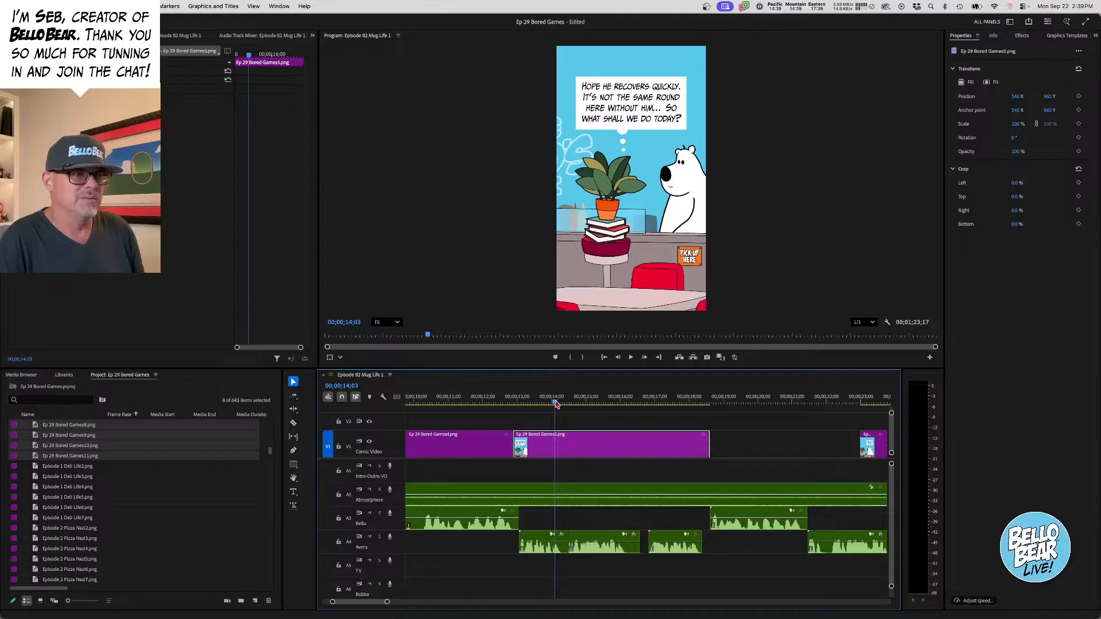
- Place the Ep 29 Bored Games6.png panel slightly before Bello's next line and trim it to the end of that line
scroll(660, 441, "right", 4)
left_click_drag(798, 453, 650, 450)
left_click_drag(738, 439, 678, 442)
scroll(715, 442, "right", 1)
- Place the Ep 29 Bored Games7.png panel slightly before Avery's next line and trim it to where that line ends
scroll(828, 445, "right", 2)
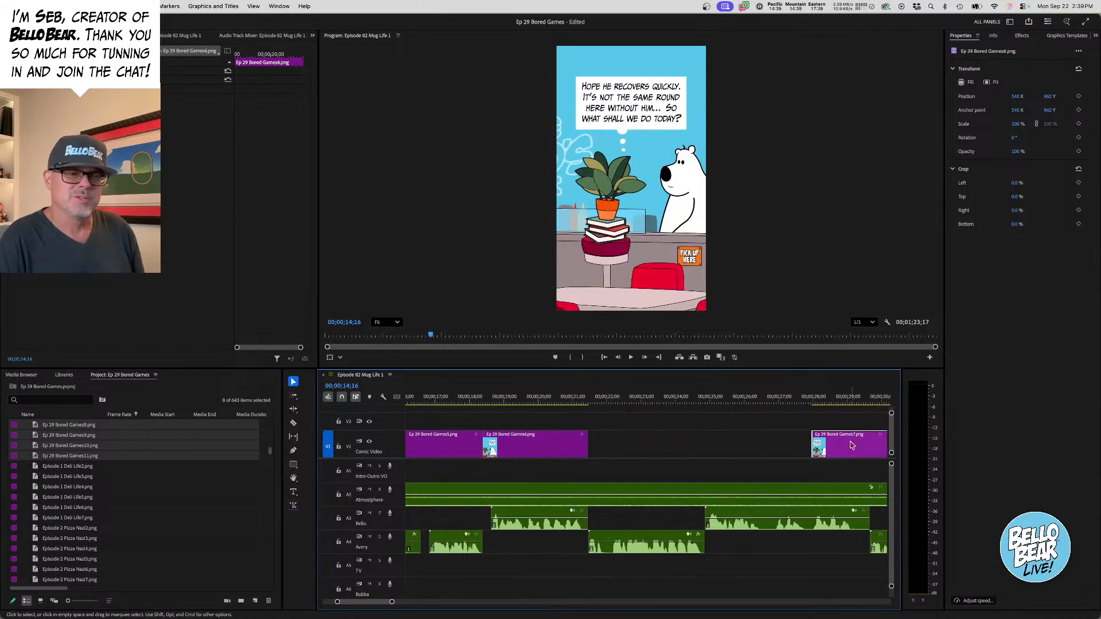
left_click_drag(854, 447, 638, 447)
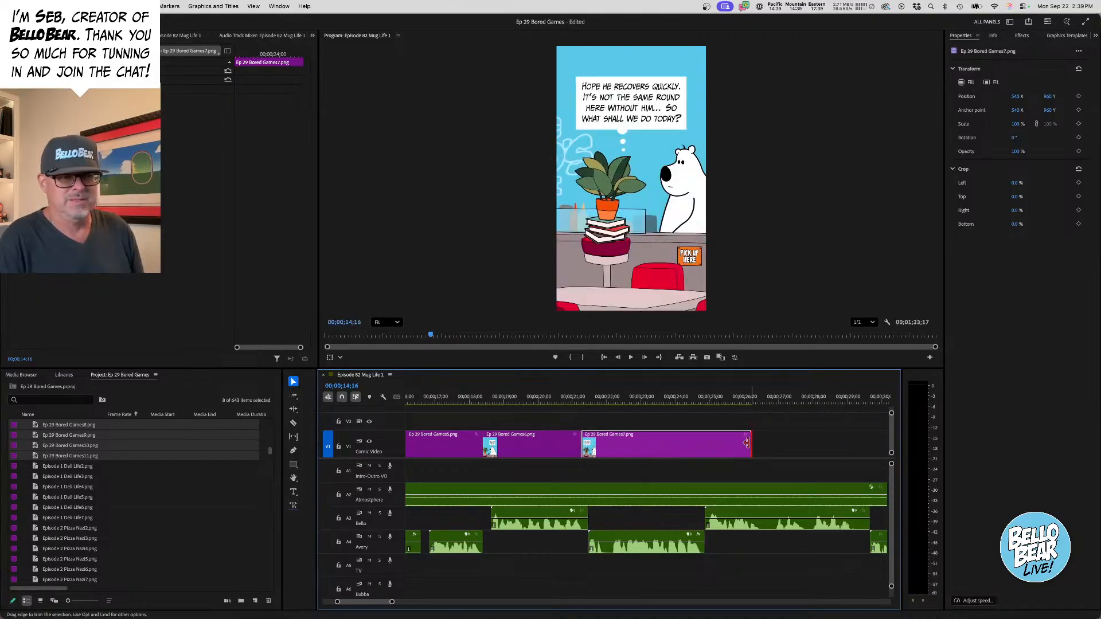
left_click_drag(752, 445, 708, 446)
- Place the Ep 29 Bored Games8.png panel slightly before Bello's following line and align its end with the end of that line
scroll(745, 447, "right", 5)
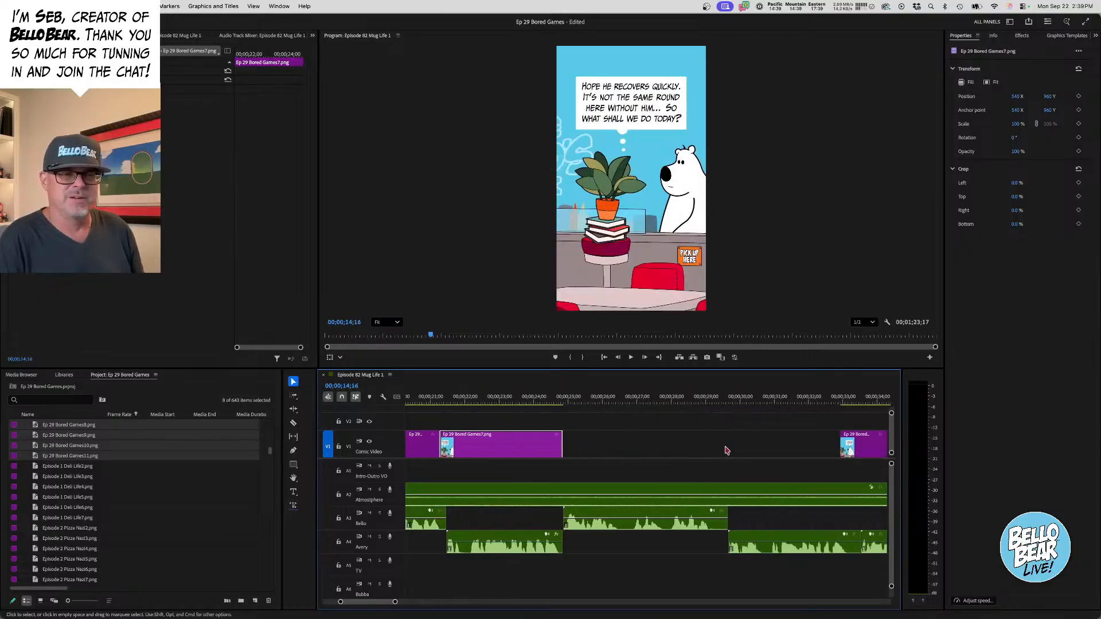
left_click_drag(866, 446, 591, 443)
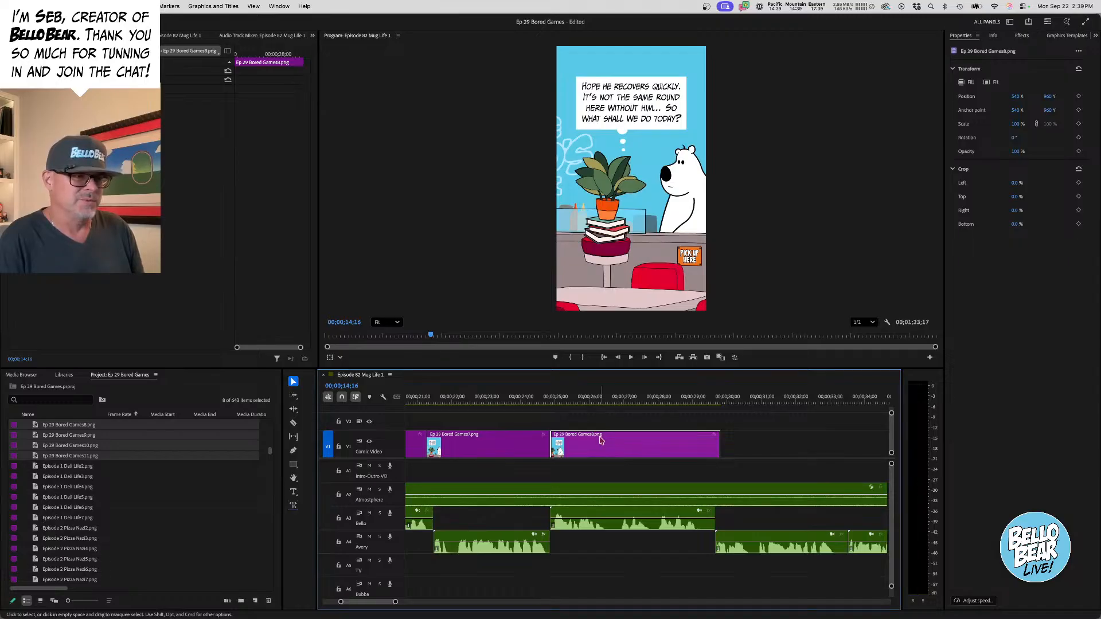
left_click_drag(611, 440, 605, 439)
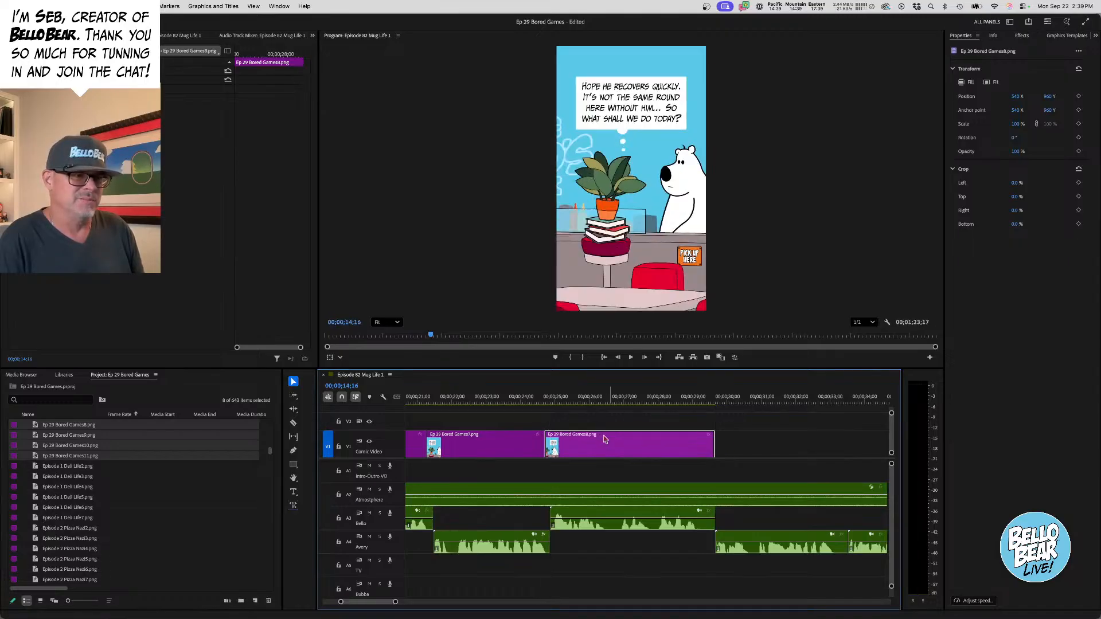
left_click_drag(713, 447, 714, 447)
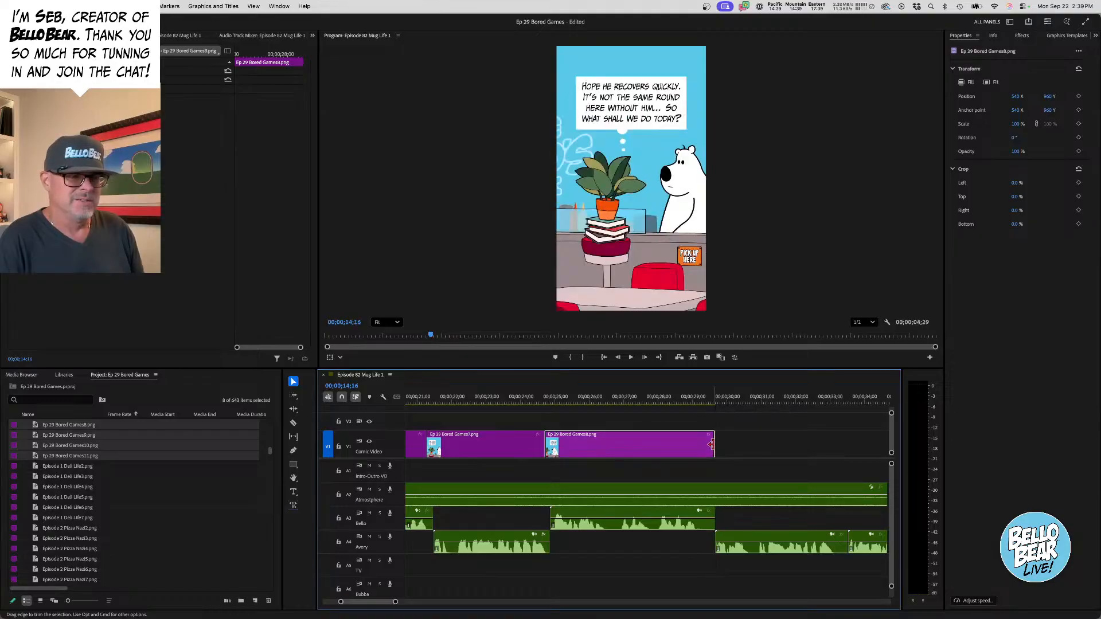
- Place the Ep 29 Bored Games9.png panel slightly before Avery's last two lines and extend it to the end of them
scroll(746, 471, "right", 4)
scroll(766, 457, "right", 4)
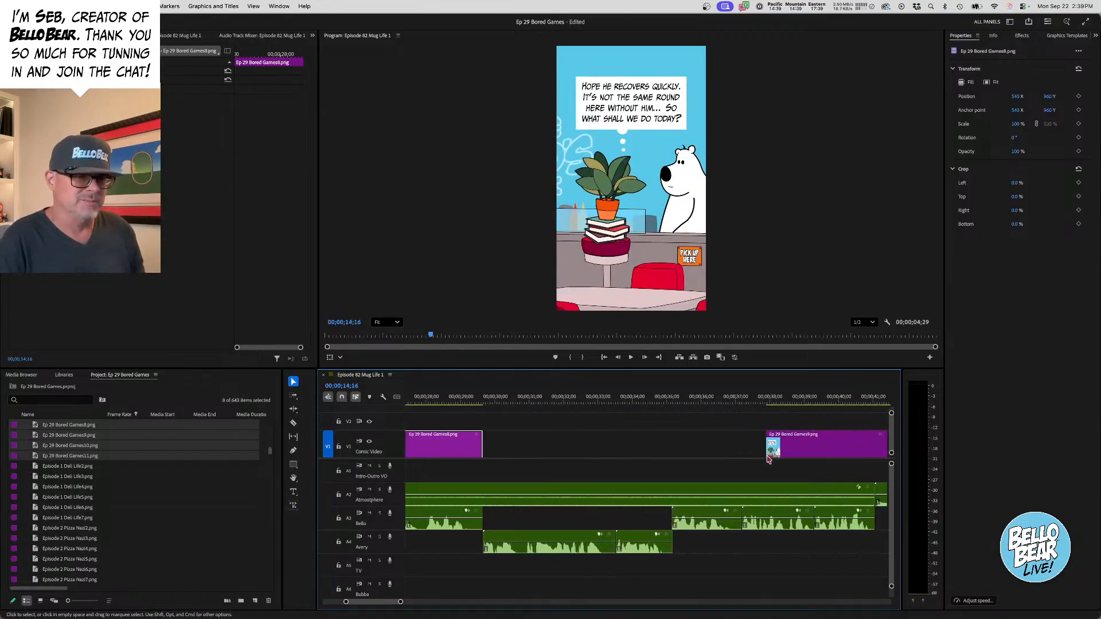
left_click(733, 442)
scroll(737, 442, "right", 3)
left_click(739, 442)
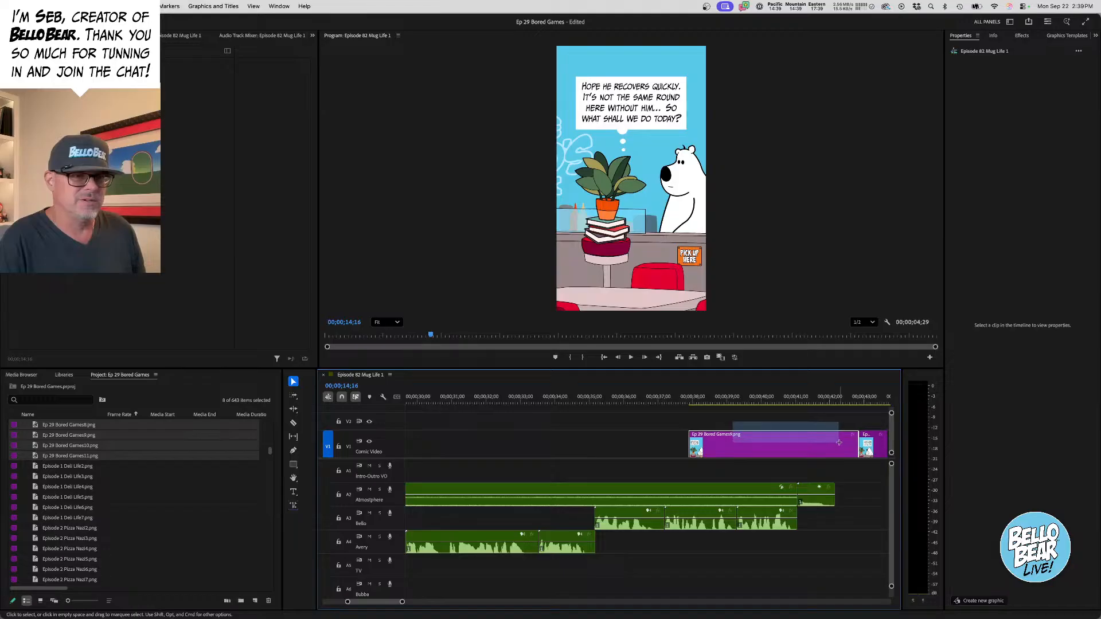
left_click_drag(740, 442, 528, 450)
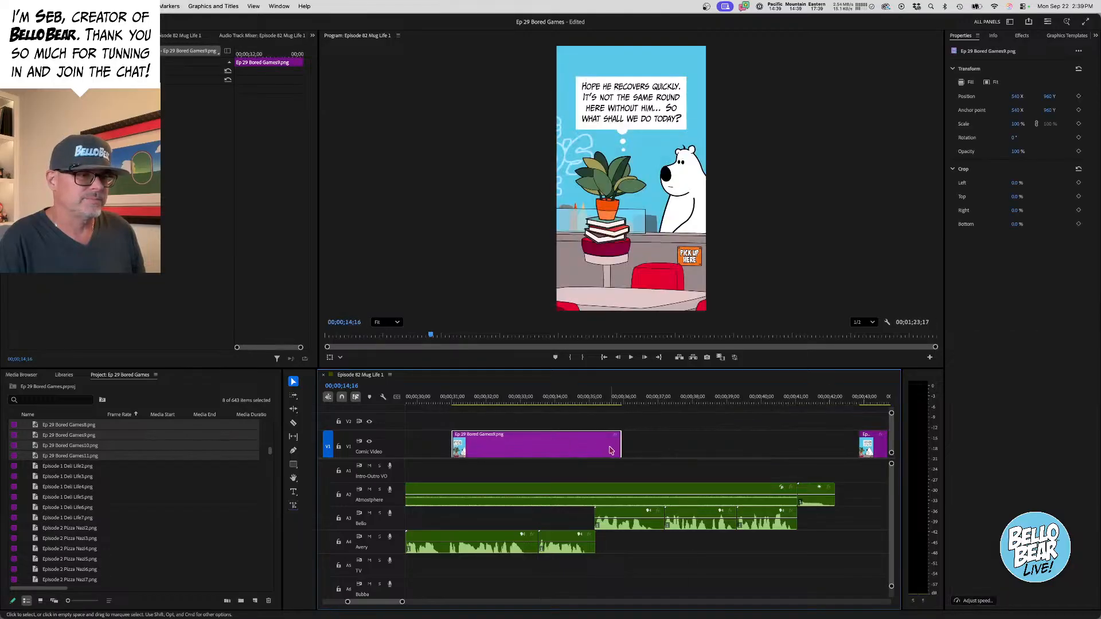
scroll(602, 450, "left", 3)
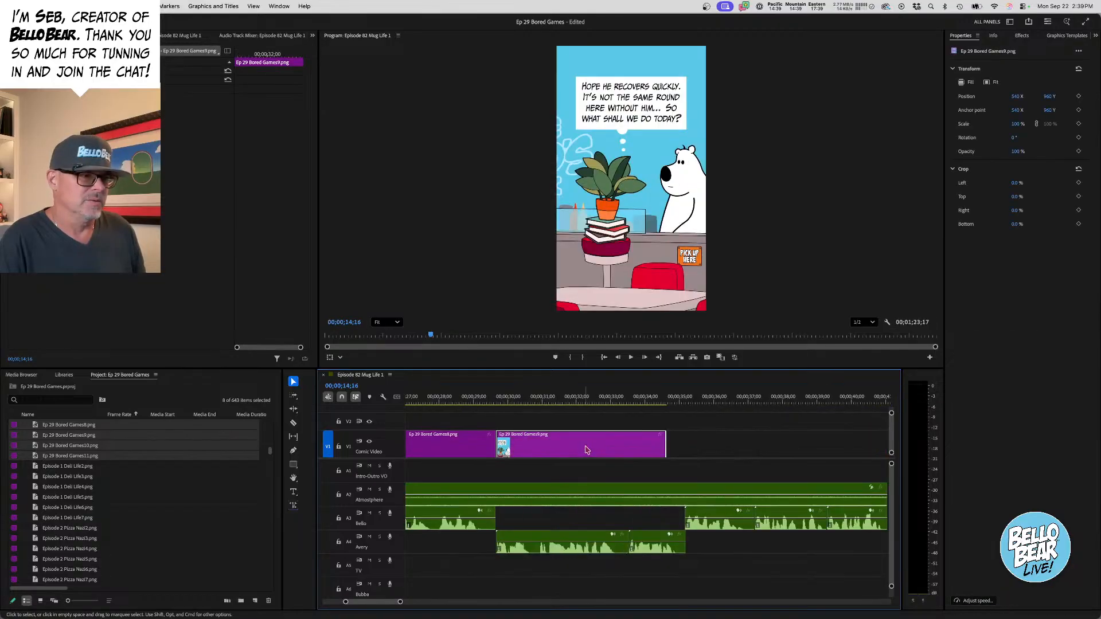
mouse_move(601, 450)
left_mouse_down()
mouse_move(623, 450)
mouse_move(606, 450)
left_mouse_up()
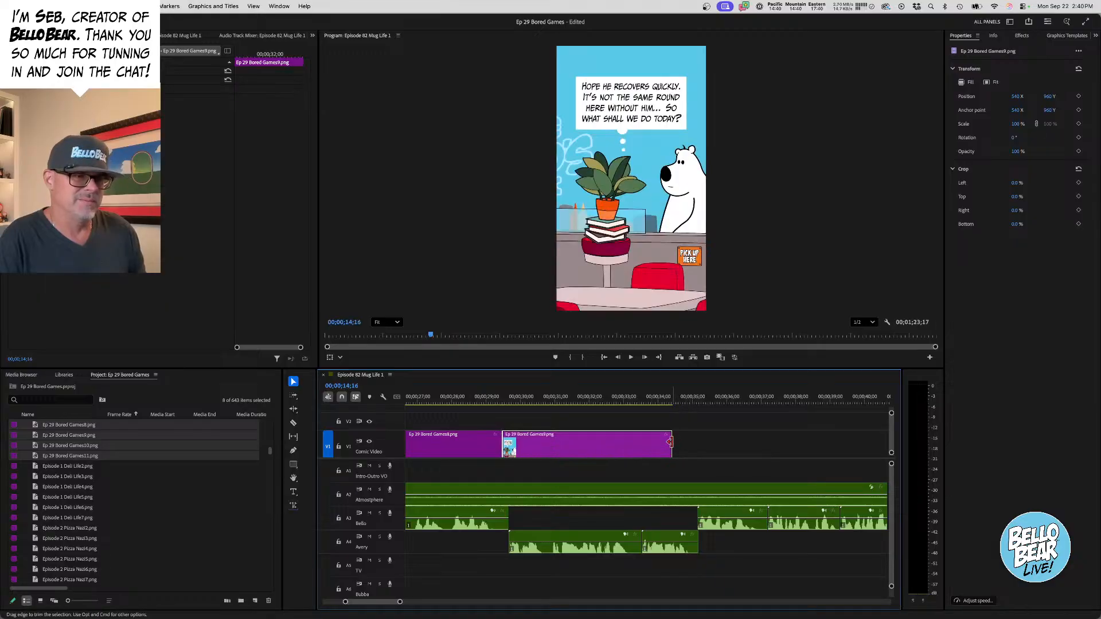
left_click_drag(671, 442, 697, 443)
- Place the Ep 29 Bored Games10.png panel slightly before Bello's three closing lines and extend it to the end of the Atmosphere clip
scroll(699, 444, "right", 5)
left_click_drag(789, 445, 538, 446)
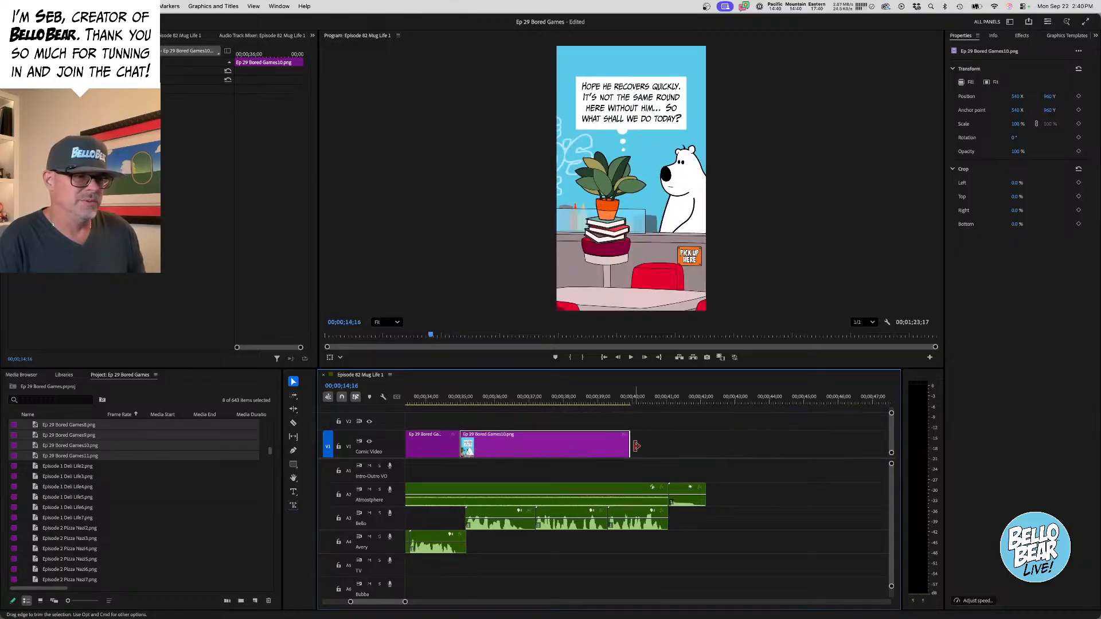
left_click_drag(636, 446, 668, 447)
- Move the Ep 29 Bored Games11.png panel back to the end of The End microwave sound on the Comic Video track
scroll(746, 448, "right", 5)
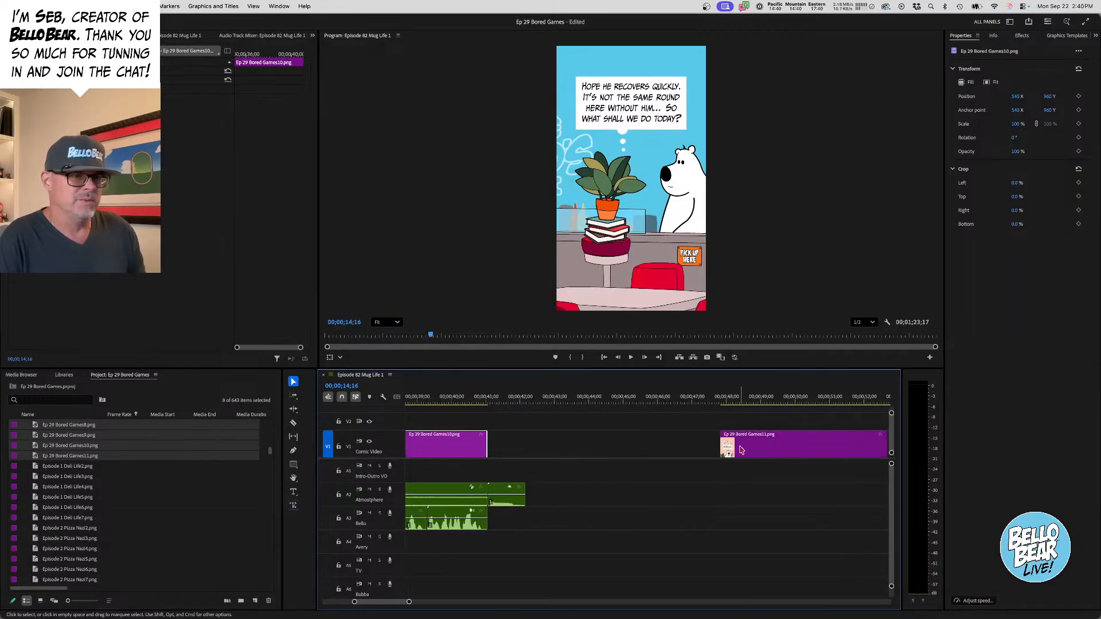
left_click_drag(772, 450, 578, 450)
left_click_drag(409, 602, 487, 600)
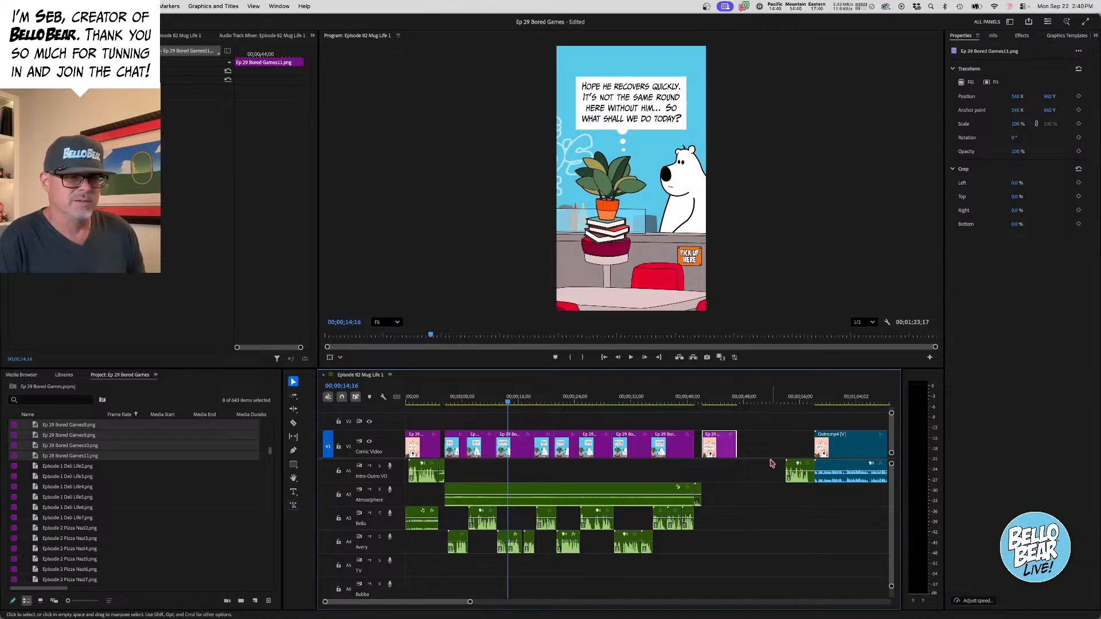
- Move the outro voice-over to the start of the Ep 29 Bored Games11.png panel and bring Outro.mp4 in close behind it
left_click_drag(799, 469, 714, 467)
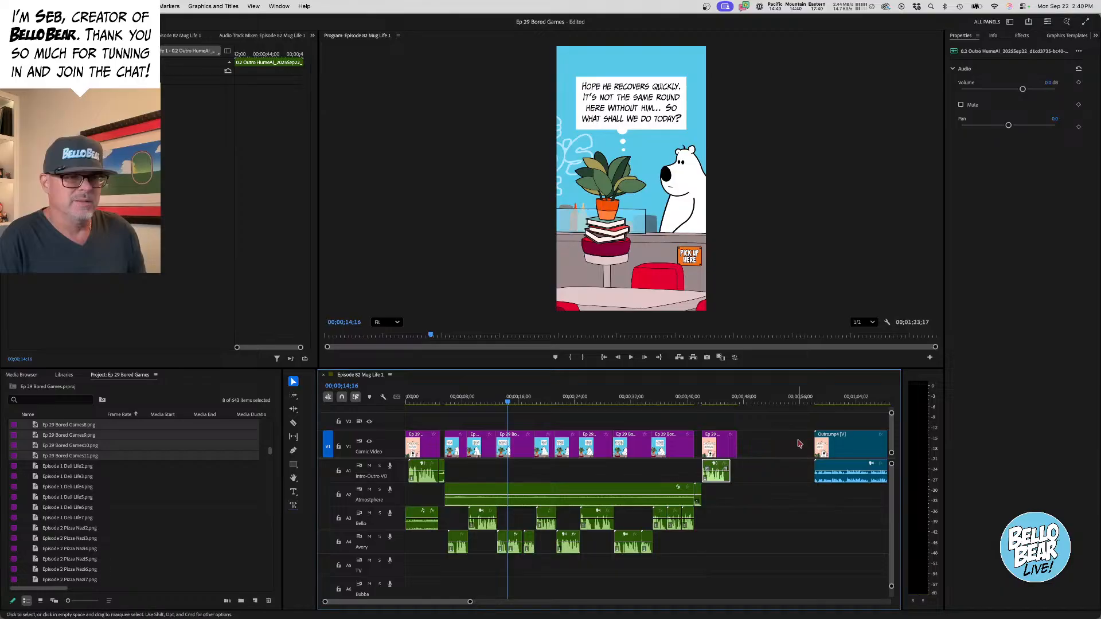
left_click_drag(848, 451, 758, 445)
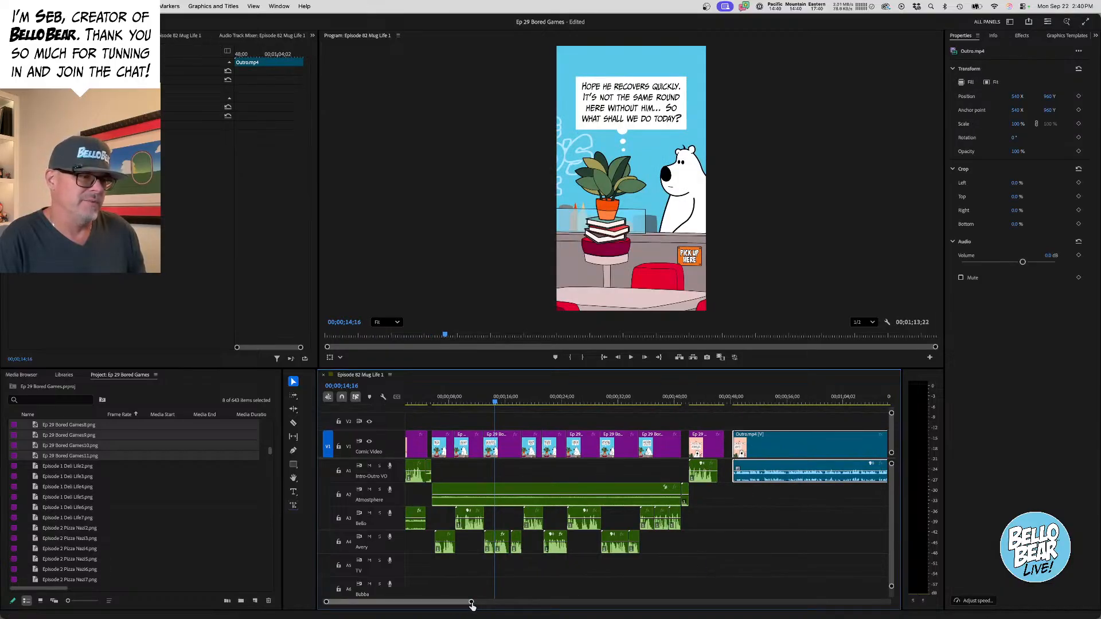
- Shorten the end of the Ep 29 Bored Games11.png panel on the Comic Video track and butt Outro.mp4 directly against it
scroll(472, 605, "up", 5)
scroll(475, 605, "up", 3)
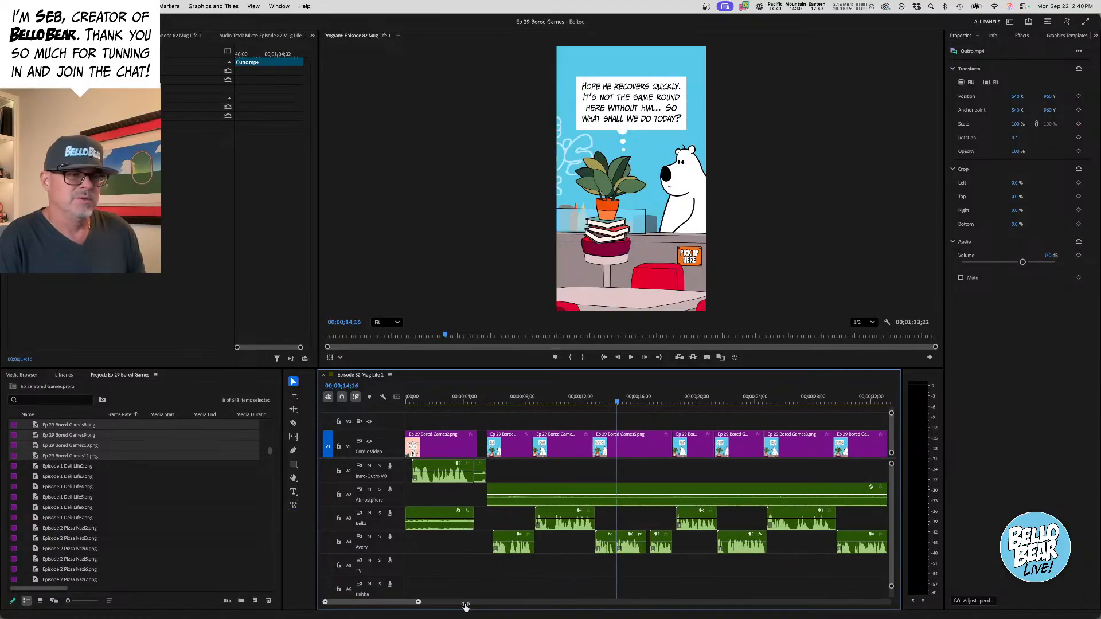
left_click(875, 399)
scroll(744, 432, "down", 6)
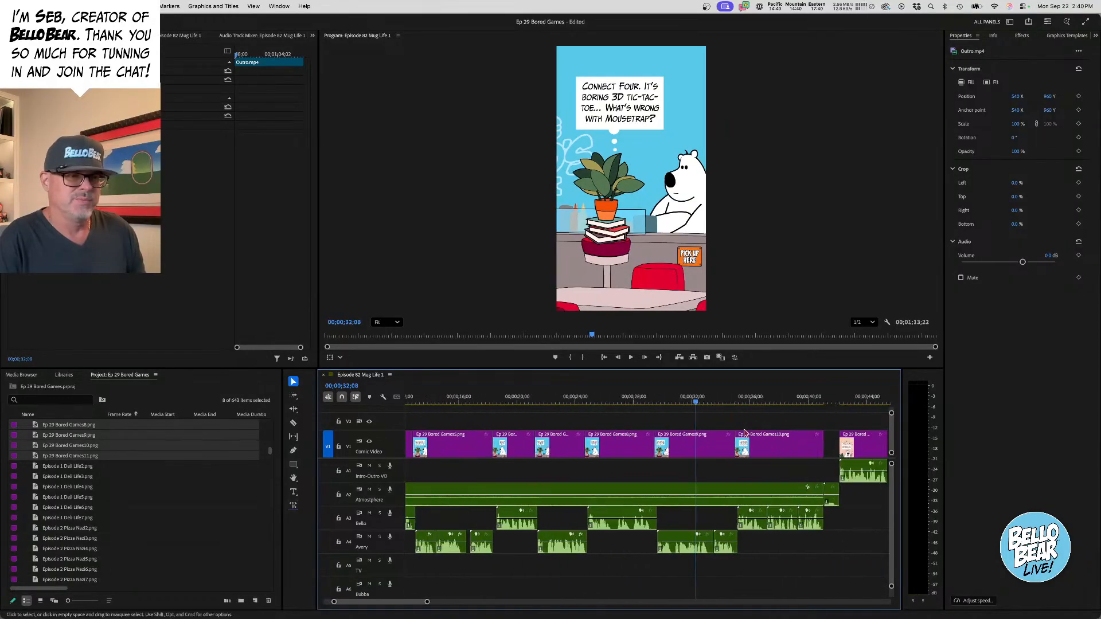
left_click(669, 403)
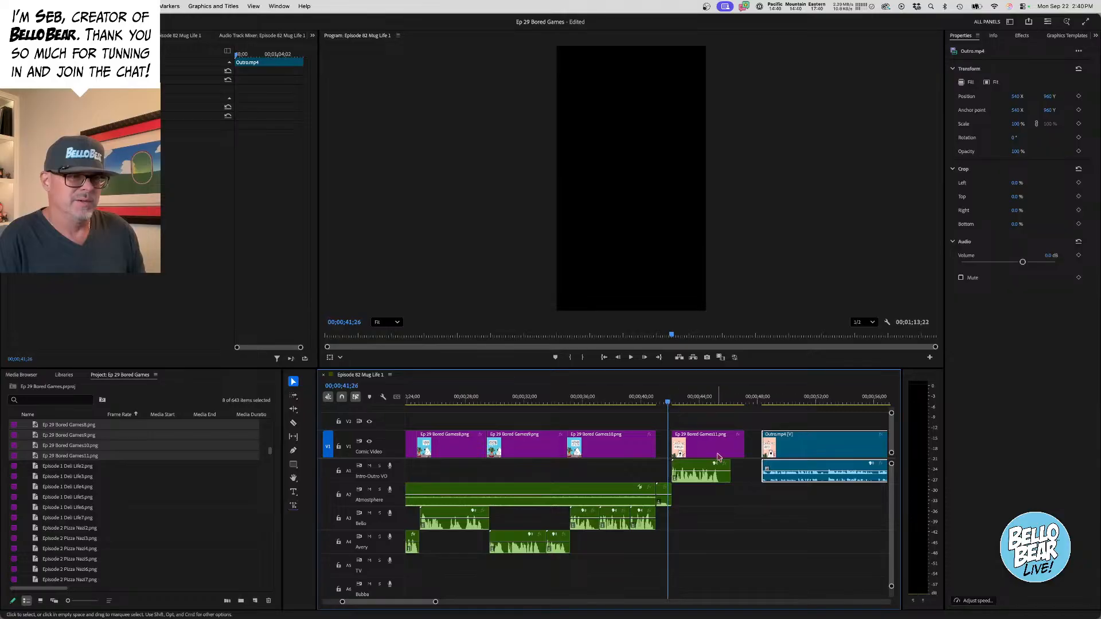
left_click_drag(437, 605, 413, 600)
scroll(644, 539, "down", 2)
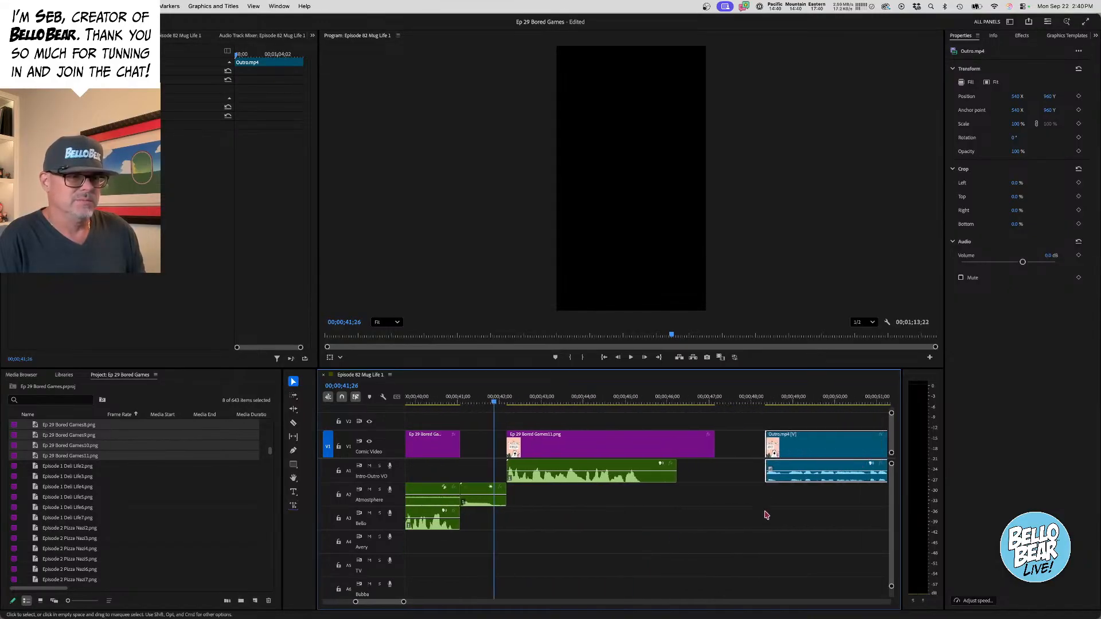
left_click_drag(711, 445, 644, 459)
left_click_drag(814, 442, 705, 444)
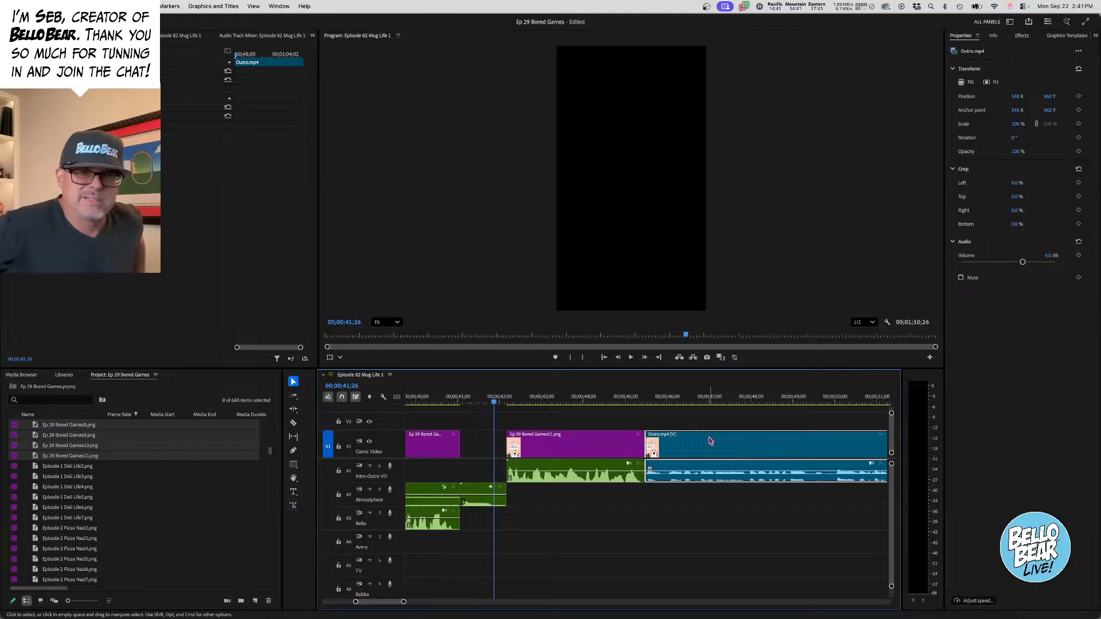
- Play back the ending from Bello's last line through the closing panel and into Outro.mp4
left_click(431, 402)
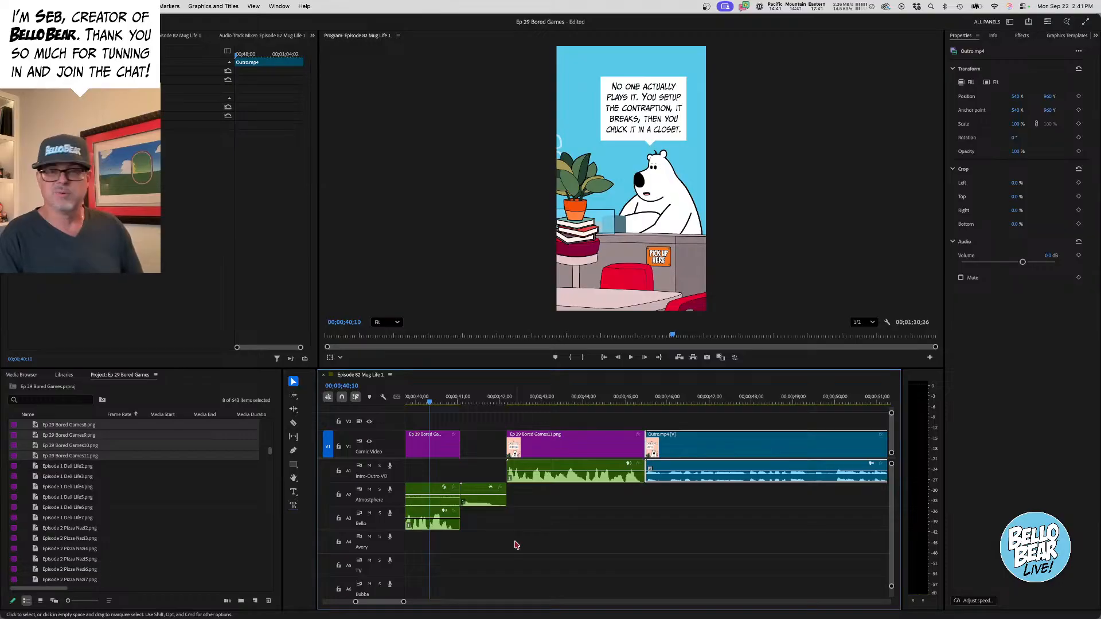
key("space")
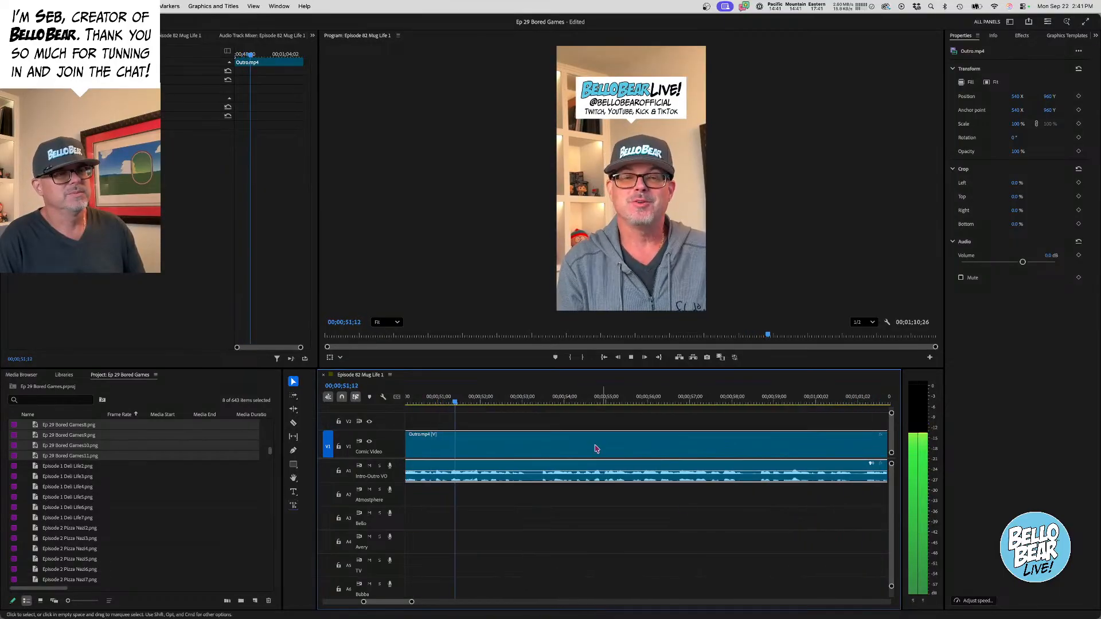
key("space")
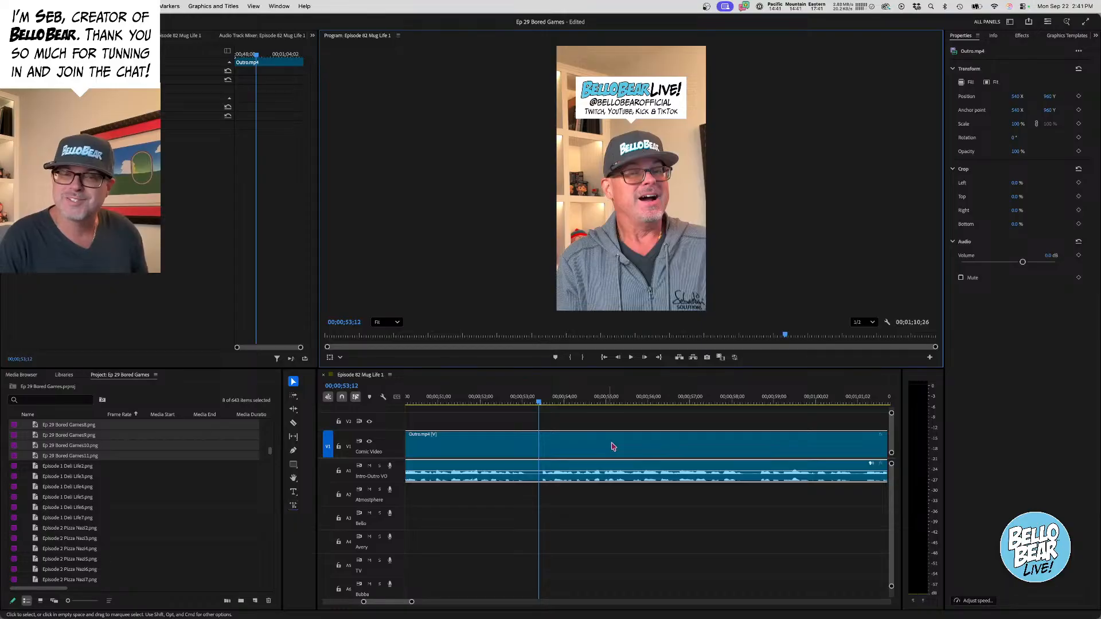
left_click(601, 531)
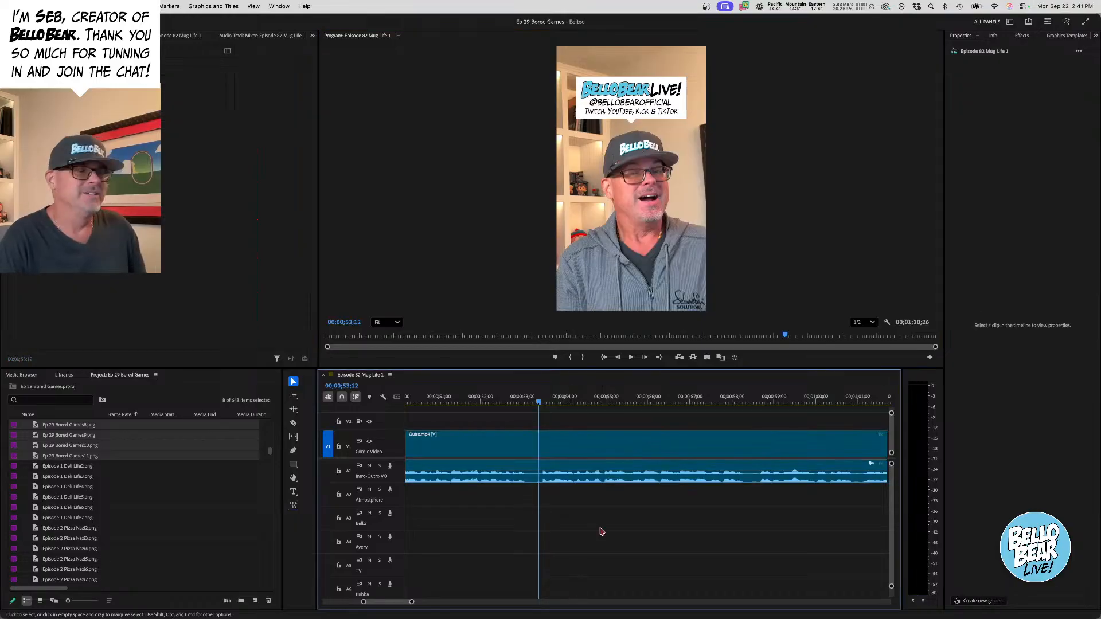
scroll(601, 531, "left", 5)
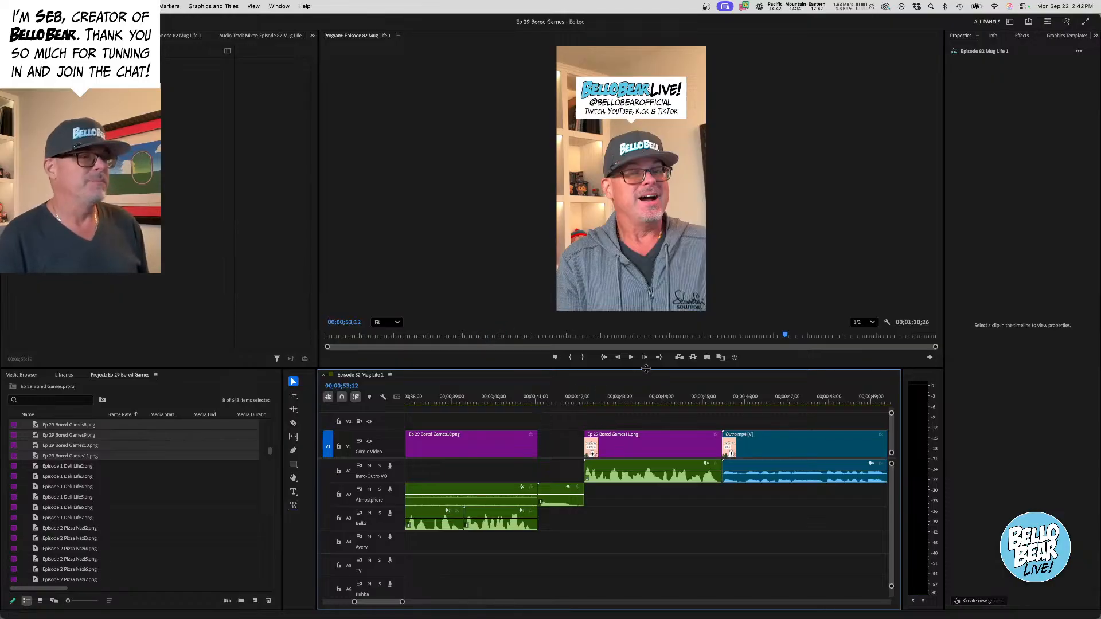
- Play the episode from the very beginning into the outro, and replay the closing board game question to compare its voice-over with the panel
left_click(604, 357)
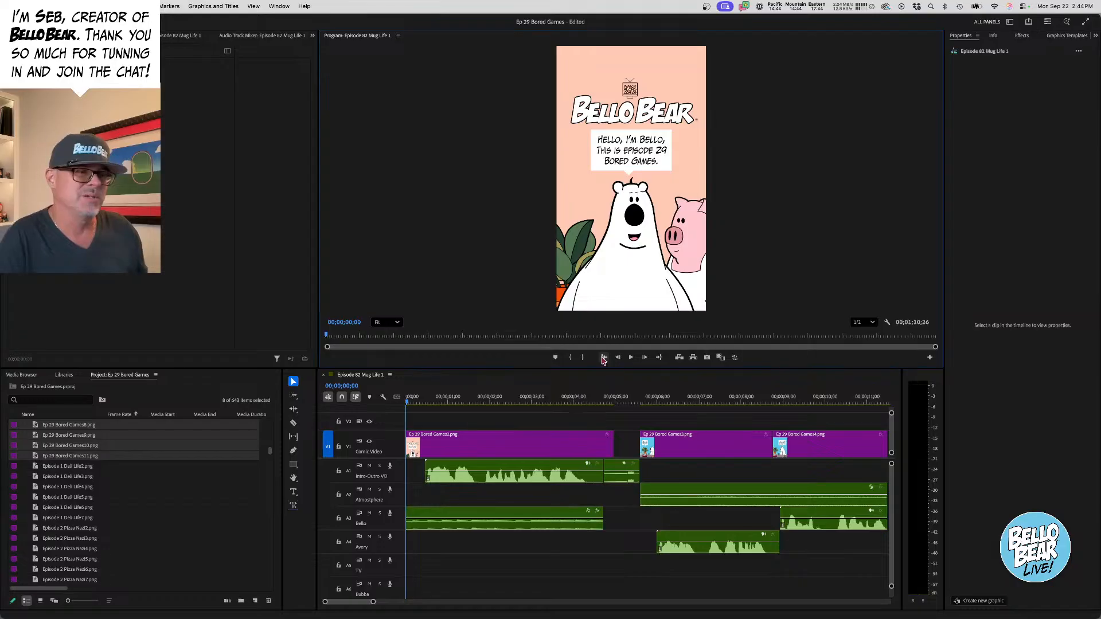
key("space")
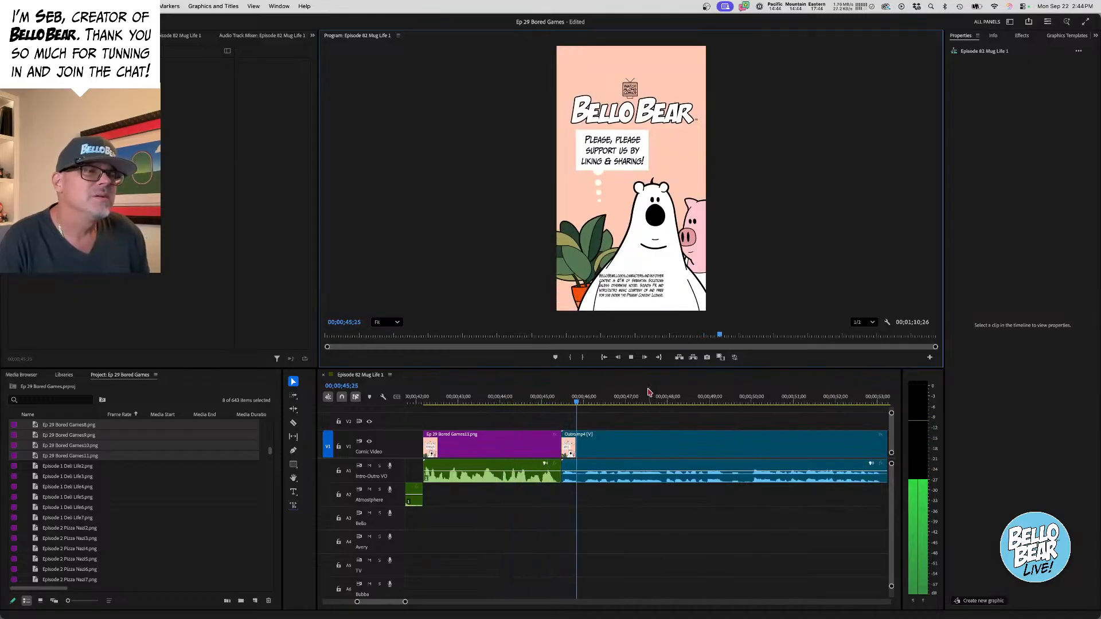
scroll(520, 401, "up", 3)
left_click(522, 402)
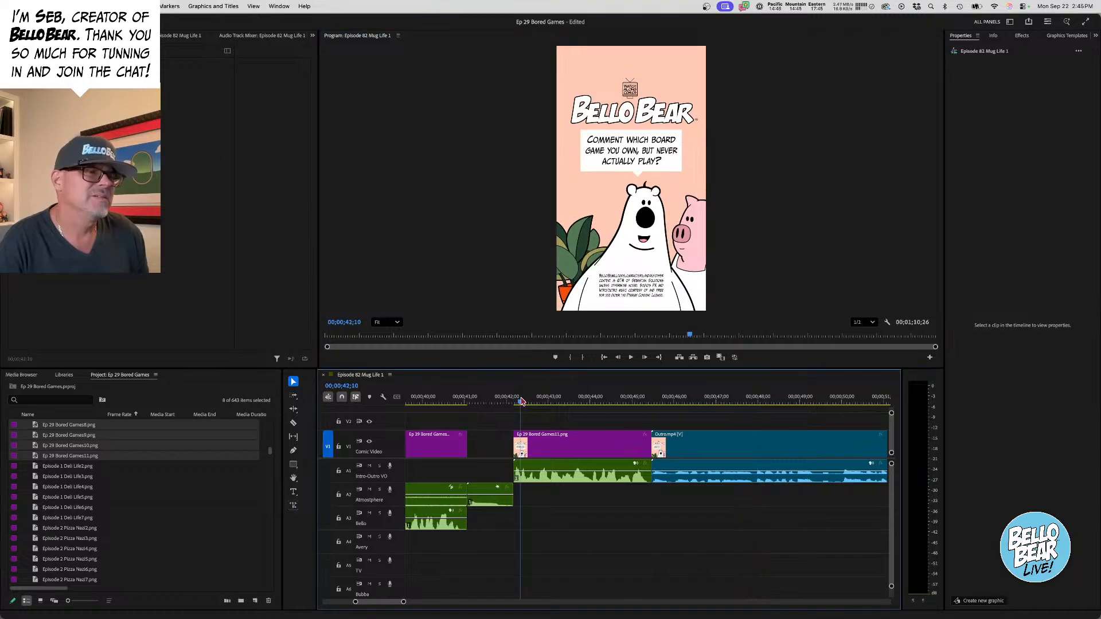
key("space")
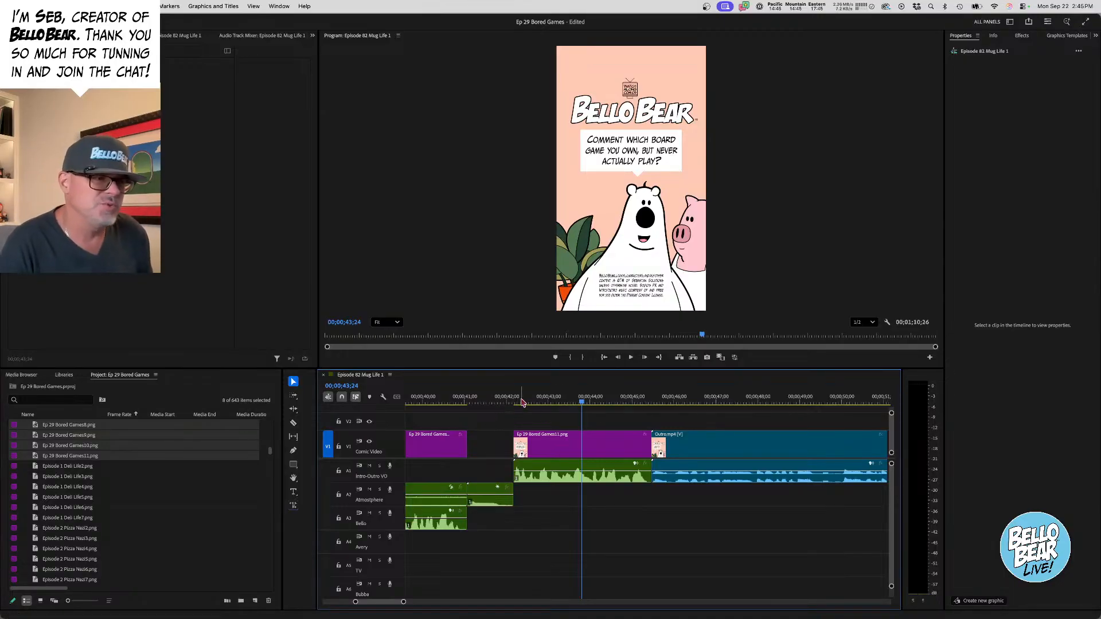
left_click(514, 402)
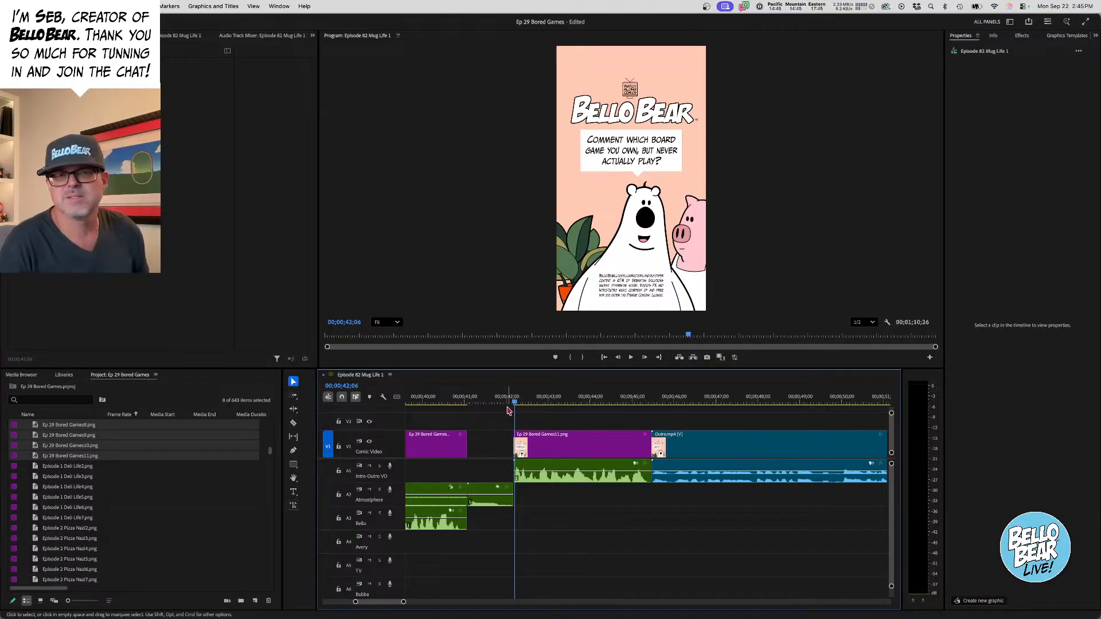
key("space")
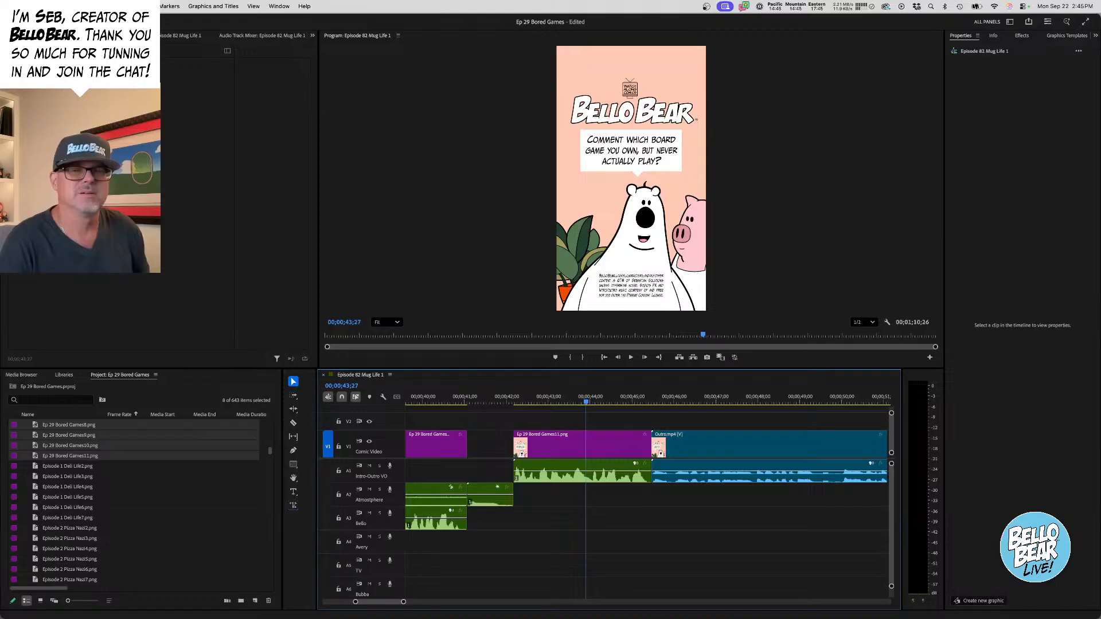
- Switch to InDesign and insert "do" before "you own" in the page 11 speech bubble asking which board game goes unplayed
mouse_move(187, 612)
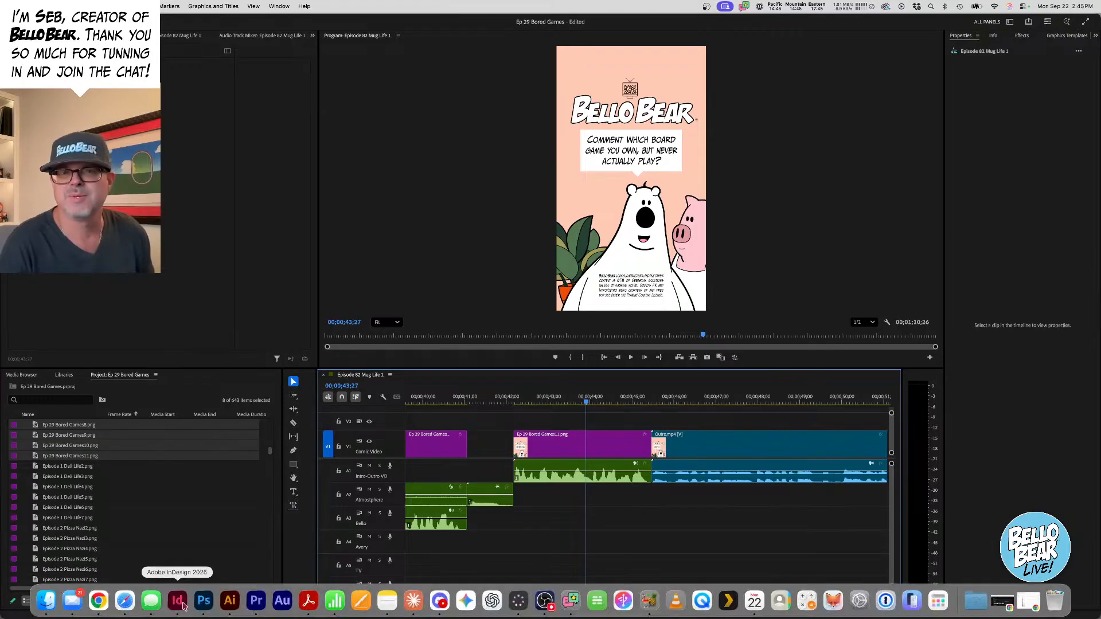
left_click(180, 604)
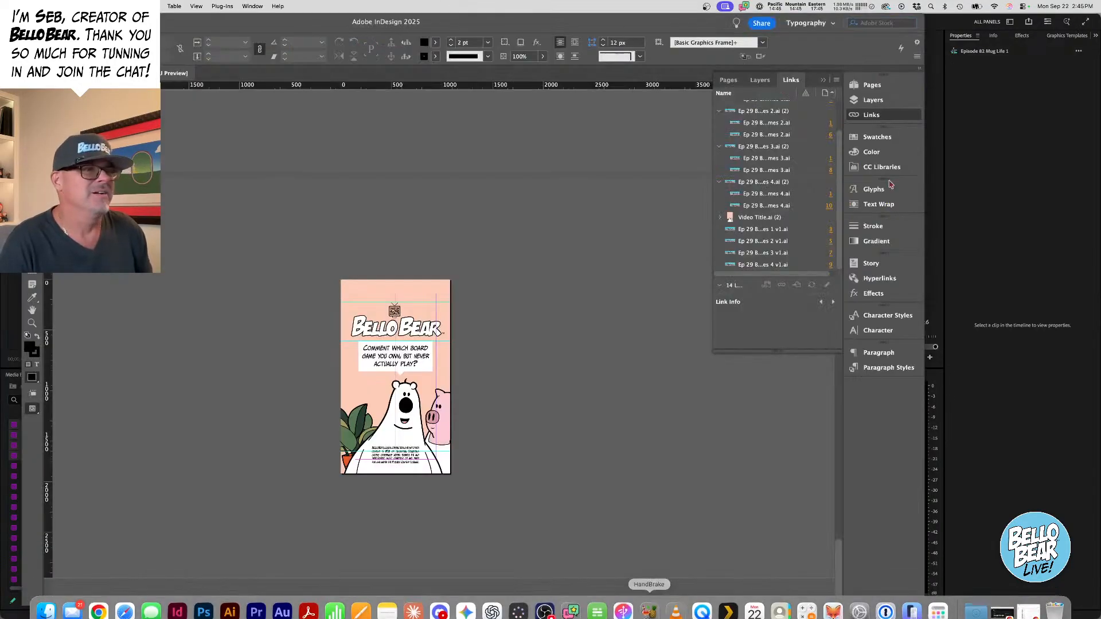
left_click_drag(402, 371, 485, 369)
key("super+0")
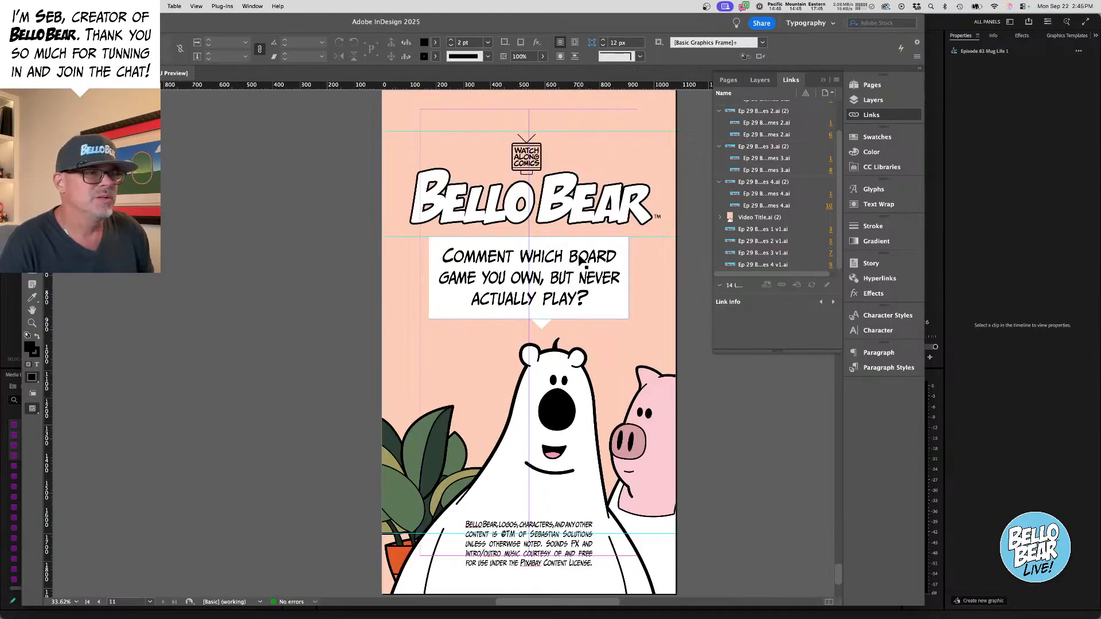
double_click(488, 285)
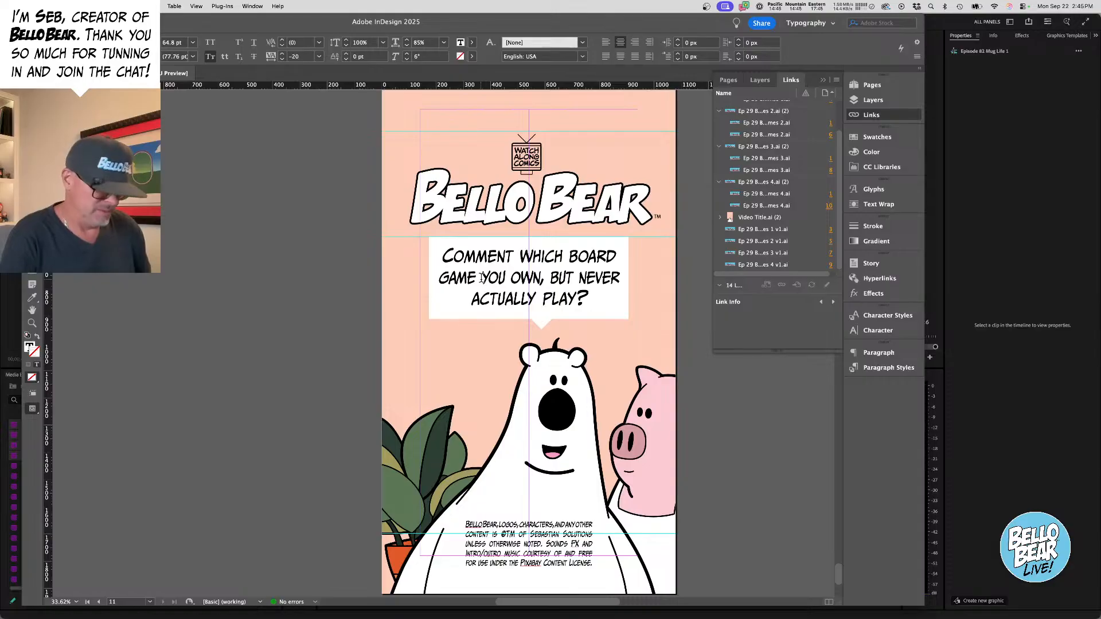
type("DO")
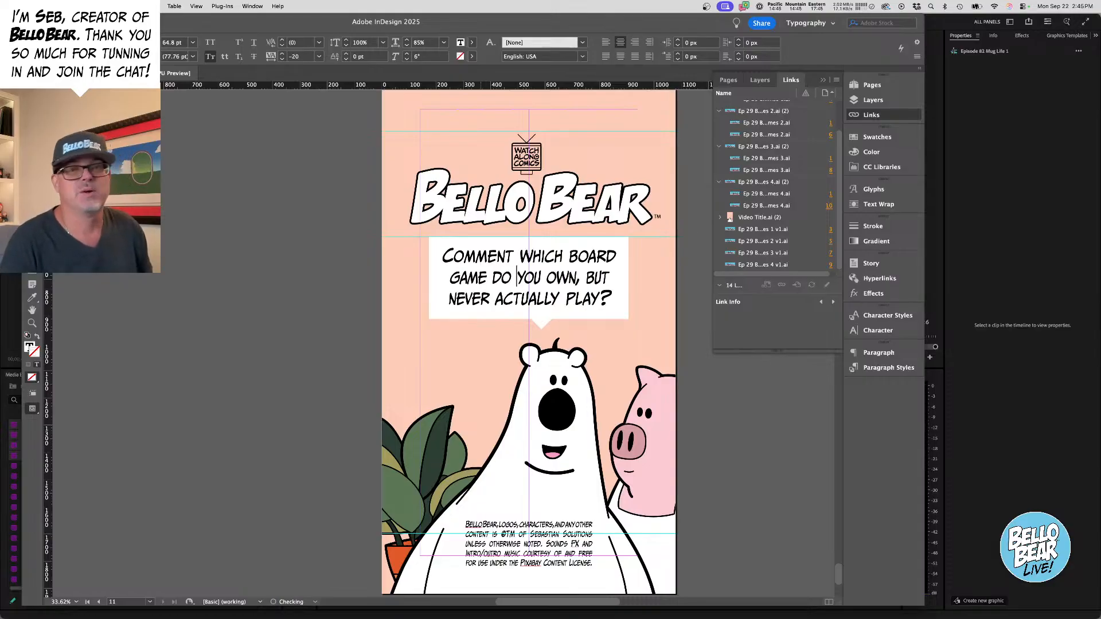
- Set the horizontal scale of the speech bubble's last two lines to 90%
triple_click(500, 268)
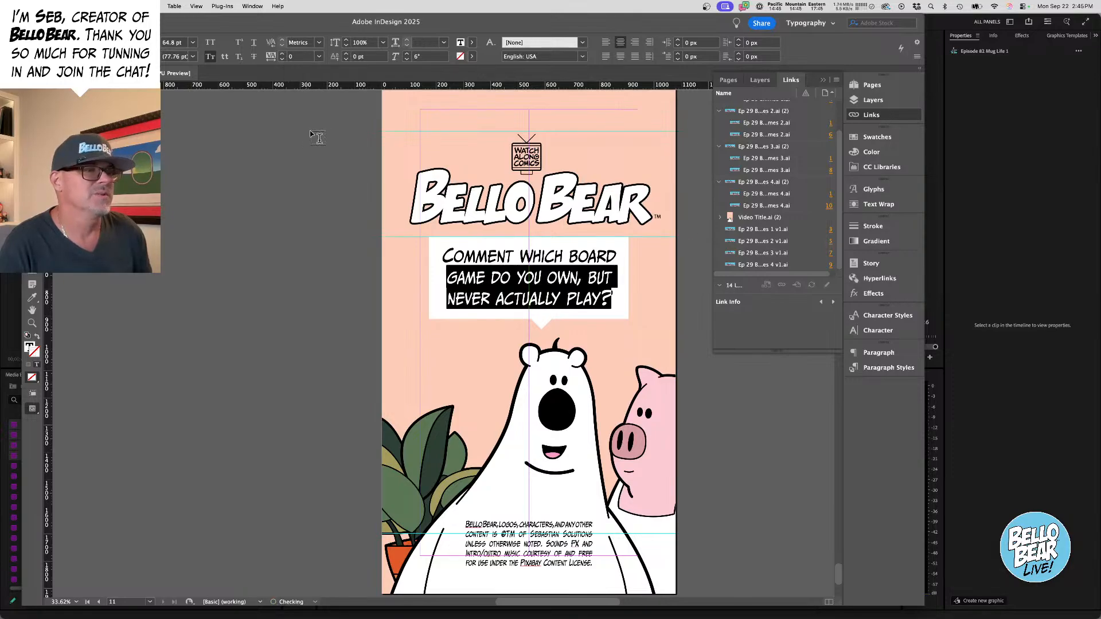
left_click(445, 46)
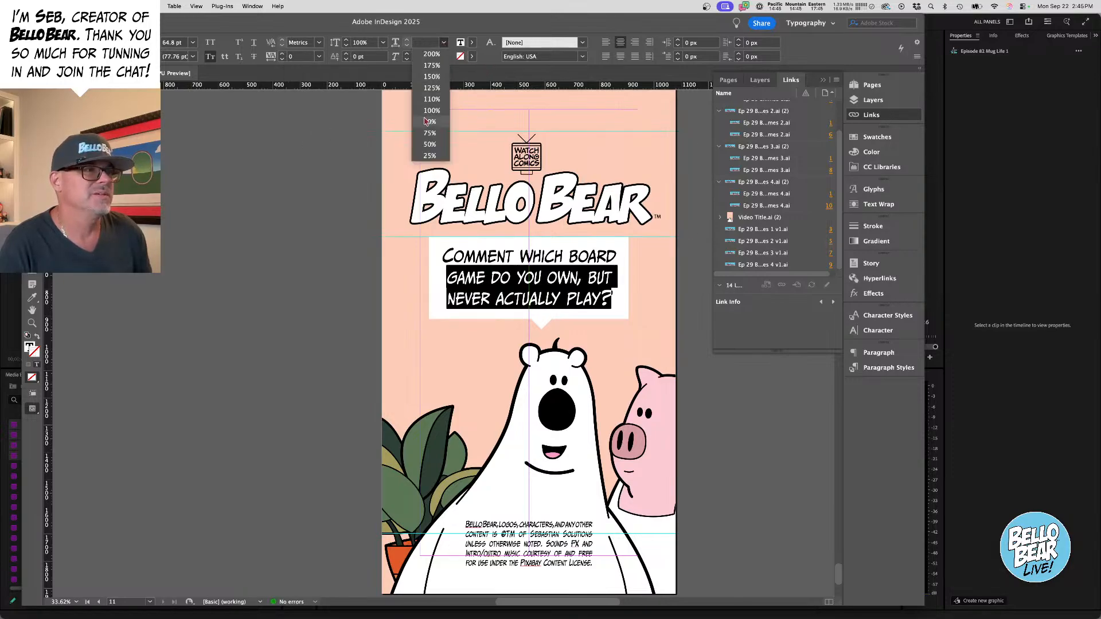
left_click(432, 121)
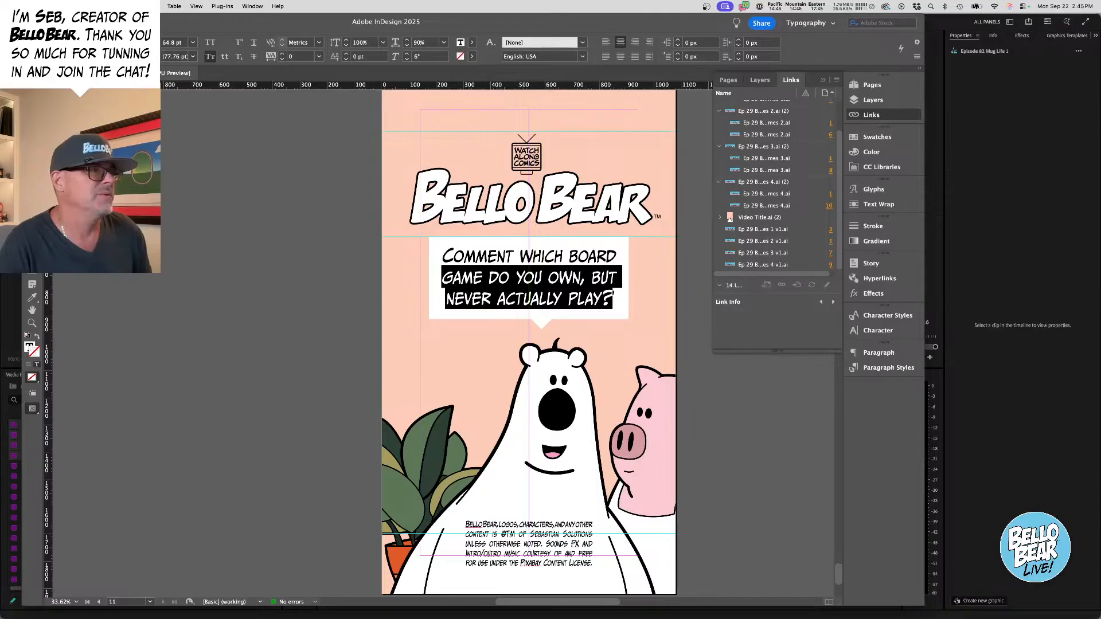
key("Escape")
left_click(300, 304)
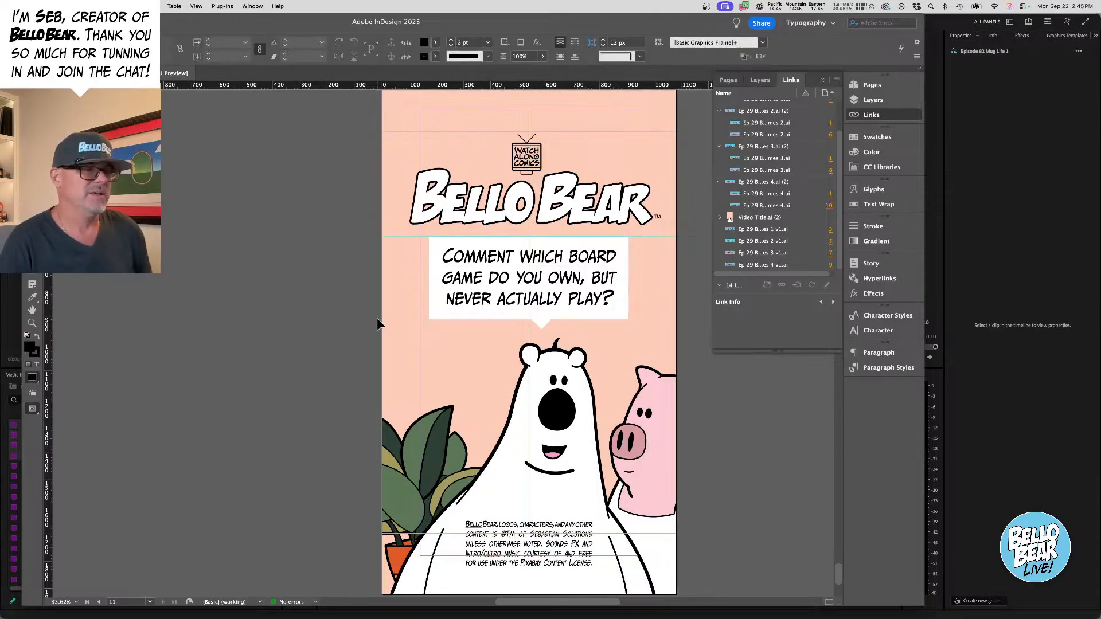
- Switch back to Premiere Pro and play the episode from the beginning up to the closing question panel
key("super+Tab")
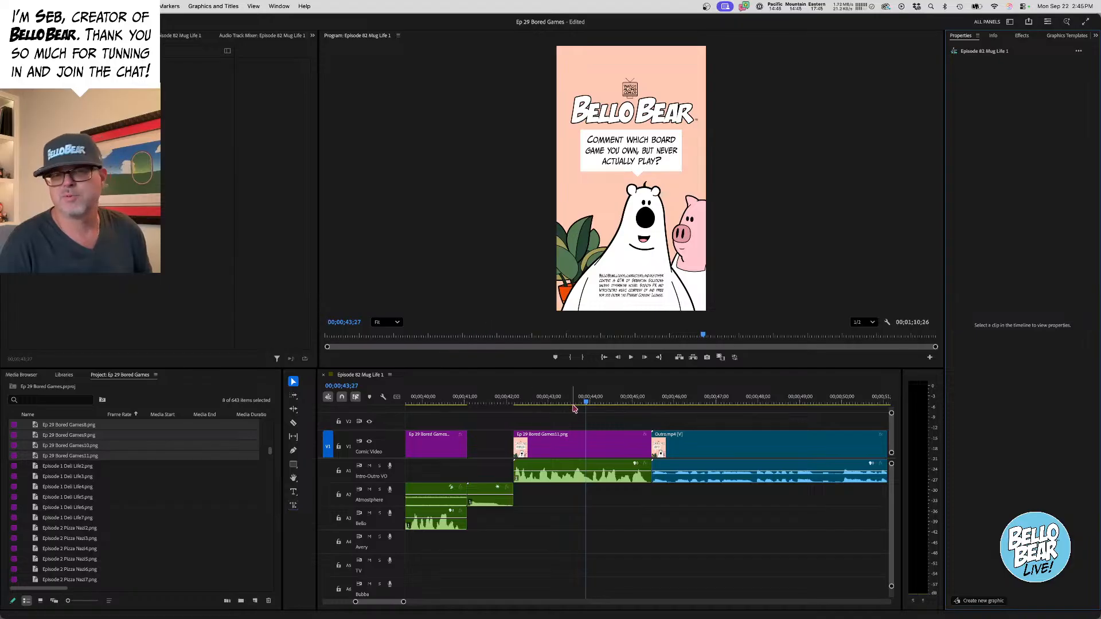
scroll(602, 401, "left", 10)
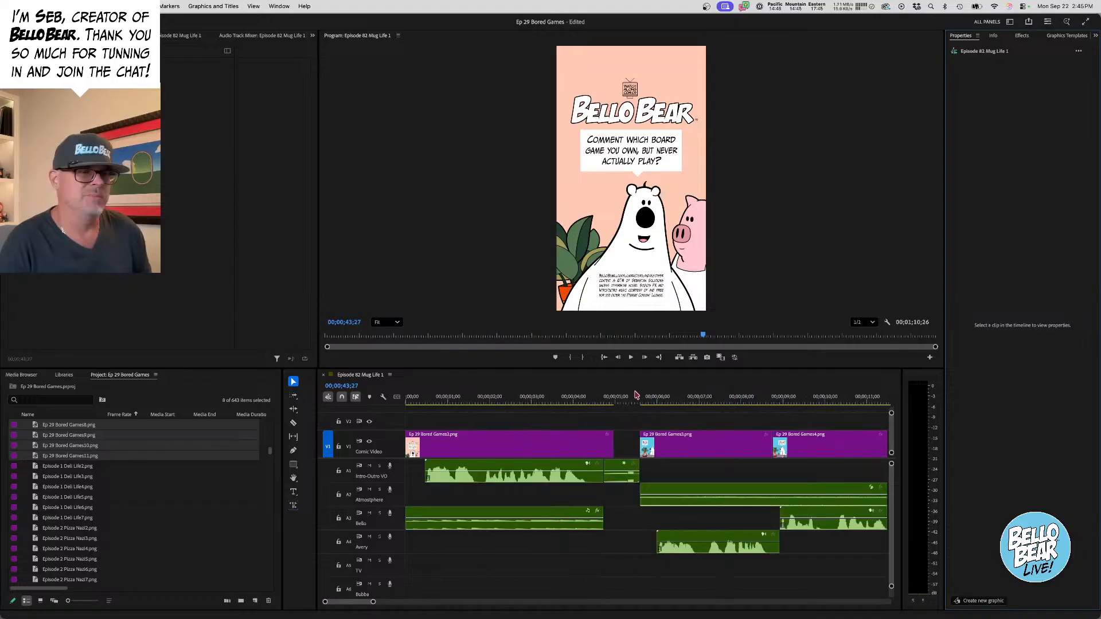
left_click(604, 358)
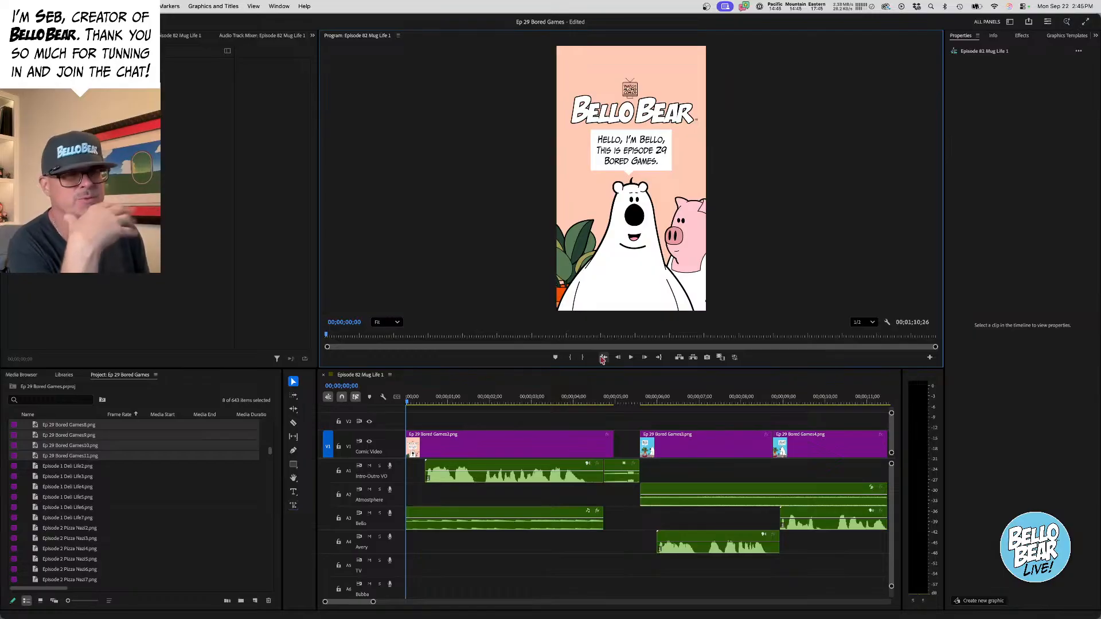
key("space")
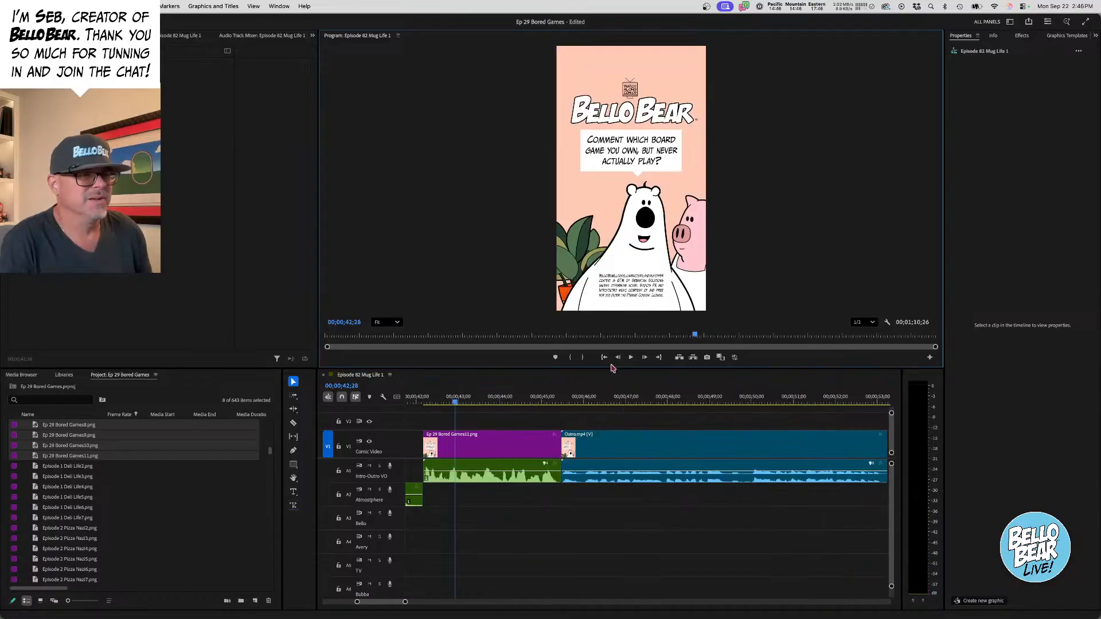
key("space")
- Place the playhead at 00;00;43;04 on the Ep 29 Bored Games11.png closing panel to view its question text
mouse_move(347, 594)
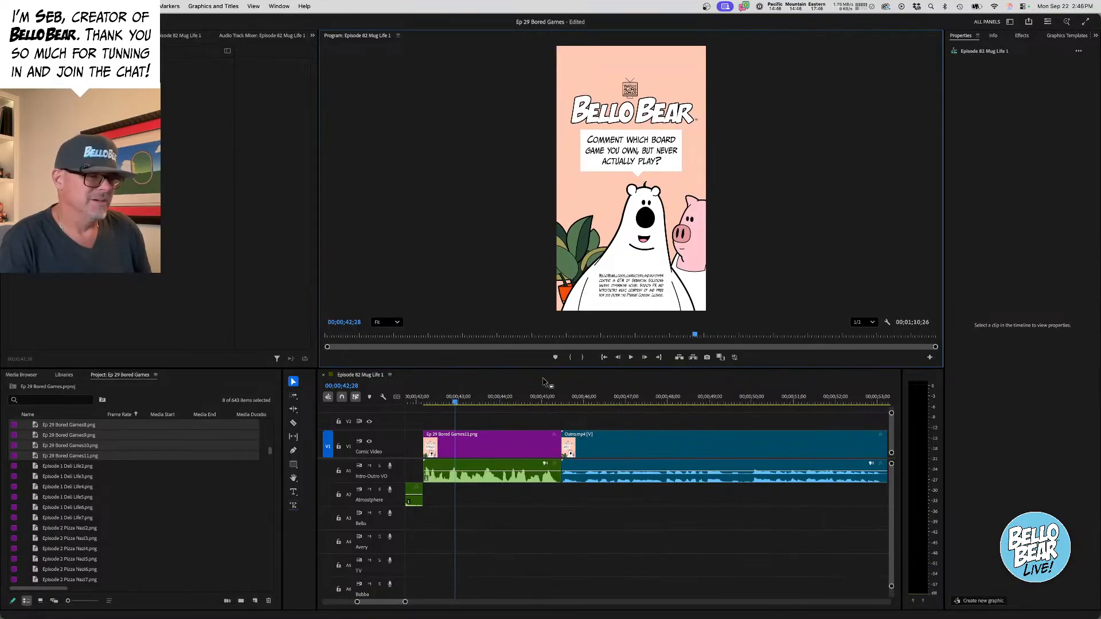
left_click(602, 358)
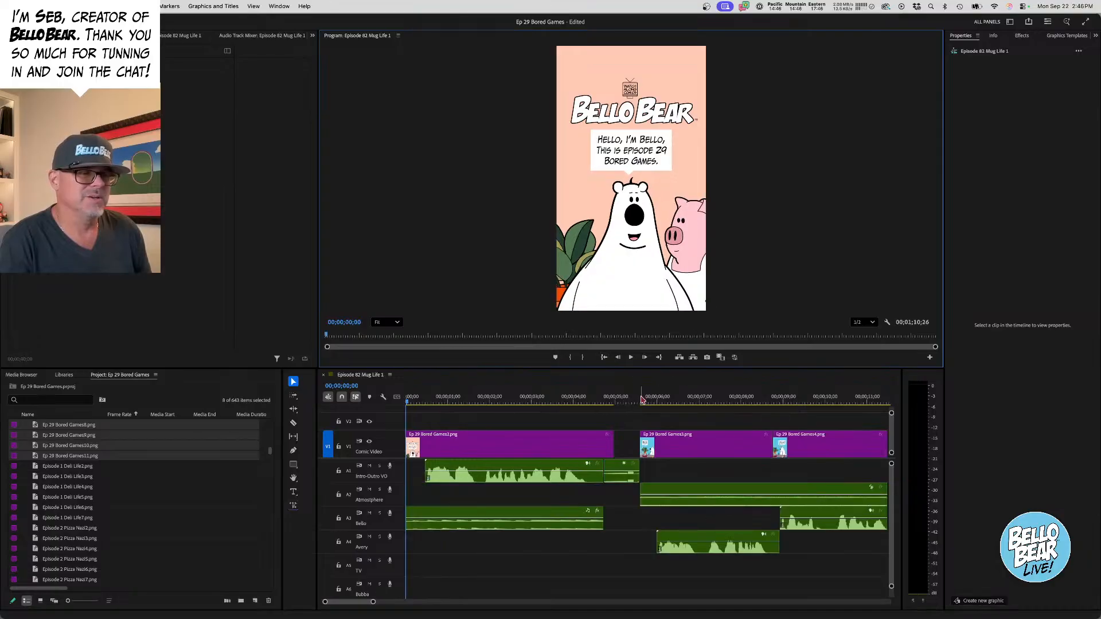
scroll(642, 400, "down", 15)
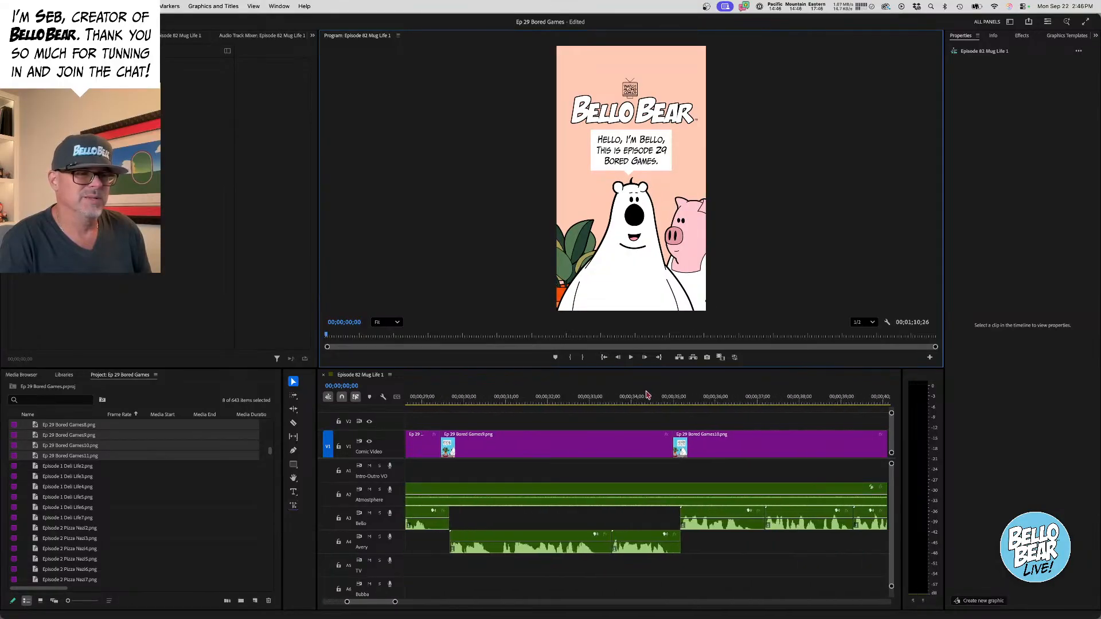
scroll(647, 396, "down", 5)
left_click(628, 397)
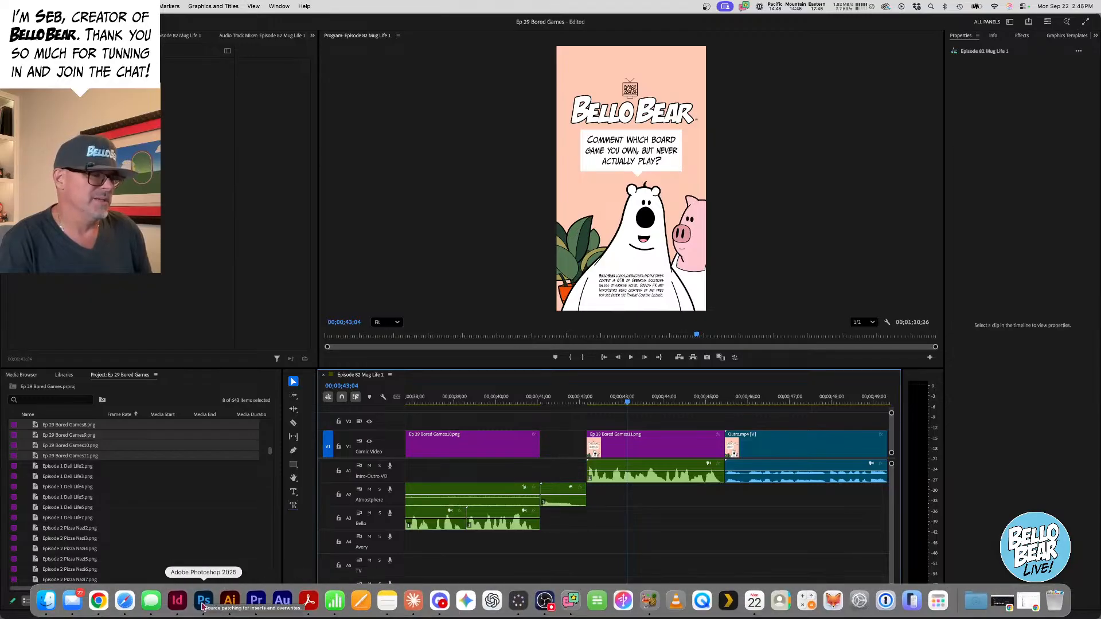
- Switch to InDesign and export all pages as PNG to the Ep 29 Bored Games folder, overwriting all the existing images
left_click(177, 600)
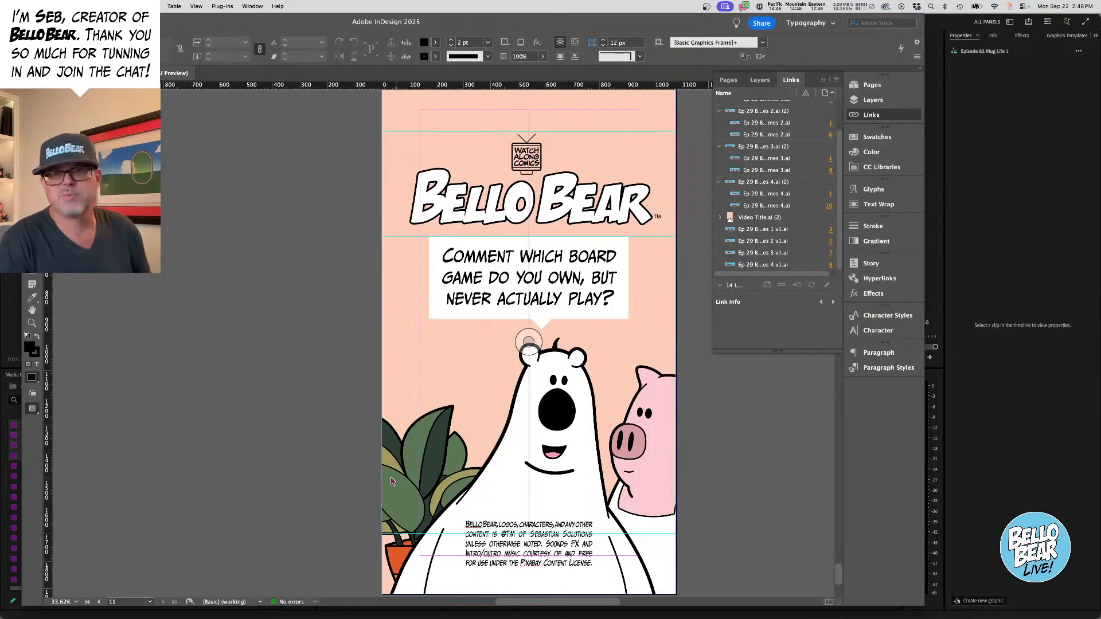
key("super+e")
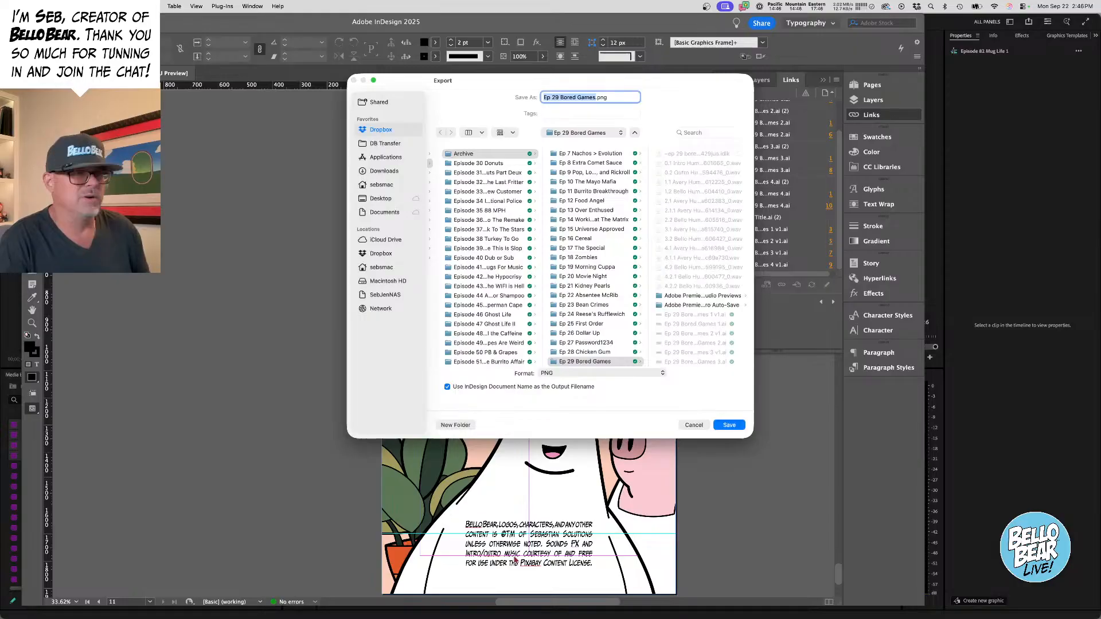
left_click(727, 425)
left_click(589, 309)
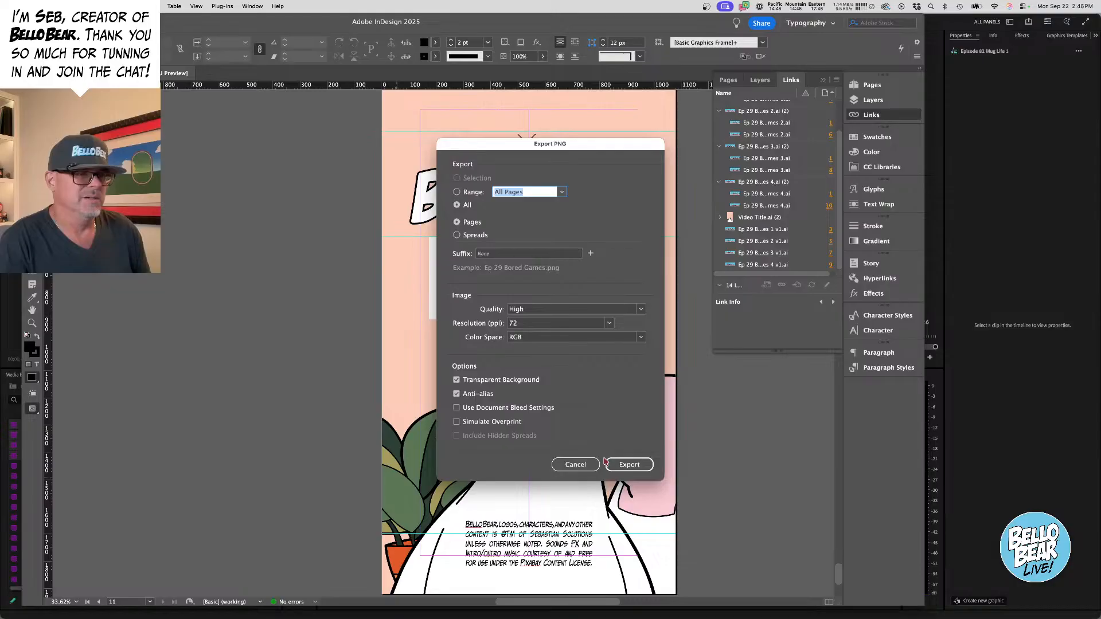
left_click(607, 464)
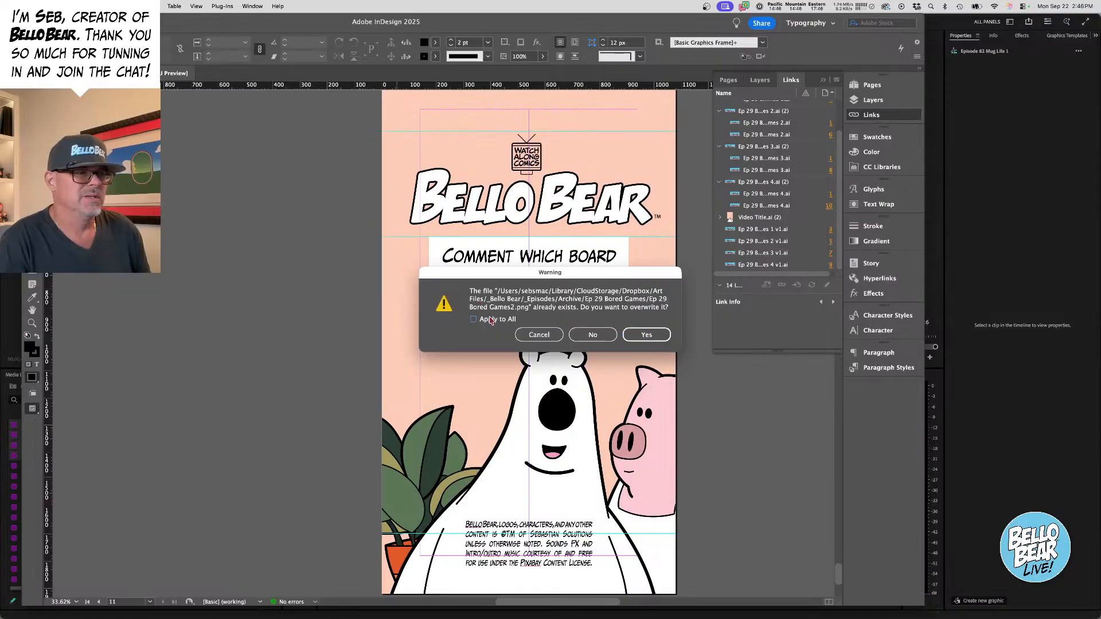
left_click(492, 320)
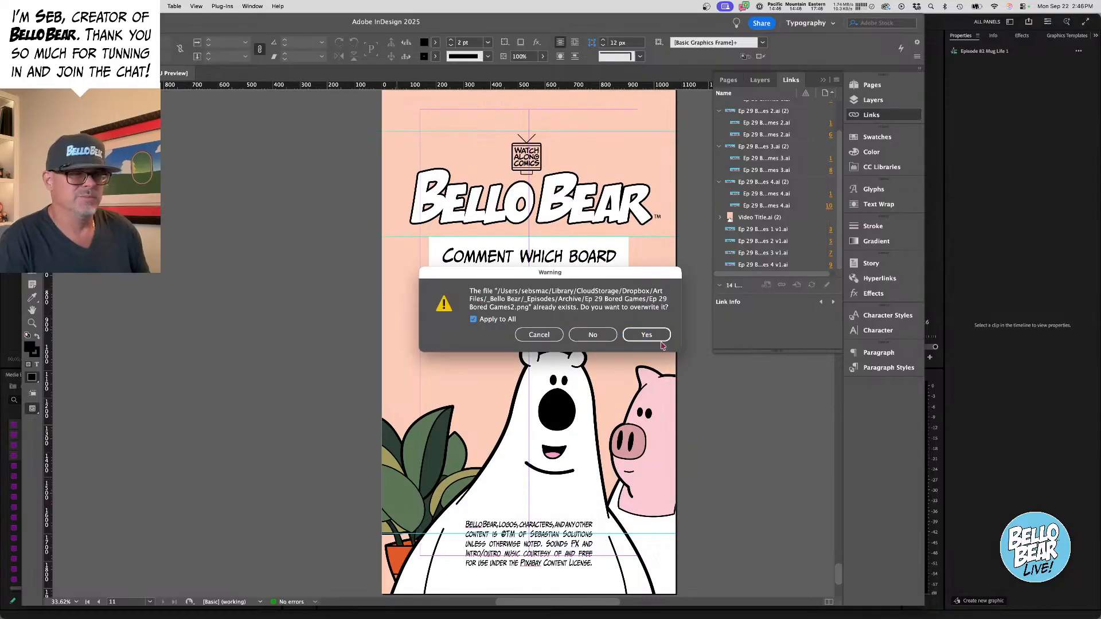
left_click(646, 335)
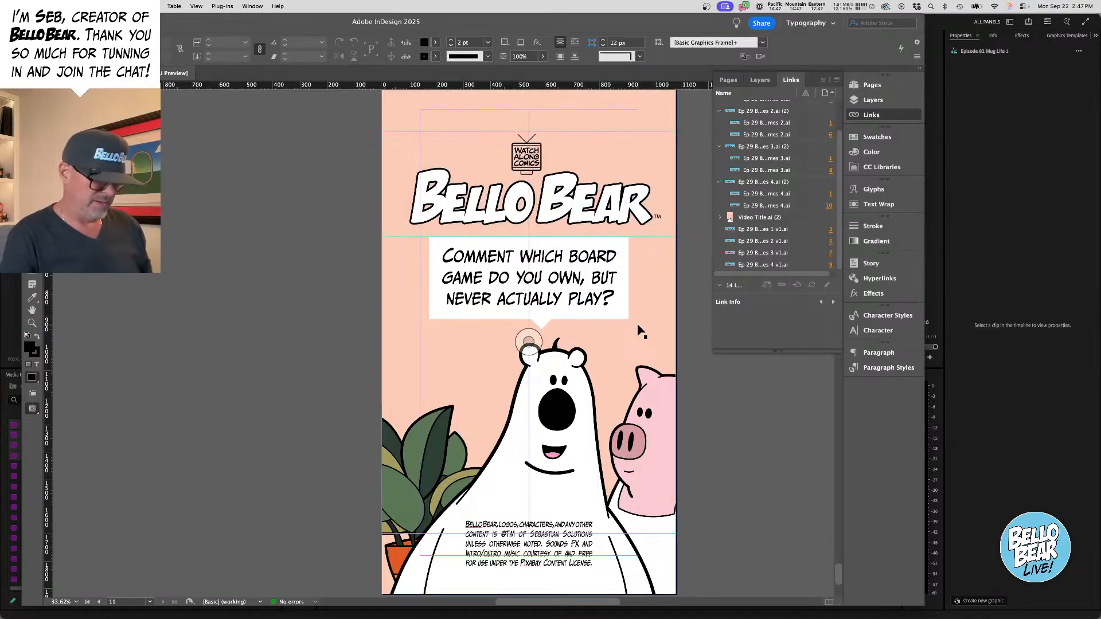
- Switch back to Premiere Pro, return the playhead to the start of the sequence, and save the project
key("super+Tab")
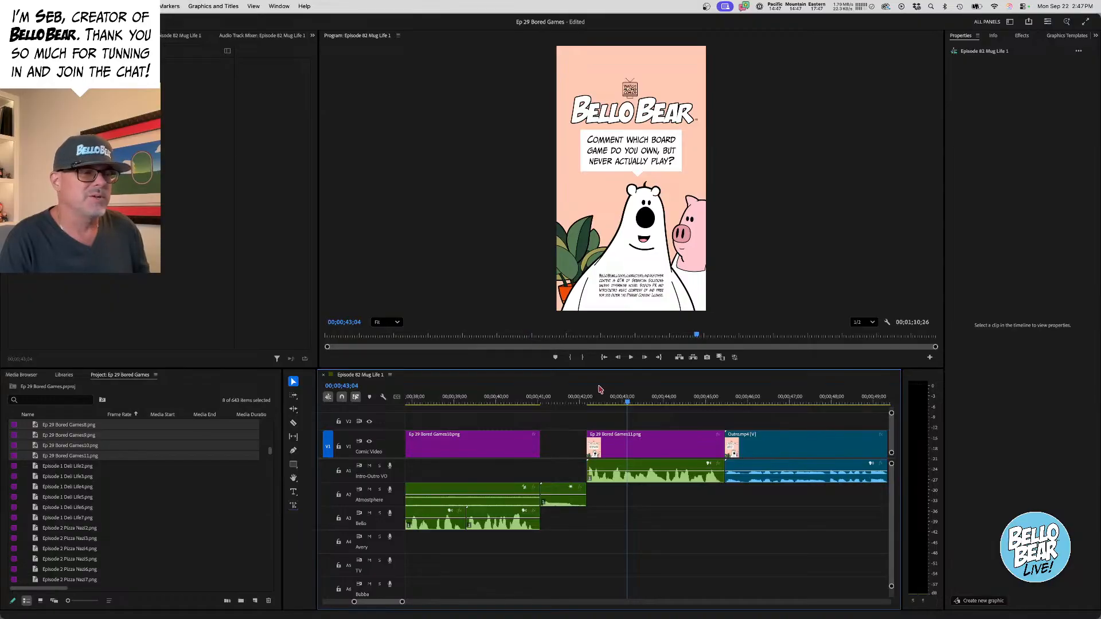
left_click(605, 358)
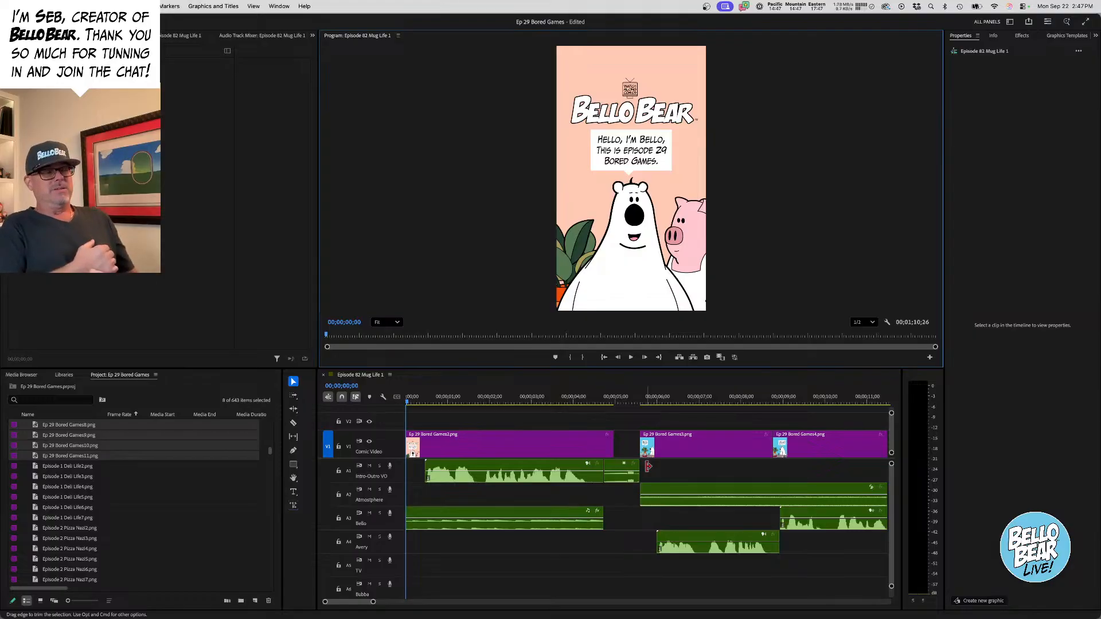
key("super+s")
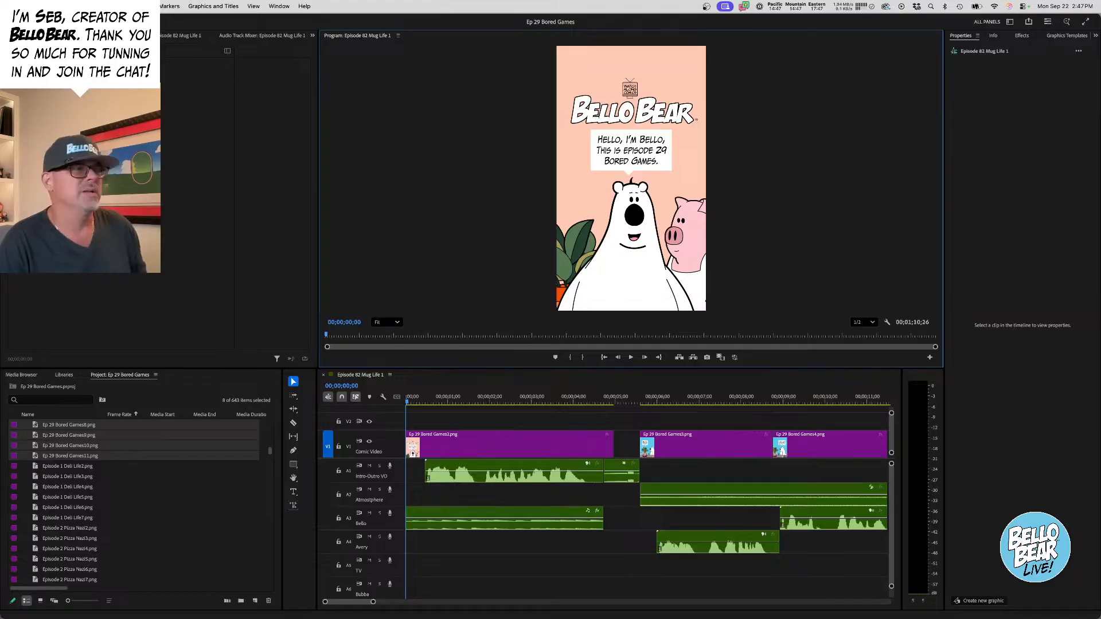
- Move the Finder window clear, and hide Premiere Pro and the Hume AI window to bring up the Bello Bear Ep 29 Bored Games note
key("super+Tab")
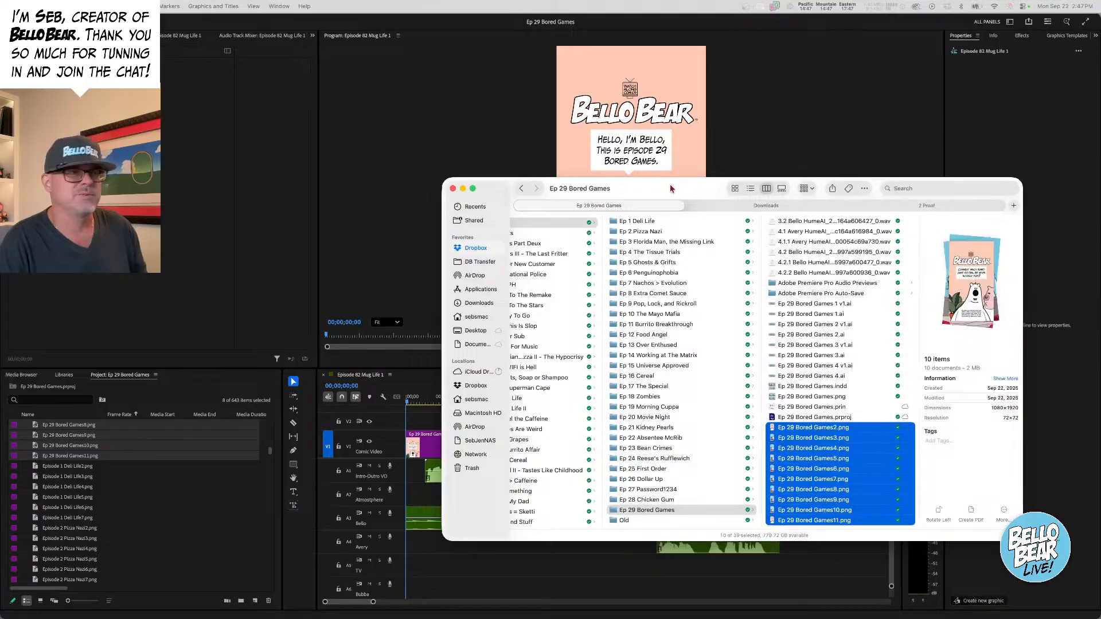
left_click_drag(670, 184, 226, 268)
left_click(425, 26)
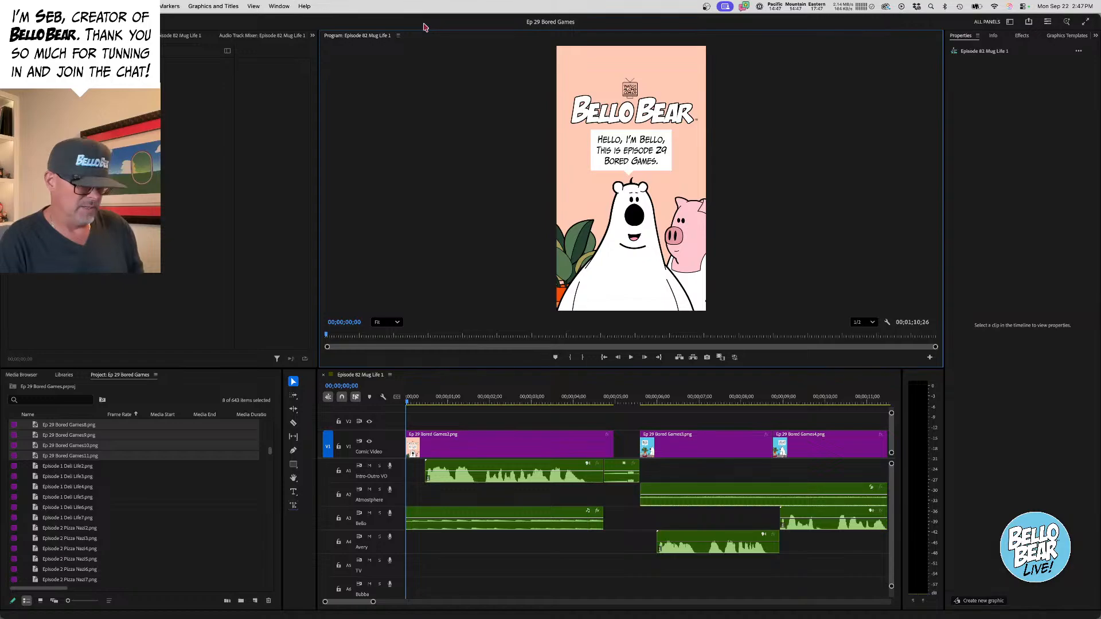
key("super+h")
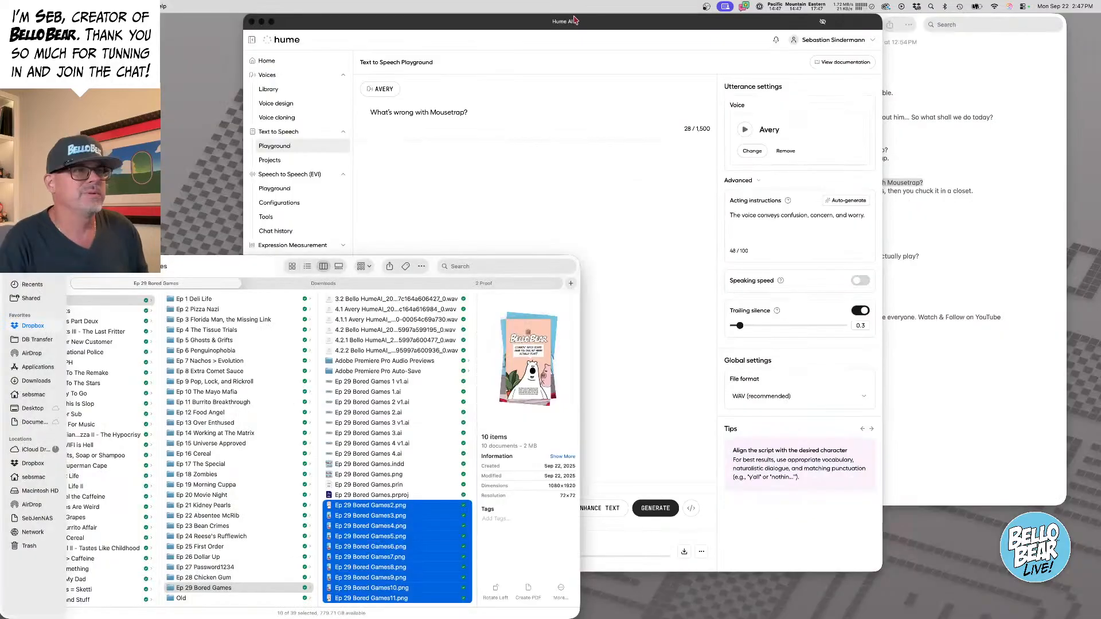
left_click(594, 23)
key("super+h")
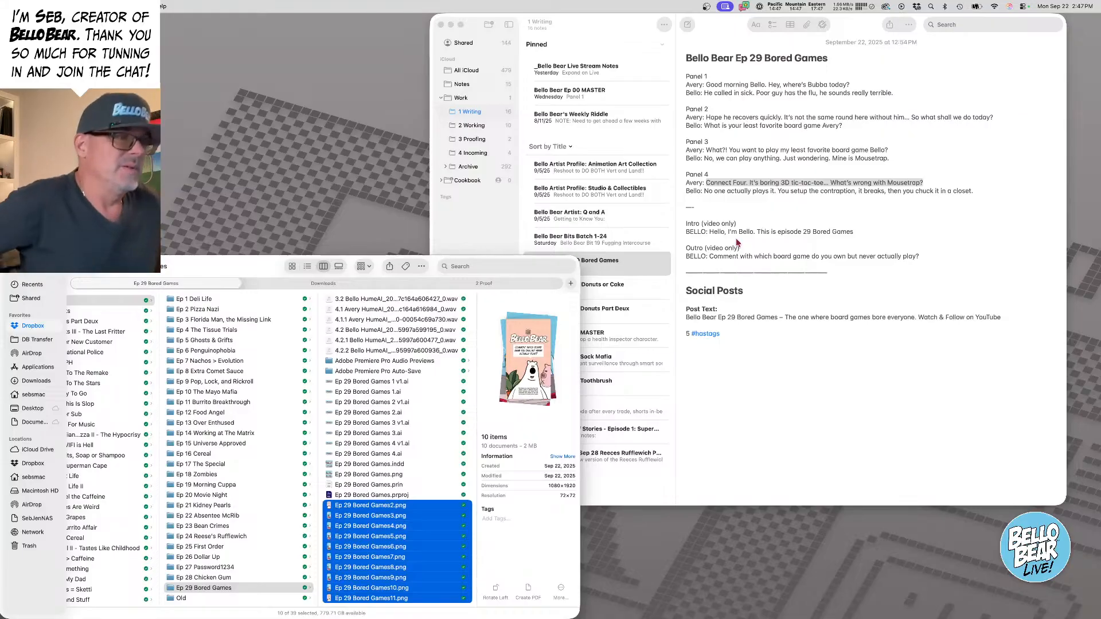
left_click(738, 244)
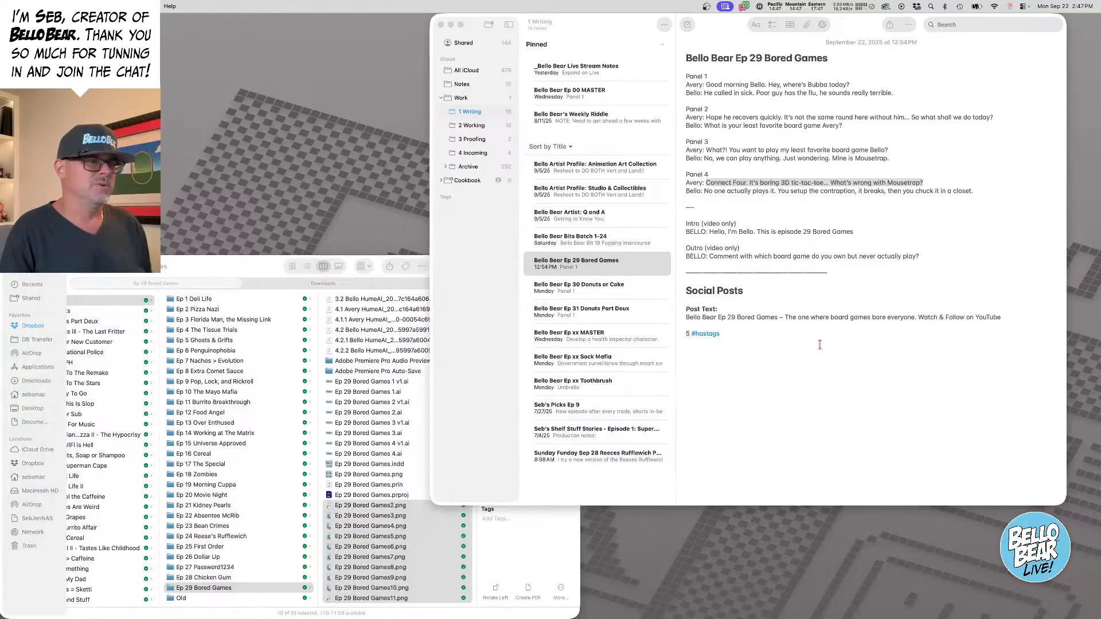
- Copy Ep 29 Bored Games.png from the episode folder to the desktop and move the Notes window away from the file
left_click(367, 550)
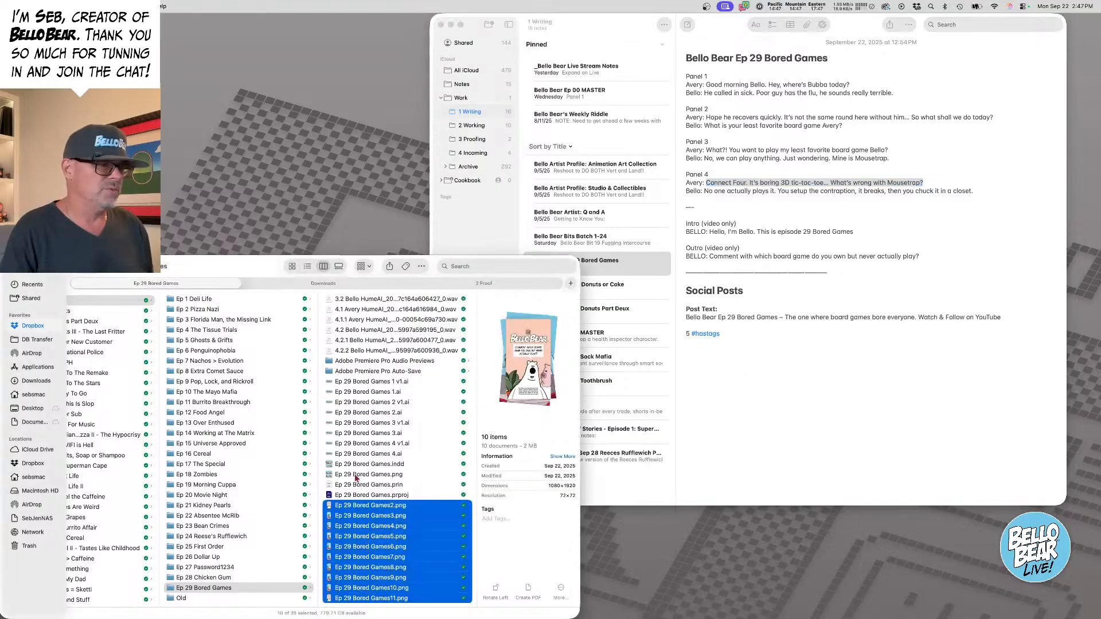
left_click(351, 475)
left_click_drag(349, 477, 948, 578)
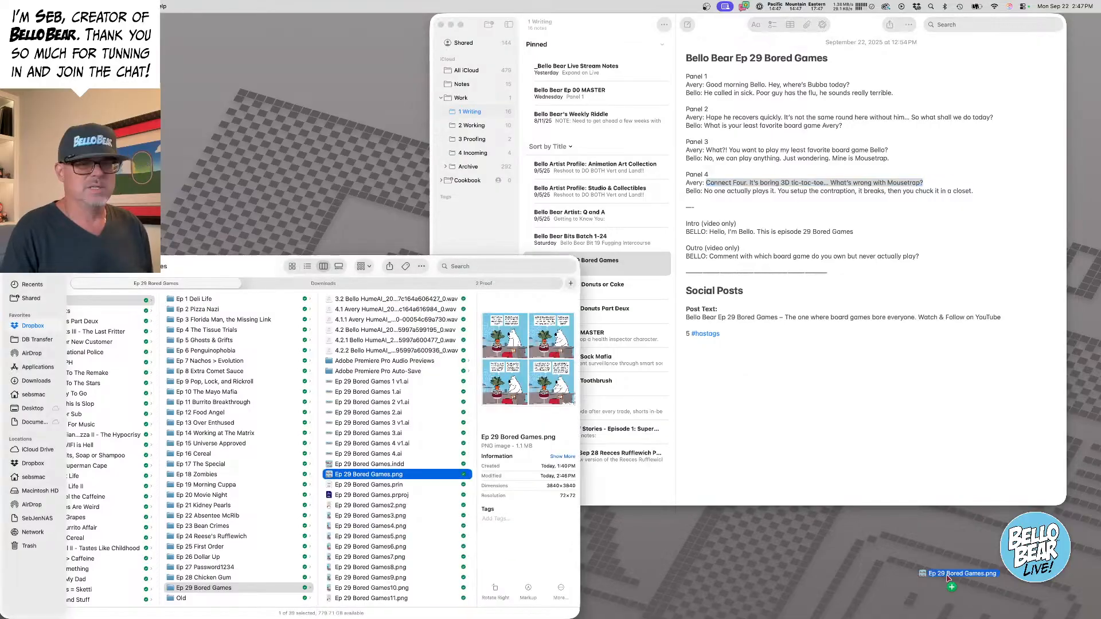
left_click_drag(608, 20, 374, 5)
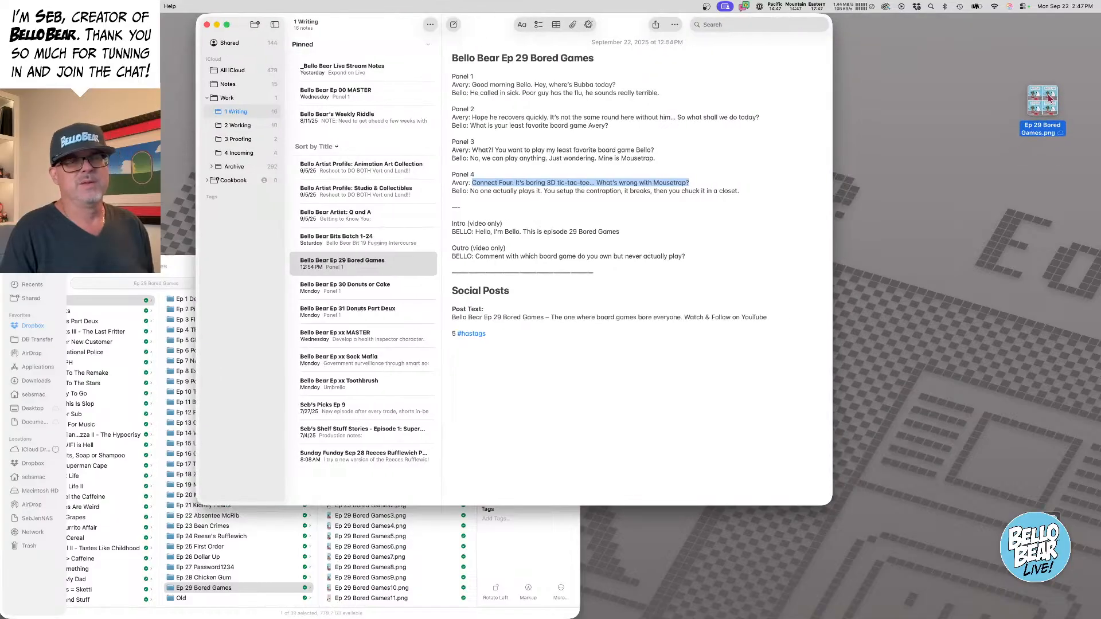
left_click(1029, 119)
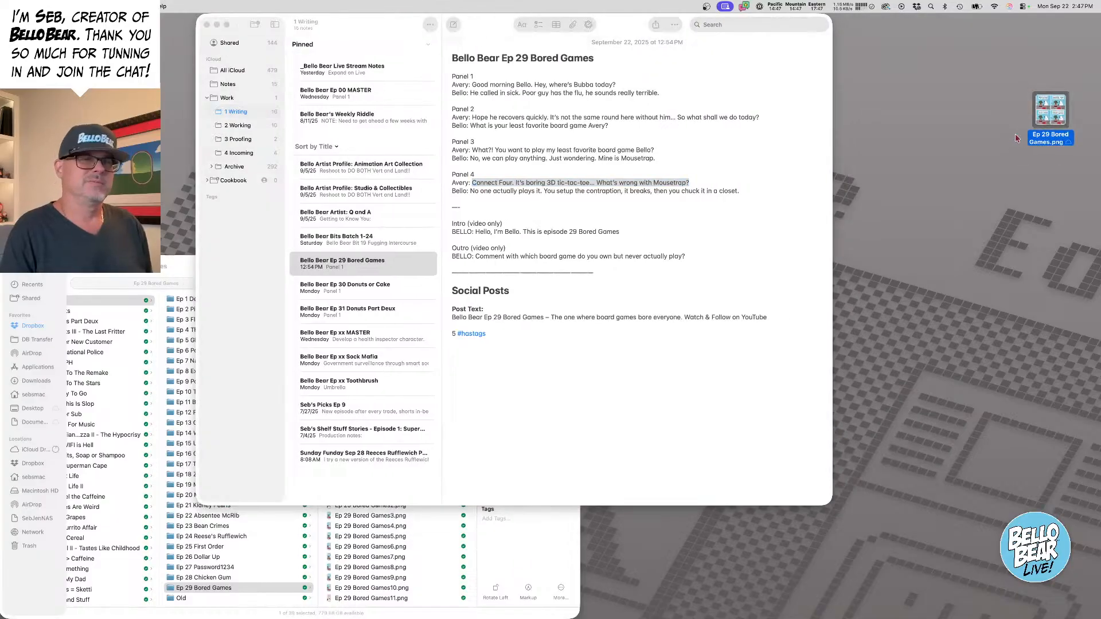
- Switch to Gemini, attach Ep 29 Bored Games.png from the desktop, and send "Hi Gem, can you give me 5 hastags to go viral on TikTok."
mouse_move(423, 609)
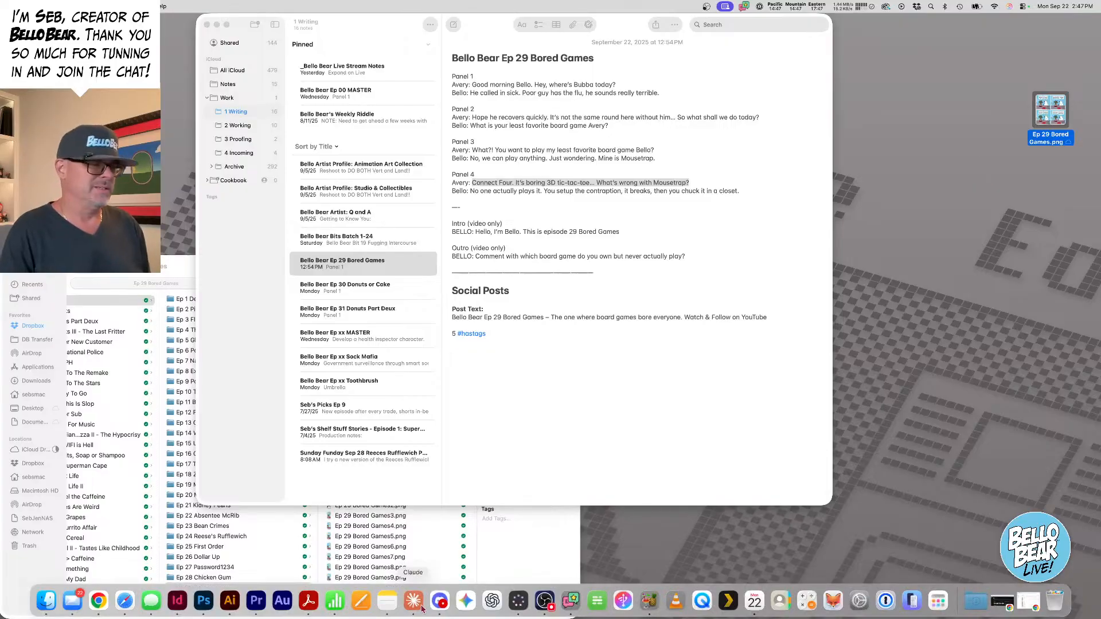
left_click(465, 602)
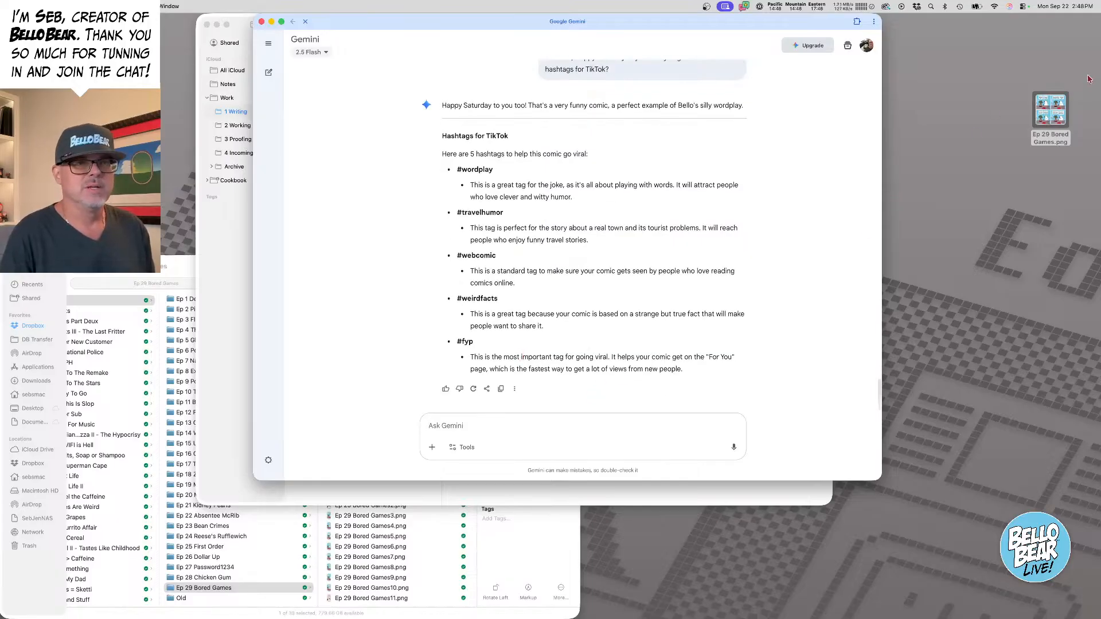
left_click_drag(1057, 108, 519, 414)
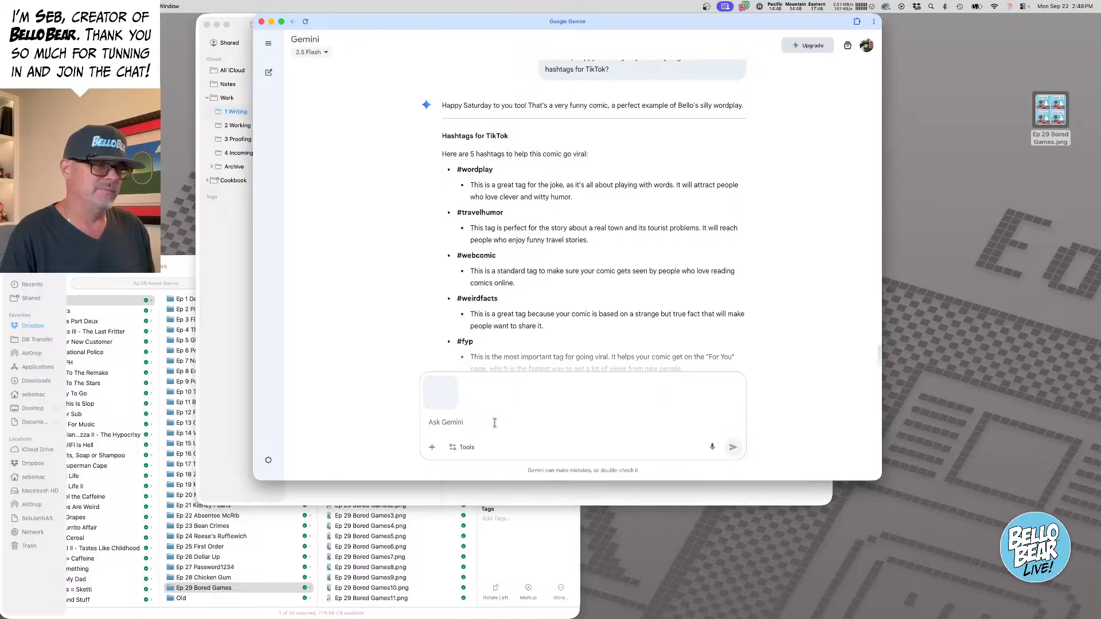
type("Hi Gem, ")
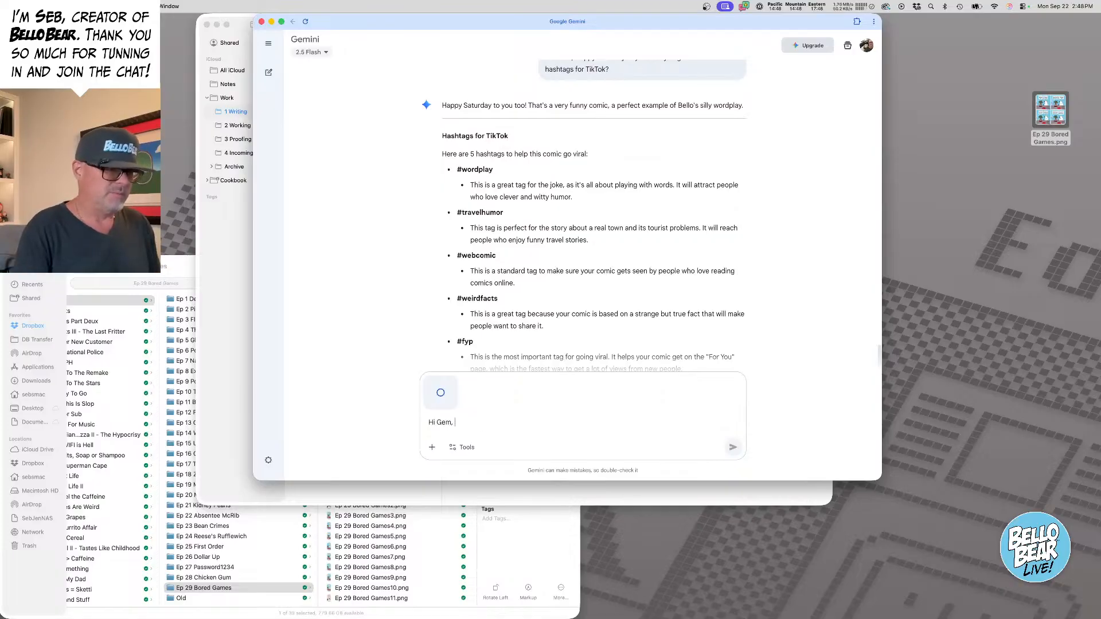
type("can you give ")
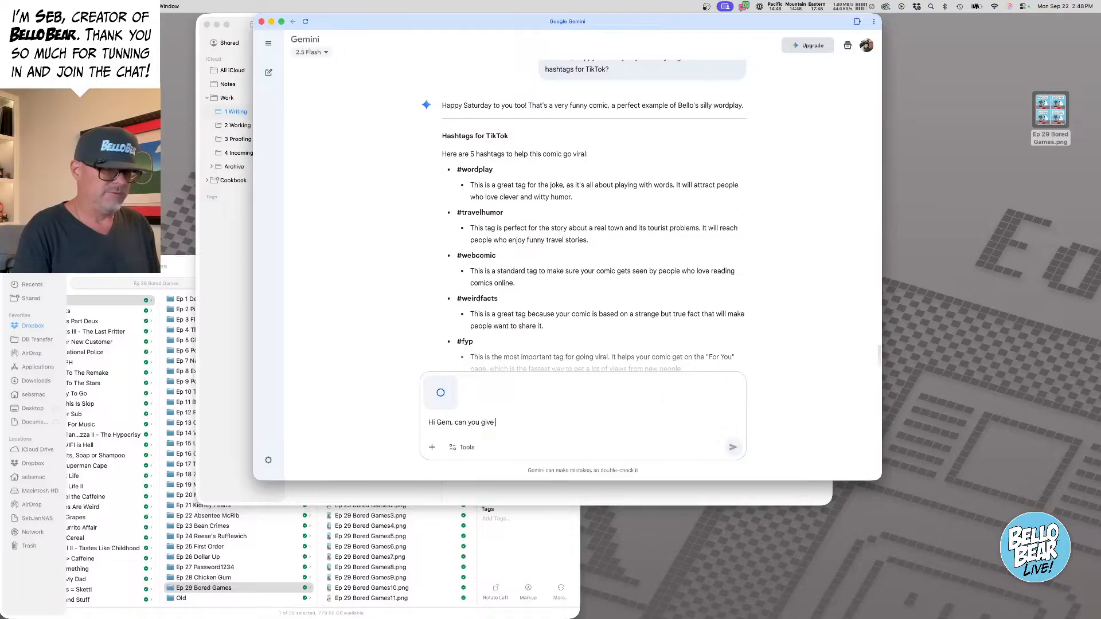
type("me")
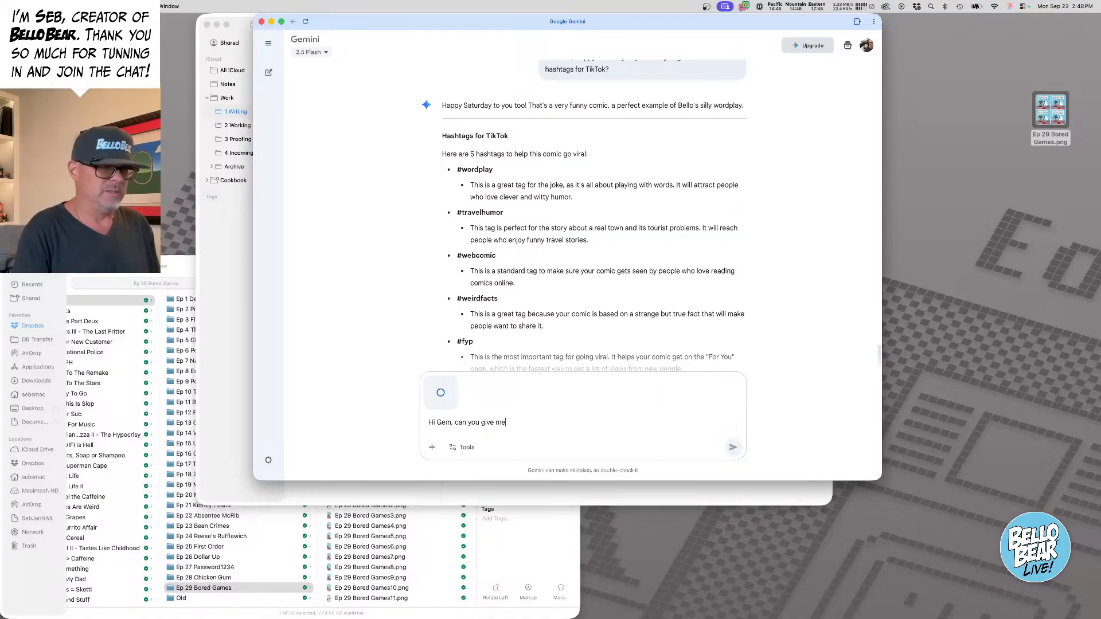
type(" 5 hastags to g")
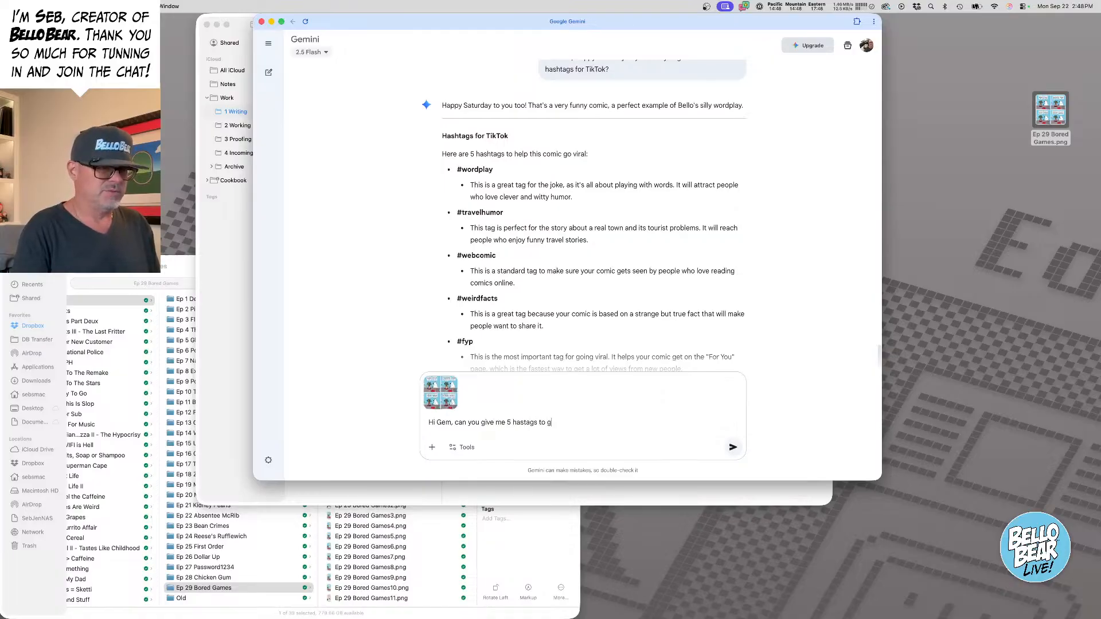
type("o viral on")
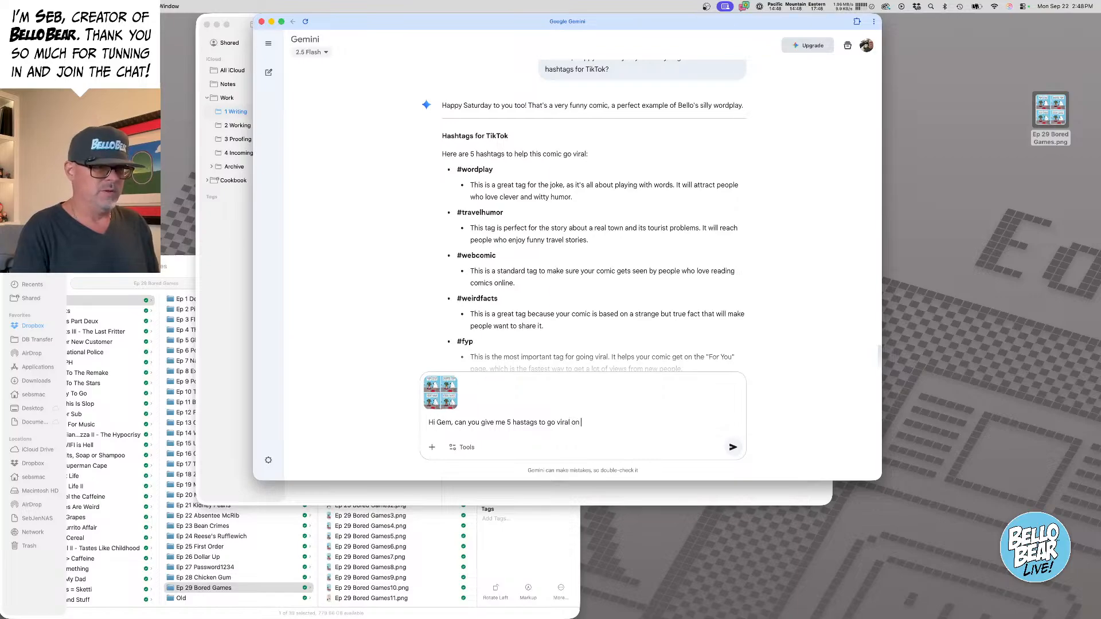
type(" TikTok.")
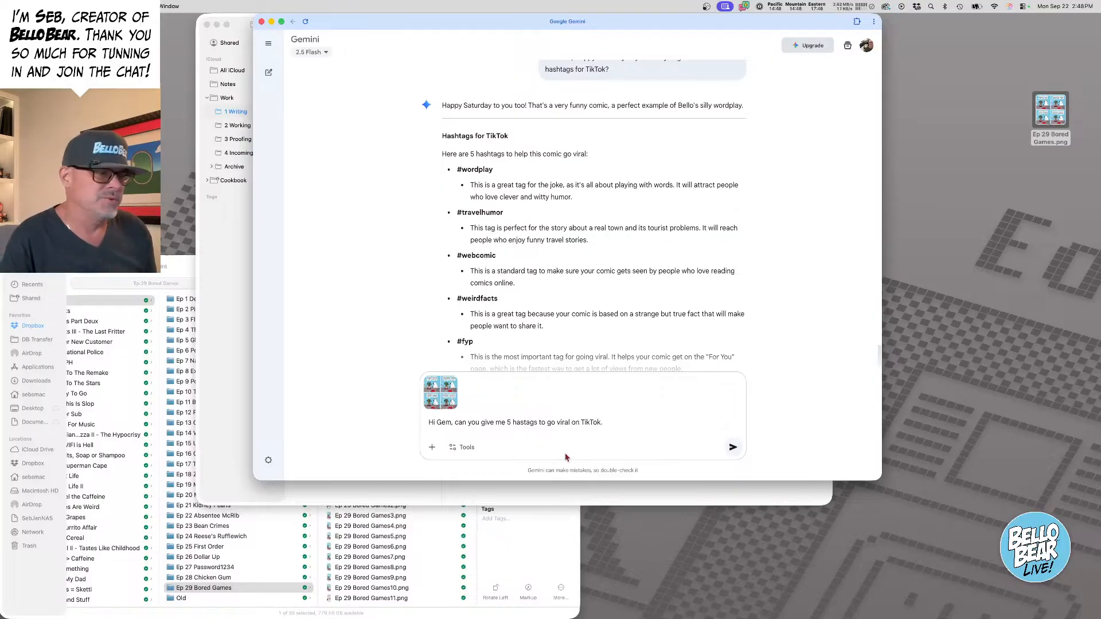
left_click(733, 449)
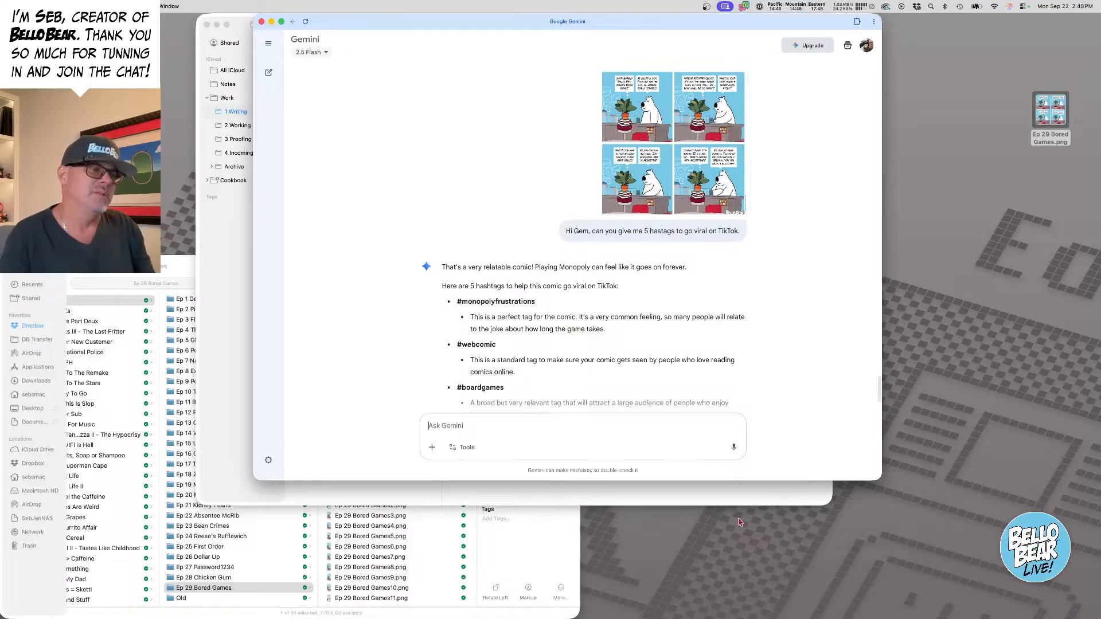
- Copy #webcomic from Gemini's reply and paste it over the "5 #hastags" placeholder in the Ep 29 Bored Games note
scroll(573, 287, "down", 5)
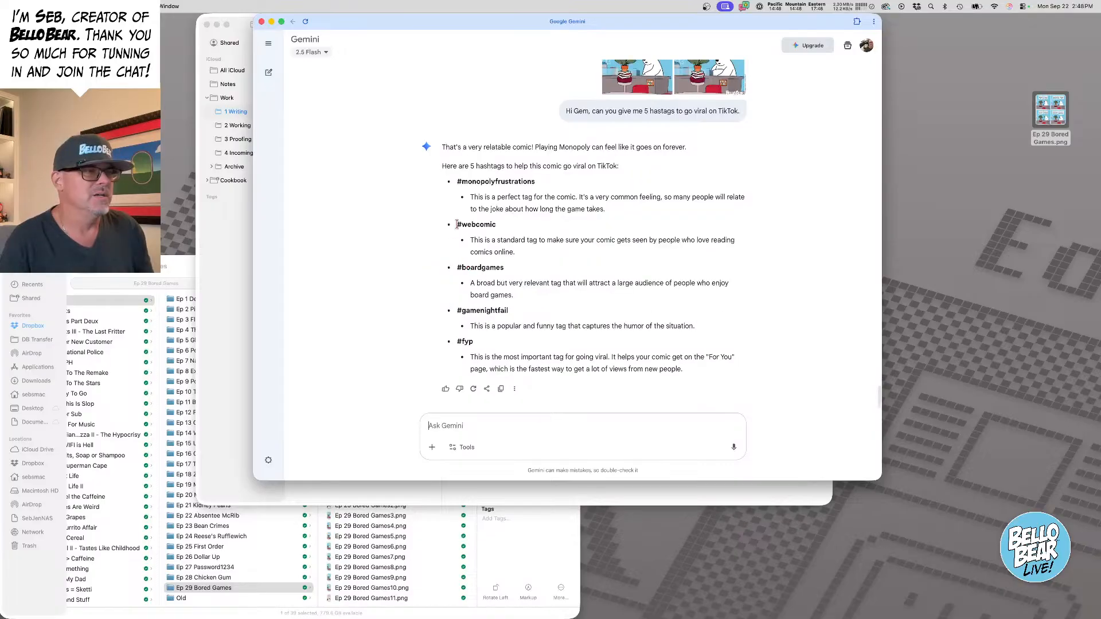
left_click_drag(457, 224, 505, 224)
key("super+c")
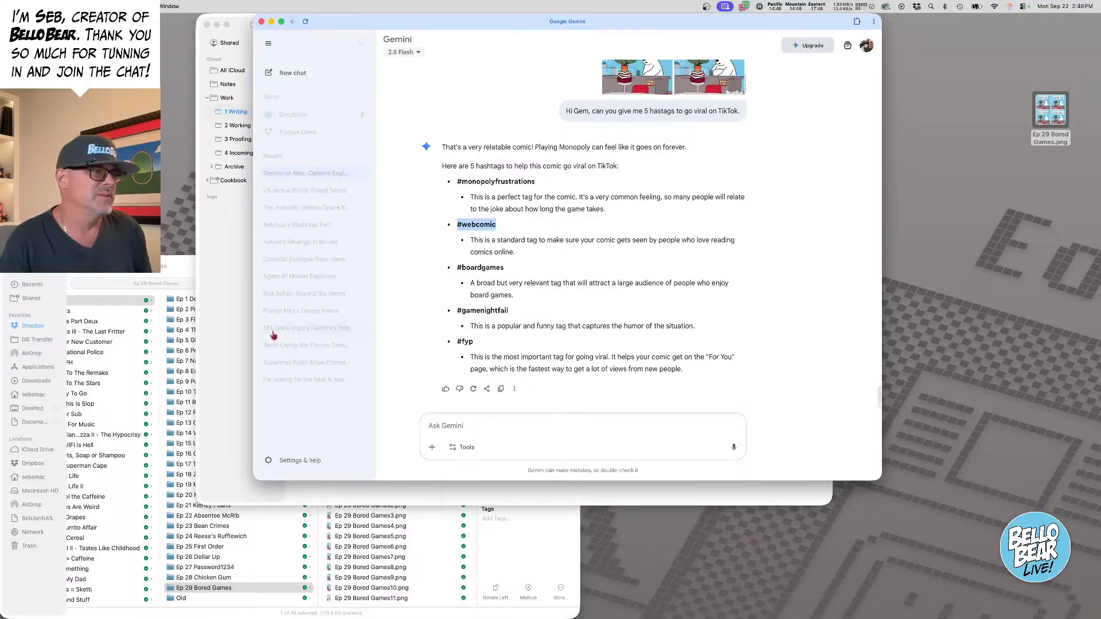
left_click(228, 321)
left_click_drag(488, 334, 443, 336)
key("super+v")
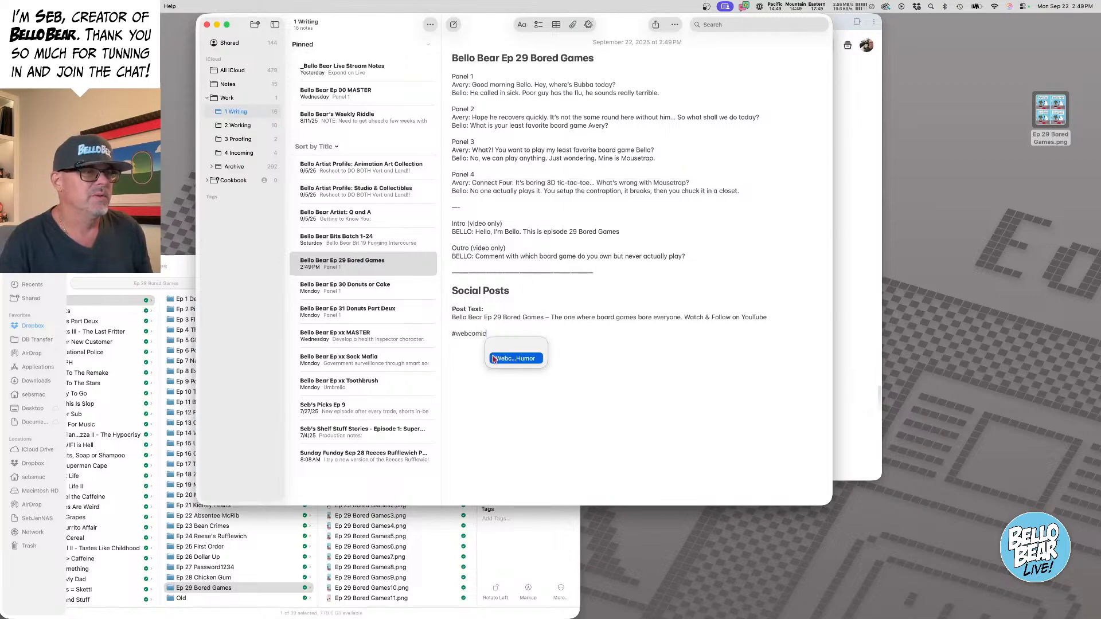
- Copy #boardgames from Gemini's reply and paste it after #webcomic in the note's Social Posts section
key("super+Tab")
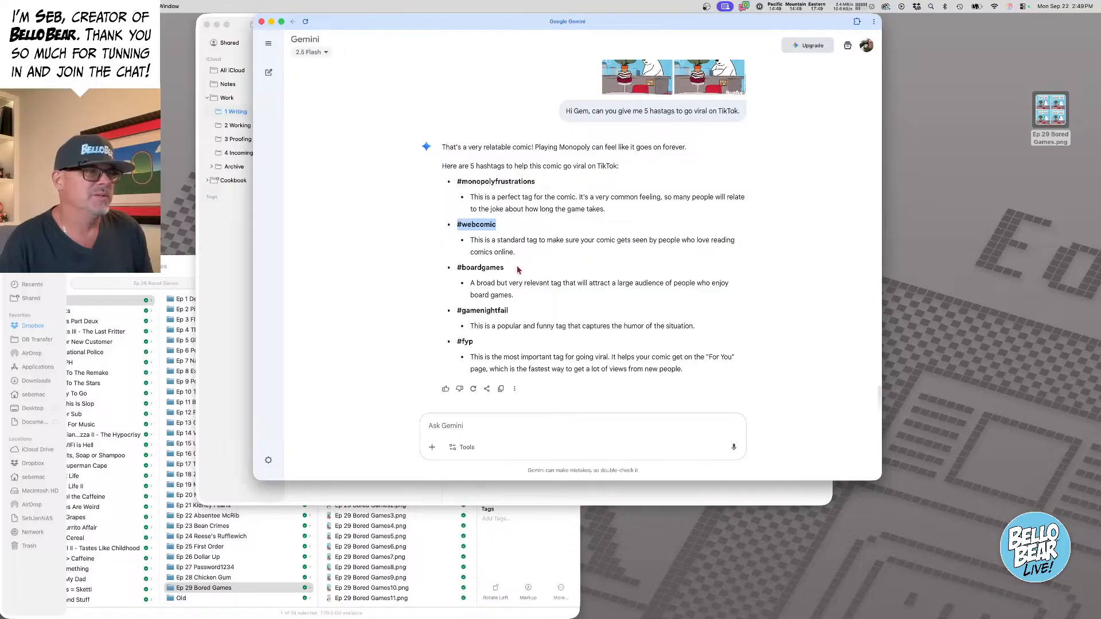
left_click_drag(505, 268, 454, 268)
key("super+c")
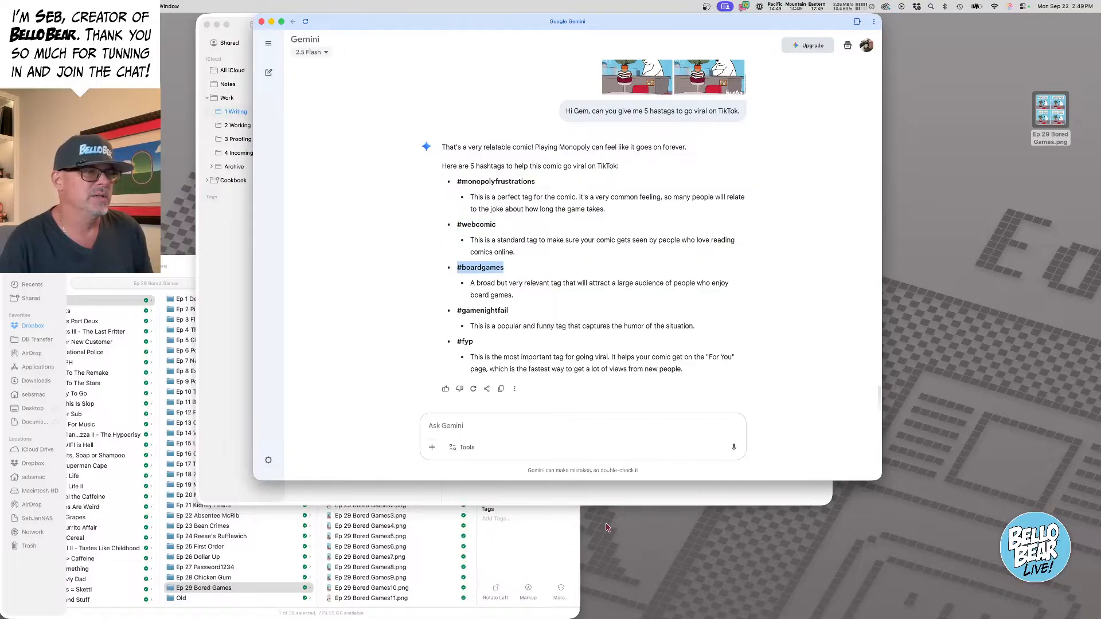
left_click(541, 498)
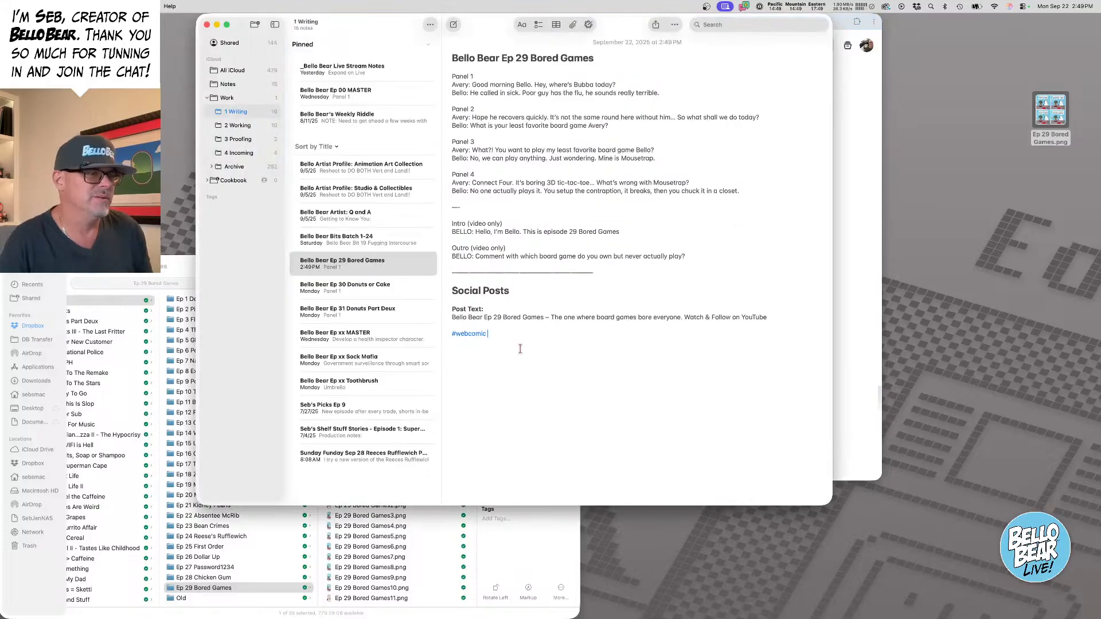
key("super+v")
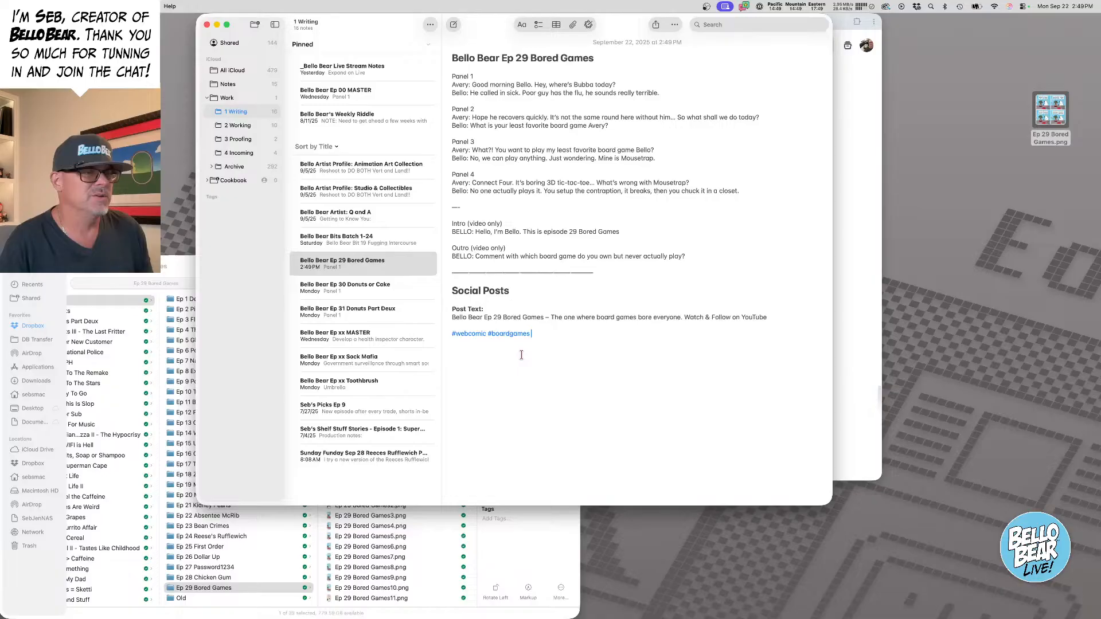
- Add the hashtags #connectfour and #mousetrap after #boardgames in the note's Social Posts section
type("#")
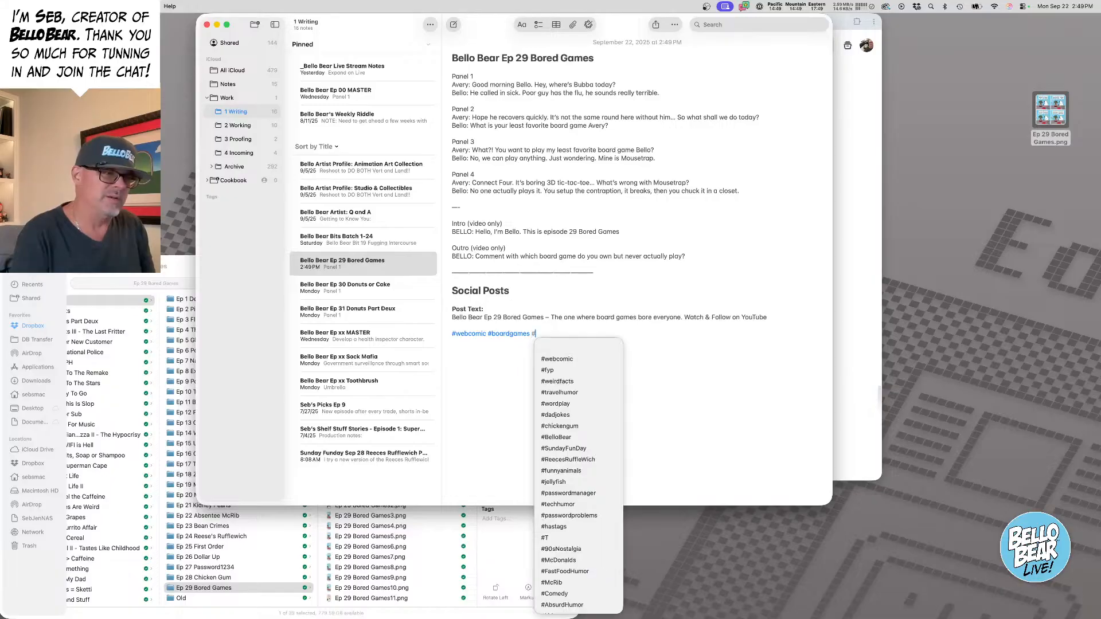
type("connect")
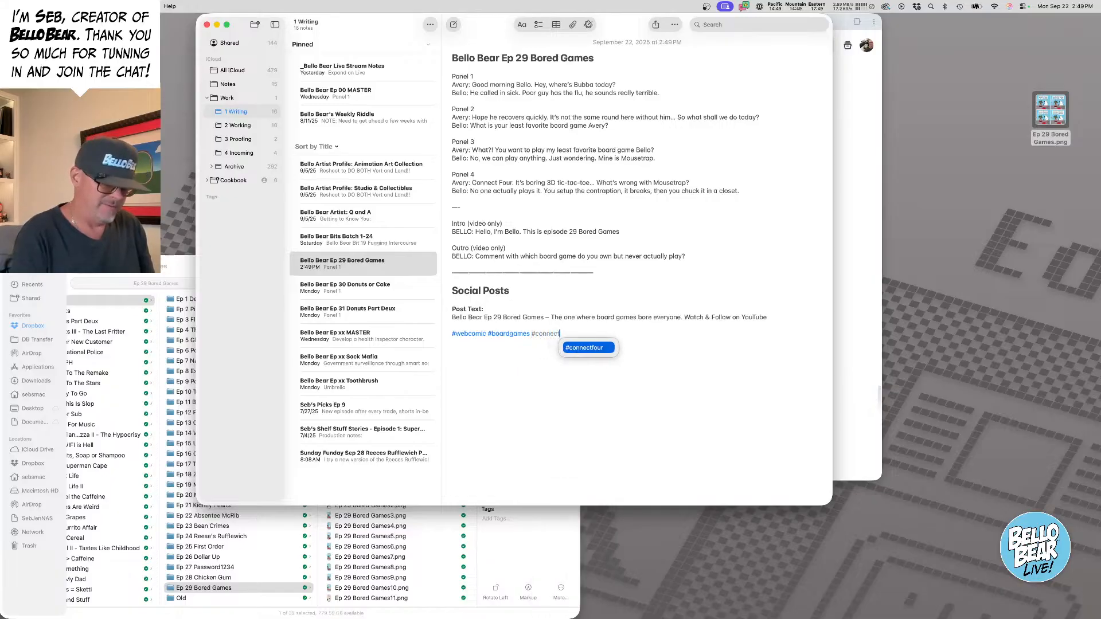
type("four")
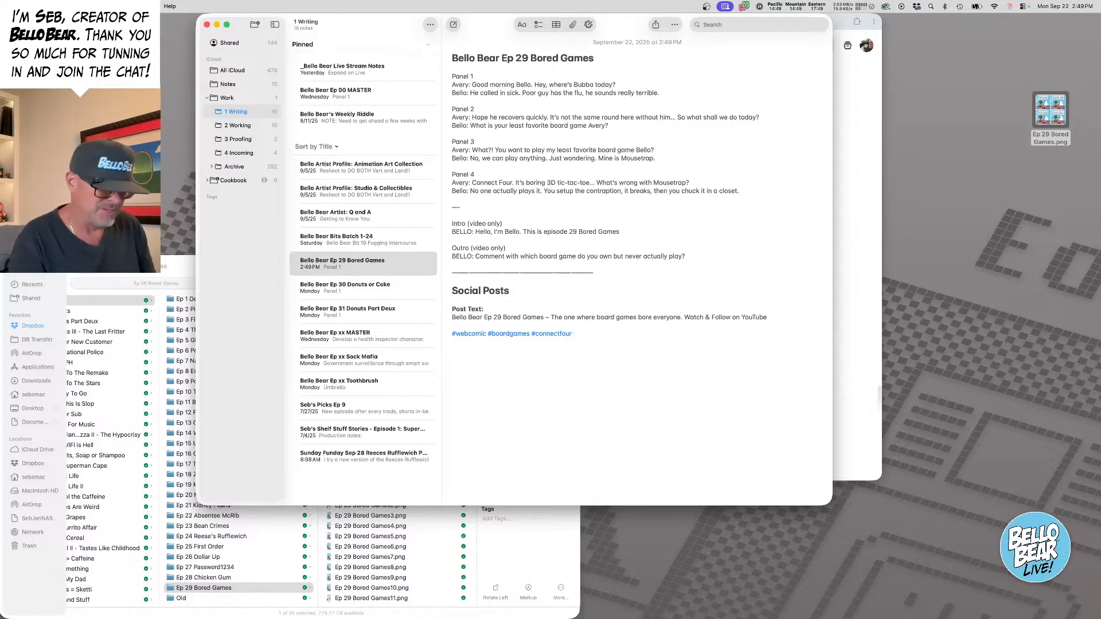
type("#")
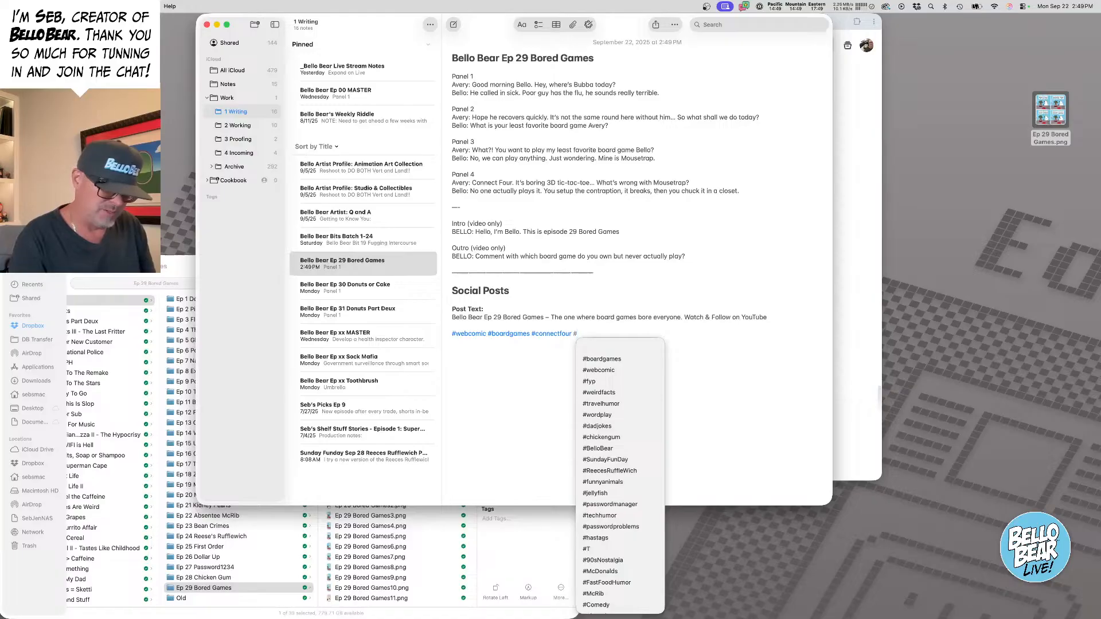
type("mousetra")
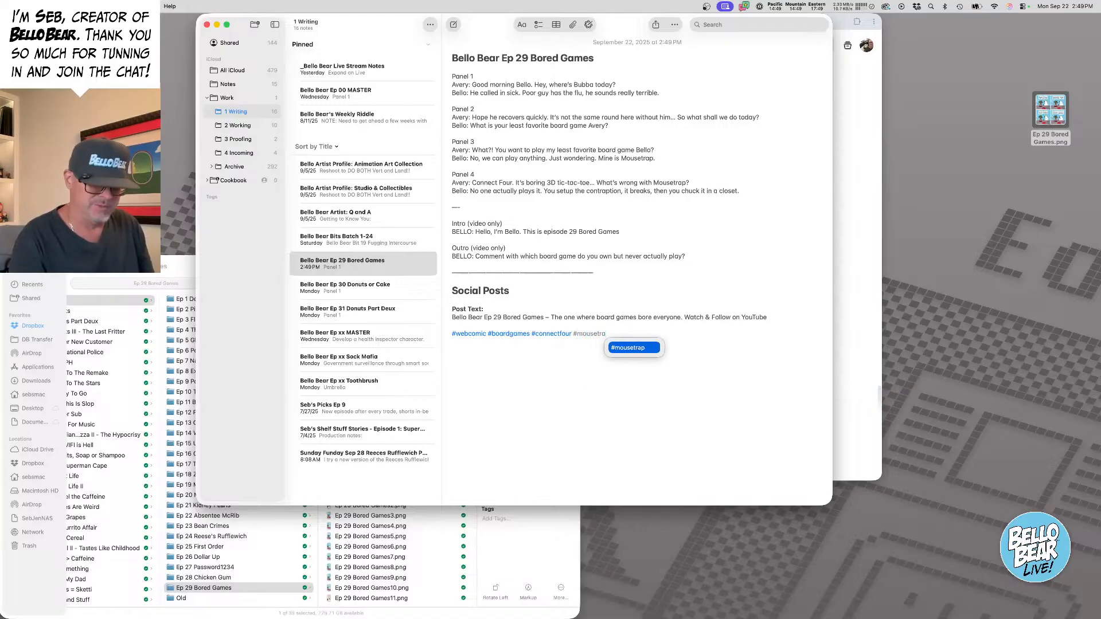
type("p")
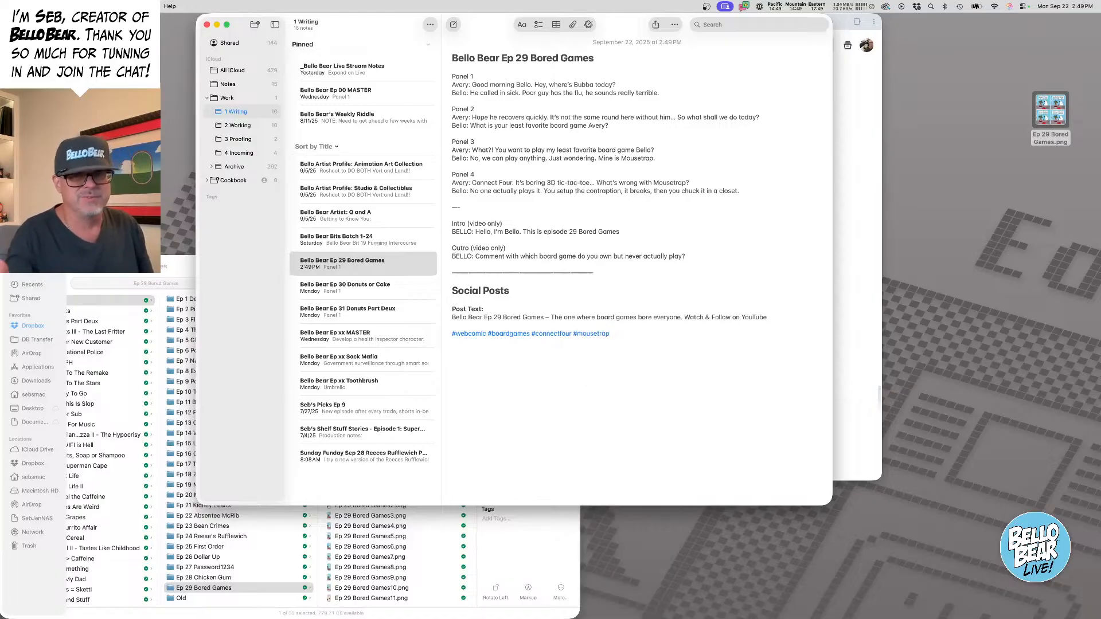
- Copy #fyp from Gemini's reply, paste it after #mousetrap in the note, and add blank lines below the hashtags
left_click(864, 316)
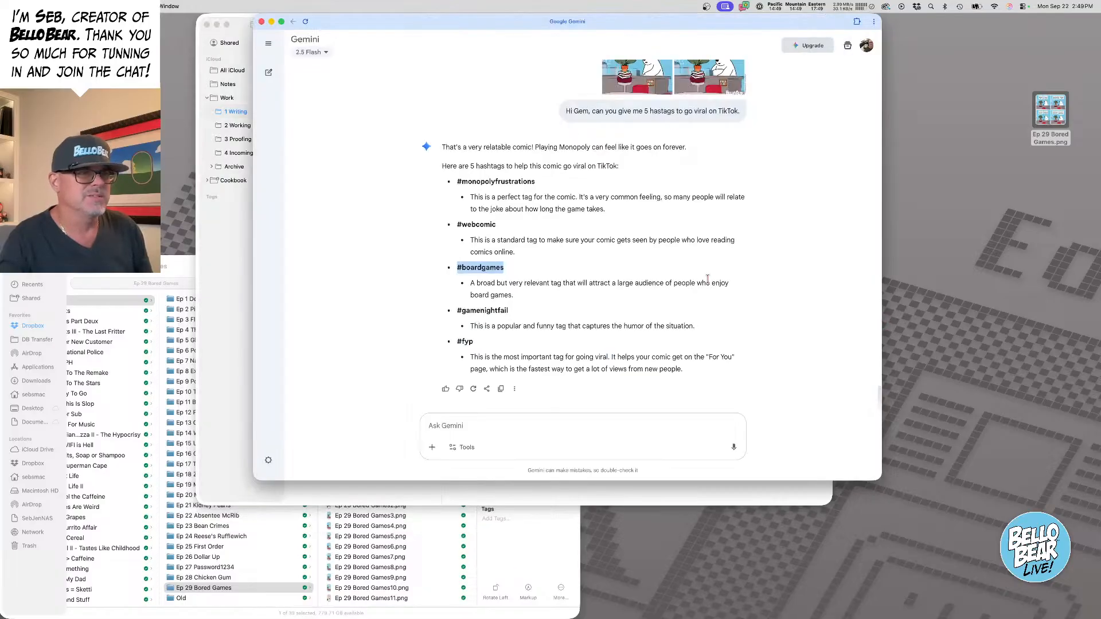
left_click_drag(457, 342, 475, 342)
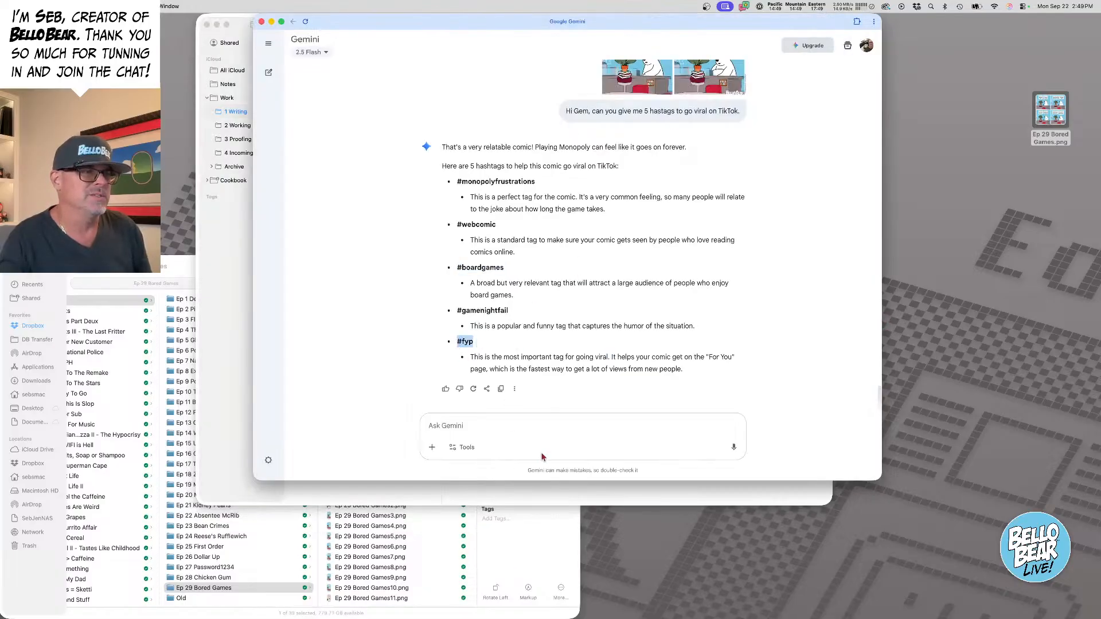
left_click(666, 498)
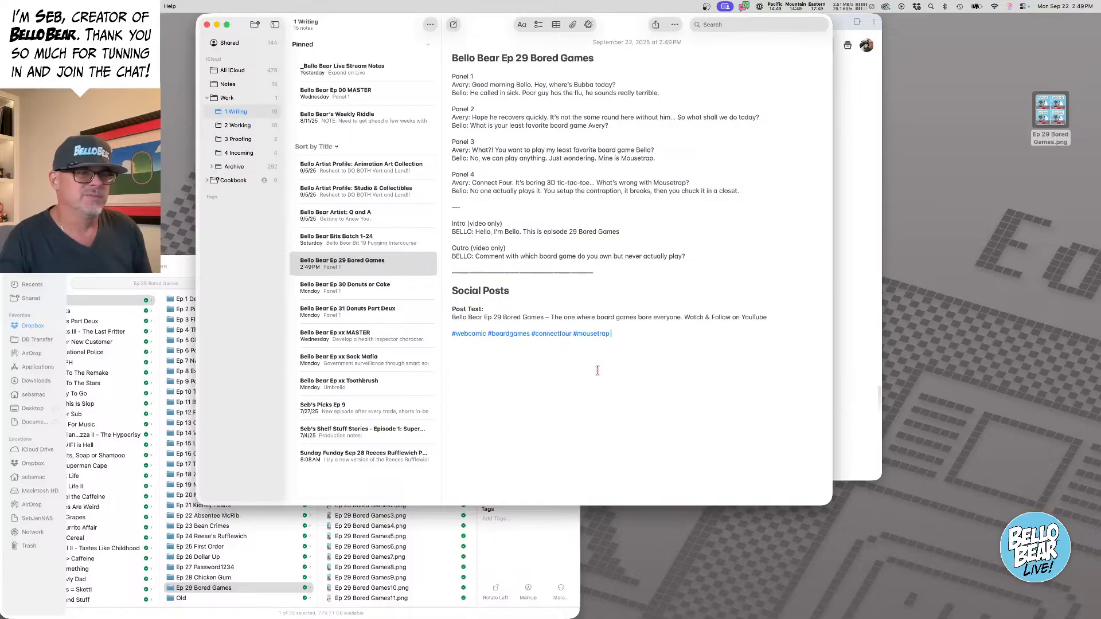
type("#fyp")
key("Return")
key("Return")
key("Return")
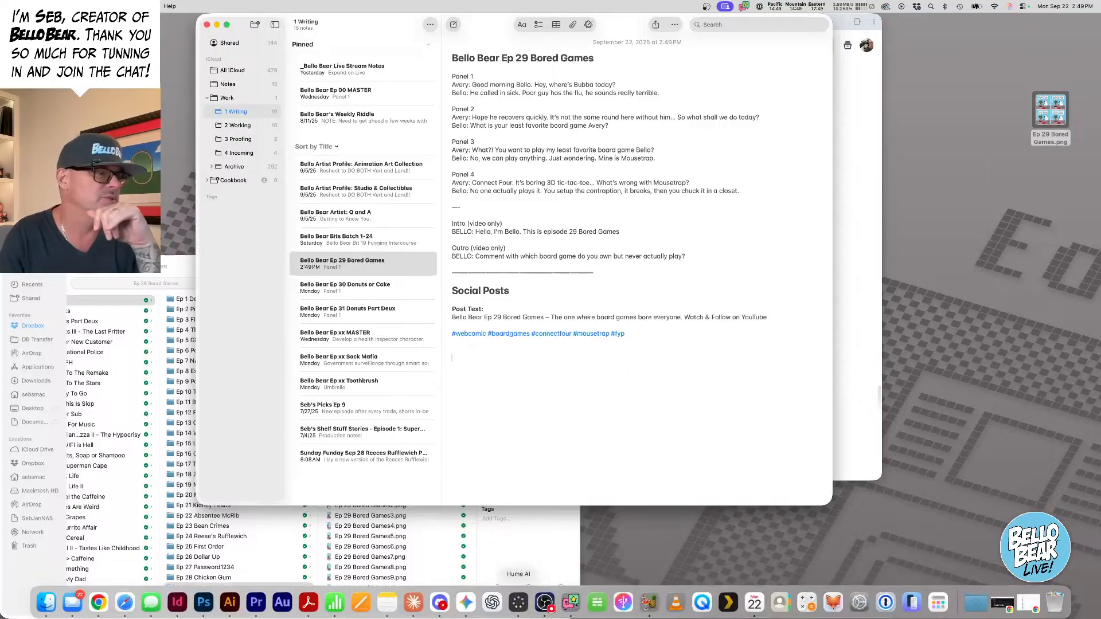
- Switch to the Chrome window with the Bello Bear tab group, expand the group, and open its YouTube Studio page
left_click(103, 601)
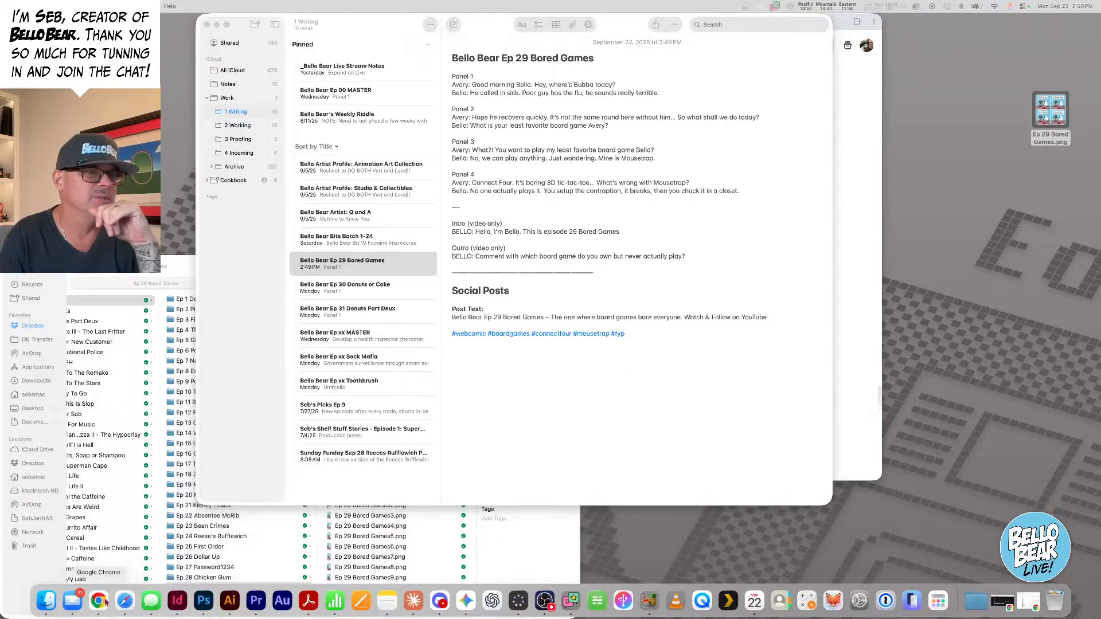
left_click(1035, 606)
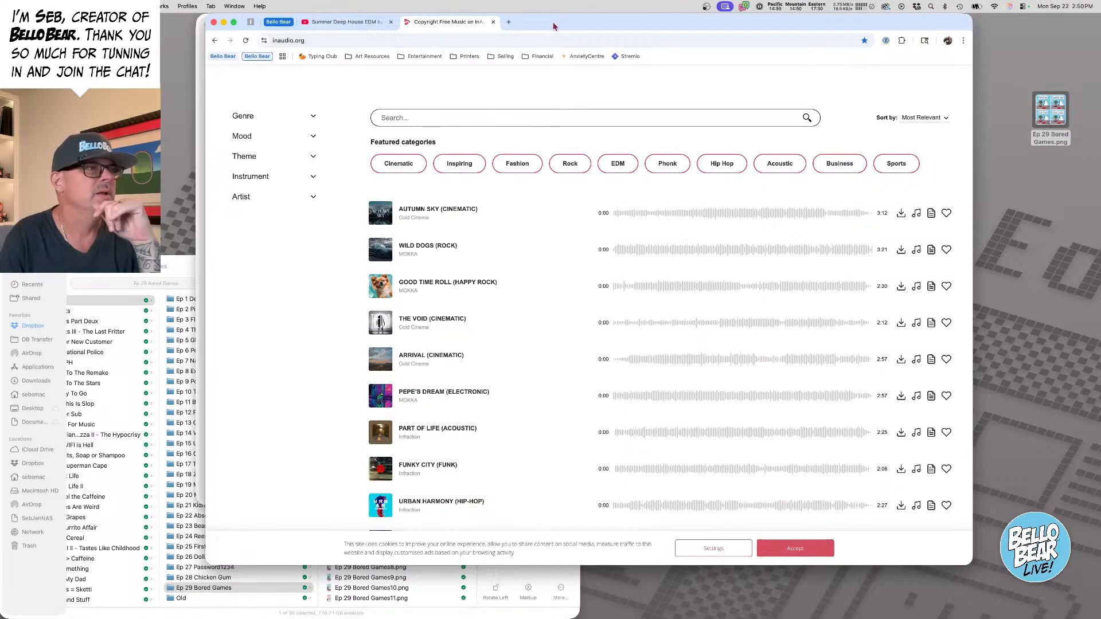
left_click(187, 21)
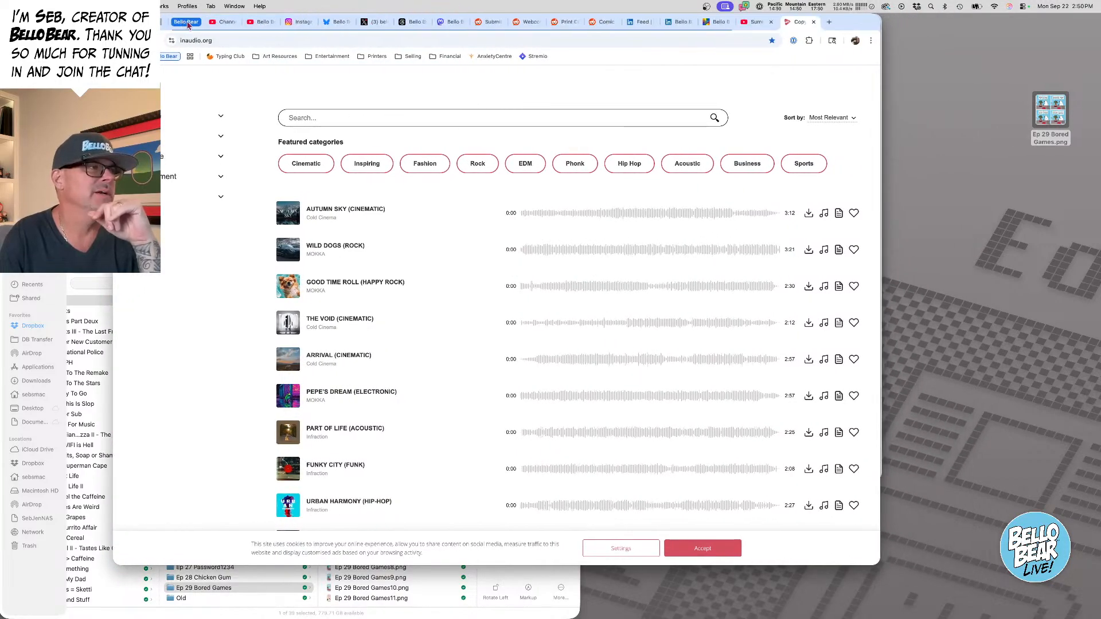
left_click(220, 25)
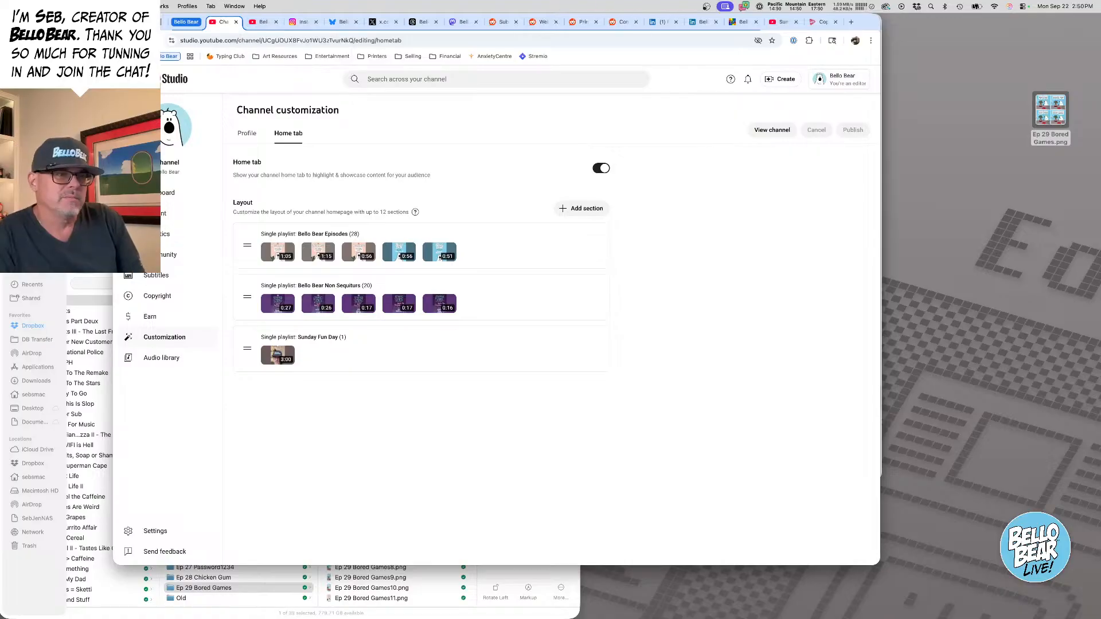
- Move the Ep 29 Bored Games note window partly clear of the browser and return to YouTube Studio in Chrome
left_click(400, 601)
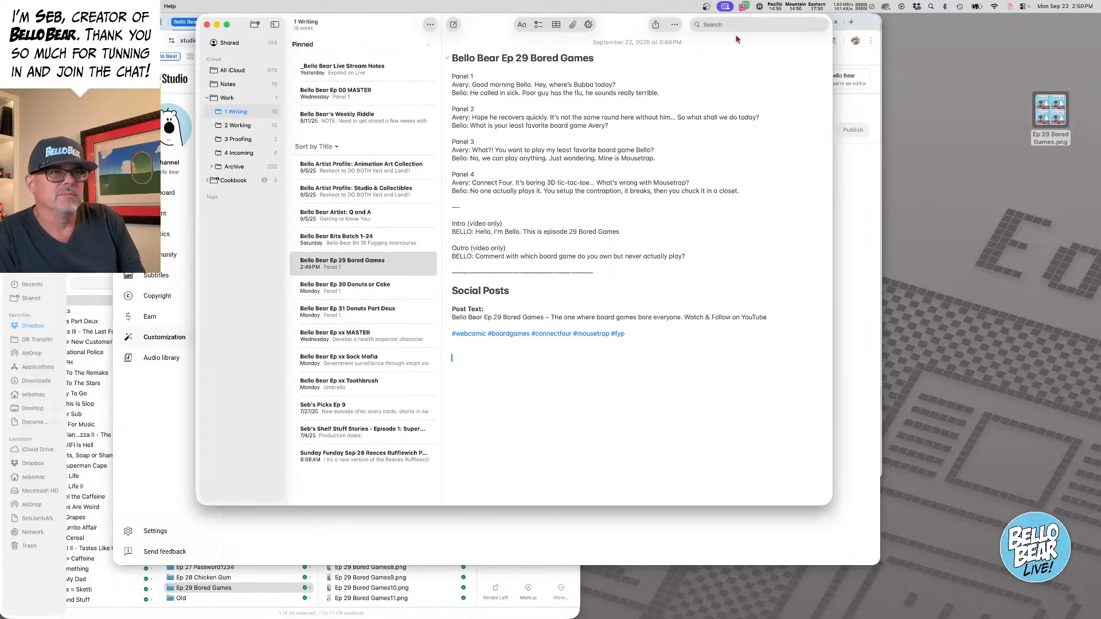
left_click_drag(614, 24, 726, 24)
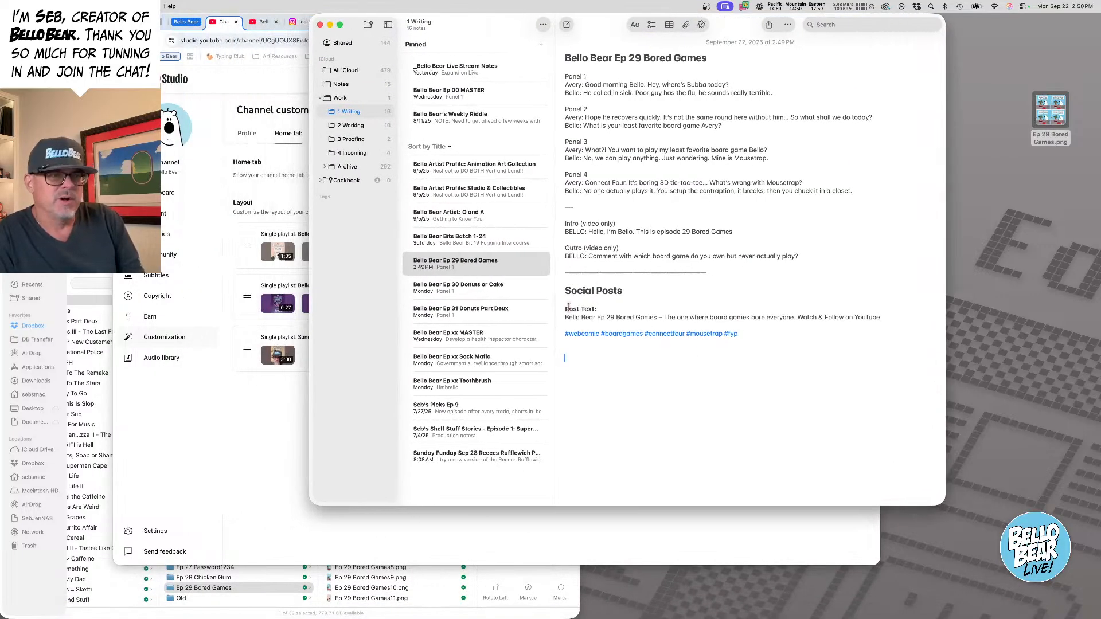
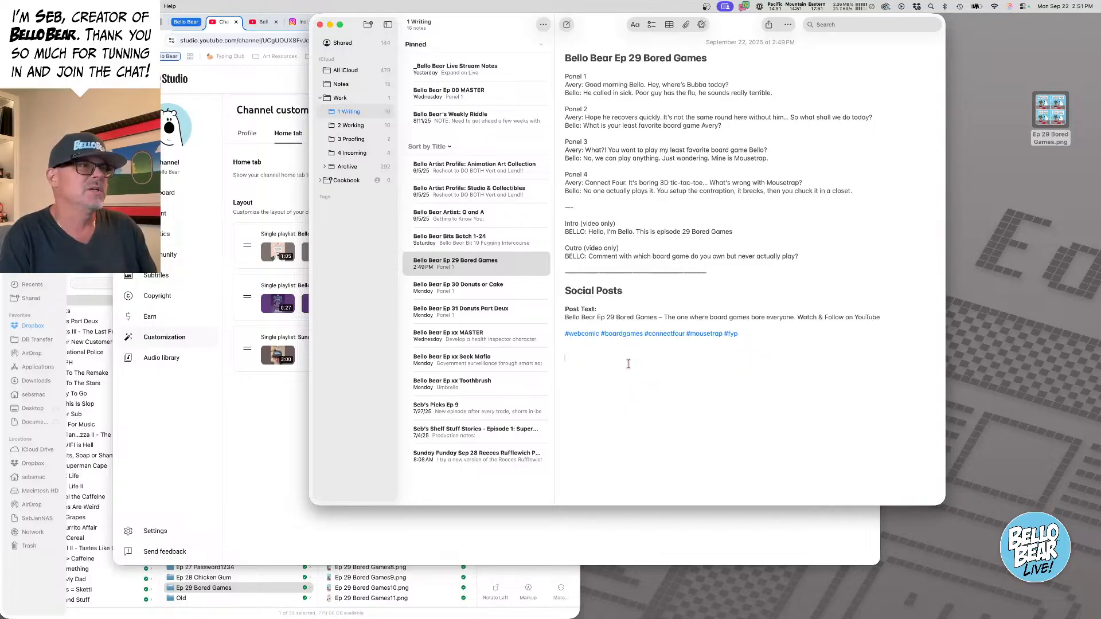
left_click(189, 462)
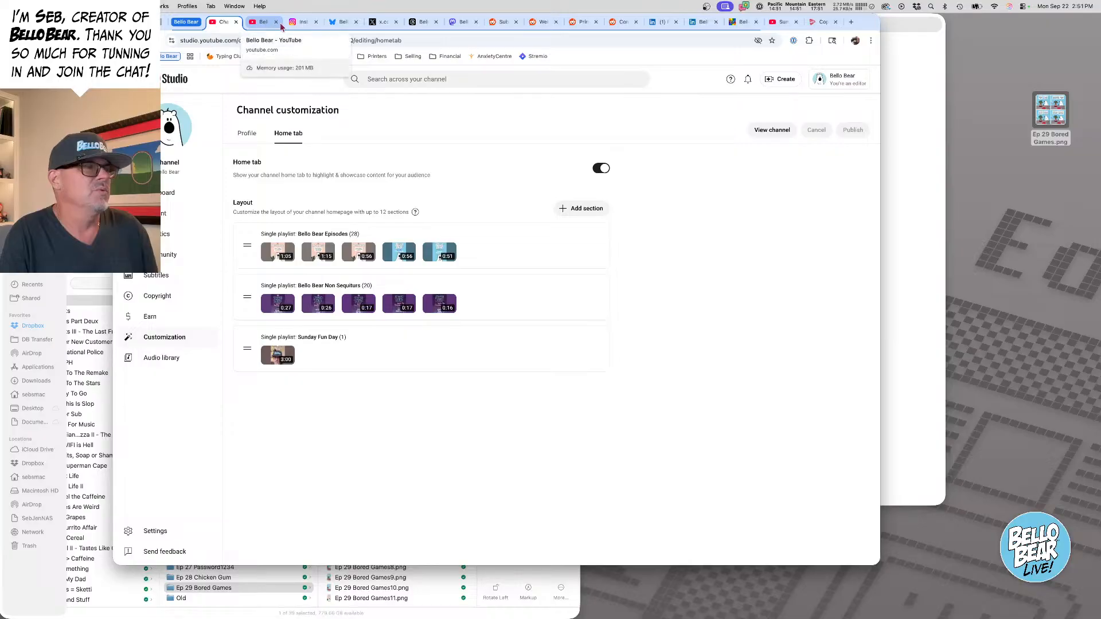